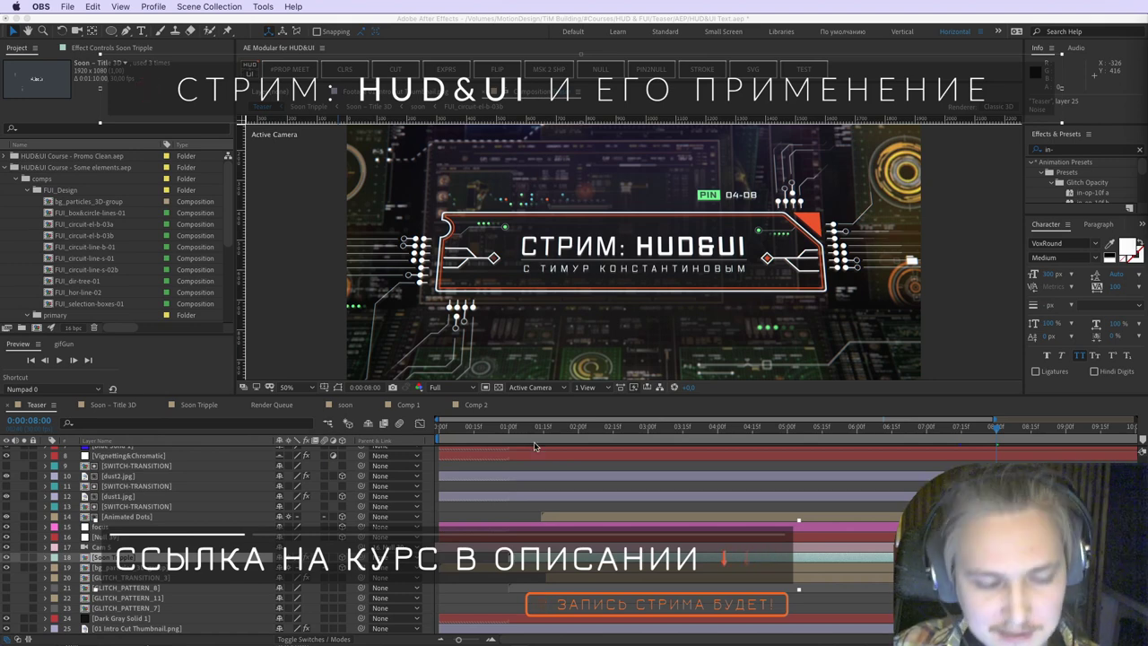
click(633, 508)
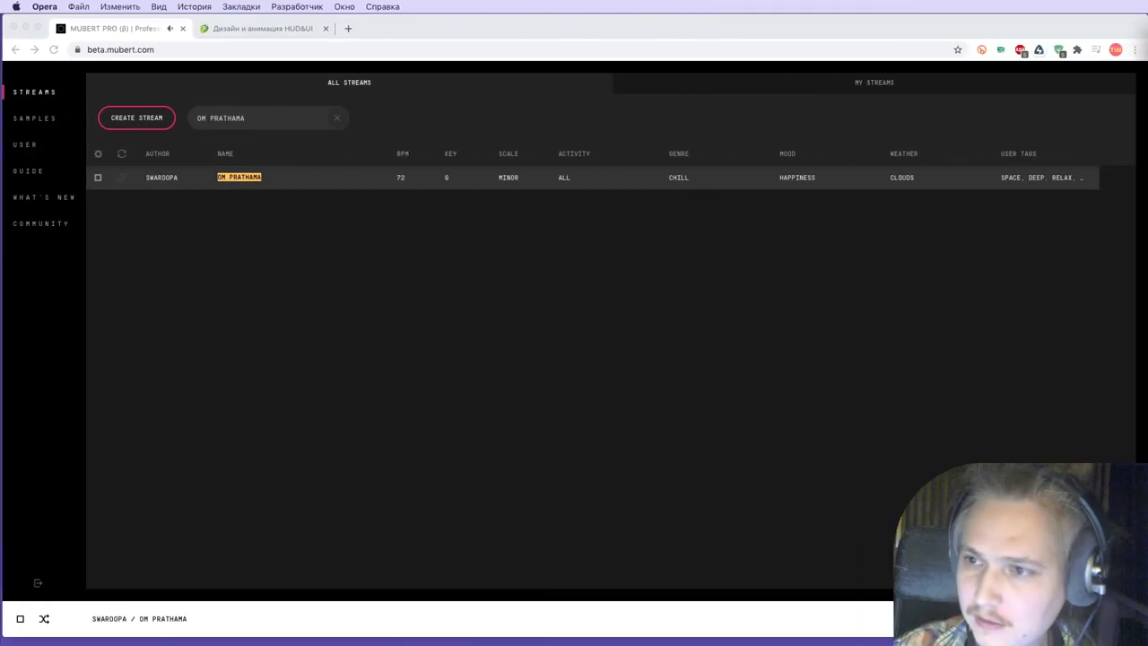
key(ctrl+Left)
key(ctrl+Left)
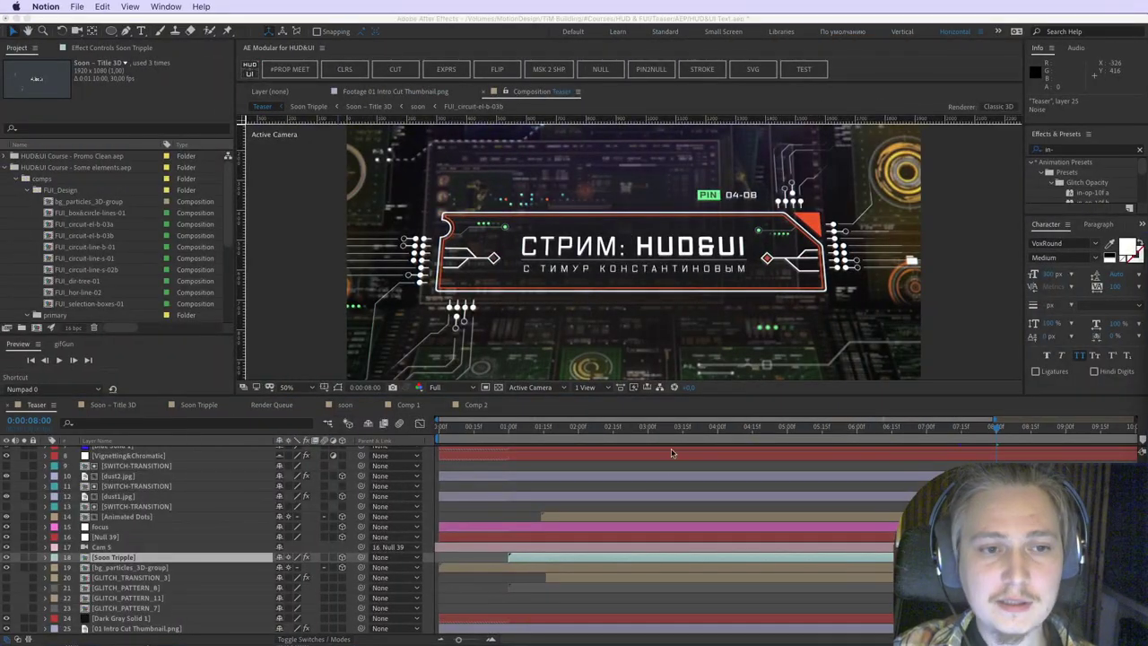
Step: Switch to Adobe Illustrator with the HUD-UI-design-2.ai document showing
key(super+Tab)
key(super+Tab)
key(super+Tab)
key(super+Tab)
key(super+Tab)
key(super+Tab)
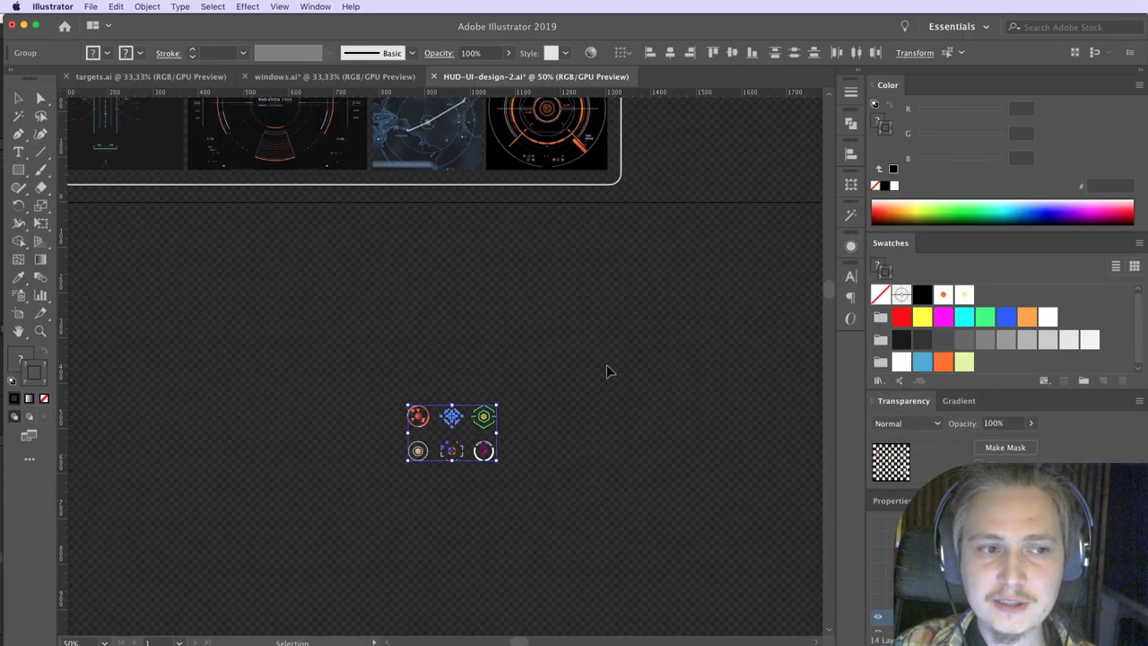
Step: Deselect the icon group and examine the six small target icons below the reference frame at 100% zoom
click(610, 373)
scroll(477, 338, down, 2)
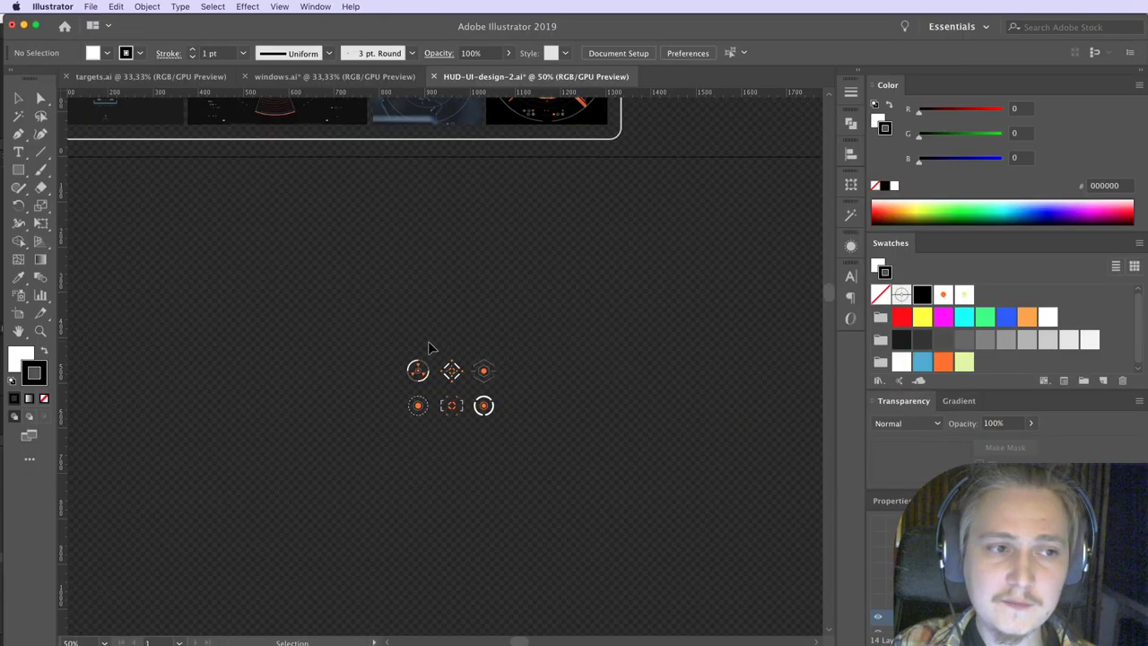
drag(546, 435, 545, 437)
click(532, 429)
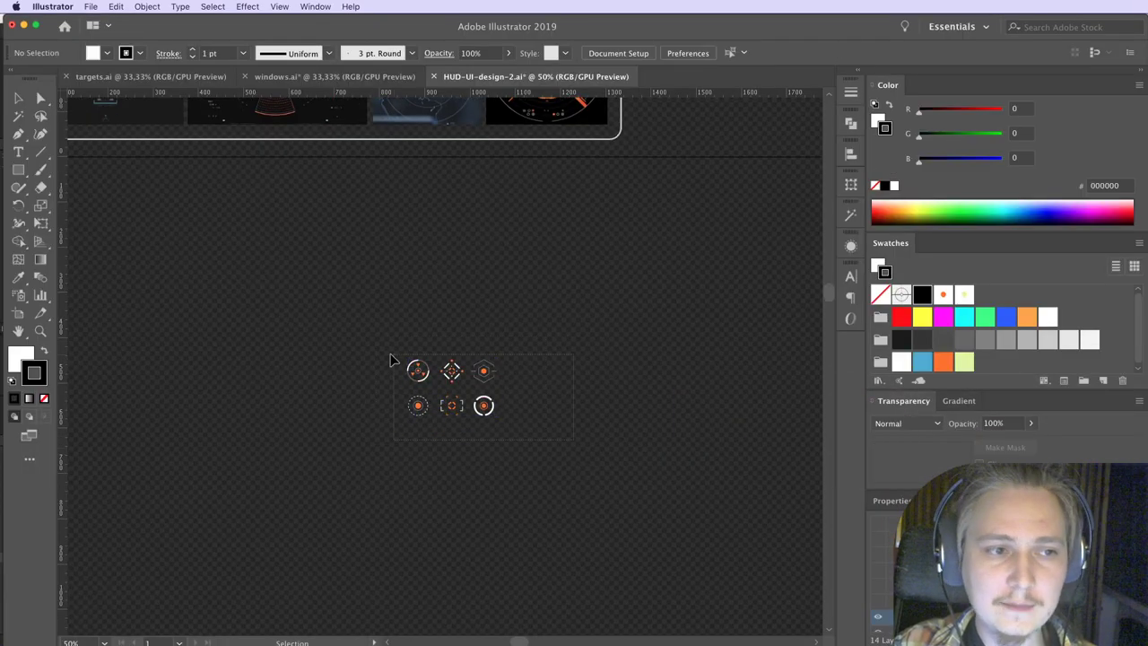
mouse_move(367, 314)
mouse_down()
mouse_move(385, 338)
mouse_move(451, 348)
mouse_move(353, 354)
mouse_move(508, 454)
mouse_move(450, 342)
mouse_move(452, 353)
mouse_move(533, 341)
mouse_up()
scroll(453, 362, up, 2)
scroll(456, 390, up, 4)
scroll(454, 392, down, 2)
Step: Open the targets.ai document and look over its artboard of large and medium HUD targets
click(110, 78)
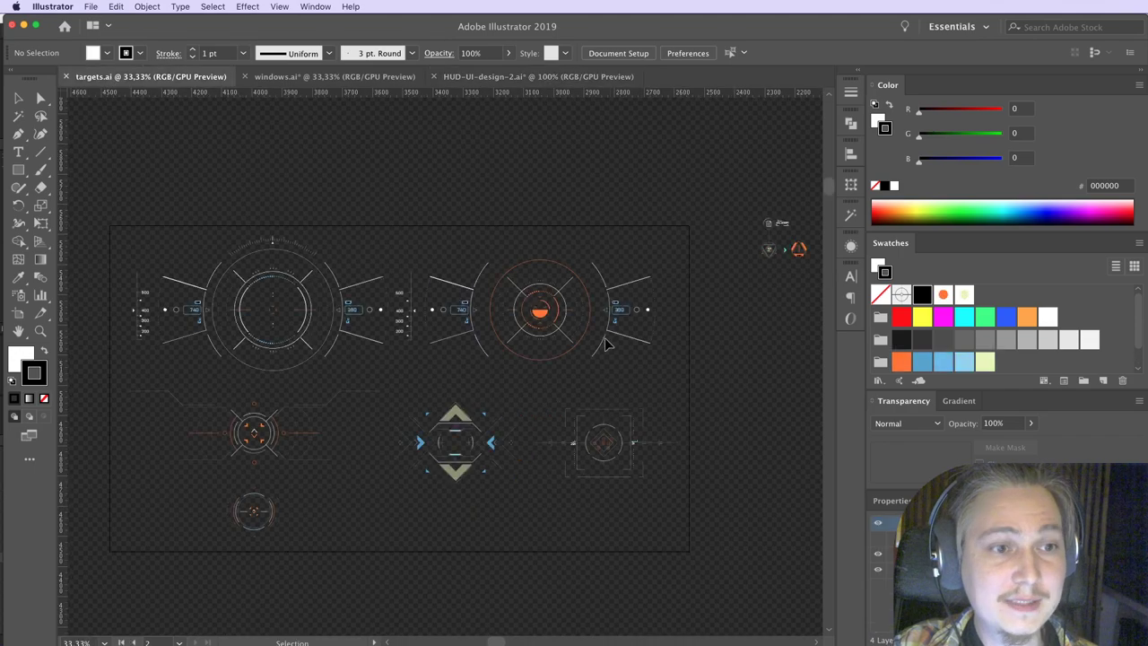
scroll(622, 376, left, 2)
scroll(439, 379, up, 2)
drag(361, 355, 359, 392)
scroll(361, 389, down, 3)
scroll(363, 379, up, 4)
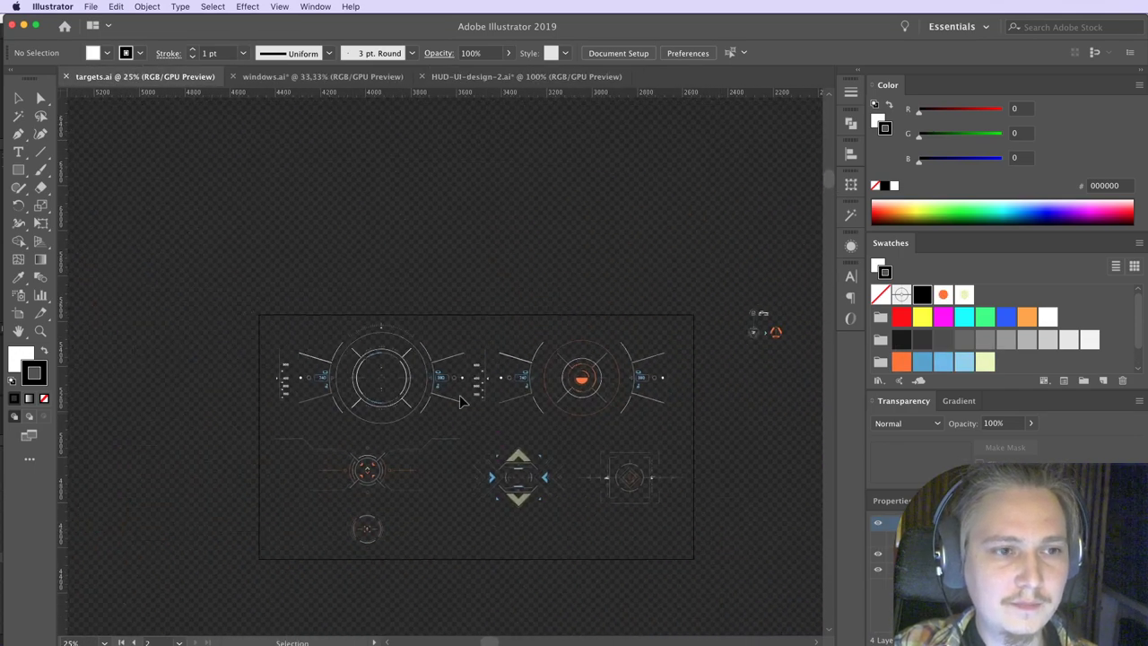
drag(464, 419, 456, 422)
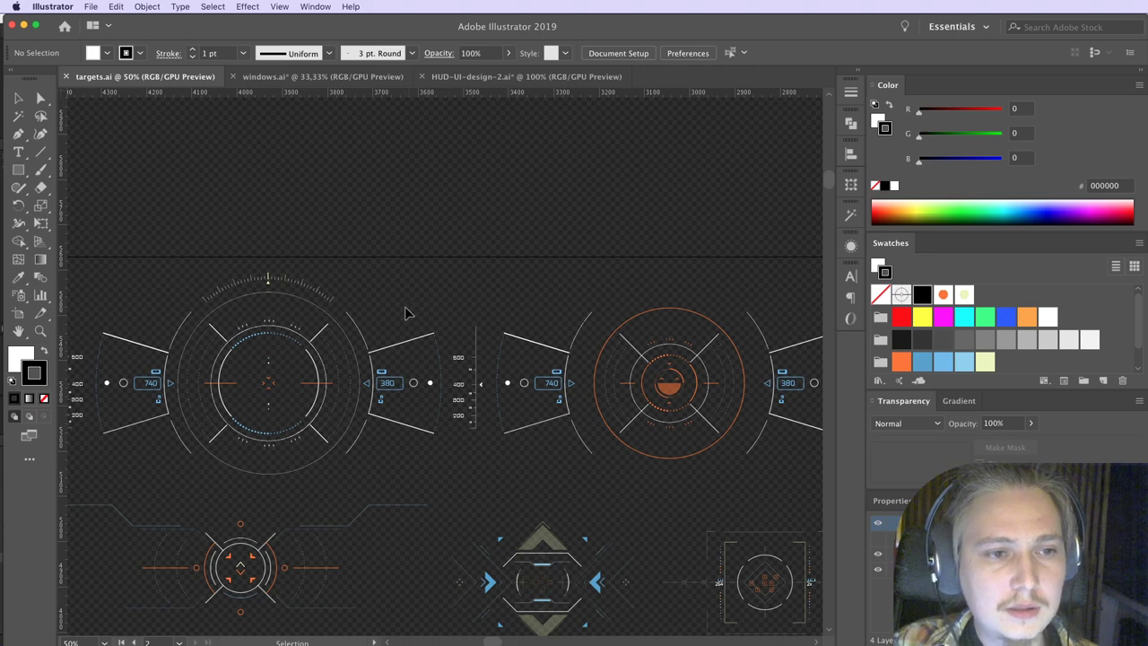
Step: Mark an arrow from the large white target to the orange one, and examine the smaller targets below them
drag(395, 317, 587, 303)
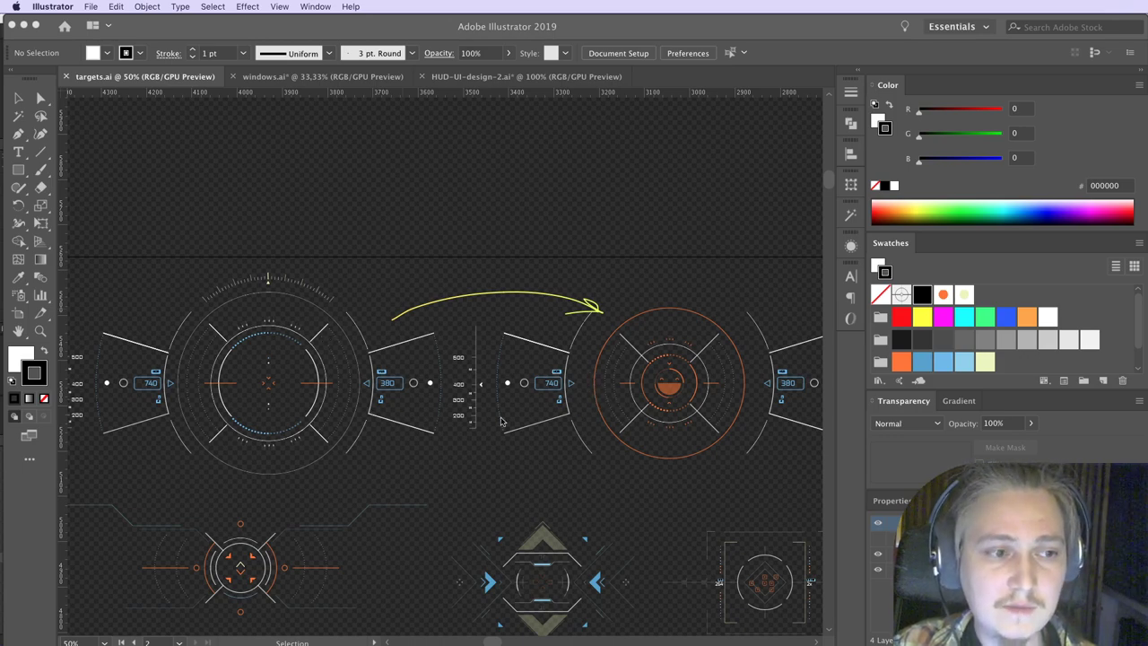
drag(336, 549, 304, 457)
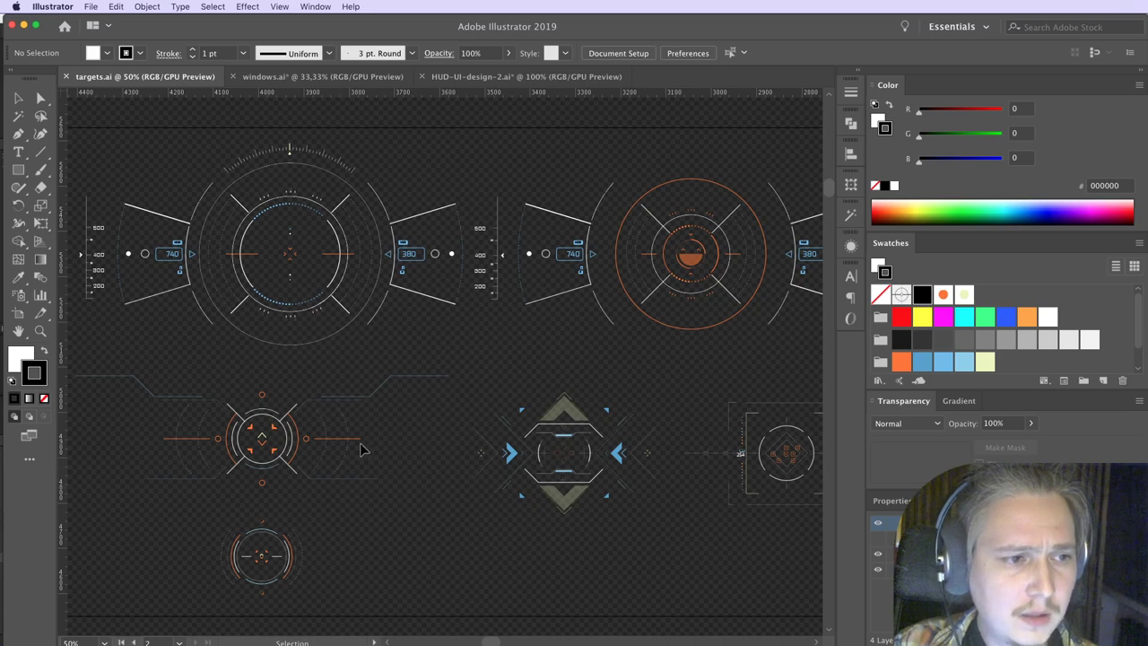
key(Escape)
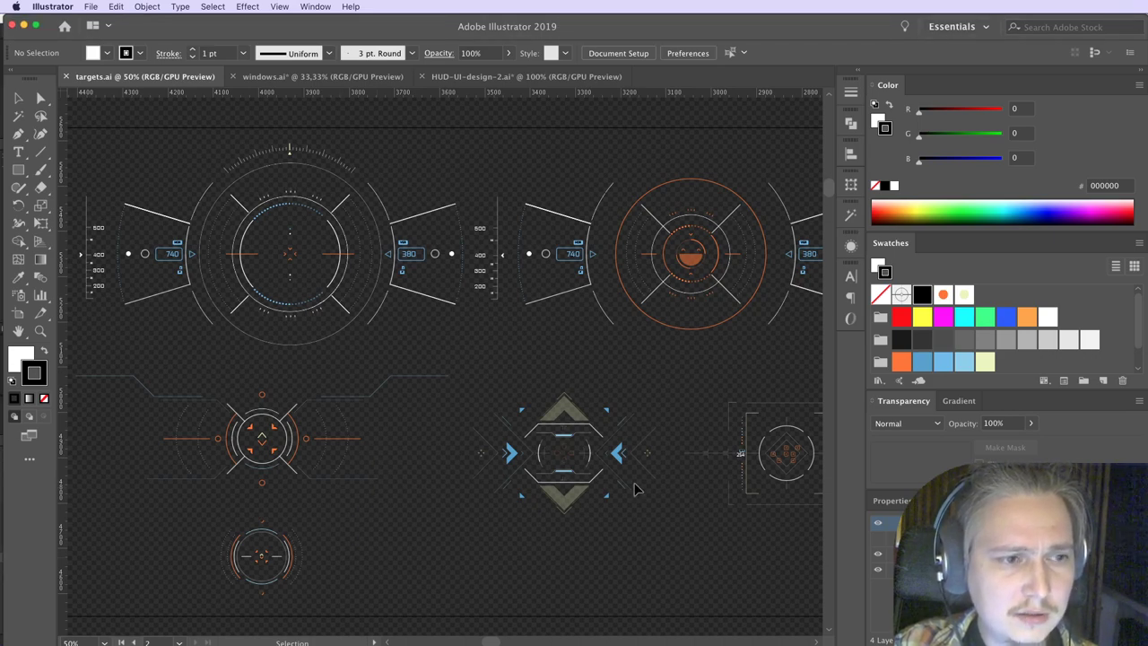
drag(682, 420, 551, 435)
key(ctrl+shift+a)
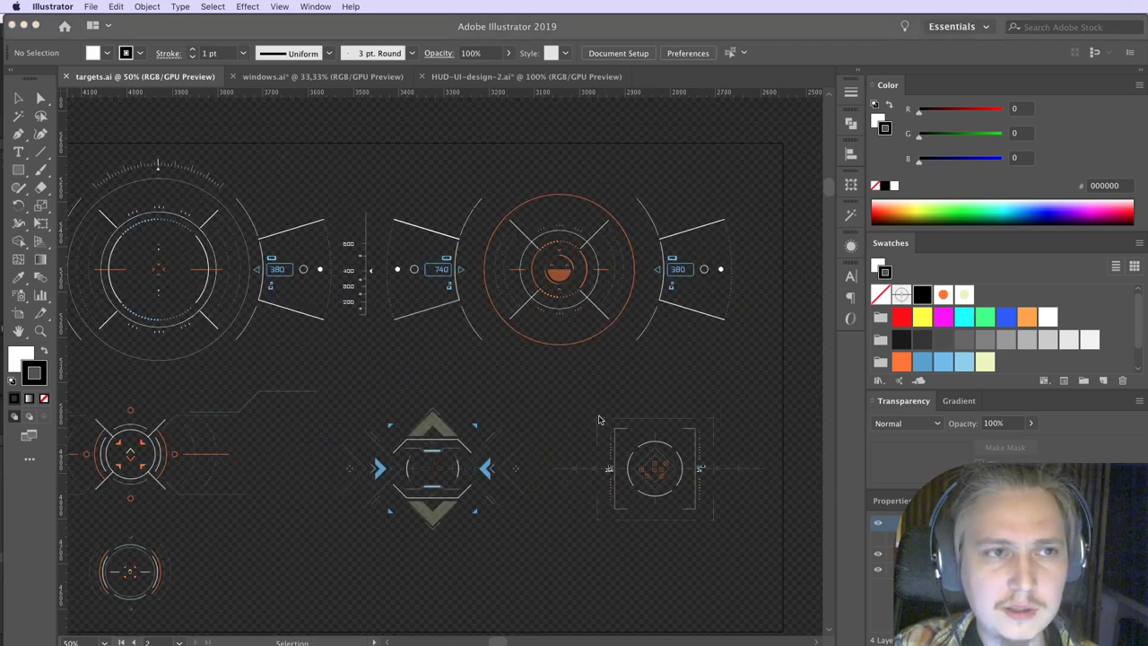
Step: Open the windows.ai document and look over its artboard of interface windows
click(270, 78)
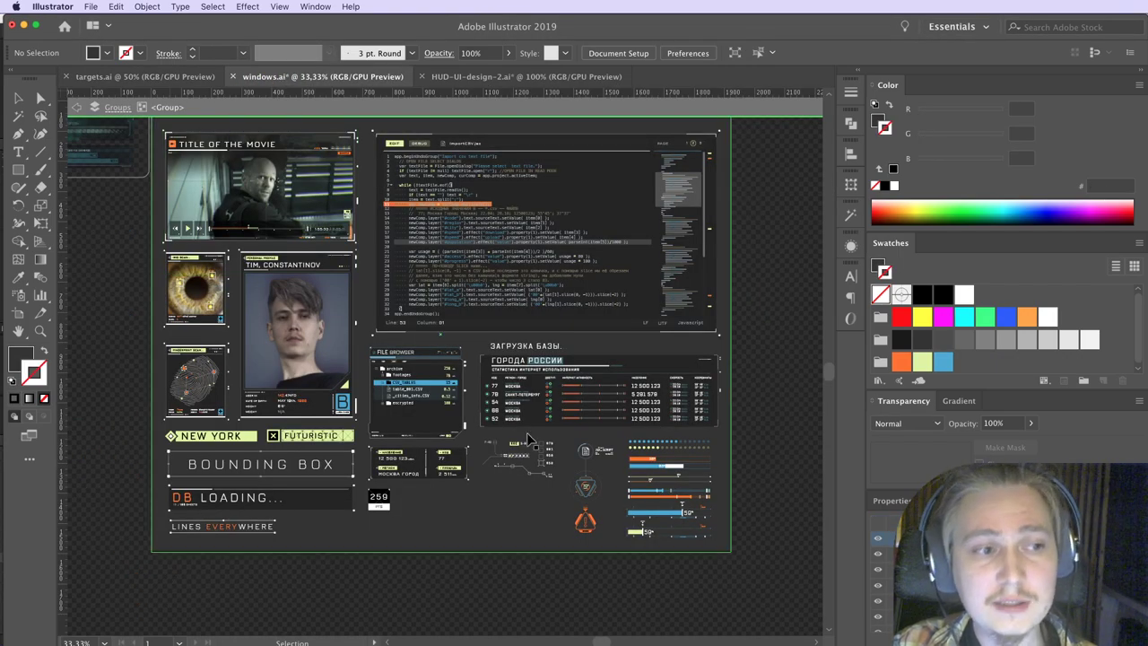
click(546, 528)
scroll(545, 528, up, 5)
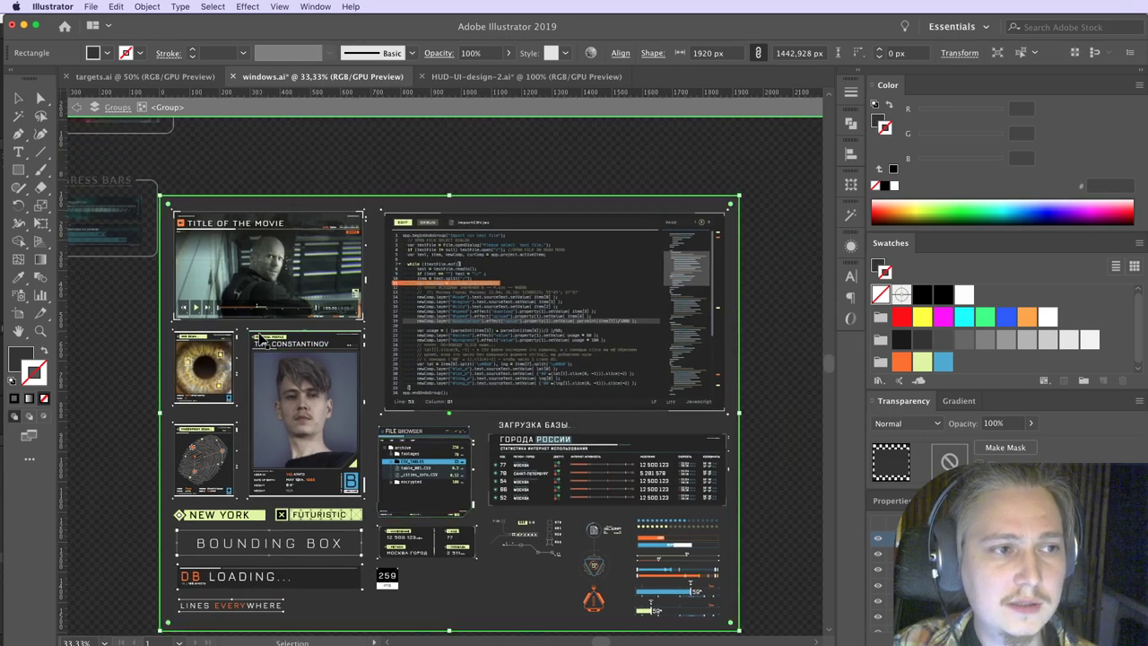
Step: Move the movie still out of the "TITLE OF THE MOVIE" player window onto the canvas beside the artboard
scroll(261, 339, up, 2)
drag(314, 386, 373, 498)
drag(383, 320, 154, 372)
double_click(585, 390)
click(588, 367)
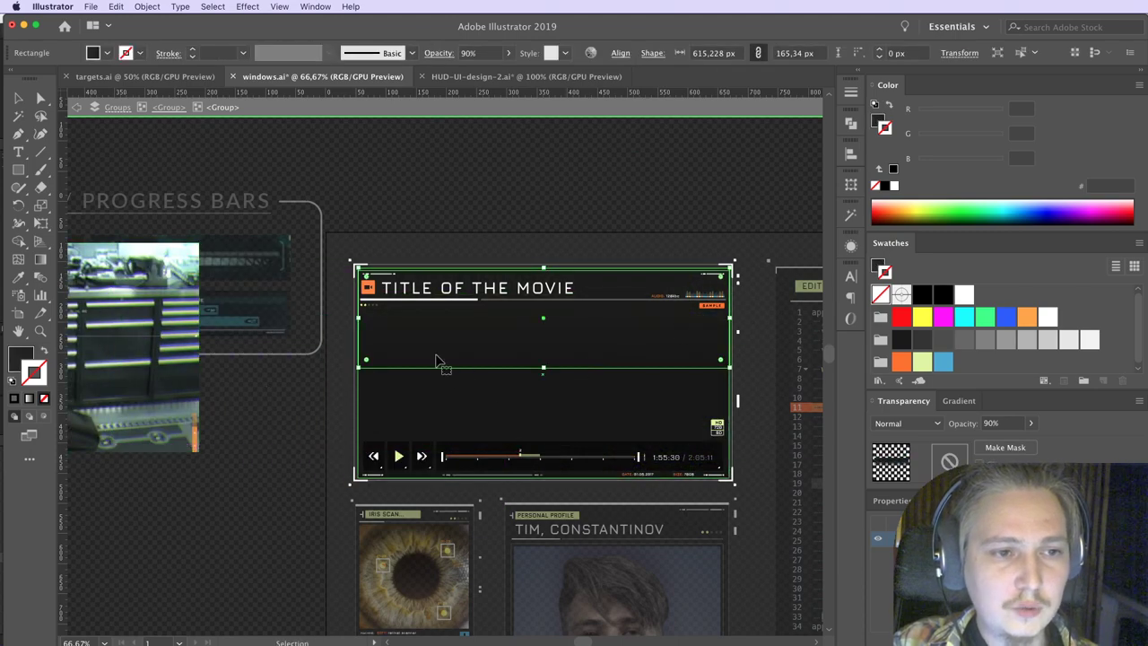
click(279, 419)
Step: Examine the iris scan, fingerprint scan, personal profile and file browser windows, and the text title designs beneath them
scroll(489, 392, down, 1)
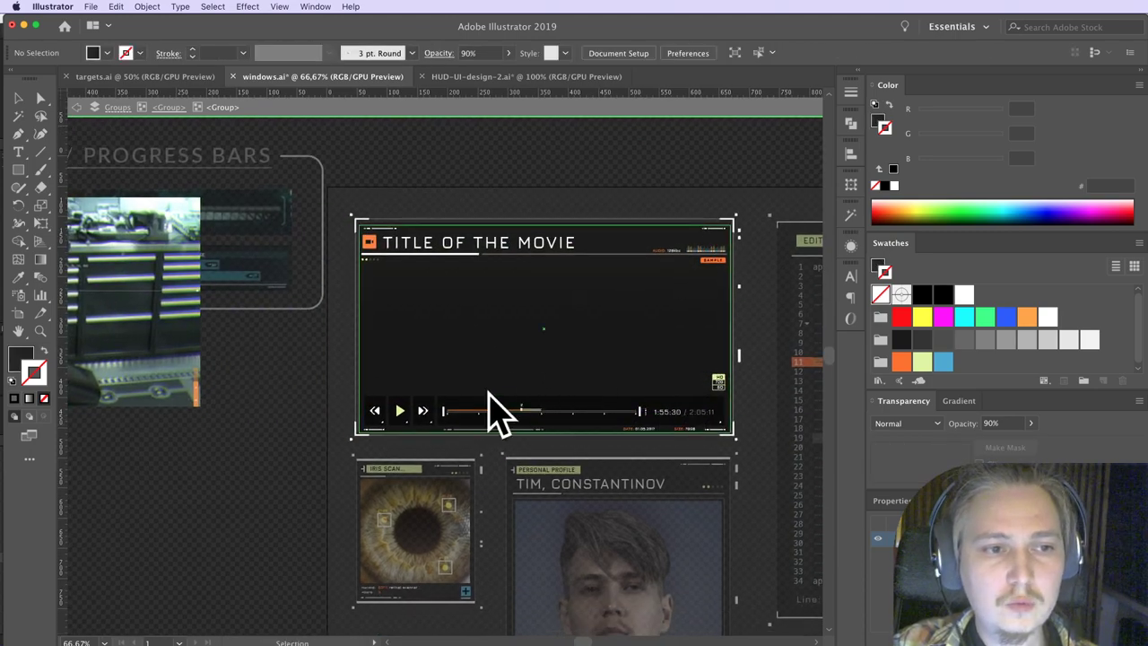
scroll(653, 526, down, 4)
scroll(653, 525, right, 3)
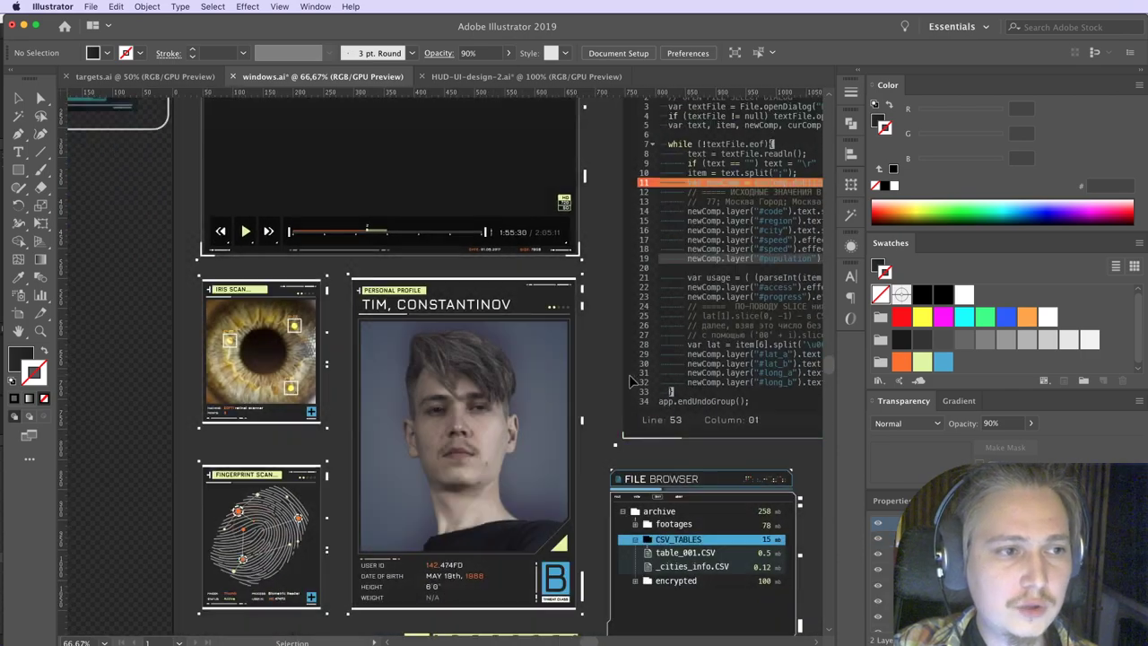
scroll(630, 381, down, 3)
scroll(630, 382, right, 1)
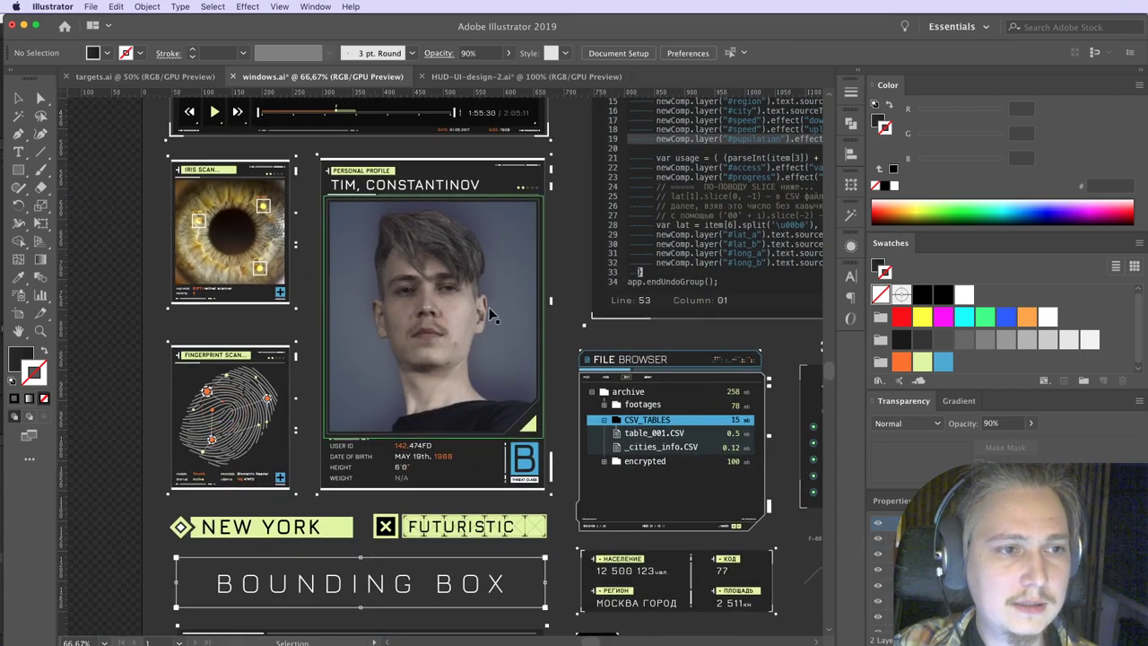
scroll(472, 478, down, 5)
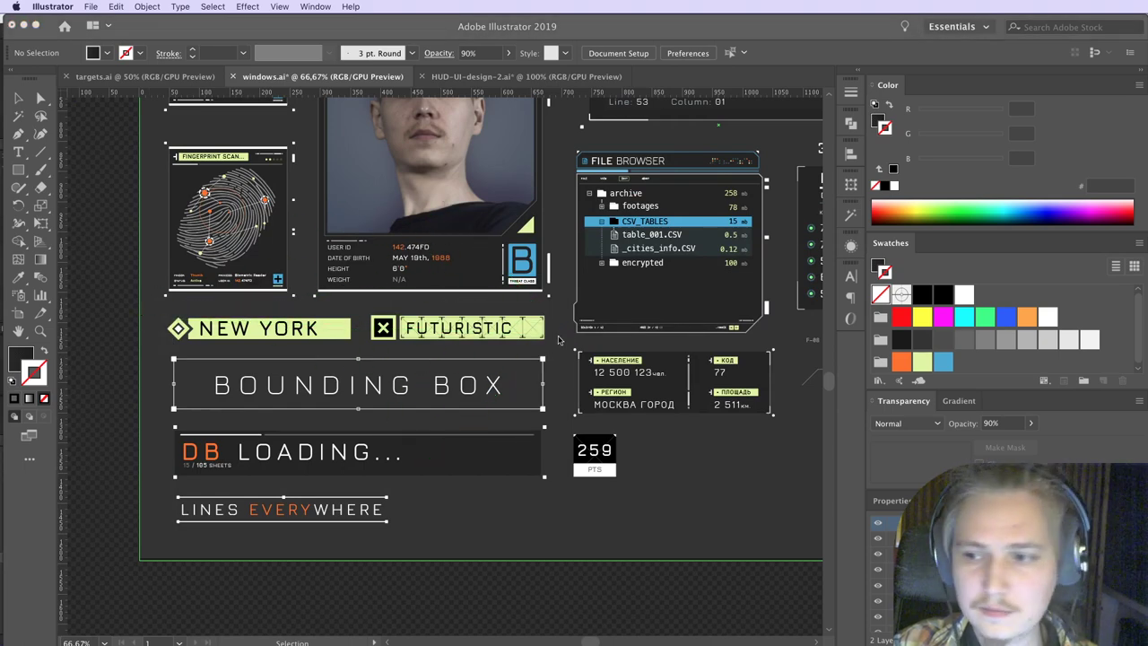
mouse_move(166, 294)
mouse_down()
mouse_move(498, 310)
mouse_move(576, 467)
mouse_move(446, 541)
mouse_move(206, 478)
mouse_move(135, 370)
mouse_move(193, 323)
mouse_up()
key(space)
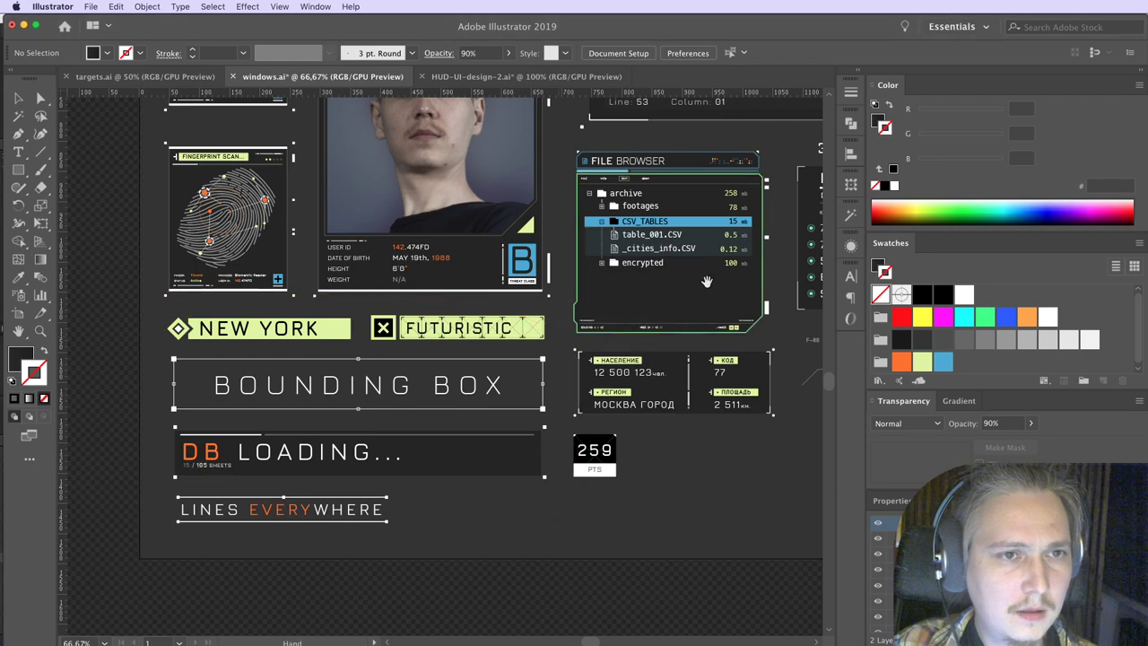
Step: Circle the progress bars and the circuit-line callout below the cities table with on-screen marks, and clear the marks
mouse_move(676, 269)
mouse_down()
mouse_move(387, 317)
mouse_move(140, 341)
mouse_up()
drag(373, 387, 295, 344)
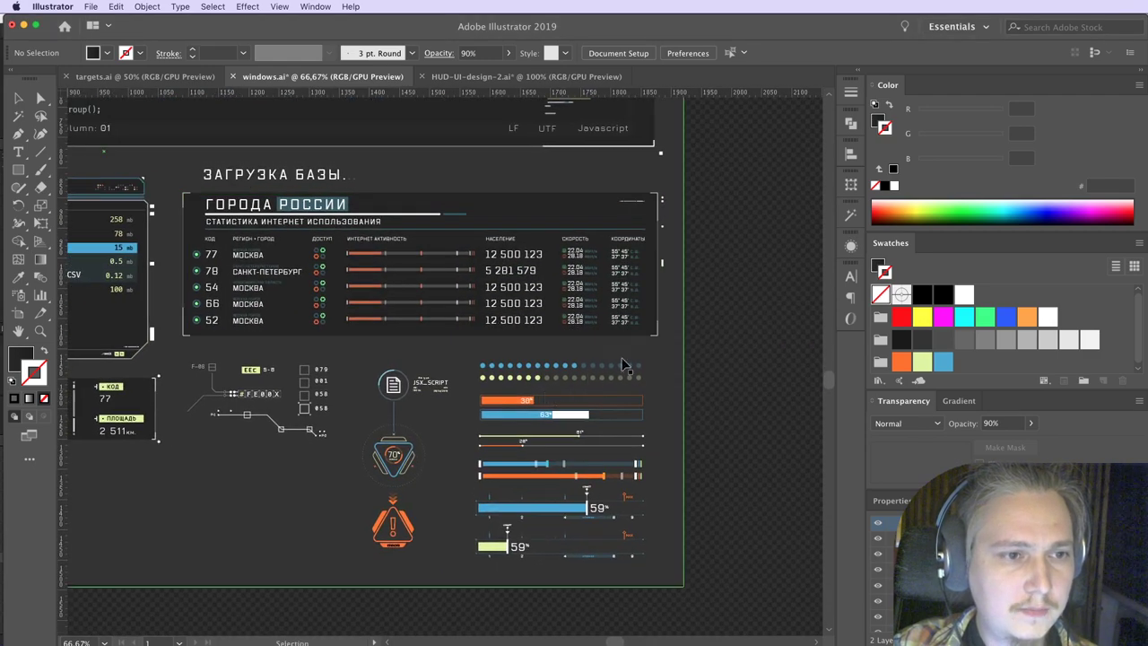
mouse_move(630, 343)
mouse_down()
mouse_move(419, 442)
mouse_move(585, 627)
mouse_move(591, 311)
mouse_up()
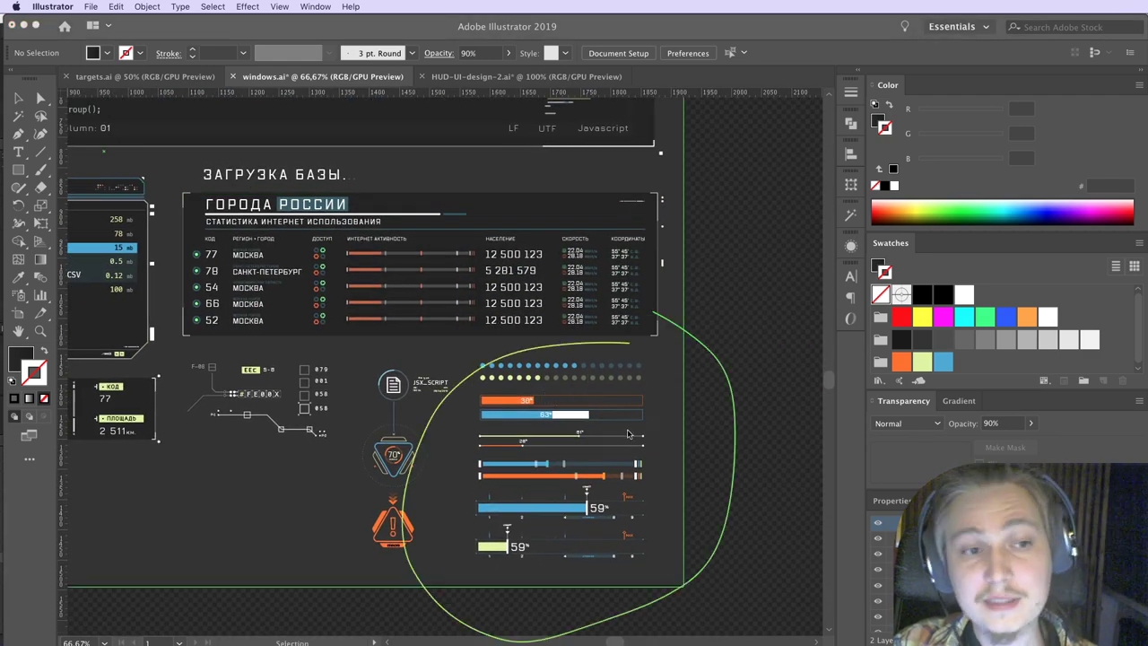
drag(268, 352, 272, 342)
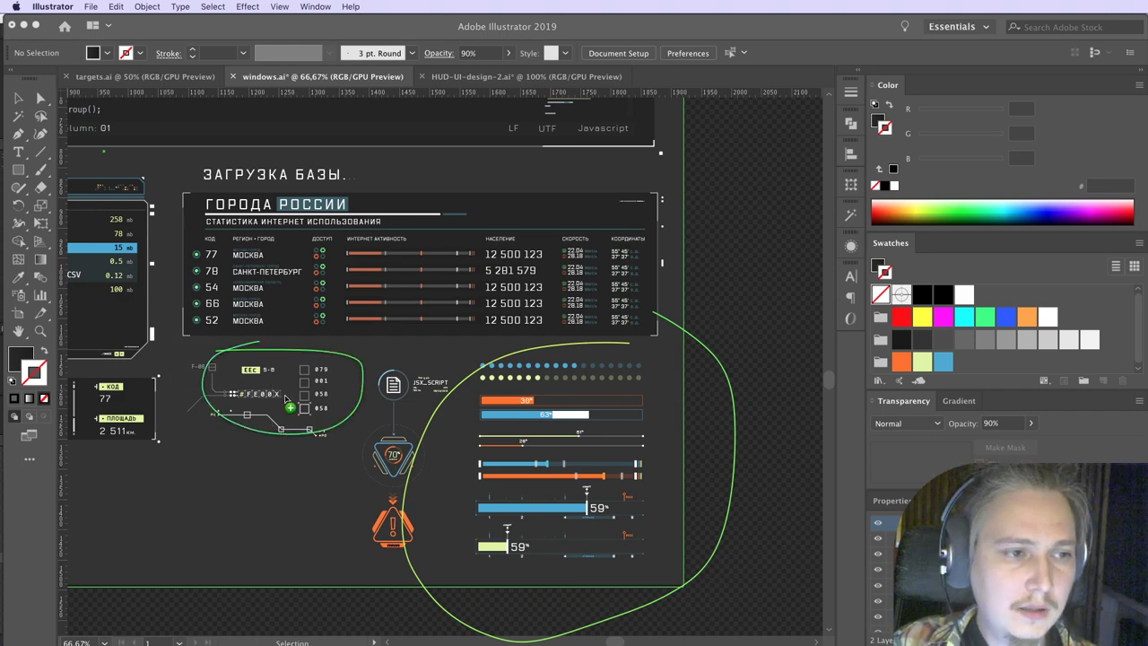
key(Escape)
Step: Examine the "ГОРОДА РОССИИ" statistics table together with the script editor window above it and the file browser beside it
key(space)
drag(395, 291, 450, 368)
drag(408, 334, 417, 349)
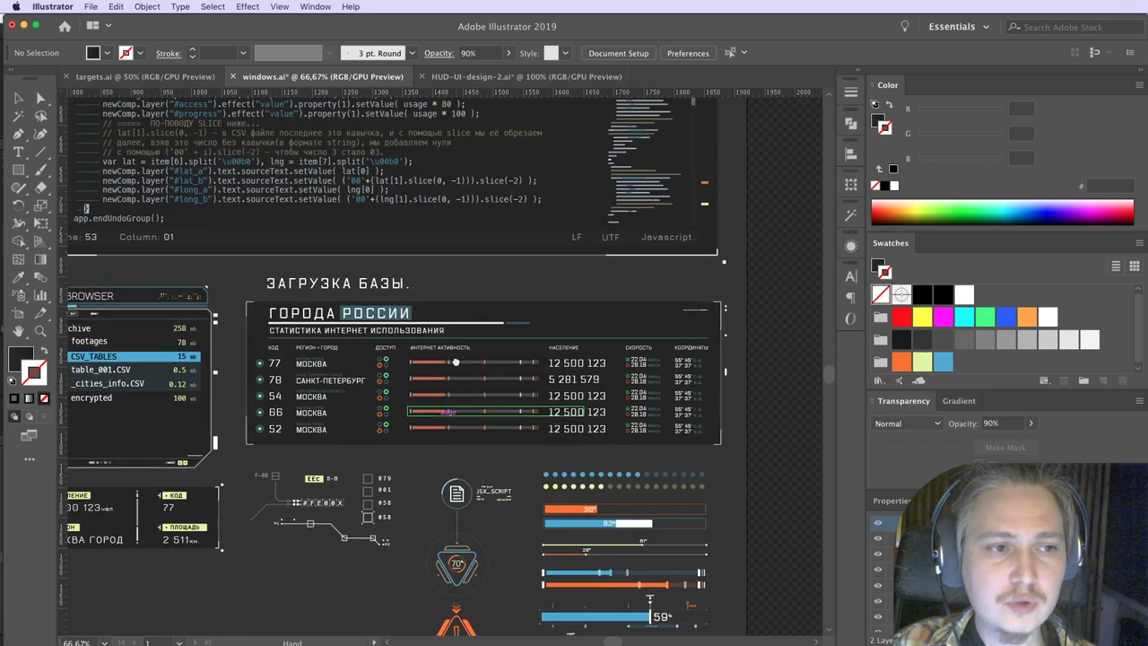
mouse_move(286, 225)
mouse_down()
mouse_move(356, 323)
mouse_move(352, 337)
mouse_move(374, 331)
mouse_move(372, 309)
mouse_up()
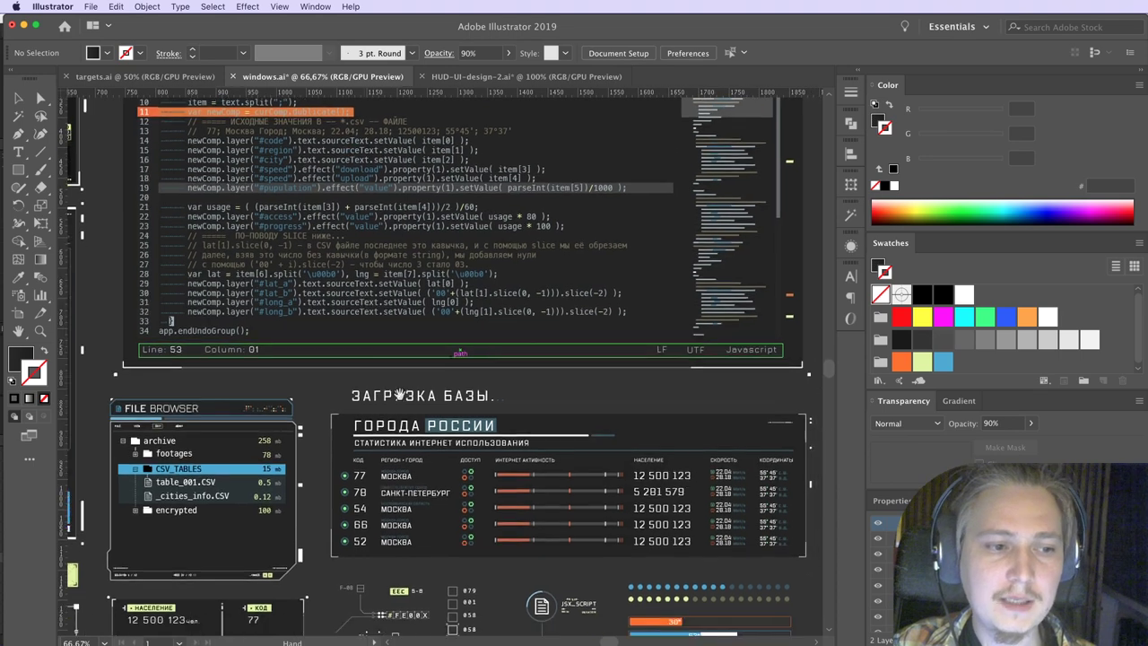
drag(410, 445, 425, 354)
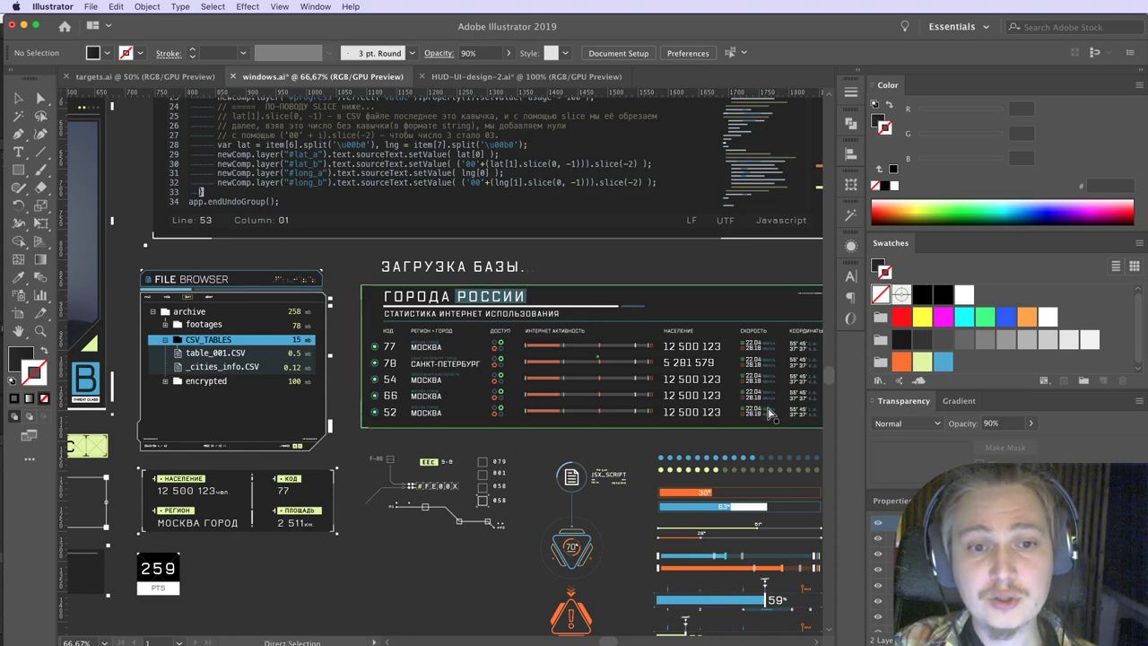
Step: Switch to the course page in Opera and find Chapter 2, "Анимация прицелов и точек"
key(super+Tab)
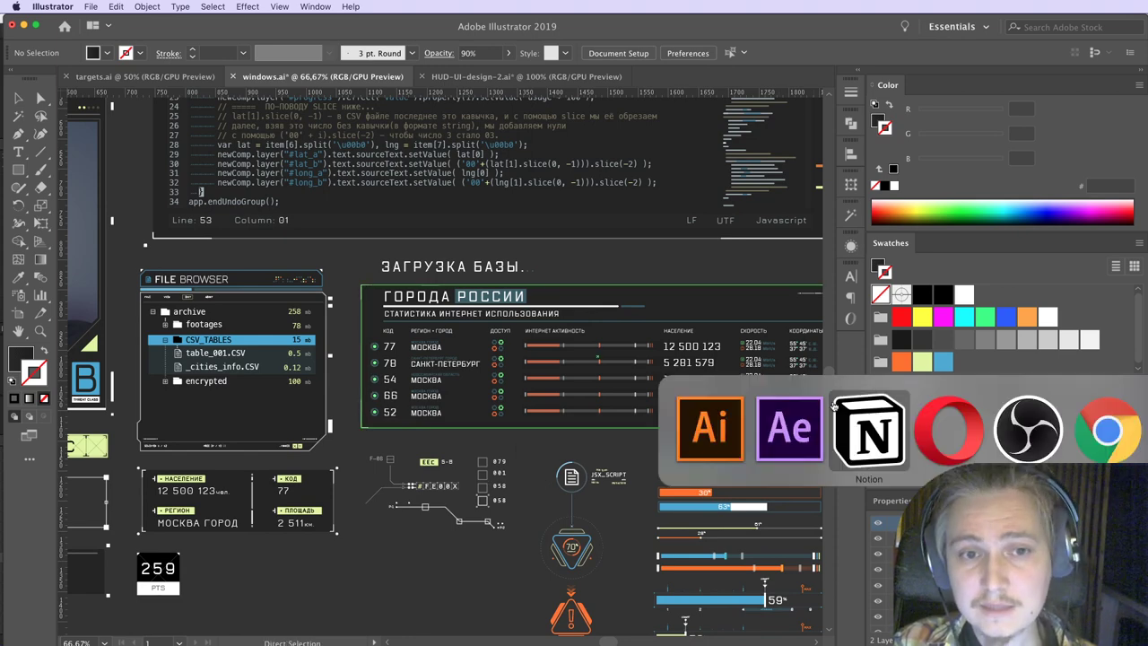
click(790, 435)
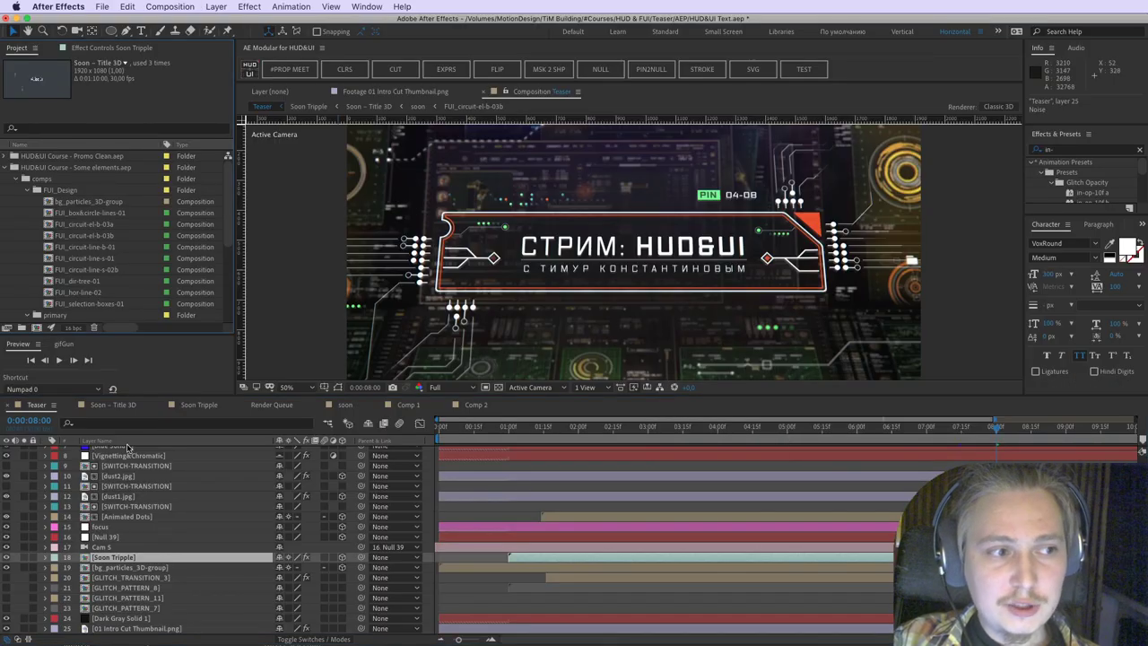
key(super+Tab)
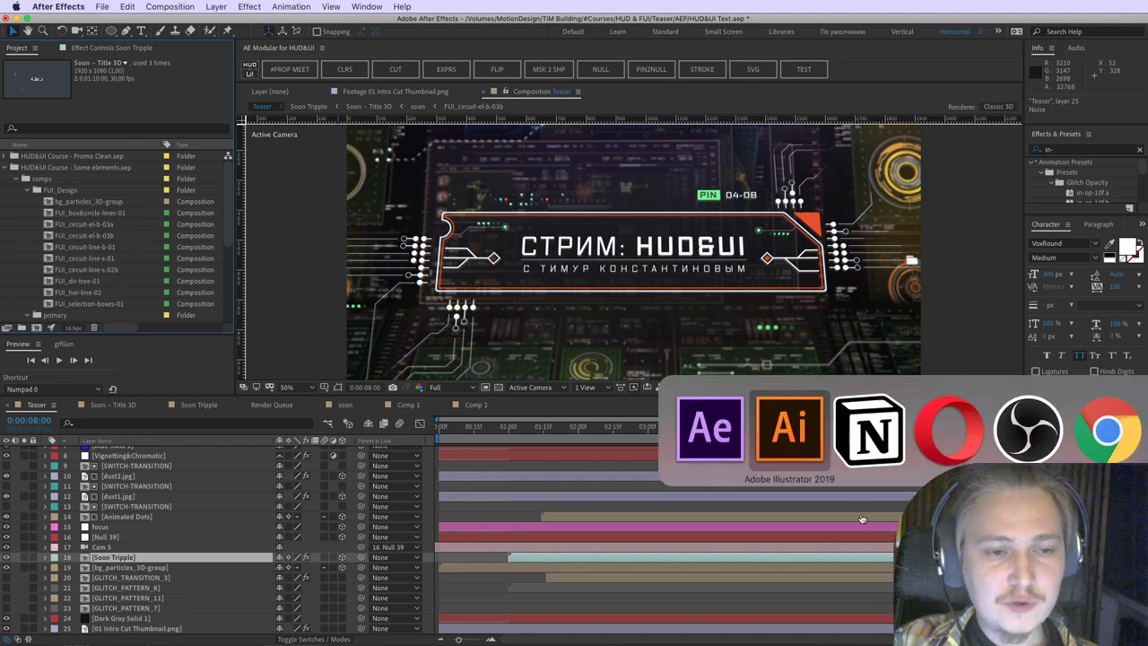
click(949, 425)
scroll(859, 428, up, 10)
scroll(749, 415, up, 15)
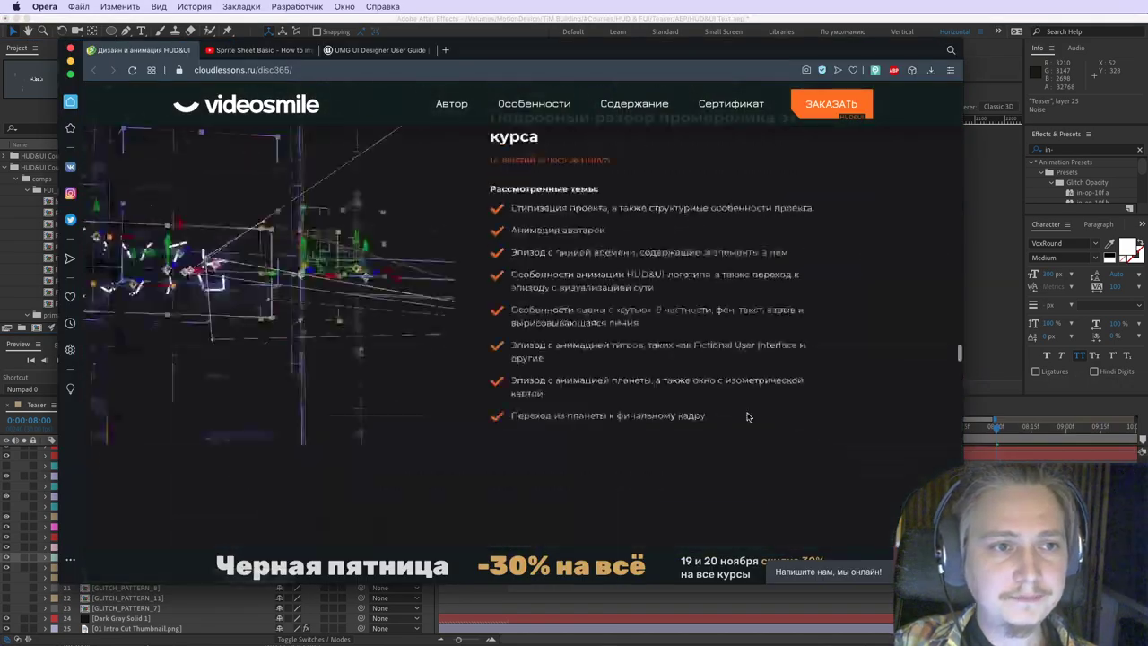
scroll(746, 419, down, 15)
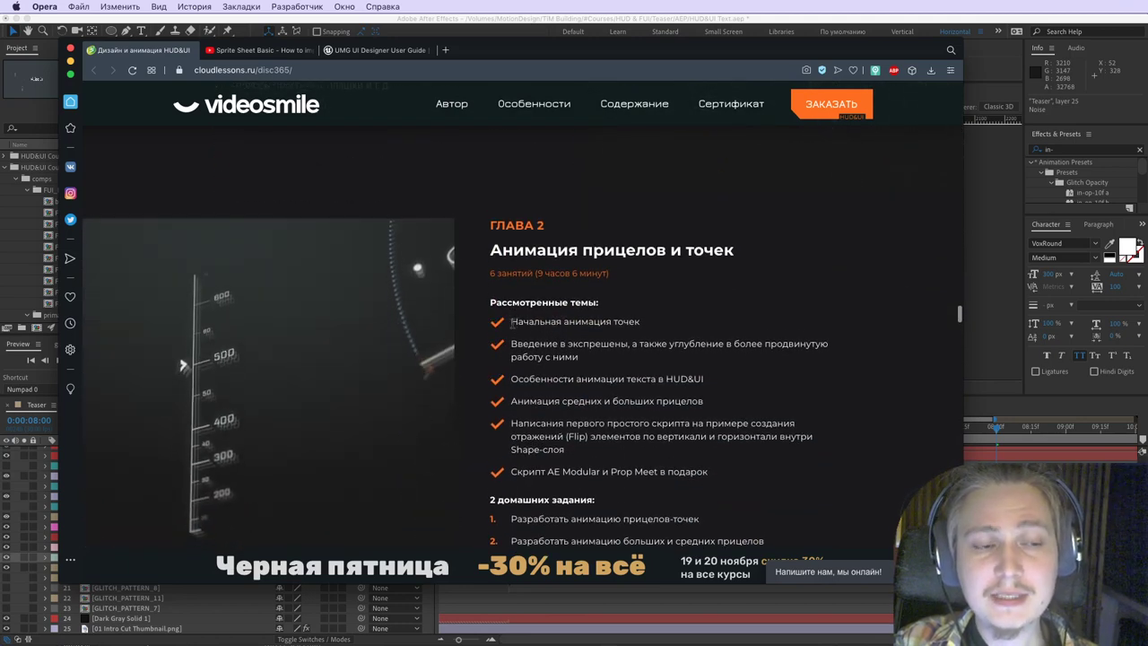
Step: Revisit the designs in targets.ai and the small icons in HUD-UI-design-2.ai in Illustrator, and return to the course page in Opera
key(super+Tab)
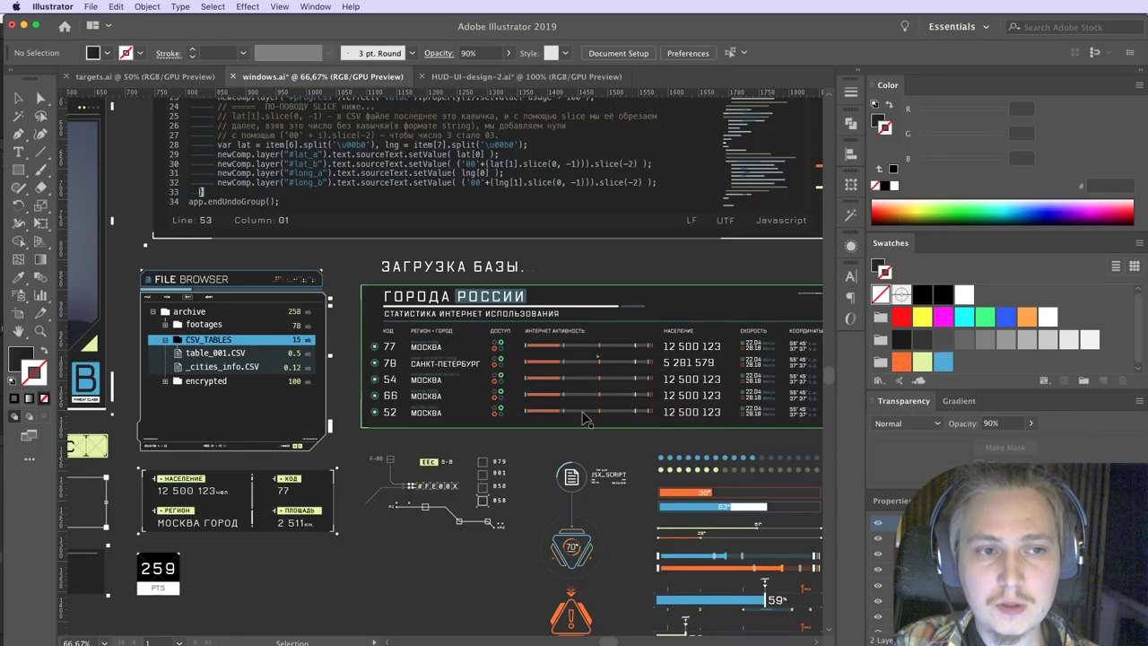
click(170, 77)
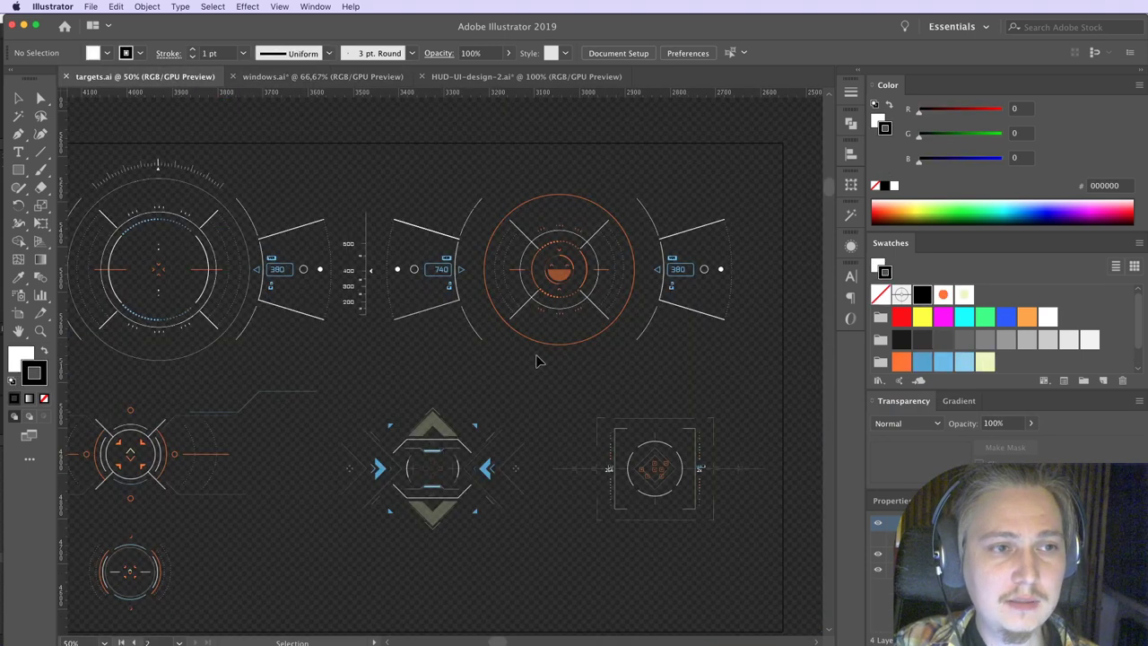
click(539, 77)
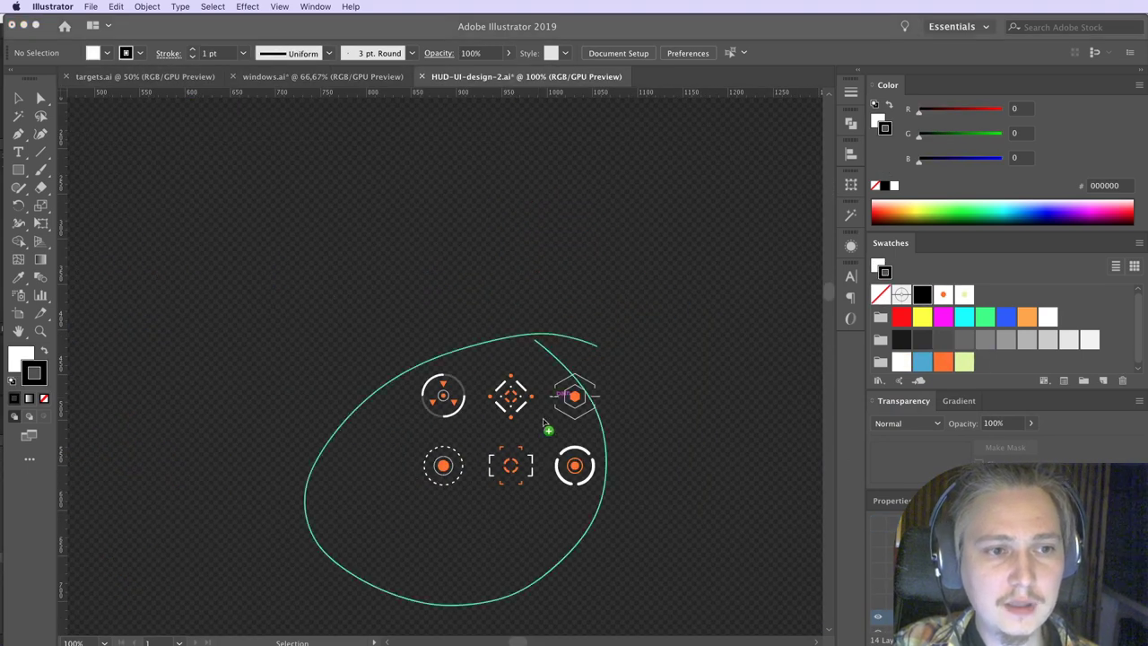
key(super+Tab)
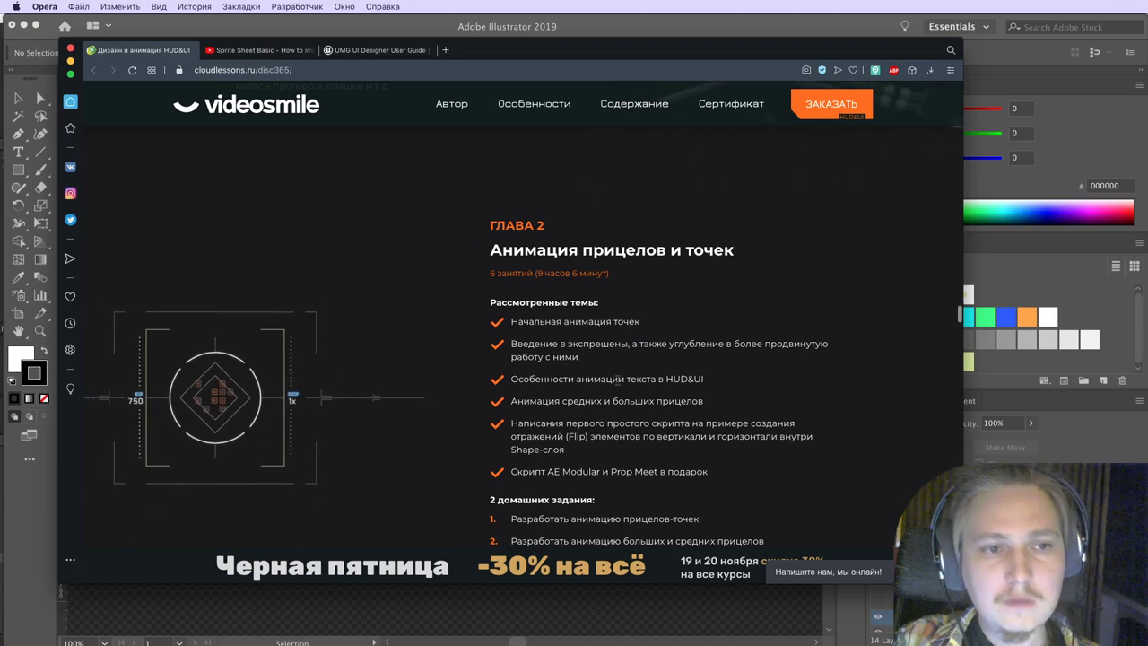
Step: Highlight the topic "Особенности анимации текста в HUD&UI" on the course page, and switch to After Effects
drag(606, 379, 511, 381)
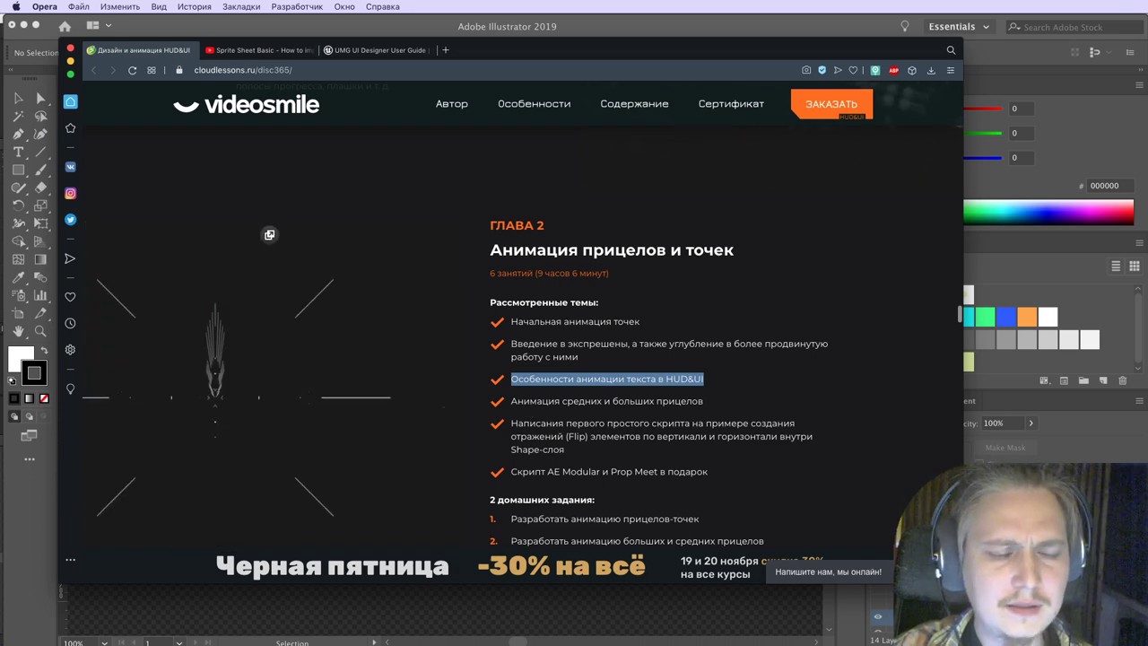
click(583, 607)
key(super+Tab)
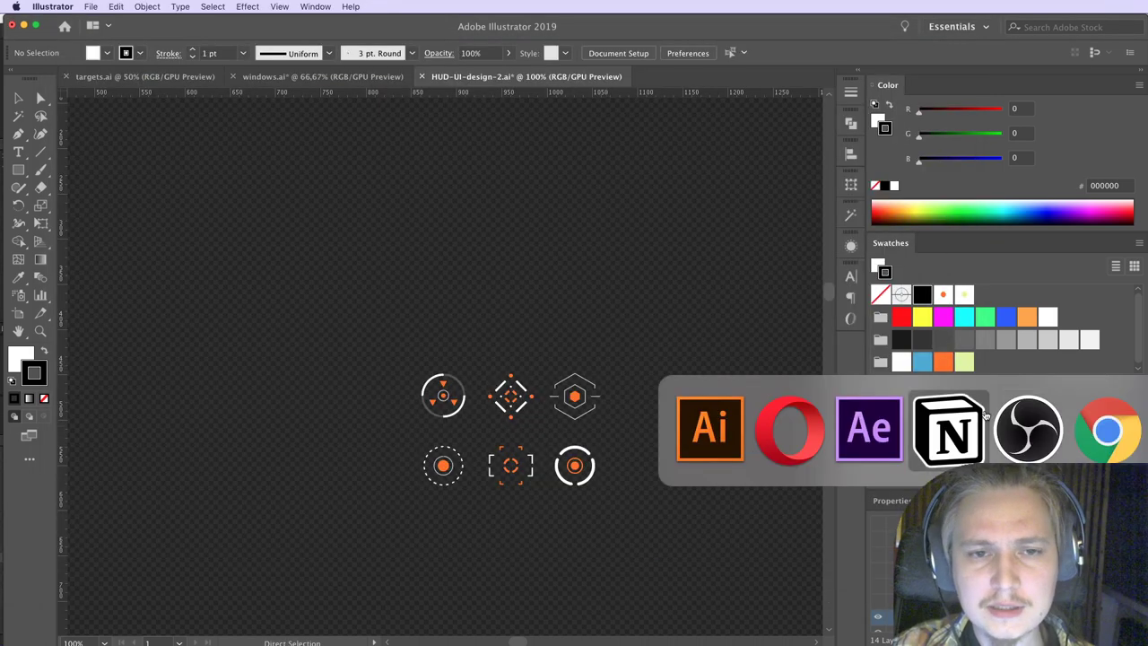
click(872, 433)
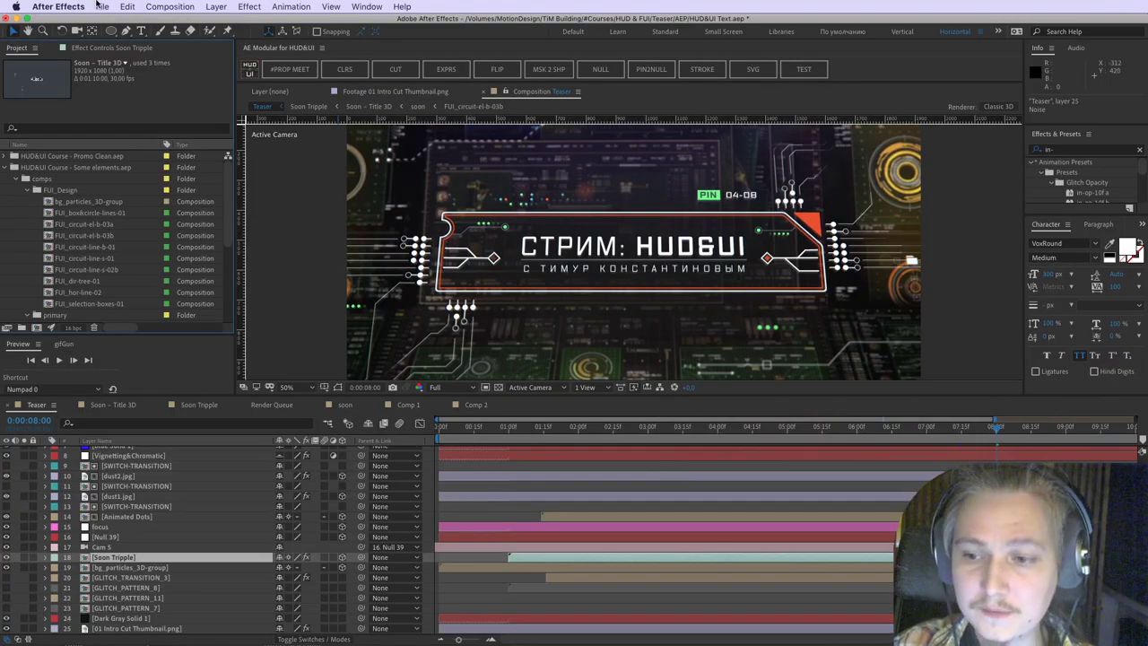
Step: Open the recent project "HUD&UI – Targets Stream.aep", discarding the changes to the current project
click(101, 6)
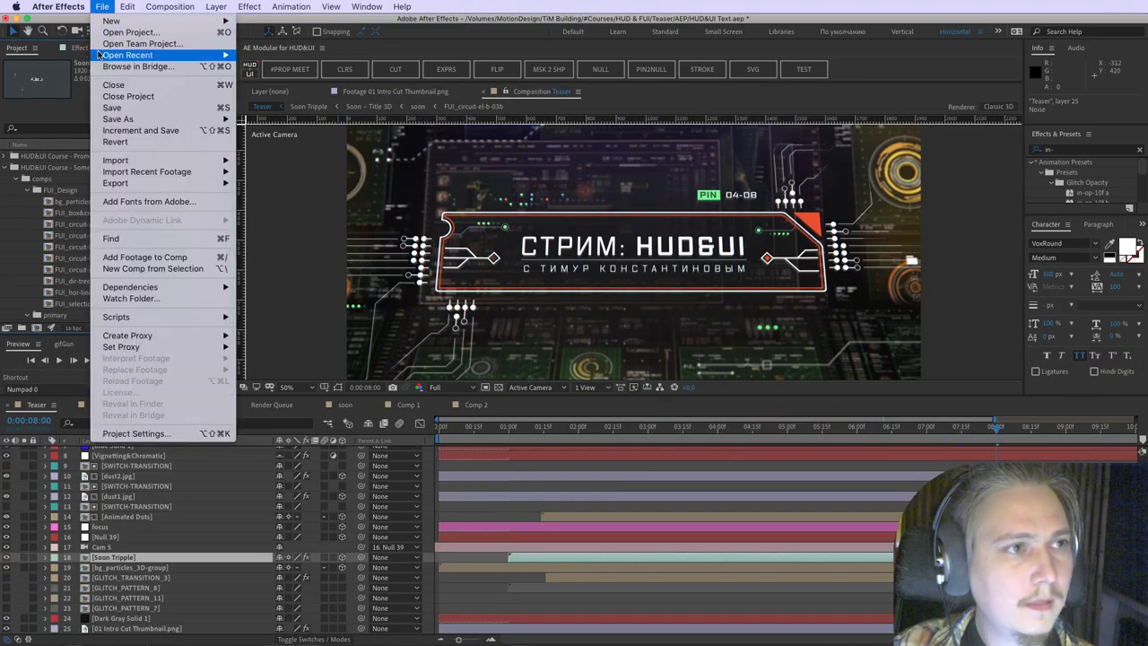
mouse_move(135, 55)
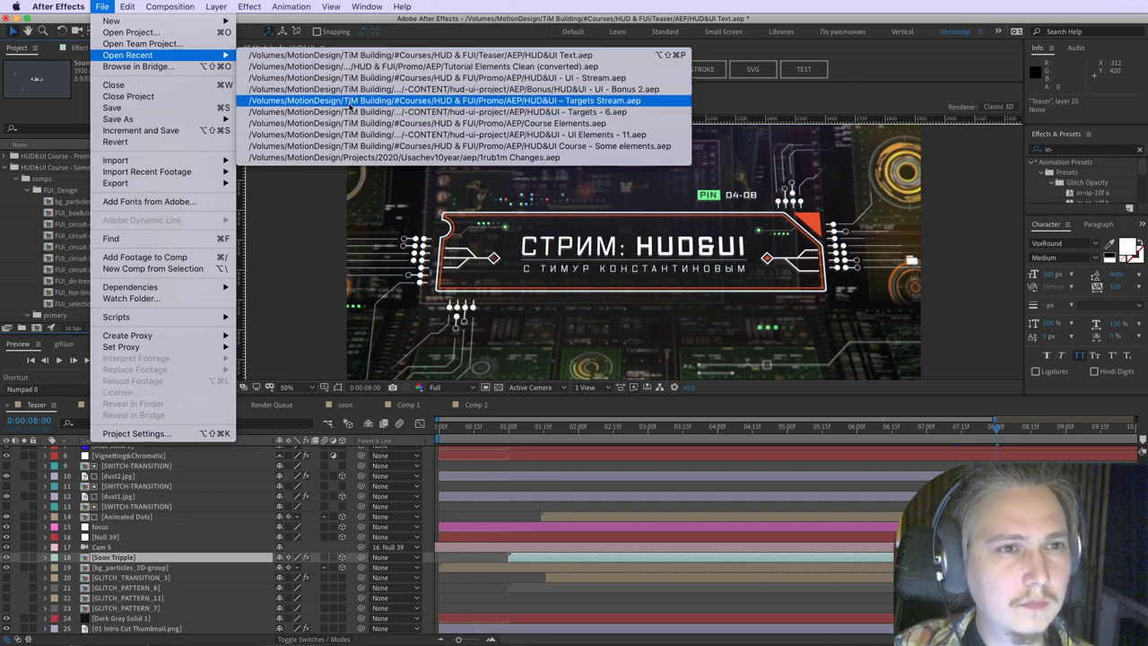
click(350, 101)
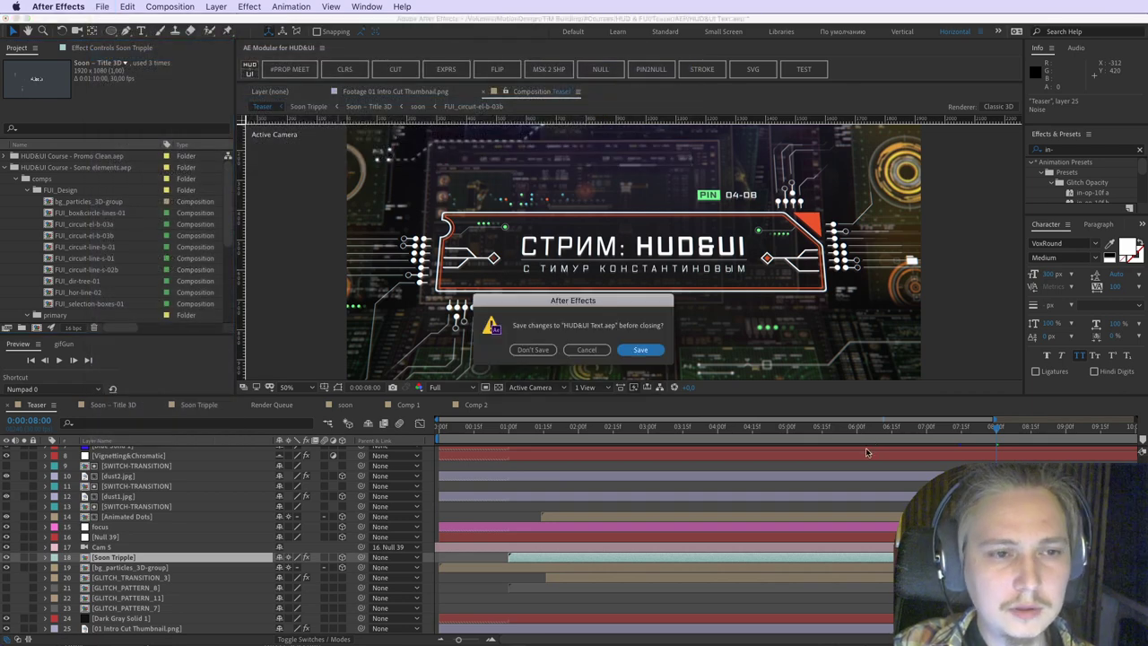
click(532, 350)
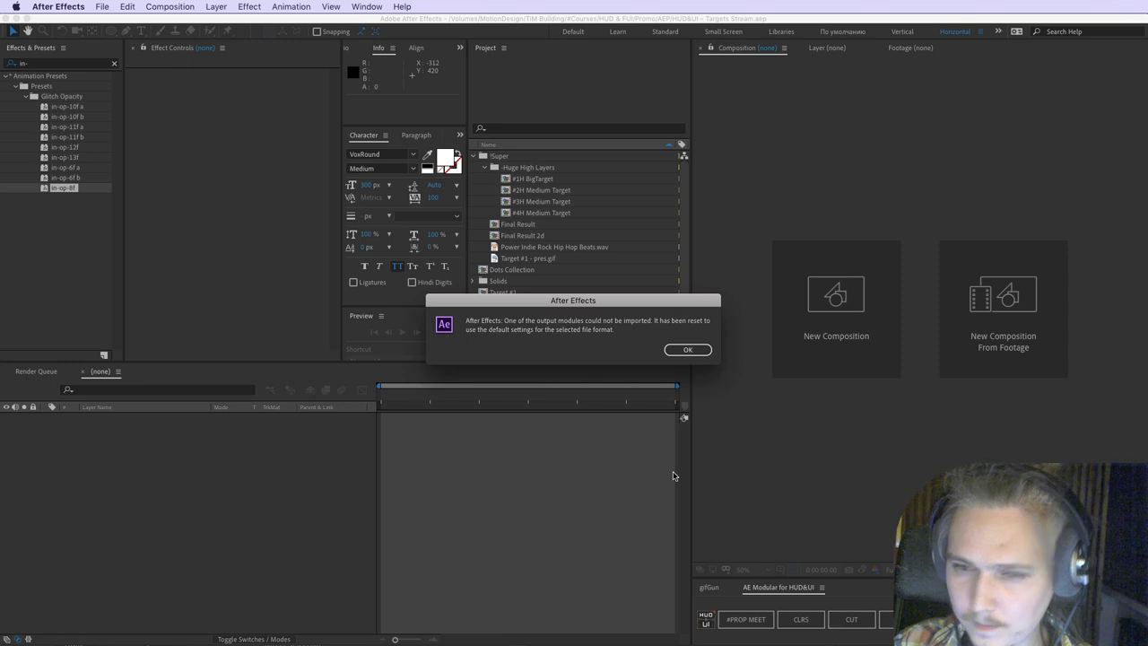
click(688, 350)
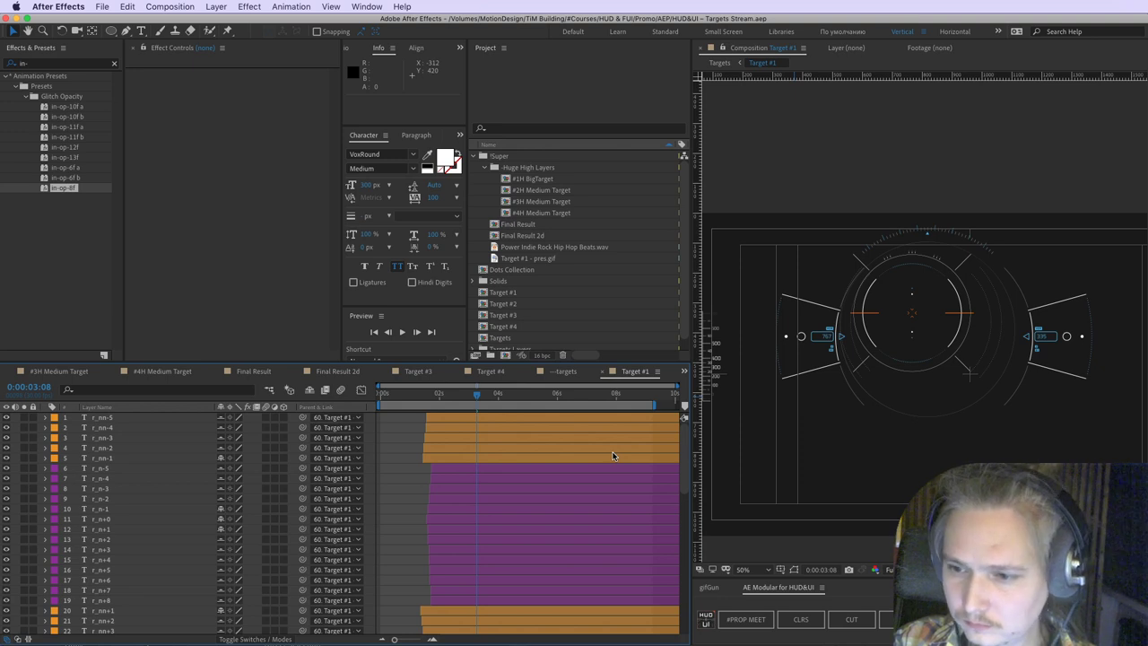
Step: Open the Target #4 composition, set its work area from 0:00:00:00 to 0:00:03:22, and enlarge the target in the viewer
click(490, 372)
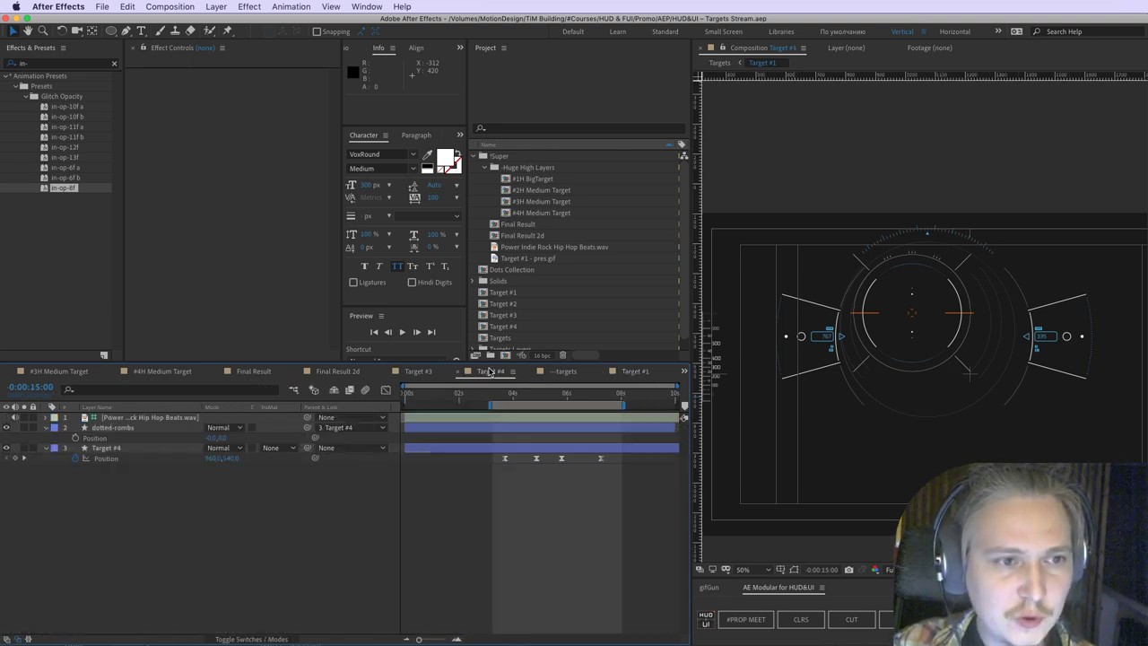
mouse_move(504, 394)
mouse_down()
mouse_move(526, 406)
mouse_move(505, 404)
mouse_up()
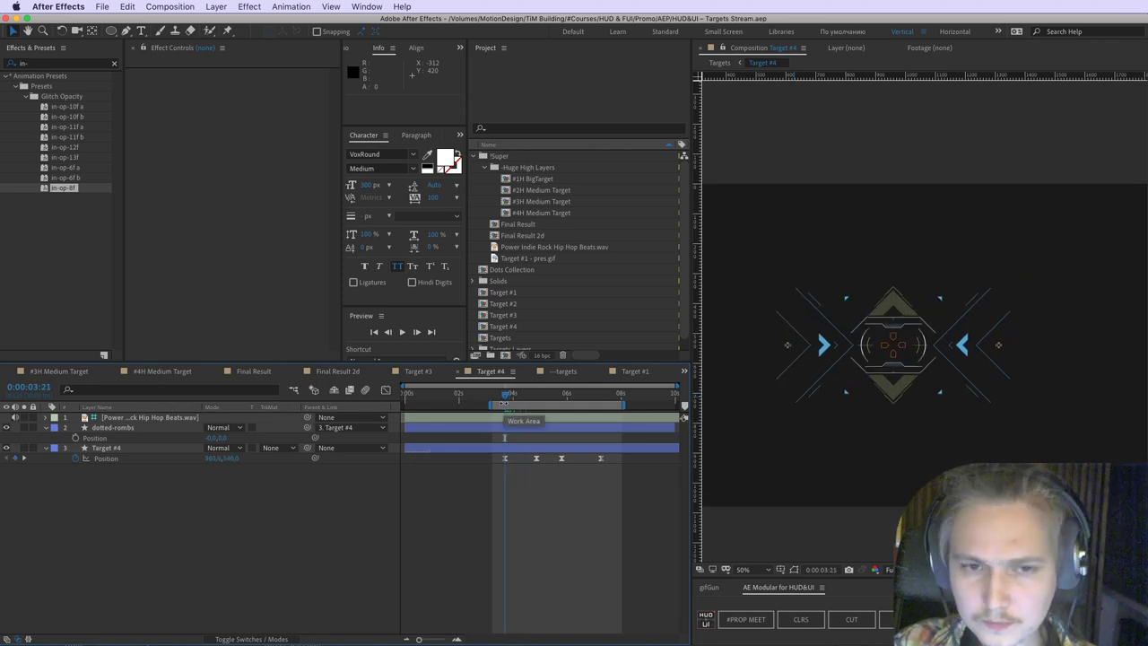
drag(505, 396, 395, 407)
key(n)
scroll(1003, 413, up, 1)
key(space)
drag(898, 384, 955, 348)
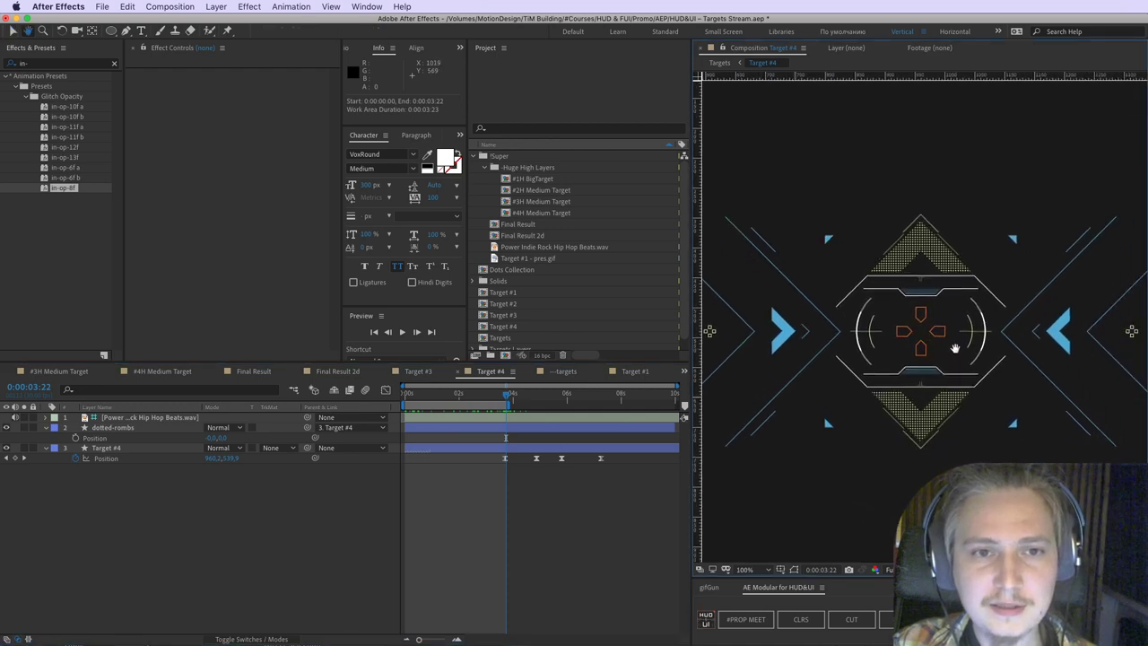
Step: Mute the music layer in Target #4 and preview the target's animation over the work area
key(space)
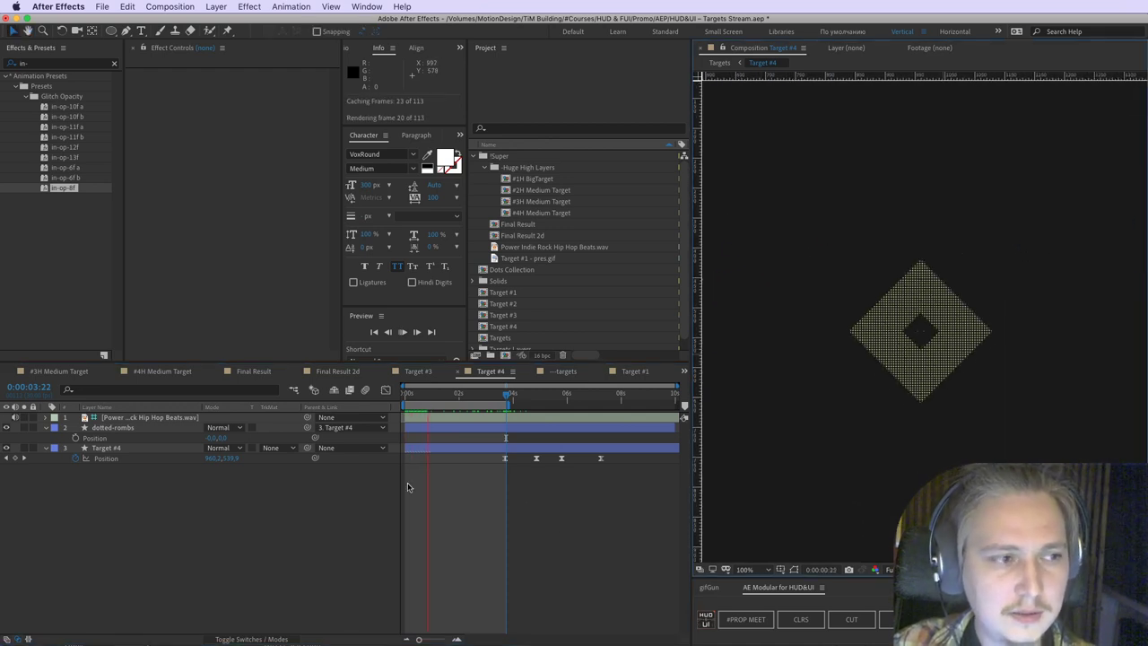
click(15, 419)
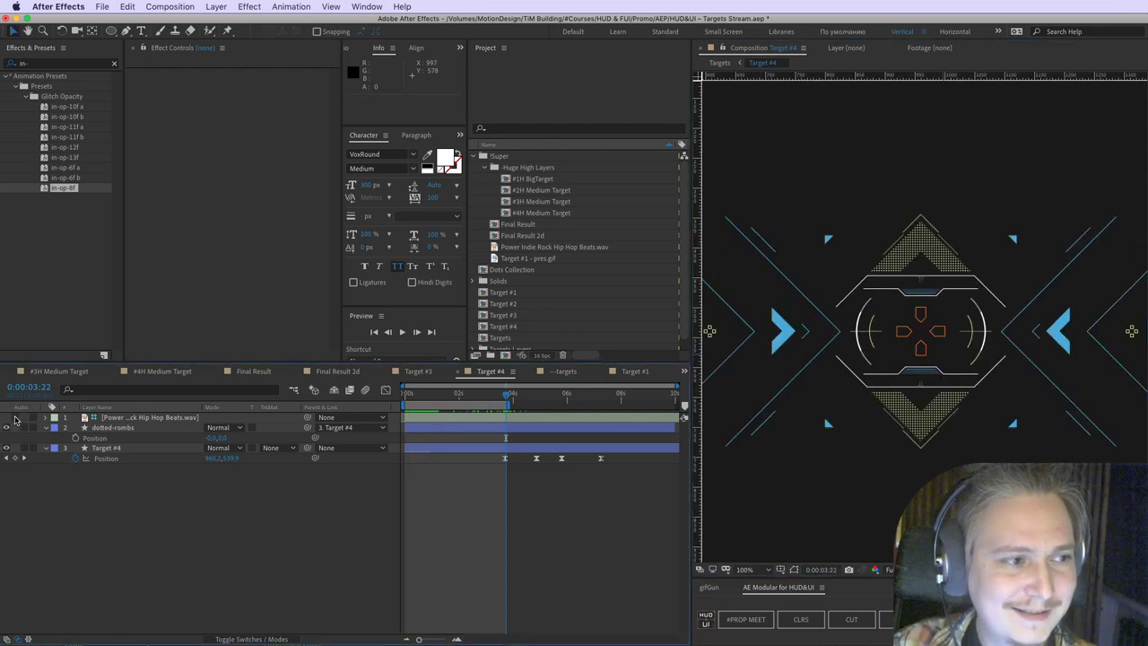
key(space)
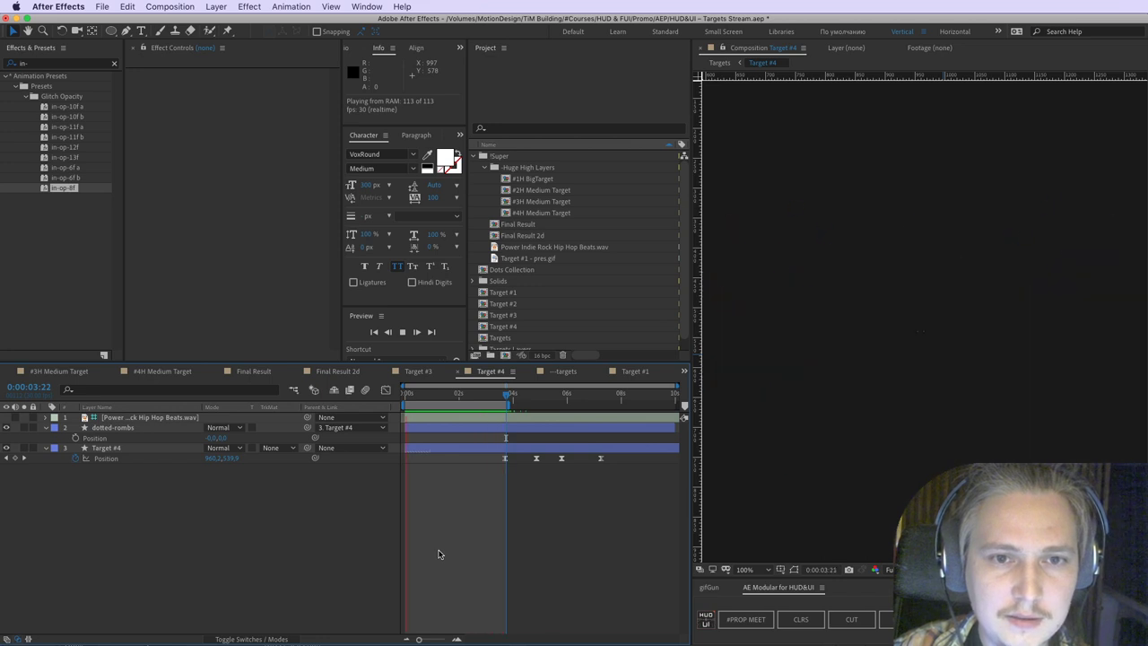
key(space)
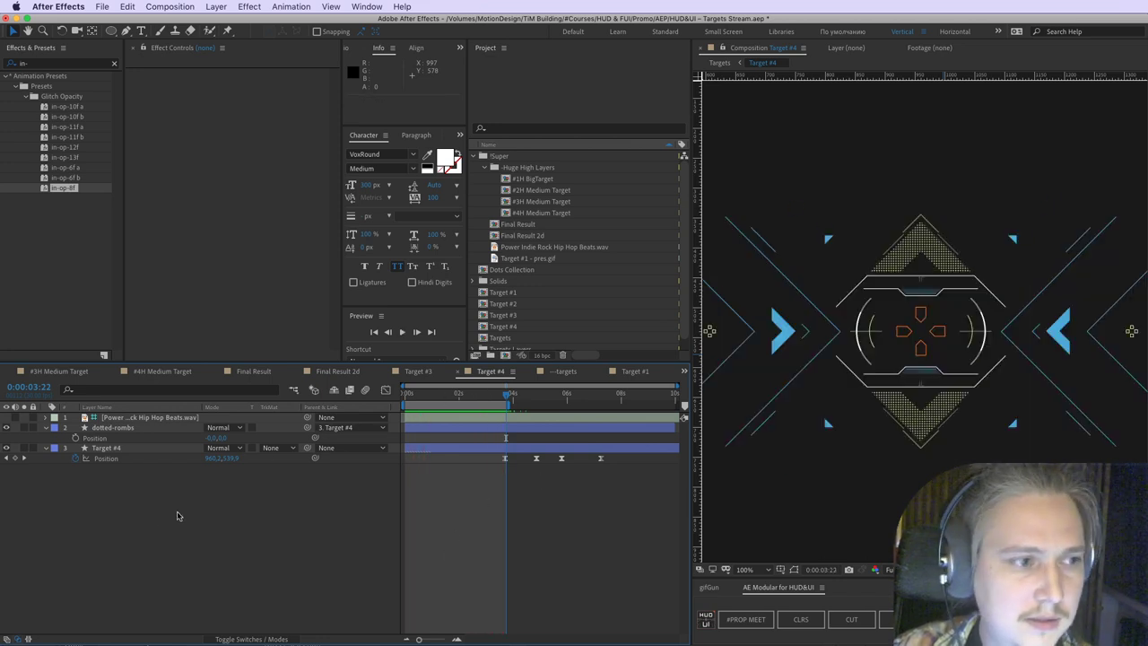
Step: Select and solo the dotted-rombs layer to examine its dotted pattern and Grid effect settings
click(115, 428)
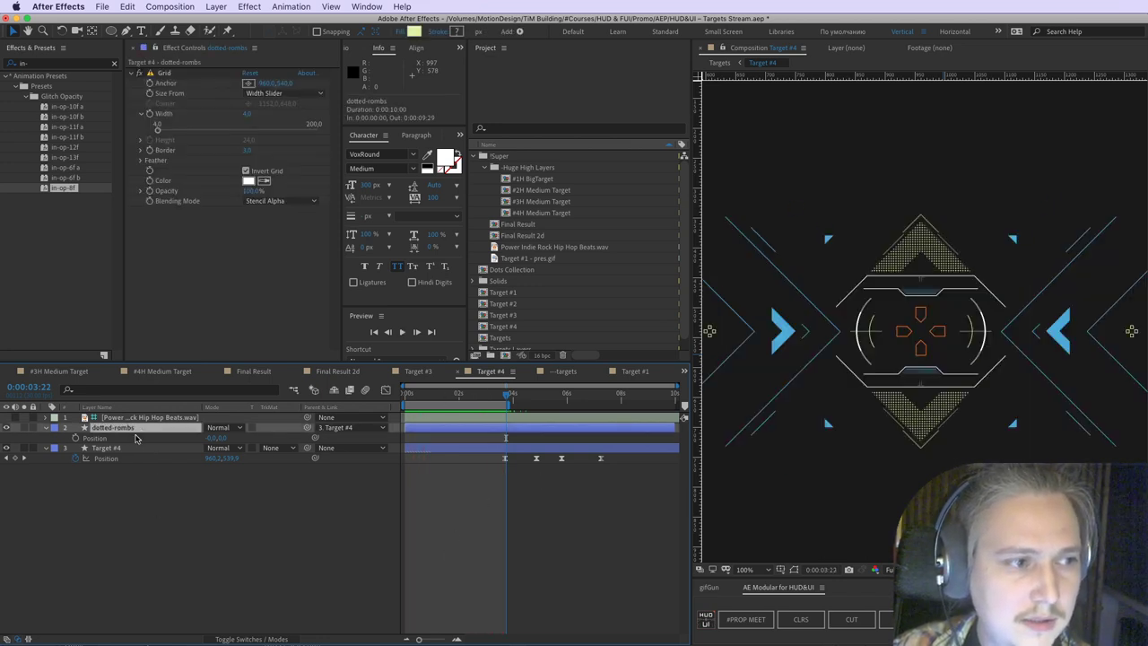
click(25, 428)
click(25, 428)
click(24, 448)
click(24, 448)
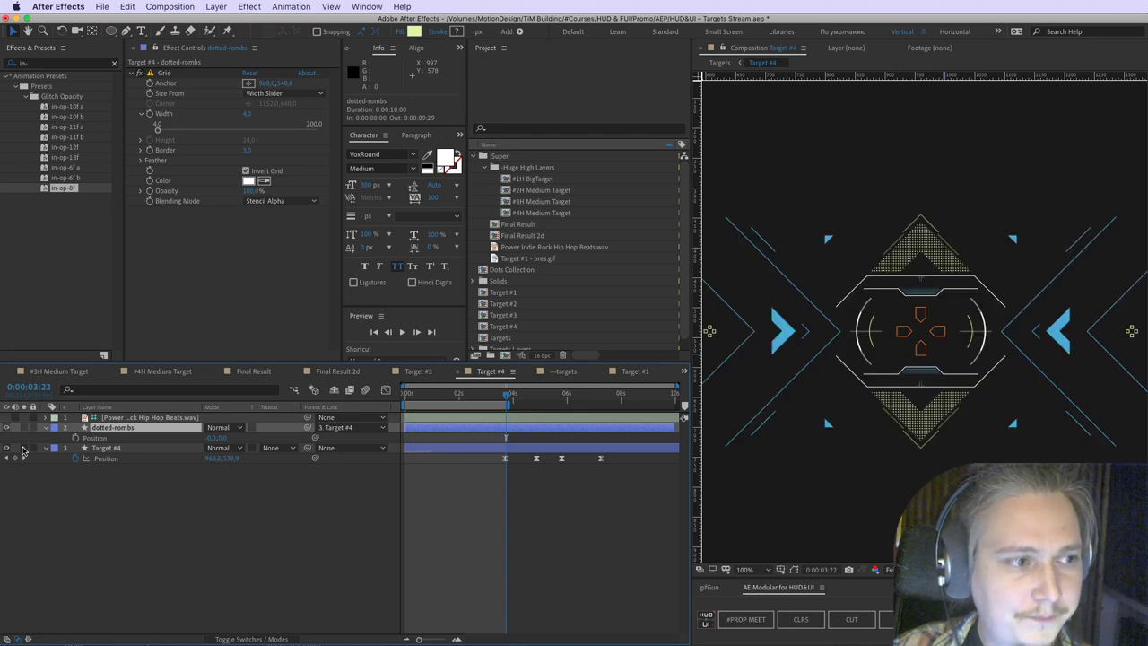
click(24, 428)
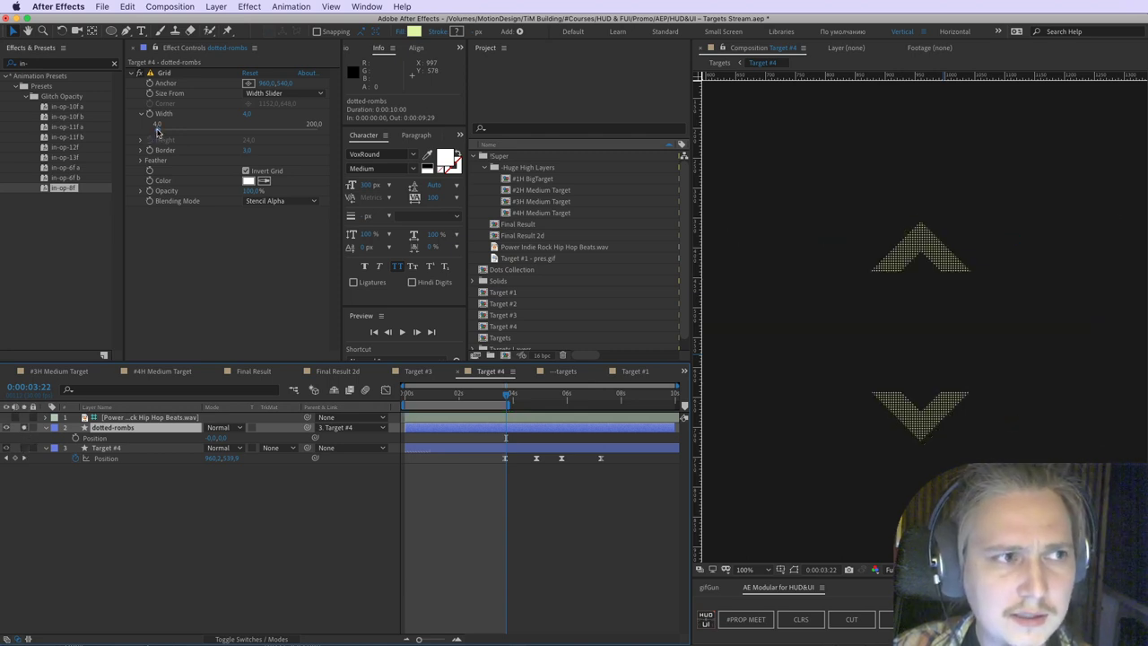
Step: Try a larger Grid width on the dotted-rombs layer, undo the change, and end the solo view
mouse_move(158, 132)
mouse_down()
mouse_move(208, 134)
mouse_move(171, 135)
mouse_up()
key(super+z)
click(25, 429)
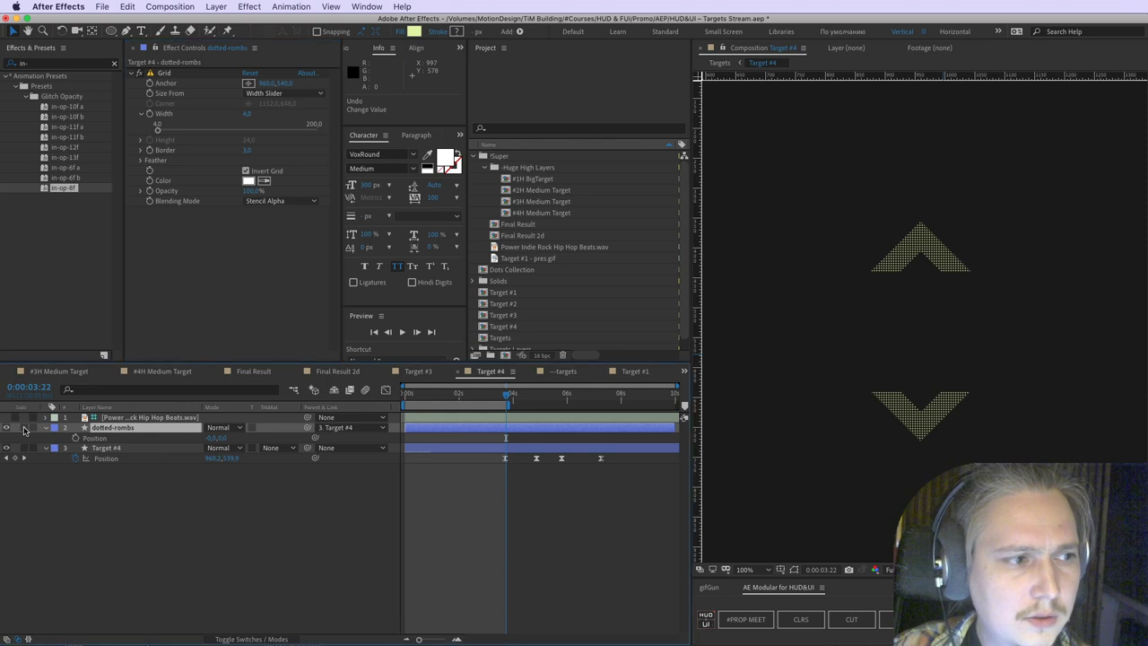
click(24, 428)
Step: Delete the Position keyframes of the Target #4 layer
click(106, 448)
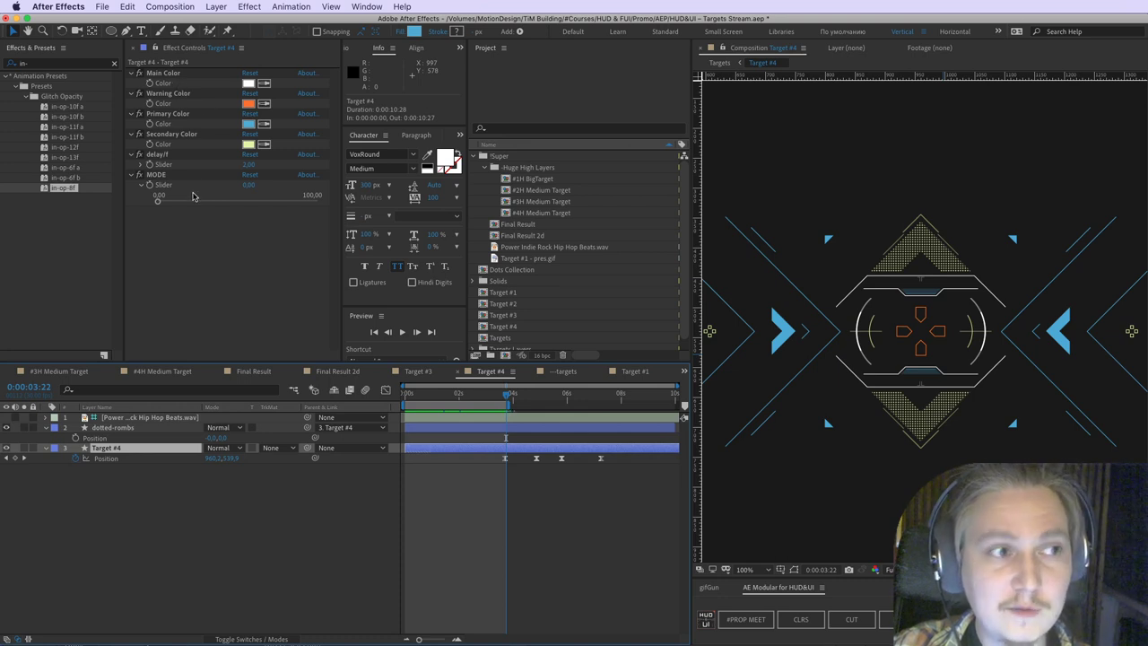
drag(613, 457, 544, 467)
key(Delete)
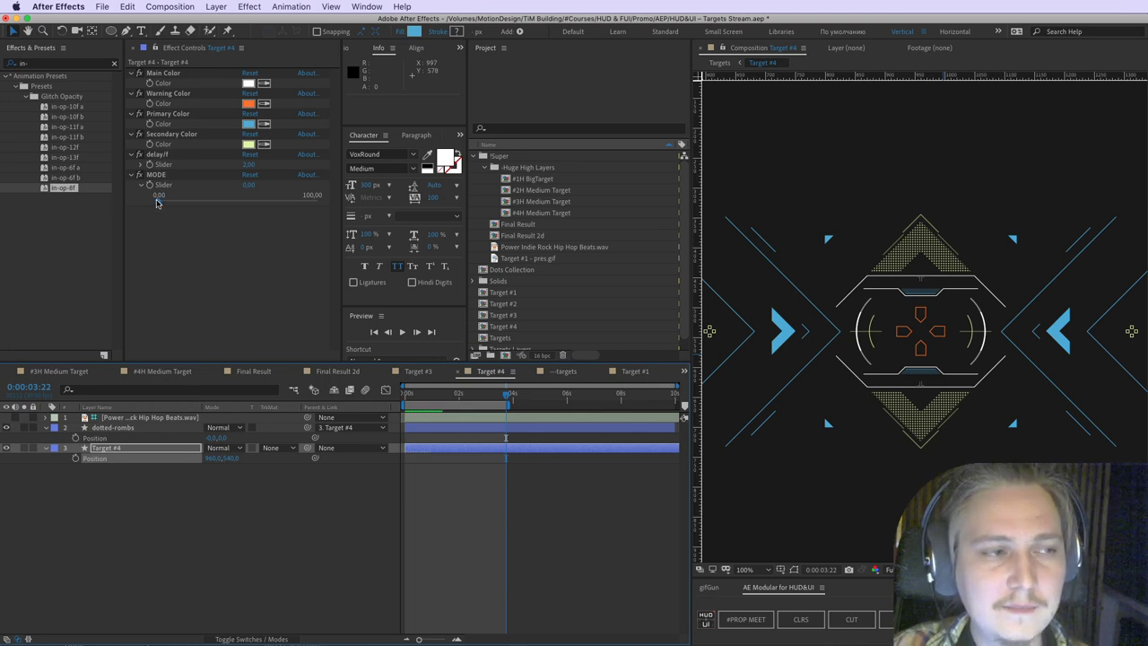
Step: Try the MODE slider of the Target #4 layer at values up to 100, and return it to 0
drag(157, 200, 334, 214)
click(188, 201)
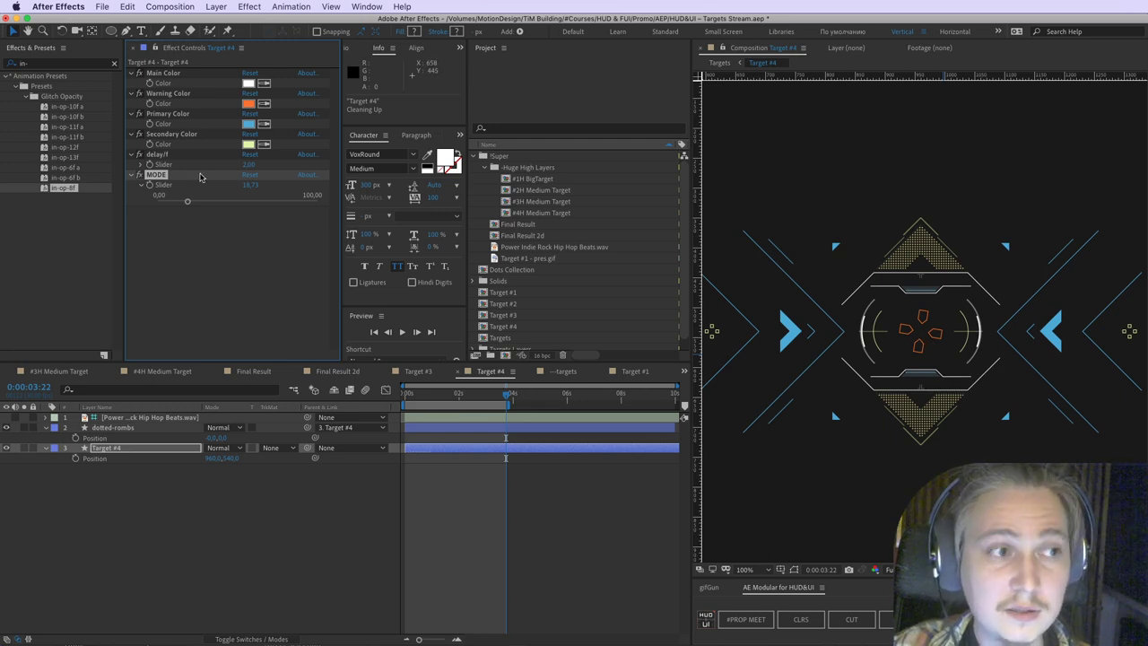
drag(193, 205, 330, 212)
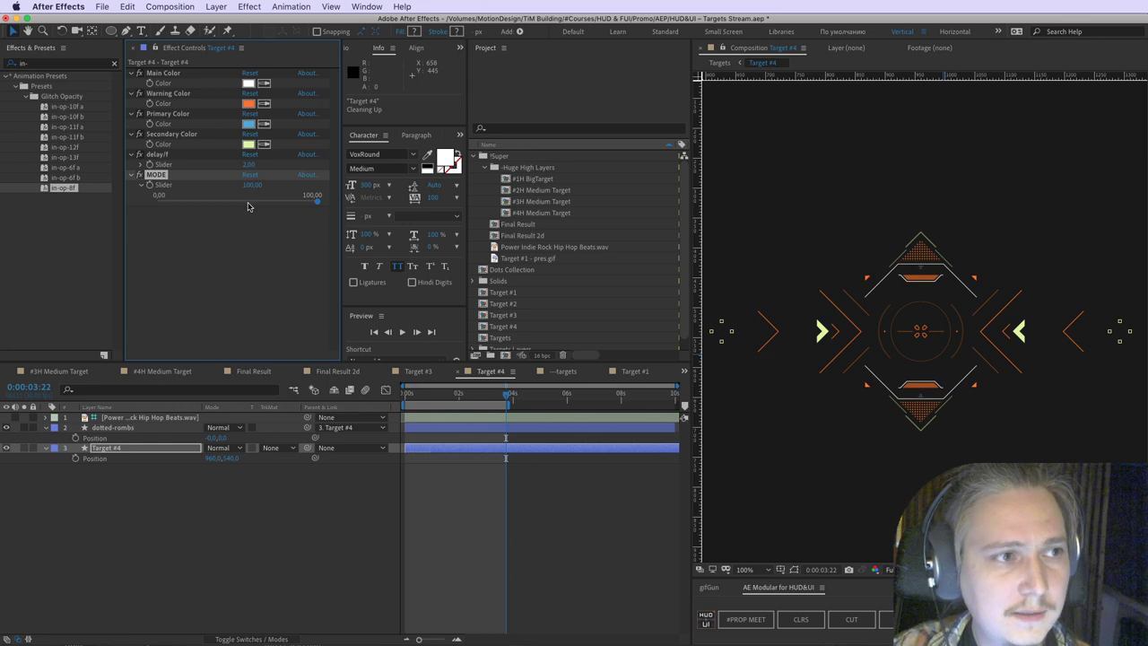
drag(314, 204, 108, 194)
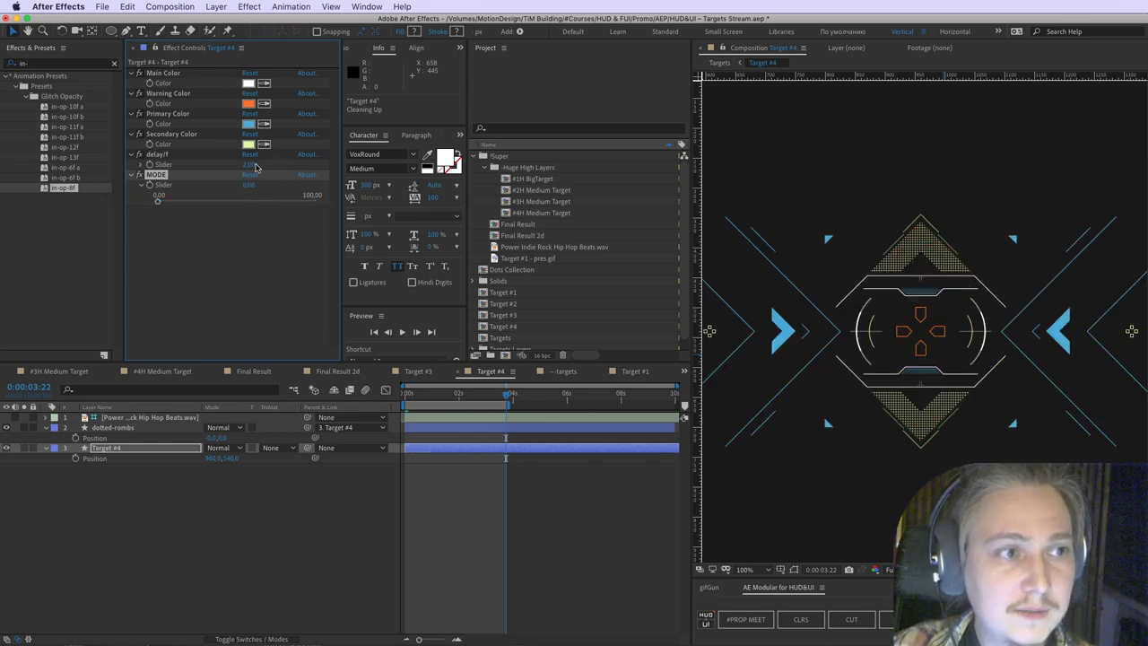
Step: Reorder the effects of the Target #4 layer so that MODE sits above delay/f
drag(157, 157, 162, 212)
click(157, 134)
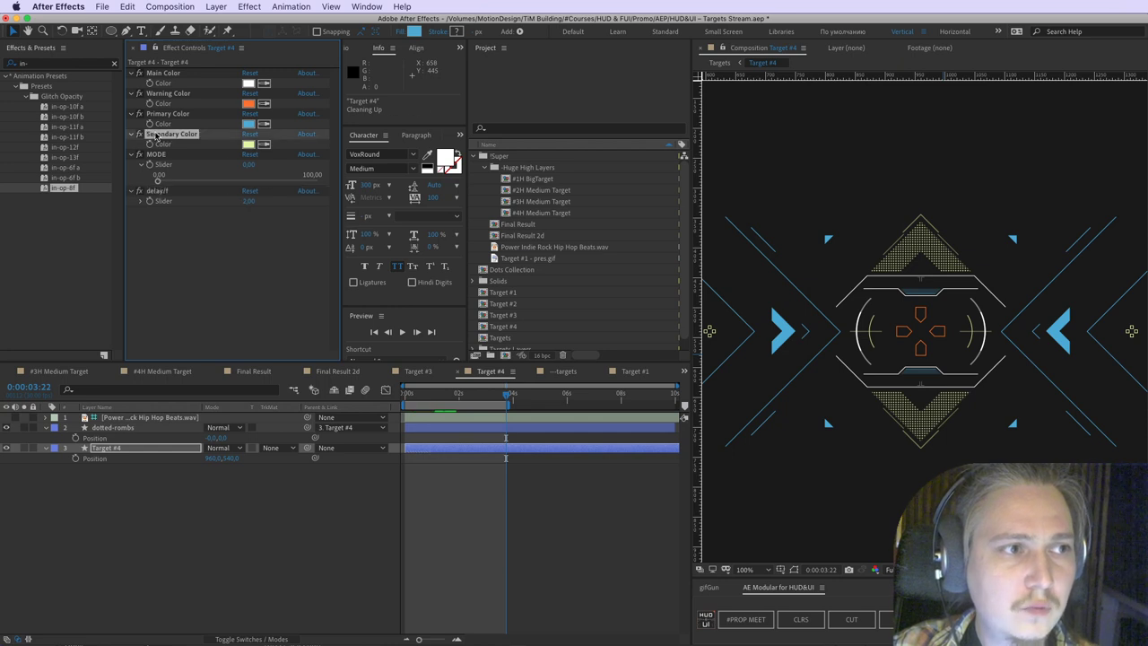
click(256, 150)
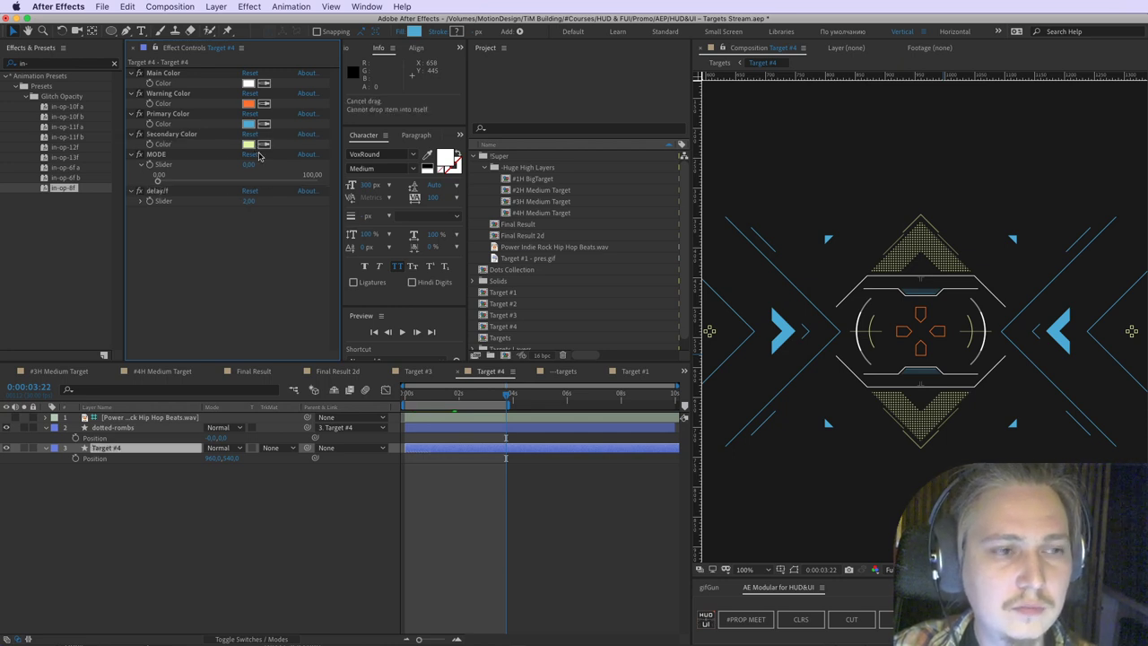
Step: Try other colours for Target #4's Secondary Color (E06C90), Primary Color and Warning Color (FF665E), cancelling each change
click(251, 145)
text(E06C90)
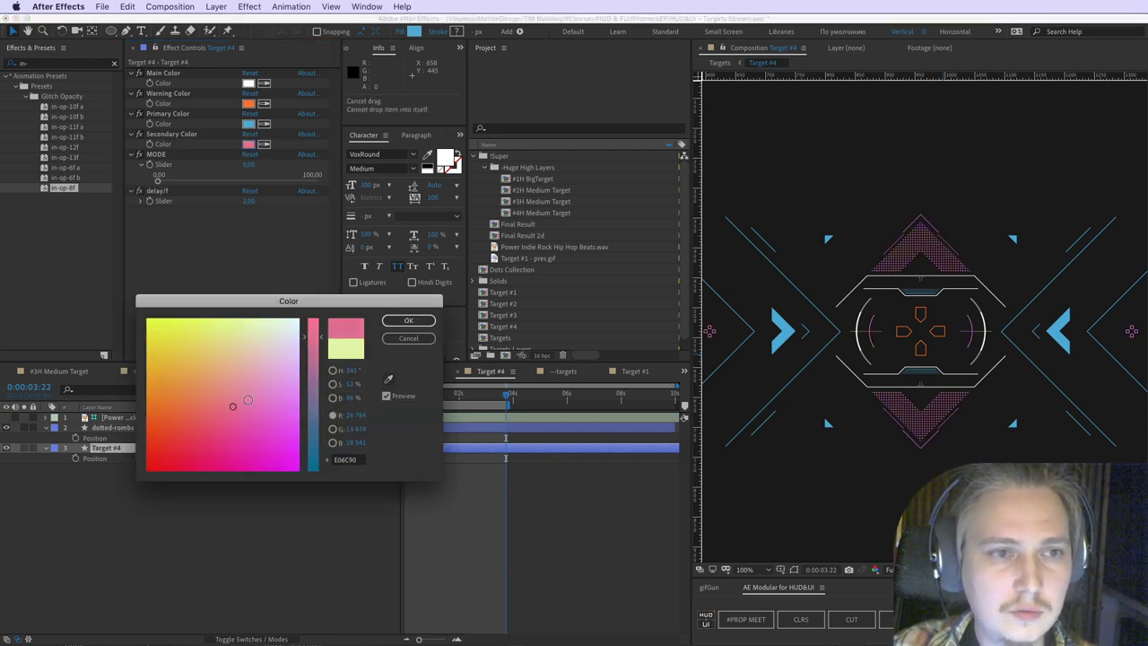
click(408, 340)
click(248, 124)
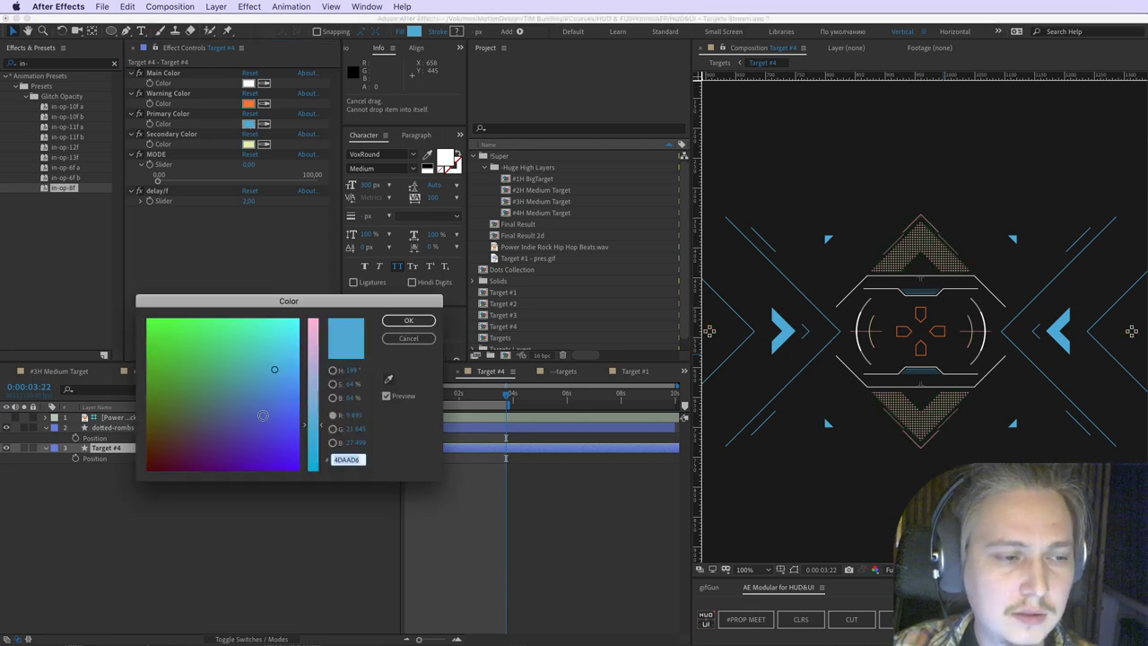
click(198, 445)
click(408, 338)
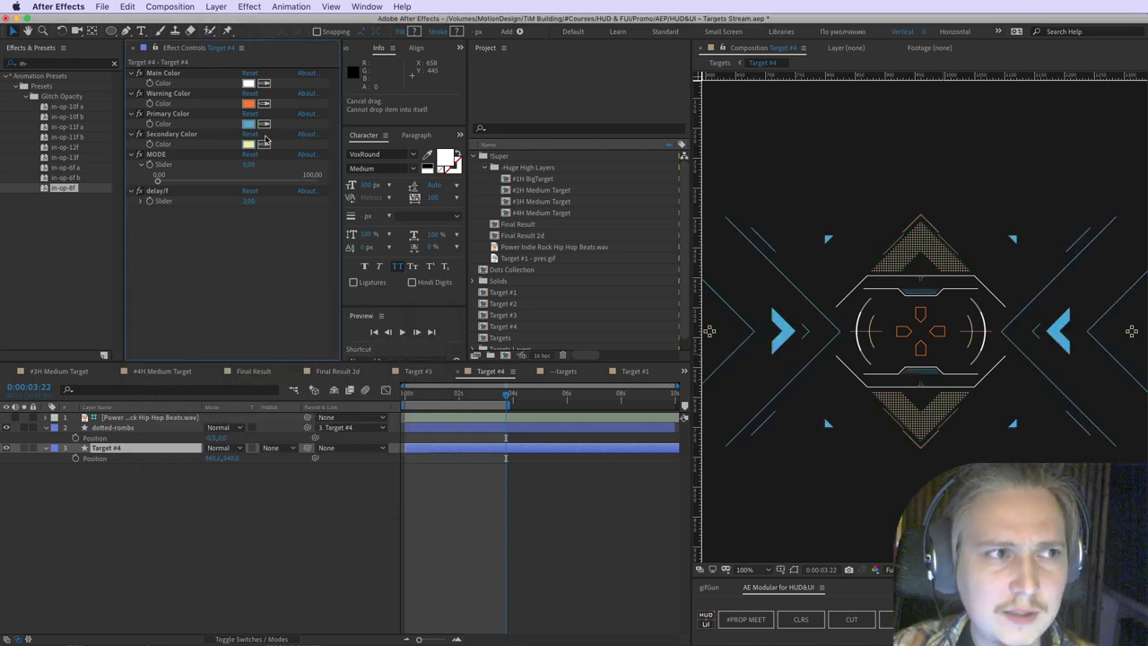
click(251, 106)
click(201, 412)
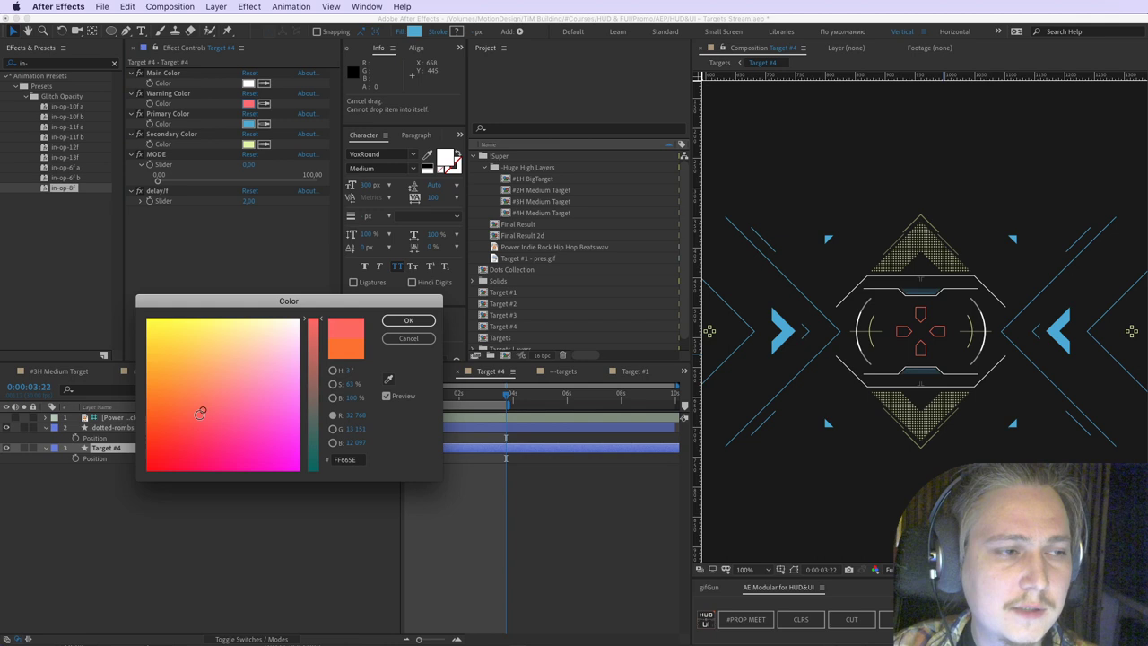
click(408, 338)
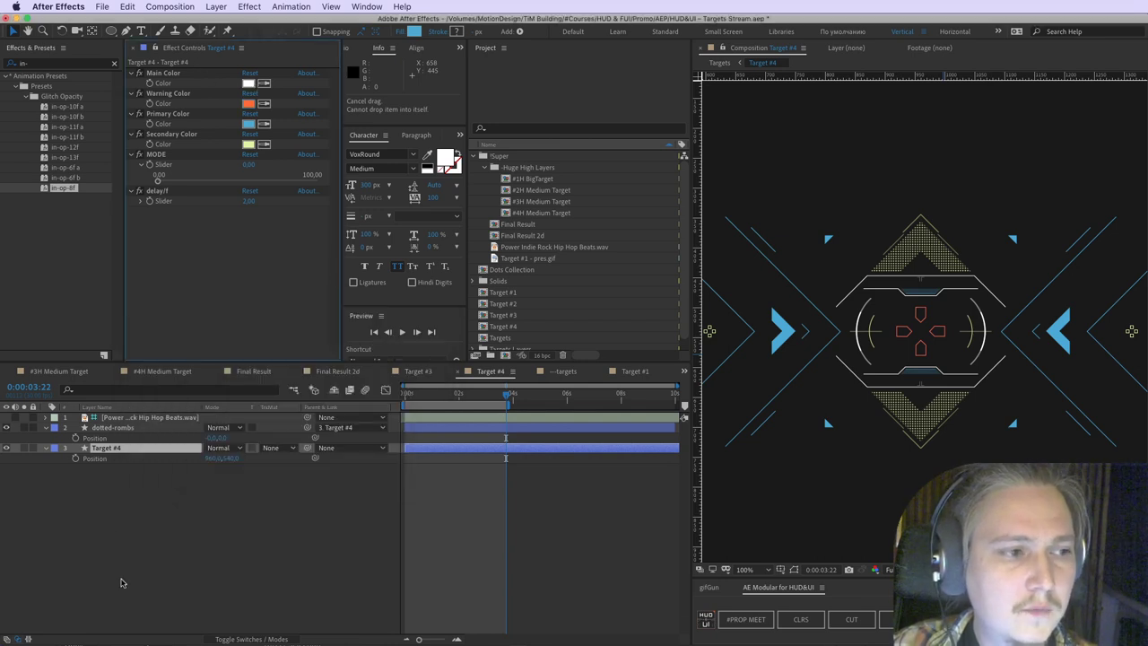
Step: Expand the Target #4 layer's transform properties and enable Position keyframing at 0:00:03:22
click(56, 466)
double_click(48, 449)
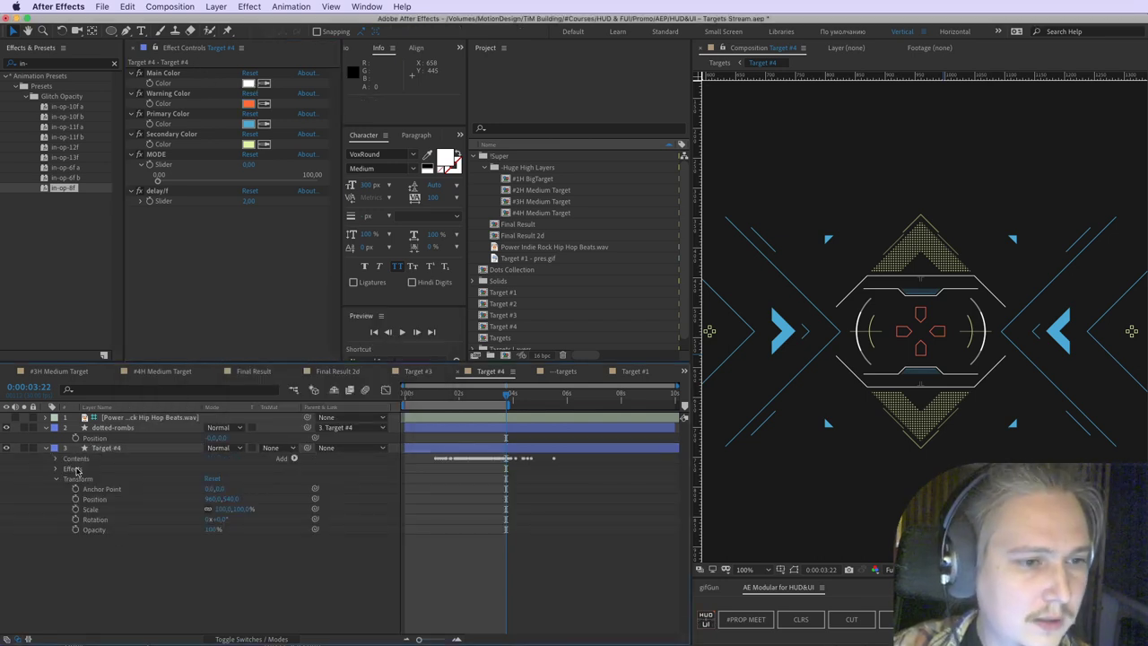
click(95, 450)
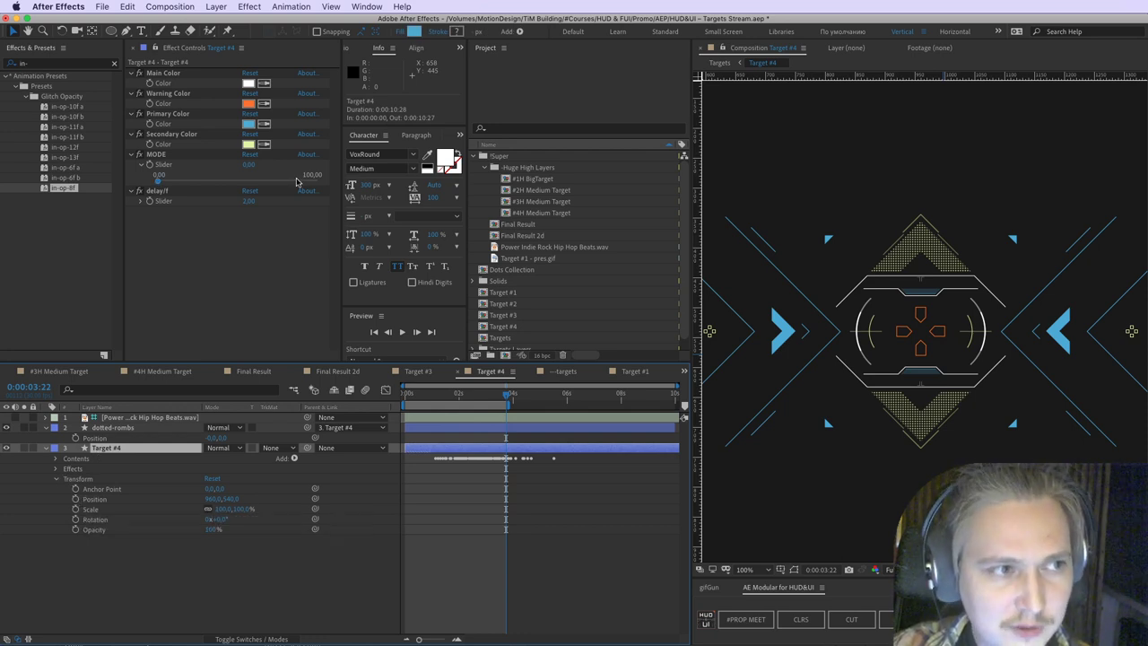
key(ctrl+a)
mouse_move(145, 189)
mouse_down()
mouse_move(283, 206)
mouse_move(115, 207)
mouse_up()
key(Escape)
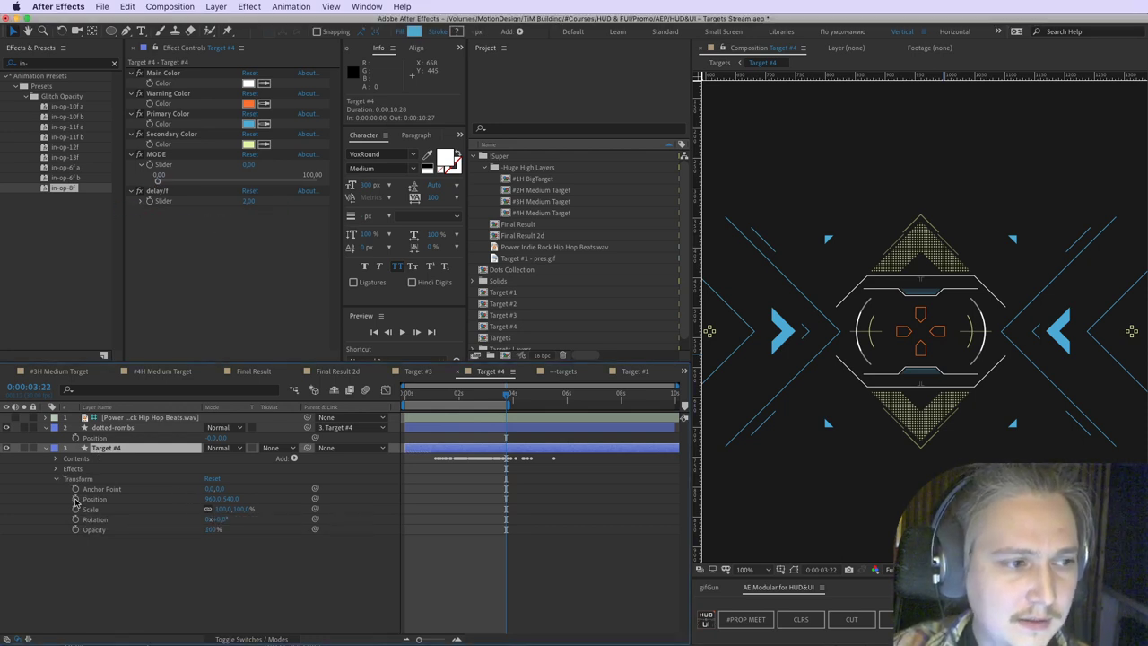
click(75, 500)
Step: Start the work area at 0:00:05:21 and preview the Target #4 animation from there
drag(507, 395, 561, 412)
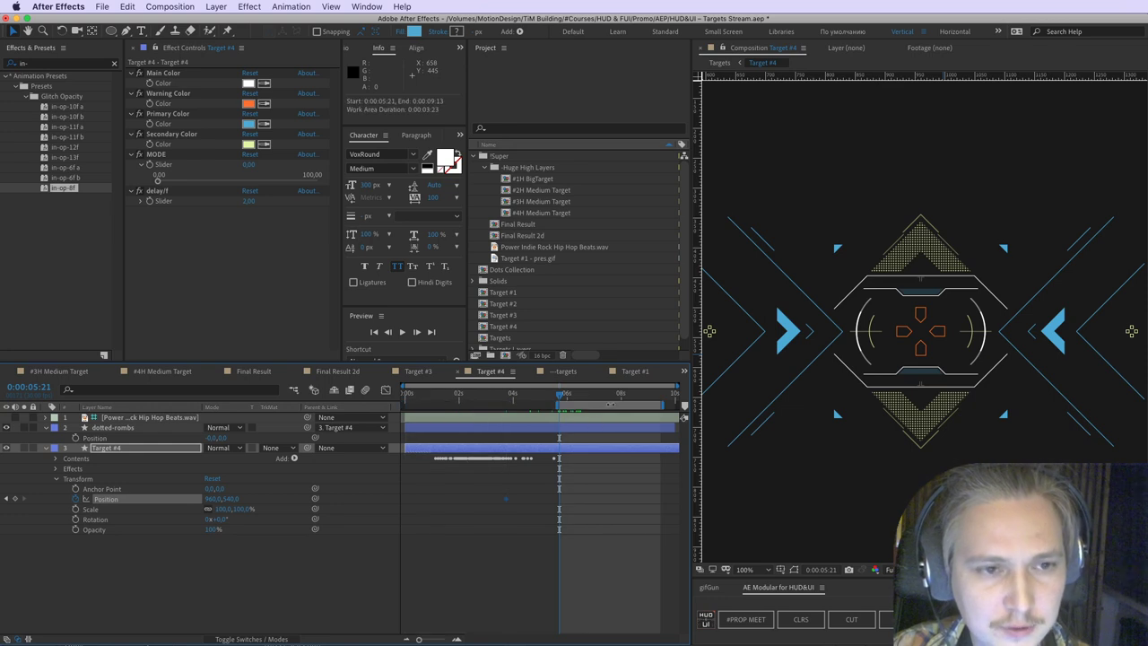
scroll(970, 363, down, 4)
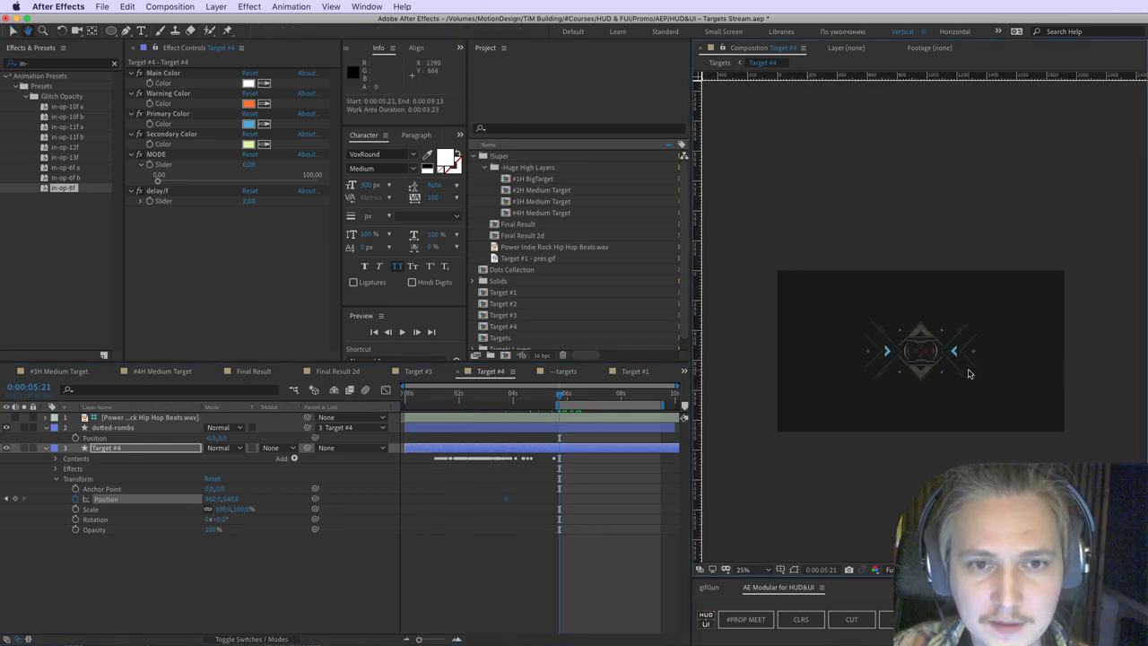
scroll(970, 364, up, 2)
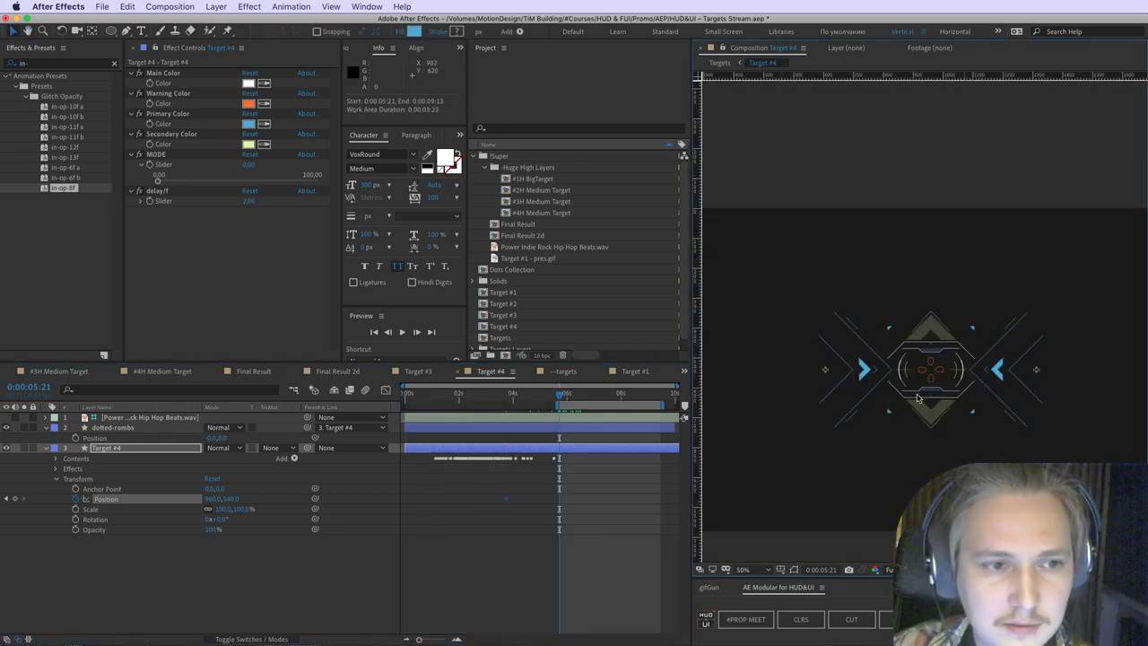
key(space)
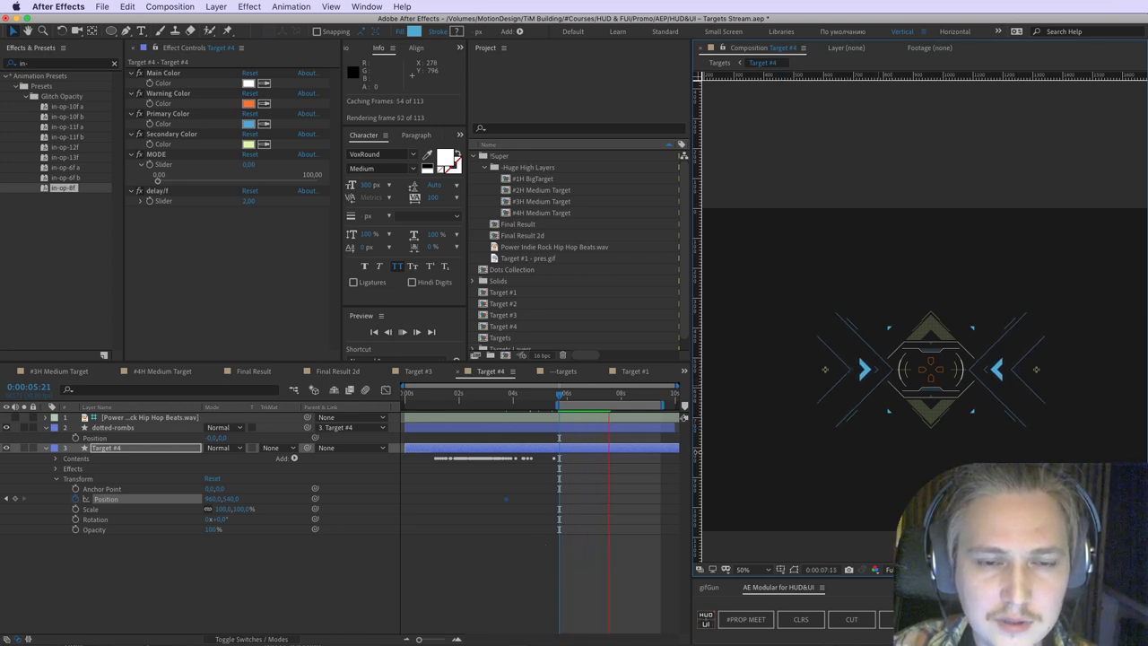
key(space)
key(space)
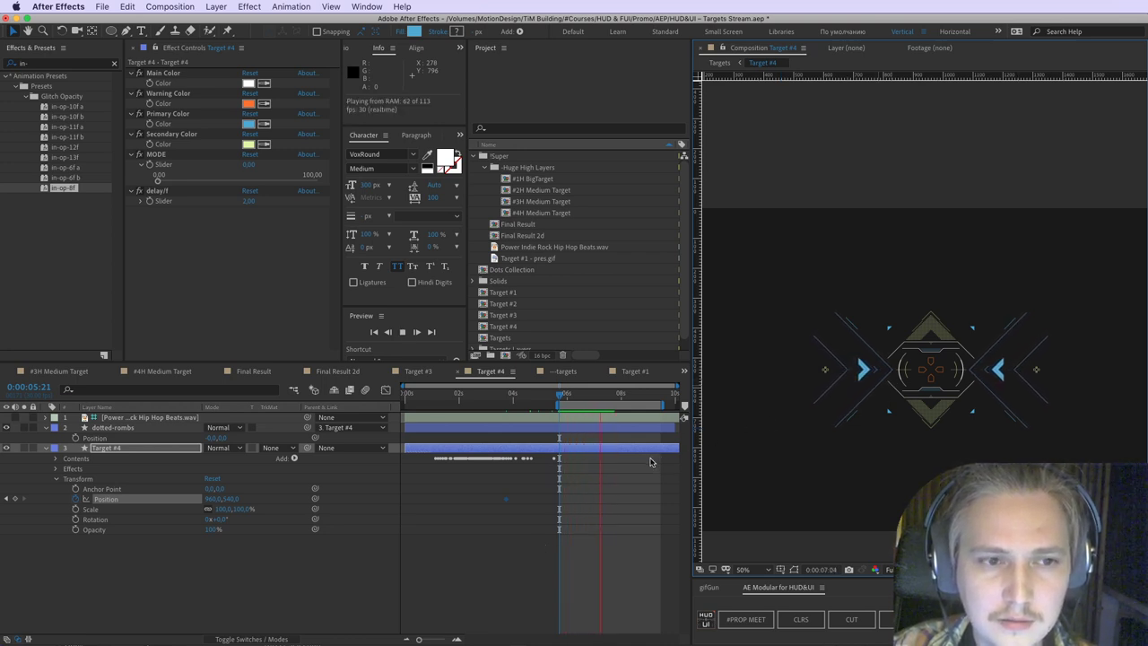
key(space)
scroll(928, 412, up, 1)
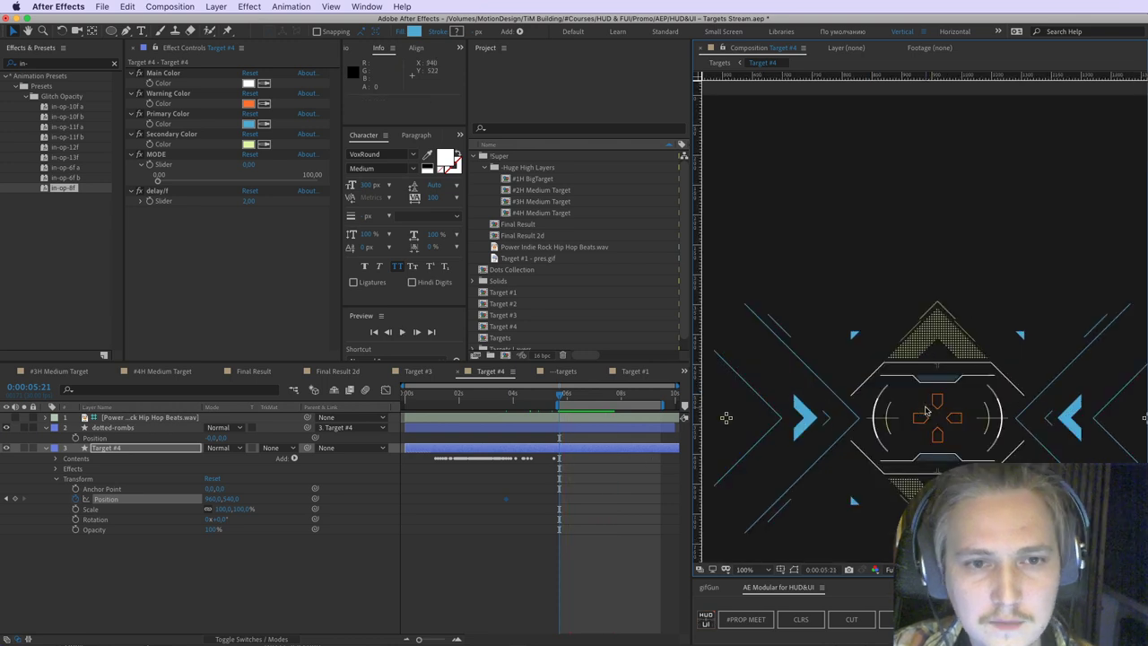
Step: Shift Target #4's Position keyframe to 0:00:05:21 and add a second one at 0:00:07:02 with position 960, 240
click(525, 530)
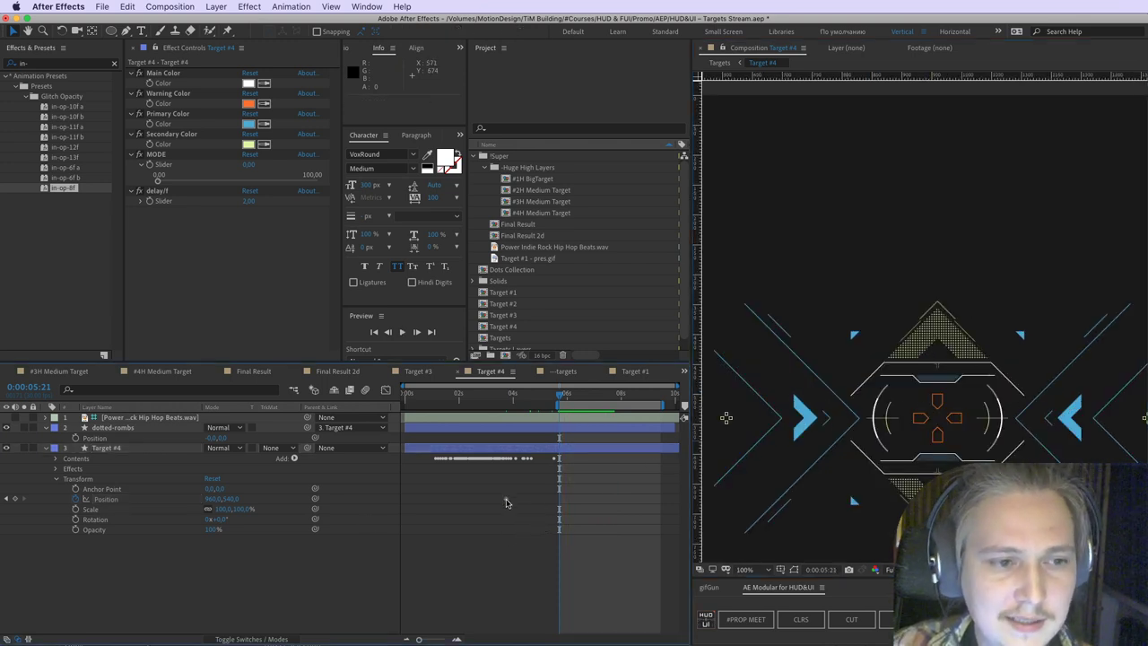
click(559, 500)
key(space)
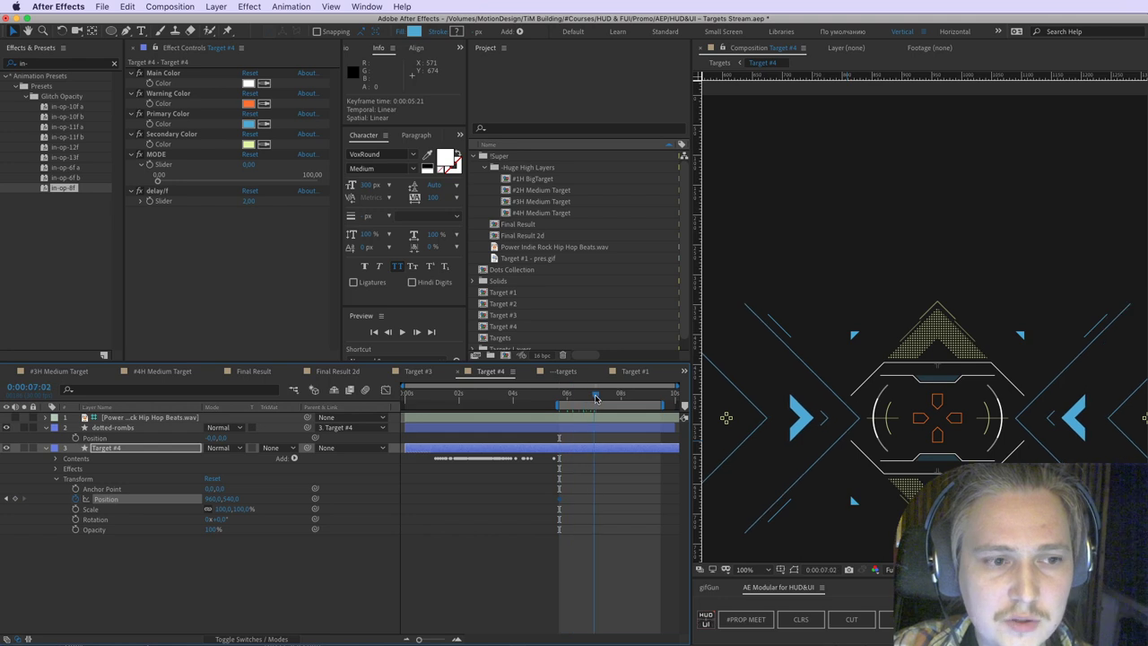
drag(727, 417, 727, 246)
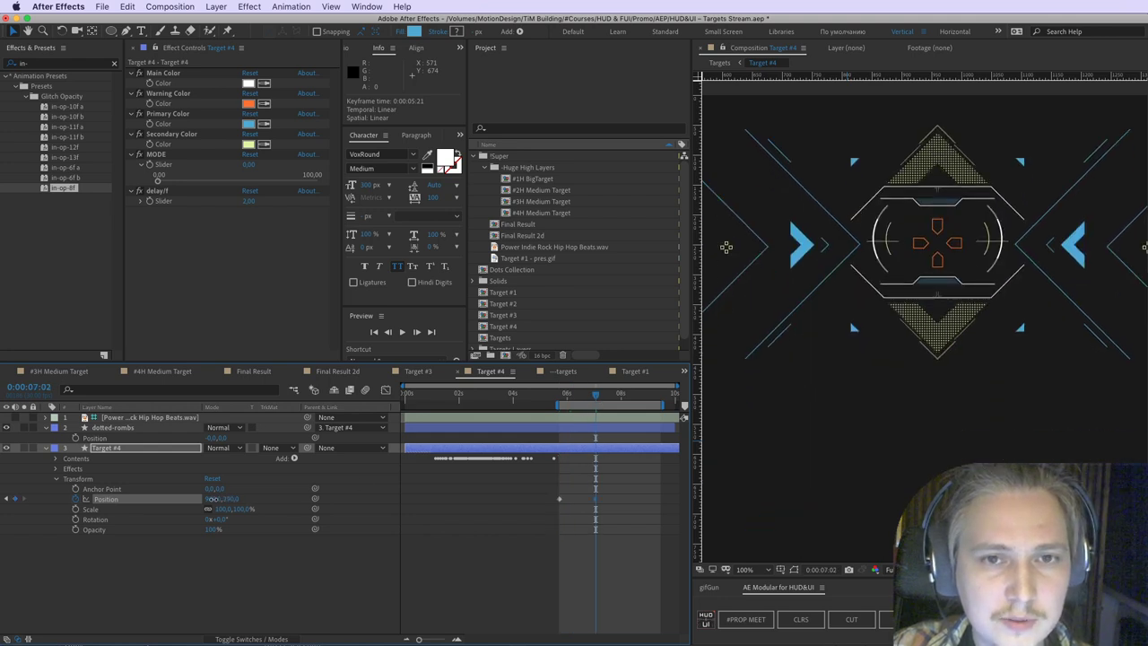
Step: Easy-ease both Position keyframes of Target #4 and lengthen their influence in the speed graph to form a sharp central peak
click(387, 391)
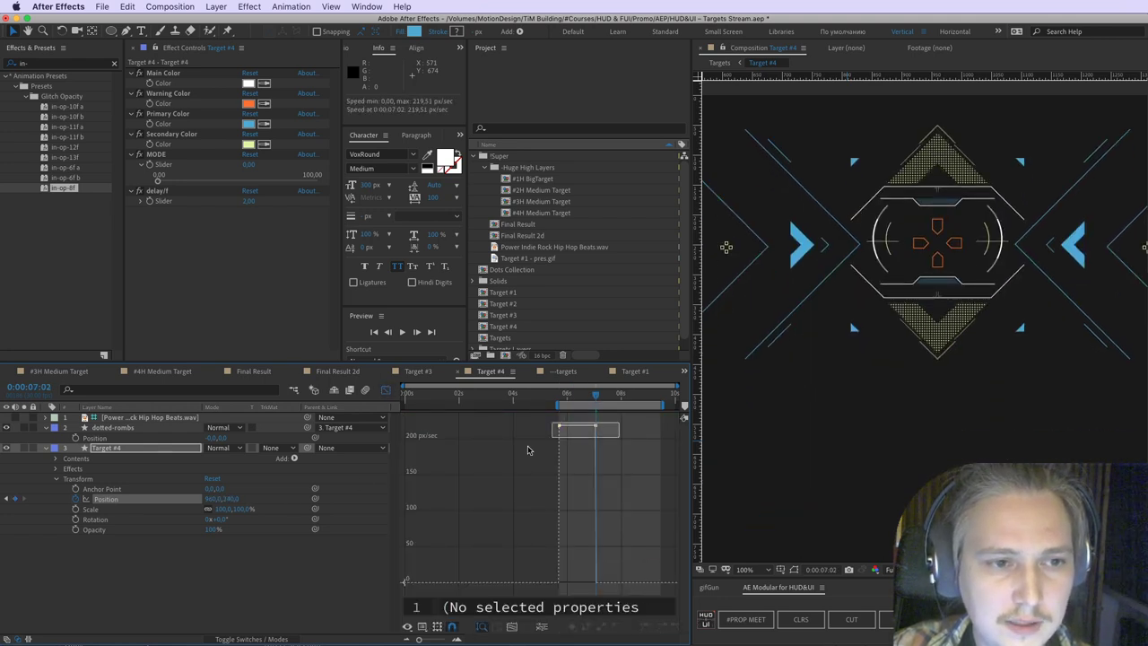
click(458, 641)
click(647, 627)
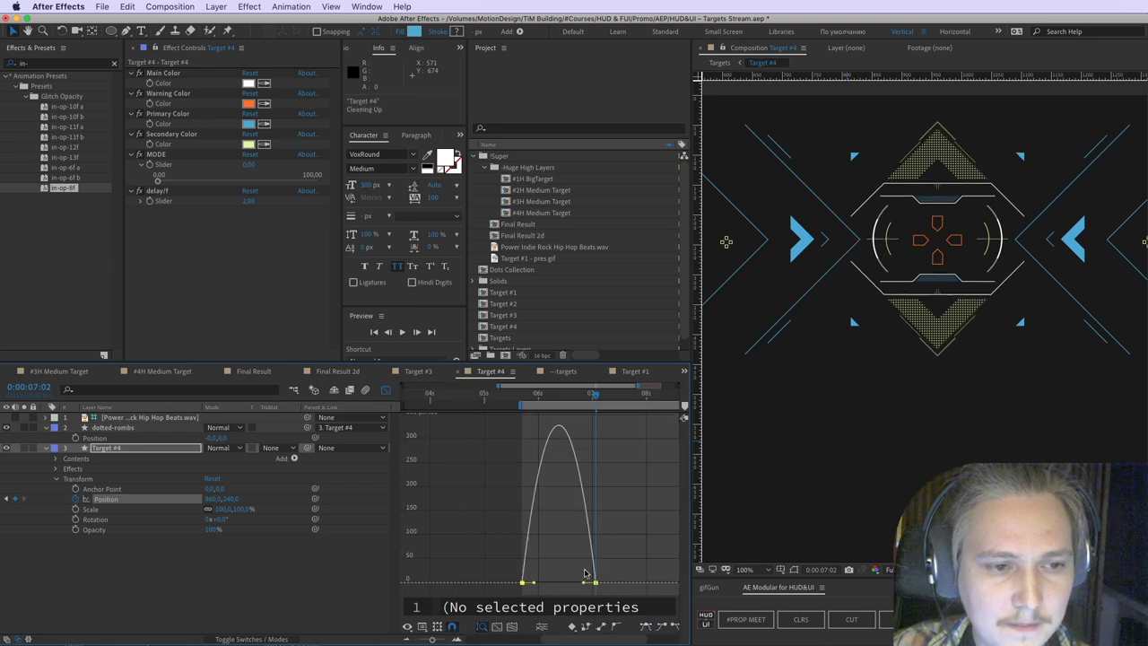
drag(571, 583, 563, 584)
mouse_move(546, 584)
mouse_down()
mouse_move(536, 584)
mouse_move(548, 583)
mouse_up()
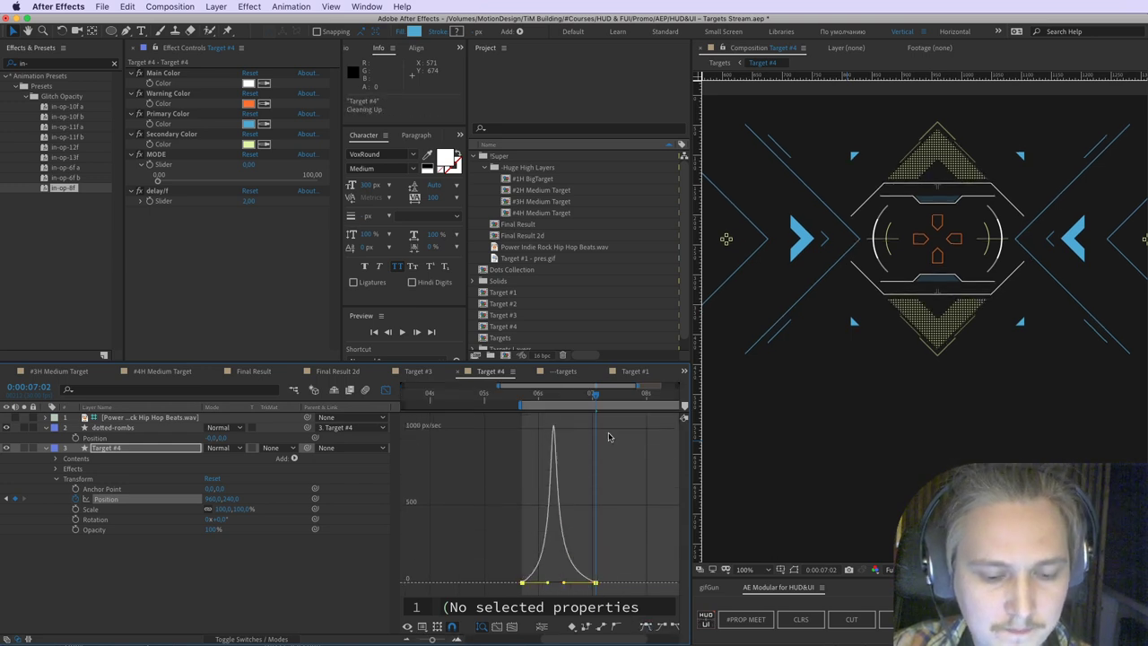
Step: End the work area just past 0:00:07:02 and move Target #4's second Position keyframe to 0:00:06:12
key(n)
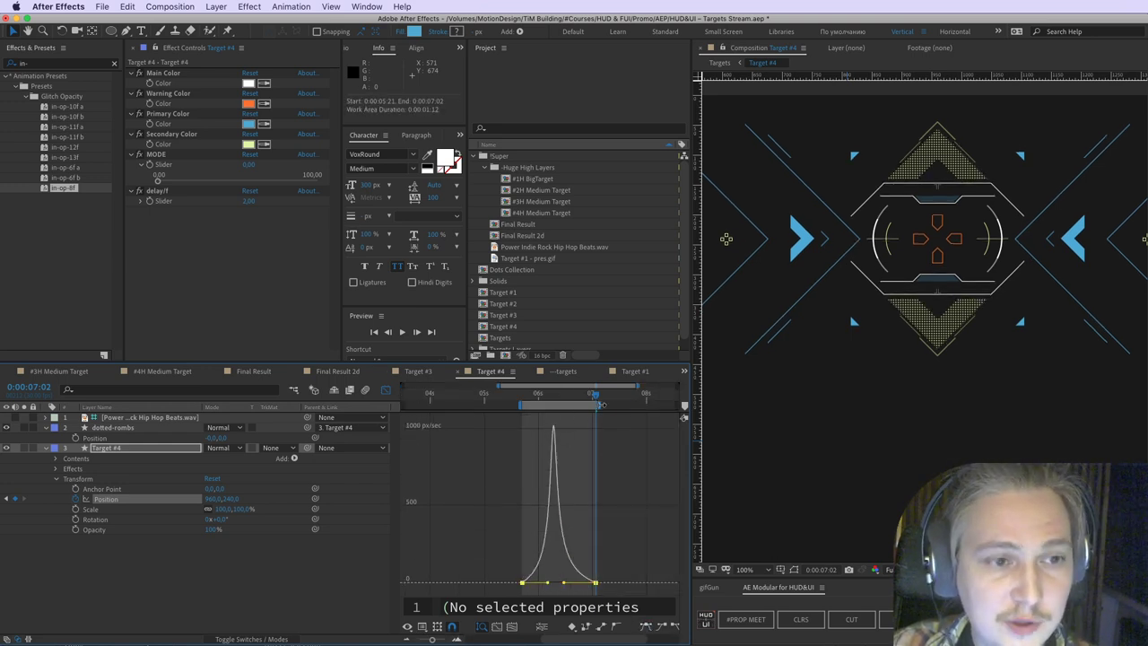
drag(603, 406, 609, 406)
click(386, 390)
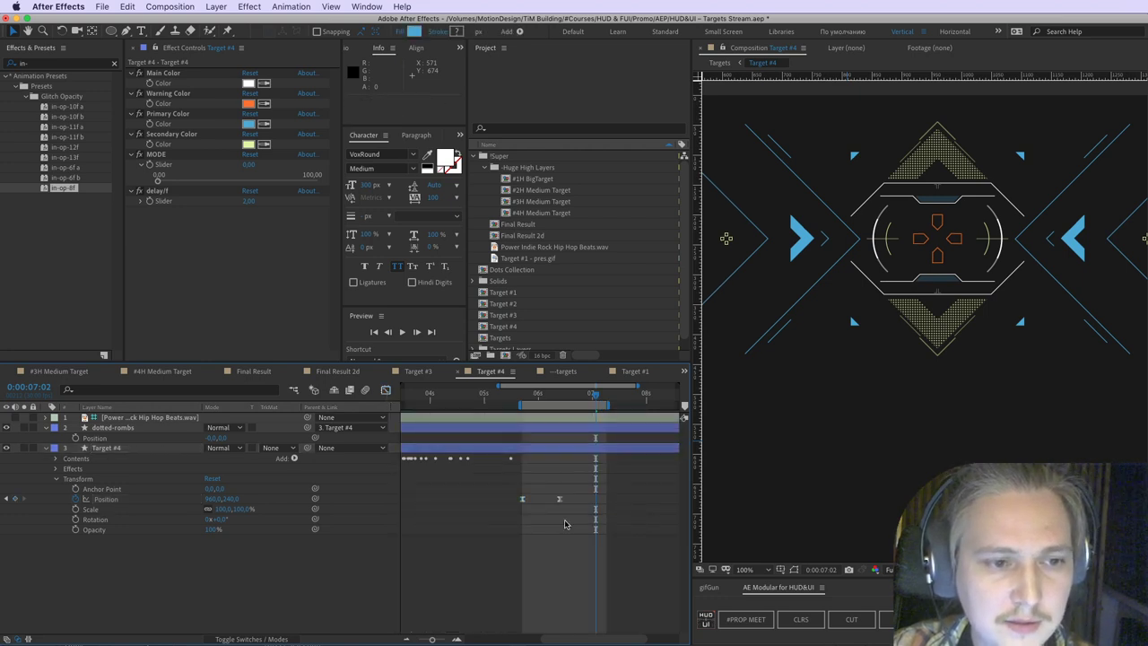
click(565, 522)
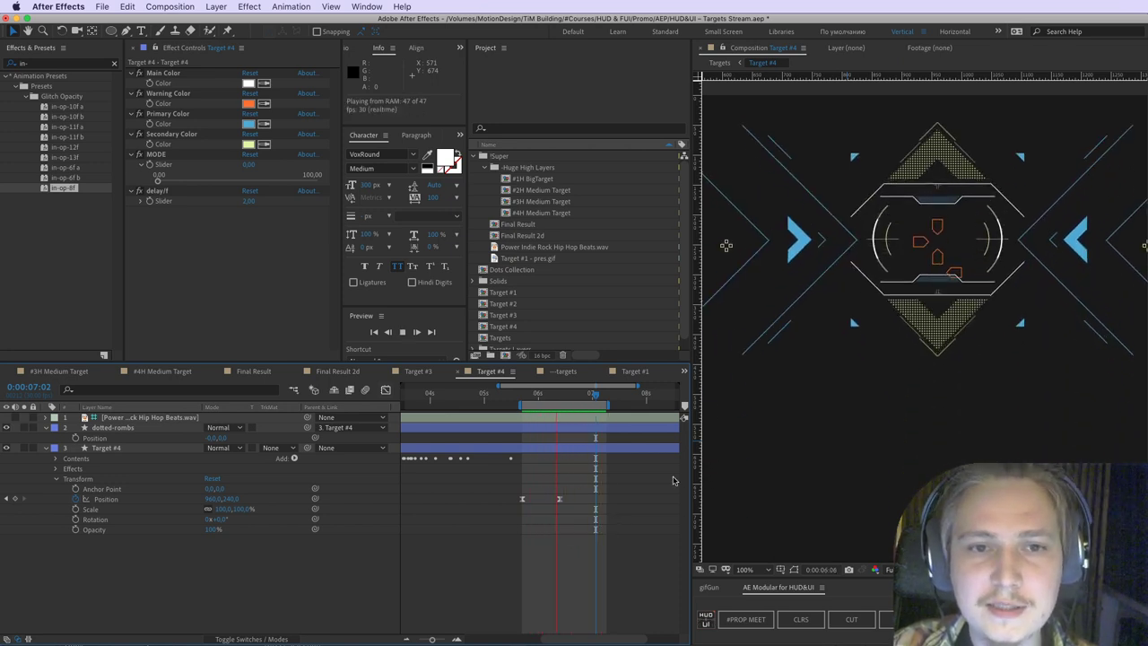
Step: Examine how Target #4's parts trail one another during the upward move, scrubbing between 0:00:05:24 and 0:00:06:08
click(538, 399)
drag(539, 402, 545, 400)
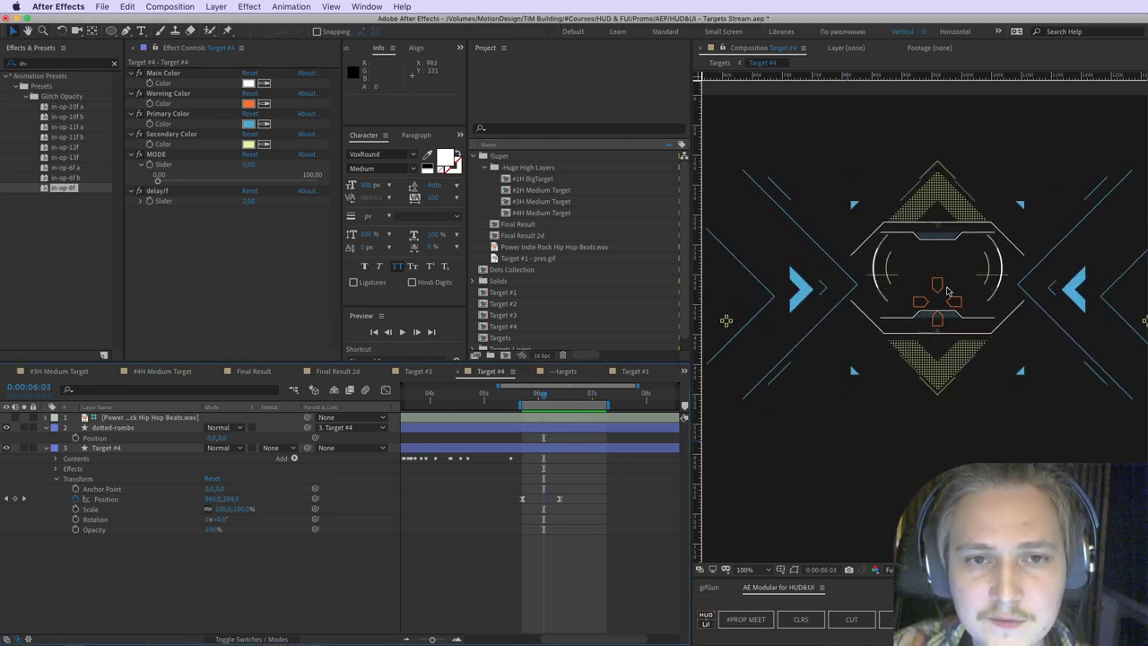
scroll(948, 290, up, 2)
key(space)
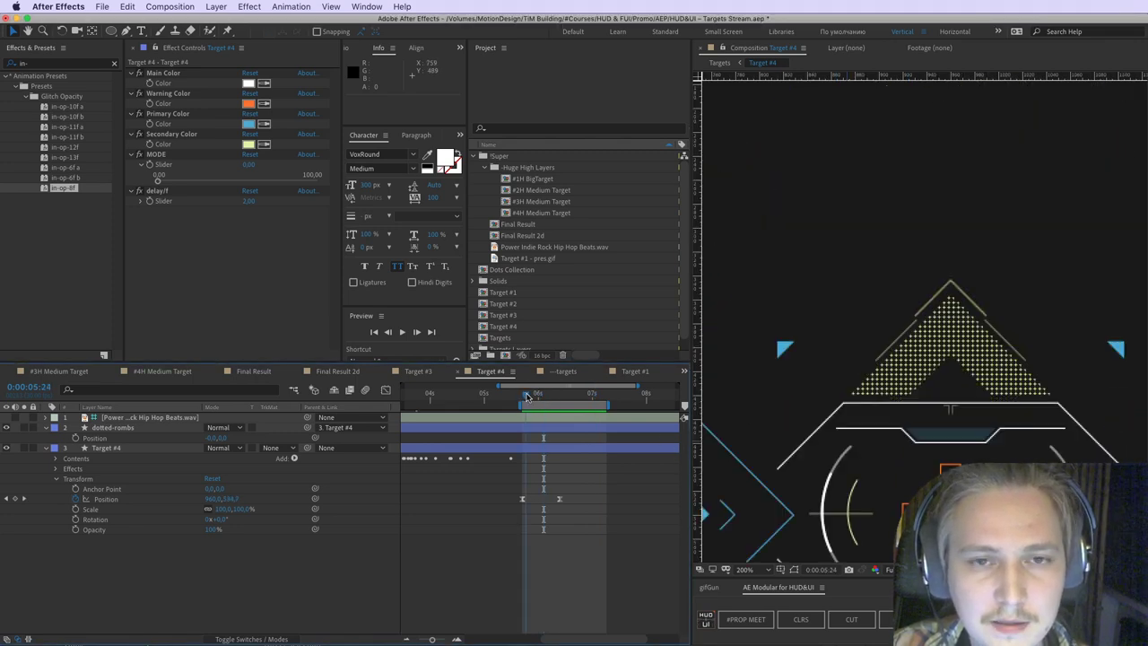
click(540, 399)
drag(539, 399, 553, 401)
Step: Search the effects and presets for "poster"
click(114, 65)
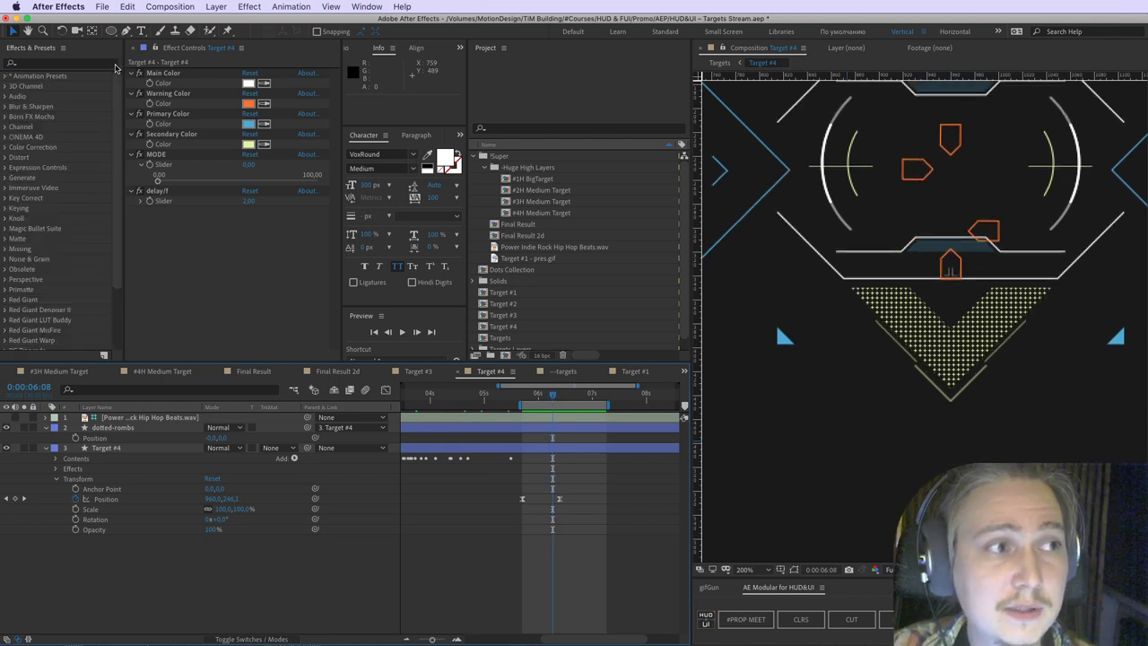
click(37, 65)
text(poster)
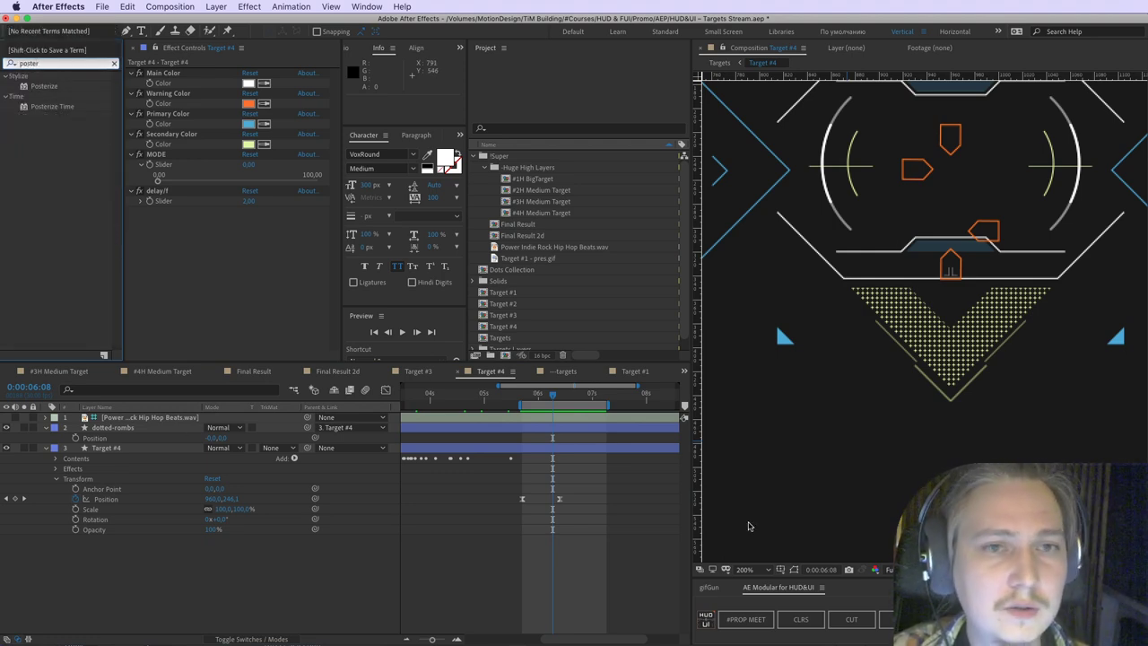
key(super+Tab)
key(super+Tab)
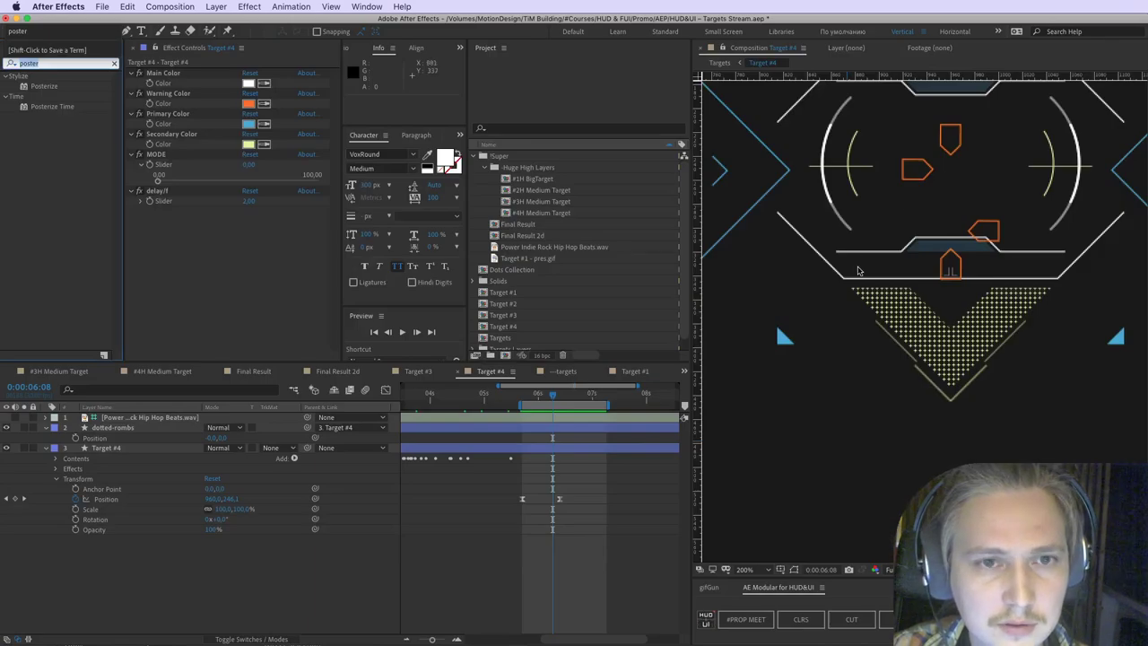
key(super+Tab)
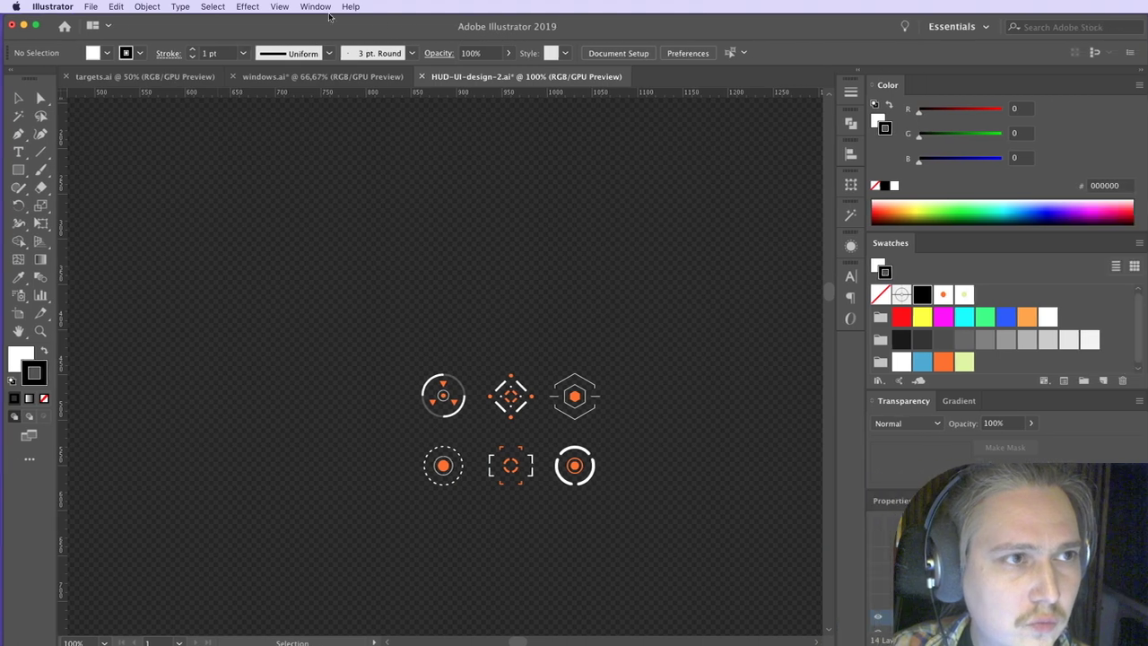
key(super+Tab)
click(789, 431)
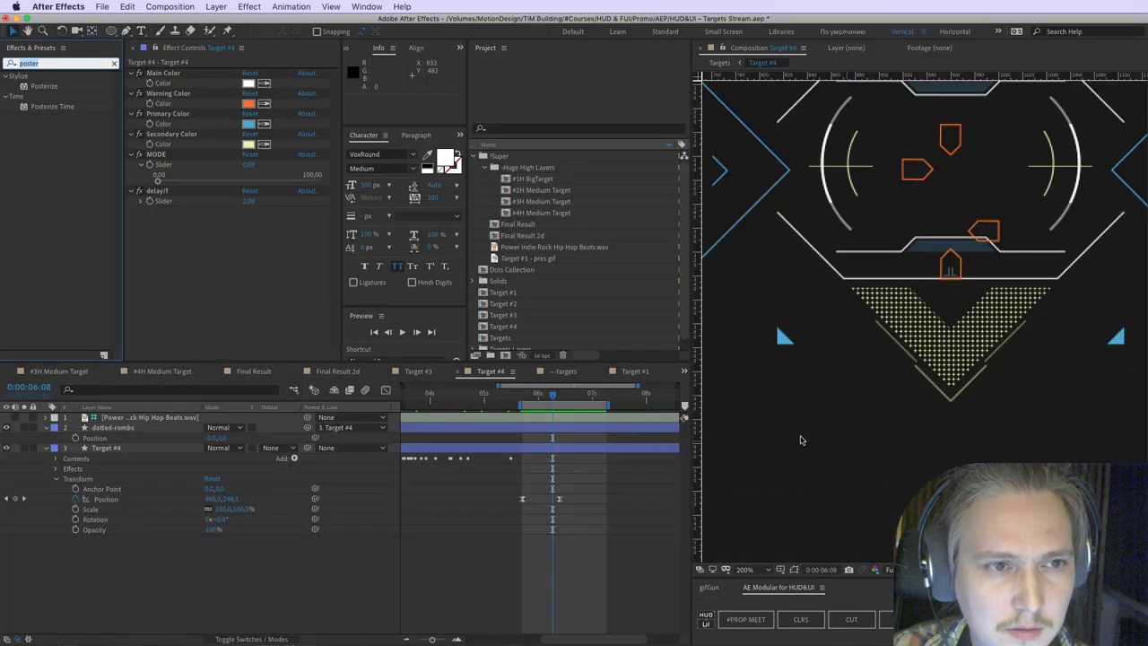
click(83, 192)
Step: Circle the upper and lower orange arrow markers with the screen annotation pen and clear the drawing
key(super+Tab)
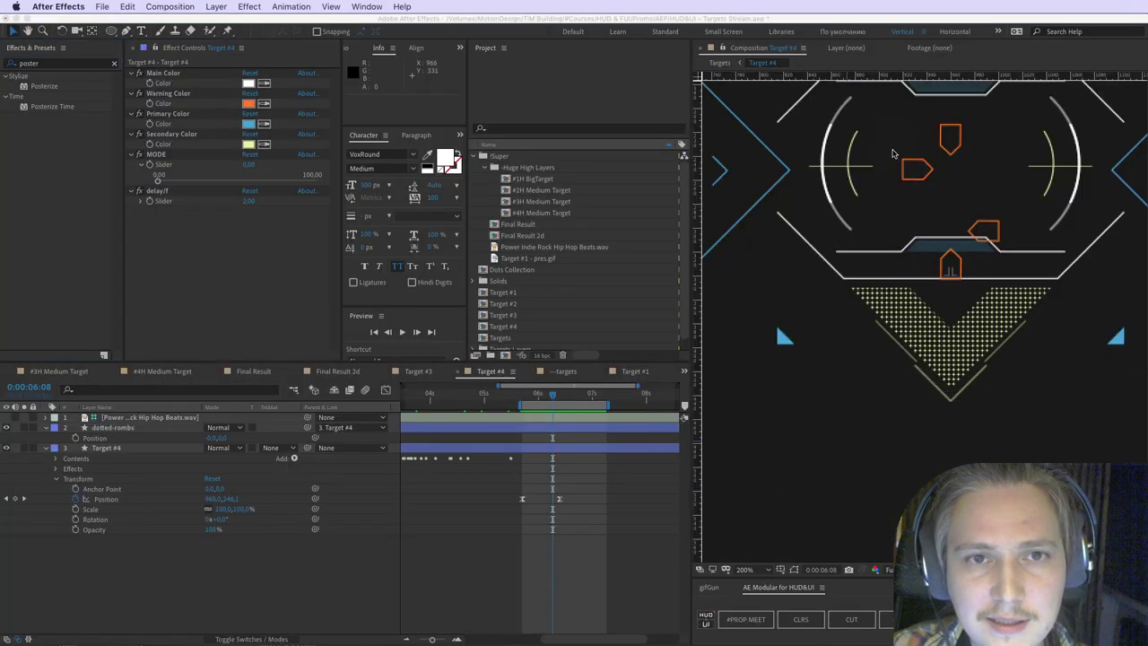
drag(971, 225, 1016, 220)
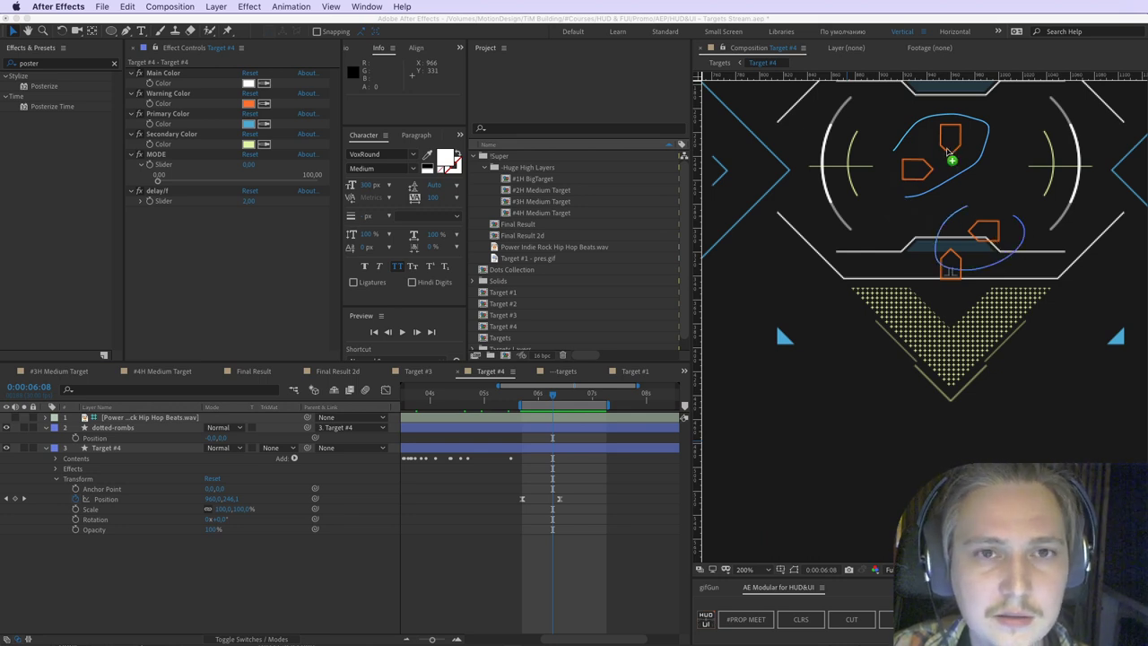
key(Escape)
Step: Inspect Target #4's motion close up between 0:00:05:21 and 0:00:06:12, replay it and stop at 0:00:06:03
key(period)
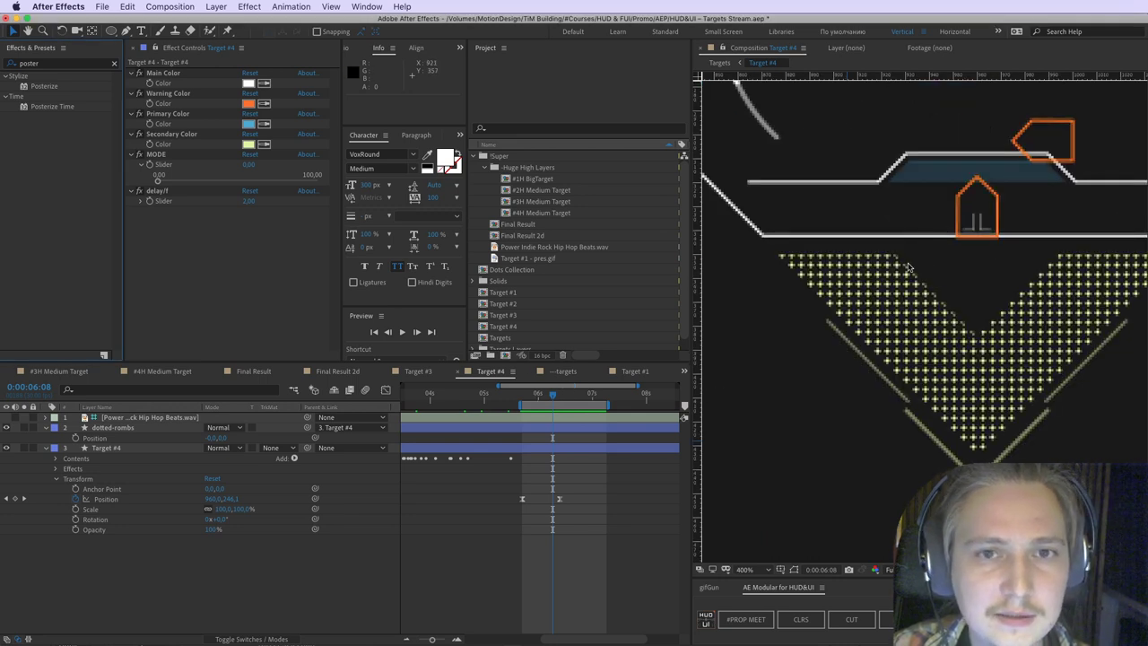
scroll(908, 267, down, 1)
drag(928, 249, 902, 308)
click(523, 397)
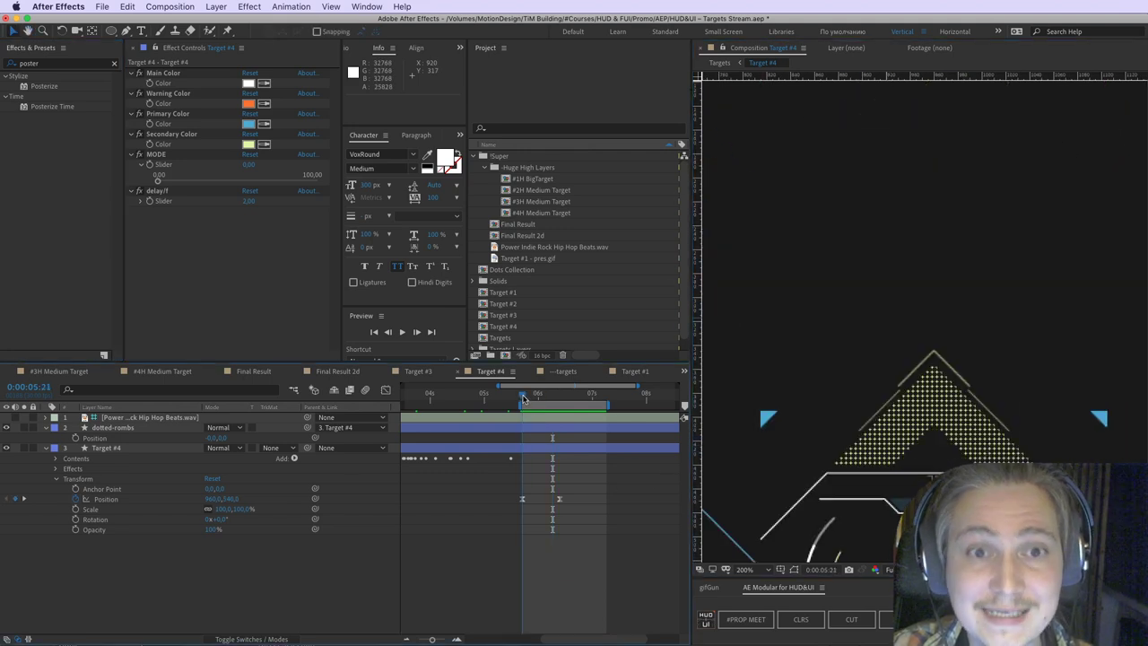
drag(525, 399, 555, 404)
mouse_move(558, 403)
mouse_down()
mouse_move(572, 406)
mouse_move(562, 406)
mouse_up()
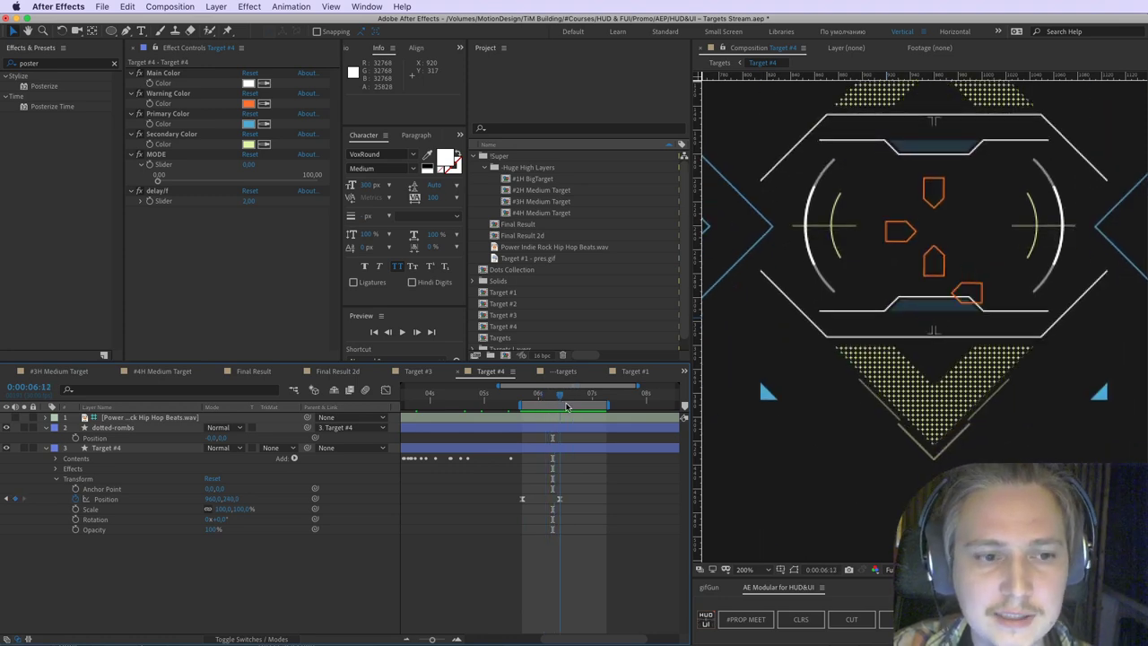
scroll(949, 327, down, 1)
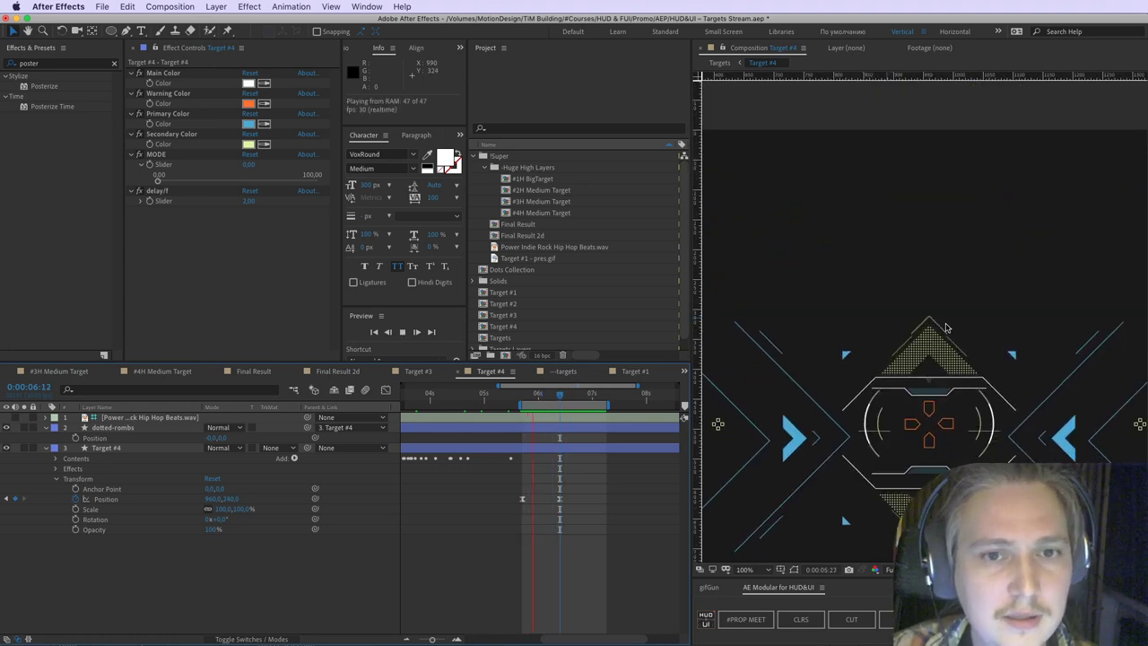
click(552, 395)
drag(552, 395, 543, 396)
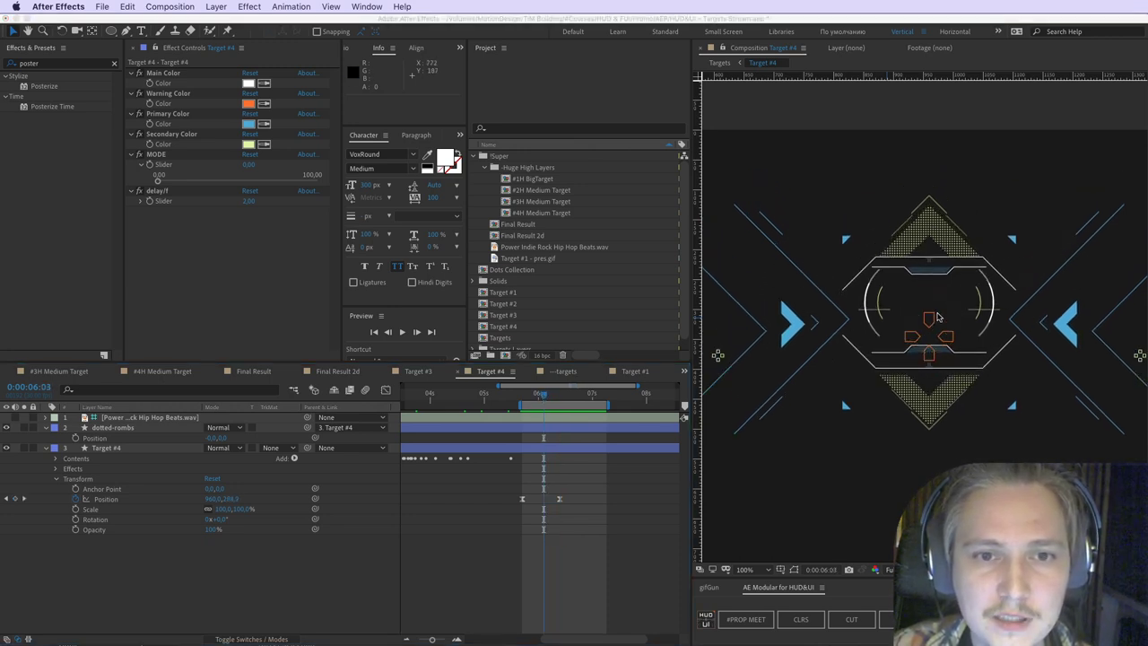
Step: Annotate Target #4 with freehand outlines around the orange markers, the main body, both side groups and the crosshair
mouse_move(940, 316)
mouse_down()
mouse_move(900, 322)
mouse_move(945, 357)
mouse_move(921, 322)
mouse_up()
mouse_move(866, 230)
mouse_down()
mouse_move(950, 212)
mouse_move(1027, 309)
mouse_move(860, 395)
mouse_up()
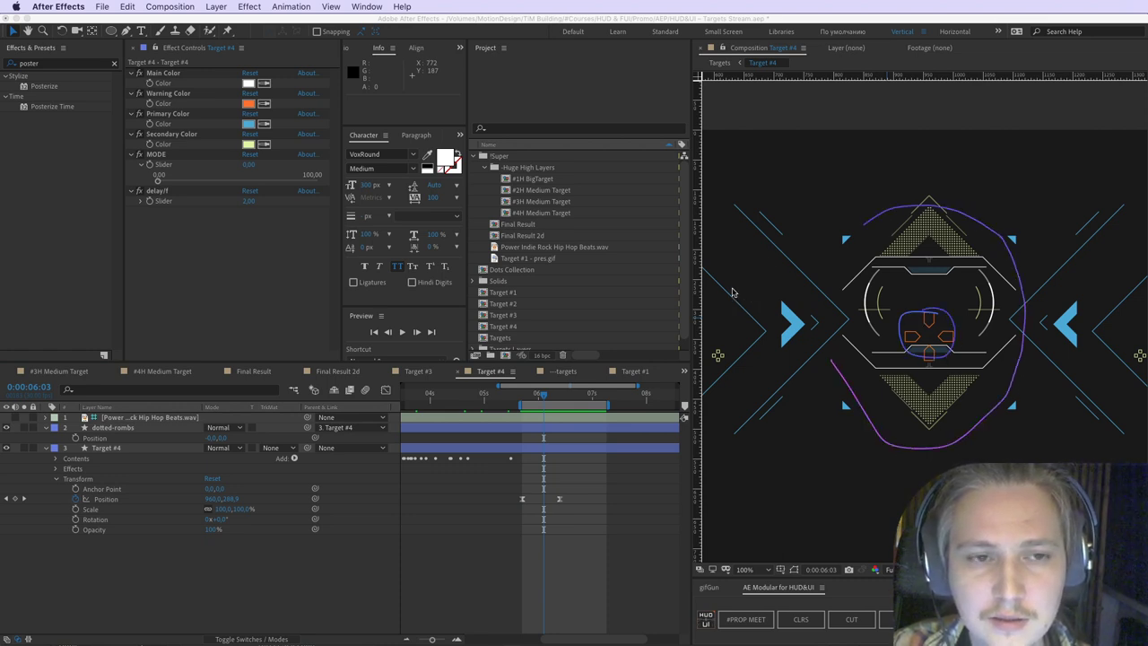
drag(732, 290, 734, 358)
drag(1106, 300, 1103, 397)
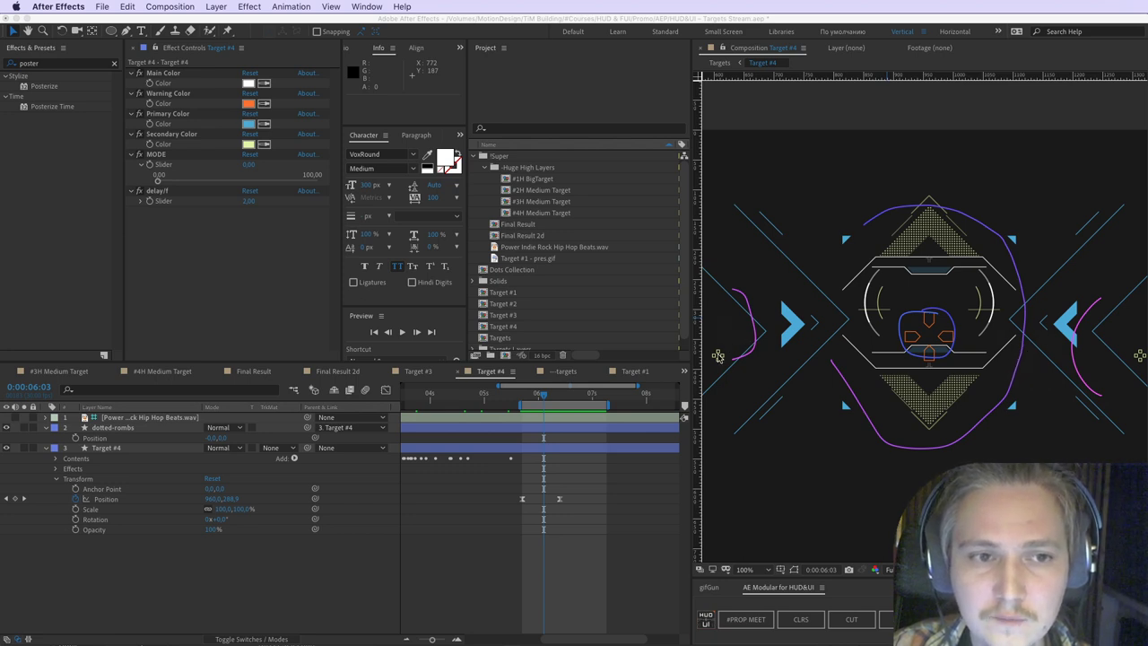
mouse_move(718, 354)
mouse_down()
mouse_move(725, 333)
mouse_move(729, 347)
mouse_up()
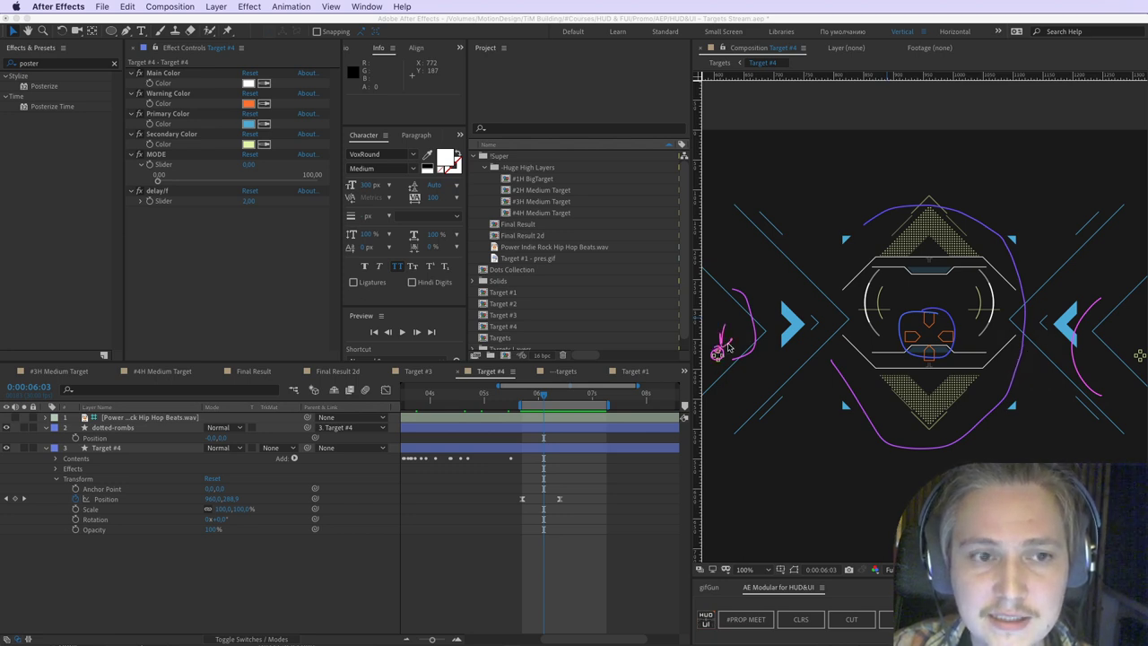
Step: Circle Target #4's right inner arc with the annotation pen, clear the drawing and delete both Position keyframes
drag(1003, 304, 982, 296)
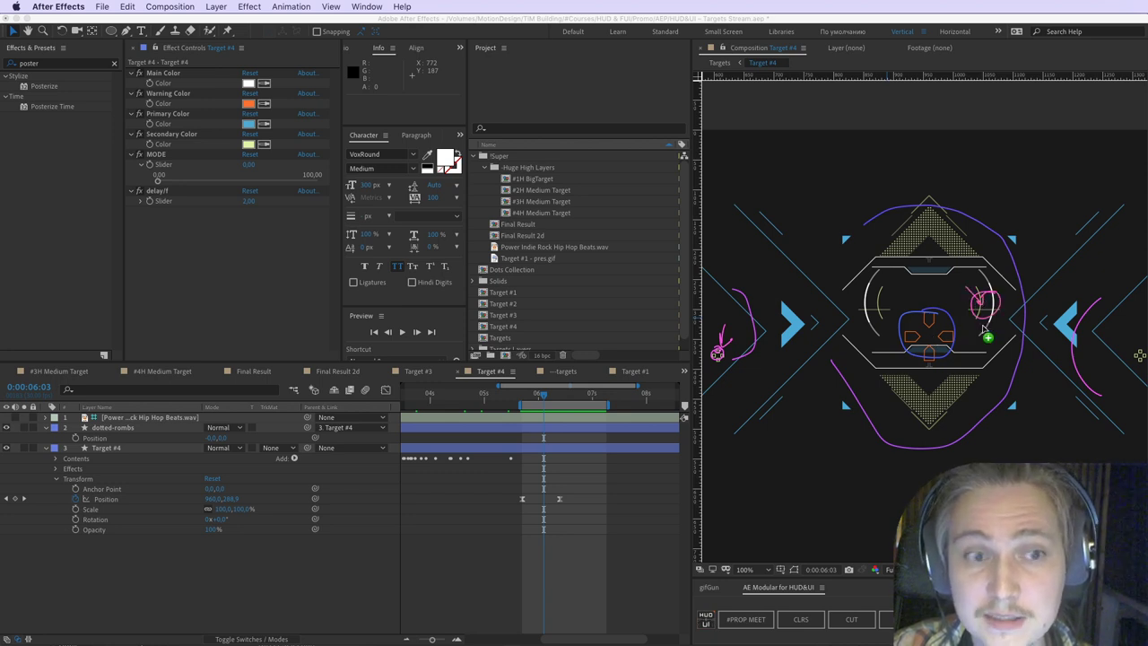
key(Escape)
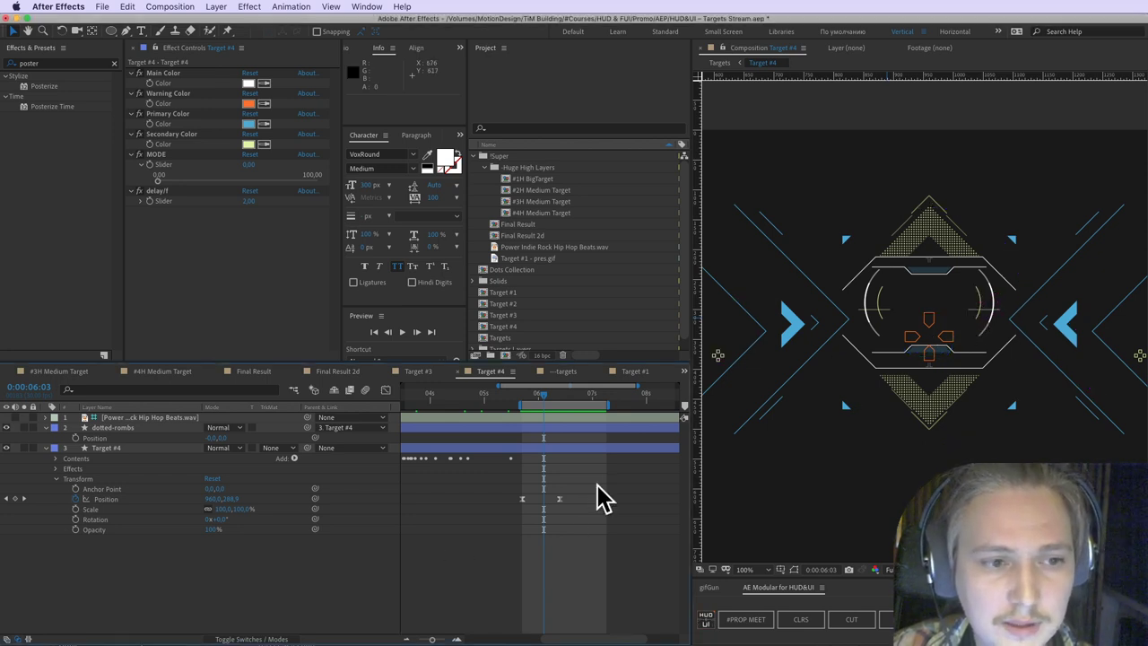
drag(597, 484, 504, 532)
key(Delete)
Step: Look through the expressions on Target #4's shape groups, including the Position expression of tri L 1 shape
click(118, 449)
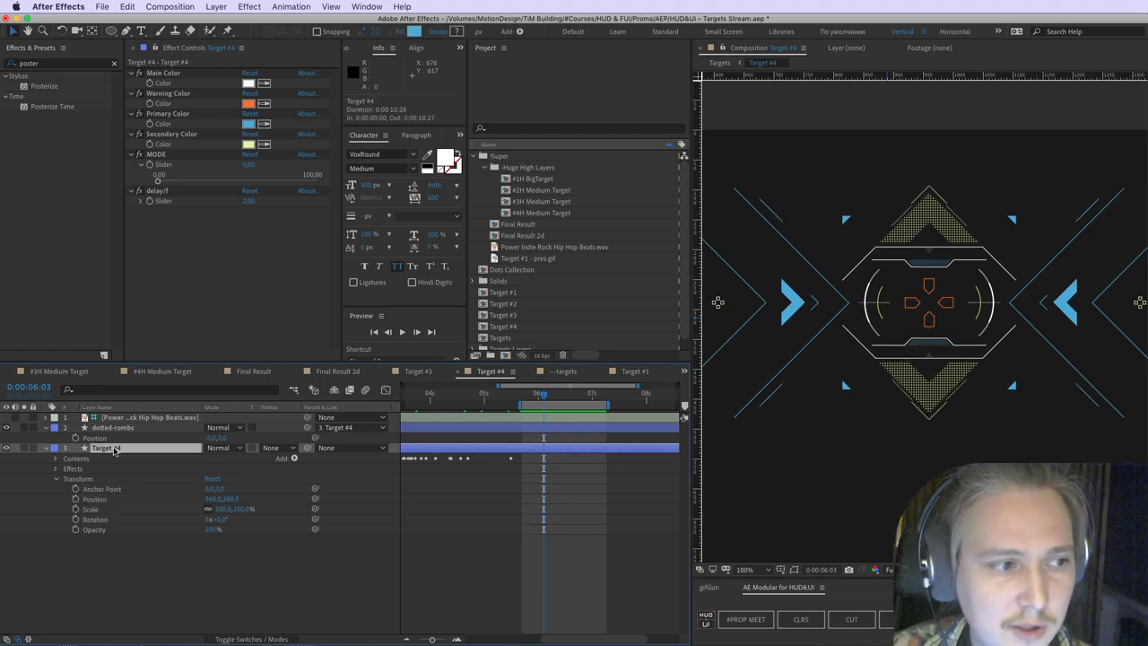
key(e)
key(e)
scroll(517, 534, down, 10)
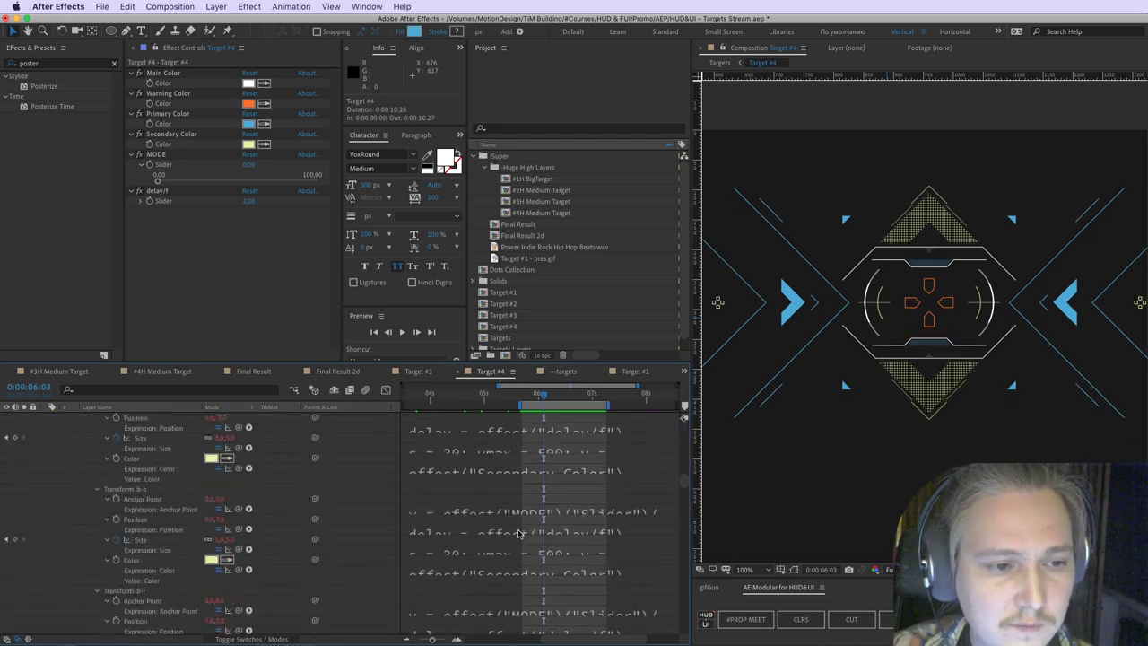
scroll(504, 500, up, 1)
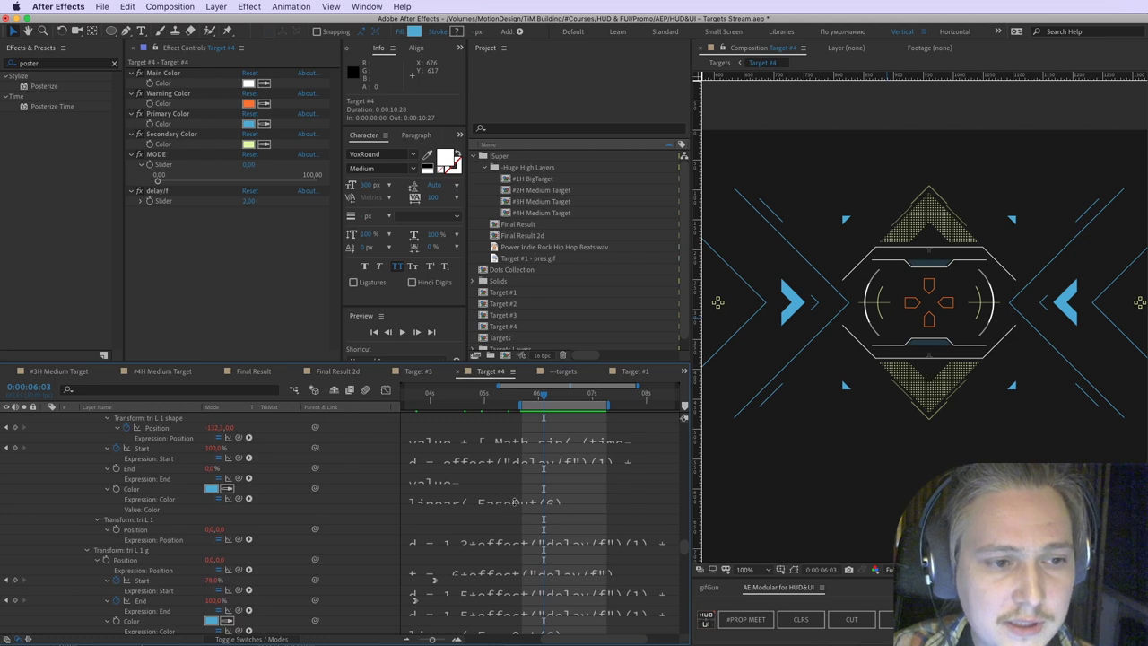
scroll(447, 480, up, 6)
click(469, 482)
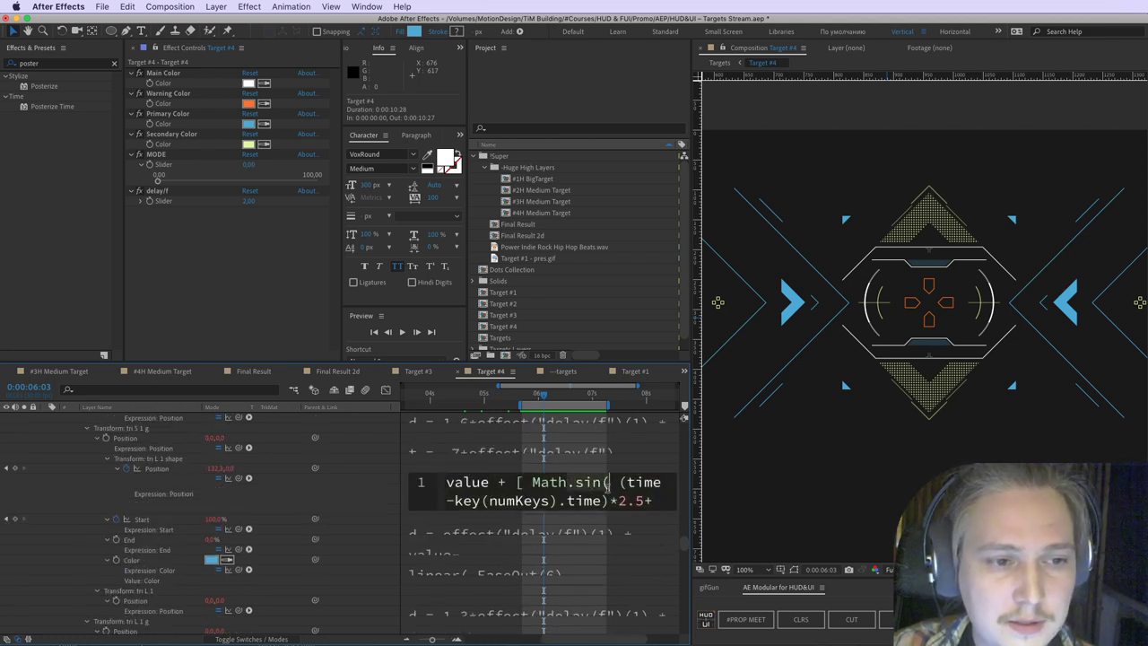
click(554, 466)
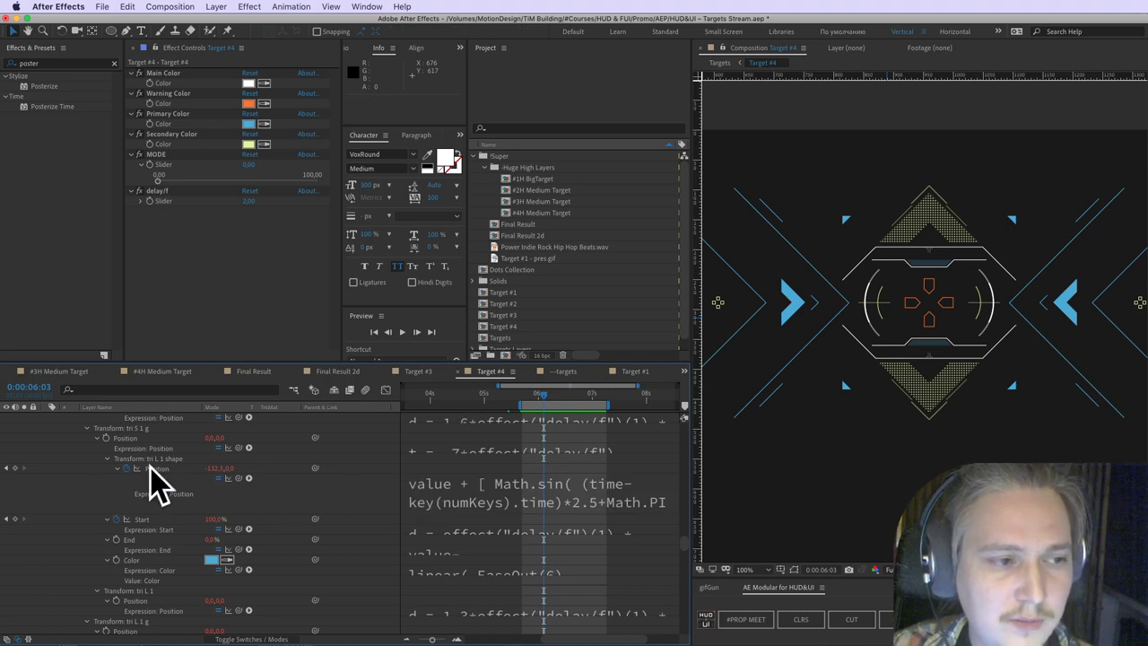
scroll(121, 476, down, 10)
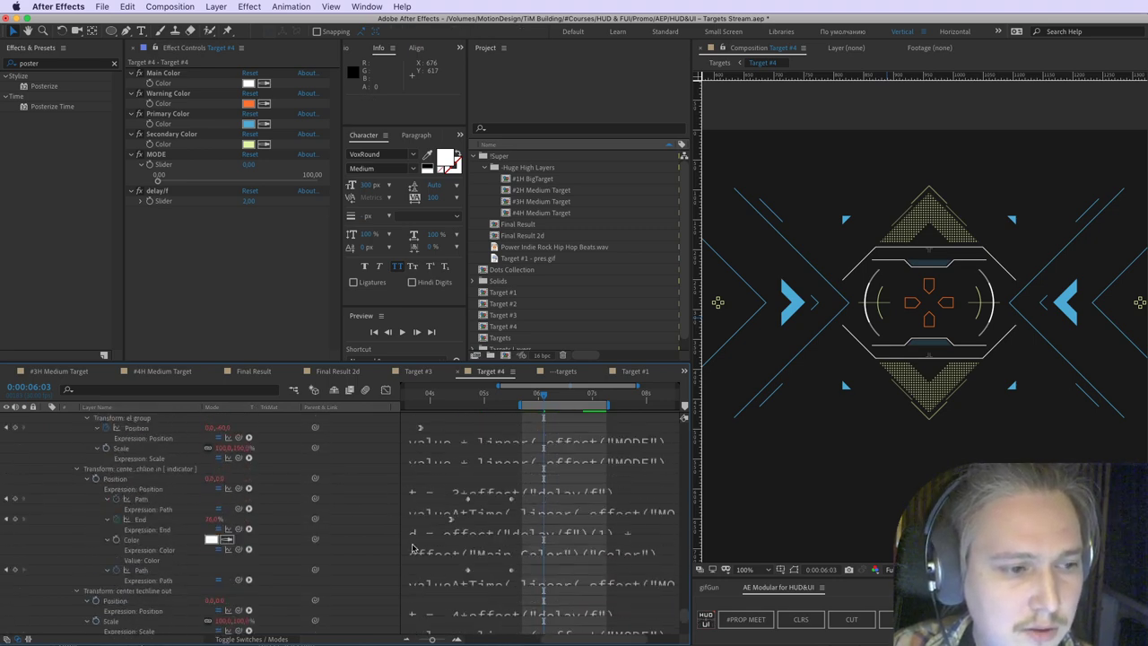
scroll(411, 548, up, 10)
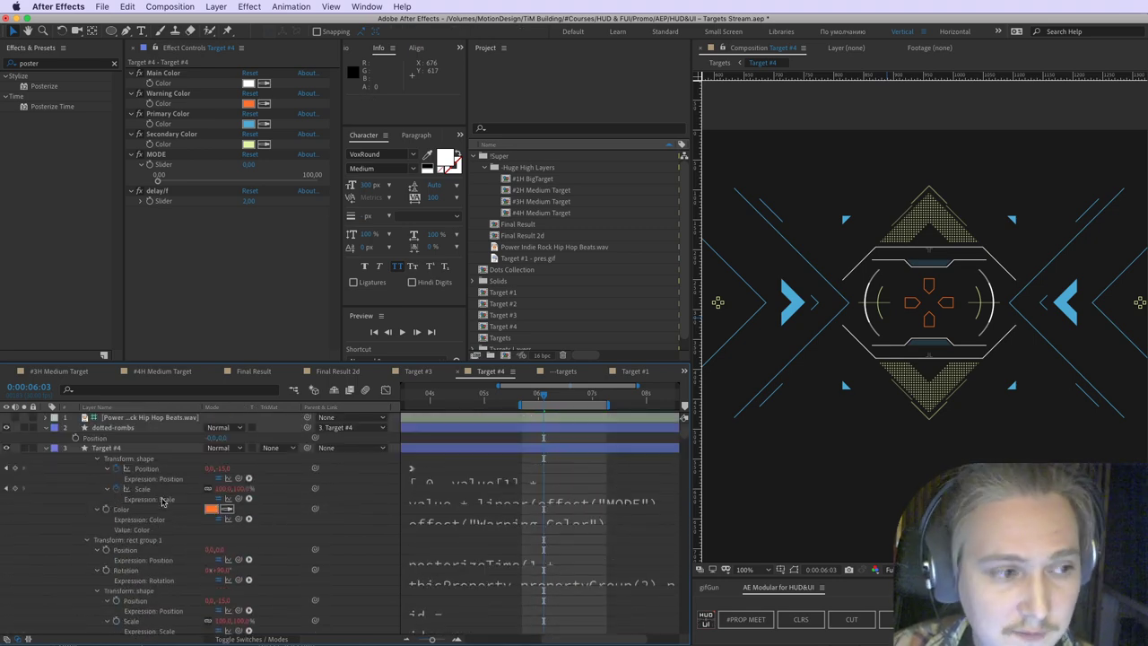
Step: Show only the effects of the Target #4 layer in the timeline and set its delay/f slider to 10
click(120, 449)
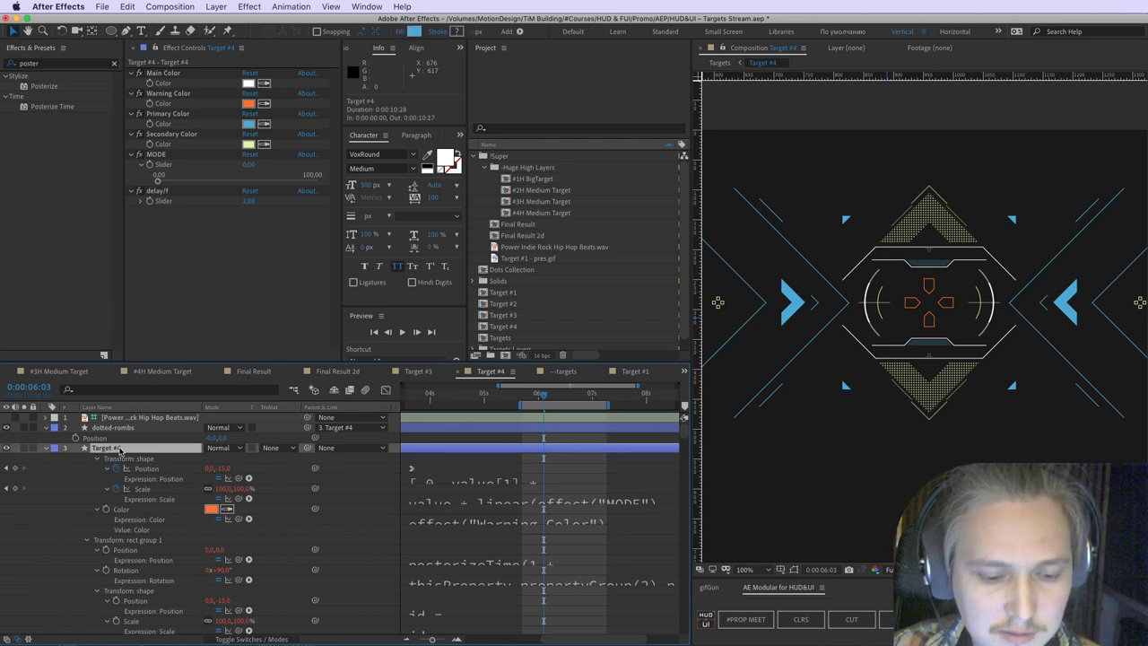
click(46, 448)
key(e)
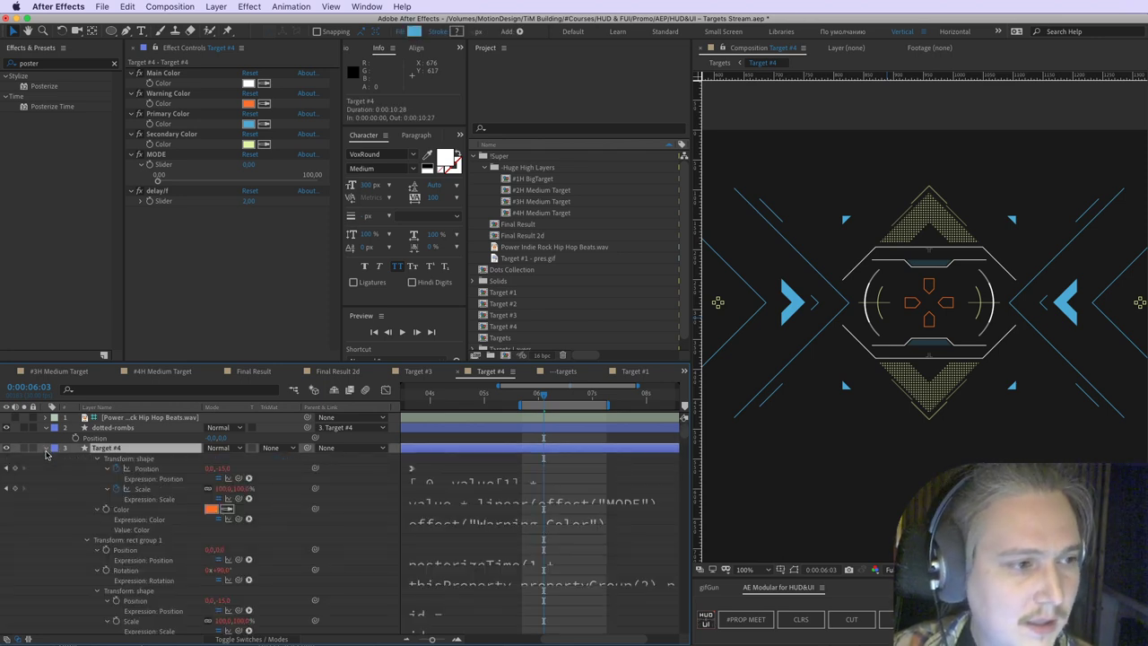
click(66, 546)
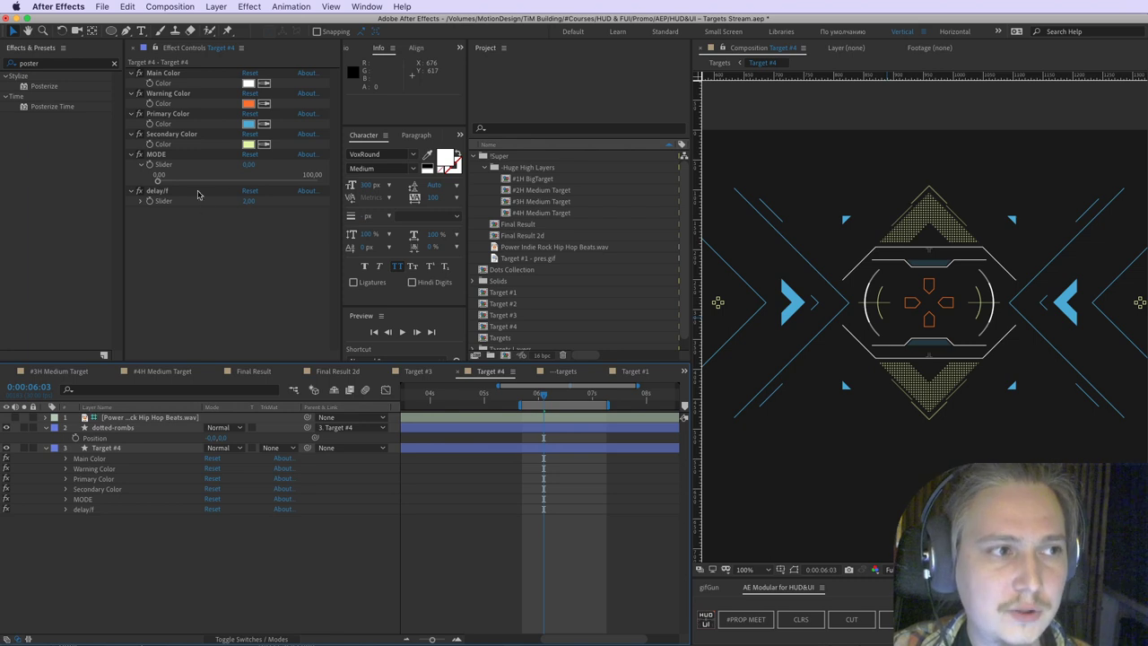
click(249, 201)
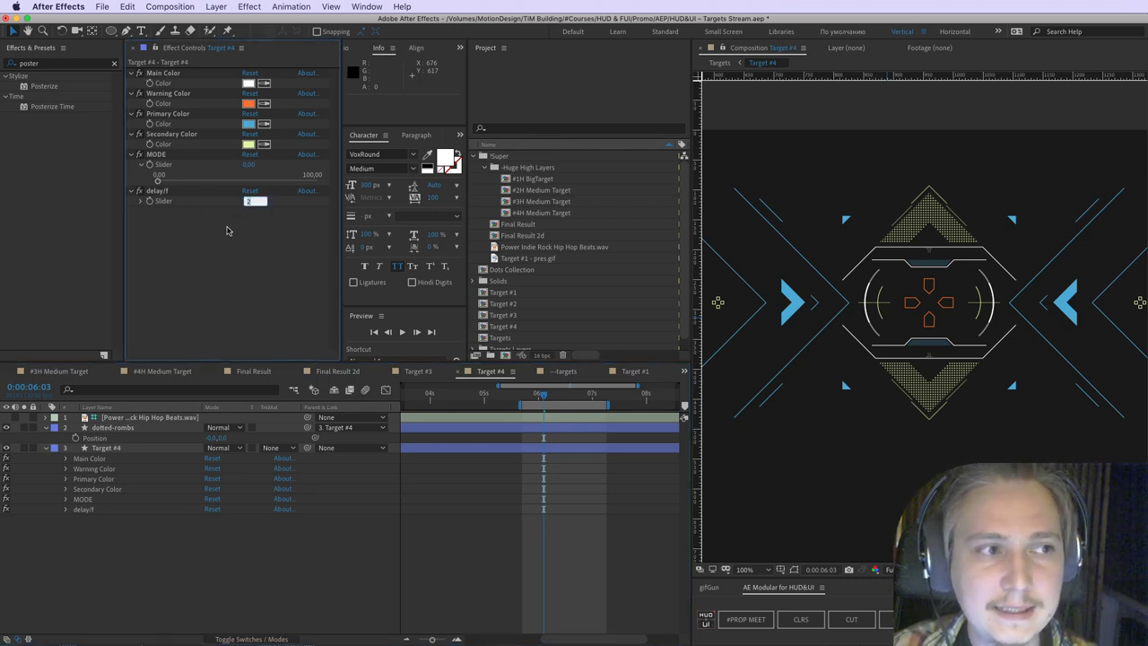
text(10)
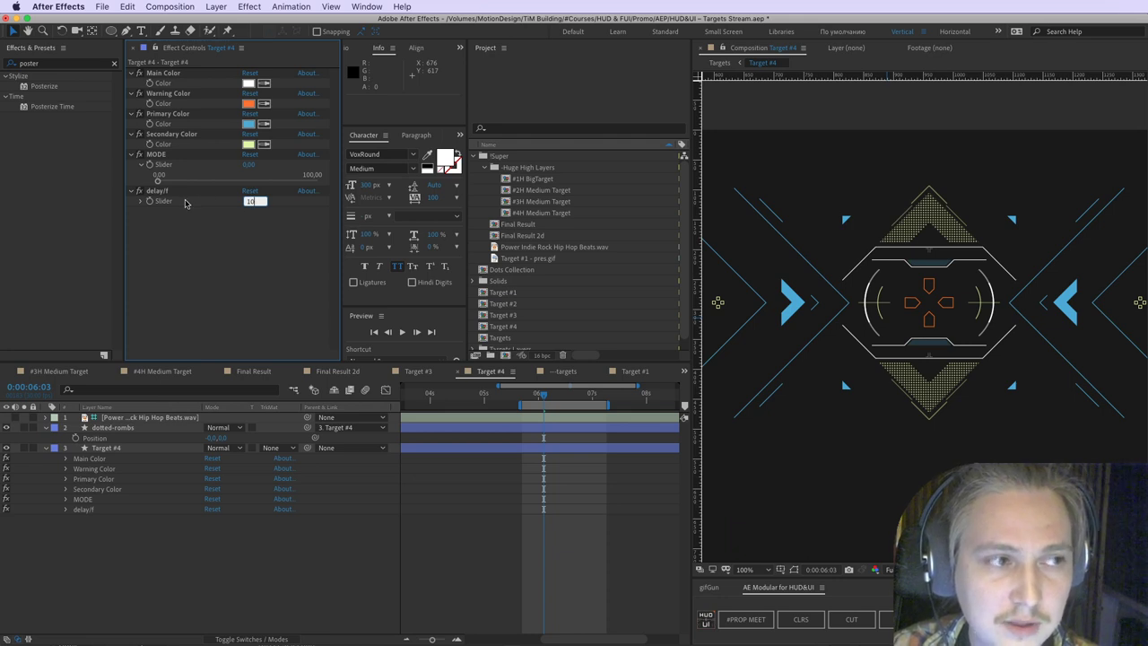
Step: Animate Target #4's Position with a keyframe at 0:00:05:25 and a Y value of 788.9 at 0:00:06:10
click(539, 397)
mouse_move(539, 398)
mouse_down()
mouse_move(491, 397)
mouse_move(556, 401)
mouse_up()
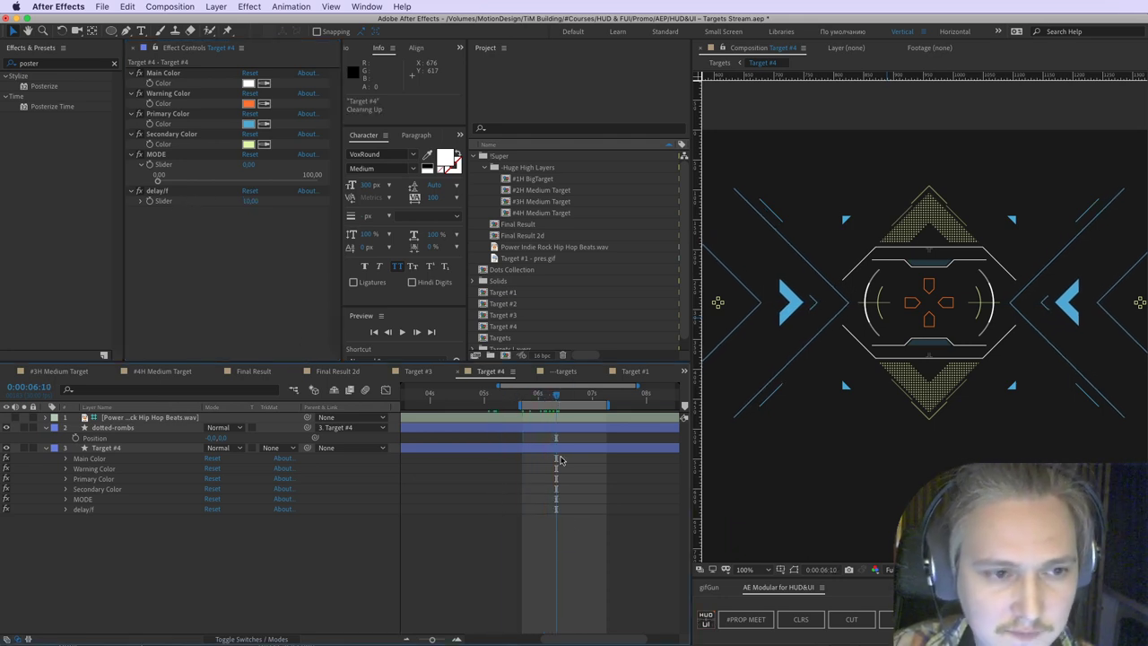
click(562, 449)
key(p)
click(93, 458)
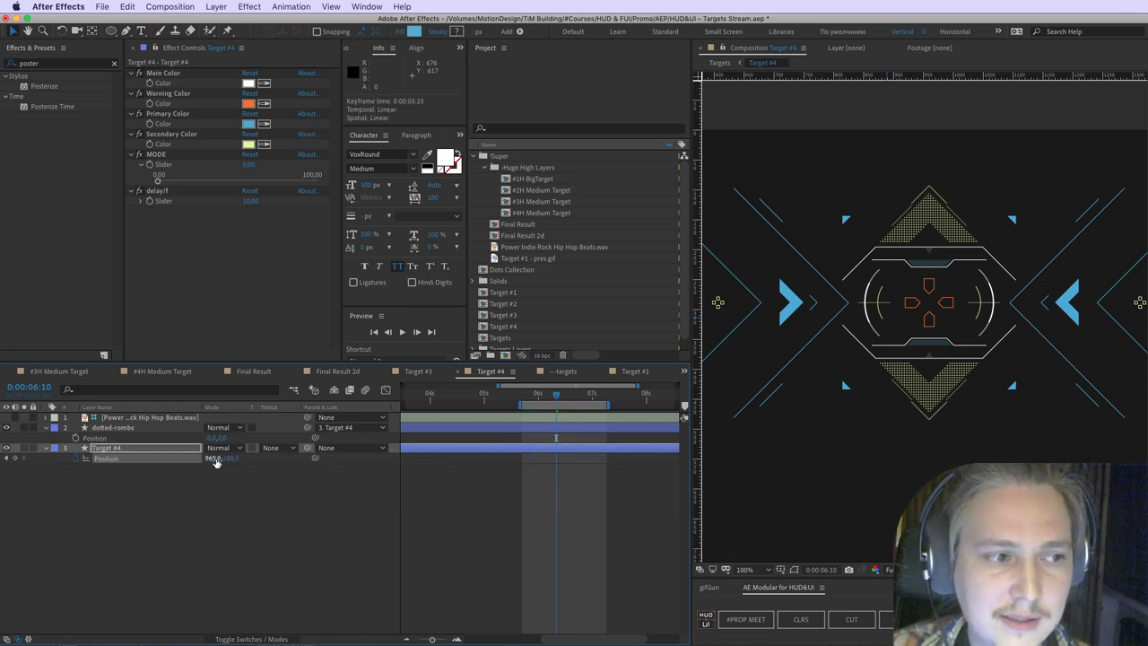
drag(231, 458, 254, 461)
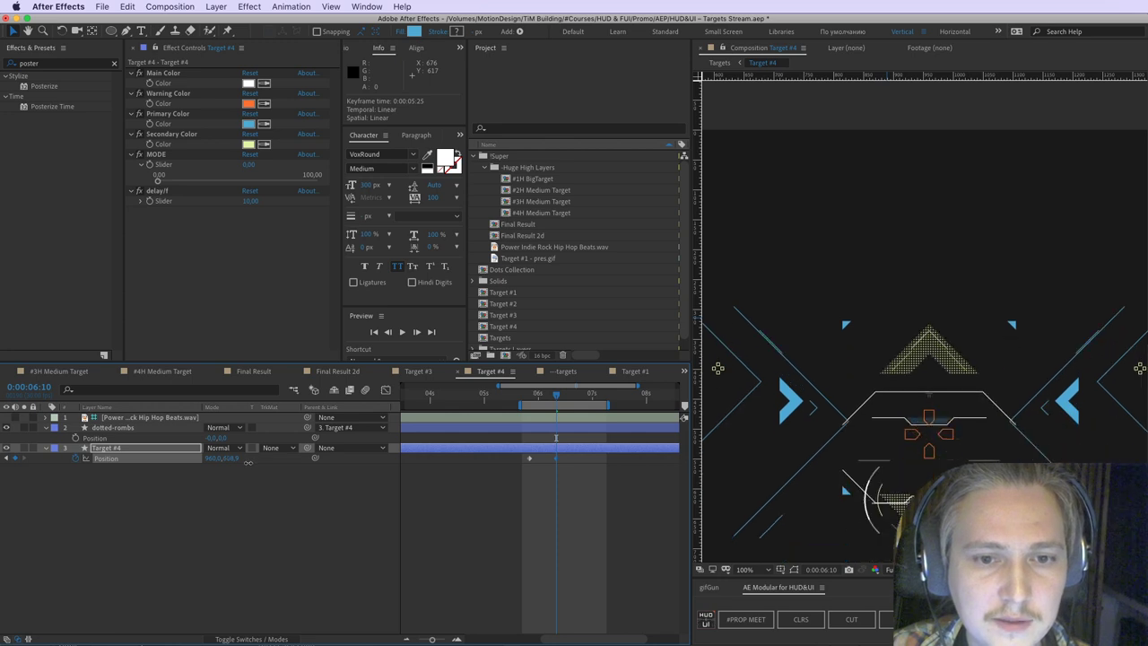
Step: Ease both Position keyframes and sharpen the peak of their curve in the speed graph
click(386, 390)
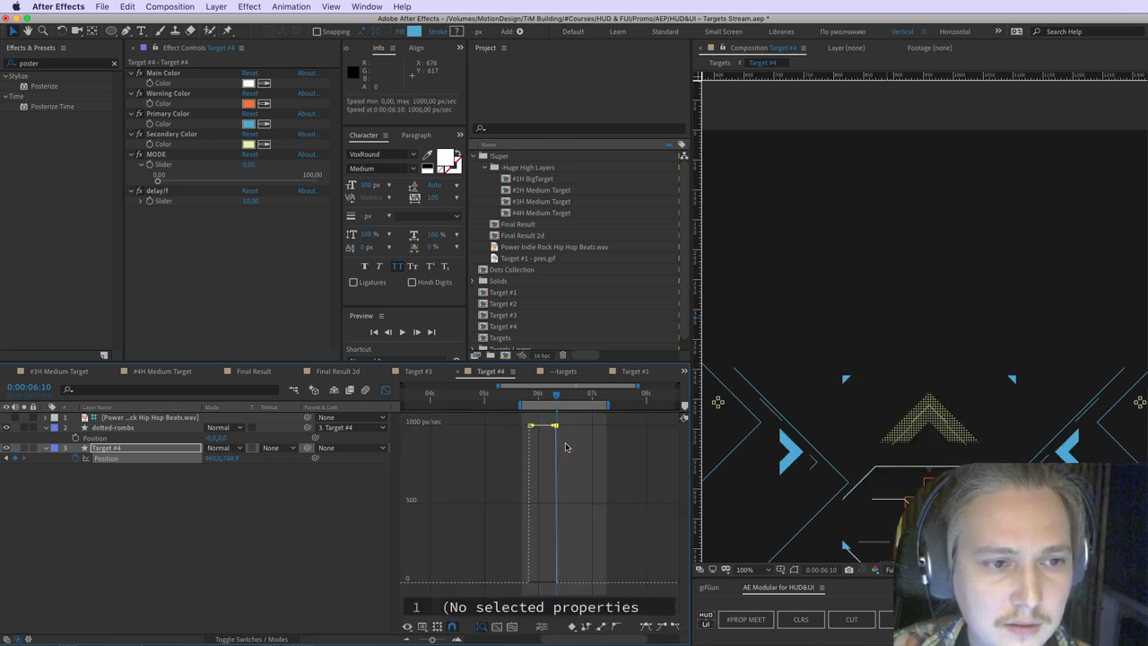
click(647, 628)
drag(553, 583, 539, 583)
Step: Scrub and play Target #4's movement from 0:00:05:25 to 0:00:06:13 to examine how its parts follow
drag(530, 396, 555, 403)
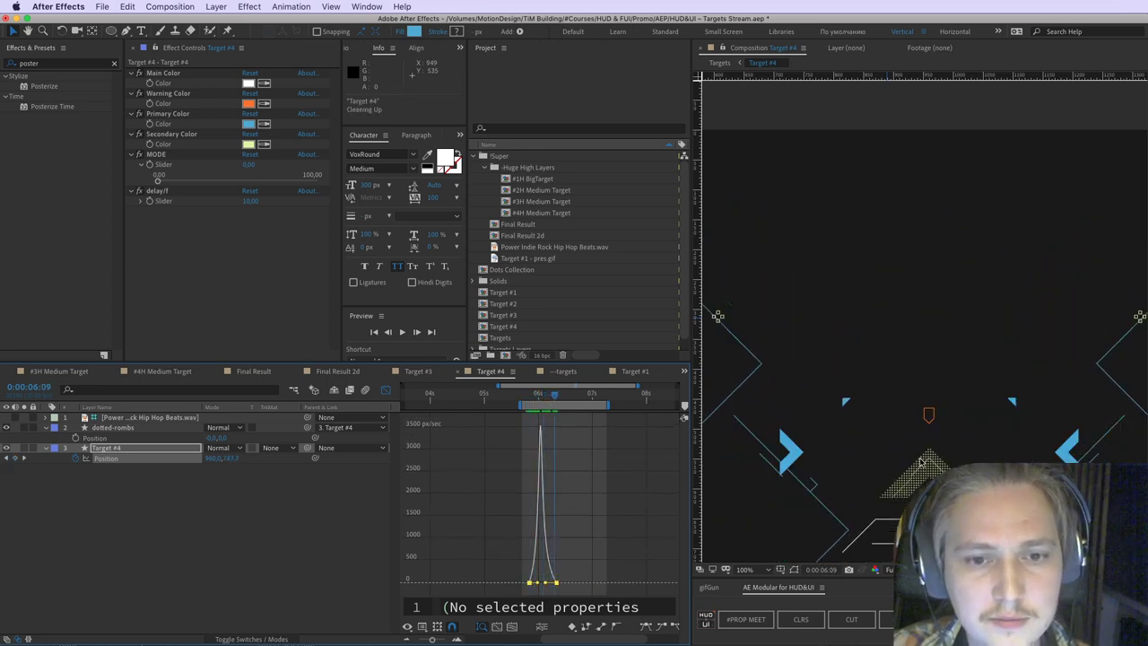
key(space)
drag(938, 531, 927, 349)
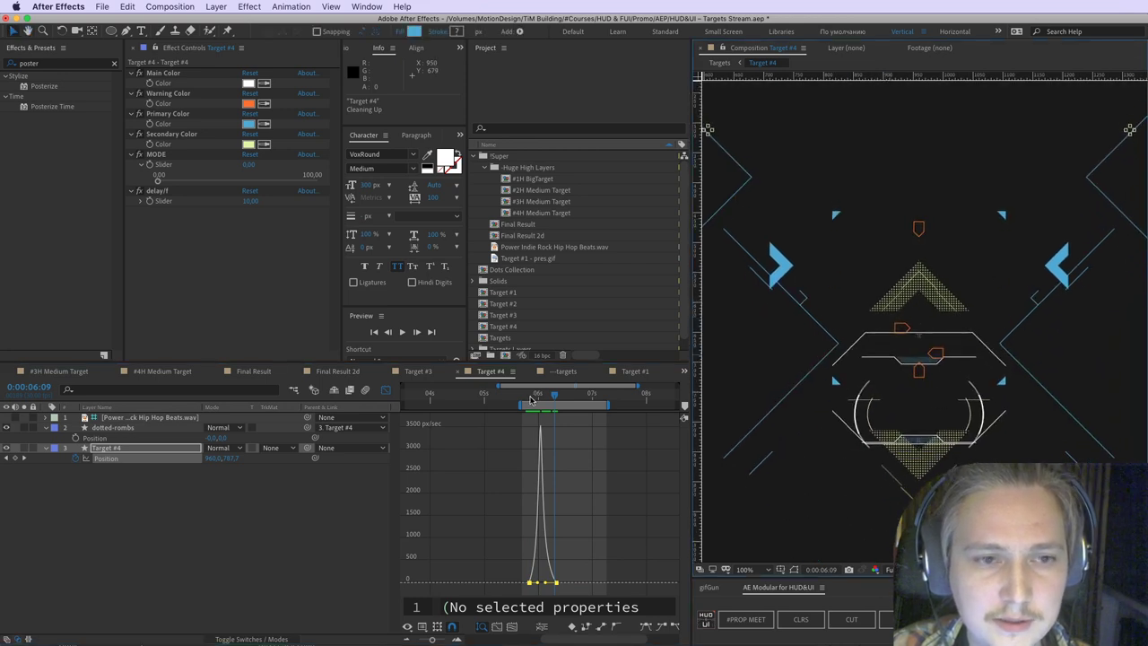
drag(531, 397, 558, 404)
key(space)
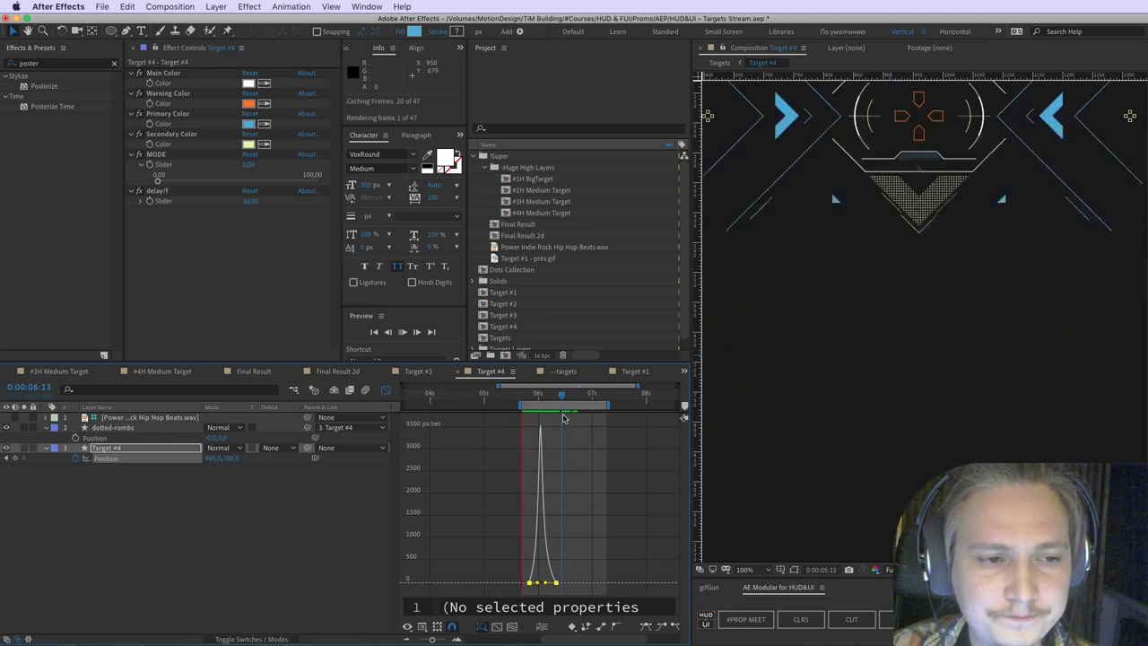
key(space)
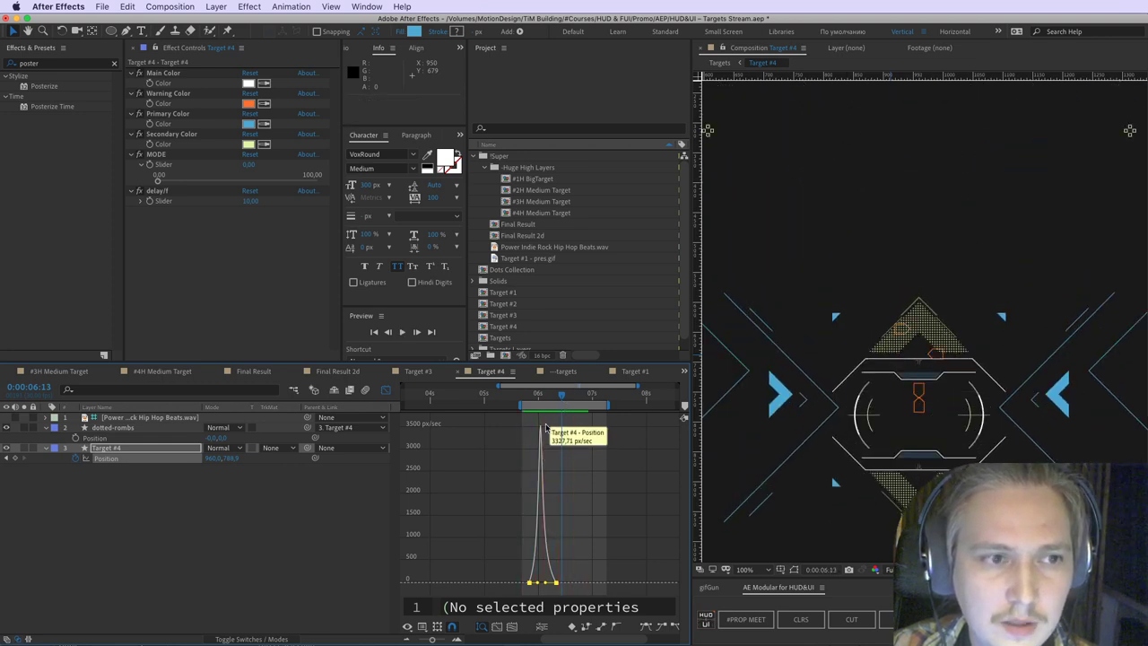
Step: Open the Dots Collection composition, play its animation and scrub to 0:00:02:22
double_click(530, 270)
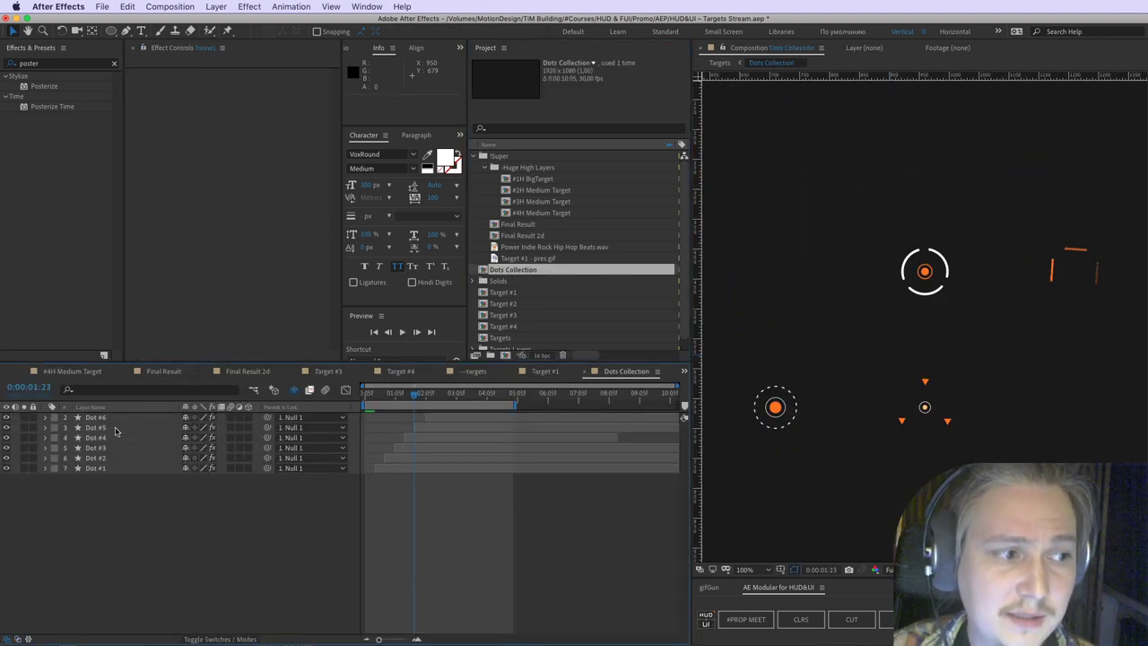
key(space)
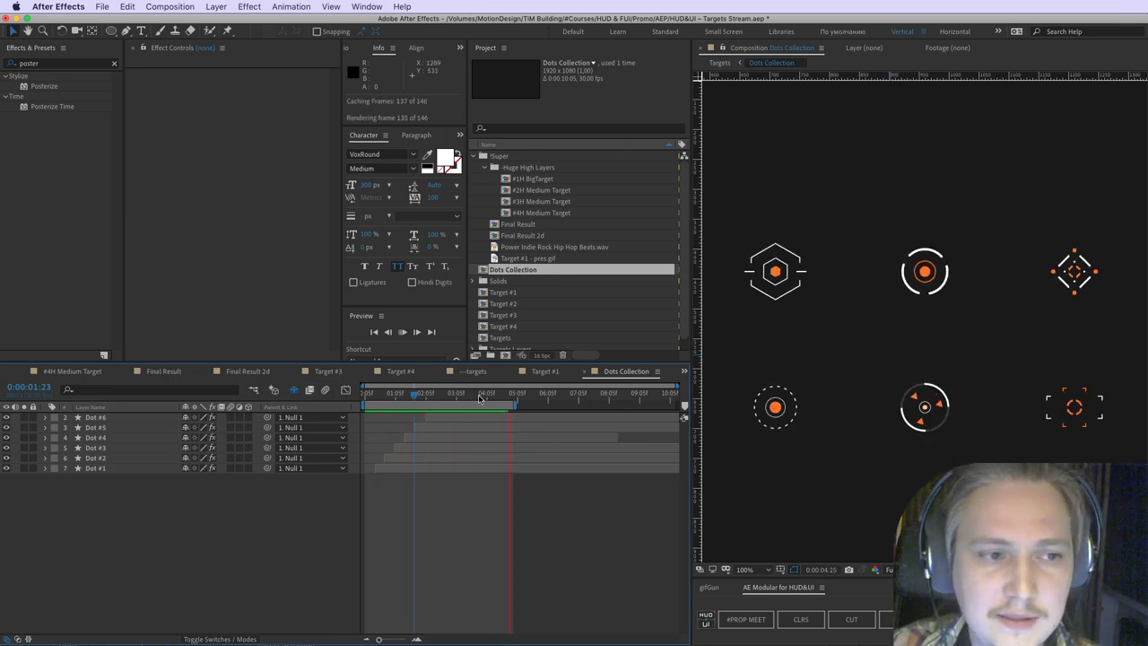
drag(418, 398, 444, 399)
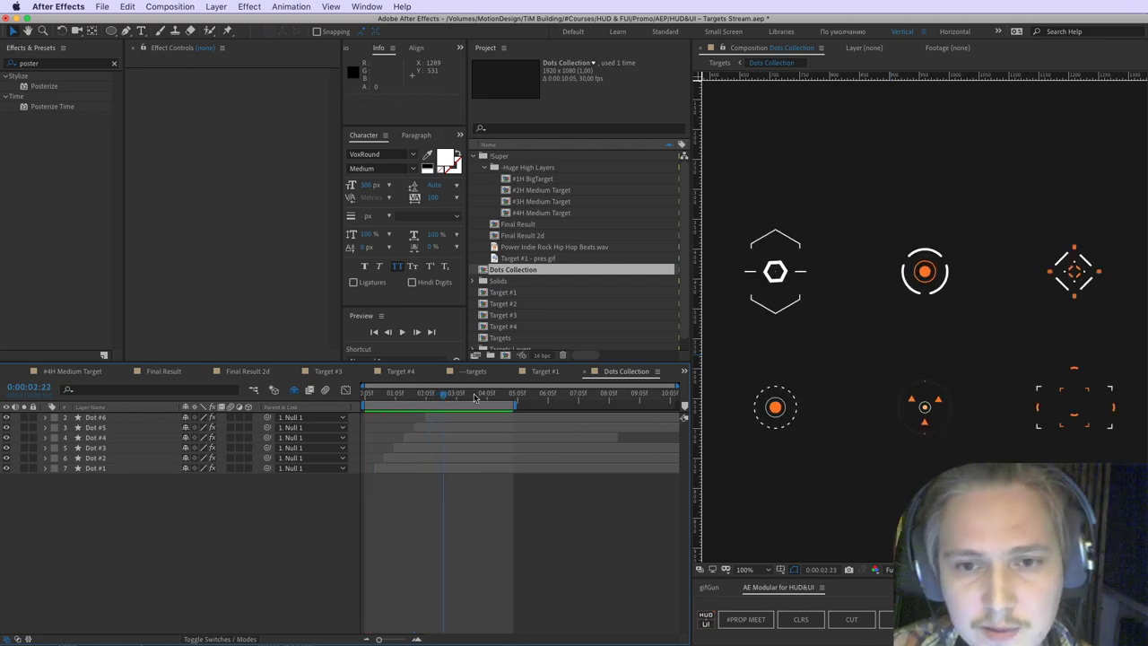
Step: Annotate the bracketed orange dot, clear the drawing and examine the dot close up at 0:00:02:25
mouse_move(1111, 371)
mouse_down()
mouse_move(1036, 369)
mouse_move(1053, 438)
mouse_move(1082, 349)
mouse_up()
key(Escape)
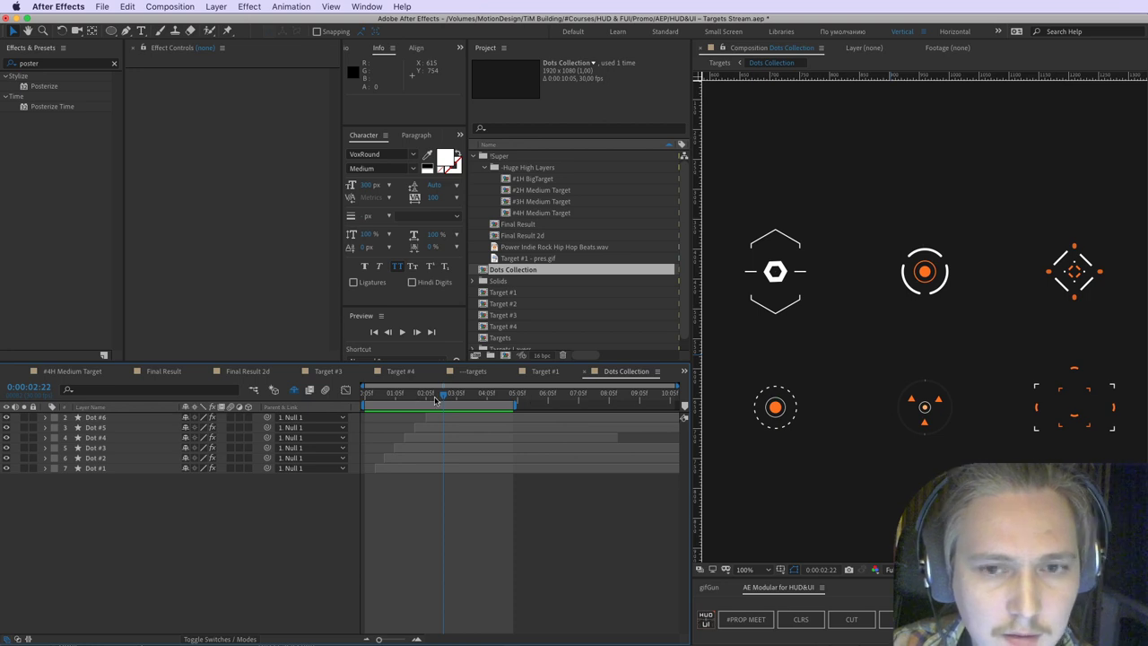
mouse_move(435, 400)
mouse_down()
mouse_move(425, 399)
mouse_move(476, 409)
mouse_move(446, 399)
mouse_up()
click(1026, 436)
key(space)
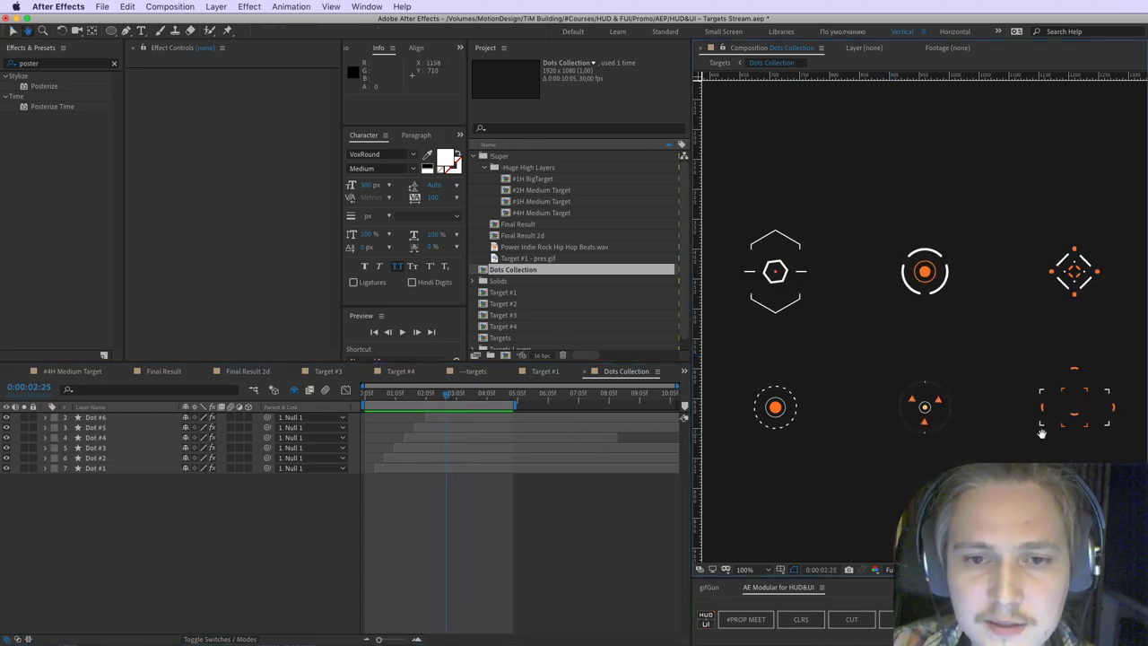
drag(1046, 436, 969, 362)
scroll(897, 405, up, 1)
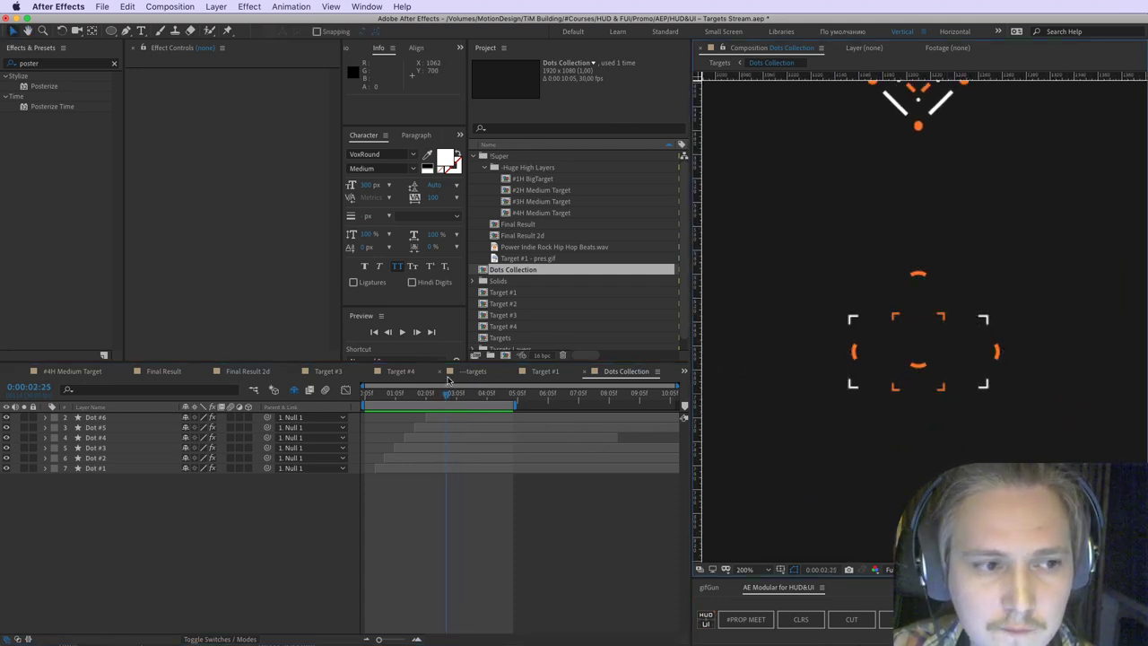
Step: Scrub the bracketed dot's animation to 0:00:03:20, mark its parts with the annotation pen and select Dot #6
mouse_move(446, 399)
mouse_down()
mouse_move(462, 399)
mouse_move(436, 400)
mouse_move(458, 401)
mouse_up()
key(ctrl+Tab)
drag(889, 349, 921, 324)
drag(978, 352, 971, 357)
mouse_move(454, 395)
mouse_down()
mouse_move(428, 395)
mouse_move(472, 401)
mouse_up()
click(924, 353)
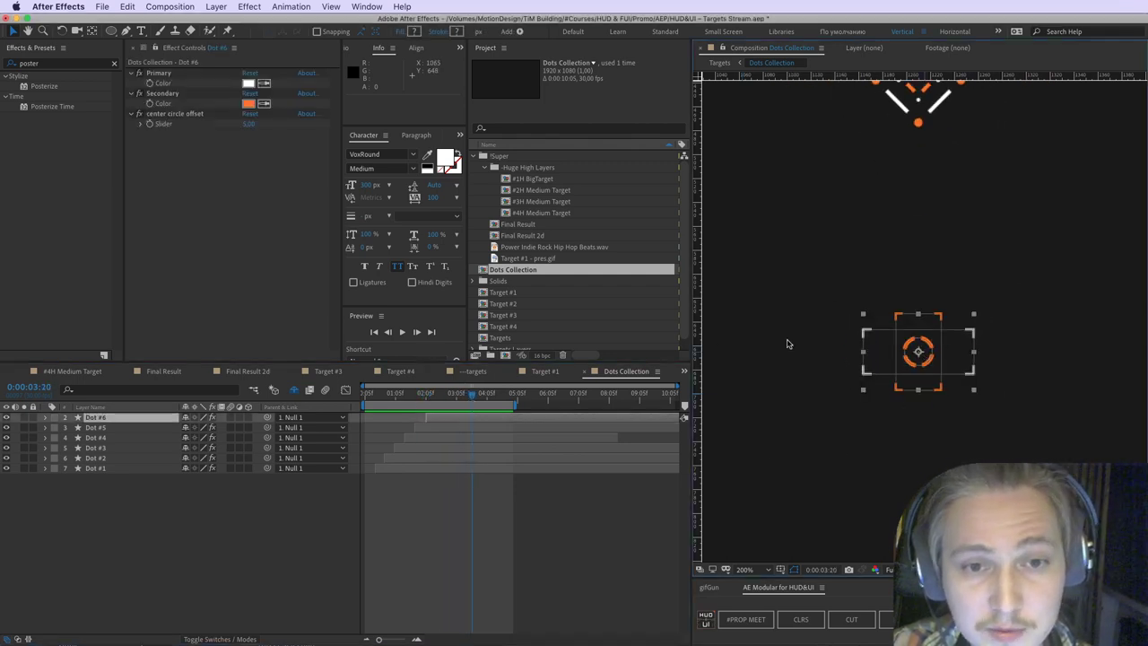
key(super+s)
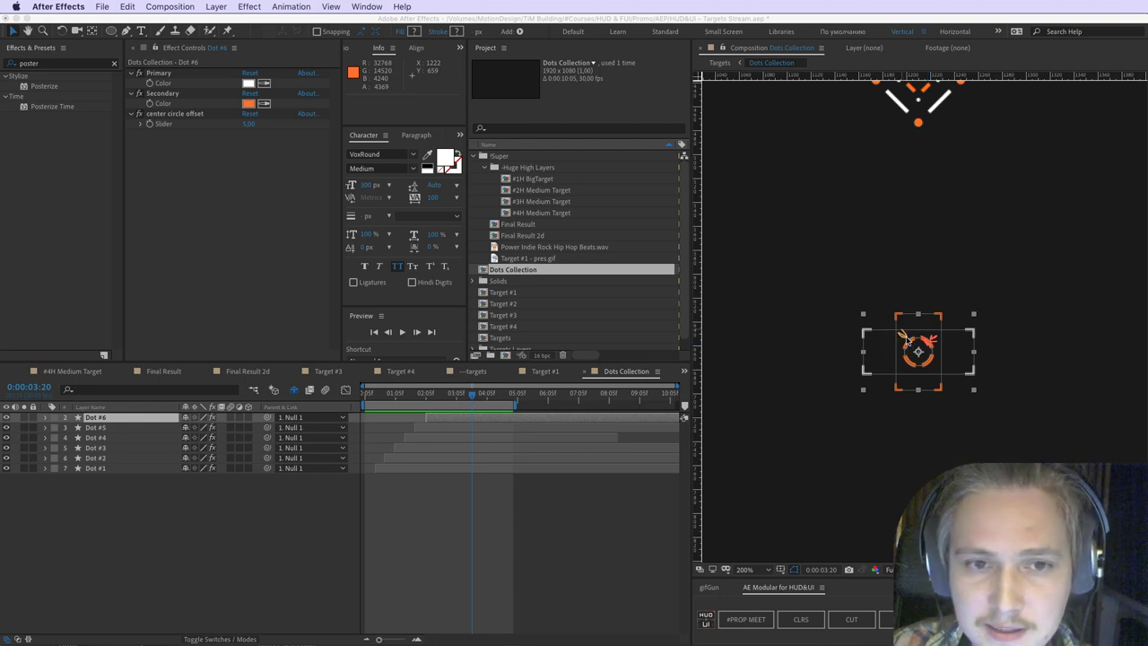
Step: Expand the contents of Dot #6 and select its shape groups to identify their parts, ending on center
click(45, 417)
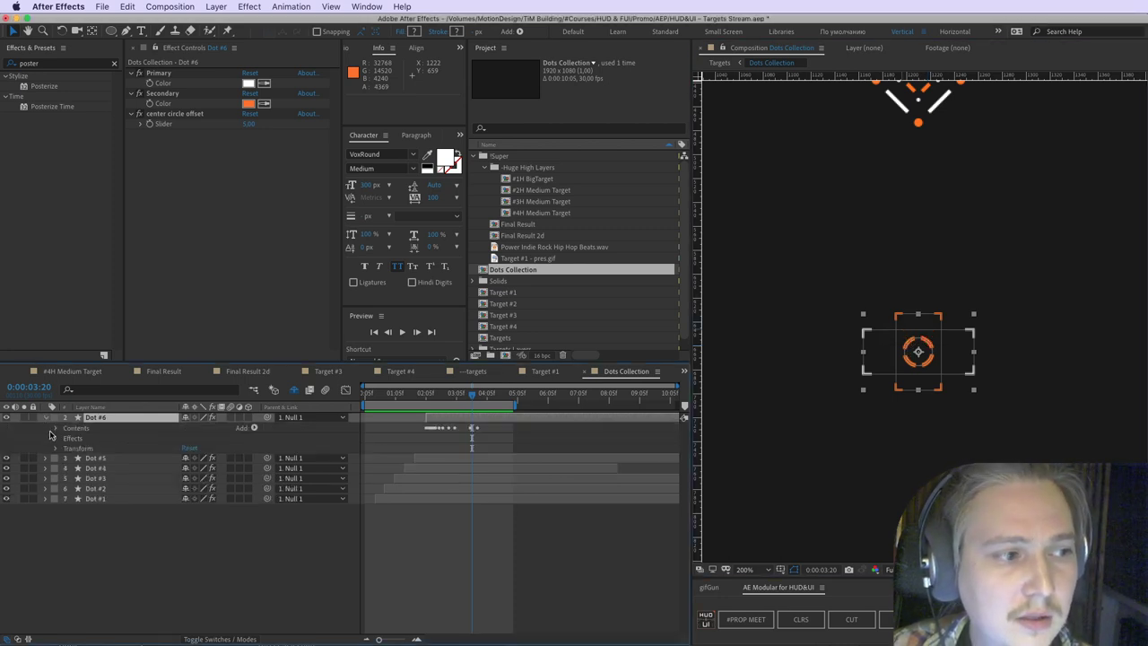
click(56, 428)
click(81, 448)
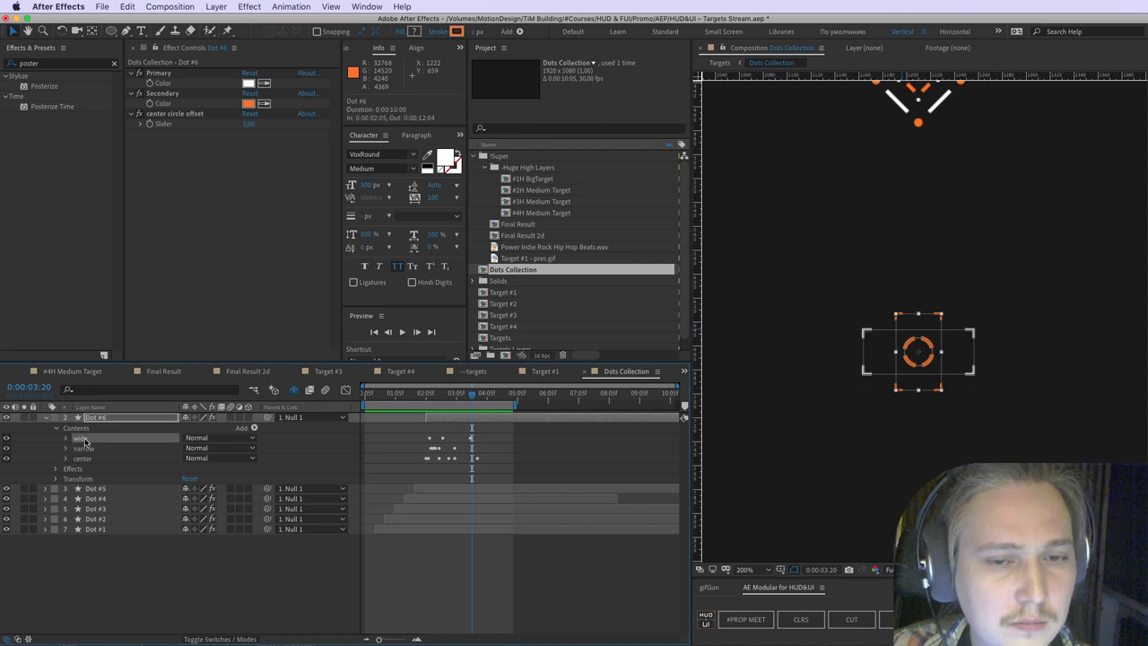
click(81, 459)
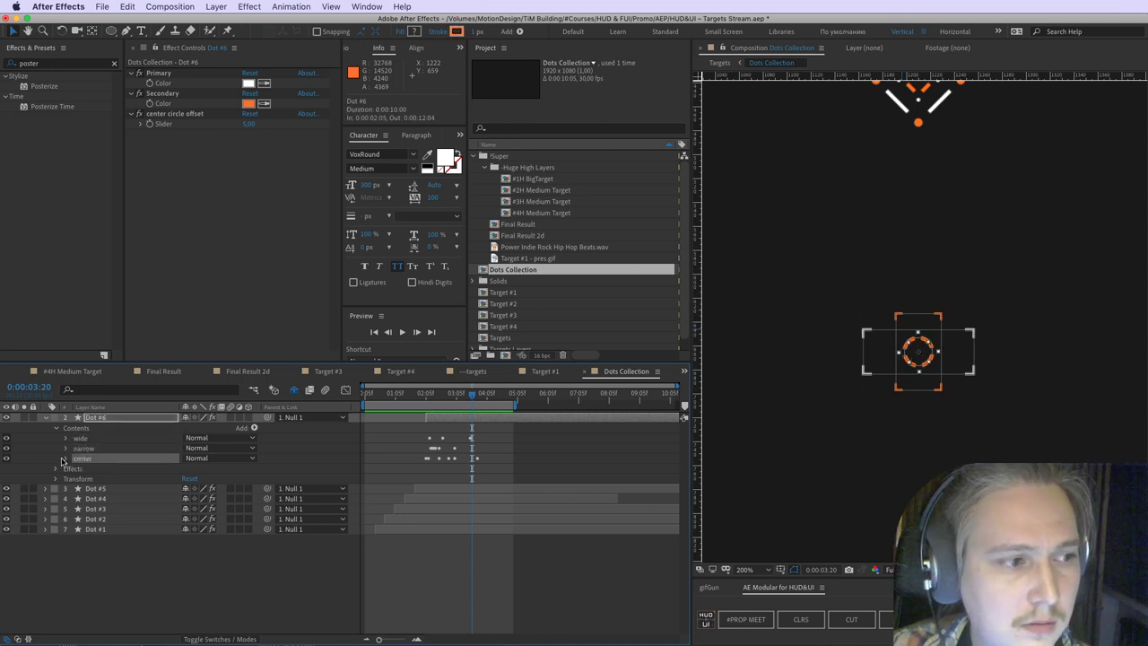
Step: Expand the center group, select c 1 and c 2, and toggle the visibility of c 2 off and on
click(65, 459)
click(95, 469)
click(95, 478)
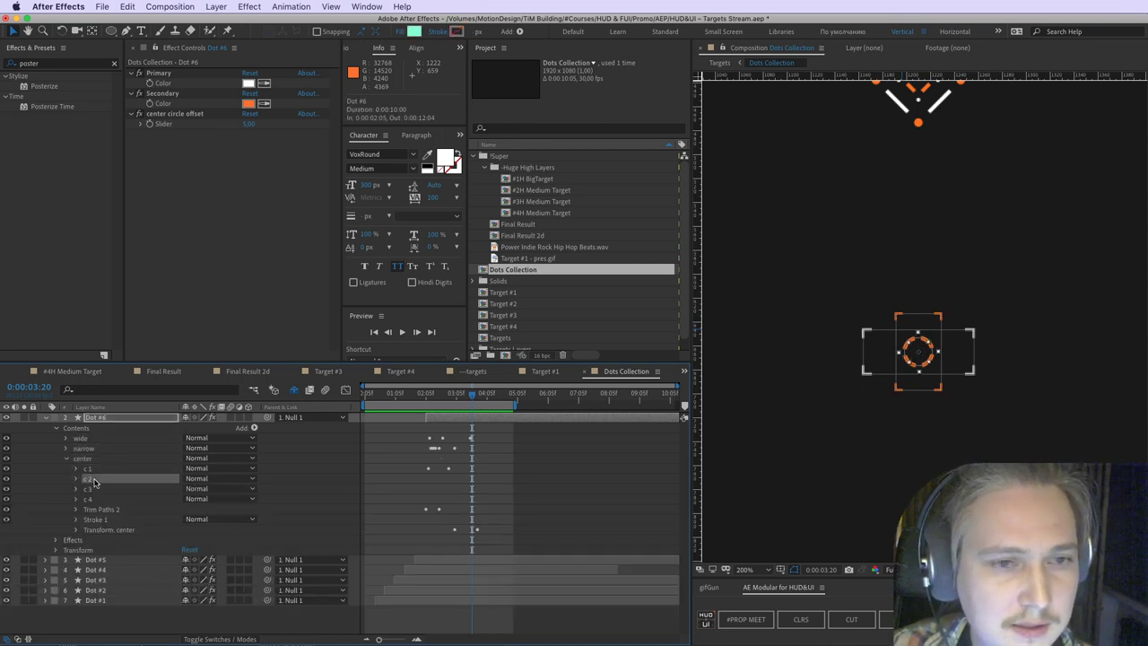
click(6, 478)
click(7, 478)
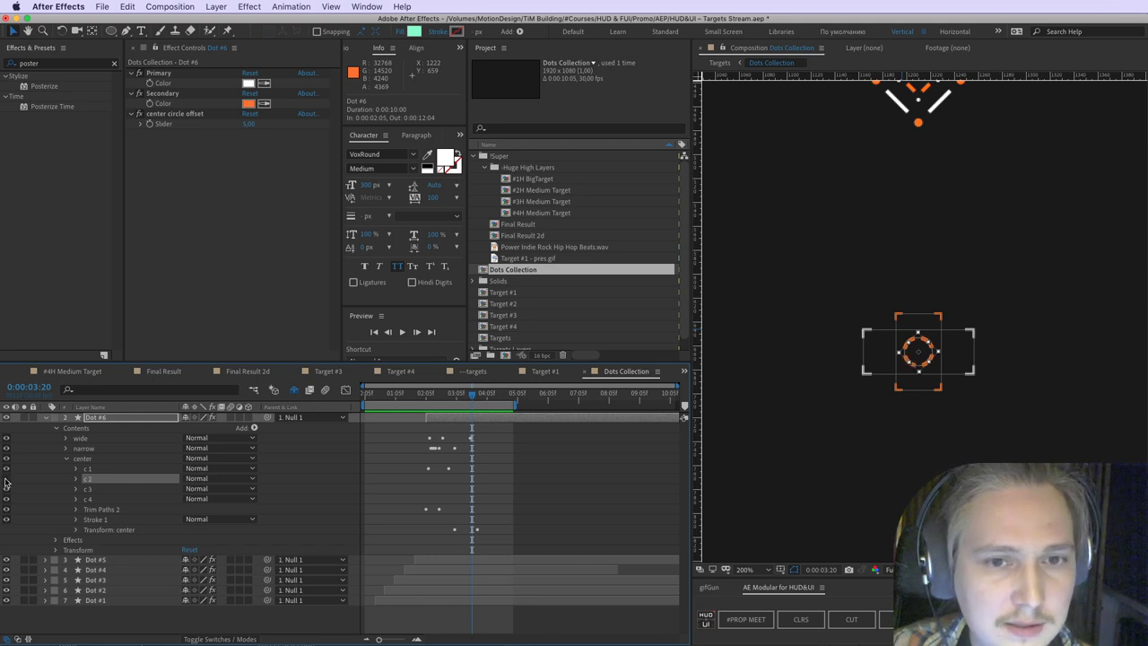
Step: Toggle the visibility of c 3 off and on, scrub Dot #6's animation around 0:00:03:04 and collapse the layer
click(7, 488)
click(7, 488)
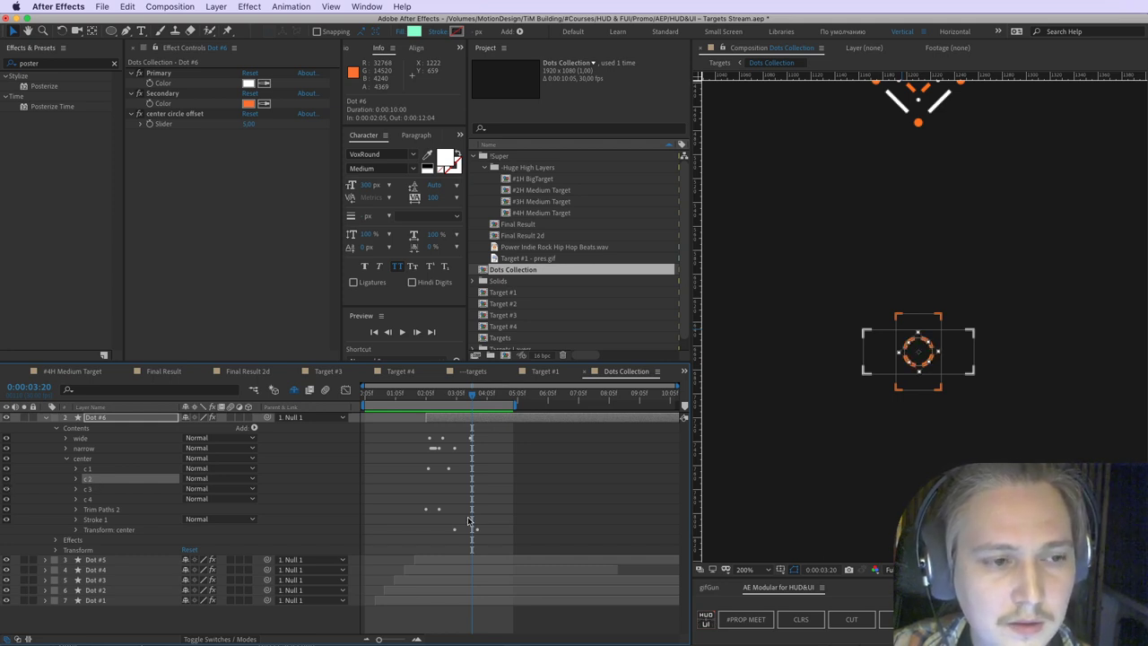
click(503, 500)
drag(428, 396, 440, 400)
key(space)
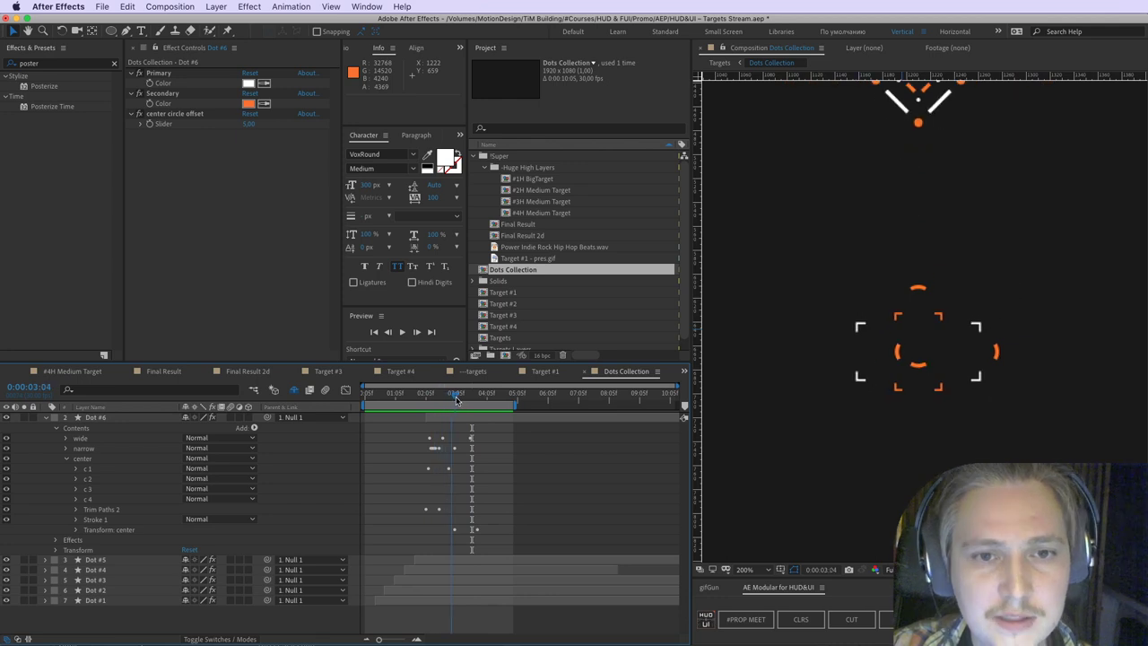
click(45, 417)
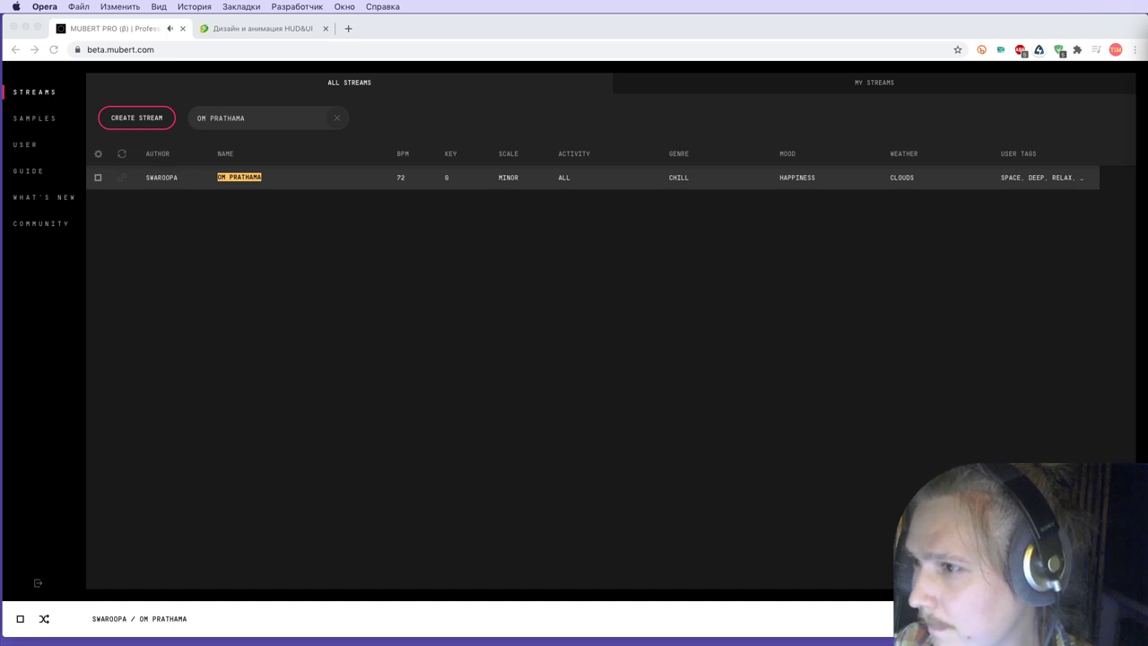
Step: Switch to the browser, bring the VK broadcast window into view to check the stream and chat, and move it back off screen
click(264, 29)
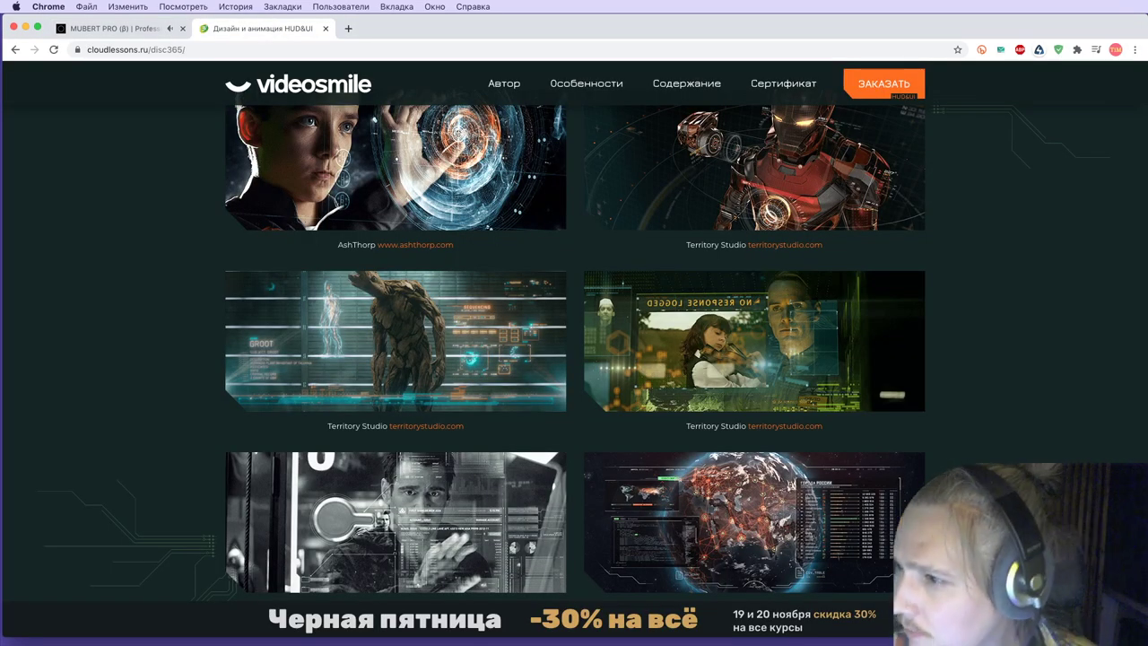
key(super+Tab)
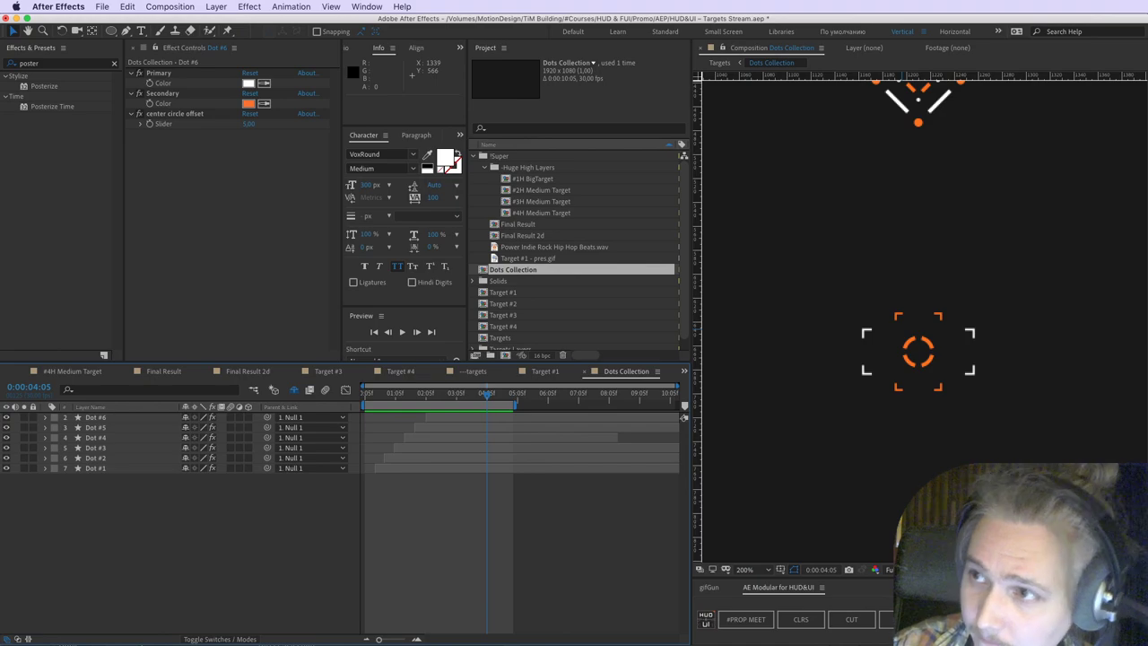
key(super+Tab)
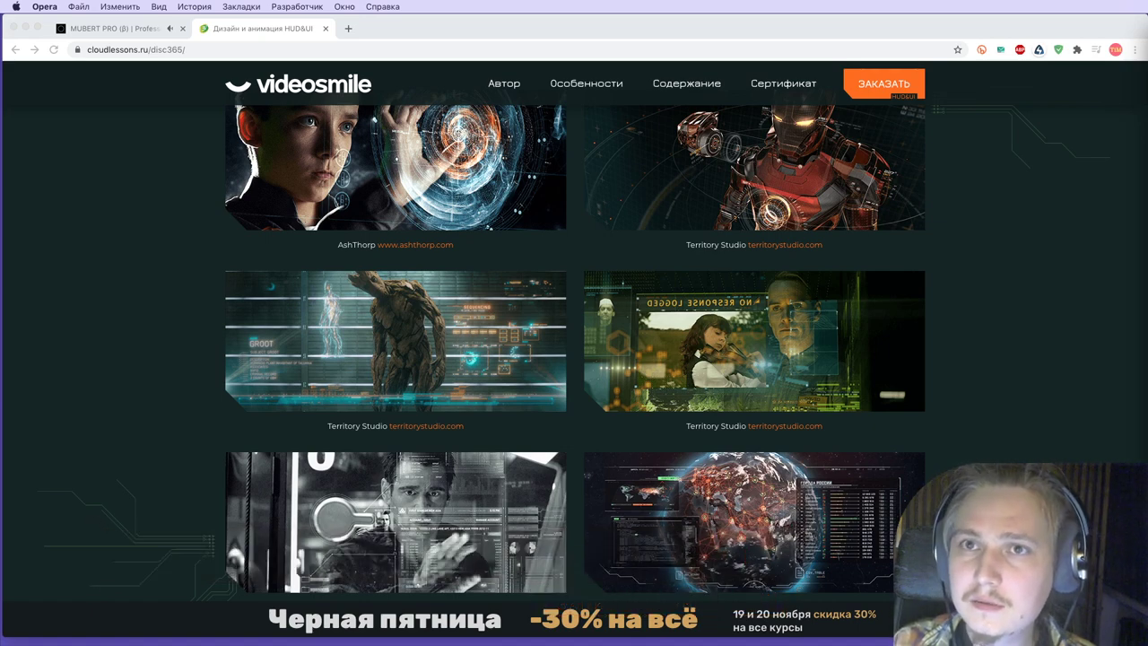
drag(1146, 3, 617, 3)
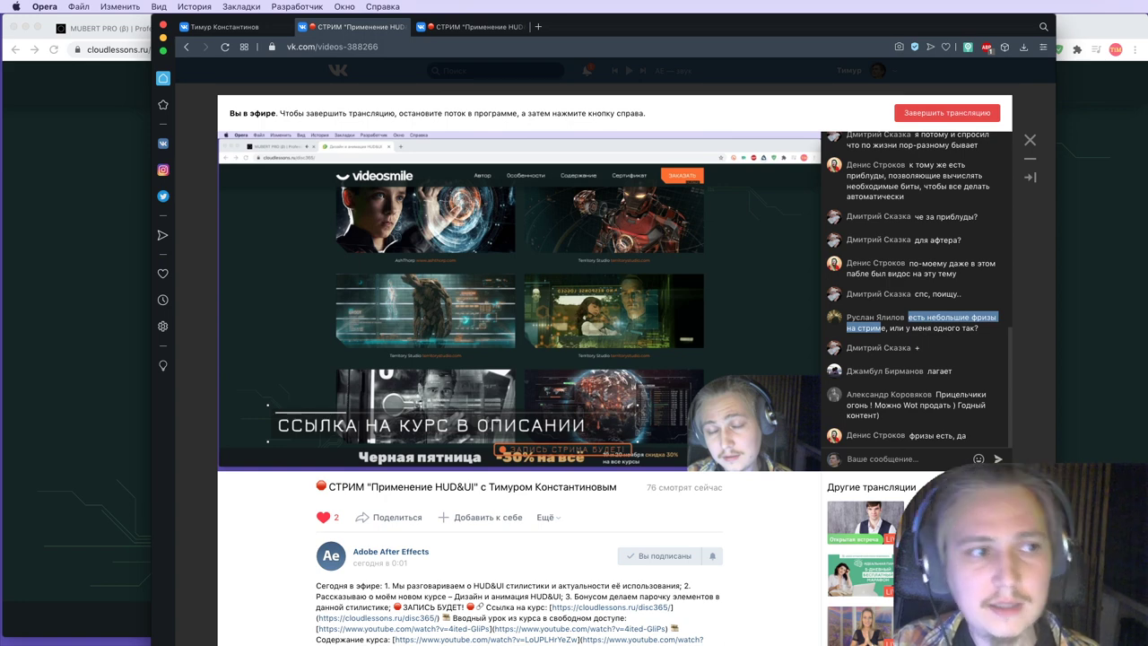
mouse_move(721, 430)
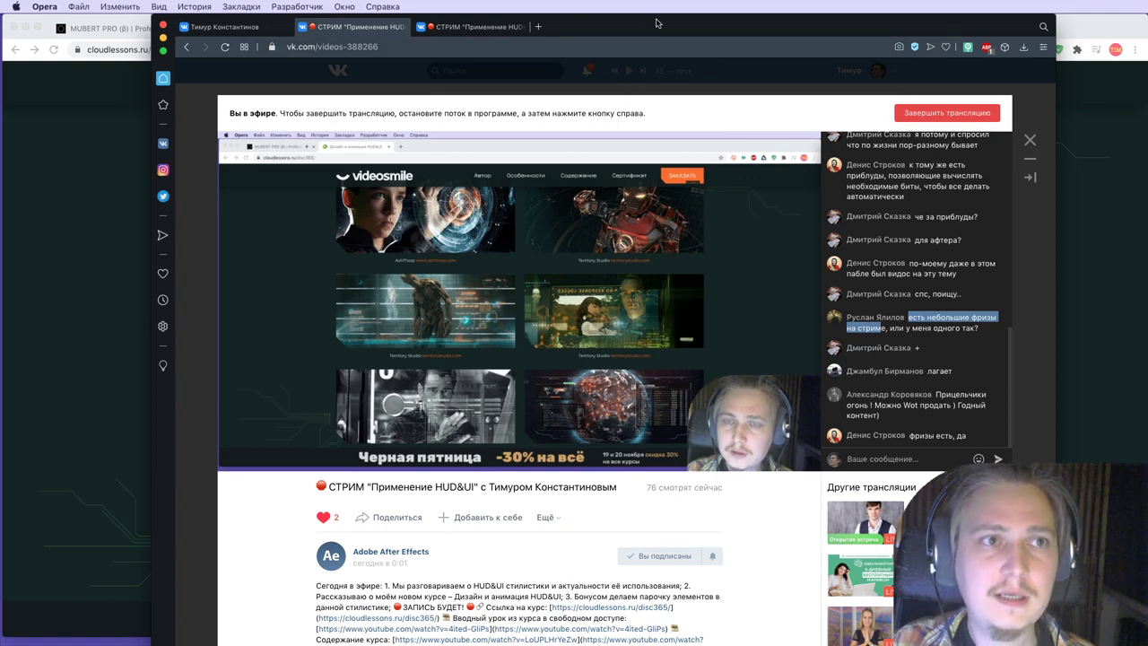
drag(648, 29, 709, 4)
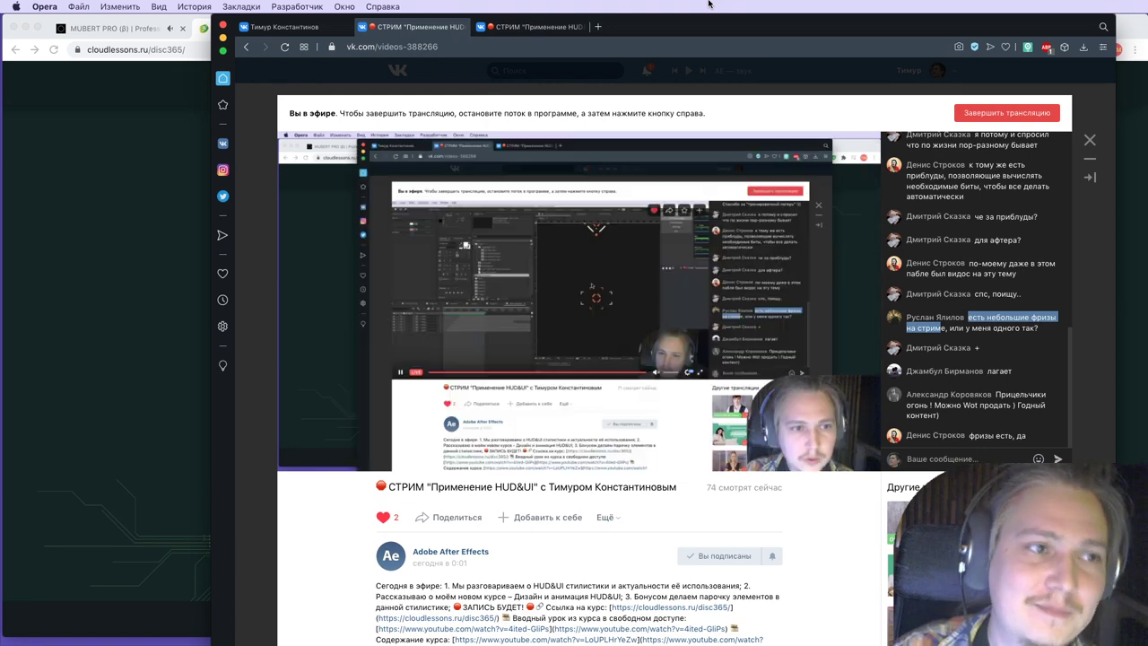
drag(745, 31, 1147, 28)
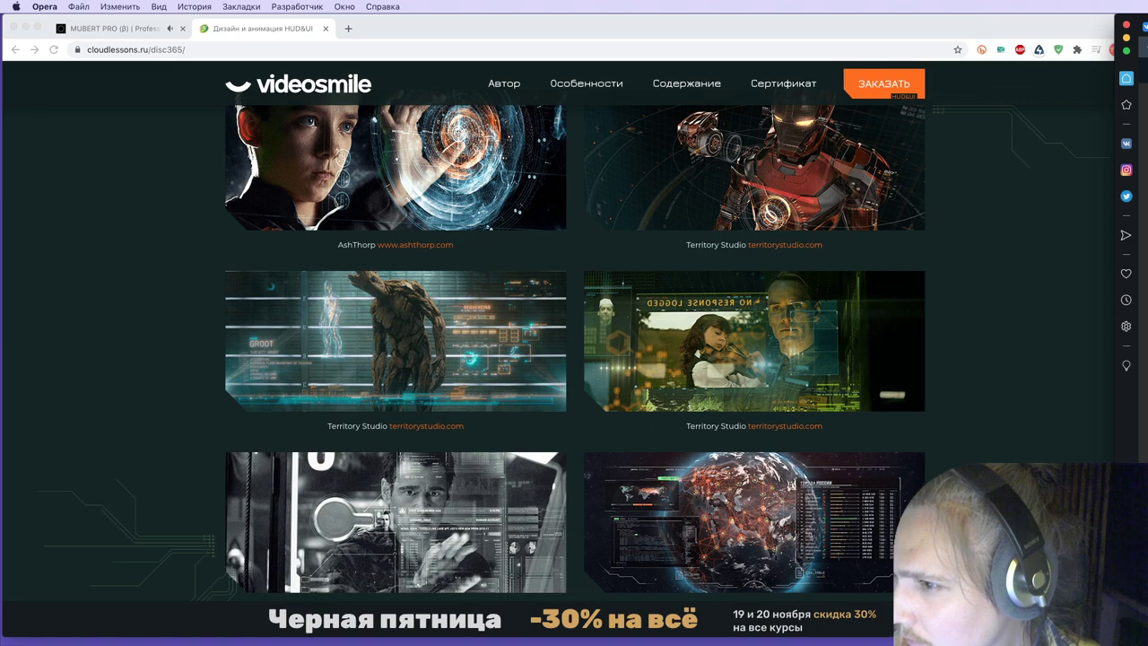
Step: Switch back to After Effects, open the Target #1 composition and move to 0:00:02:06
key(ctrl+Left)
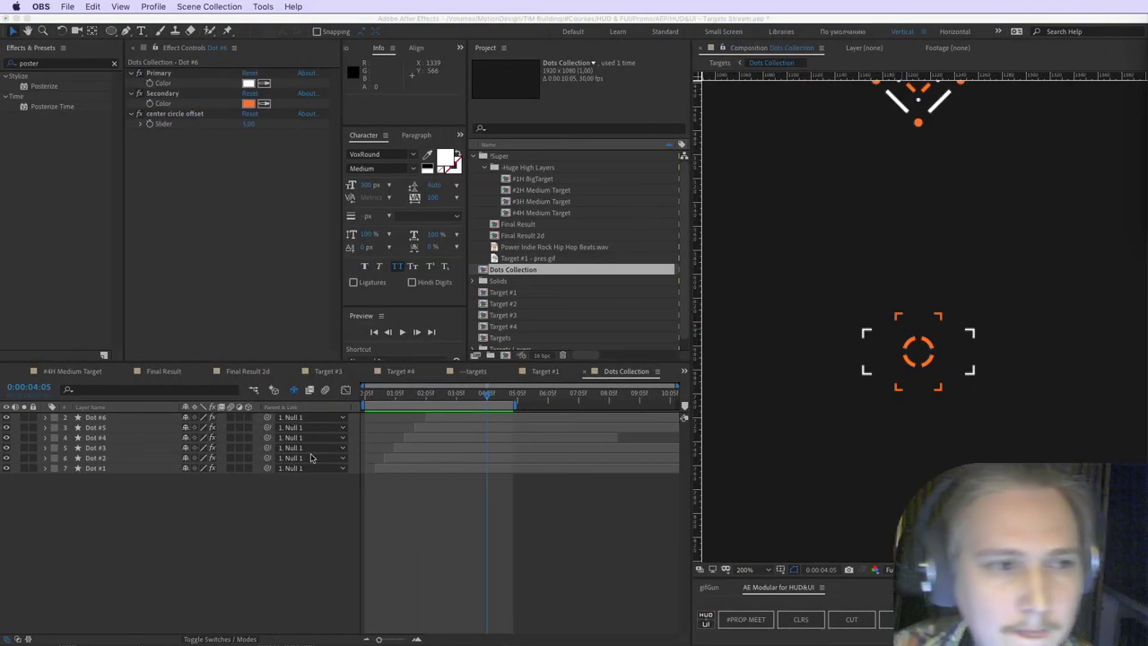
click(493, 537)
key(super+Tab)
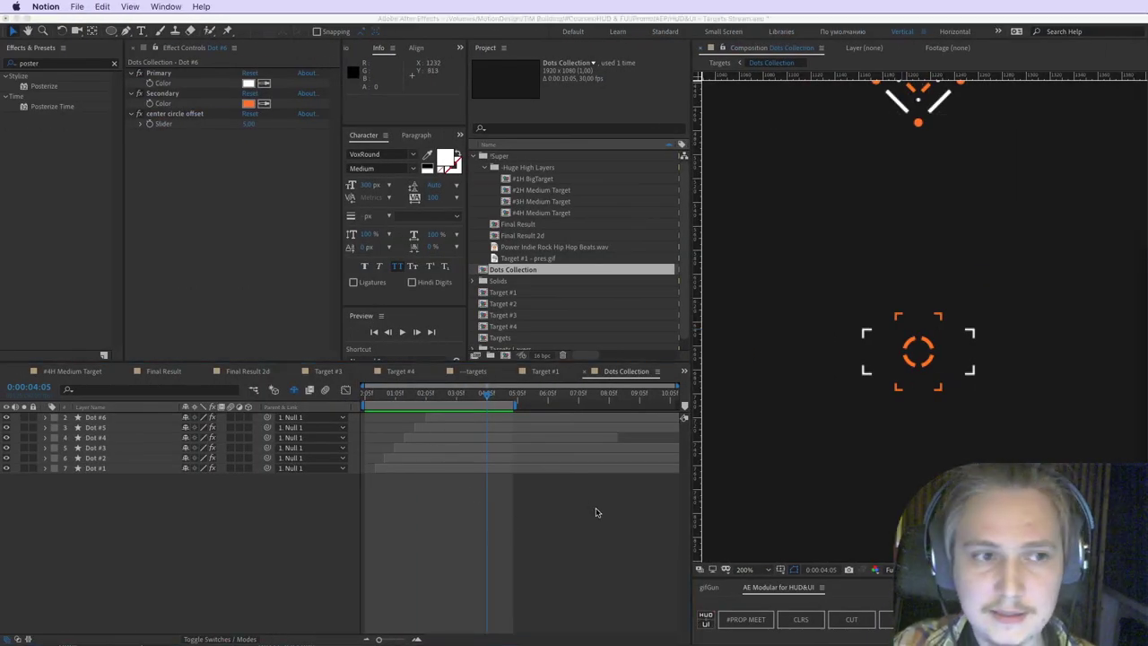
key(super+Tab)
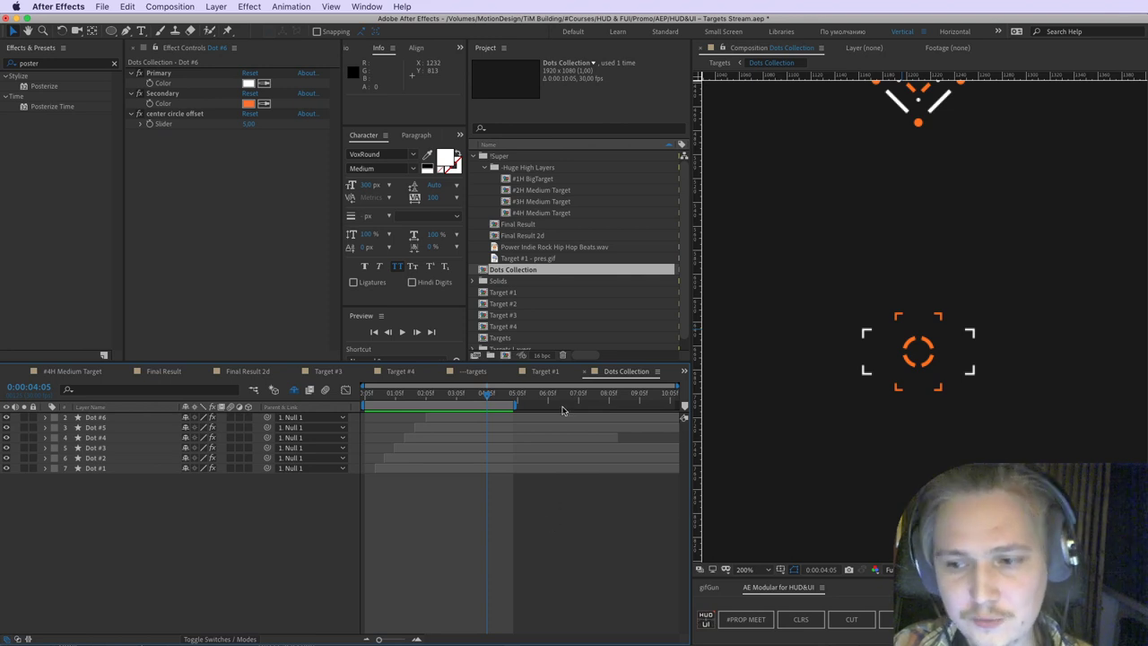
double_click(518, 293)
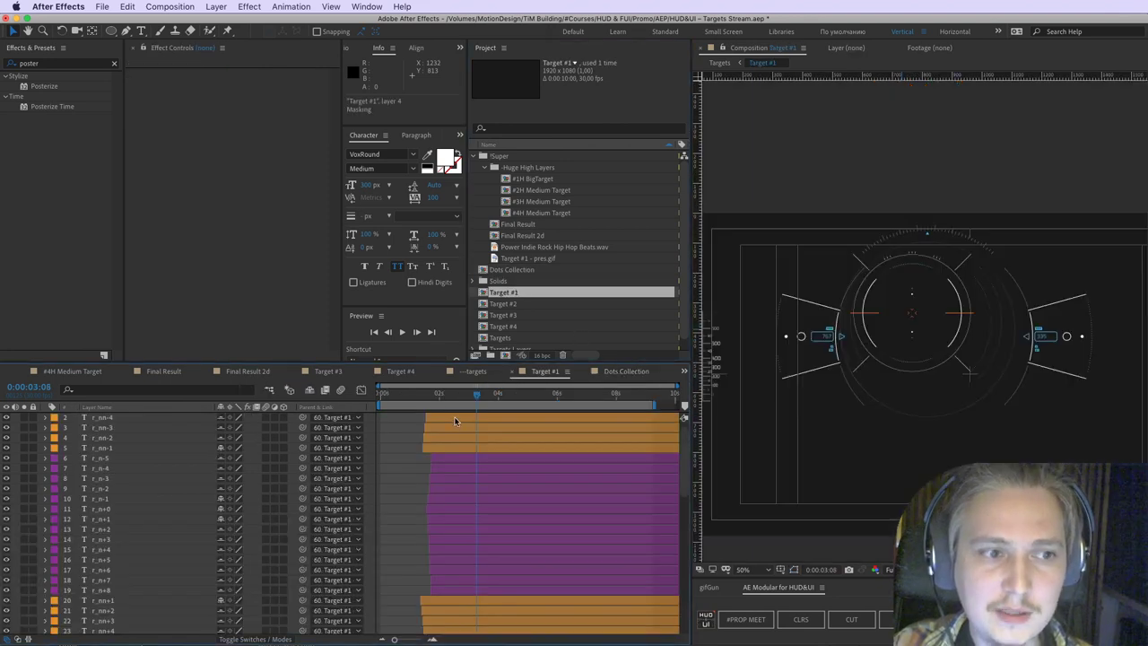
drag(422, 398, 445, 401)
scroll(446, 401, up, 1)
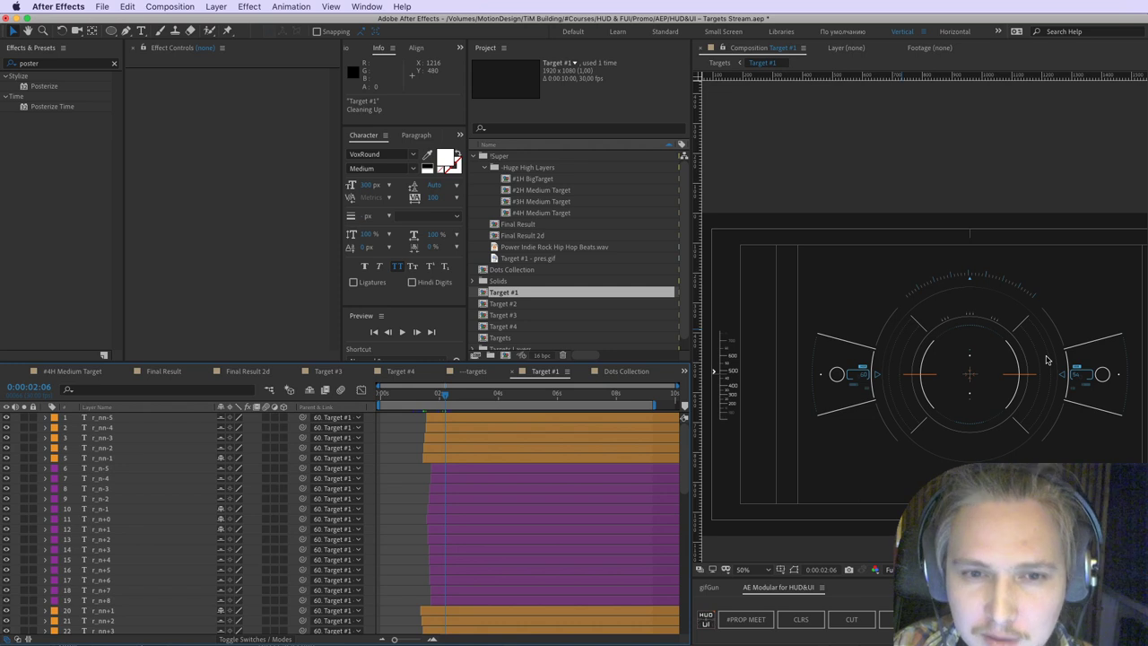
Step: Center the Target #1 graphic at 100% zoom and hide the title/action safe guides in the composition view
scroll(1046, 360, up, 1)
key(space)
drag(982, 490, 909, 431)
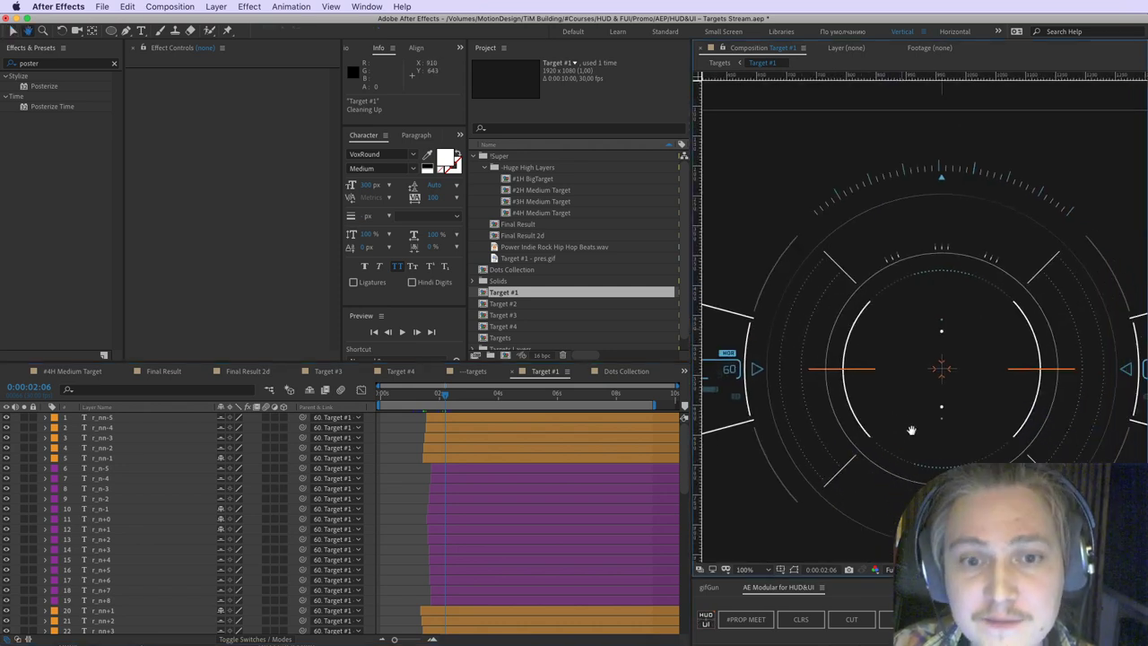
click(784, 571)
click(801, 581)
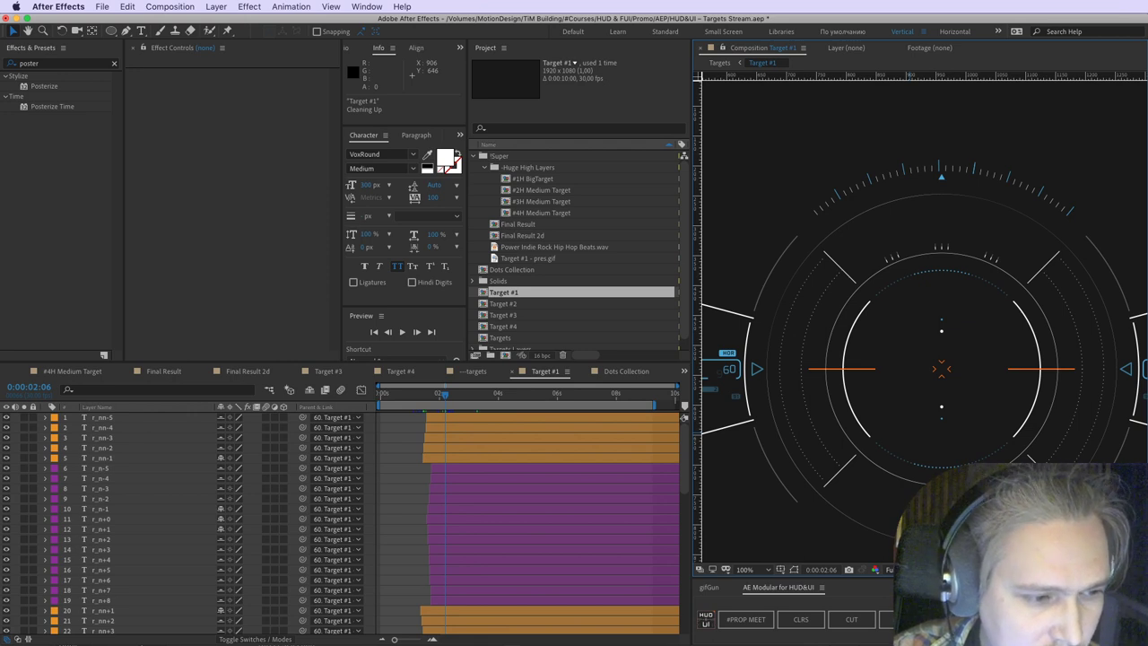
Step: Switch to Opera, find the sample lesson on the course page, open its video and dismiss the suggested videos before returning to After Effects
key(super+Tab)
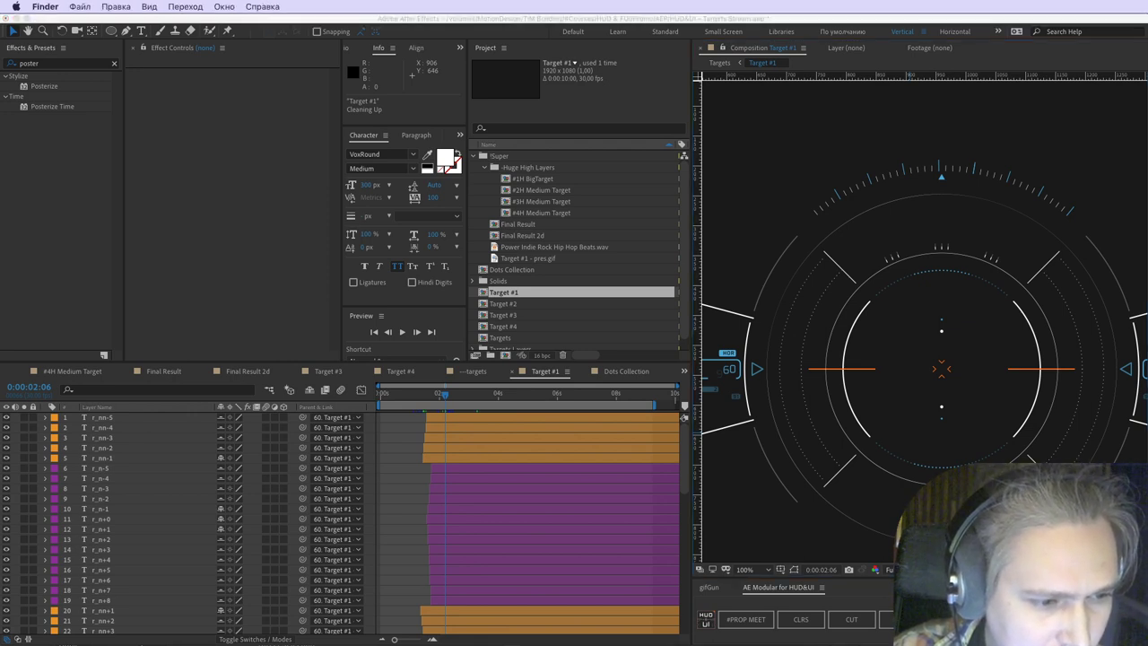
key(super+Tab)
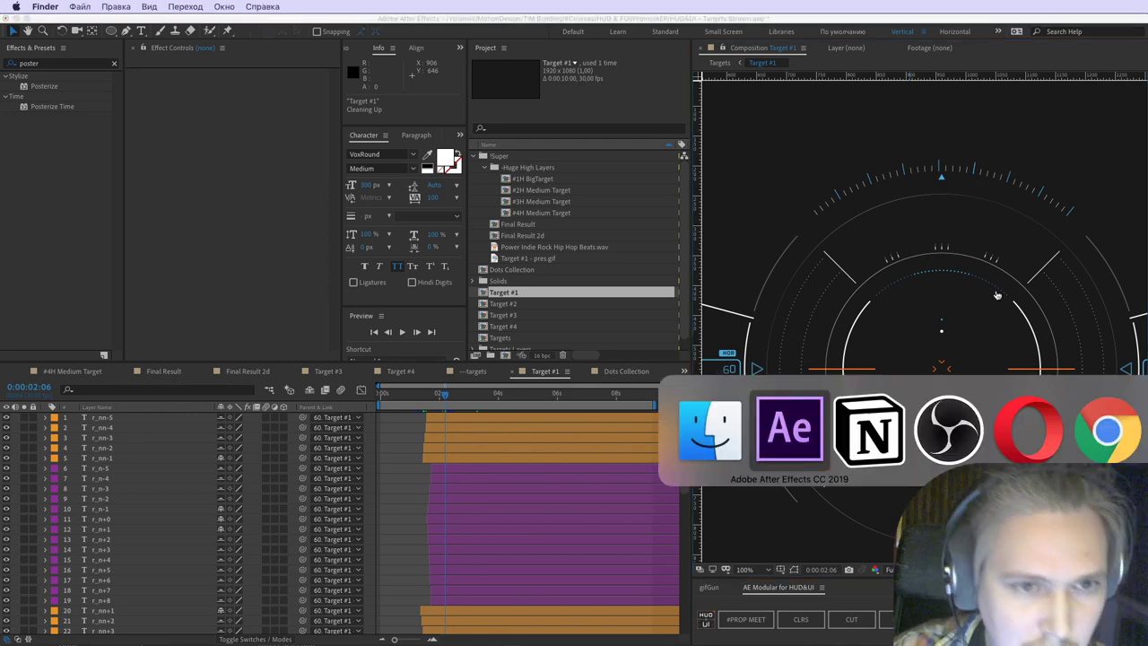
click(1008, 449)
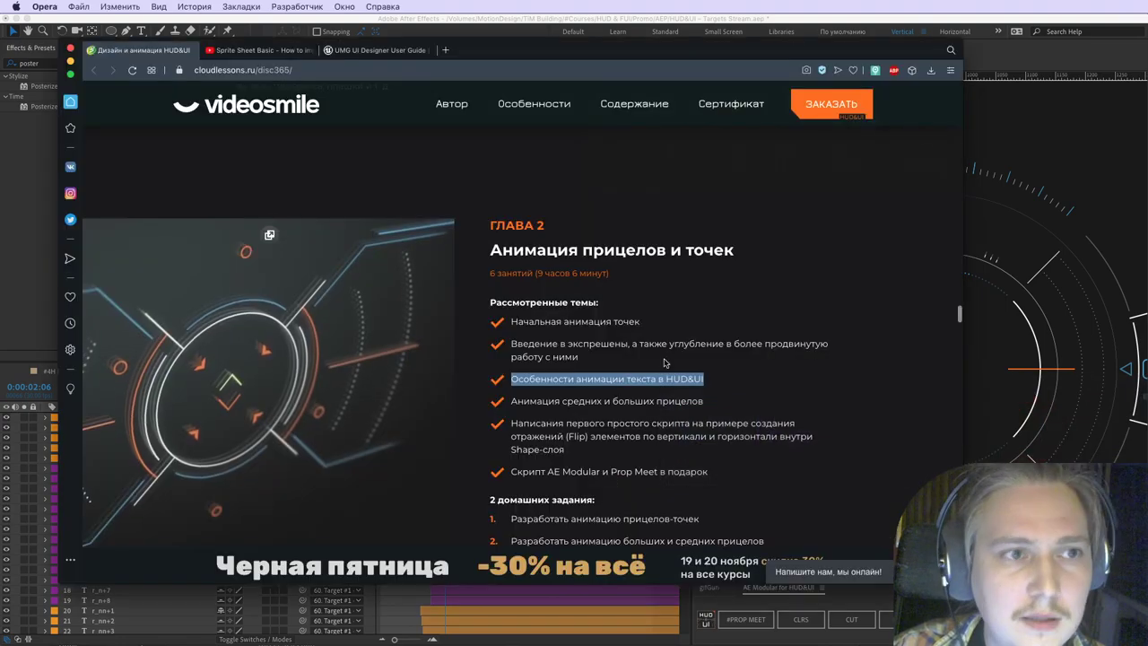
scroll(520, 359, down, 15)
scroll(355, 227, down, 10)
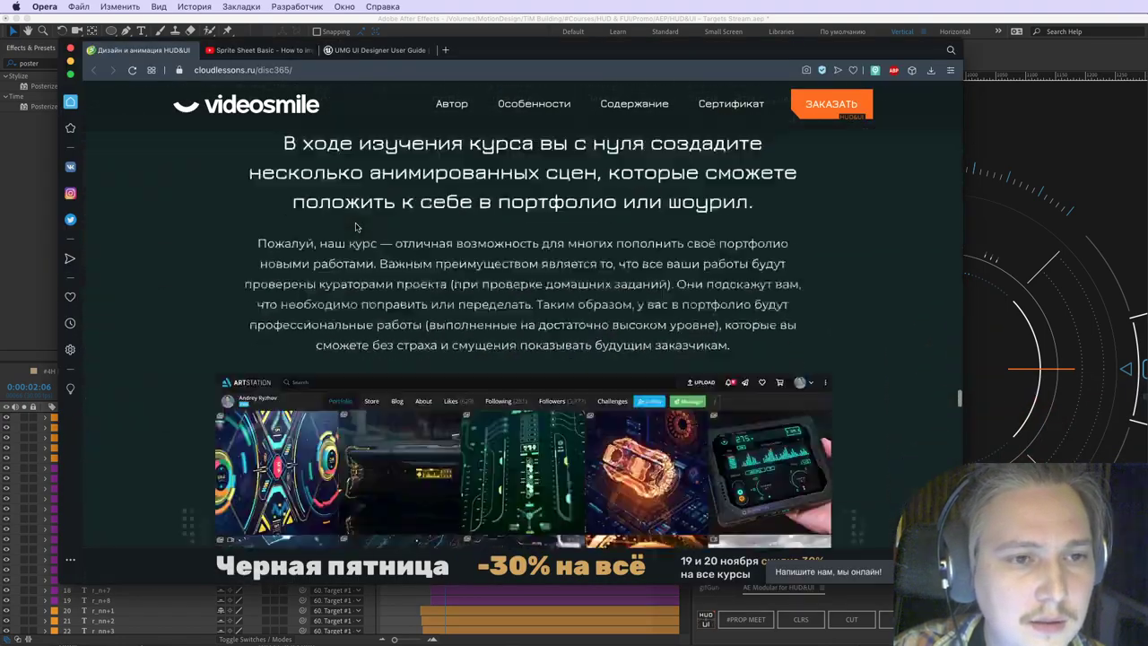
scroll(355, 227, up, 12)
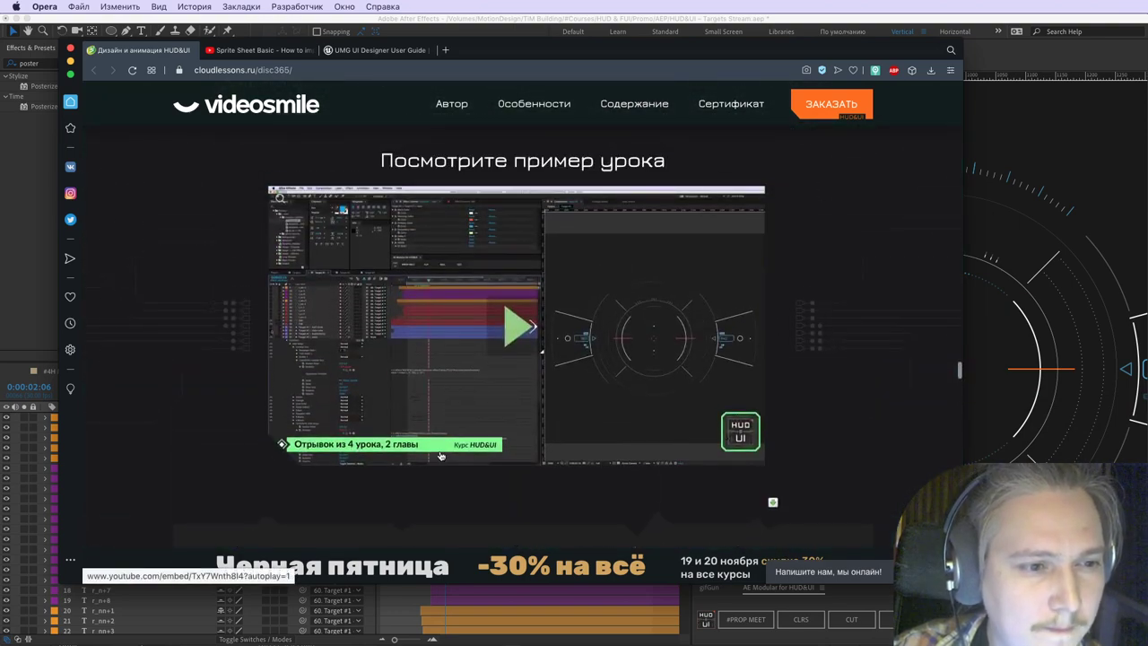
click(520, 335)
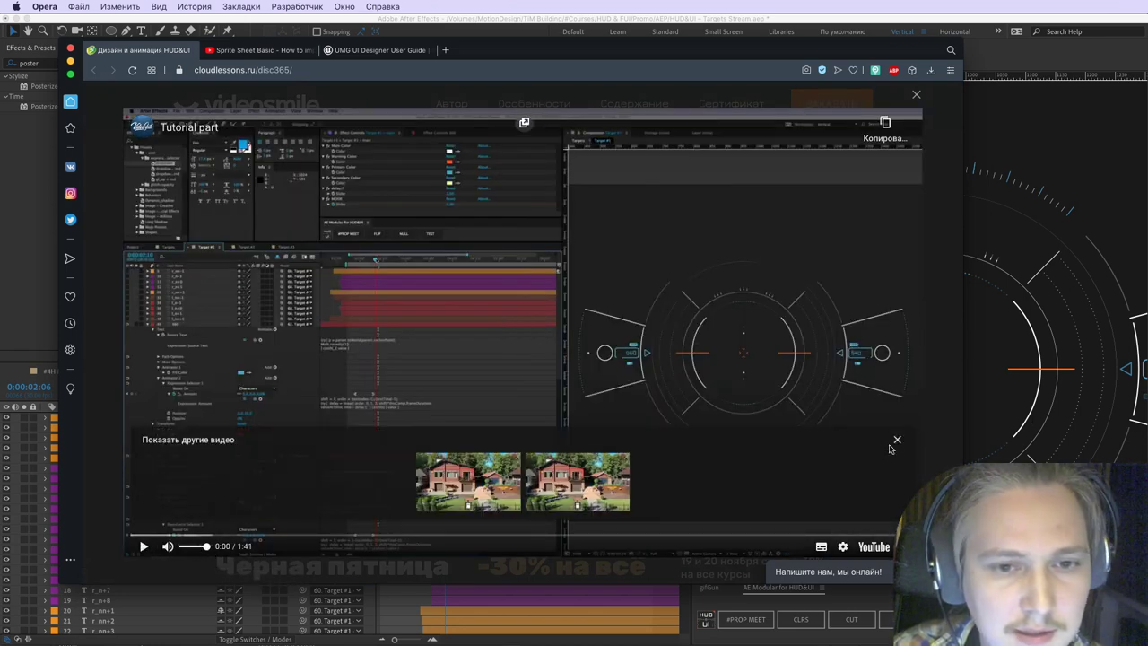
click(897, 440)
click(1050, 411)
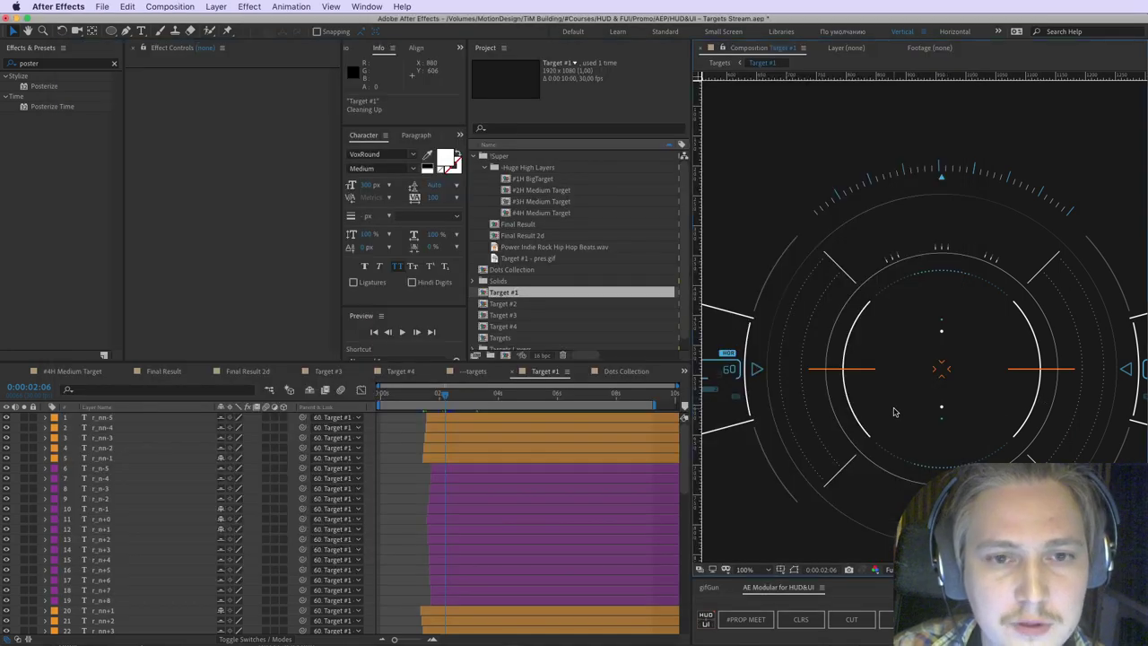
Step: Switch to the Mubert page in Chrome, stop the OM PRATHAMA stream and return to the sample lesson video
key(super+Tab)
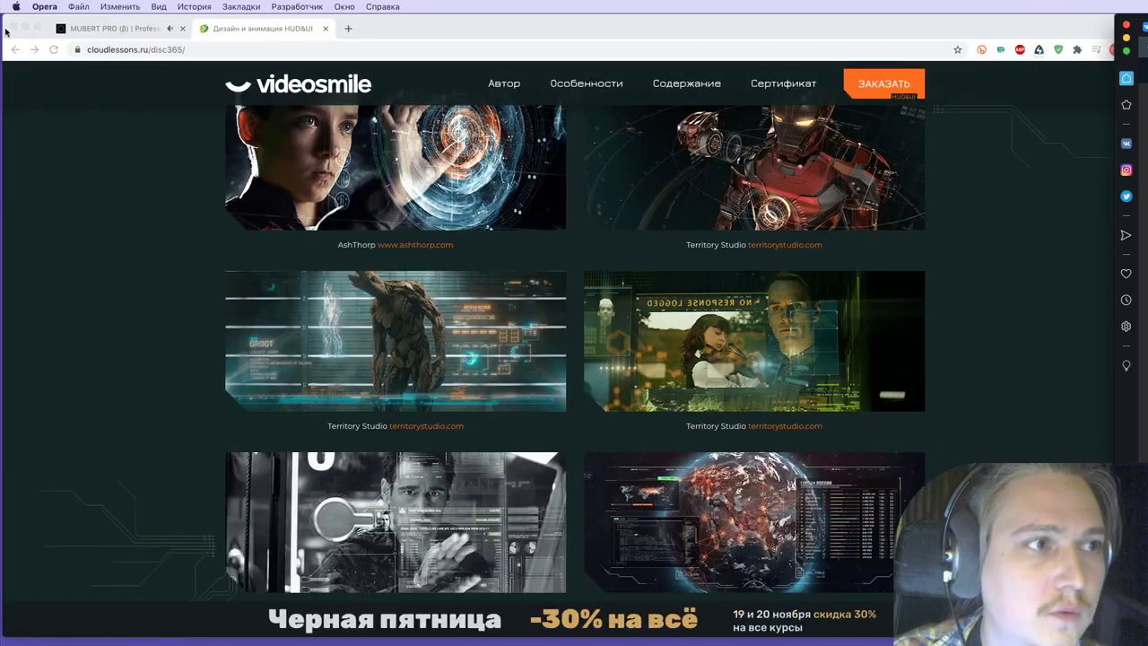
click(111, 29)
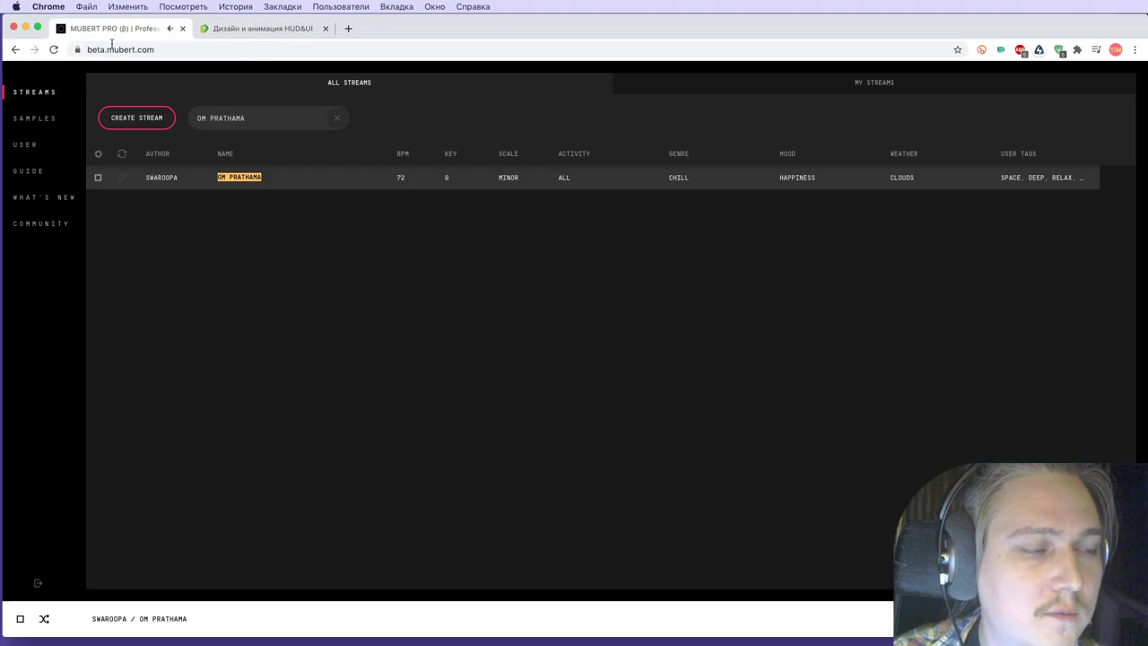
click(98, 183)
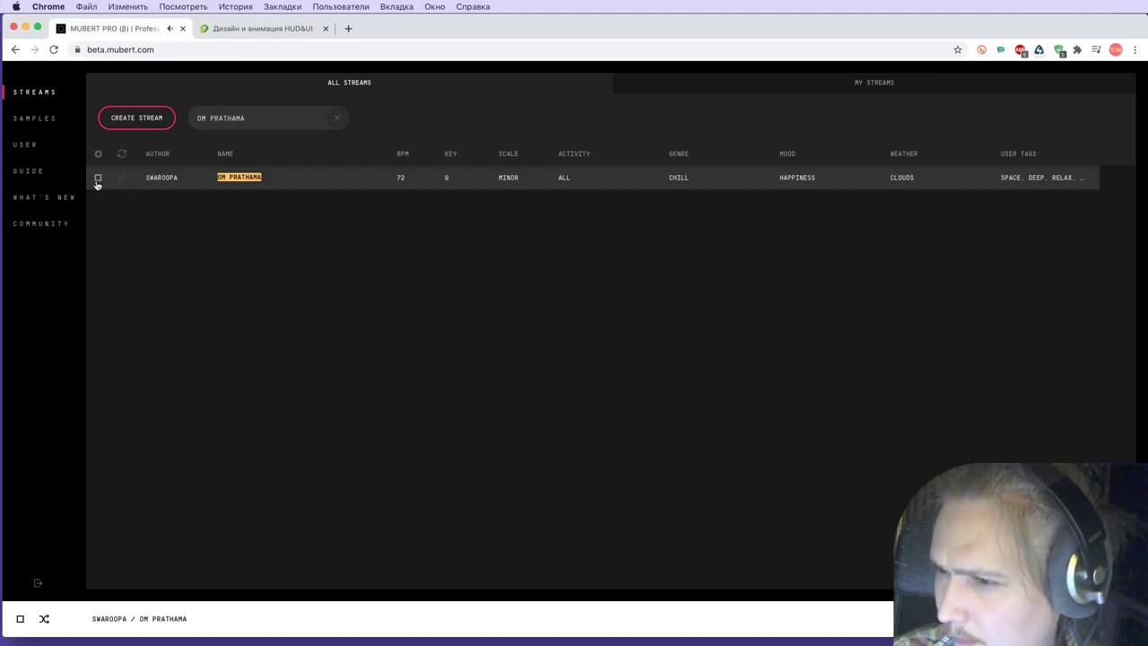
key(ctrl+Left)
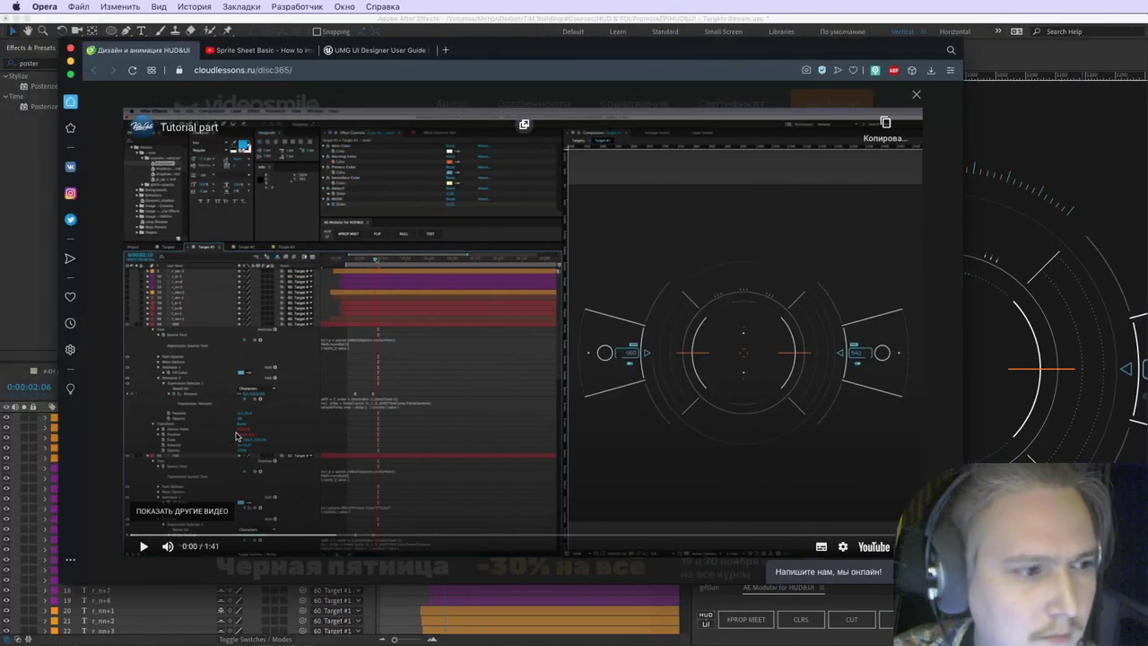
Step: Play the sample lesson video while checking OBS and the system settings, and close the settings window
click(144, 546)
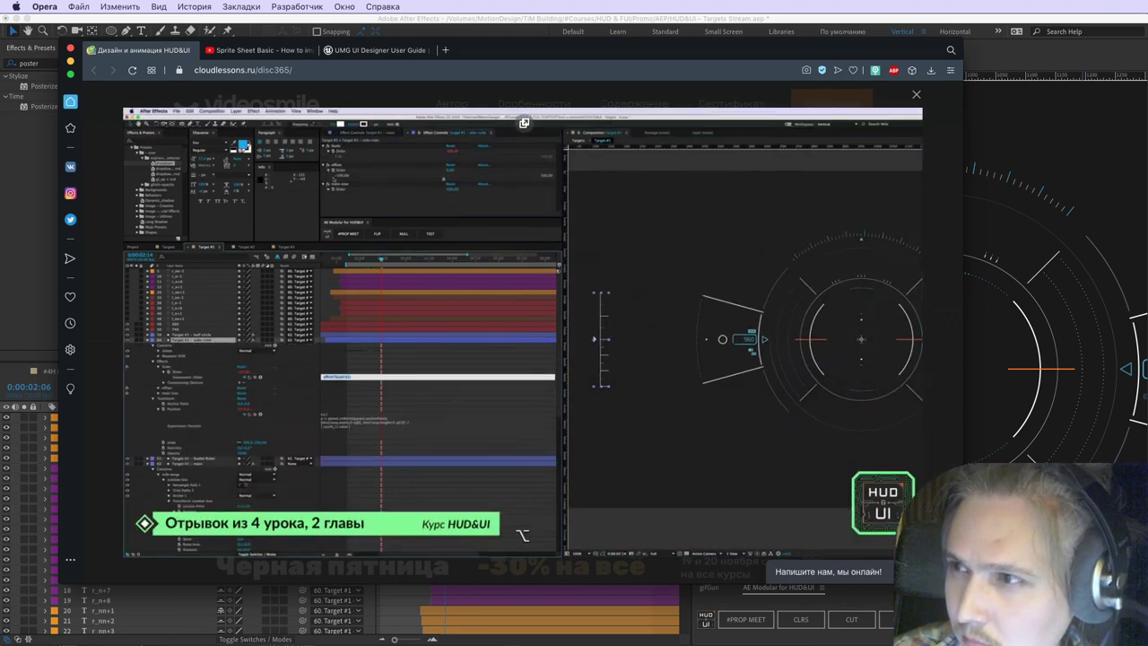
key(super+Tab)
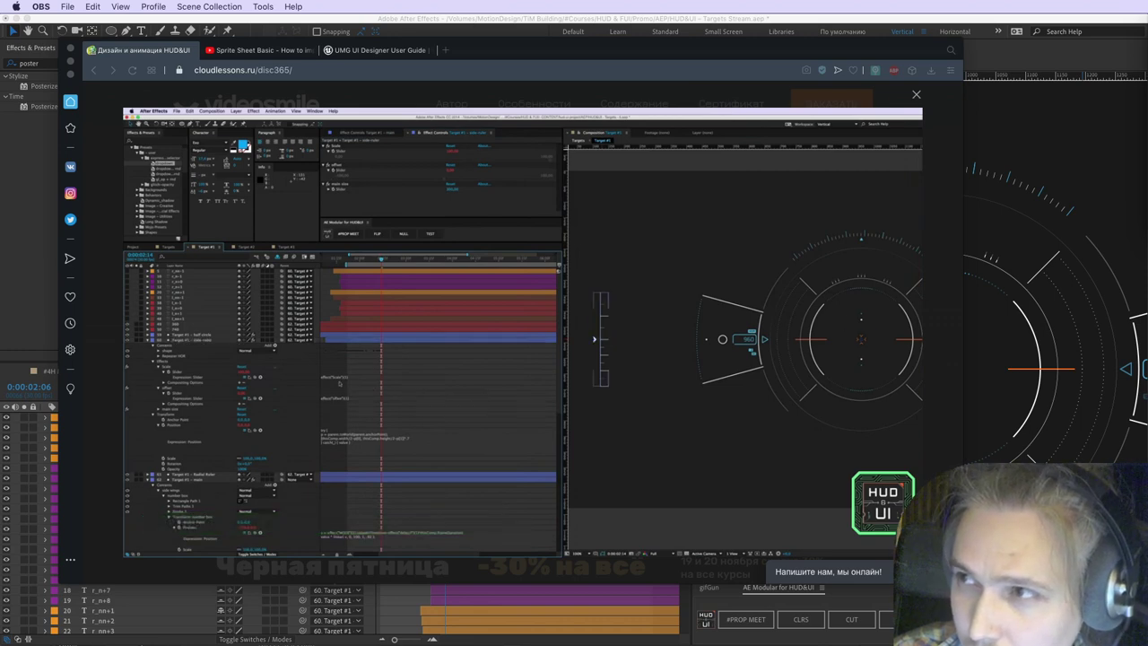
key(super+Tab)
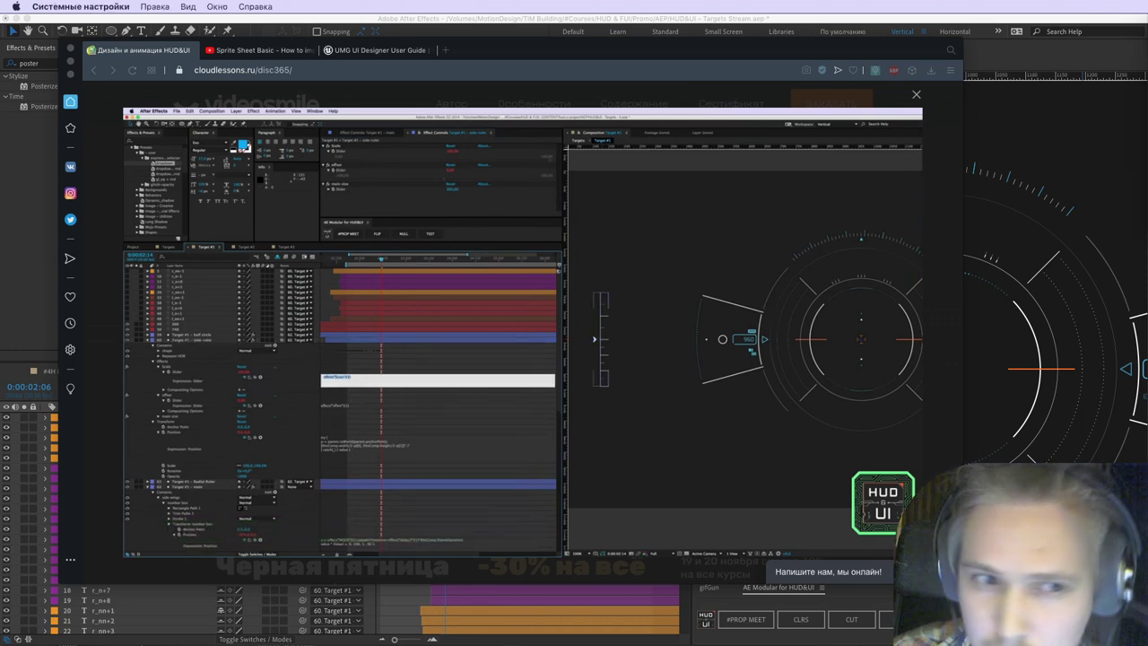
click(1143, 596)
key(super+w)
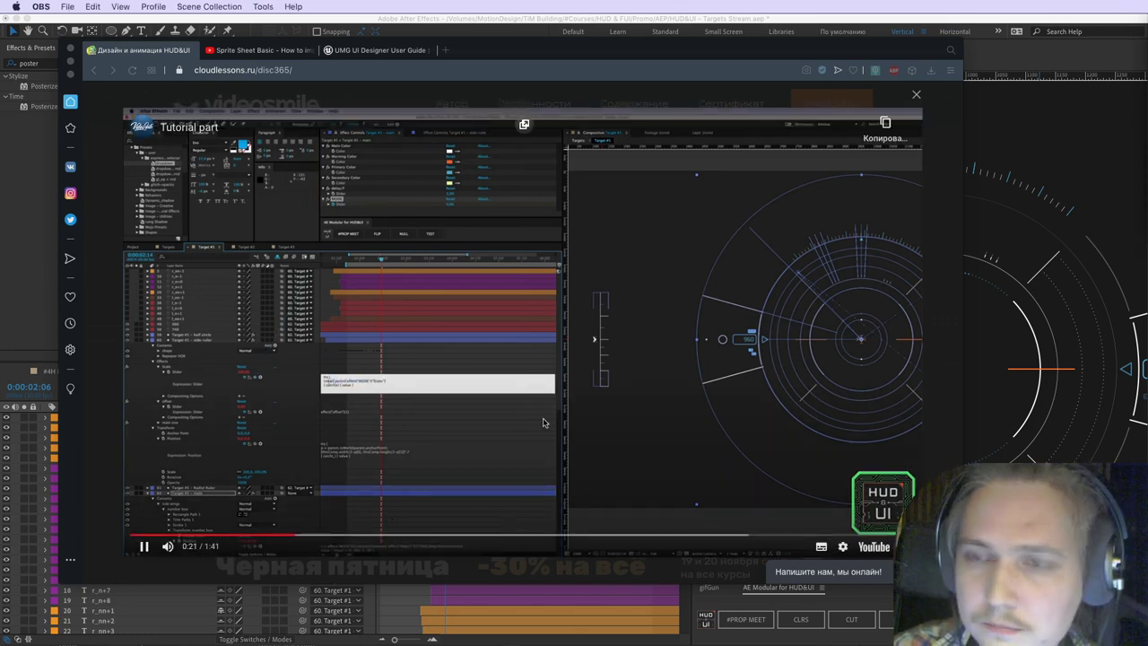
Step: Pause the sample lesson video, preview it at 0:16 and rewind it to 0:00
click(402, 405)
drag(166, 536, 126, 543)
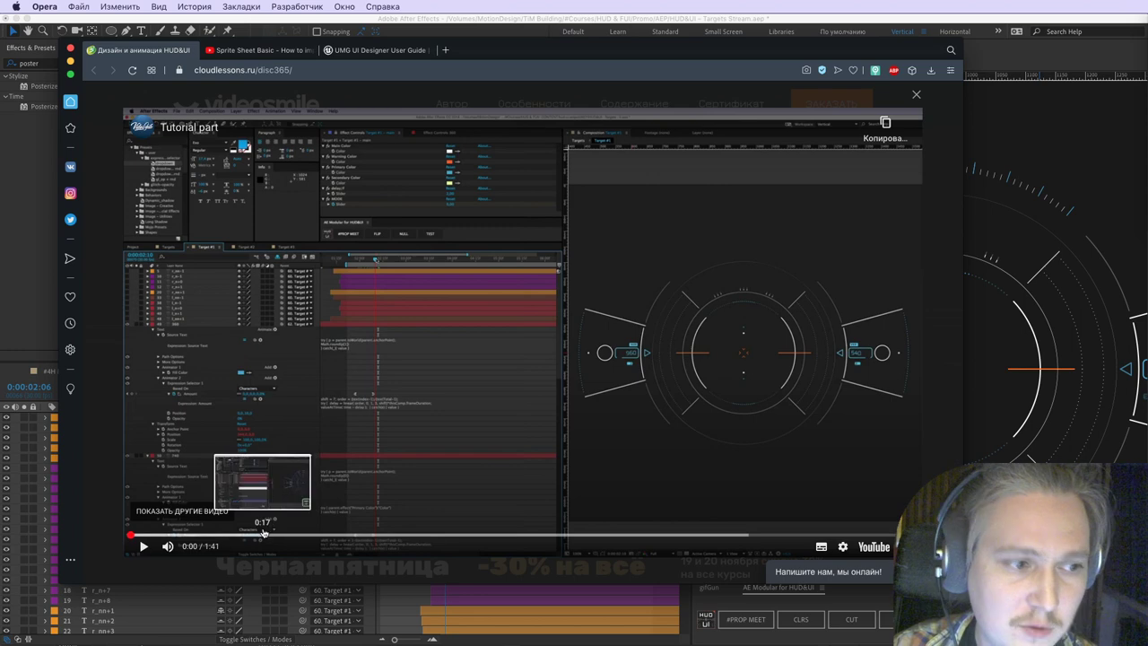
click(262, 537)
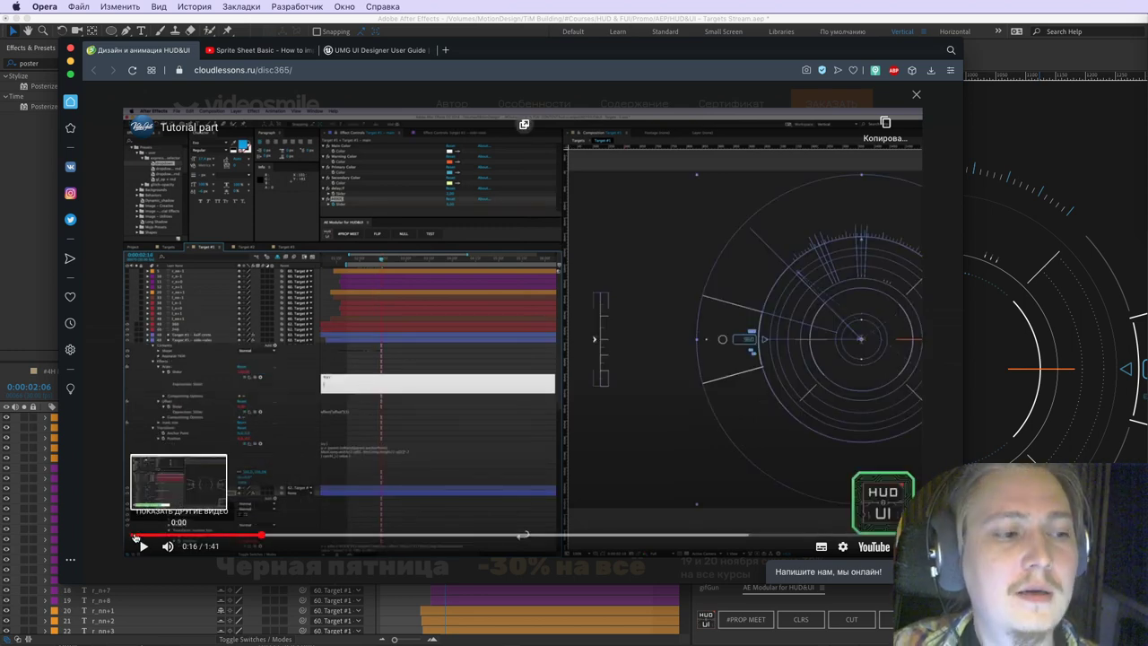
click(133, 537)
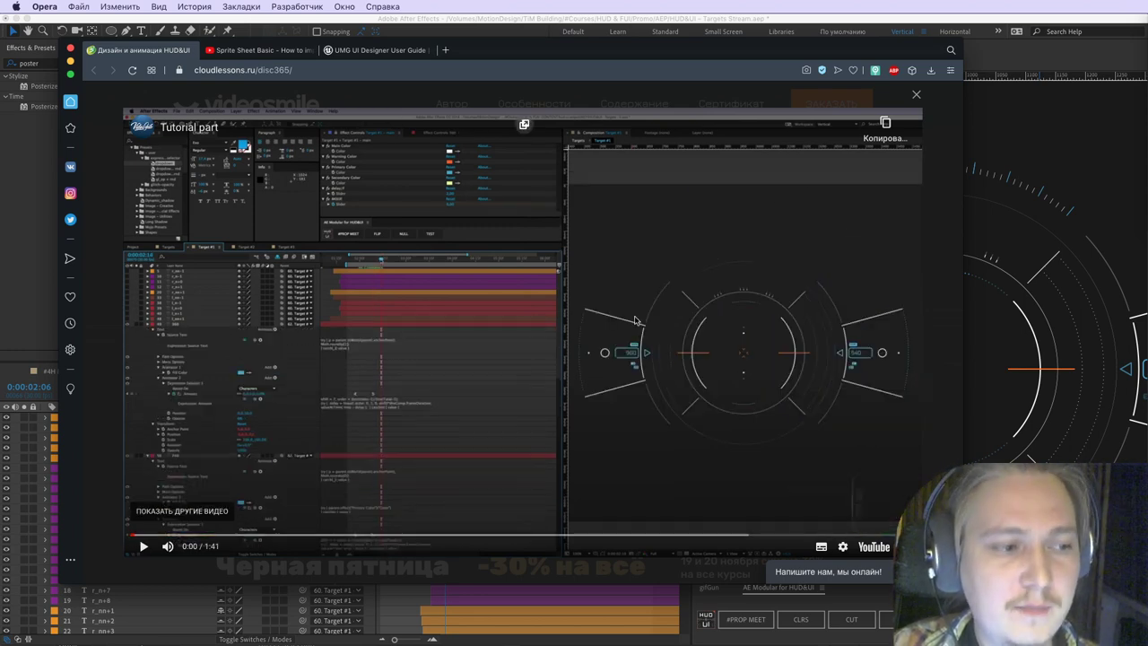
Step: Play the sample lesson video from the start, switch briefly to OBS while it runs, and close the video overlay near its end
click(493, 333)
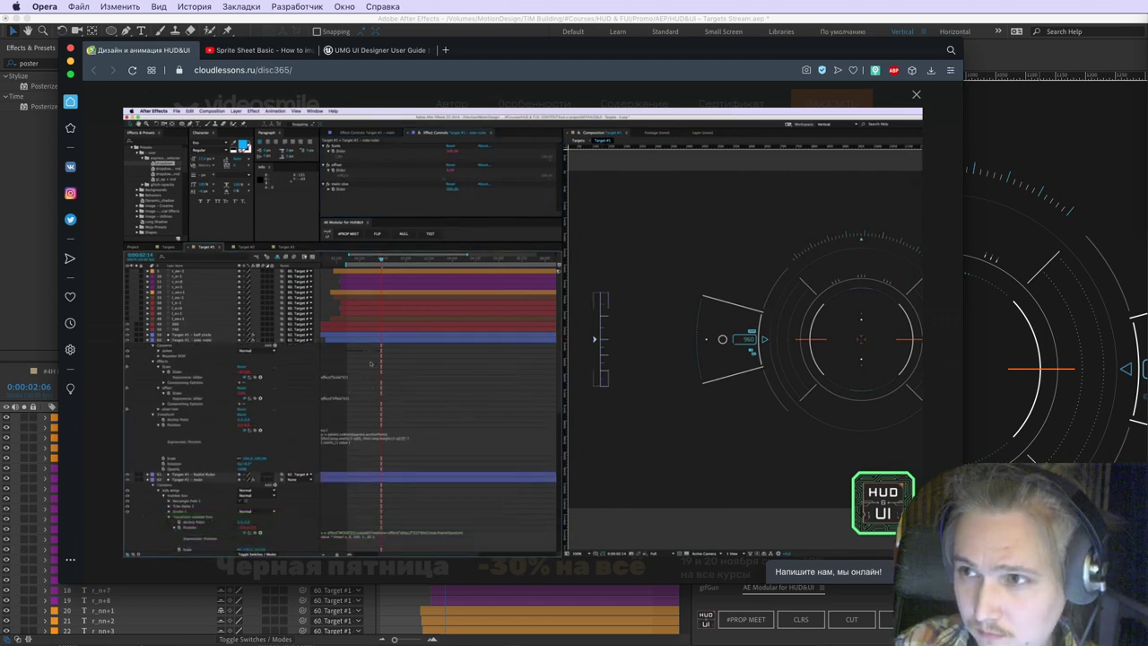
mouse_move(362, 379)
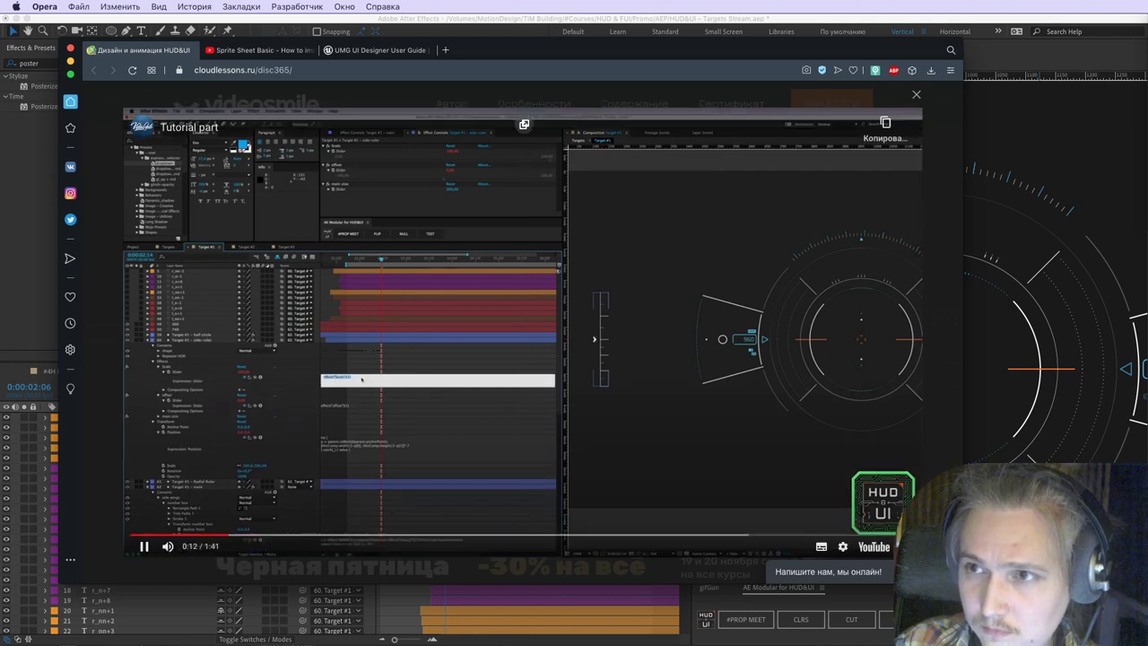
key(super+Tab)
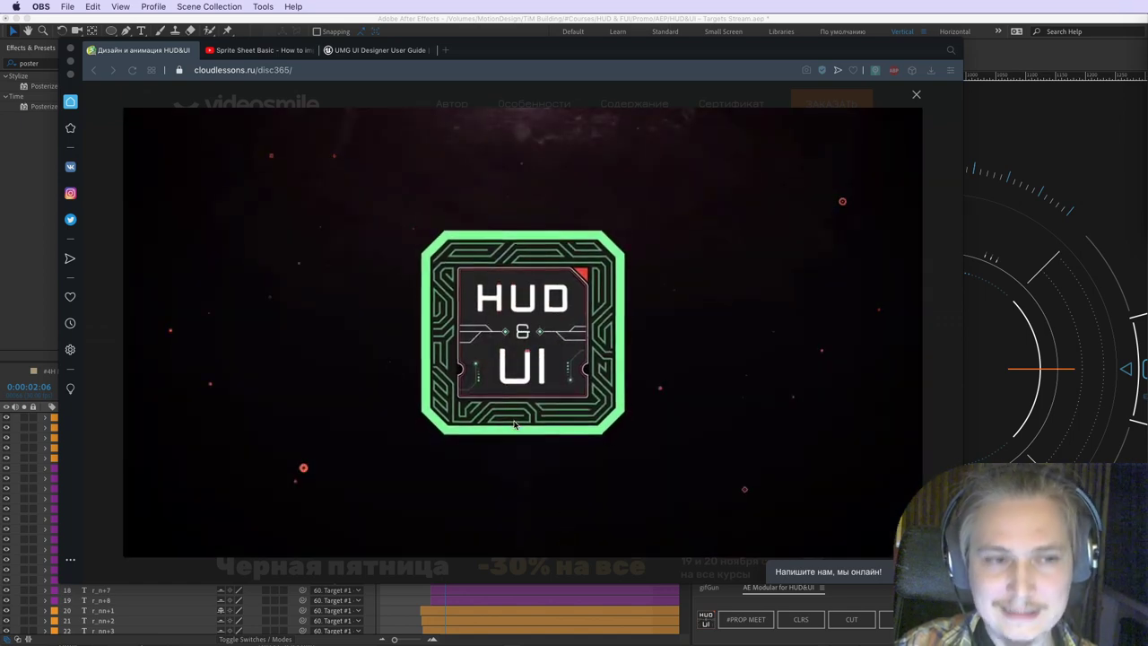
click(515, 425)
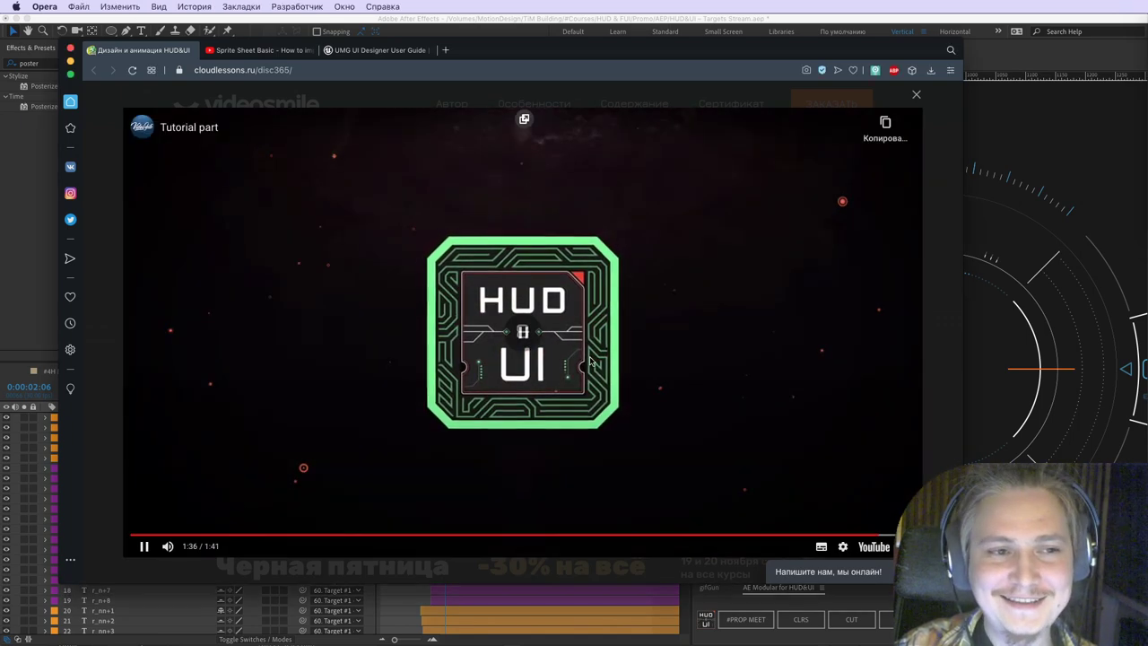
click(918, 95)
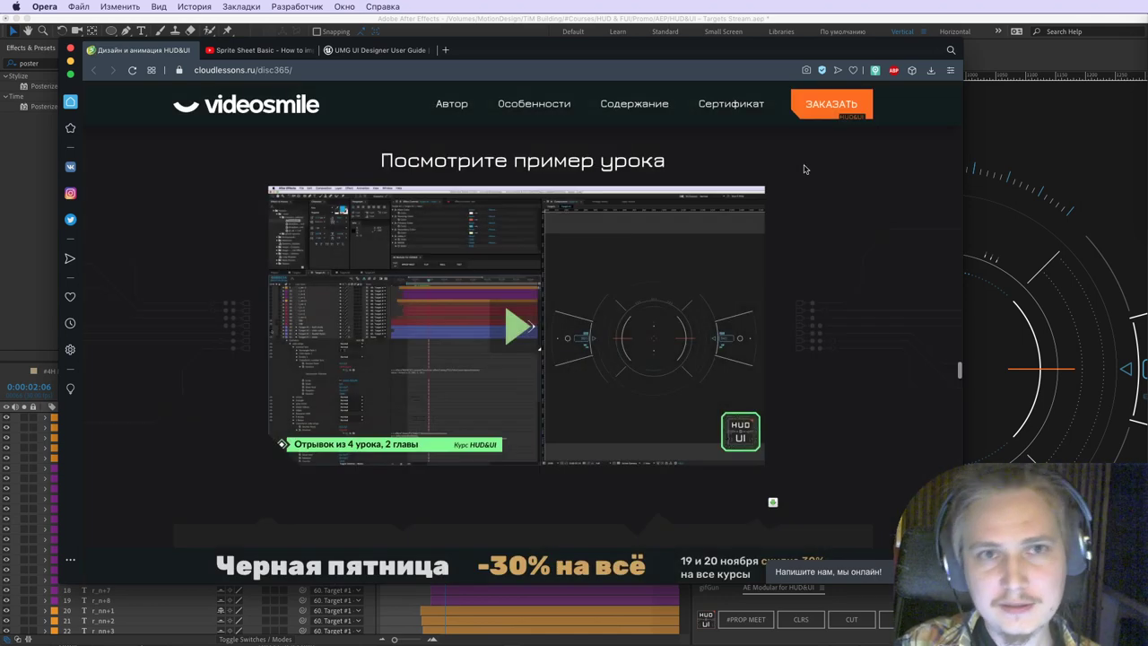
Step: Show the bonus scripts section on the course page and switch to After Effects to show the AE Modular for HUD&UI panel
scroll(821, 433, down, 4)
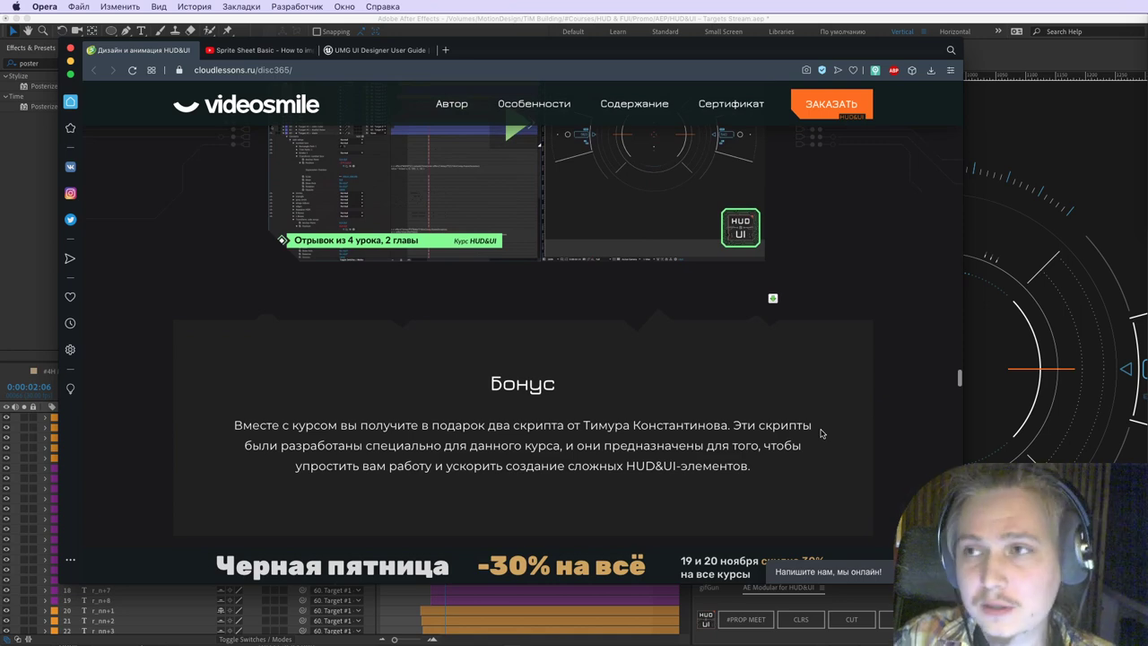
scroll(816, 440, up, 1)
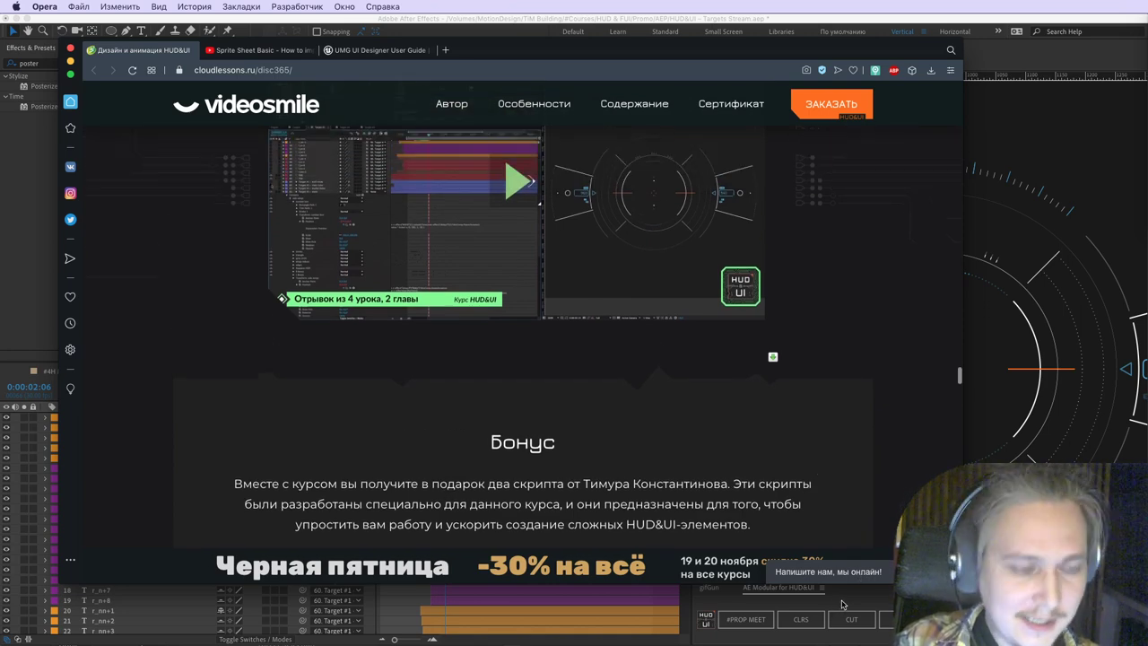
key(super+Tab)
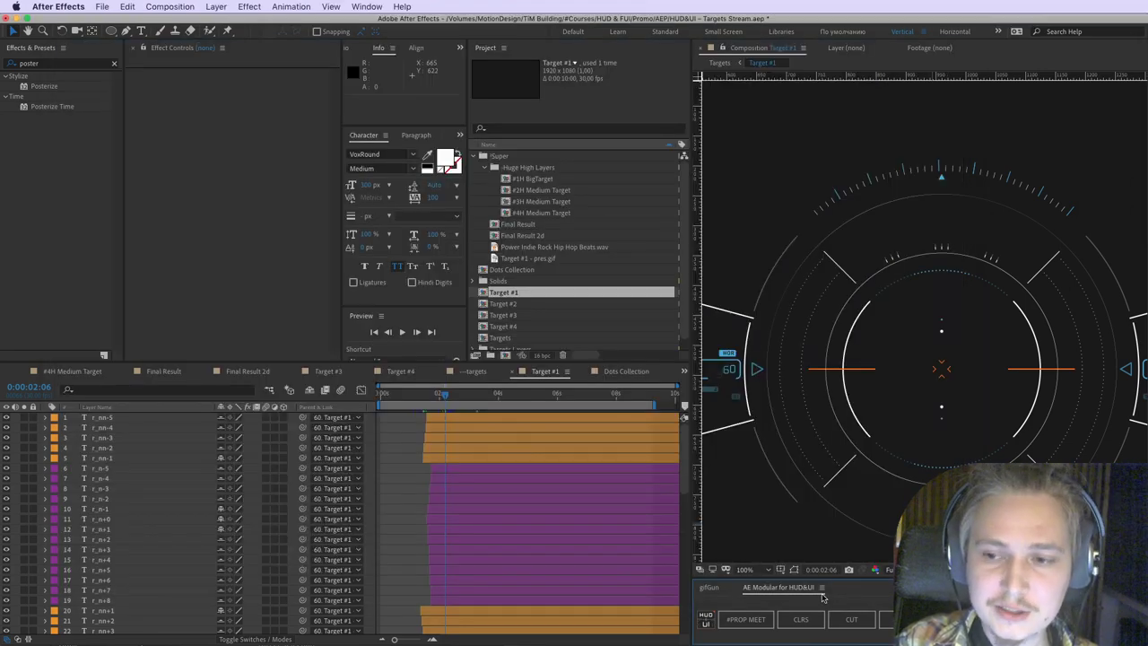
Step: Return to the course page in Opera and highlight the Chapter 2 title on animating targets and dots
key(super+Tab)
scroll(688, 391, up, 15)
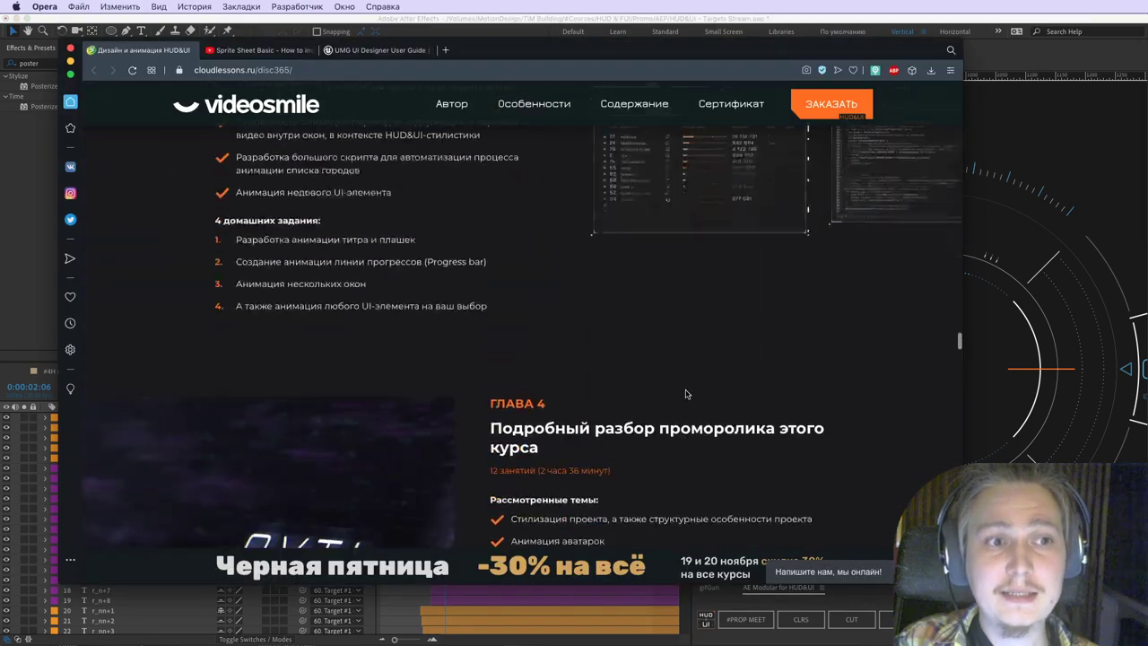
scroll(678, 403, up, 5)
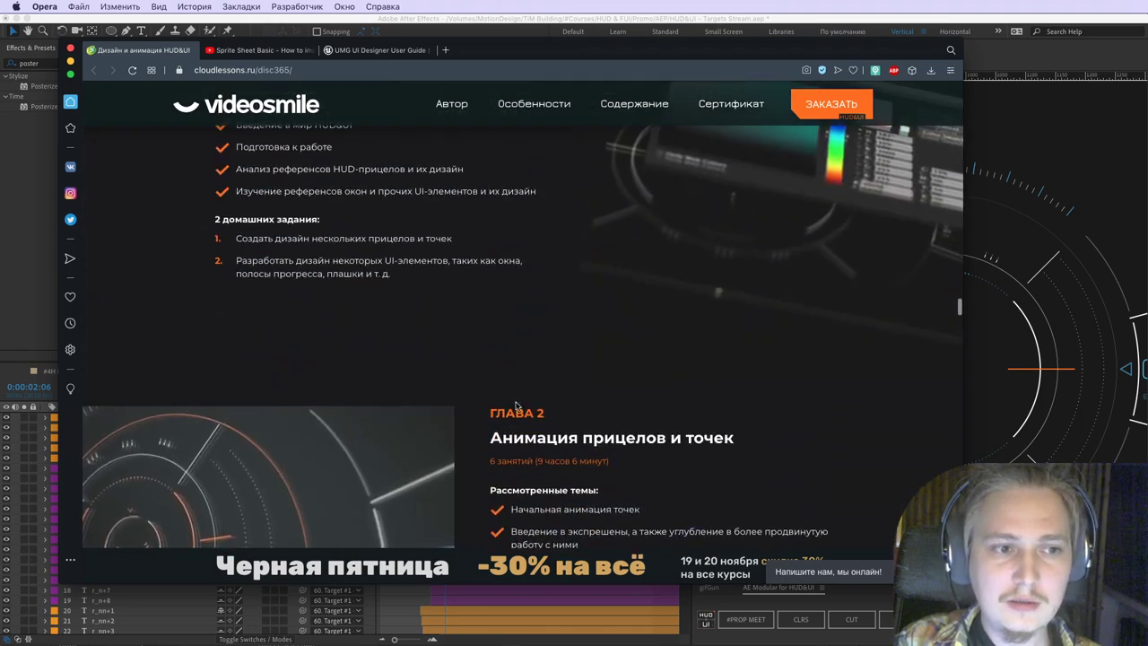
drag(496, 414, 505, 444)
click(492, 438)
click(737, 441)
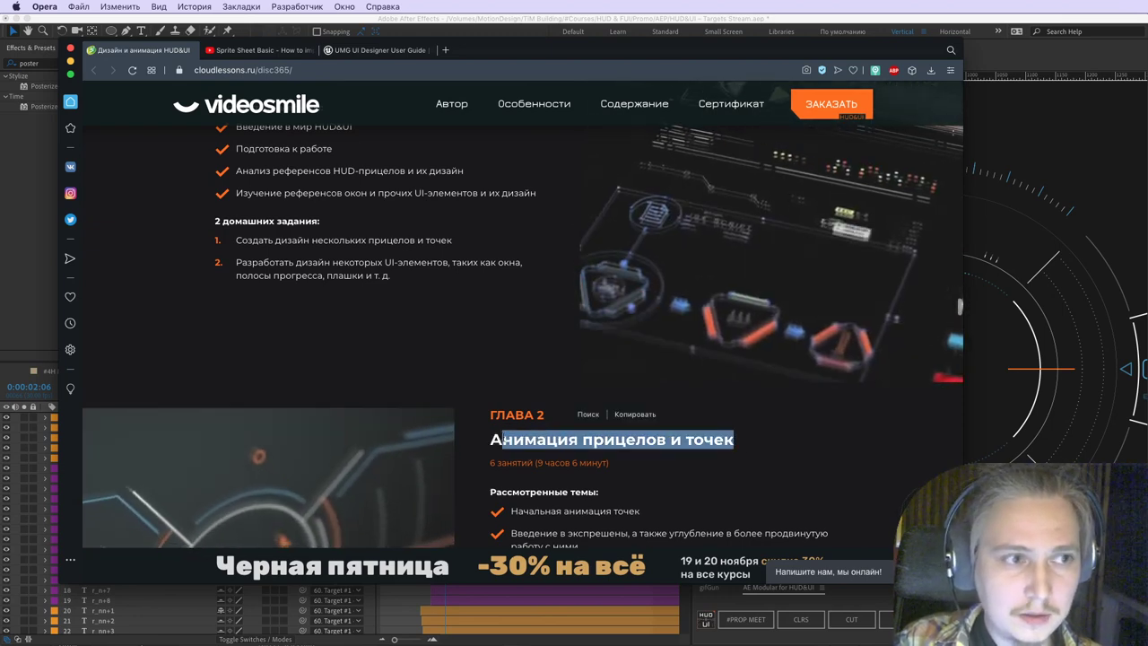
Step: Highlight the two Chapter 2 homework assignments, clear the highlight and go back to the Chapter 1 overview
scroll(504, 443, down, 4)
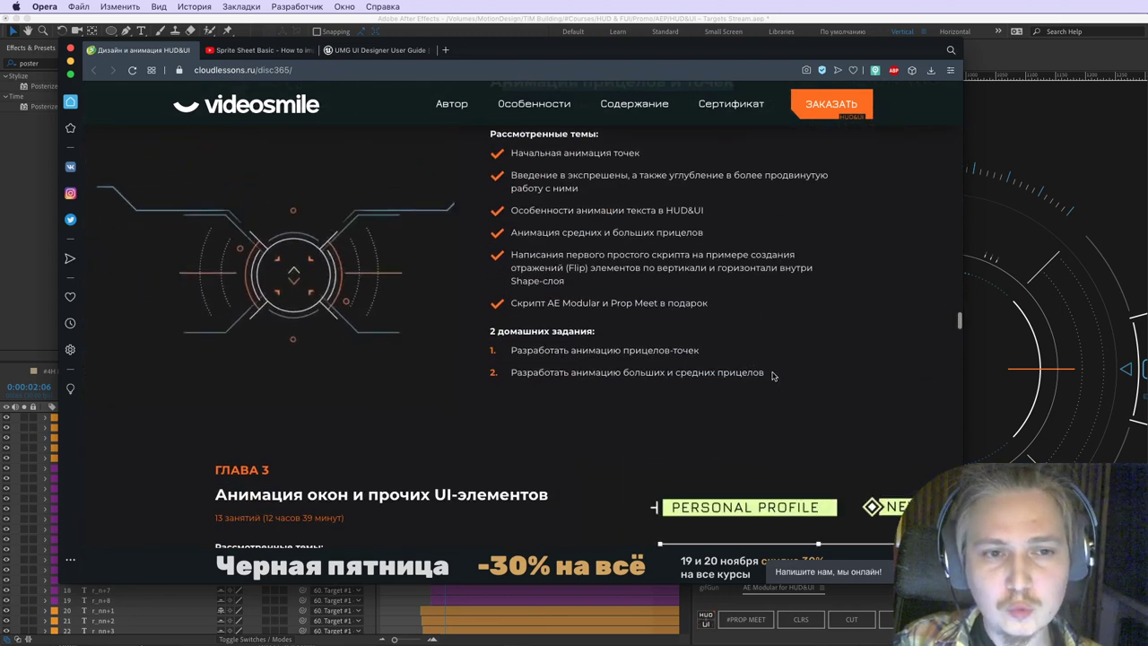
drag(846, 374, 489, 335)
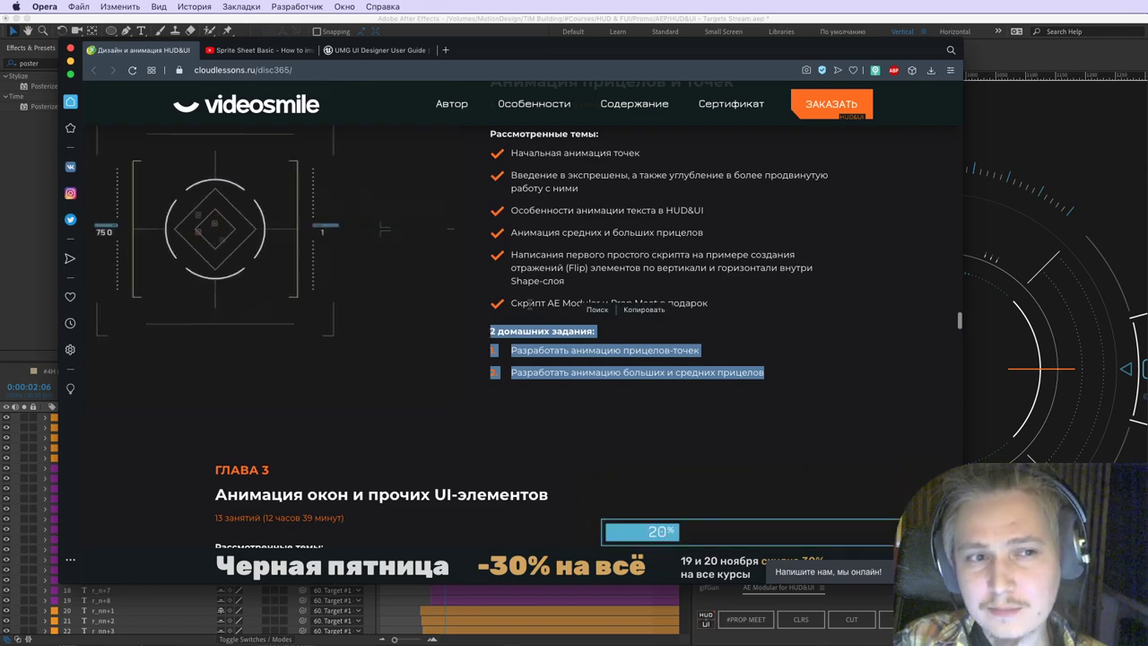
click(489, 334)
scroll(489, 334, up, 10)
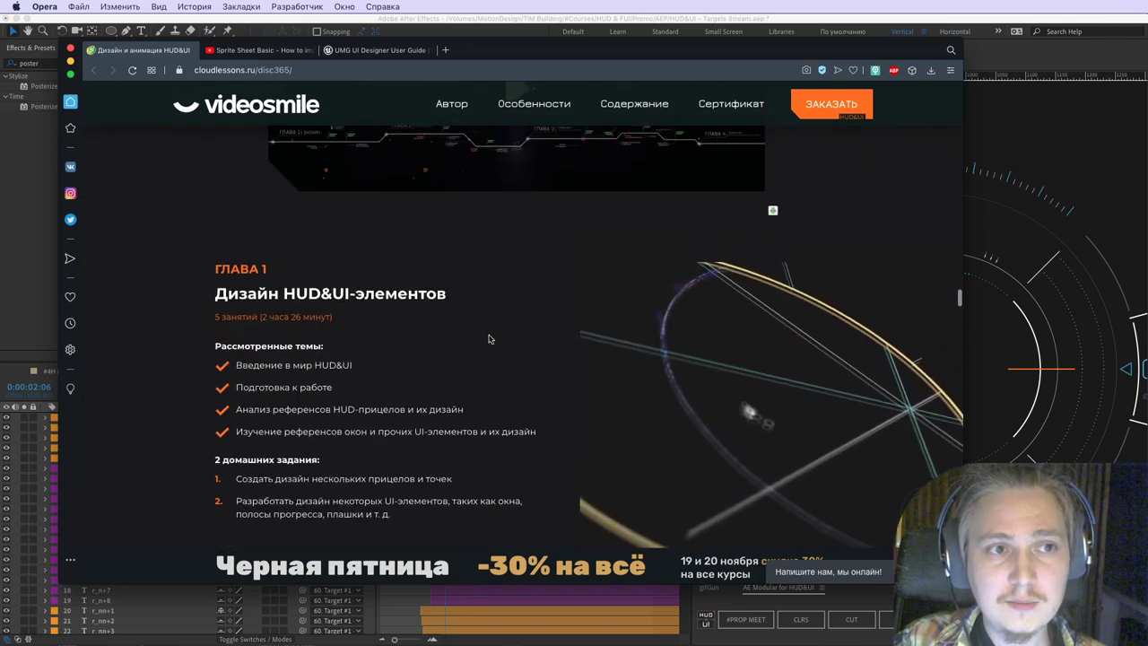
scroll(291, 303, down, 2)
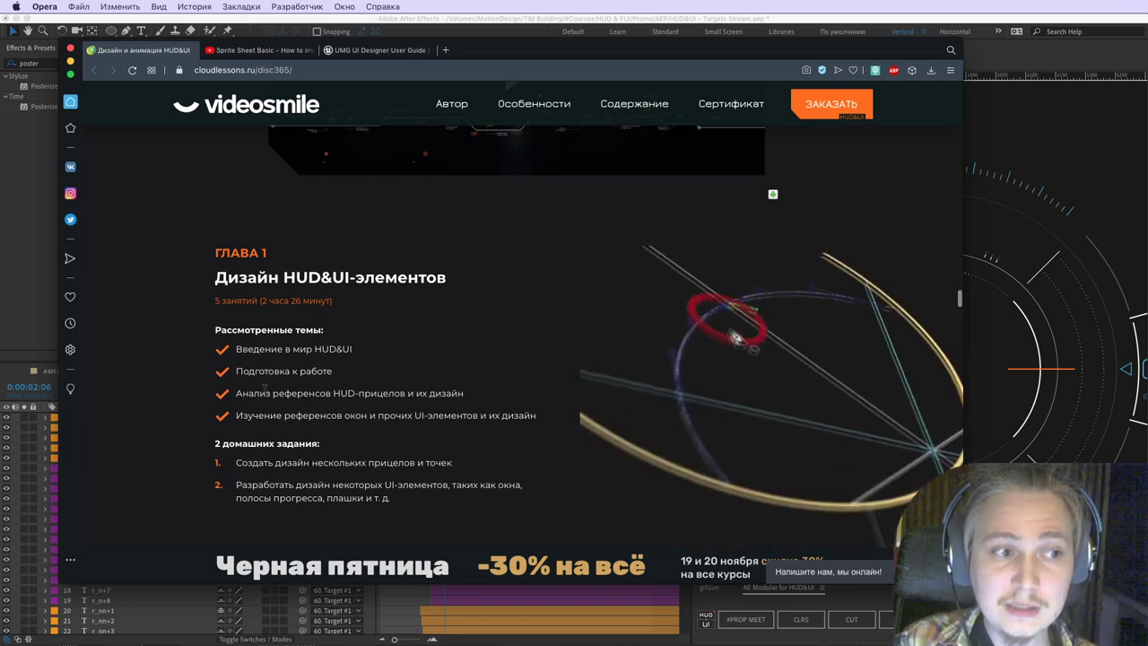
Step: Switch to After Effects, solo the normal state and agressive state layers of Target #1, and show the whole target at 50%
click(32, 590)
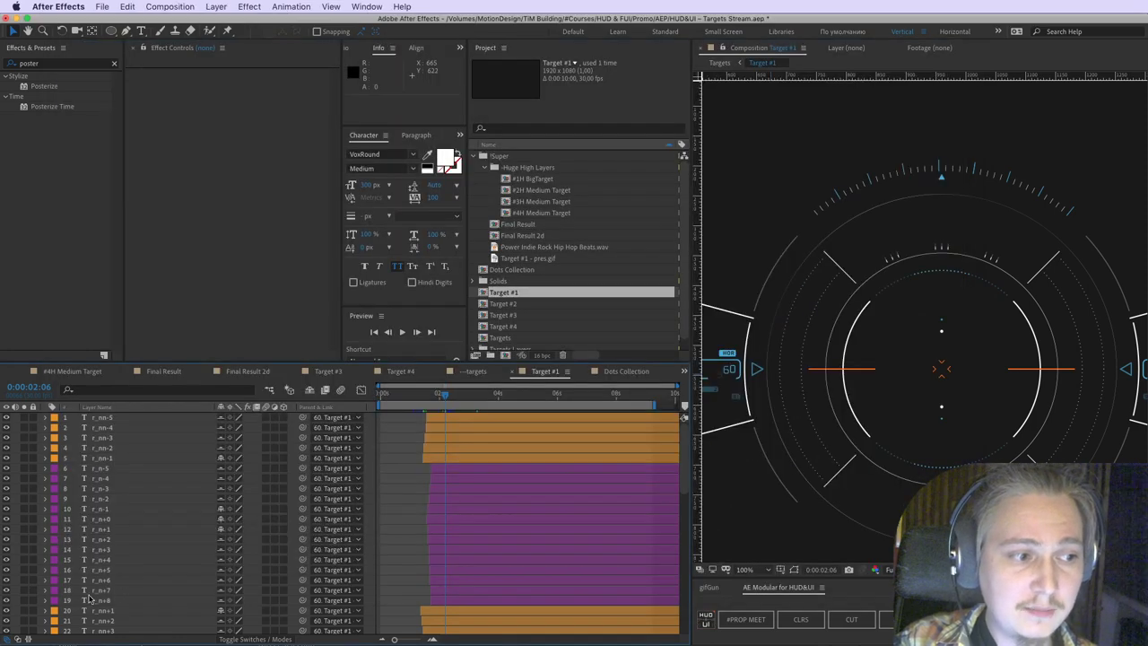
scroll(89, 596, down, 10)
click(128, 619)
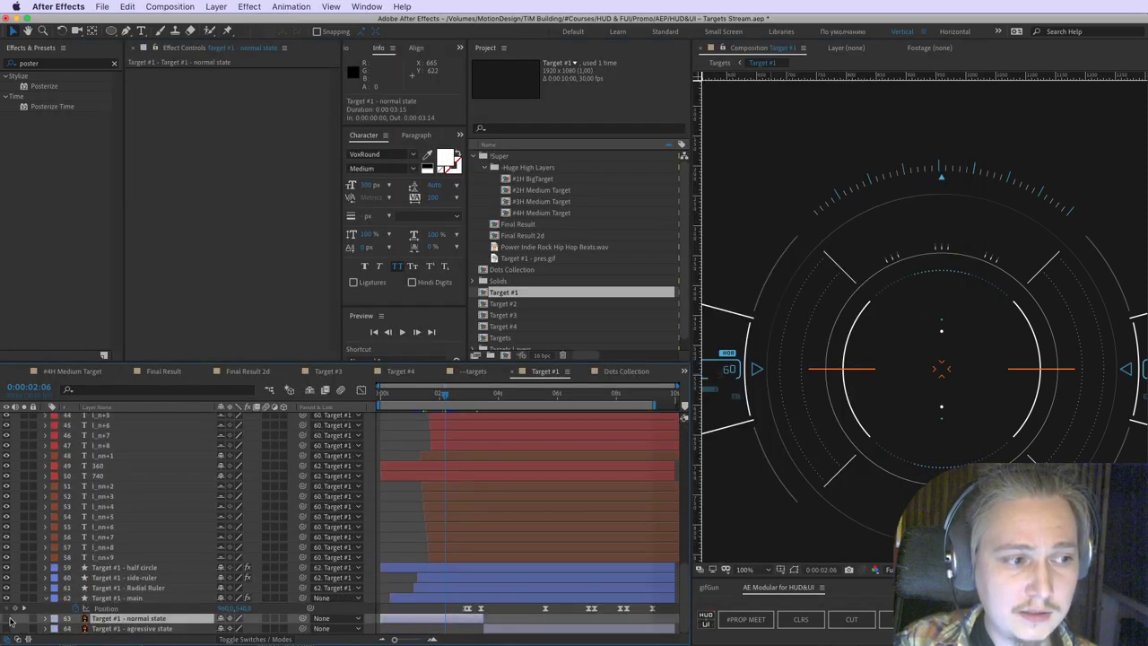
drag(24, 619, 24, 629)
scroll(833, 443, down, 1)
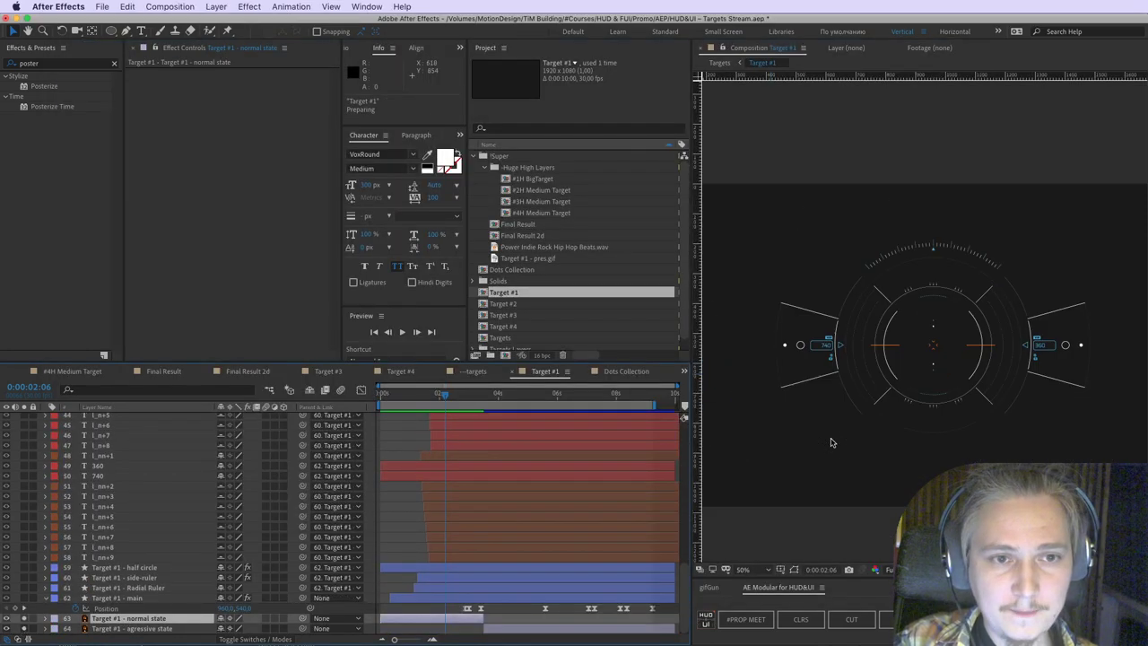
drag(989, 392, 962, 400)
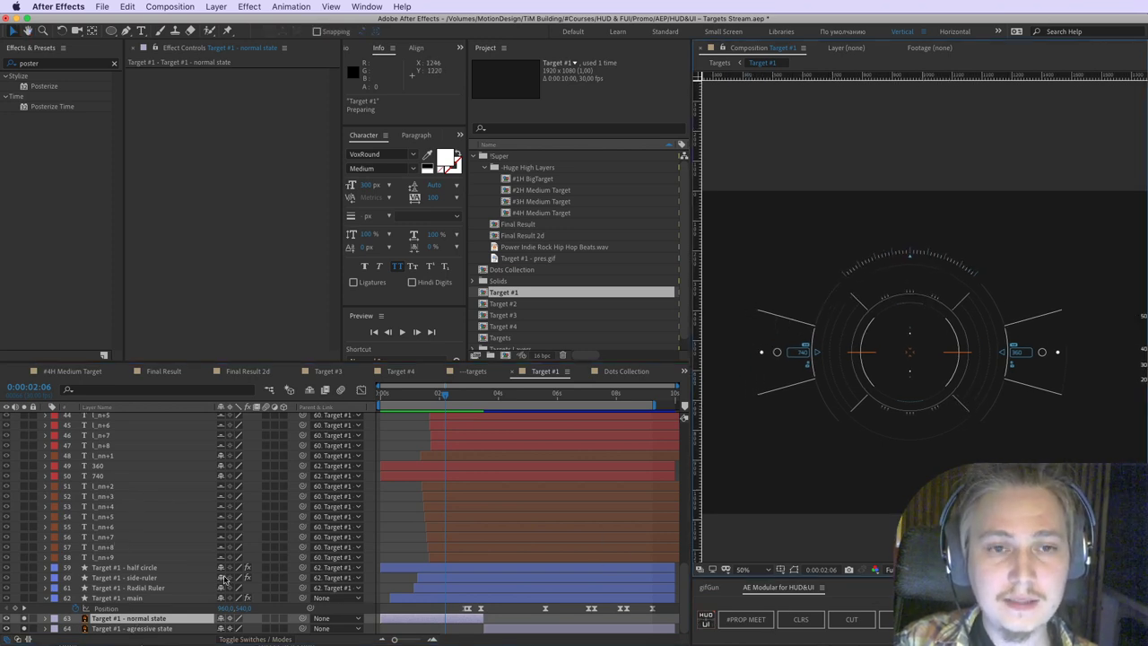
Step: Select the Radial Ruler layer, then switch to Illustrator and show the dot designs in HUD-UI-design-2.ai with the Direct Selection tool
click(173, 588)
key(super+Tab)
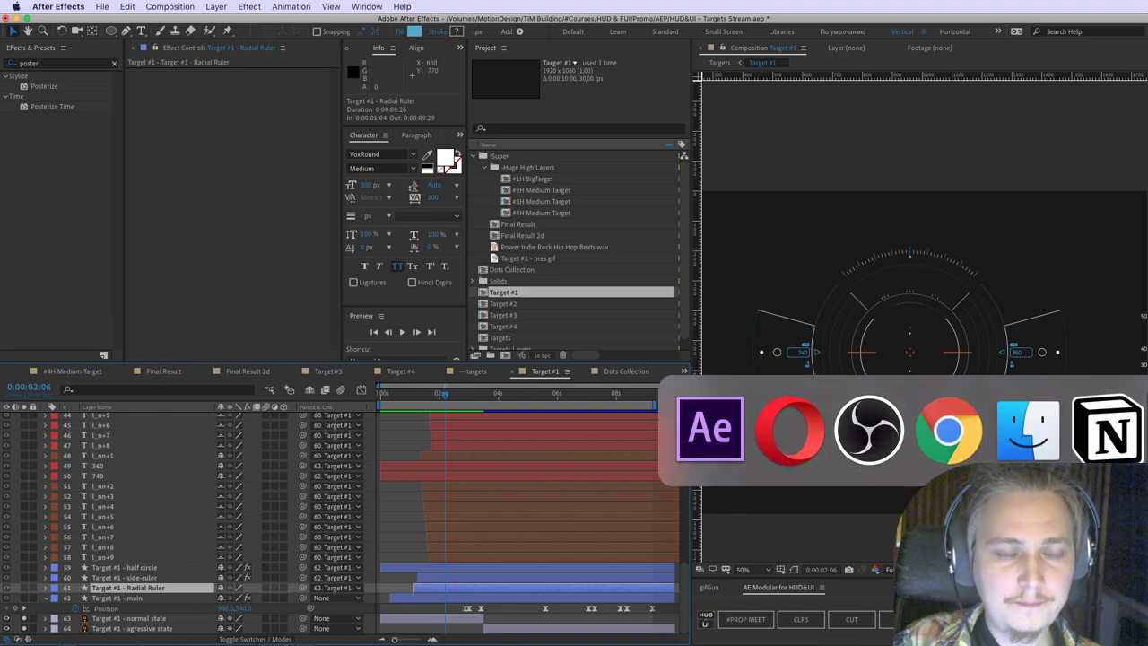
key(super+Tab)
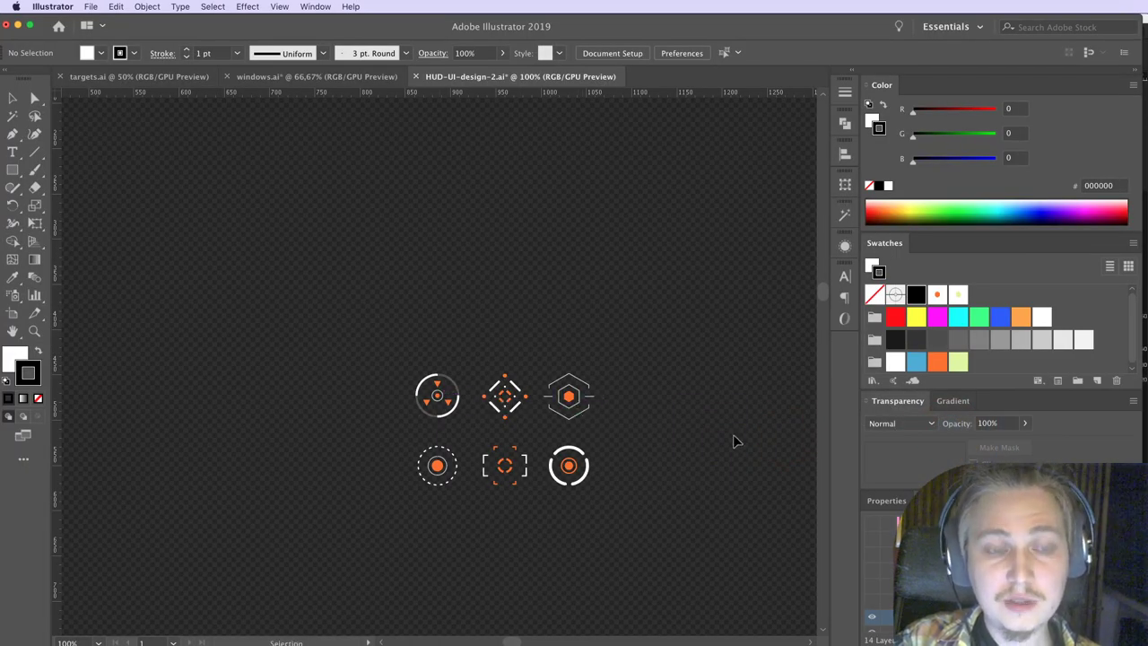
key(super+Tab)
key(a)
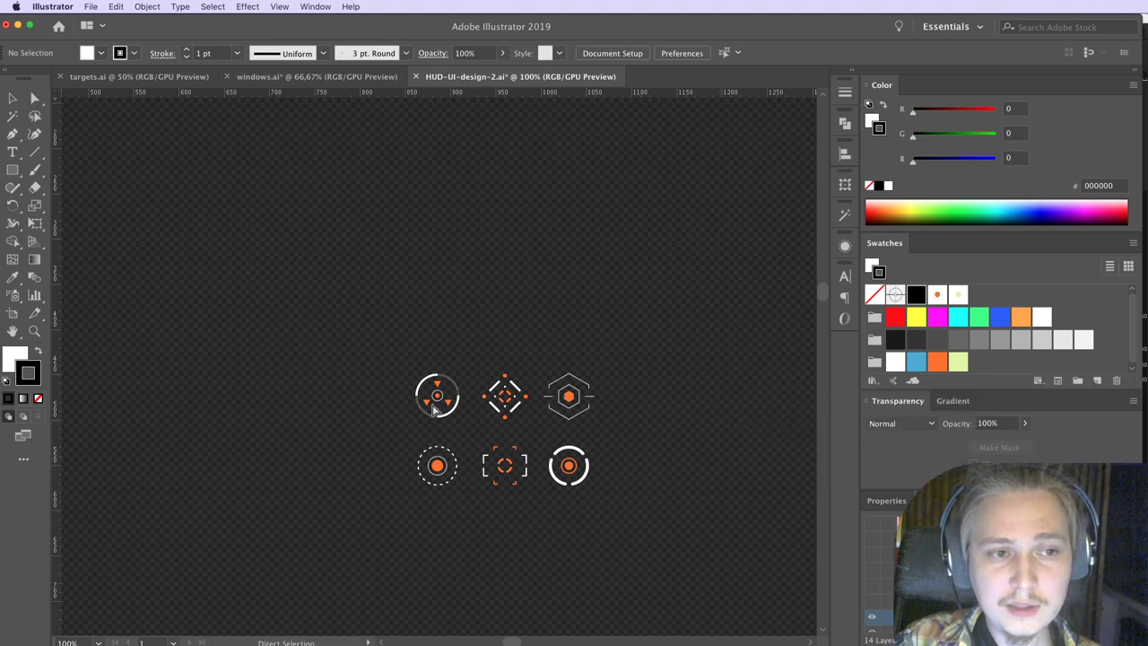
Step: Switch to Opera, review the Chapter 1 and Chapter 2 topics and Chapter 2 animation preview, and widen the browser window
key(super+Tab)
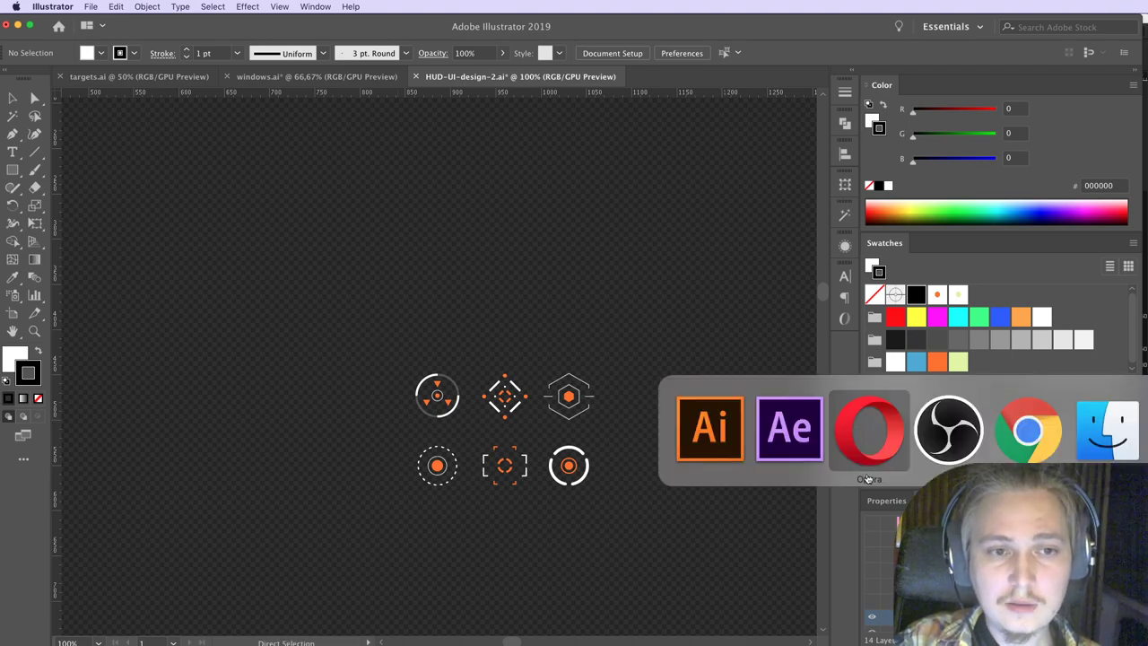
click(893, 461)
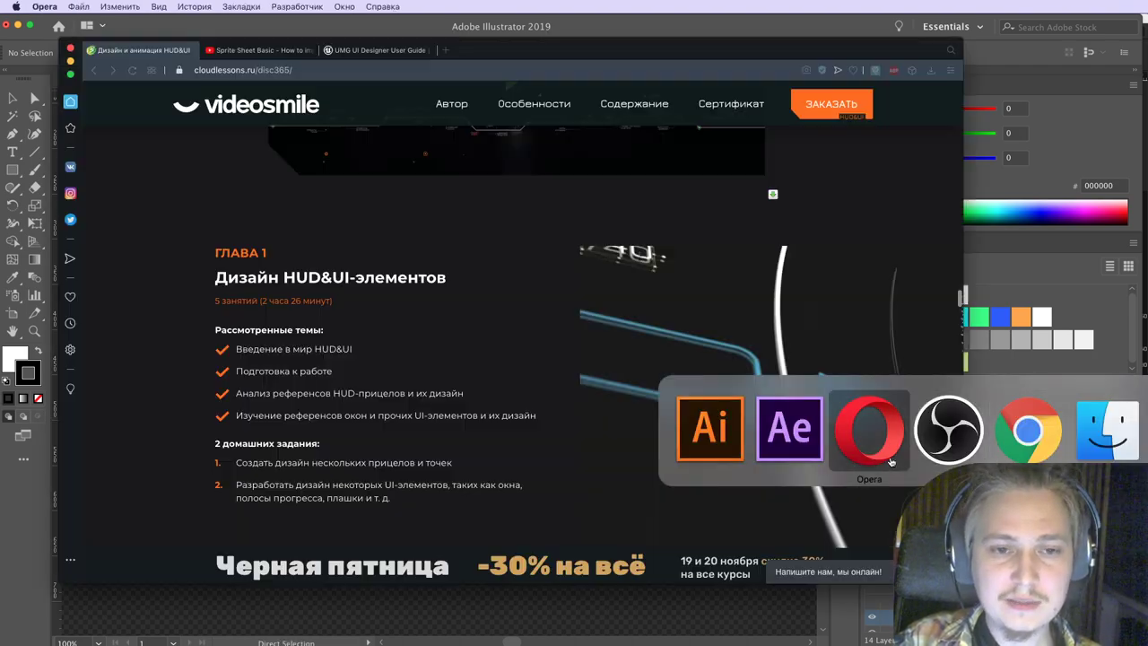
scroll(707, 406, down, 5)
scroll(708, 406, up, 3)
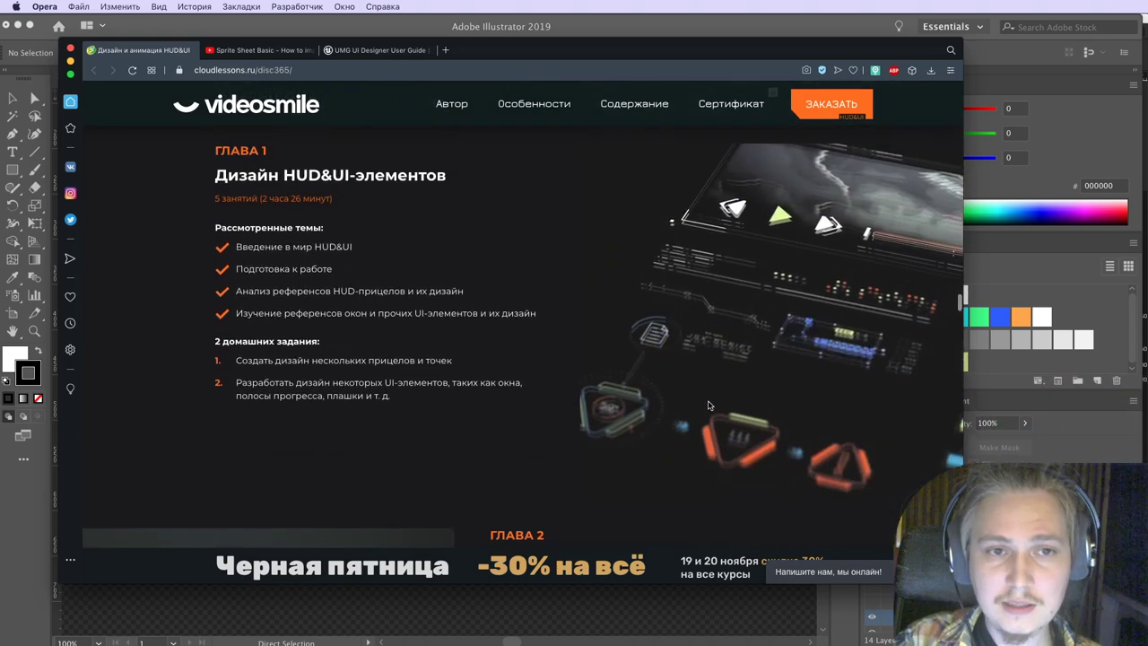
scroll(708, 406, down, 2)
scroll(708, 405, down, 5)
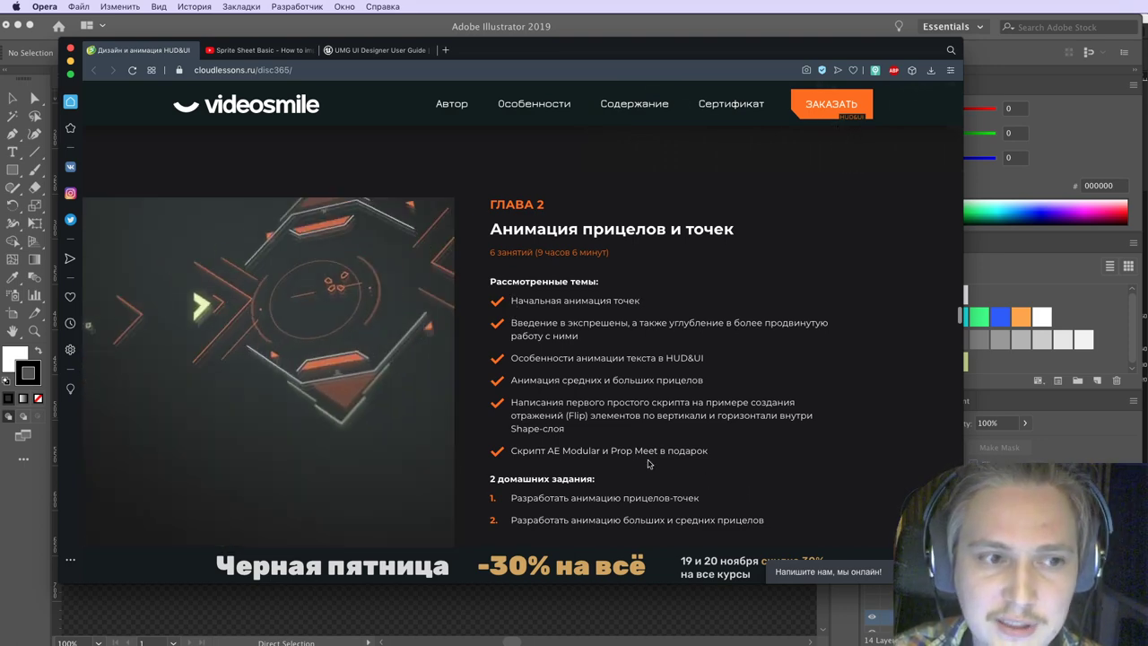
click(270, 214)
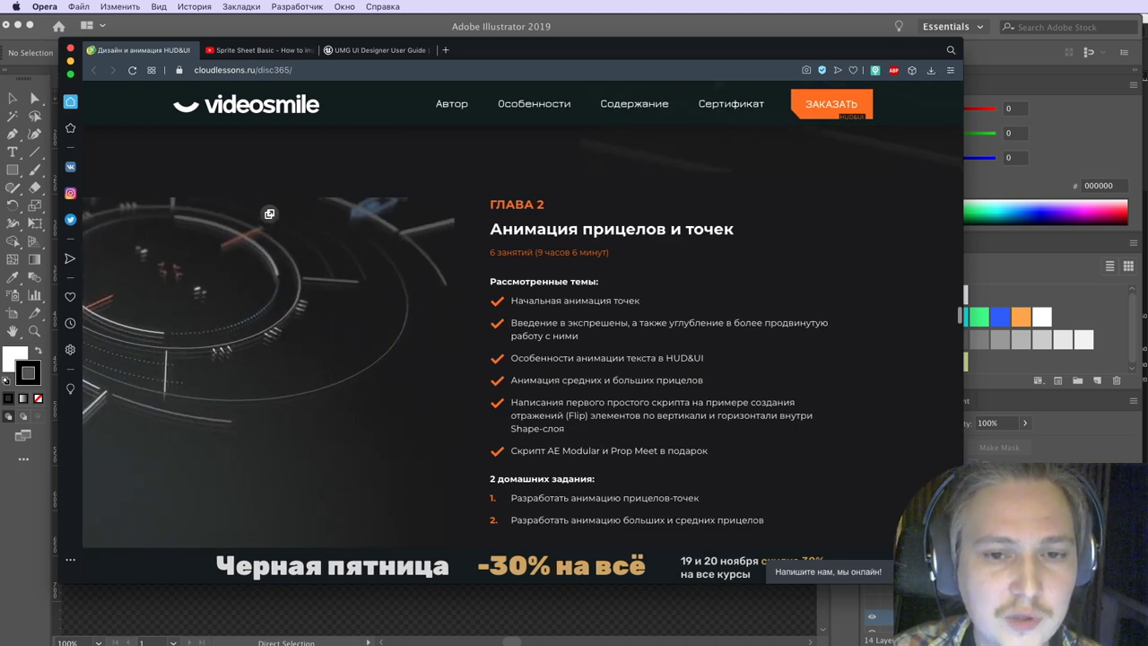
drag(964, 341, 1021, 341)
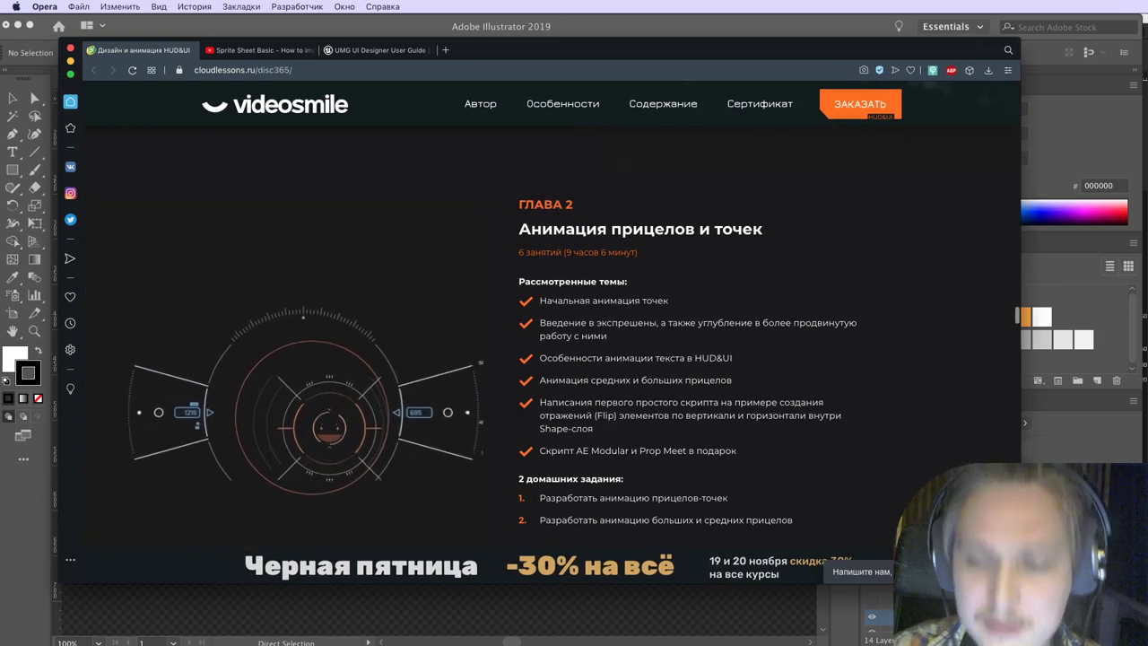
Step: Switch to After Effects, visit the Mubert page in Chrome to check the OM PRATHAMA stream, and return to After Effects
key(super+Tab)
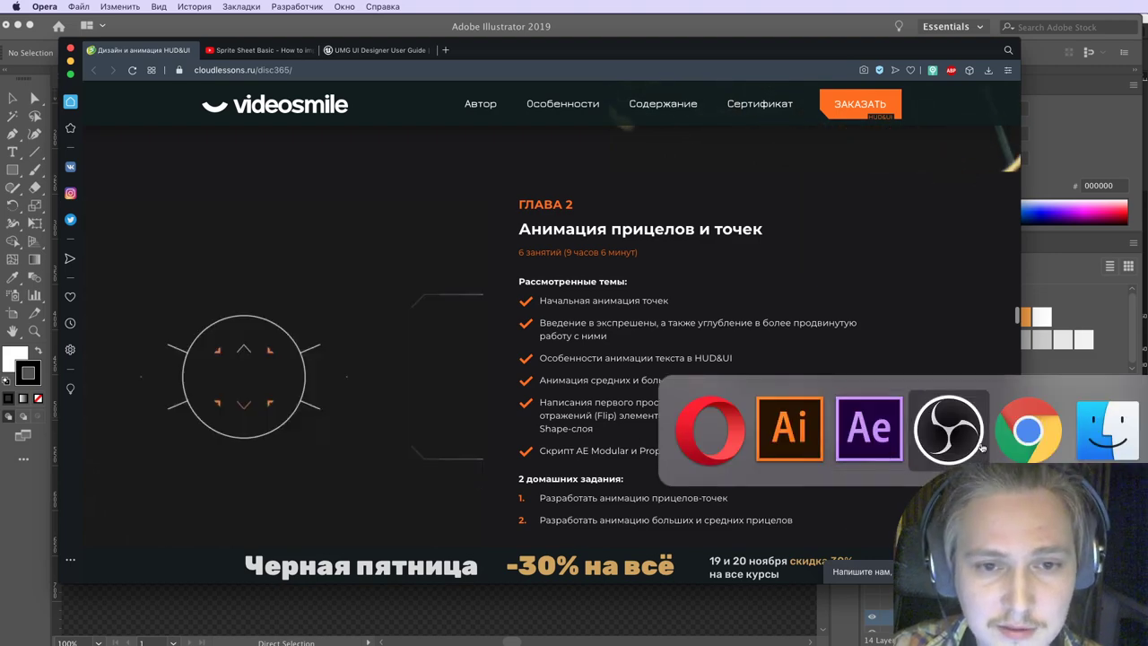
click(888, 447)
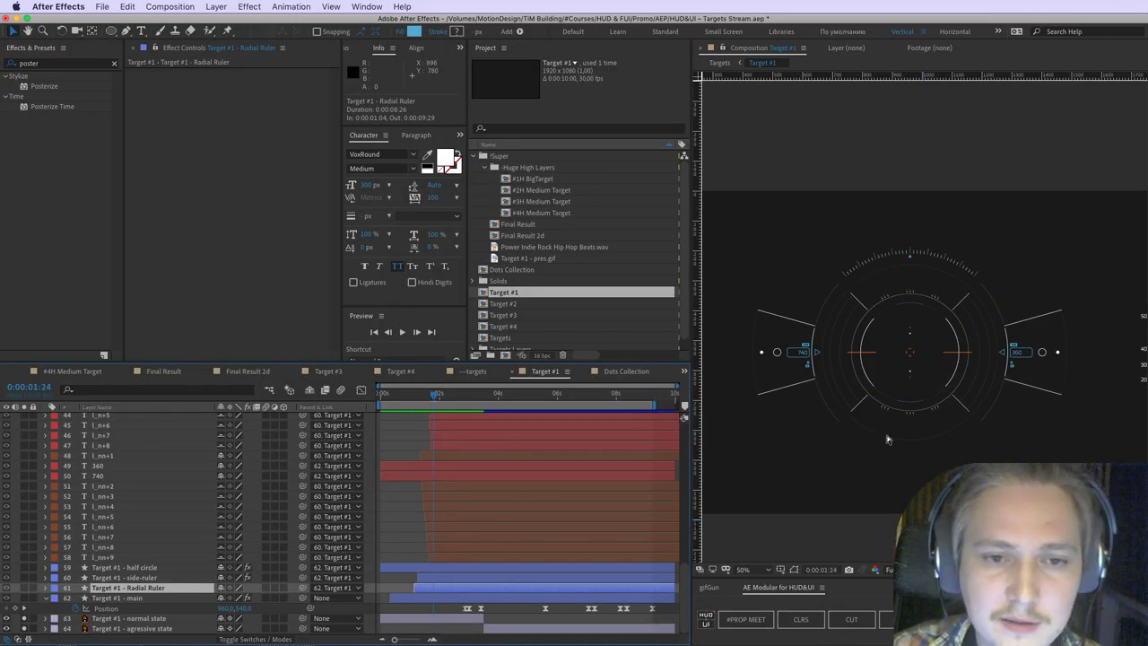
key(super+Tab)
key(super+Tab)
key(super+Tab)
key(super+Tab)
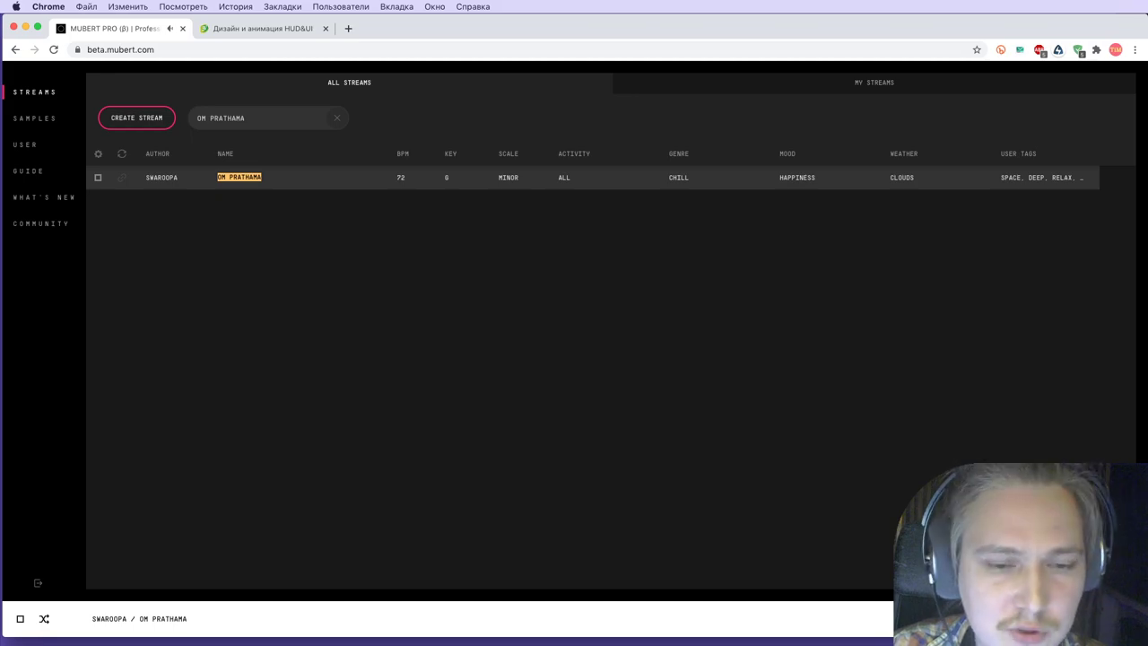
key(ctrl+Left)
key(ctrl+Left)
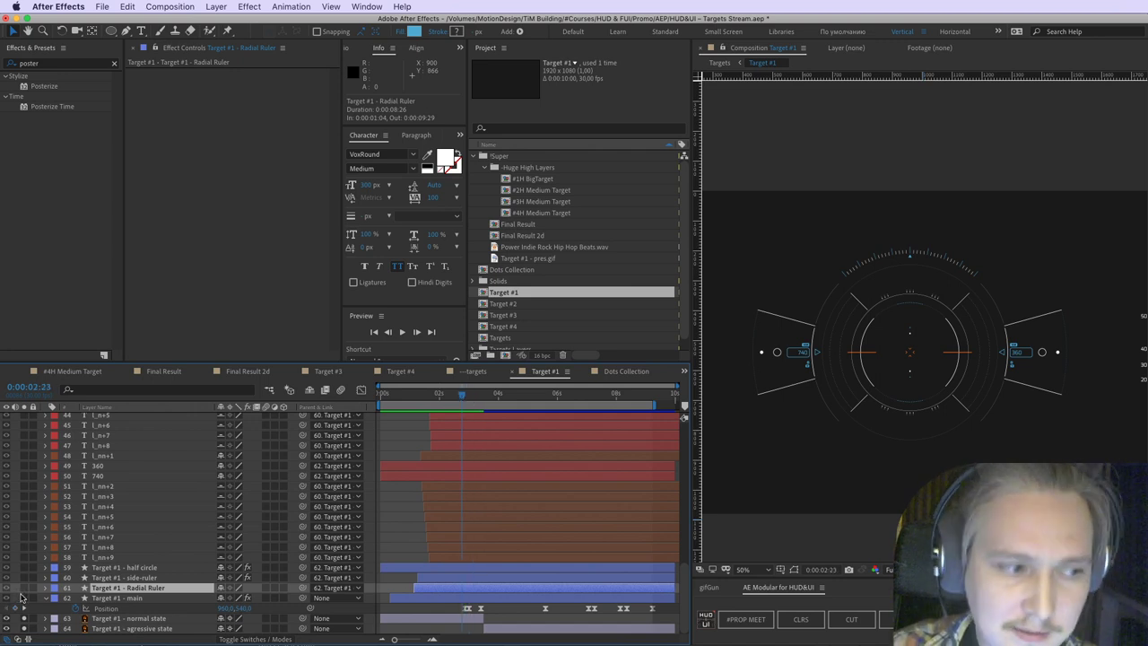
Step: Solo the Target #1 - main layer in place of the two state layers and clear its existing Position keyframes
click(130, 598)
click(8, 619)
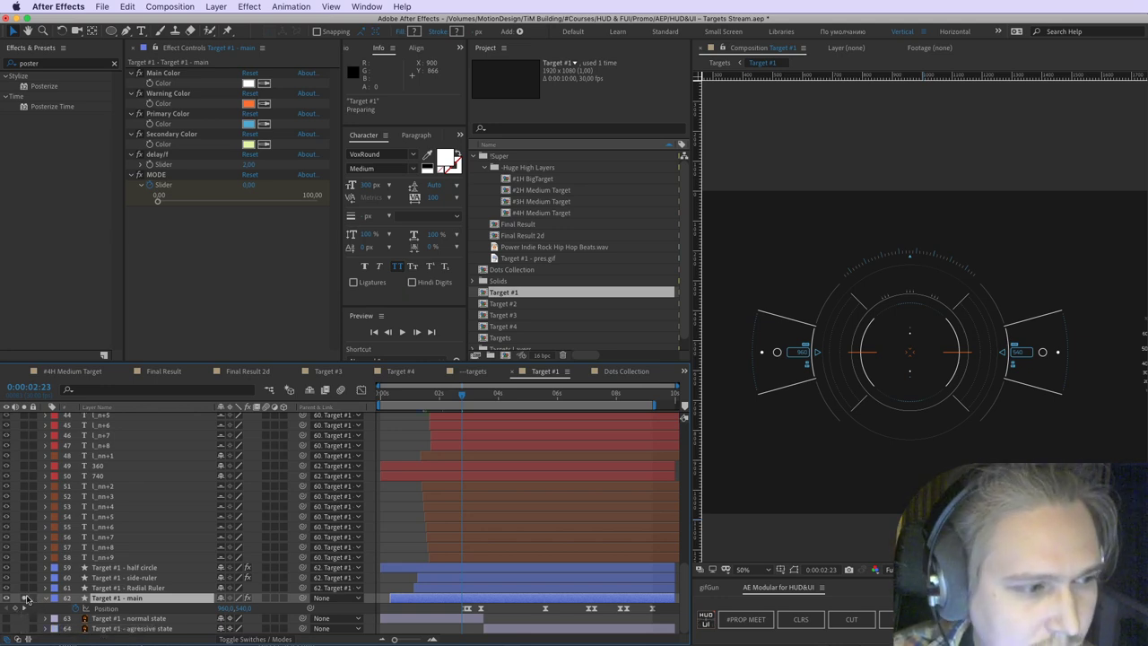
scroll(960, 368, up, 2)
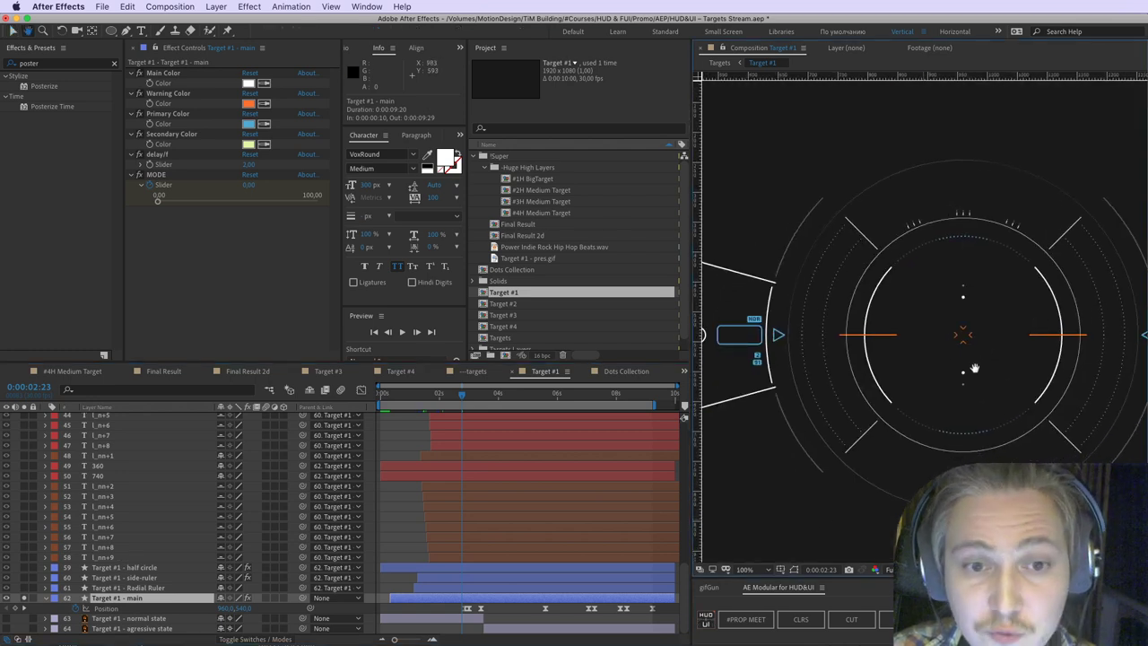
drag(447, 610, 670, 621)
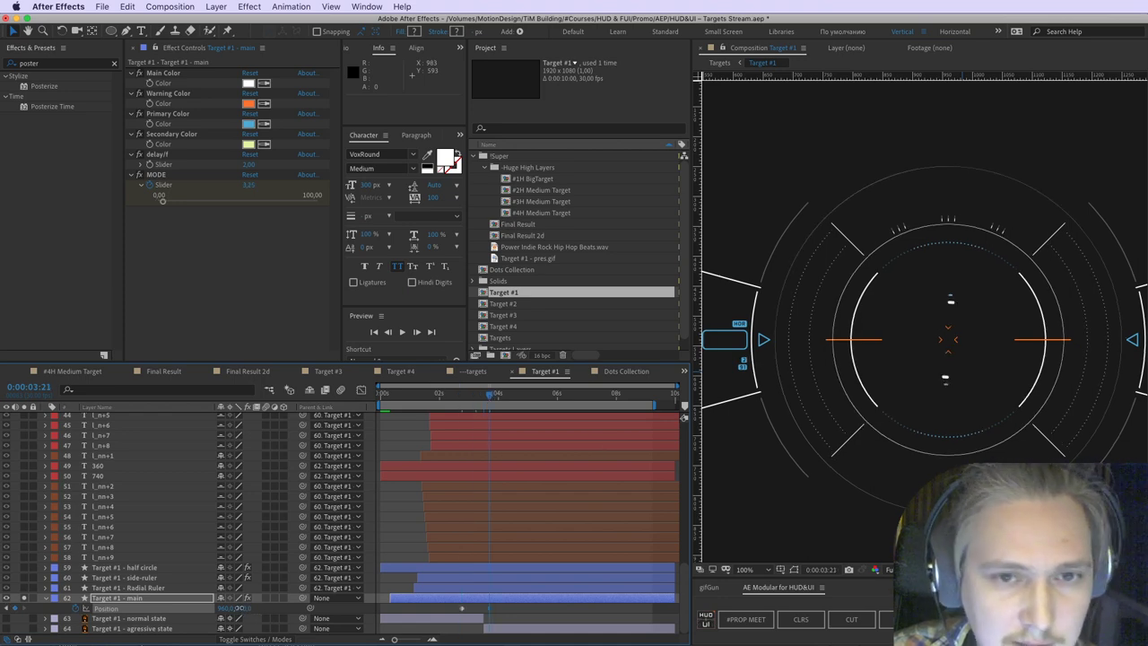
Step: Ease both Position keyframes of Target #1 - main and pull their speed graph handles inward into a sharp peak
scroll(860, 324, down, 5)
scroll(901, 229, up, 5)
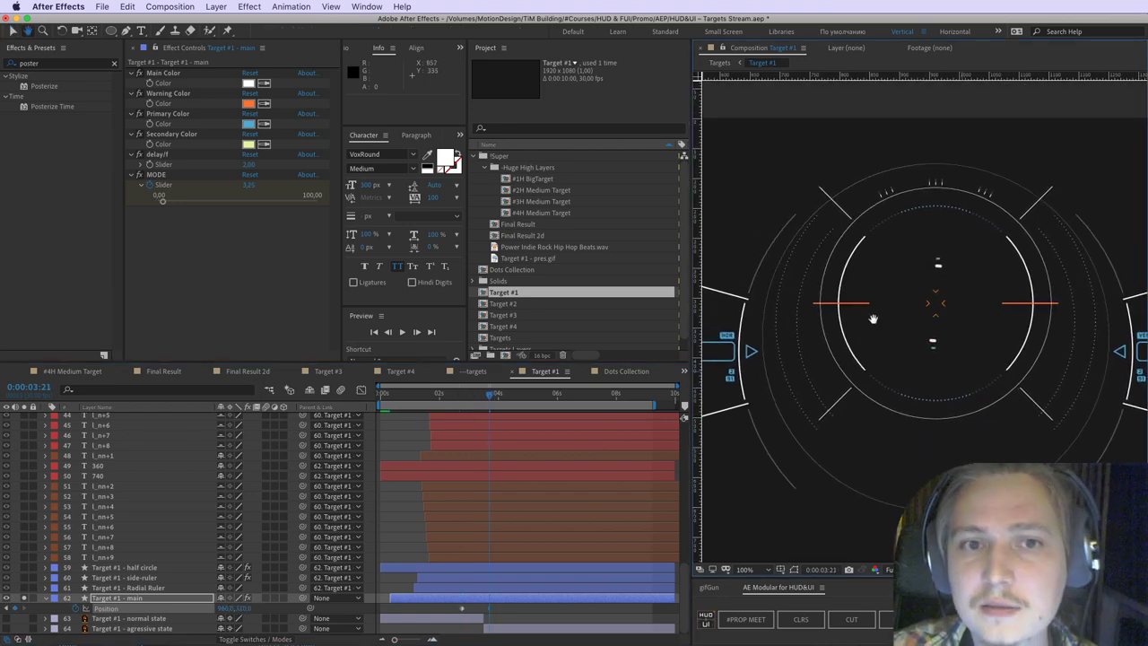
scroll(880, 320, down, 2)
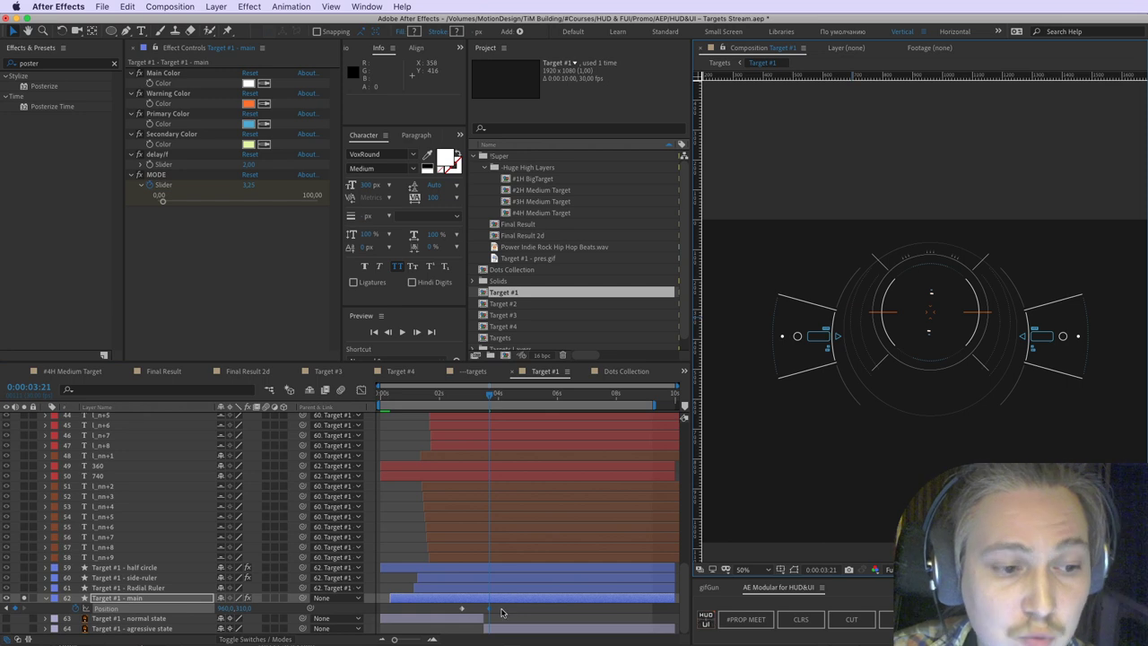
drag(501, 611, 440, 613)
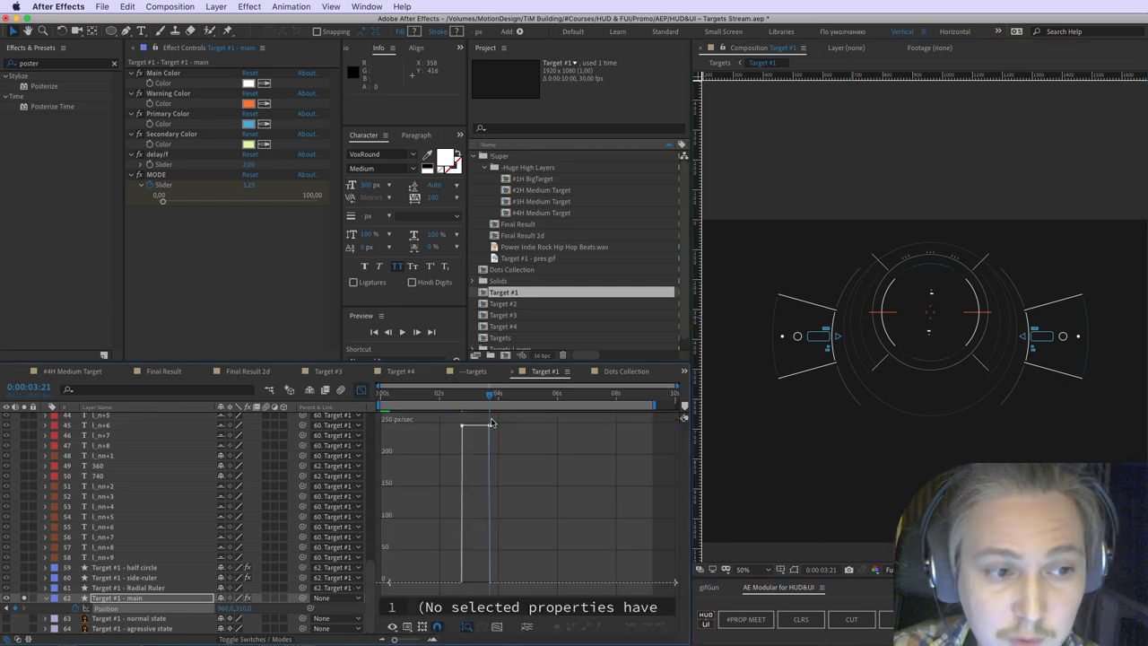
drag(505, 421, 438, 451)
click(630, 626)
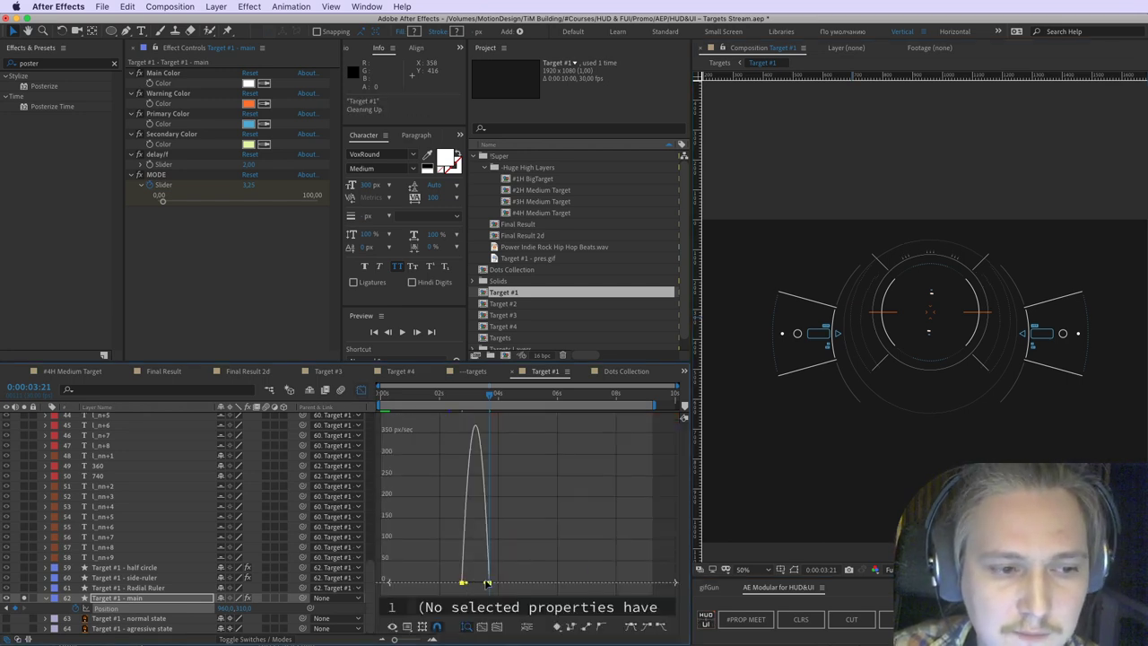
drag(487, 584, 468, 585)
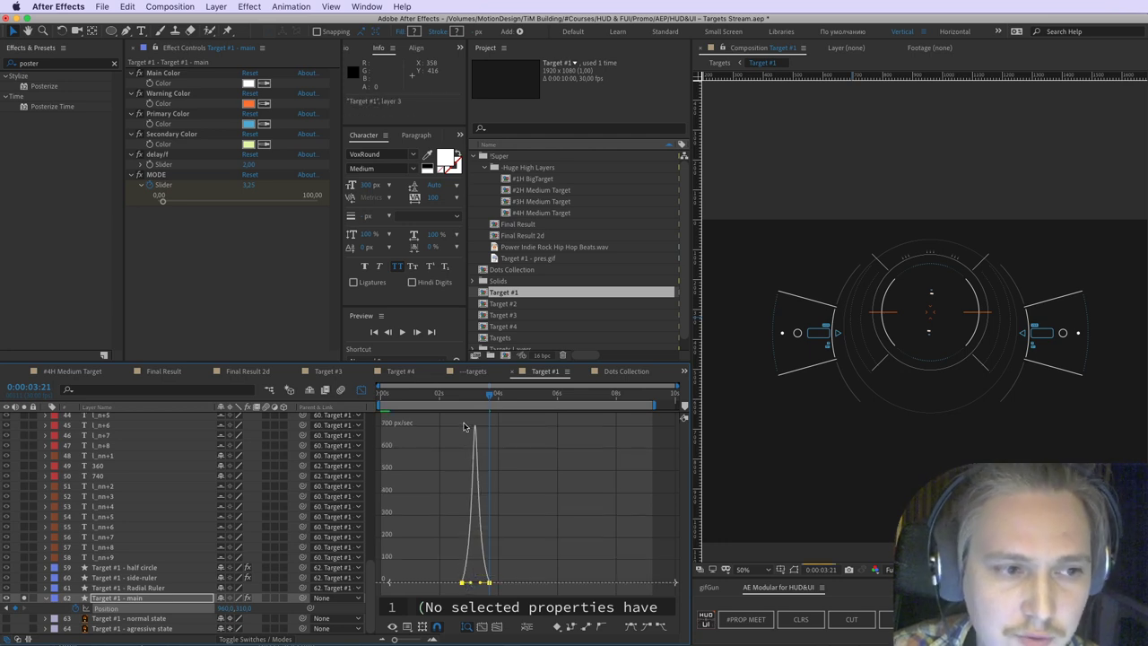
Step: Play through the eased Position move around the four-second mark and examine how the target travels
drag(461, 394, 499, 405)
scroll(903, 351, up, 1)
key(space)
drag(863, 363, 899, 380)
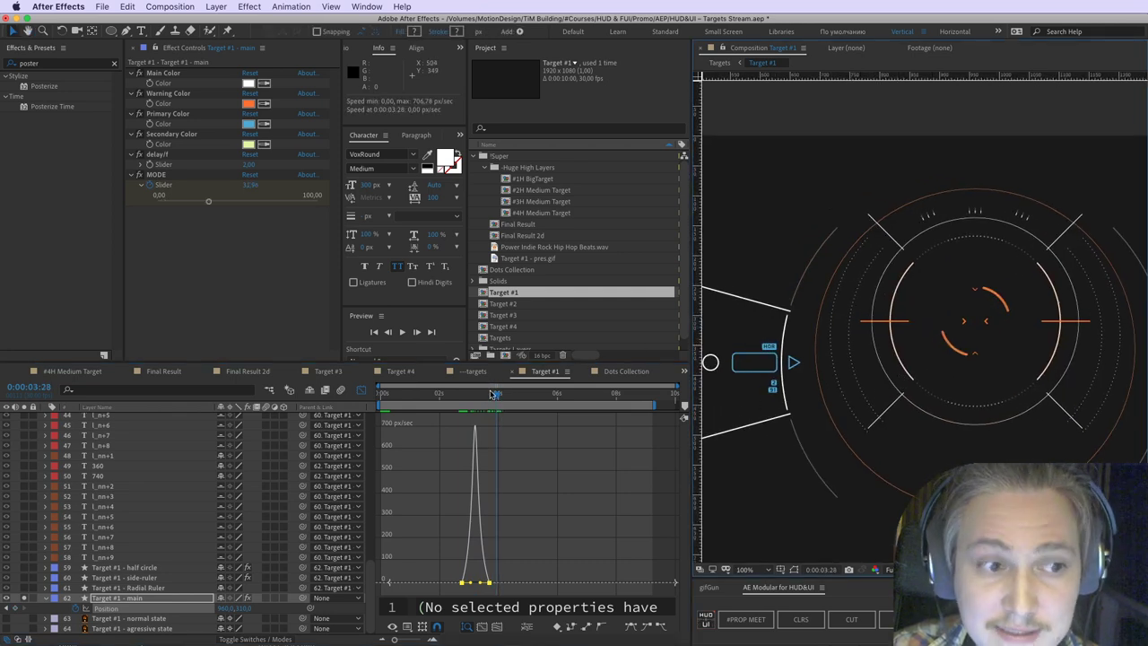
mouse_move(494, 394)
mouse_down()
mouse_move(475, 401)
mouse_move(493, 400)
mouse_up()
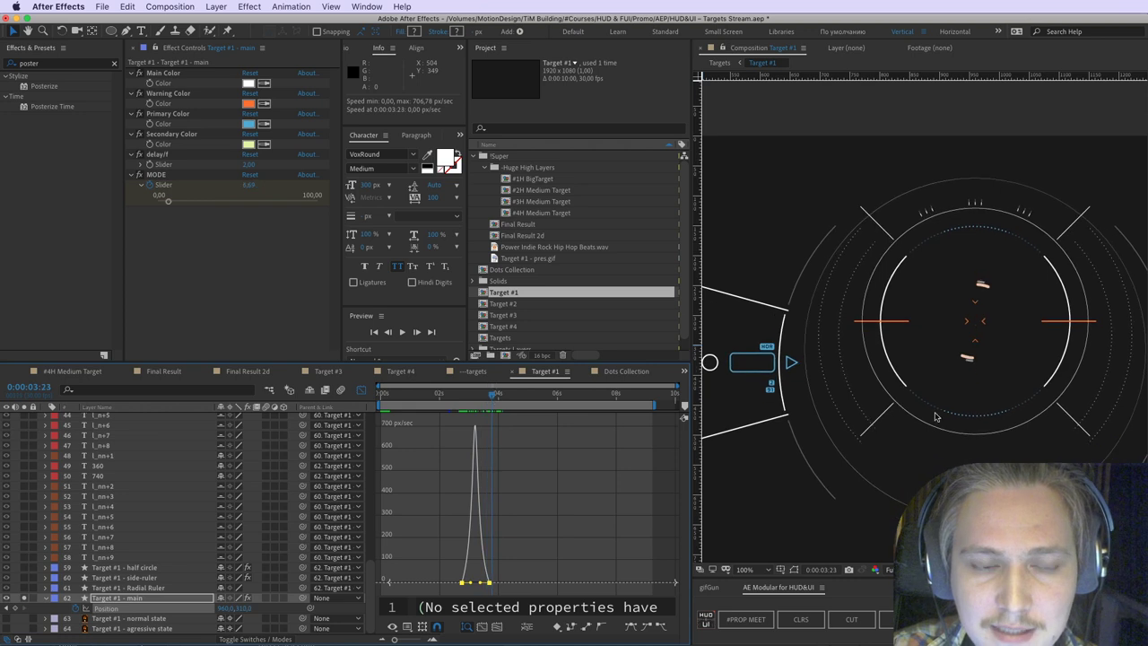
drag(794, 425, 785, 383)
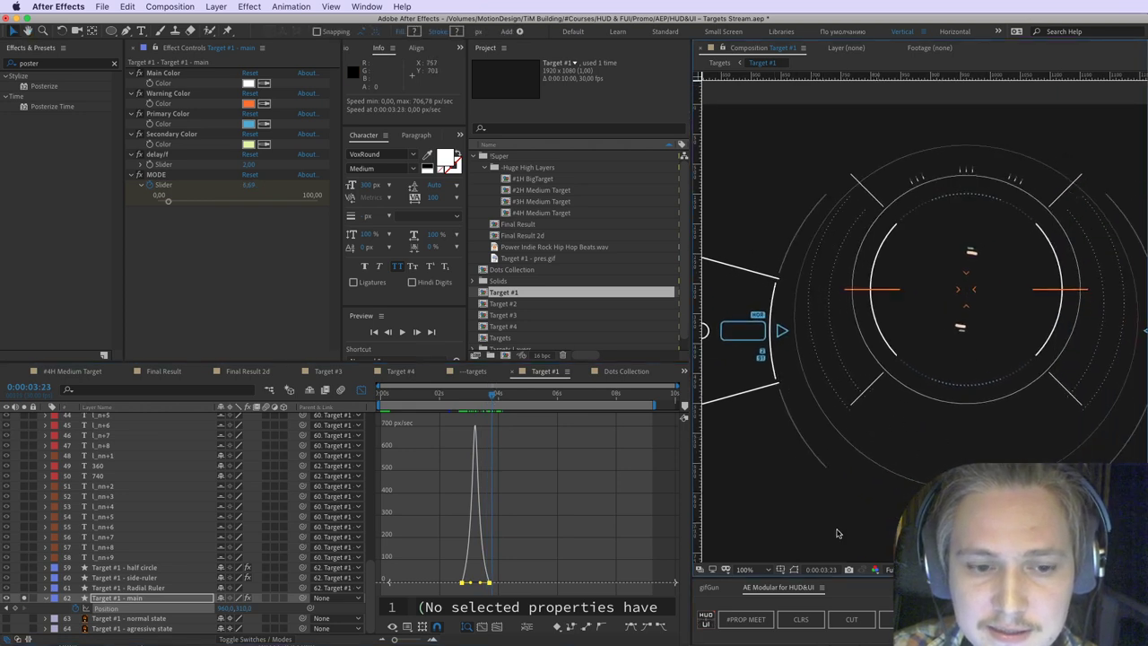
Step: Show the Title/Action Safe guides, sketch temporary annotations from the composition centre toward the target elements, and clear them
click(788, 568)
click(799, 582)
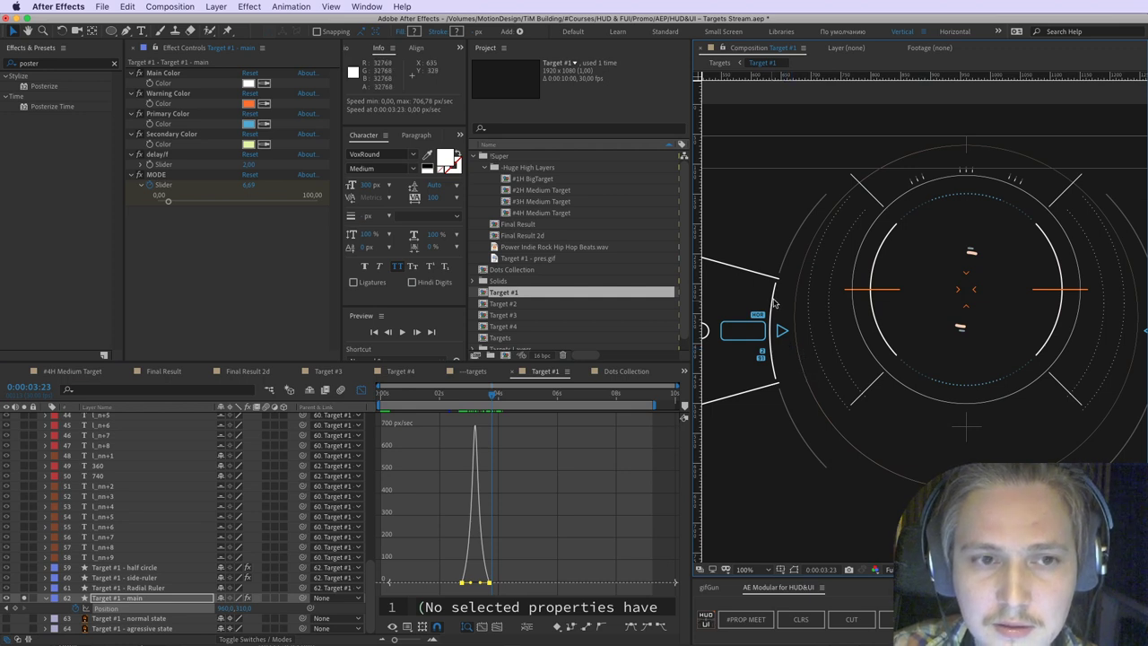
key(ctrl+Tab)
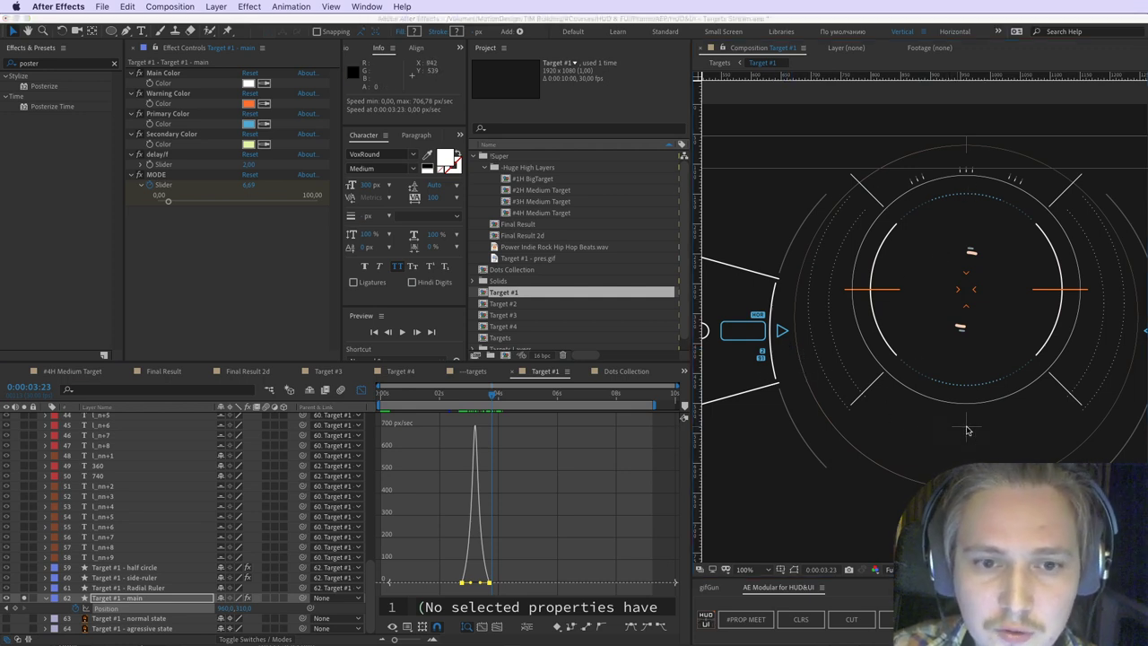
mouse_move(967, 426)
mouse_down()
mouse_move(828, 355)
mouse_move(769, 306)
mouse_move(785, 310)
mouse_up()
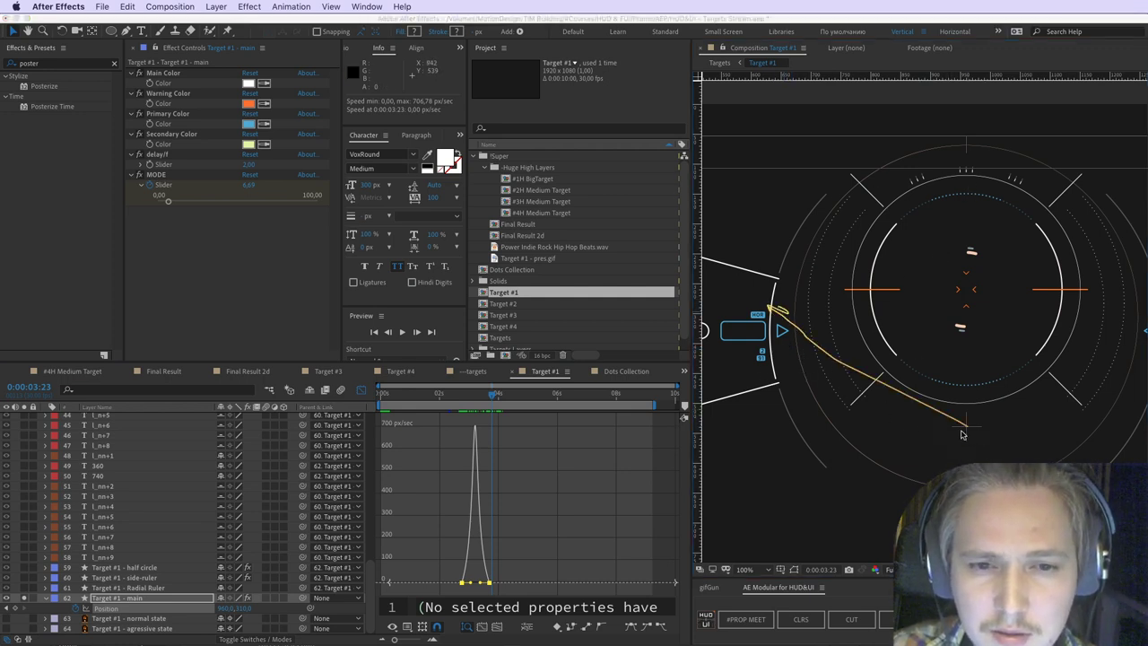
drag(967, 427, 958, 289)
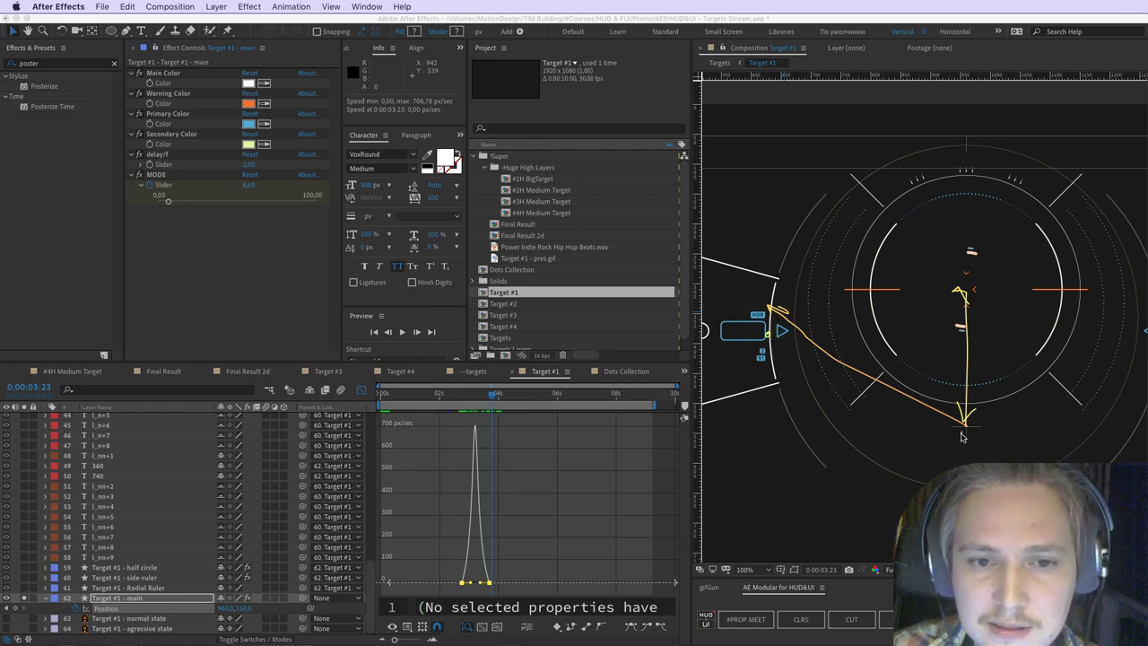
key(Escape)
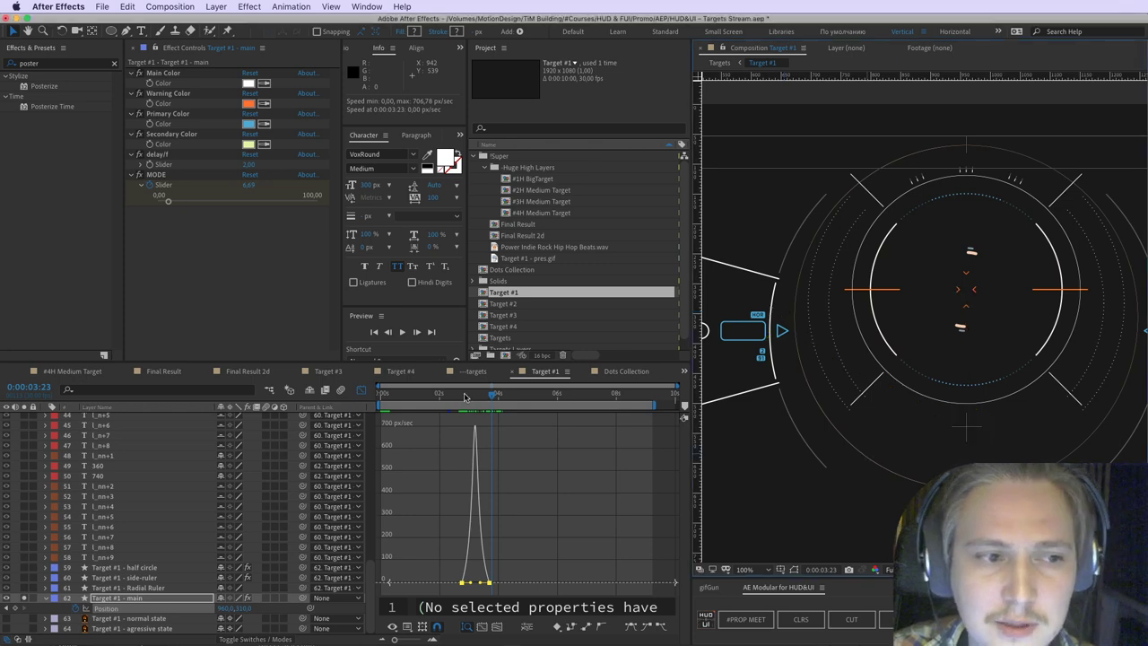
Step: Review the move once more, close the graph editor, and undo the Position animation of Target #1 - main
drag(465, 397, 489, 401)
scroll(1030, 348, down, 2)
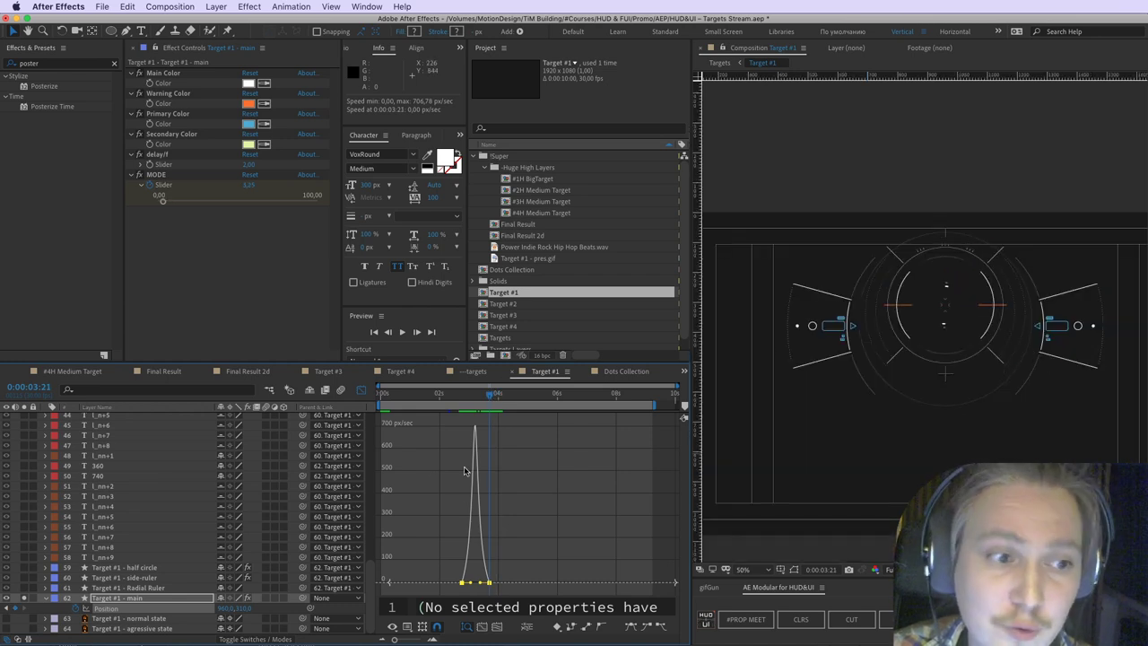
click(361, 391)
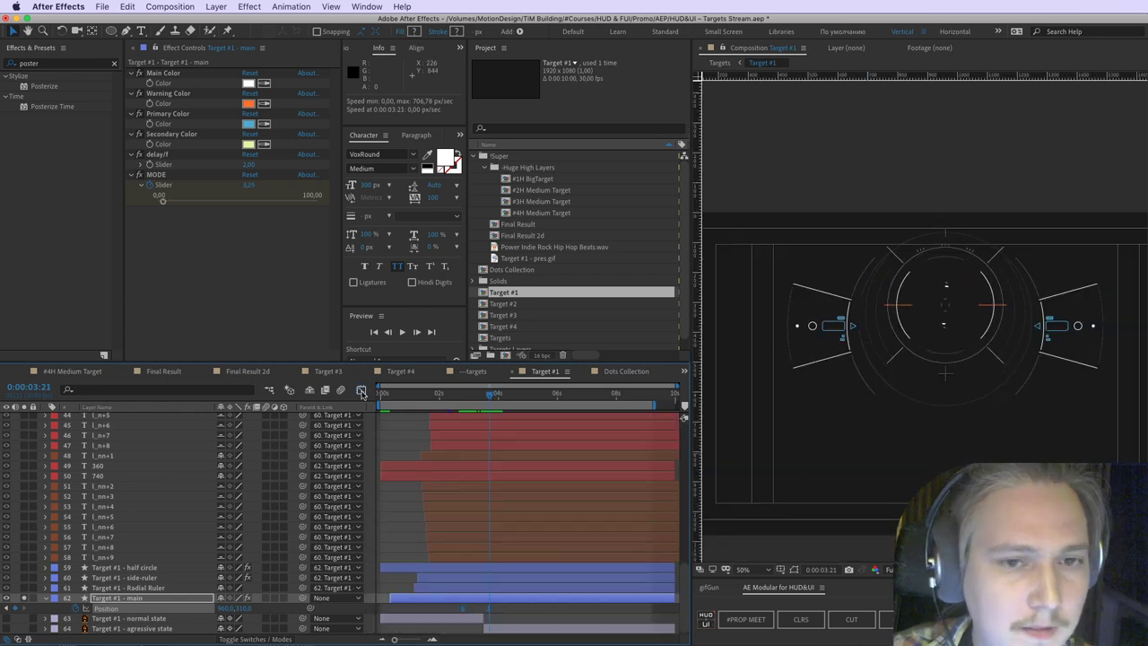
key(super+z)
key(super+z)
key(super+z)
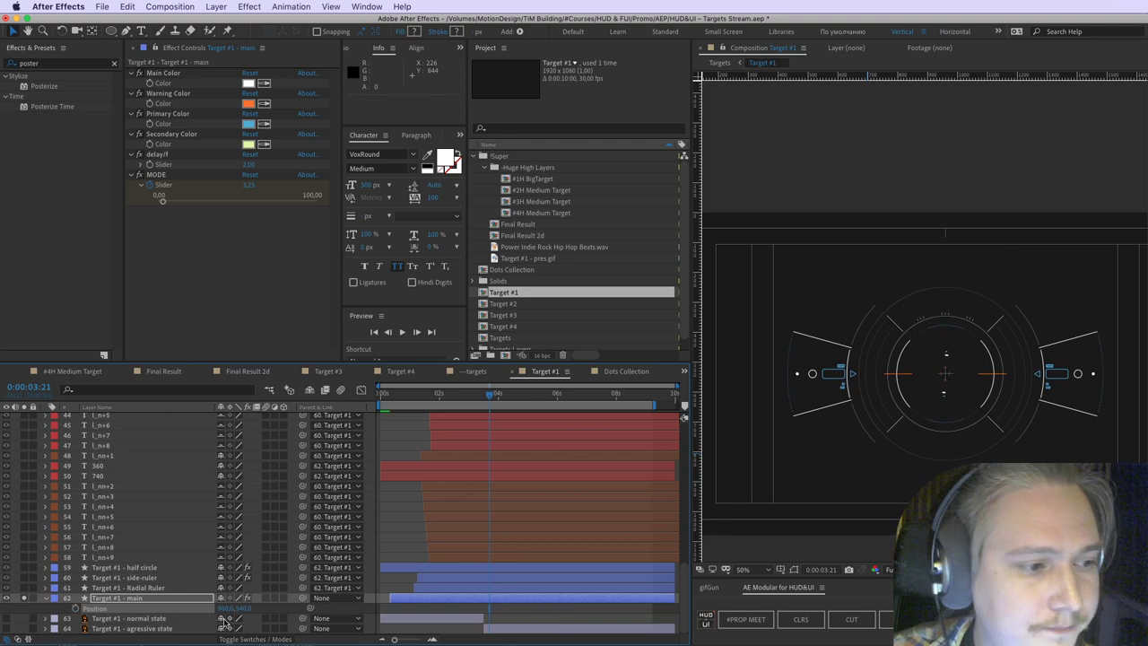
Step: Reveal the MODE slider among the effects of Target #1 - main and remove its keyframe animation
key(u)
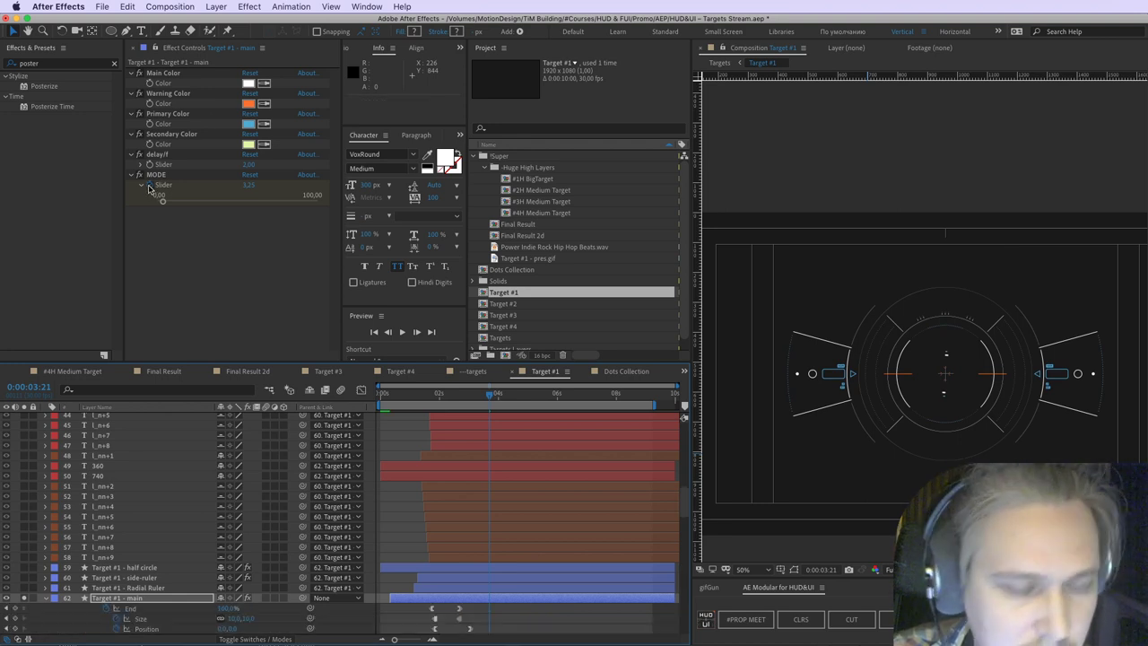
key(e)
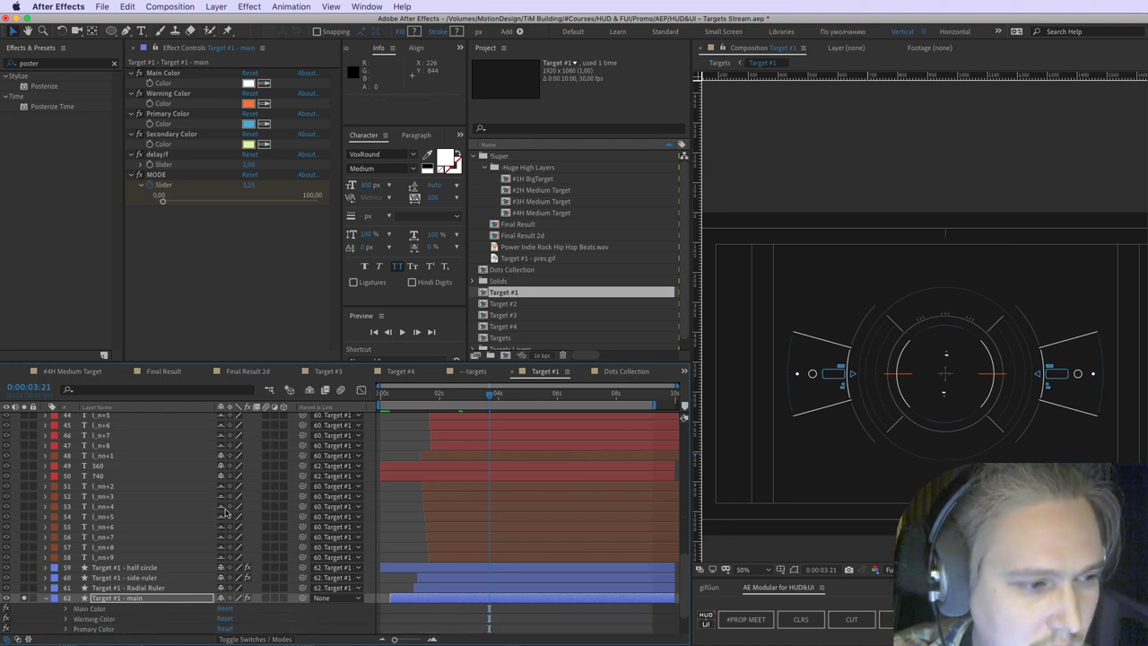
scroll(143, 561, down, 3)
click(65, 609)
click(90, 618)
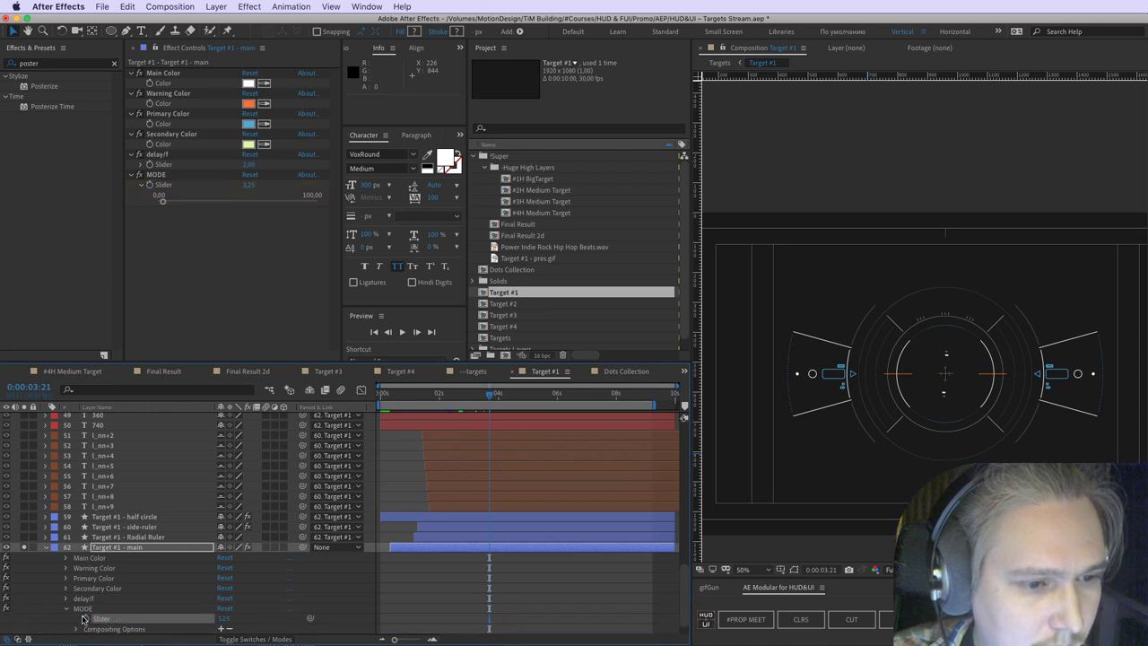
Step: Raise the MODE slider to 100, hide the Title/Action Safe guides, and show the central circle up close
drag(157, 208, 329, 211)
scroll(864, 478, up, 1)
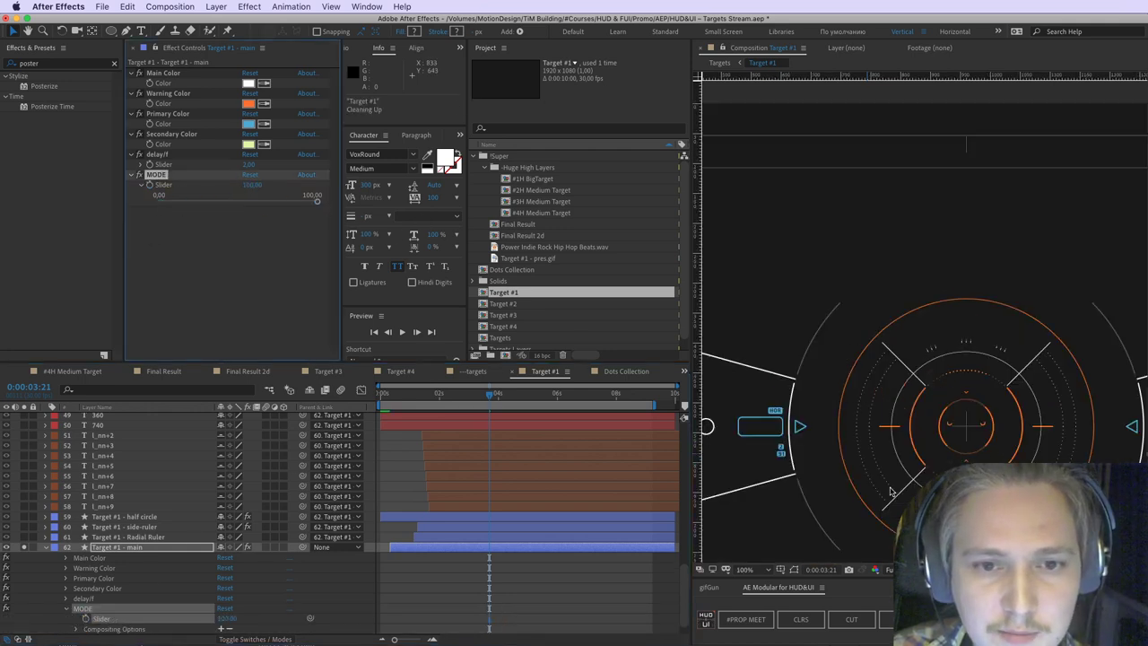
drag(988, 460, 936, 385)
scroll(936, 386, up, 2)
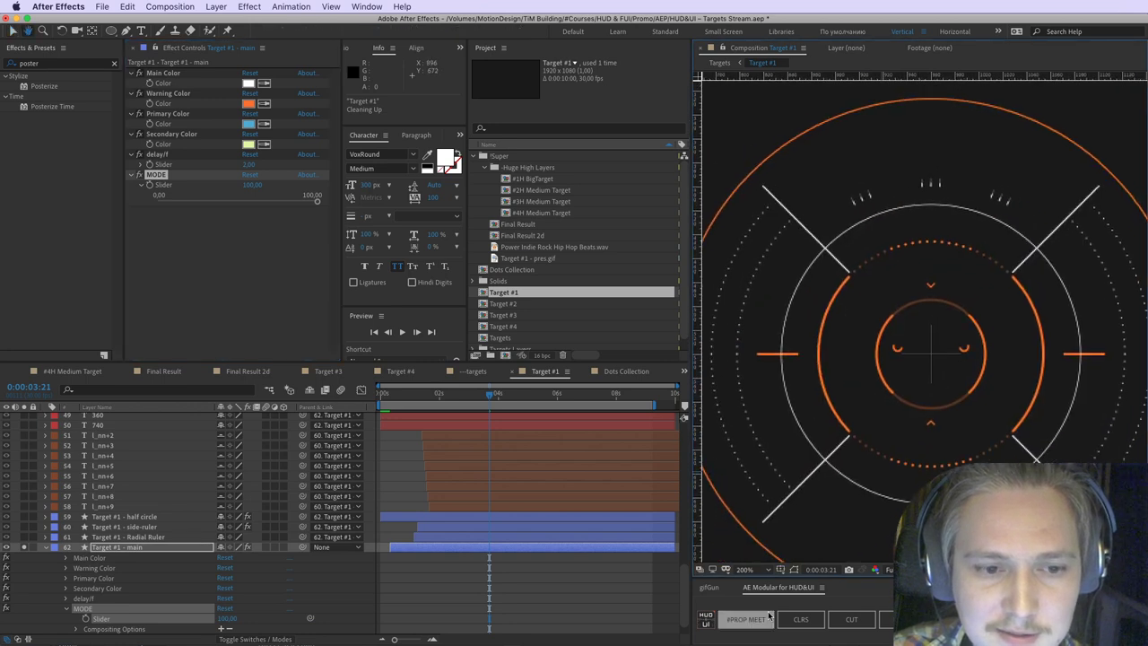
click(782, 571)
click(807, 580)
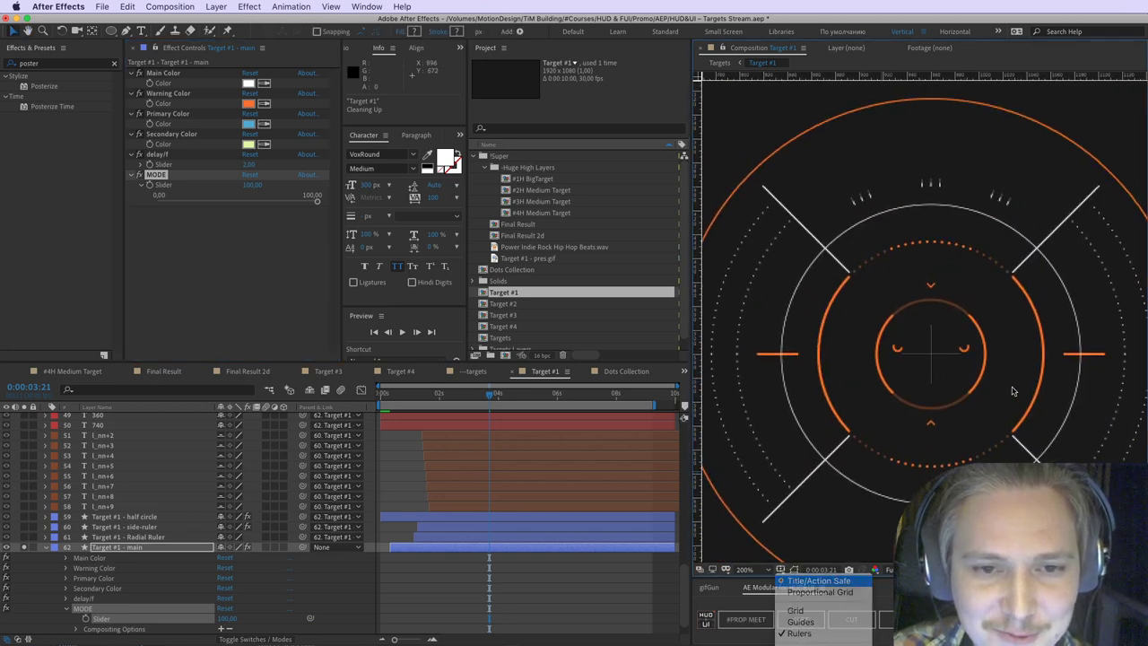
scroll(973, 392, up, 2)
drag(1030, 427, 969, 333)
scroll(969, 333, down, 1)
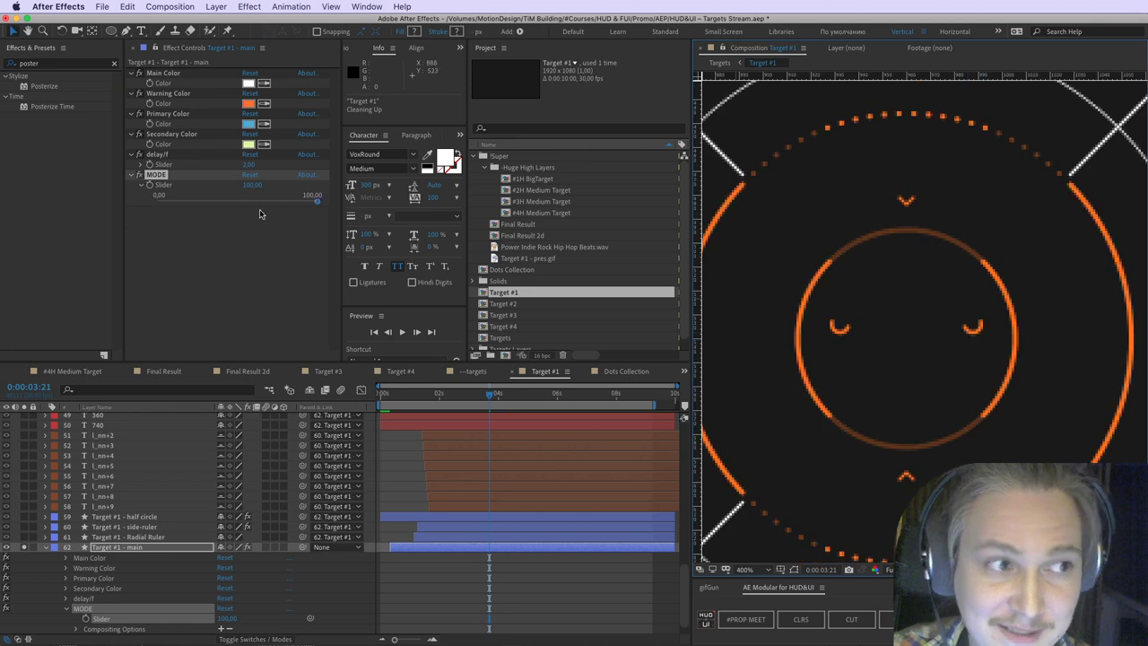
Step: Sweep the MODE slider down and back up to 94.01 to demonstrate the target's shape changes
drag(314, 201, 193, 209)
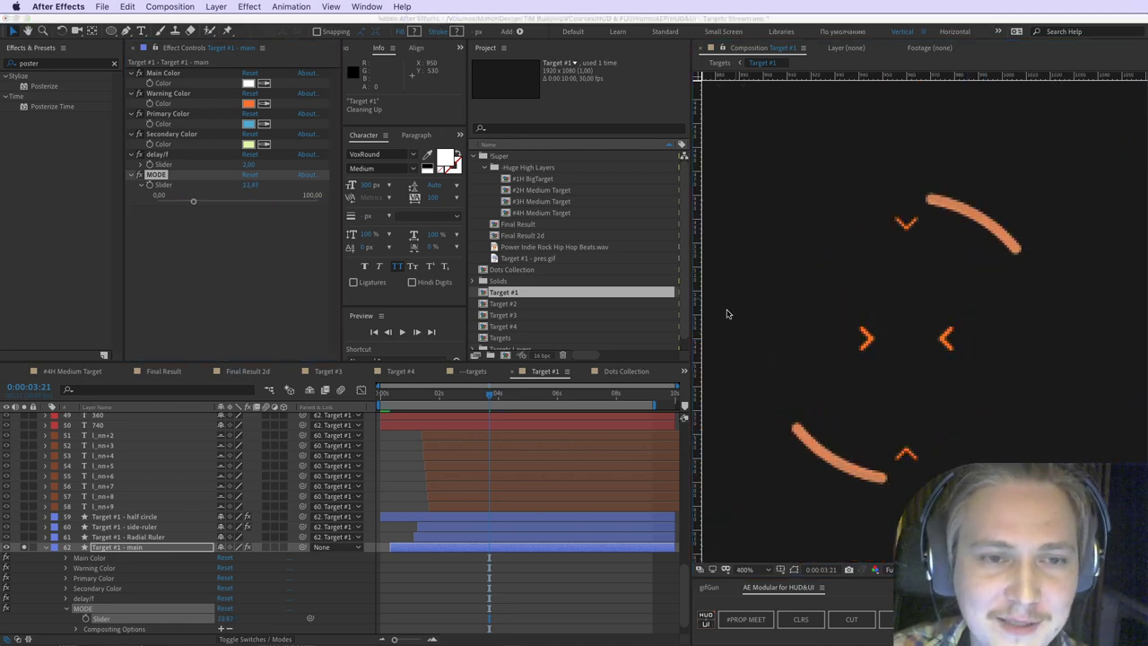
click(177, 182)
drag(197, 206, 308, 208)
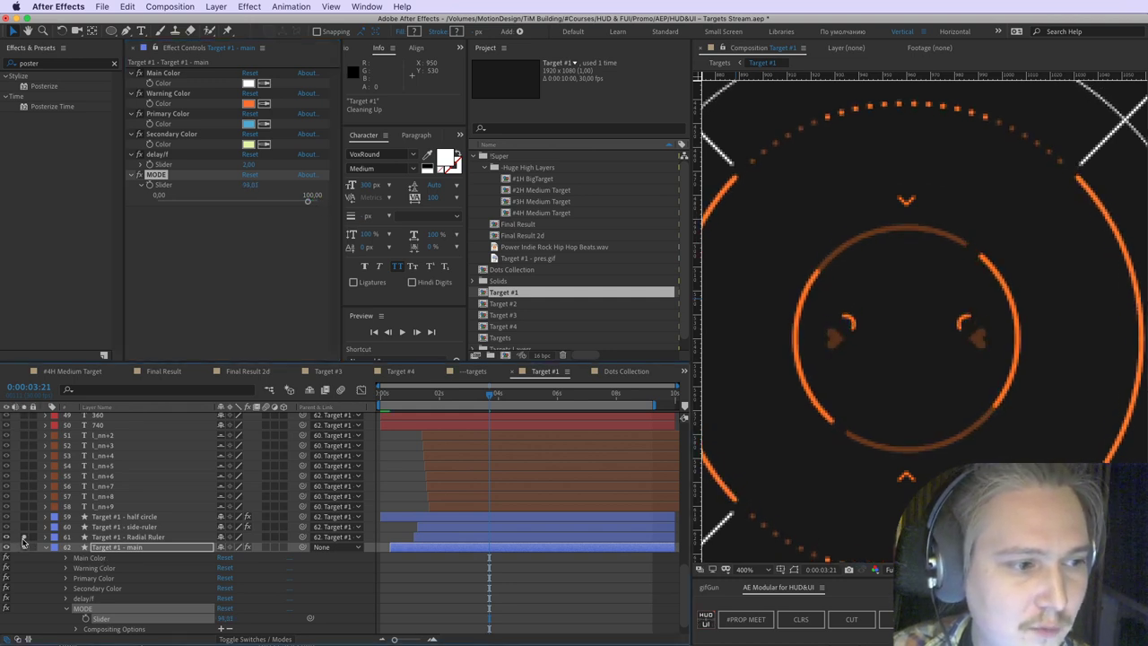
Step: Turn off soloing on the Radial Ruler and main layers and move the current time to 0:00:03:20
click(24, 539)
click(25, 548)
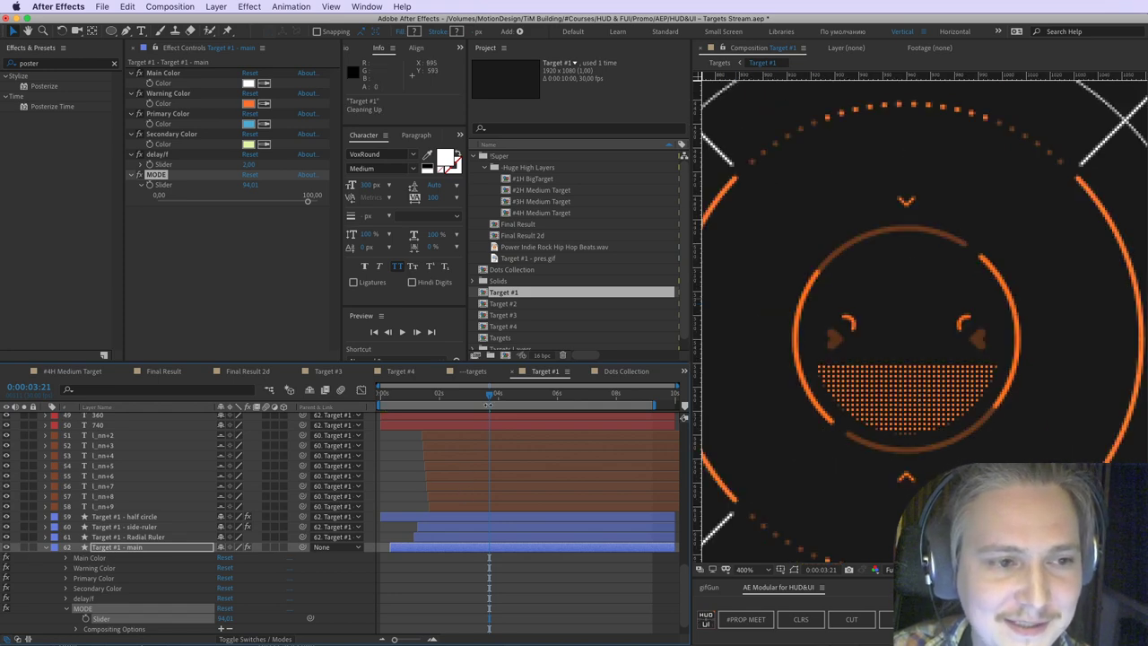
drag(481, 398, 489, 400)
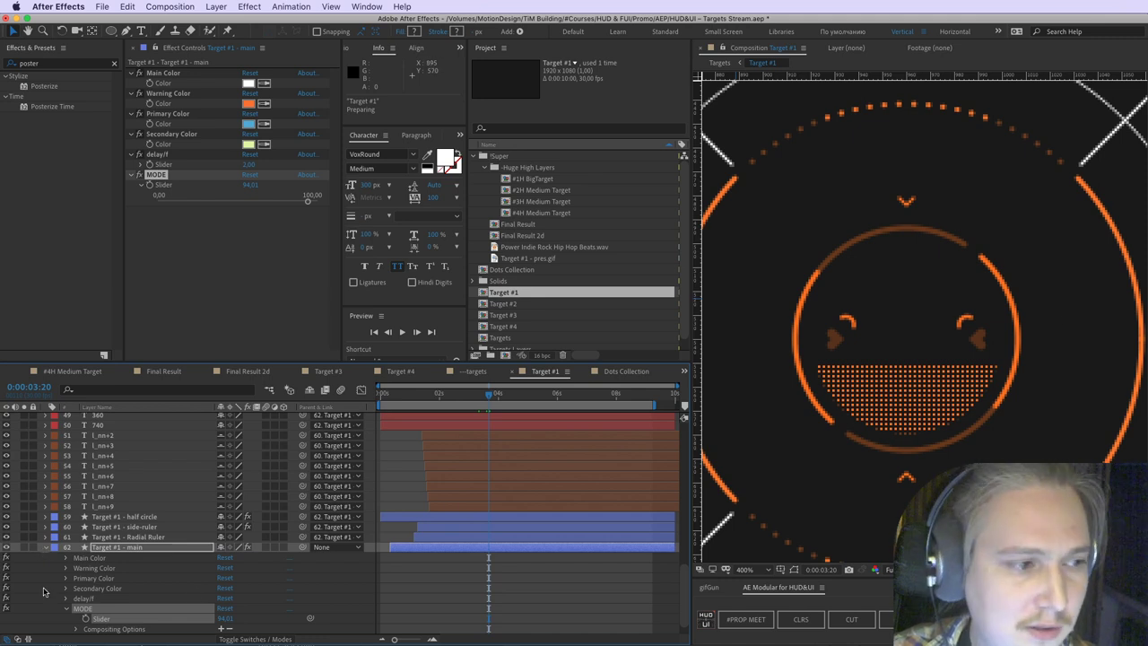
Step: Collapse the Target #1 - main properties, view that layer soloed, and turn its solo off again
click(45, 546)
click(23, 611)
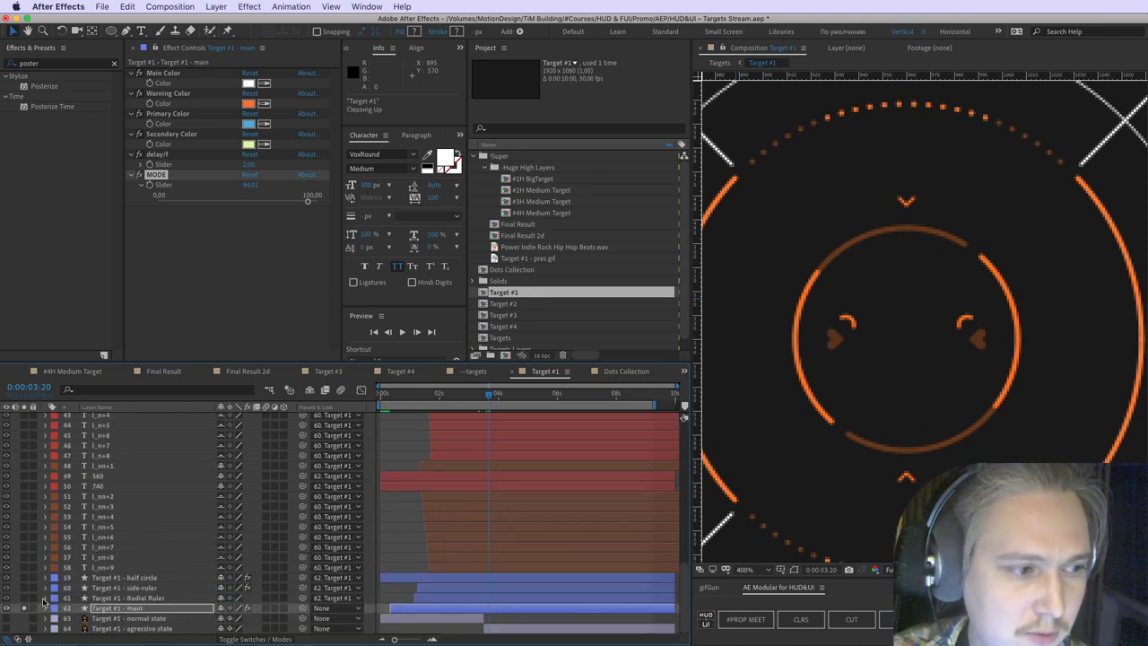
click(137, 619)
scroll(770, 363, down, 5)
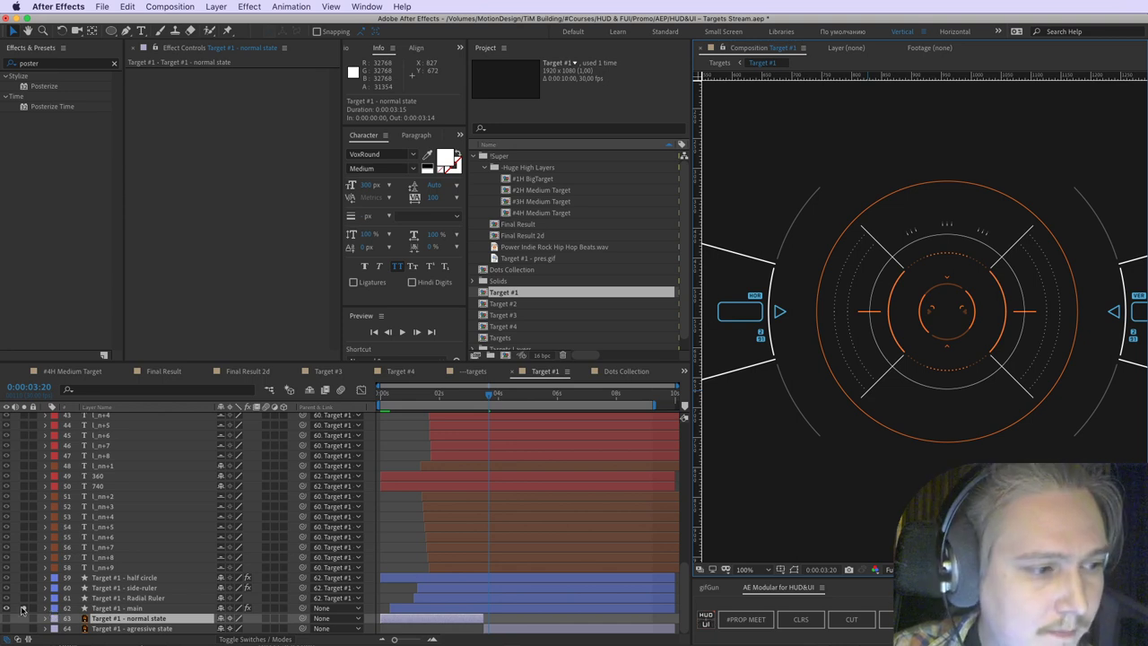
click(24, 609)
Step: Examine the side ruler beside the target with Target #1 - main selected, marking details with temporary on-screen annotations
key(space)
drag(745, 398, 961, 413)
drag(820, 378, 921, 389)
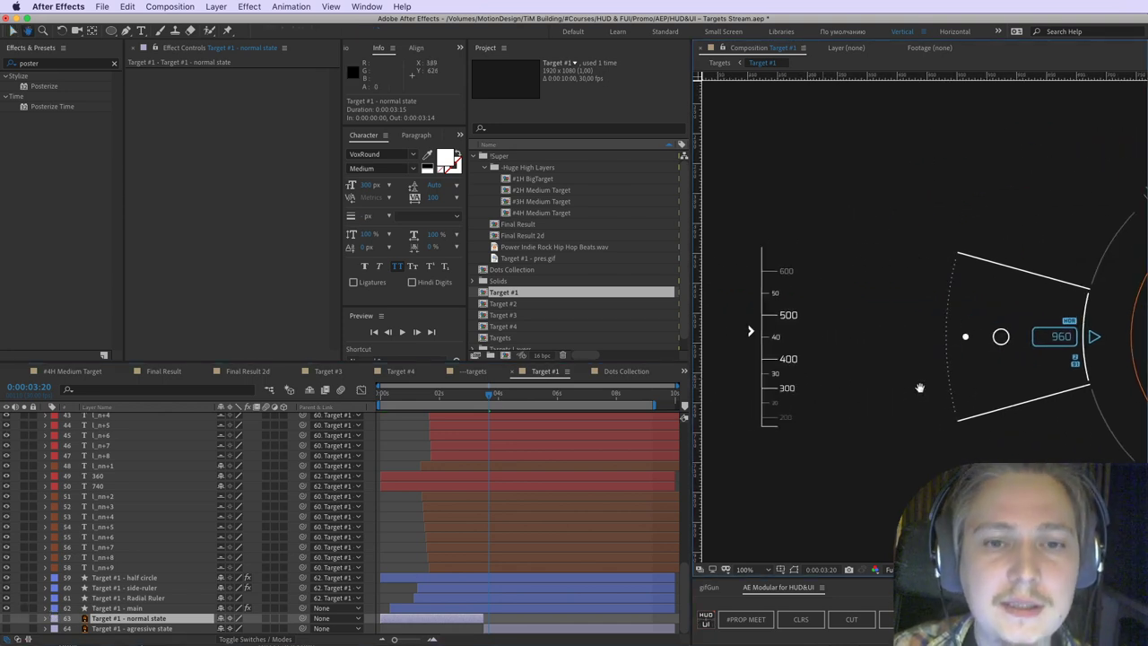
key(comma)
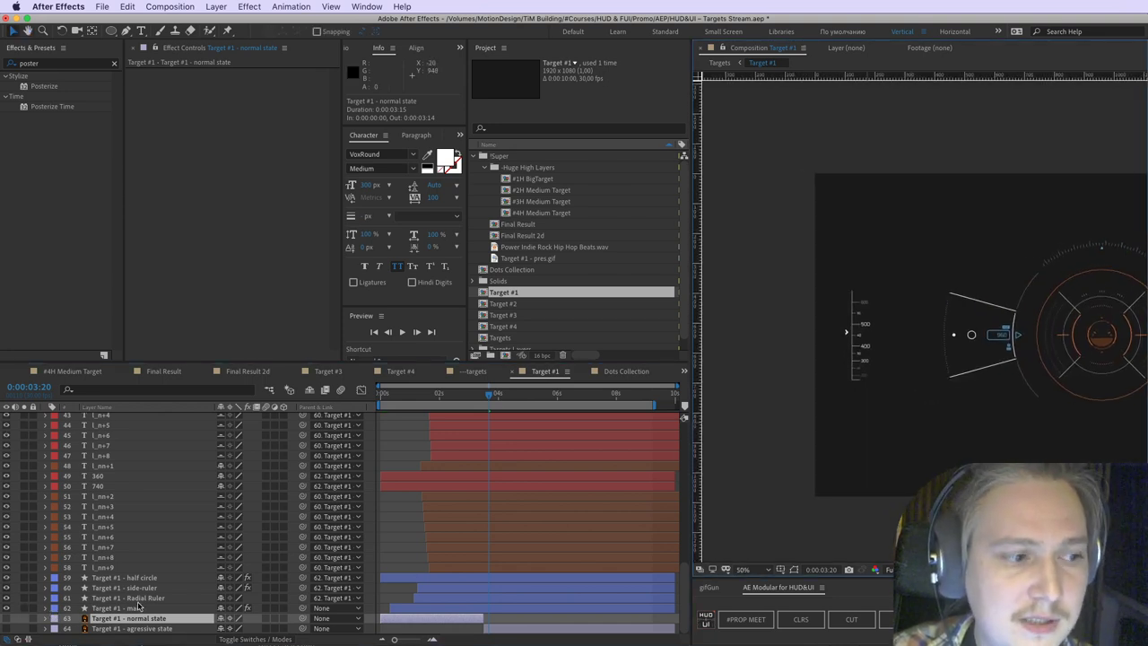
click(139, 607)
key(period)
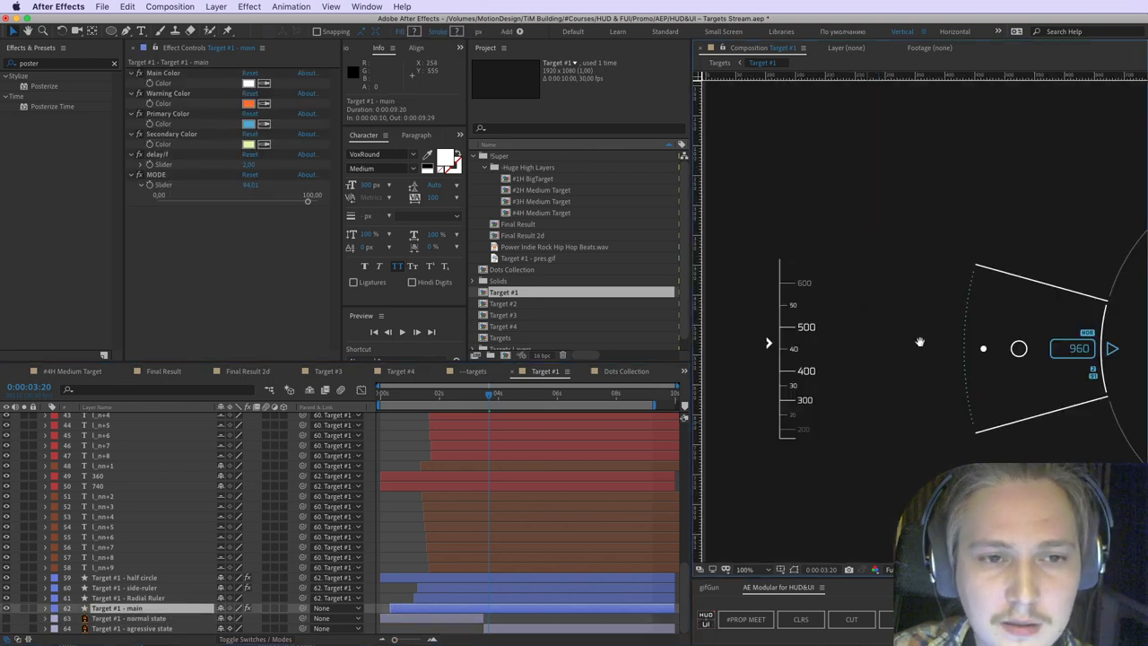
drag(920, 342, 976, 324)
key(ctrl+Tab)
drag(993, 198, 963, 242)
drag(964, 226, 996, 236)
mouse_move(902, 208)
mouse_down()
mouse_move(914, 490)
mouse_move(892, 186)
mouse_up()
key(Escape)
Step: Lower the MODE slider of Target #1 - main to 0 and show the side ruler with the whole target
drag(308, 203, 208, 205)
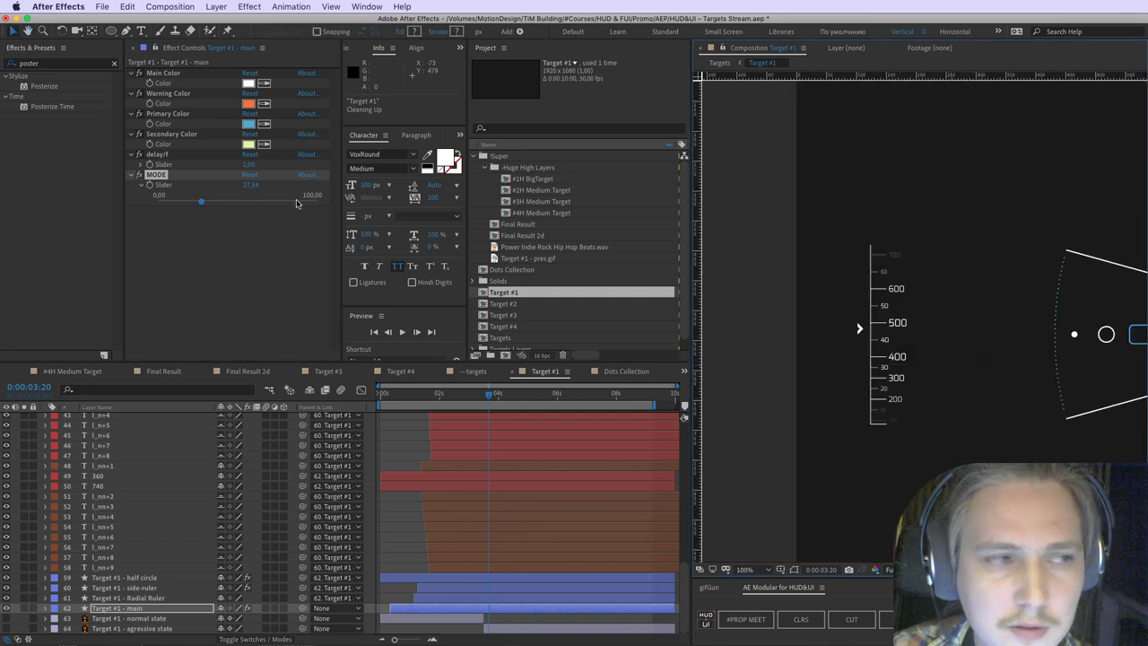
drag(198, 201, 157, 201)
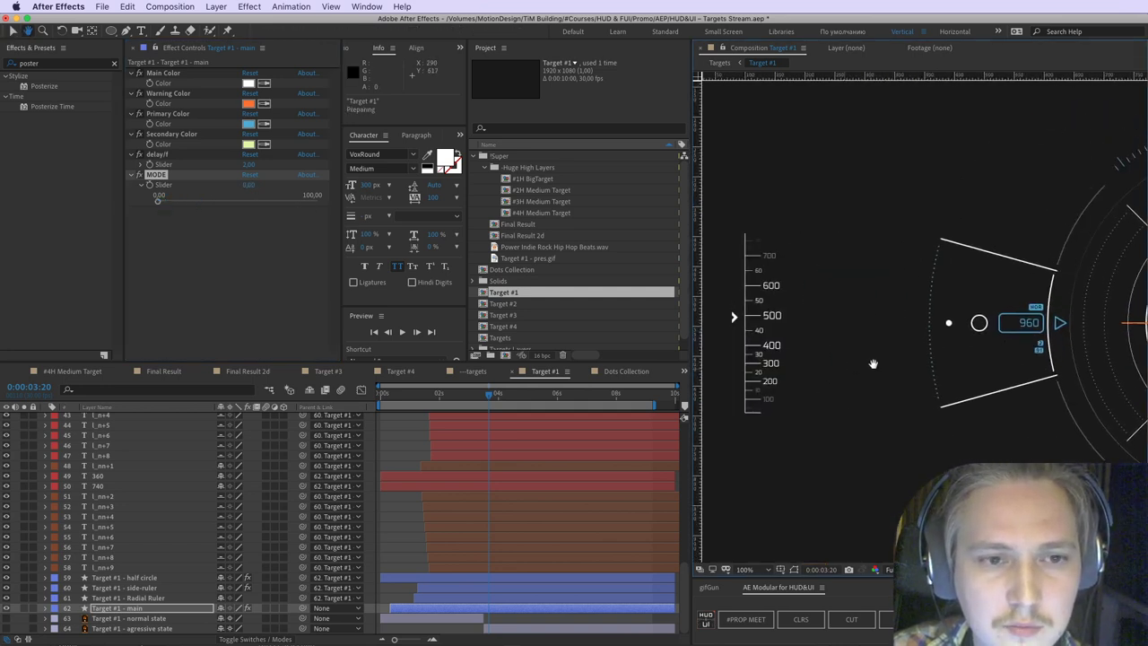
drag(684, 347, 671, 347)
scroll(865, 339, down, 1)
drag(869, 338, 835, 347)
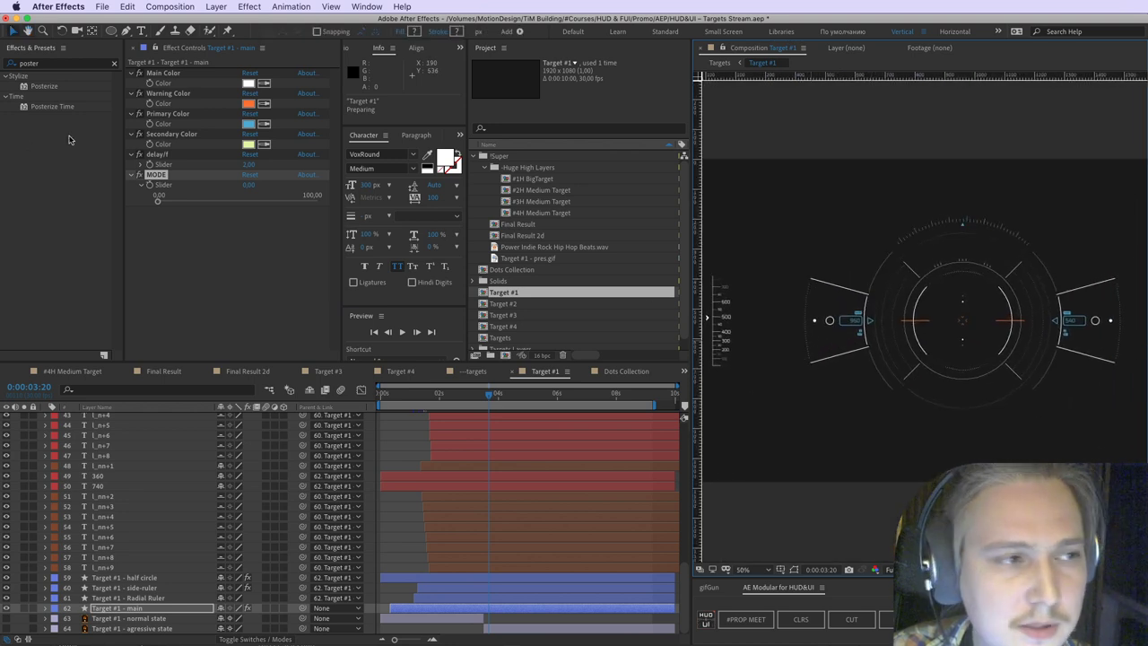
Step: Raise the MODE slider of Target #1 - main to about 81, and lower it to about 2 to show the target's response
drag(156, 198, 287, 212)
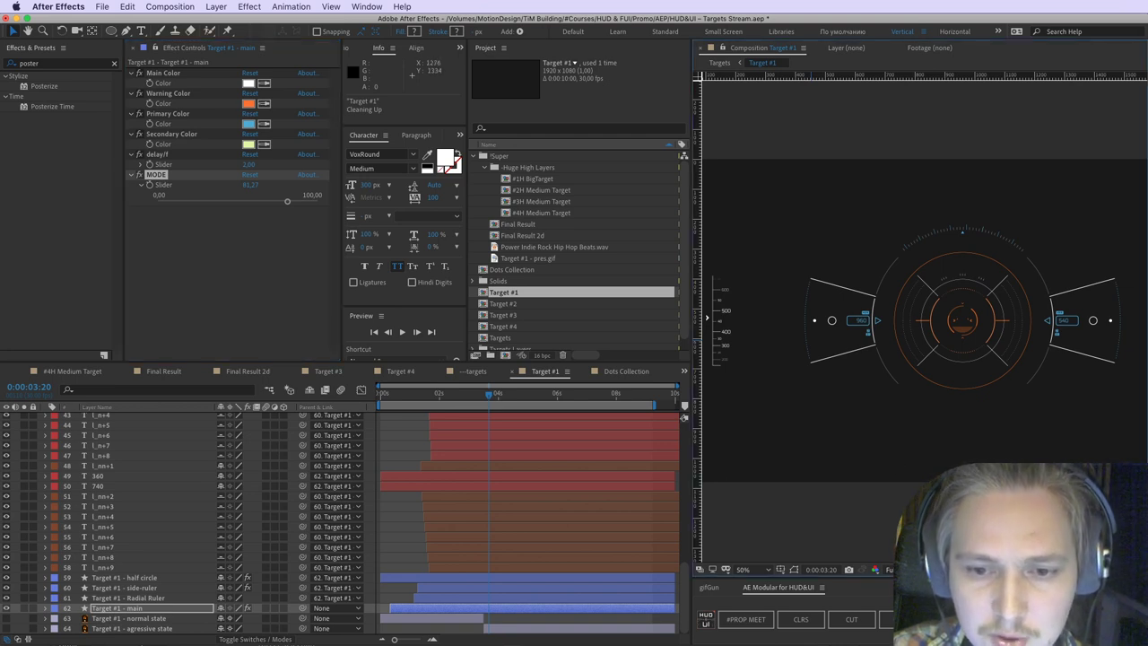
drag(287, 203, 238, 204)
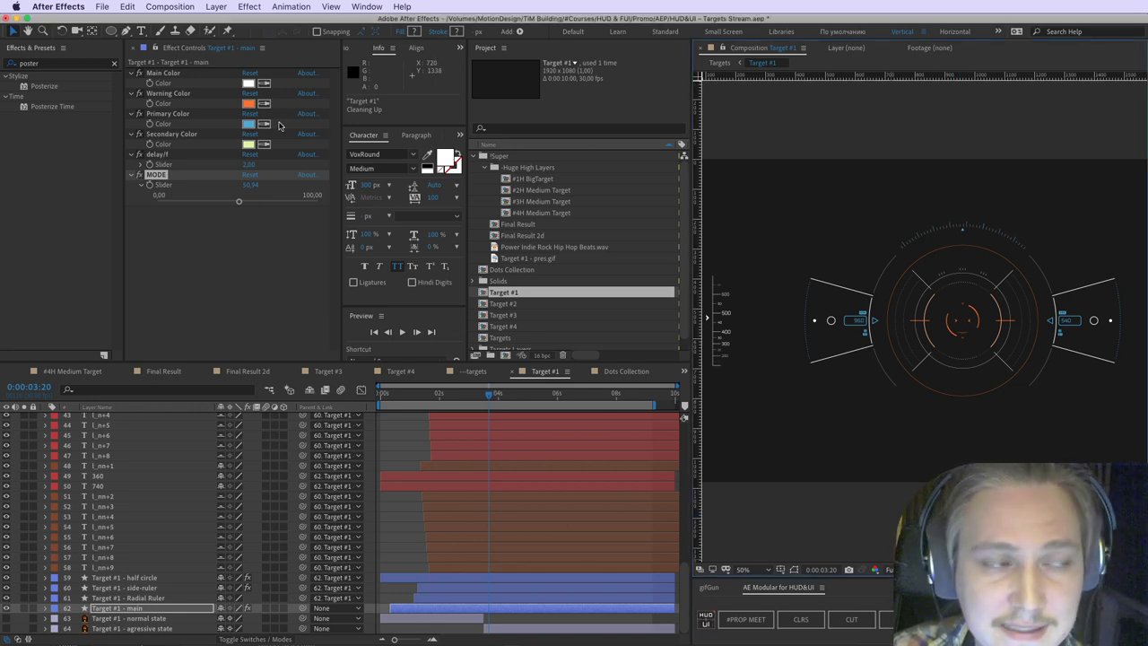
drag(237, 206, 160, 202)
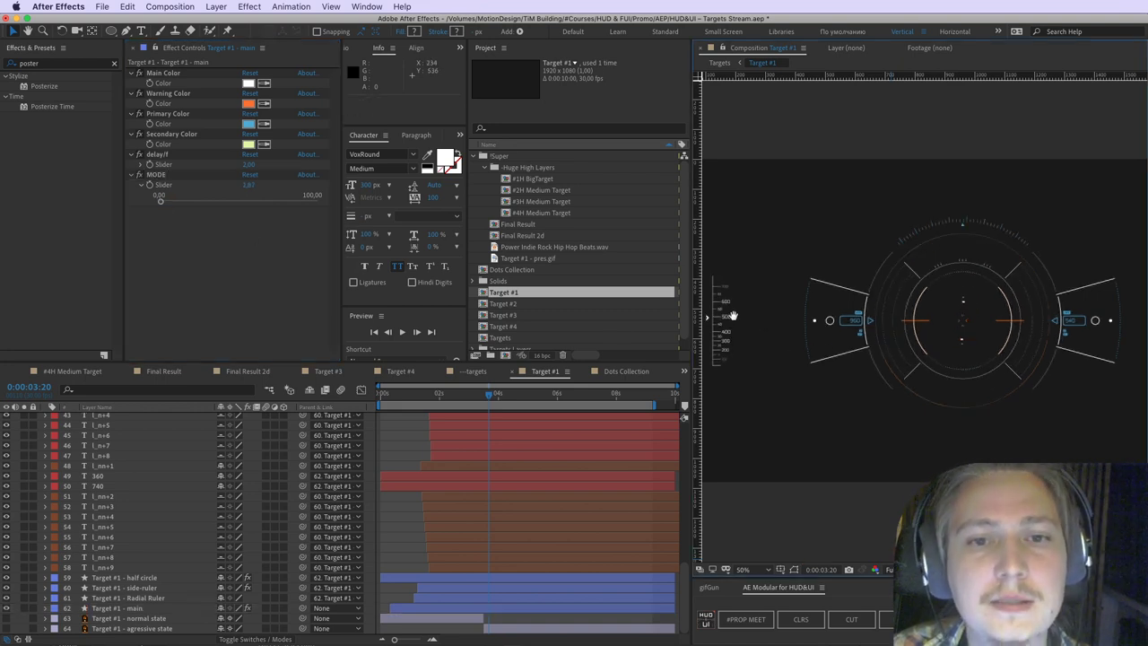
Step: Raise the MODE slider to 100 with the left side ruler in close view, and circle its 600 label with a temporary annotation
drag(875, 320, 1117, 326)
scroll(1000, 329, up, 1)
drag(1026, 352, 937, 346)
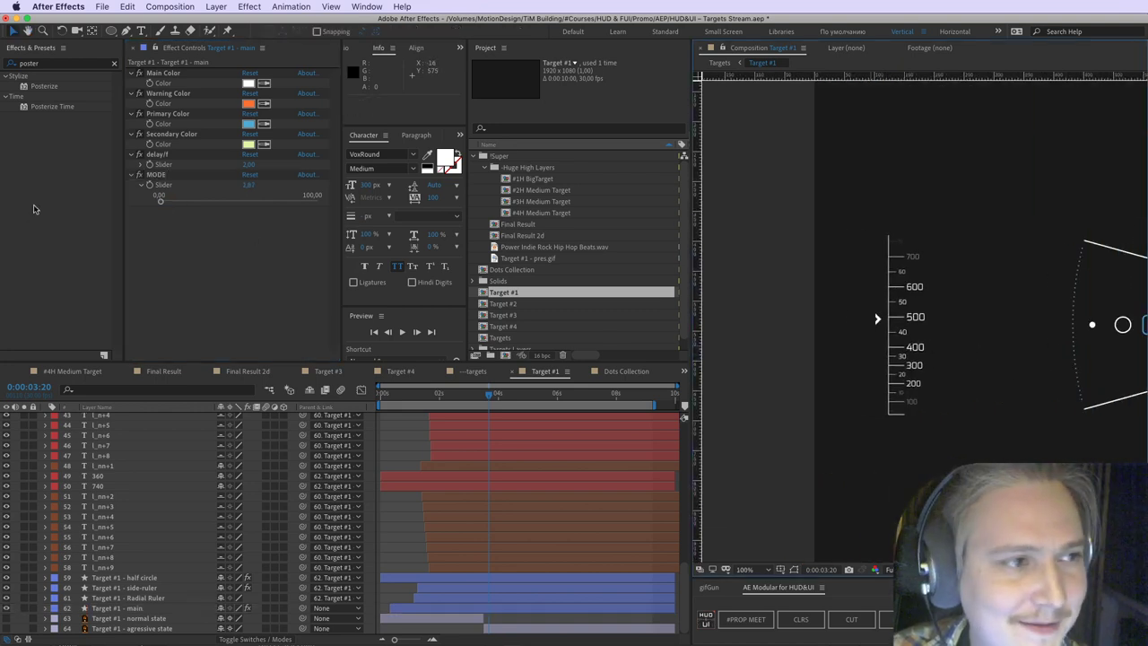
drag(161, 203, 253, 208)
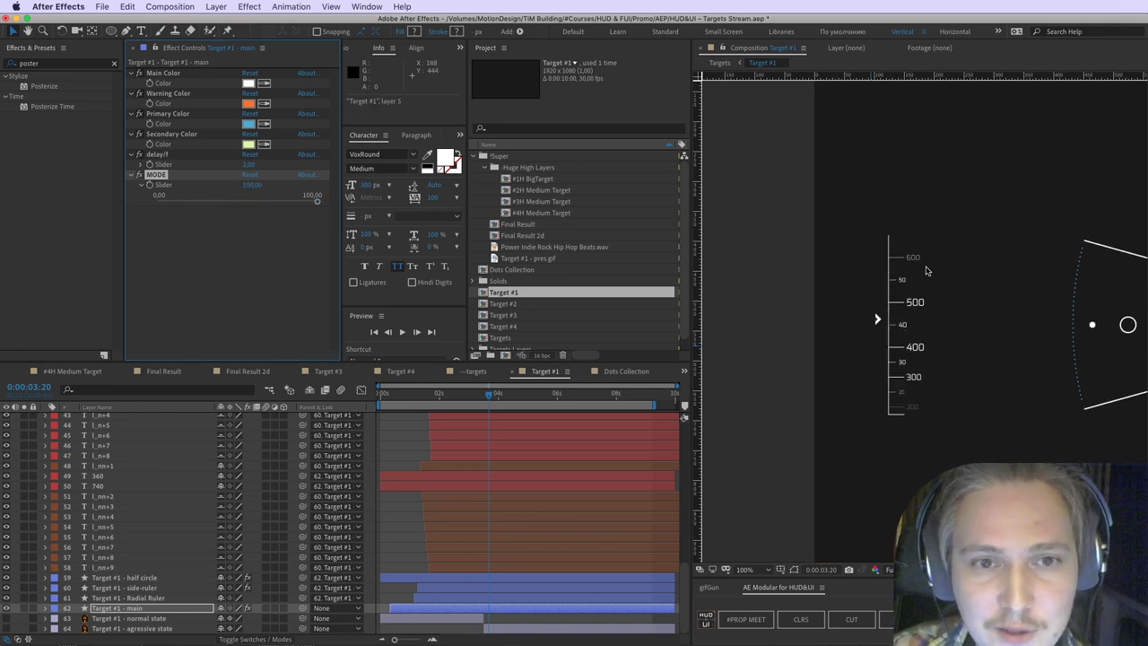
key(ctrl+a)
drag(923, 250, 925, 263)
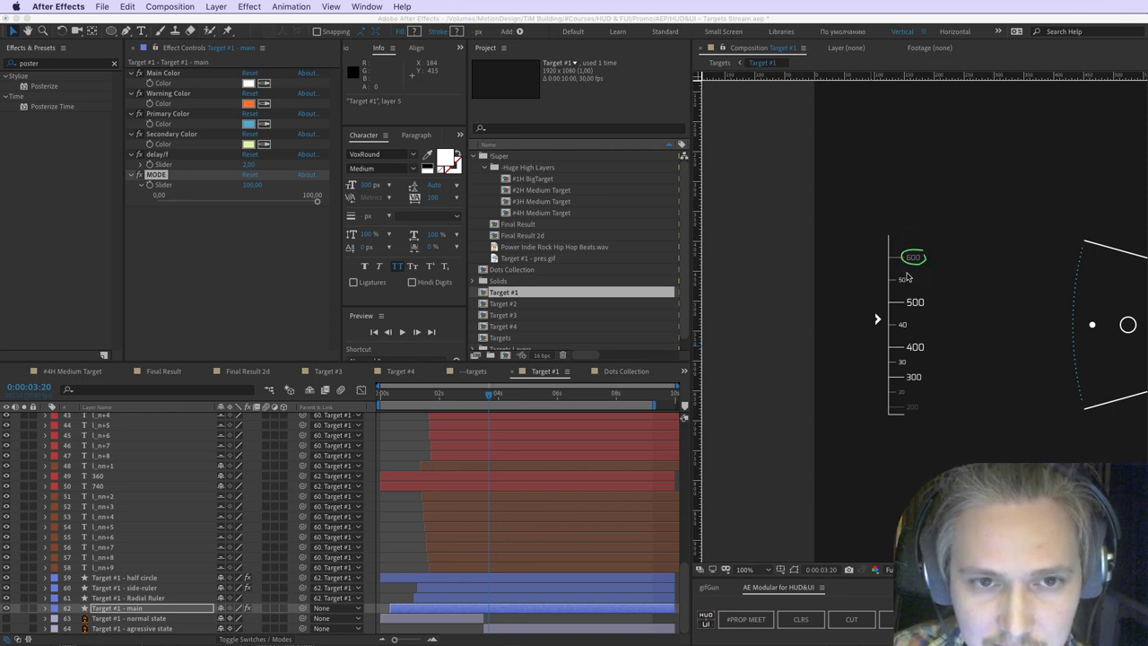
Step: Look through the ruler number text layers from l_nn+9 up to r_nn-5
click(135, 567)
scroll(112, 523, up, 5)
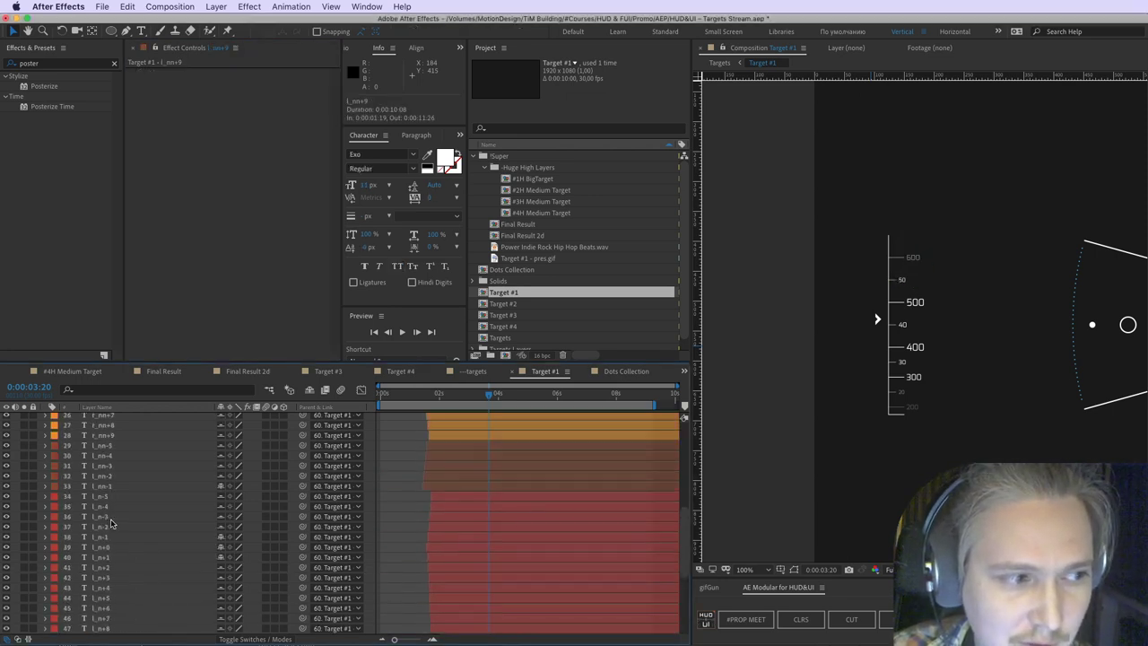
scroll(111, 524, up, 8)
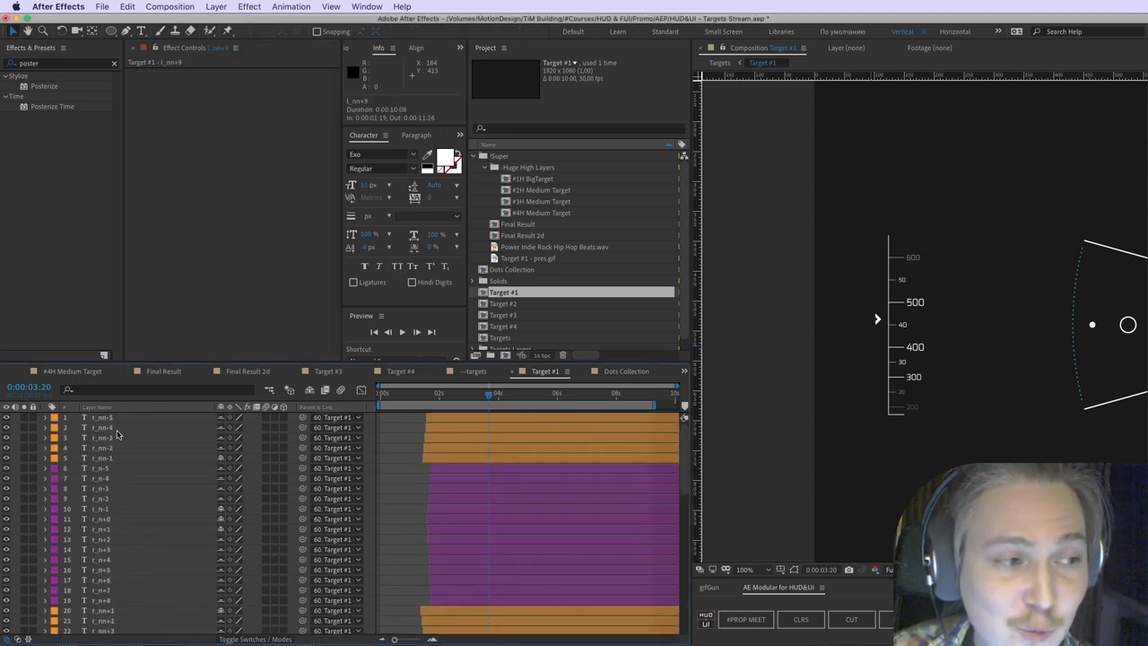
click(114, 418)
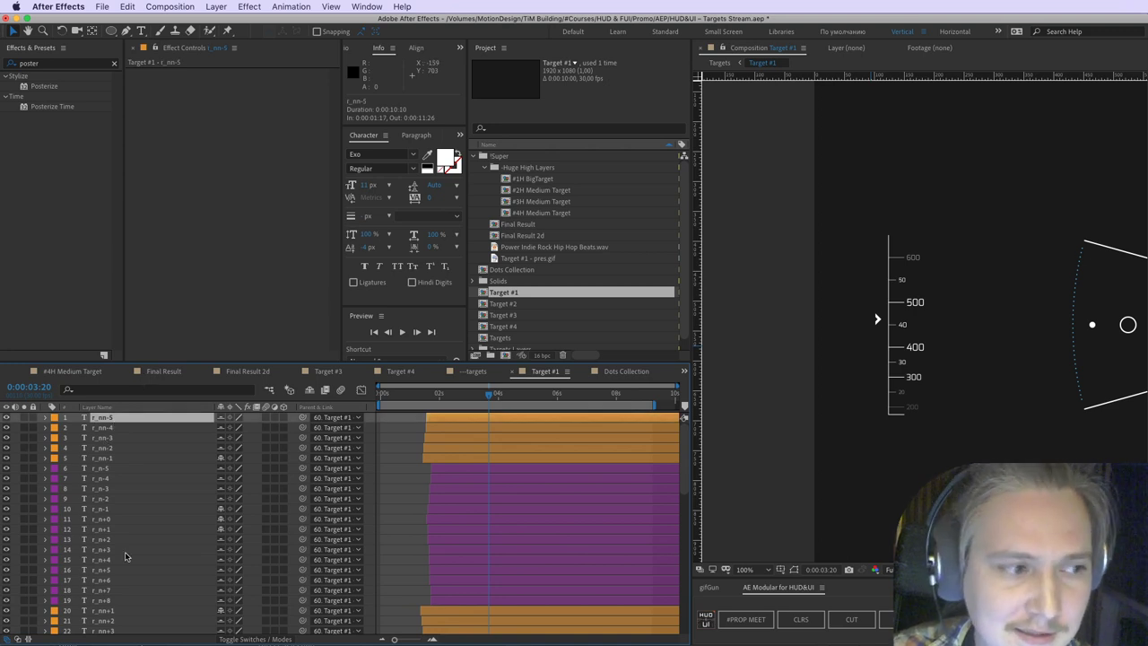
scroll(125, 557, down, 13)
Step: Set the MODE slider of Target #1 - main to 0 and show the ruler on the target's right side
click(134, 610)
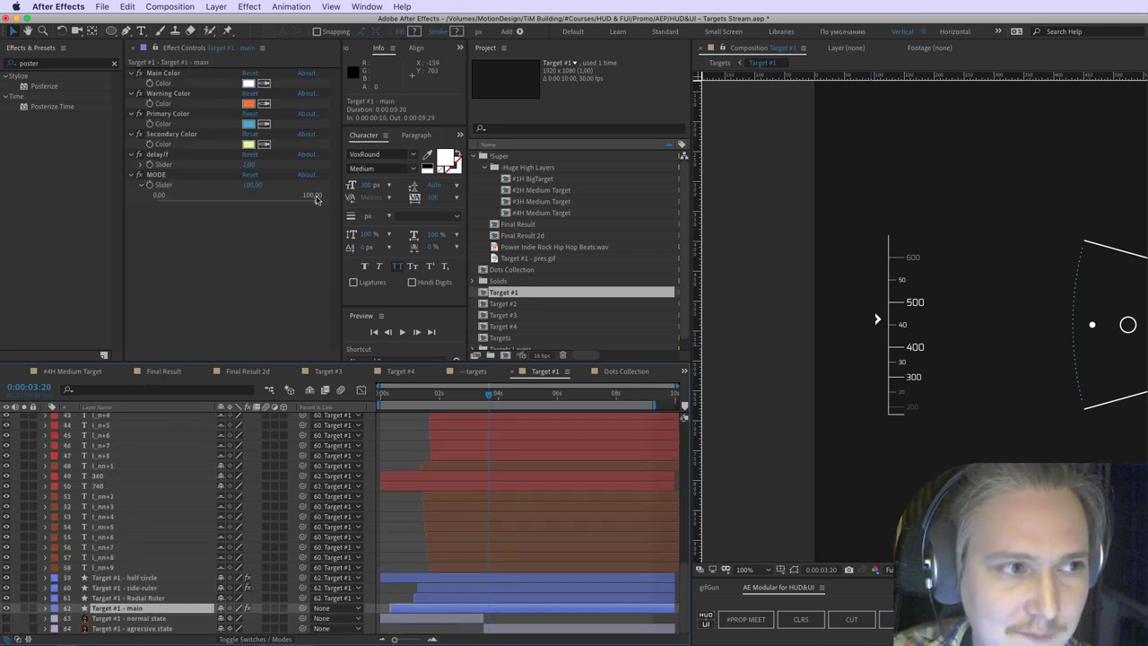
drag(226, 201, 180, 203)
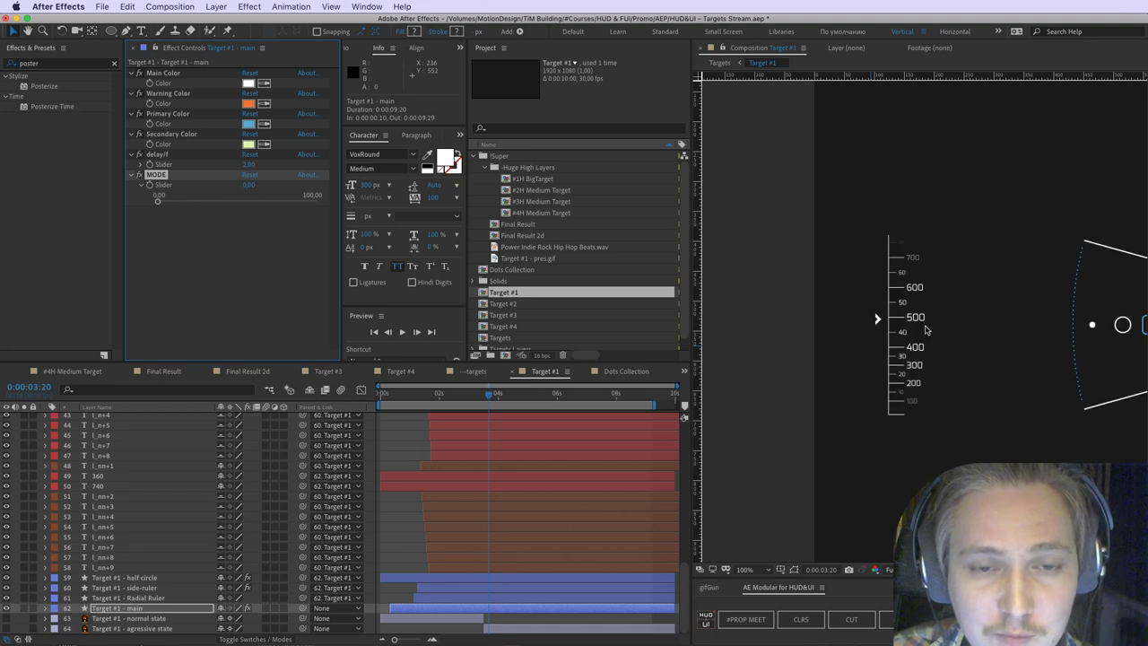
scroll(915, 320, down, 2)
drag(1033, 369, 737, 371)
drag(915, 341, 862, 341)
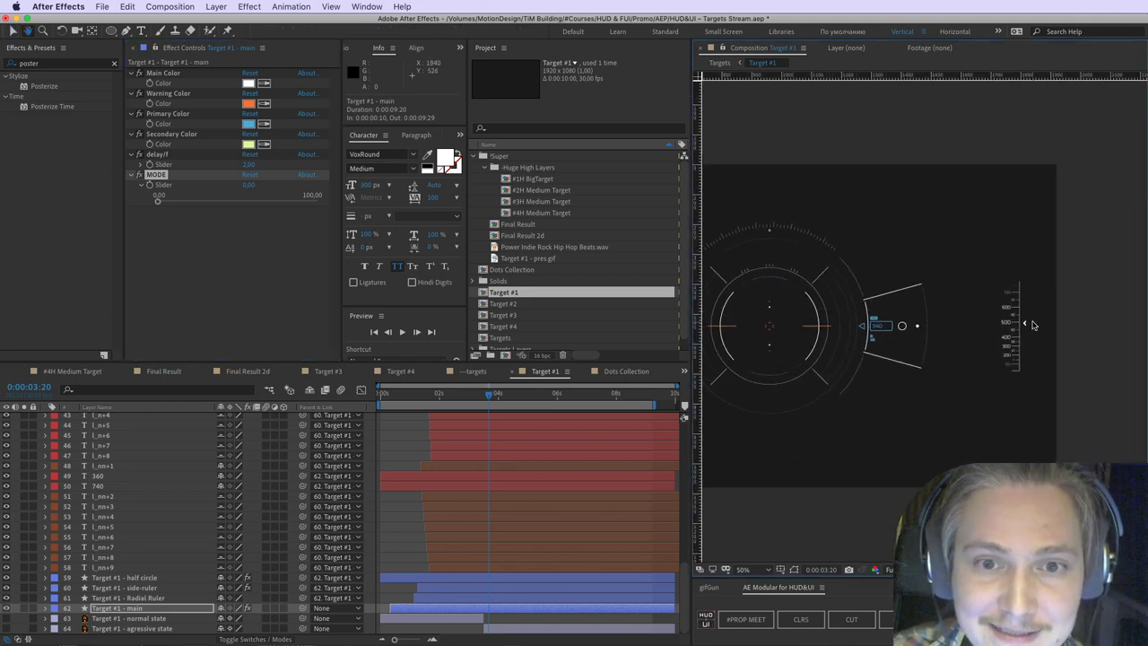
drag(986, 308, 1010, 332)
key(Escape)
scroll(1017, 334, up, 1)
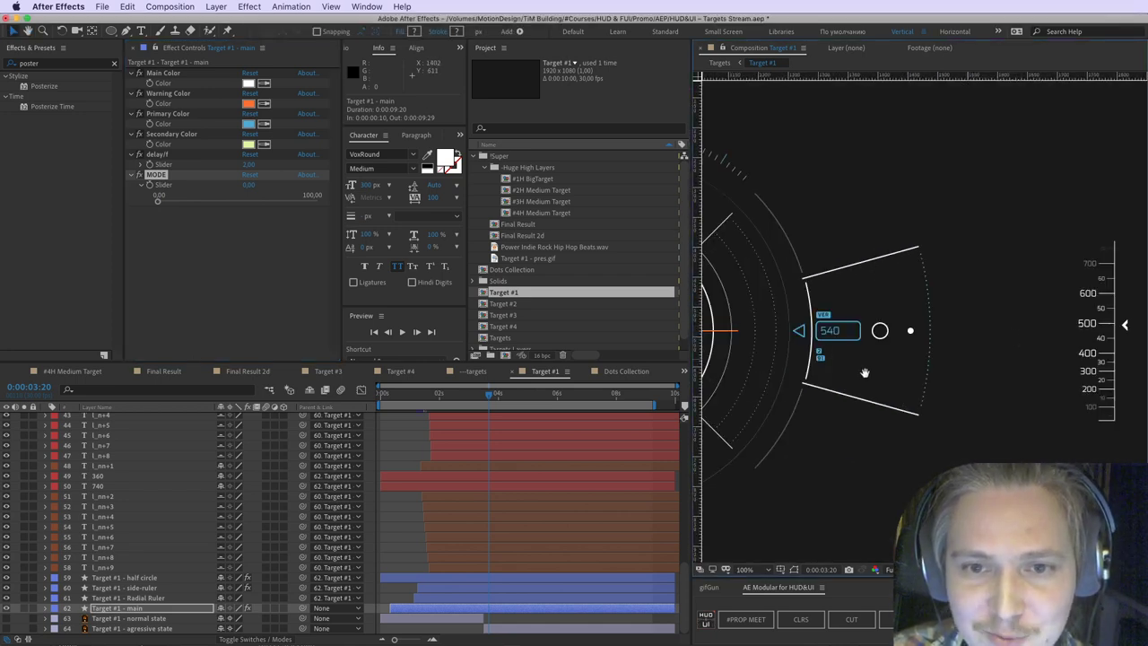
Step: Compare the left and right side rulers of the target in close view
drag(738, 373, 1111, 382)
drag(867, 380, 1117, 383)
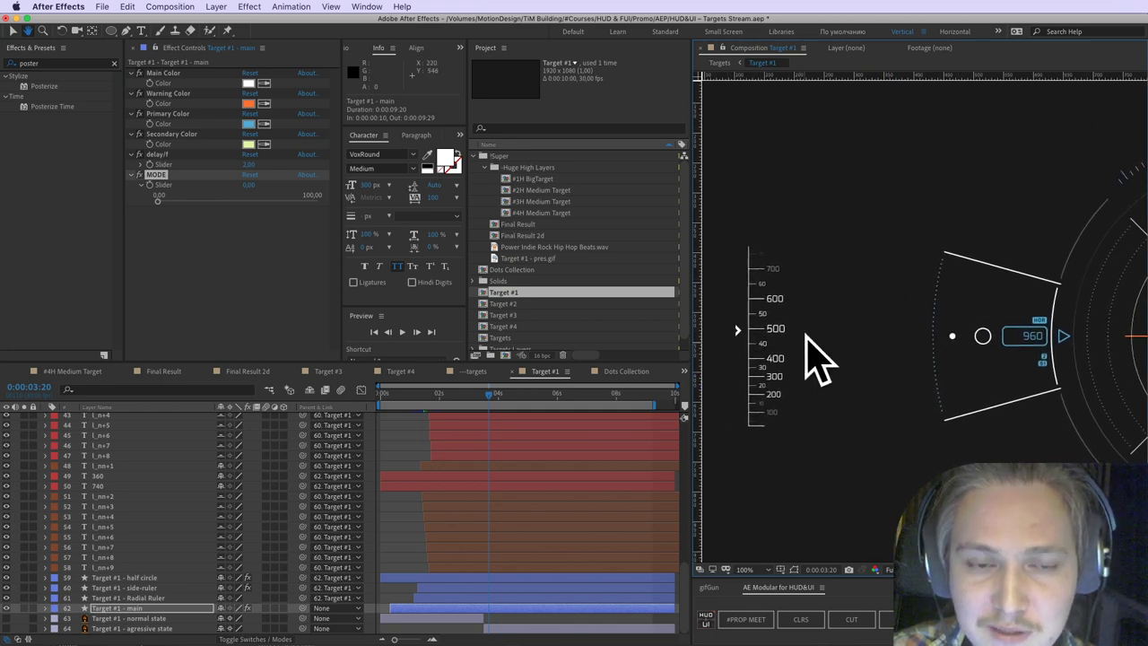
drag(985, 311, 826, 316)
drag(1099, 273, 731, 276)
drag(930, 274, 758, 278)
drag(1090, 287, 974, 289)
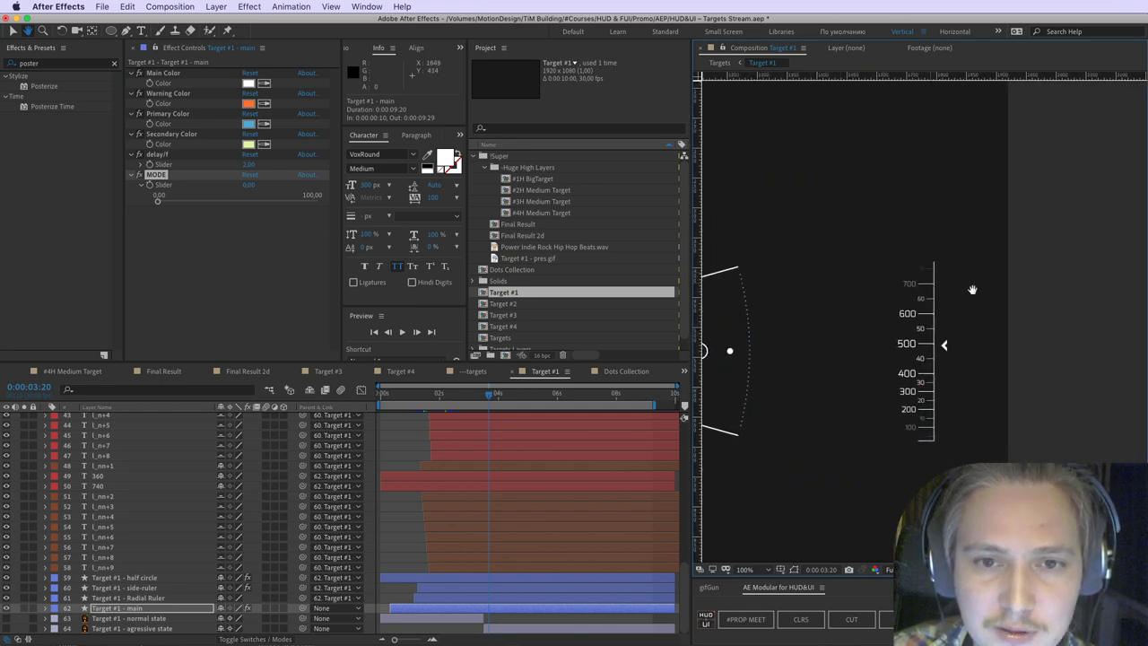
drag(908, 328, 920, 331)
Step: View the Target #1 - main layer soloed and turn its solo off again
click(118, 608)
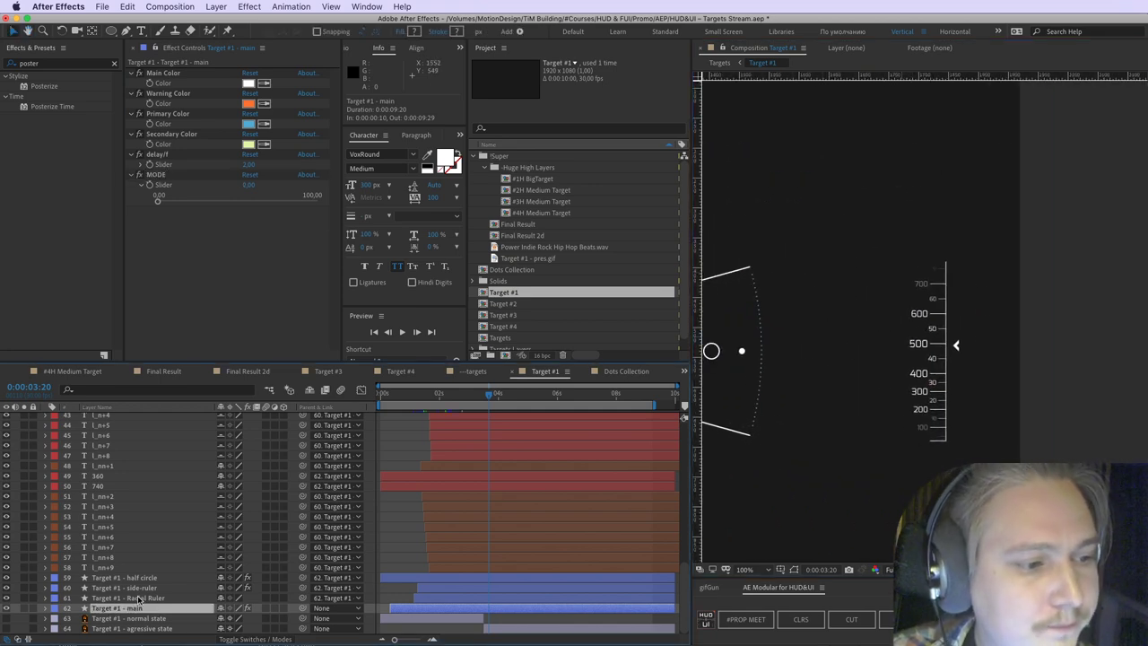
click(117, 602)
click(80, 610)
click(23, 610)
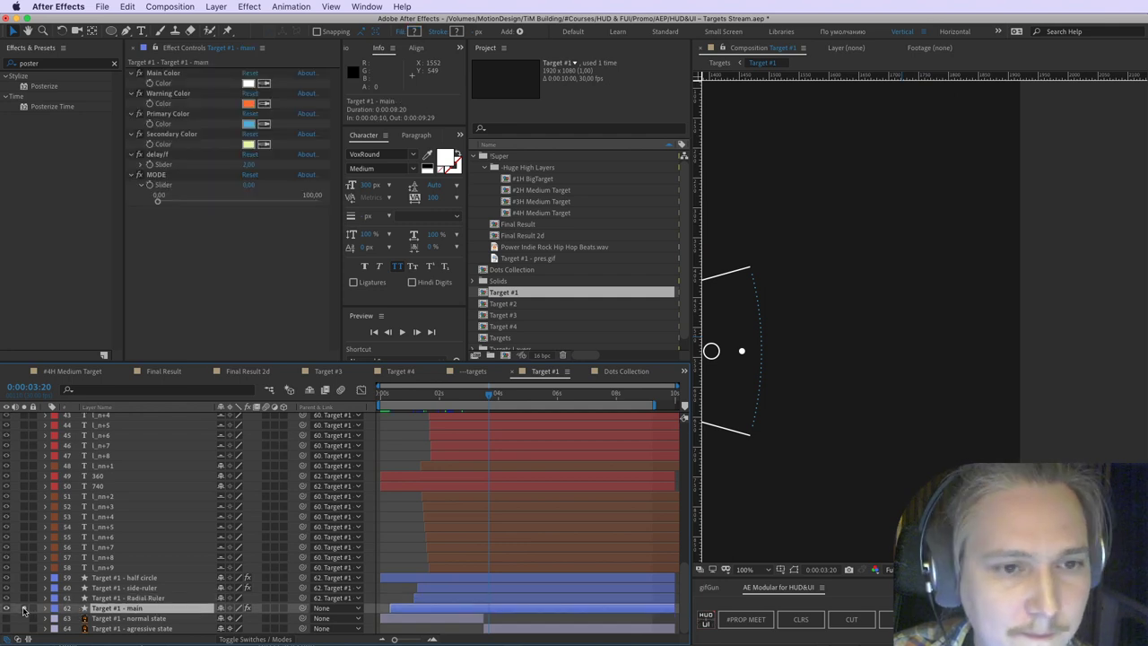
click(23, 610)
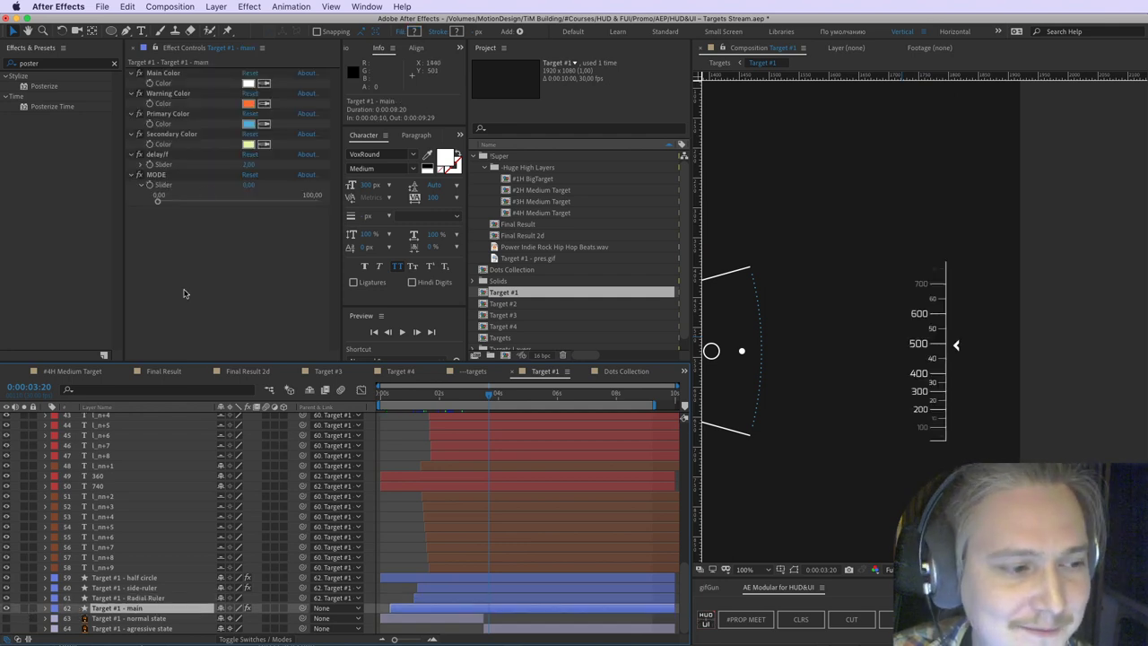
Step: Inspect the Text and Transform properties of the l_nn+9 layer and collapse them again
click(90, 568)
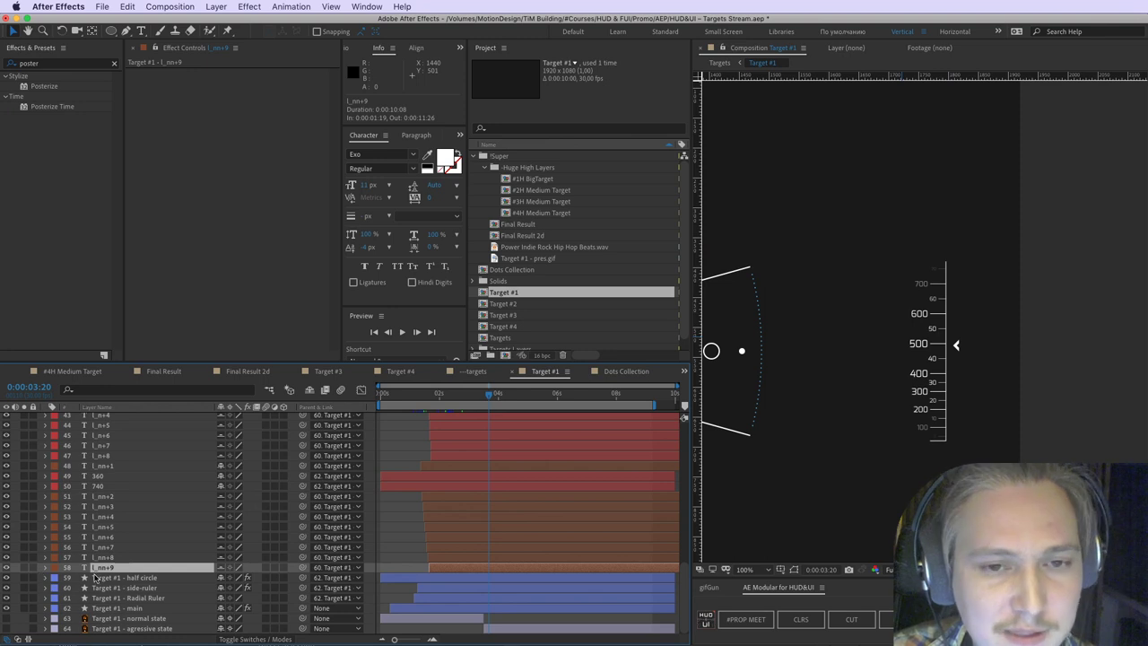
click(44, 569)
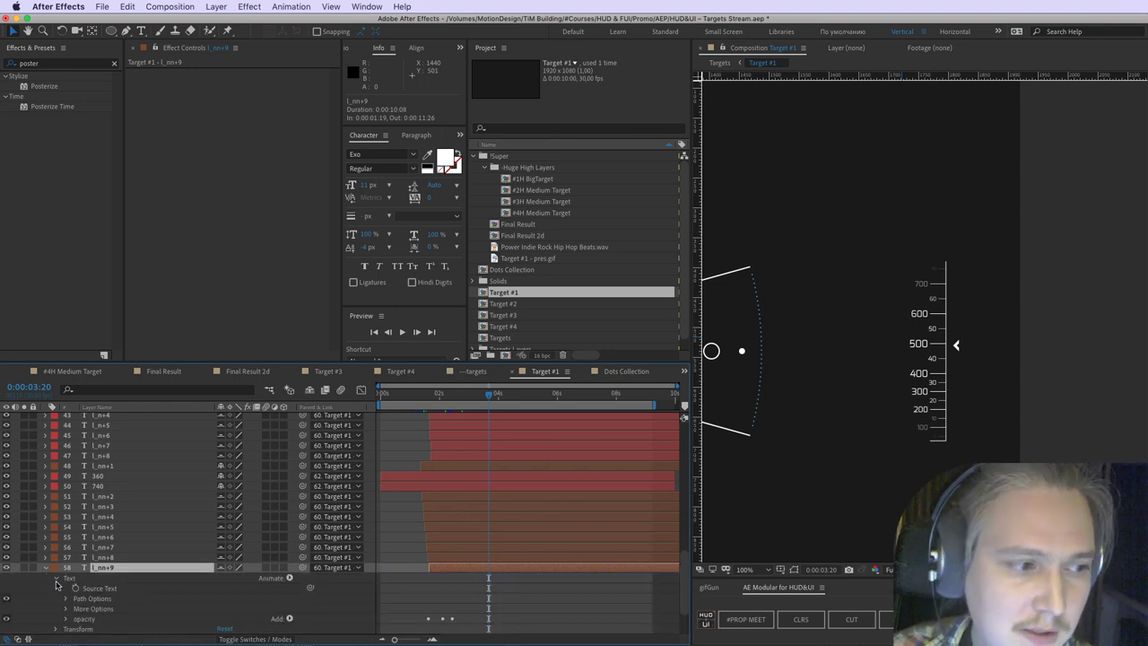
scroll(50, 575, down, 2)
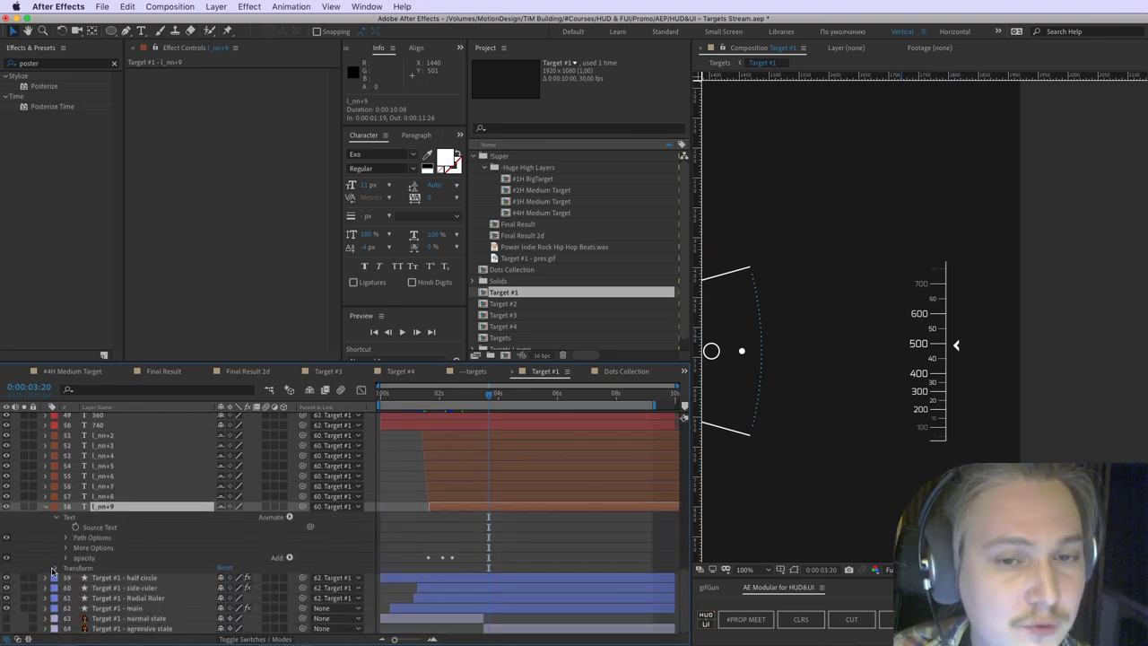
click(45, 507)
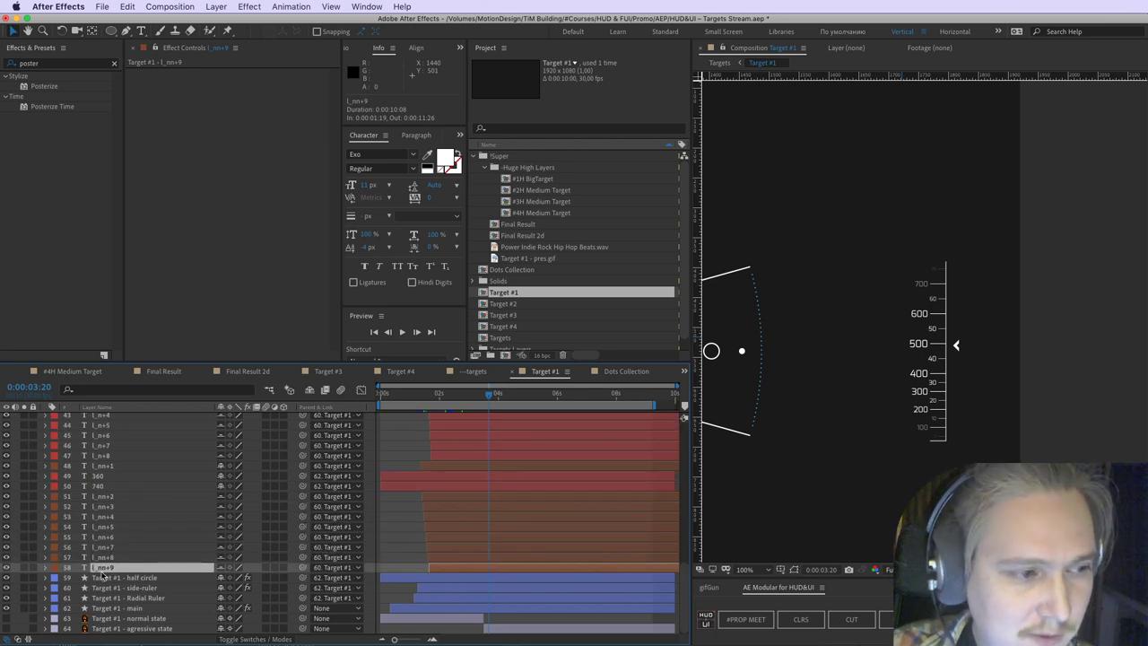
Step: Look through the l_n number layers, marking several names with temporary annotations, and select l_n+0
click(108, 465)
scroll(94, 466, up, 4)
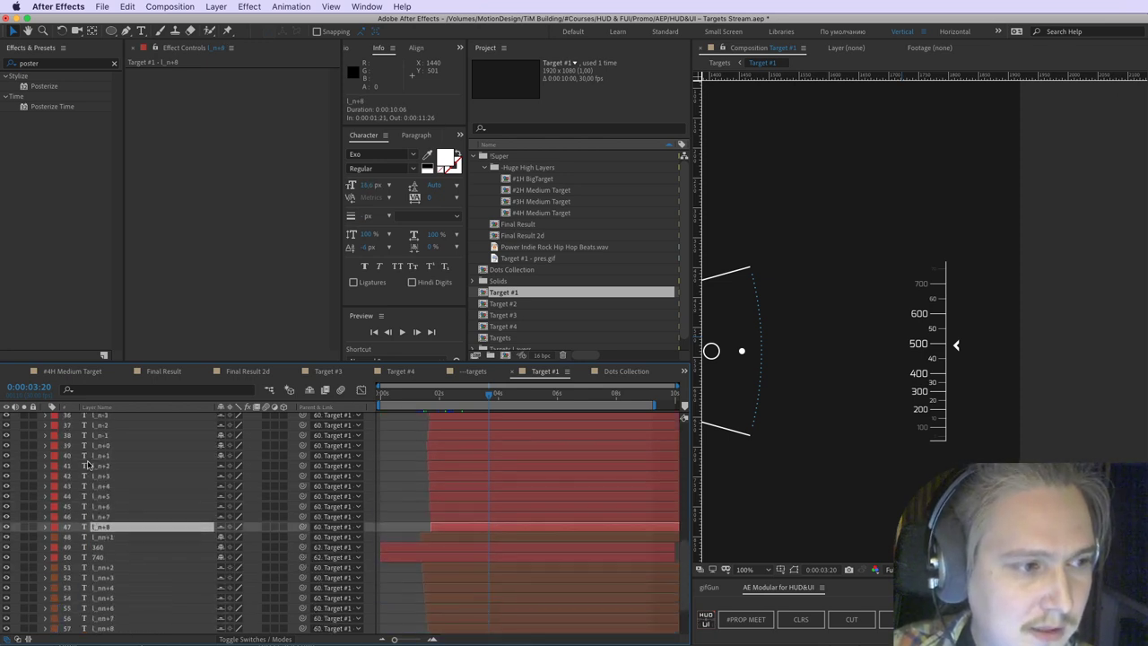
click(106, 476)
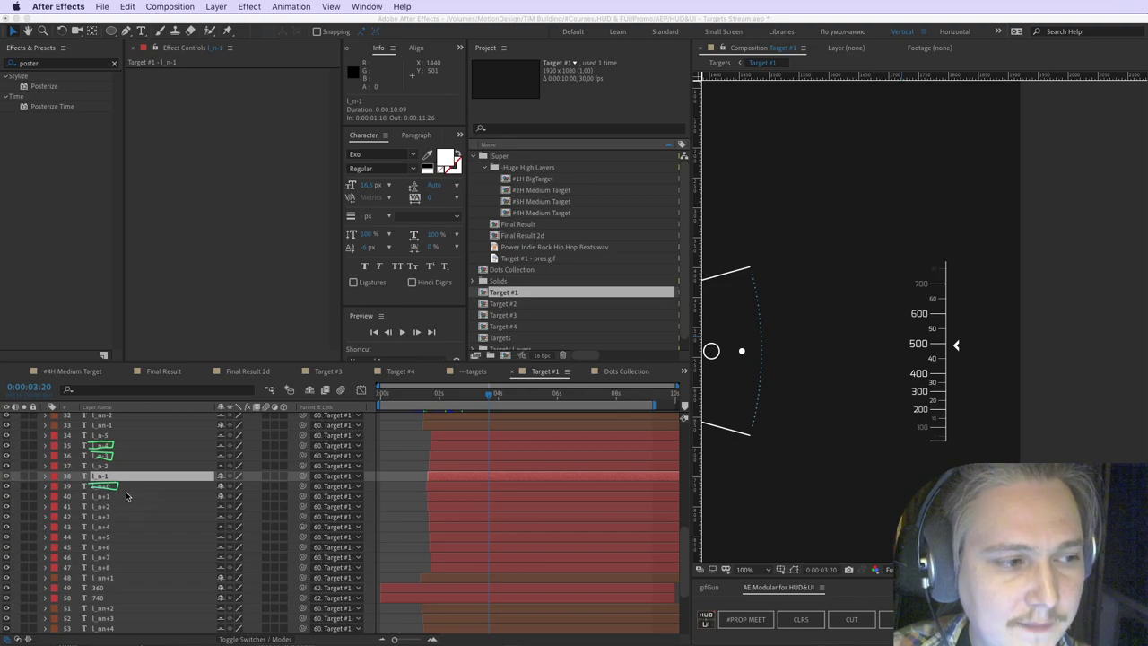
click(190, 511)
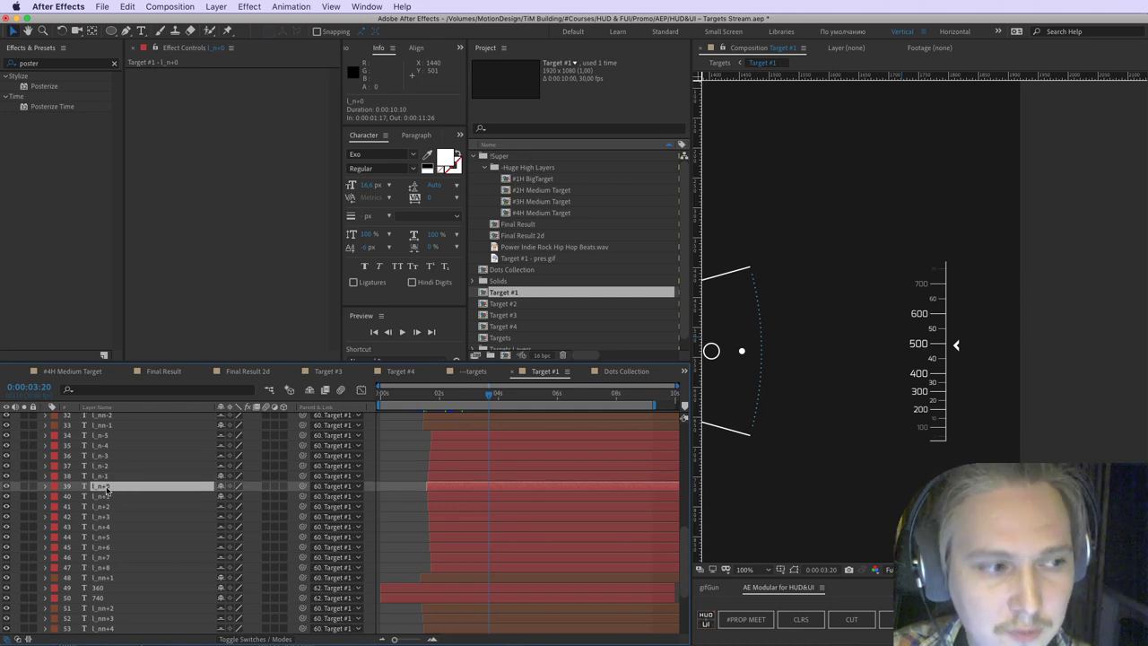
Step: Try renaming the l_n+0 layer to l_n+4 and undo the rename
key(Return)
key(Return)
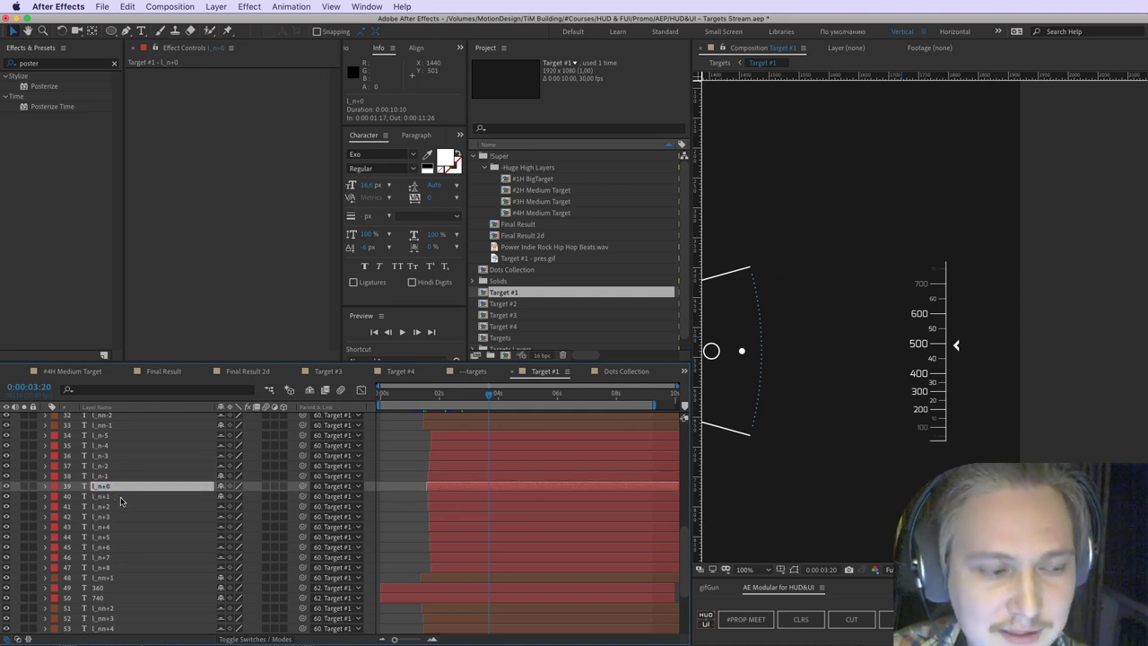
key(Return)
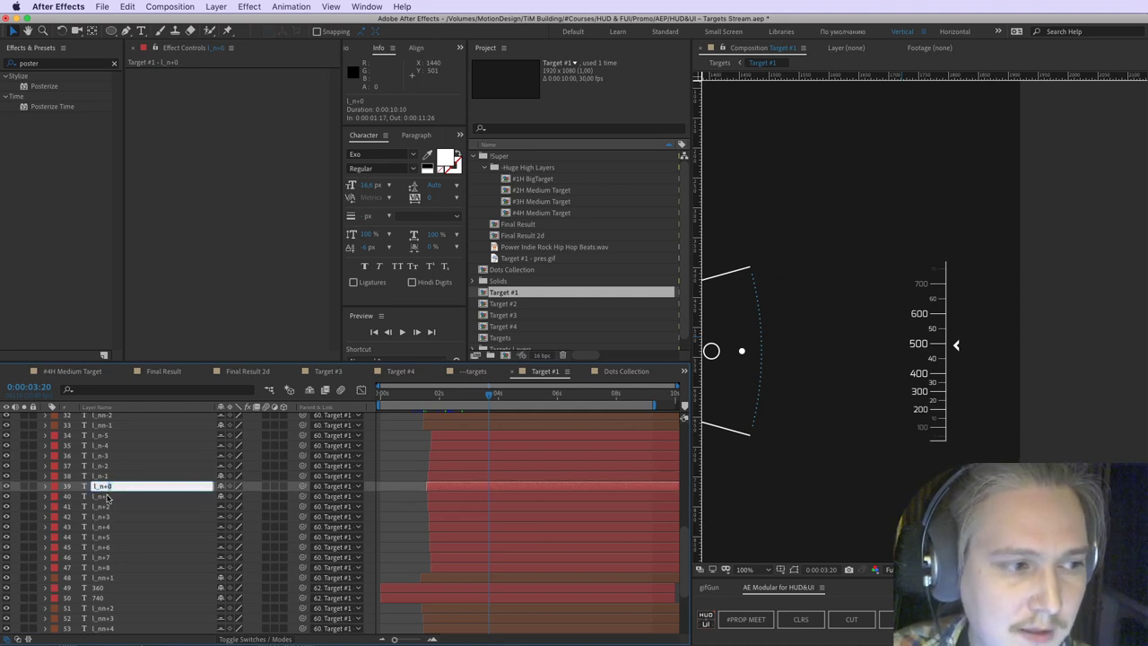
key(BackSpace)
text(4)
click(114, 499)
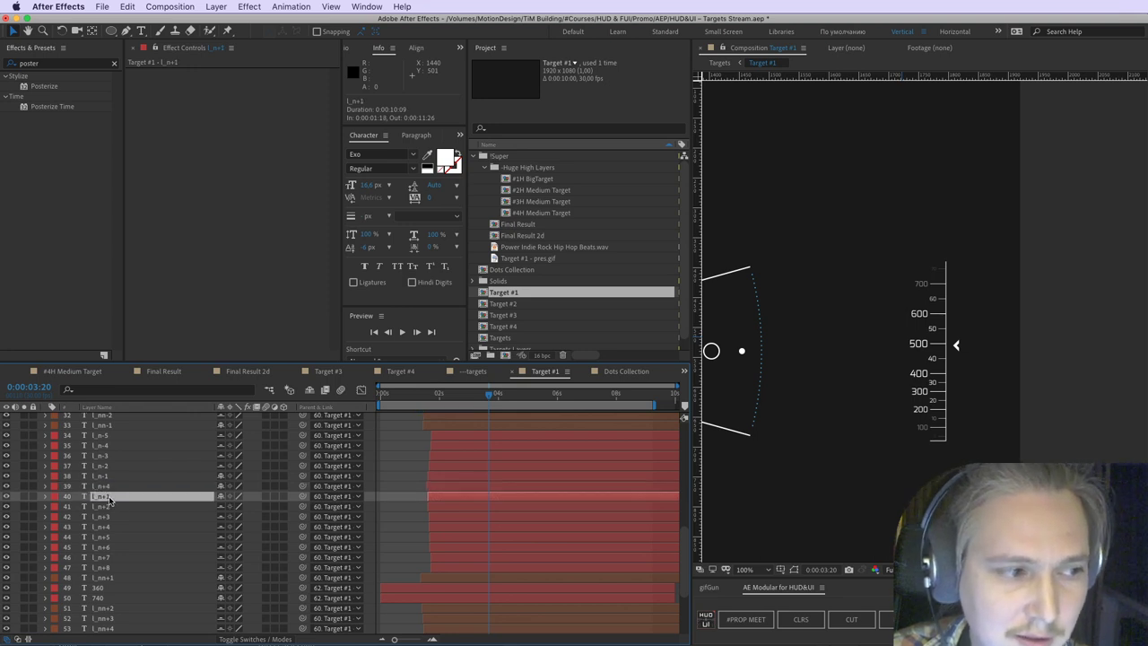
click(113, 487)
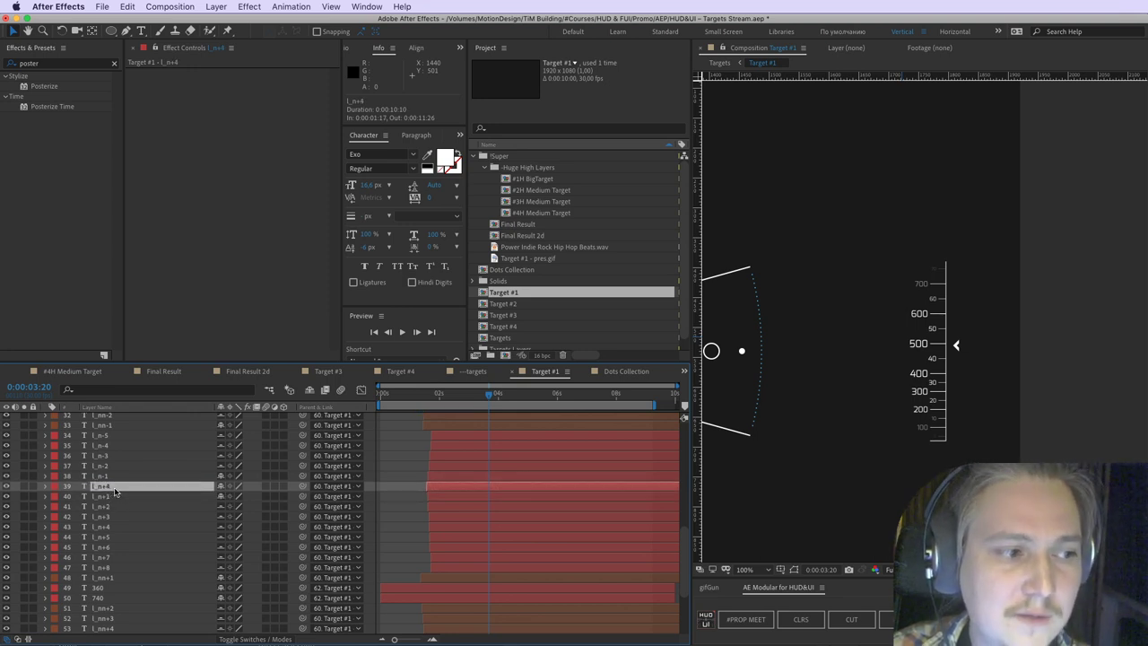
key(super+z)
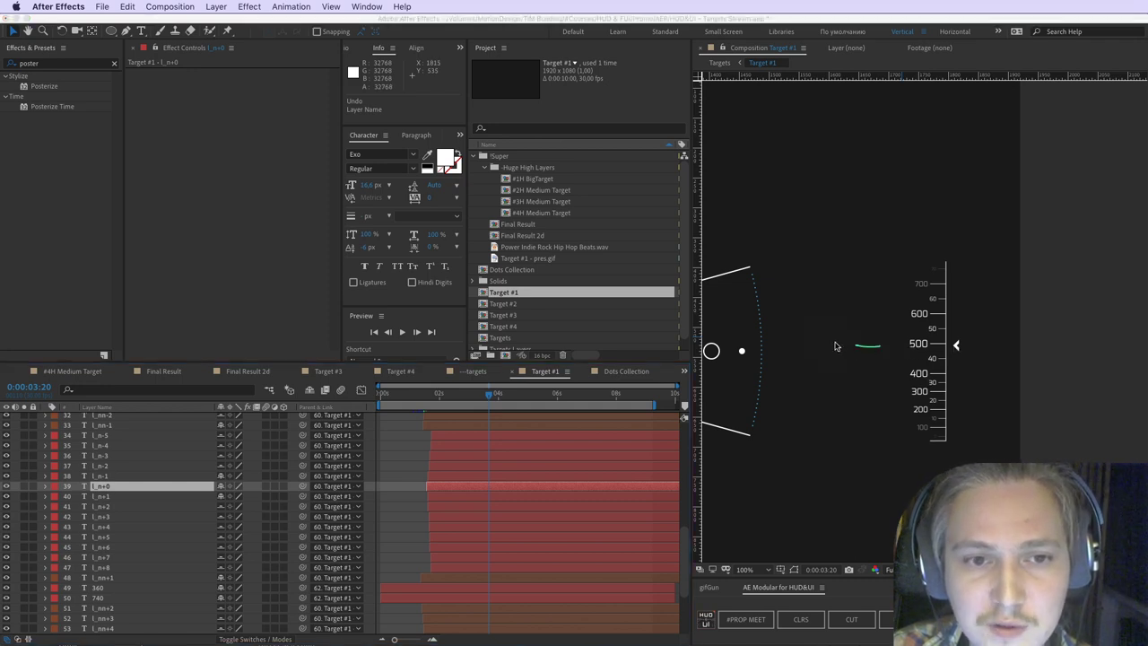
Step: Annotate the right side ruler temporarily with zero at the 500 mark, plus above and minus below with direction arrows, and clear the drawing
mouse_move(833, 341)
mouse_down()
mouse_move(871, 382)
mouse_move(873, 373)
mouse_up()
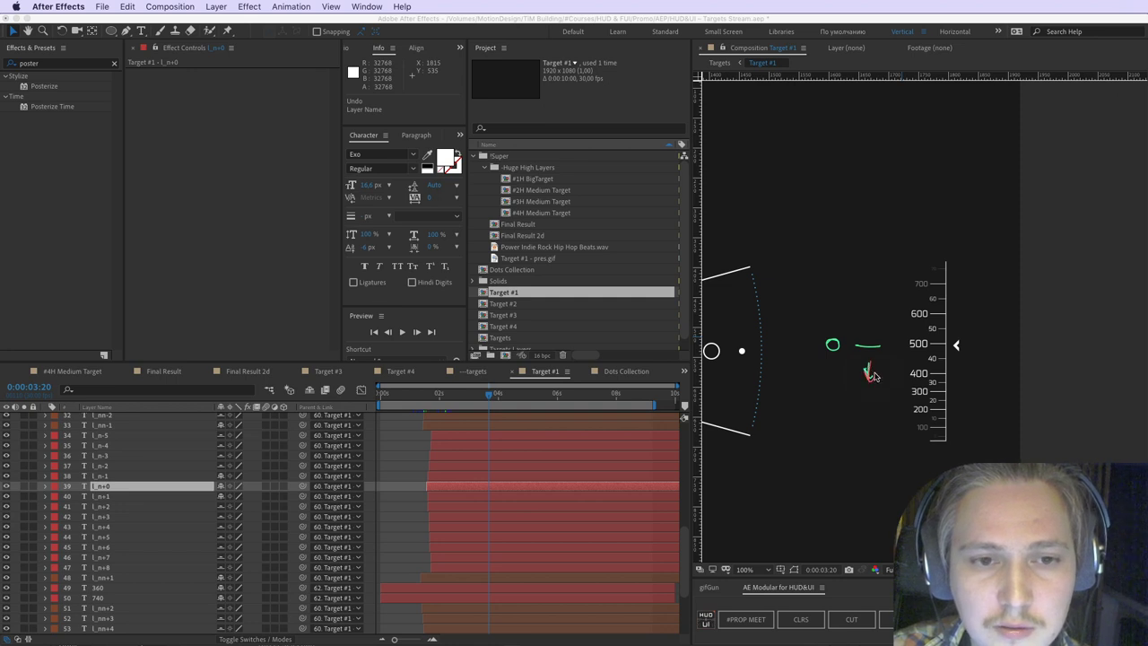
mouse_move(863, 329)
mouse_down()
mouse_move(868, 318)
mouse_move(879, 325)
mouse_move(881, 300)
mouse_move(836, 294)
mouse_move(836, 307)
mouse_up()
mouse_move(860, 409)
mouse_down()
mouse_move(890, 409)
mouse_move(833, 415)
mouse_move(848, 426)
mouse_move(838, 404)
mouse_up()
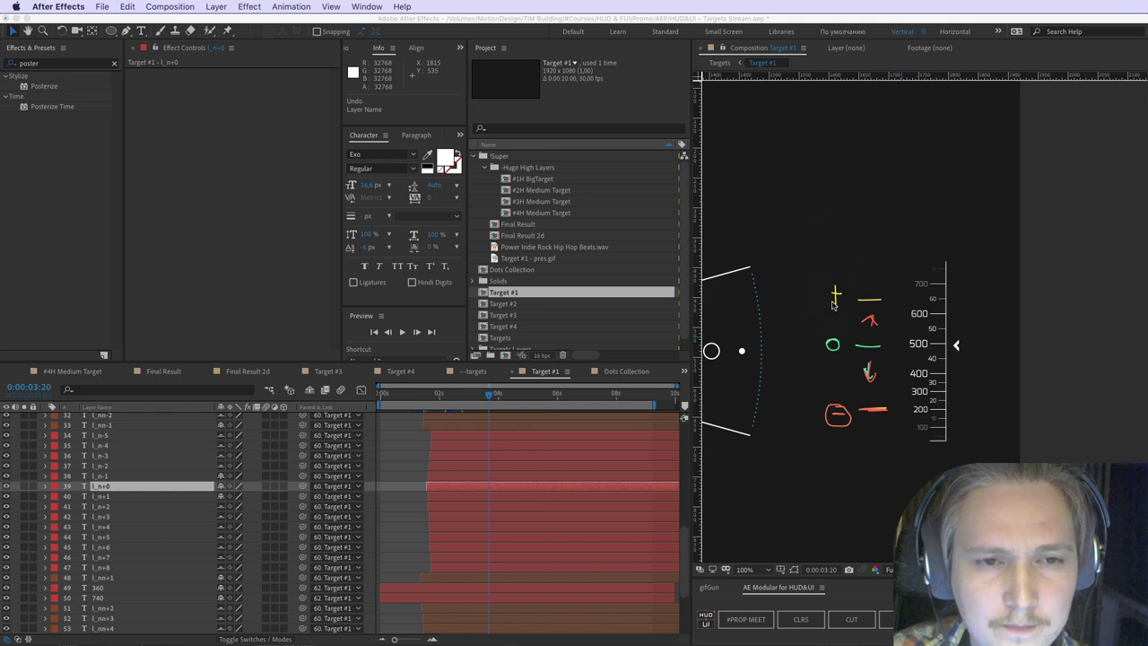
mouse_move(826, 297)
mouse_down()
mouse_move(841, 314)
mouse_move(820, 290)
mouse_up()
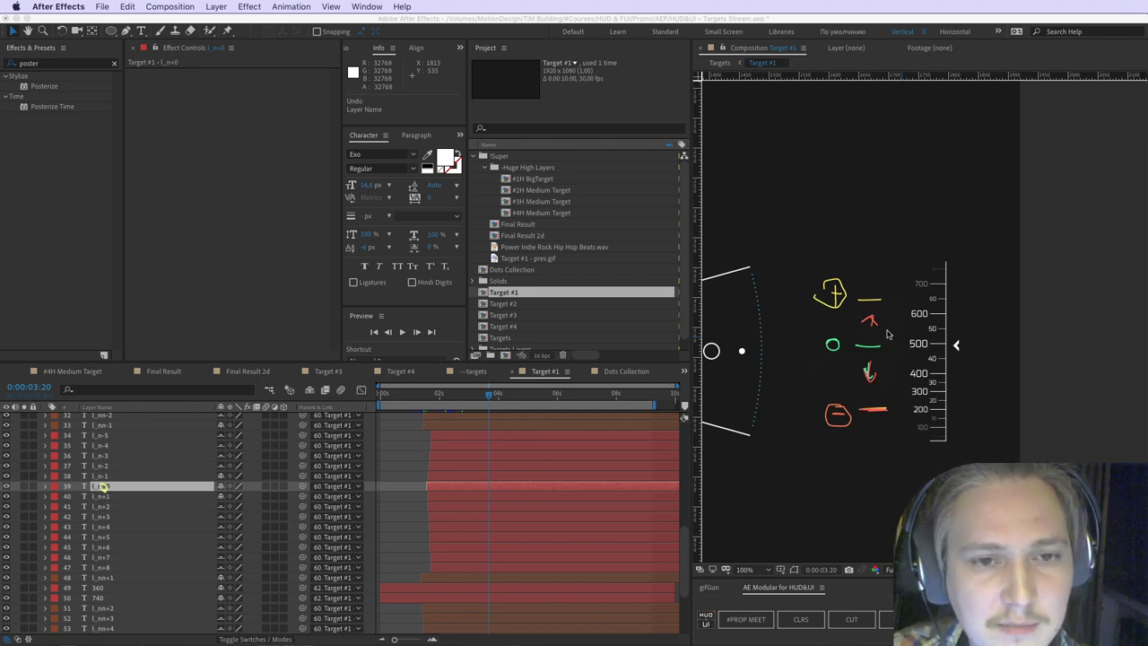
drag(891, 300, 895, 291)
drag(893, 367, 894, 375)
drag(889, 371, 898, 371)
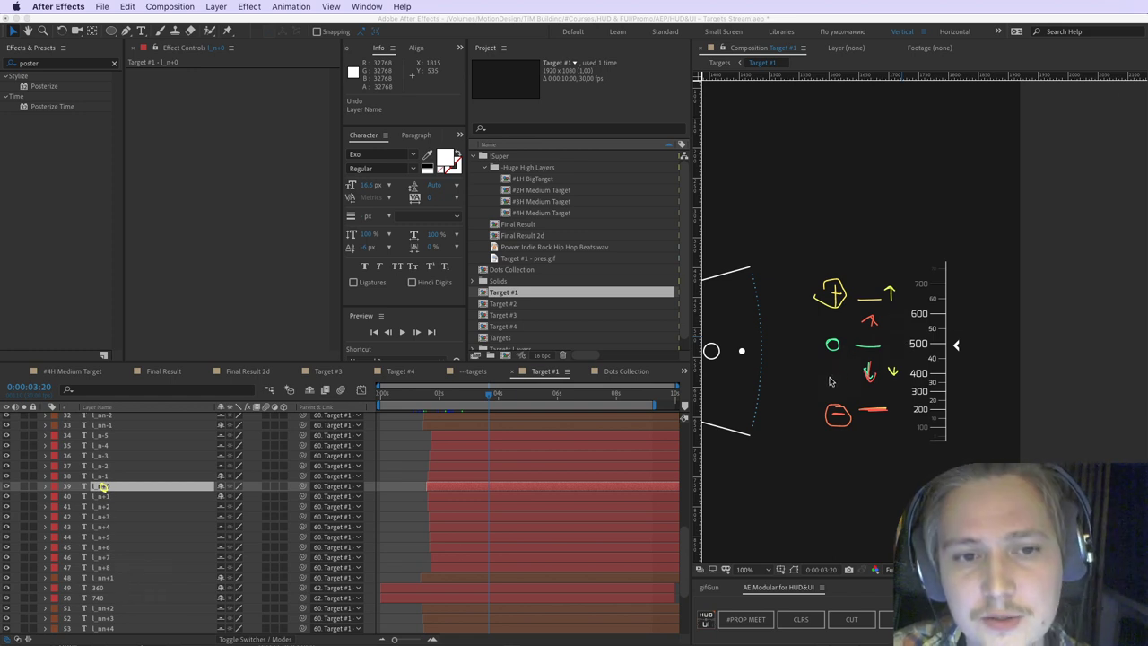
drag(836, 379, 848, 378)
mouse_move(836, 438)
mouse_down()
mouse_move(852, 438)
mouse_move(841, 468)
mouse_up()
key(Escape)
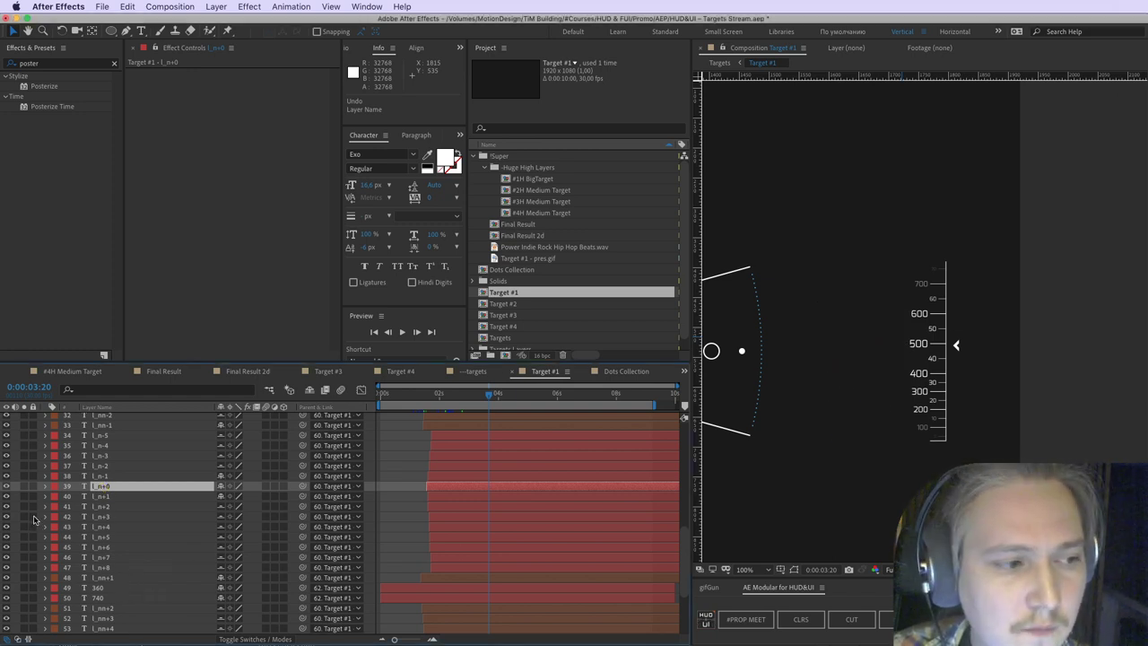
Step: Expand the Transform properties of the l_n+0 layer and open its Position expression
click(46, 487)
click(56, 507)
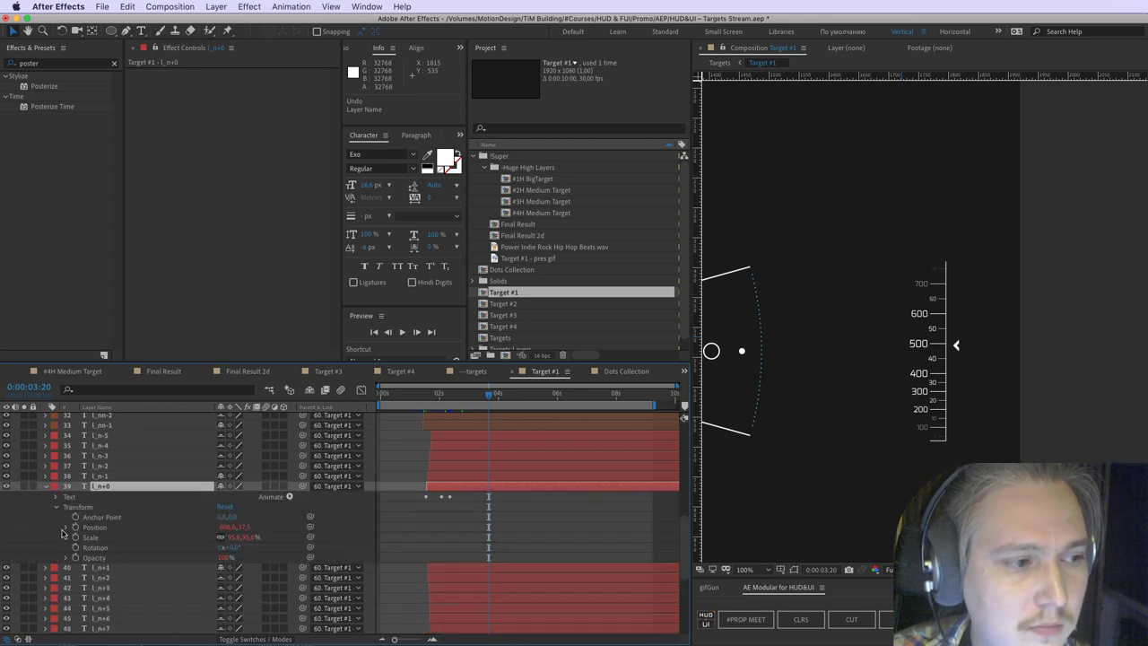
alt+click(70, 530)
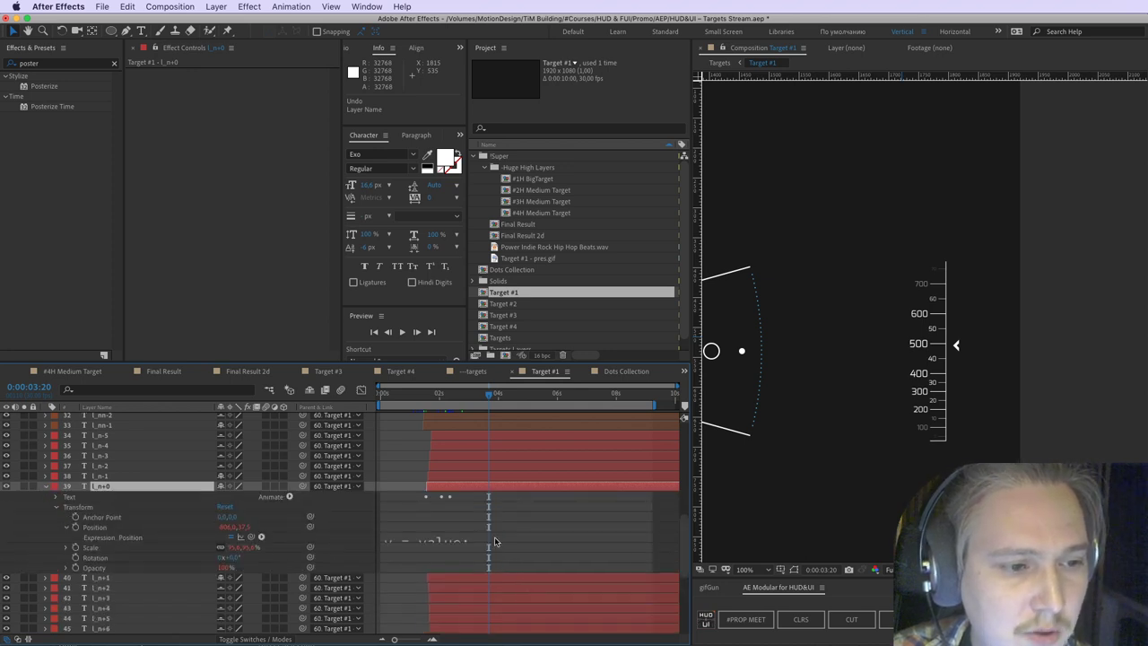
key(super+v)
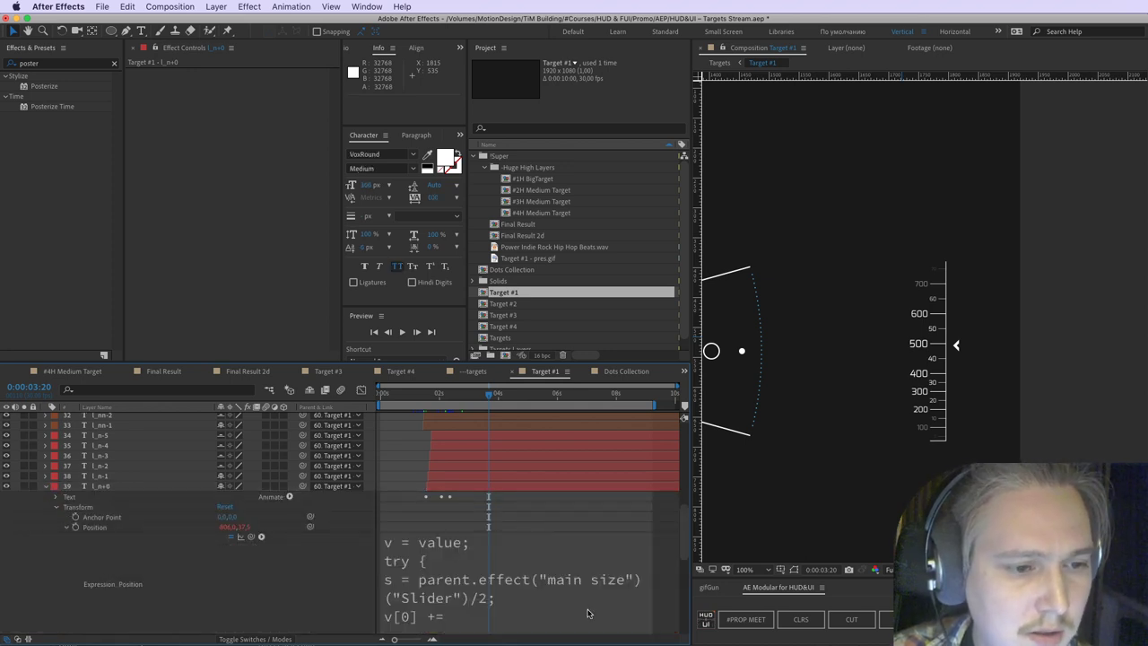
click(66, 528)
Step: Reveal all expressions on the l_n+0 layer, look through the Position, Scale and Opacity code, and collapse the layer
click(117, 480)
click(117, 486)
key(e)
key(e)
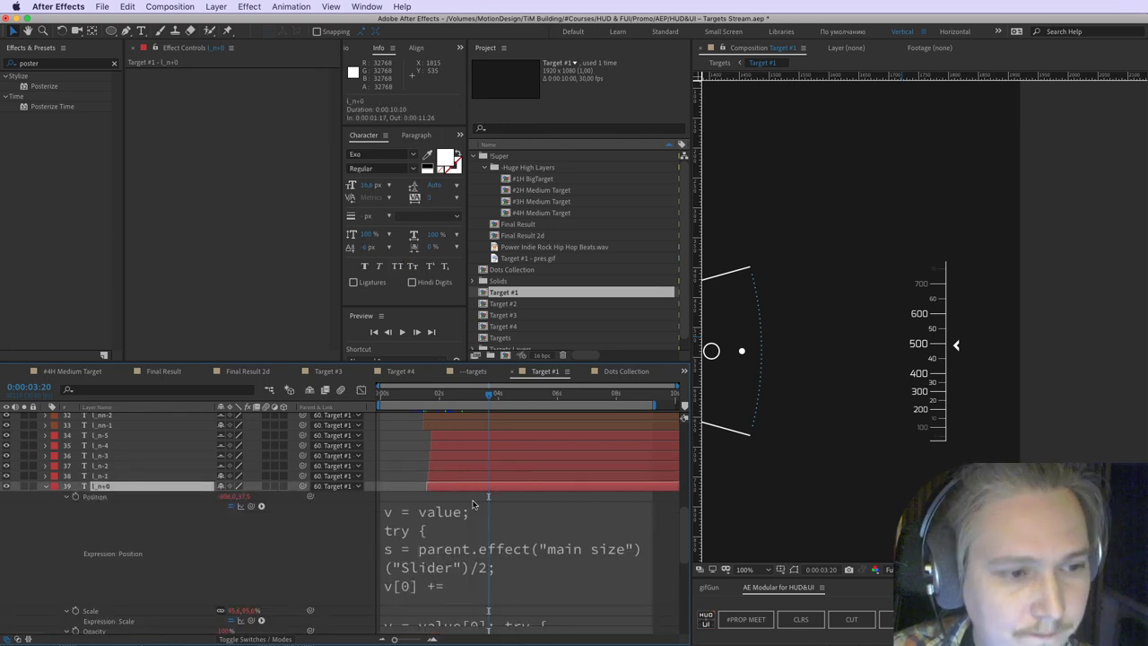
scroll(485, 520, down, 5)
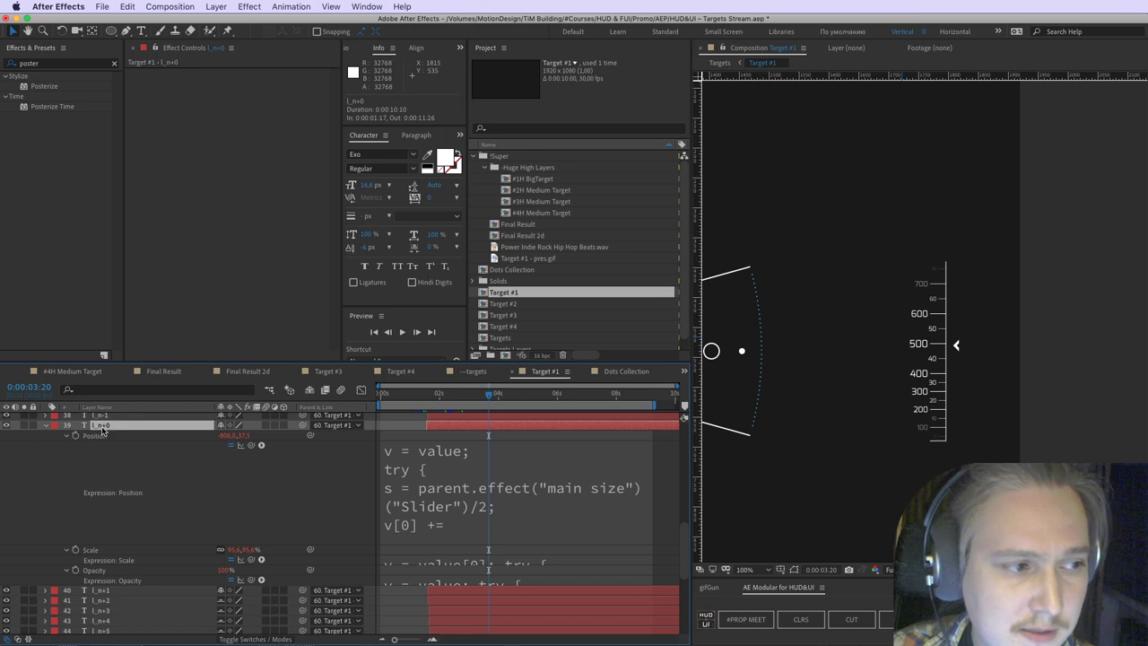
key(super+s)
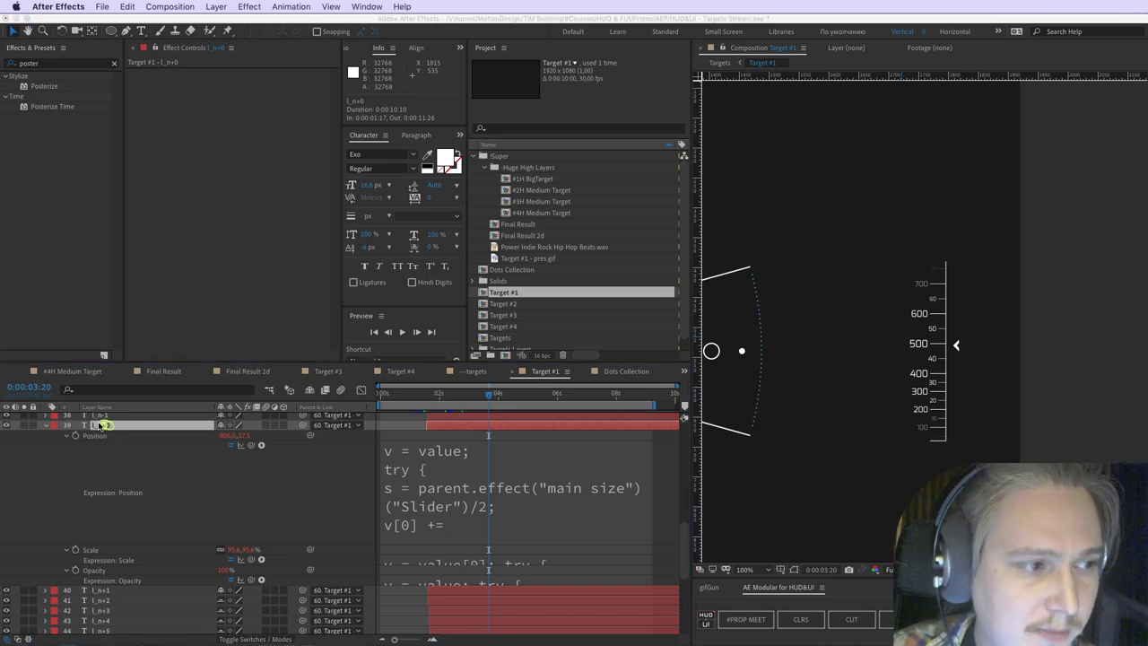
key(Return)
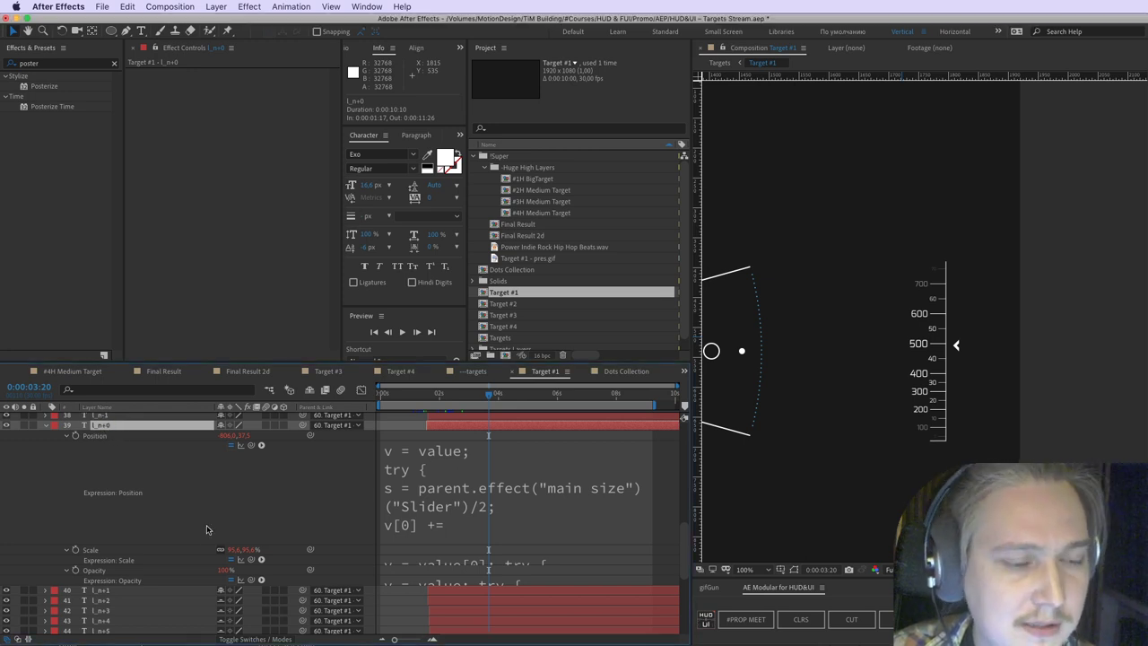
click(46, 426)
Step: Look over the left side of the target and the l_nn number layers down to the Target #1 - half circle layer
key(comma)
key(space)
drag(801, 405, 939, 405)
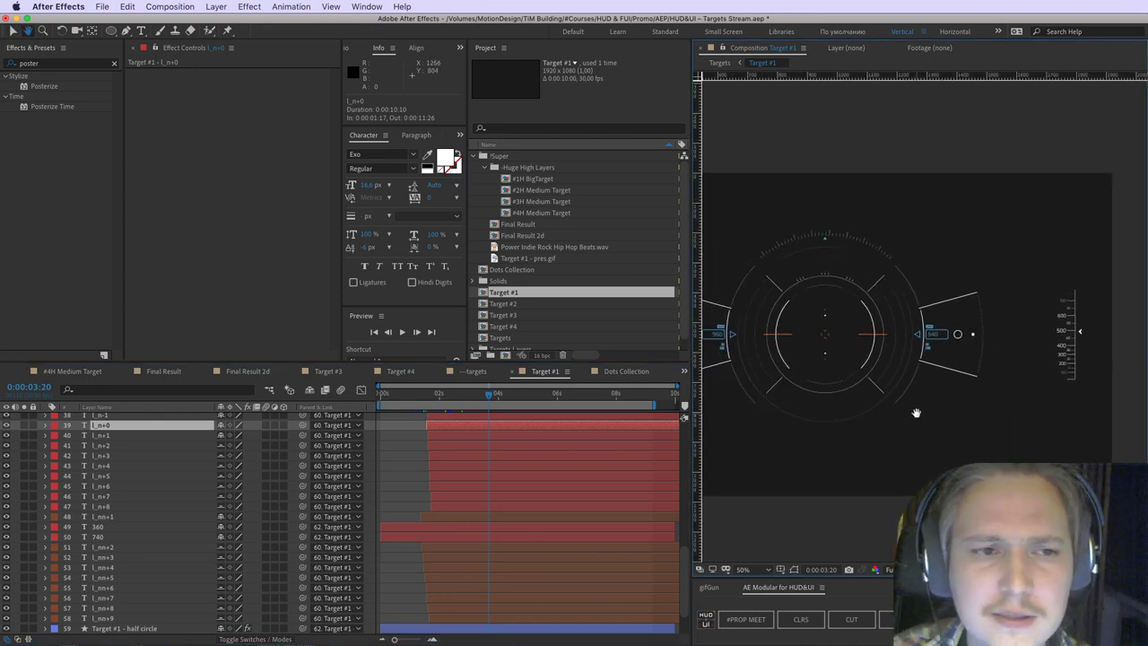
drag(876, 444, 931, 448)
drag(838, 448, 964, 456)
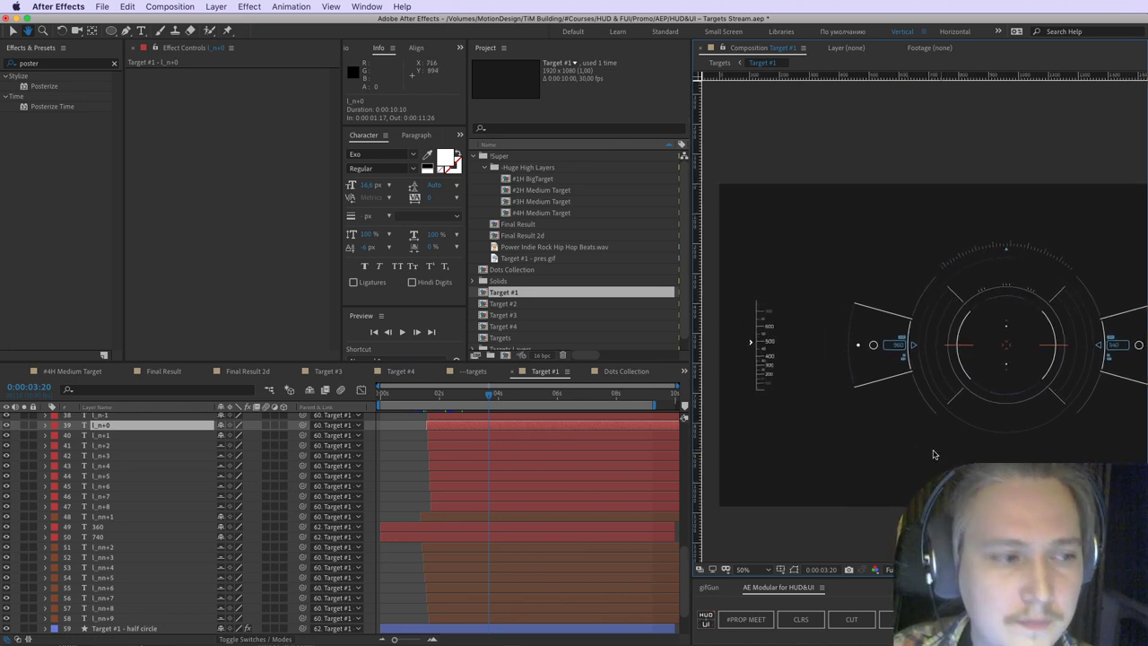
key(v)
scroll(113, 536, down, 5)
click(111, 537)
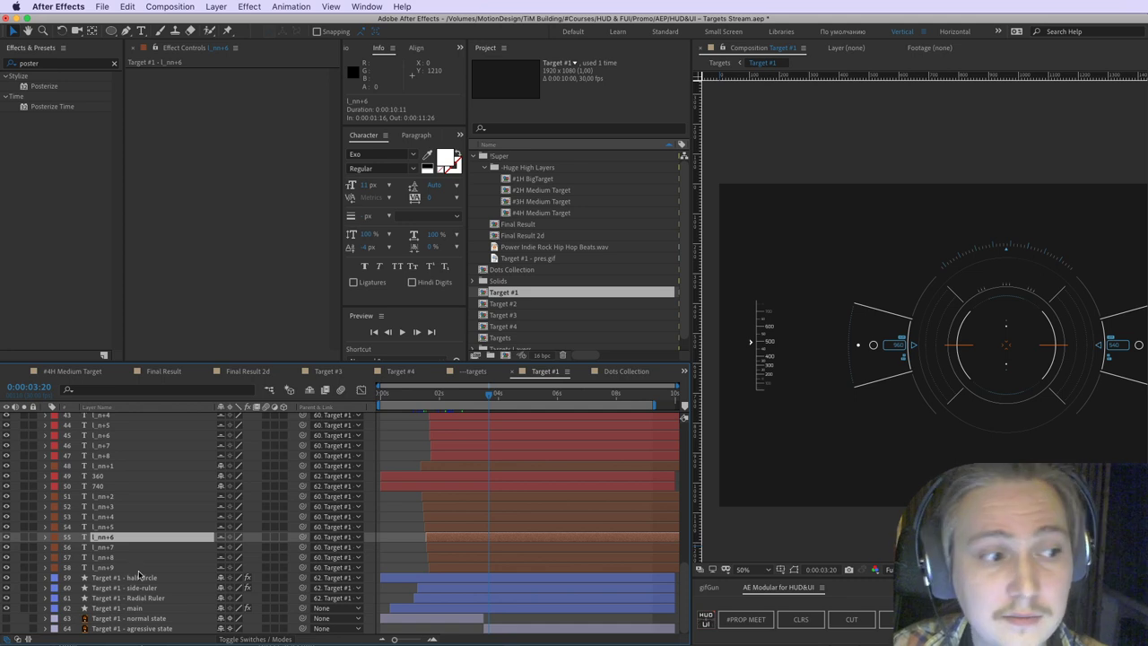
click(128, 569)
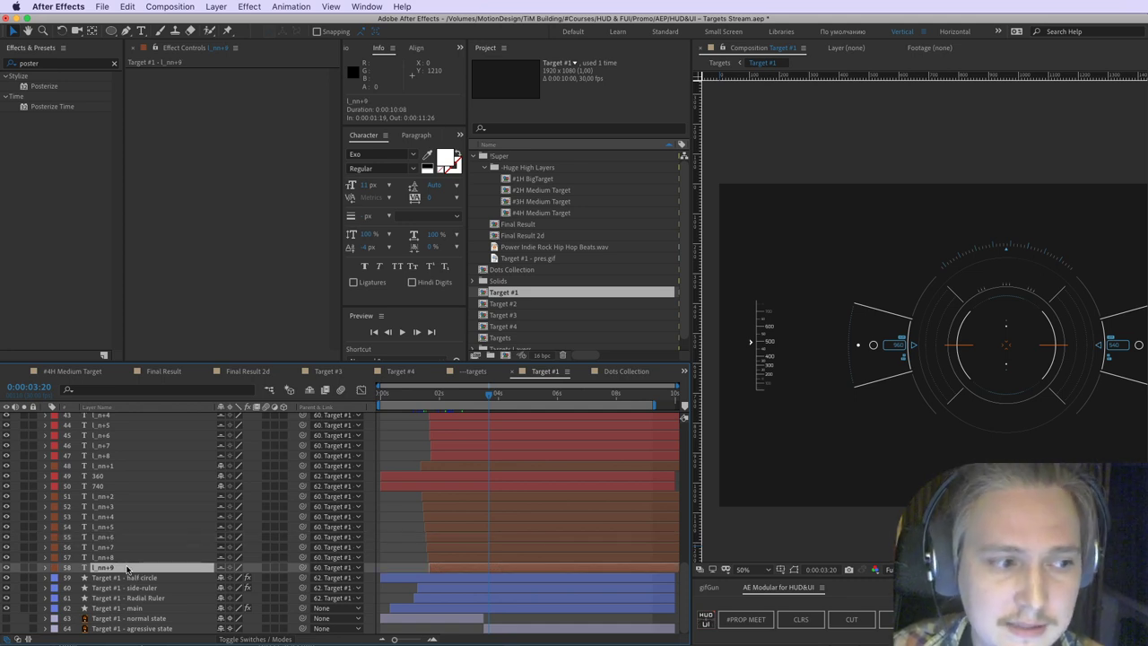
click(124, 578)
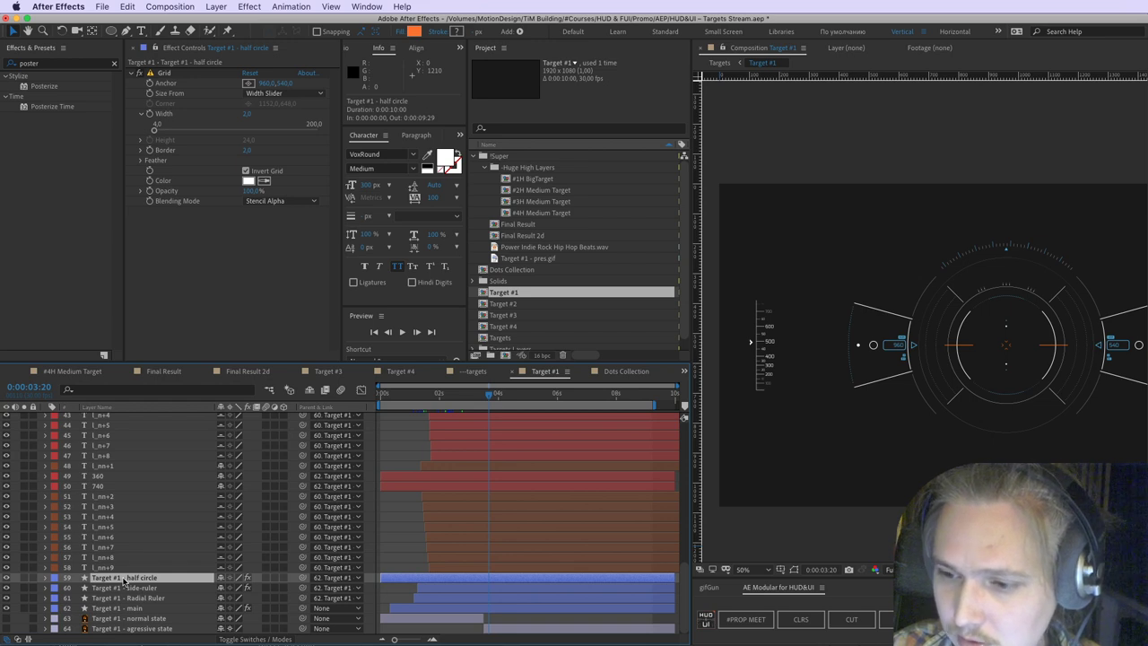
Step: Examine the left side ruler up close with a temporary upward arrow, selecting the r_n+1 layer and moving the current time to 0:00:03:25
drag(859, 410, 954, 408)
scroll(834, 374, up, 1)
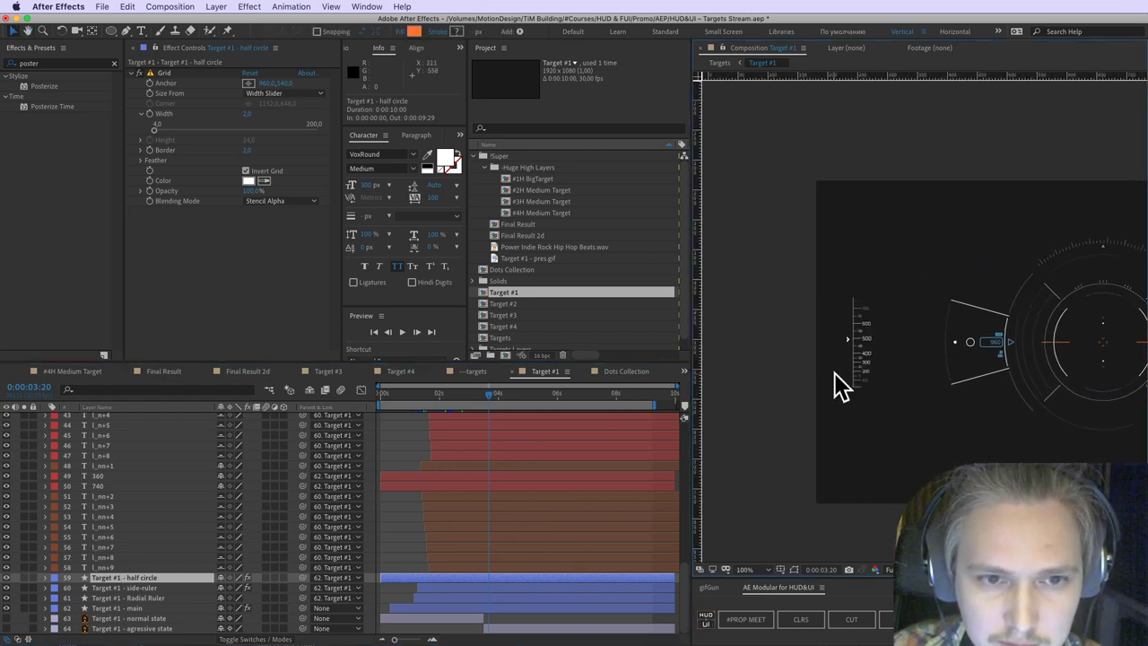
scroll(834, 384, up, 3)
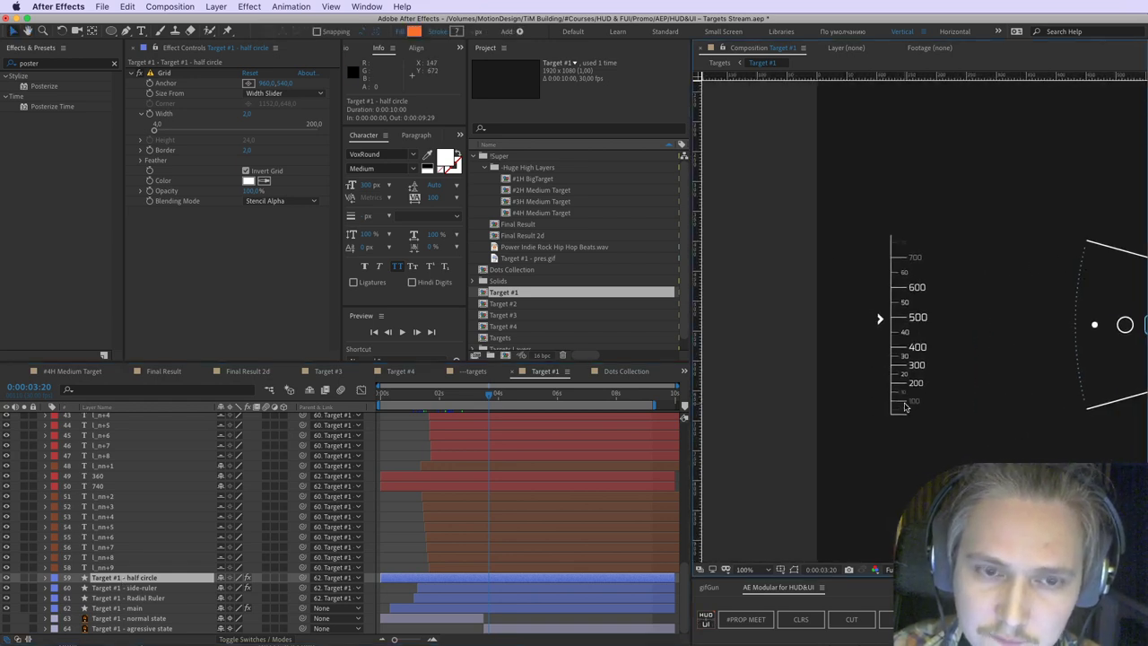
click(109, 567)
scroll(148, 537, up, 10)
click(130, 530)
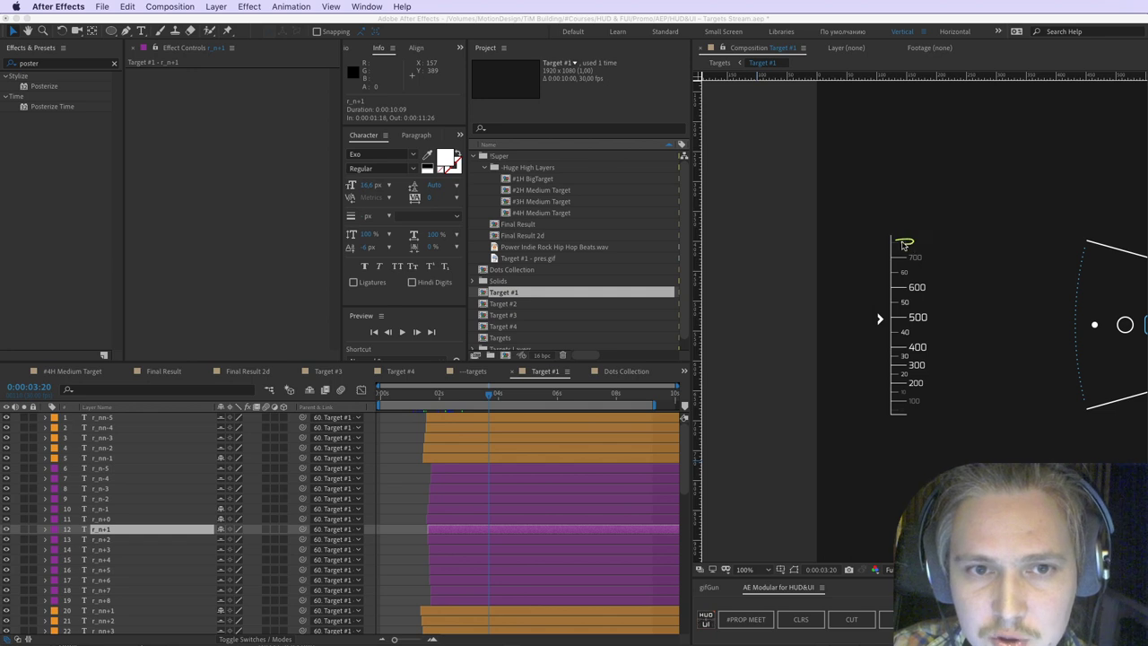
scroll(920, 258, up, 1)
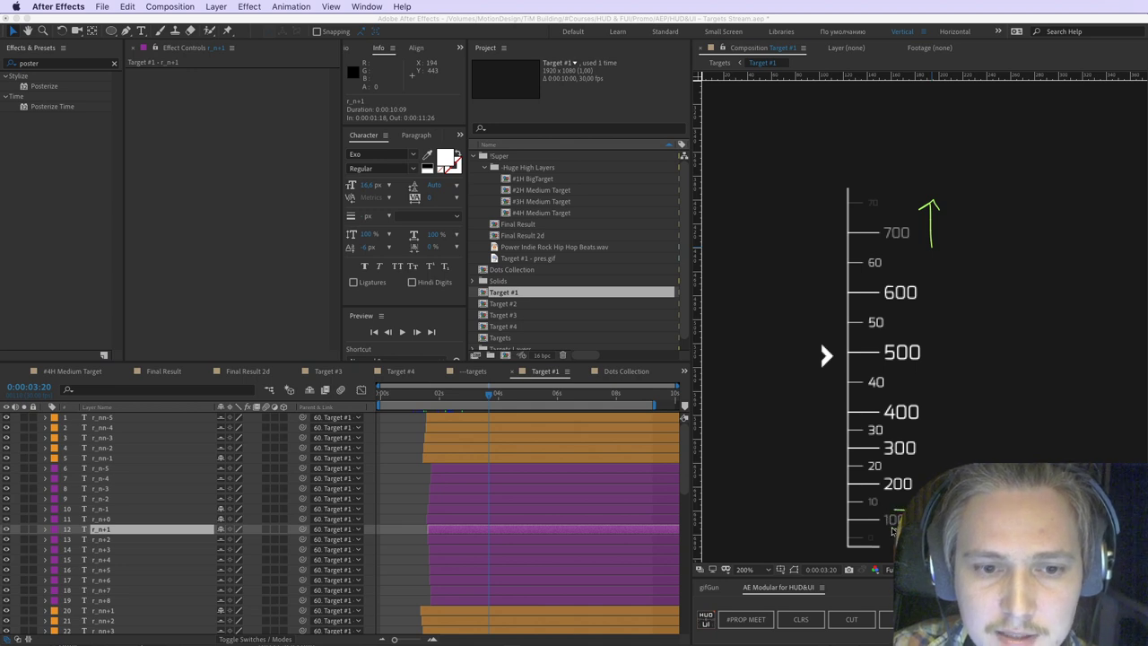
drag(428, 396, 495, 407)
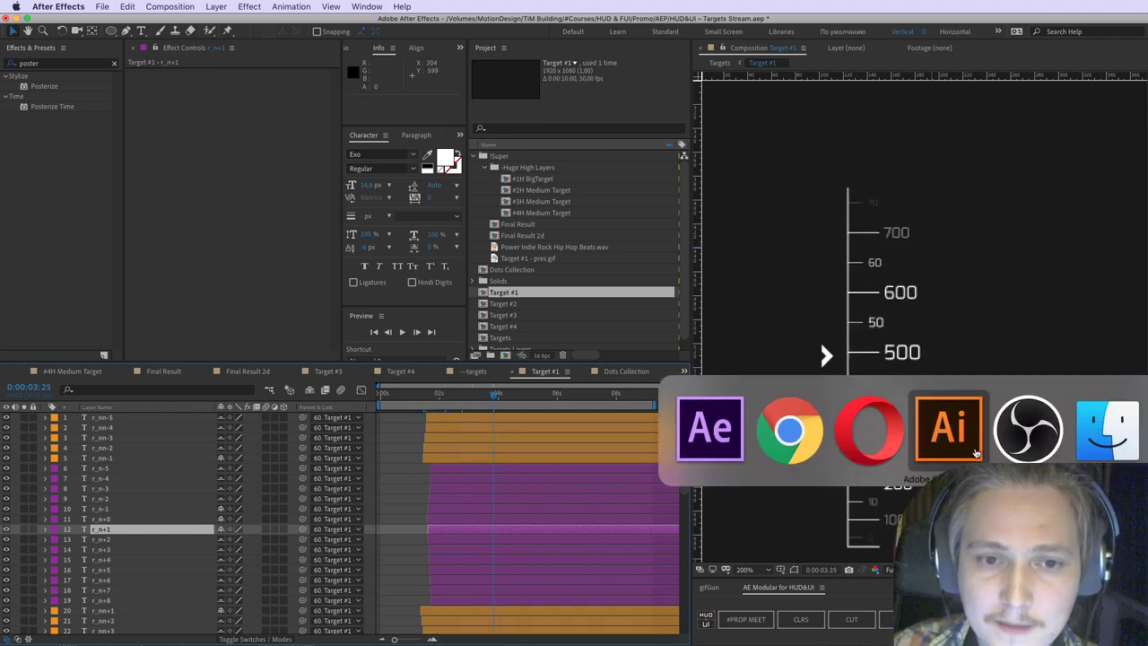
Step: Switch through the open browser windows to the HUD&UI course page in Opera
click(856, 466)
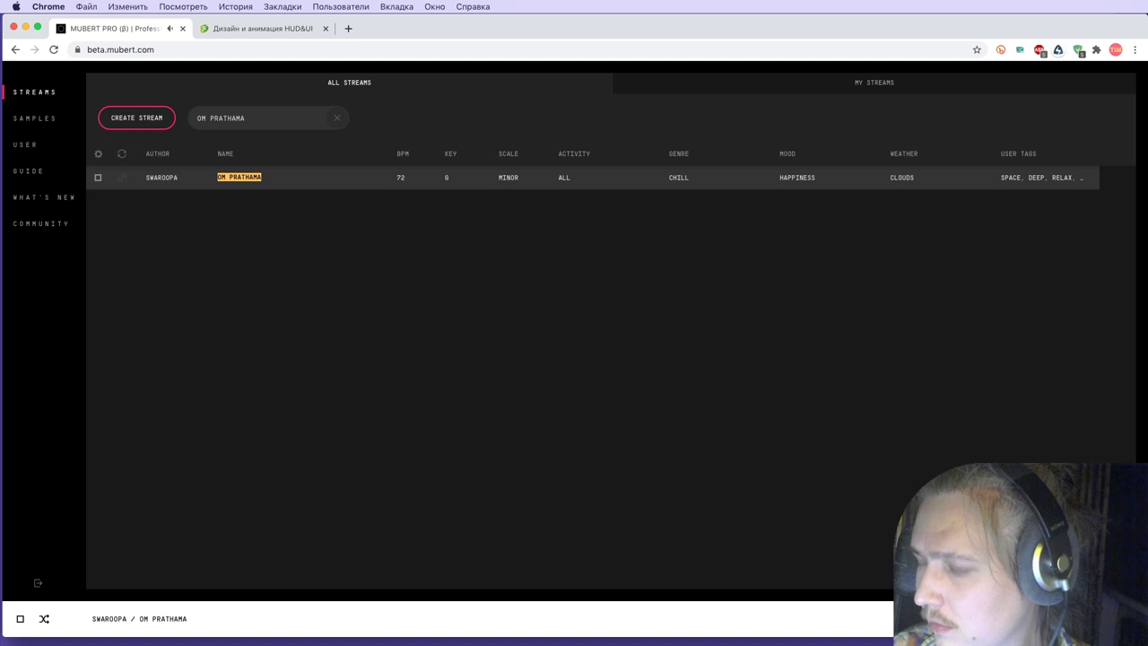
key(super+Tab)
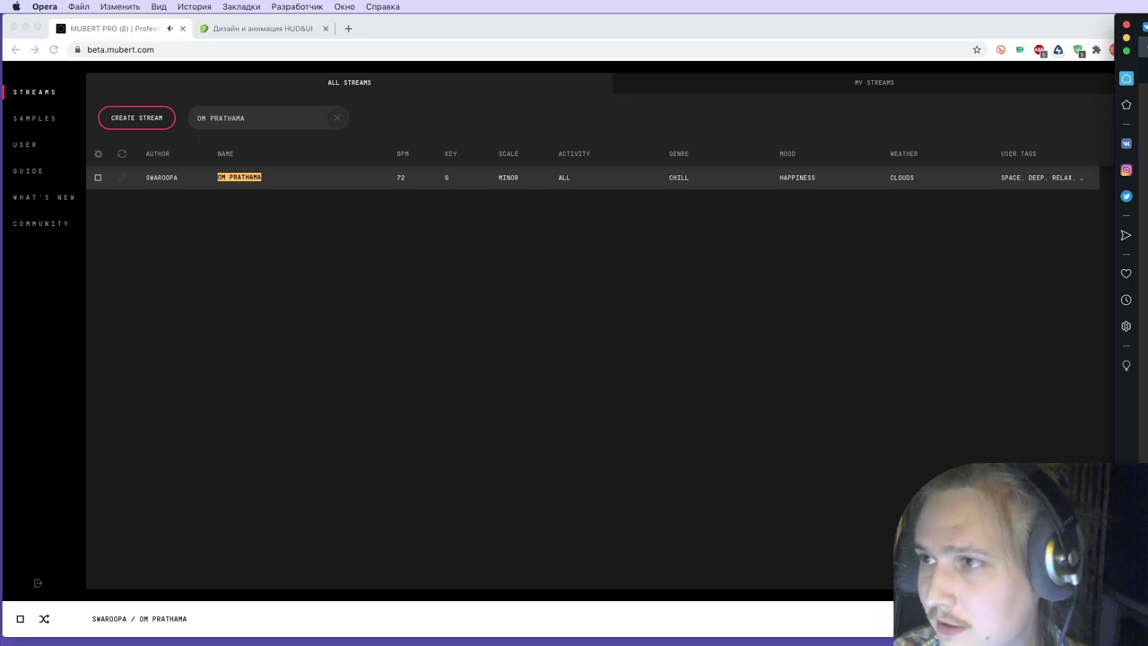
key(ctrl+Left)
key(ctrl+Left)
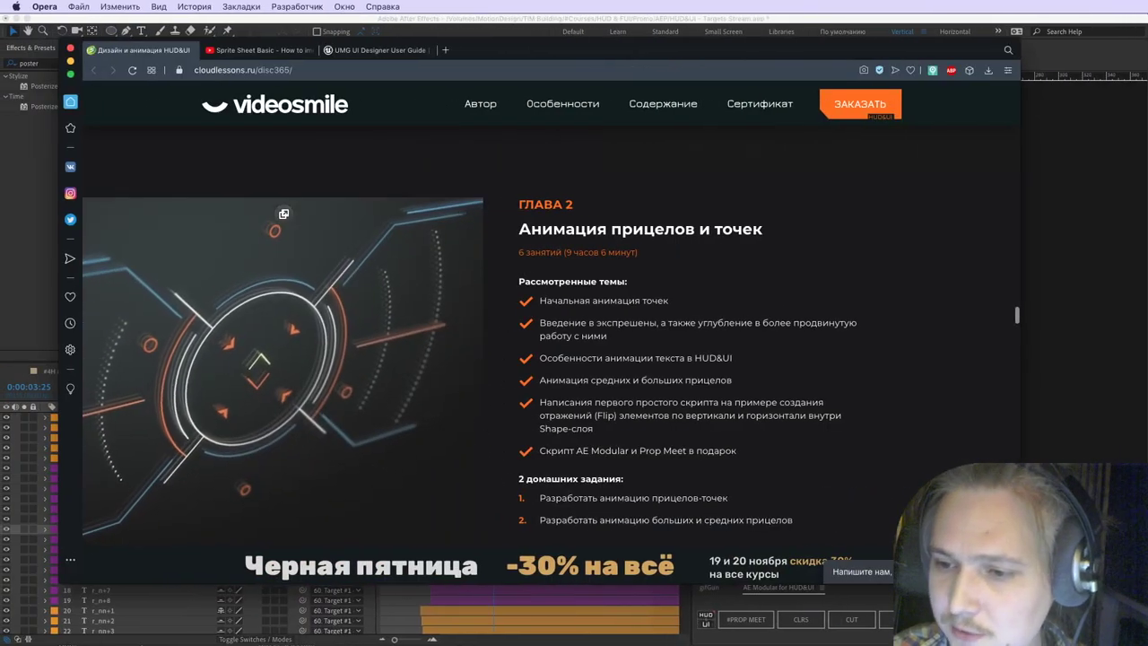
key(super+Tab)
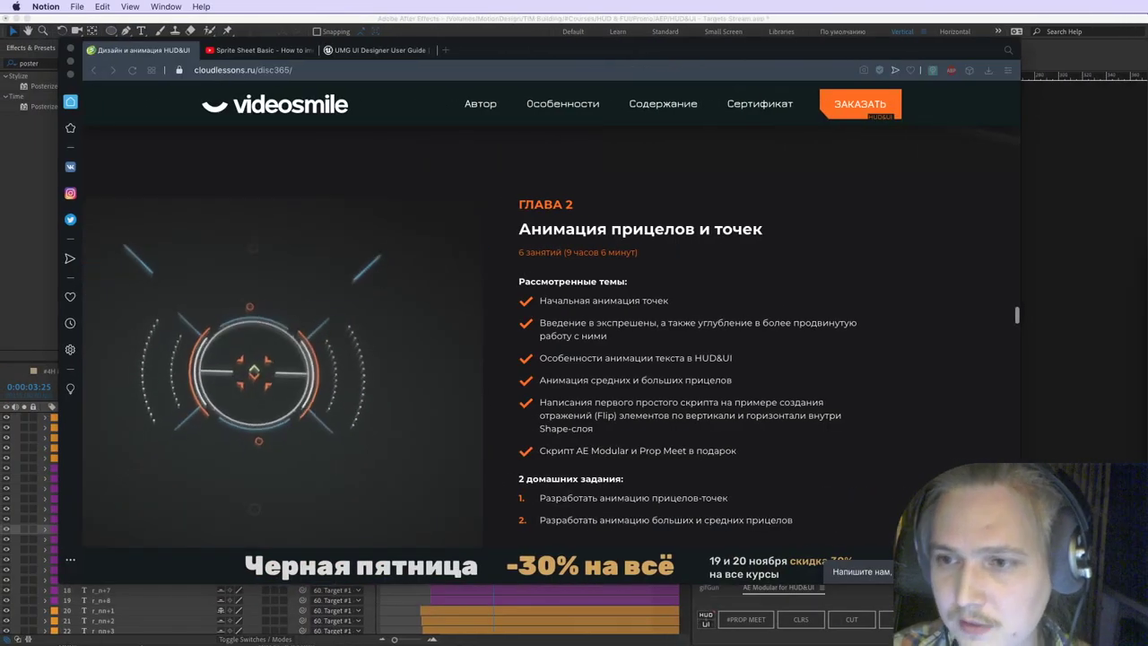
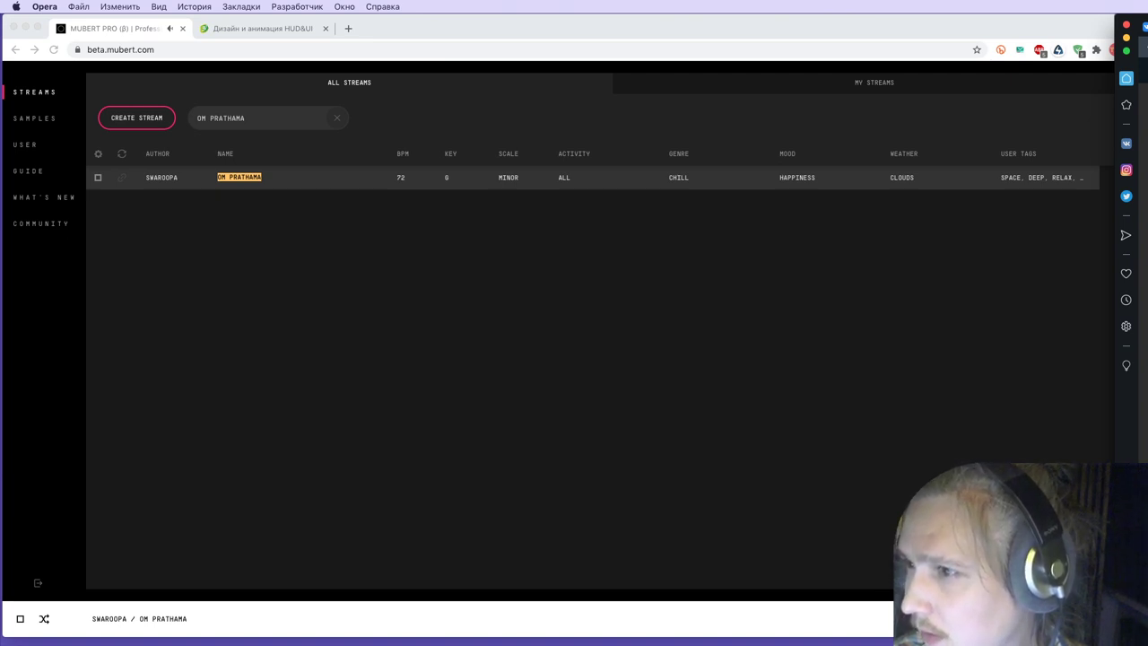
click(130, 32)
click(277, 36)
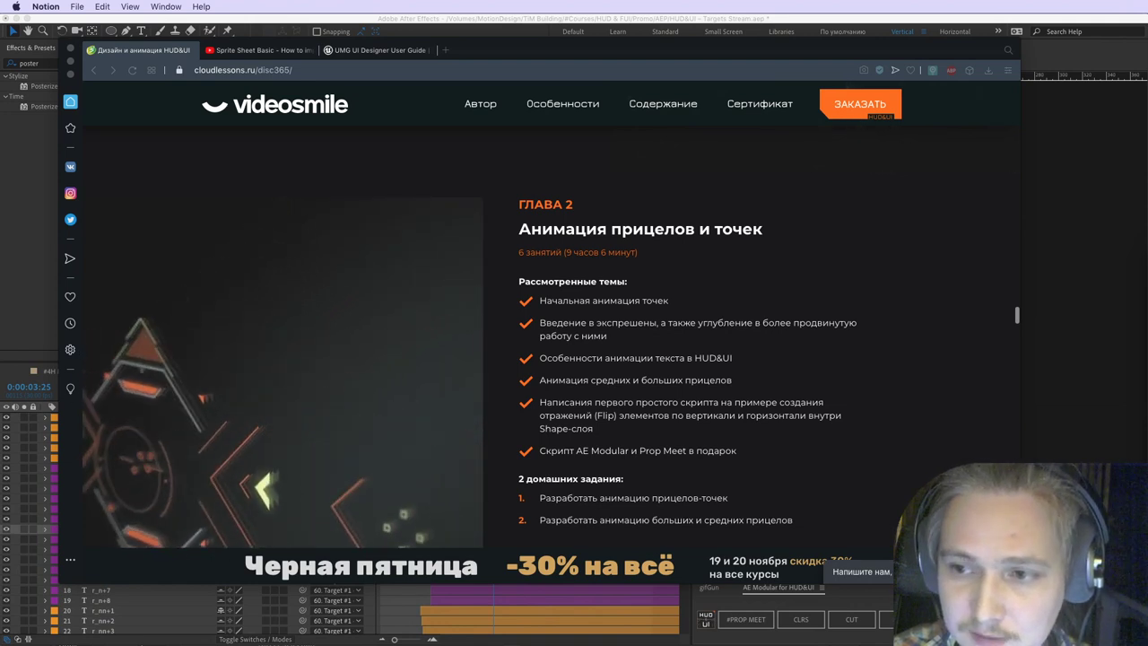
Step: Search Google for "шурешки жж" in a new Opera tab
click(502, 50)
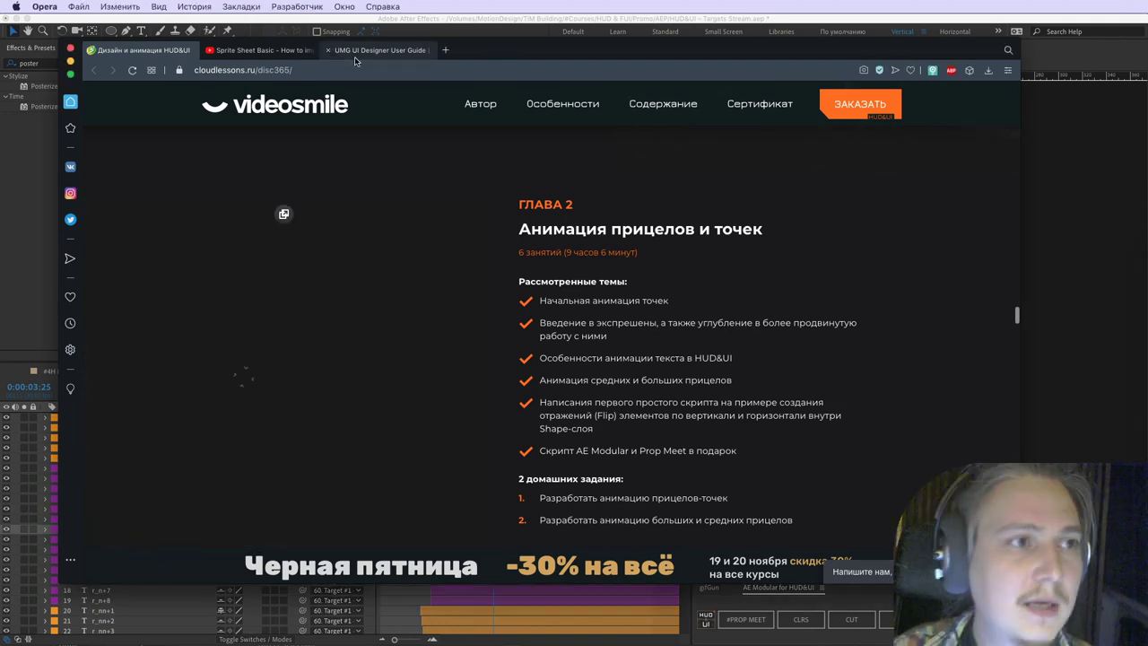
click(445, 51)
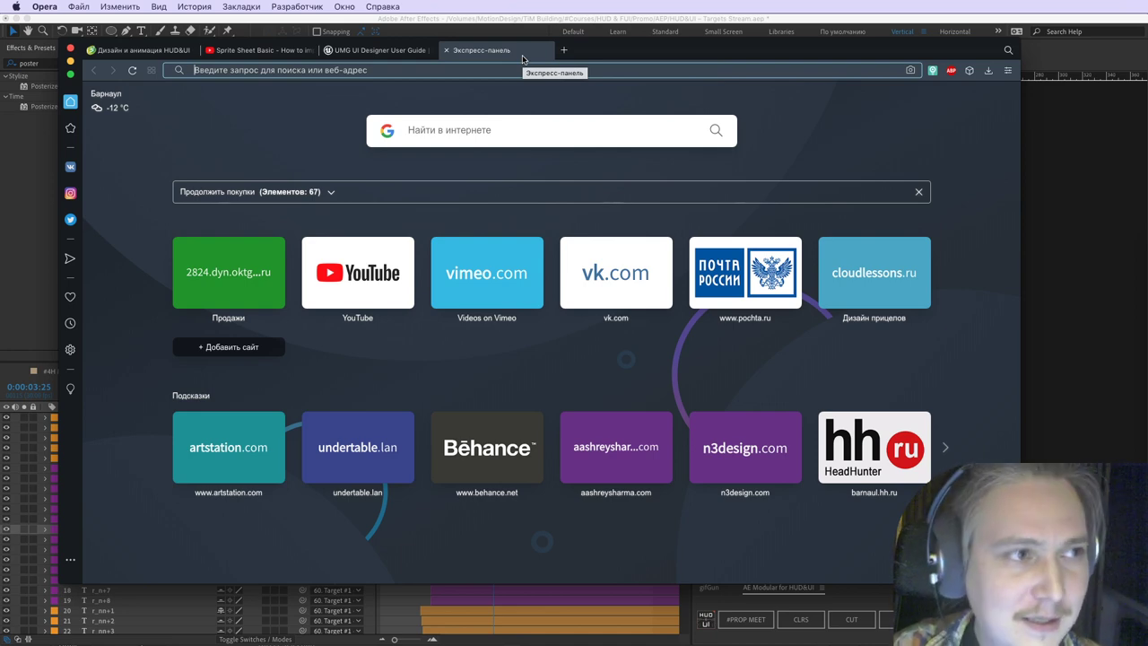
text(iu)
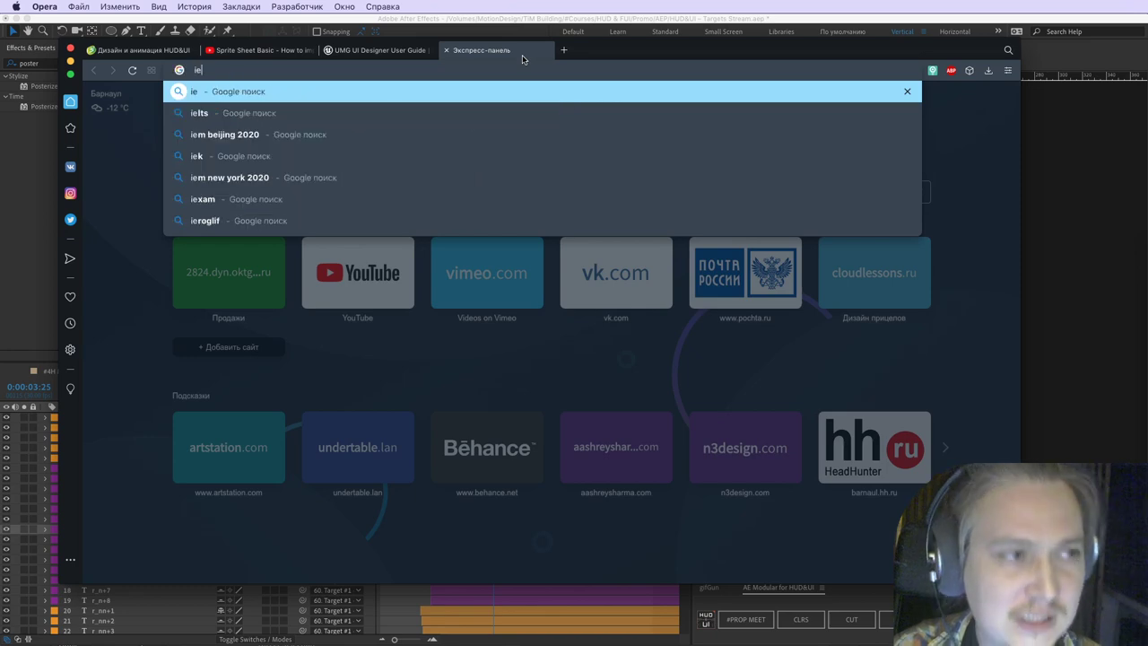
key(BackSpace)
key(BackSpace)
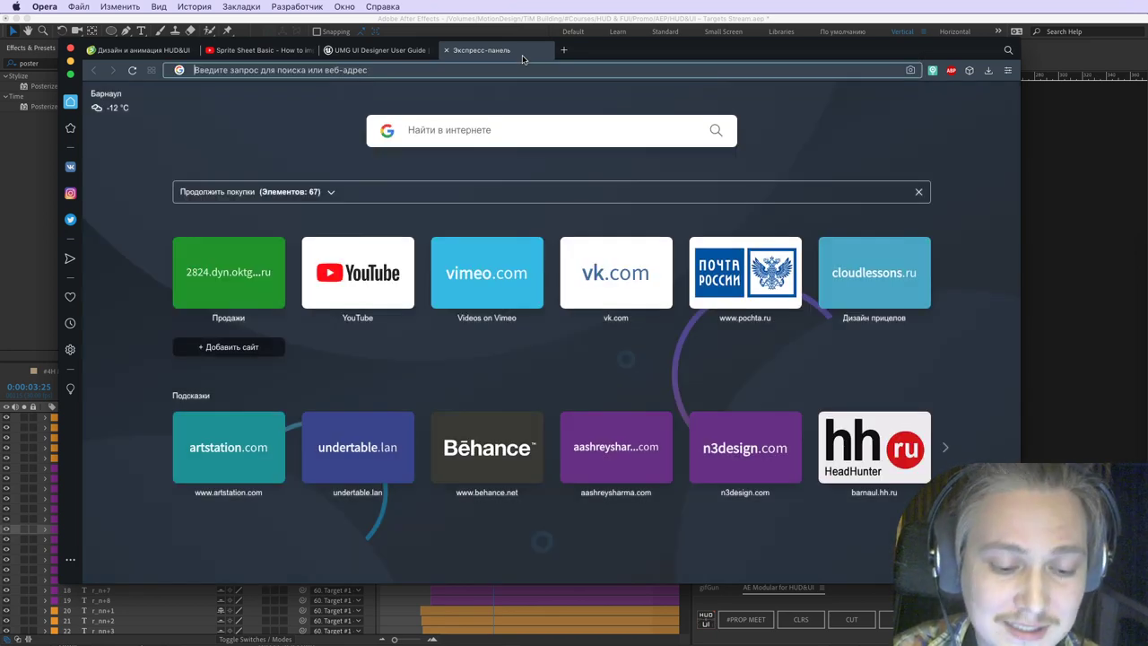
text(шурешки жж)
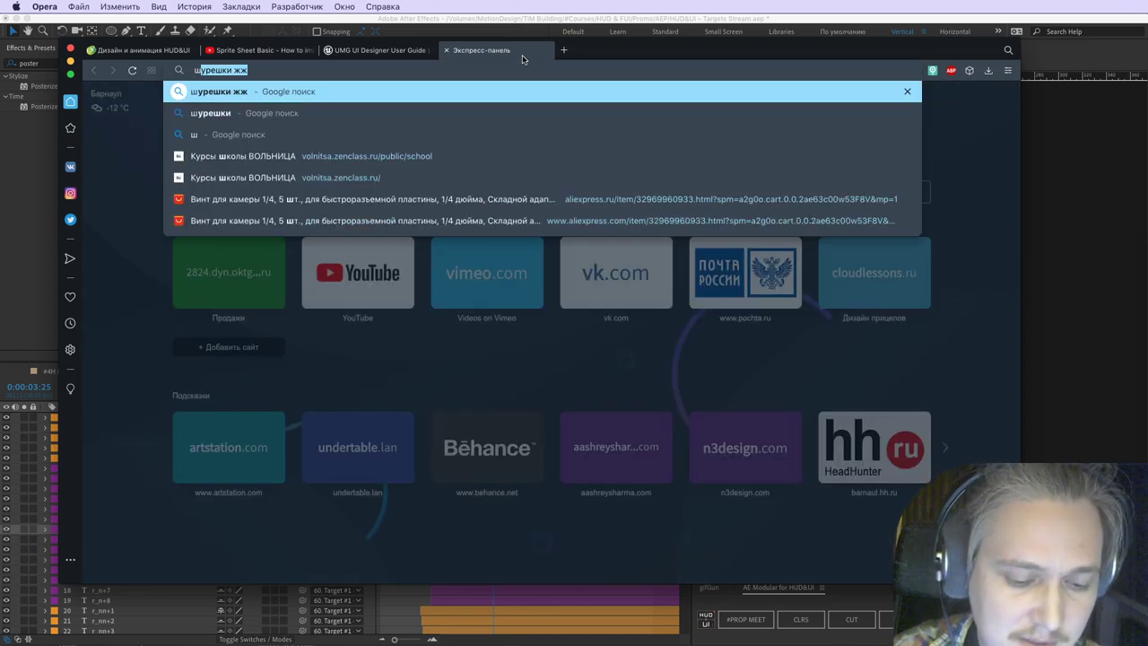
key(Return)
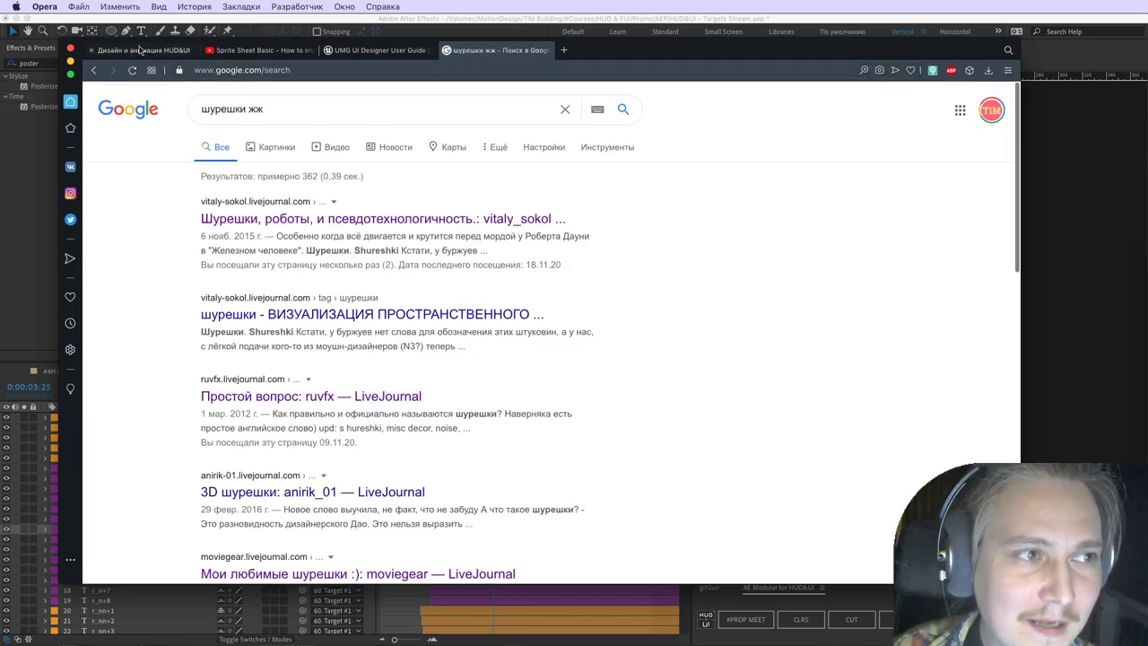
Step: Open the search result "Шурешки, роботы, и псевдотехнологичность." in a new tab and view it
drag(299, 109, 249, 109)
click(861, 298)
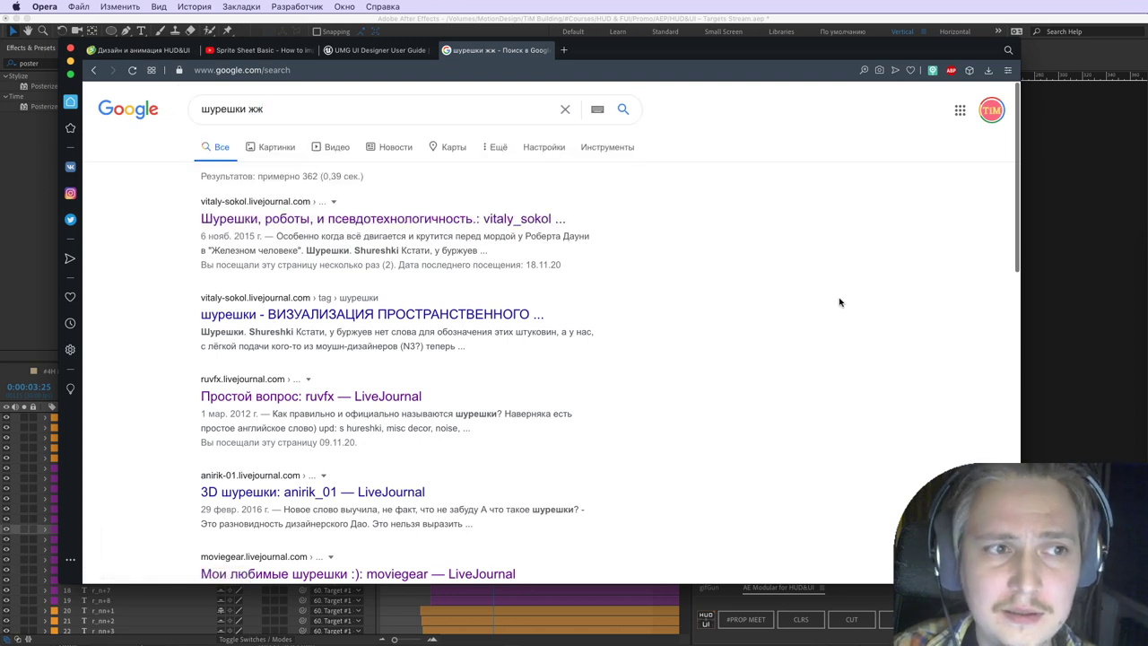
super+click(386, 220)
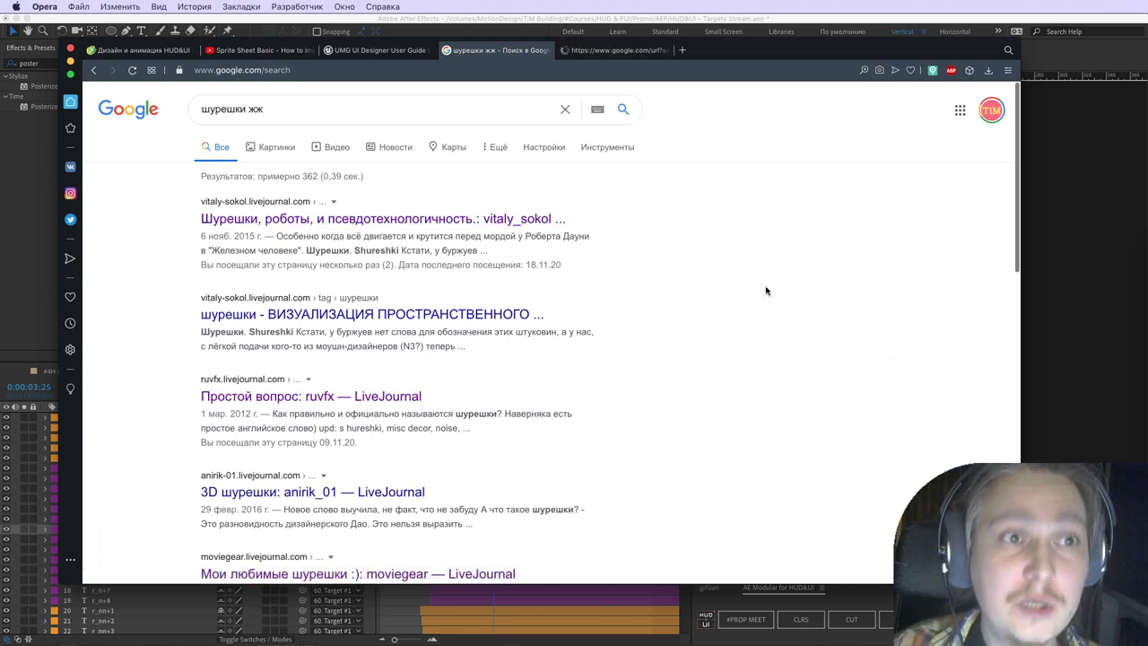
click(590, 50)
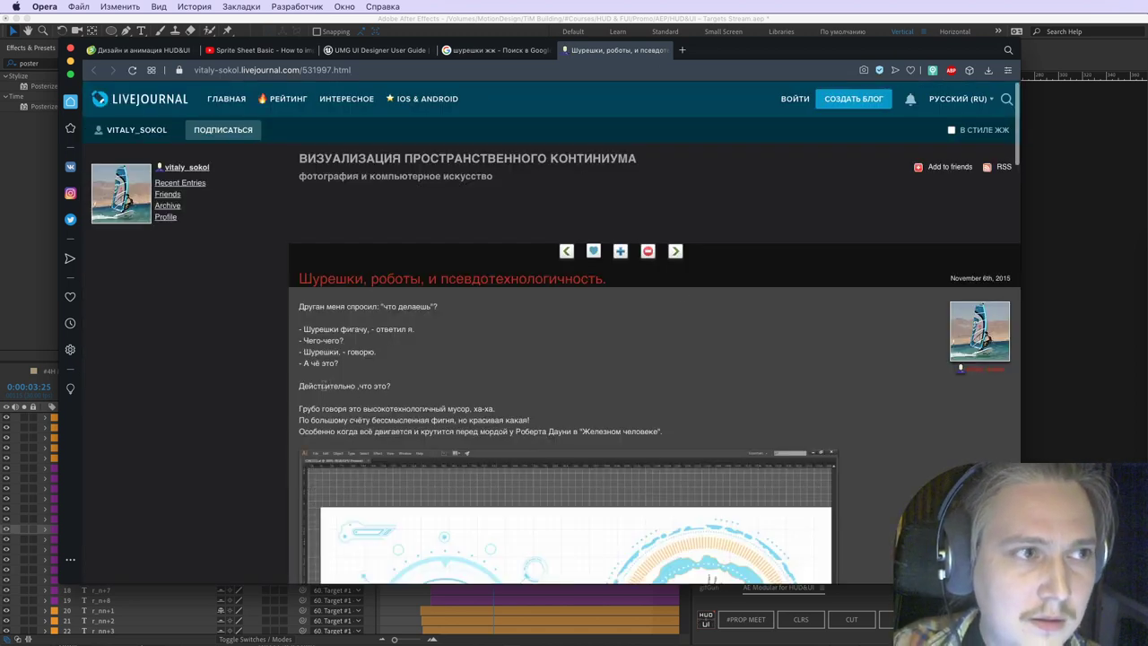
Step: Highlight the query on the search results page, return to the article, and highlight the words "что это"
click(502, 50)
drag(276, 108, 195, 108)
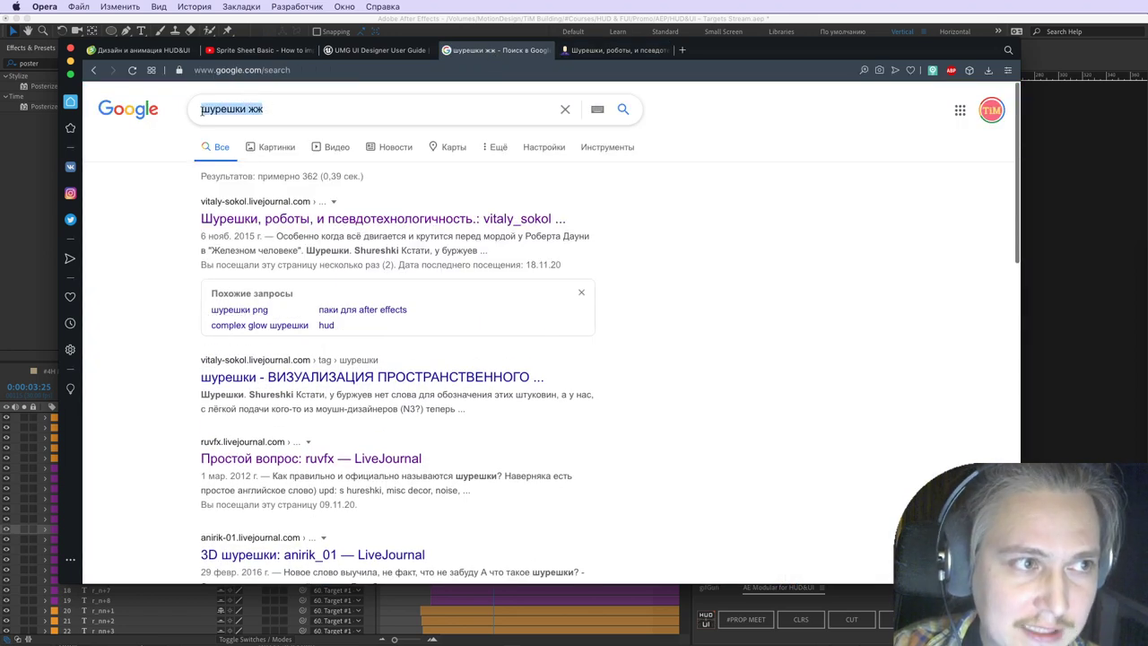
click(602, 50)
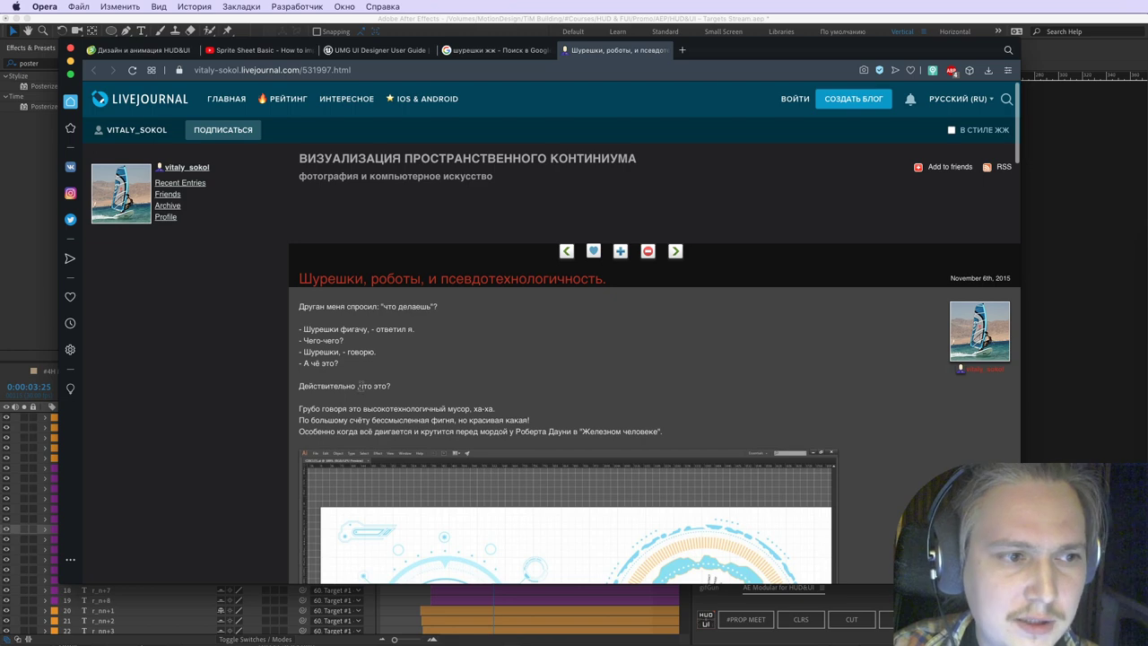
drag(359, 387, 398, 387)
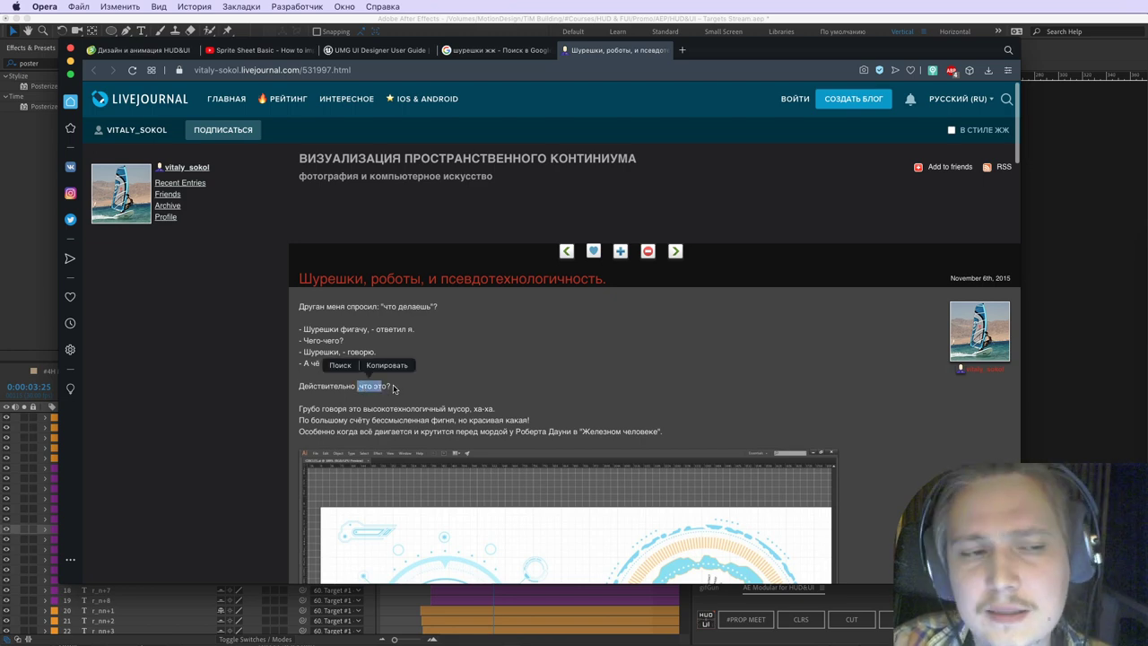
Step: Skim the start of the article and highlight the three-line paragraph beginning "Грубо говоря"
scroll(393, 387, down, 2)
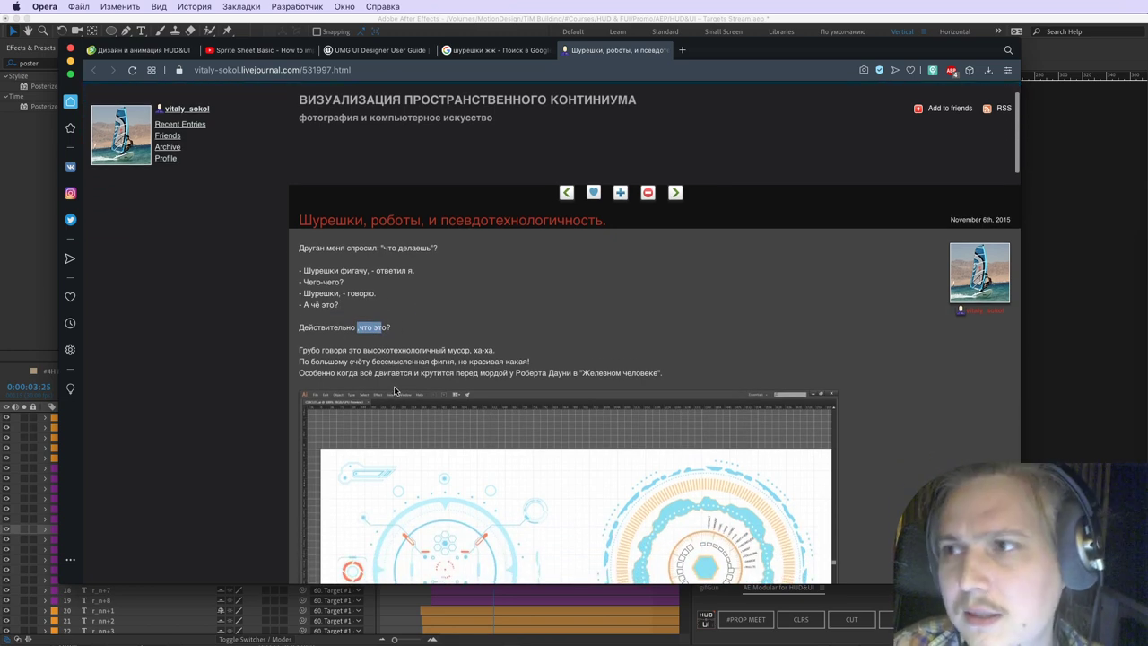
scroll(393, 386, down, 6)
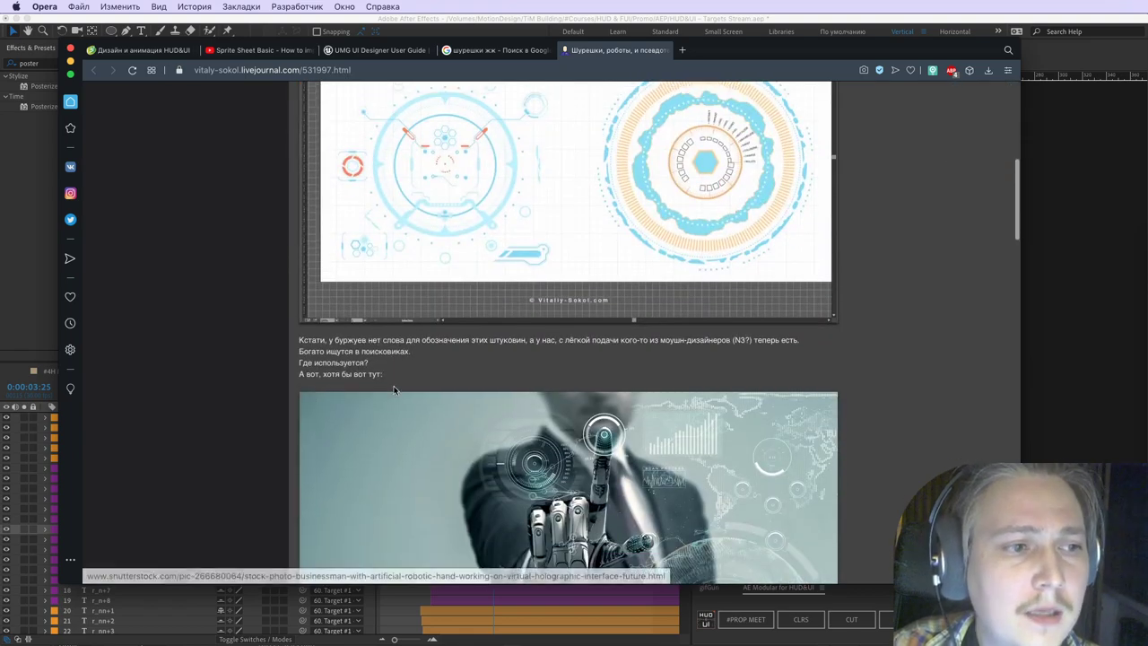
scroll(395, 388, up, 7)
click(359, 385)
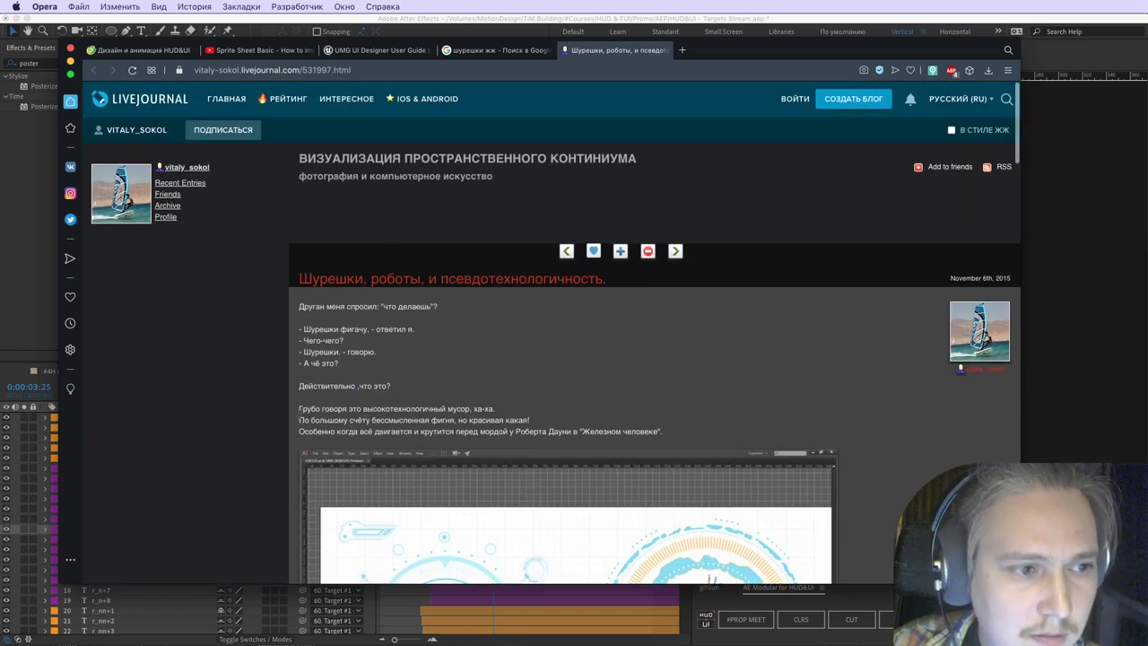
drag(300, 409, 688, 433)
scroll(686, 431, down, 1)
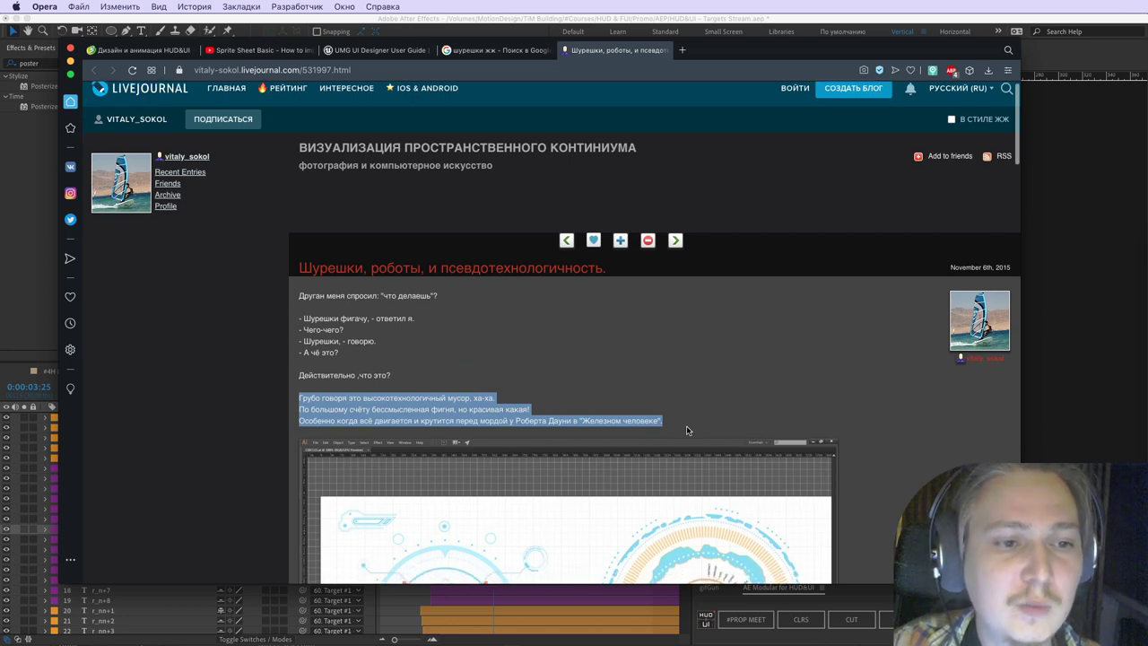
Step: View the HUD illustration under the paragraph, go over the paragraph's last lines again and clear the text highlight
scroll(686, 429, down, 3)
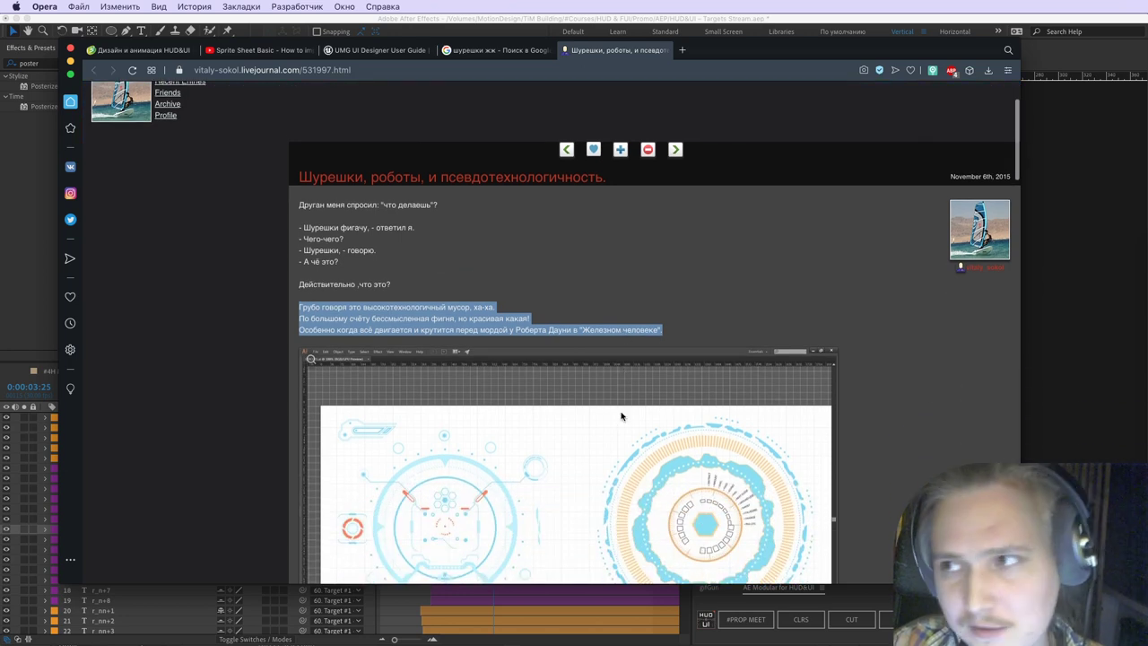
scroll(622, 416, up, 1)
drag(671, 340, 299, 342)
click(514, 335)
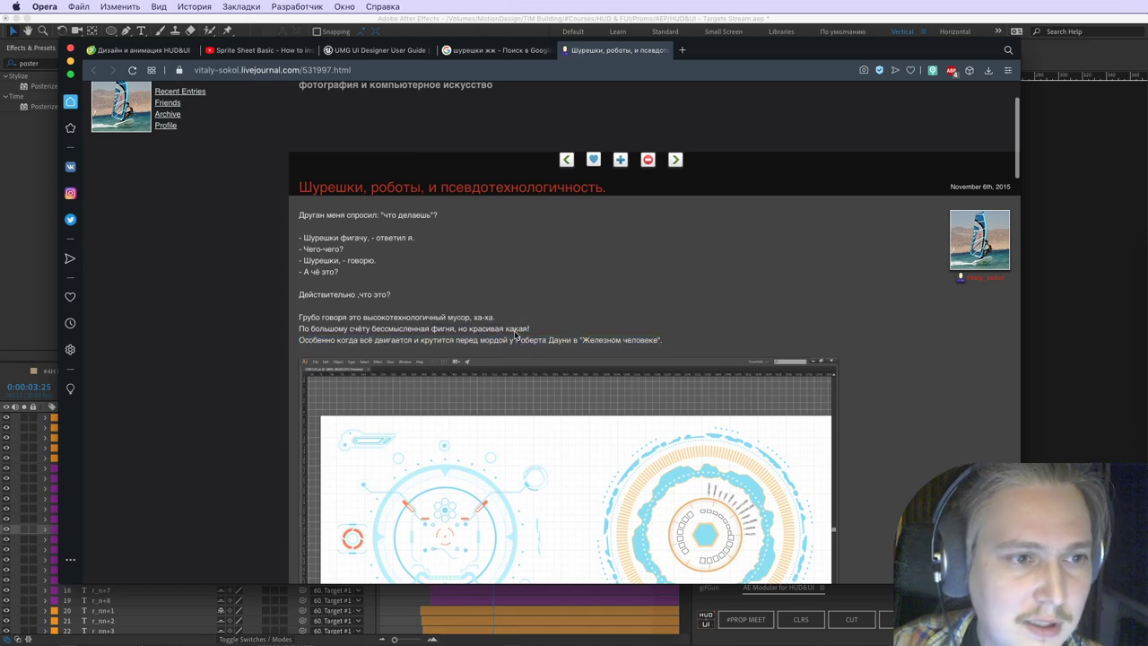
Step: Return to the Google results for "шурешки жж" and close that tab
click(498, 51)
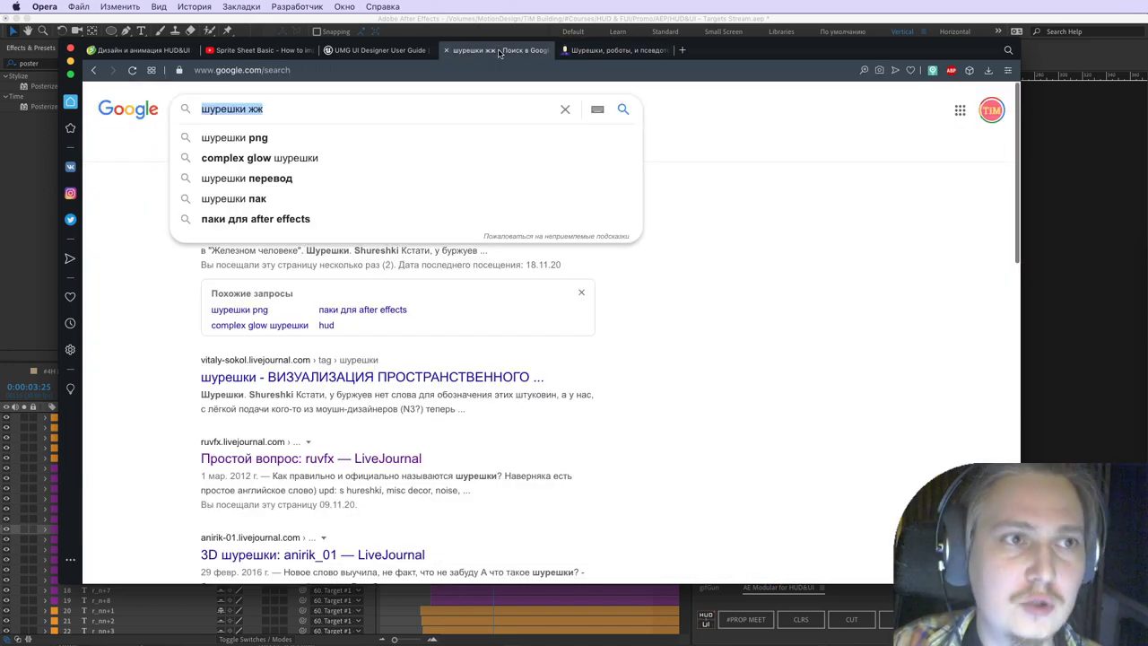
click(660, 351)
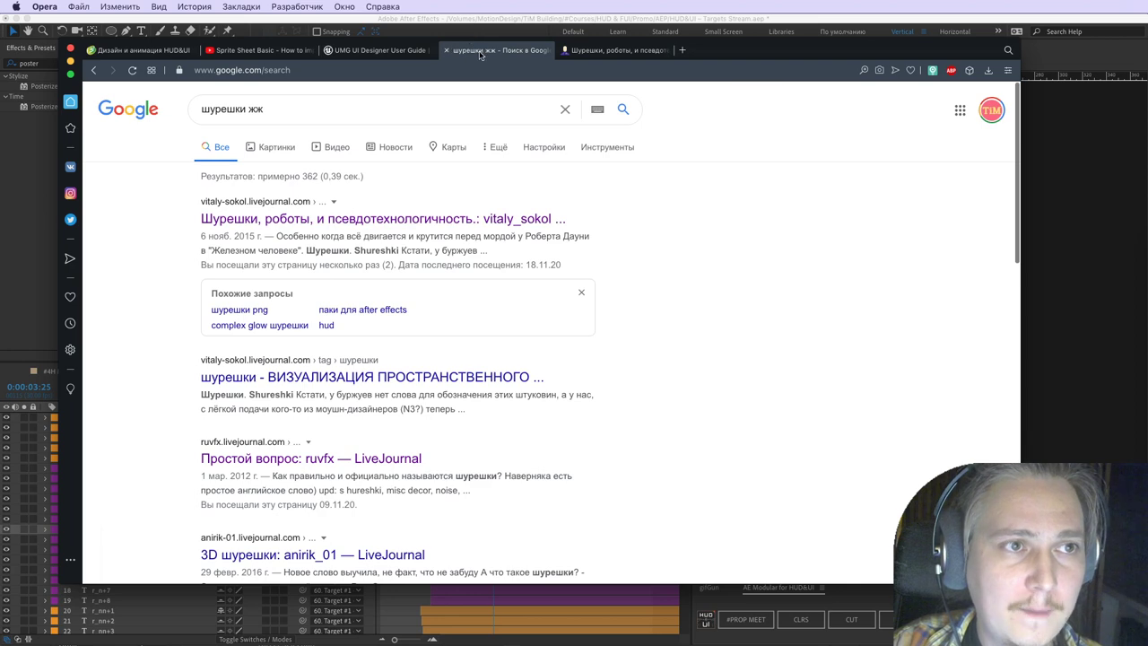
key(super+w)
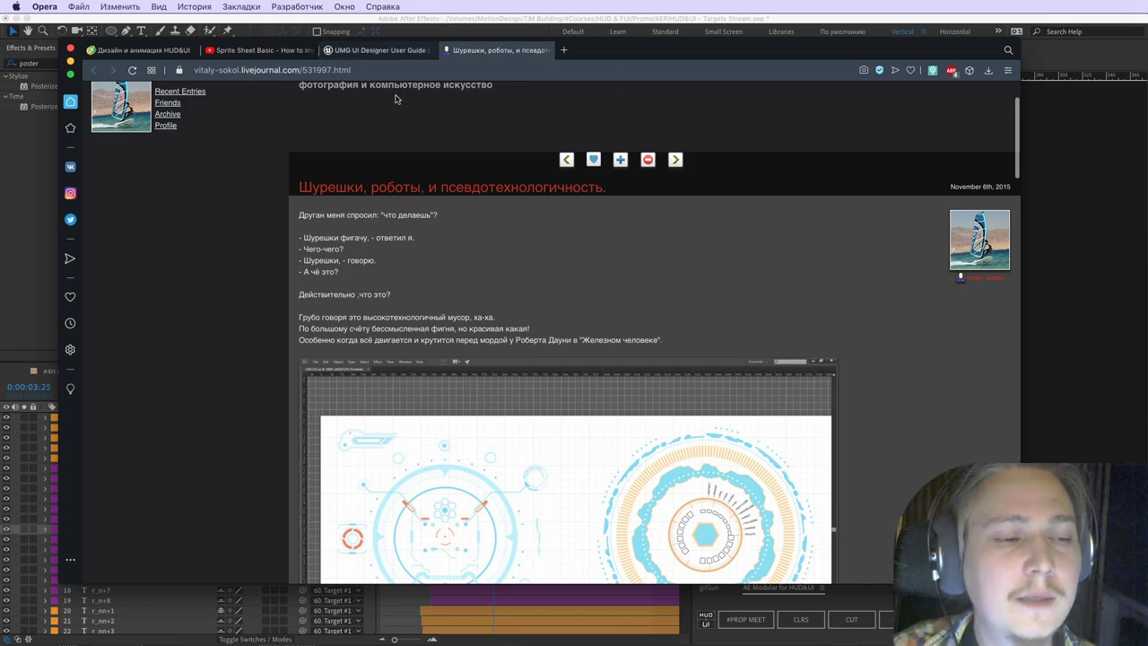
Step: Examine the rest of the "Шурешки" article and the first reader comments below it
scroll(418, 240, down, 5)
scroll(418, 240, down, 20)
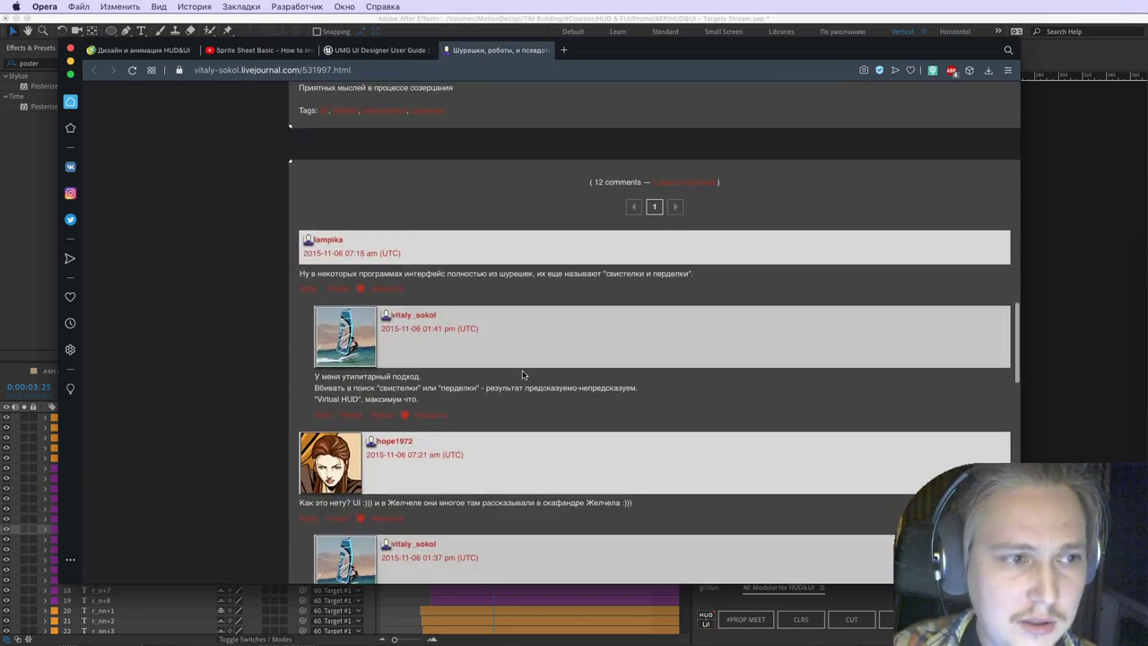
scroll(499, 381, down, 7)
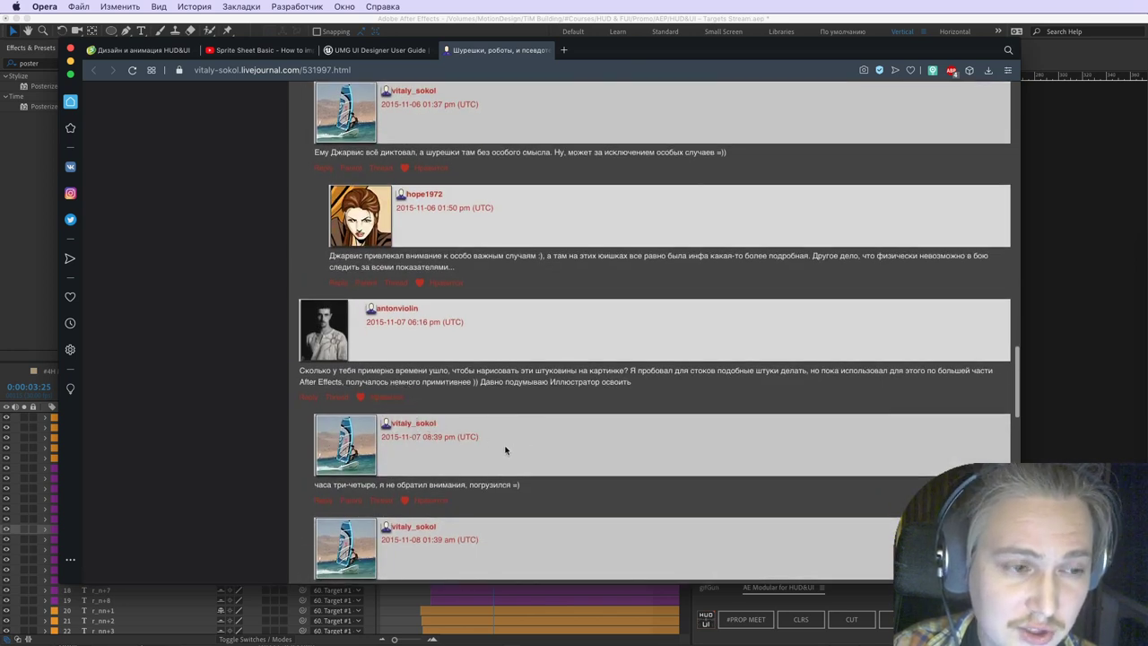
scroll(404, 386, down, 3)
click(376, 51)
click(499, 50)
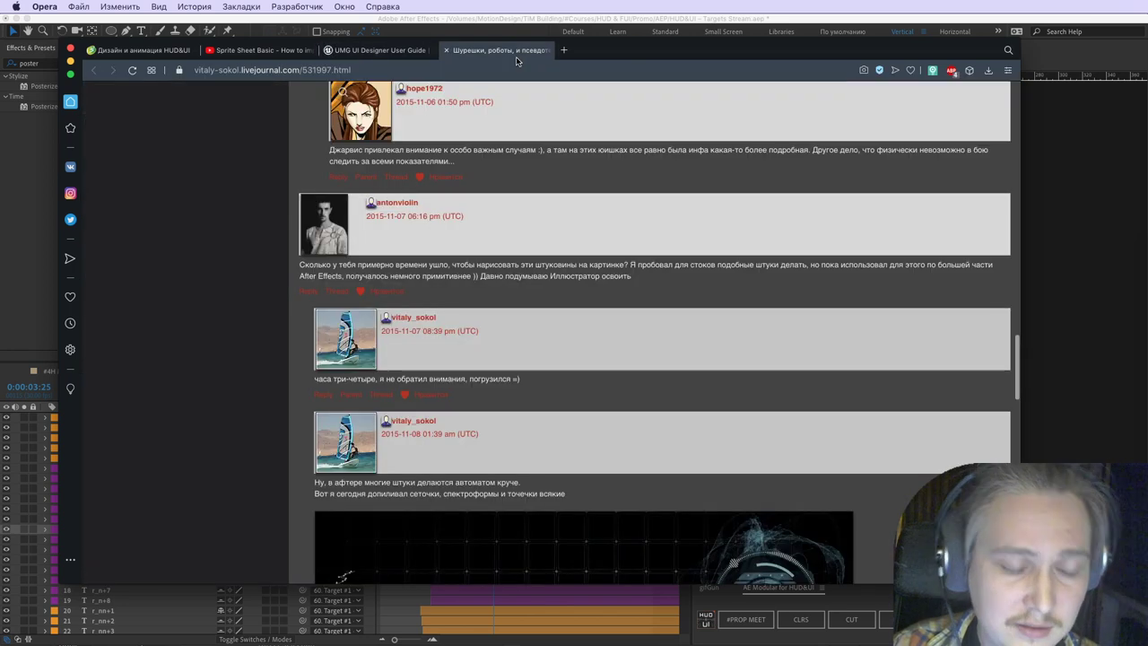
key(super+t)
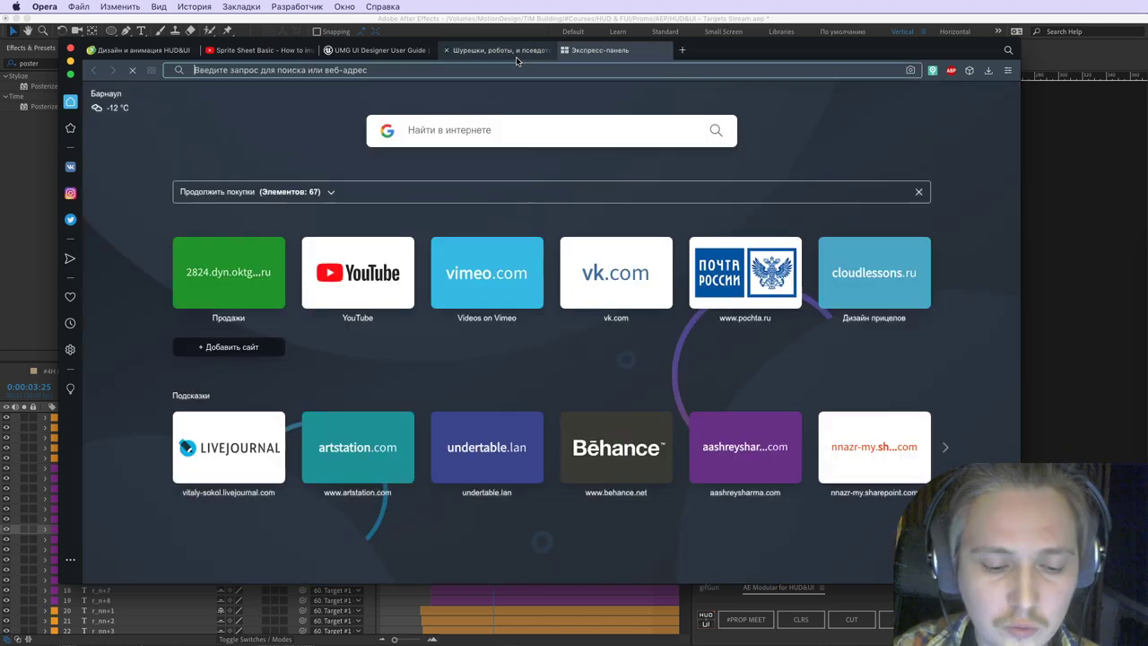
text(ш)
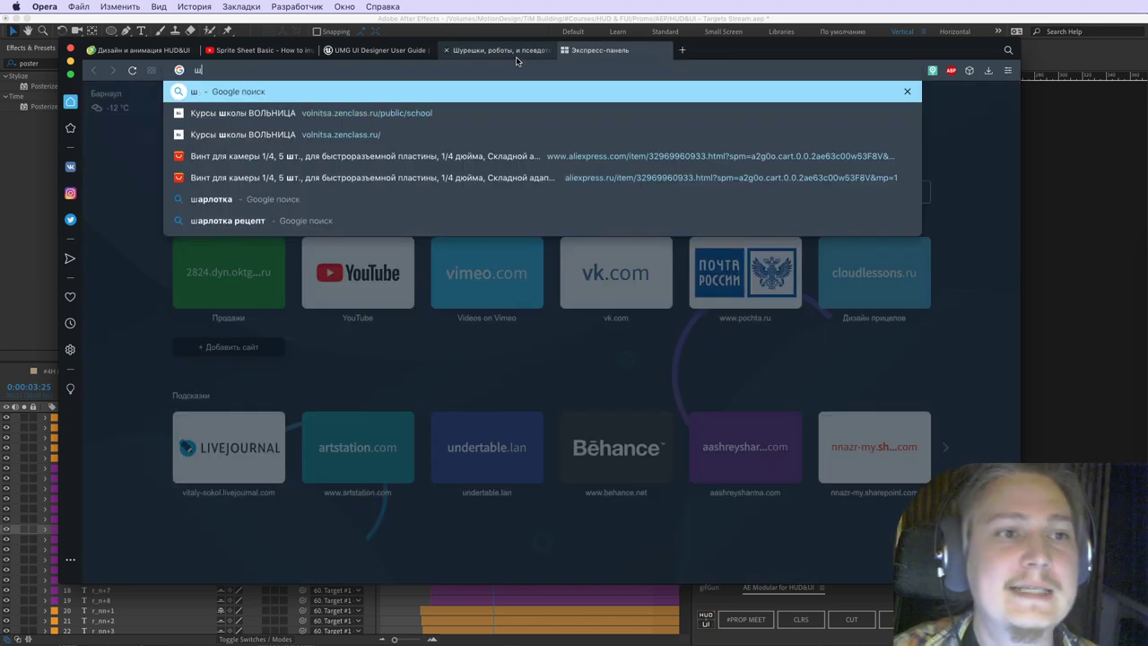
key(super+w)
Step: Read the remaining comments with their HUD images, highlight the text of the last comment and clear the highlight
scroll(542, 233, down, 10)
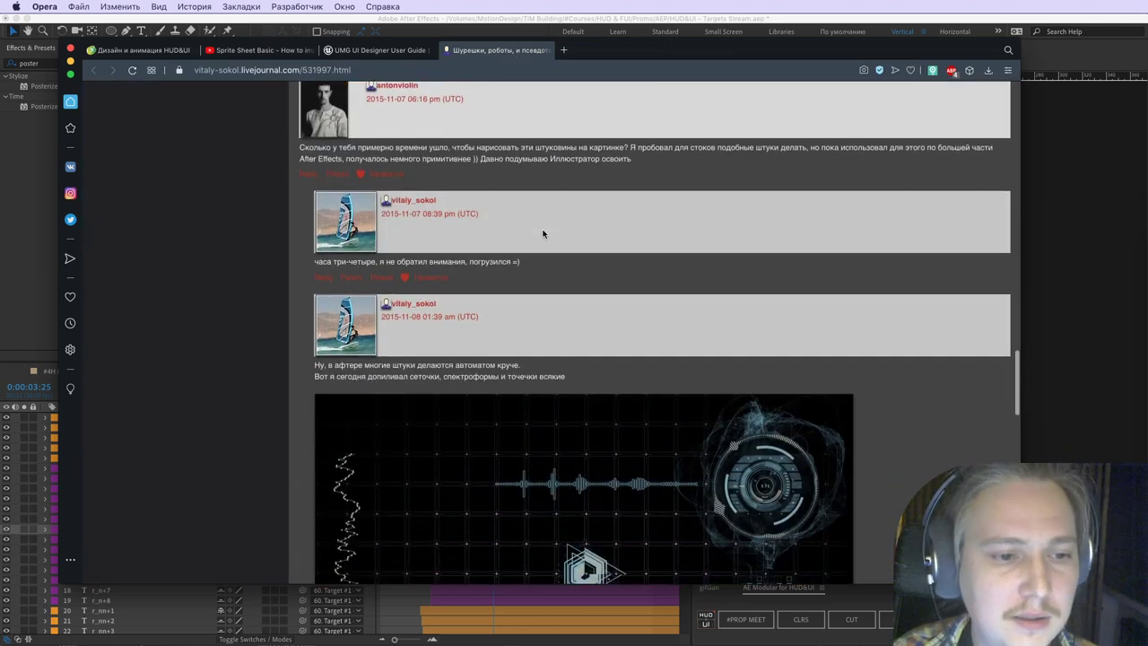
scroll(543, 236, down, 10)
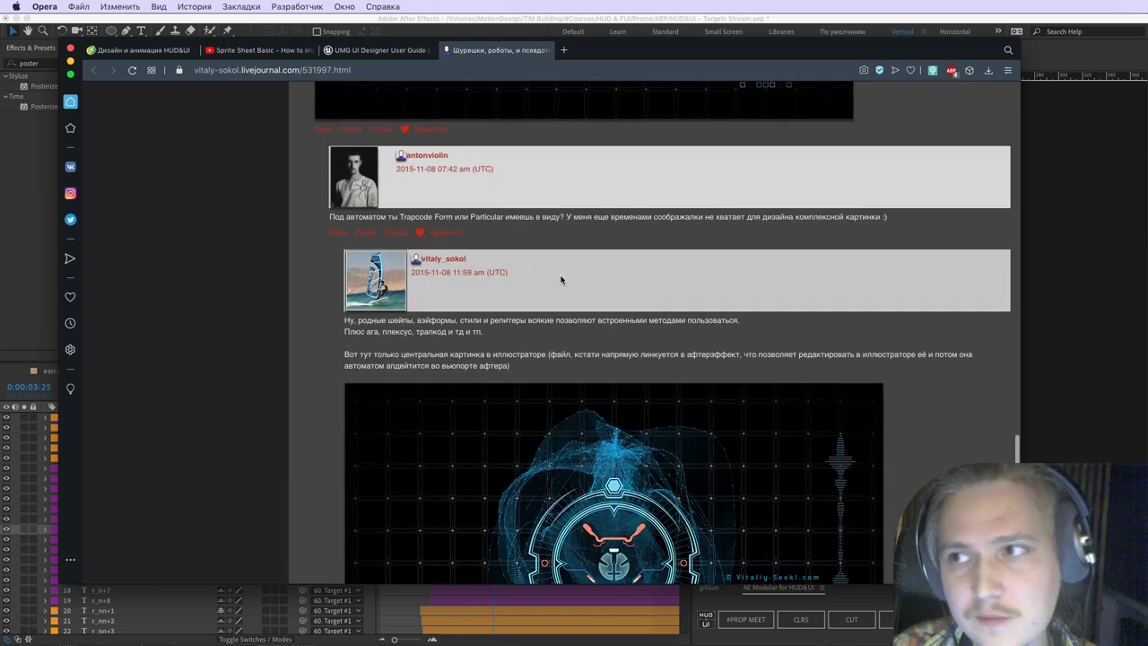
scroll(561, 280, down, 8)
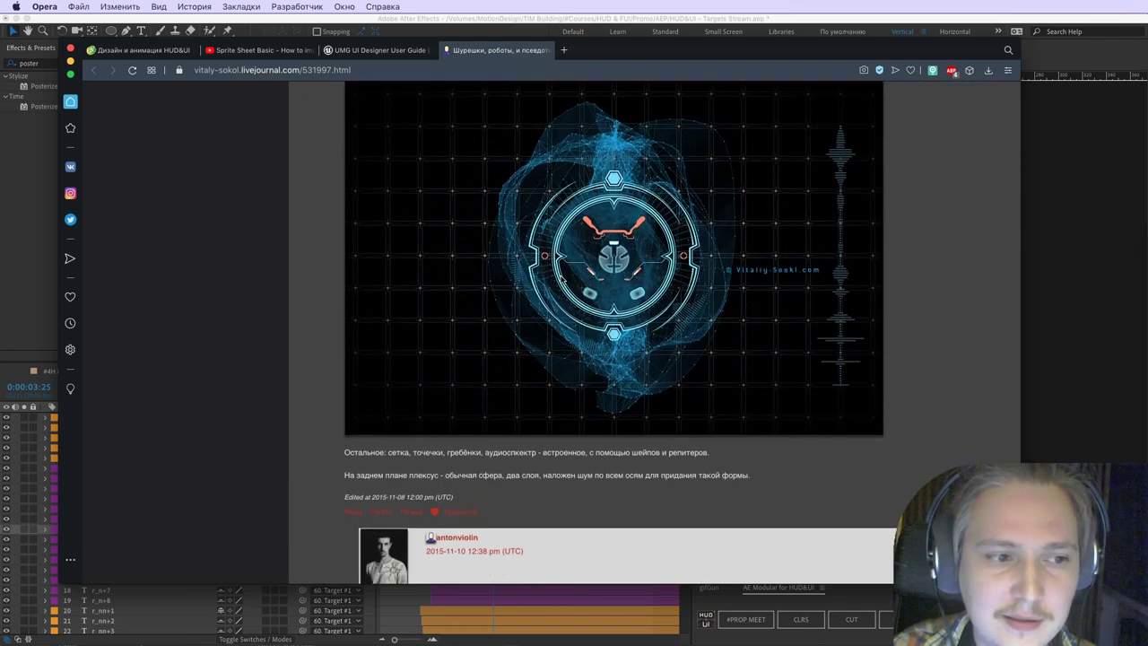
scroll(560, 280, down, 7)
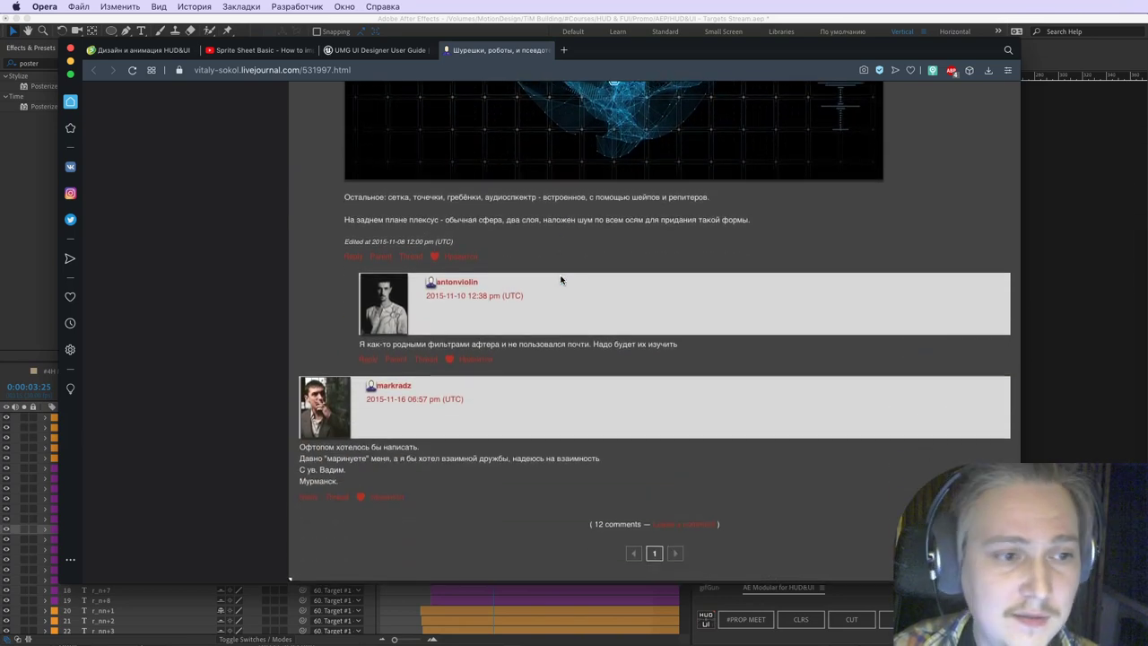
scroll(560, 280, down, 2)
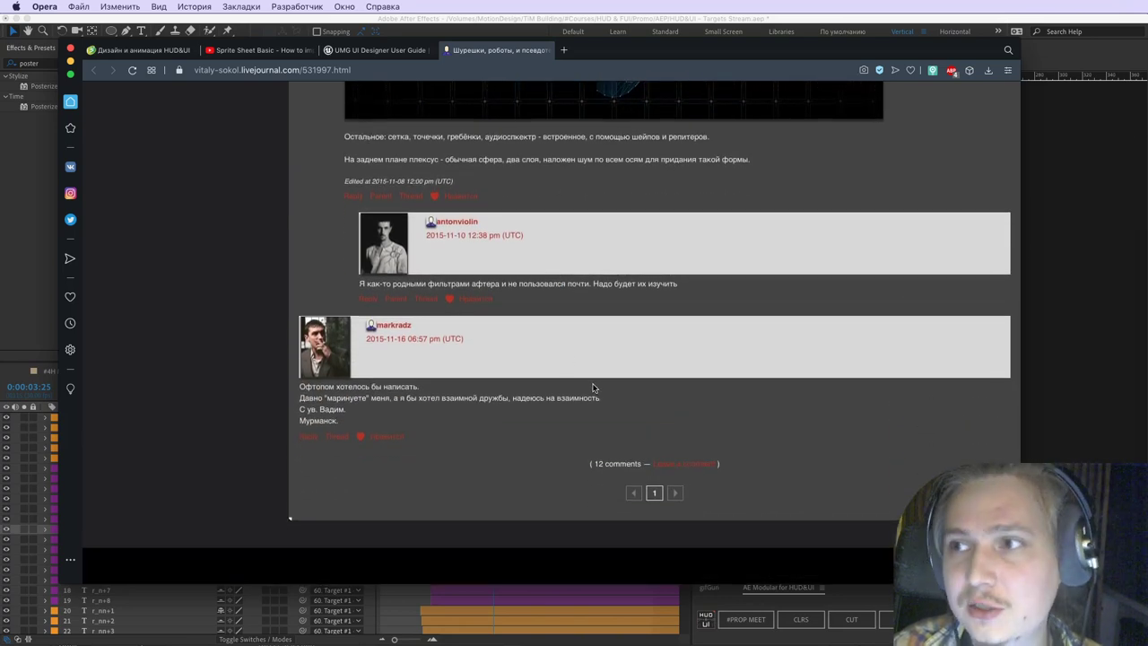
drag(346, 423, 301, 385)
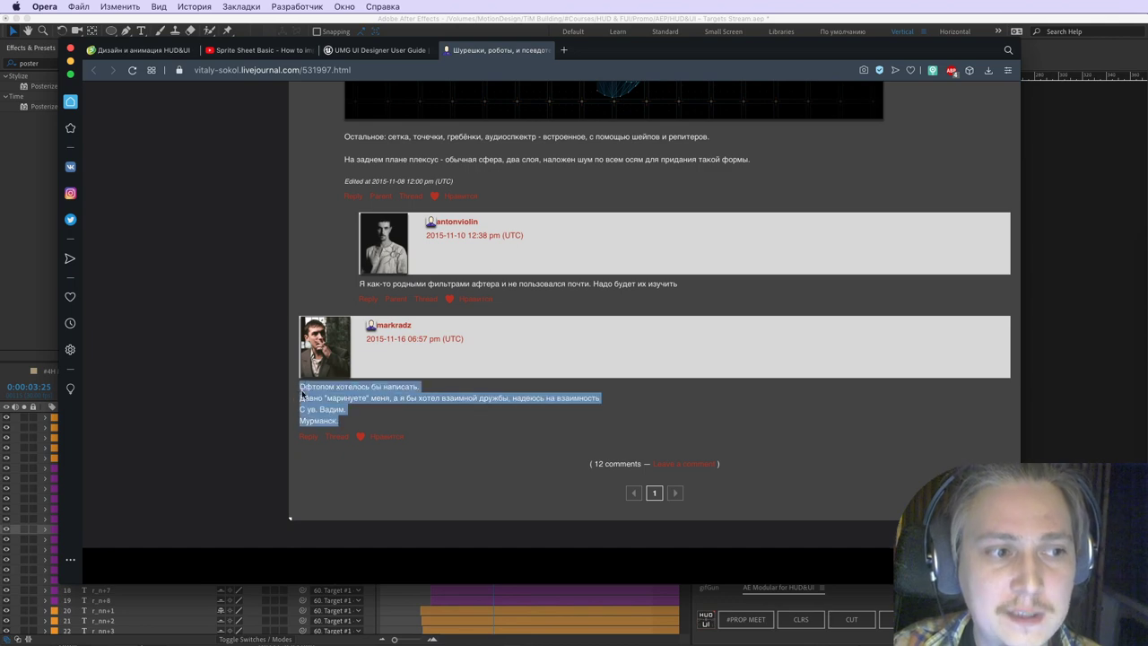
scroll(303, 391, up, 1)
click(352, 429)
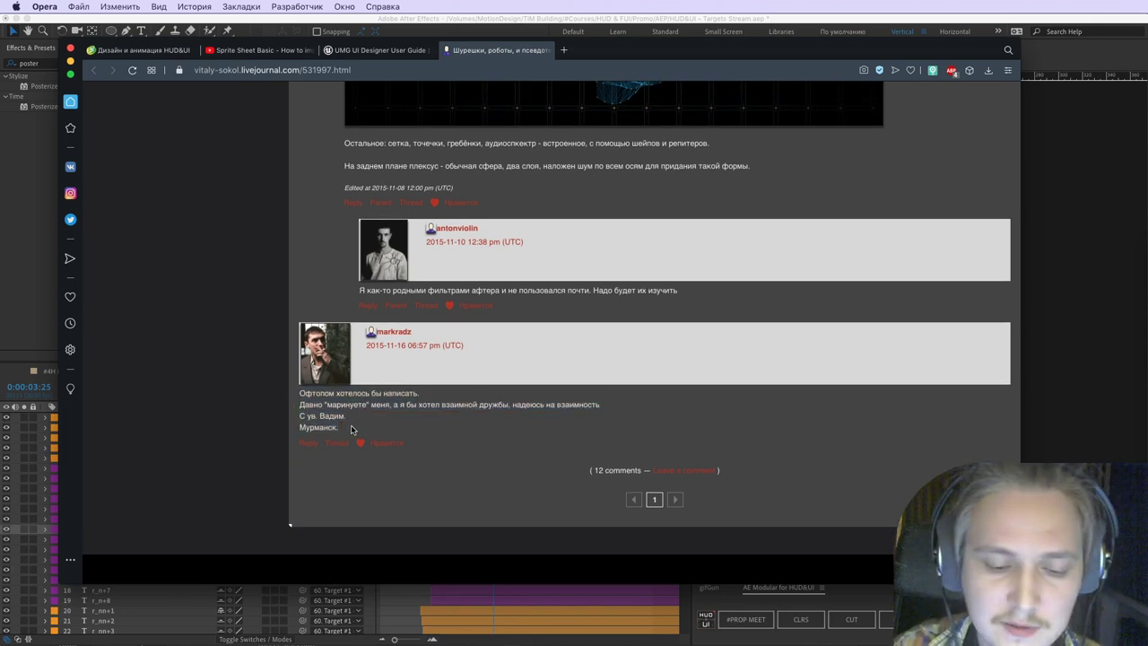
Step: Open the N3 Design site, n3design.com, in a new tab
key(super+t)
text(т3)
key(BackSpace)
key(BackSpace)
text(n3)
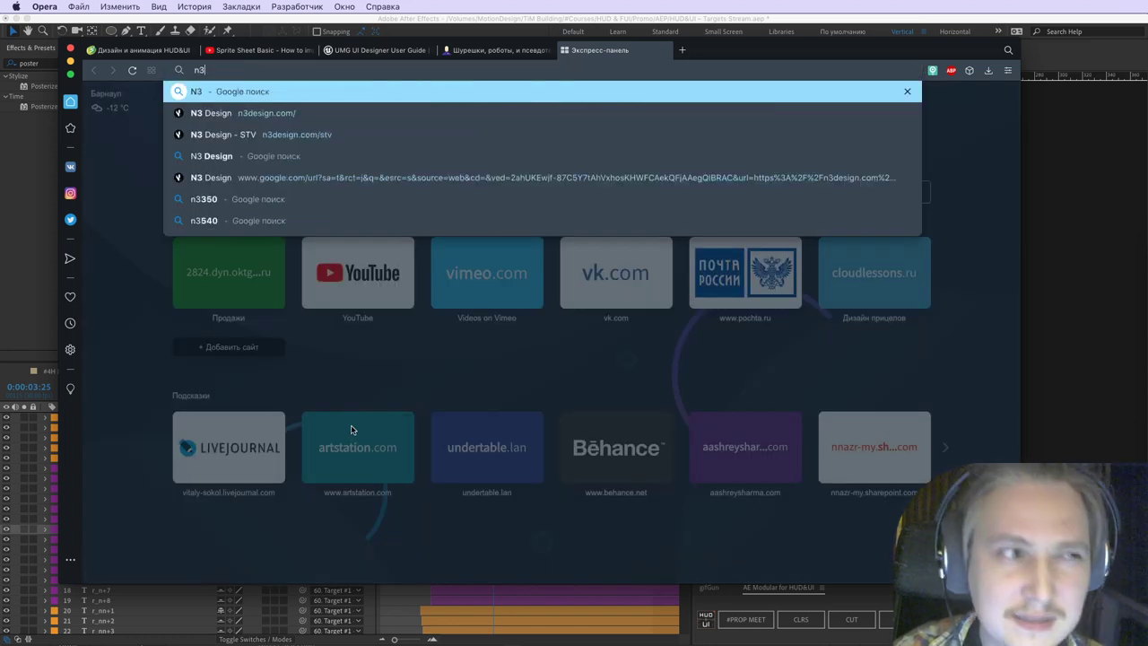
key(Down)
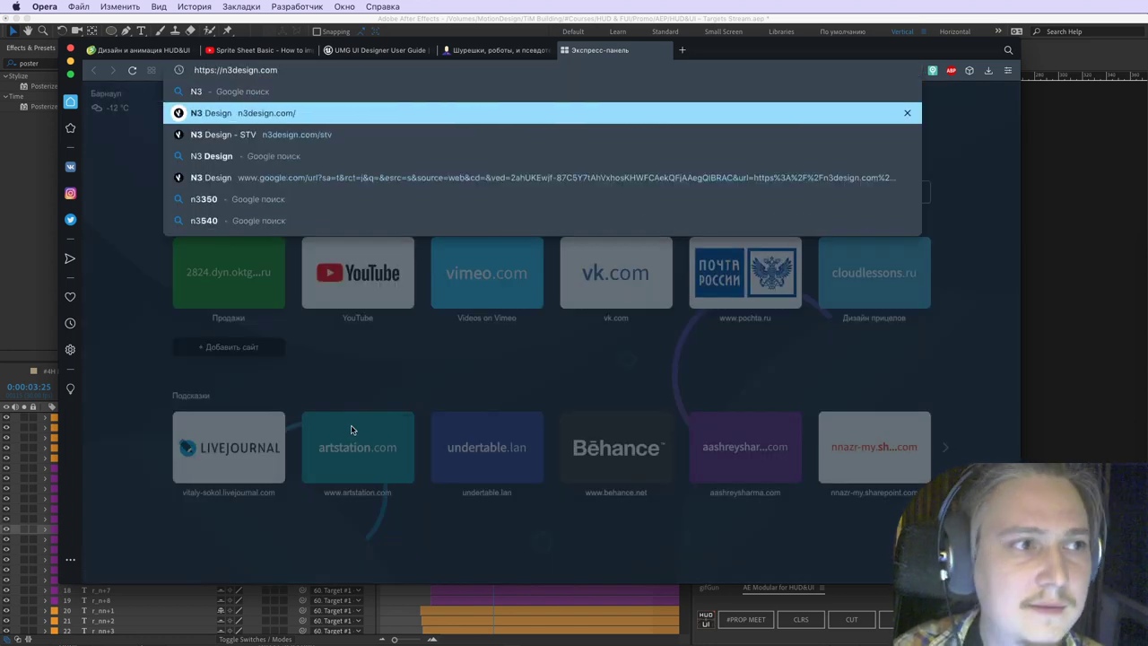
key(Return)
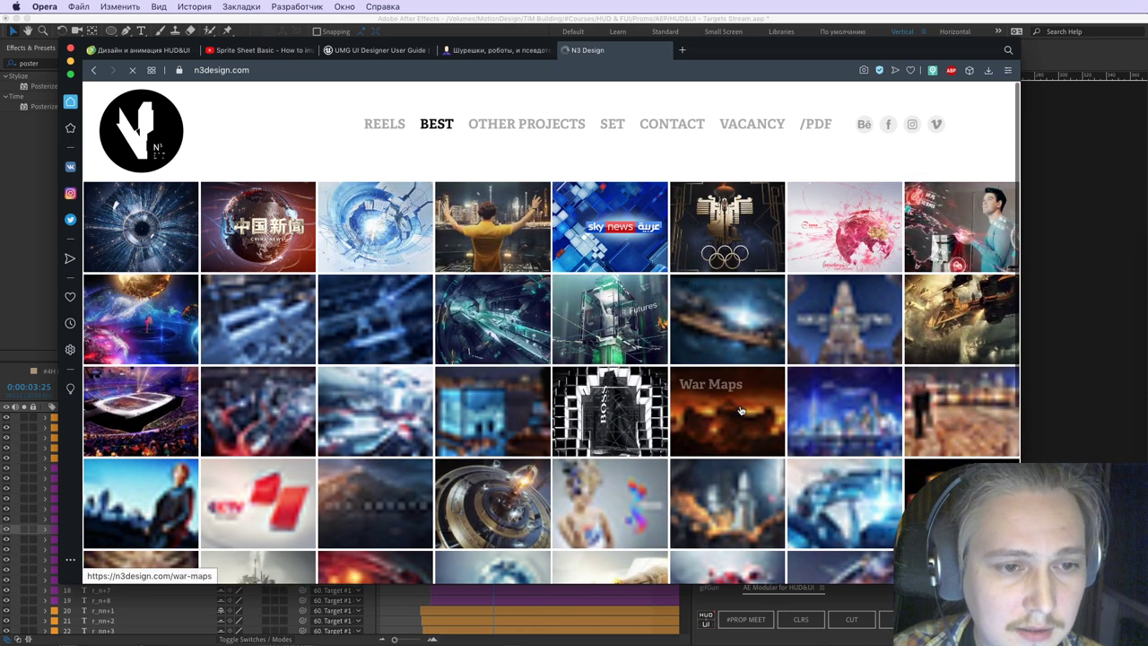
Step: Browse the N3 Design project gallery and open the Genesis Vision 2 project
scroll(727, 412, down, 3)
scroll(373, 410, down, 3)
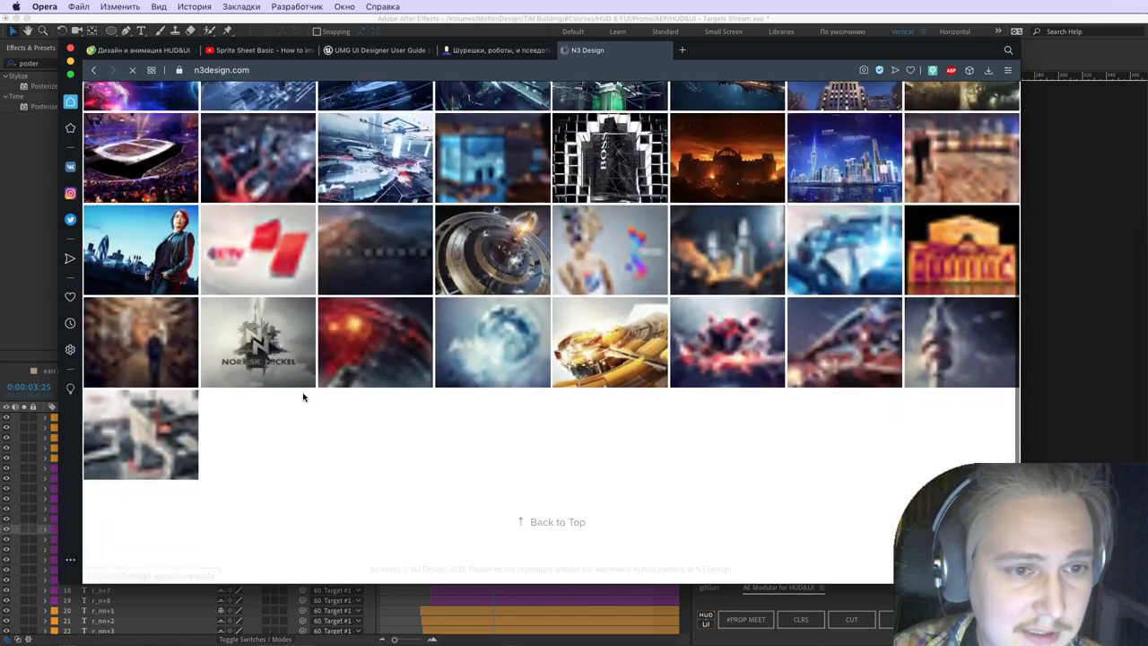
scroll(692, 388, up, 6)
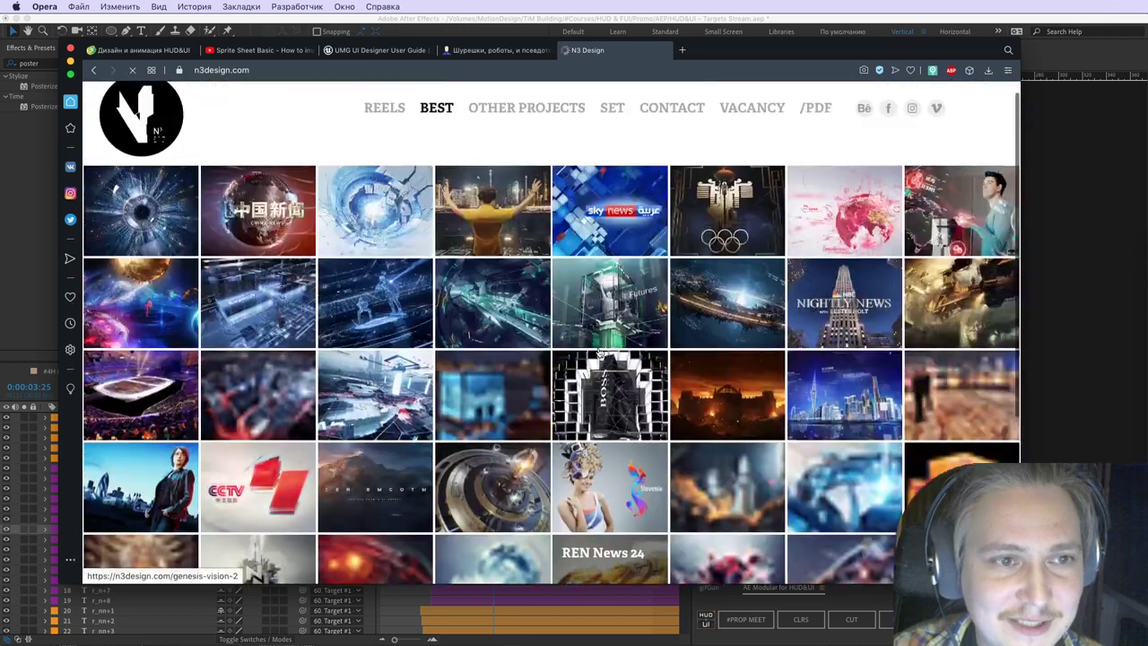
click(653, 340)
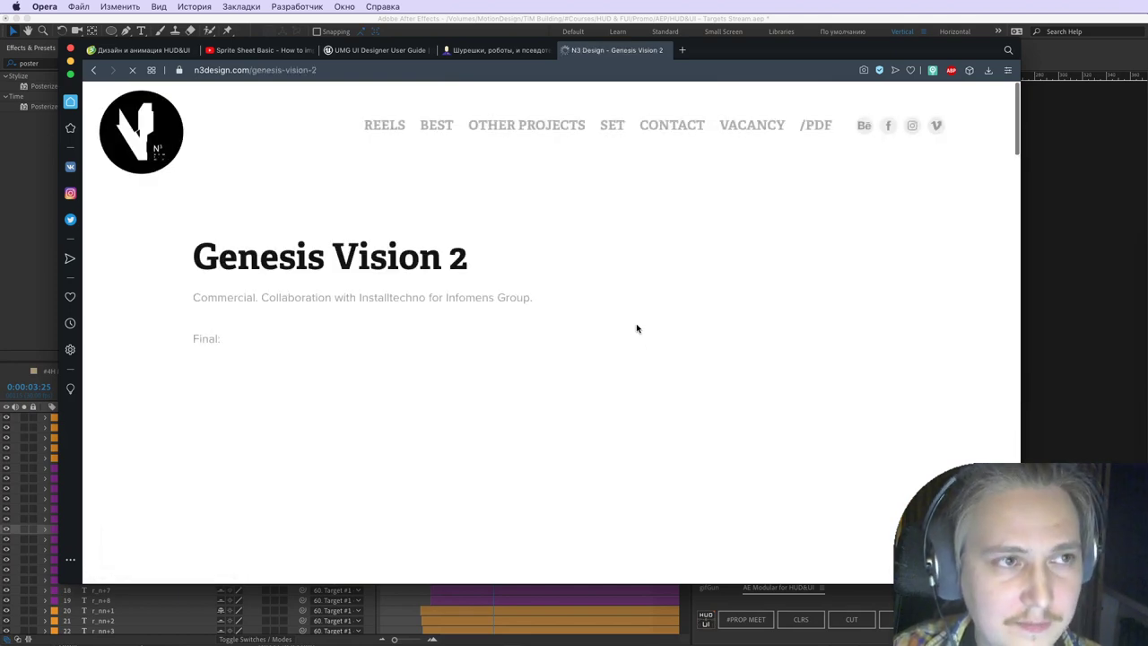
Step: Examine the Genesis Vision 2 final video frame and the first image under Sketches & WIP
scroll(497, 323, down, 4)
scroll(495, 317, down, 3)
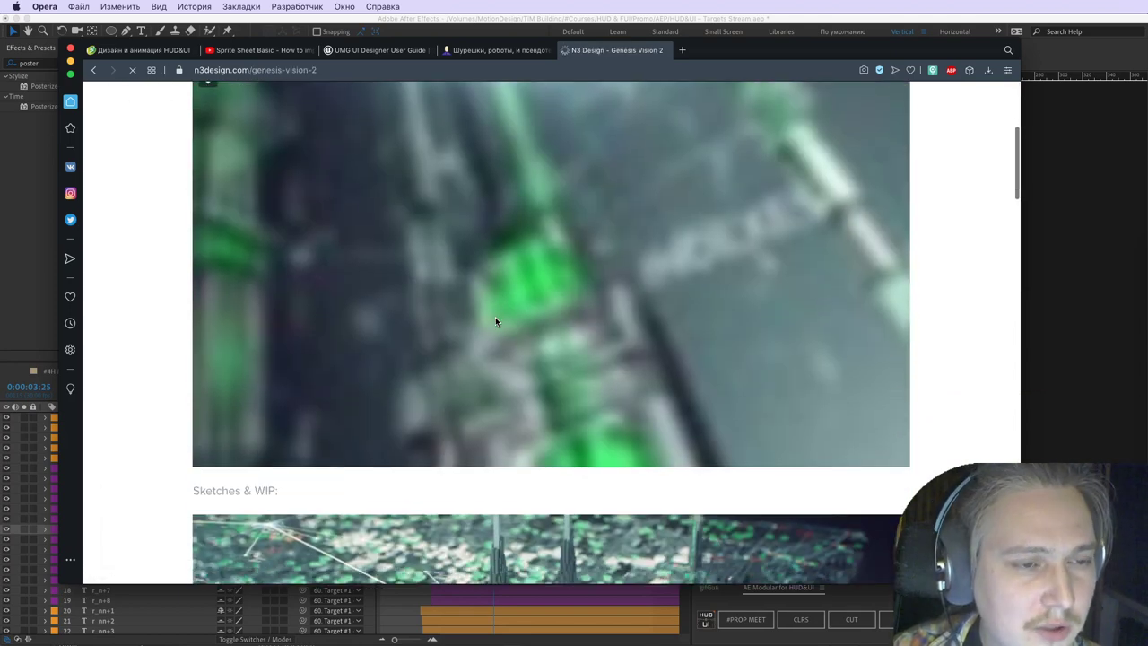
scroll(496, 317, down, 4)
scroll(495, 317, up, 8)
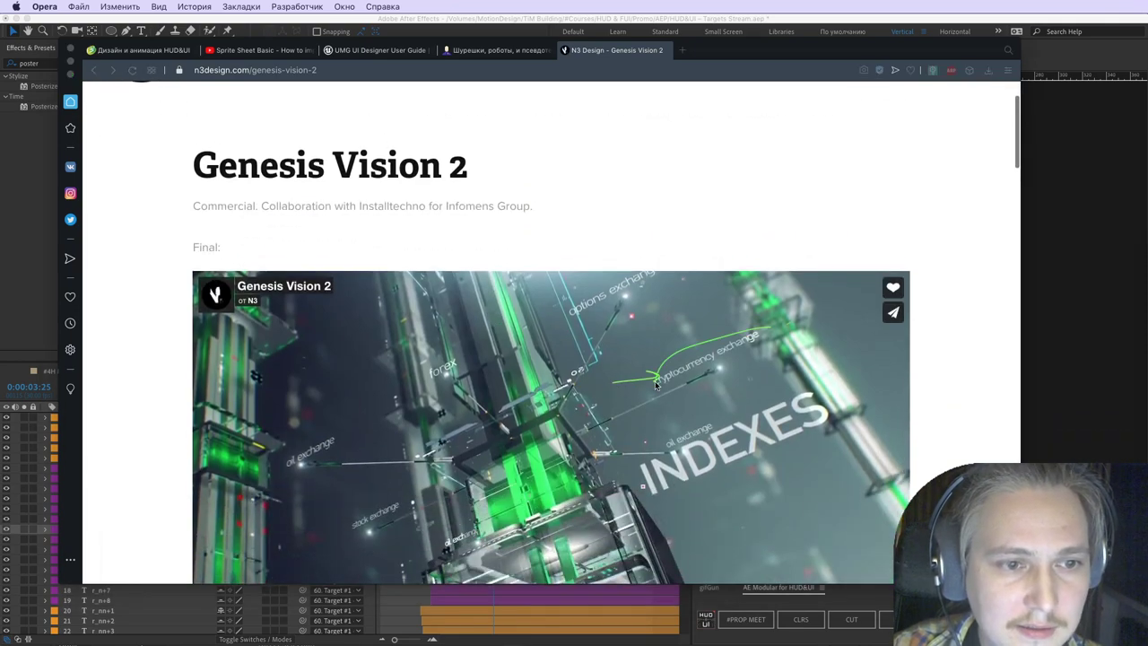
scroll(713, 443, down, 10)
scroll(708, 443, down, 3)
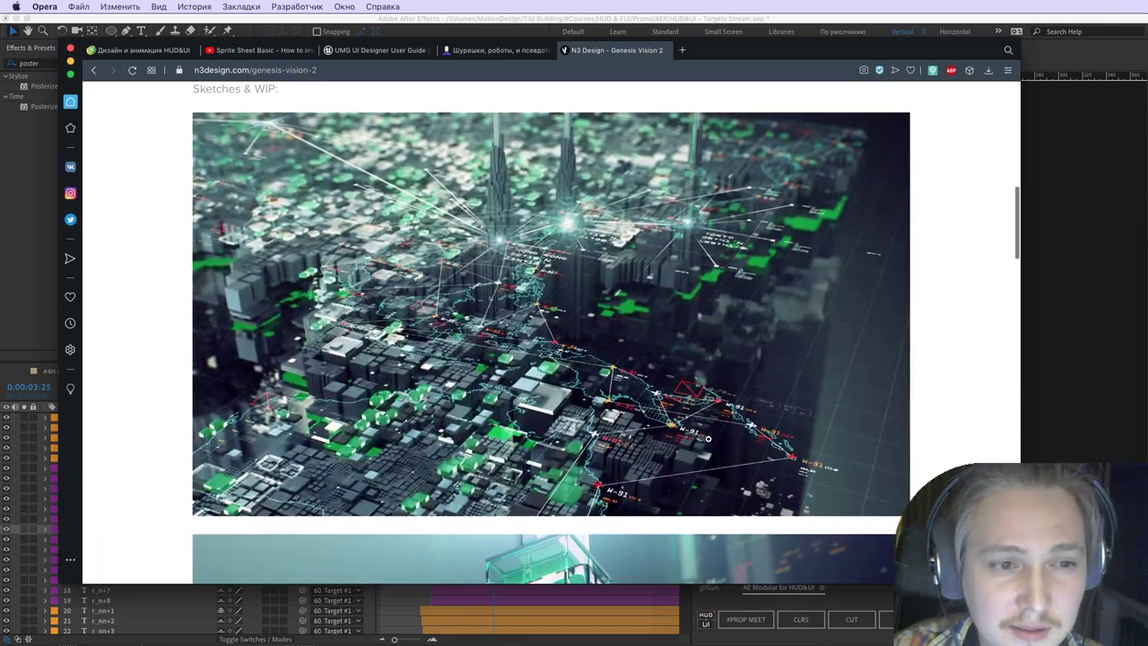
Step: Point out HUD details in the Genesis Vision 2 sketches with freehand screen marks, then clear the marks
mouse_move(677, 381)
mouse_down()
mouse_move(746, 403)
mouse_move(758, 448)
mouse_move(664, 388)
mouse_up()
scroll(683, 467, down, 9)
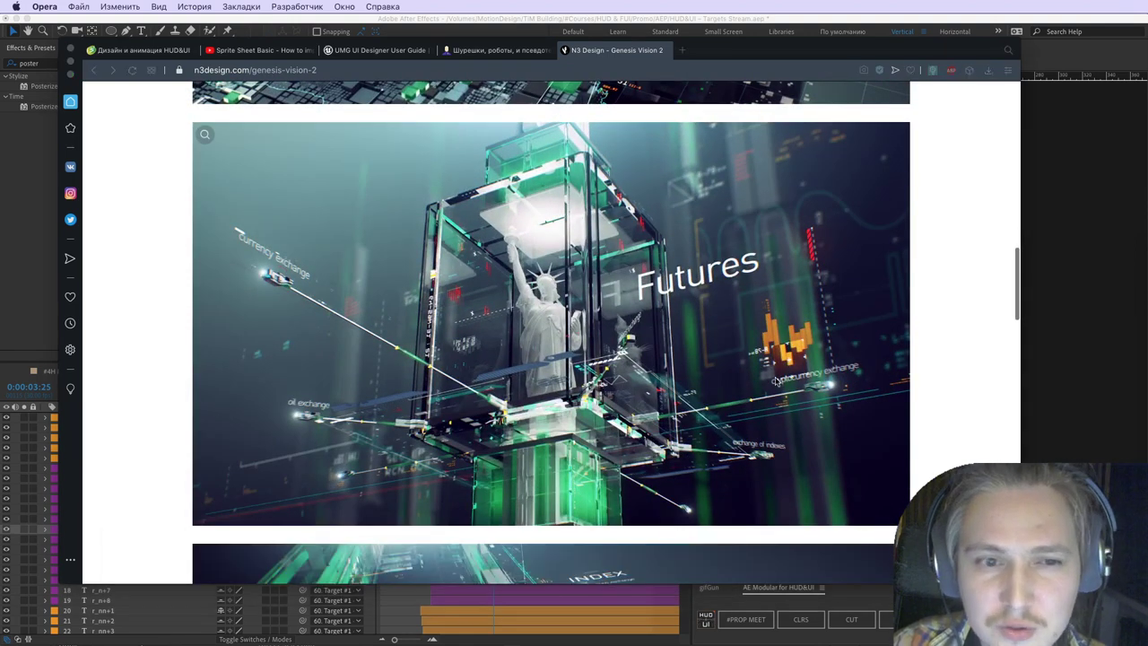
scroll(795, 391, down, 8)
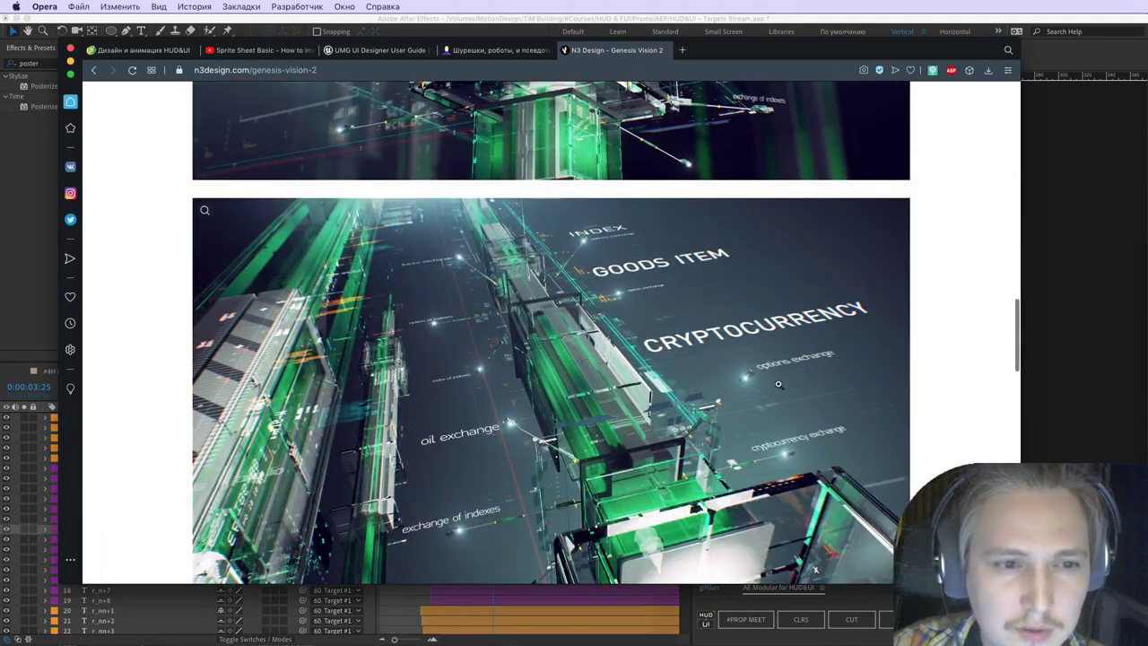
mouse_move(638, 332)
mouse_down()
mouse_move(862, 306)
mouse_move(644, 359)
mouse_up()
key(Escape)
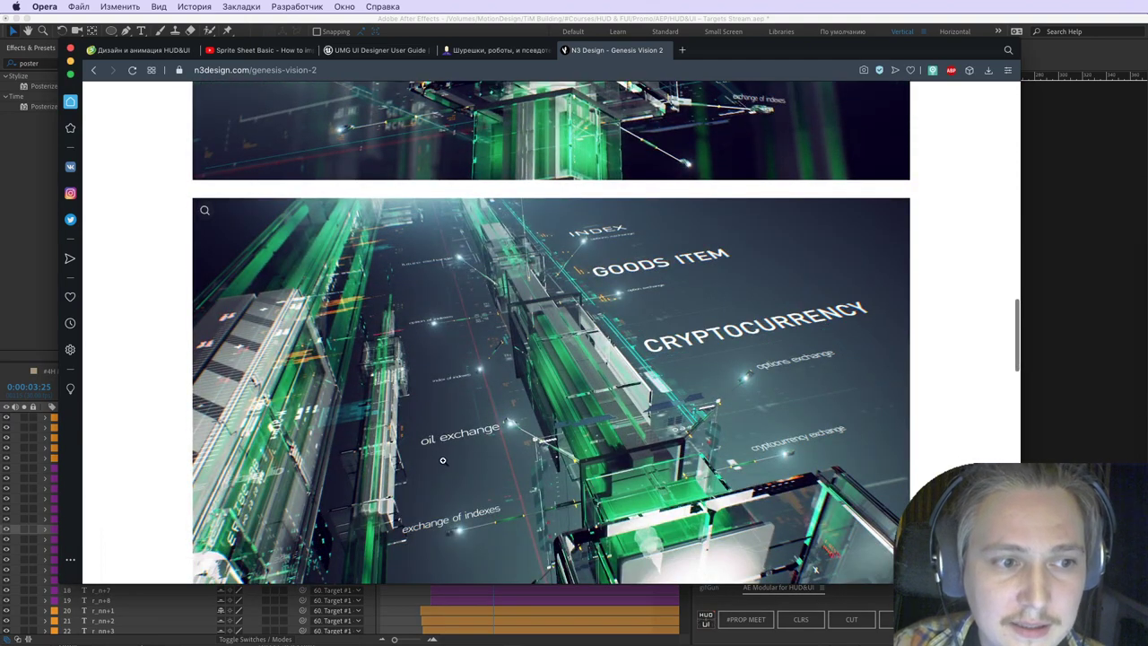
Step: Switch to Adobe Illustrator and bring up the windows.ai document
key(super+Tab)
key(super+Tab)
key(super+Tab)
key(super+Tab)
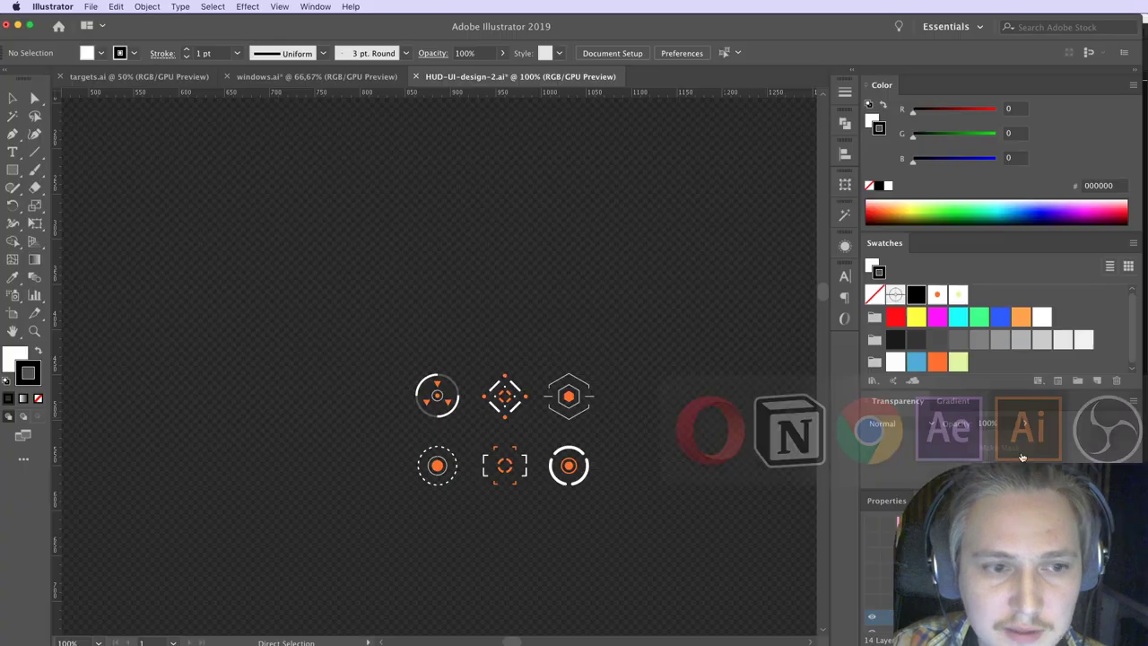
click(295, 75)
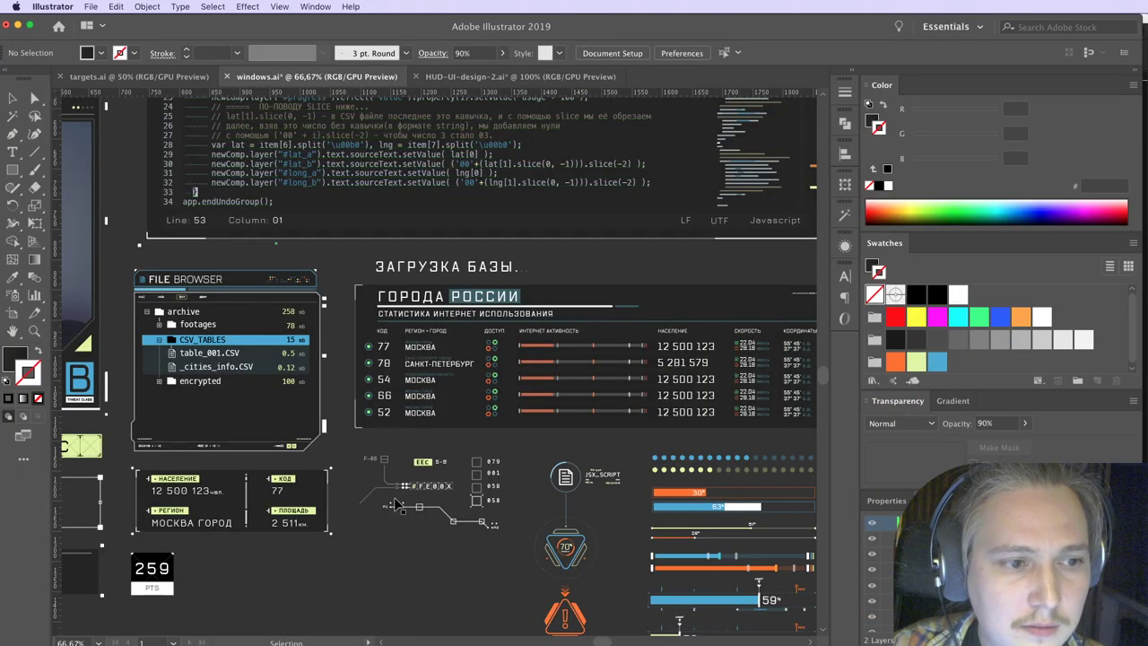
Step: Examine the connector-line callouts and the #FE00X code label below the city statistics table up close
scroll(414, 513, up, 2)
scroll(415, 512, up, 2)
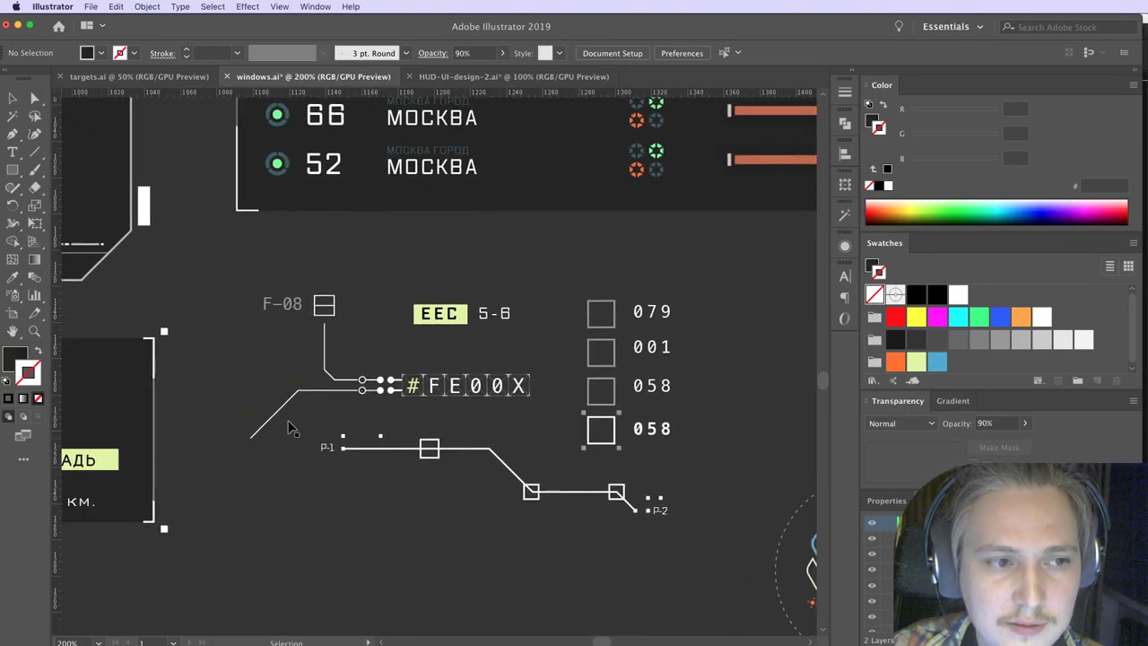
mouse_move(253, 269)
mouse_down()
mouse_move(646, 260)
mouse_move(704, 499)
mouse_move(666, 606)
mouse_move(228, 498)
mouse_move(218, 348)
mouse_up()
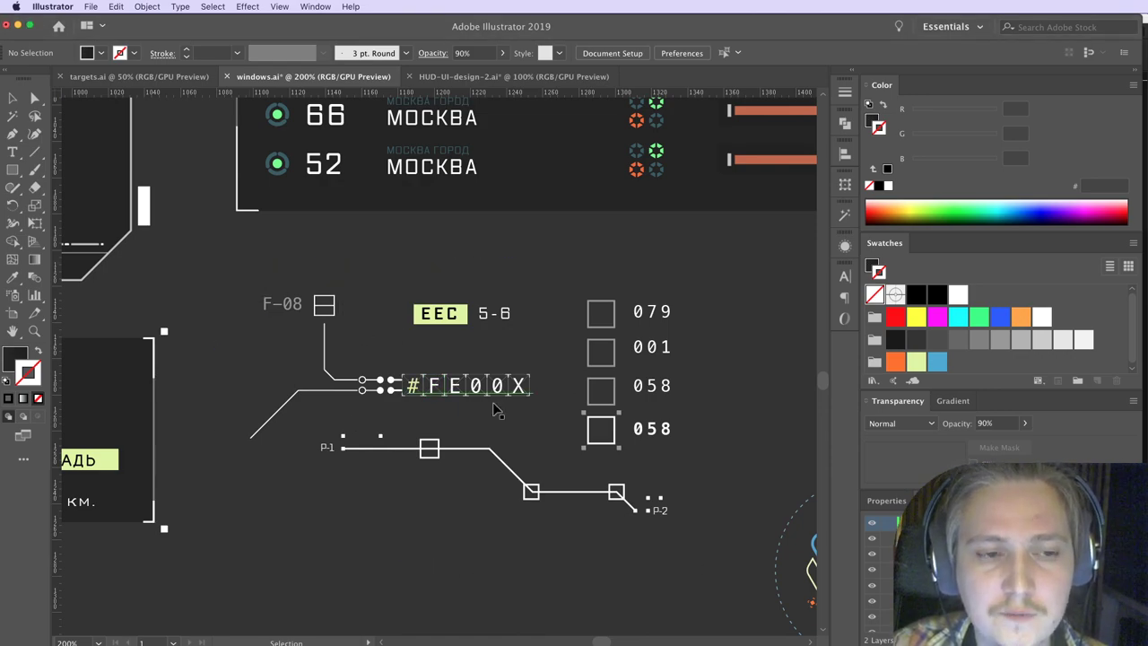
Step: Switch to Opera, skim the remaining images of the Genesis Vision 2 project, and return to the N3 Design project gallery
key(super+Tab)
scroll(460, 404, down, 10)
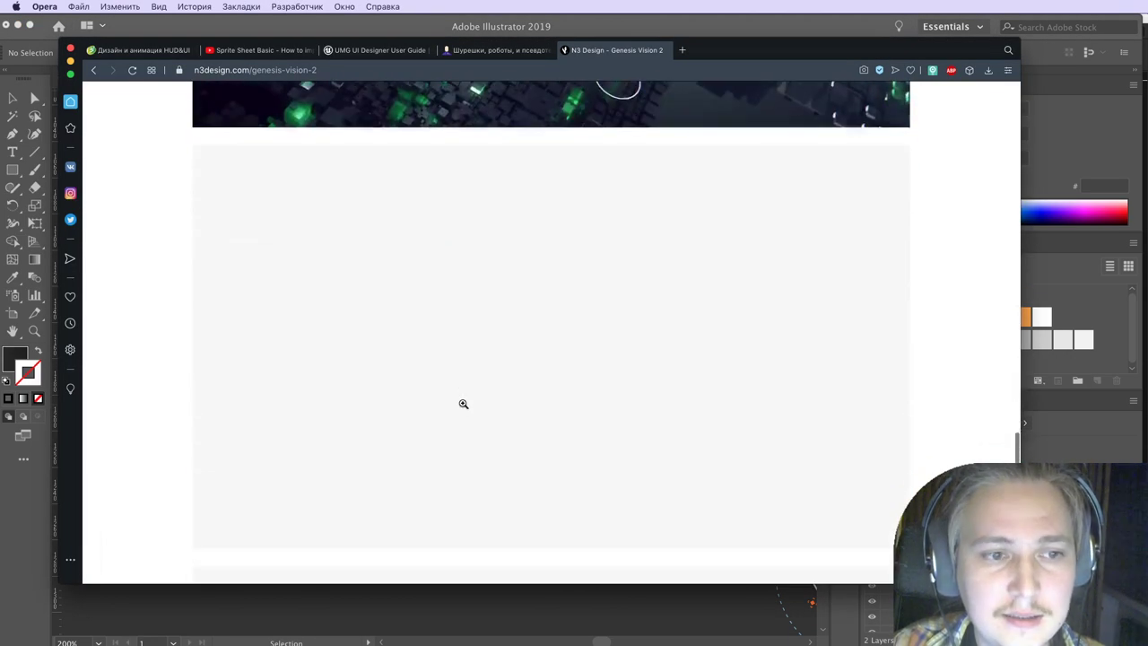
scroll(461, 403, up, 3)
scroll(460, 404, down, 6)
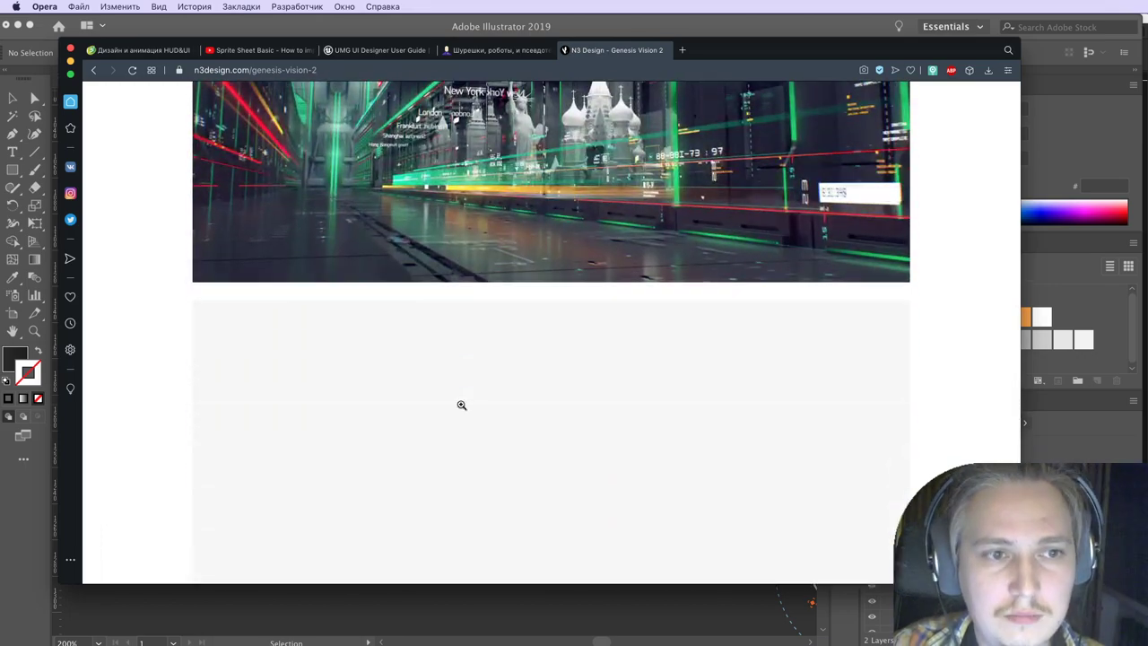
scroll(461, 405, up, 1)
scroll(461, 406, down, 2)
scroll(461, 406, down, 2)
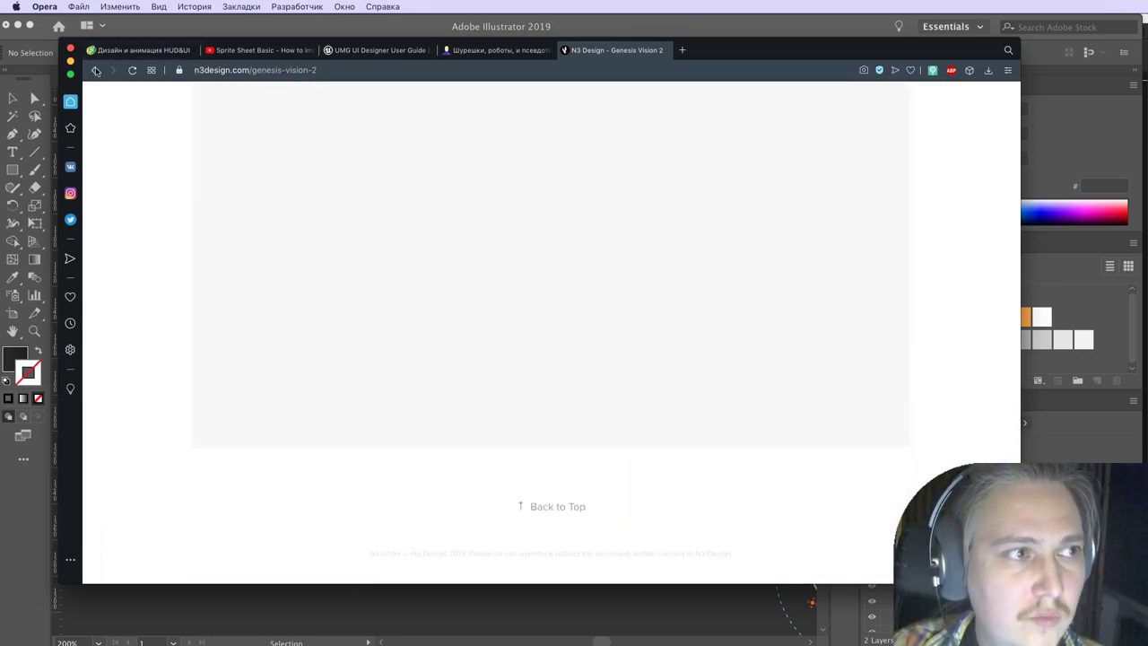
click(95, 71)
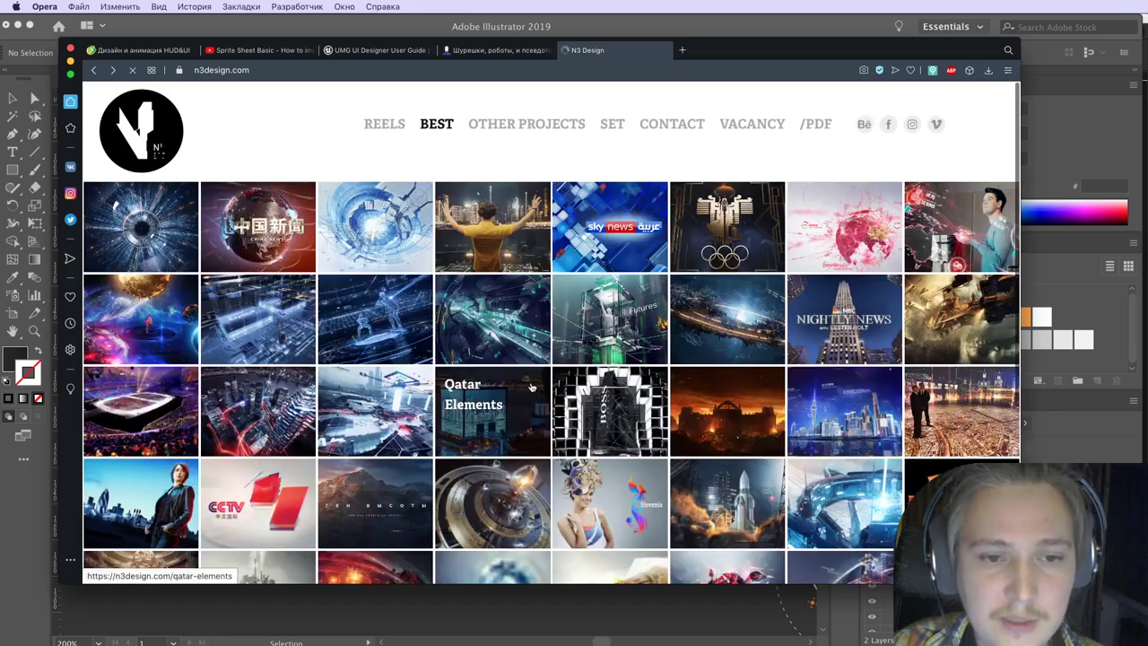
Step: Open the TVC IDs 2013. Stage 2. Final project from the N3 Design gallery of best works
scroll(520, 394, down, 3)
scroll(516, 392, down, 3)
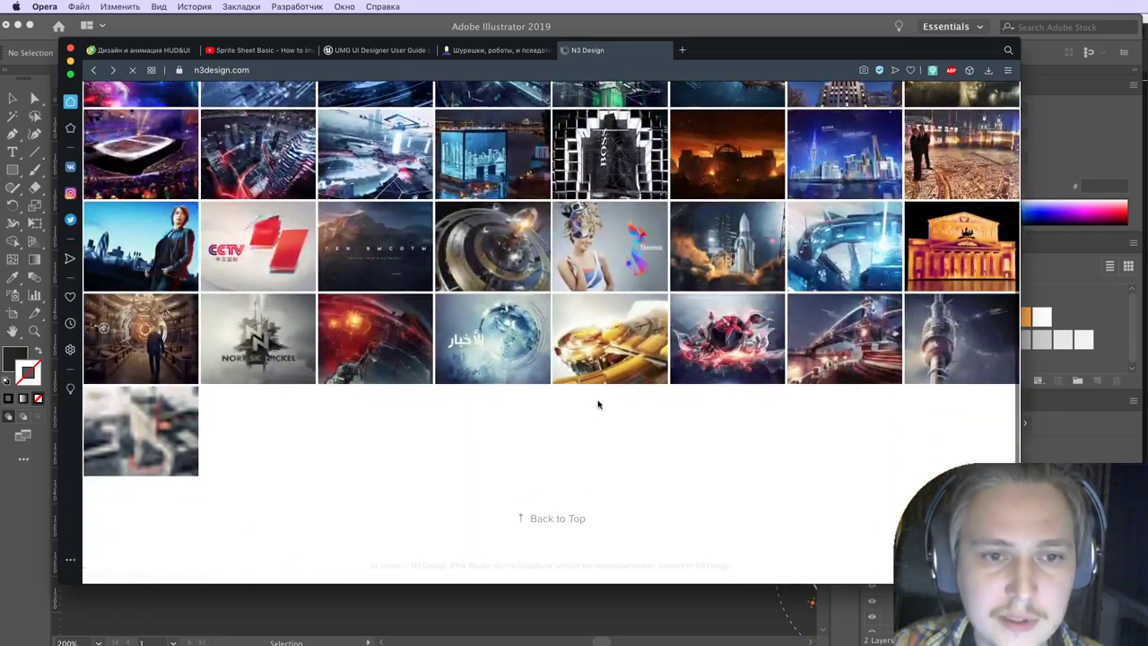
click(953, 352)
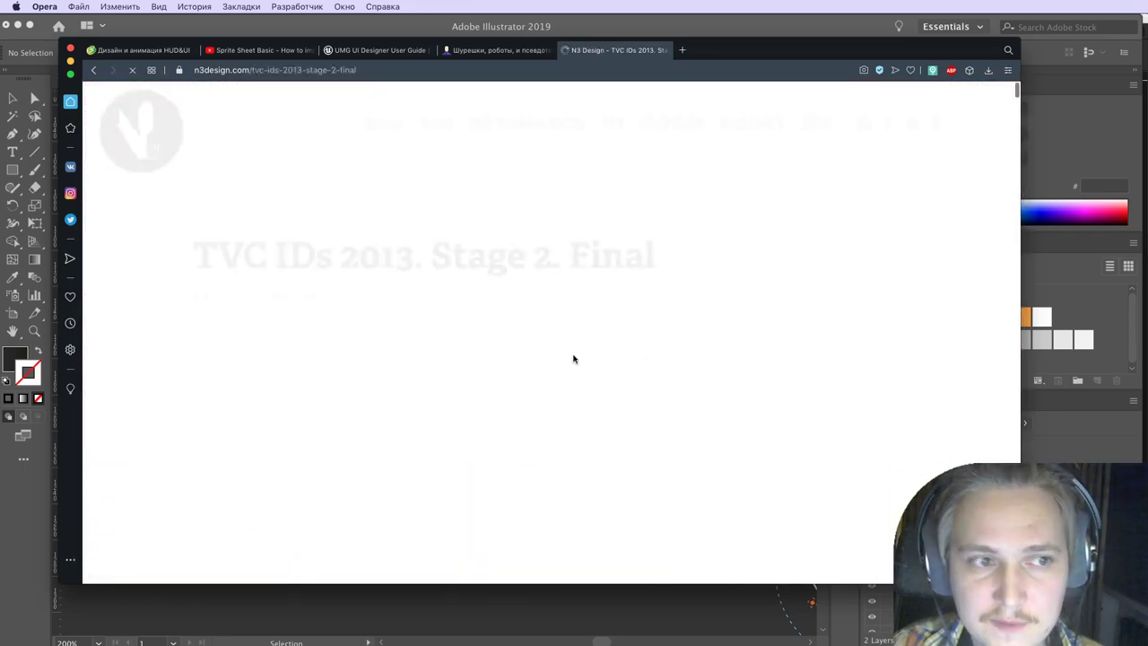
Step: Examine the Moscow and Kazan TVC ID videos on the project page for their HUD graphics
scroll(549, 359, down, 2)
scroll(549, 359, down, 3)
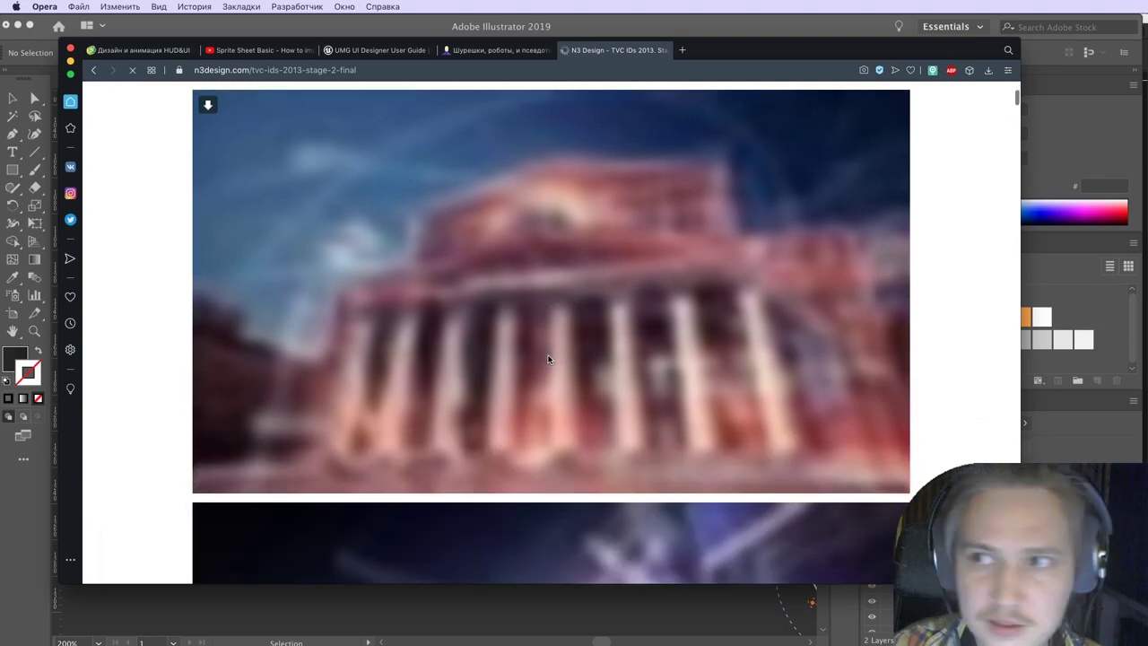
scroll(547, 359, down, 5)
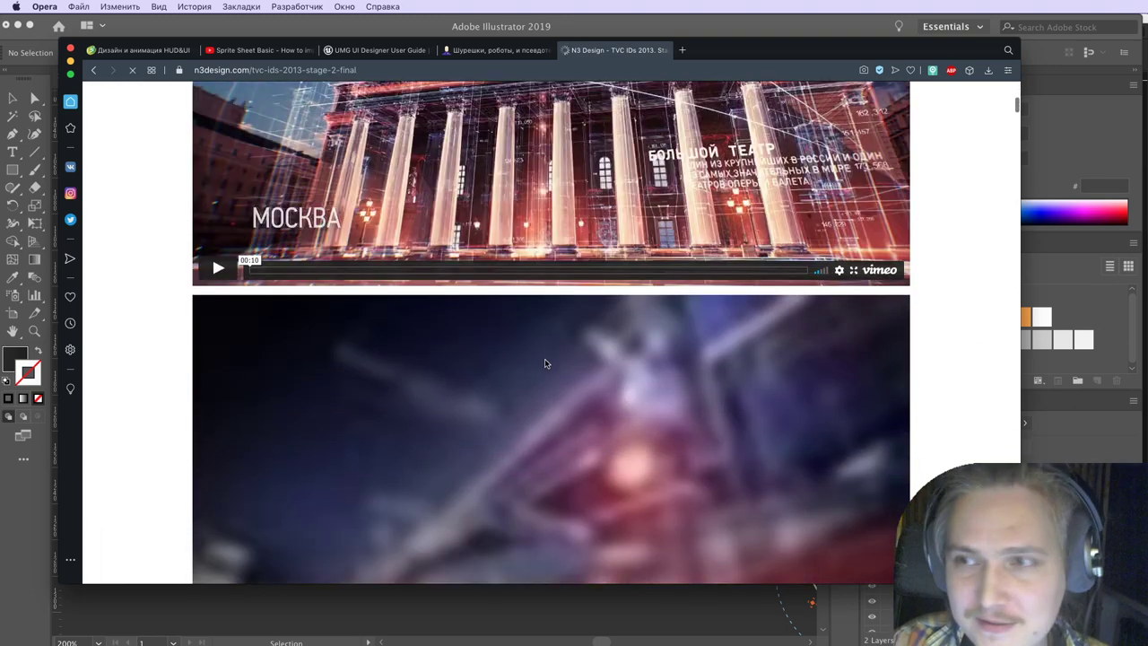
scroll(545, 363, down, 8)
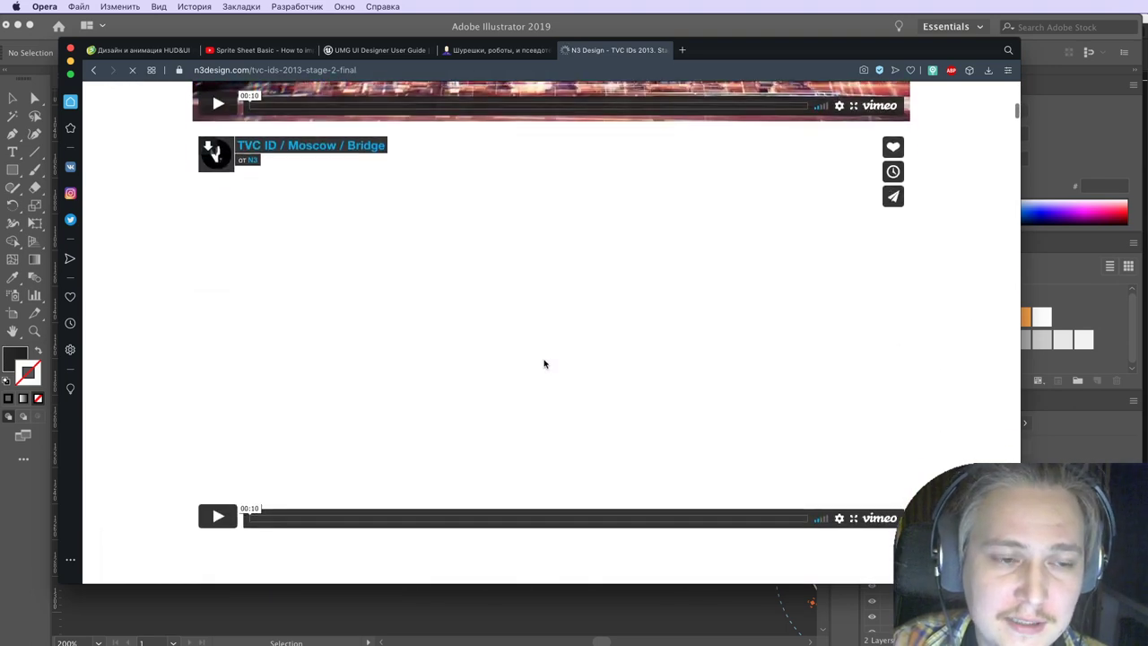
scroll(545, 363, down, 10)
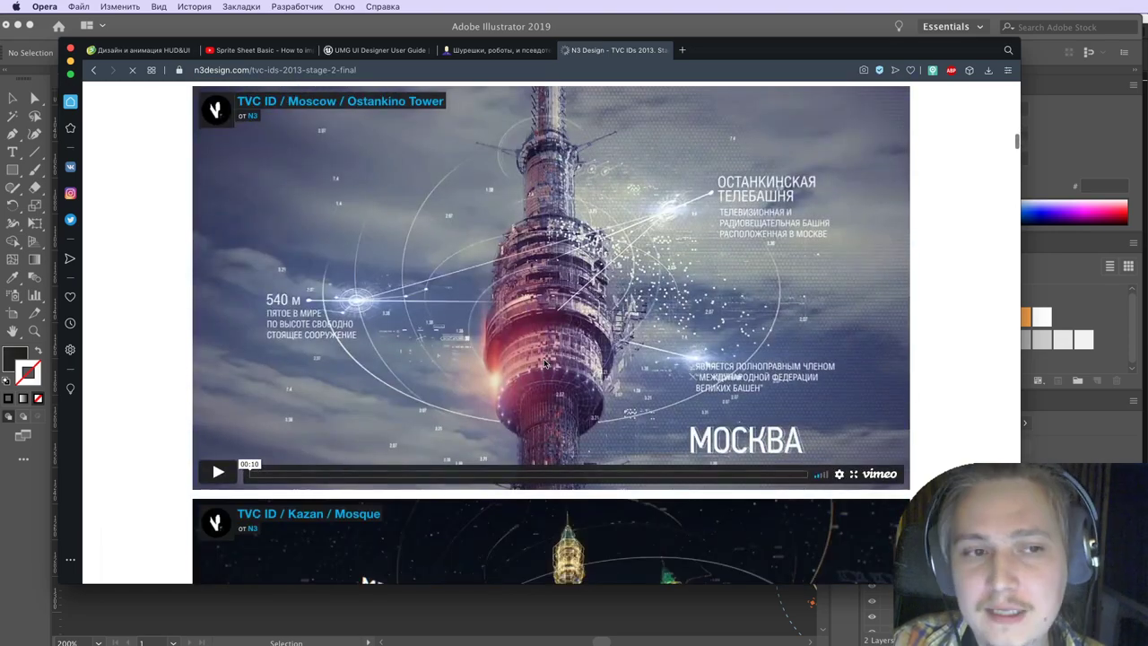
scroll(544, 364, down, 8)
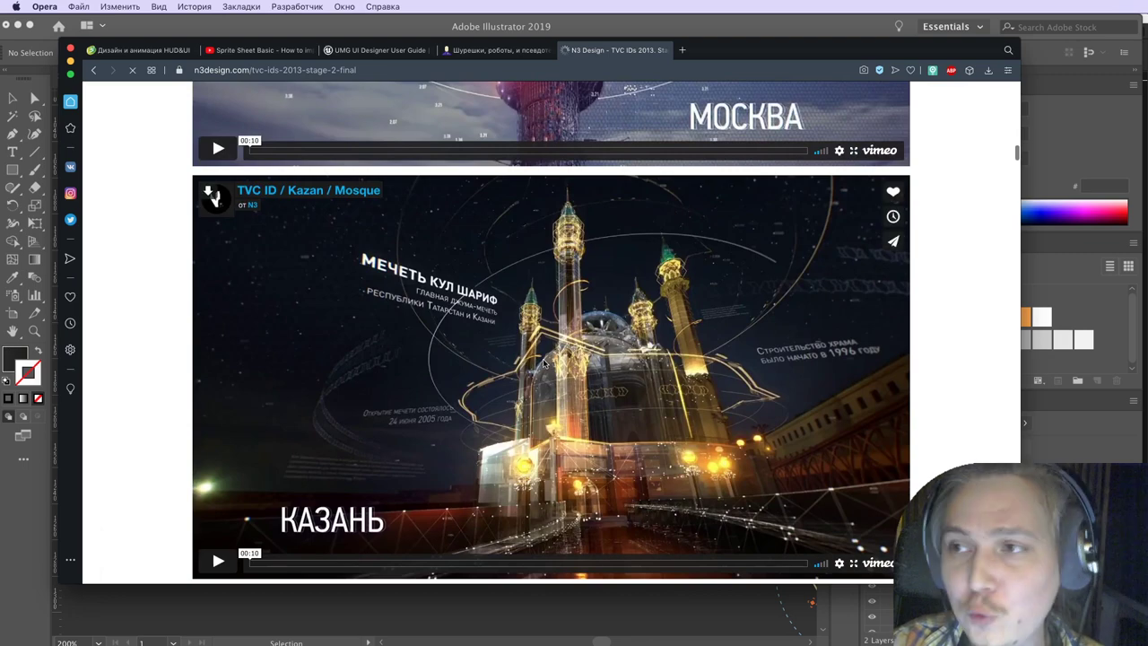
scroll(544, 364, down, 1)
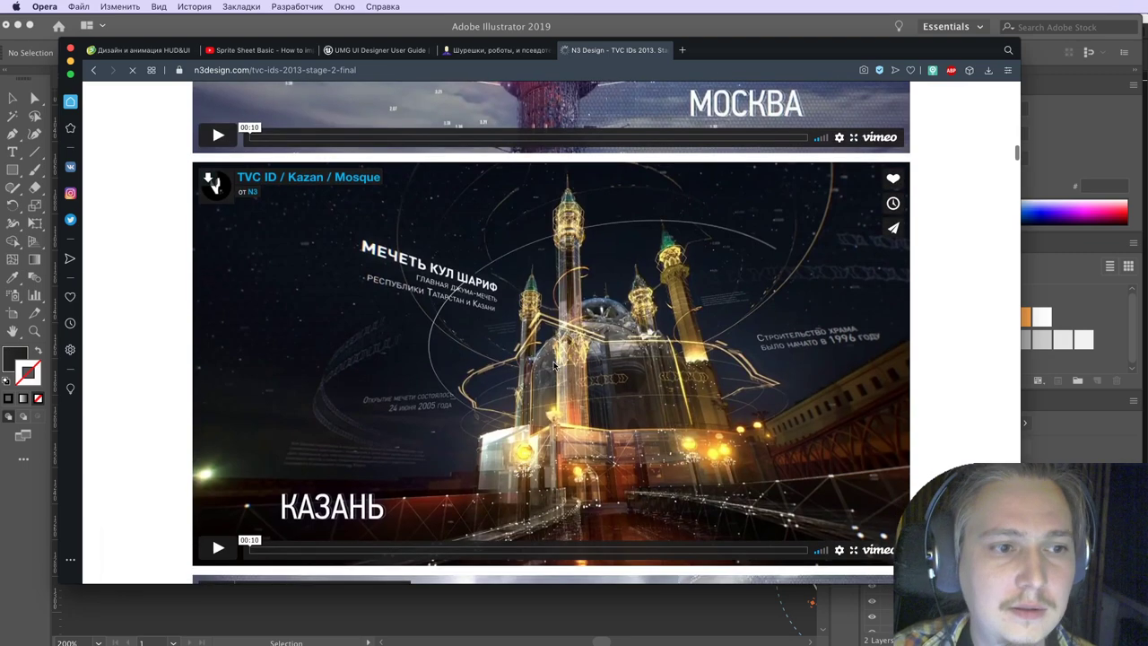
Step: Examine the HUD lines, circles and captions around the Krasnoyarsk bridge in its TVC ID video
scroll(535, 386, down, 8)
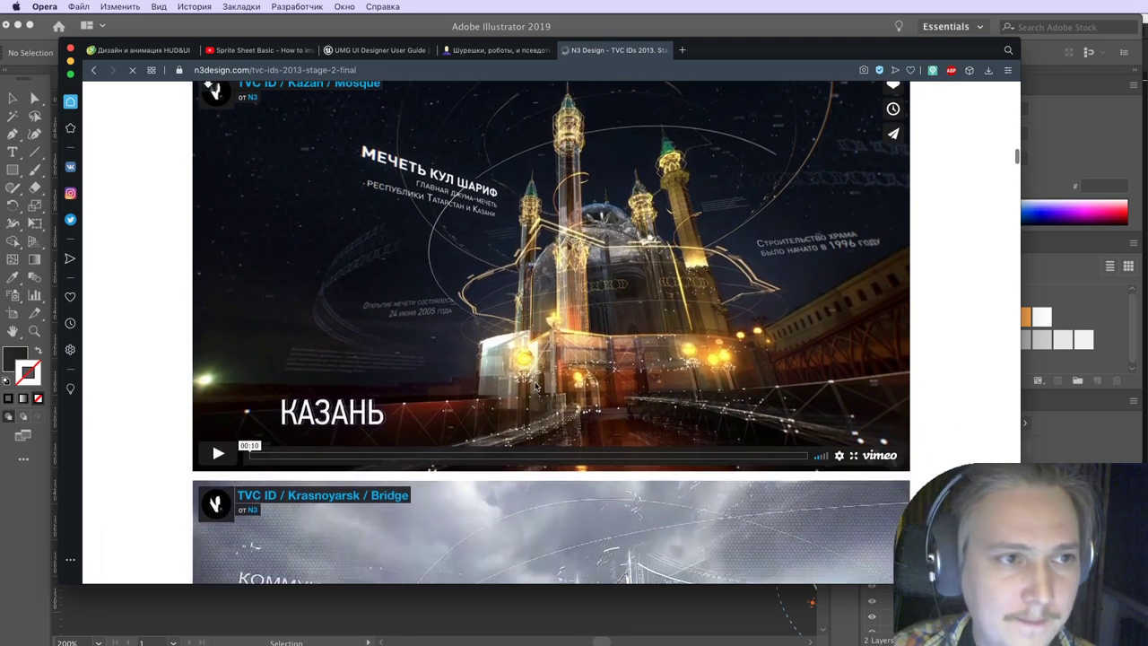
scroll(535, 386, down, 5)
scroll(334, 307, up, 3)
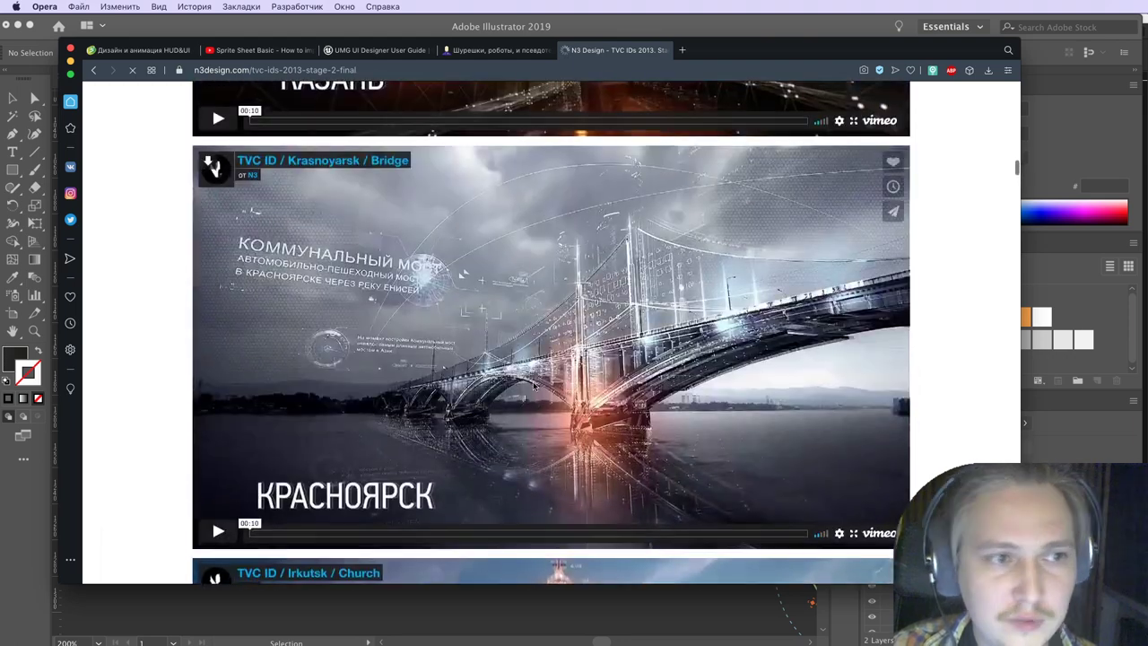
key(super+Tab)
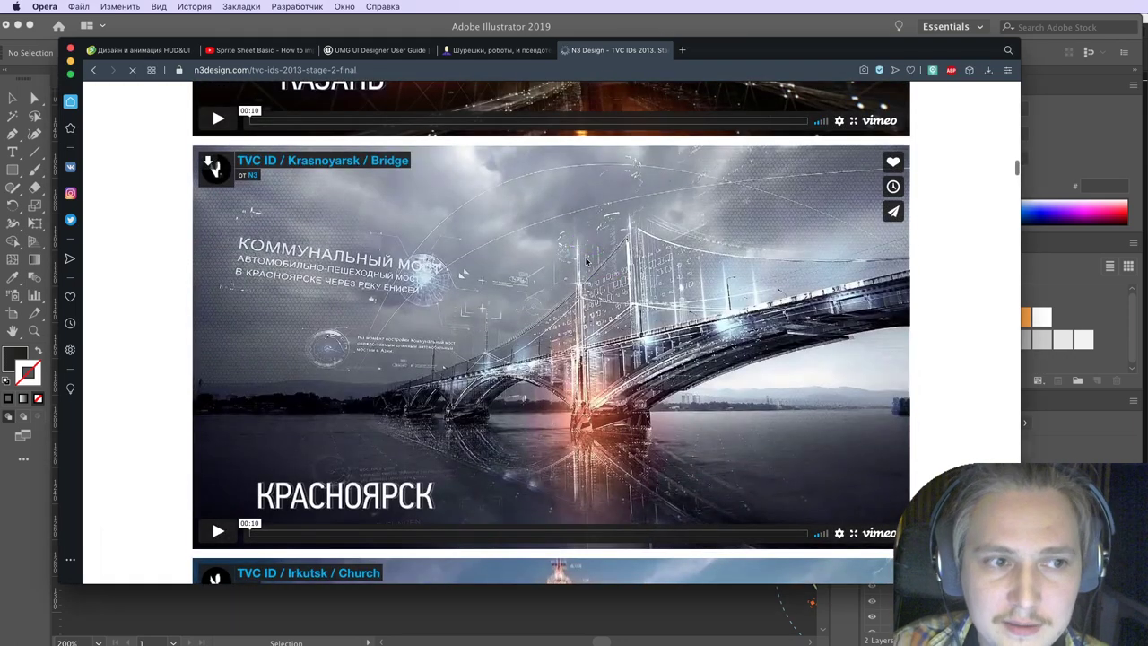
scroll(583, 262, up, 1)
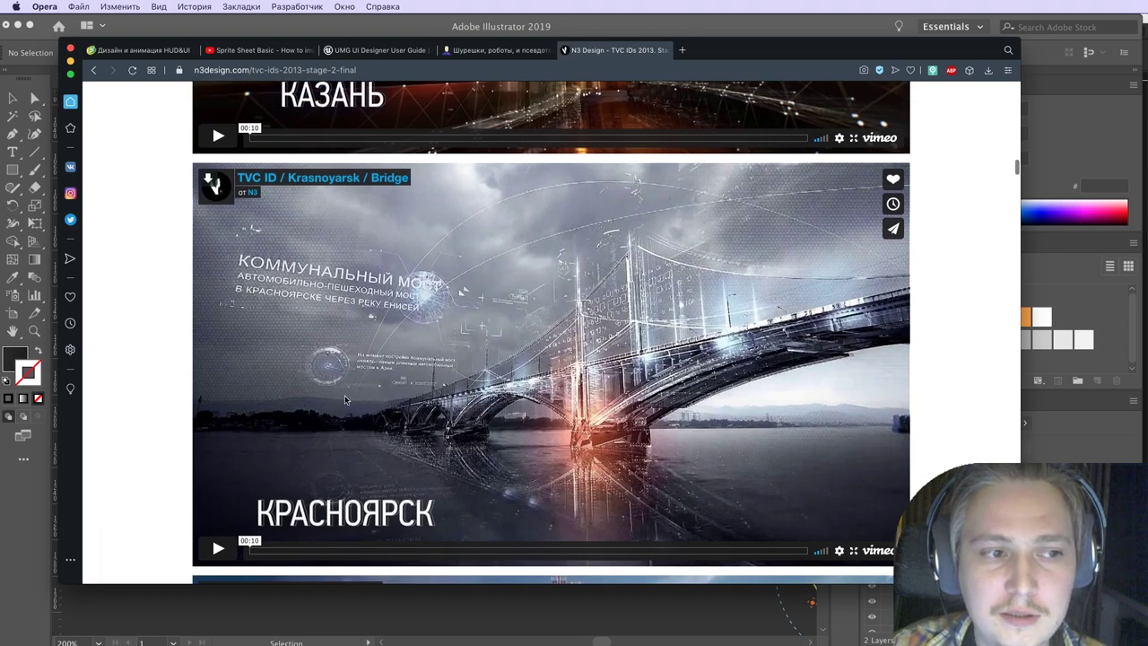
drag(584, 270, 912, 326)
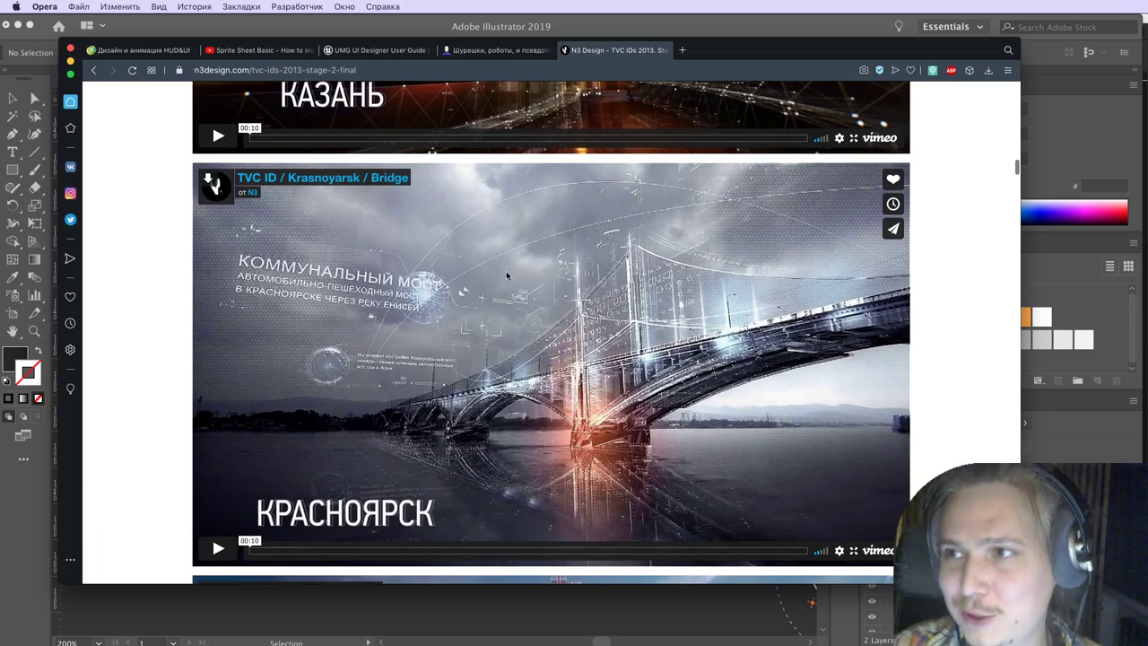
Step: Look through the Irkutsk, St. Petersburg and Tyumen TVC ID videos further along the project page
scroll(584, 295, down, 3)
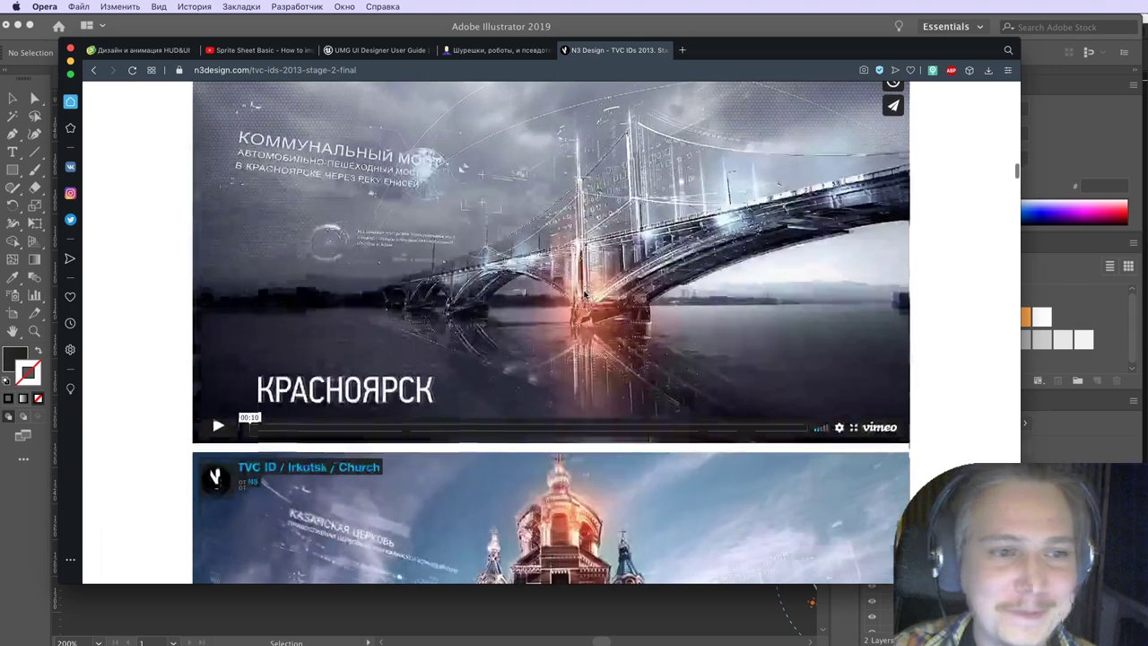
scroll(401, 435, down, 6)
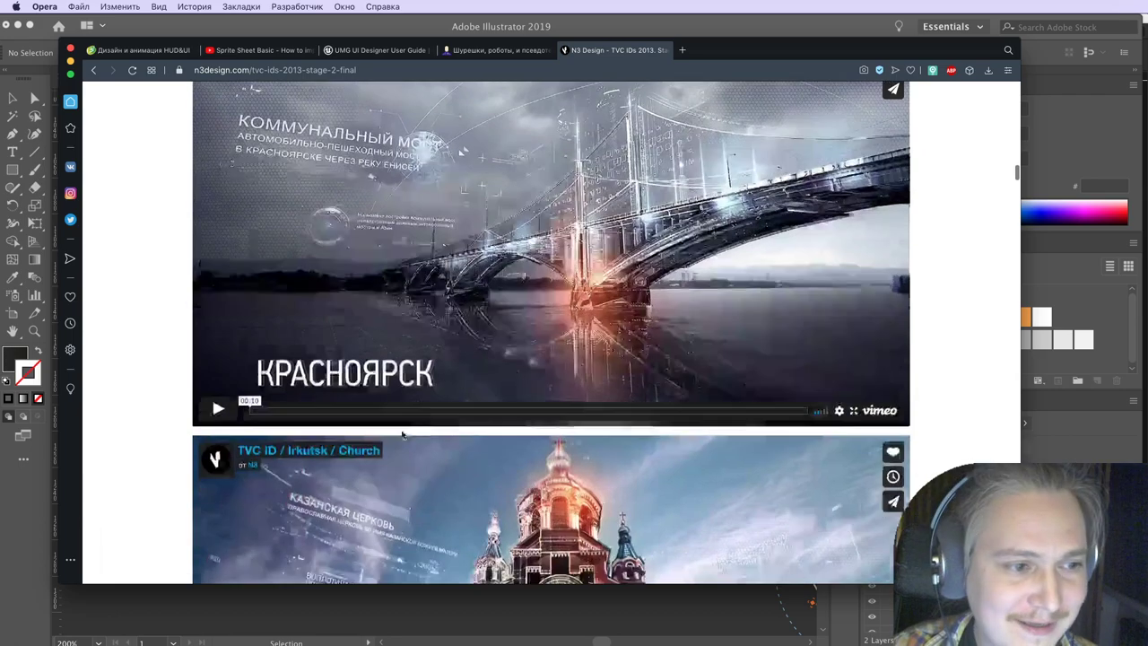
scroll(400, 435, down, 9)
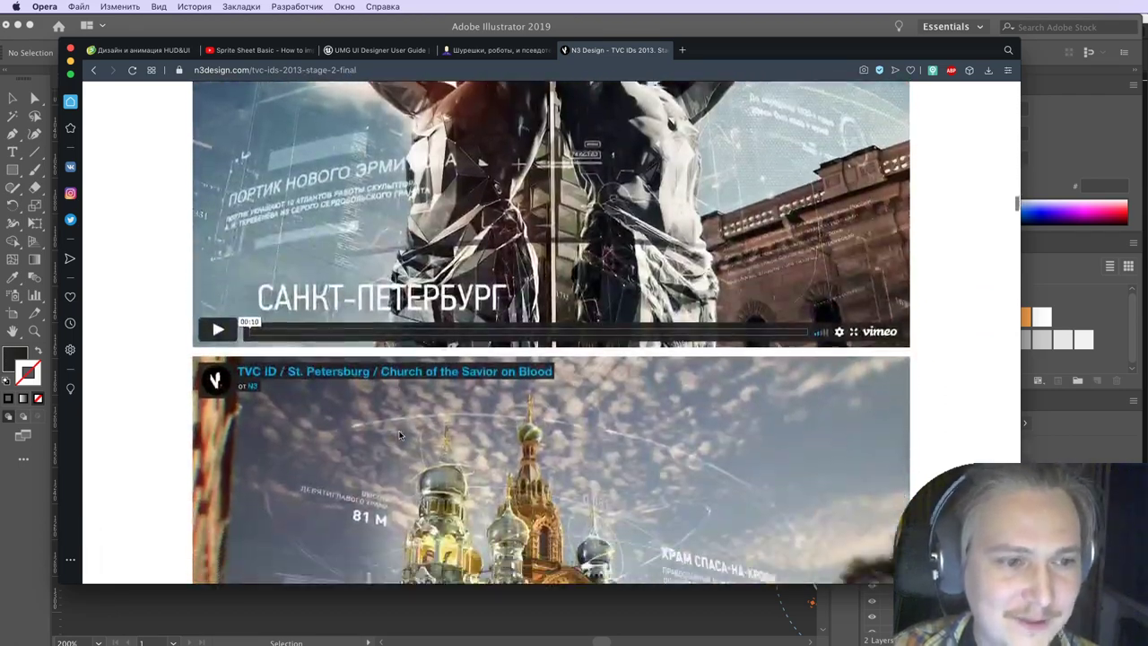
scroll(357, 499, down, 3)
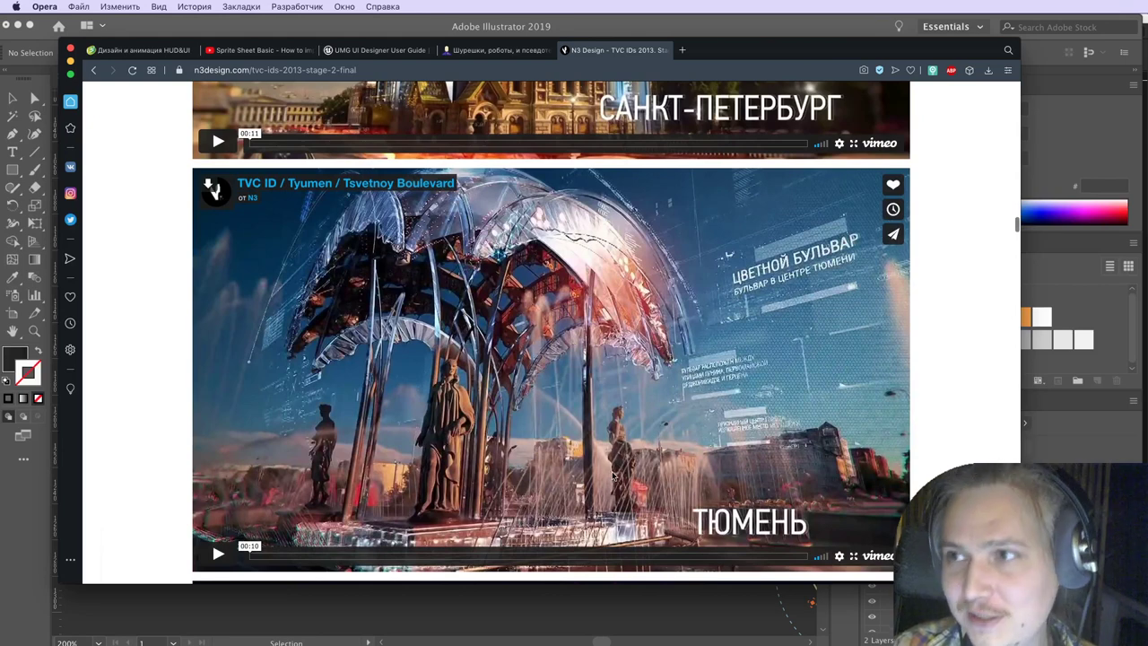
click(513, 51)
click(565, 50)
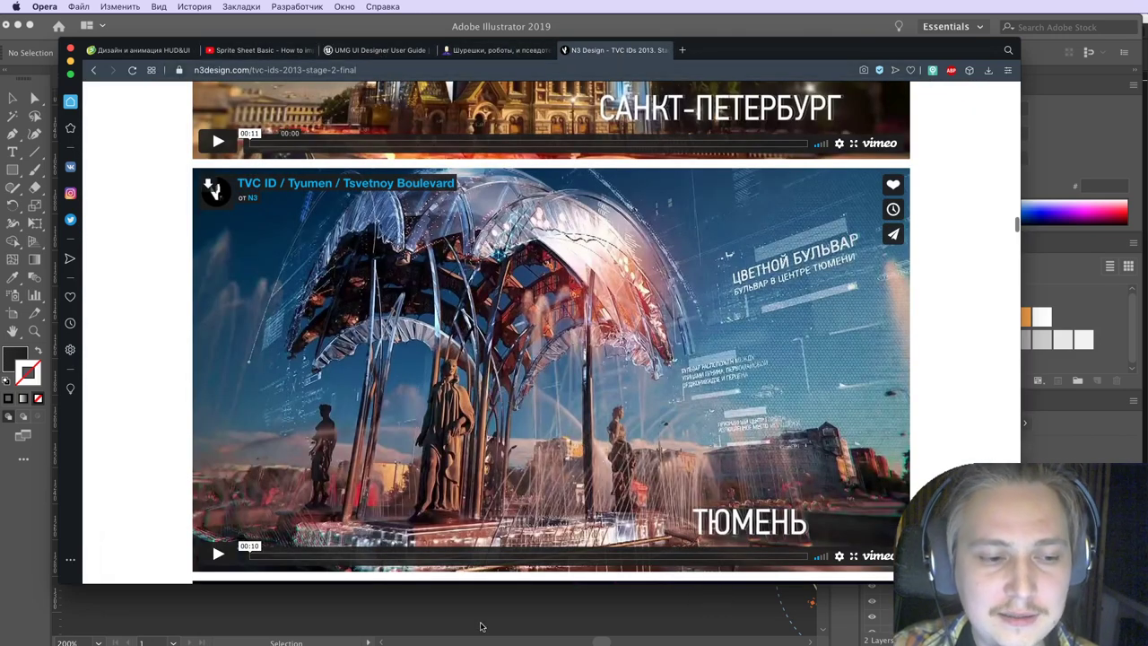
Step: Switch to Illustrator and examine the HUD elements in windows.ai, including the callout lines, personal profile and file browser windows
key(super+Tab)
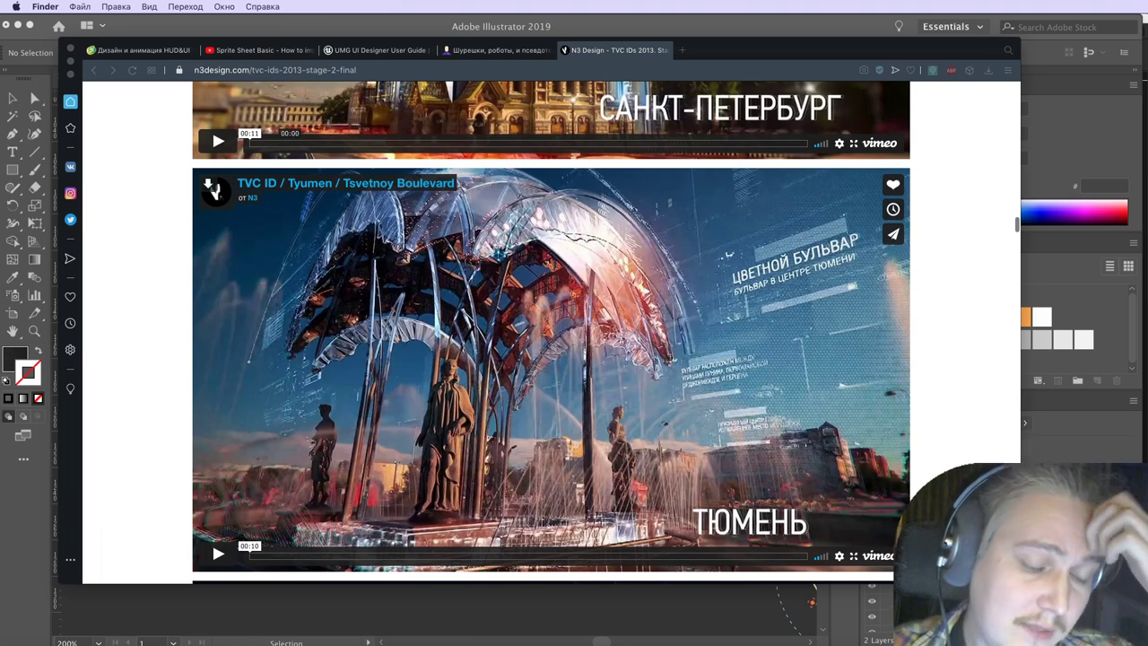
click(579, 603)
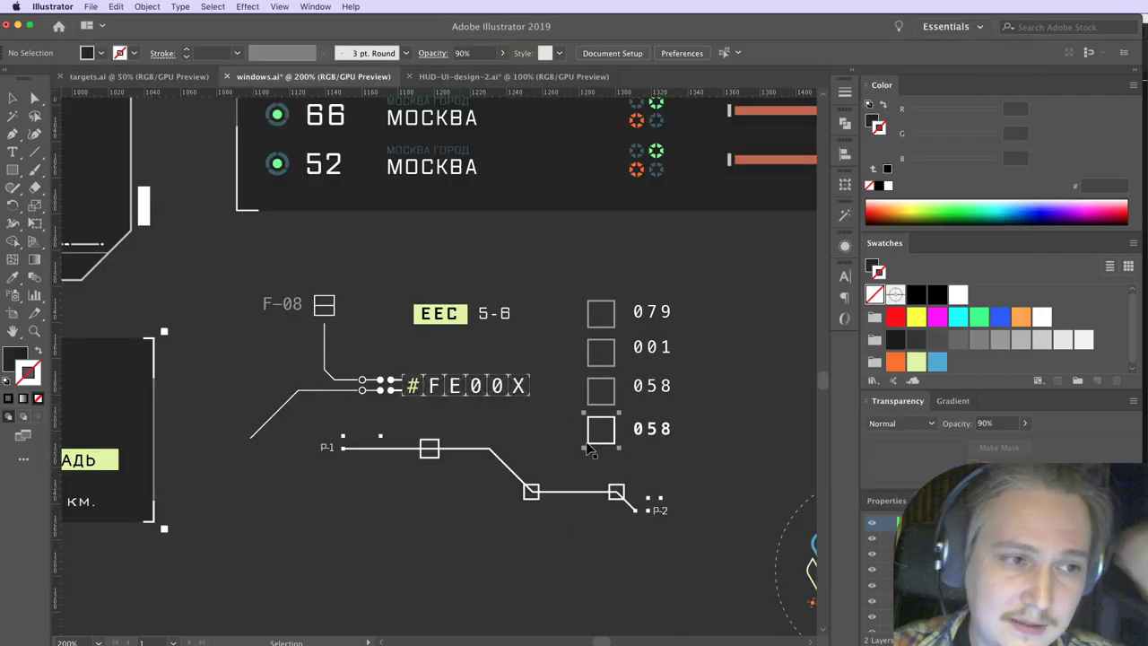
scroll(619, 456, down, 4)
scroll(624, 457, down, 1)
drag(623, 457, 492, 446)
drag(328, 359, 552, 444)
scroll(446, 420, left, 2)
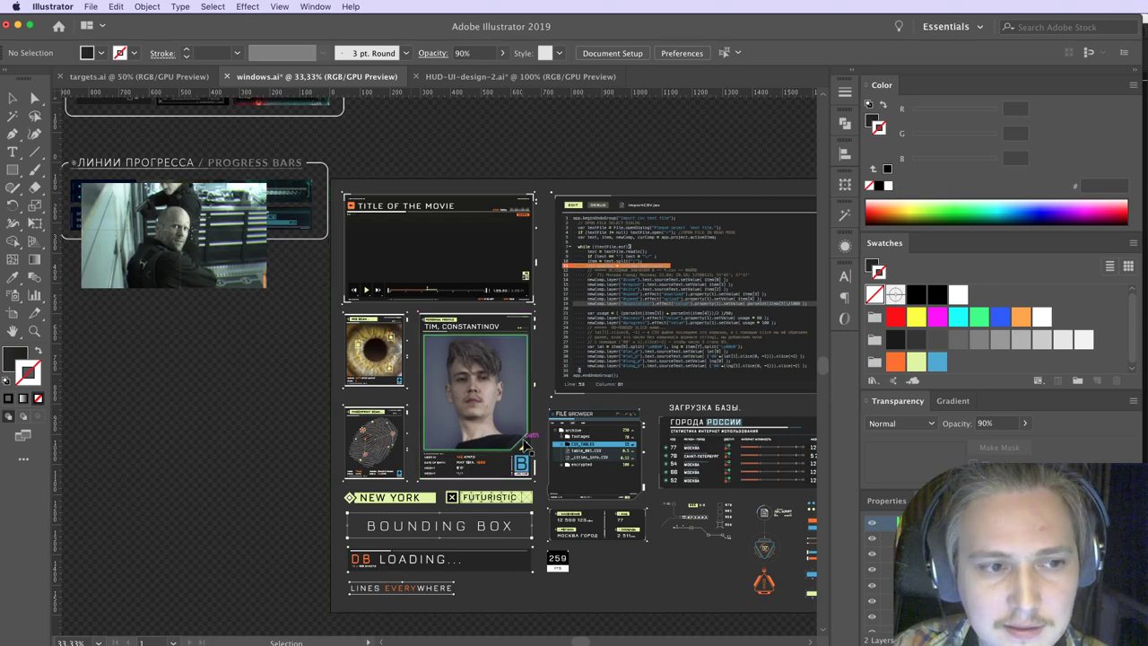
scroll(526, 446, up, 1)
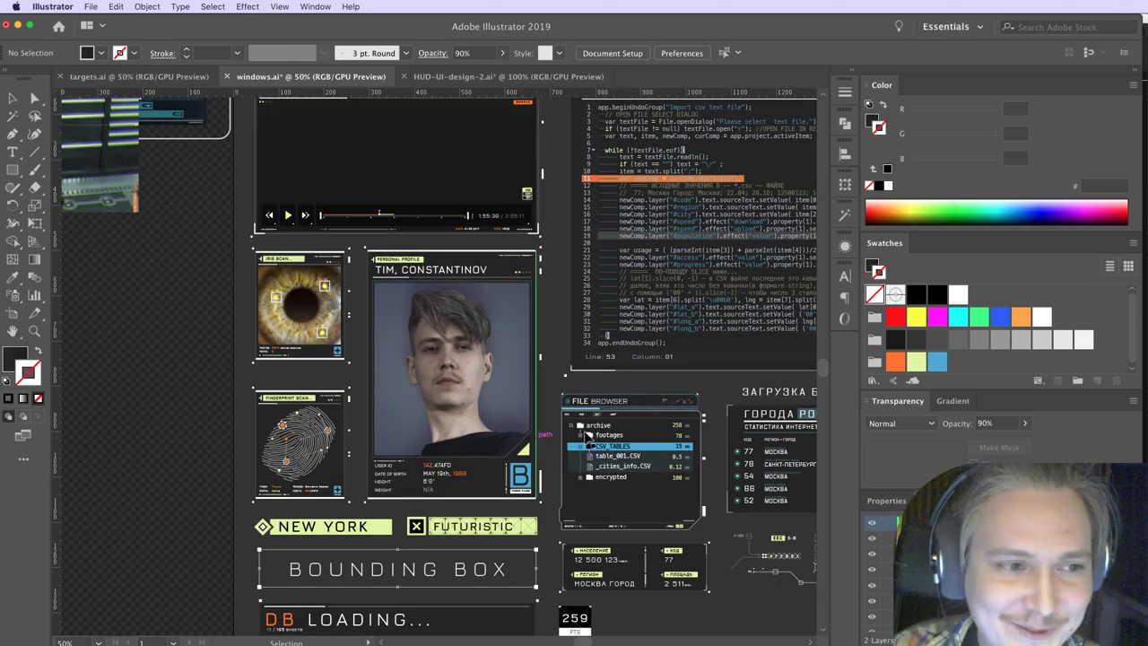
Step: Switch to Finder and open a quick preview of the 0 - All.mov reference video
key(super+Tab)
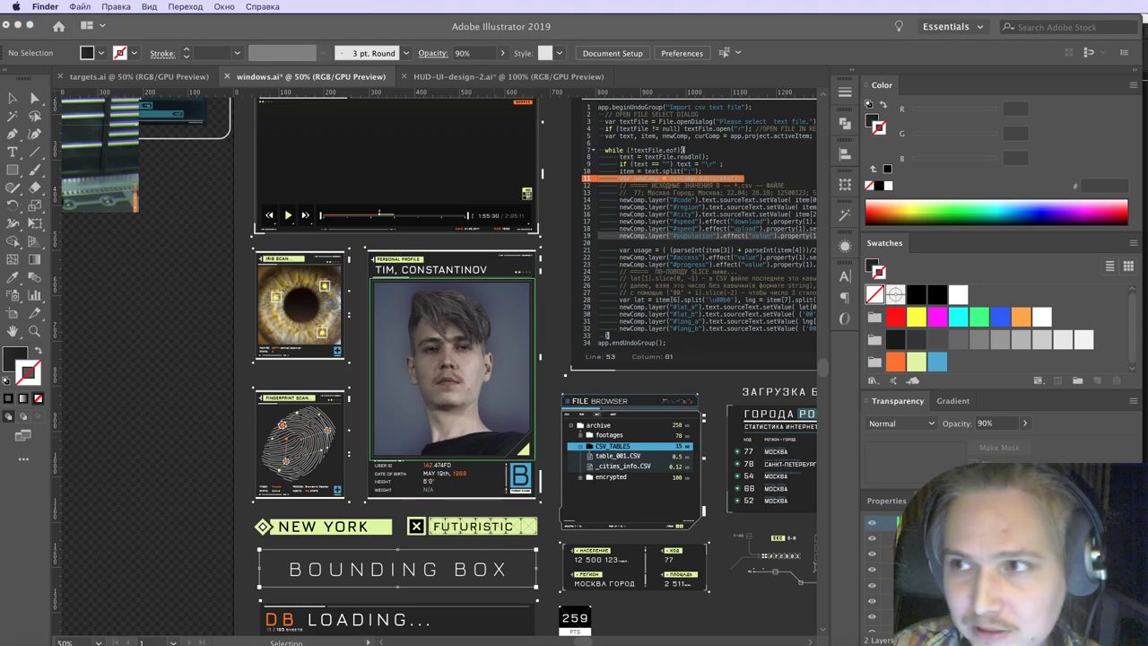
key(super+Tab)
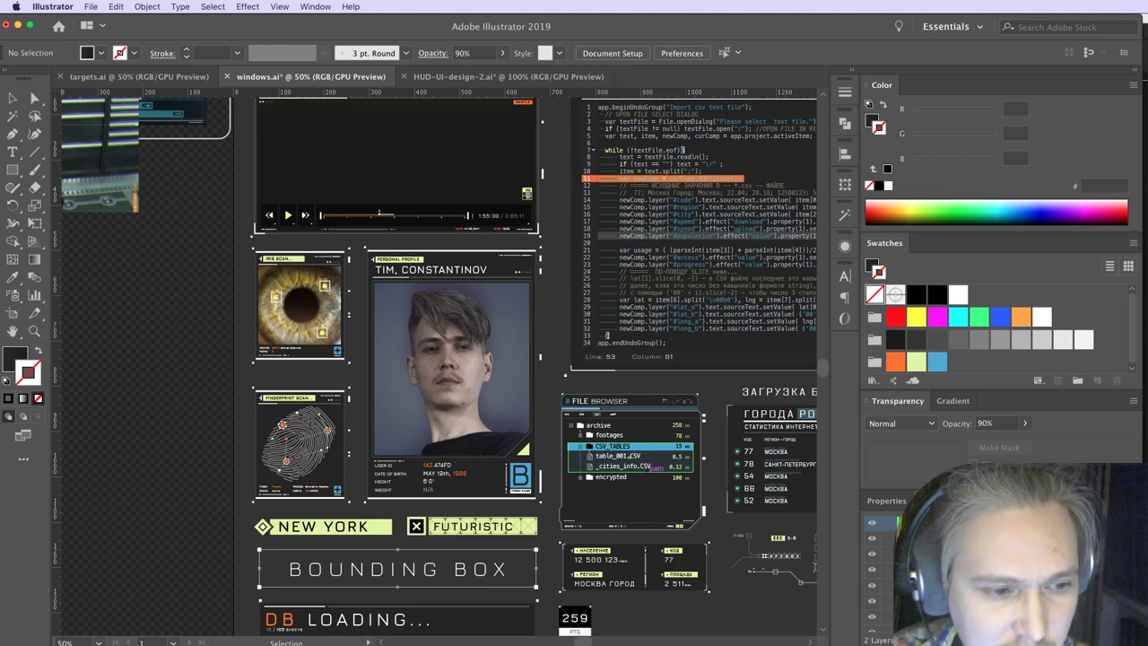
key(super+Tab)
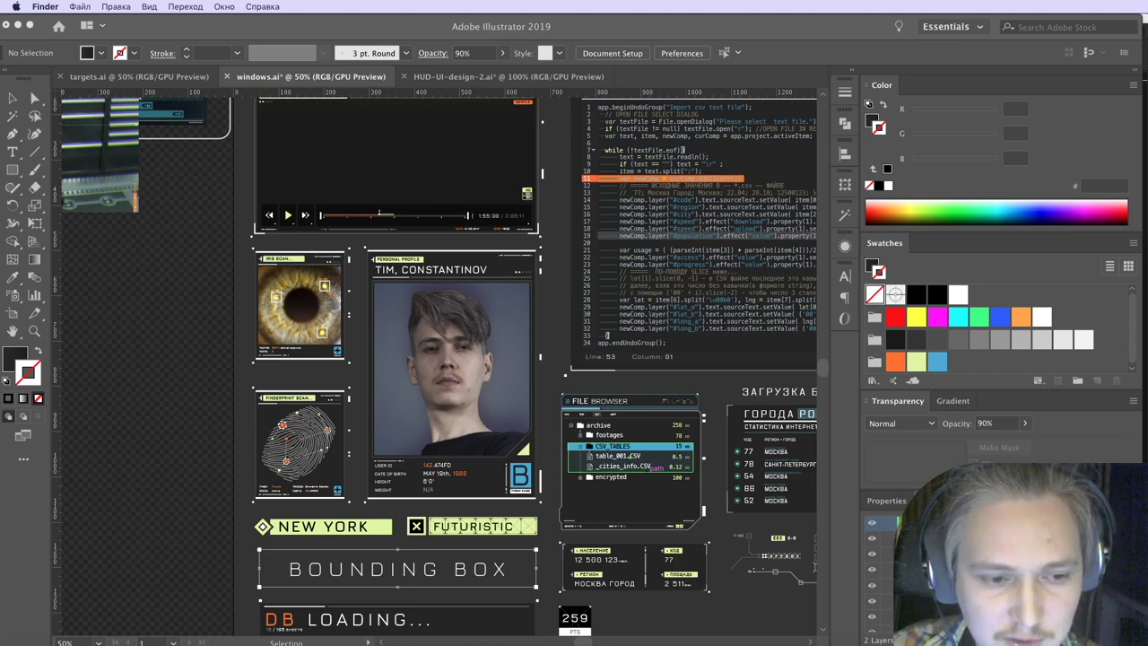
key(space)
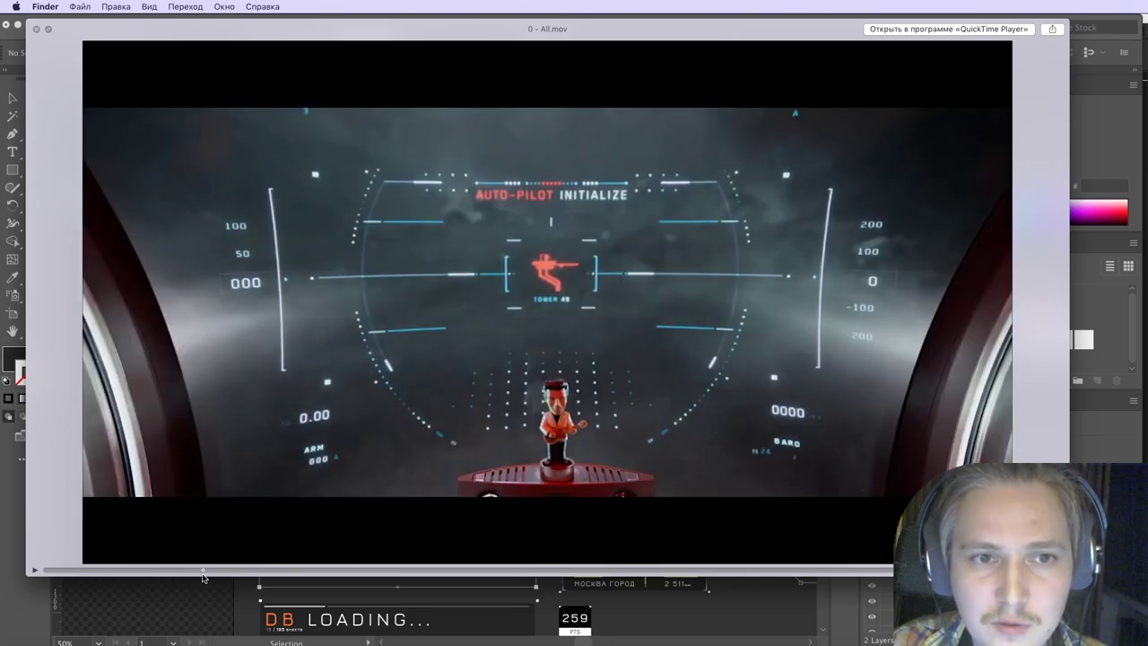
Step: Scrub the preview to the shot of the seated man with the Vitals and Emotional Assessment panels
mouse_move(203, 576)
mouse_down()
mouse_move(468, 586)
mouse_move(458, 587)
mouse_move(845, 560)
mouse_move(829, 572)
mouse_up()
drag(531, 324, 556, 362)
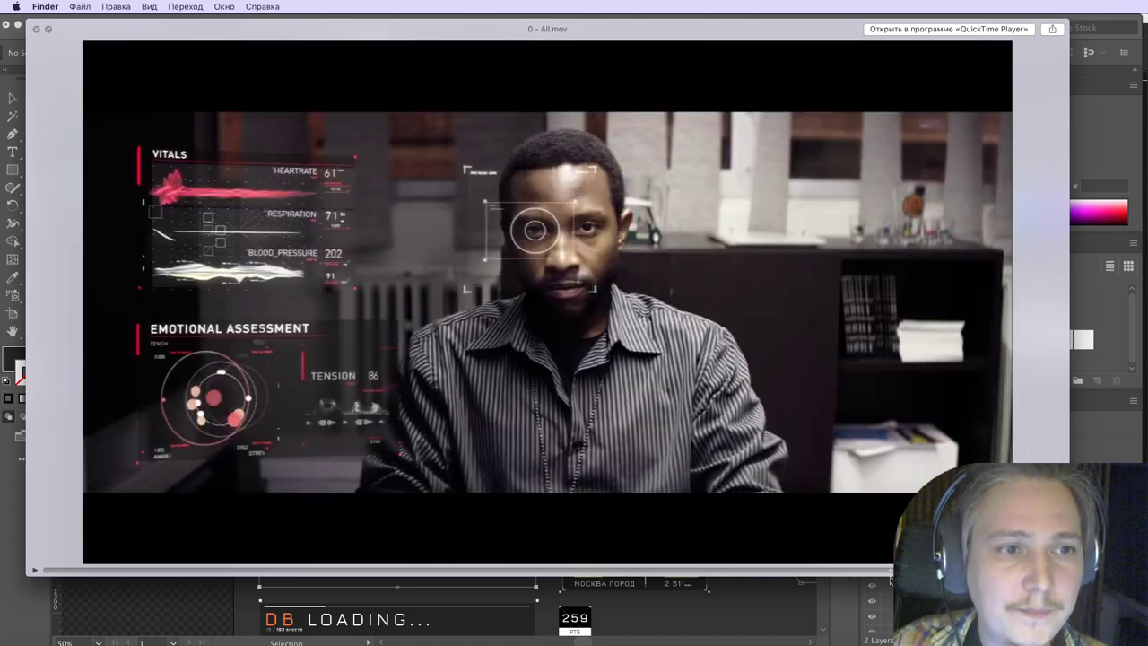
mouse_move(891, 579)
mouse_down()
mouse_move(779, 576)
mouse_move(894, 579)
mouse_move(883, 580)
mouse_up()
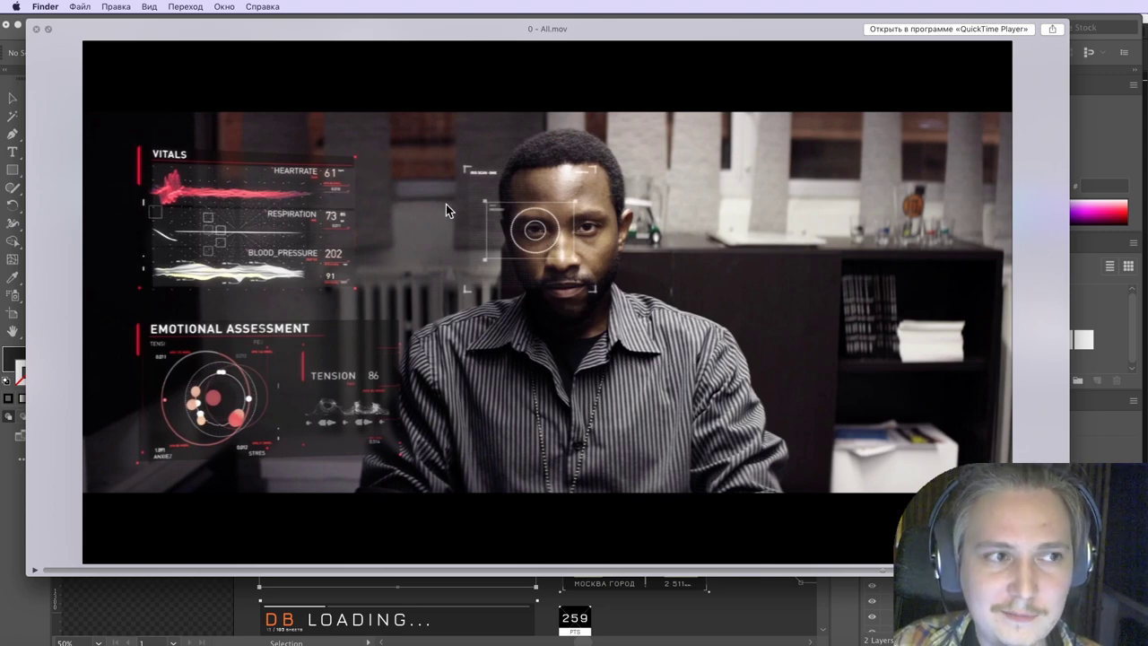
Step: Annotate the Vitals panel, its three reading labels, Tension and the Emotional Assessment heading on screen, and clear the marks
mouse_move(132, 142)
mouse_down()
mouse_move(320, 152)
mouse_move(321, 282)
mouse_move(191, 287)
mouse_up()
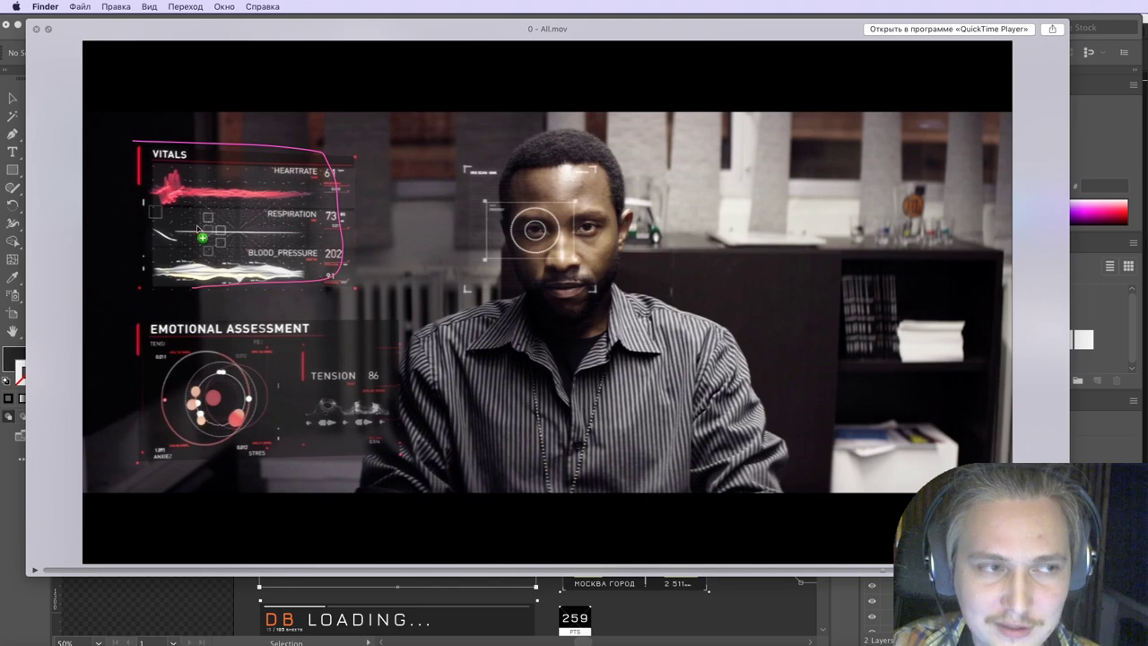
drag(272, 177, 321, 181)
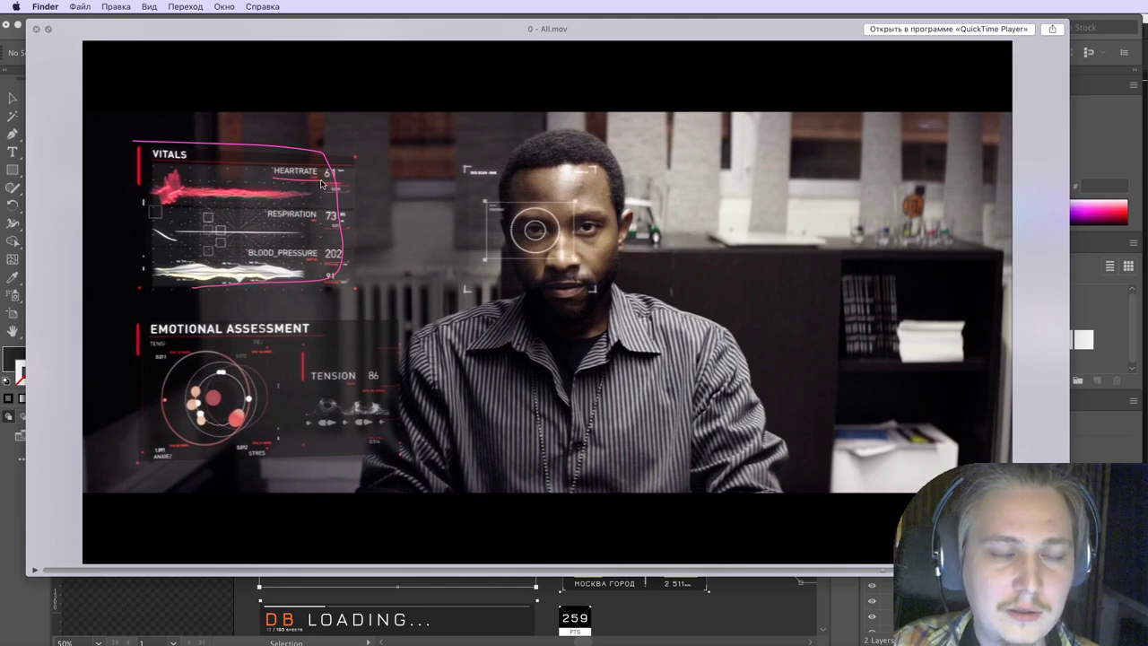
drag(265, 228, 321, 225)
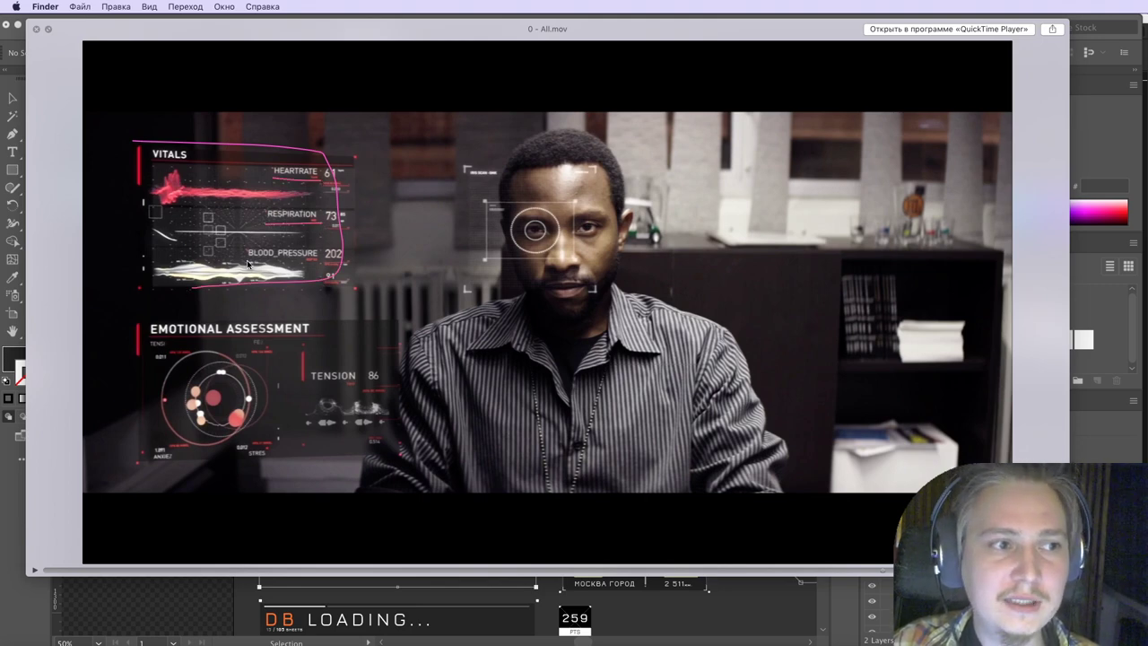
drag(250, 262, 334, 266)
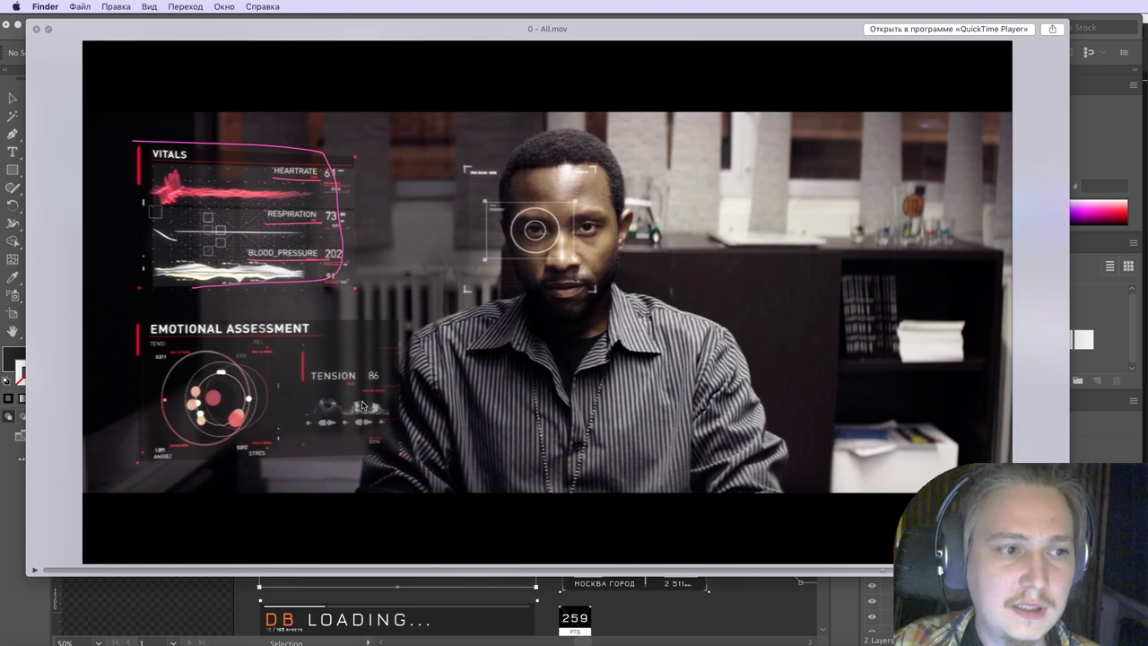
mouse_move(317, 390)
mouse_down()
mouse_move(358, 385)
mouse_move(360, 366)
mouse_move(305, 382)
mouse_move(316, 389)
mouse_up()
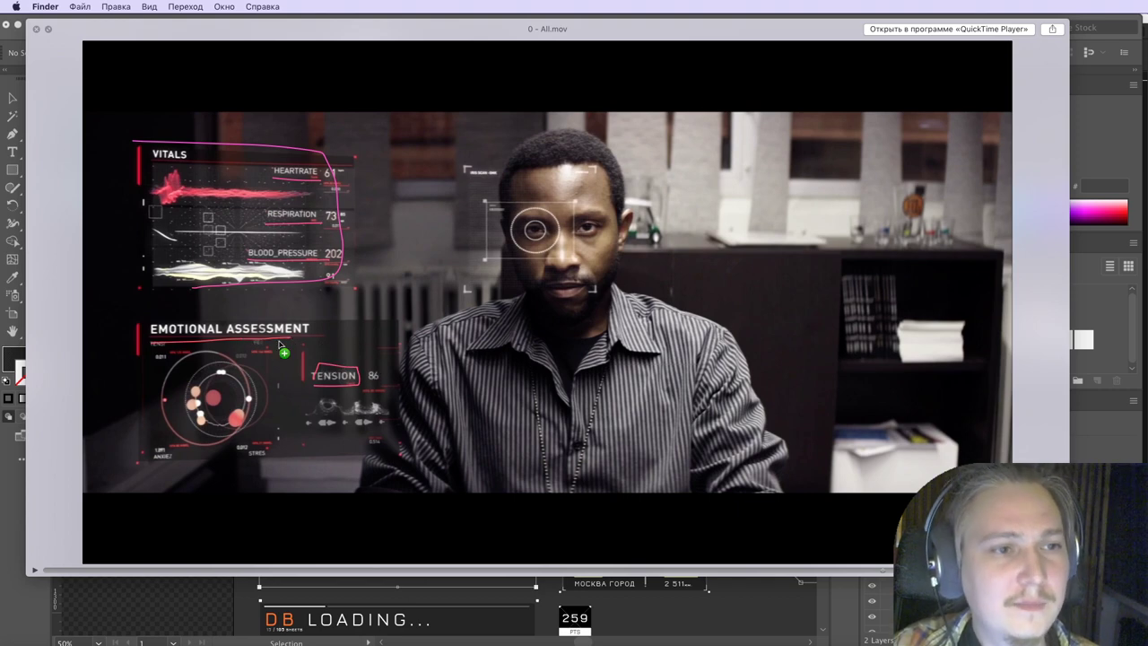
key(Escape)
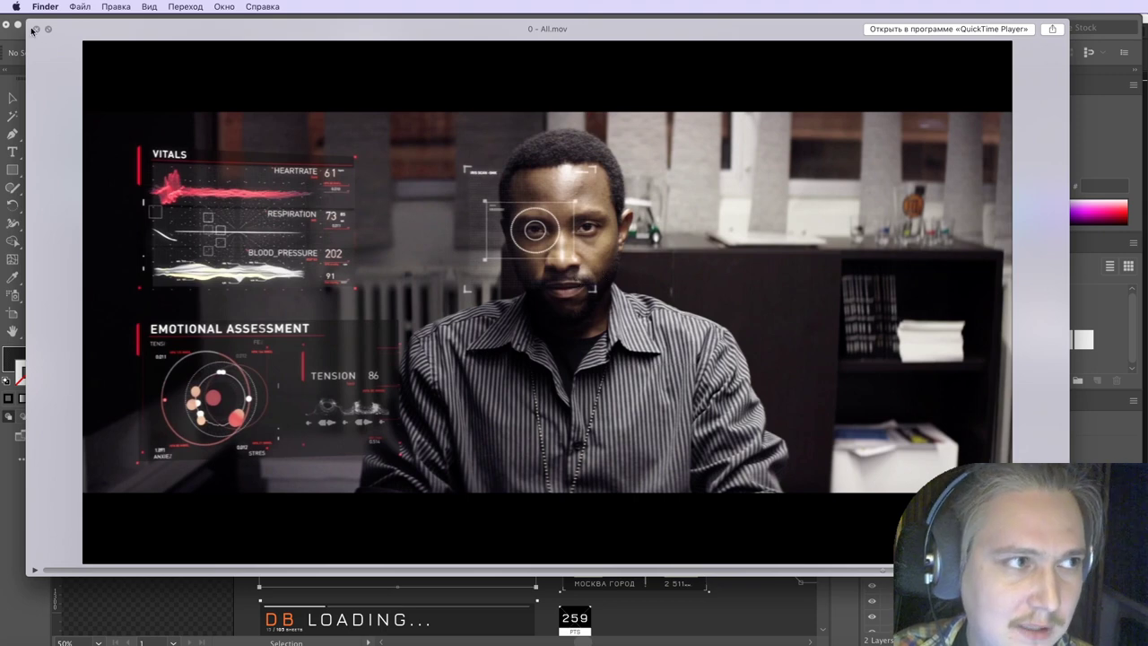
Step: Scrub the preview forward to the red circular target on a black background
drag(883, 570, 908, 570)
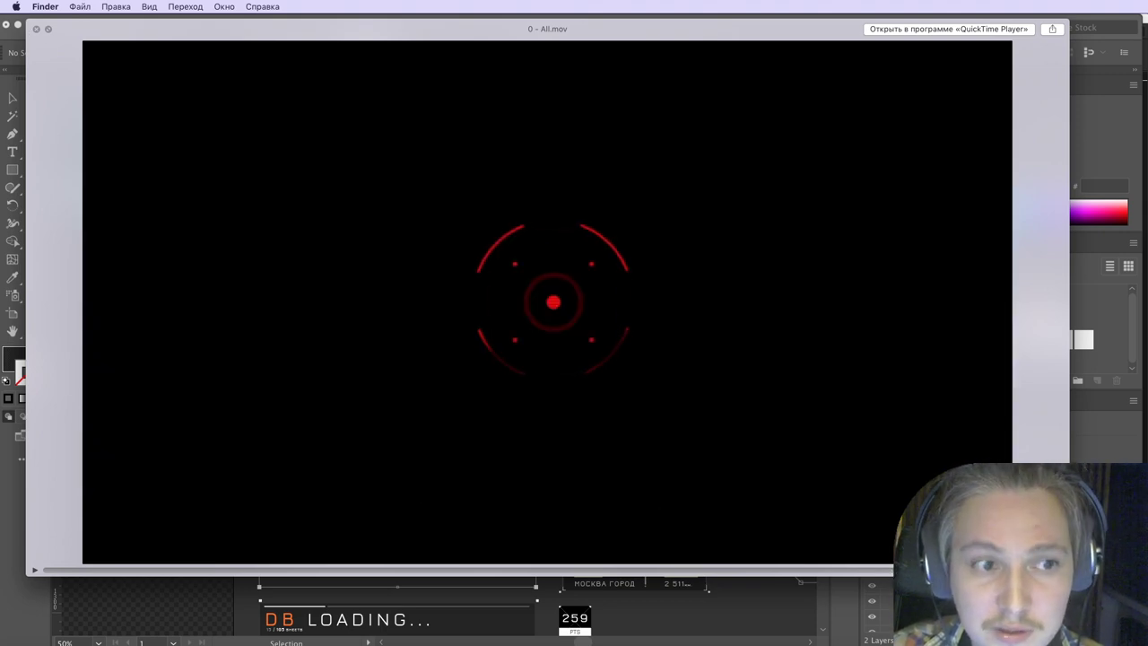
Step: Close the 0 - All.mov preview, quickly preview Enders.Game.HUD.mov, and return to Illustrator
key(space)
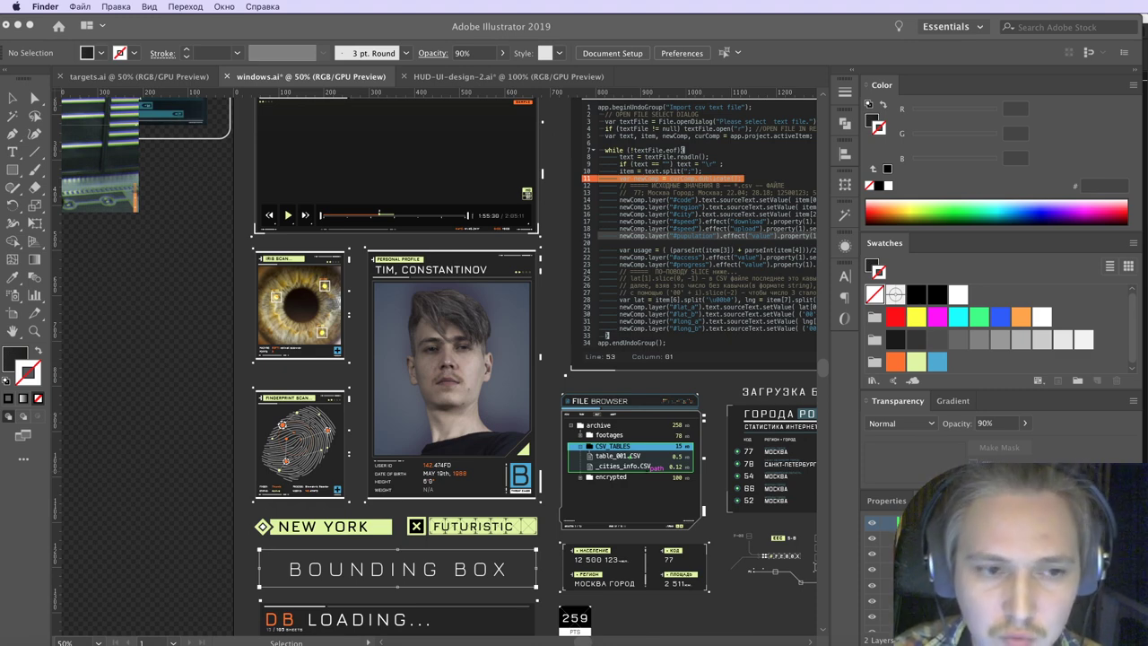
key(space)
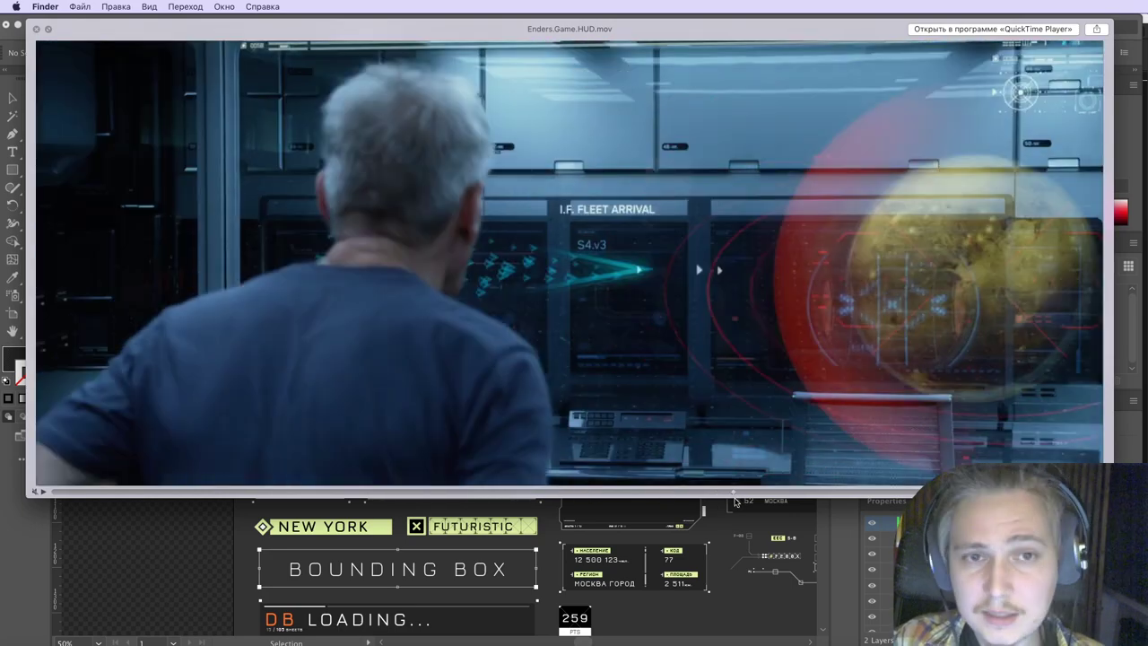
key(space)
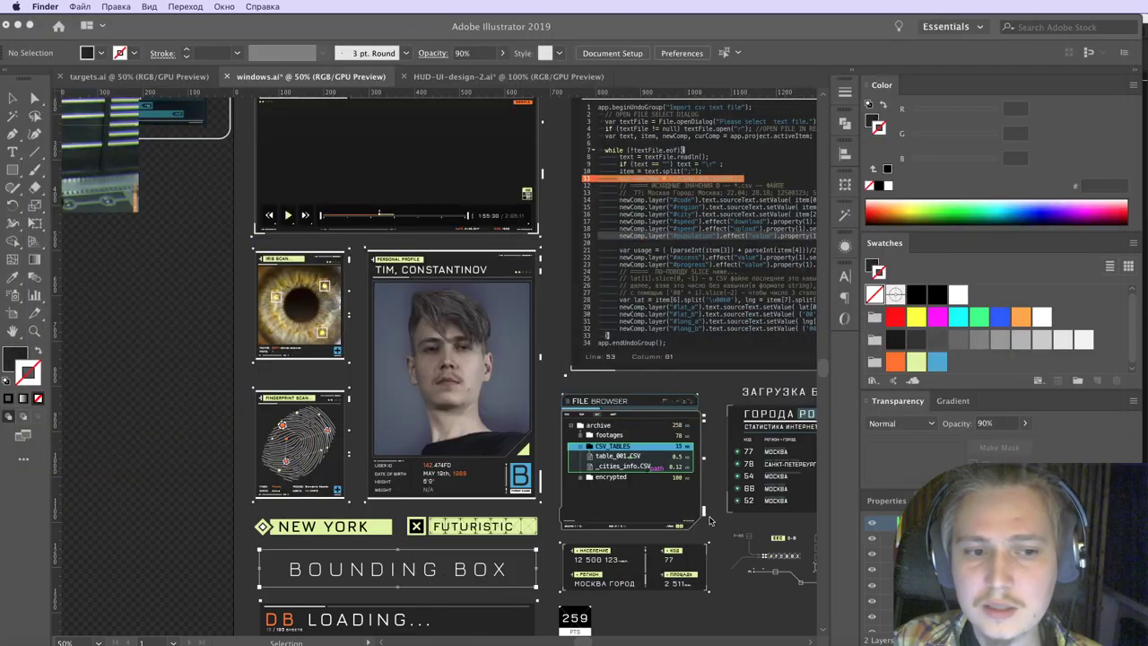
click(706, 619)
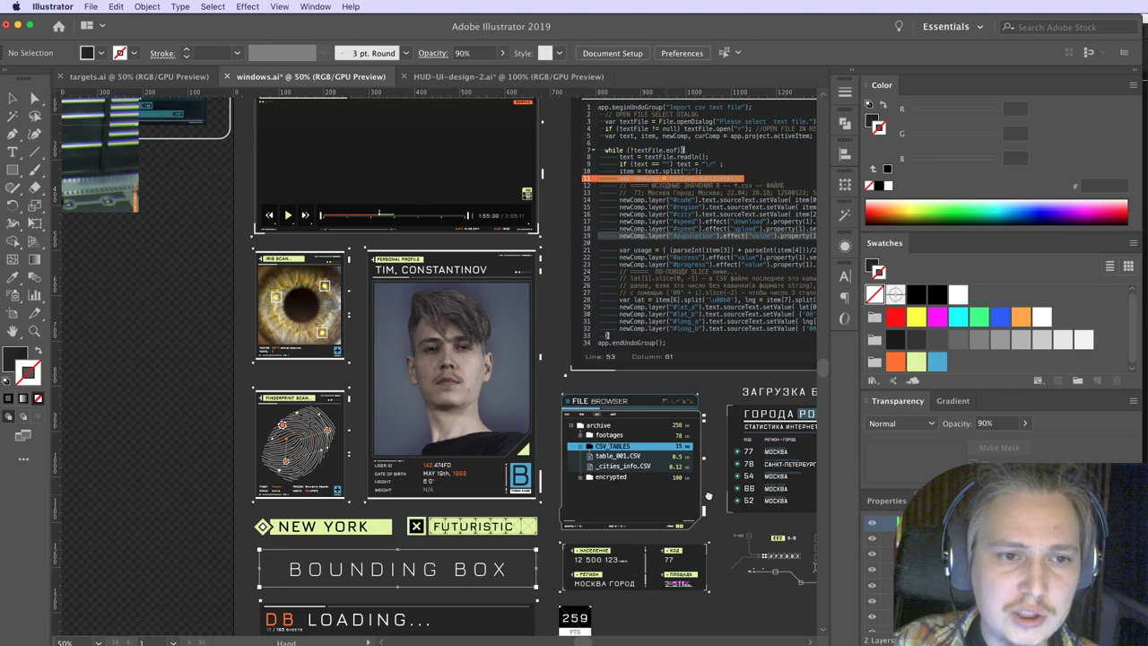
Step: View the whole windows.ai artboard at 33.33% and compare it with the target designs in HUD-UI-design-2.ai and targets.ai
drag(709, 496, 581, 513)
scroll(583, 513, down, 1)
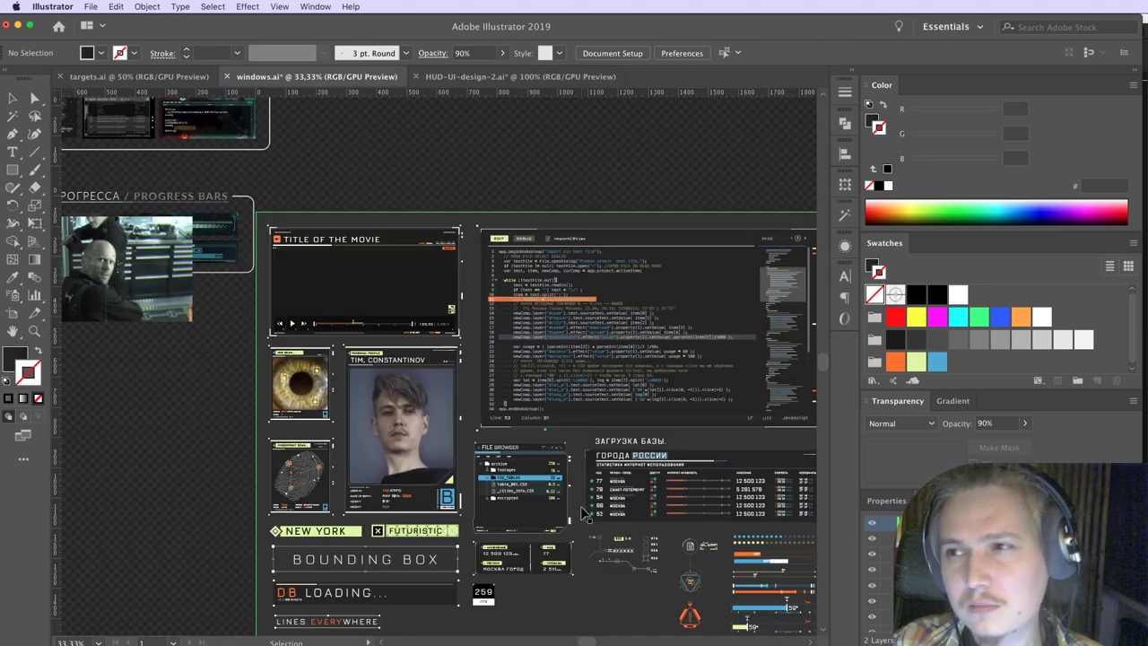
scroll(610, 512, up, 3)
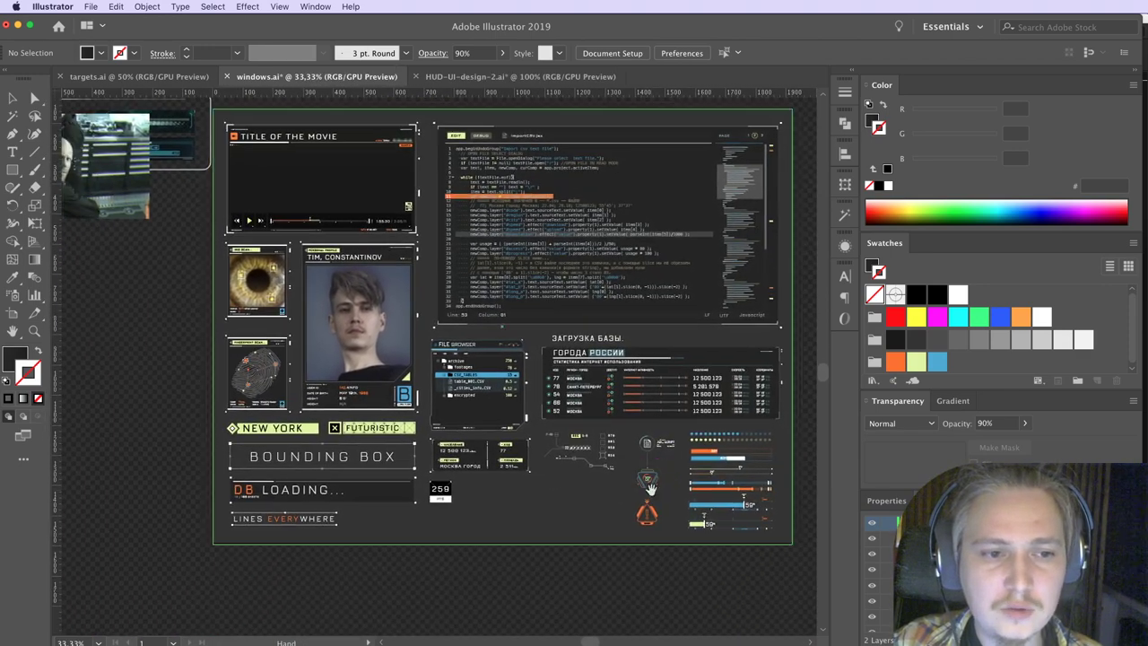
scroll(636, 504, down, 3)
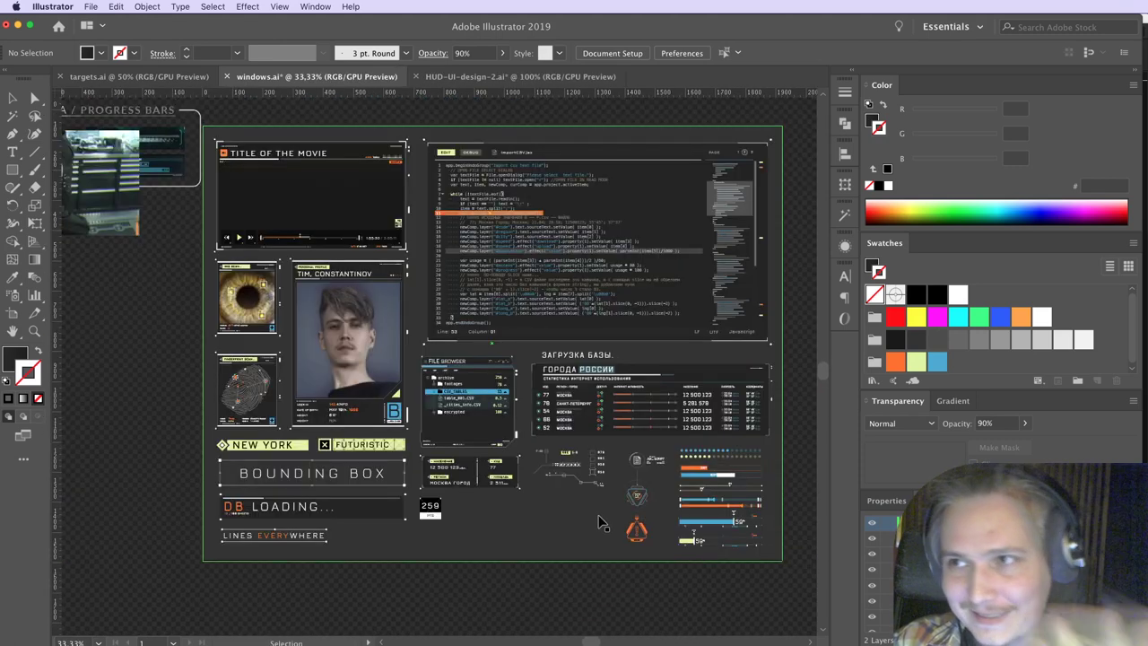
click(507, 78)
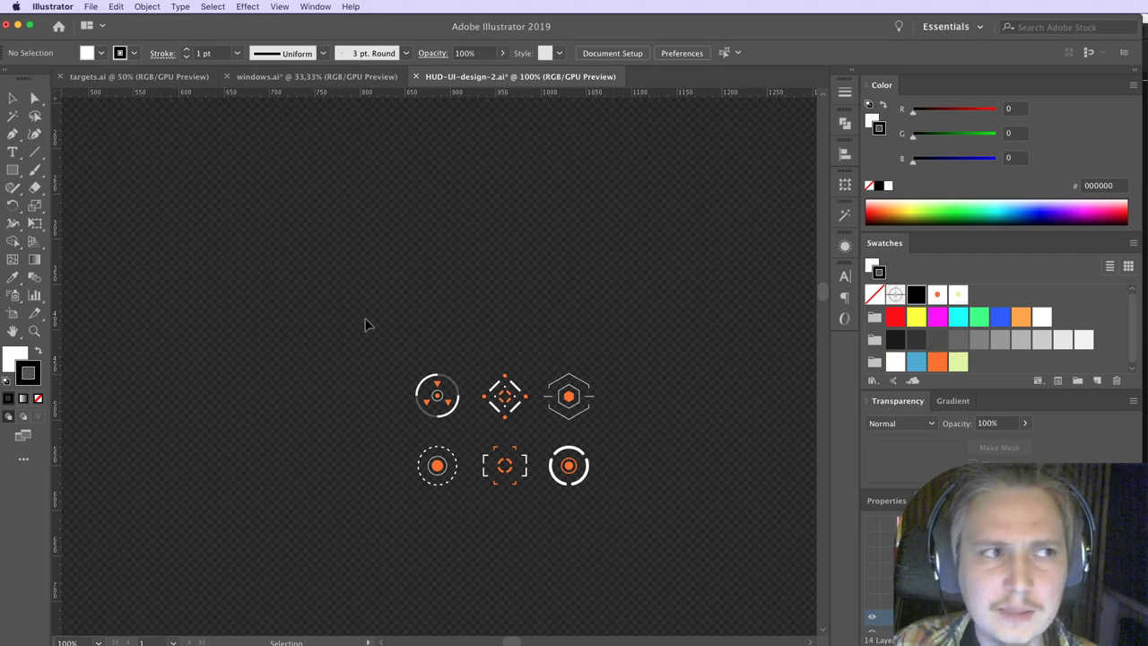
click(148, 77)
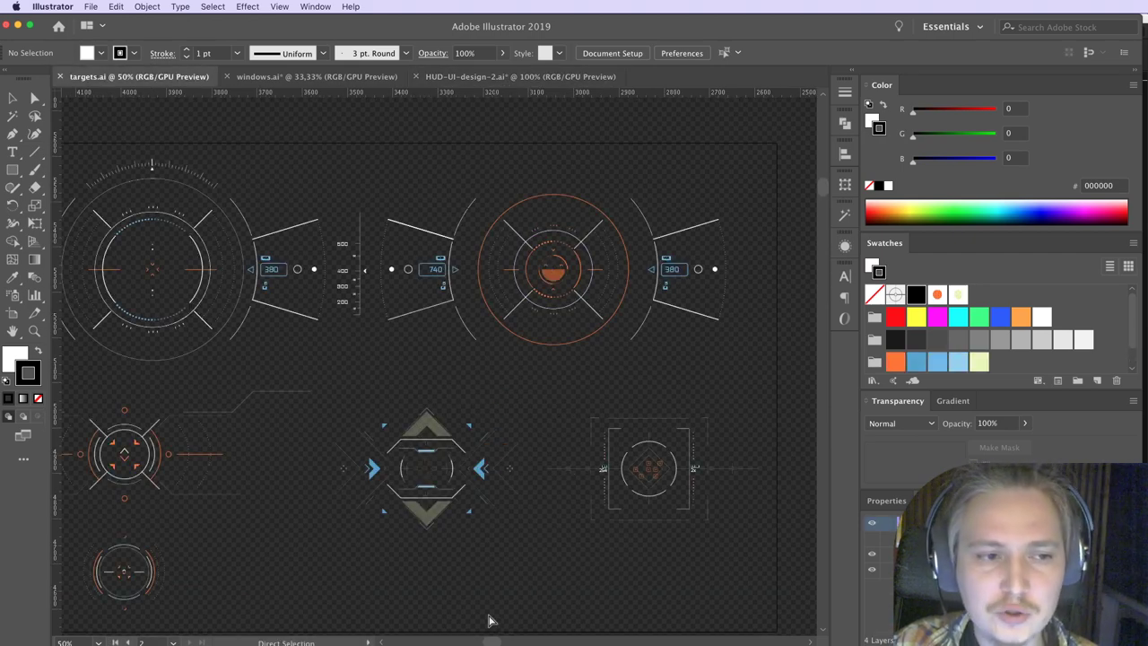
Step: Look at the Target #1 composition in After Effects and switch to the N3 Design page in Opera
key(super+Tab)
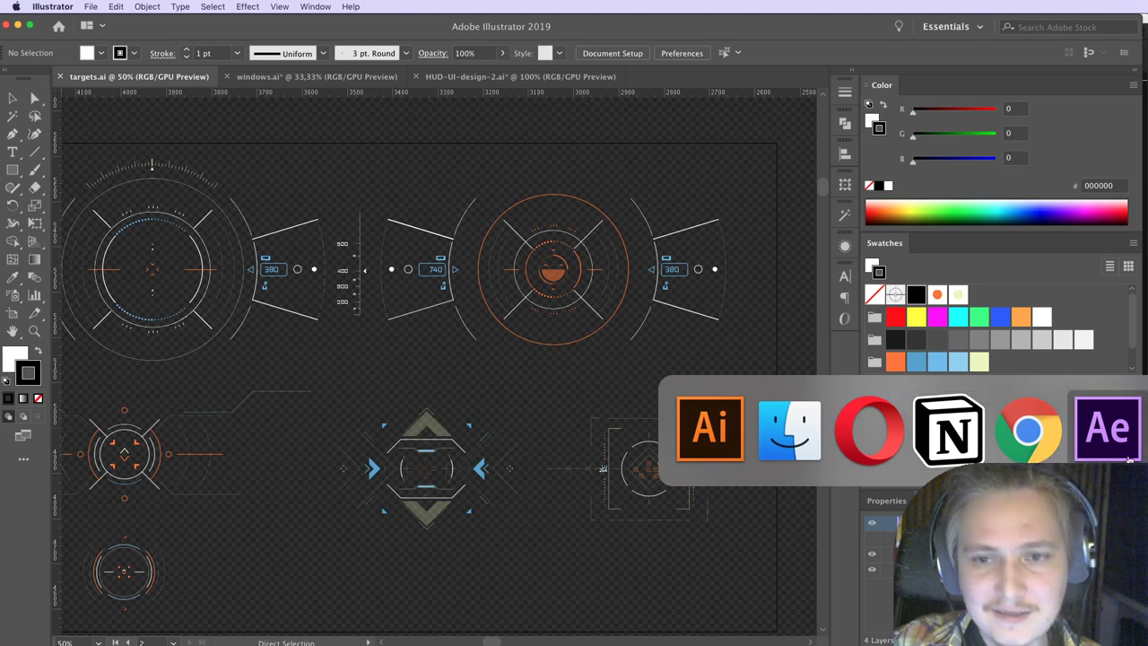
key(super+Tab)
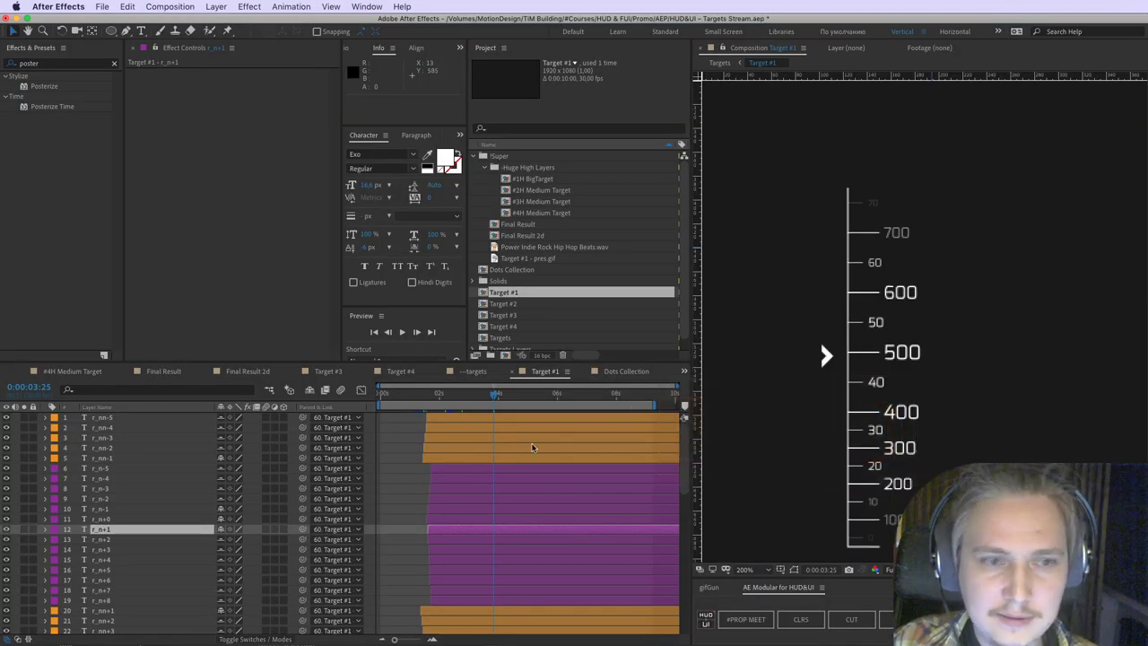
key(super+Tab)
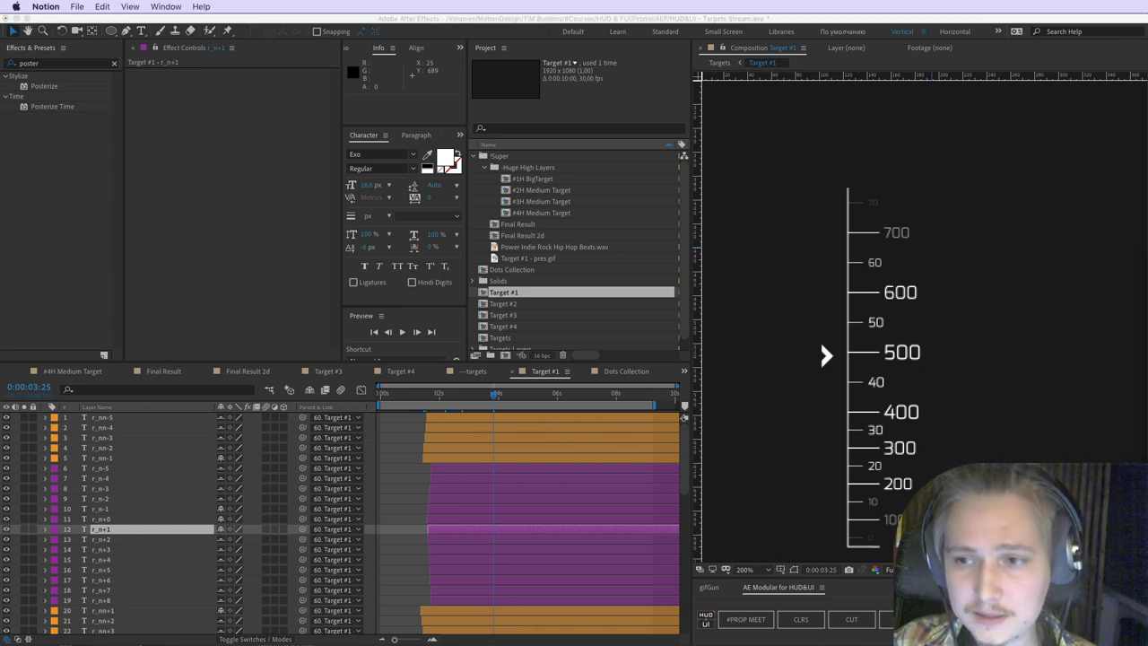
key(super+Tab)
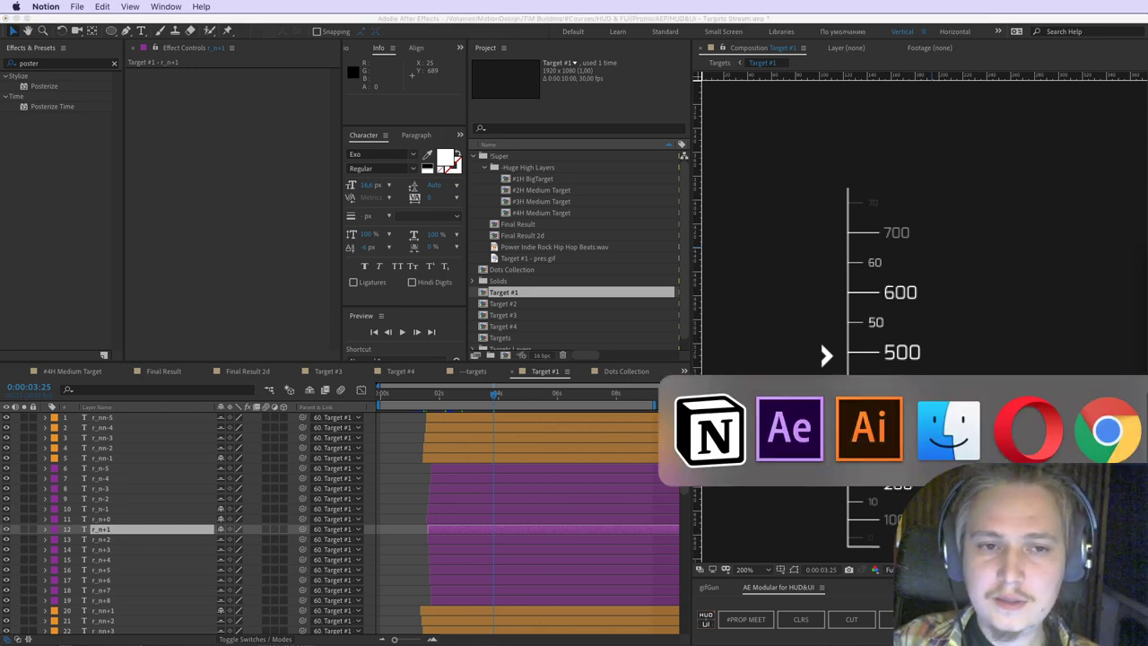
click(1023, 430)
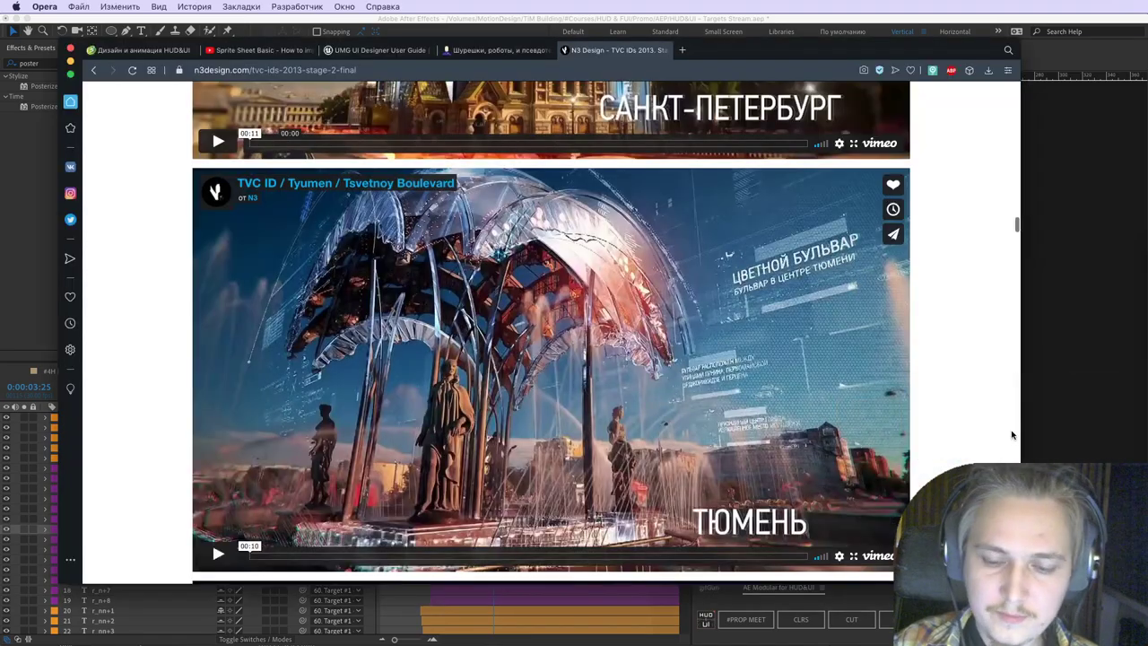
Step: Bring the VK live stream window into view over the course page and highlight the chat question about Ash Thorp's course
key(ctrl+Right)
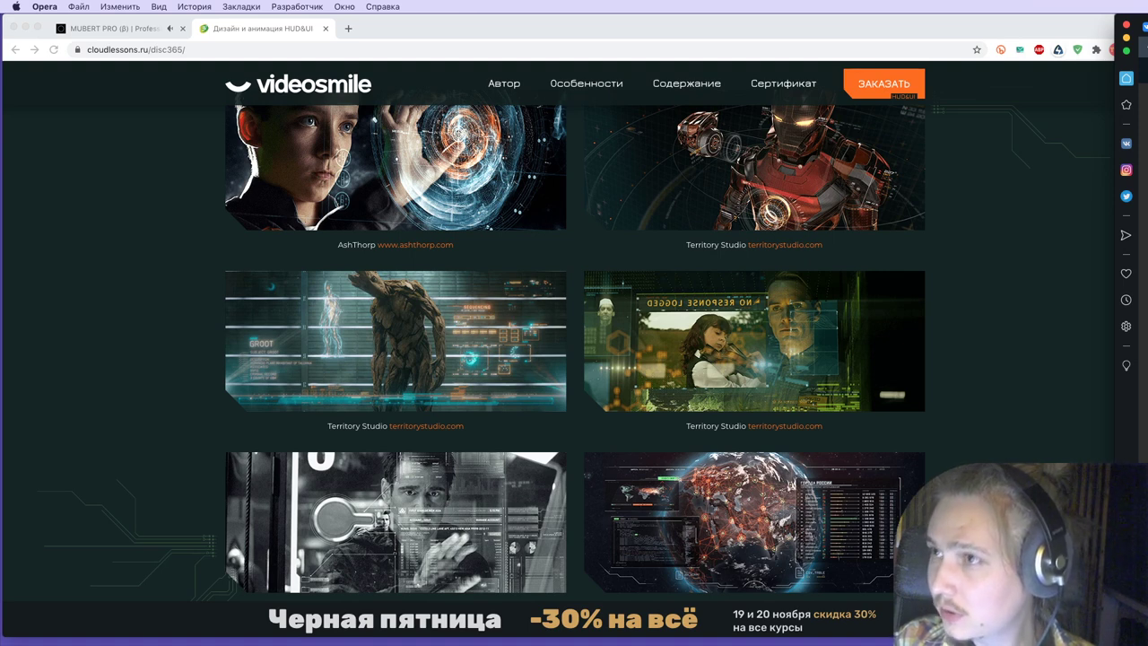
drag(1147, 18, 993, 4)
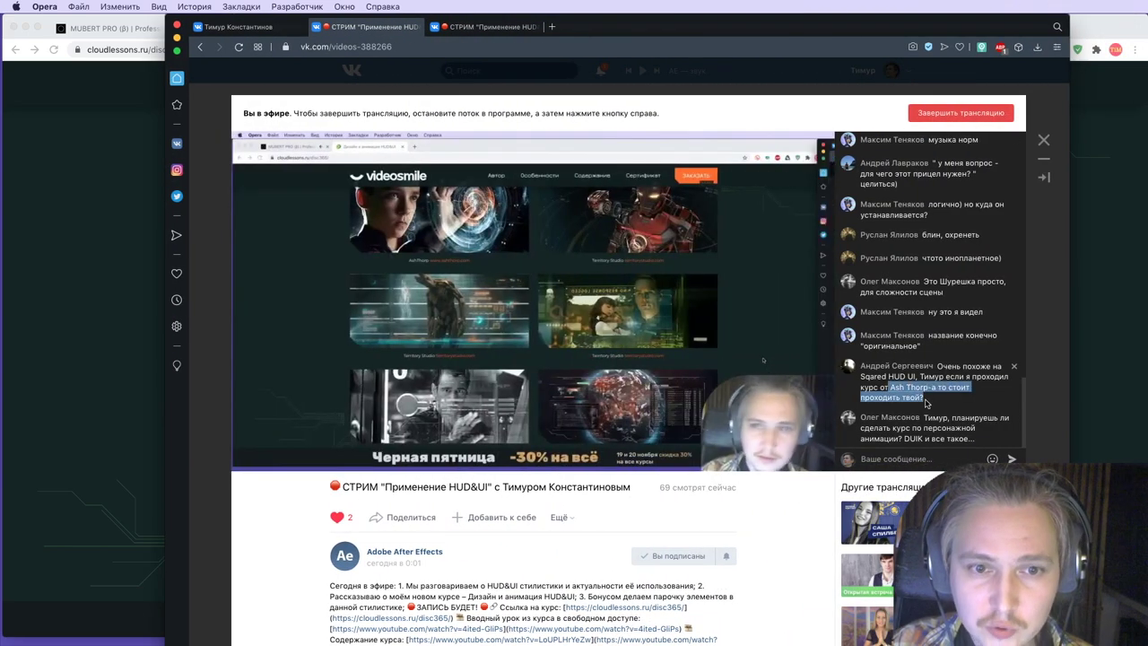
mouse_move(923, 401)
mouse_down()
mouse_move(863, 388)
mouse_move(863, 369)
mouse_move(888, 388)
mouse_move(927, 388)
mouse_up()
click(927, 397)
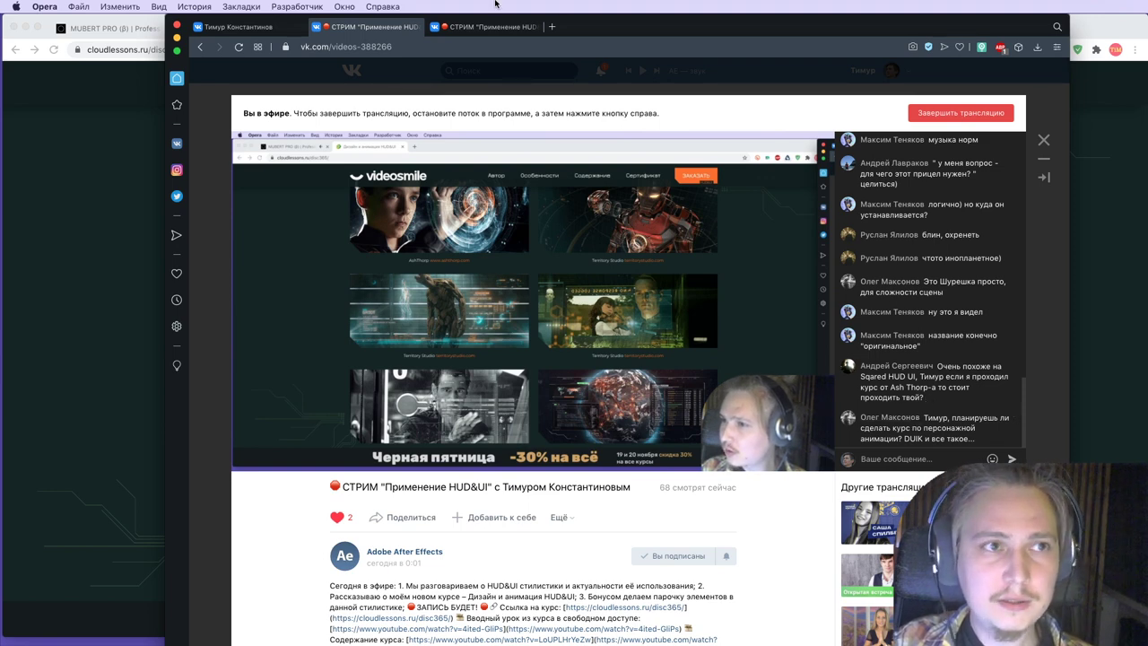
Step: Close the duplicate stream tab, and open and close the introductory lesson's YouTube link from the stream description
click(434, 28)
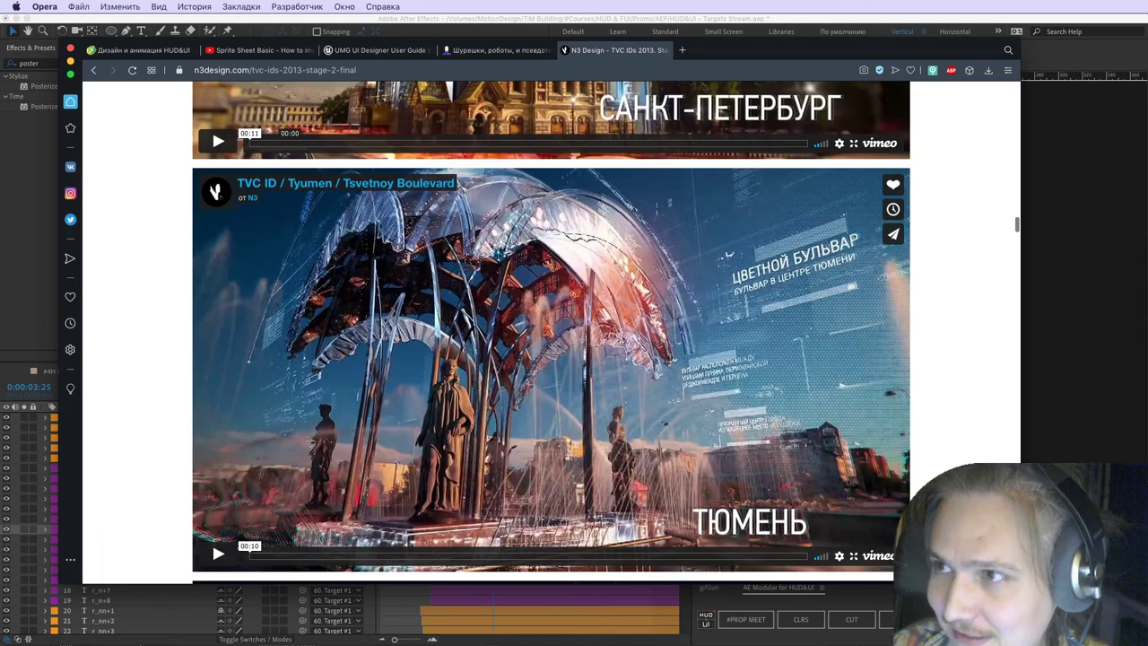
key(super+Tab)
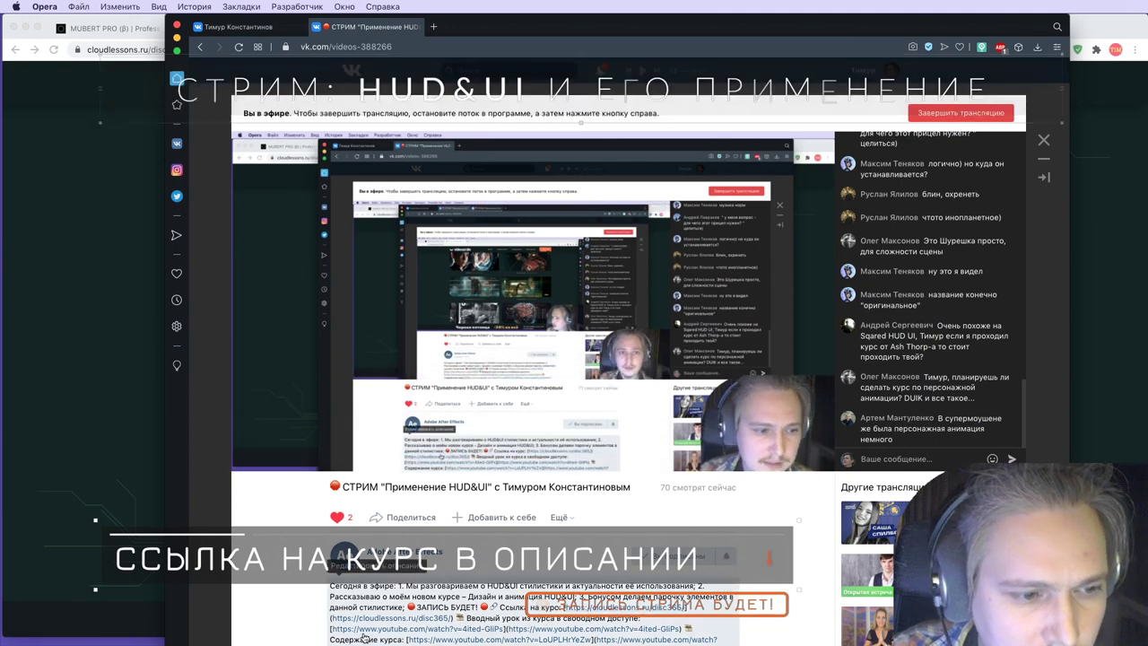
click(480, 631)
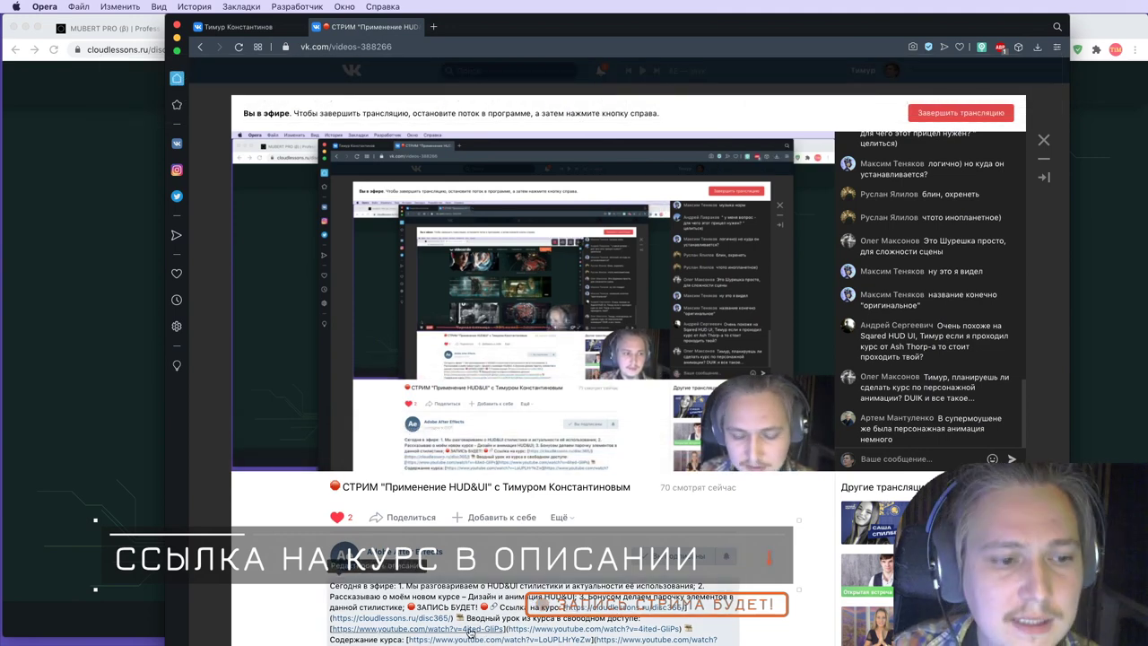
click(477, 28)
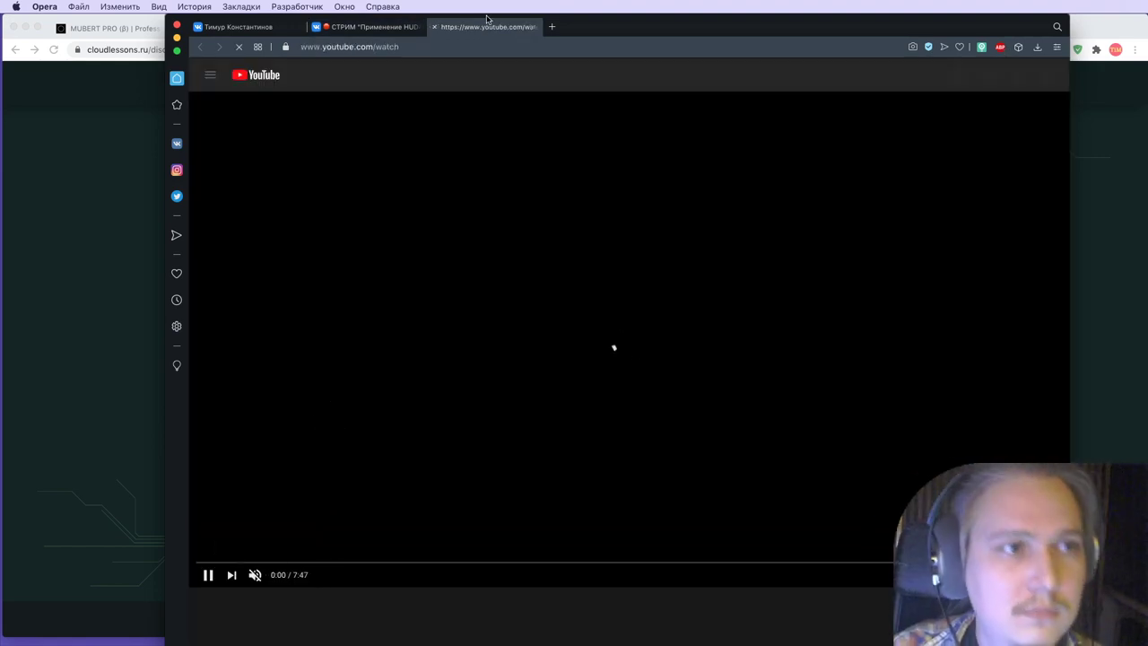
click(434, 28)
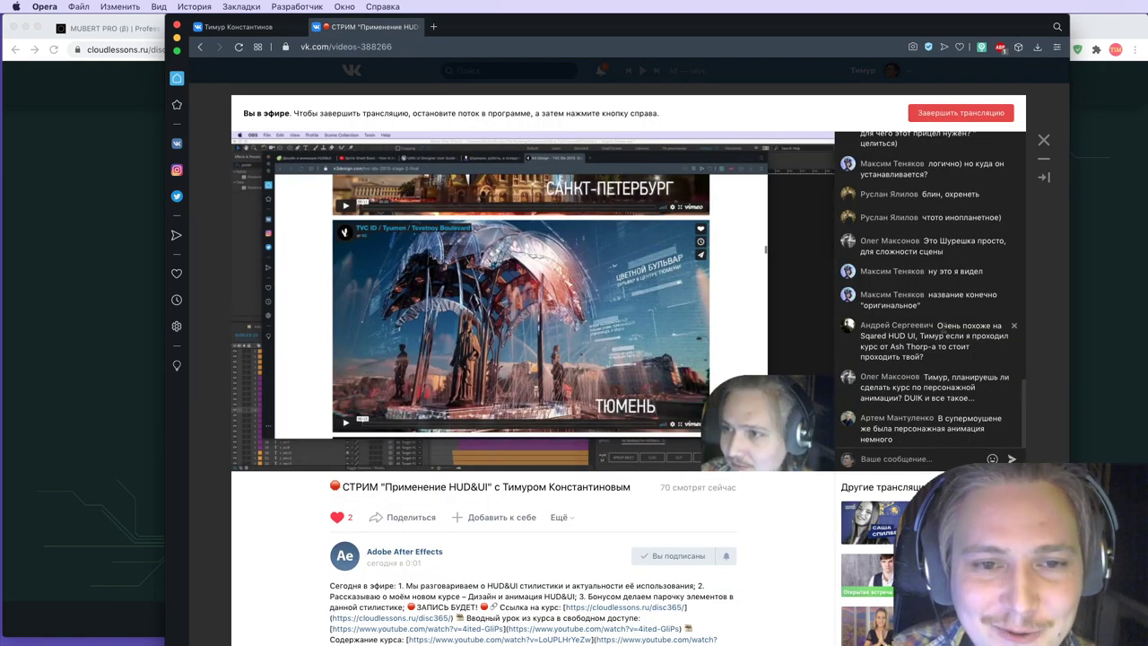
Step: Highlight Ash Thorp's name in the chat question, narrow the stream window slightly and move it off the course page
drag(890, 347, 916, 346)
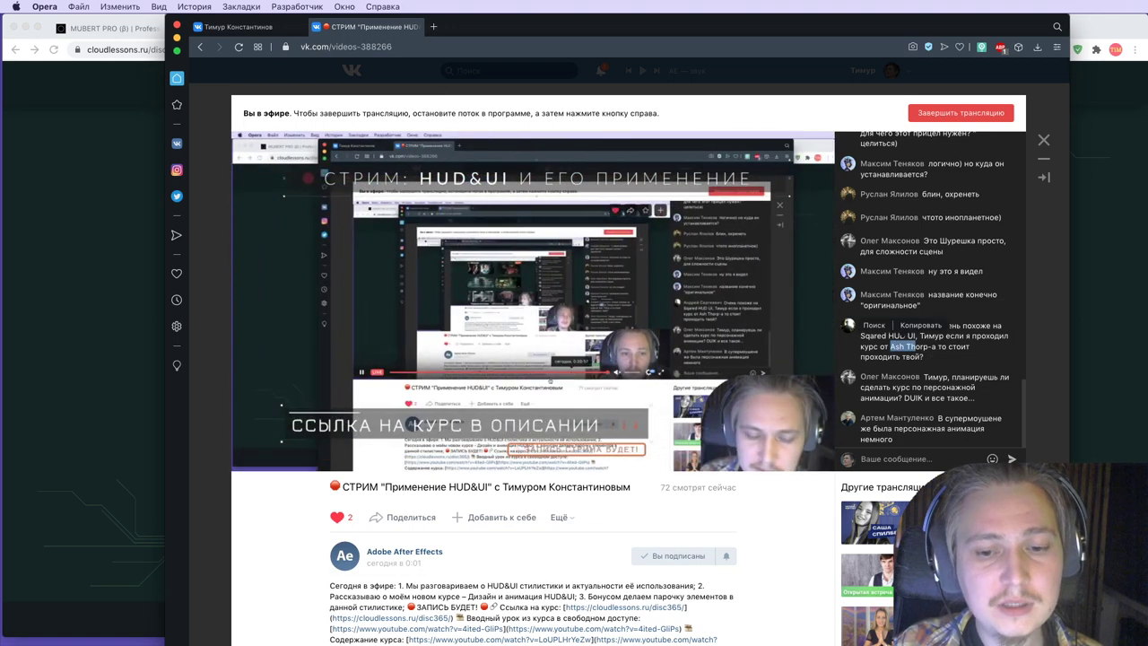
drag(1071, 645, 1051, 635)
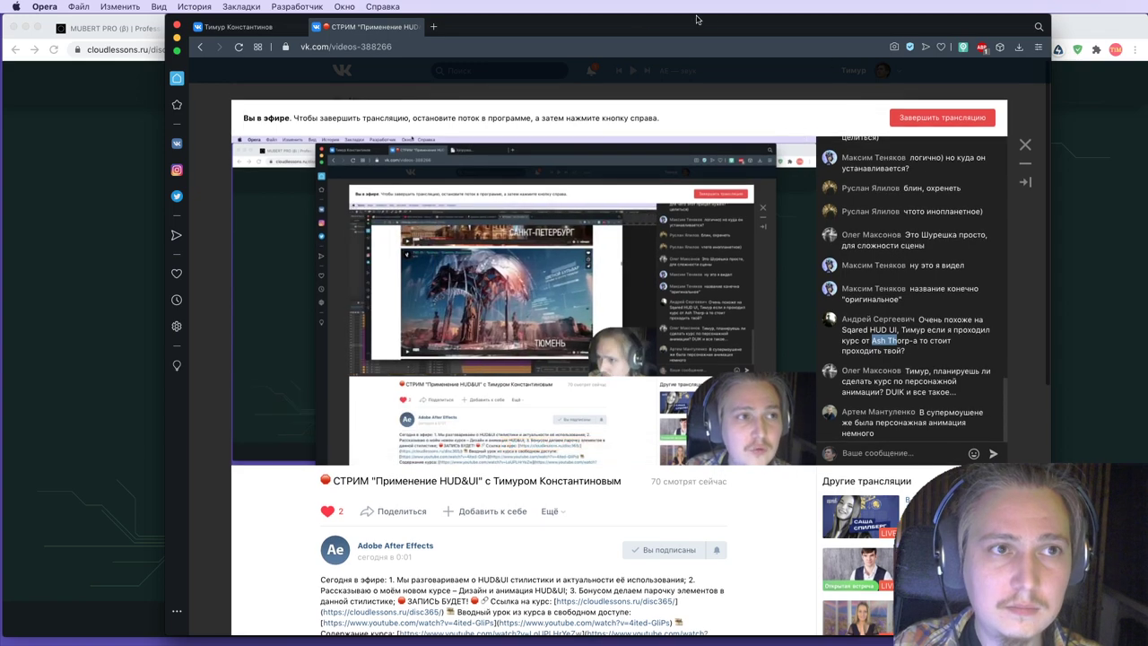
drag(697, 20, 1147, 21)
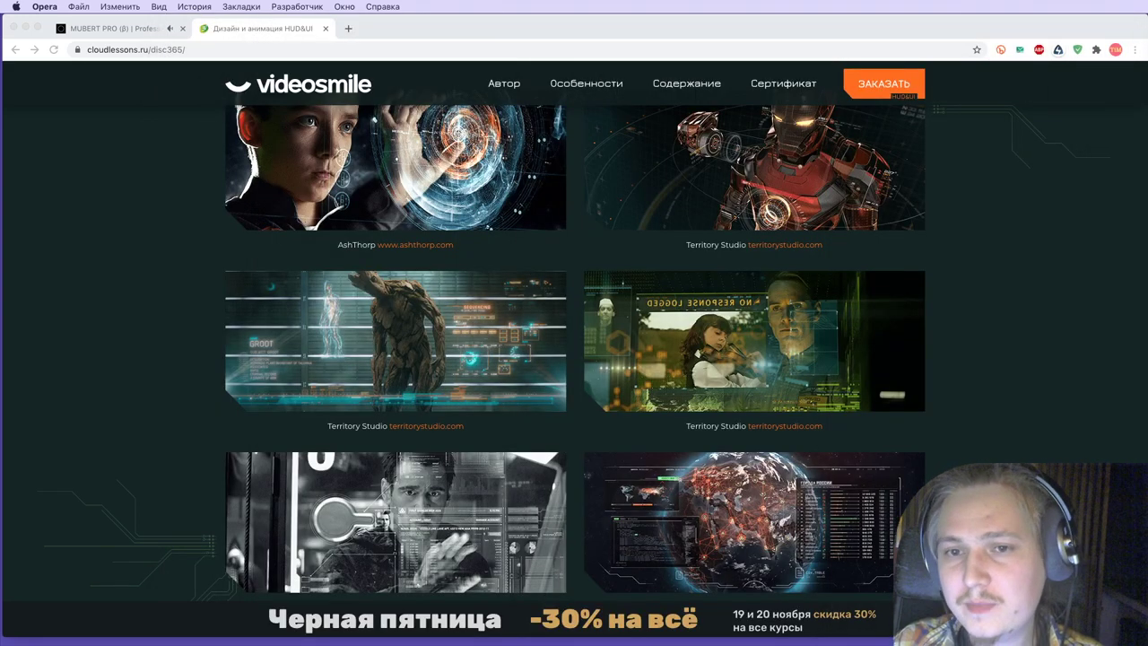
Step: Review the HUD&UI course page from its introduction through the reference gallery to the author's section and sample videos
scroll(908, 357, up, 15)
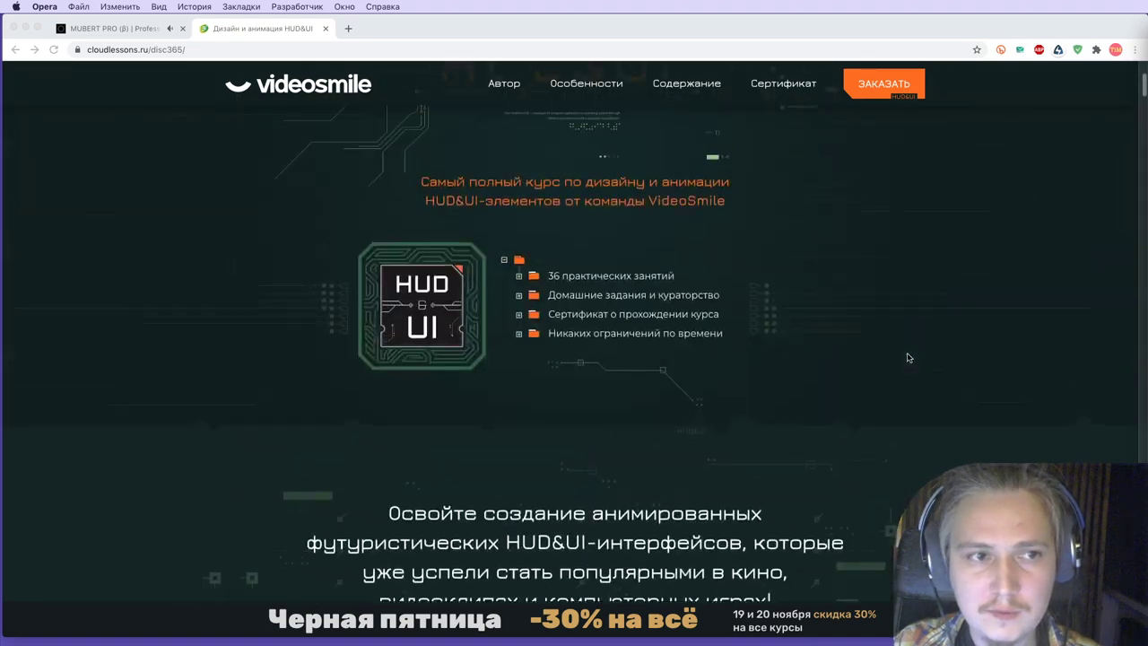
scroll(906, 358, down, 15)
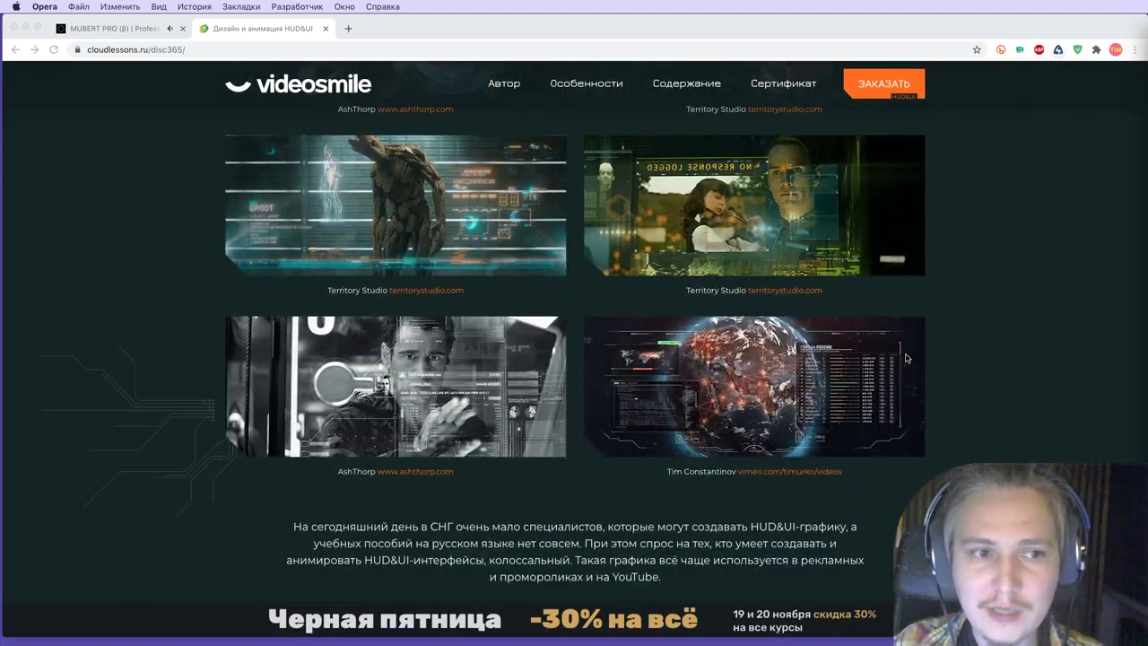
scroll(906, 358, down, 3)
scroll(906, 358, down, 20)
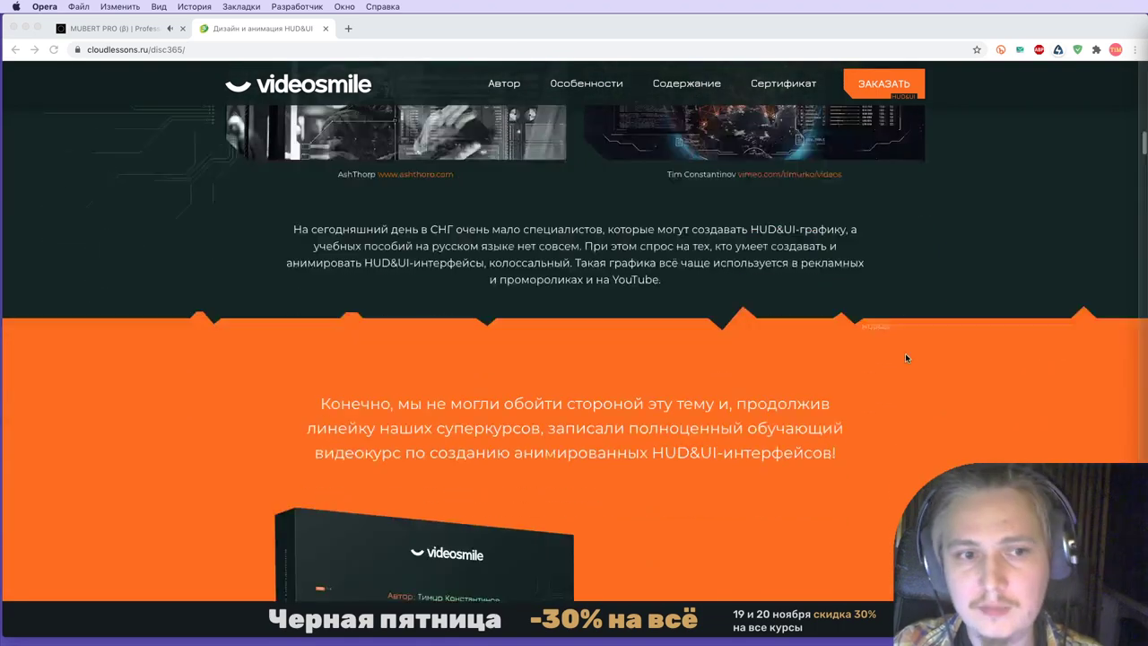
scroll(906, 358, down, 3)
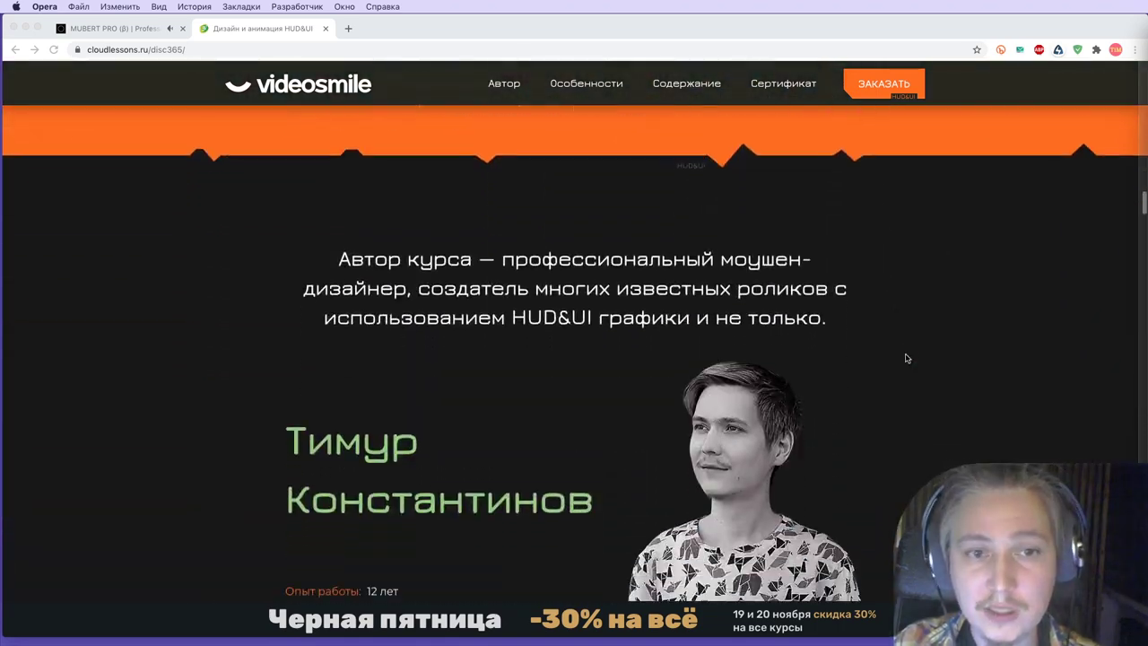
scroll(906, 358, down, 2)
scroll(906, 358, down, 3)
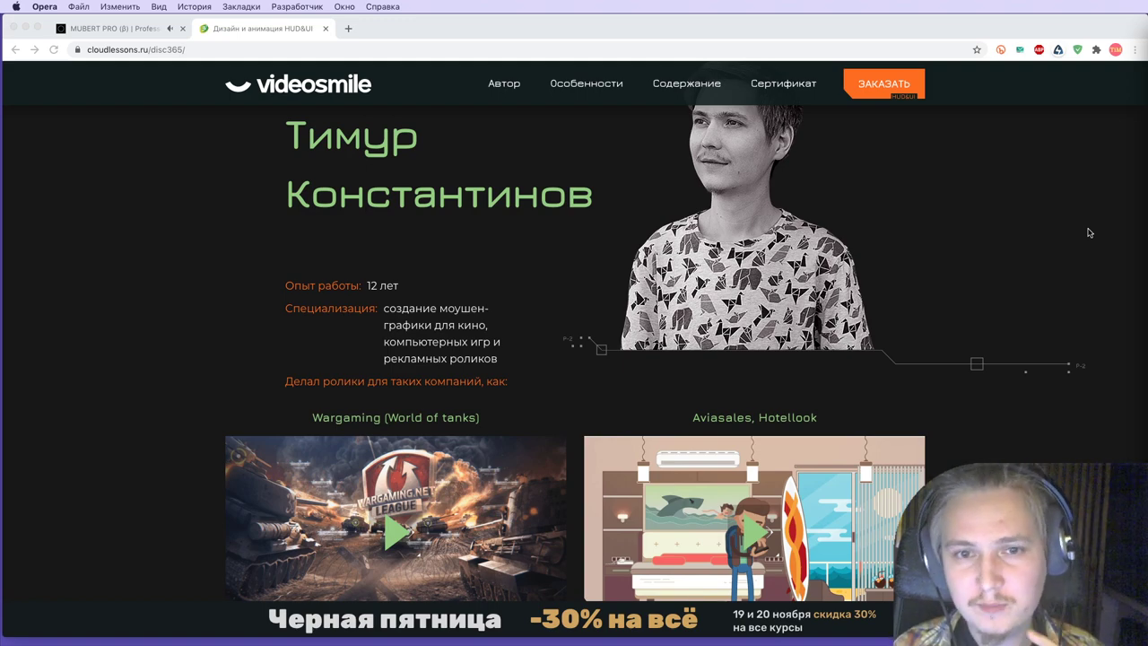
scroll(883, 307, down, 5)
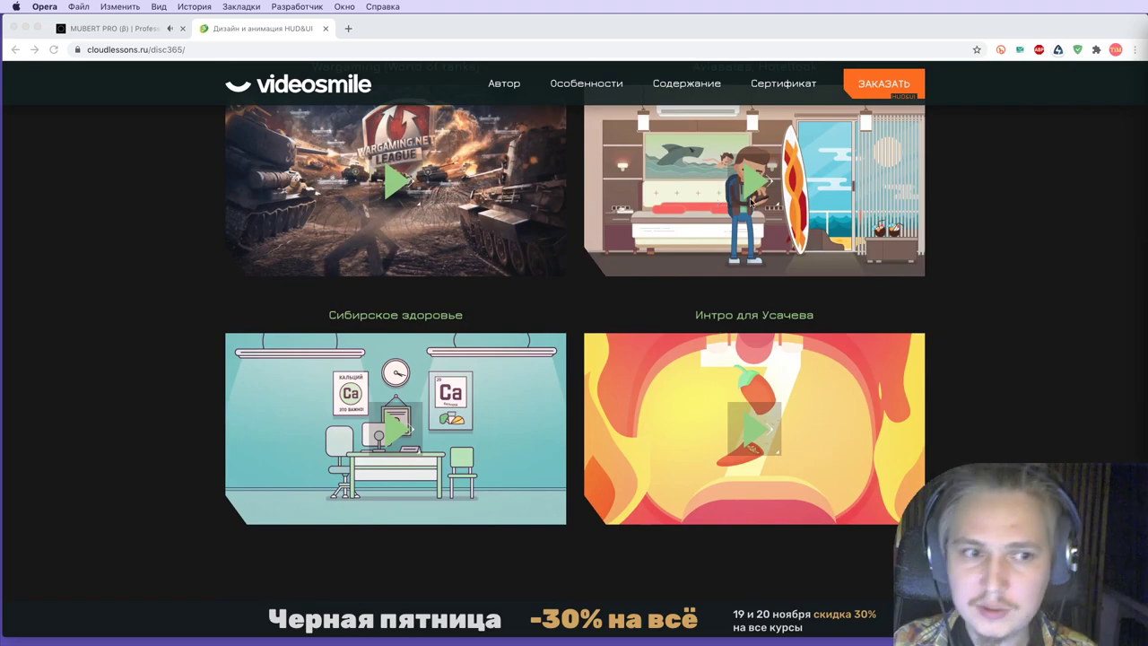
Step: Review the course chapters on HUD&UI element design, target and dot animation, and the promo video breakdown
scroll(746, 208, down, 15)
scroll(745, 208, down, 10)
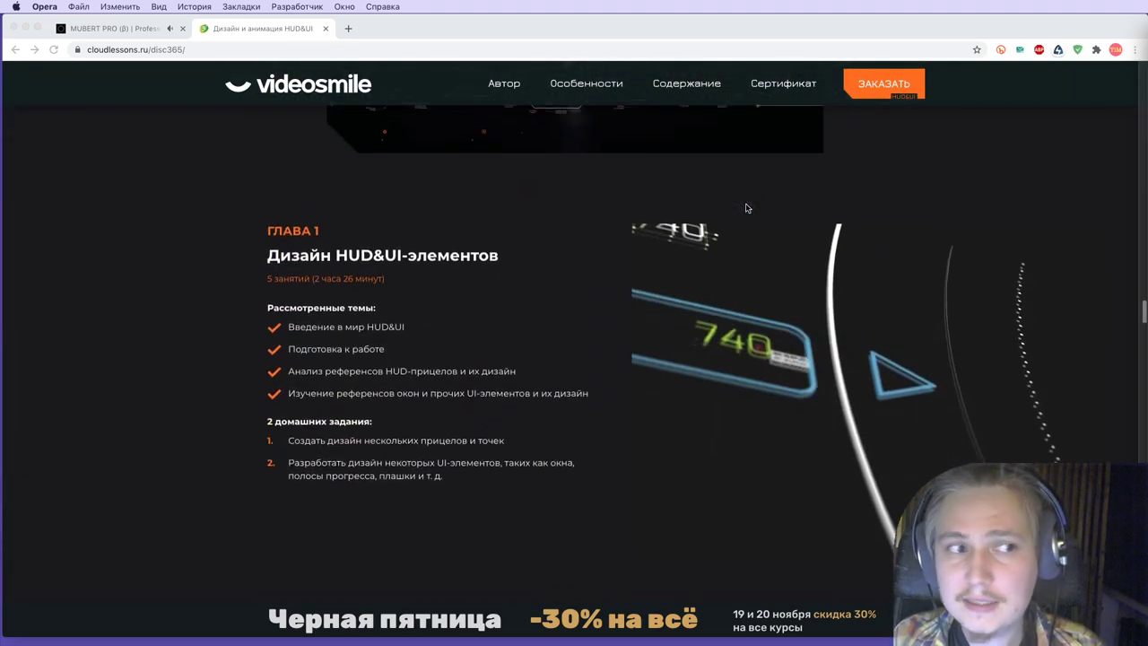
scroll(568, 241, down, 3)
scroll(568, 241, down, 10)
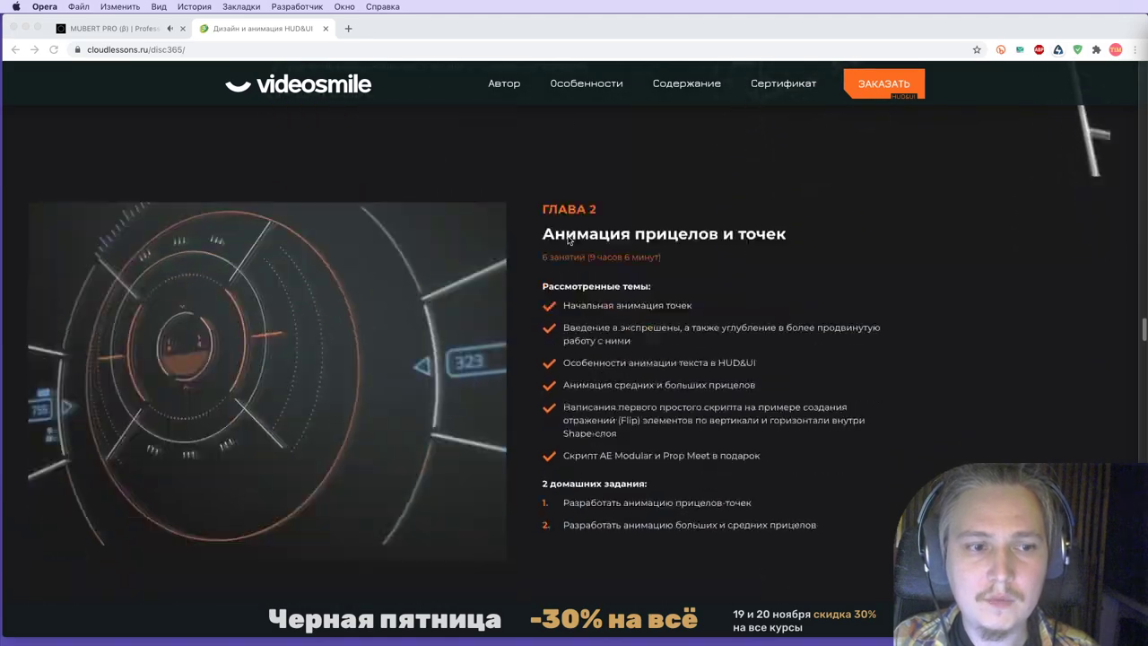
scroll(548, 247, down, 3)
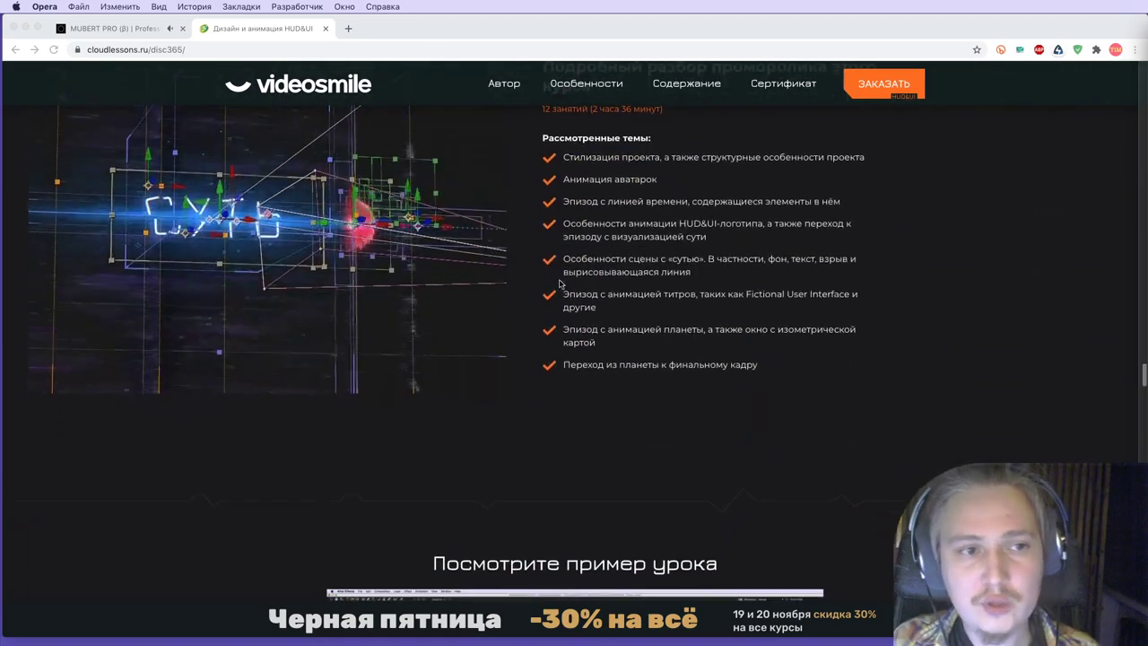
Step: Switch from the course page to the Targets Stream project in After Effects
key(super+Tab)
click(1116, 434)
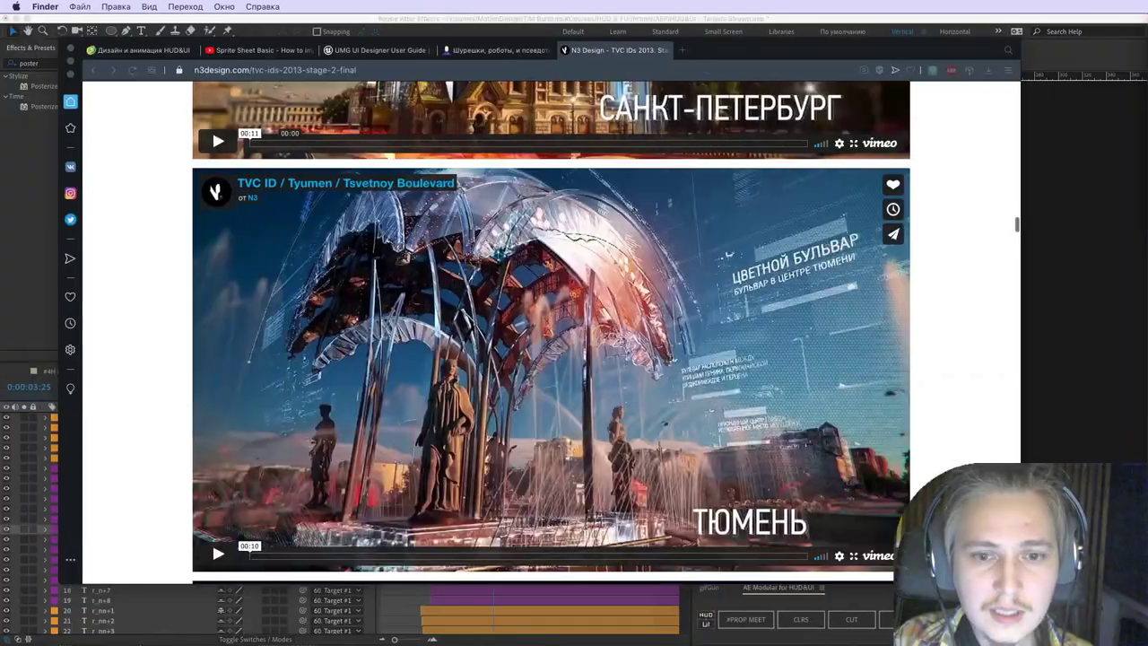
click(1105, 482)
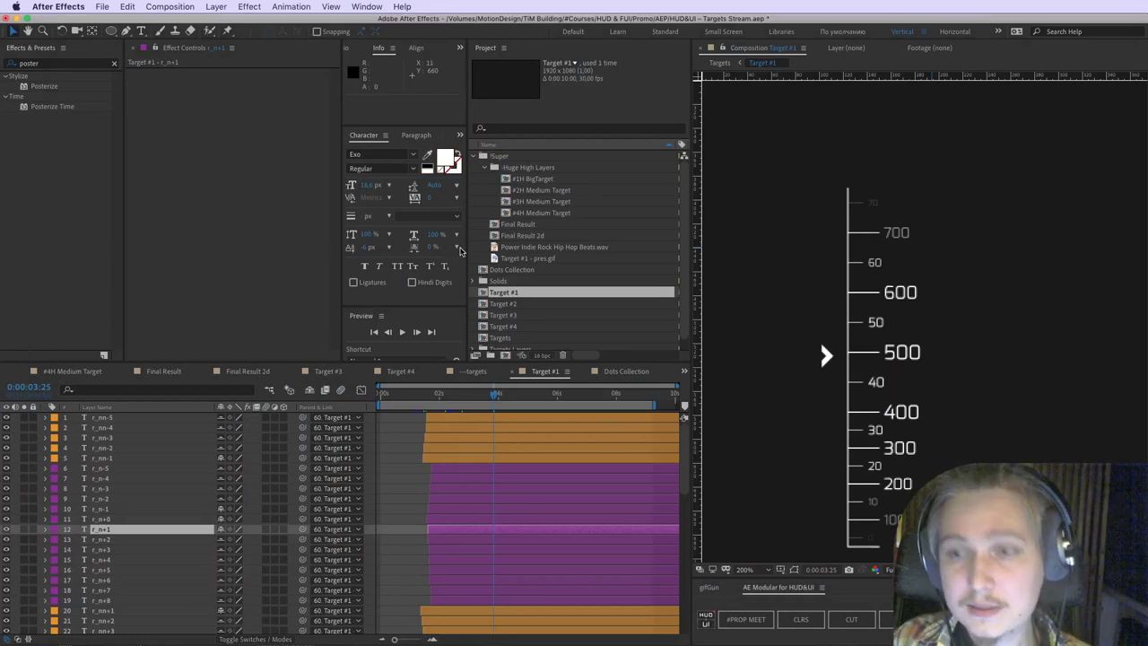
key(super+Tab)
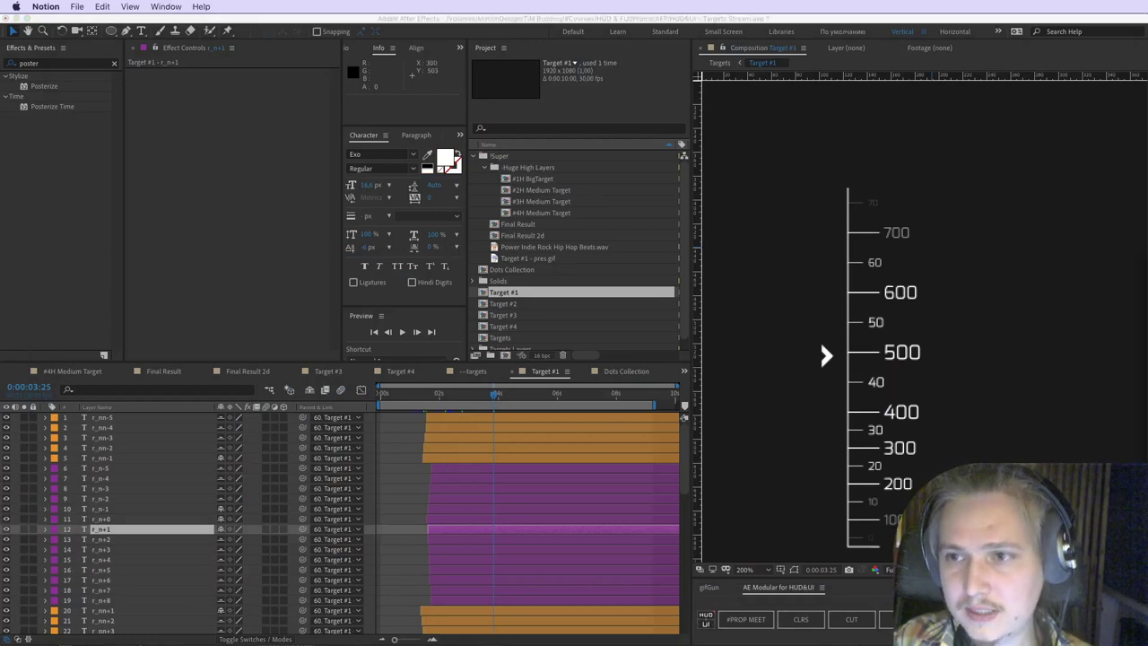
scroll(507, 317, down, 1)
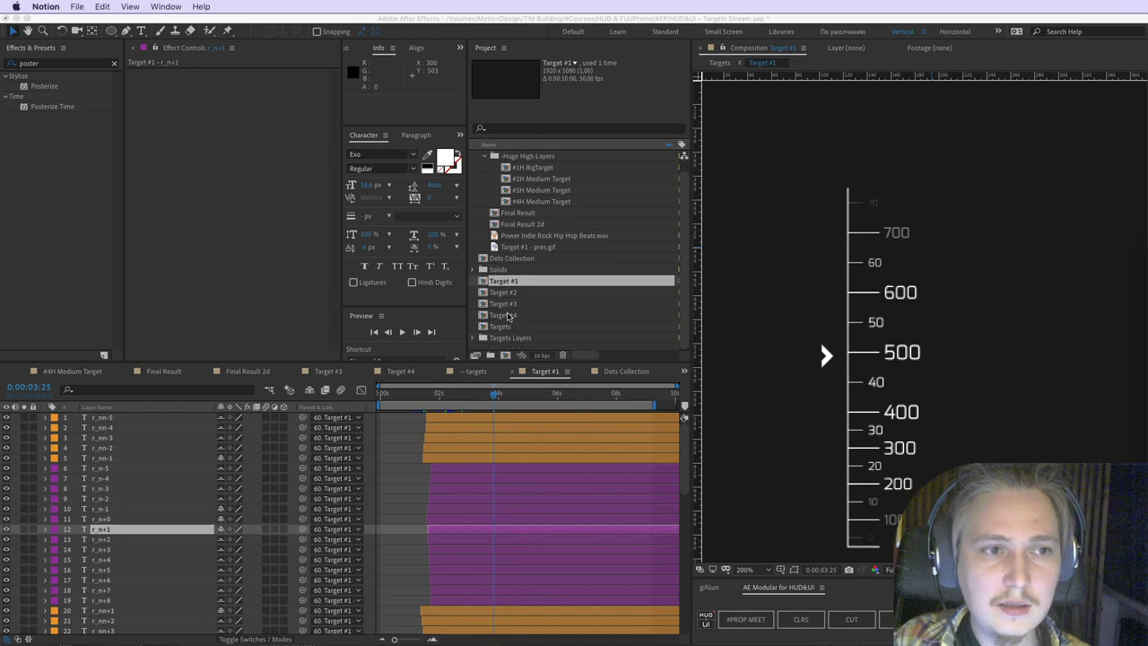
click(108, 28)
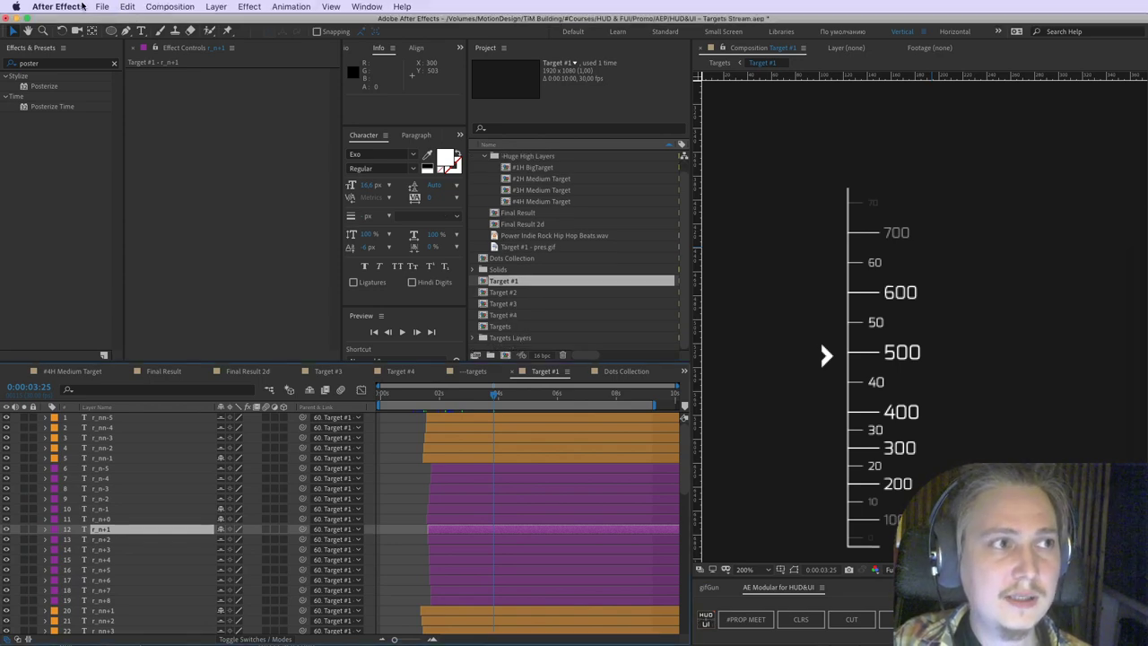
Step: Open the recent project HUD&UI - UI - Stream.aep in place of the Targets Stream project
click(102, 6)
mouse_move(109, 56)
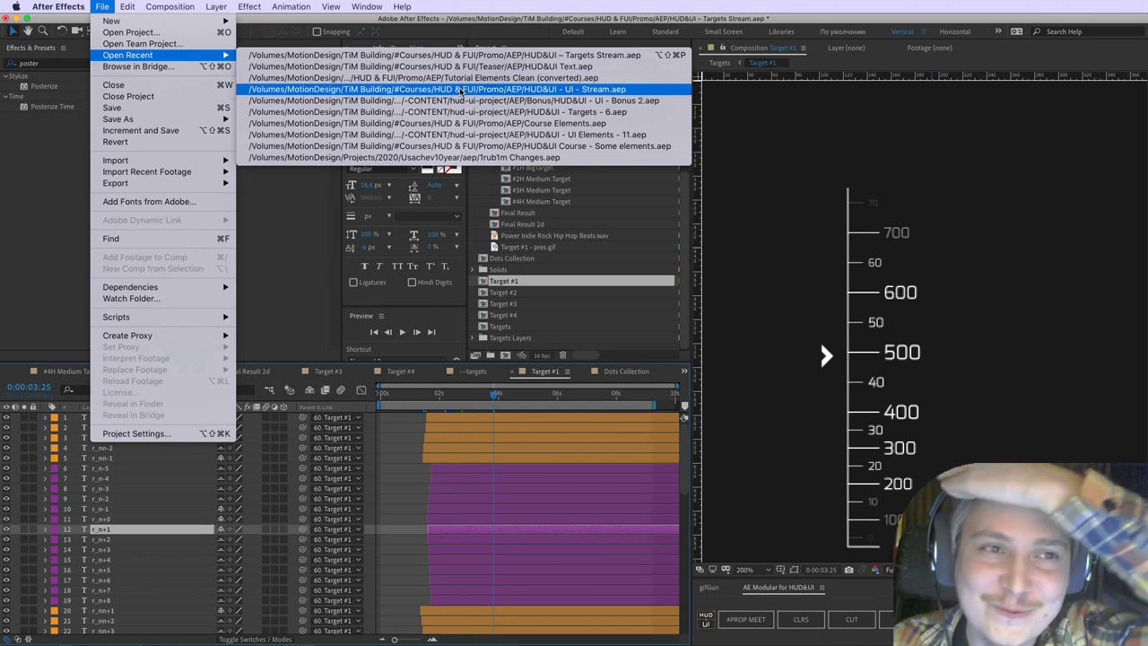
click(459, 90)
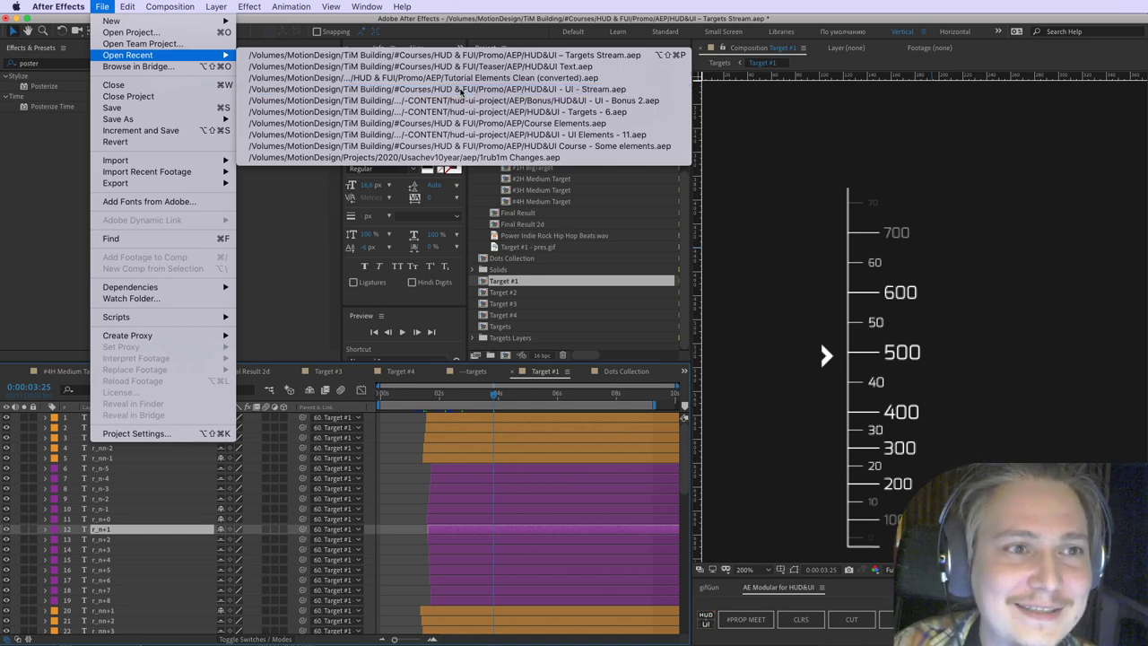
click(541, 350)
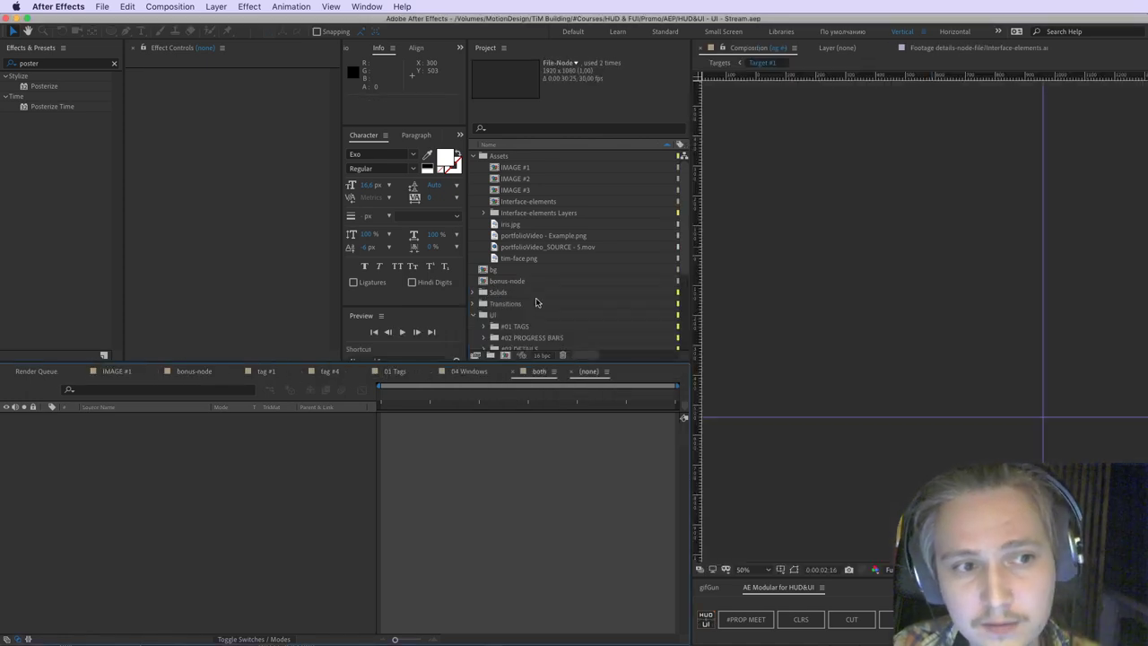
Step: Open the 01 Tags composition from the UI folder and scrub through the first half second of its animation
click(509, 294)
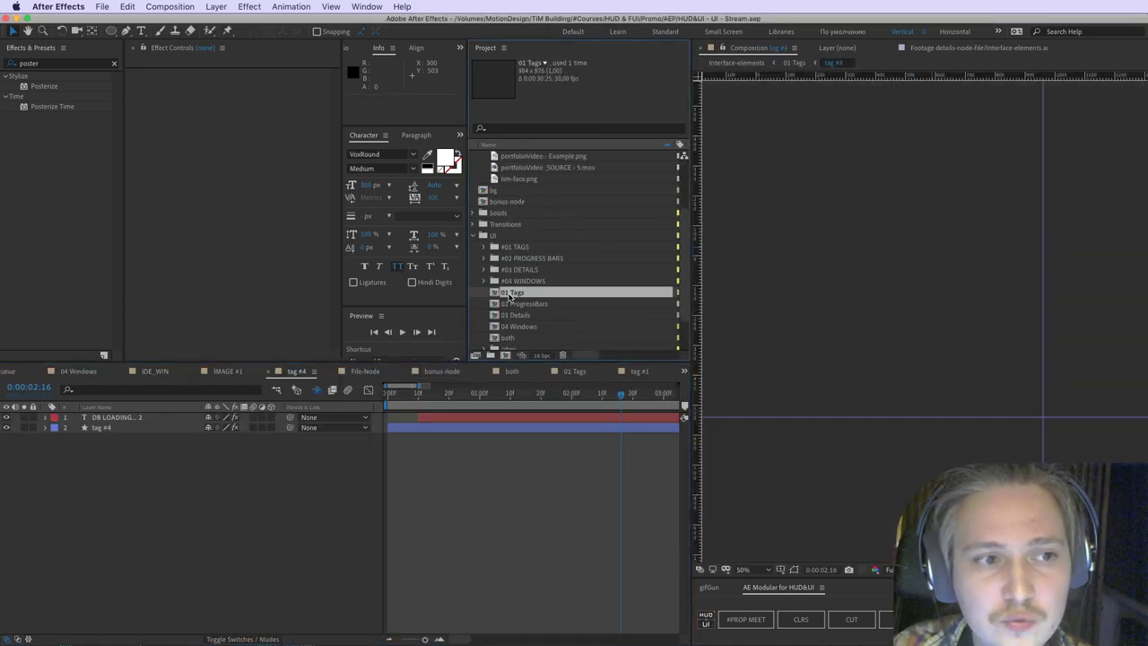
double_click(530, 296)
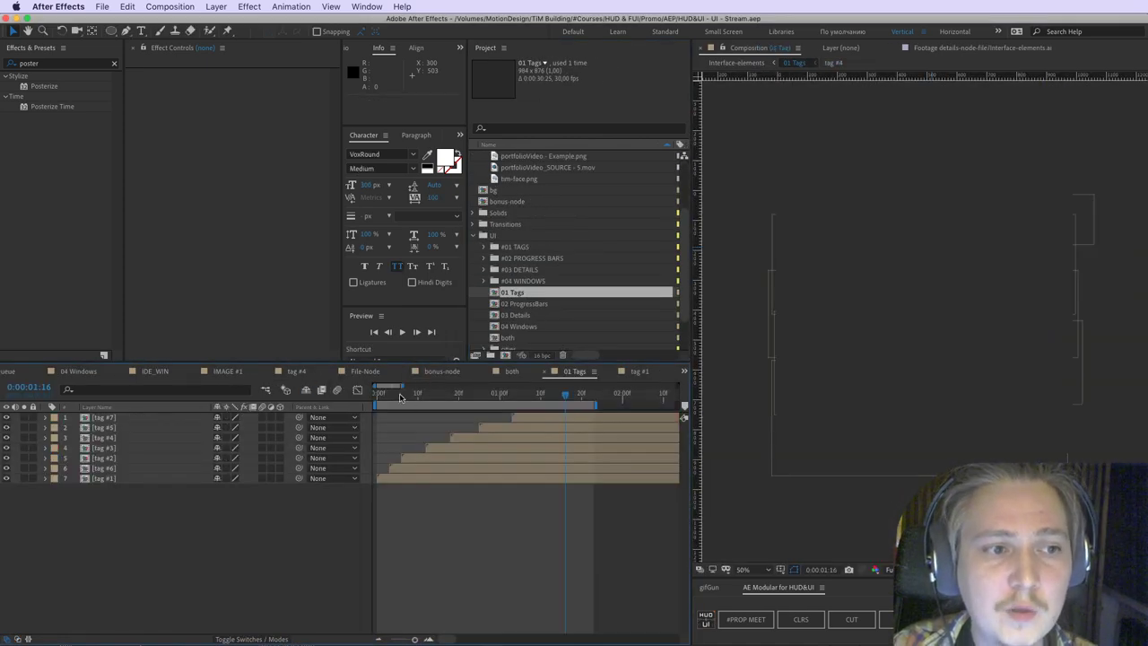
drag(401, 396, 435, 401)
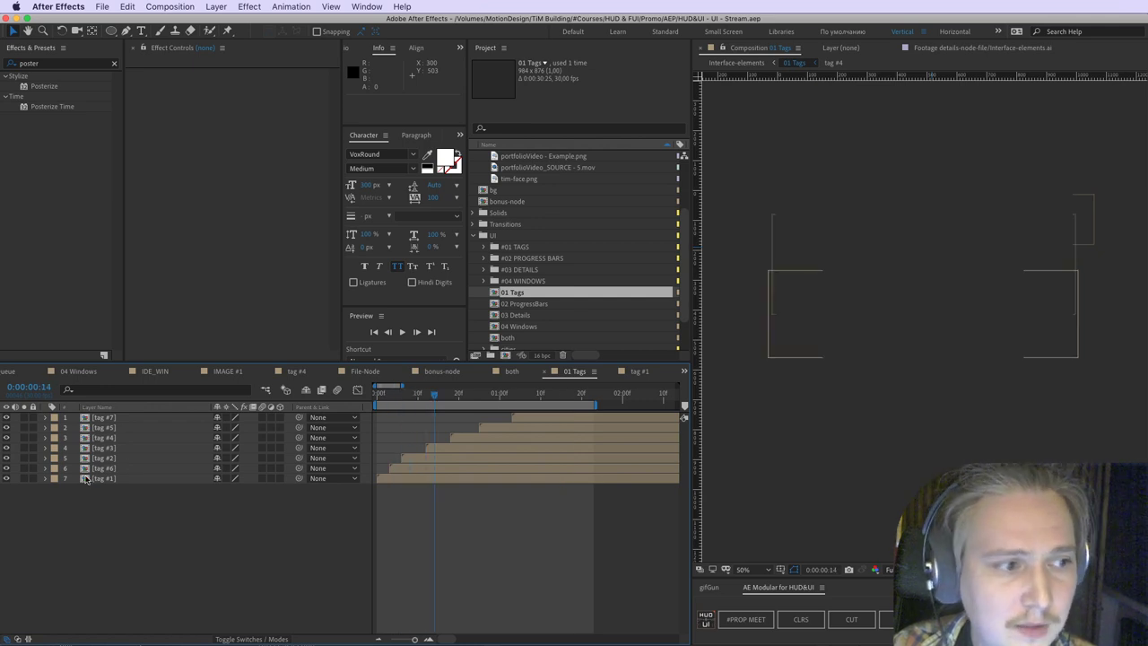
Step: Open the tag #1 precomposition and scrub the personal profile label's reveal from the start to about 0:00:01:08
double_click(93, 480)
click(388, 395)
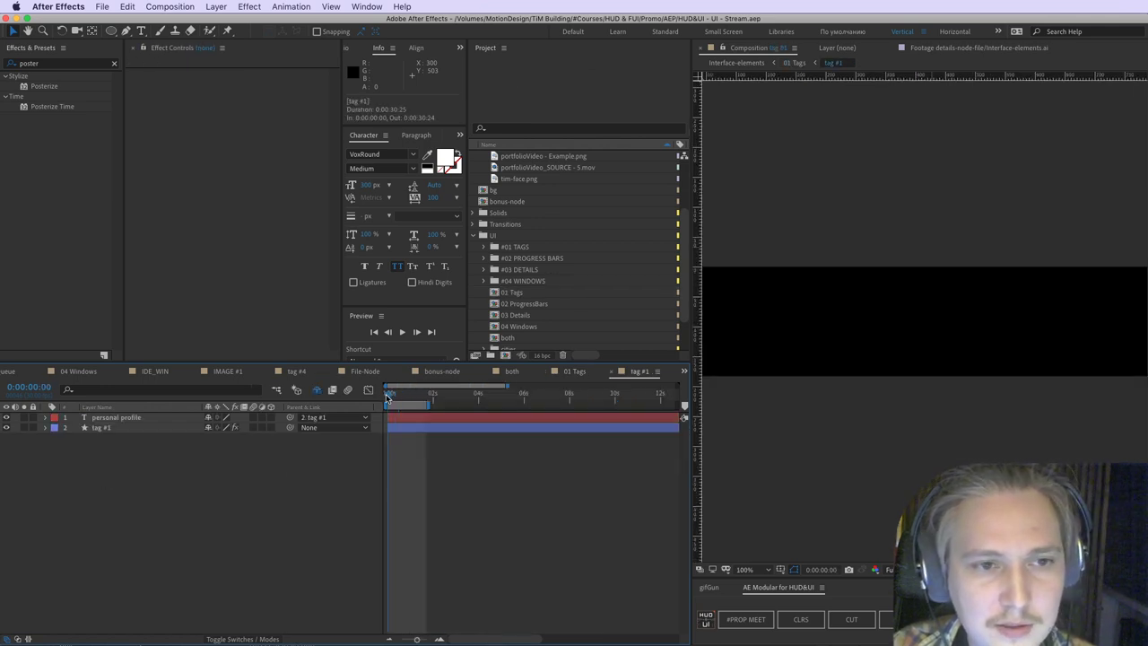
scroll(916, 407, down, 2)
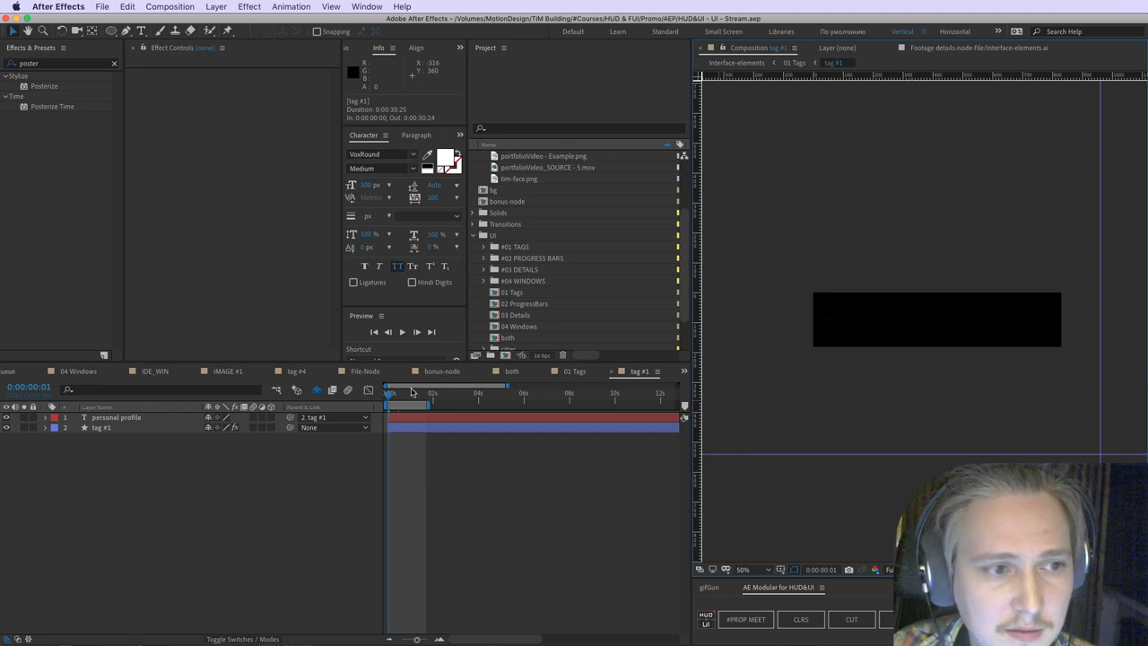
click(395, 397)
drag(395, 397, 419, 401)
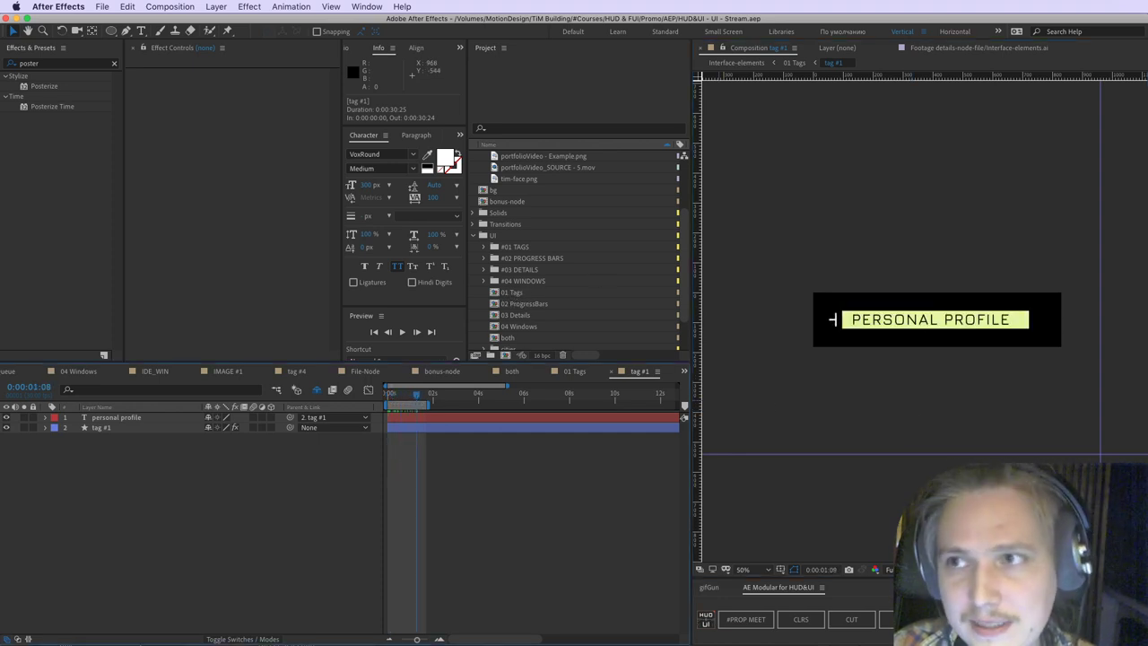
Step: Switch to OBS to show the course-link banner on the stream, and return to scrubbing tag #1 in After Effects
key(super+Tab)
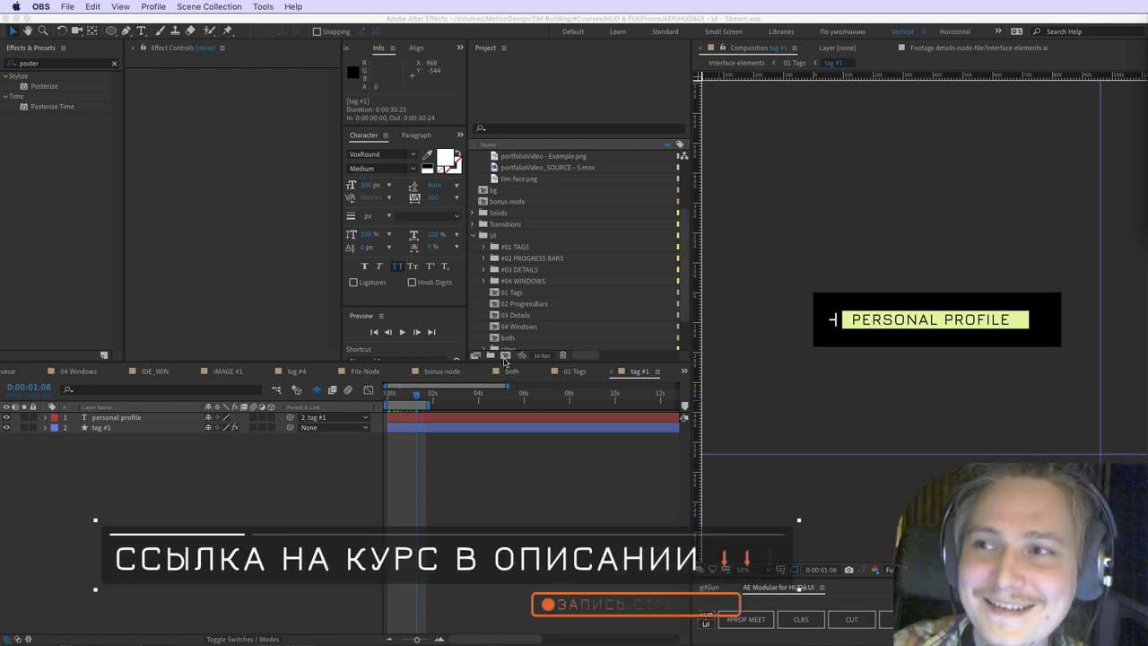
click(396, 427)
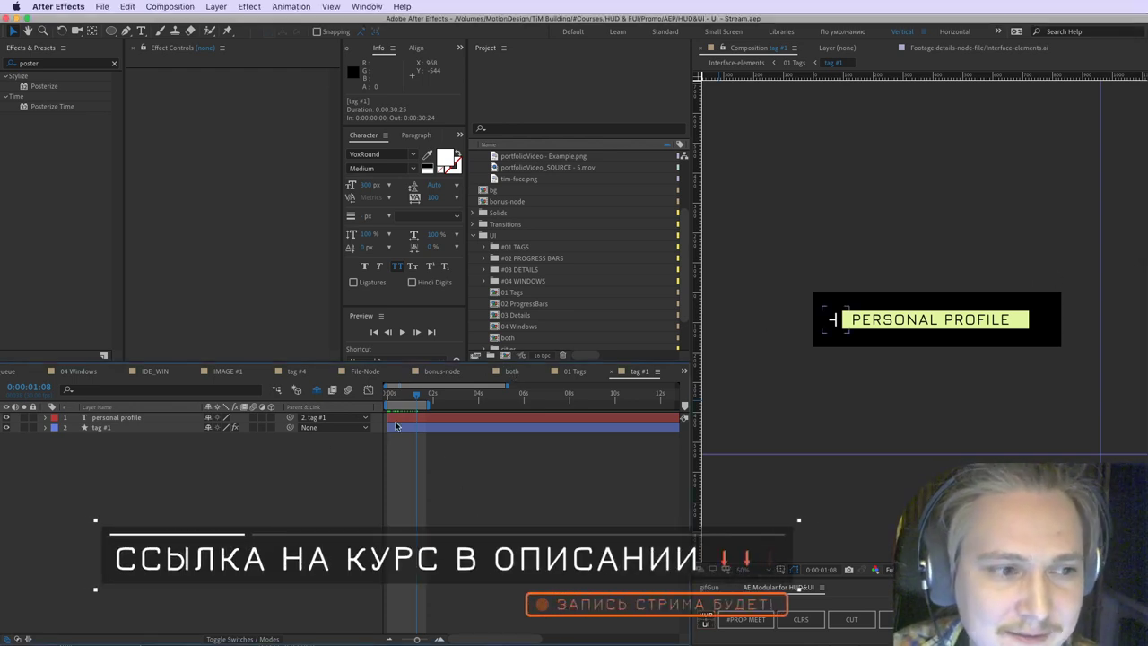
drag(390, 396, 400, 395)
Step: Play the 01 Tags animation, open its DB LOADING tag precomposition (tag #4) and scrub through the reveal
click(576, 371)
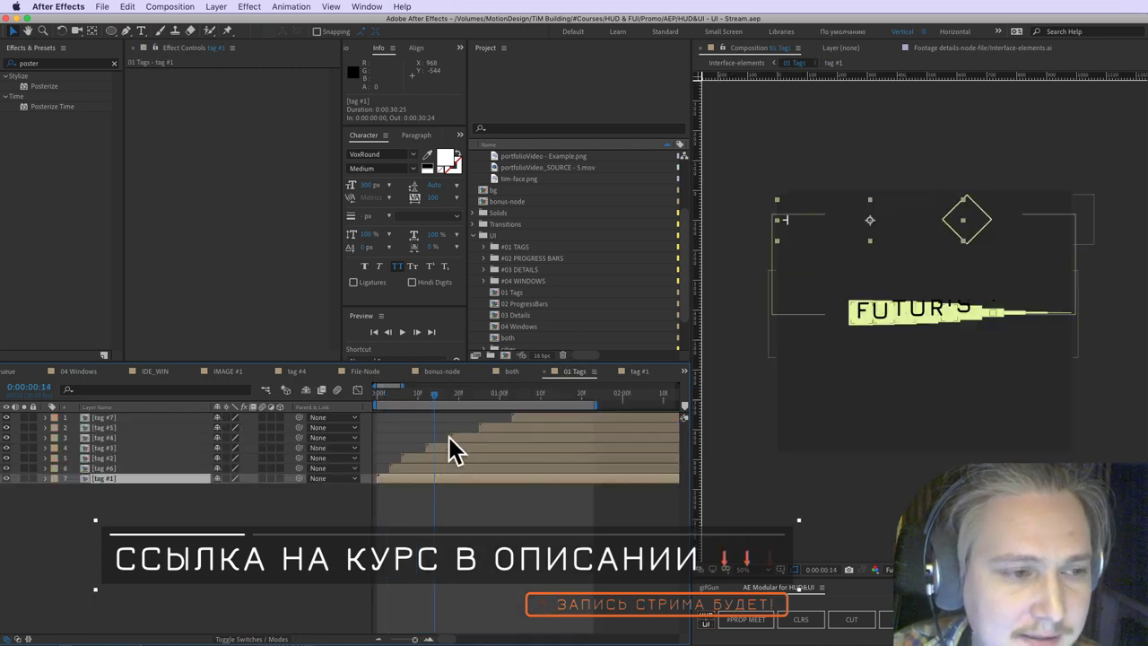
key(space)
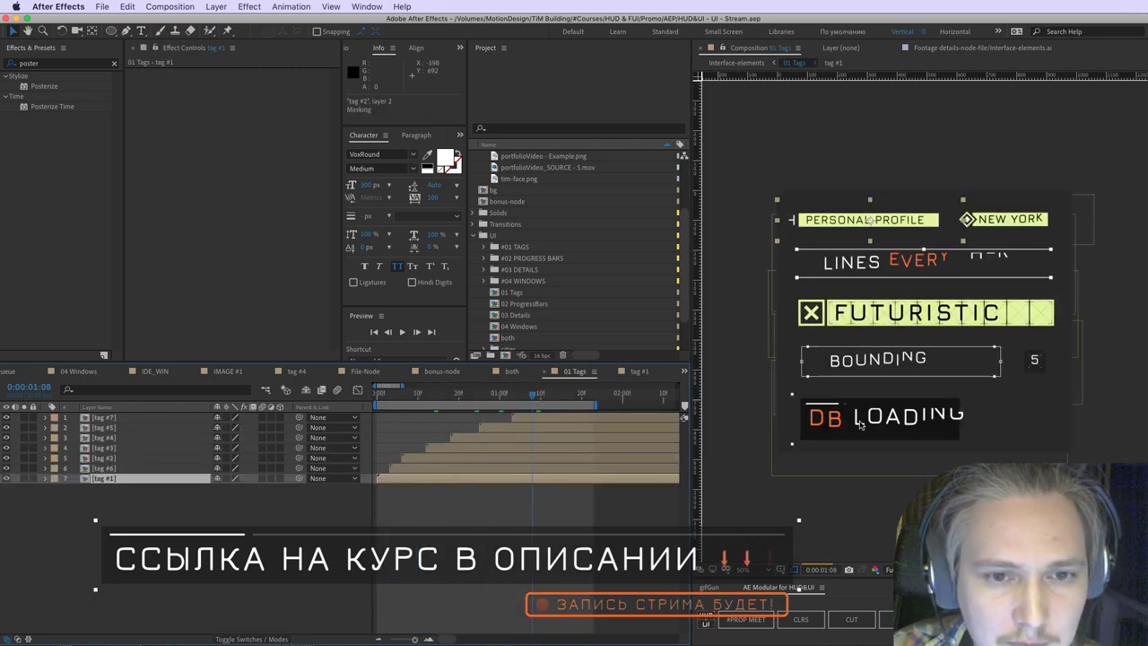
double_click(884, 449)
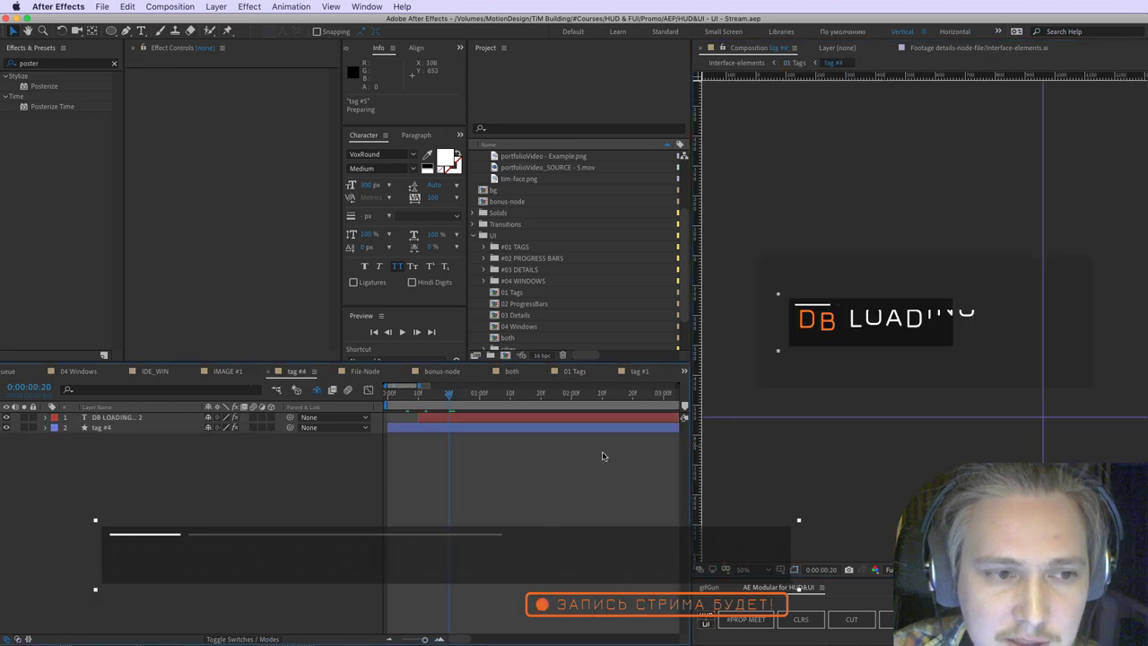
drag(405, 397, 526, 409)
Step: Test the tag #4 shape layer's width, height, margin, padding and separator sliders with undos in between, leaving the width at 944
click(481, 431)
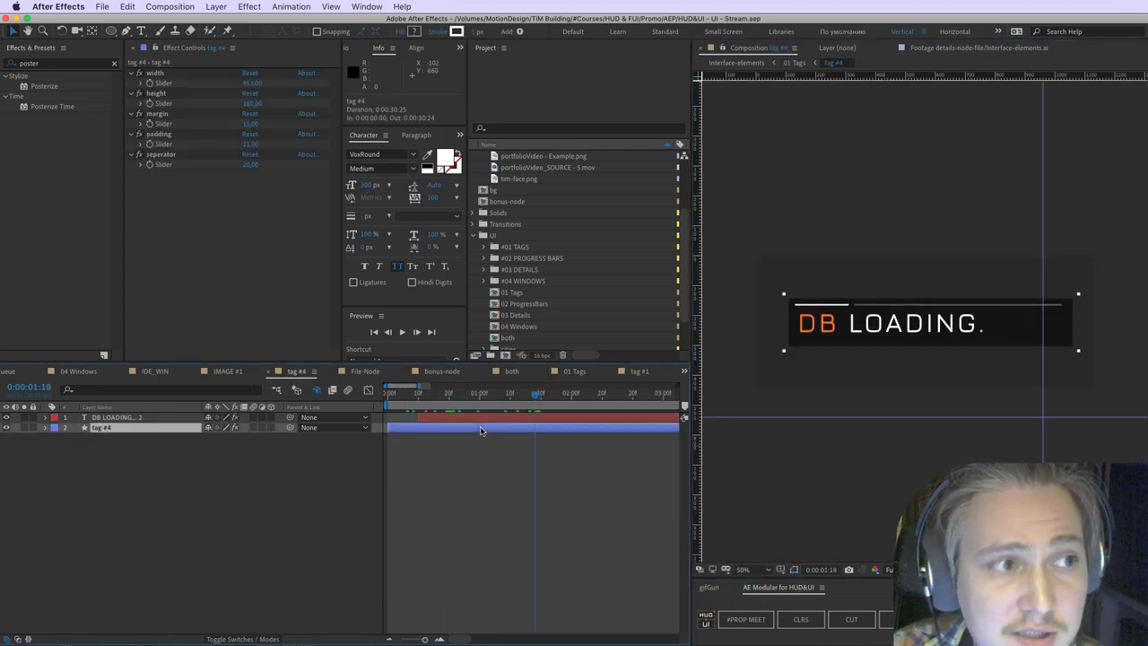
drag(251, 84, 266, 124)
key(super+z)
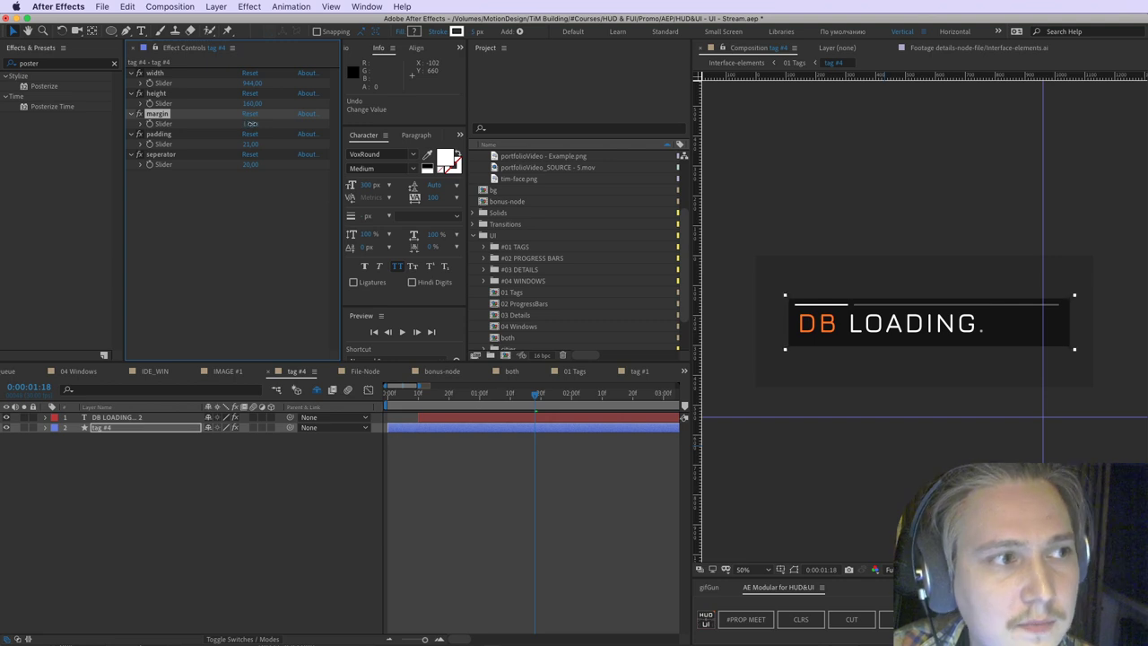
key(super+z)
drag(252, 145, 268, 167)
key(super+z)
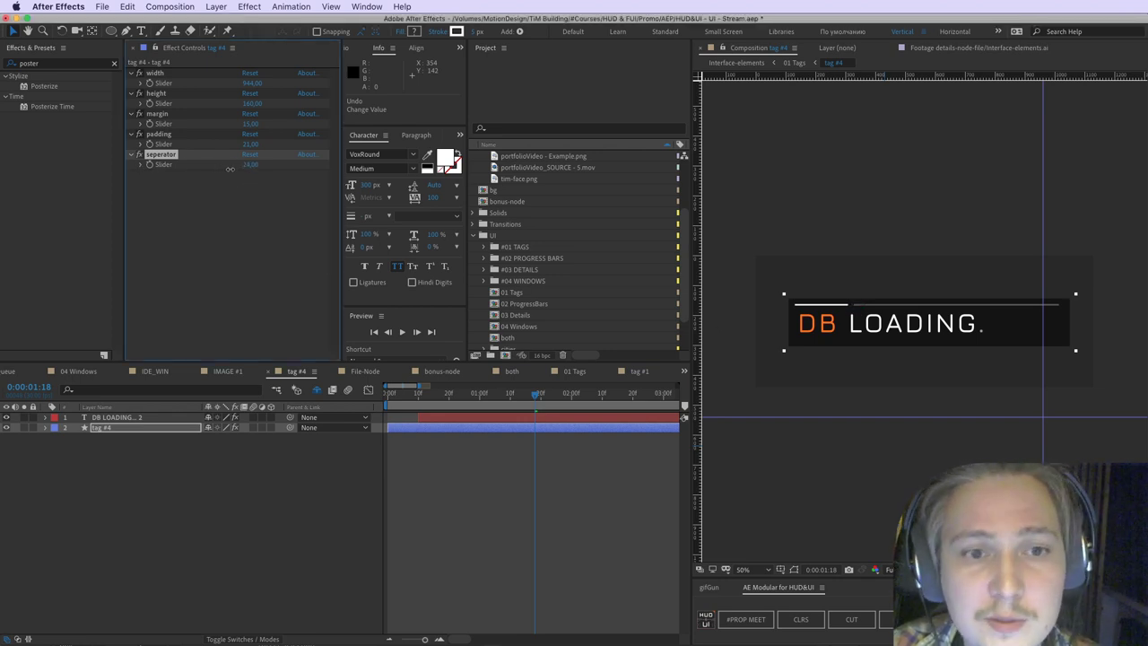
click(577, 485)
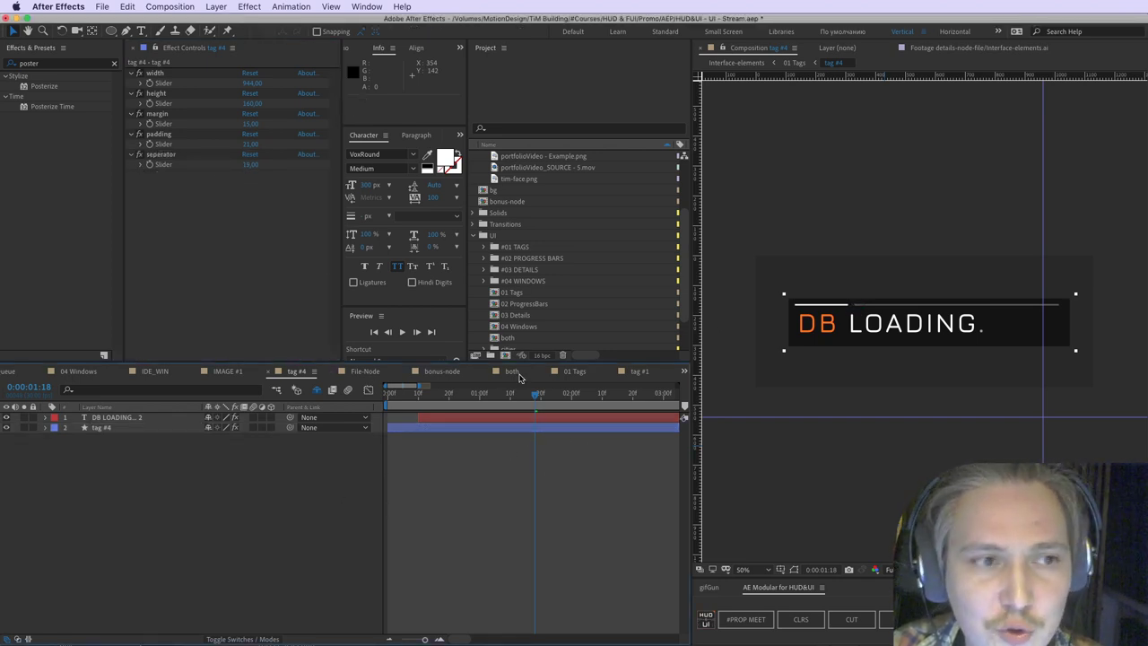
Step: Examine the File-Node composition's animation up to the error state at about 0:00:10:02, highlighting its layers from the date text to node :: base
click(359, 371)
drag(400, 395, 448, 408)
click(451, 427)
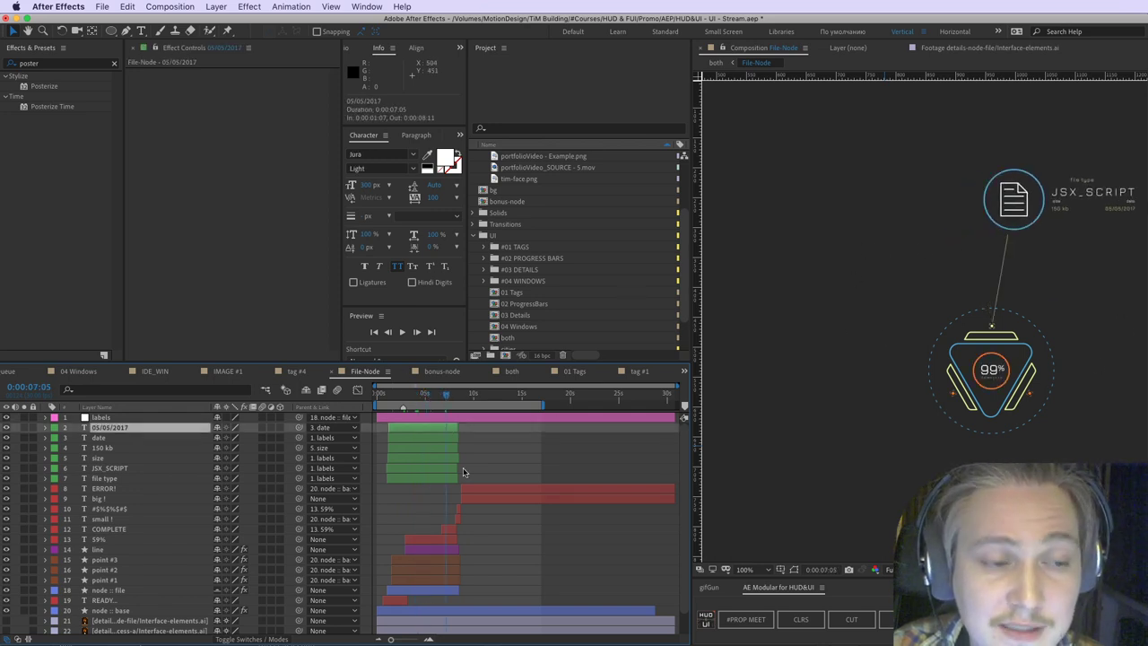
shift+click(425, 612)
click(581, 561)
drag(451, 396, 476, 410)
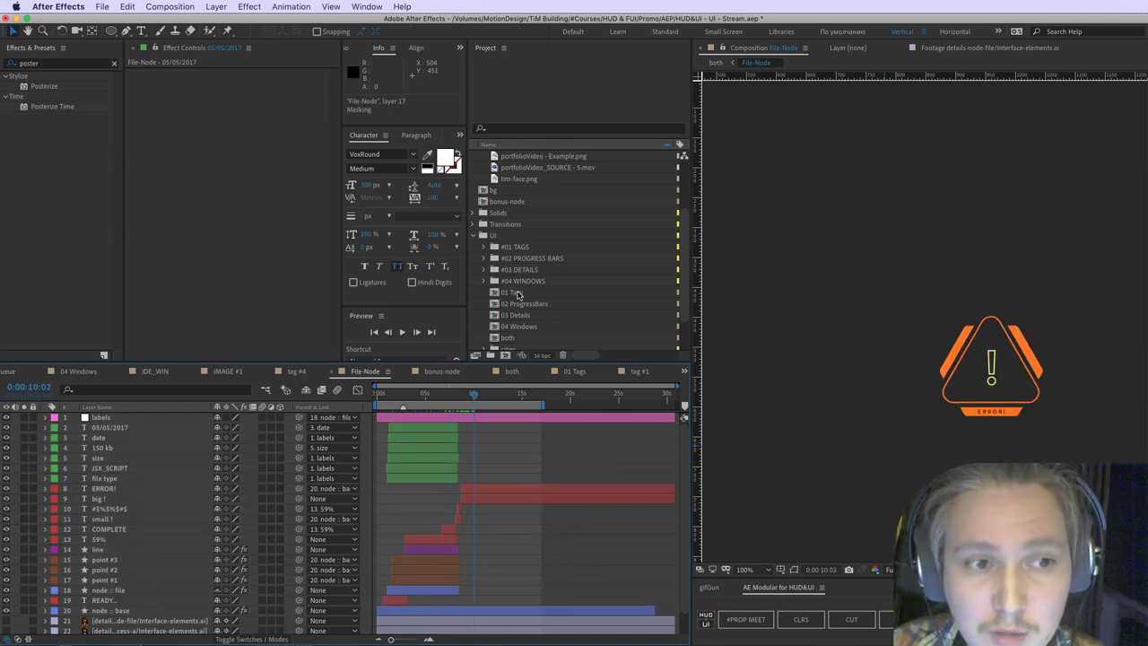
Step: Open the IDE_WIN composition, inspect its code window around 0:00:04:01, and preview roughly the first two seconds of its animation
scroll(517, 297, down, 2)
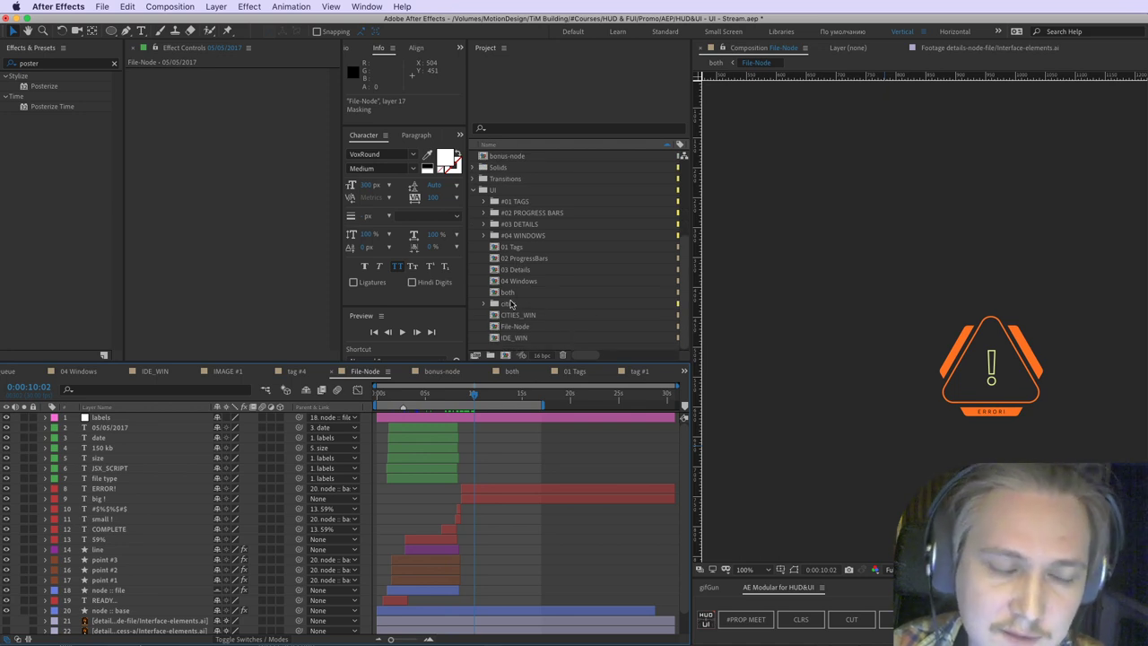
double_click(517, 338)
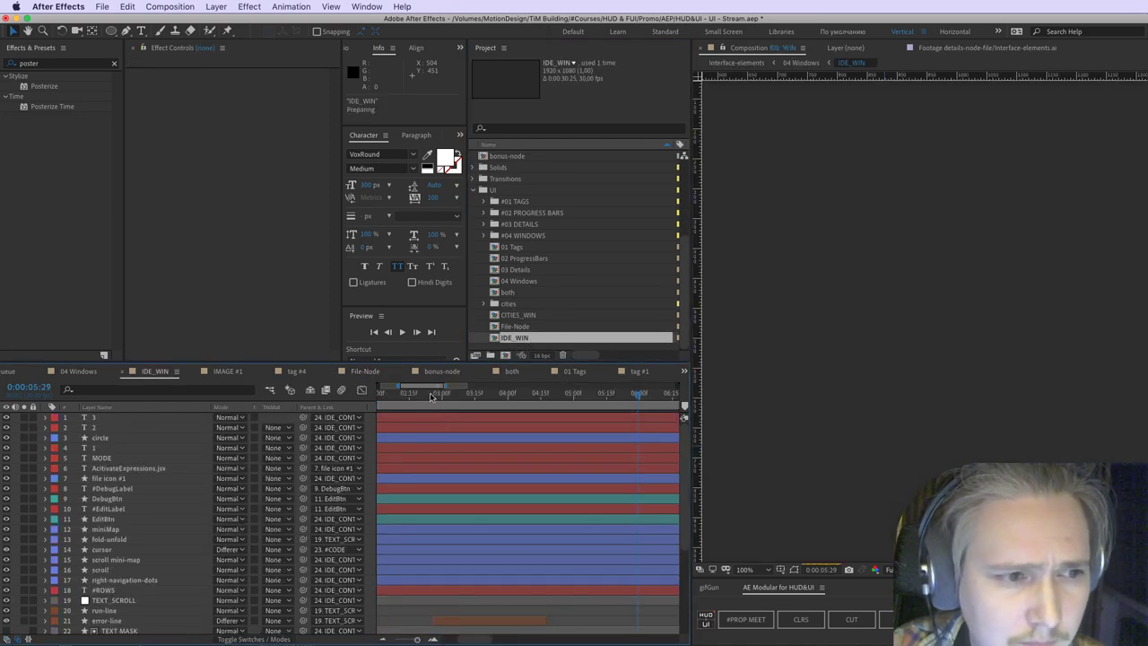
click(512, 401)
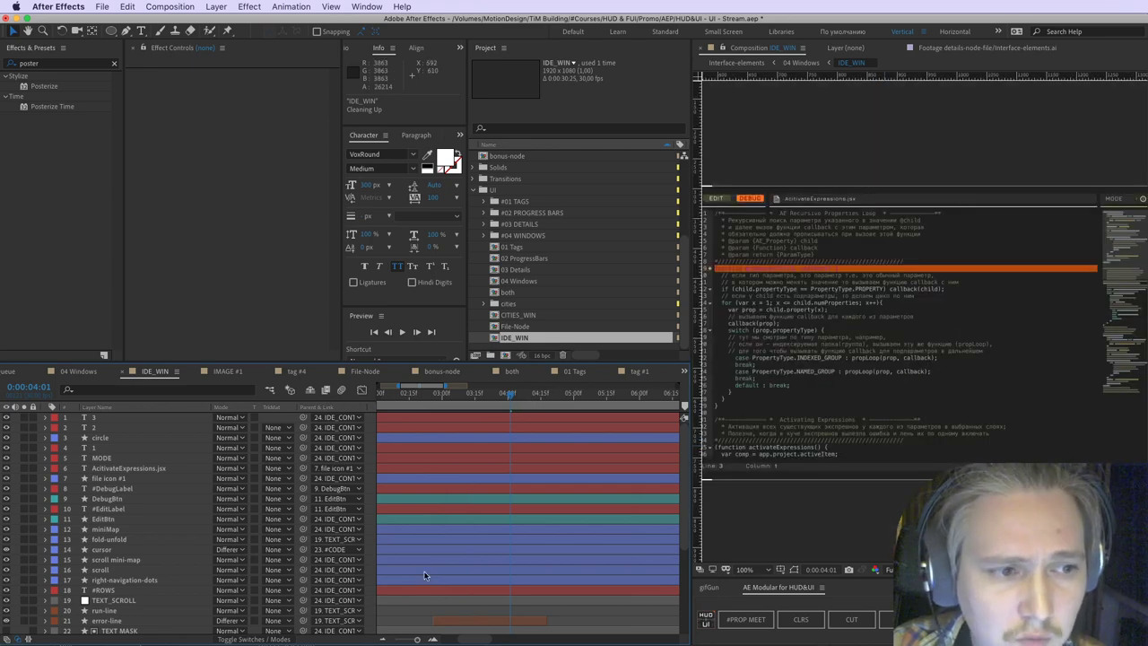
drag(475, 639, 458, 640)
click(385, 397)
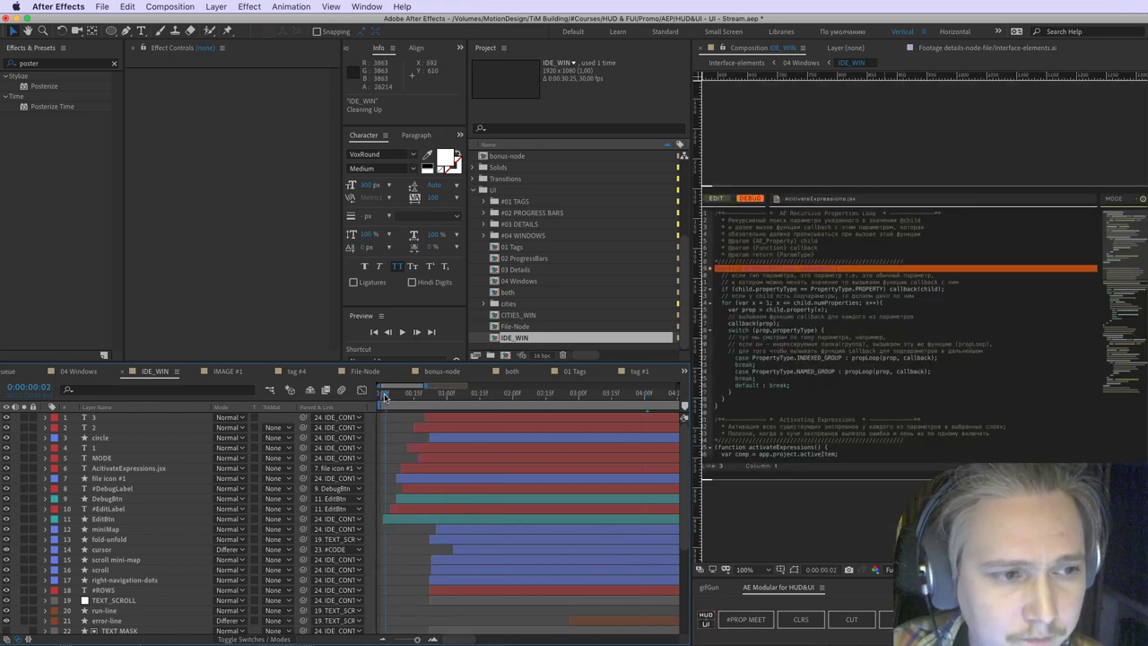
drag(384, 395, 511, 405)
scroll(893, 381, down, 2)
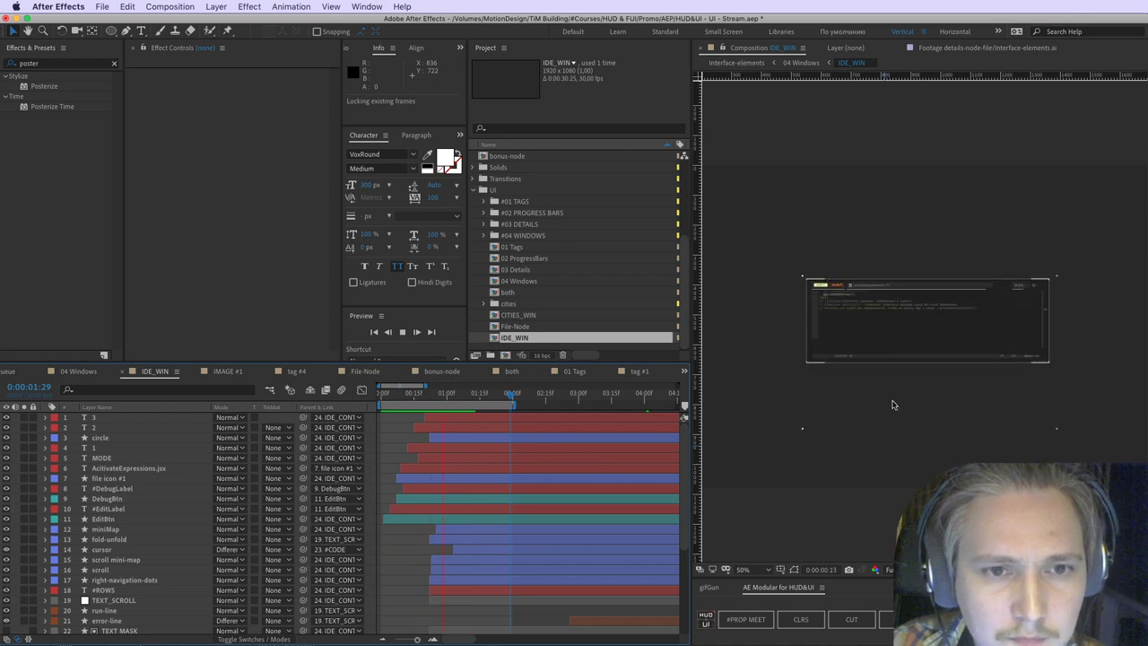
scroll(982, 412, up, 2)
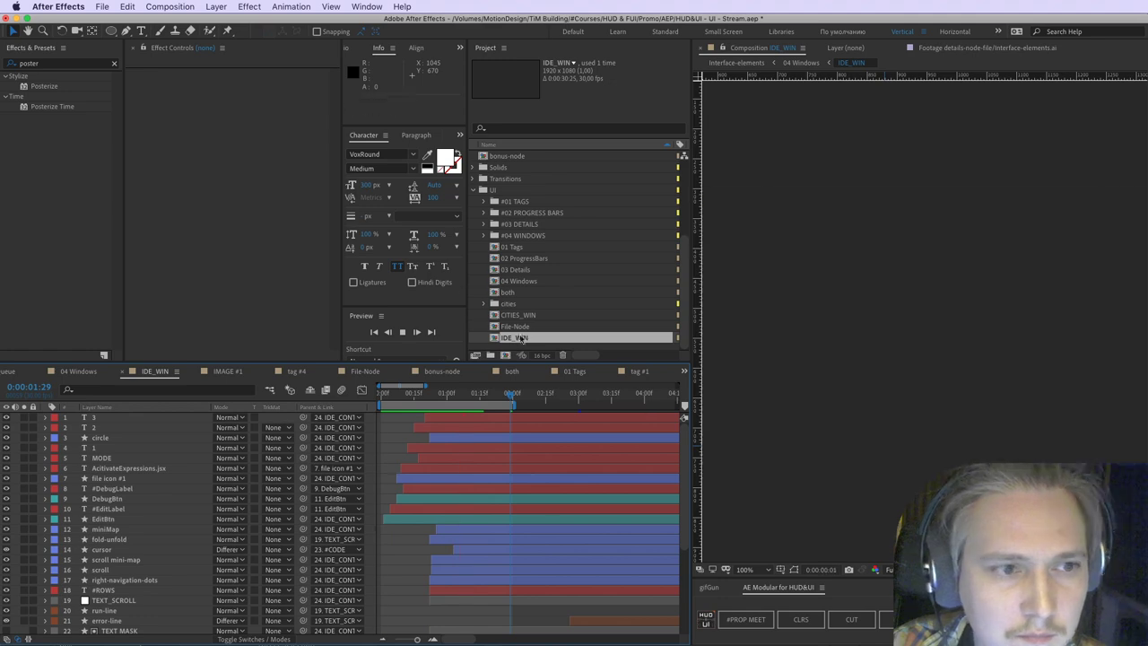
Step: Revisit File-Node, select the cities folder, and open the CITIES_WIN composition to scrub its window animation to about 0:00:04:10
double_click(524, 328)
double_click(511, 305)
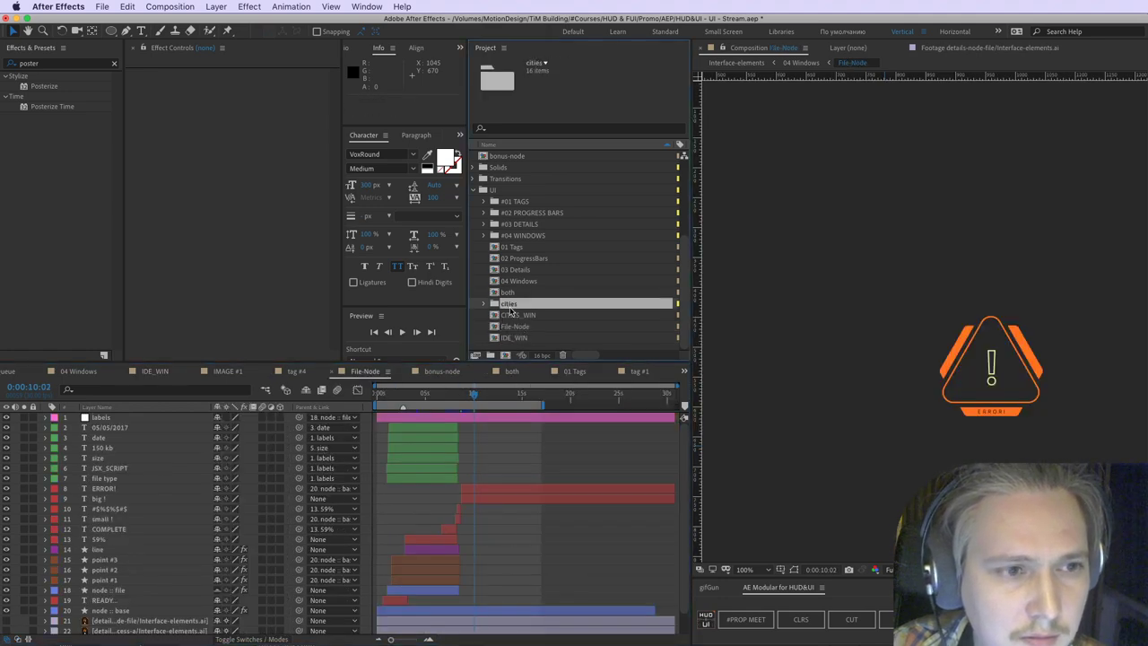
click(485, 156)
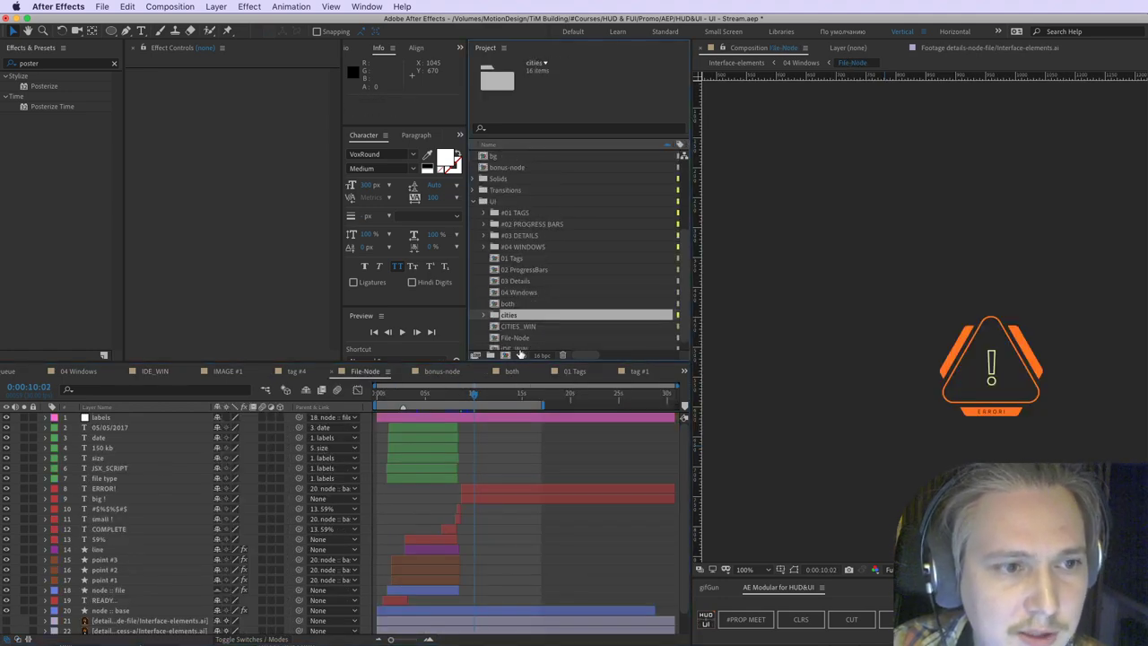
double_click(526, 327)
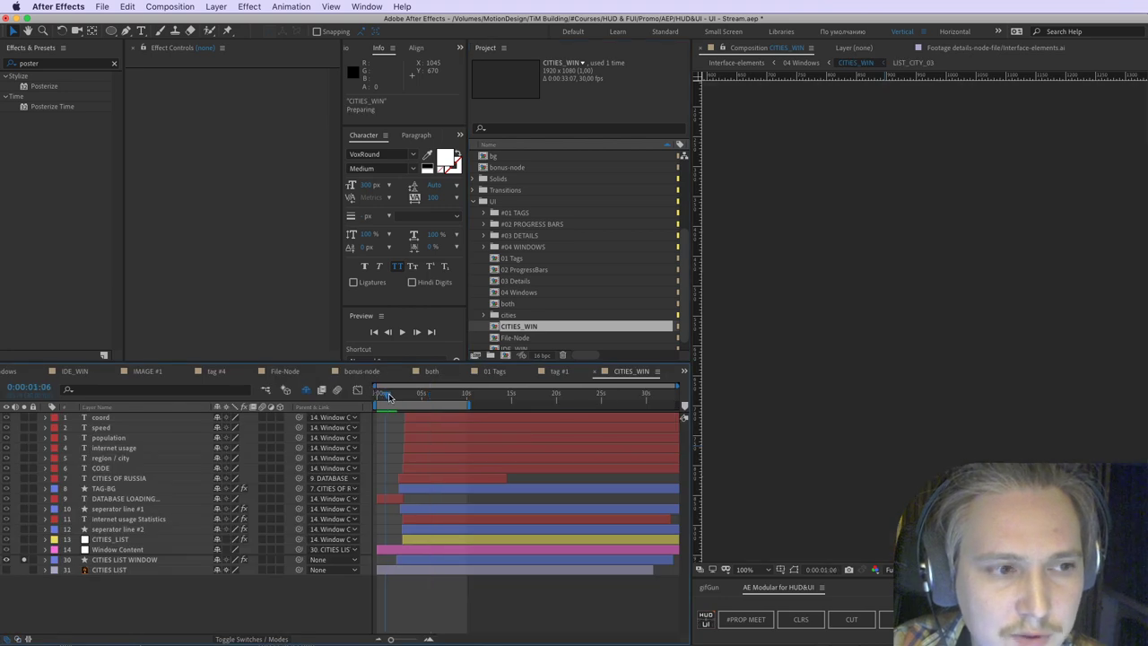
drag(387, 396, 415, 400)
key(comma)
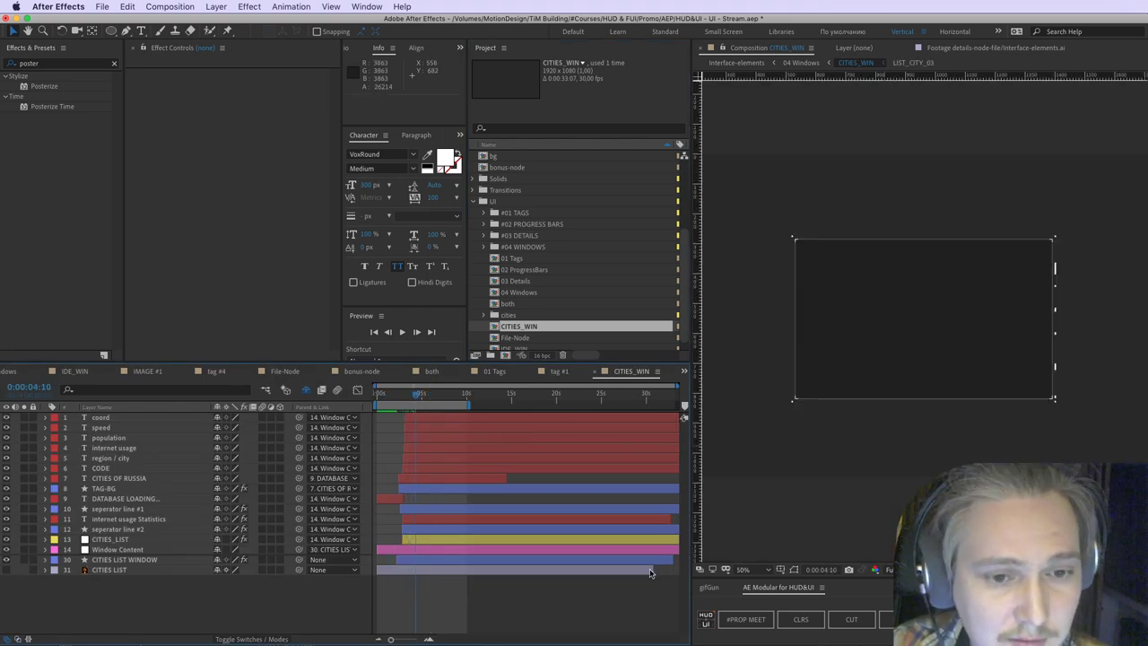
Step: Examine the CITIES_WIN city list animation up close, previewing it and scrubbing around 0:00:03:18 to 0:00:07:08
click(415, 400)
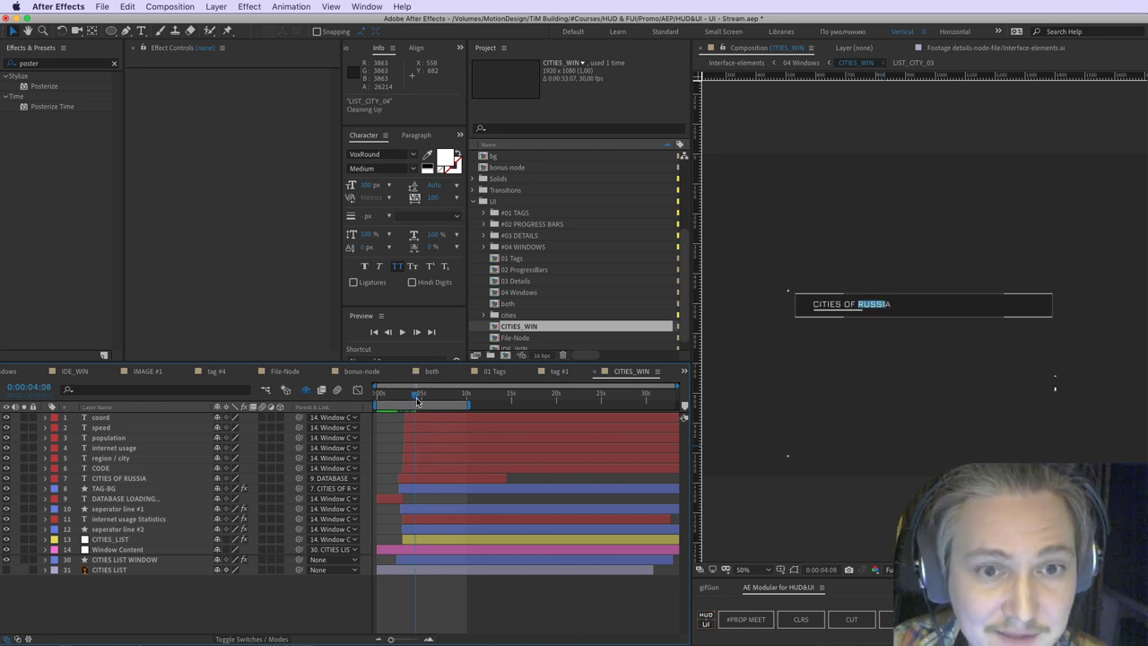
drag(416, 401, 443, 401)
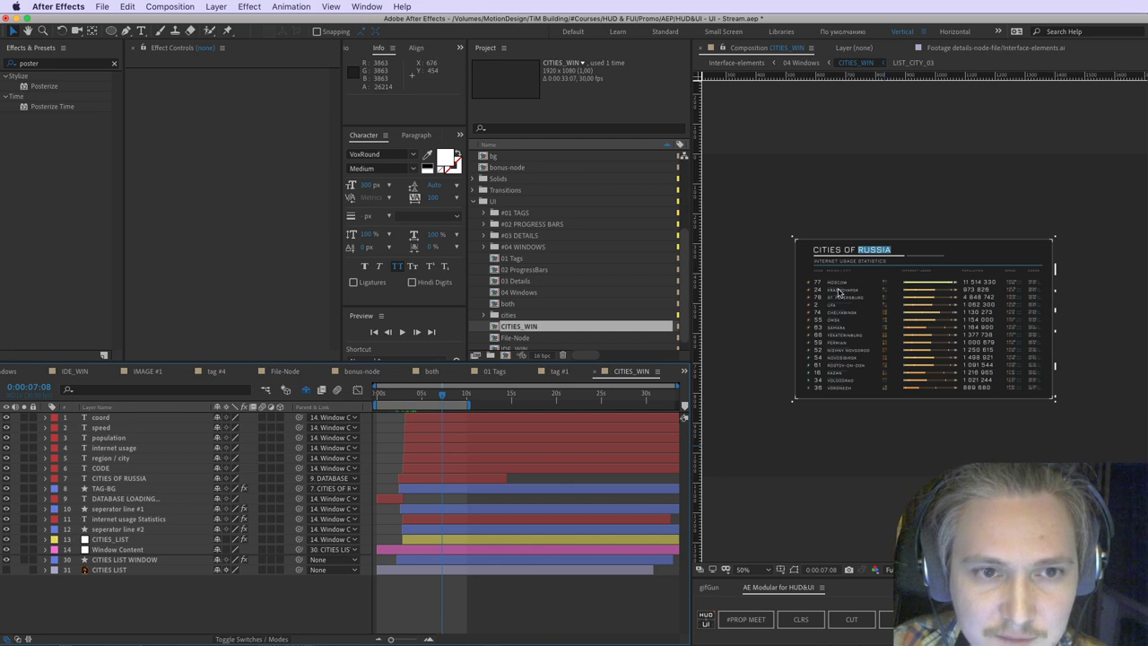
key(period)
key(space)
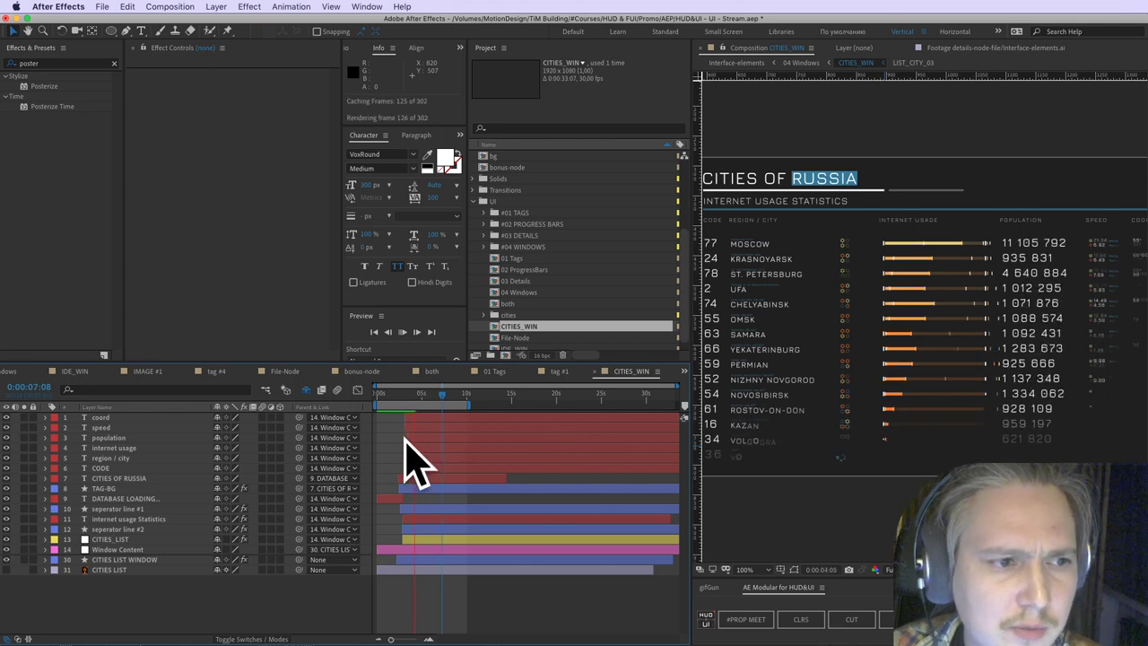
key(space)
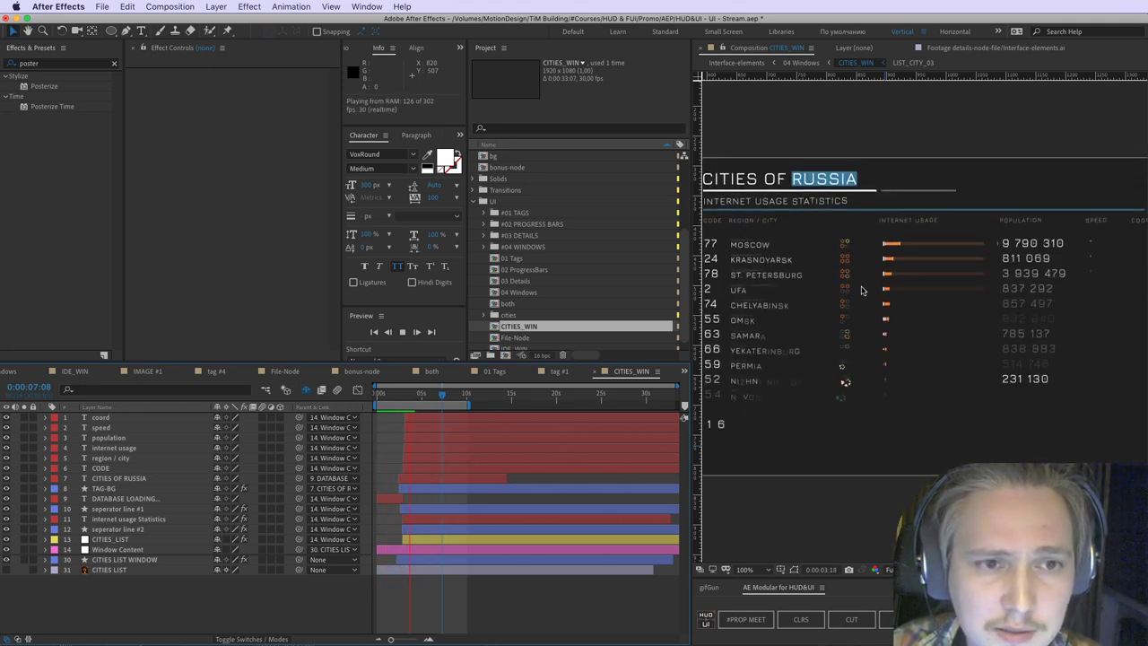
click(406, 401)
drag(407, 400, 409, 401)
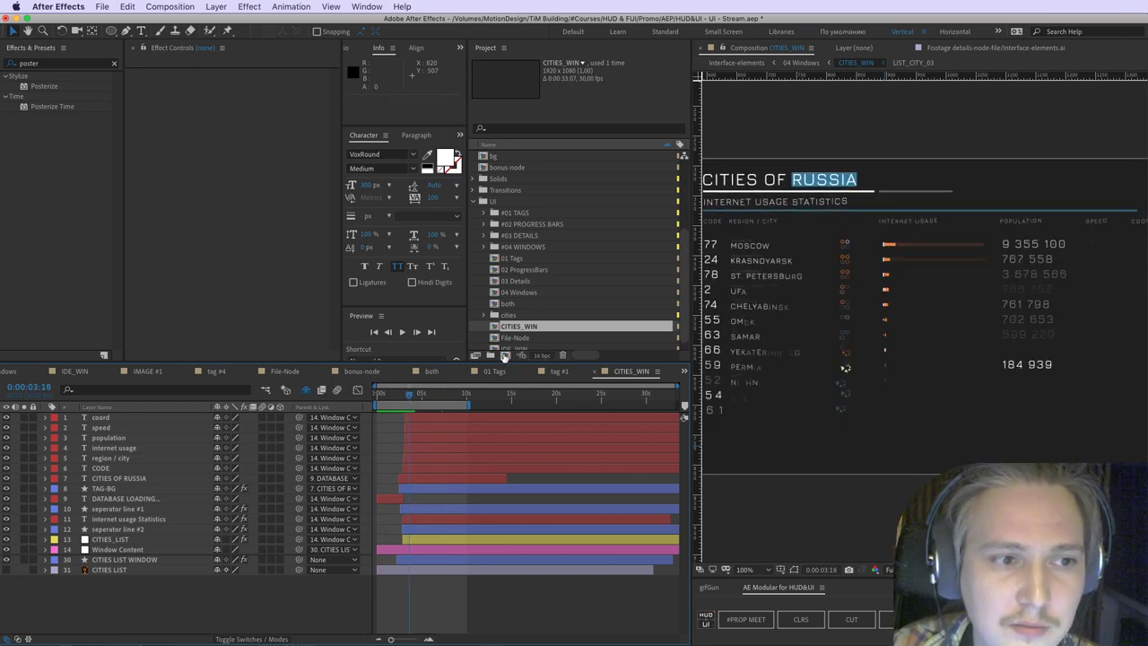
Step: Open the 03 Details composition and scrub through its interface details to 0:00:14:20
click(526, 338)
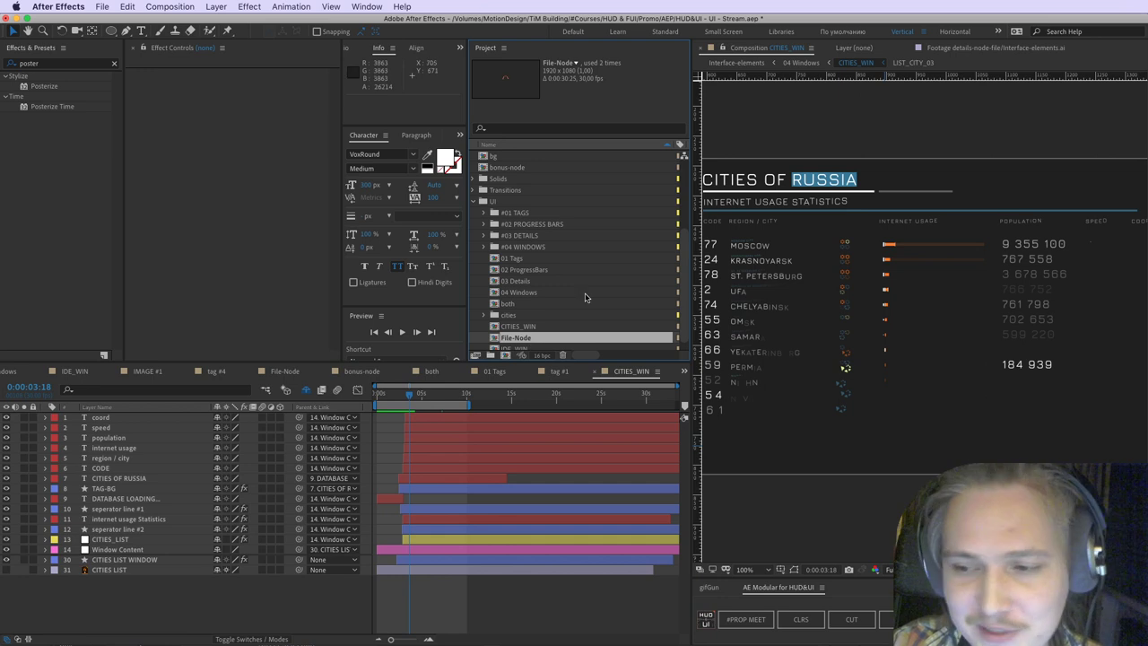
scroll(486, 307, down, 1)
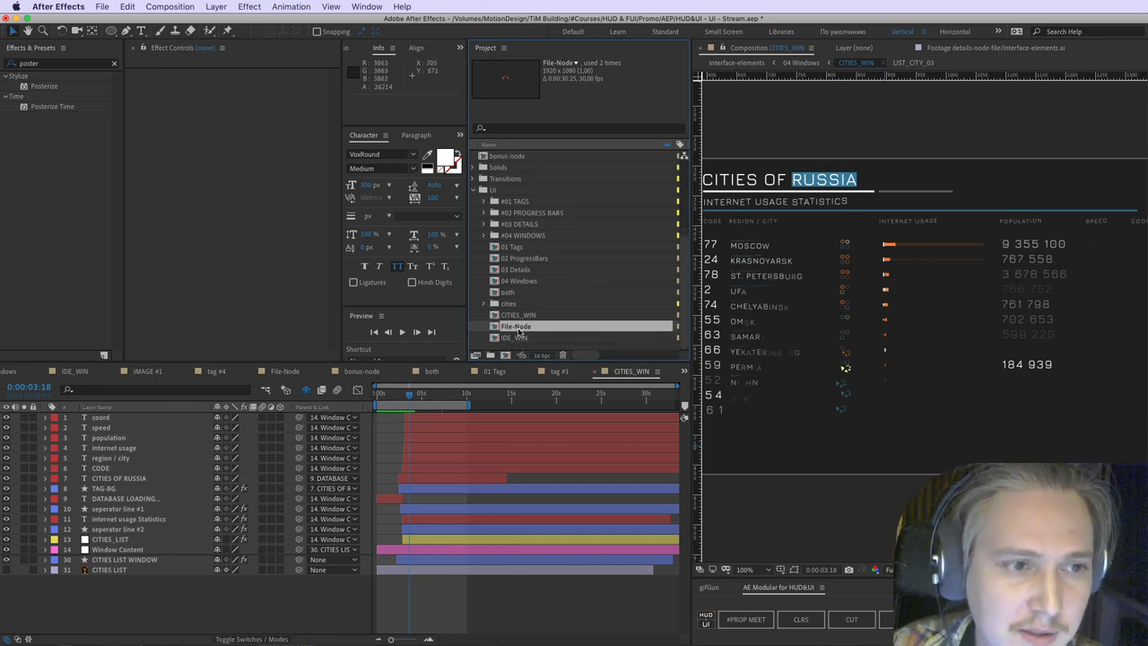
double_click(525, 270)
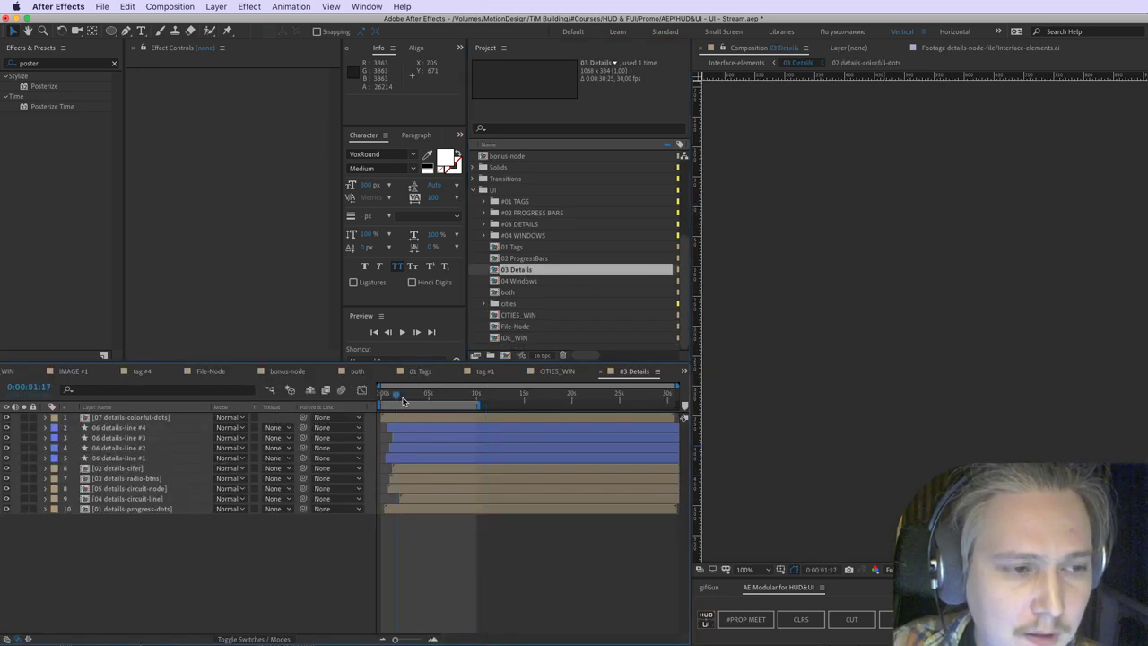
drag(415, 401, 522, 395)
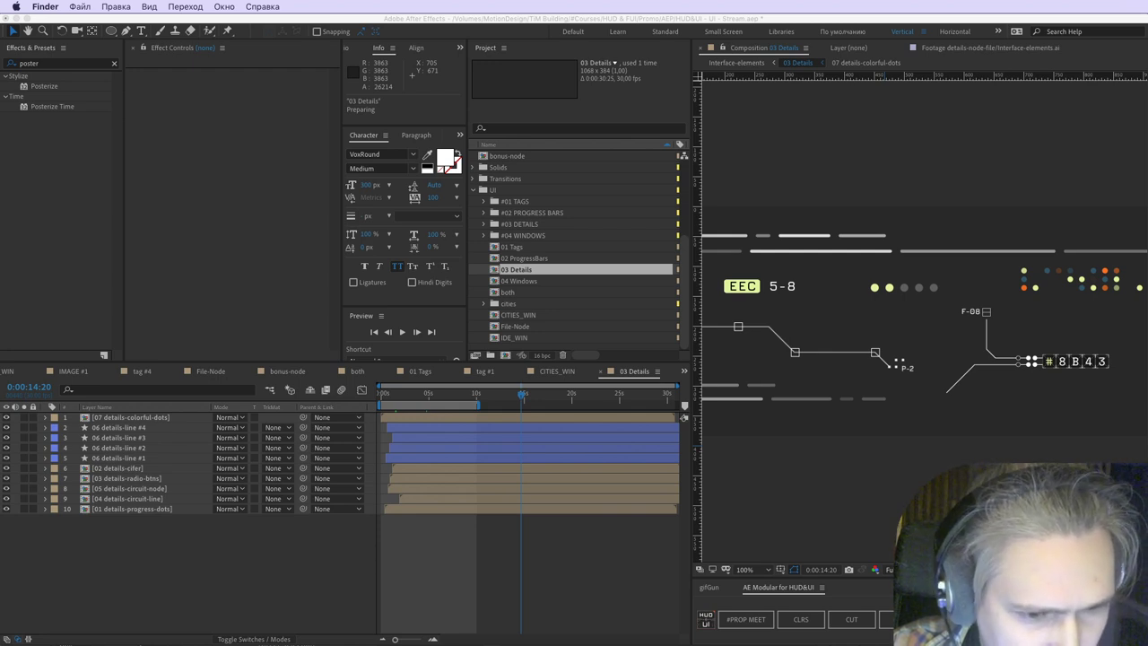
Step: Switch to Finder, preview step2-preview.mp4 and step3-preview.mp4, and watch the latter enlarged before closing the preview
key(space)
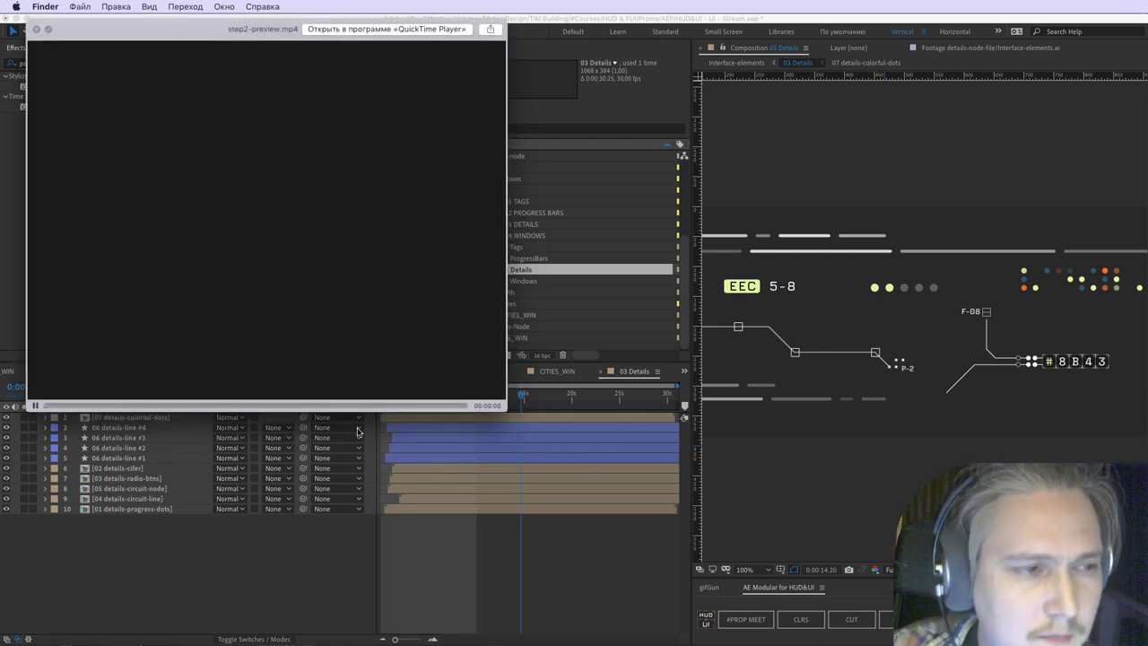
key(Down)
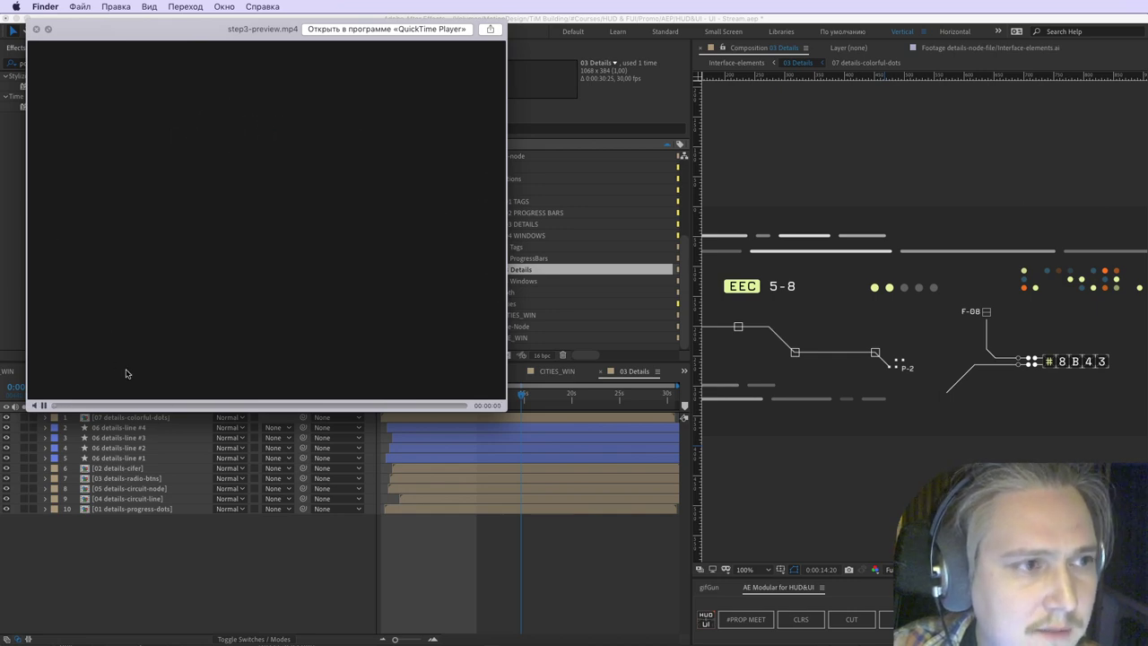
drag(503, 414, 749, 560)
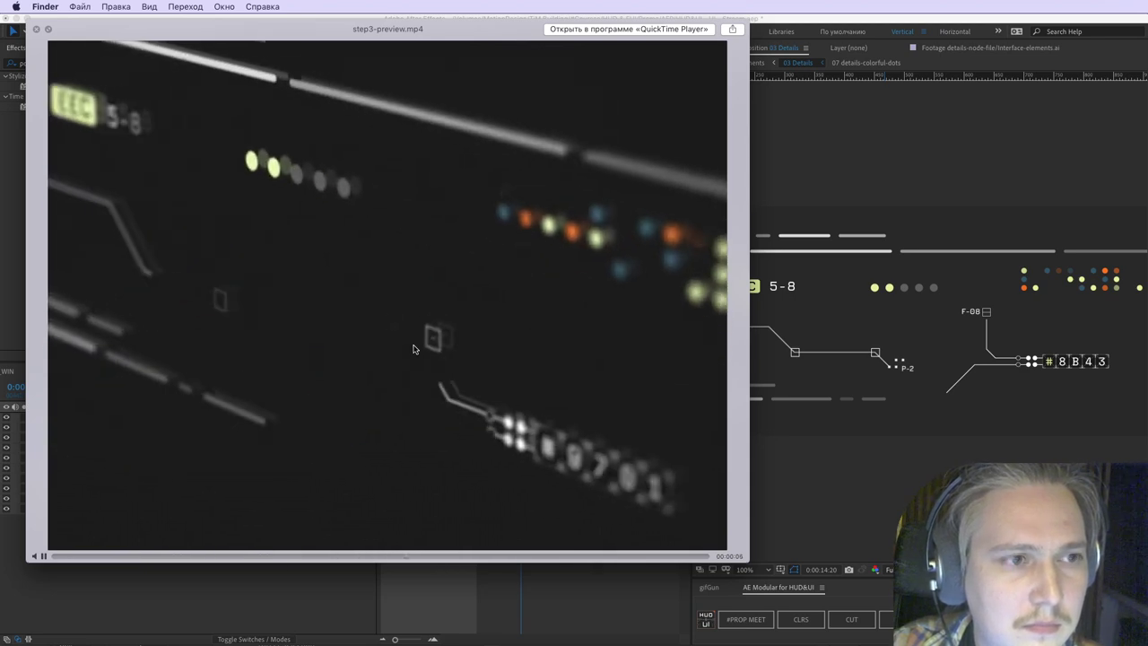
key(space)
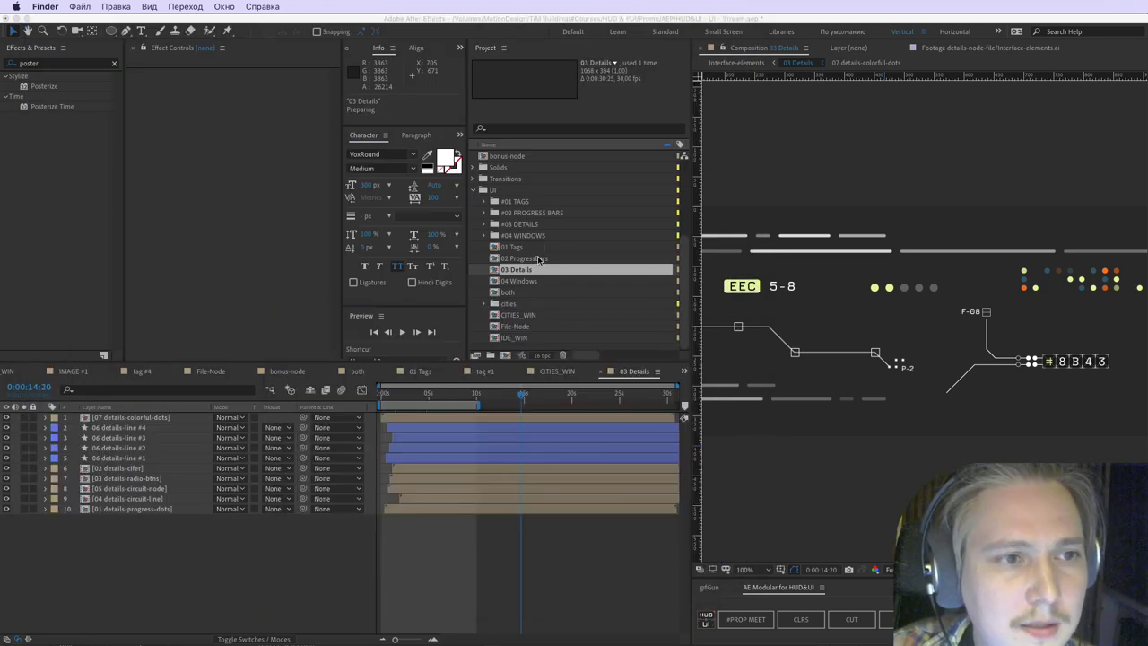
Step: Open the 04 Windows composition, hide the File-Node layer, and show and select only the WINDOW TEMPLATE layer
click(530, 273)
double_click(528, 280)
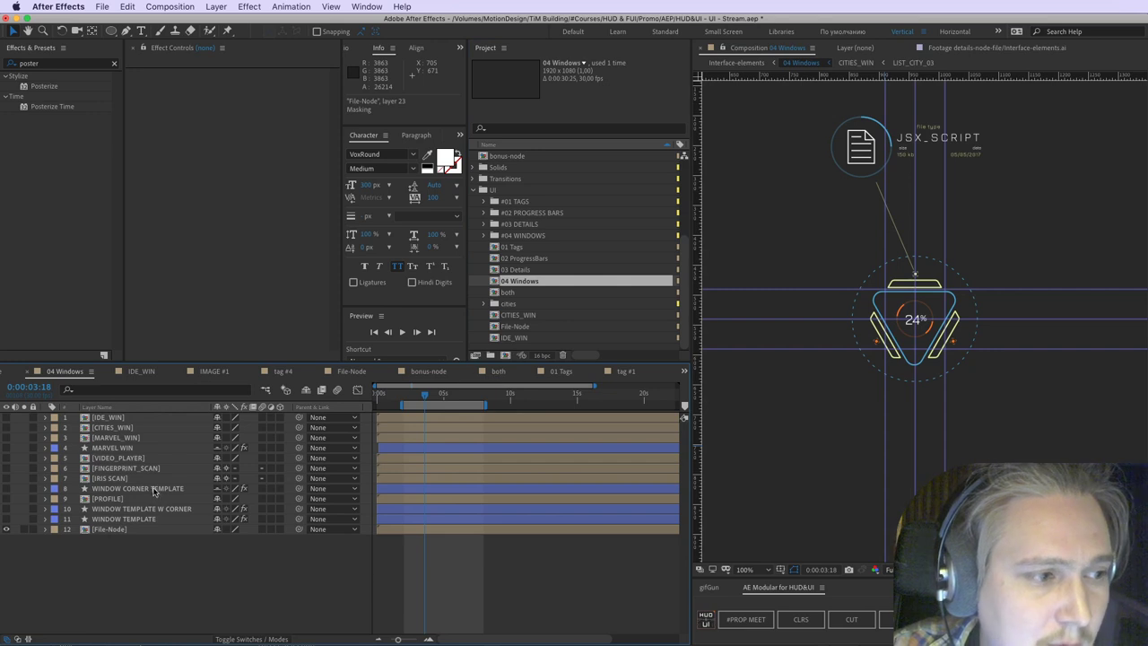
click(8, 529)
click(7, 519)
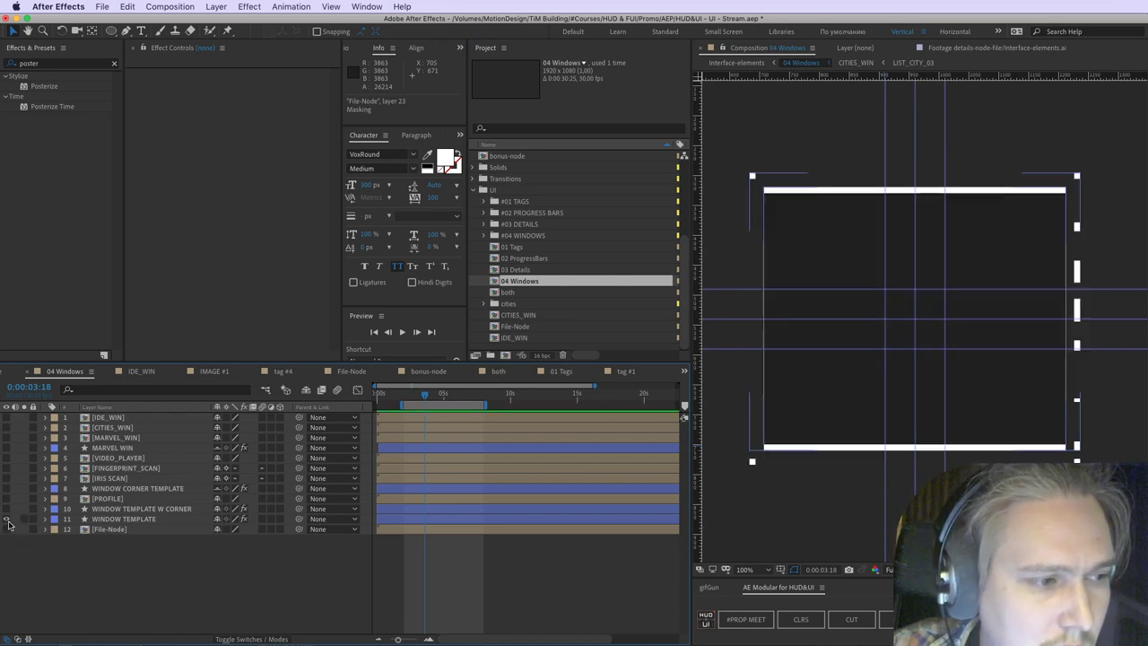
click(7, 508)
click(7, 510)
click(125, 518)
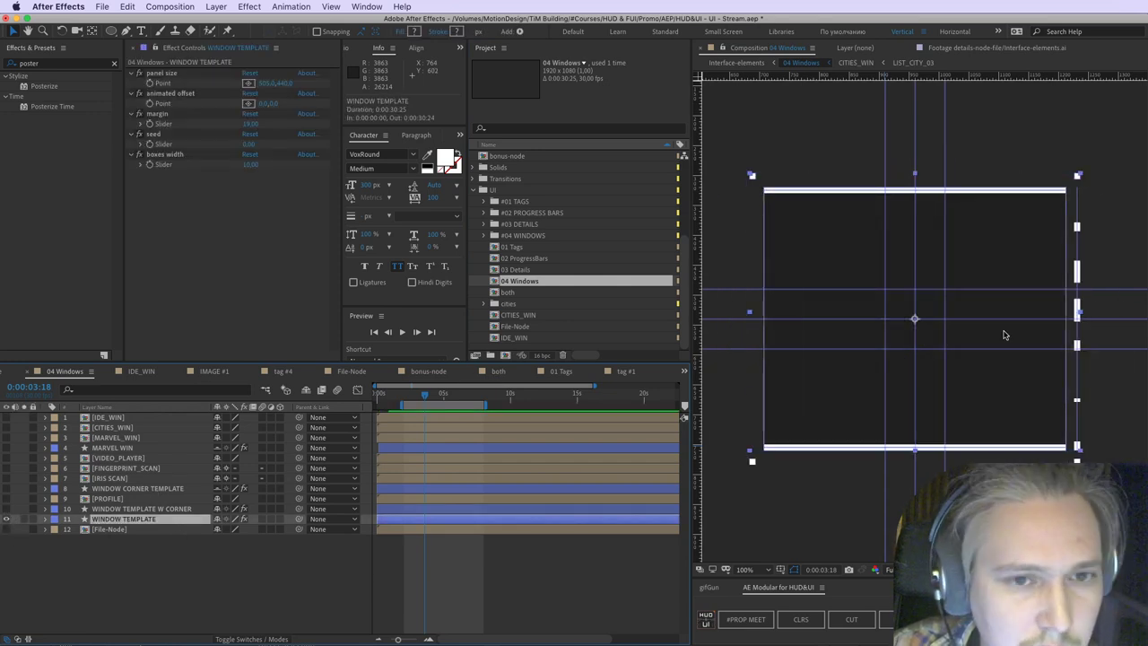
Step: Hide the guides and enlarge WINDOW TEMPLATE's panel size to 868 by 704, undoing the trial animated offset change
drag(269, 85, 272, 84)
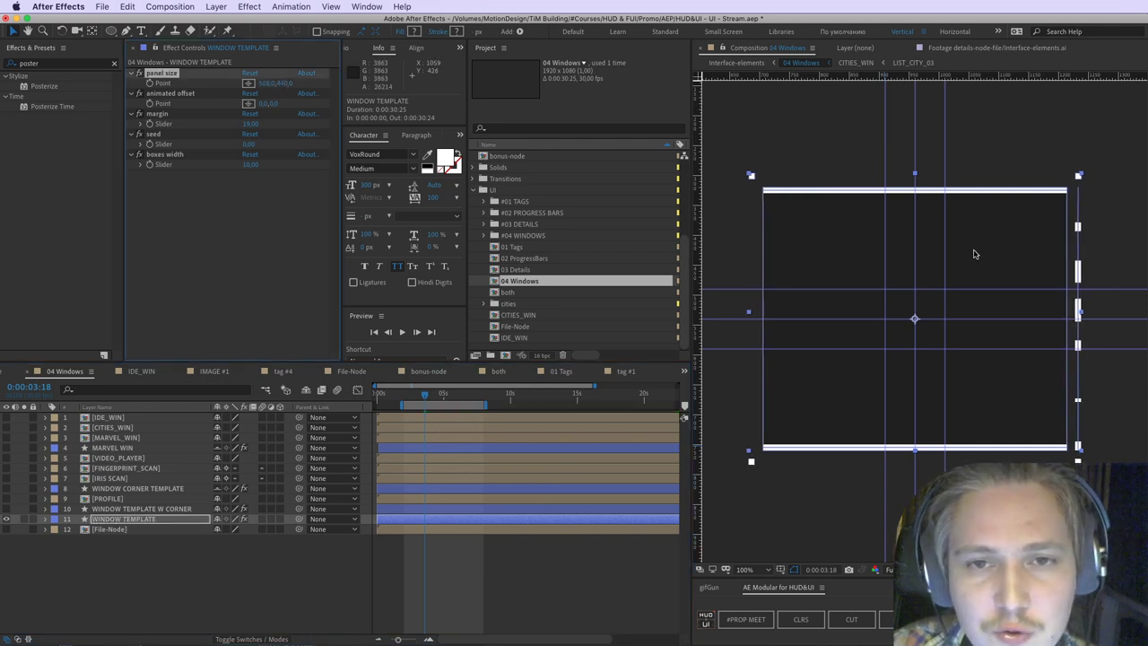
scroll(975, 253, down, 1)
click(861, 487)
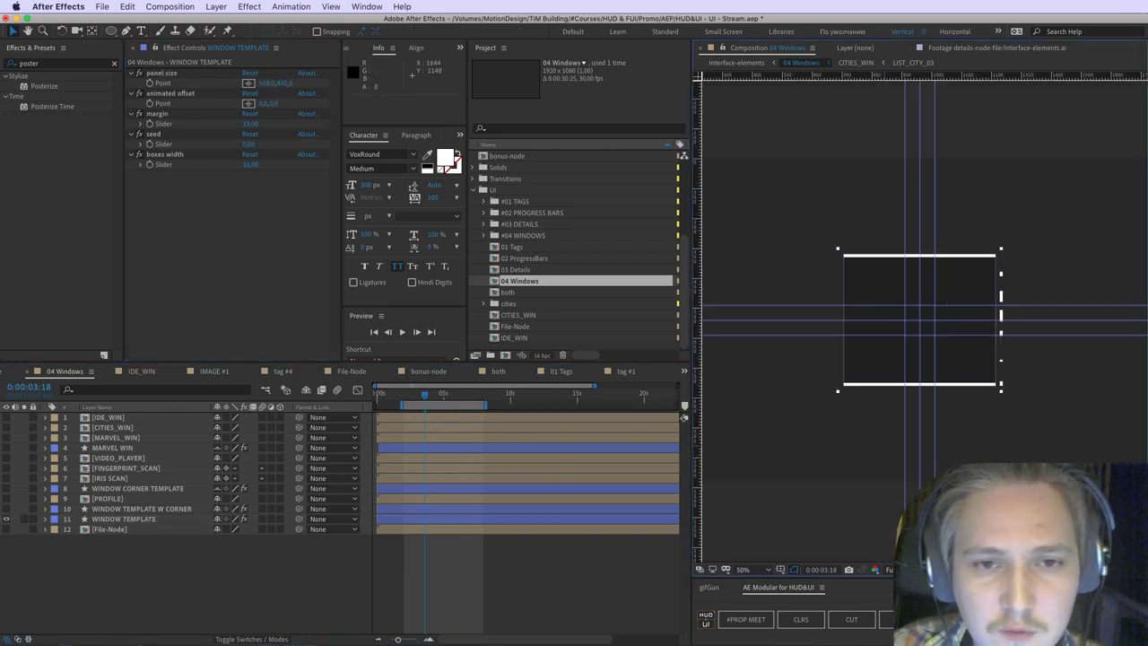
key(super+semicolon)
drag(266, 83, 277, 105)
key(super+z)
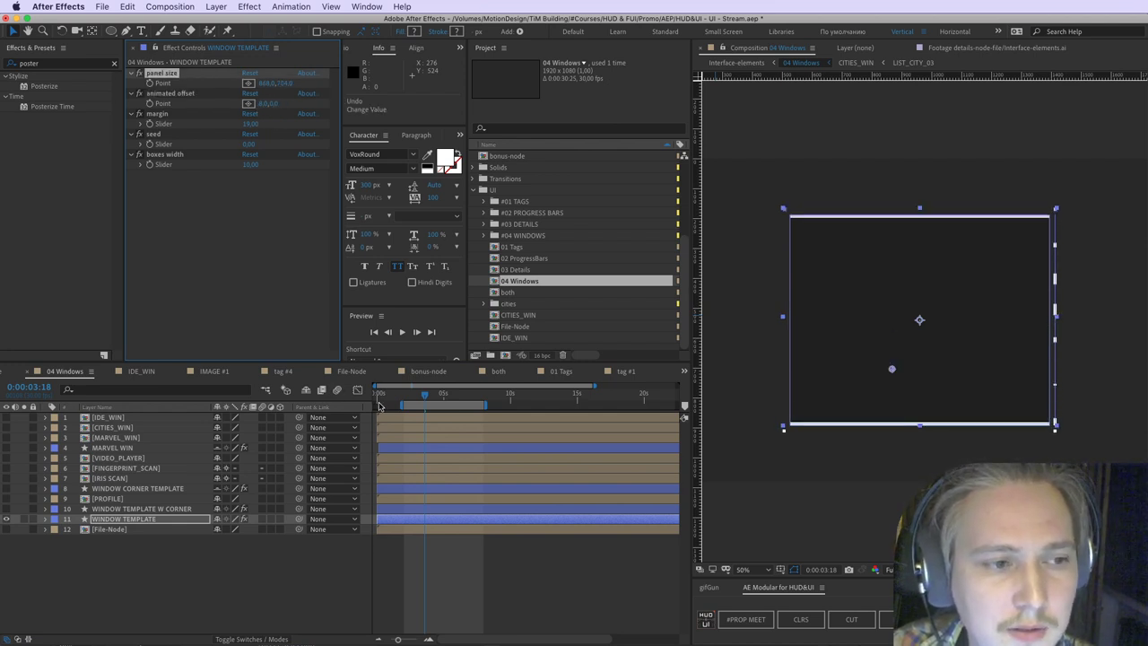
key(ctrl+a)
mouse_move(144, 90)
mouse_down()
mouse_move(283, 95)
mouse_move(269, 110)
mouse_move(148, 106)
mouse_up()
key(Escape)
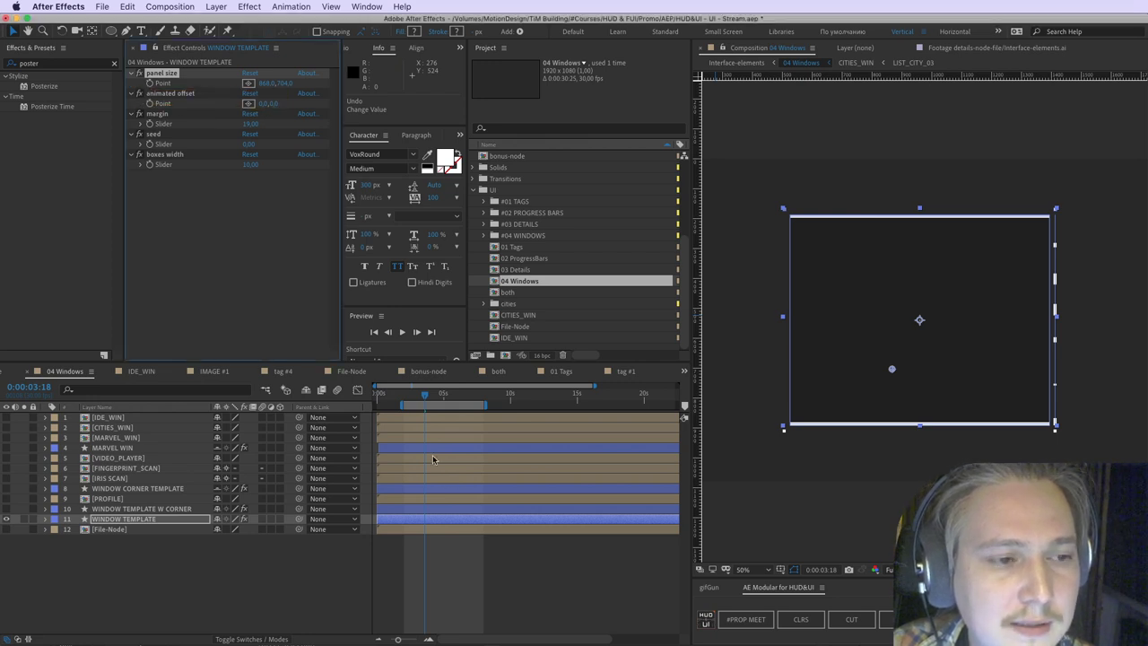
Step: At the composition's first frame, set the X value of WINDOW TEMPLATE's animated offset to -100
drag(376, 396, 374, 400)
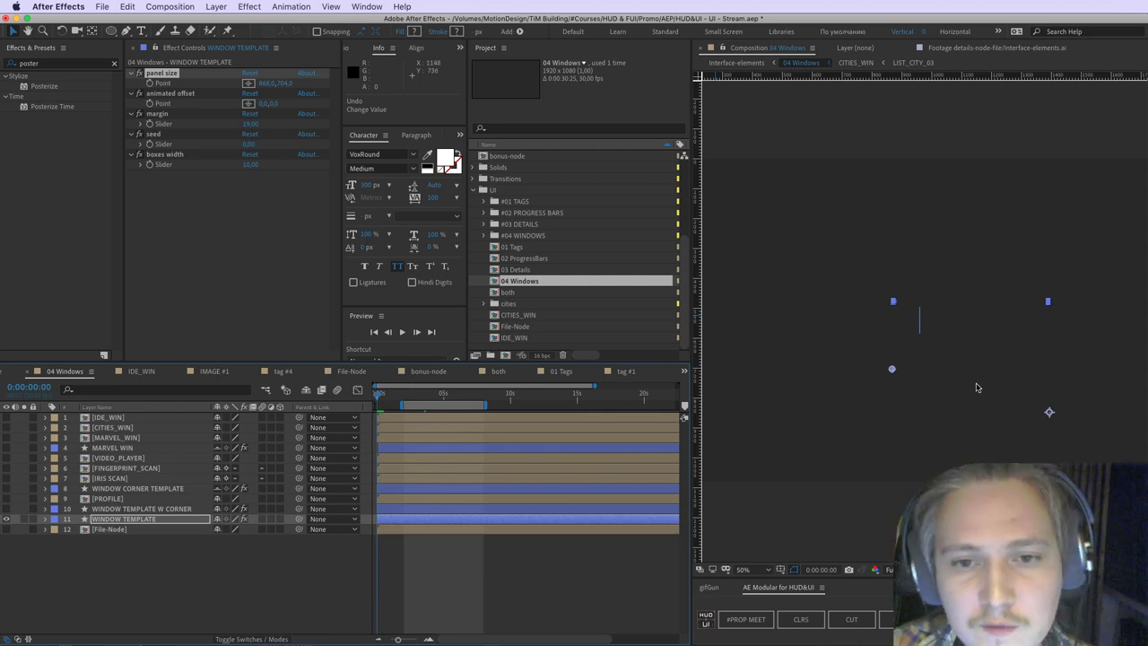
drag(266, 105, 265, 104)
click(264, 104)
text(0)
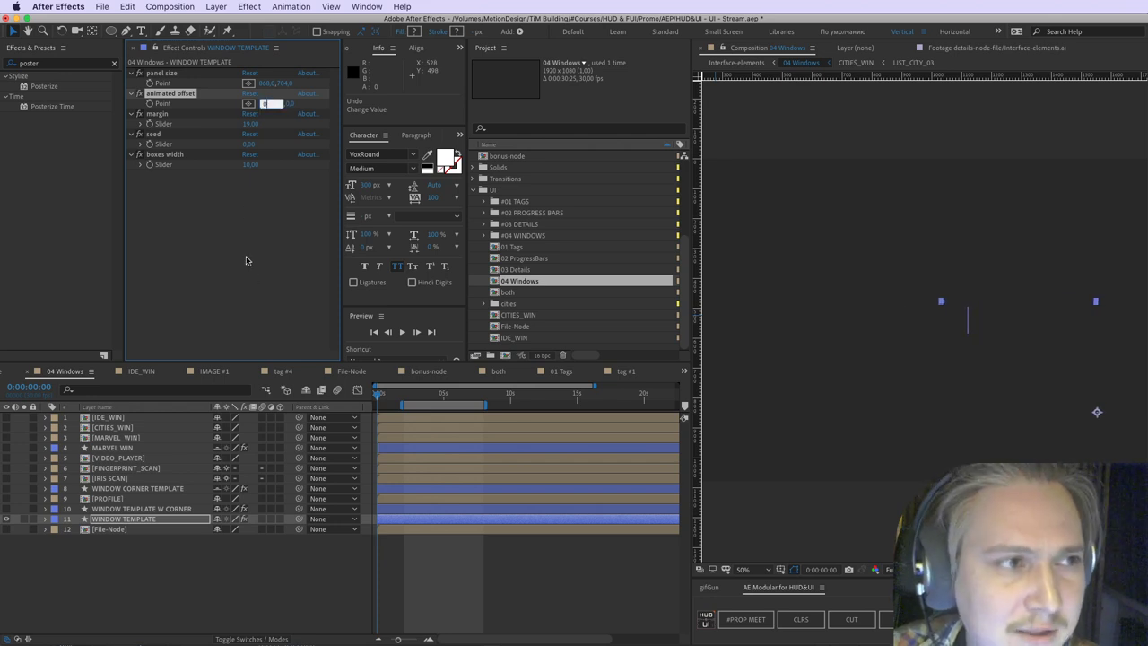
click(247, 257)
click(265, 104)
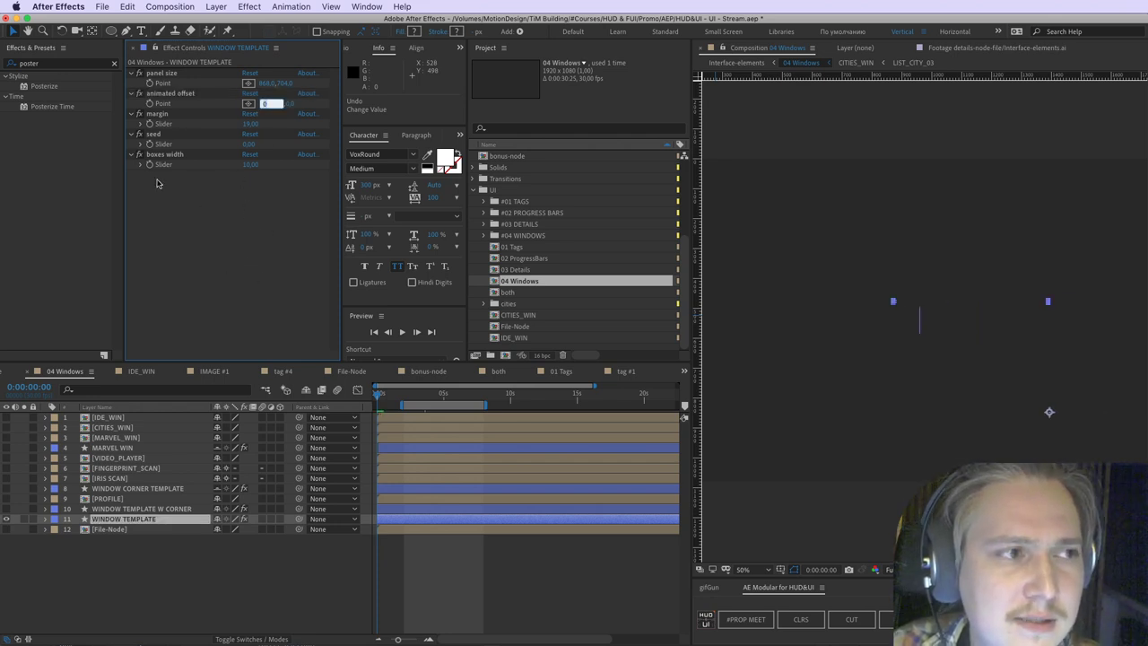
text(-100)
key(Return)
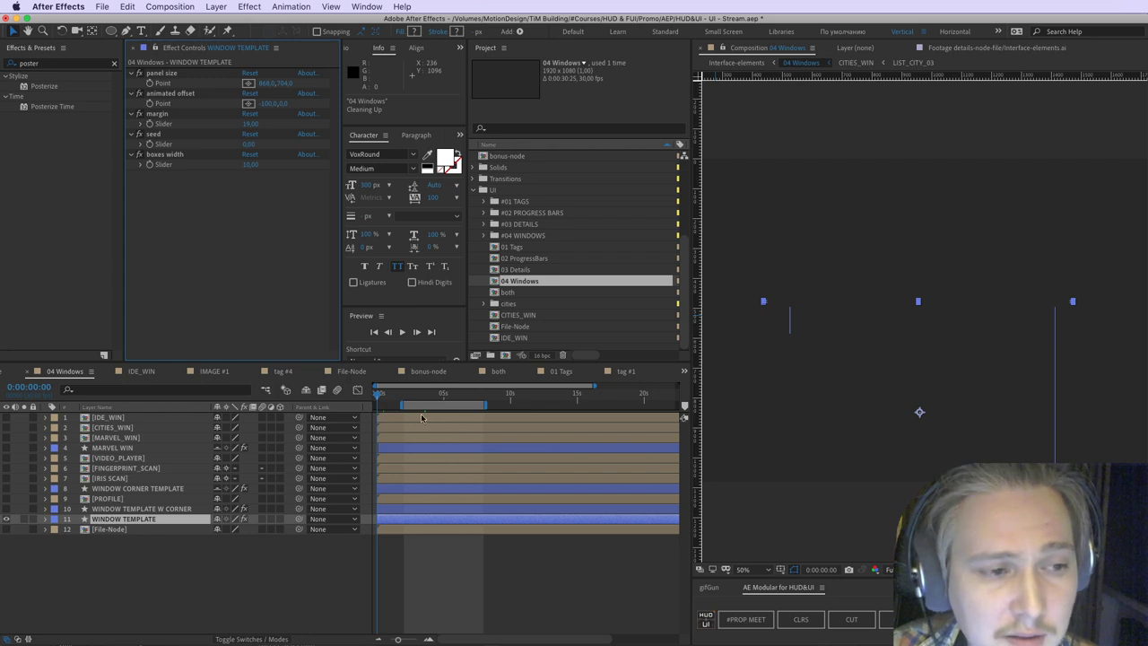
Step: Test an X animated offset of 100, scrubbing the window's opening to about 0:00:01:16, and return the offset to 0
mouse_move(380, 400)
mouse_down()
mouse_move(398, 400)
mouse_move(363, 395)
mouse_up()
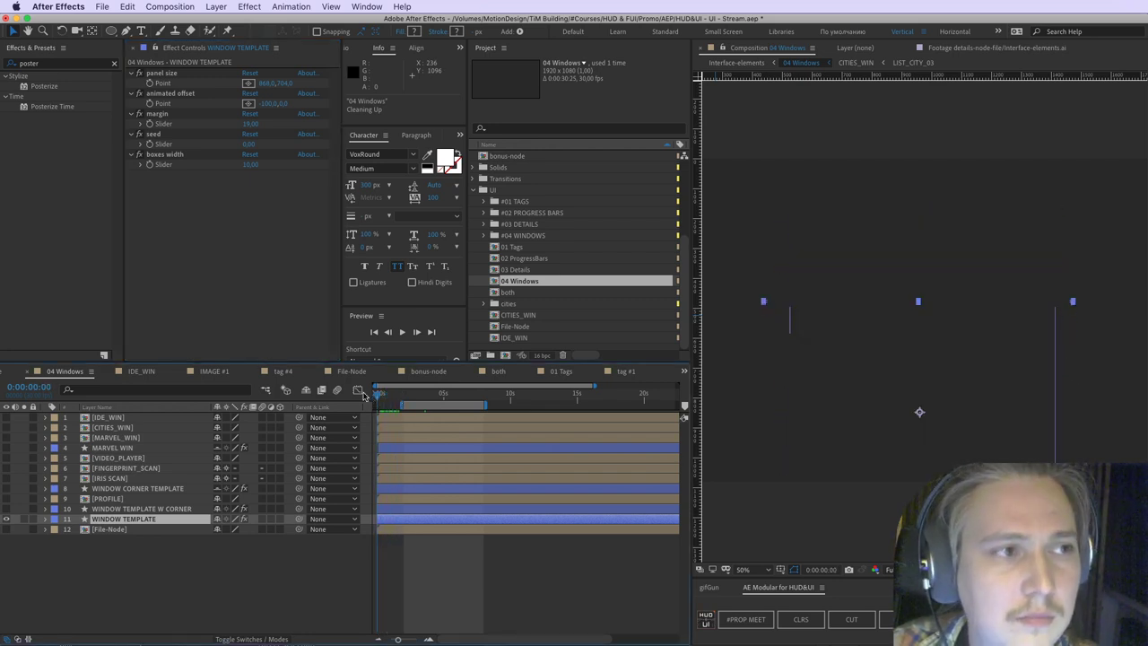
click(270, 105)
text(100)
key(Return)
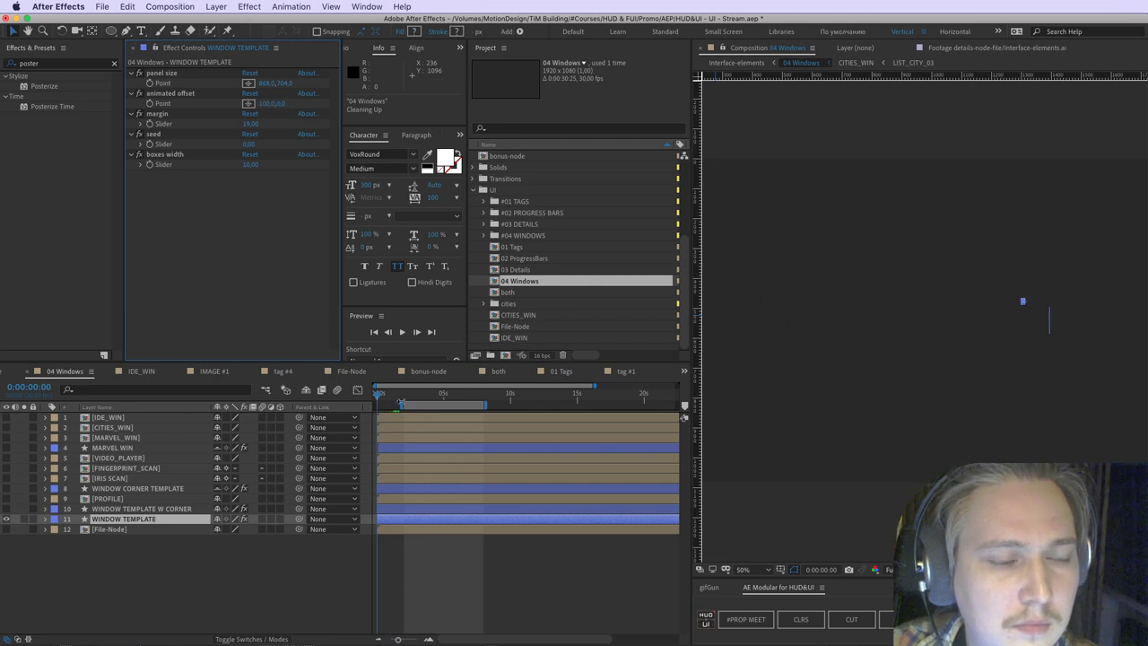
drag(387, 398, 397, 404)
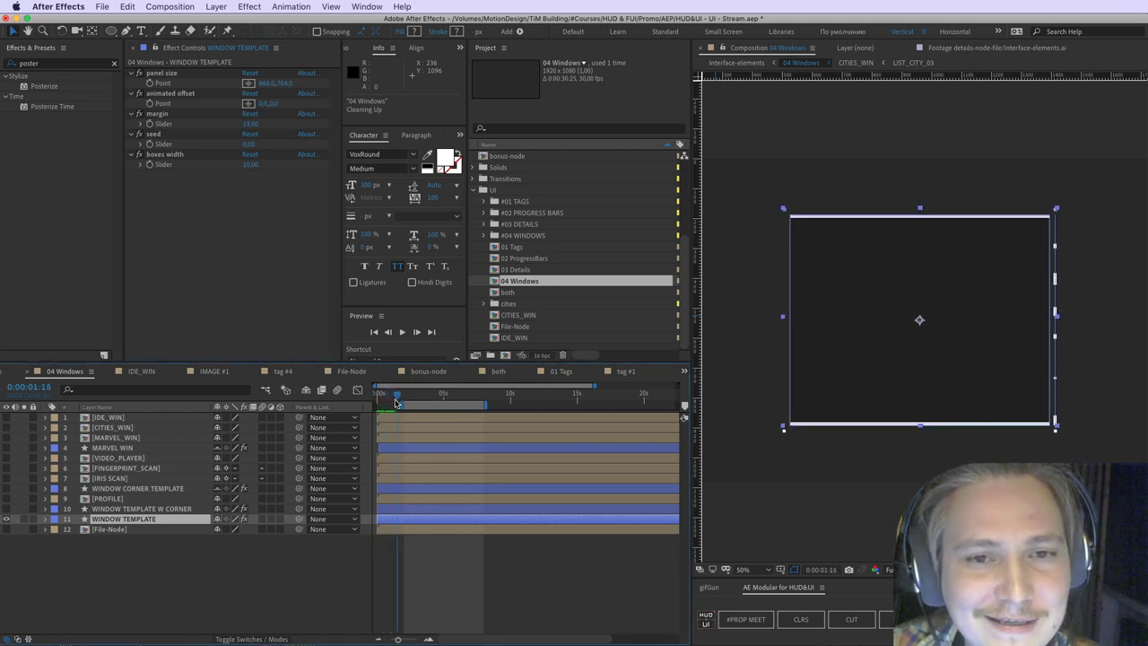
Step: Set the animated offset's Y value to 100 and scrub the window's opening animation to about 0:00:01:14
click(274, 114)
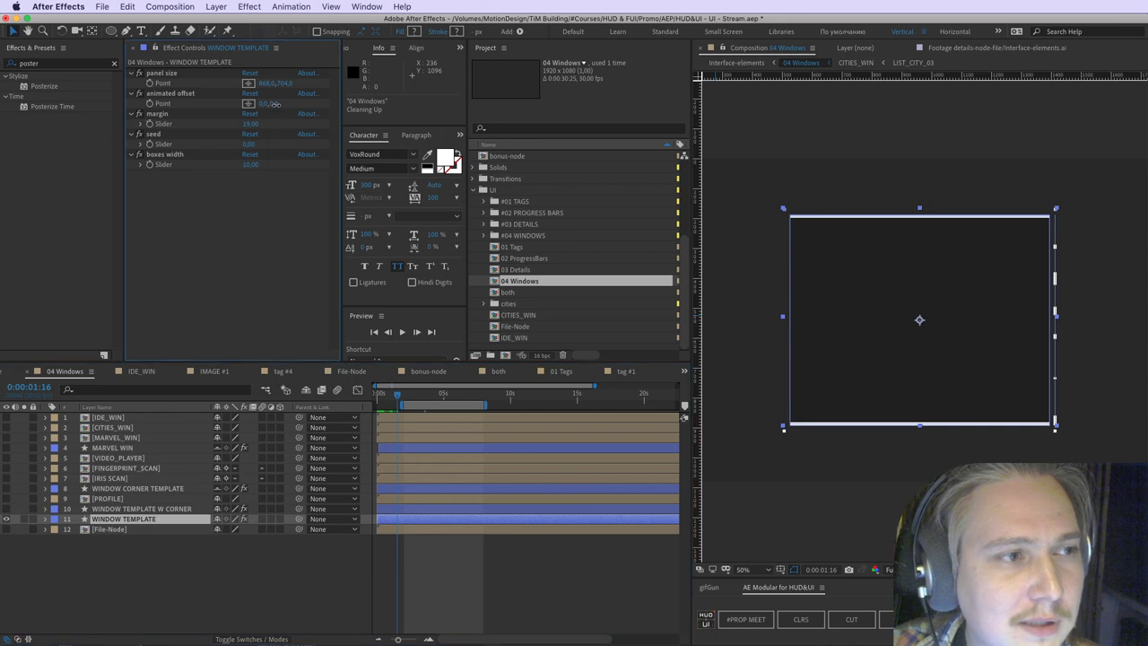
drag(377, 399, 392, 398)
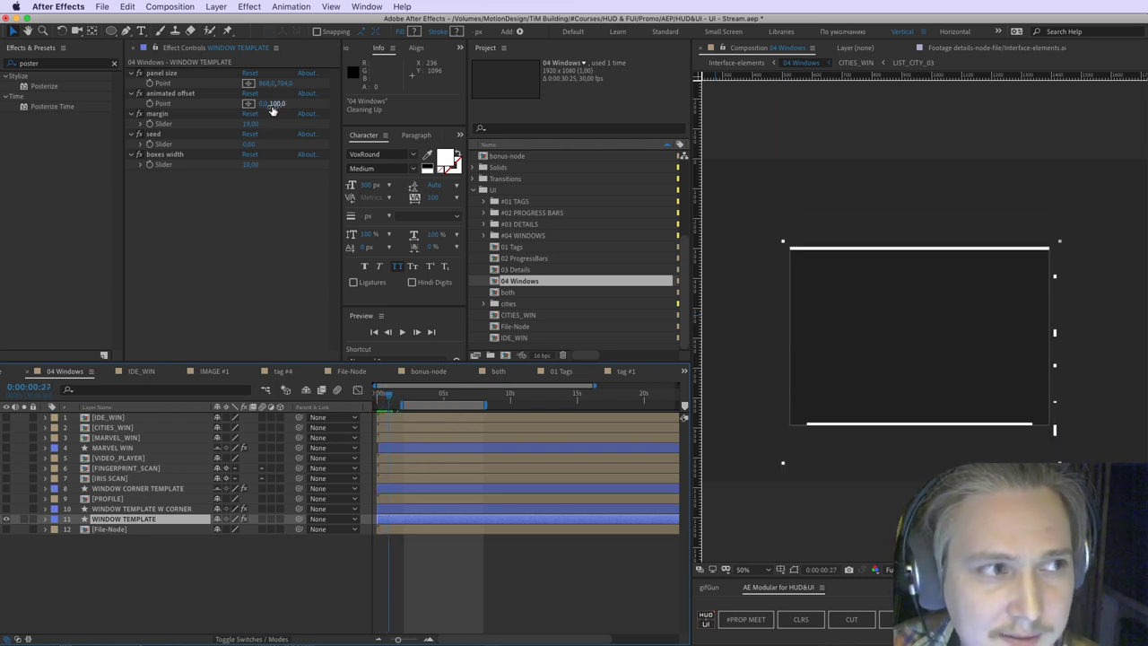
key(ctrl+a)
drag(288, 99, 260, 92)
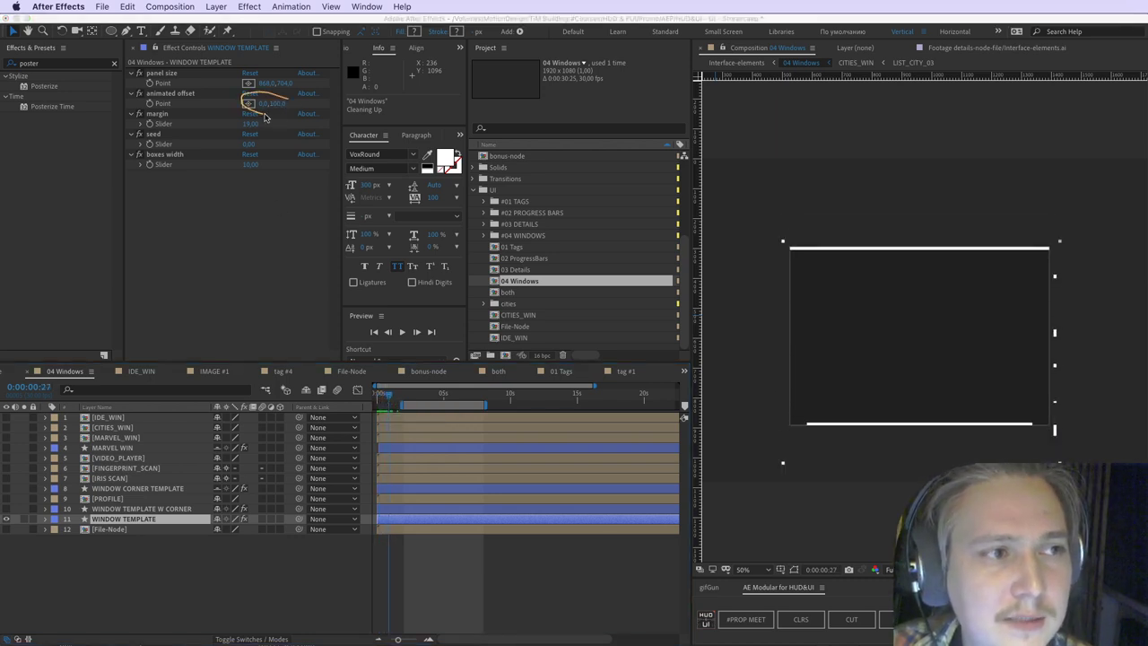
key(Escape)
drag(384, 395, 397, 398)
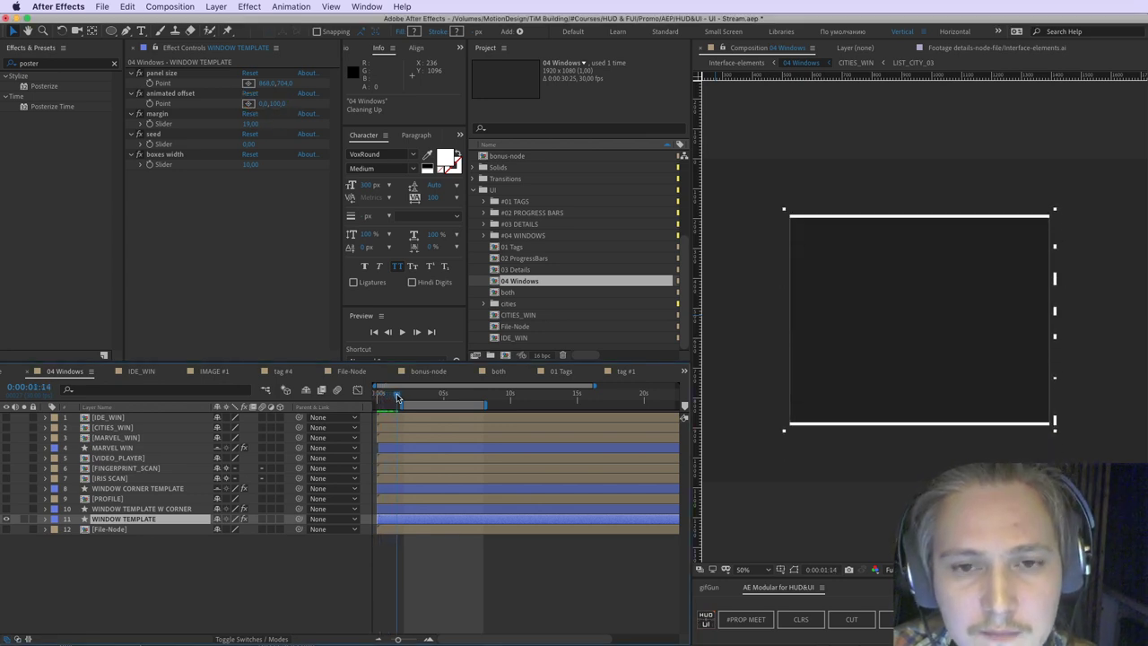
Step: Set WINDOW TEMPLATE's animated offset to -100 on both X and Y, scrubbing the opening animation to check each direction
click(282, 105)
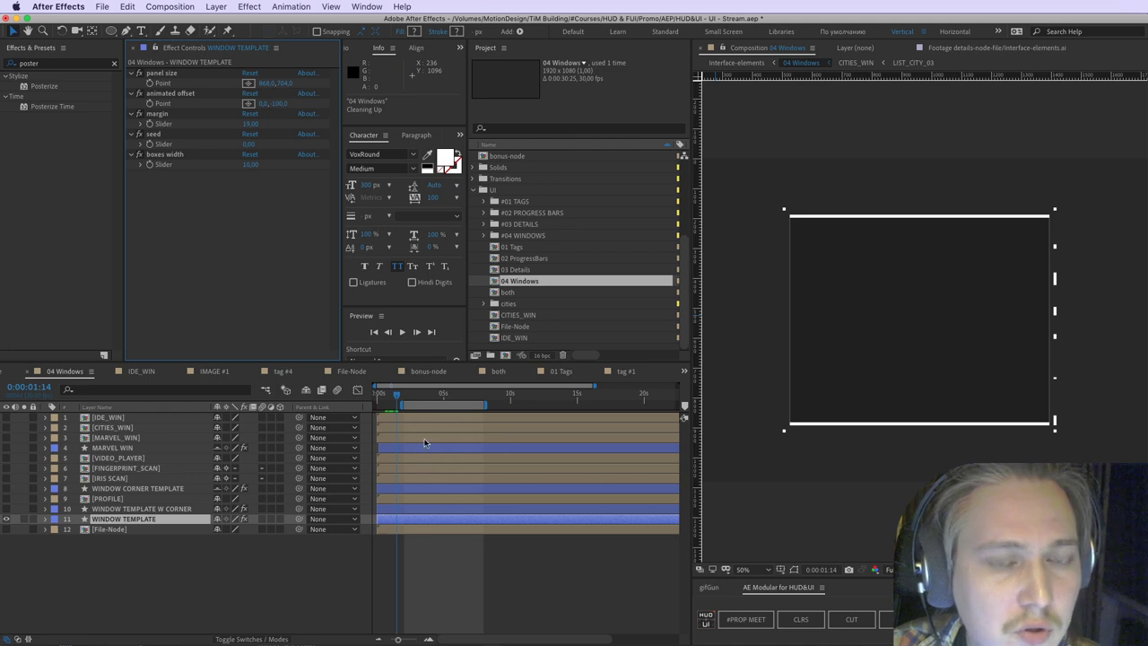
drag(381, 397, 393, 398)
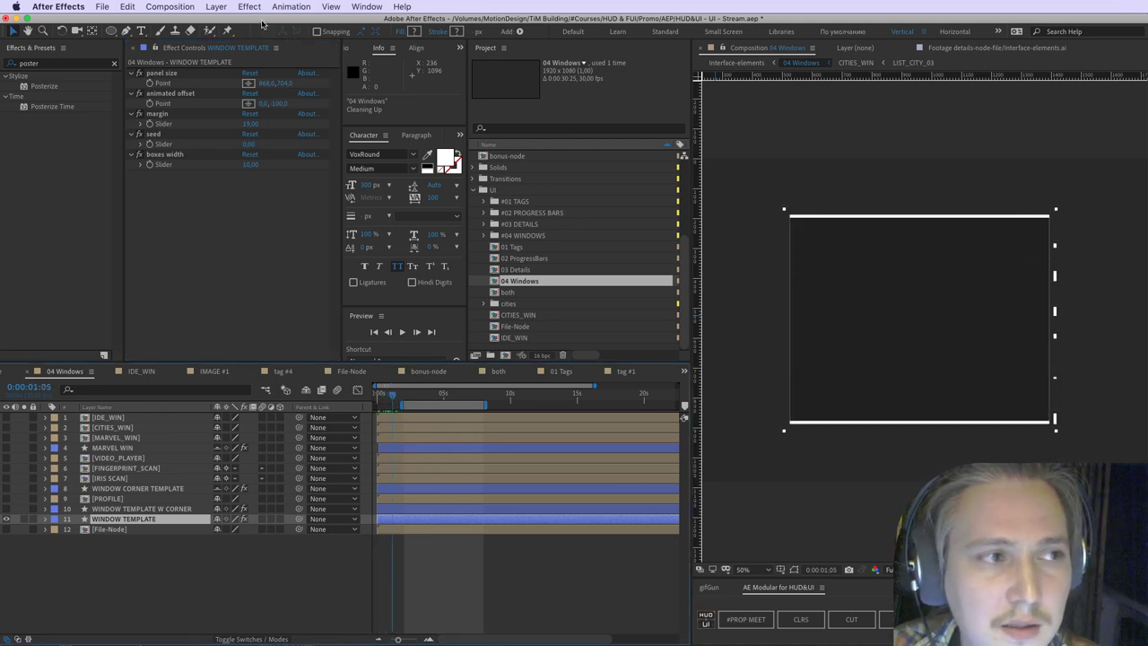
click(263, 105)
key(Return)
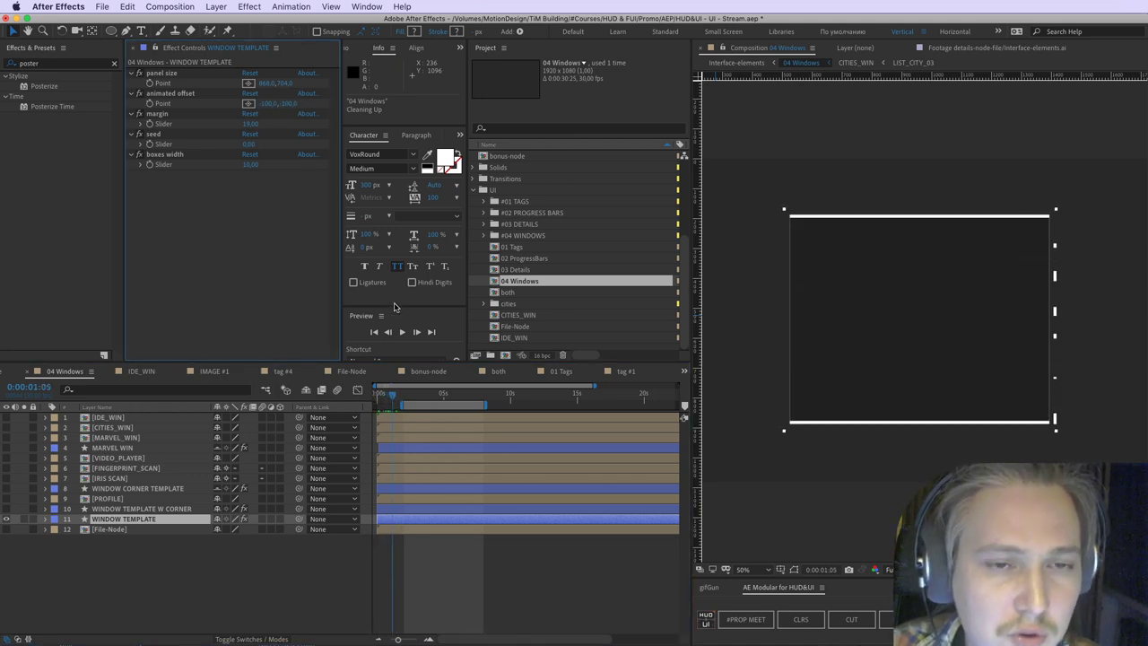
mouse_move(377, 401)
mouse_down()
mouse_move(397, 401)
mouse_move(378, 401)
mouse_up()
click(258, 104)
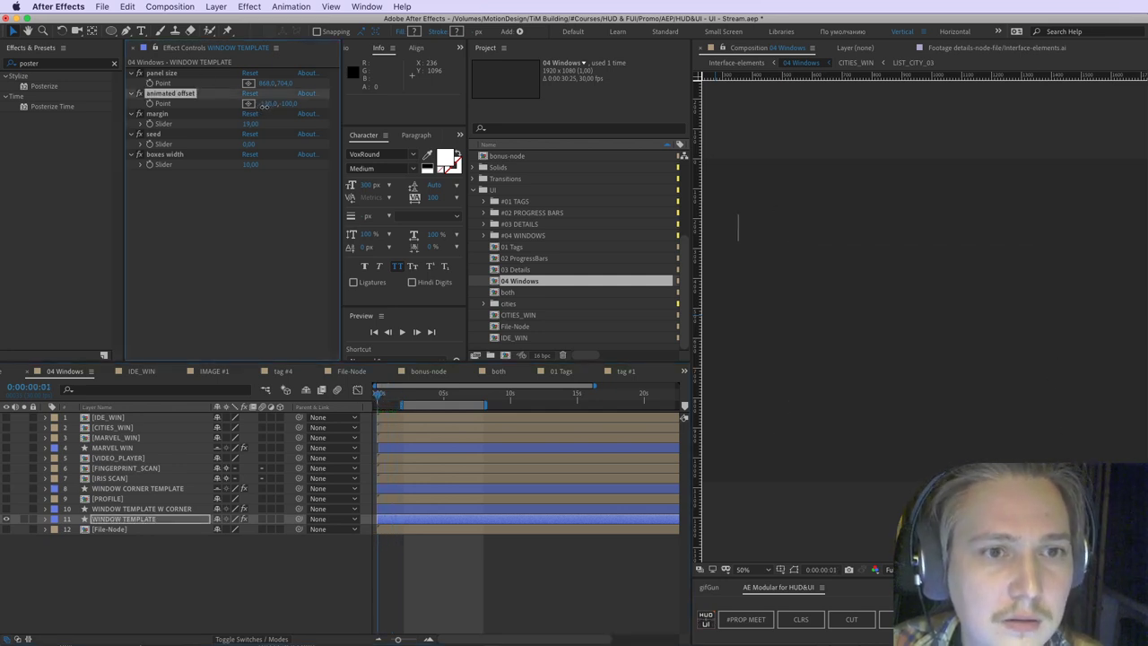
Step: Set the animated offset's X value to -150, sketch one rightward and one downward arrow over the composition view, and clear them
drag(265, 105, 261, 106)
scroll(938, 293, down, 2)
drag(920, 293, 1023, 306)
scroll(933, 305, up, 2)
drag(736, 261, 915, 260)
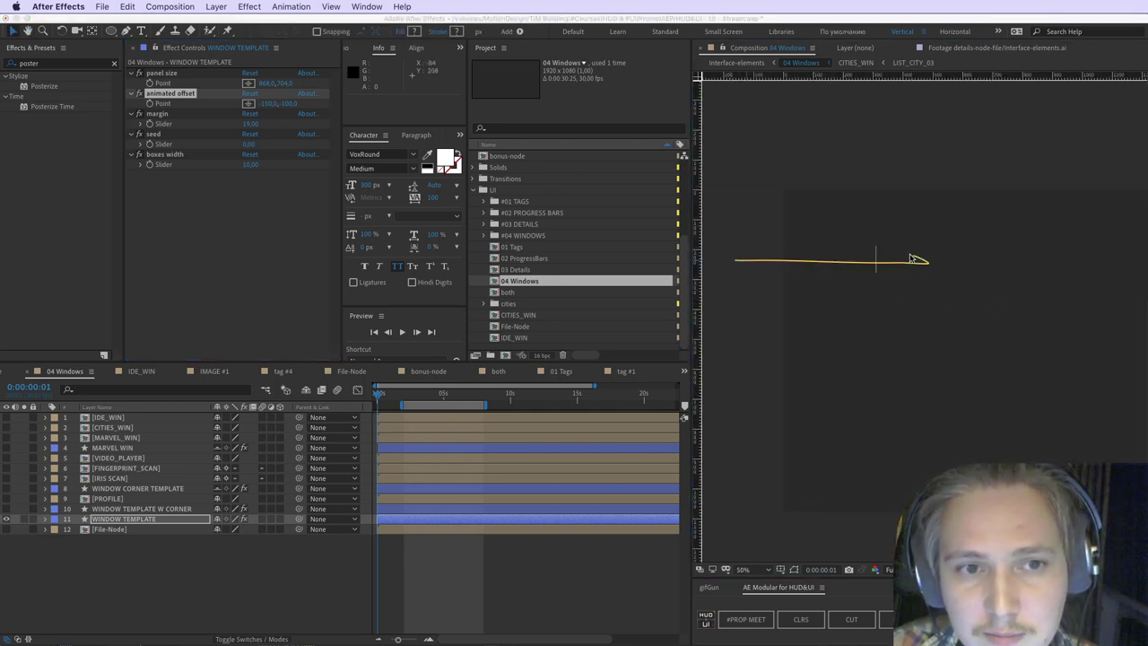
drag(1002, 270, 1012, 418)
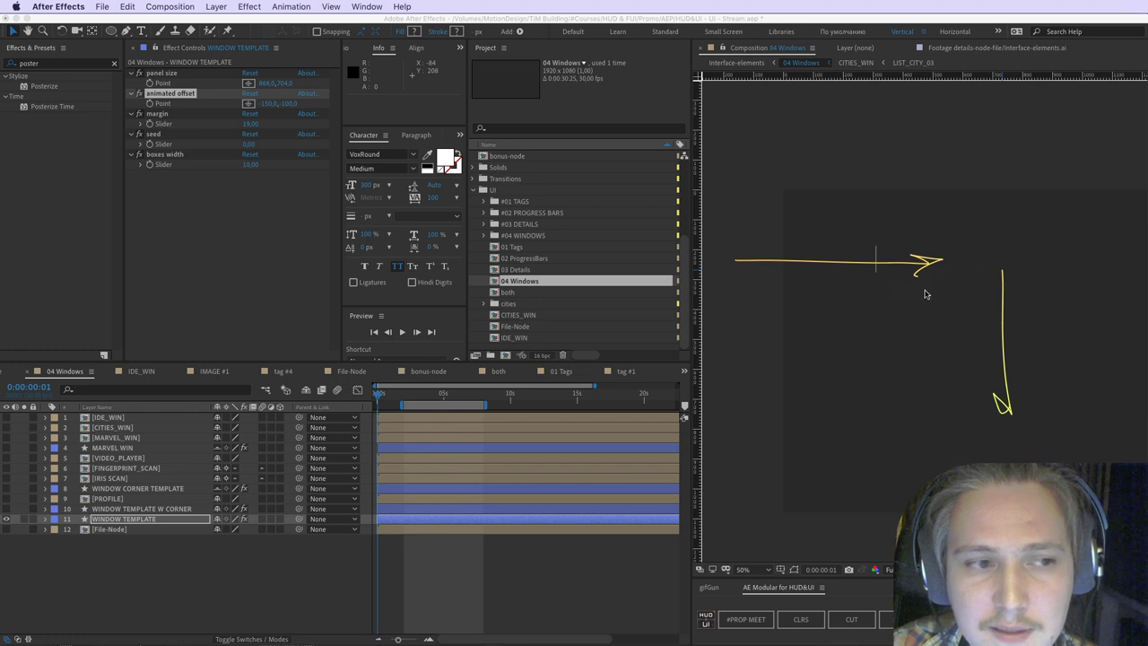
key(Escape)
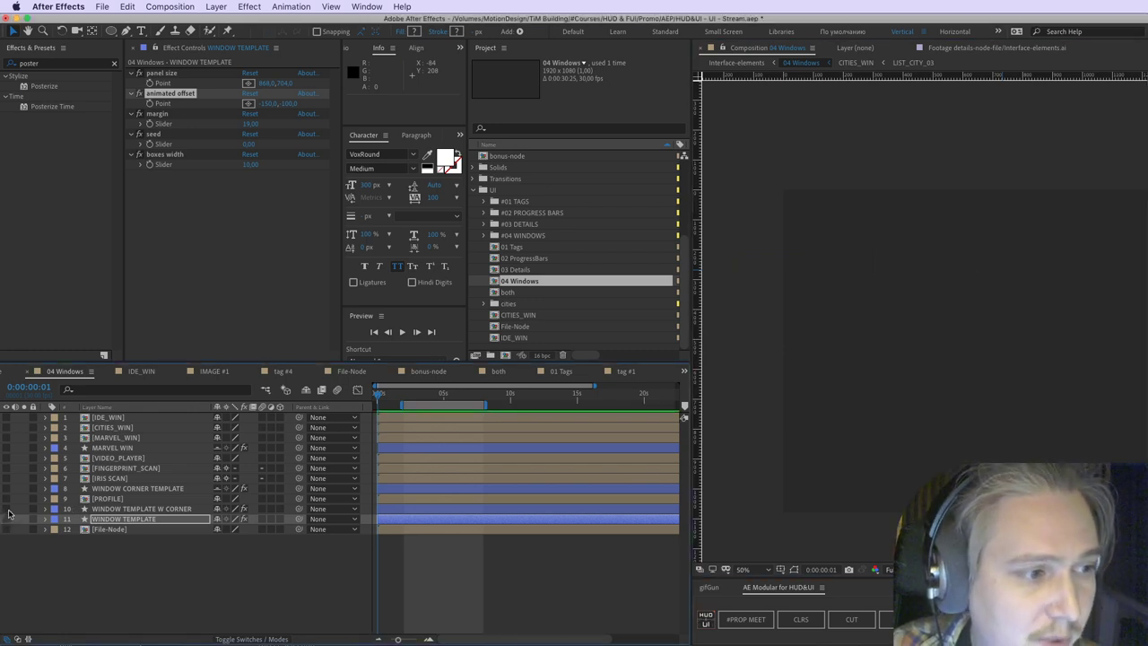
Step: Show WINDOW TEMPLATE W CORNER instead of WINDOW TEMPLATE, scrub its animation to 0:00:05:03, and hide it again
click(148, 509)
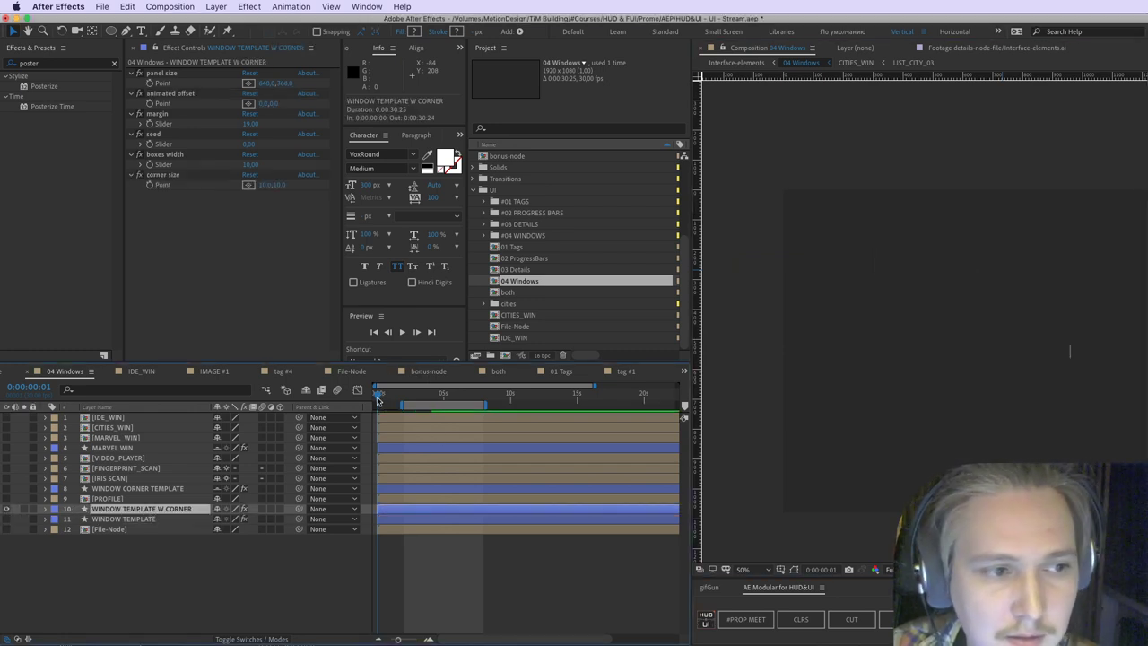
drag(378, 401, 401, 404)
drag(1012, 410, 887, 398)
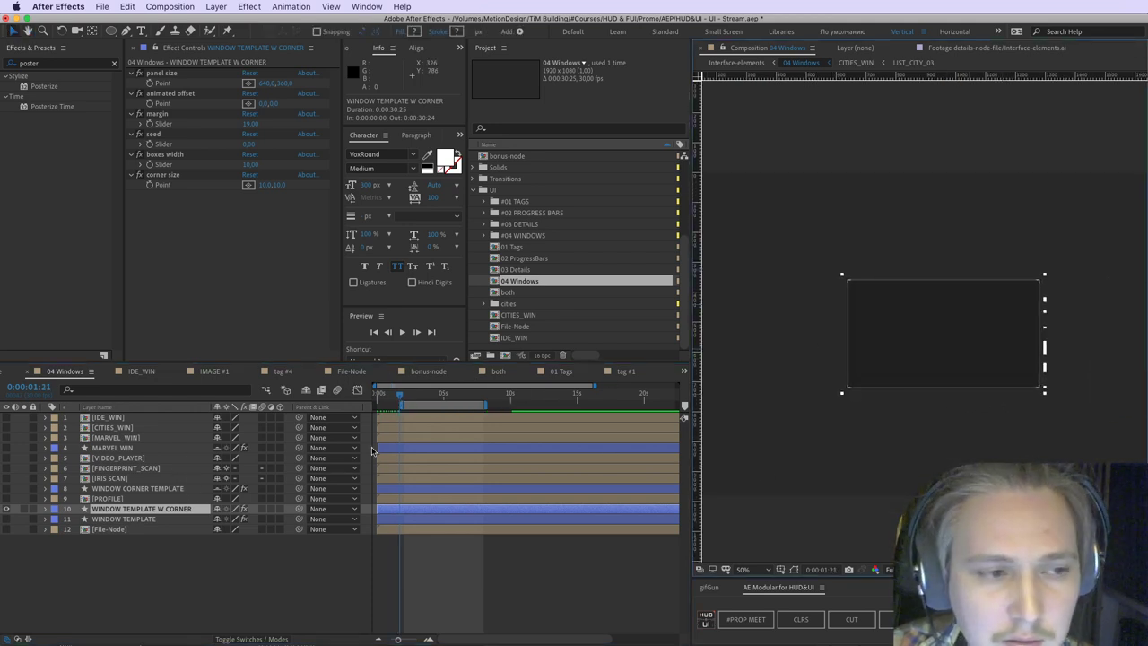
drag(404, 400, 444, 399)
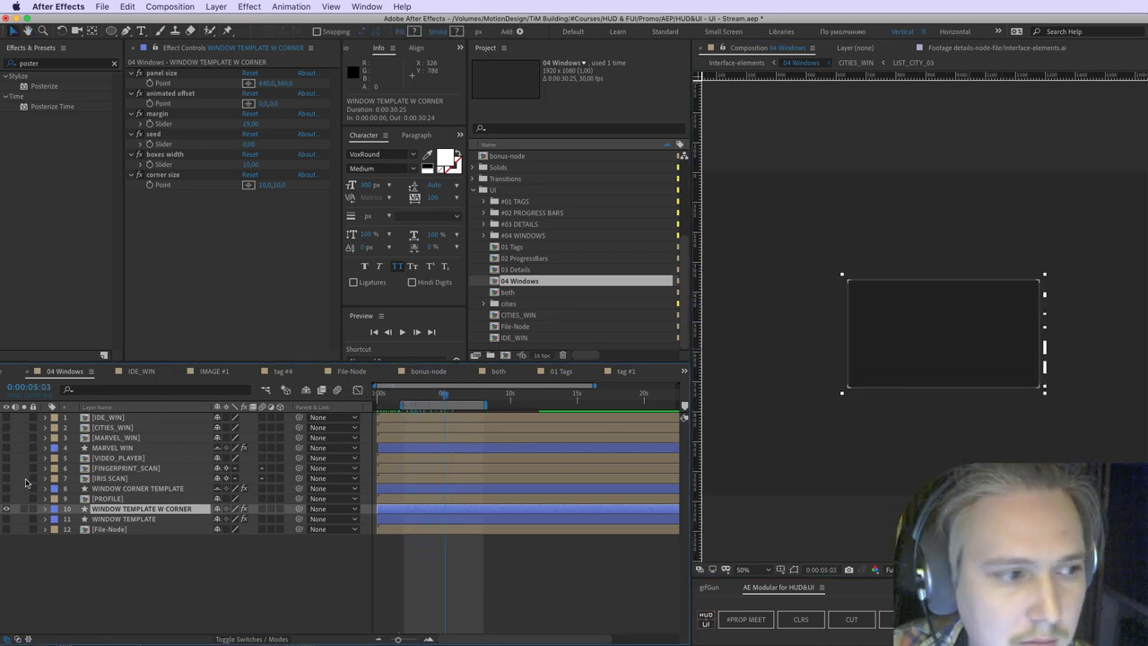
click(6, 509)
Step: Open the PROFILE composition, try widening the PANEL layer's panel size, and undo the change
double_click(106, 498)
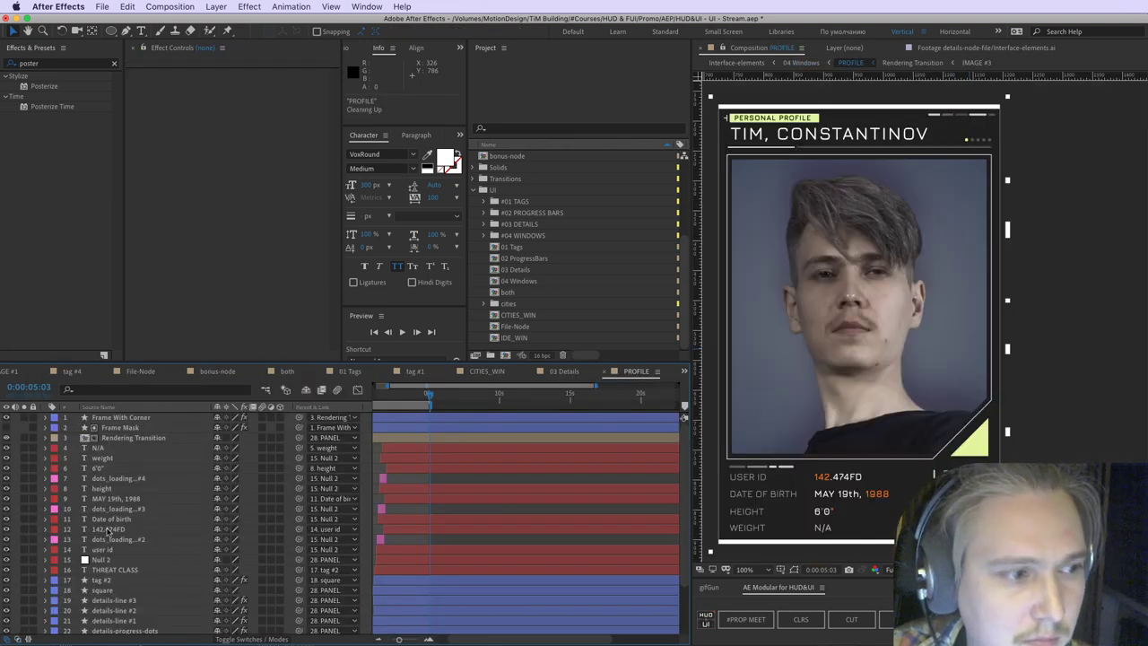
scroll(108, 532, down, 3)
click(104, 628)
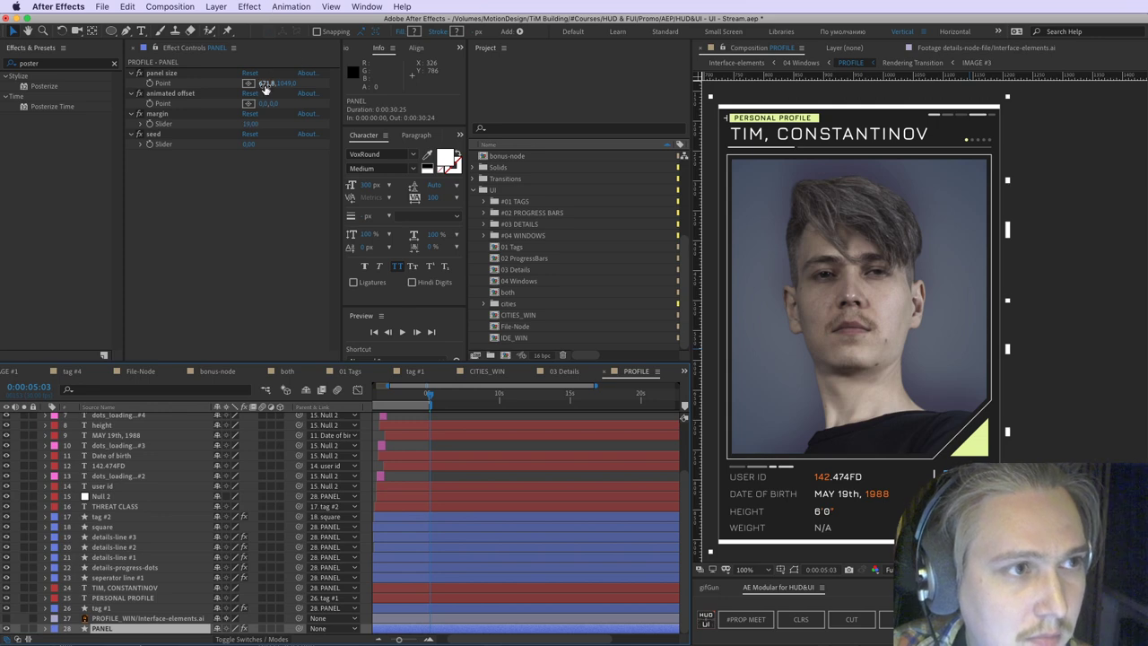
drag(265, 84, 281, 83)
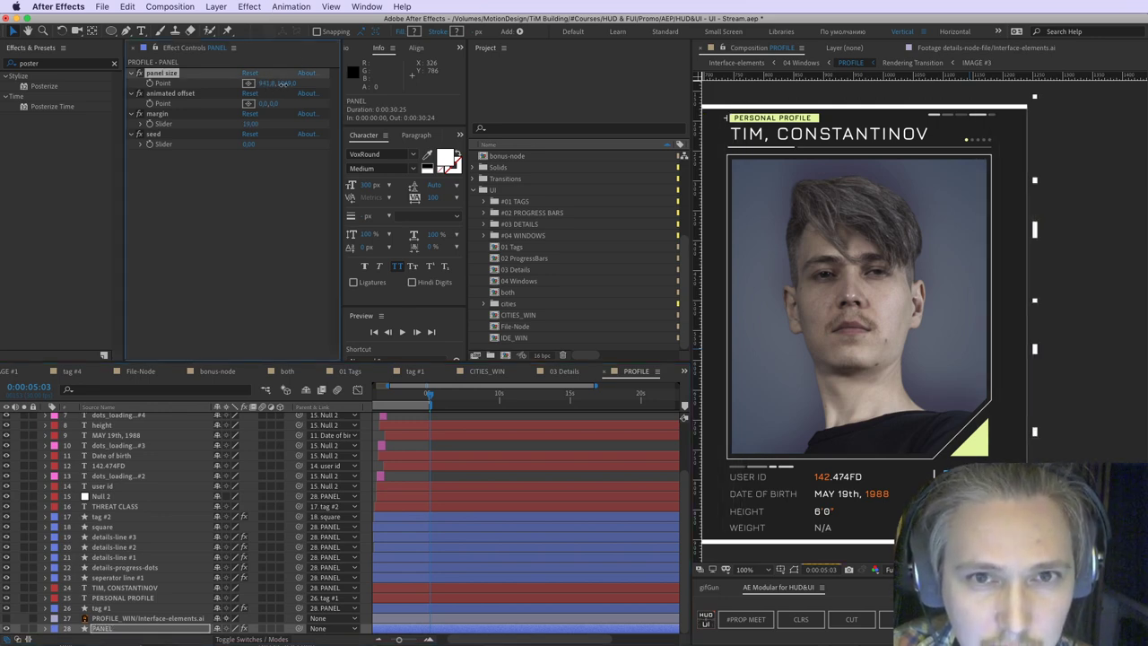
key(super+z)
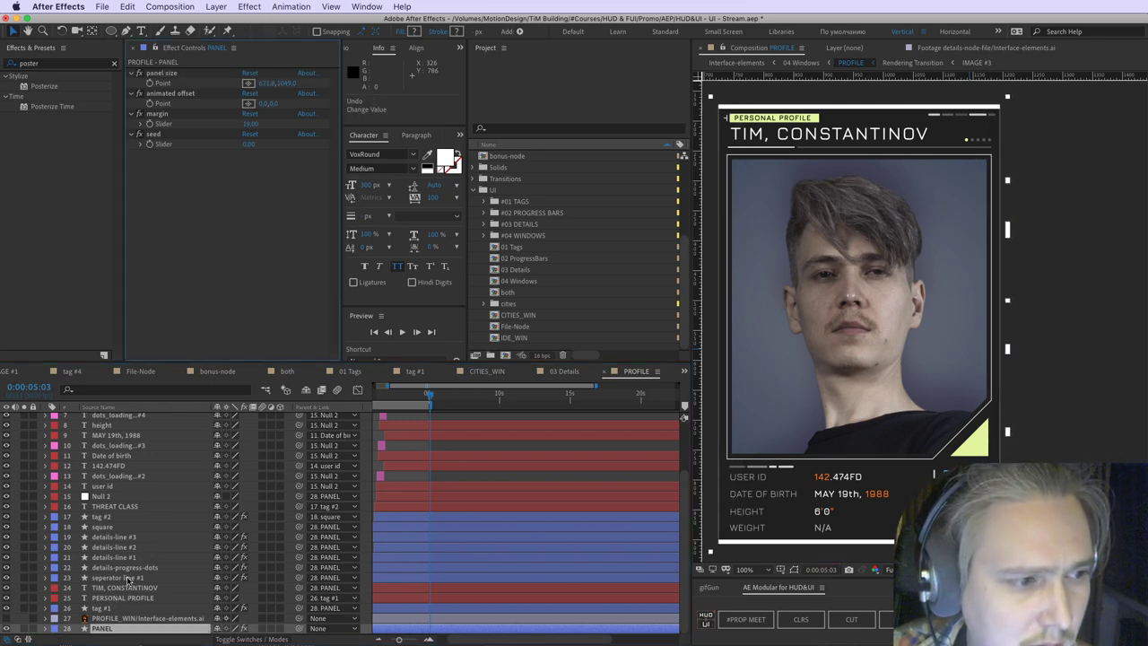
Step: Inspect the PROFILE composition's separator line, progress dots and interface artwork layers, and view the Rendering Transition layer in solo
click(128, 579)
click(134, 568)
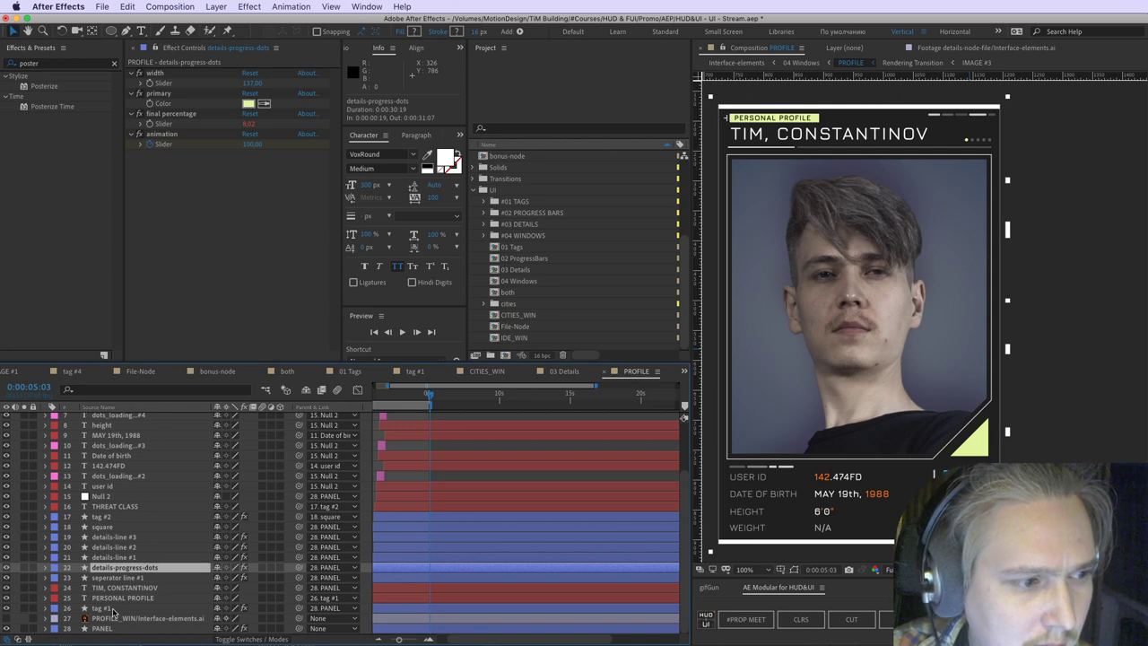
click(117, 619)
scroll(103, 480, up, 3)
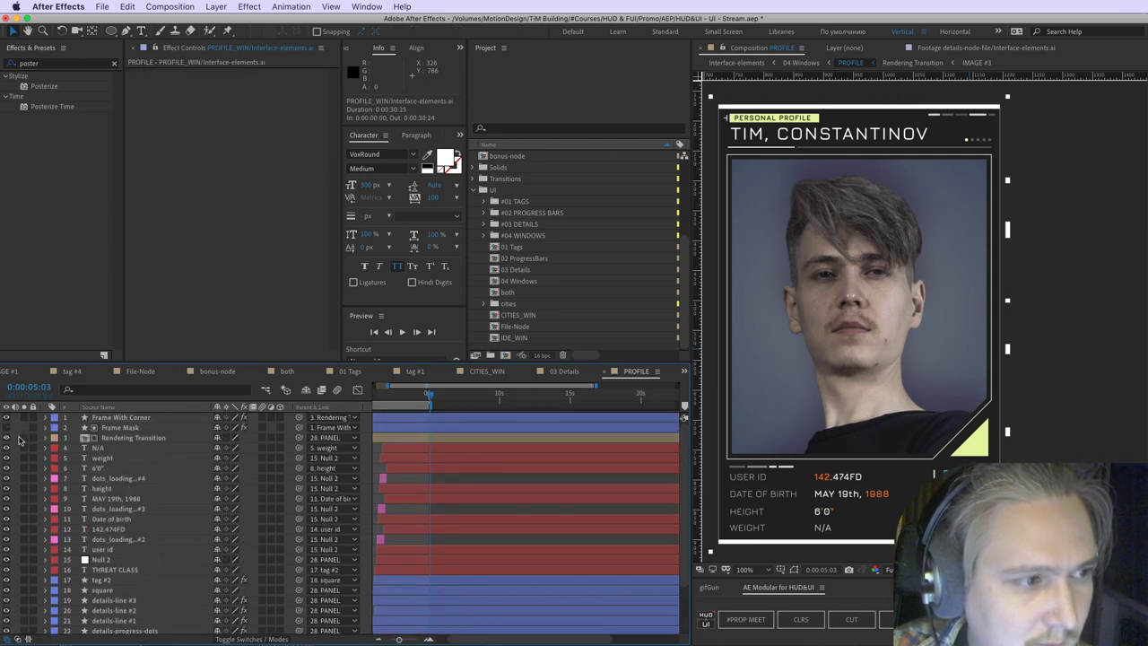
click(23, 438)
click(117, 437)
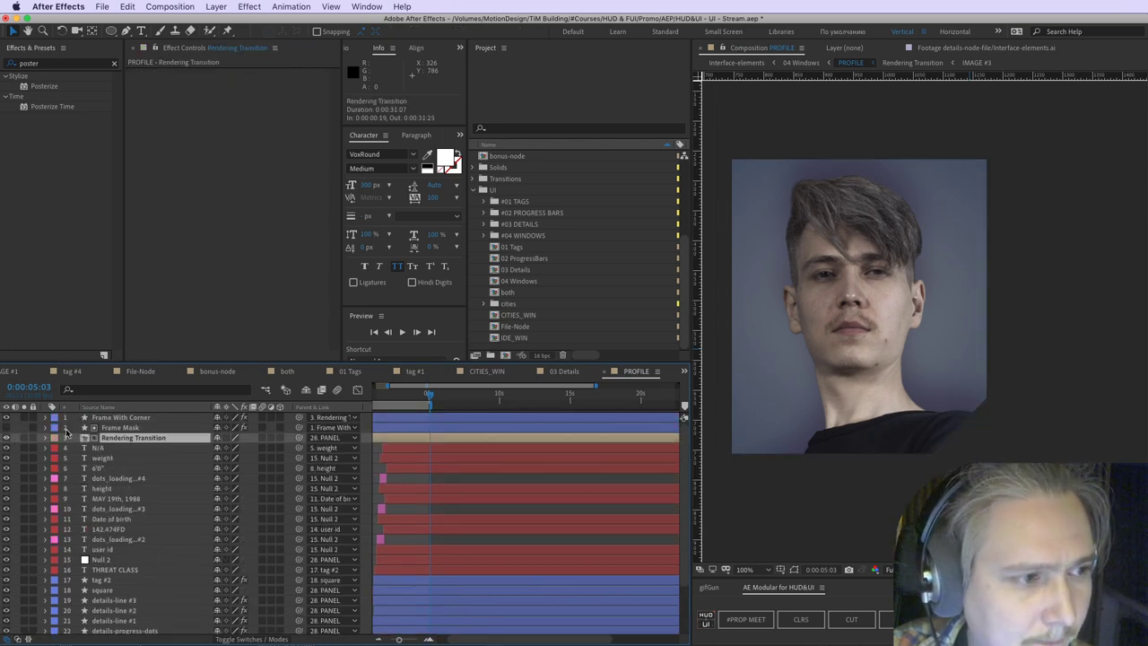
Step: Try changing the Frame Mask layer's size on the portrait and undo the changes
click(121, 428)
drag(267, 83, 345, 105)
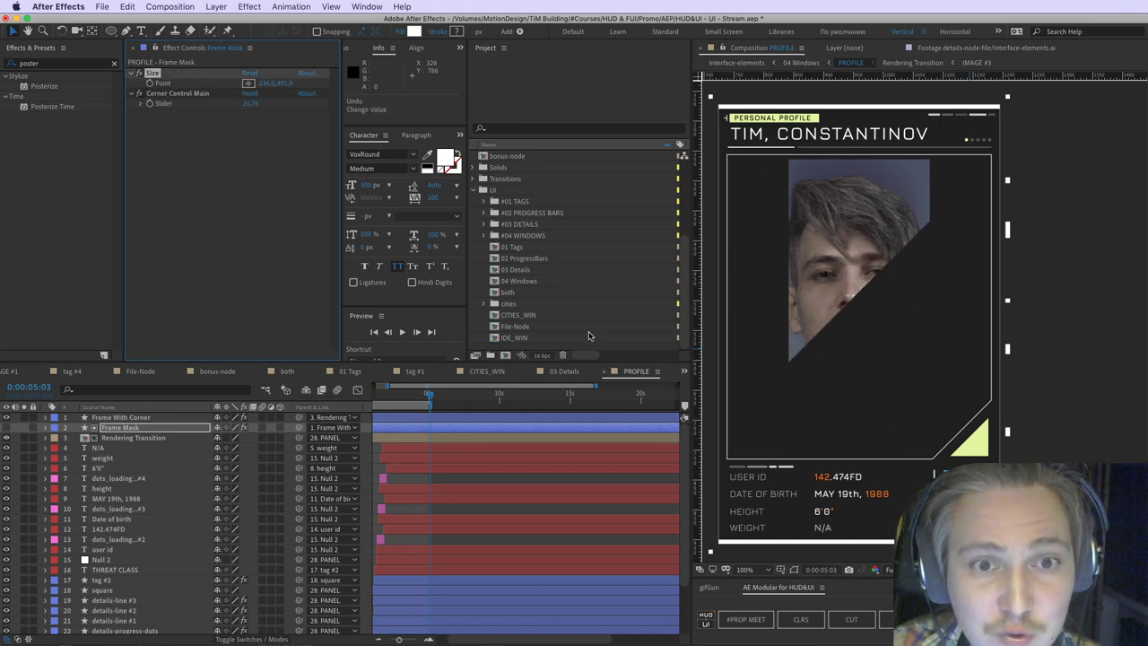
key(super+z)
key(super+z)
key(comma)
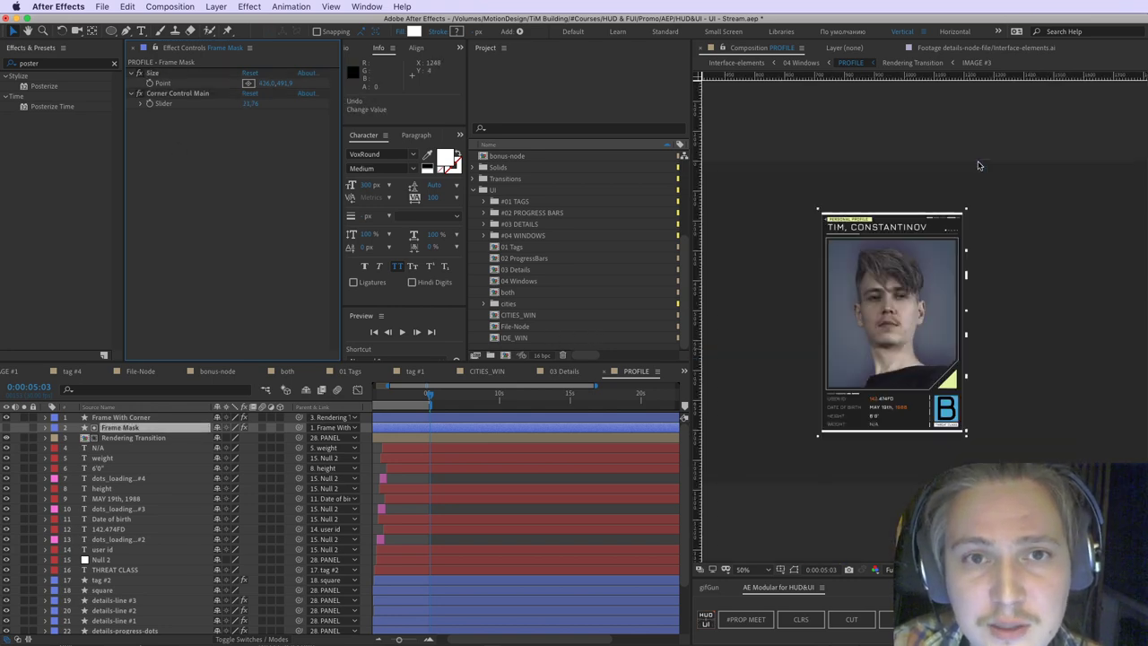
Step: Collapse the project's UI folder and scrub the PROFILE composition's animation to 0:00:01:25
click(474, 191)
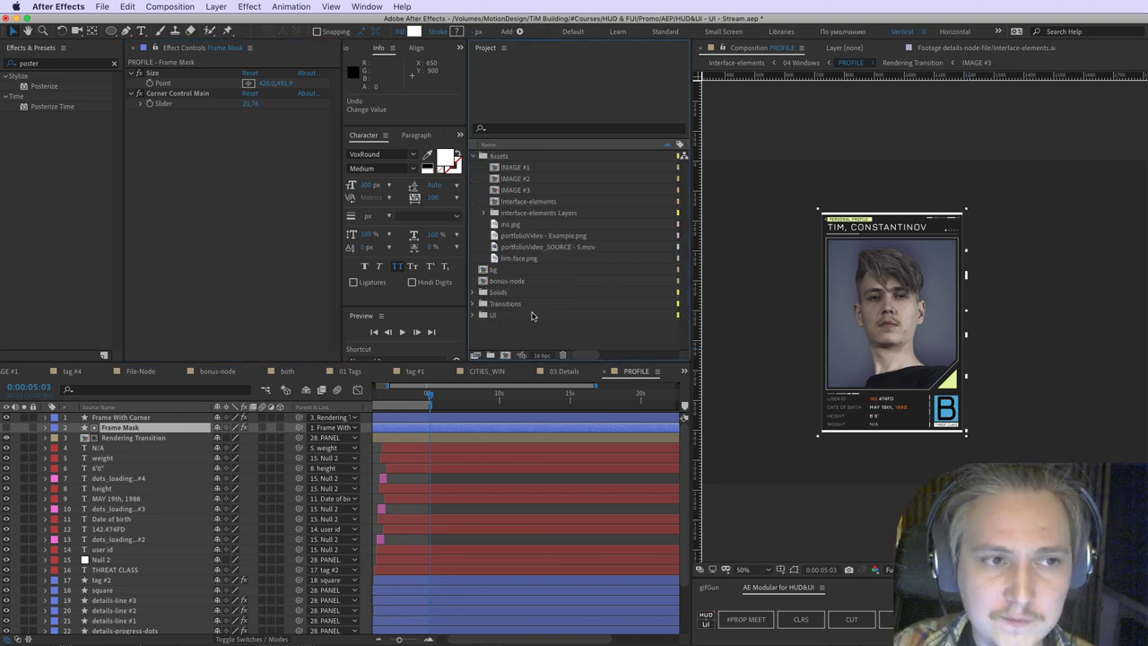
click(452, 486)
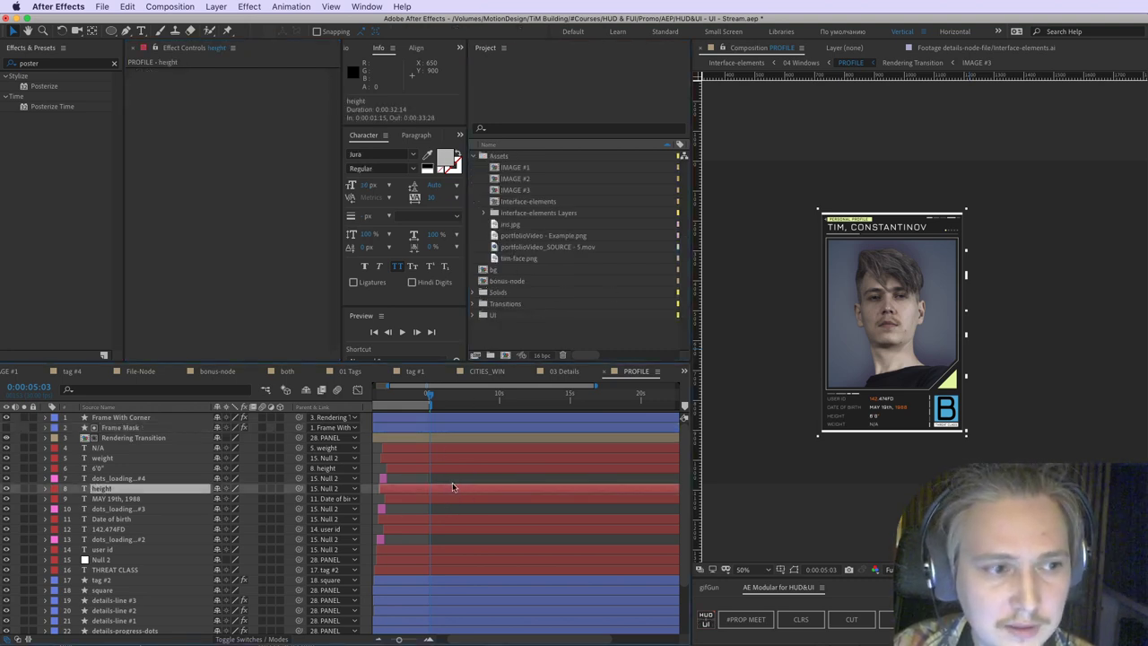
click(449, 479)
drag(376, 394, 403, 398)
Step: Switch to Opera, bring the live stream window into view to read its chat, and move it back off screen
key(super+Tab)
key(super+Tab)
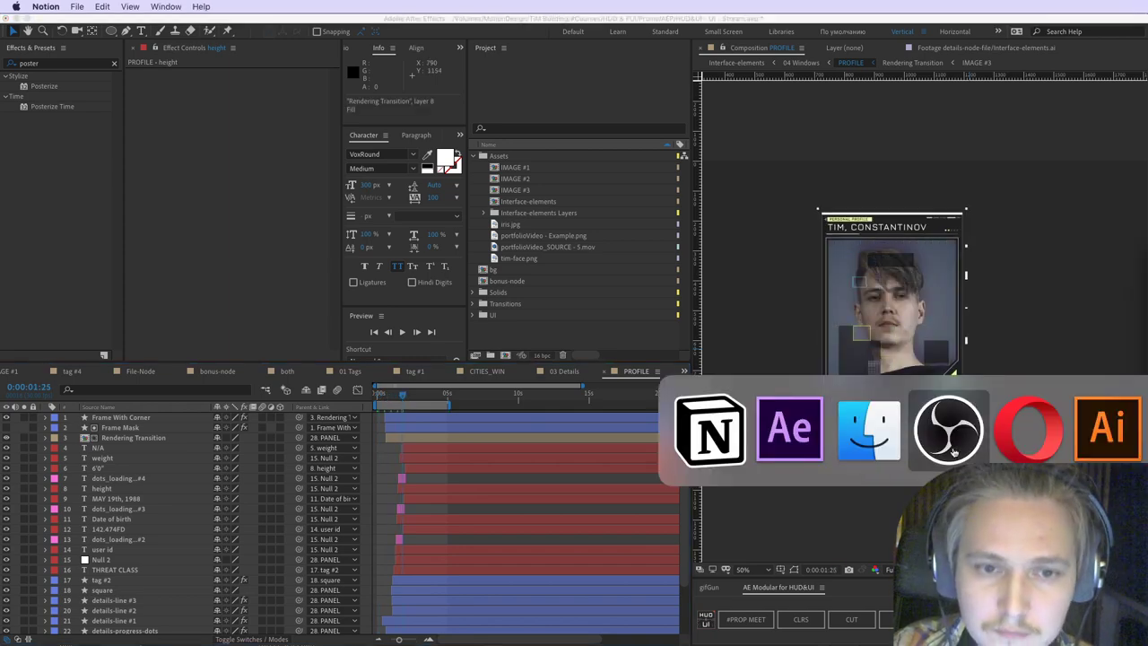
click(1030, 451)
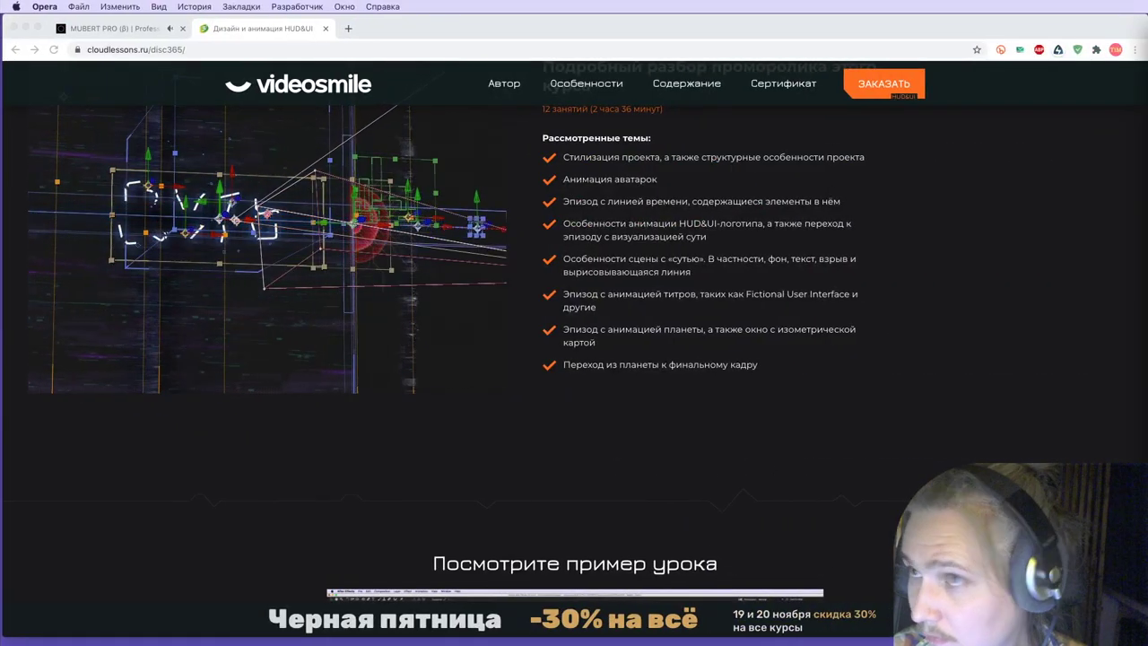
drag(1147, 9, 897, 9)
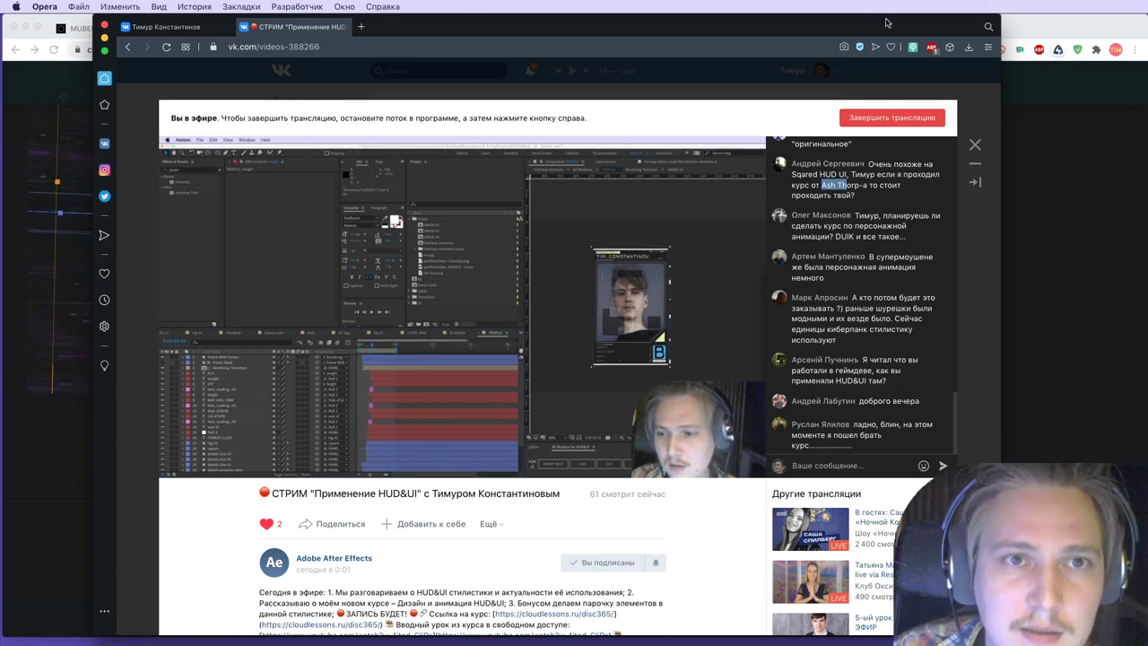
drag(883, 19, 1147, 24)
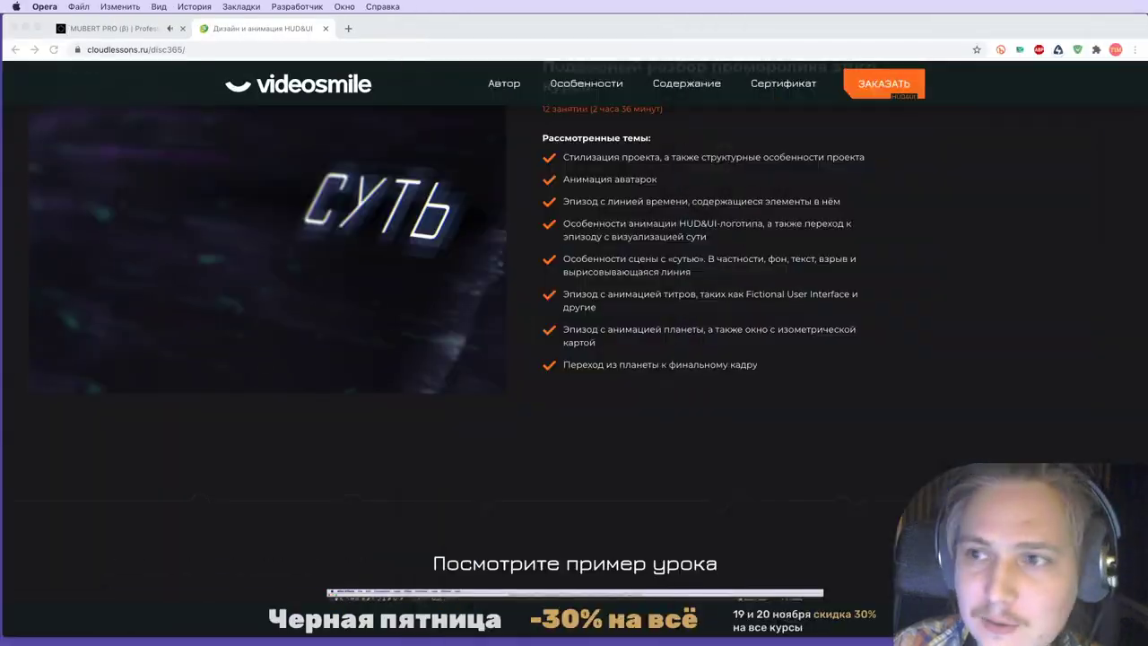
Step: Return to the Opera window holding the reference pages and close the N3 Design and LiveJournal pages
key(ctrl+Right)
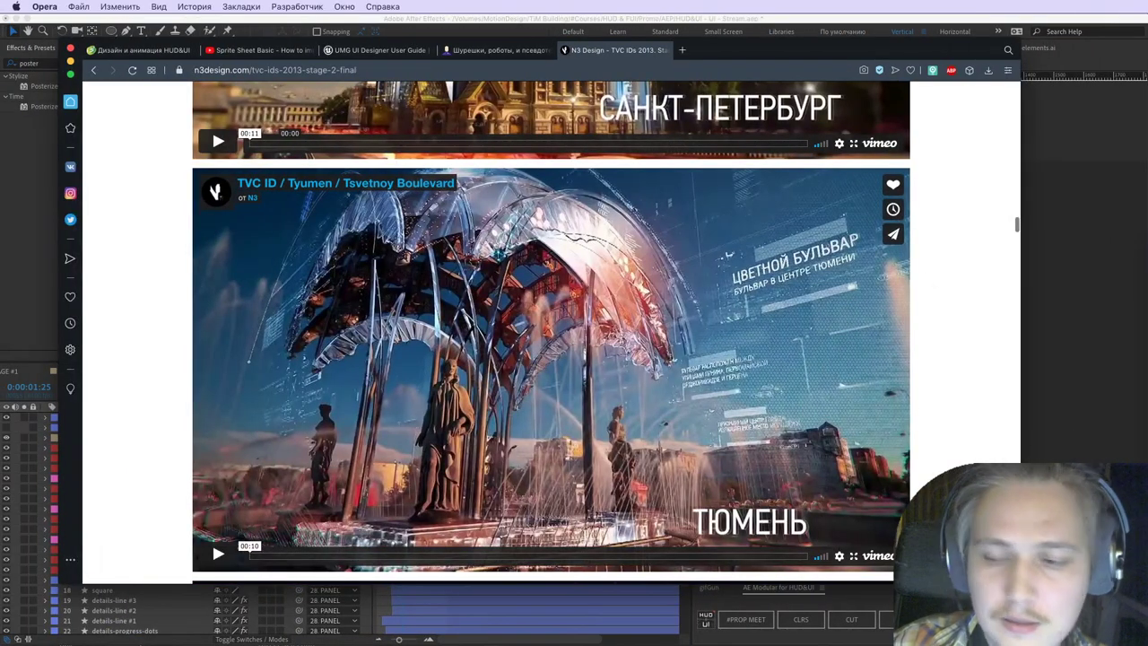
key(super+Tab)
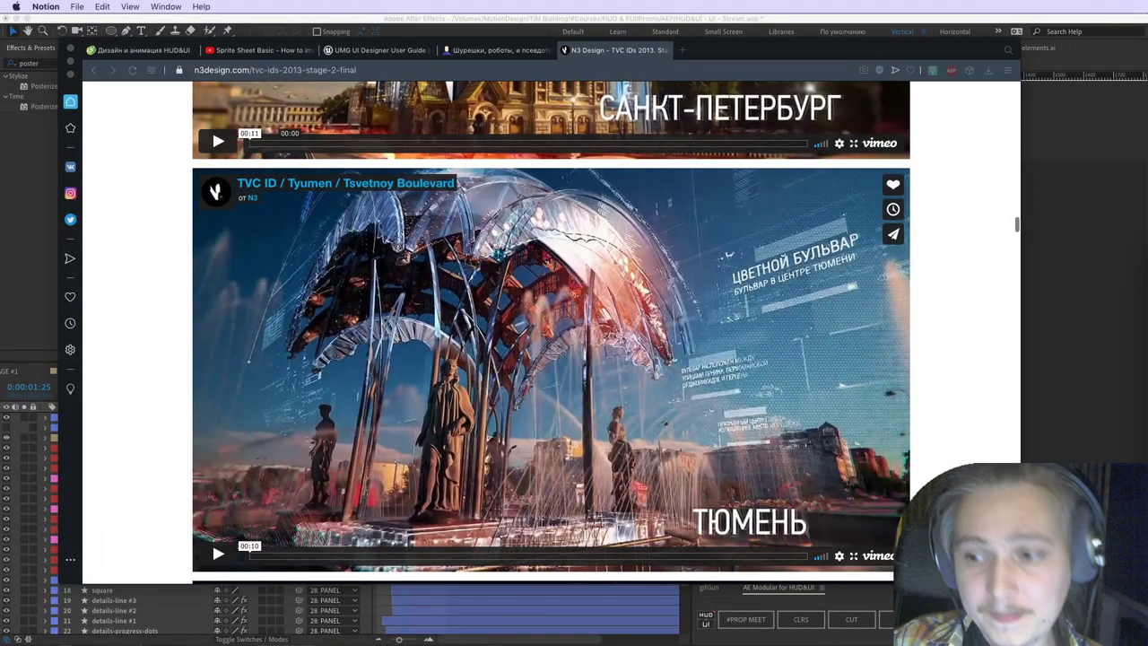
key(super+Tab)
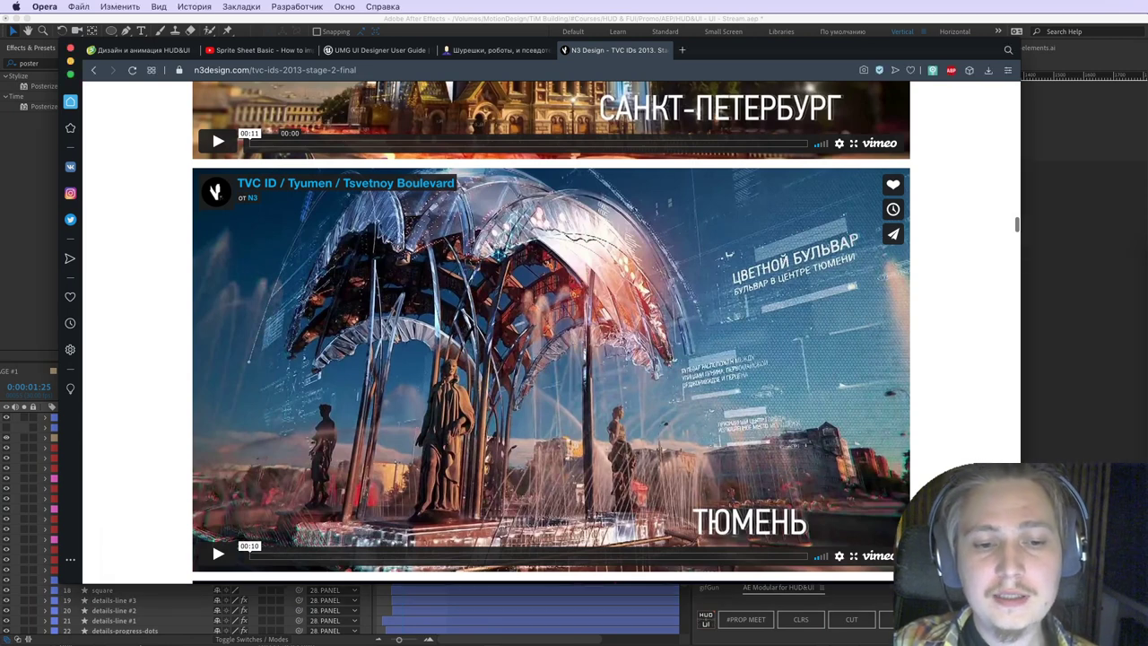
key(super+Tab)
key(super+Tab)
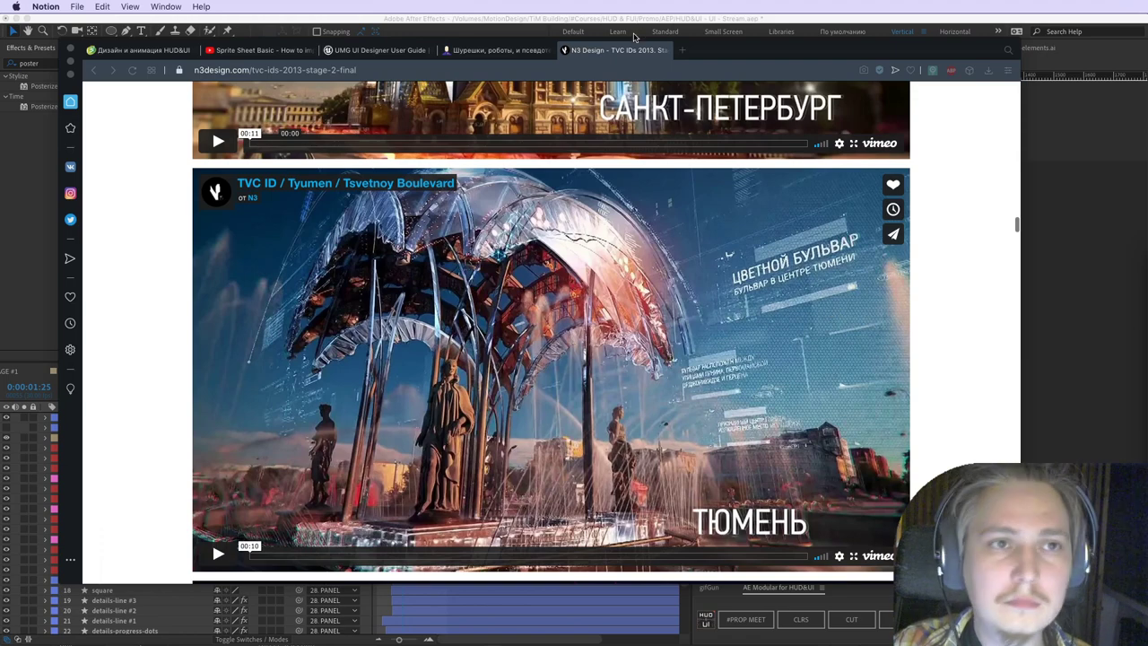
click(630, 50)
key(super+w)
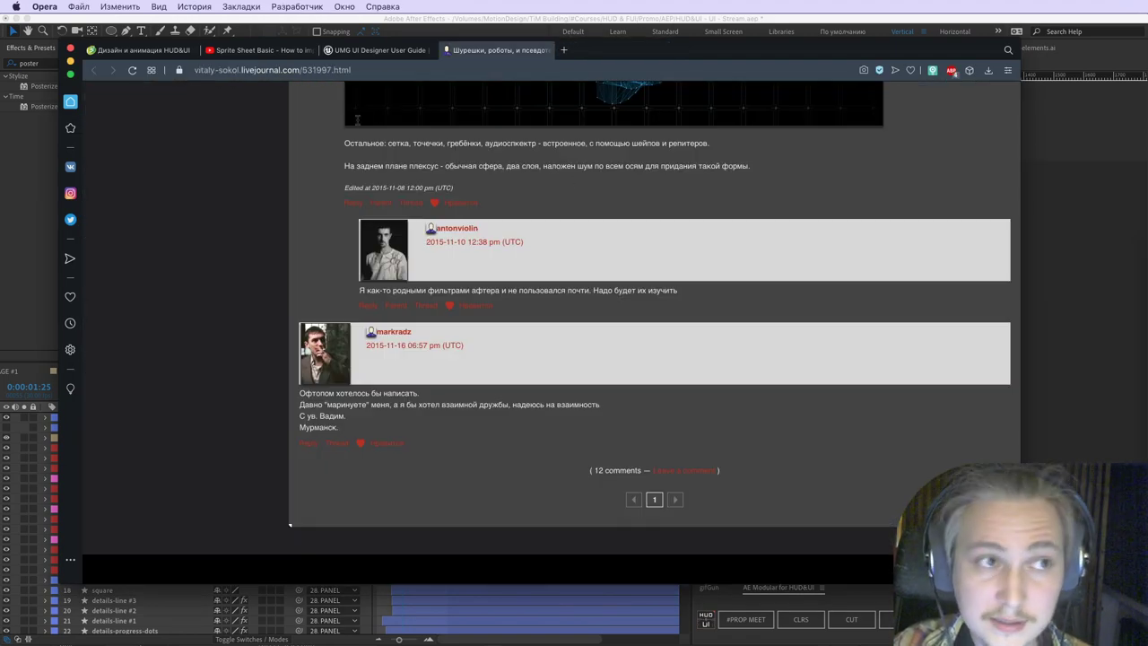
key(super+w)
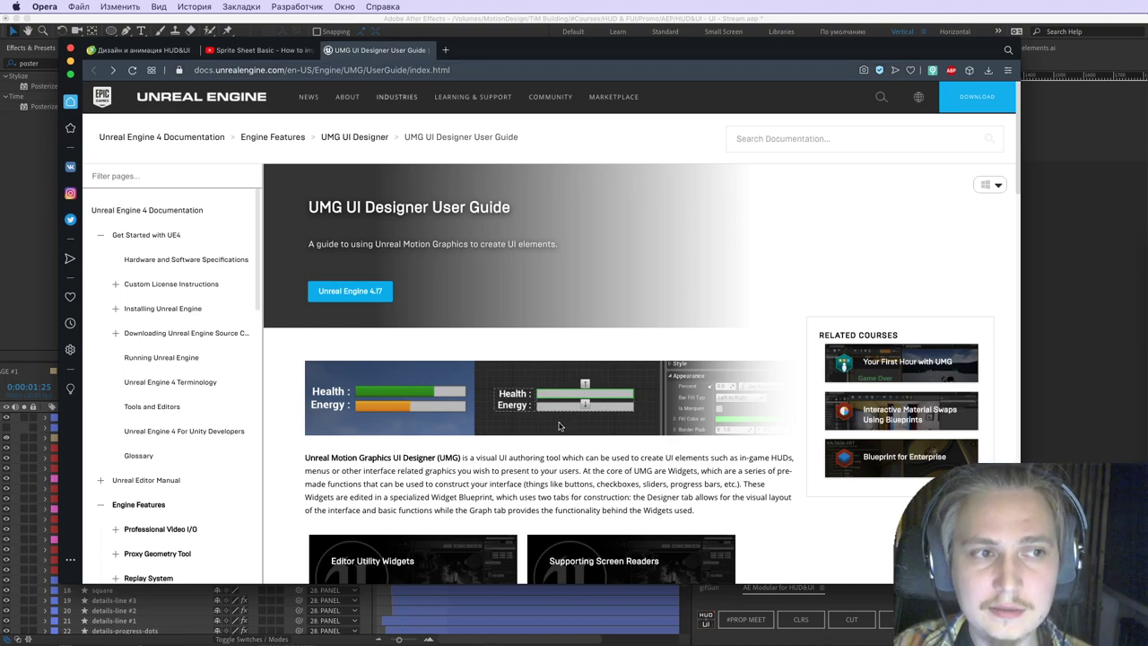
Step: Examine the introduction, heading and topic cards of Unreal Engine's UMG UI Designer User Guide
scroll(558, 426, down, 5)
scroll(558, 426, up, 3)
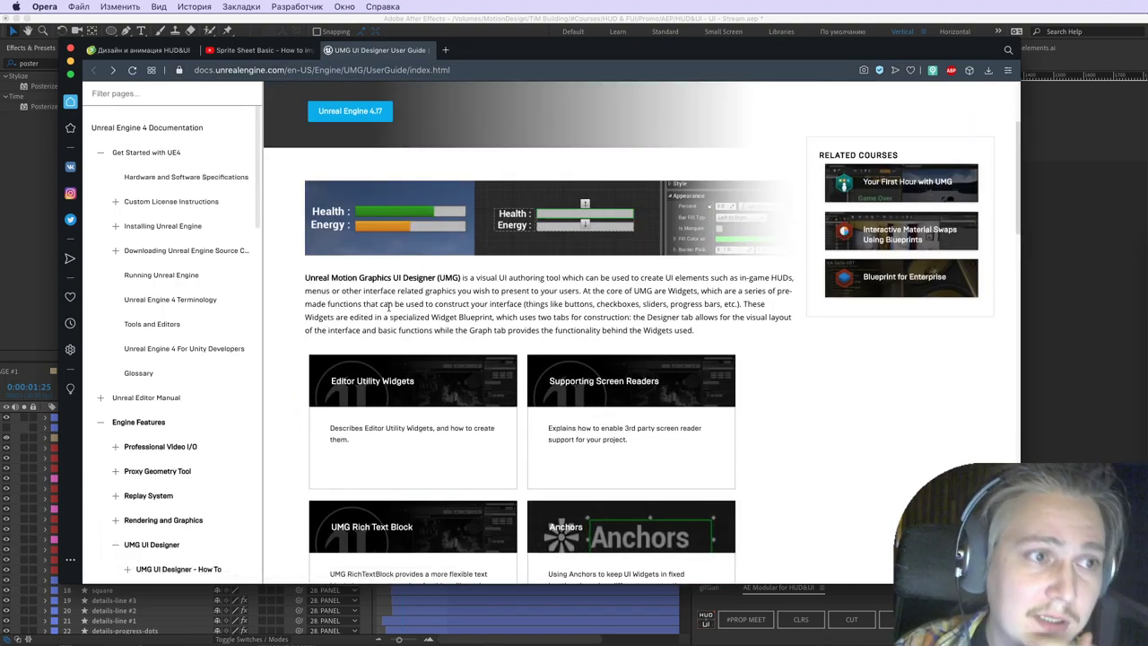
scroll(389, 307, up, 5)
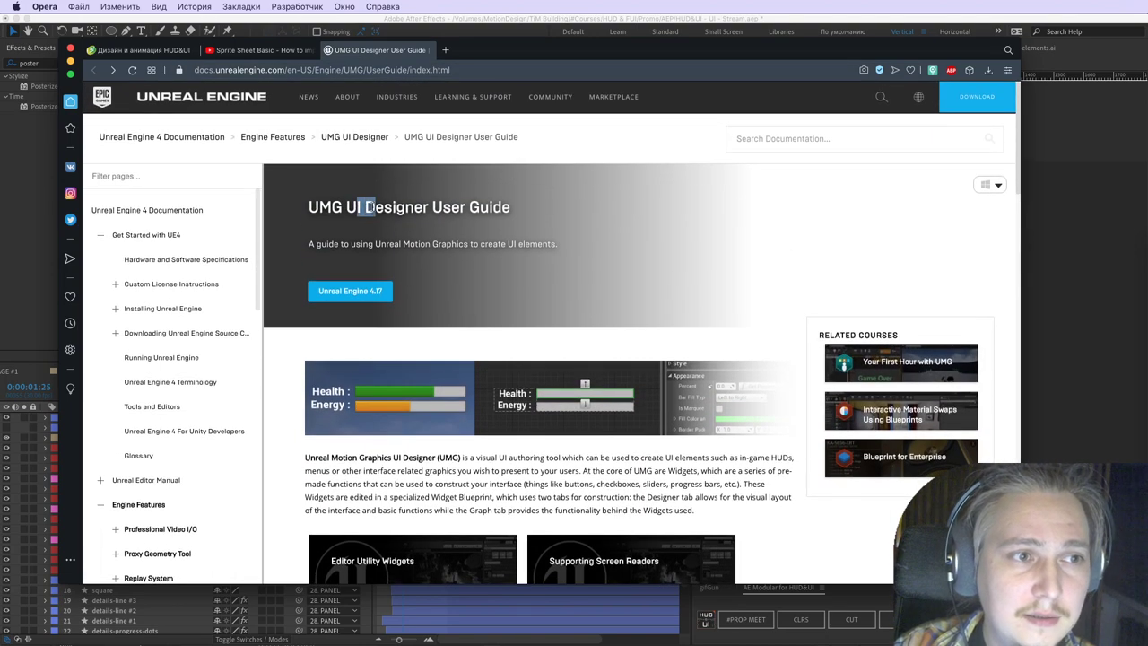
drag(357, 207, 445, 207)
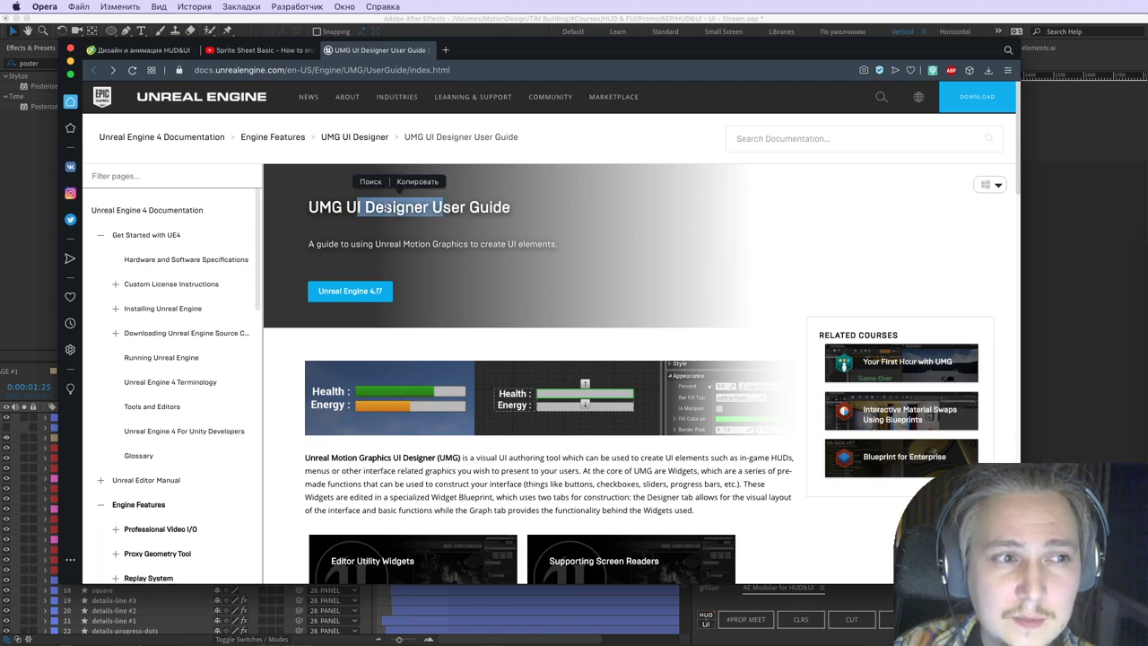
click(361, 208)
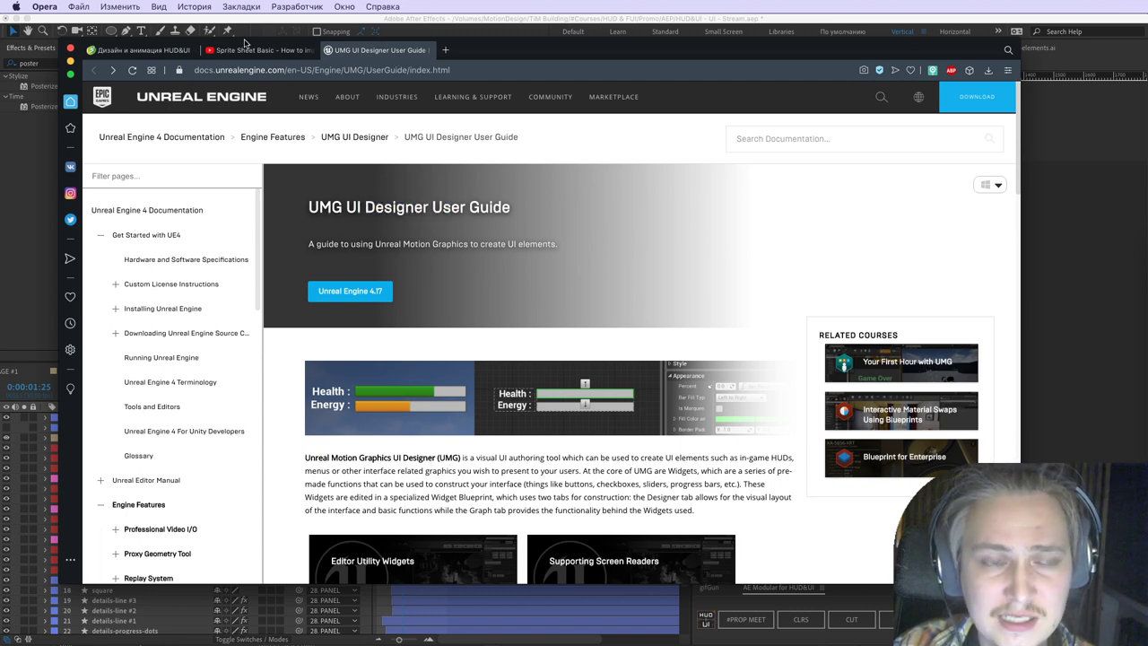
key(super+Tab)
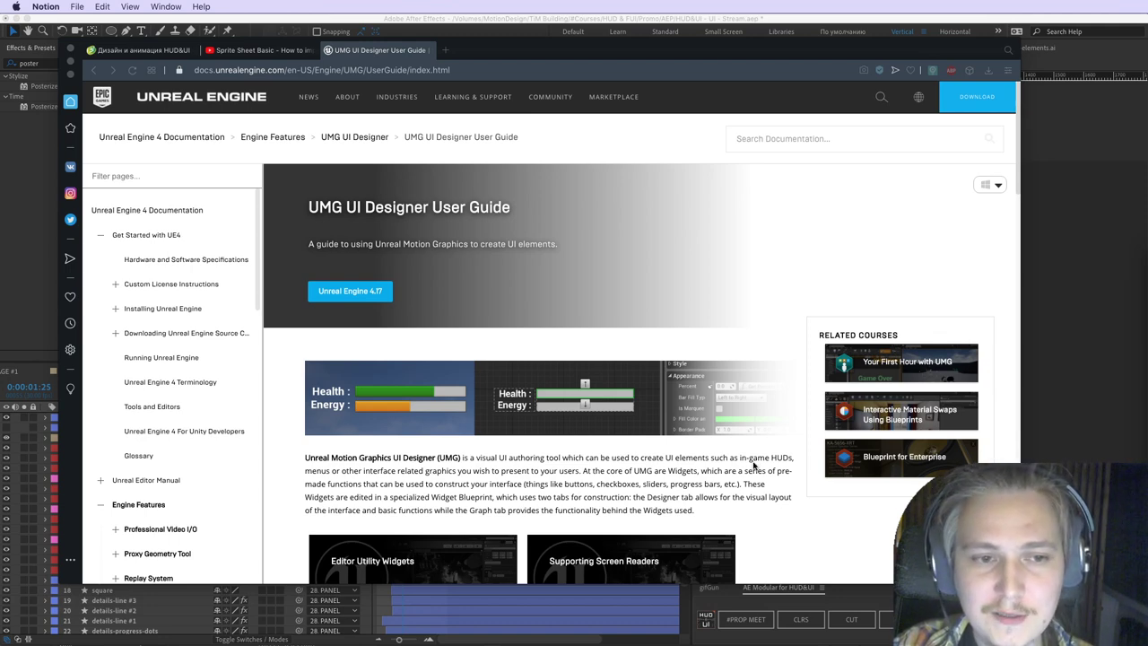
click(685, 467)
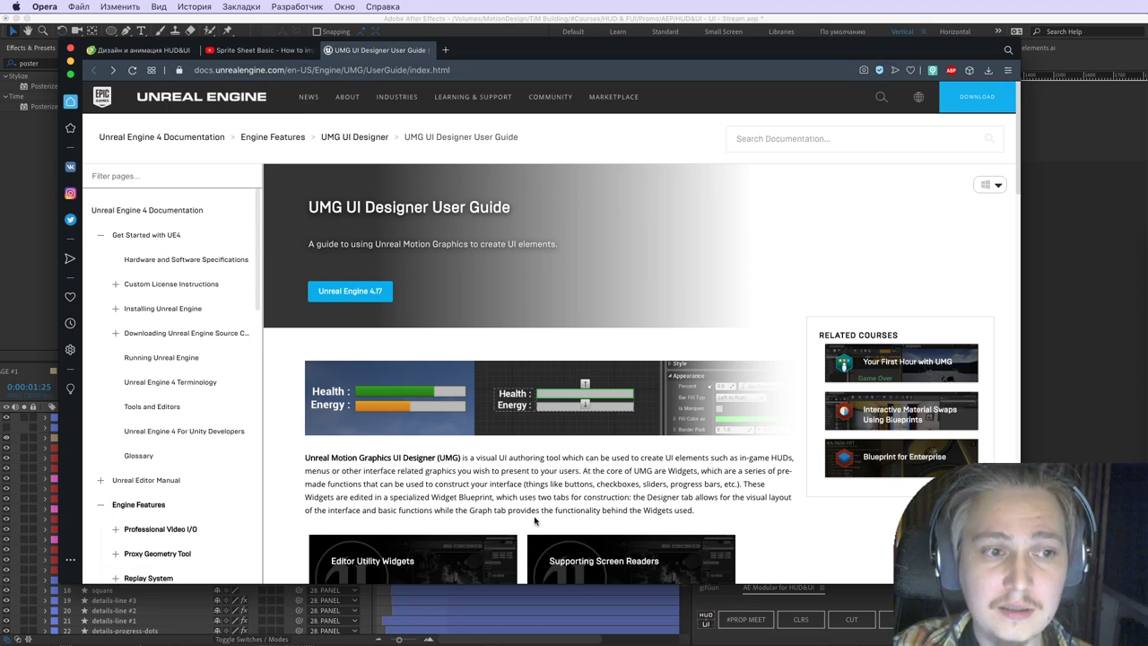
scroll(675, 421, down, 3)
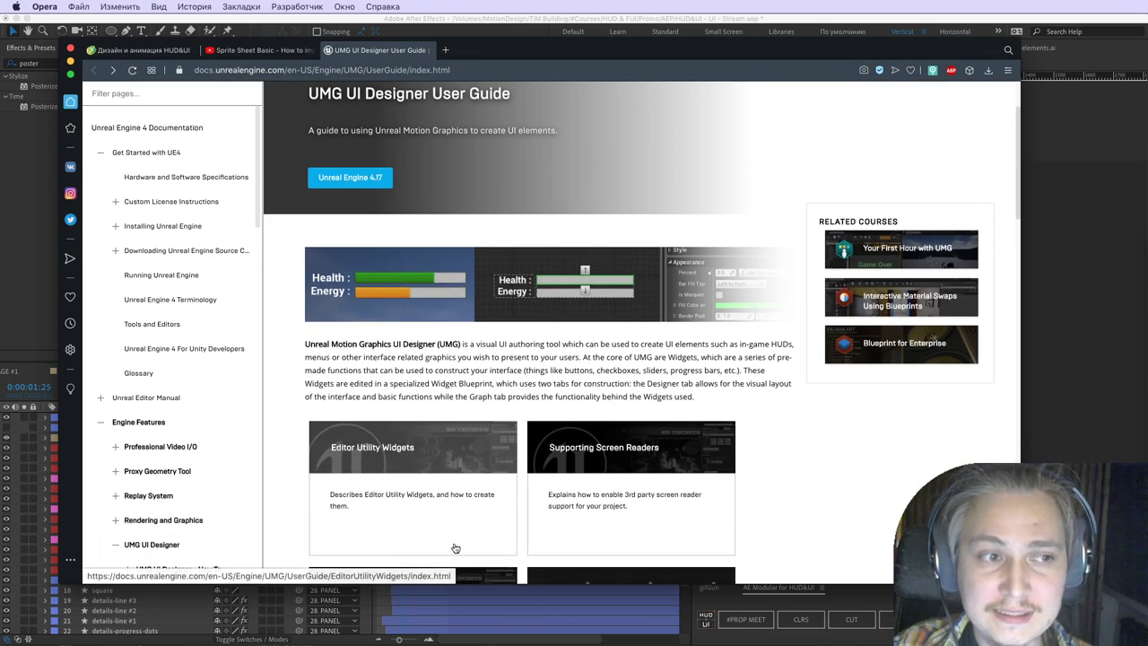
scroll(450, 208, up, 3)
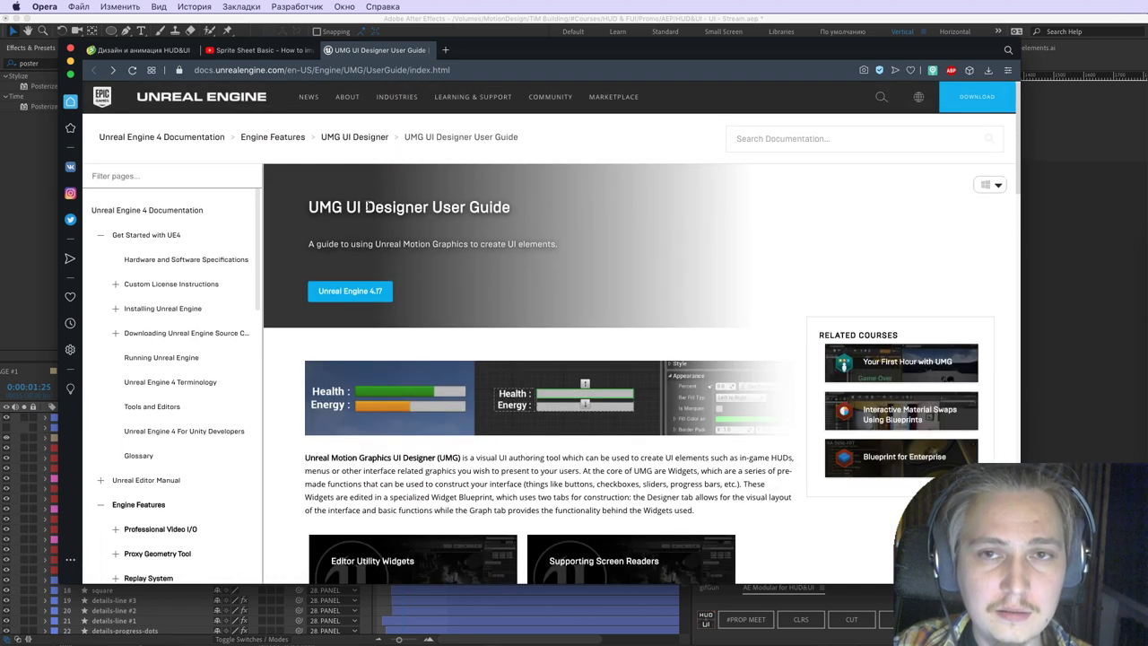
Step: Highlight and read the introductory paragraph of the UMG UI Designer User Guide that describes Unreal Motion Graphics
drag(463, 459, 477, 460)
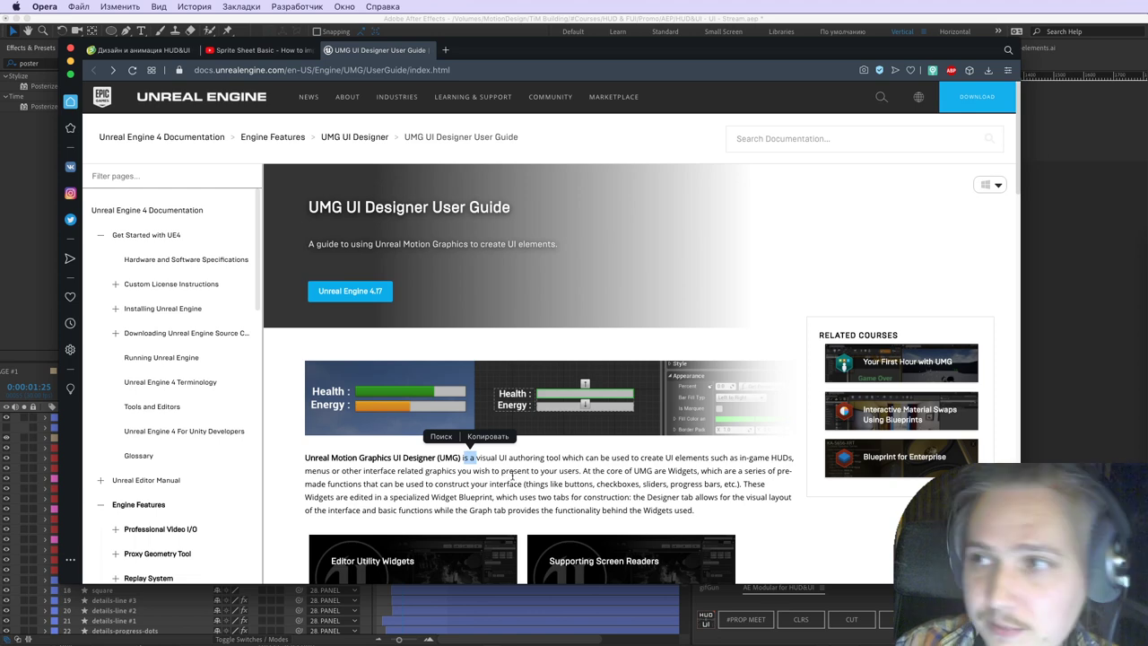
click(434, 476)
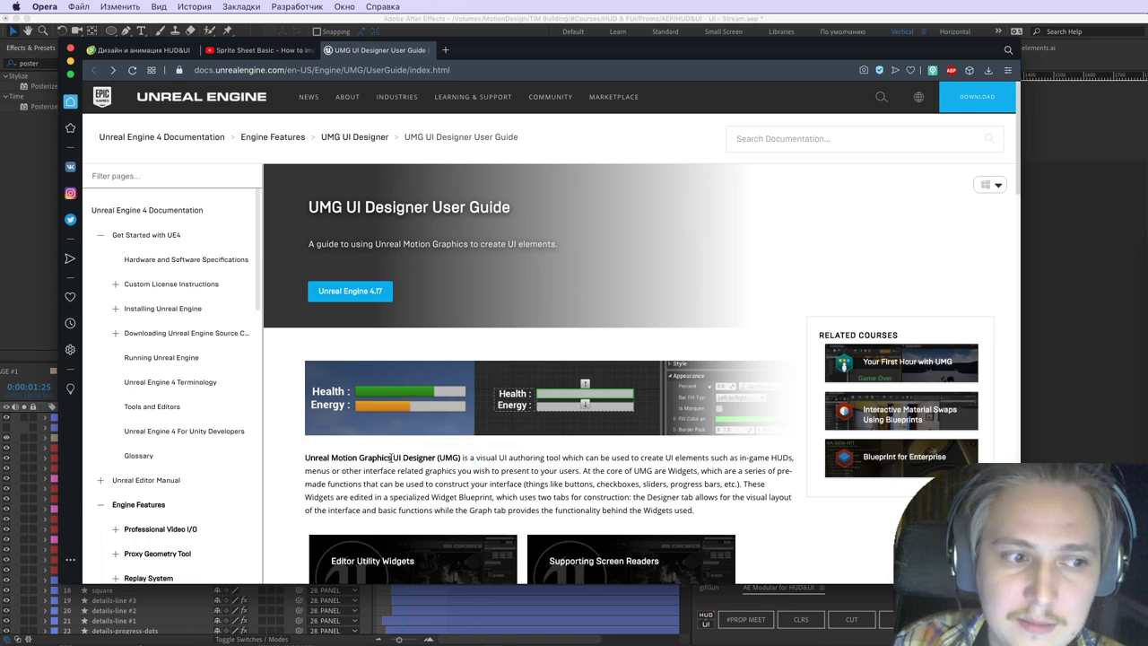
drag(337, 463, 601, 511)
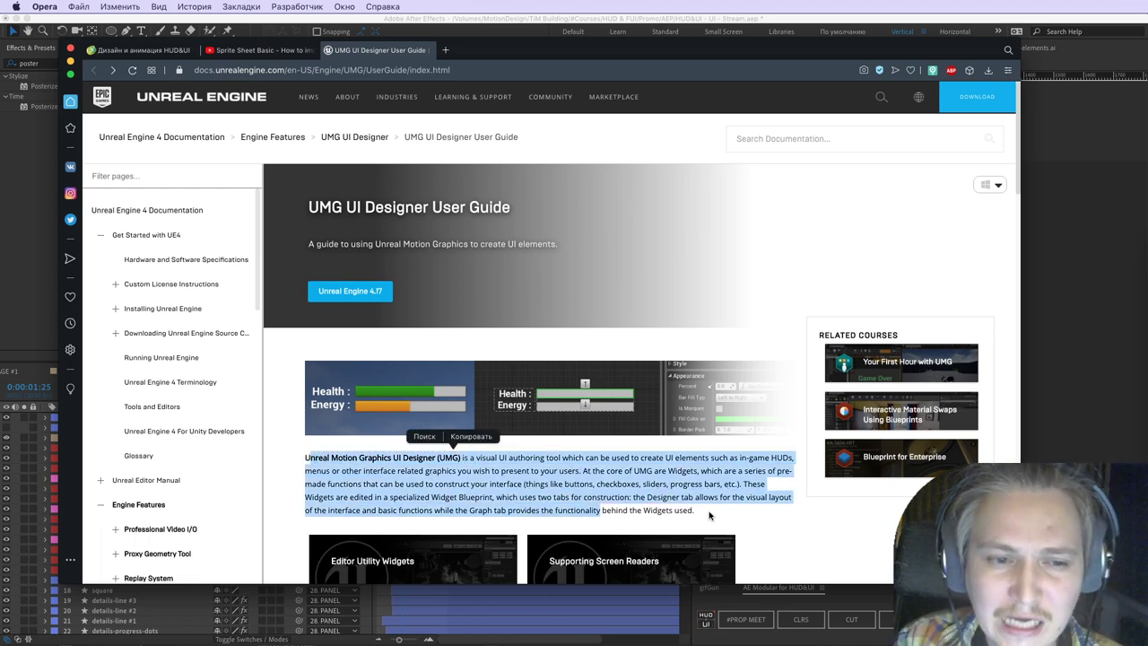
drag(704, 514, 461, 459)
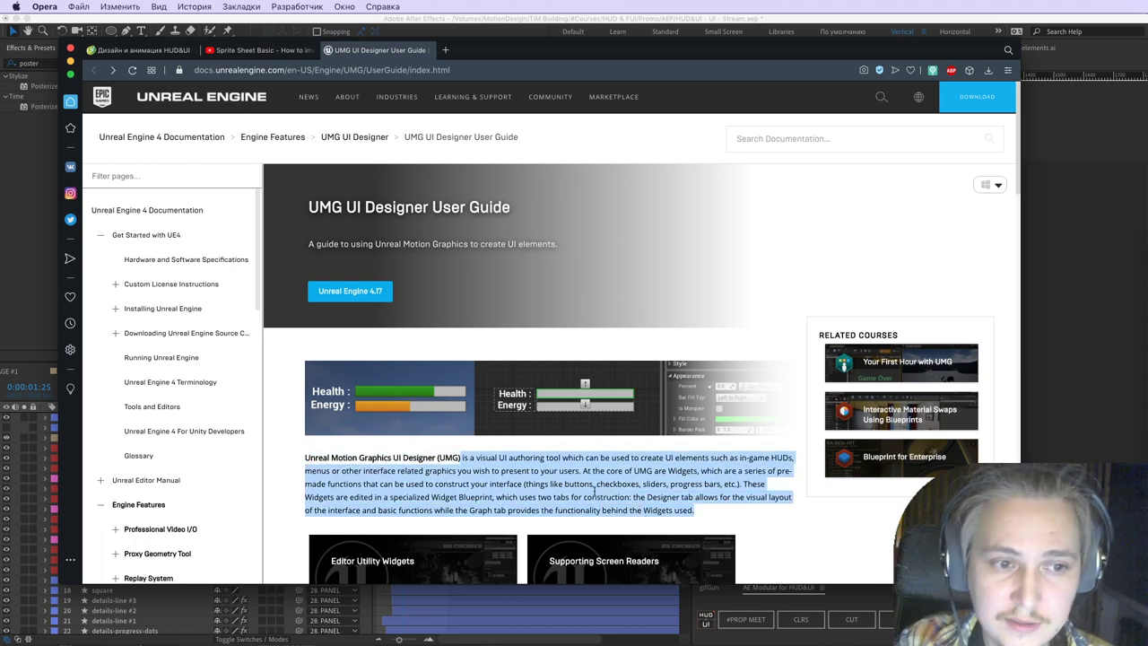
drag(578, 498, 582, 499)
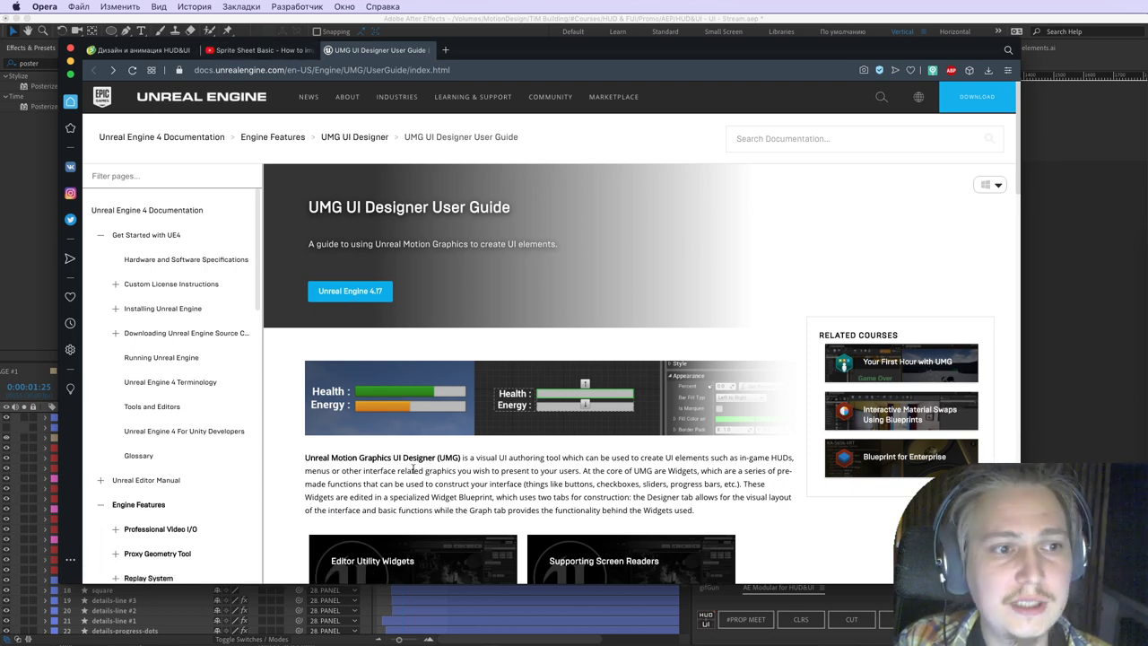
click(44, 258)
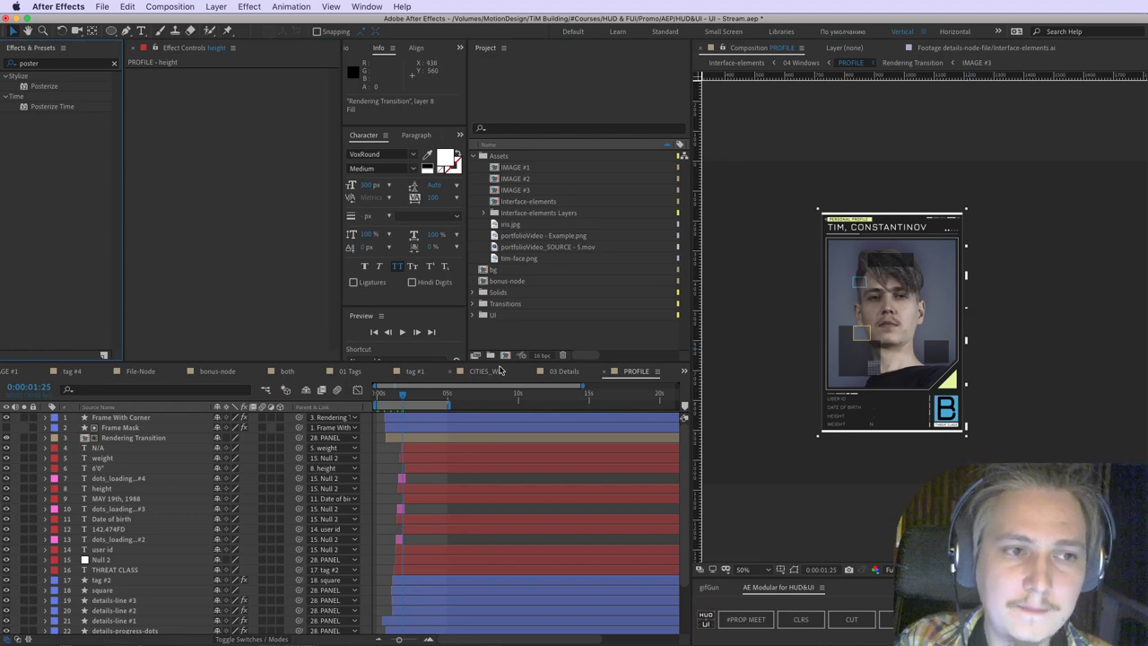
key(super+Tab)
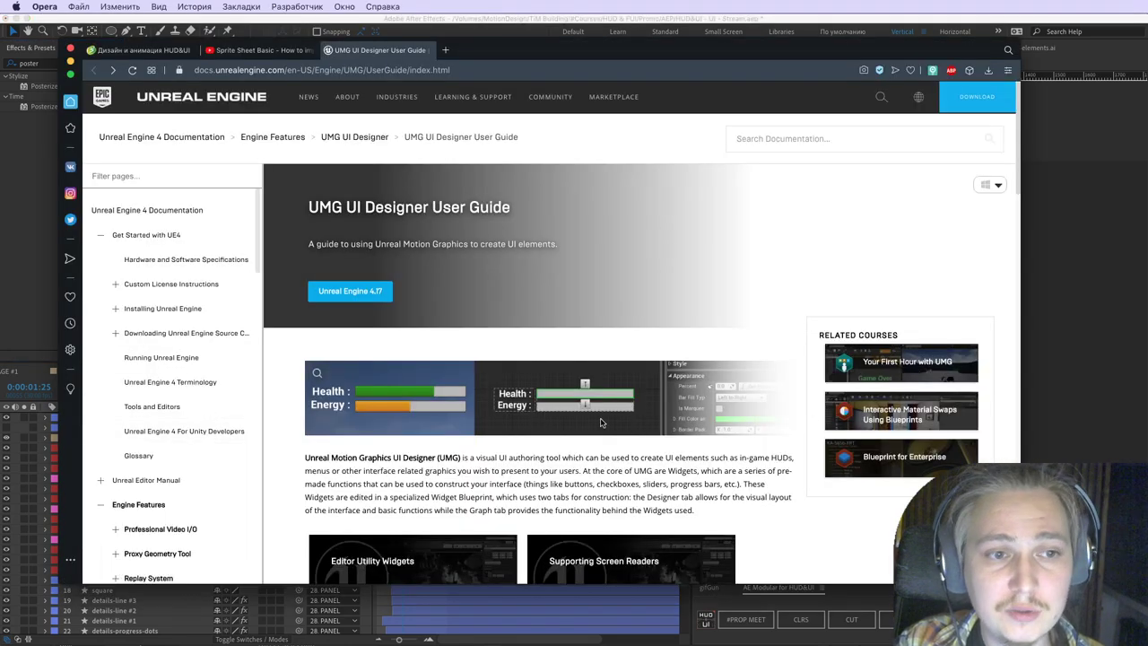
Step: Play the "Sprite Sheet Basic" YouTube video, skip through its sprite sheet and image sequence parts, and pause at 2:07
click(261, 50)
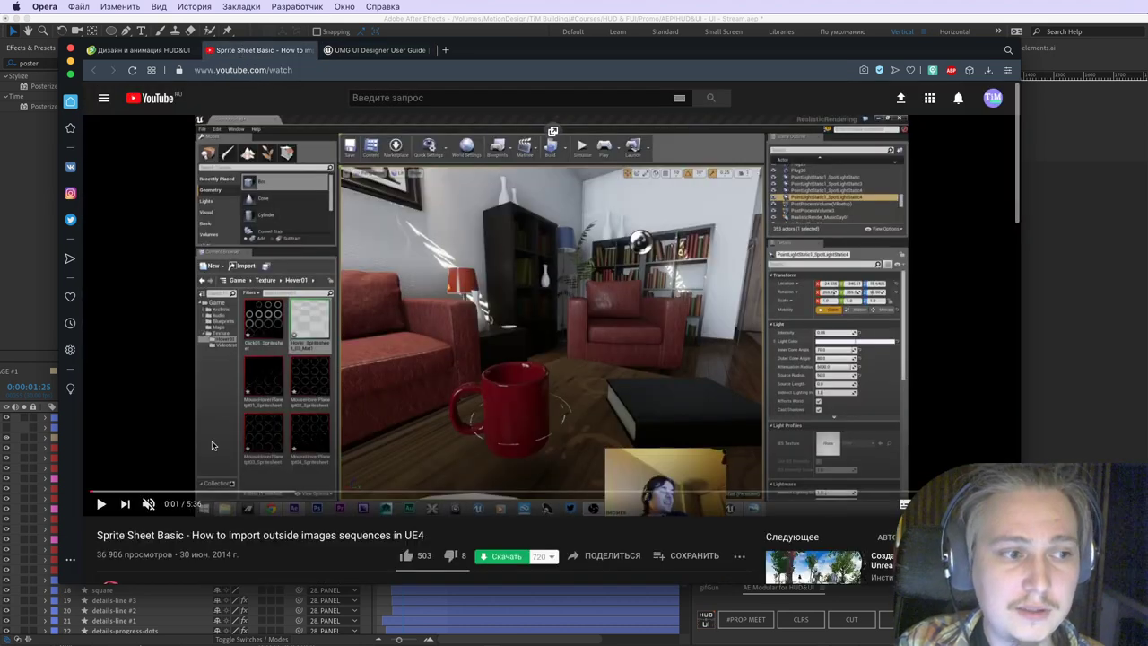
click(545, 302)
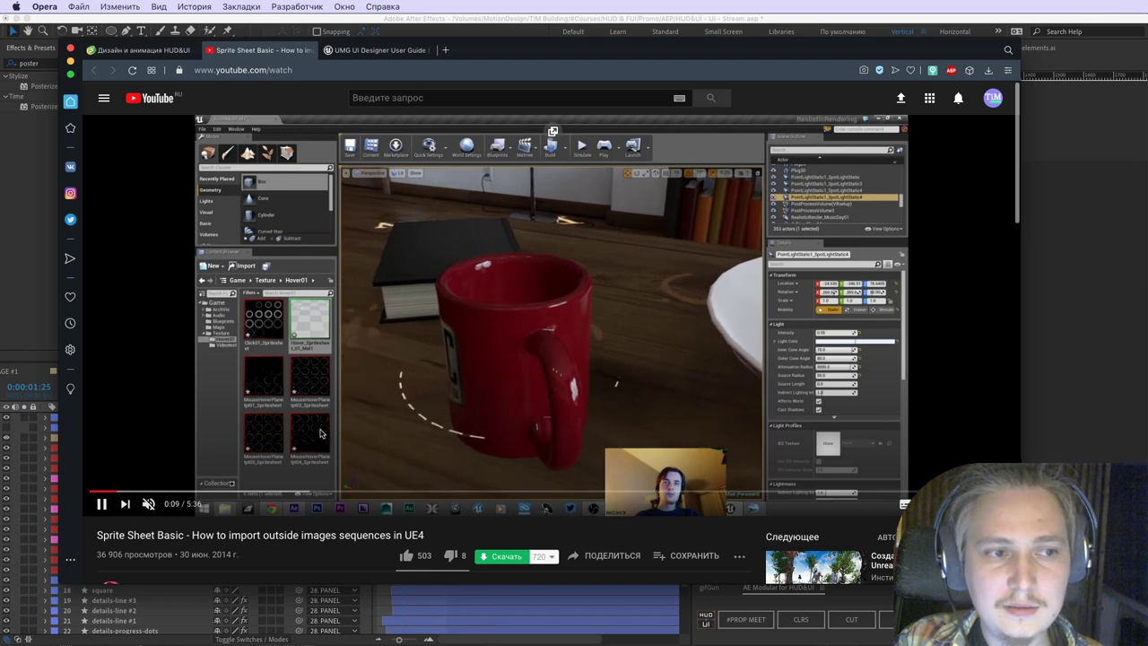
click(241, 492)
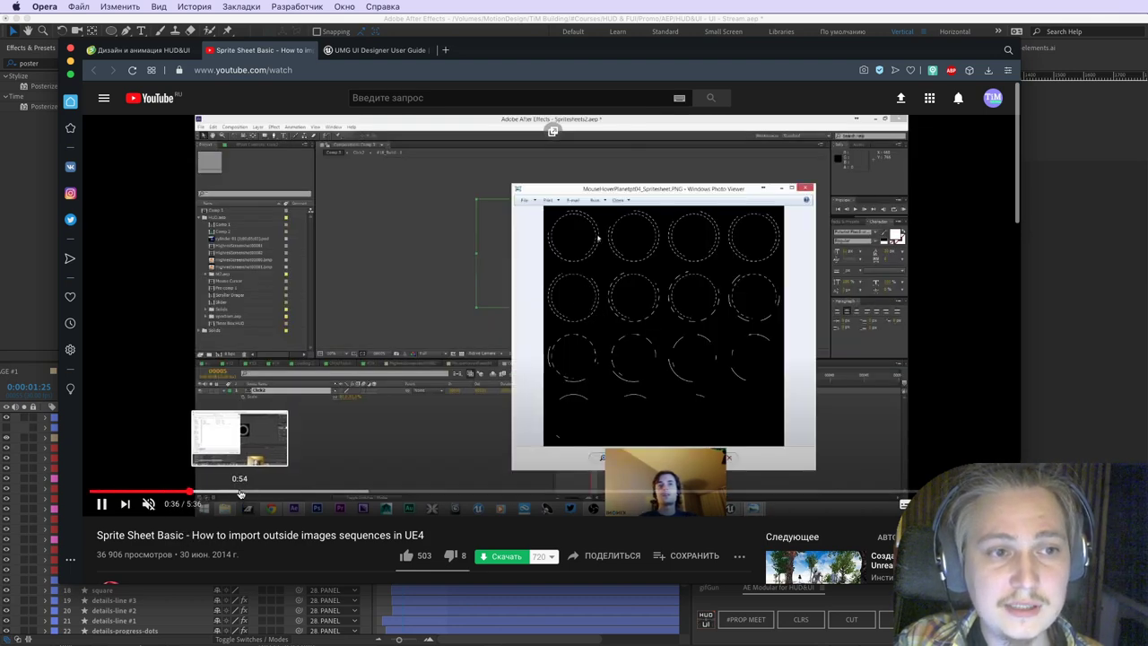
click(216, 492)
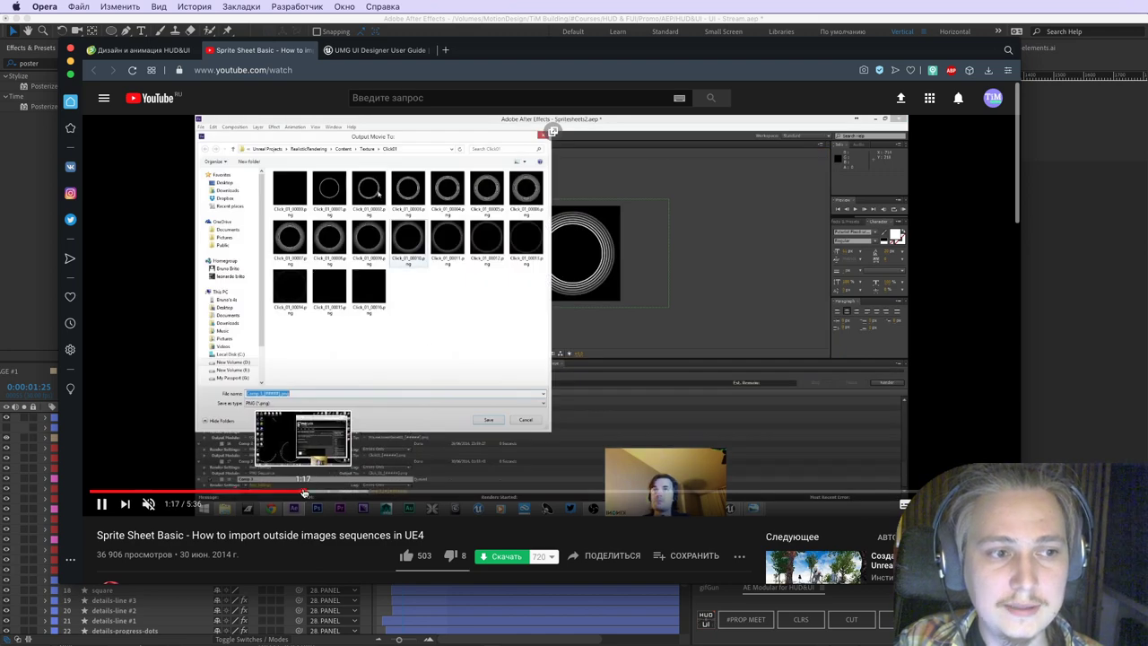
click(310, 493)
click(442, 492)
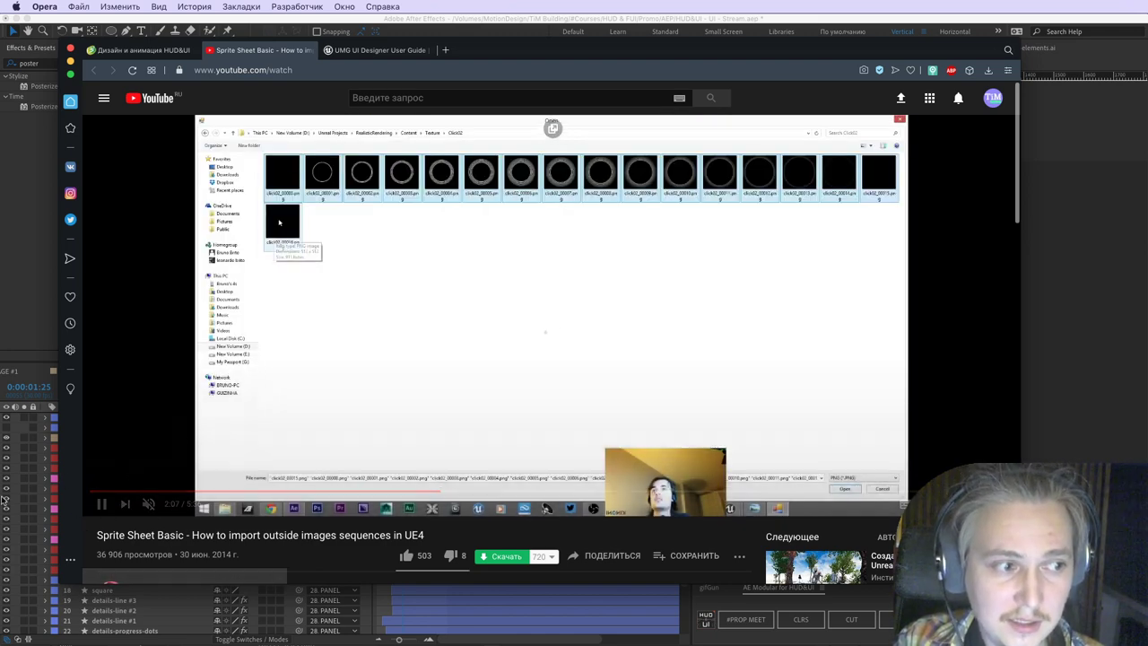
click(149, 440)
Step: Switch to After Effects, move the PROFILE composition's time to 0:00:02:00 and add a new adjustment layer
click(16, 485)
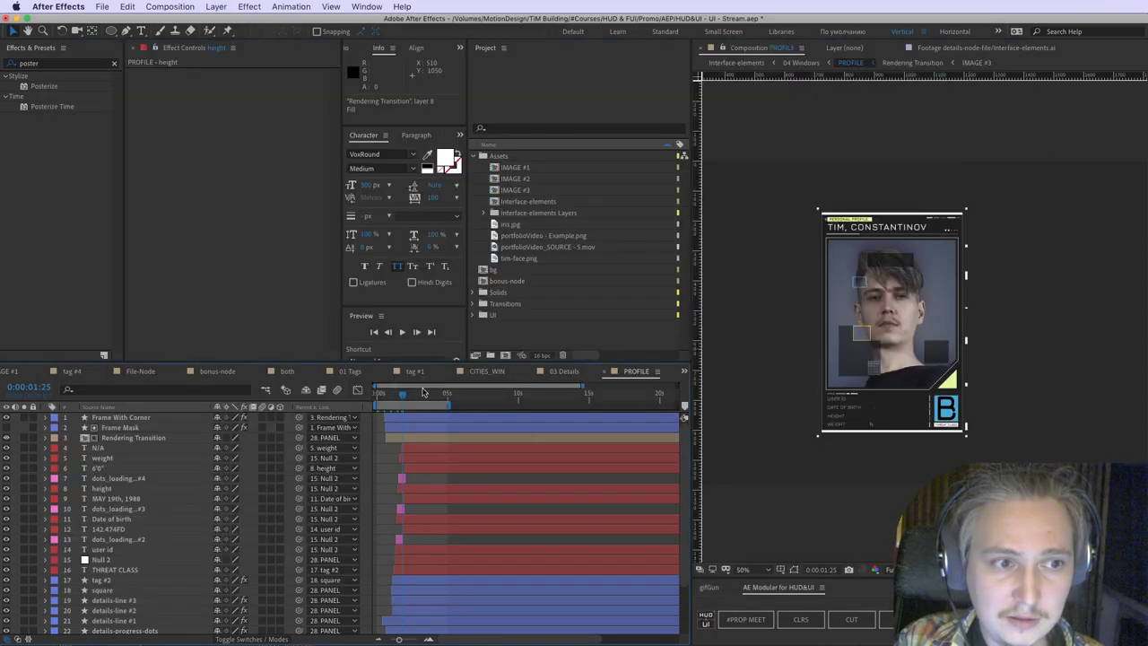
drag(390, 396, 405, 397)
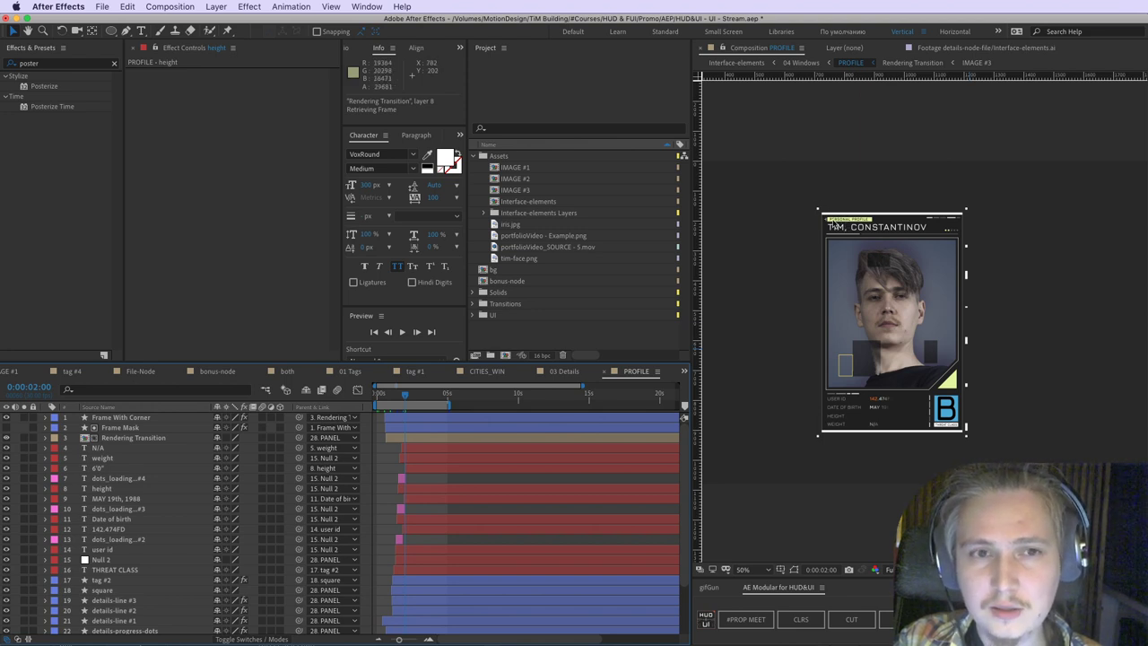
right_click(22, 464)
mouse_move(25, 464)
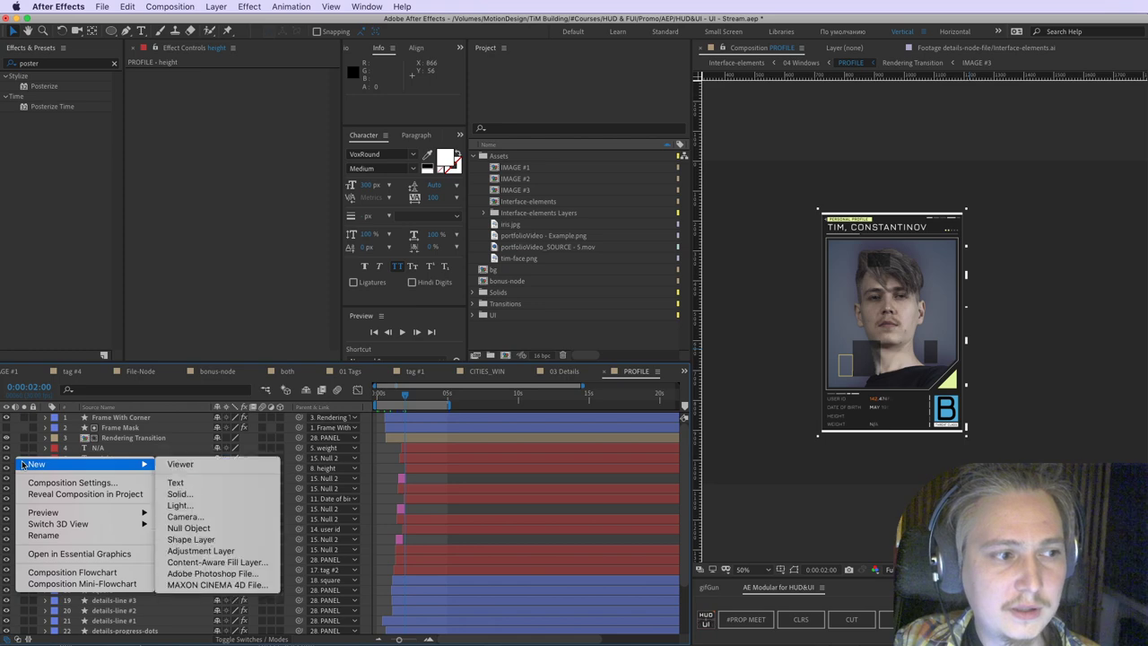
click(173, 551)
Step: Find the Optics Compensation effect by searching "opt" and apply it to the new adjustment layer
drag(55, 66, 3, 61)
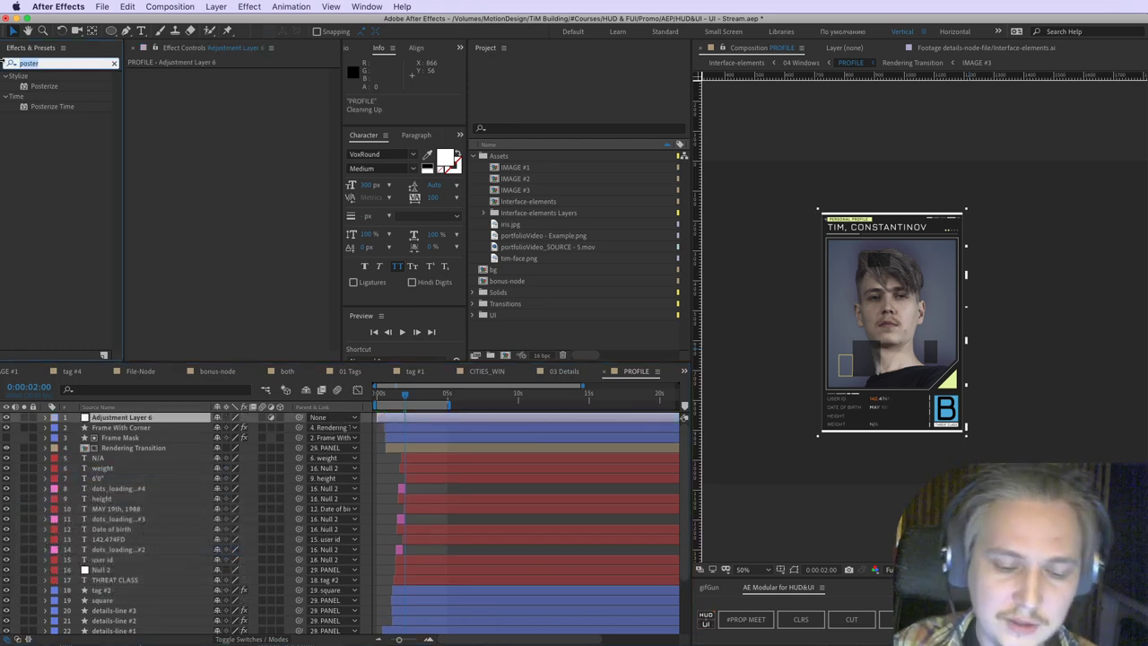
key(BackSpace)
text(opt)
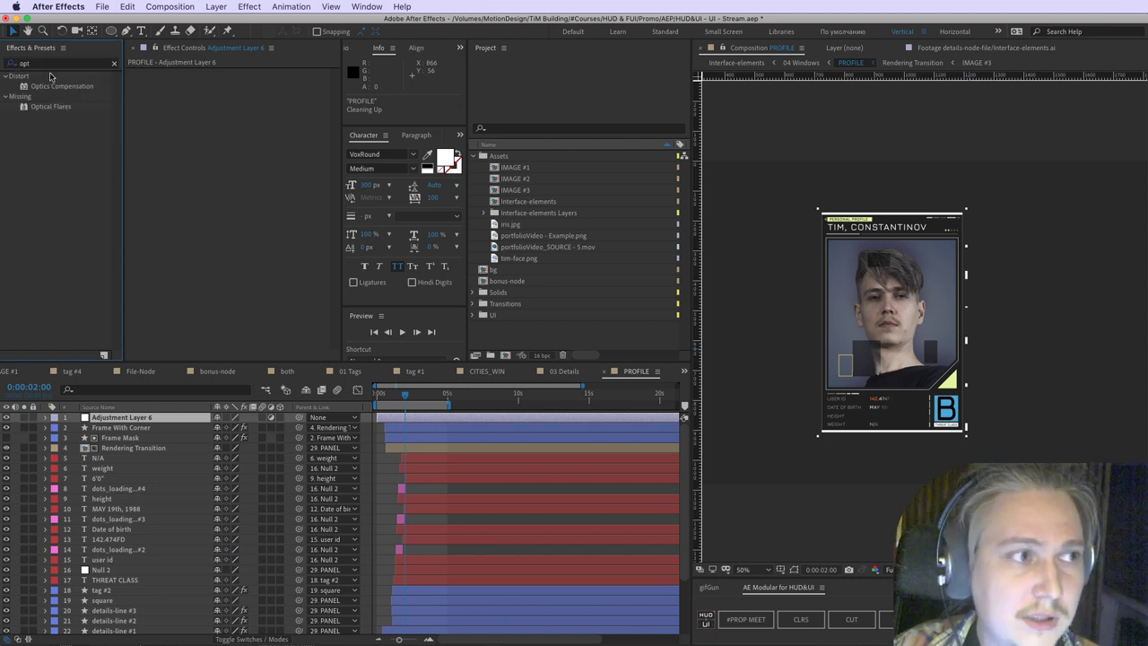
drag(56, 86, 231, 95)
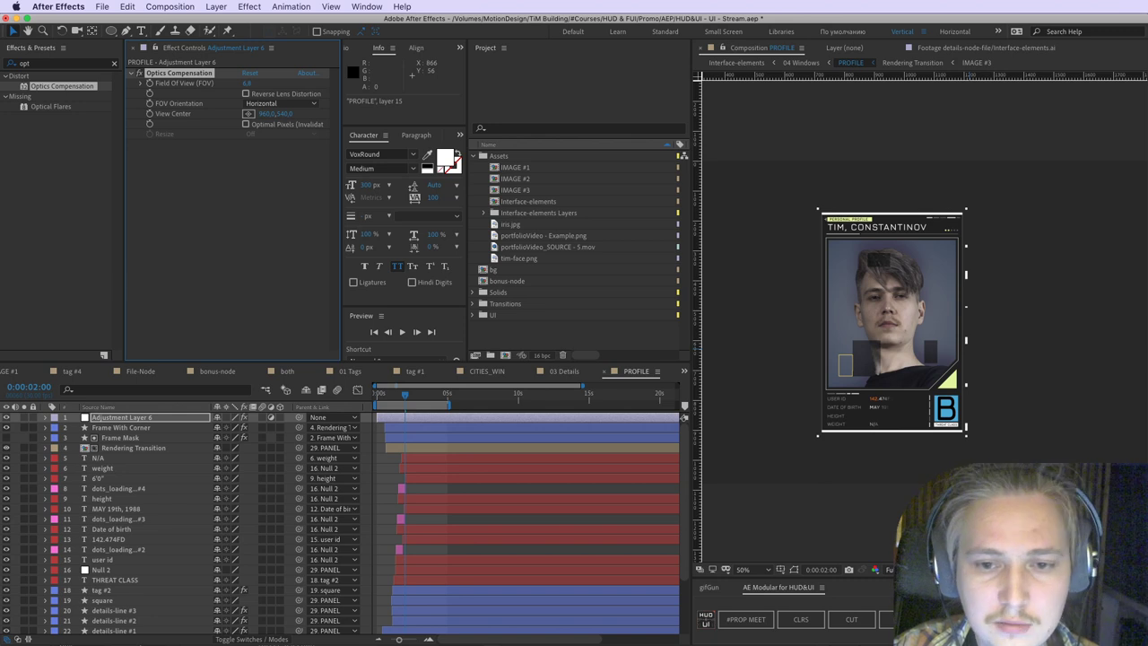
Step: Set the Field Of View of Optics Compensation to 46.3 and compare the distorted profile panel at 25% and 50% magnification
click(968, 346)
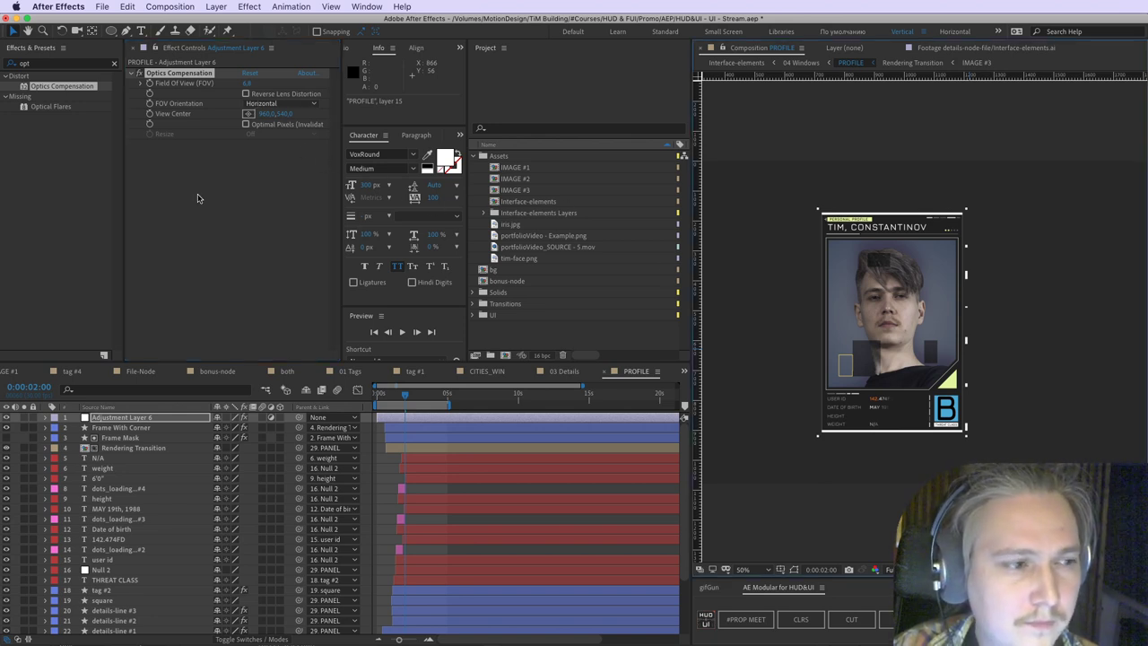
key(comma)
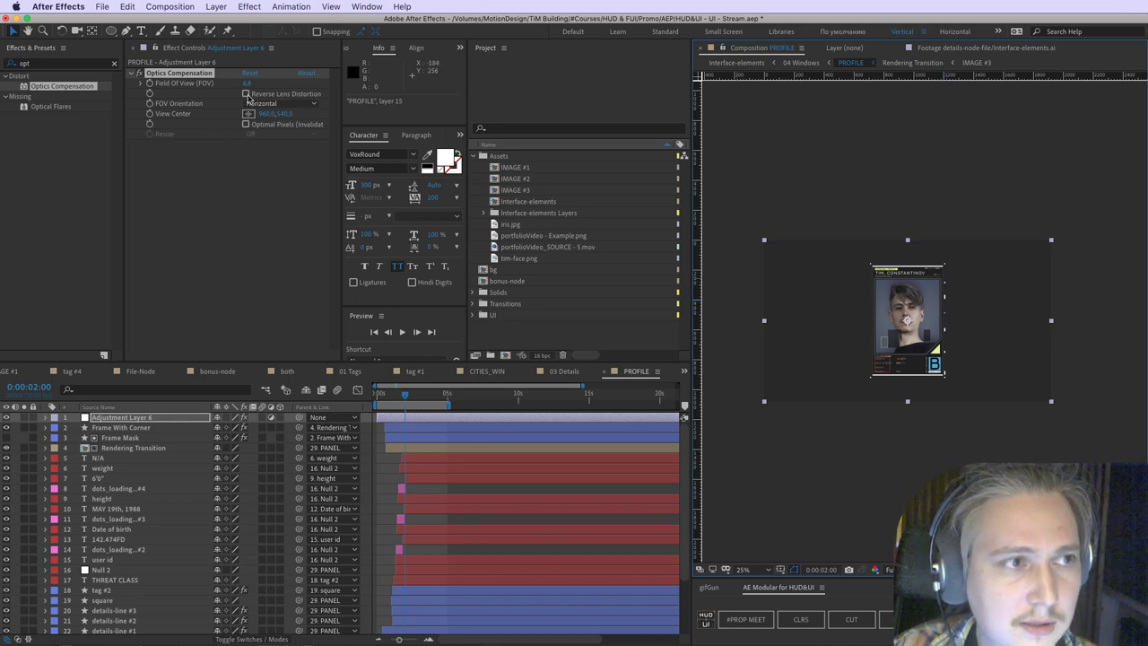
drag(248, 84, 270, 93)
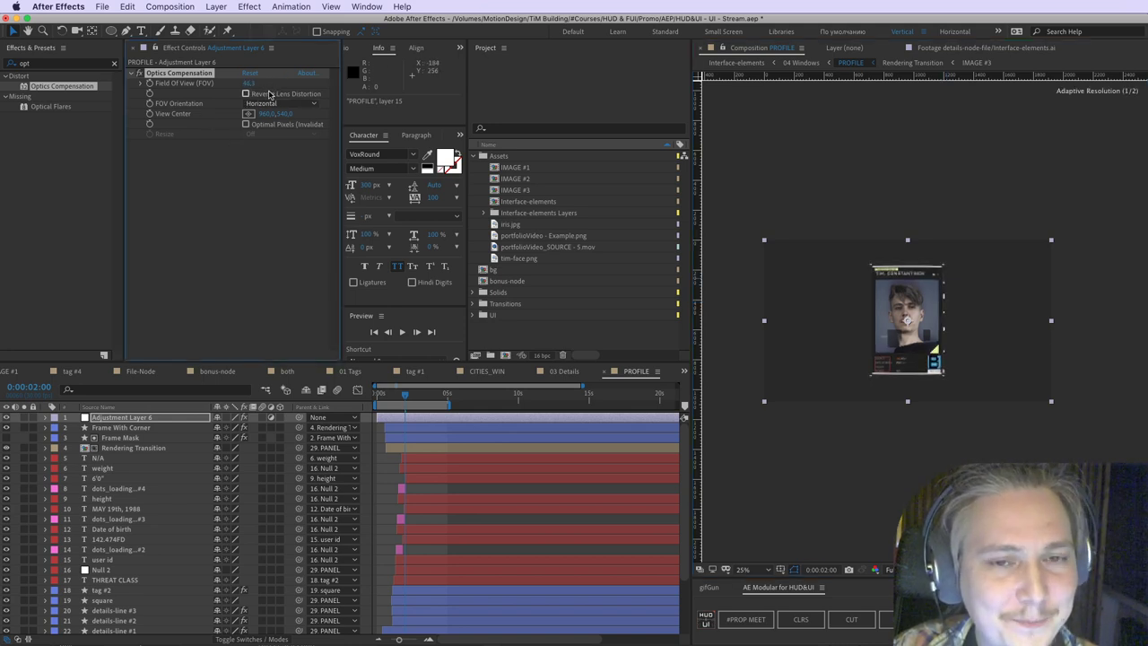
key(period)
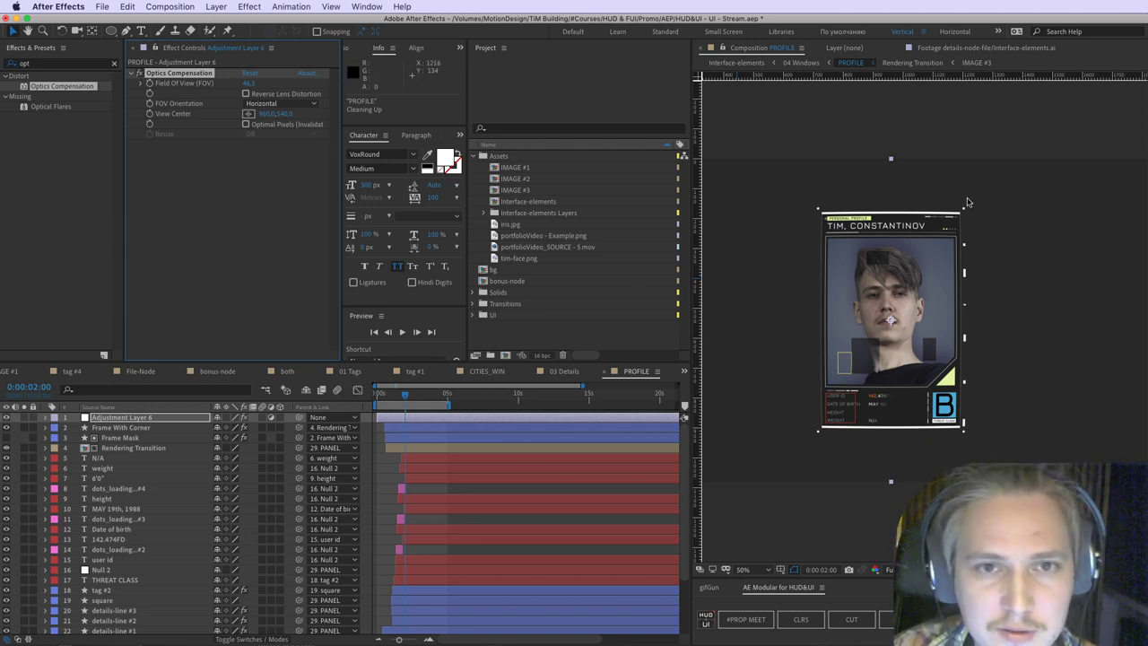
Step: Sketch a temporary perspective outline around the profile panel, clear it, and delete Optics Compensation from the adjustment layer
mouse_move(967, 206)
mouse_down()
mouse_move(776, 162)
mouse_move(726, 135)
mouse_move(720, 379)
mouse_up()
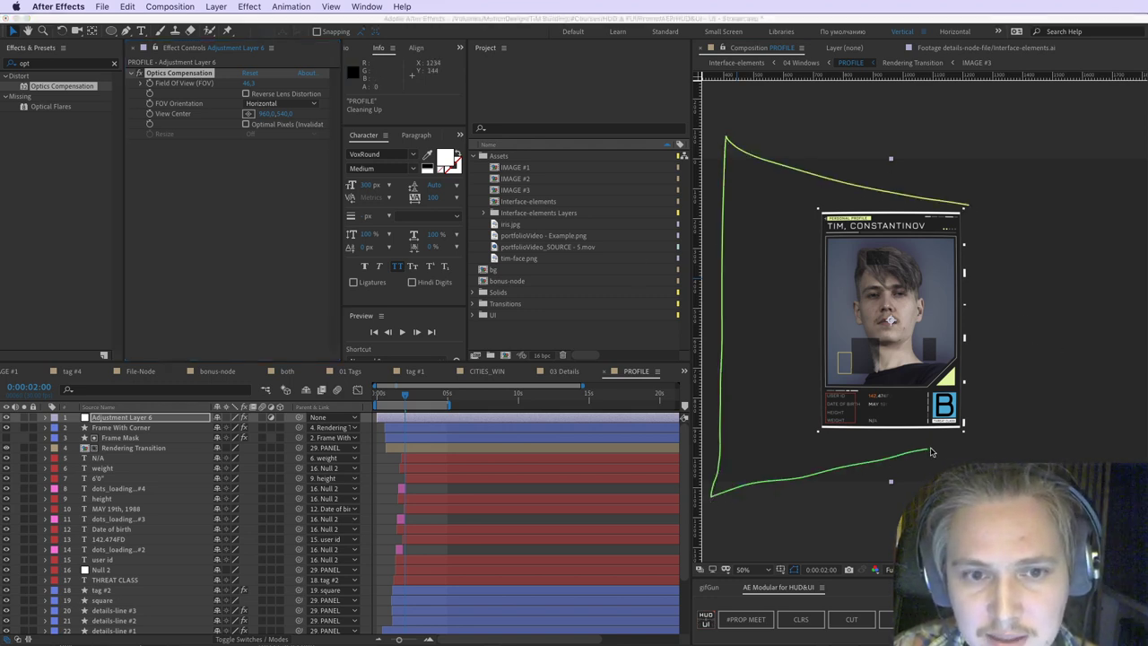
key(Escape)
click(272, 169)
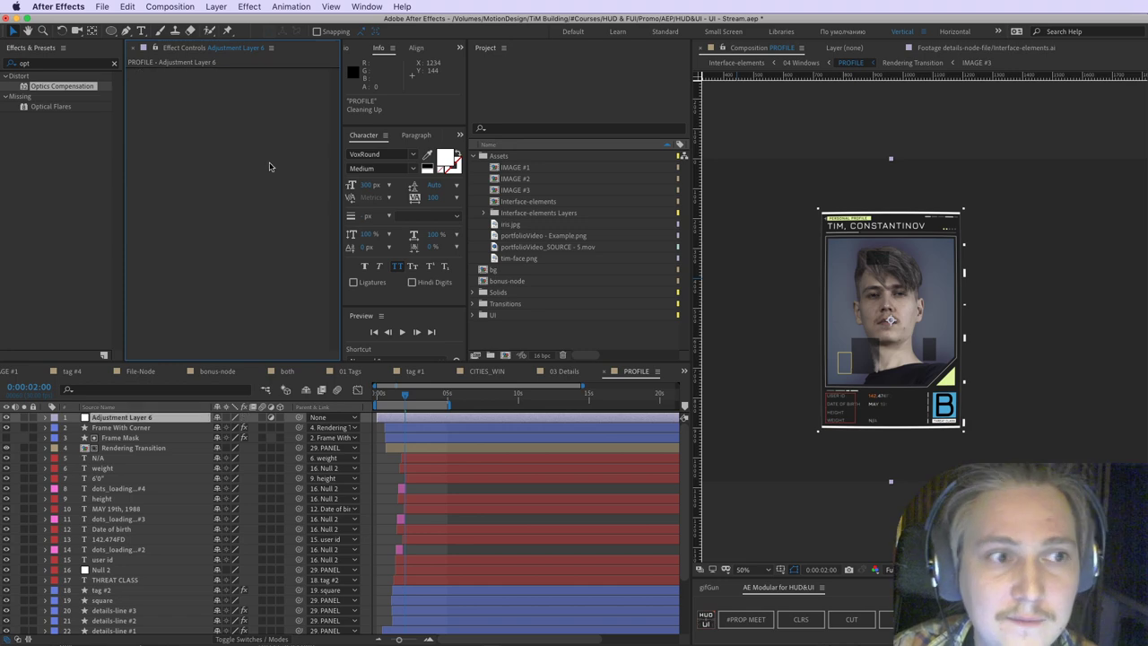
Step: Switch to Opera, resume the "Sprite Sheet Basic" video and skip ahead to about 2:55 to view the sprite sheet material setup
key(super+Tab)
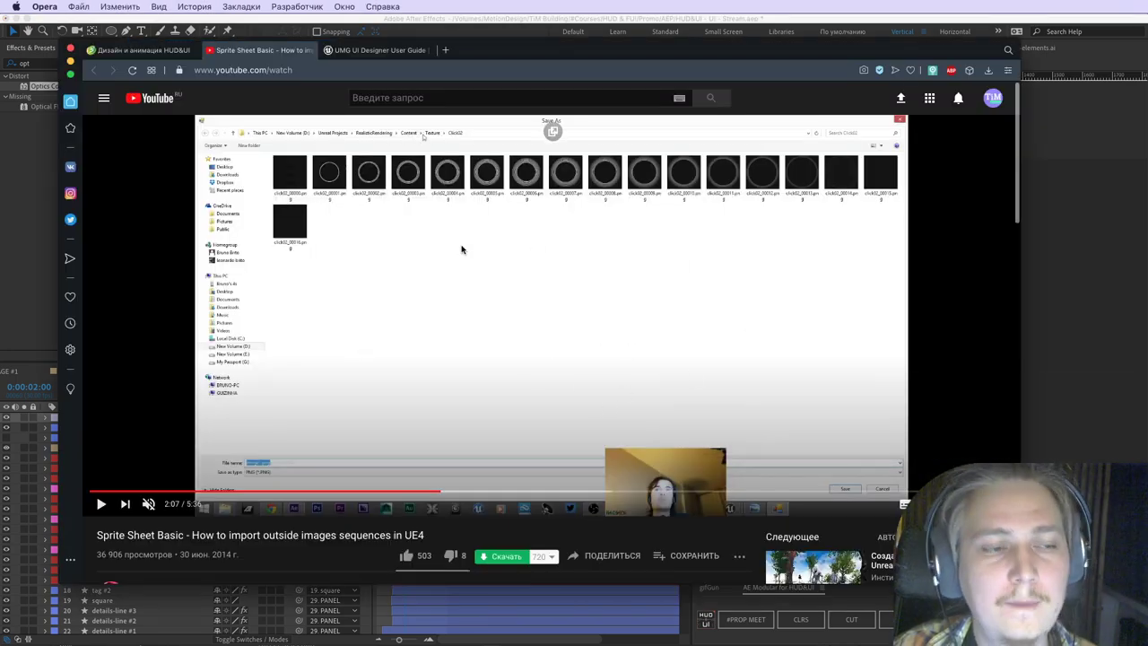
click(508, 373)
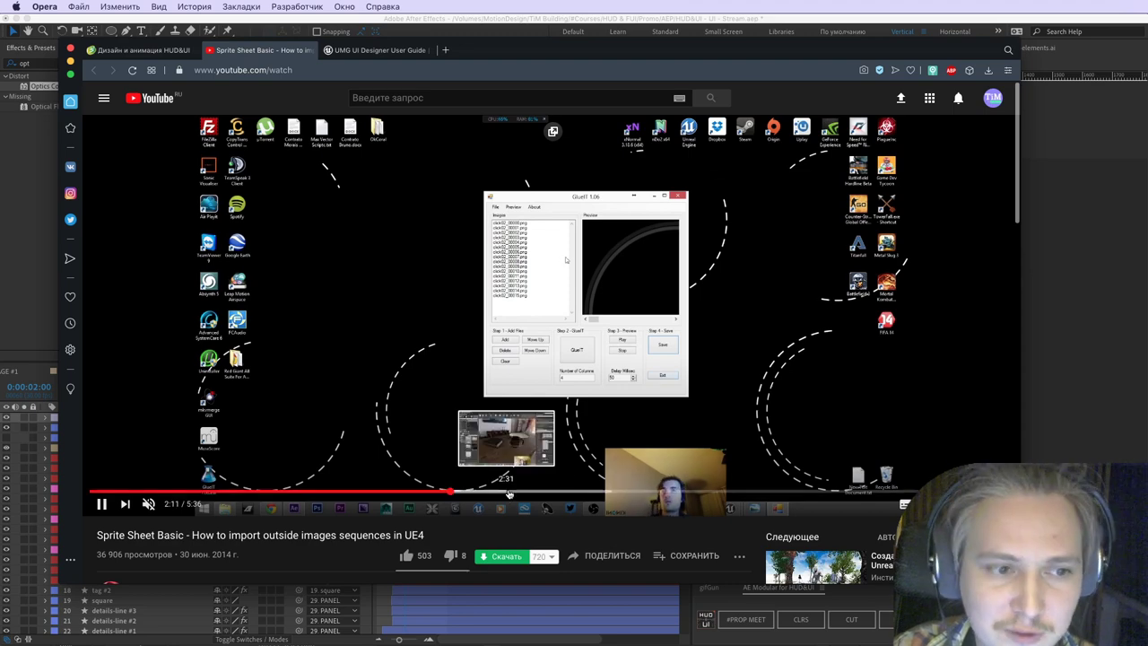
click(510, 493)
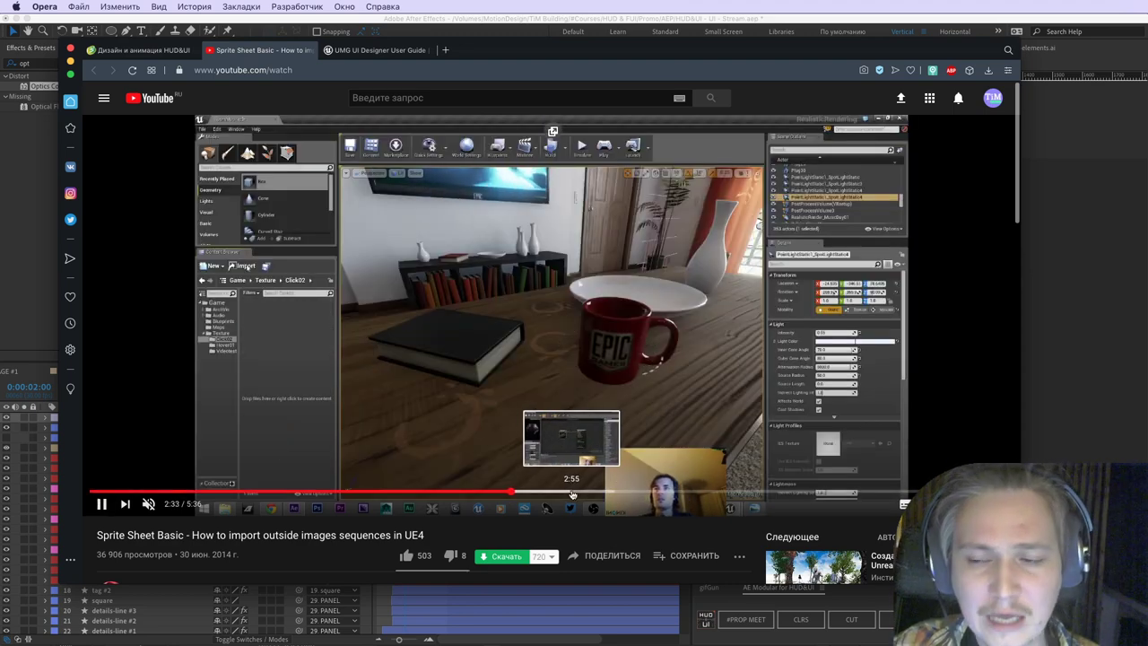
click(571, 494)
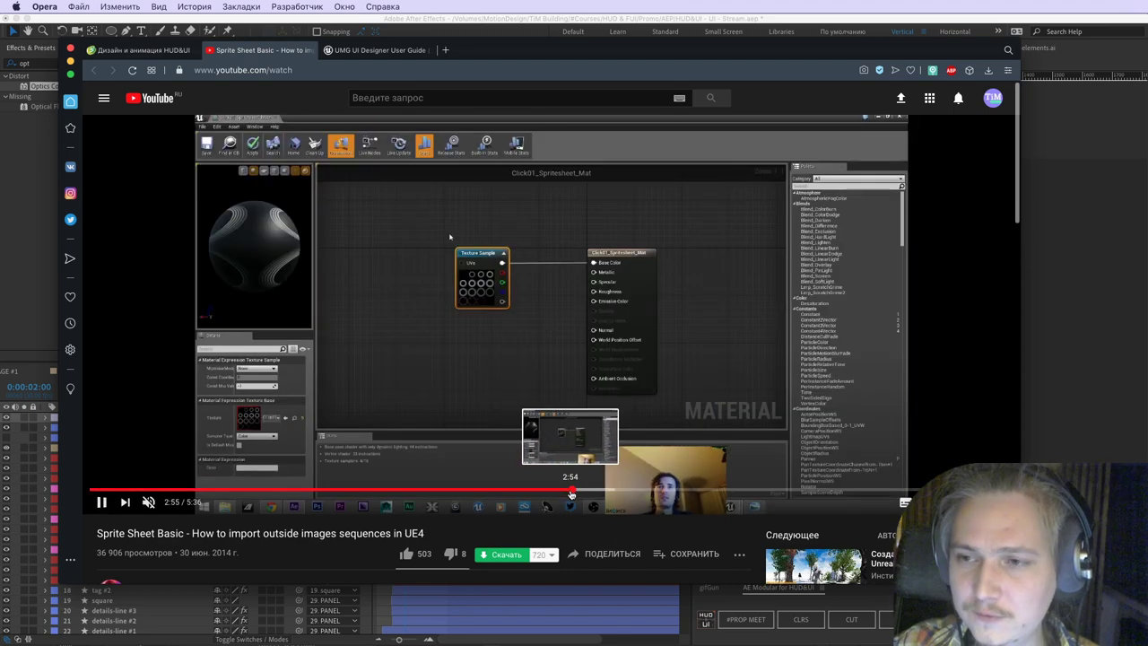
click(597, 240)
Step: Search Google Images for "DEATH STRANDING ui" in a new browser page
key(ctrl+t)
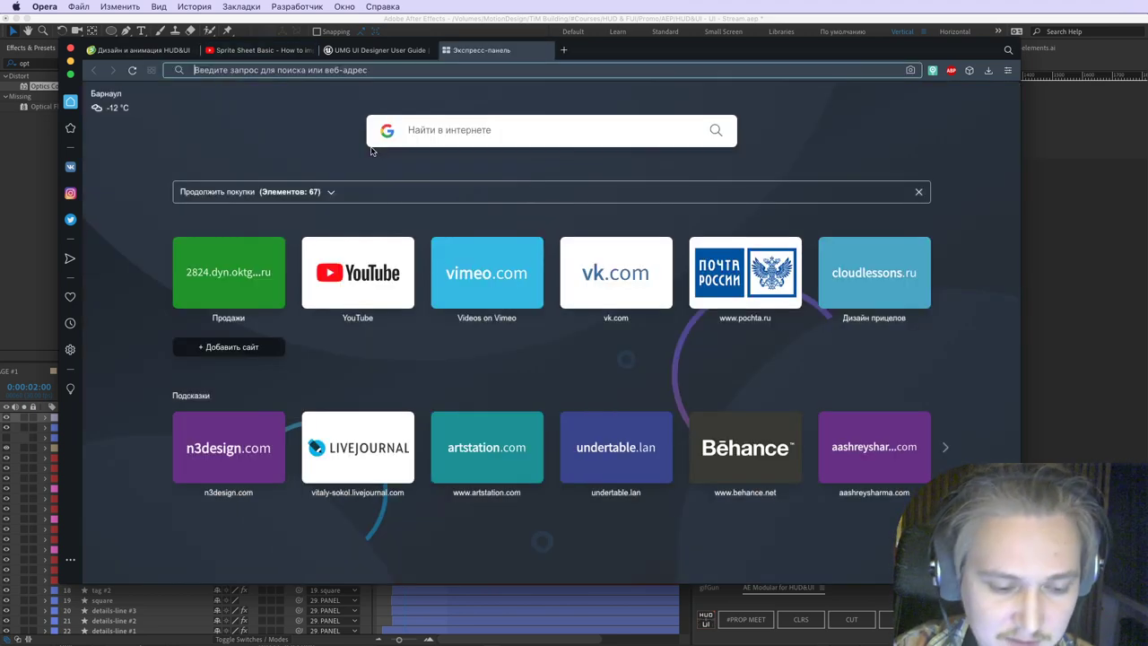
text(De)
key(Return)
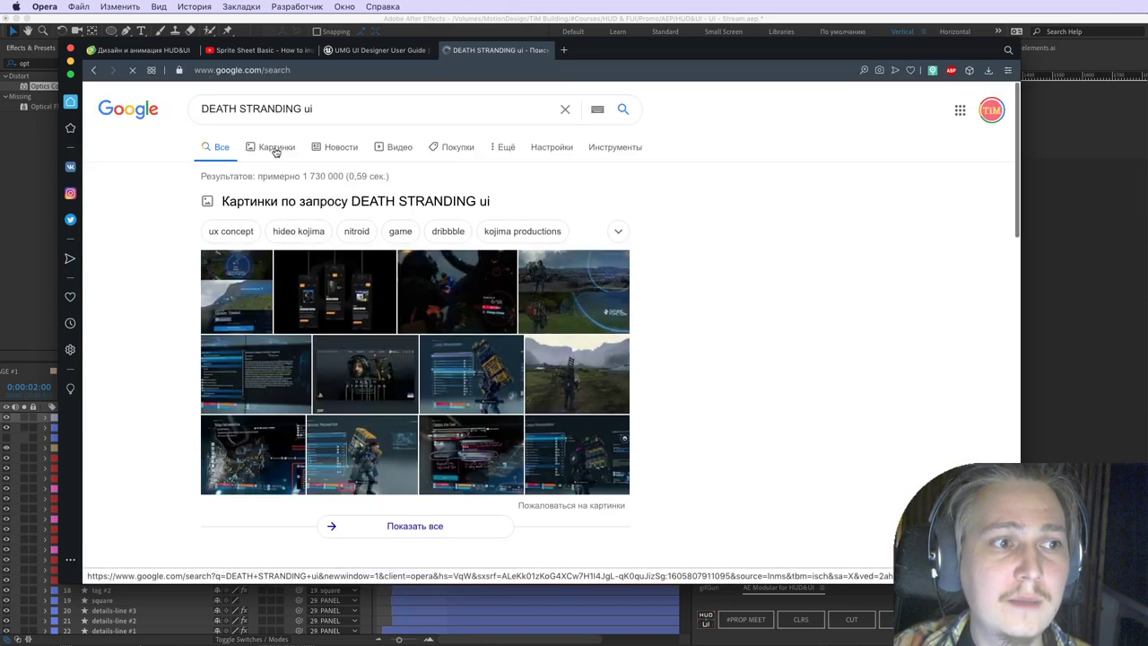
click(276, 151)
Step: Preview the first two image results, examine the angled Interviews screen in the uxdesign.cc one, and switch back to After Effects
click(159, 265)
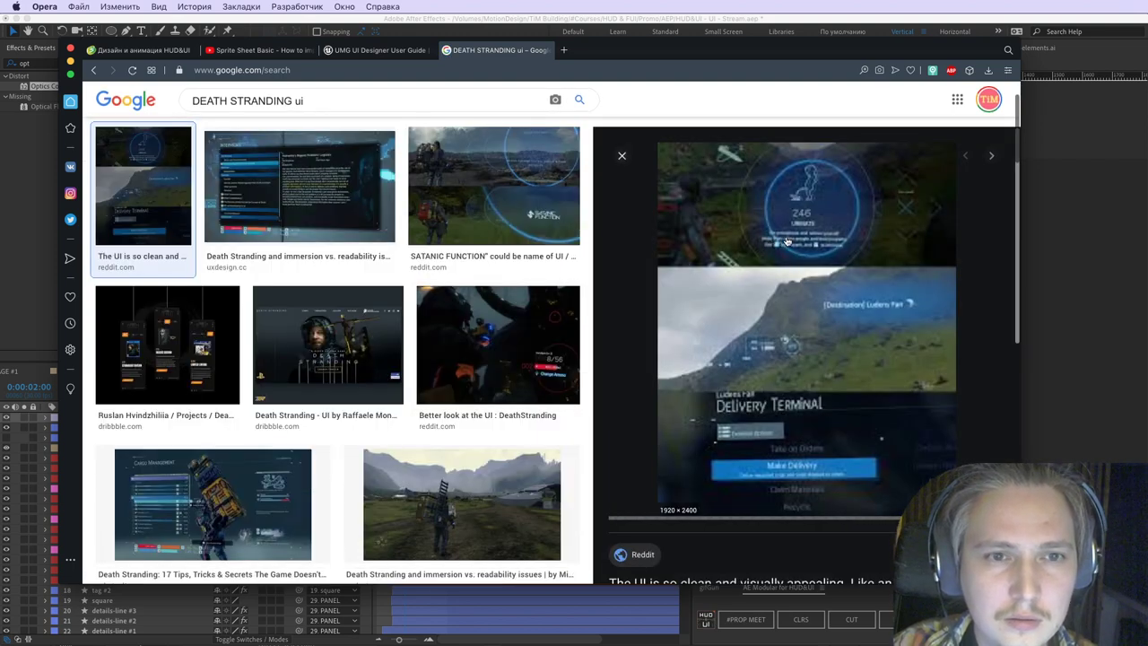
click(278, 205)
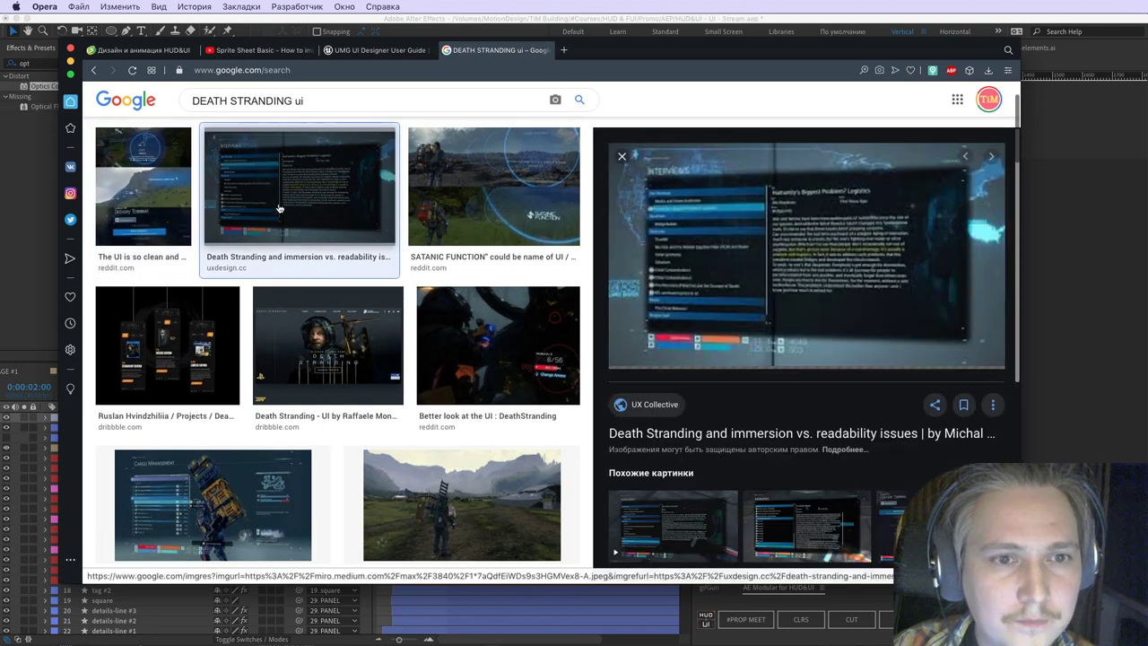
key(Right)
key(Left)
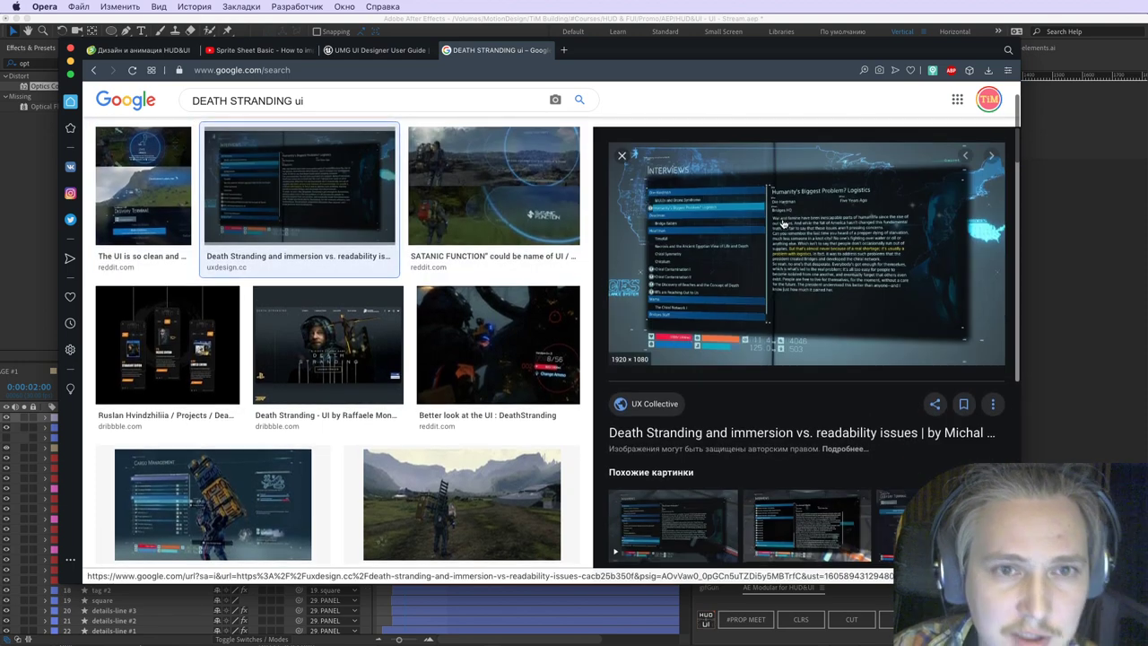
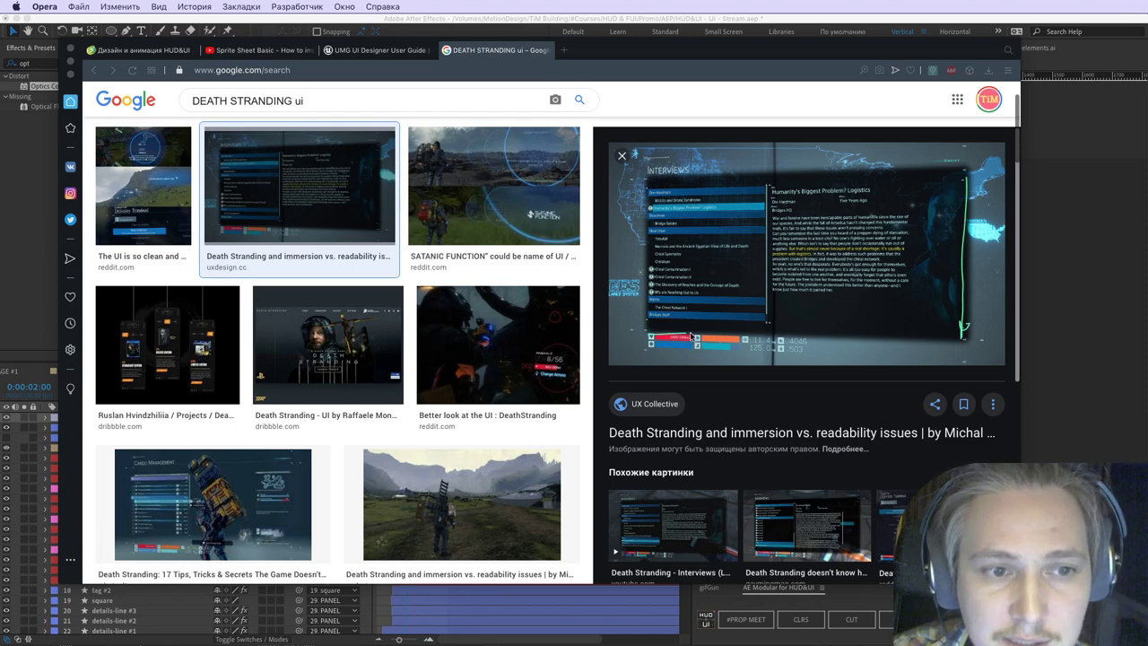
click(599, 616)
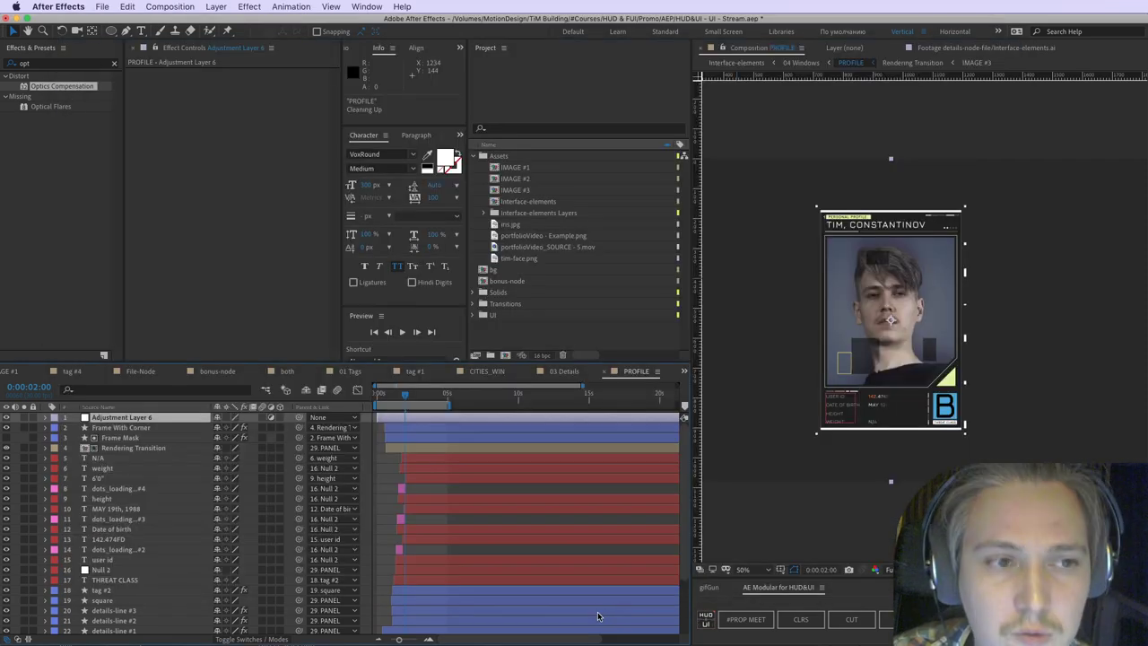
Step: Expand the UI folder, open the 02 ProgressBars composition and scrub its timeline to about 3 seconds
click(473, 316)
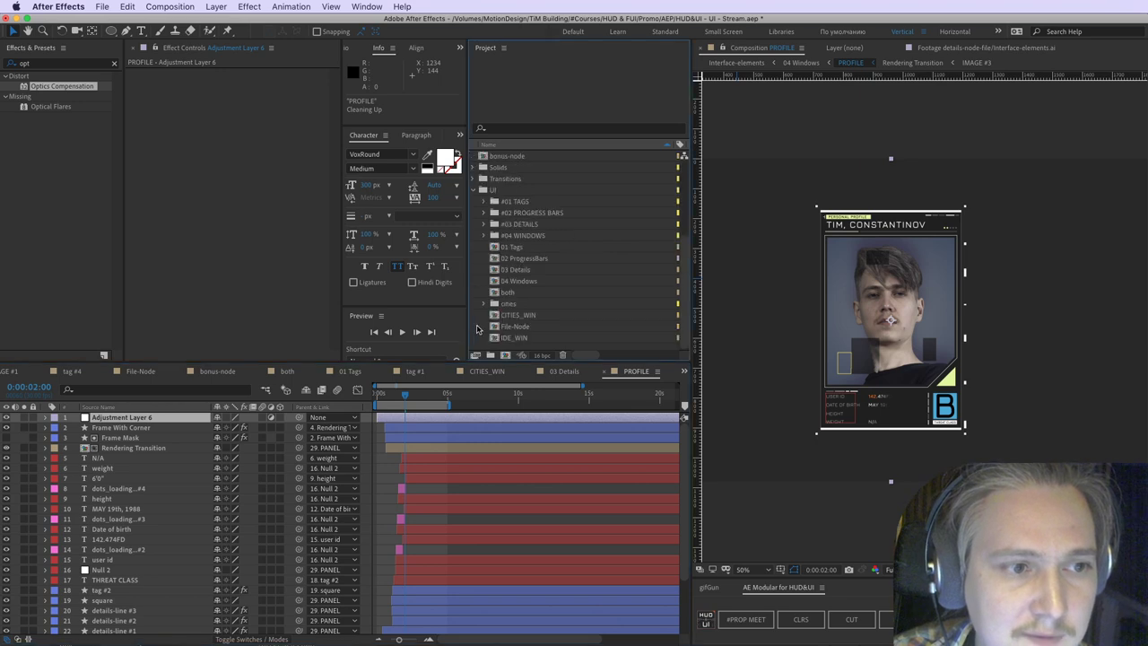
double_click(530, 257)
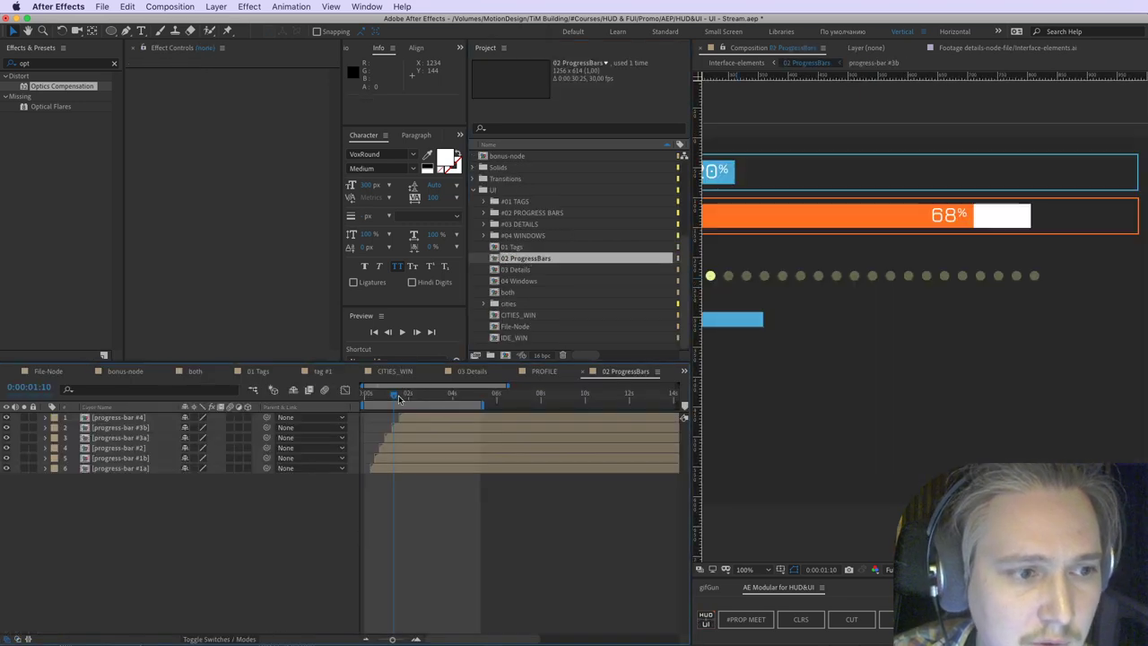
drag(404, 404, 381, 404)
drag(395, 395, 433, 394)
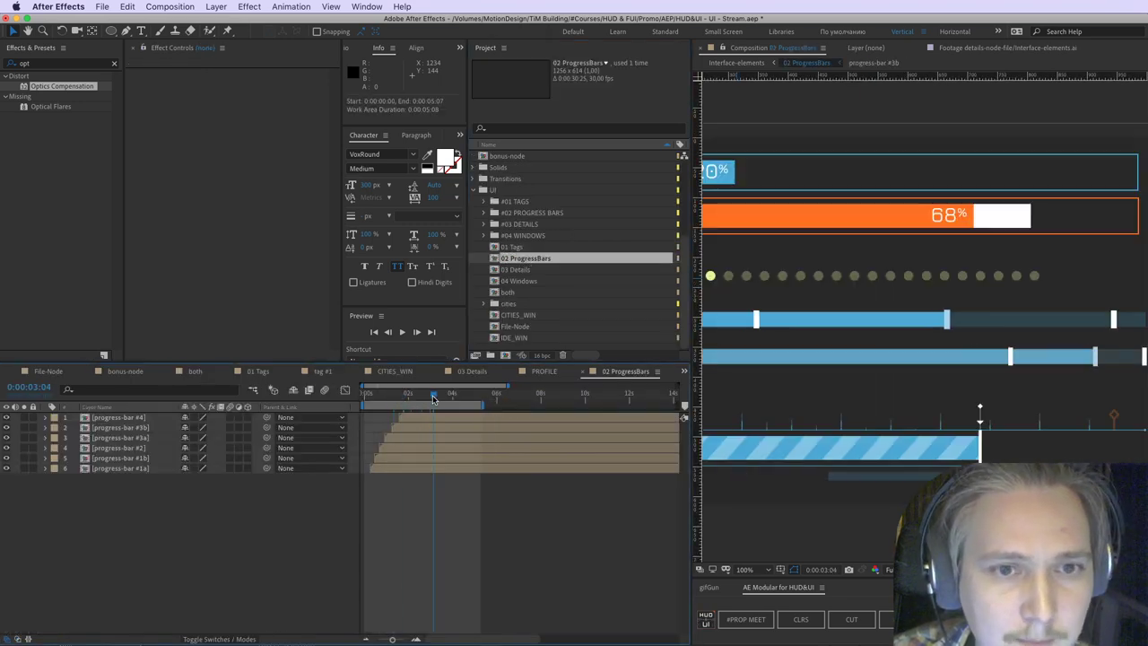
Step: Open the nested progress-bar #4 composition and scrub to 0:00:02:24 to inspect the striped bar and its labels
scroll(836, 326, down, 1)
double_click(877, 412)
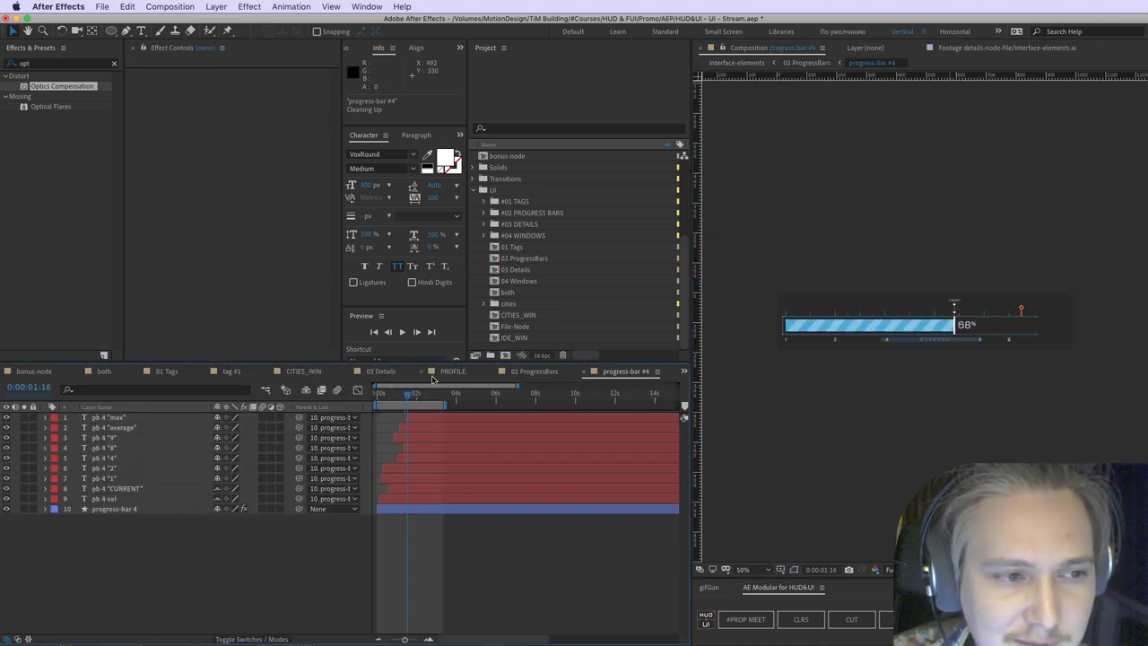
drag(389, 394, 441, 395)
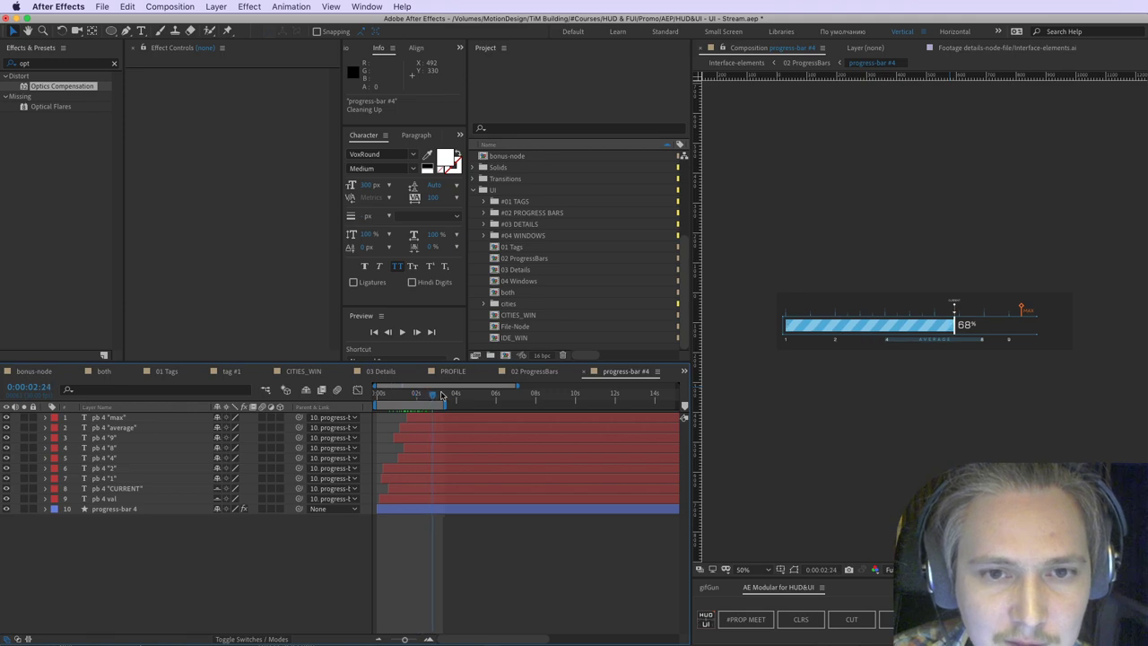
scroll(916, 338, up, 2)
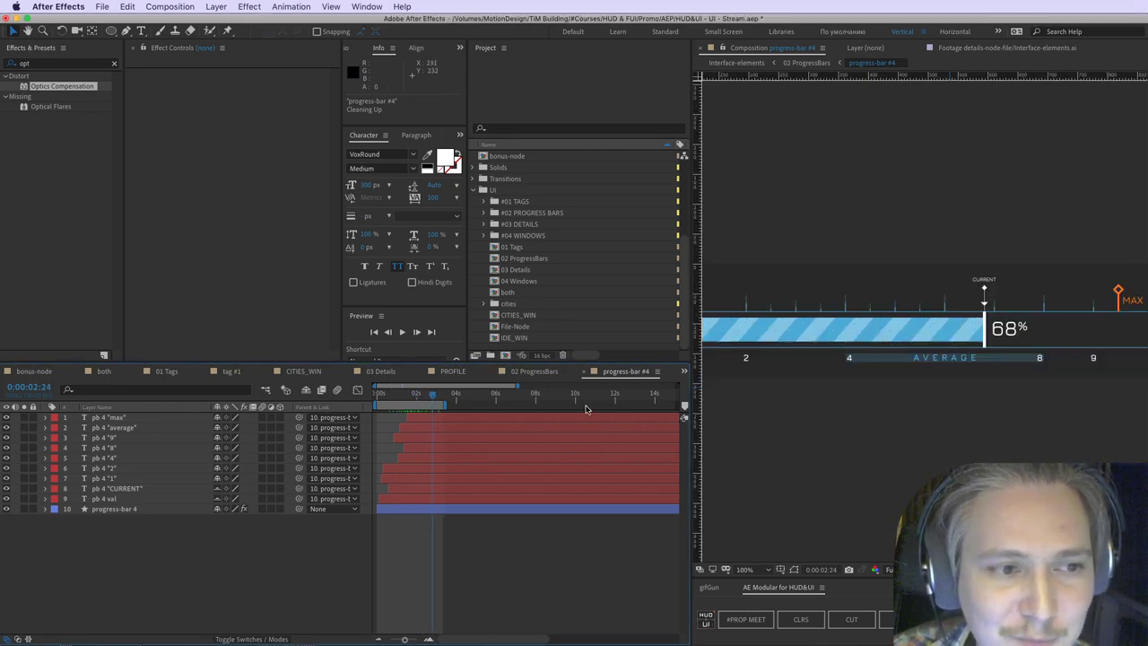
Step: Switch to Opera, preview the WhatCulture Cargo Management image, and compare it with the progress bar in After Effects before returning to Opera
key(super+Tab)
click(216, 503)
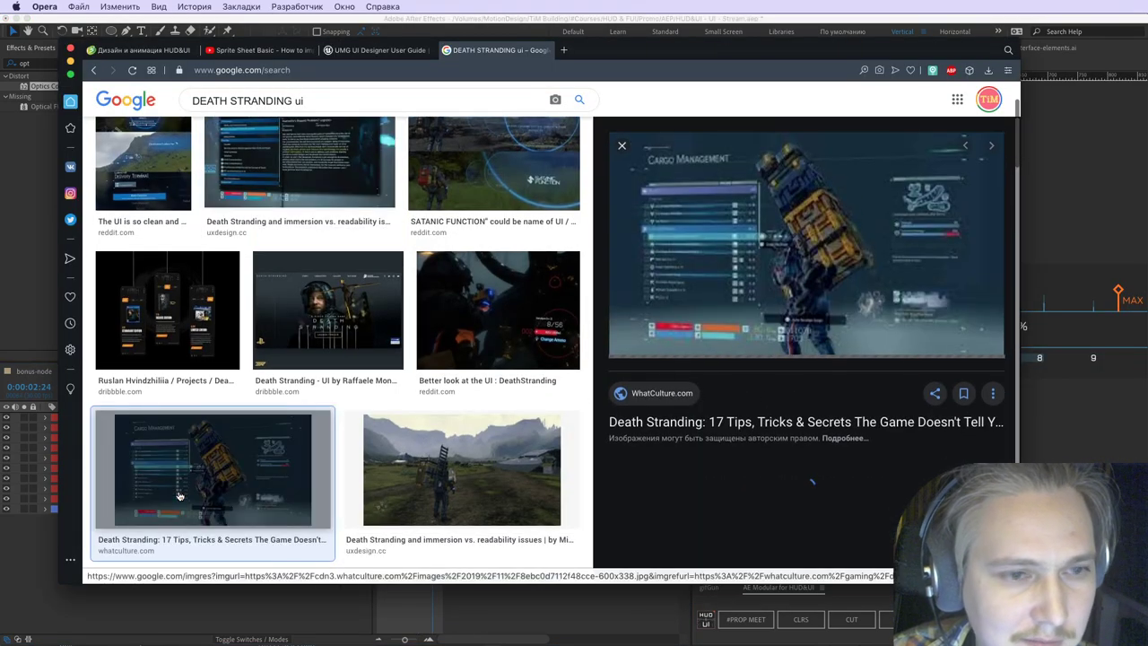
key(super+Tab)
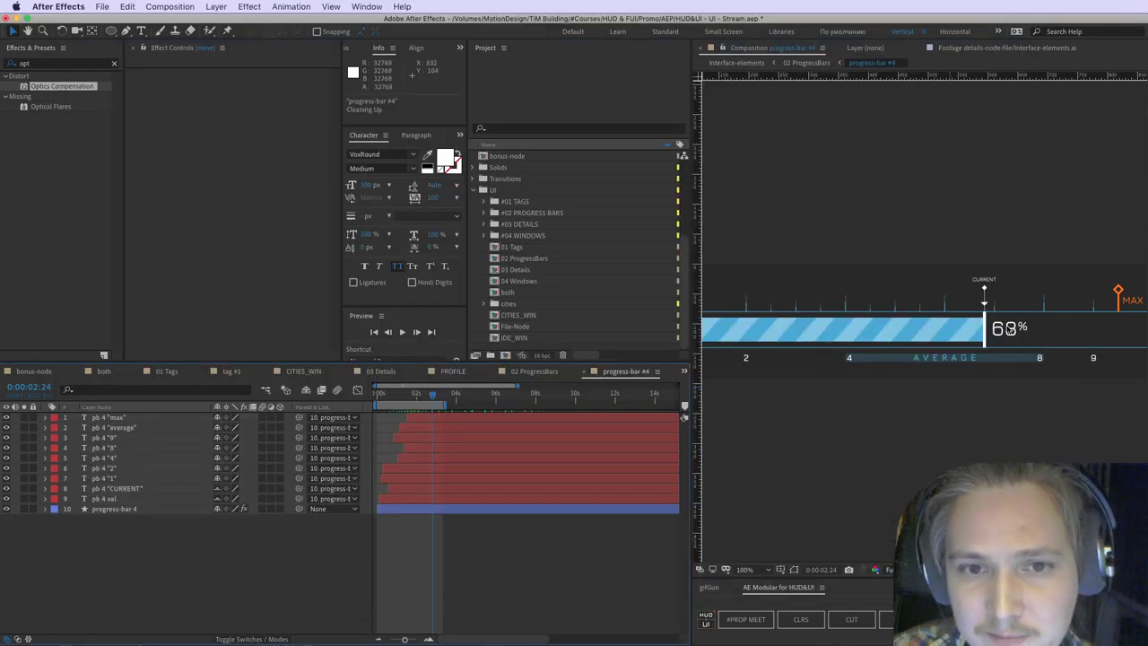
scroll(955, 321, down, 2)
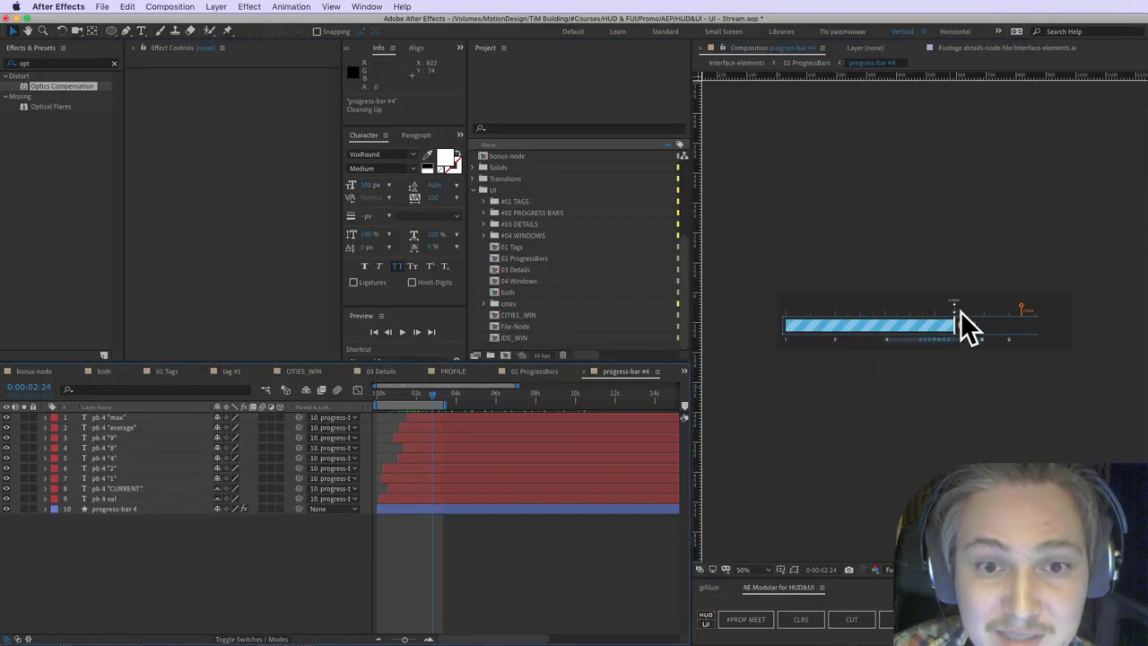
key(super+Tab)
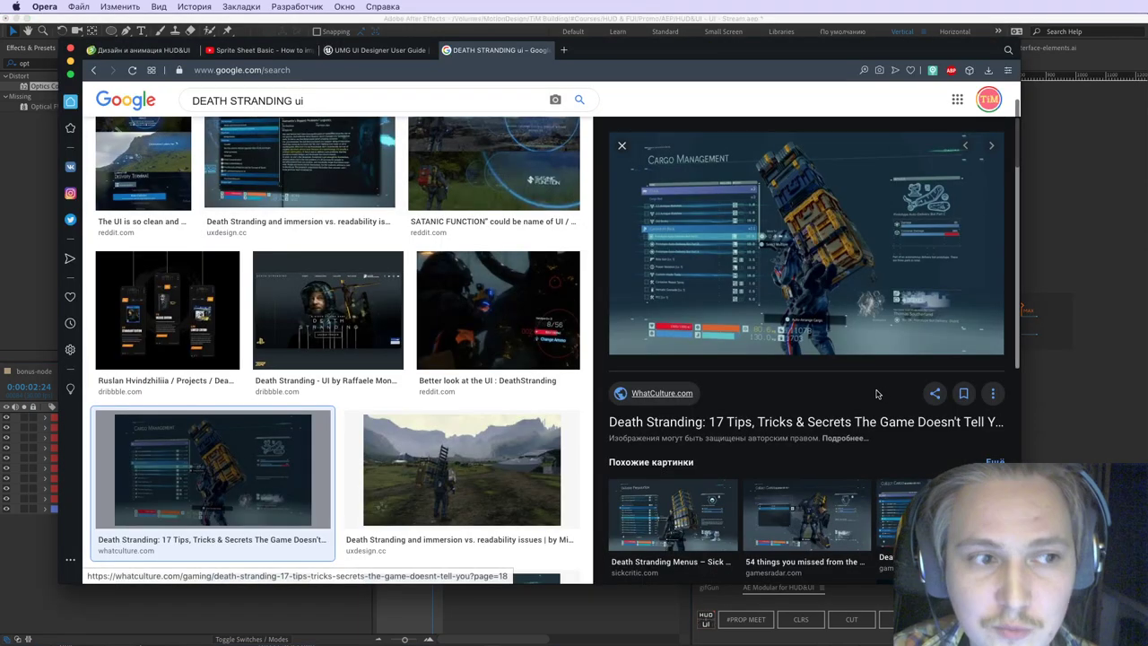
Step: Preview the Plugged In image and the Polygon beginner's guide Delivery Preparation image among the Death Stranding results
scroll(379, 465, down, 3)
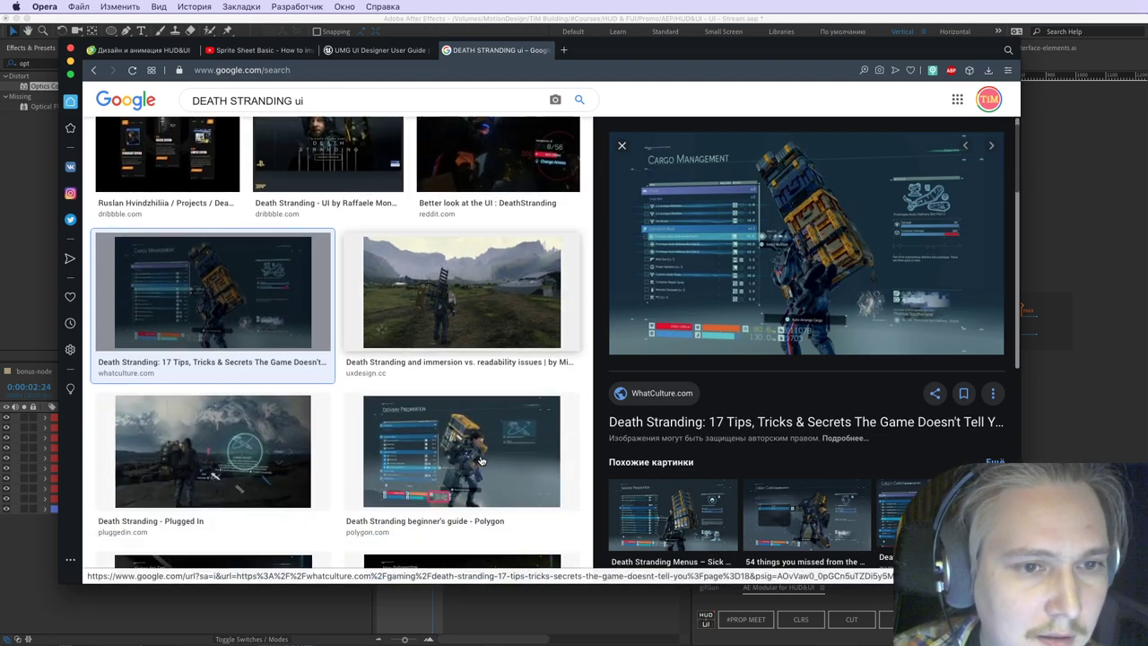
click(382, 458)
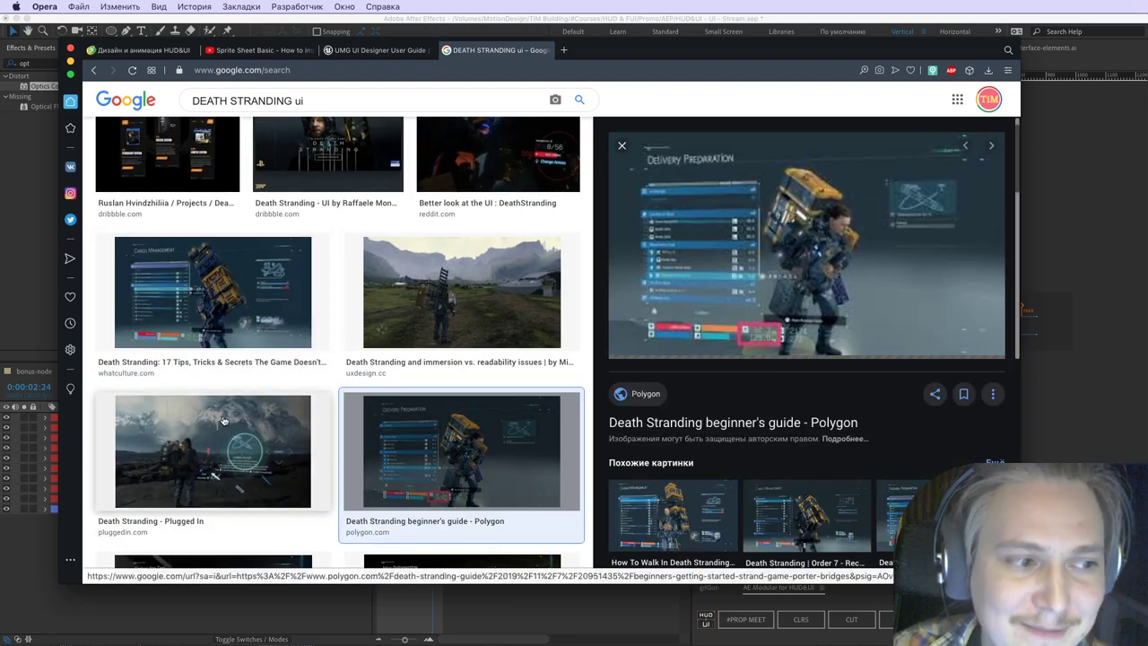
click(231, 434)
scroll(269, 430, down, 1)
click(411, 427)
scroll(359, 430, down, 3)
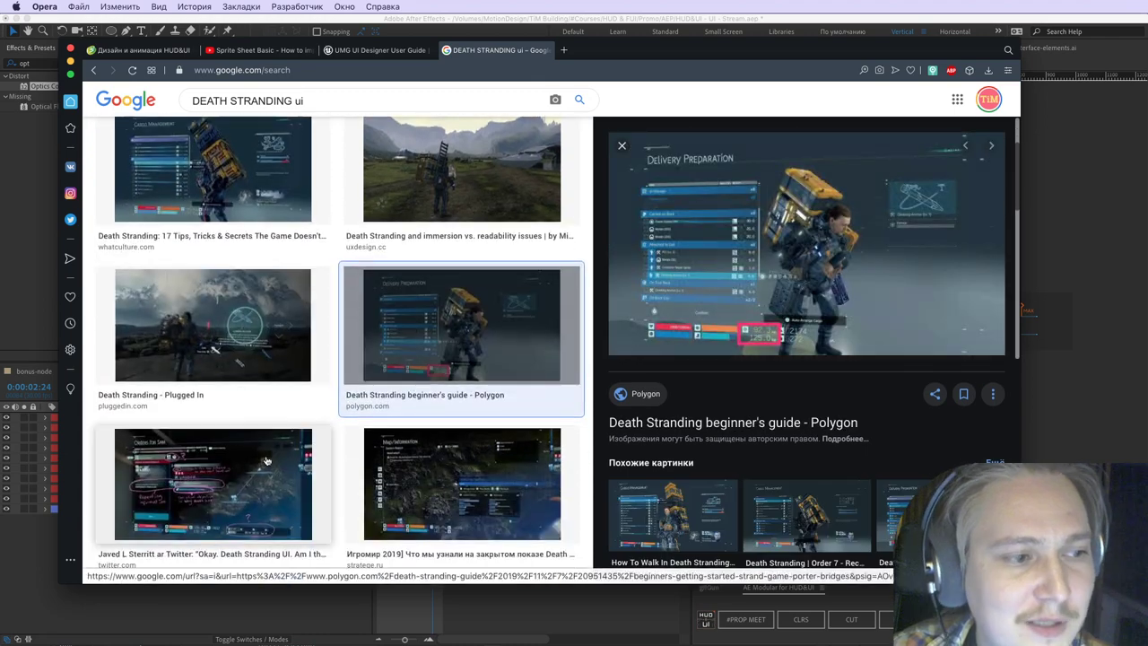
Step: Preview the Twitter "Orders for Sam" image, the Map/Information images and the Pinterest Inventory screen in the results
click(269, 459)
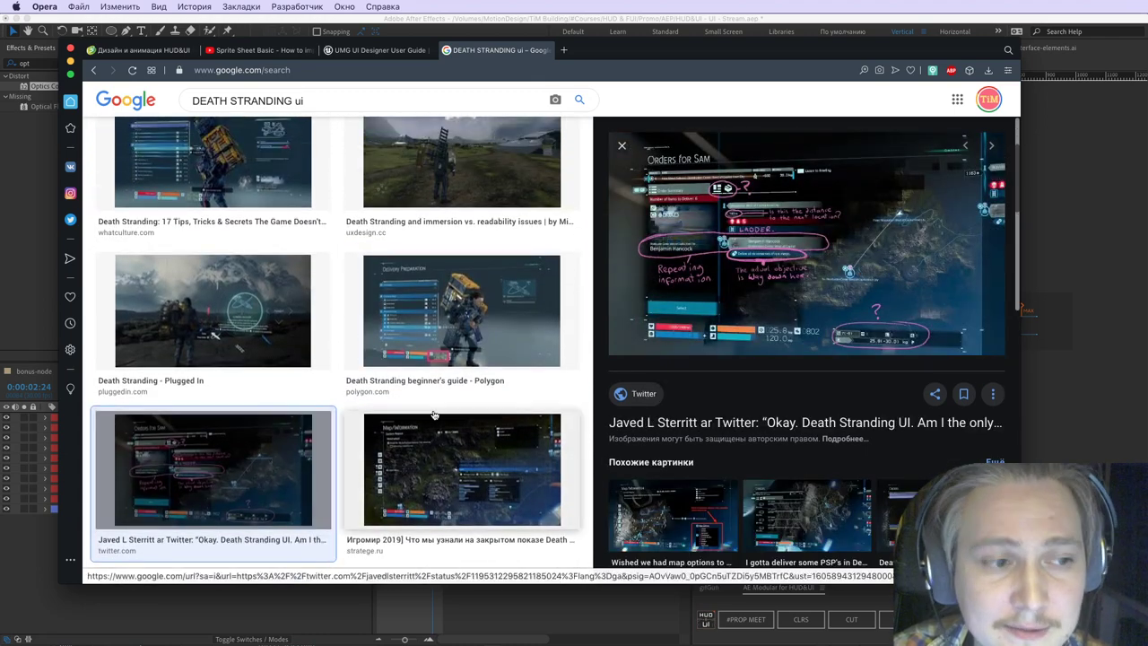
click(434, 419)
key(Right)
click(415, 437)
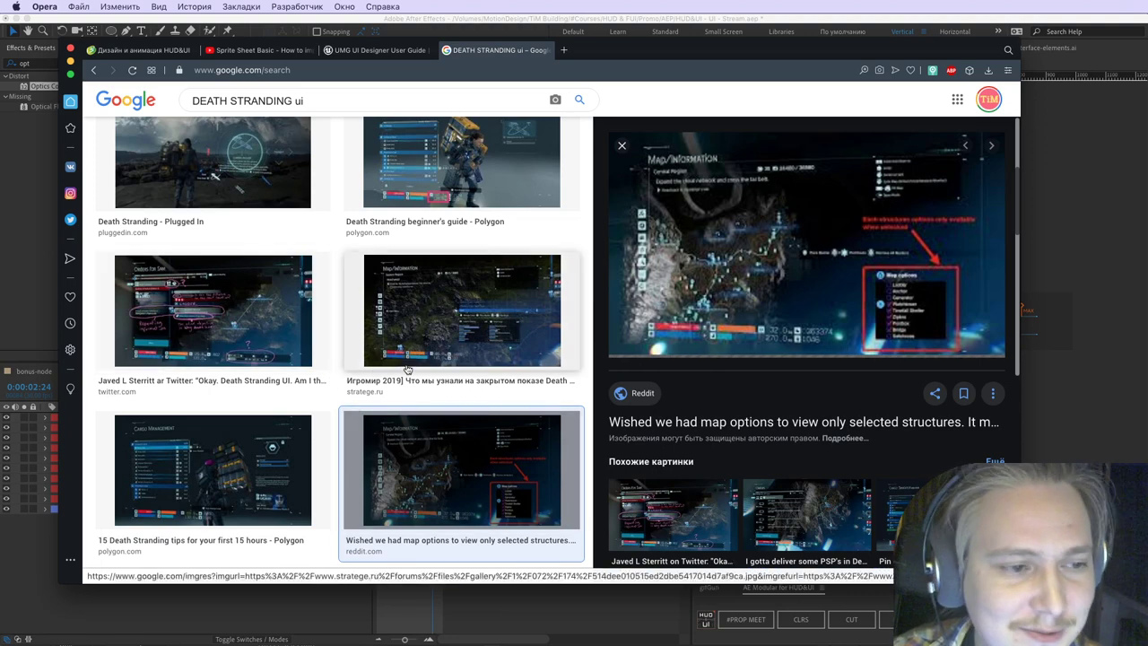
scroll(359, 404, down, 3)
click(144, 484)
click(458, 484)
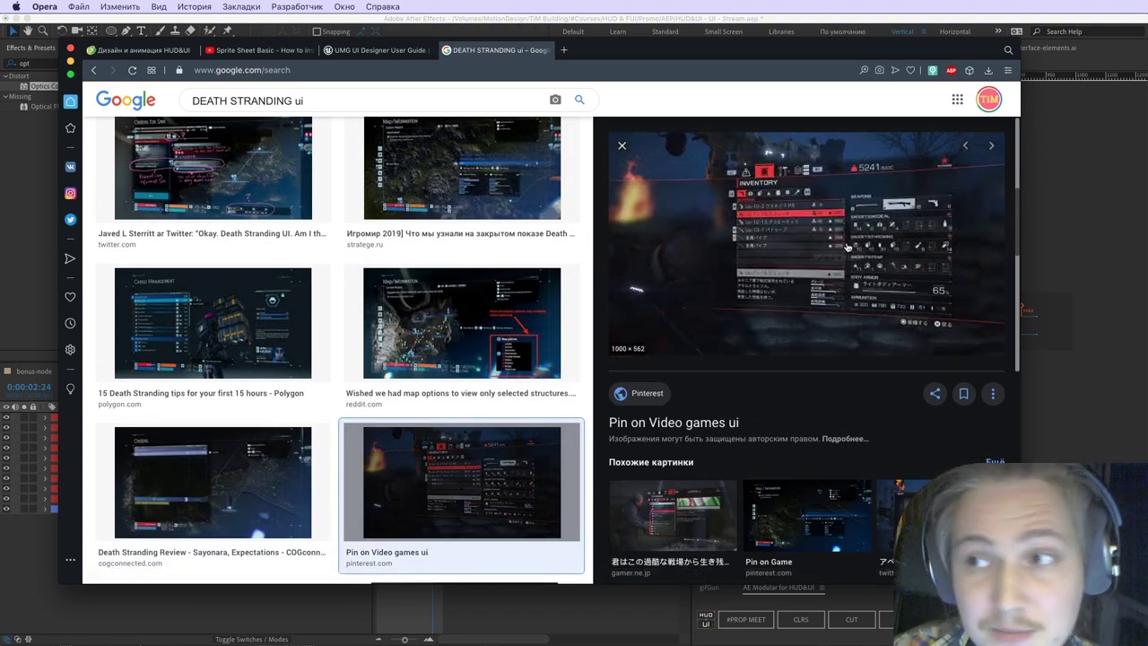
Step: Preview the Pinterest Cargo Simulator, Twitter ladder wheel and Sick Critic Delivery Preparation images further down the results
scroll(294, 495, down, 3)
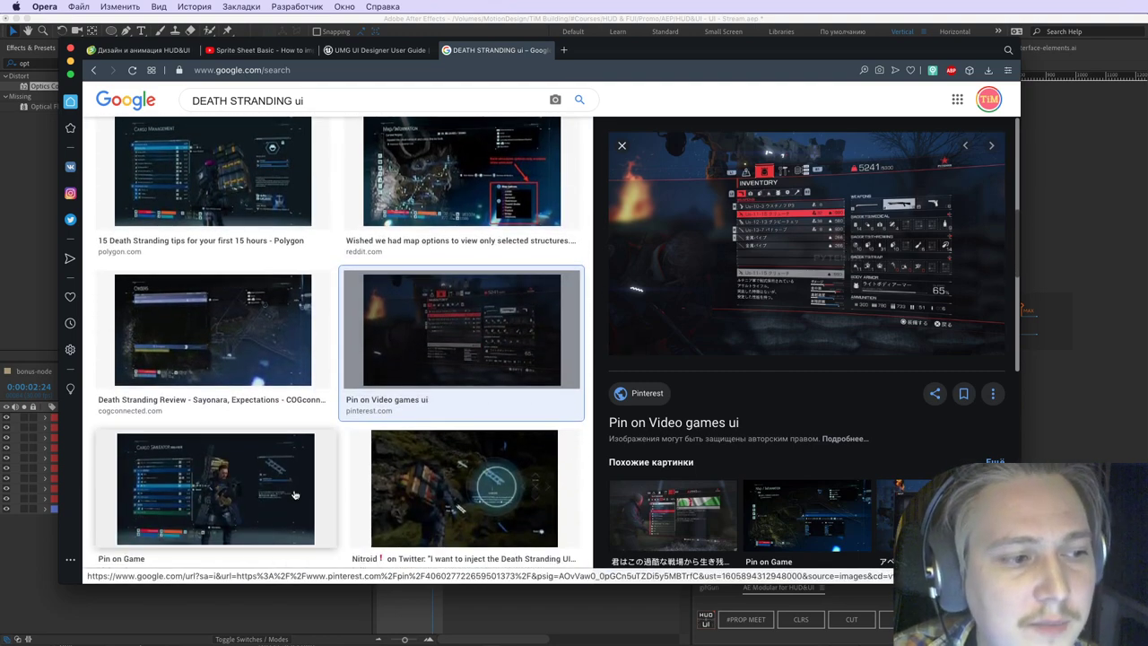
click(256, 489)
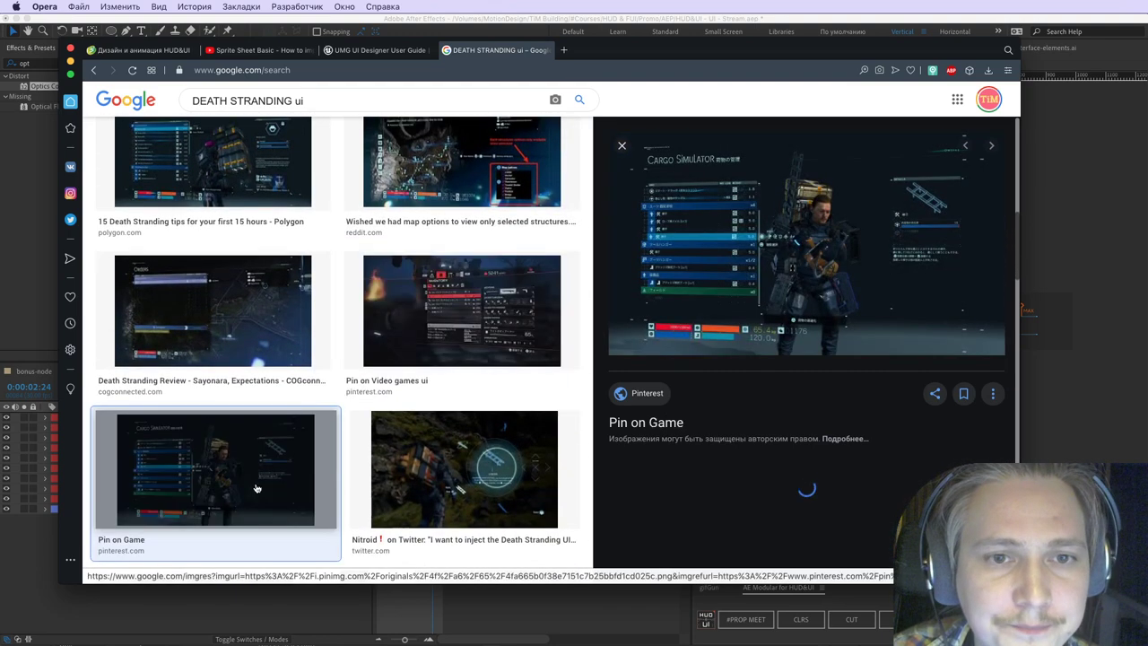
click(471, 447)
scroll(471, 447, down, 2)
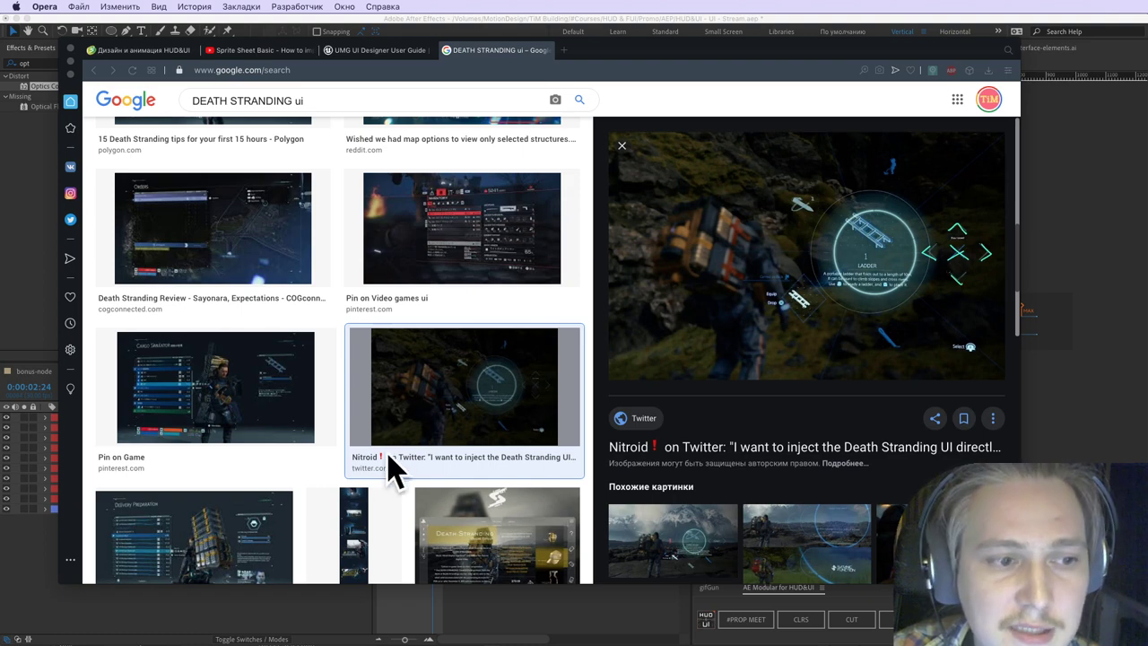
scroll(398, 470, down, 2)
click(194, 480)
Step: Switch to Illustrator, bring up the HUD-UI-design-2.ai document, and return to Opera
key(super+Tab)
key(super+Tab)
key(super+Tab)
key(super+Tab)
key(super+Tab)
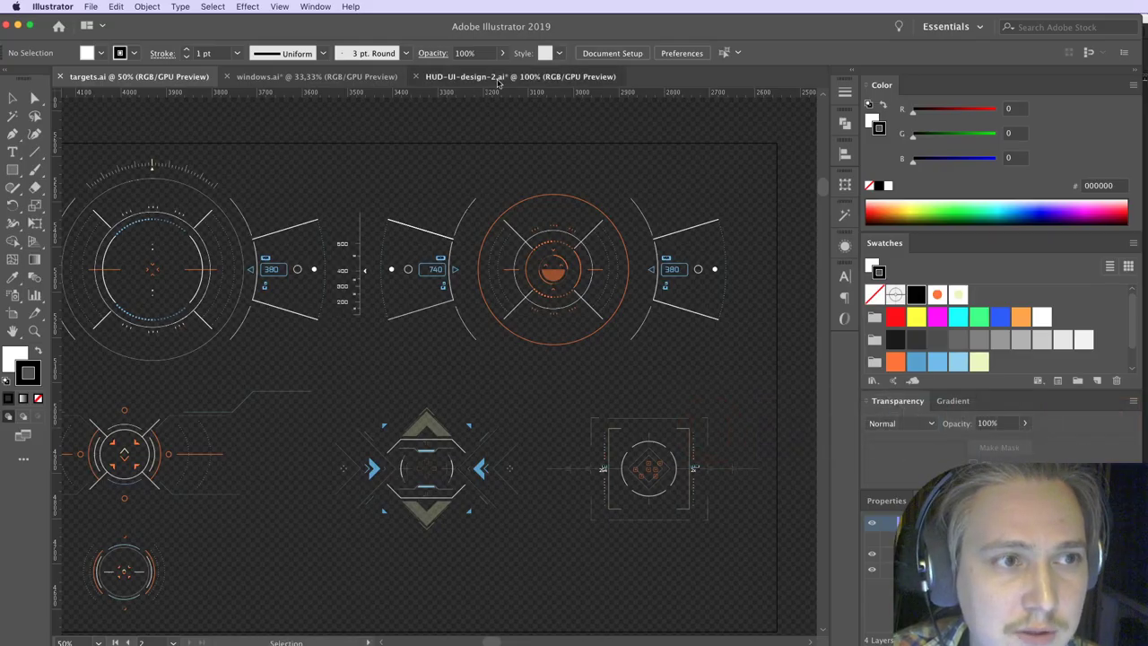
click(498, 75)
key(super+Tab)
Step: Preview the Pinterest Map / Information image and the Thunderbird Studios gameplay image further down the results
scroll(491, 417, down, 5)
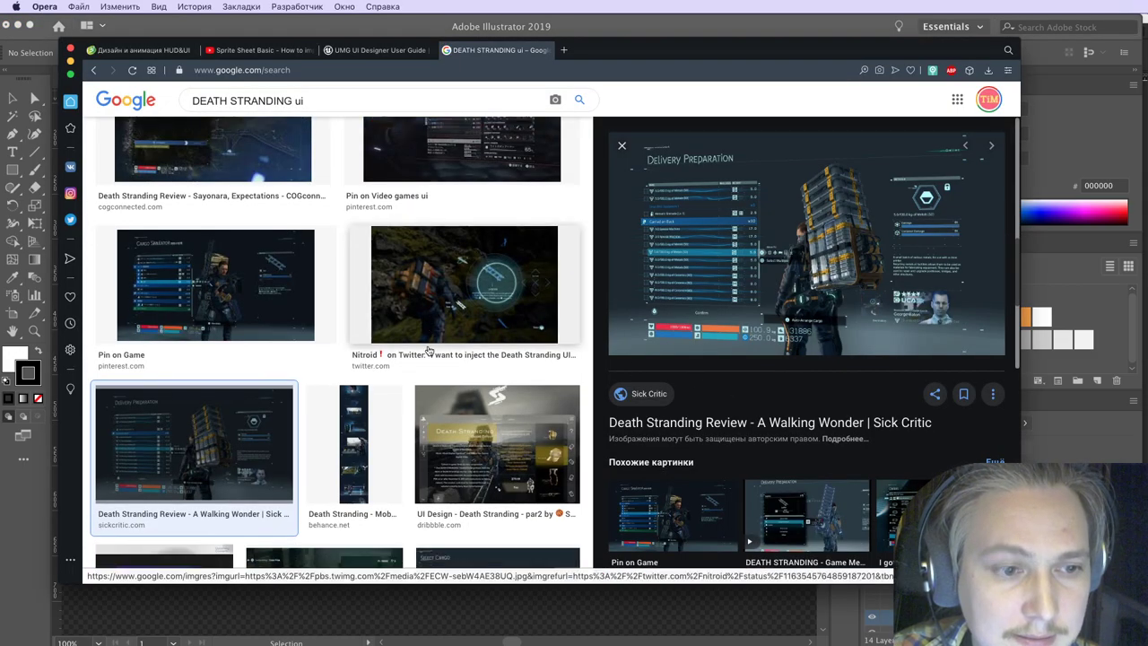
scroll(230, 404, down, 2)
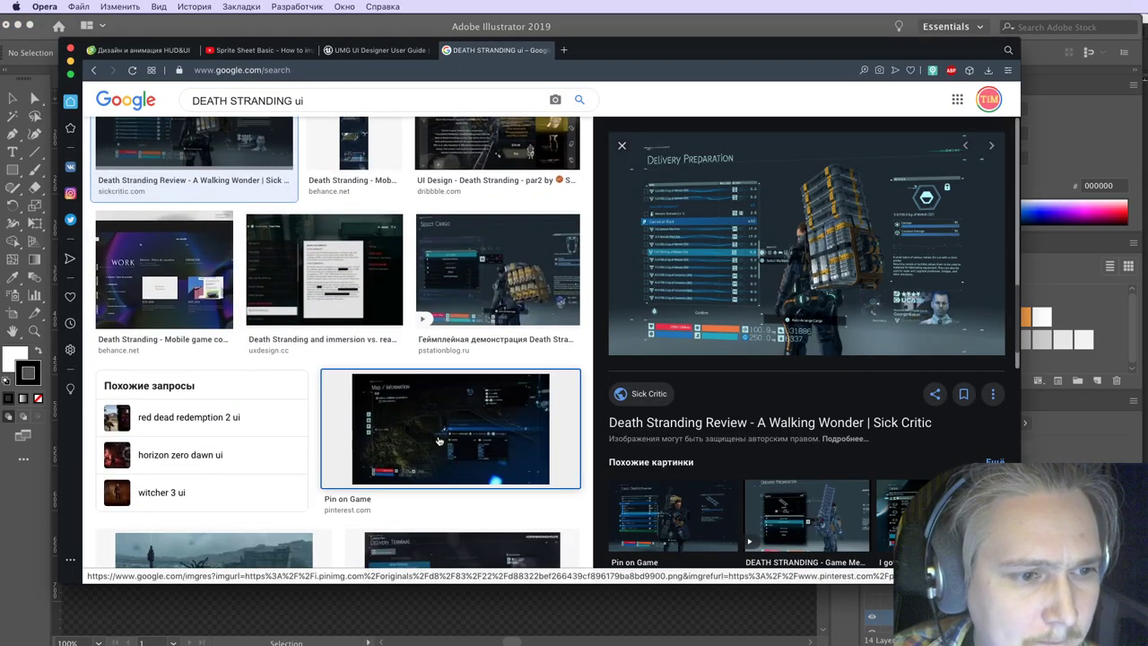
click(449, 426)
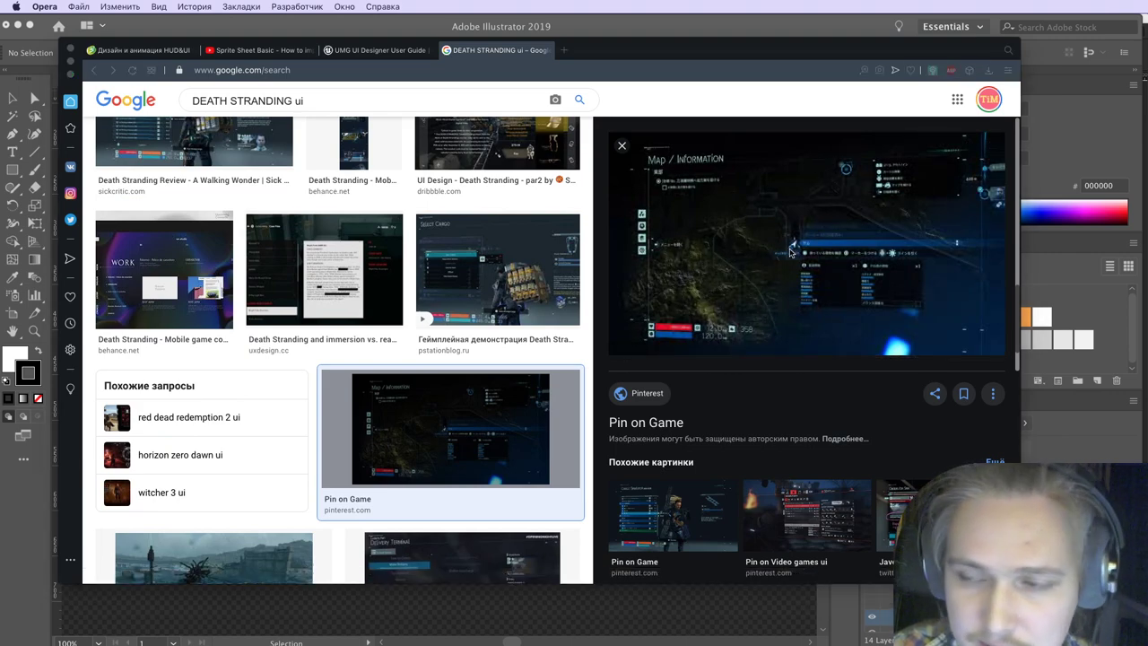
scroll(356, 352, down, 4)
click(296, 359)
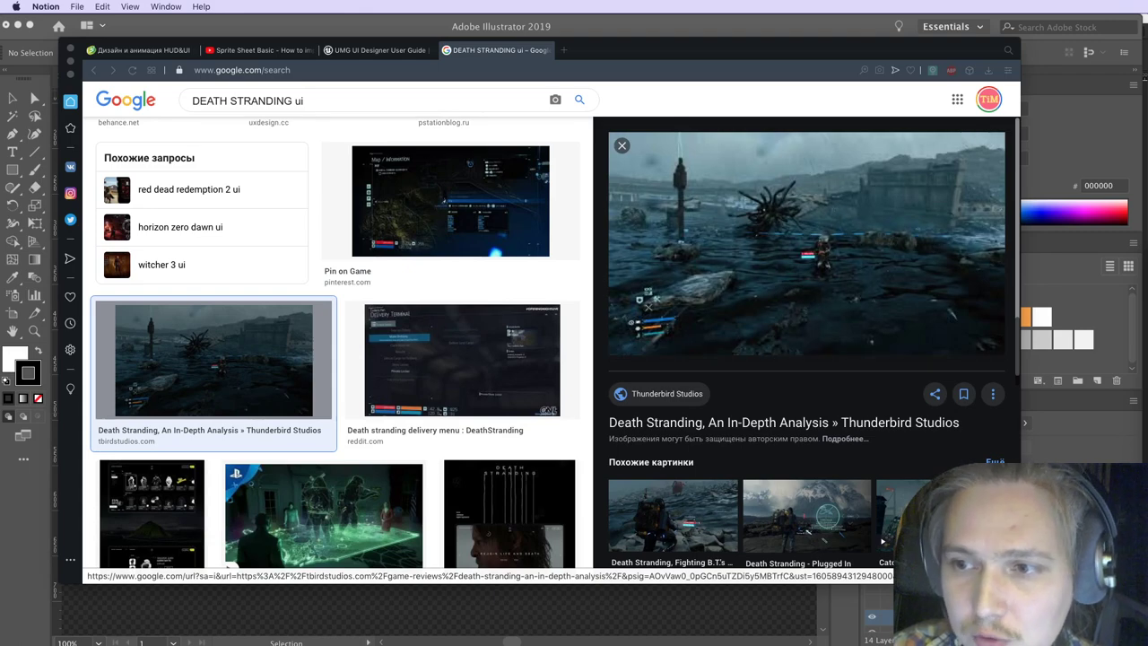
Step: Search Google for "Destiny 1" in a new browser page, switch to image results and refine the query to "Destiny 1 ui"
click(583, 162)
key(super+t)
text(Destiny 1)
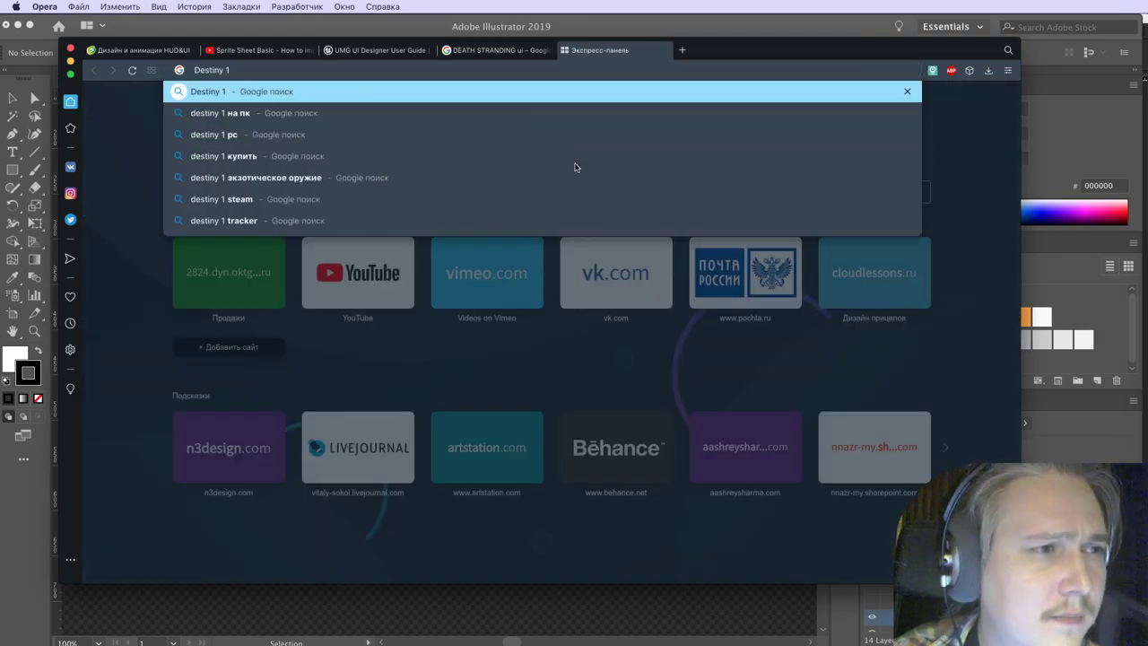
key(Return)
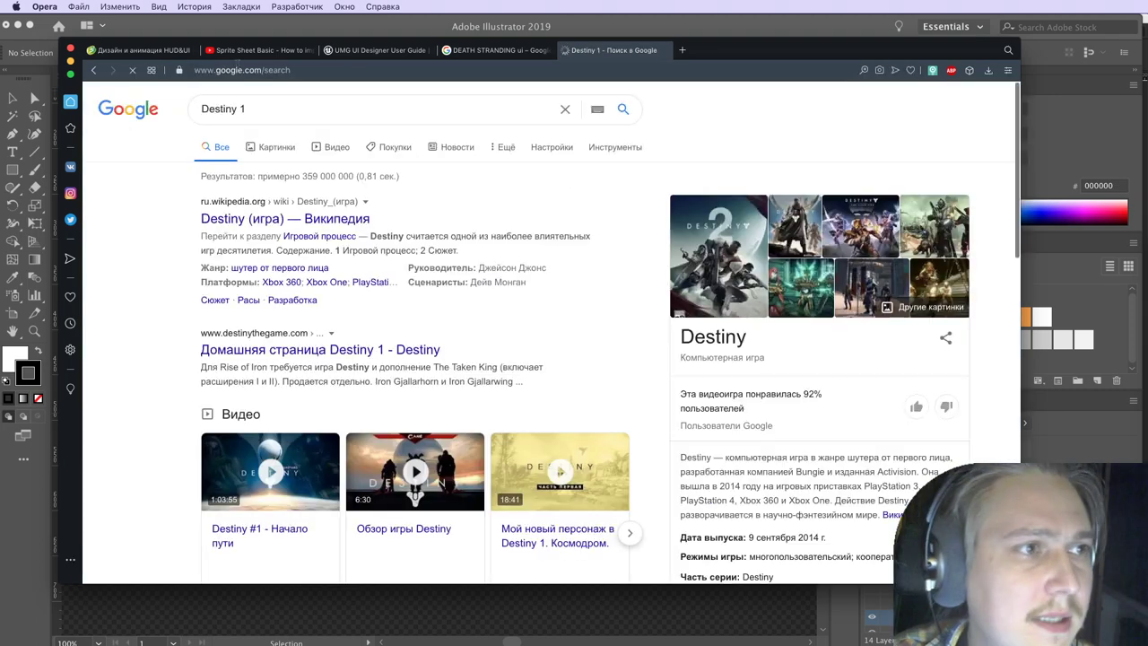
click(276, 148)
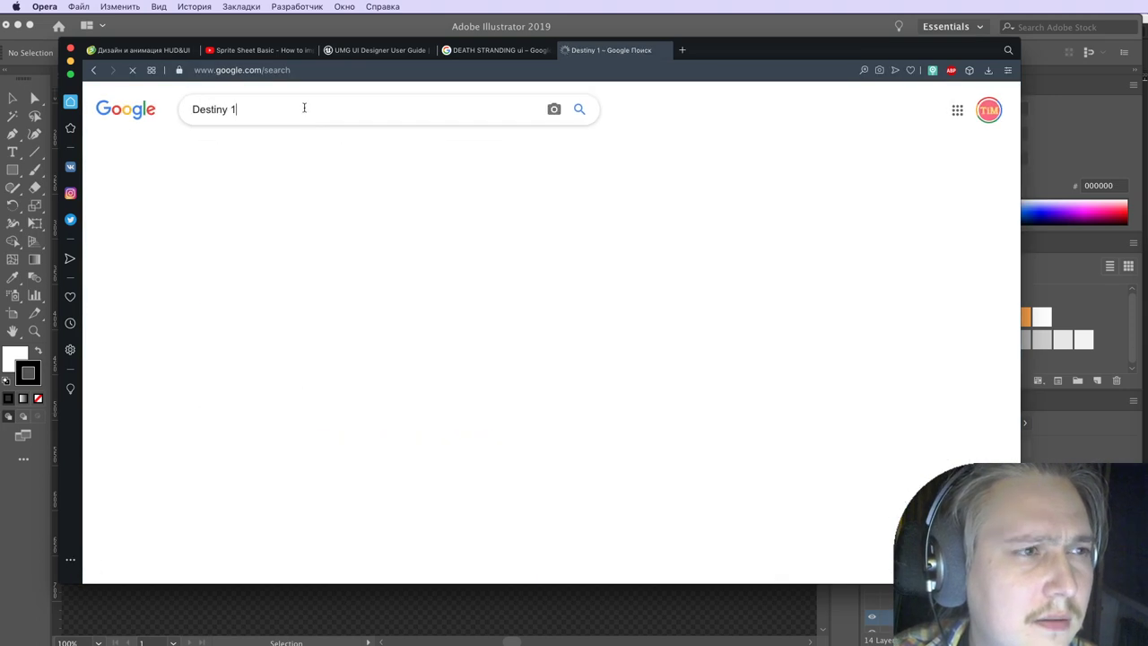
click(308, 109)
text(ui)
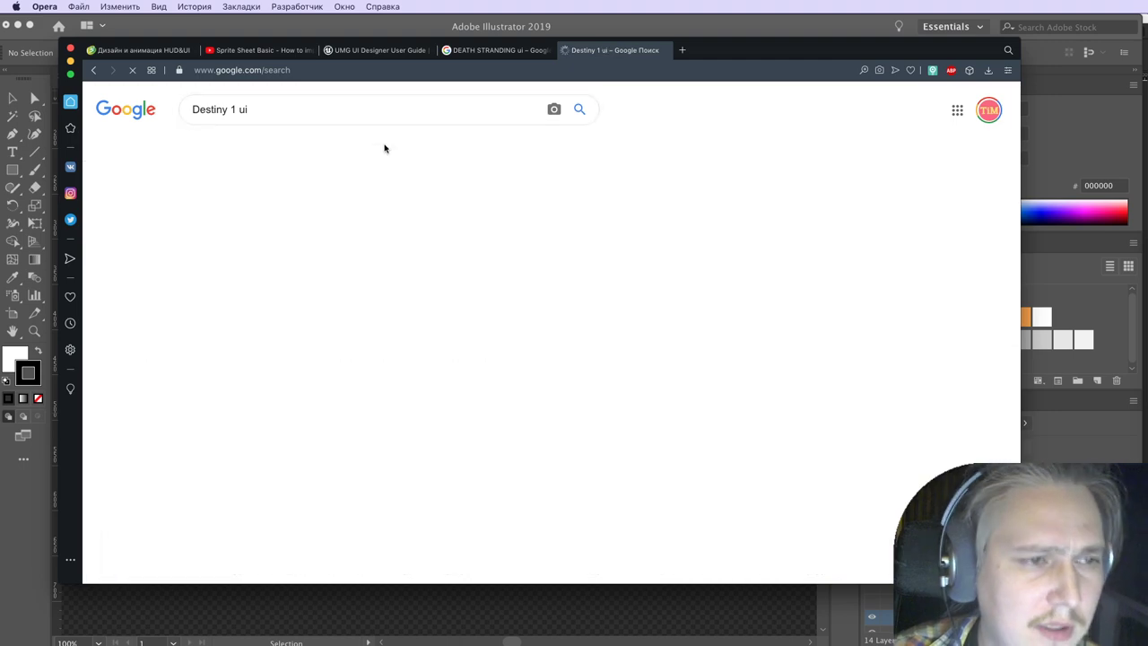
Step: Step through previews of the first Destiny interface images, from Striker Codex to the TweakTown early prototype
click(218, 309)
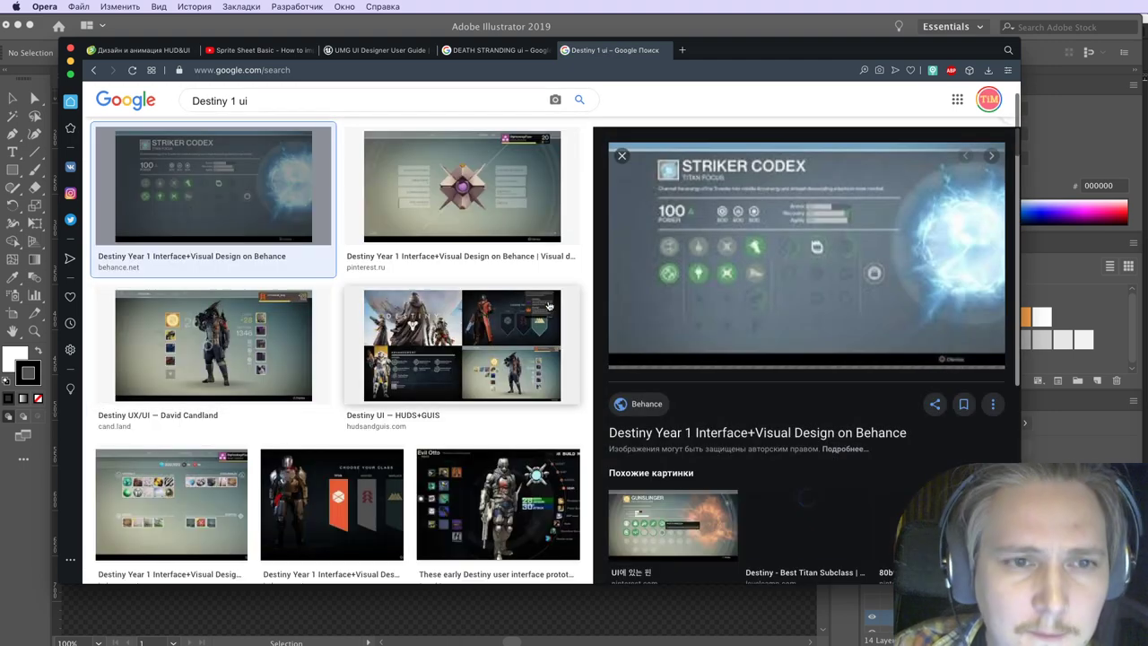
click(463, 251)
key(Right)
key(Right)
key(Right)
key(Right)
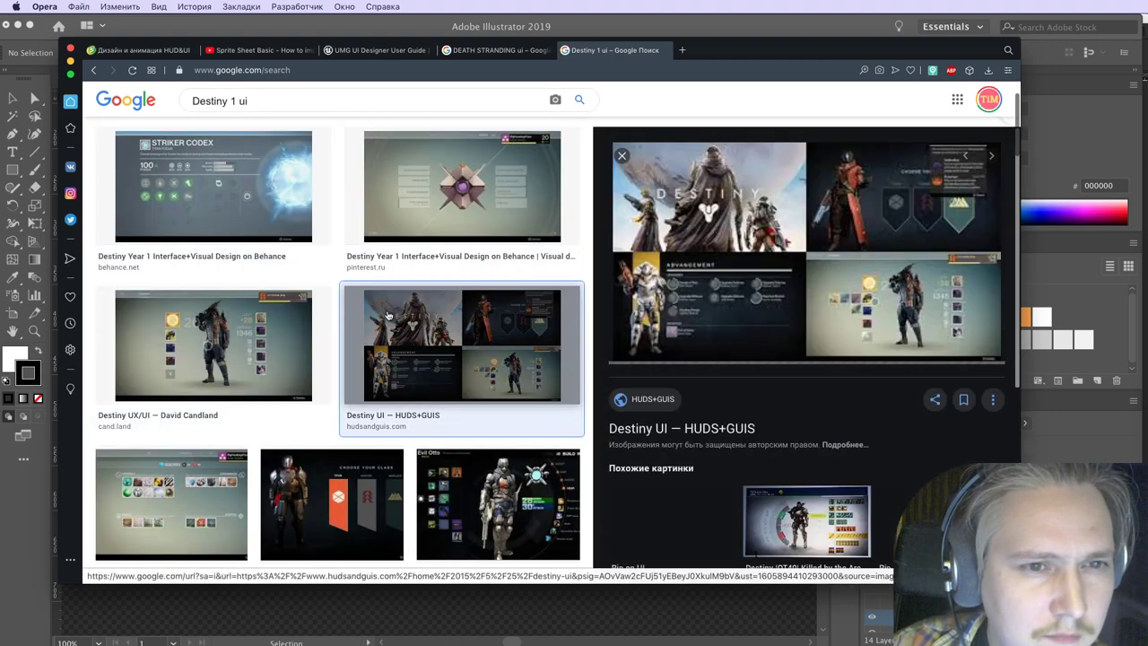
key(Right)
key(Right)
key(Right)
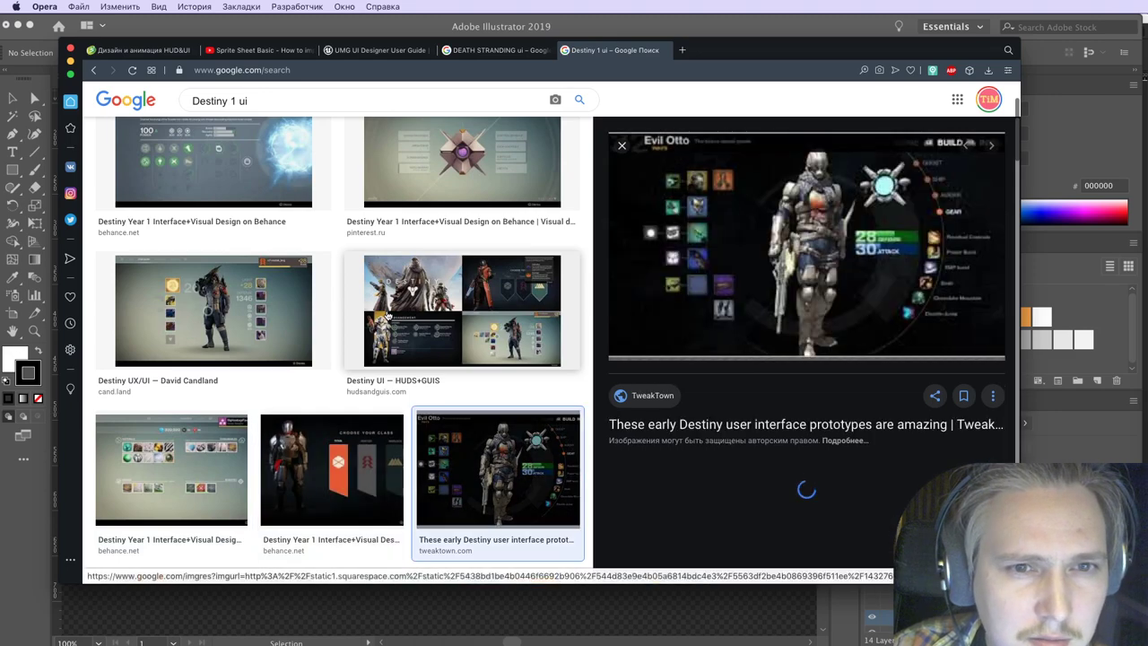
Step: Continue past the Gear Vault preview to the Pinterest space map with the ship, and open that image in a new browser page
key(Right)
key(Right)
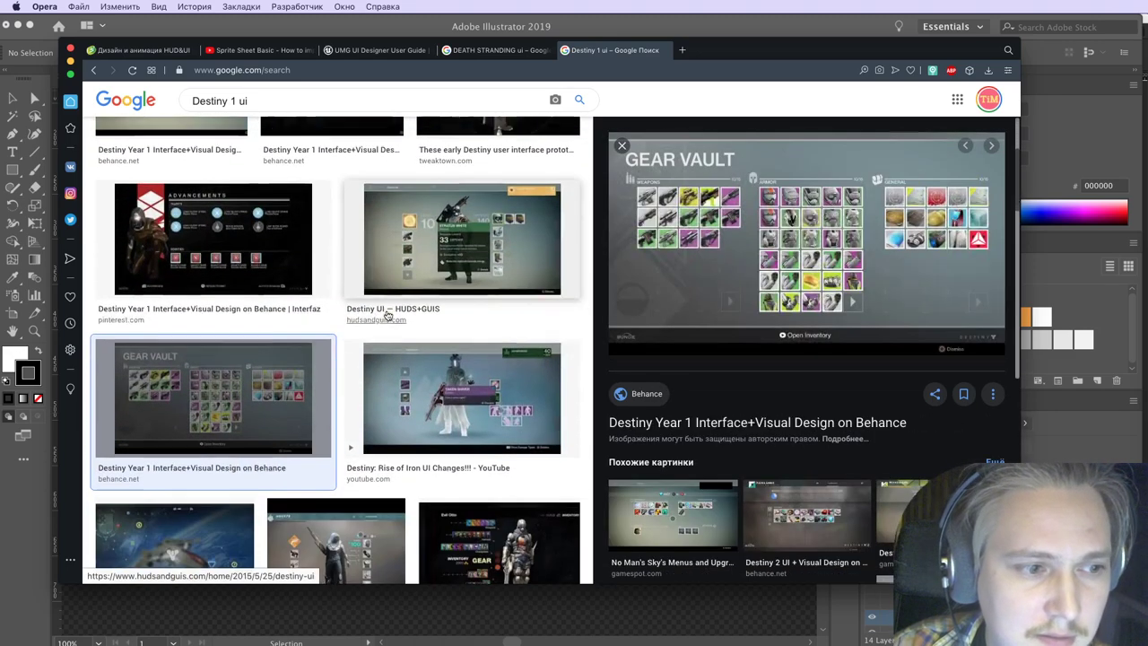
key(Right)
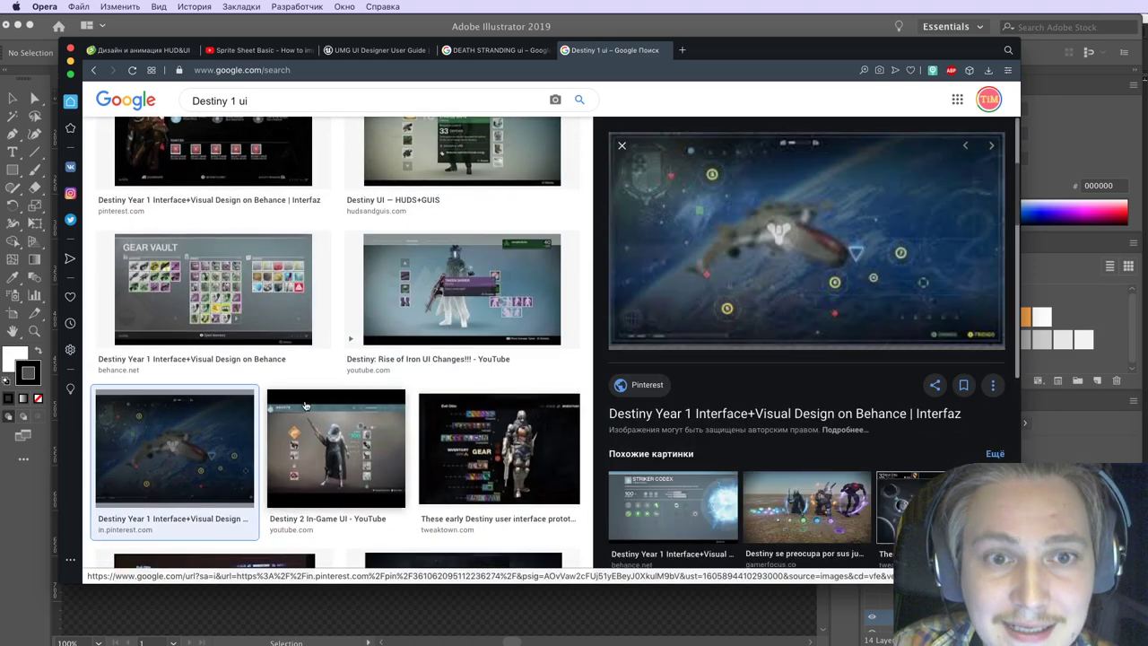
right_click(767, 243)
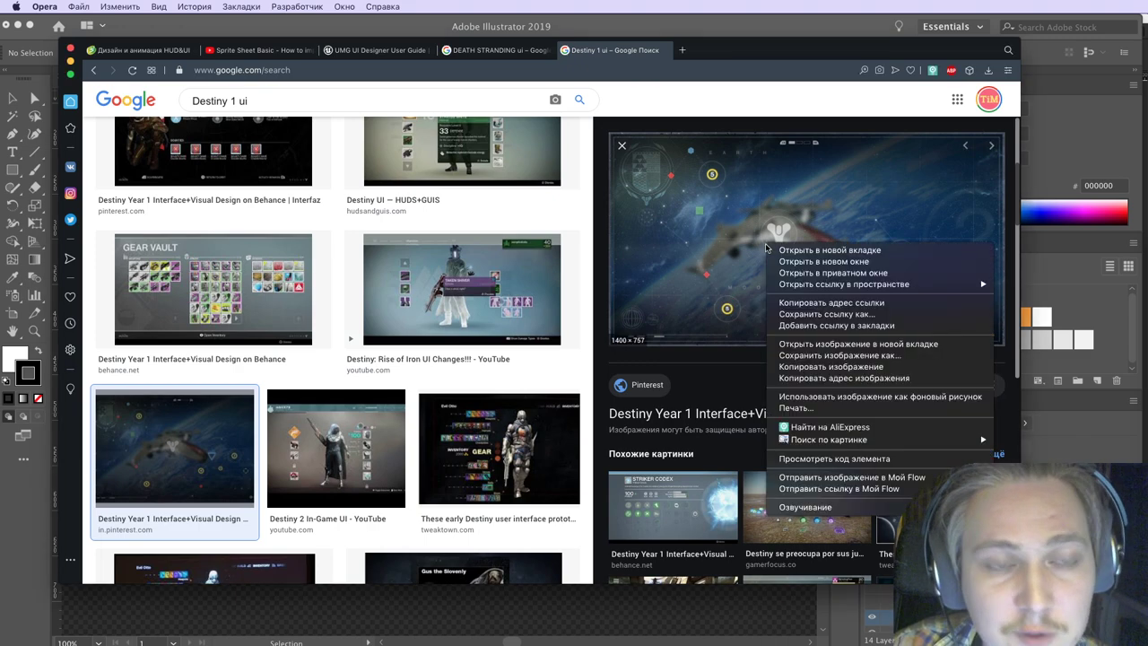
click(829, 345)
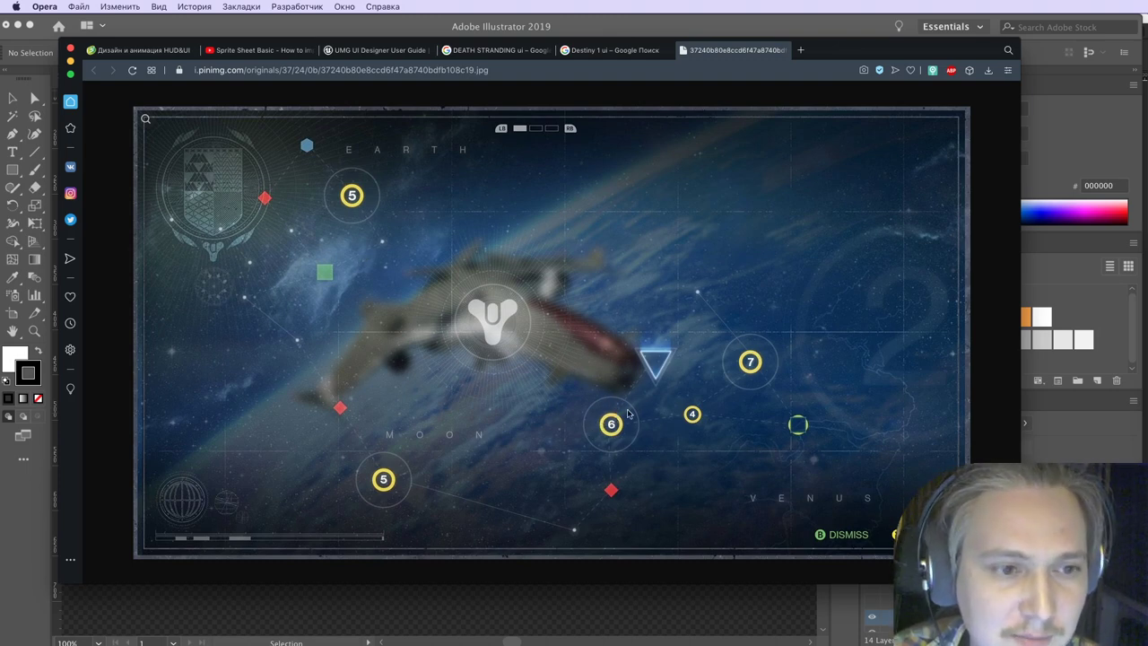
Step: Close the browser page with the enlarged Destiny space map and return to the image results
key(super+Tab)
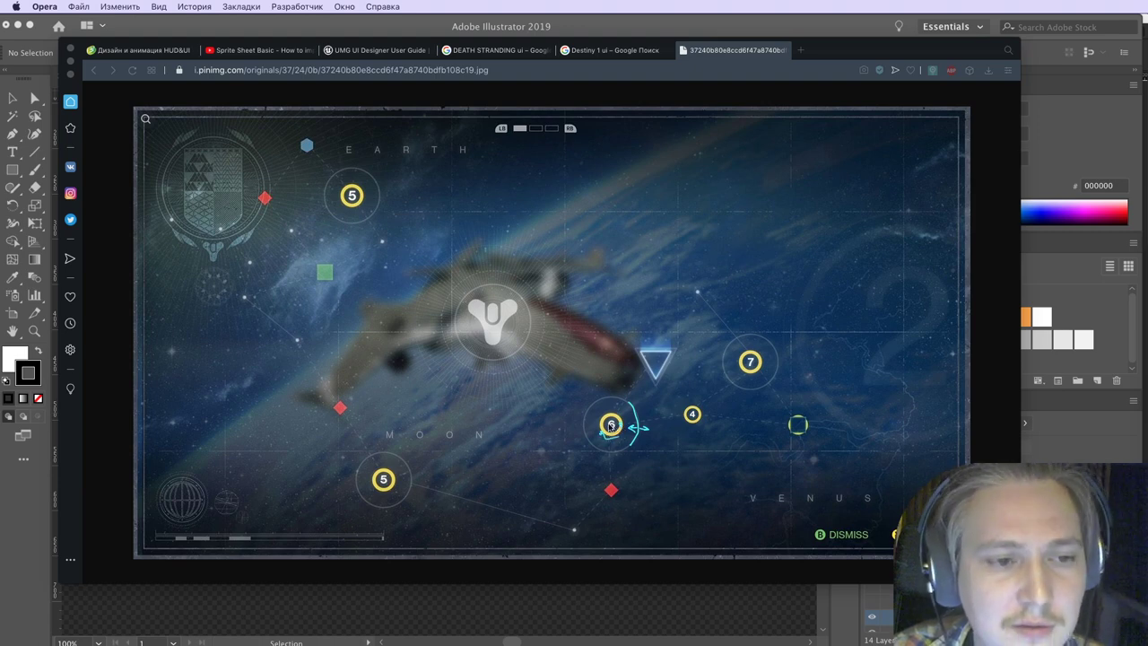
key(Escape)
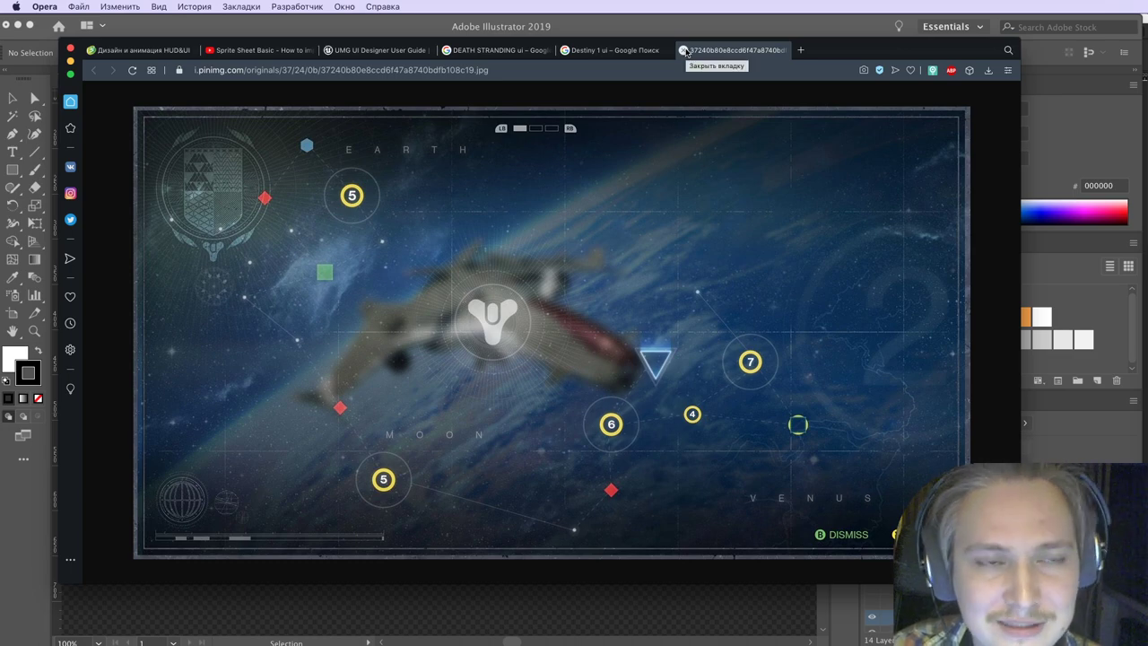
click(686, 51)
Step: Preview the ArtStation Destiny 2 team results image and the Reddit Gambit image further down the results
scroll(437, 390, down, 5)
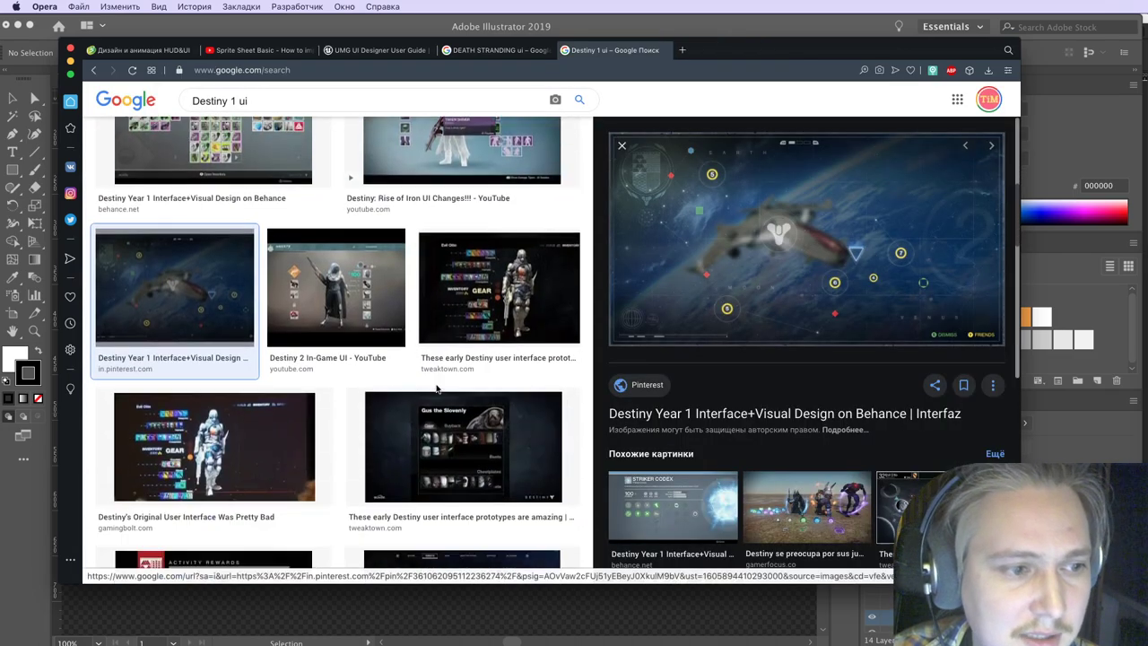
scroll(436, 390, down, 5)
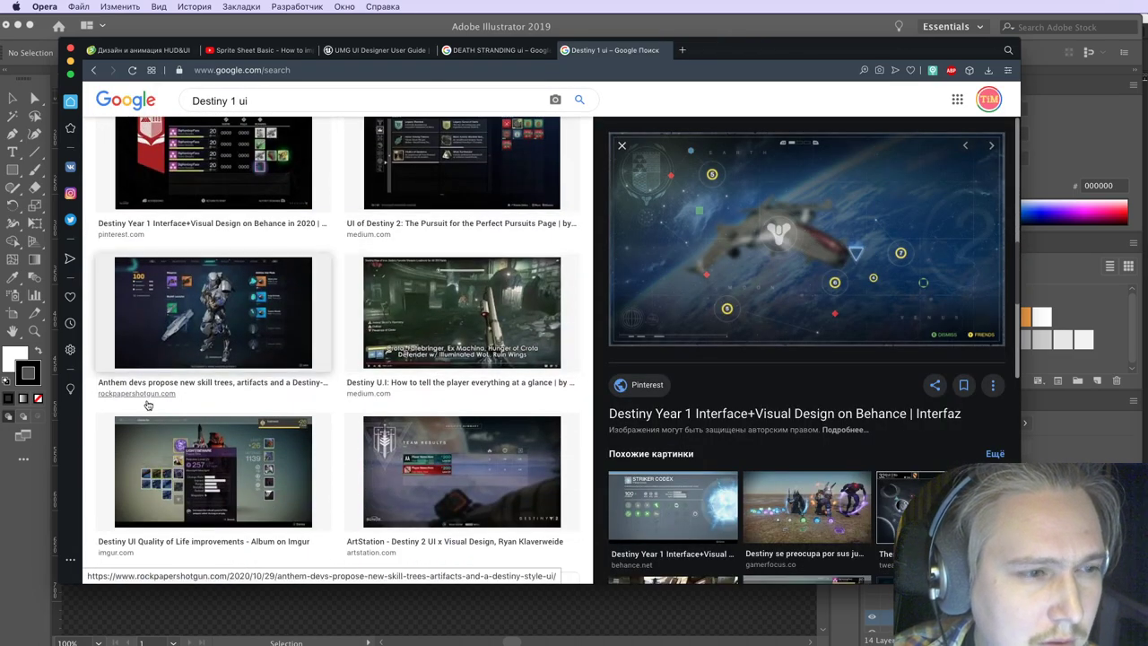
scroll(365, 552, down, 4)
click(449, 299)
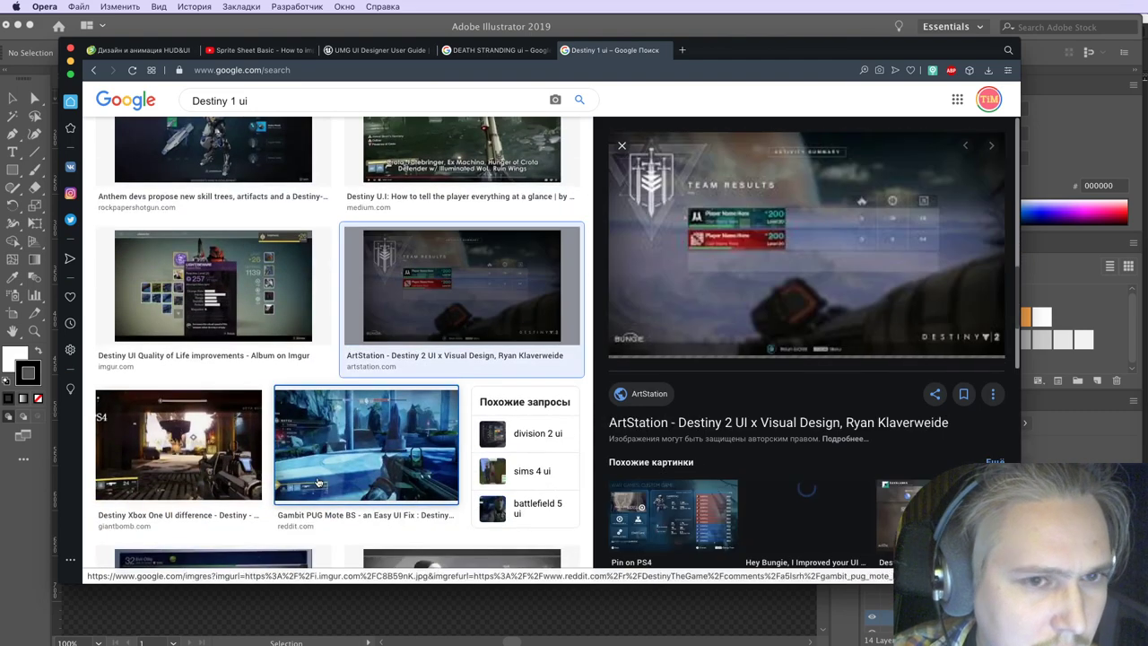
click(368, 467)
scroll(333, 520, down, 2)
scroll(412, 422, up, 1)
click(506, 313)
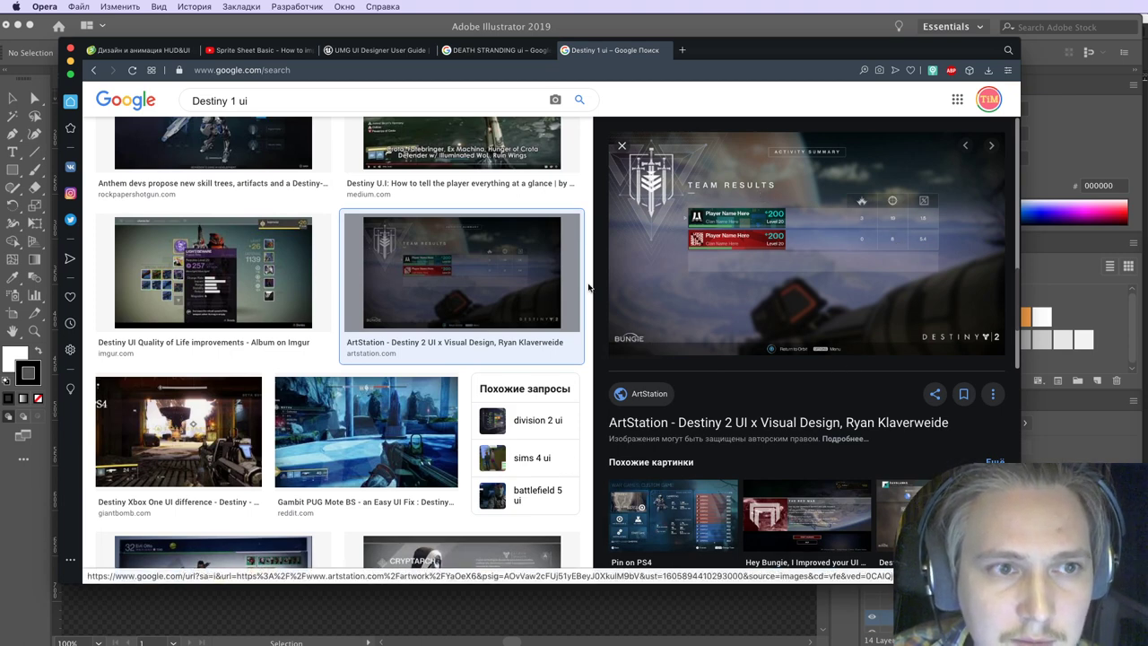
Step: Switch to After Effects and open the IDE_WIN and CITIES_WIN compositions from the UI folder
key(super+Tab)
key(super+Tab)
key(super+Tab)
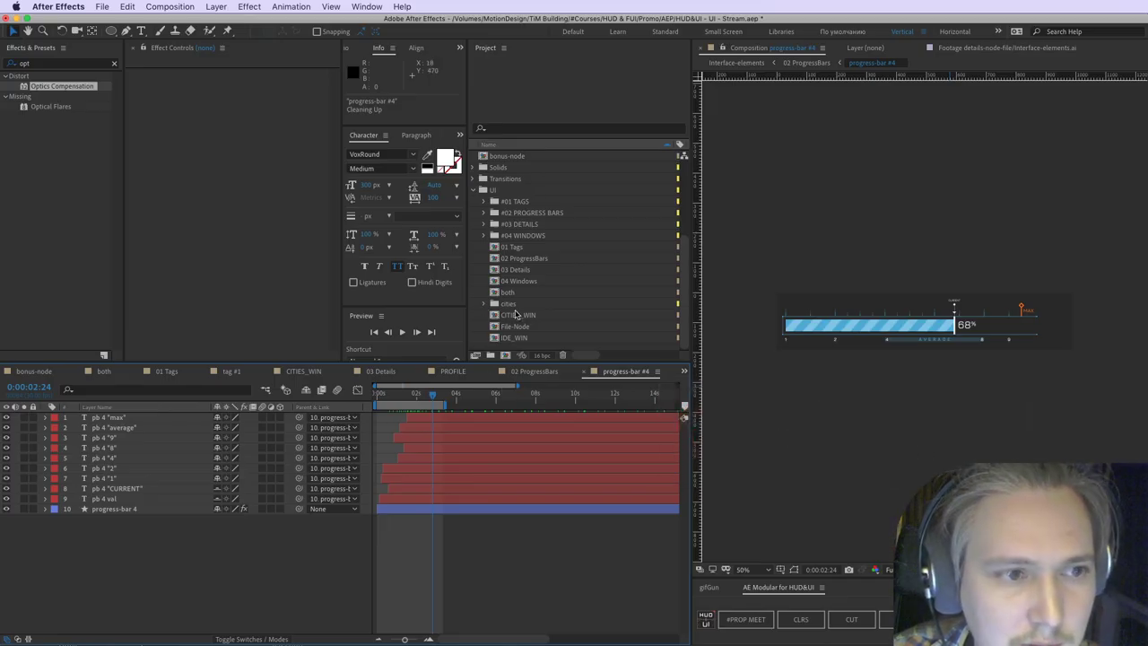
double_click(513, 339)
double_click(525, 315)
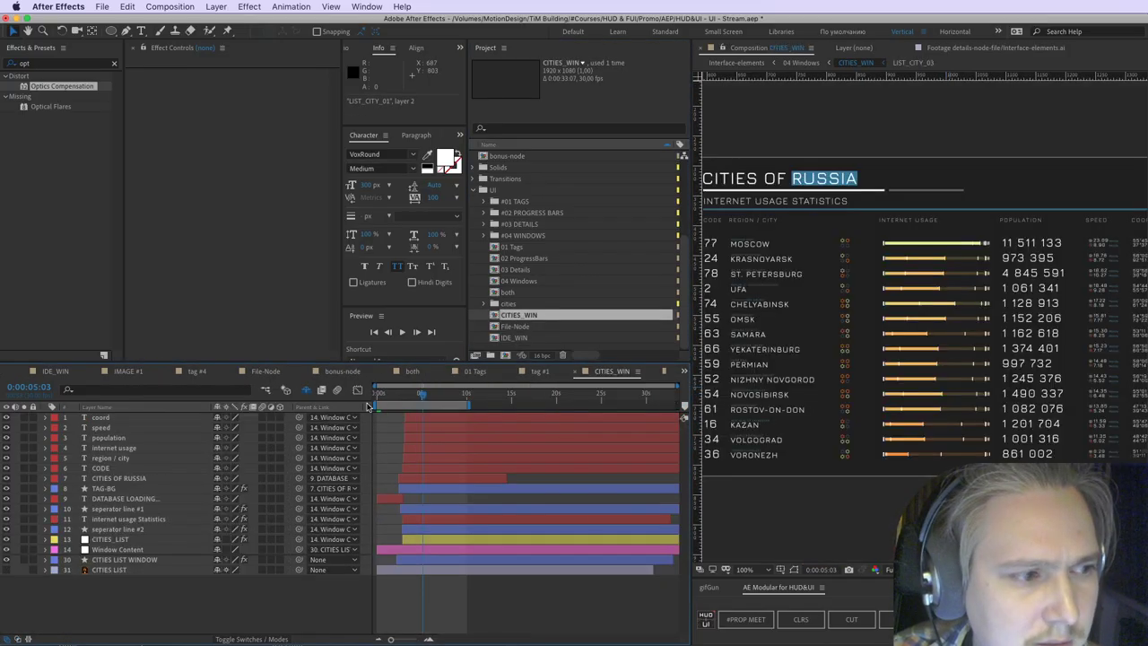
Step: Switch back to Opera, preview the Medium image of the Destiny 2 Pursuits page and browse the neighbouring results
key(super+Tab)
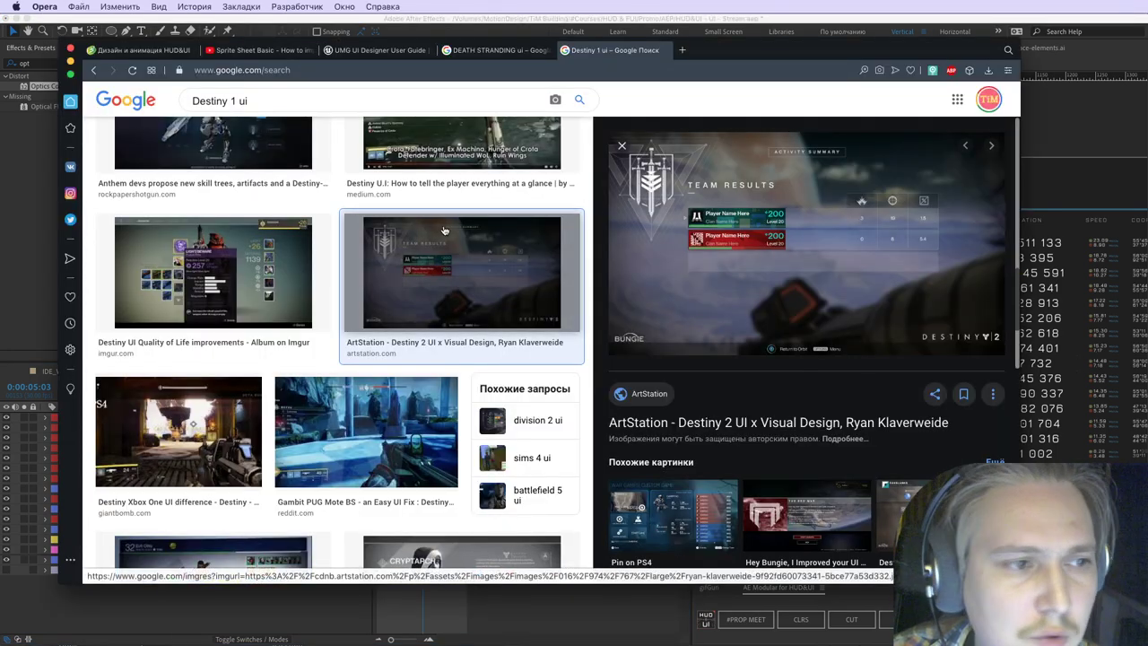
scroll(453, 269, up, 5)
scroll(453, 332, up, 2)
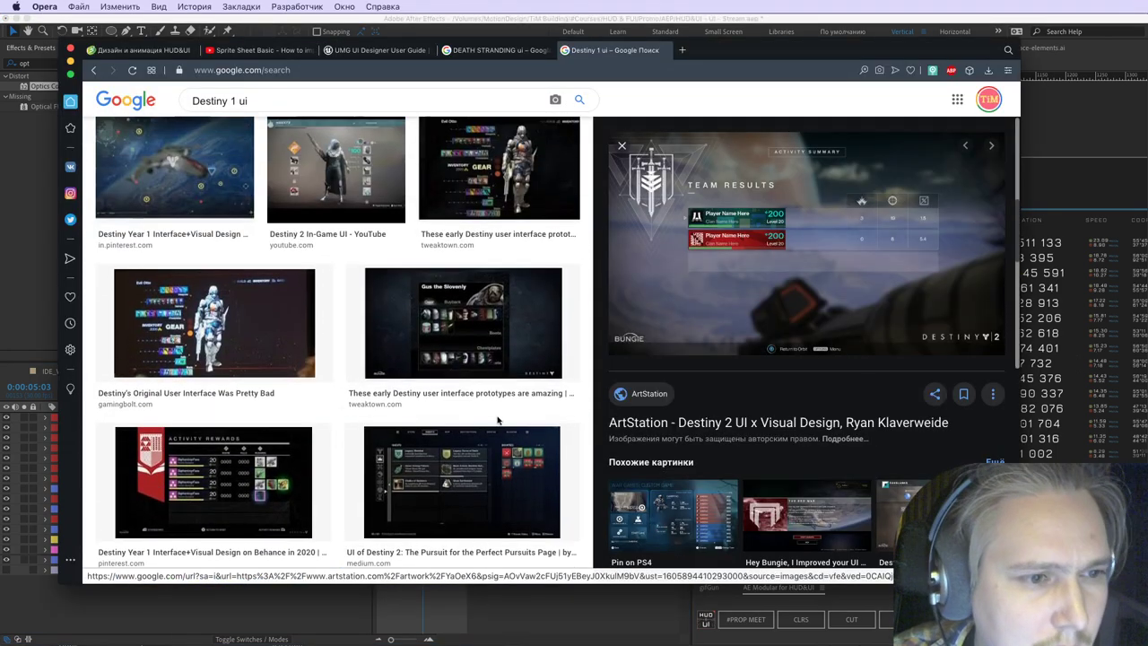
click(499, 428)
scroll(486, 287, up, 1)
scroll(520, 307, down, 8)
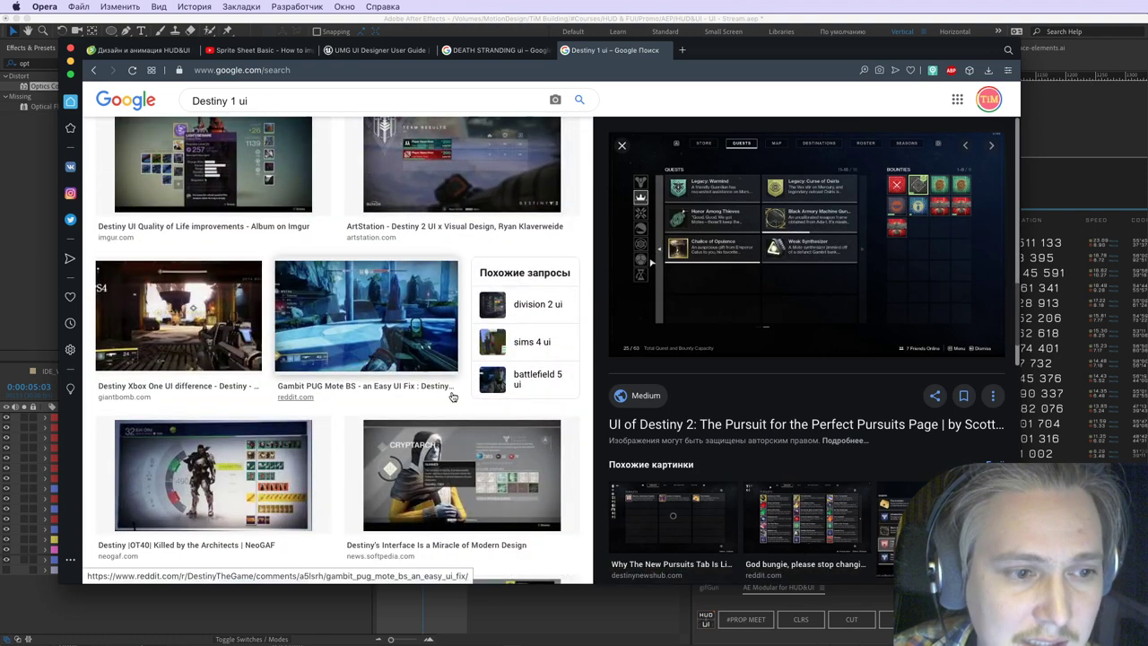
Step: Change the image search query to "Destiny 2 ui" and run it
scroll(406, 359, up, 6)
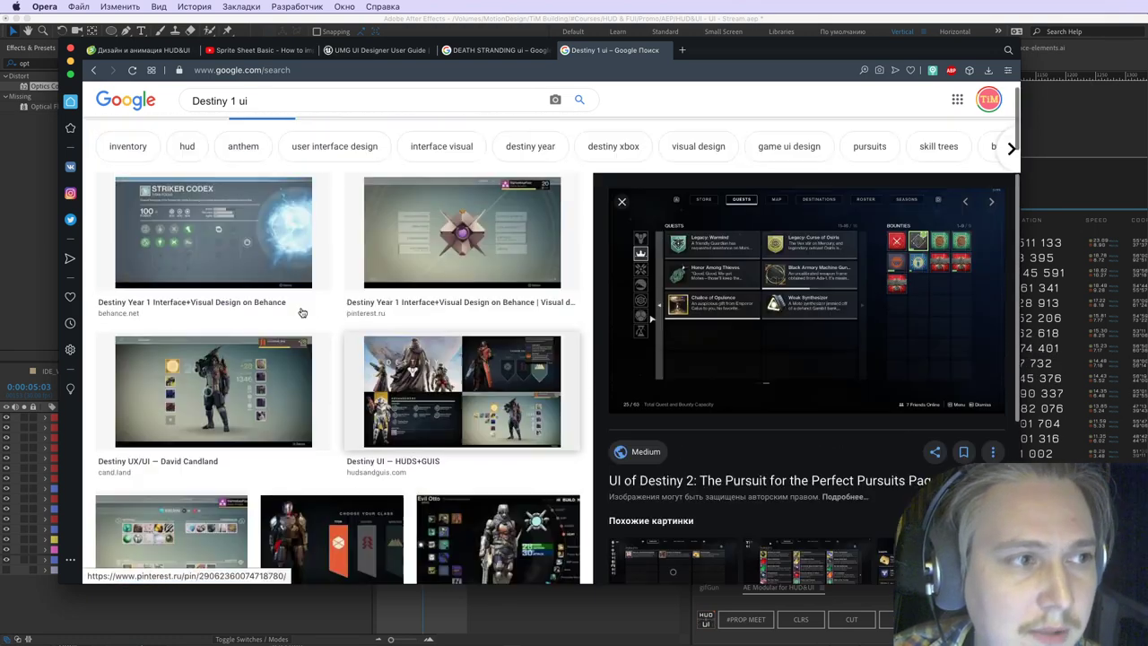
click(233, 109)
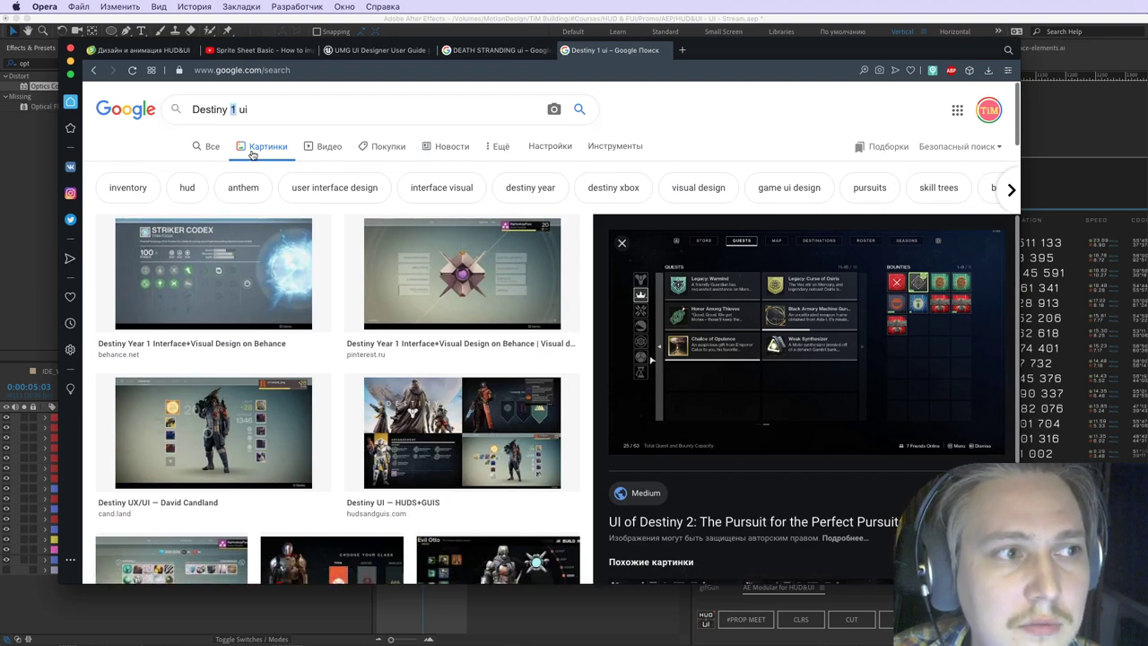
text(2)
key(Return)
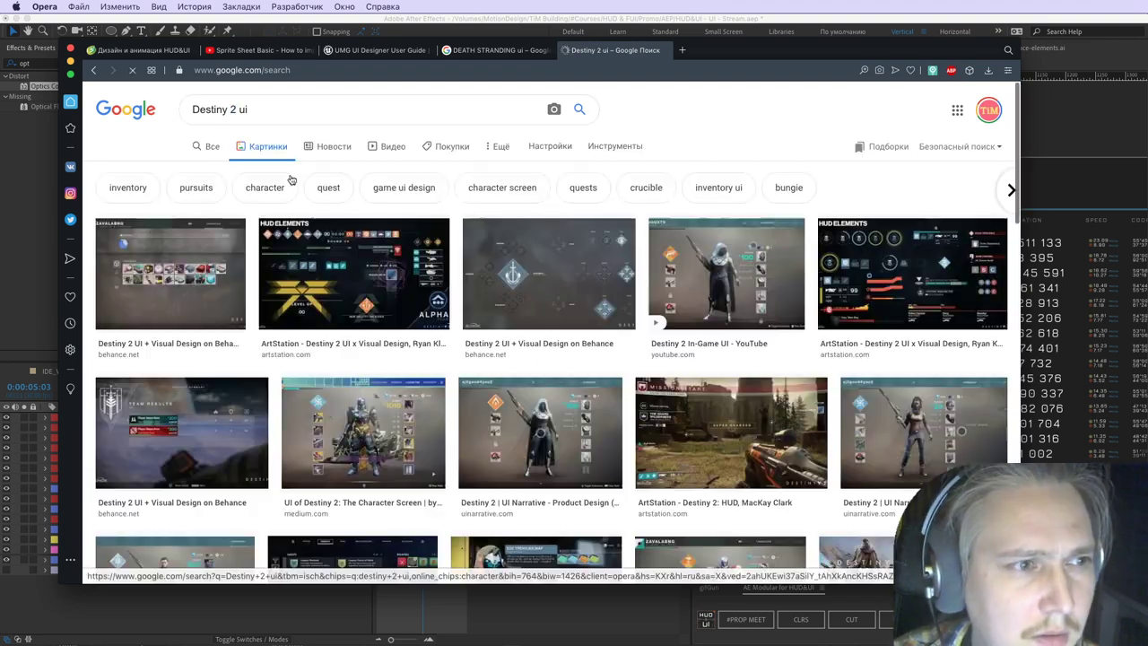
Step: Preview the first Destiny 2 interface images, from the Behance emblem screen to the UI Narrative character screen
click(576, 283)
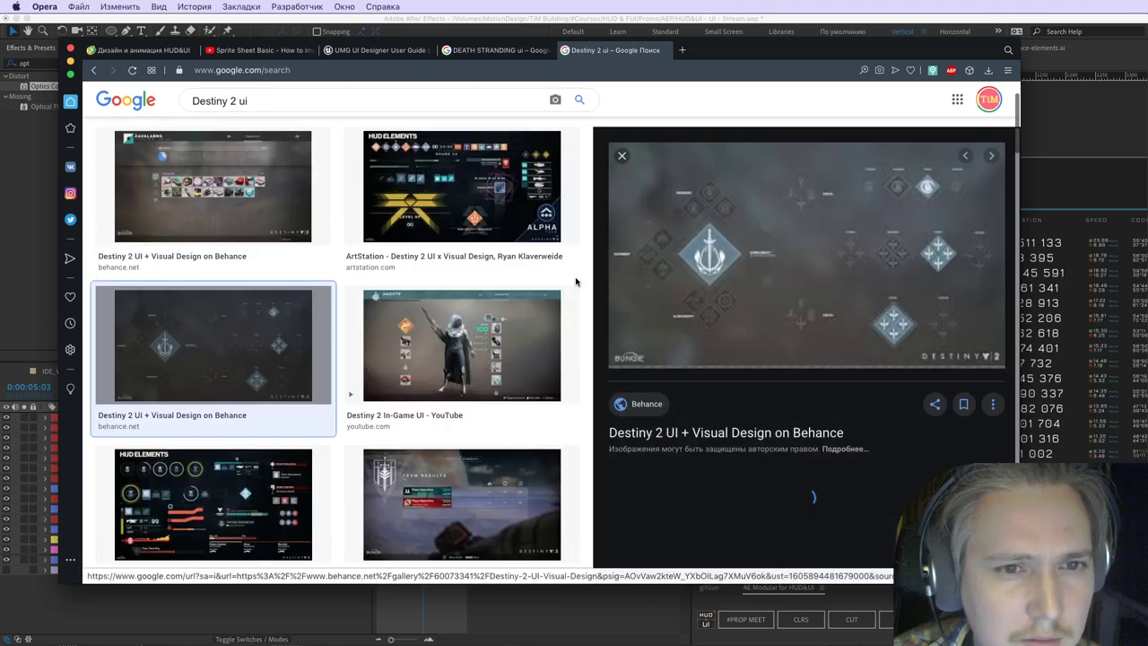
click(504, 363)
scroll(504, 363, down, 1)
click(493, 366)
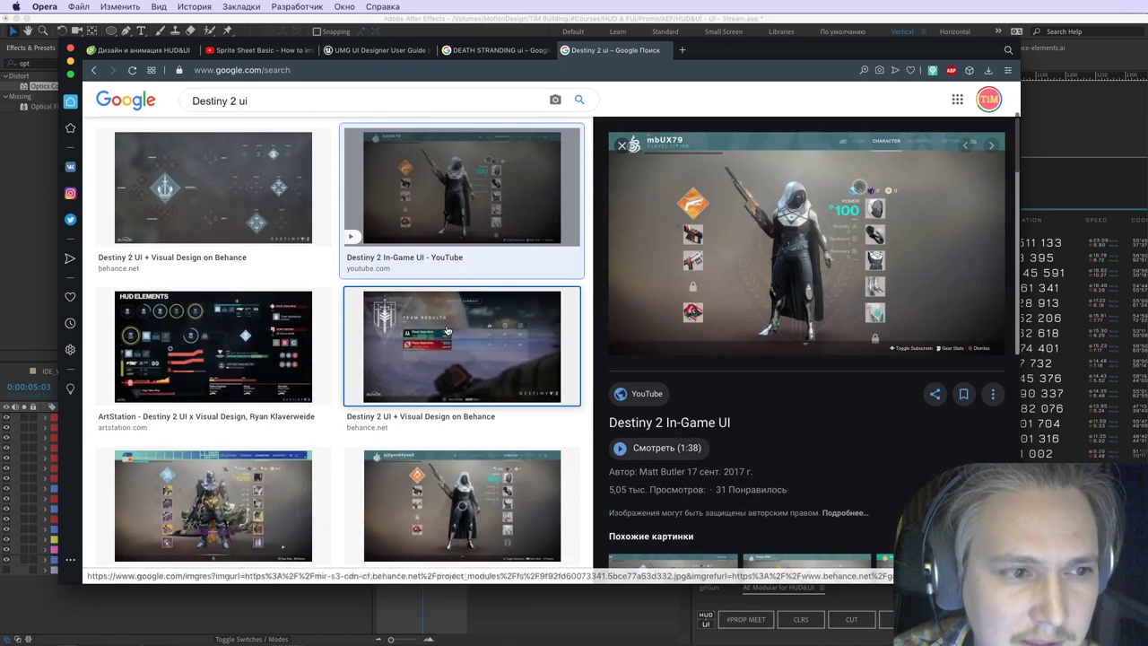
scroll(292, 376, down, 2)
click(283, 369)
click(460, 367)
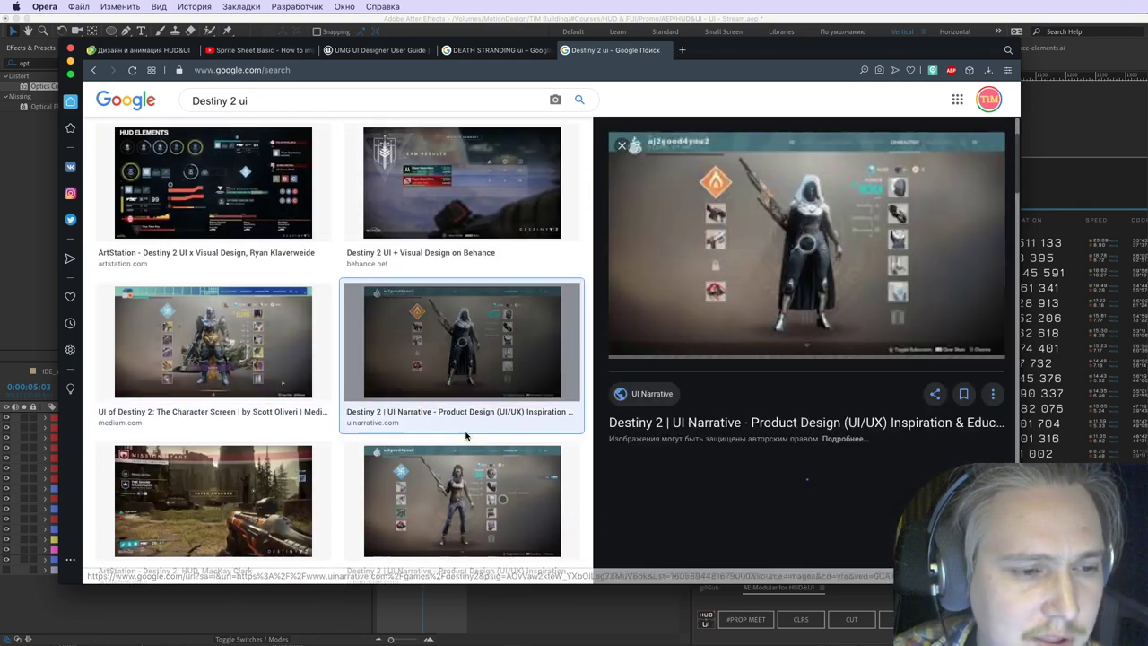
Step: Preview the ArtStation Destiny 2 HUD image showing the mission start screen
scroll(467, 431, down, 2)
click(363, 440)
key(Left)
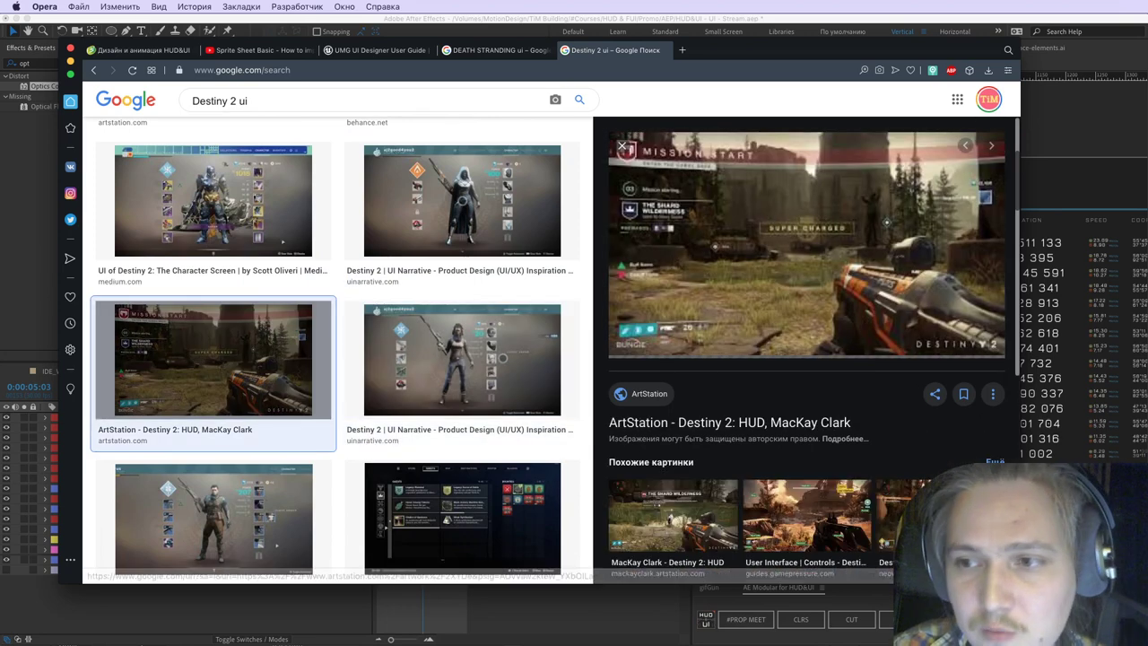
key(super+Tab)
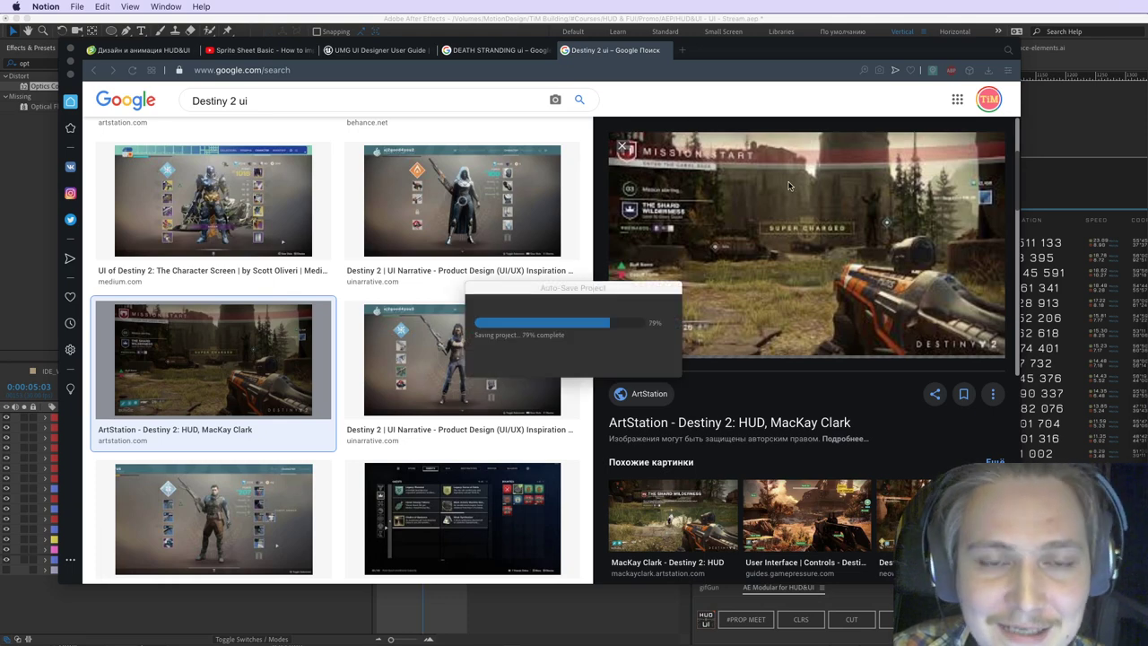
click(877, 231)
click(874, 228)
key(super+w)
key(super+Tab)
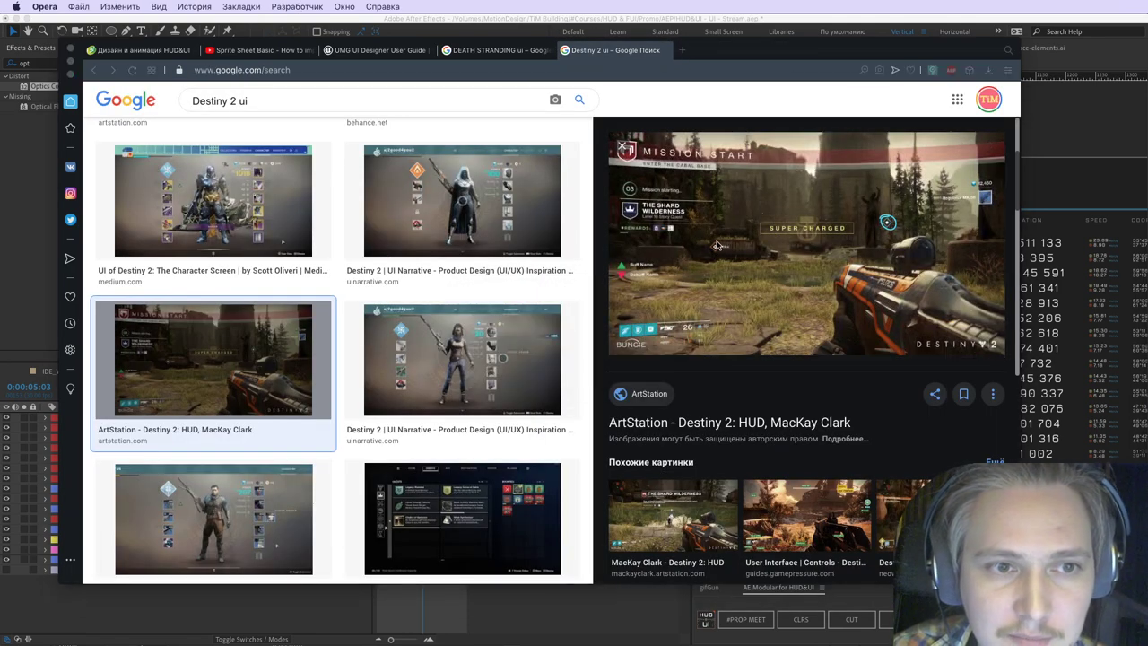
Step: Open the Destiny 2 mission start HUD image in a new browser page and examine its 156 m objective marker up close
right_click(834, 251)
click(902, 350)
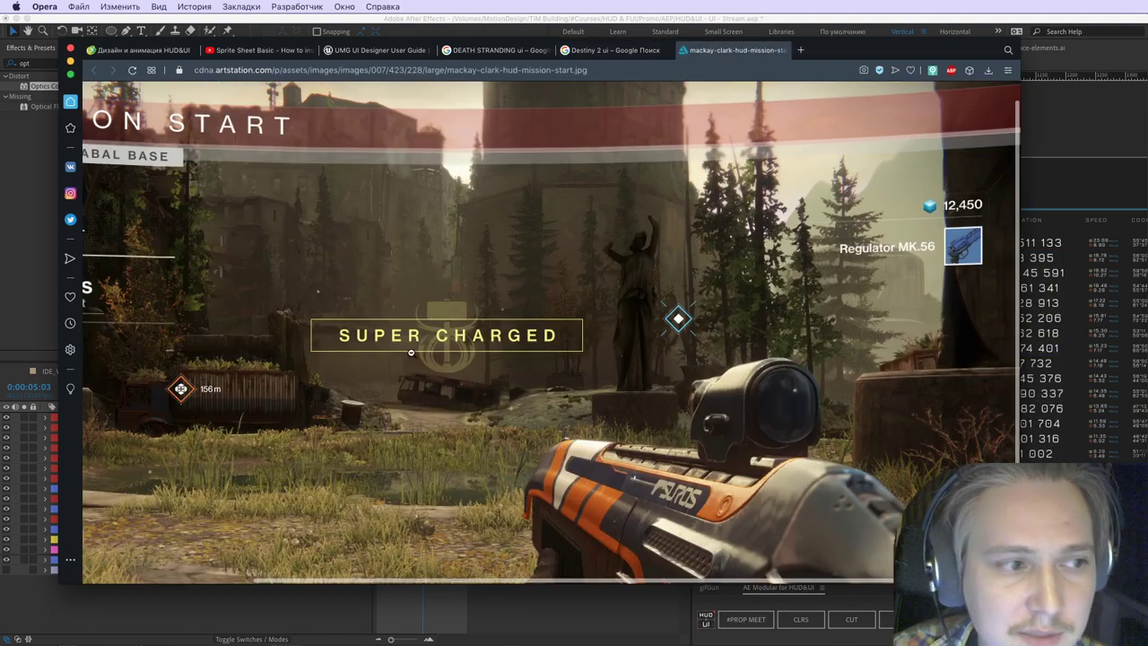
scroll(411, 353, down, 3)
scroll(395, 341, left, 5)
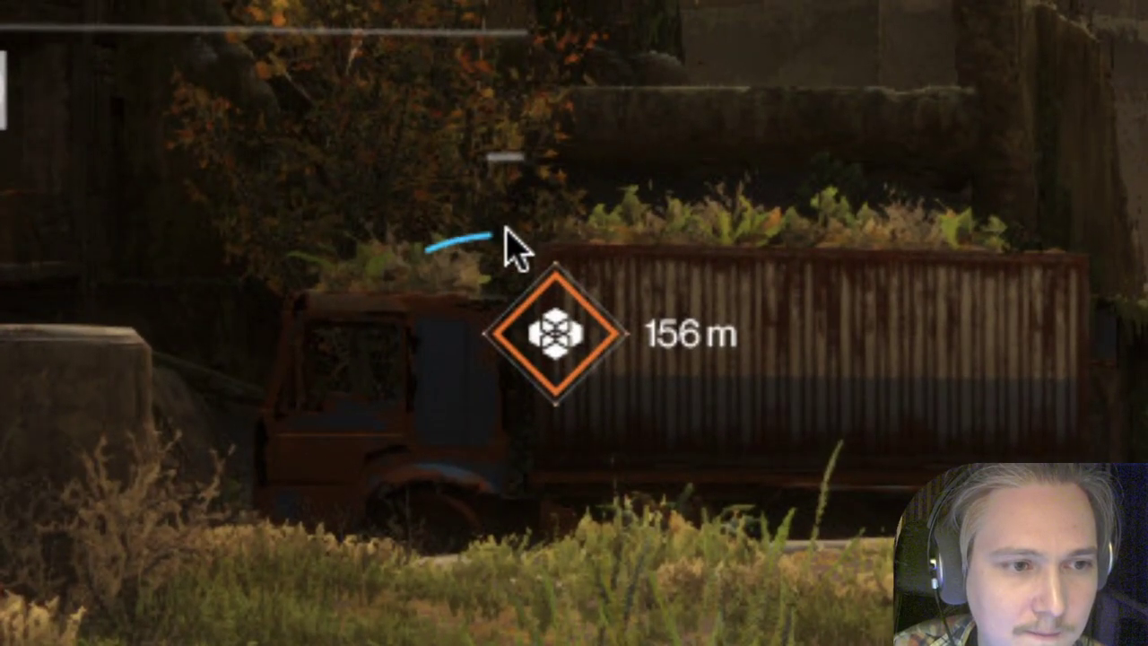
mouse_move(506, 228)
mouse_down()
mouse_move(433, 365)
mouse_move(464, 266)
mouse_up()
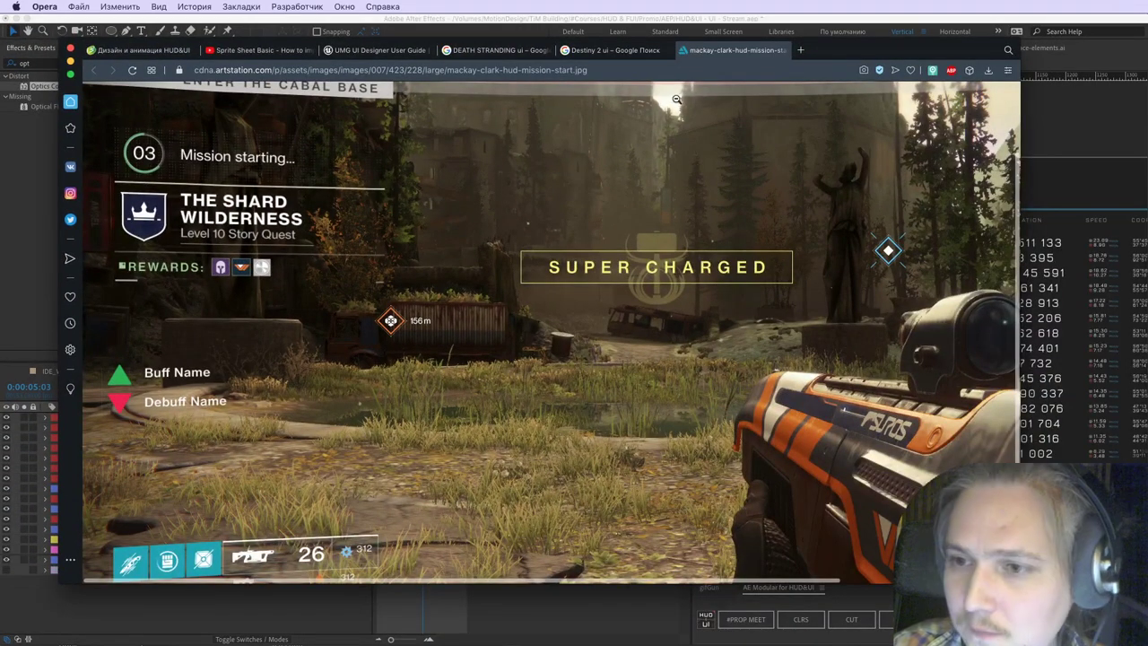
Step: Search Google for "spider man miles morales" in a new browser page and switch to image results
key(super+Tab)
click(801, 50)
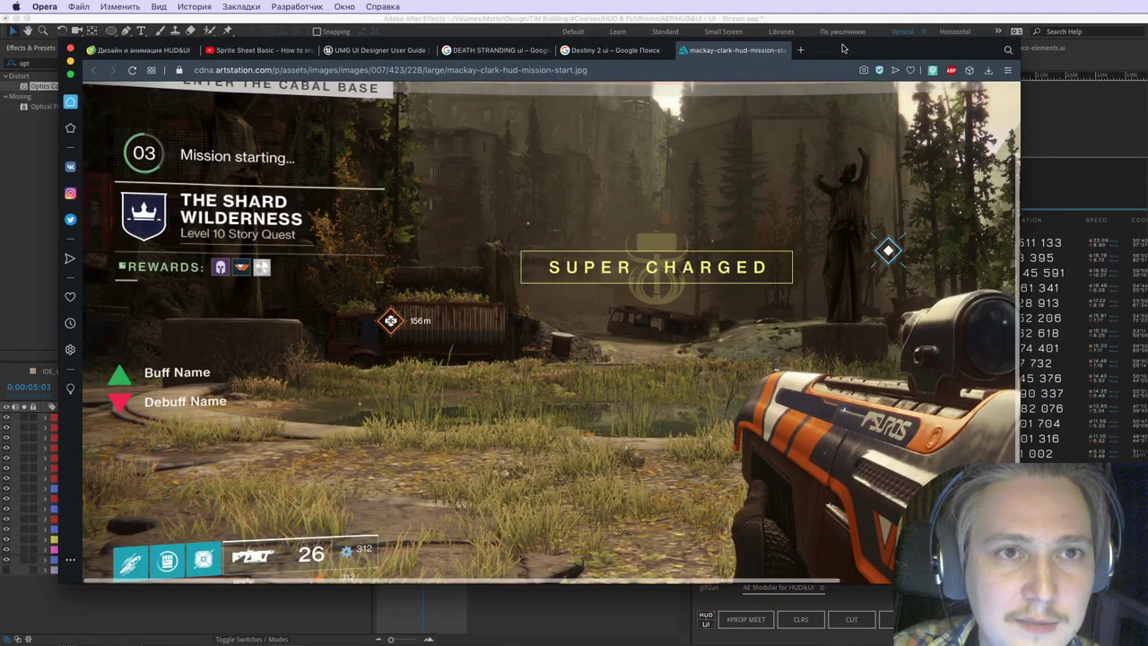
text(spider )
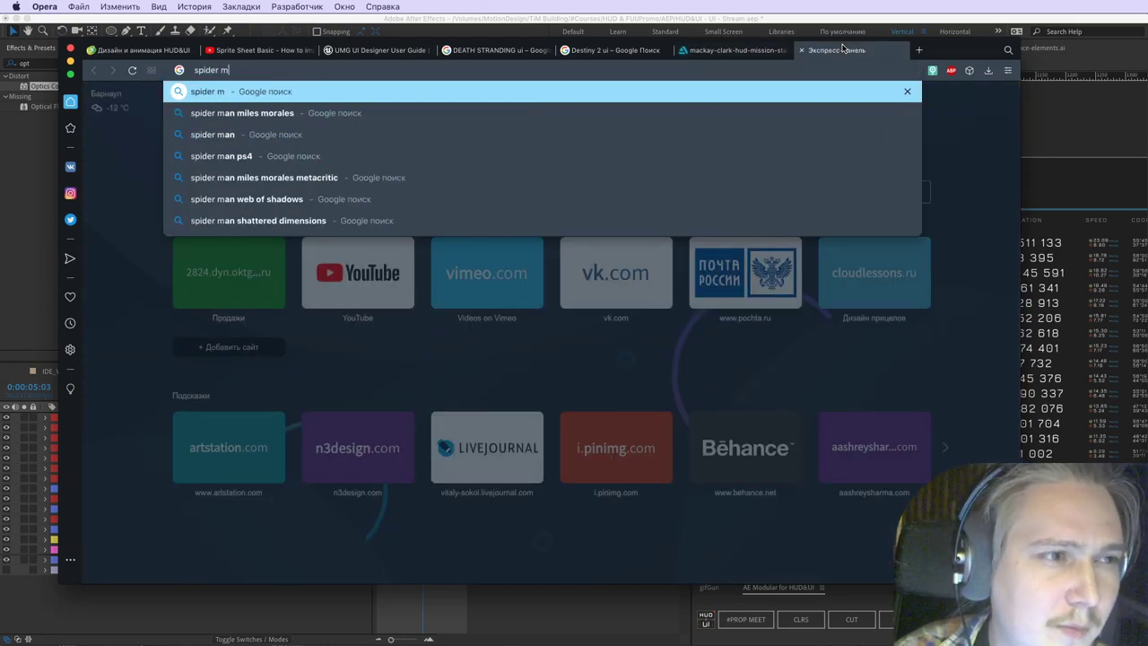
text(m)
key(Down)
key(Return)
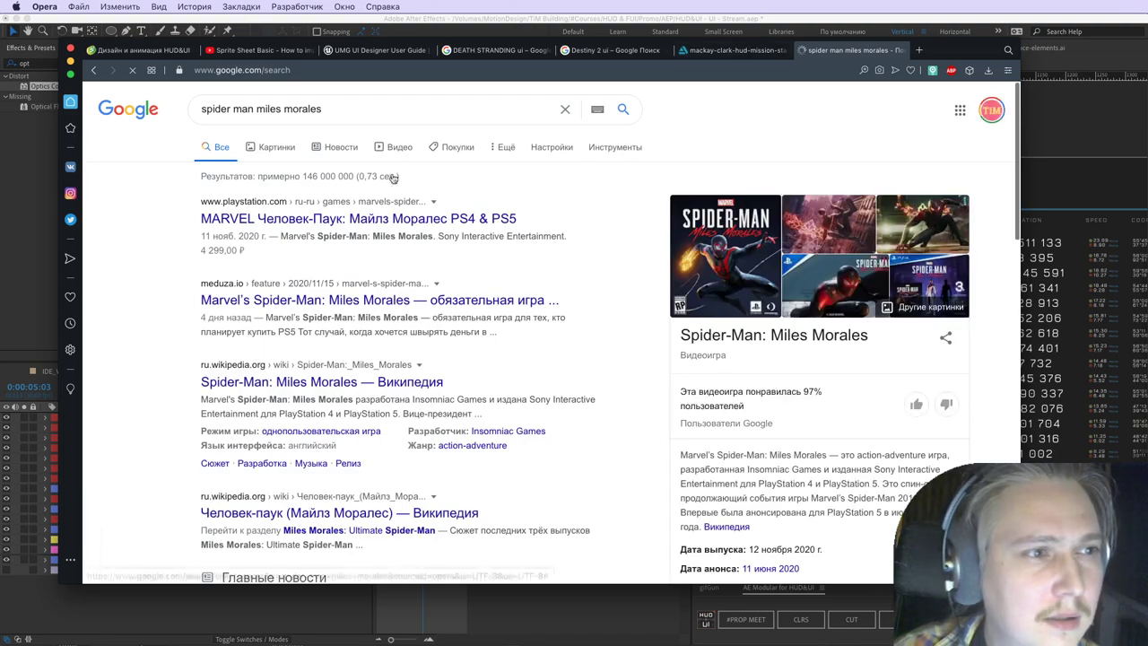
click(263, 146)
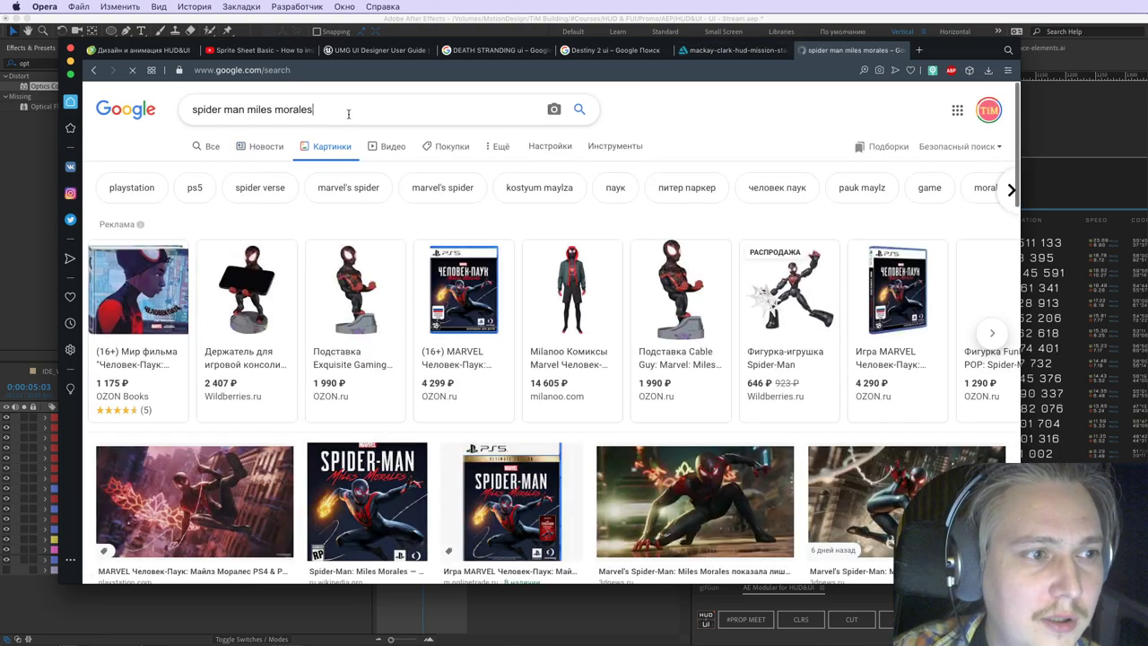
Step: Refine the image search to "spider man miles morales ui" and skim the results
scroll(392, 415, down, 5)
scroll(392, 415, up, 5)
click(403, 108)
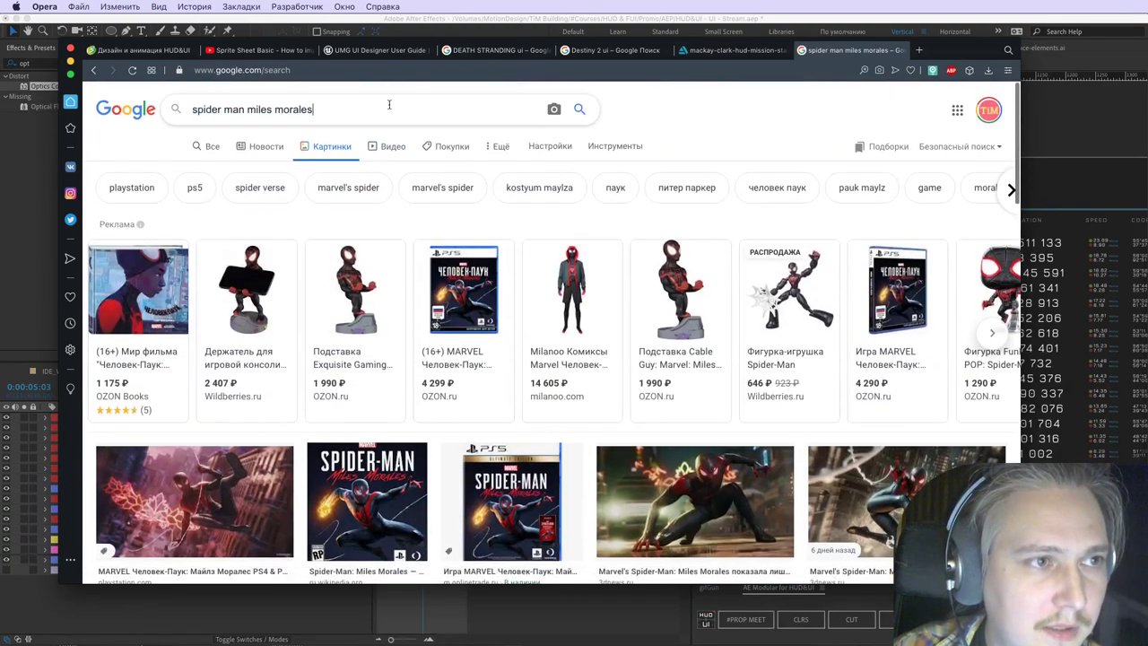
text(ui)
key(Return)
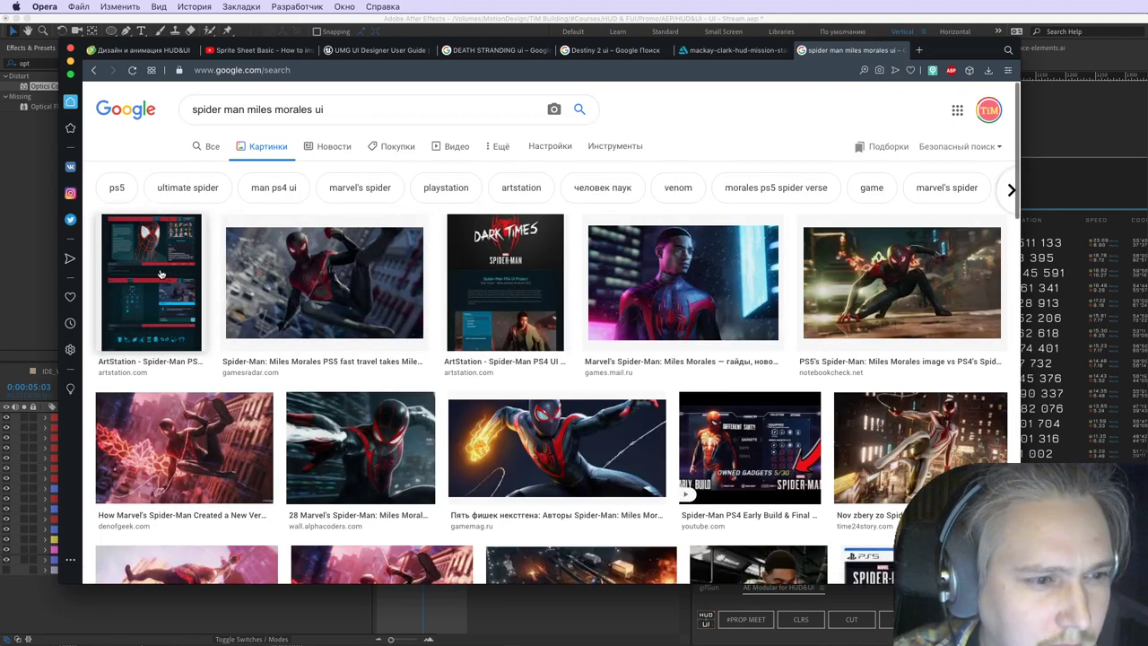
scroll(159, 273, down, 5)
scroll(159, 274, up, 5)
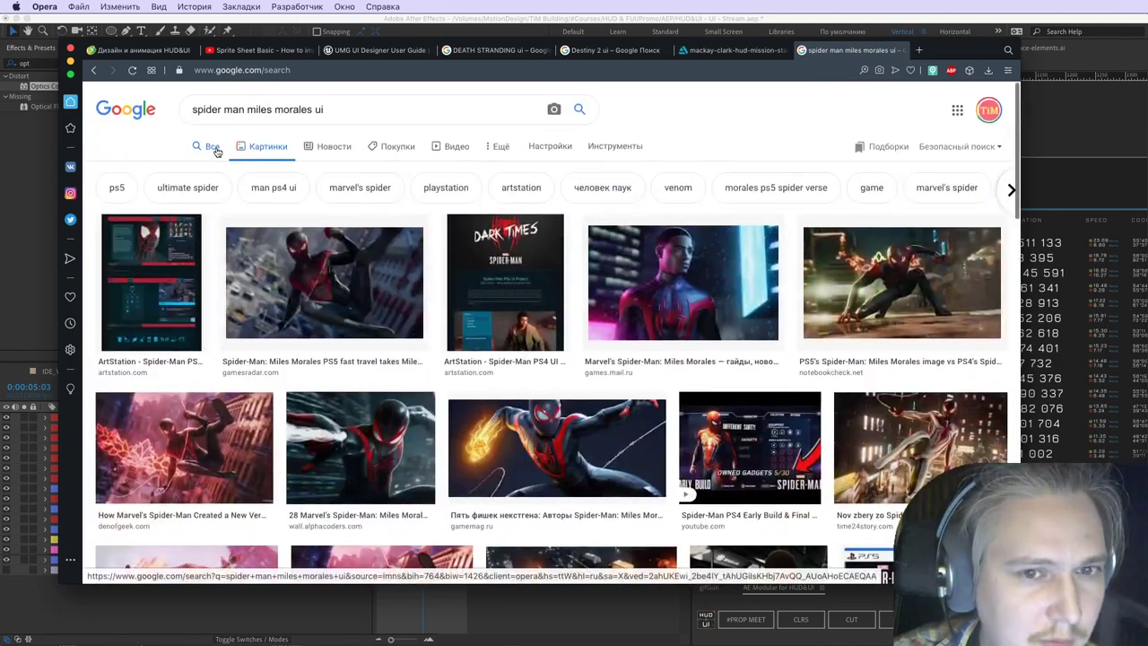
Step: Open ArtStation in a new browser page and search its artworks for "spider man miles morales ui"
click(295, 114)
drag(313, 111, 177, 108)
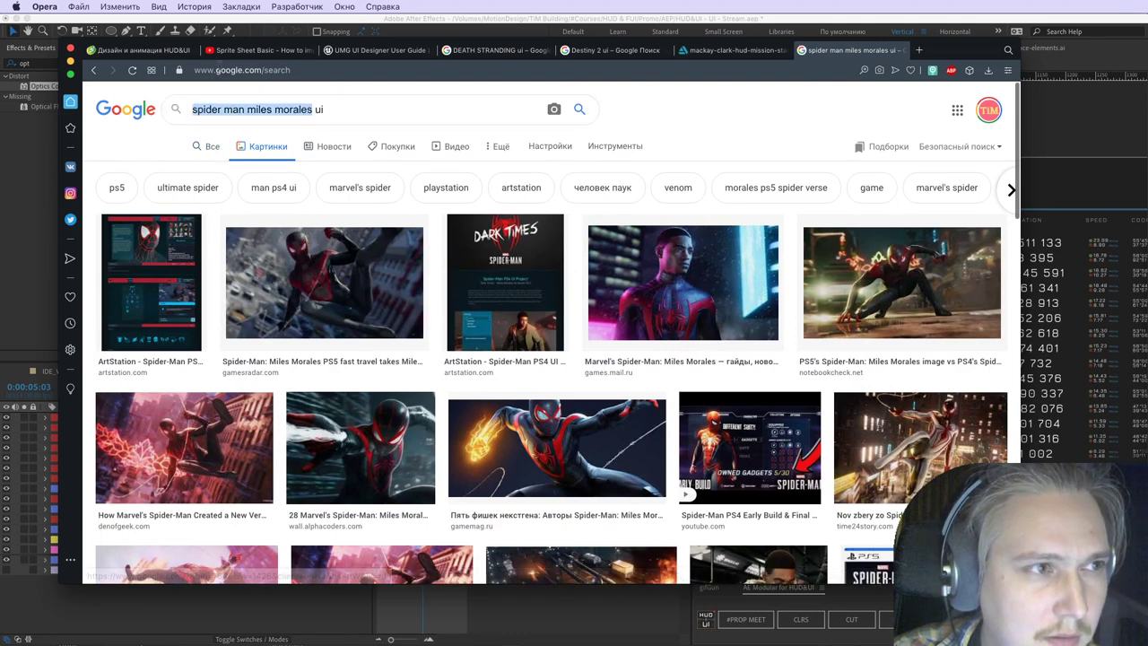
click(381, 51)
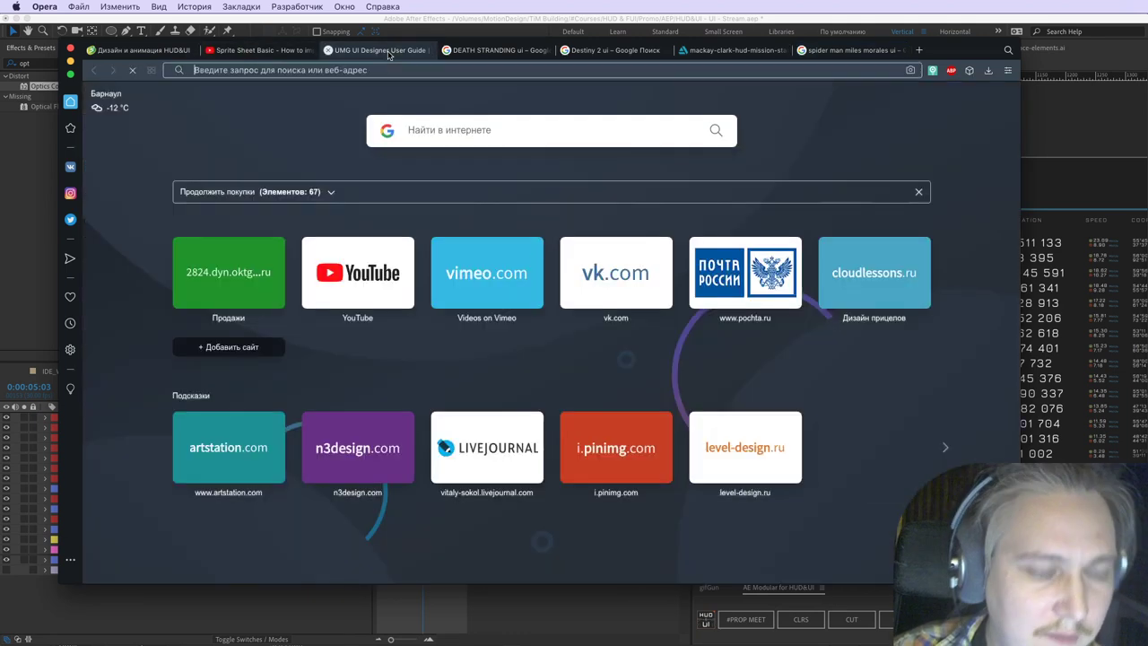
text(art)
key(Down)
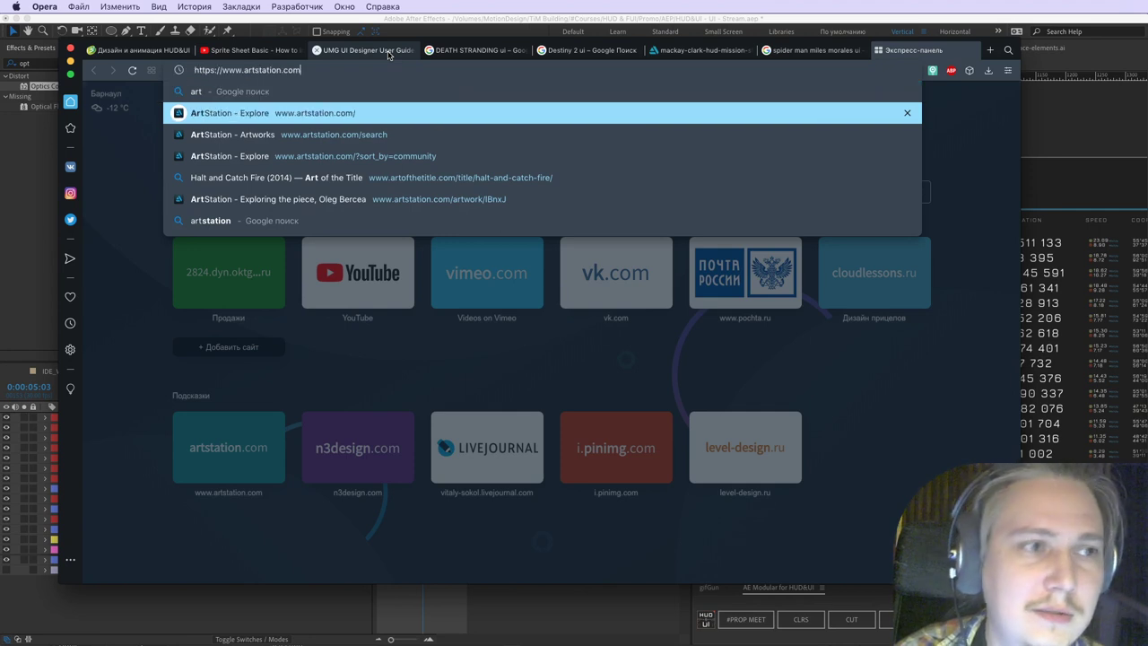
key(Return)
click(265, 98)
text(spider man miles morales ui)
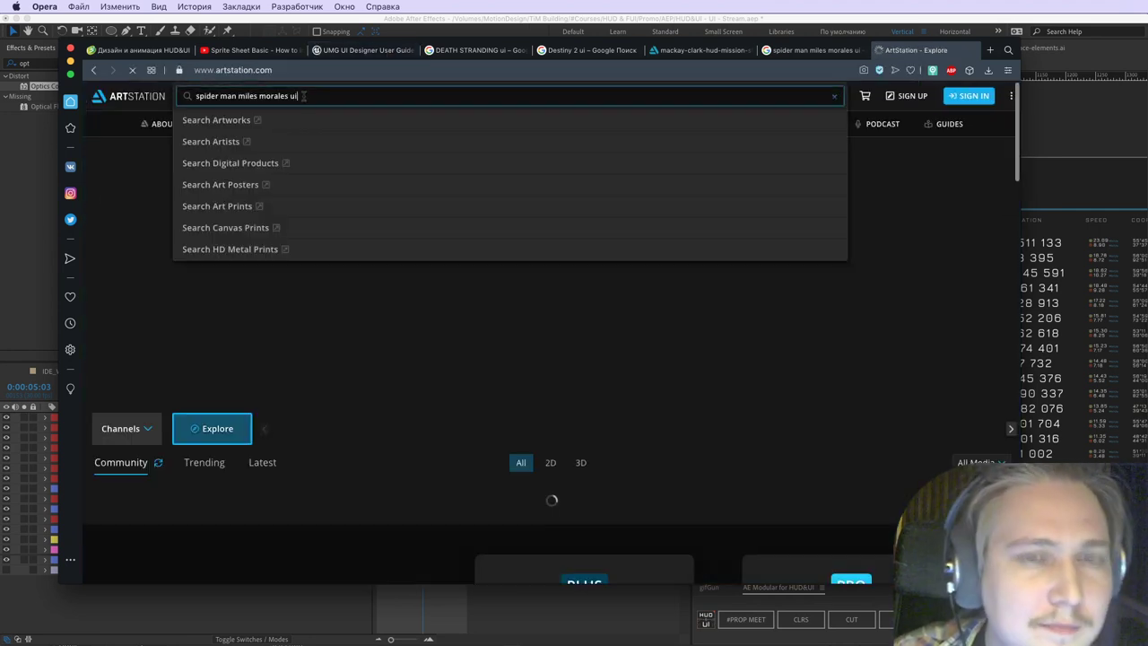
key(Return)
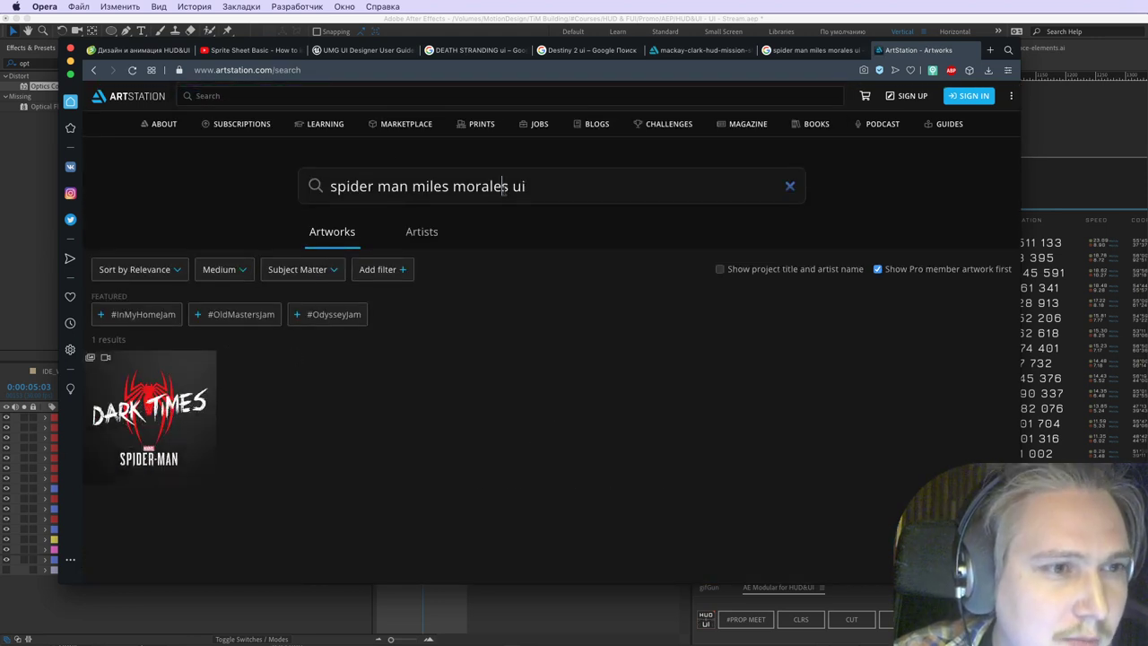
Step: Shorten the ArtStation artwork search to "spider man ui", skim the results and close the ArtStation page
drag(508, 187, 367, 186)
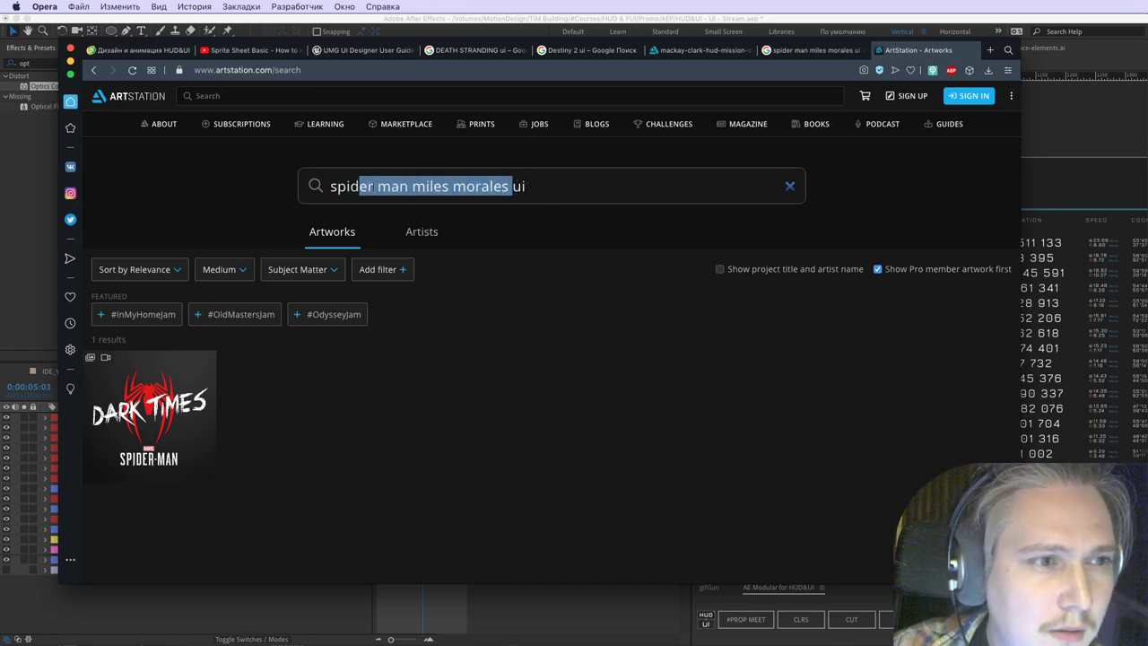
key(BackSpace)
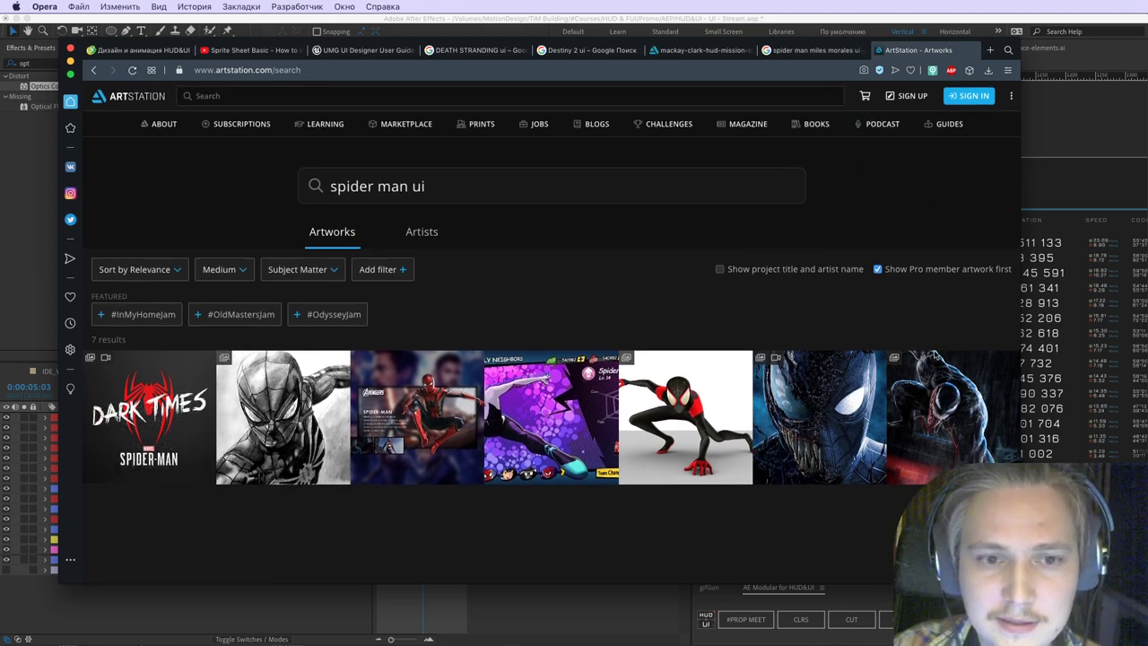
click(880, 50)
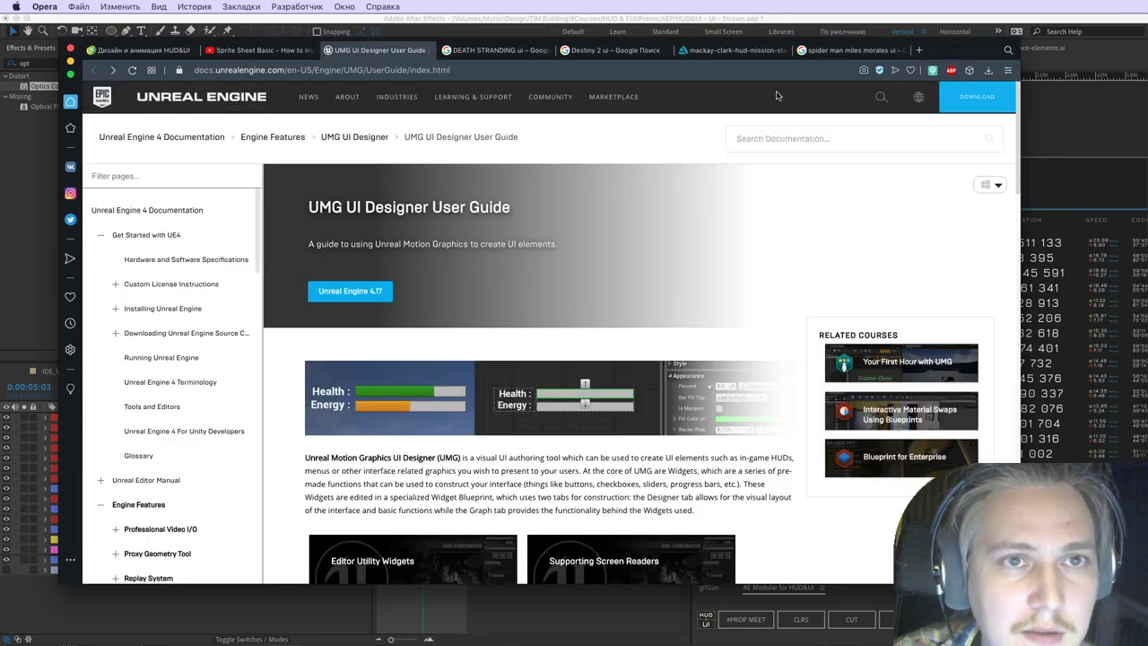
key(super+t)
key(super+w)
Step: Search YouTube for "spider man miles morales" from the sprite sheet video page and skim the results
click(265, 53)
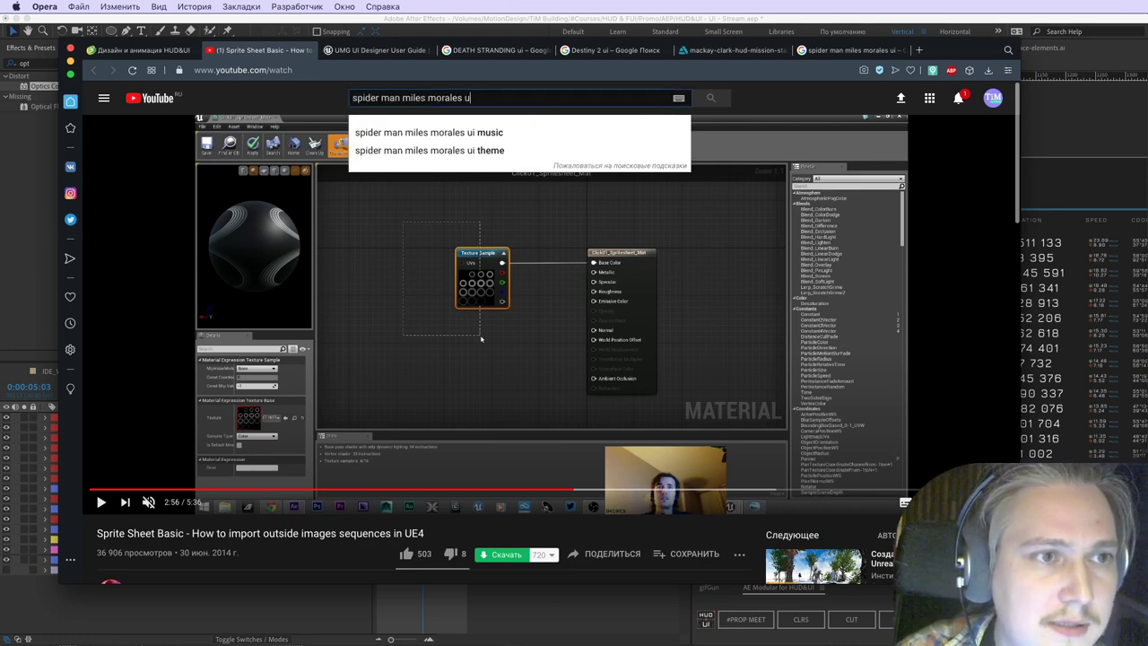
key(BackSpace)
key(BackSpace)
key(Return)
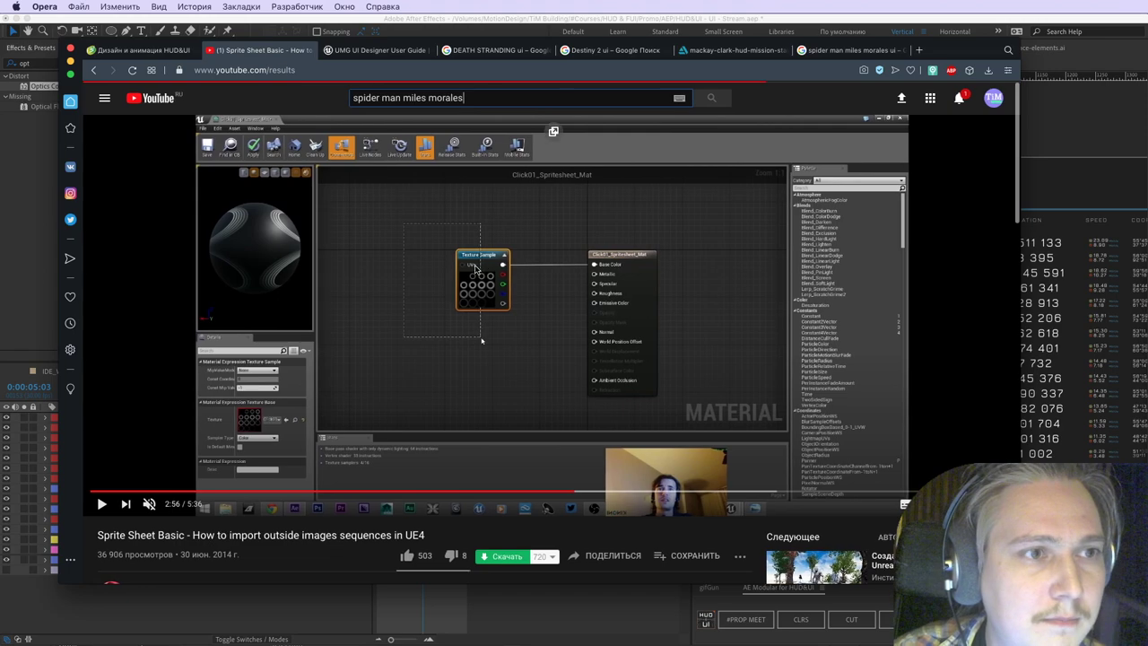
scroll(429, 330, down, 2)
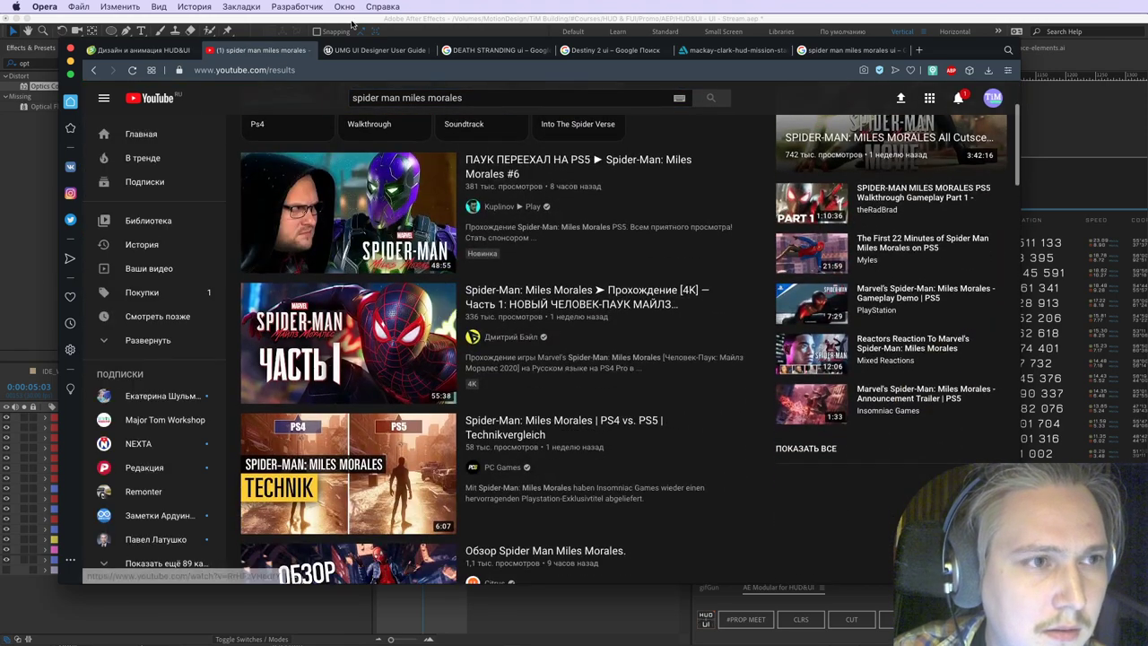
Step: Refine the YouTube search to "spider man miles morales gameplay"
scroll(404, 97, up, 3)
click(538, 97)
text(gam)
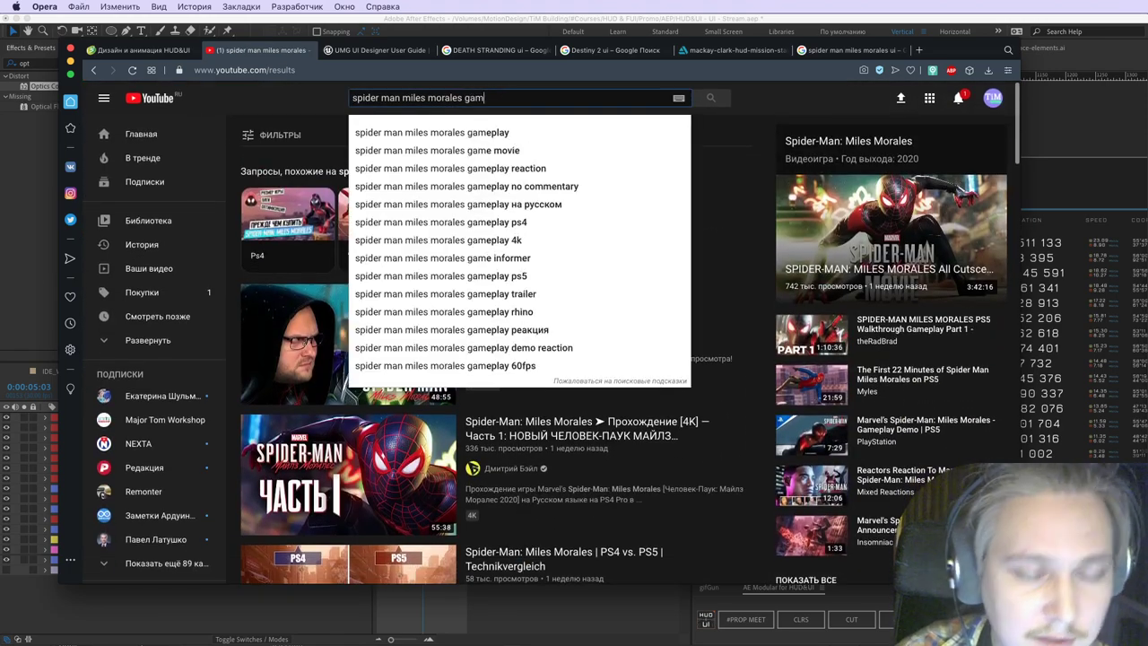
text(eplay)
key(Return)
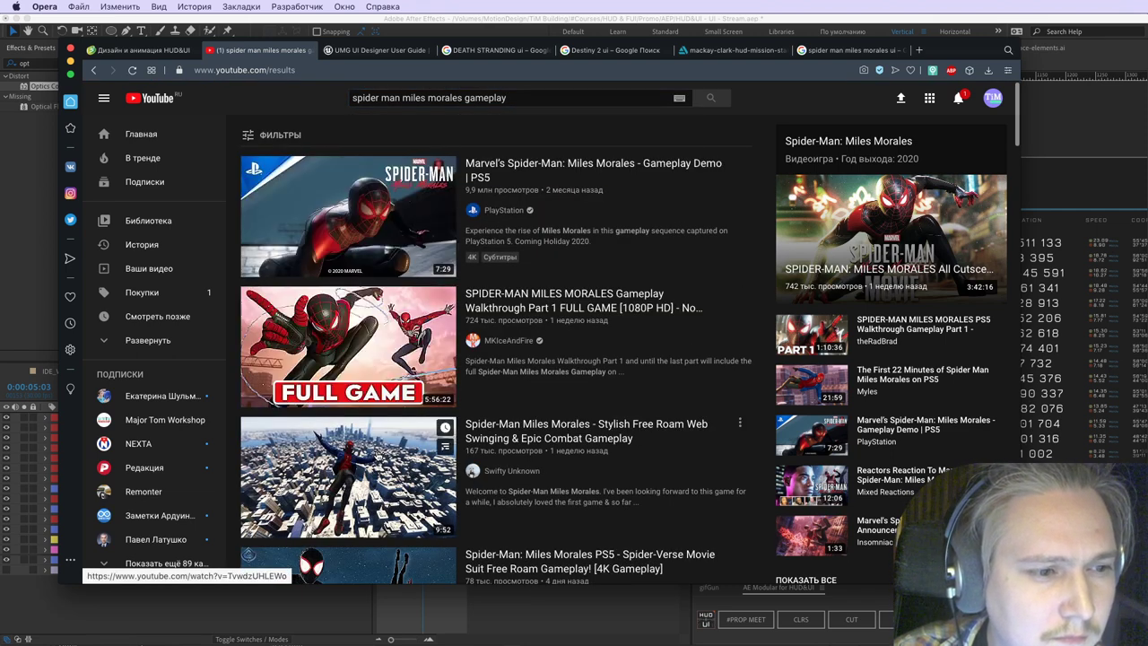
Step: Find the "Spider-man Miles Morales | NEW Free Roam Web Swinging GAMEPLAY" video in the results and open it in a new browser page
scroll(378, 447, down, 3)
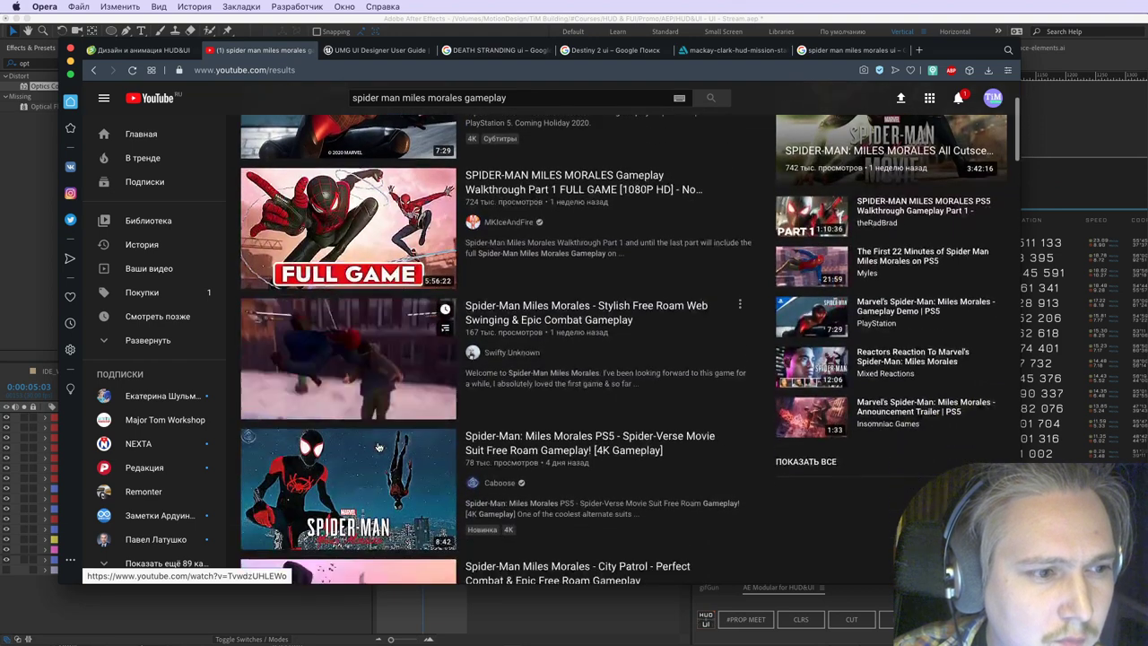
scroll(426, 517, down, 3)
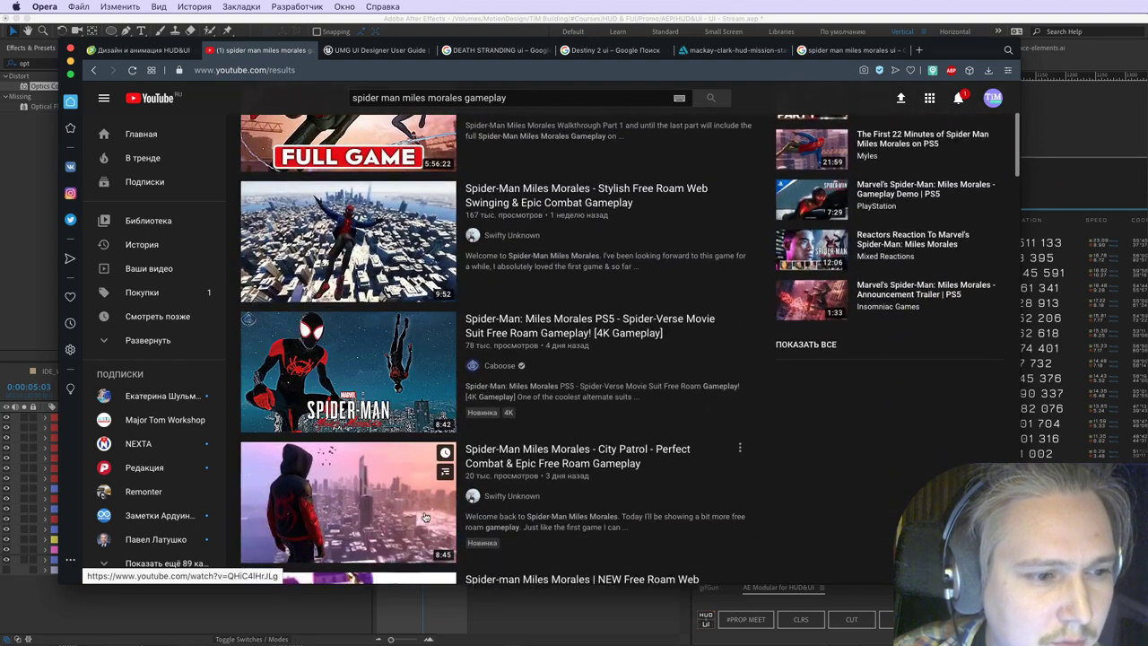
scroll(425, 518, down, 4)
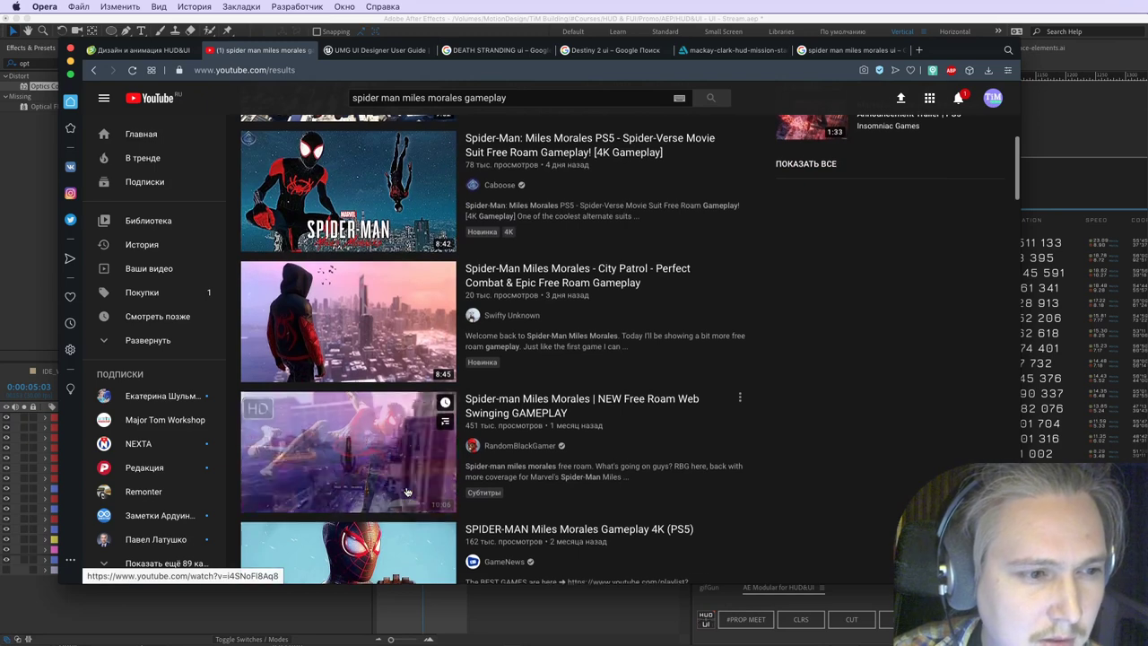
middle_click(407, 491)
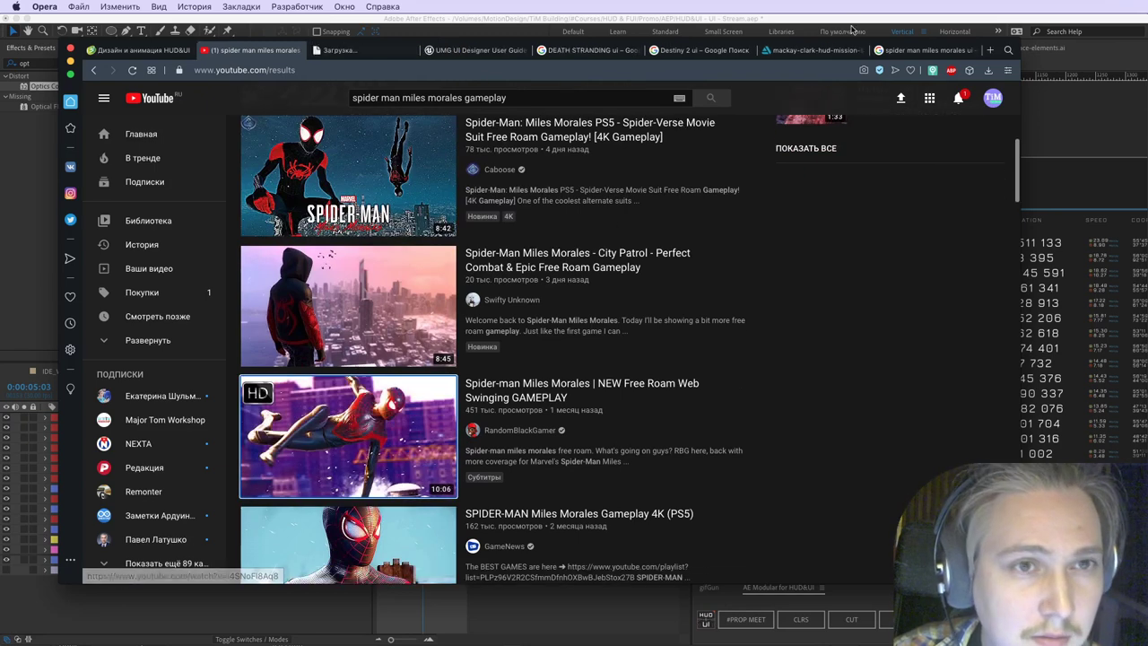
click(363, 51)
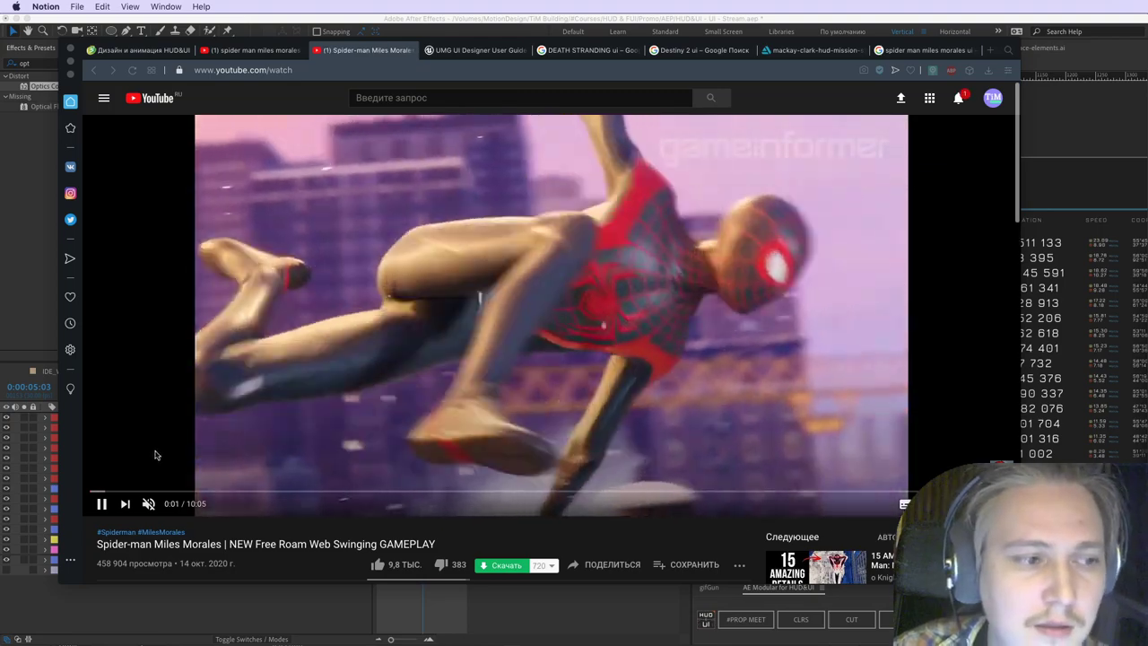
Step: Skip ahead in the gameplay video and pause it at 0:21 on the outgoing Spider-Man call widget
click(163, 462)
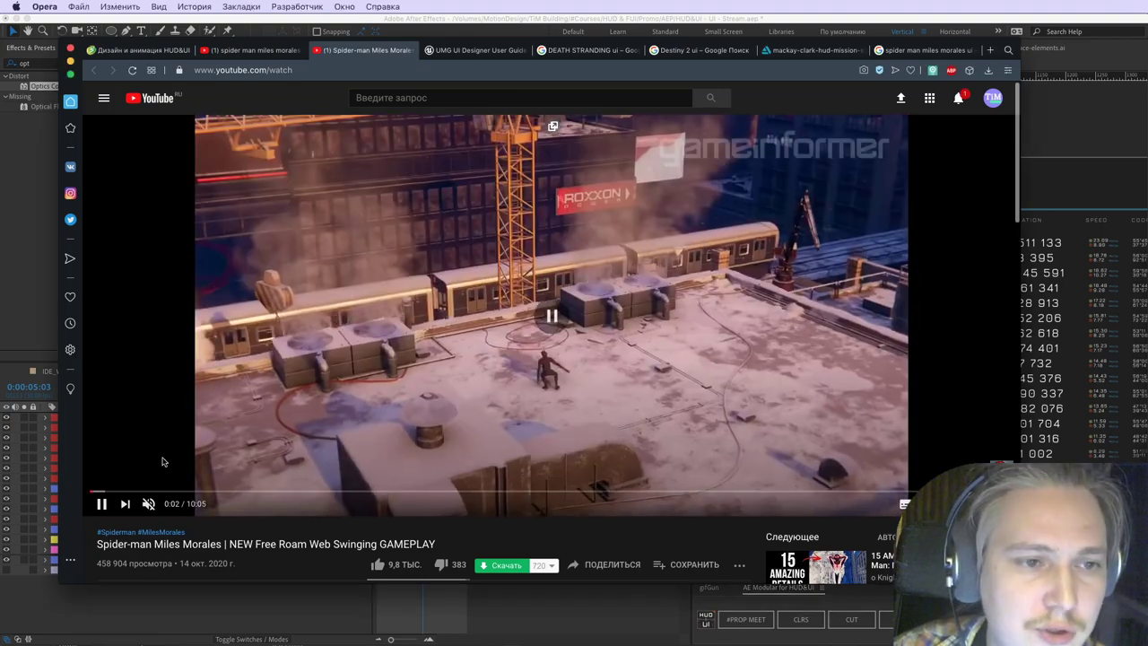
click(106, 494)
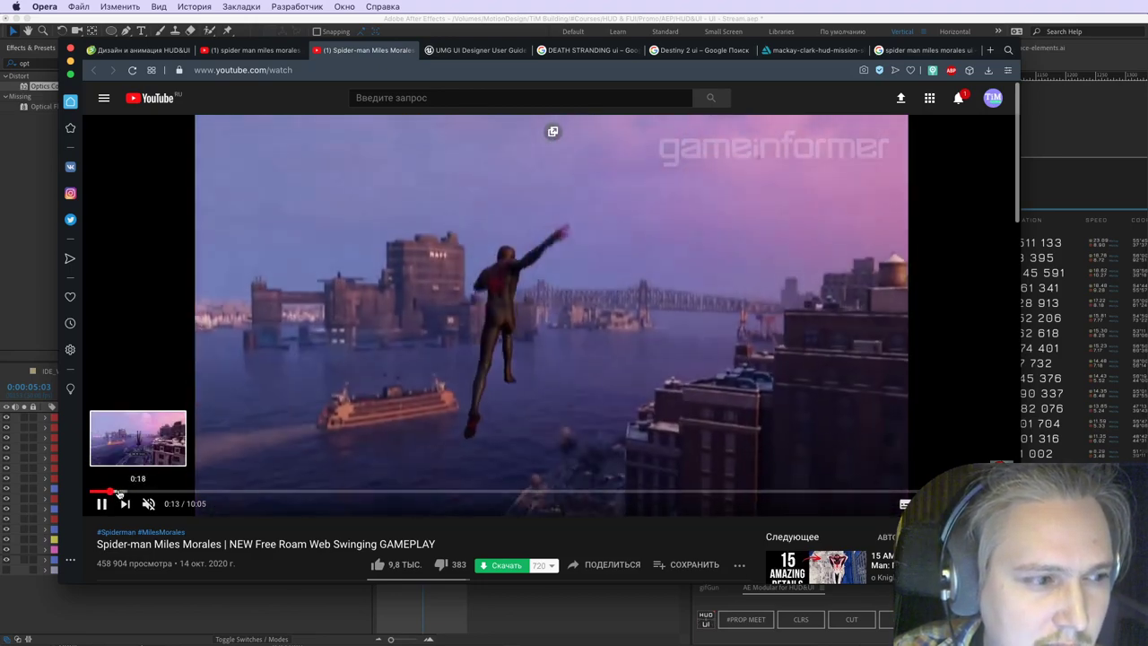
click(118, 493)
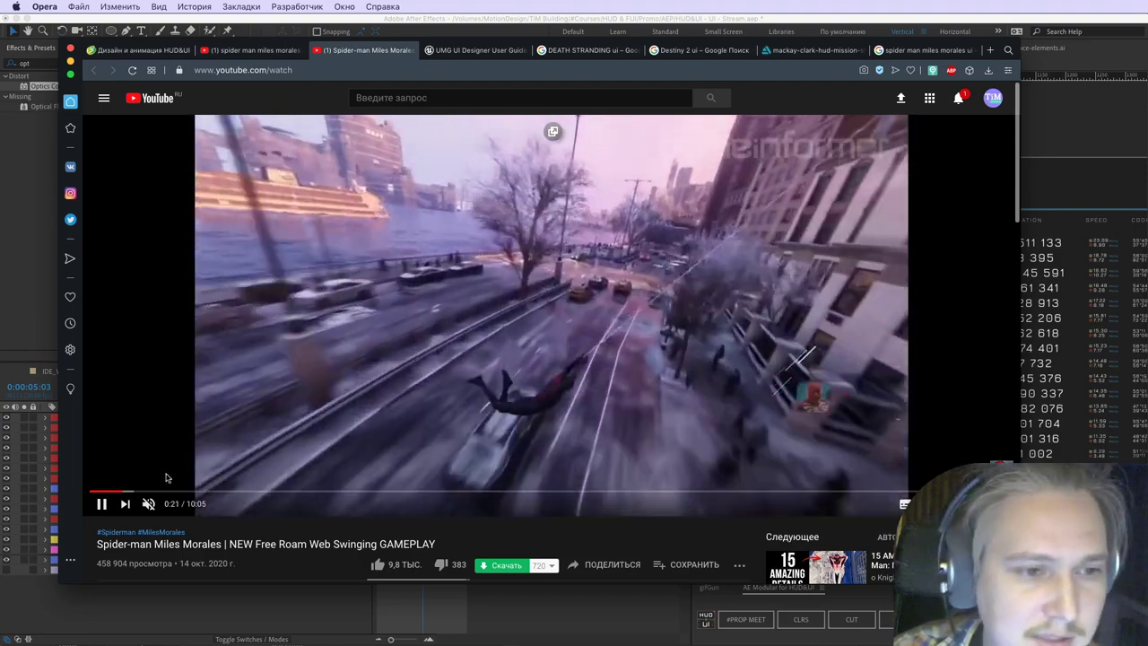
key(Left)
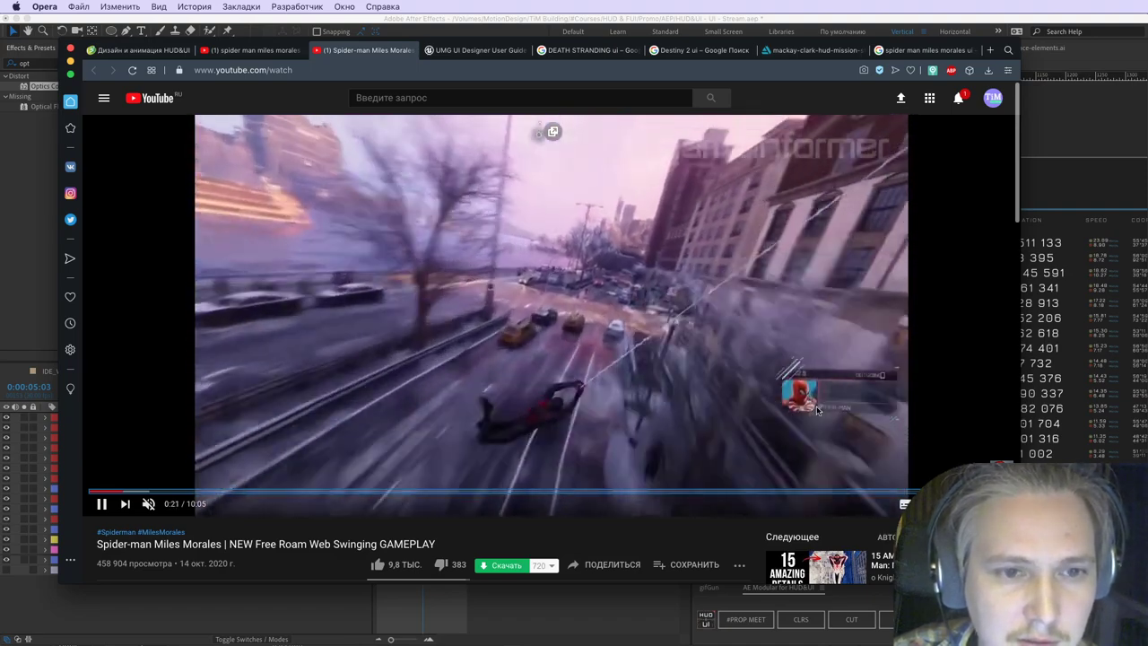
click(818, 407)
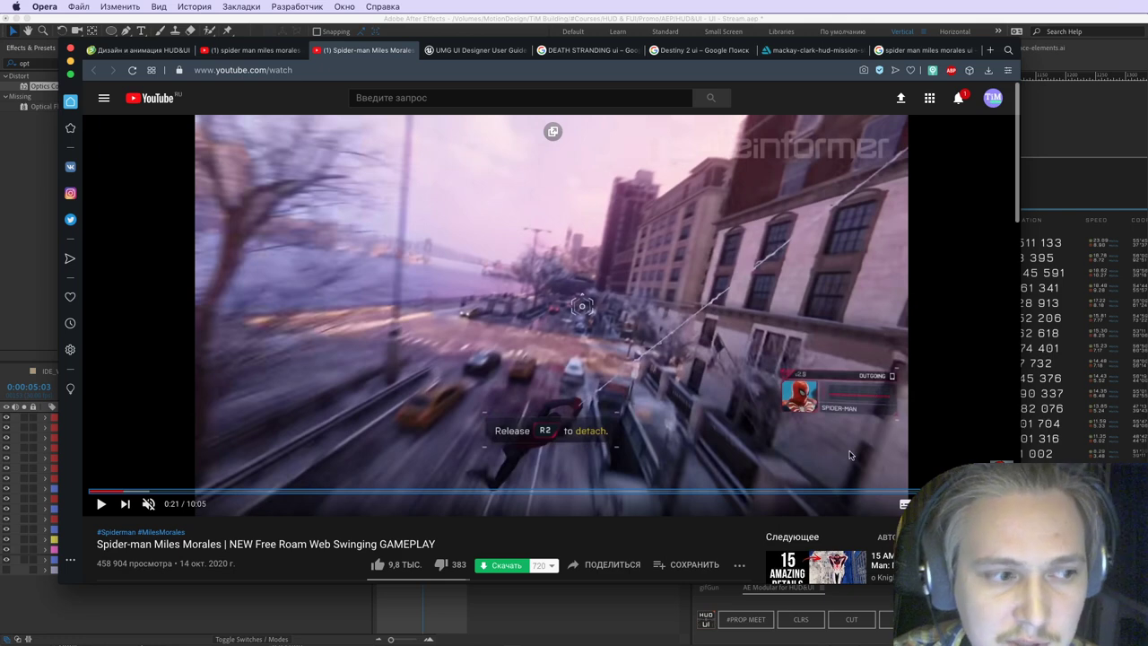
Step: Replay the gameplay from about 0:19, examine how the outgoing call widget animates in, and pause the video at 0:30
click(120, 492)
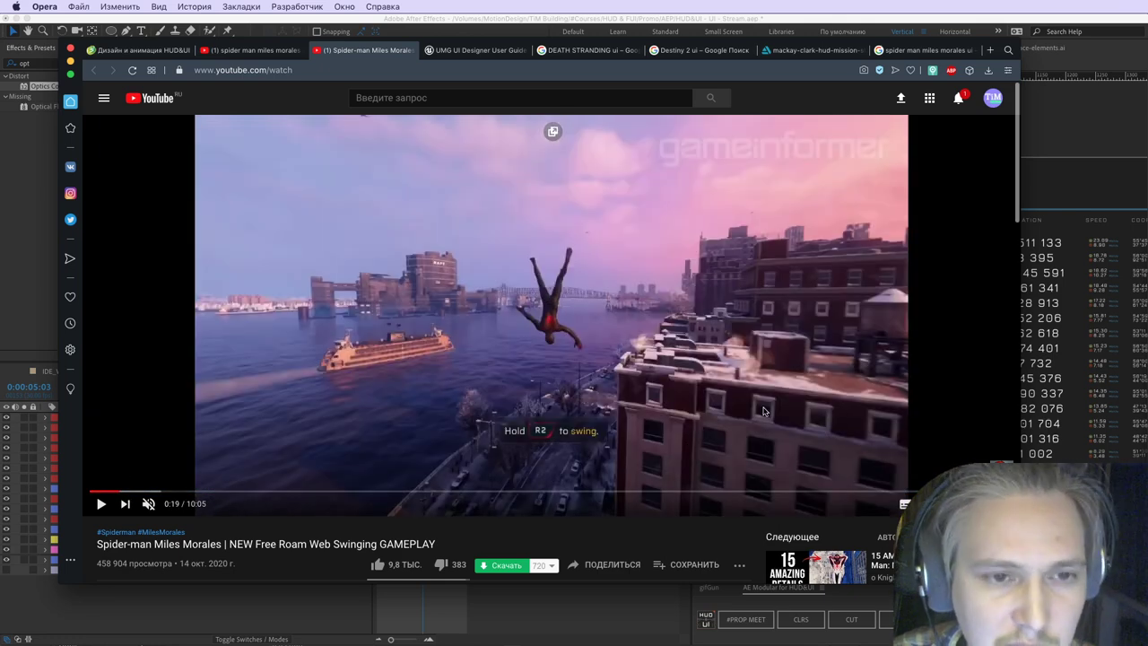
click(755, 396)
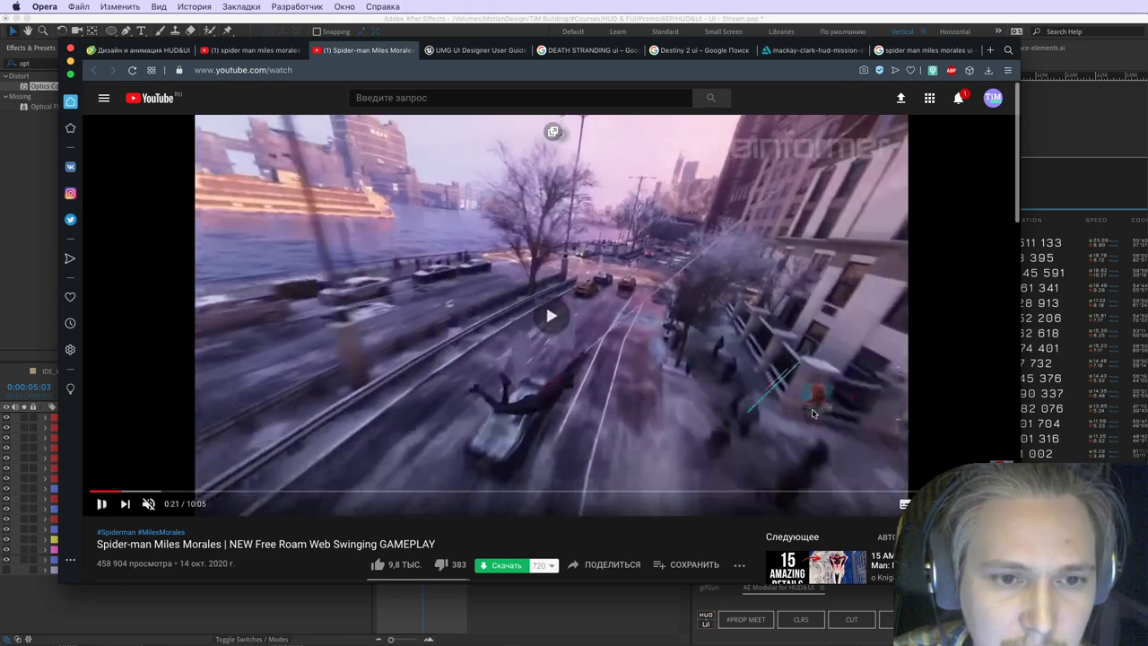
click(848, 401)
key(super+Tab)
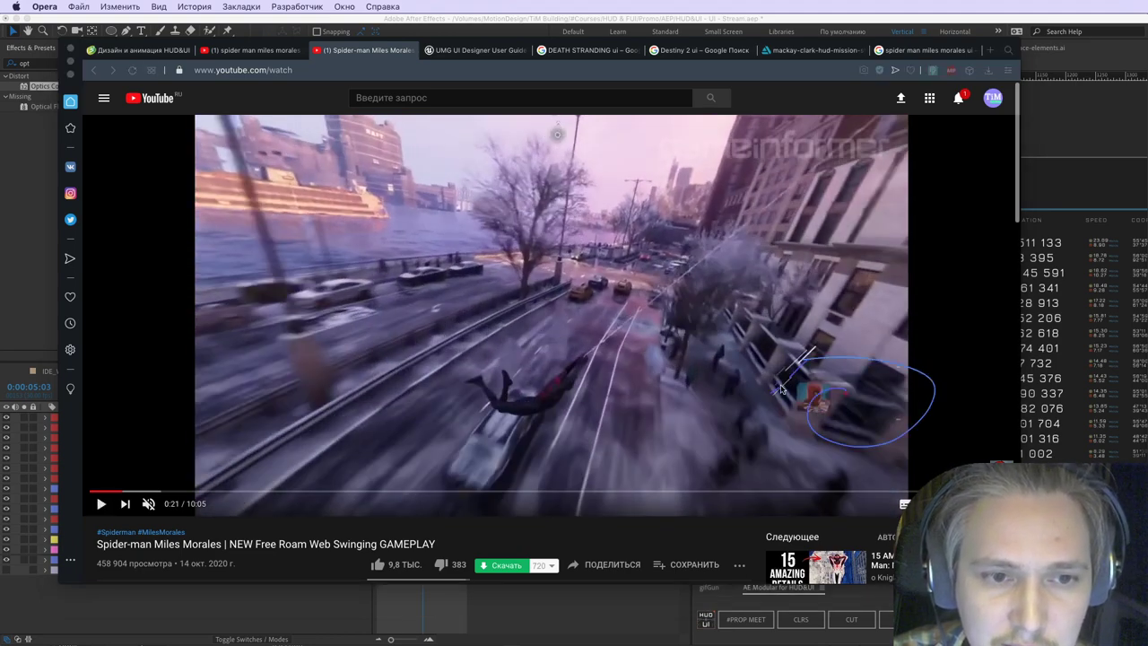
click(818, 435)
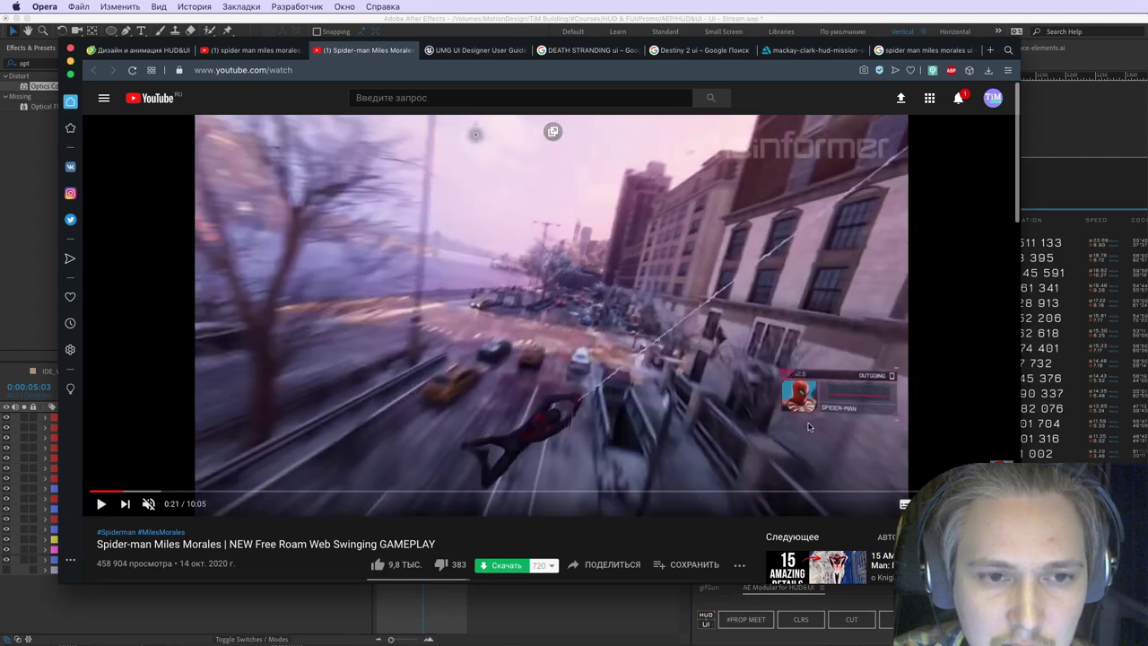
click(785, 395)
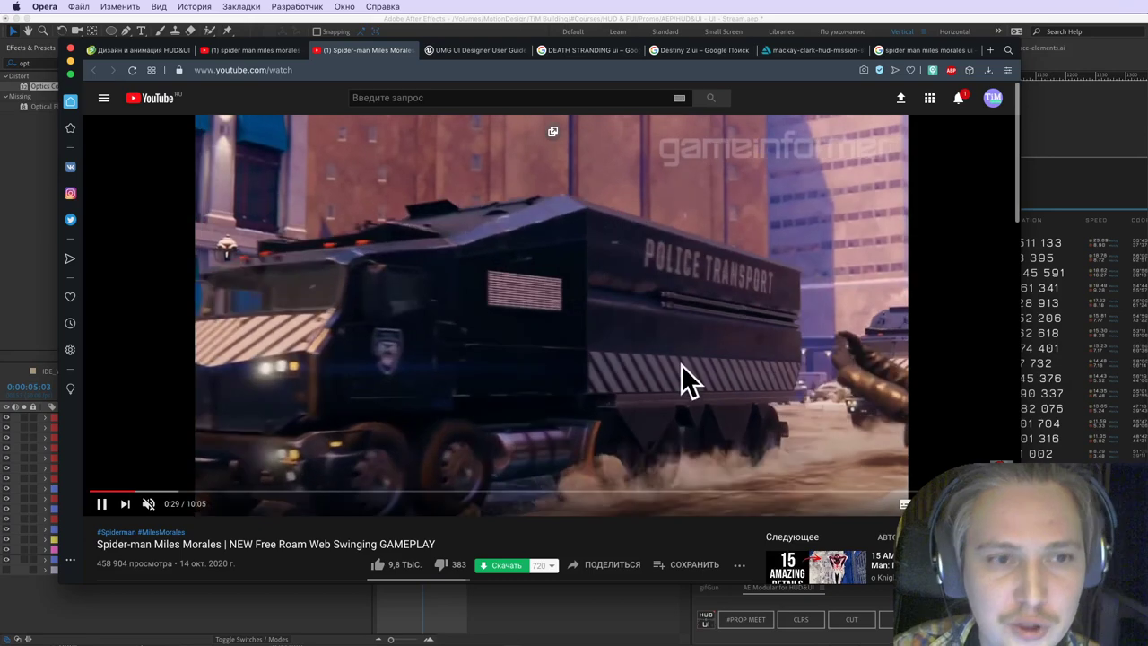
click(629, 374)
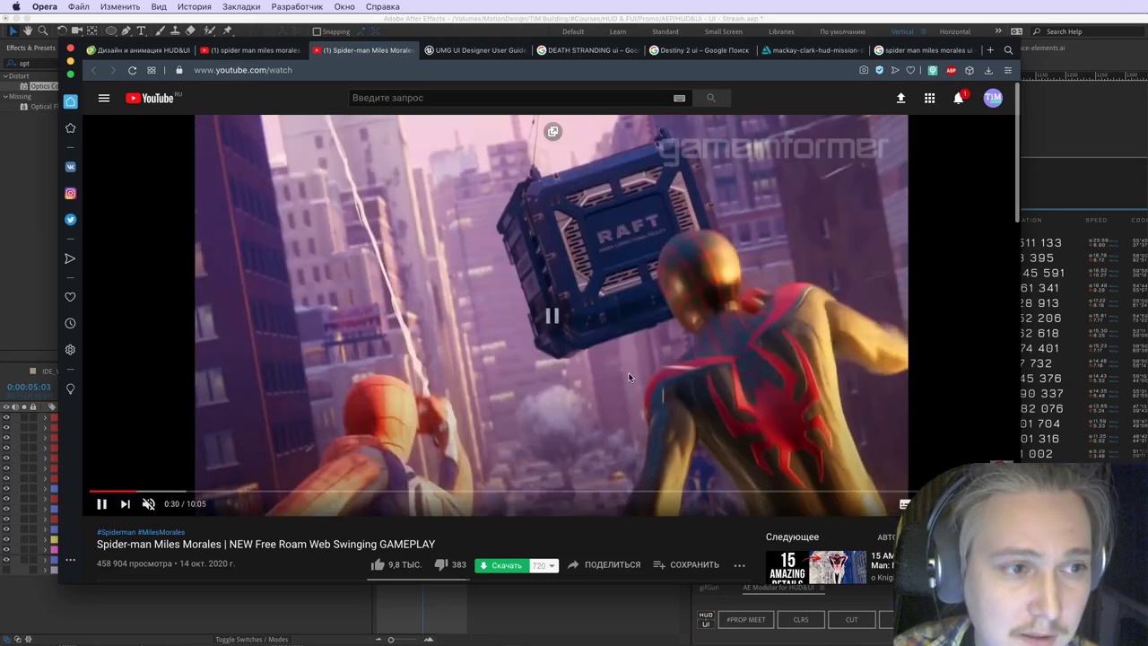
Step: Select the gameplay video's web address and close the Destiny 2 mission start image page
click(381, 71)
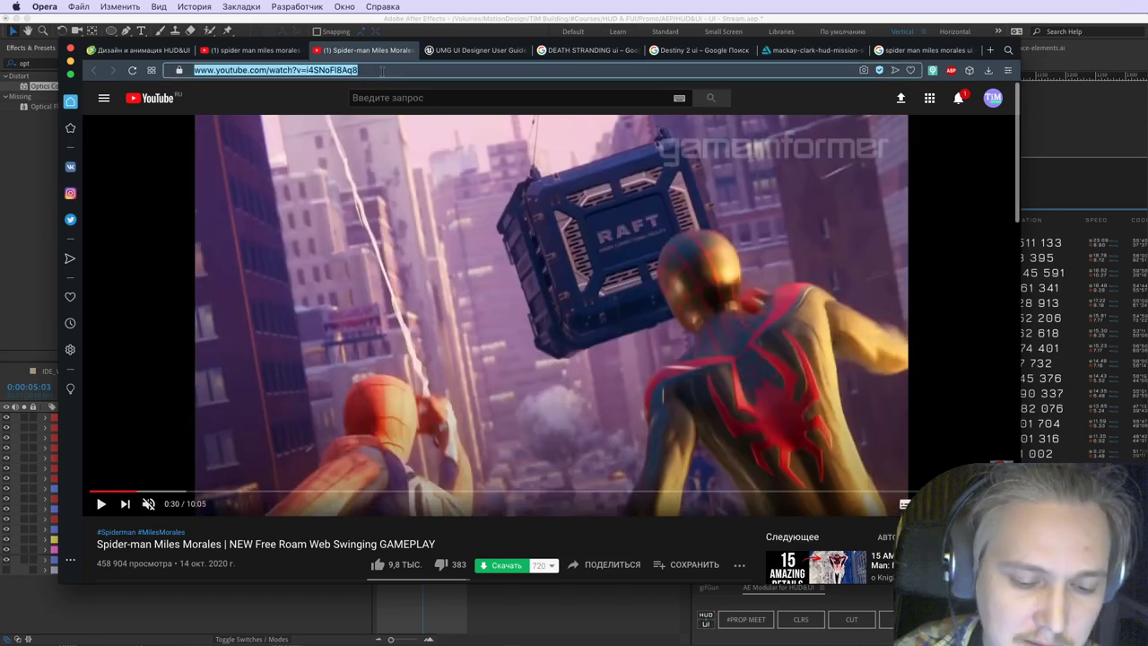
click(849, 54)
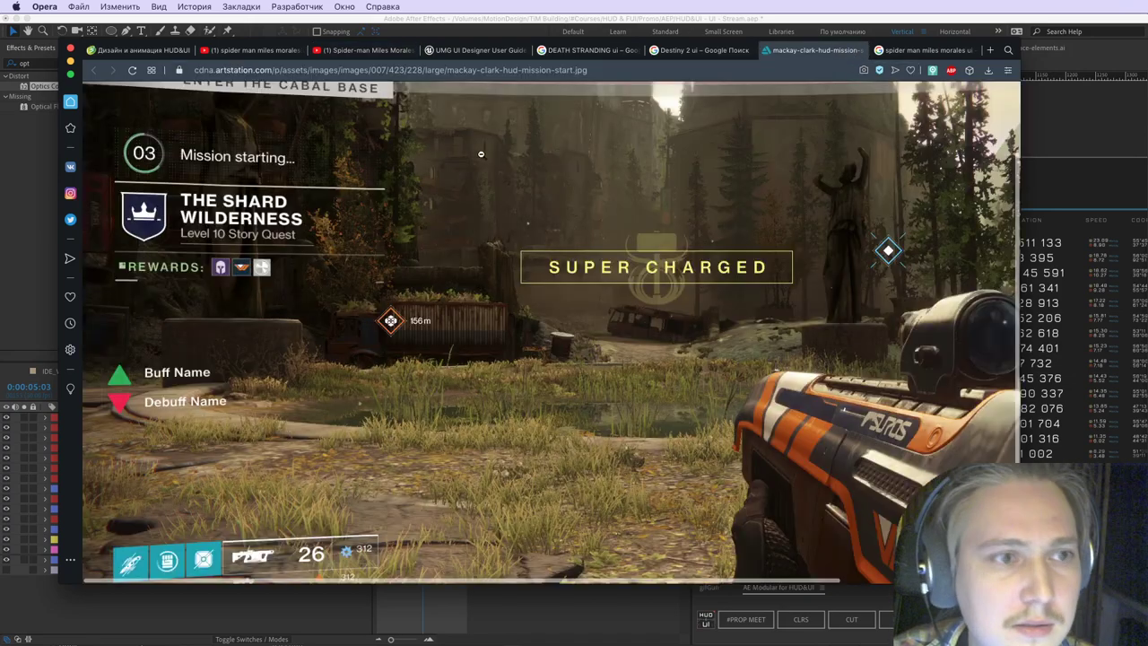
key(super+w)
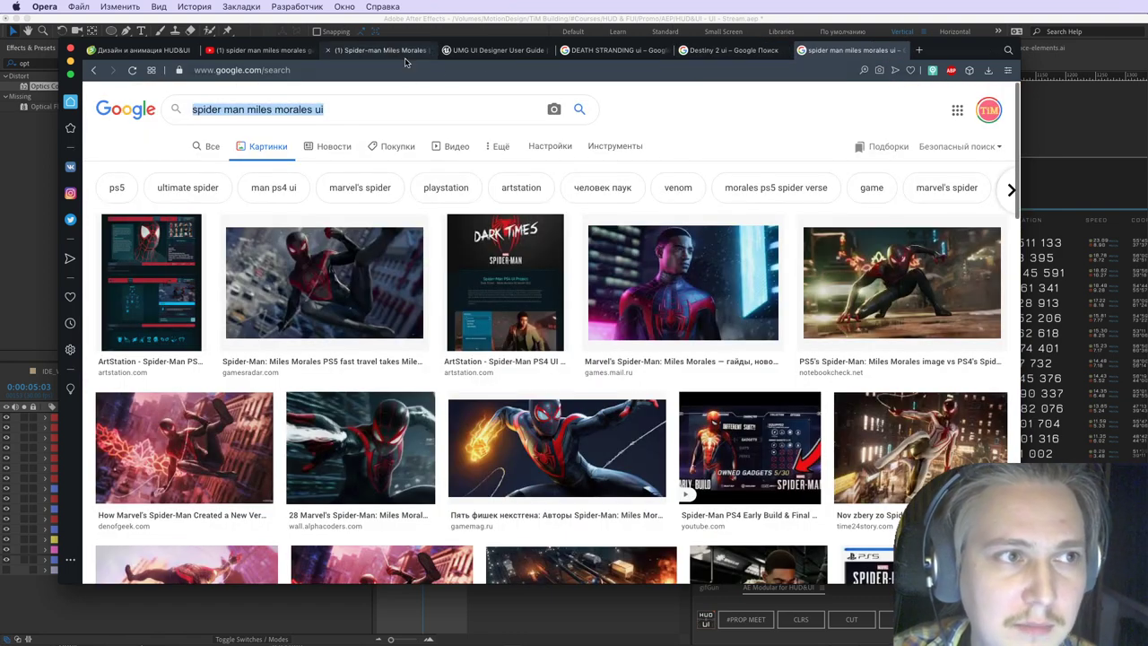
Step: Search Google for "UI/UX Artist (Gamedev)" in a new browser page
key(super+t)
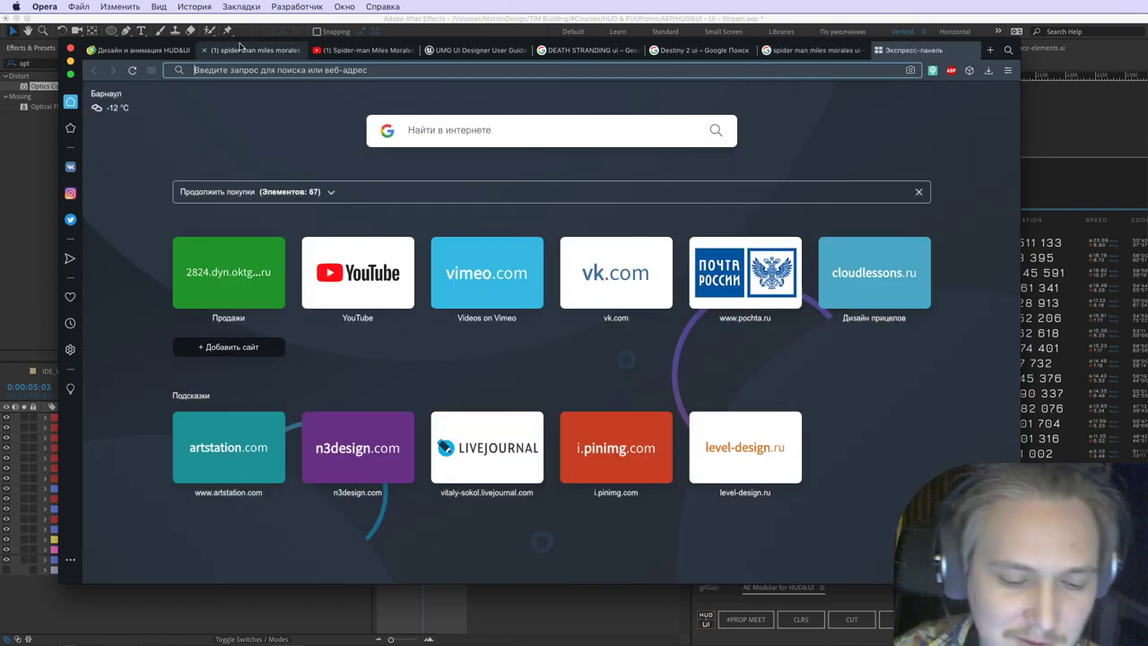
text(UI A)
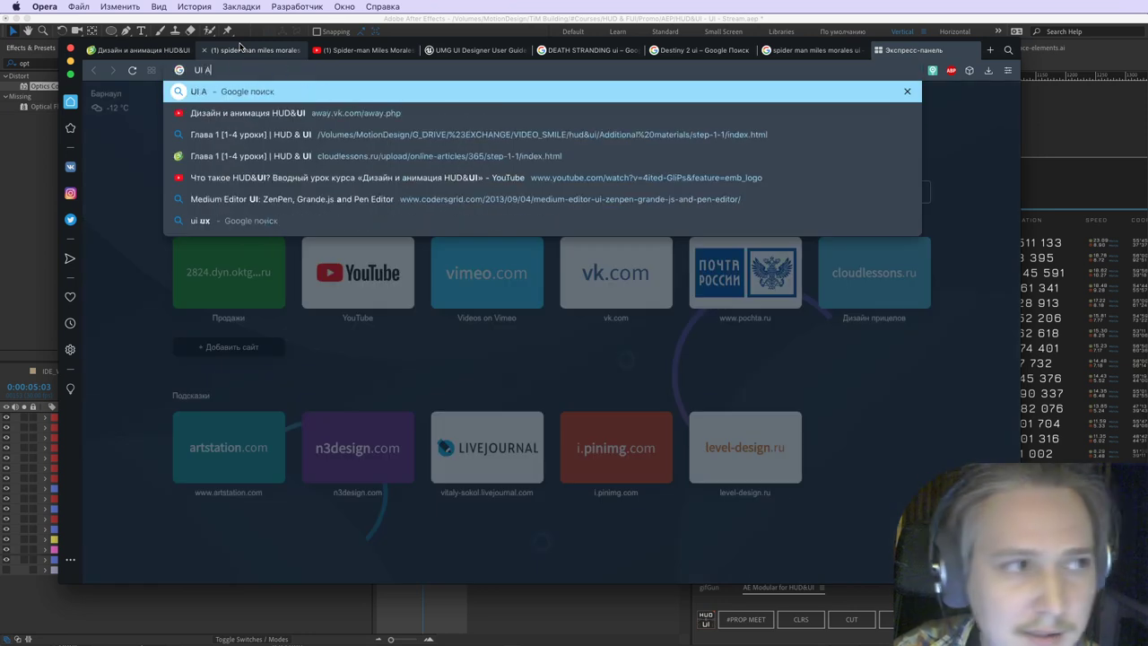
text(rtsat)
key(BackSpace)
key(BackSpace)
key(BackSpace)
key(BackSpace)
key(BackSpace)
key(BackSpace)
key(BackSpace)
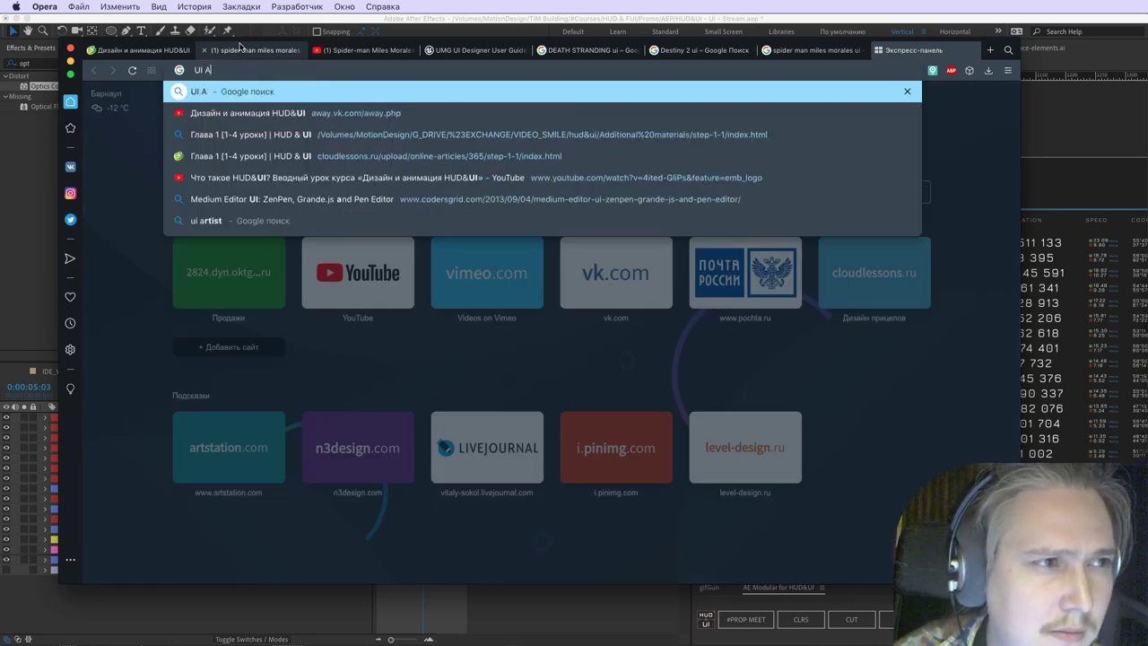
text(/UX)
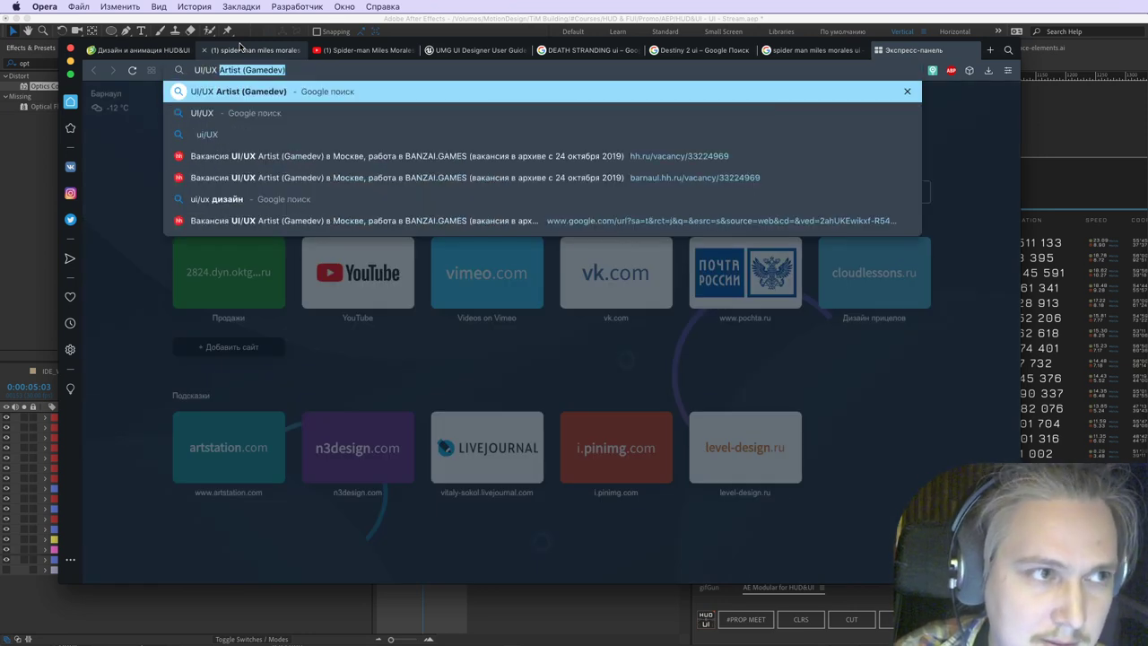
key(Return)
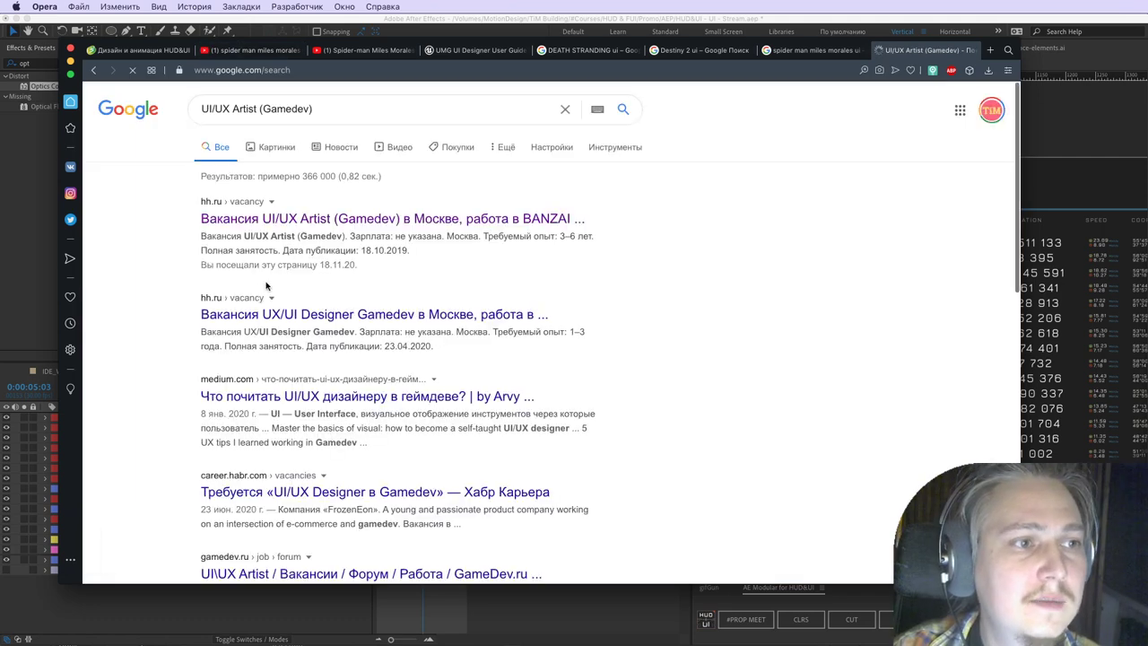
Step: Open the hh.ru UI/UX Artist (Gamedev) vacancy at BANZAI.GAMES in a new browser page and examine its similar vacancies
middle_click(295, 222)
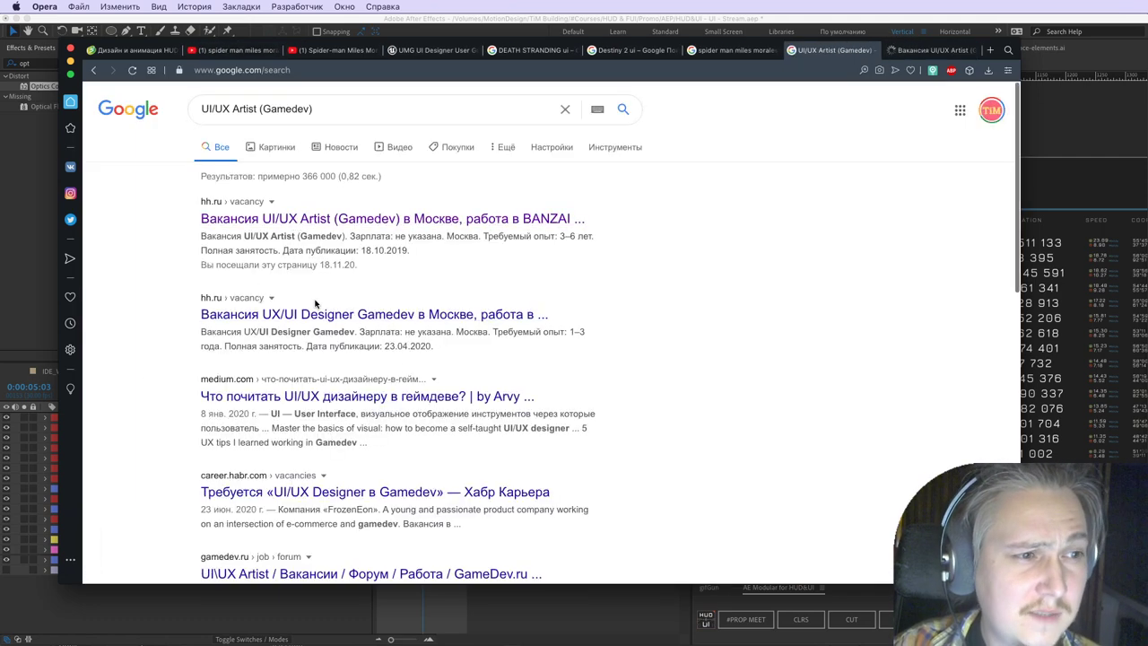
click(933, 49)
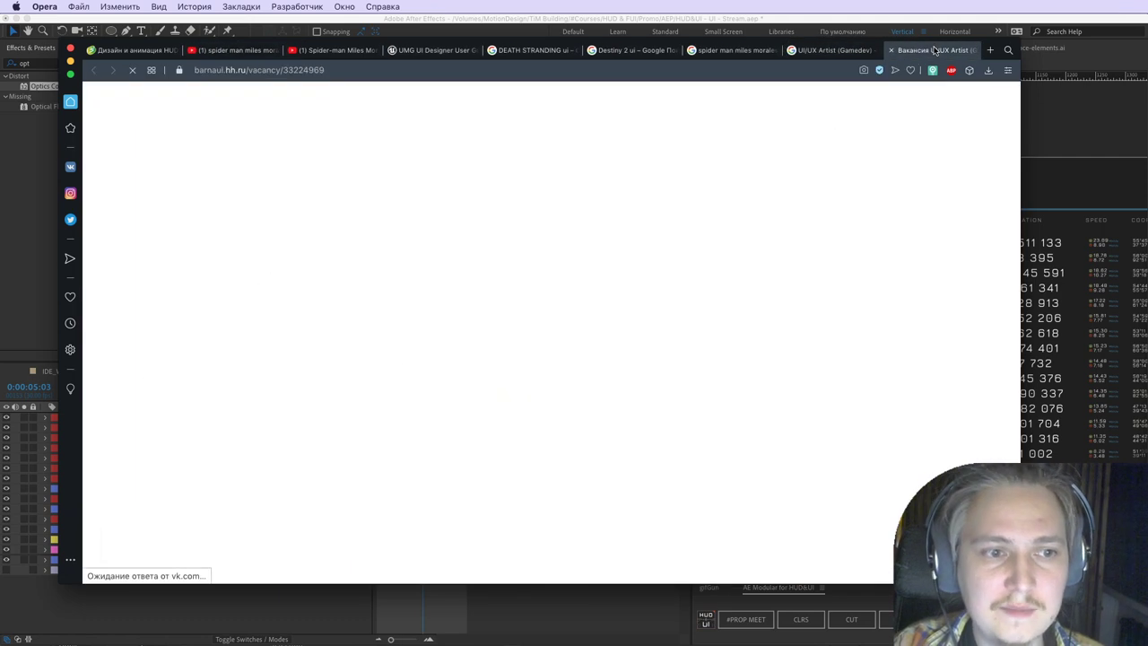
scroll(666, 459, down, 3)
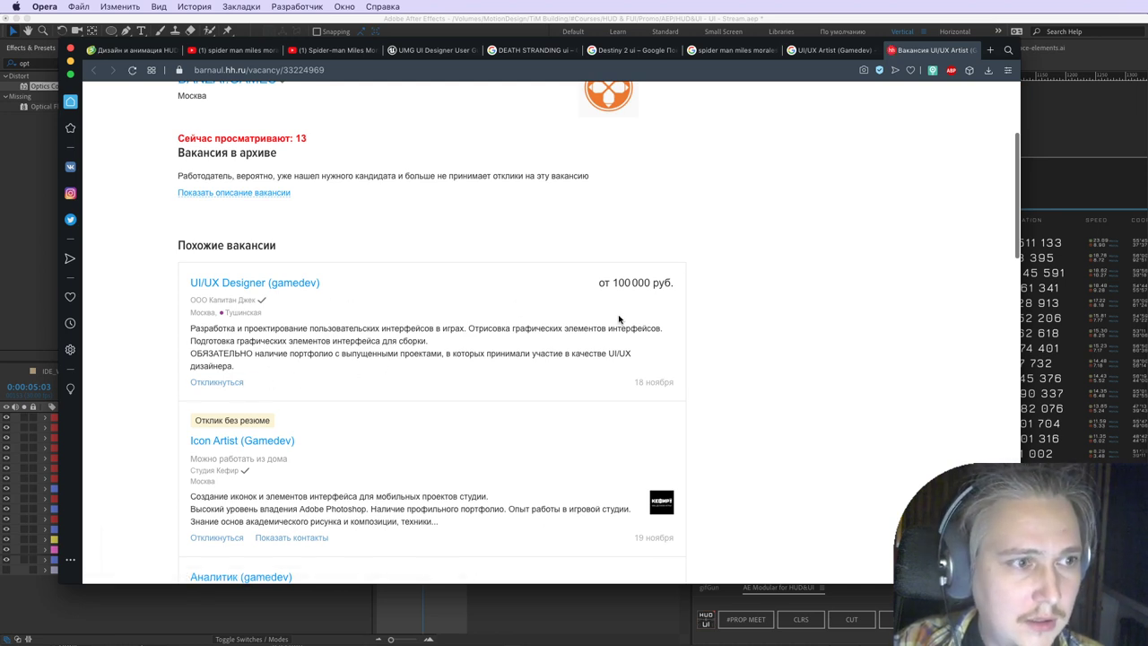
Step: Examine the UI/UX Designer, Icon Artist and Аналитик (gamedev) listings among the similar vacancies on the hh.ru page
scroll(618, 317, down, 1)
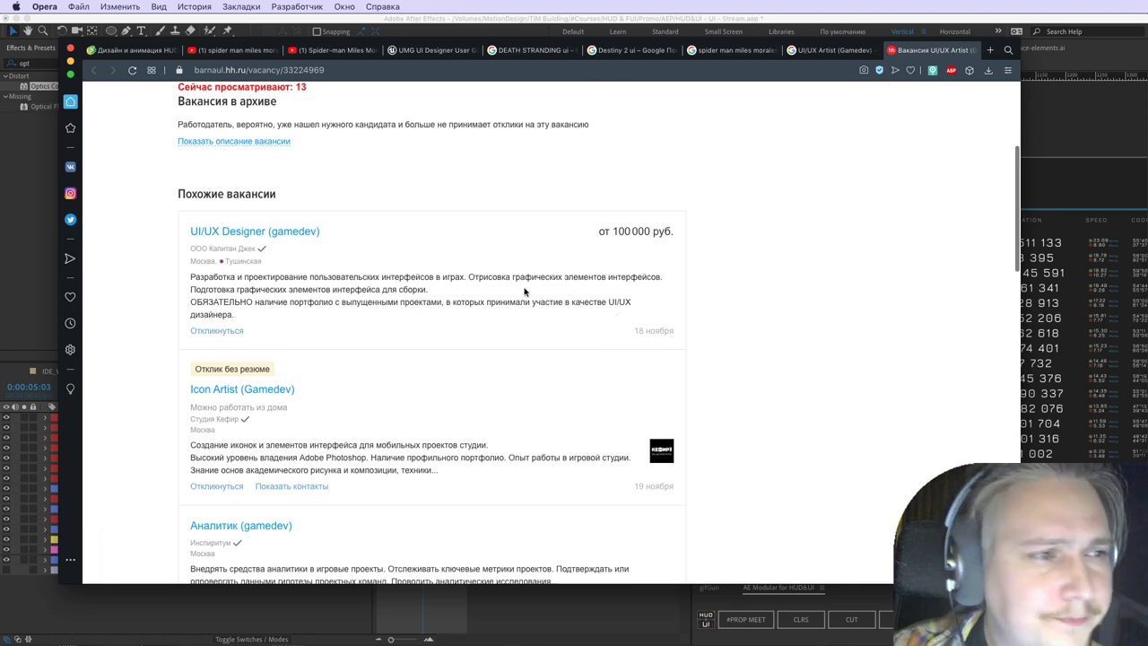
drag(187, 231, 295, 336)
click(817, 399)
scroll(817, 399, down, 4)
scroll(795, 385, up, 3)
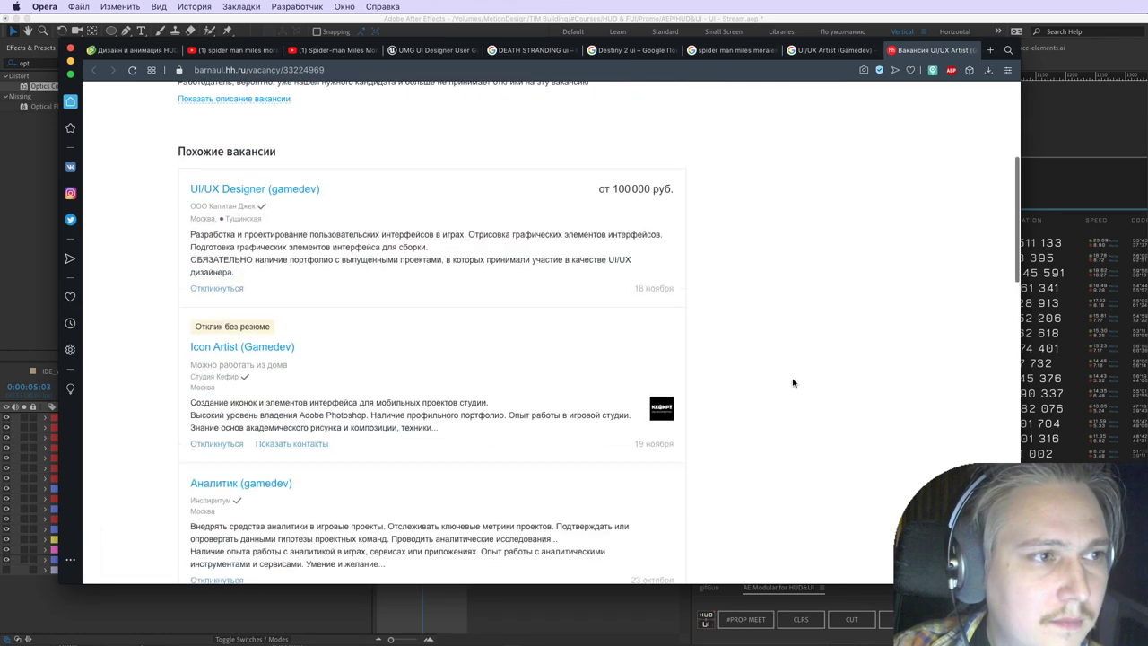
scroll(422, 324, up, 1)
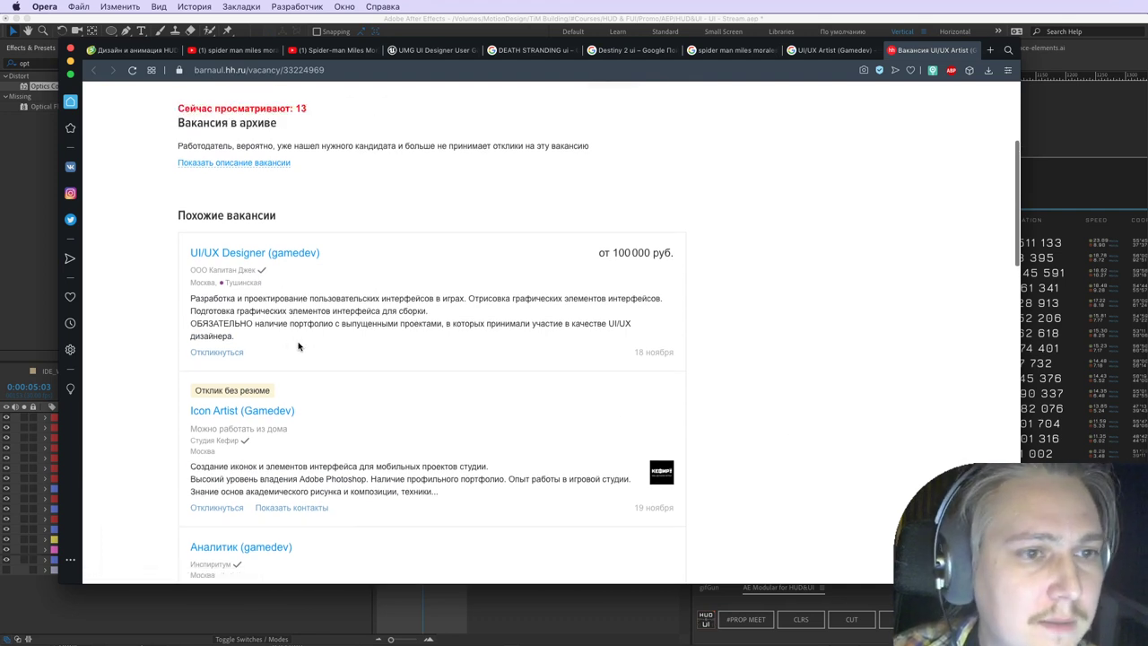
scroll(325, 341, up, 2)
key(ctrl+shift+Tab)
mouse_move(565, 342)
mouse_down()
mouse_move(630, 328)
mouse_move(576, 382)
mouse_up()
key(Escape)
scroll(582, 435, down, 3)
scroll(580, 435, down, 3)
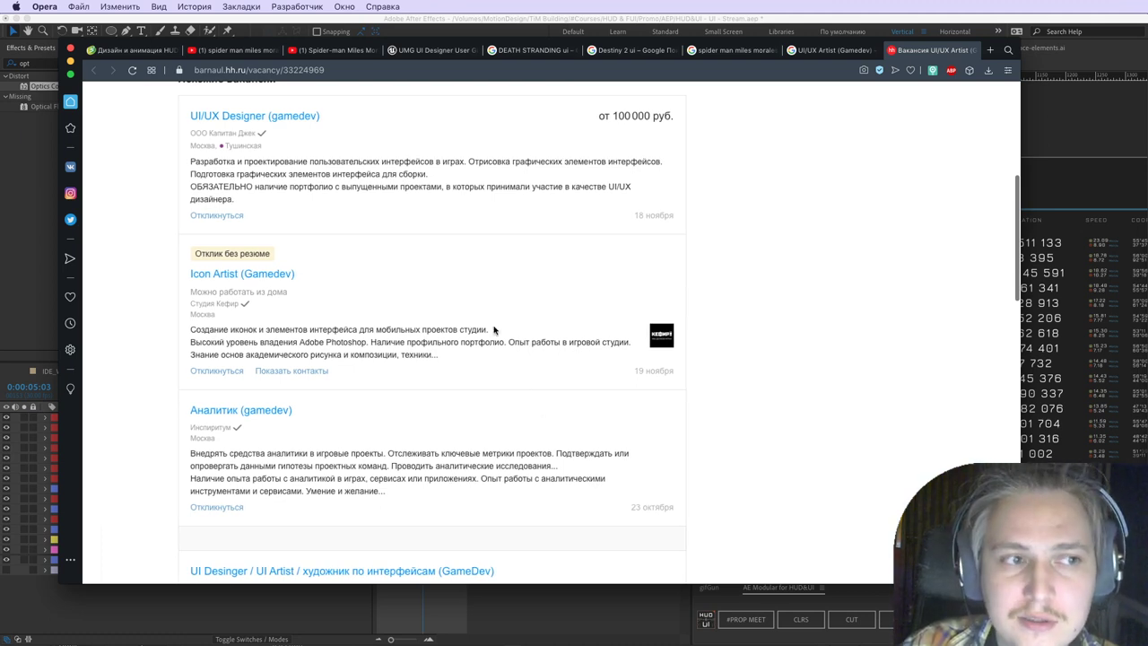
Step: Close the vacancy and UI/UX Artist search pages, and preview the ArtStation Spider-Man PS4 UI image
key(super+w)
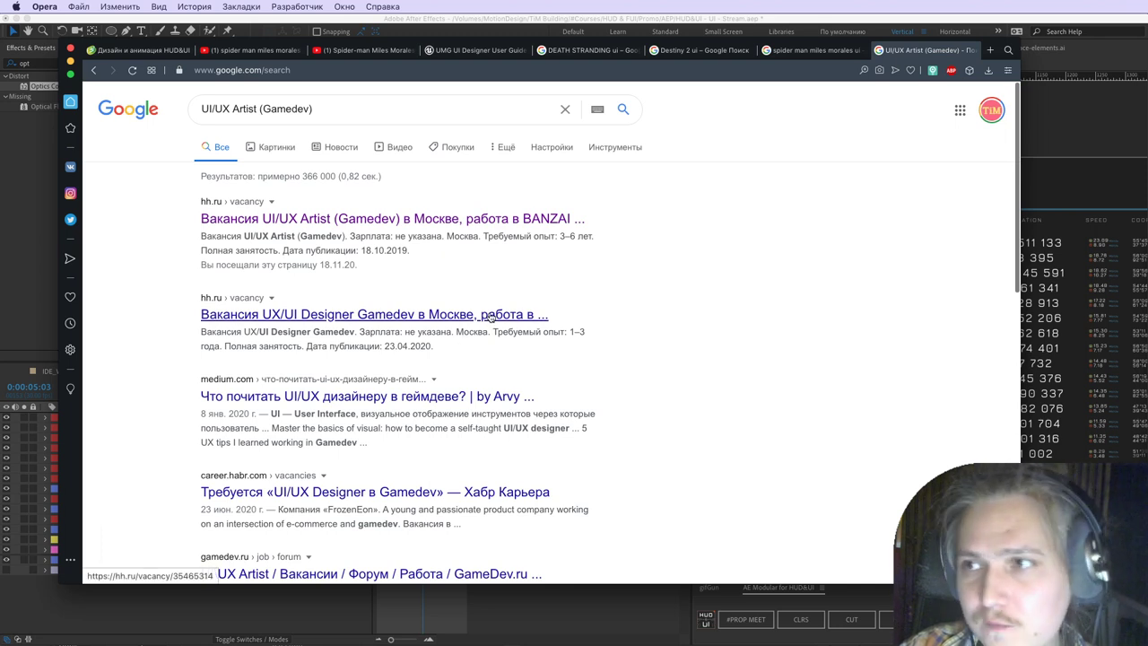
click(529, 617)
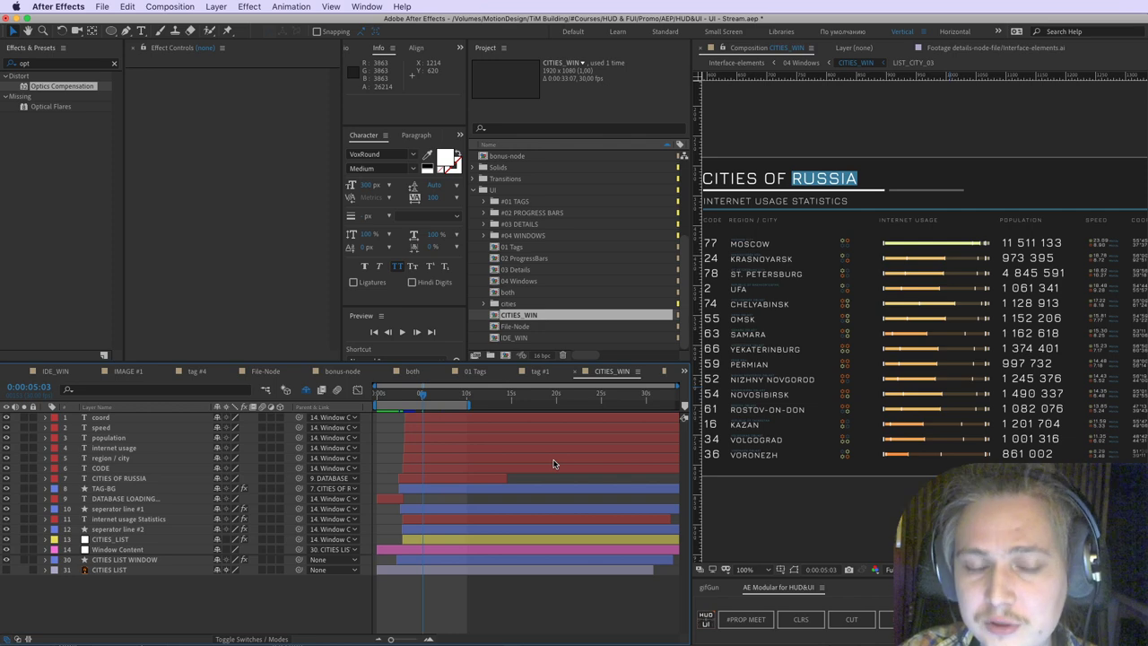
key(super+Tab)
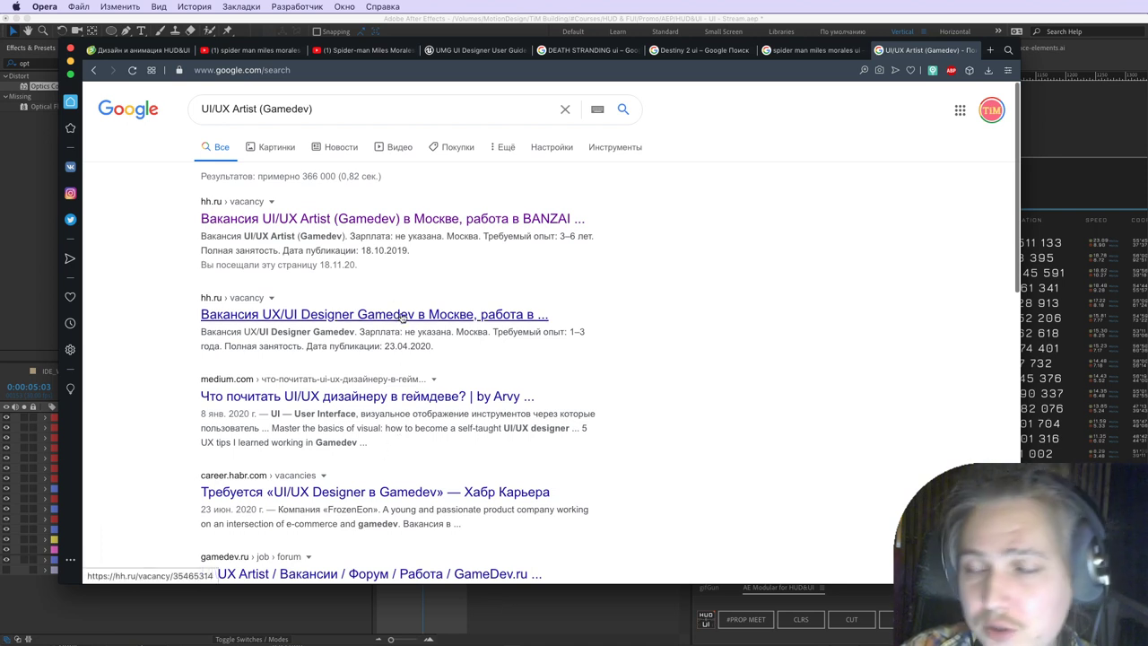
click(814, 51)
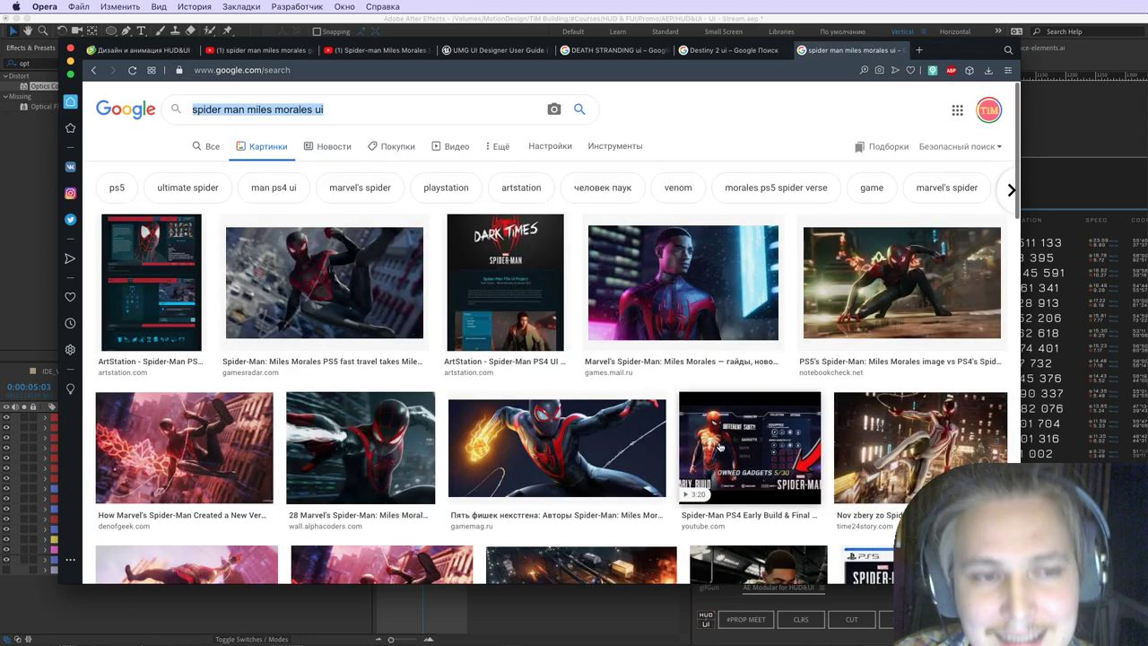
click(151, 280)
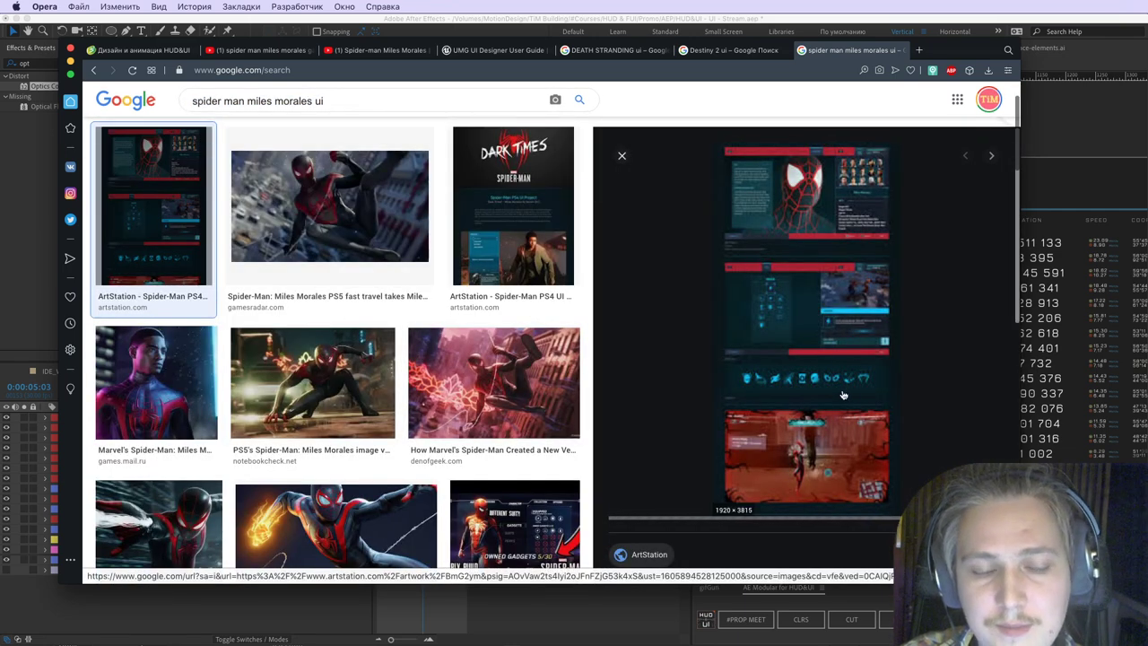
Step: Search Google Images for "Tom Clancy's Division 2" and refine the query to "Tom Clancy's Division 2 ui"
key(super+Tab)
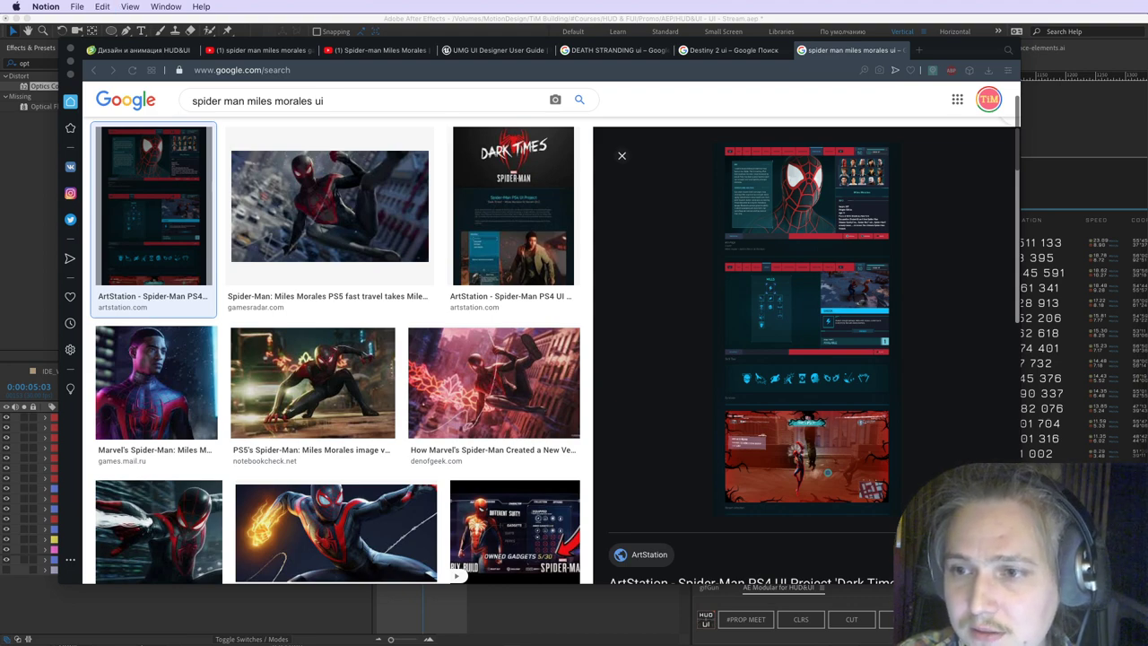
scroll(287, 215, up, 3)
triple_click(354, 110)
text(Tom Clancy's Division 2)
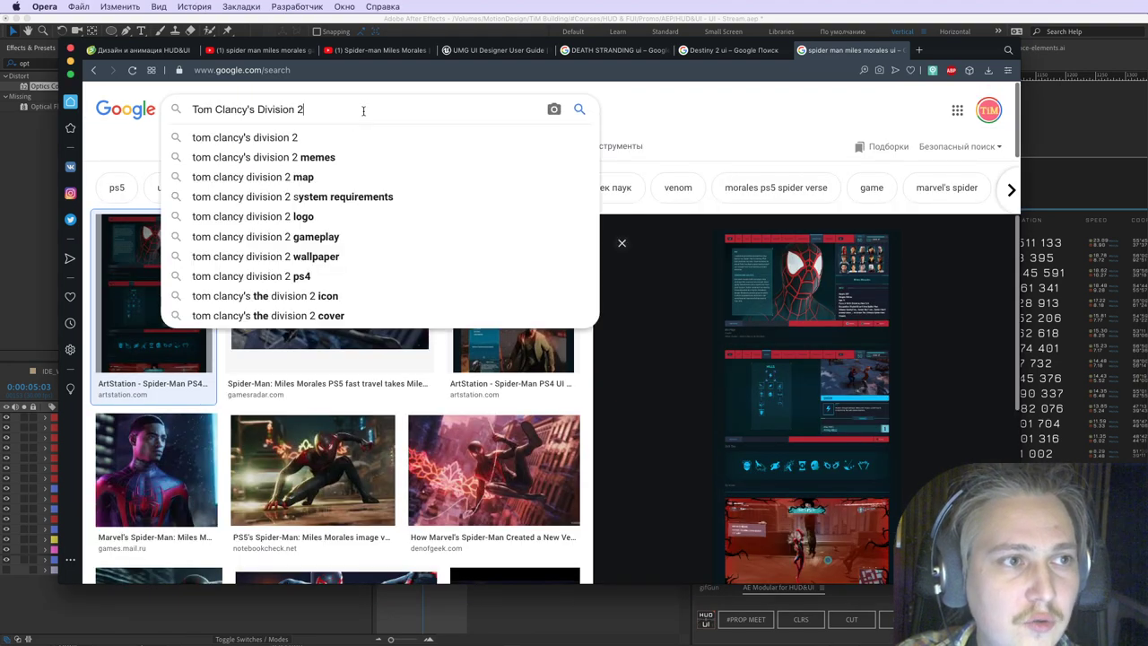
key(Return)
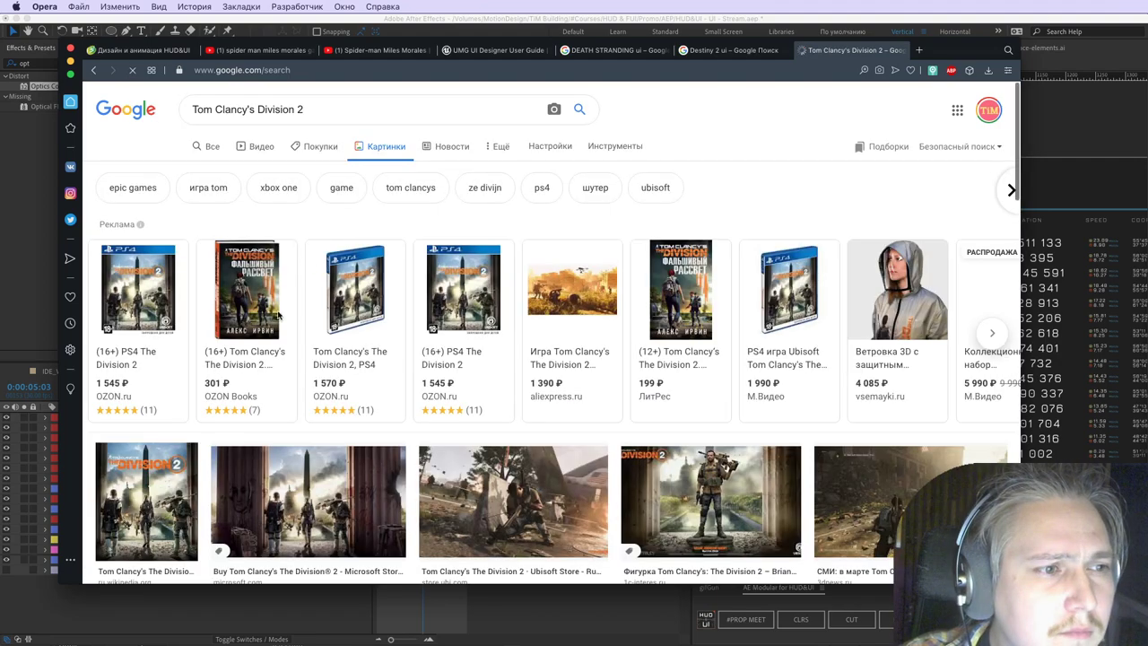
scroll(278, 314, down, 5)
scroll(314, 179, up, 5)
click(326, 115)
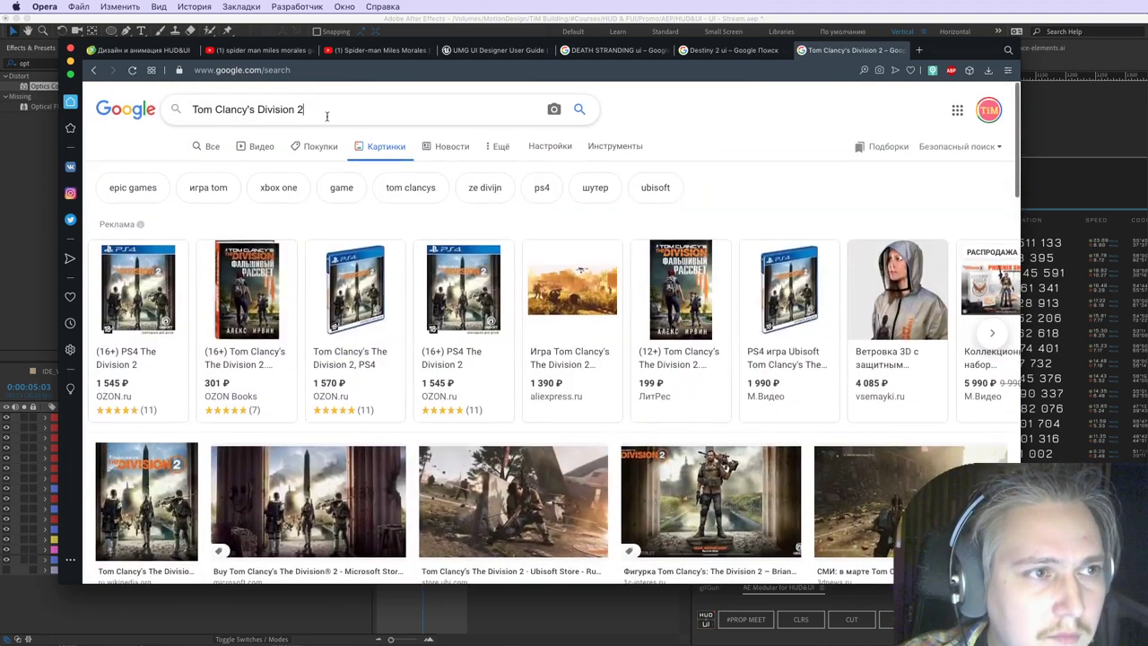
text(ui)
key(Return)
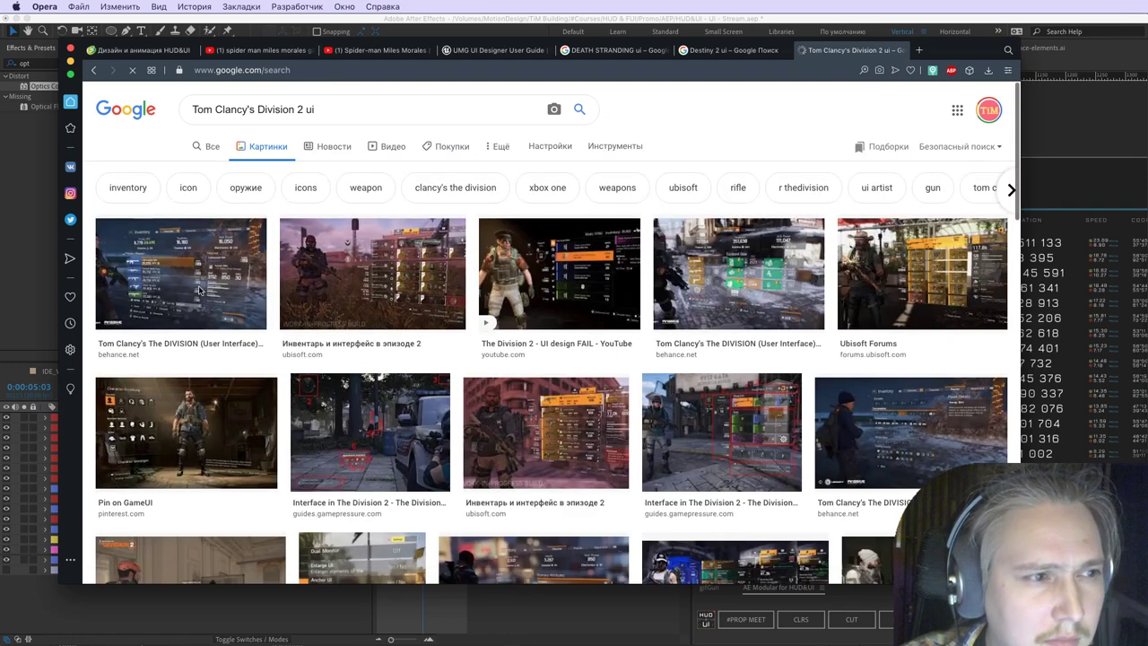
Step: Preview the first Behance inventory image and page through the following interface images to Gamepressure's numbered HUD screenshot
click(201, 288)
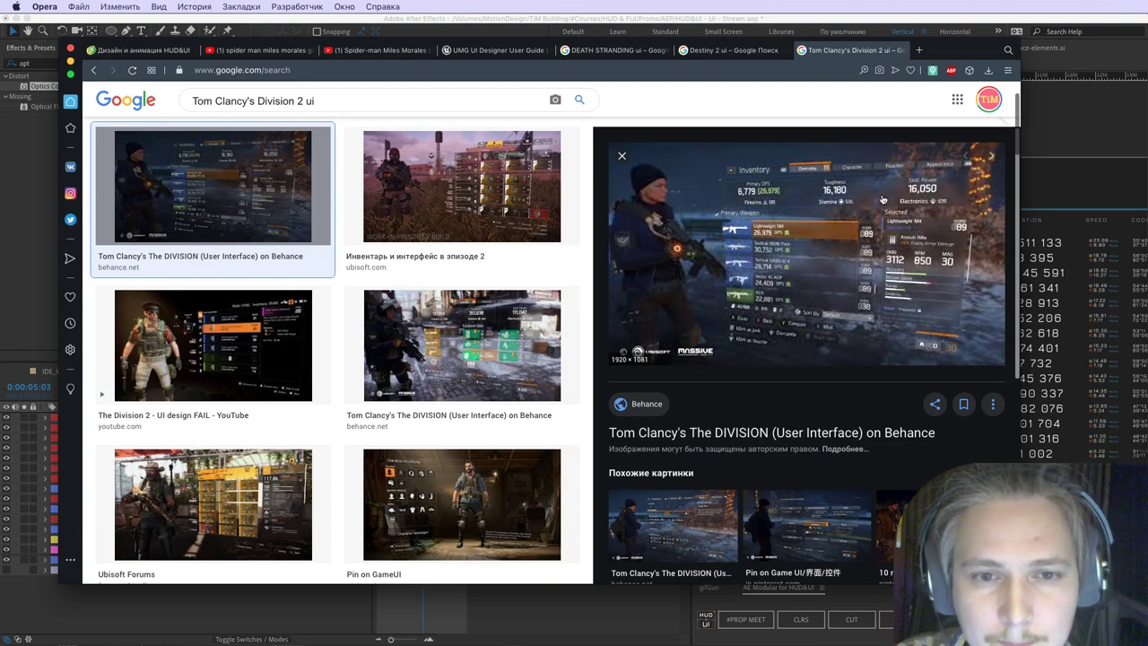
key(Right)
key(Right)
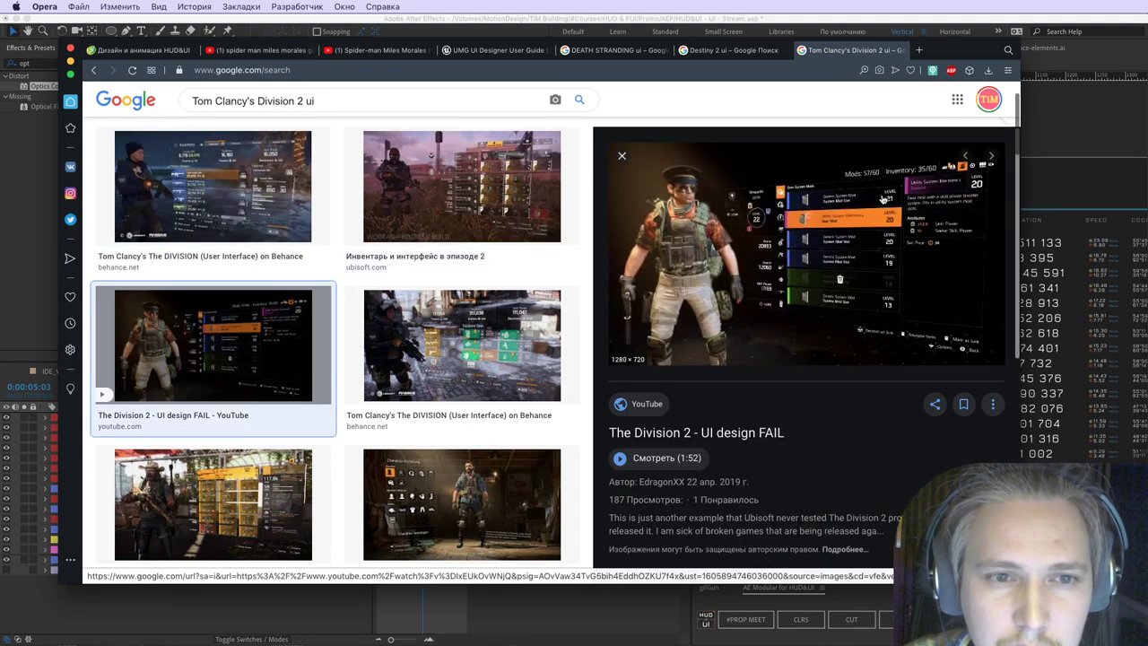
key(Right)
key(Right)
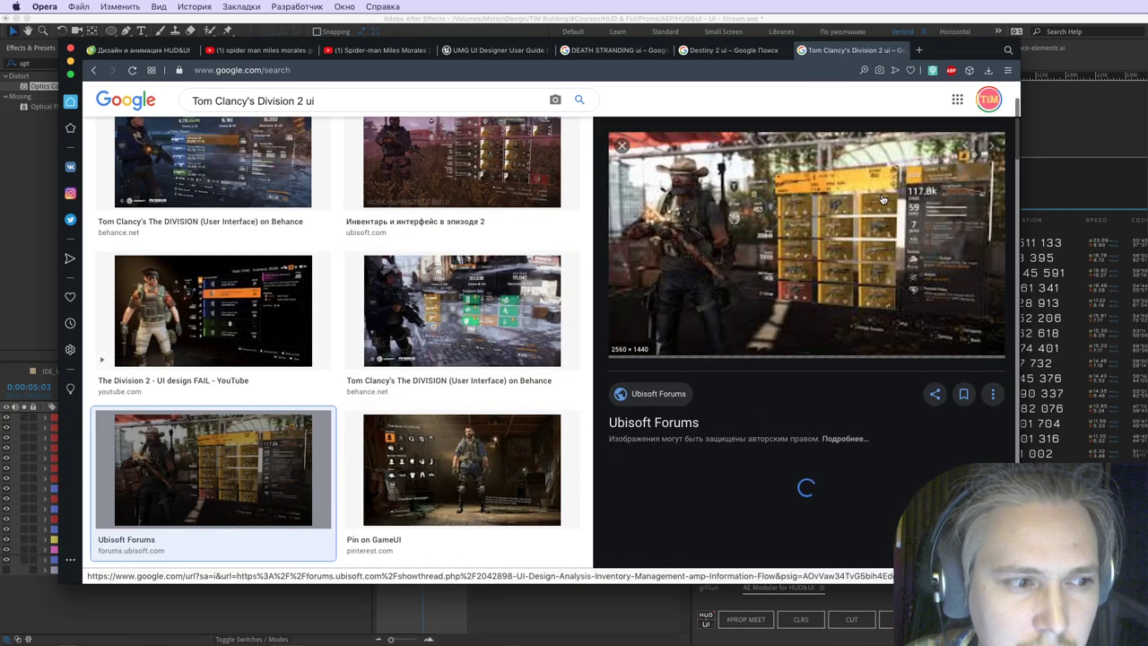
key(Right)
key(Right)
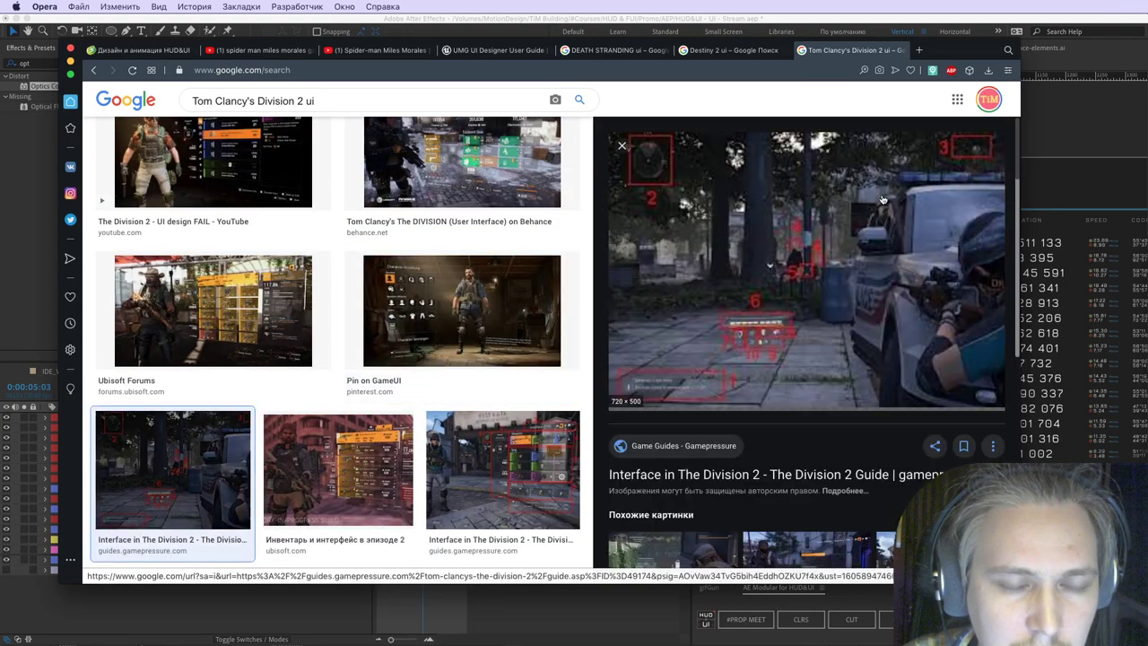
key(Right)
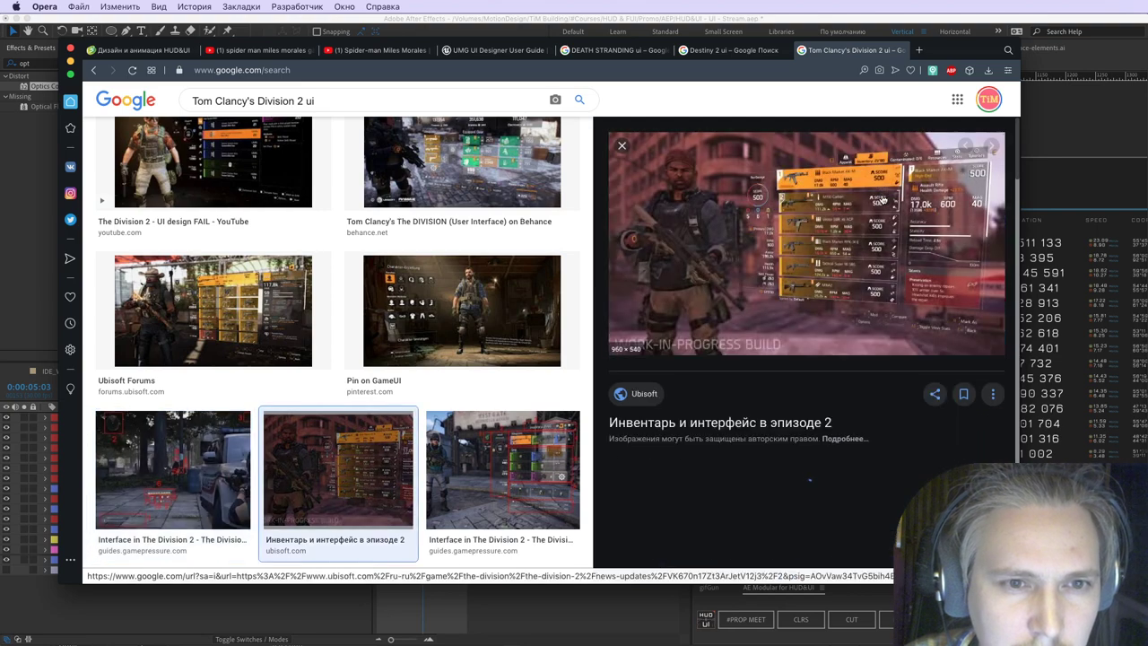
key(Left)
key(Right)
key(Left)
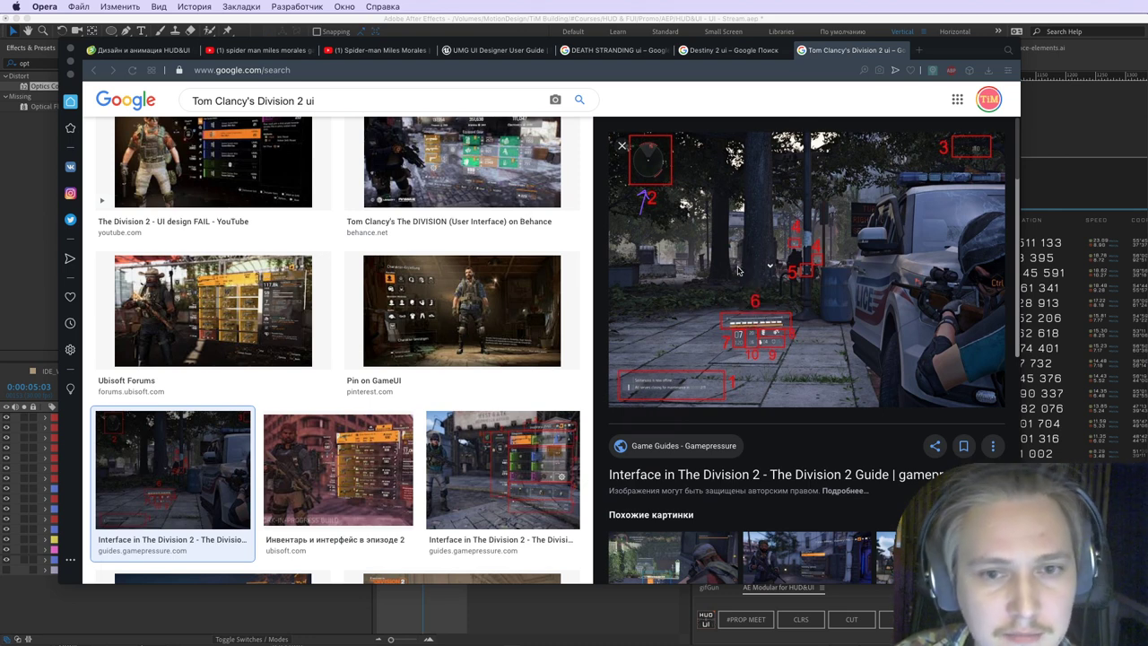
Step: Compare the Ubisoft episode 2 inventory image with the neighbouring Gamepressure screenshot, and preview the Behance inventory image with Pouch Details
click(375, 485)
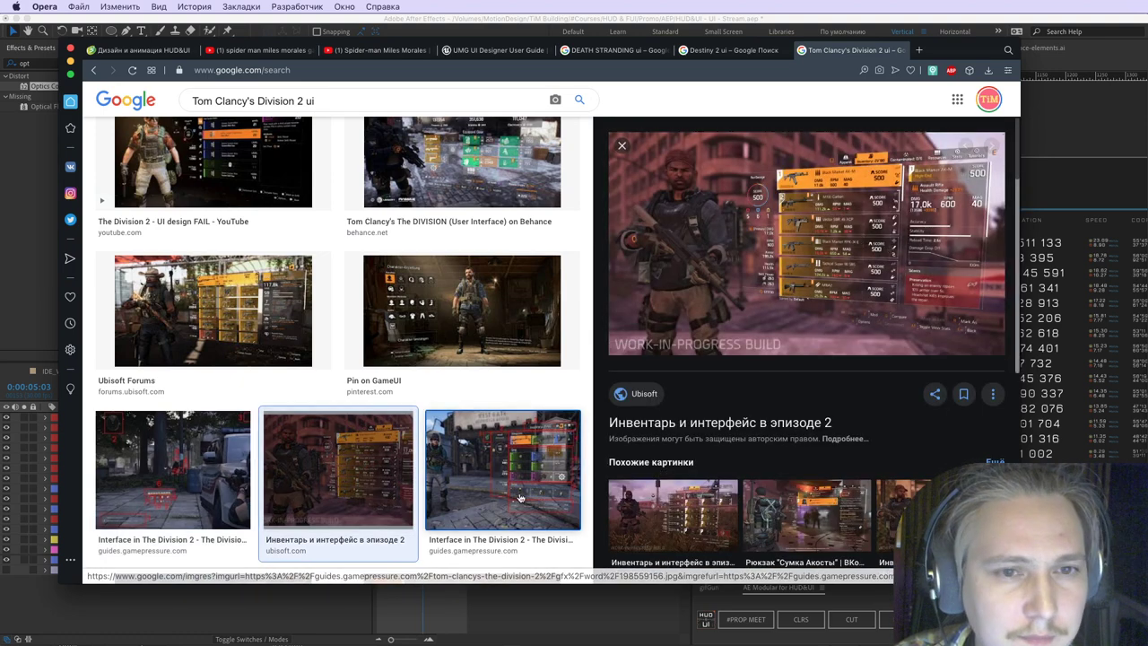
click(503, 468)
scroll(421, 449, down, 2)
click(342, 410)
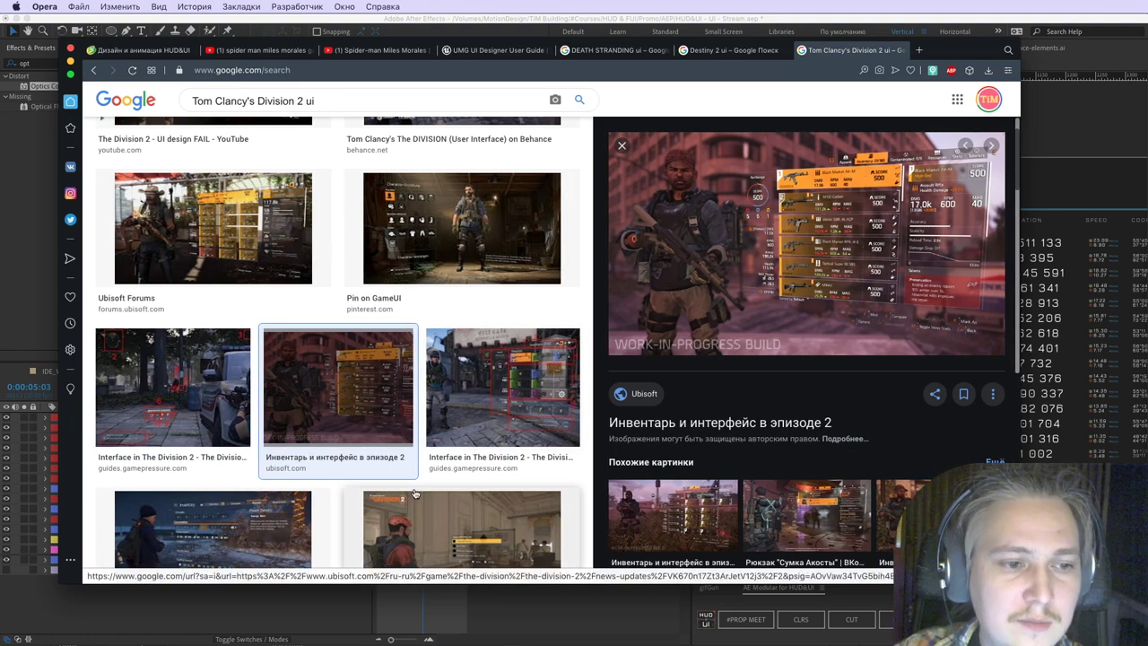
scroll(414, 494, down, 2)
click(212, 476)
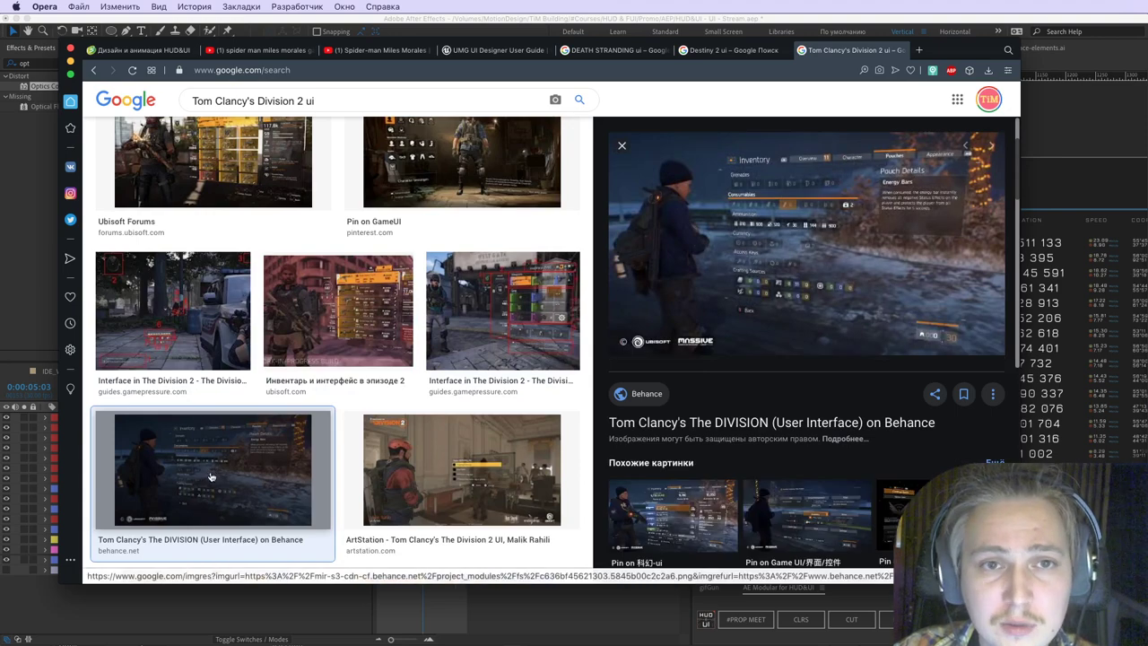
Step: Browse the further Division interface images and stop on Reddit's "Suggestion: UI Item/Weapon Card changes for TU6" preview
click(505, 500)
key(Left)
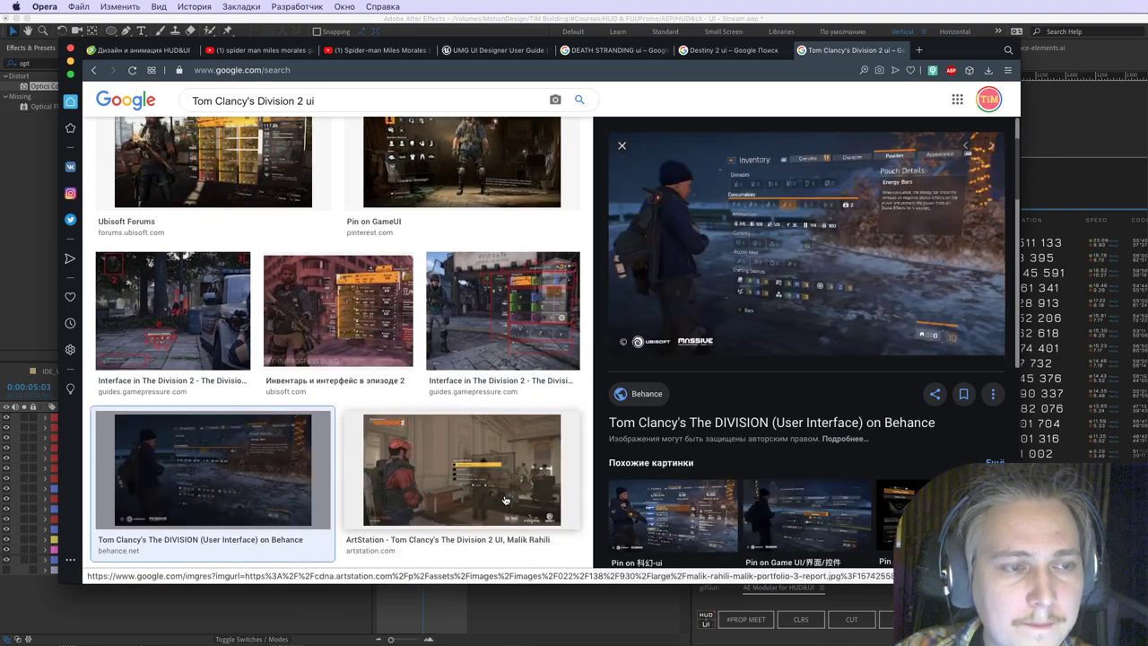
key(Right)
key(Down)
key(Down)
scroll(603, 330, up, 5)
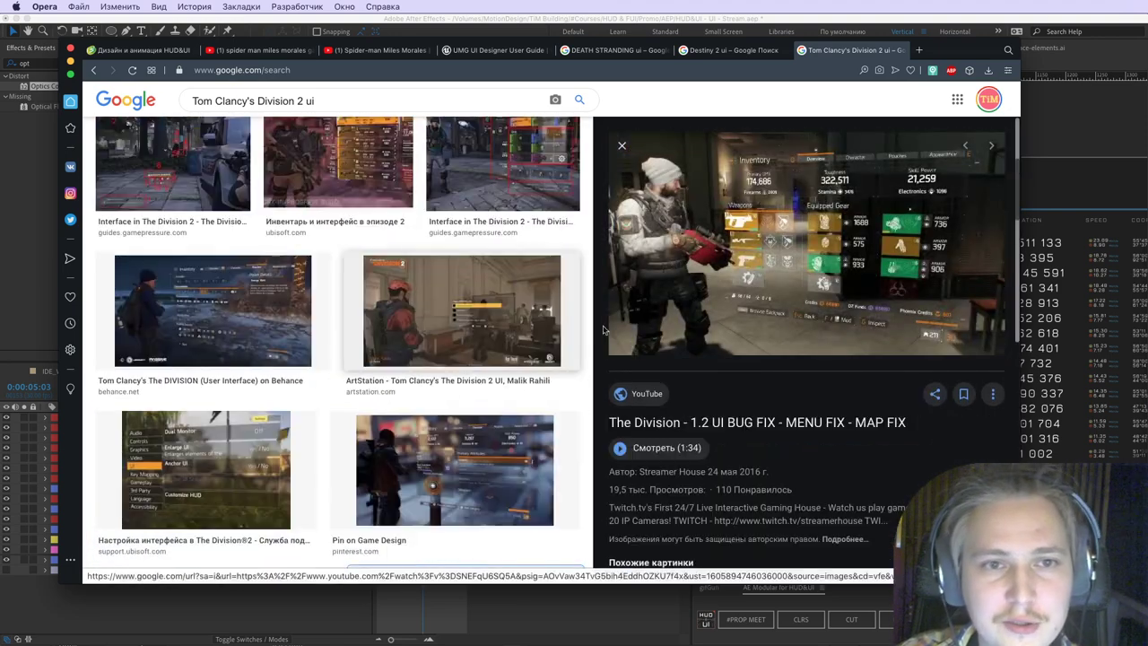
scroll(604, 330, down, 3)
key(Left)
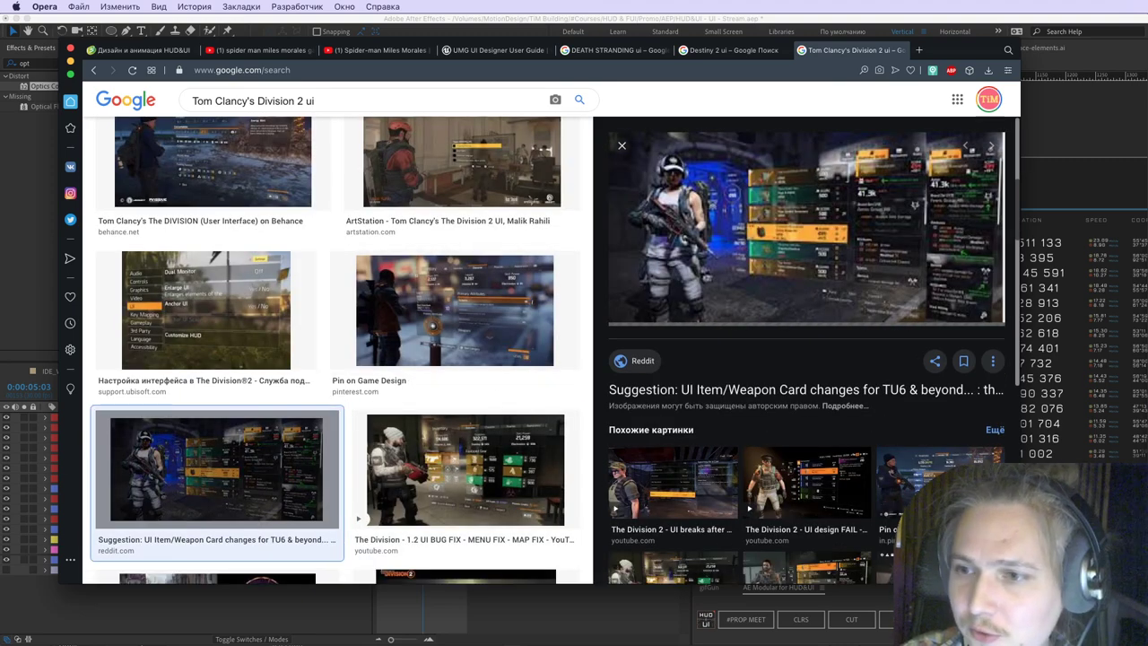
Step: Return to the start of the image results and read the latest viewer comments in the VK stream chat
key(super+Tab)
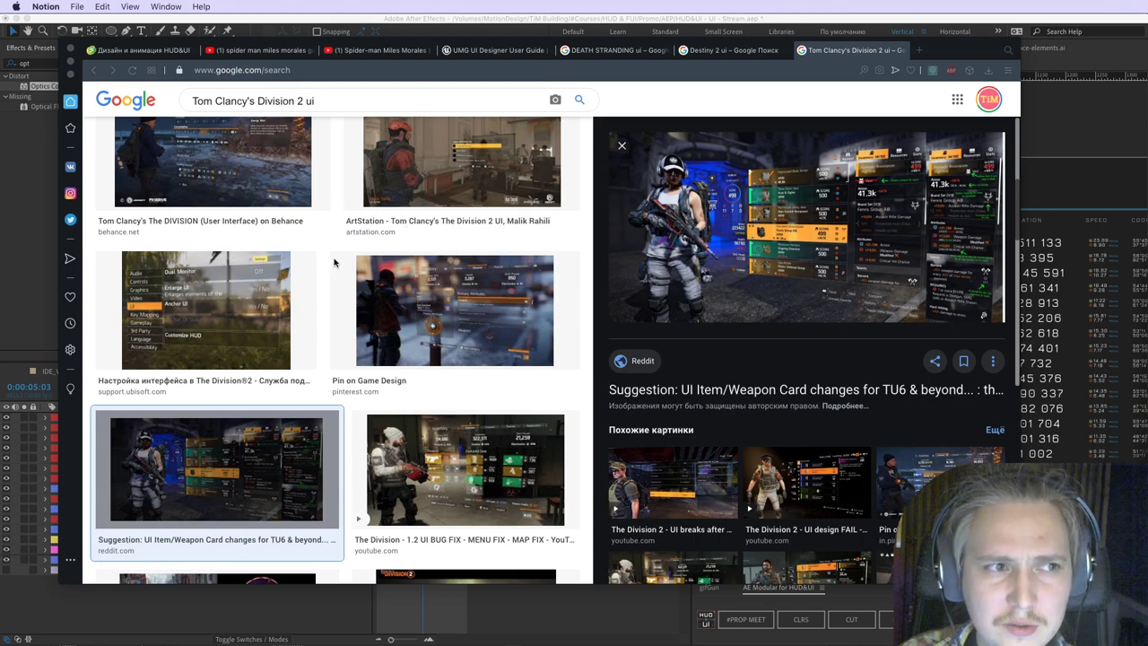
scroll(331, 264, up, 5)
scroll(331, 265, up, 5)
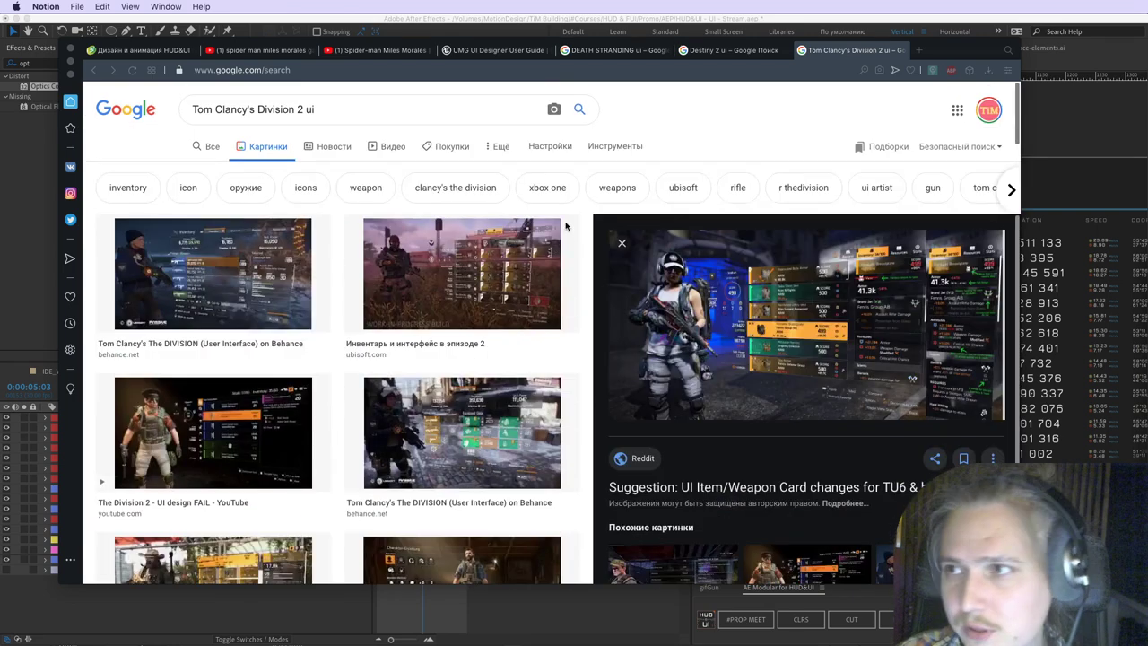
click(758, 135)
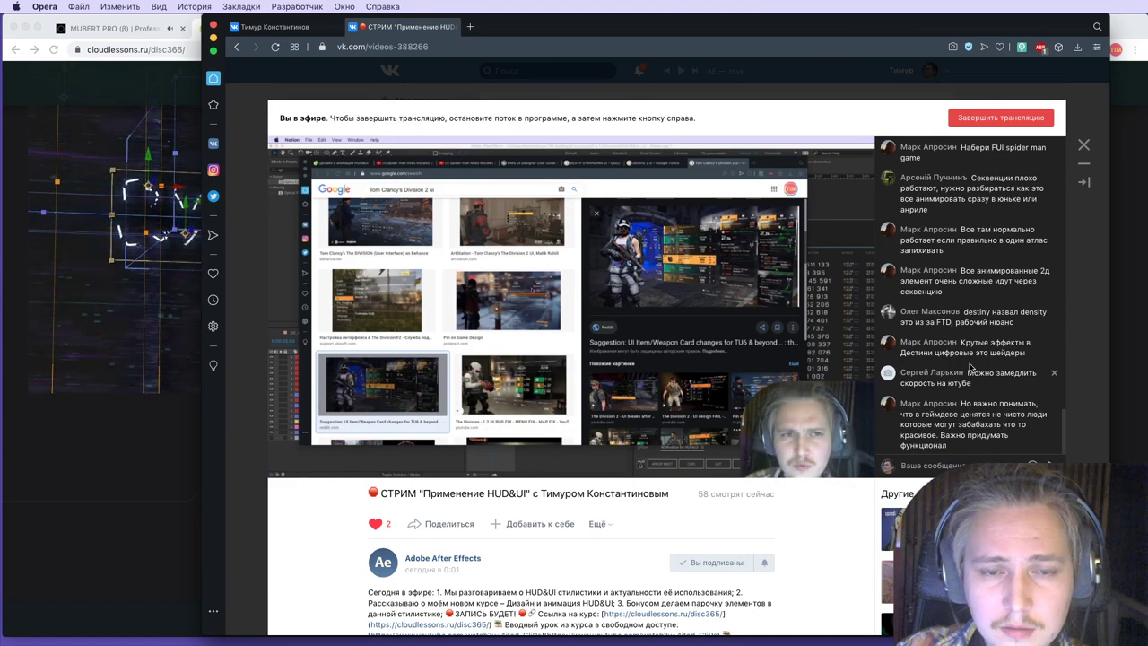
scroll(983, 431, up, 1)
scroll(978, 403, down, 1)
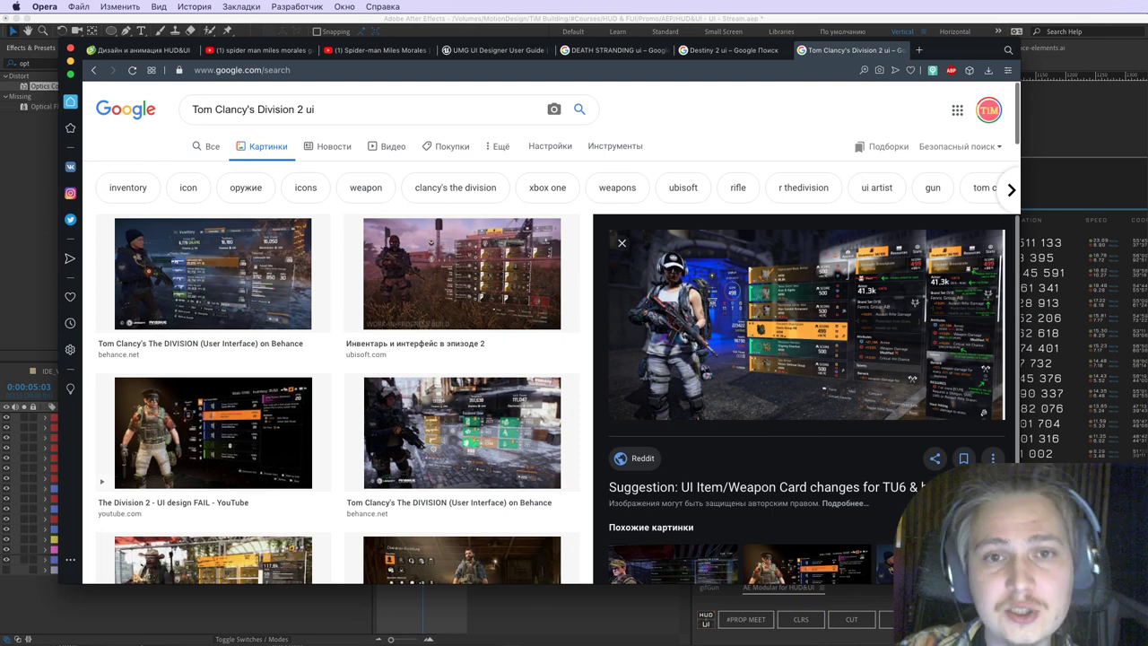
Step: Switch to Finder, preview Avengers.Age.of.Ultron.HUD.mov and pause it on the "MATCH FOUND" screen
key(super+Tab)
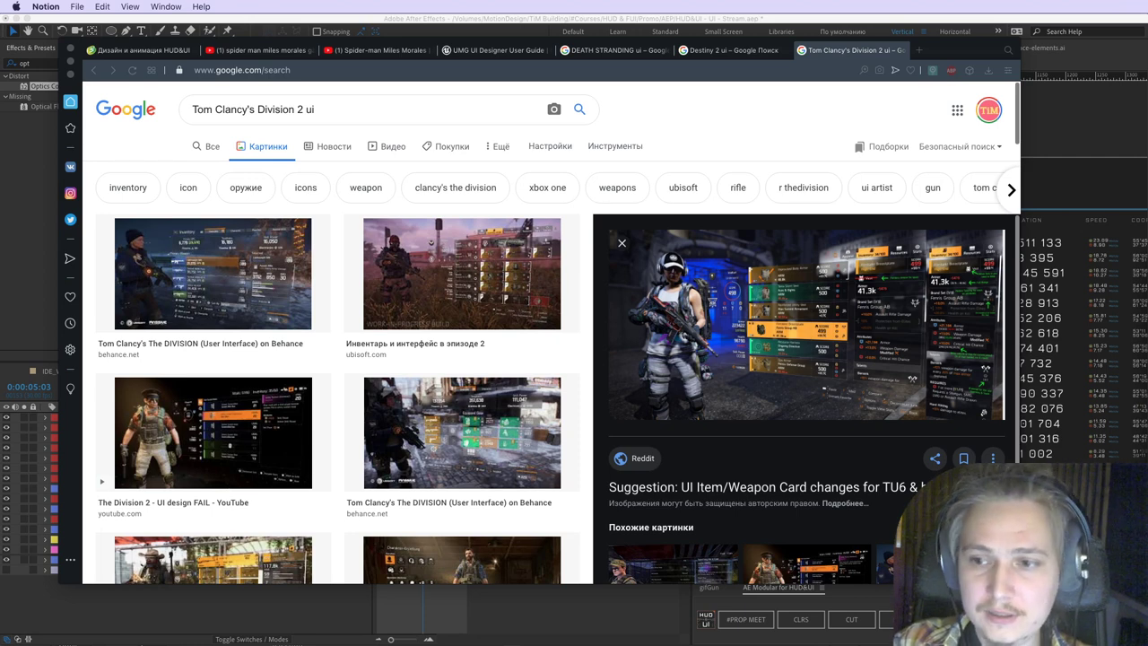
key(super+Tab)
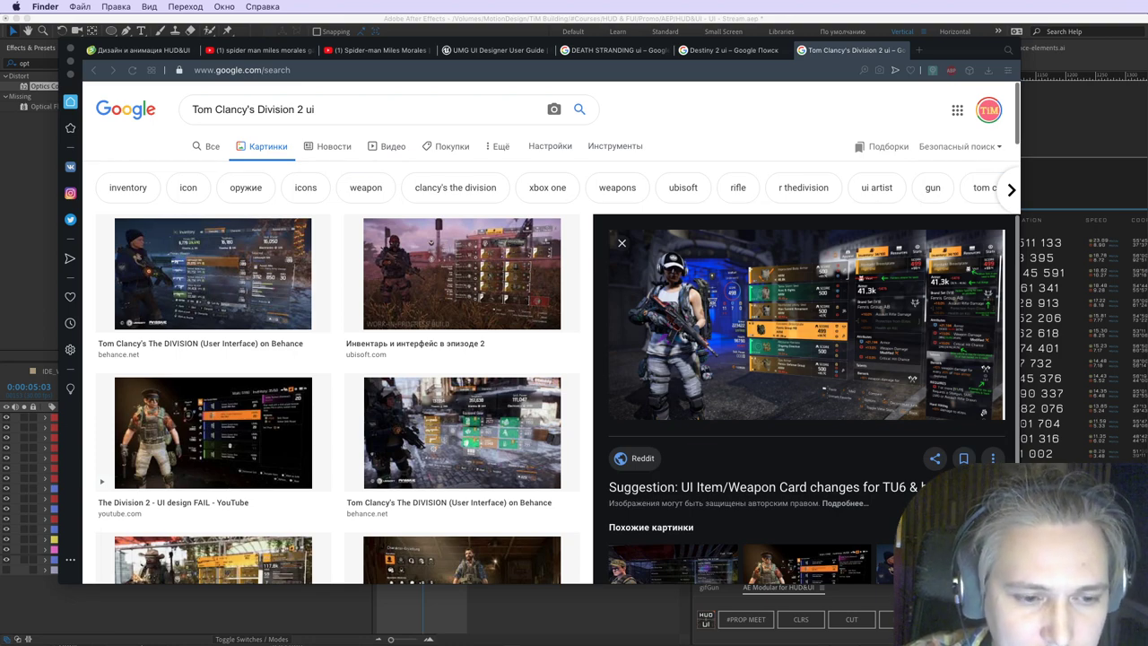
key(space)
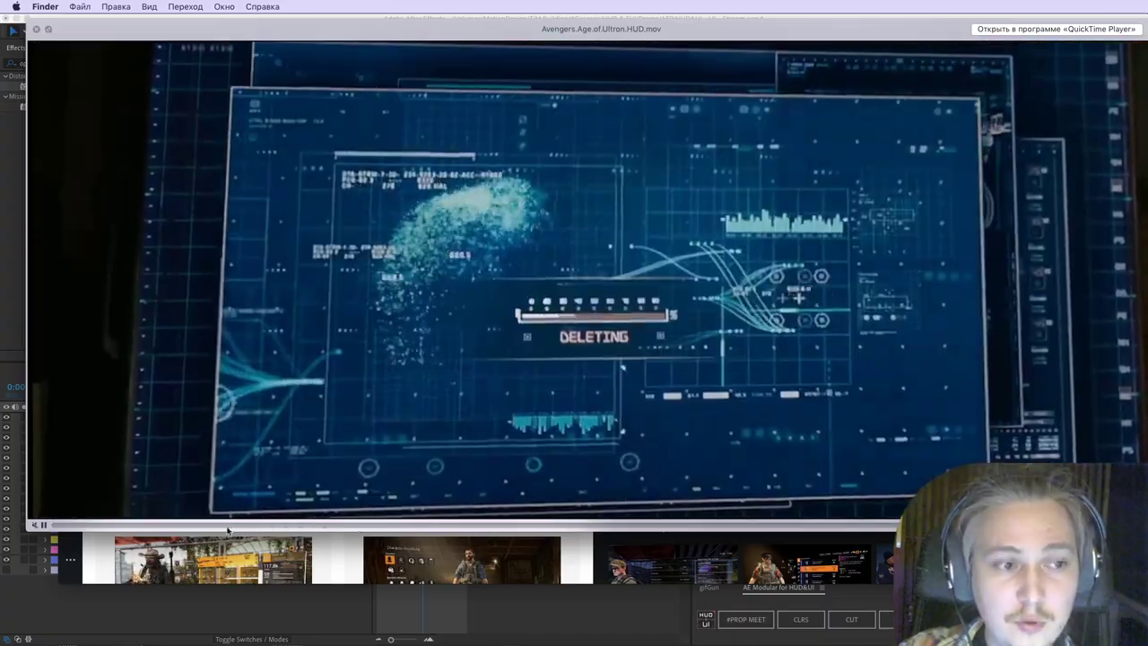
click(228, 526)
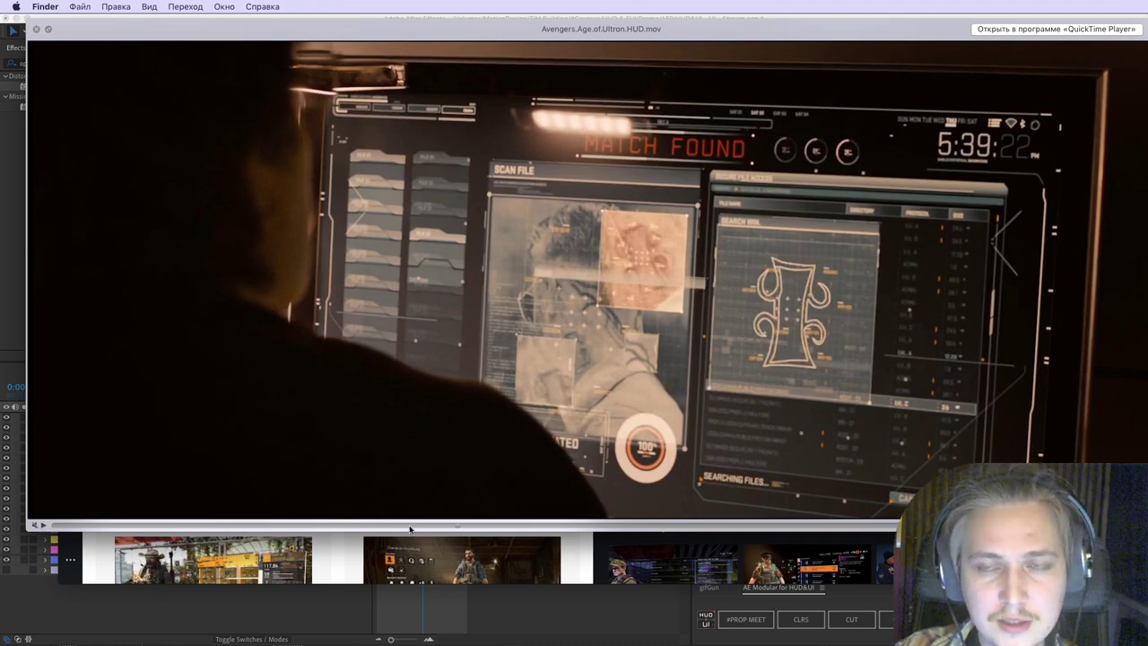
Step: Fit the video preview window within the screen and draw an arrow across the SCAN FILE window towards the SEARCH window
drag(1147, 530, 1147, 556)
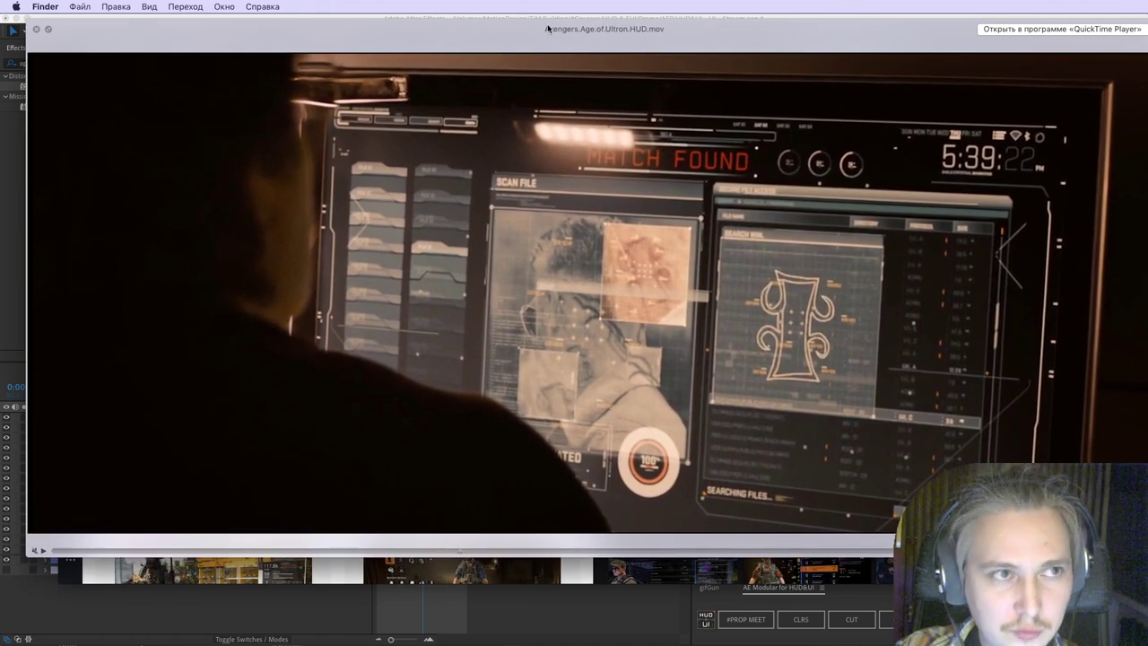
drag(547, 29, 529, 58)
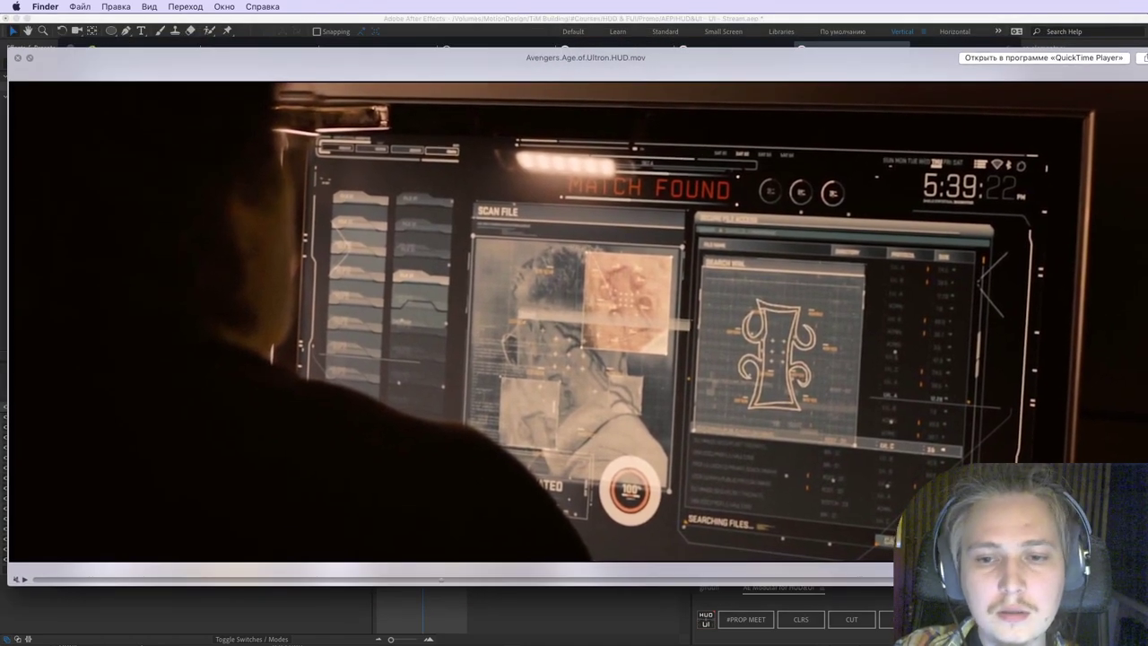
drag(1147, 585, 1142, 577)
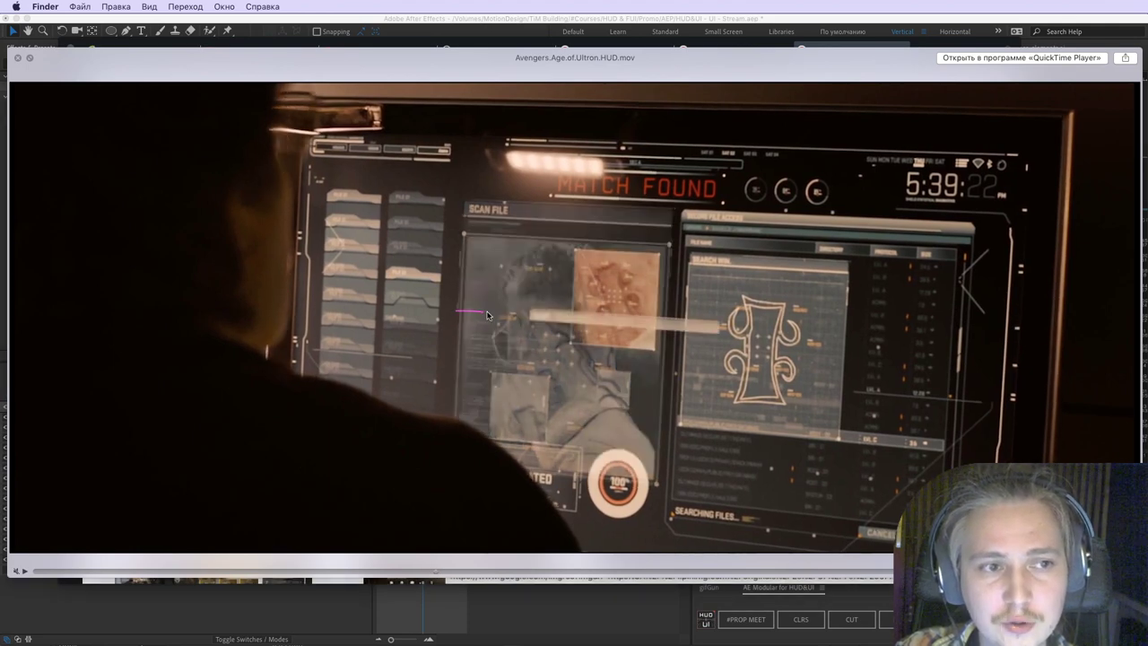
drag(531, 314, 695, 315)
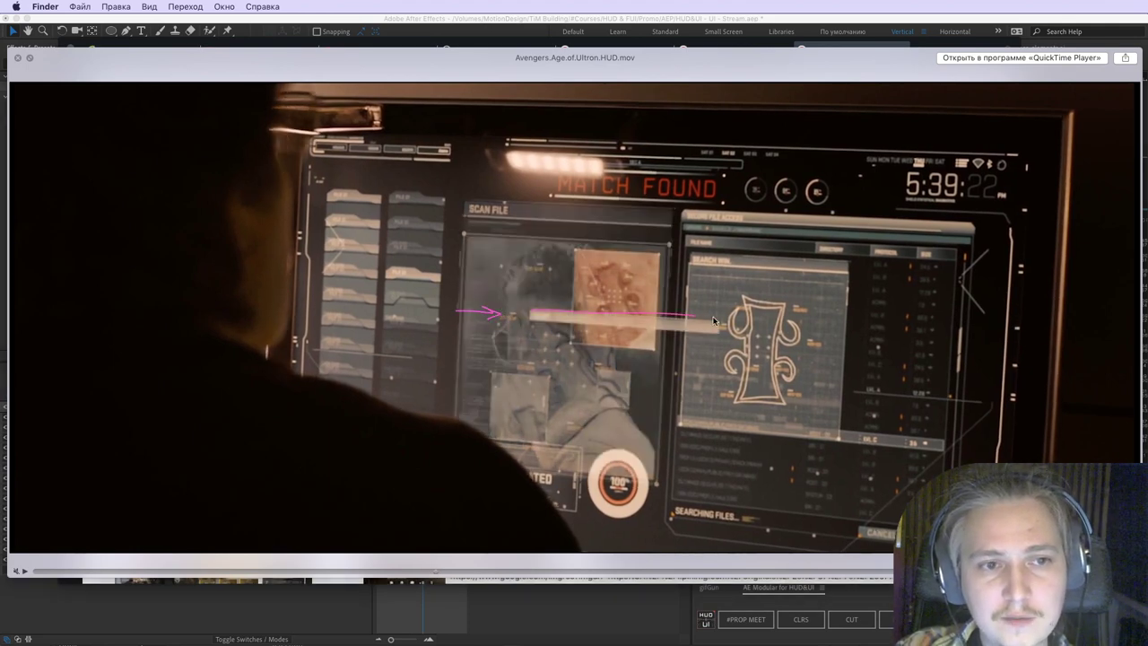
Step: Mark the white 100% ring in the paused Avengers.Age.of.Ultron.HUD.mov frame with an arrow, and examine the clip's Upload Active screen
drag(604, 439, 623, 423)
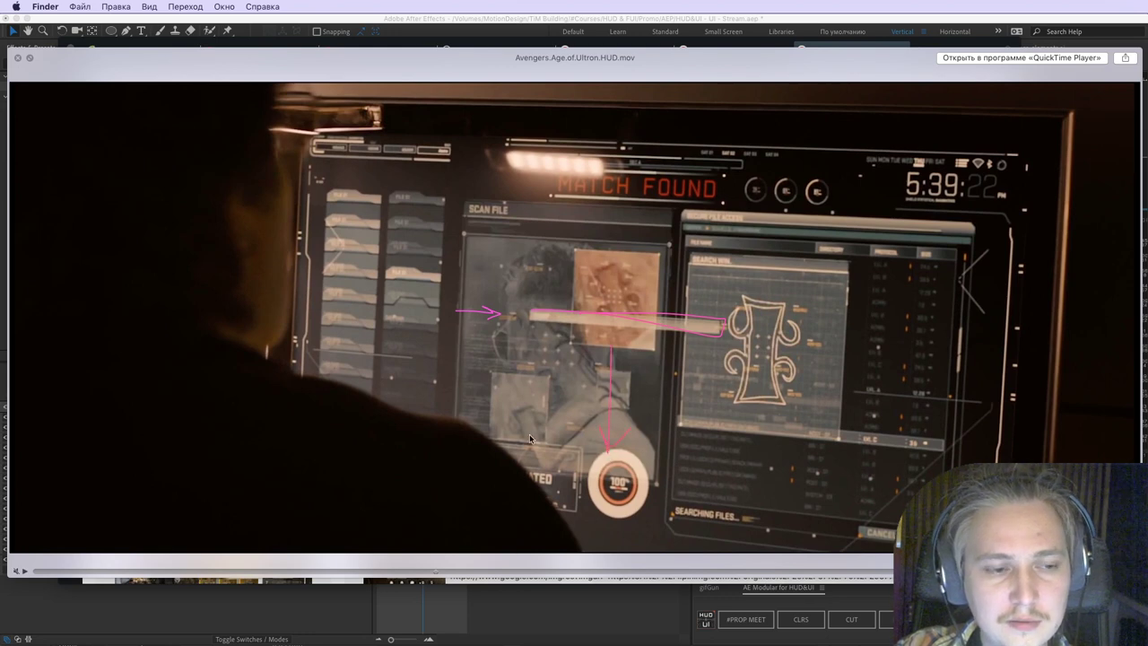
mouse_move(436, 571)
mouse_down()
mouse_move(552, 585)
mouse_move(596, 578)
mouse_move(535, 577)
mouse_move(640, 572)
mouse_up()
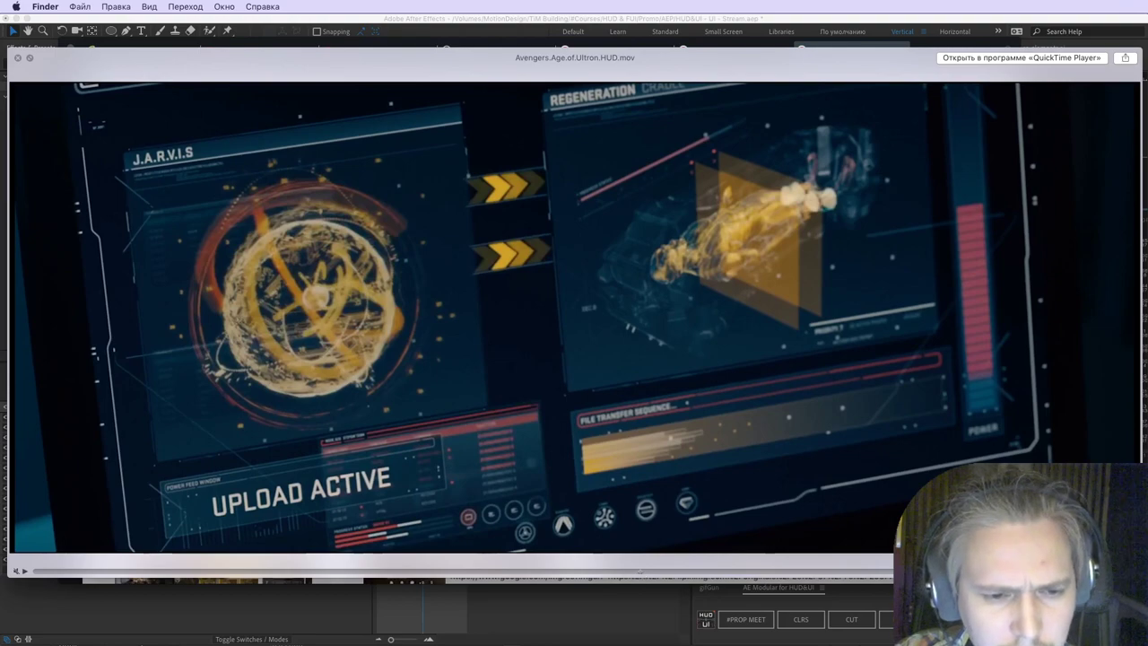
key(space)
Step: Preview the film HUD reference clips from Capitan.America.Civil.War.HUD.mov through Mission.Impossible.Rogue.Nation.HUD.mov, examining the scenes in Enders.Game.HUD.mov
key(Down)
key(space)
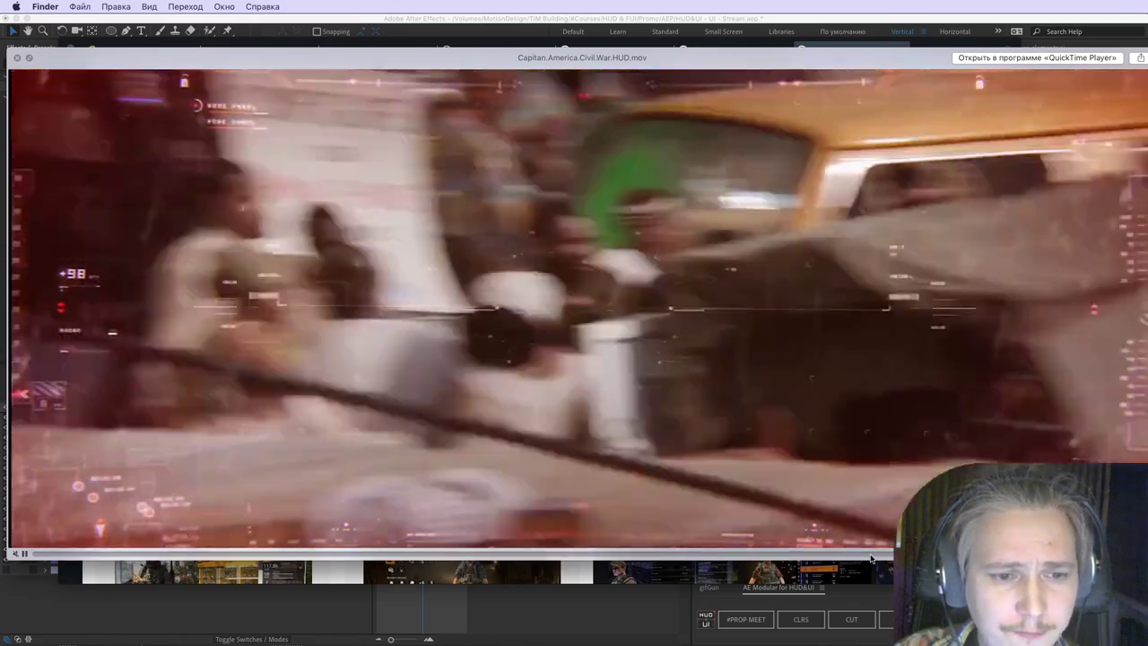
key(Right)
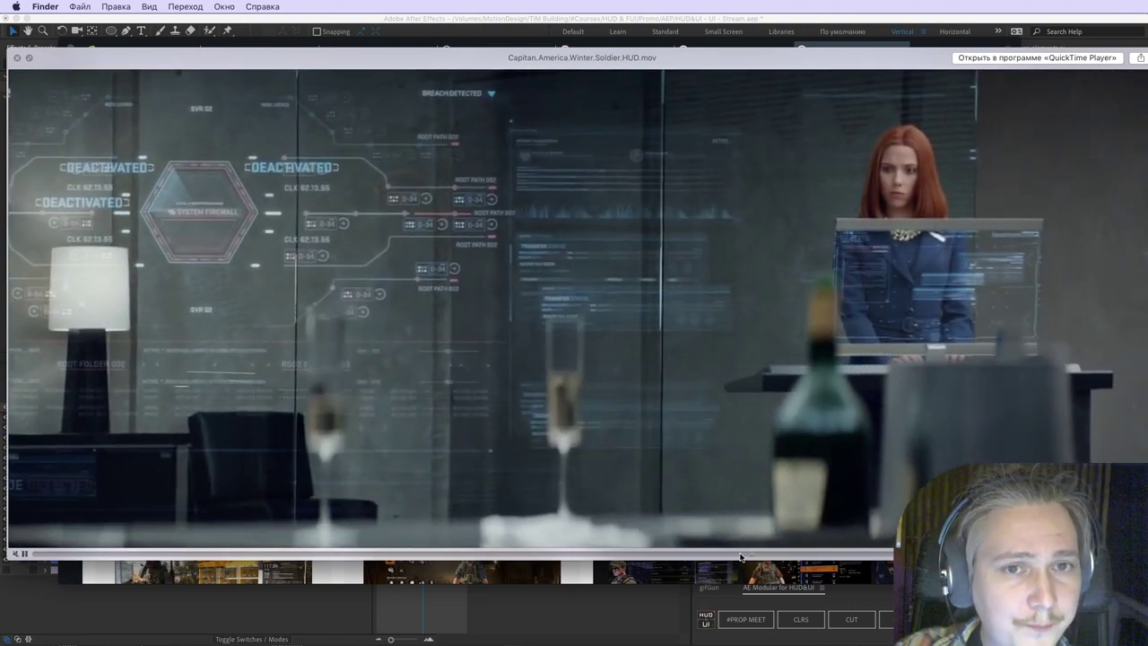
key(Right)
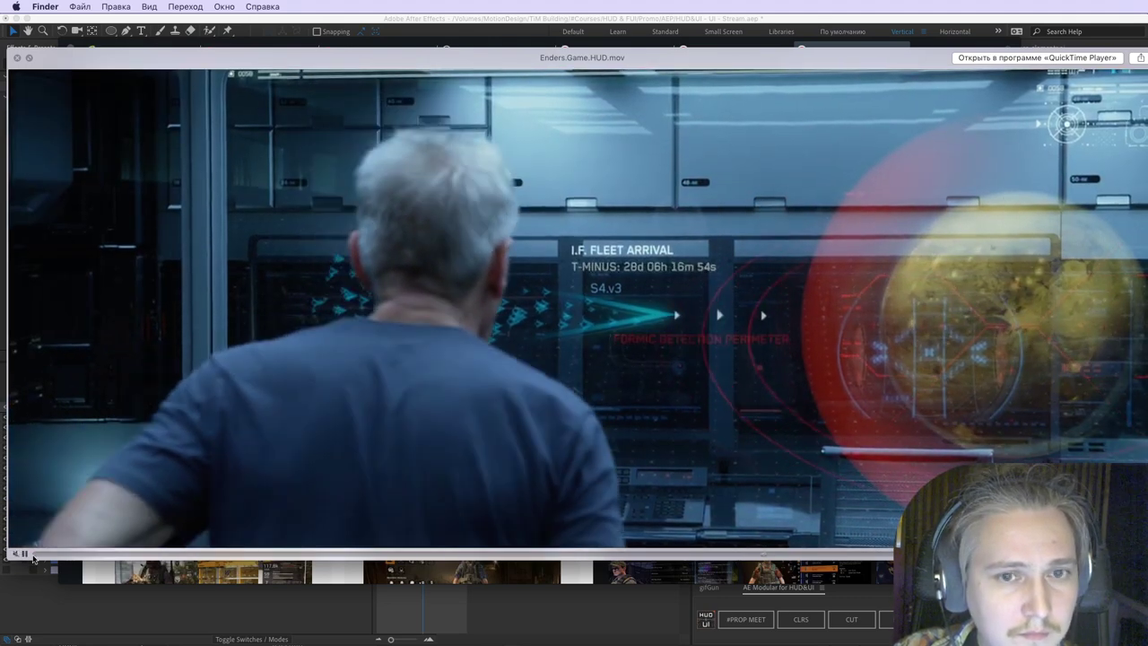
drag(40, 554, 105, 554)
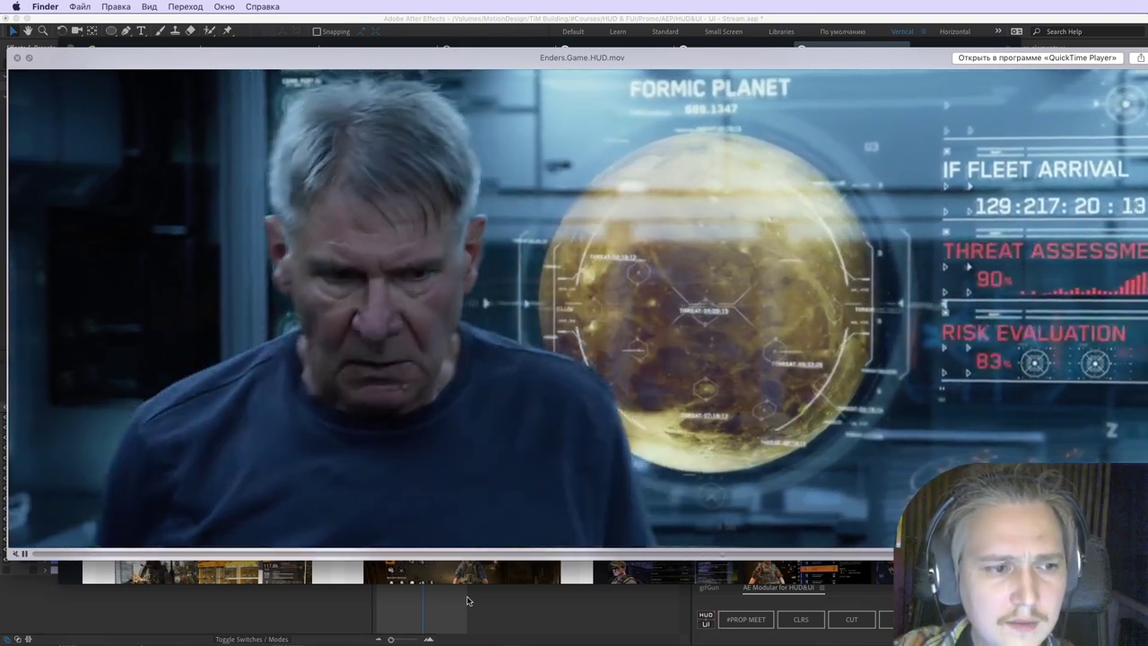
key(Right)
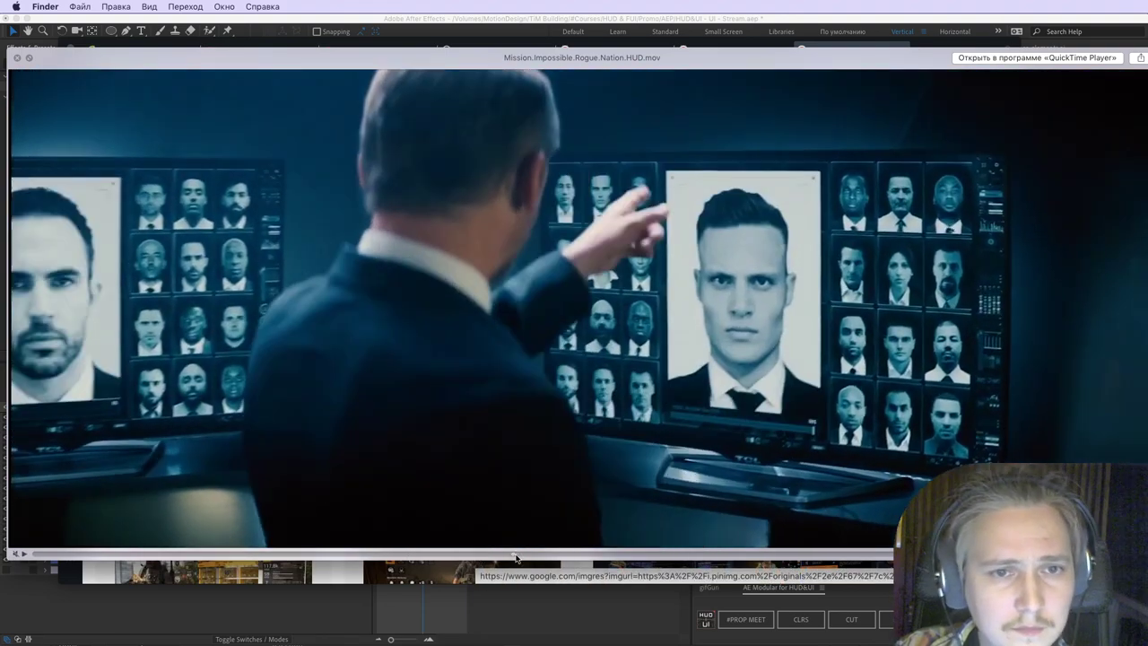
key(space)
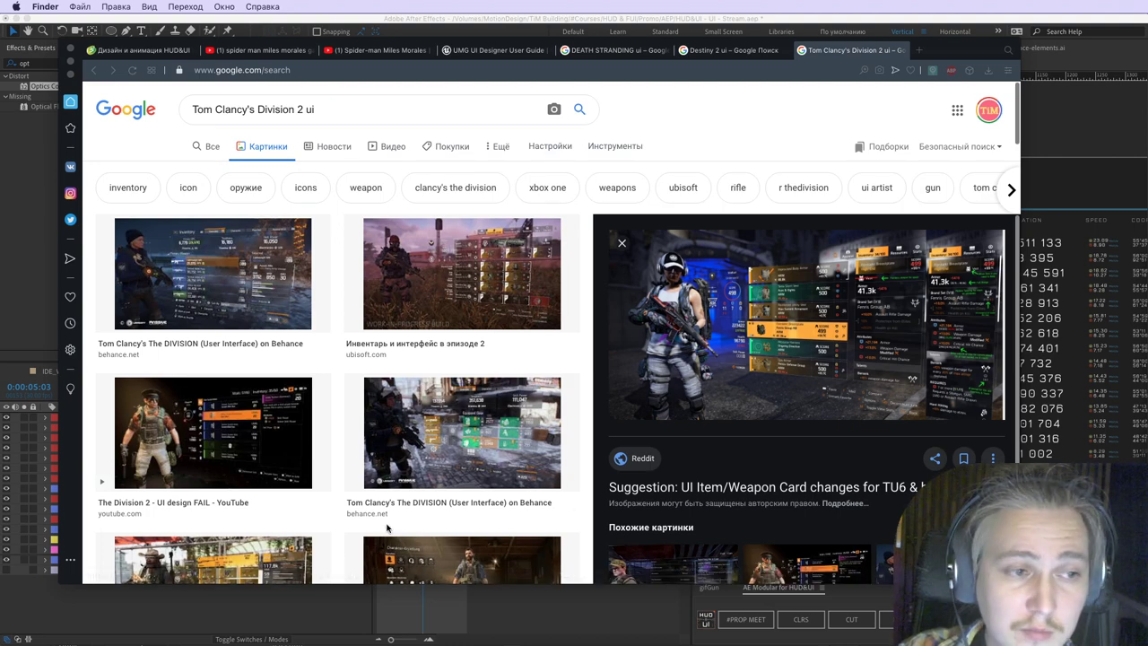
Step: Preview the Continuum interface clips from the Time Marine Reel through Piron Debugging Screen, Piron Biotech ND and Piron Biotech Initiate
key(space)
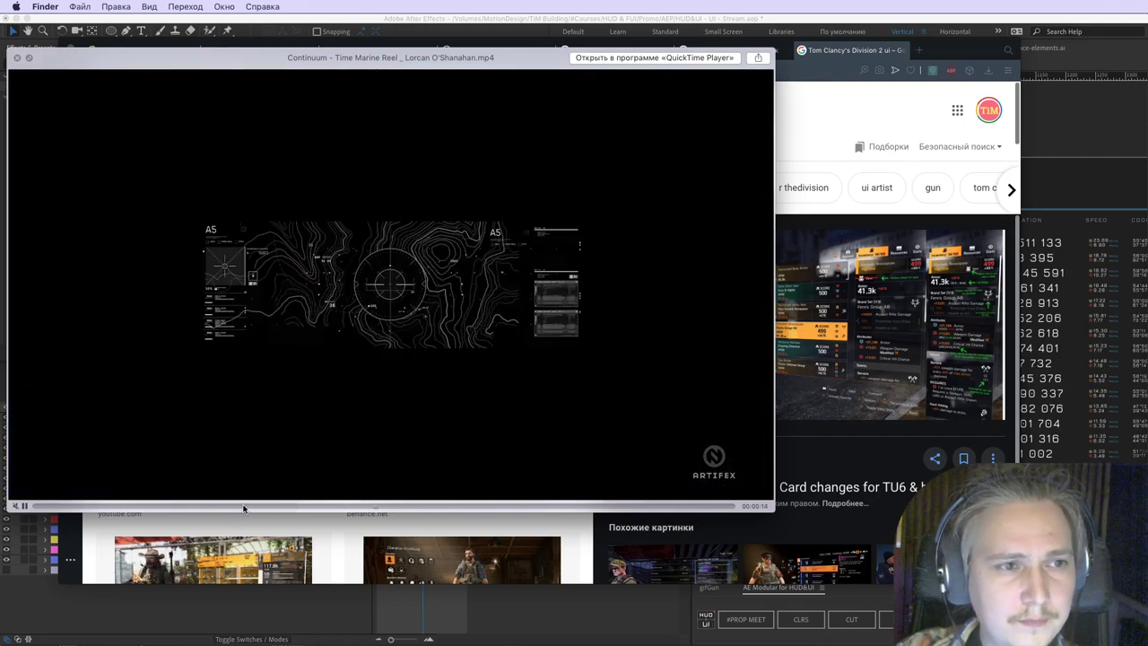
key(Down)
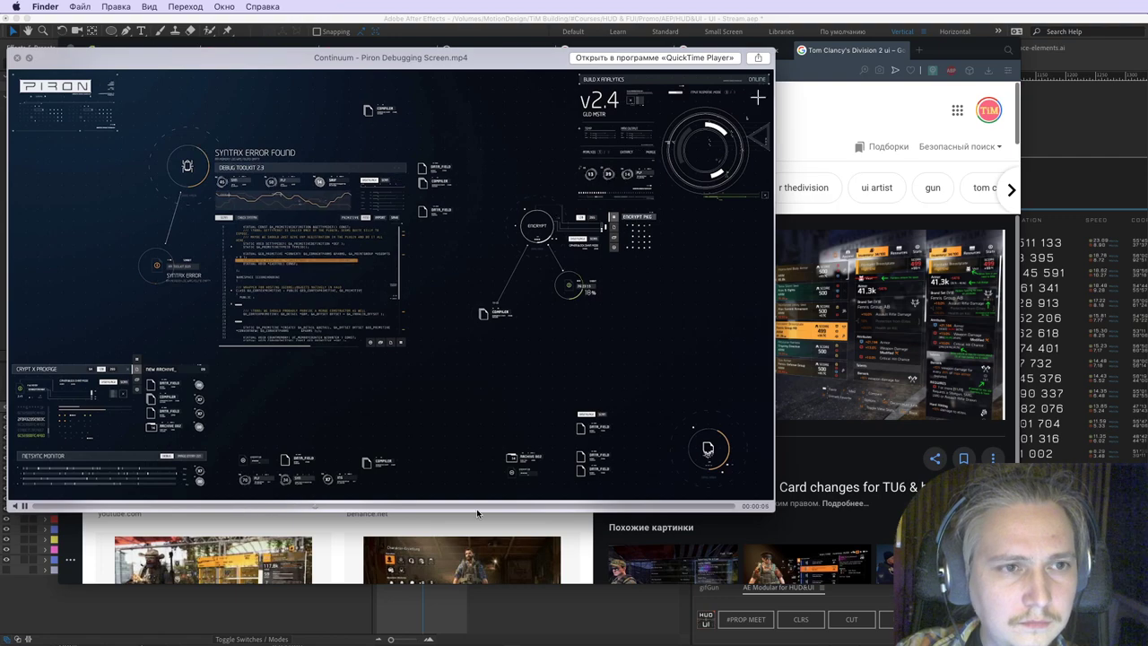
key(Down)
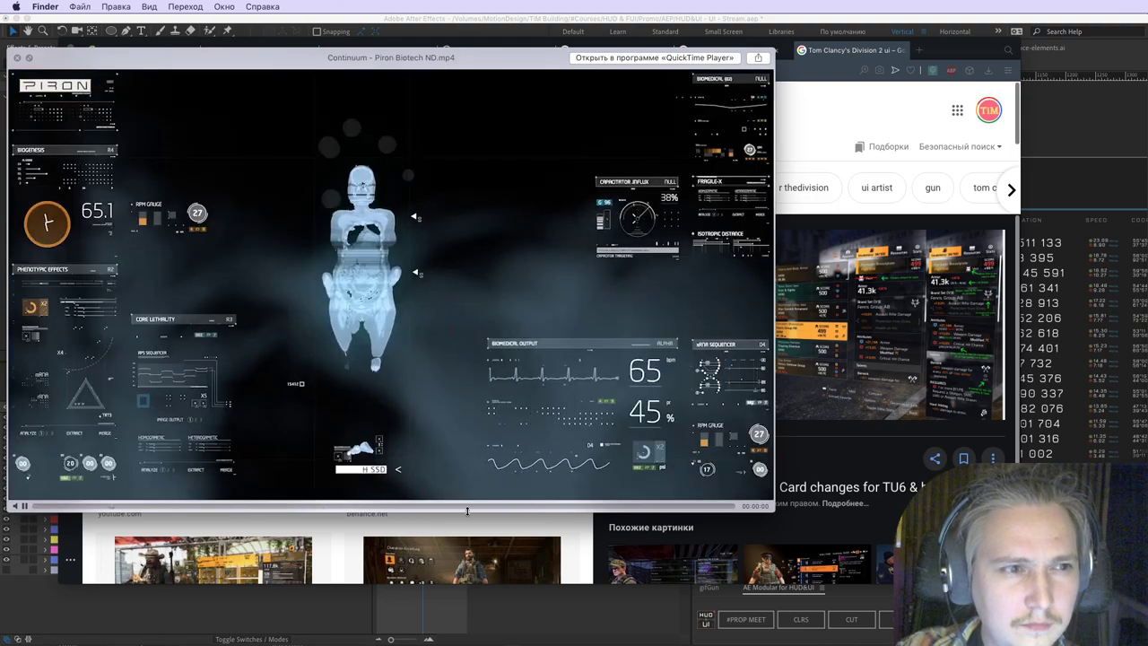
key(Down)
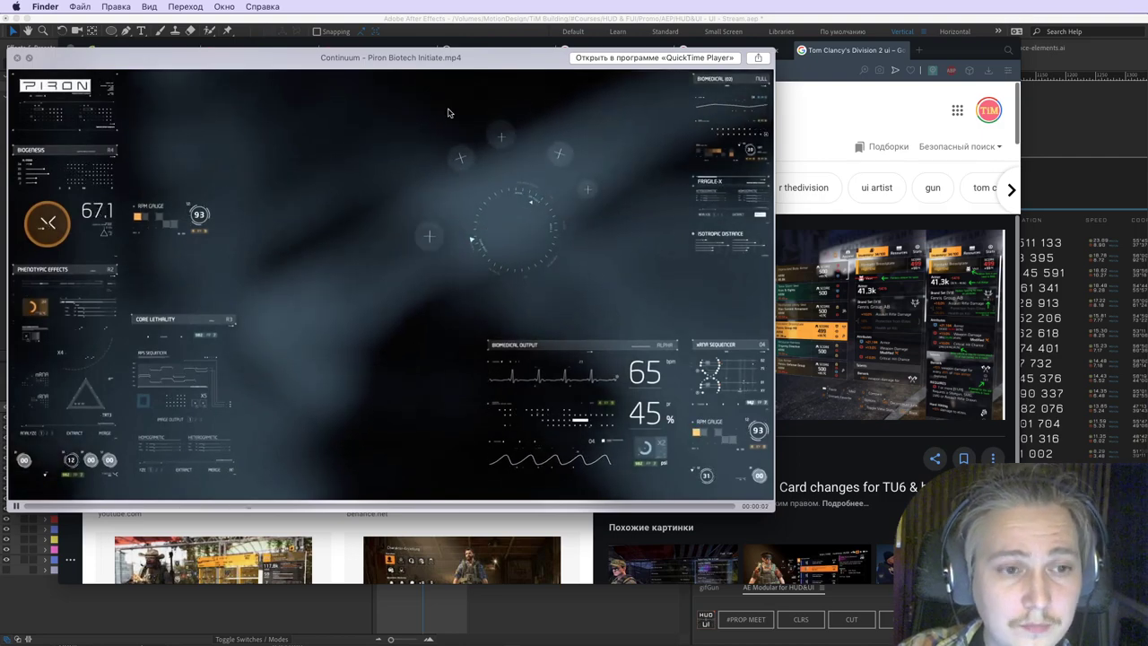
key(space)
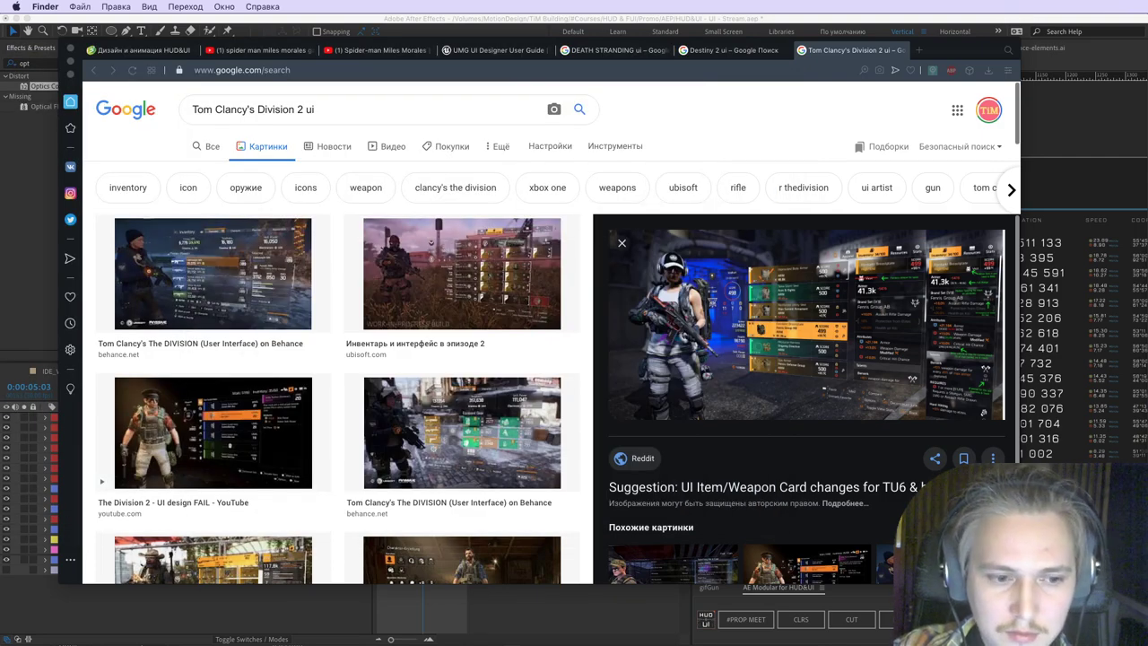
Step: Switch to After Effects, sketch a temporary wavy annotation across the CITIES_WIN composition's table, and clear it
key(super+Tab)
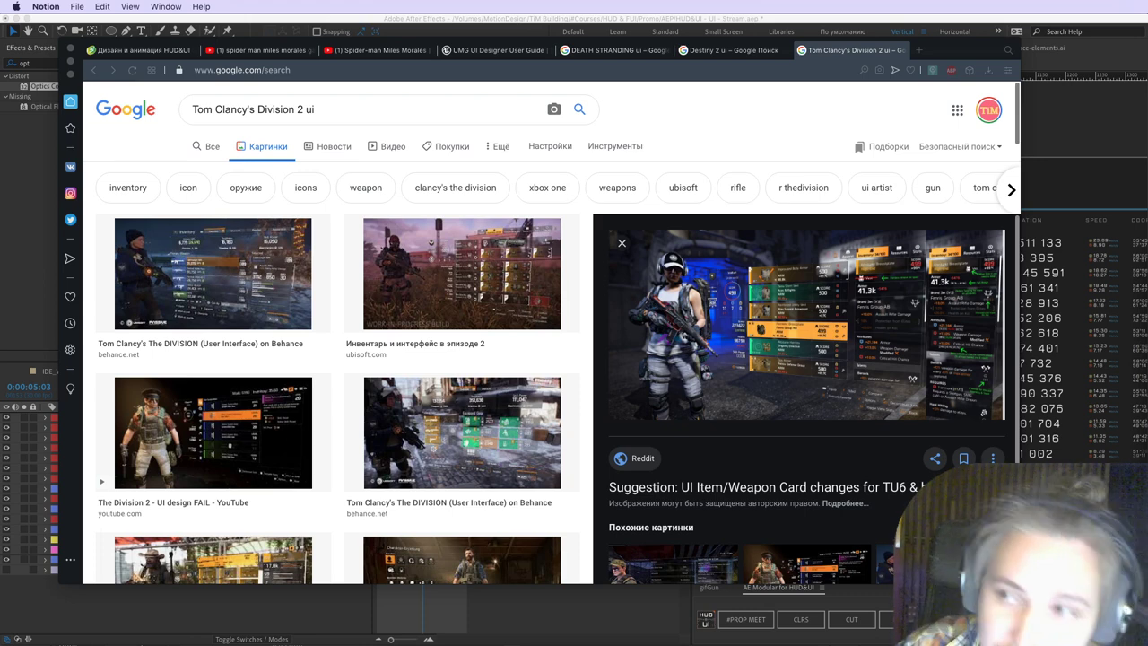
key(super+Tab)
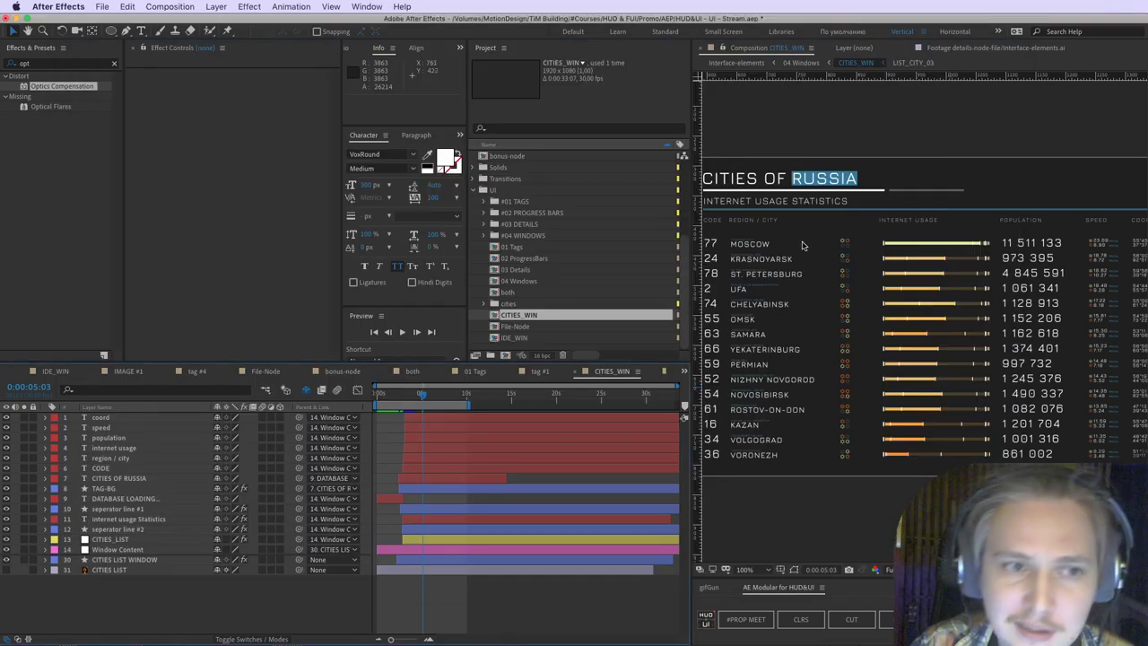
mouse_move(779, 296)
mouse_down()
mouse_move(854, 330)
mouse_move(910, 234)
mouse_move(1070, 309)
mouse_up()
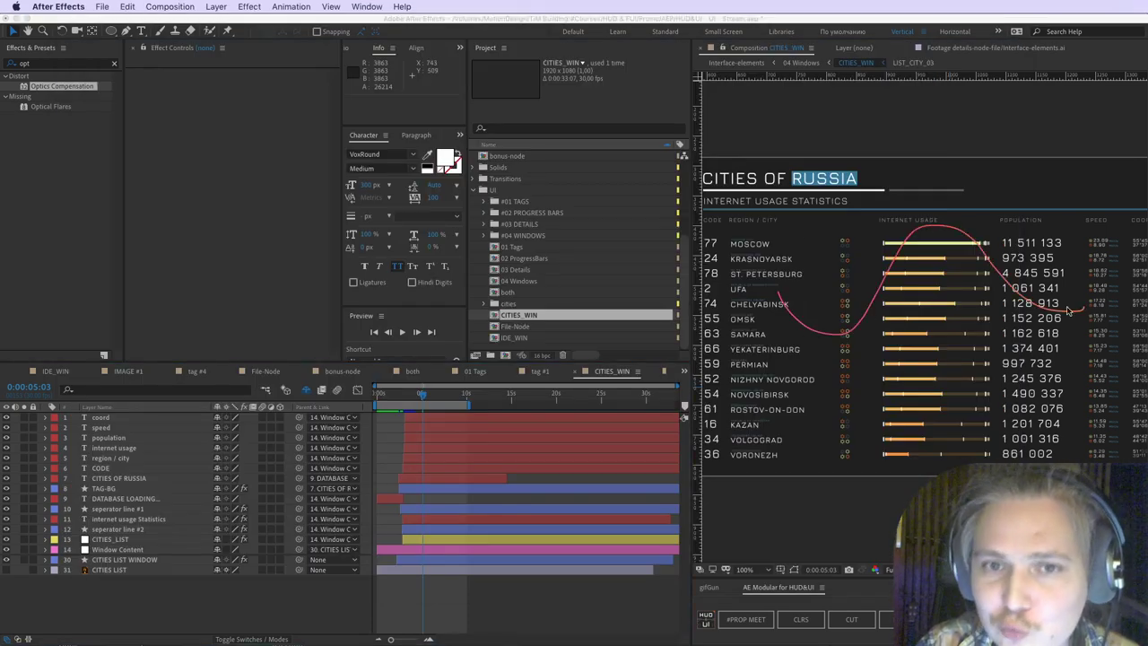
key(Escape)
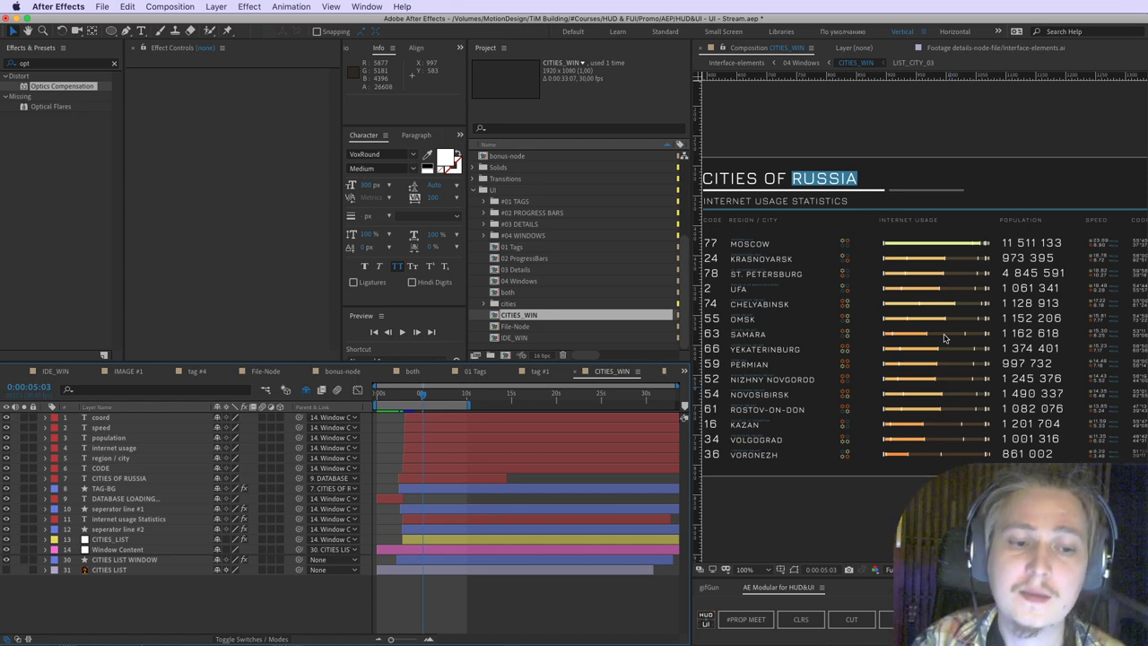
Step: Switch to Finder, preview v01 - shots - cc.mov, and shift the preview window slightly
key(super+Tab)
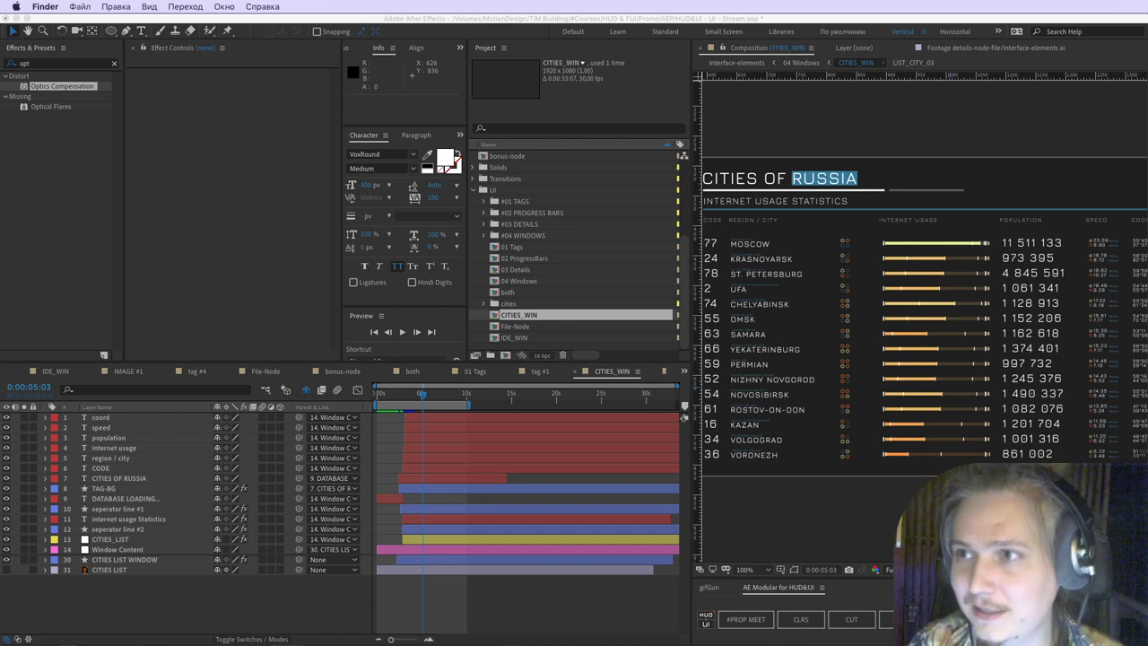
key(space)
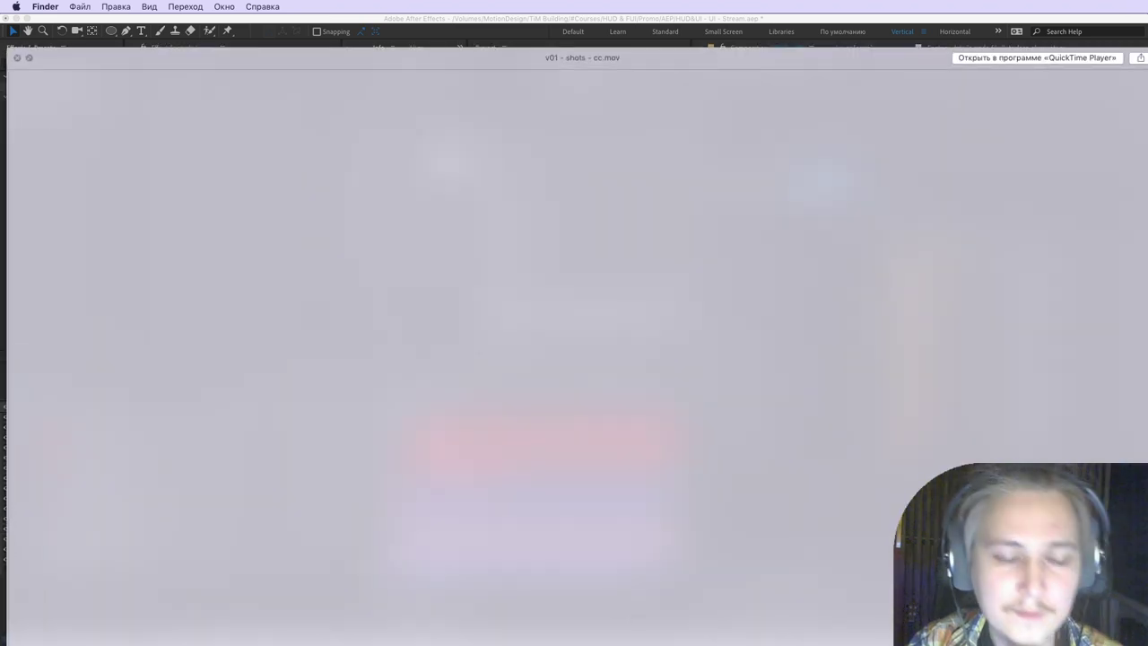
key(space)
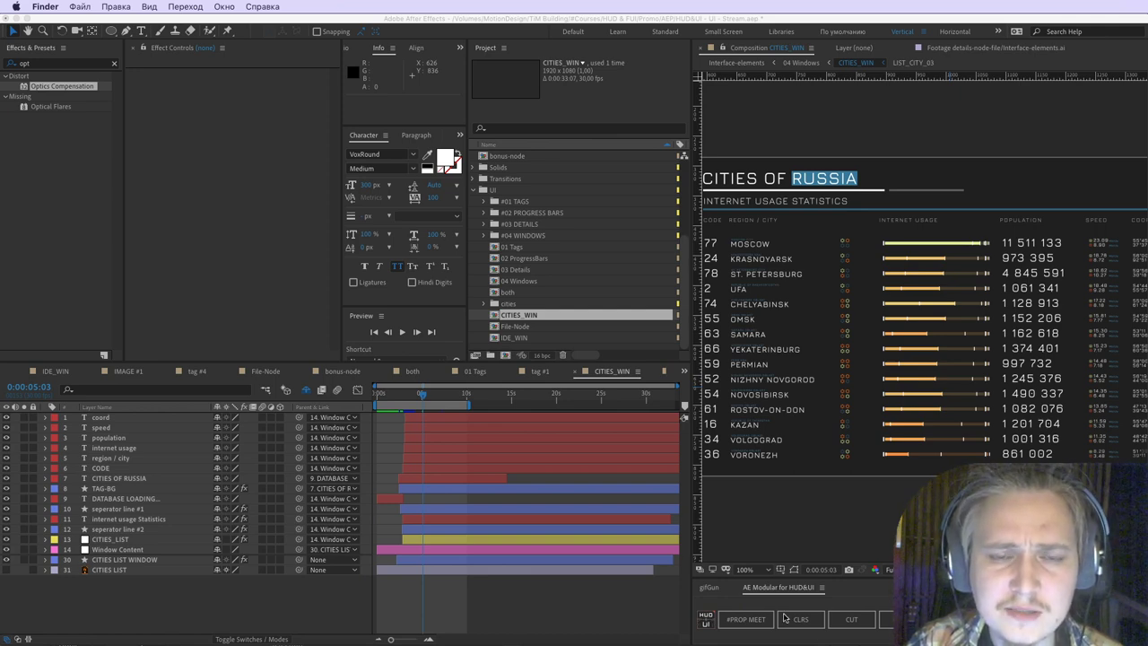
key(space)
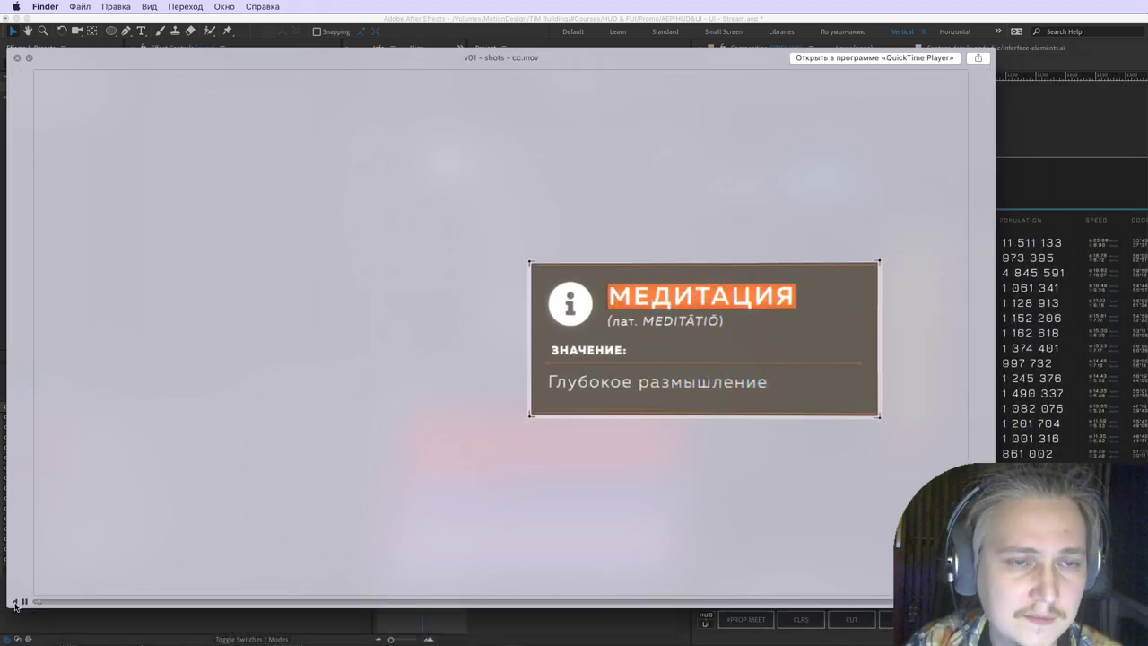
mouse_move(573, 58)
mouse_down()
mouse_move(643, 56)
mouse_move(595, 56)
mouse_up()
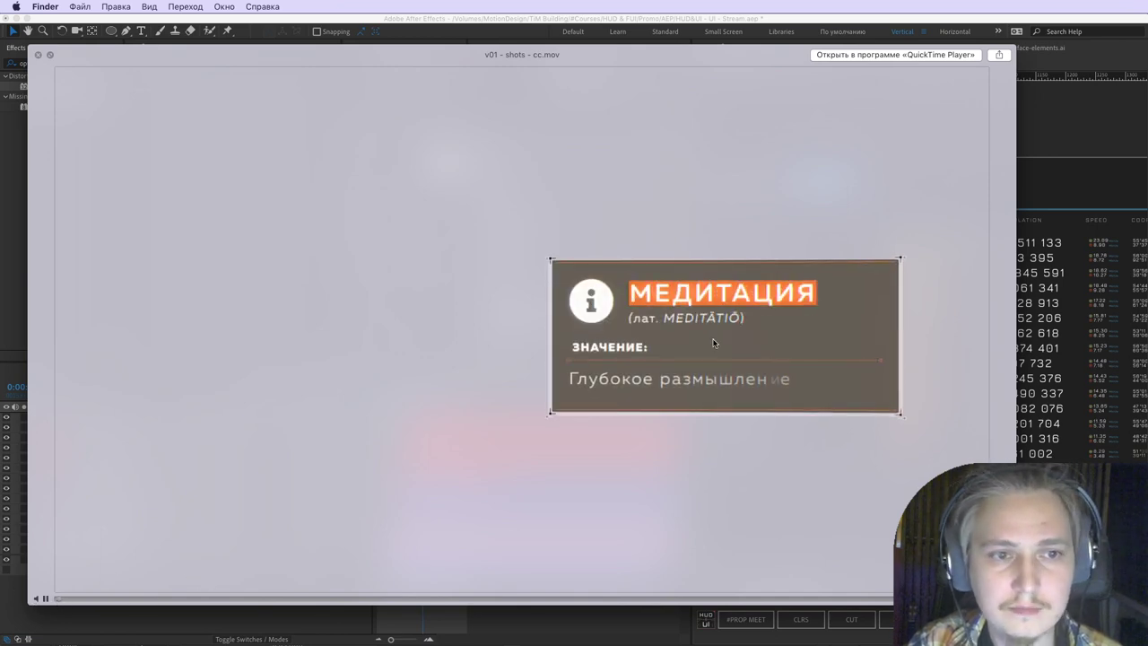
Step: Examine the meditation info panels throughout v01 - shots - cc.mov, including the aspects list and the breathing diagram, and close the preview
mouse_move(256, 148)
mouse_down()
mouse_move(313, 123)
mouse_move(556, 469)
mouse_move(212, 410)
mouse_move(282, 169)
mouse_up()
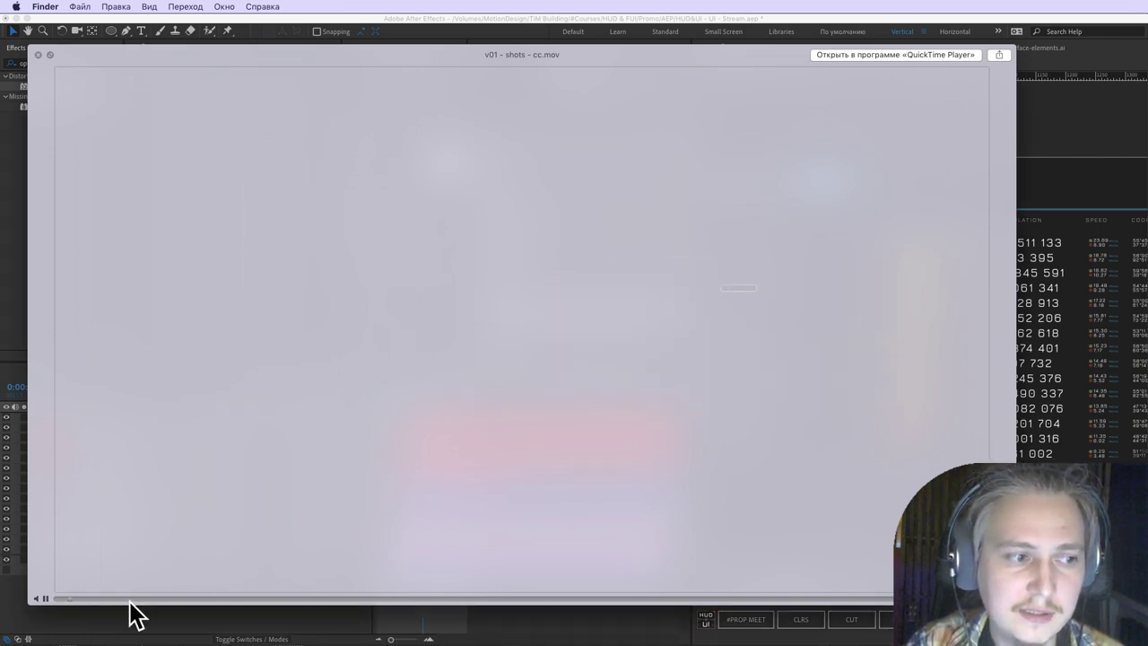
drag(93, 598, 395, 599)
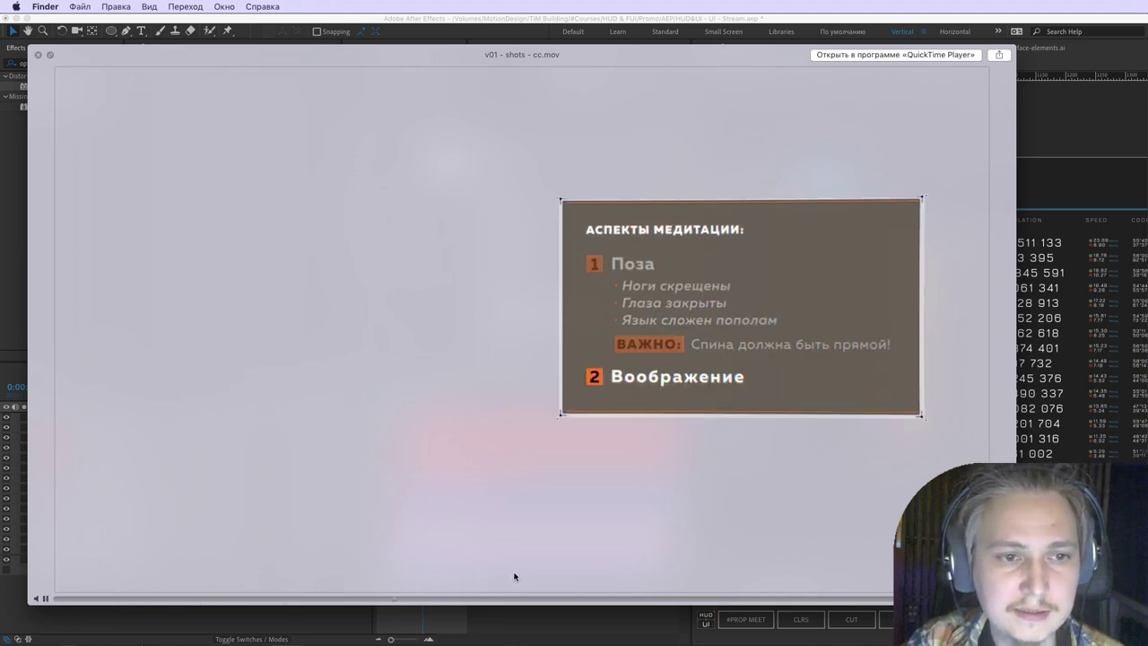
click(507, 599)
mouse_move(608, 595)
mouse_down()
mouse_move(617, 601)
mouse_move(574, 606)
mouse_move(608, 607)
mouse_up()
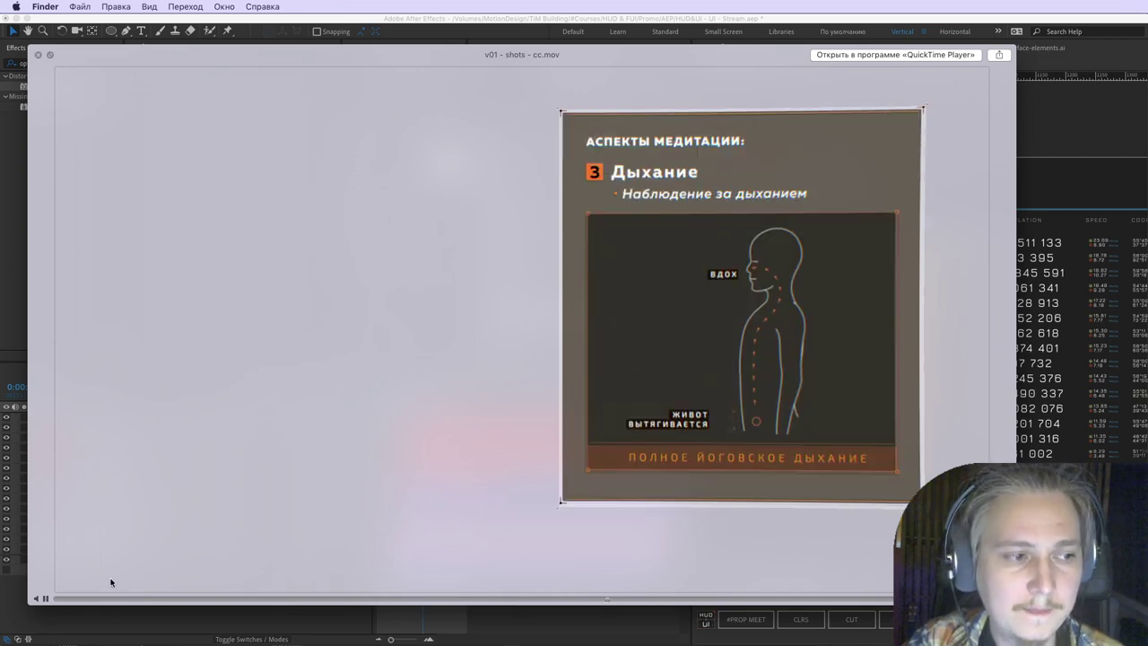
click(42, 598)
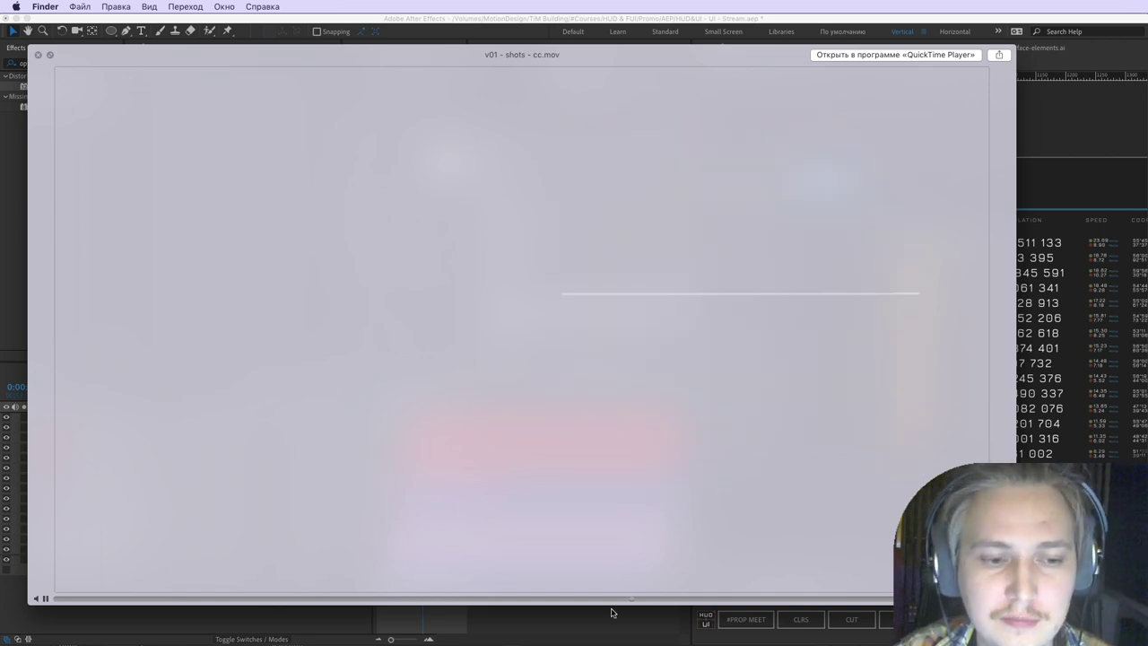
key(space)
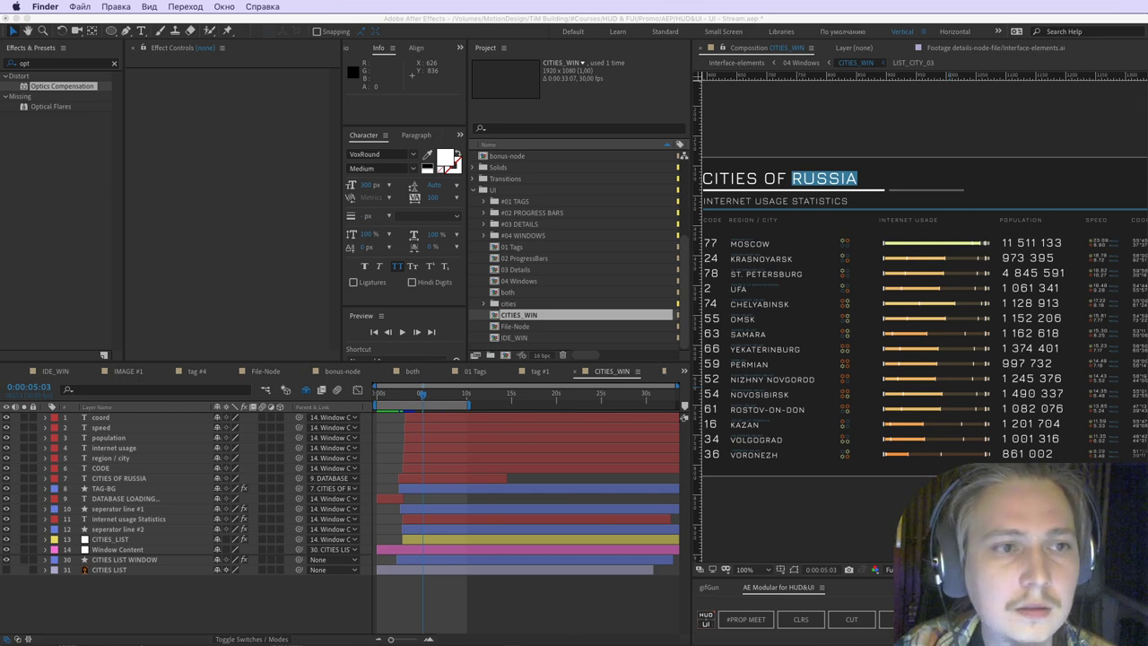
Step: Preview v03_shot_02.mp4, reposition its window to show the full frame, and examine how the meditation poses panel expands
key(space)
key(space)
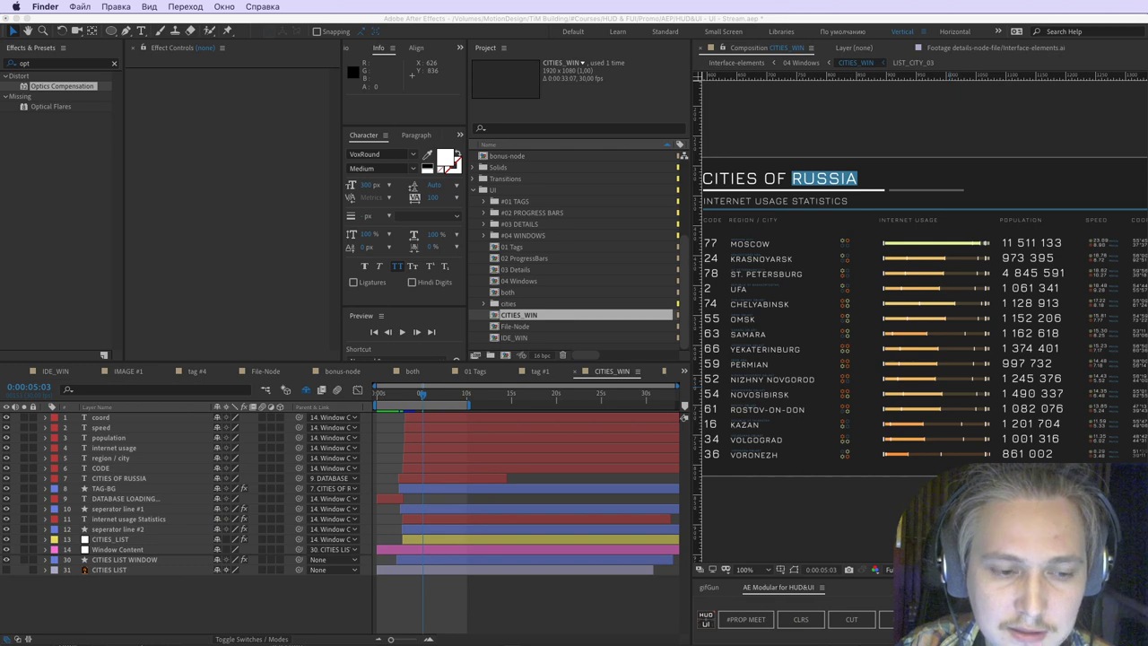
key(space)
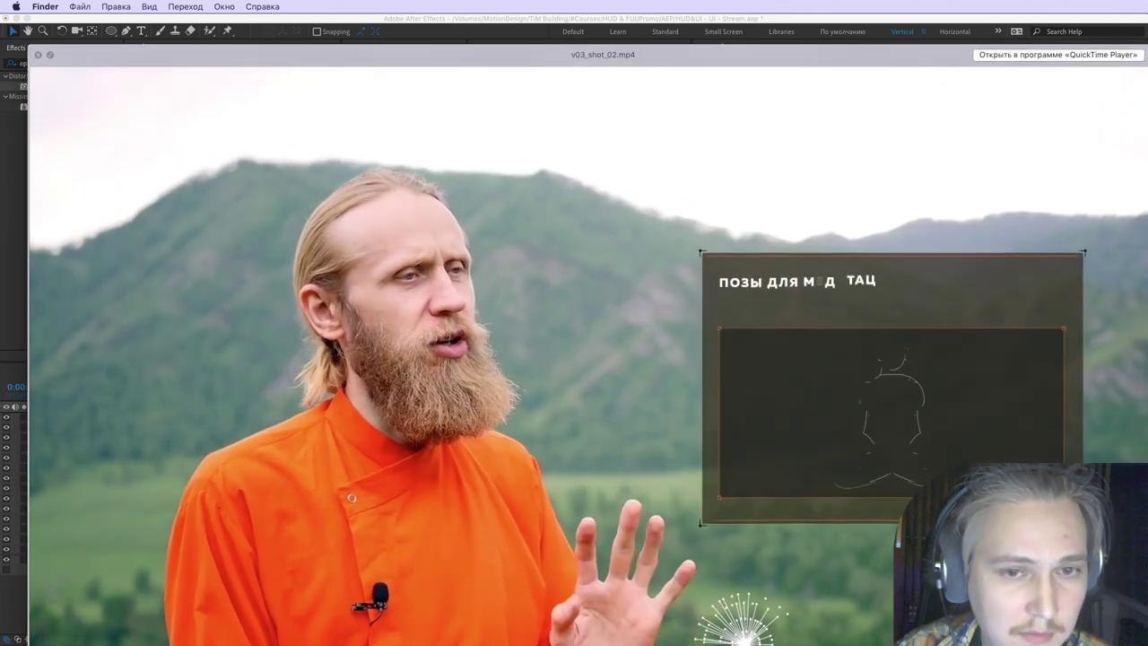
drag(934, 47, 879, 16)
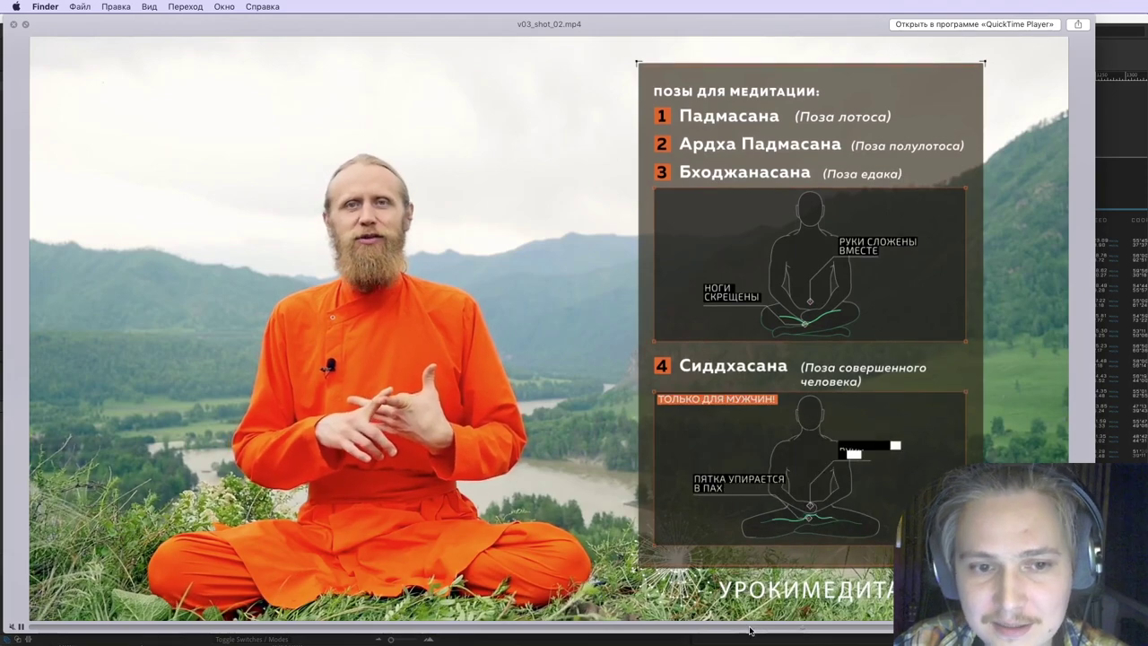
click(702, 629)
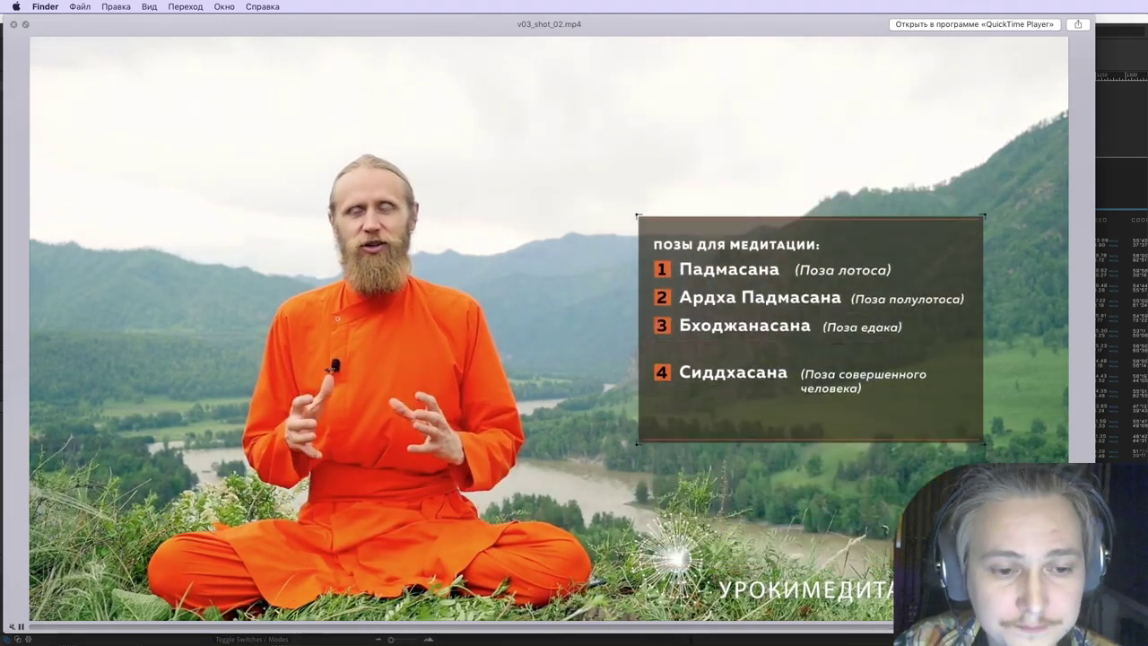
Step: Preview v03_shot_04.mp4, pause on the Кхечари-мудра diagram to examine it, resume playback, and close the preview
key(Down)
key(Down)
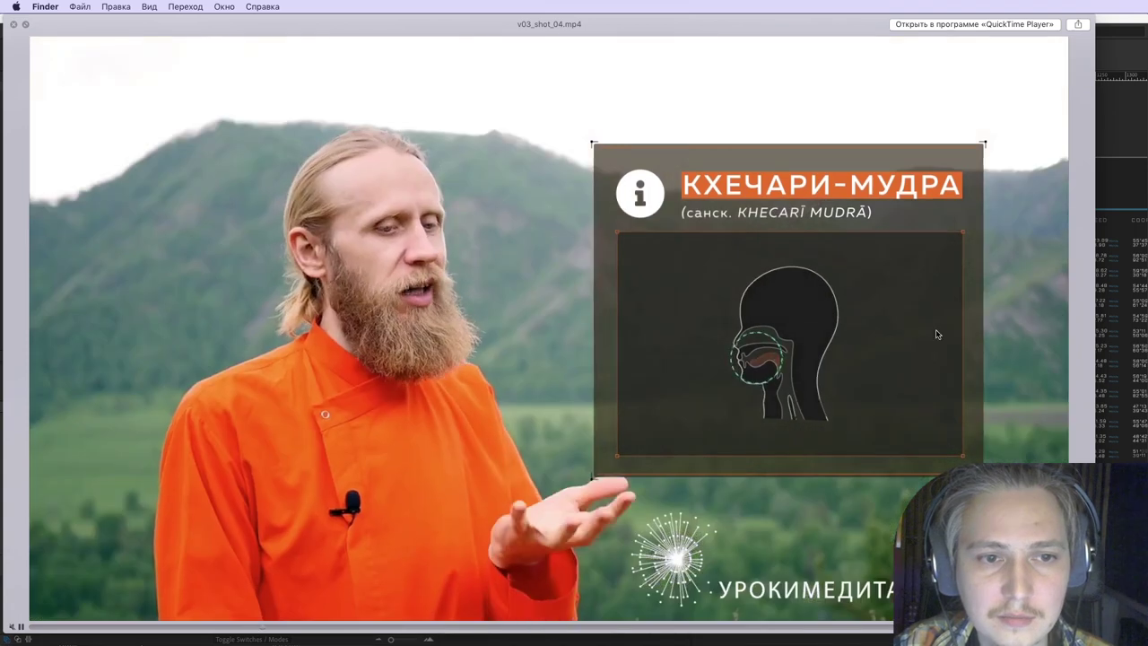
click(20, 629)
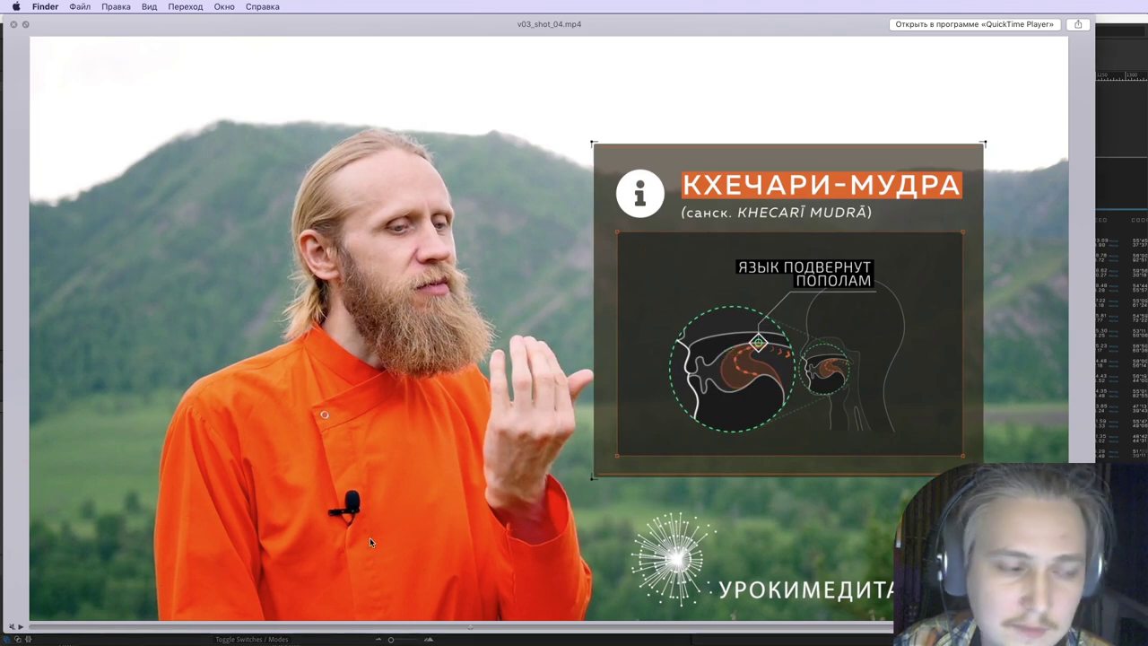
click(20, 629)
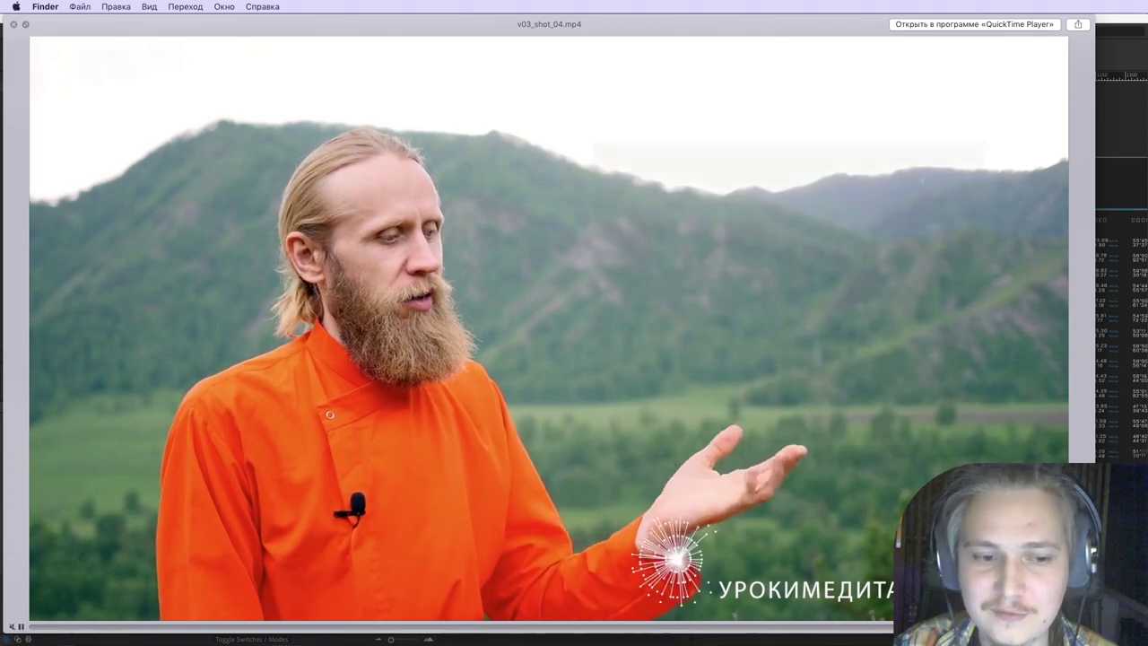
key(space)
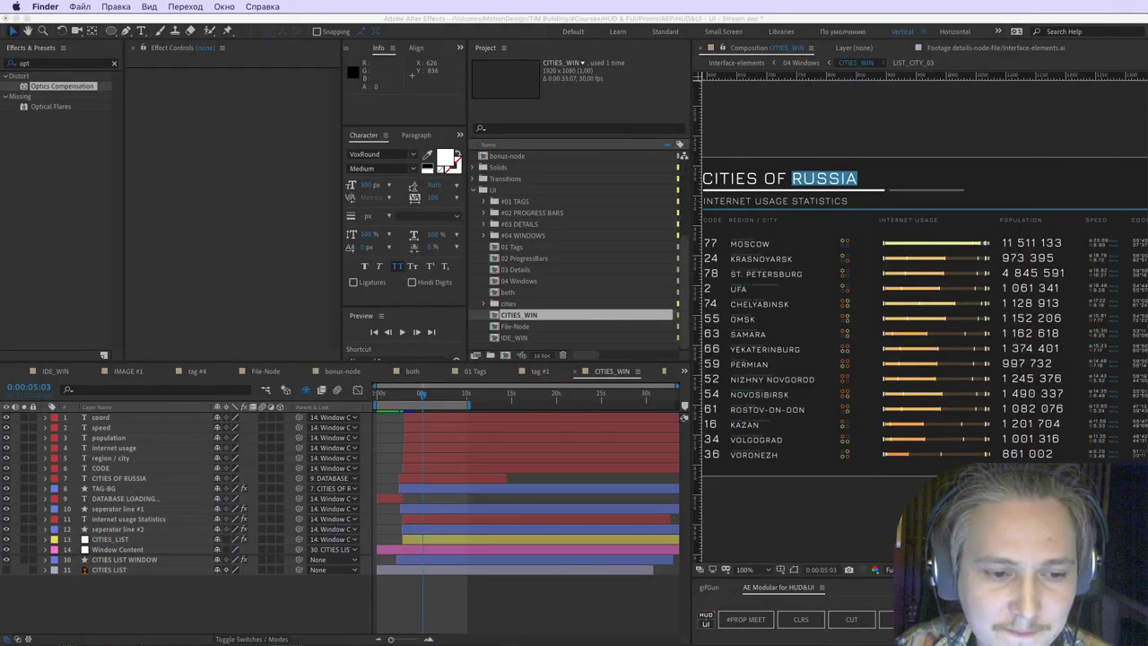
Step: Preview v05_shot_02.mp4, skip ahead to the ВЕРХНЯЯ ЧАСТЬ callout on the breathing diagram, and close the preview
key(space)
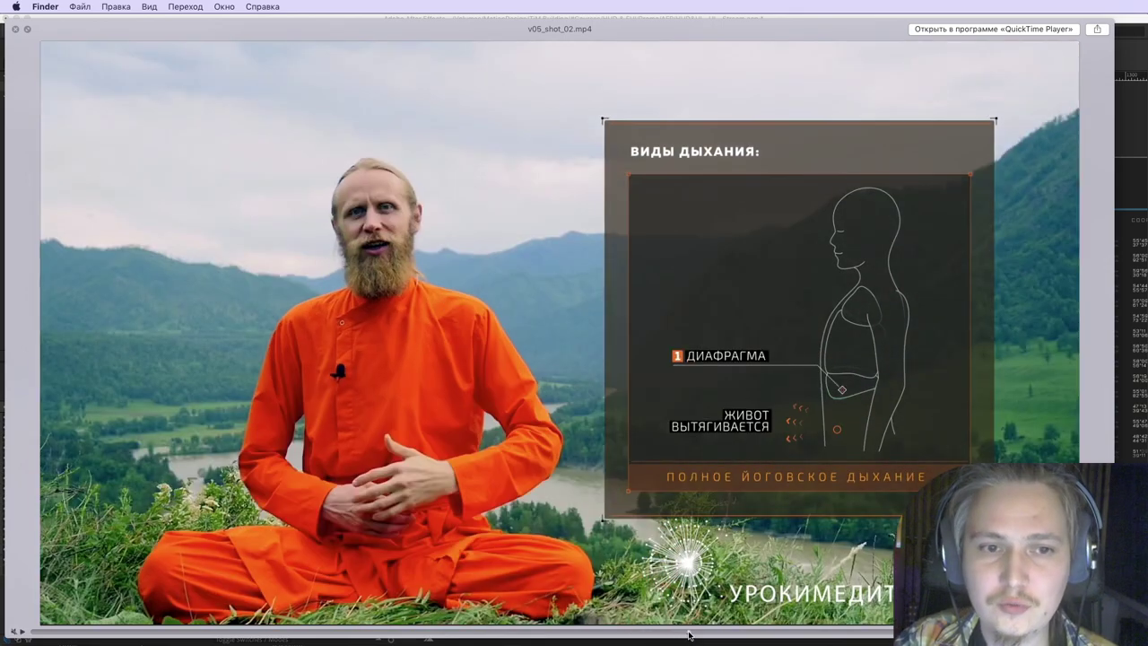
click(737, 636)
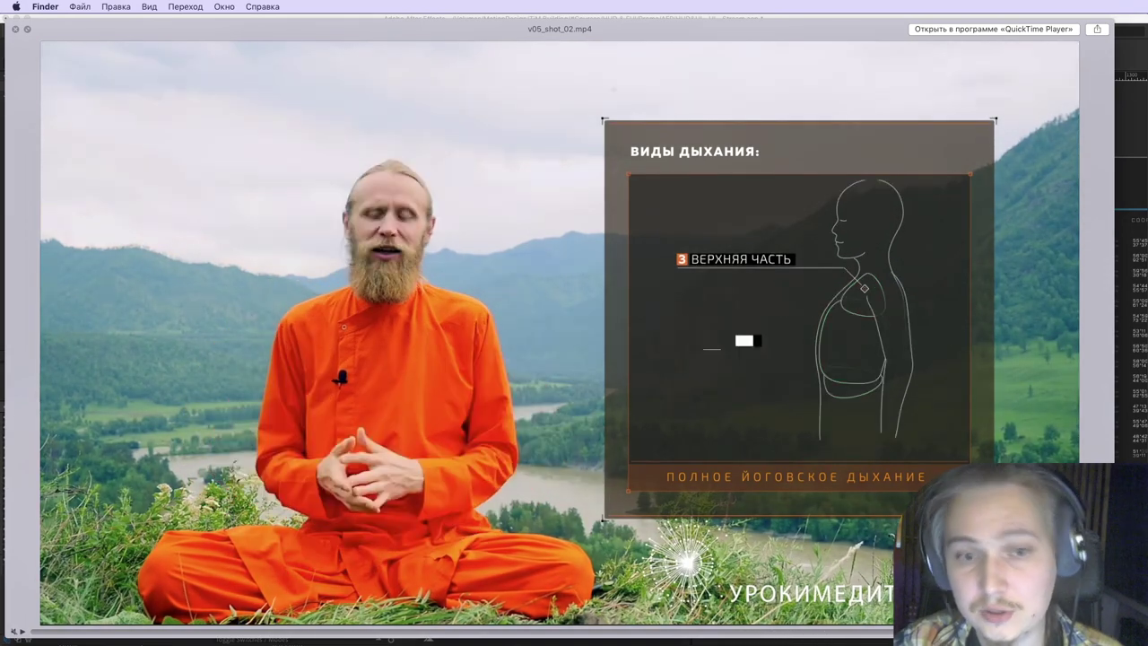
key(space)
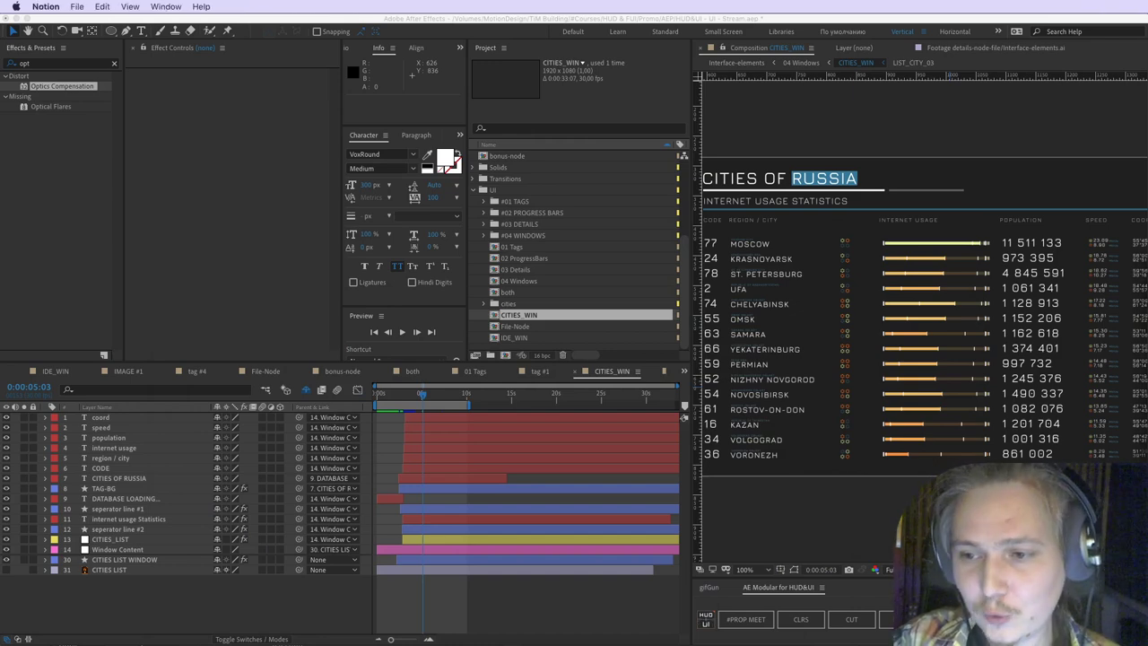
Step: Switch to the Opera browser and try to load videhive.net in a new tab
key(super+Tab)
key(super+Tab)
key(super+Tab)
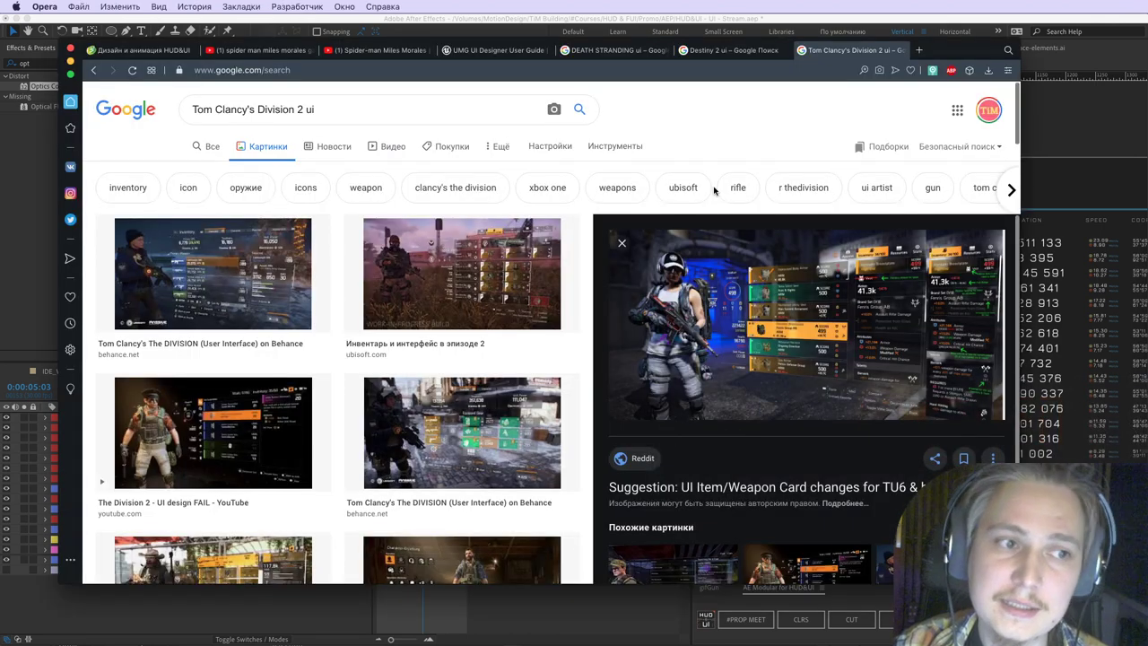
key(super+t)
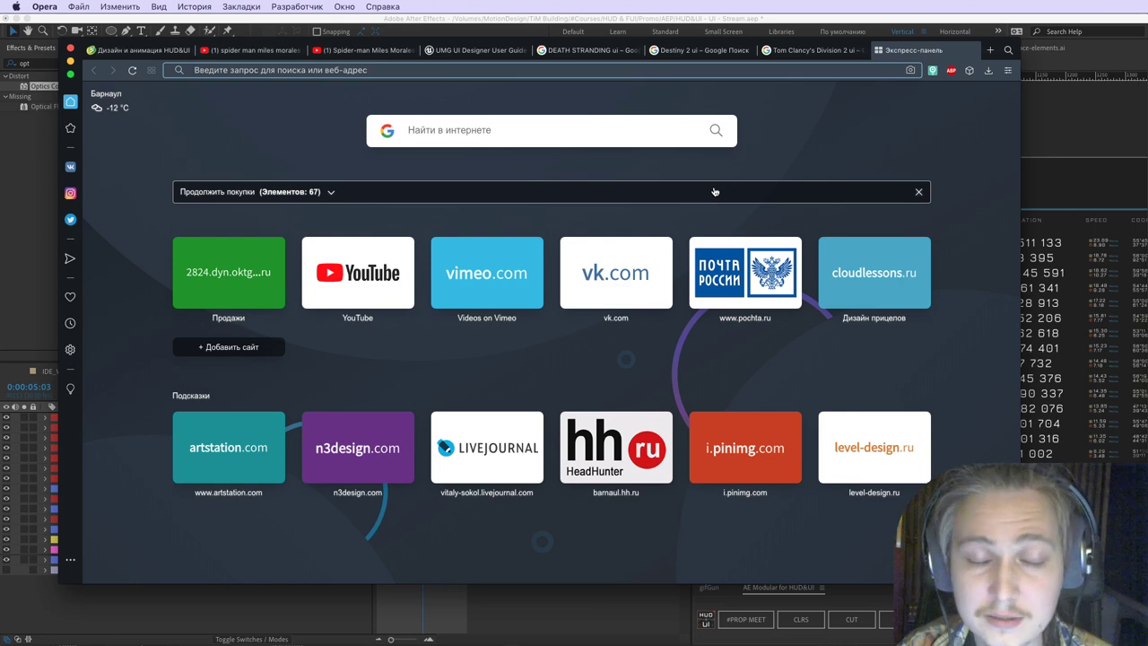
text(videh)
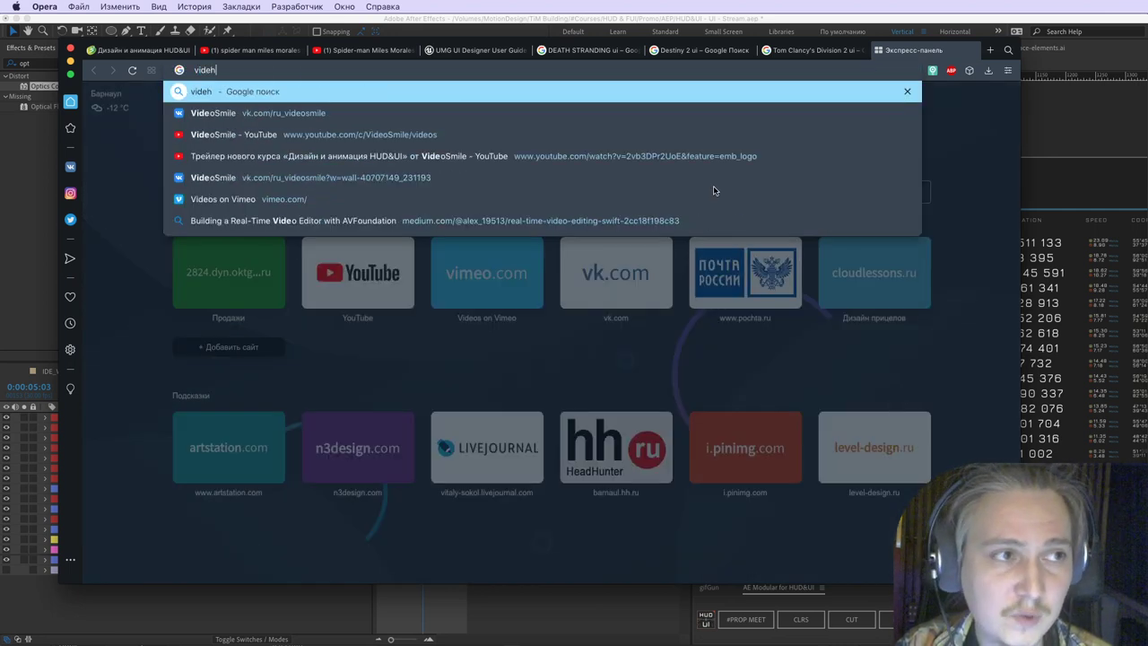
text(ive.e)
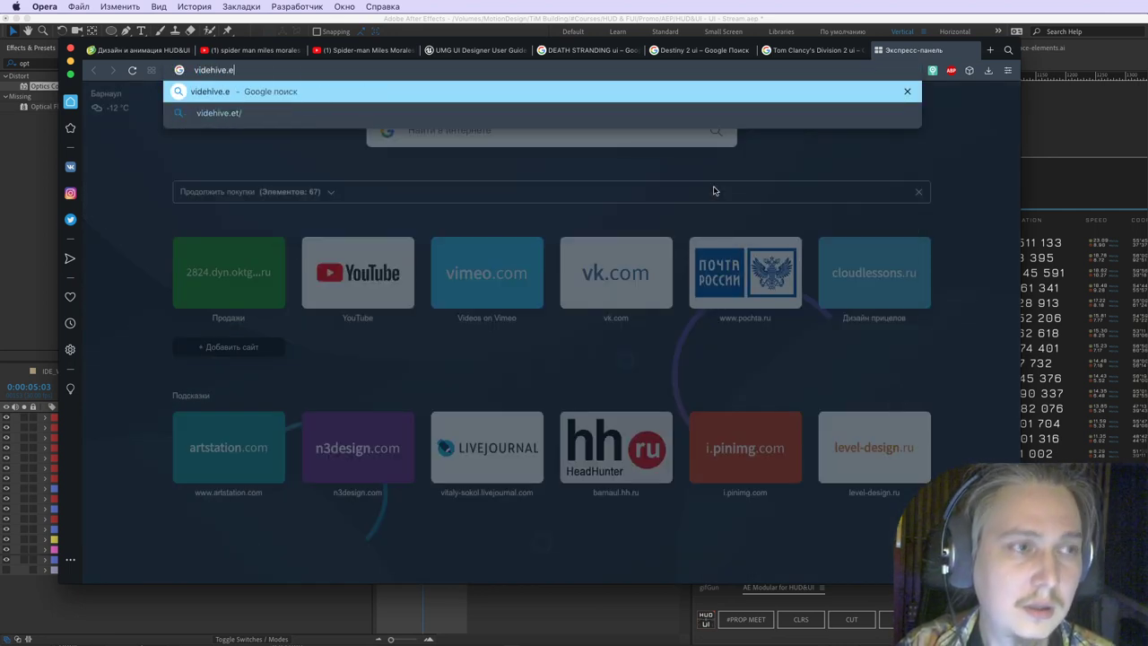
key(Return)
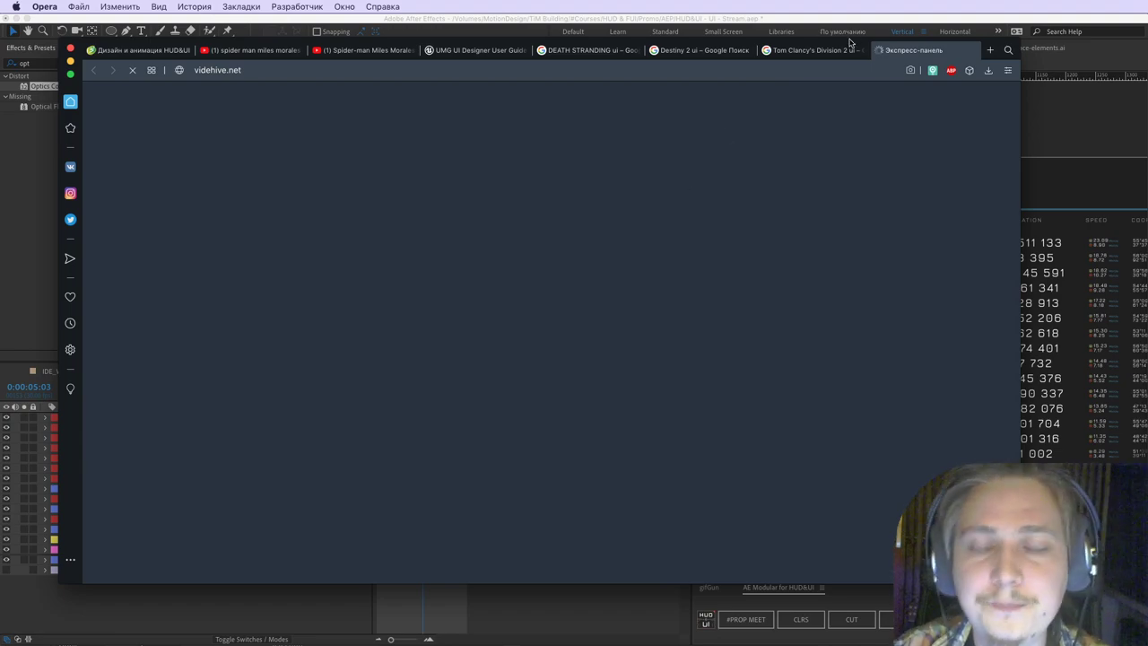
Step: Go to the VK window with the live stream and minimise the stream player to reveal the Adobe After Effects community page
key(ctrl+Right)
mouse_move(668, 26)
mouse_down()
mouse_move(789, 25)
mouse_move(688, 16)
mouse_up()
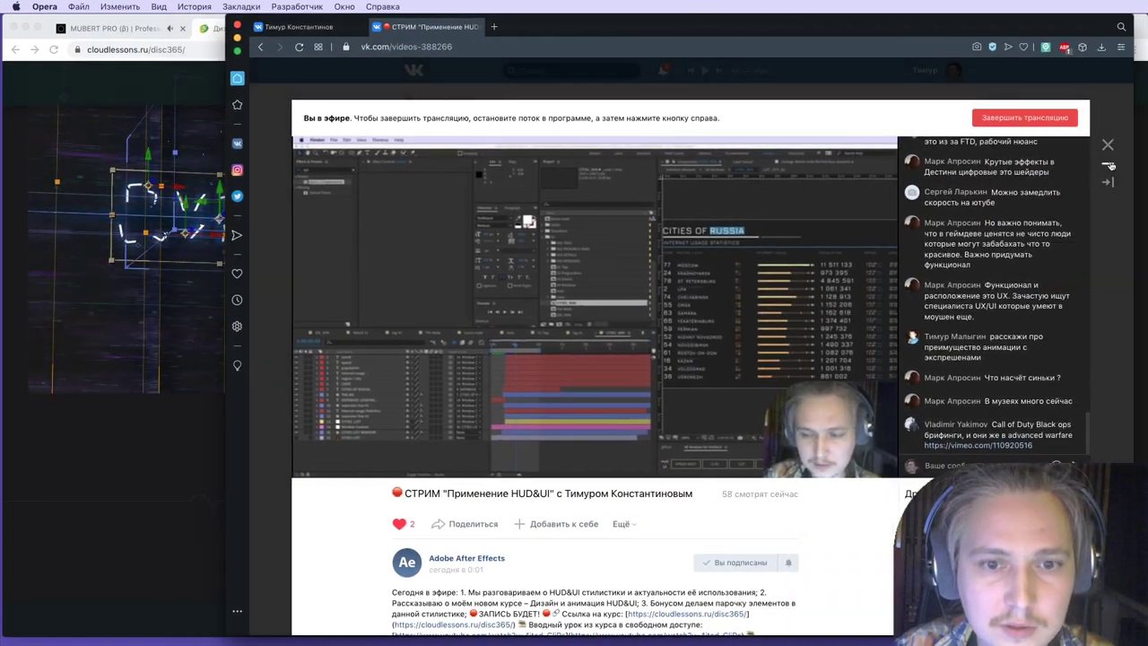
click(1109, 165)
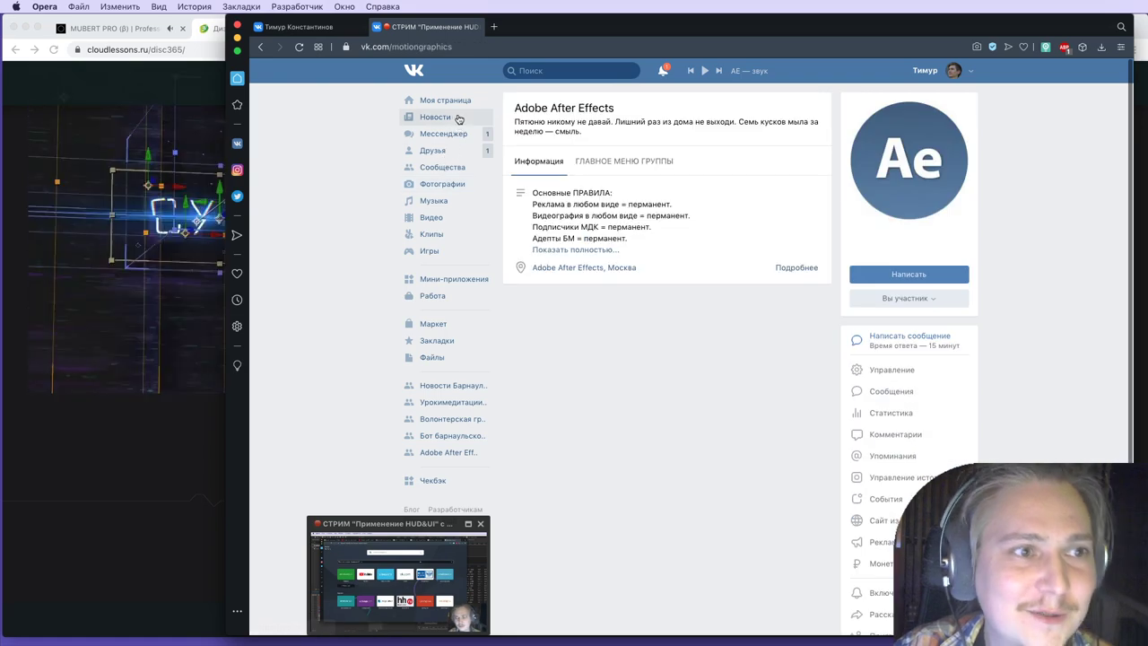
super+click(449, 118)
click(572, 30)
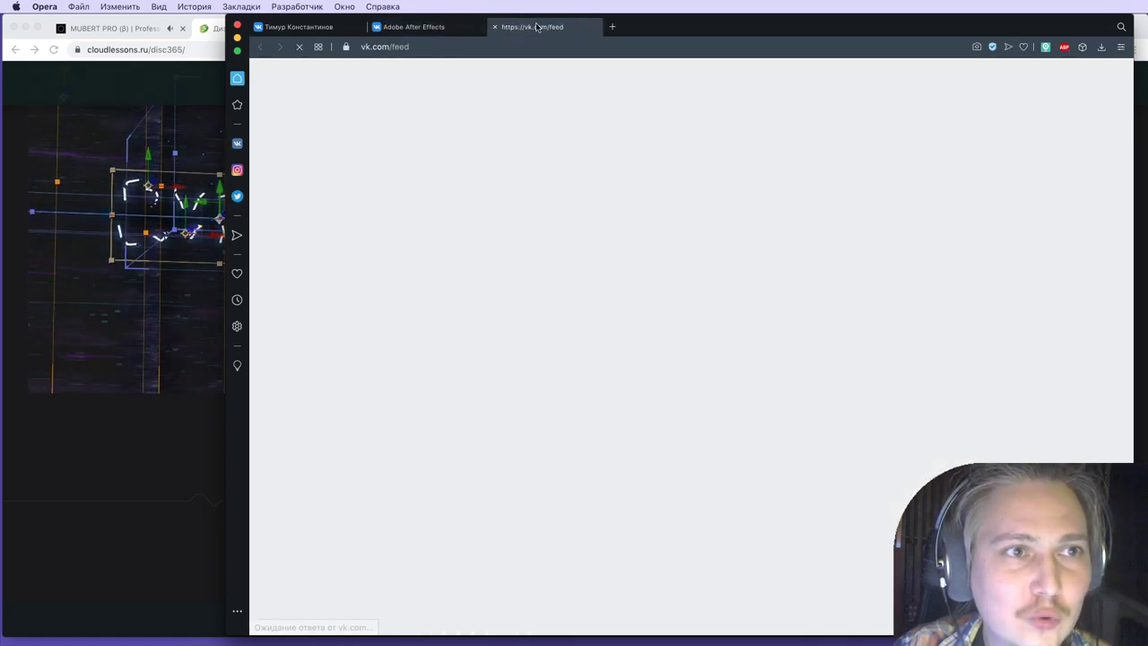
key(super+w)
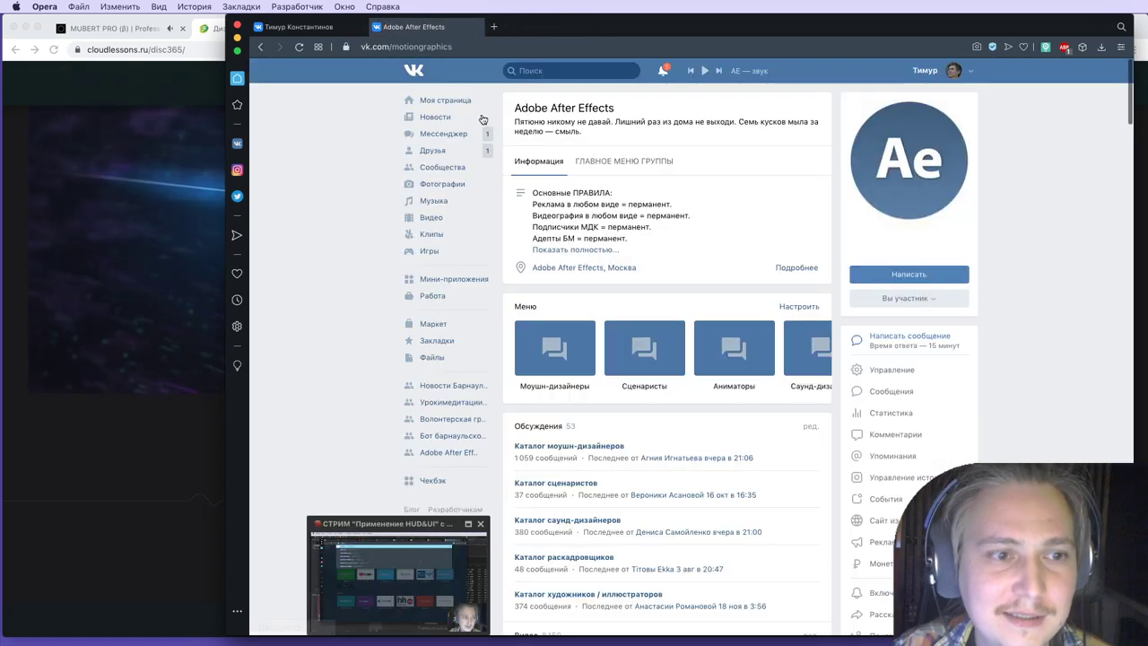
Step: Filter the Adobe After Effects community wall to Записи сообщества and look through its recent posts
scroll(584, 376, down, 10)
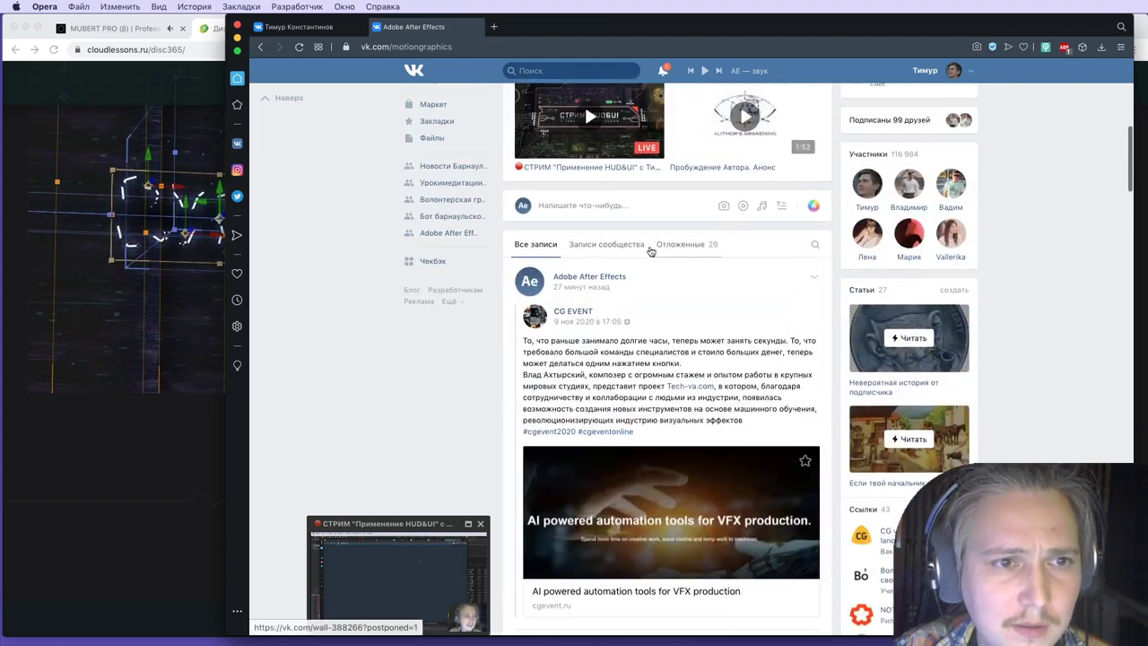
click(603, 248)
scroll(614, 346, down, 2)
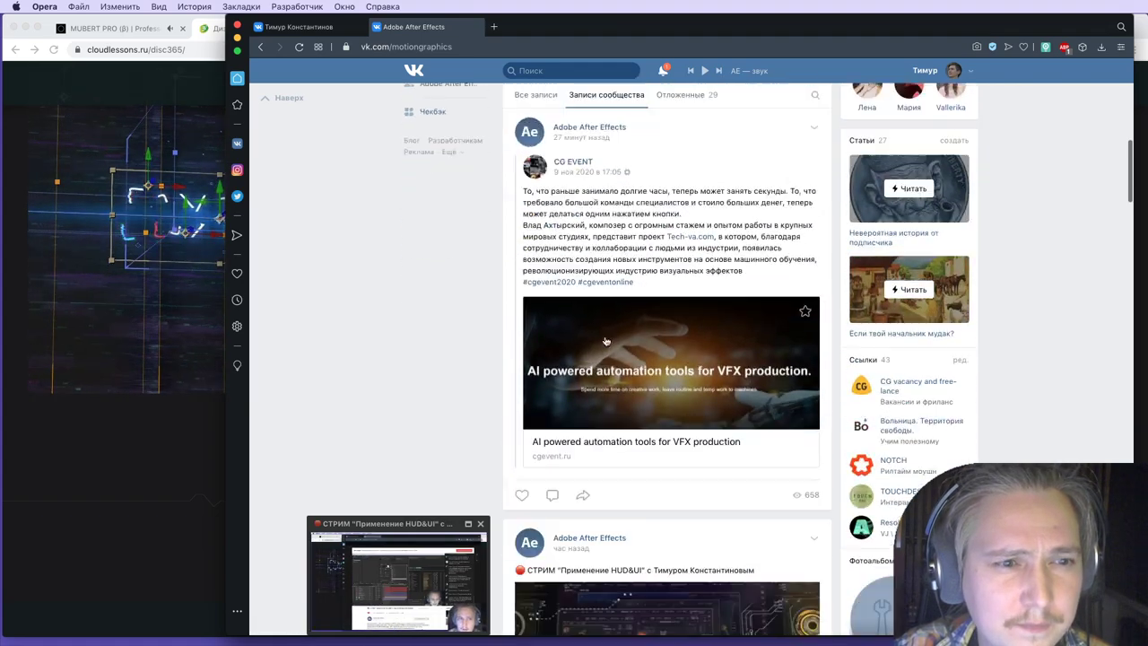
scroll(614, 346, up, 2)
scroll(610, 343, down, 10)
scroll(606, 341, up, 5)
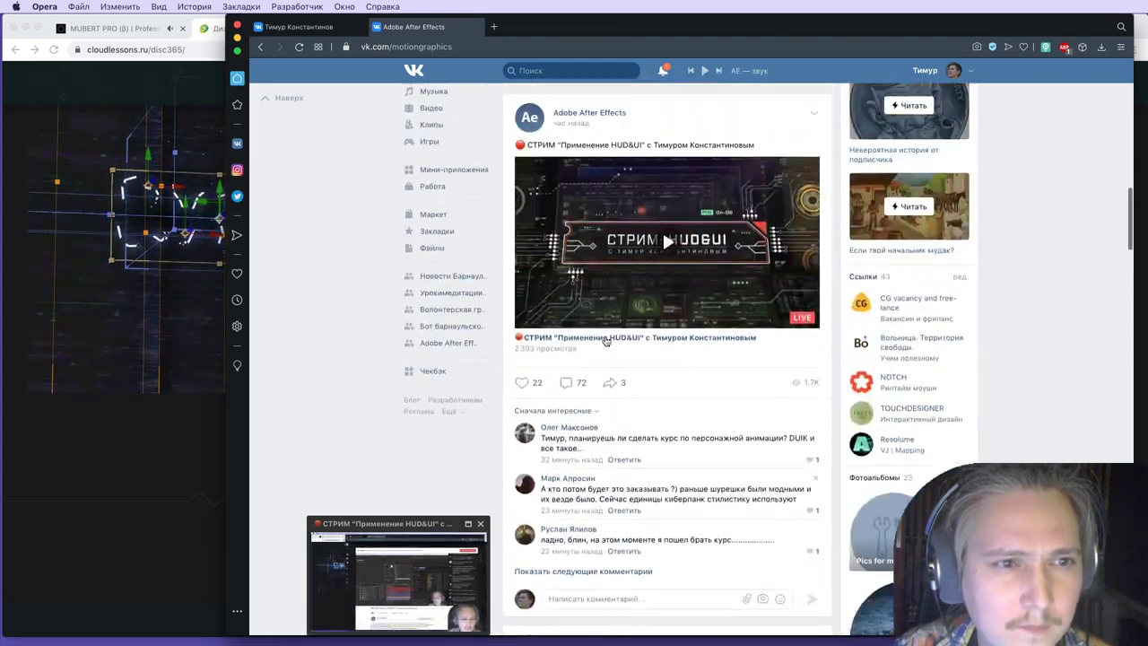
scroll(606, 340, down, 4)
scroll(607, 341, up, 6)
scroll(607, 341, down, 12)
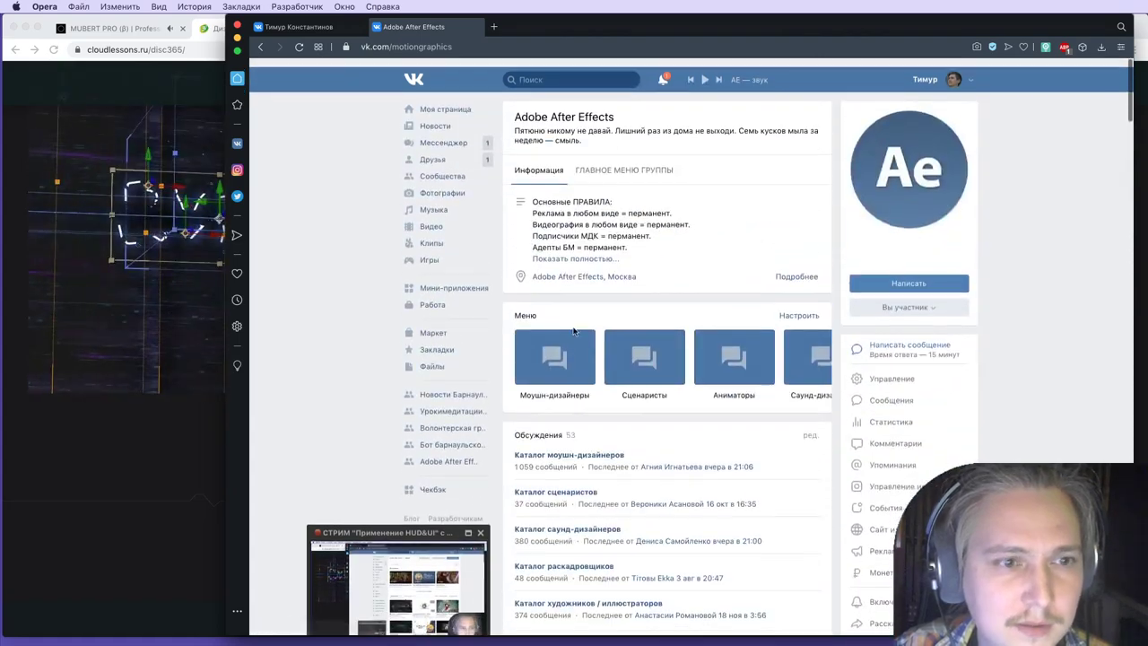
scroll(574, 330, down, 15)
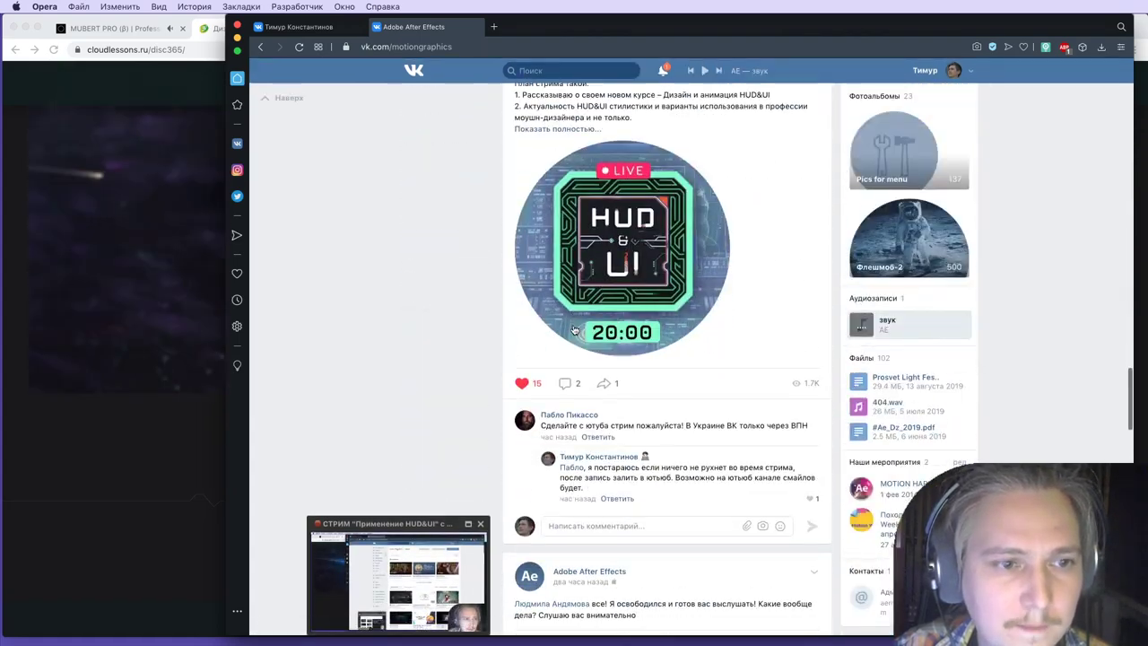
scroll(574, 330, down, 15)
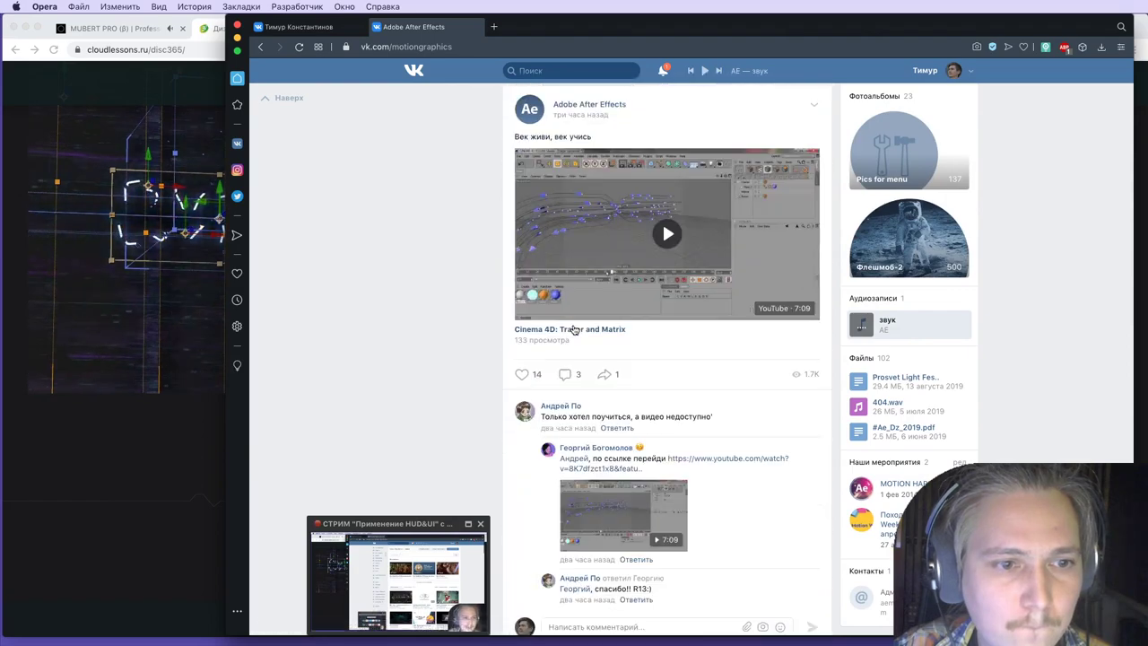
scroll(571, 331, down, 15)
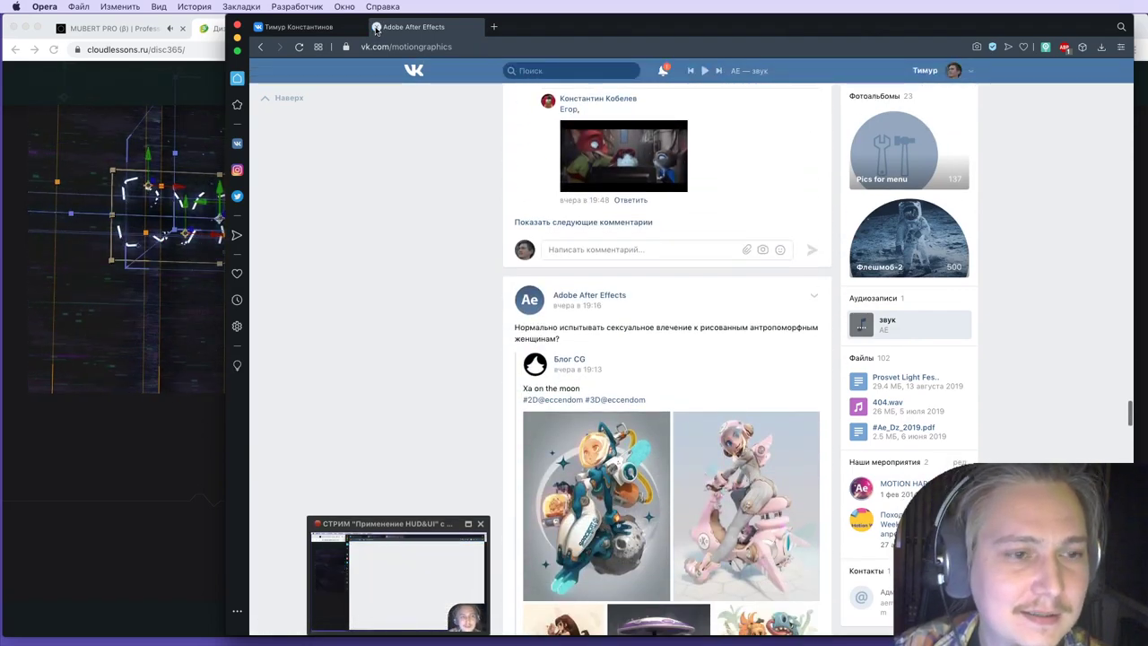
click(375, 28)
click(95, 380)
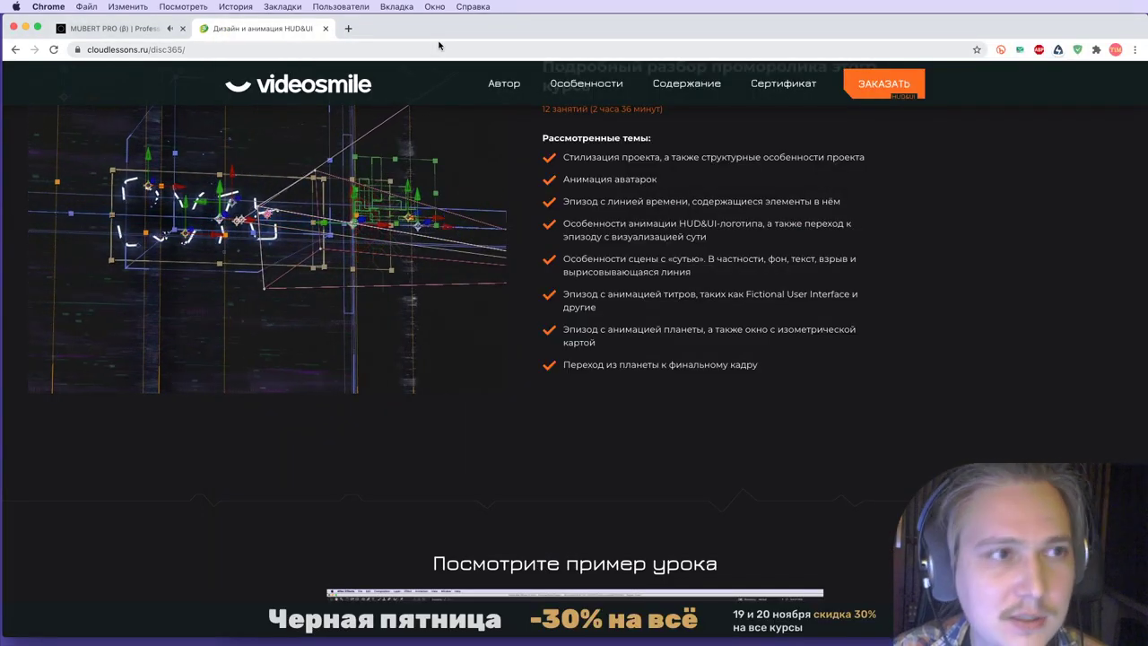
Step: Return to the Opera window with the HUD references and load videohive.net in the current tab
key(super+Tab)
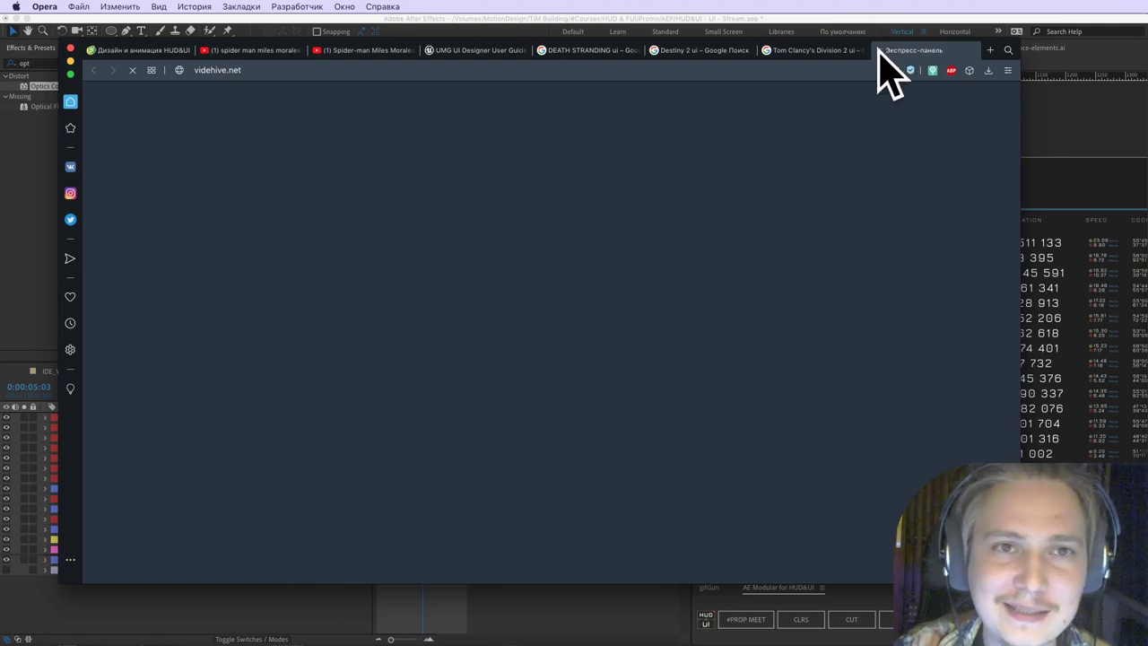
click(470, 71)
text(vide)
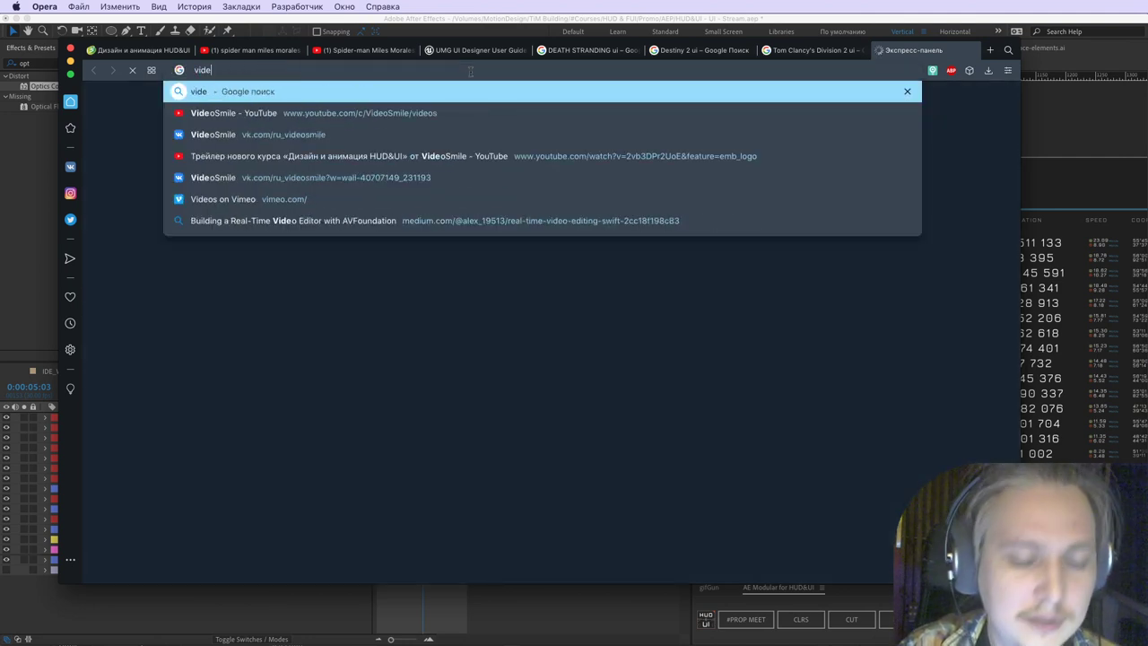
text(o)
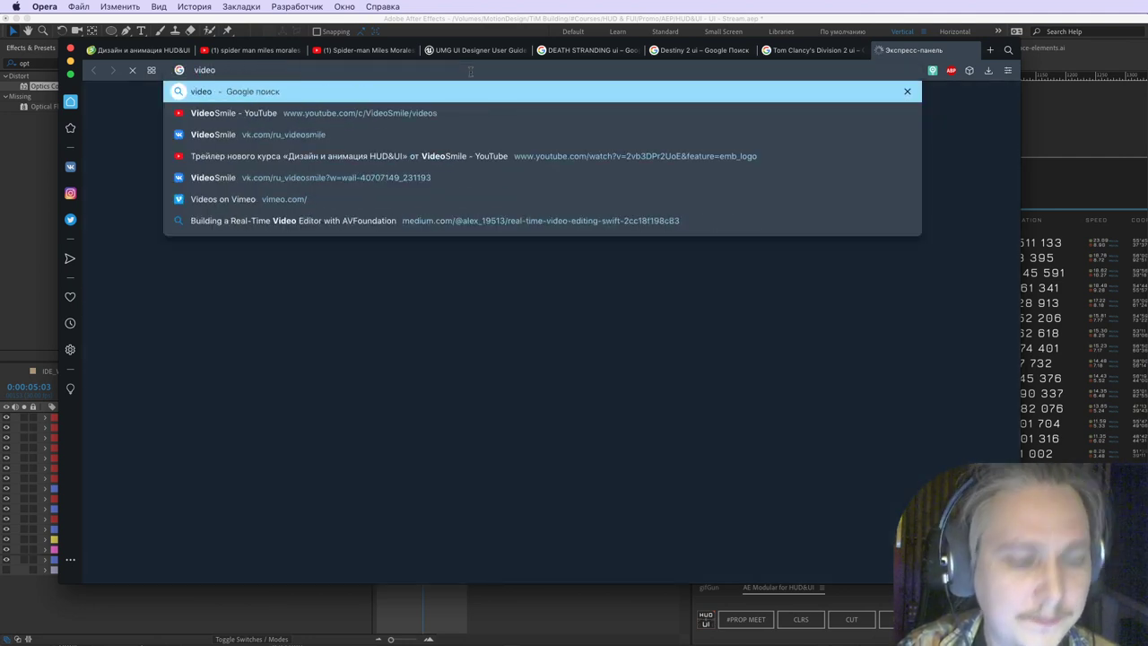
text(hive.net)
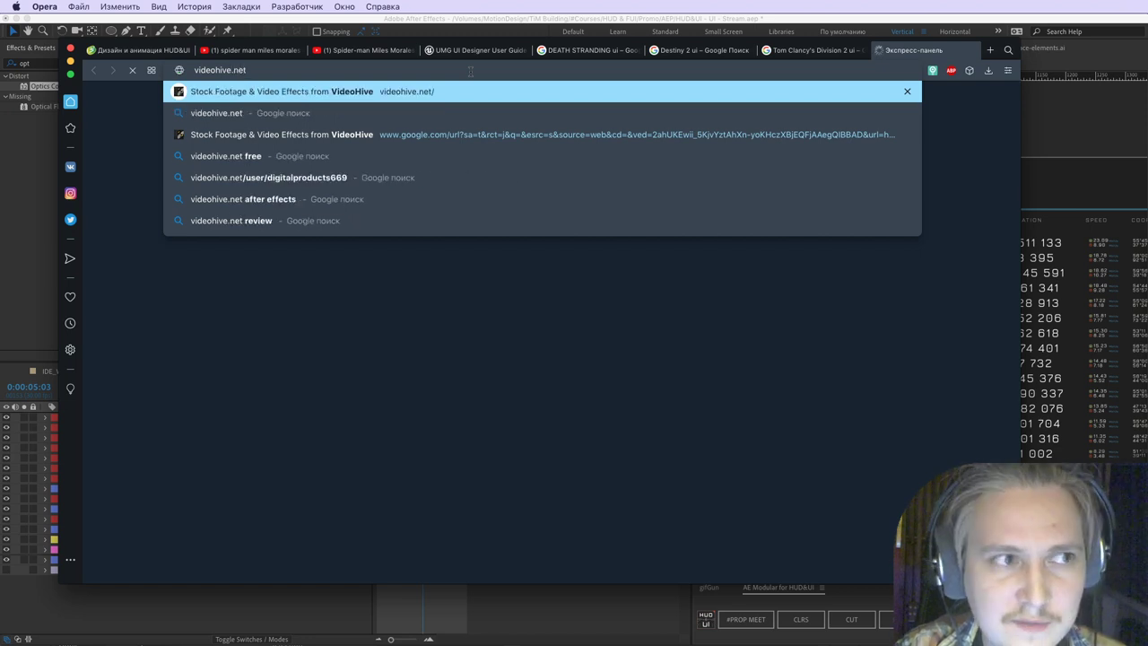
key(Return)
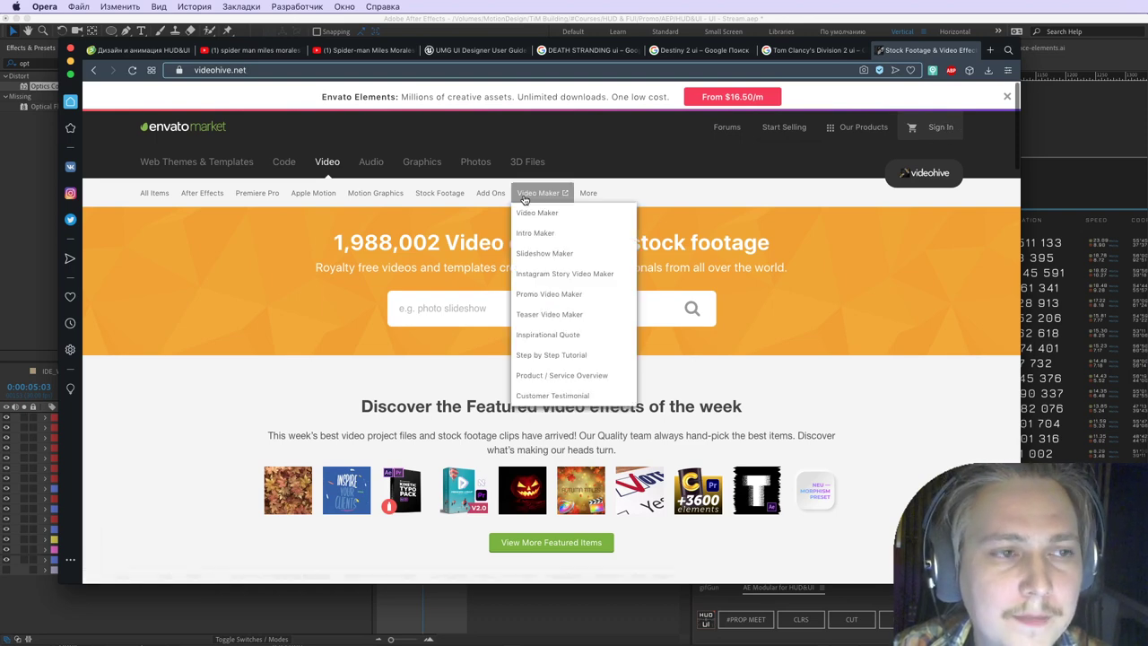
Step: Search VideoHive for hud&ui
click(484, 314)
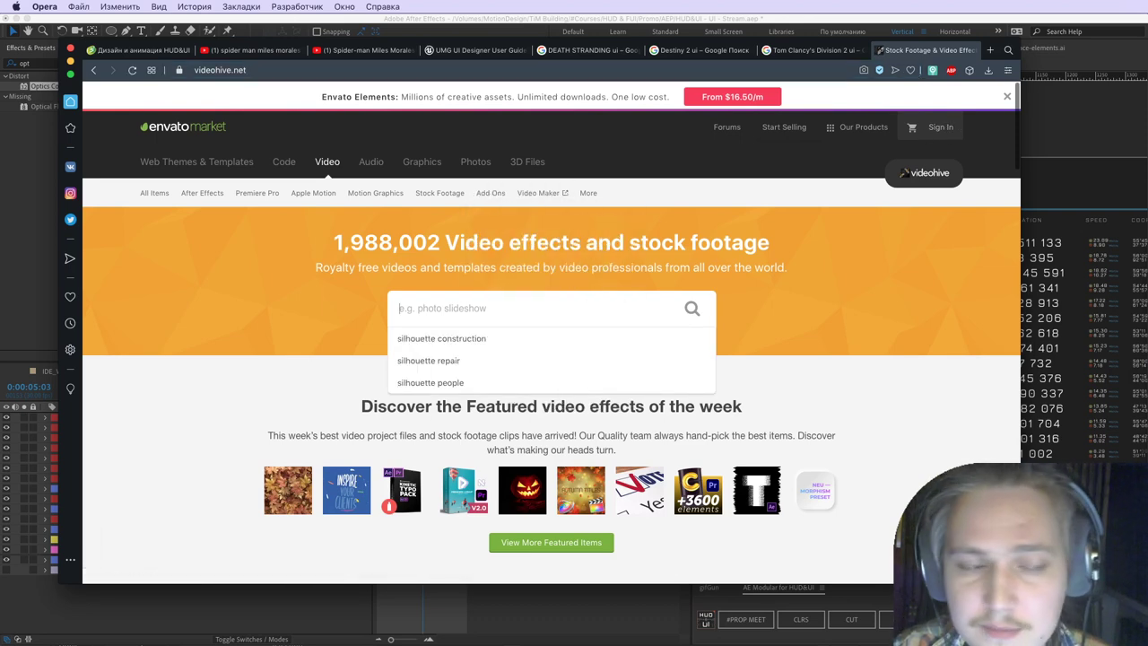
click(834, 323)
click(441, 313)
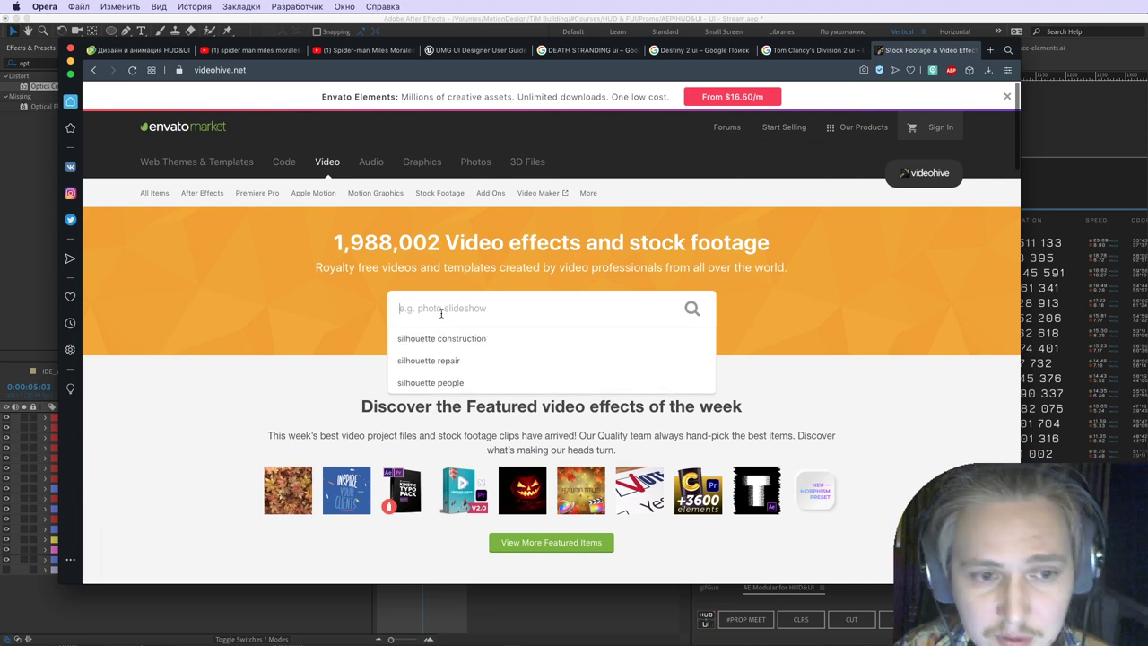
text(hud)
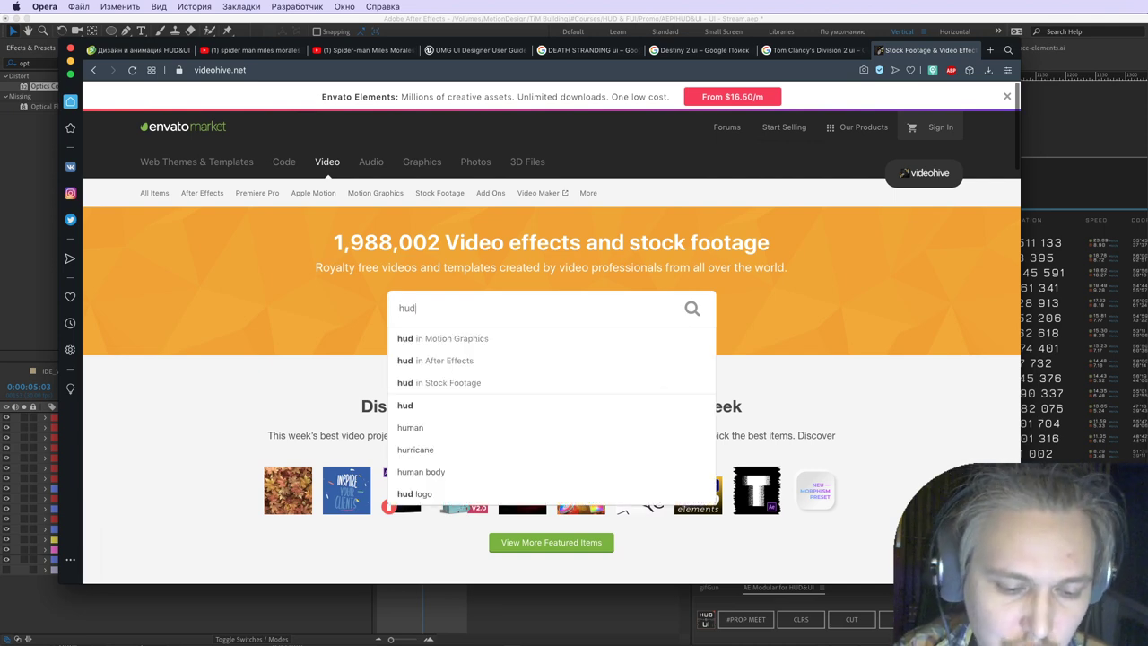
text(&ui)
key(Return)
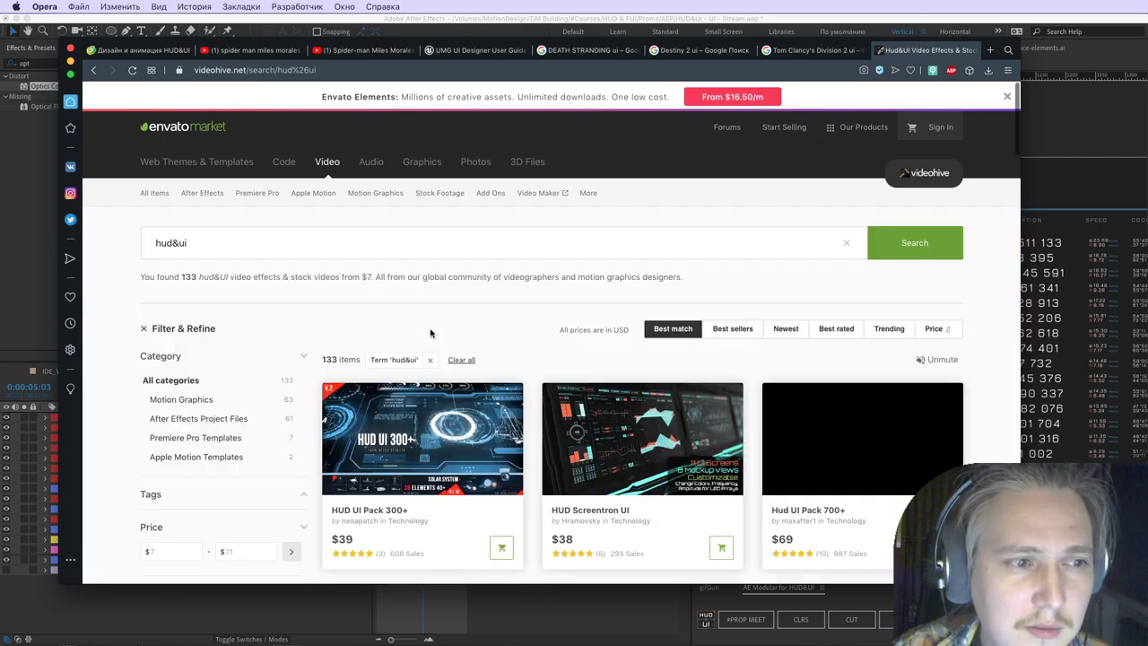
Step: Browse the found packs and open the HUDGE | Premiere Pro | 1850+ UI HUD item in its own tab
scroll(527, 391, down, 3)
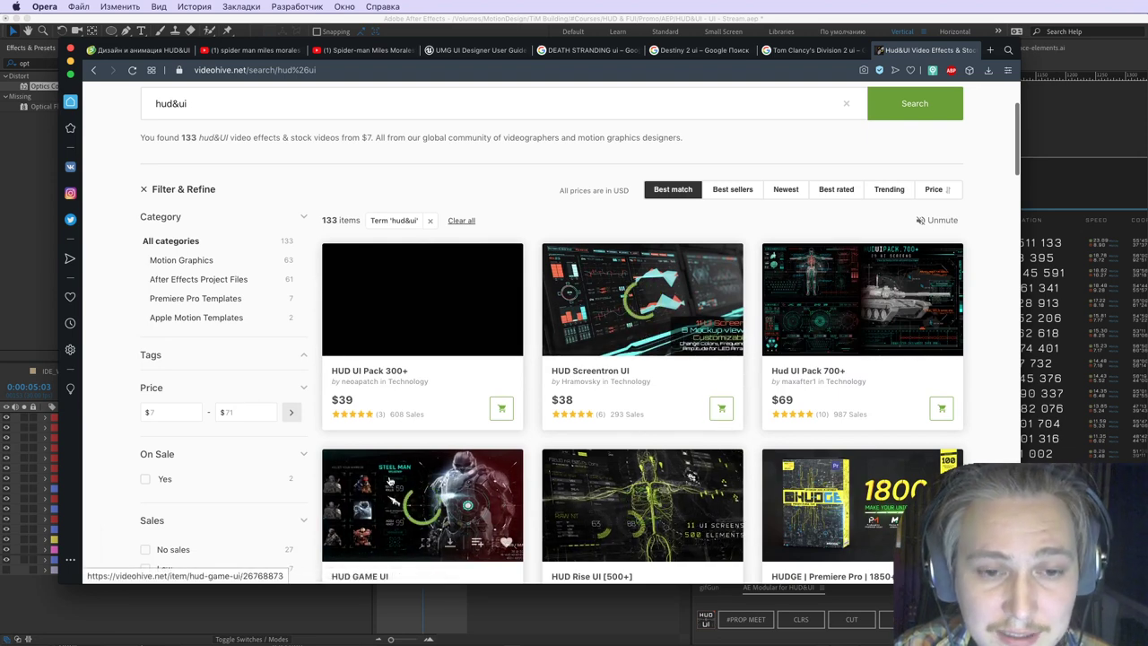
scroll(895, 432, down, 2)
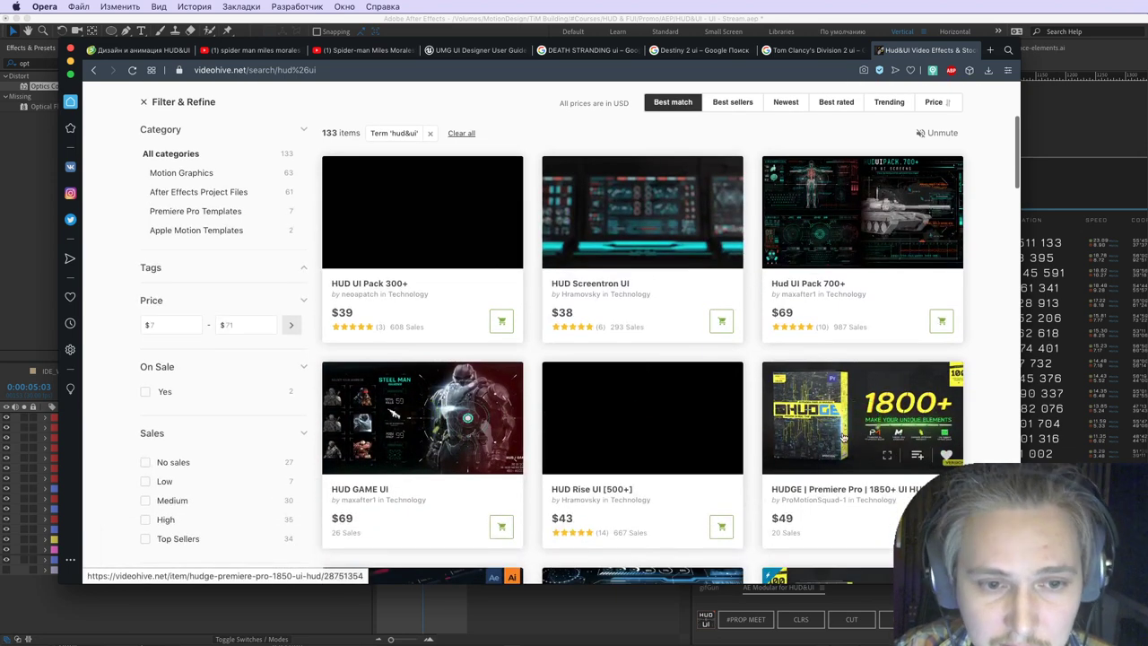
super+click(844, 437)
click(933, 51)
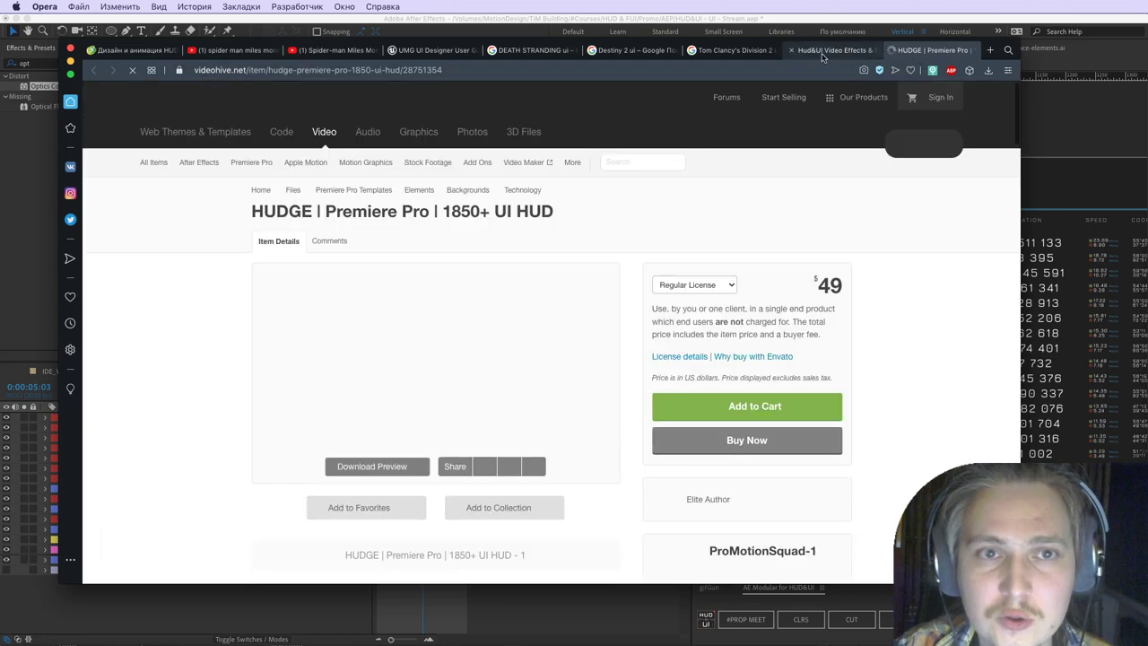
Step: Examine the HUDGE item page, including its preview image, extension features, and product description
scroll(296, 422, down, 5)
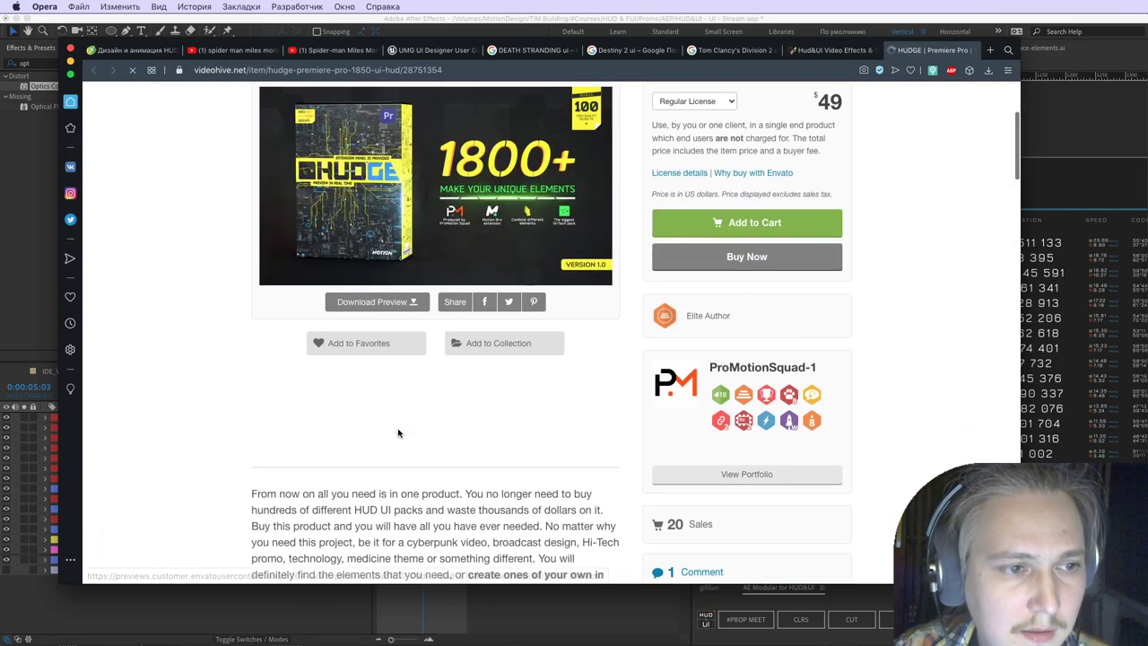
scroll(427, 253, up, 2)
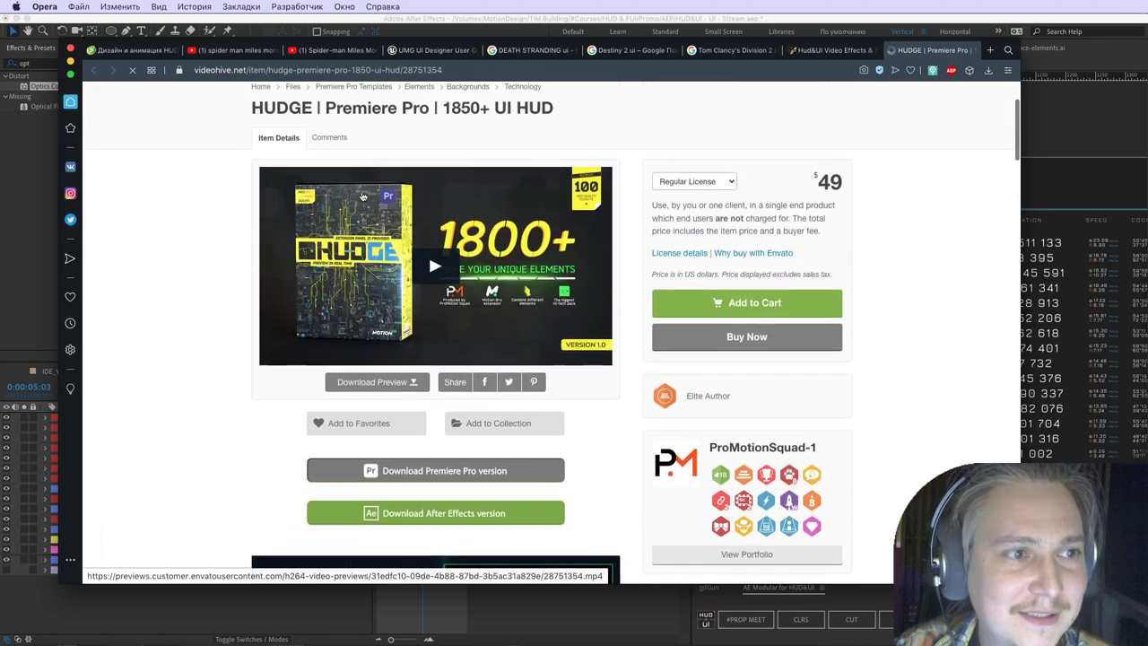
scroll(404, 323, down, 10)
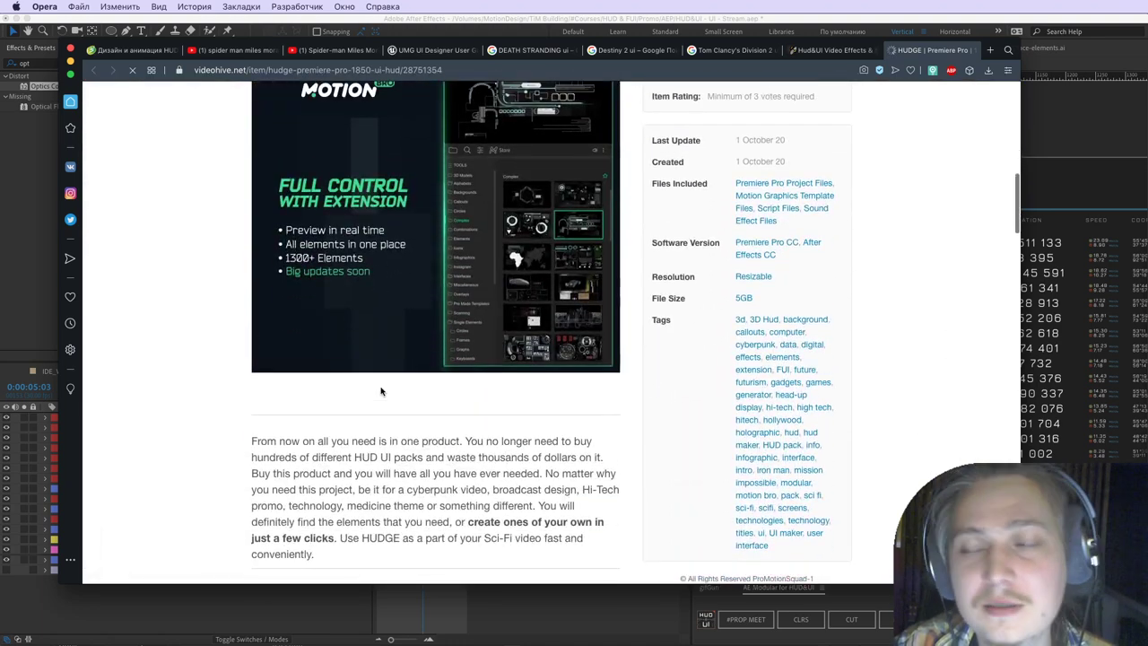
Step: Read the HUDGE page's element categories and feature list, and highlight the item's regular license price
scroll(379, 393, down, 10)
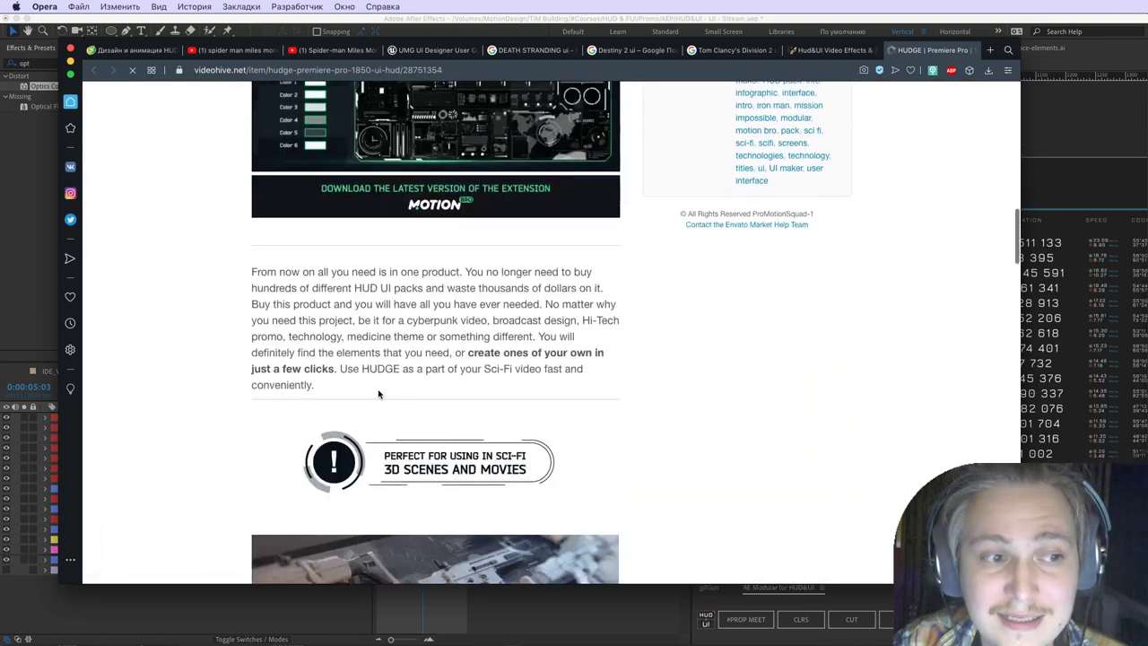
scroll(378, 393, down, 15)
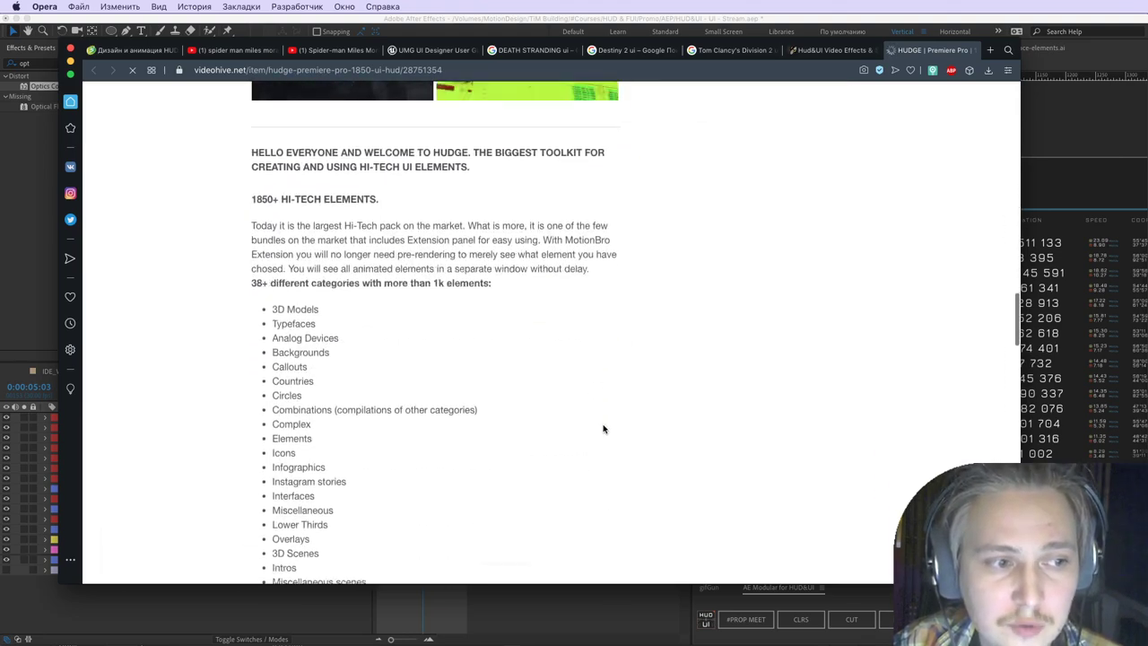
scroll(603, 429, up, 1)
scroll(603, 429, down, 4)
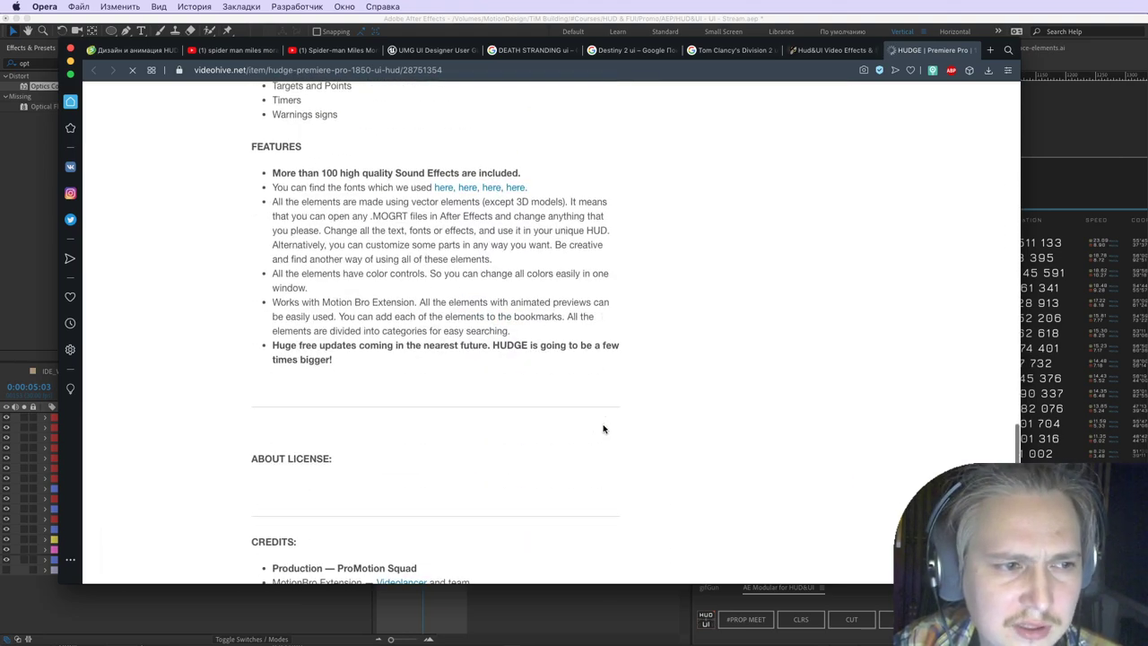
scroll(603, 429, up, 6)
scroll(603, 424, up, 5)
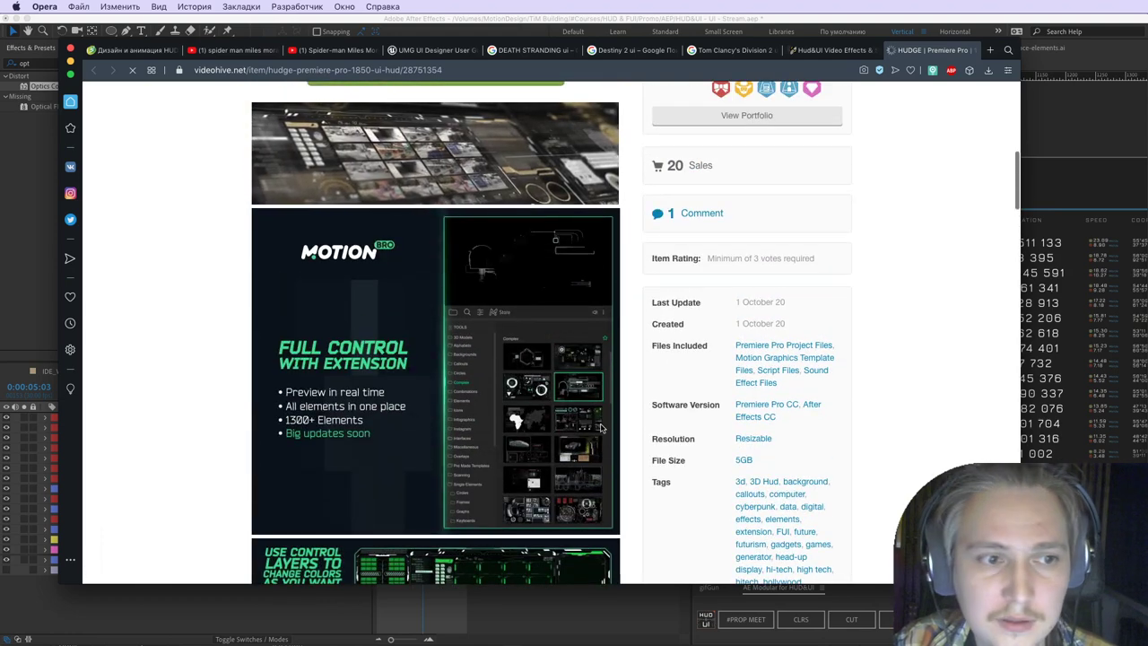
scroll(538, 385, up, 1)
scroll(462, 350, up, 7)
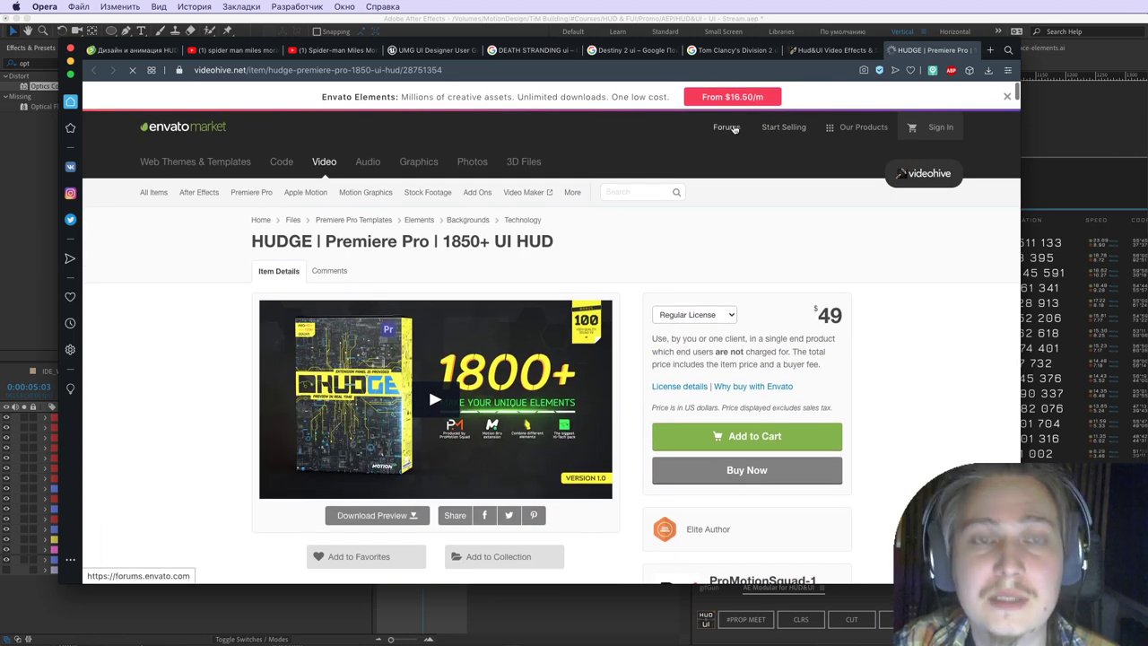
drag(801, 315, 870, 316)
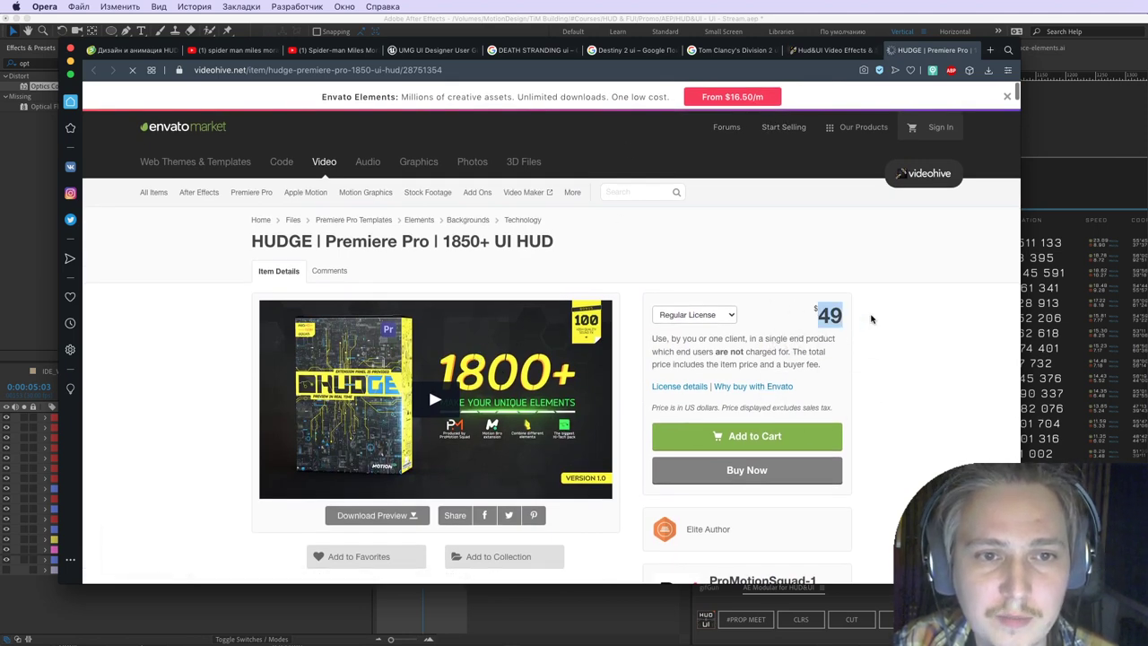
click(1011, 343)
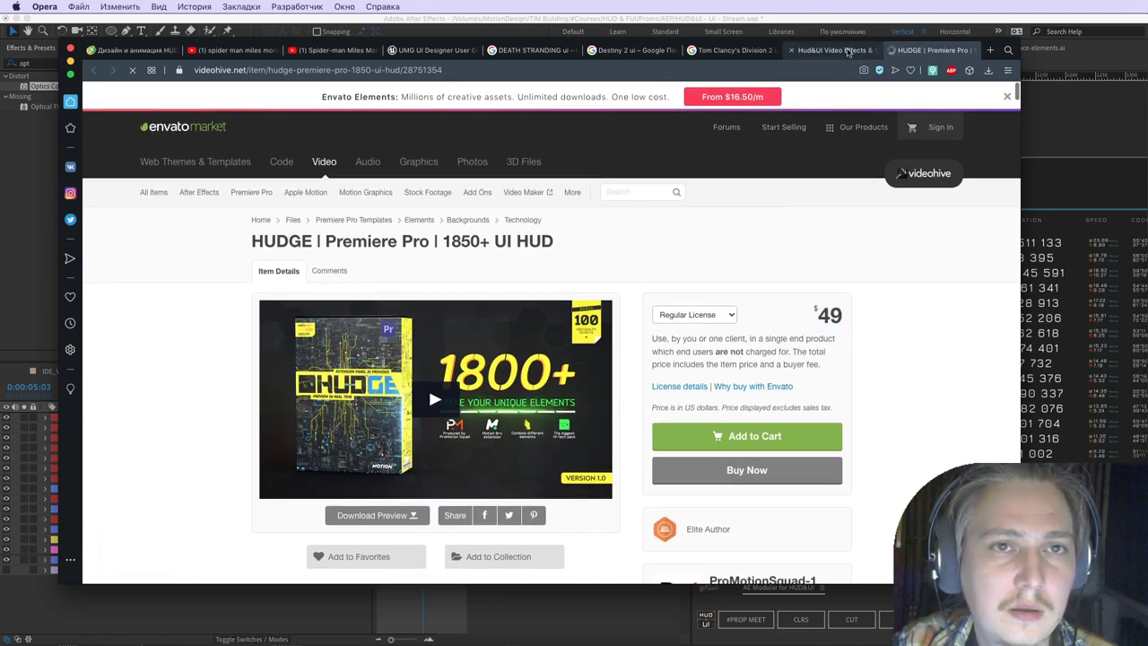
Step: Close the HUDGE page and open the HUD GAME UI item from the search results in its own tab
key(super+w)
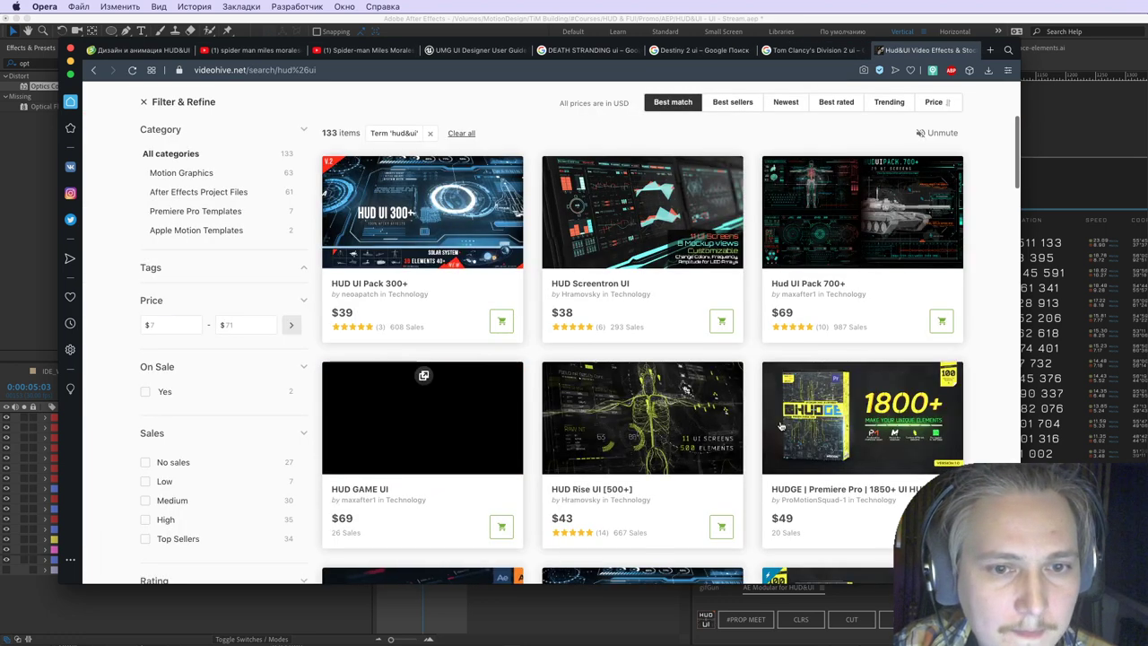
super+click(368, 446)
click(915, 52)
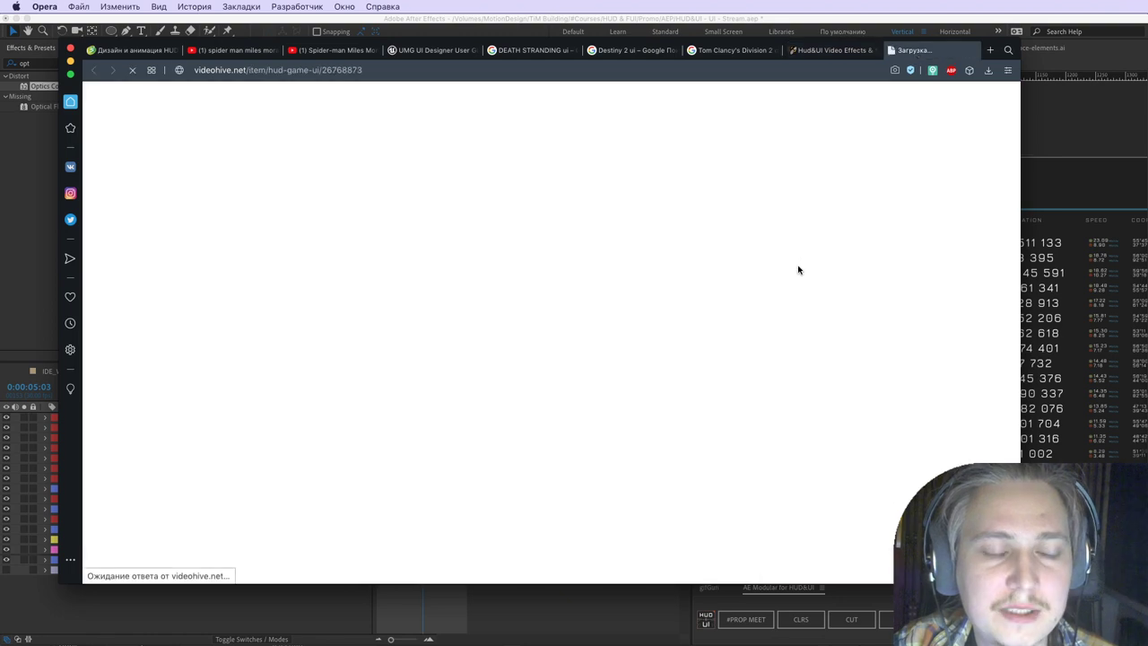
click(827, 52)
click(933, 51)
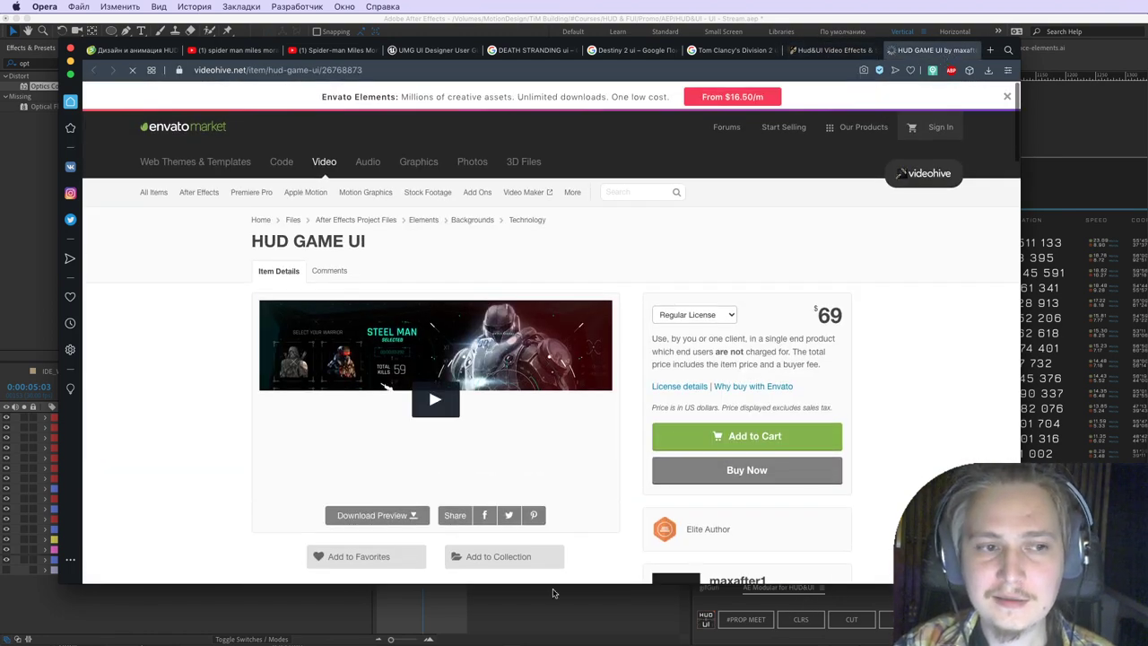
Step: Switch to After Effects and inspect the project's UI folder compositions and the CITIES LIST WINDOW layer's effect controls
key(super+Tab)
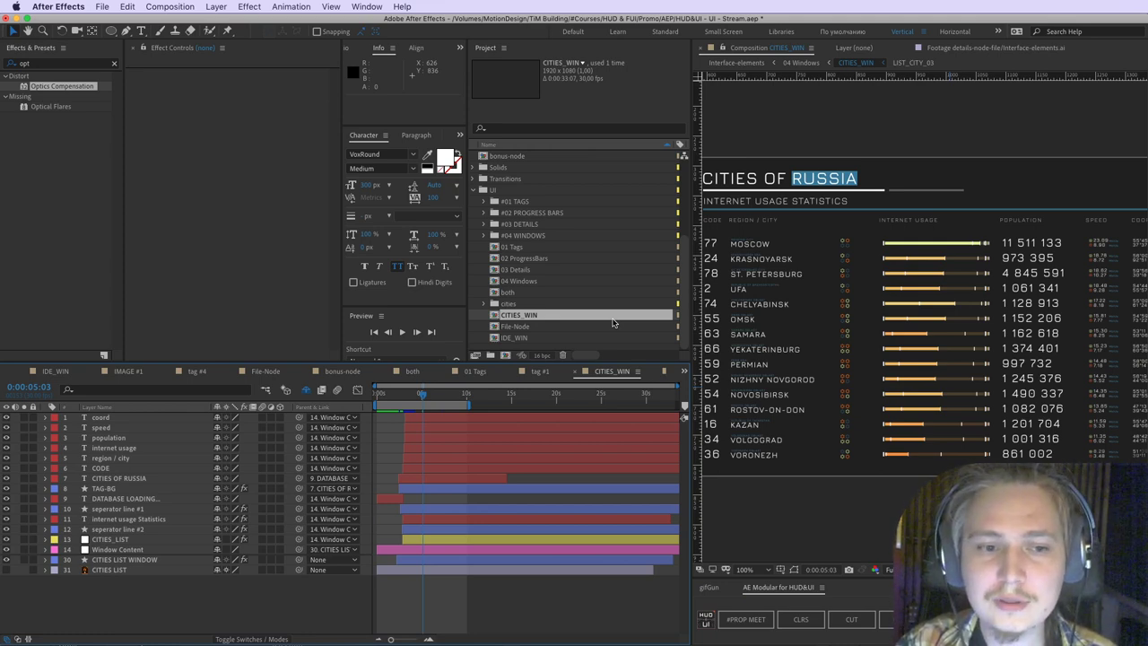
click(536, 293)
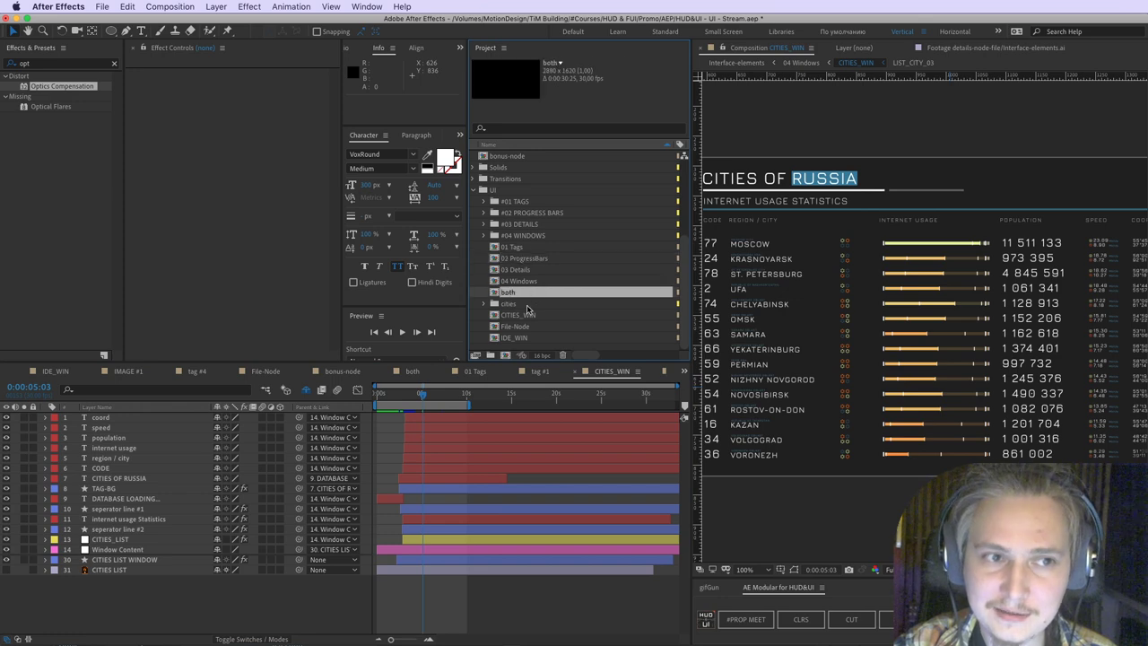
click(553, 281)
click(484, 190)
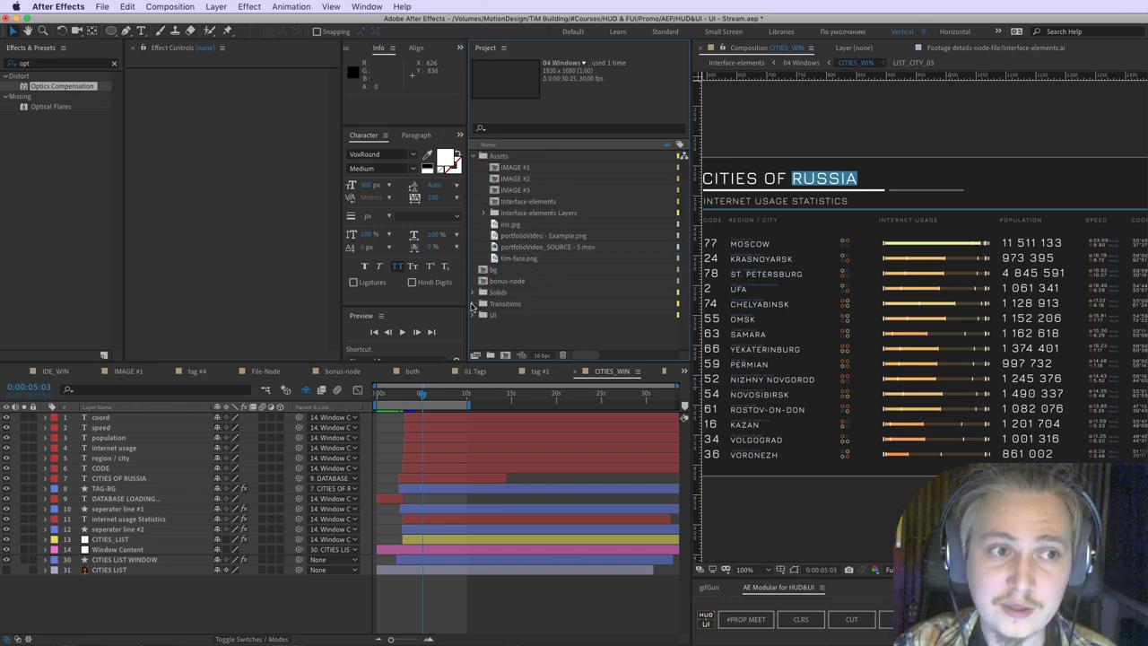
click(473, 305)
click(474, 283)
click(477, 318)
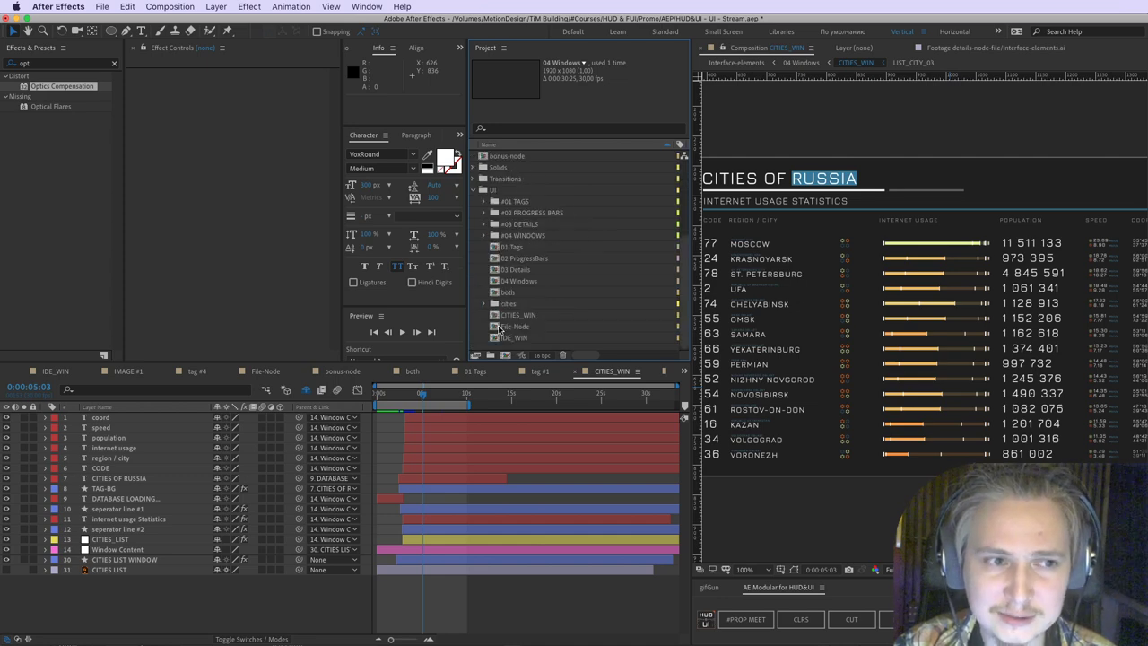
click(515, 293)
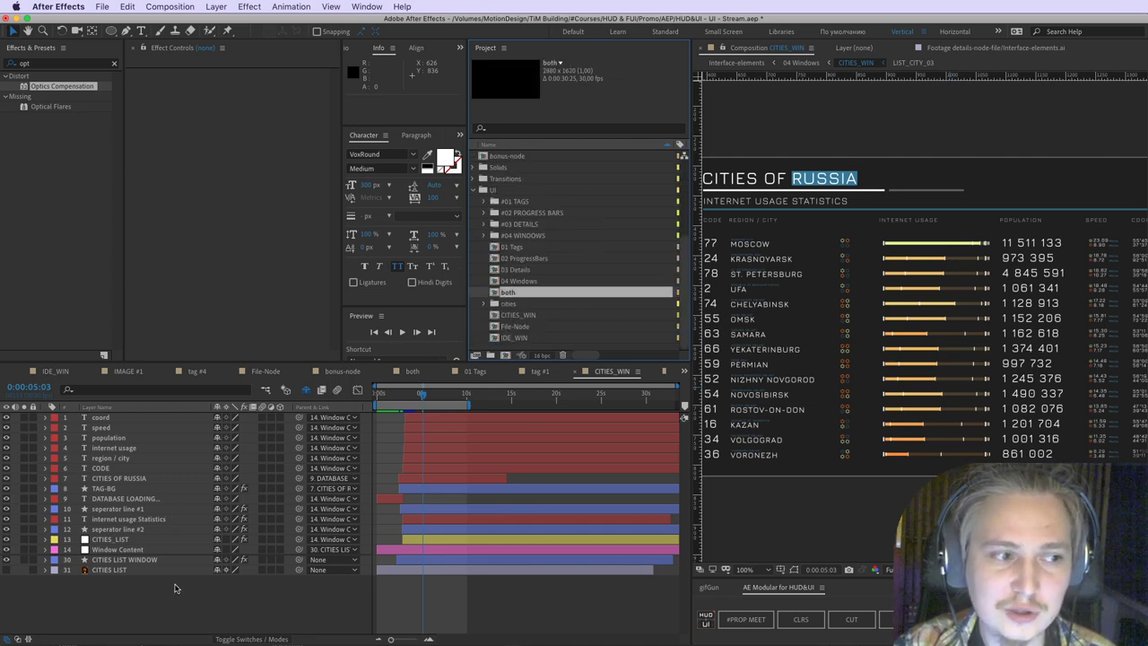
click(135, 560)
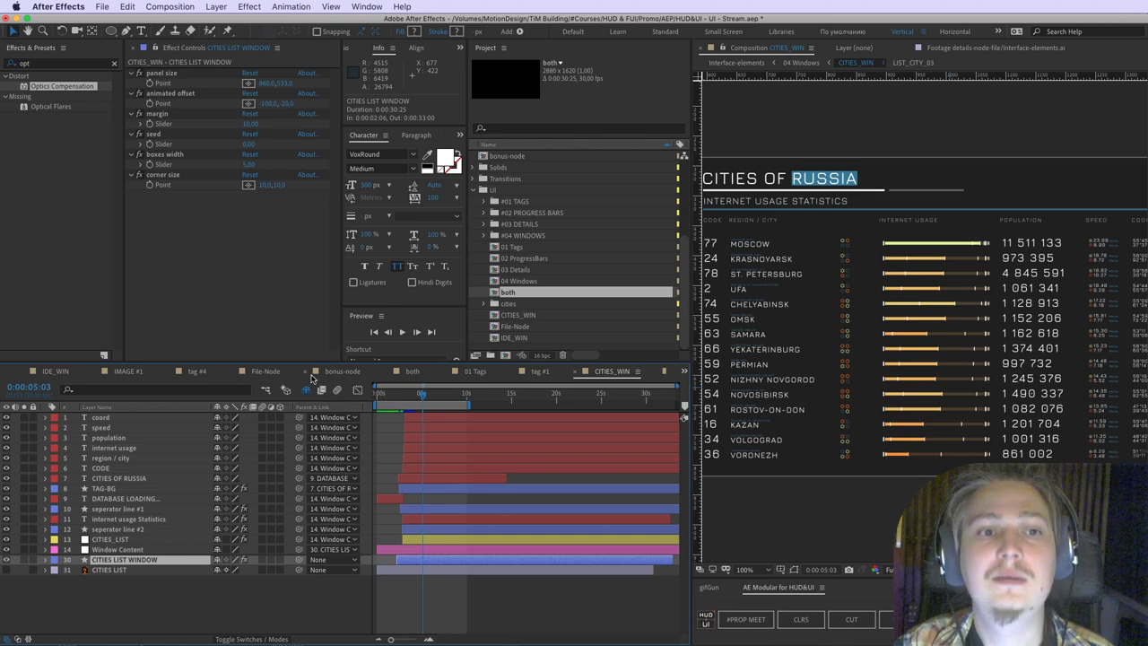
Step: Switch to Opera and read the HUD GAME UI overview and item details, comparing the pack with the CITIES_WIN composition in After Effects
key(super+Tab)
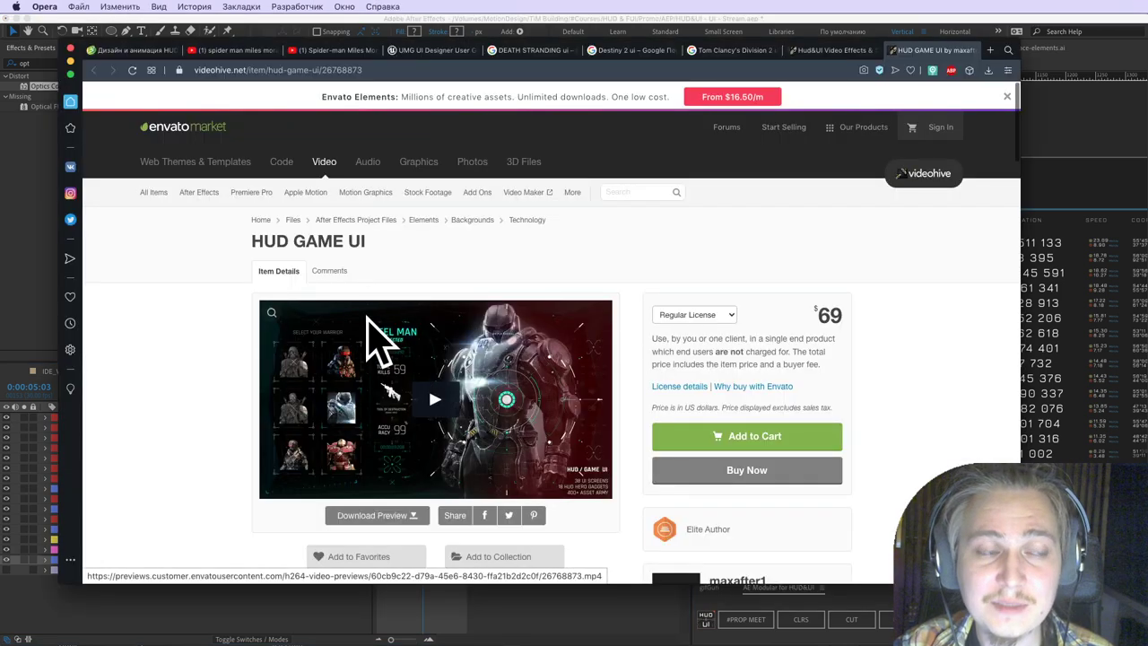
scroll(448, 309, down, 2)
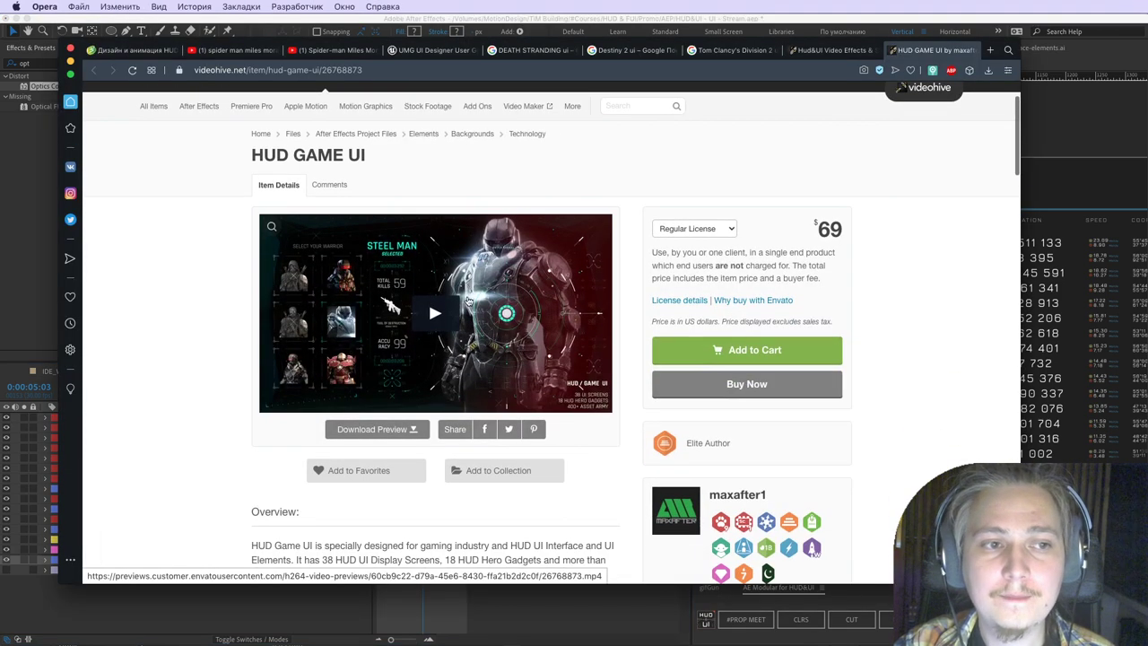
scroll(624, 370, down, 4)
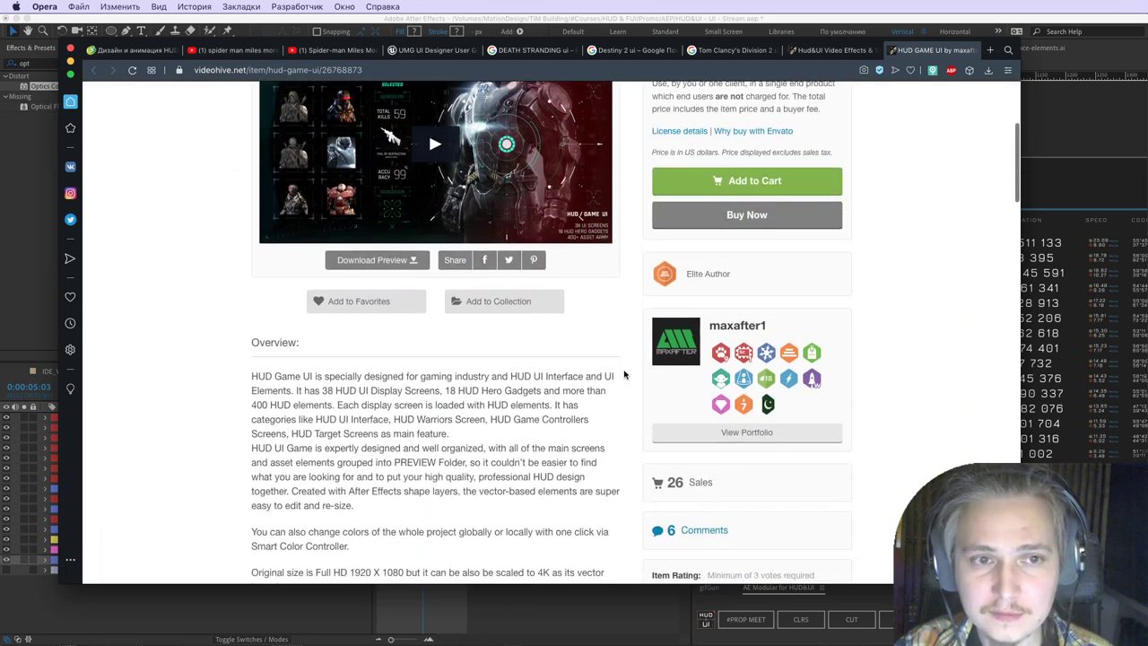
scroll(626, 375, down, 2)
key(super+Tab)
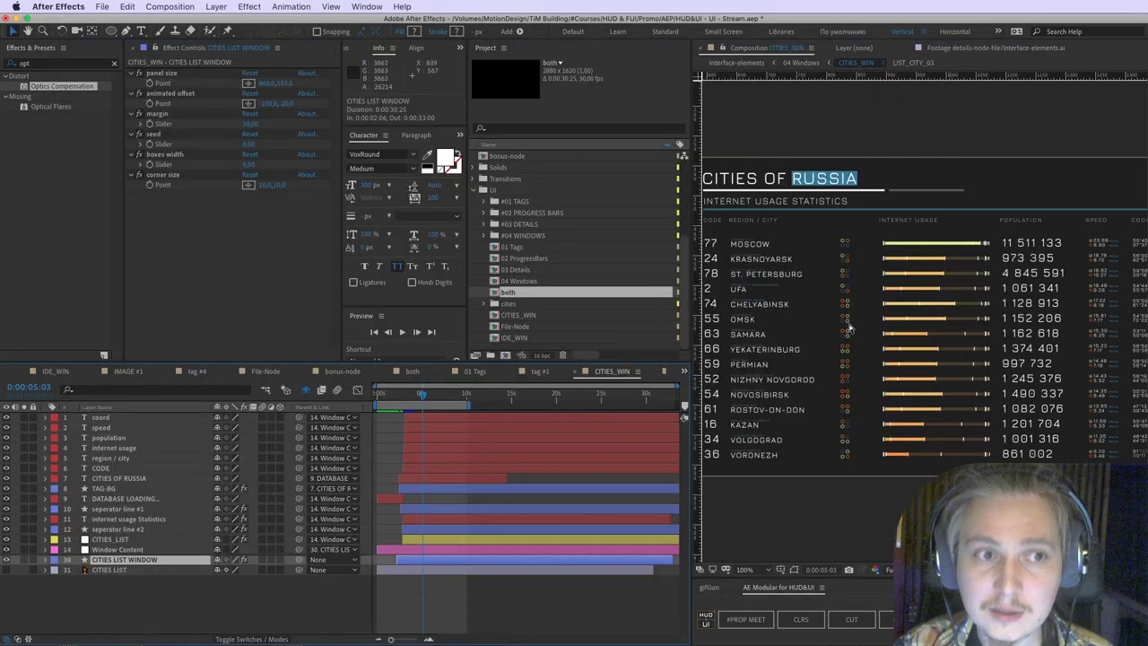
key(super+Tab)
scroll(484, 336, down, 4)
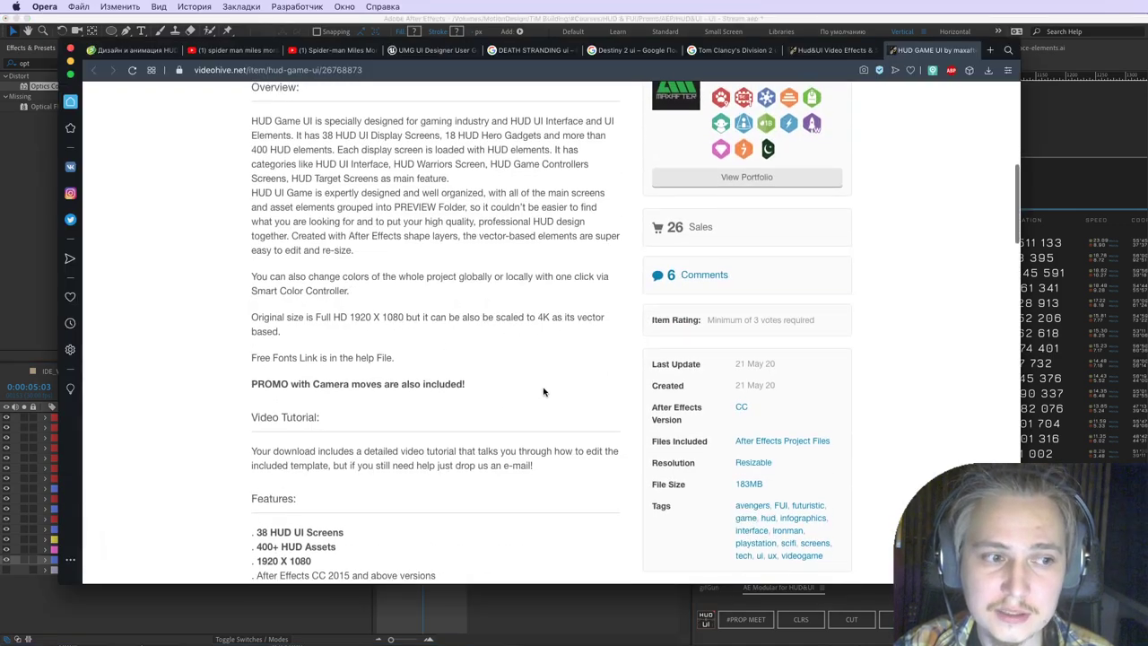
scroll(543, 392, up, 10)
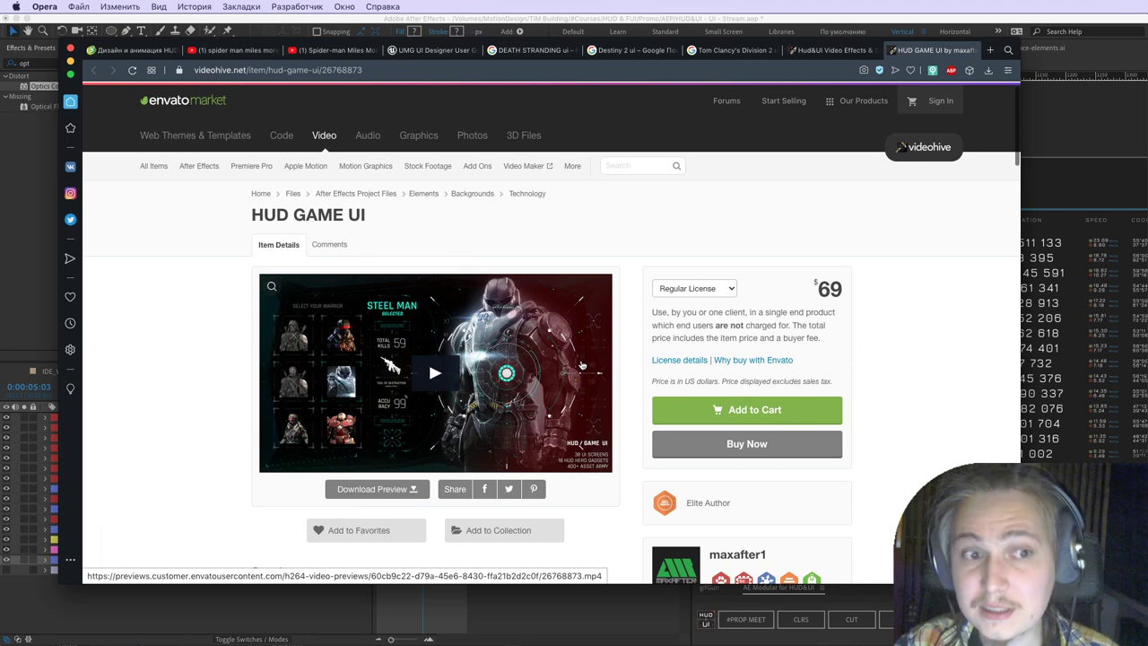
key(super+Tab)
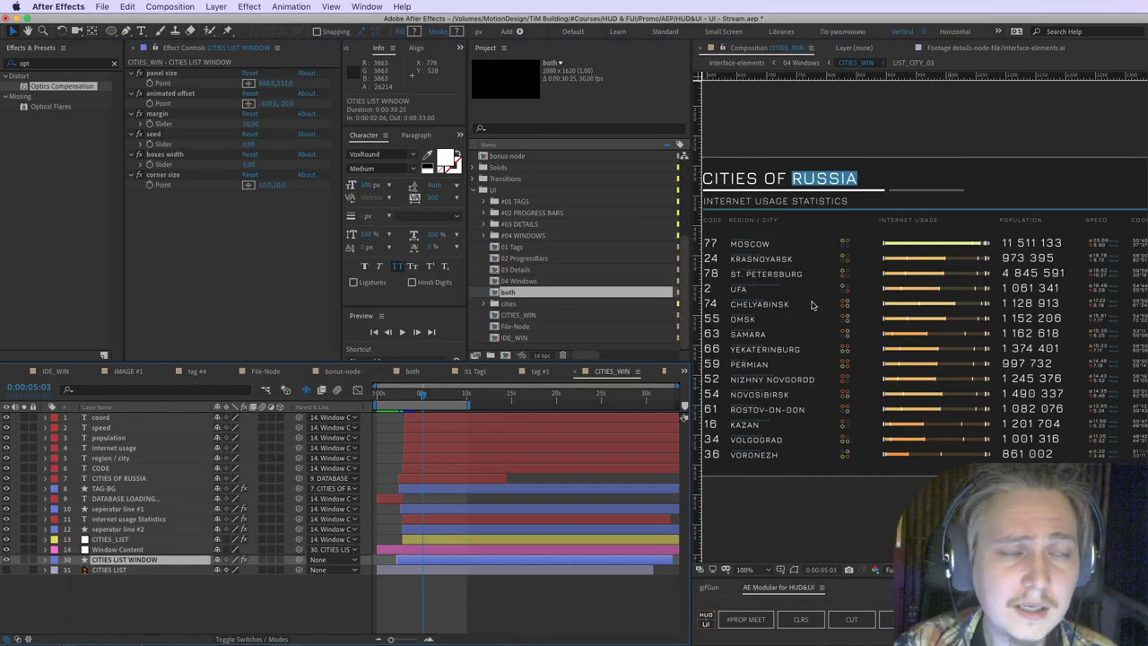
key(super+Tab)
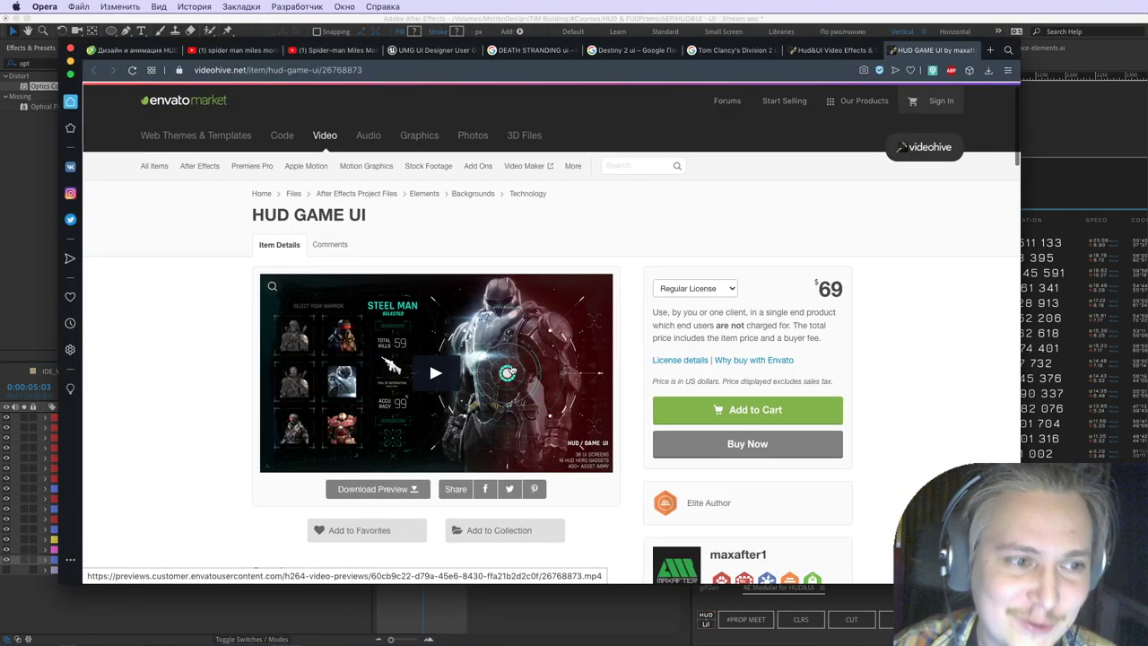
scroll(519, 329, down, 3)
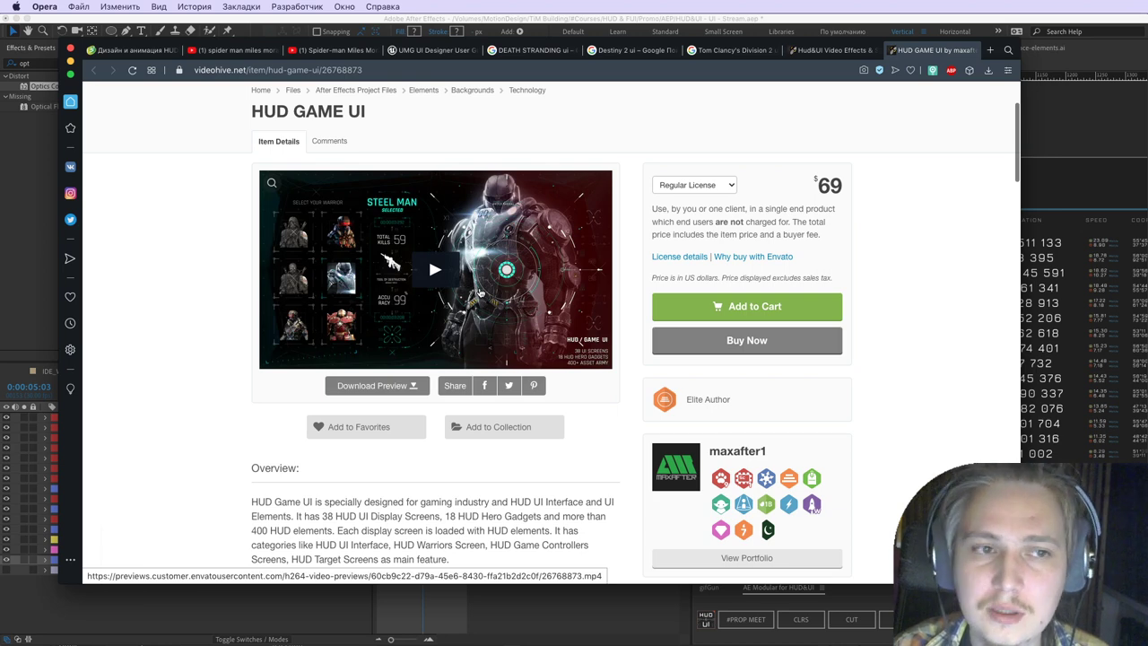
Step: Switch to After Effects and inspect the CITIES LIST WINDOW layer's margin effect, comparing it with the HUD GAME UI preview in Opera
key(super+Tab)
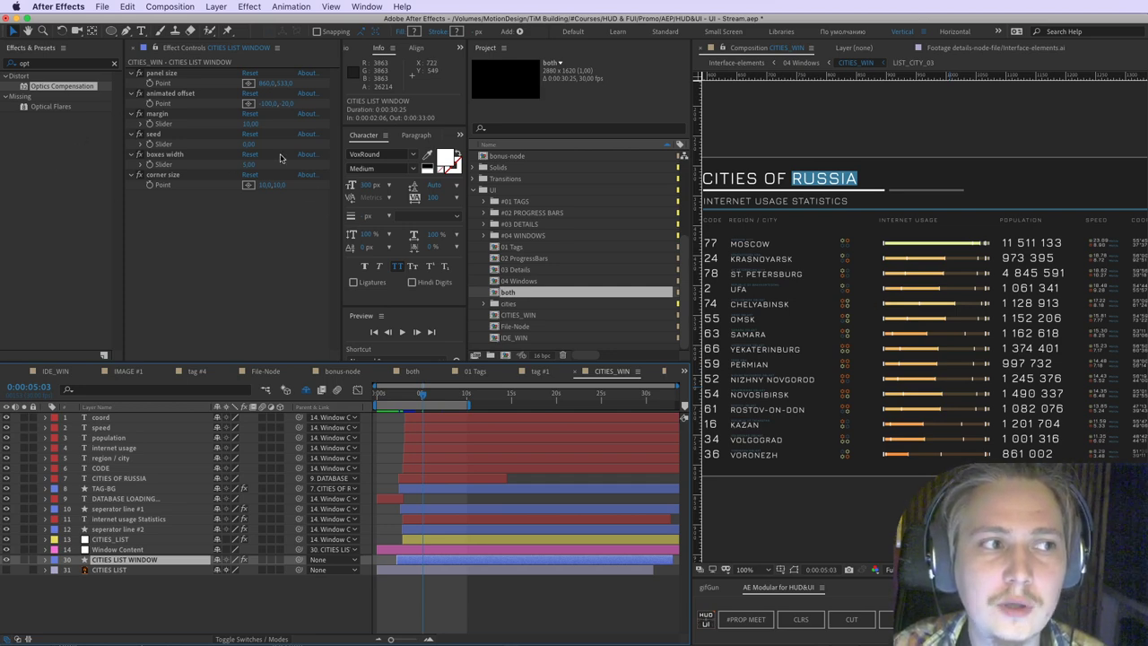
click(255, 125)
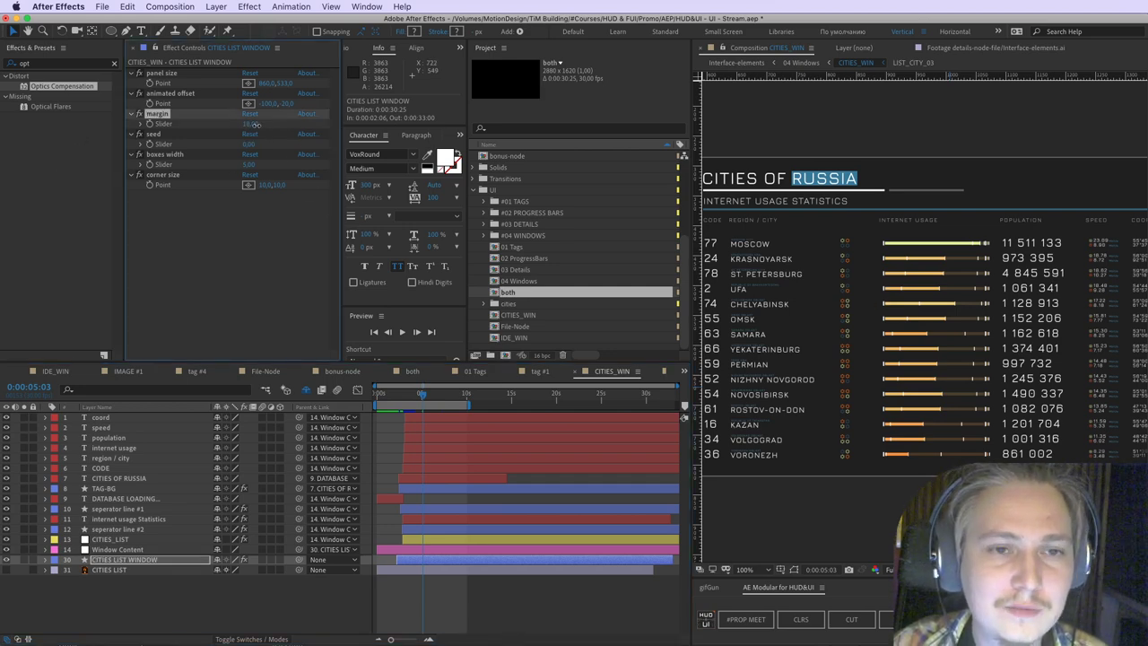
key(super+Tab)
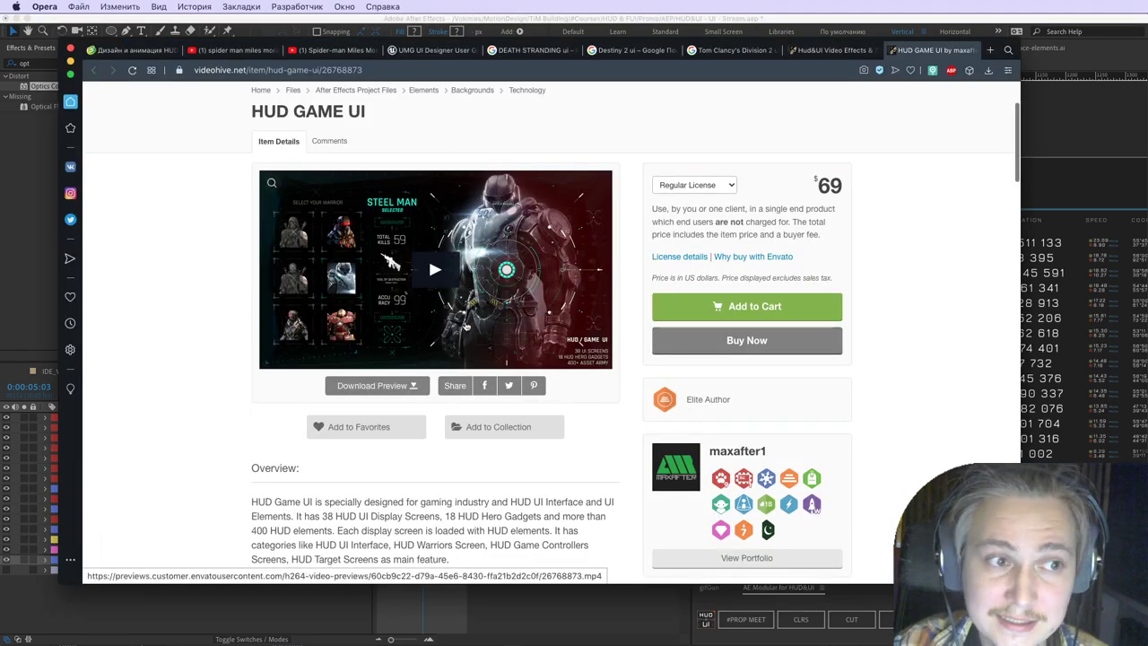
click(526, 608)
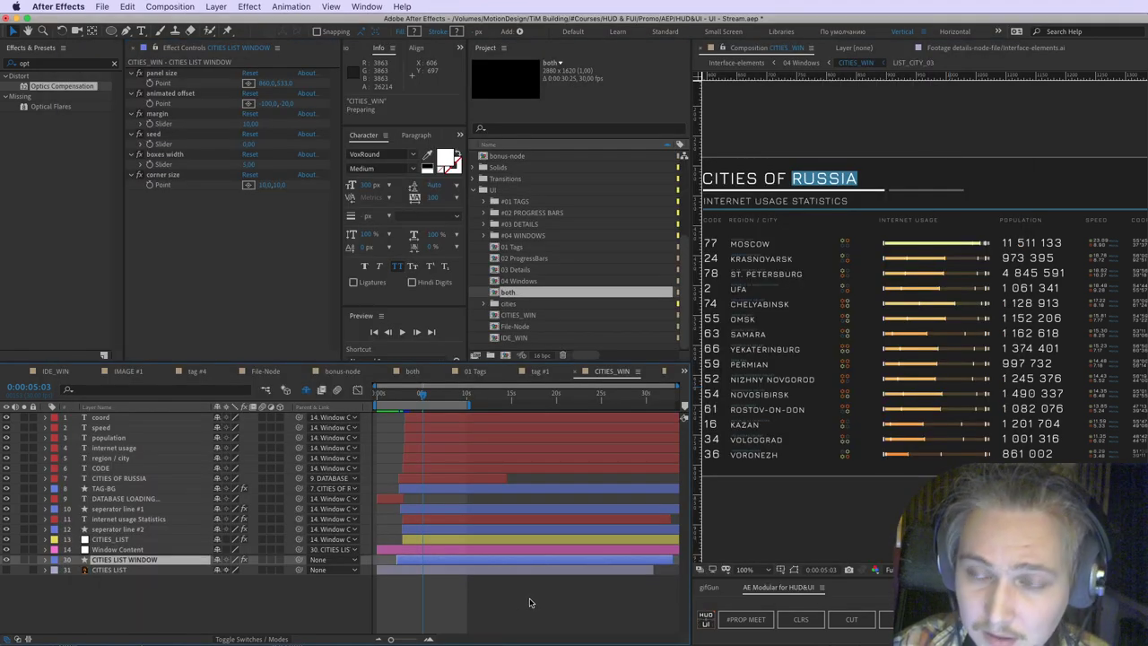
Step: Return to Opera, review the HUD GAME UI description again, and dismiss the Envato Elements promotional banner
key(super+Tab)
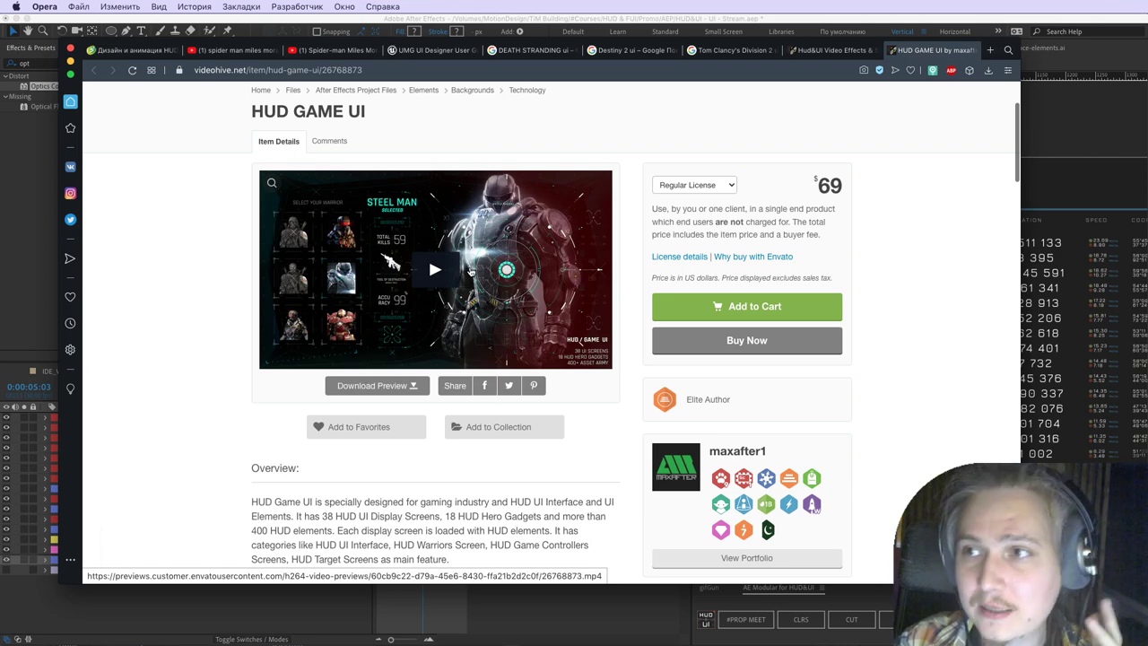
scroll(401, 188, down, 5)
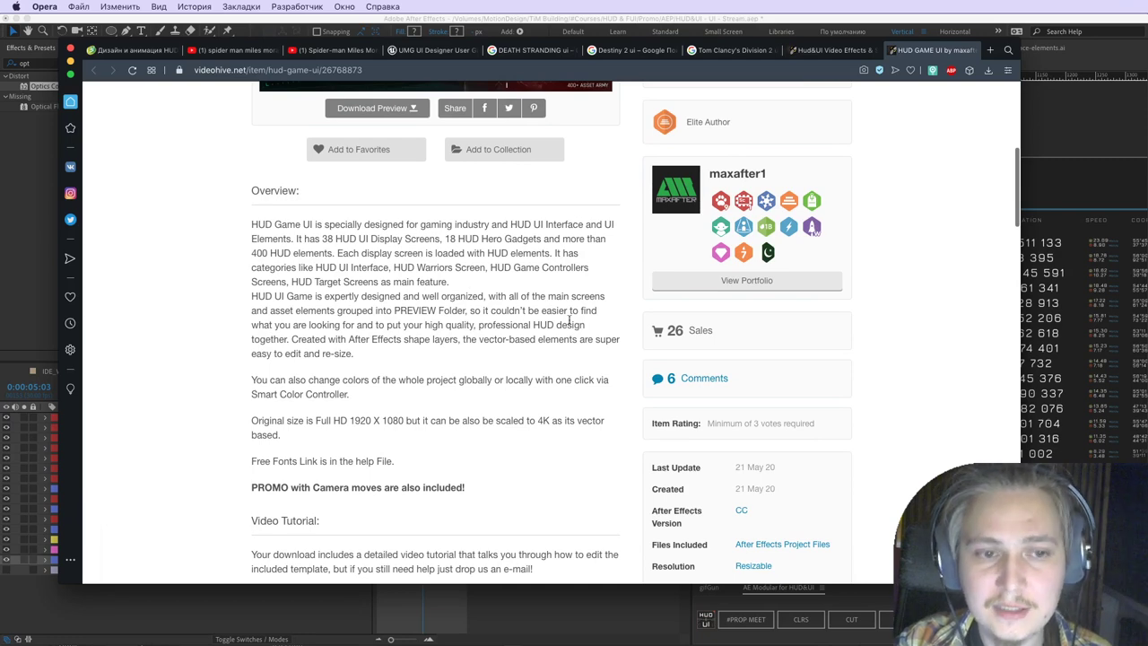
scroll(613, 361, down, 3)
scroll(807, 386, up, 5)
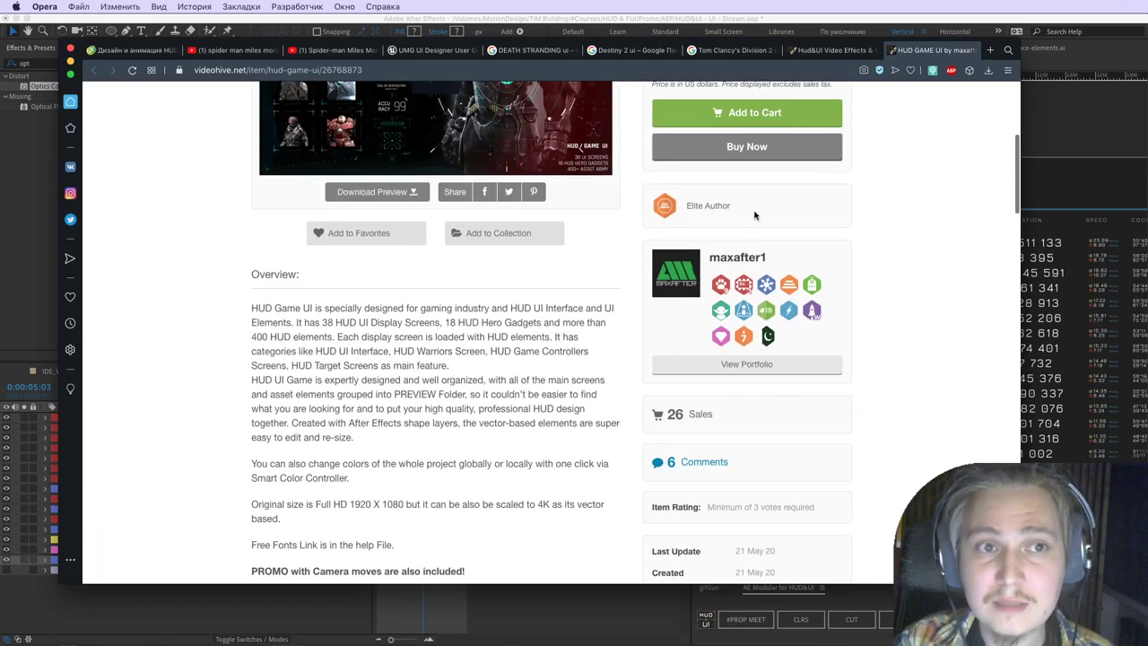
scroll(755, 215, up, 5)
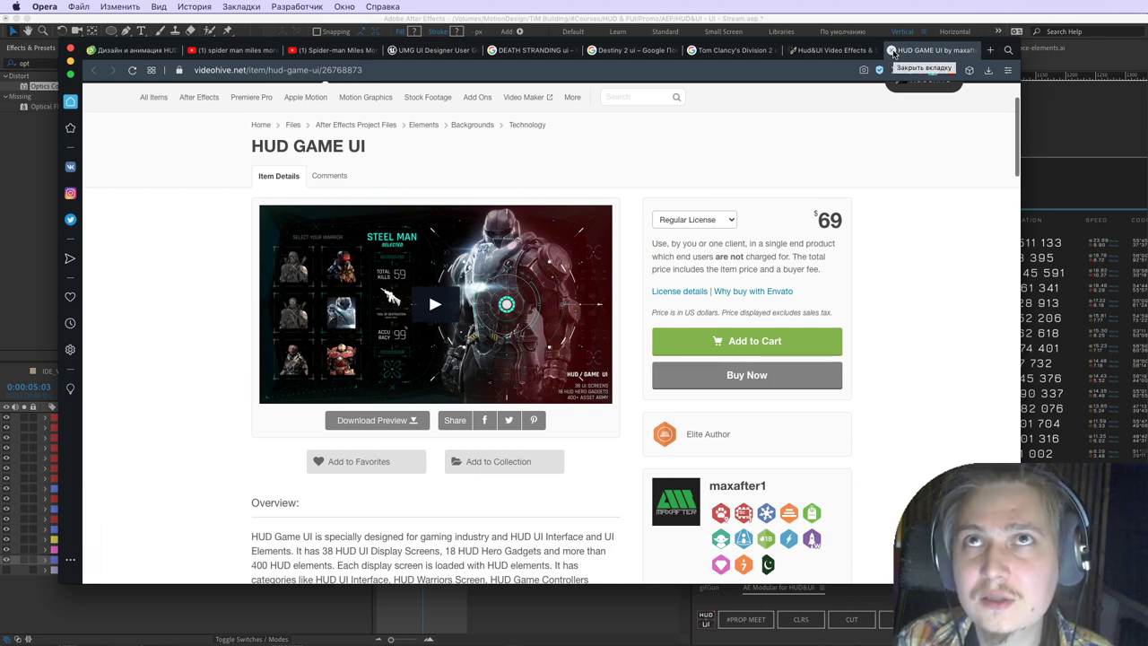
scroll(893, 258, up, 2)
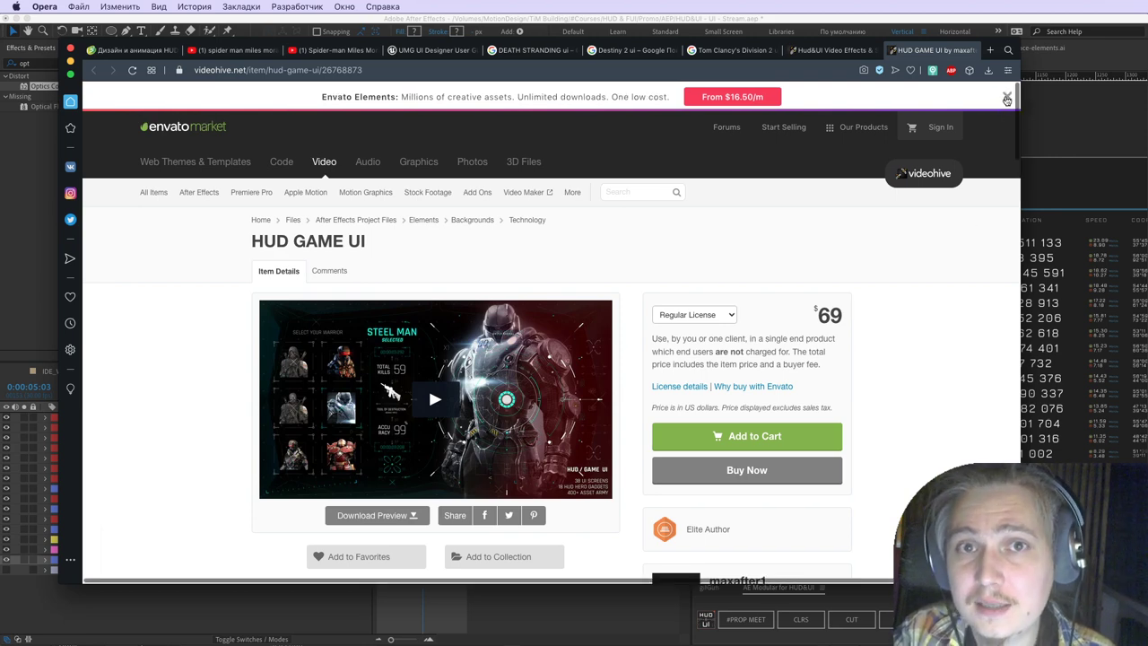
click(1006, 97)
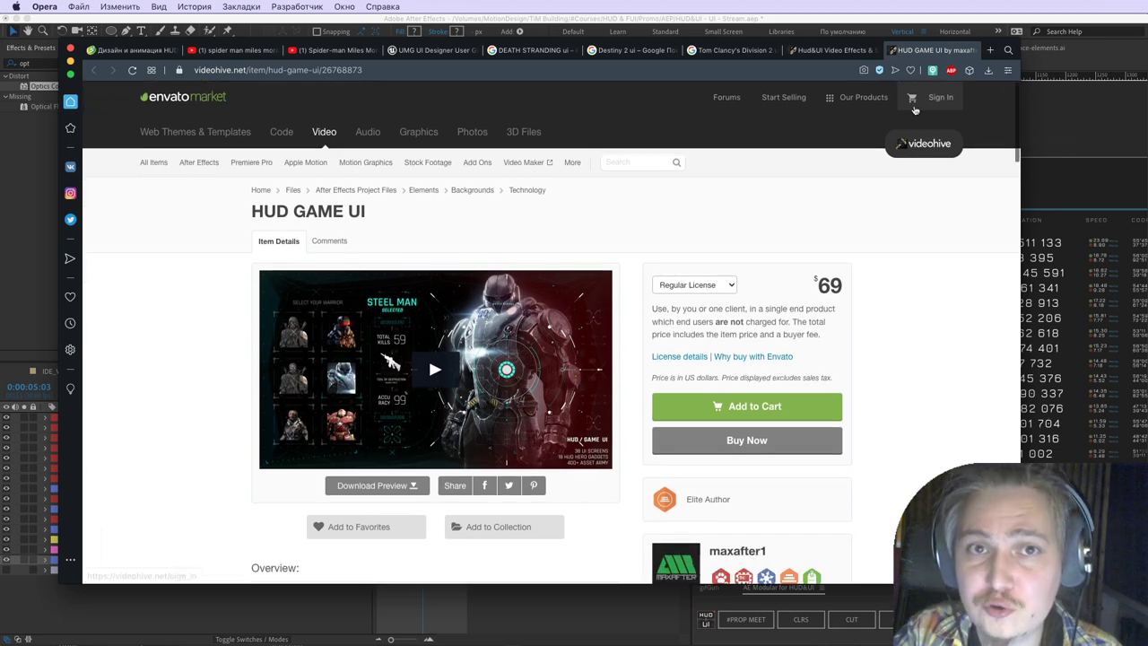
Step: Close the HUD GAME UI item page and review the hud&ui search results on VideoHive
click(894, 51)
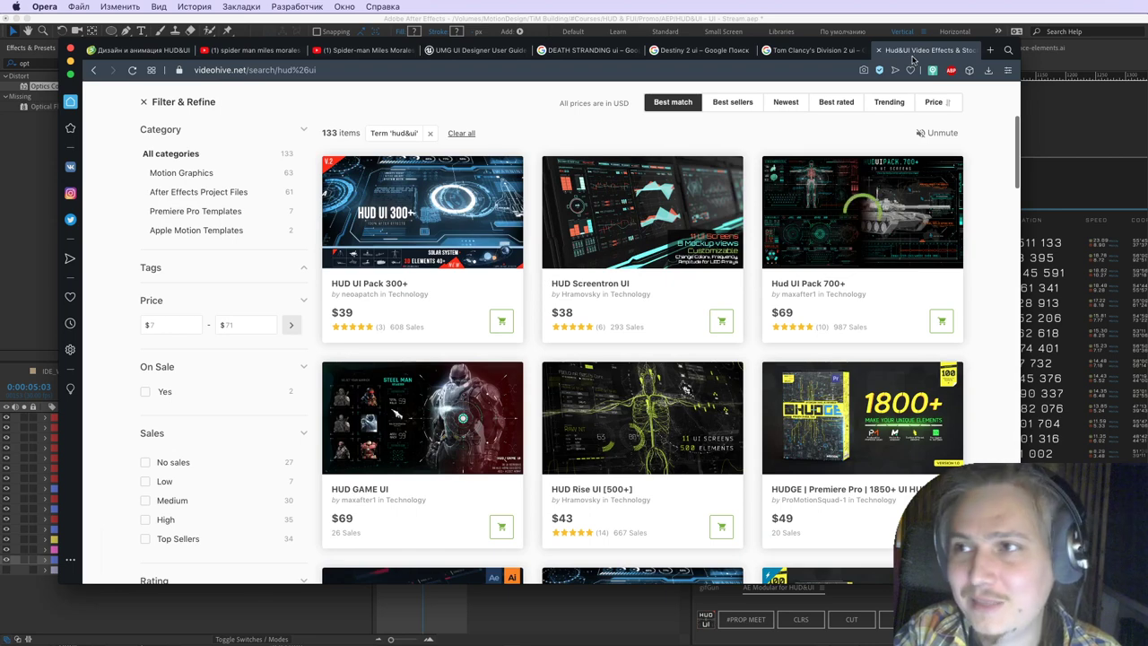
scroll(327, 334, up, 4)
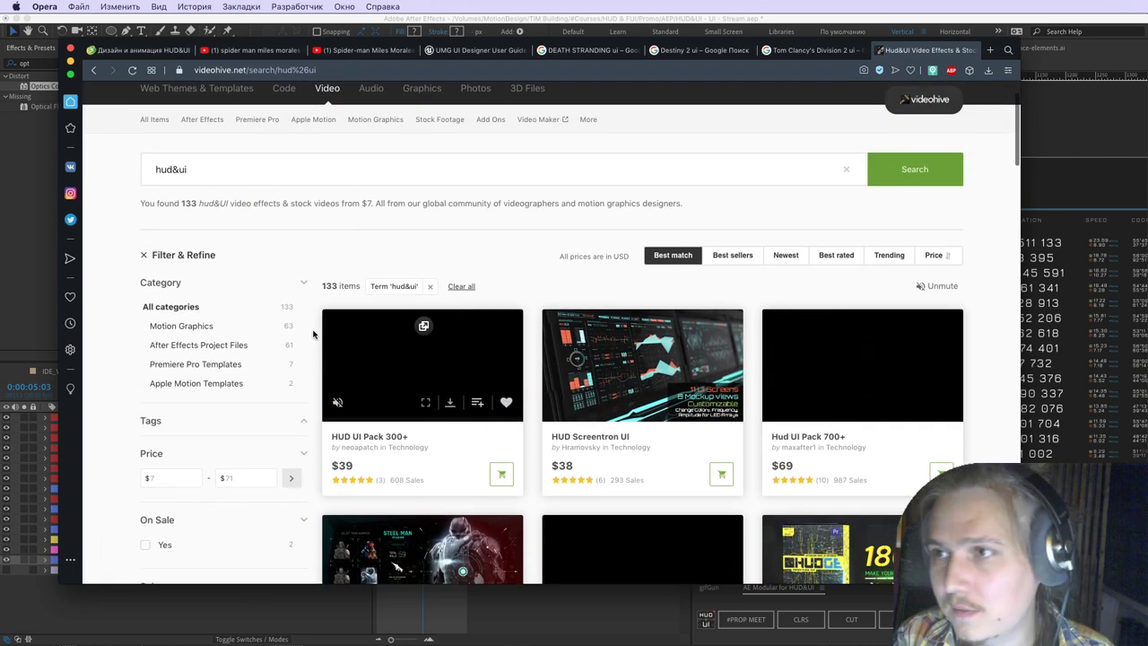
scroll(313, 334, down, 3)
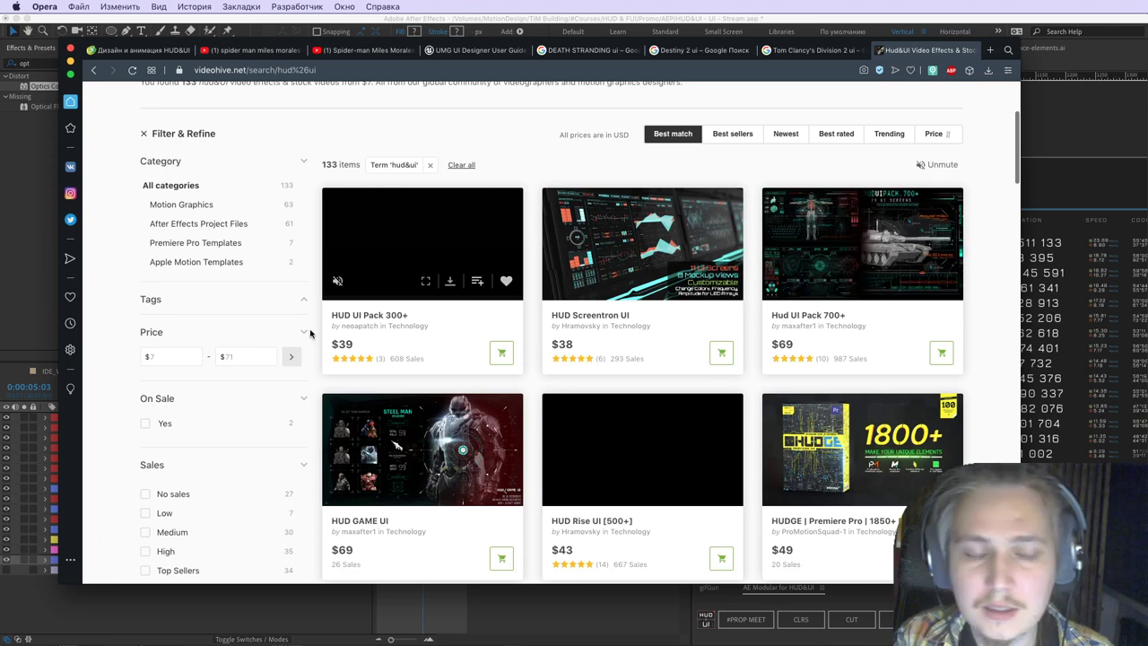
scroll(575, 254, down, 4)
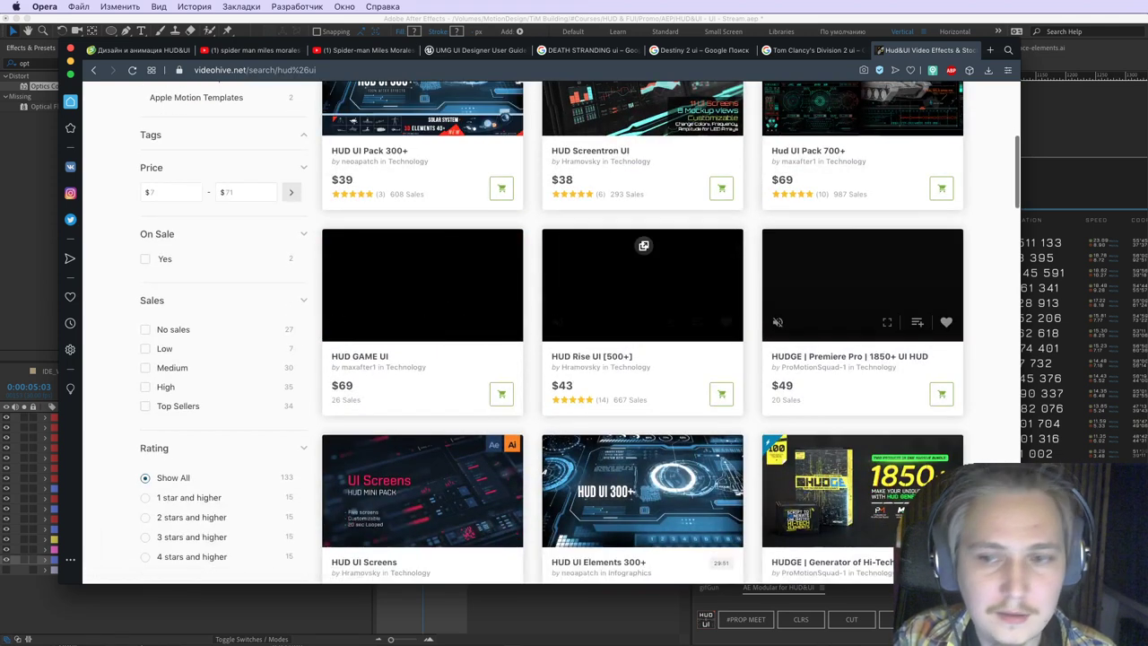
key(super+Tab)
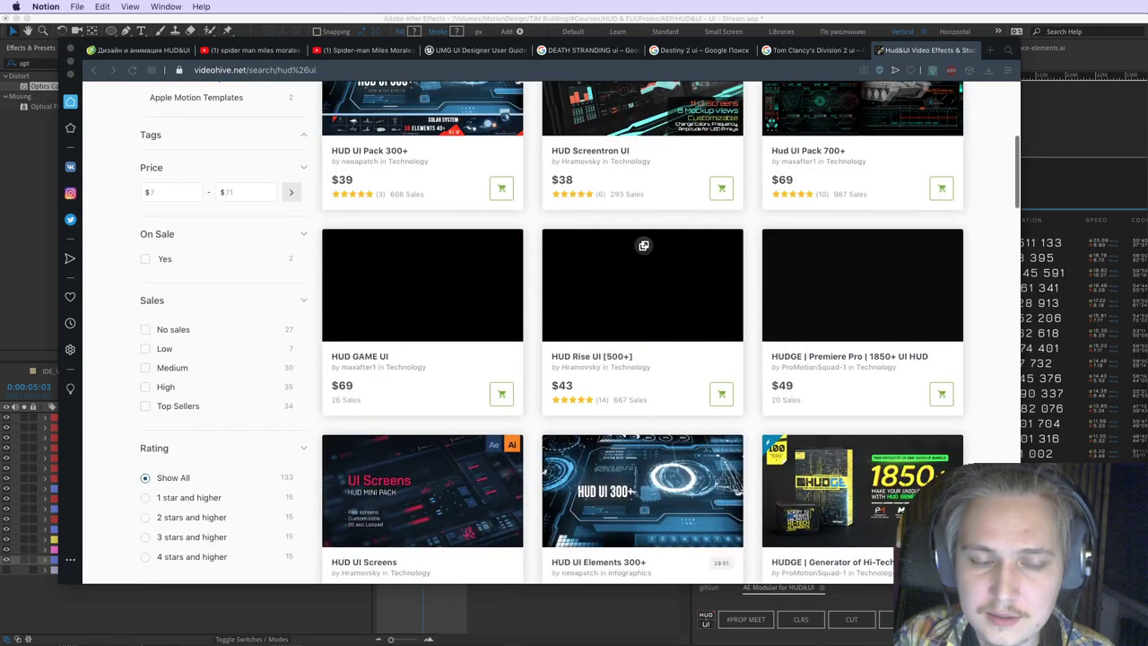
click(636, 618)
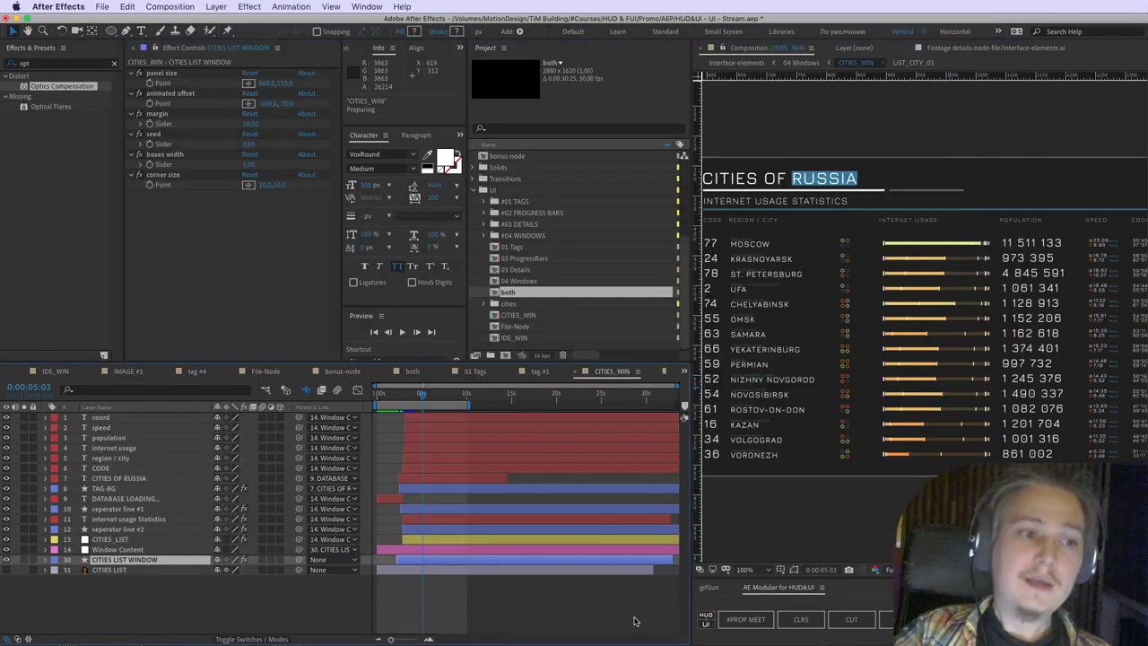
key(super+Tab)
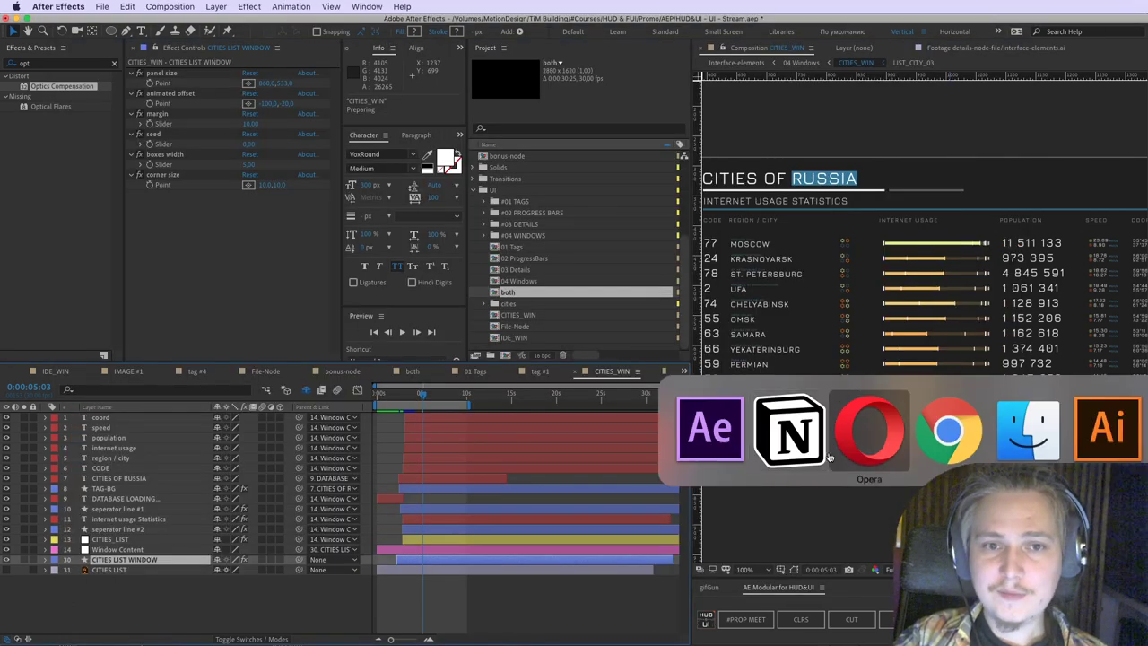
click(879, 436)
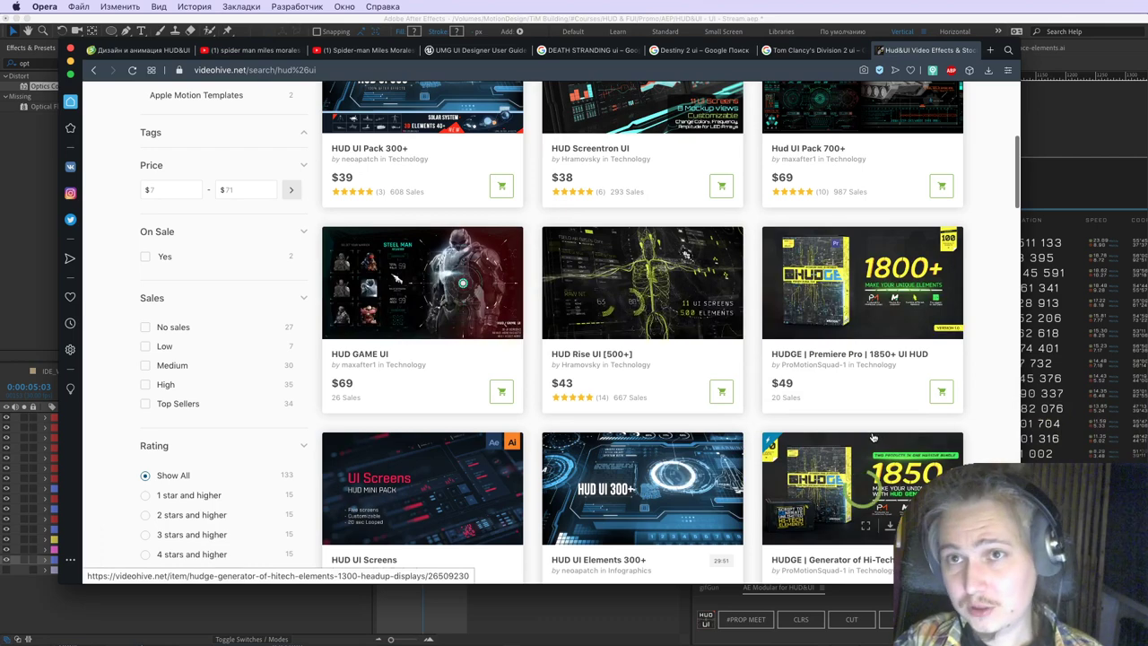
key(super+Tab)
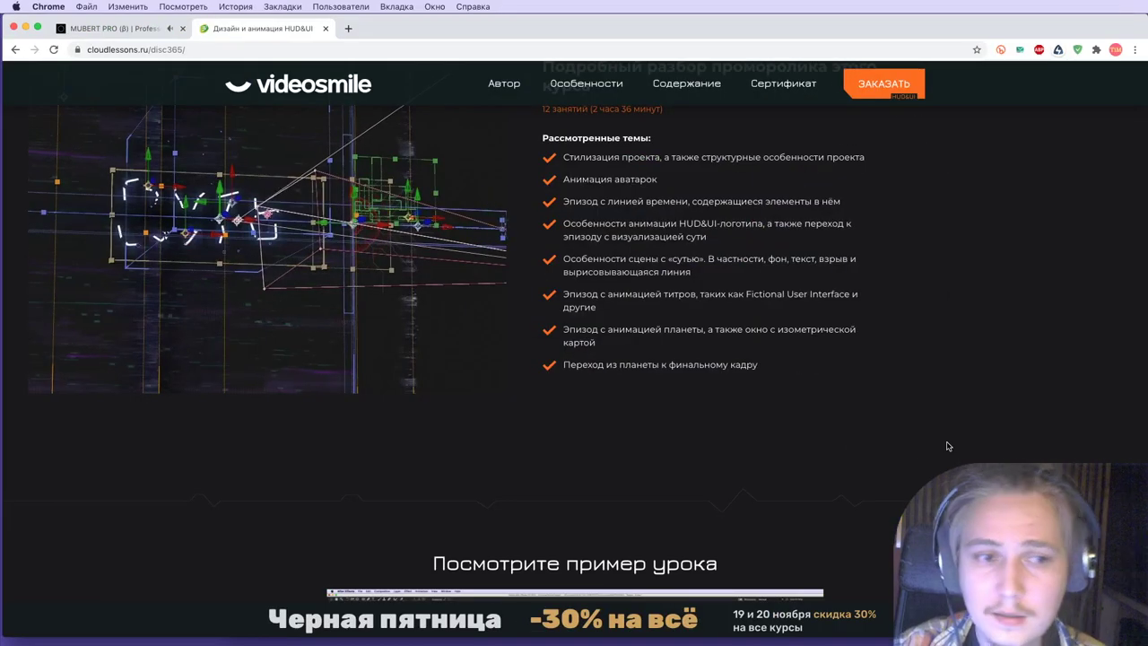
click(162, 28)
click(223, 32)
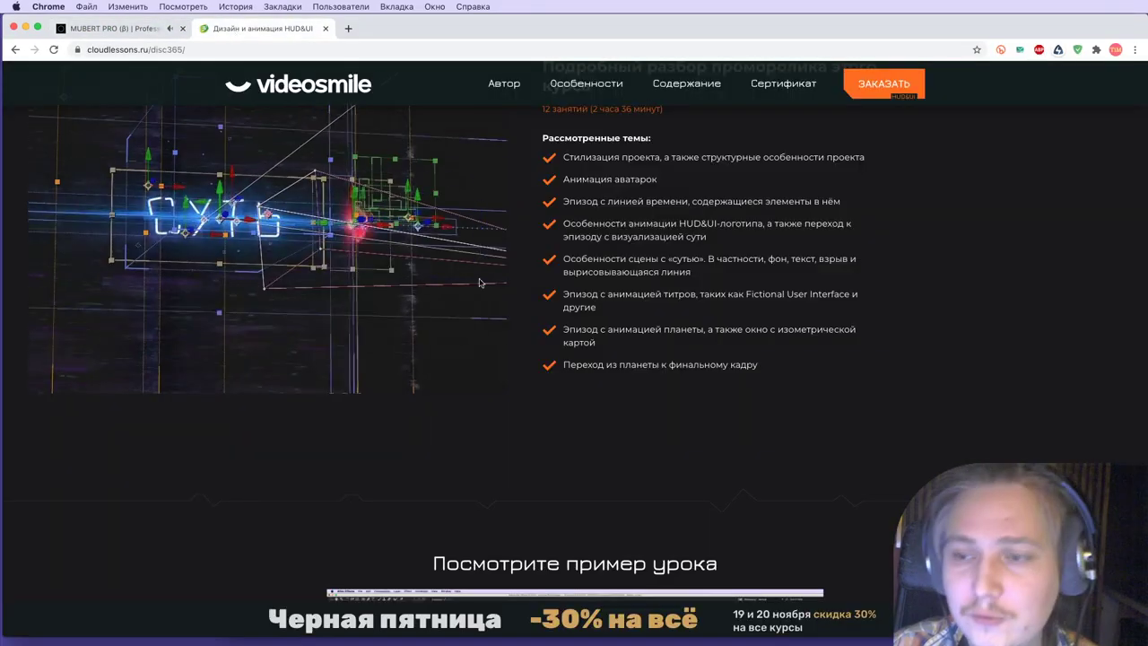
Step: Switch to the Opera window with the VK profile and open the "Применение HUD&UI" stream from its post
key(super+Tab)
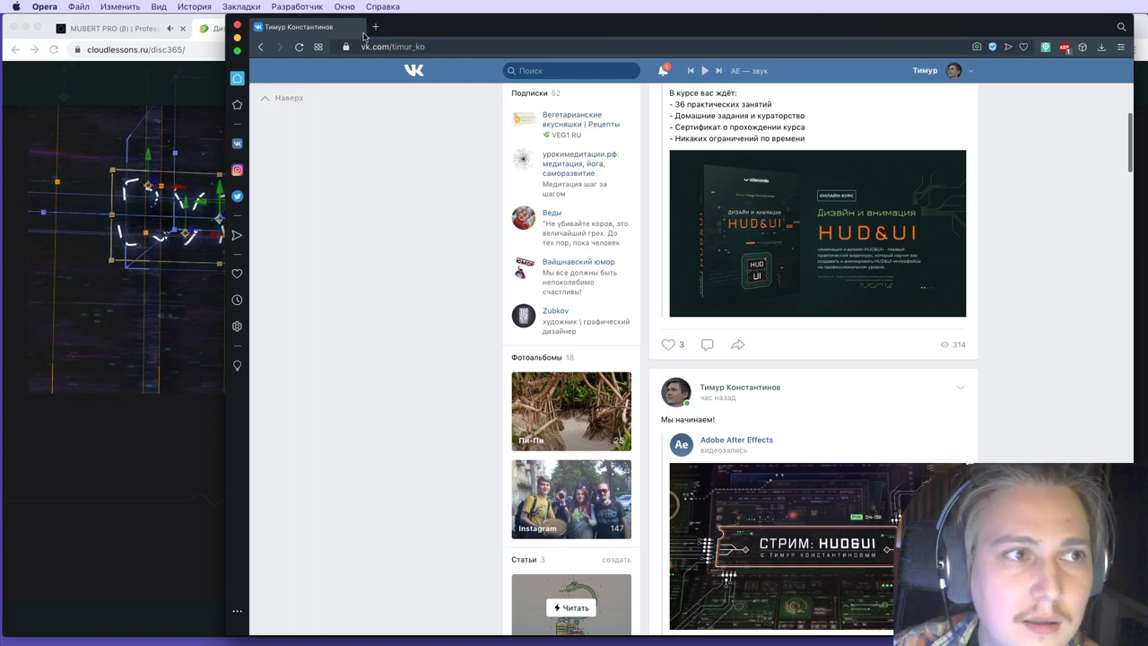
click(242, 6)
mouse_move(194, 7)
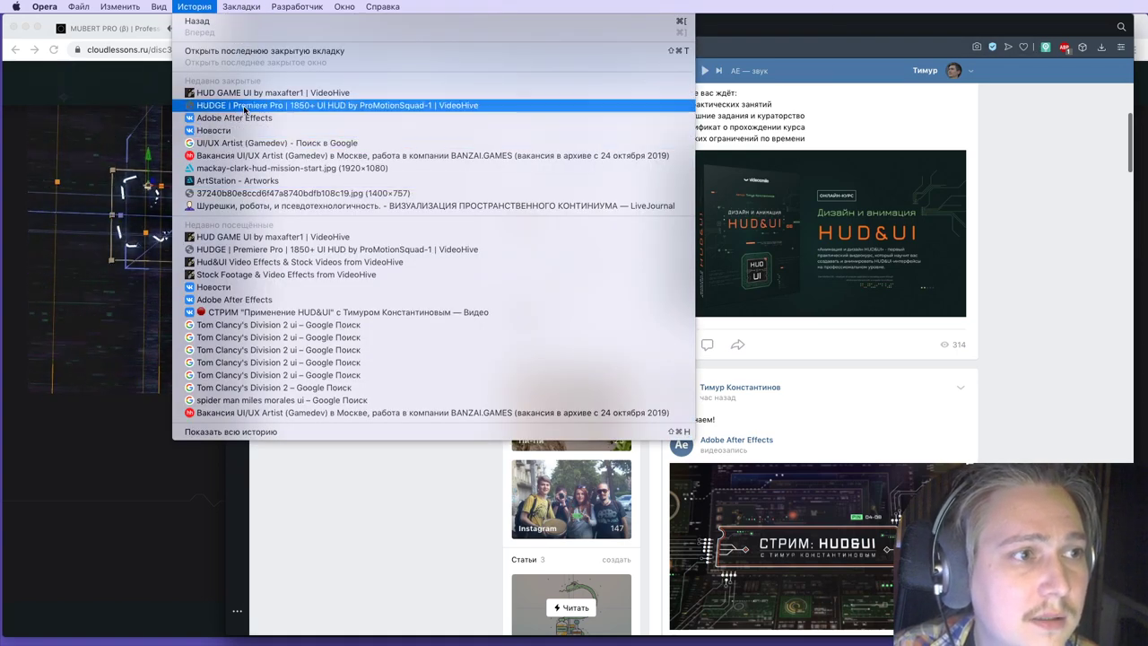
click(1000, 305)
scroll(1011, 307, up, 4)
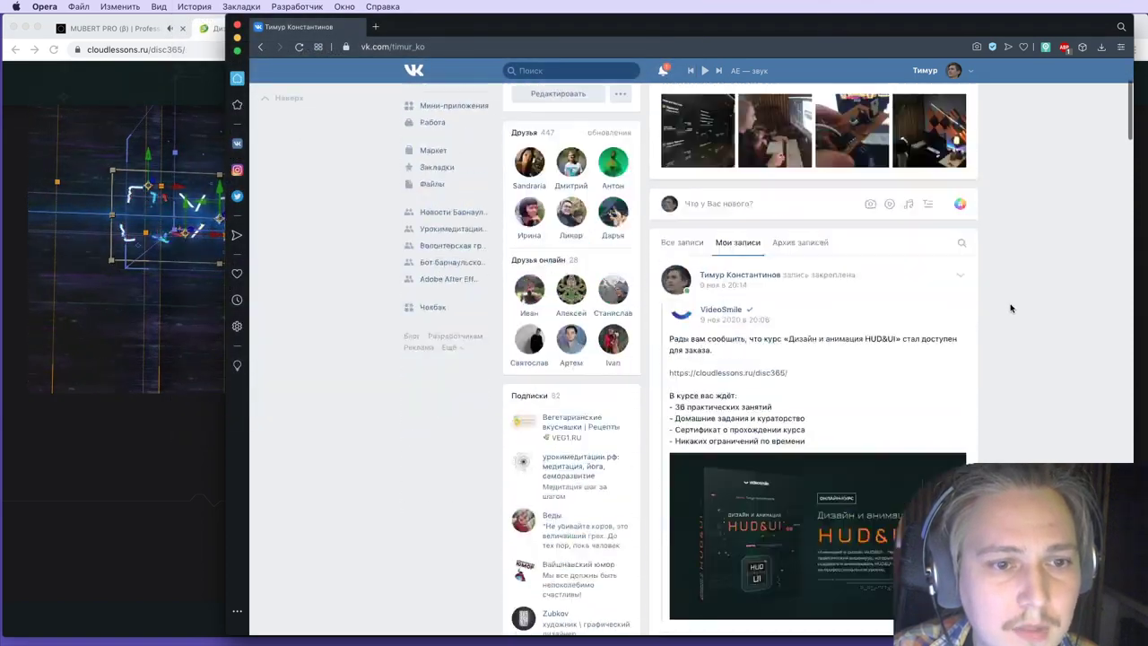
scroll(1011, 309, down, 3)
scroll(1010, 308, down, 5)
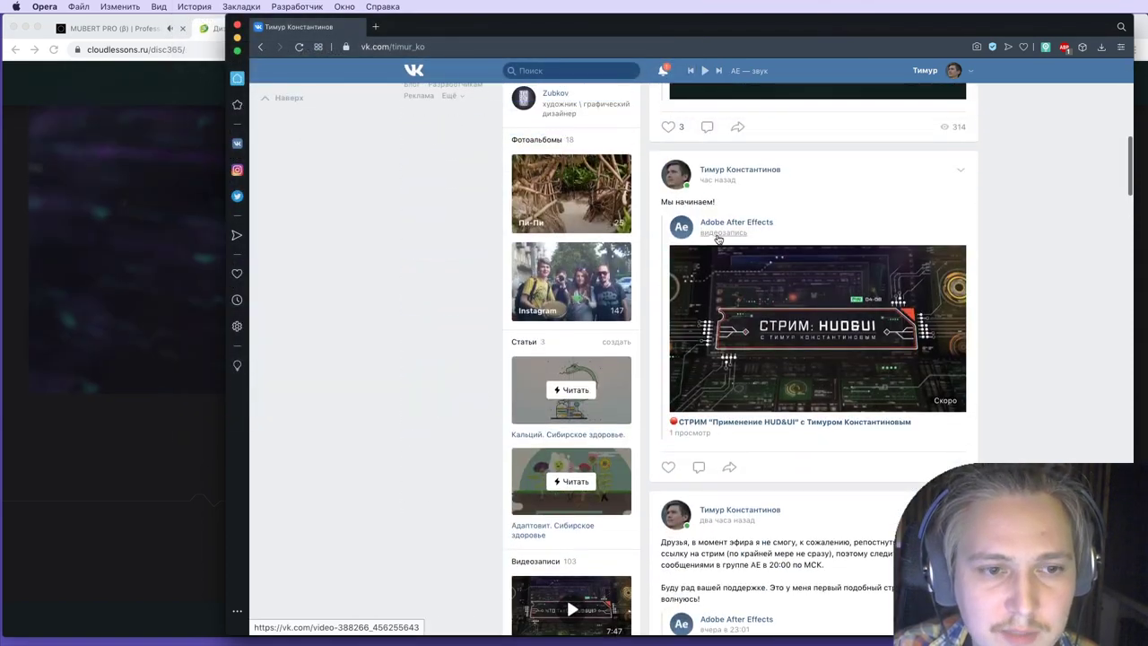
click(763, 423)
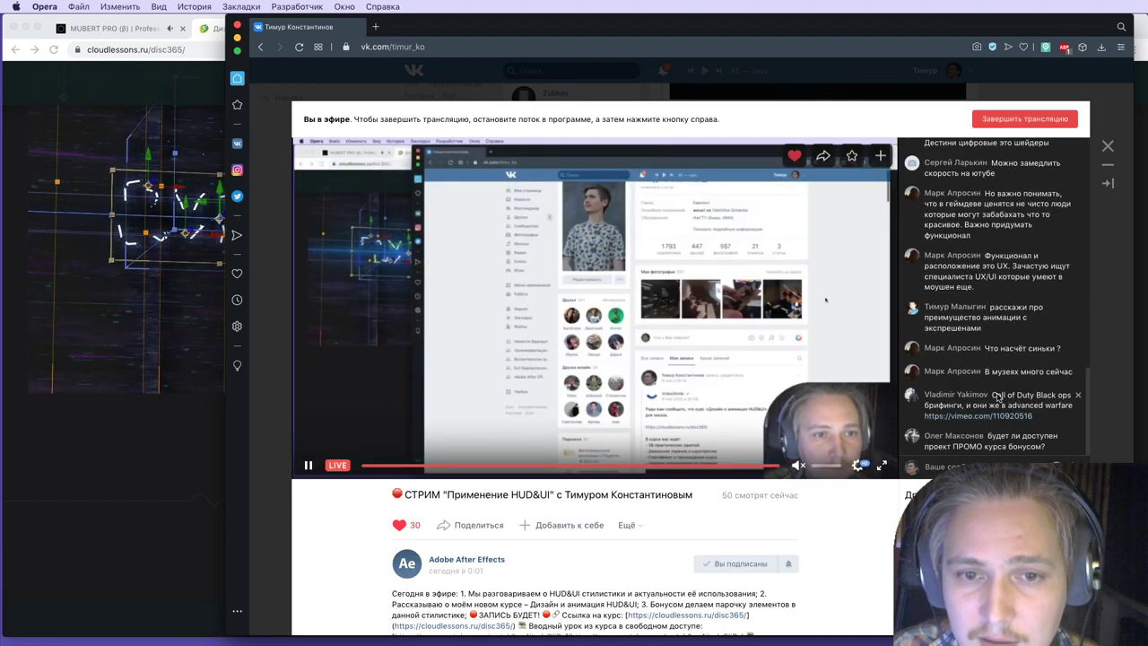
Step: Read the stream chat messages about Call of Duty Black ops briefings and the course's PROMO project as a bonus
drag(993, 395, 958, 407)
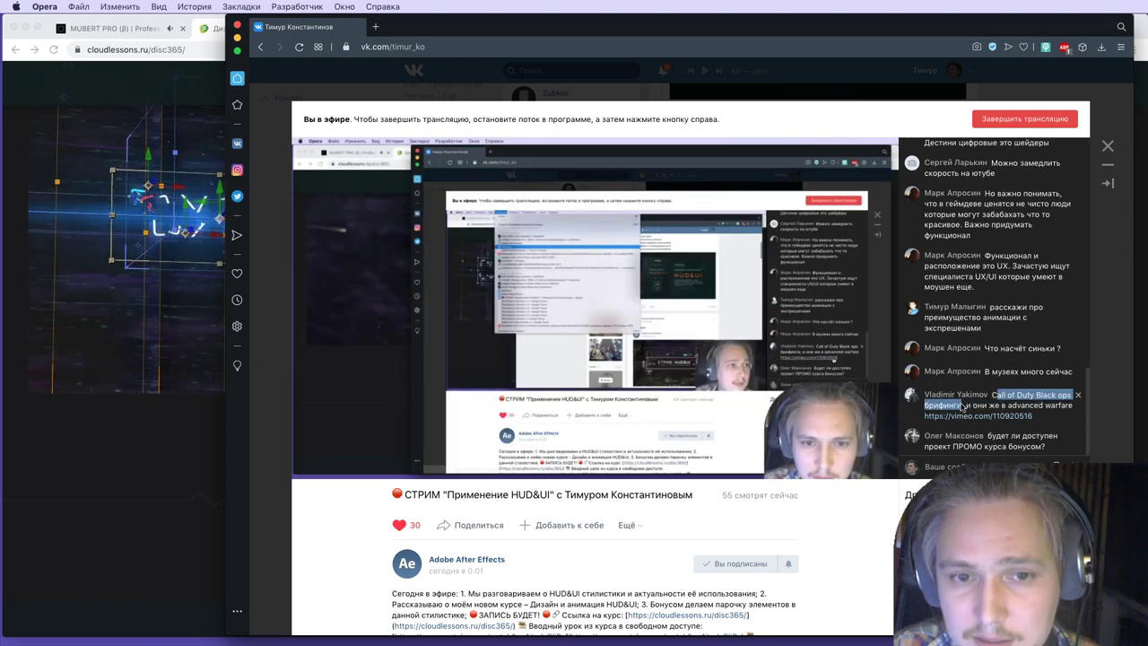
click(1001, 405)
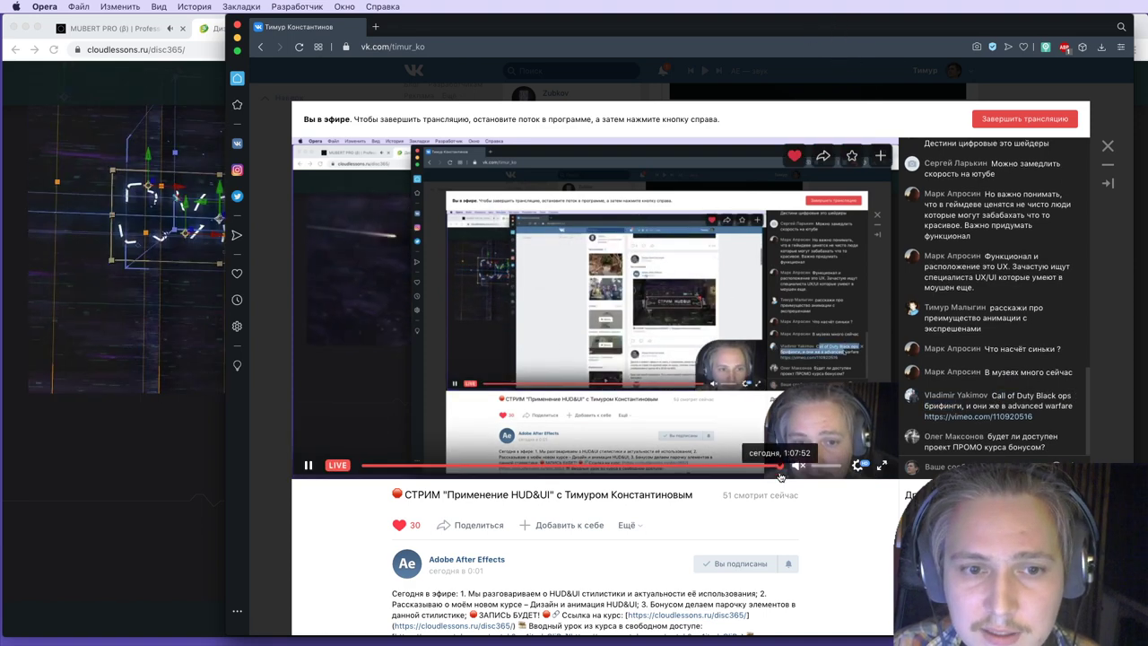
scroll(781, 477, down, 2)
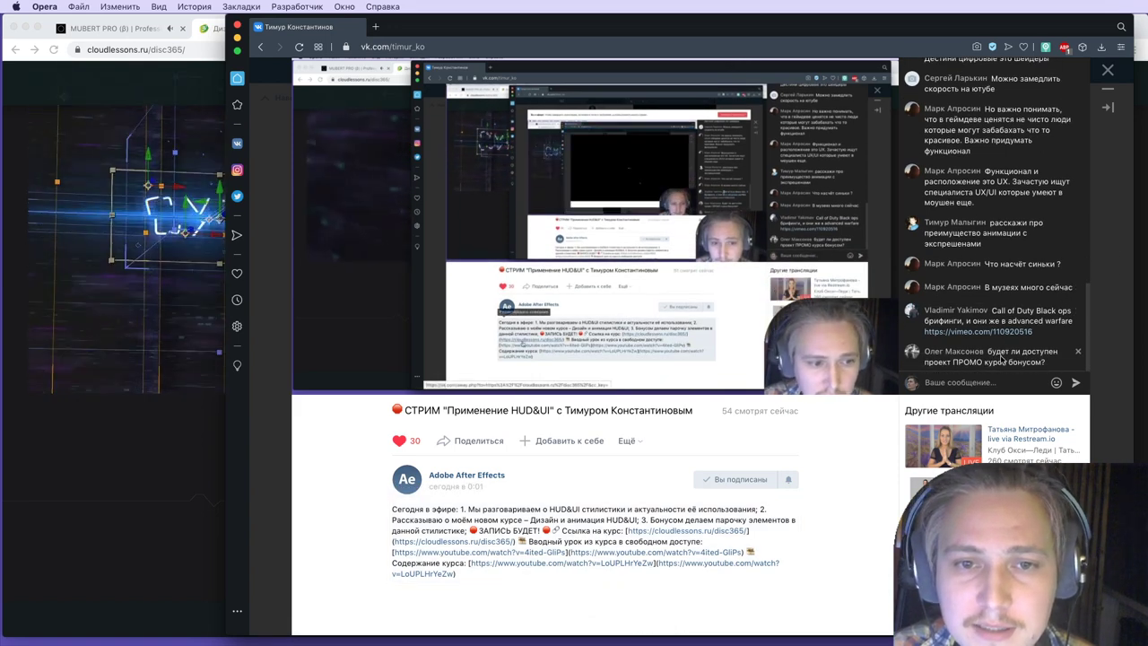
drag(984, 353, 1045, 362)
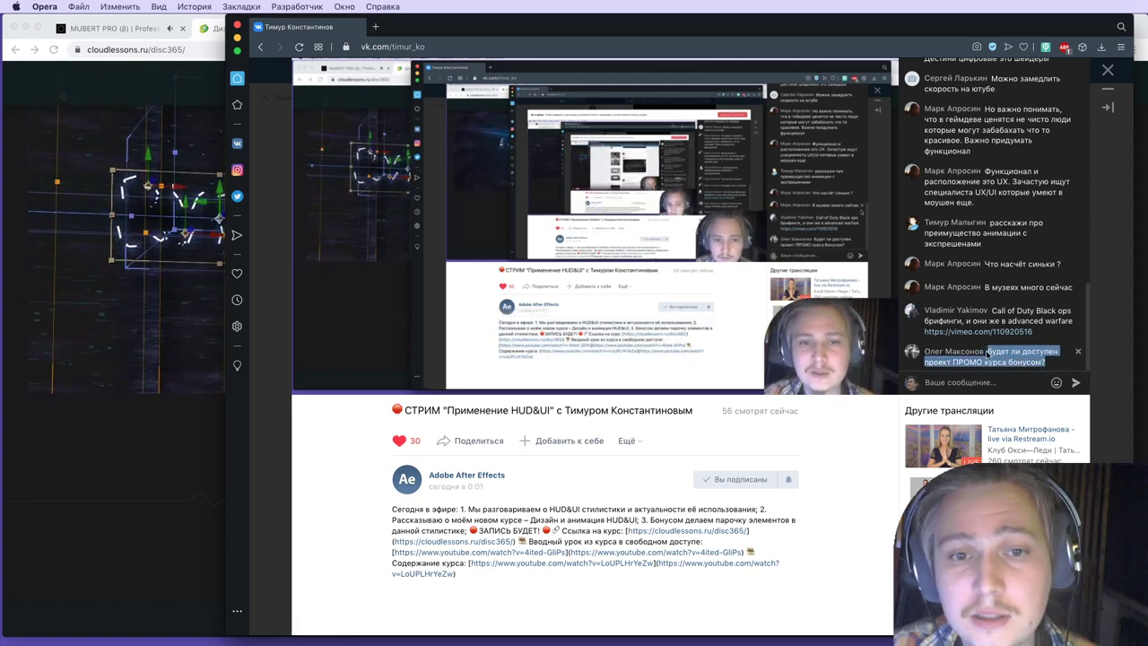
click(982, 357)
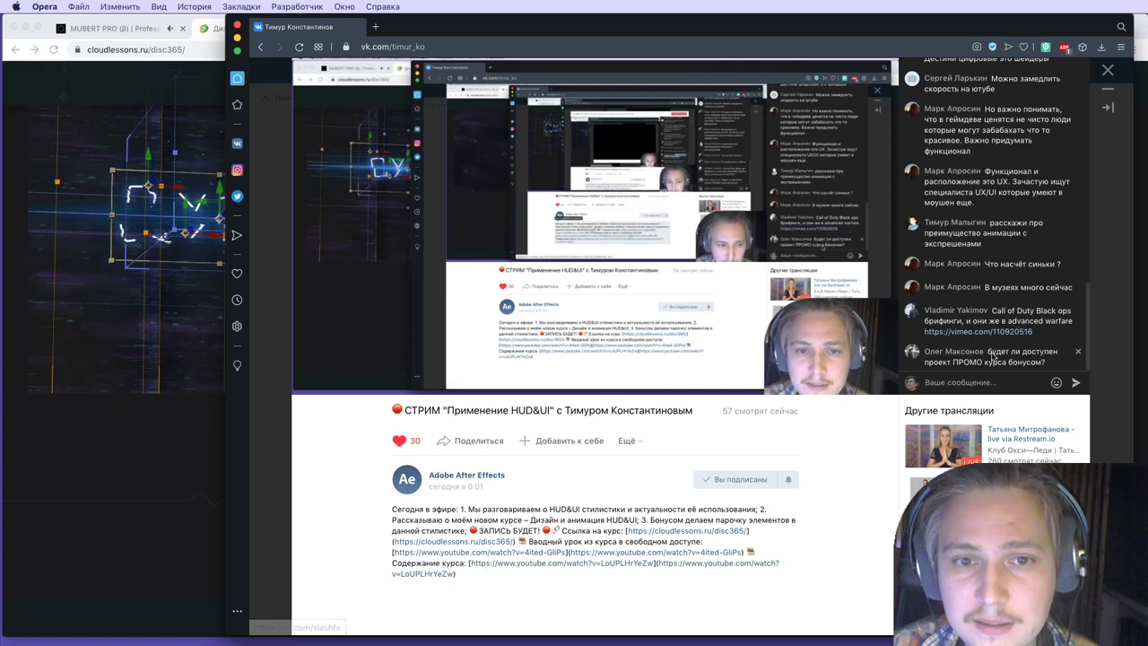
mouse_move(988, 353)
mouse_down()
mouse_move(1047, 363)
mouse_move(1002, 358)
mouse_up()
click(1048, 366)
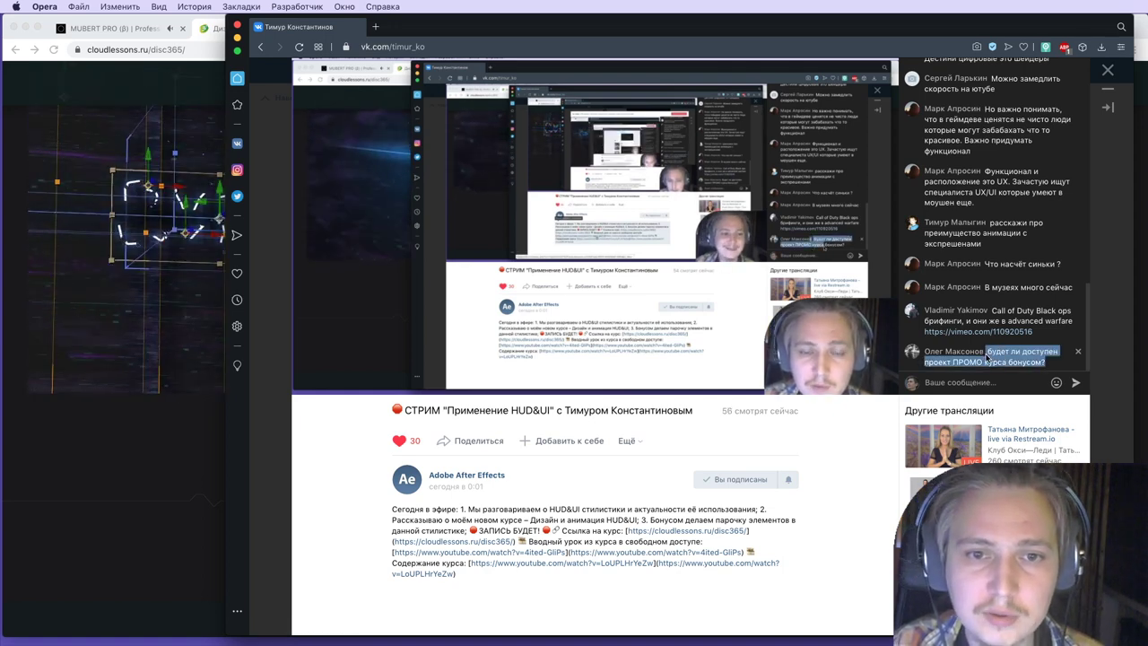
click(990, 357)
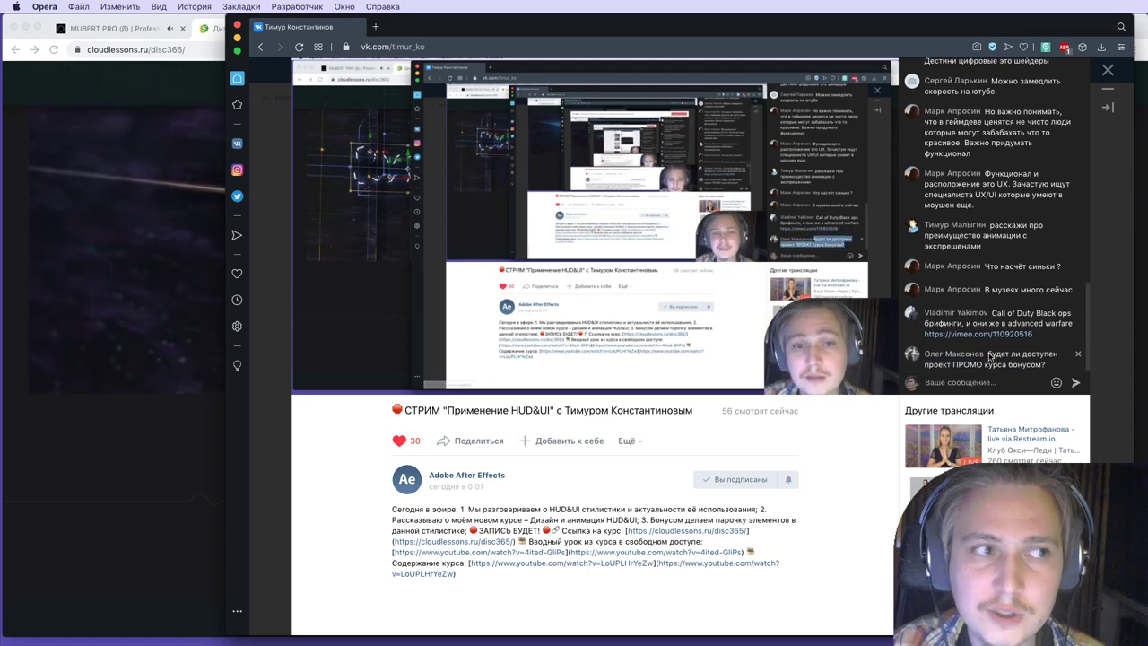
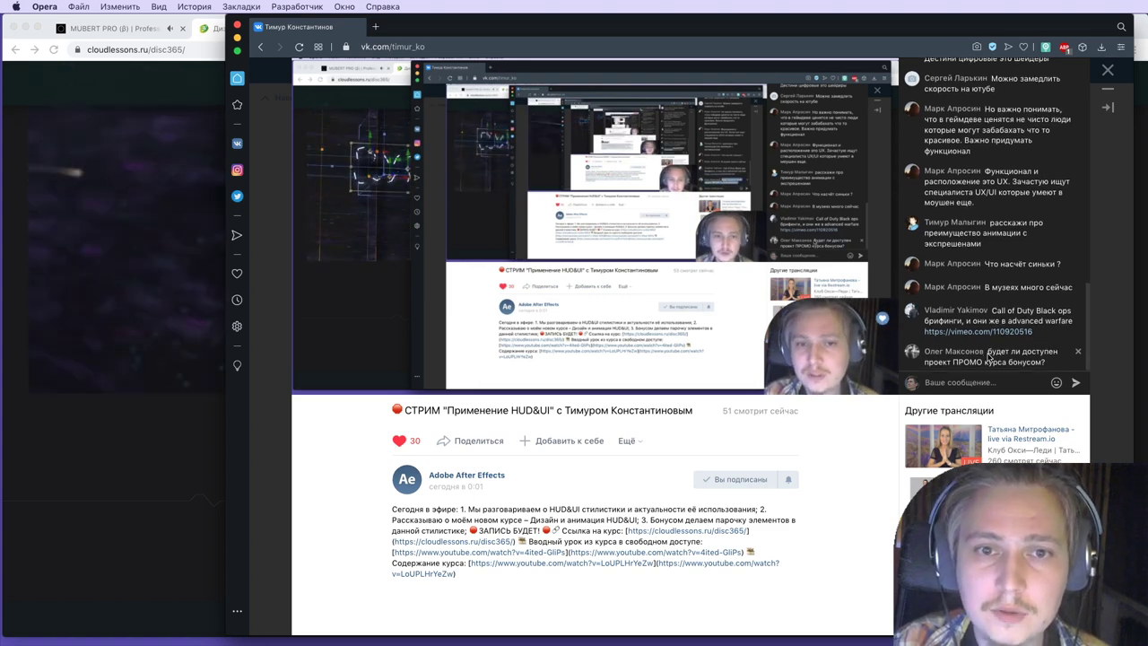
Step: Review the earlier stream chat messages and highlight the phrase about animation with expressions
drag(984, 267, 1064, 266)
click(1014, 294)
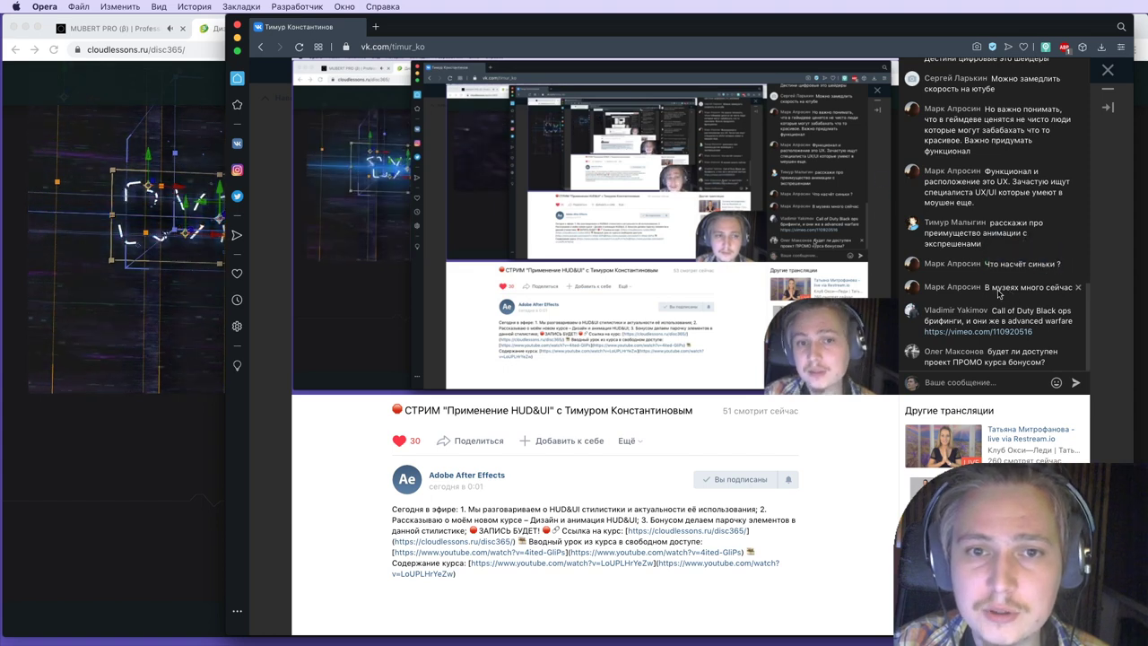
scroll(998, 295, up, 1)
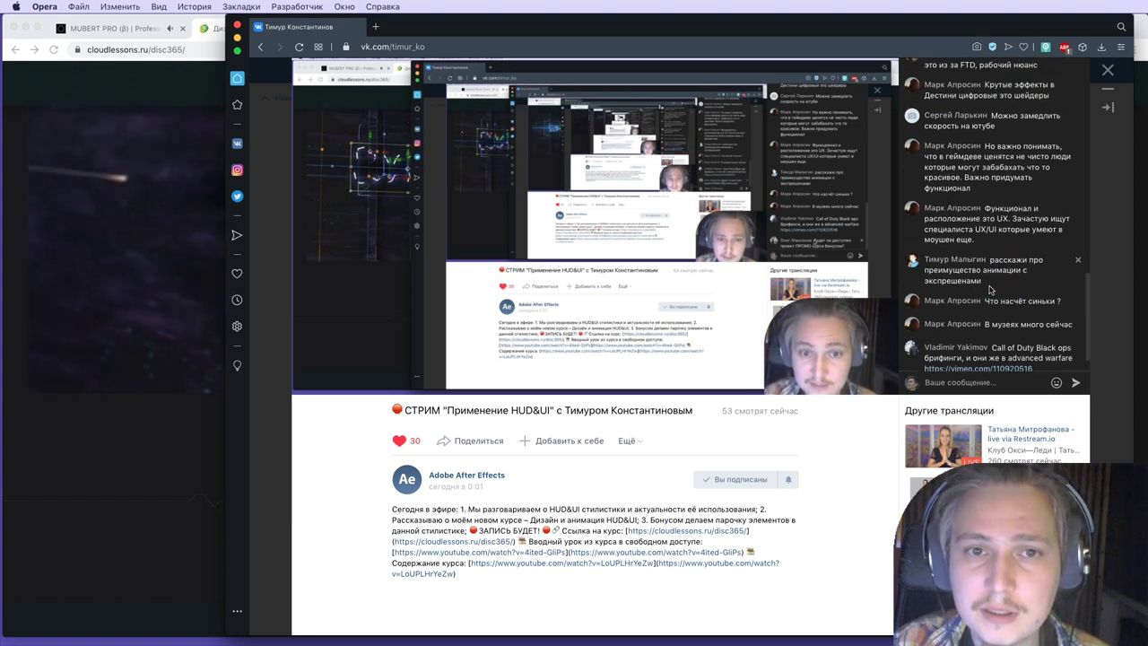
scroll(978, 288, up, 1)
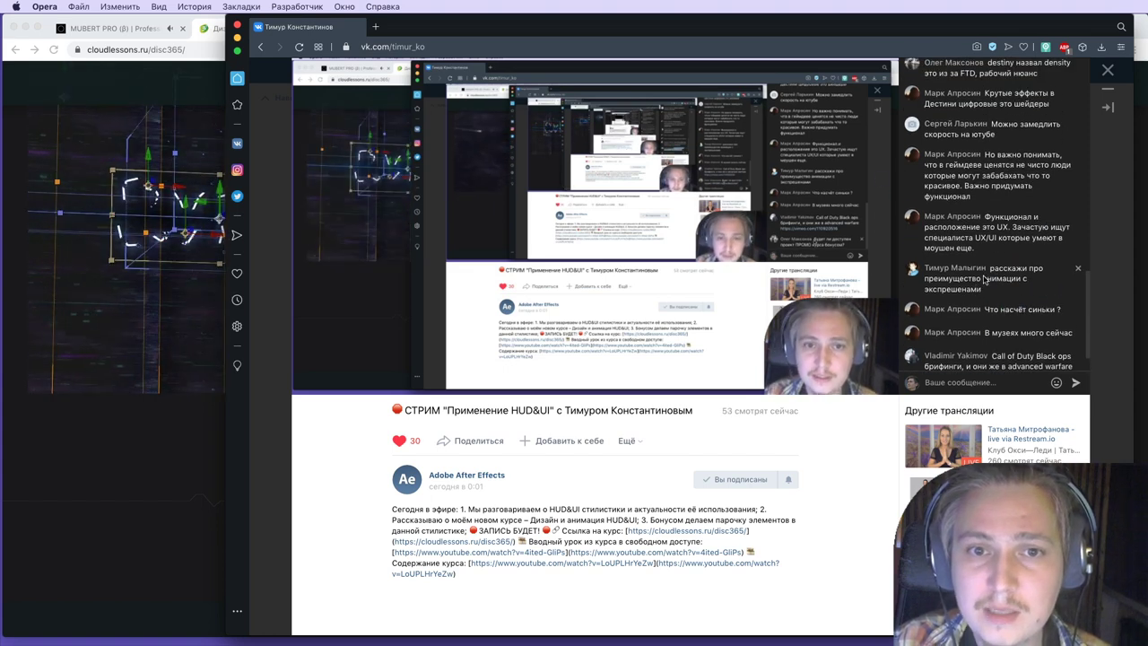
mouse_move(985, 278)
mouse_down()
mouse_move(1009, 293)
mouse_move(984, 279)
mouse_up()
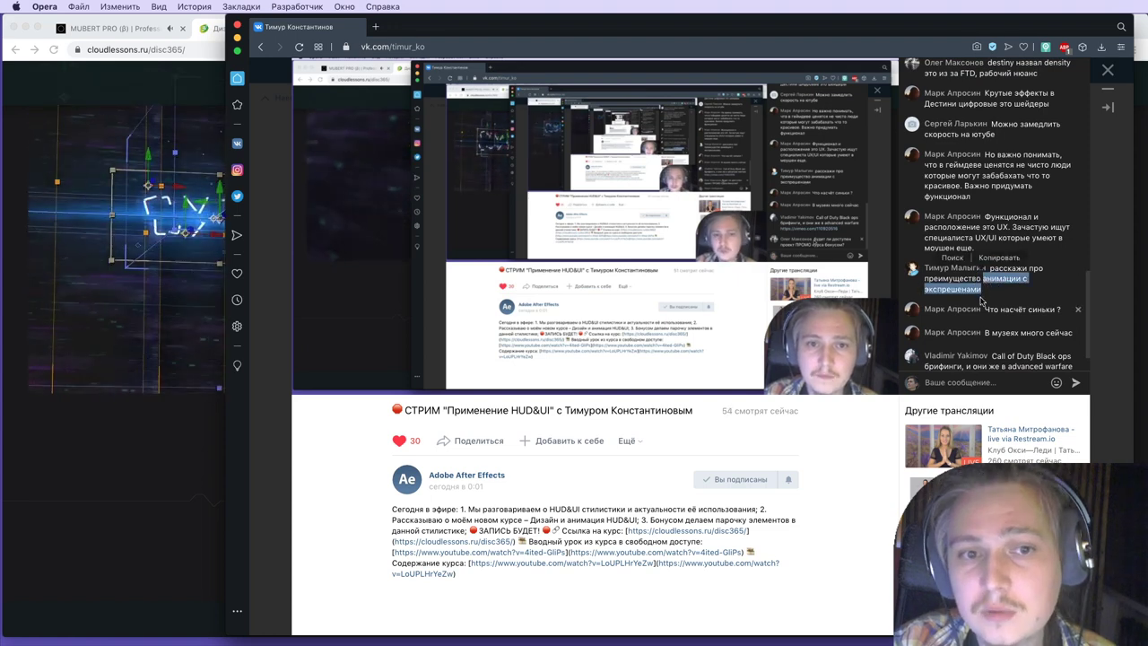
click(981, 299)
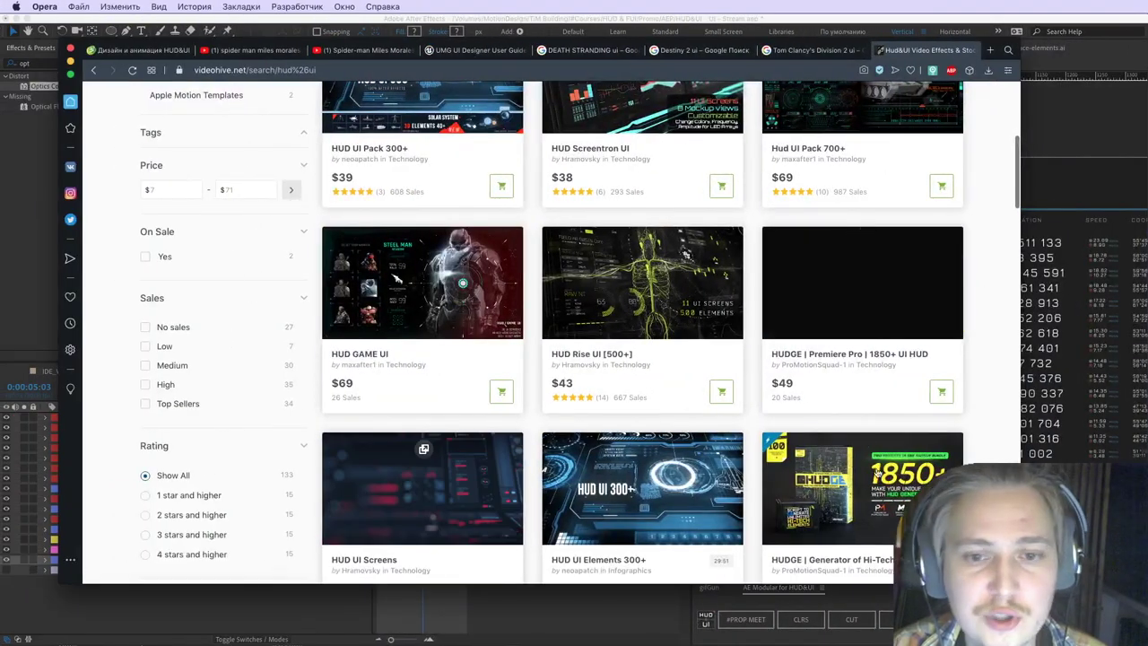
Step: Switch to After Effects, open the tag #4 composition from 01 Tags, and preview its animation up to 0:00:00:29
key(super+Tab)
double_click(513, 246)
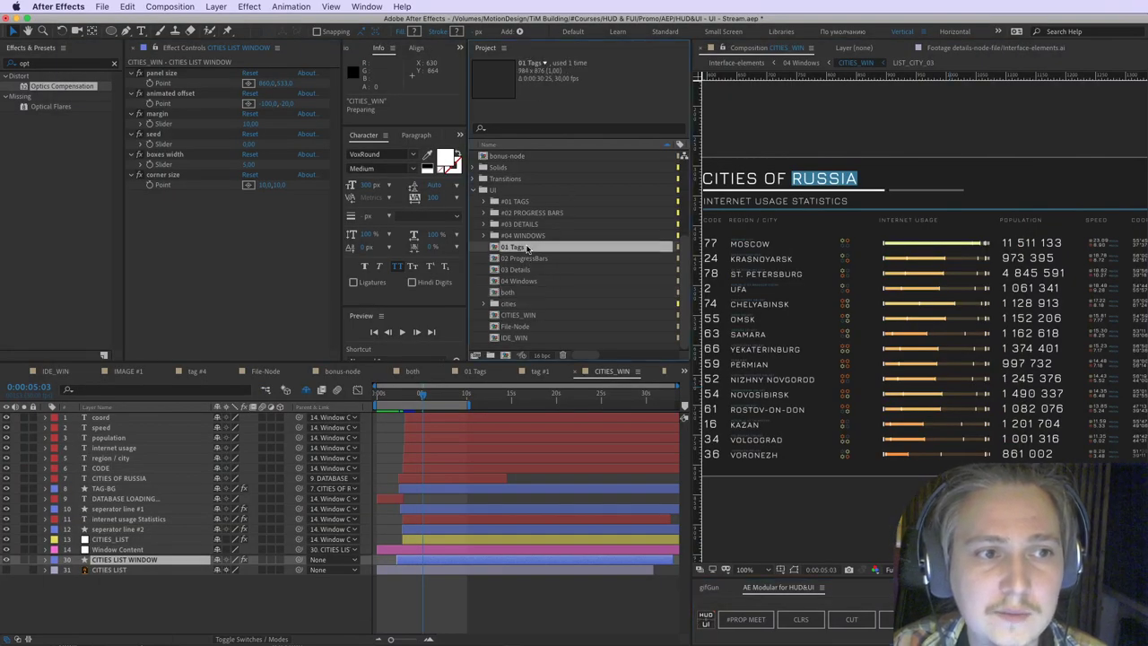
double_click(469, 438)
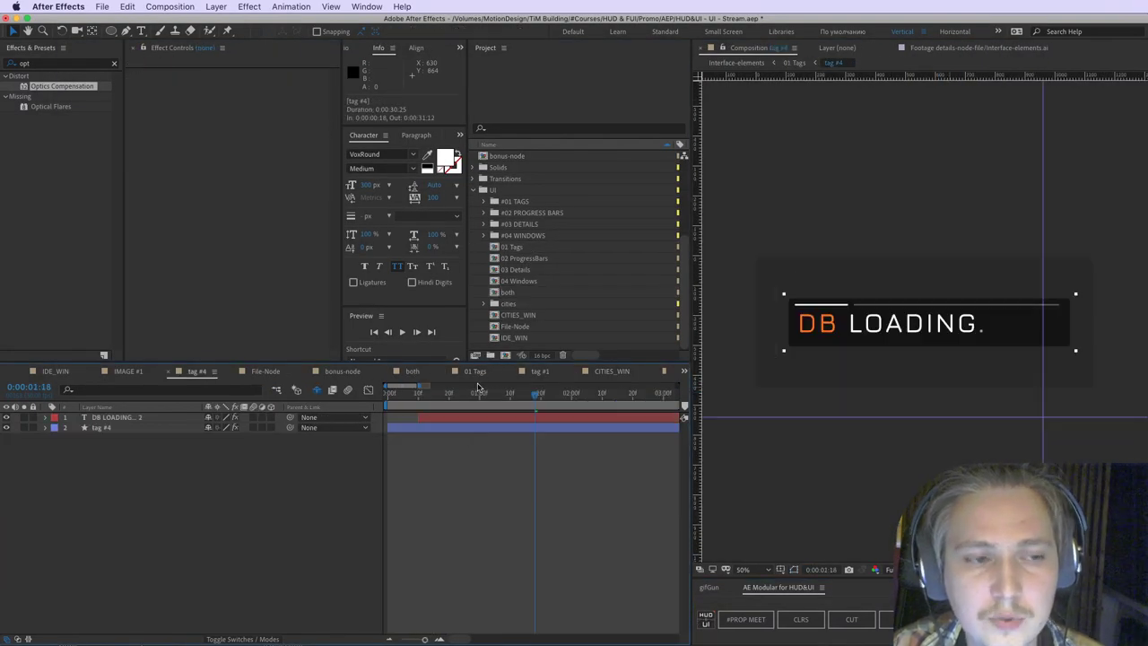
mouse_move(457, 393)
mouse_down()
mouse_move(436, 393)
mouse_move(476, 400)
mouse_up()
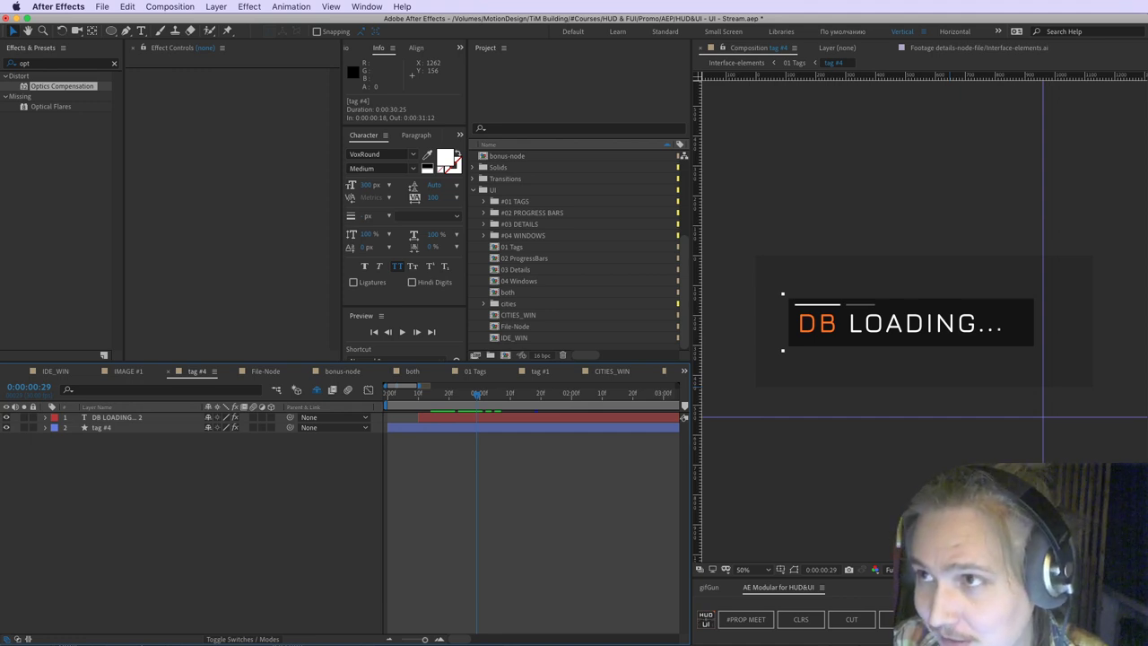
Step: Return to the VK stream in Opera and look through the older and newest chat messages
key(super+Tab)
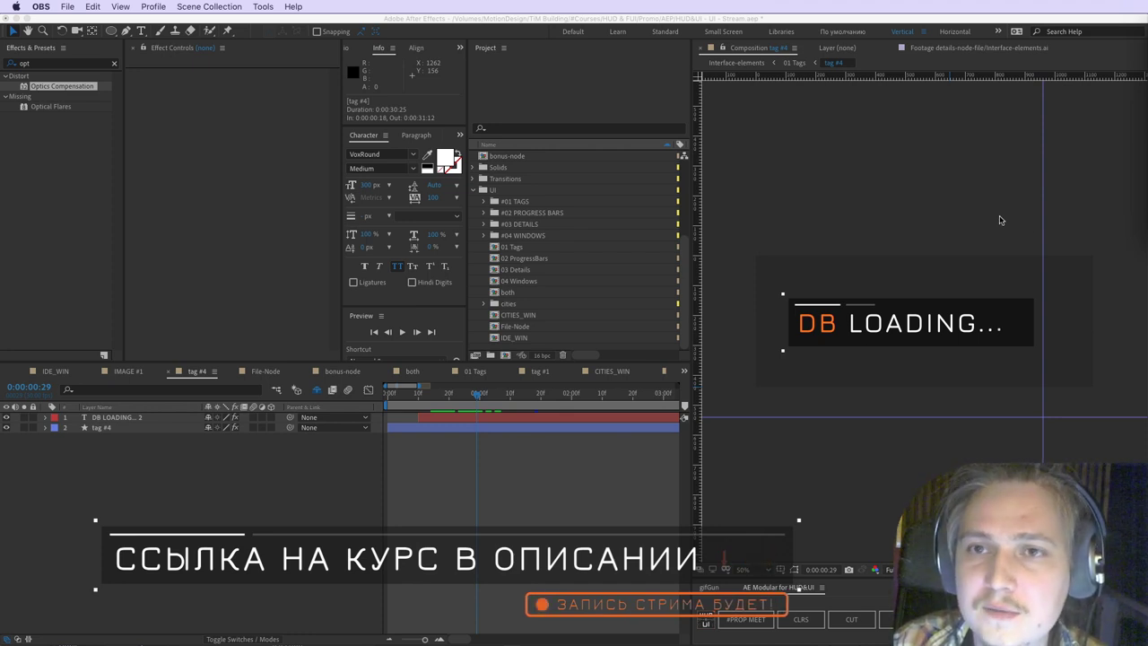
key(ctrl+Right)
key(ctrl+Right)
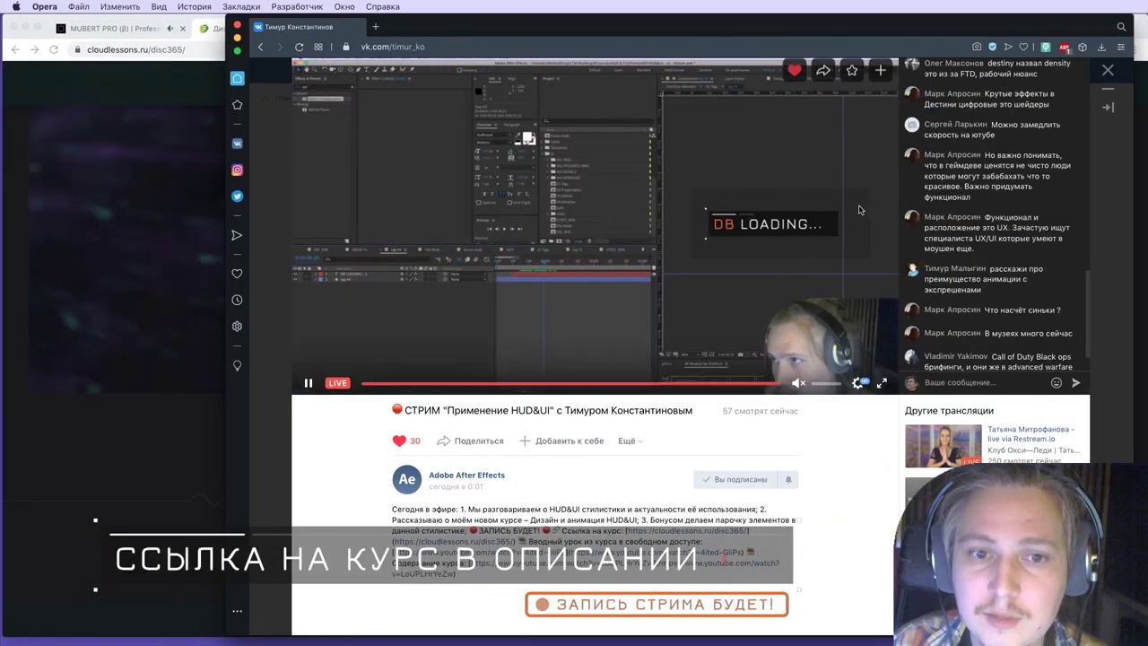
scroll(1019, 316, up, 1)
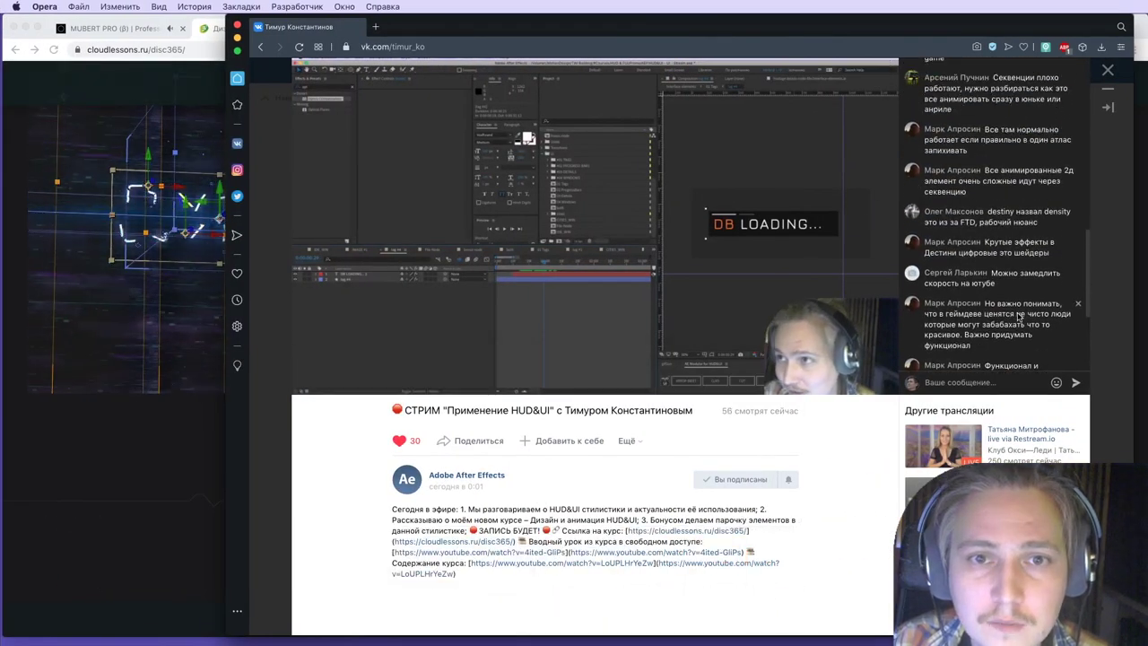
scroll(1018, 316, up, 1)
scroll(1018, 316, down, 4)
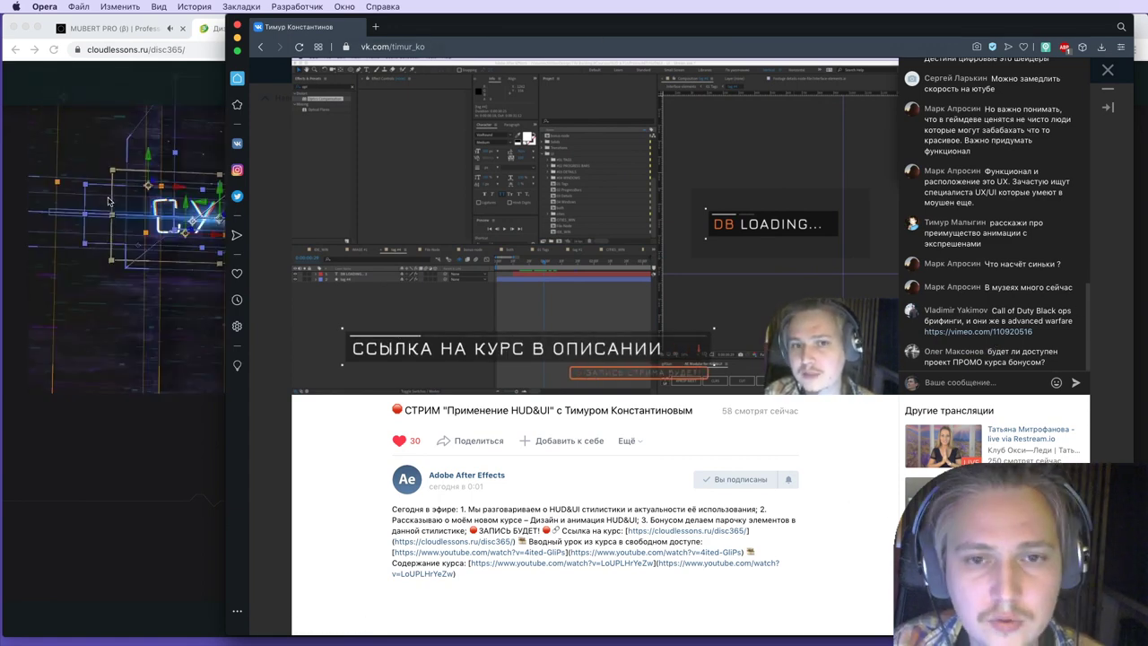
Step: Switch to Opera and close the VideoHive, Tom Clancy's Division 2, Destiny 2 and DEATH STRANDING pages
click(134, 206)
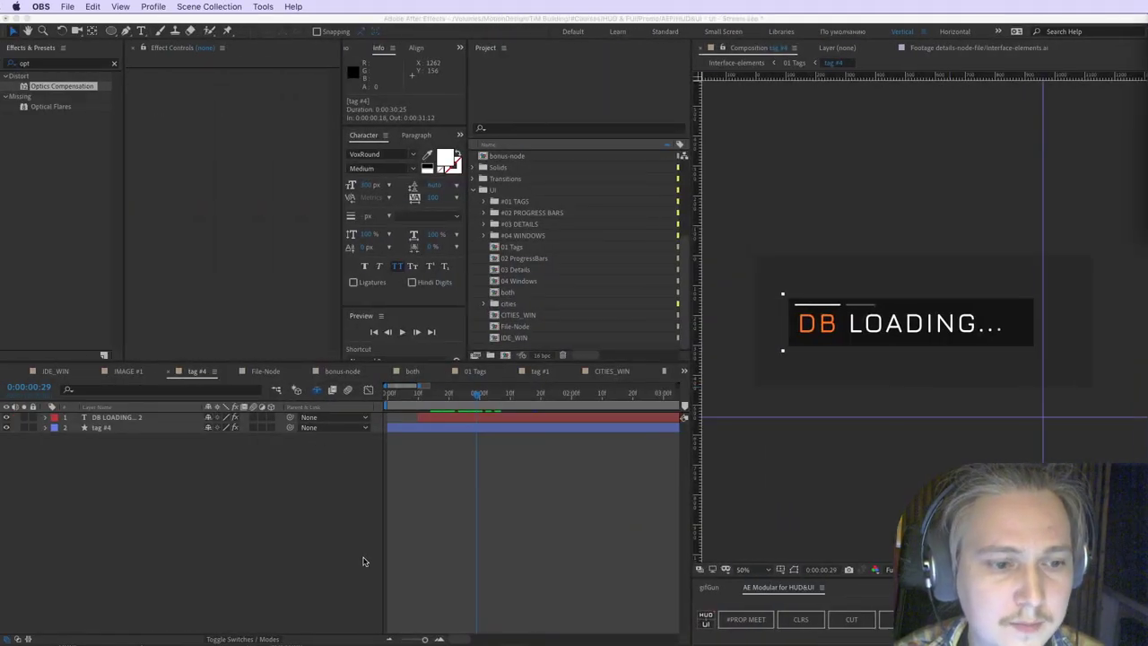
click(364, 561)
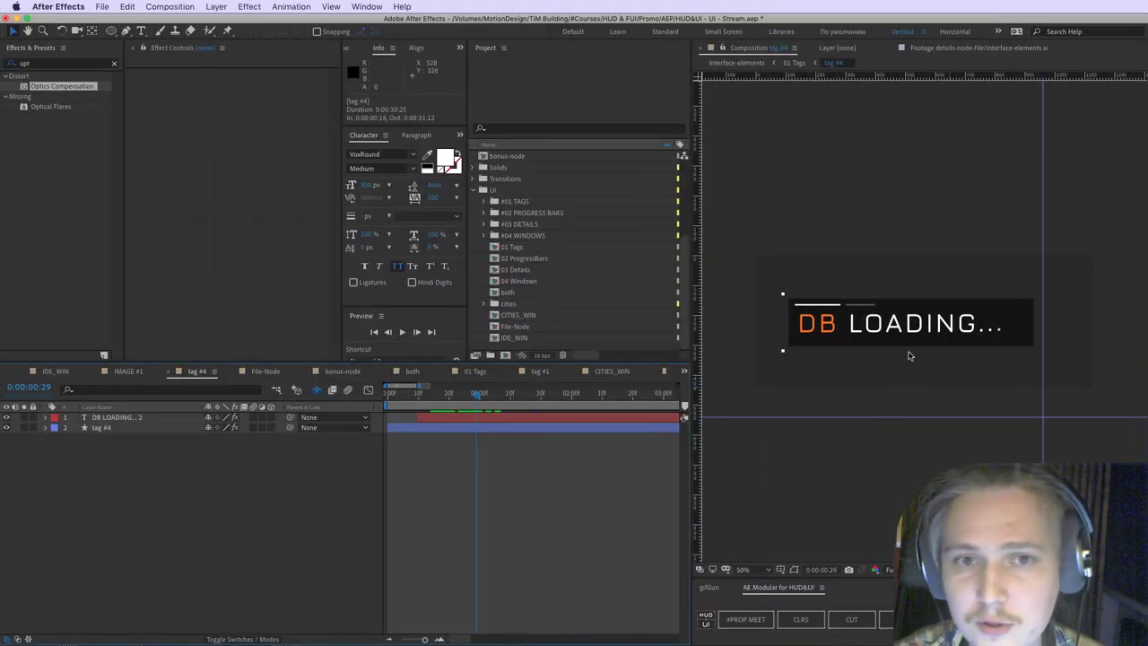
click(954, 430)
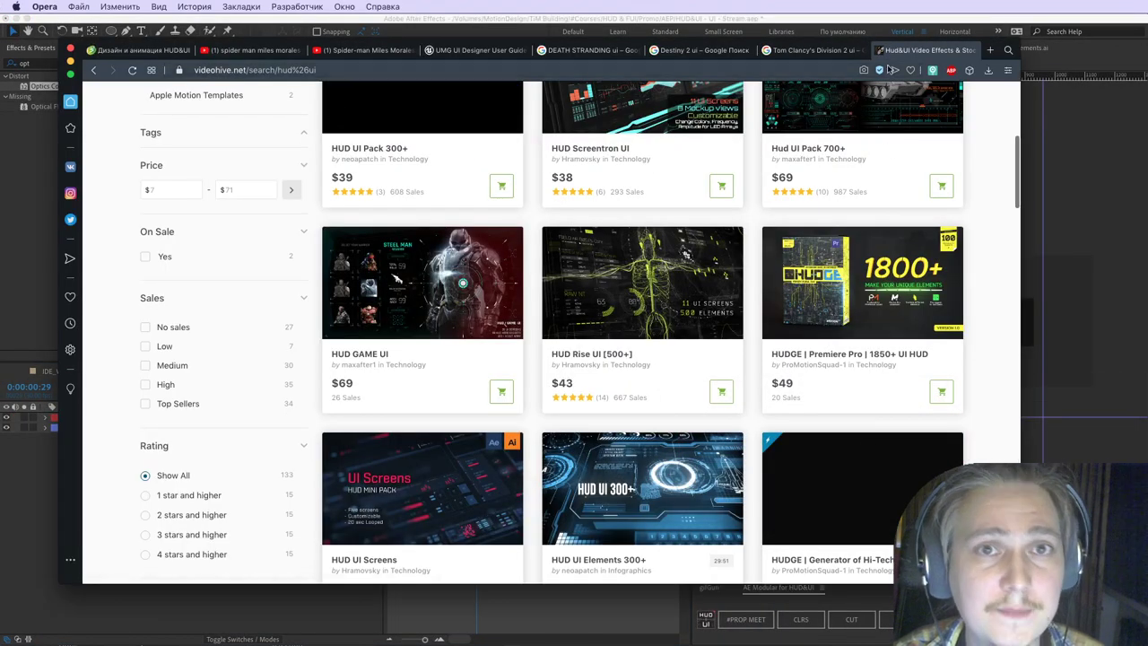
click(904, 58)
key(super+w)
key(super+w)
key(super+w)
key(super+w)
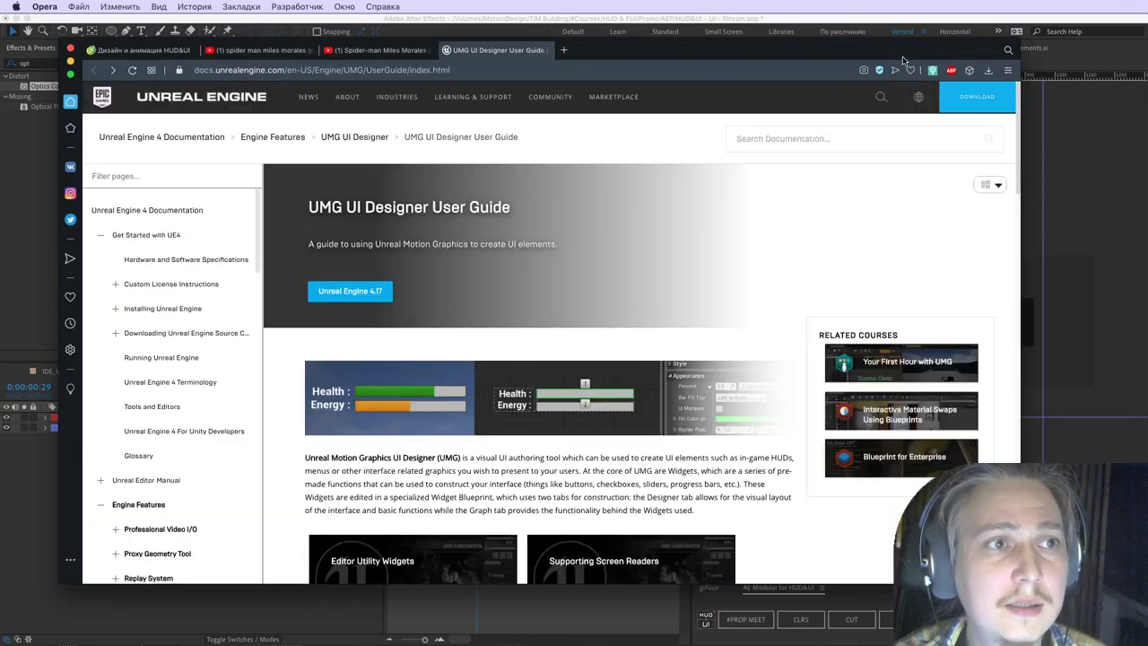
Step: Bring up Mubert in Chrome and check the stream outline in Notion with its list of games using HUD&UI
key(ctrl+Right)
key(ctrl+Right)
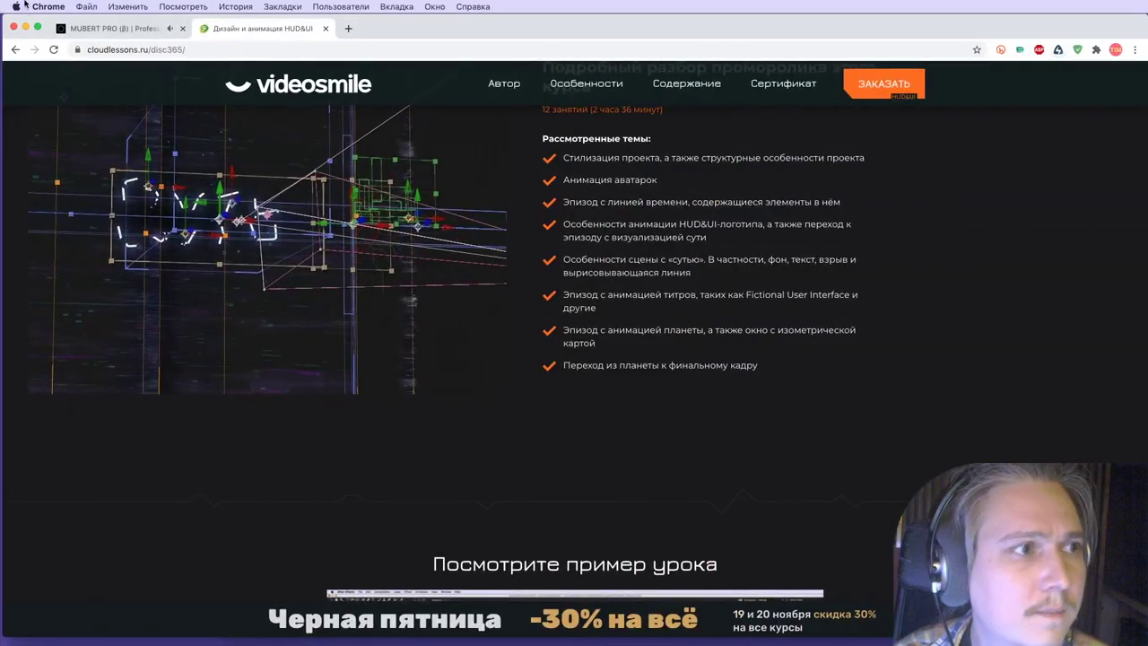
click(93, 31)
key(super+Tab)
key(ctrl+Left)
key(ctrl+Left)
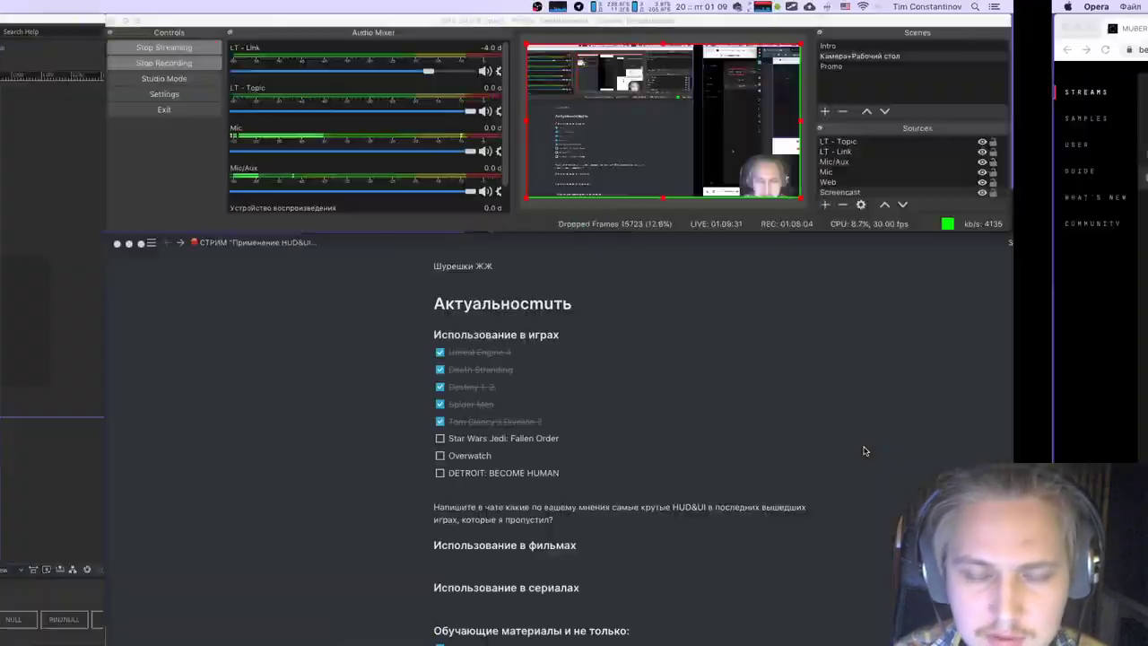
key(super+Tab)
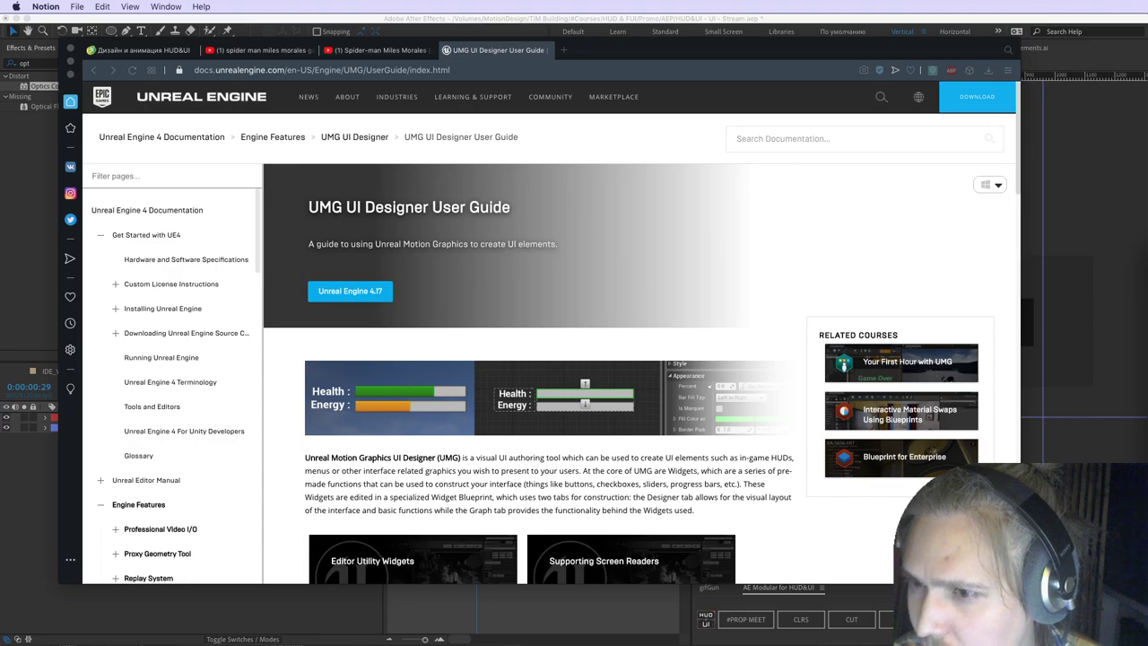
Step: Return to Mubert in Chrome, search all streams for 108, and play the ANDY / 108 stream
key(ctrl+Right)
key(ctrl+Right)
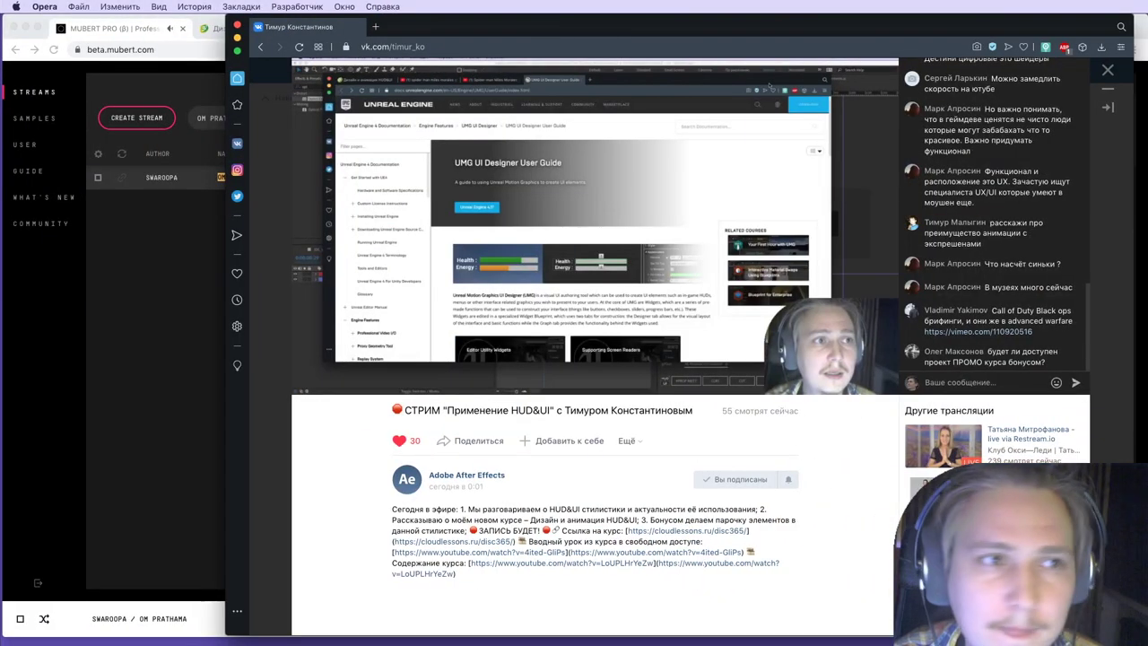
click(179, 139)
click(273, 115)
key(super+a)
text(ANDY / 160)
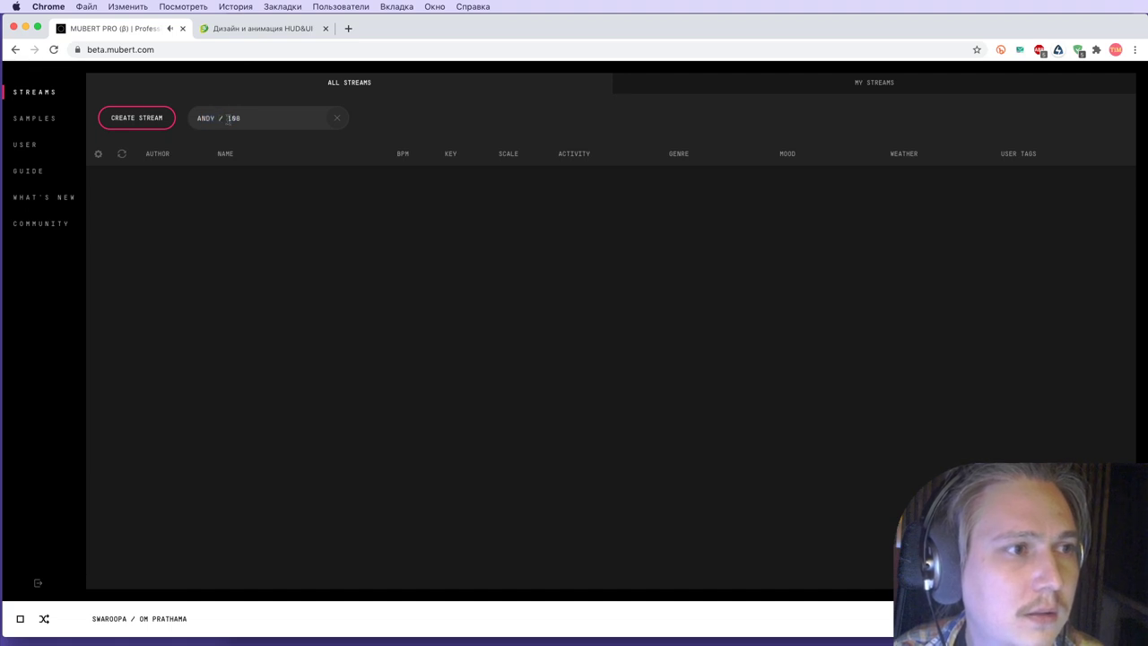
key(super+a)
text(160)
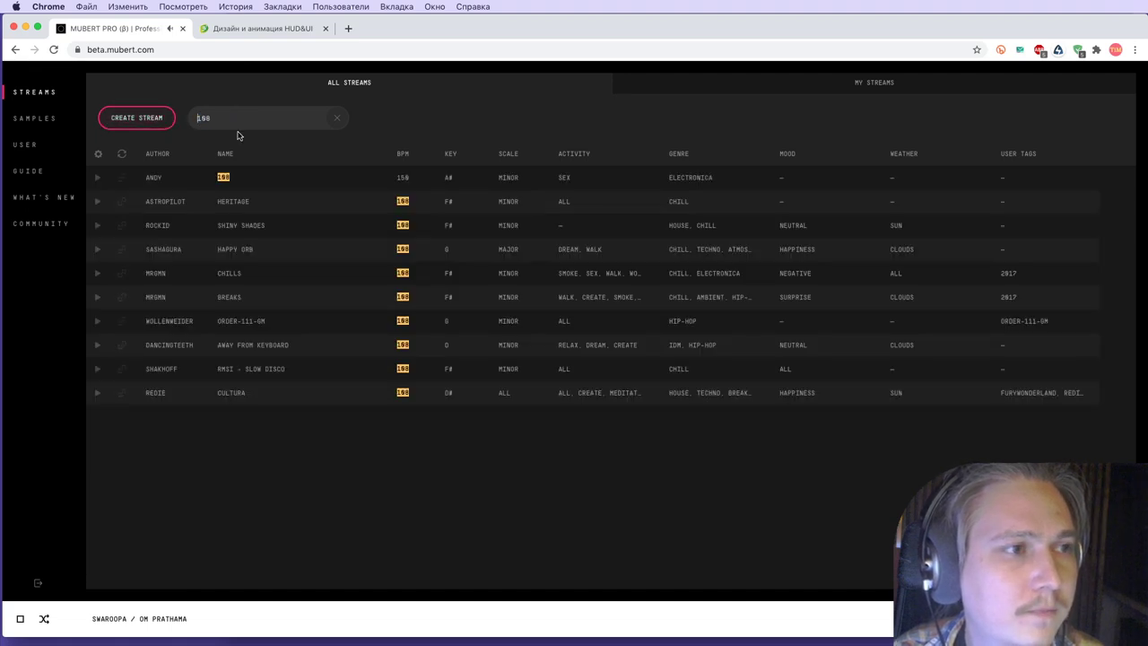
click(98, 178)
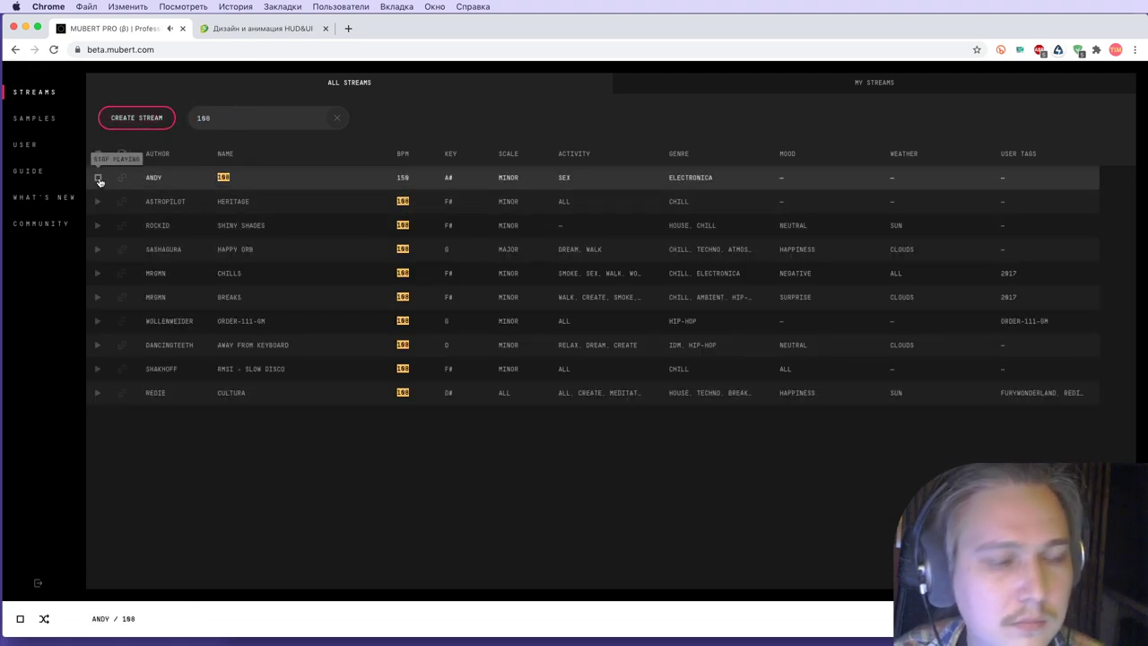
Step: Open mubert.com in a separate Chrome tab
key(super+t)
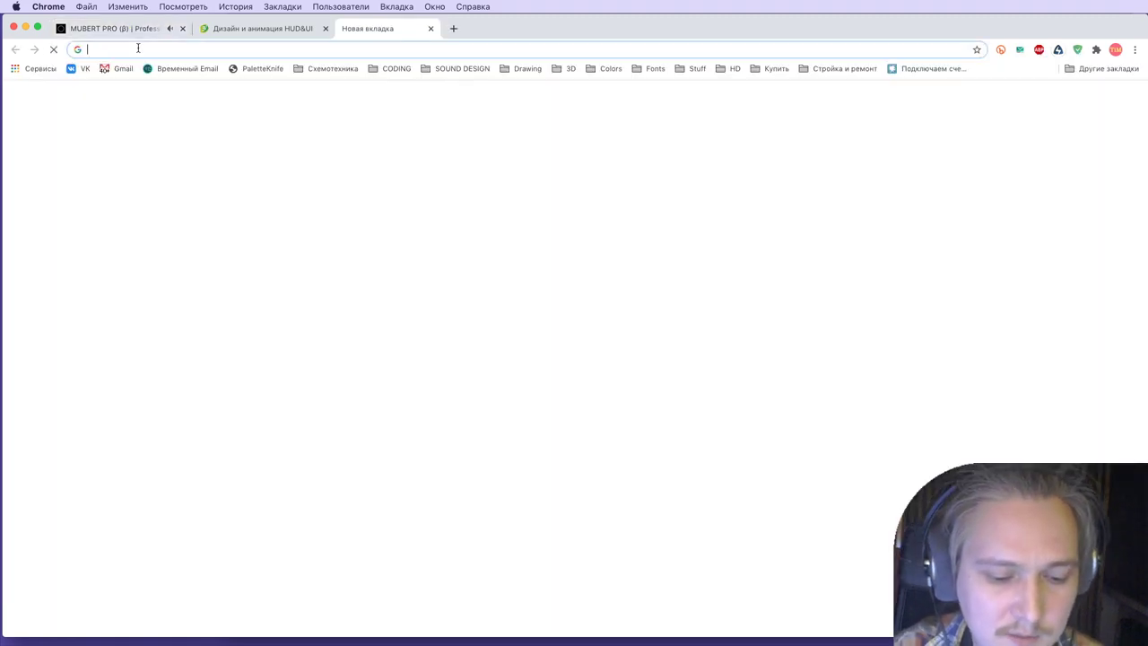
text(mube)
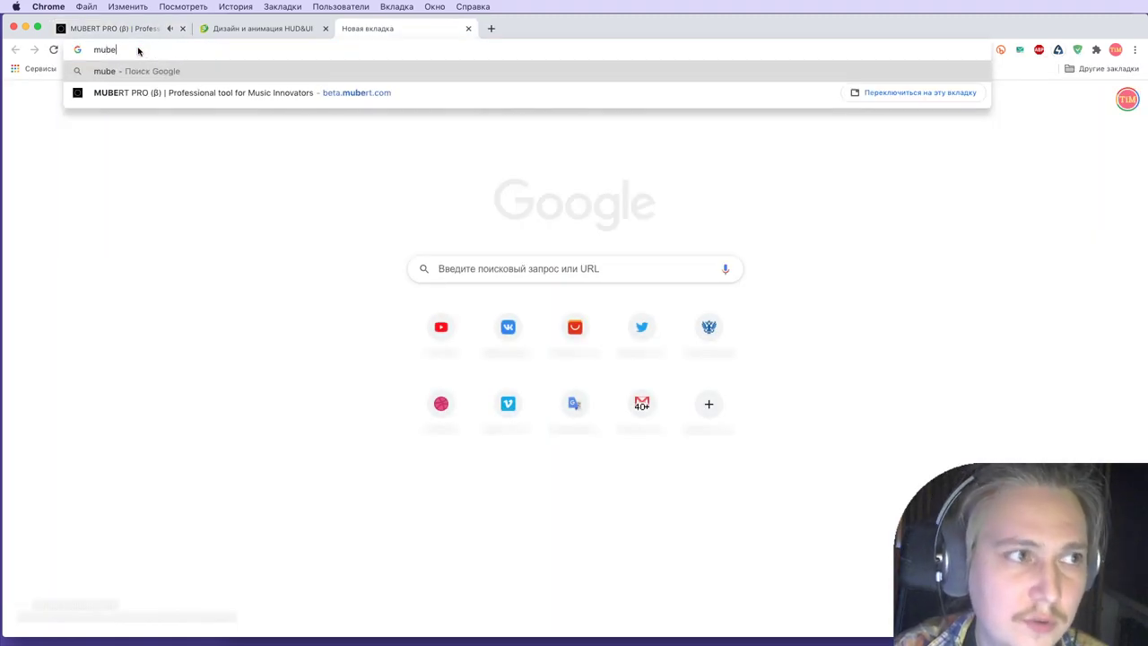
text(rt.c)
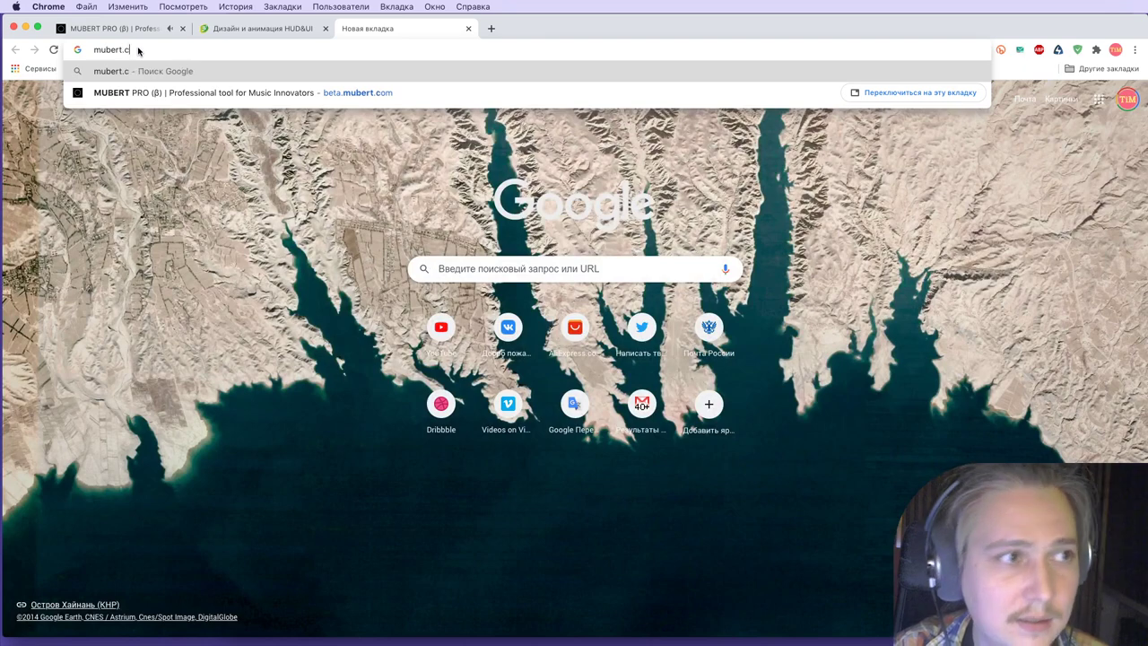
text(om)
key(Return)
Step: Show the Mubert PRO stream list and the mubert.com home page, look through its royalty-free music offer, and close that page
click(153, 30)
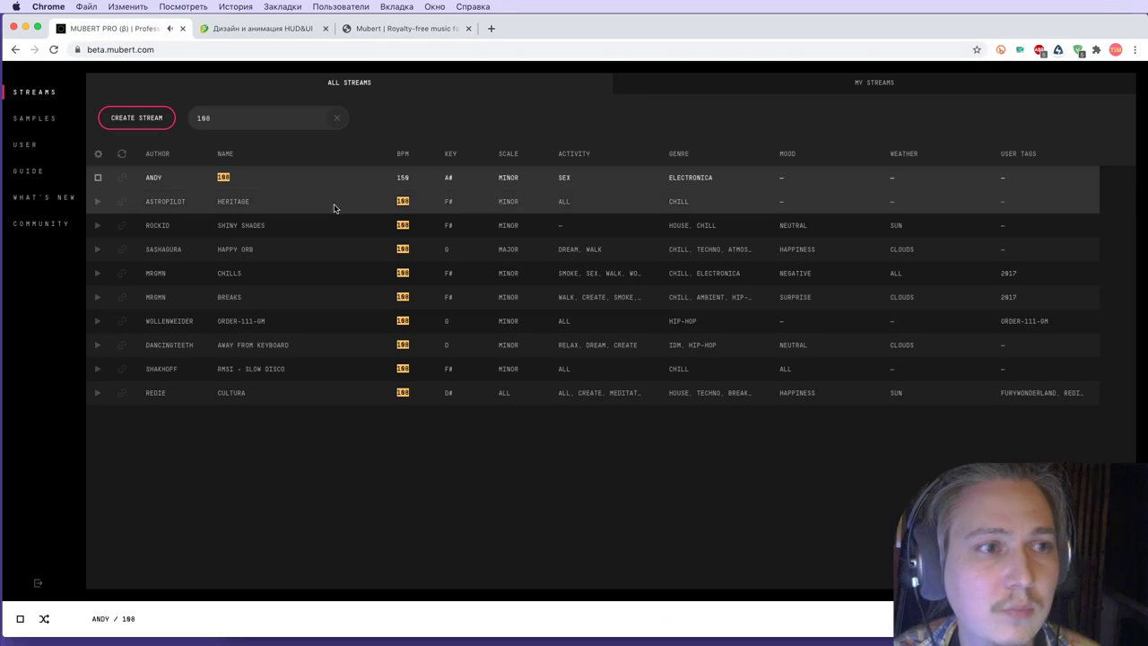
click(405, 29)
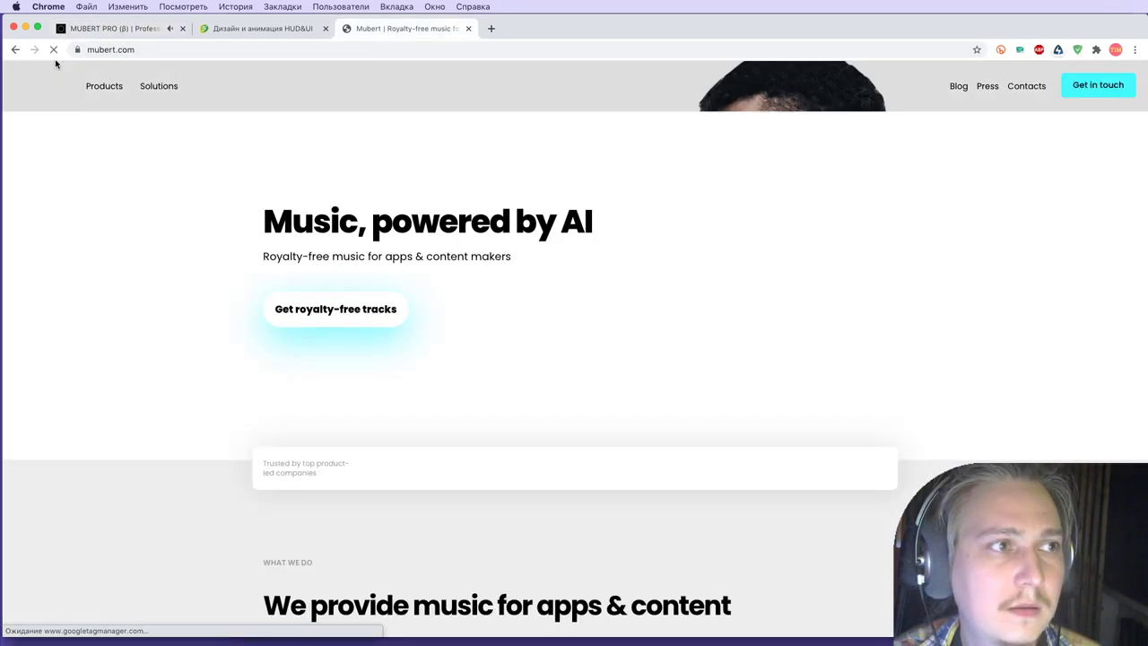
click(116, 32)
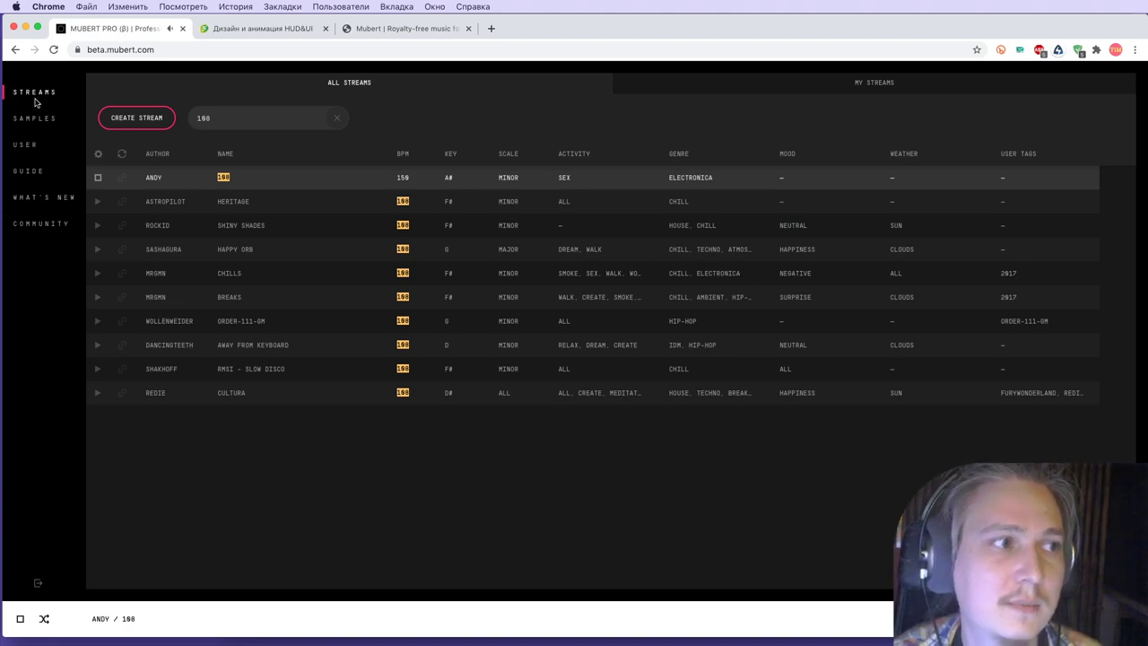
click(408, 29)
scroll(449, 323, down, 10)
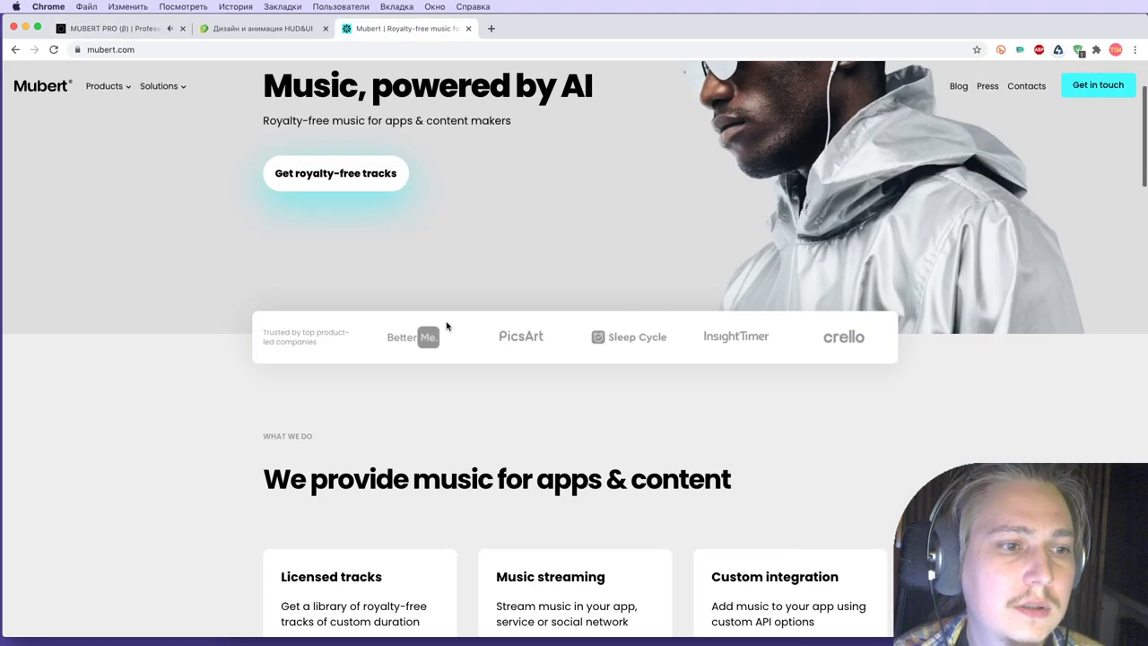
scroll(446, 325, down, 5)
scroll(445, 325, up, 15)
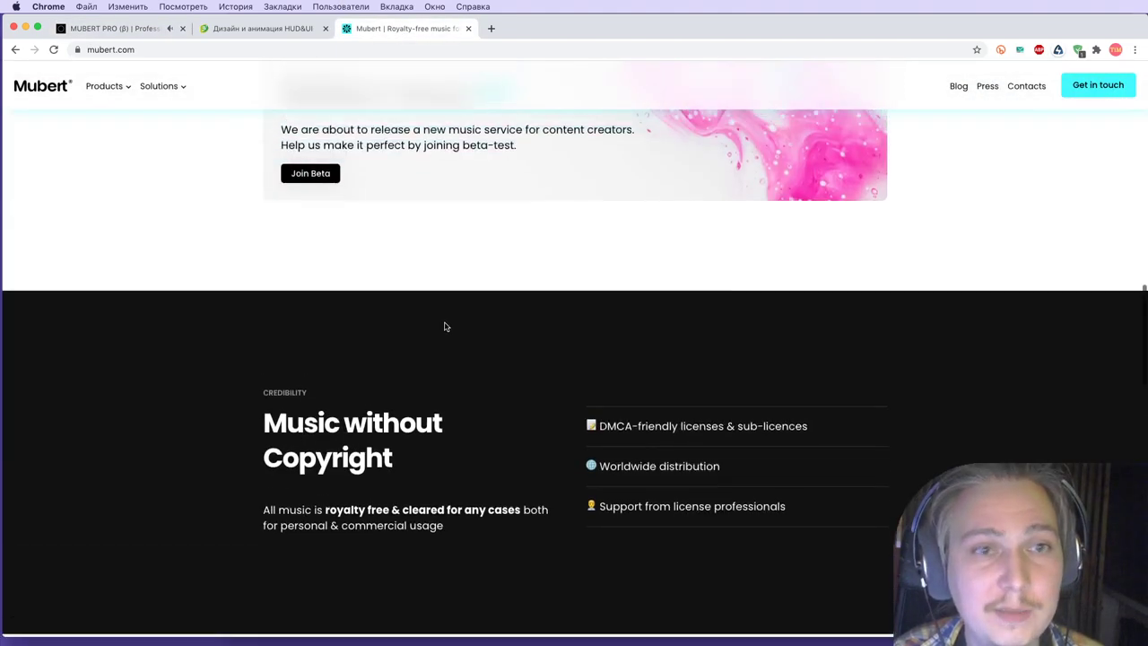
key(super+w)
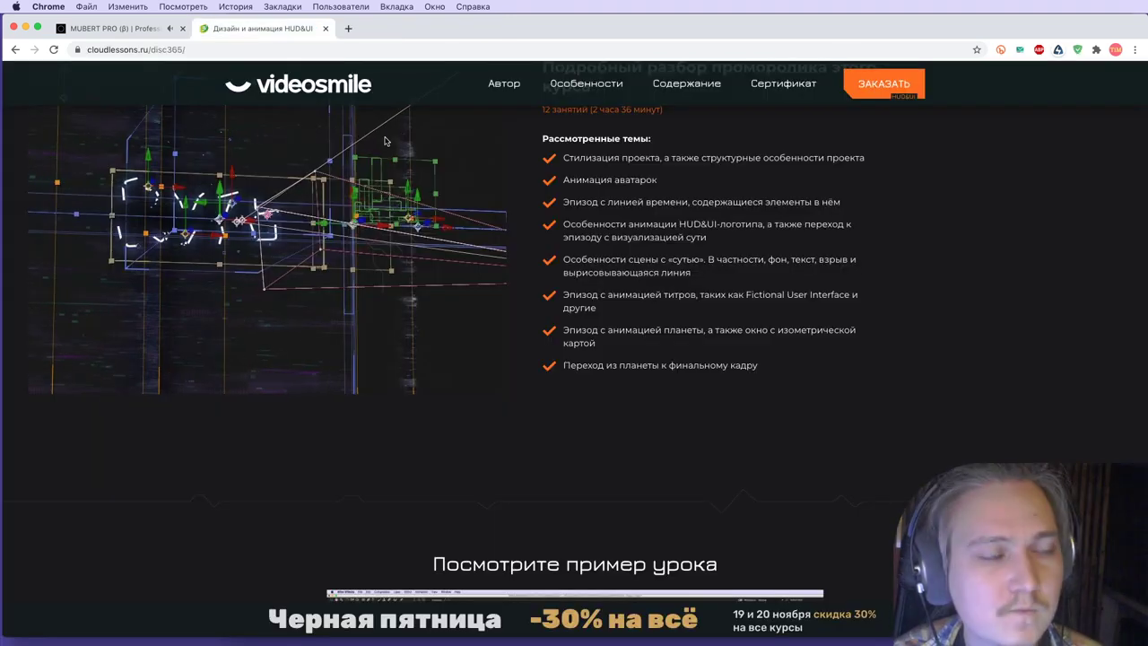
click(110, 32)
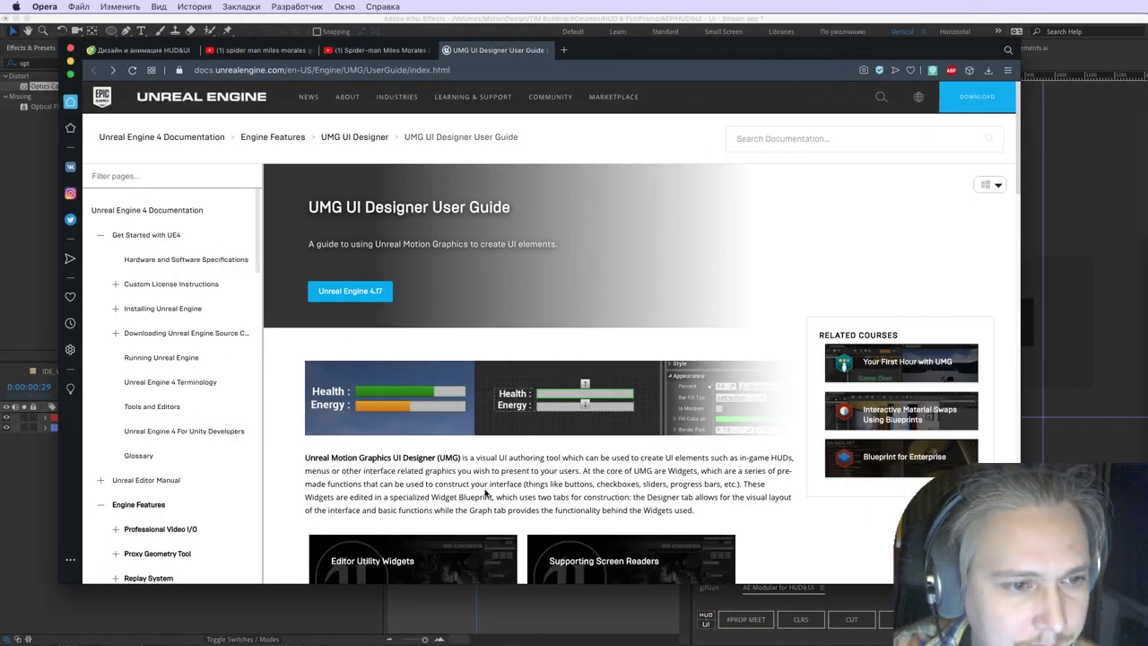
Step: Close the two Spider-Man Miles Morales YouTube pages in Opera
click(268, 50)
key(super+w)
key(super+w)
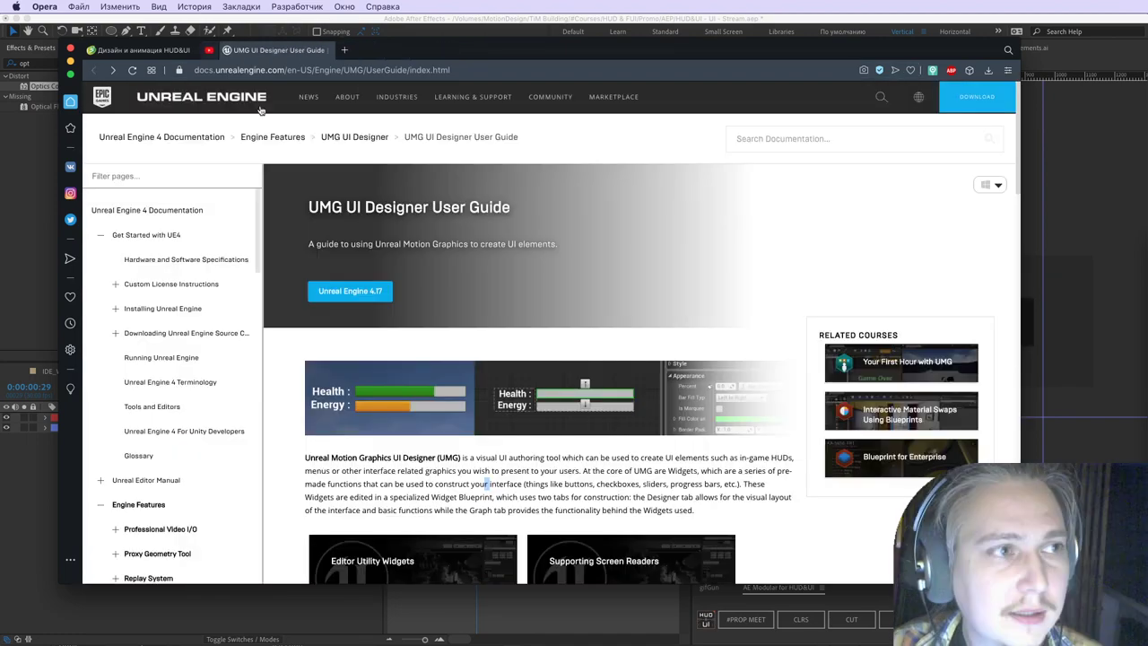
Step: Open ArtStation in a new tab and search its artworks for ui
key(super+t)
text(art)
key(Return)
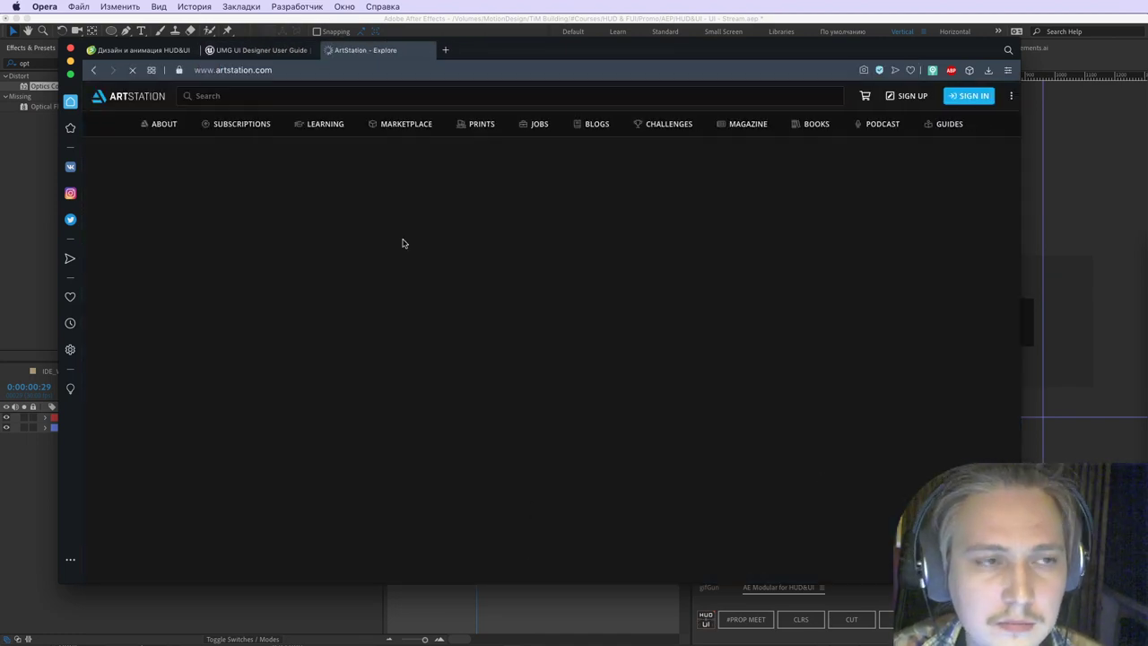
click(243, 97)
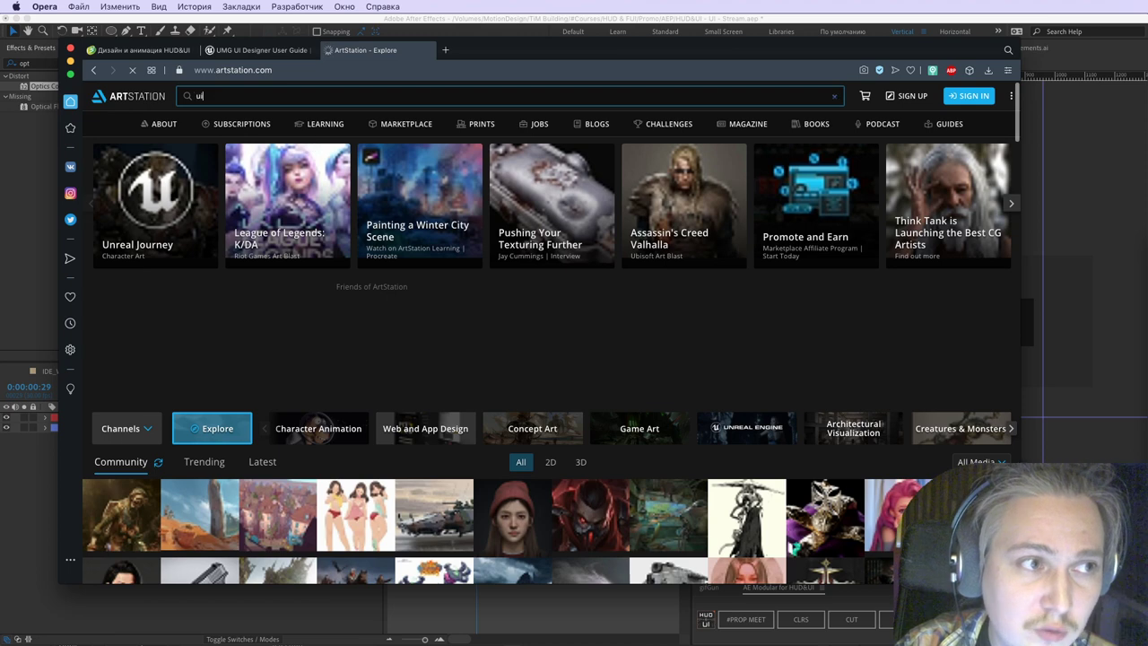
key(Return)
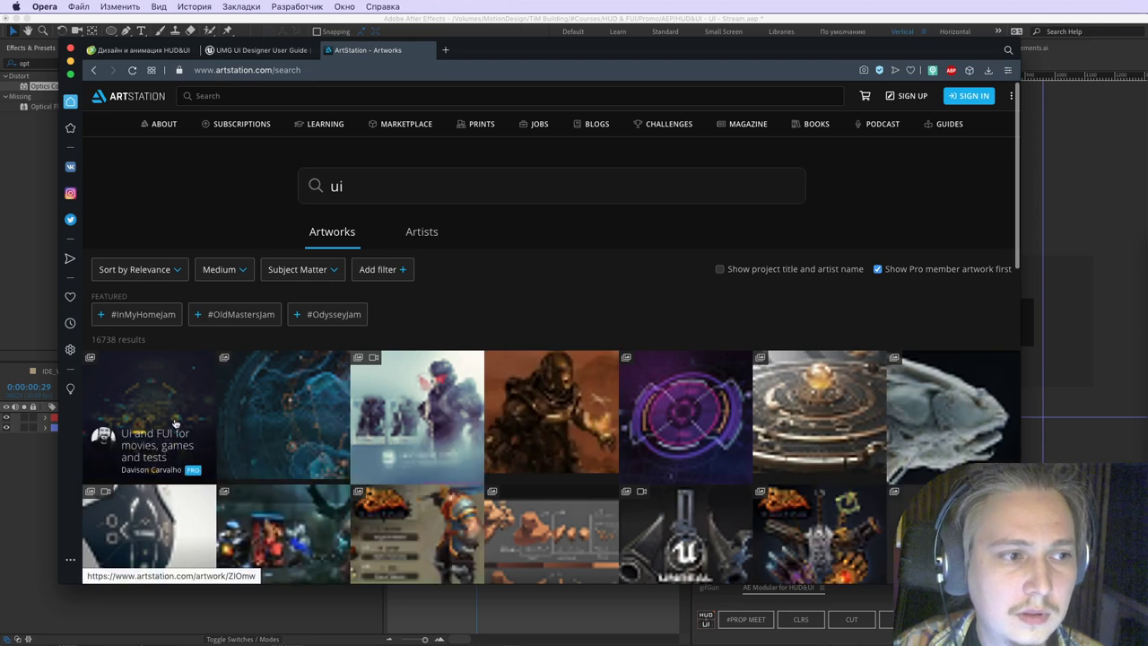
Step: View the Sci-Fi Space UI artwork and return to the ArtStation search results
click(705, 410)
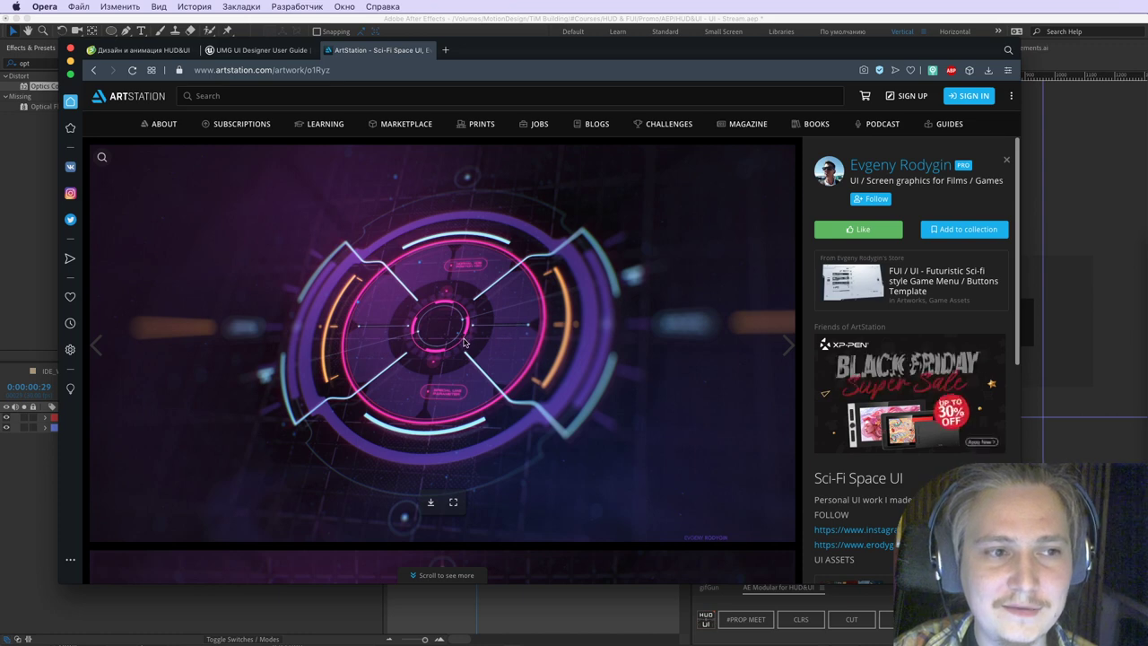
click(1006, 160)
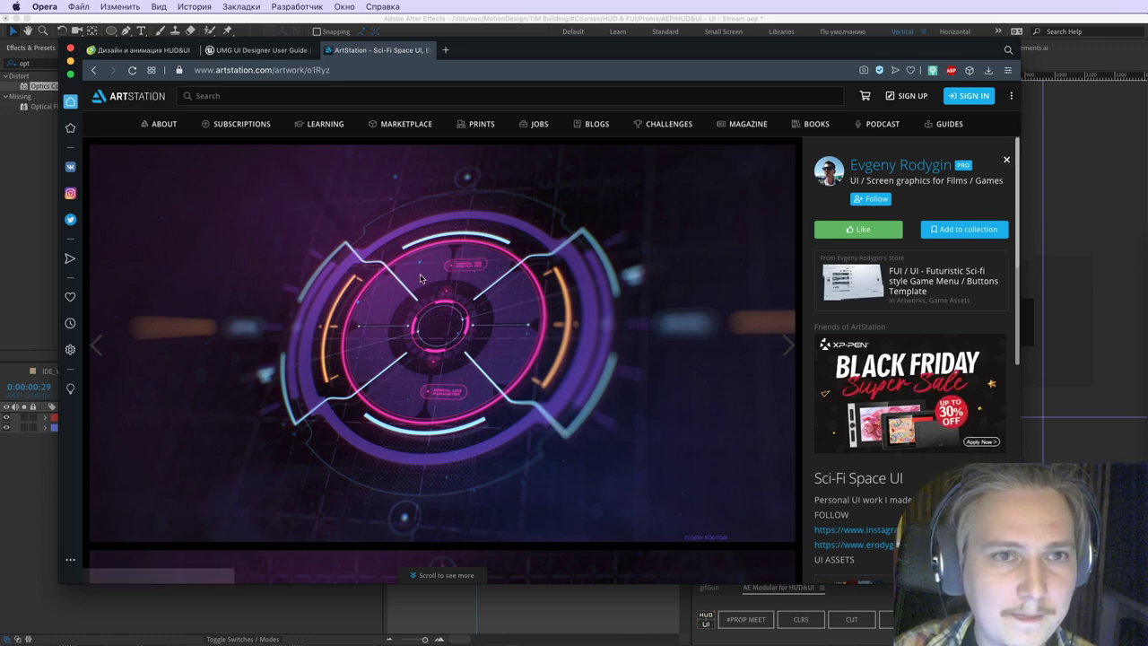
scroll(160, 348, down, 1)
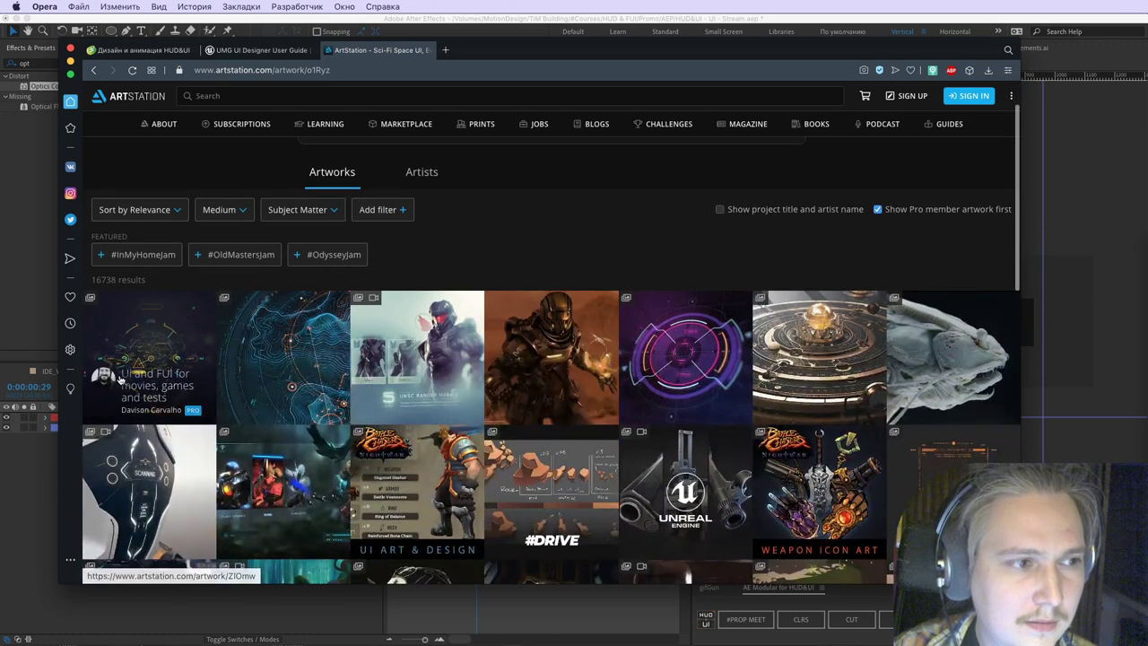
Step: Open the artwork "Ui and FUI for movies, games and tests" and browse its images to the circular HUD on black
click(160, 348)
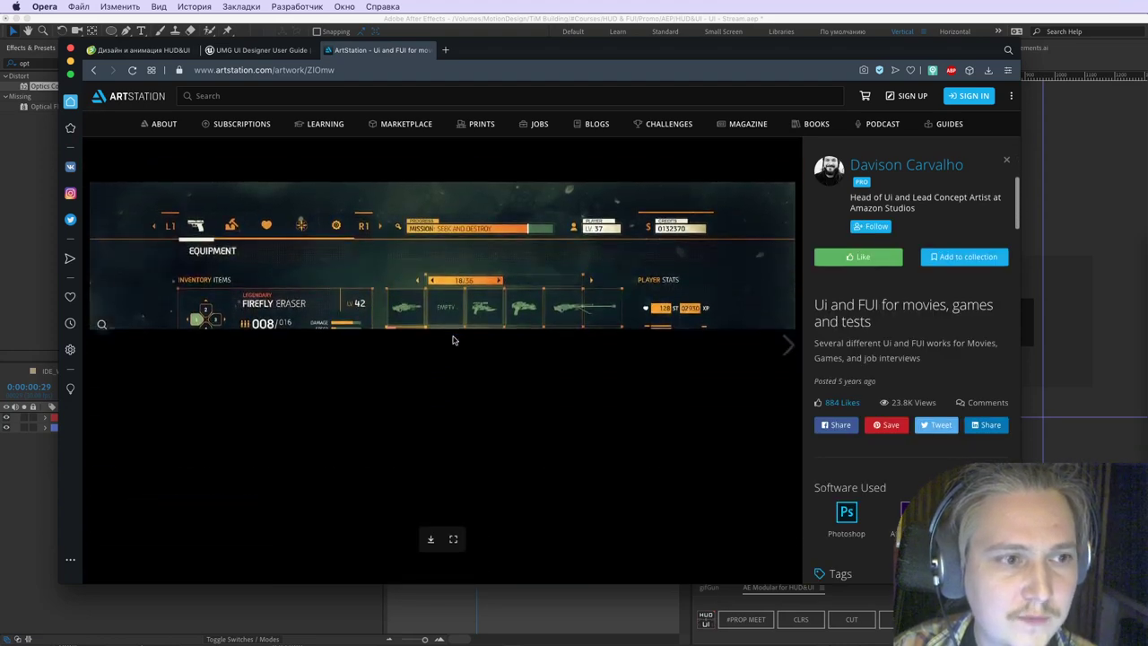
scroll(567, 359, down, 15)
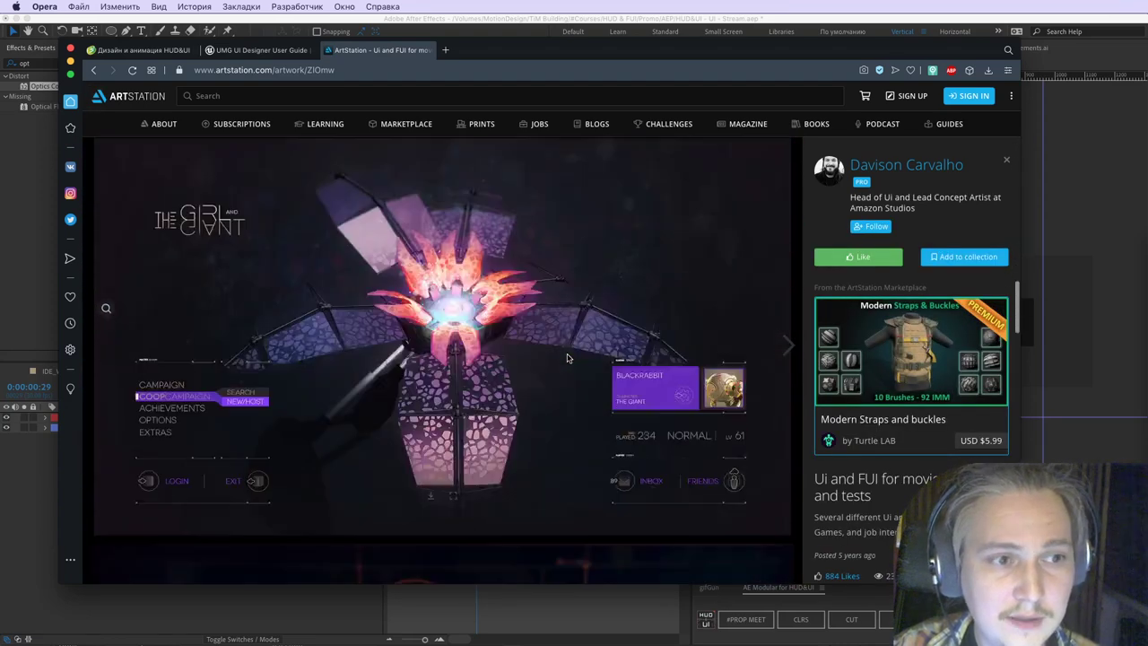
scroll(566, 358, down, 3)
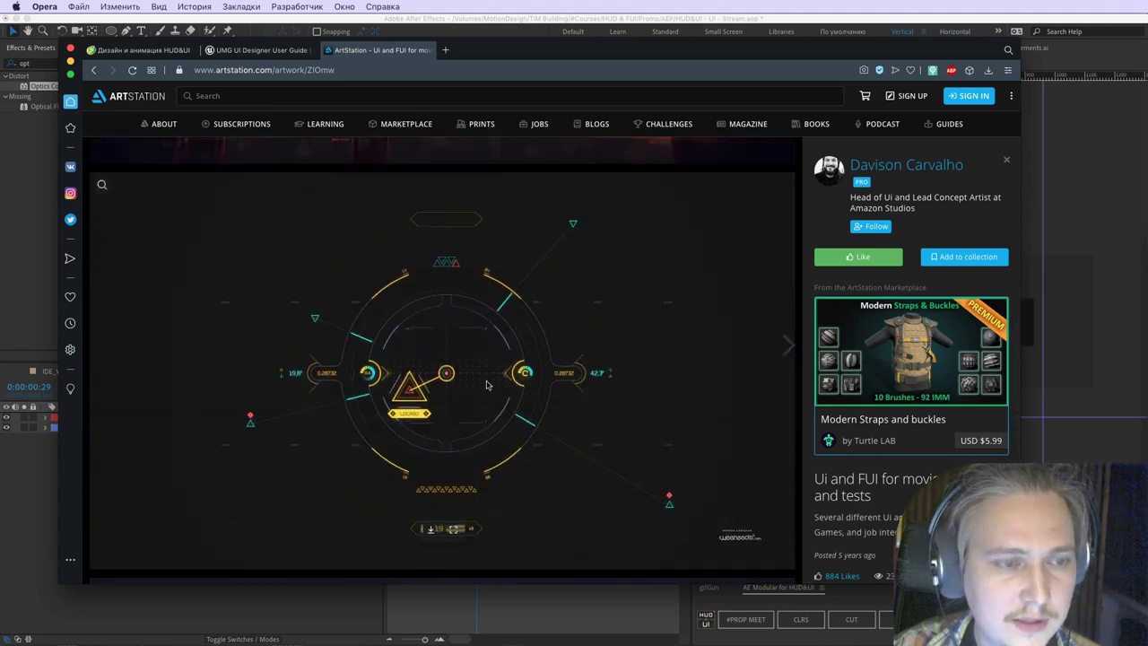
scroll(498, 384, down, 3)
scroll(507, 341, up, 2)
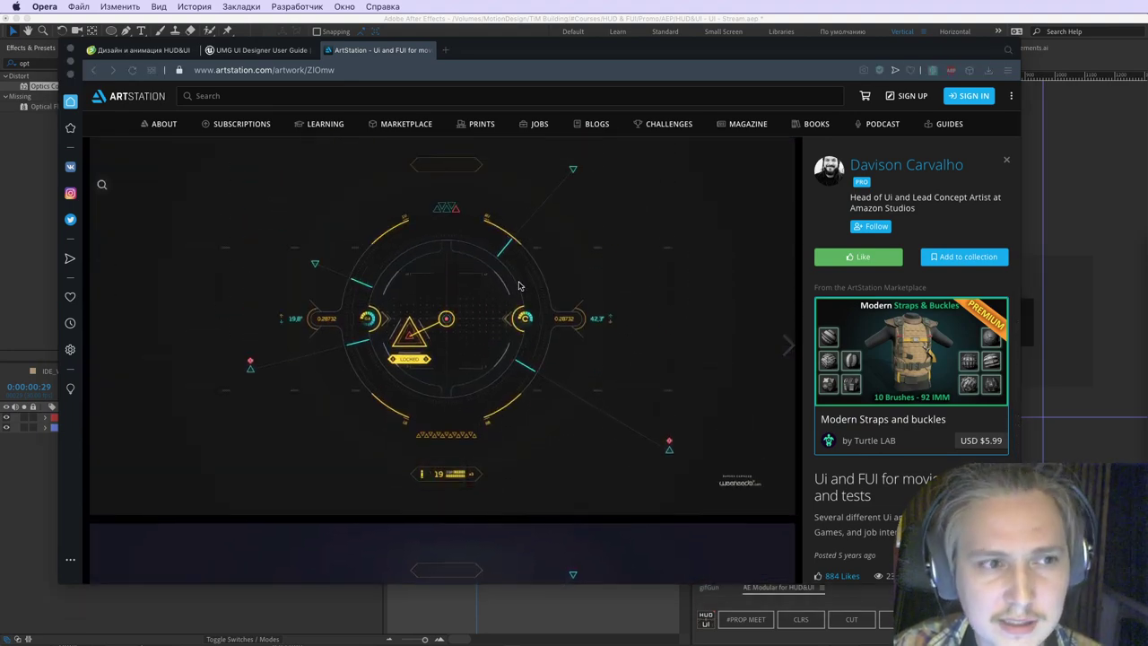
Step: Trace parts of the circular HUD's outline with freehand annotation strokes and sketch its four curved bracket segments beside it
click(498, 346)
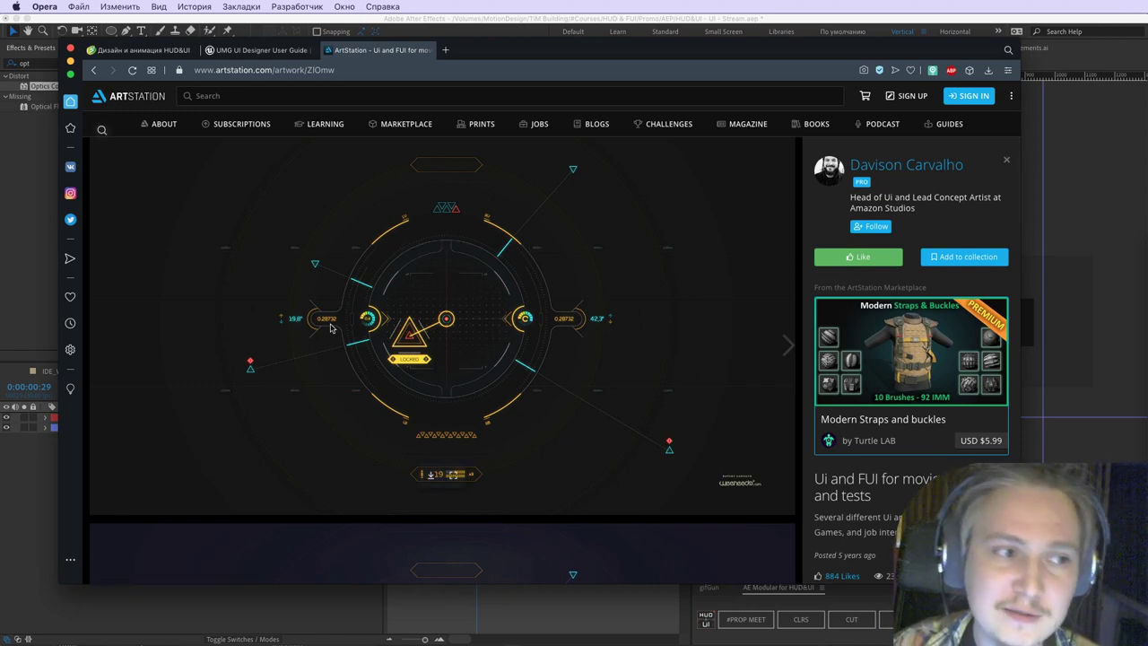
key(super+Tab)
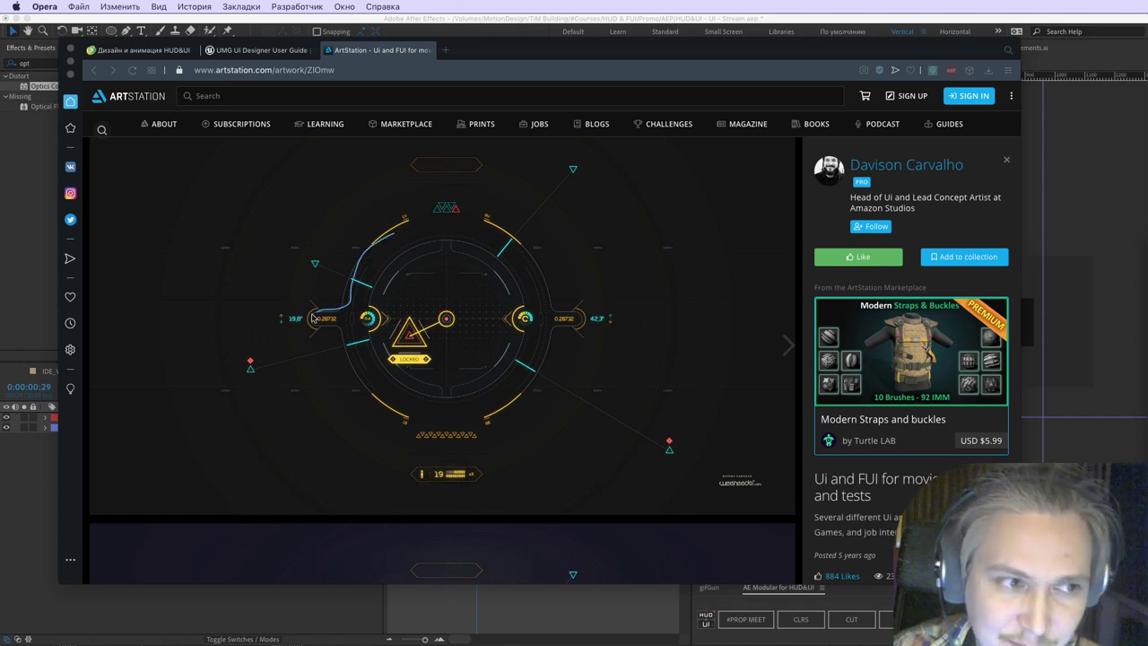
click(368, 378)
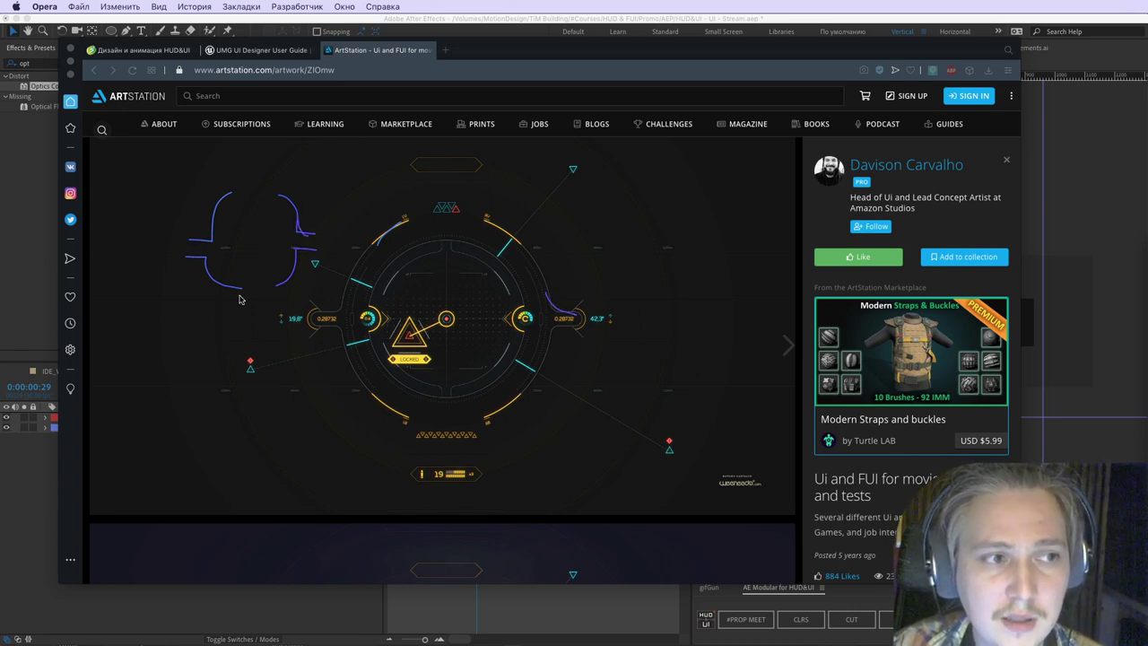
Step: Clear the freehand annotations, browse the artwork's remaining images and return to the ui search results
key(Escape)
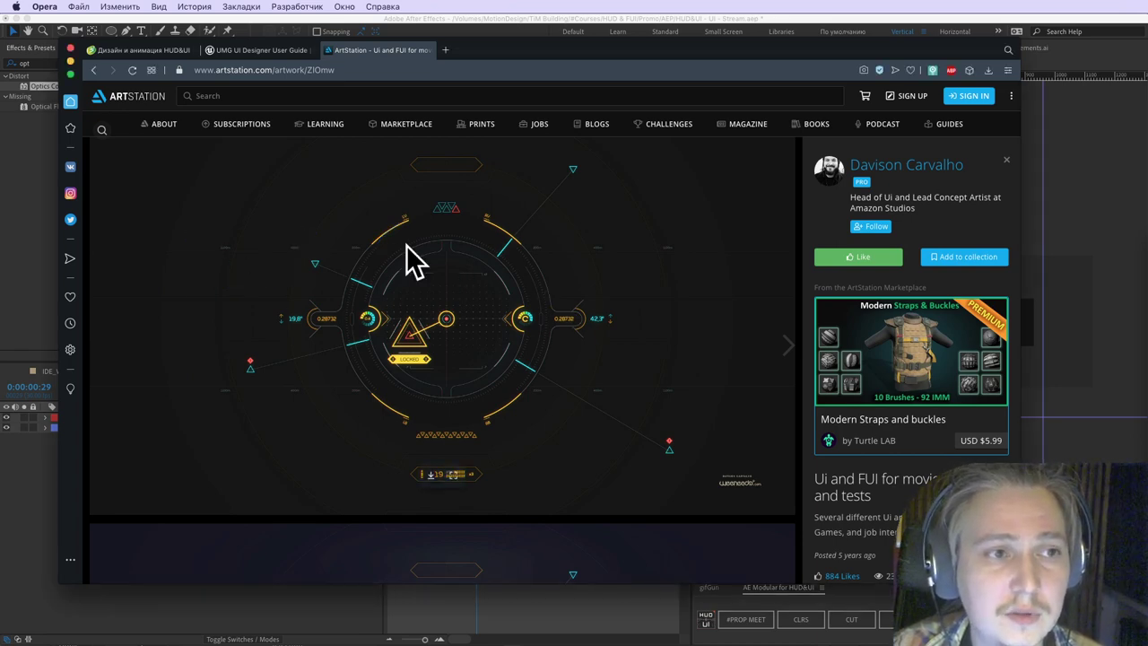
scroll(307, 282, up, 2)
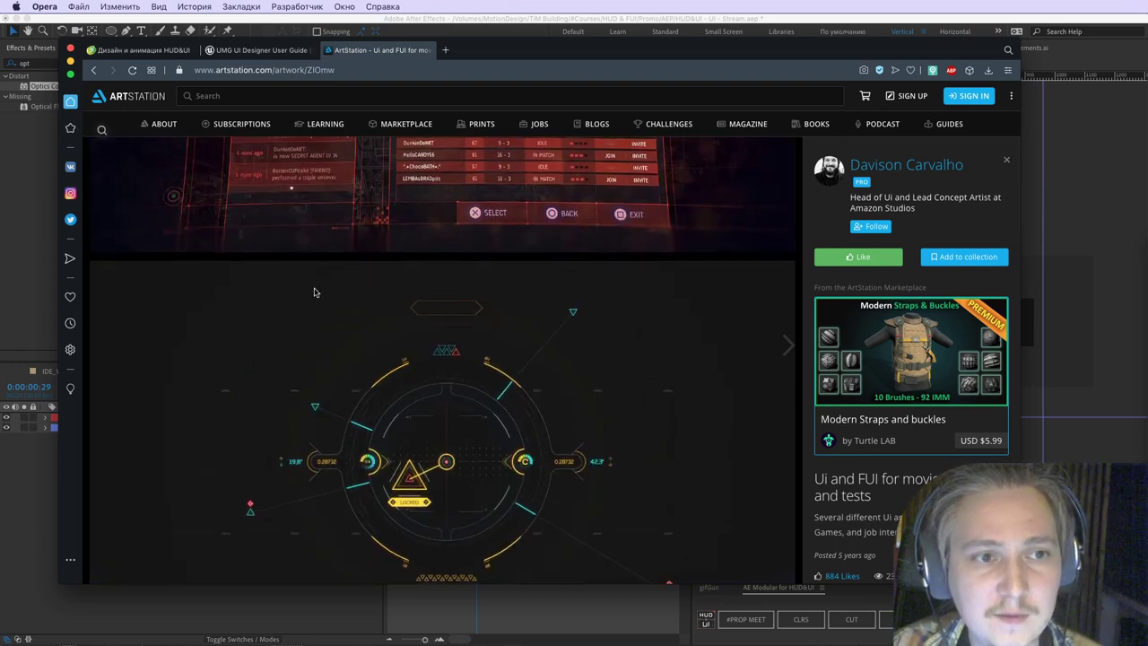
scroll(309, 287, down, 6)
scroll(313, 291, up, 5)
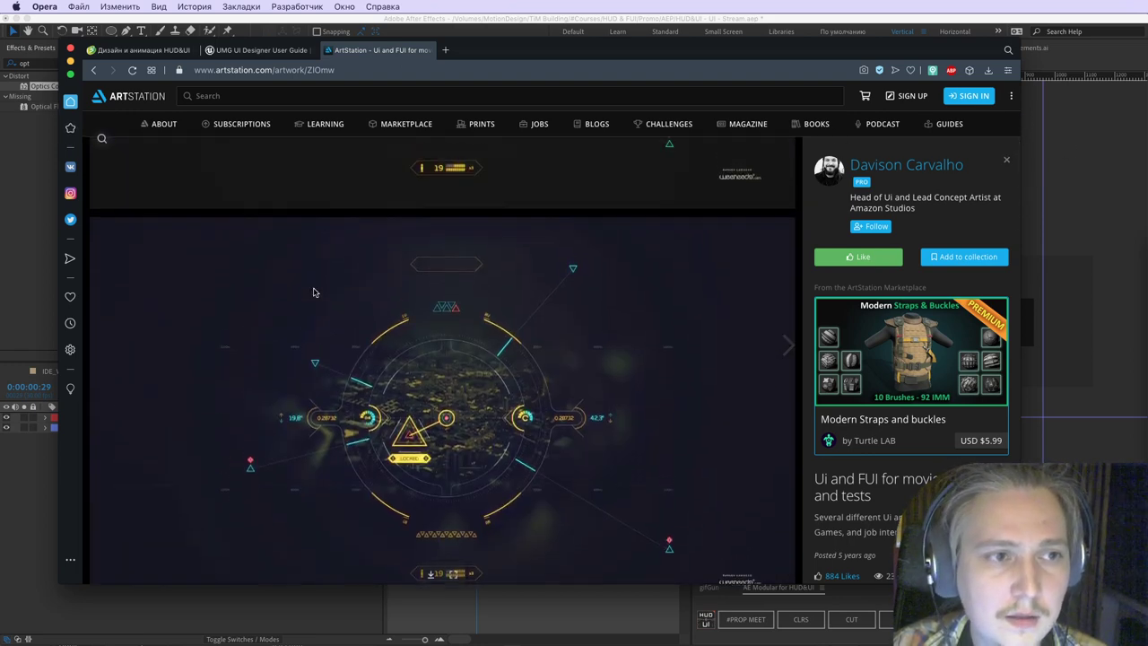
scroll(312, 293, up, 3)
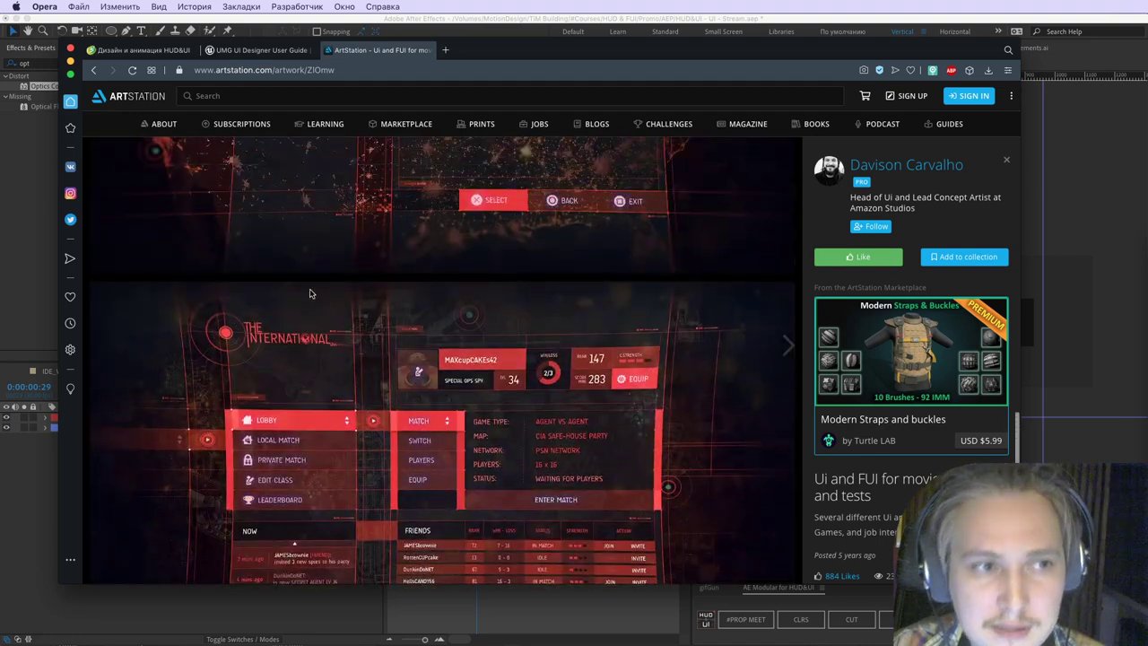
key(Escape)
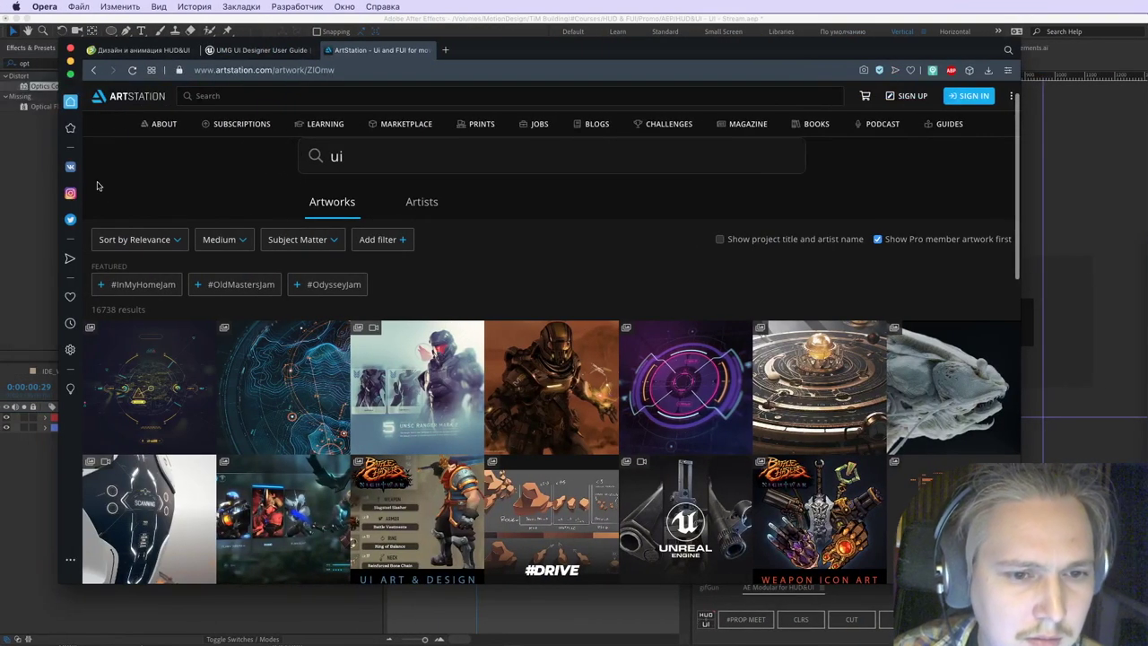
Step: Open the Holographic HUD concept design artwork, look through its images and video, and return to the search results
scroll(314, 271, down, 5)
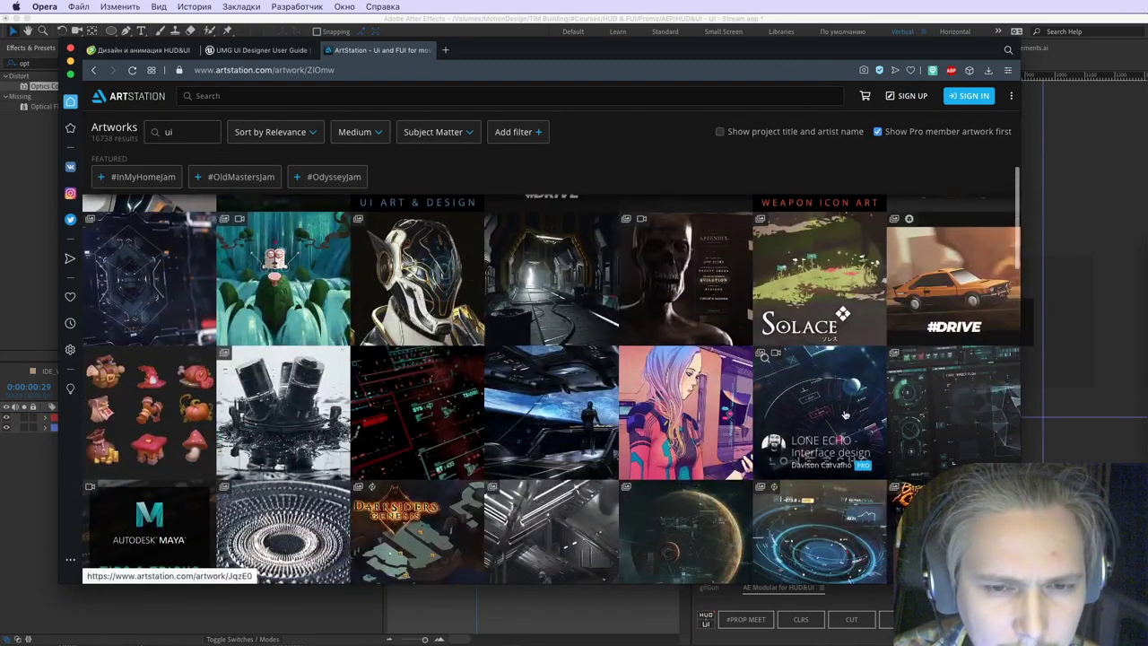
click(770, 563)
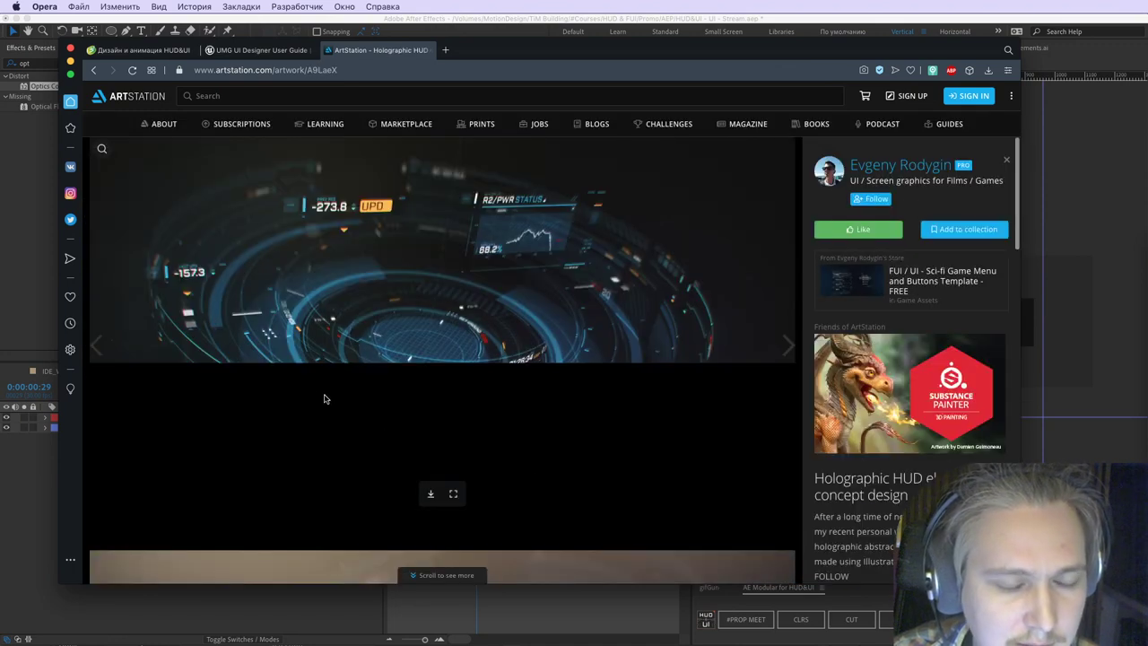
scroll(359, 395, down, 10)
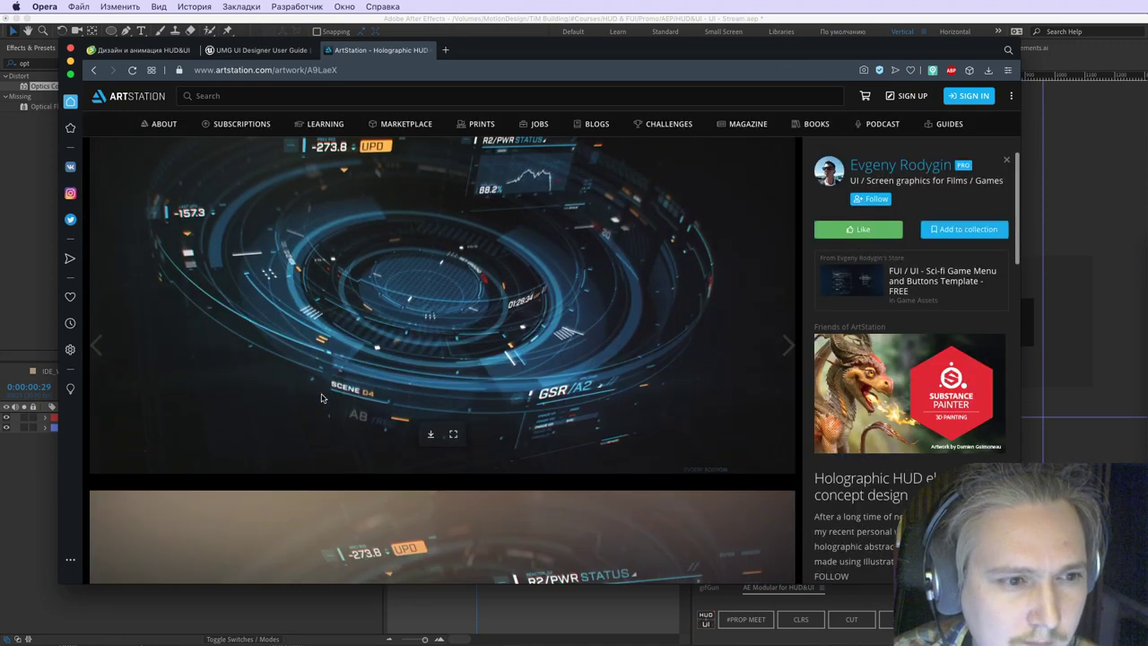
scroll(403, 388, down, 10)
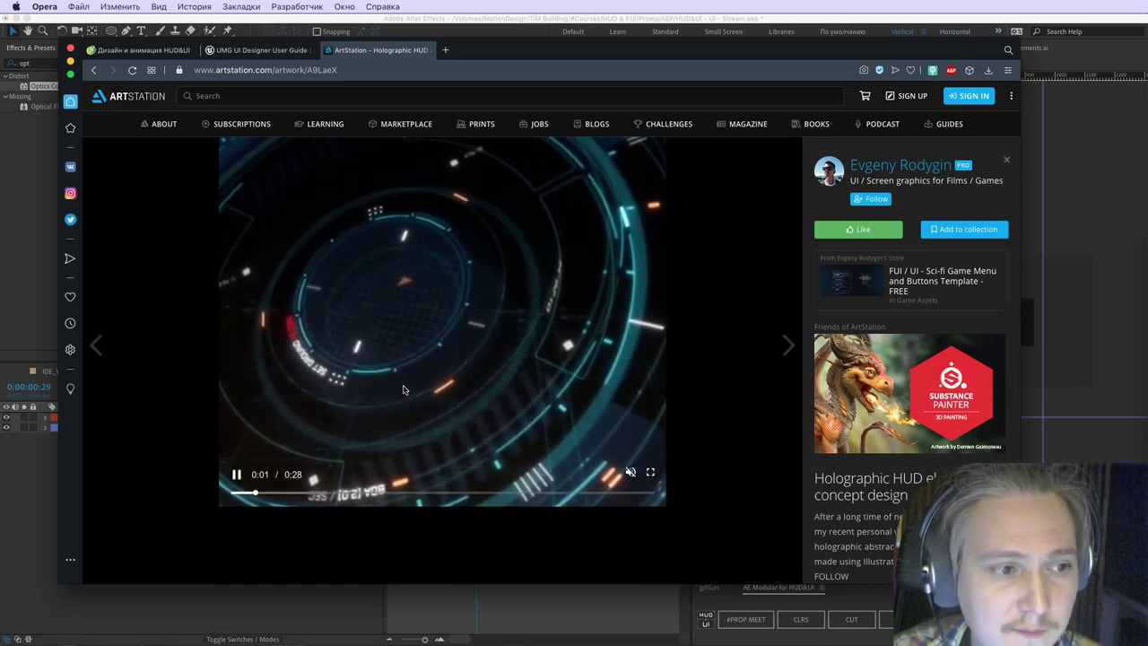
scroll(404, 391, up, 2)
scroll(402, 390, down, 2)
scroll(401, 390, down, 5)
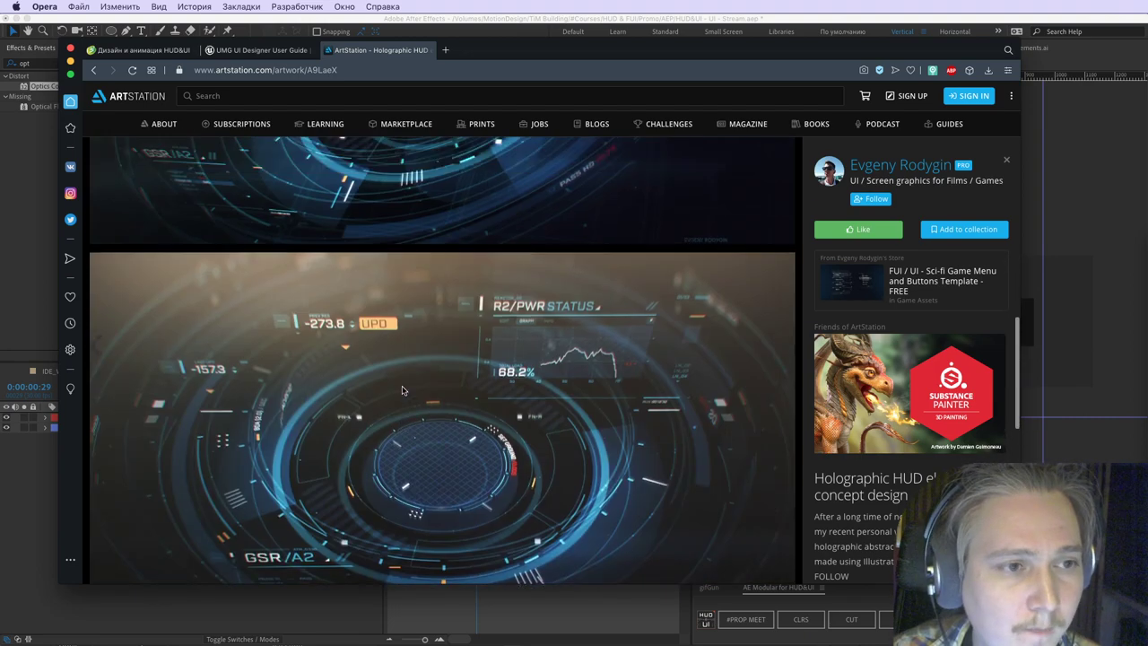
scroll(402, 390, up, 1)
scroll(402, 390, down, 2)
scroll(402, 389, up, 1)
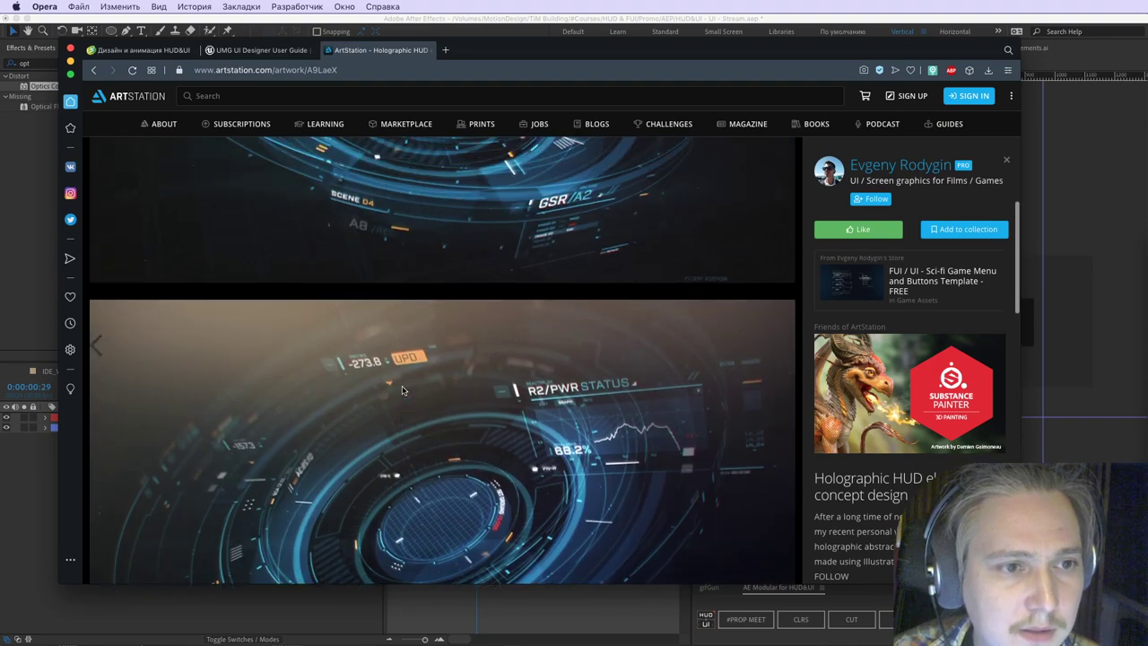
scroll(402, 390, up, 3)
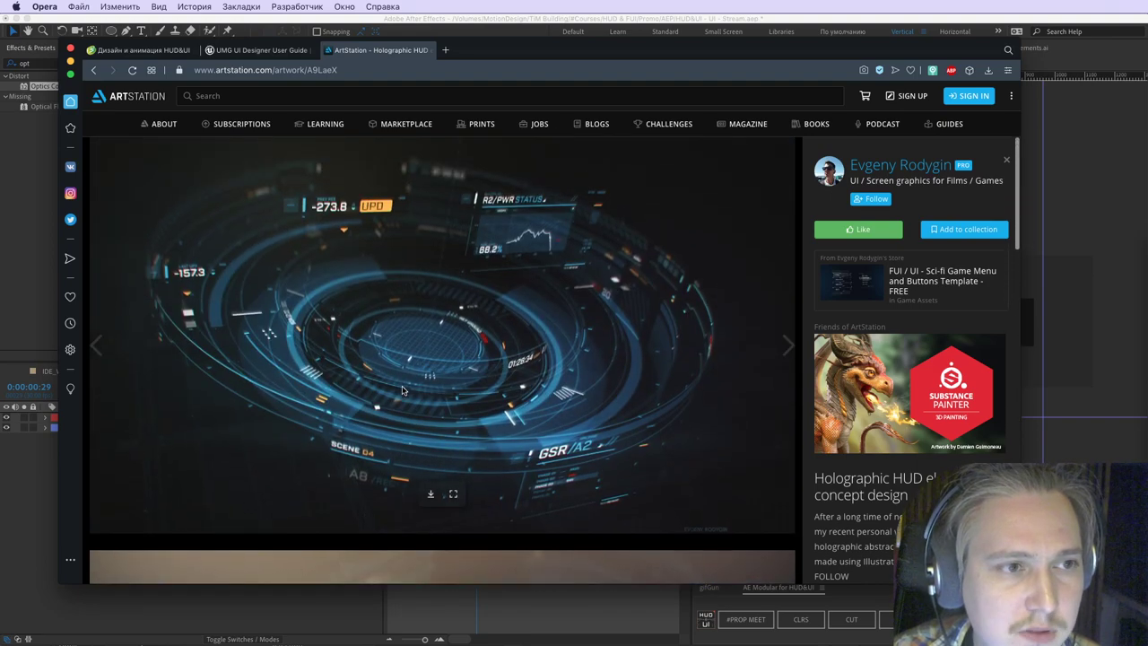
click(94, 70)
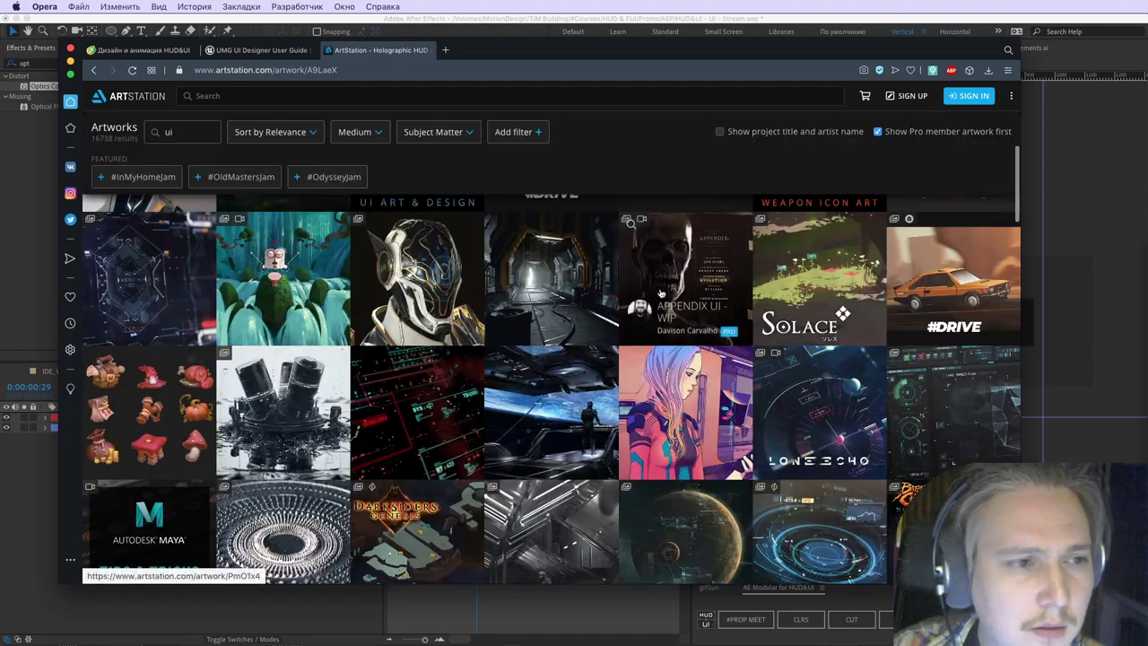
Step: Find and open the red Space Ship cockpit artwork, trace its central hexagon with a freehand annotation and clear the stroke
scroll(417, 426, up, 3)
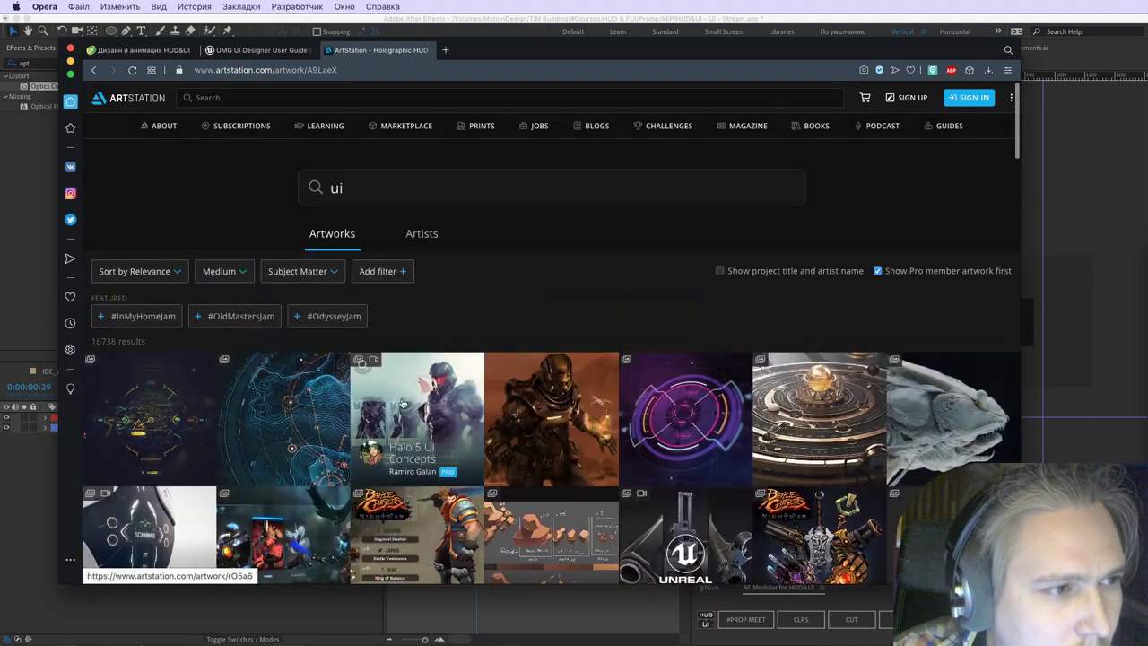
scroll(426, 423, down, 5)
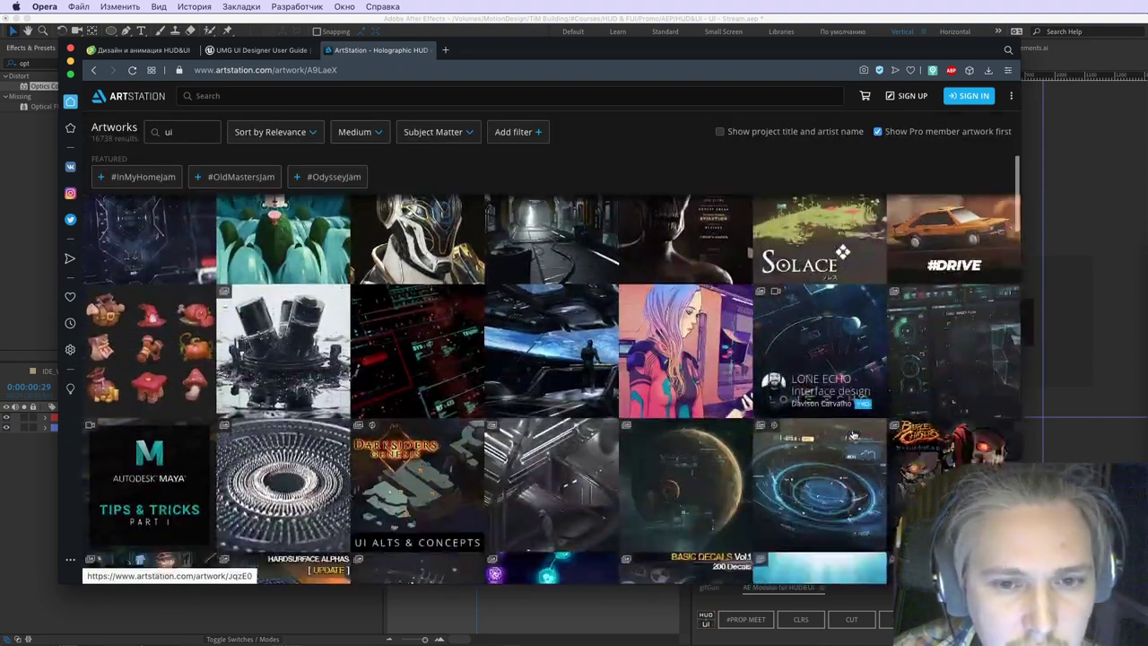
scroll(834, 332, down, 4)
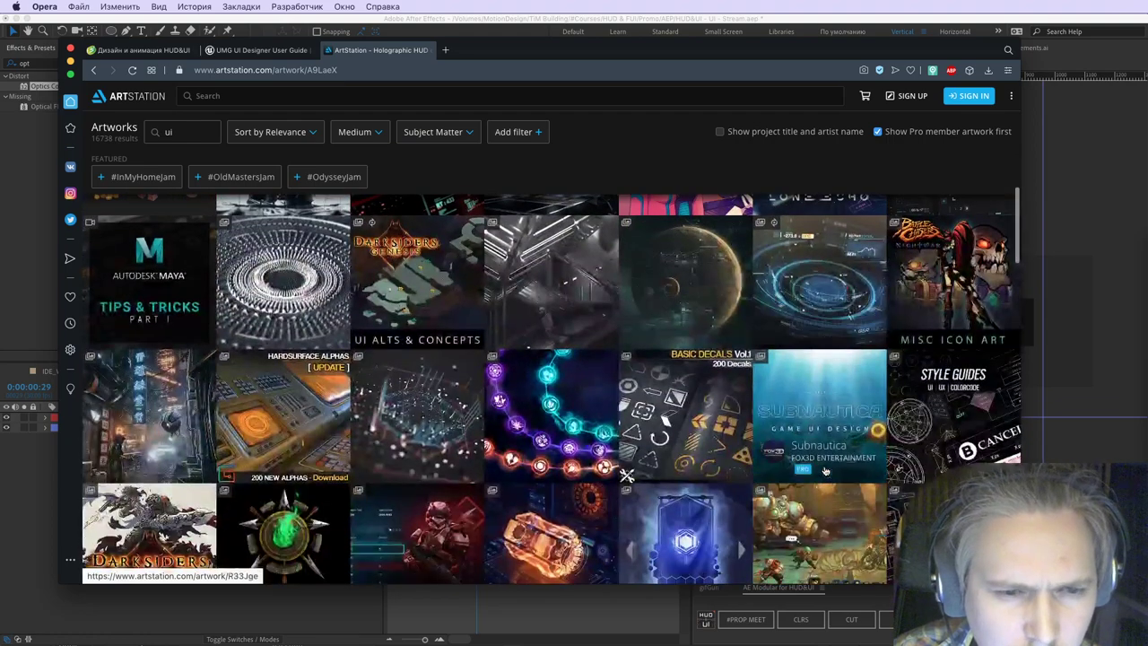
scroll(825, 471, down, 3)
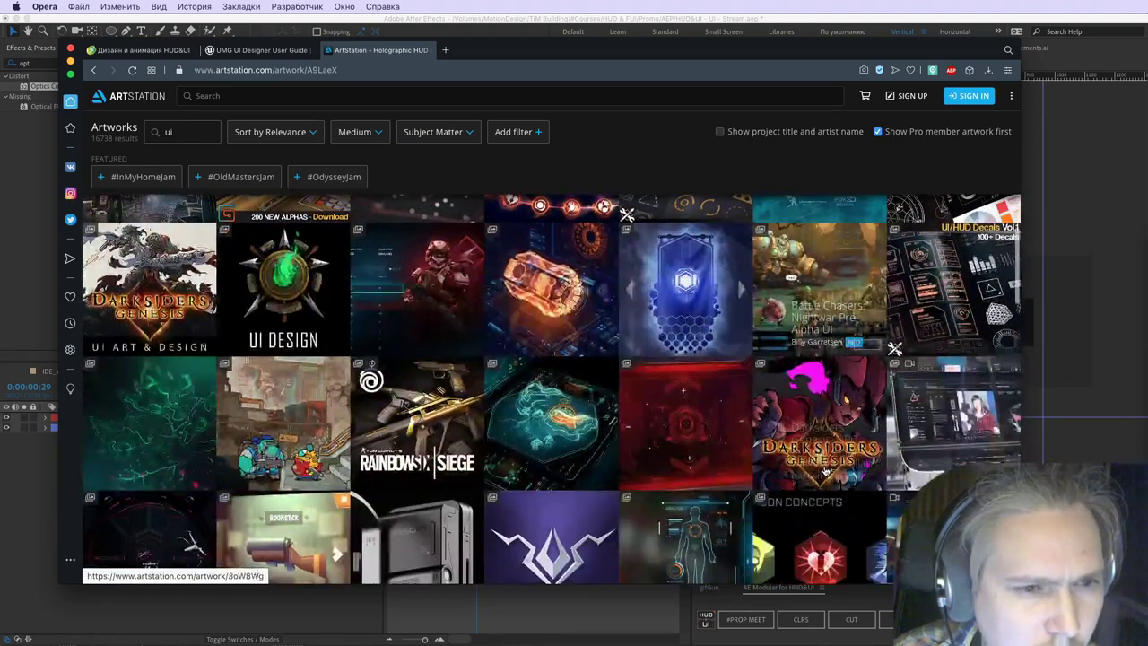
scroll(825, 471, down, 3)
click(713, 272)
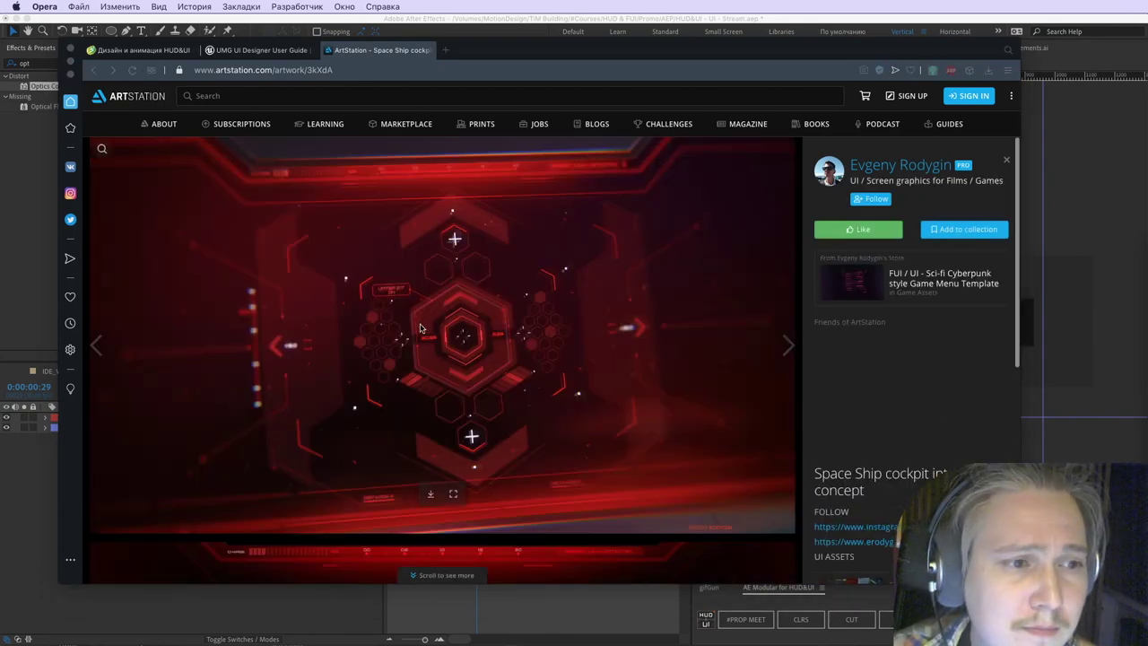
mouse_move(517, 315)
mouse_down()
mouse_move(477, 293)
mouse_move(416, 310)
mouse_up()
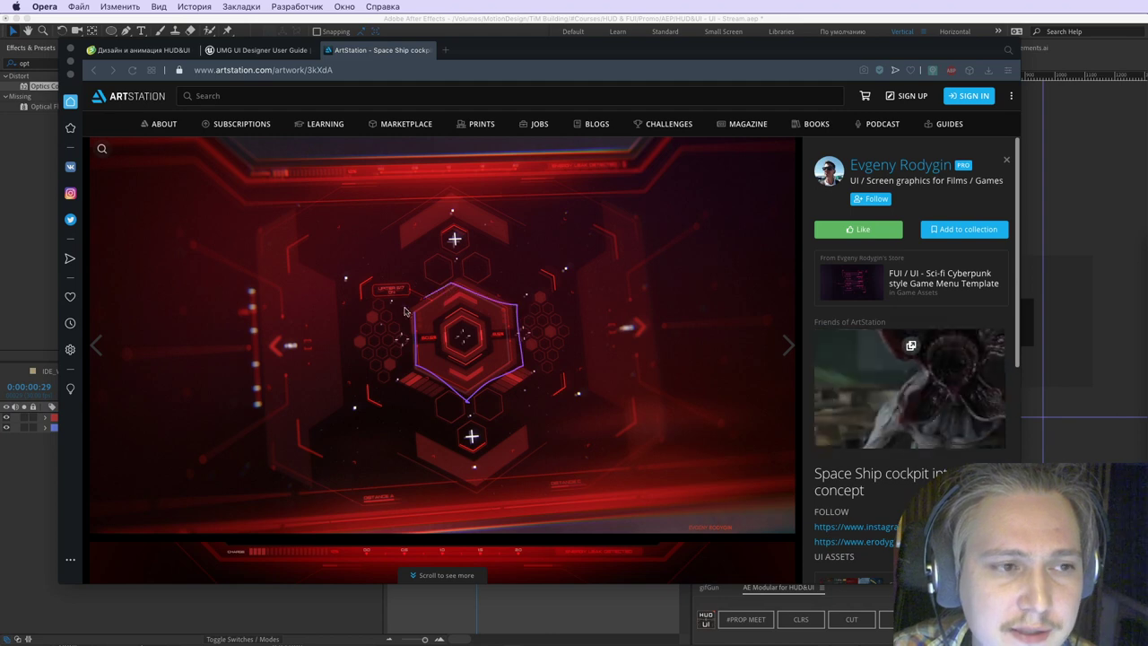
key(Escape)
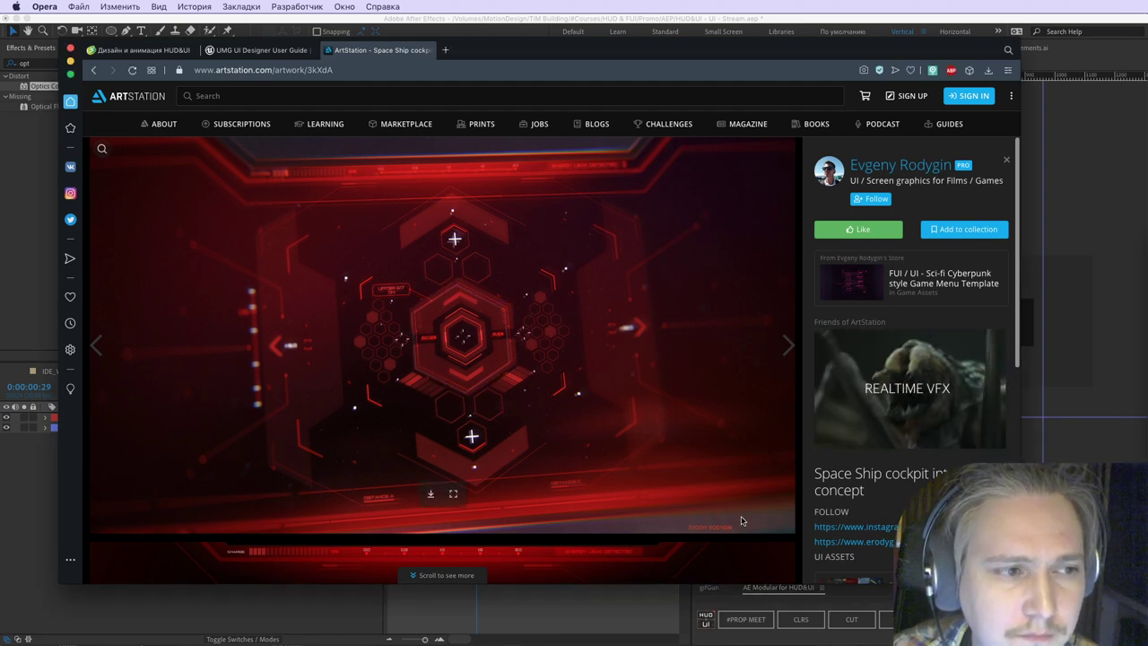
Step: Switch to Adobe Illustrator and create a new document from the Black.ait template
key(super+Tab)
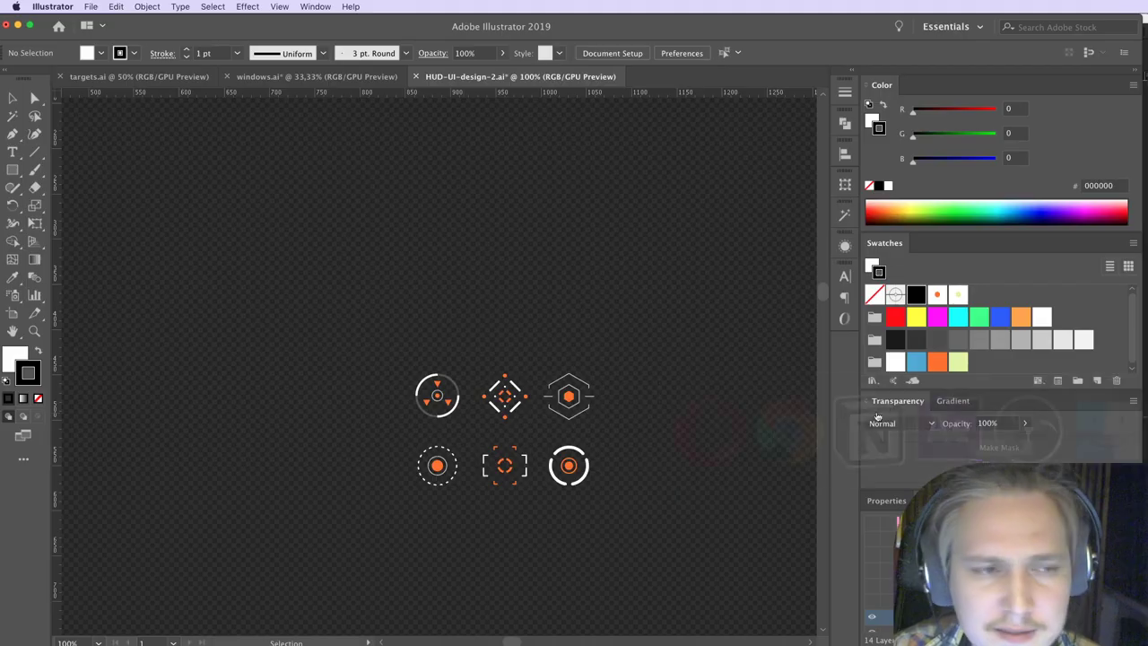
click(91, 7)
click(117, 36)
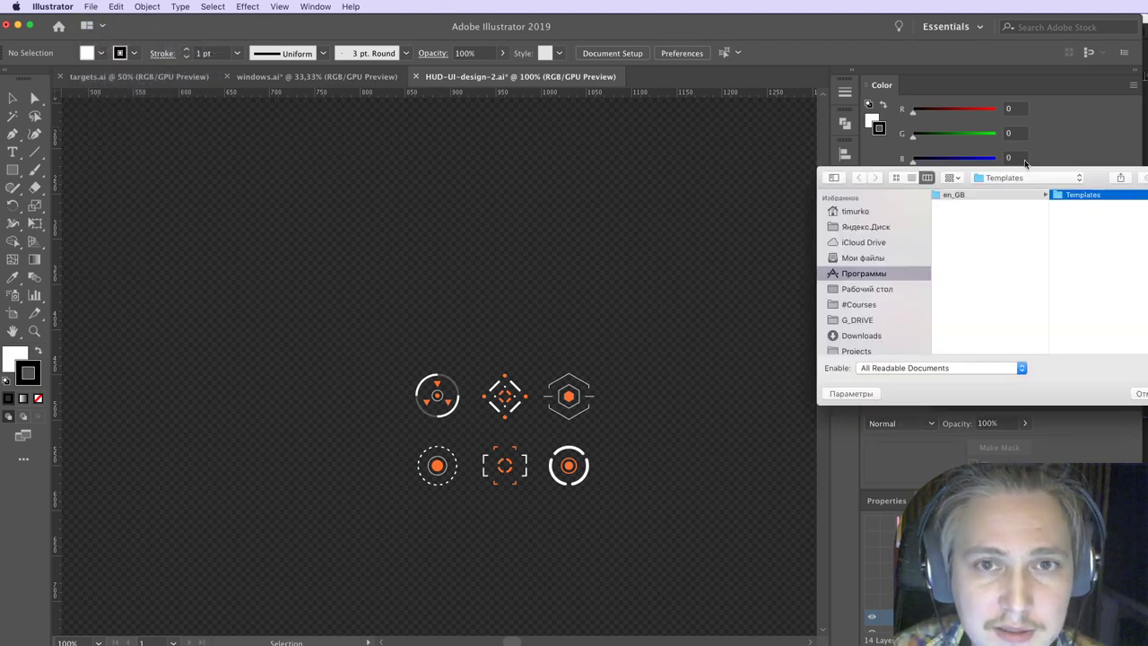
click(737, 244)
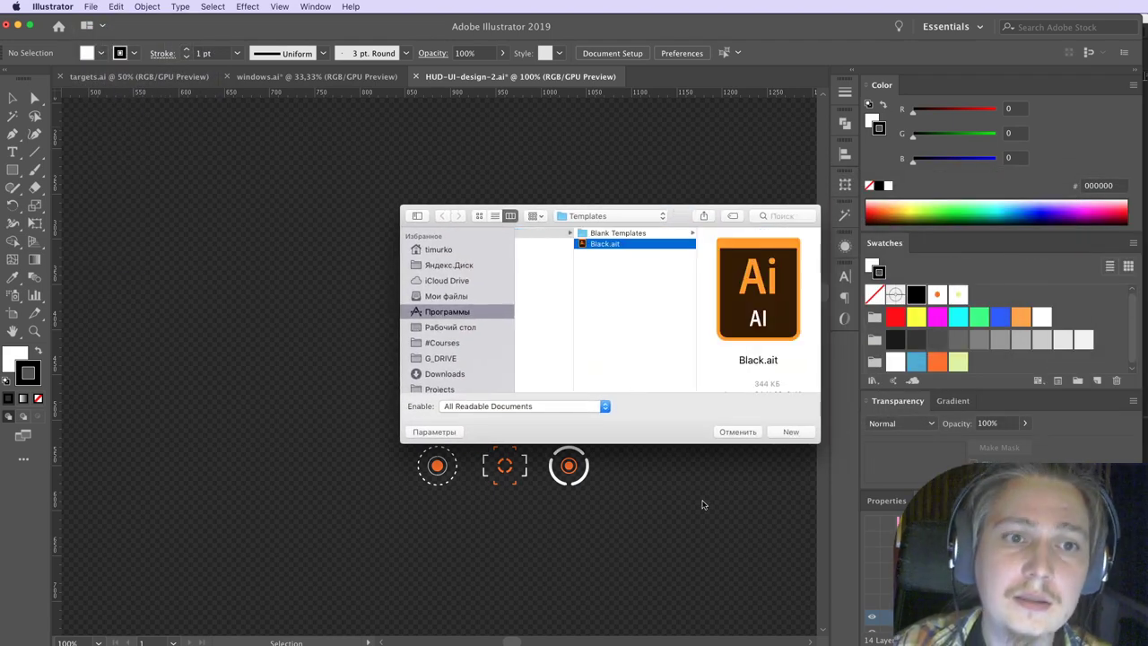
click(791, 432)
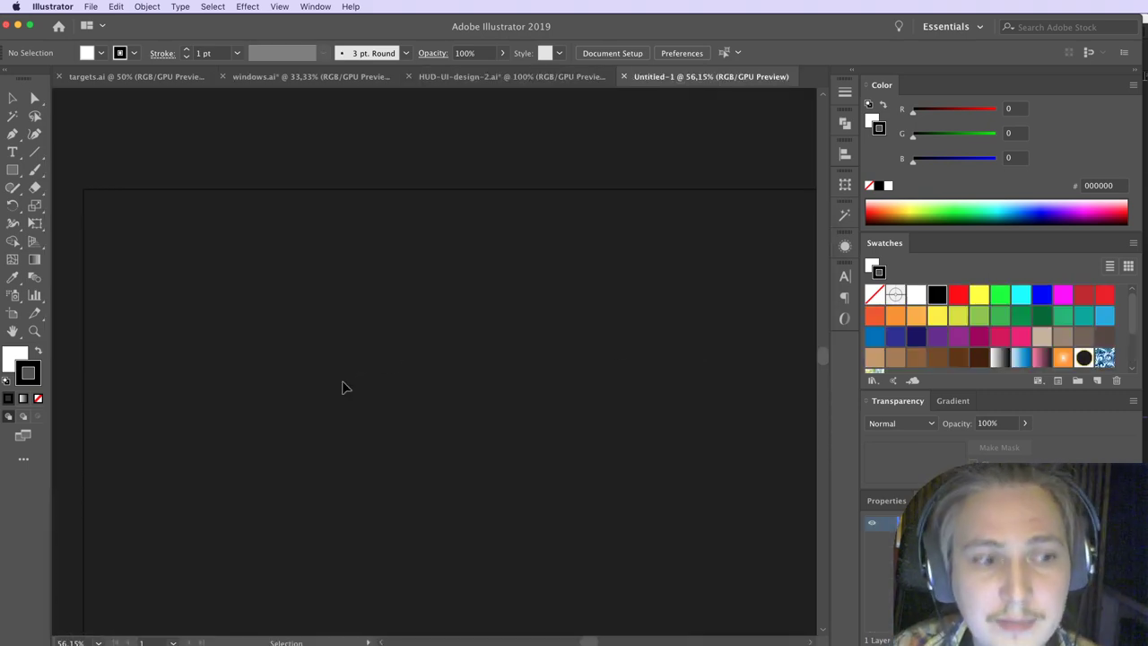
Step: Draw a white-filled hexagon with a vertex pointing up near the artboard's centre, scaled down about its centre and without a stroke
scroll(384, 387, down, 3)
drag(550, 457, 479, 416)
scroll(552, 427, up, 1)
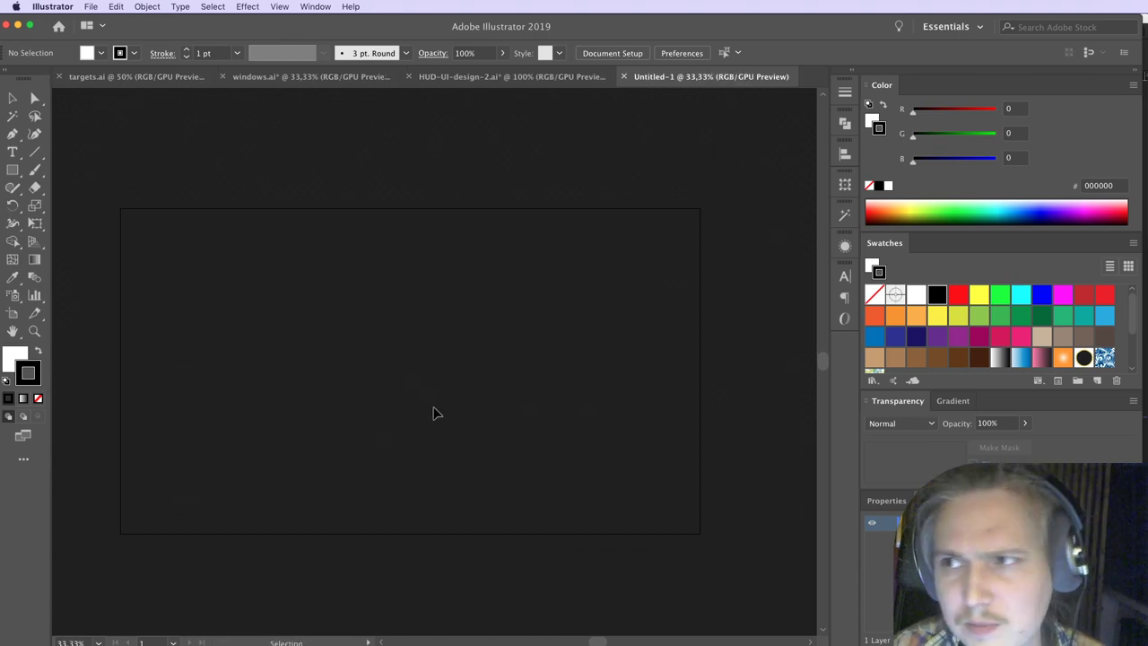
key(super+minus)
key(super+plus)
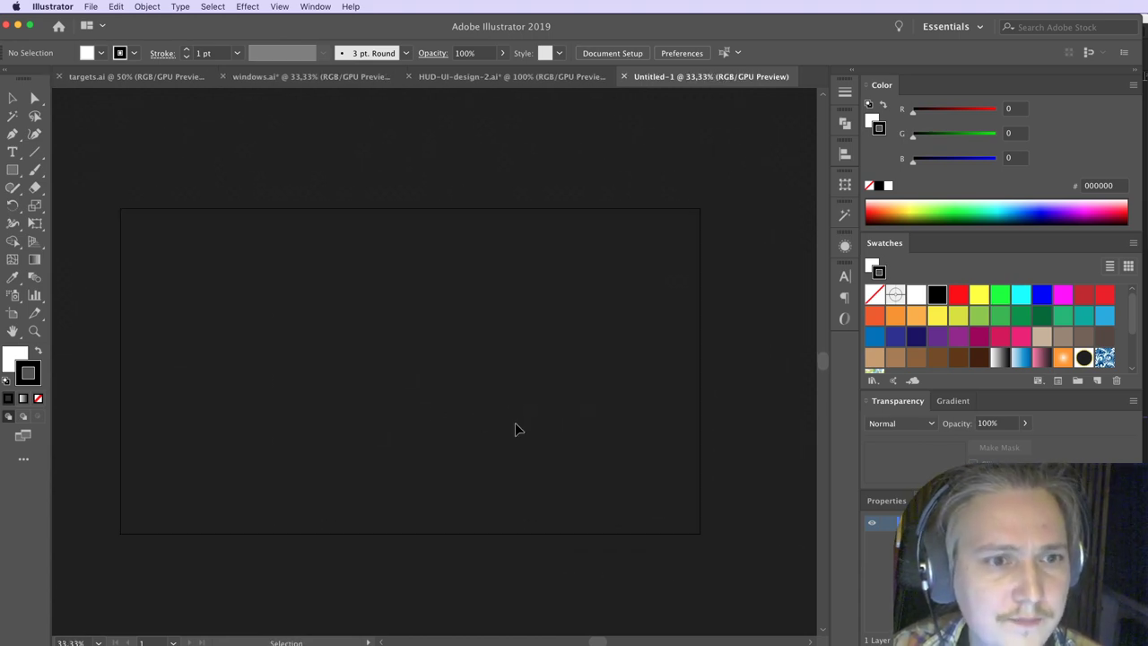
drag(499, 413, 513, 411)
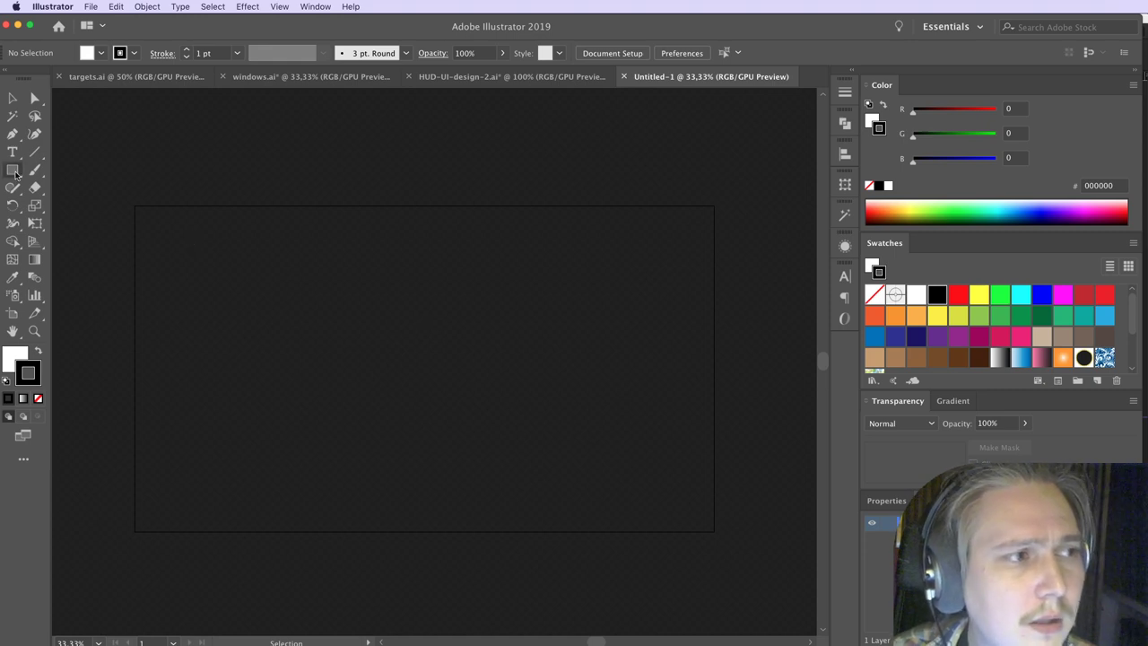
scroll(69, 225, up, 1)
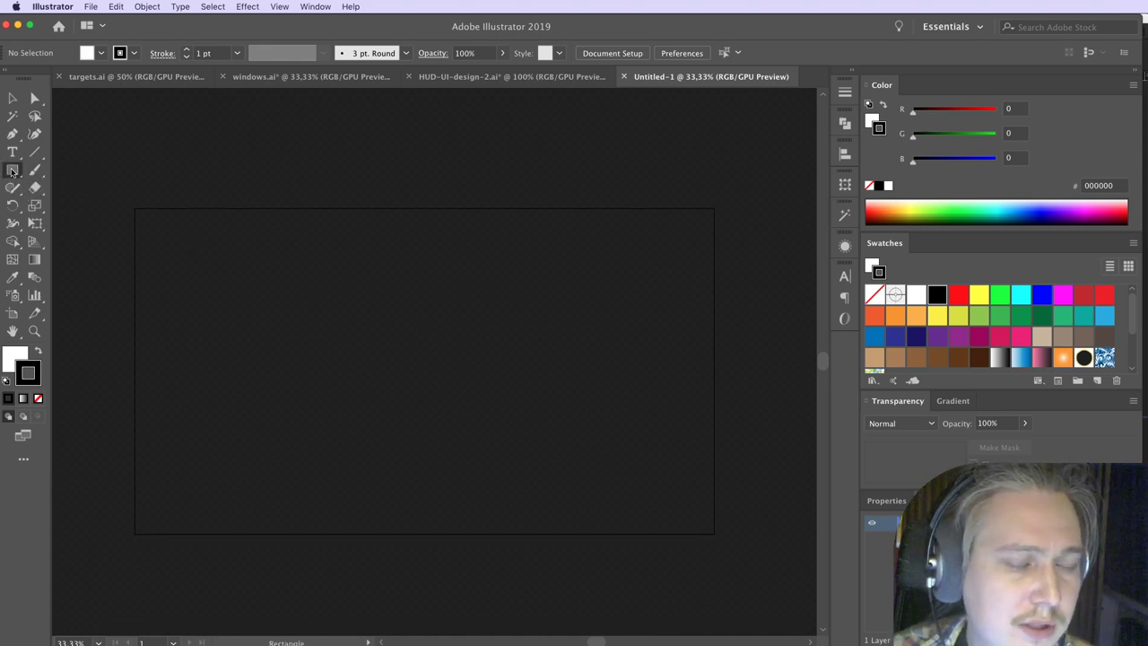
drag(13, 172, 69, 228)
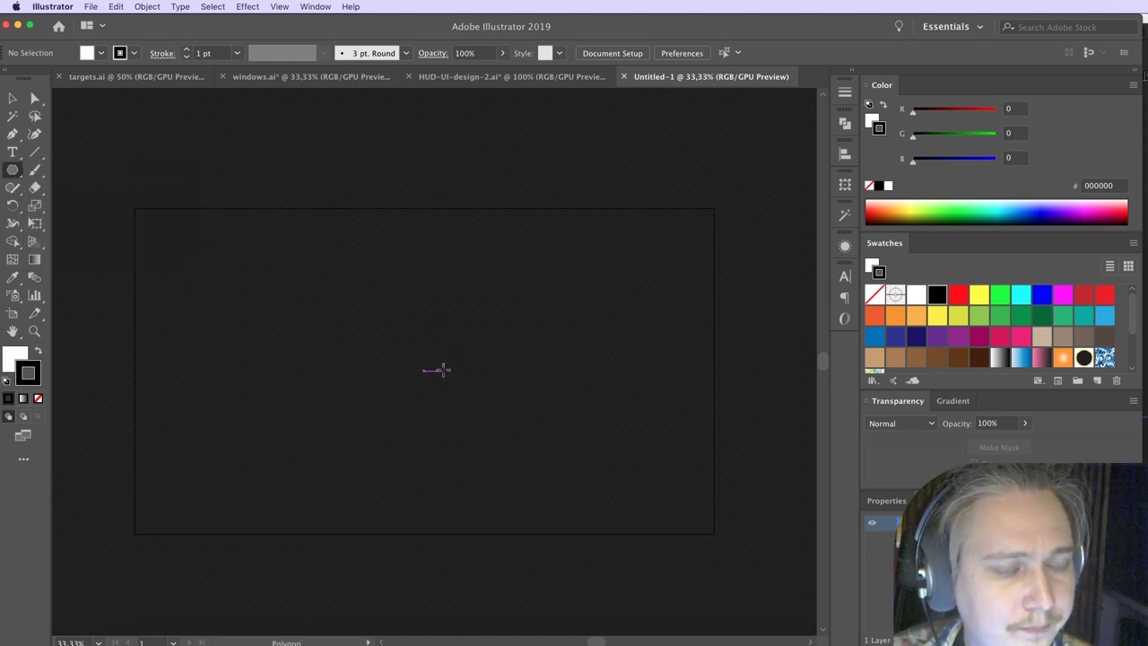
drag(442, 369, 399, 247)
key(v)
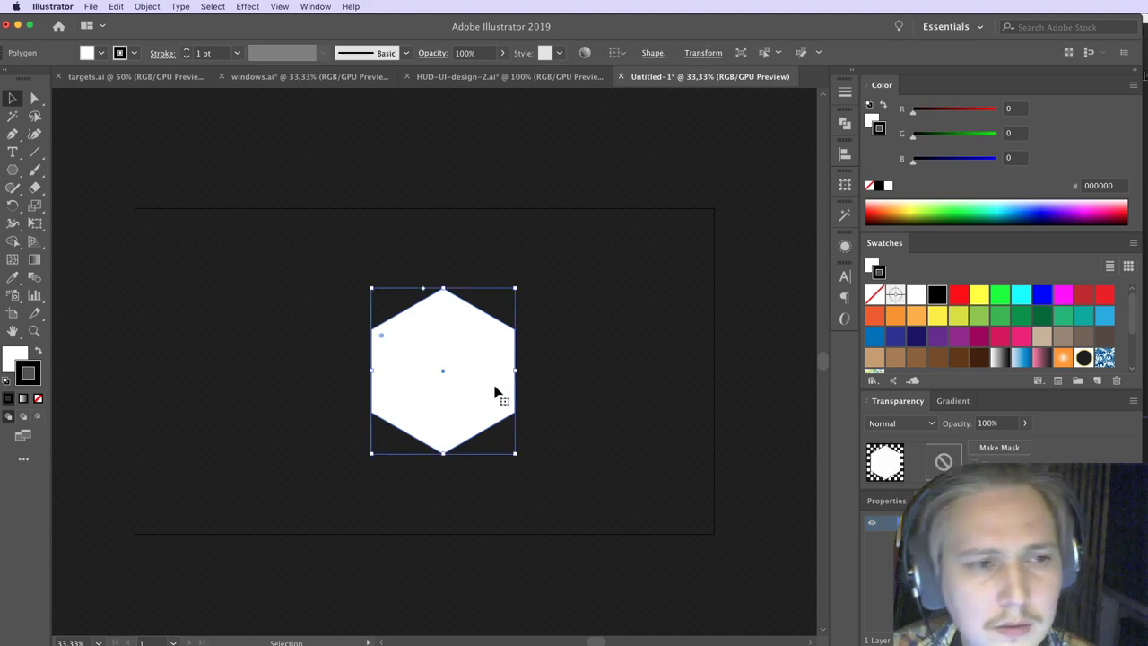
drag(517, 289, 498, 309)
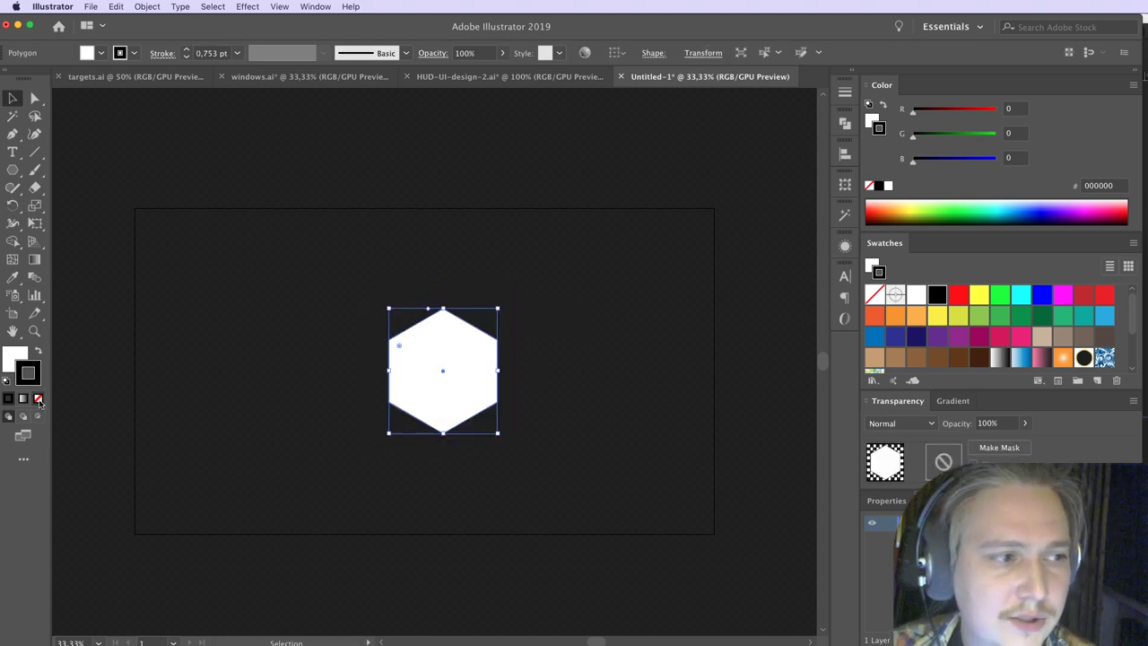
click(39, 400)
Step: Make a smaller concentric copy of the hexagon and subtract it with Minus Front to form a hexagonal ring
scroll(440, 379, up, 3)
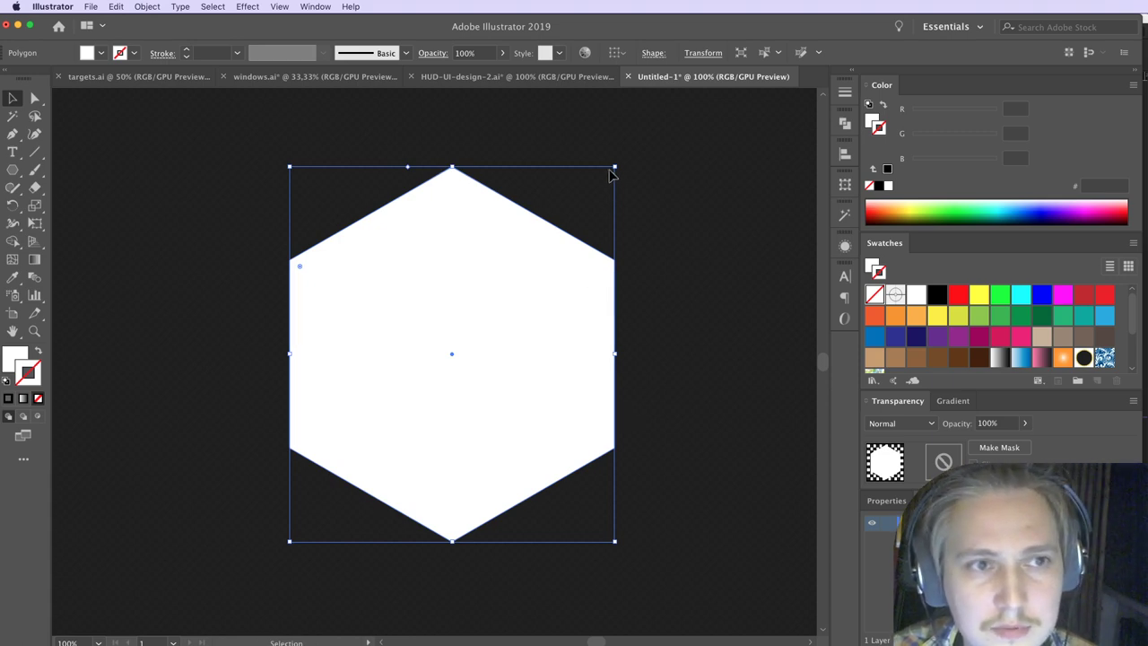
drag(613, 170, 571, 208)
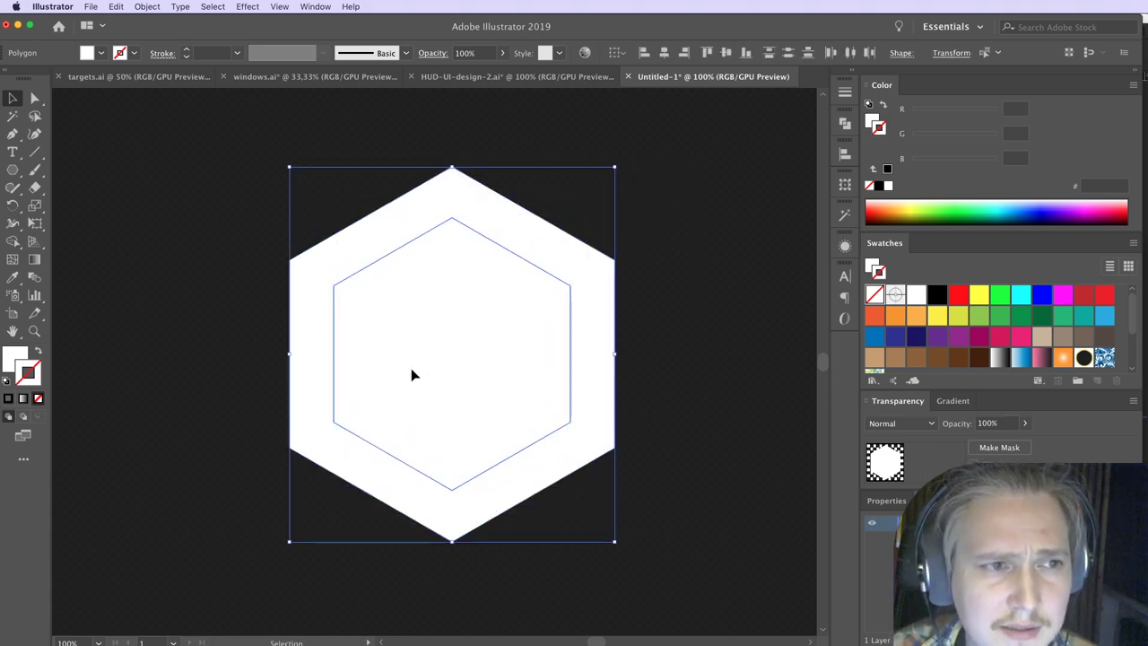
click(844, 125)
click(690, 156)
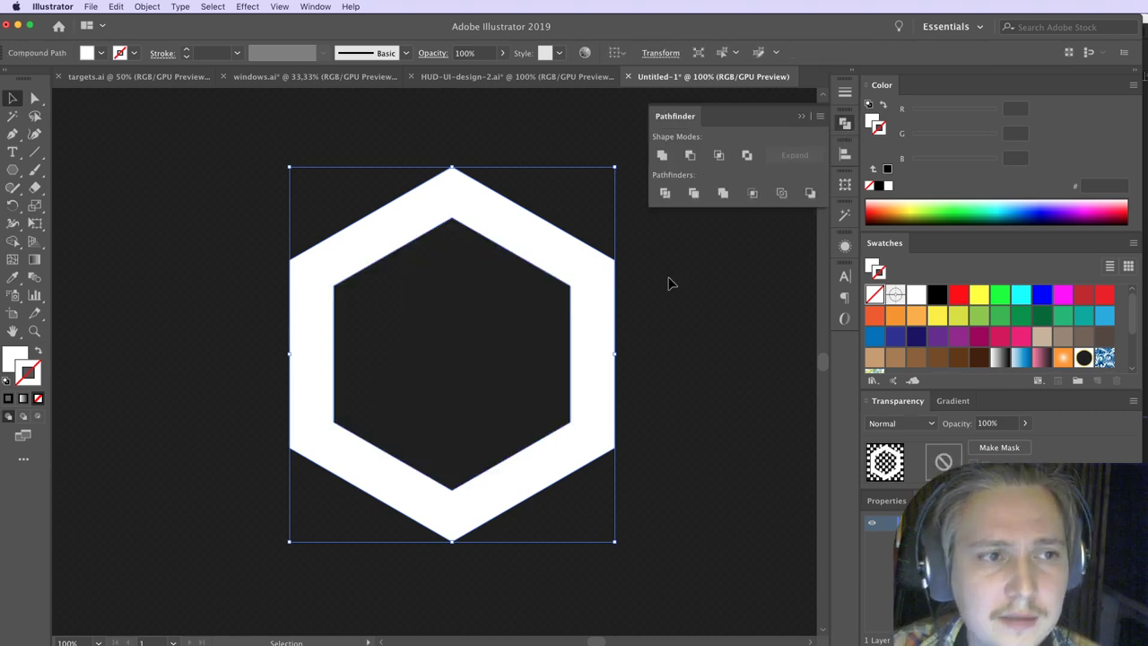
click(710, 285)
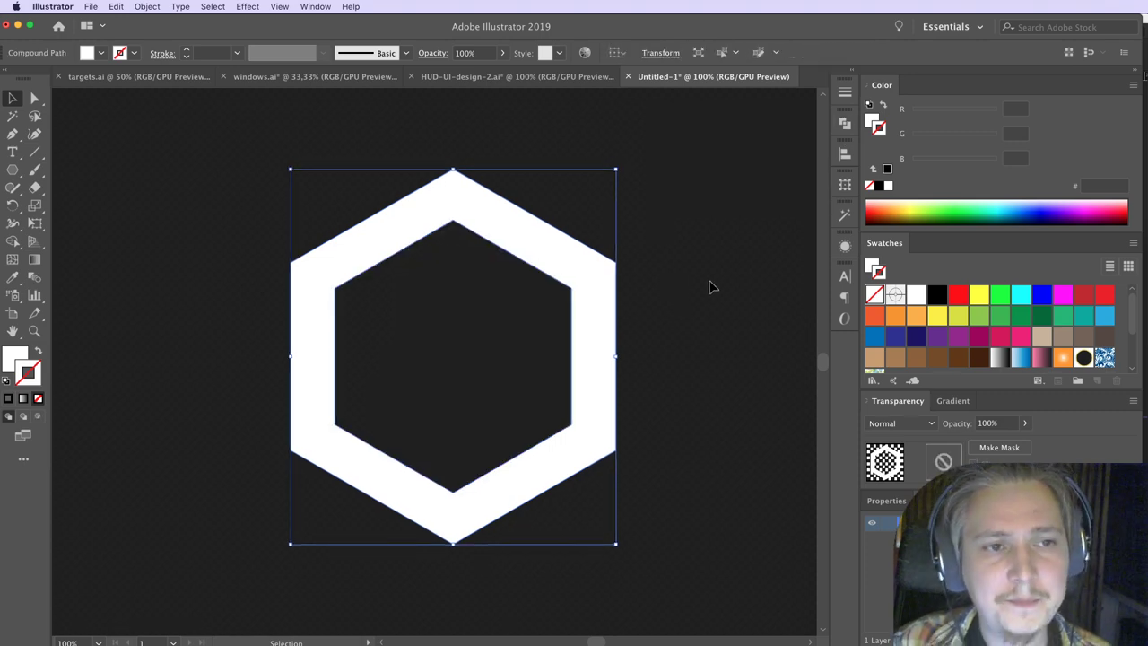
Step: Draw a diagonal line up and outward from the hexagon's centre, and a vertical line about 211 px long from the centre to the top vertex
click(36, 153)
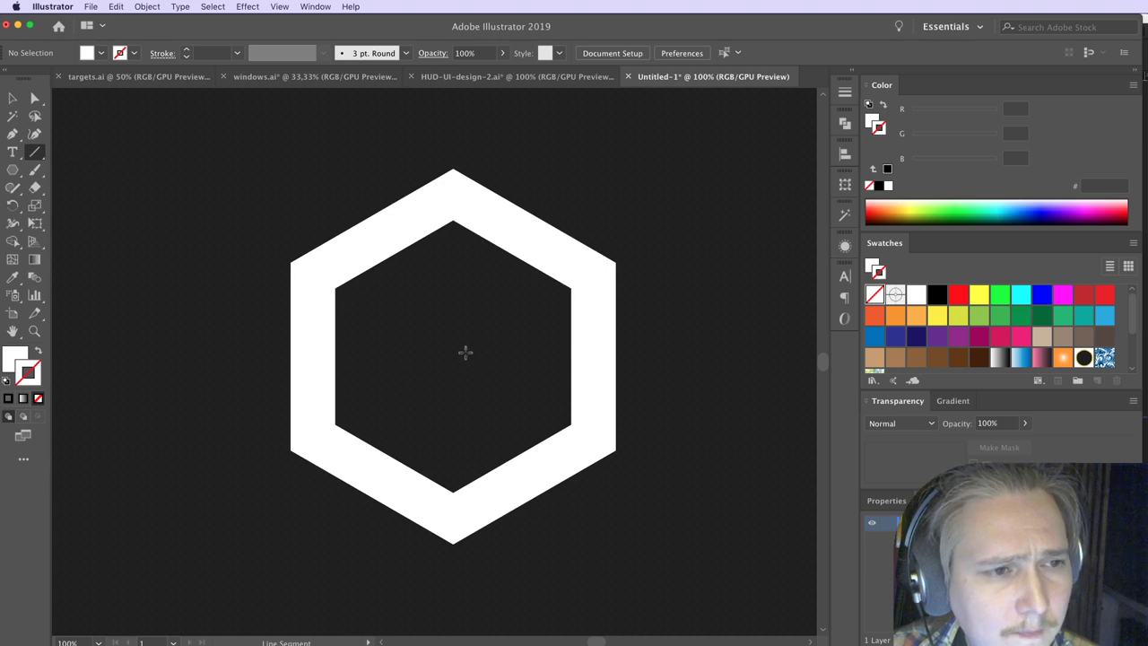
mouse_move(453, 356)
mouse_down()
mouse_move(666, 257)
mouse_move(687, 185)
mouse_up()
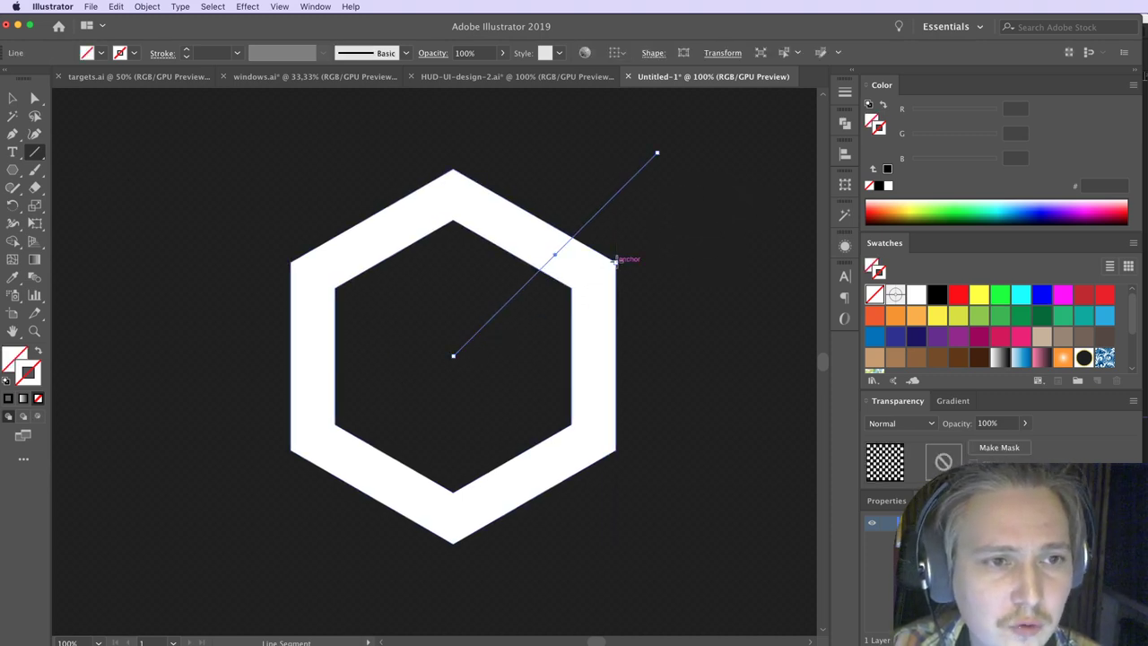
drag(615, 263, 453, 357)
drag(453, 170, 453, 356)
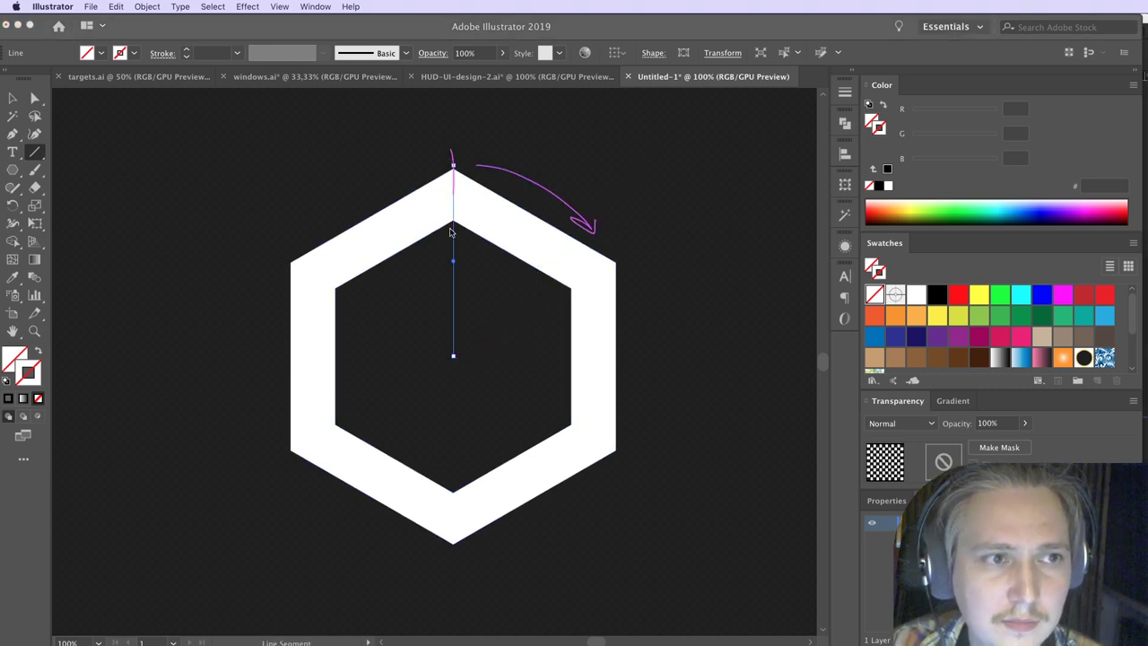
Step: Annotate the rotation from the hexagon's top vertex to its upper-right corner with freehand strokes and clear them
drag(568, 298, 668, 244)
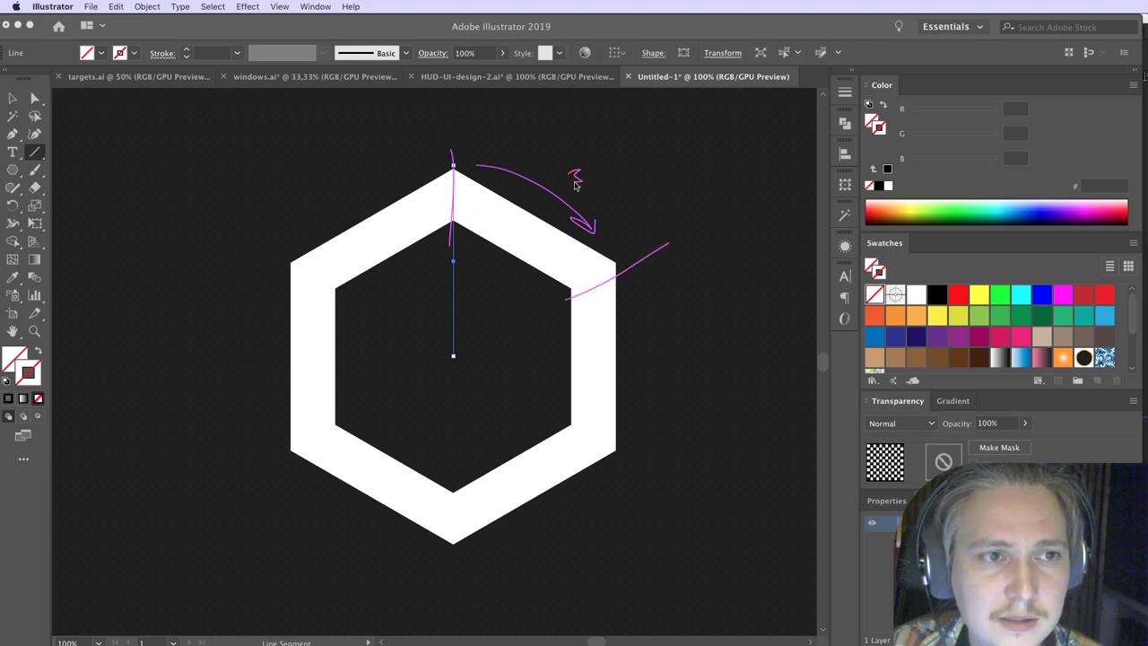
key(Escape)
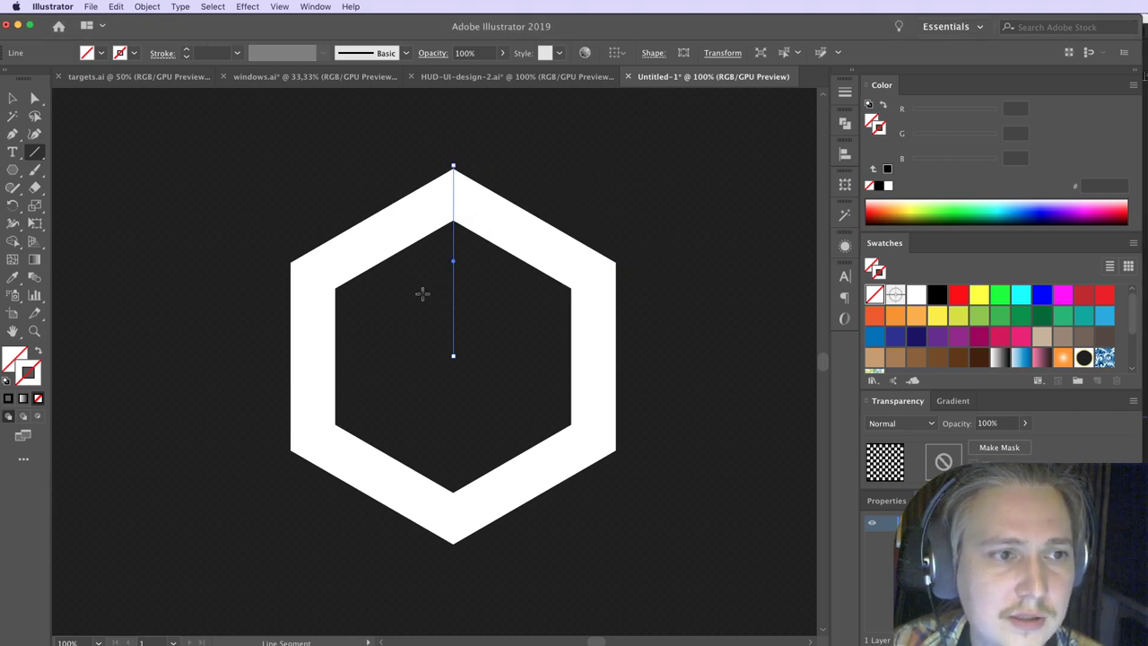
Step: Give the vertical line a solid red ff0000 stroke of 1 pt
click(13, 99)
click(39, 353)
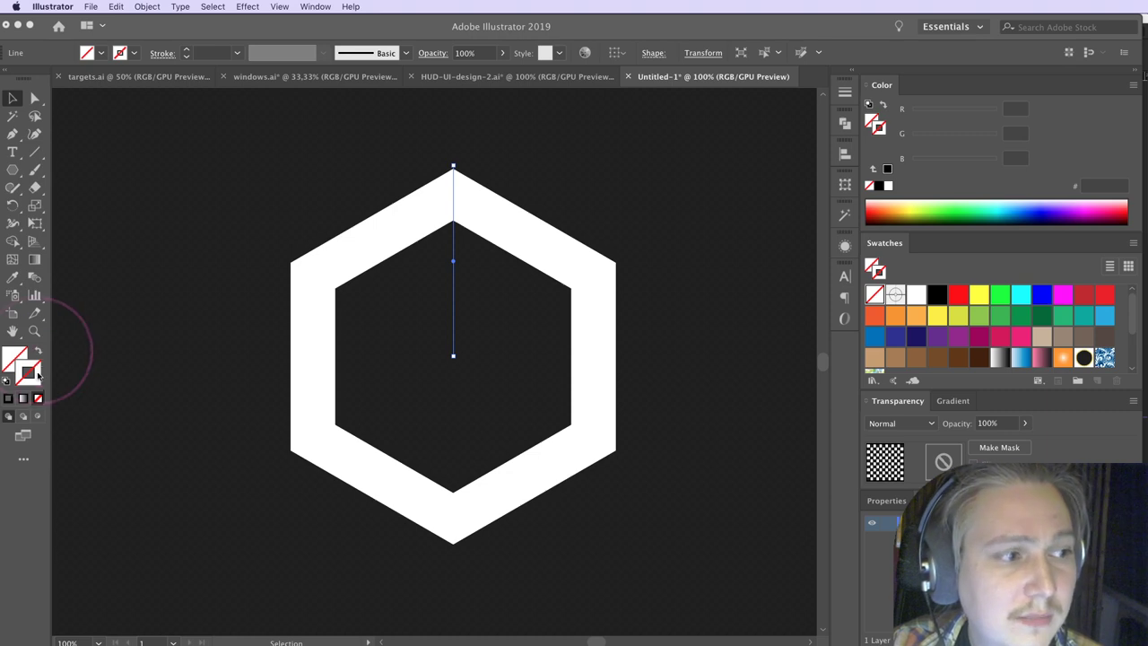
click(7, 398)
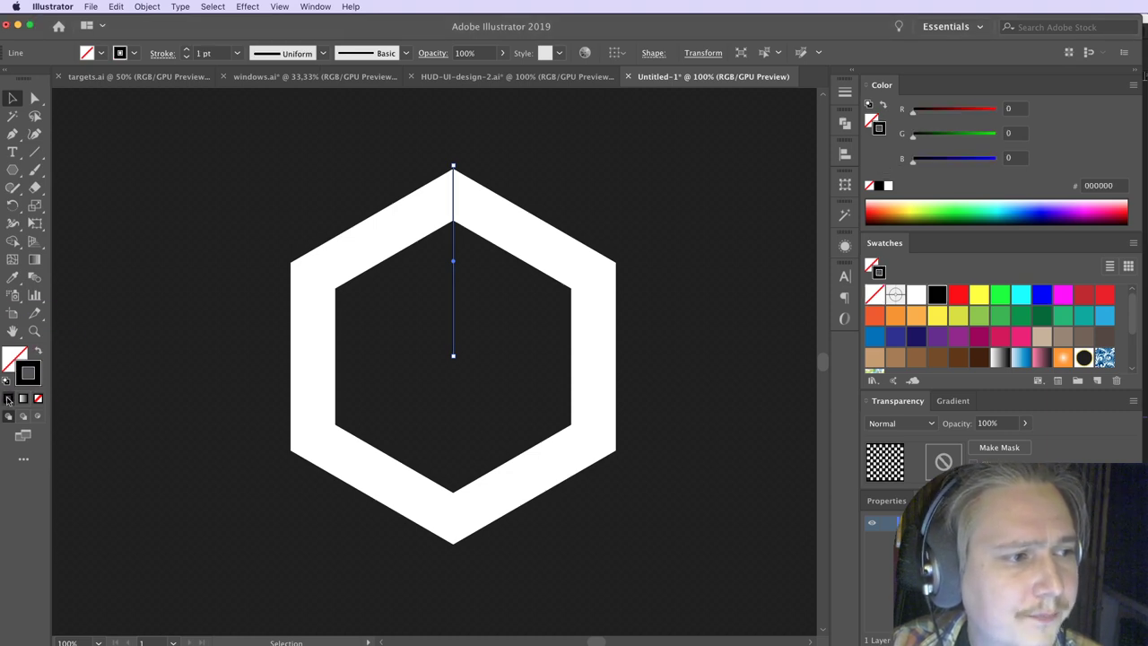
click(995, 111)
Step: Set the red line's angle to 60° and move the line so it starts at the hexagon's centre
click(845, 185)
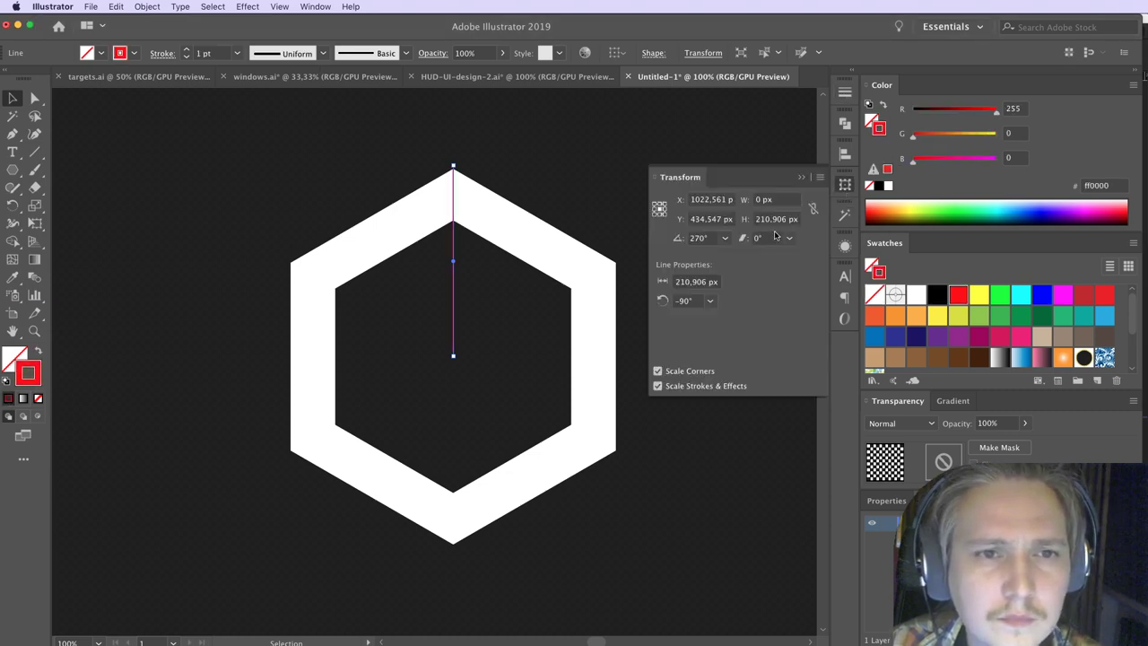
click(687, 302)
text(60)
key(Return)
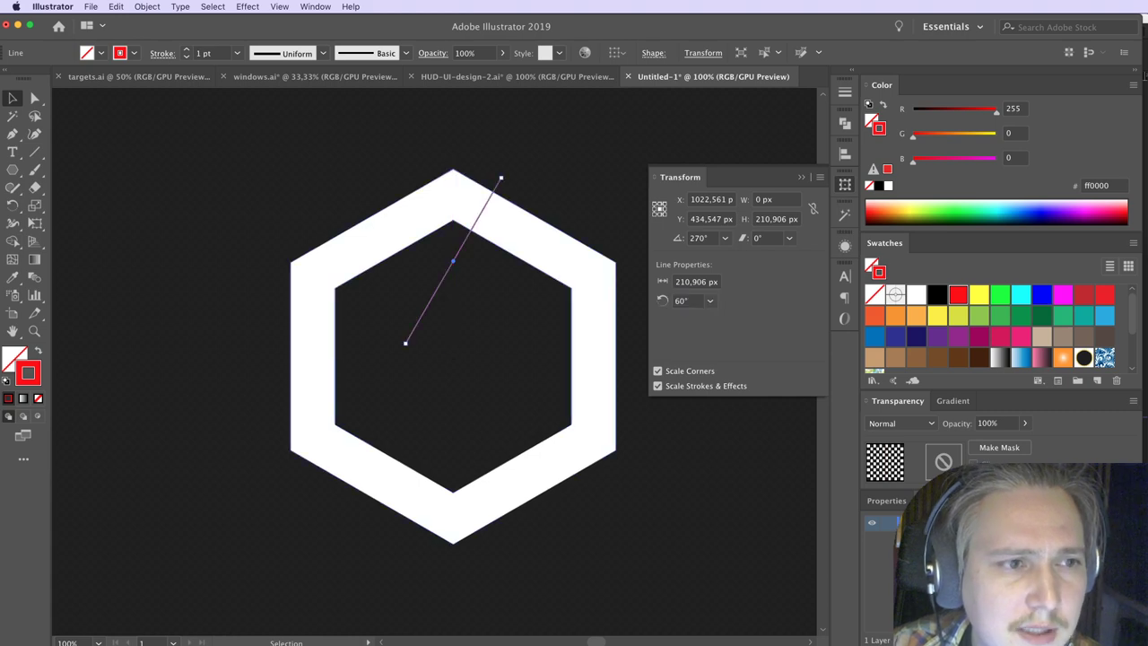
click(530, 199)
click(412, 335)
key(a)
drag(410, 339, 453, 361)
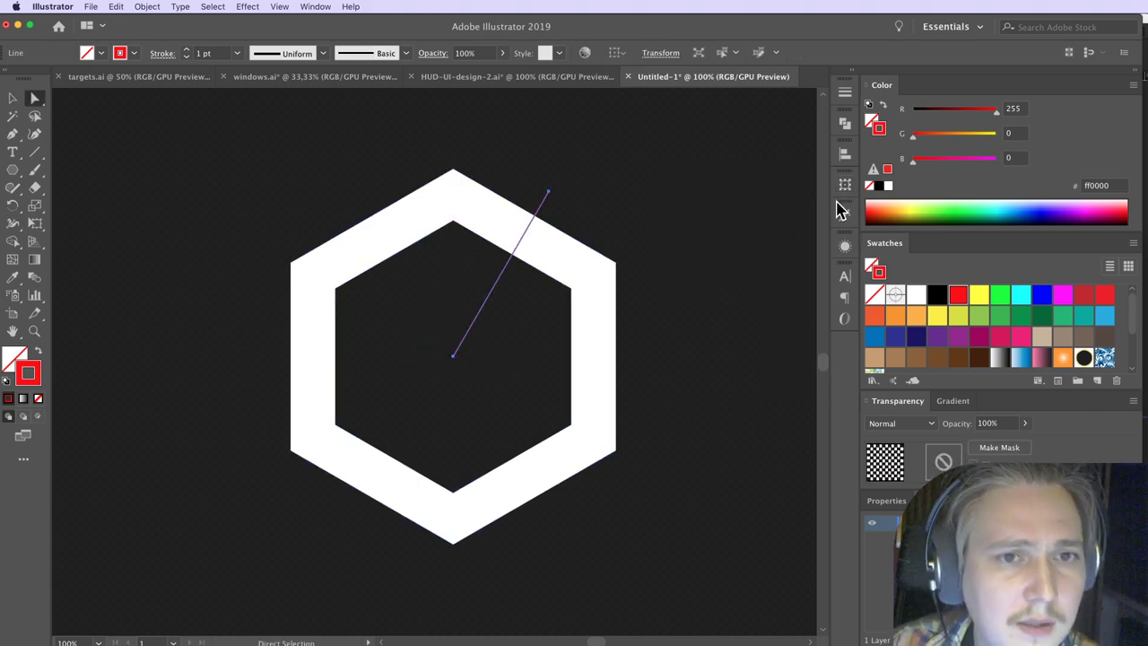
Step: Try line angles of 90° and 0° on the red line
click(845, 183)
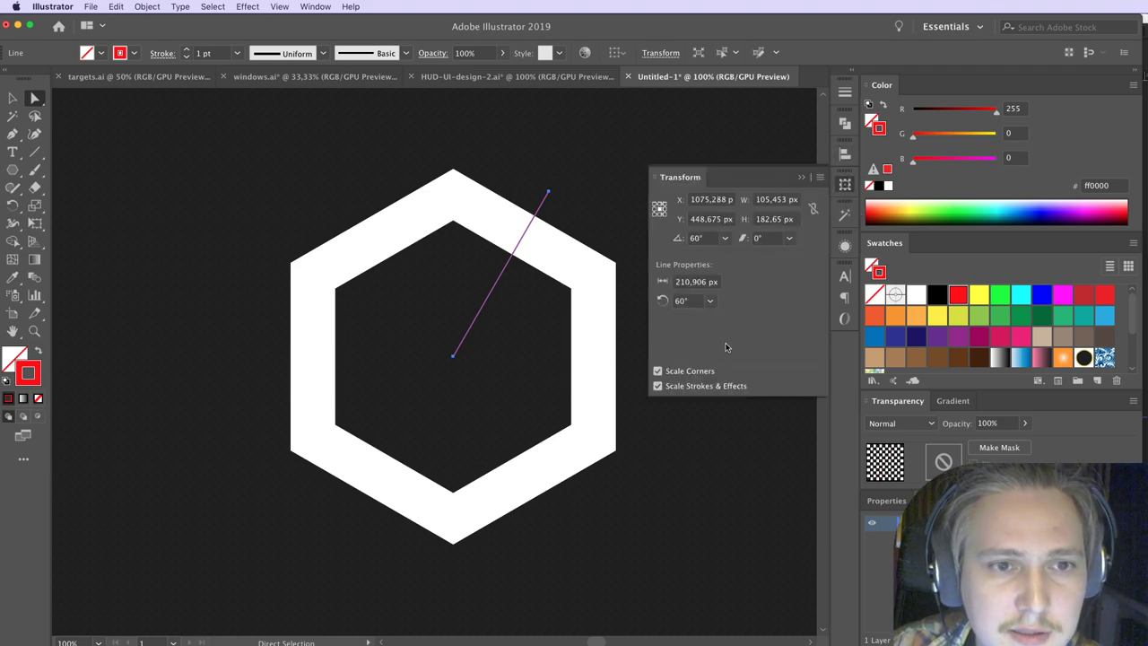
click(695, 303)
click(687, 302)
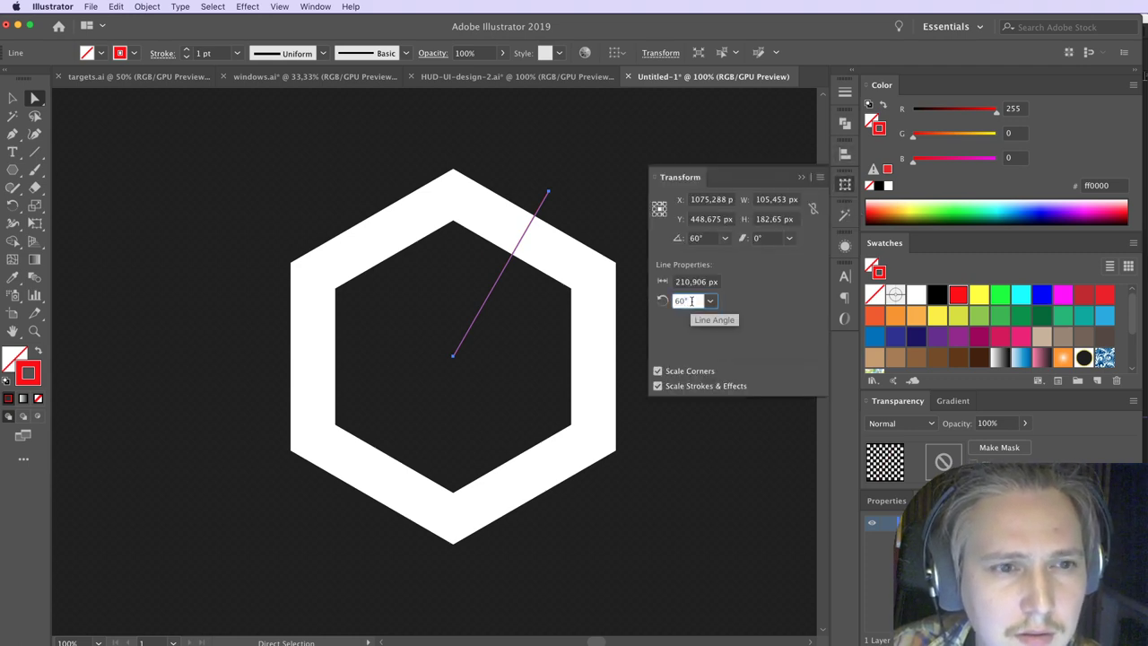
double_click(691, 301)
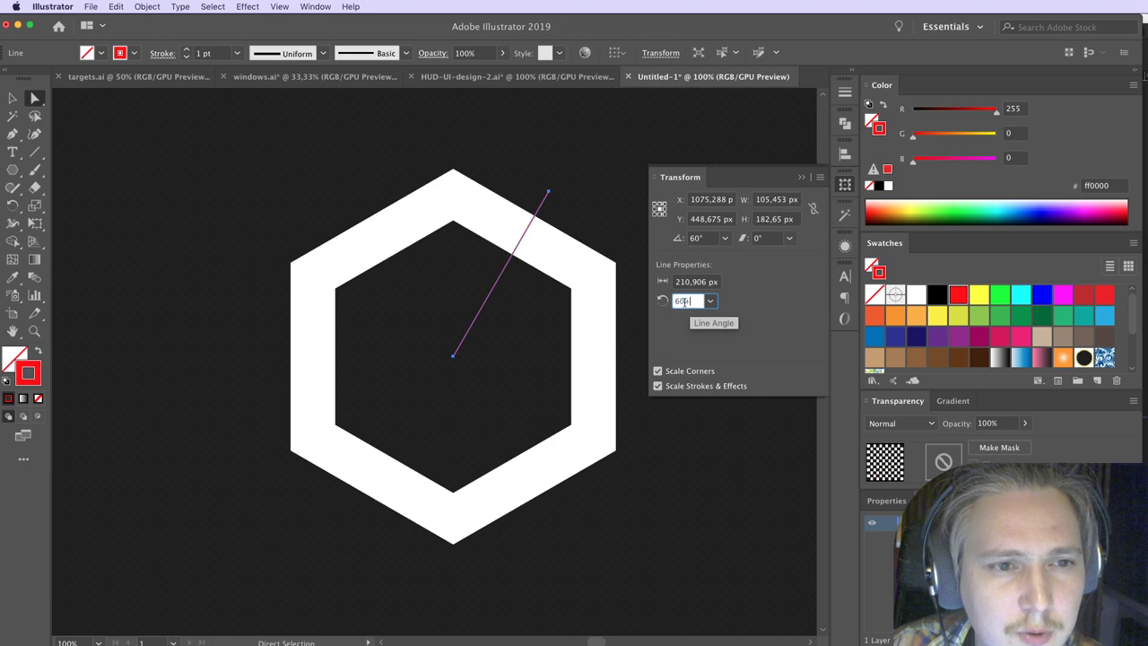
key(Return)
drag(698, 304, 630, 304)
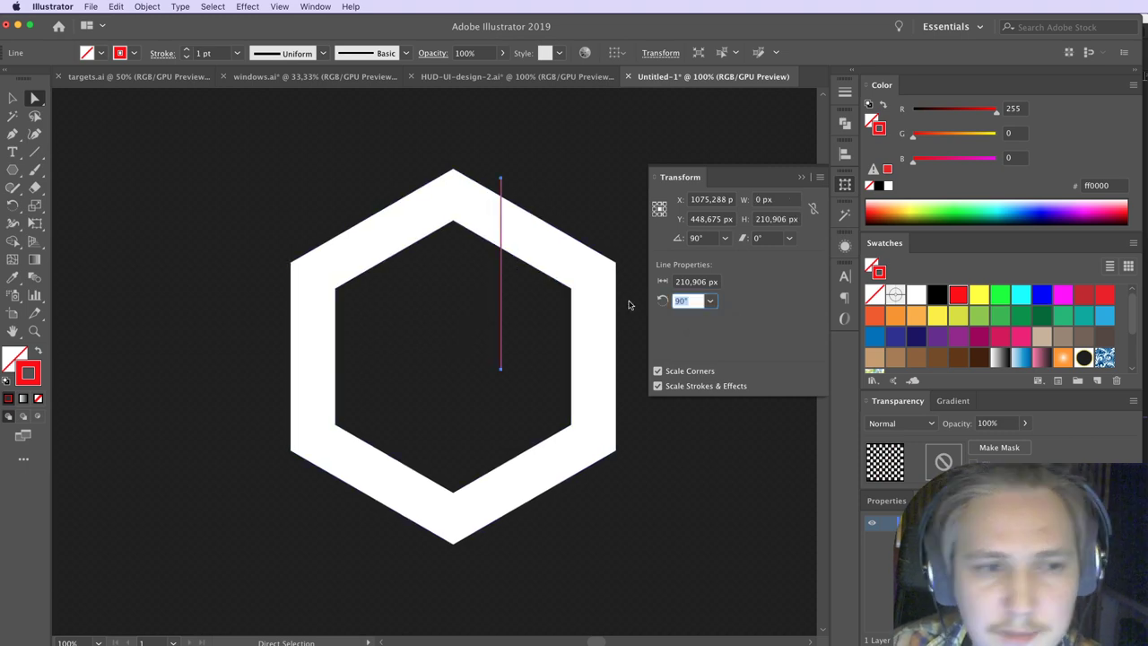
text(0)
key(Return)
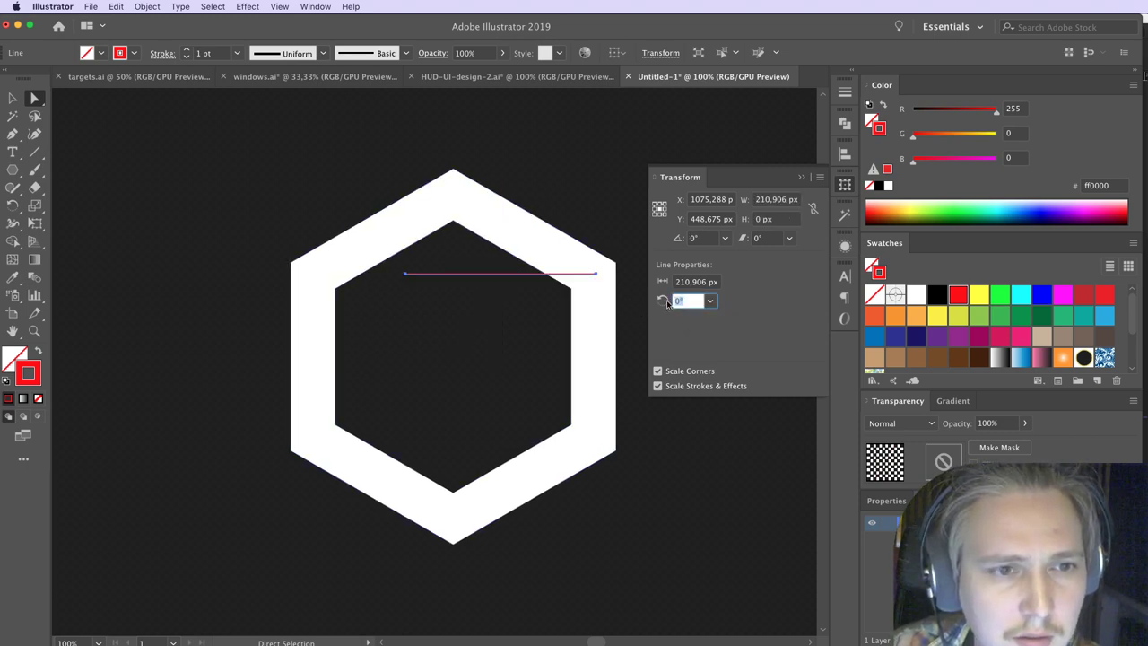
Step: Set the red line's angle to -30° and move it to run from the hexagon's centre to its lower-right corner
text(-30)
key(Return)
click(543, 333)
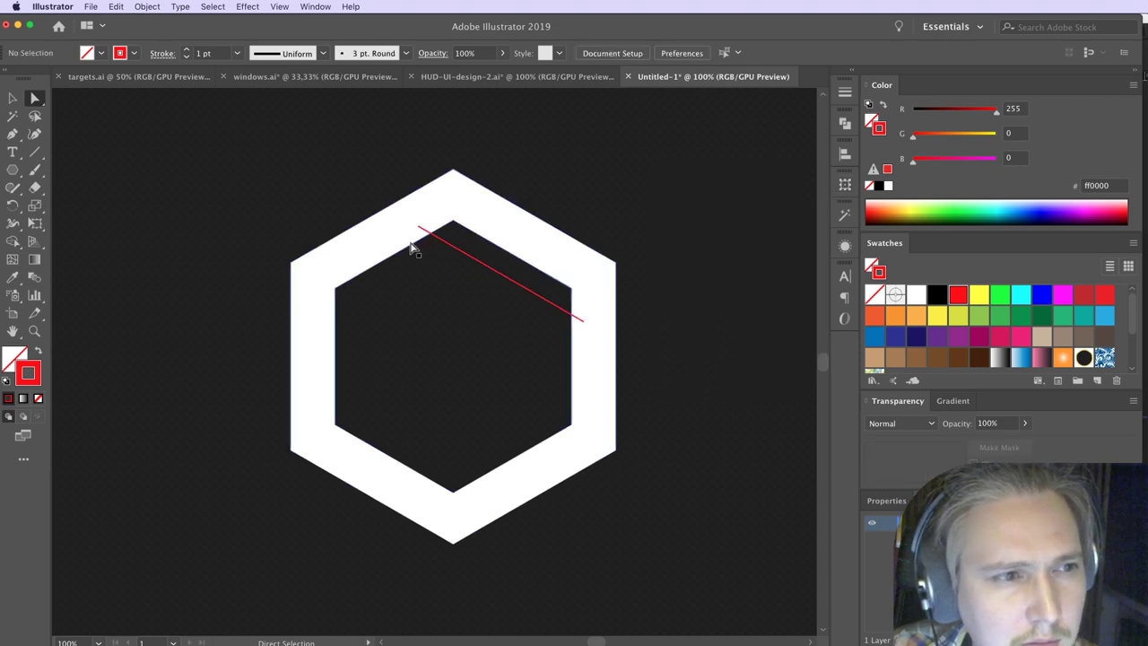
click(435, 235)
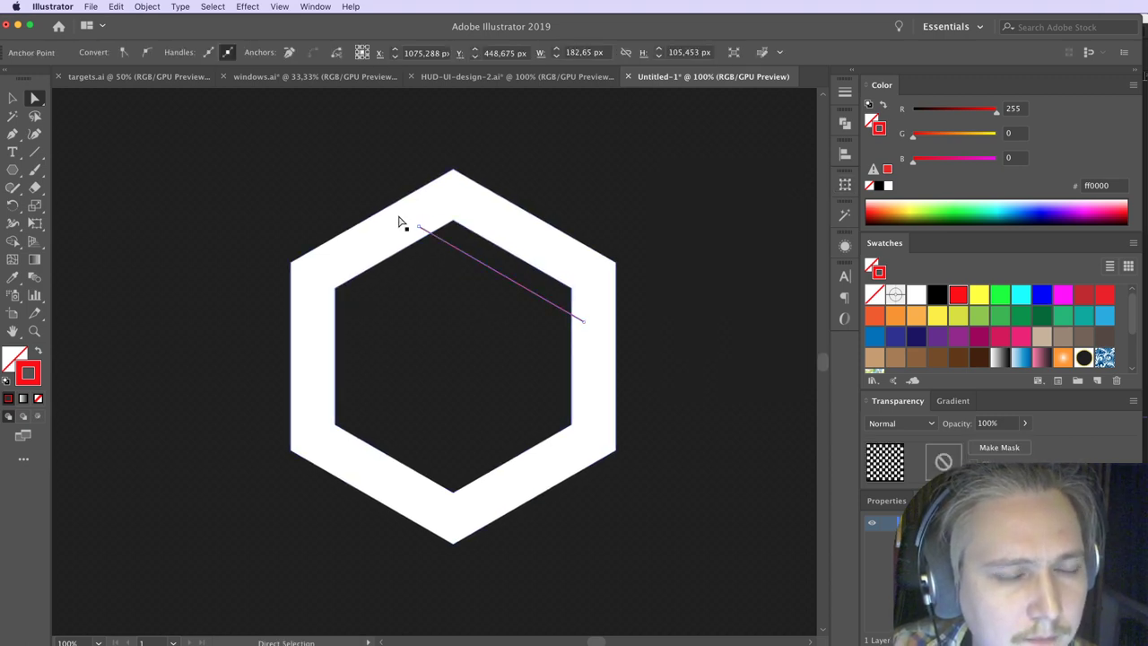
click(420, 227)
shift+click(585, 322)
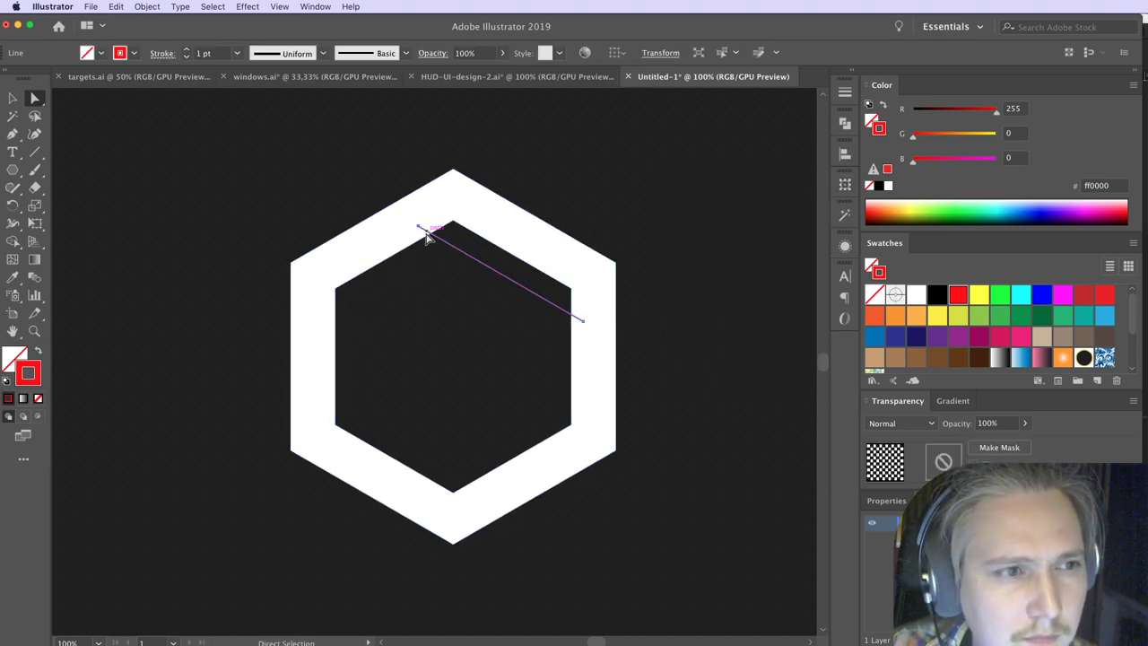
drag(419, 230, 455, 360)
click(628, 494)
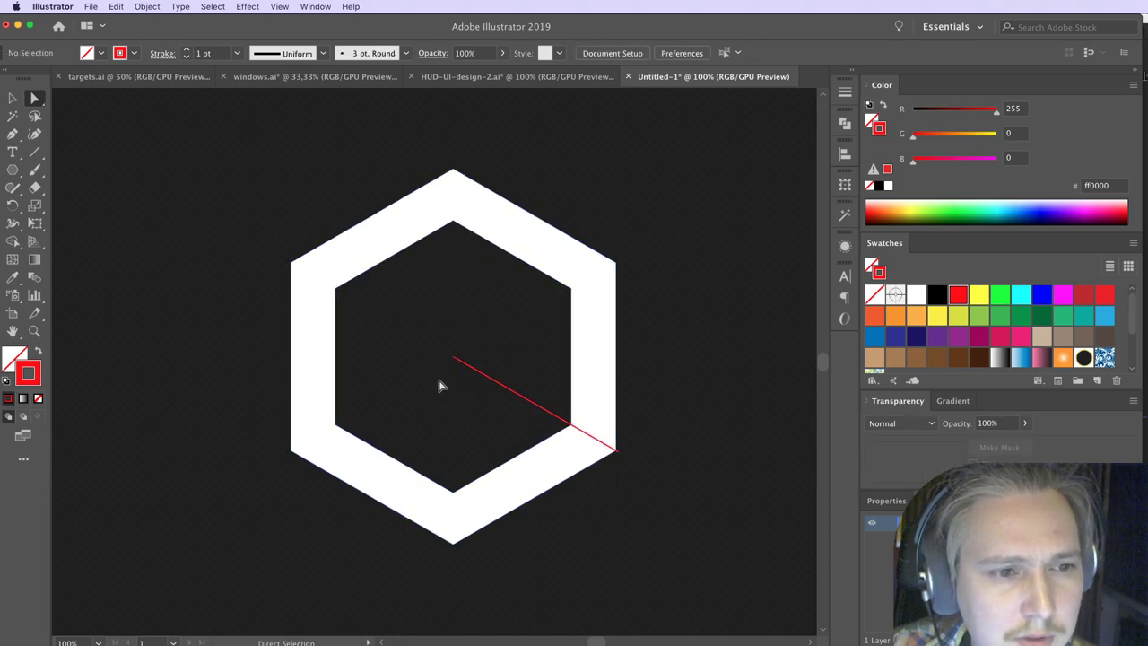
drag(491, 398, 491, 397)
Step: Switch to the Mubert page in Chrome, search the streams for NORTH SLEEP and play that stream
key(super+Tab)
key(super+Tab)
key(super+Tab)
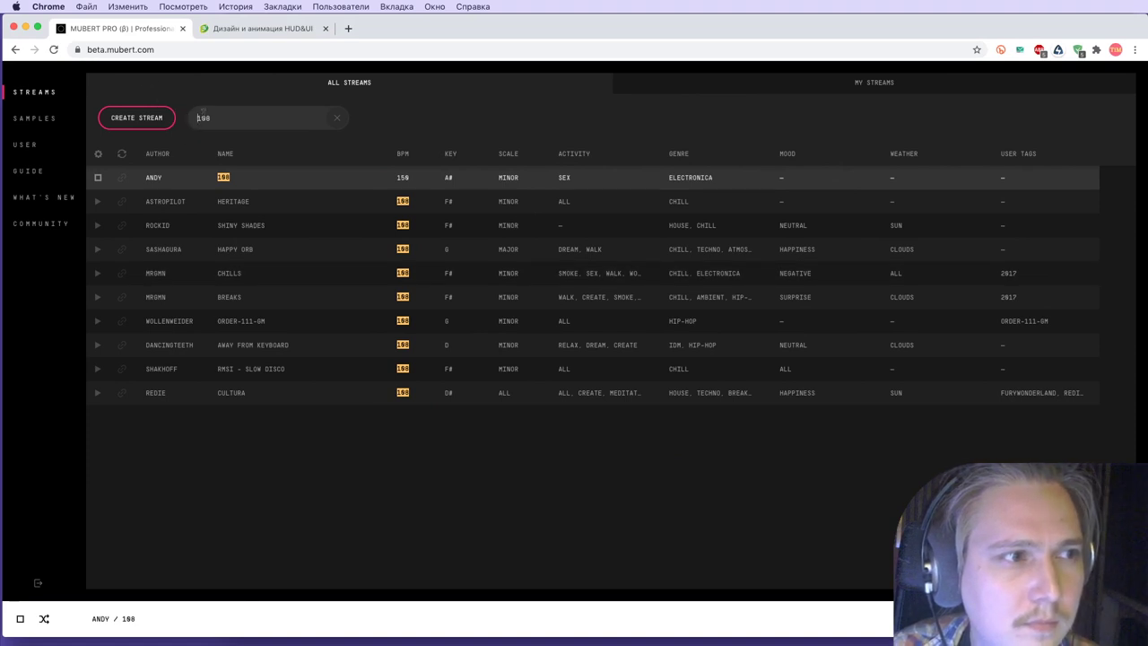
text(SASHAGURA / NORTH SLEEP)
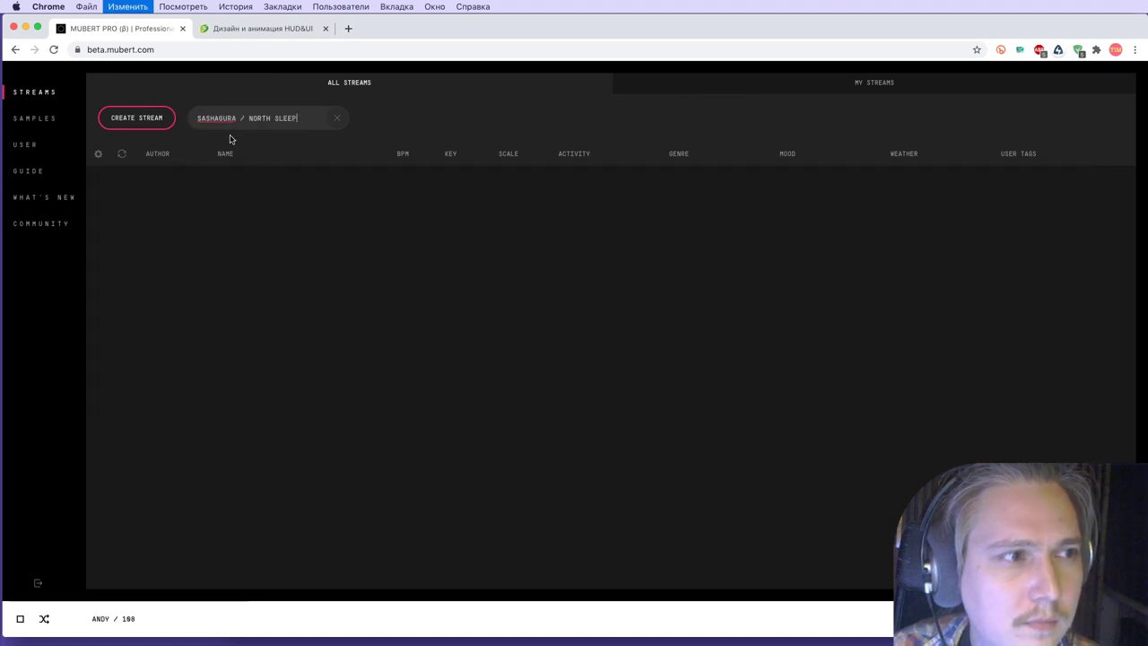
key(super+BackSpace)
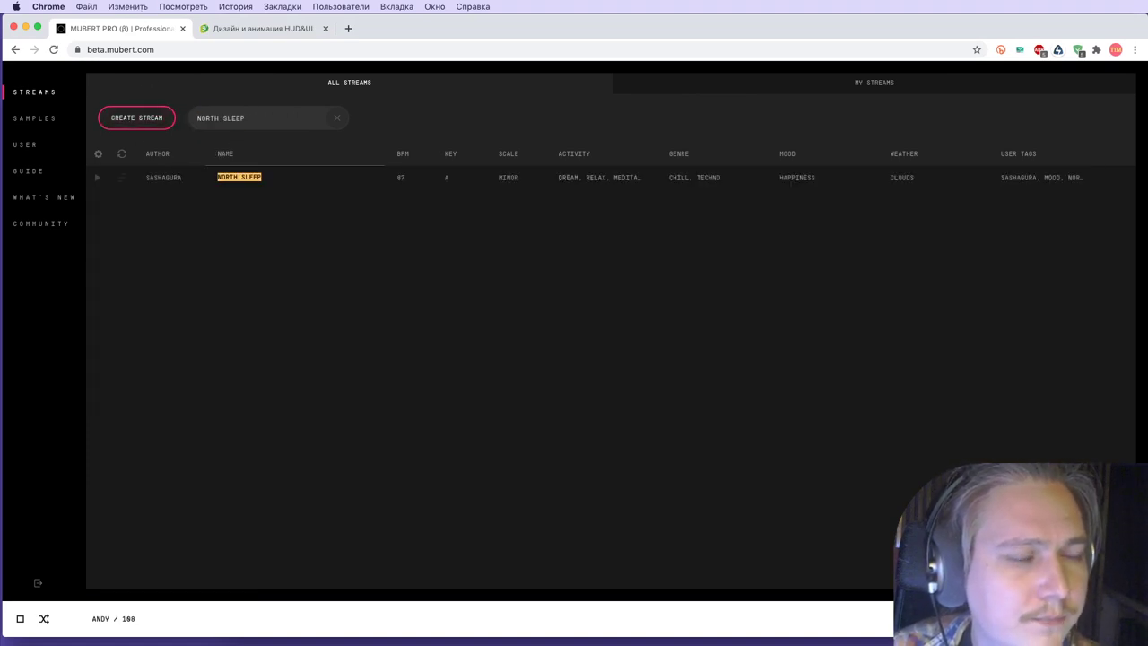
click(99, 180)
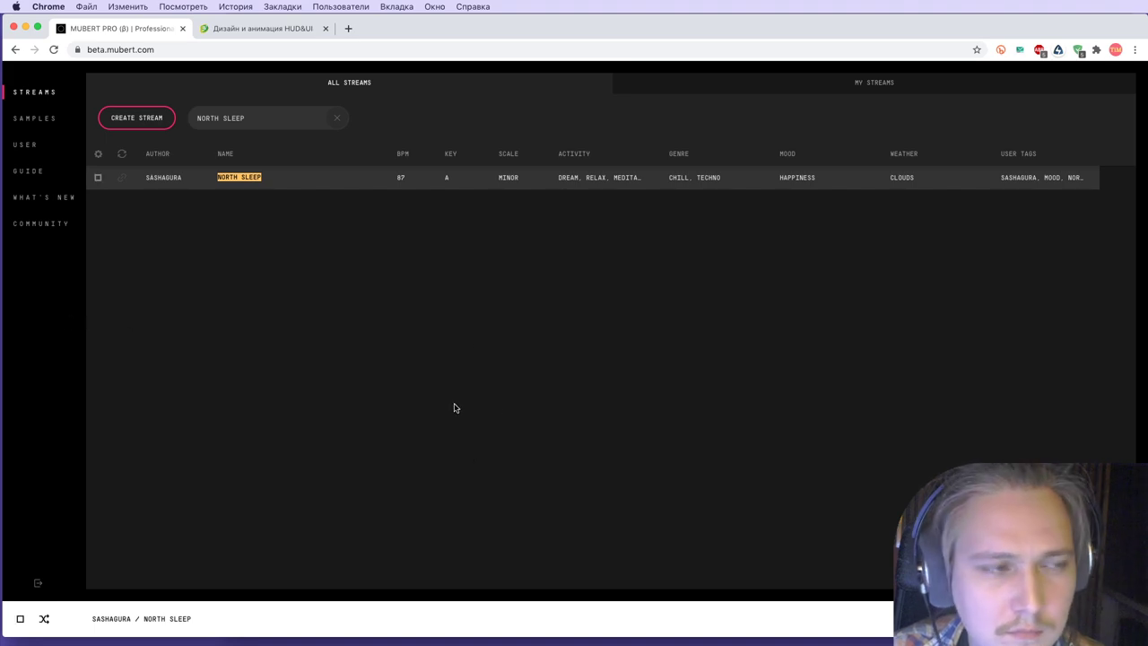
Step: Return to Illustrator and remove the stray strokeless diagonal line starting at the hexagon's centre
key(ctrl+Left)
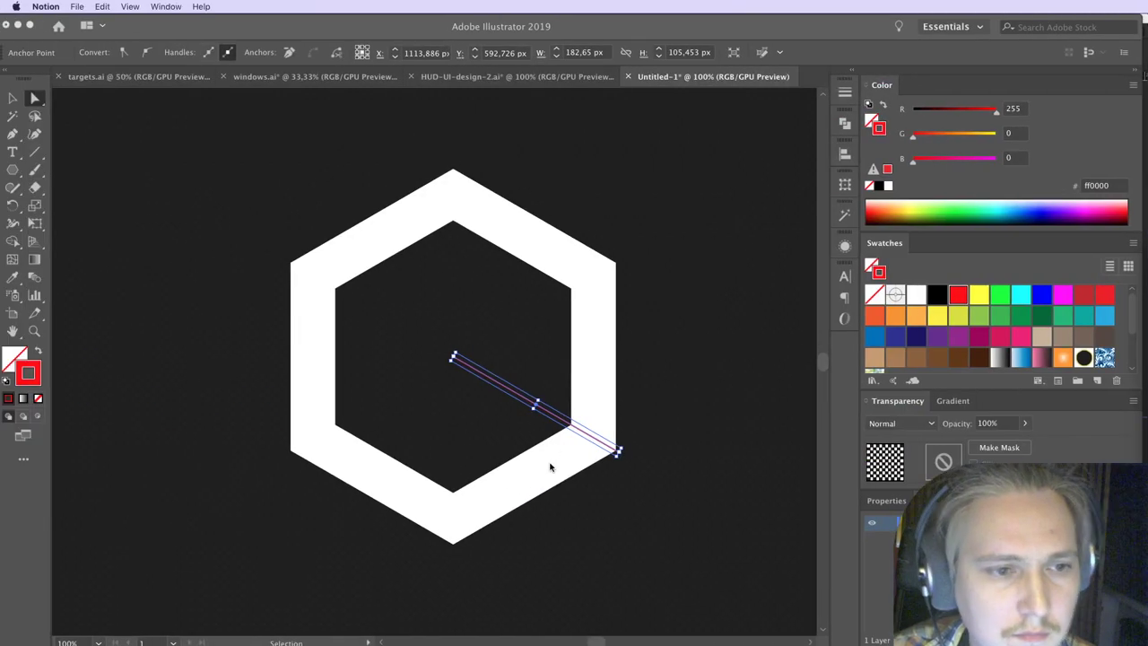
click(438, 403)
drag(486, 371, 423, 348)
click(13, 98)
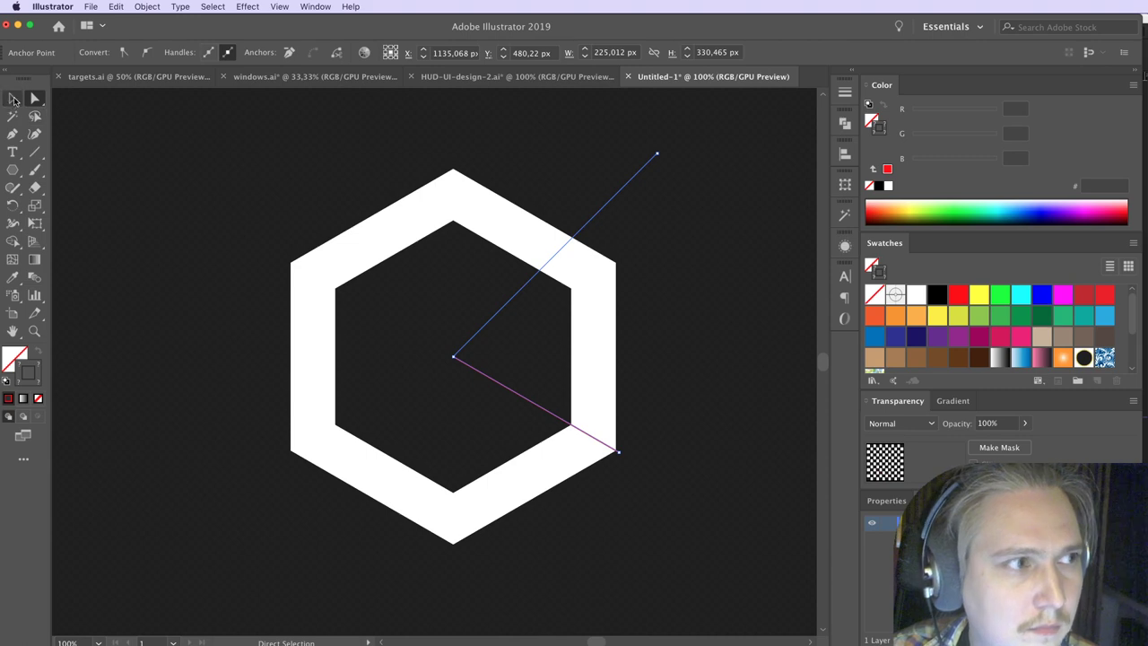
click(489, 314)
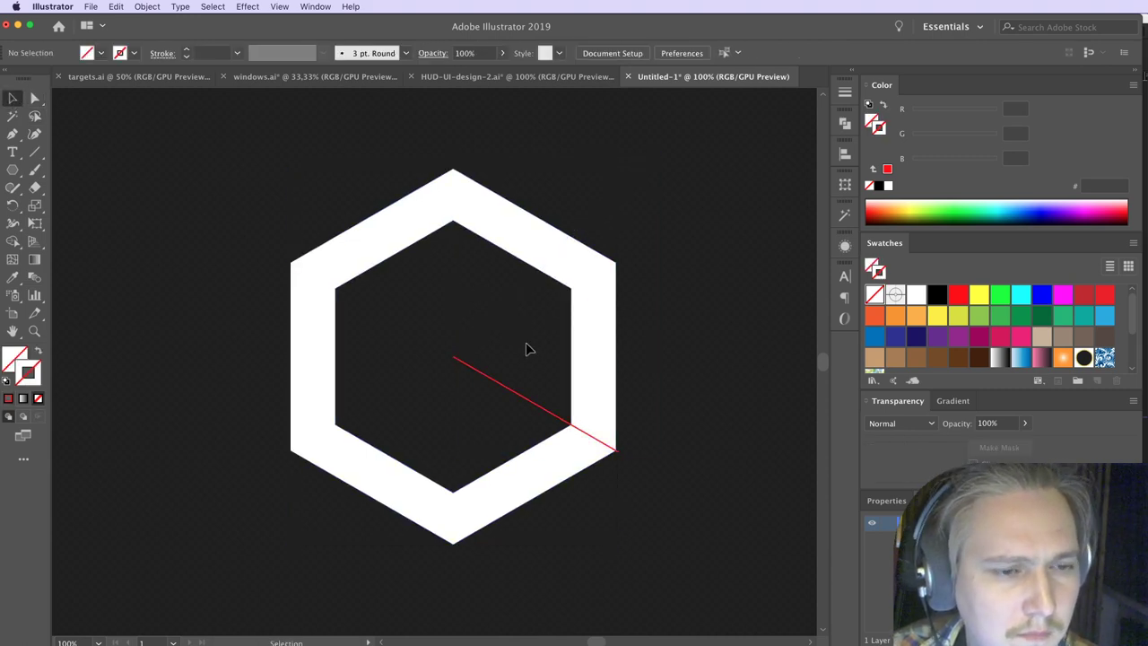
drag(464, 416, 474, 434)
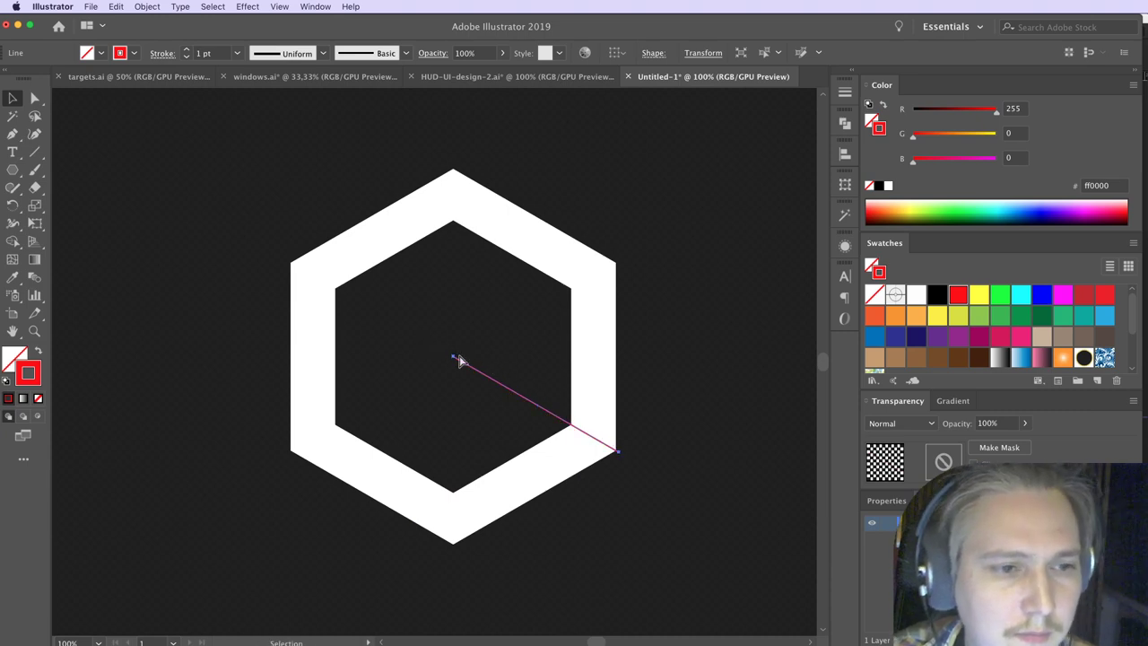
key(a)
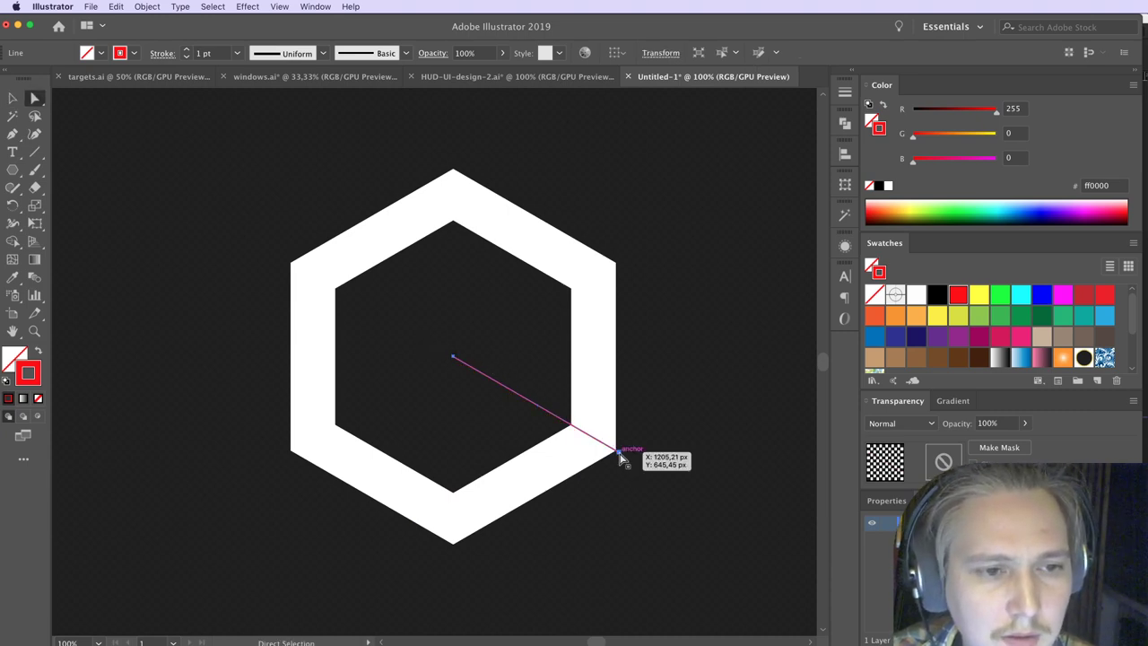
click(619, 453)
click(502, 420)
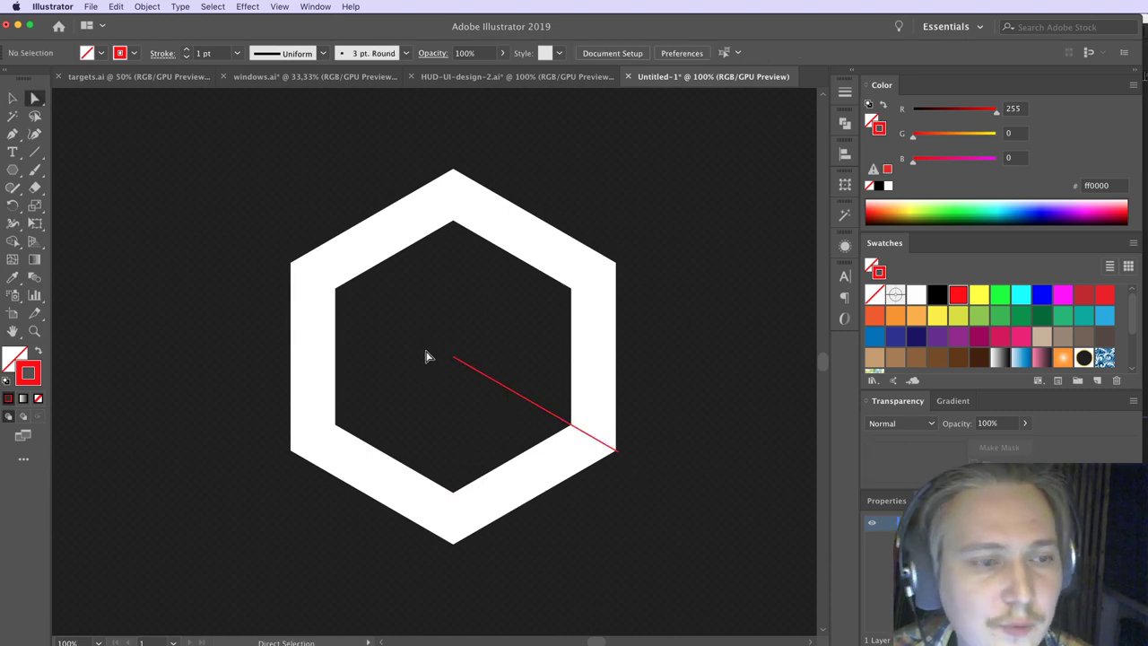
Step: Select the red line running to the hexagon's lower-right corner and start a Distort & Transform Transform effect on it with preview enabled
key(v)
click(491, 383)
click(206, 6)
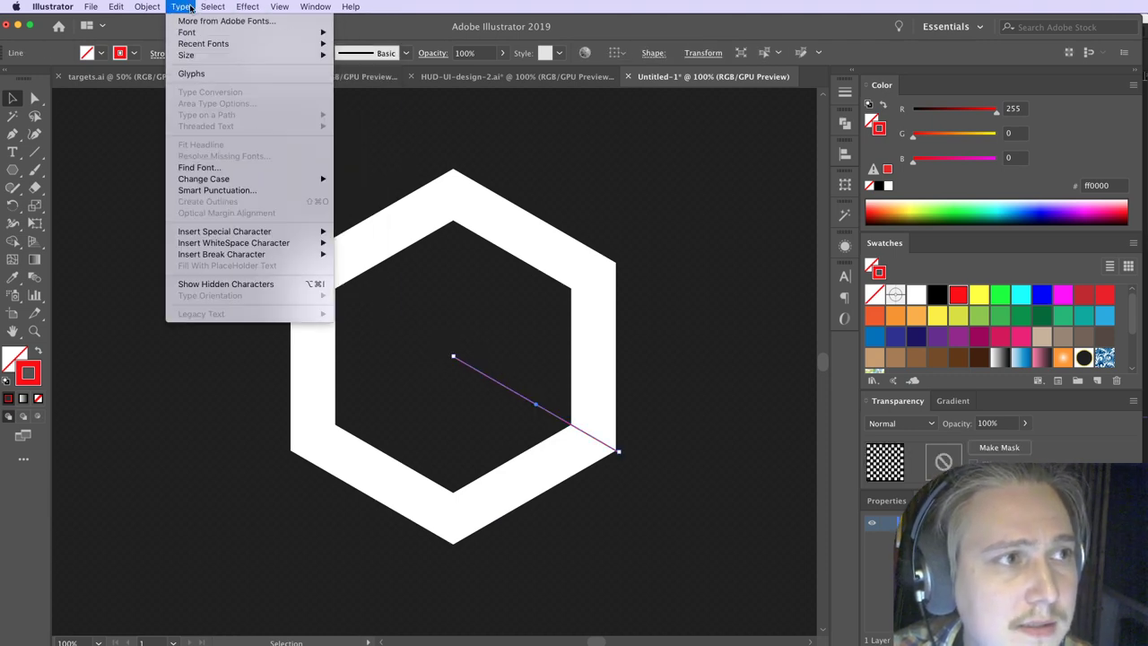
mouse_move(148, 22)
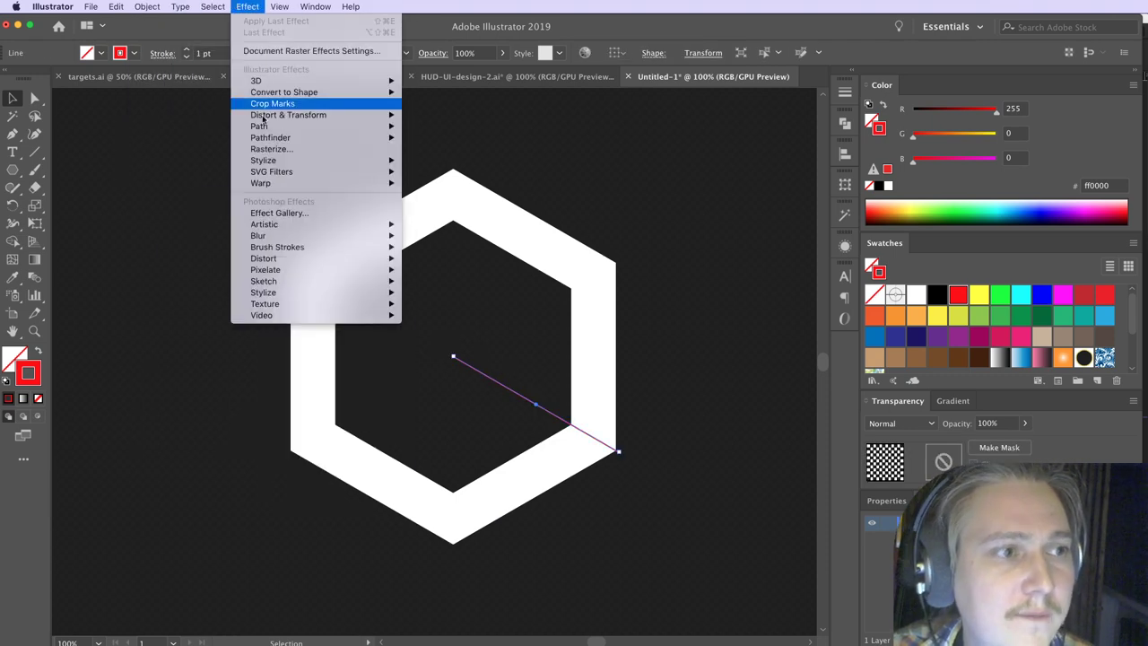
mouse_move(284, 137)
mouse_move(300, 118)
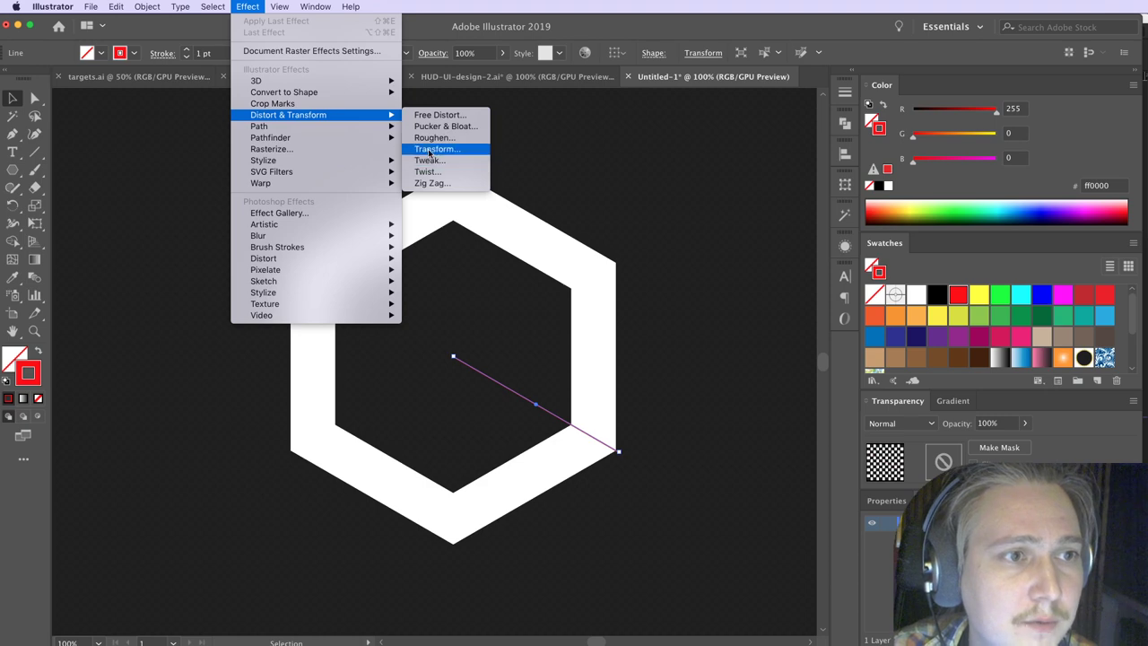
click(430, 150)
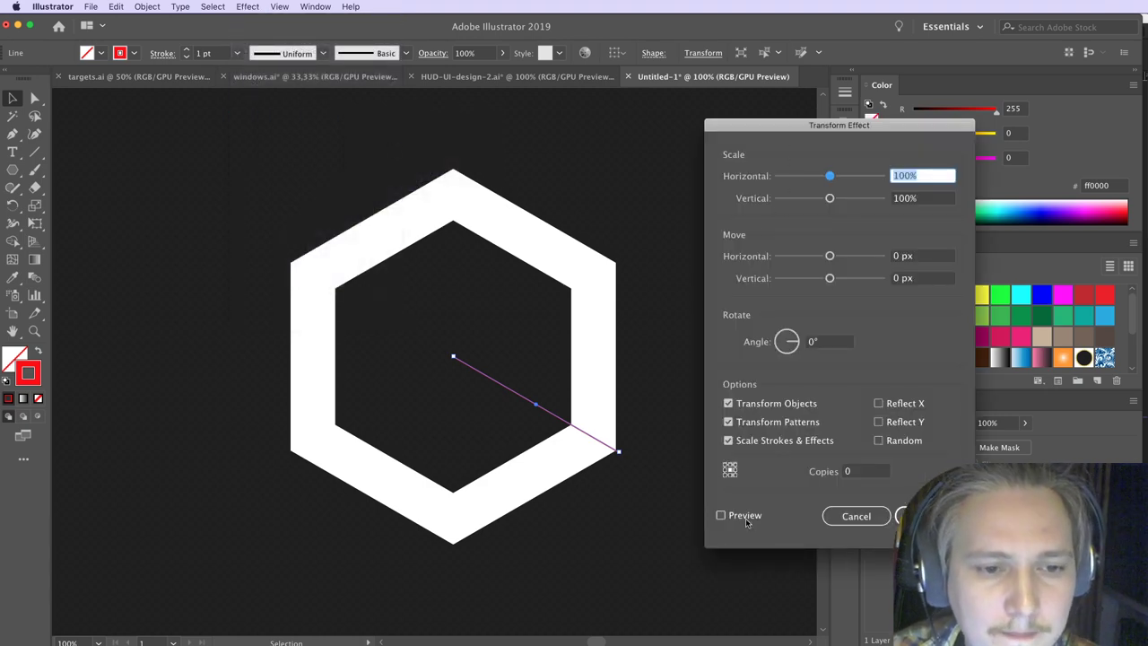
click(745, 516)
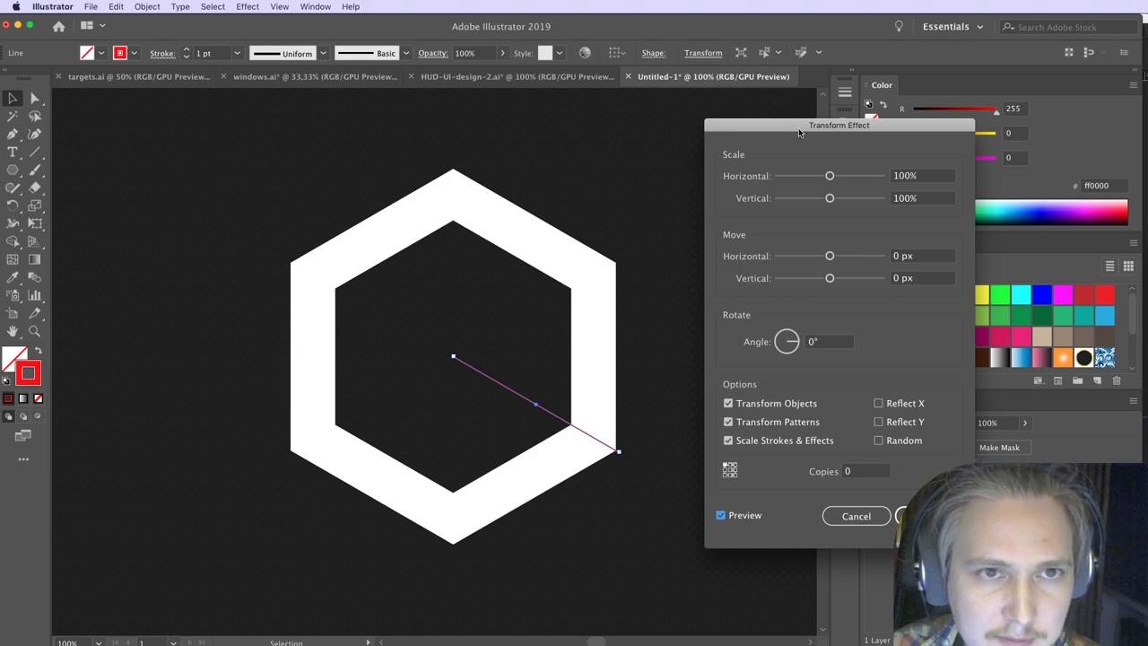
Step: Try a 30° rotation in the Transform effect, and set the angle to 60°
drag(800, 133, 782, 135)
click(814, 344)
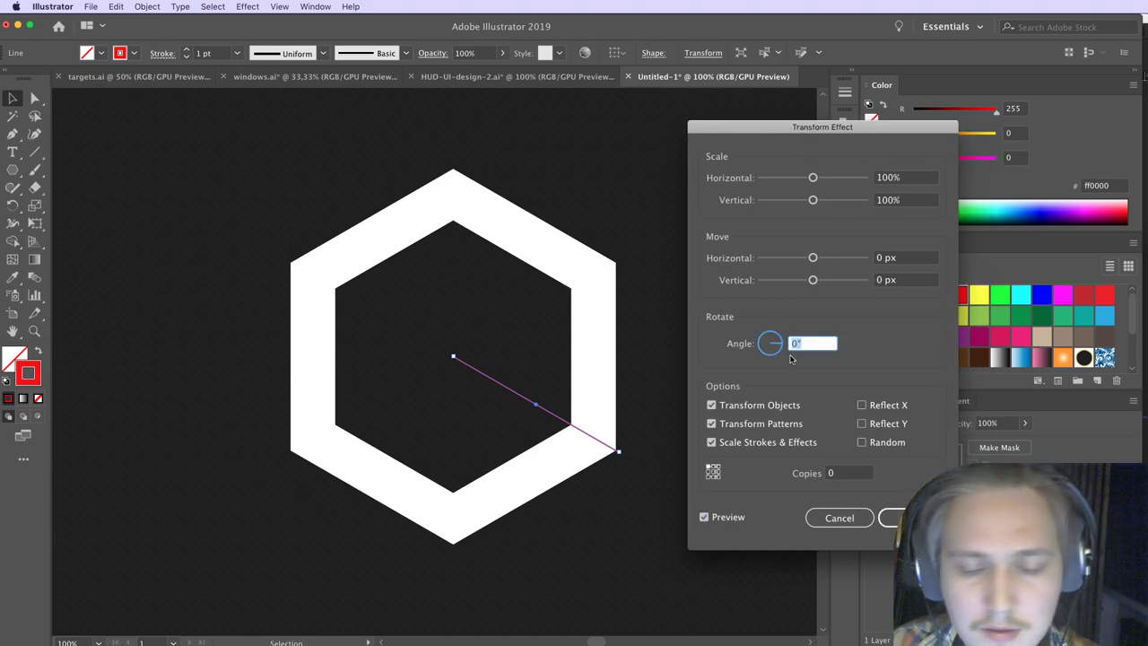
text(30)
click(911, 281)
click(731, 518)
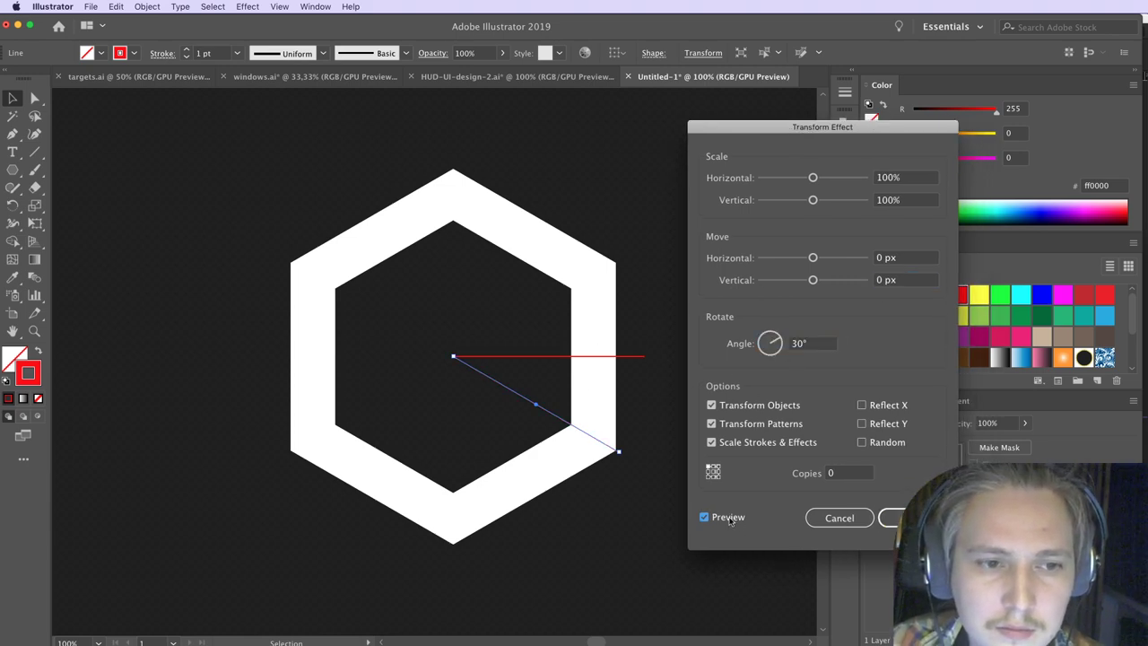
click(904, 281)
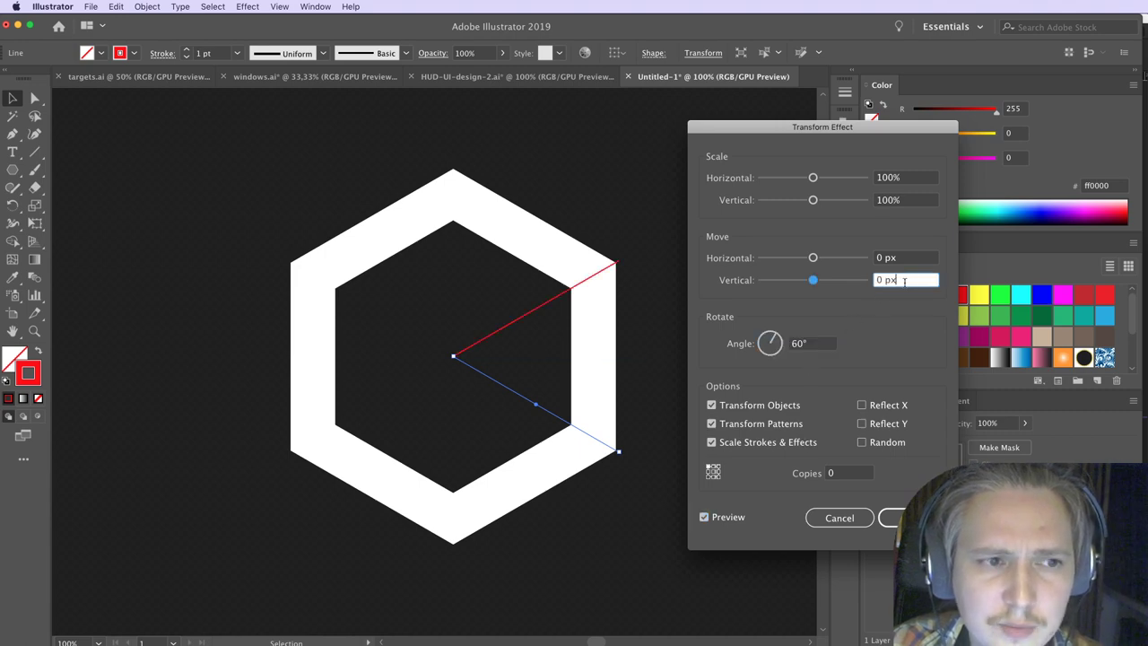
Step: Raise the Transform effect's copies to 5 so a red line reaches every hexagon corner, and apply the effect
click(820, 473)
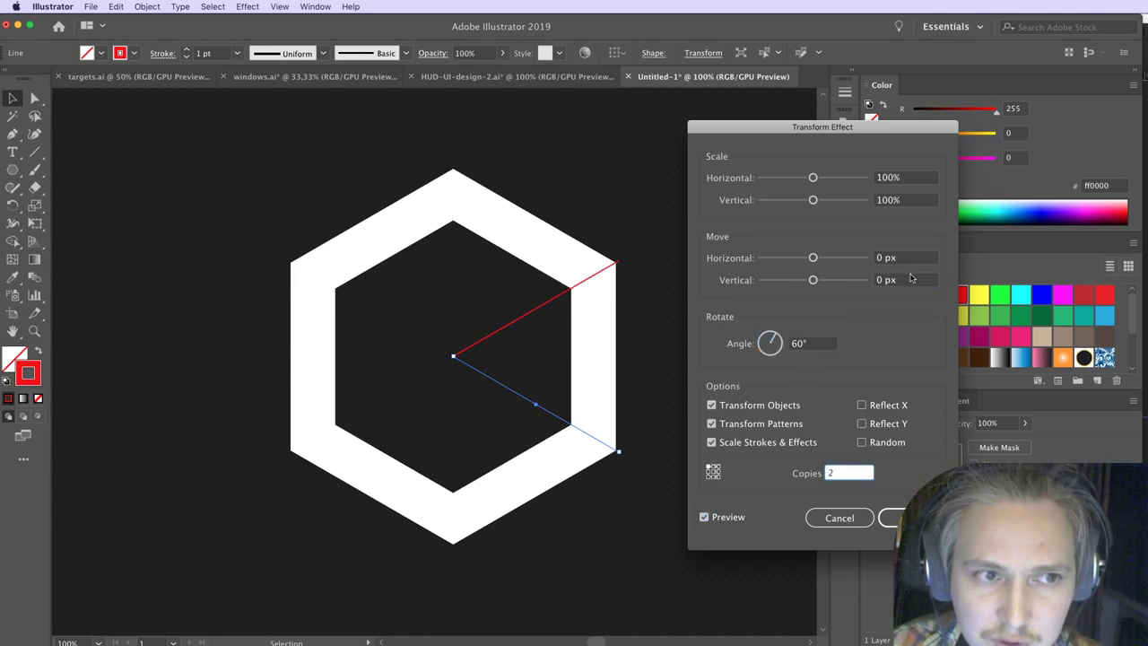
click(911, 281)
click(832, 474)
text(3)
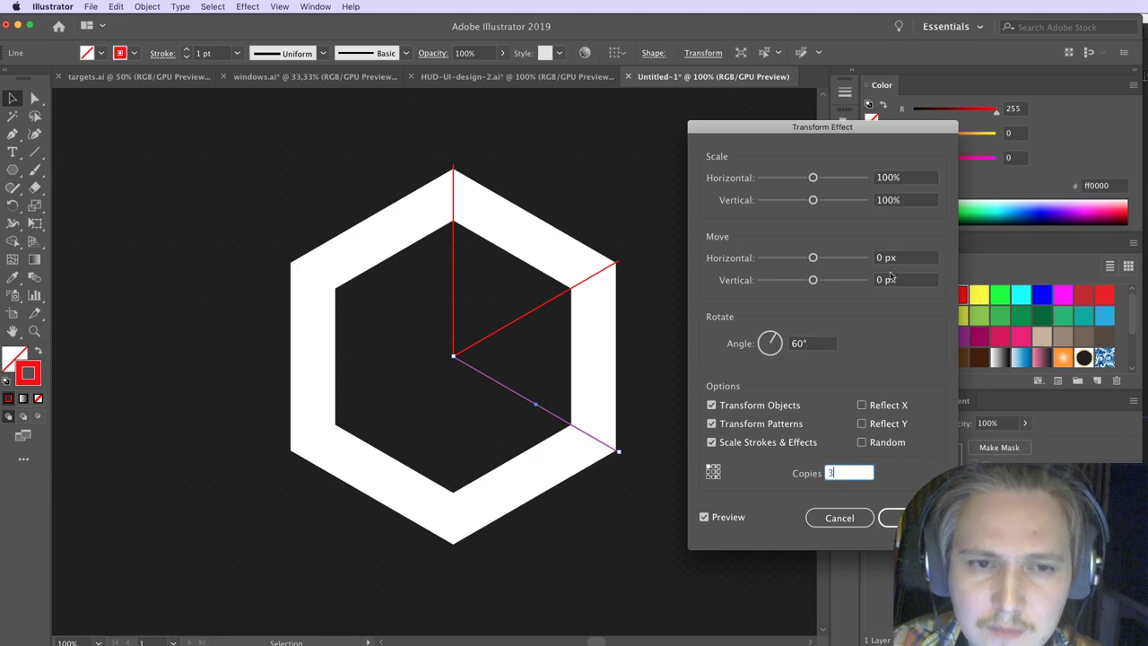
click(904, 281)
click(827, 474)
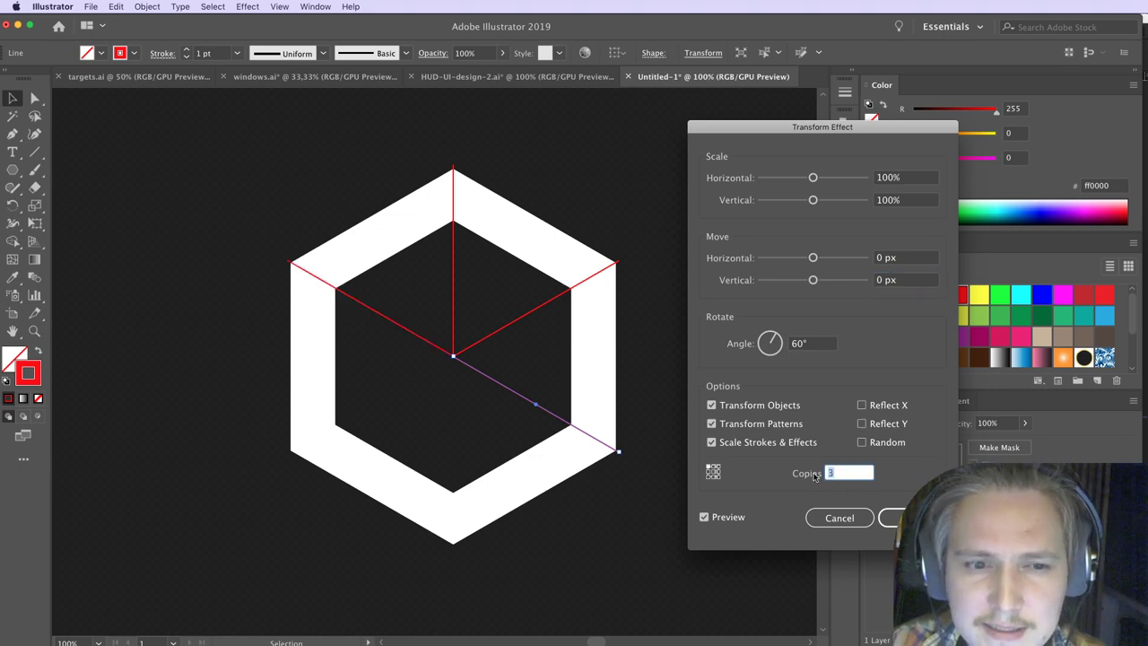
click(904, 280)
click(806, 475)
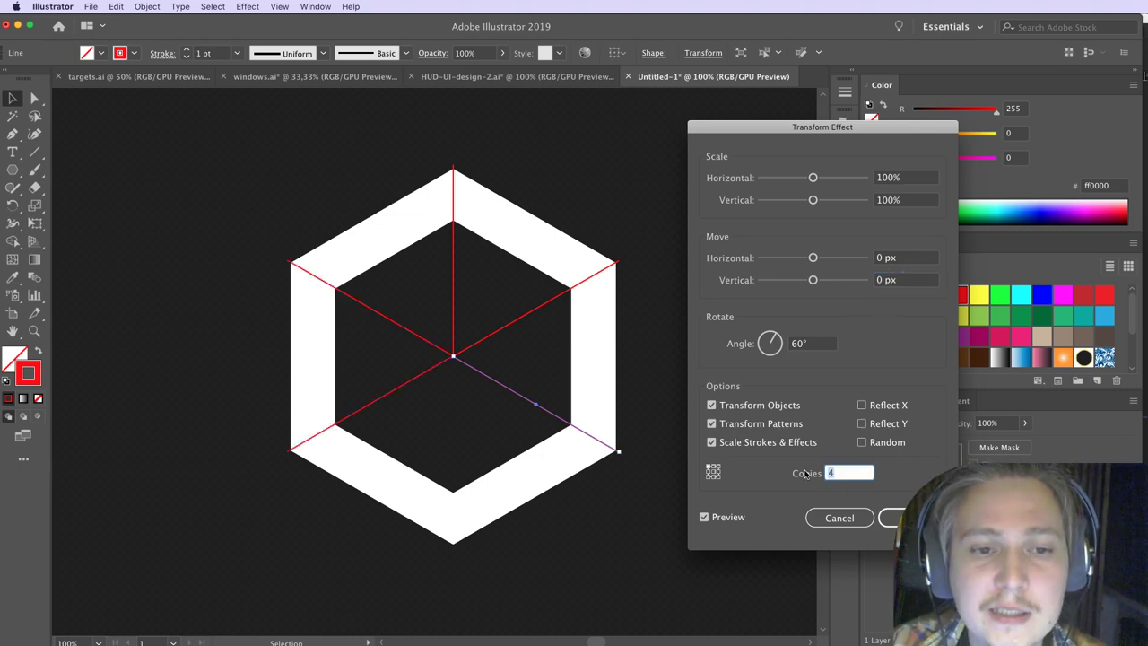
click(912, 280)
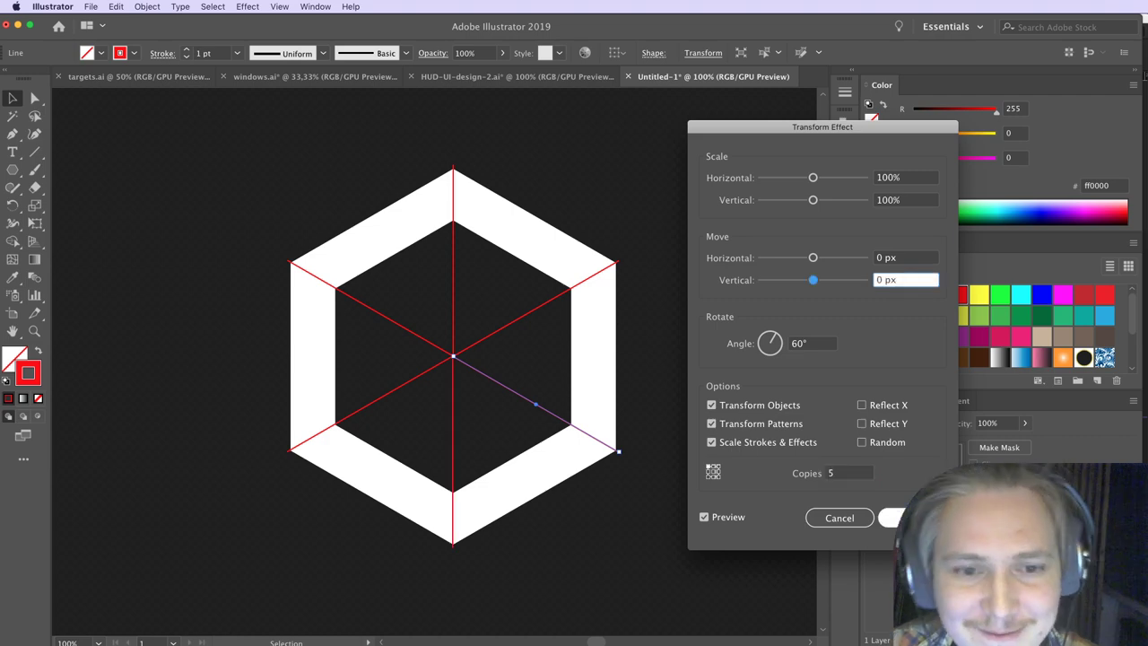
click(911, 518)
Step: Extend the original line's outer endpoint diagonally past the hexagon's lower-right corner
key(a)
click(624, 483)
drag(619, 452, 663, 476)
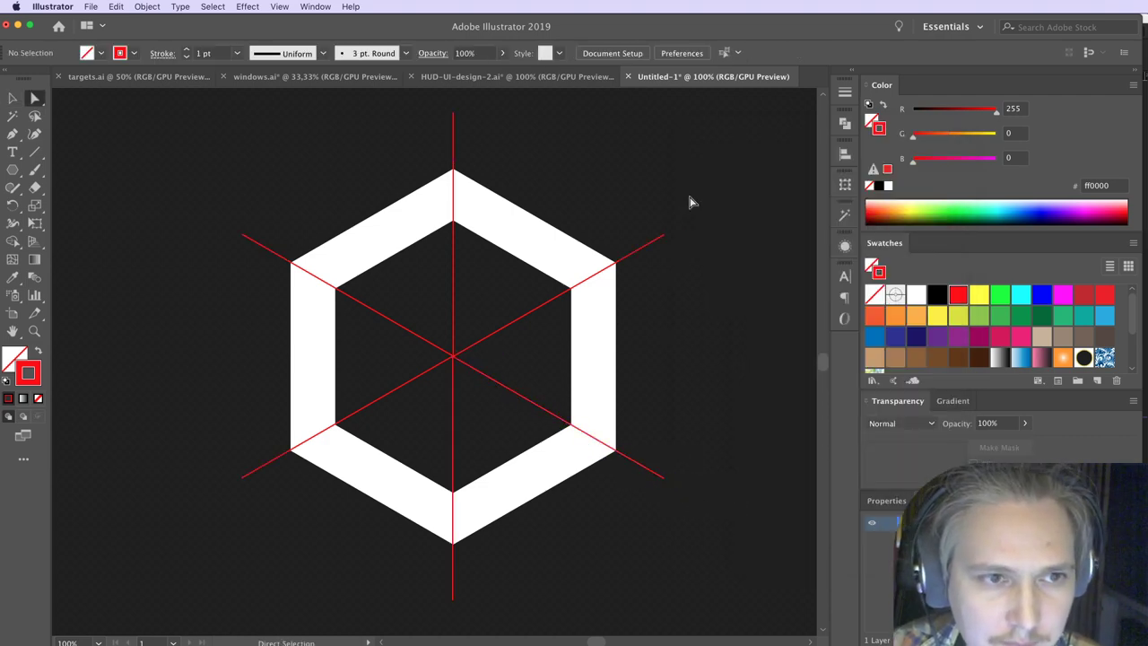
Step: Select the extended line's outer anchor point and set the stroke weight to 20 pt
scroll(634, 250, left, 1)
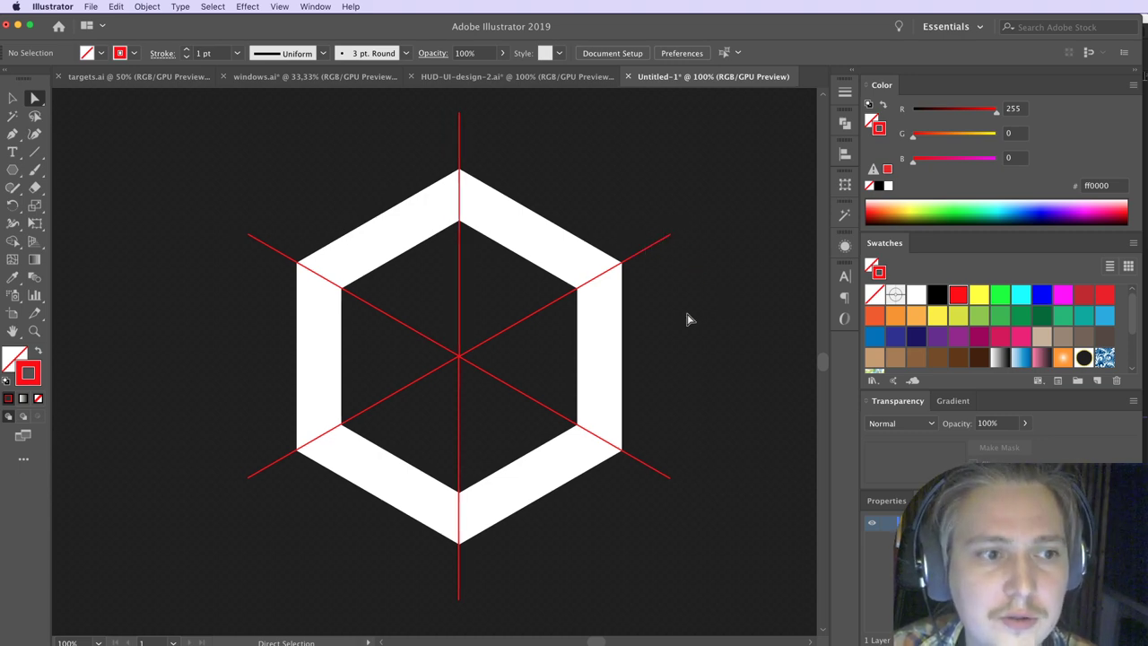
drag(689, 495, 651, 474)
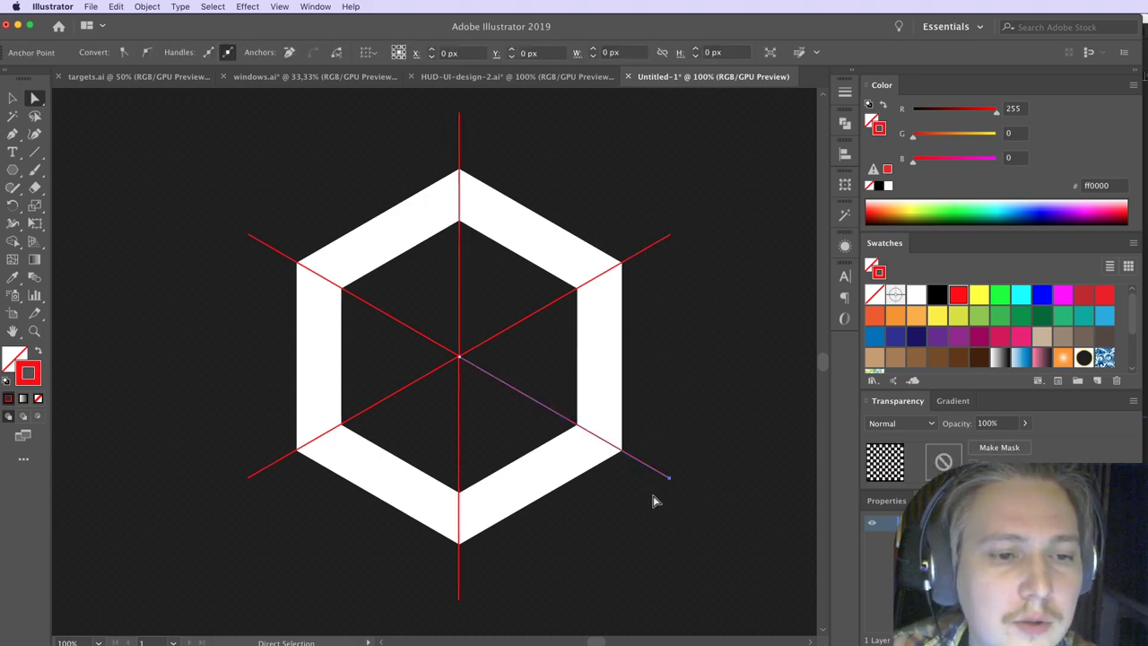
click(845, 90)
click(729, 107)
text(20)
key(Return)
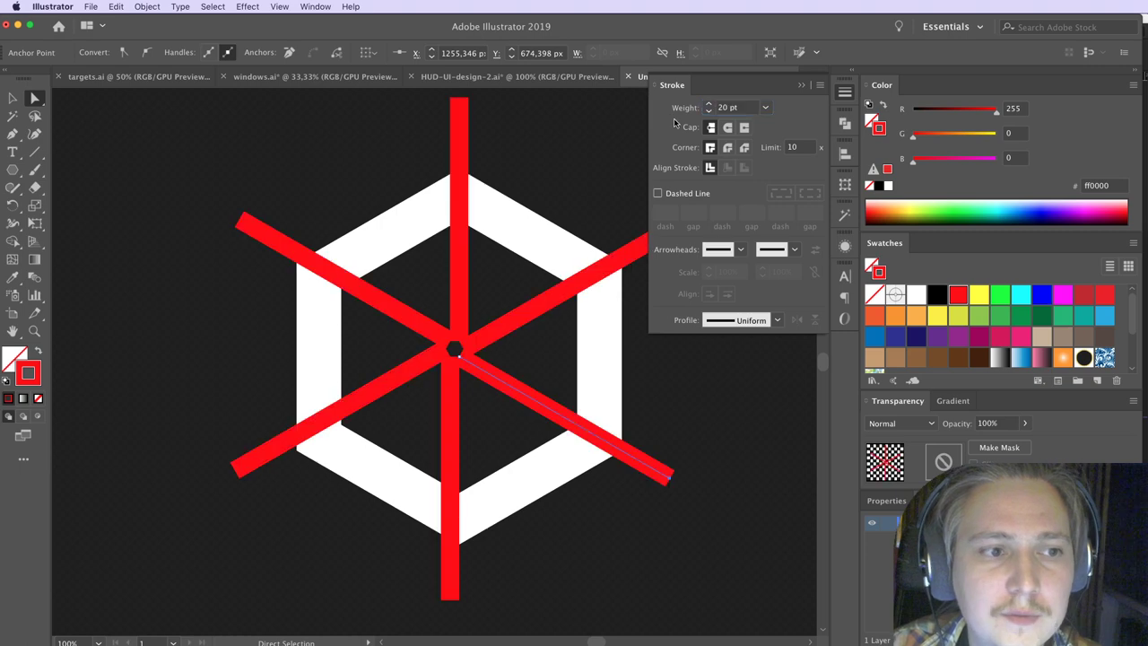
click(687, 475)
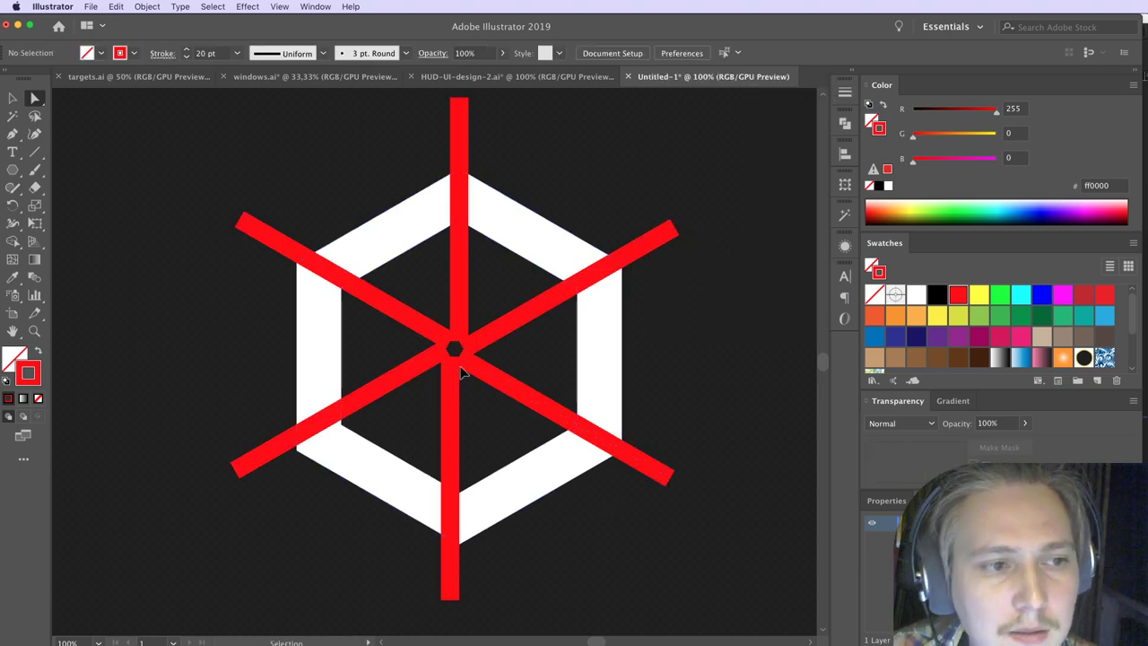
Step: Undo the line's stroke weight change and redo it
click(183, 6)
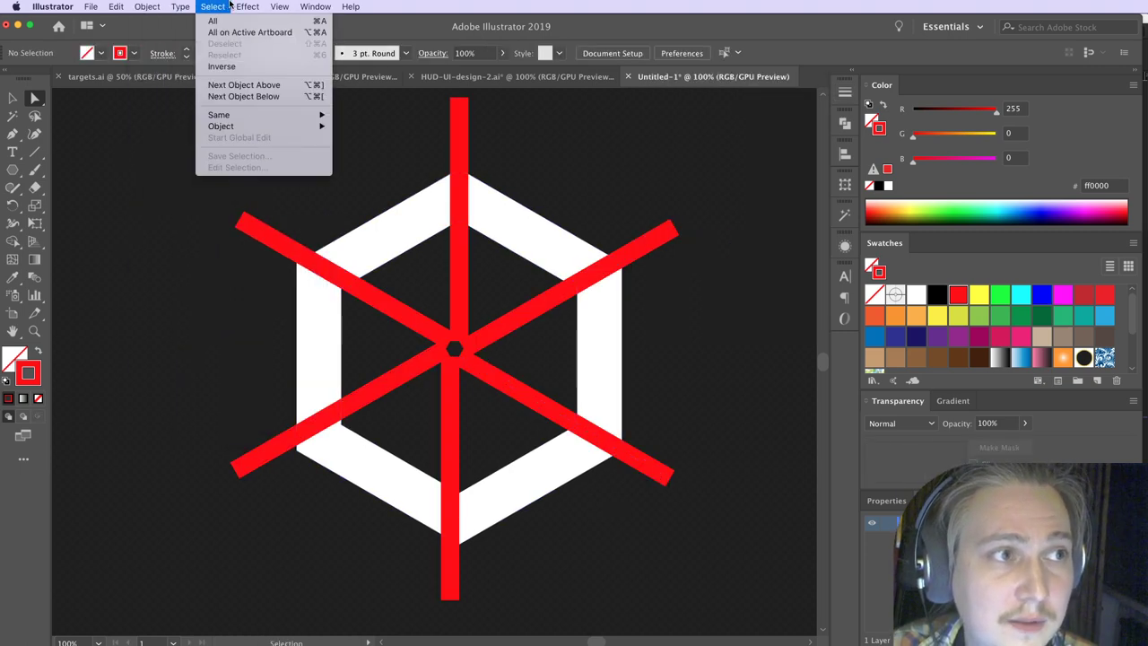
mouse_move(248, 7)
click(658, 464)
key(super+z)
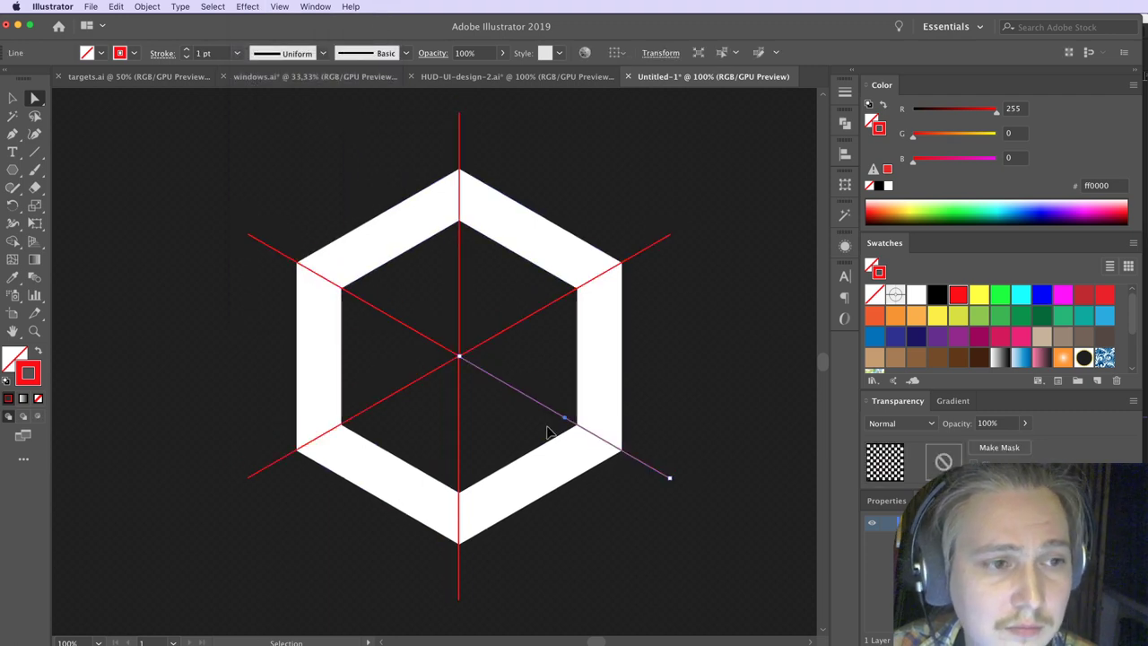
key(ctrl+shift+z)
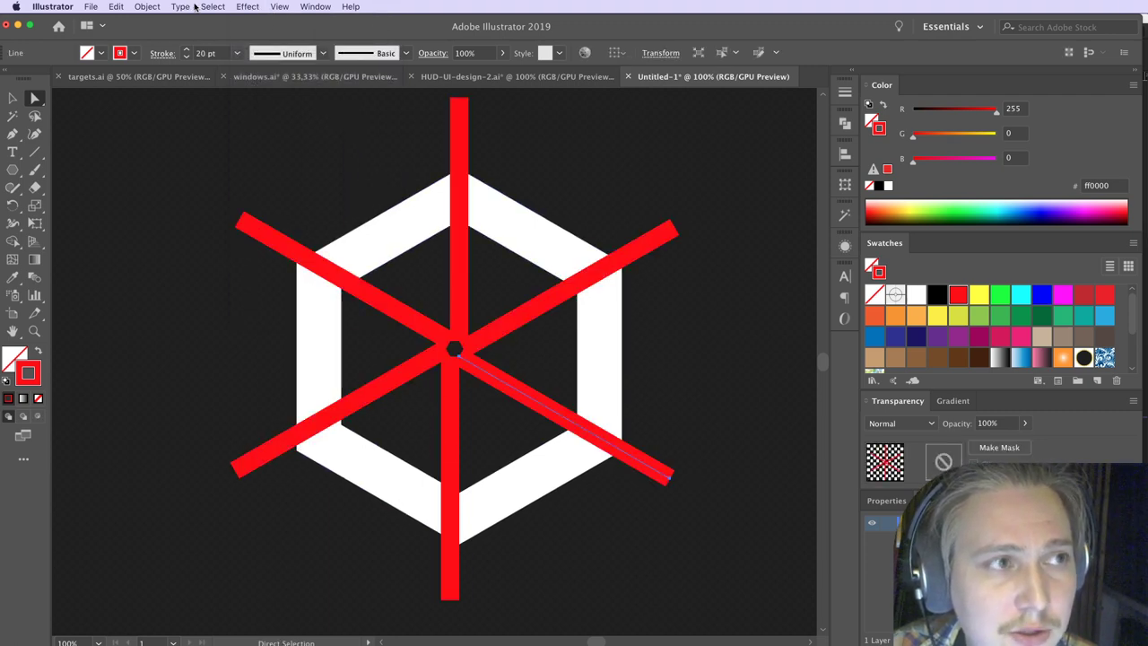
click(247, 6)
click(274, 20)
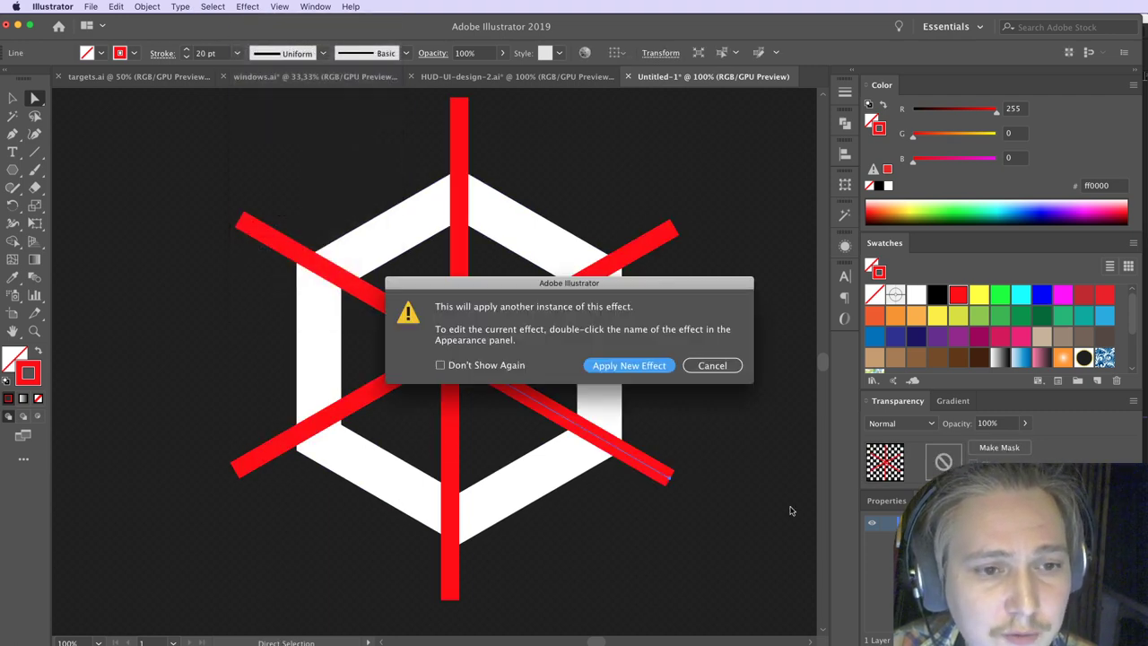
click(711, 366)
Step: Open the line's existing Transform effect for editing, check its reference point, and close the settings without changes
click(845, 246)
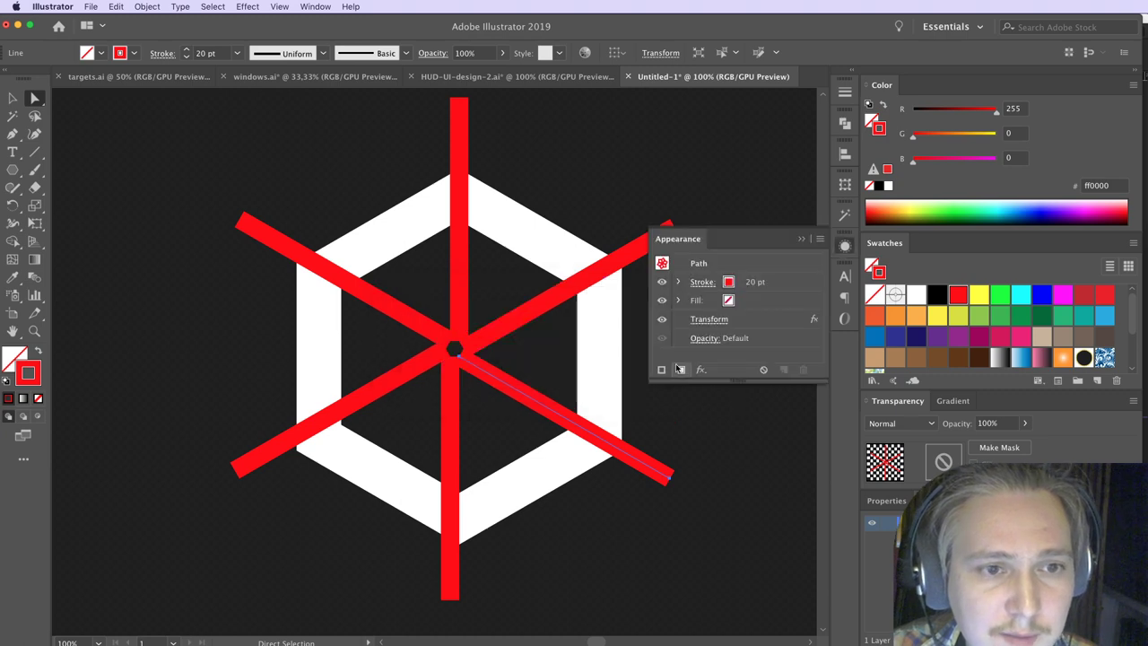
click(708, 325)
key(super+Tab)
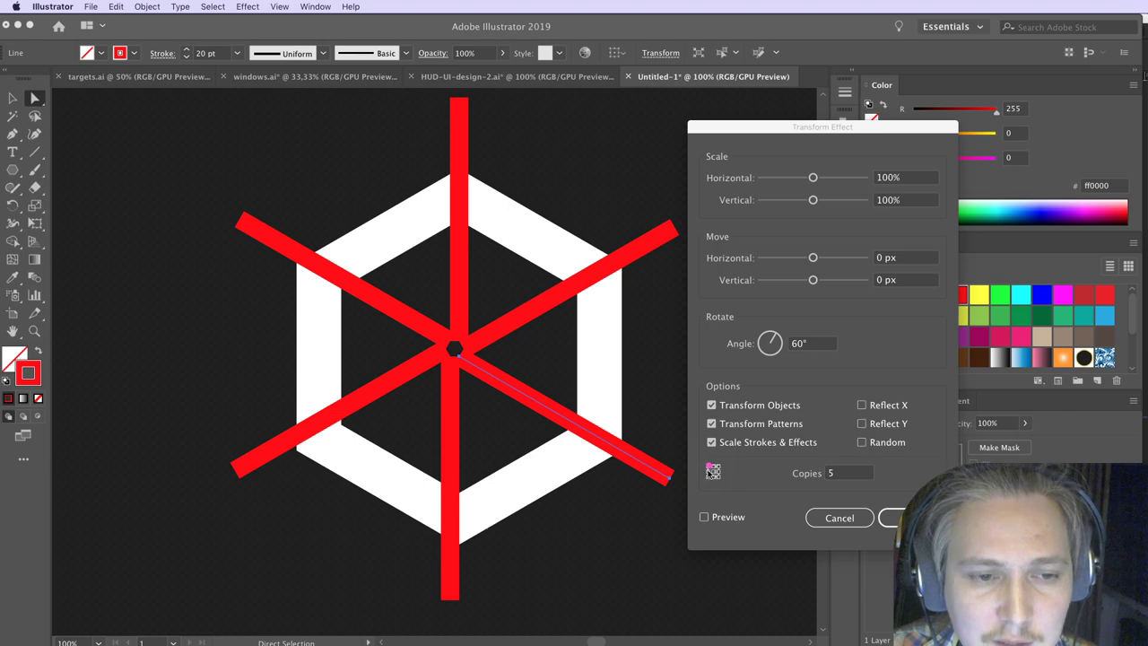
click(713, 472)
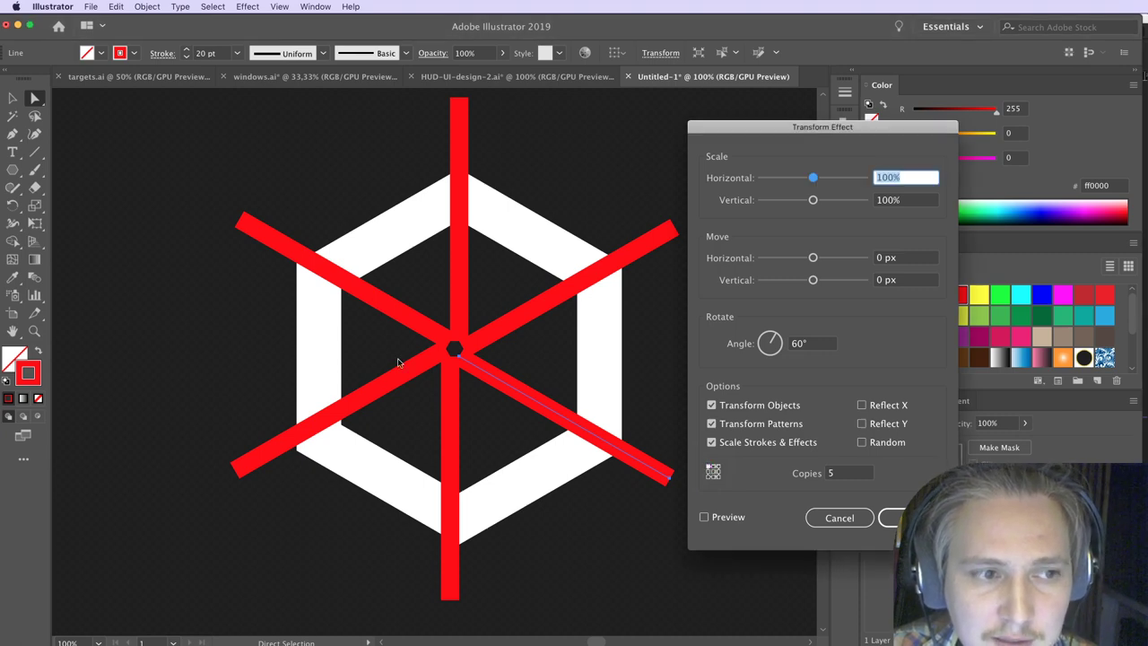
click(823, 522)
Step: Increase the line's stroke weight to 50 pt and examine the offset around the centre
scroll(644, 494, up, 1)
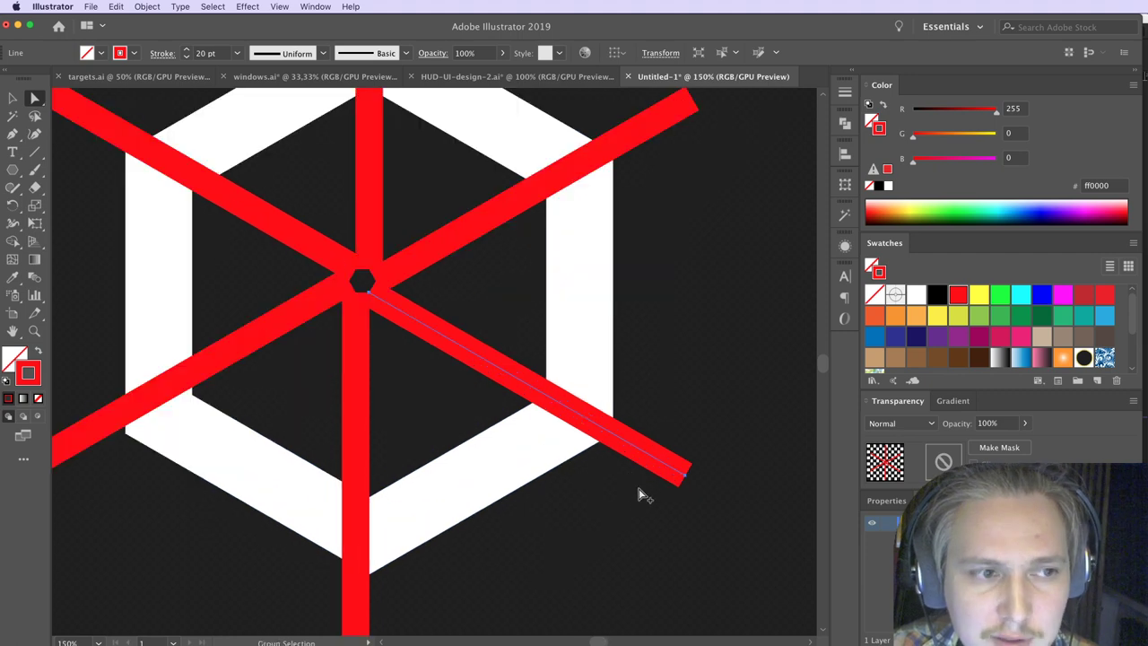
click(845, 123)
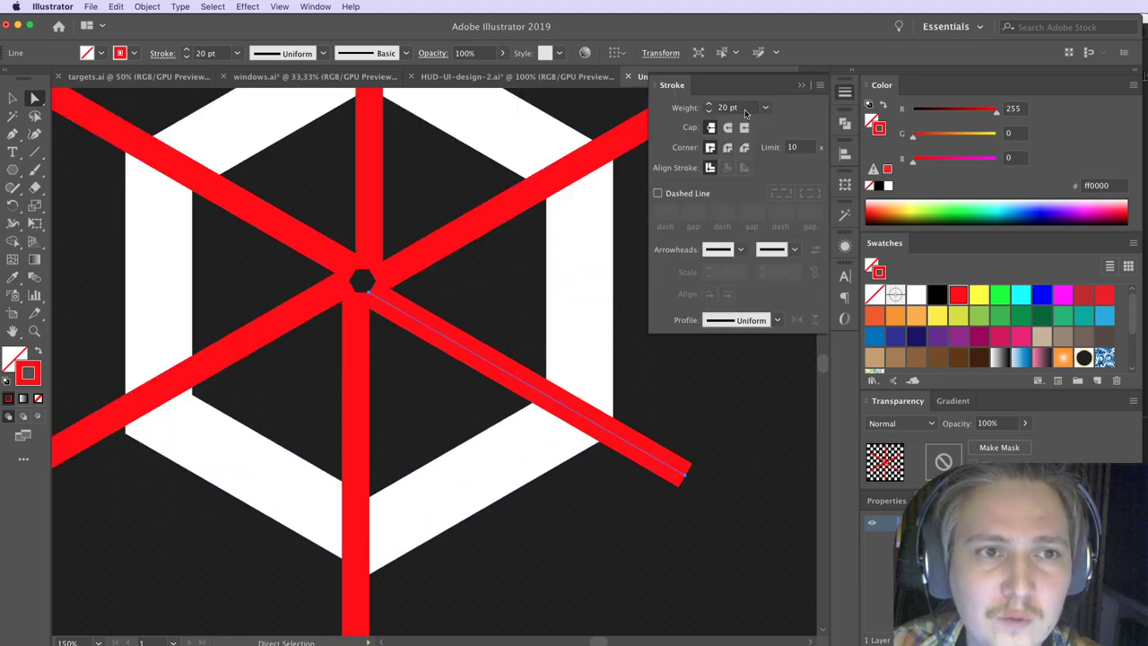
double_click(732, 107)
text(50)
key(Return)
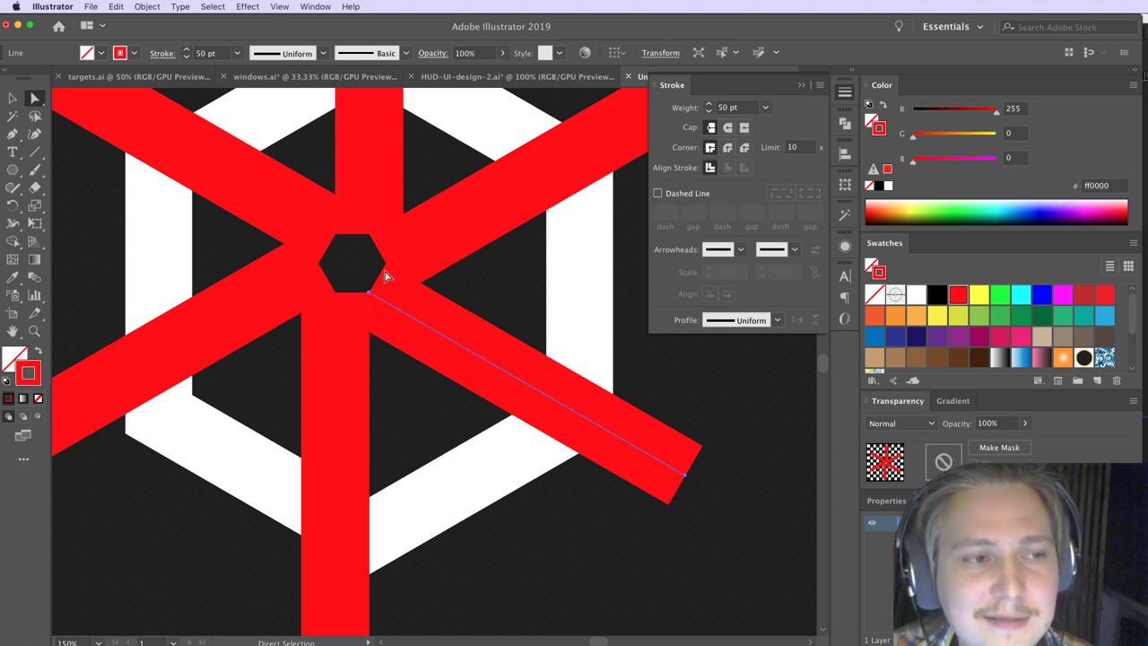
alt+click(385, 267)
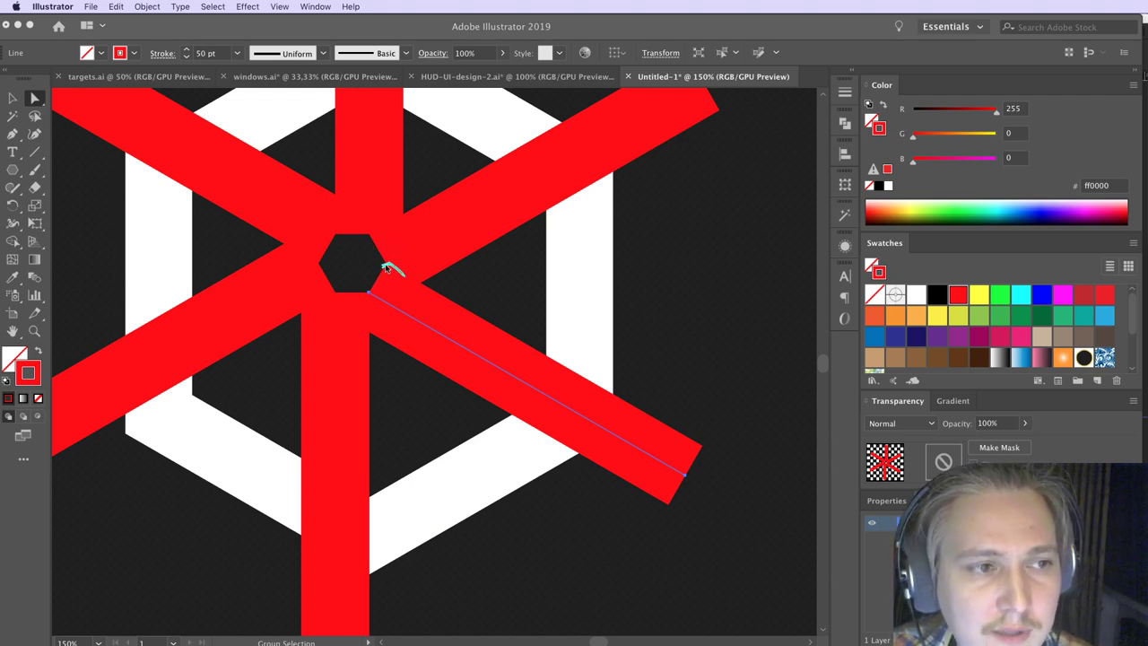
Step: Inspect the Stroke, Fill and Transform entries in the line's appearance attributes, and deselect the line
click(845, 246)
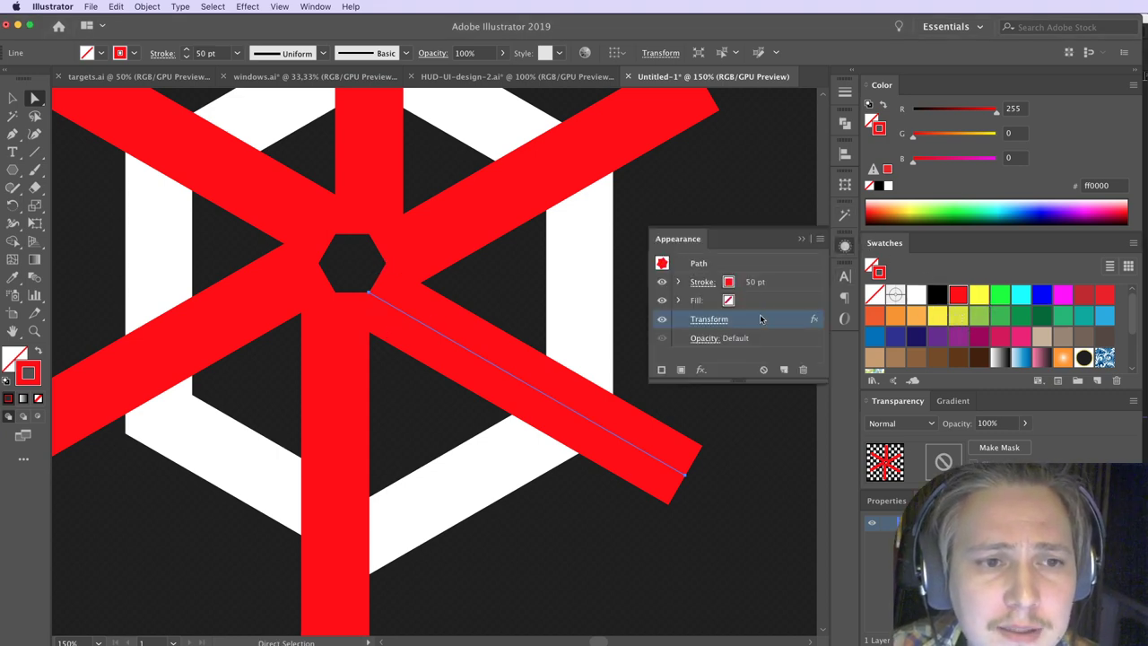
click(790, 284)
click(798, 303)
mouse_move(814, 285)
mouse_down()
mouse_move(786, 327)
mouse_move(769, 281)
mouse_move(797, 281)
mouse_move(772, 320)
mouse_up()
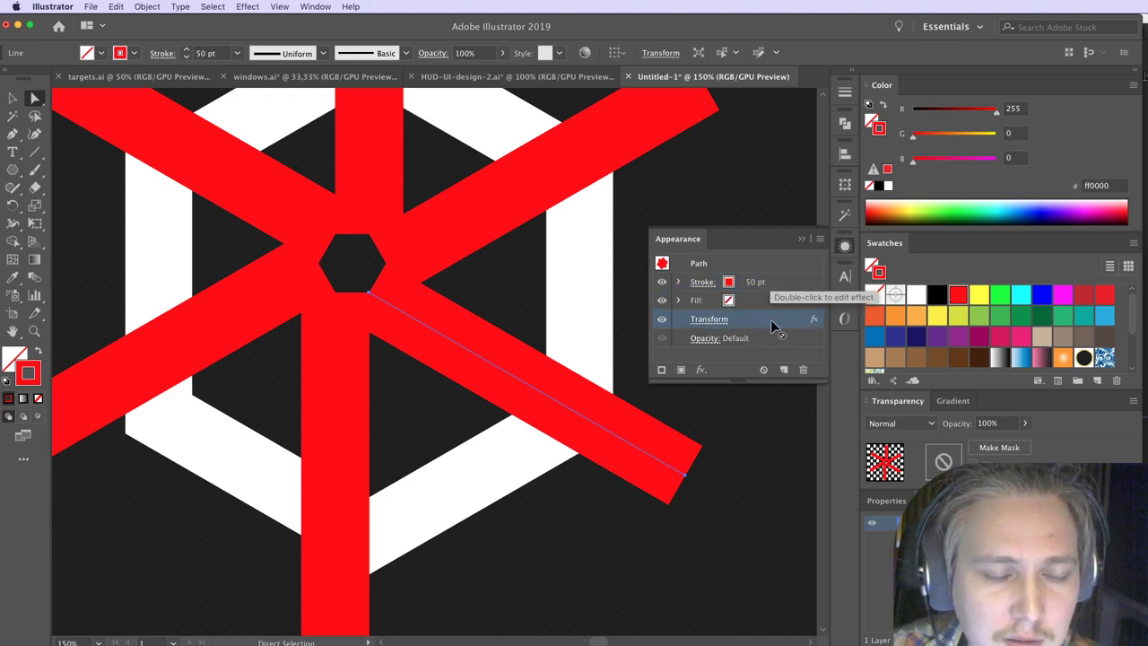
click(478, 303)
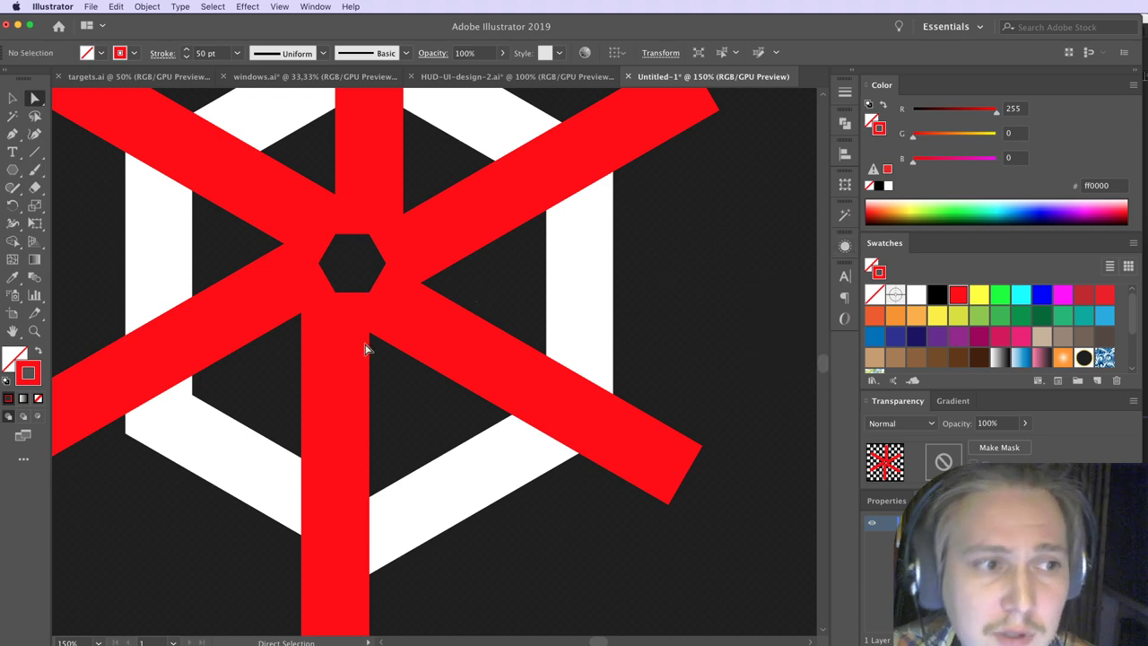
Step: Reselect the lower-right diagonal line and set its stroke weight to 0
click(410, 341)
click(848, 91)
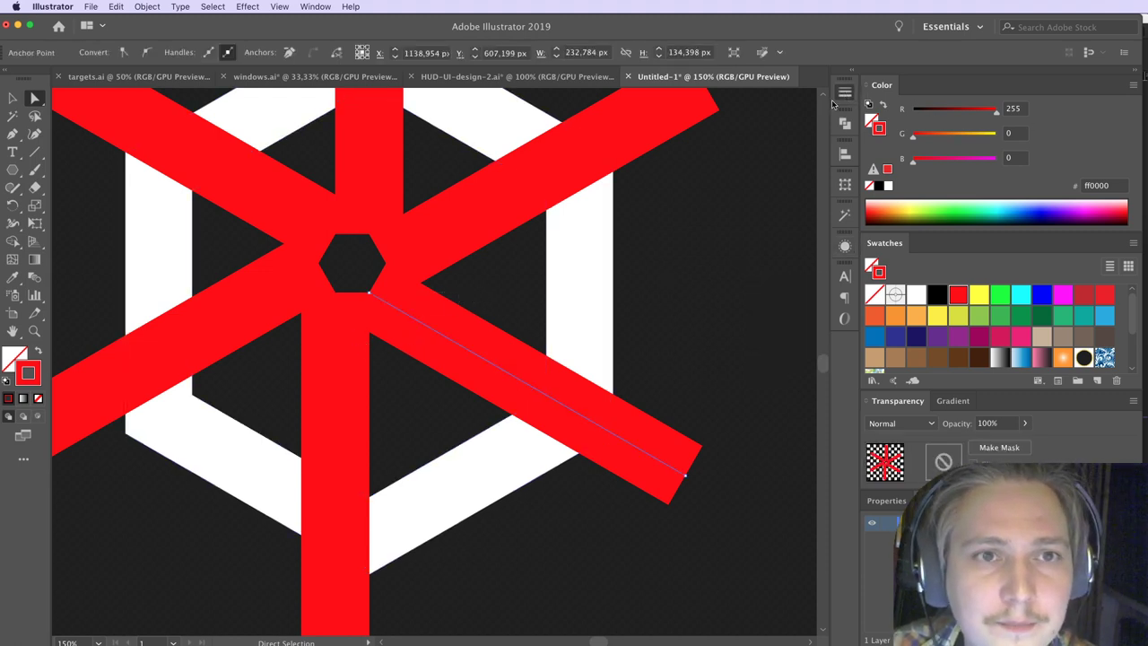
drag(747, 108, 629, 104)
text(0)
key(Return)
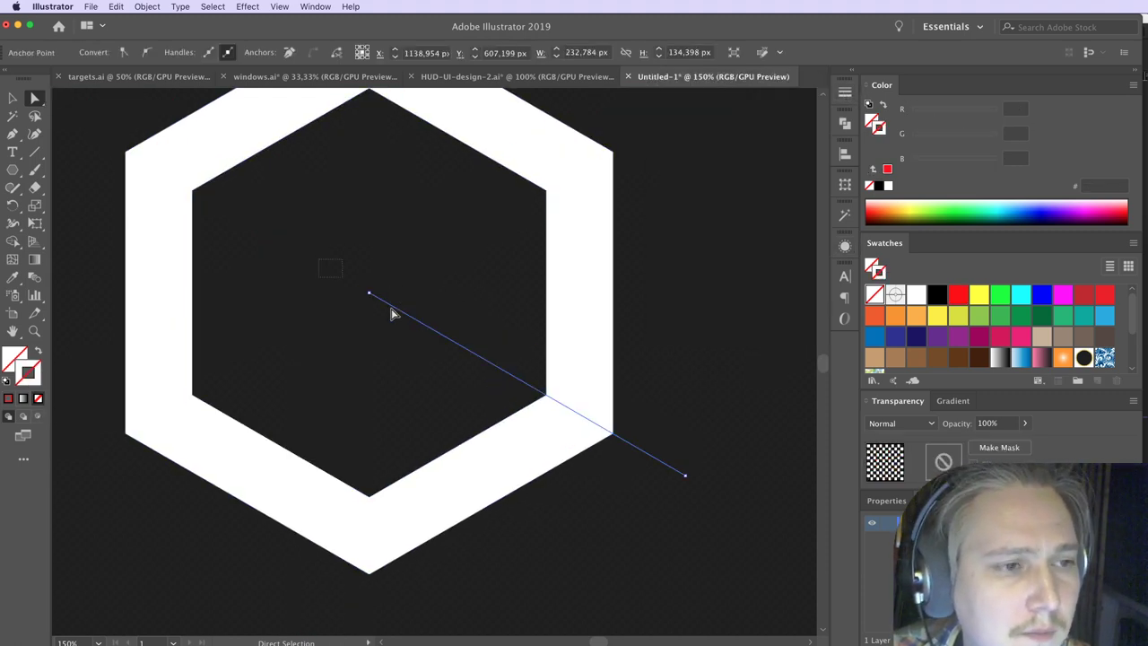
click(440, 297)
click(437, 331)
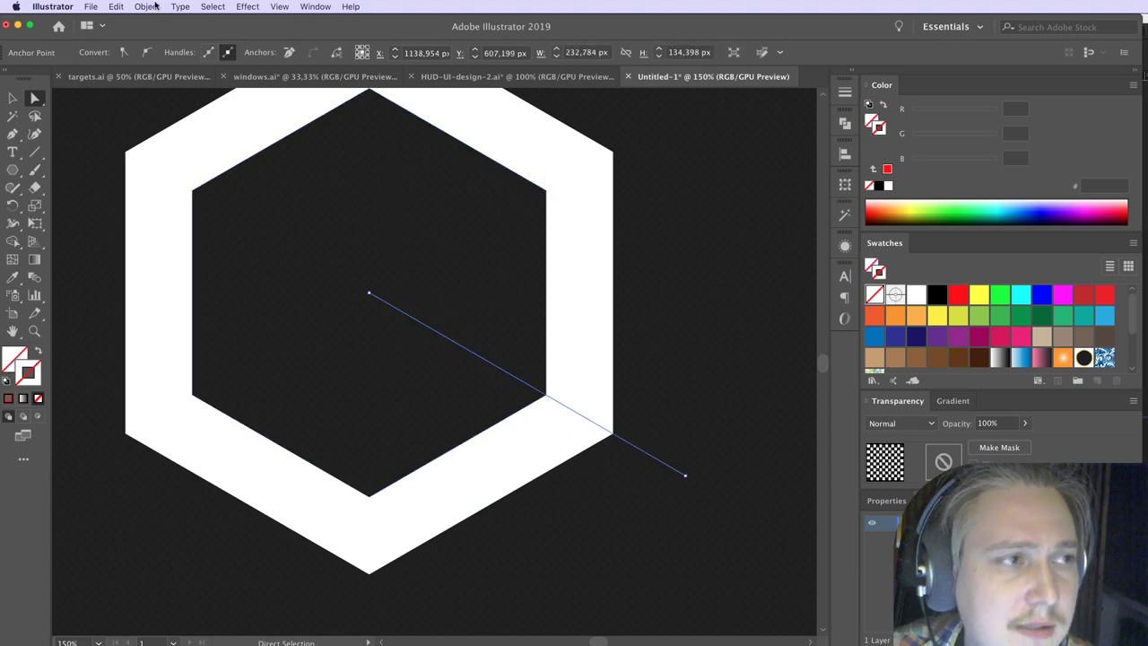
Step: Give the line a red fill and expand its repeated Transform appearance into six separate lines
click(146, 7)
mouse_move(203, 262)
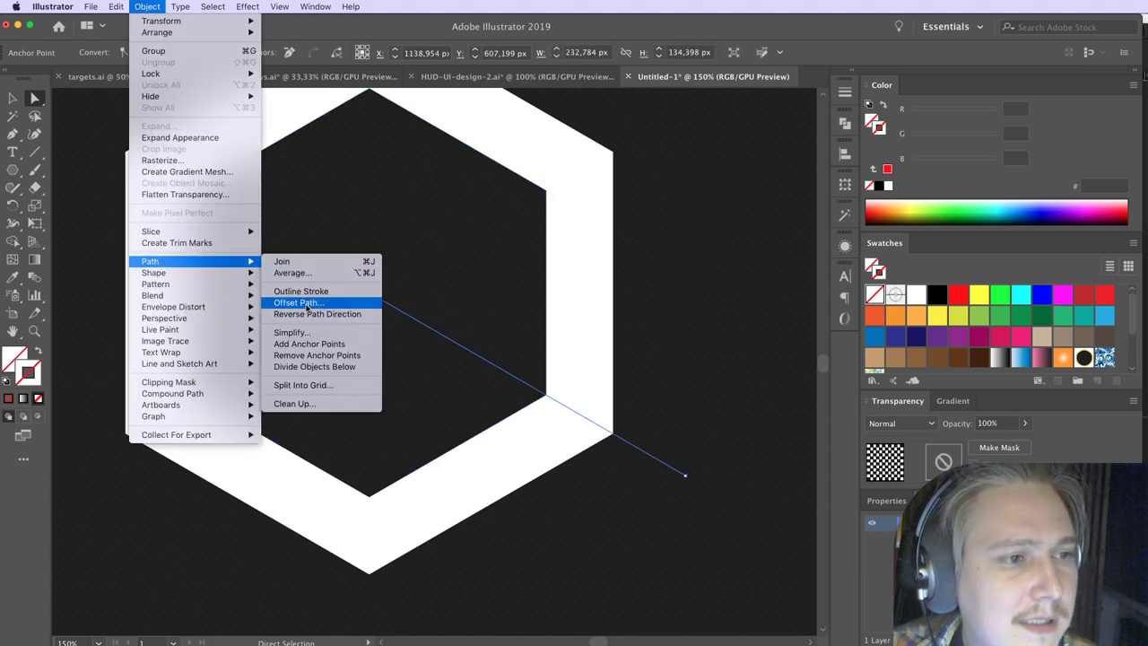
click(179, 138)
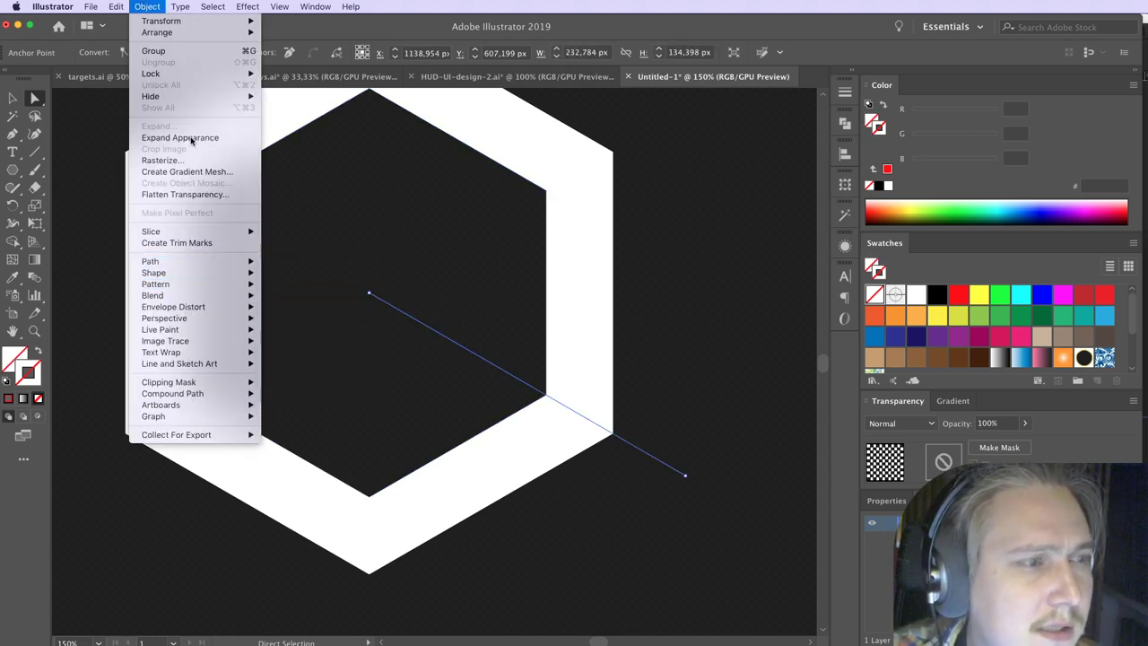
click(530, 387)
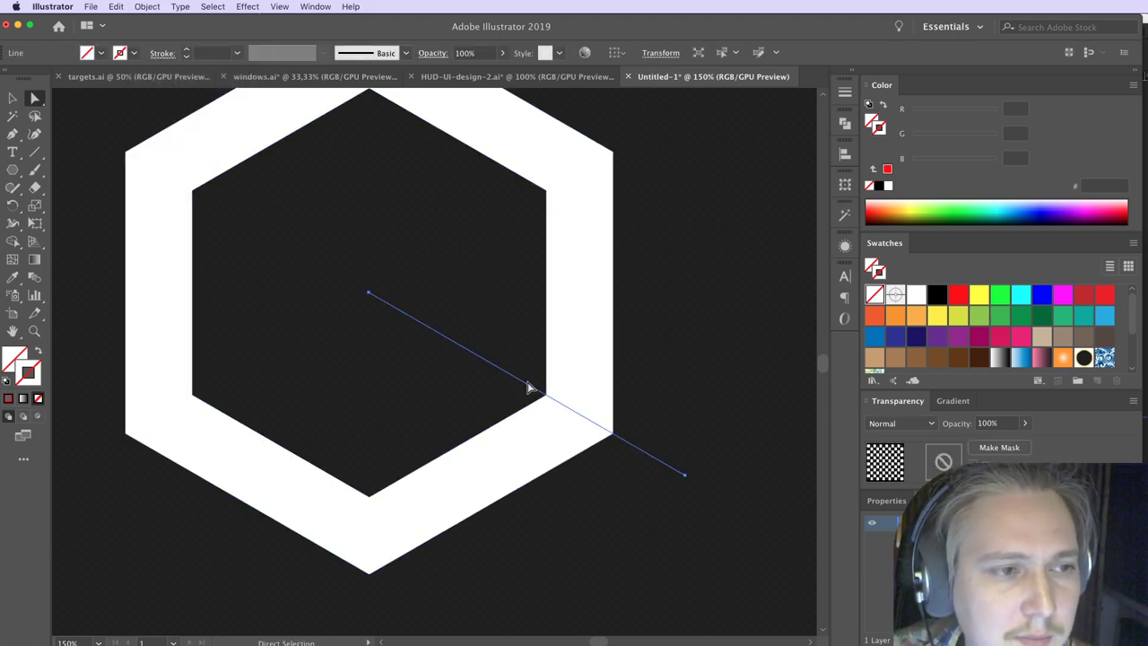
click(8, 397)
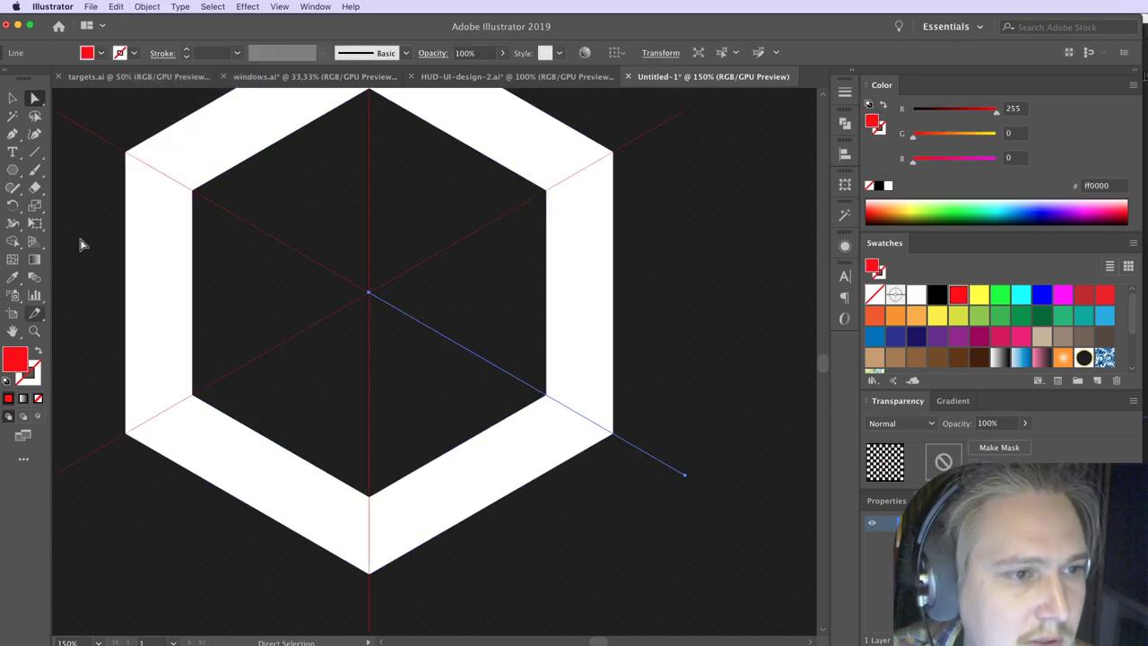
click(148, 6)
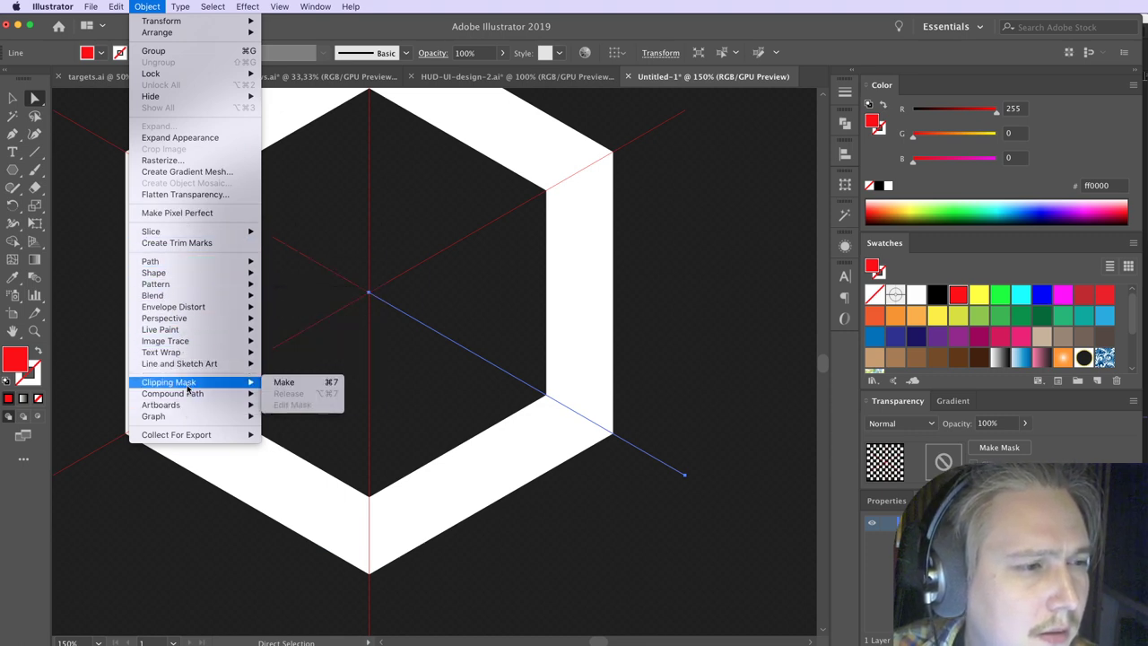
click(184, 137)
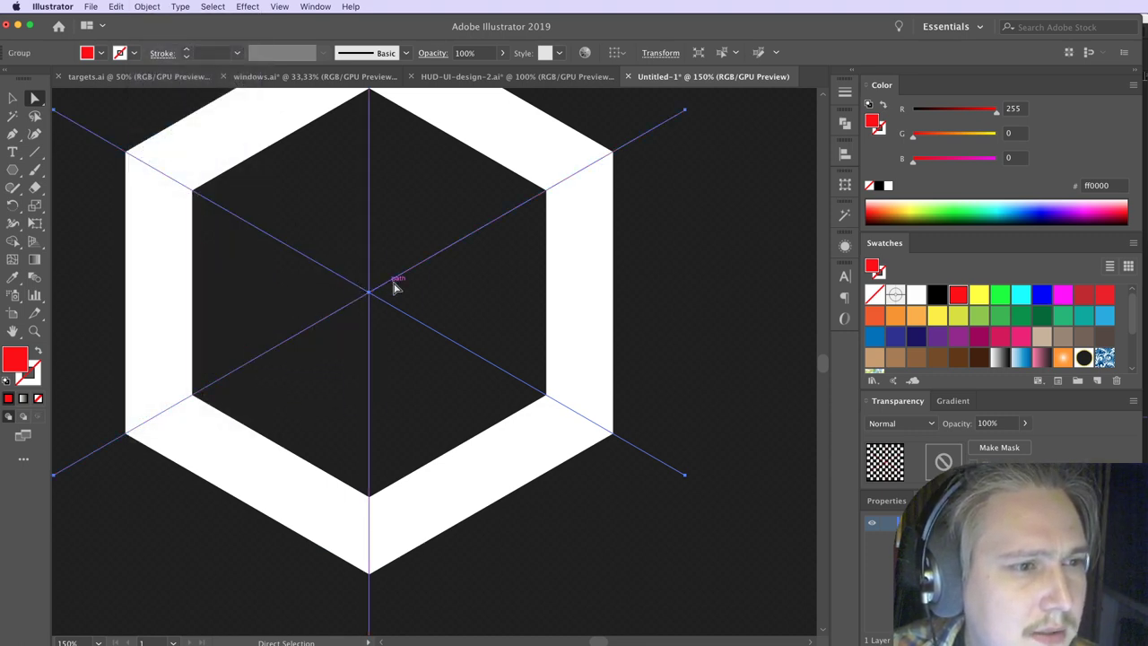
Step: Select all the expanded lines and swap their fill and stroke so they carry a red stroke
click(461, 319)
click(433, 377)
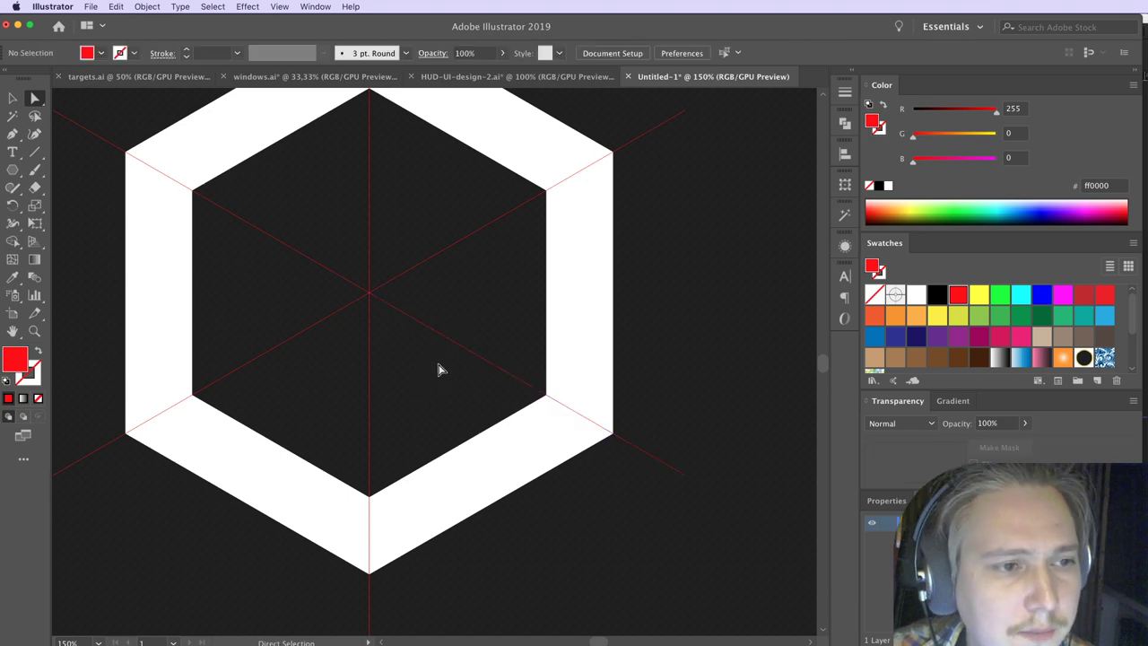
key(super+a)
click(39, 350)
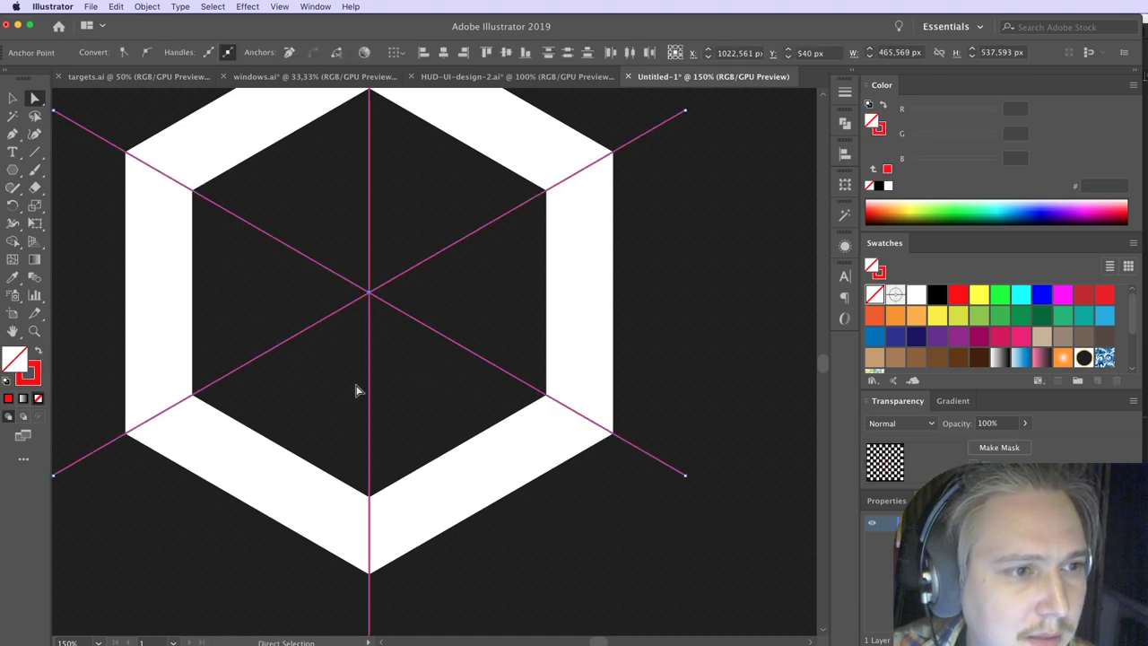
click(351, 377)
key(super+a)
Step: Select the upper-right diagonal line on its own to examine how the expanded lines are separated
scroll(564, 444, down, 2)
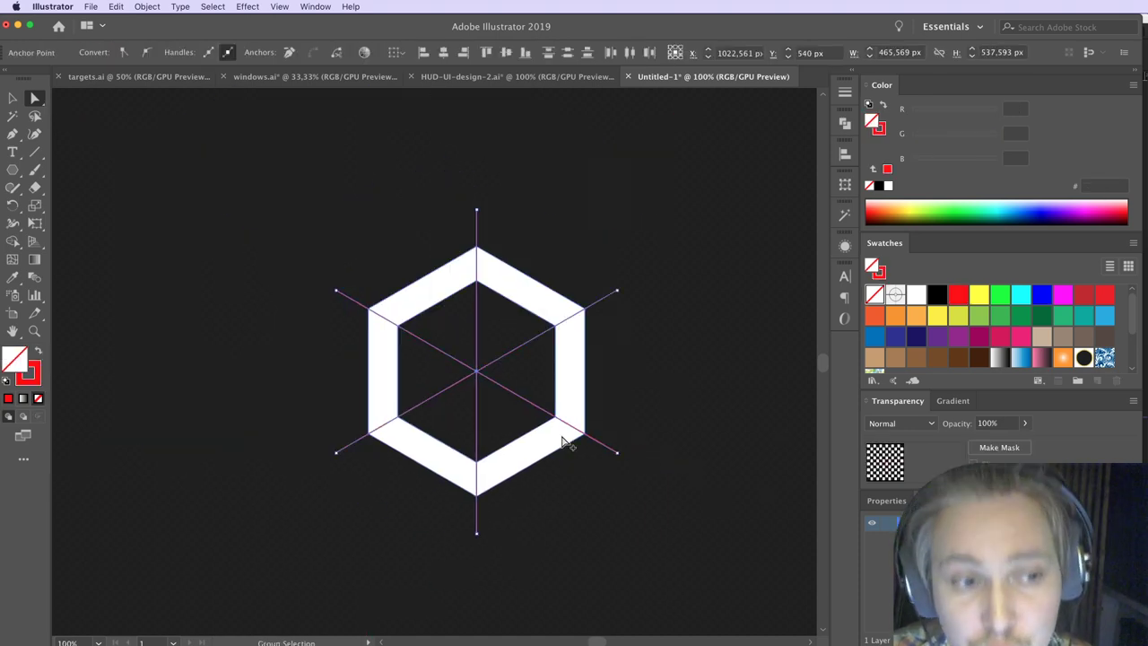
drag(547, 398, 616, 438)
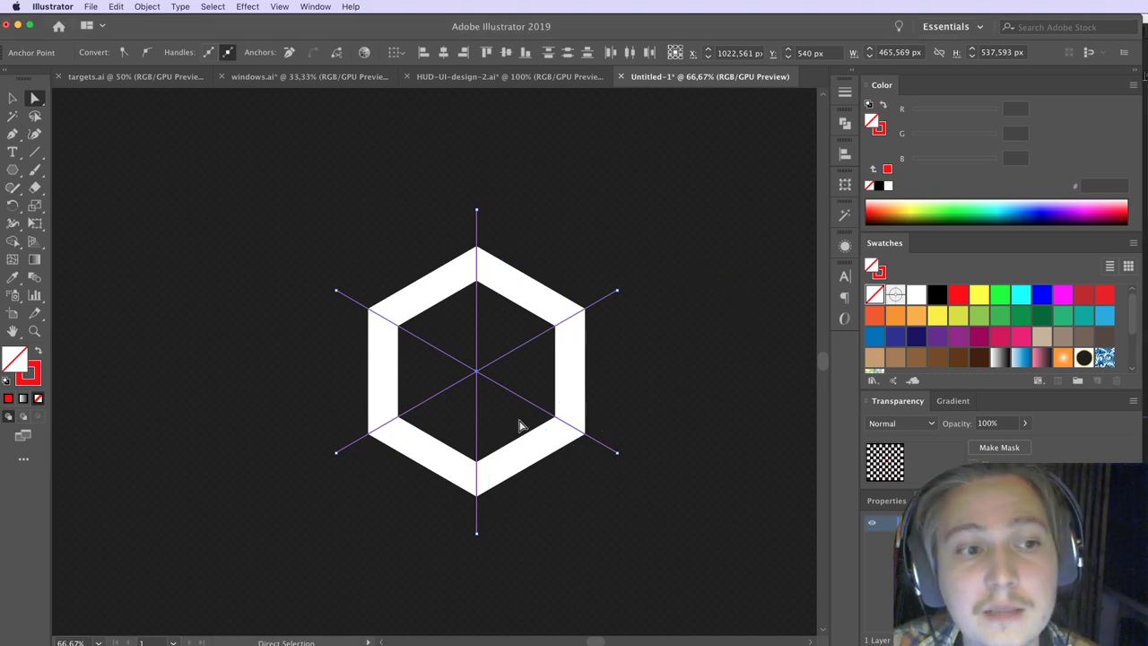
click(617, 292)
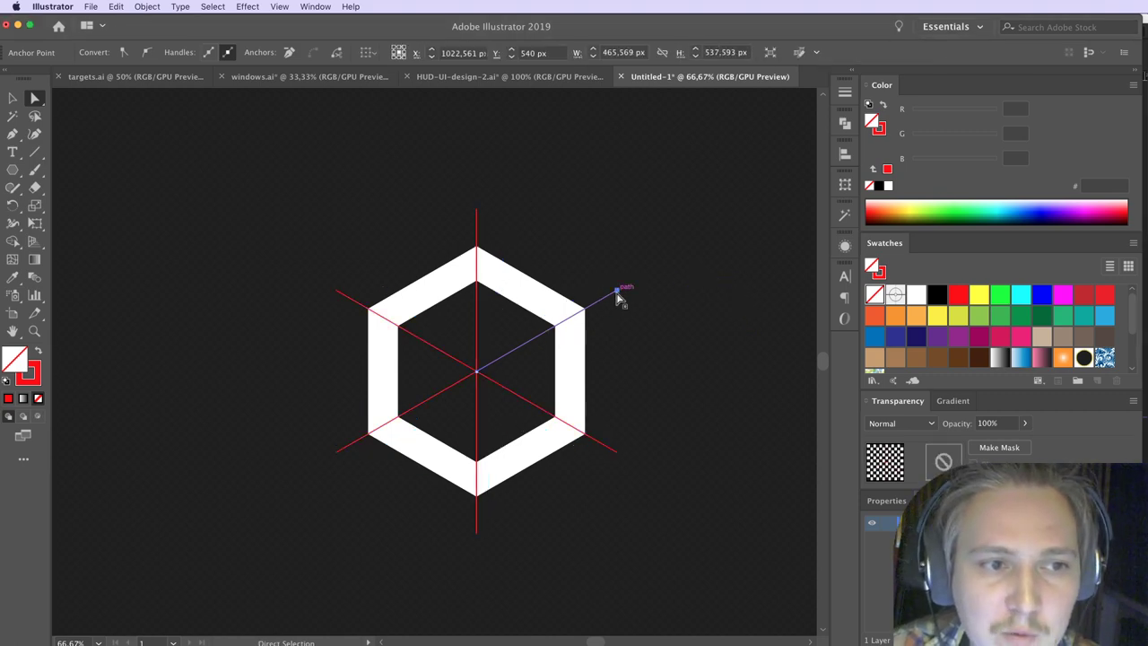
click(665, 389)
Step: Try a stroke weight of 10 pt on the lower-right diagonal line alone, and undo the change
click(617, 453)
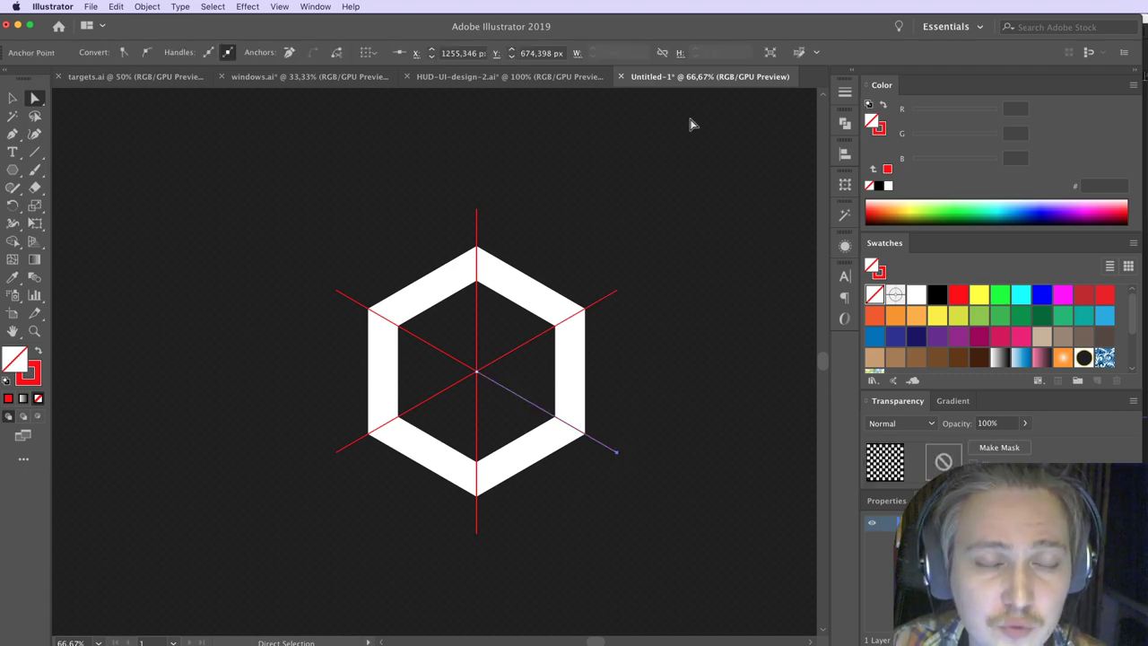
click(839, 93)
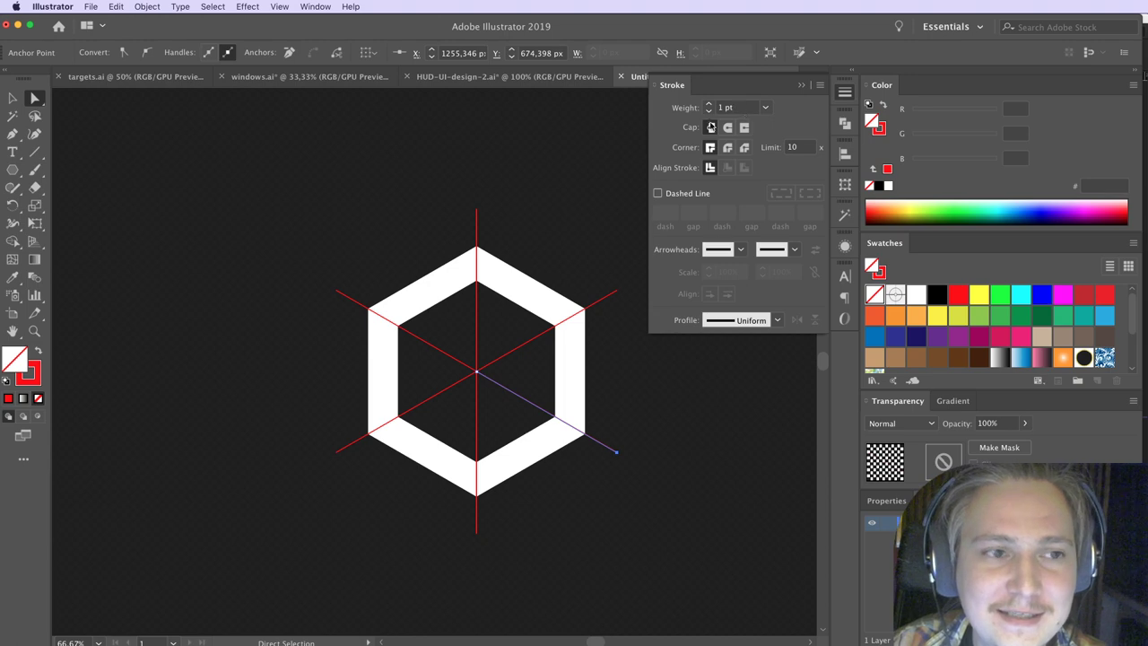
click(731, 107)
text(10)
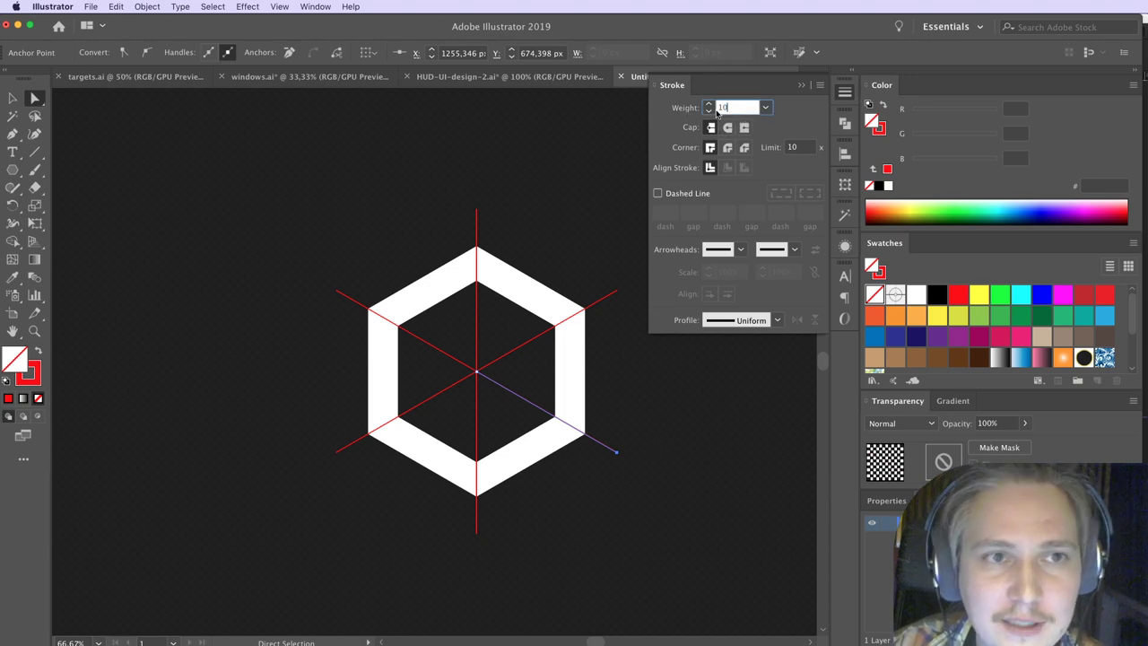
key(Return)
click(674, 444)
key(super+z)
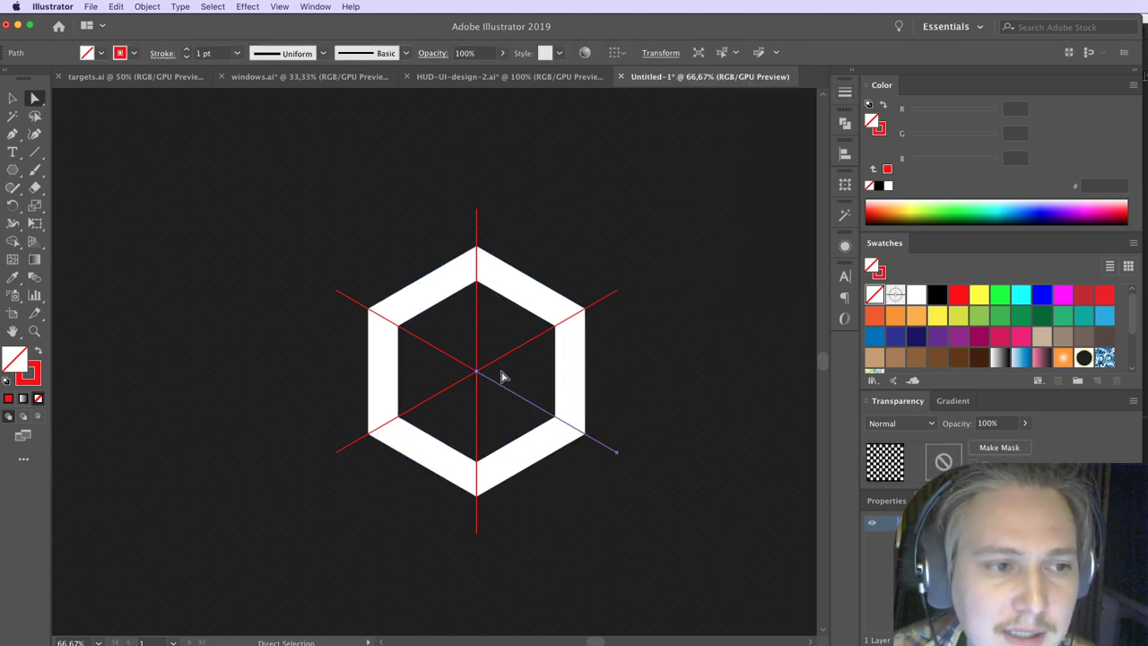
Step: Set the stroke weight of all six lines to 50 pt and deselect them
key(super+a)
click(846, 92)
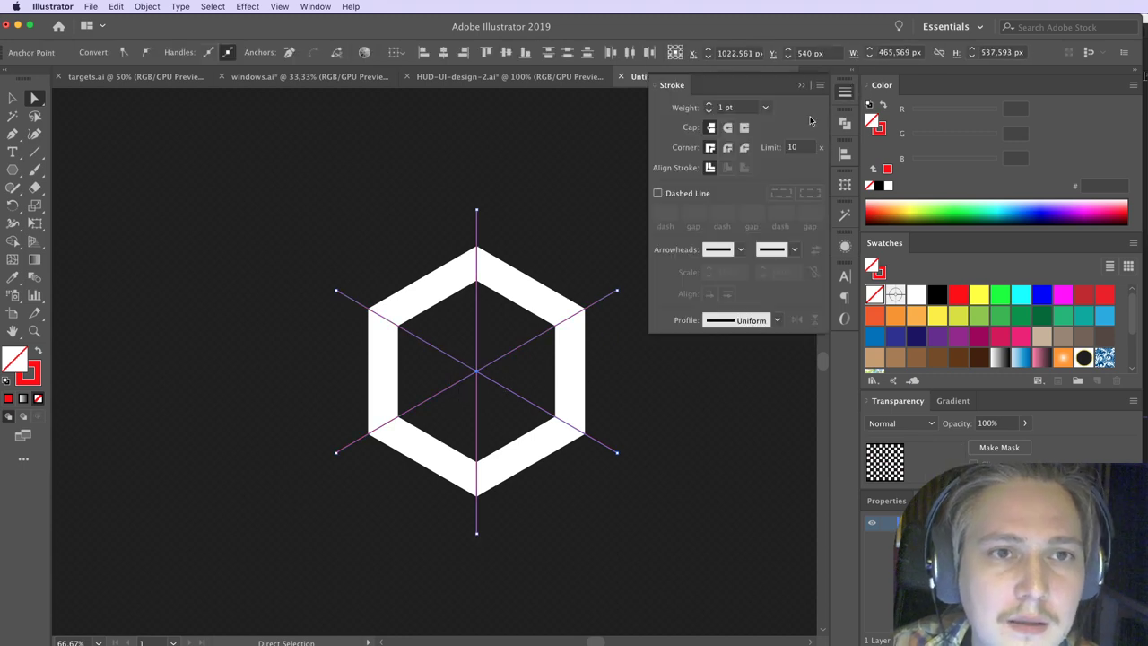
click(745, 108)
text(50)
key(Return)
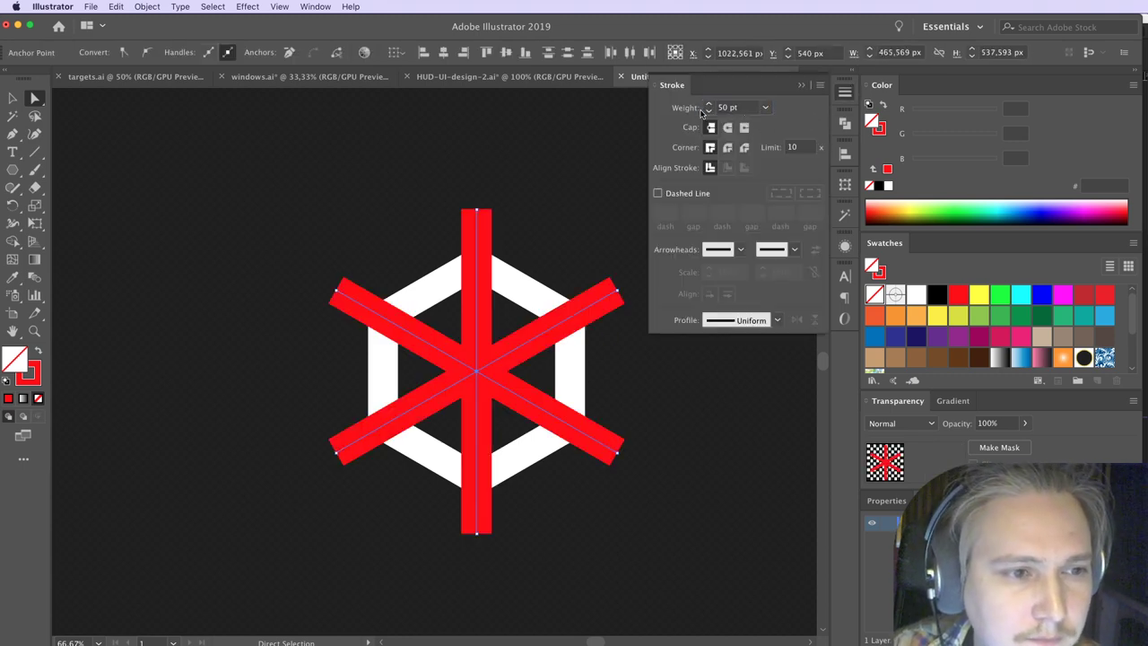
click(723, 446)
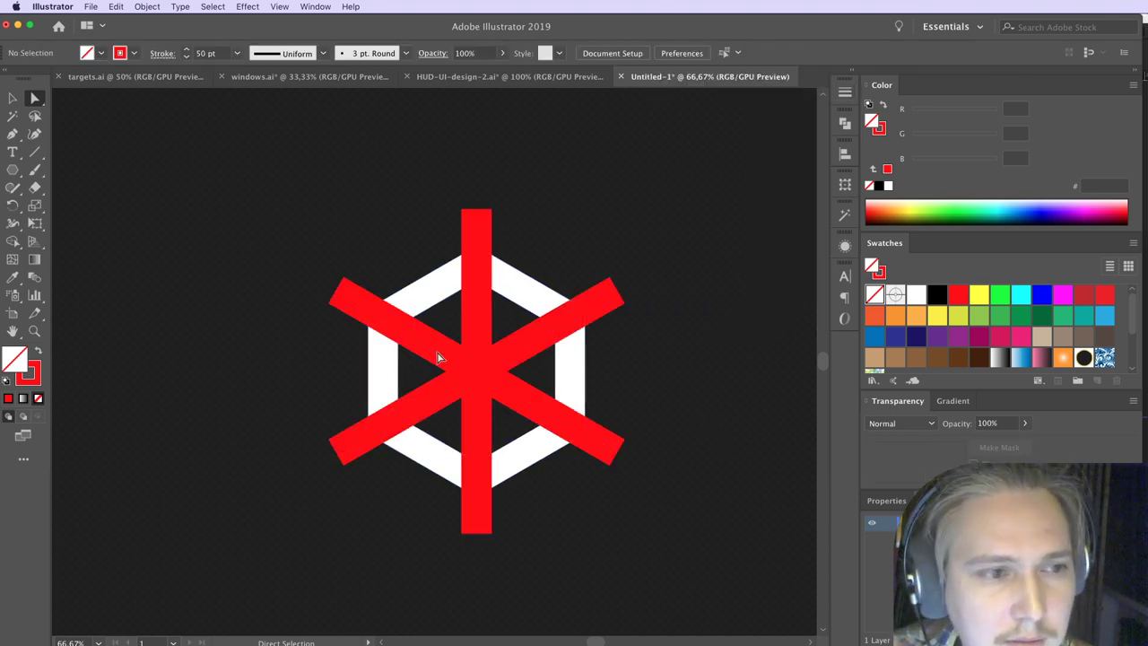
Step: Change the stroke colour of all six lines to black and deselect them
key(super+a)
click(845, 94)
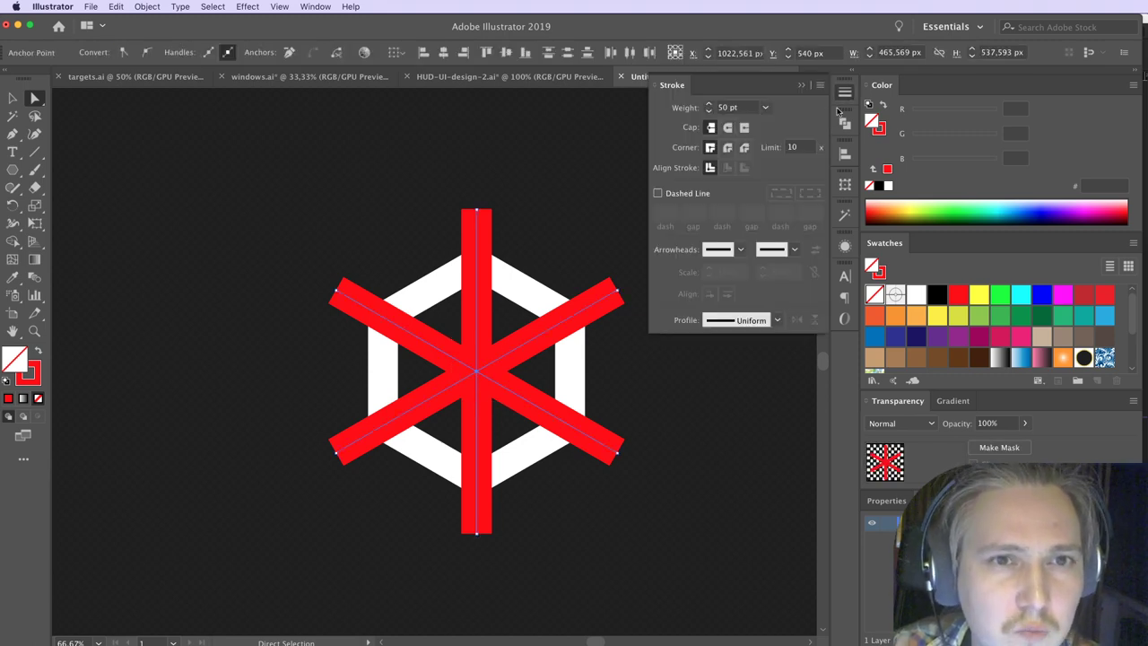
click(880, 131)
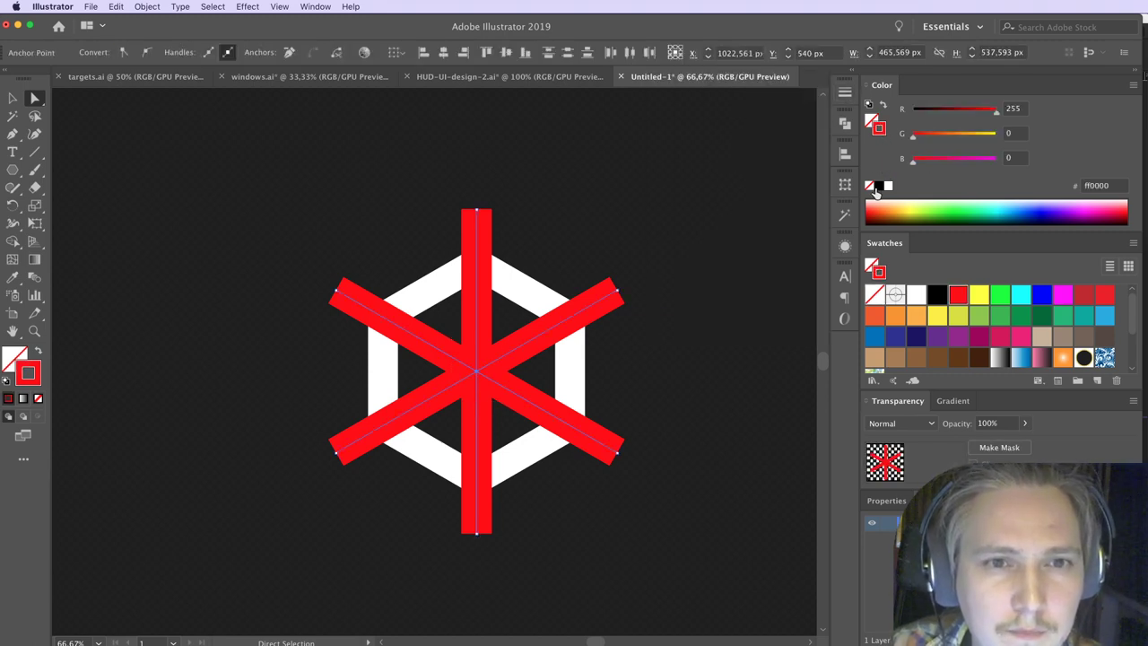
click(878, 186)
click(727, 311)
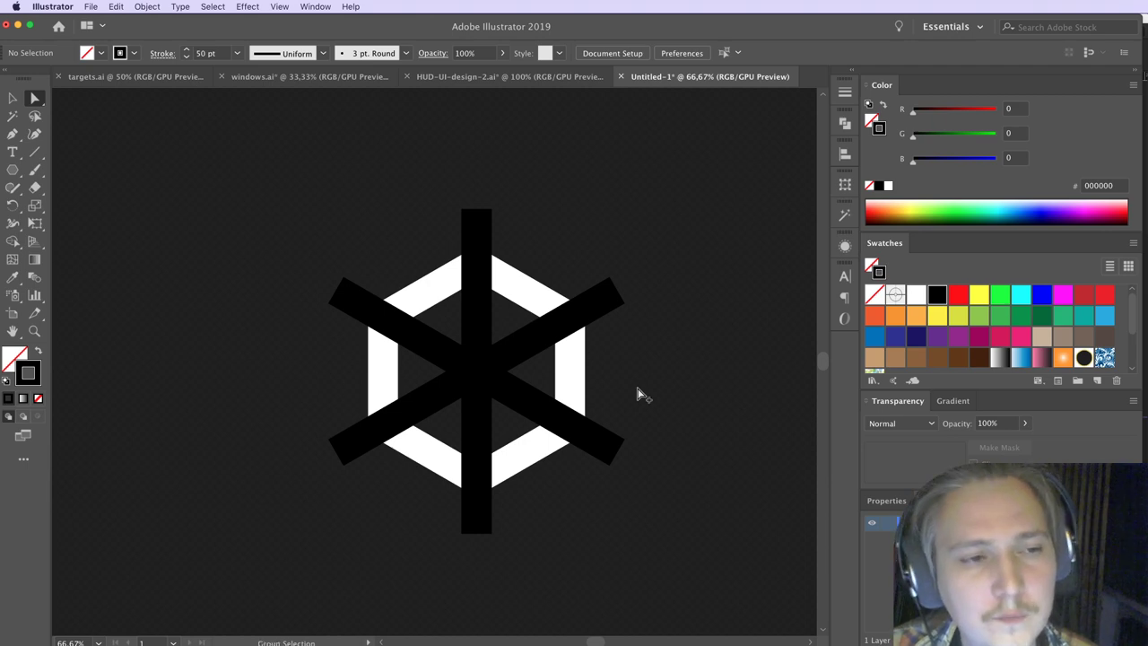
Step: Convert the six crossing black strokes into filled shapes with Outline Stroke
scroll(638, 395, down, 6)
scroll(639, 395, up, 4)
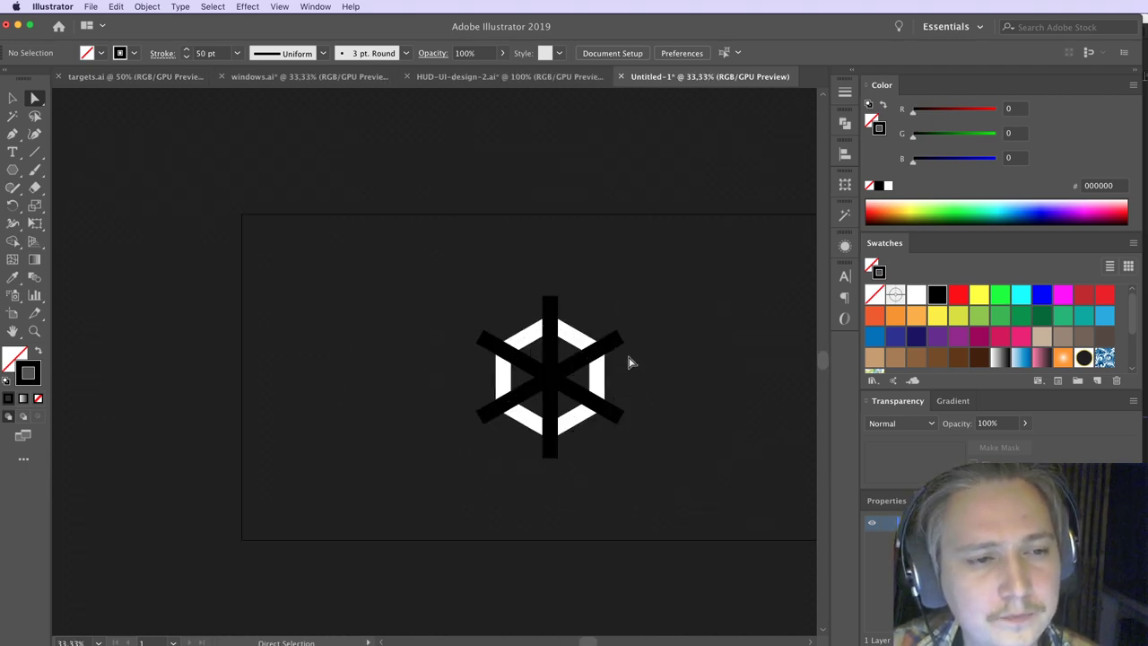
click(541, 373)
click(147, 6)
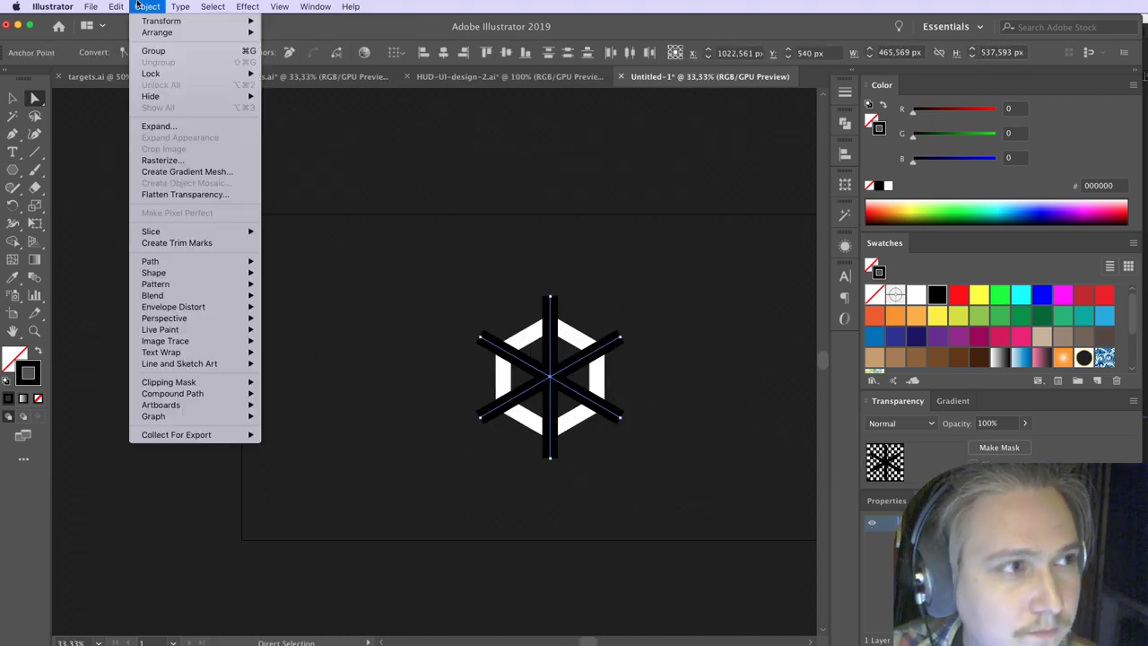
mouse_move(207, 262)
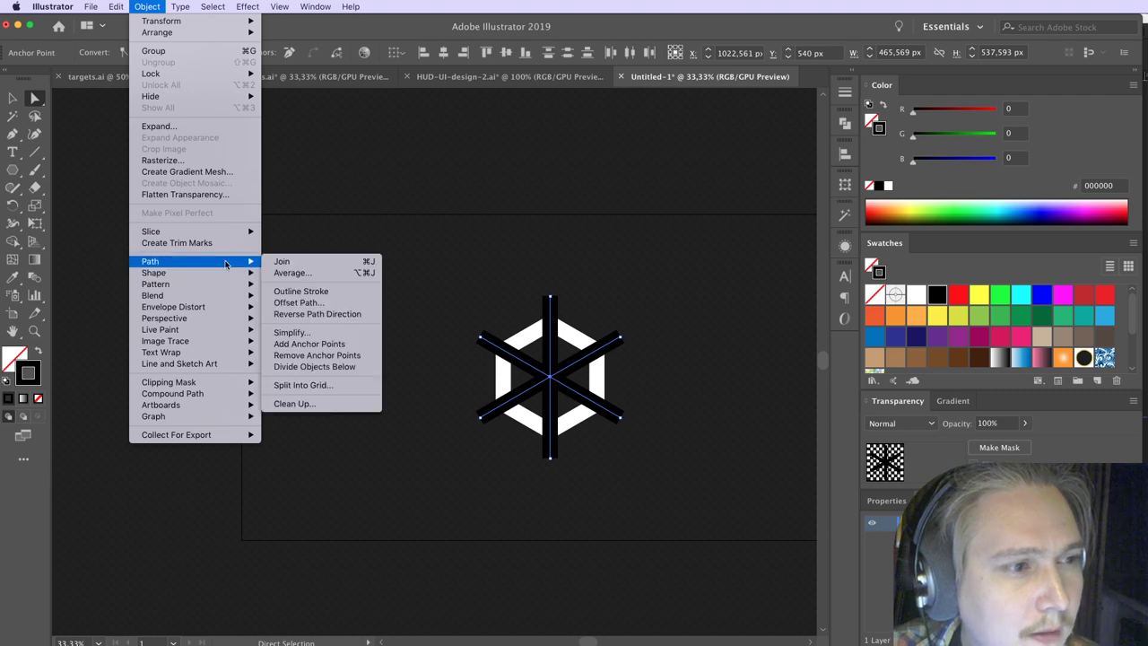
click(344, 295)
Step: Merge the six outlined black bars into one star-shaped path with Pathfinder Unite
scroll(623, 386, up, 3)
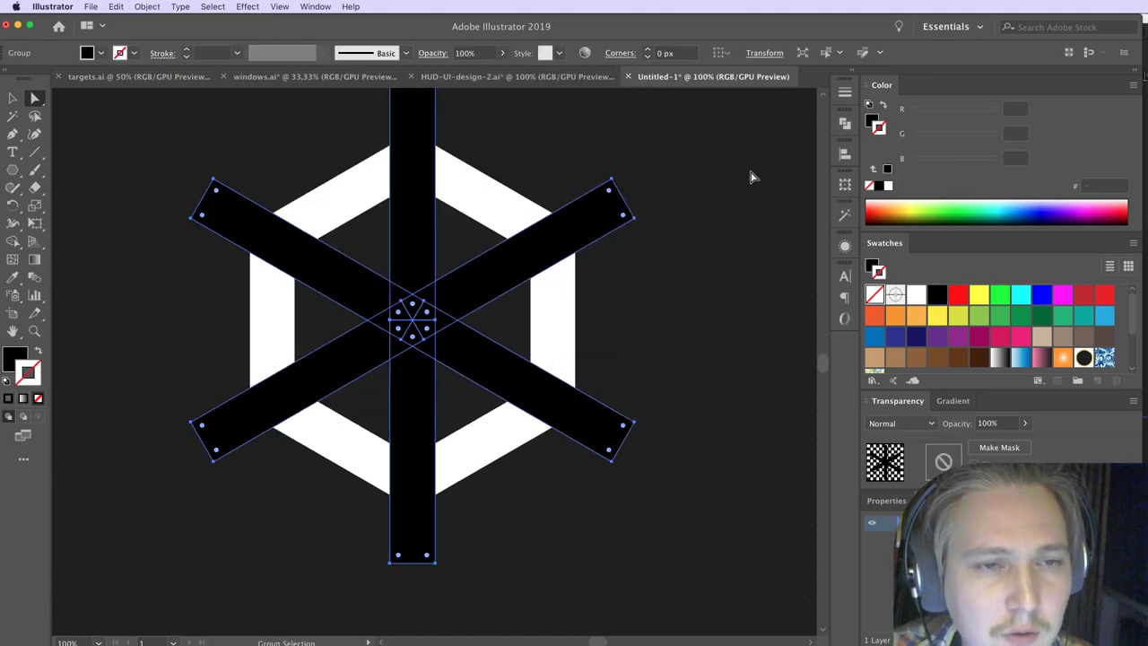
click(844, 124)
click(664, 157)
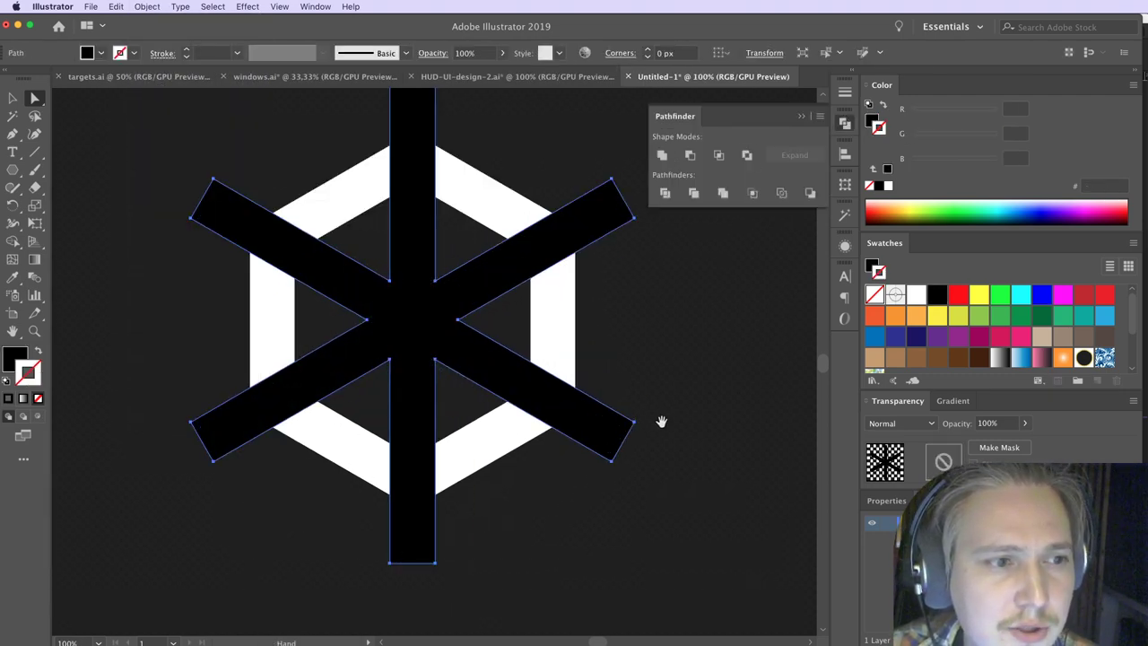
Step: Add the white hexagon ring to the selection and subtract the black star from it with Minus Front
scroll(702, 406, left, 2)
click(634, 345)
click(592, 329)
click(512, 296)
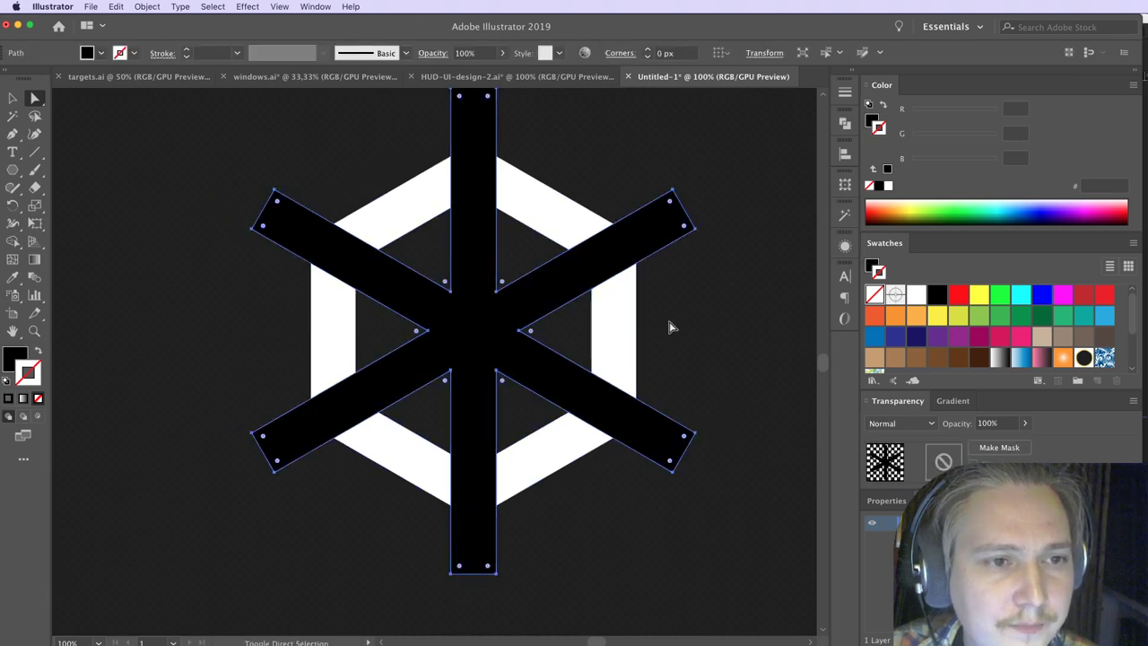
shift+click(616, 329)
click(844, 123)
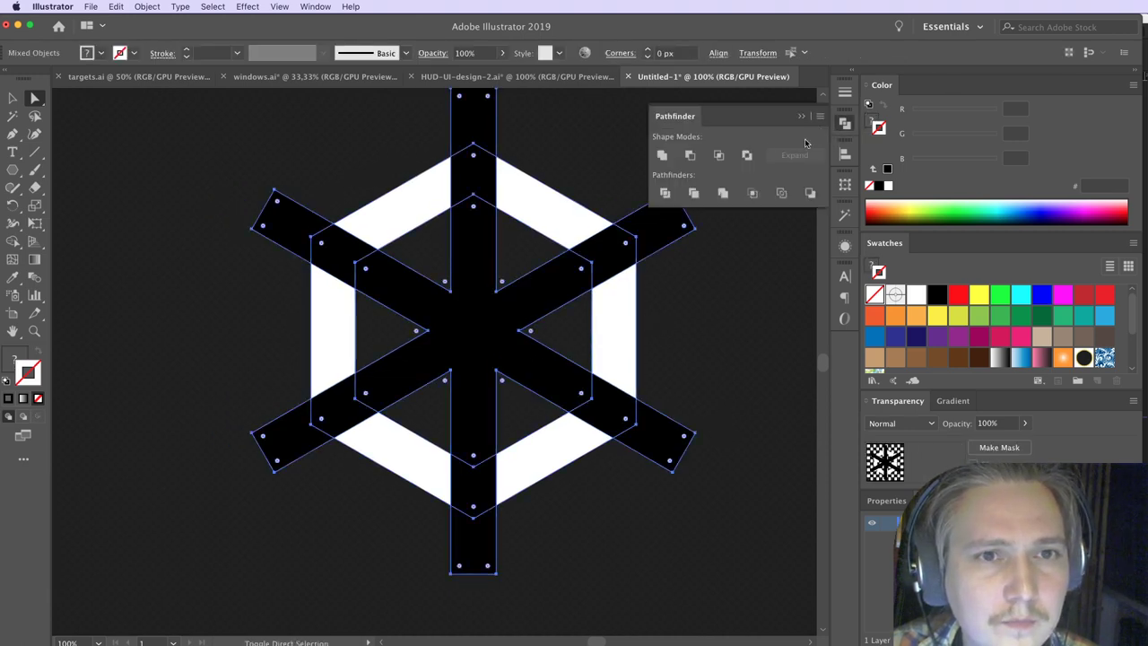
click(690, 156)
scroll(474, 274, down, 7)
Step: Deselect the cut ring, switch to the Selection tool, and select the segmented hexagon as a whole group
drag(492, 308, 509, 356)
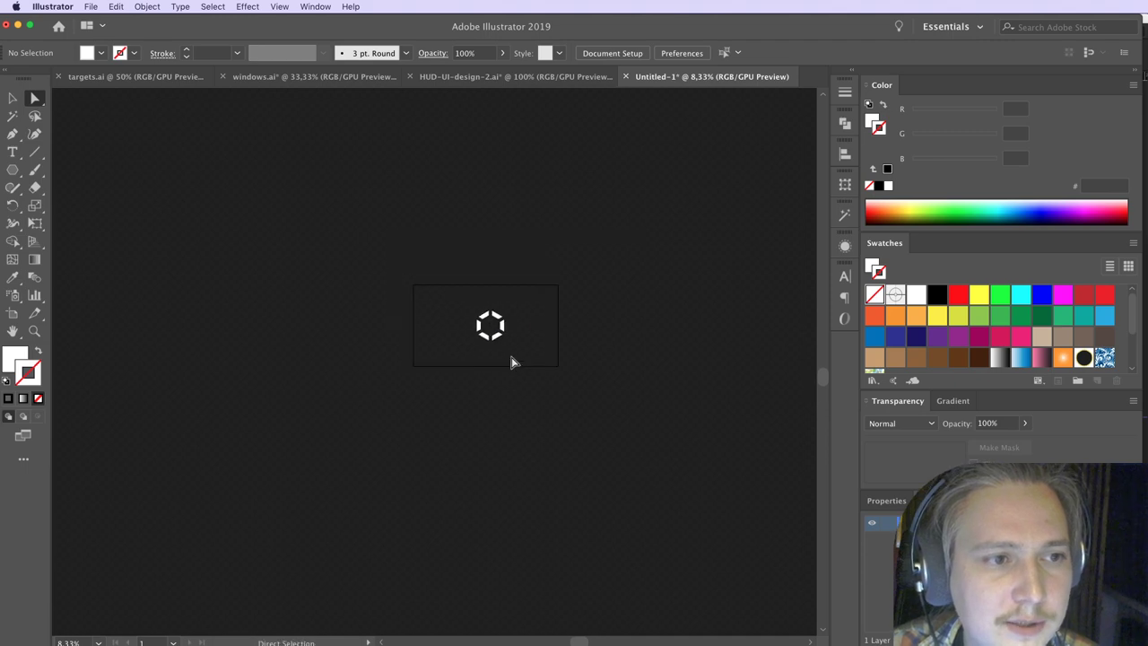
scroll(509, 356, up, 3)
click(12, 99)
drag(462, 323, 541, 448)
scroll(539, 423, up, 3)
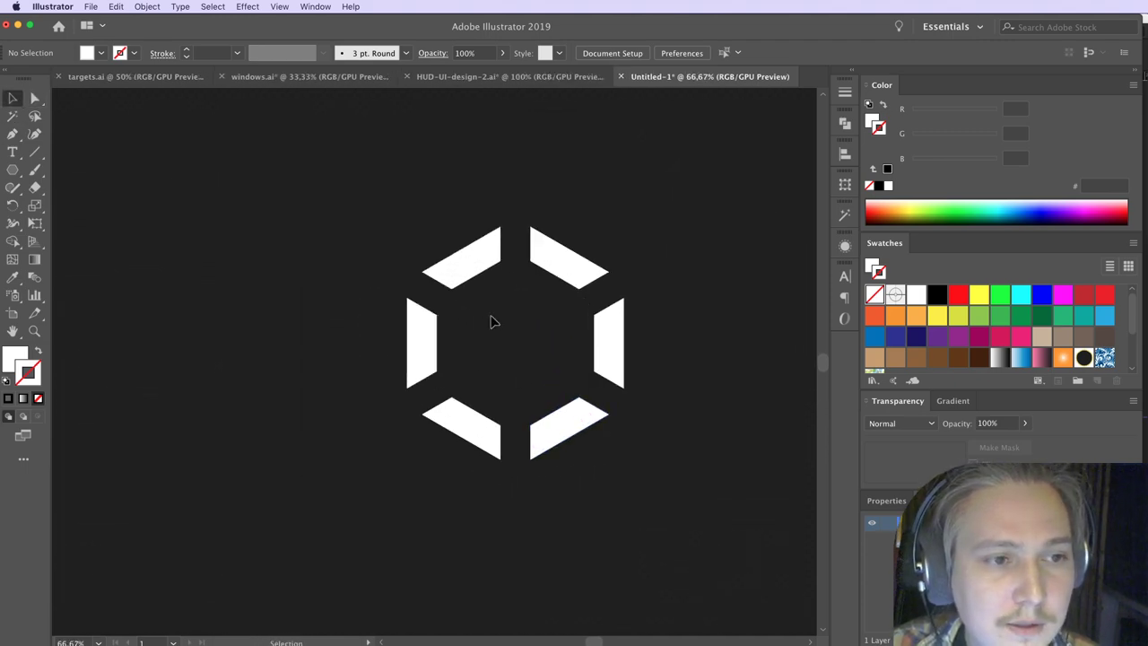
drag(479, 279, 488, 383)
click(492, 384)
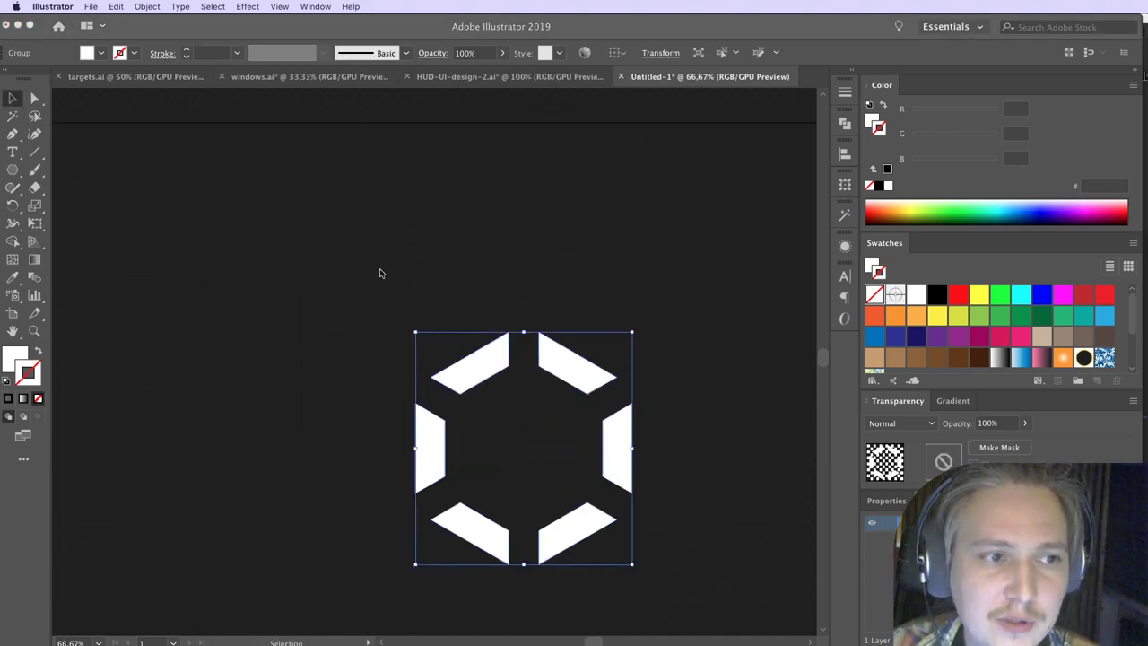
drag(379, 272, 461, 228)
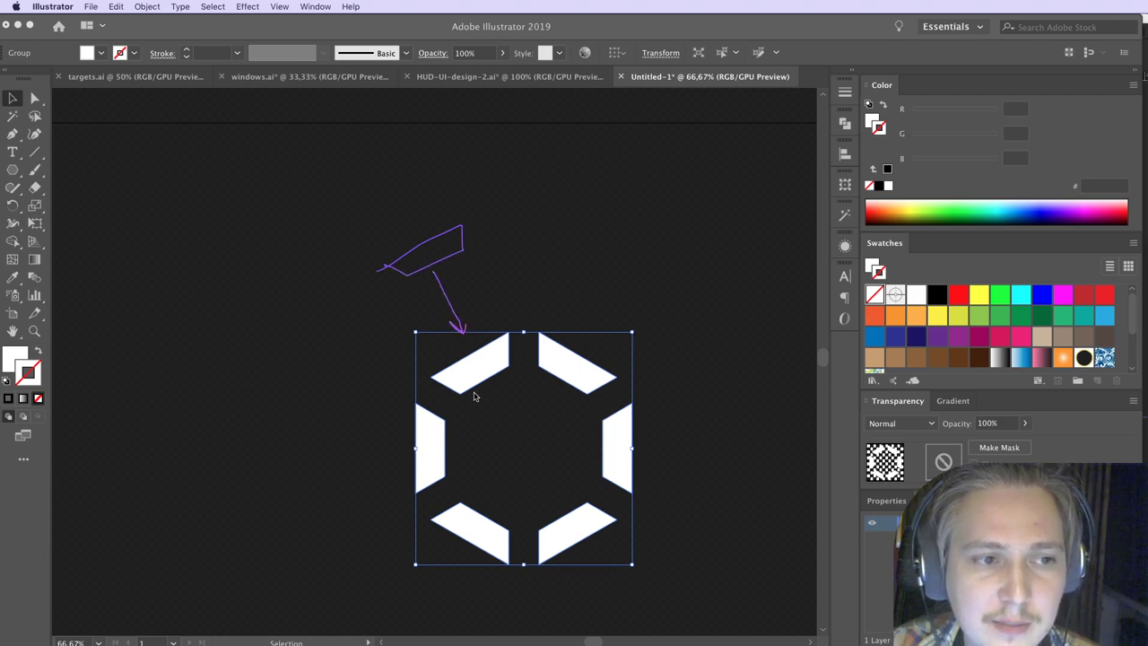
drag(600, 323, 679, 235)
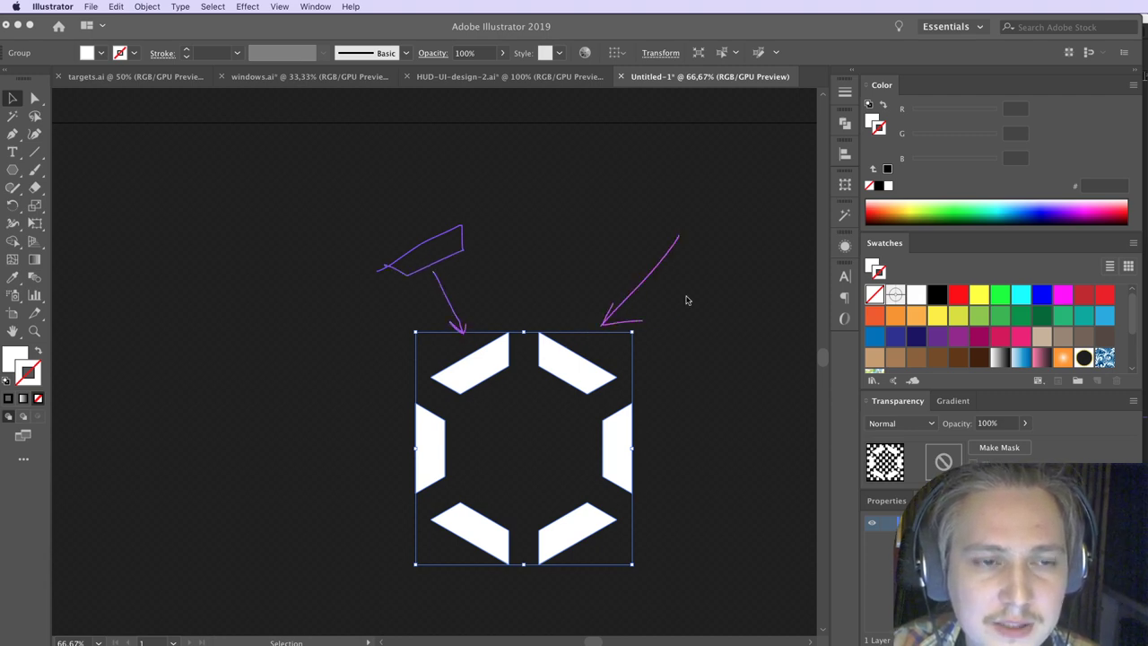
key(Escape)
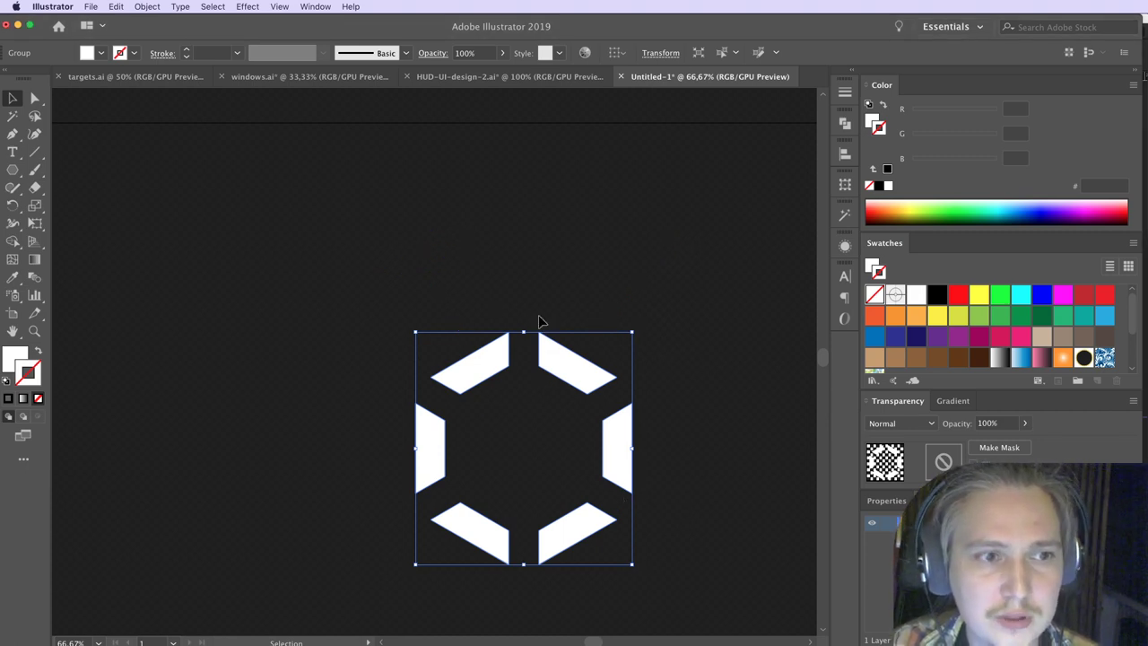
drag(476, 303, 569, 309)
key(Escape)
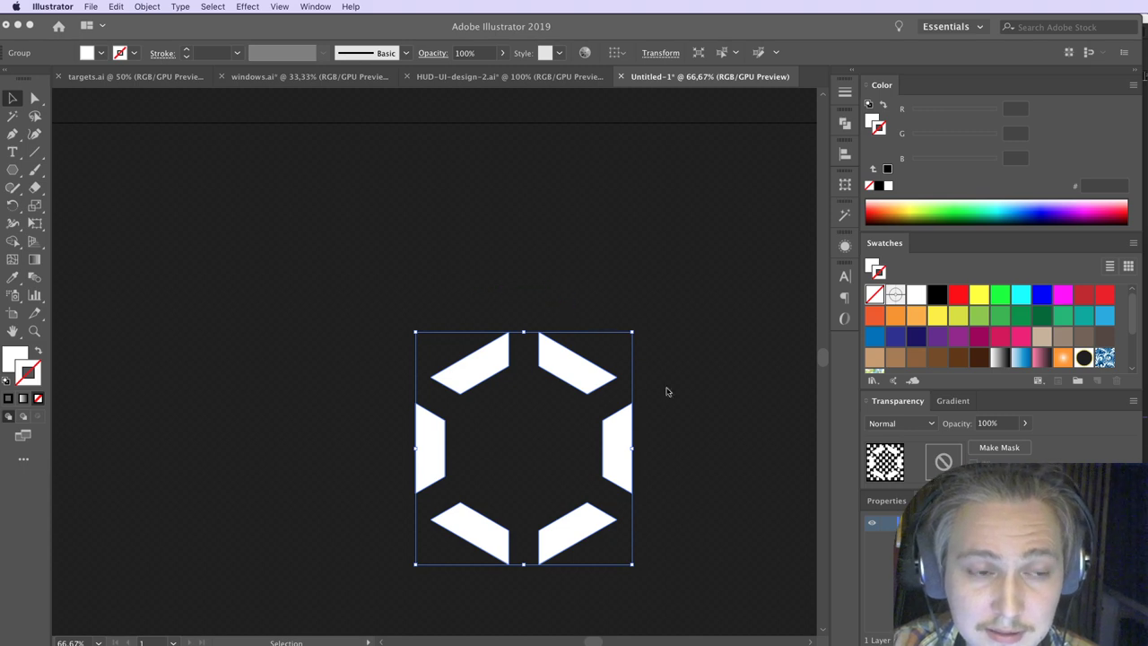
click(686, 505)
scroll(677, 484, right, 3)
scroll(677, 485, down, 1)
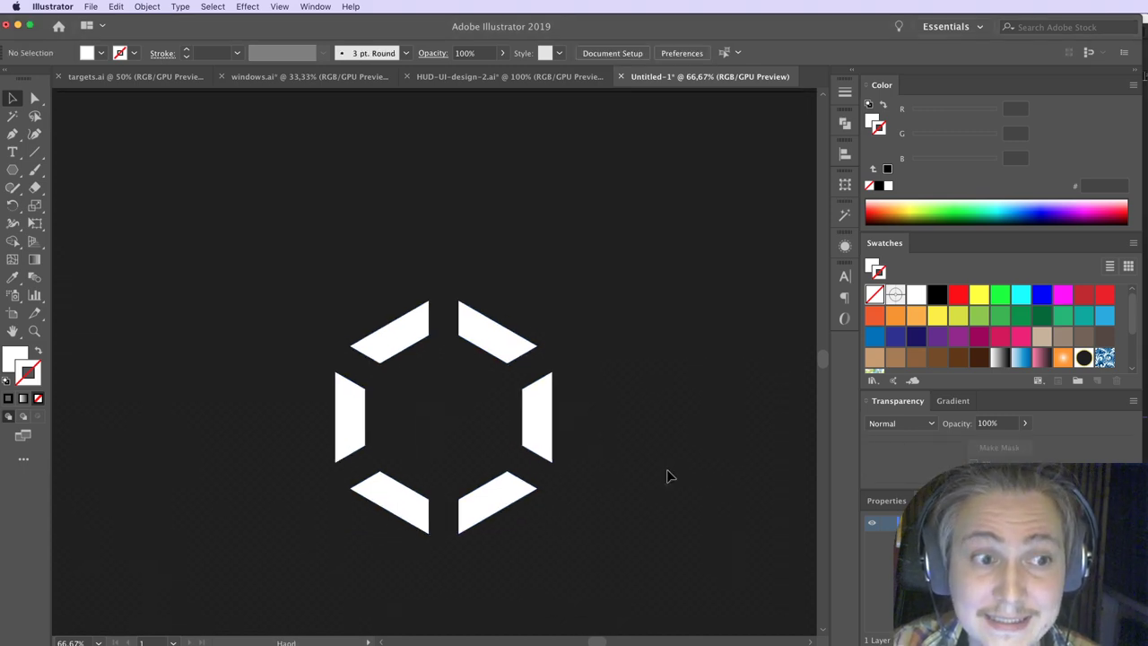
click(493, 352)
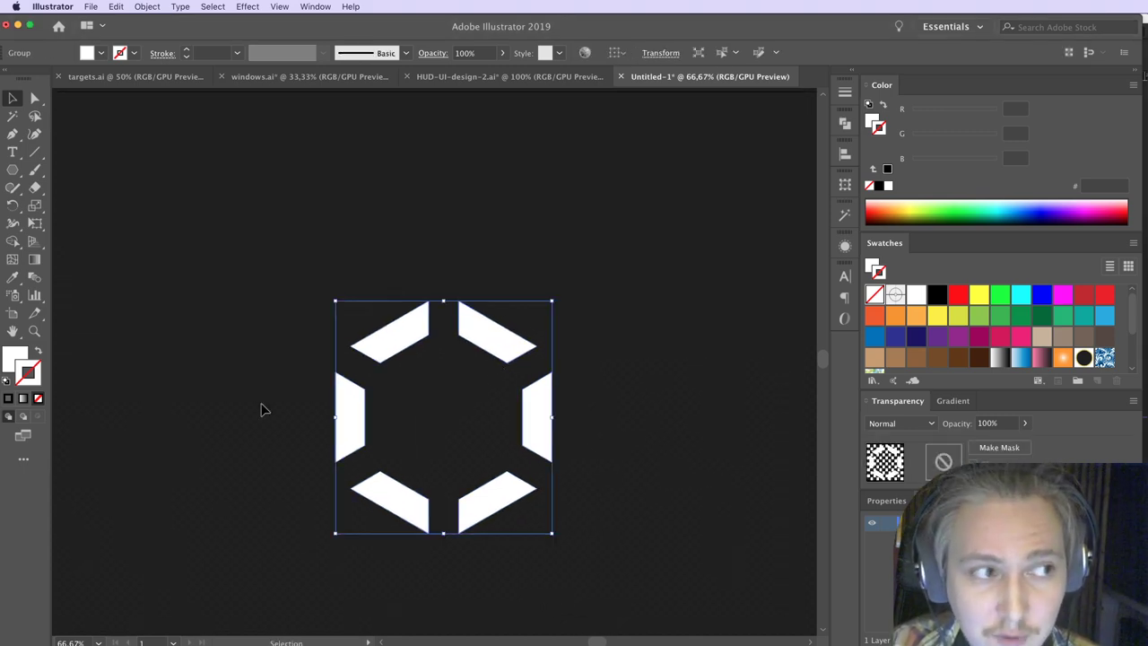
drag(685, 274, 316, 570)
click(319, 569)
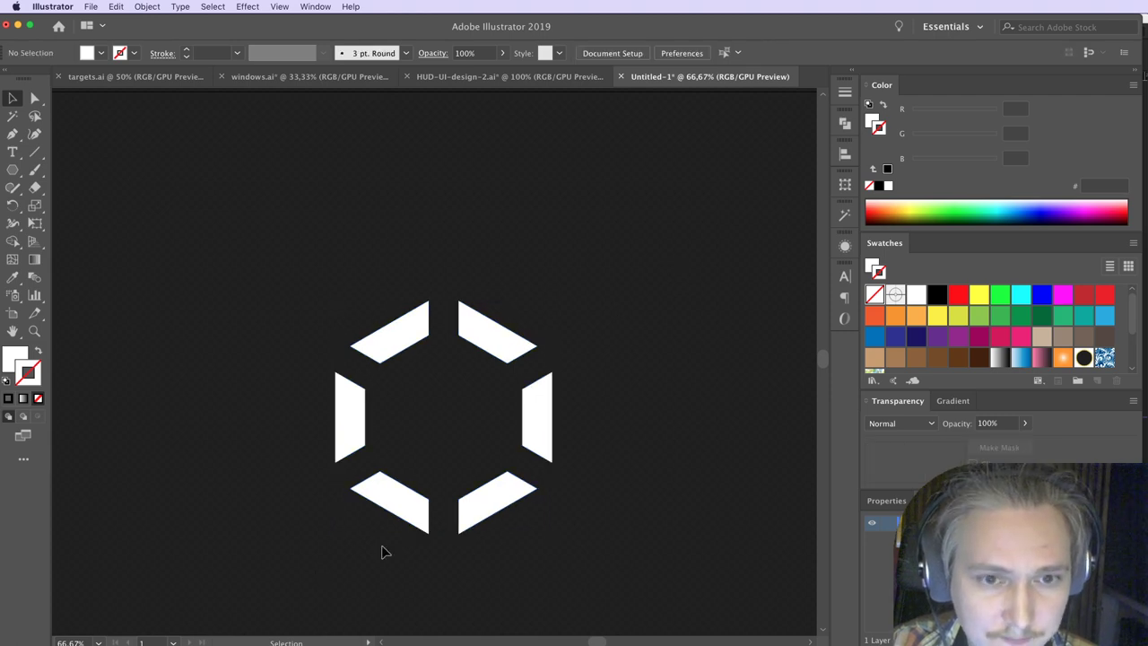
Step: Check the grouping of the segmented hexagon by isolating its upper-left segment and selecting the whole group
double_click(398, 332)
click(395, 345)
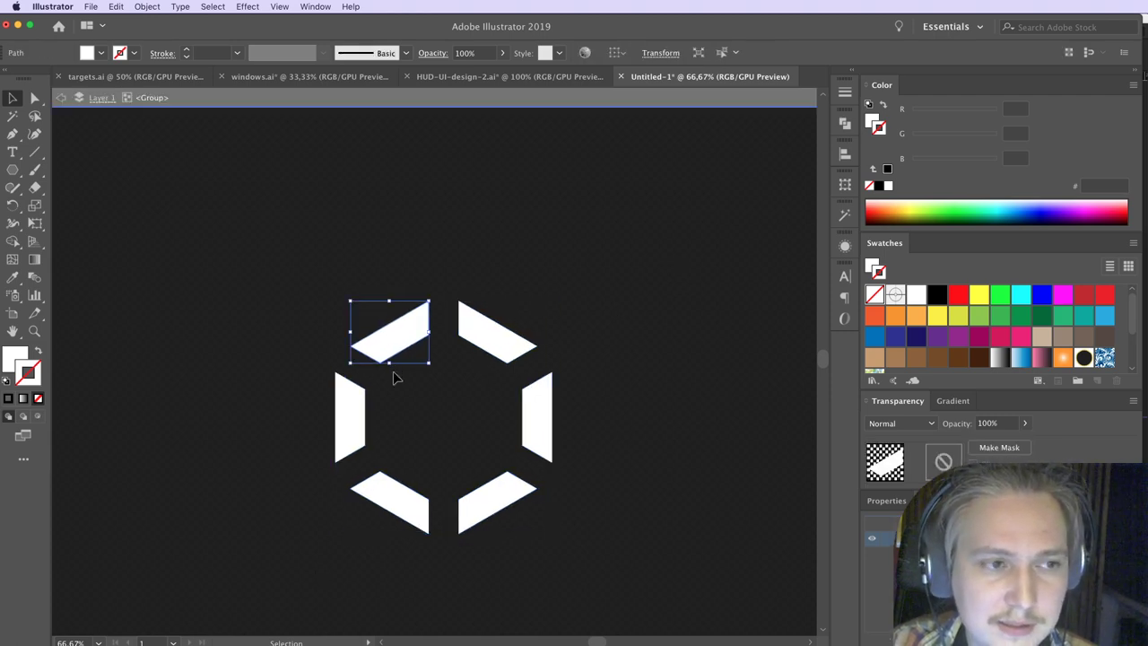
click(230, 248)
double_click(235, 244)
drag(279, 255, 635, 542)
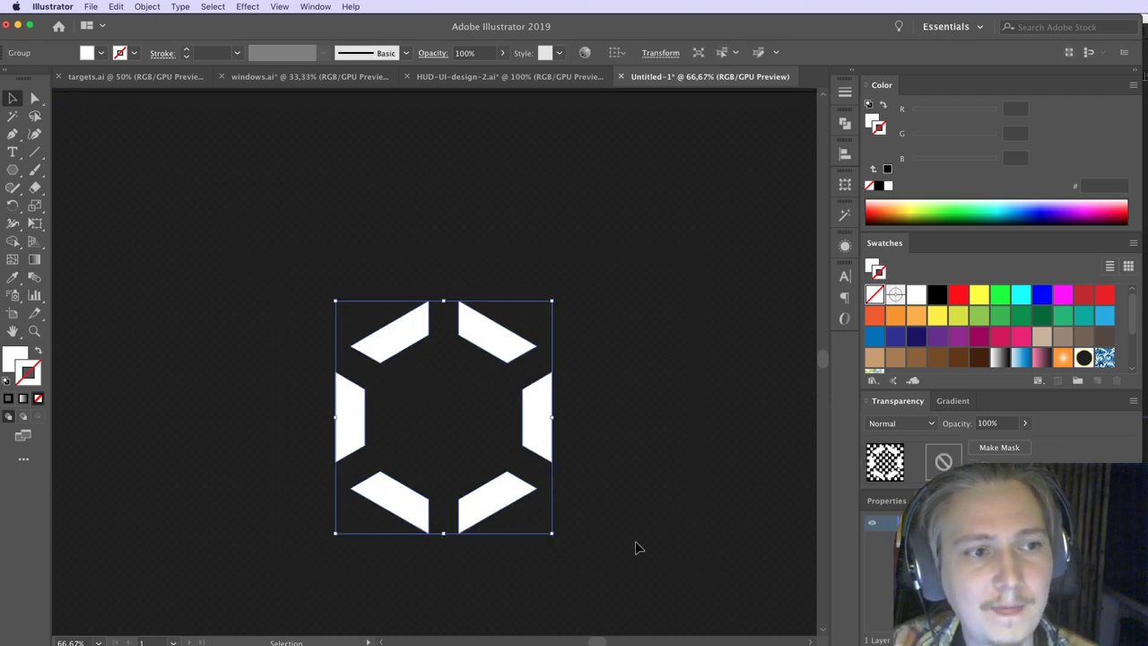
click(604, 504)
double_click(402, 328)
click(402, 327)
double_click(628, 460)
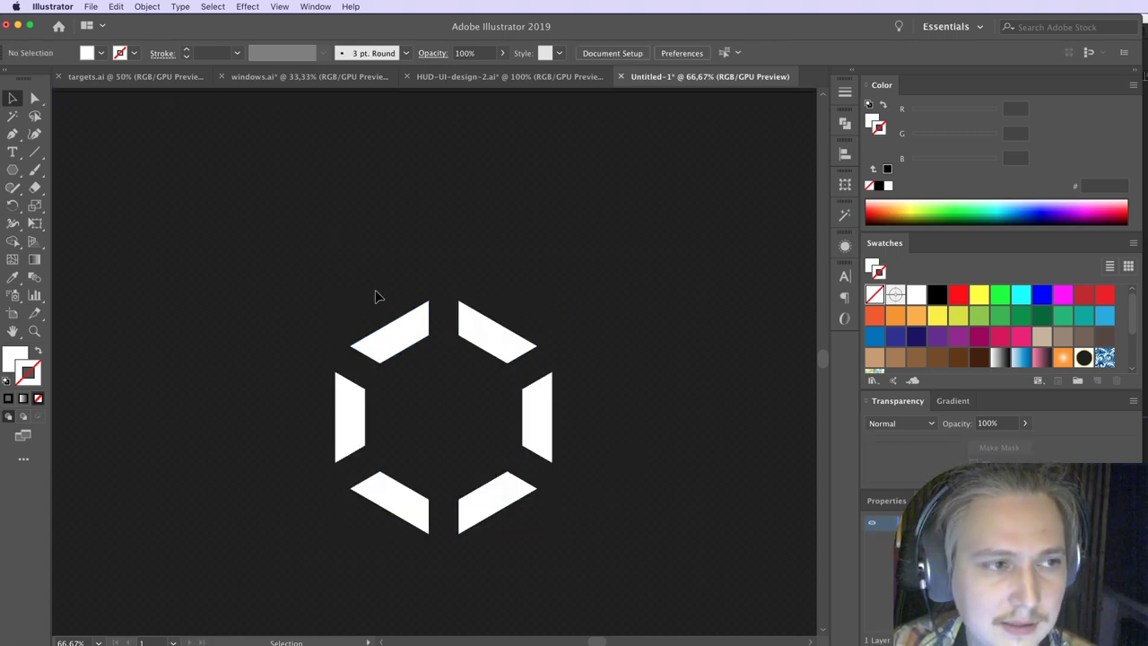
Step: Try moving the upper-left segment away from the hexagon inside the group and undo the move
double_click(405, 327)
drag(418, 325, 340, 251)
key(super+z)
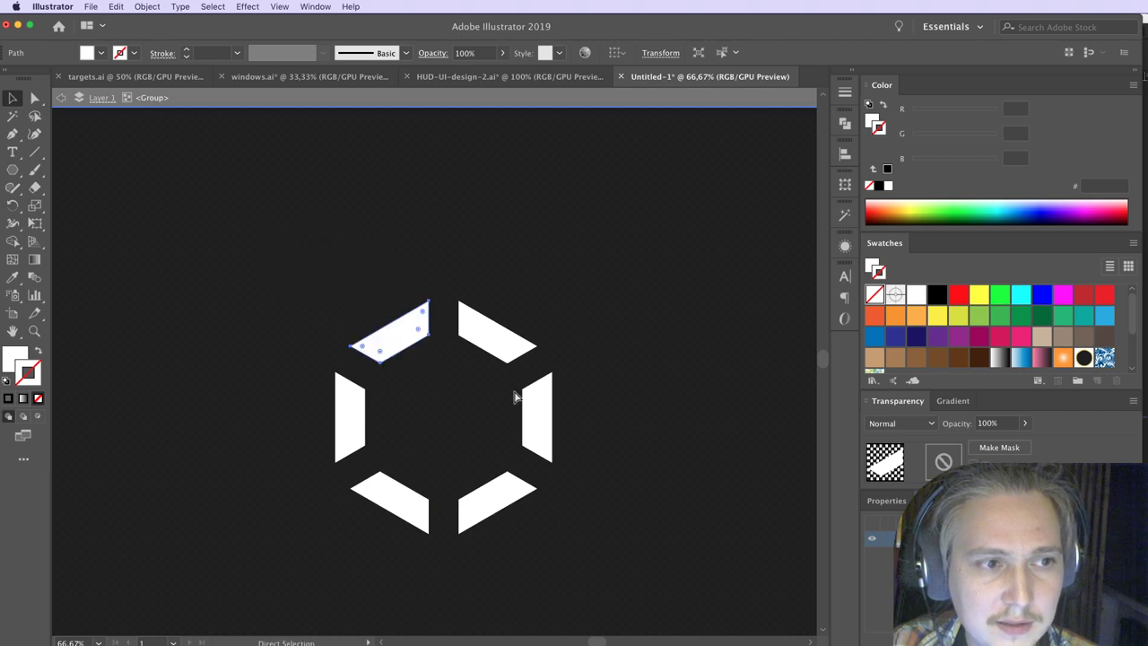
Step: Select all six segments inside the isolated hexagon group and switch to After Effects
key(super+Tab)
key(super+Tab)
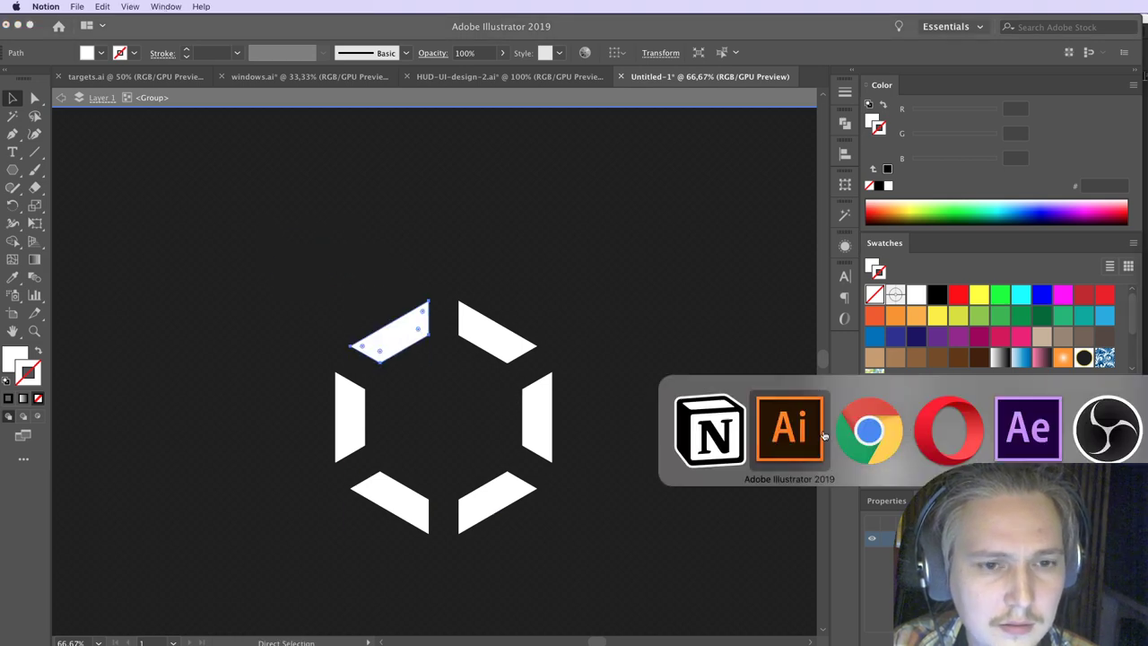
click(275, 267)
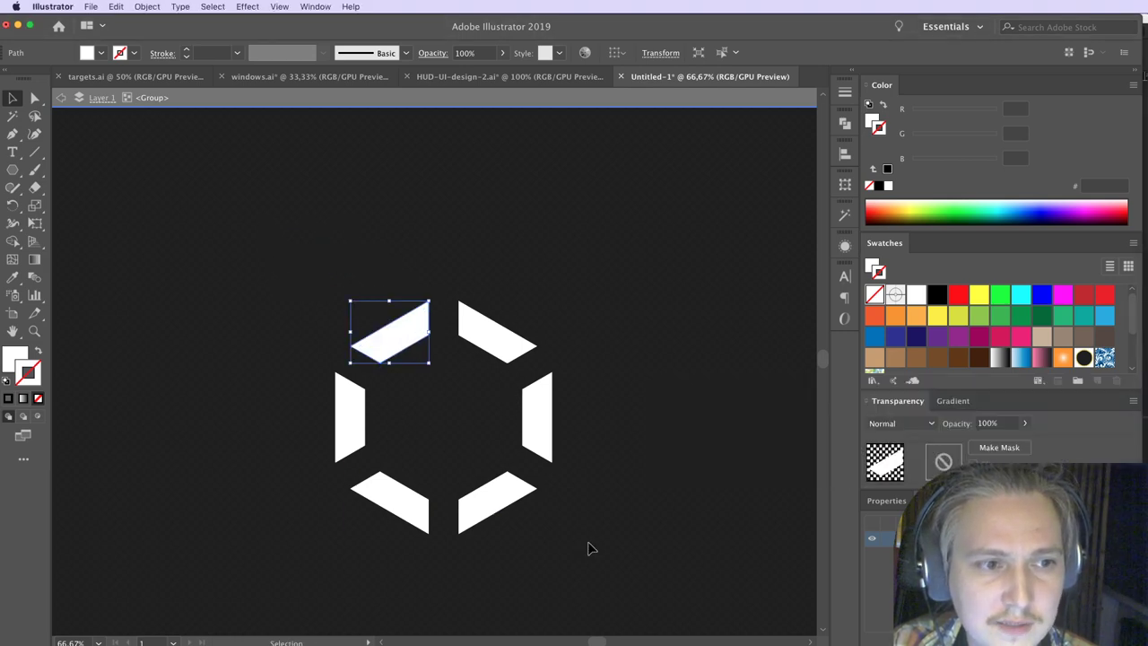
drag(653, 570, 275, 310)
key(super+Tab)
key(super+Tab)
key(super+Tab)
key(super+Tab)
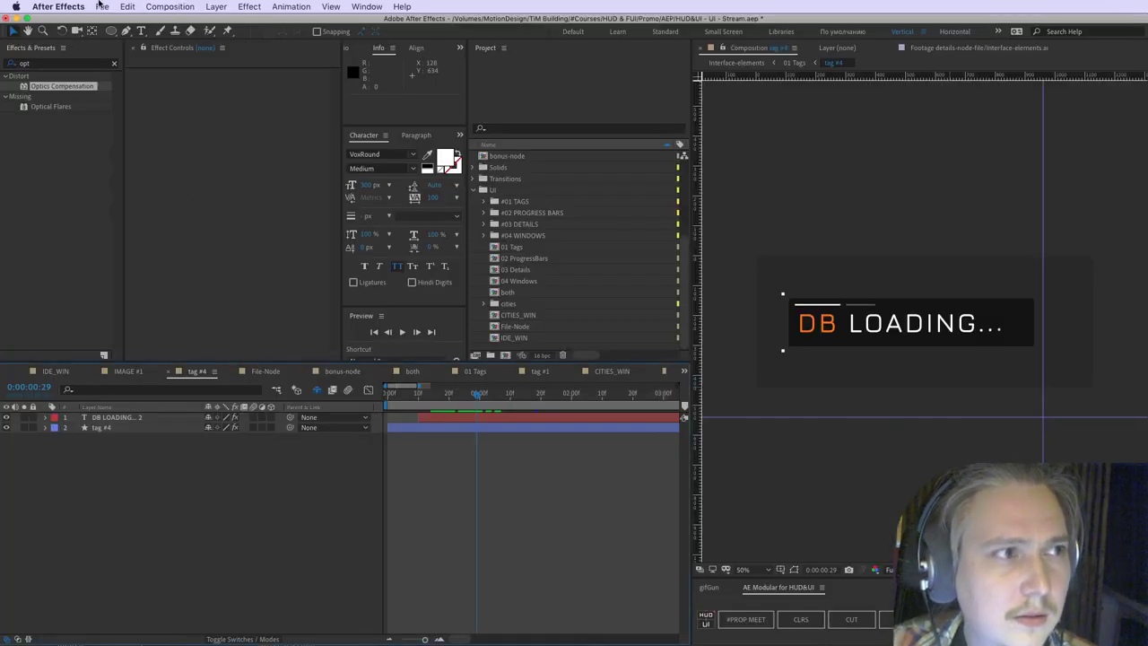
Step: Start a new project without saving changes to the open one, and apply the Horizontal workspace
click(101, 6)
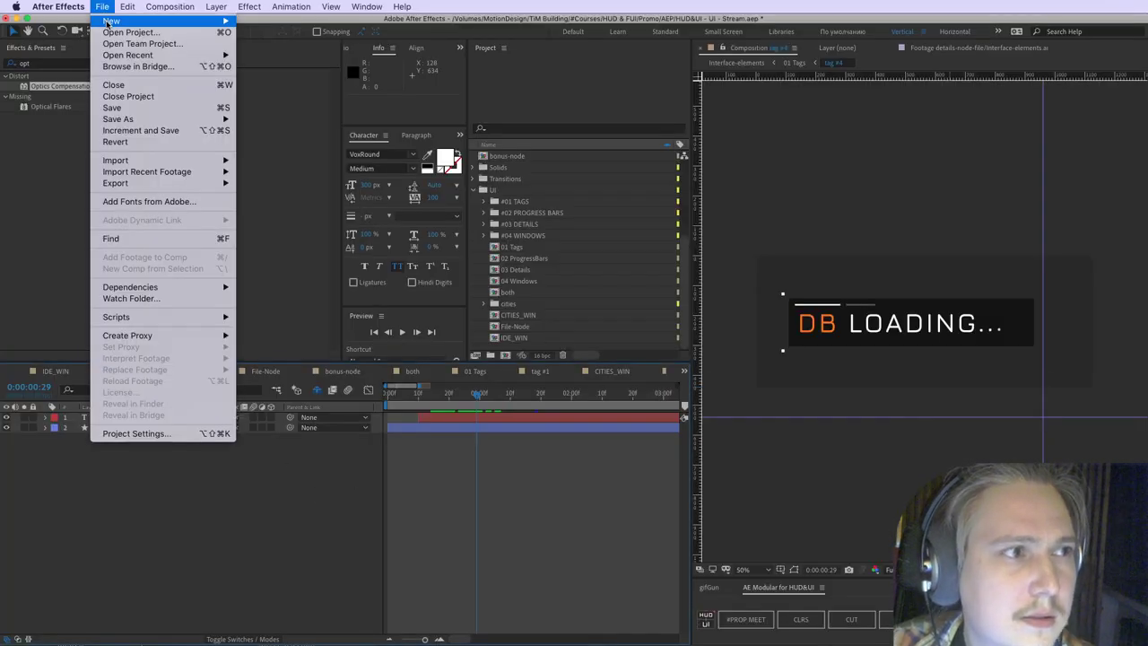
mouse_move(117, 21)
key(Return)
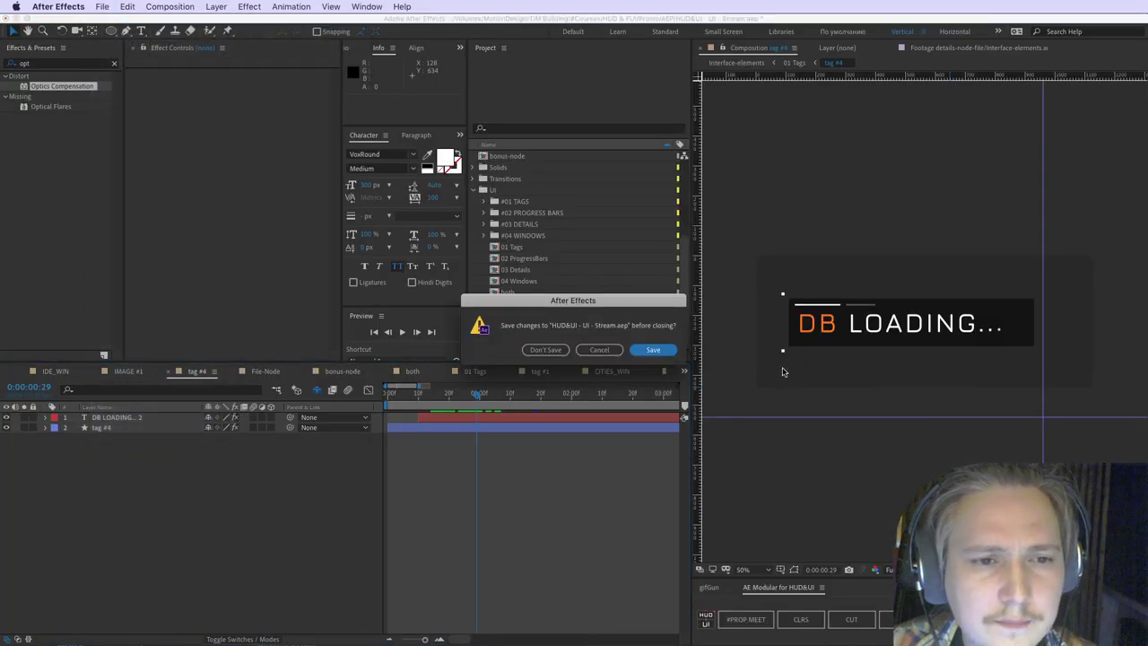
click(547, 350)
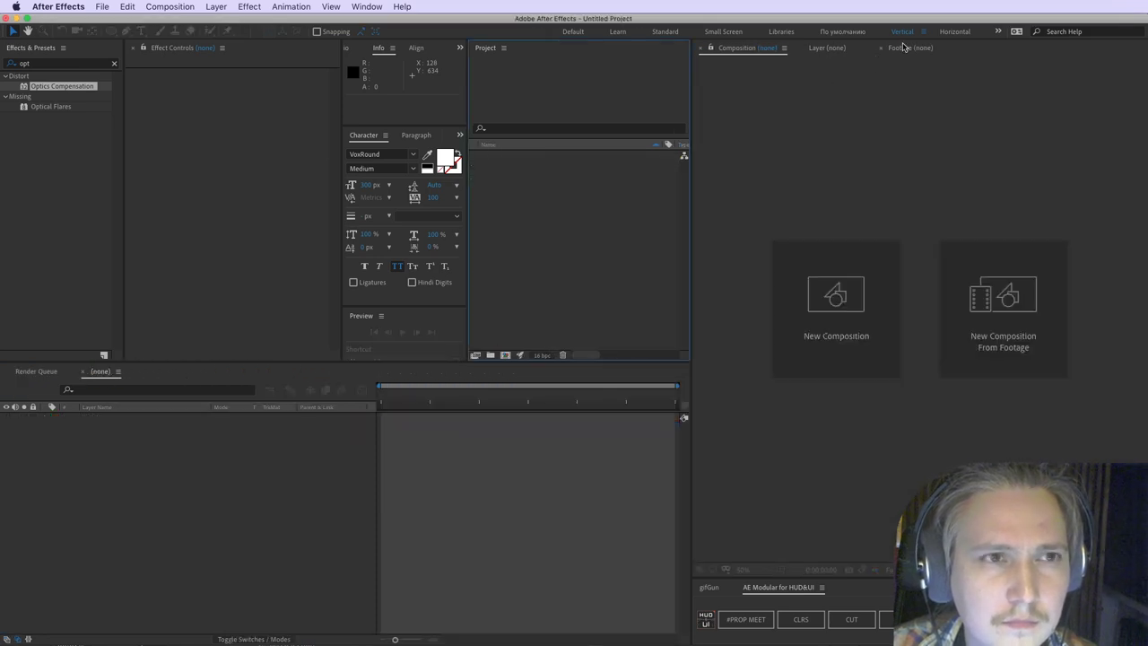
click(955, 31)
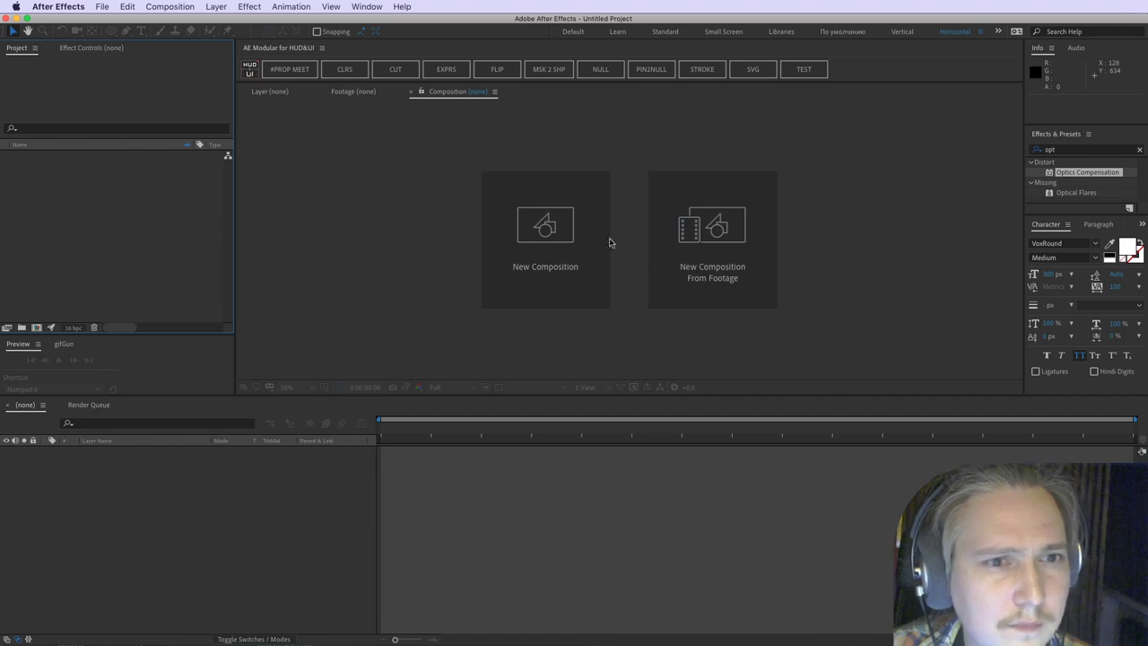
Step: Begin saving the project under a new name and create a Stream folder inside HUD & FUI
click(98, 6)
mouse_move(135, 116)
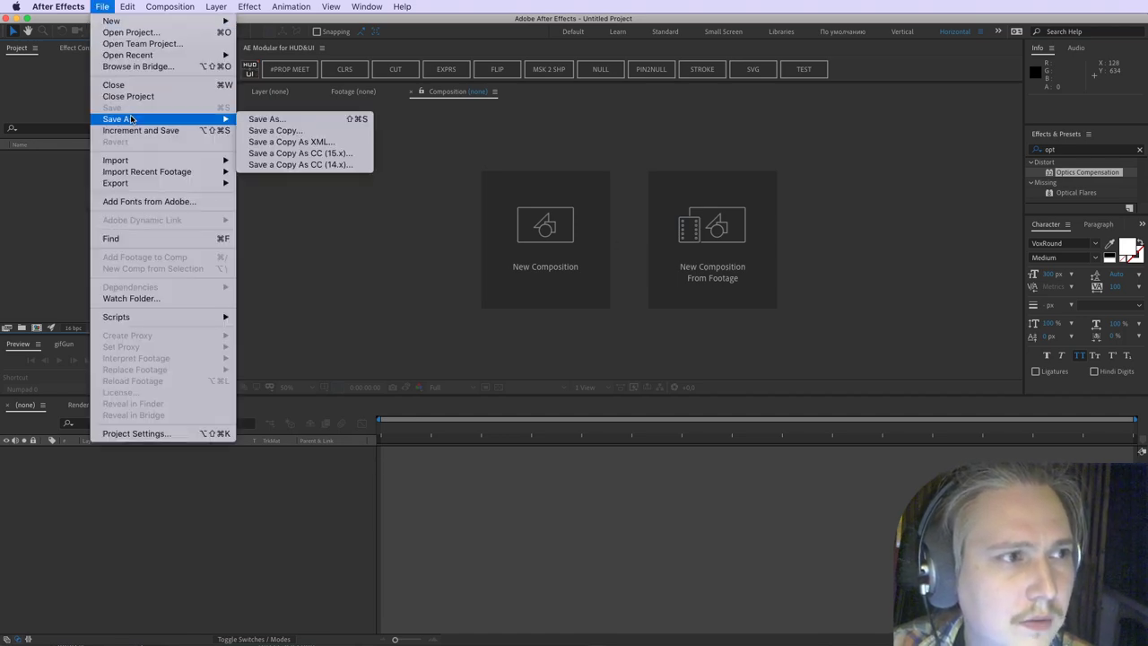
click(260, 120)
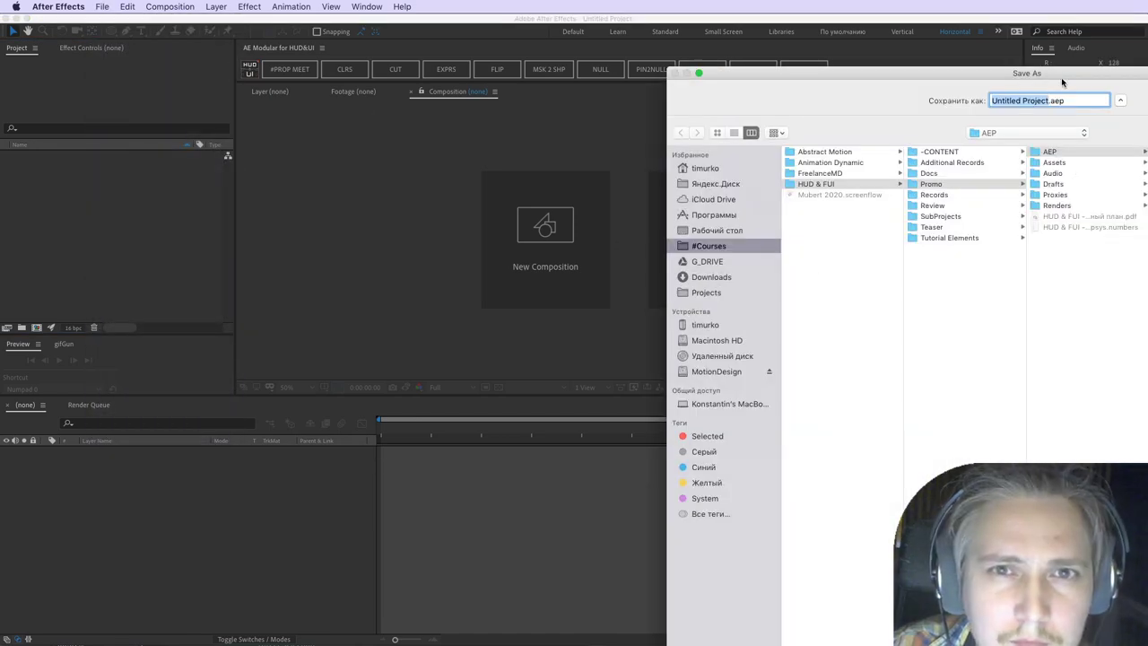
drag(1064, 79, 717, 11)
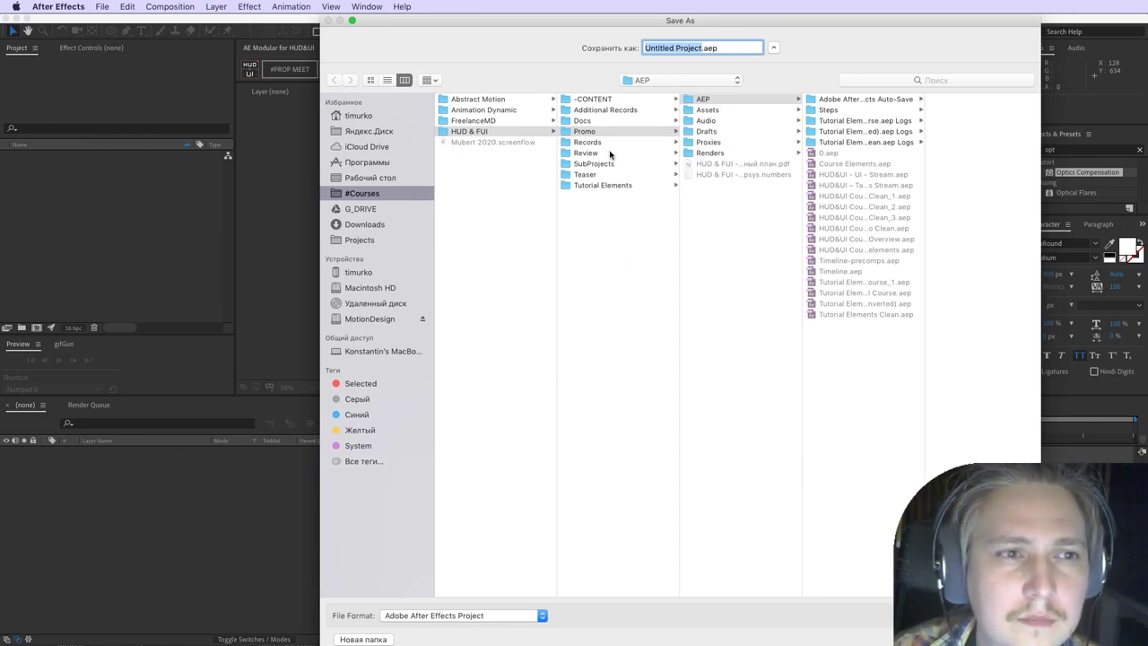
click(587, 201)
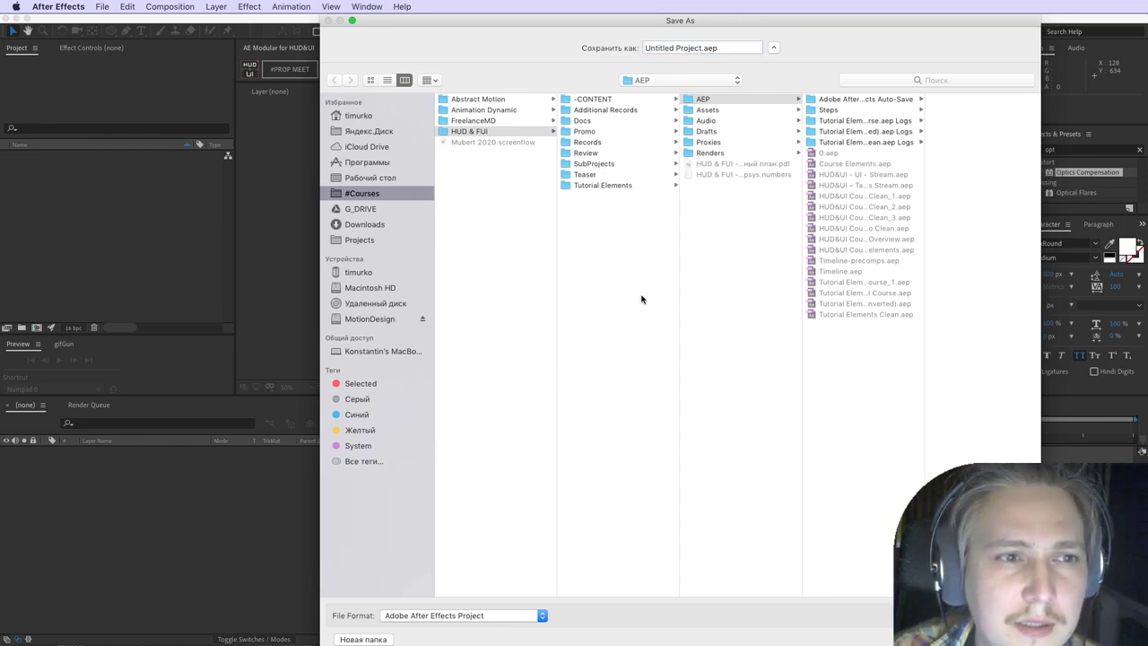
click(364, 639)
text(Stream)
key(Return)
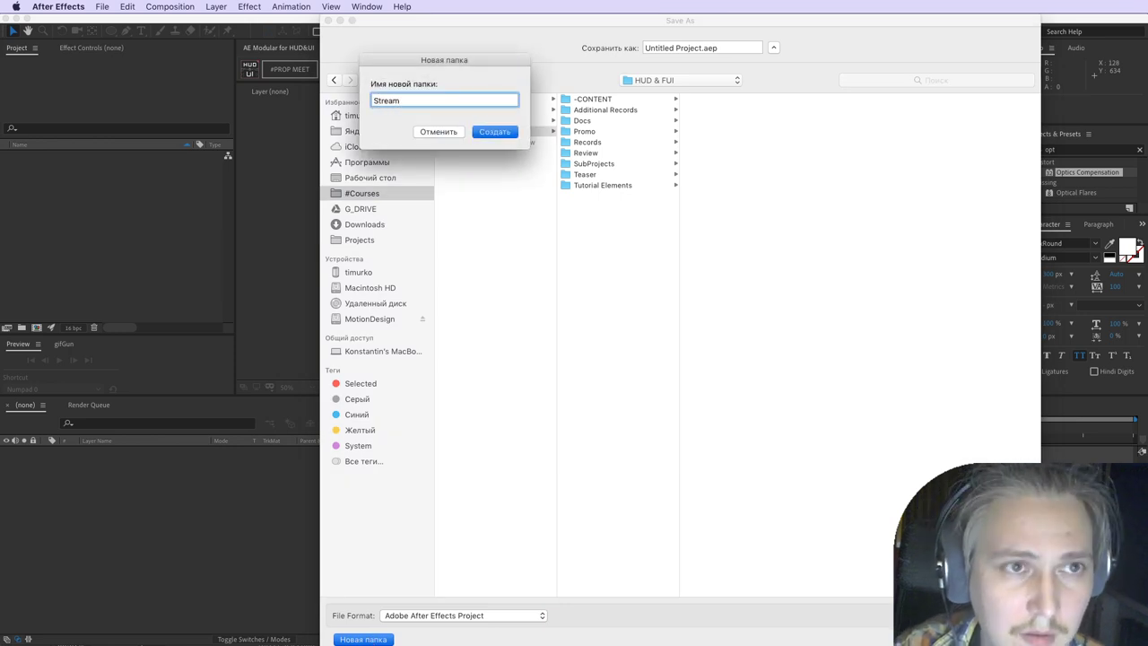
Step: Save the project in the Stream folder as Stream UI Elements
click(700, 49)
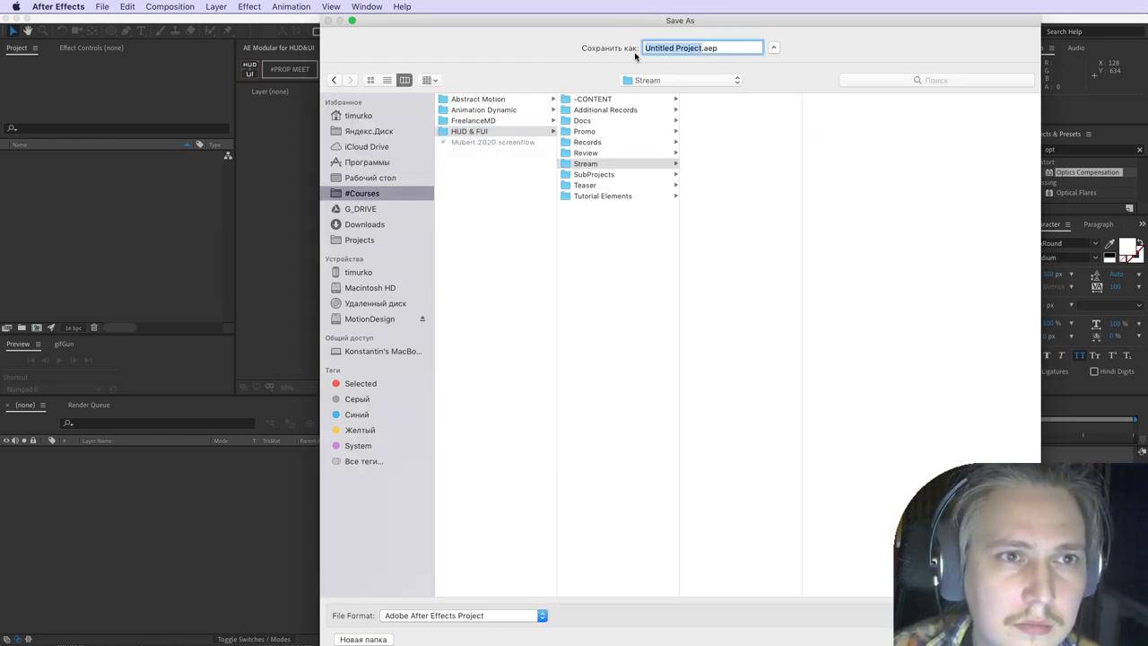
text(S)
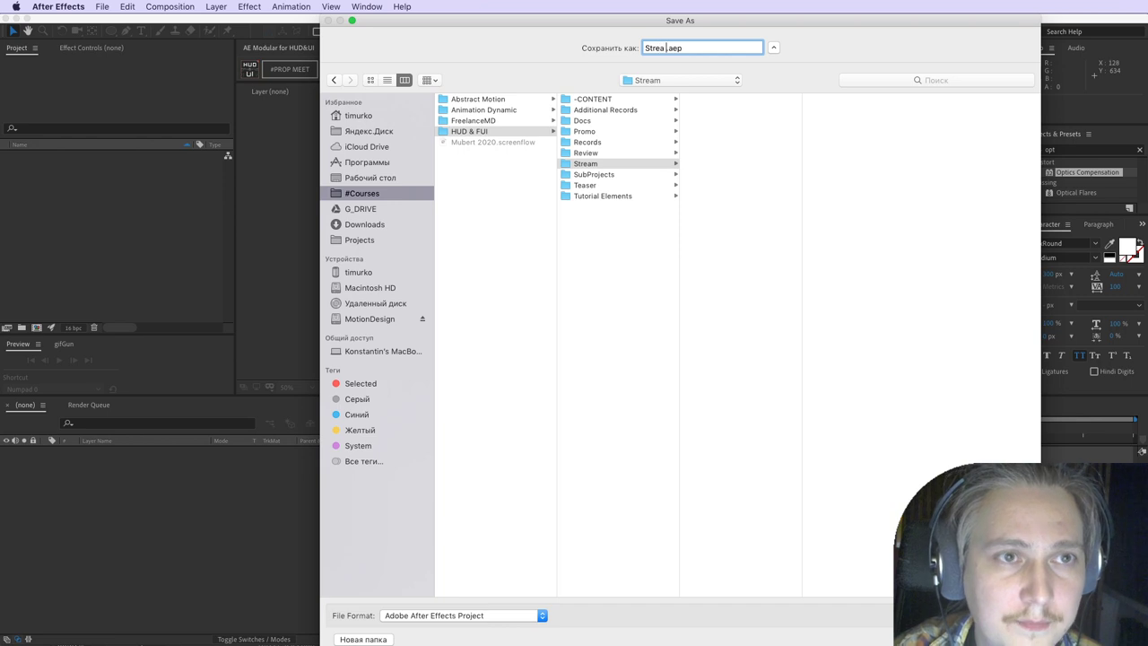
text(tream UI Elements)
key(Return)
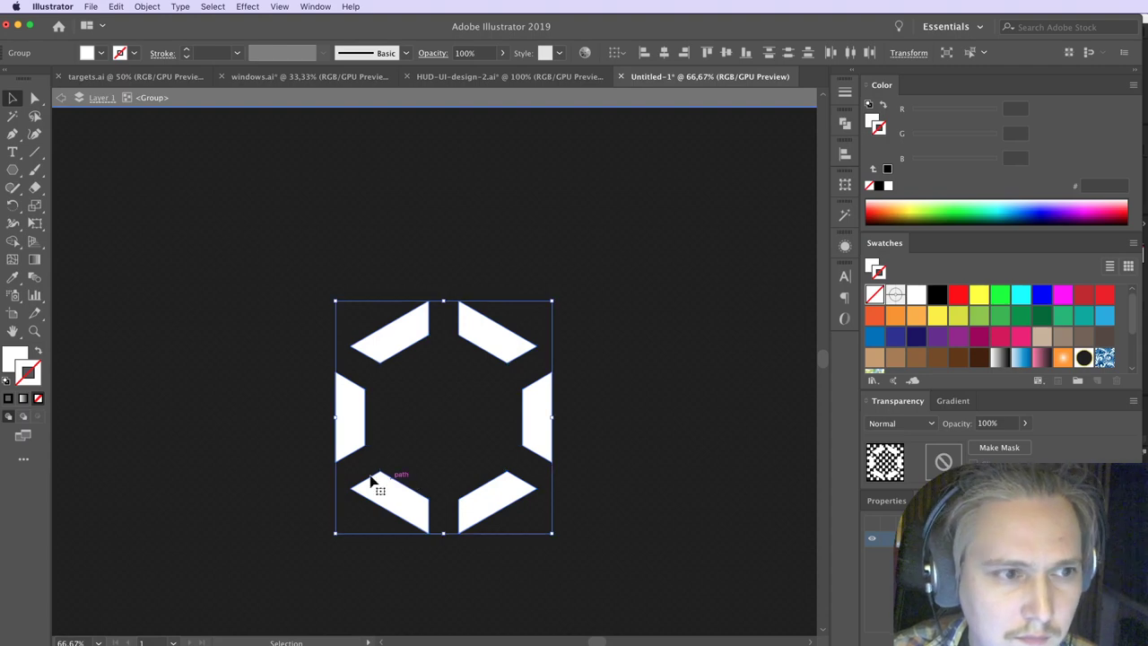
Step: In Illustrator, leave the hexagon group's isolation mode and select the whole segmented hexagon
drag(291, 252, 675, 598)
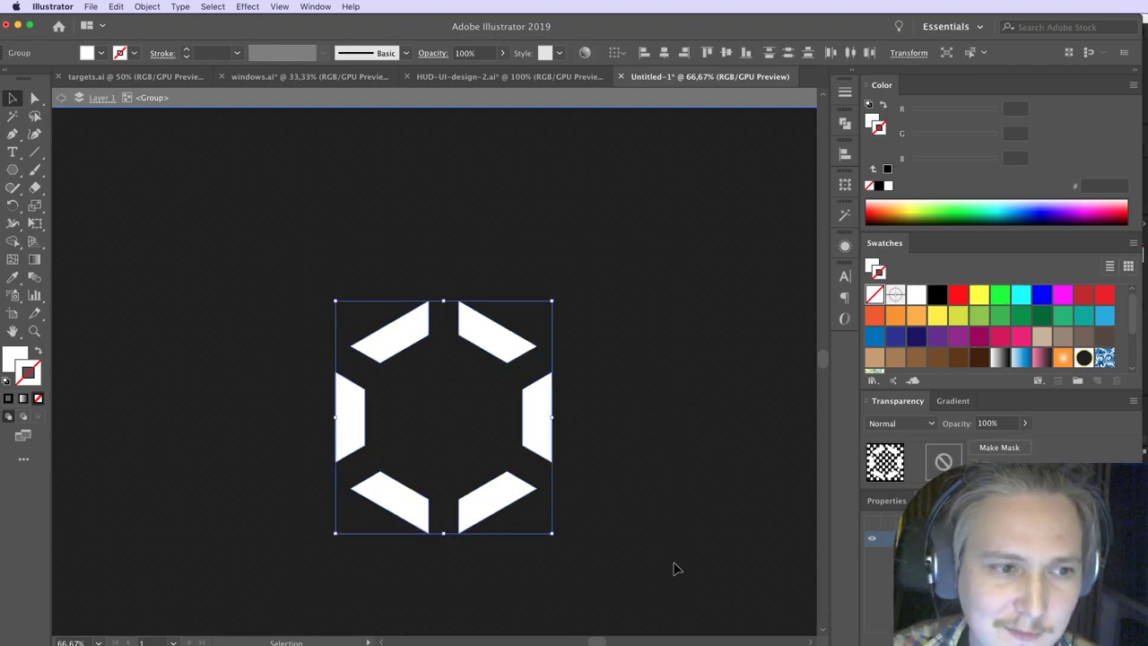
click(617, 517)
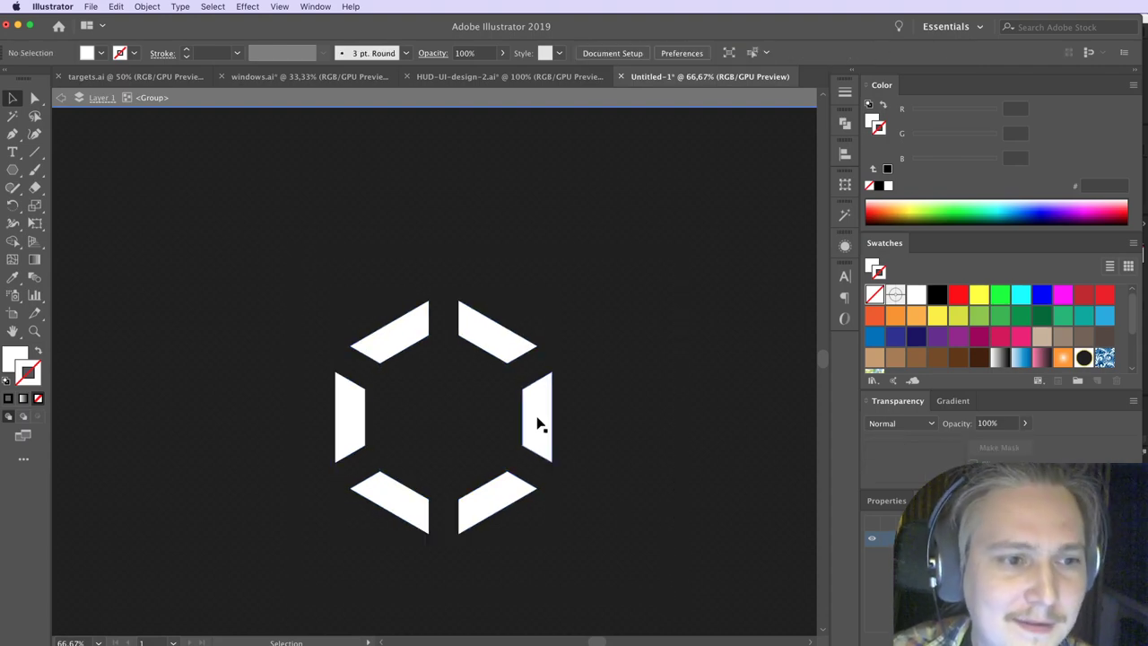
double_click(539, 419)
click(620, 522)
double_click(620, 528)
click(522, 489)
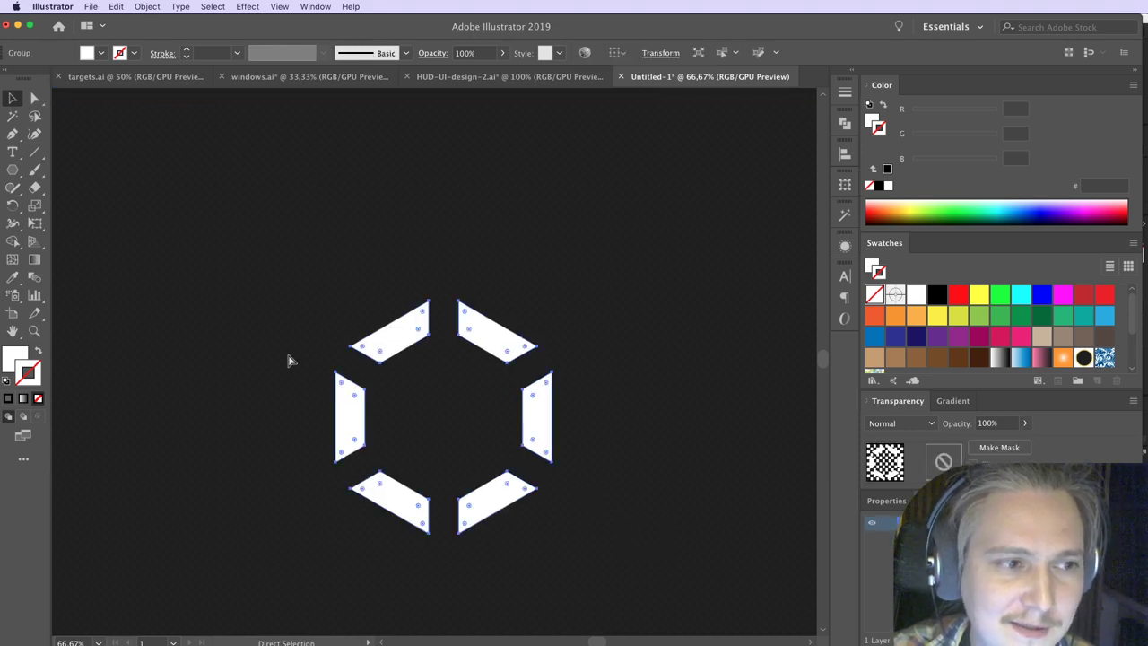
Step: Switch to After Effects and create a new composition at 1920 × 1080 px
key(super+Tab)
click(94, 261)
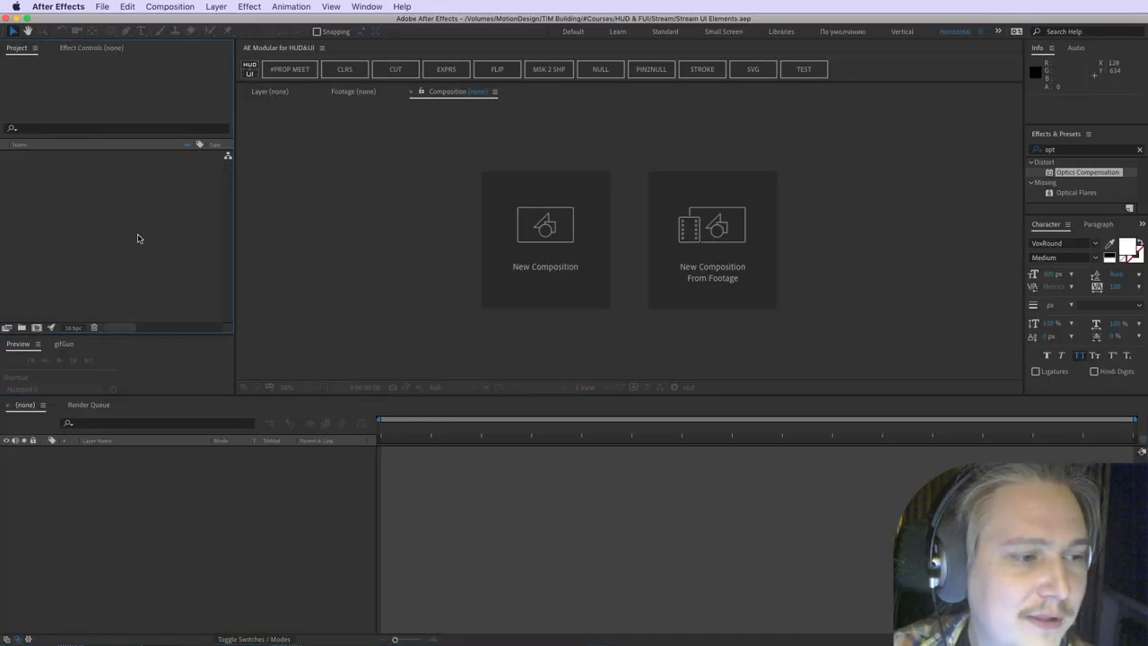
right_click(66, 198)
click(81, 202)
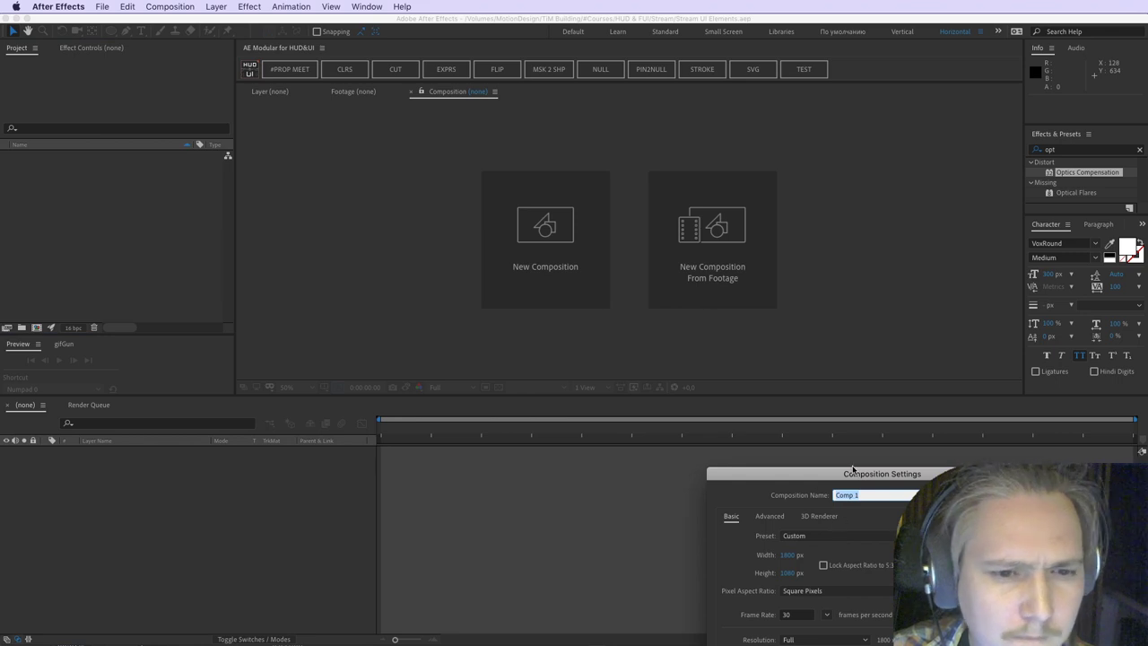
drag(853, 468, 603, 199)
click(539, 285)
text(1920)
click(538, 303)
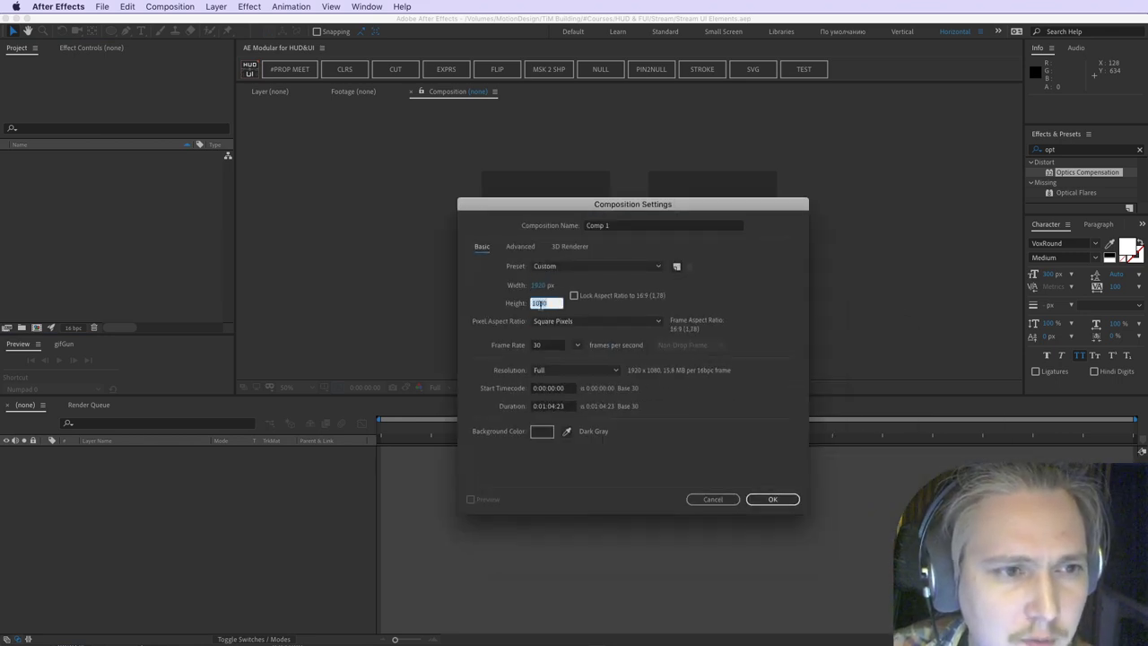
click(769, 501)
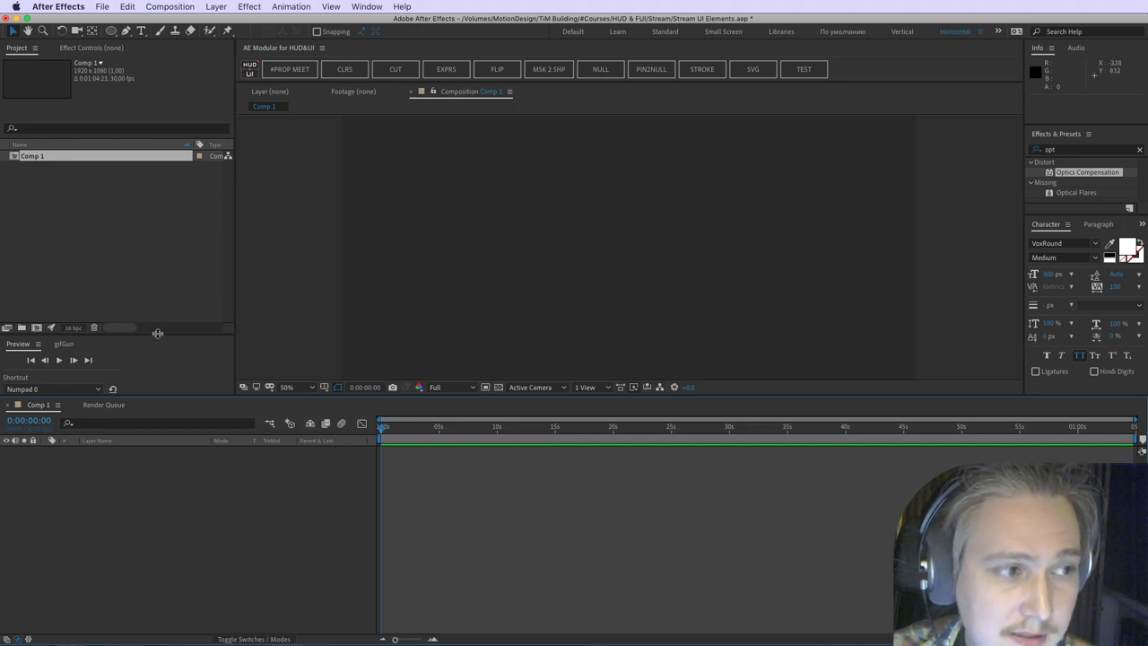
Step: Switch to Illustrator, select the complete segmented hexagon and activate the Direct Selection tool
key(super+Tab)
click(242, 633)
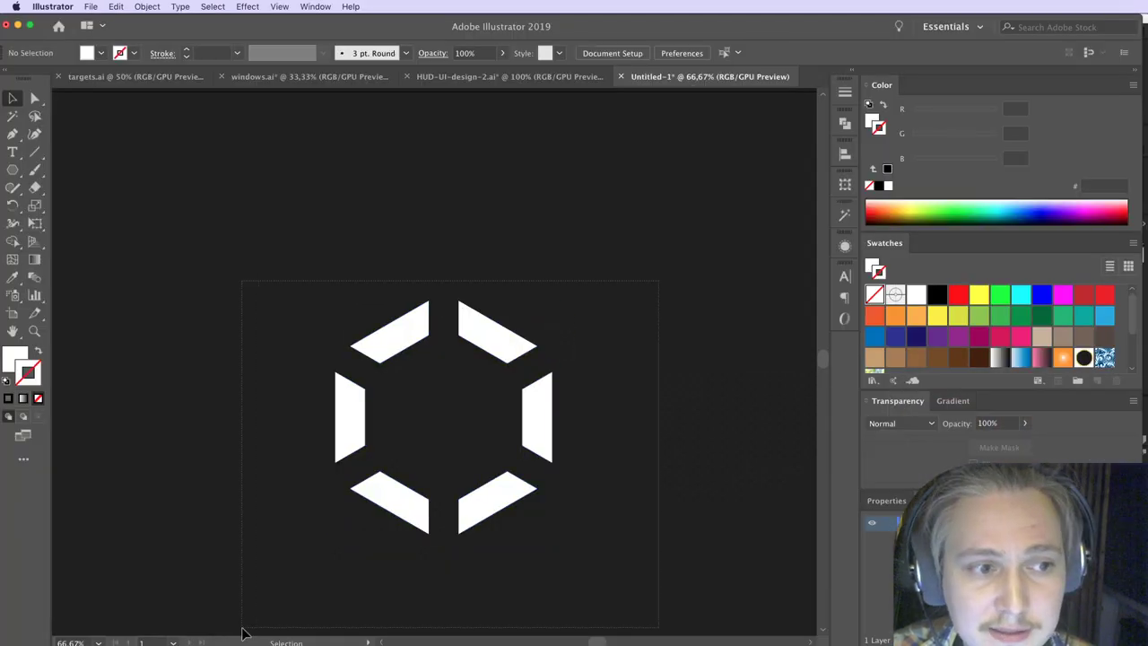
drag(242, 628, 243, 630)
key(a)
click(574, 458)
click(550, 425)
click(616, 489)
key(v)
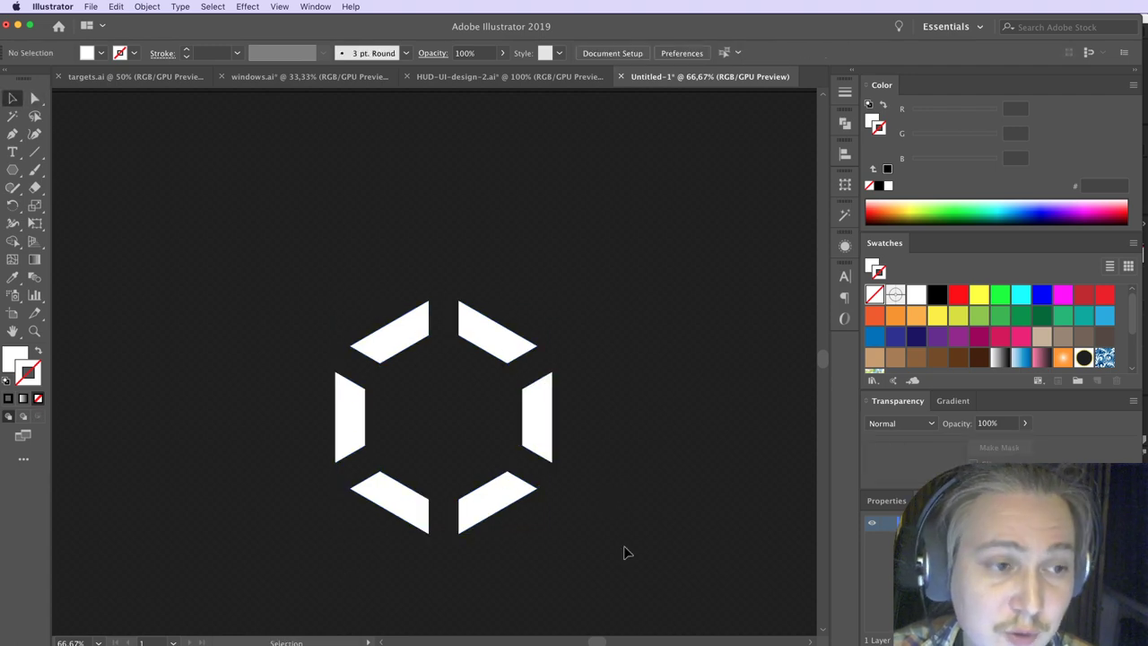
drag(624, 546, 187, 193)
key(a)
Step: Switch to After Effects and look through the available scripts
key(super+Tab)
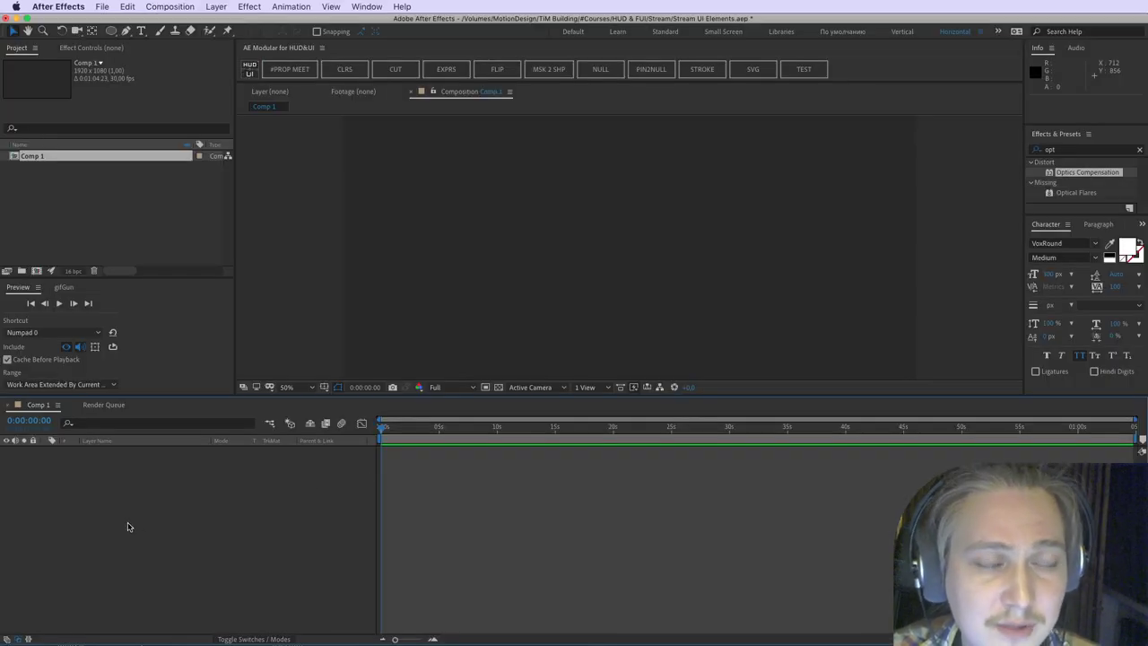
click(215, 5)
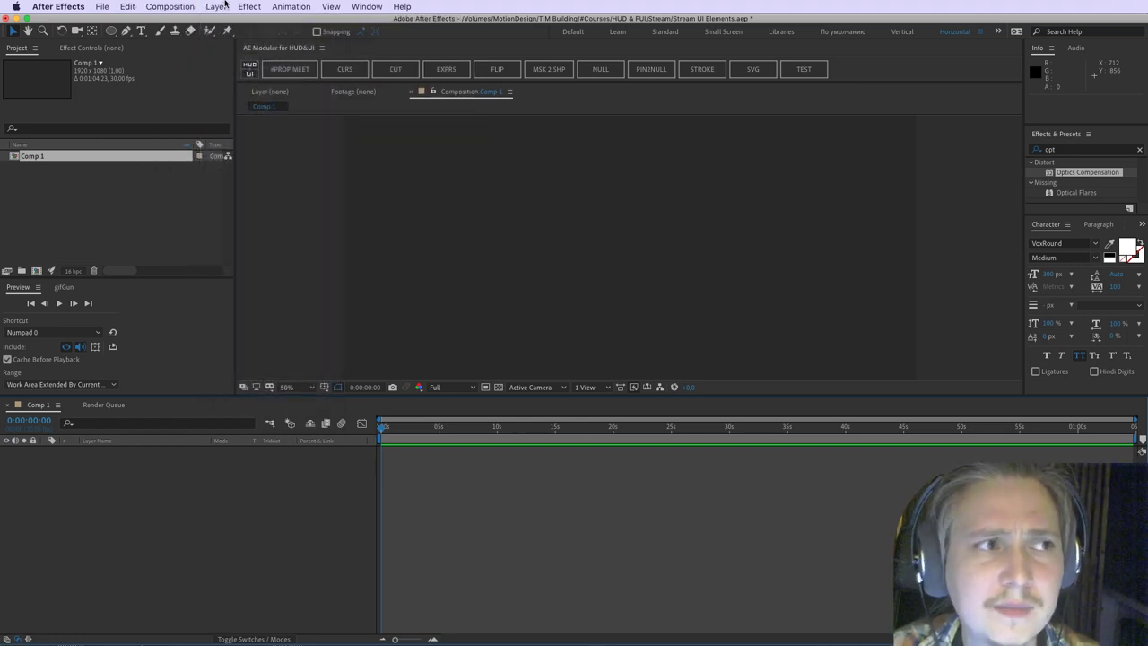
click(101, 5)
mouse_move(148, 323)
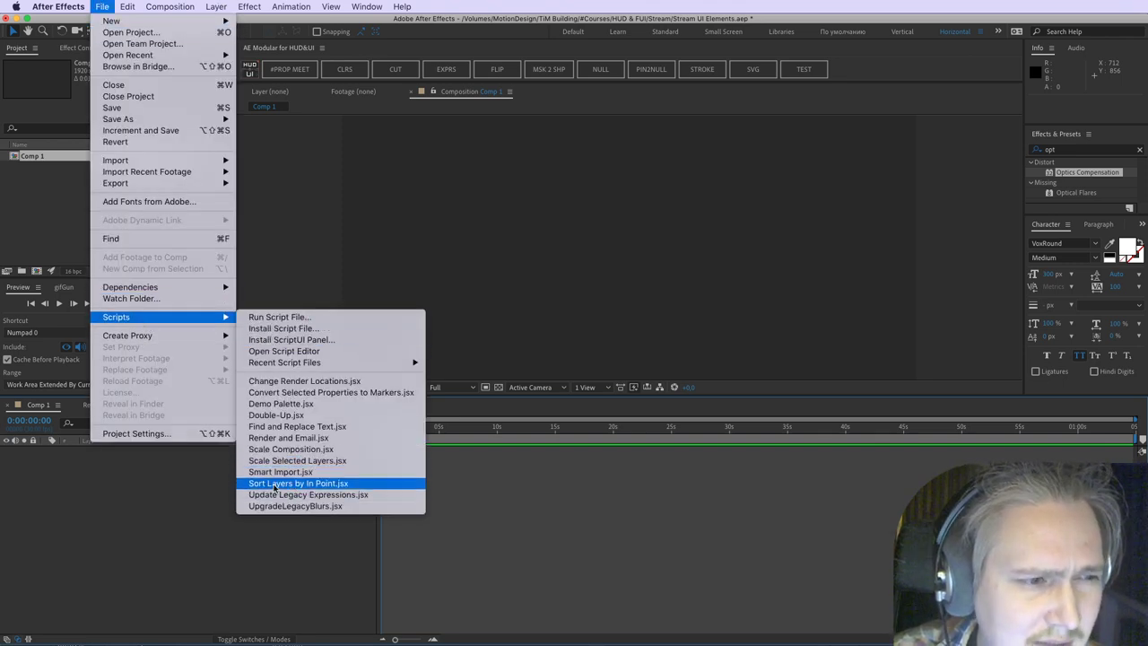
click(141, 496)
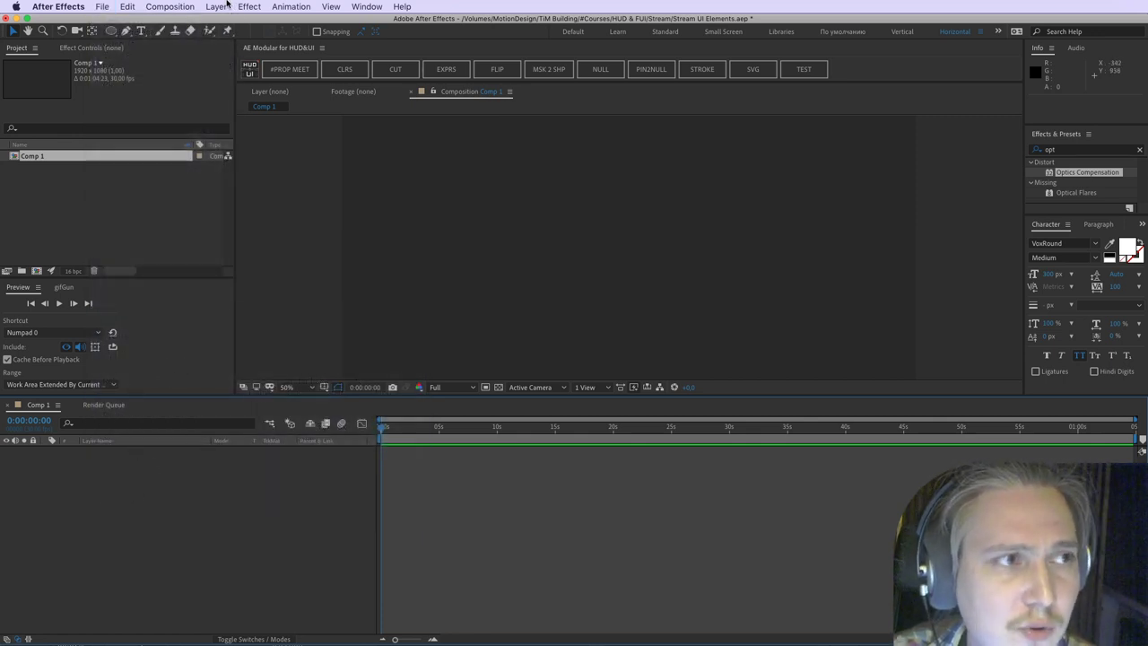
Step: Create a black solid in Comp 1 and paste the copied hexagon segments onto it as masks
click(227, 5)
mouse_move(269, 20)
click(372, 33)
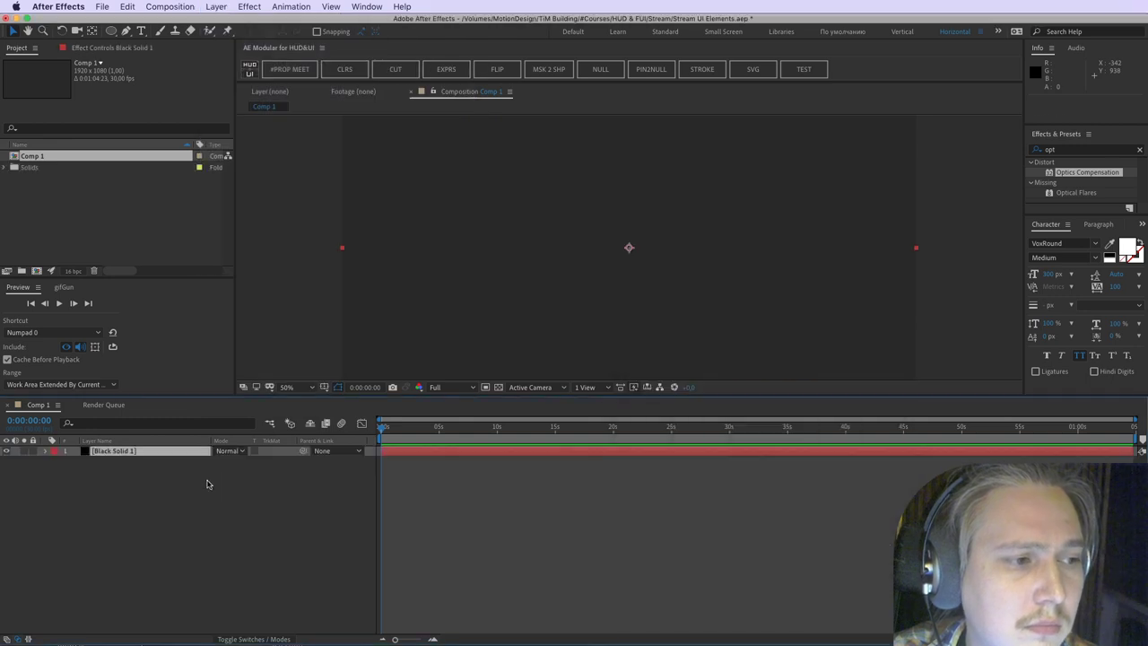
key(super+v)
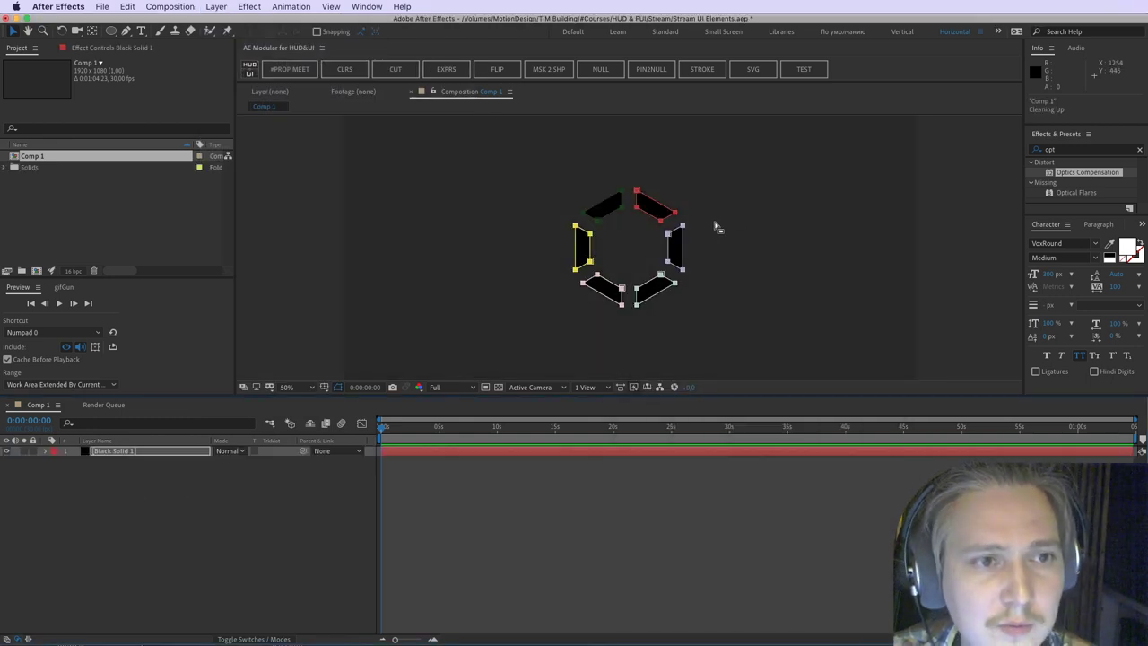
click(118, 574)
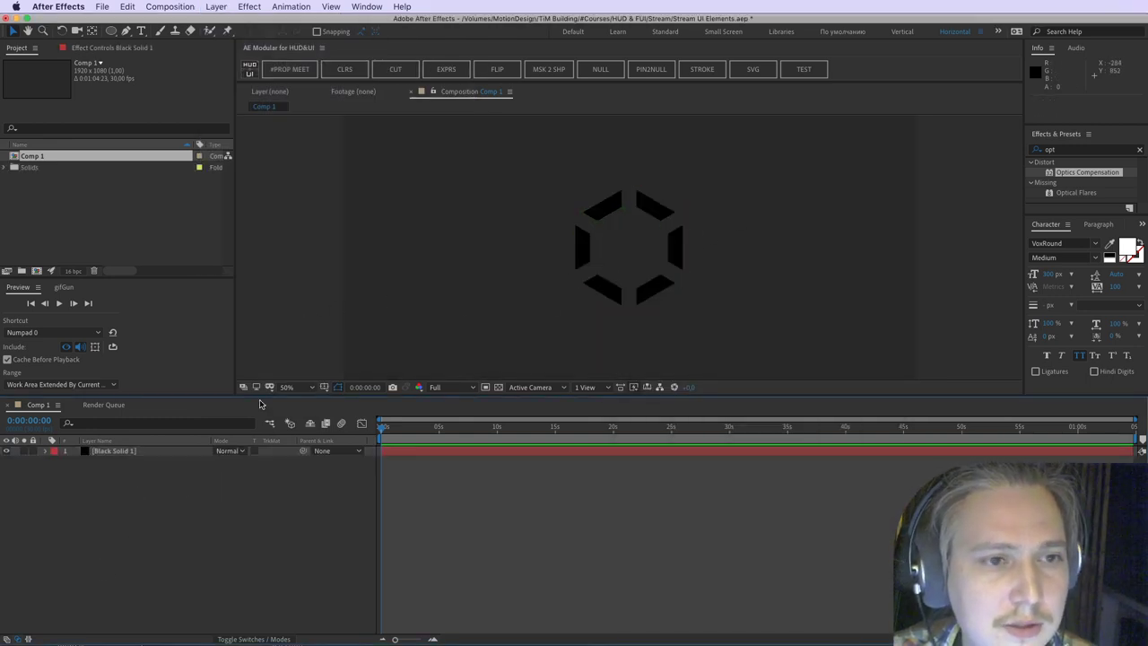
Step: Expand the black solid's masks and inspect Mask 1 through Mask 6 one at a time
click(121, 451)
click(45, 450)
click(55, 461)
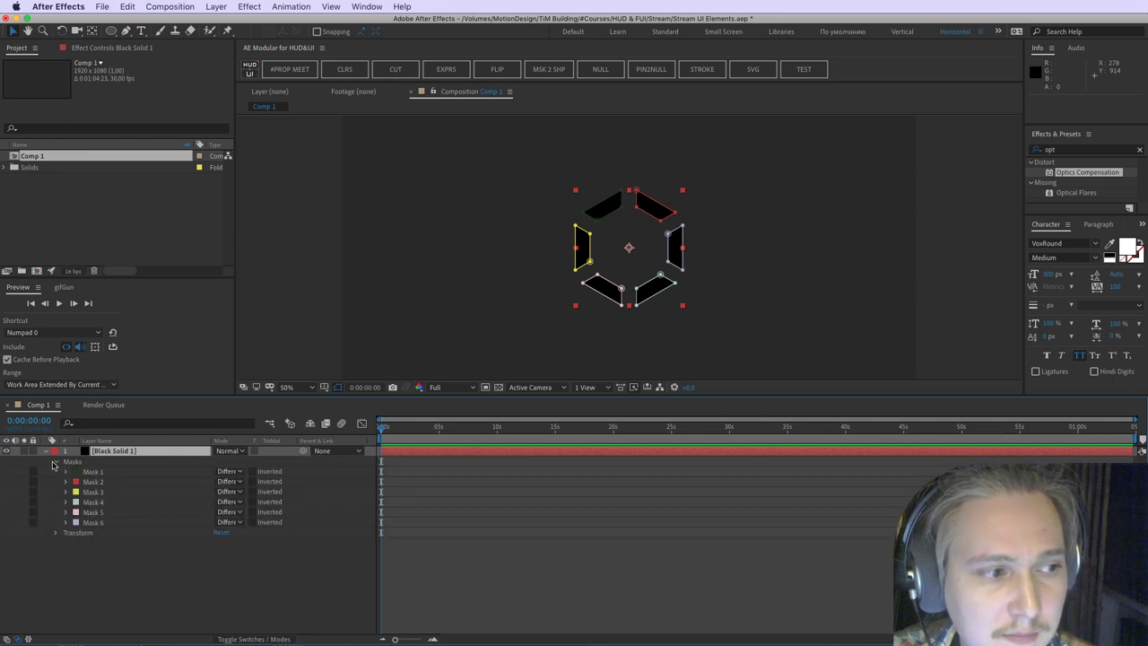
click(95, 473)
click(96, 482)
click(95, 492)
click(94, 502)
click(94, 513)
click(95, 523)
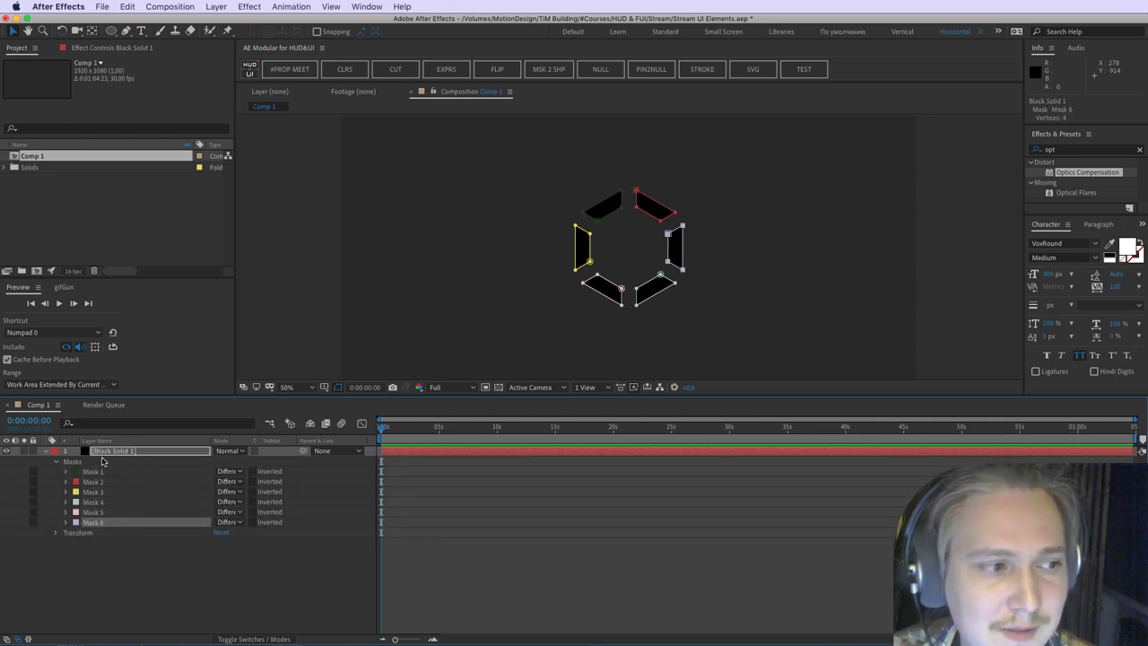
Step: Delete the masked black solid layer from Comp 1 and deselect the composition in the project
click(108, 451)
key(Delete)
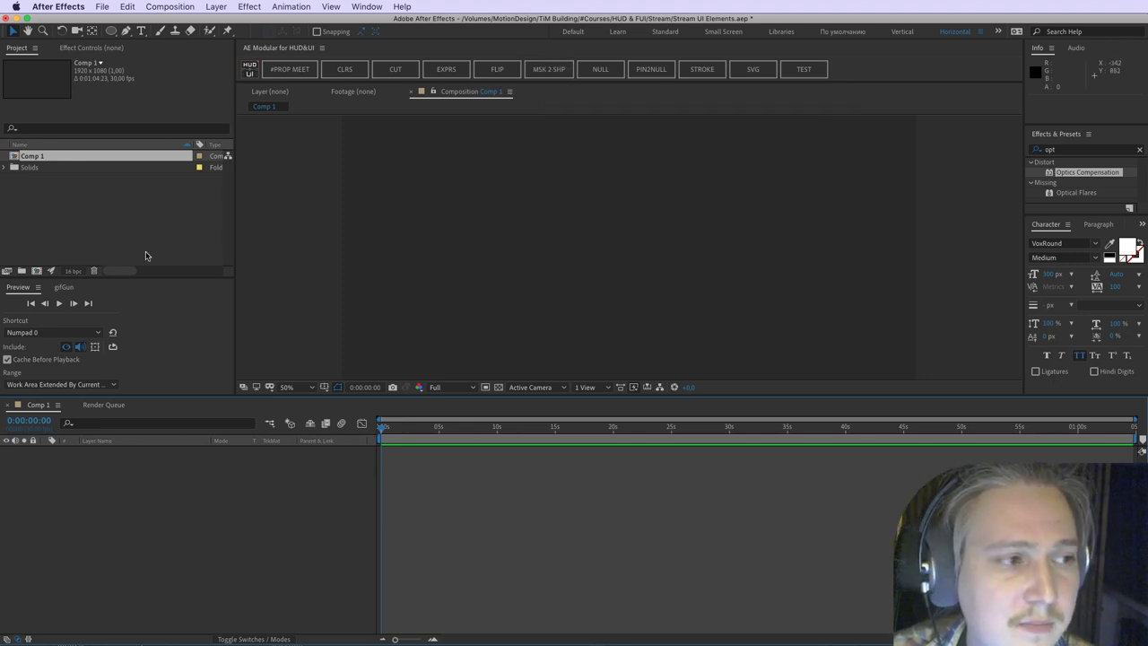
click(107, 208)
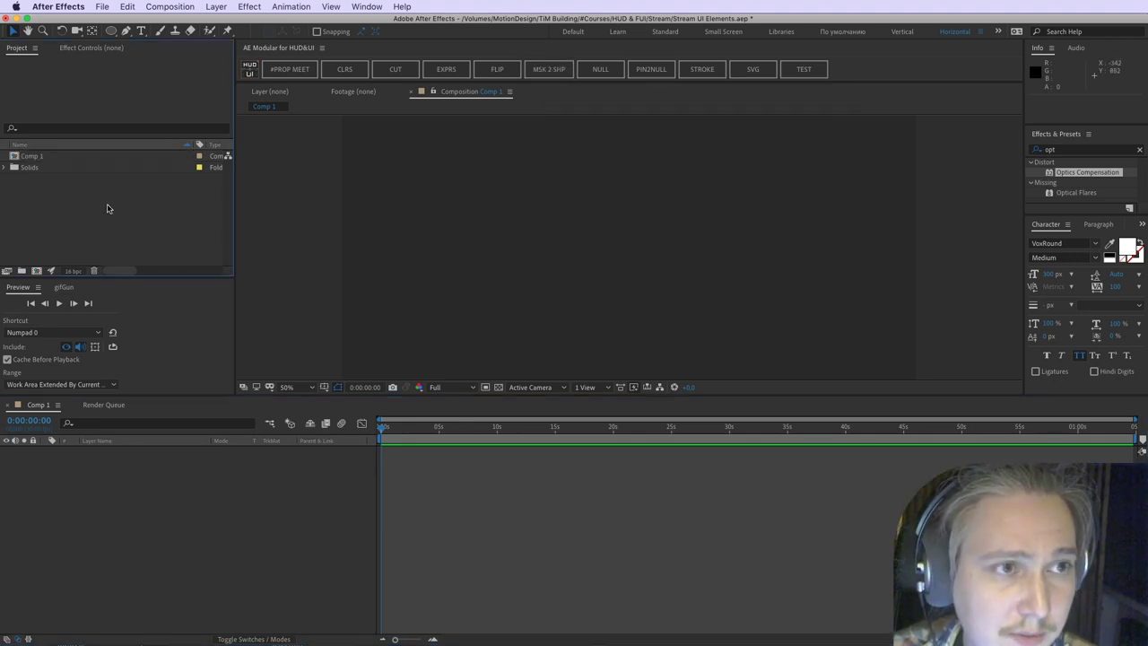
click(36, 272)
key(Escape)
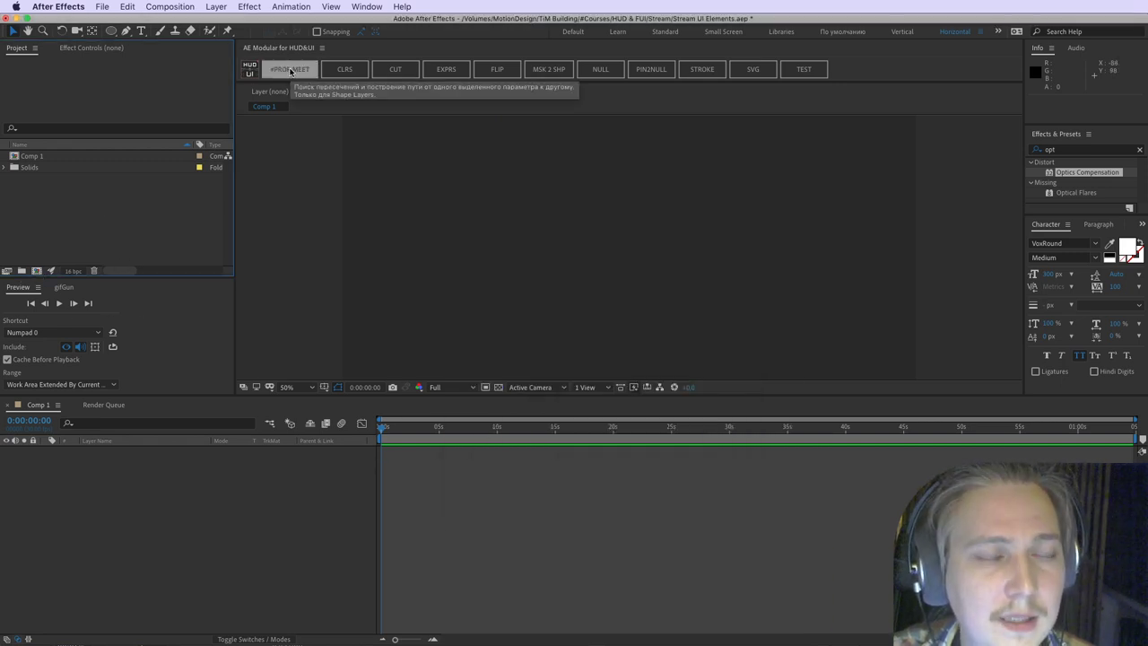
right_click(48, 582)
click(10, 523)
mouse_move(267, 83)
mouse_down()
mouse_move(800, 96)
mouse_move(838, 92)
mouse_move(838, 57)
mouse_move(250, 38)
mouse_move(235, 80)
mouse_move(275, 87)
mouse_up()
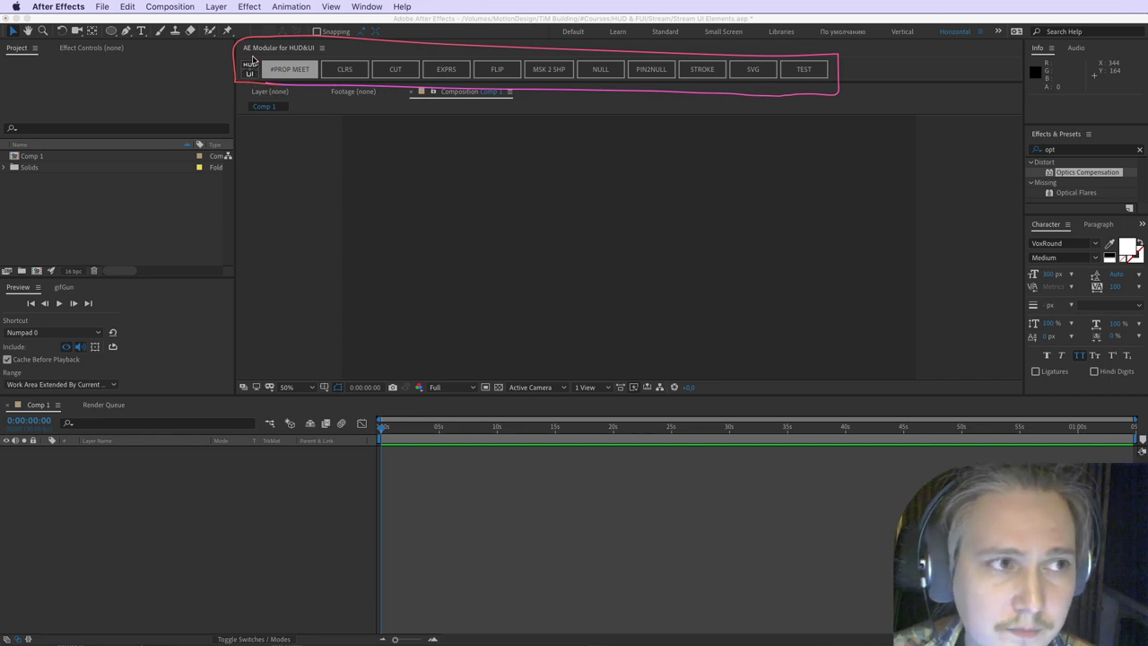
mouse_move(247, 54)
mouse_down()
mouse_move(328, 47)
mouse_move(243, 50)
mouse_move(278, 59)
mouse_up()
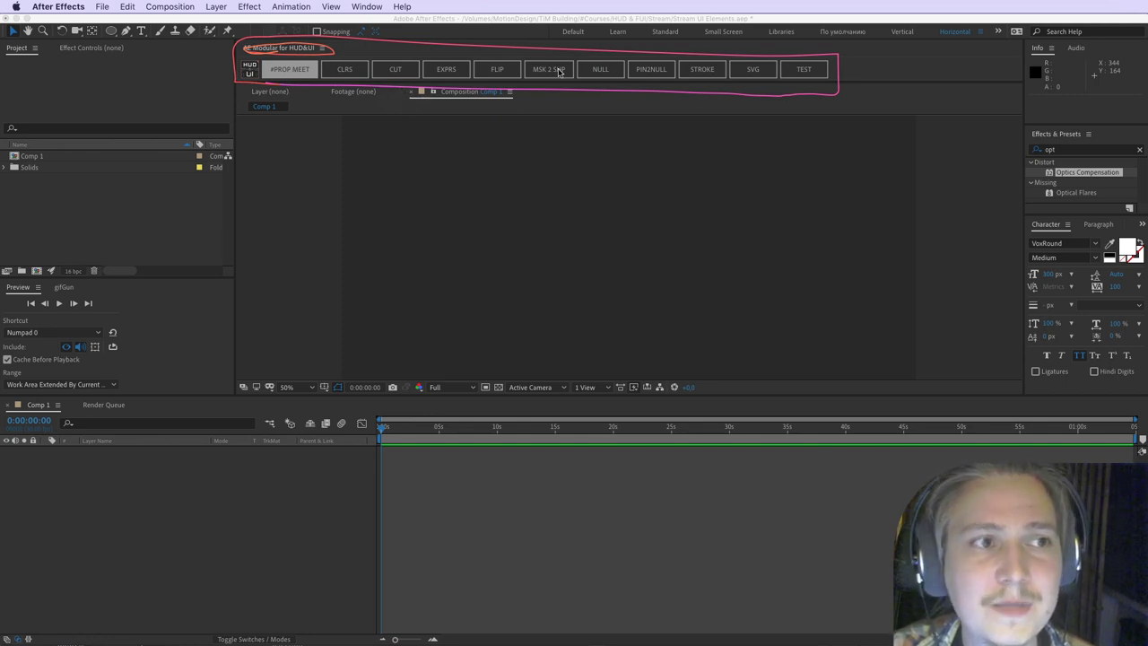
drag(326, 60, 318, 60)
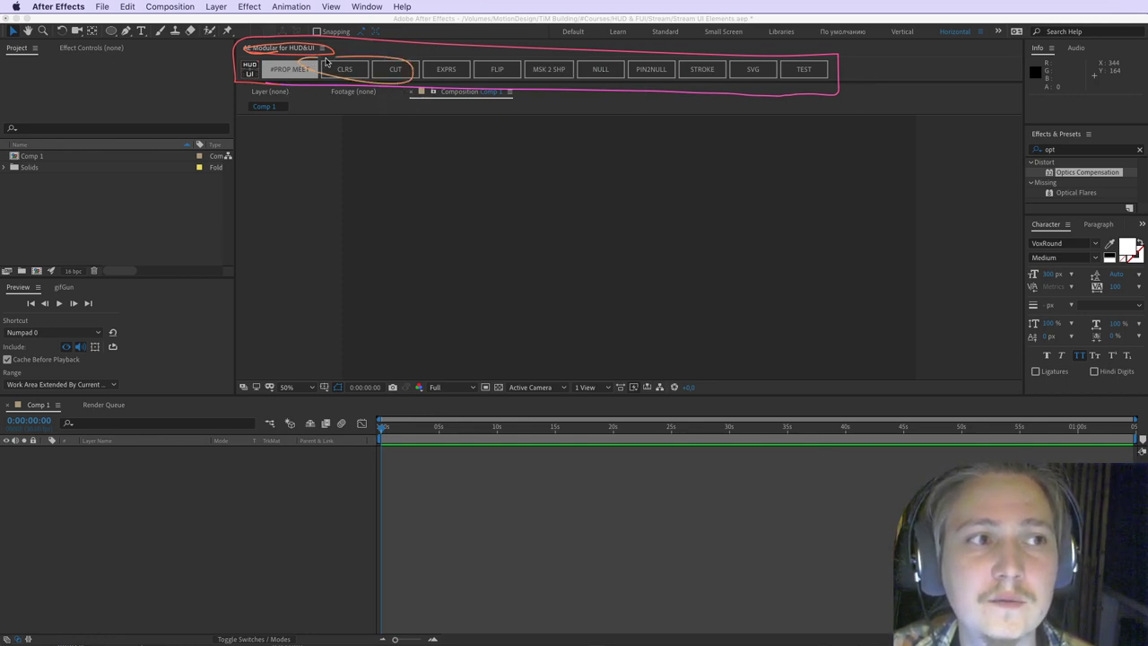
key(Escape)
click(278, 52)
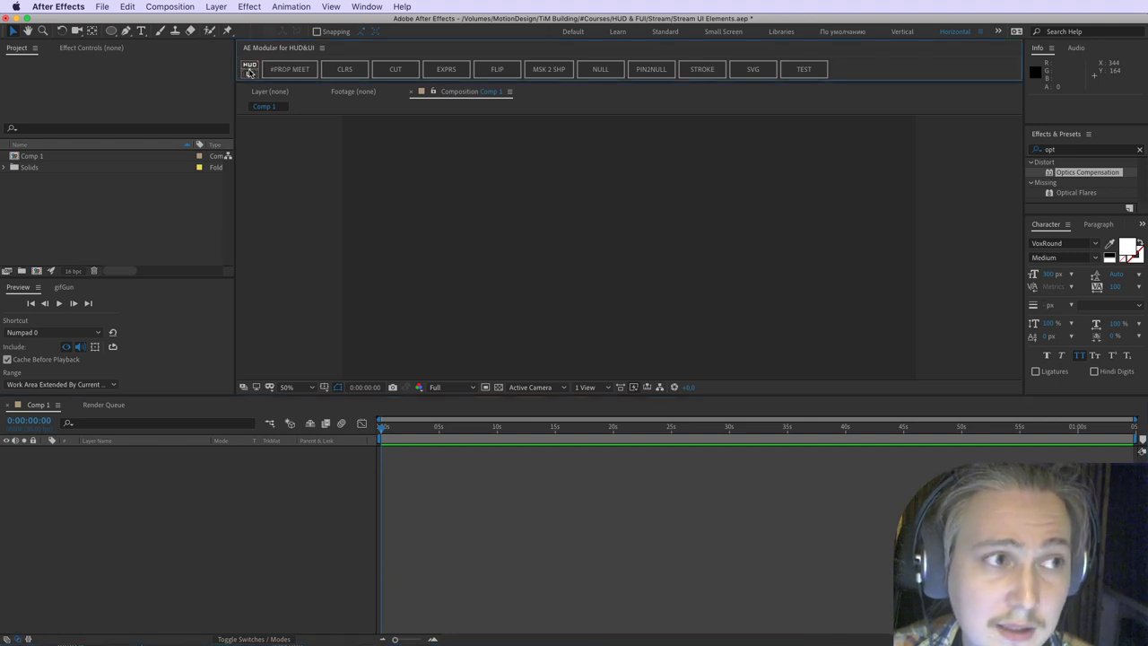
Step: Open the AE Modular script's information window to view its version and subscript folder path, and close it
click(252, 71)
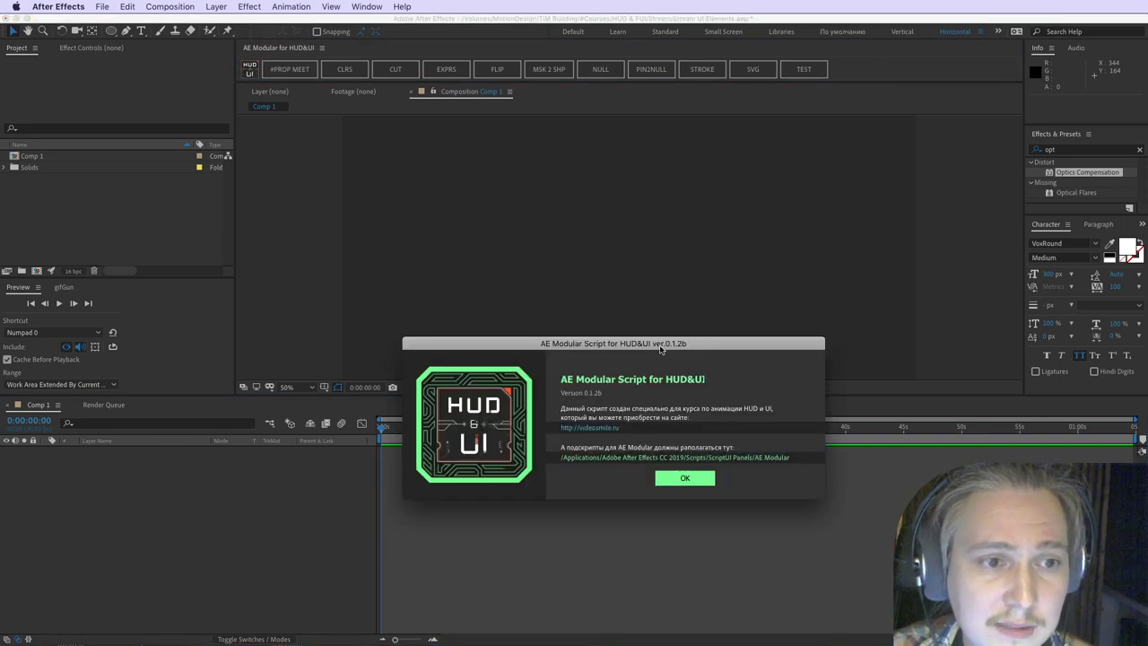
drag(660, 350, 545, 199)
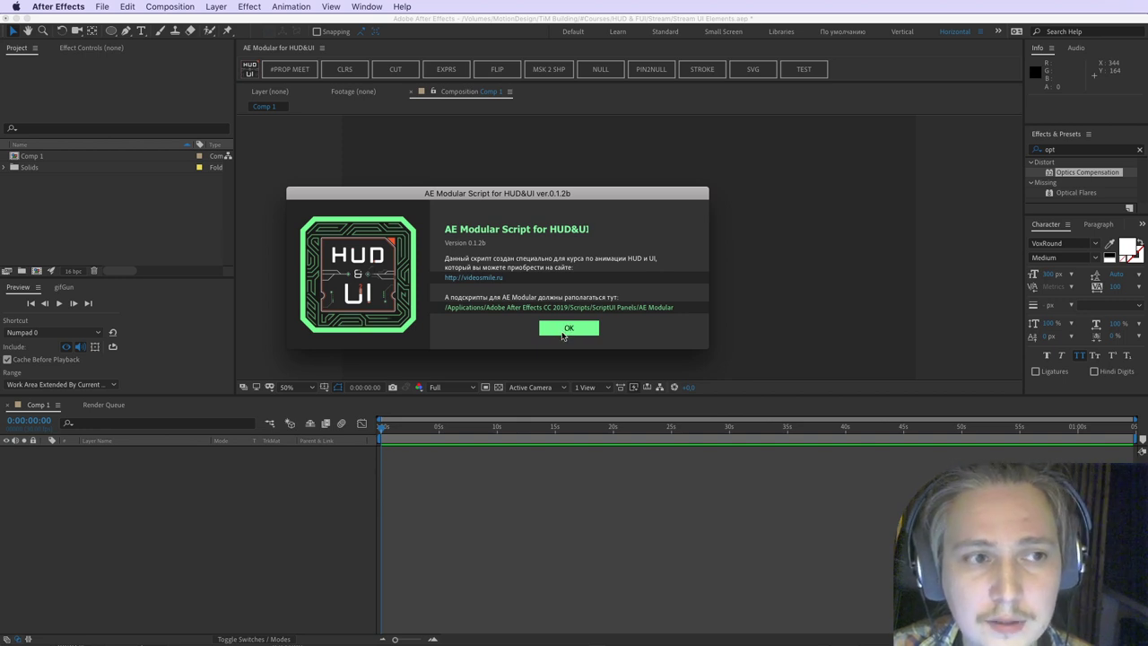
click(568, 329)
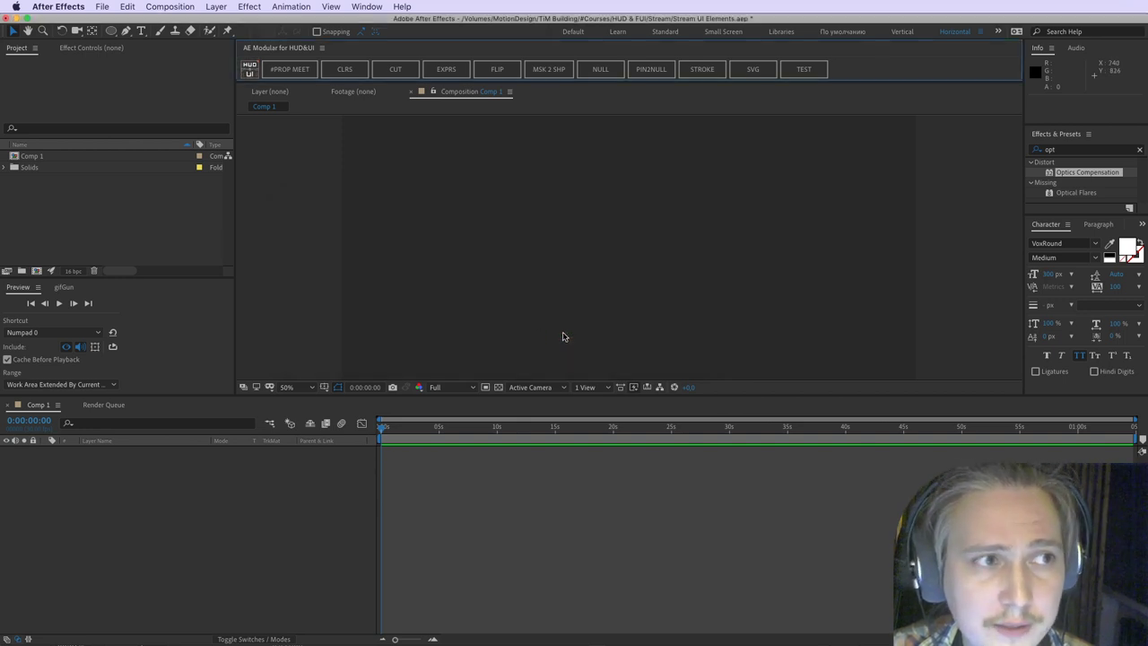
click(292, 75)
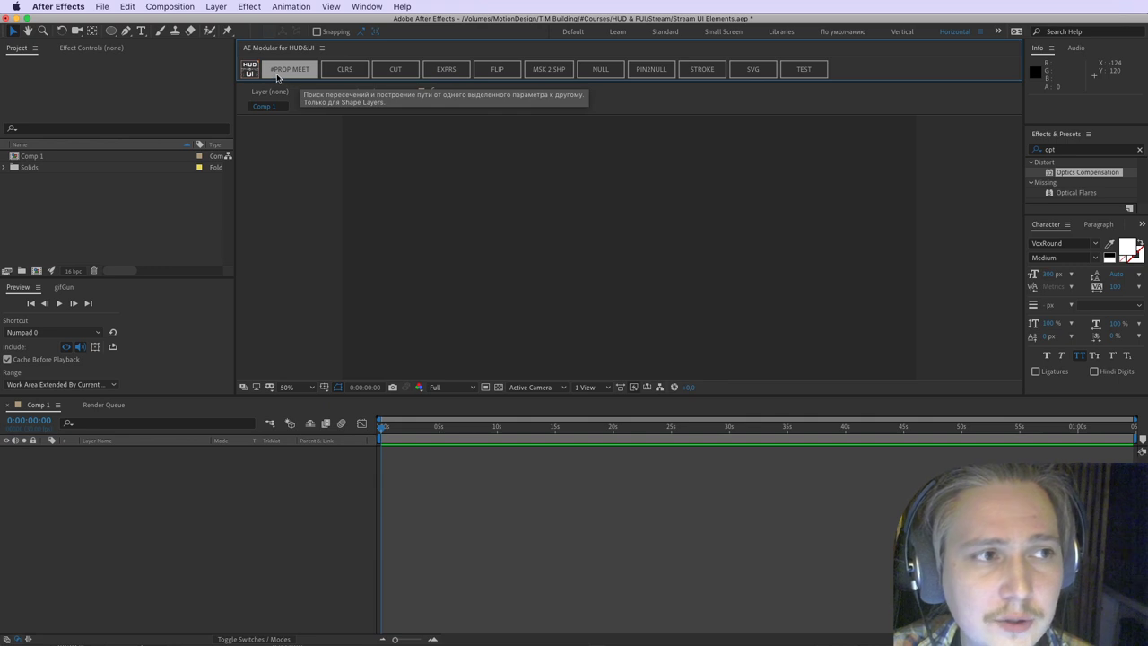
key(ctrl+shift+a)
drag(273, 76, 312, 76)
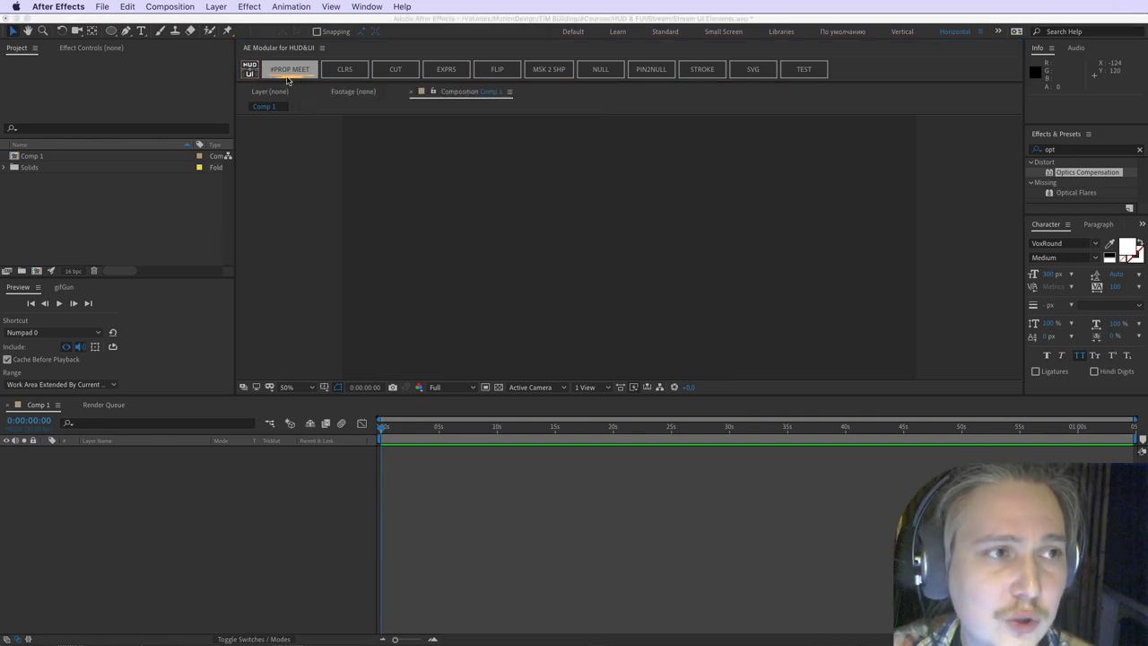
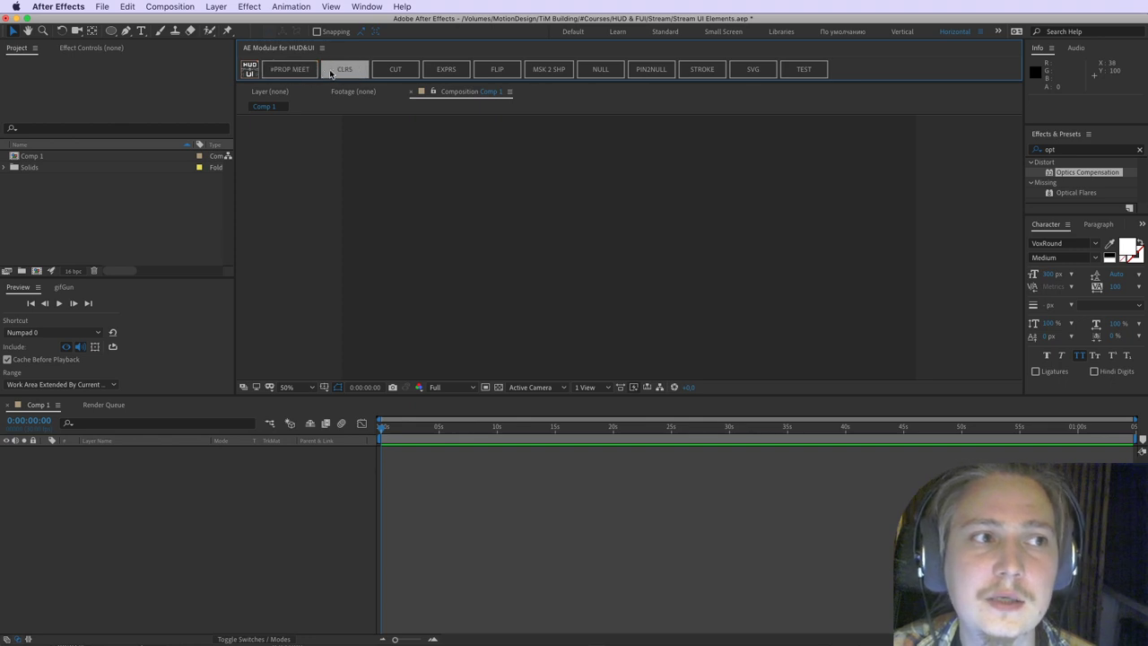
click(367, 7)
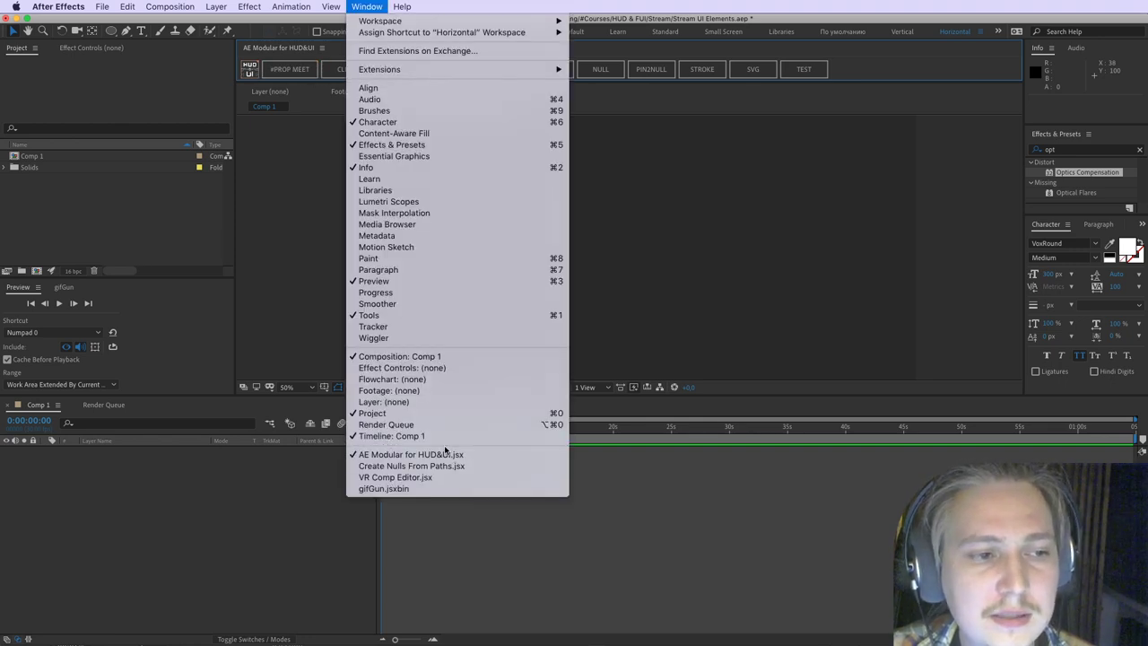
click(367, 7)
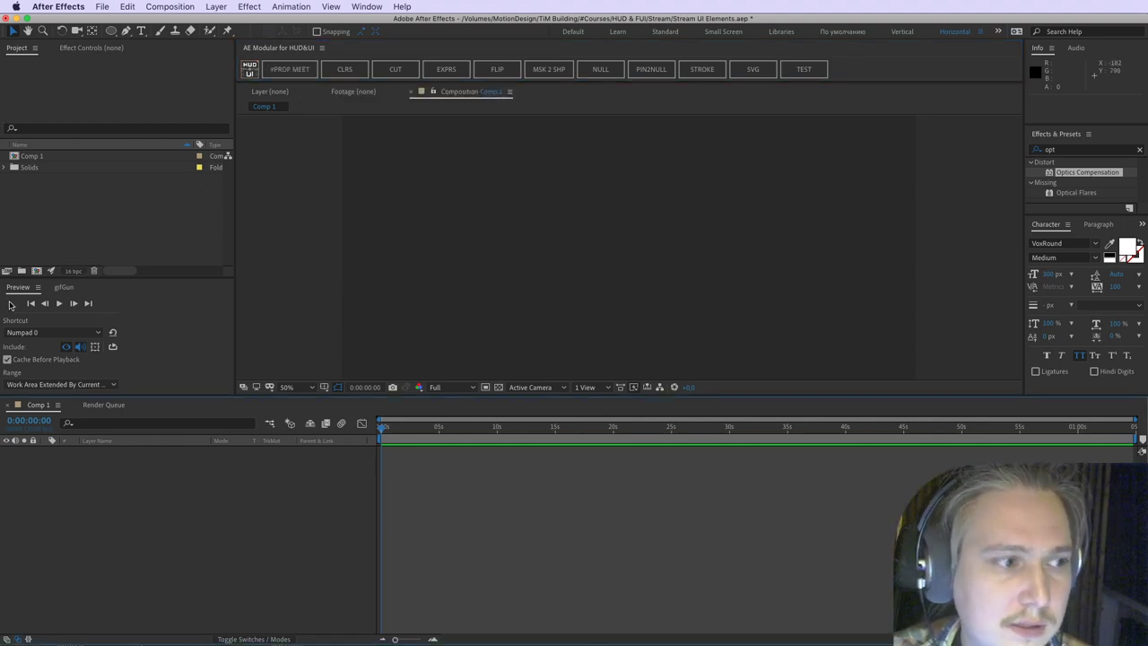
right_click(60, 507)
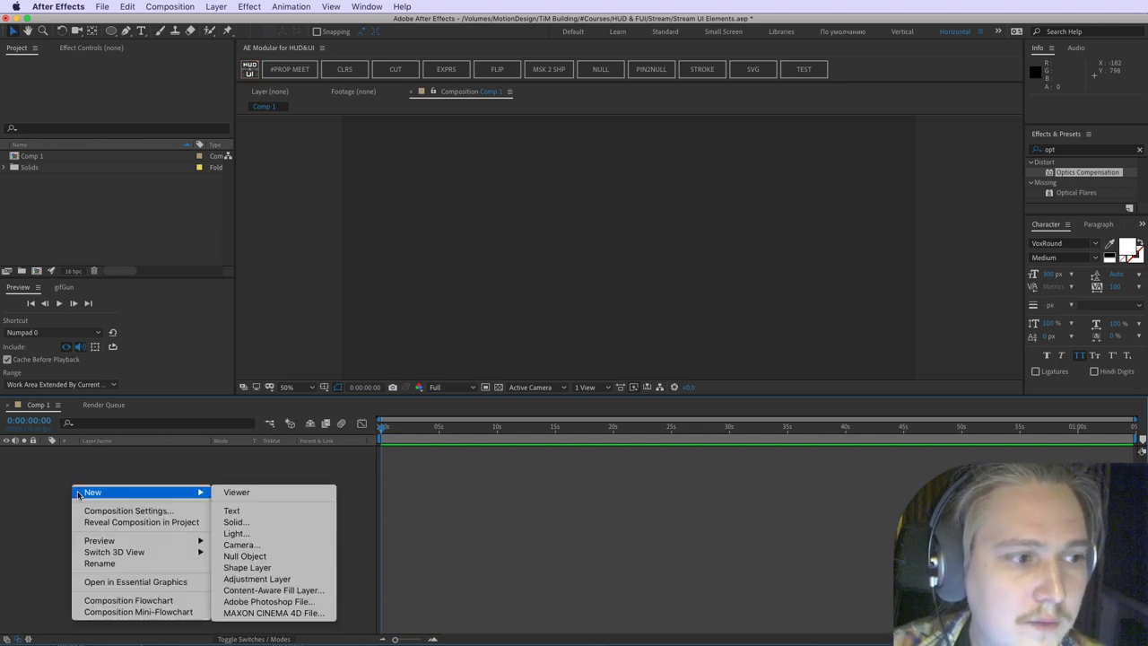
click(288, 473)
click(216, 7)
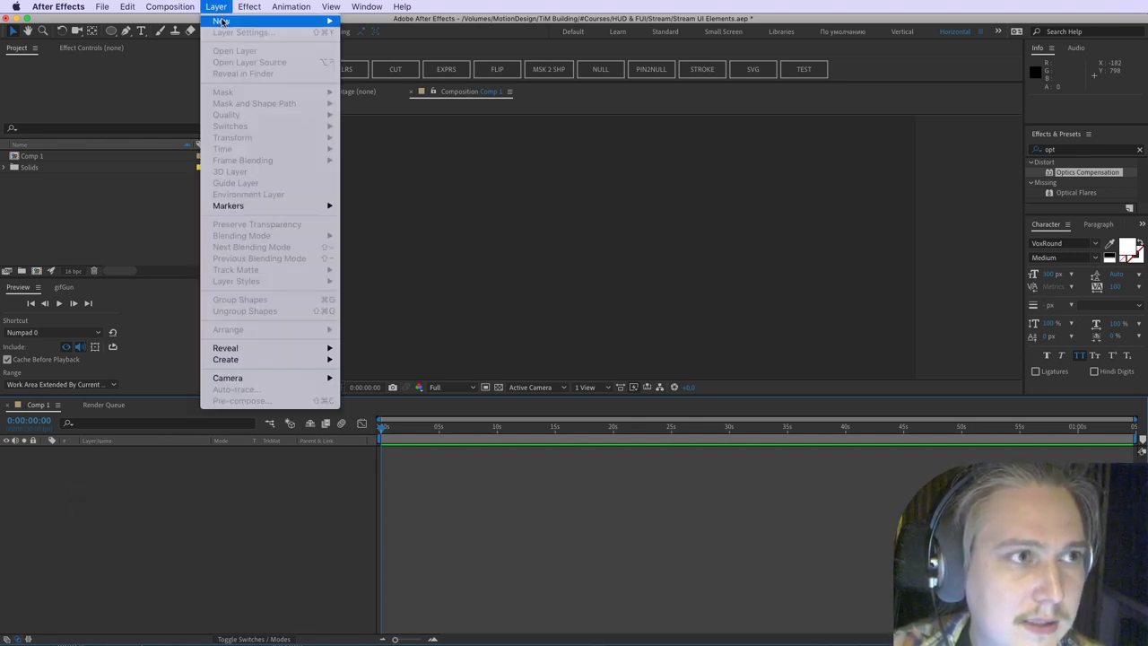
Step: Create a new black solid in Comp 1 and paste the six copied hexagon-segment masks onto it
mouse_move(225, 19)
right_click(94, 462)
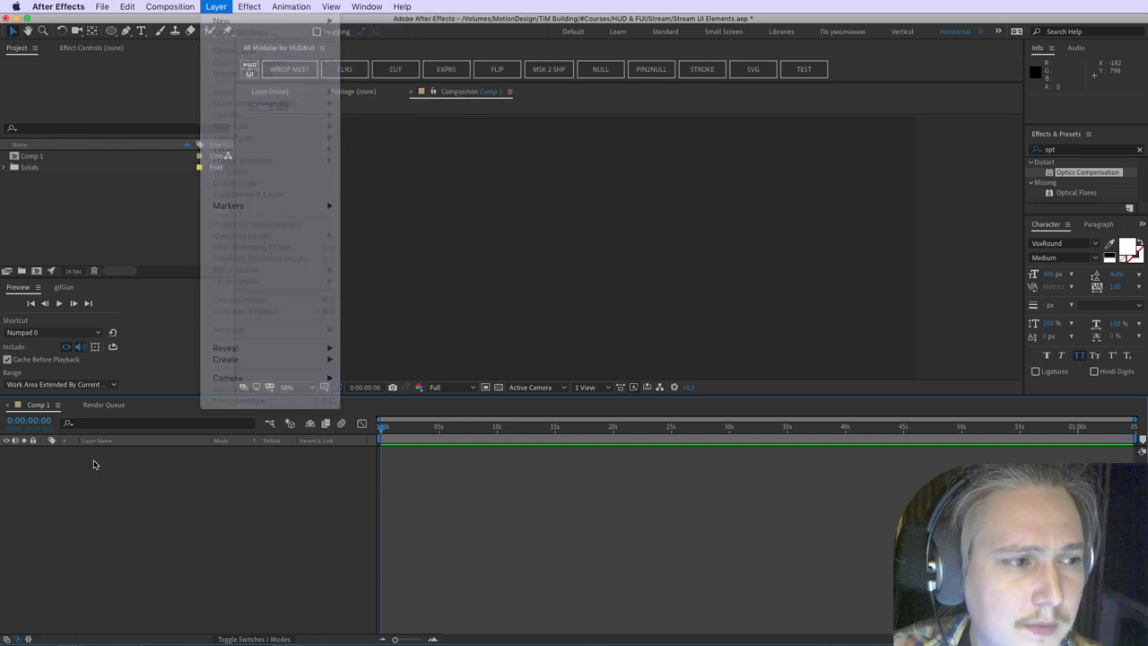
mouse_move(192, 470)
click(251, 500)
key(Return)
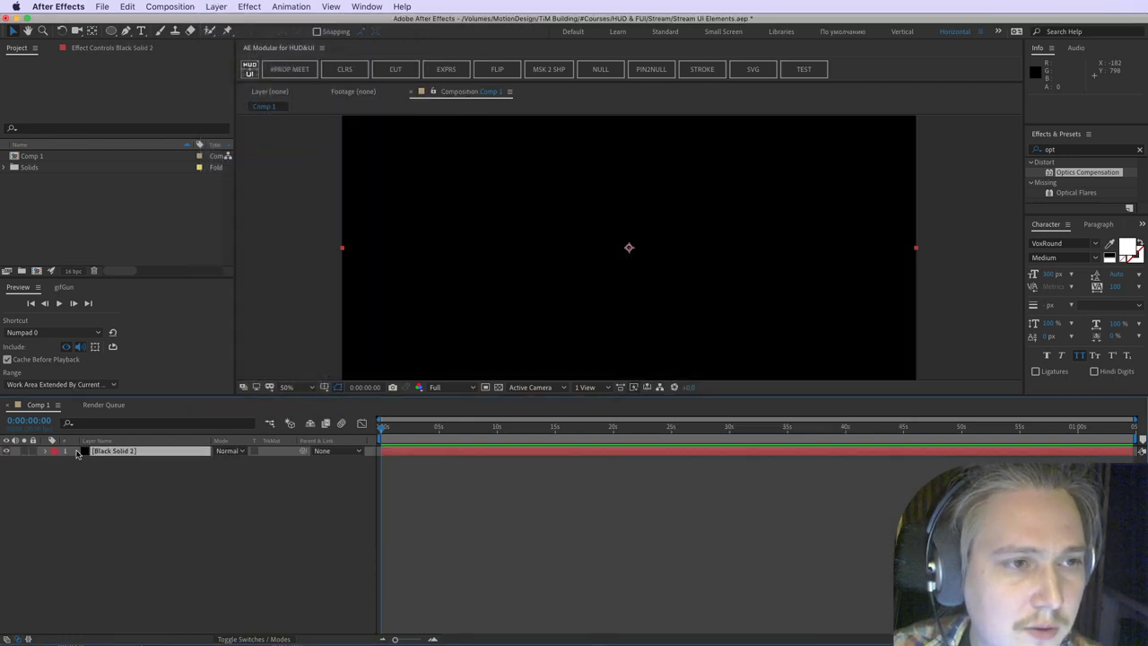
key(super+v)
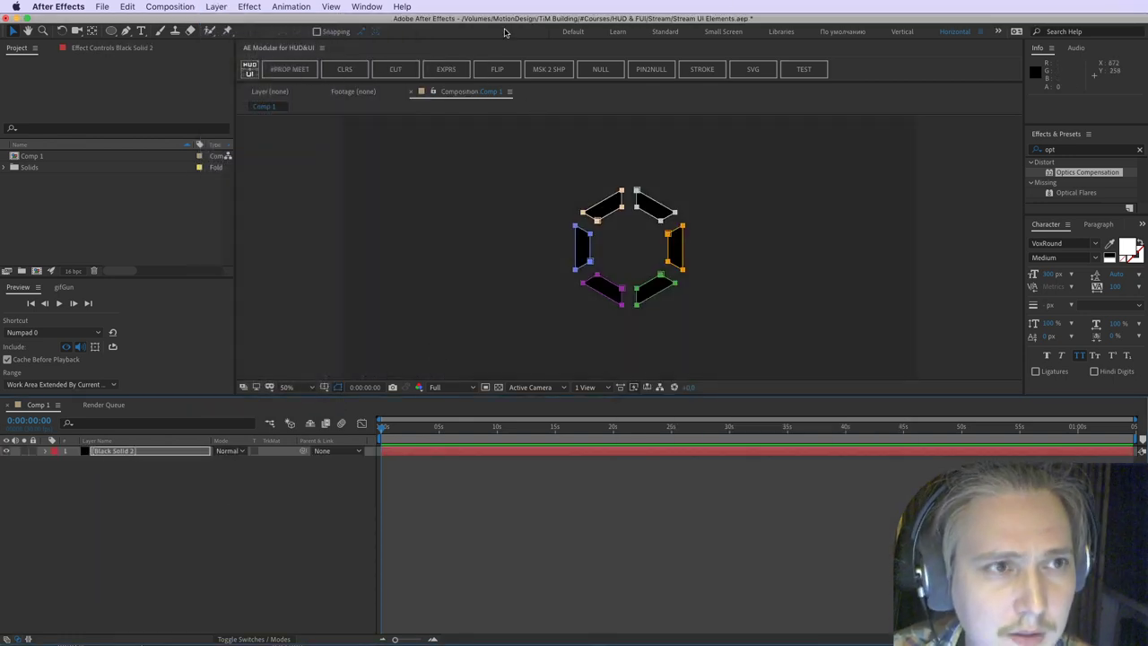
Step: Convert the black solid's masks into a shape layer with MSK 2 SHP and expand its contents to check the six paths
click(550, 71)
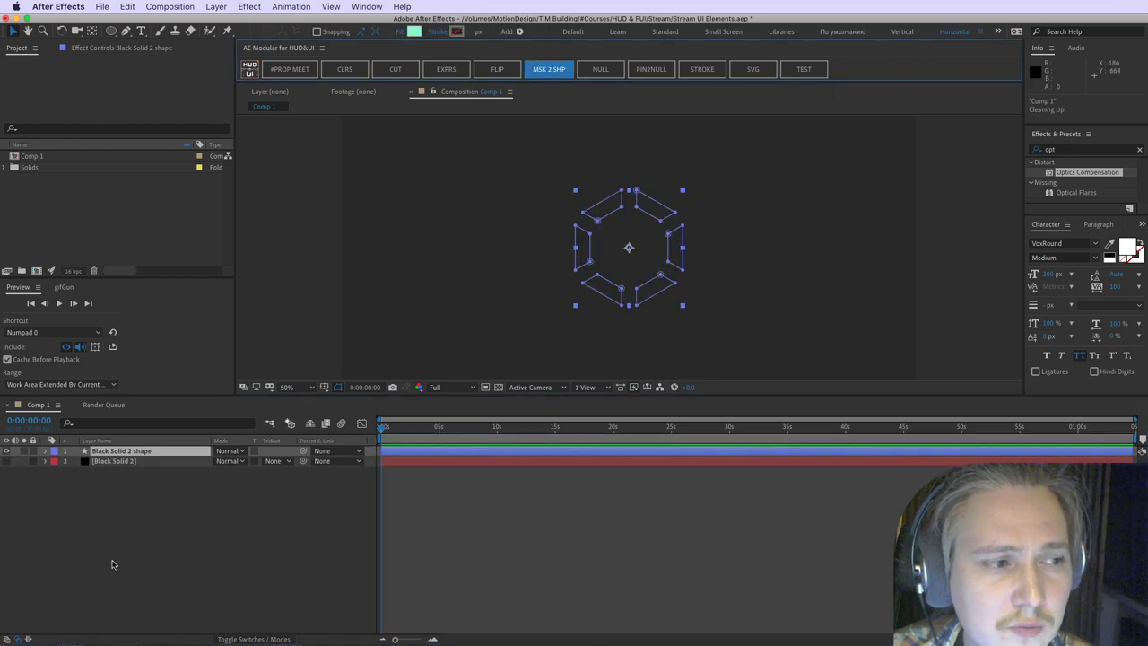
click(47, 451)
click(56, 461)
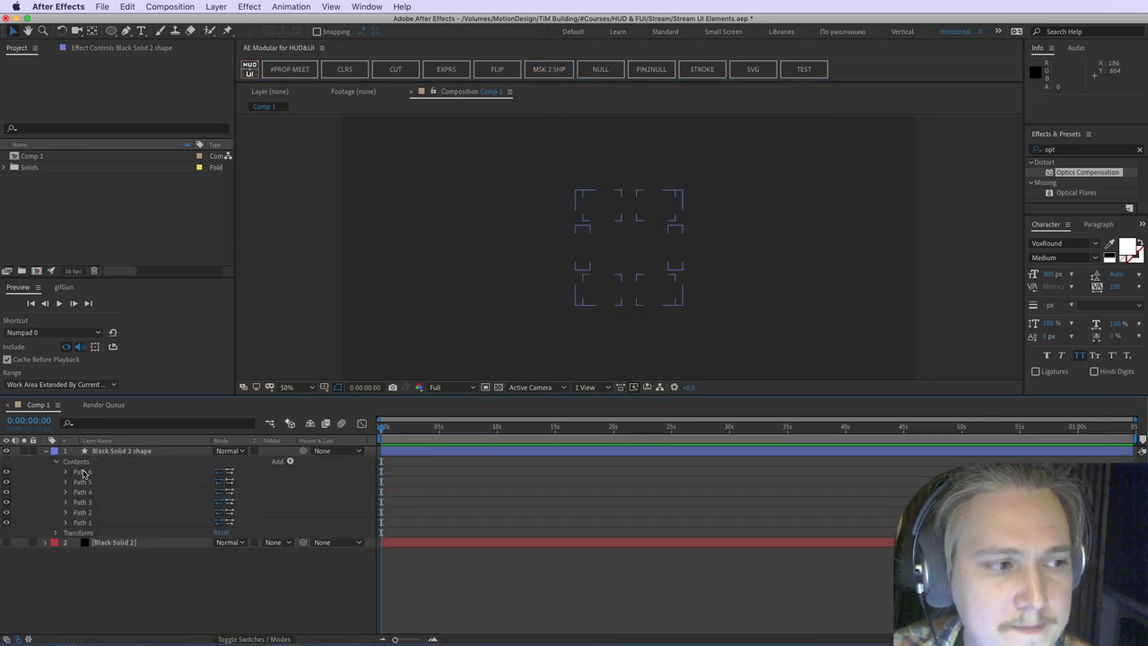
click(90, 472)
shift+click(91, 482)
shift+click(91, 492)
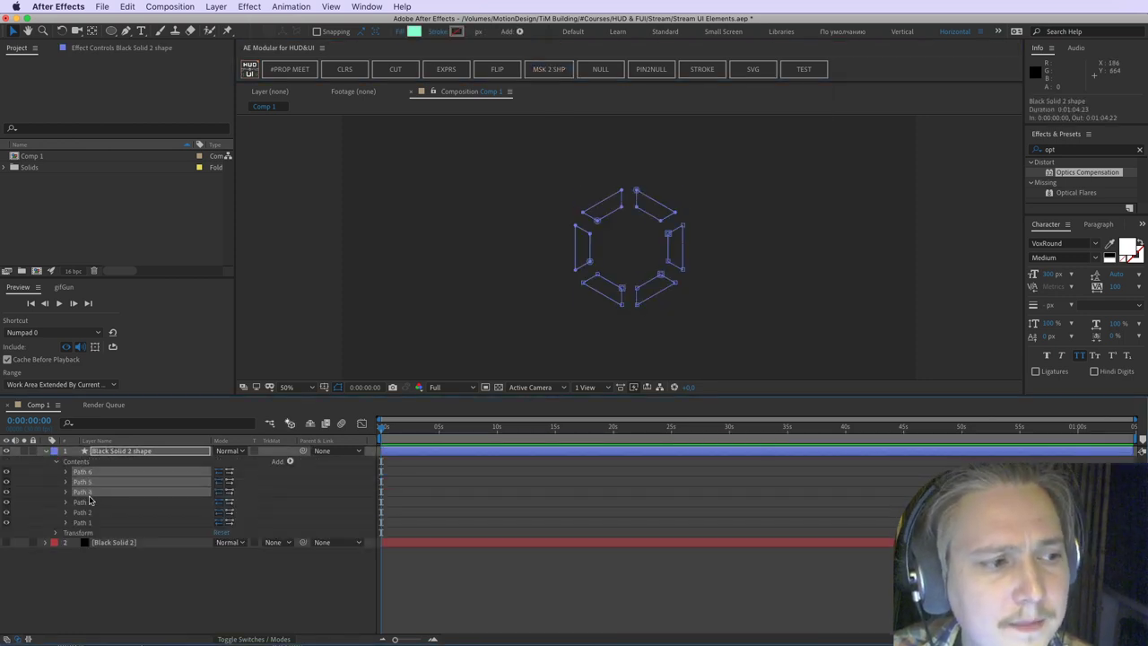
shift+click(88, 503)
click(88, 514)
click(87, 524)
Step: Put each of the six paths, from Path 6 to Path 1, into its own group within the shape layer
click(89, 473)
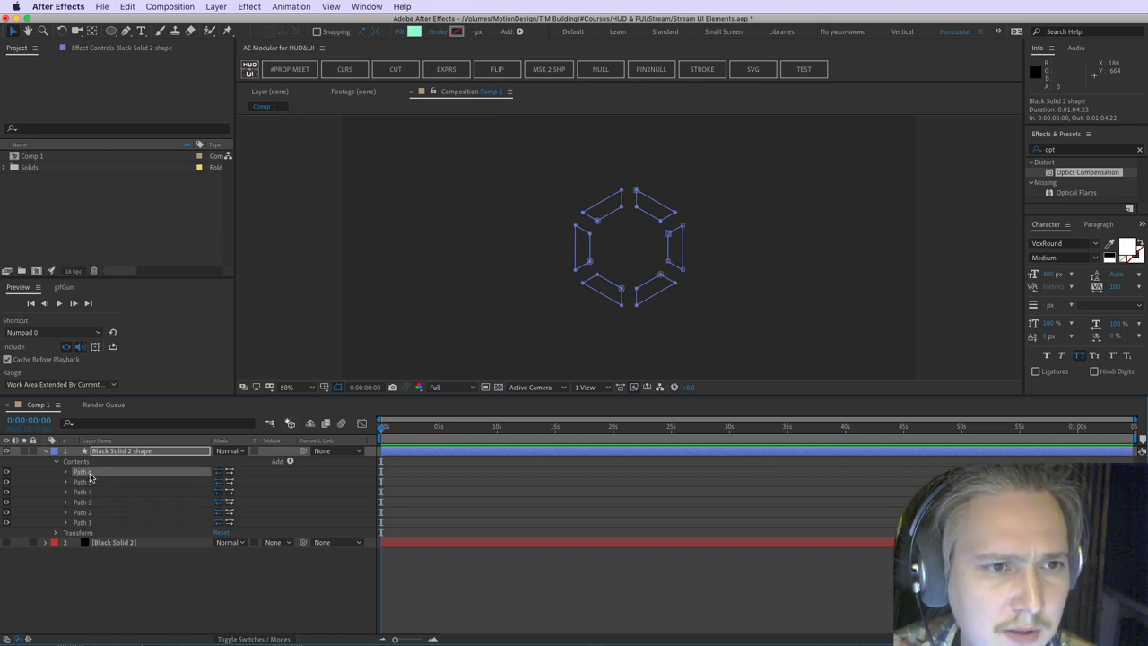
key(ctrl+g)
click(89, 482)
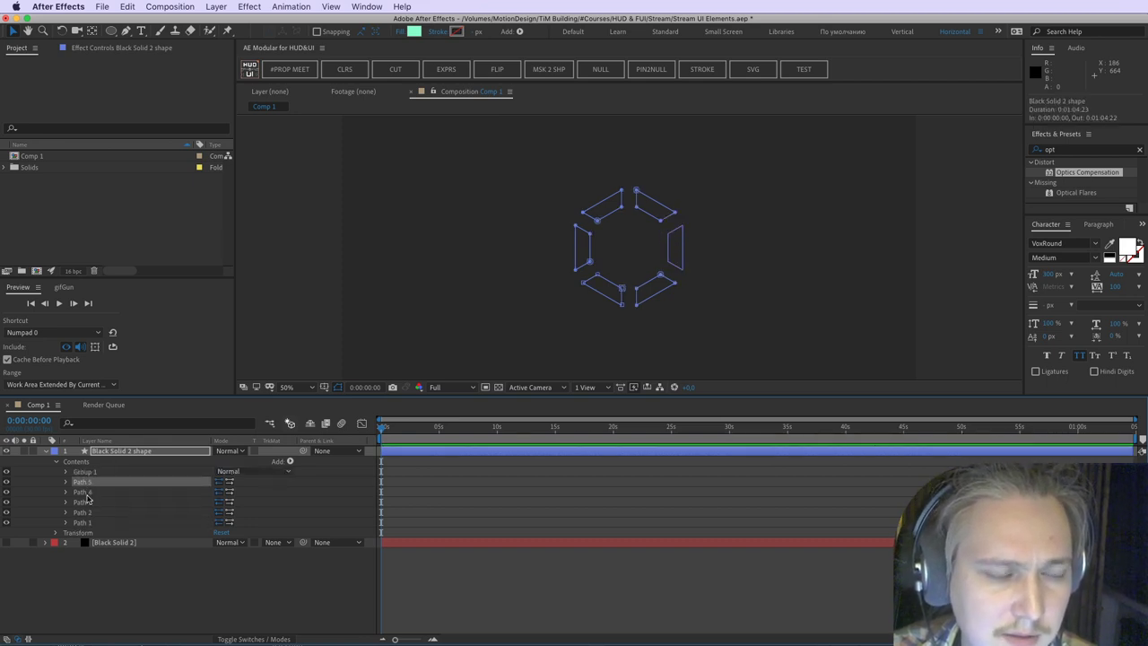
key(ctrl+g)
click(87, 493)
key(ctrl+g)
click(88, 502)
key(ctrl+g)
click(90, 513)
key(ctrl+g)
click(90, 522)
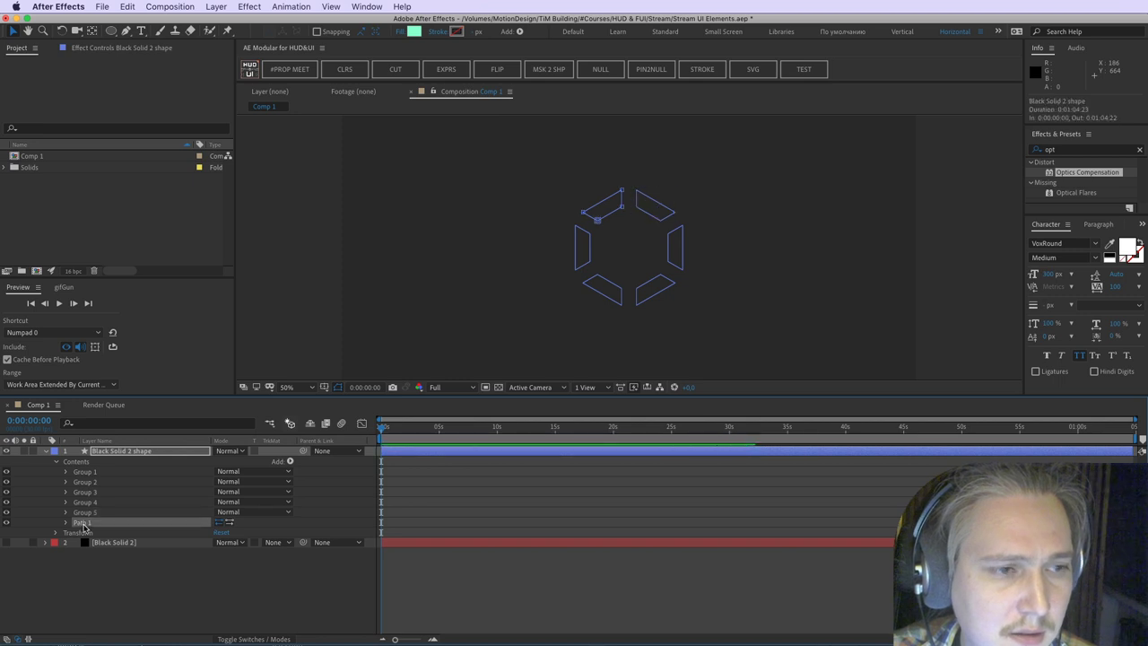
key(ctrl+g)
Step: Combine the six path groups into one expanded parent group and delete the original Black Solid 2 layer
shift+click(110, 473)
key(ctrl+g)
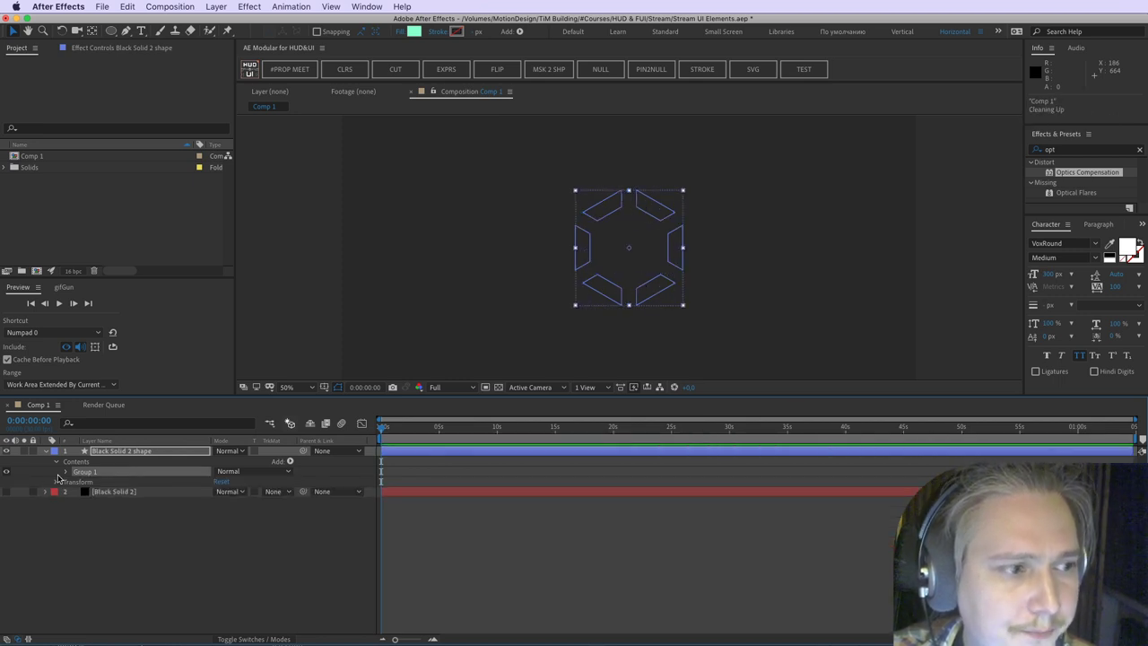
click(65, 471)
click(154, 453)
click(124, 482)
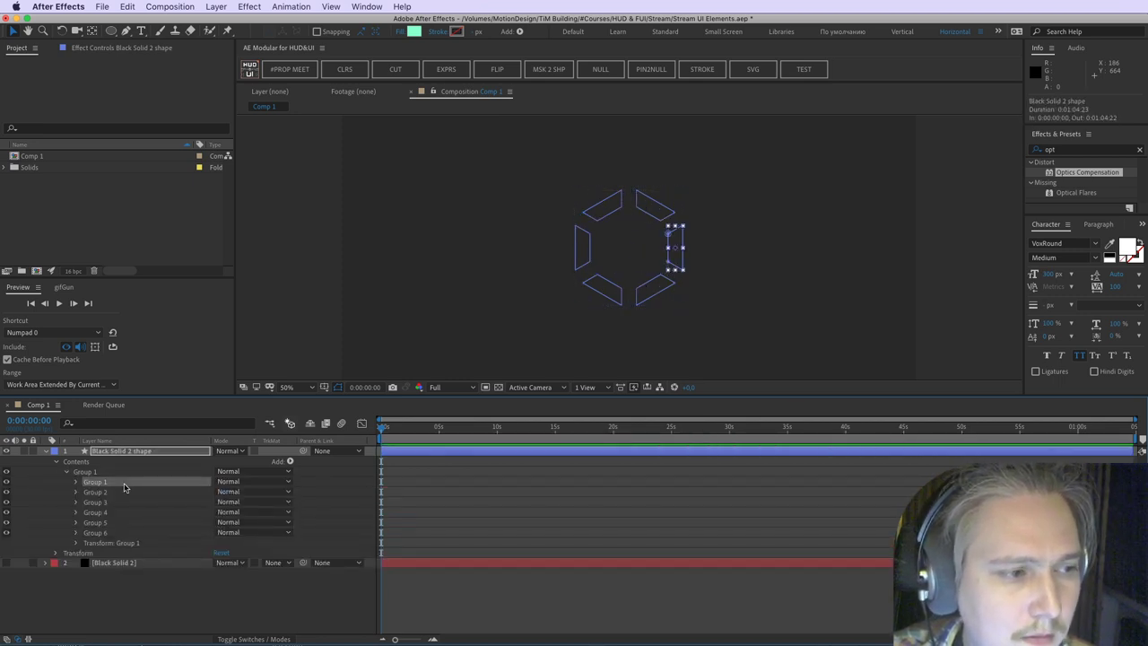
click(112, 563)
key(Delete)
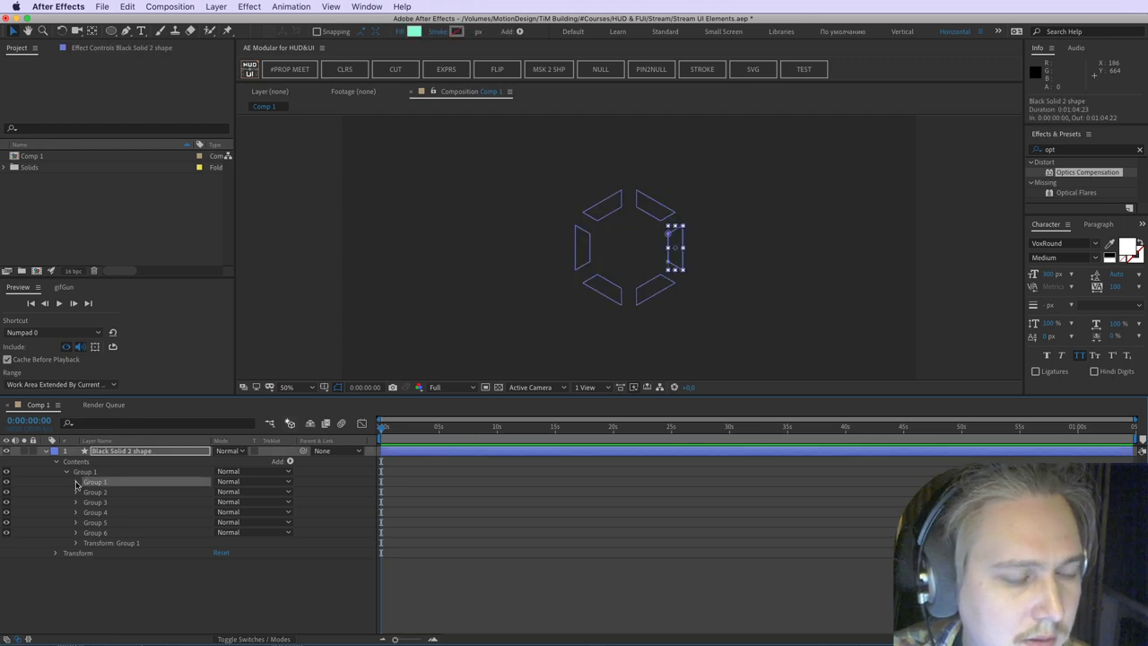
Step: Add a Fill to the parent Group 1 of the shape layer so it covers all six segments
click(85, 472)
click(87, 462)
click(85, 472)
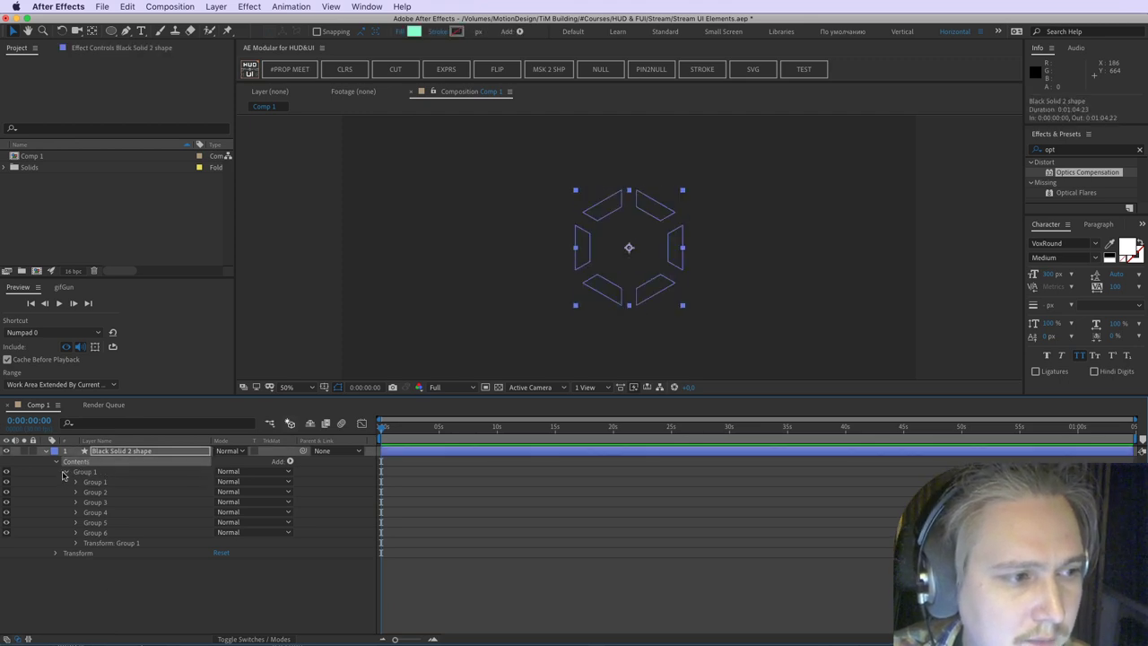
click(289, 463)
click(330, 544)
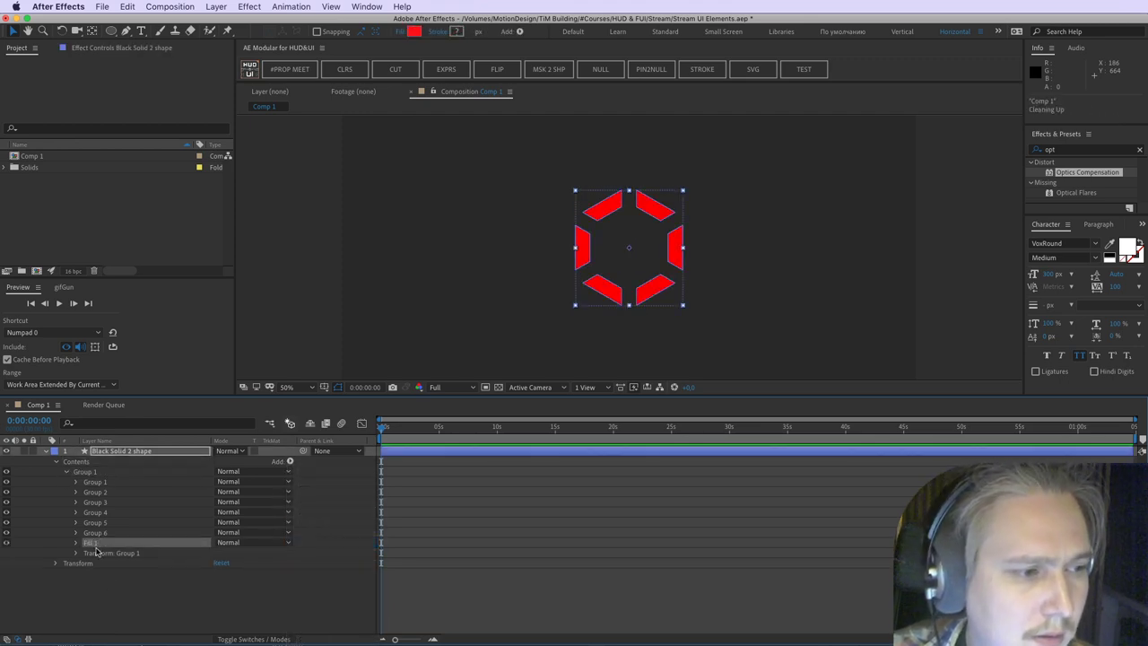
Step: Set the color of the parent group's fill to white (FFFFFF)
click(74, 544)
click(220, 572)
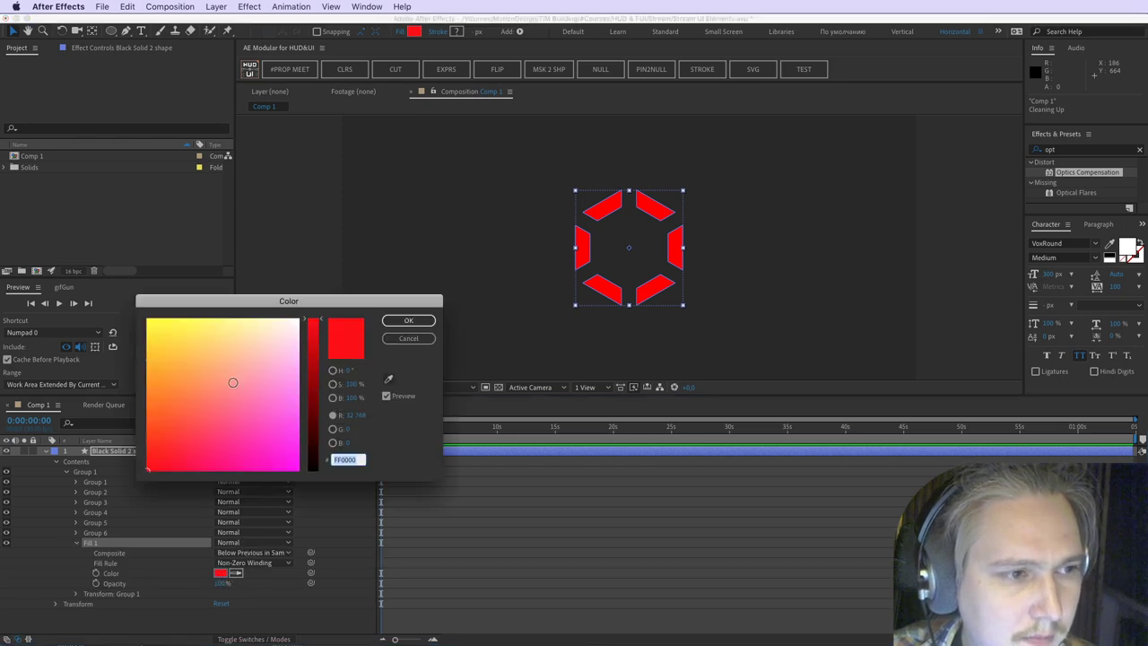
text(ffffff)
click(409, 320)
click(551, 532)
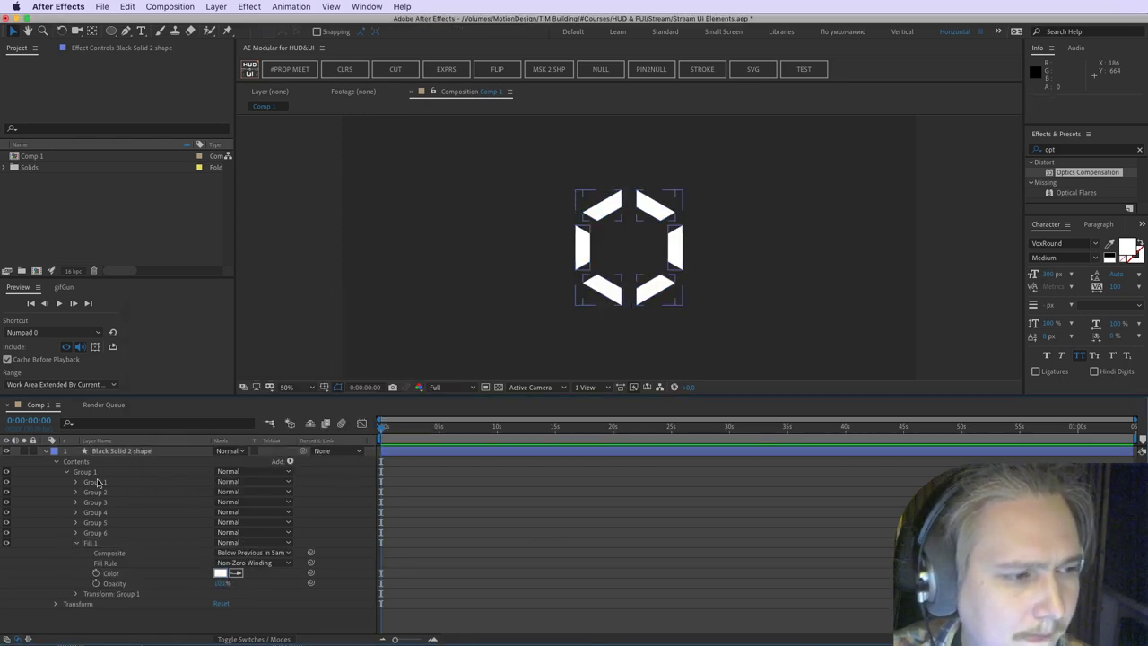
Step: Try varying the opacity of the fill shared by all six segments
click(97, 483)
click(90, 543)
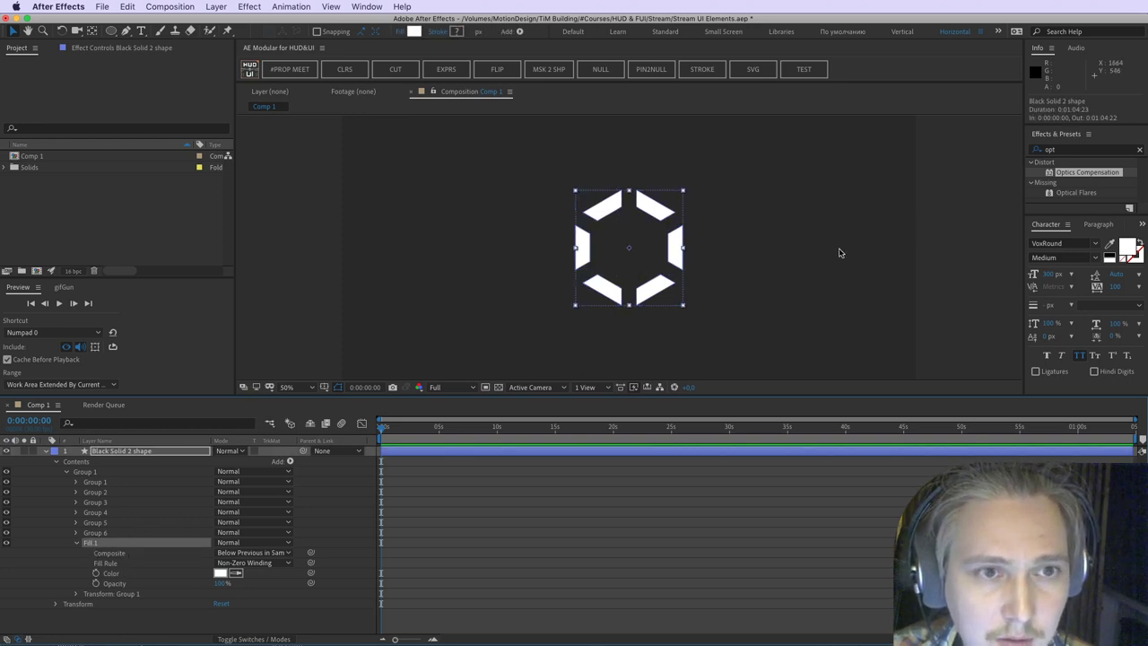
mouse_move(703, 251)
mouse_down()
mouse_move(725, 250)
mouse_move(691, 267)
mouse_up()
scroll(725, 253, up, 1)
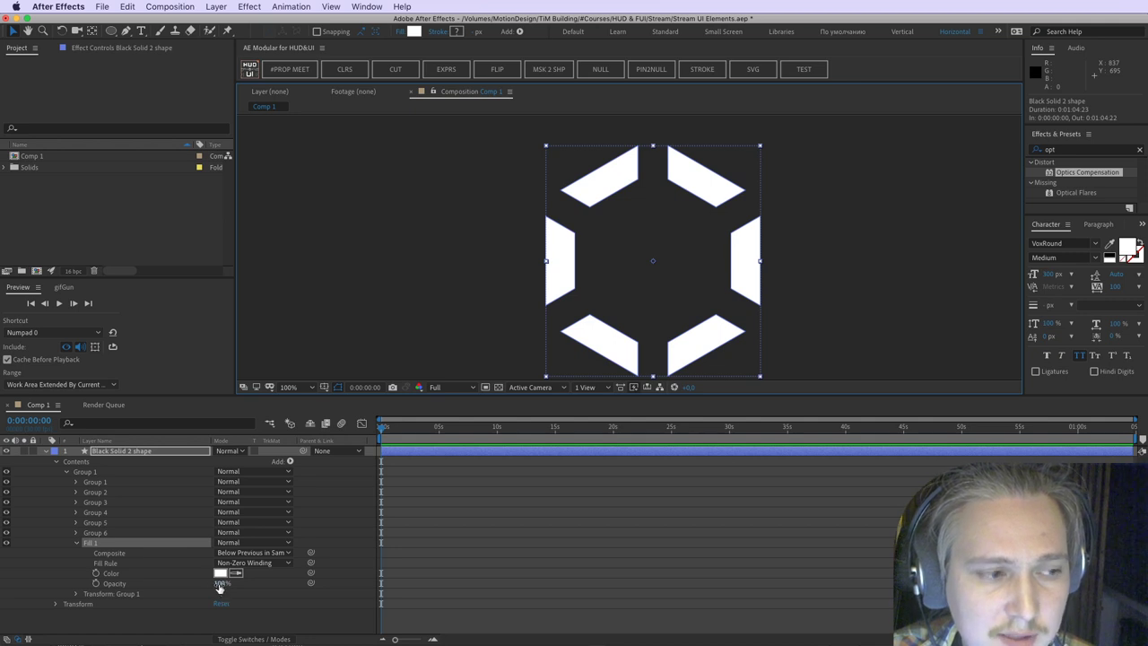
drag(219, 583, 285, 582)
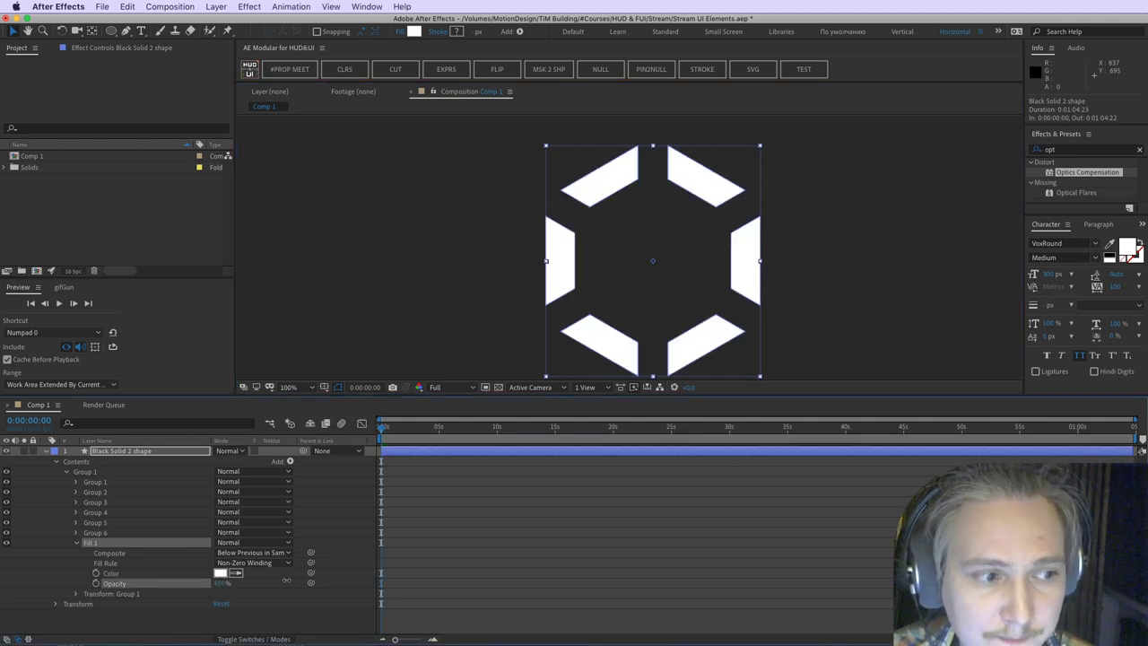
Step: Move the shared fill from the parent group into Group 6 so it applies only to that segment
click(94, 532)
click(76, 533)
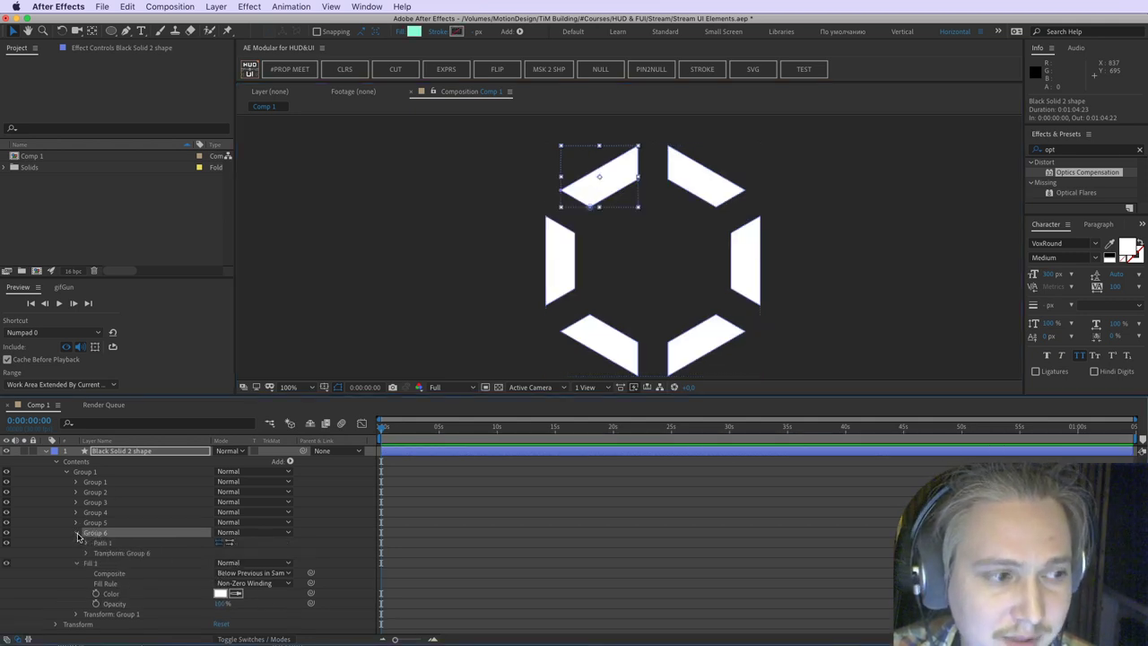
drag(88, 565, 107, 549)
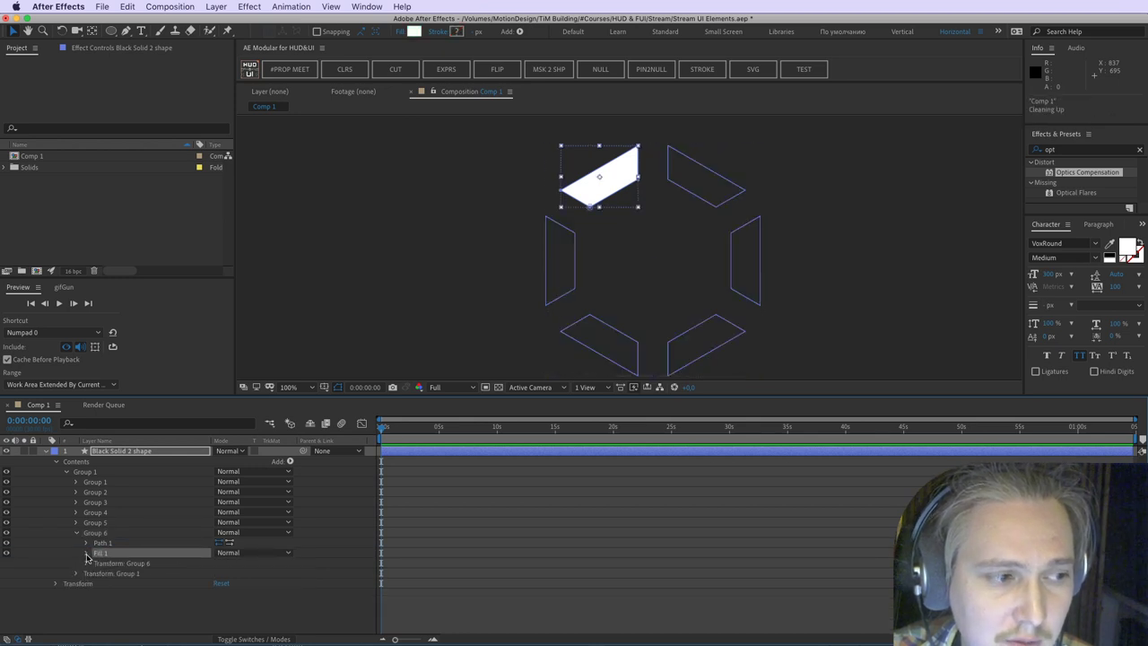
Step: Try varying the opacity of Group 6's fill, and undo moving that fill out of the parent group
drag(221, 595, 300, 598)
key(super+z)
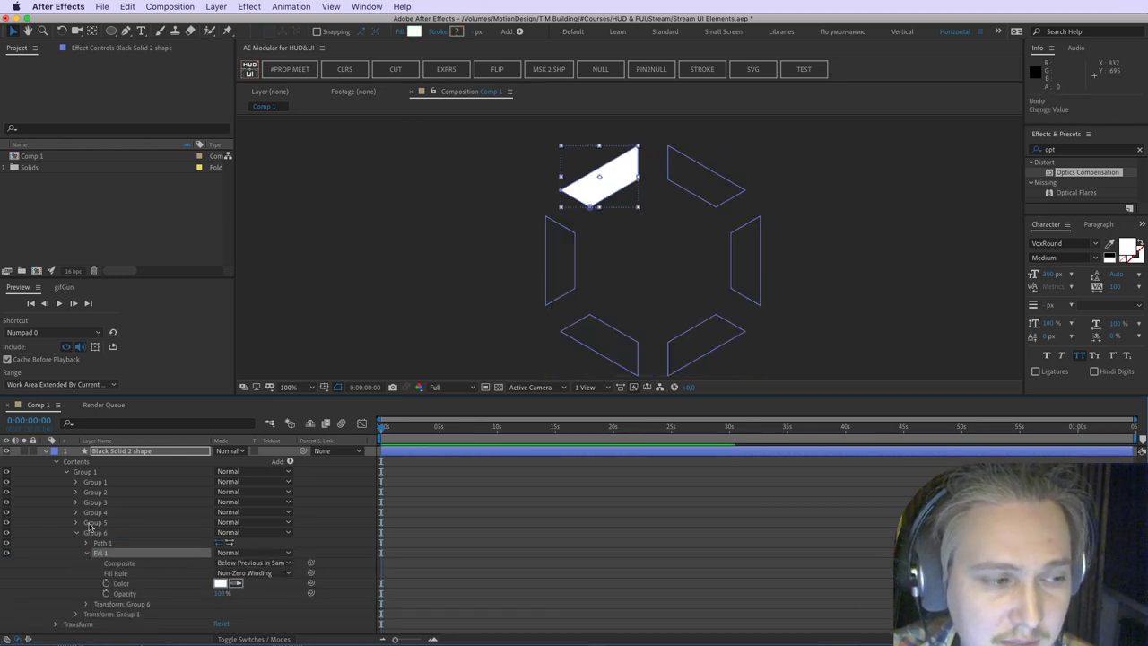
key(super+z)
click(97, 534)
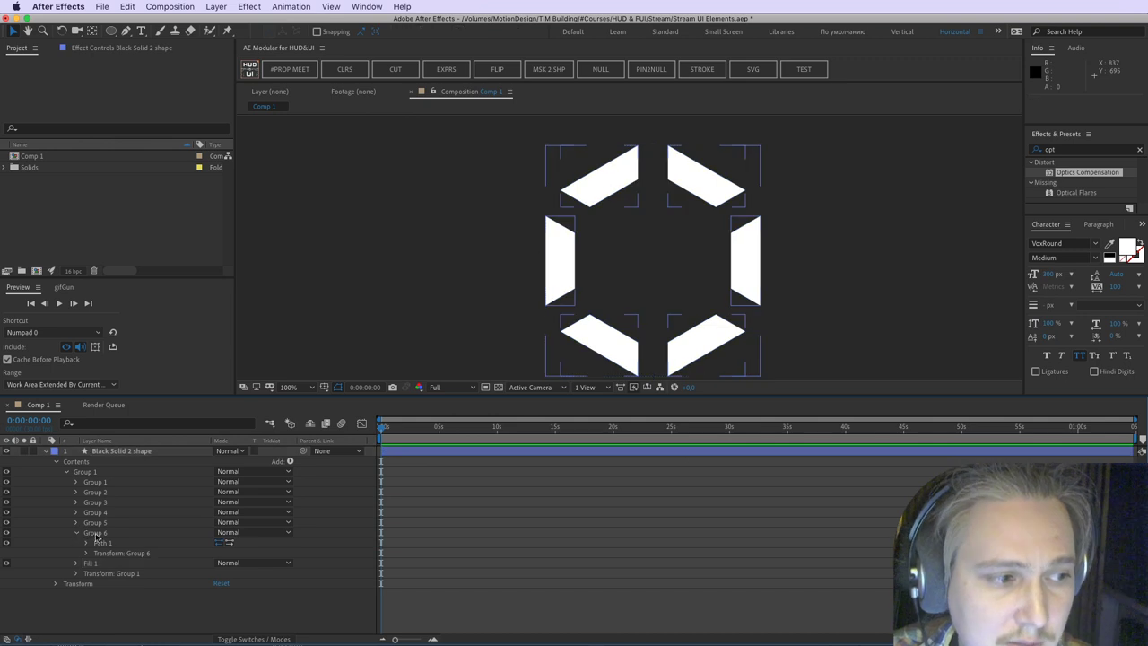
click(105, 524)
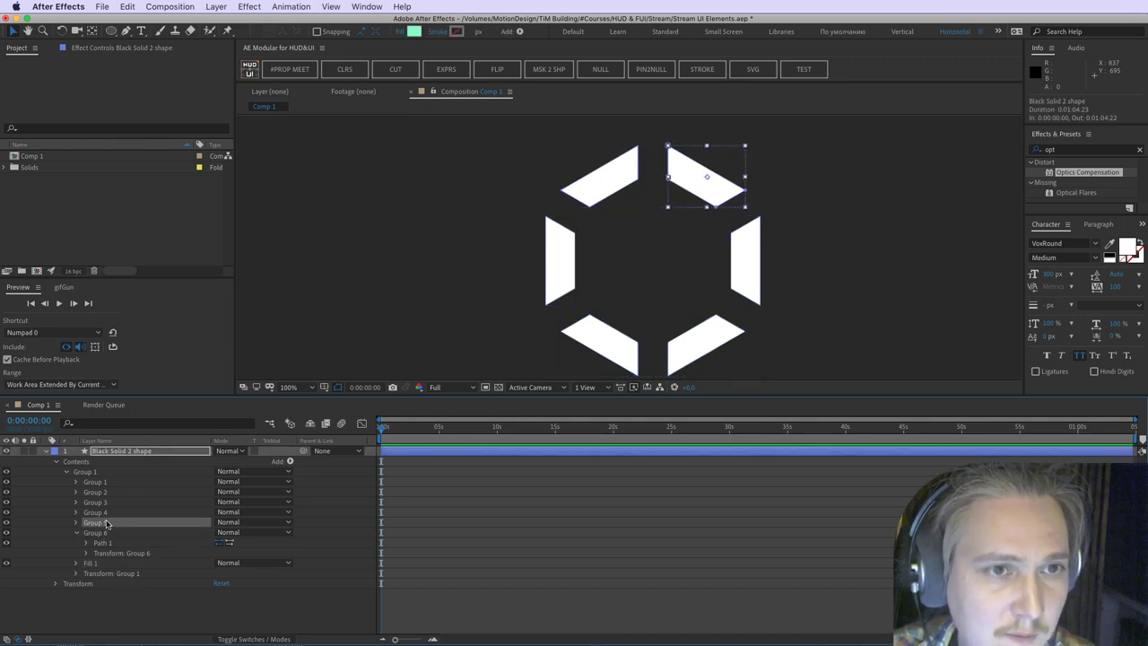
Step: Delete Groups 2 to 6 from the parent Group 1, keeping only the first segment
click(101, 535)
shift+click(104, 497)
key(Delete)
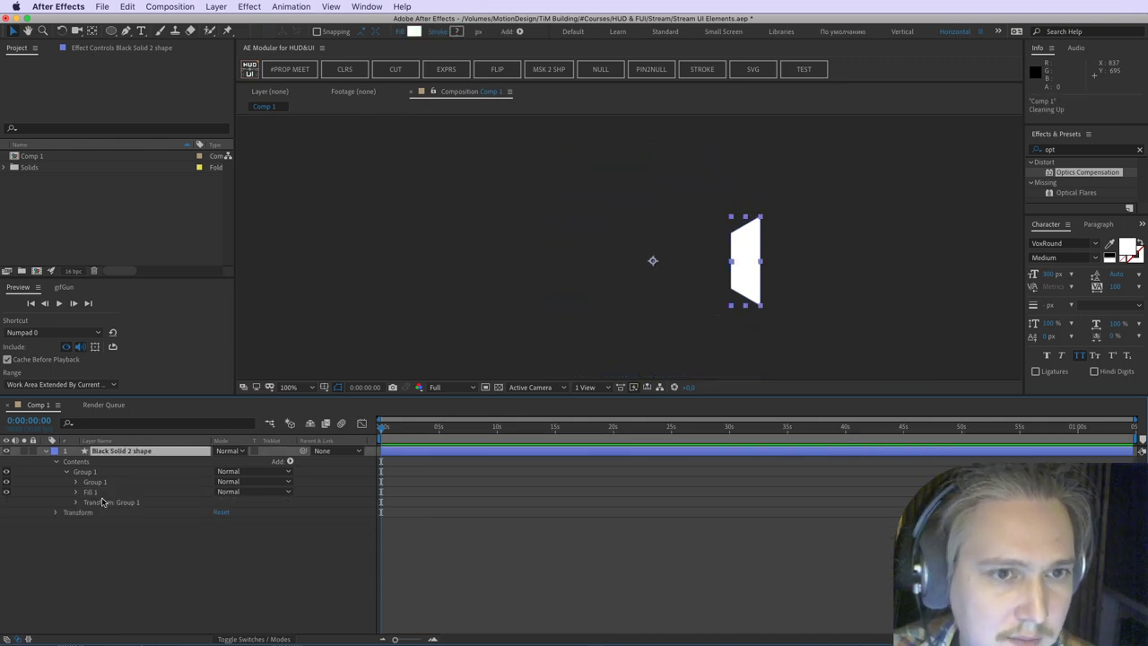
Step: Add a Repeater to the parent Group 1 and set its transform's horizontal position to 0
click(85, 471)
click(290, 461)
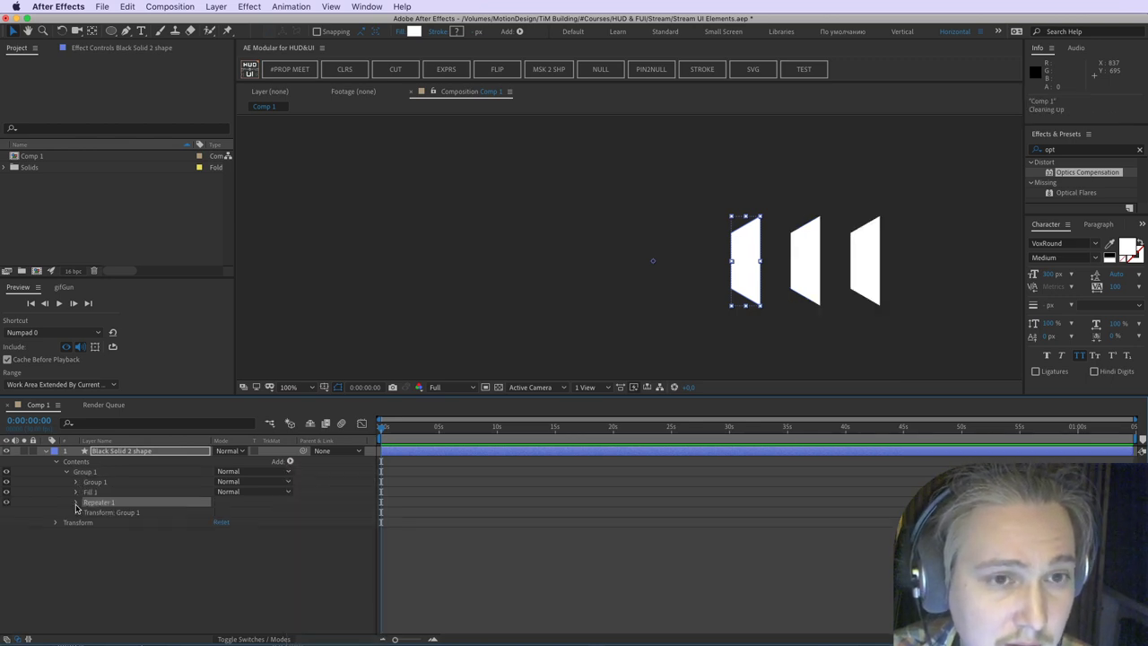
click(76, 503)
click(86, 544)
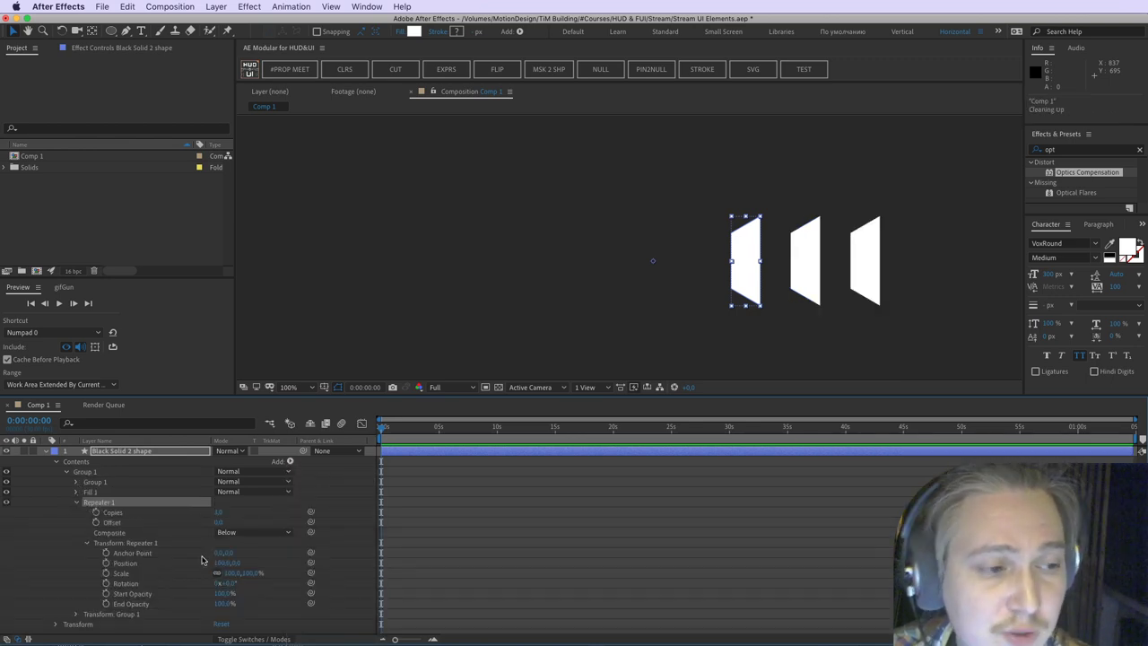
click(219, 563)
text(0)
click(257, 554)
Step: Try varying the rotation of the repeater's copies
click(212, 582)
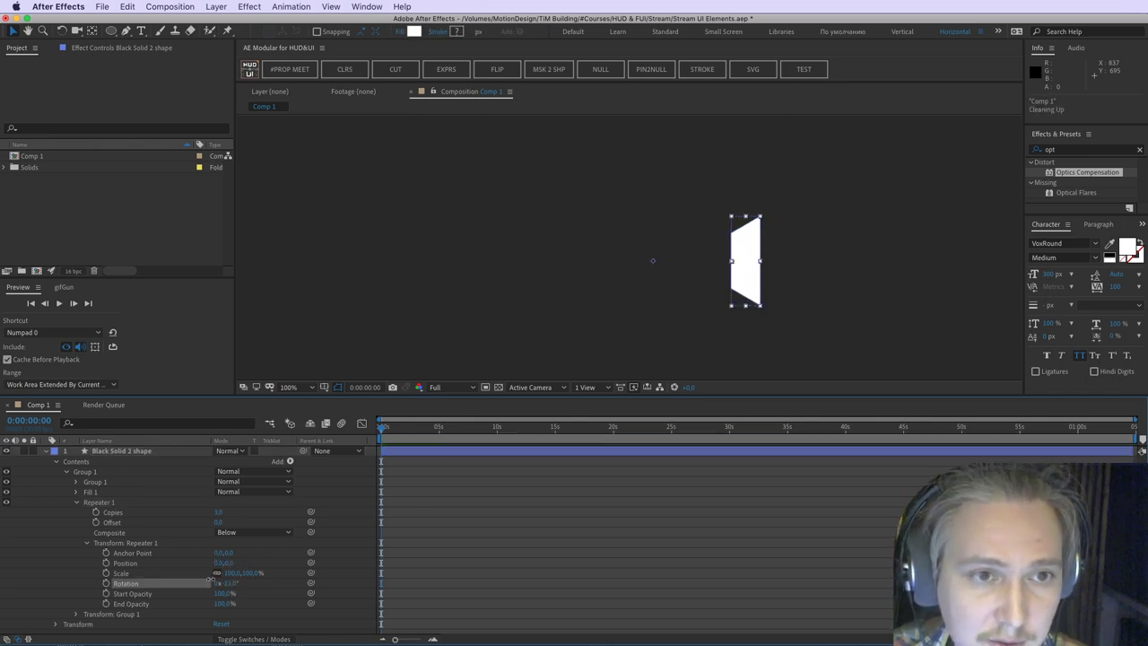
drag(228, 580, 238, 580)
key(super+z)
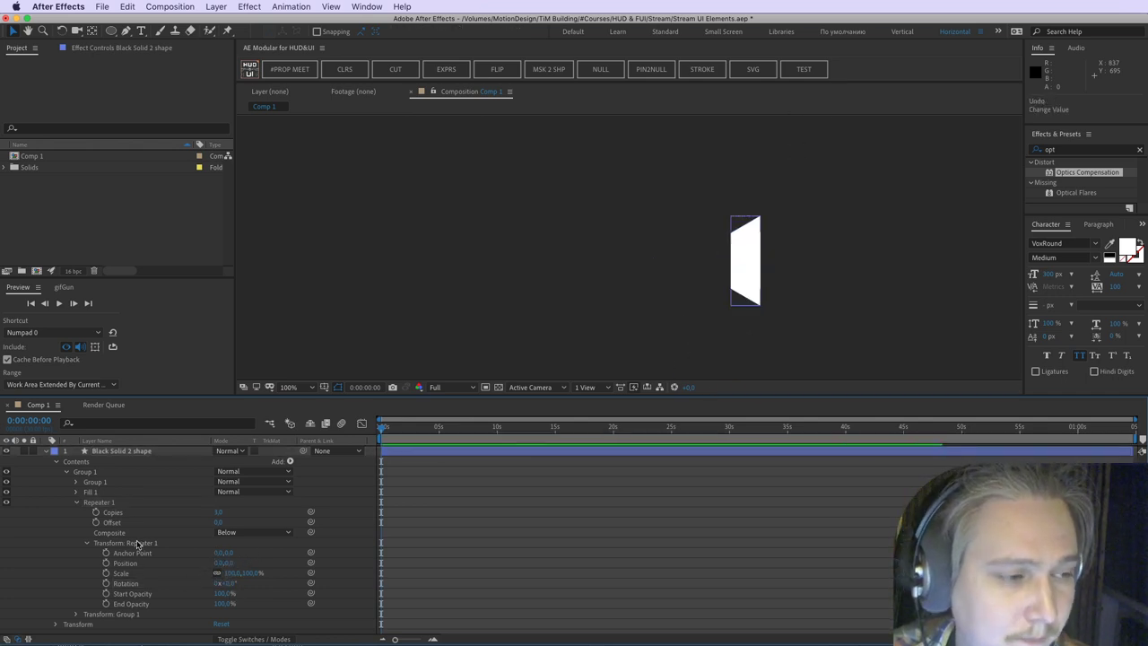
Step: Undo the repeater changes and the deletion of the other segment groups
click(139, 545)
click(112, 504)
key(super+z)
key(super+z)
key(super+z)
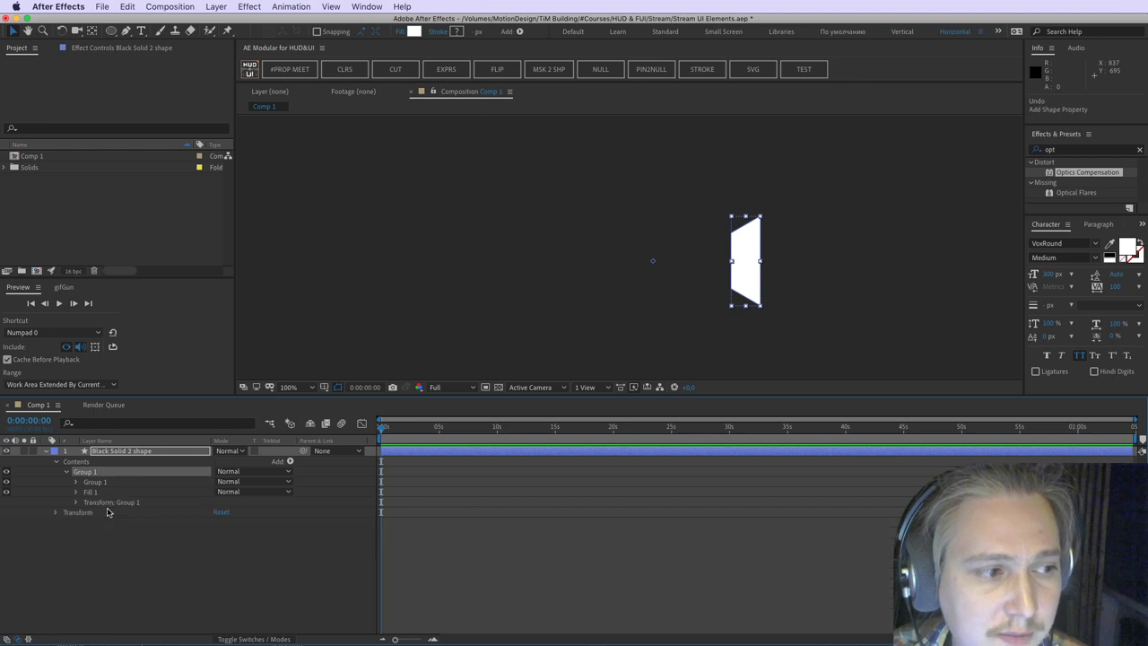
click(108, 512)
Step: Cut the shared fill from the parent Group 1 and paste it into Group 6
click(109, 545)
key(Delete)
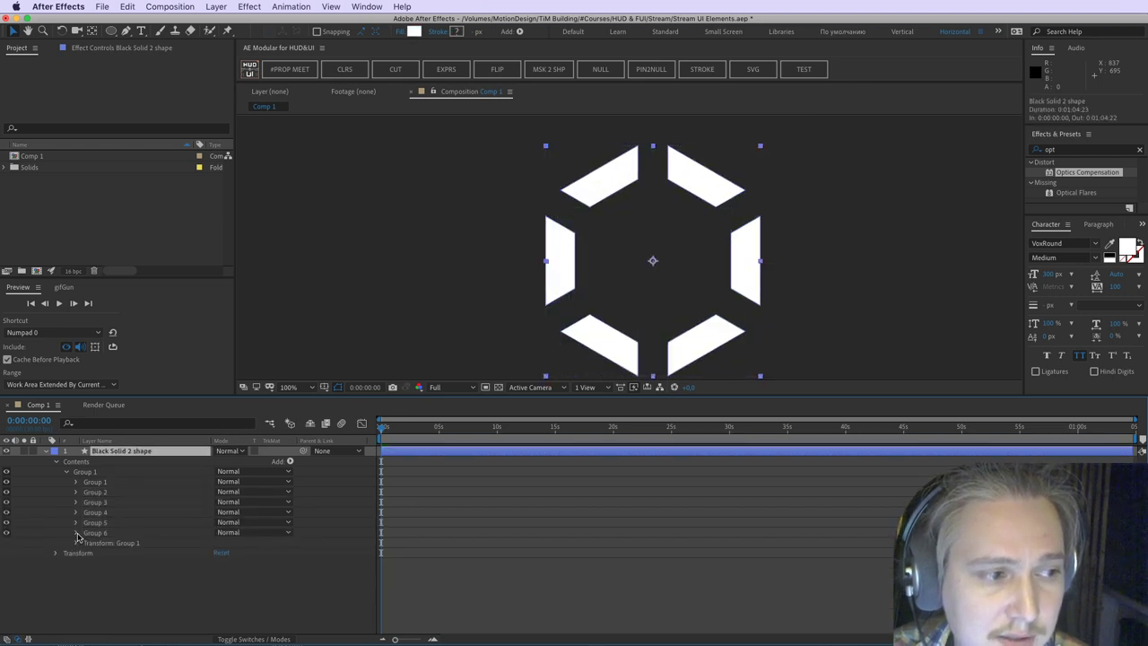
click(77, 533)
click(112, 536)
key(cmd+z)
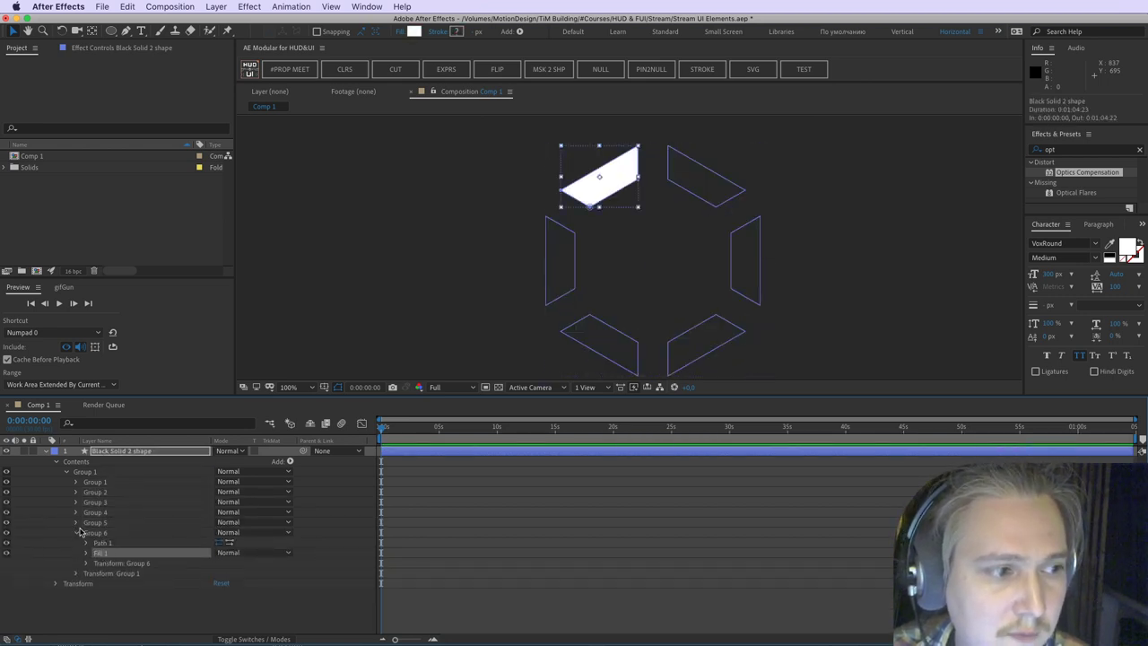
Step: Paste the same fill into each of Groups 1 to 5 so every segment has its own
drag(92, 523, 104, 495)
key(super+z)
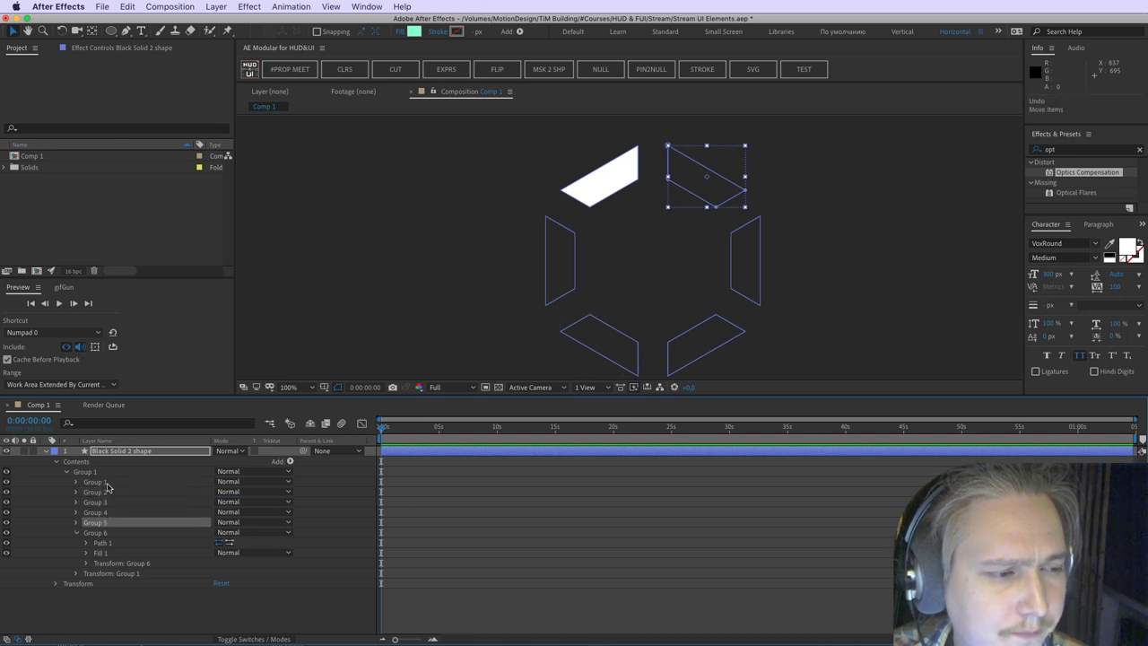
shift+click(108, 484)
key(super+v)
click(42, 501)
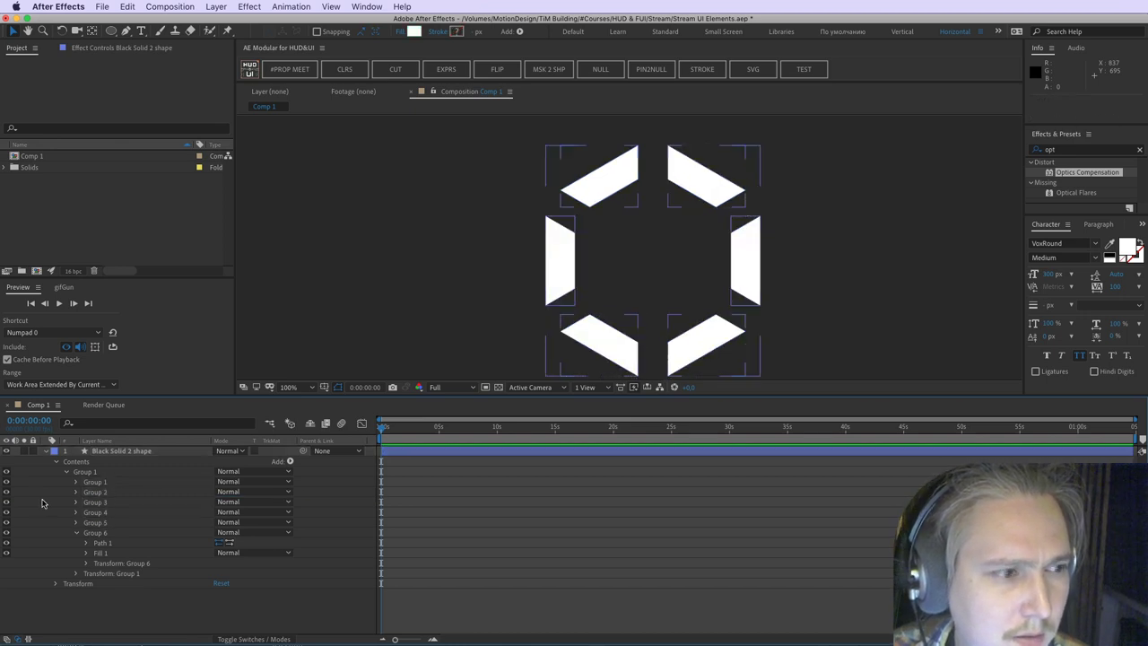
Step: Start keyframing the opacity of Group 6's fill at the beginning and move the current time to 0:00:00:13
click(86, 554)
click(108, 594)
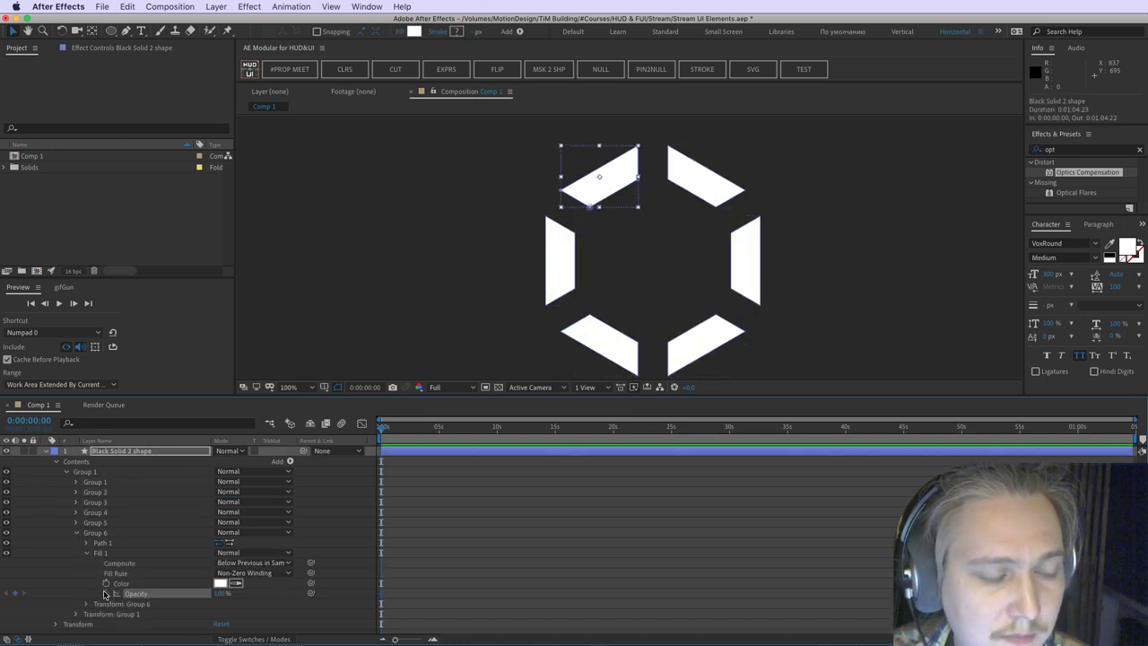
drag(395, 639, 413, 640)
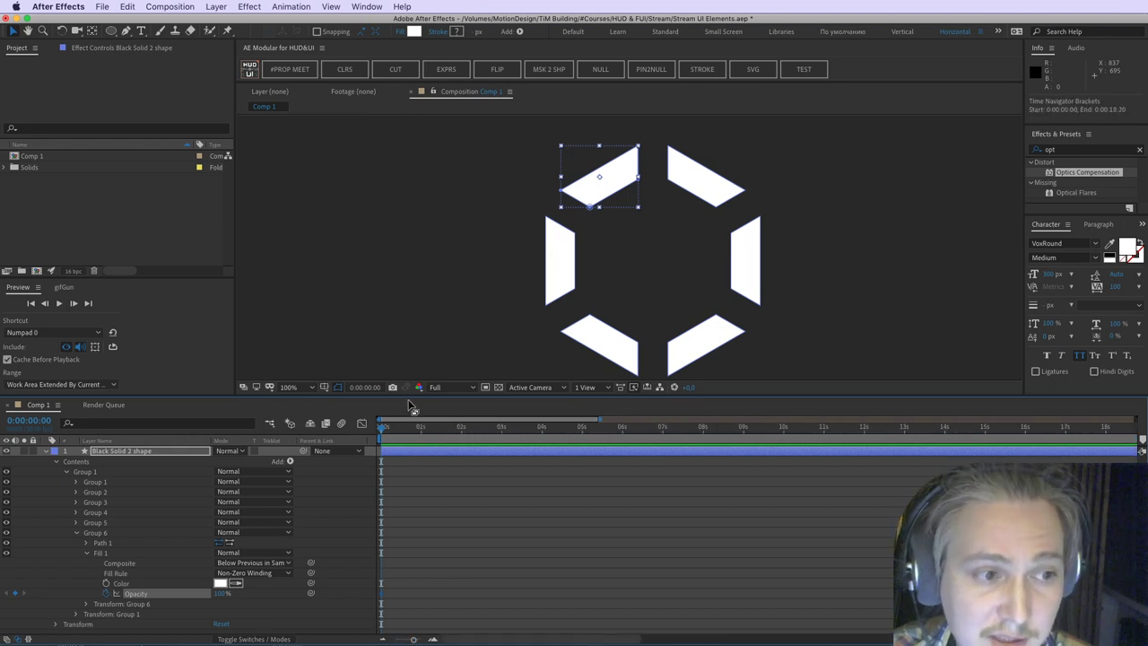
drag(384, 428, 399, 428)
drag(413, 639, 418, 639)
Step: Search the effects and presets for "in-" and enlarge the list to show all the Glitch Opacity presets
drag(1074, 150, 1020, 155)
key(BackSpace)
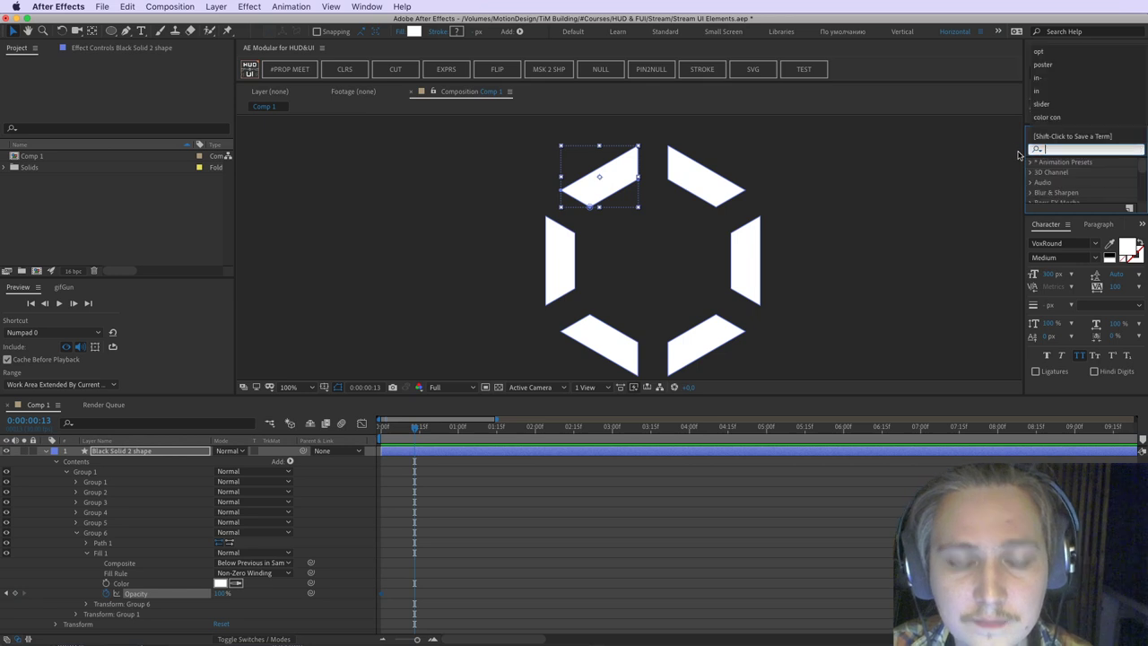
text(in-)
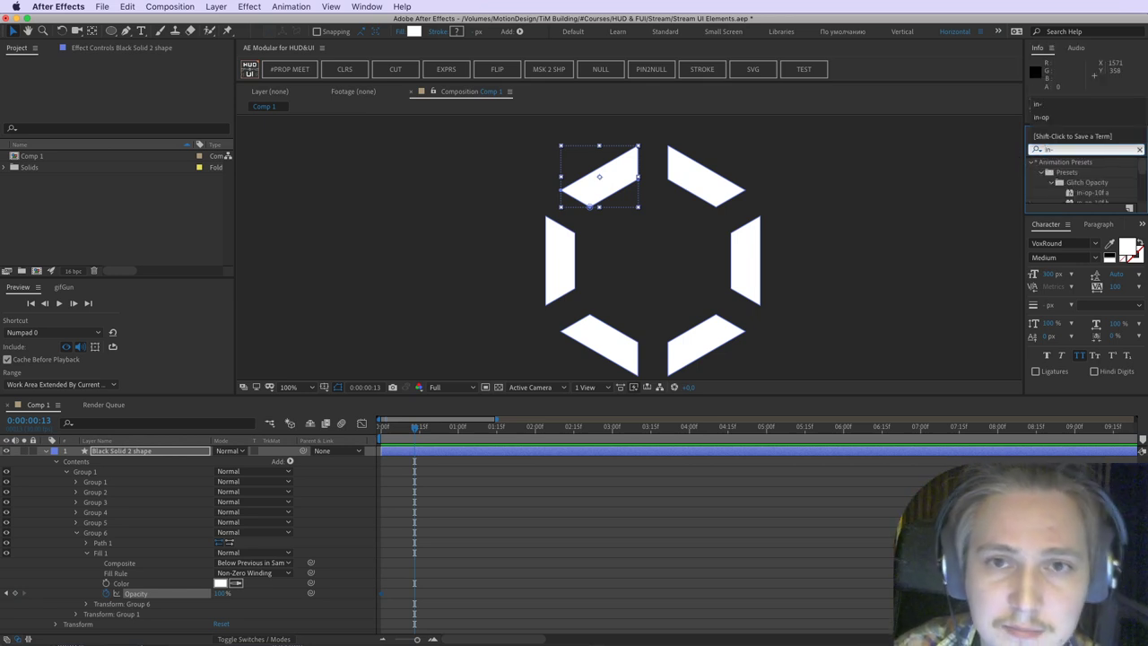
drag(1129, 215, 1124, 312)
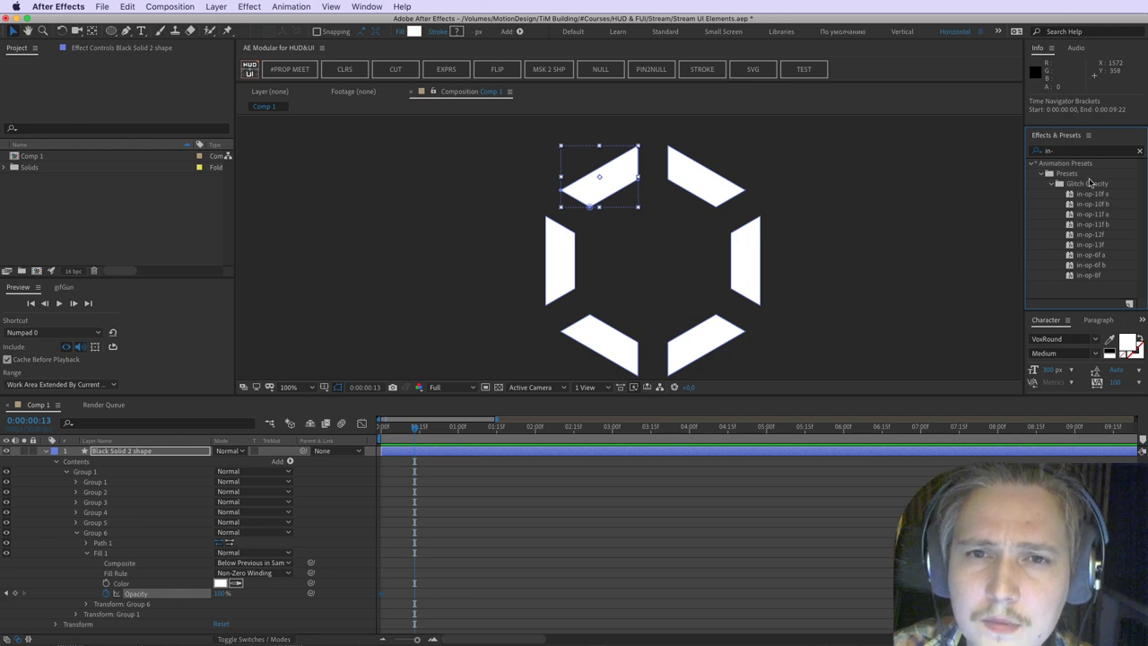
click(1068, 150)
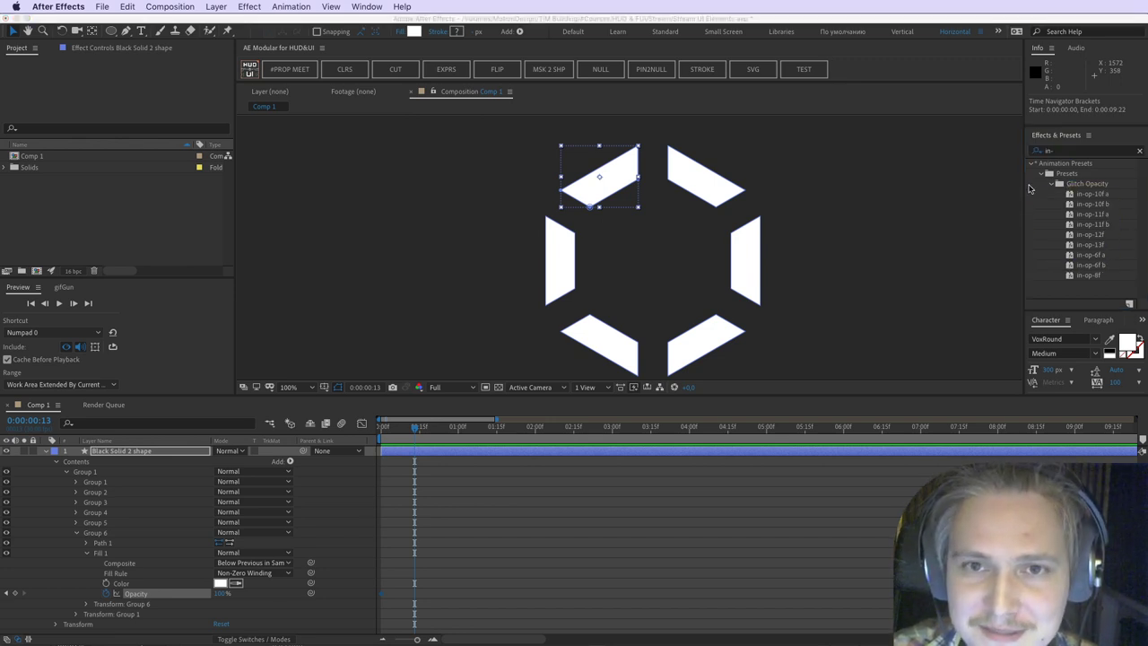
click(1074, 151)
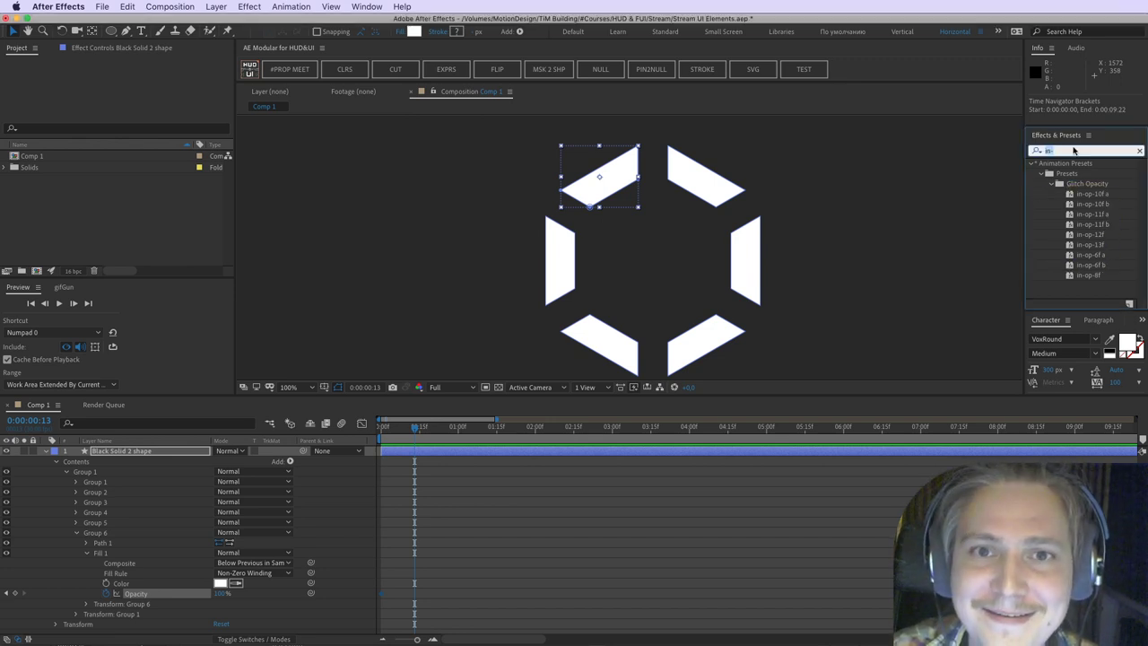
Step: Apply the in-op-13f preset to the opacity of Group 6's fill and shift its keyframes to the composition's start
double_click(1101, 247)
click(463, 608)
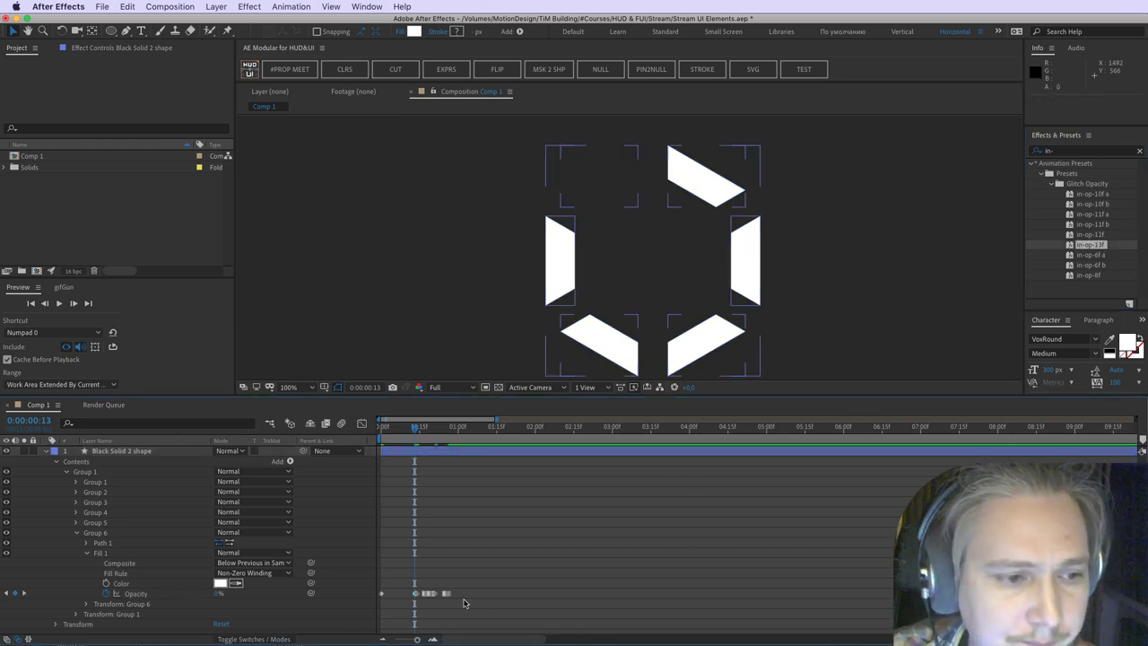
drag(486, 584, 382, 600)
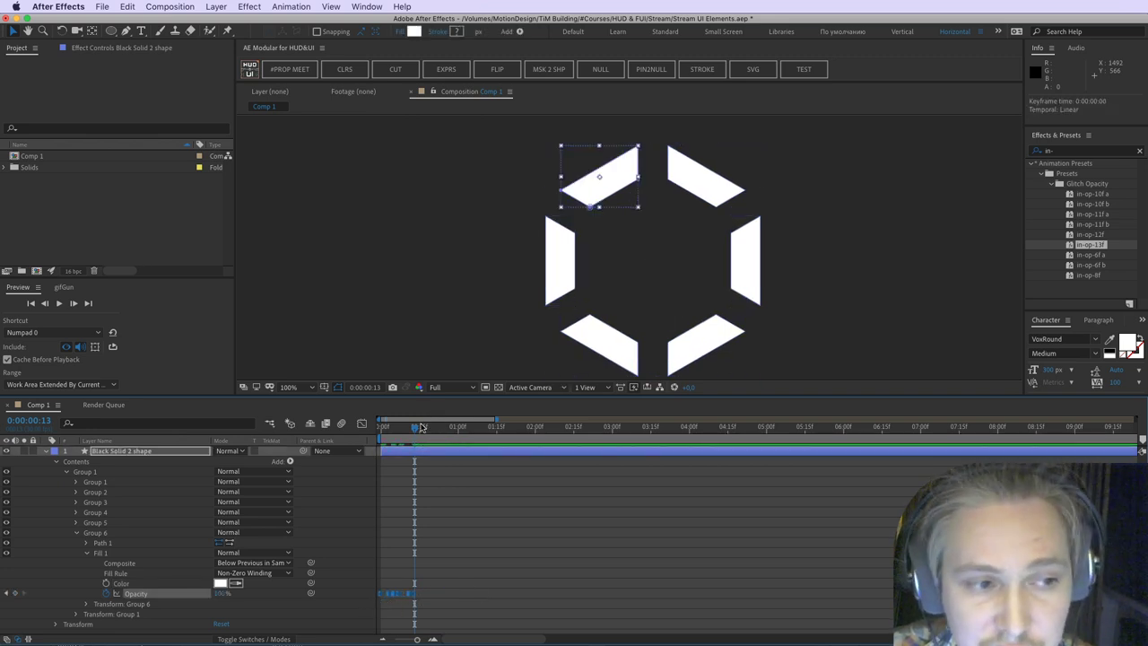
Step: End the work area at 0:00:01:01 and return the current time to the start
click(461, 428)
key(n)
drag(460, 427, 311, 438)
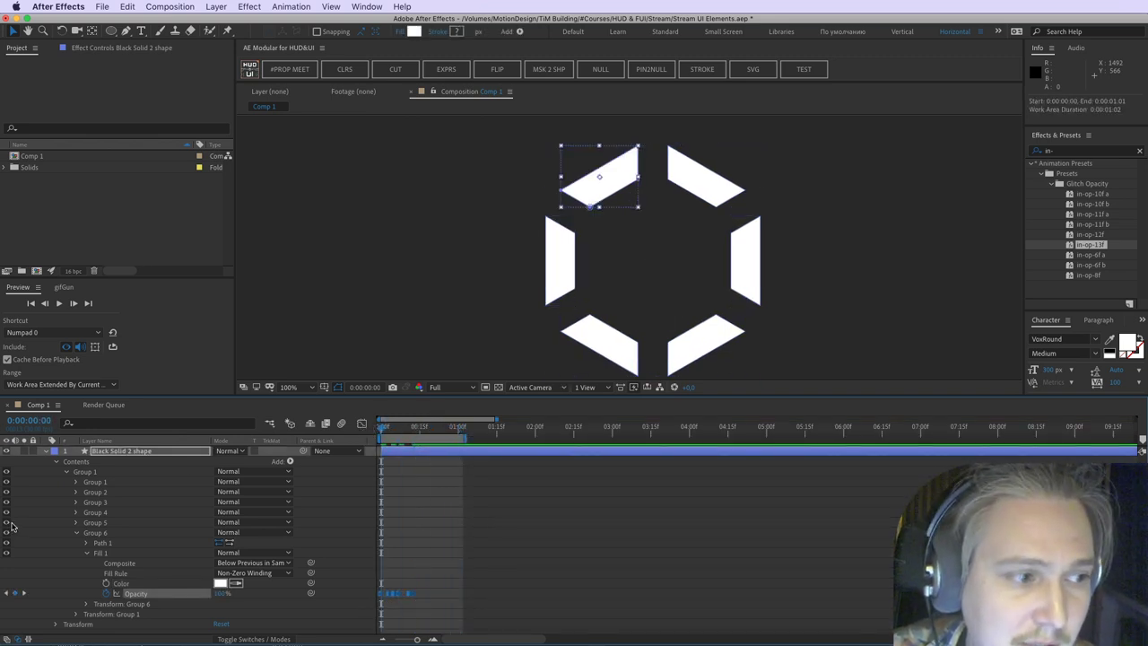
Step: Play back the opacity animation of Group 6's segment within the work area
key(space)
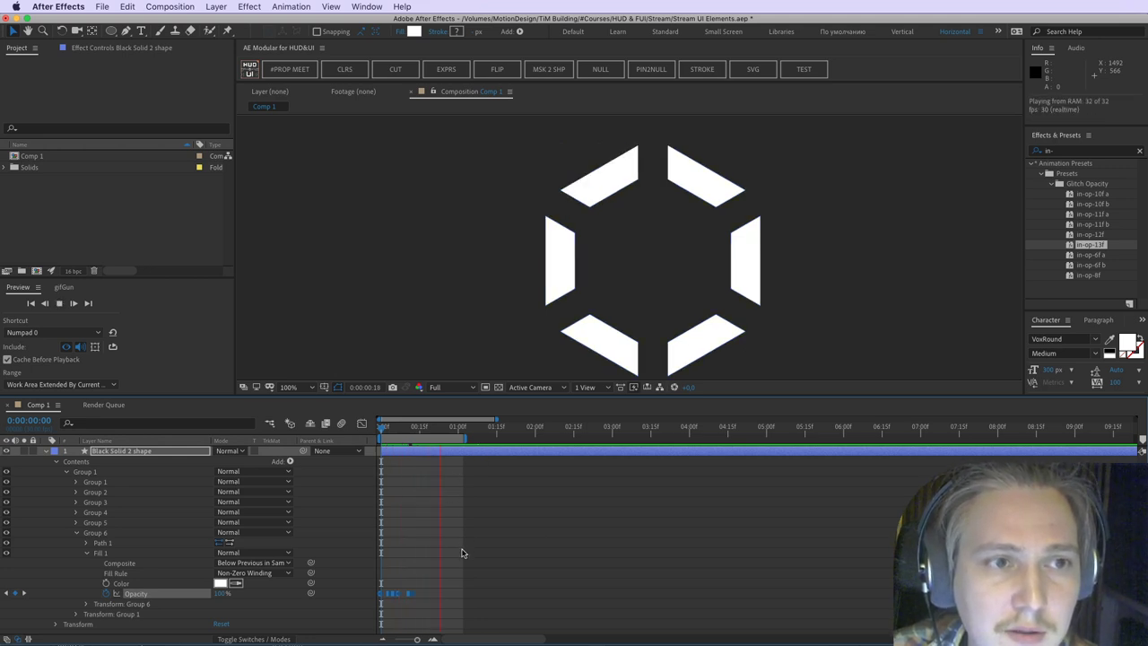
key(space)
mouse_move(434, 584)
mouse_down()
mouse_move(371, 603)
mouse_move(417, 598)
mouse_up()
key(space)
key(space)
Step: Replace the opacity keyframes of Group 6's fill with the in-op-10f a preset and preview the animation
drag(488, 577, 380, 605)
key(Delete)
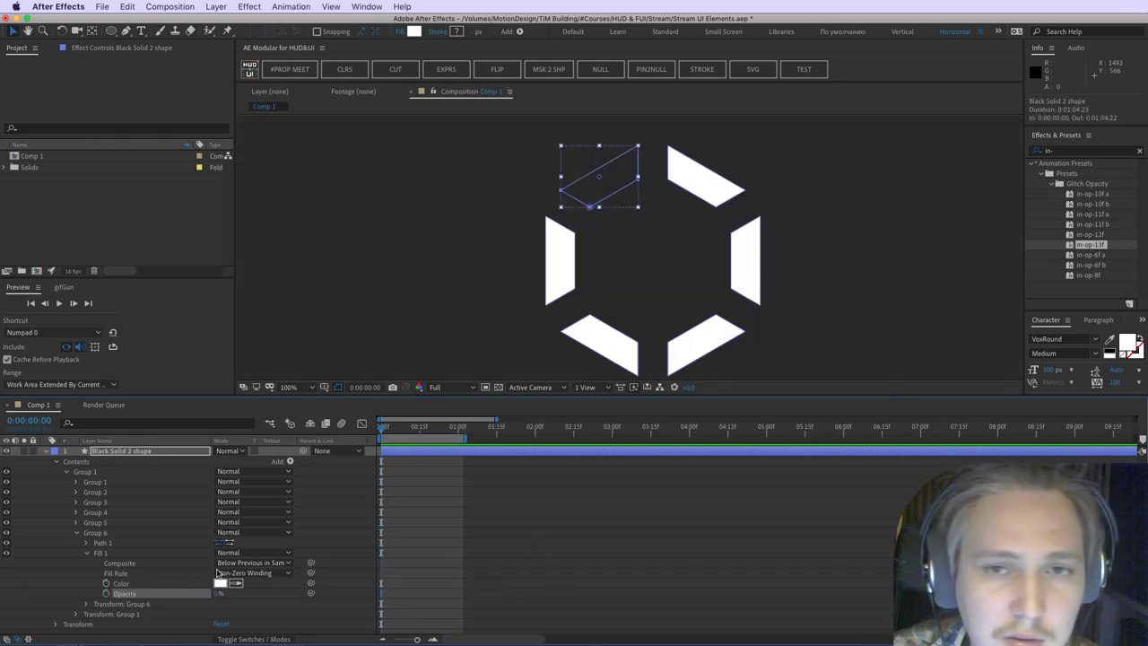
drag(1095, 194, 434, 595)
key(space)
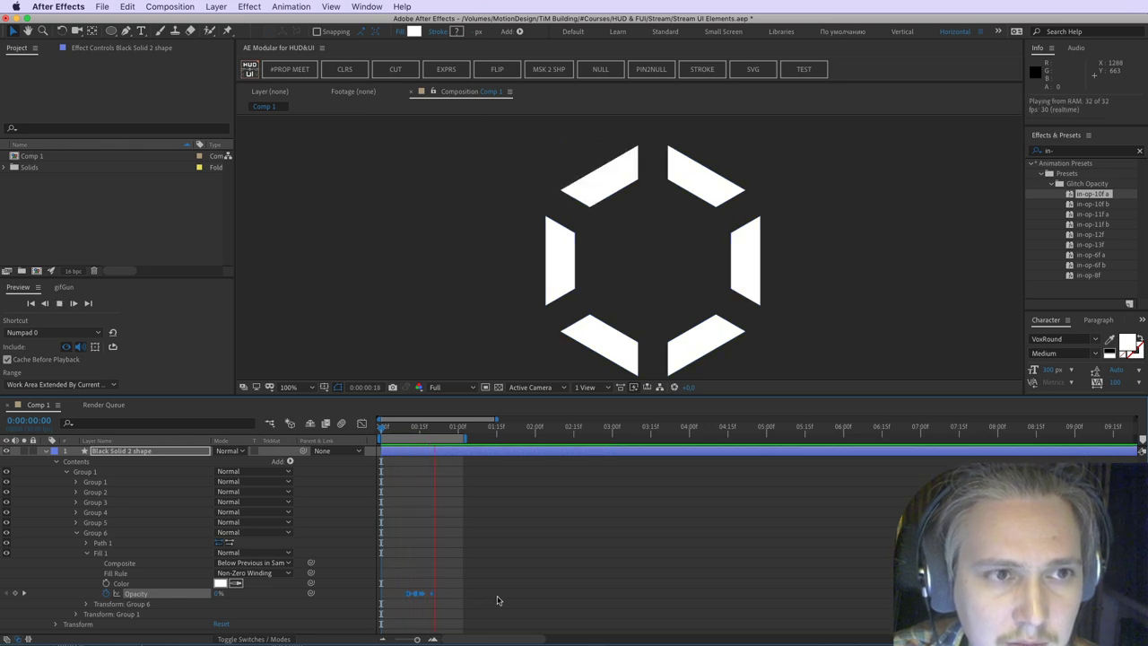
key(space)
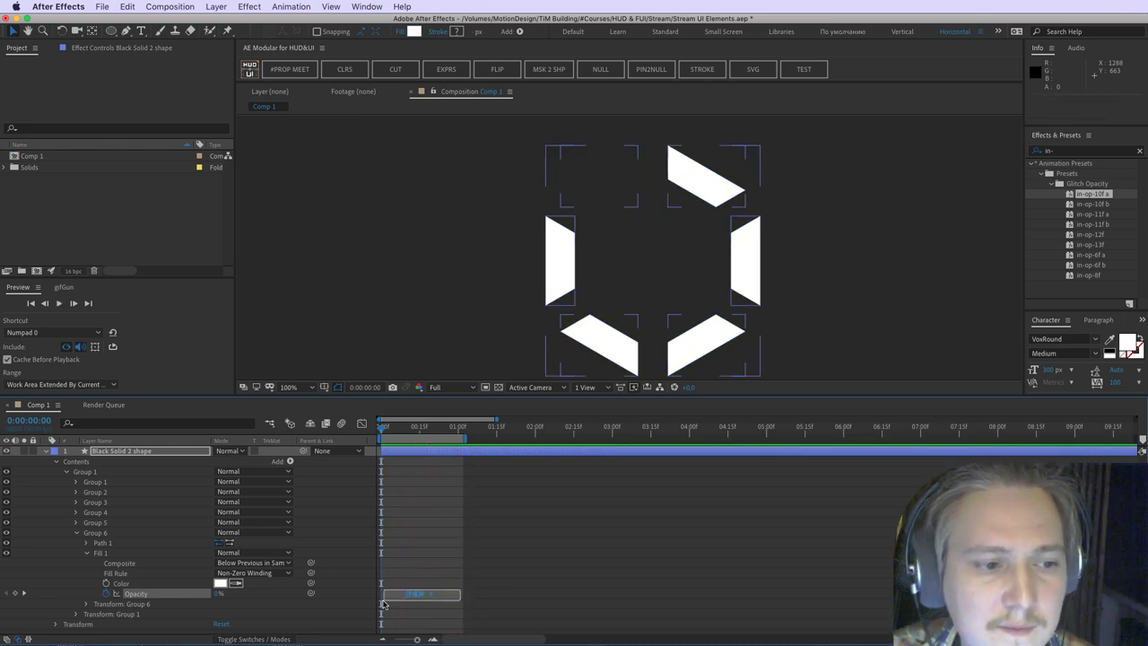
Step: Replace the opacity keyframes with the in-op-6f a preset, delay them slightly from the start, and preview the animation
drag(469, 590, 406, 599)
key(Delete)
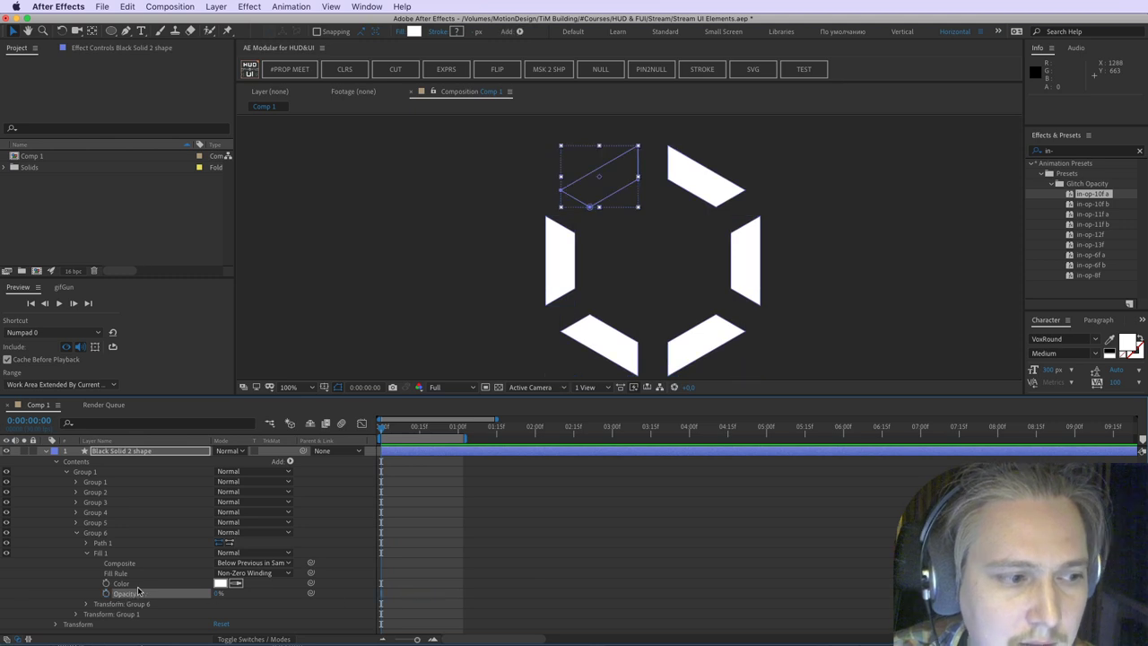
double_click(1099, 256)
drag(397, 594, 420, 597)
key(space)
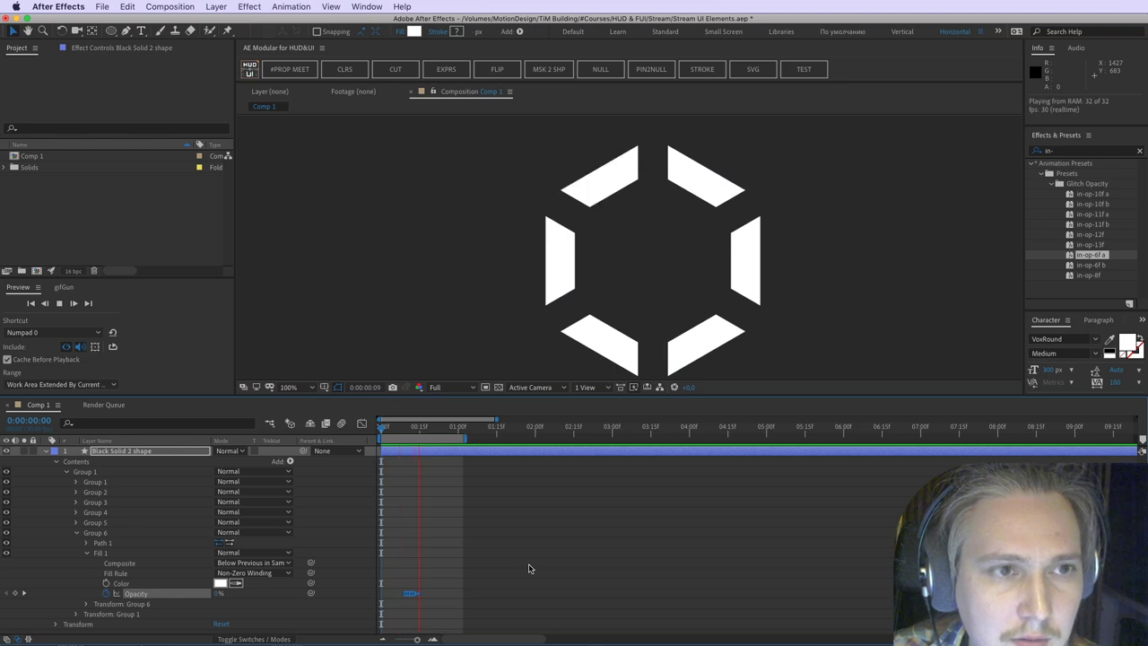
Step: Try copying Group 6's animated fill opacity and pasting it into Groups 1 to 5
drag(465, 584, 397, 608)
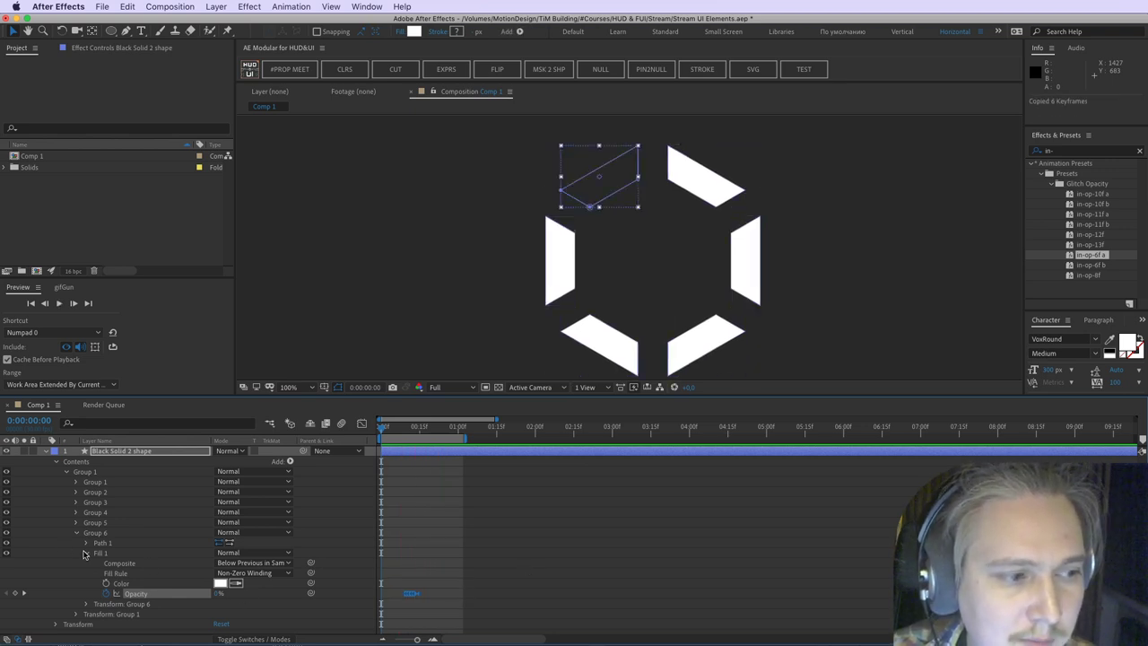
click(95, 554)
click(86, 554)
click(117, 523)
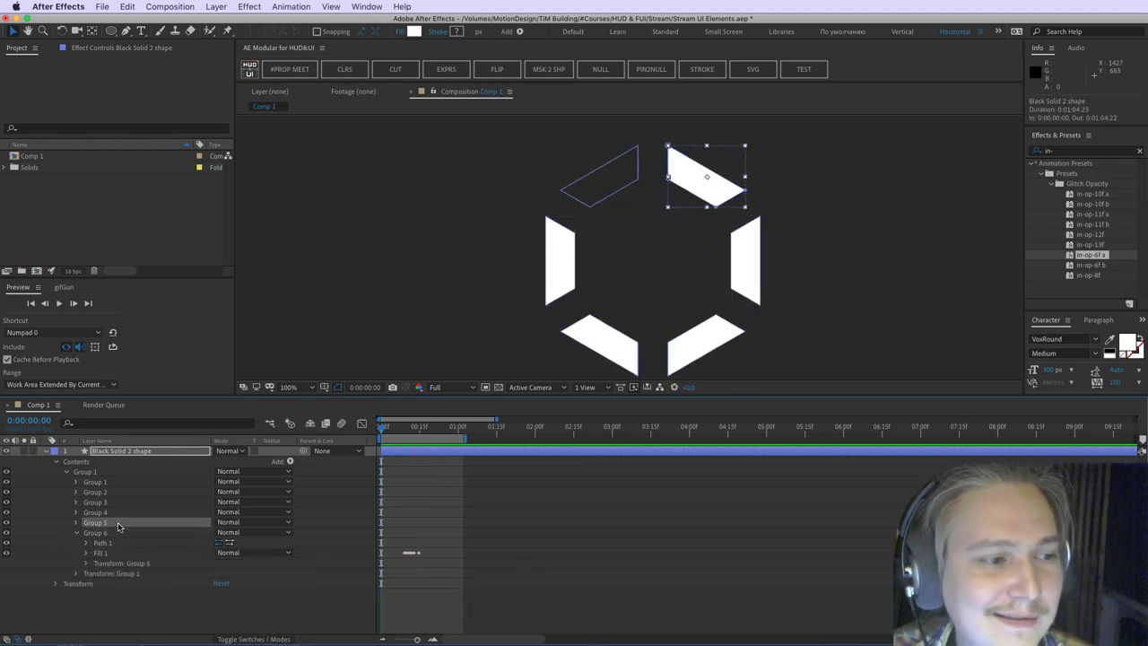
shift+click(112, 485)
key(ctrl+v)
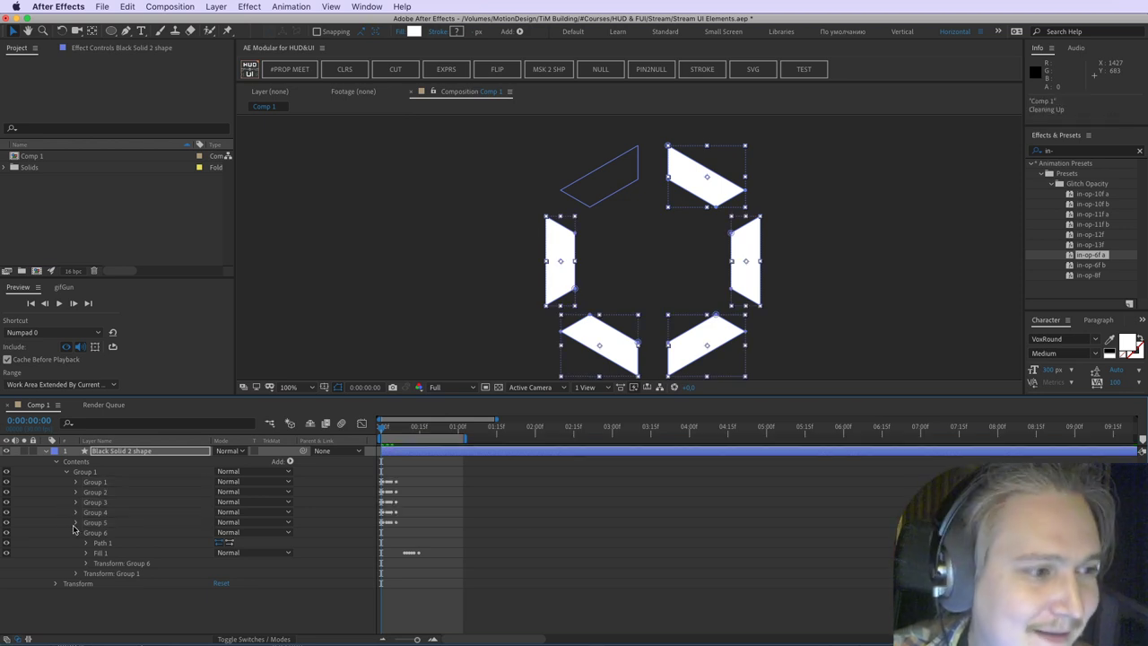
Step: Check the fills inside Group 5 and undo the paste into Groups 1 to 5
click(76, 522)
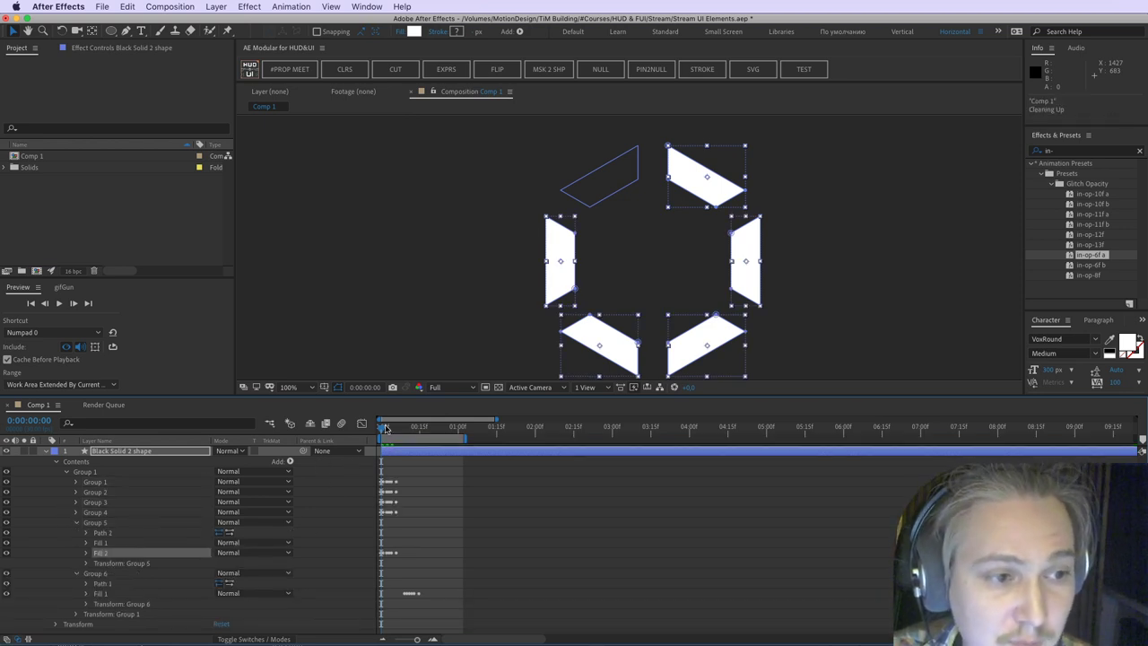
click(101, 593)
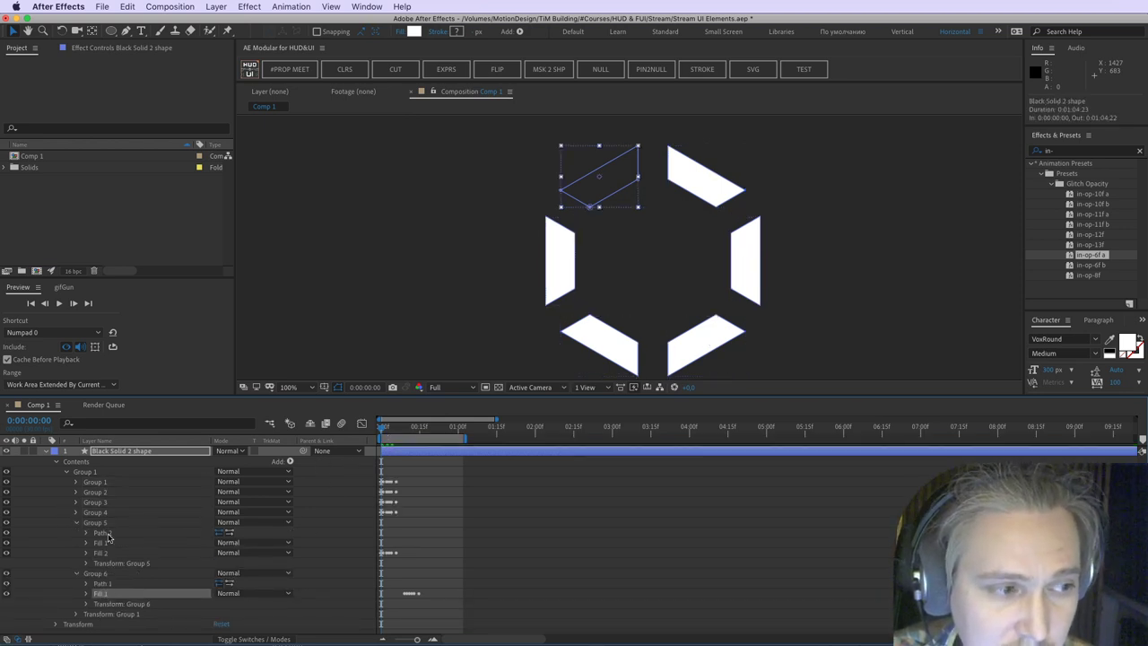
key(ctrl+z)
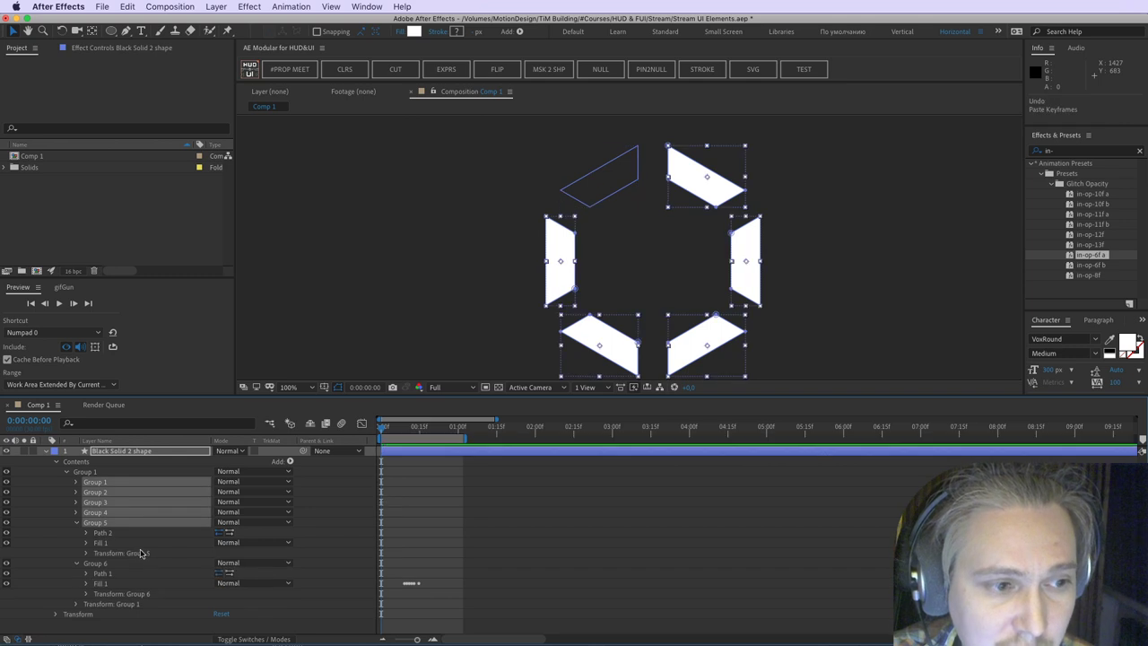
Step: Move the opacity keyframes of Group 6's fill to the start of the timeline and expand the group's transform properties
click(412, 502)
click(104, 564)
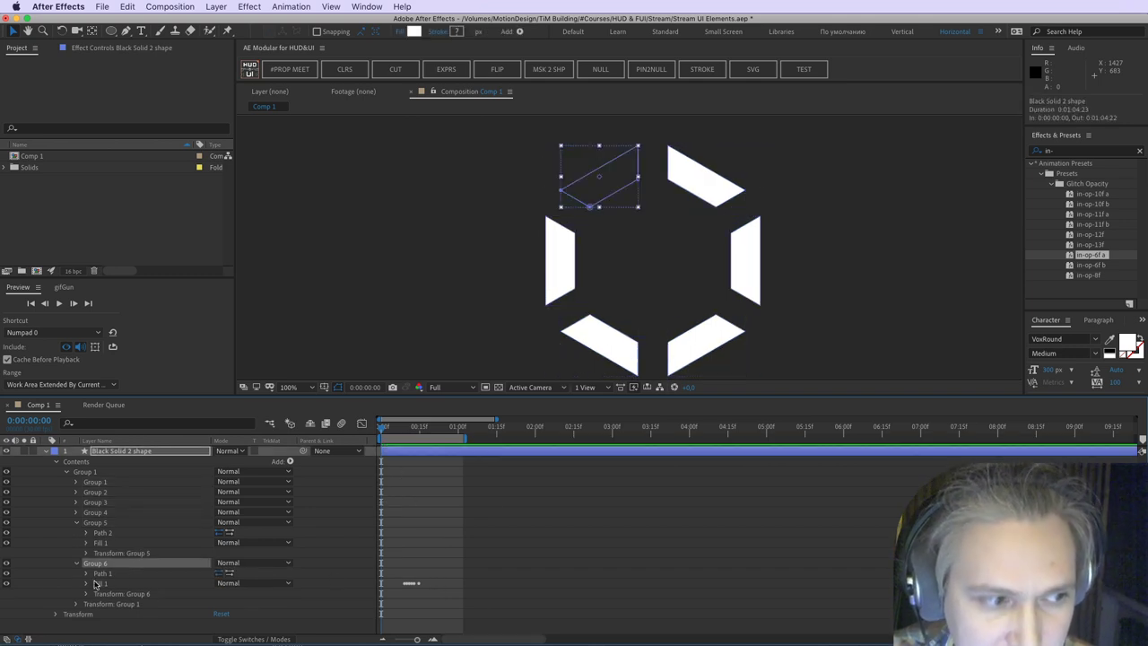
click(86, 584)
drag(449, 617, 378, 601)
click(449, 594)
scroll(450, 594, down, 2)
click(432, 639)
click(432, 639)
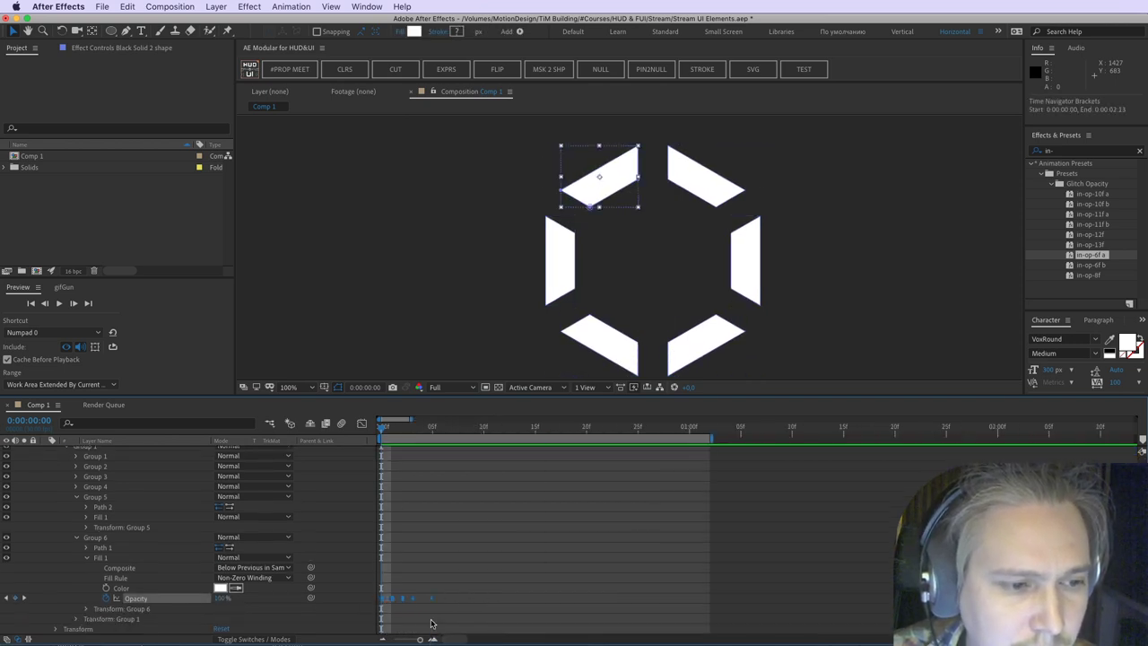
click(87, 609)
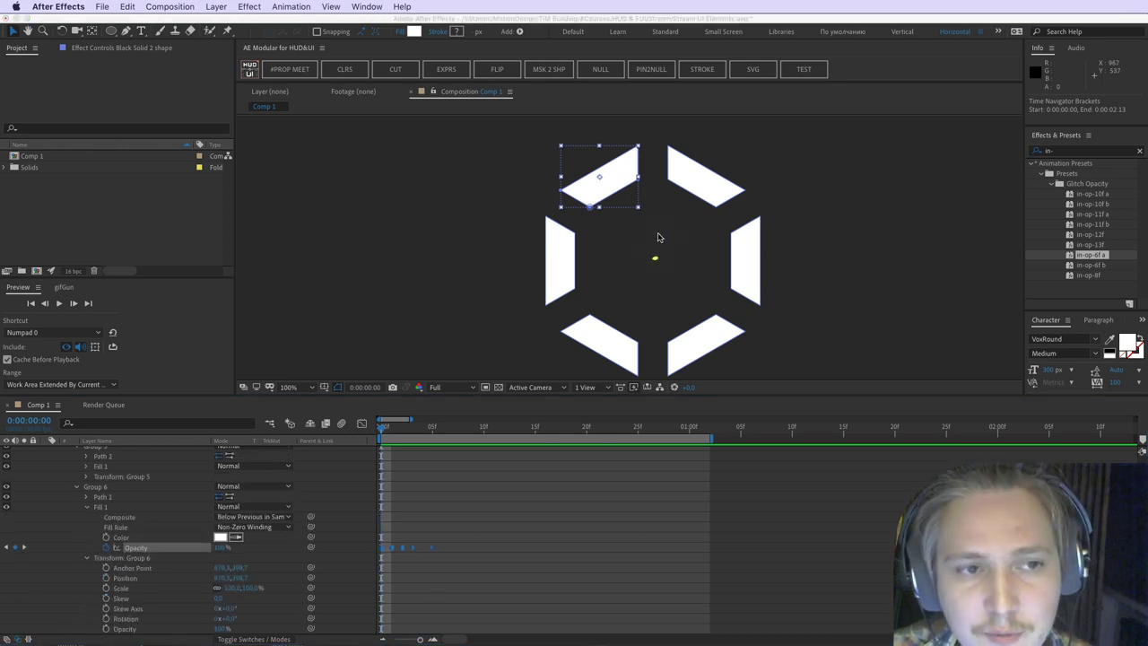
key(Escape)
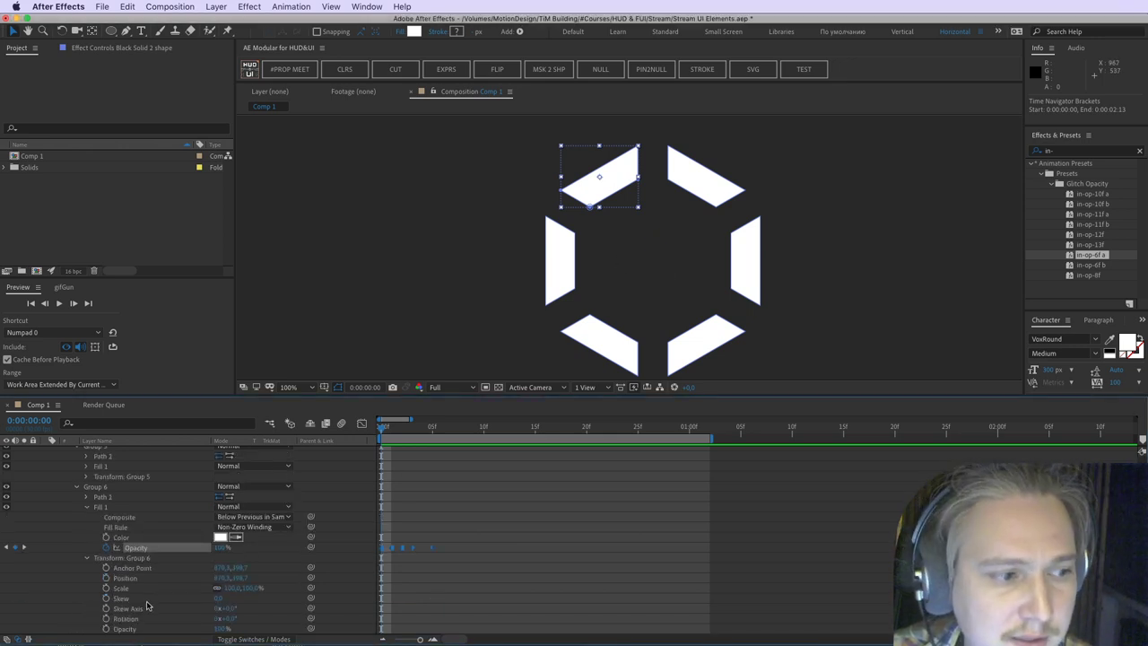
Step: Try setting Group 6's anchor point to 0, 0 and undo the change
click(221, 569)
text(0)
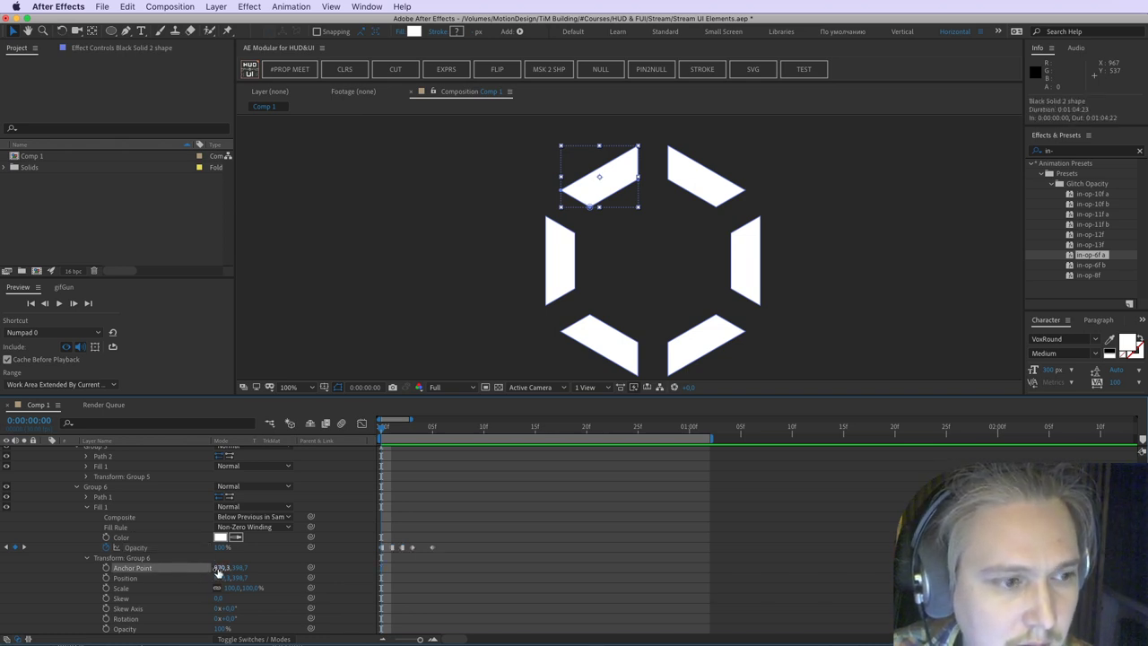
key(Tab)
text(0)
key(Return)
click(150, 568)
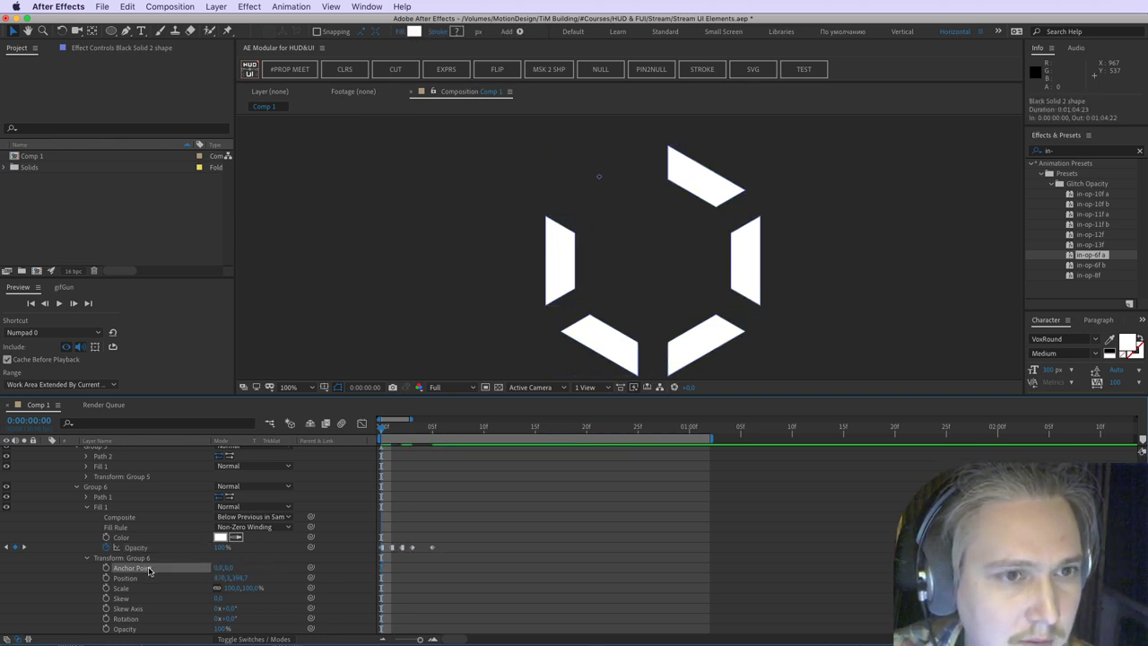
key(super+z)
key(super+z)
Step: Try setting Group 6's position to 0, 0 and undo the change
click(218, 578)
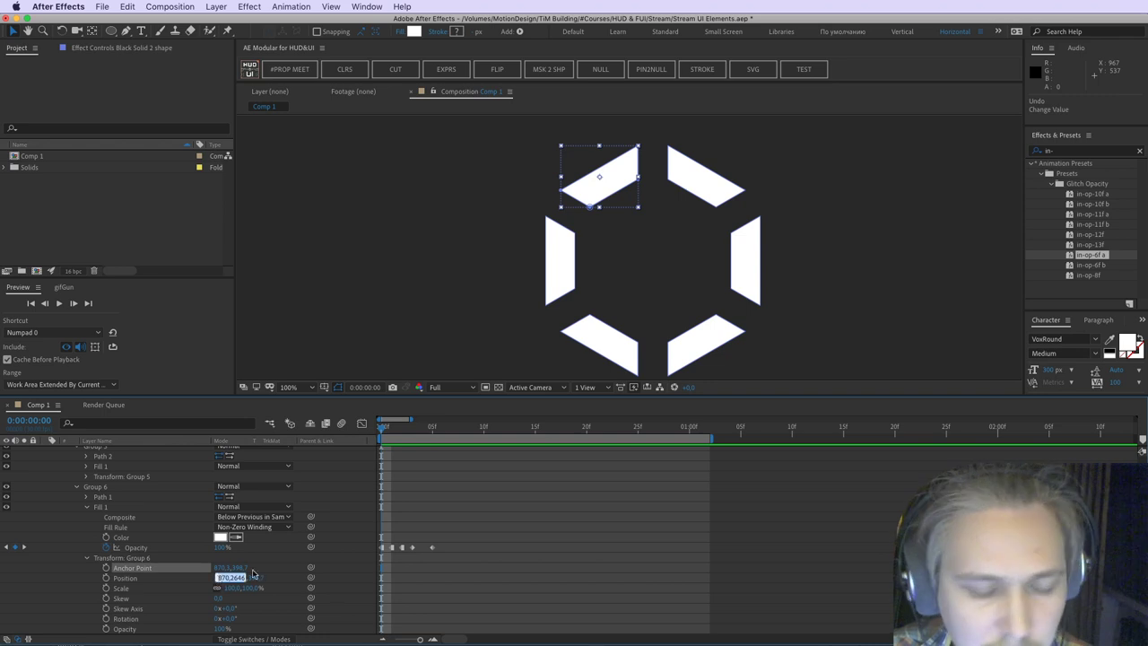
text(0)
key(Tab)
click(233, 588)
click(235, 581)
text(0)
key(Return)
click(156, 570)
click(157, 580)
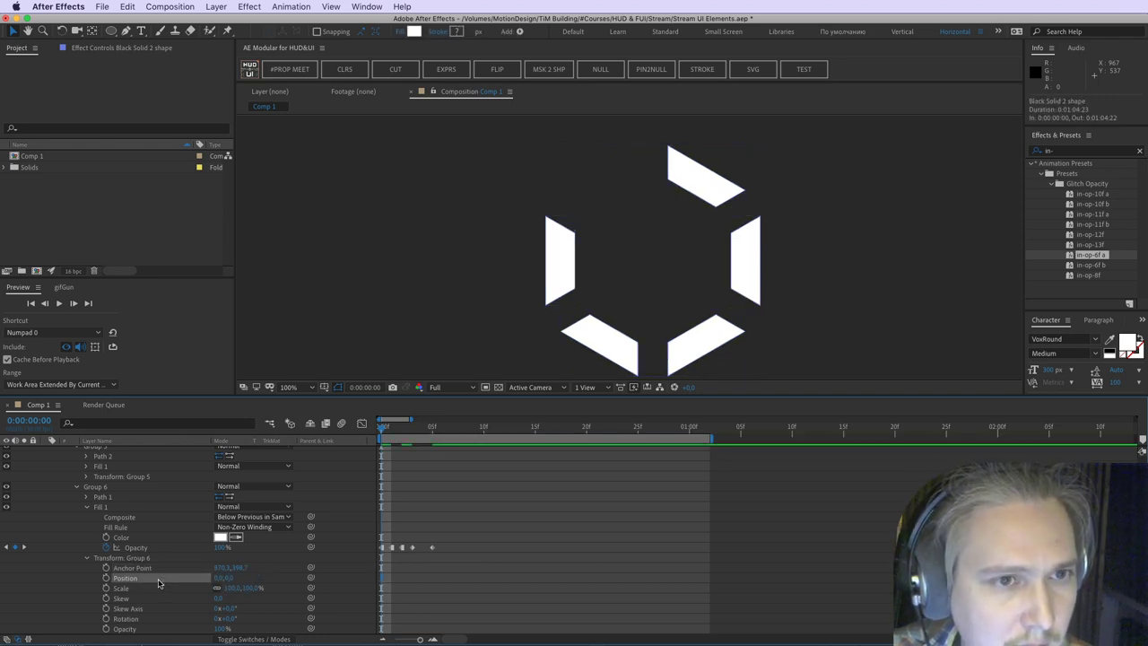
key(ctrl+z)
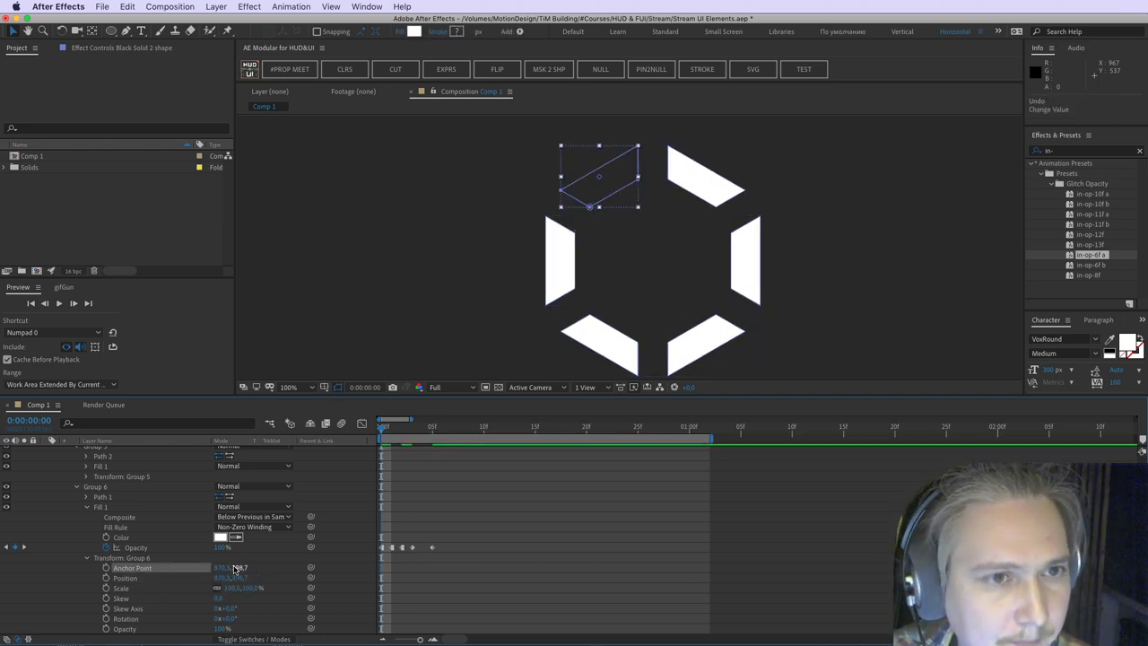
Step: Show the title/action safe guides and place Group 6's anchor point at the composition centre, 960, 540
key(y)
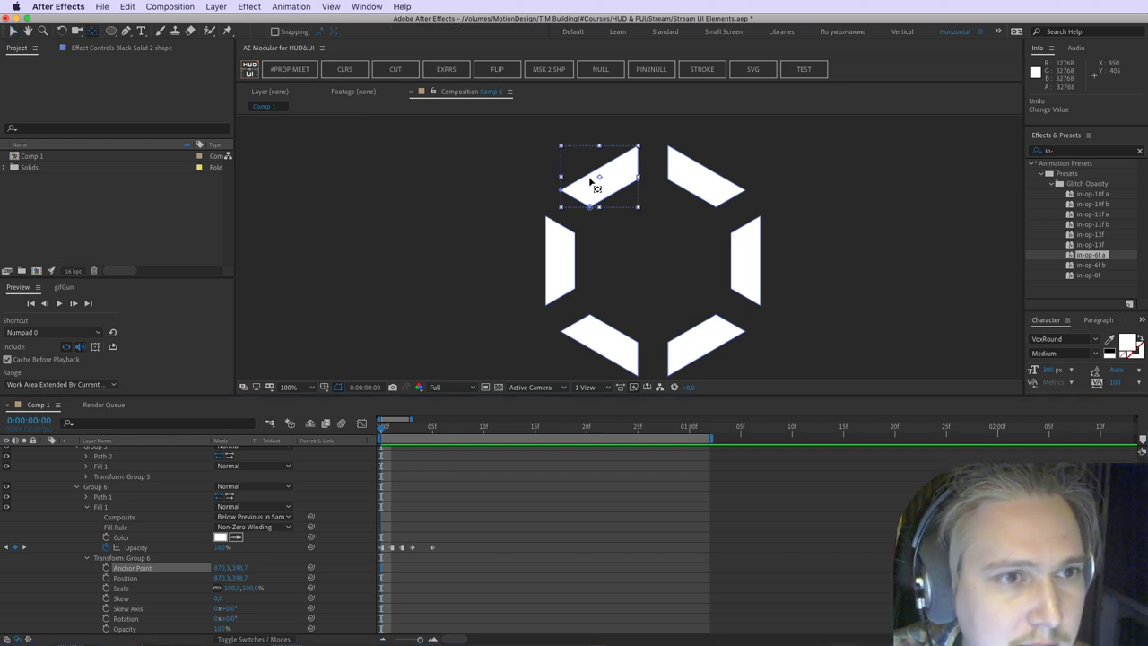
click(325, 387)
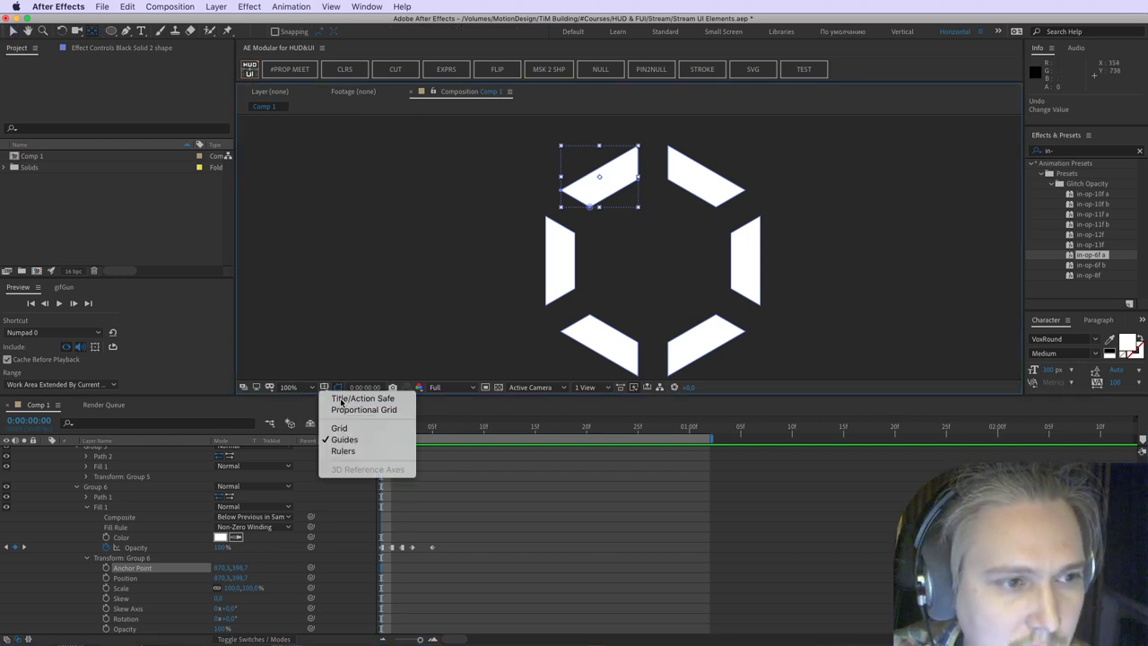
click(355, 397)
drag(598, 179, 654, 267)
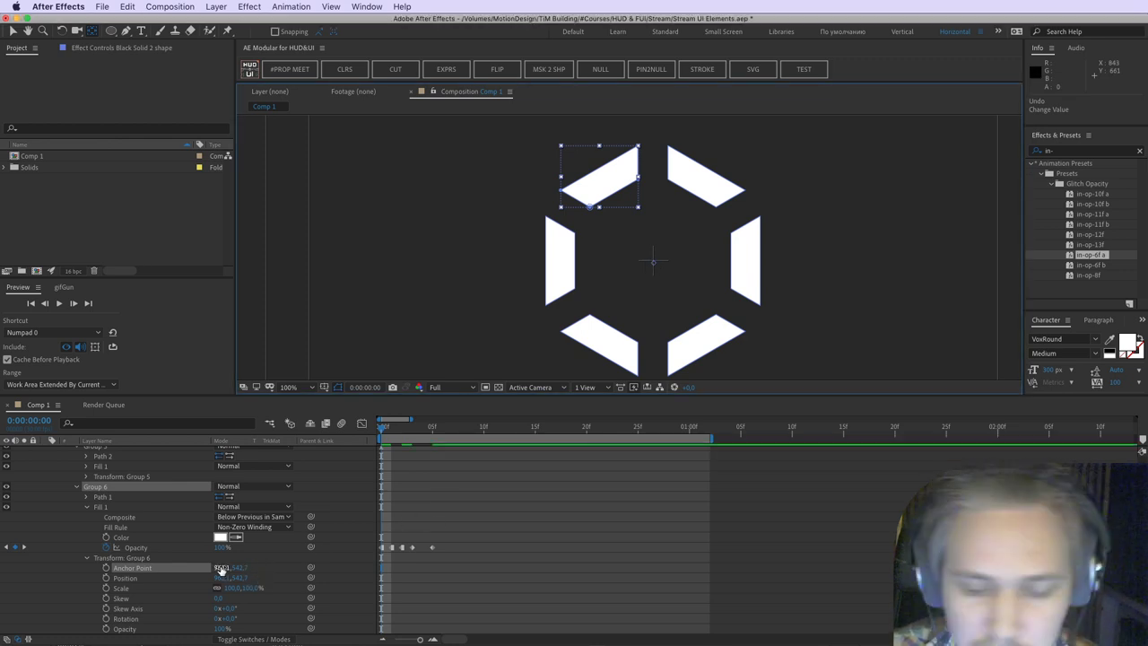
text(960)
key(Return)
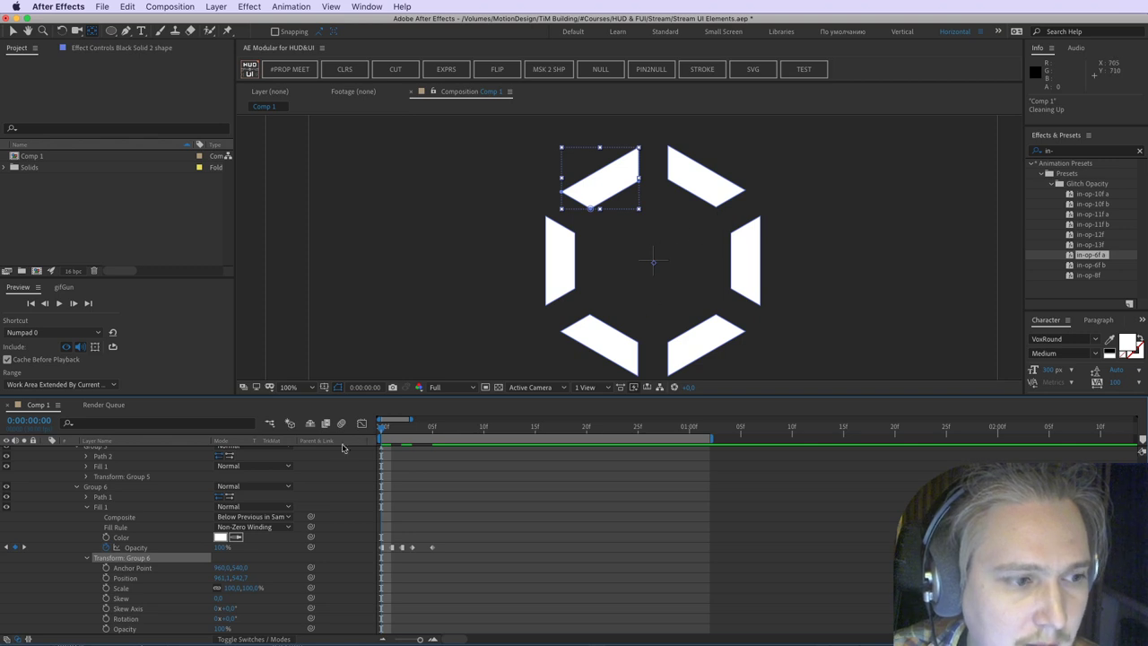
Step: Set Group 6's position to 960, 540, test its rotation around the composition centre and undo the rotation
click(226, 578)
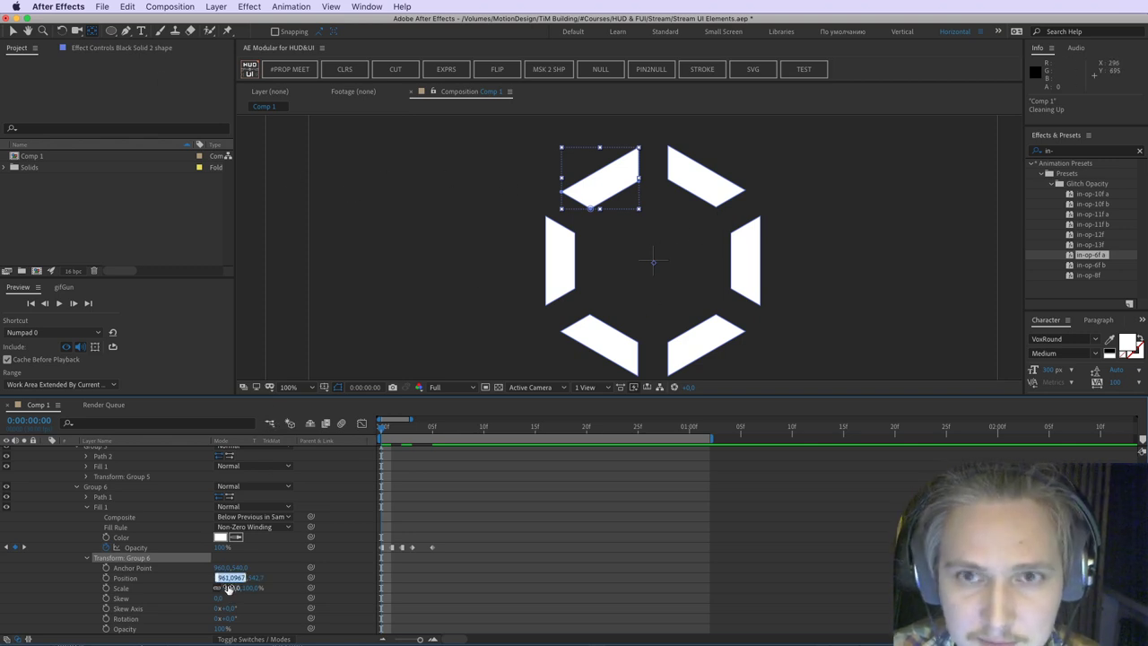
text(9)
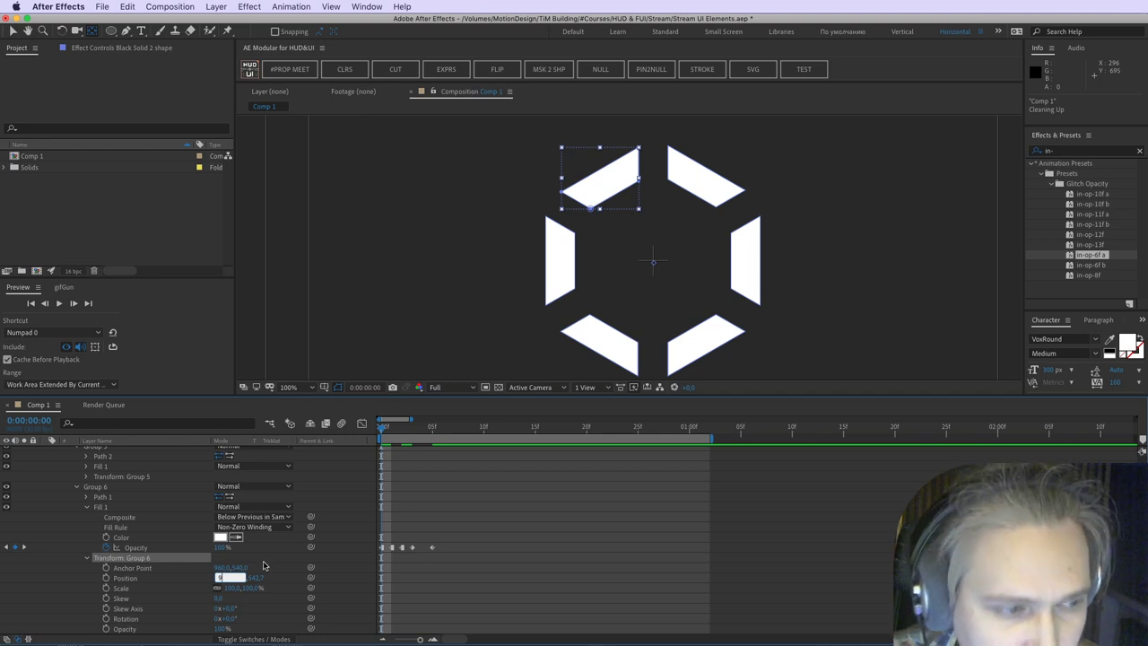
key(Return)
click(264, 576)
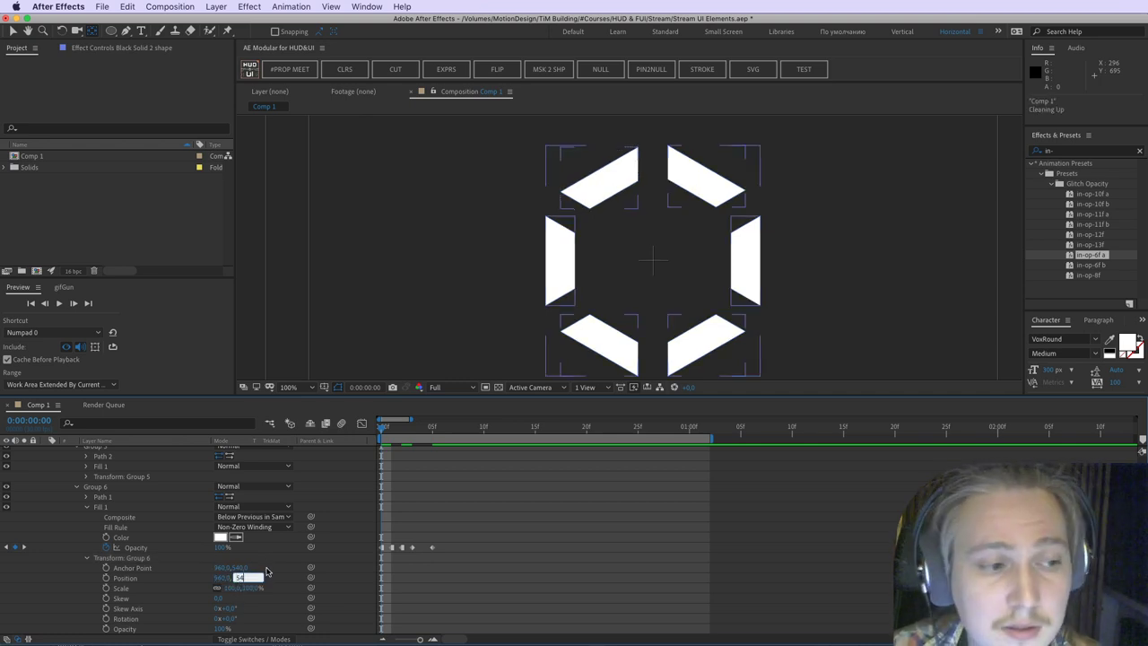
key(Return)
click(183, 571)
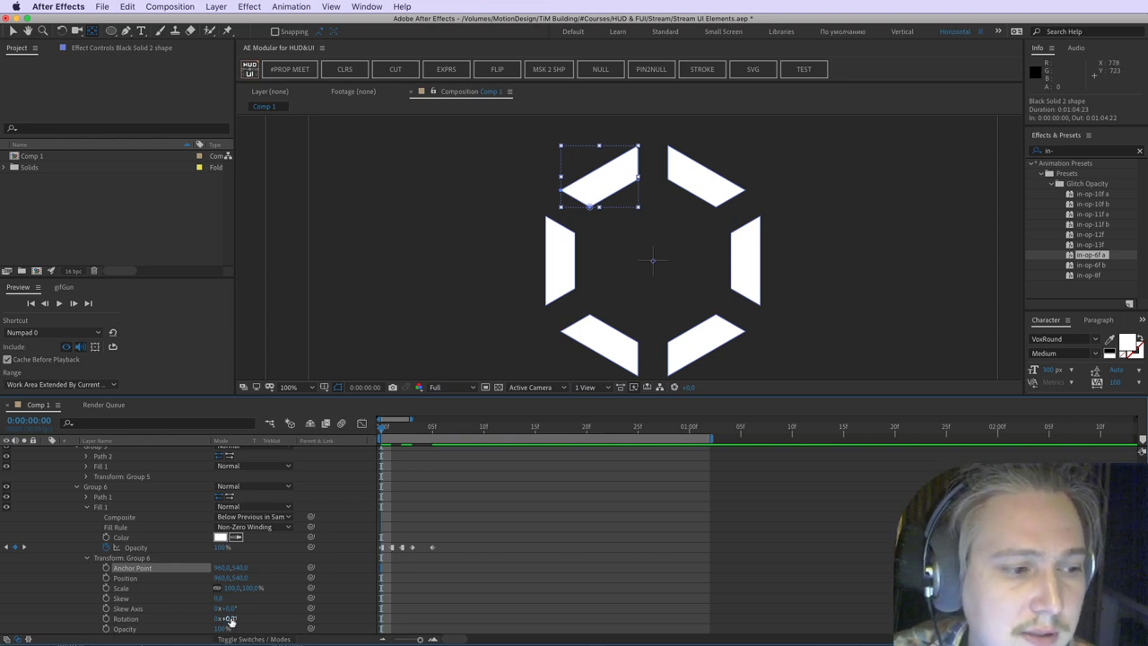
drag(226, 619, 177, 594)
key(super+z)
Step: Delete Groups 1 to 5 from the shape layer, keeping only Group 6
scroll(141, 500, up, 5)
click(108, 508)
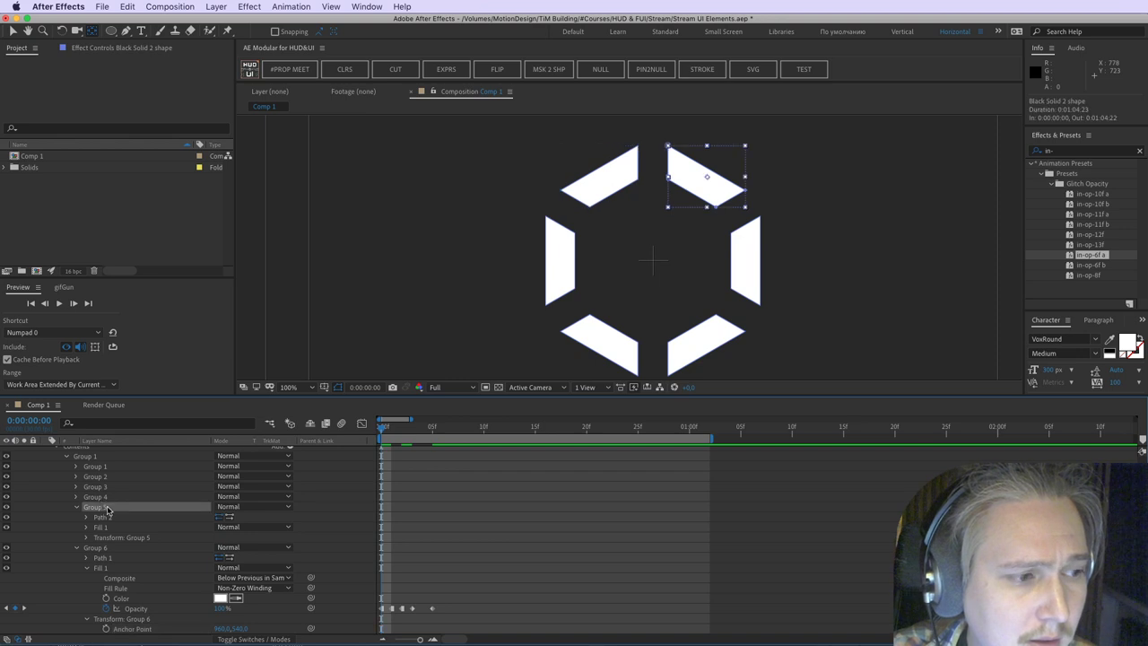
scroll(109, 496, up, 2)
shift+click(108, 494)
key(Delete)
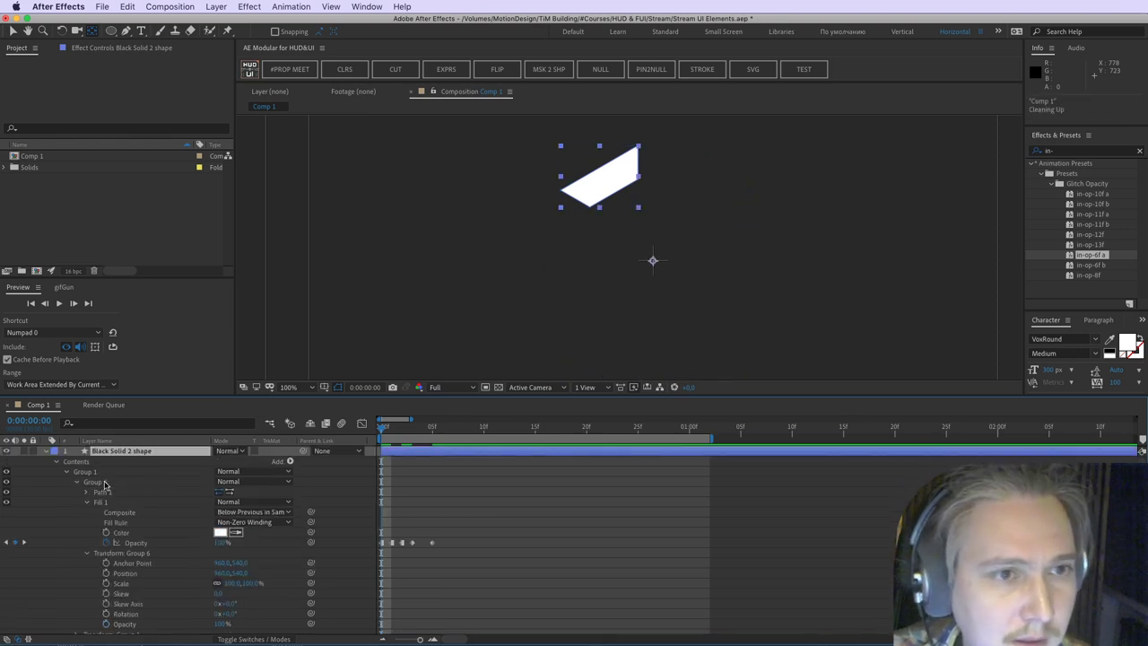
Step: Rename Group 6 as hex-part-1
click(101, 484)
key(Return)
text(hex)
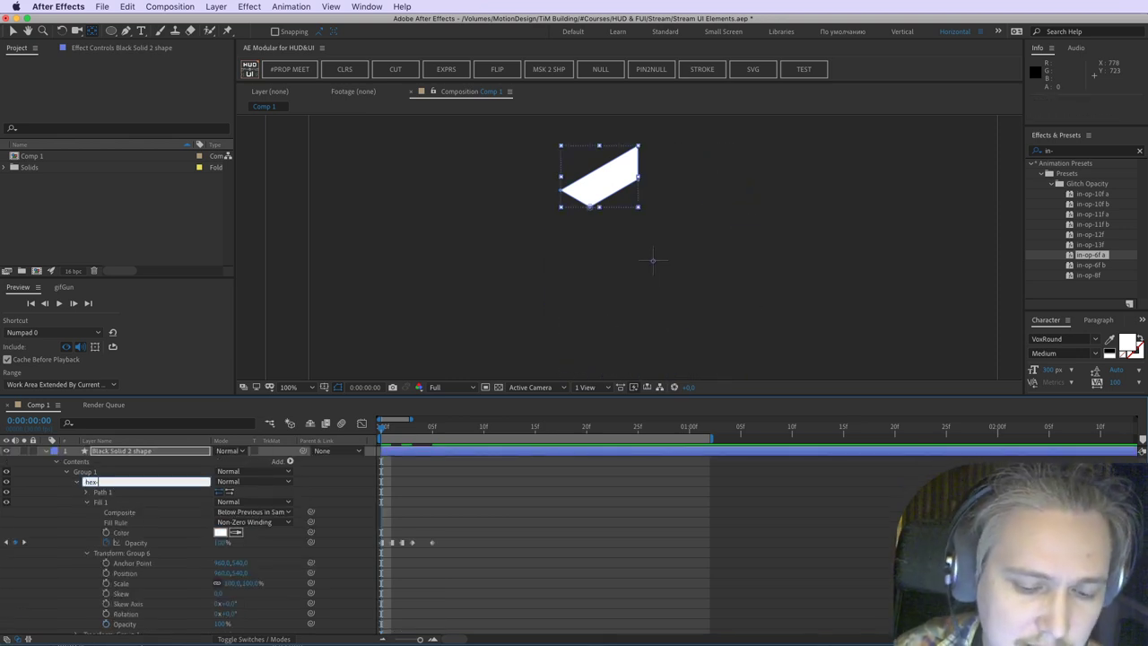
text(-part-1)
key(Return)
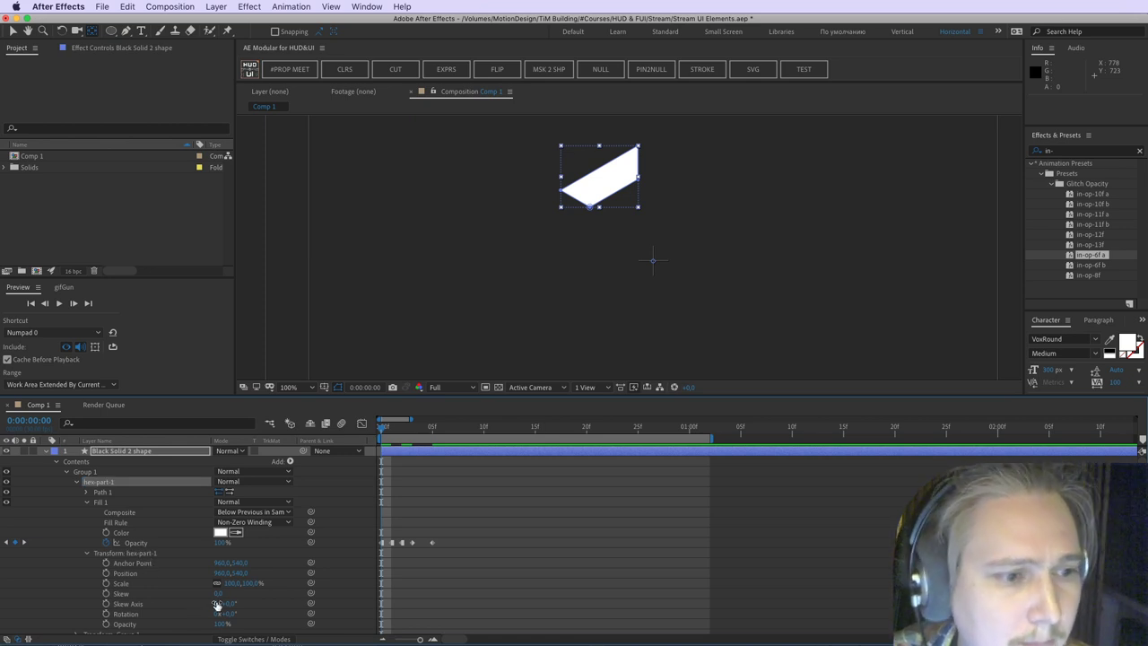
Step: Start keyframing hex-part-1's position at frame 5 and shift that keyframe to frame 13
drag(406, 434, 435, 435)
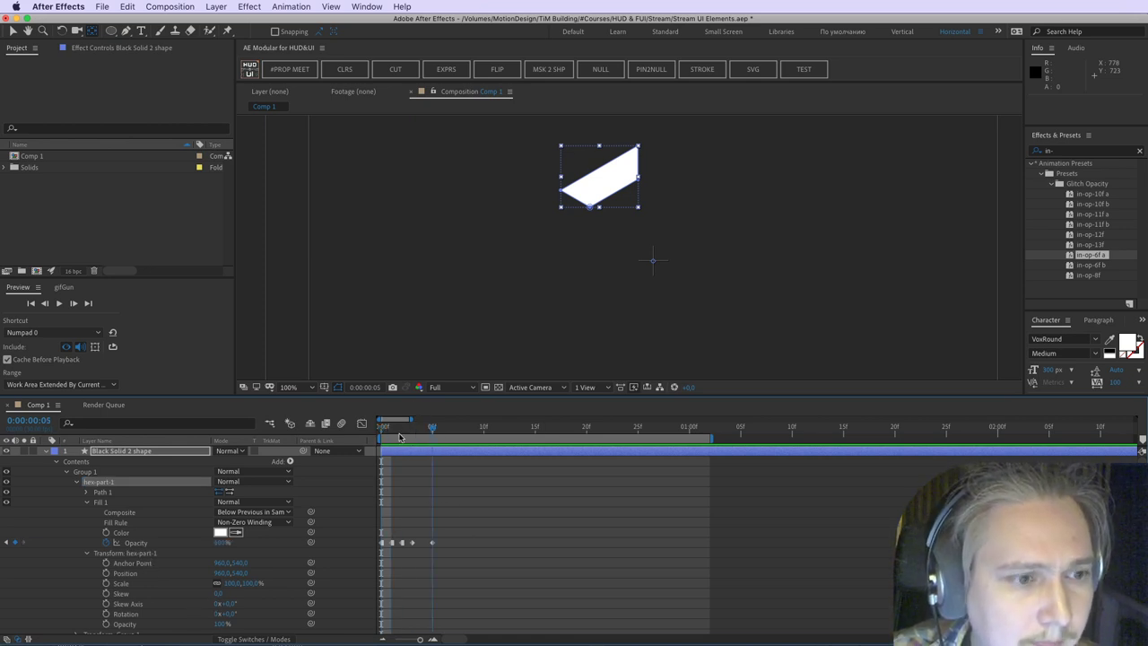
drag(446, 538, 383, 543)
click(391, 567)
drag(389, 423, 433, 424)
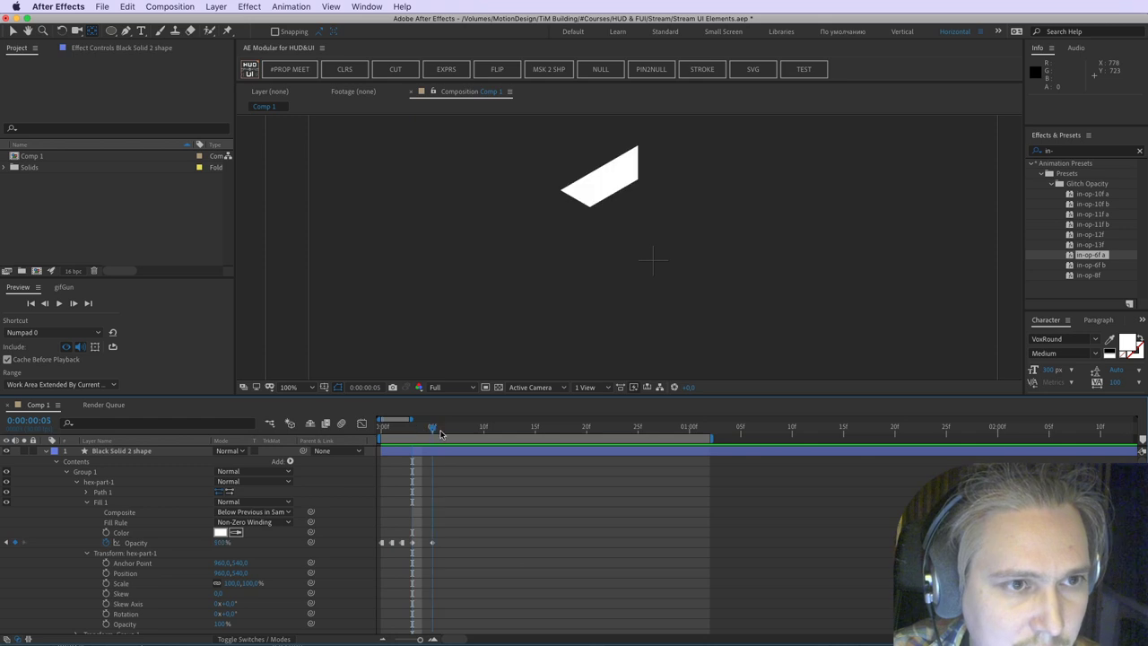
click(107, 573)
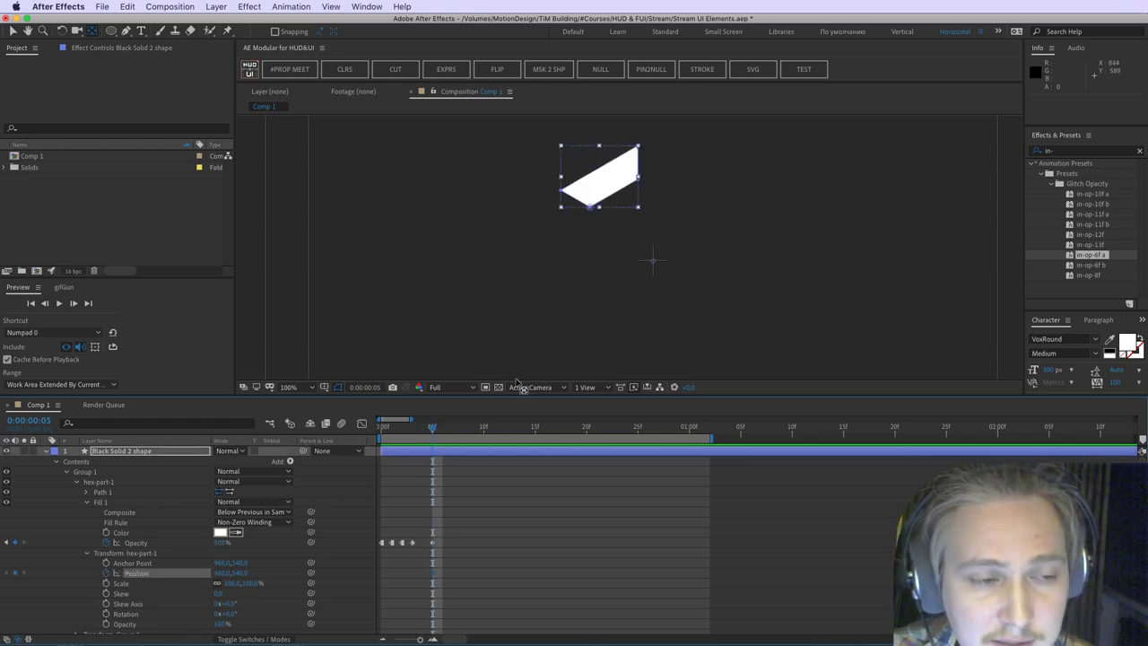
click(431, 575)
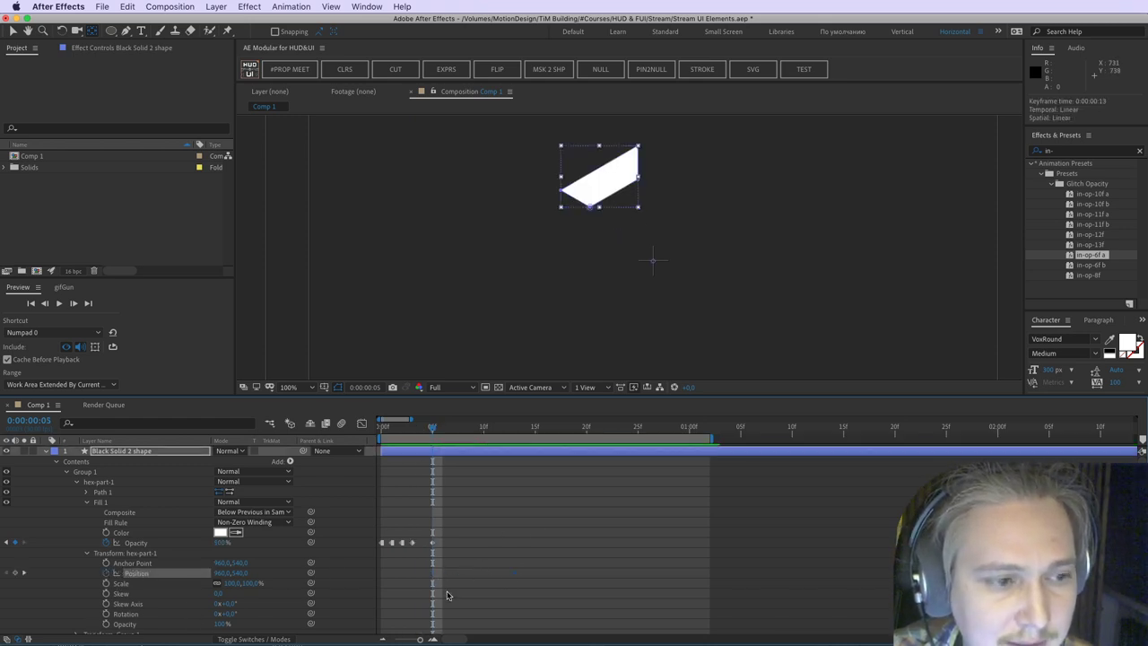
Step: Keyframe hex-part-1's position at 855, 440 on frame 5 and move the end keyframe to frame 15
drag(223, 574, 175, 569)
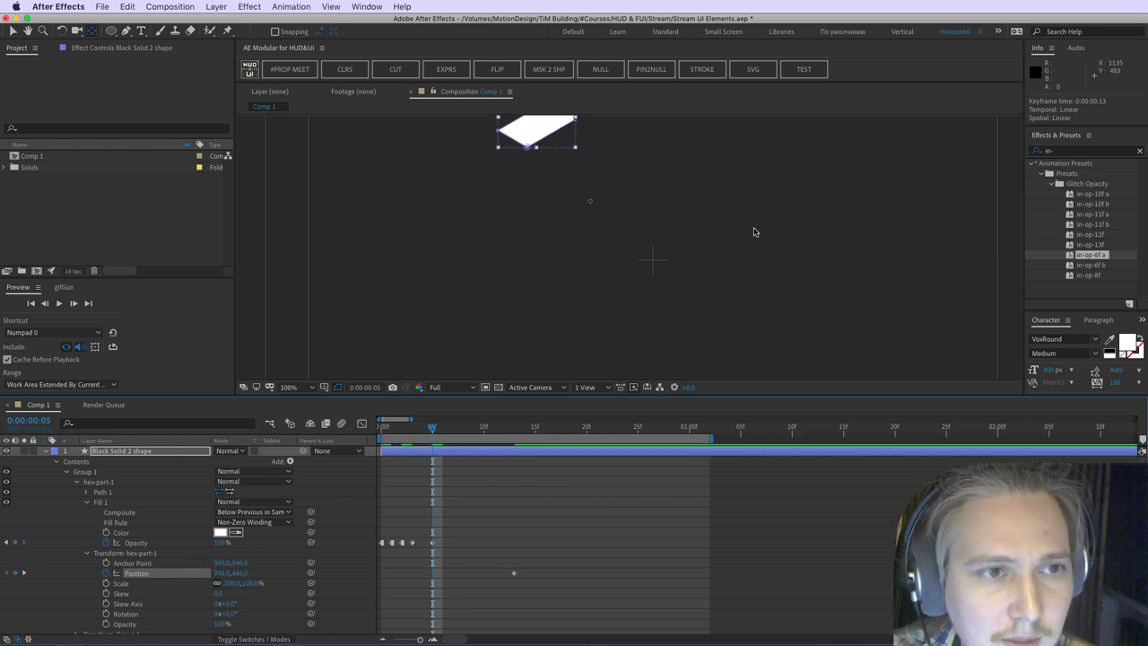
mouse_move(619, 203)
mouse_down()
mouse_move(642, 284)
mouse_move(607, 275)
mouse_up()
mouse_move(634, 329)
mouse_down()
mouse_move(601, 275)
mouse_move(617, 283)
mouse_up()
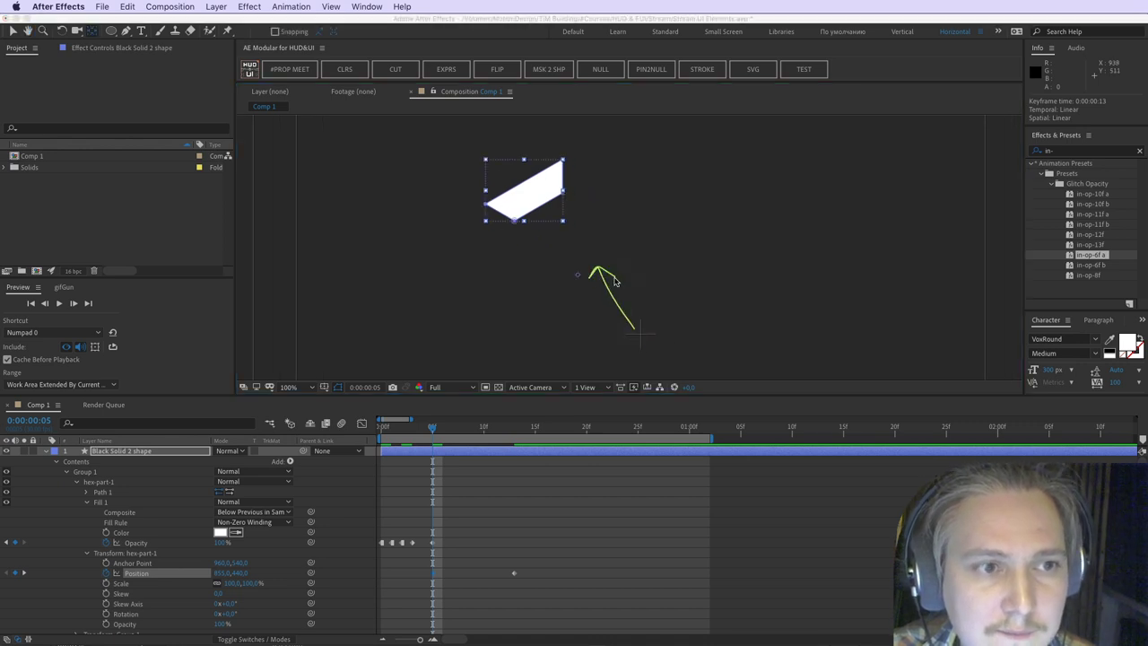
key(Escape)
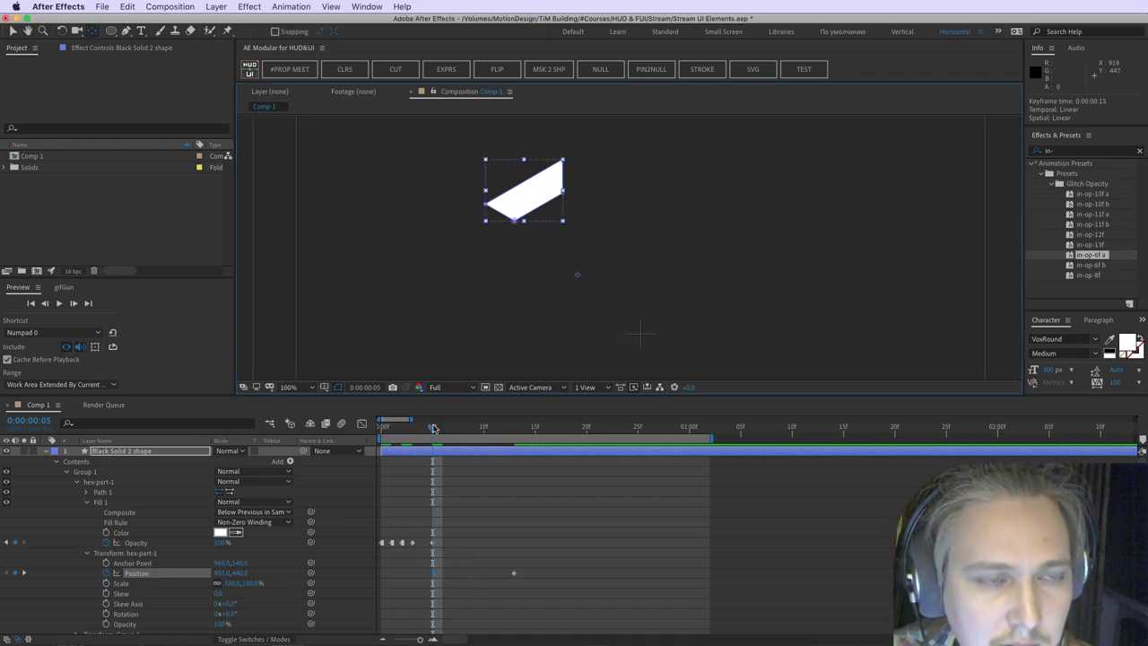
drag(433, 429, 537, 476)
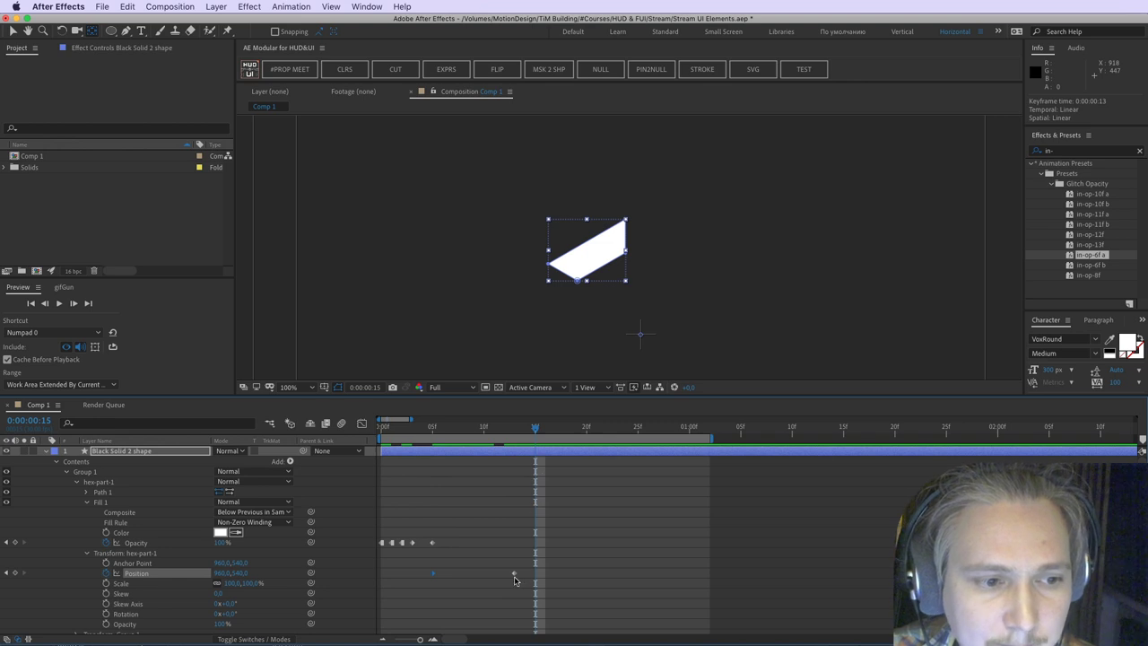
drag(514, 574, 536, 578)
Step: Ease both ends of hex-part-1's position animation in the graph editor, with the first keyframe's influence at about 54%
click(360, 422)
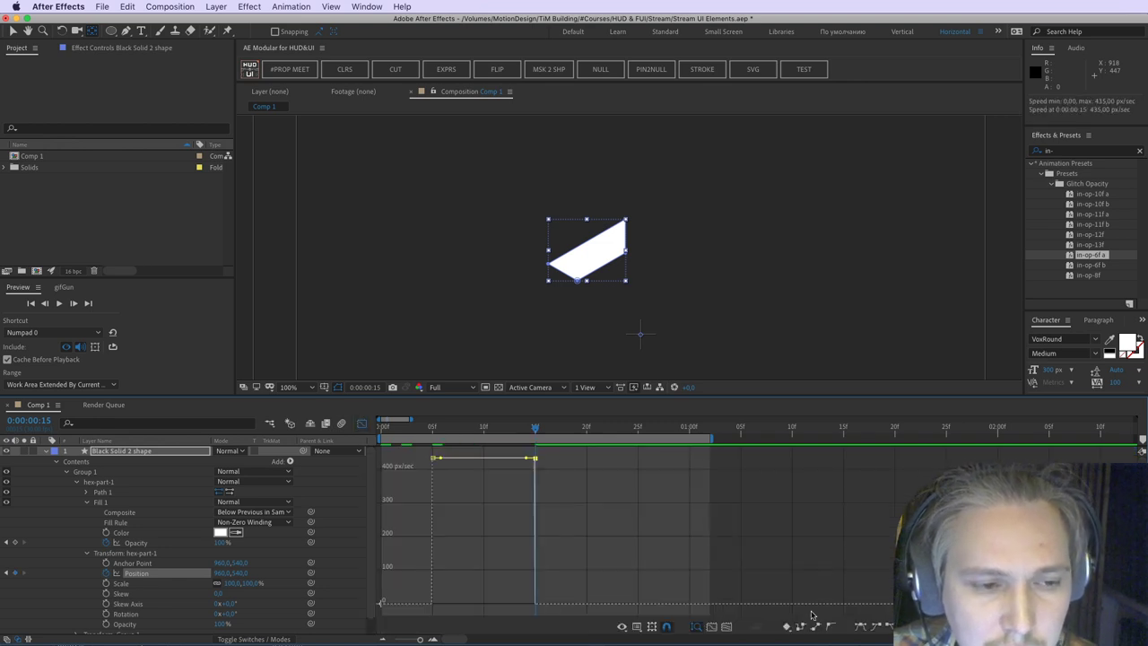
click(882, 628)
drag(518, 606, 507, 605)
drag(411, 503, 438, 526)
click(890, 627)
drag(453, 604, 459, 604)
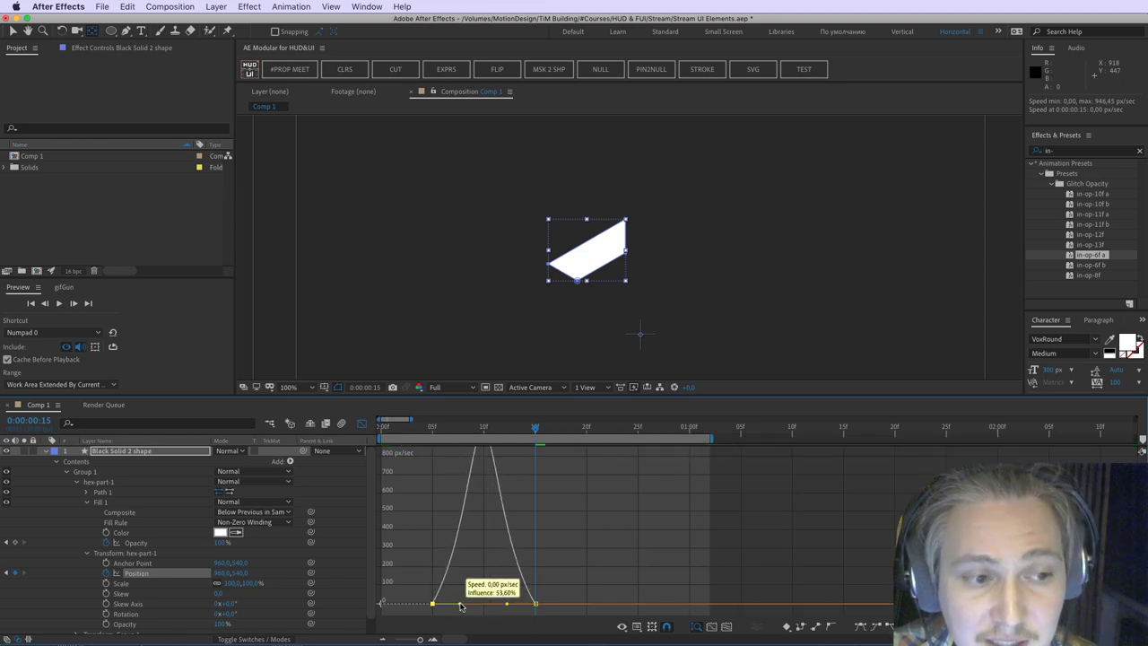
drag(390, 429, 433, 437)
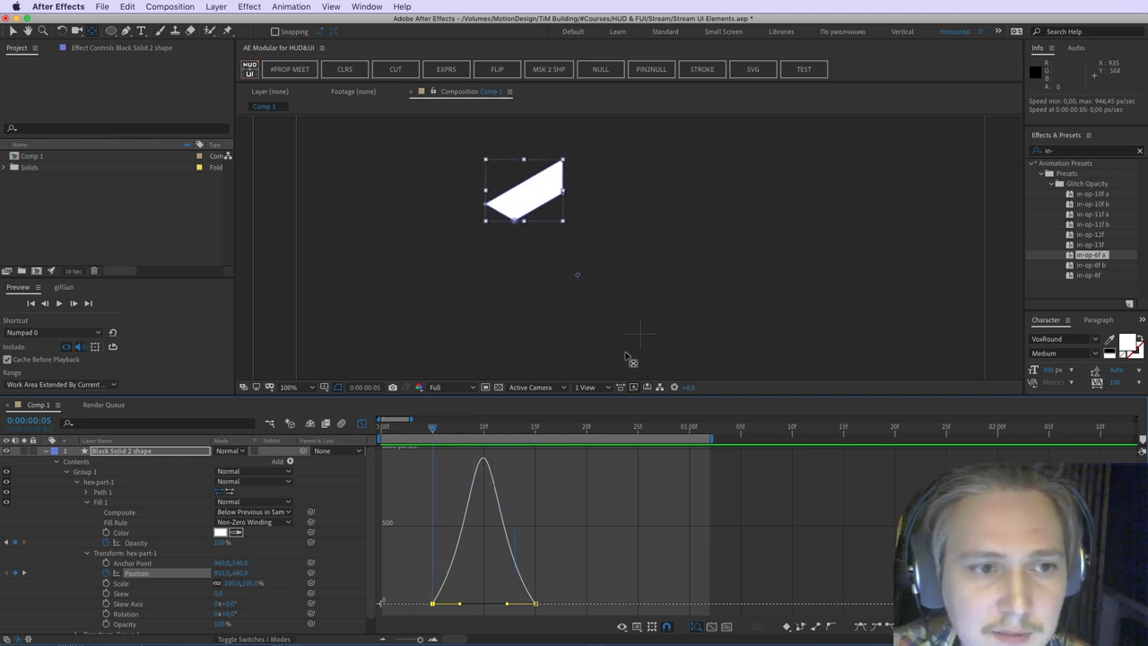
click(362, 424)
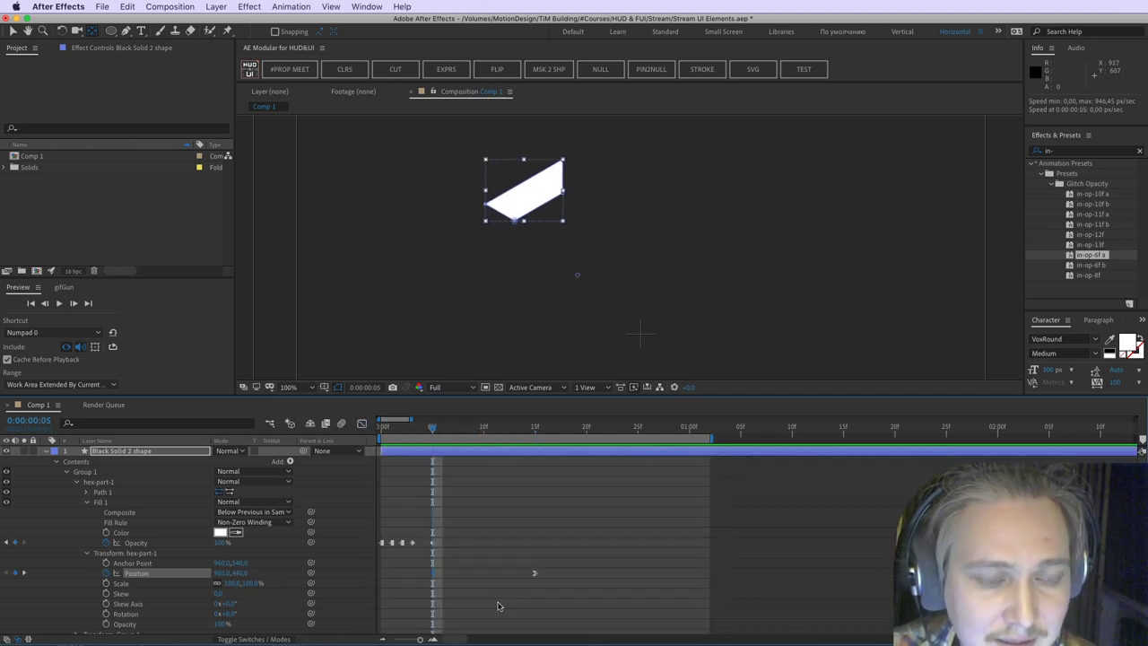
drag(581, 566, 556, 582)
click(448, 578)
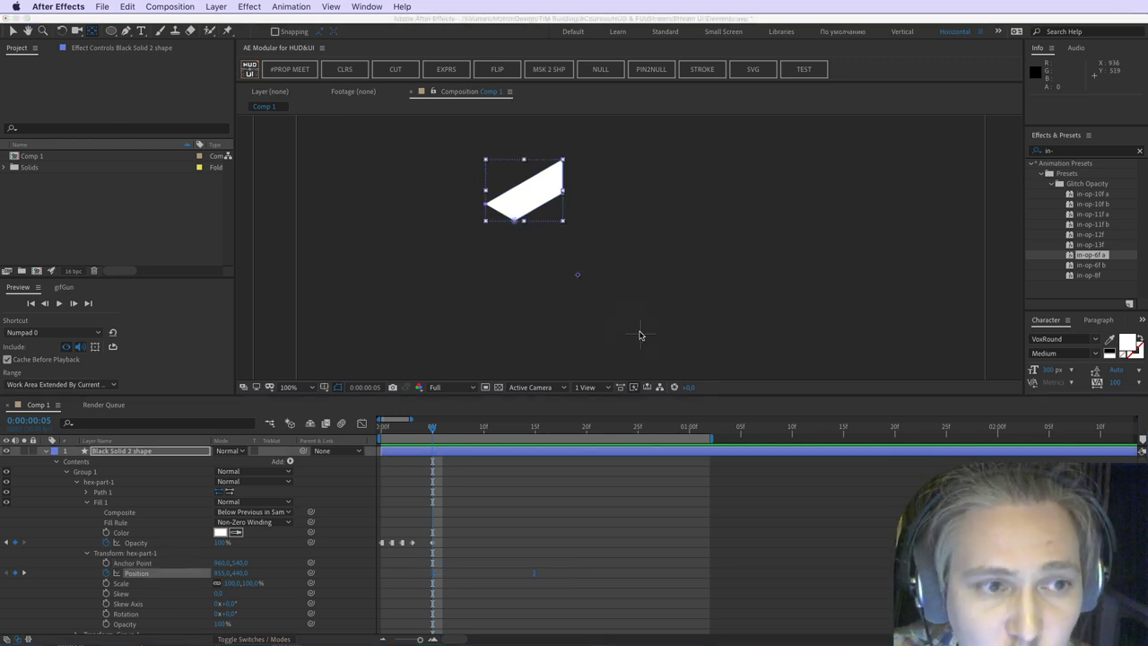
click(424, 626)
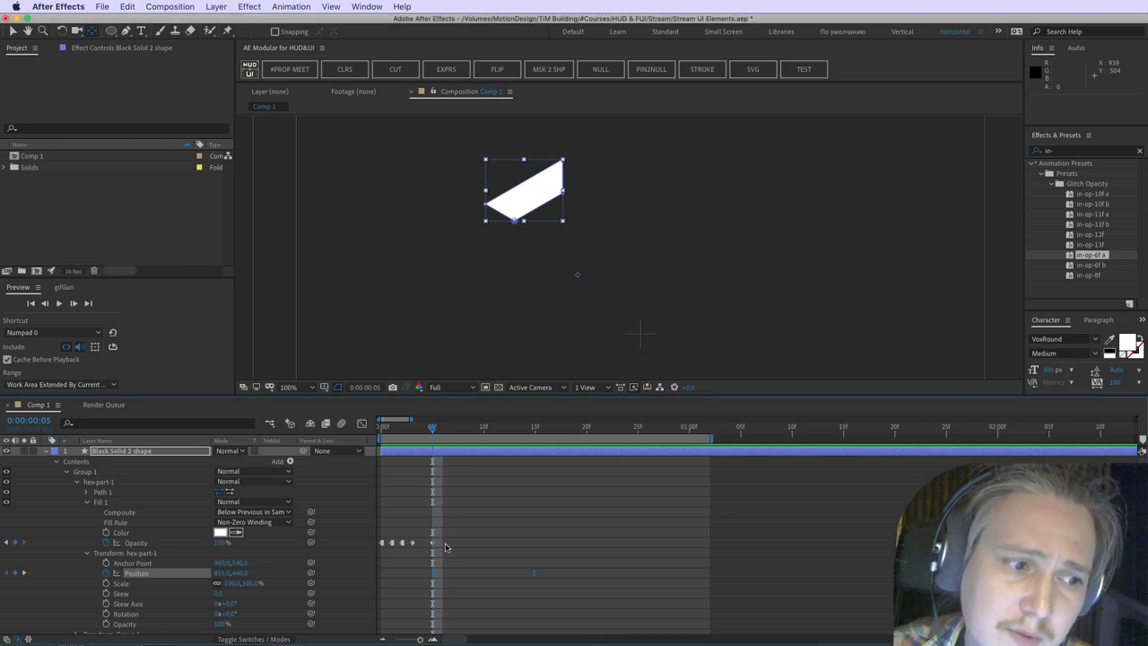
click(450, 626)
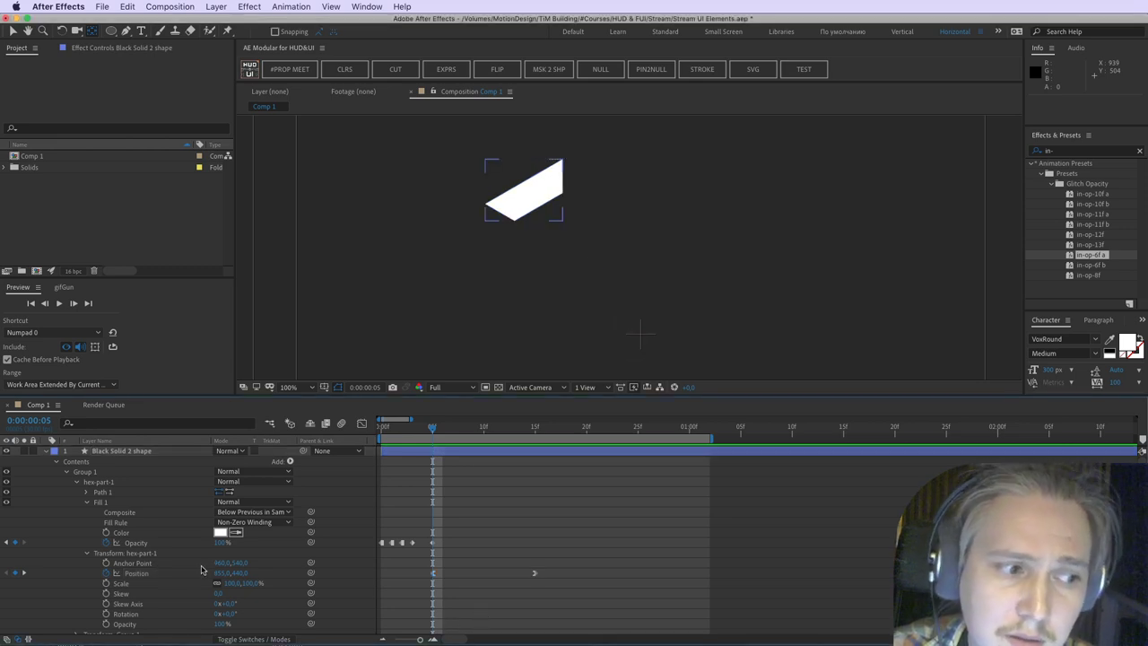
drag(560, 572, 429, 585)
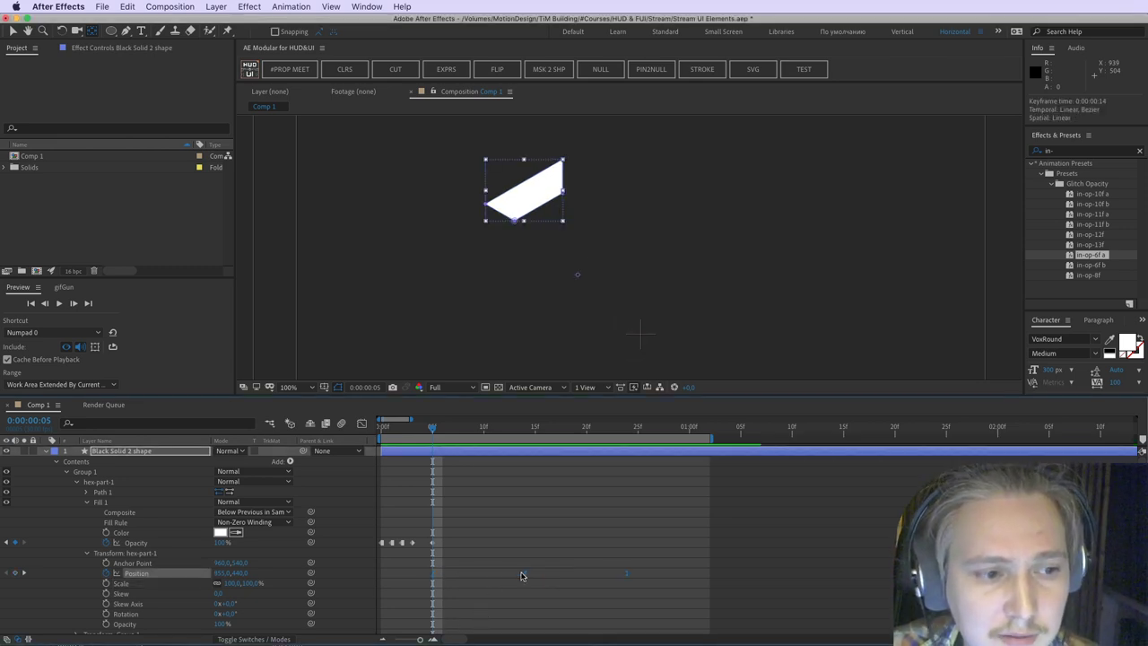
click(419, 593)
click(152, 575)
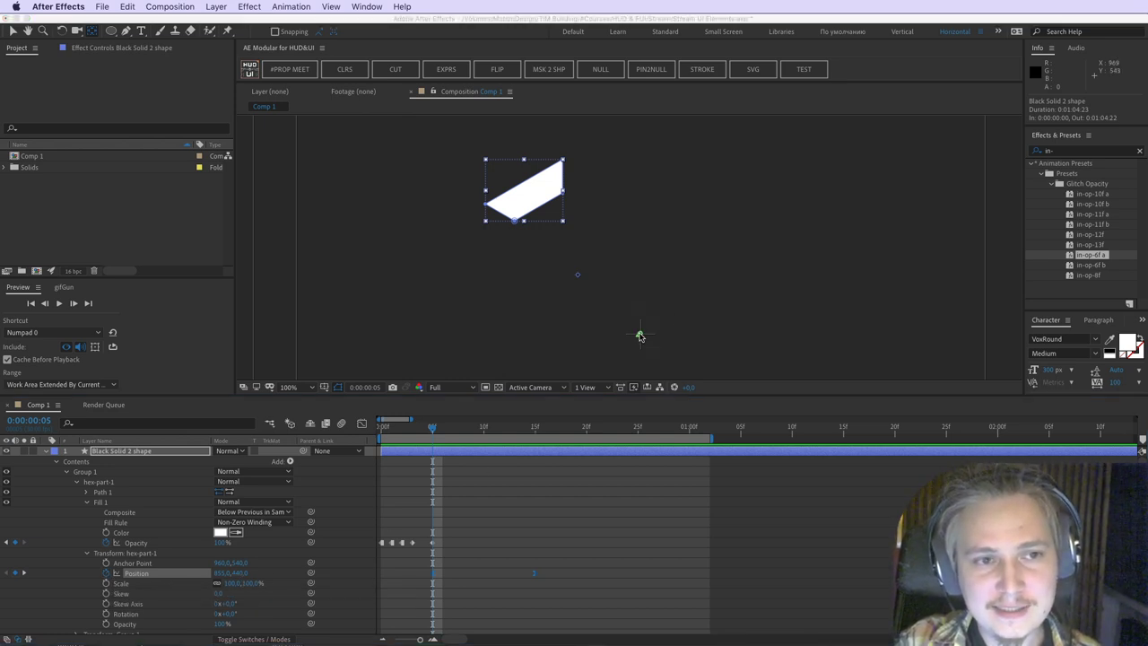
mouse_move(640, 335)
mouse_down()
mouse_move(586, 283)
mouse_move(611, 280)
mouse_up()
key(Escape)
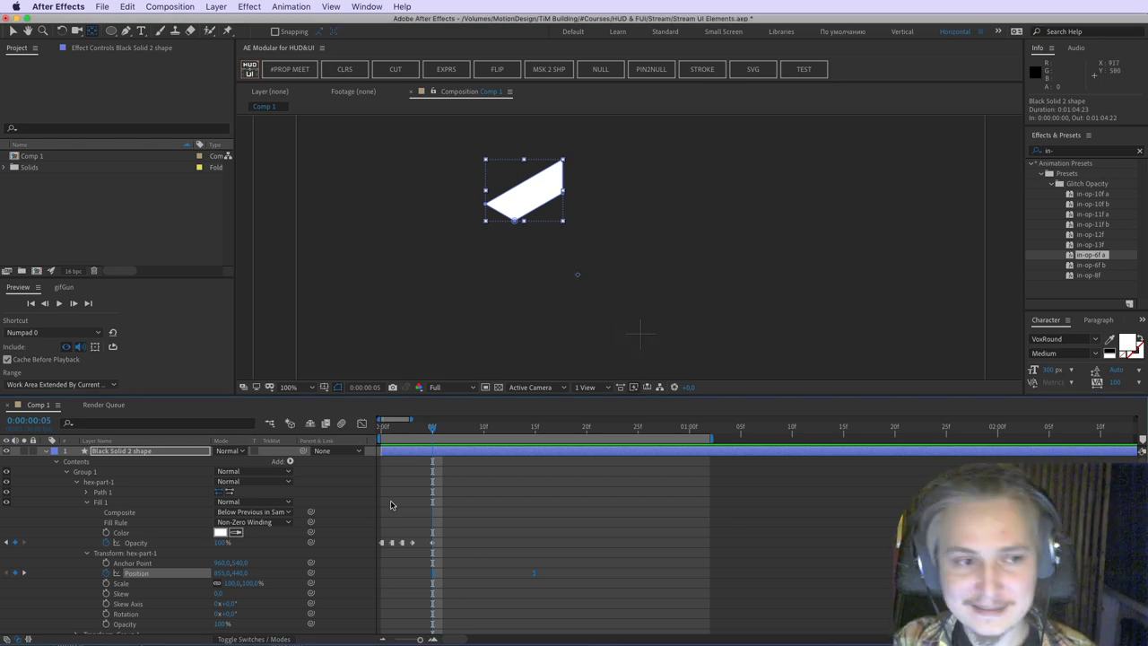
click(482, 605)
drag(549, 572, 429, 584)
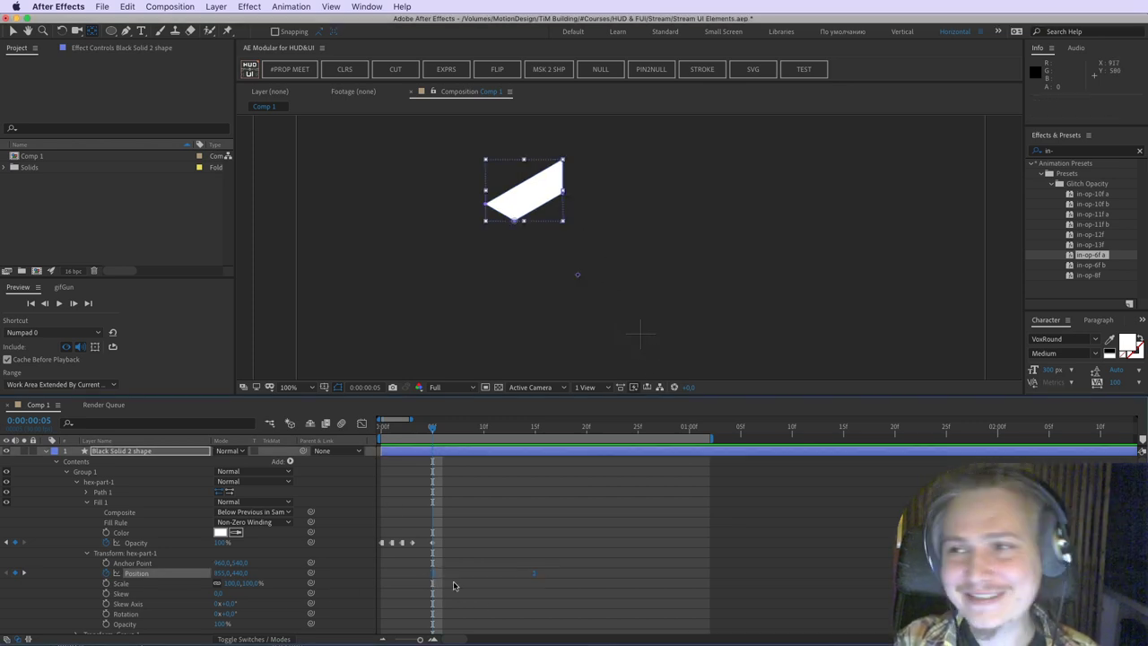
click(495, 575)
drag(548, 573, 430, 583)
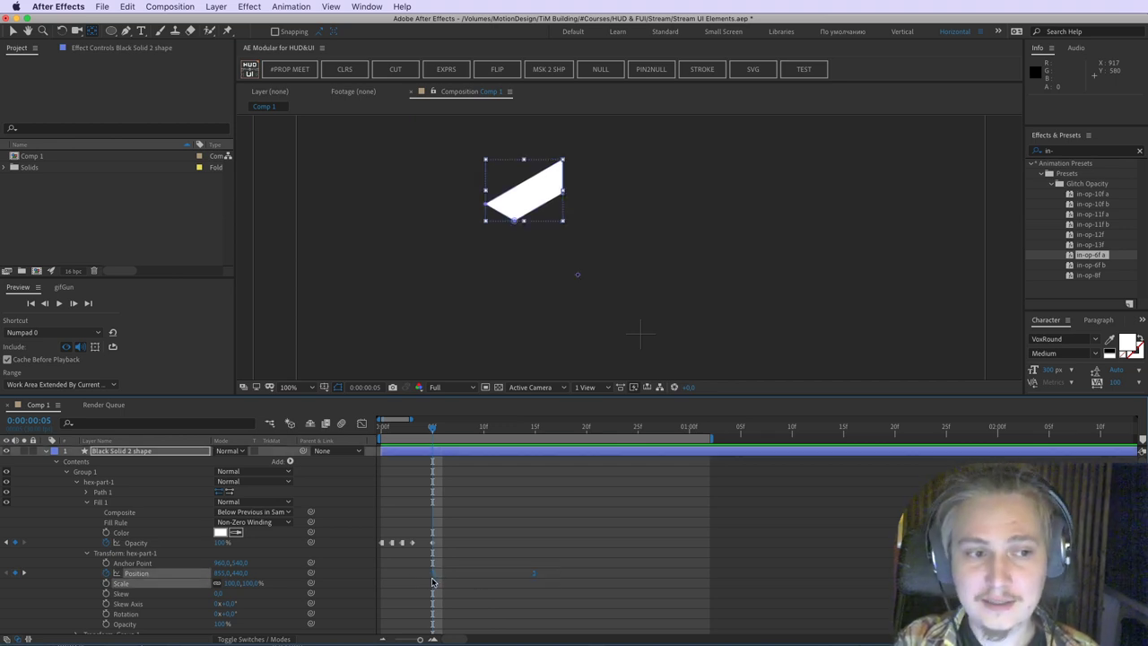
click(427, 565)
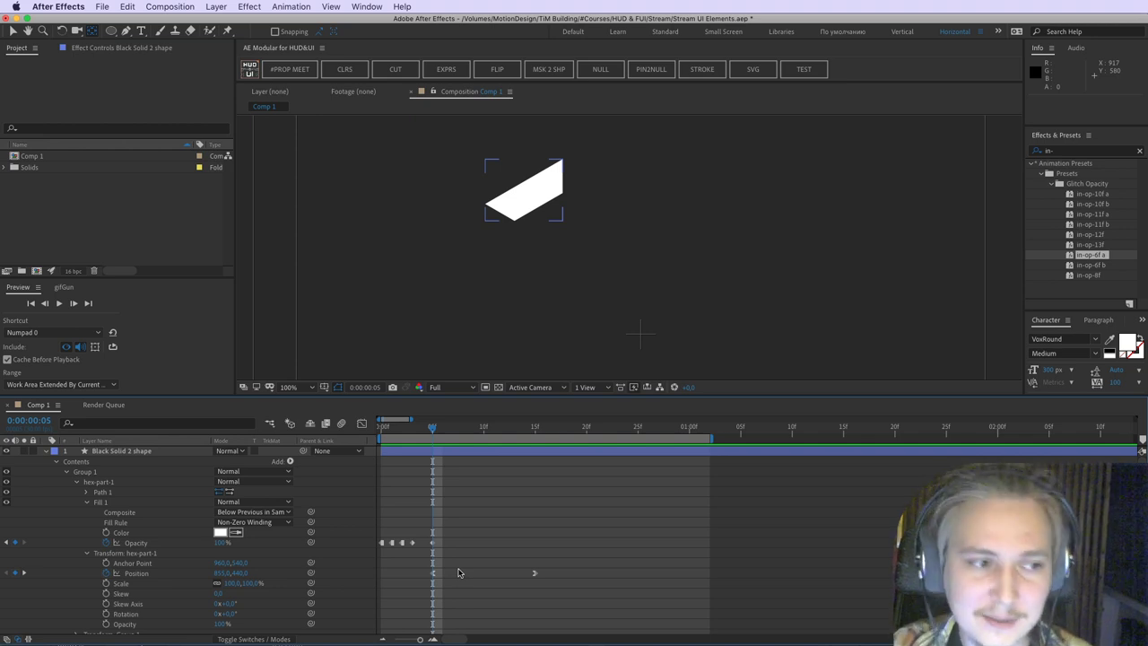
Step: Set hex-part-1's position keyframe at frame 5 to 855, 420
click(134, 574)
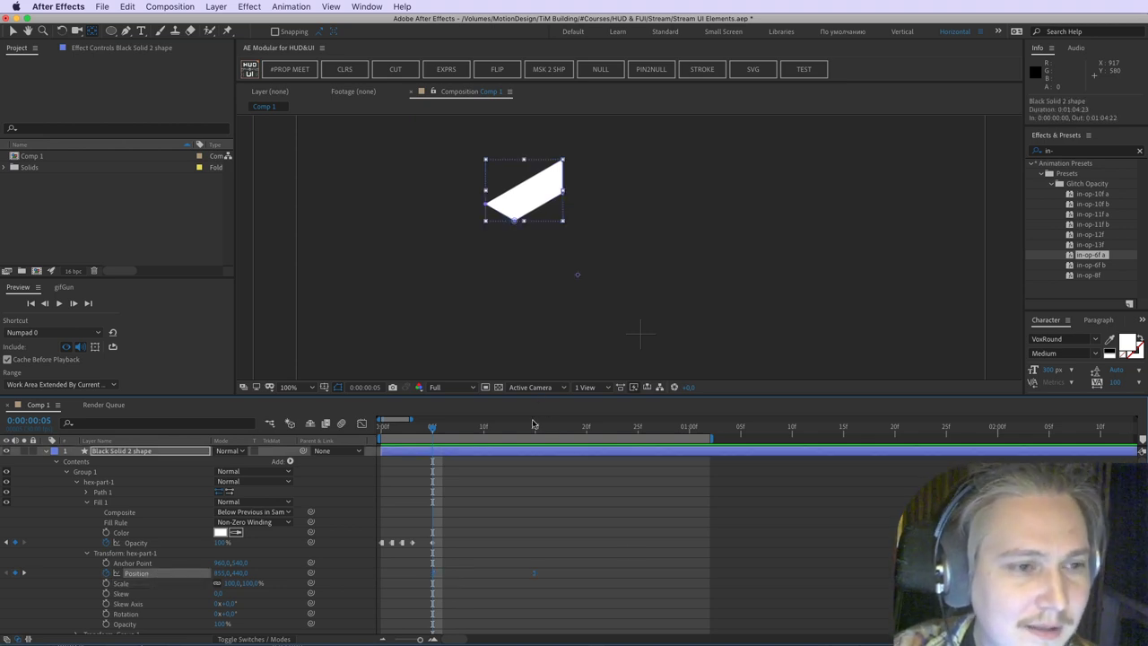
click(242, 573)
key(shift+Down)
key(shift+Down)
key(Return)
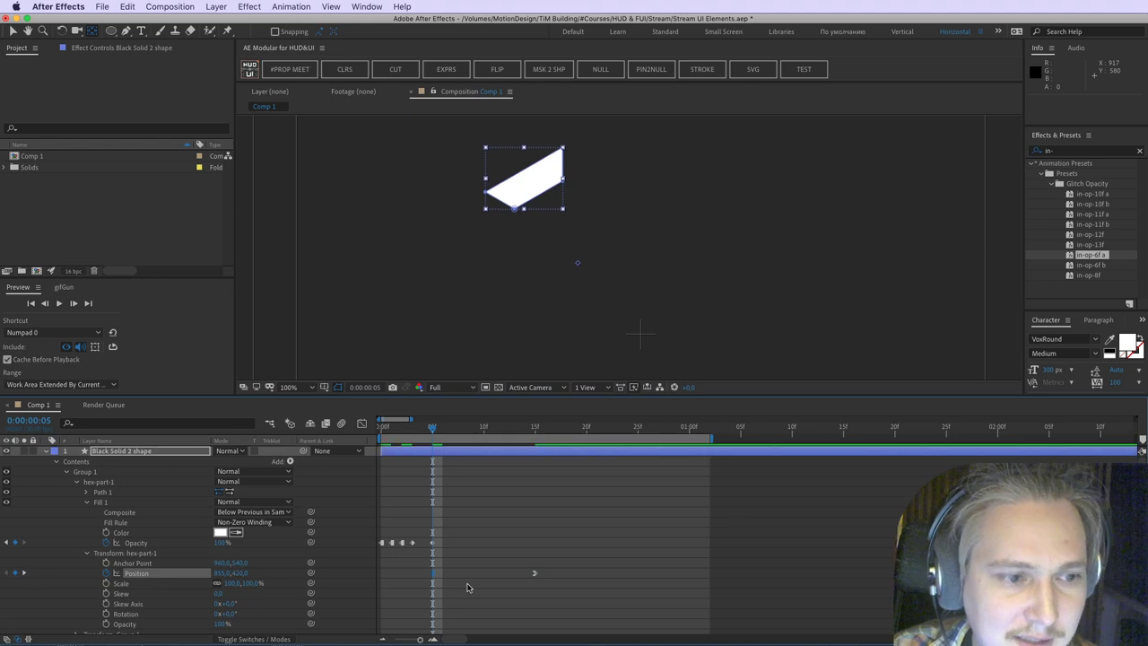
click(466, 587)
Step: Show only the layer's keyframed properties, end the work area at frame 24 and preview hex-part-1's motion
click(514, 429)
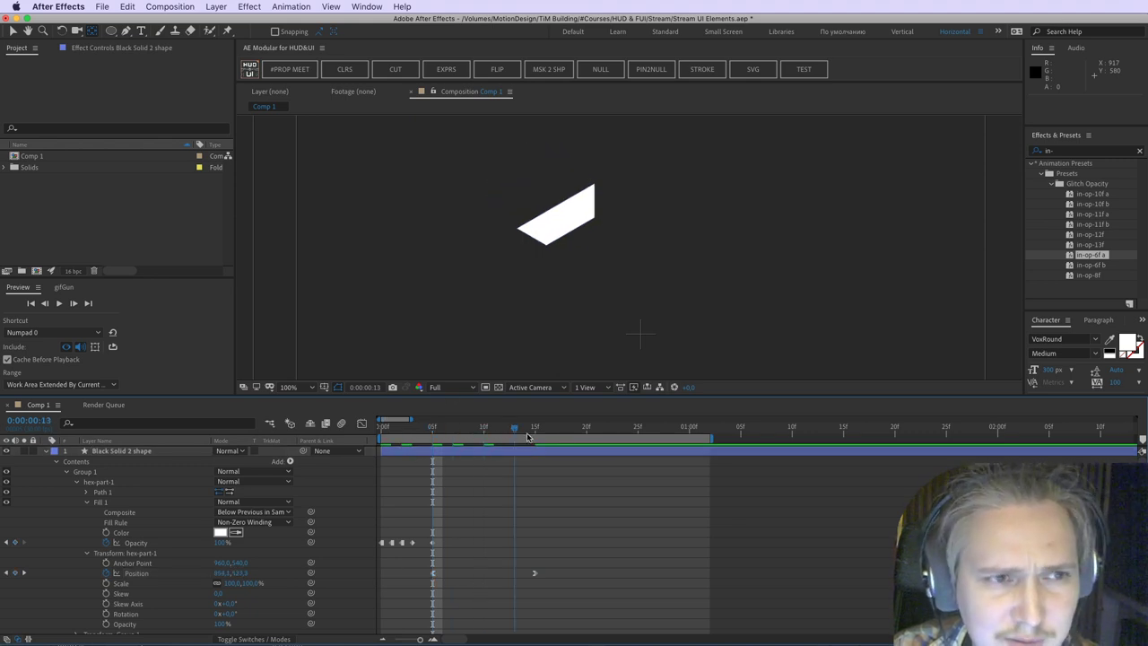
click(536, 431)
click(536, 572)
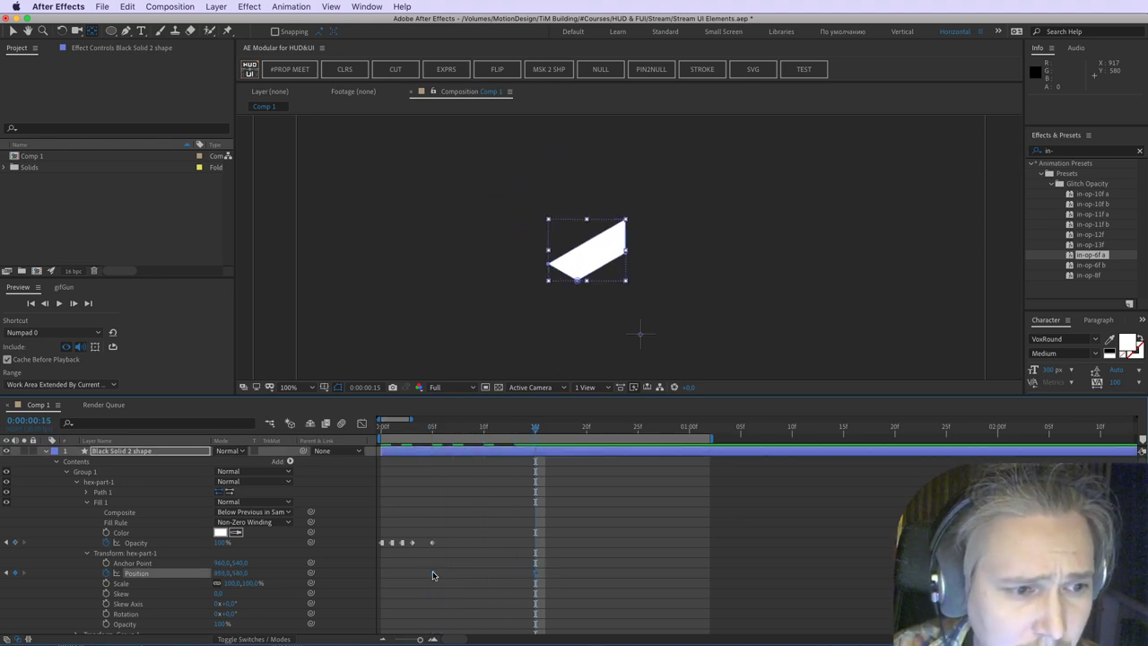
drag(67, 570, 86, 486)
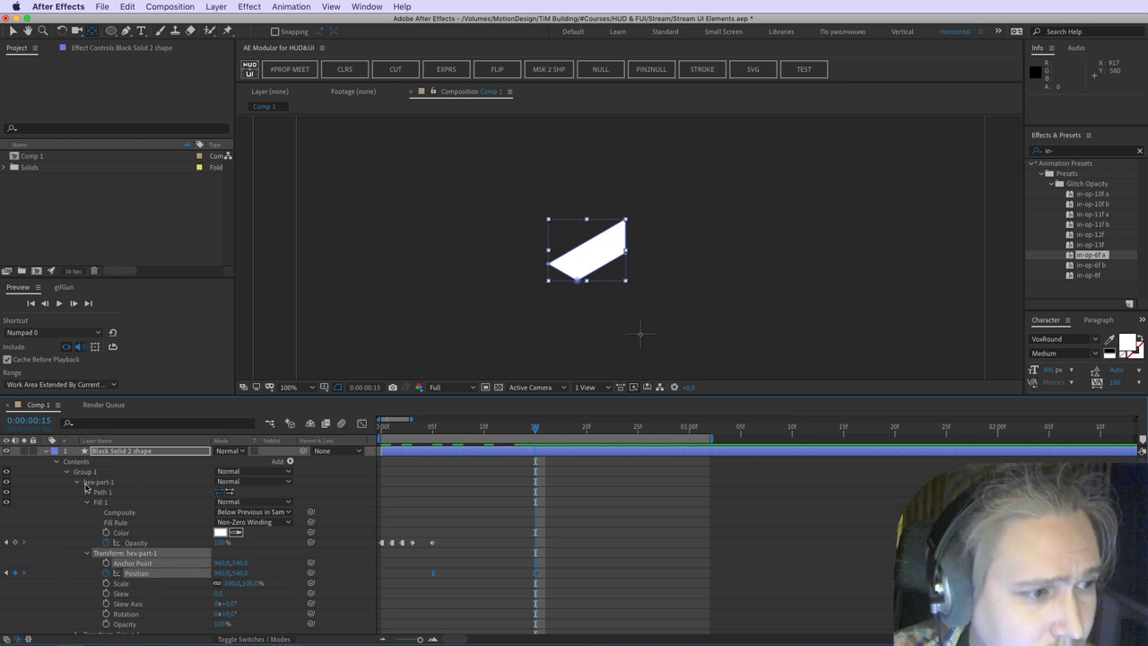
click(86, 503)
click(86, 513)
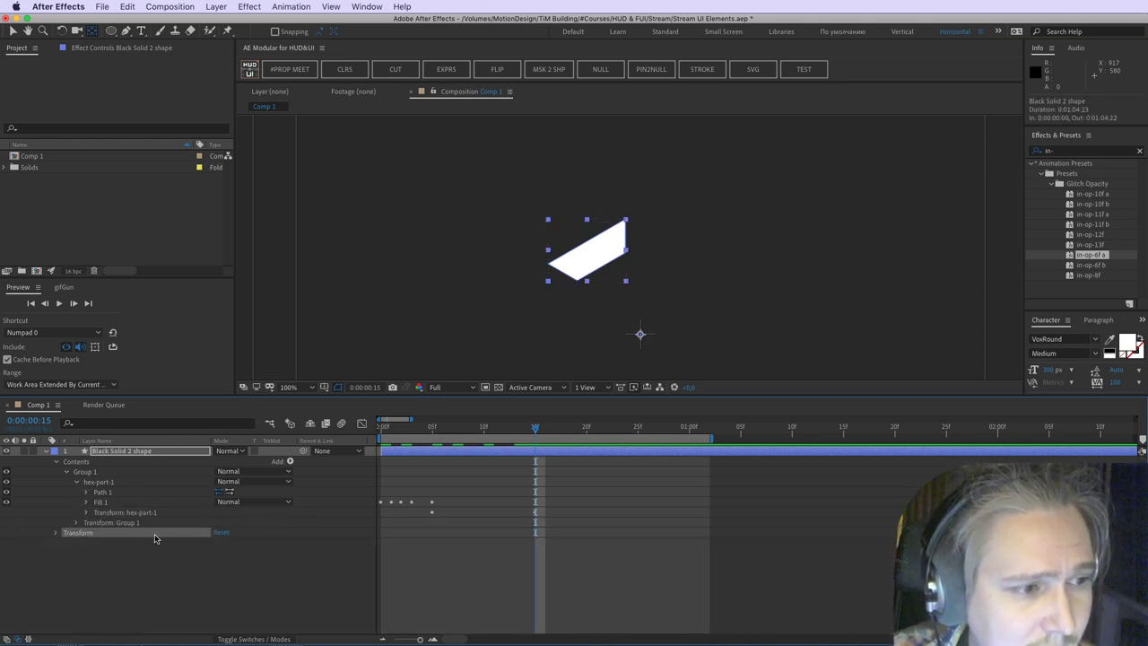
click(117, 483)
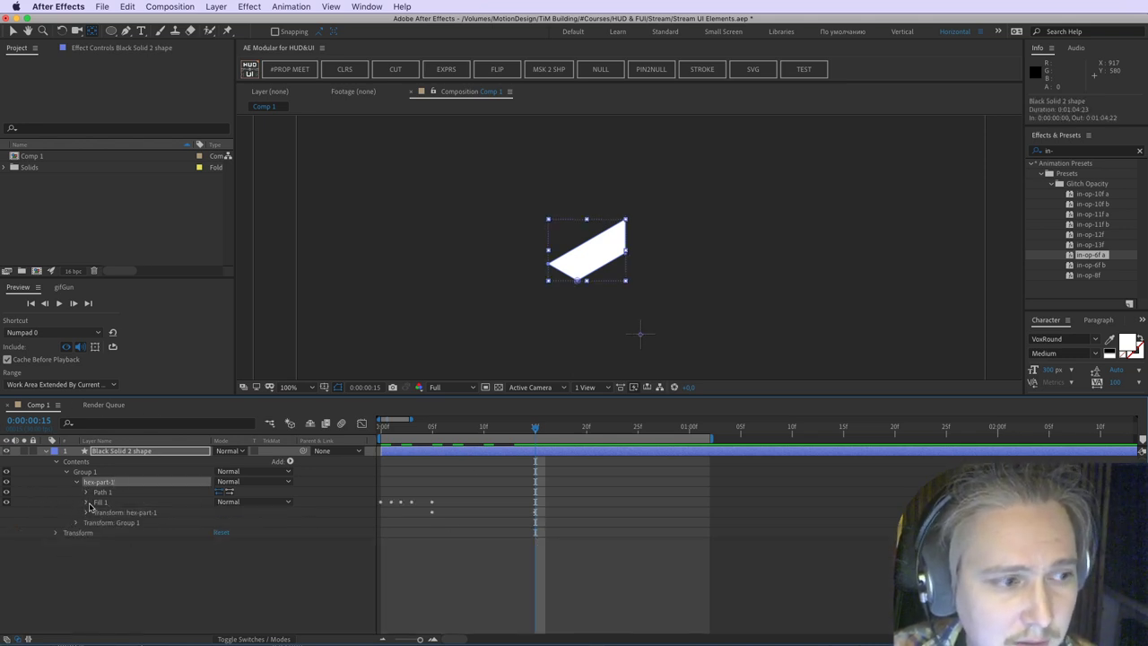
key(u)
click(628, 429)
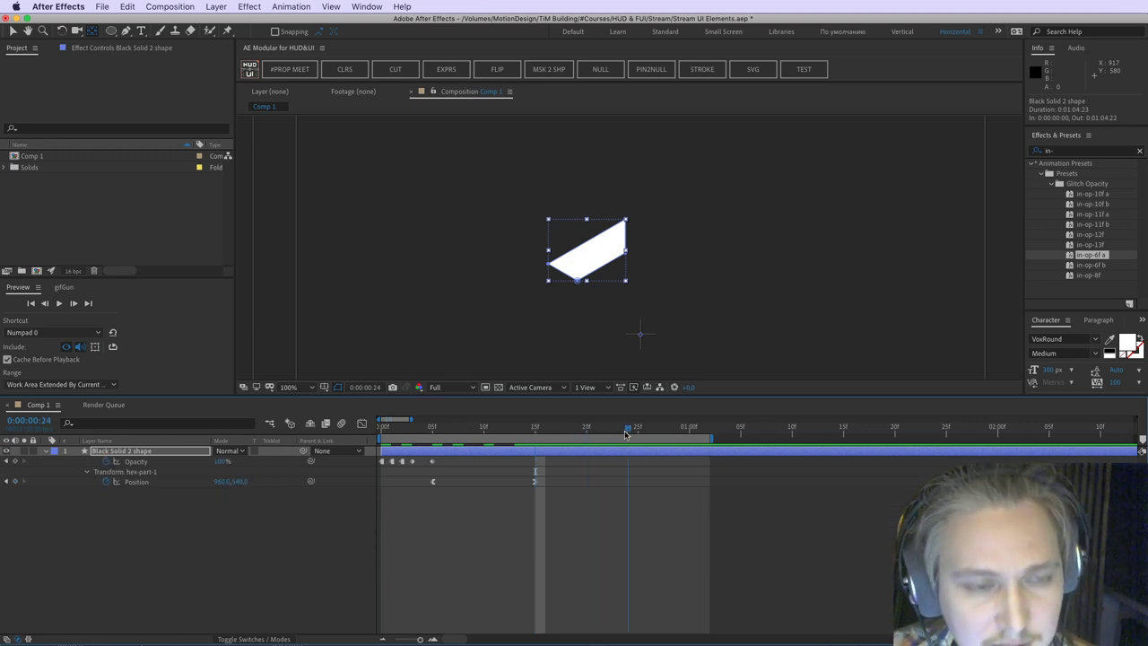
key(n)
key(space)
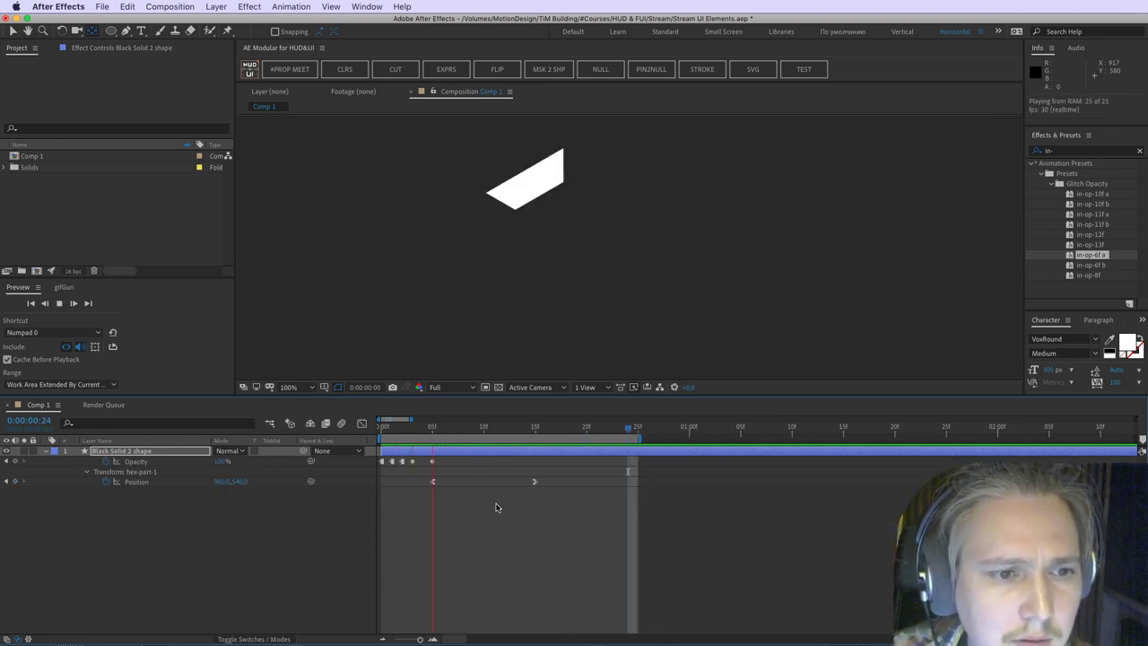
Step: Move hex-part-1's end position keyframe to frame 18 and slightly lengthen both ease handles in the graph editor, checking with a preview
drag(534, 482, 565, 482)
click(361, 424)
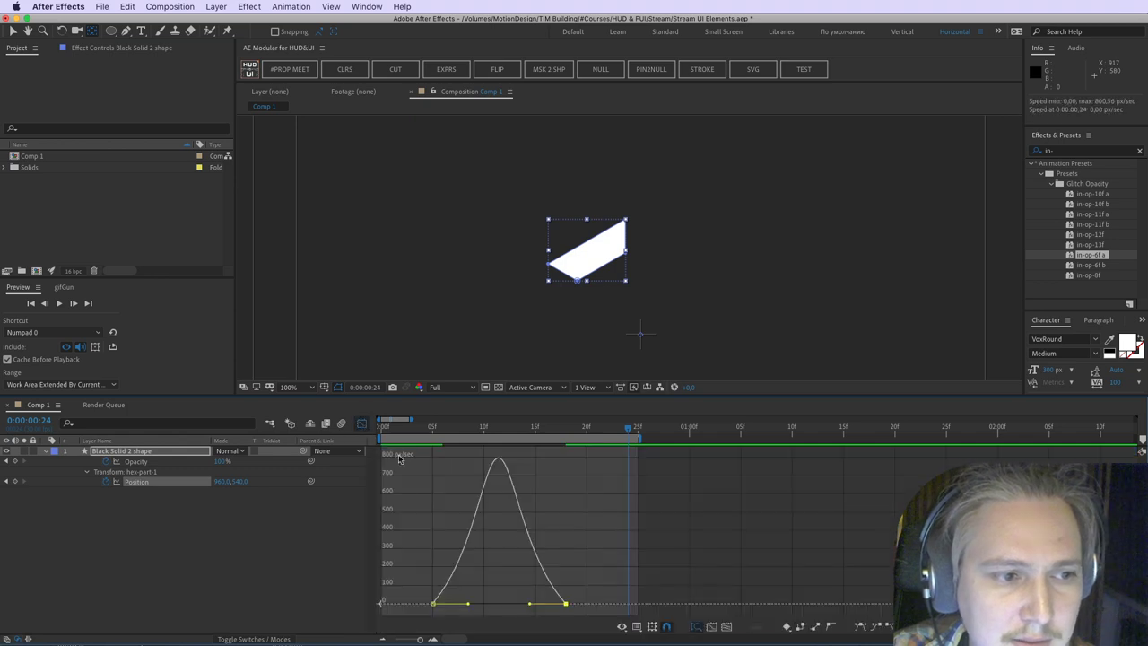
drag(469, 605, 524, 605)
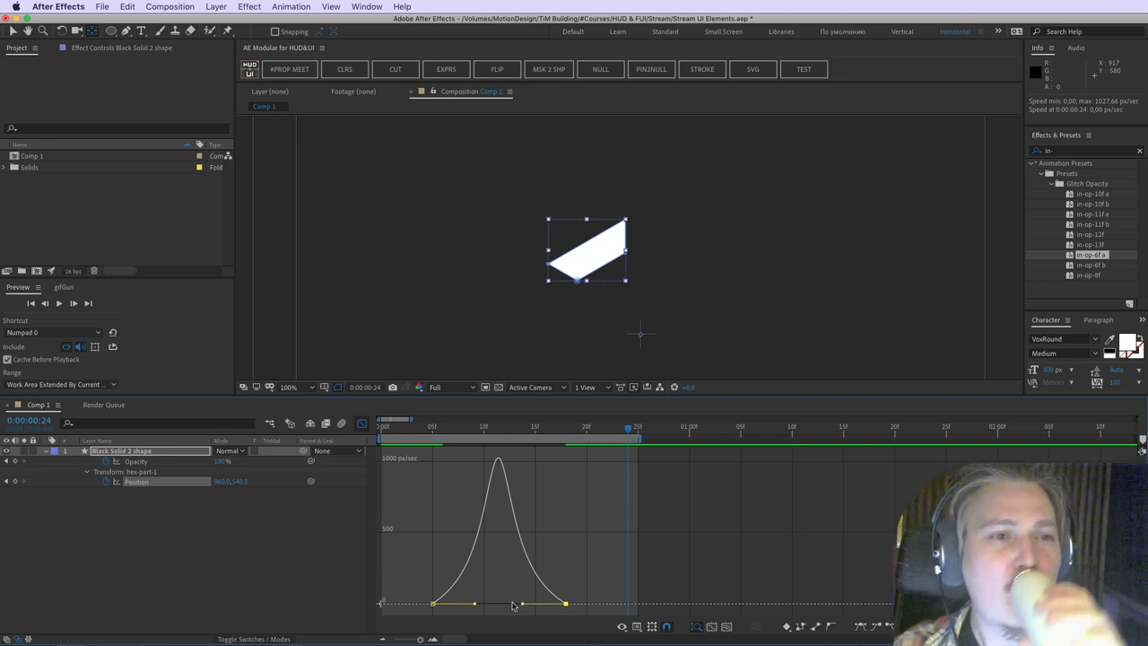
click(651, 522)
key(space)
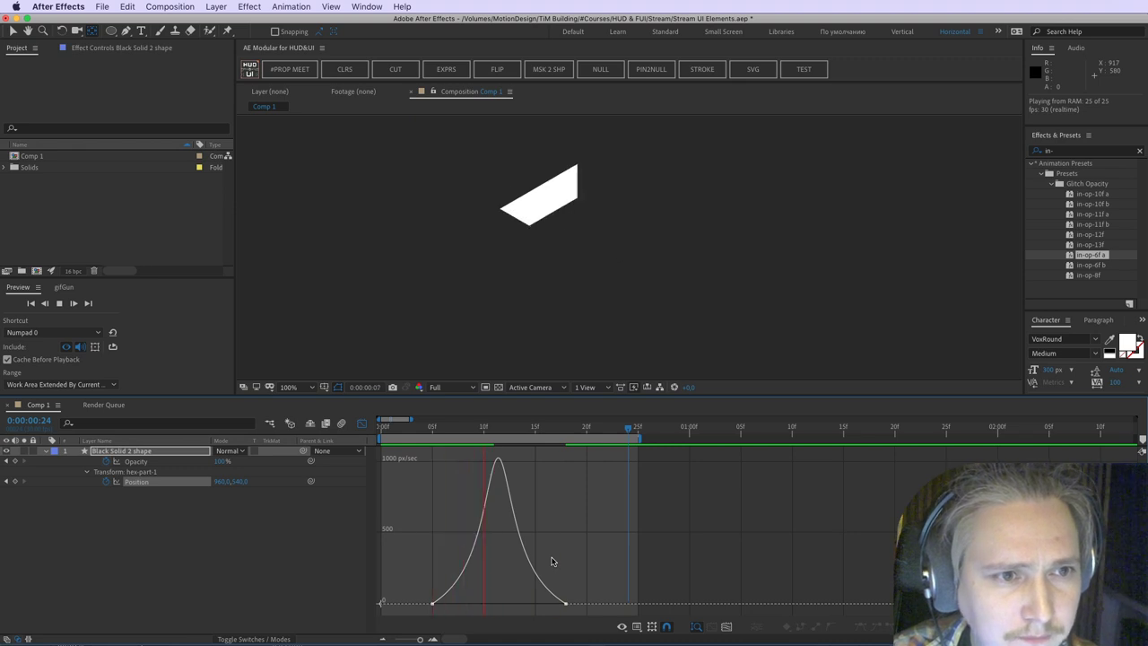
key(space)
click(361, 422)
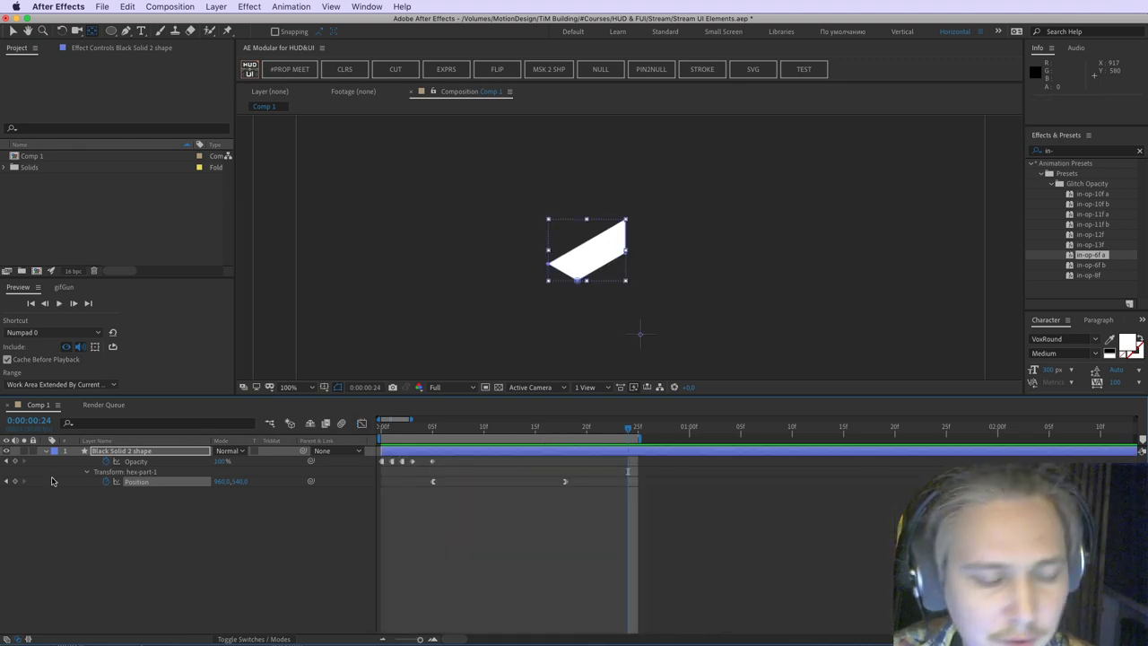
Step: Show the layer's full contents with hex-part-1 collapsed and save the project
click(47, 453)
click(47, 453)
click(89, 471)
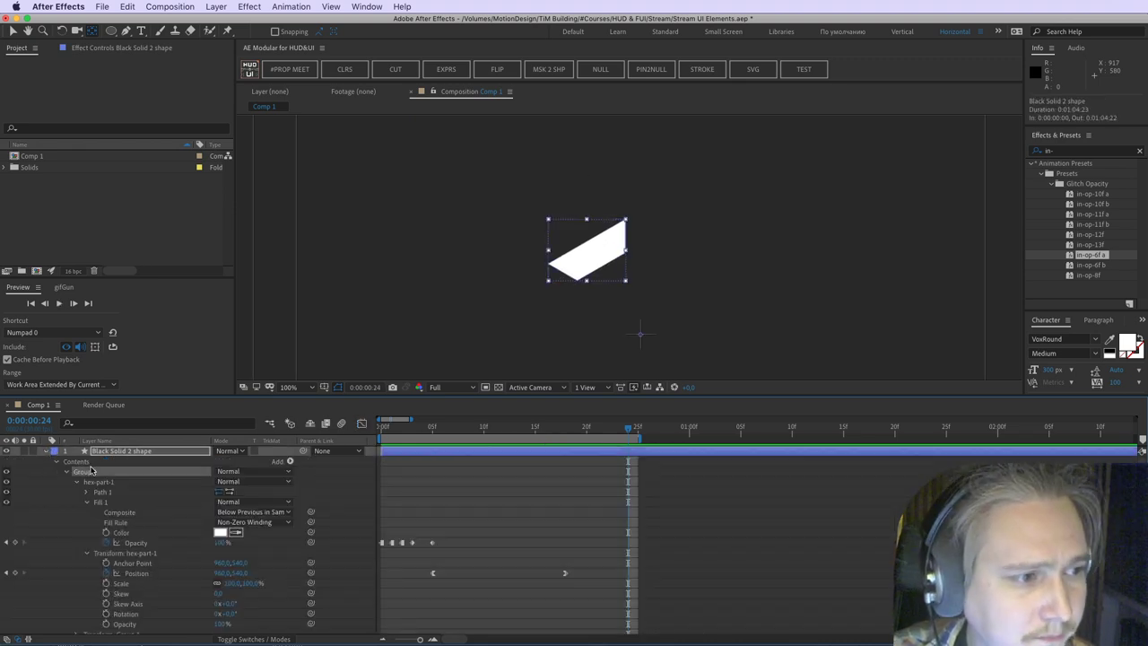
click(77, 481)
click(97, 530)
key(super+s)
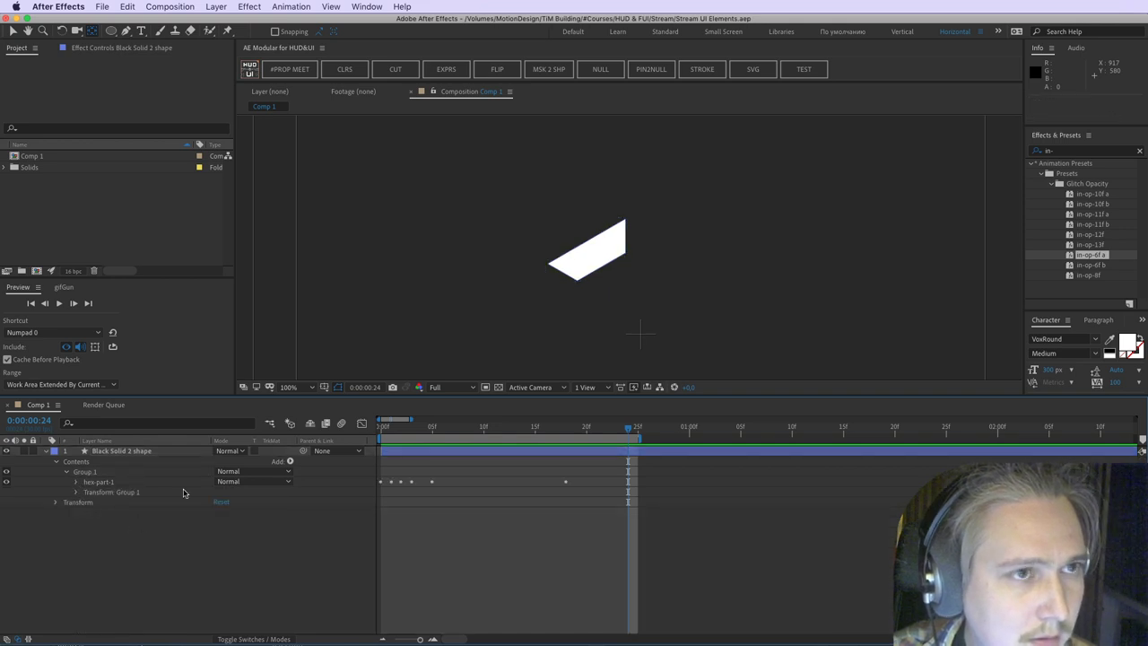
Step: Duplicate hex-part-1 inside Group 1
click(116, 473)
click(98, 485)
key(super+d)
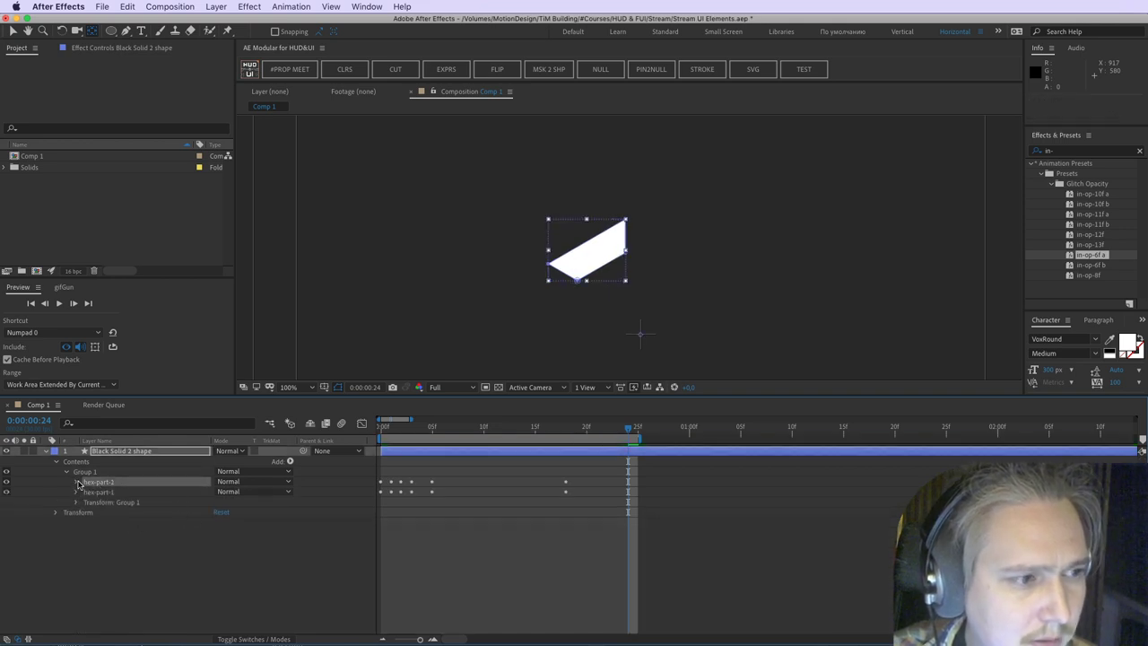
Step: Remove the fill opacity and position keyframes from hex-part-2
click(77, 482)
click(87, 512)
click(136, 533)
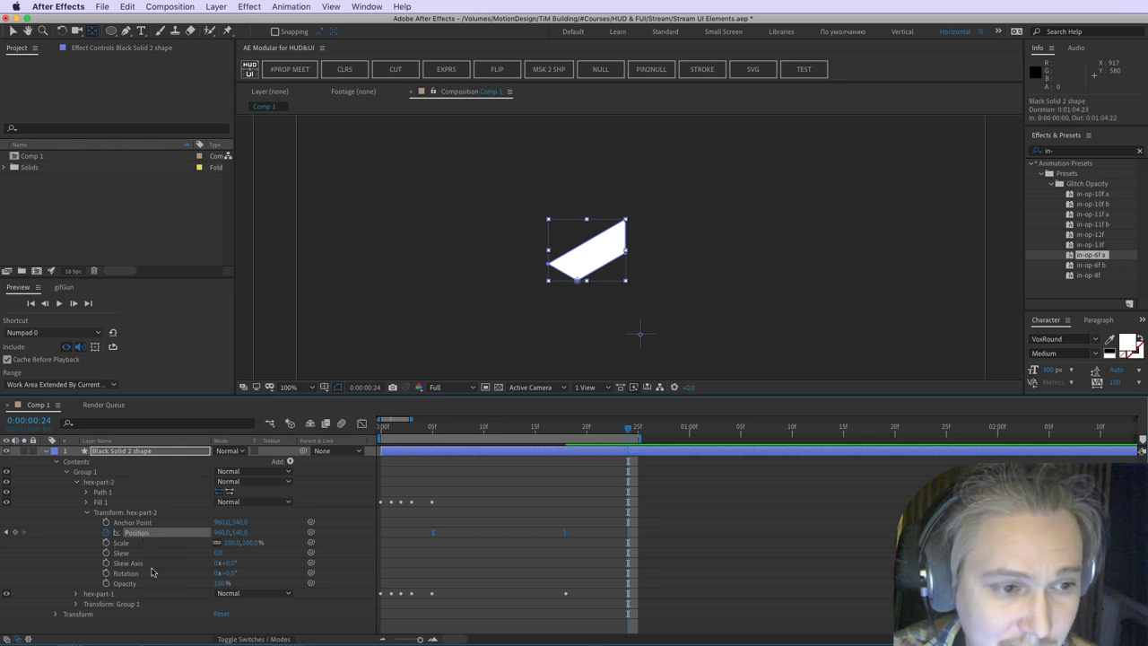
click(86, 504)
scroll(89, 521, down, 1)
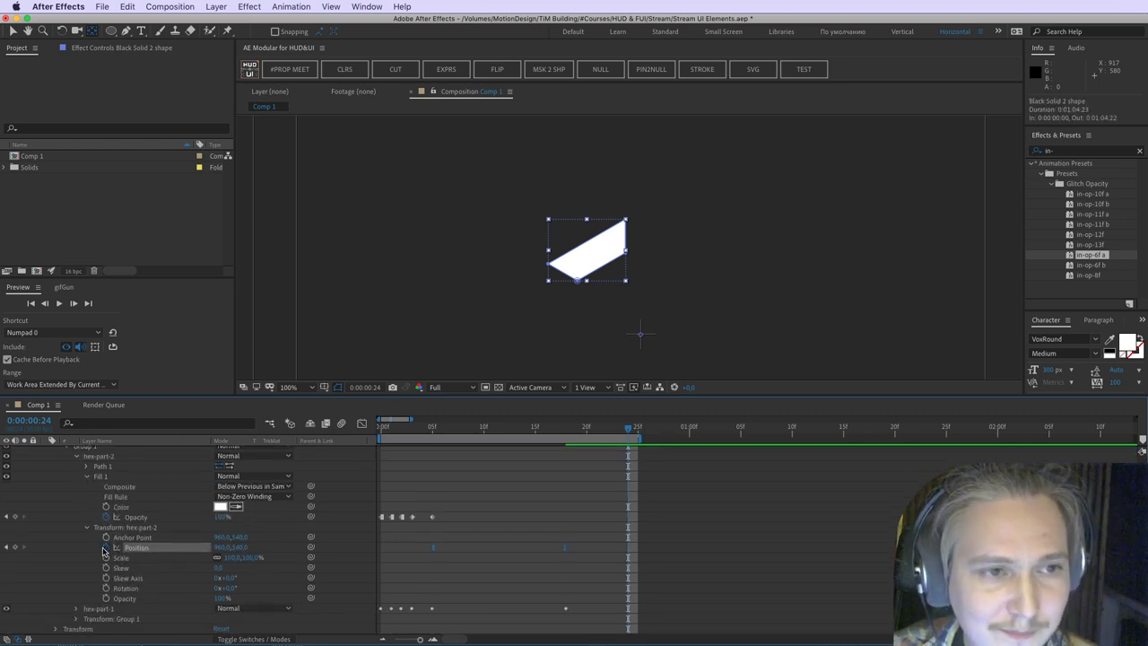
click(121, 517)
click(51, 523)
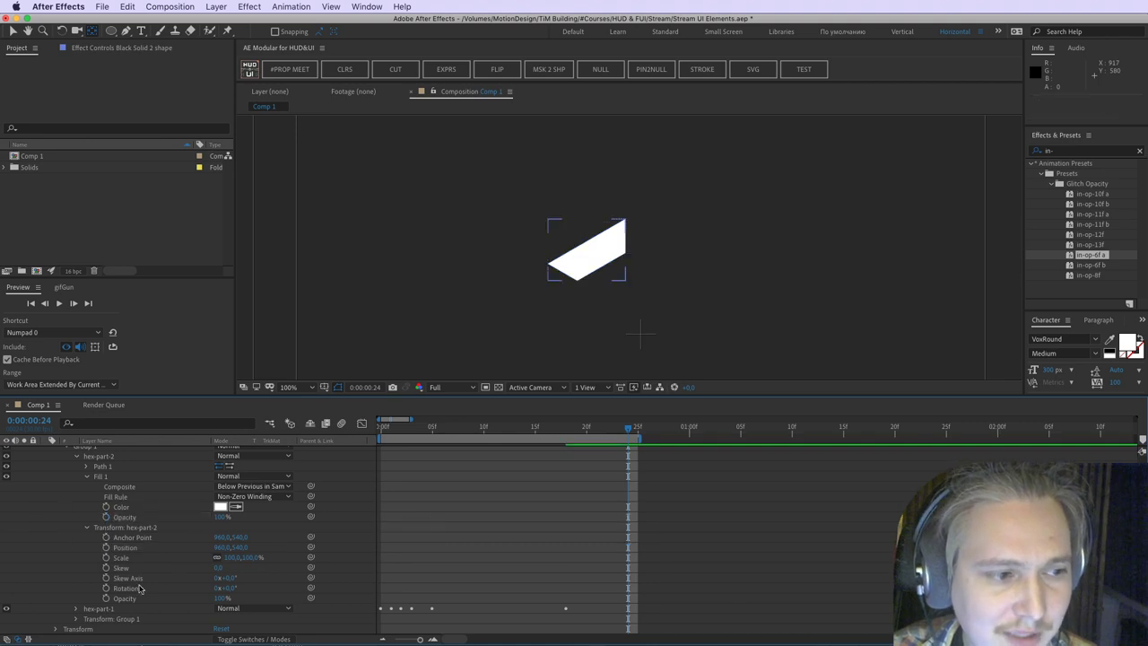
Step: Expand hex-part-1's properties and compare its position property with hex-part-2's position
click(125, 588)
click(74, 612)
scroll(89, 610, down, 3)
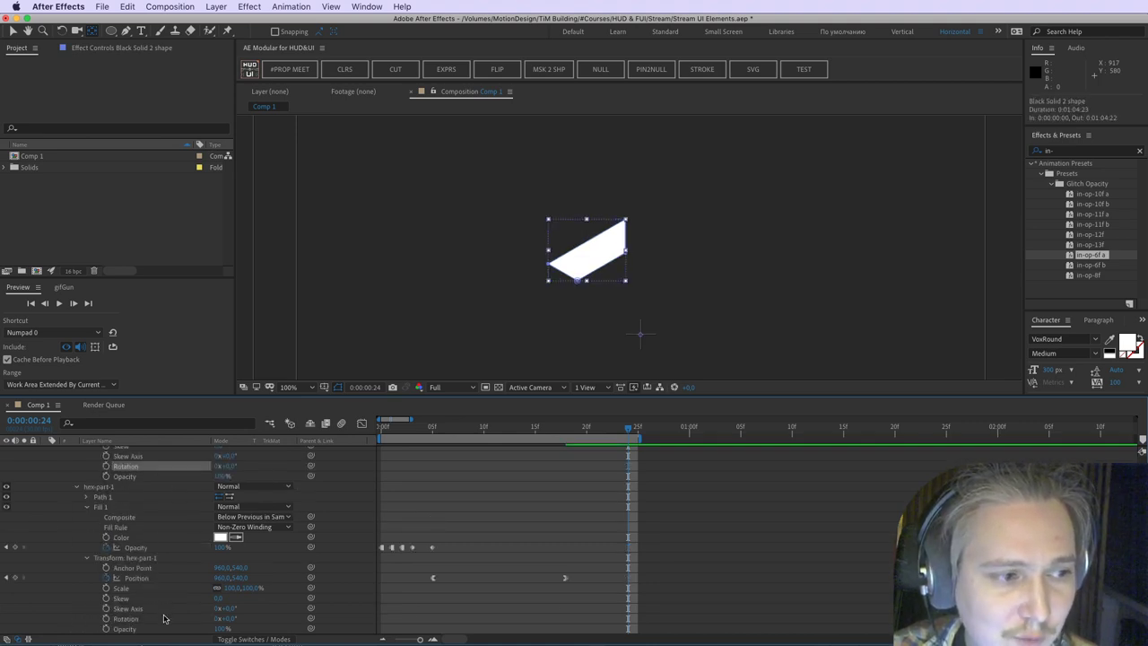
scroll(136, 503, up, 1)
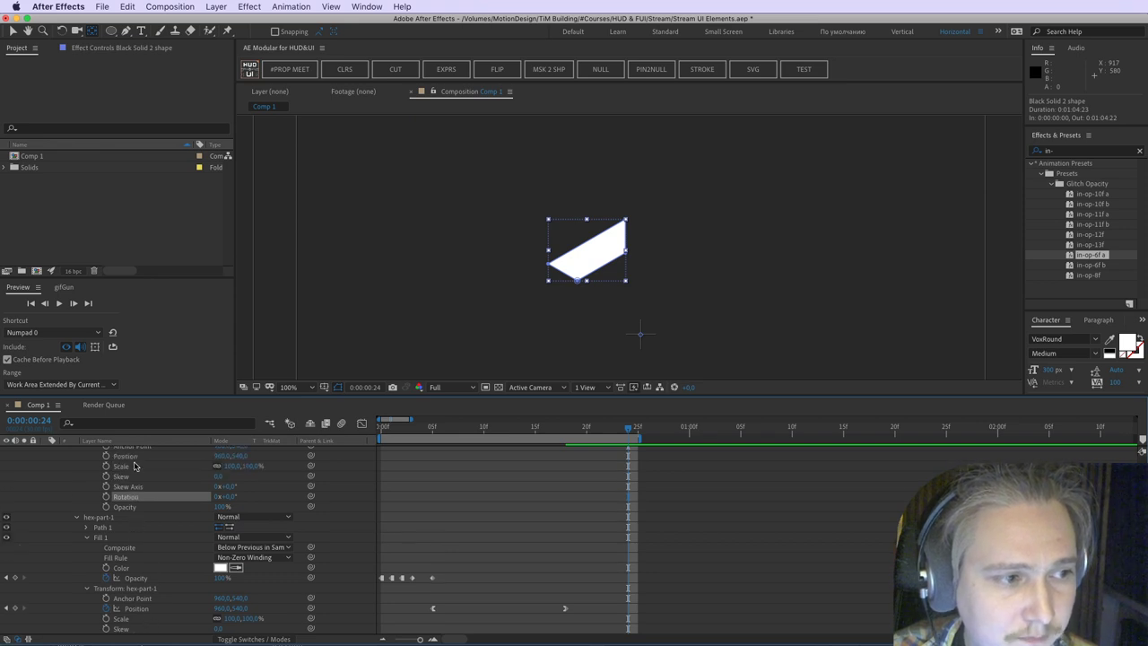
click(137, 458)
scroll(173, 540, down, 2)
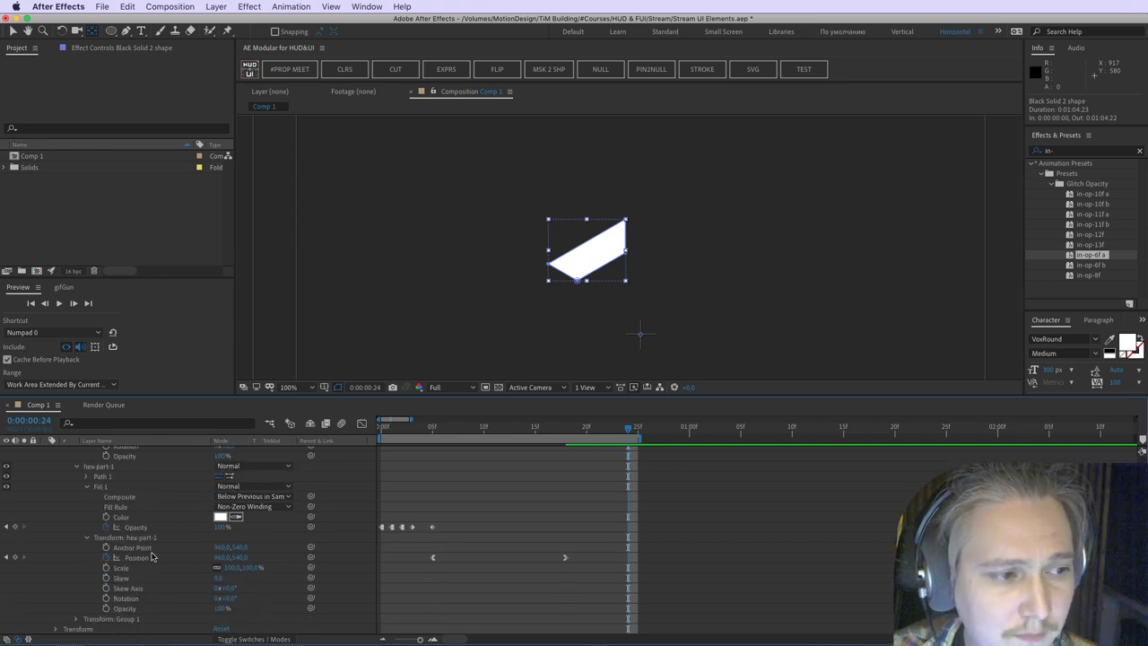
click(152, 557)
scroll(185, 493, up, 2)
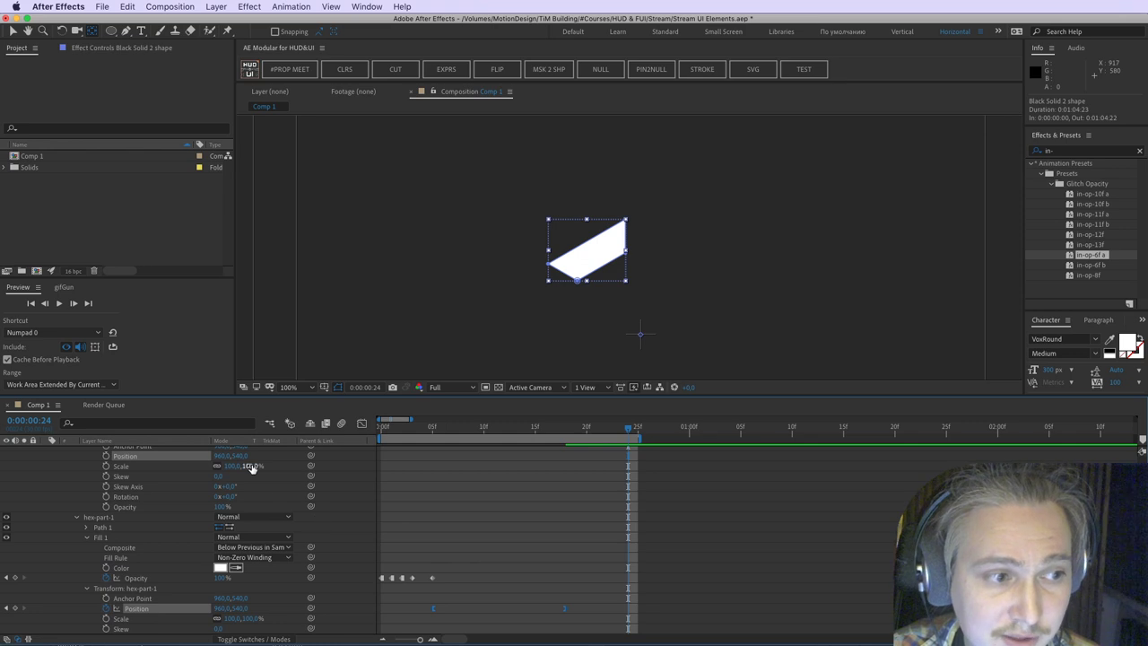
Step: Add an expression to hex-part-2's position that links it to hex-part-1's transform position
click(103, 461)
click(103, 461)
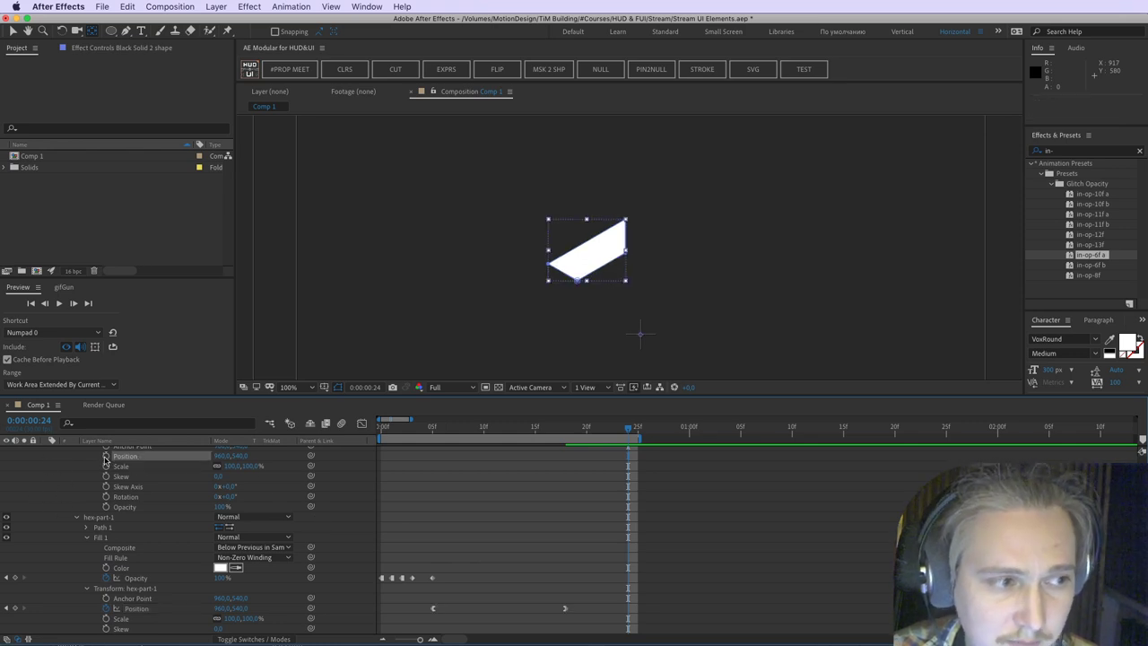
alt+click(106, 457)
drag(244, 467, 167, 595)
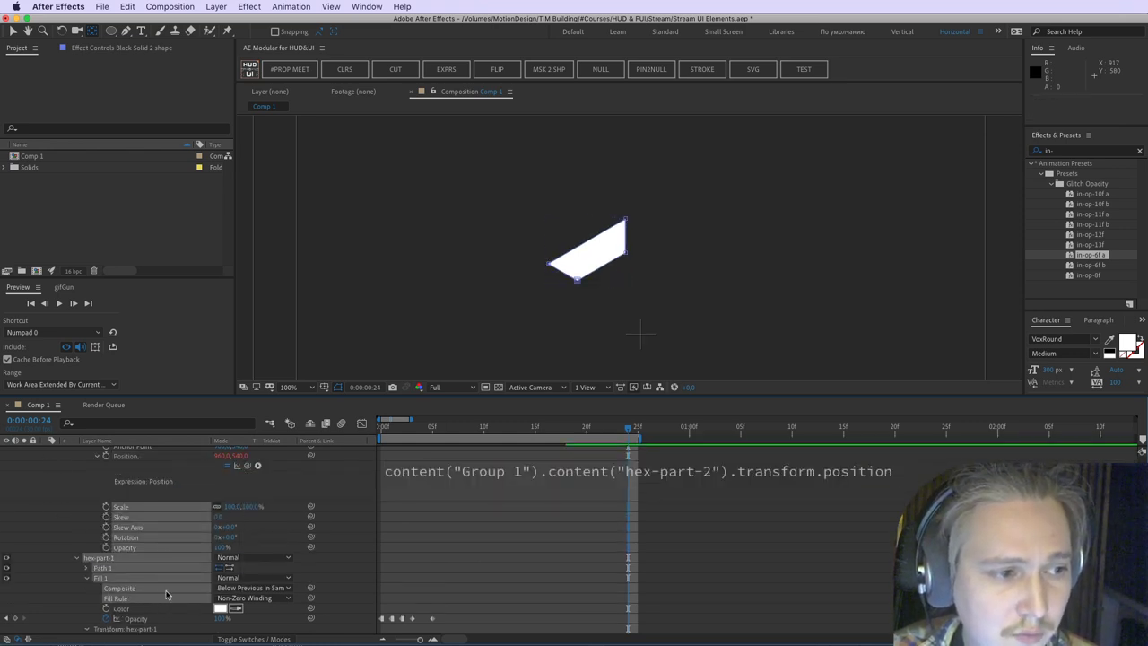
click(57, 465)
scroll(153, 478, down, 1)
scroll(218, 472, up, 1)
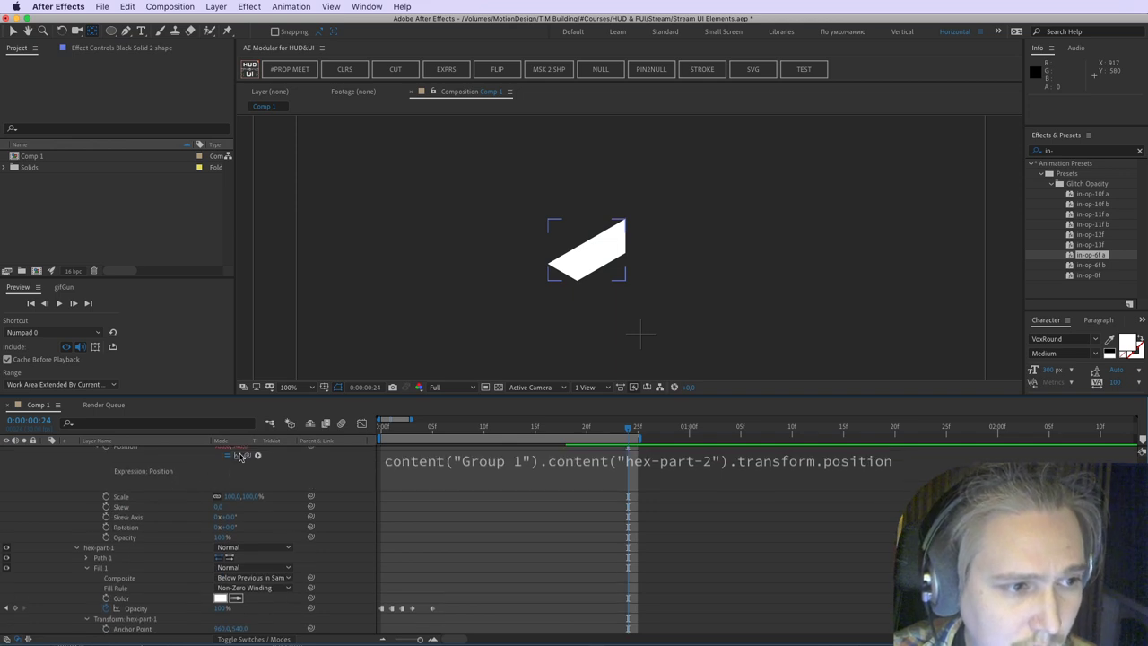
drag(248, 457, 164, 577)
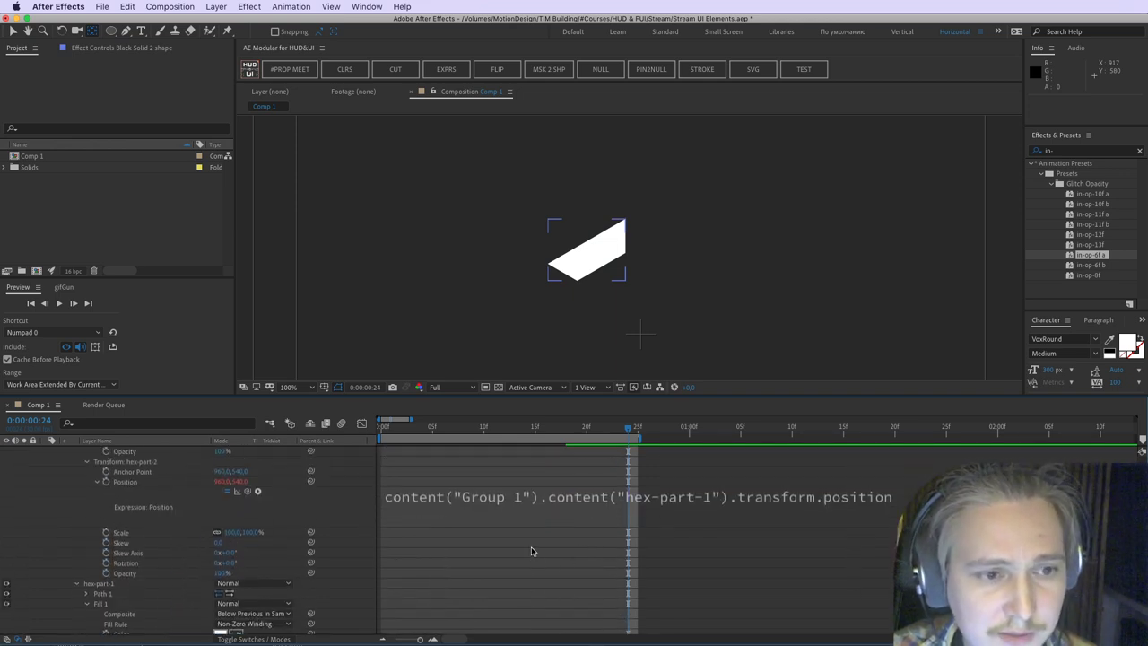
Step: Set hex-part-2's rotation to 60° and scrub through the animation to check how both segments move
scroll(515, 548, up, 2)
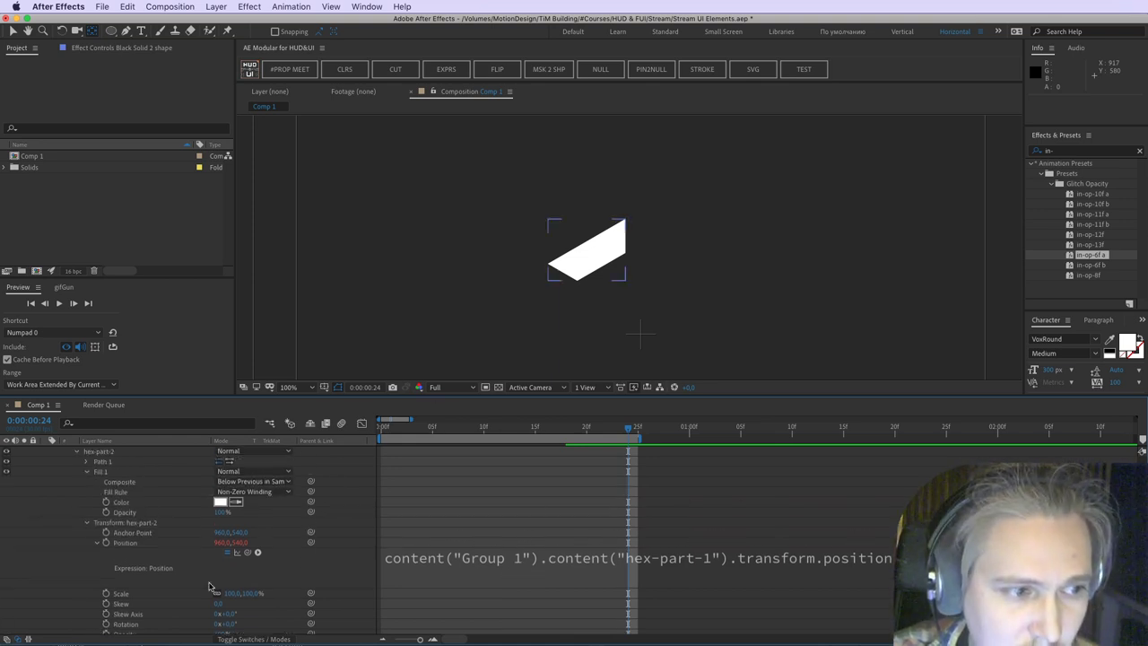
scroll(263, 606, down, 2)
scroll(263, 607, down, 2)
drag(510, 431, 464, 431)
scroll(146, 488, up, 2)
click(144, 492)
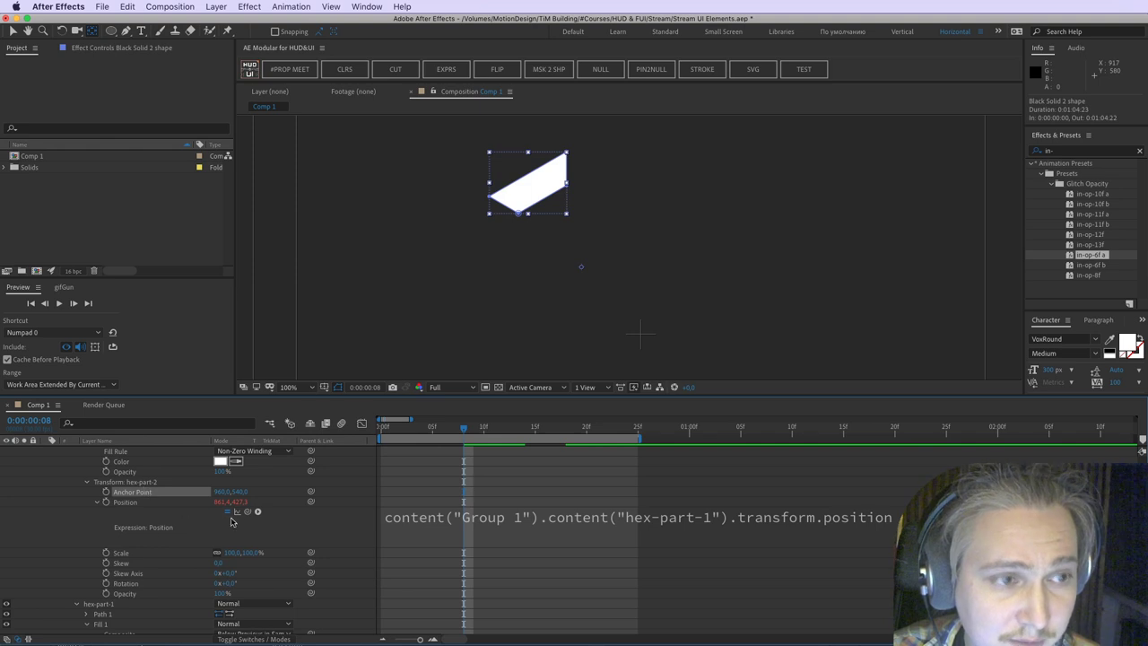
mouse_move(224, 584)
mouse_down()
mouse_move(260, 584)
mouse_move(242, 583)
mouse_up()
click(241, 584)
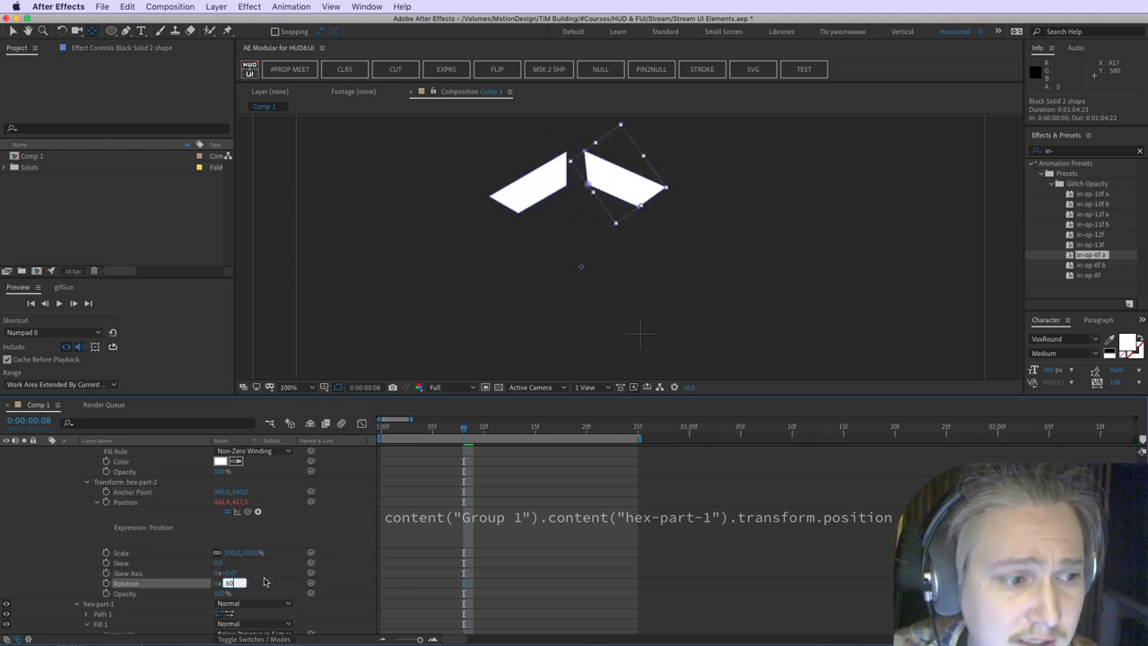
key(Return)
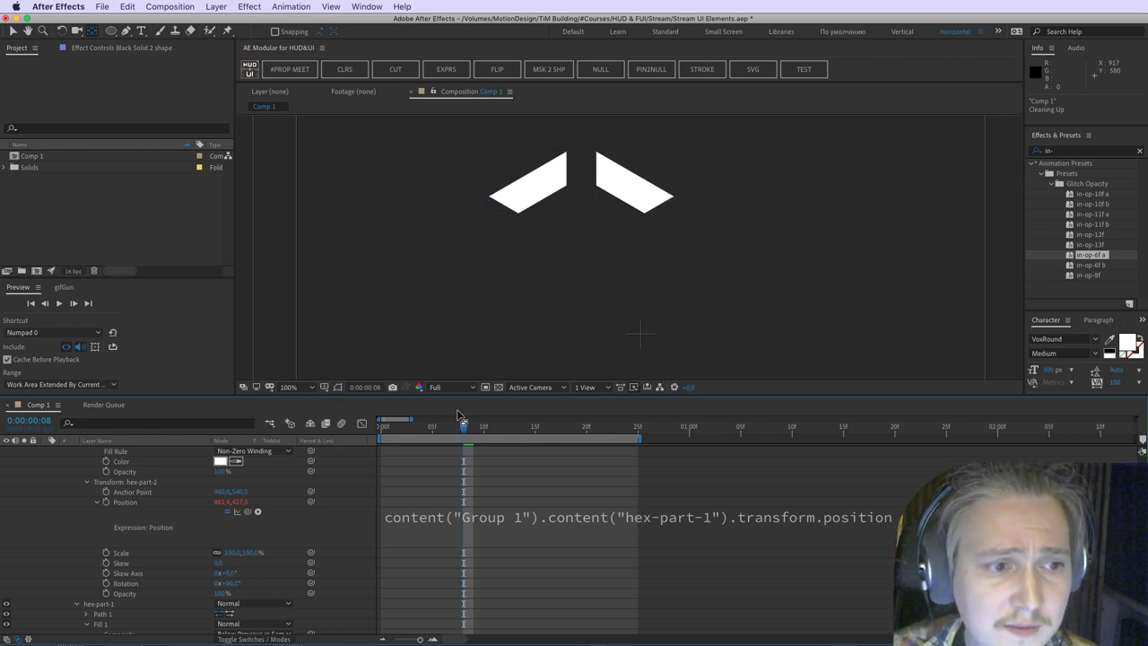
drag(434, 426, 580, 455)
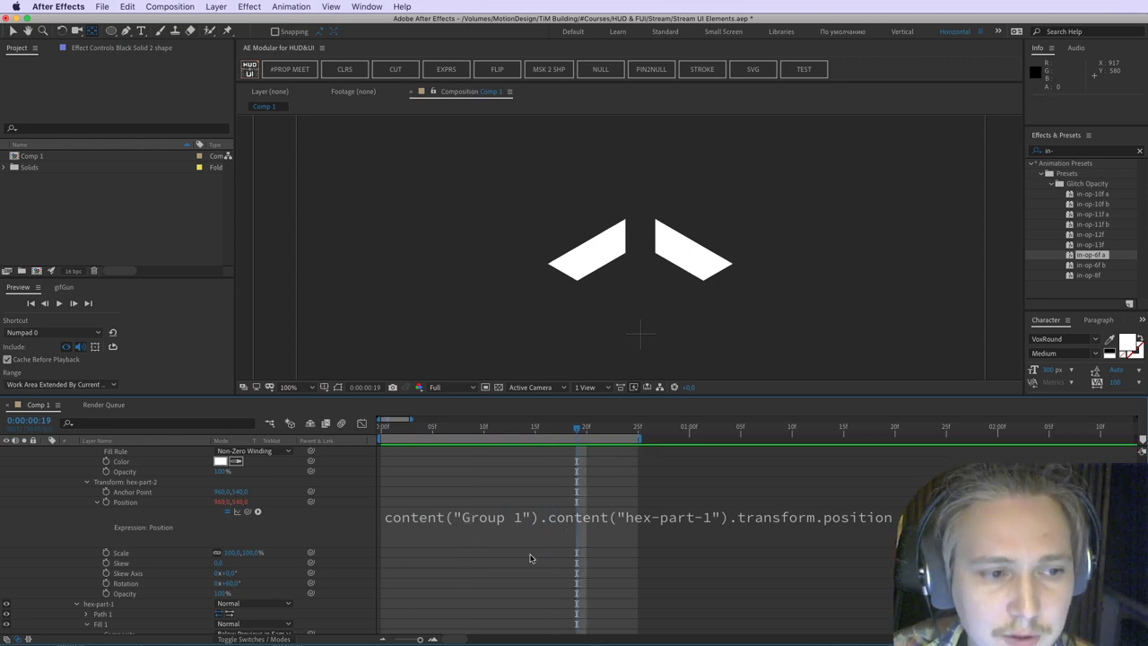
Step: Try to clear hex-part-2's position expression, undoing each removal
click(172, 501)
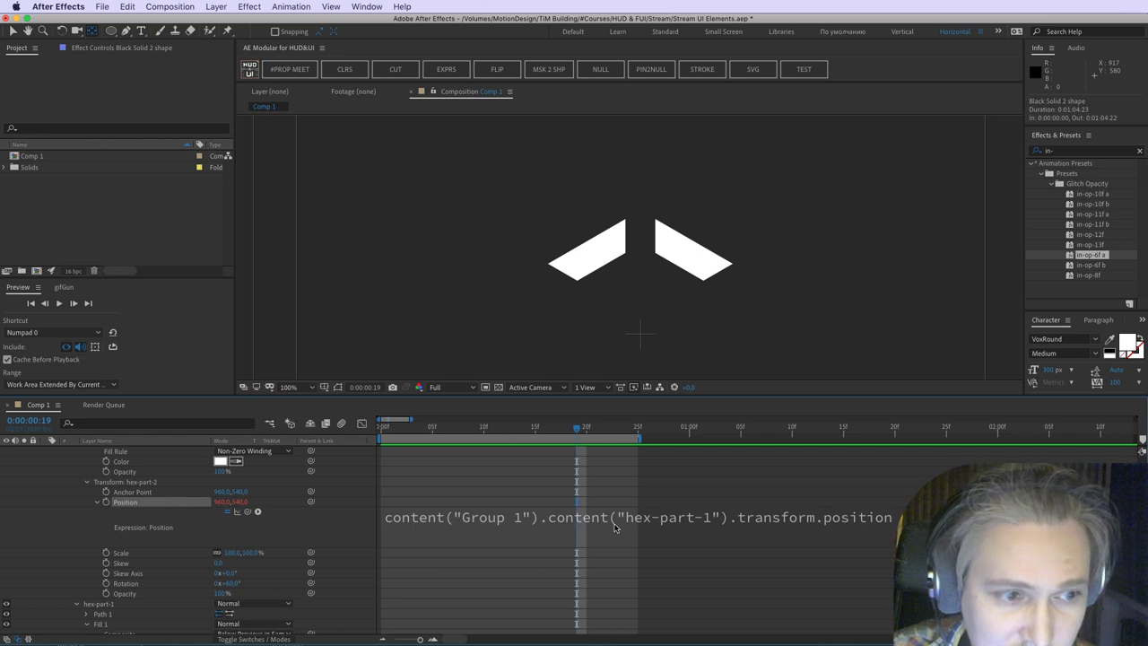
click(598, 530)
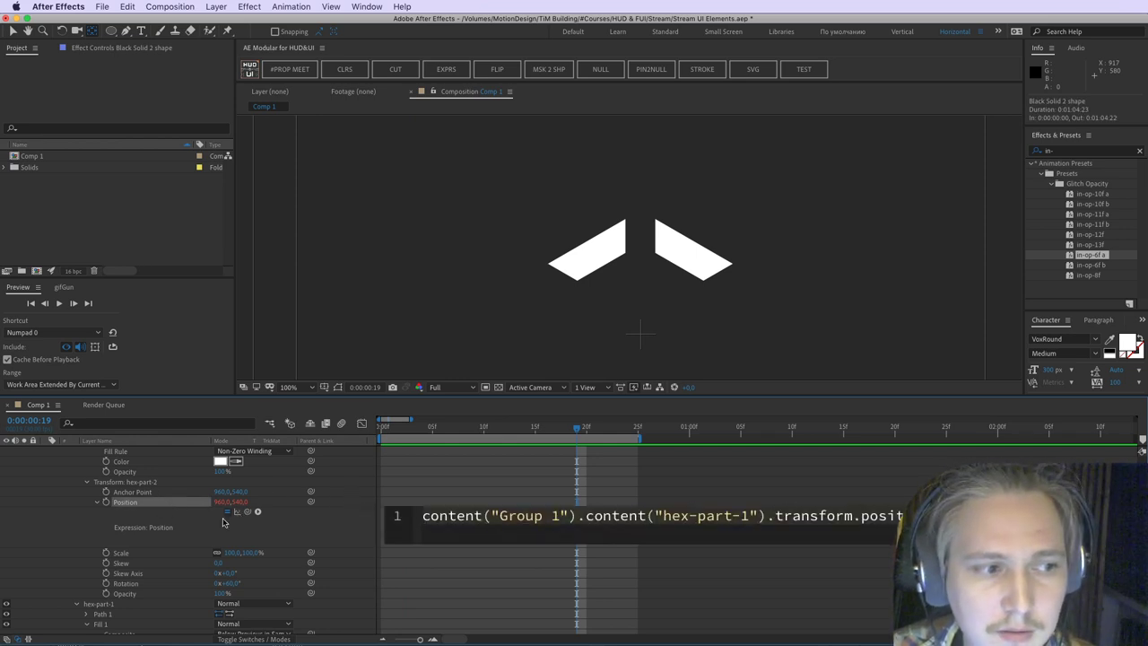
click(466, 514)
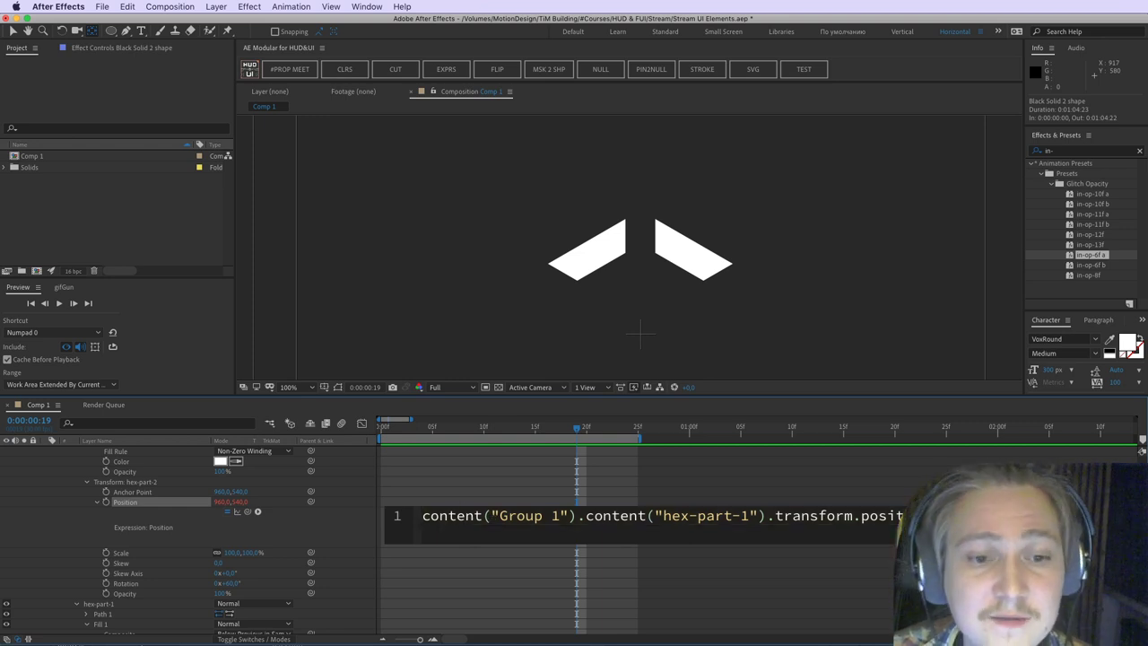
drag(933, 517, 290, 519)
key(BackSpace)
click(173, 505)
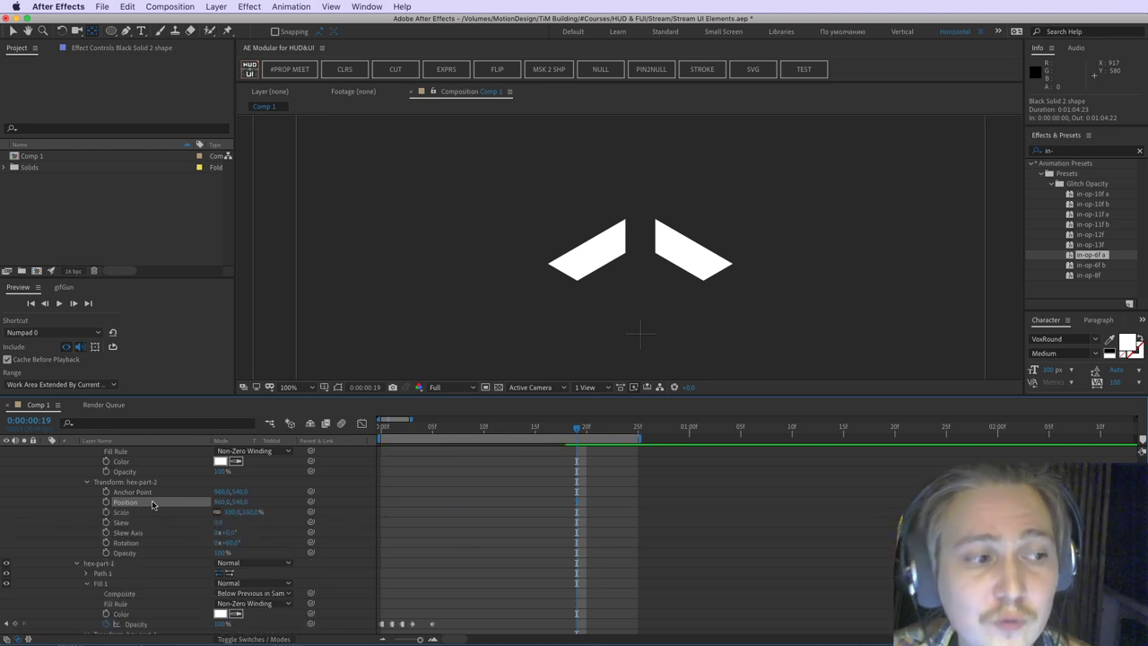
key(super+z)
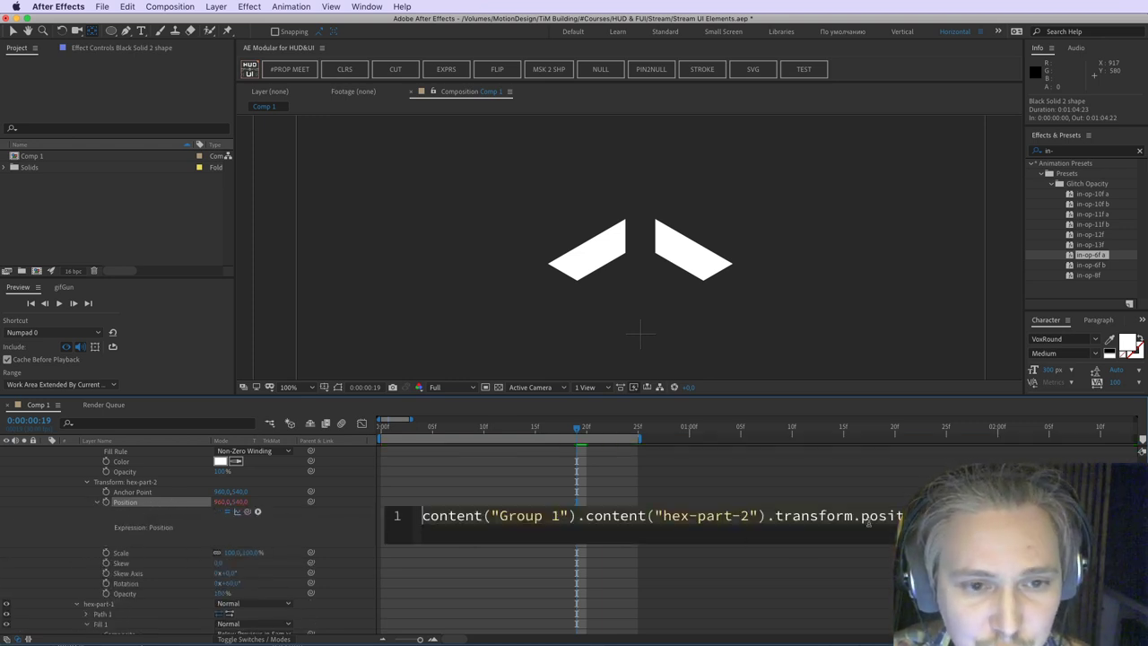
key(super+a)
key(BackSpace)
click(502, 471)
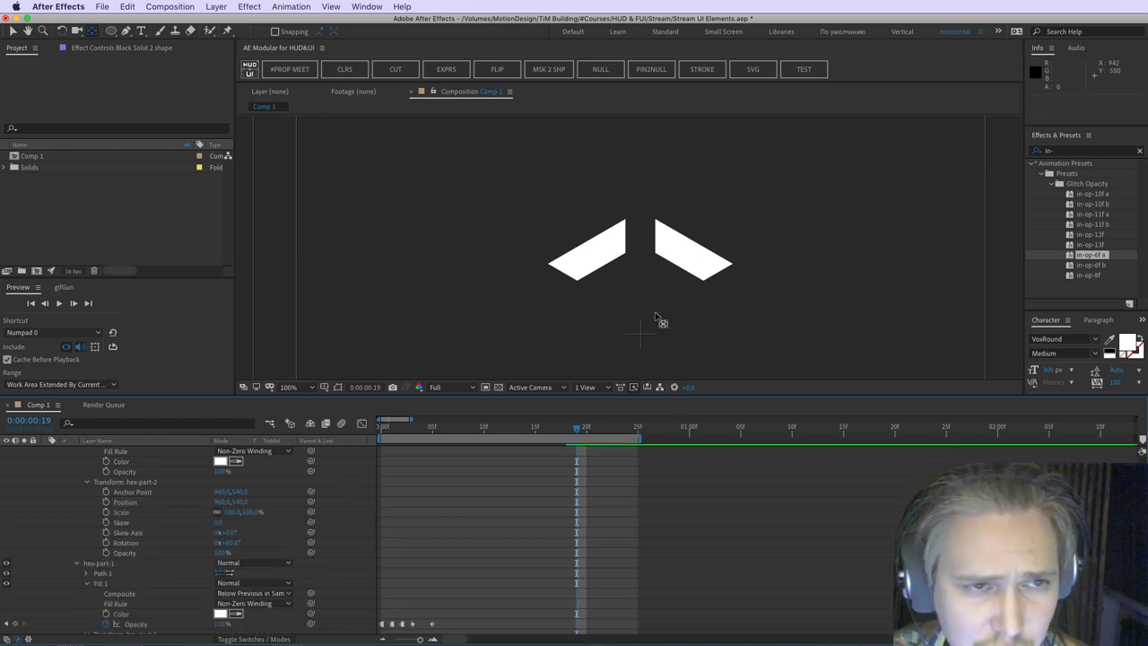
key(super+z)
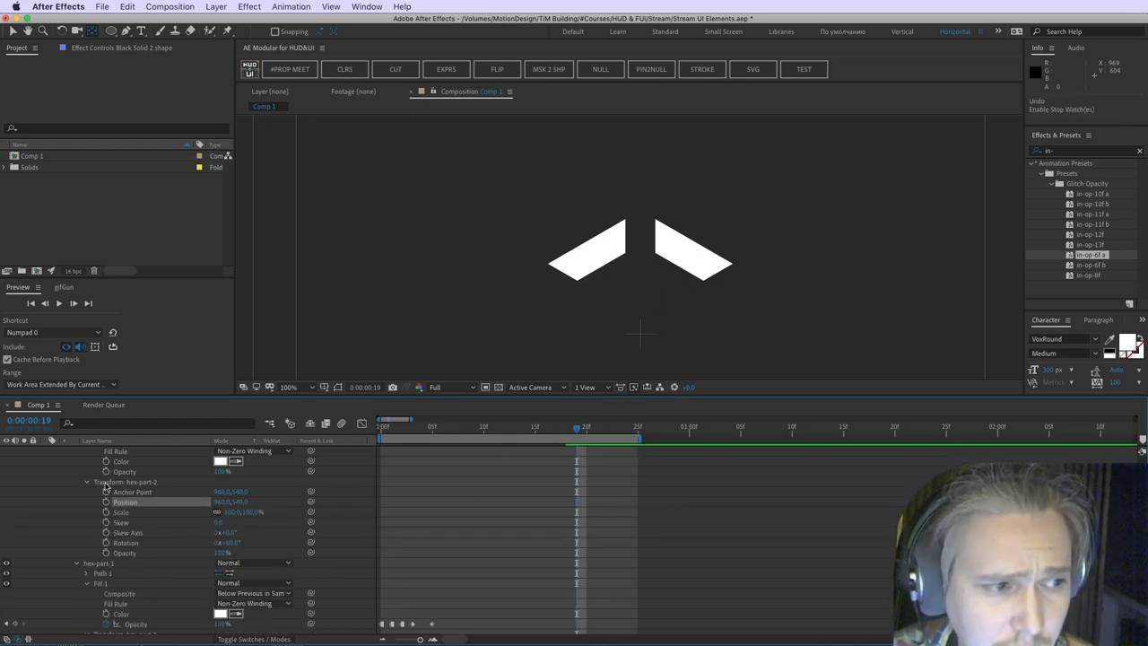
key(super+z)
Step: Go to frame 4 and examine the movement directions of both segments with temporary on-screen marks
drag(565, 429, 423, 428)
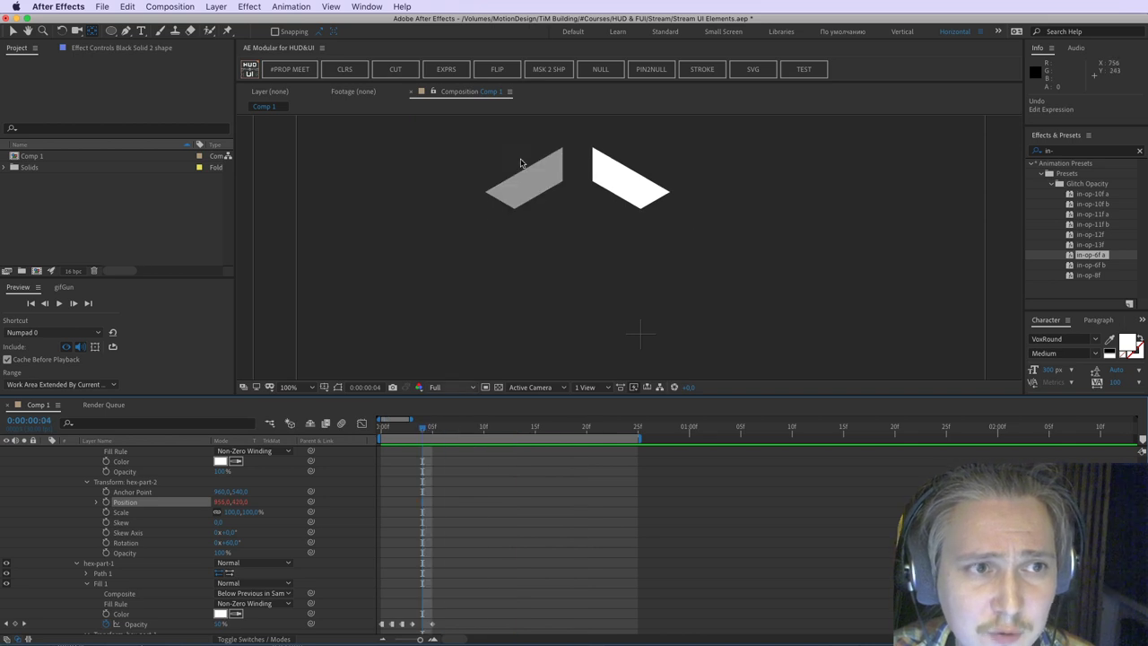
key(ctrl+a)
mouse_move(522, 183)
mouse_down()
mouse_move(584, 293)
mouse_move(596, 249)
mouse_up()
drag(623, 165, 673, 298)
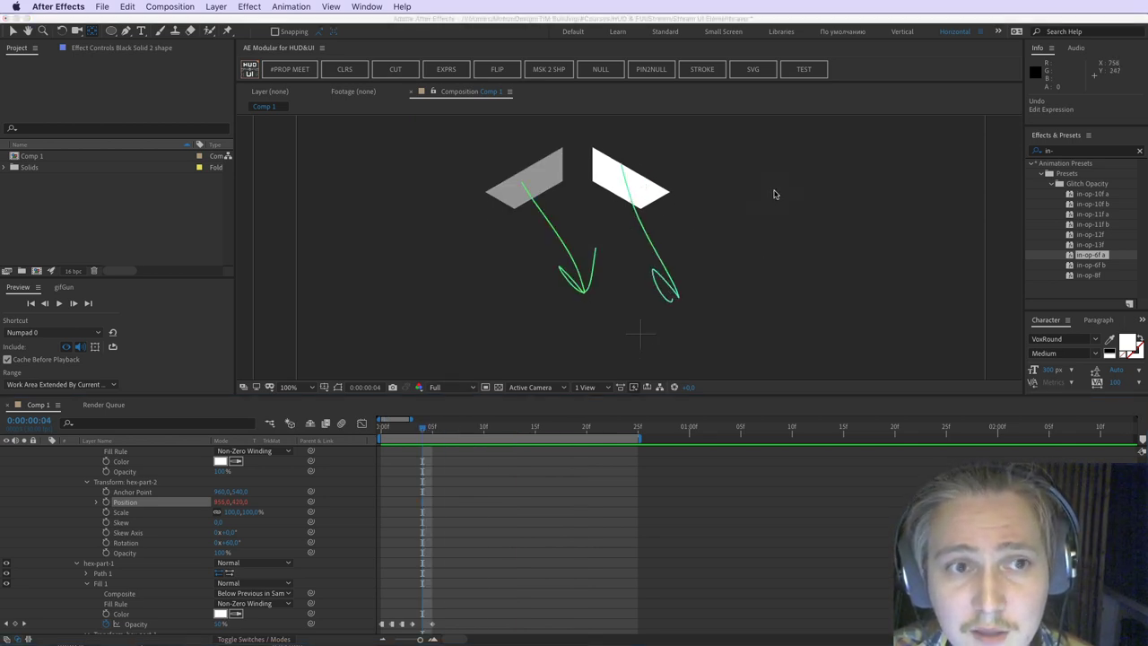
mouse_move(825, 204)
mouse_down()
mouse_move(731, 267)
mouse_move(742, 274)
mouse_up()
key(Escape)
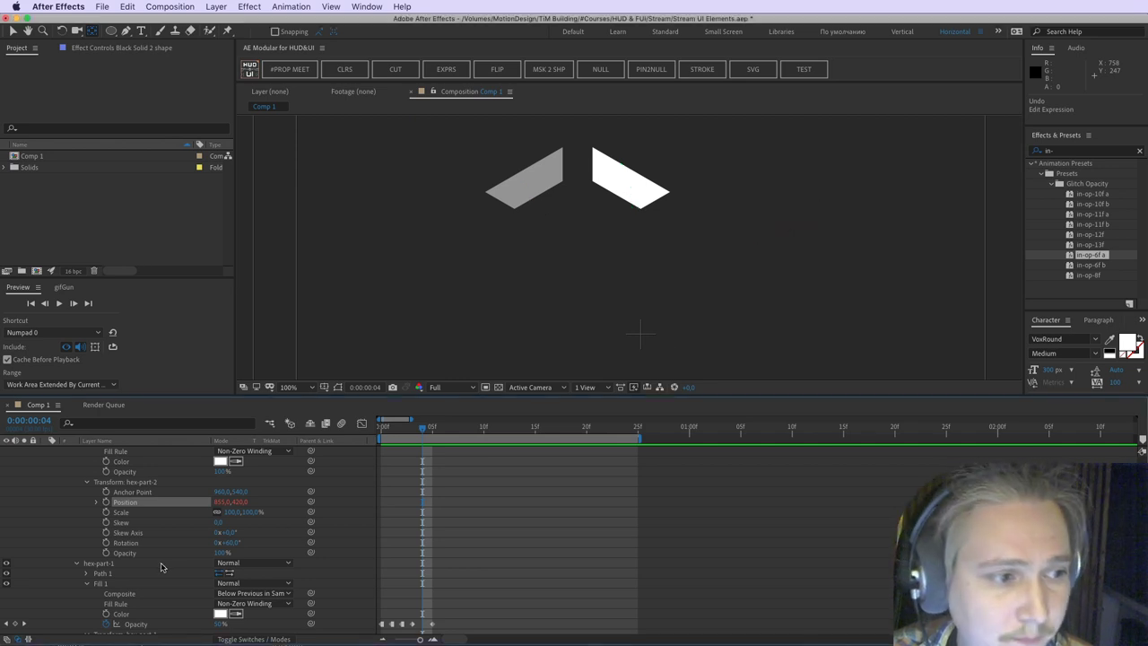
Step: Remove the position expression from hex-part-2
click(96, 502)
click(469, 521)
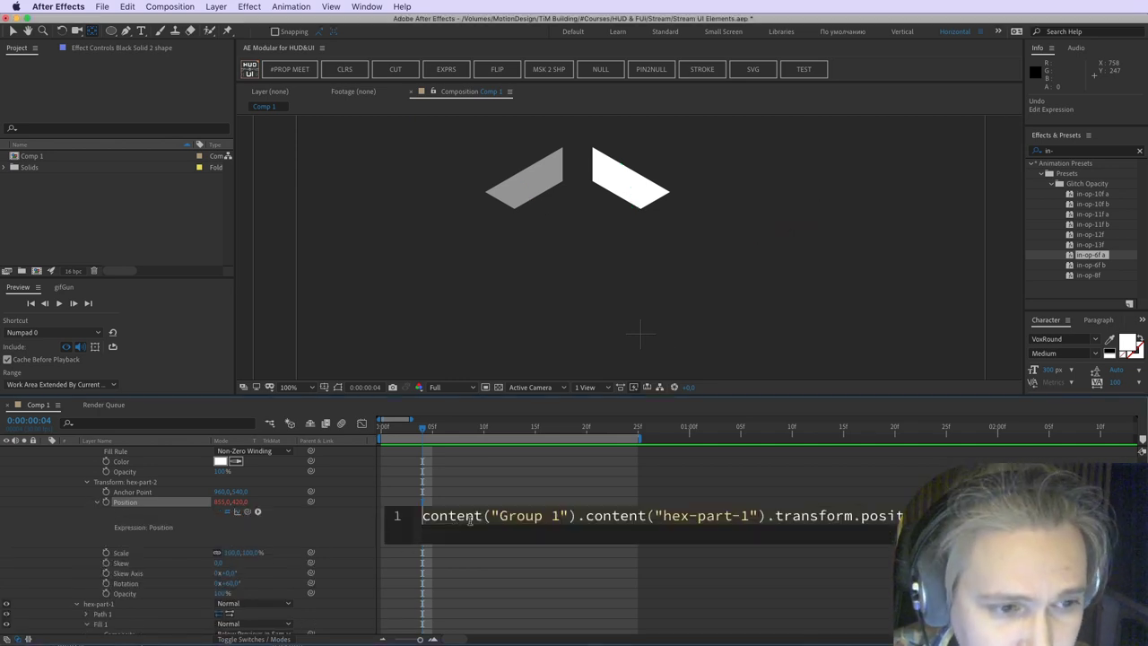
key(BackSpace)
click(434, 619)
scroll(135, 538, up, 3)
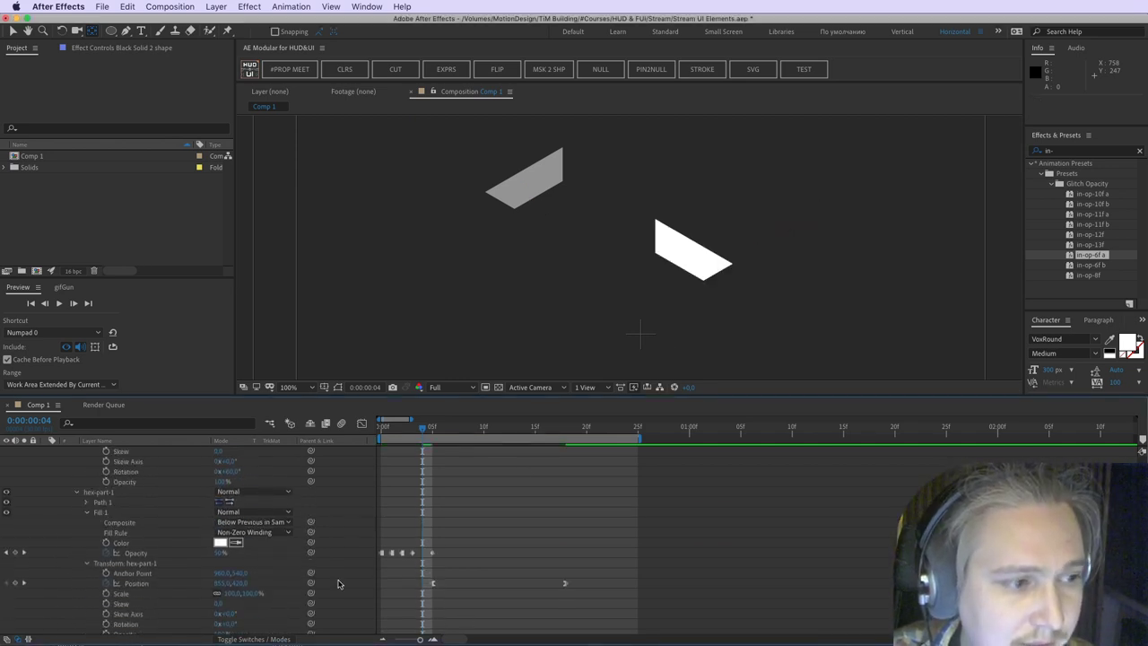
Step: Delete hex-part-2 from Group 1
click(80, 551)
click(107, 483)
key(Delete)
scroll(103, 506, down, 1)
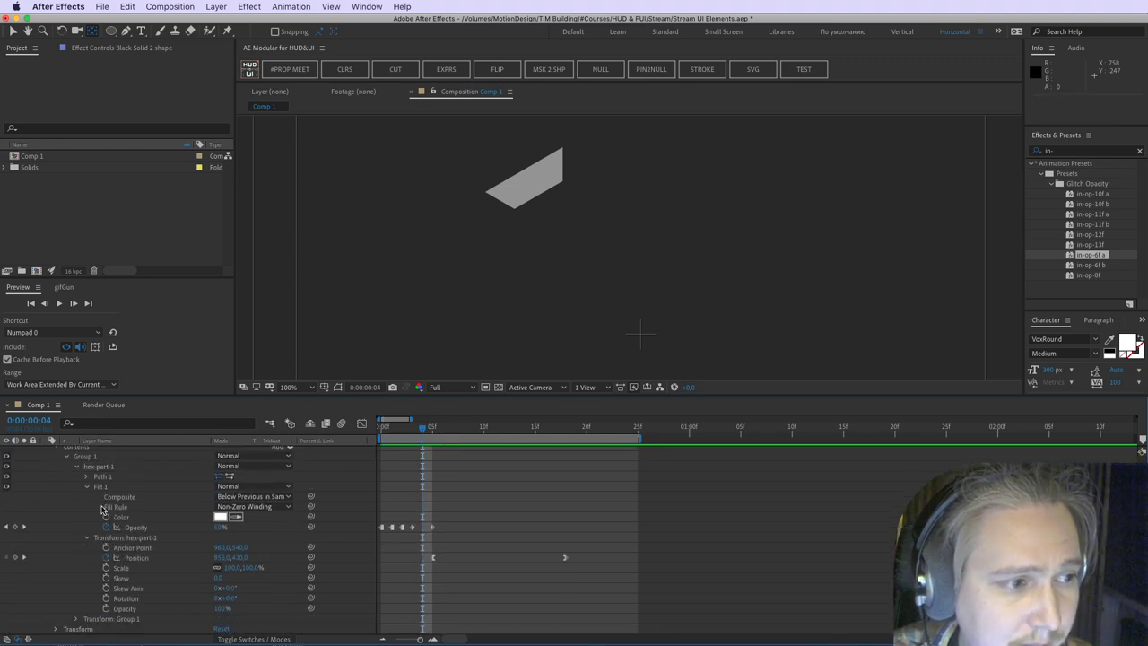
scroll(104, 506, up, 1)
Step: Try to group Path 1 inside hex-part-1 with the playhead at frame 18, and undo the grouping
click(120, 491)
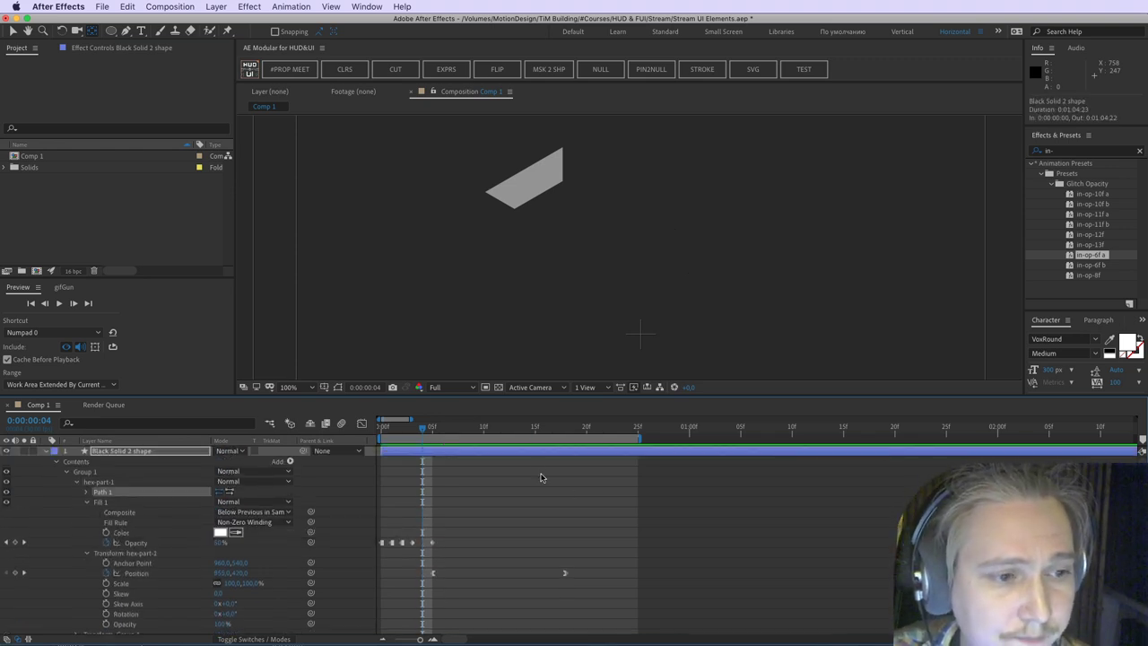
click(565, 429)
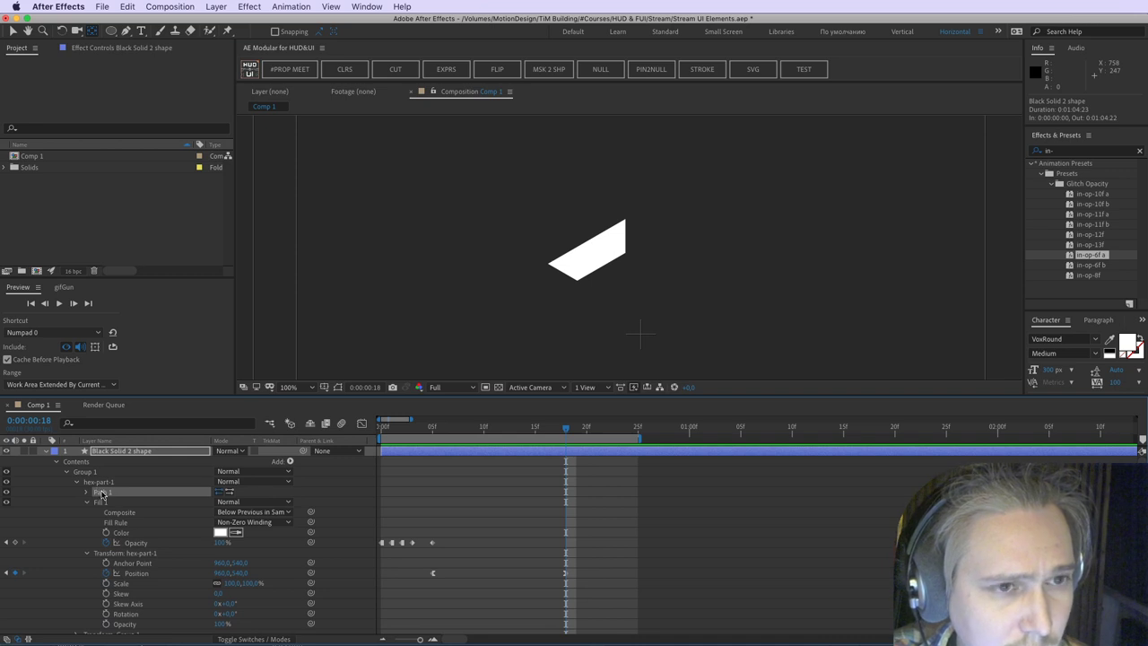
key(super+g)
key(ctrl+z)
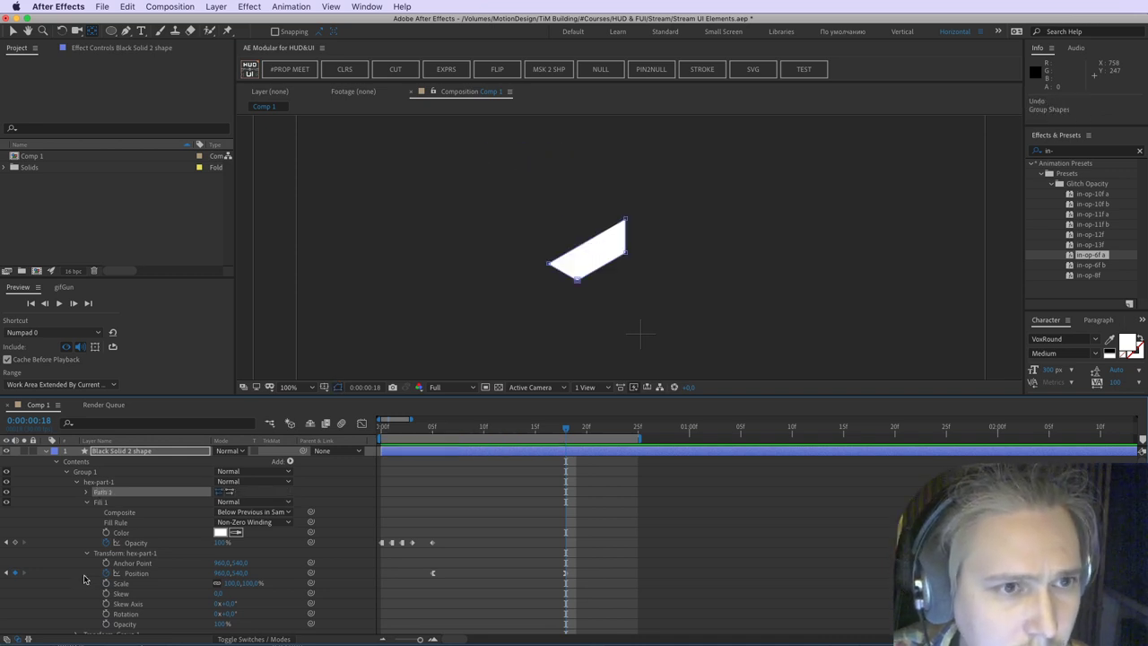
Step: Delete both position keyframes from hex-part-1's transform with the playhead at frame 18, keeping the position 960, 540
key(Home)
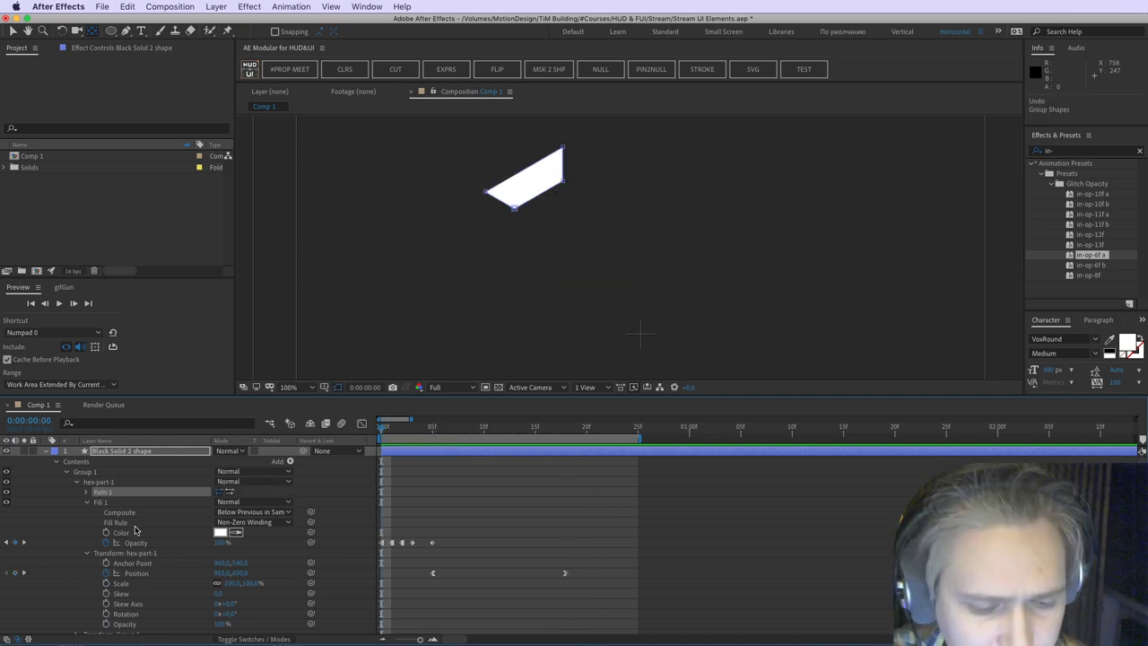
click(566, 430)
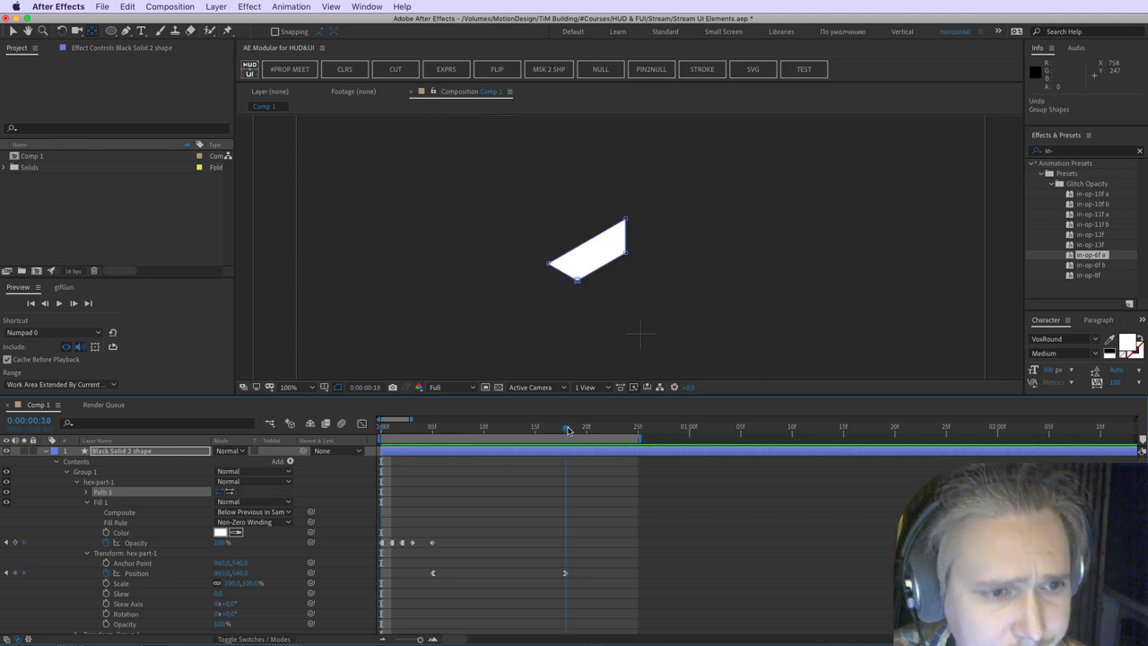
drag(600, 569, 389, 582)
key(Delete)
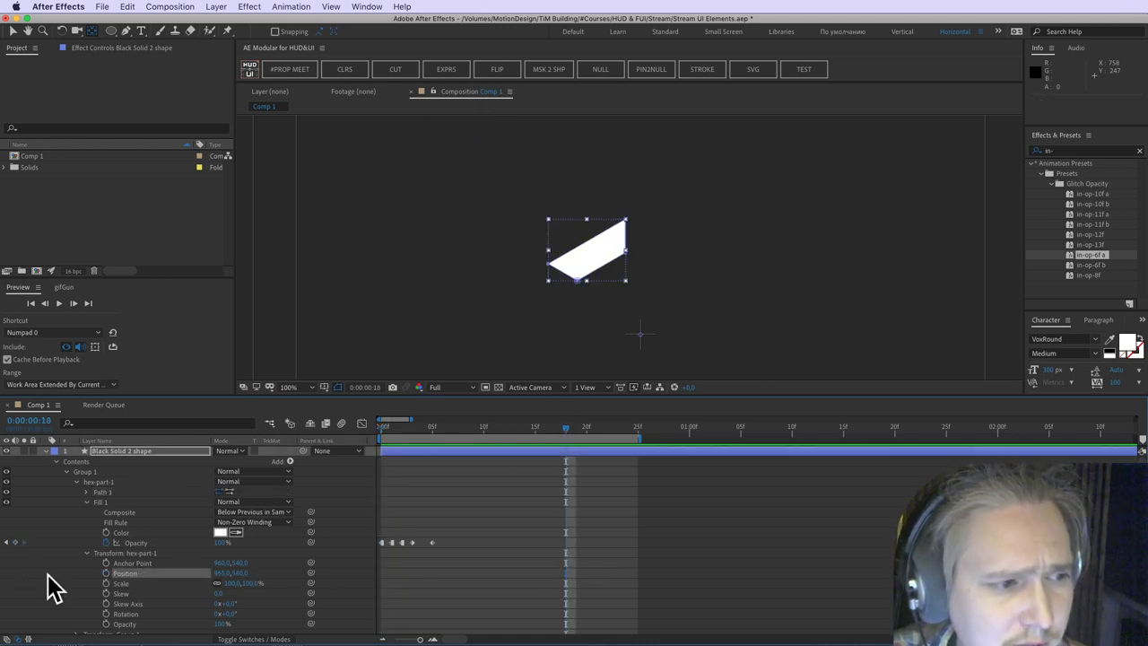
click(135, 542)
click(133, 574)
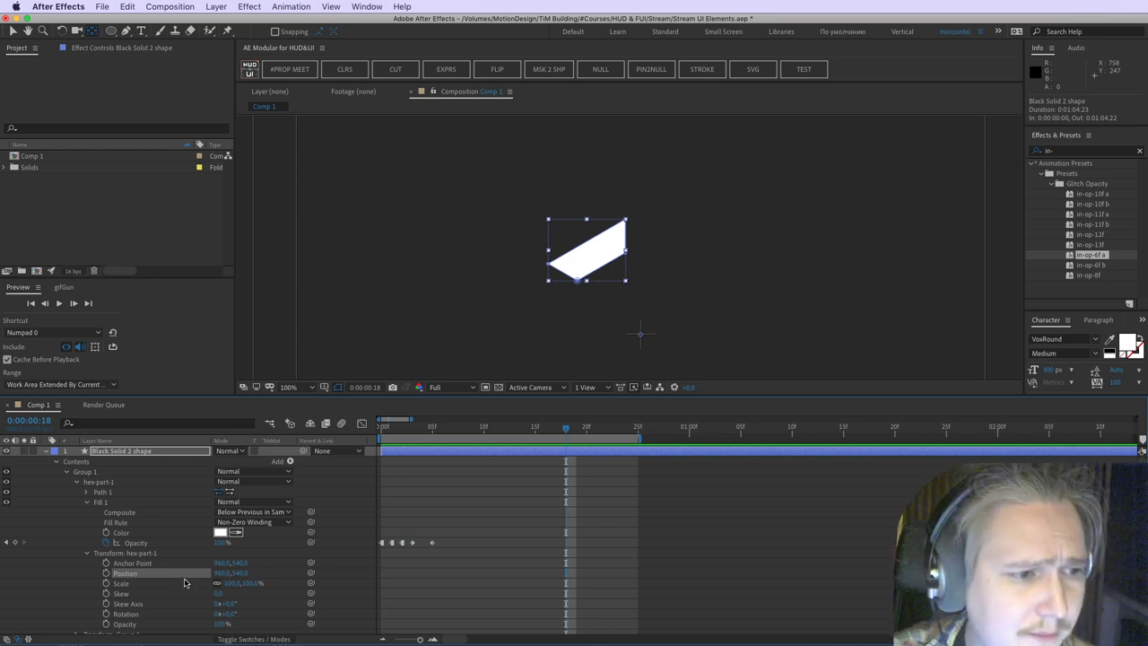
Step: Group Path 1 into its own subgroup inside hex-part-1
click(127, 31)
click(114, 493)
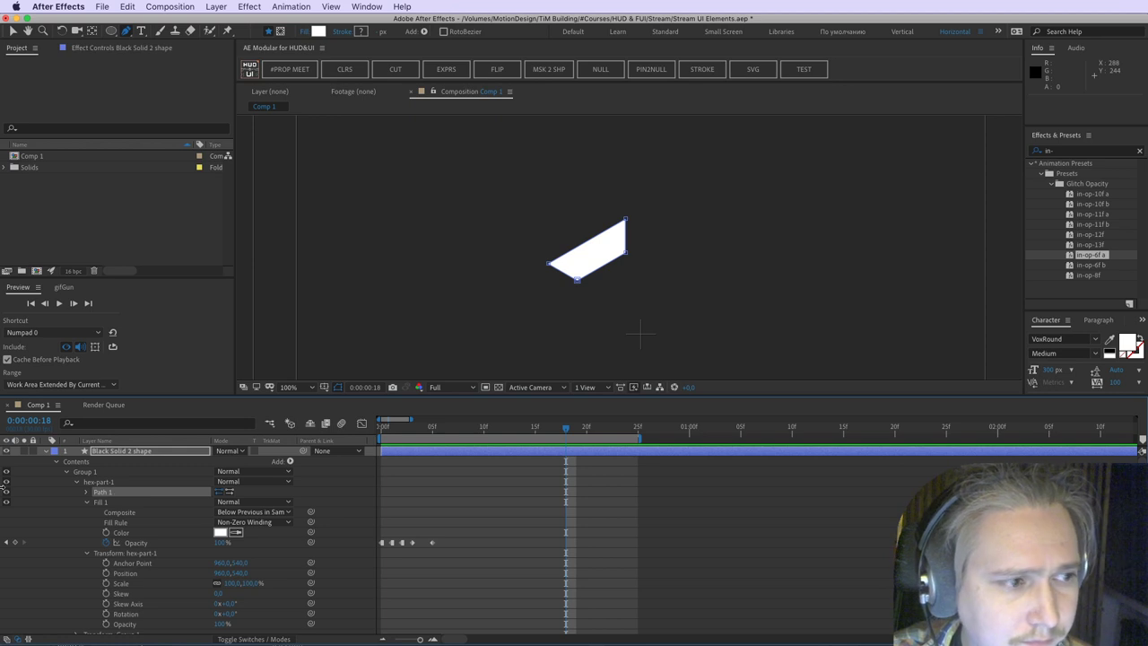
click(6, 492)
click(5, 492)
click(105, 492)
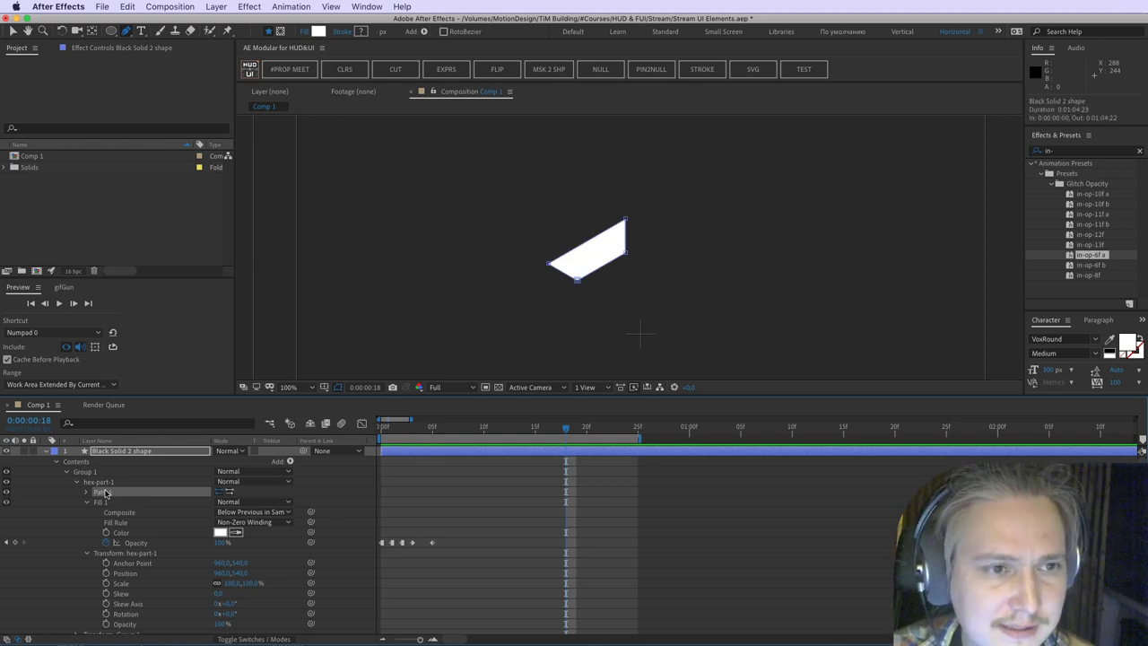
key(super+g)
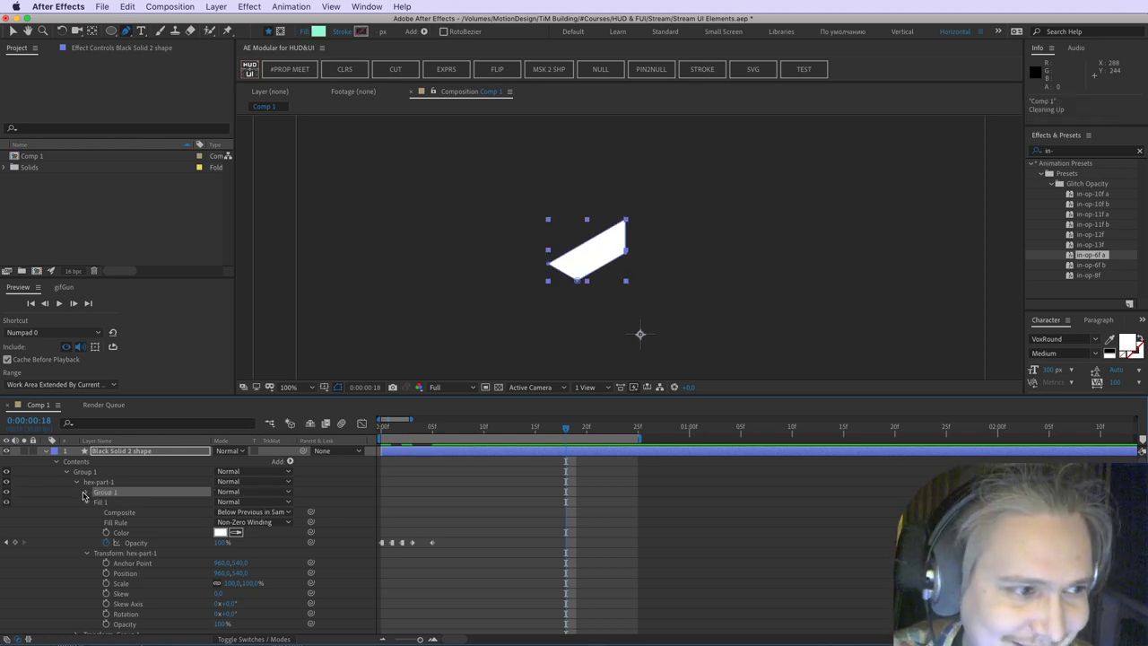
Step: Start keyframing the position of Group 1 inside hex-part-1 at frame 18
click(87, 492)
click(96, 512)
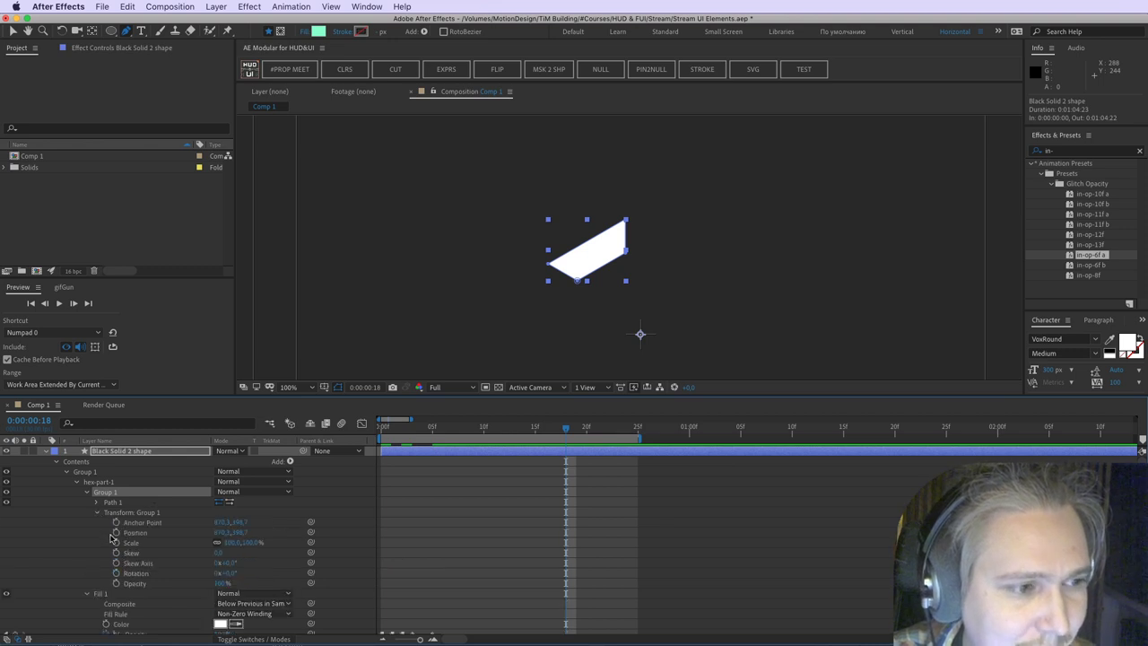
click(200, 534)
scroll(212, 585, down, 2)
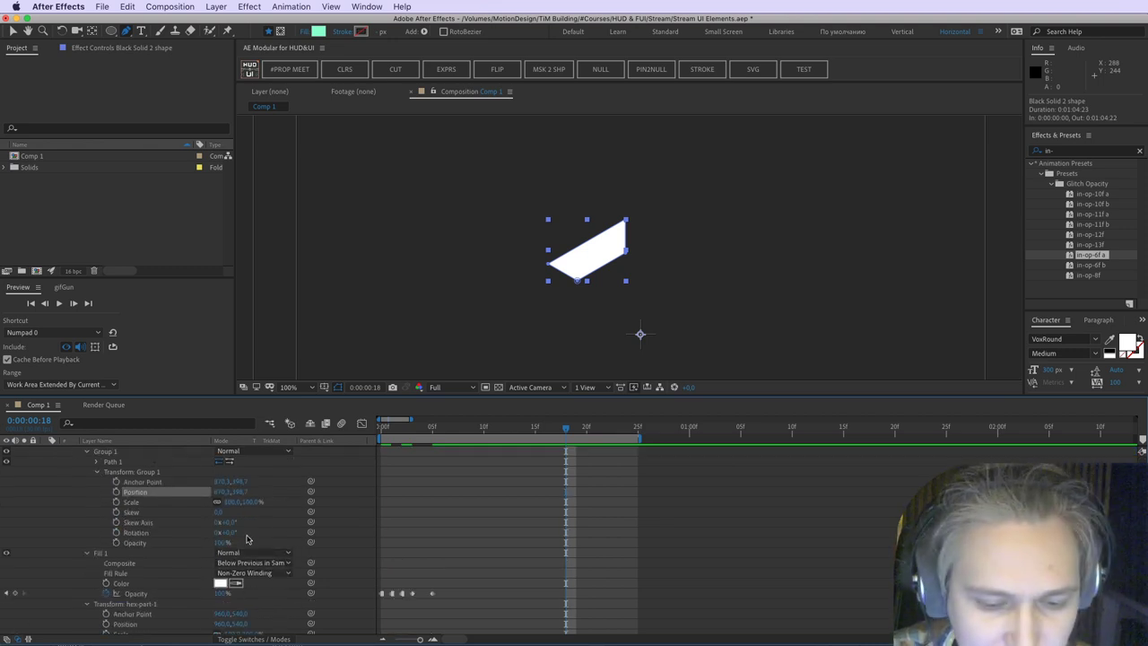
click(226, 492)
click(172, 491)
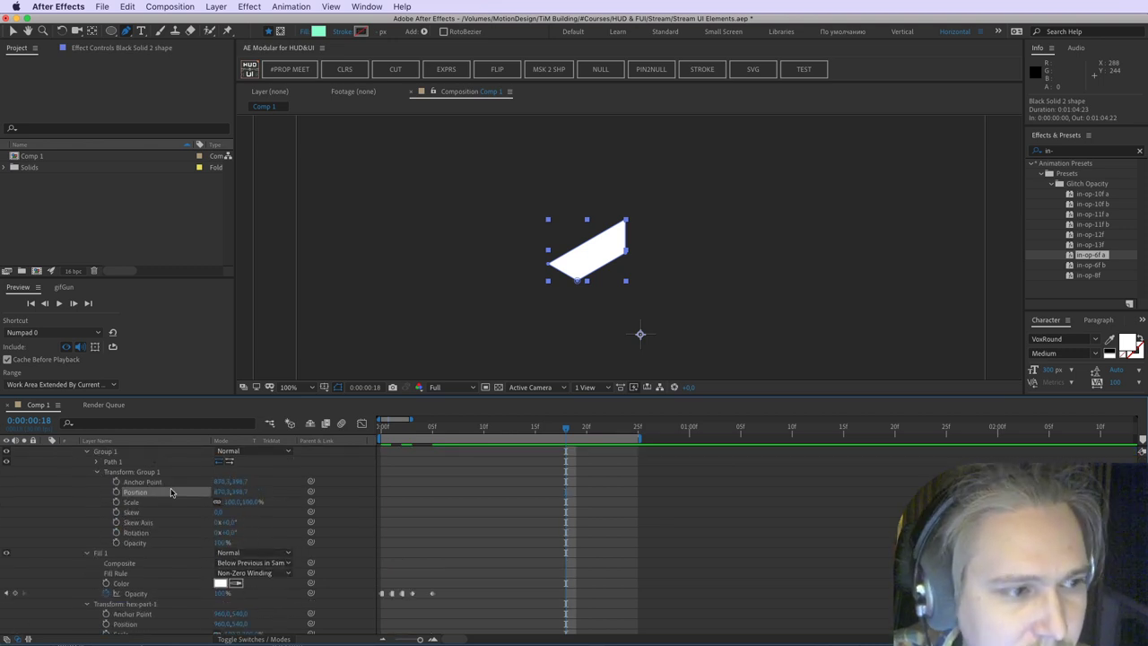
click(116, 492)
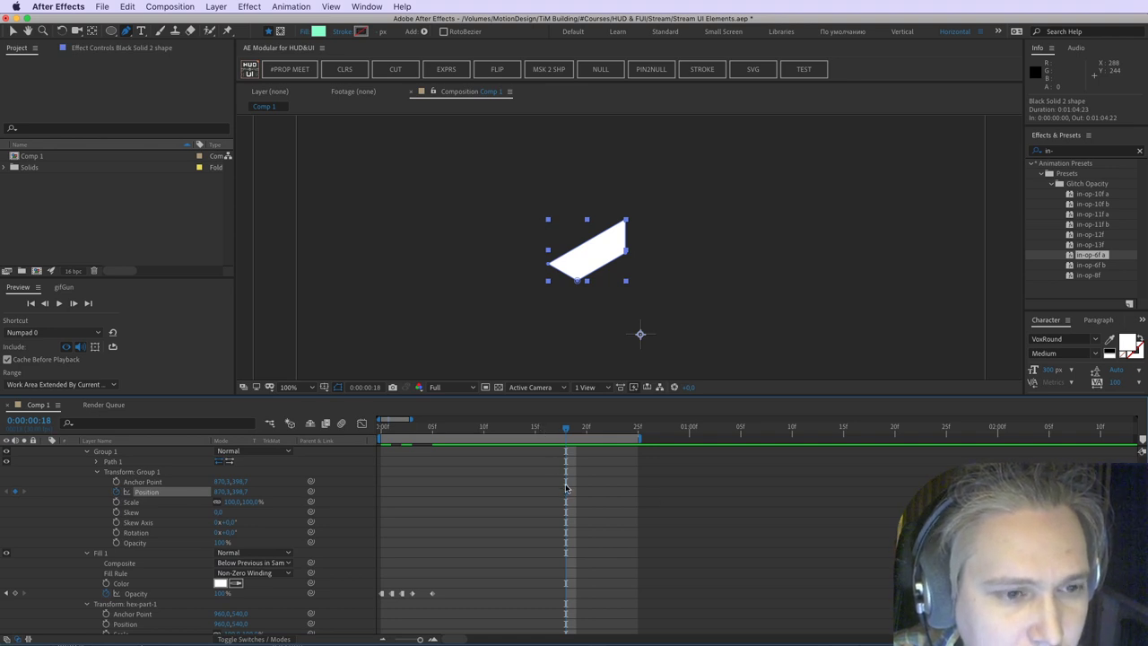
Step: Try moving the position keyframe to frame 5 and shifting the segment up and left from the centre at frame 18
drag(566, 492, 432, 493)
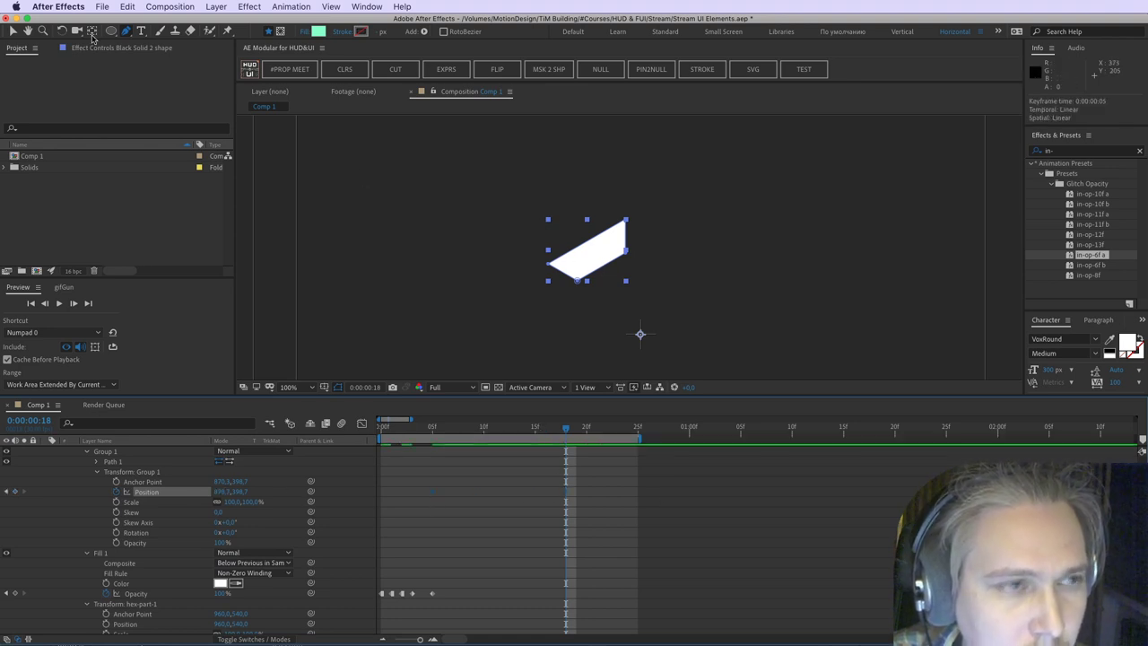
click(15, 32)
drag(585, 251, 524, 178)
drag(424, 432, 579, 431)
scroll(287, 565, down, 1)
scroll(288, 564, down, 3)
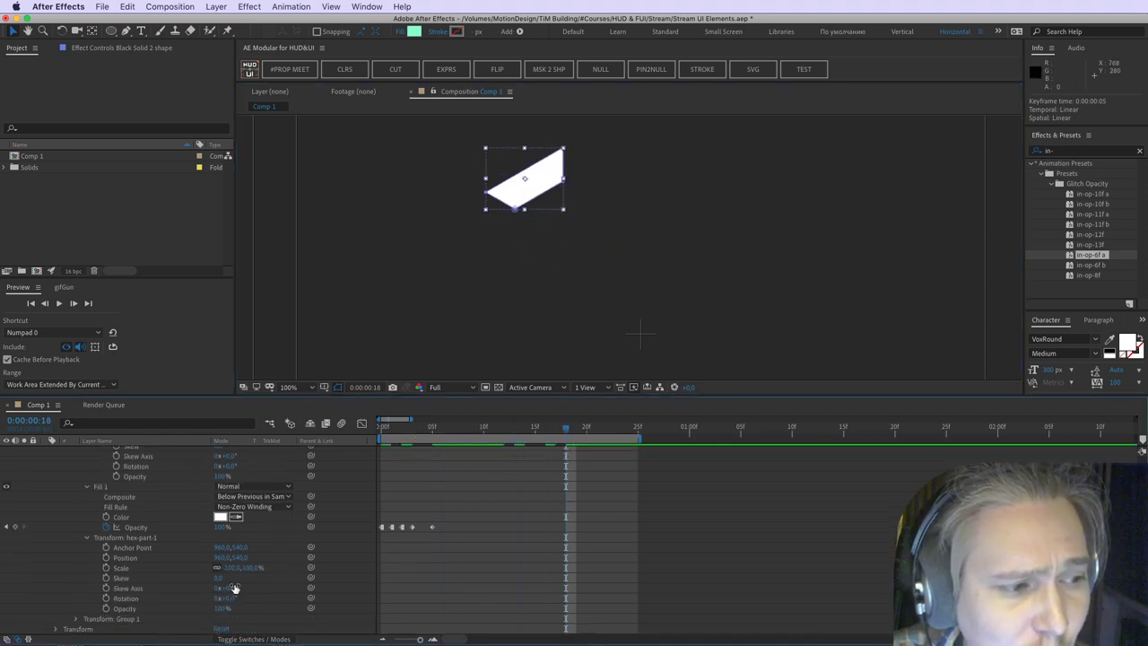
drag(235, 598, 278, 599)
drag(436, 428, 485, 428)
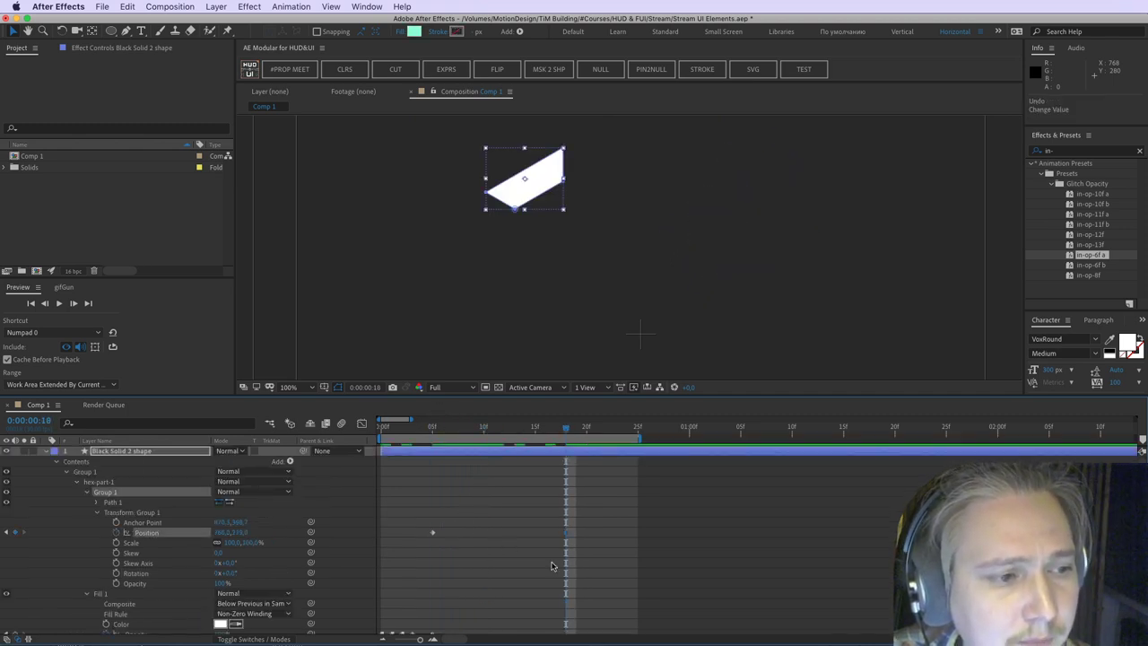
Step: Delete the offset position keyframe at frame 18 and move the remaining frame 5 keyframe back to frame 18
click(566, 534)
key(Delete)
drag(433, 533, 569, 540)
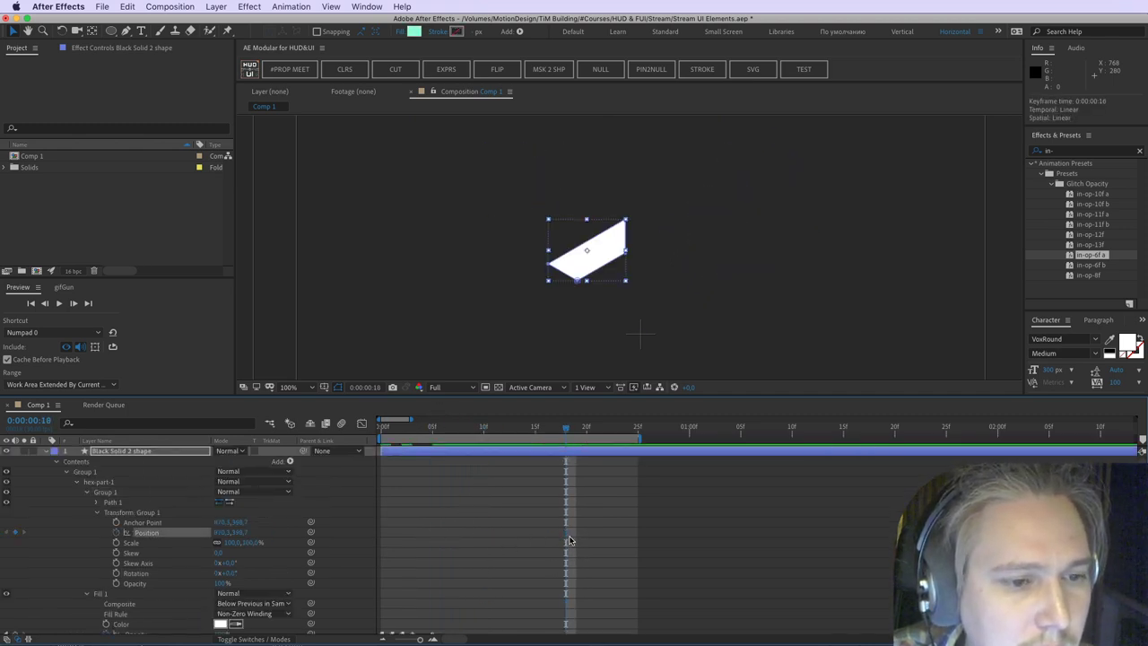
Step: Add a starting position keyframe of about 770.3, 278.7 at frame 6 for the nested Group 1
click(443, 428)
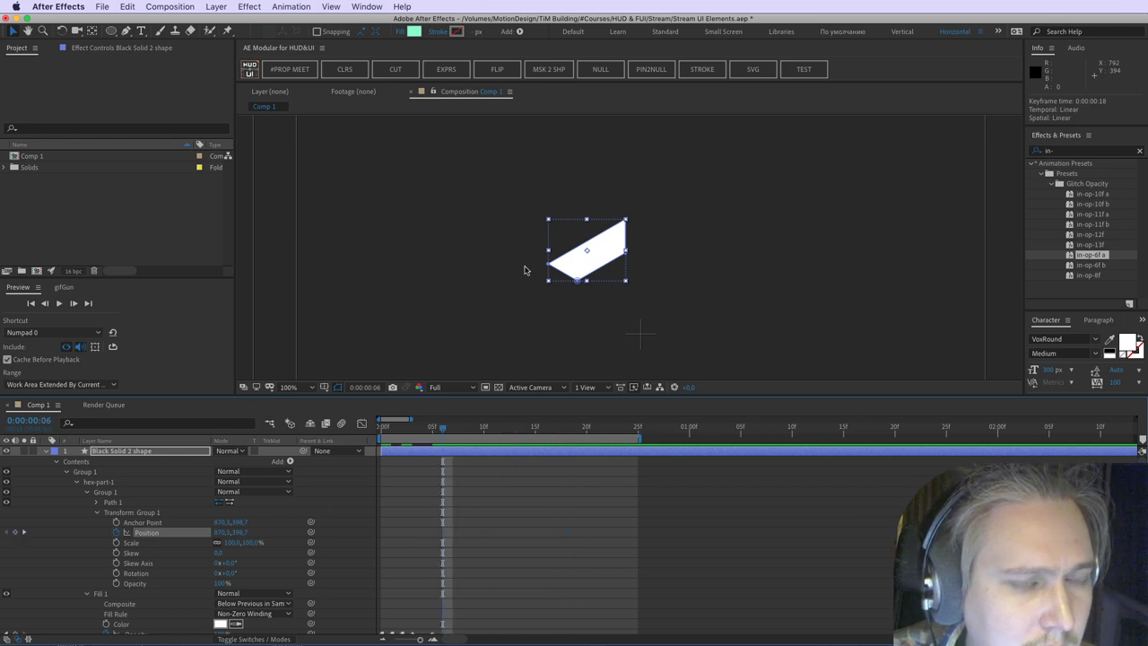
drag(222, 535, 235, 531)
drag(454, 528, 437, 537)
Step: Ease the two position keyframes in the speed graph and lengthen both handles into a steep central peak
click(362, 423)
click(891, 627)
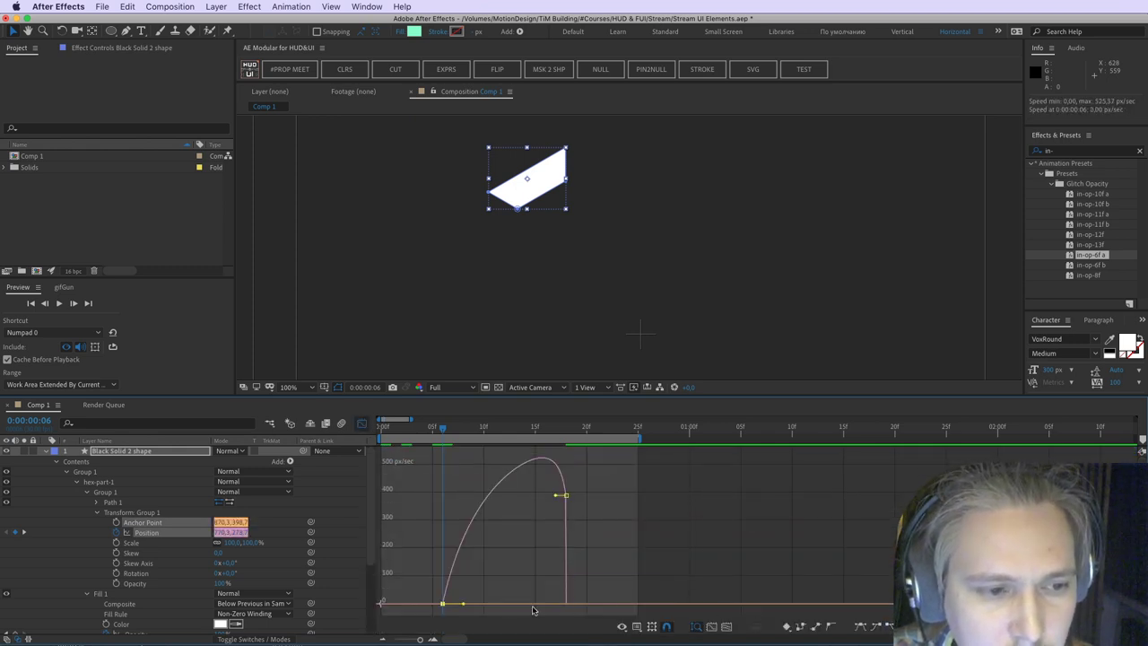
drag(463, 604, 490, 606)
drag(603, 530, 543, 580)
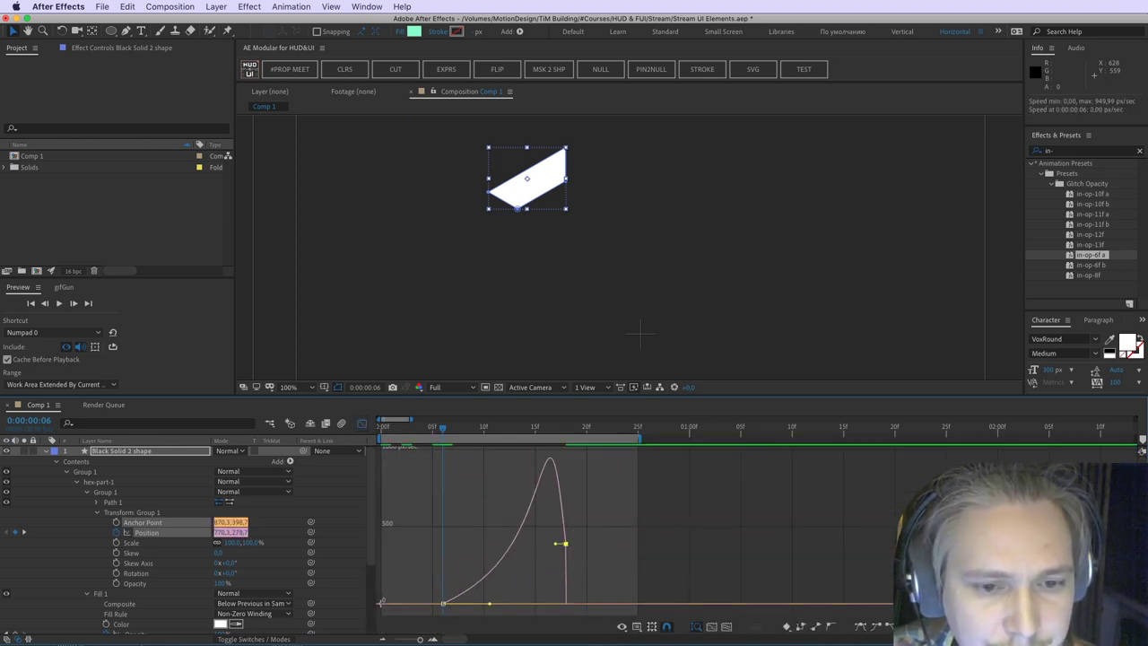
click(877, 627)
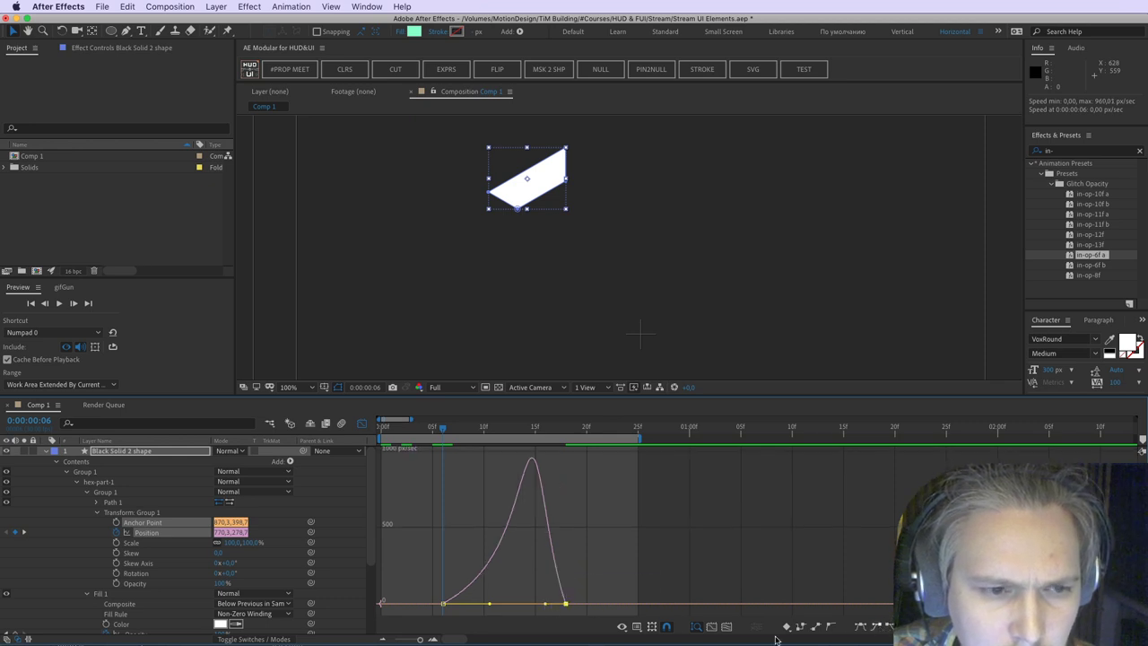
drag(557, 604, 524, 603)
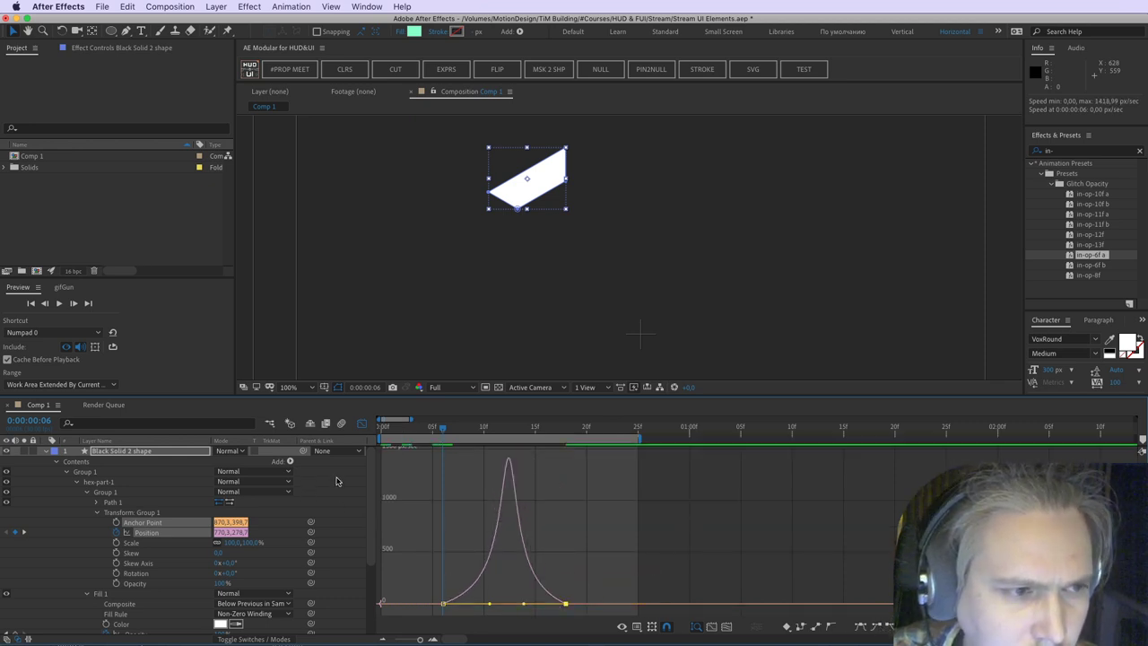
click(361, 423)
Step: Preview the segment's movement and shift its first position keyframe to frame 4
key(space)
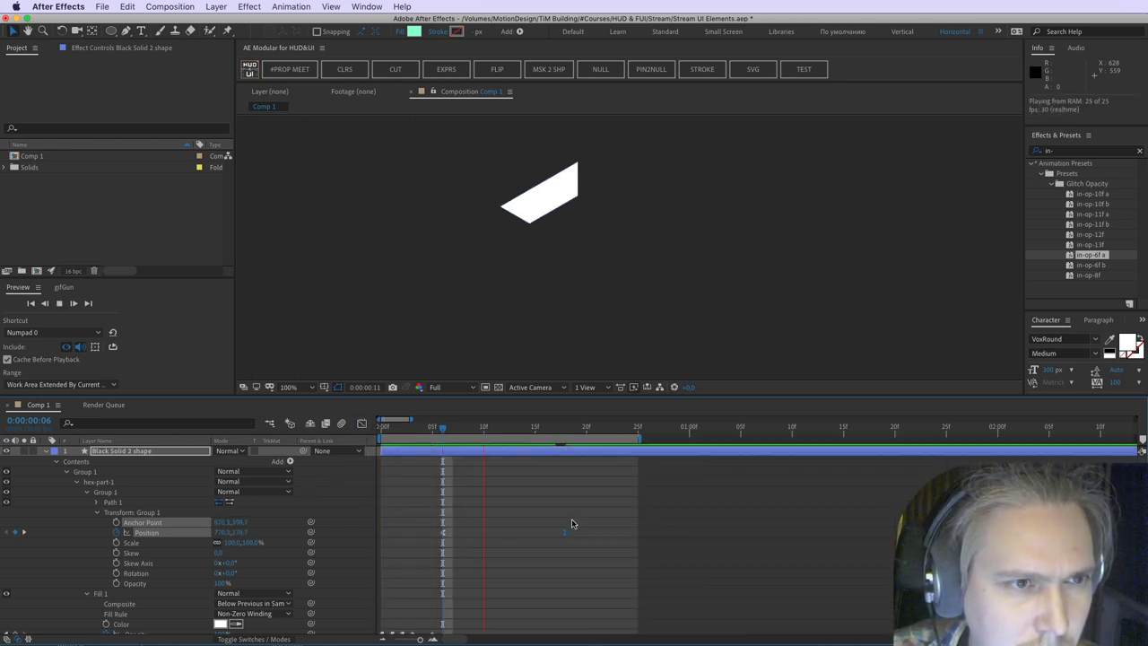
key(space)
drag(611, 524, 419, 545)
click(449, 531)
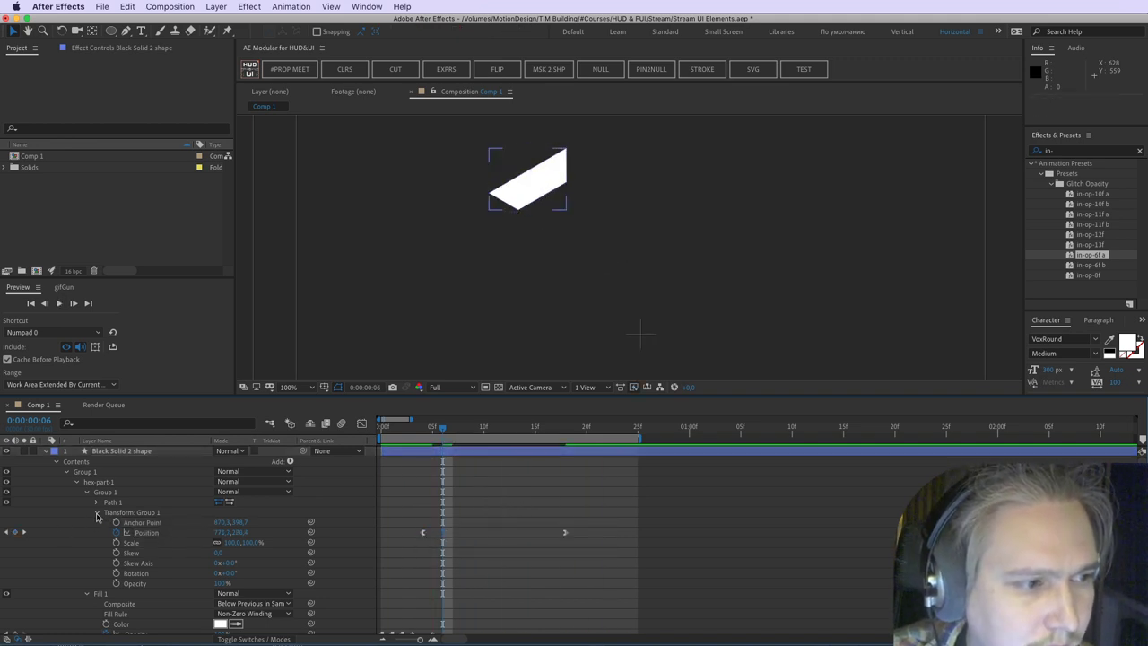
Step: Rename the nested Group 1 as pathGroup and collapse it together with Fill 1
click(96, 512)
click(106, 492)
key(Return)
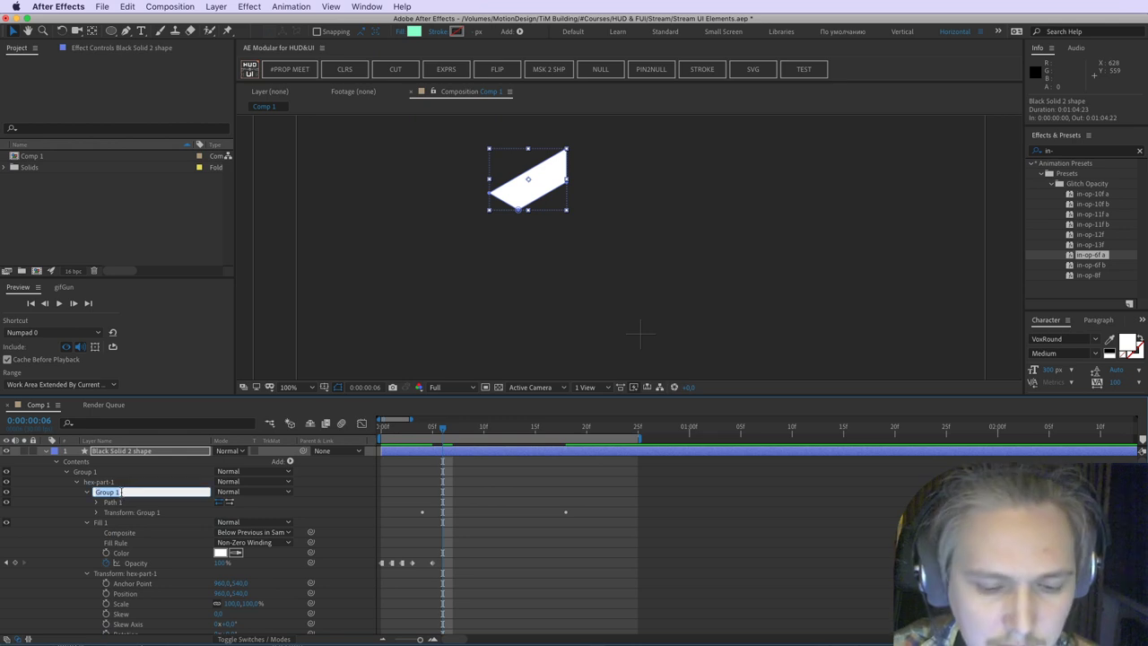
text(path)
key(Return)
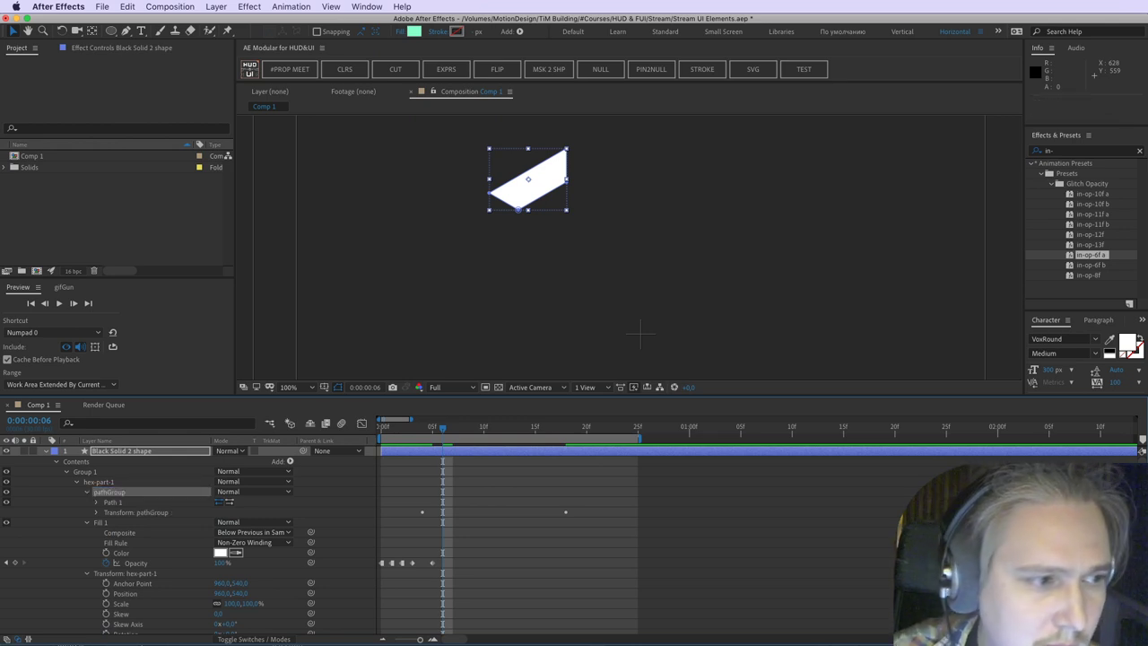
click(87, 492)
click(86, 501)
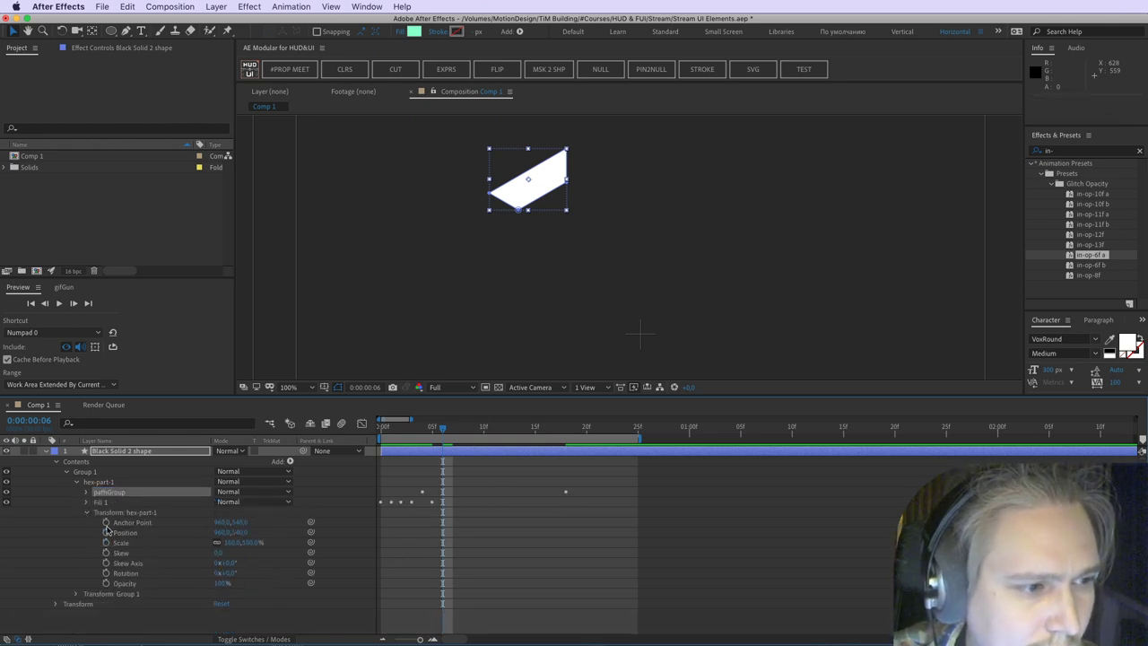
Step: Test rotating hex-part-1 with the playhead at frame 17, and undo the rotation
click(166, 533)
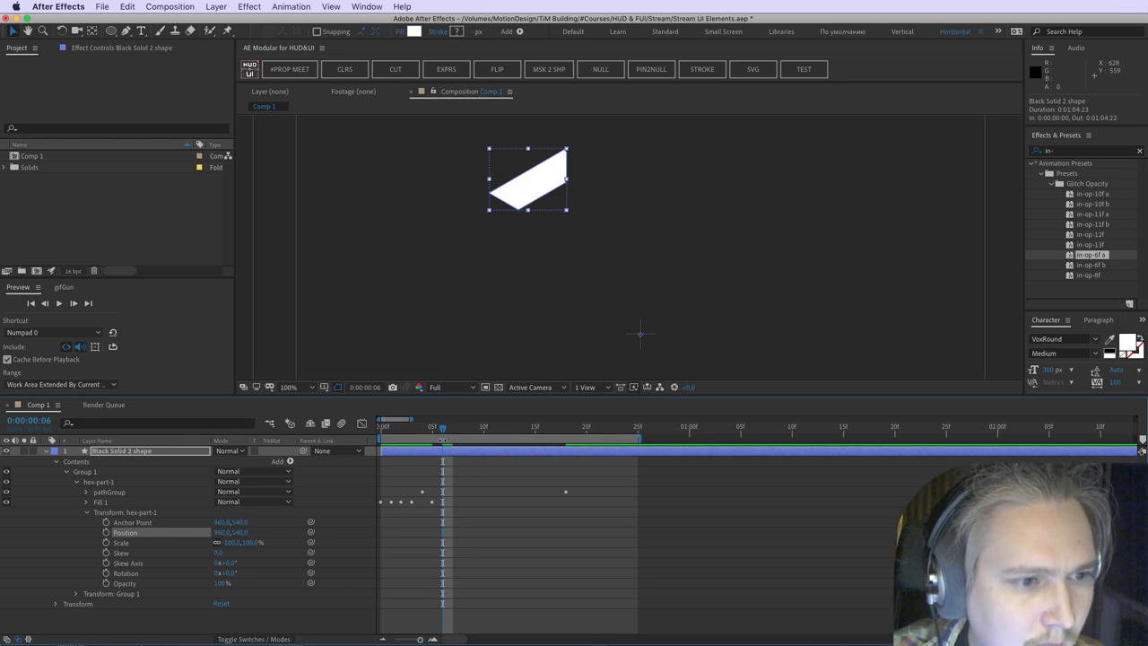
drag(443, 439, 558, 454)
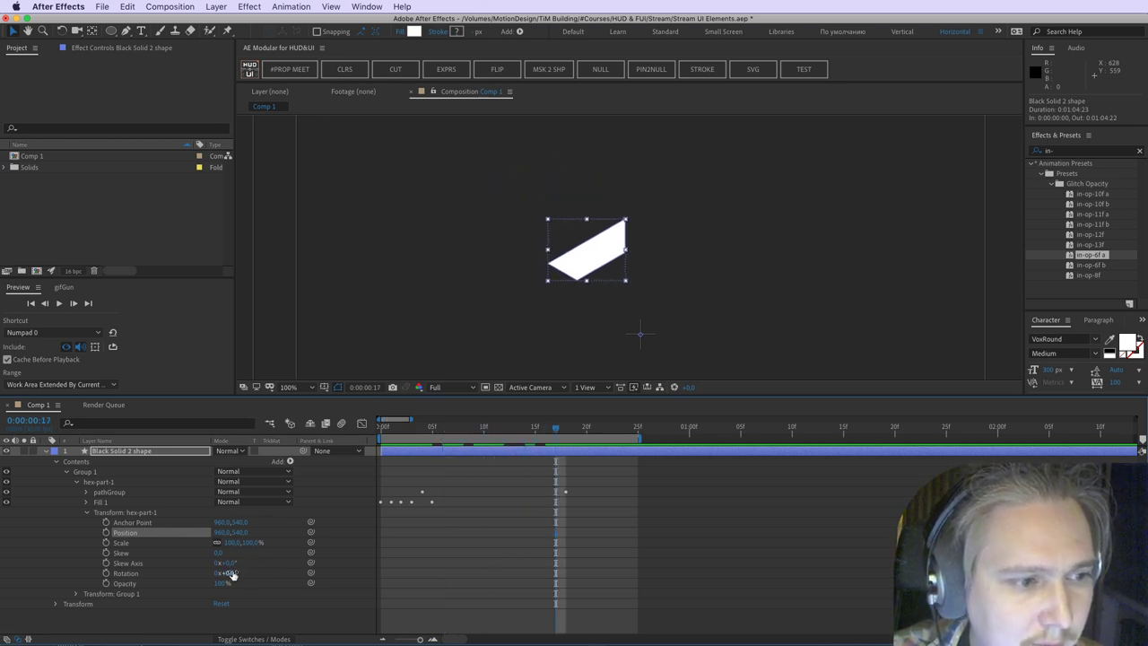
drag(231, 574, 269, 572)
key(super+z)
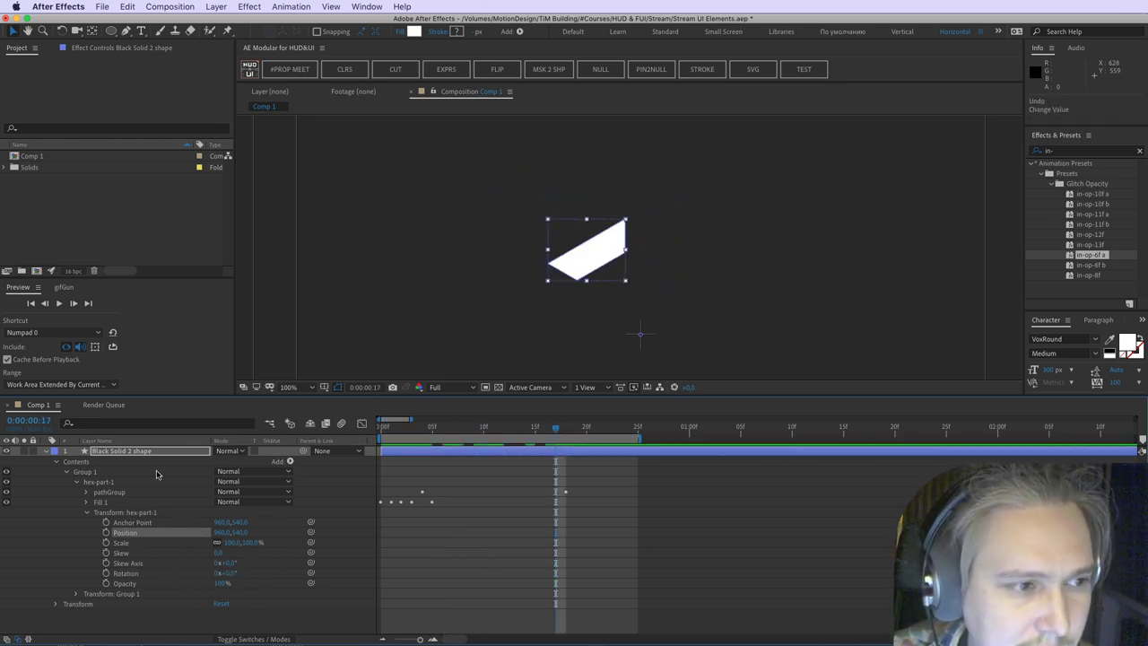
Step: Duplicate hex-part-1 inside Group 1 and expand the copy
click(110, 482)
key(ctrl+d)
click(75, 482)
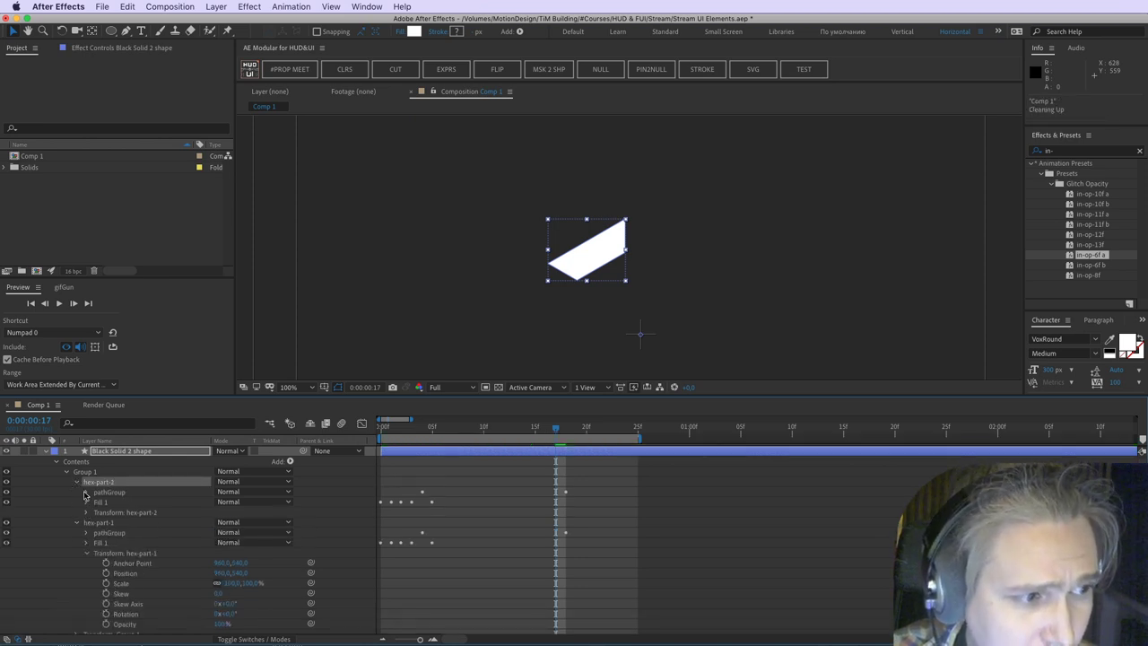
Step: Remove the position keyframes from hex-part-2's pathGroup and link its position by expression to hex-part-1's pathGroup position
click(86, 493)
click(97, 513)
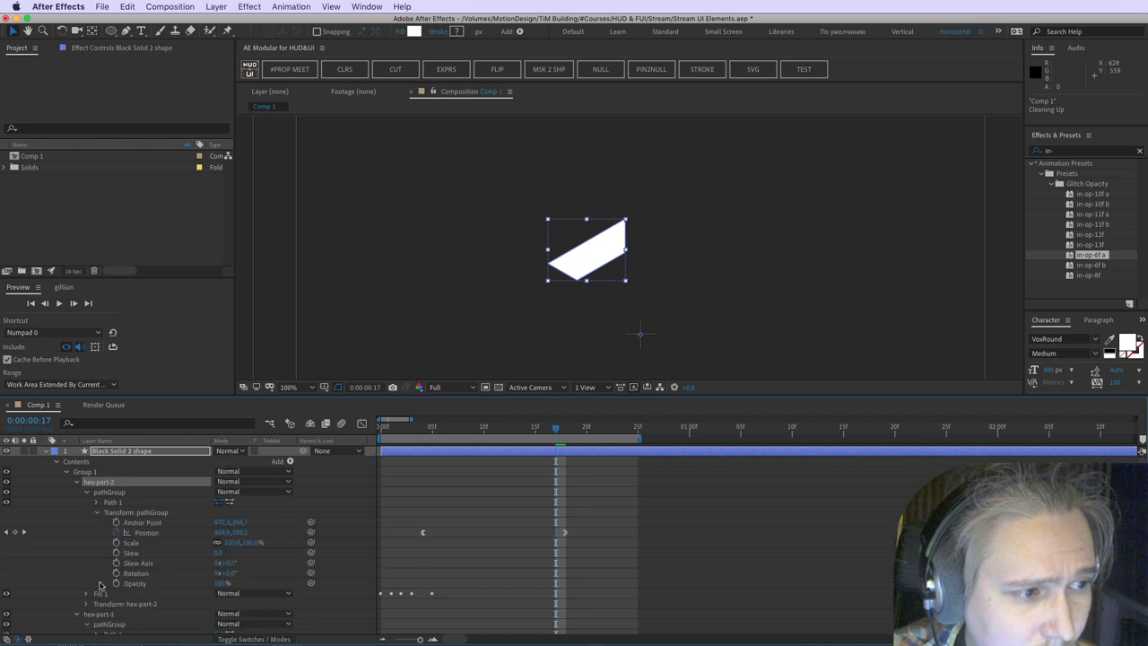
scroll(134, 538, down, 3)
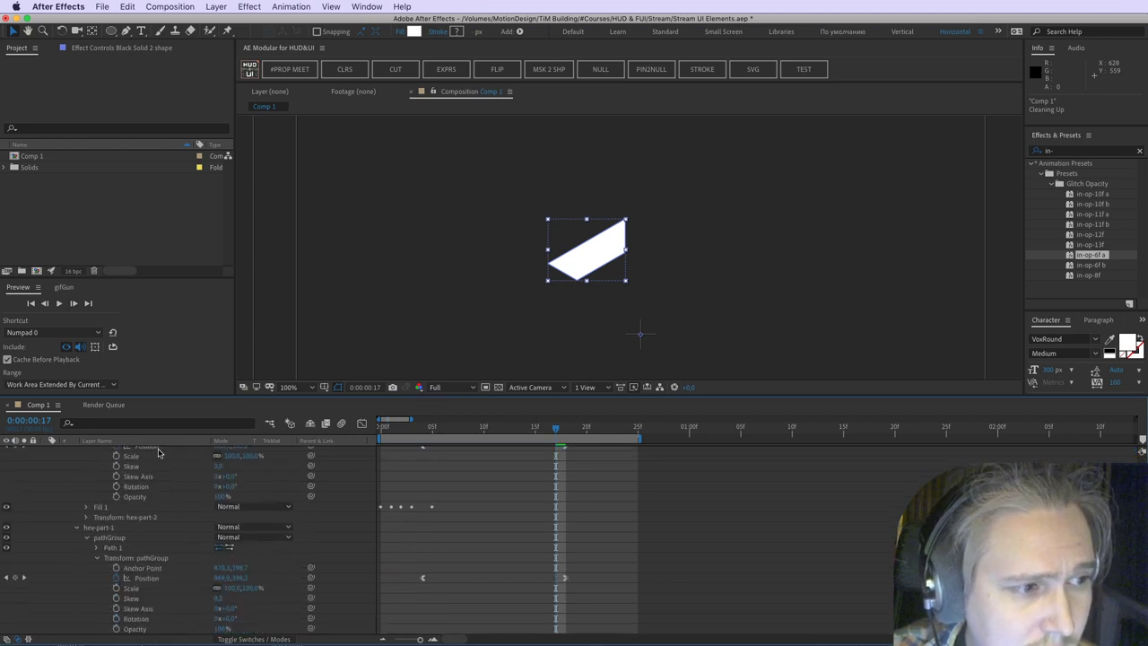
click(158, 449)
scroll(135, 484, up, 1)
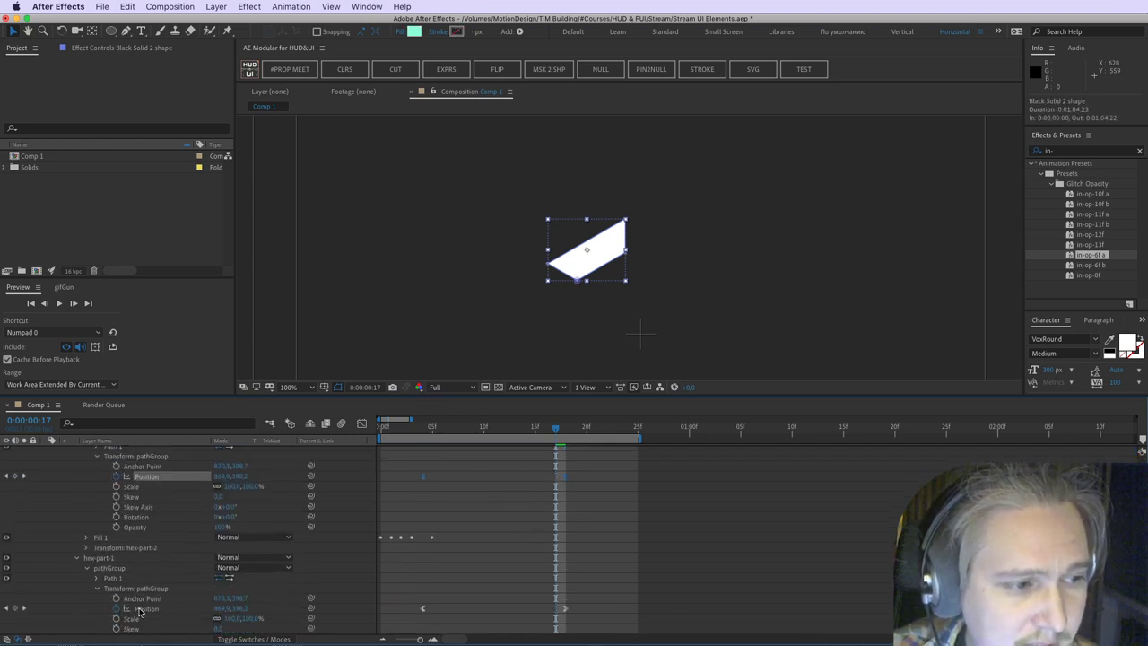
click(115, 476)
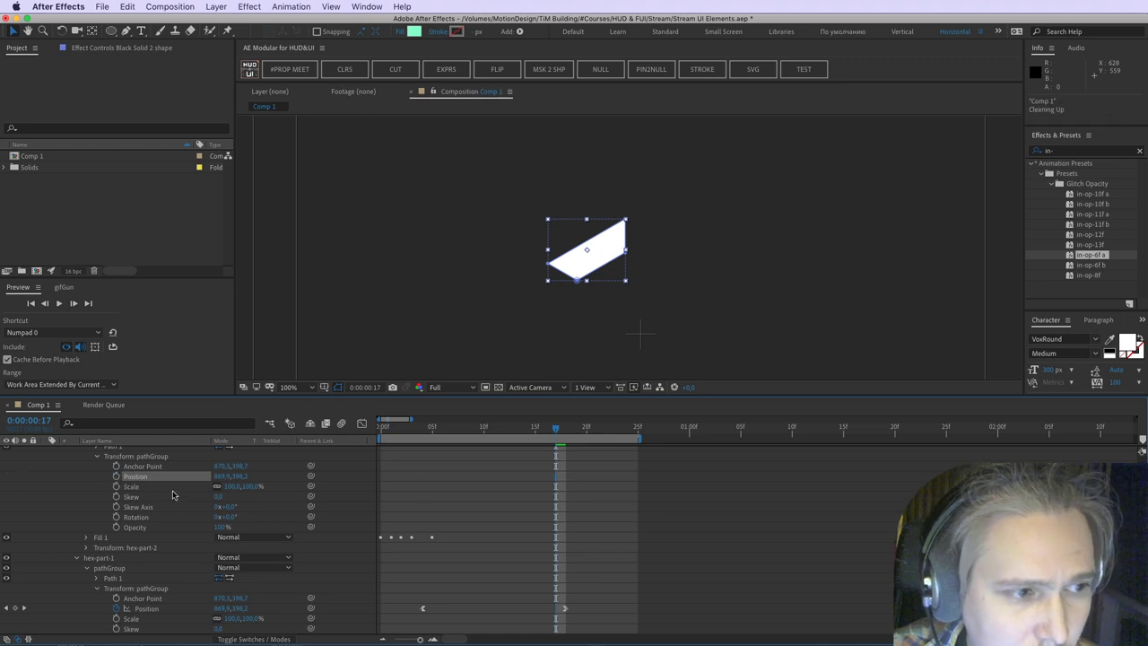
alt+click(116, 477)
drag(238, 490, 160, 578)
click(645, 541)
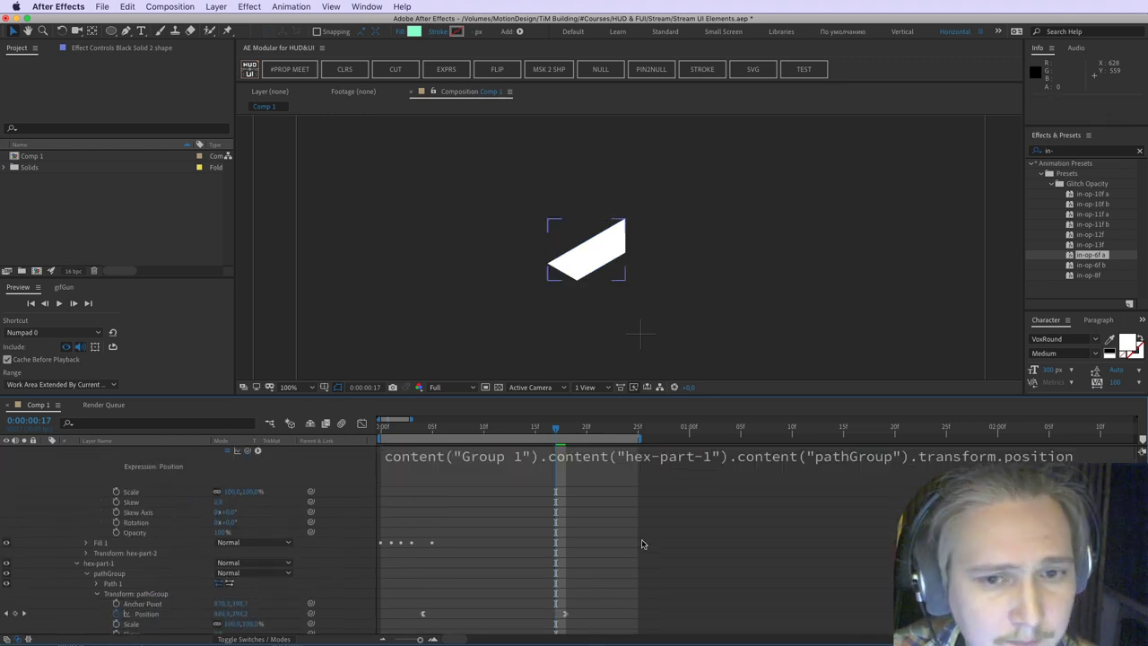
Step: Scrub through the animation to check the linked position of hex-part-2's pathGroup
scroll(647, 538, up, 3)
scroll(647, 538, up, 1)
drag(431, 430, 531, 443)
scroll(137, 503, up, 1)
click(137, 503)
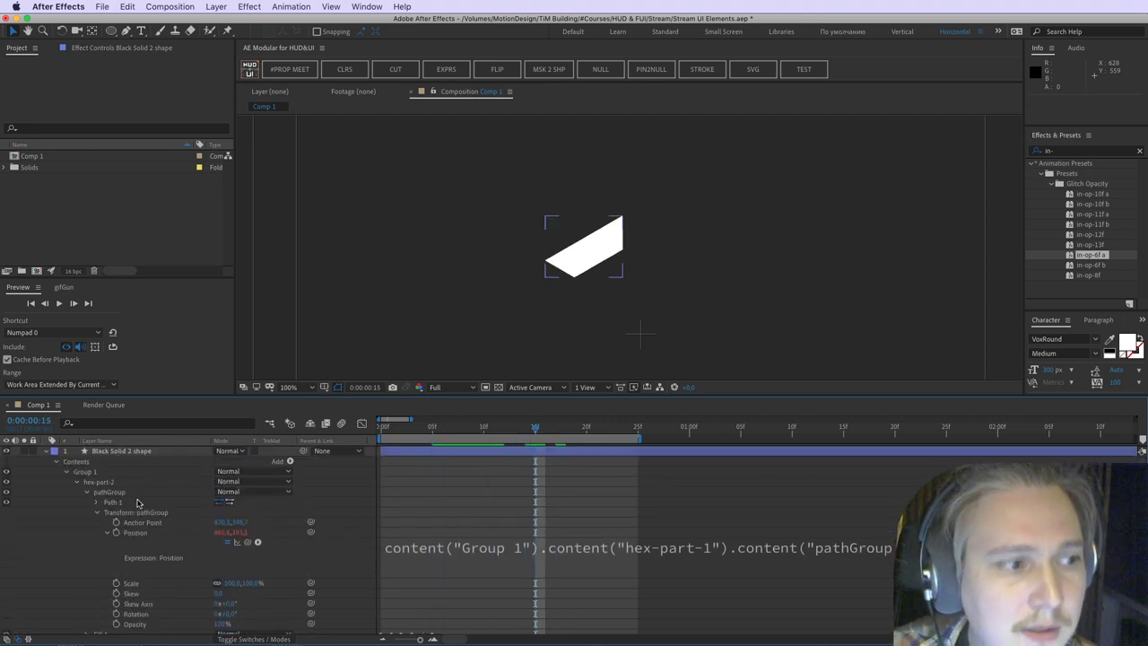
Step: Try grouping Group 1 into a parent group to test the linked expression, and undo the grouping
click(76, 481)
click(120, 483)
click(111, 473)
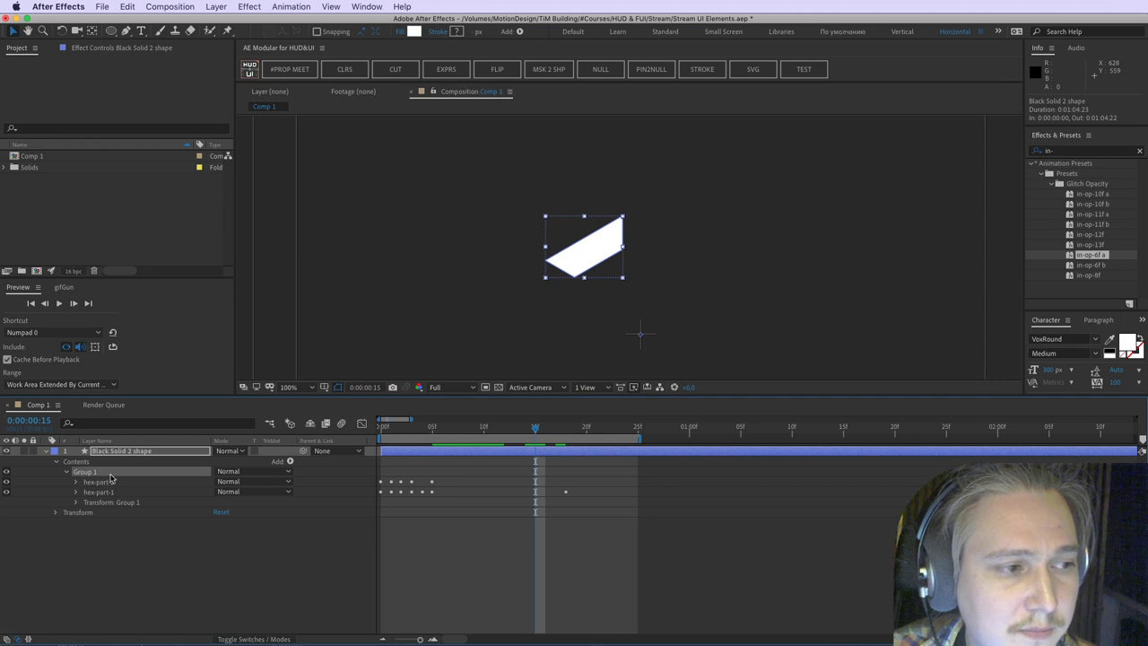
key(ctrl+g)
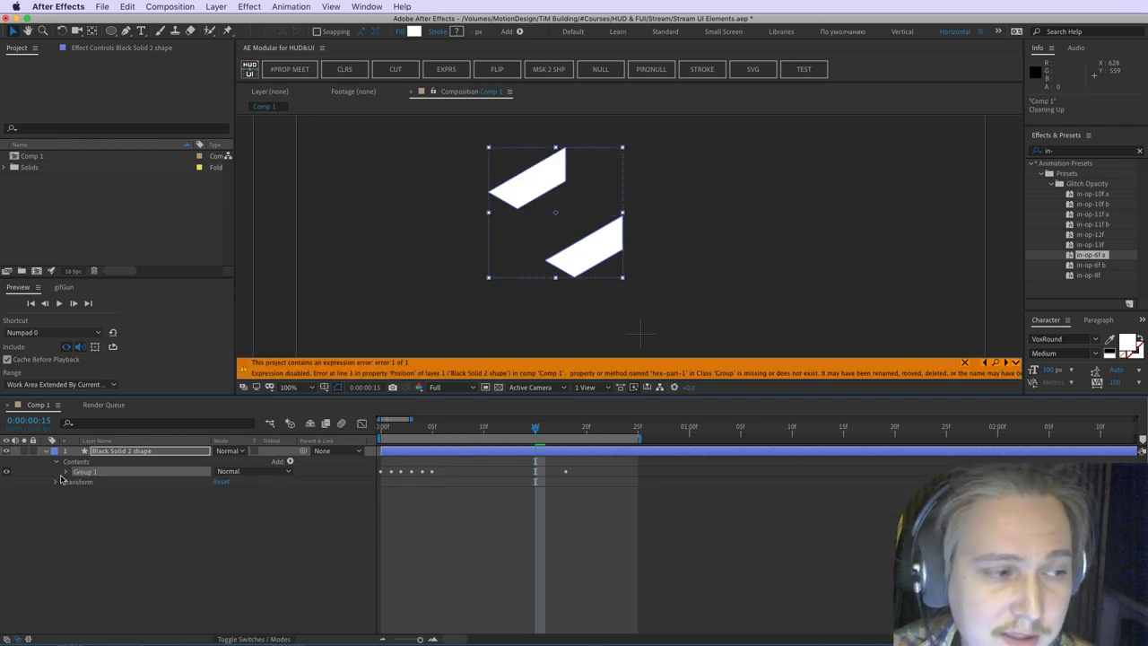
click(66, 473)
click(116, 491)
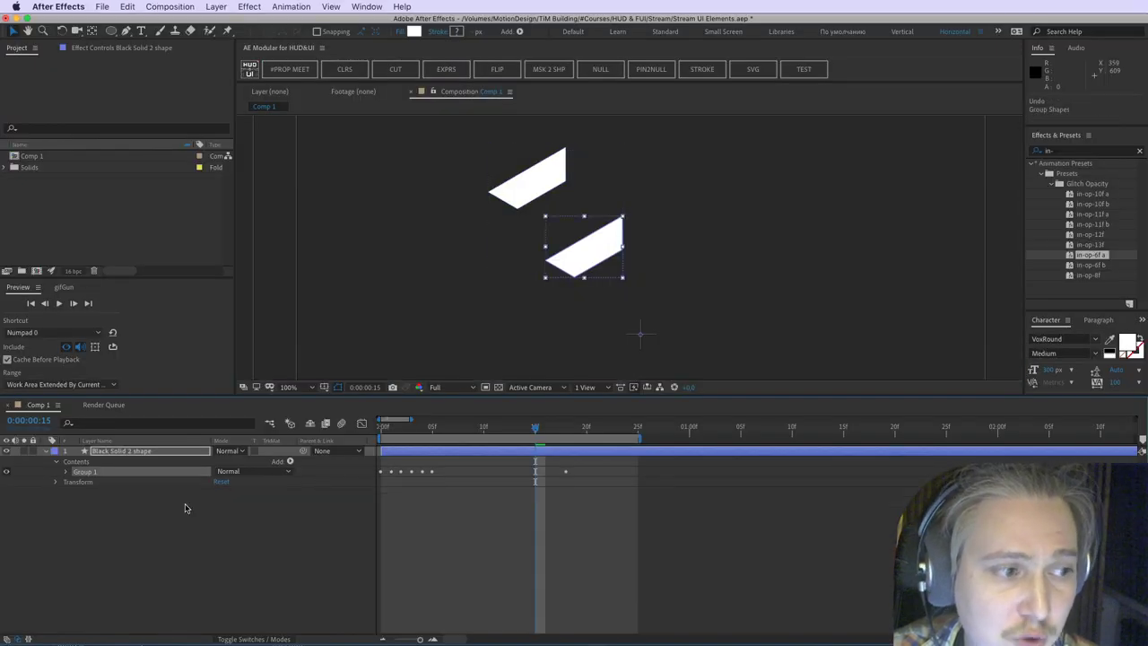
click(67, 471)
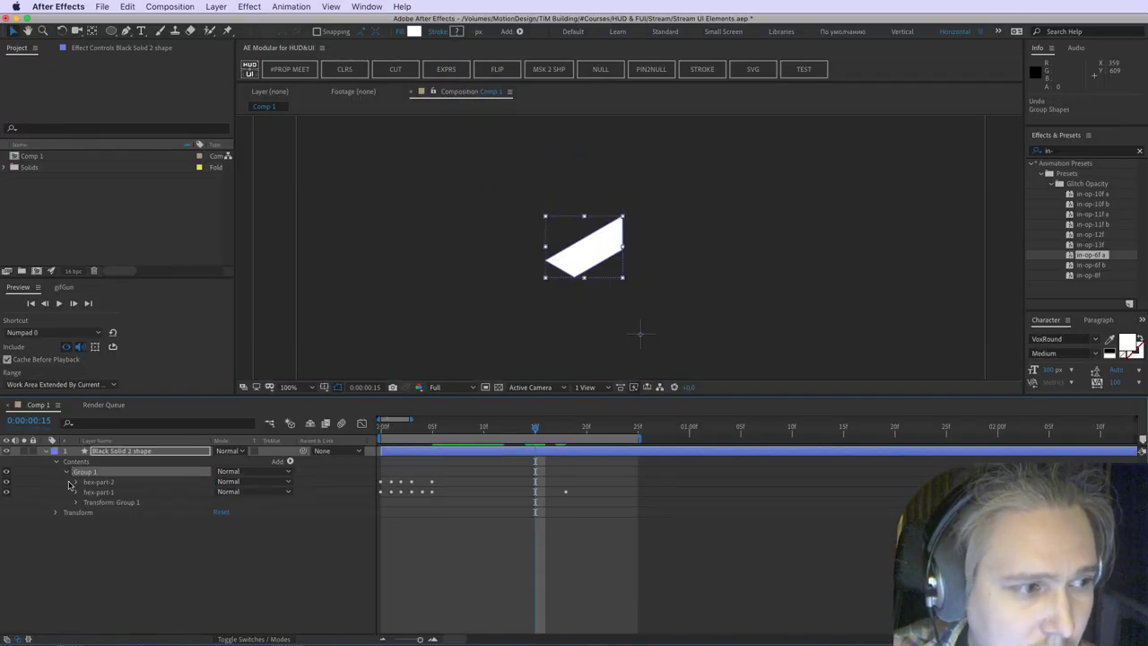
Step: Delete hex-part-2 with the playhead at frame 17, and undo the deletion
key(Page_Down)
key(Page_Down)
click(114, 483)
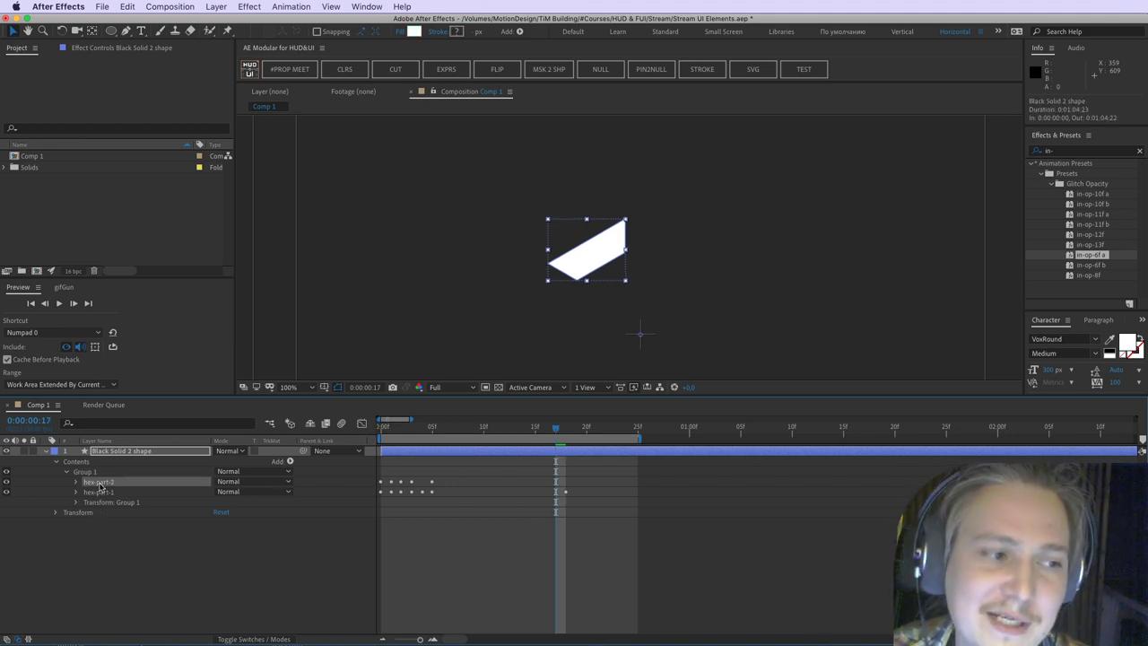
key(Delete)
click(76, 482)
key(super+z)
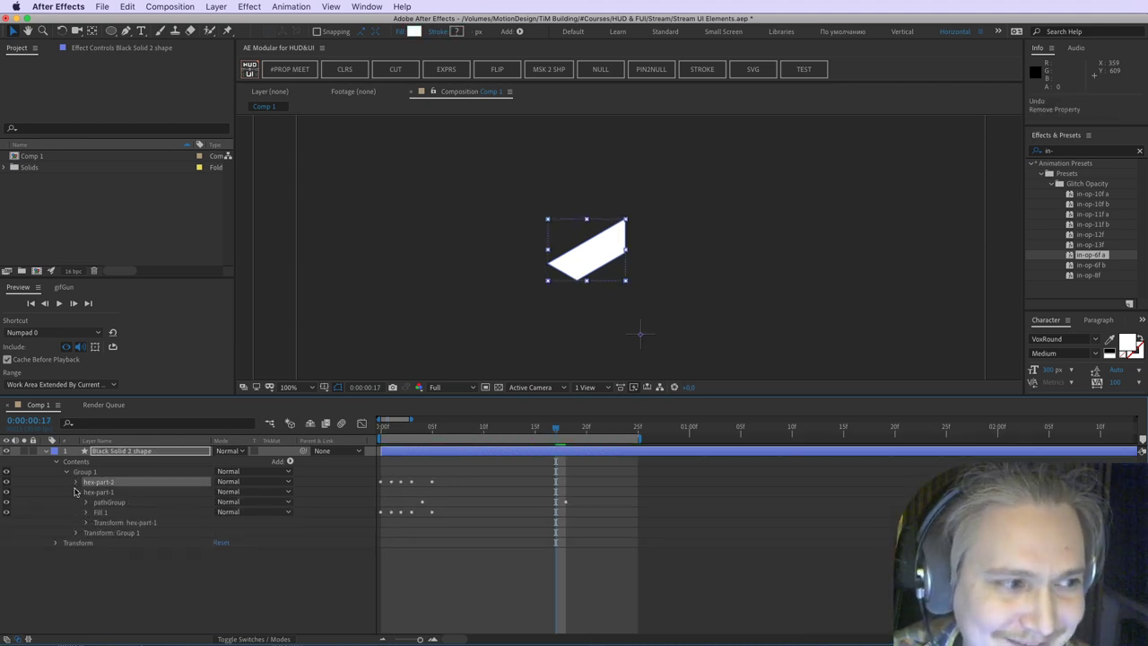
Step: Examine the nested group structure and the pathGroup transforms of hex-part-2 and hex-part-1
click(76, 482)
click(86, 491)
click(95, 512)
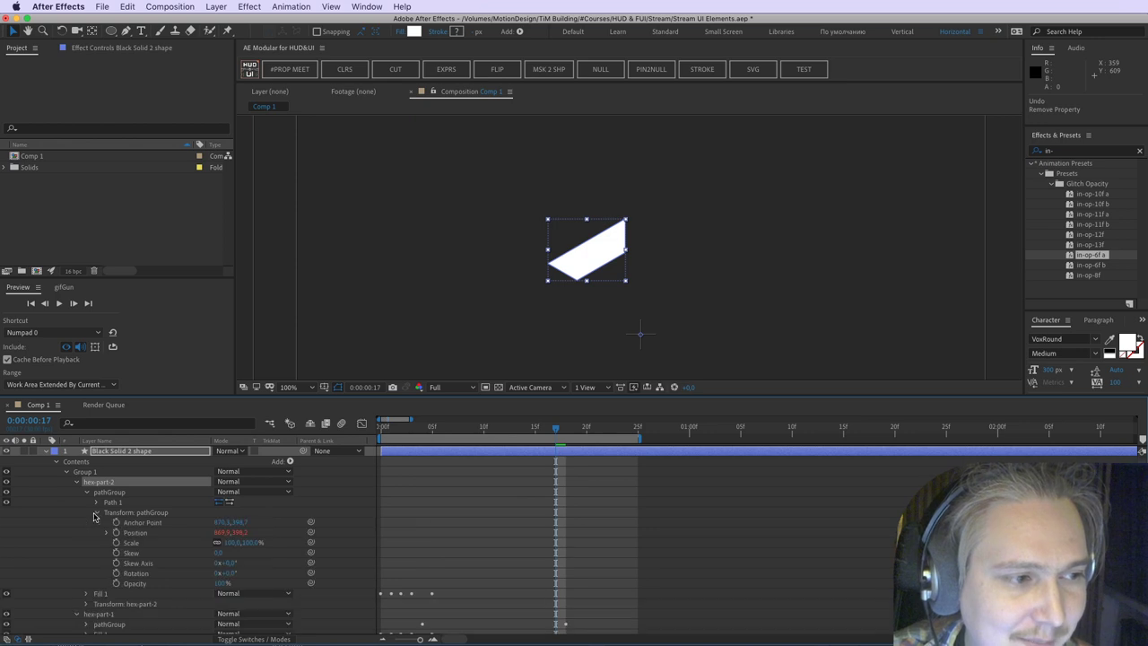
scroll(89, 622, down, 3)
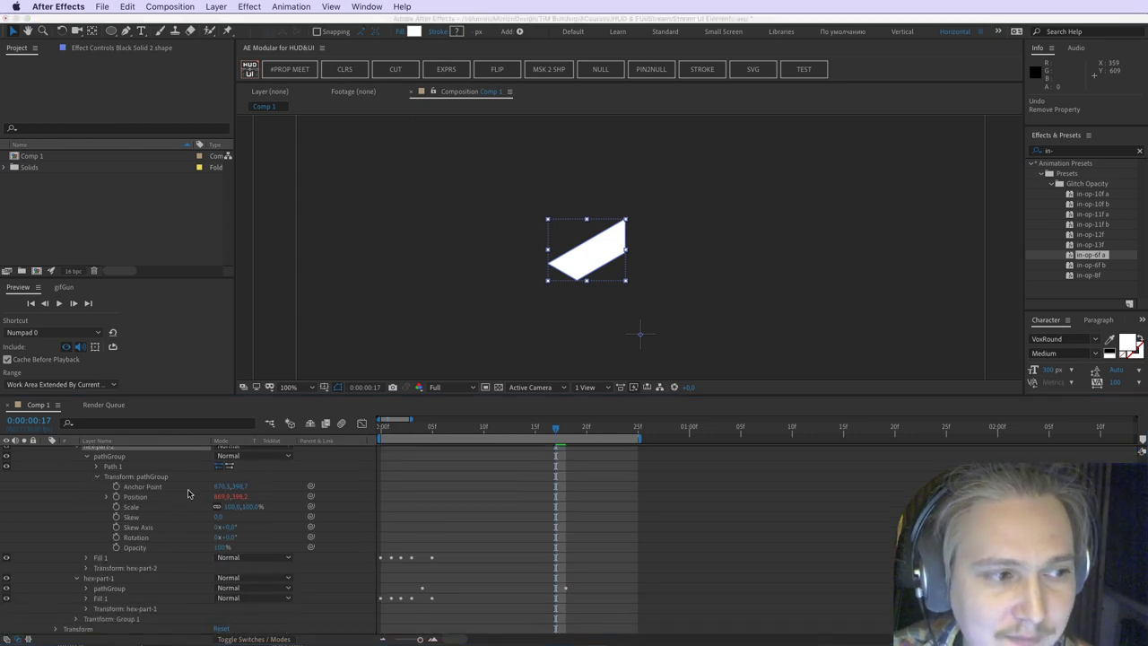
drag(169, 497, 151, 465)
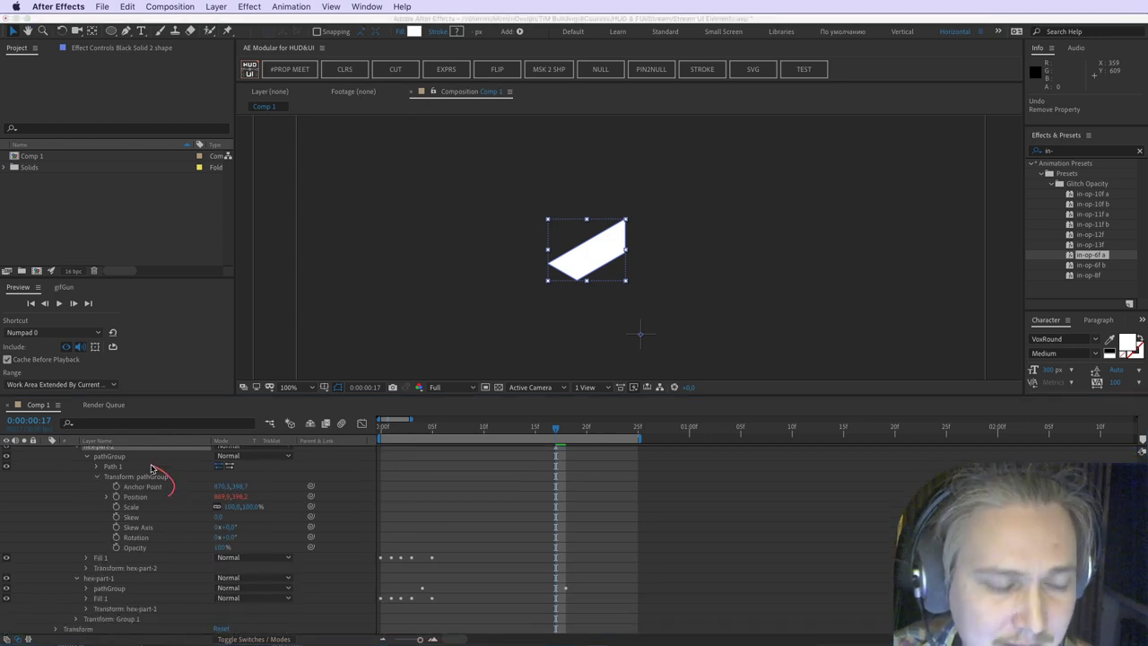
scroll(164, 491, up, 3)
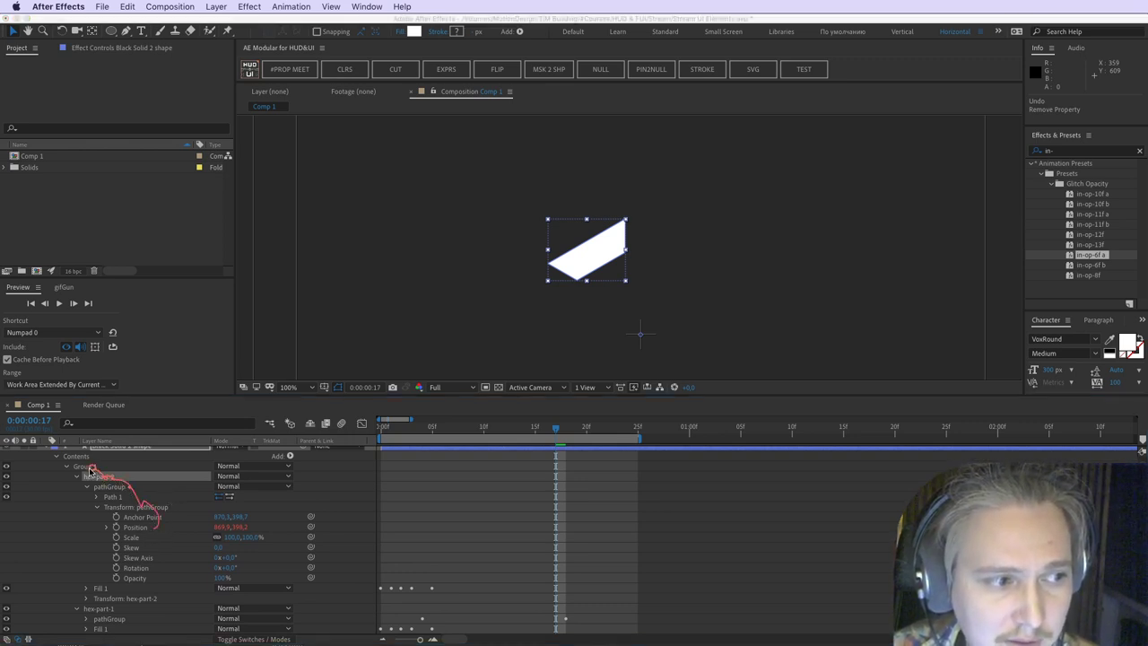
click(86, 619)
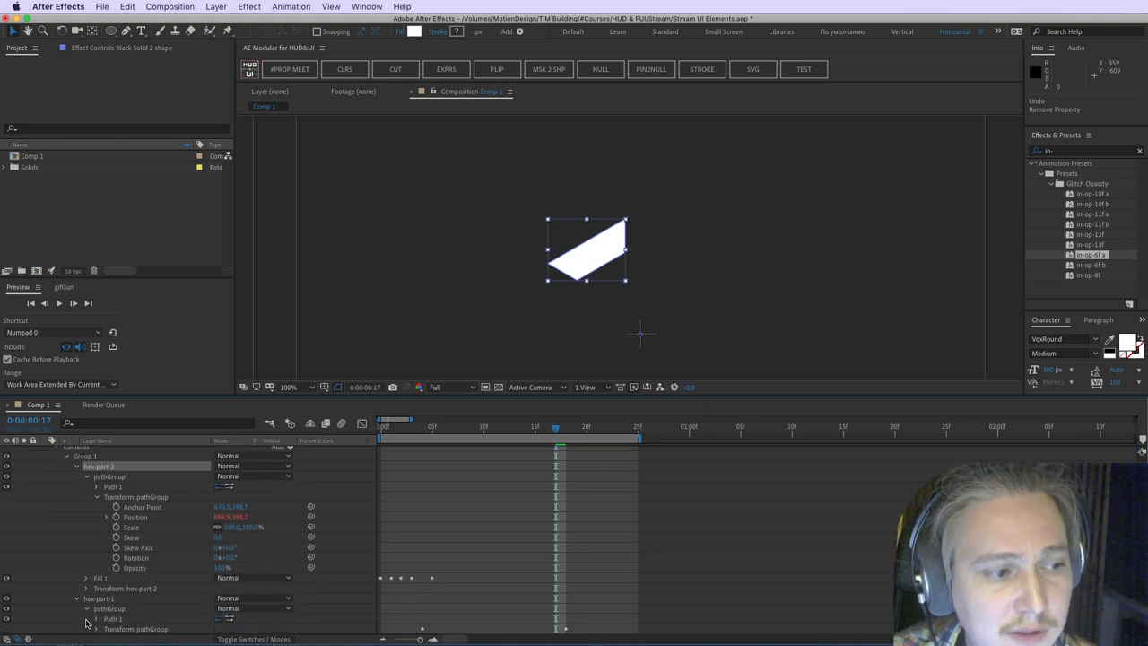
click(96, 630)
click(154, 578)
scroll(154, 574, up, 5)
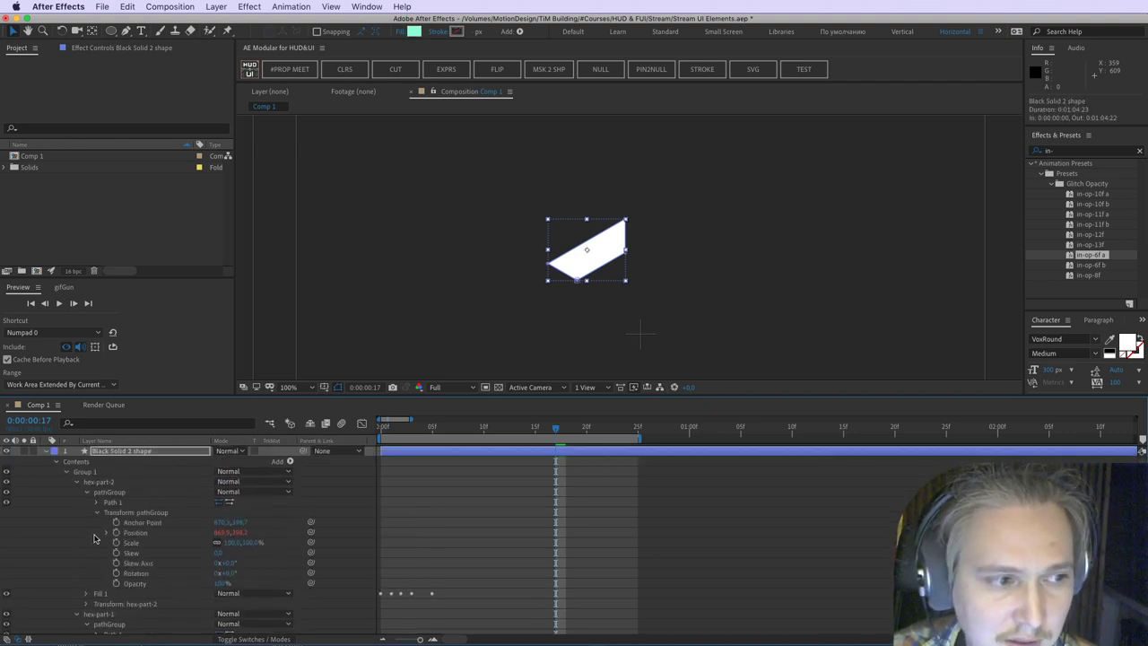
Step: Reveal the expression on the position of hex-part-2's pathGroup and examine its group references
click(103, 534)
click(106, 533)
click(471, 542)
click(521, 504)
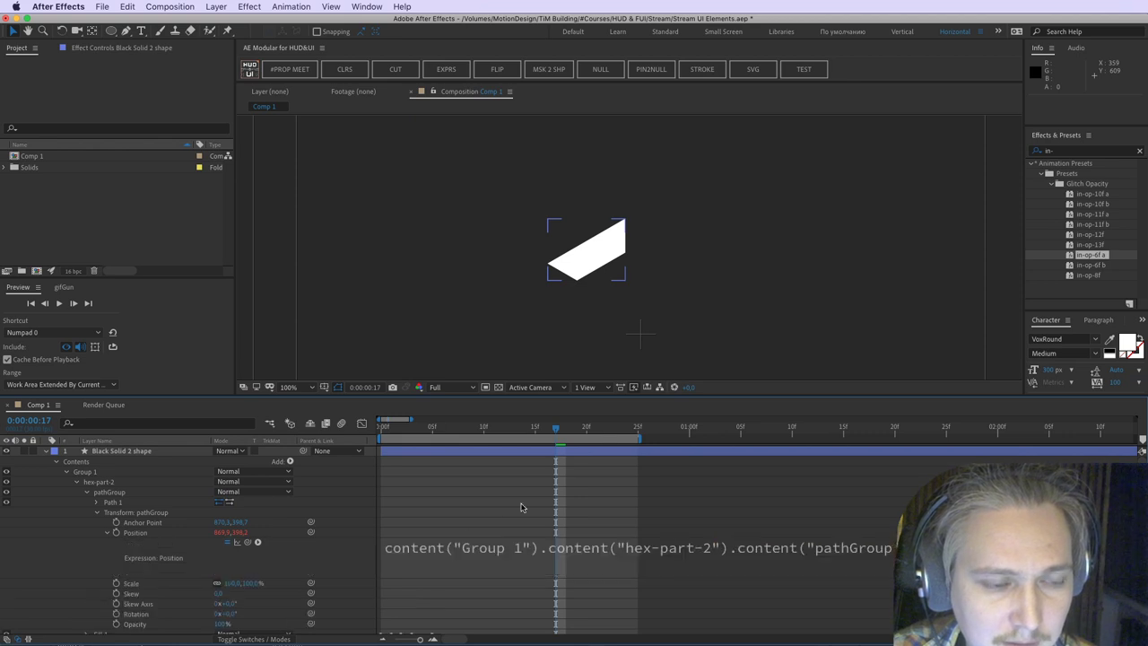
key(ctrl+Tab)
drag(100, 466, 62, 469)
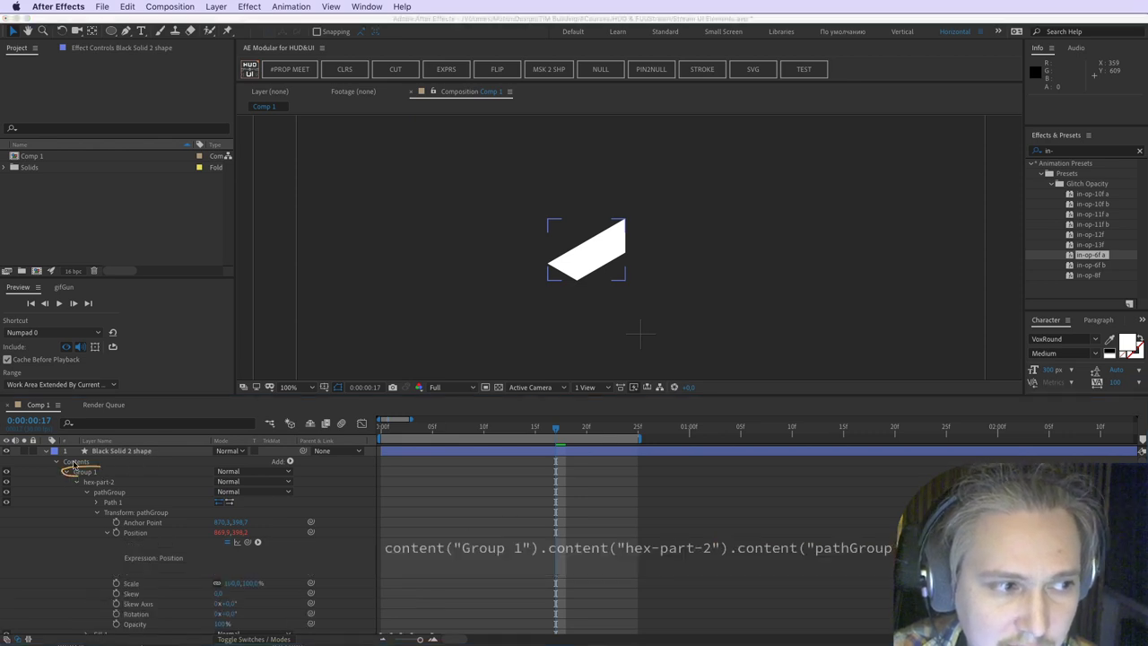
Step: Rename Group 1 as base
click(84, 471)
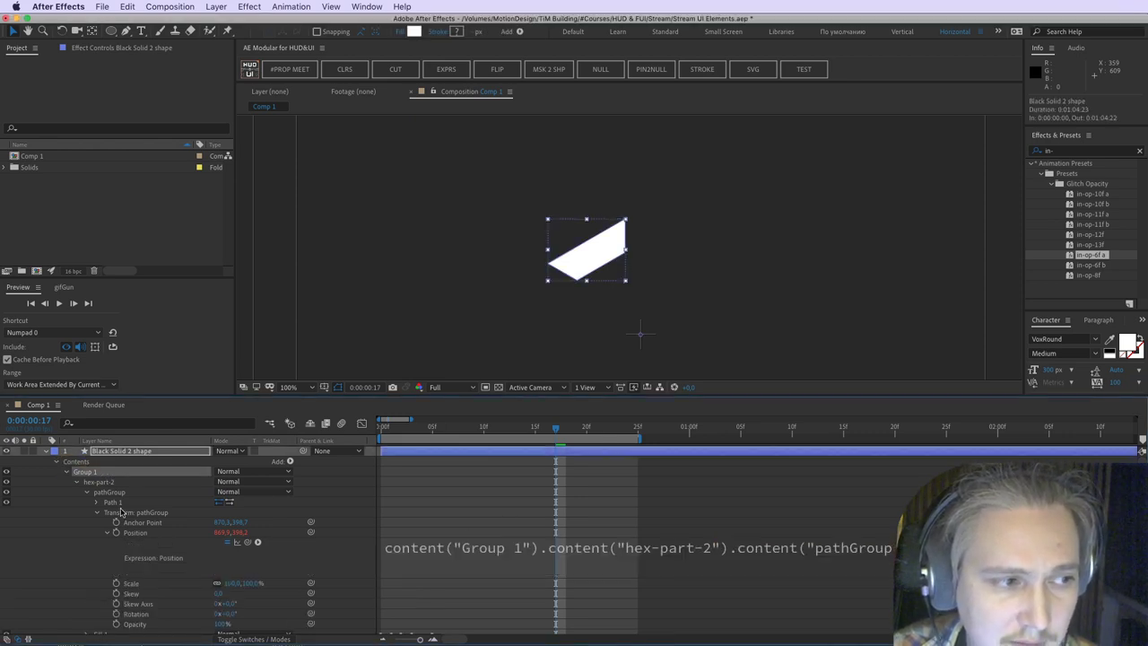
key(Return)
text(base)
key(Return)
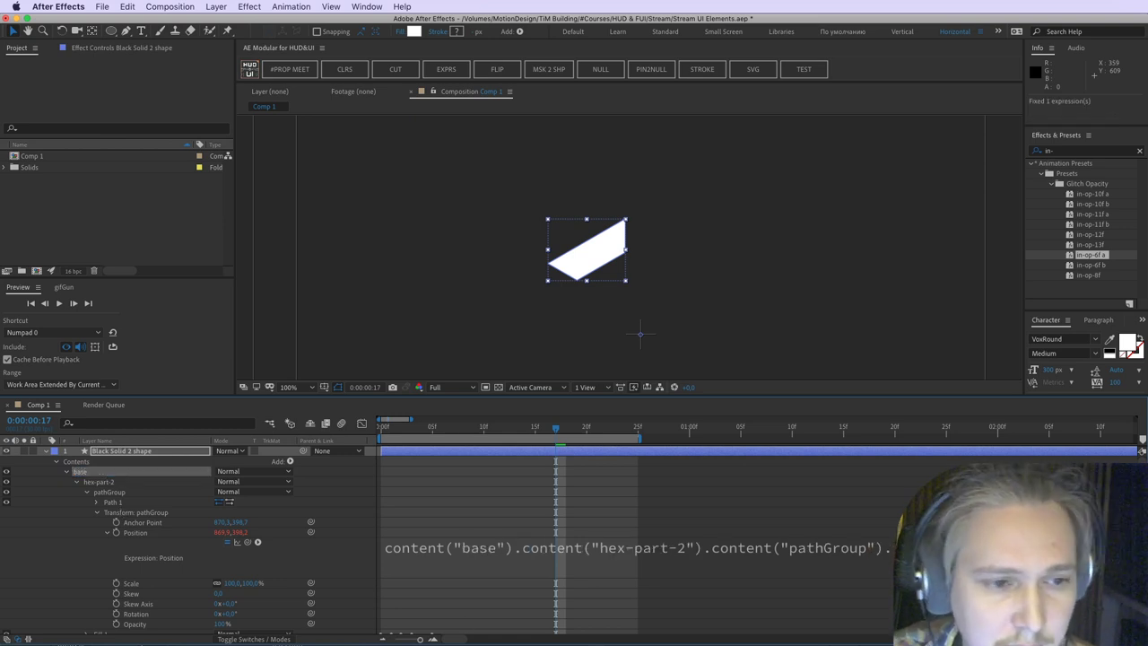
Step: Rename the shape layer as hexagon
click(111, 453)
key(Return)
text(hex)
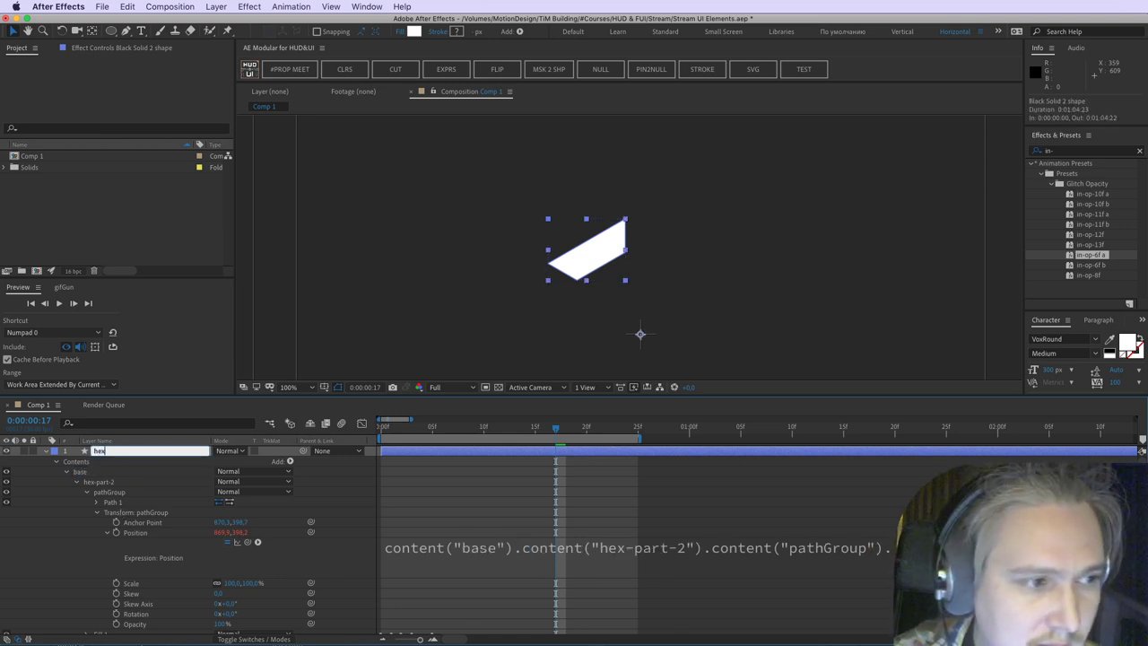
text(agon)
key(Return)
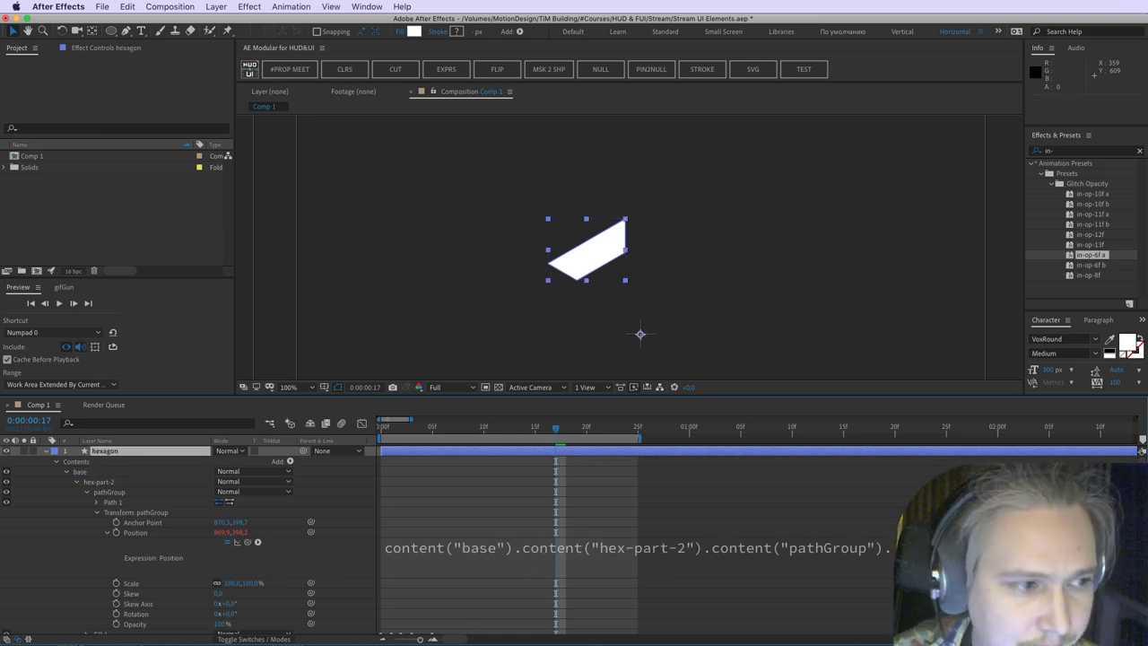
Step: Try rewriting the position expression of hex-part-2's pathGroup as thisProperty.propertyGroup(1)
click(764, 541)
key(super+a)
key(BackSpace)
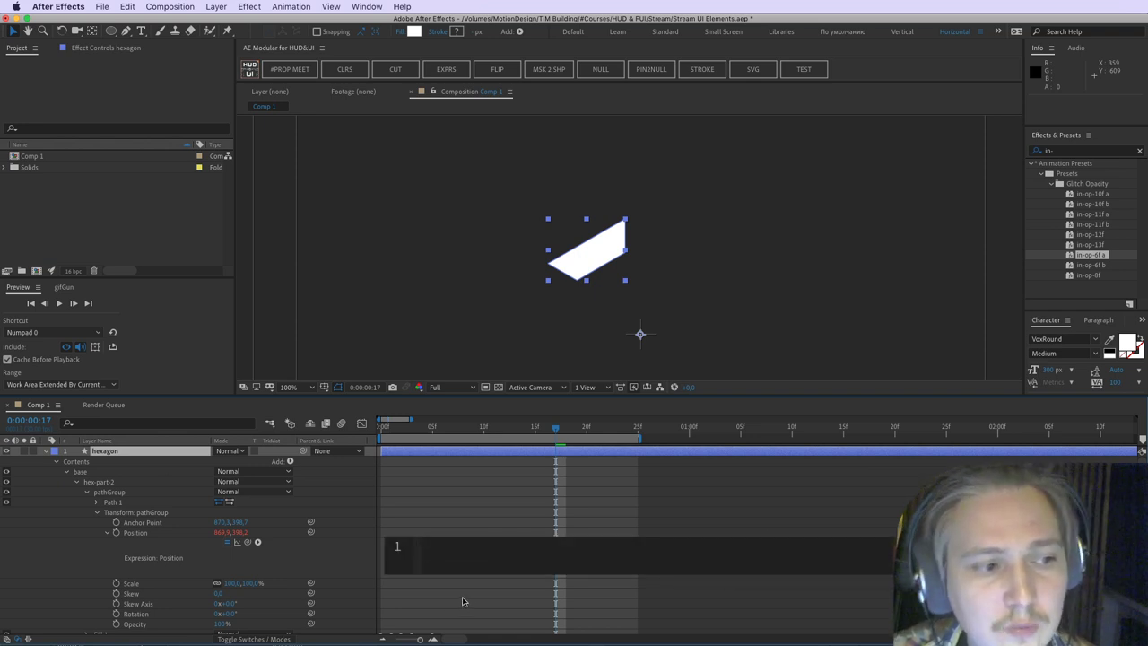
click(438, 549)
alt+click(116, 532)
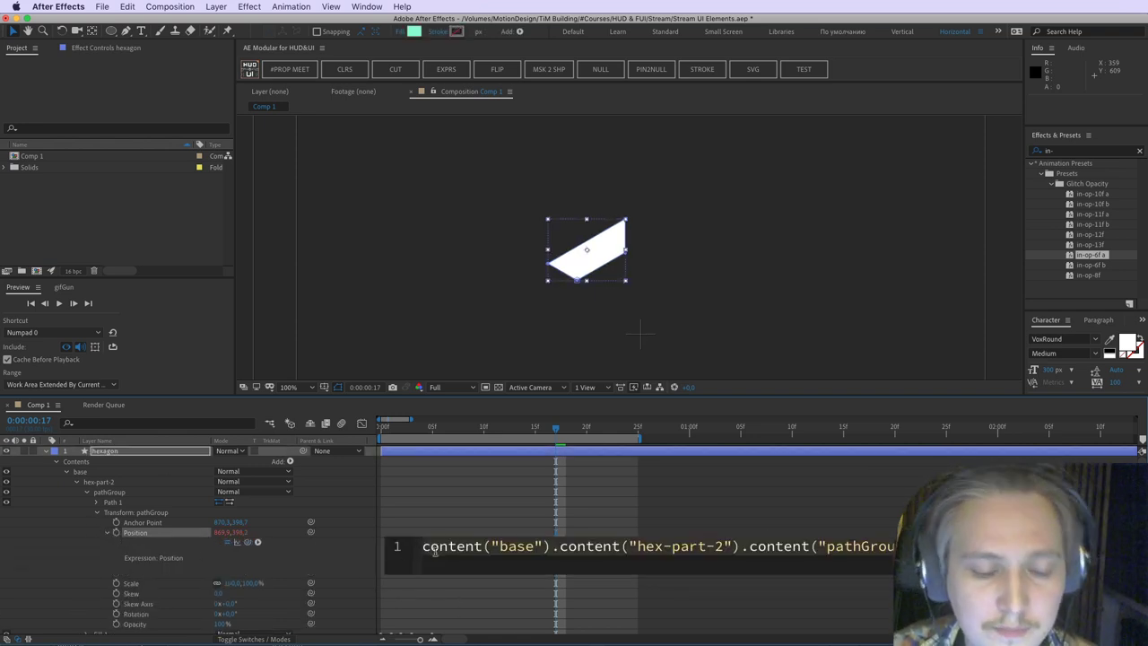
text(thisp)
key(BackSpace)
text(Prop)
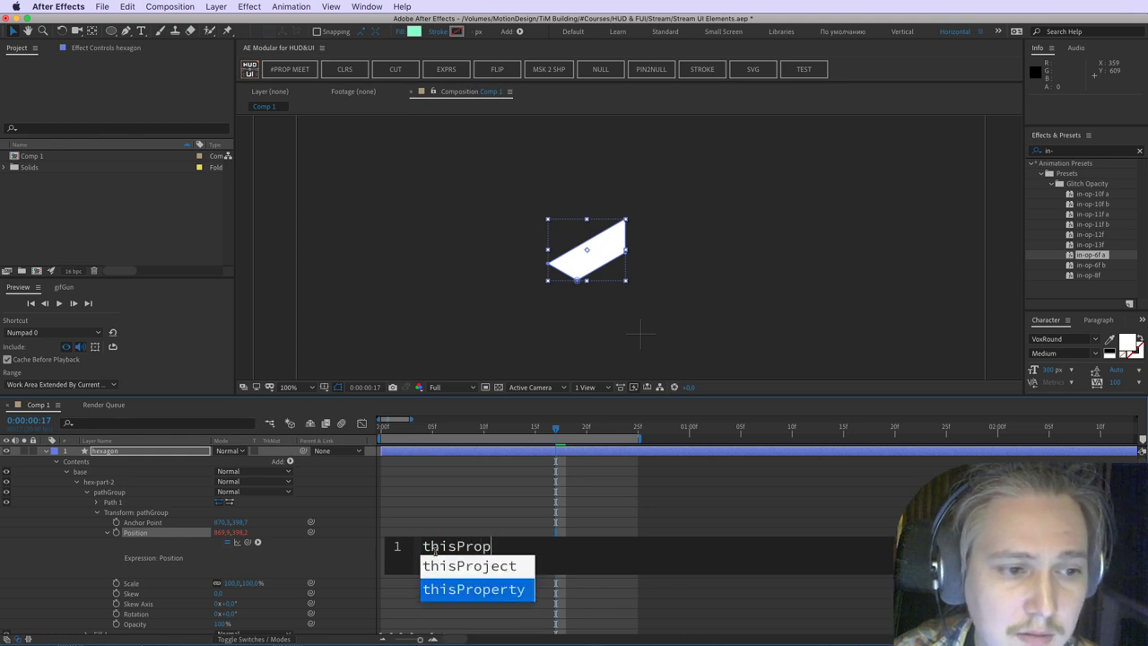
key(Return)
text(.prop)
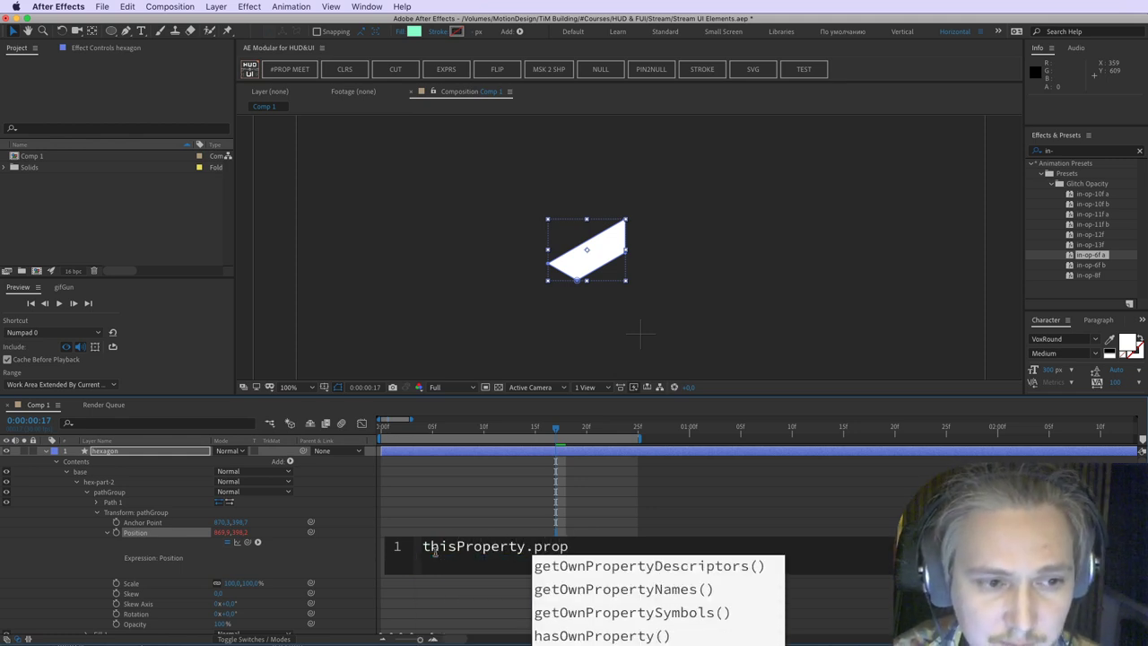
text(ertyG)
key(Return)
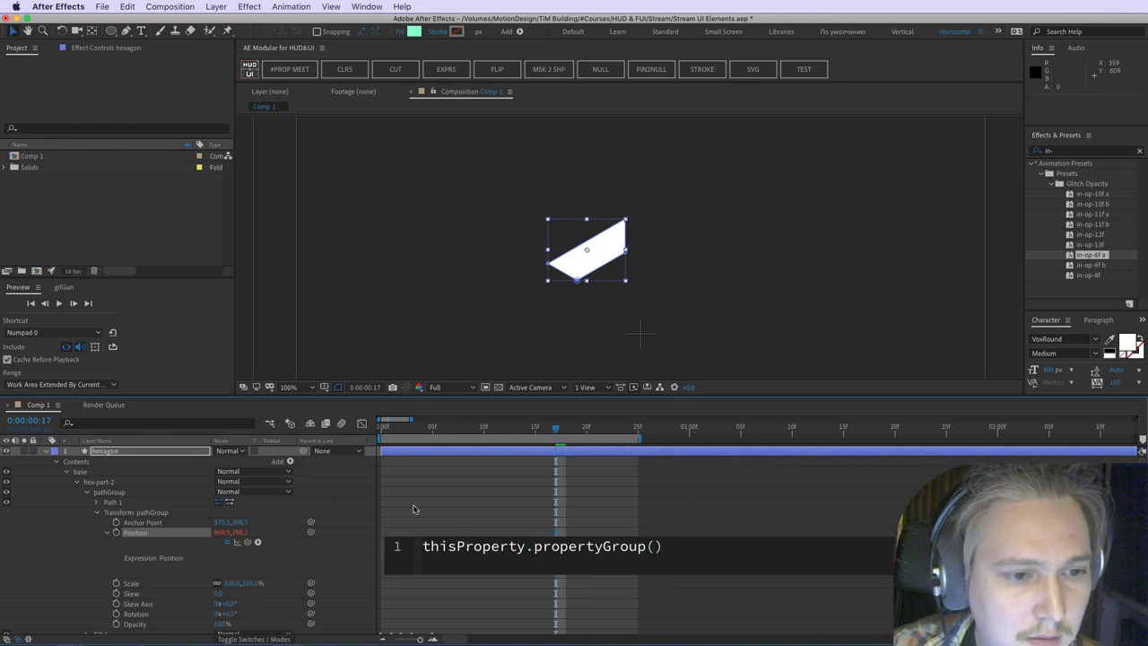
text(1)
Step: Clear the expression from the position of hex-part-2's pathGroup
click(367, 552)
click(619, 550)
key(BackSpace)
click(723, 492)
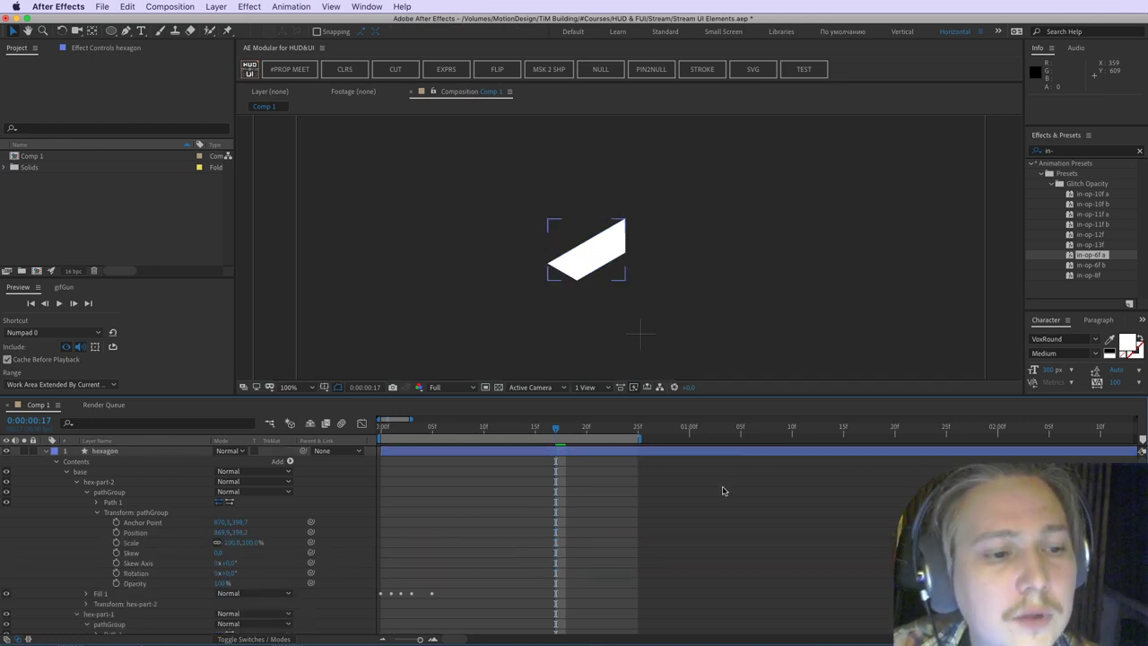
Step: At frame 18, run the MeetThisProp script on the pathGroup position properties of hex-part-2 and hex-part-1
click(159, 536)
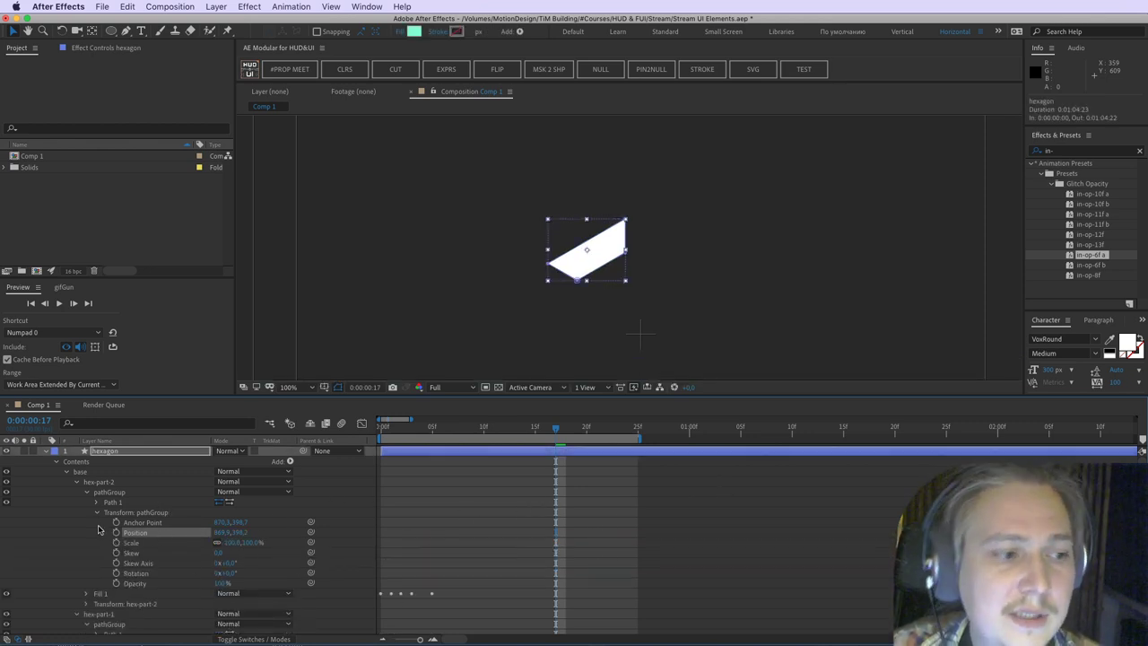
scroll(164, 542, down, 2)
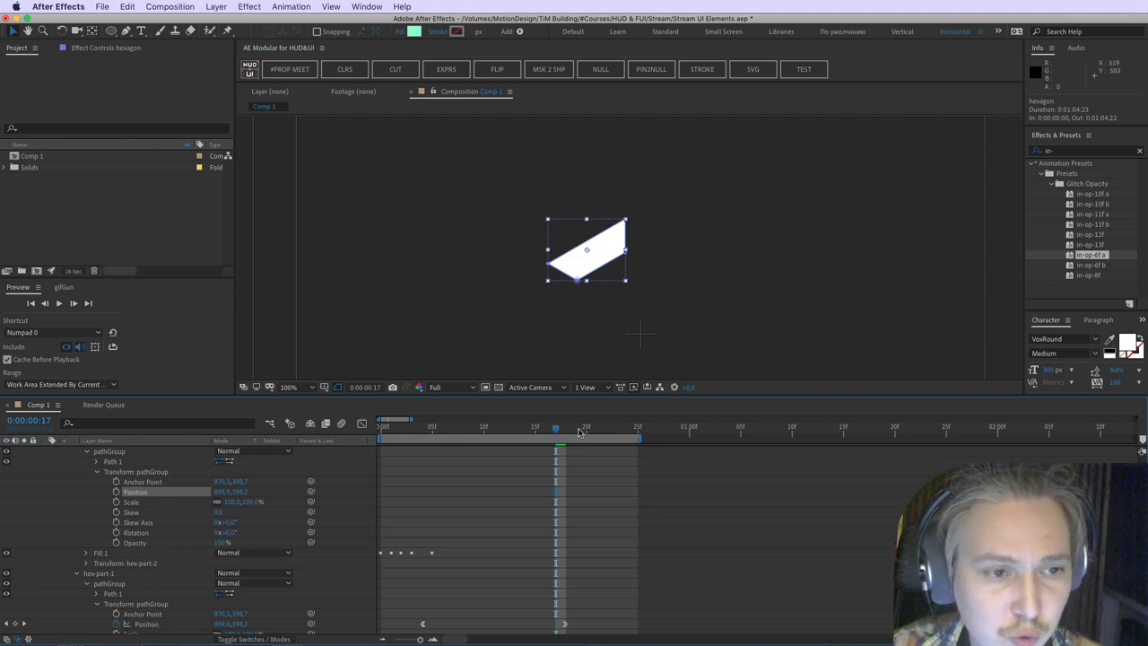
key(Page_Down)
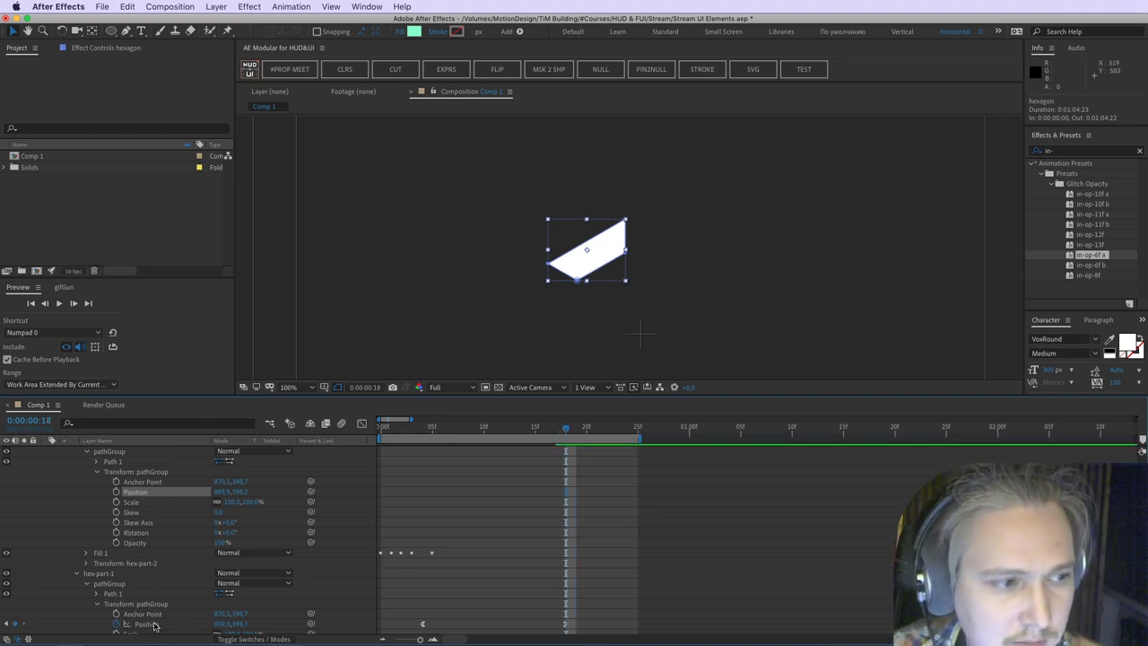
shift+click(148, 624)
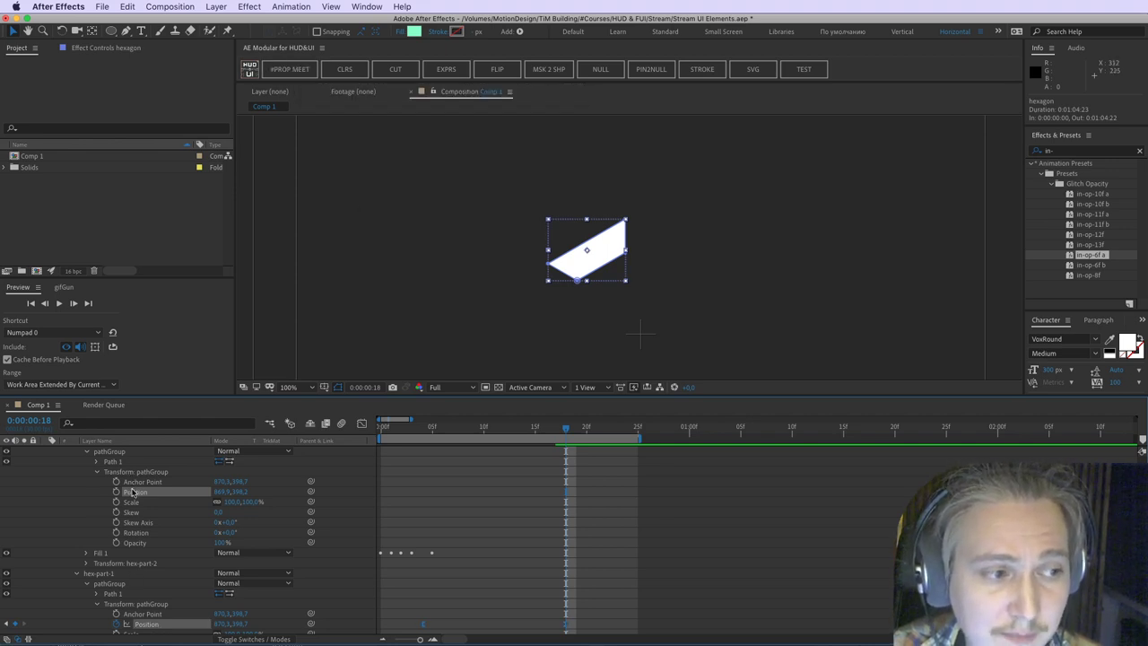
click(76, 499)
click(136, 493)
shift+click(147, 624)
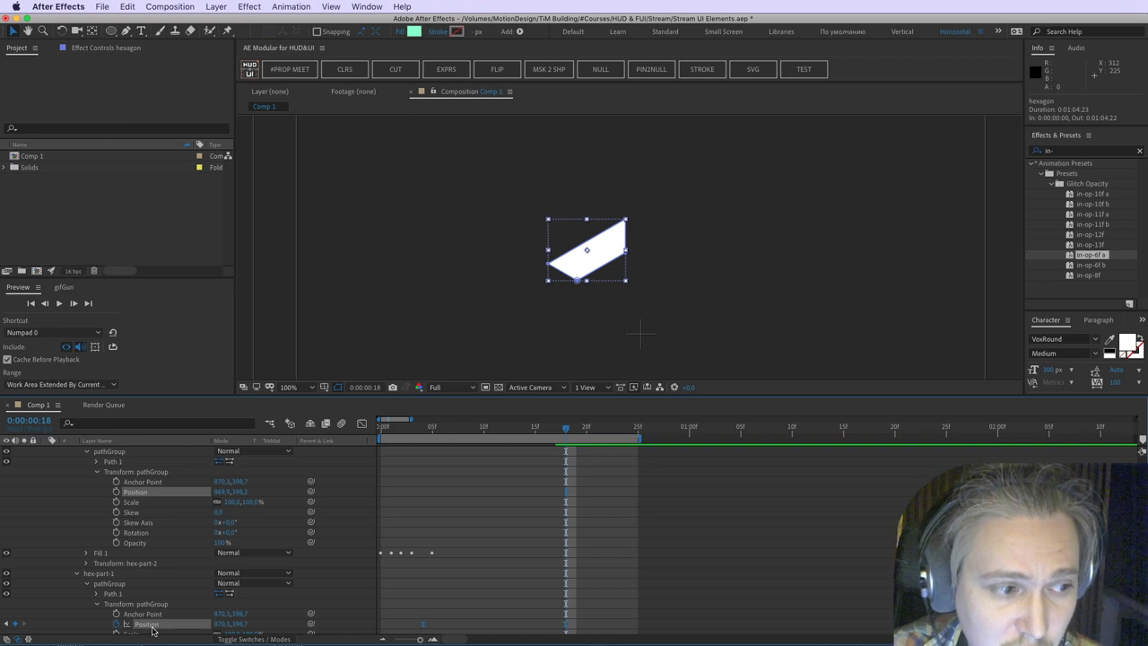
click(288, 70)
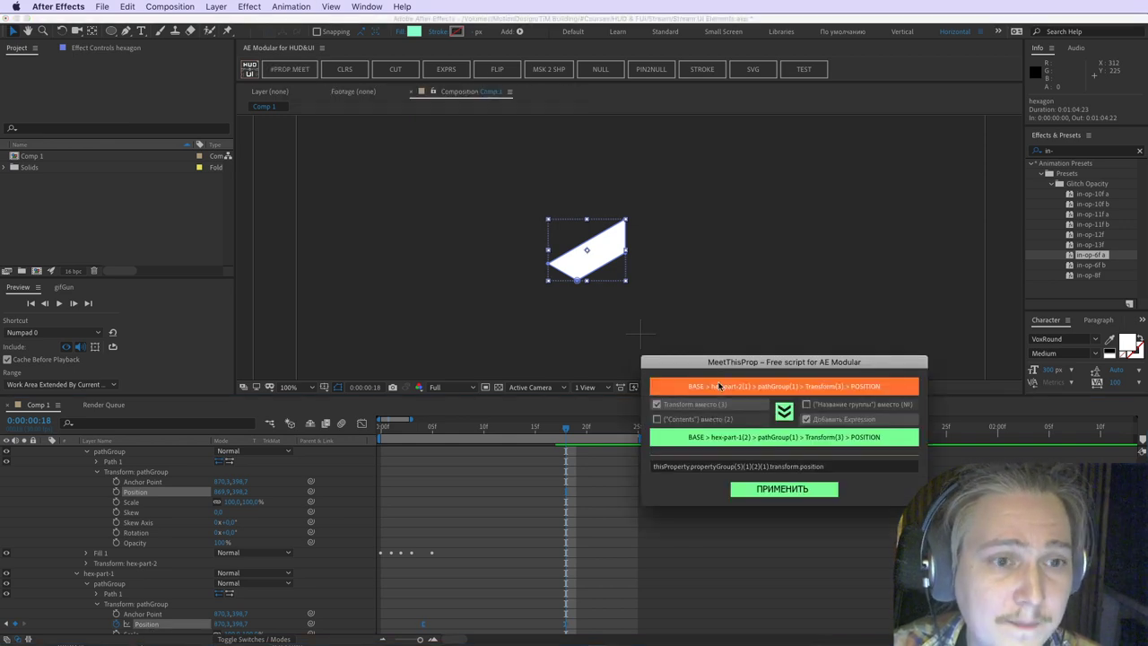
drag(760, 365, 573, 270)
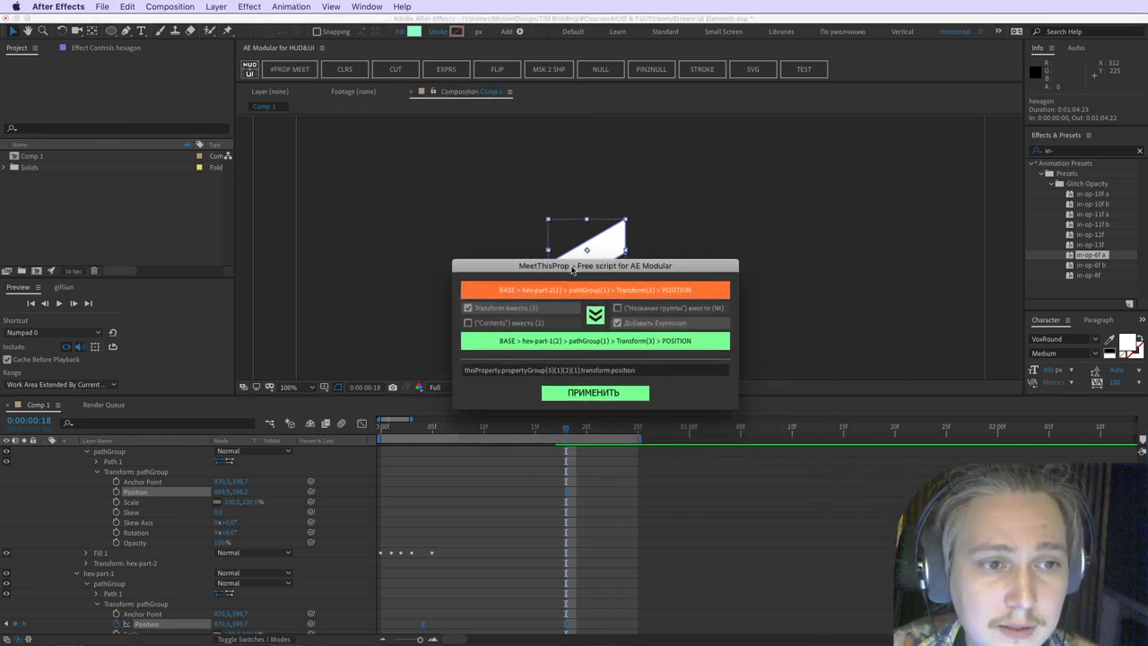
Step: Use group names instead of numbers in the generated expression, and reverse the link direction so that it references hex-part-1
click(590, 395)
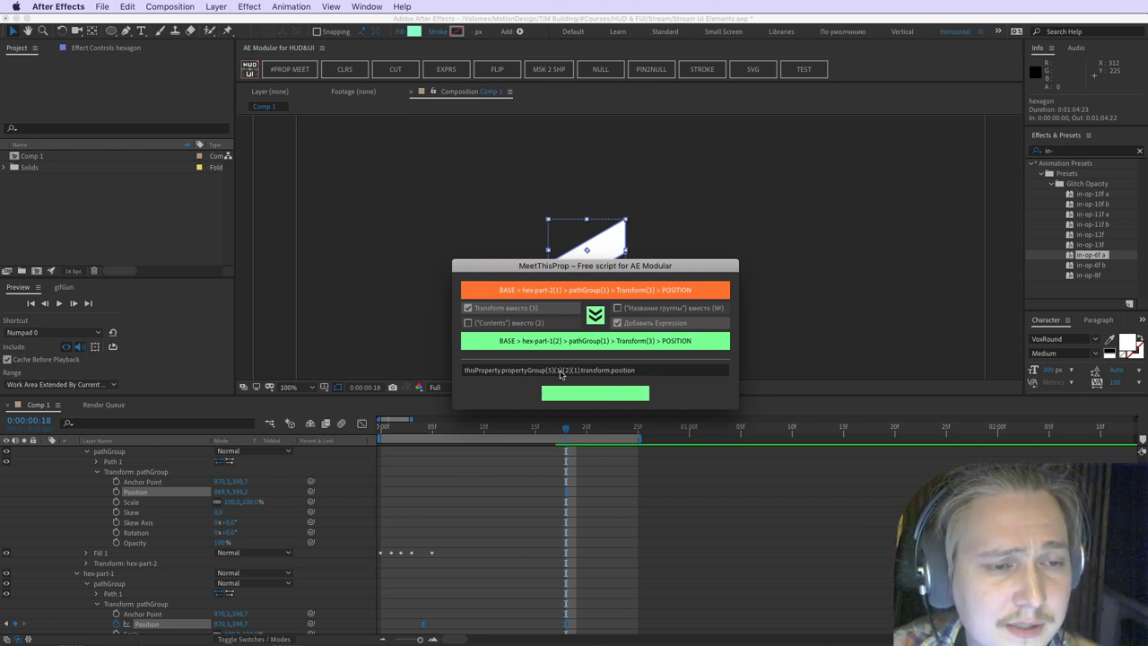
double_click(558, 370)
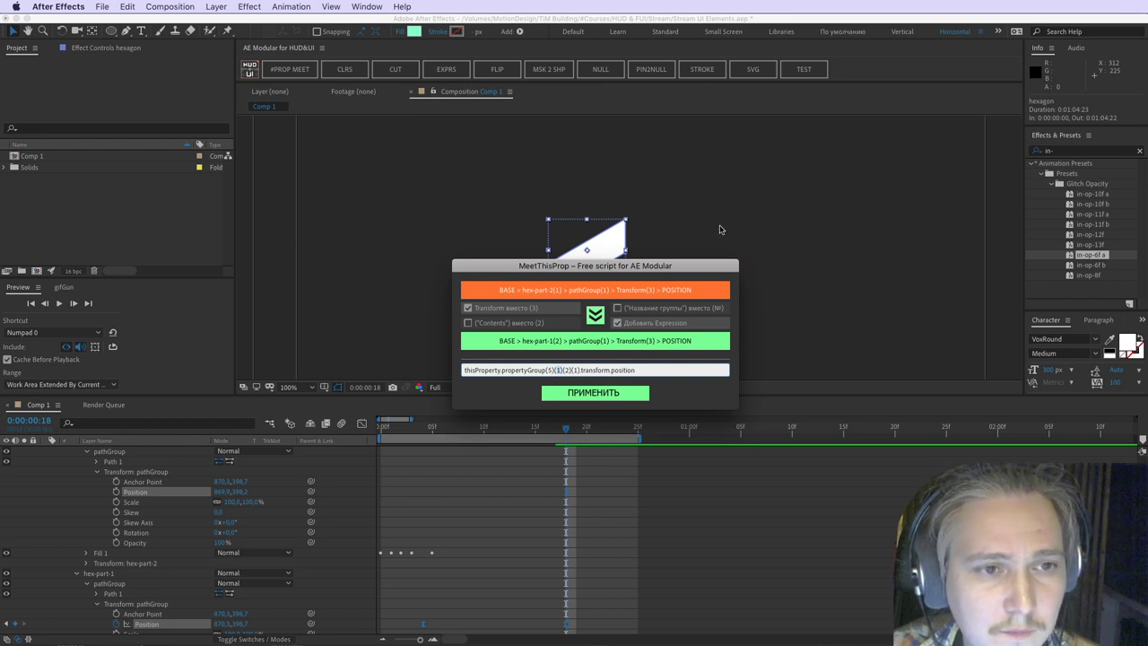
click(619, 309)
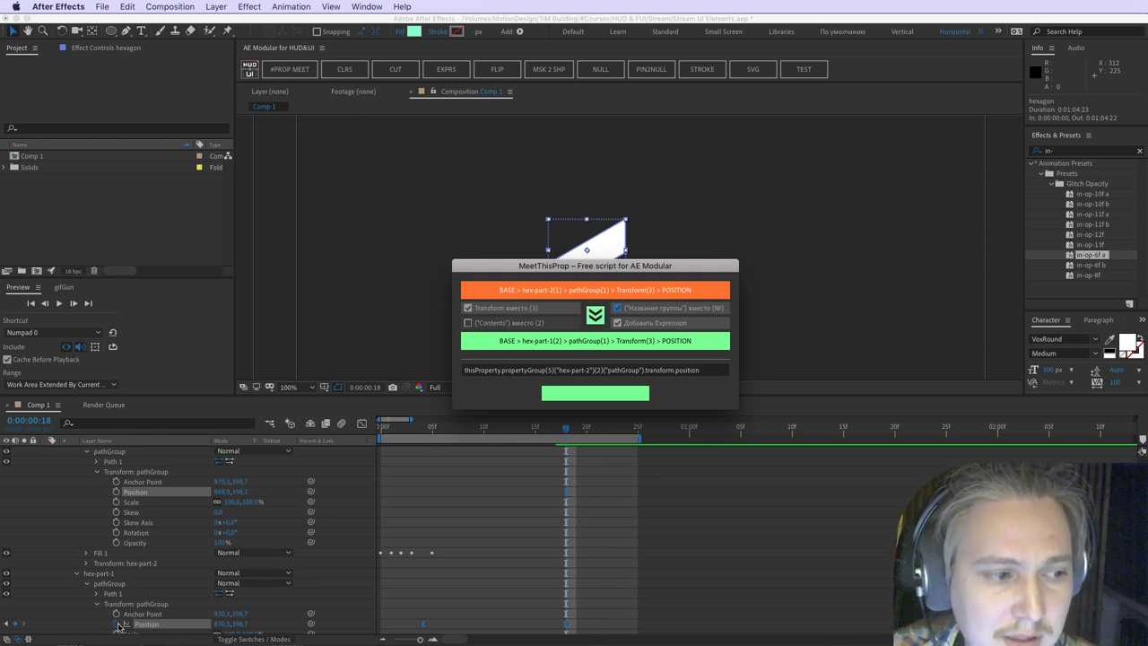
click(595, 314)
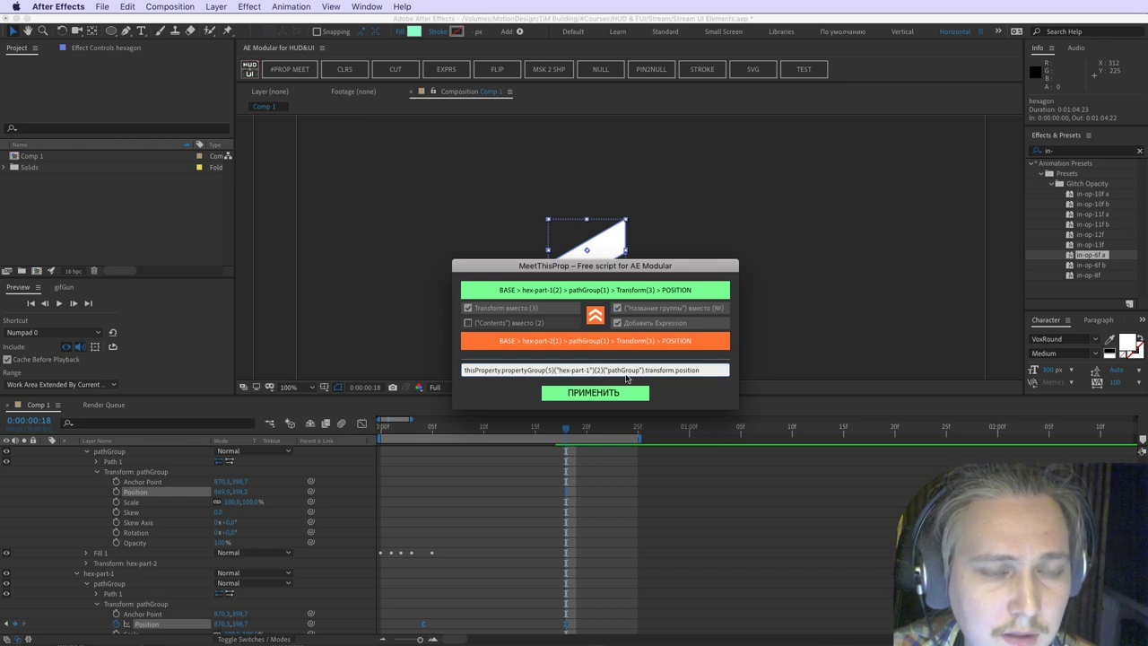
Step: Compare the numbered and named forms of the generated expression, examining the "hex-part-1" and "pathGroup" references
click(618, 308)
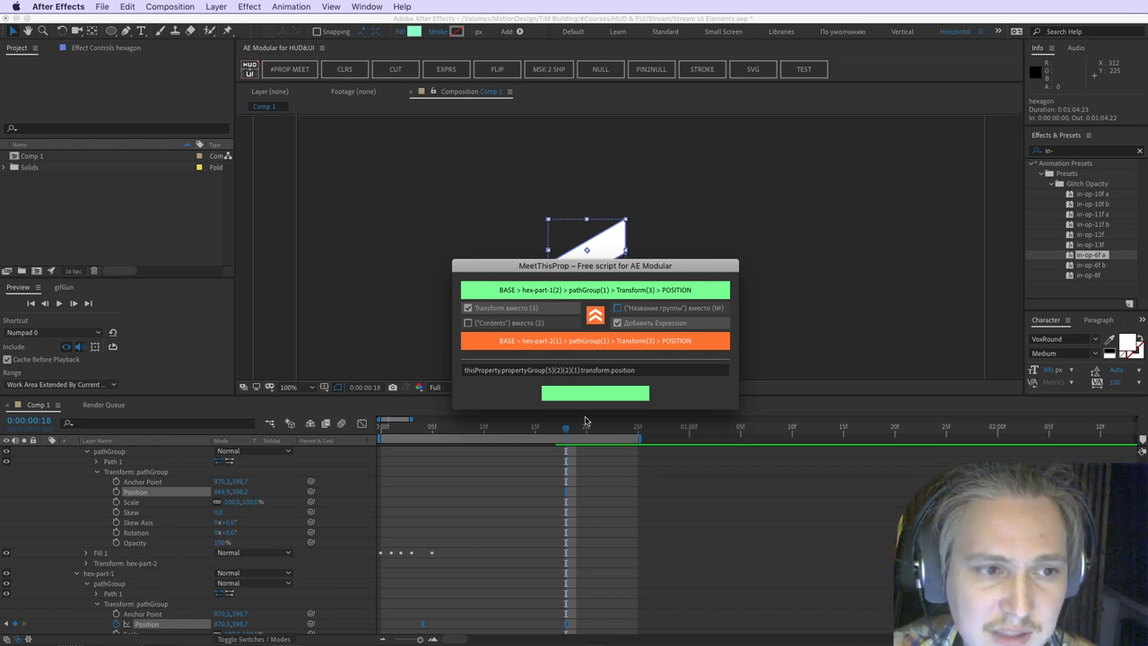
click(558, 370)
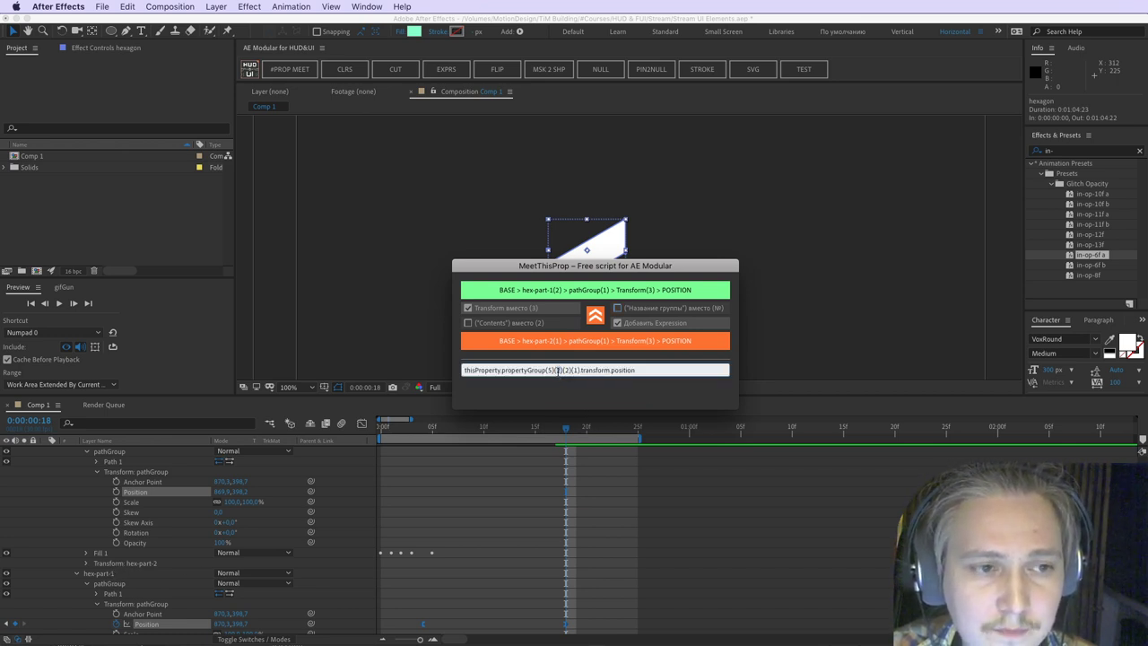
click(618, 308)
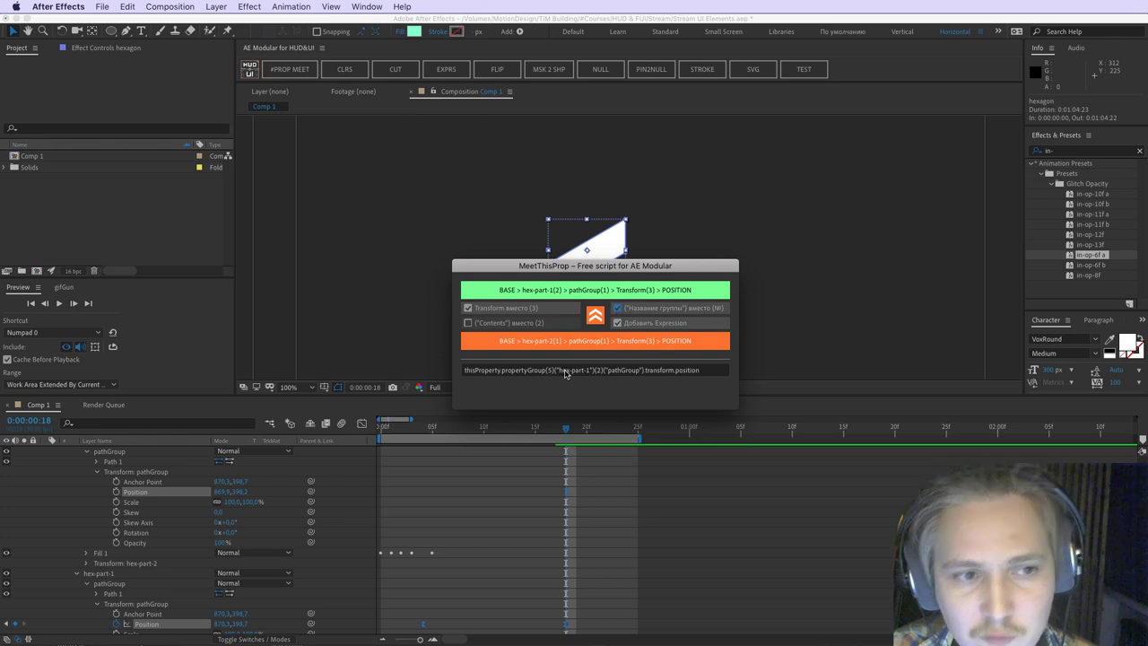
mouse_move(556, 370)
mouse_down()
mouse_move(587, 370)
mouse_move(559, 369)
mouse_up()
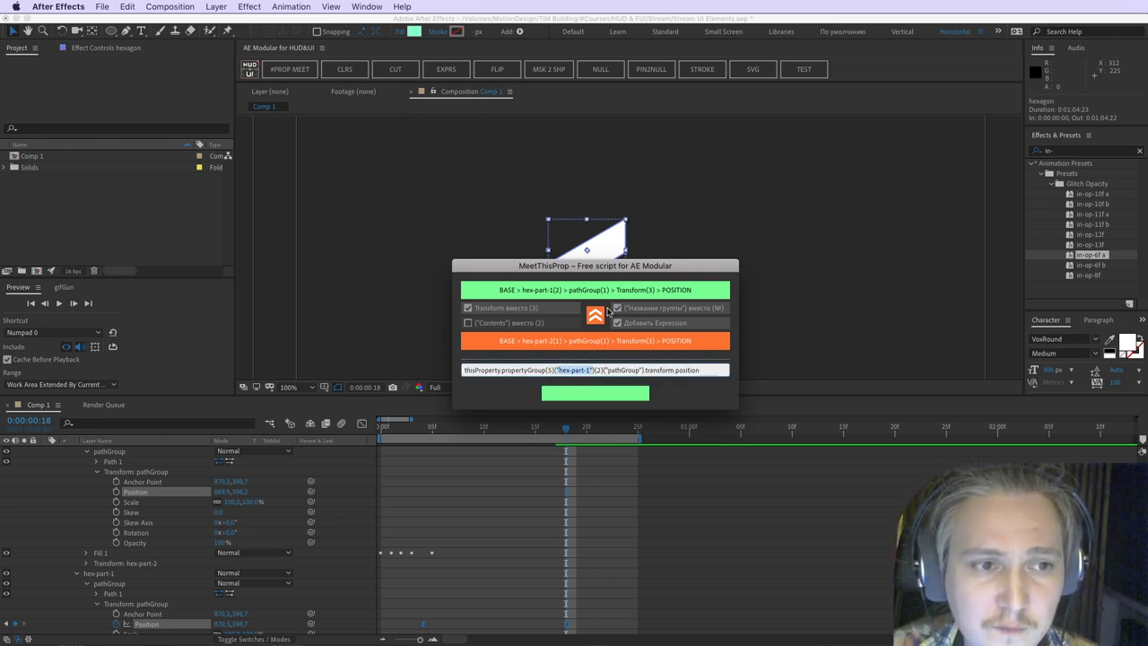
click(608, 369)
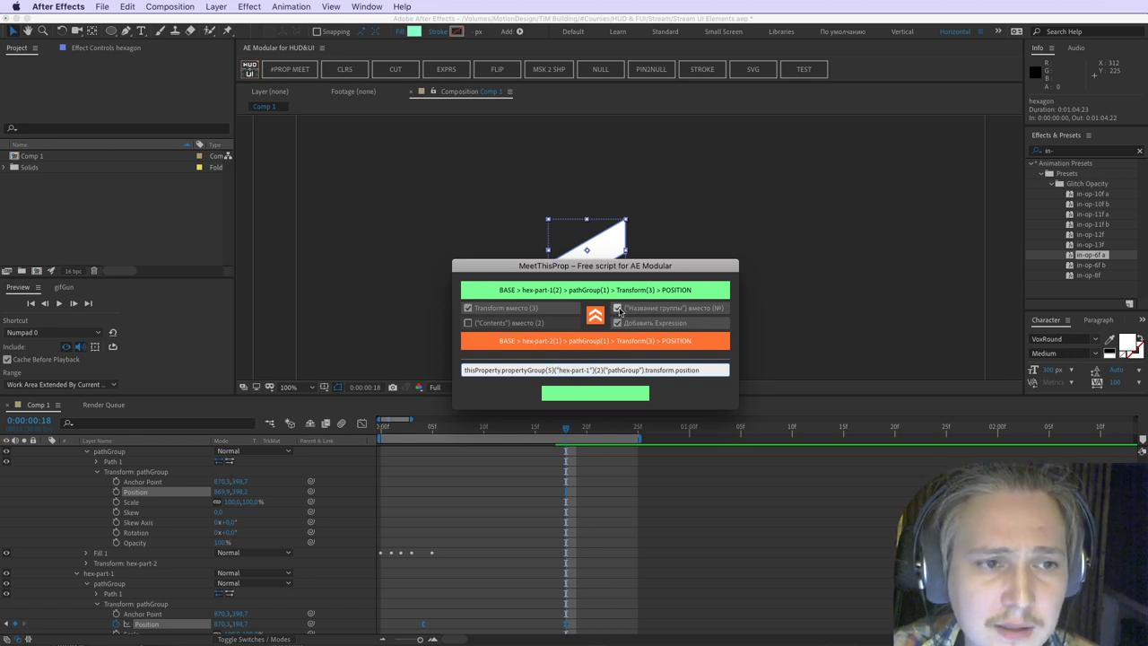
drag(606, 371, 644, 369)
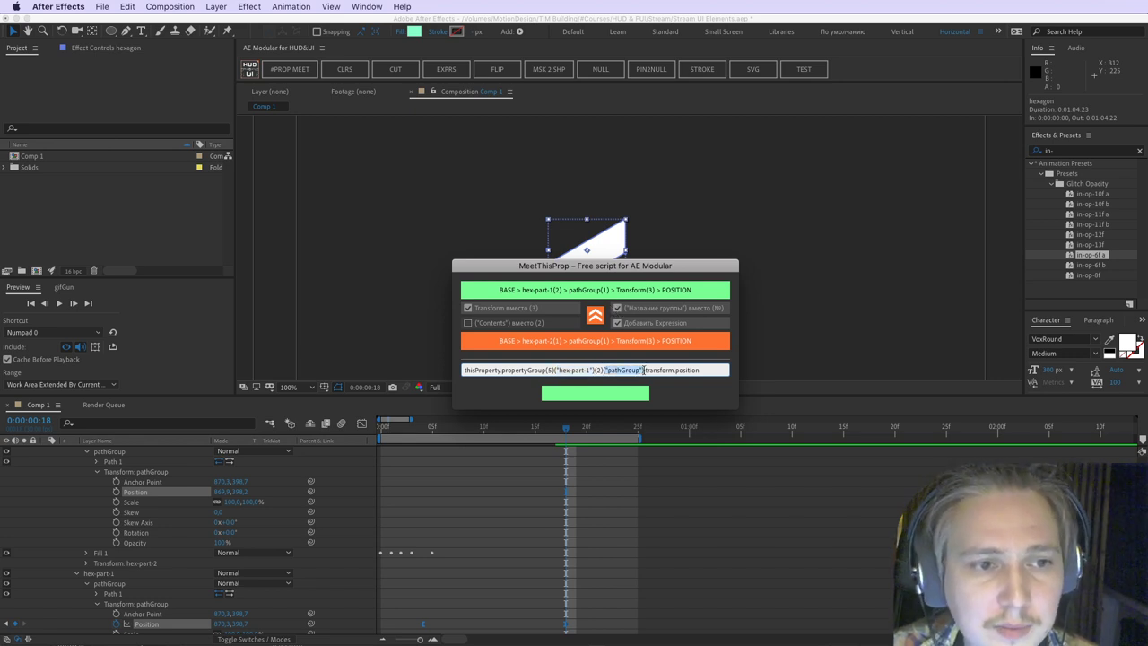
Step: Replace the "pathGroup" name with index 1 in the generated expression and apply it to hex-part-2's pathGroup position
text(1)
click(617, 307)
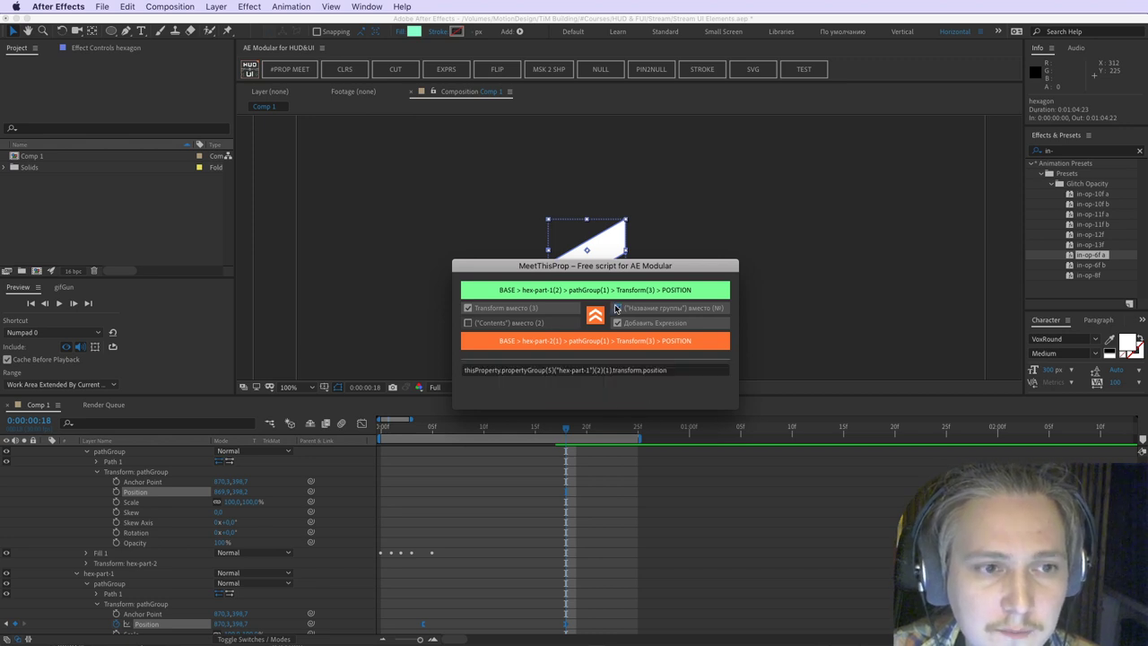
click(617, 309)
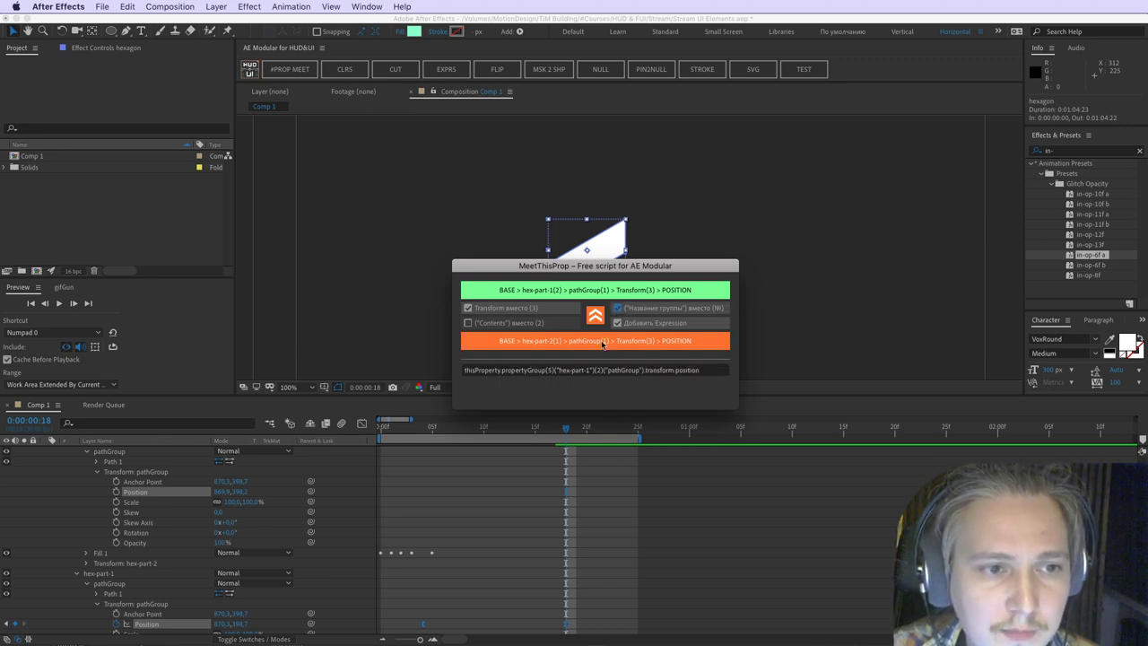
click(641, 371)
drag(642, 370, 609, 371)
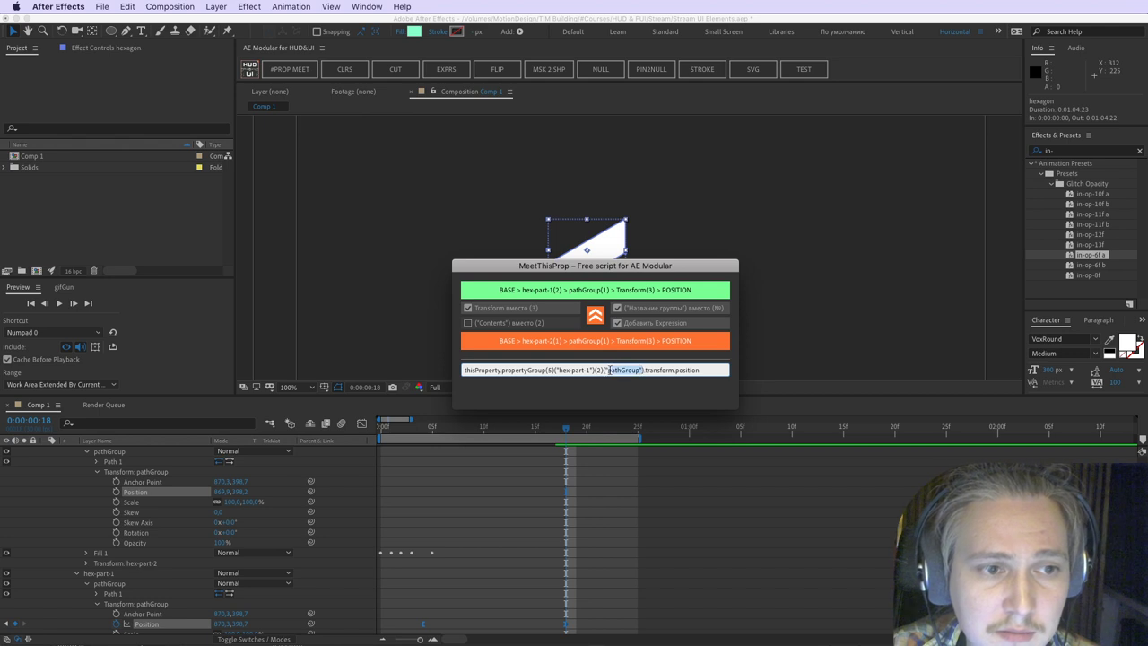
text(1)
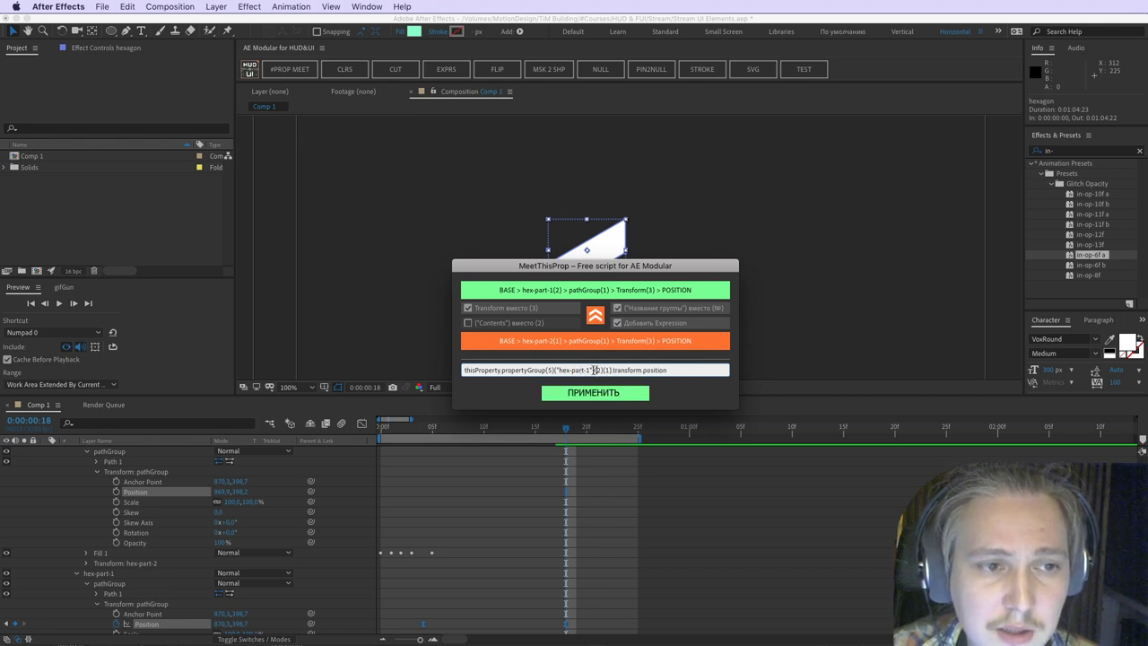
drag(589, 371, 561, 371)
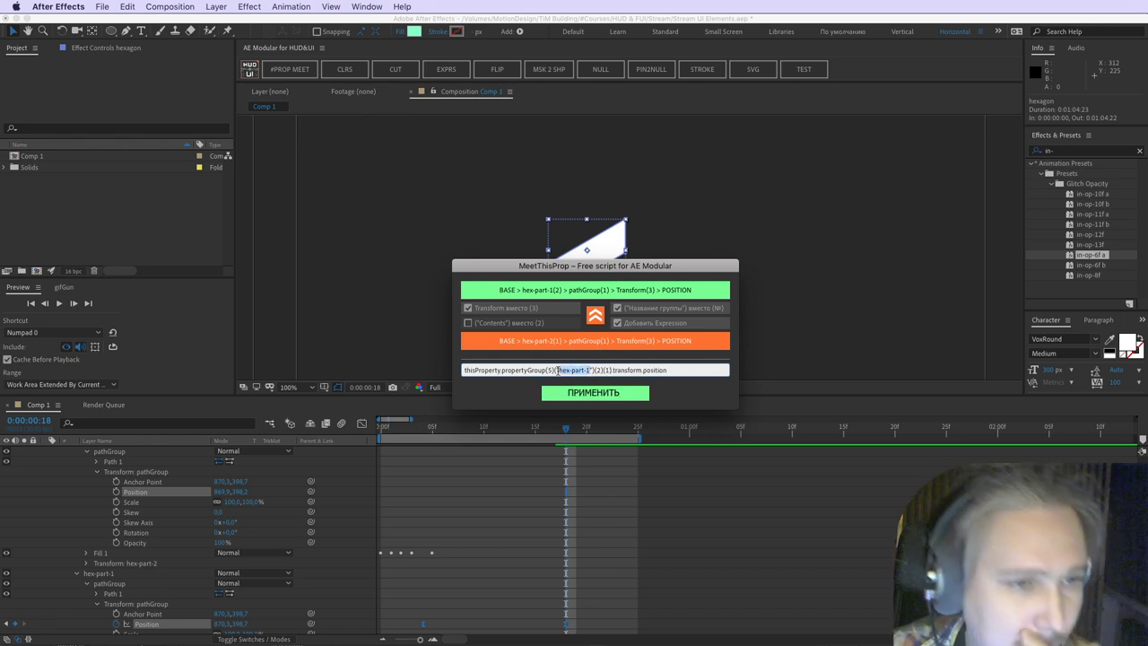
drag(571, 371, 584, 370)
click(578, 396)
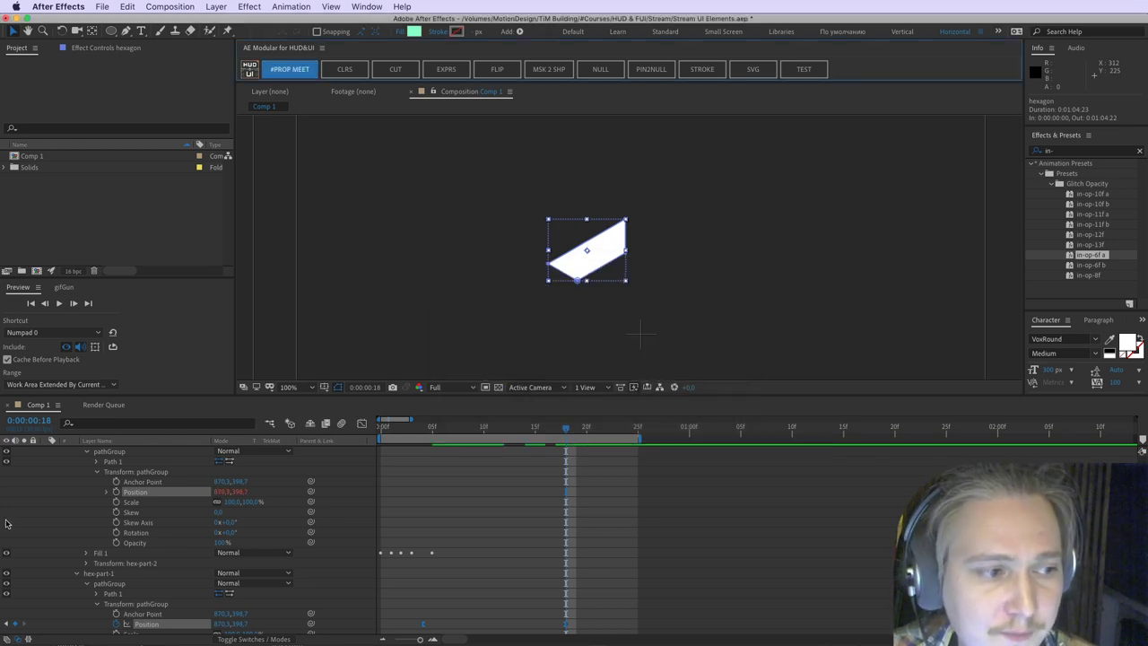
Step: Examine the expression on hex-part-2's pathGroup position together with the group structure of hex-part-1
scroll(124, 564, down, 2)
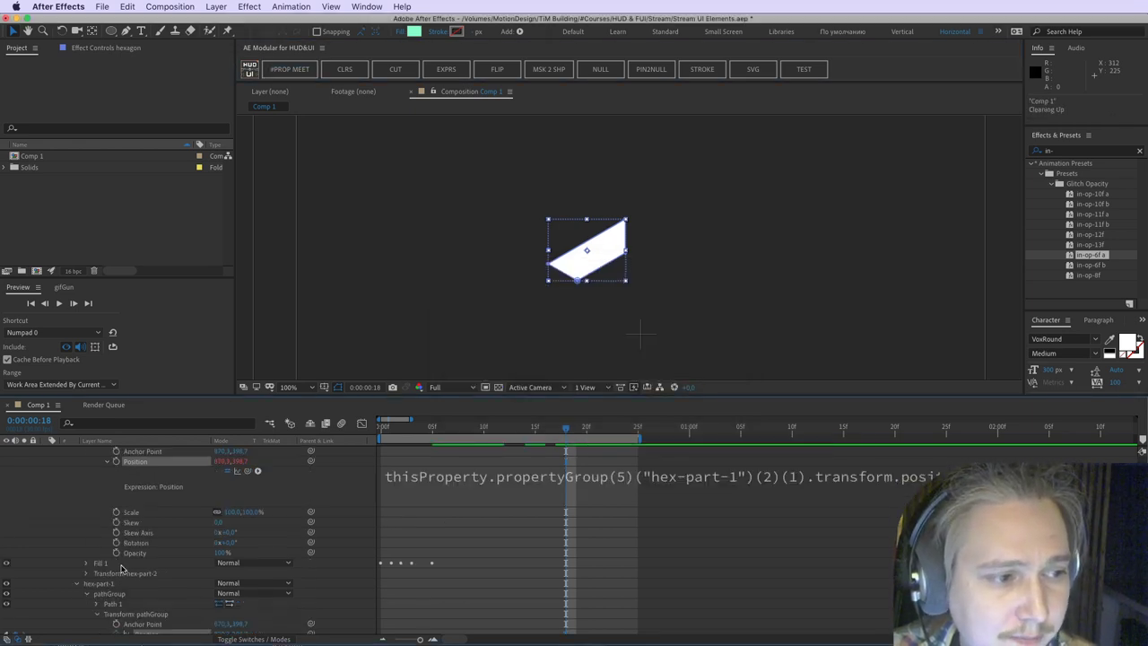
click(109, 566)
click(87, 567)
click(88, 565)
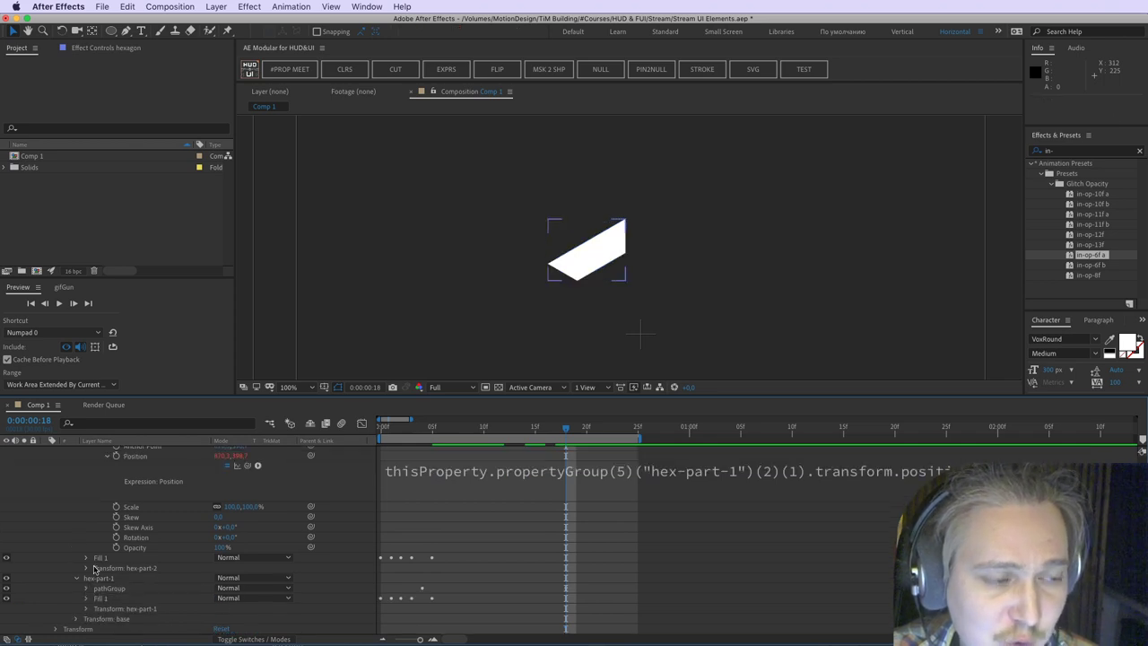
click(105, 590)
scroll(694, 528, up, 1)
scroll(693, 530, up, 1)
click(554, 528)
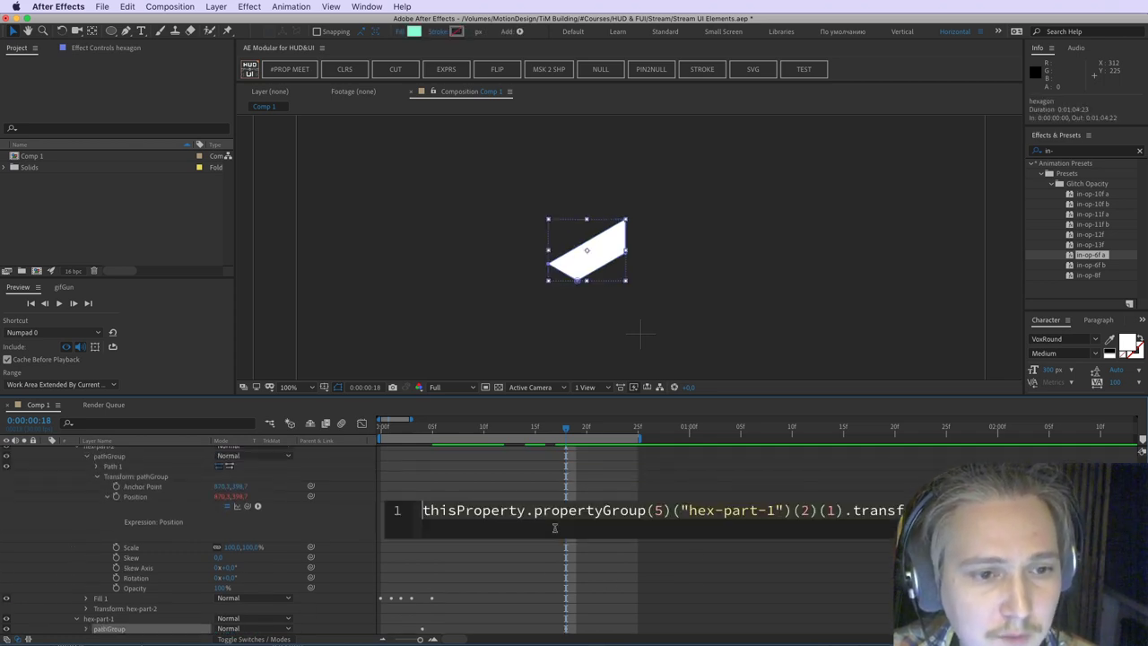
click(241, 565)
scroll(241, 561, down, 1)
scroll(101, 553, down, 2)
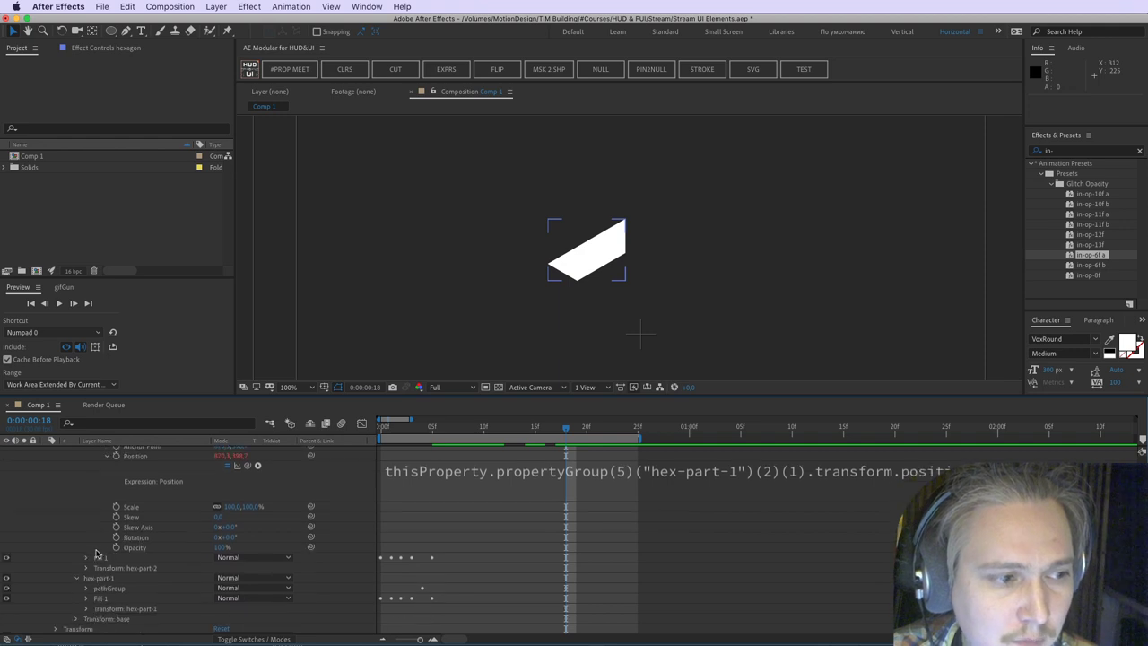
scroll(97, 559, up, 4)
Step: Group hex-part-2 and hex-part-1 together inside the base group
click(68, 473)
click(86, 473)
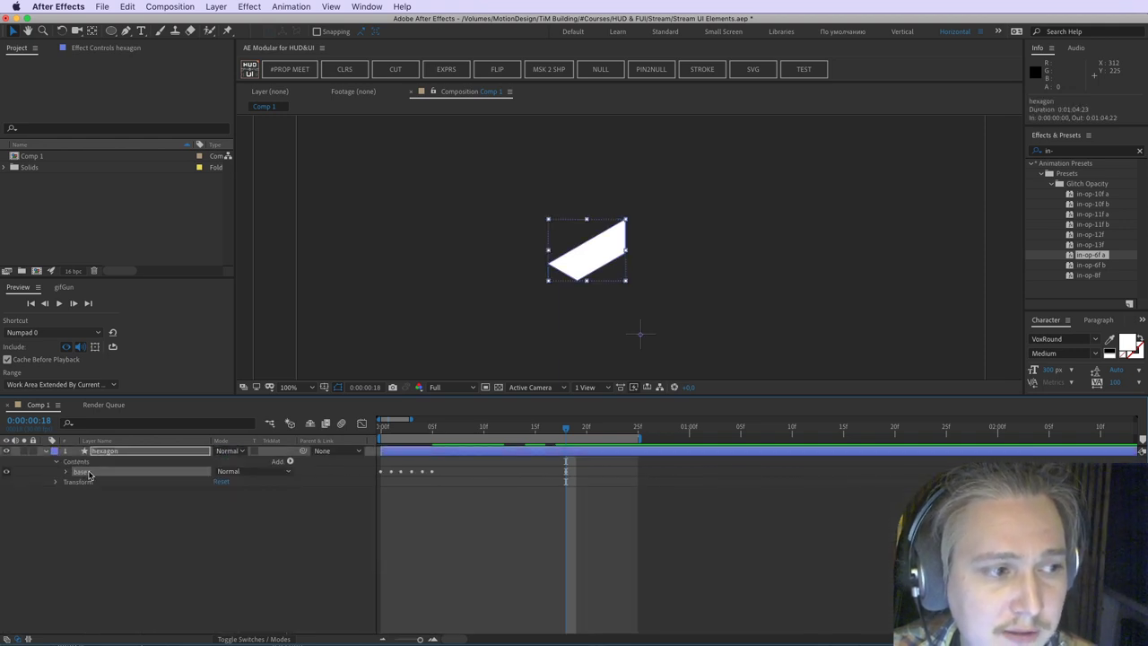
click(68, 473)
click(75, 463)
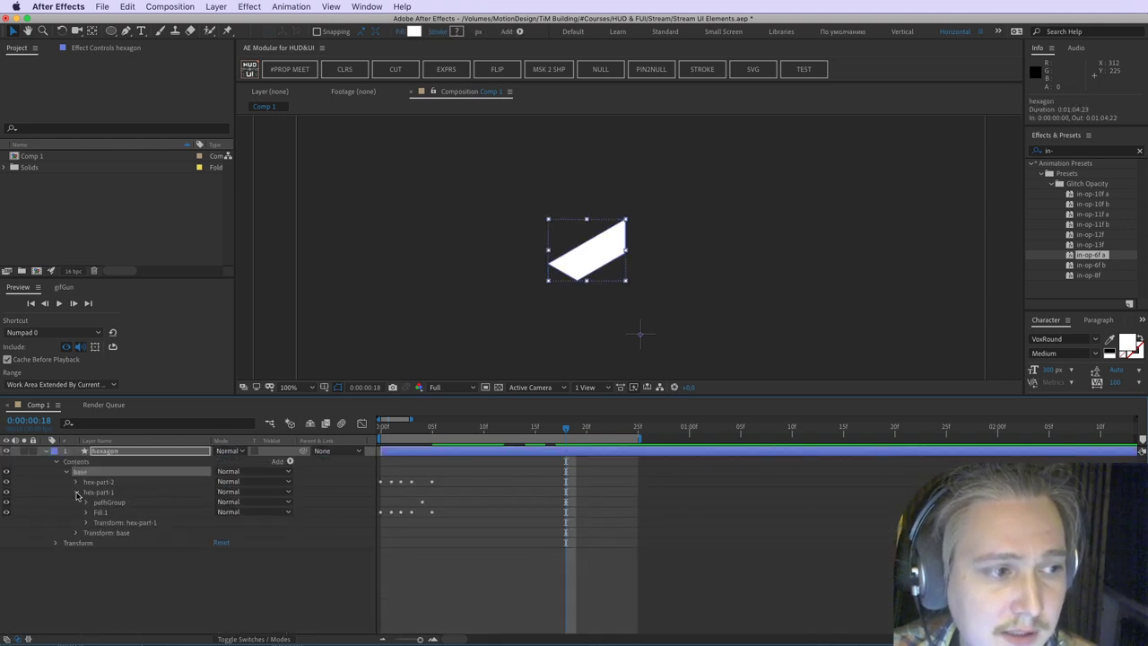
click(76, 493)
click(105, 483)
shift+click(108, 495)
key(super+g)
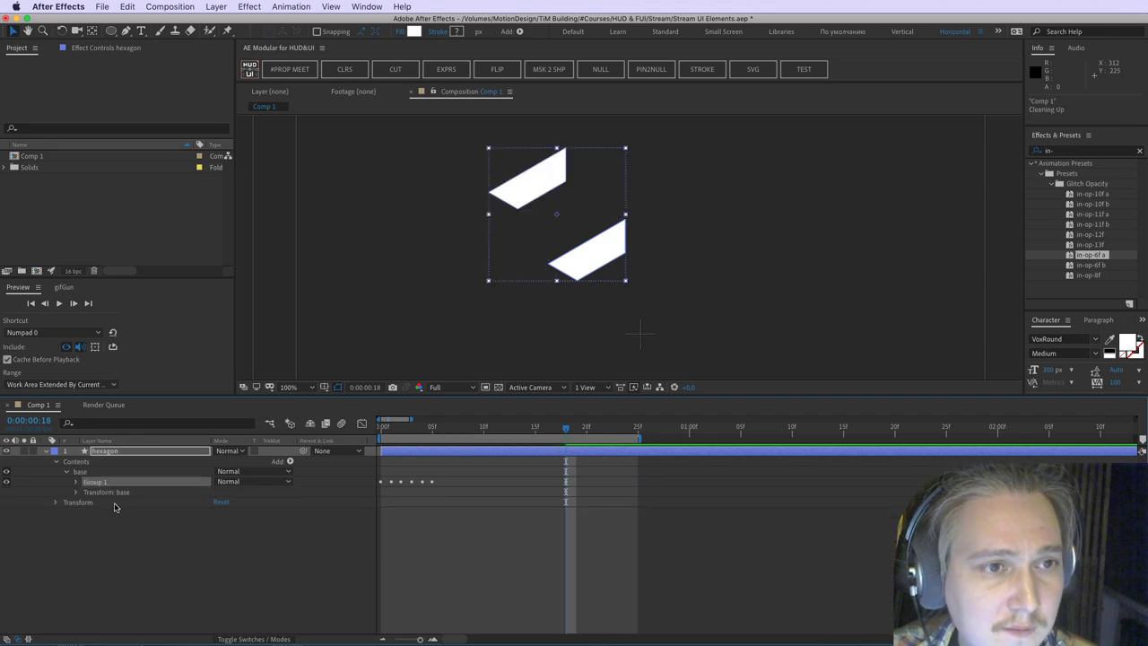
Step: Rename the new group as hexes and scrub the animation from frame 0 to frame 14
key(Return)
text(hex)
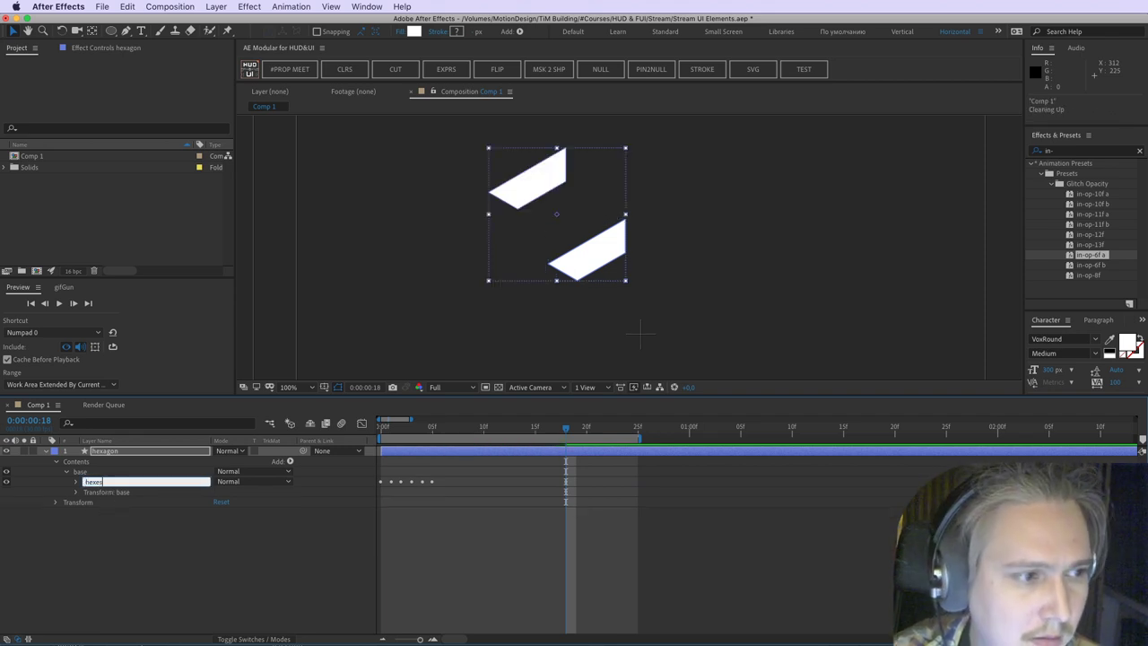
text(es)
key(Return)
click(385, 429)
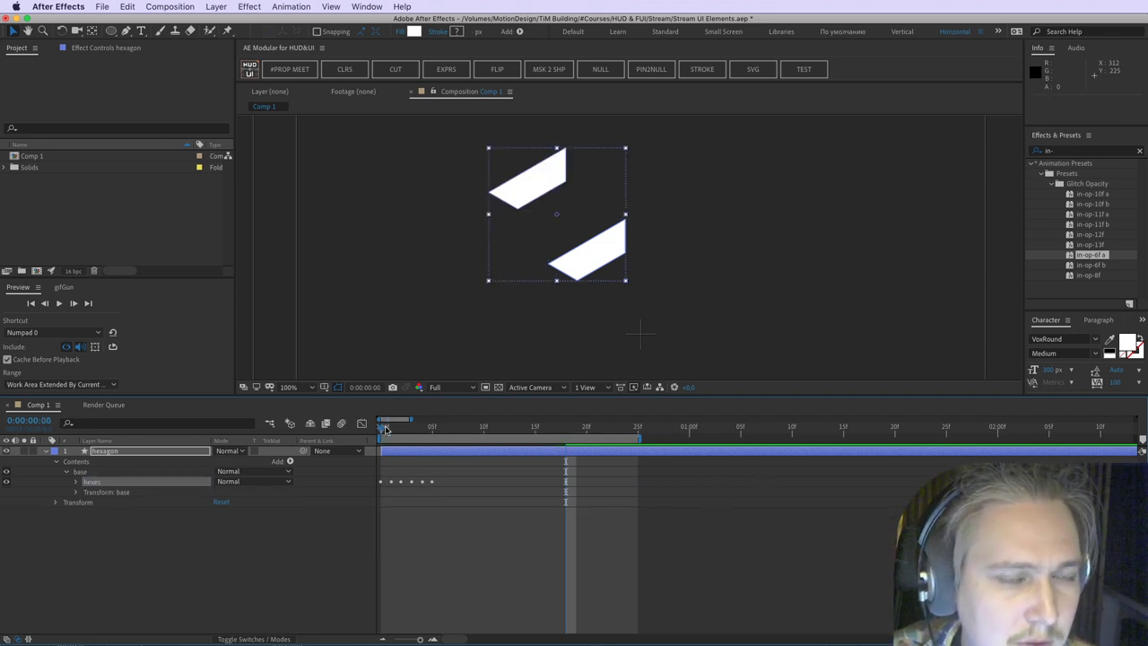
drag(386, 430, 527, 447)
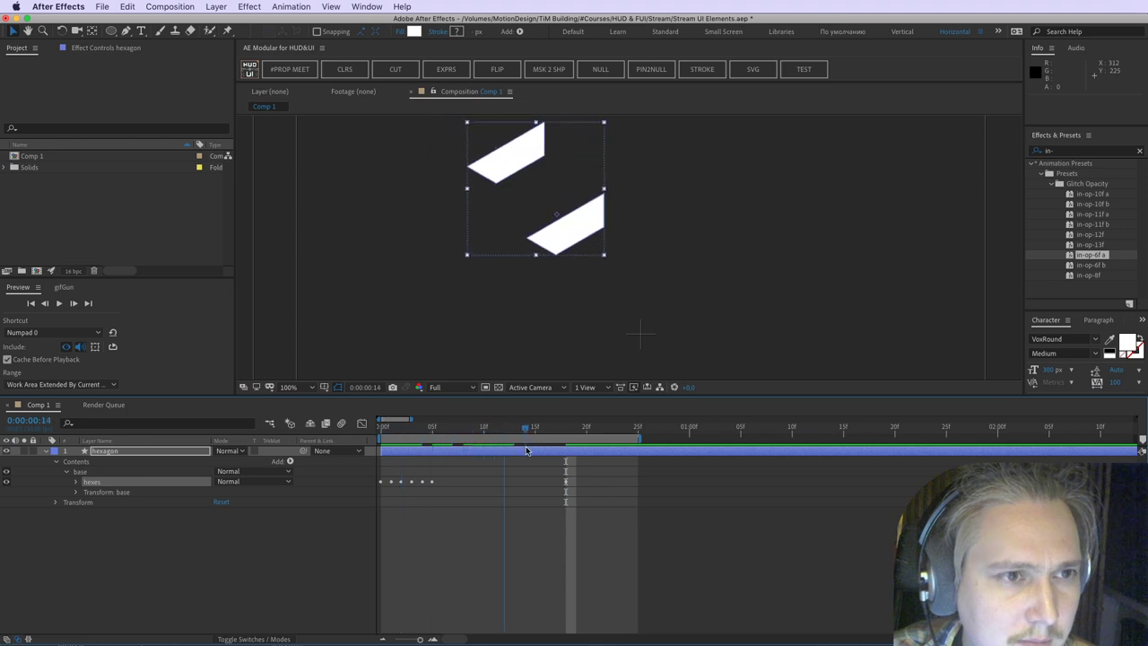
Step: Examine the transform properties of hex-part-2 and of its pathGroup inside the hexes group
click(77, 483)
click(133, 493)
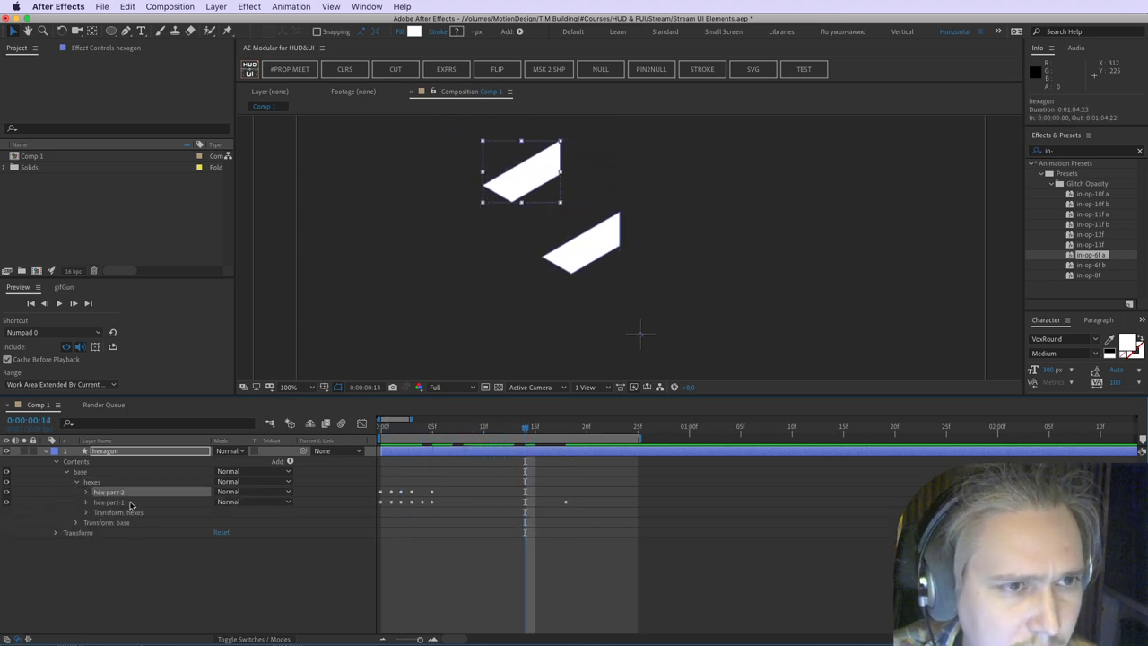
click(86, 492)
click(96, 523)
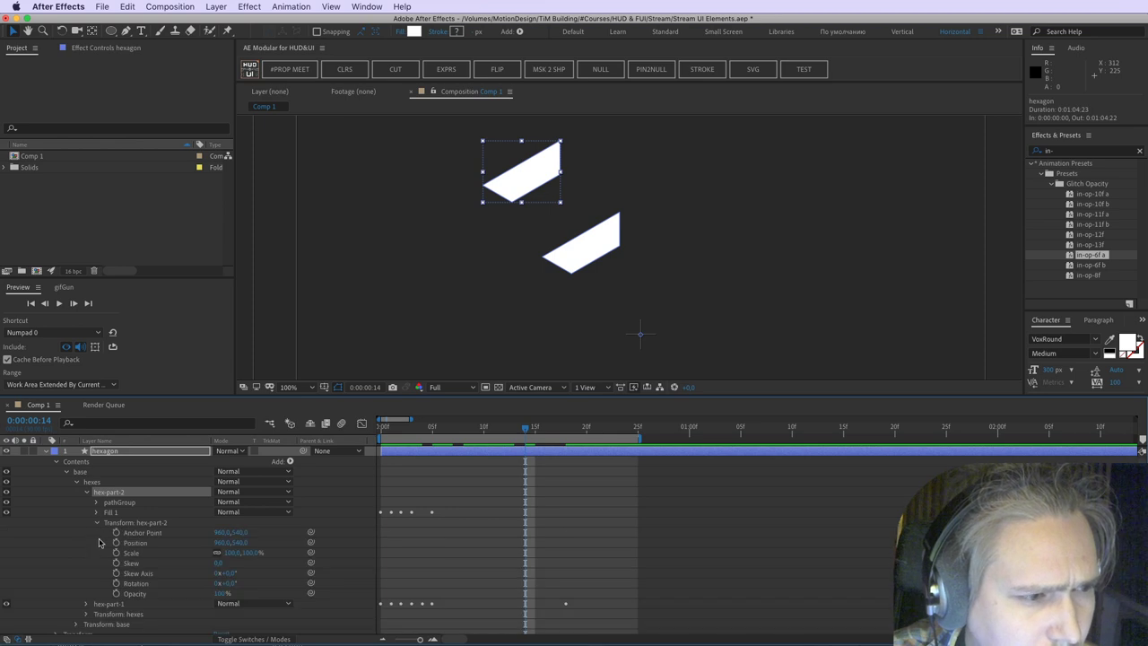
click(167, 544)
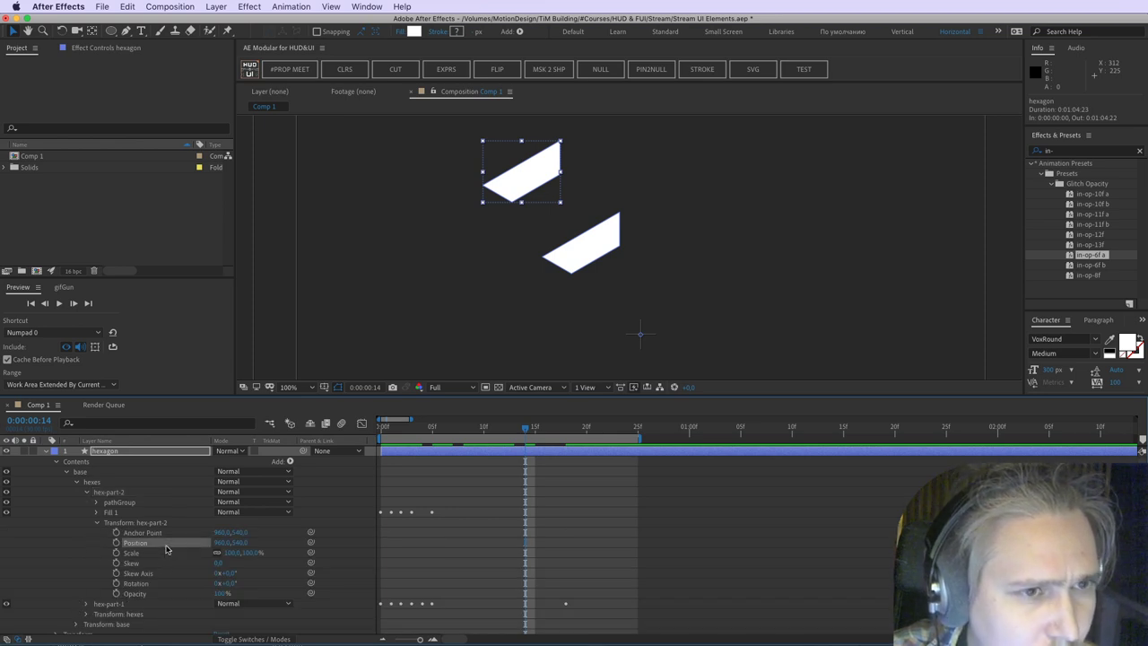
click(96, 503)
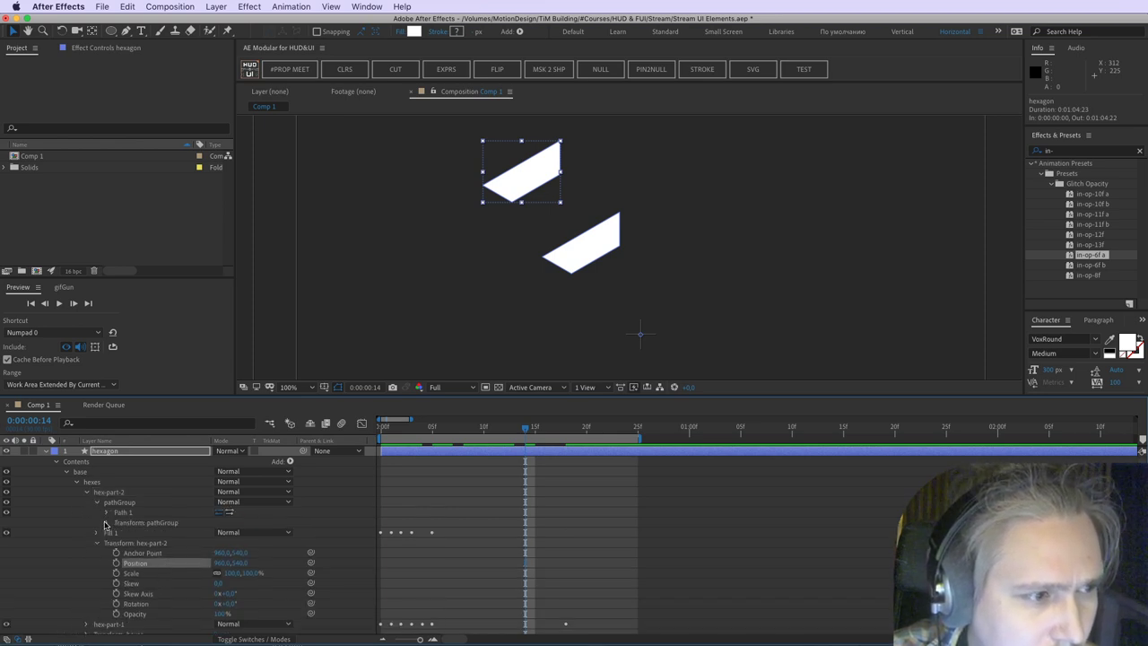
click(106, 524)
click(137, 545)
scroll(112, 549, down, 5)
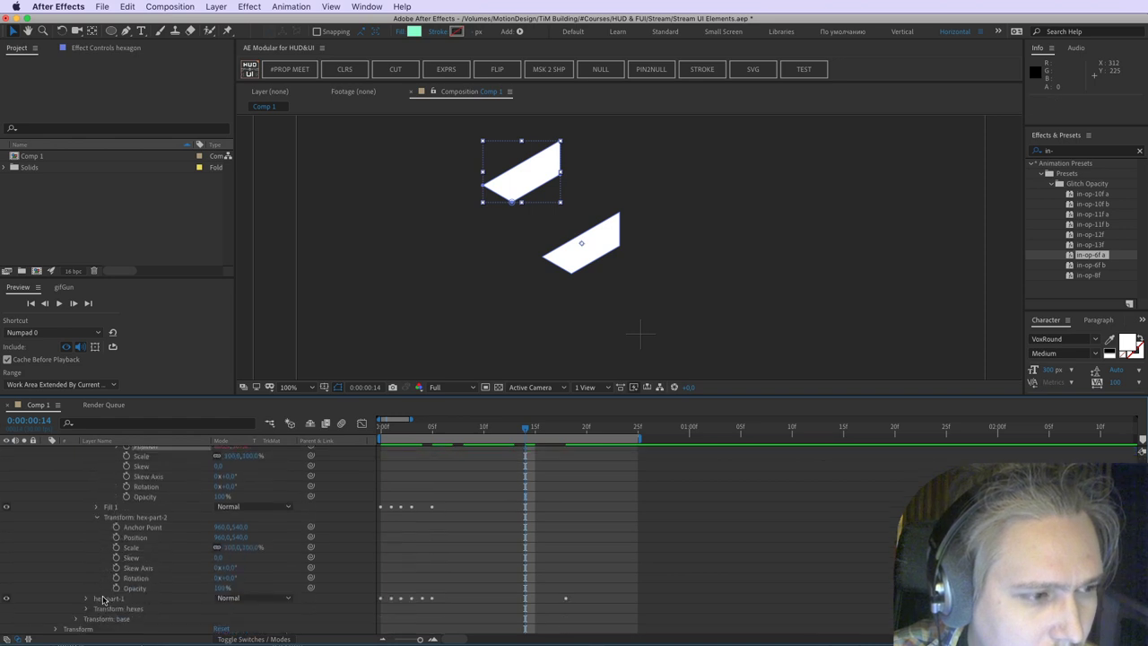
Step: Examine hex-part-1's pathGroup transform and the expression on hex-part-2's pathGroup position within the hexes group
click(86, 599)
click(96, 609)
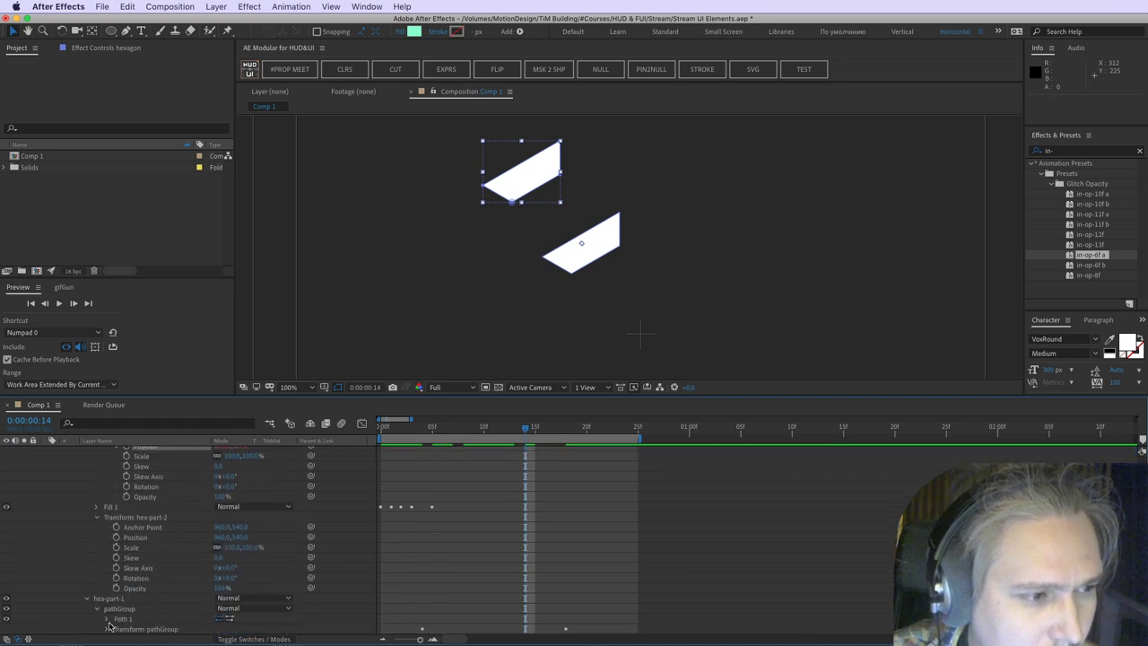
click(106, 628)
scroll(109, 628, down, 4)
click(109, 527)
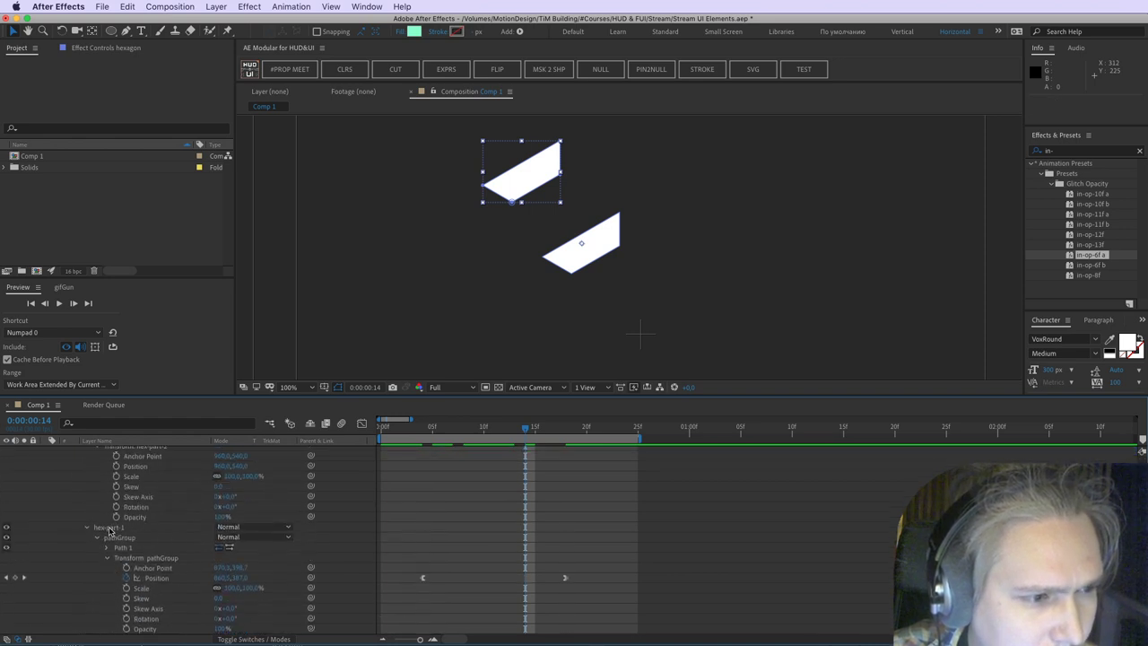
scroll(110, 531, down, 2)
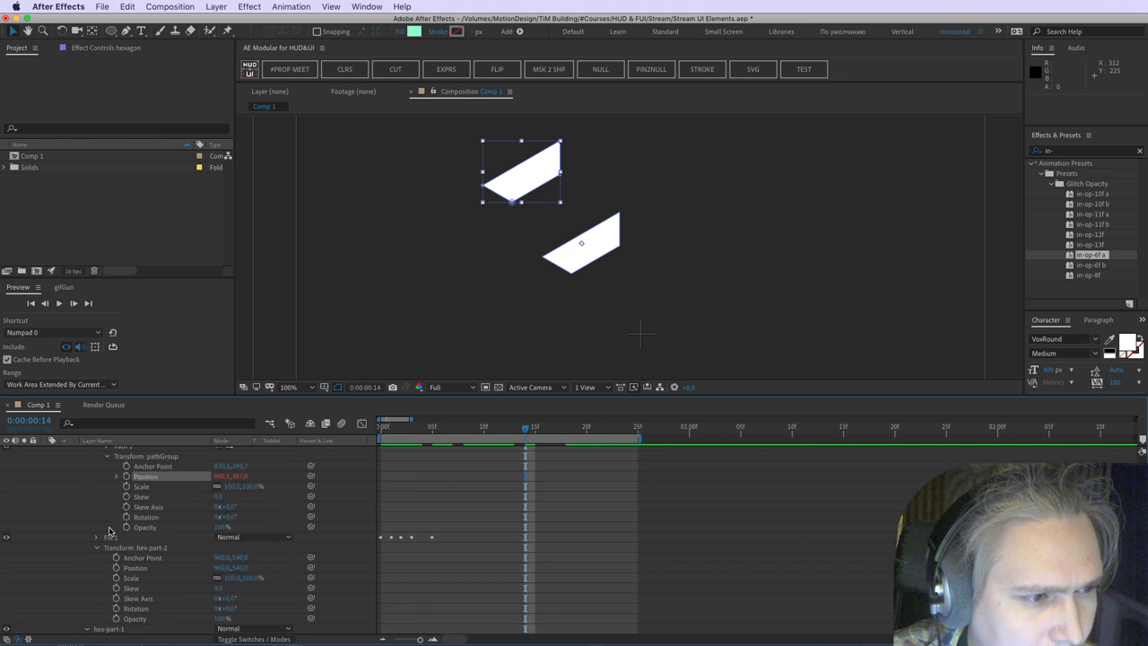
alt+click(124, 477)
key(super+v)
click(516, 559)
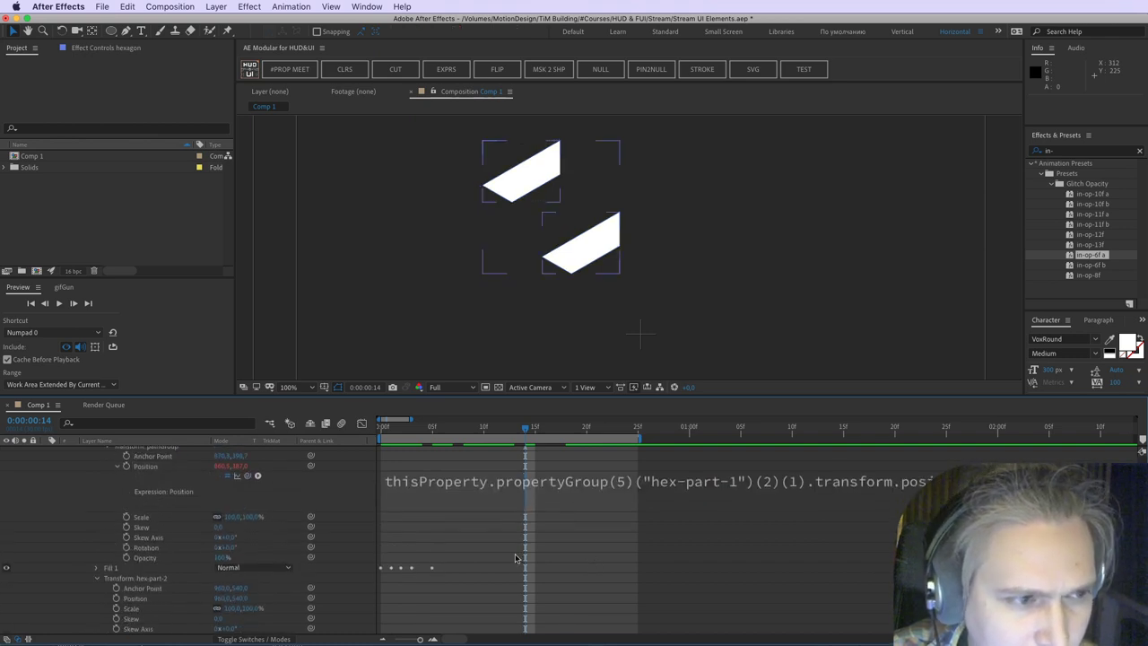
scroll(269, 563, up, 3)
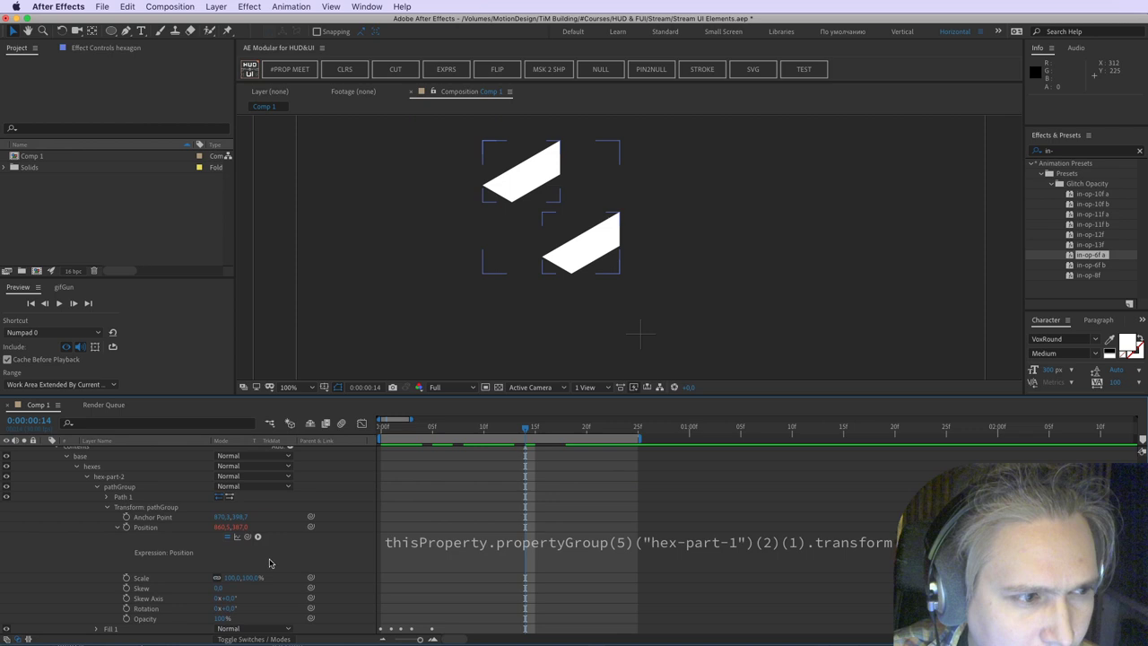
click(128, 477)
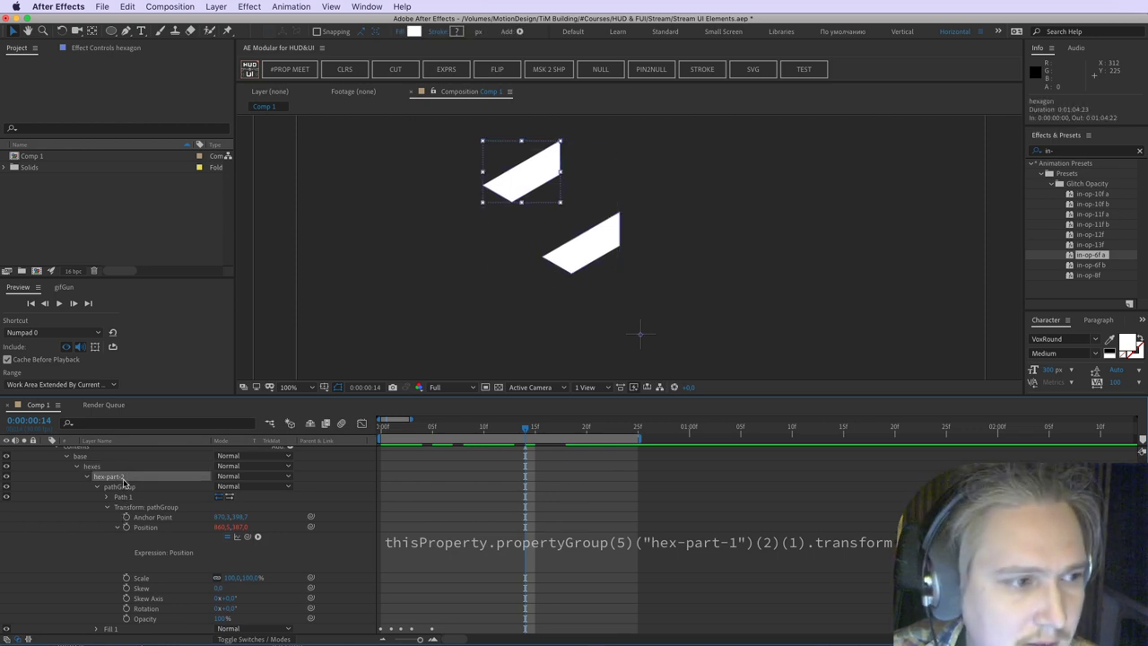
Step: Undo the renaming and grouping of hexes, as well as the last expression on hex-part-2's pathGroup position
key(super+z)
key(super+z)
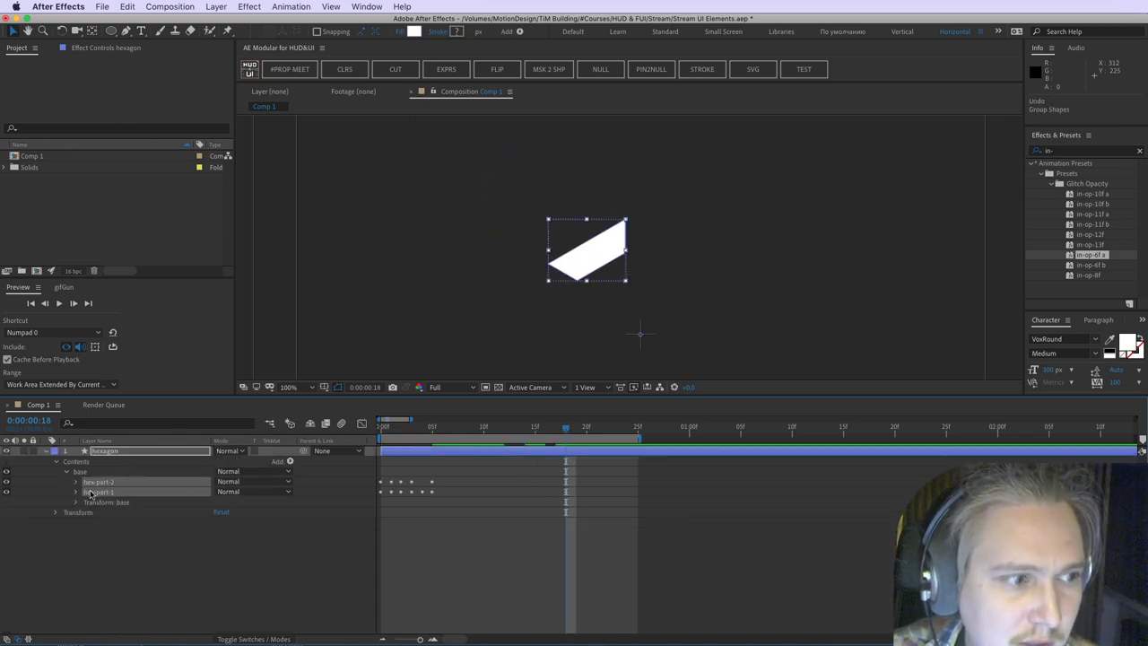
key(ctrl+z)
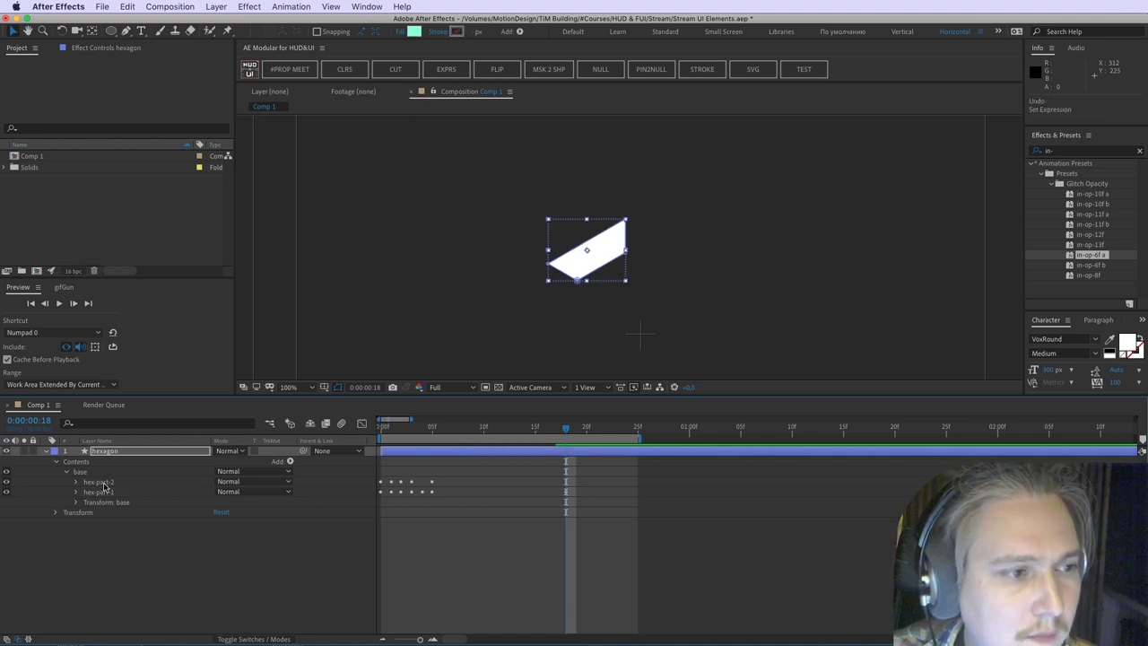
click(104, 491)
click(76, 492)
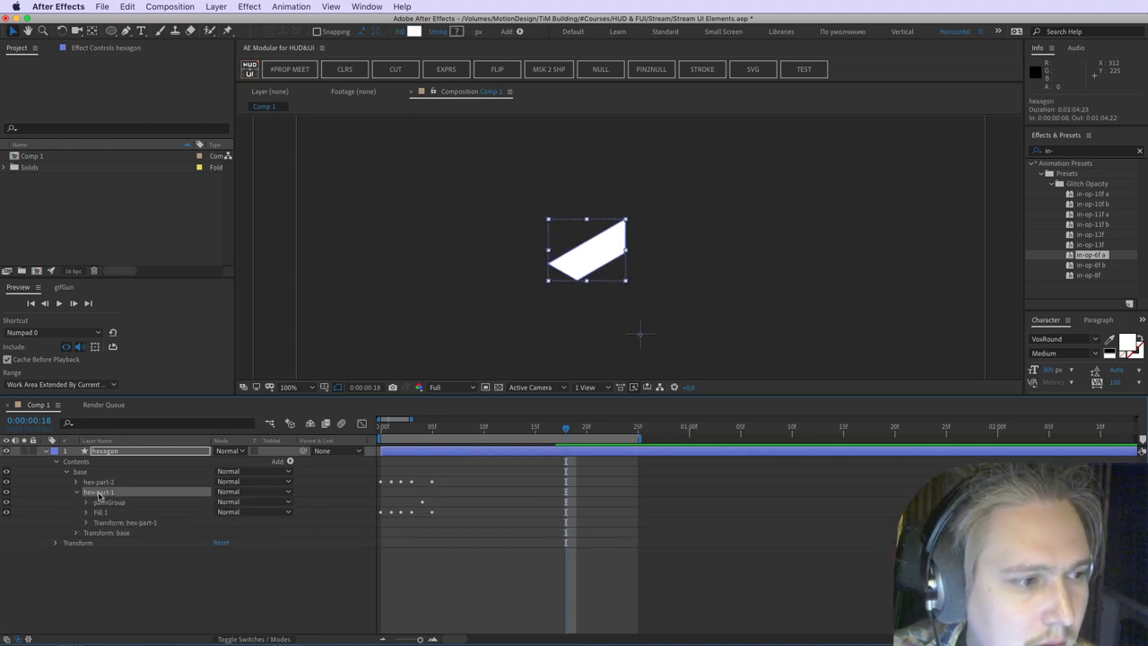
key(ctrl+z)
Step: Restore the propertyGroup(5) expression referencing "hex-part-1" on hex-part-2's pathGroup position and show its text
click(77, 482)
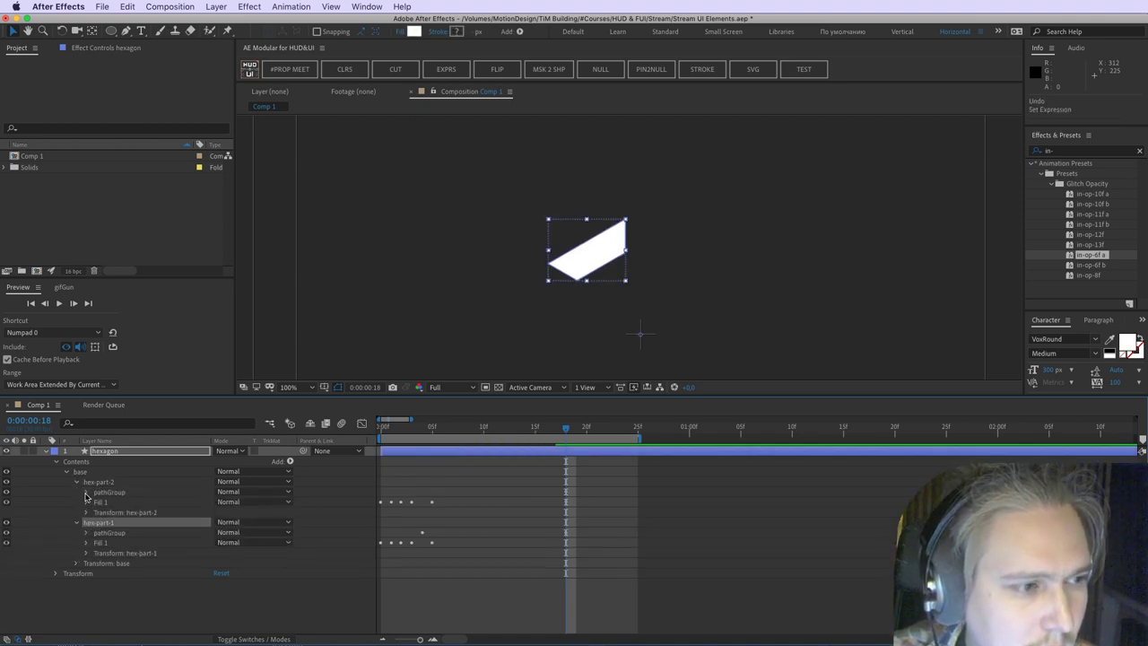
click(86, 493)
click(96, 512)
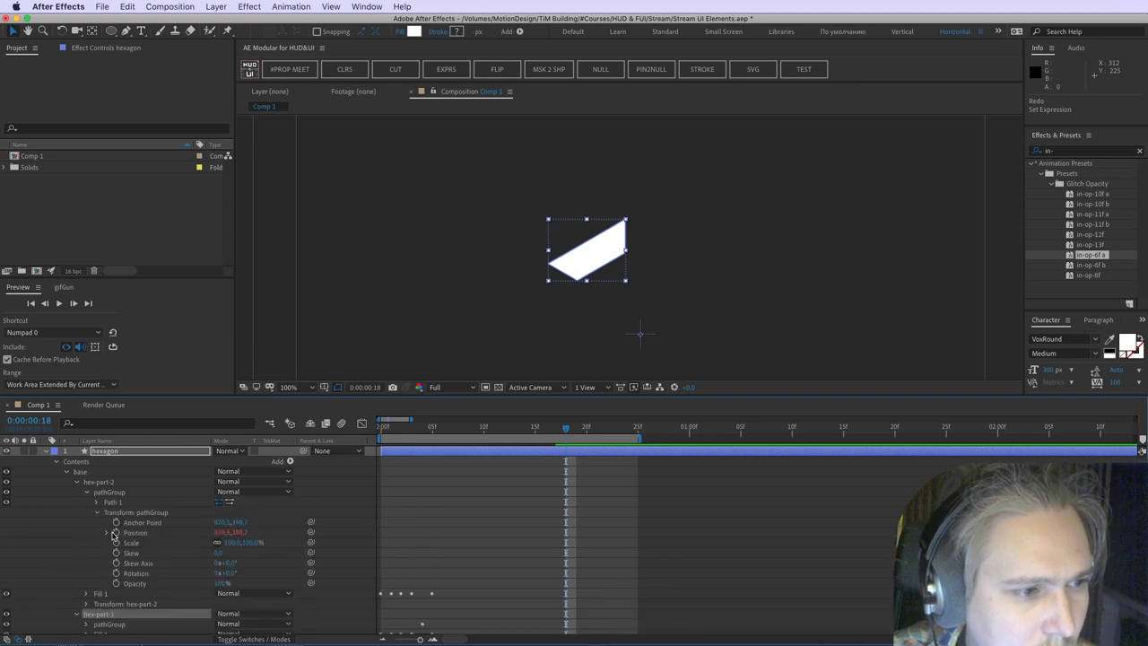
alt+click(116, 533)
key(ctrl+v)
click(535, 539)
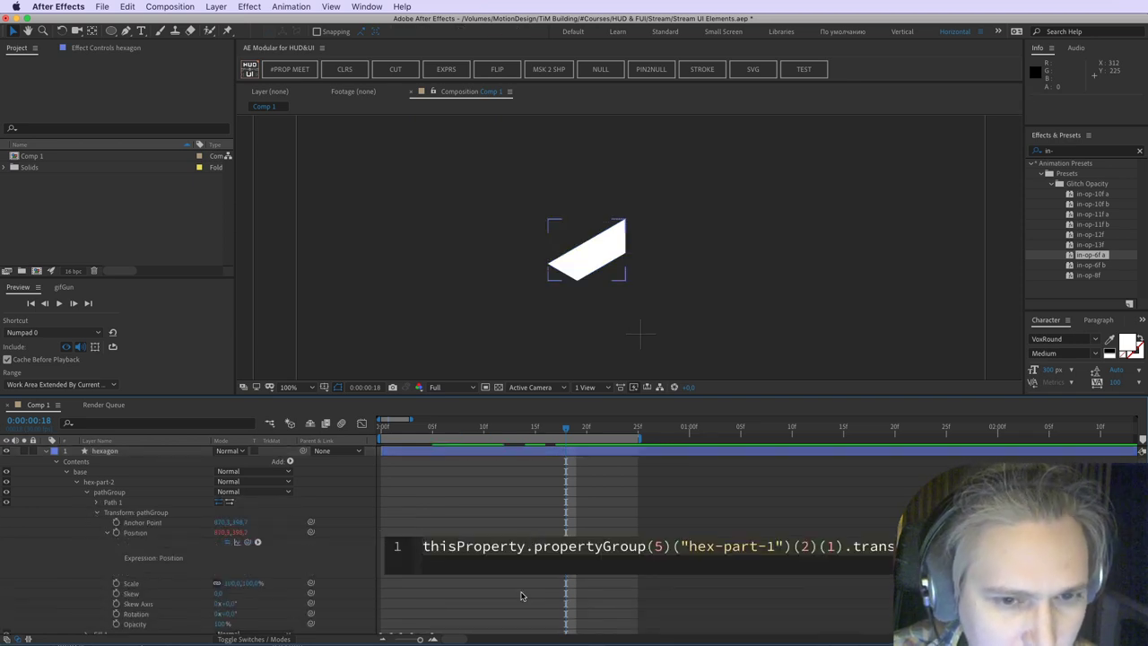
click(524, 596)
scroll(479, 596, down, 1)
scroll(479, 596, up, 1)
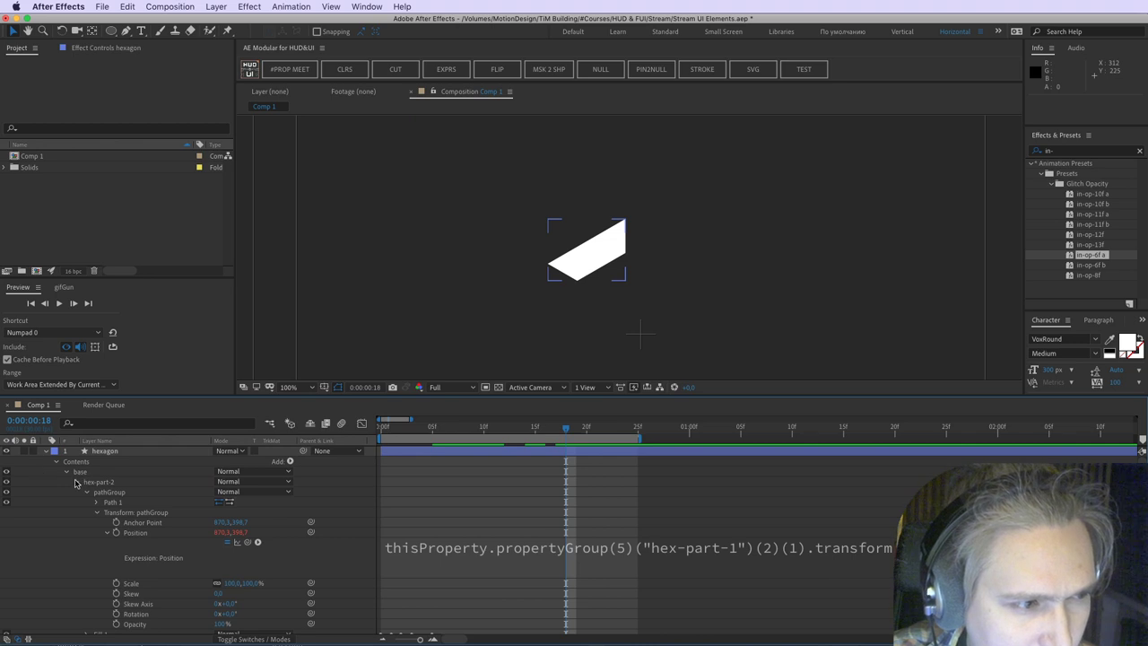
Step: Try to group hex-part-2 on its own inside base, and undo the grouping
click(77, 483)
click(104, 486)
key(super+g)
key(ctrl+z)
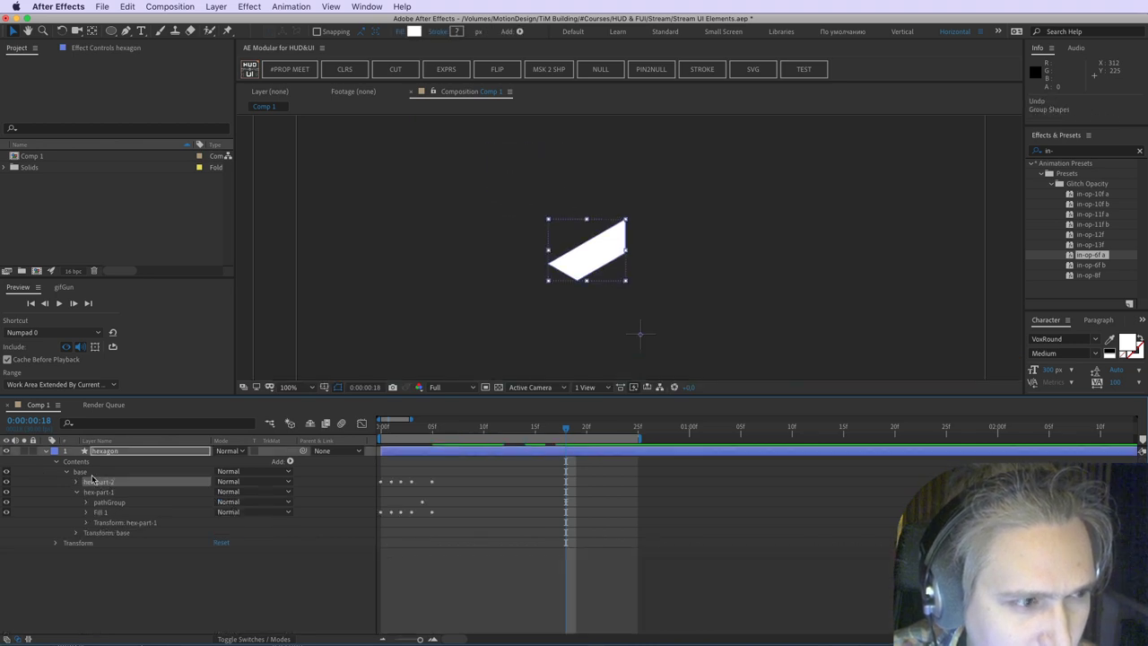
Step: Try to group the base group inside the hexagon layer's contents, and undo the grouping
key(super+g)
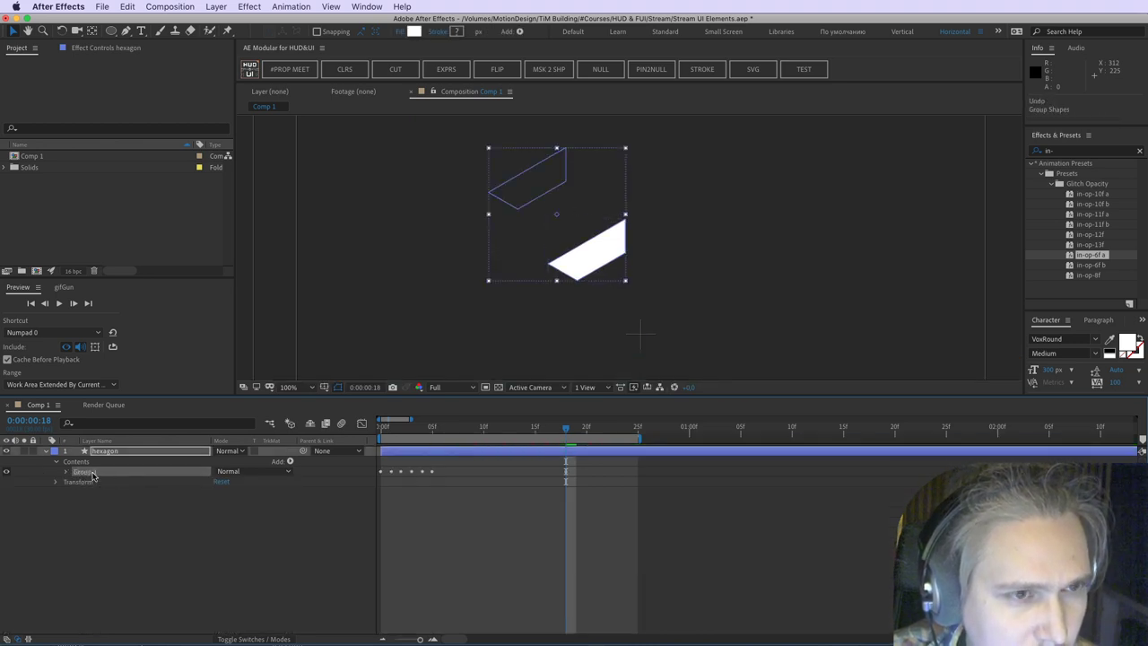
key(super+z)
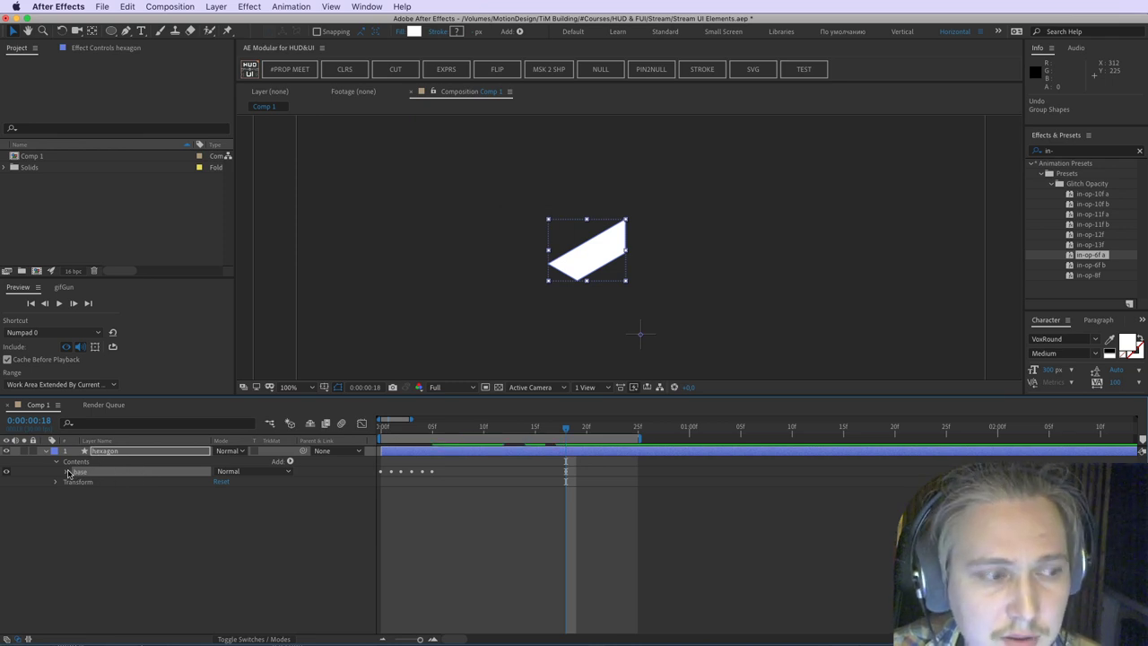
key(ctrl+shift+z)
key(ctrl+z)
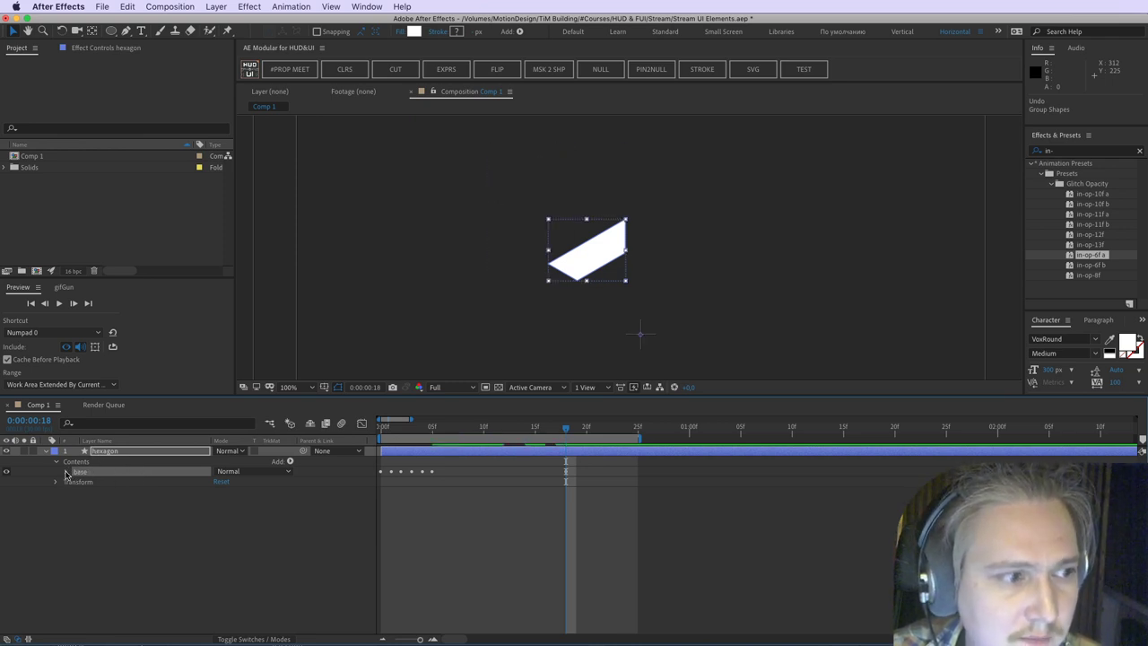
Step: Try to group hex-part-2's pathGroup on its own, and undo the grouping
click(65, 471)
click(90, 482)
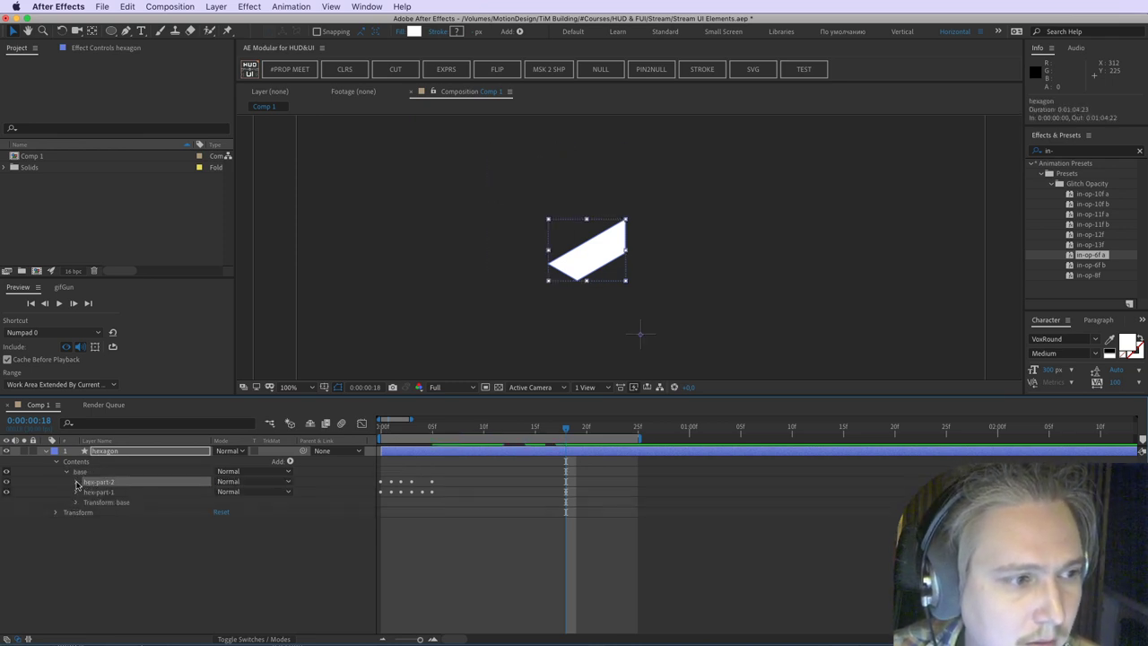
click(76, 482)
click(97, 494)
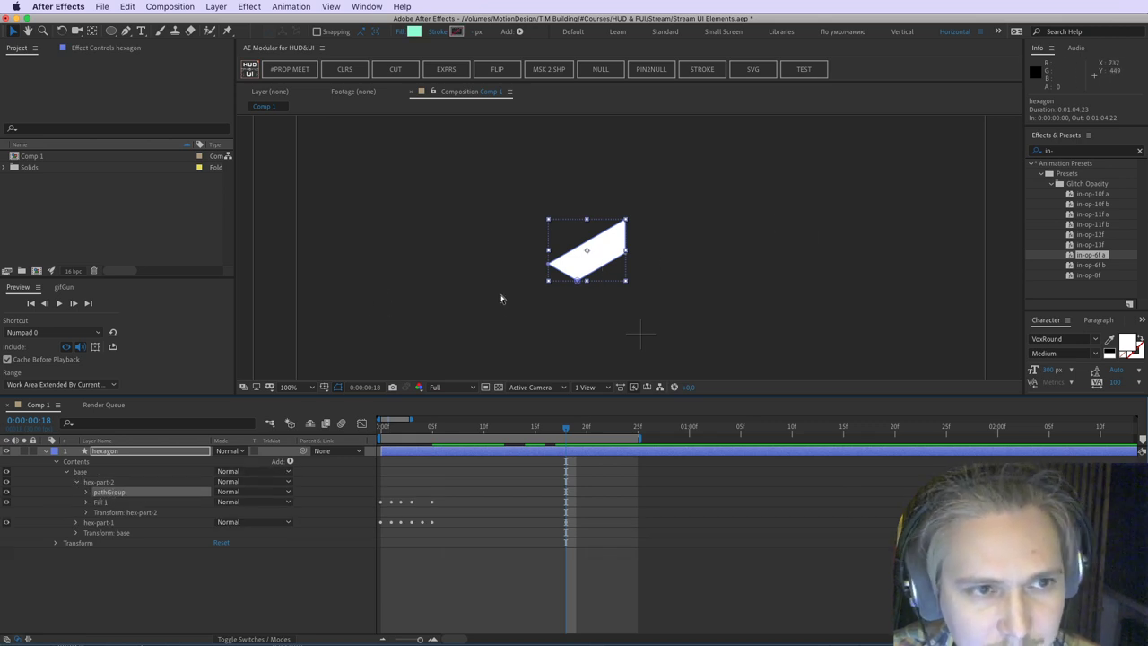
key(super+g)
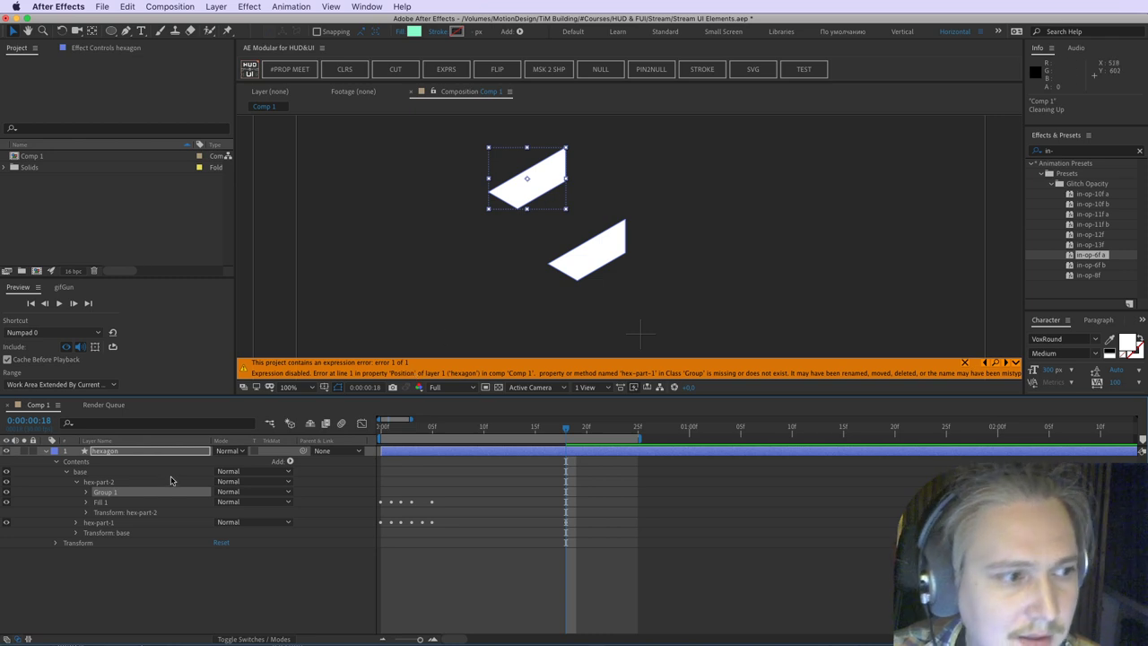
key(super+z)
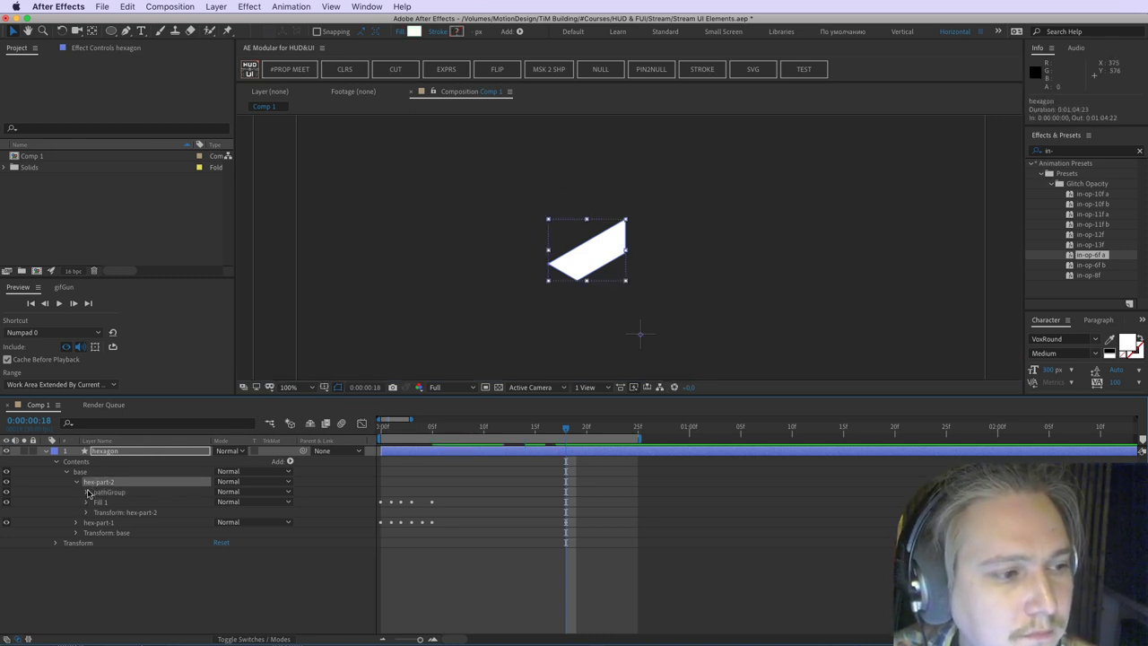
Step: Show the transform of hex-part-2's pathGroup with the full text of its position expression
click(87, 492)
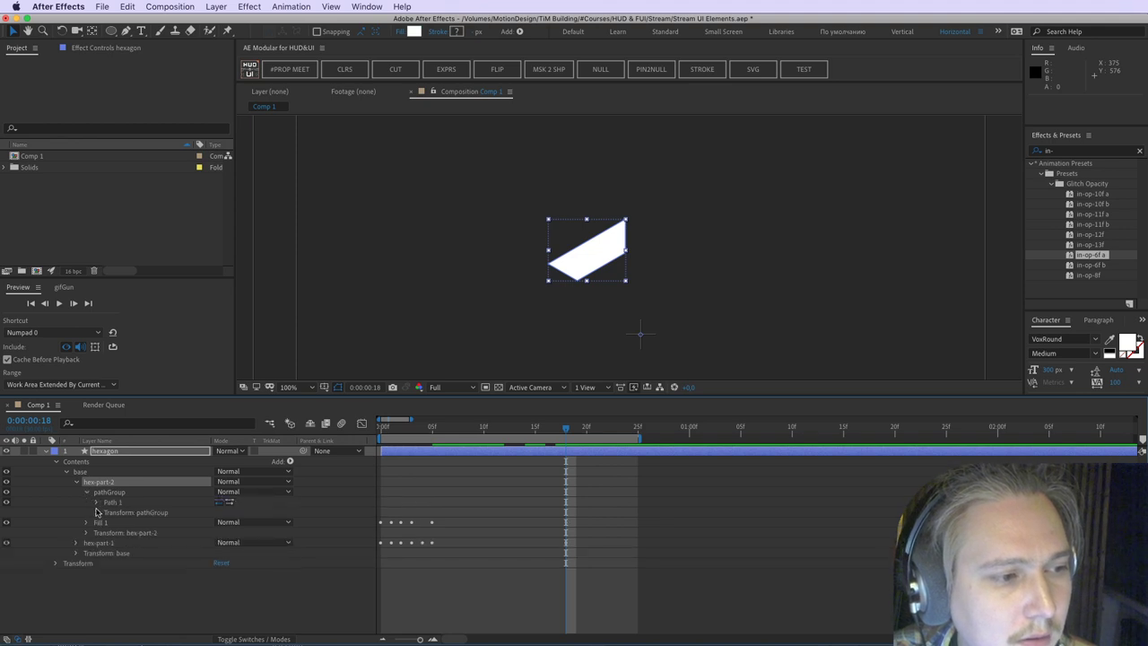
click(97, 512)
click(107, 533)
click(511, 506)
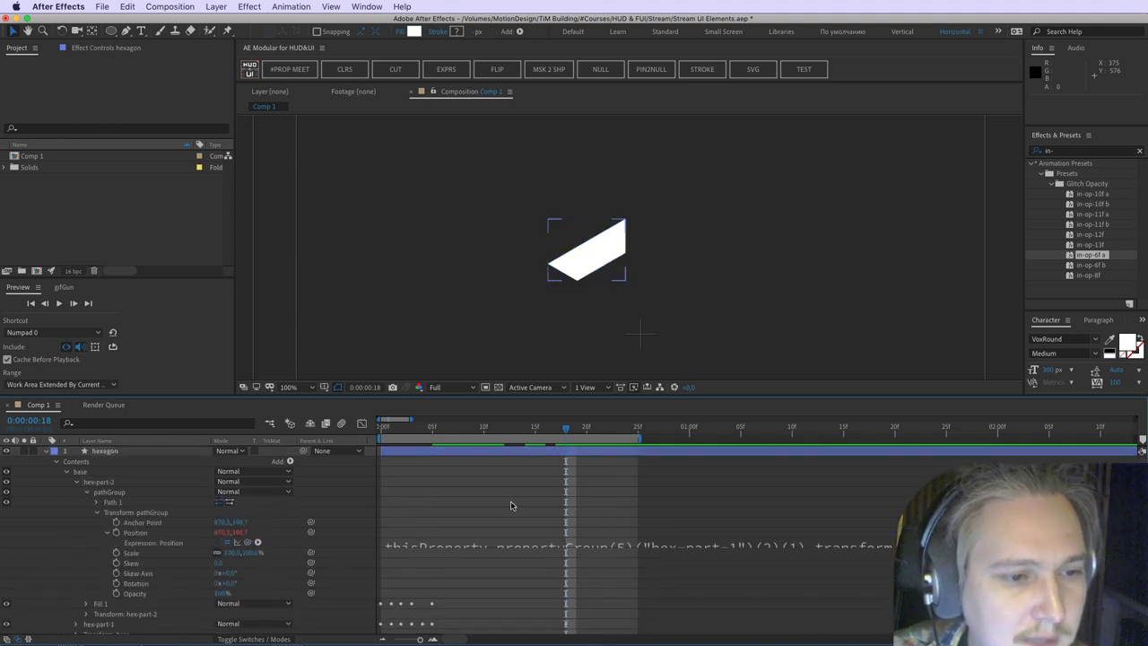
click(139, 534)
Step: Set the anchor point of hex-part-2's pathGroup to 0,0
click(123, 30)
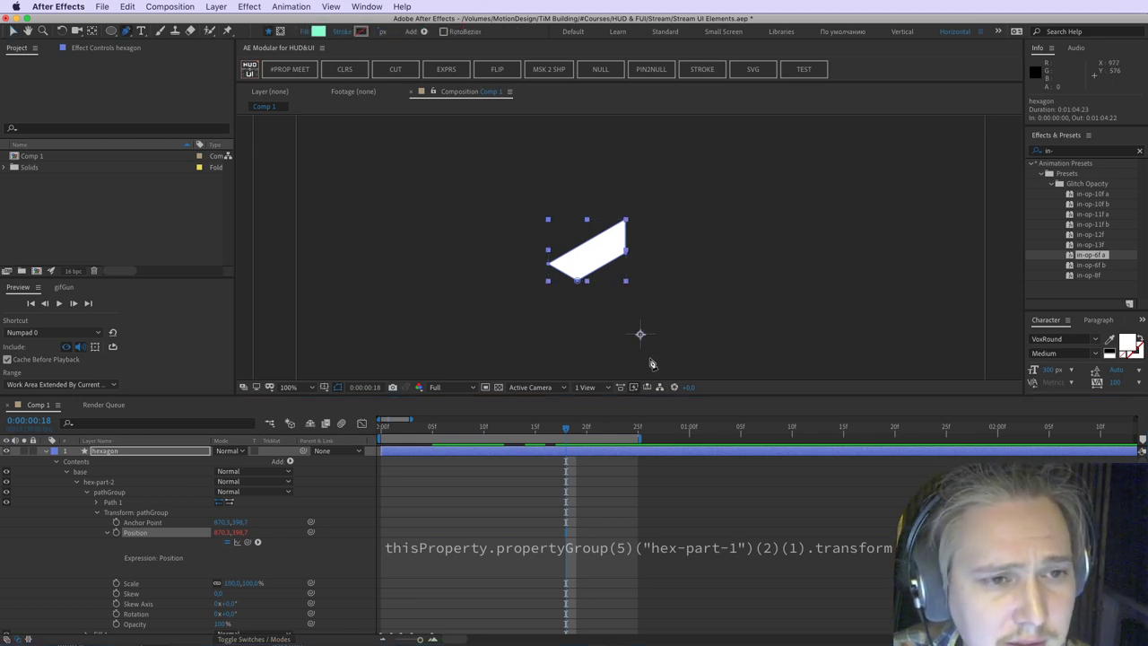
click(170, 521)
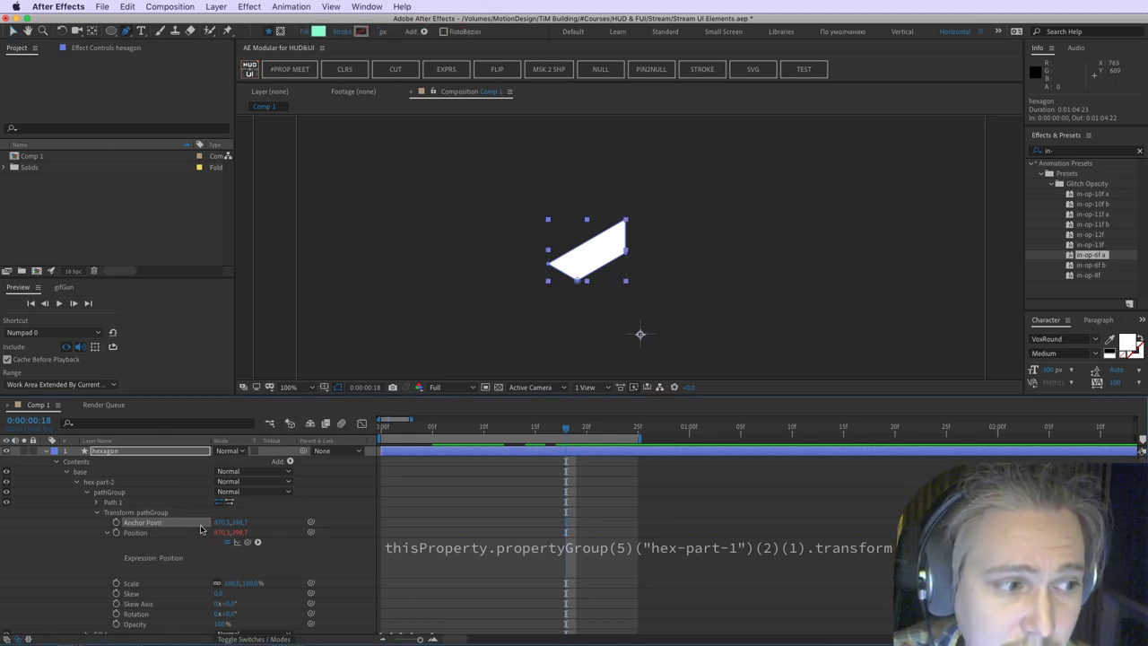
click(222, 523)
text(0)
click(262, 517)
click(240, 524)
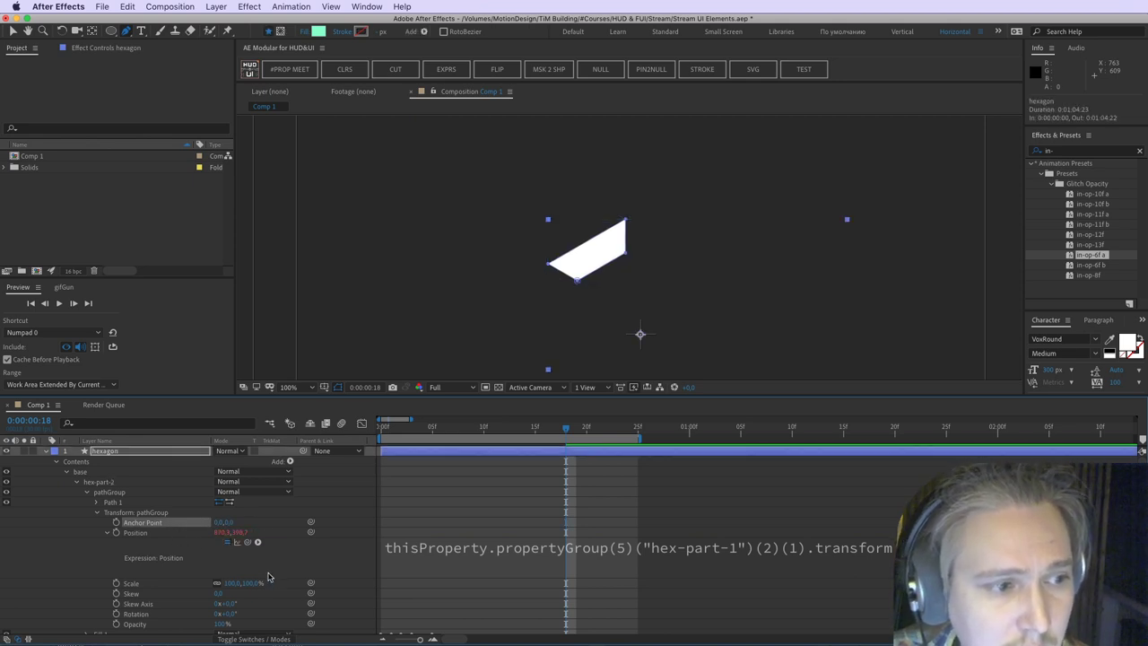
Step: Set the anchor point of hex-part-1's pathGroup to 0,0 and check where the segments sit in the composition
scroll(226, 561, down, 2)
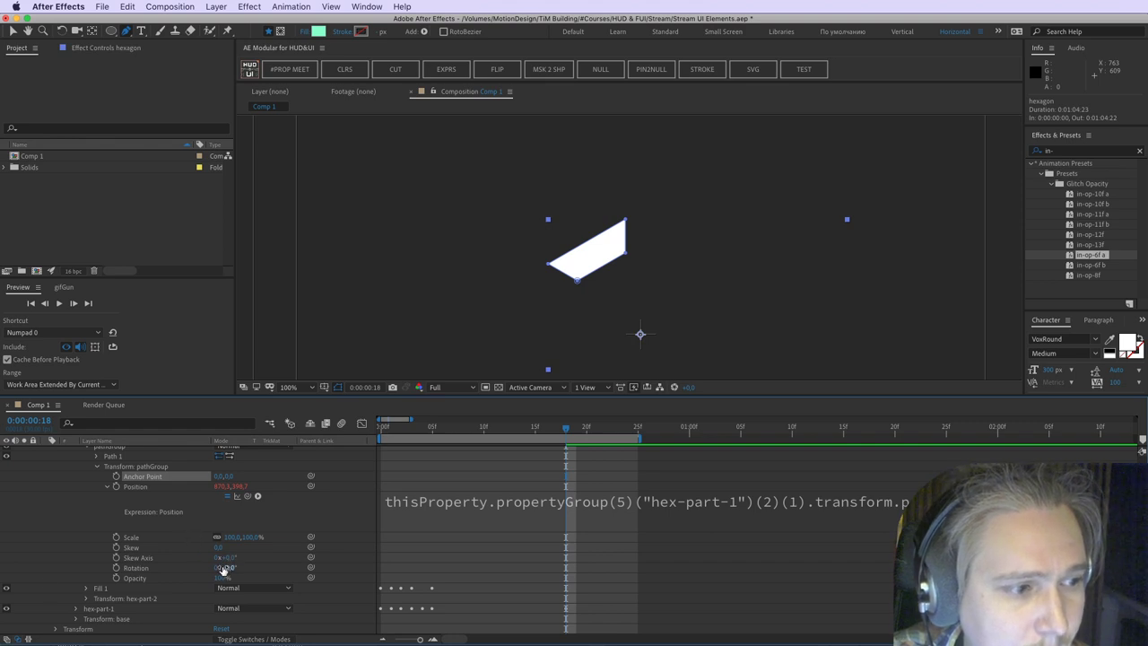
click(75, 608)
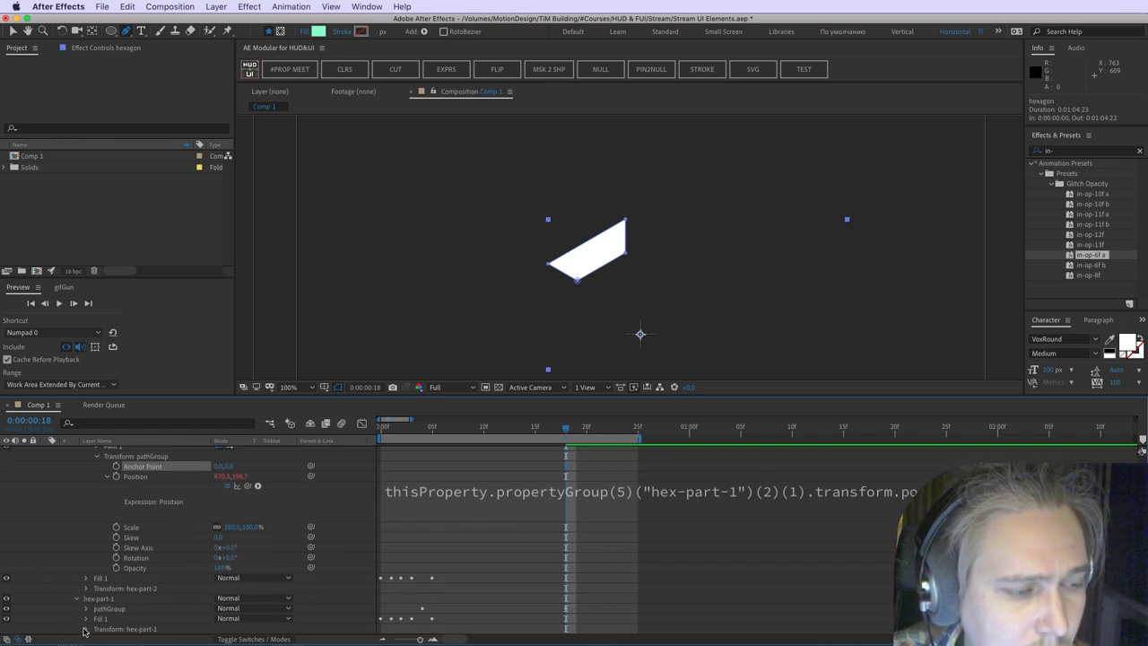
click(86, 609)
scroll(94, 623, down, 2)
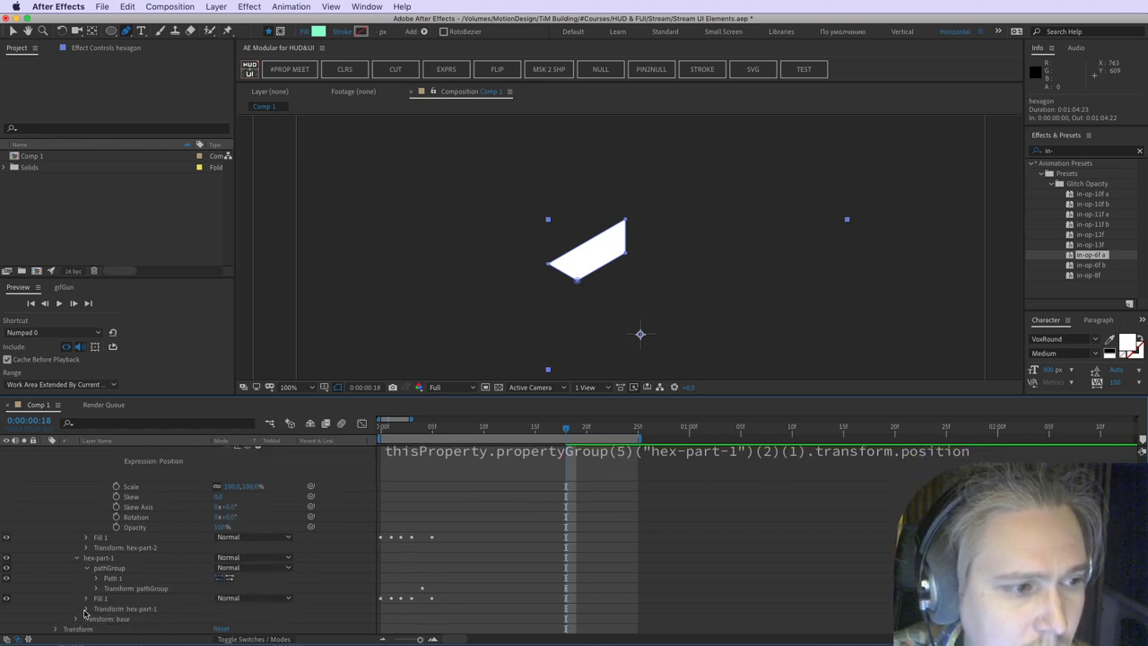
click(13, 31)
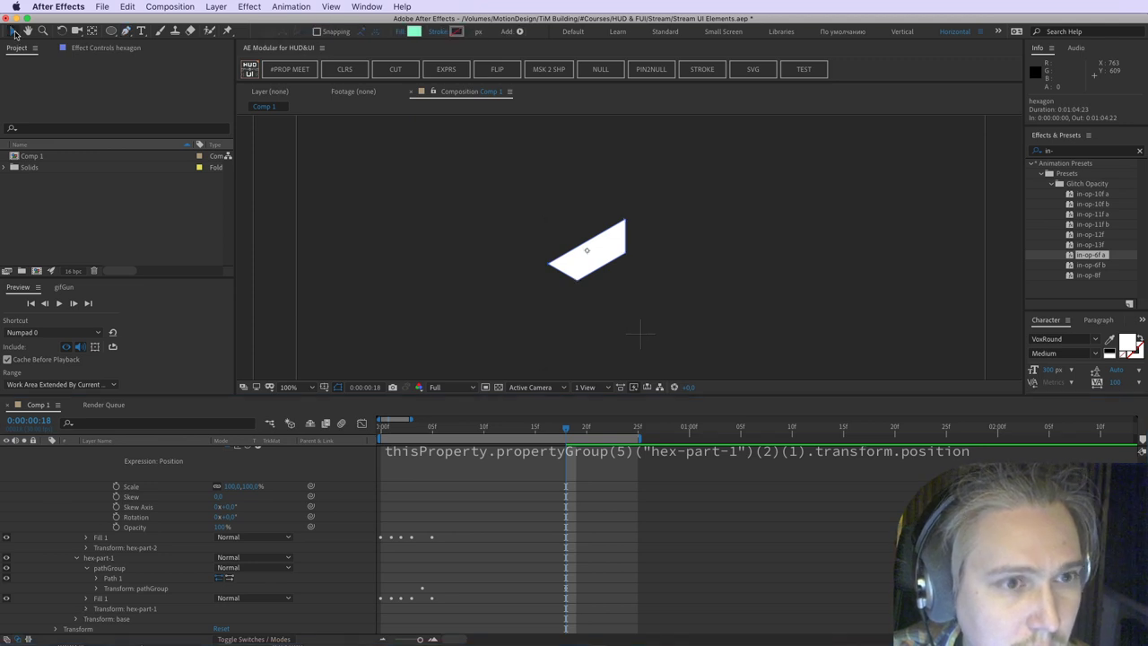
scroll(345, 547, up, 3)
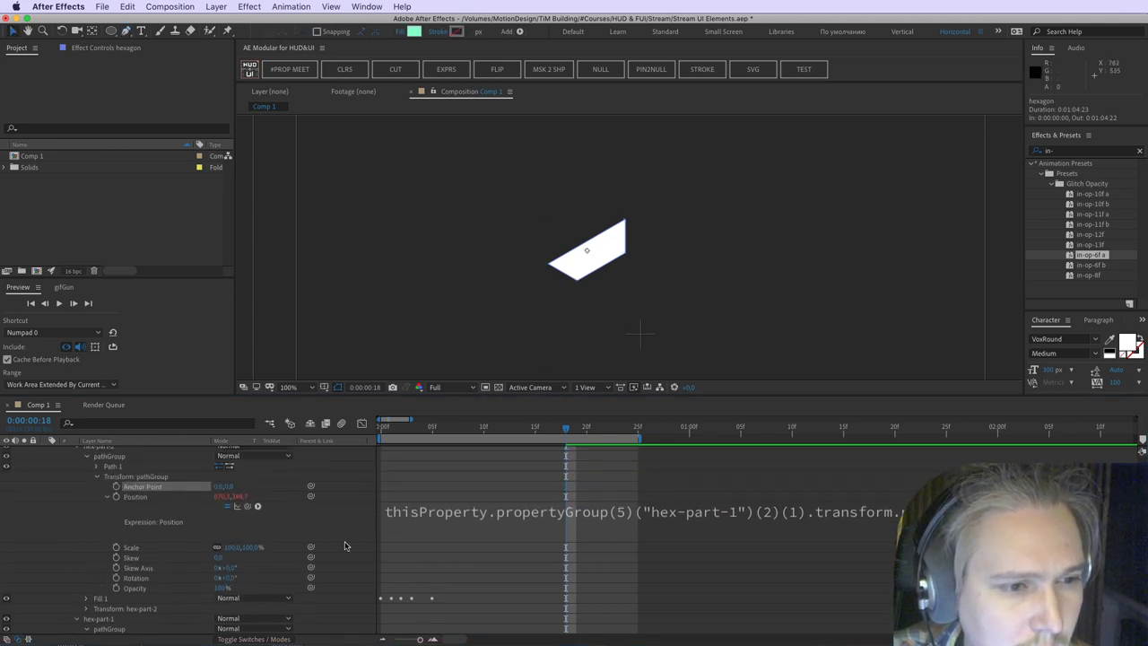
scroll(234, 557, down, 3)
click(97, 595)
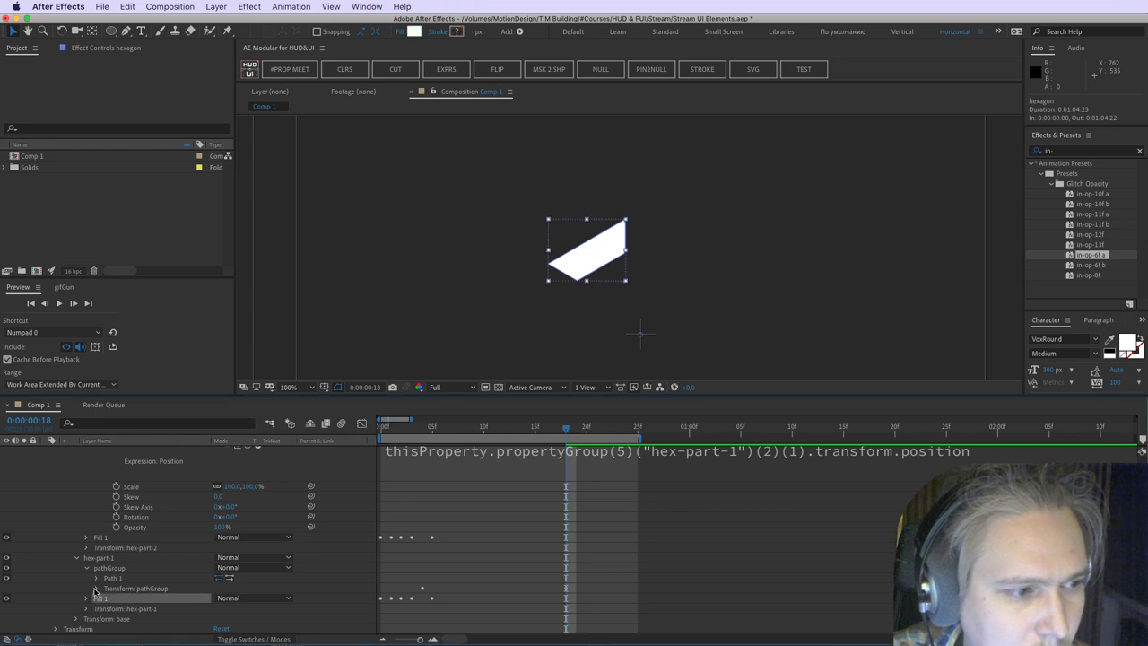
click(97, 589)
scroll(177, 600, down, 2)
click(224, 568)
text(0)
key(Return)
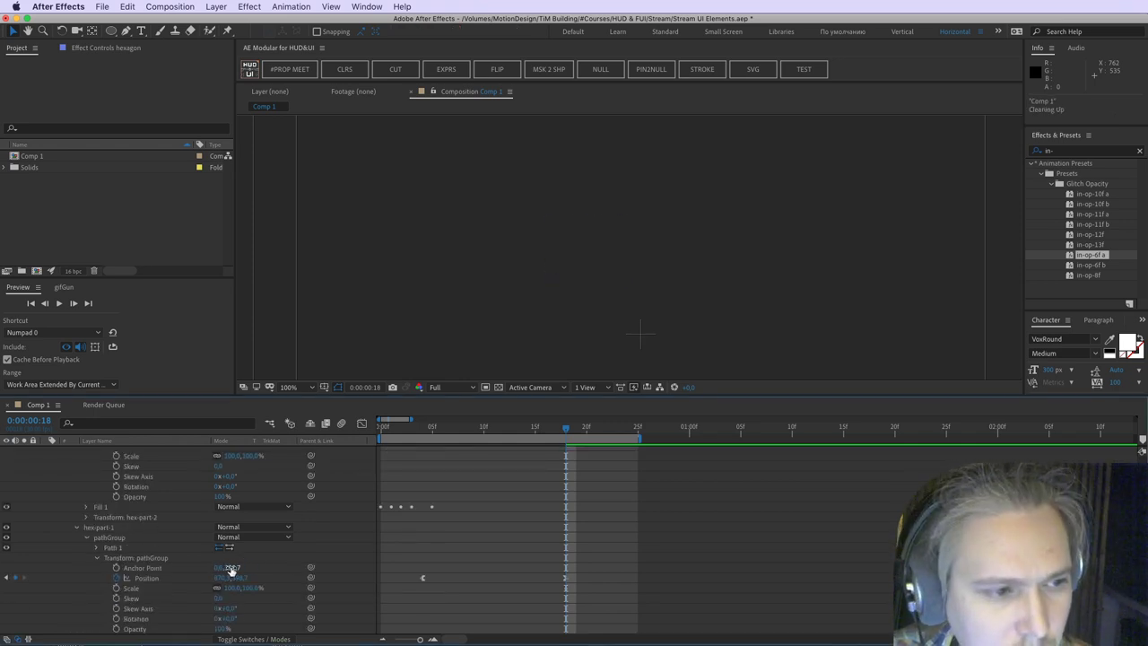
click(231, 568)
text(0)
key(Return)
click(189, 569)
scroll(661, 248, down, 1)
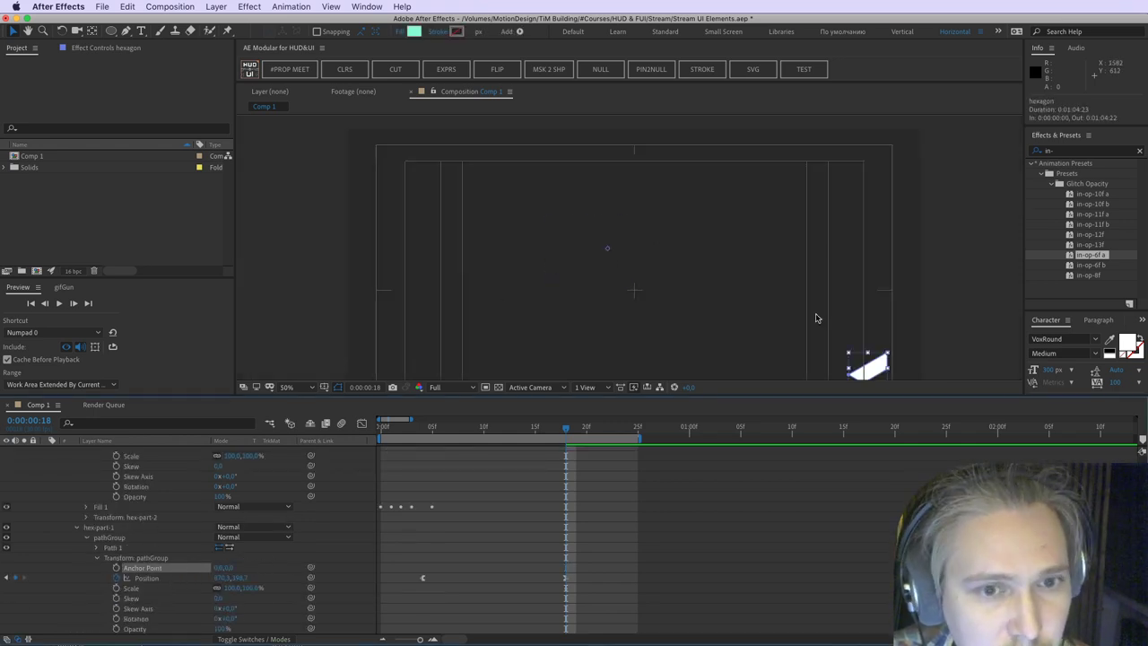
Step: Look at hex-part-1's Path property and undo the anchor point changes on its pathGroup
click(96, 547)
click(113, 547)
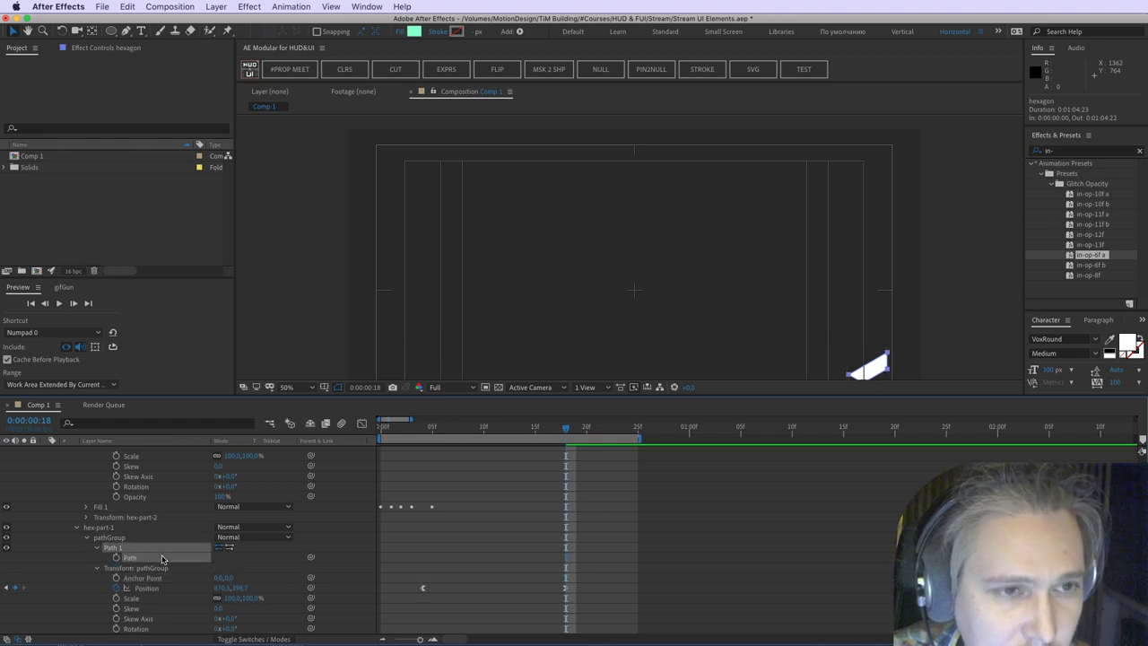
key(super+z)
key(super+z)
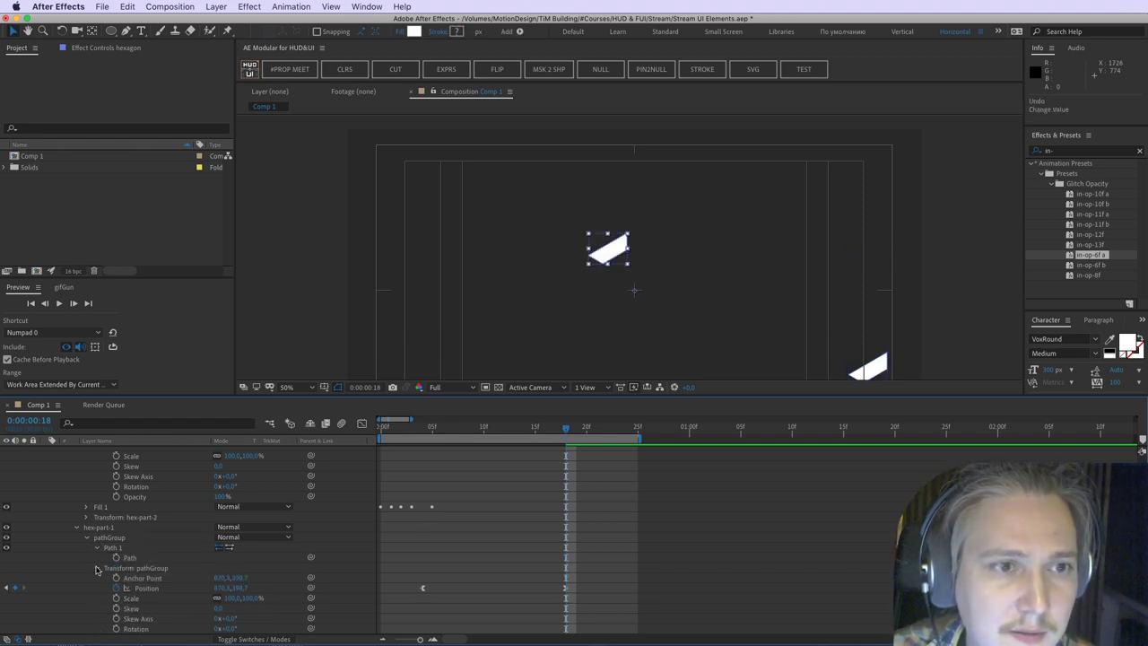
click(168, 484)
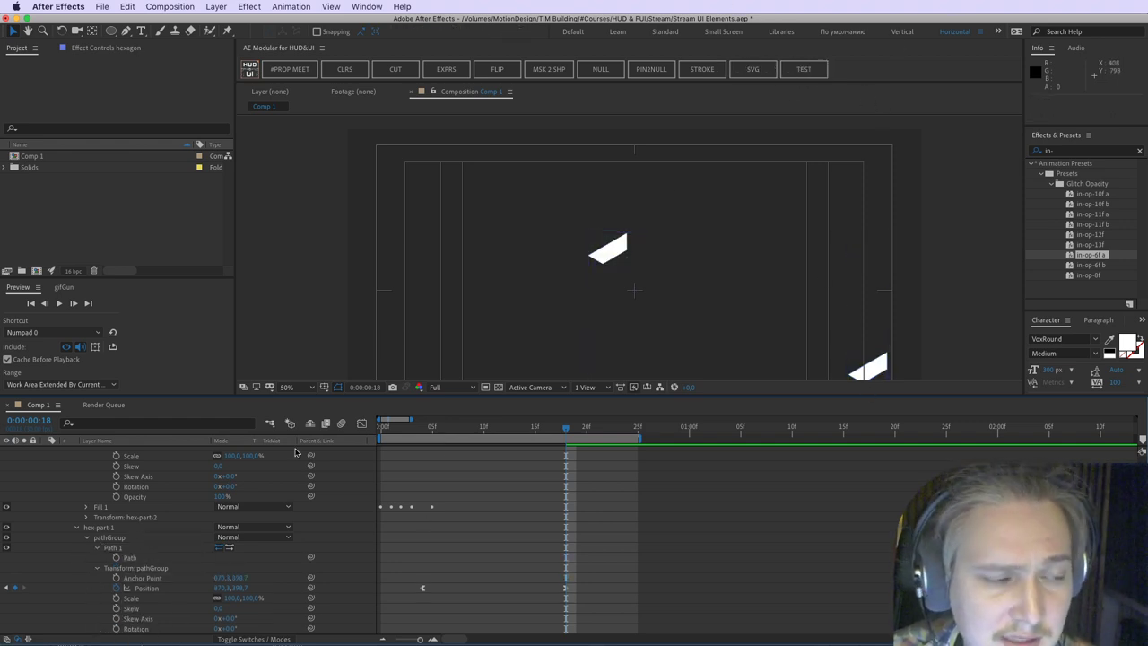
Step: Collapse hex-part-1's path and pathGroup transform, and undo the anchor point changes on hex-part-2's pathGroup
click(96, 549)
click(96, 559)
scroll(85, 562, up, 5)
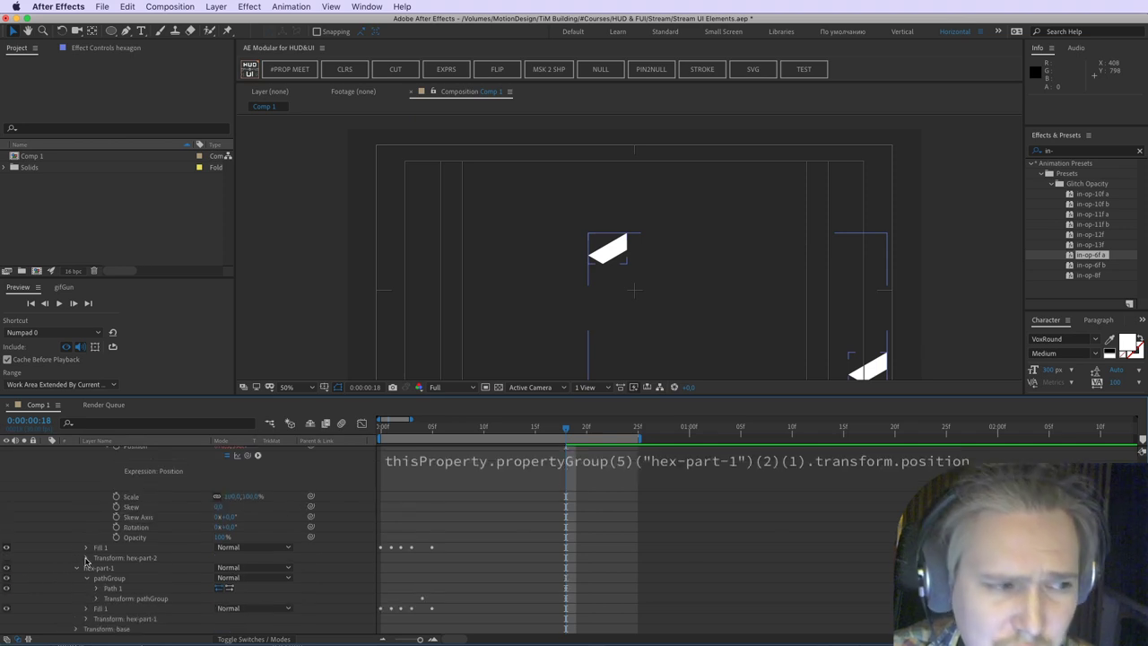
key(super+z)
key(super+z)
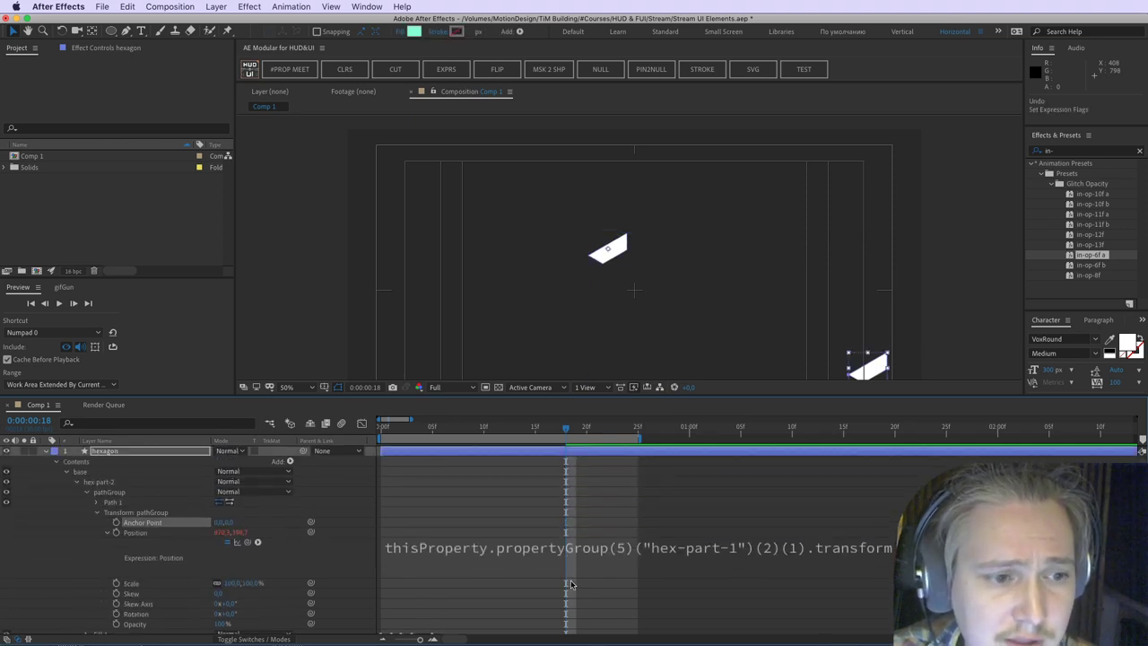
key(super+z)
key(super+z)
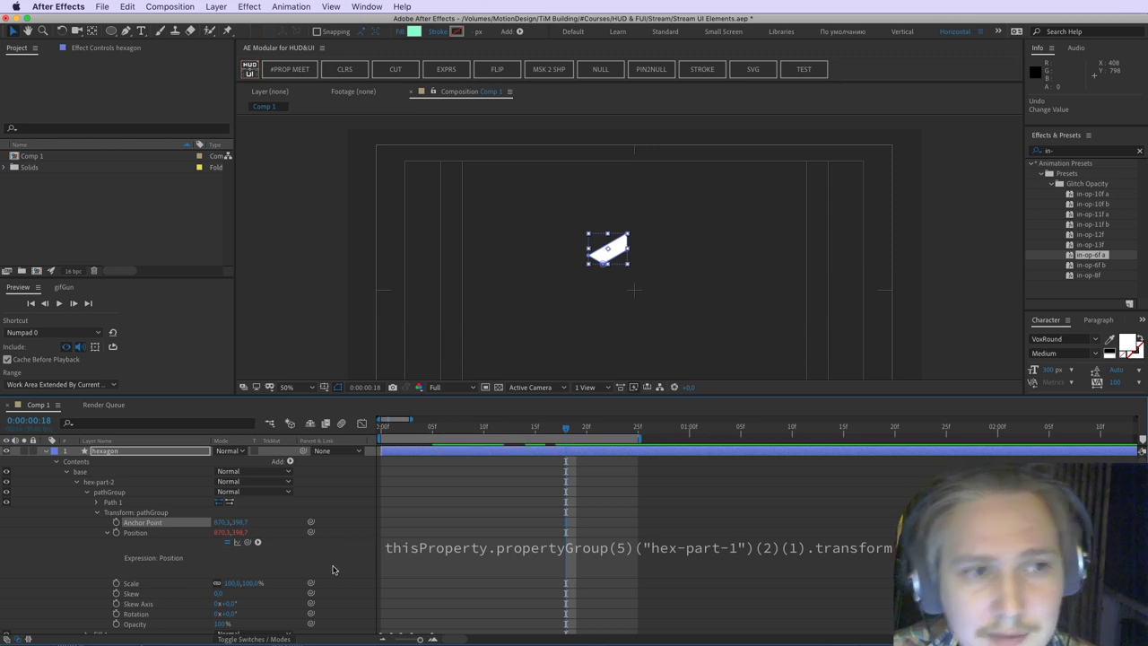
Step: Examine the pathGroup transforms of hex-part-2 and hex-part-1, including hex-part-2's position expression
click(107, 534)
click(108, 534)
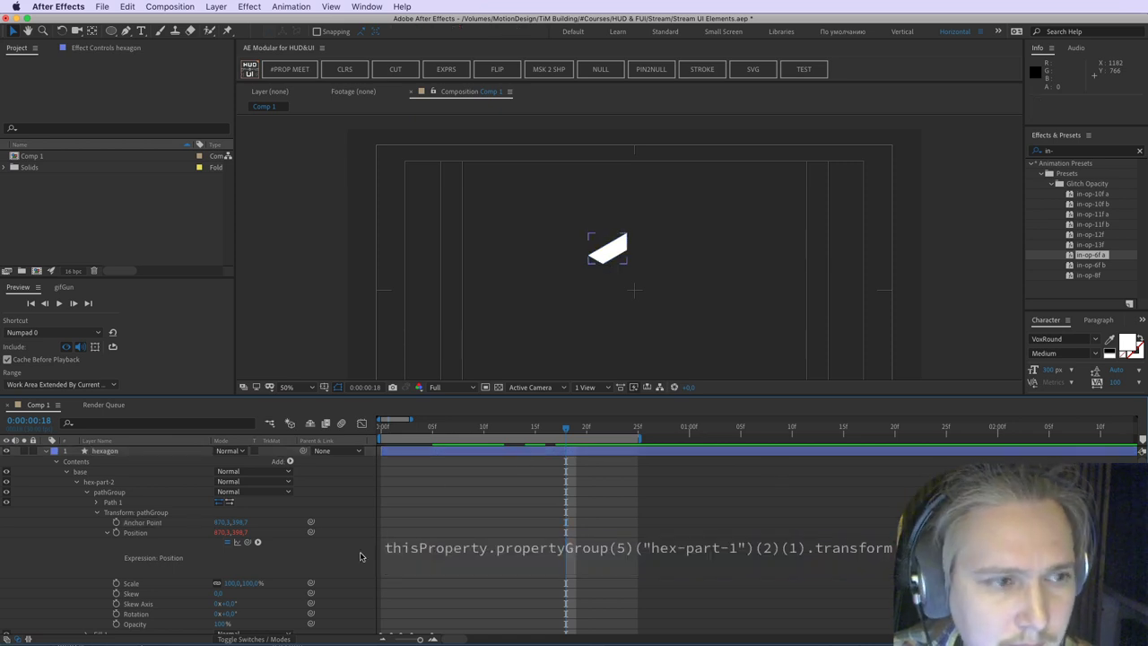
click(117, 512)
click(97, 512)
click(87, 543)
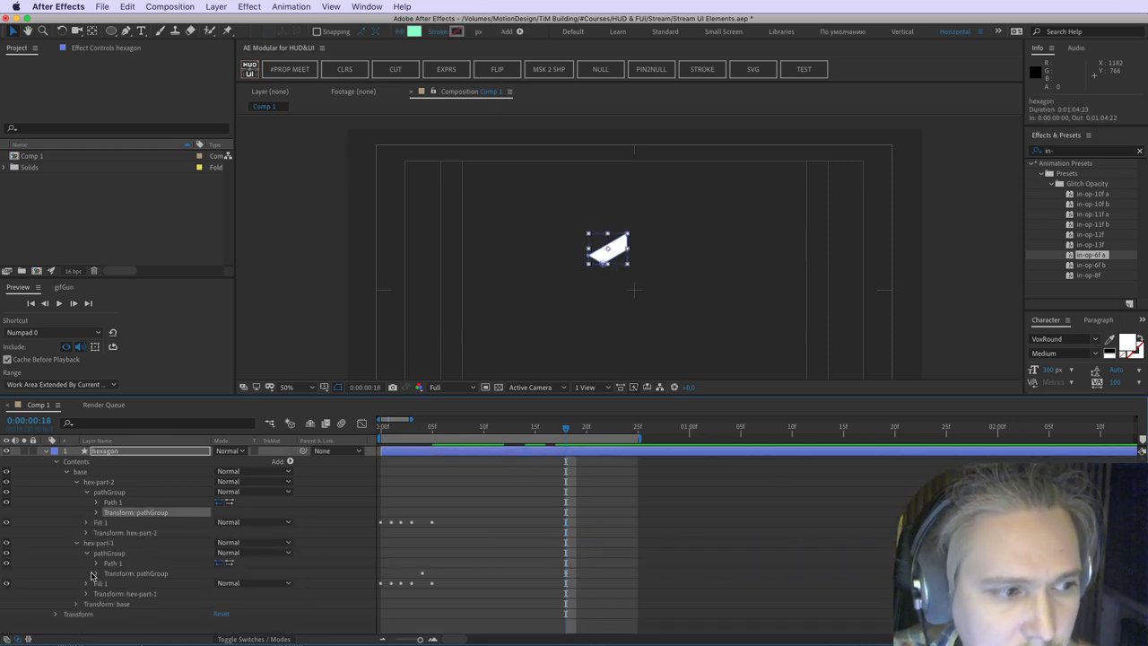
click(96, 573)
click(96, 498)
click(149, 509)
click(144, 517)
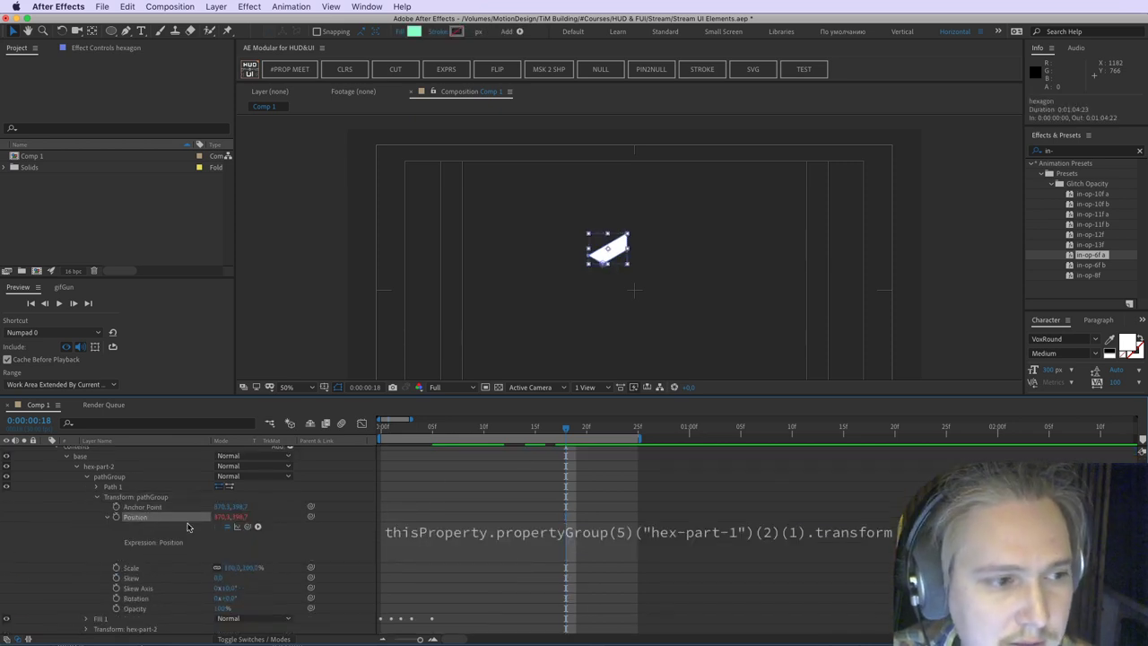
Step: Edit hex-part-2's pathGroup position expression by entering "time" and move the playhead to 0:00:00:08
click(705, 540)
click(996, 536)
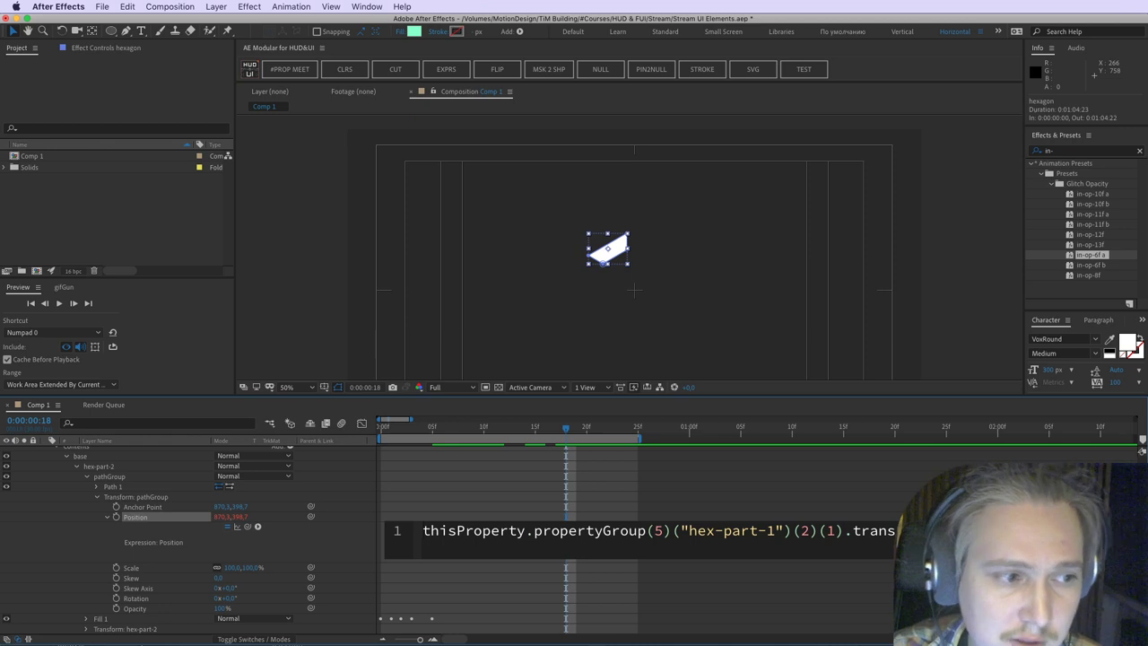
click(515, 570)
scroll(335, 576, down, 3)
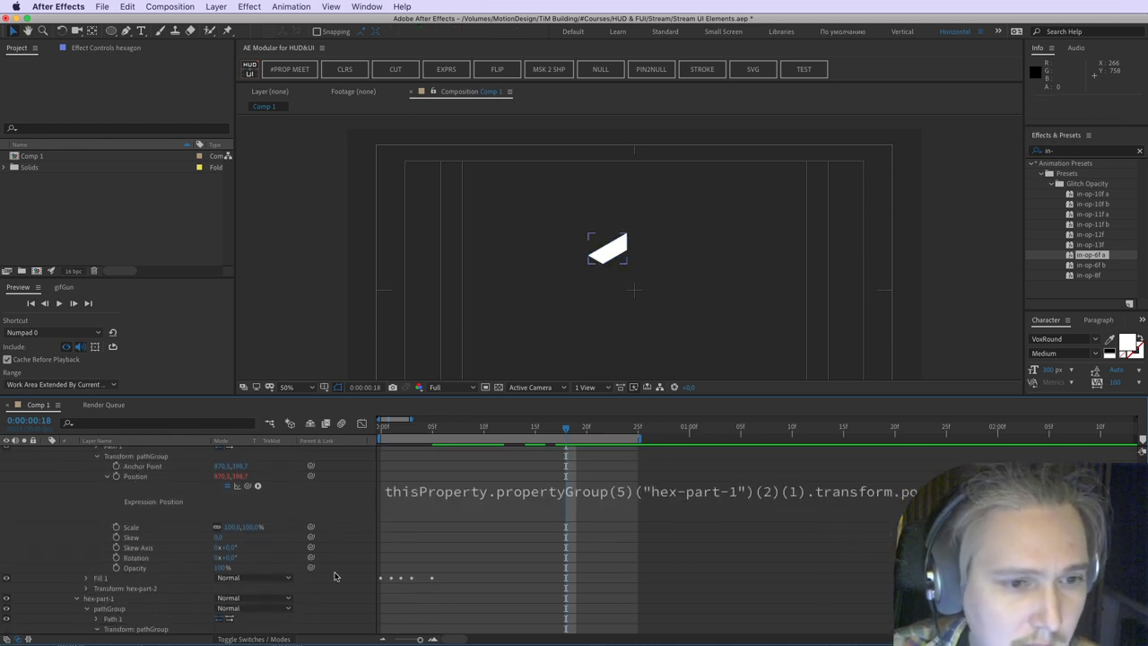
click(888, 502)
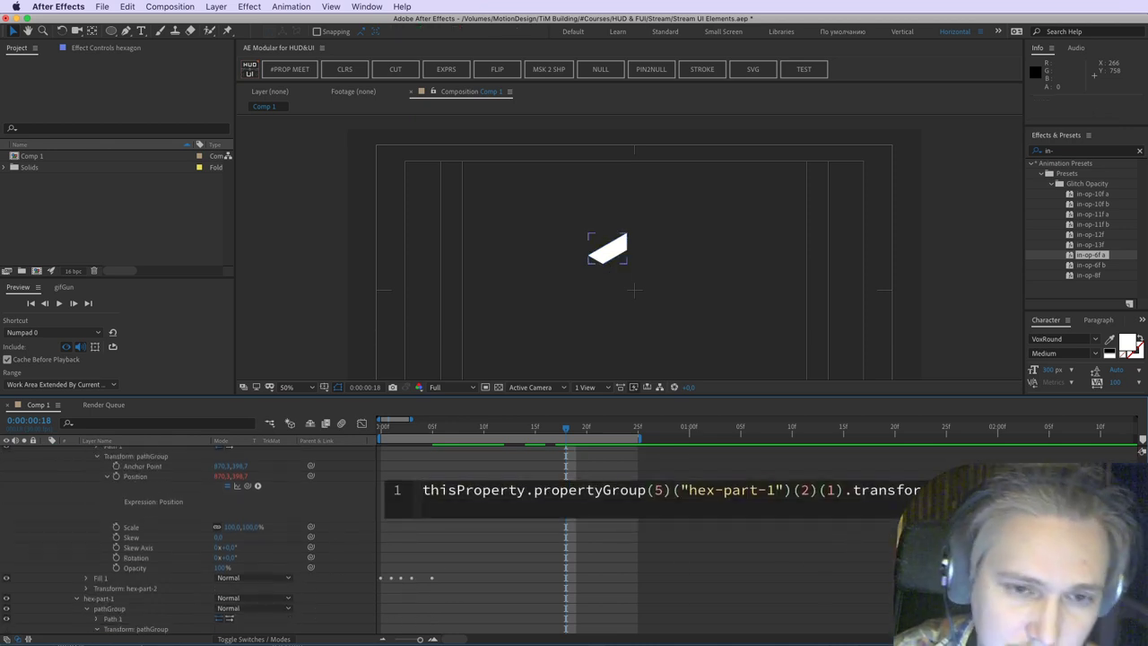
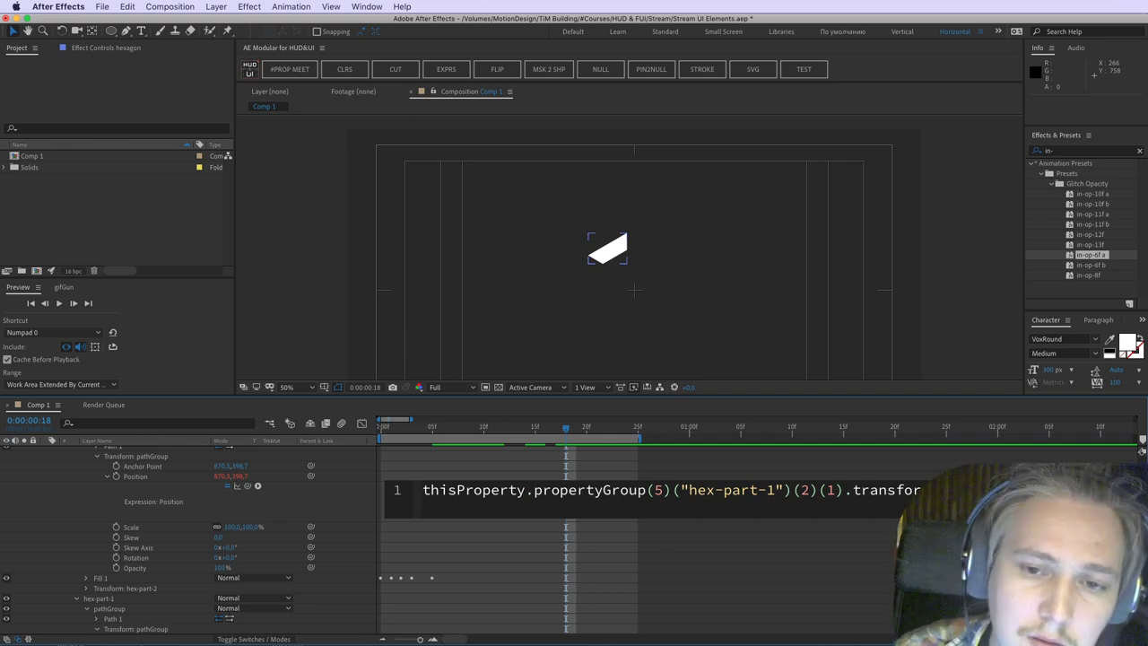
text(time)
key(KP_Enter)
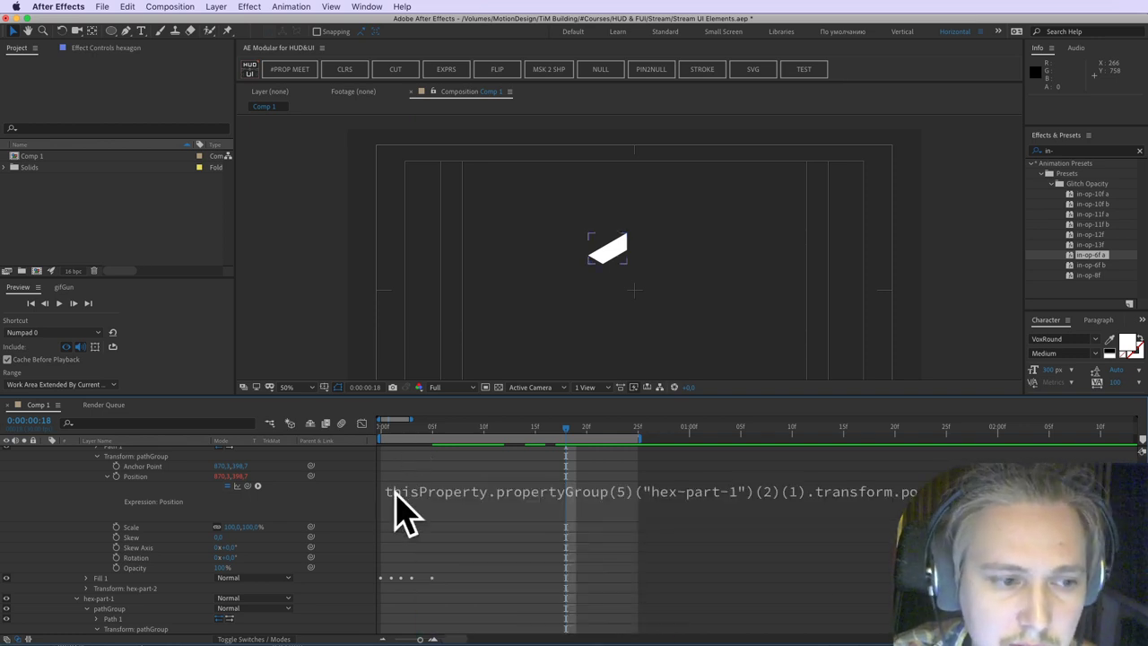
drag(436, 429, 464, 449)
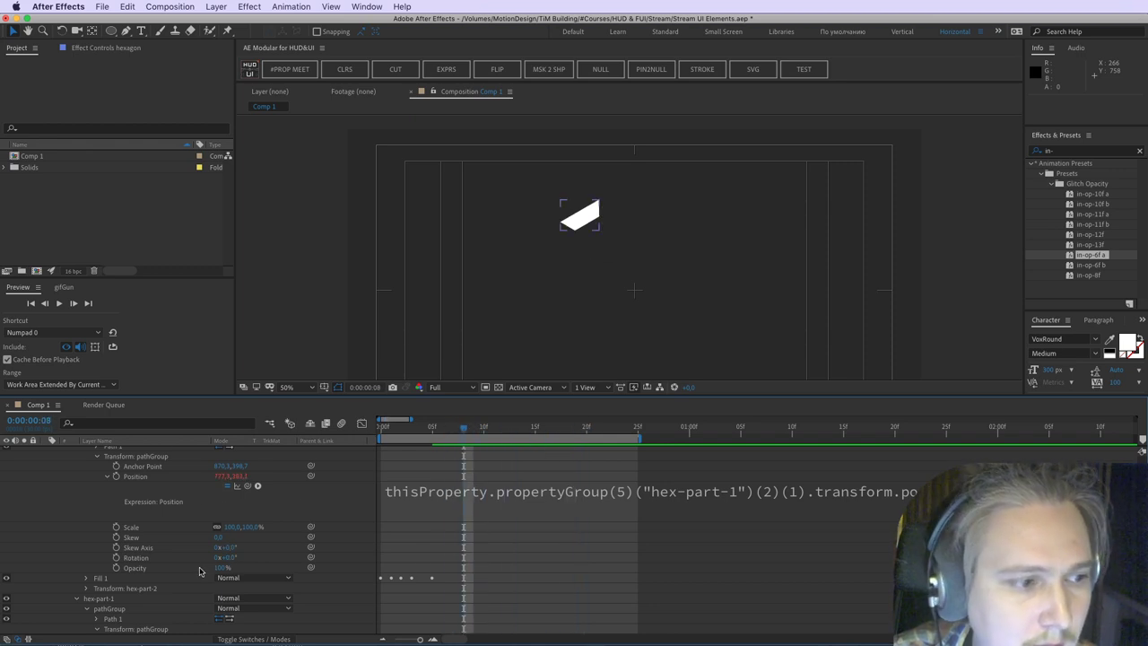
Step: Rotate the hex-part-2 group to 60° in its own transform and move the playhead to 0:00:00:20
scroll(200, 572, down, 2)
click(87, 547)
click(226, 610)
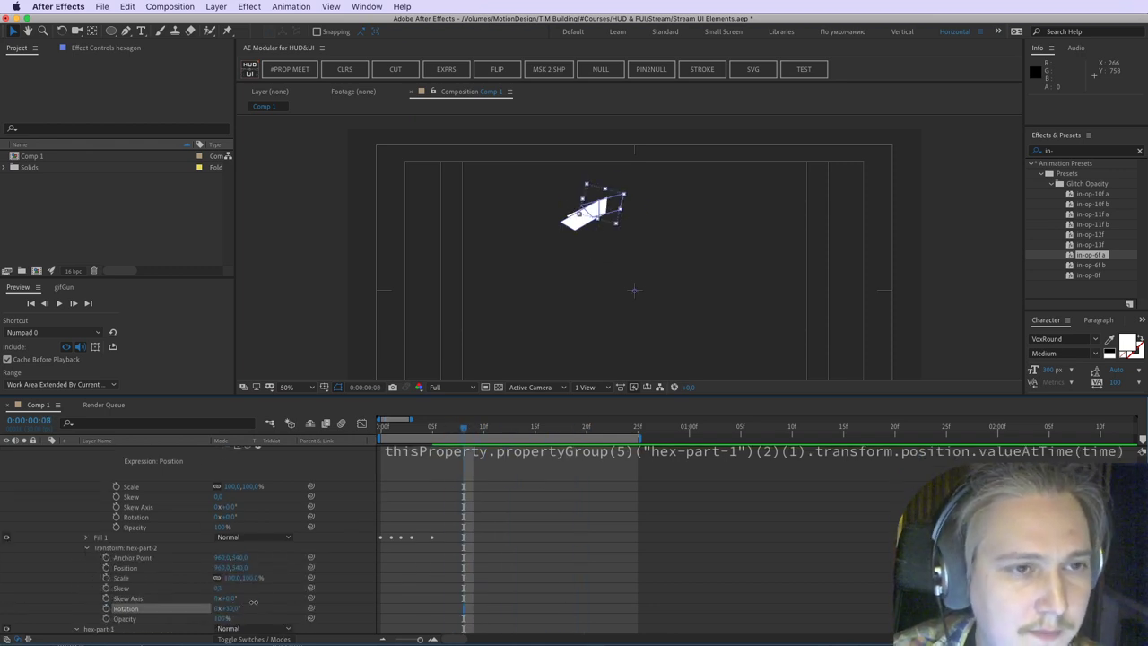
drag(254, 603, 271, 607)
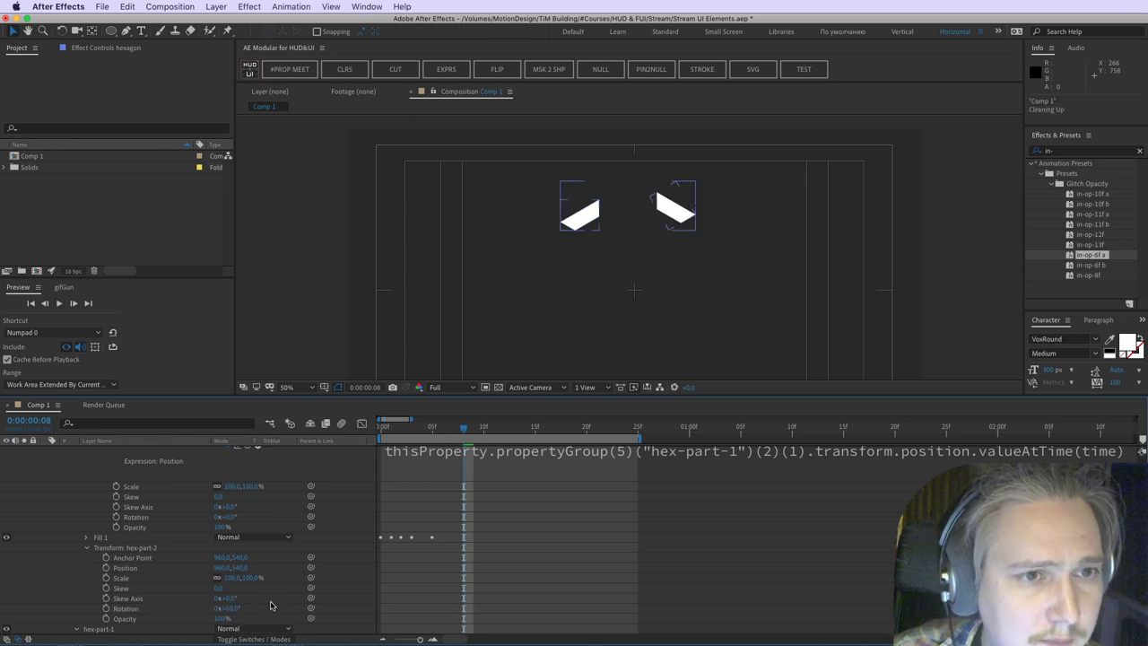
drag(467, 430, 588, 438)
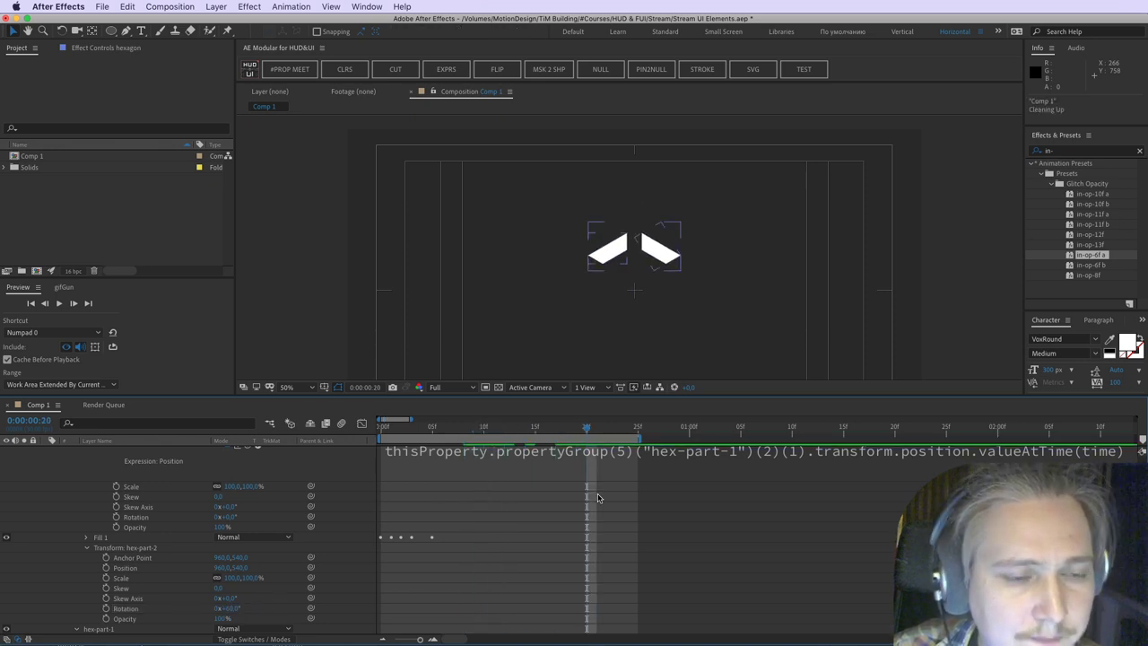
Step: Change the time argument in hex-part-2's pathGroup position expression to "time-1" and scrub the playhead to 0:00:01:15
scroll(610, 499, up, 3)
click(553, 549)
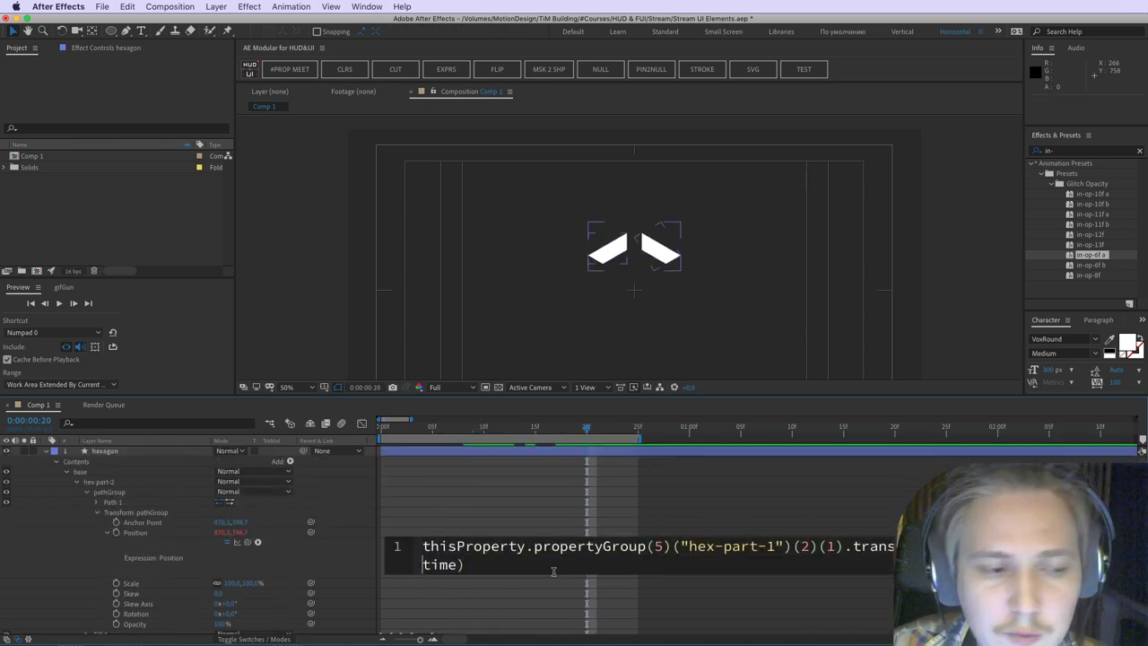
text(-)
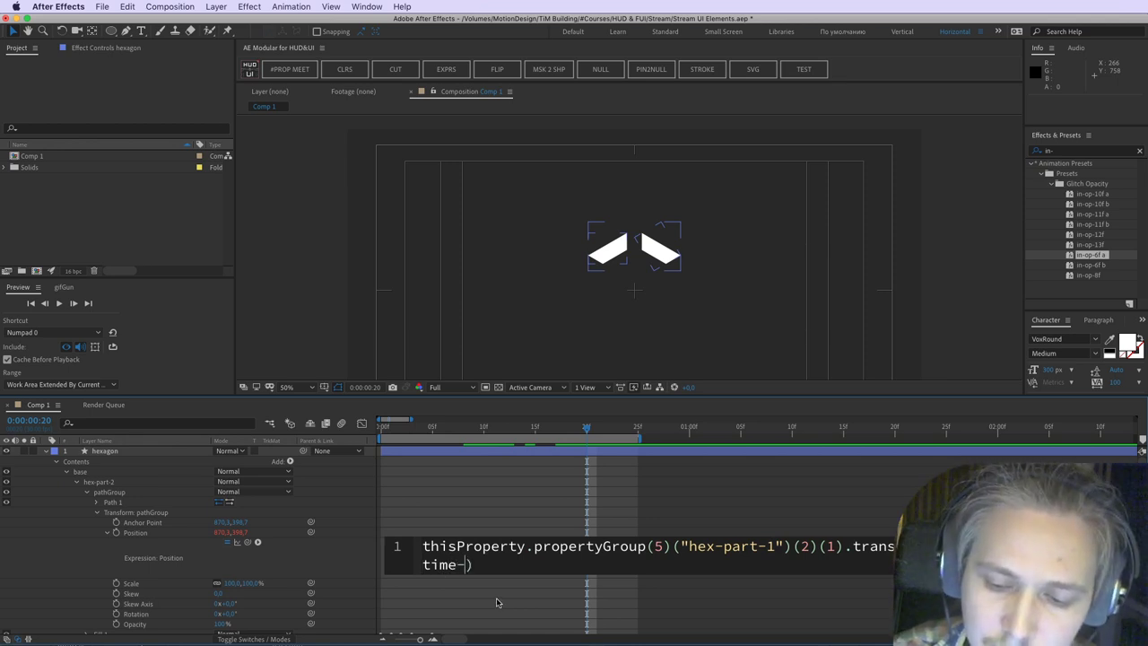
text(1)
click(498, 602)
click(434, 428)
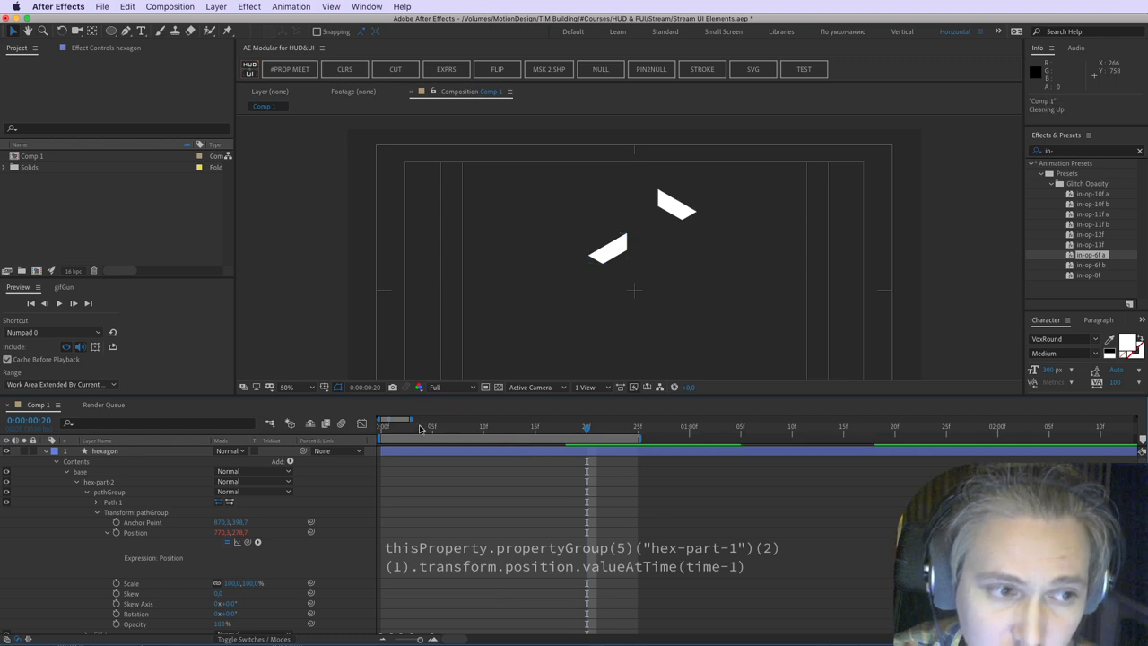
drag(449, 435, 843, 462)
click(111, 493)
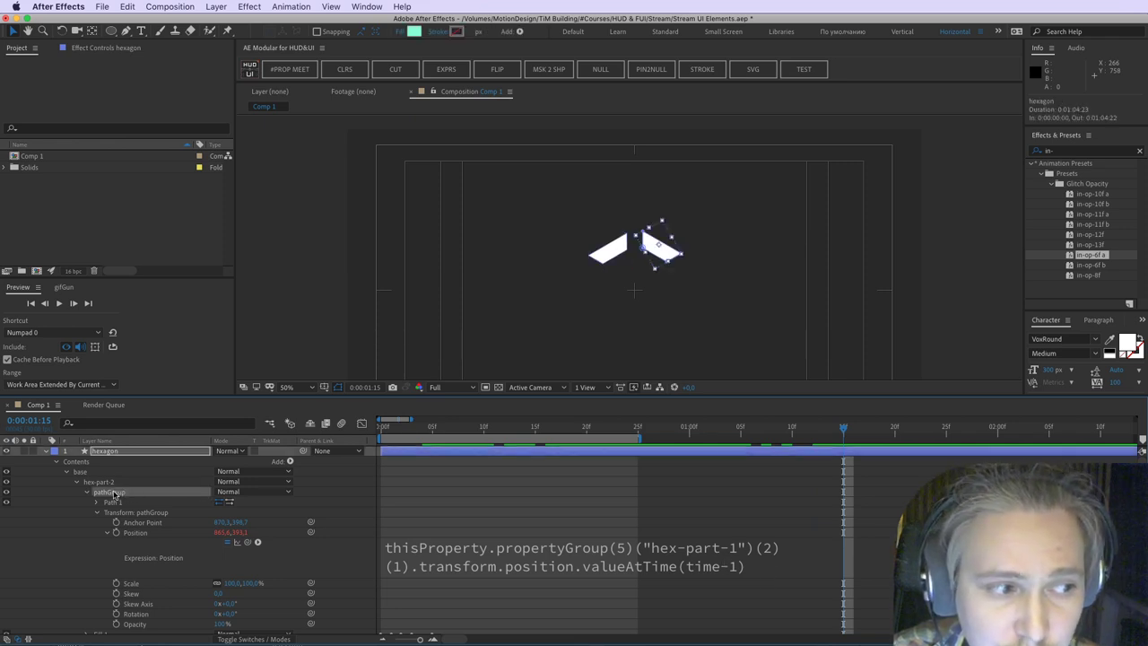
click(830, 579)
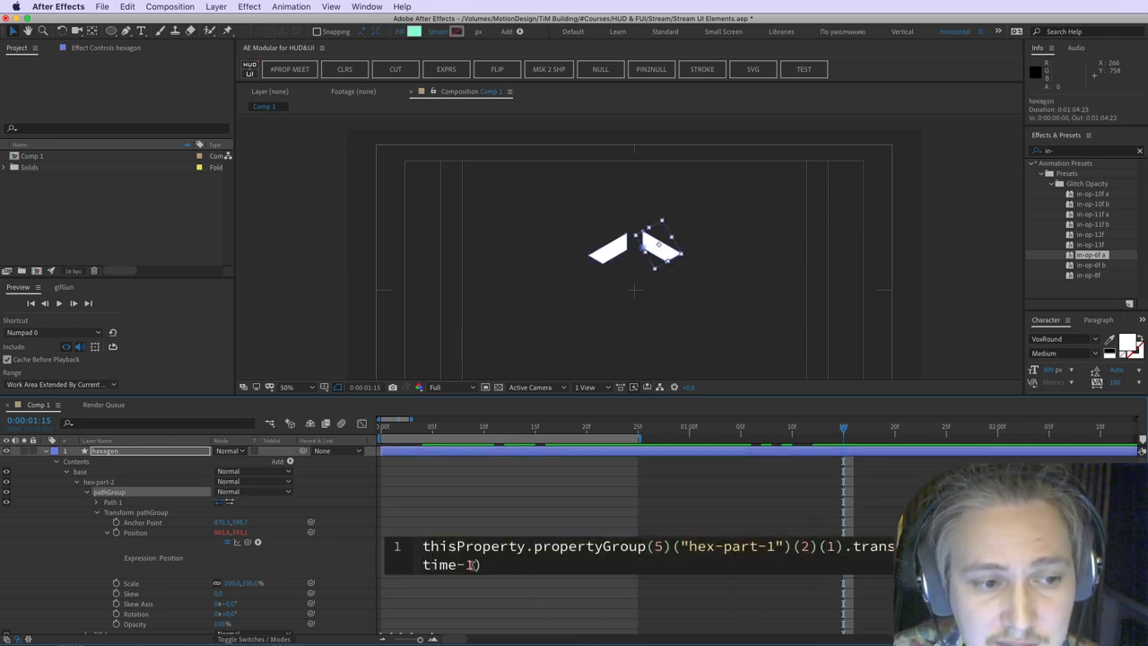
drag(472, 566, 464, 566)
click(514, 487)
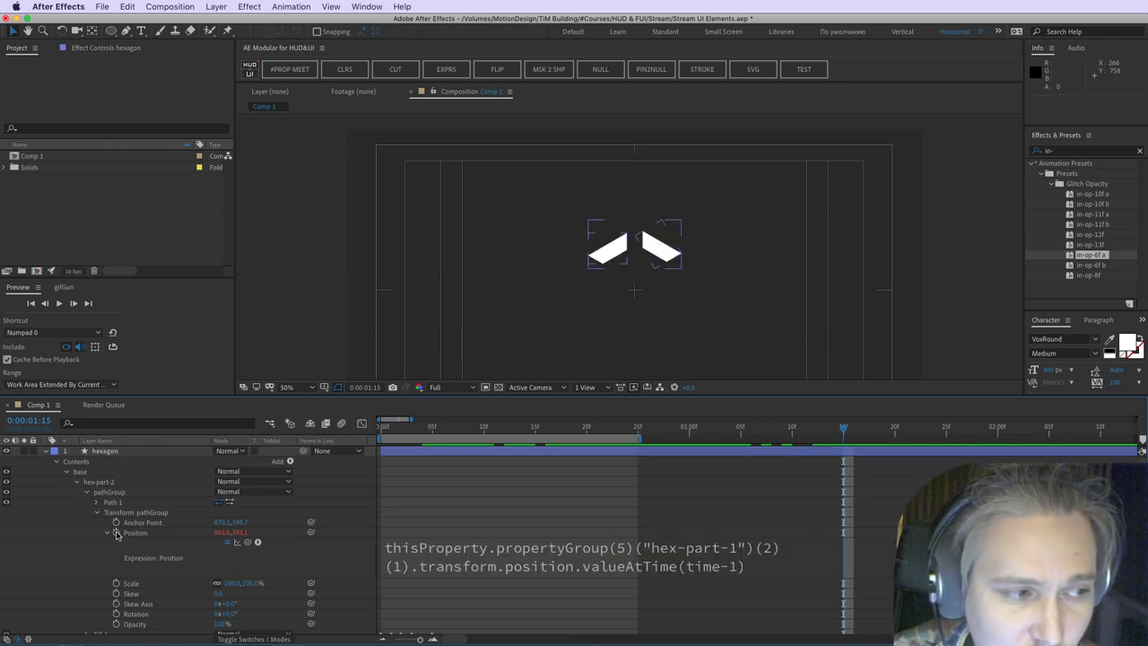
key(ctrl+Tab)
drag(115, 478, 74, 478)
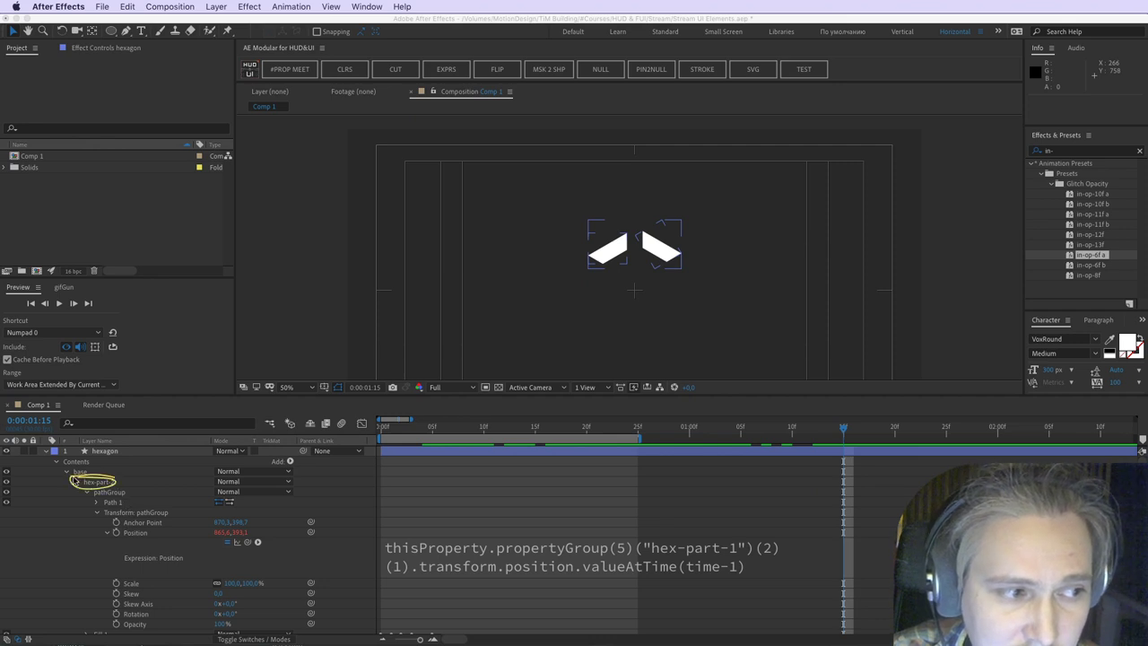
Step: Change the expression's time argument to "time-2*thisComp.frameDuration" and scrub the playhead to 0:00:00:20
click(807, 571)
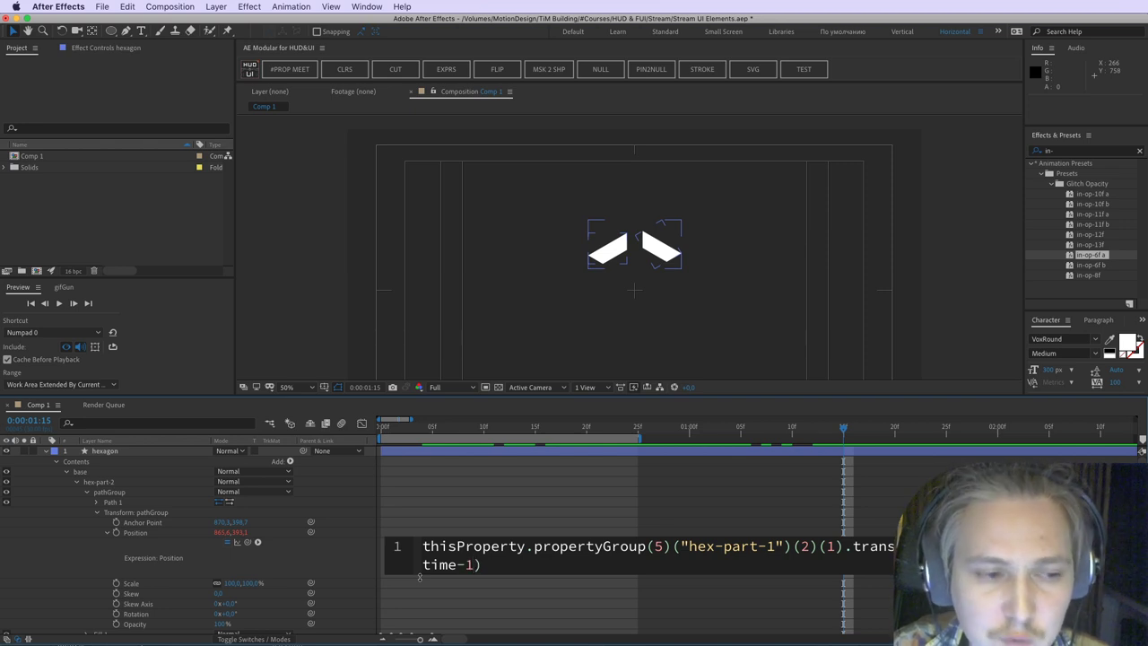
key(BackSpace)
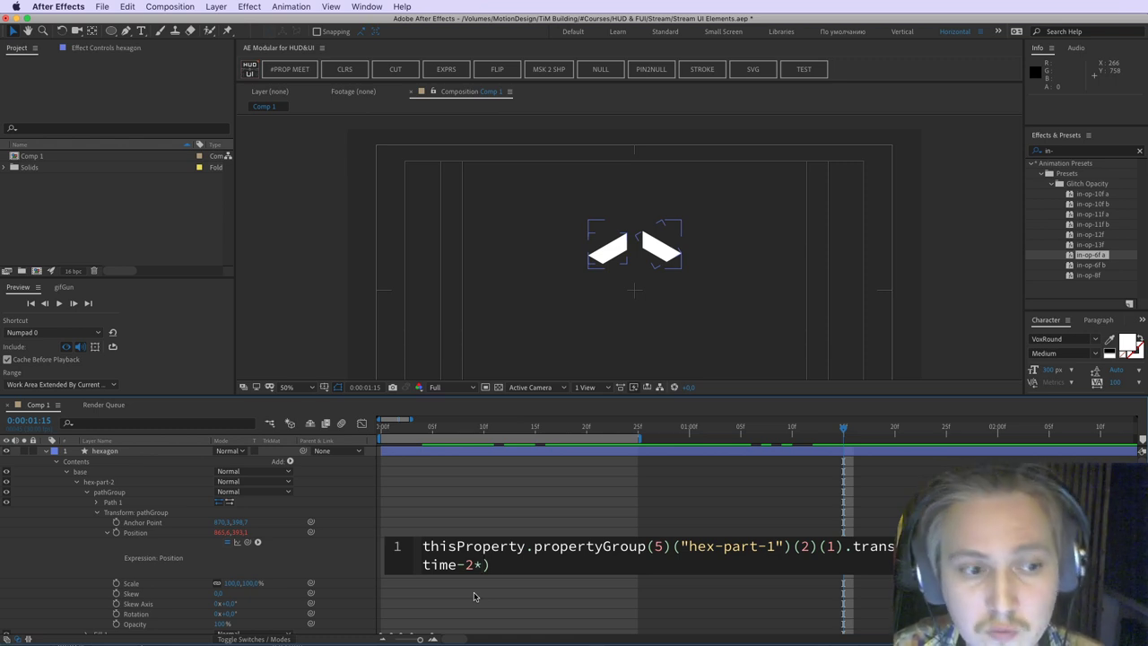
text(ths)
key(BackSpace)
text(isCimp.)
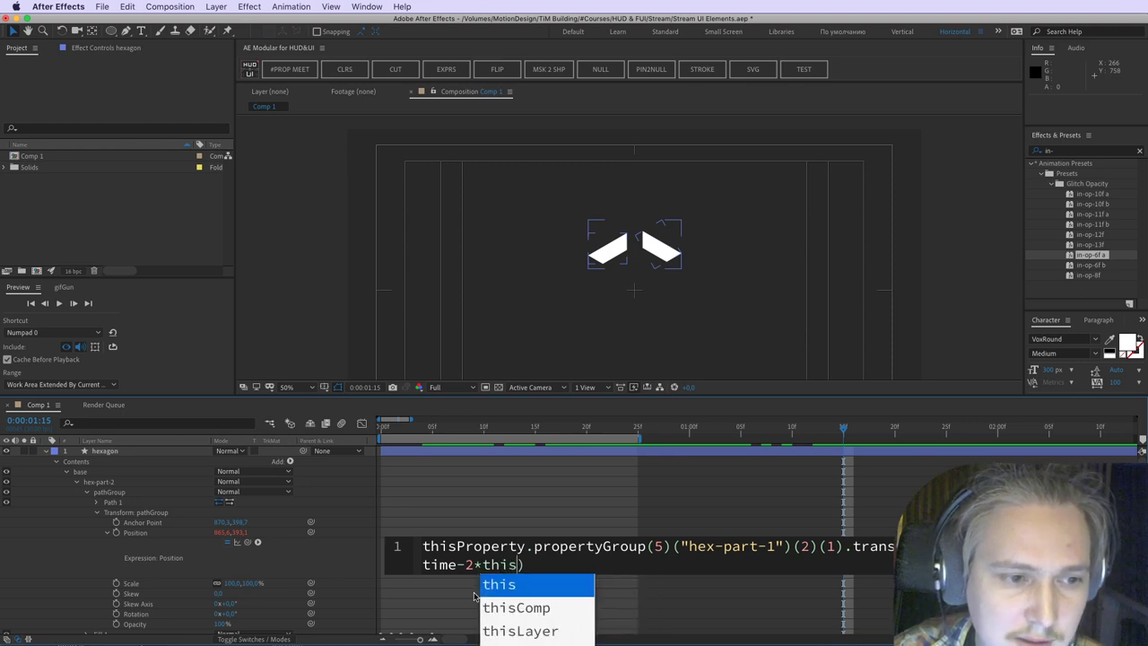
key(BackSpace)
key(BackSpace)
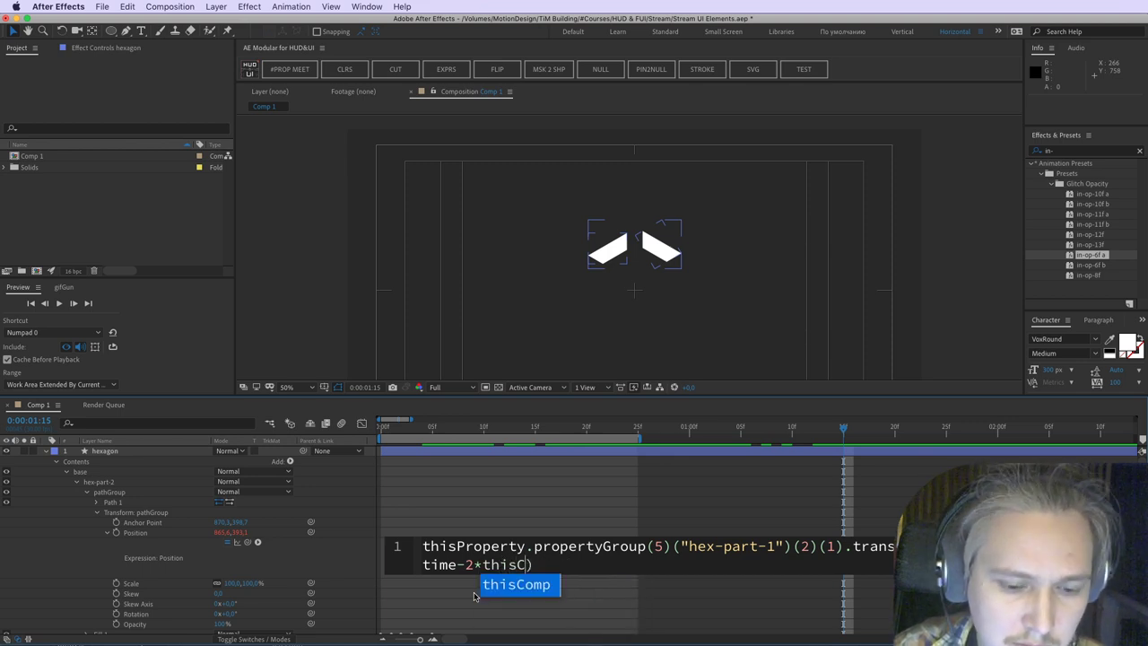
key(Return)
key(BackSpace)
key(BackSpace)
key(BackSpace)
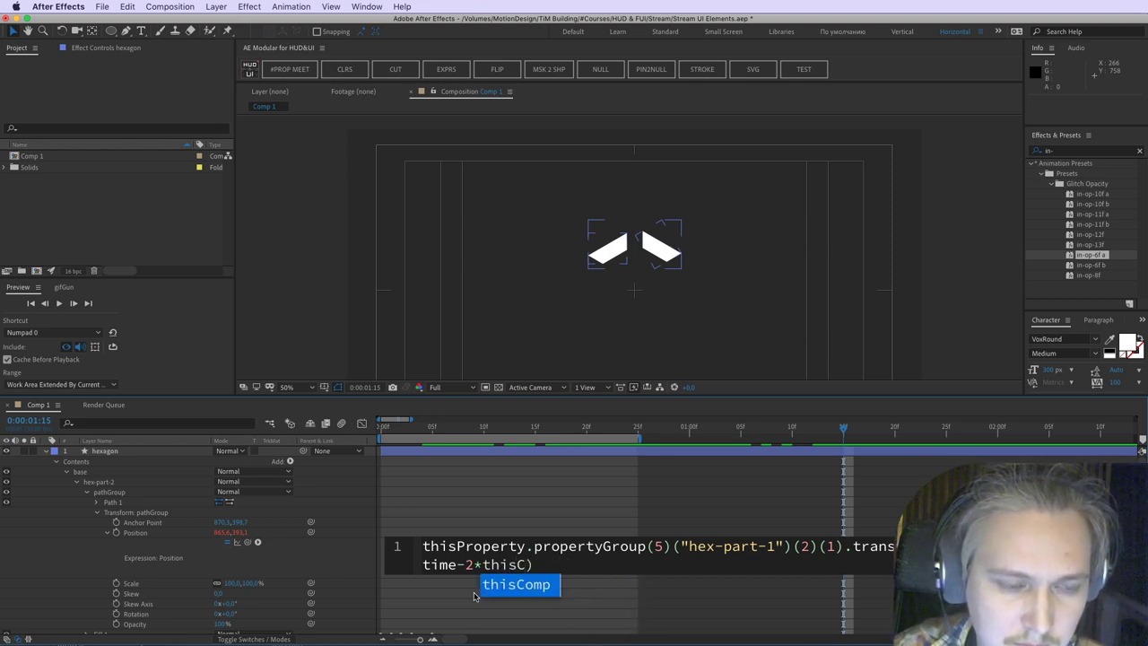
text(omp.frae)
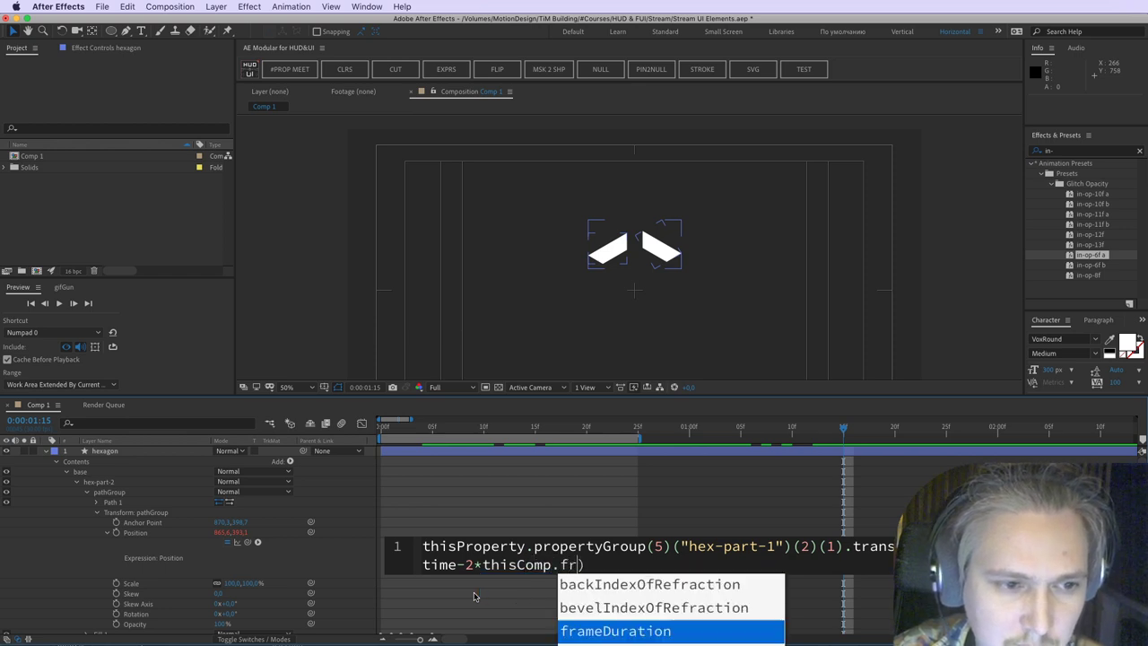
key(BackSpace)
text(me)
key(Return)
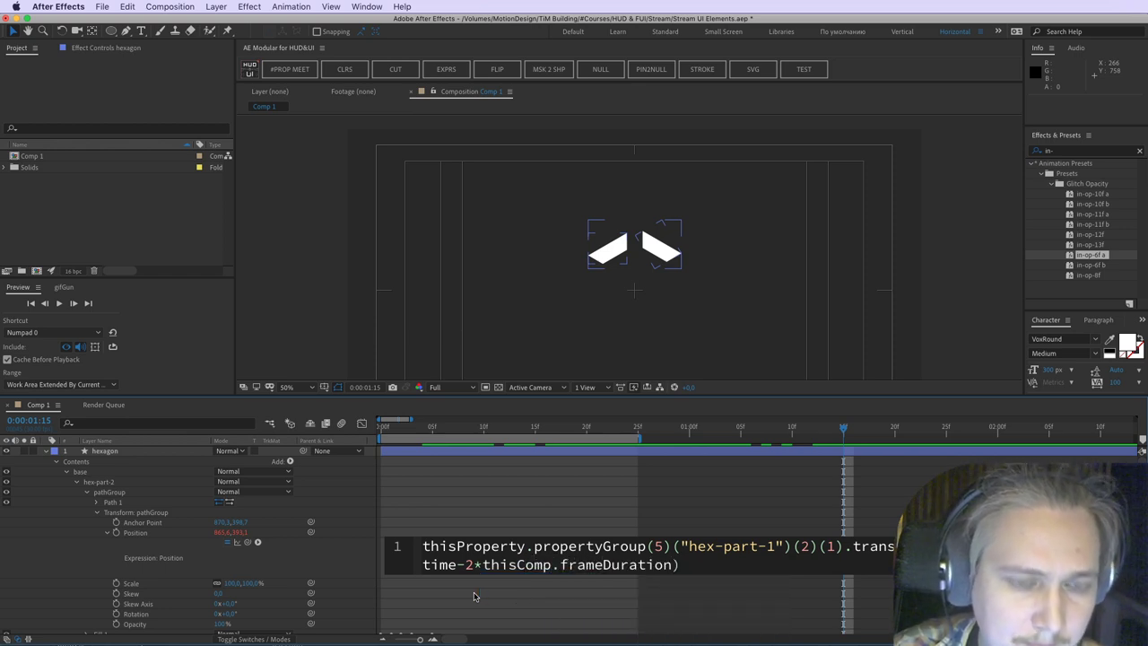
click(480, 600)
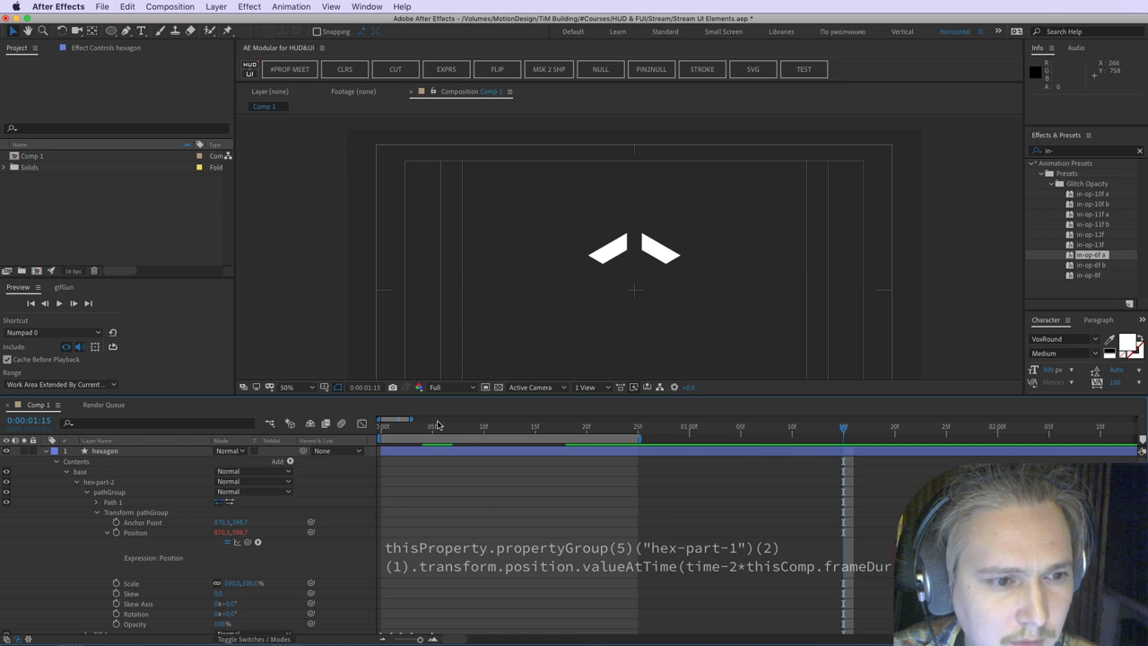
drag(457, 431, 587, 452)
Step: Search the effects for "slider" and add a Slider Control to the hexagon layer
click(148, 500)
click(113, 49)
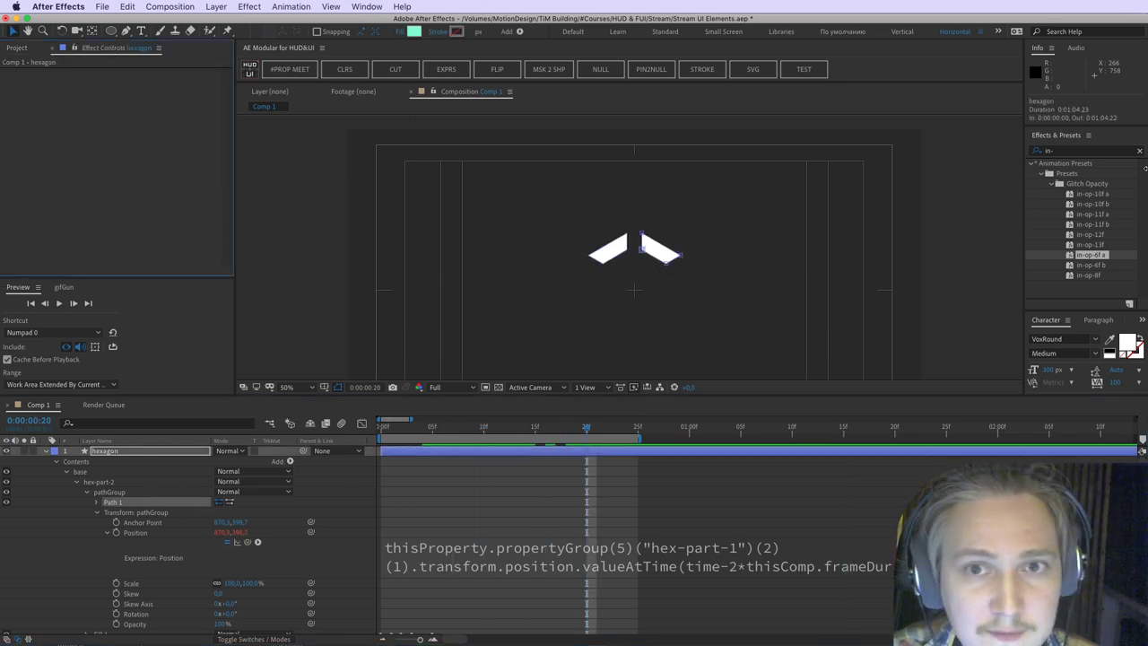
click(1076, 150)
text(slider)
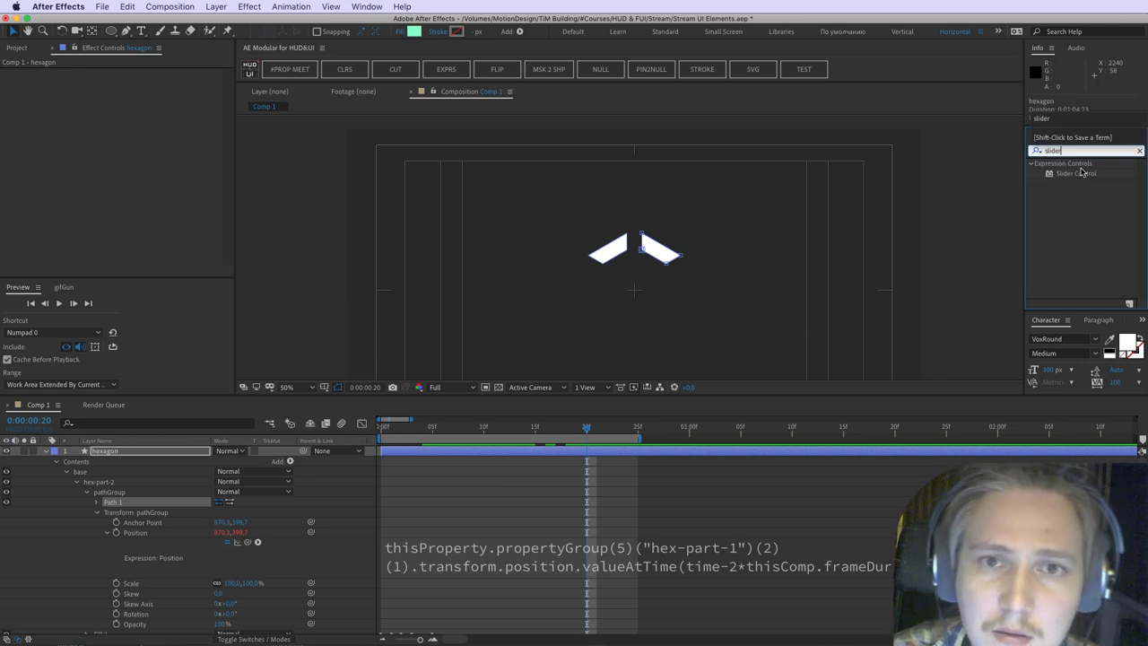
drag(1083, 172, 51, 75)
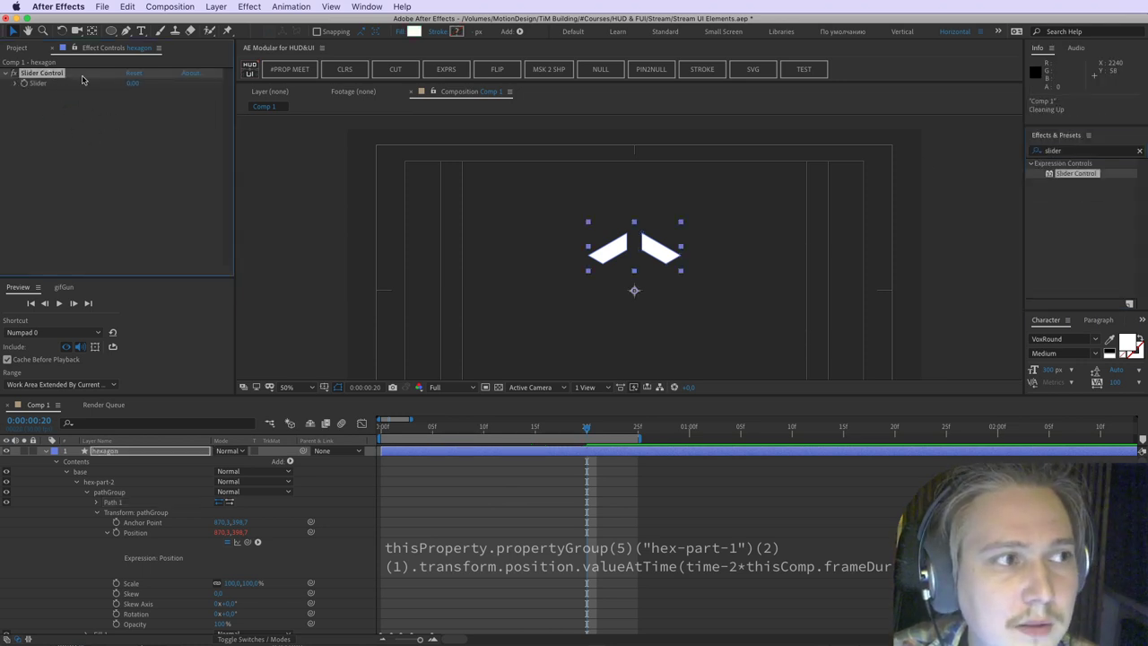
Step: Rename the hexagon layer's Slider Control effect as "delay/f"
key(Return)
text(delay)
key(Return)
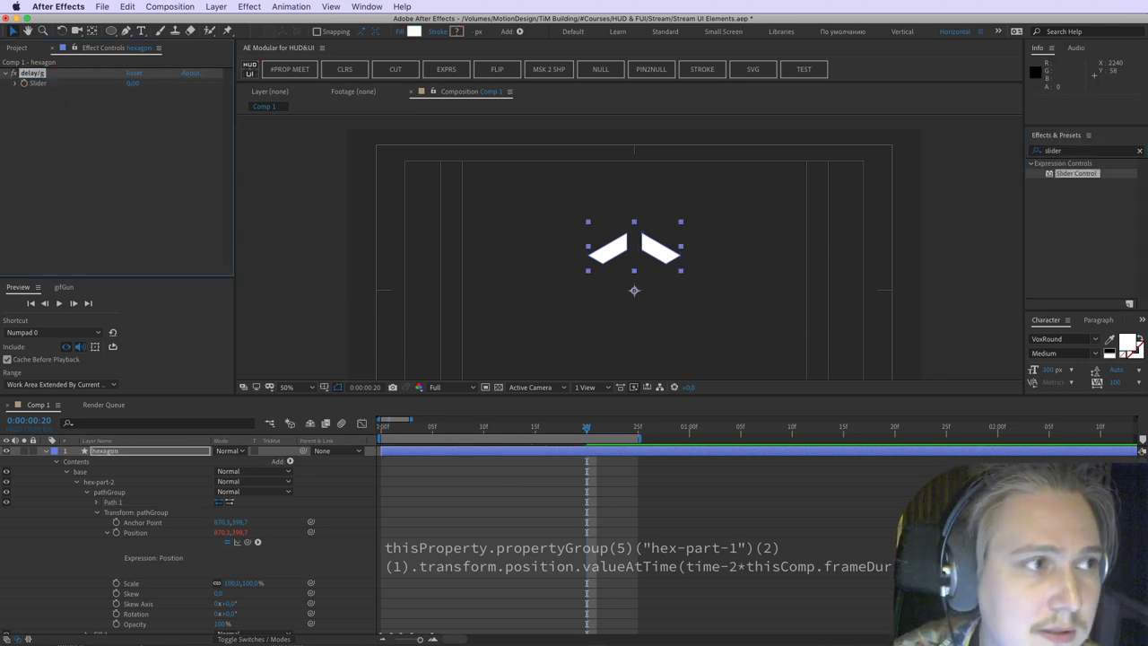
key(Return)
key(Right)
key(BackSpace)
text(f)
key(Return)
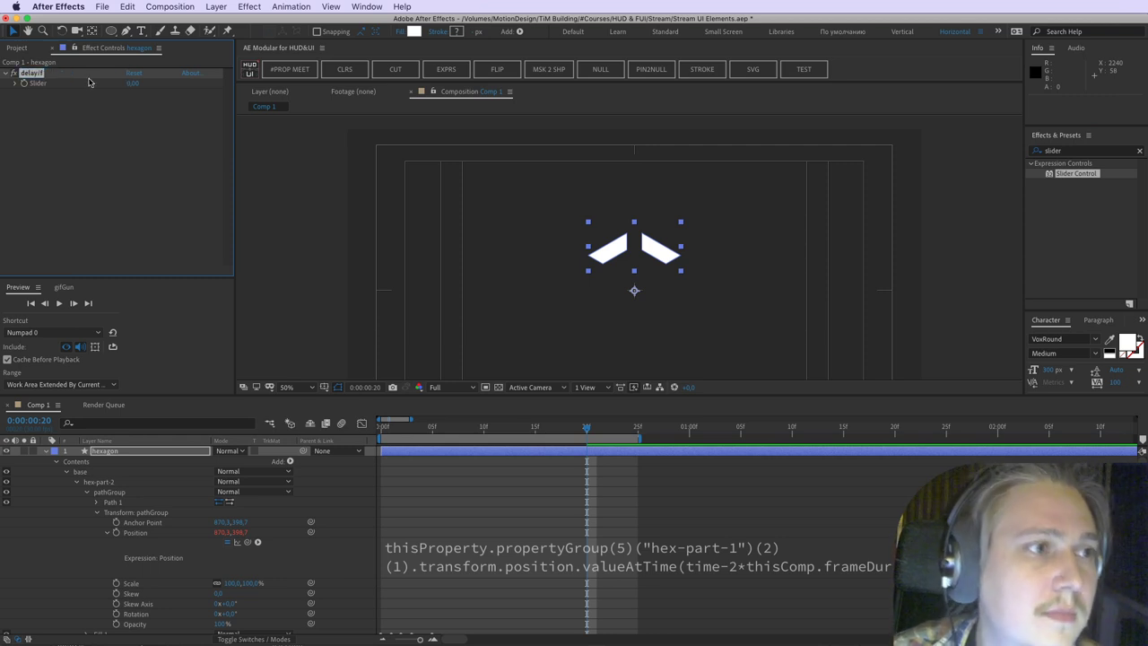
Step: Set the delay/f slider value to 2 and expand its slider range
click(133, 83)
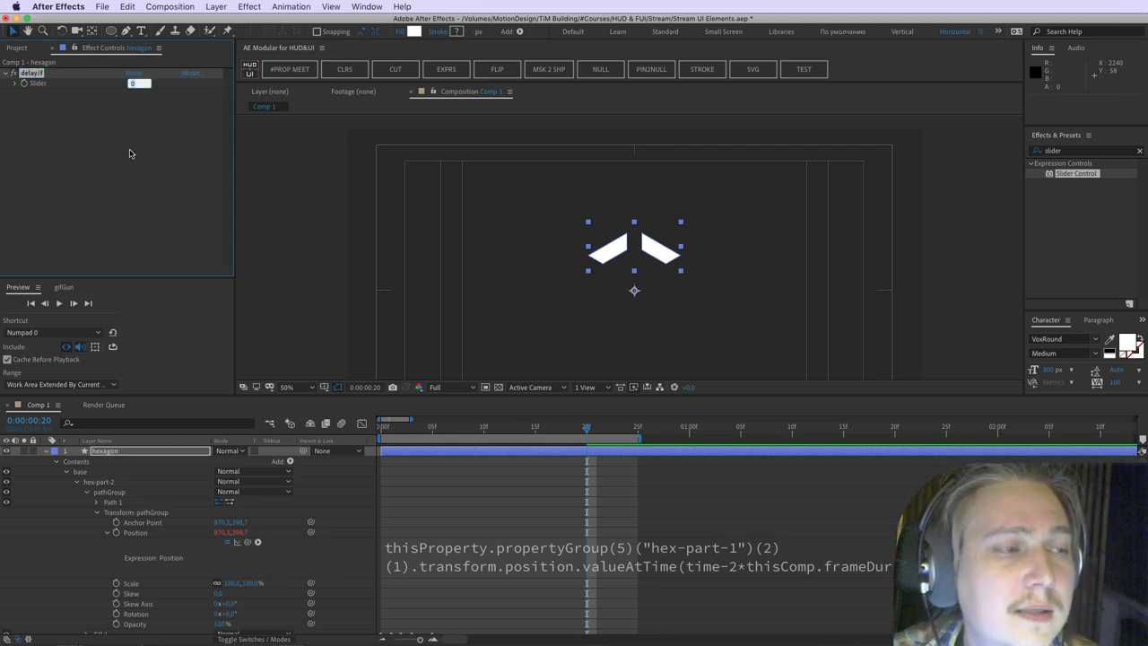
text(2)
key(Return)
click(14, 83)
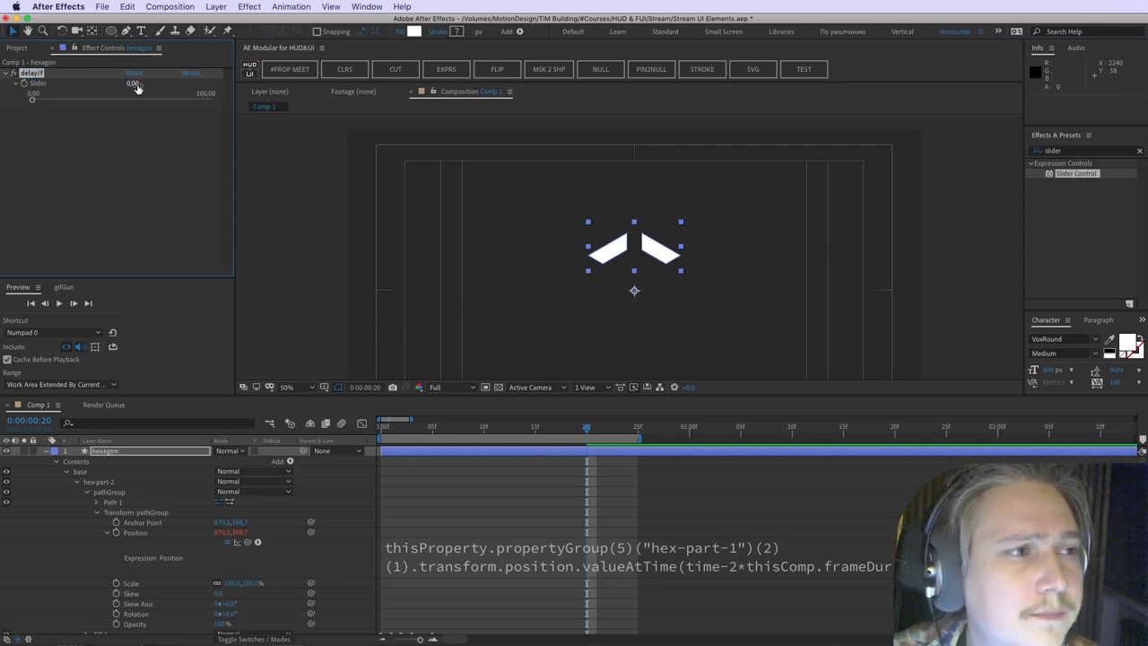
Step: Remove the 2 multiplier from hex-part-2's pathGroup position expression and begin a variable line "s = " above it
click(461, 570)
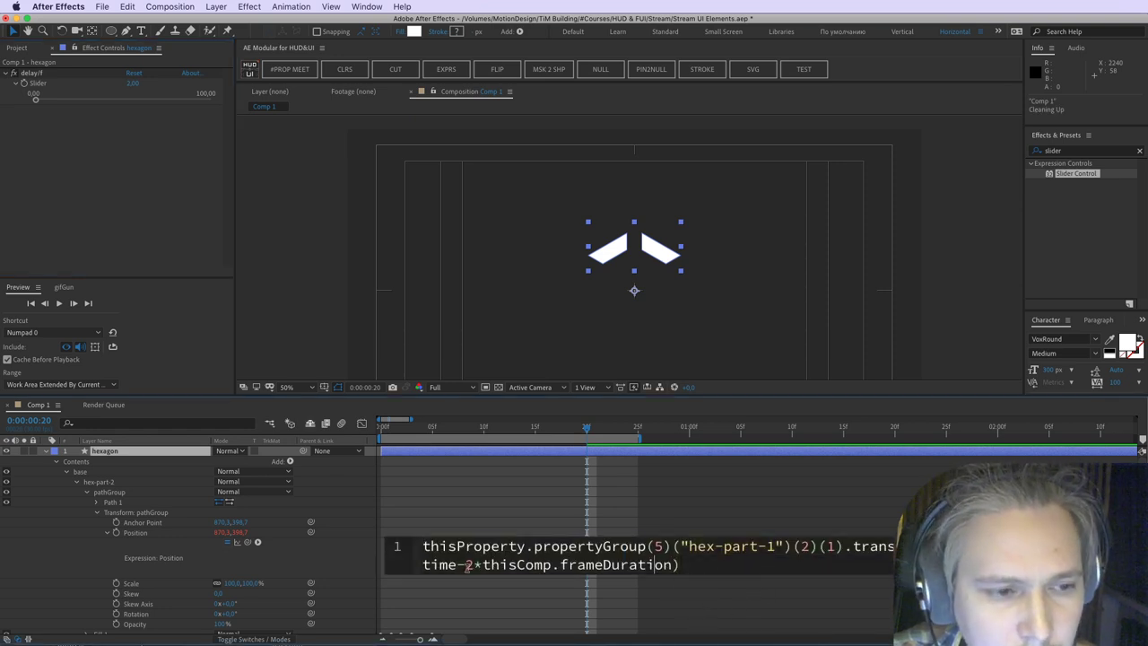
click(471, 565)
key(BackSpace)
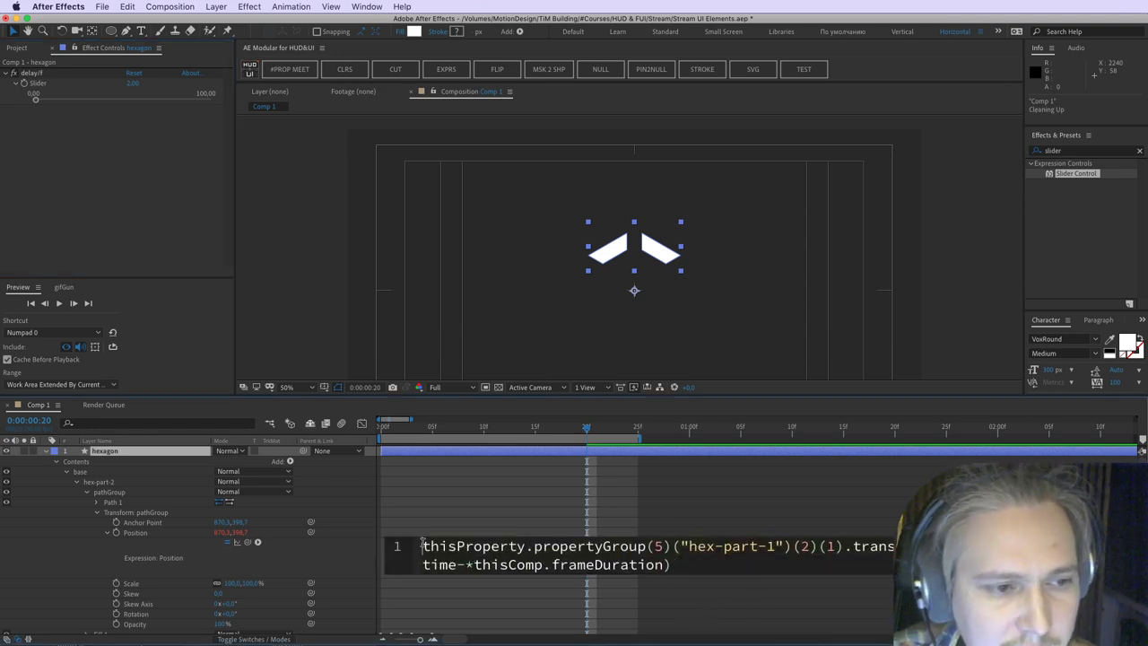
click(423, 545)
key(Return)
key(Up)
text(s)
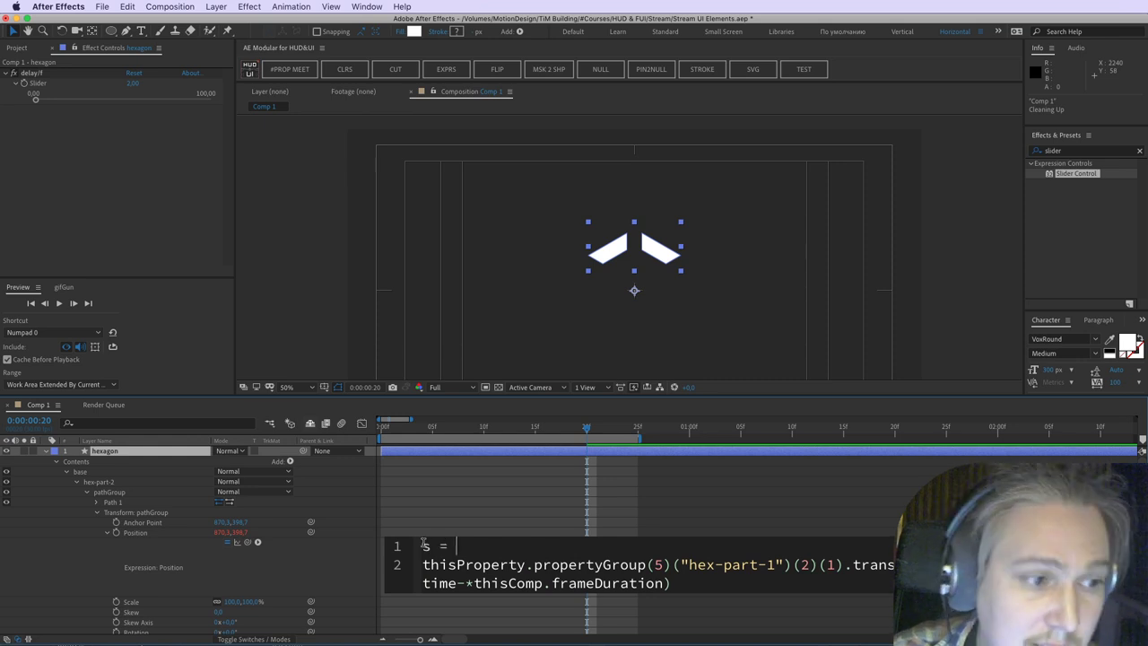
click(253, 544)
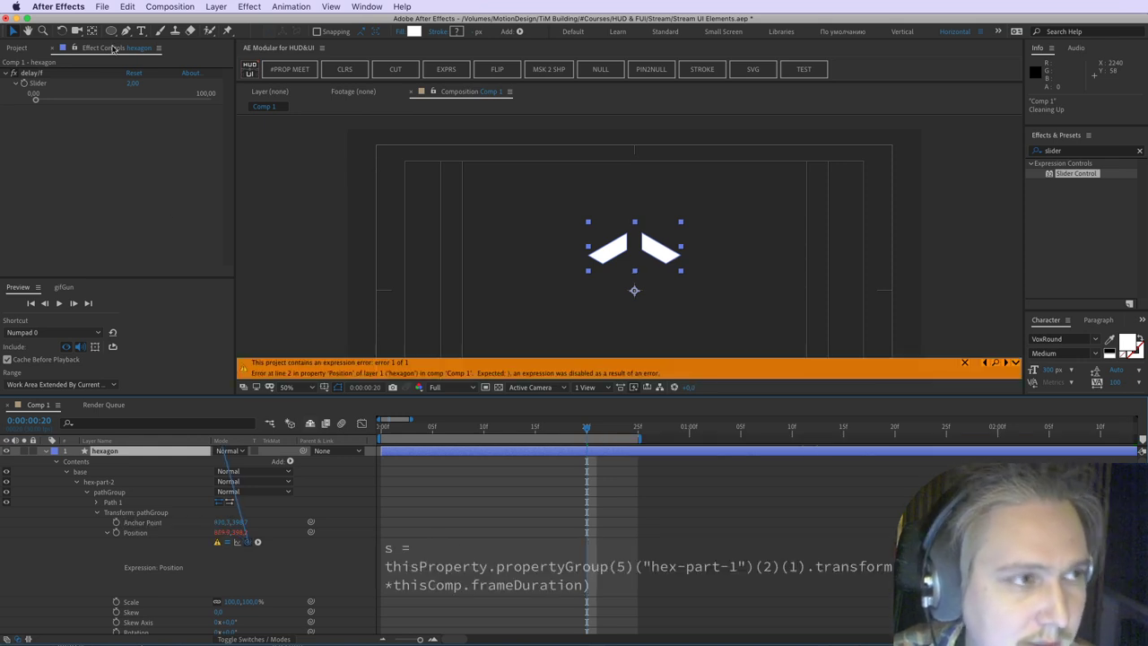
drag(114, 48, 65, 84)
key(super+z)
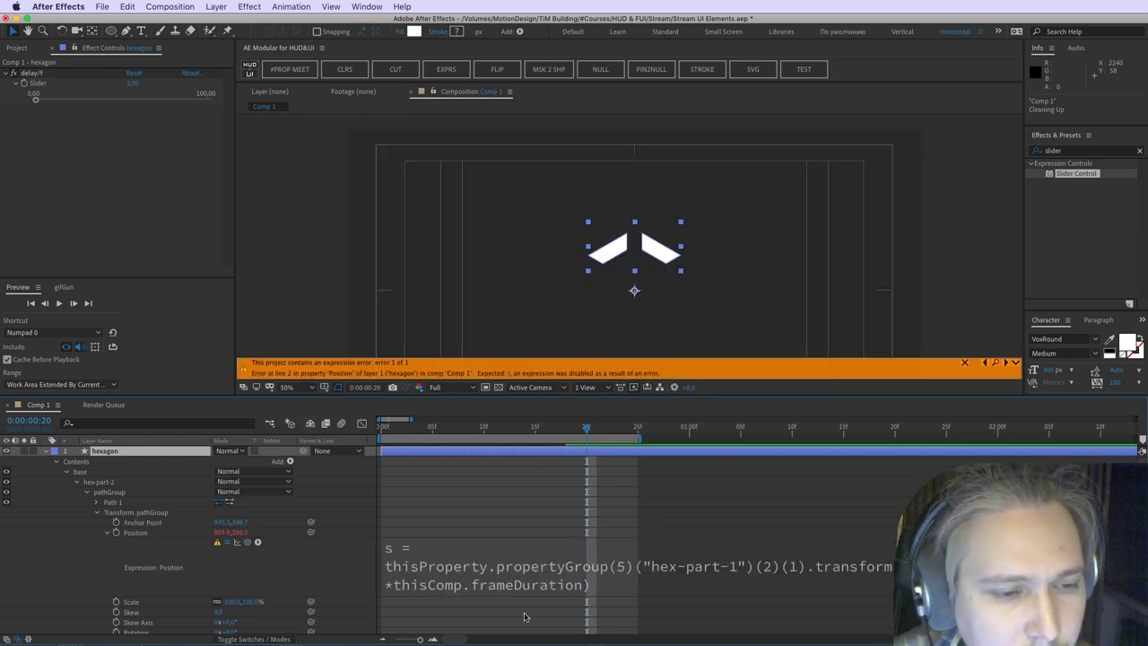
Step: Link variable s to the delay/f slider, writing the line as s = effect("delay/f")(1);
click(520, 544)
drag(250, 543, 36, 83)
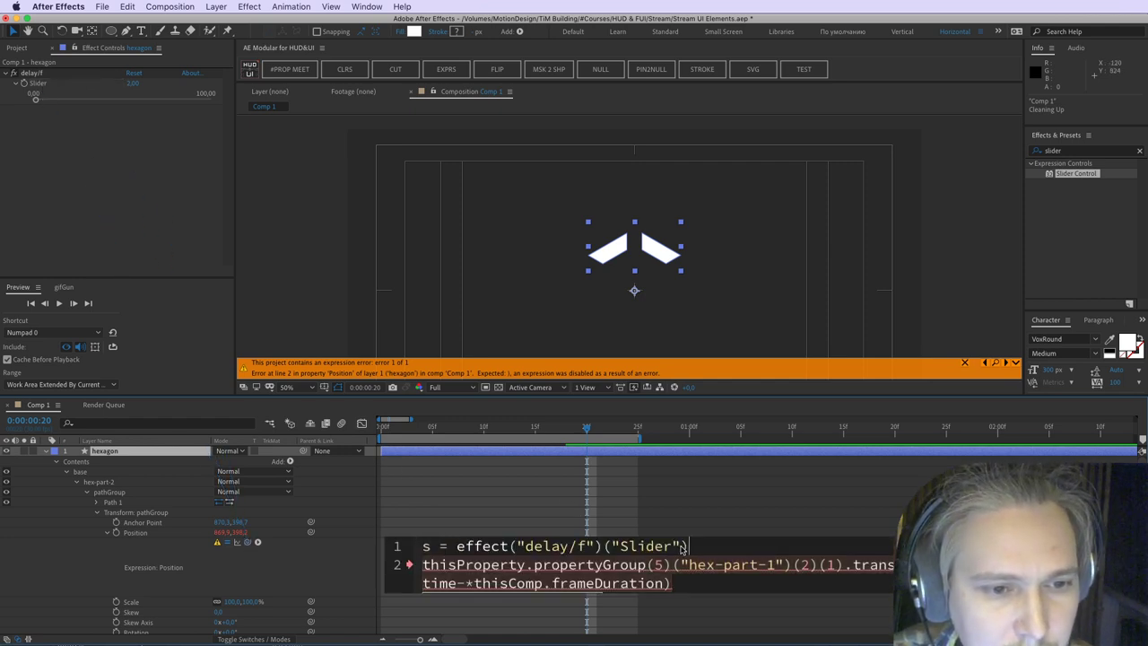
drag(682, 546, 611, 547)
text(1);)
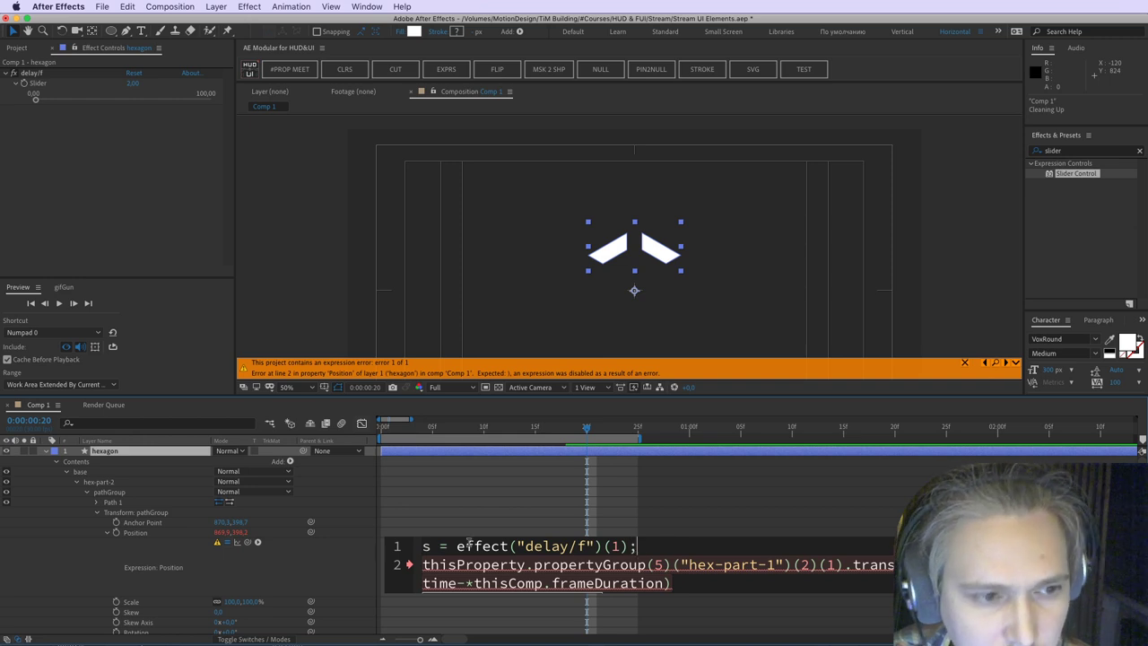
Step: Insert s as the multiplier of thisComp.frameDuration in the time offset of hex-part-2's pathGroup Position expression
click(473, 583)
text(s)
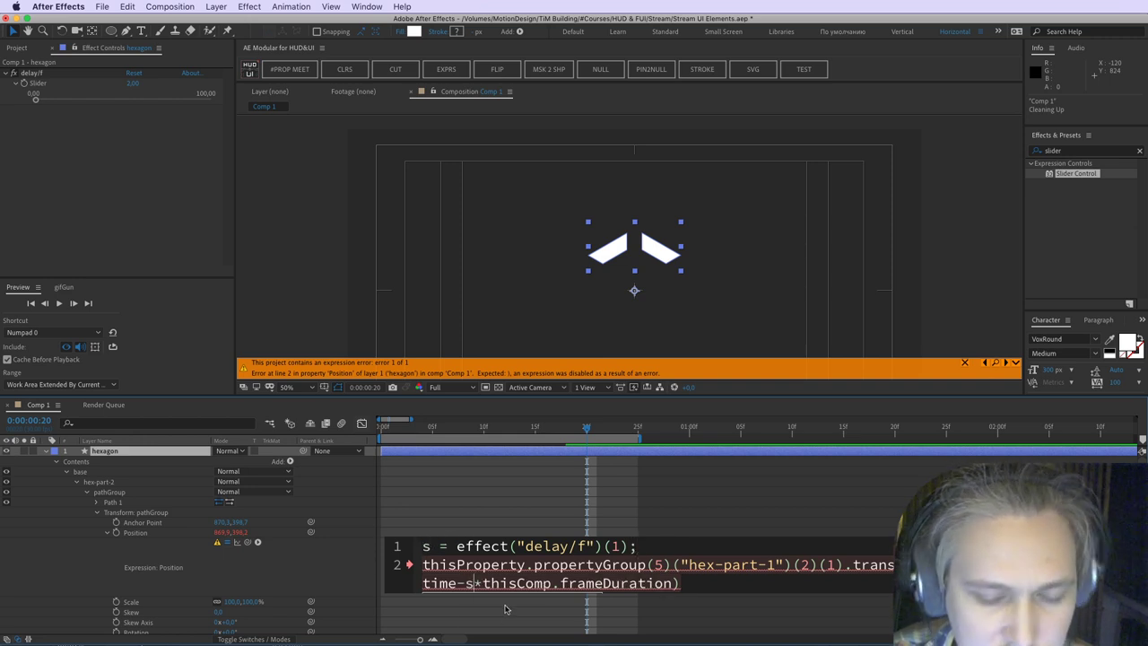
key(Escape)
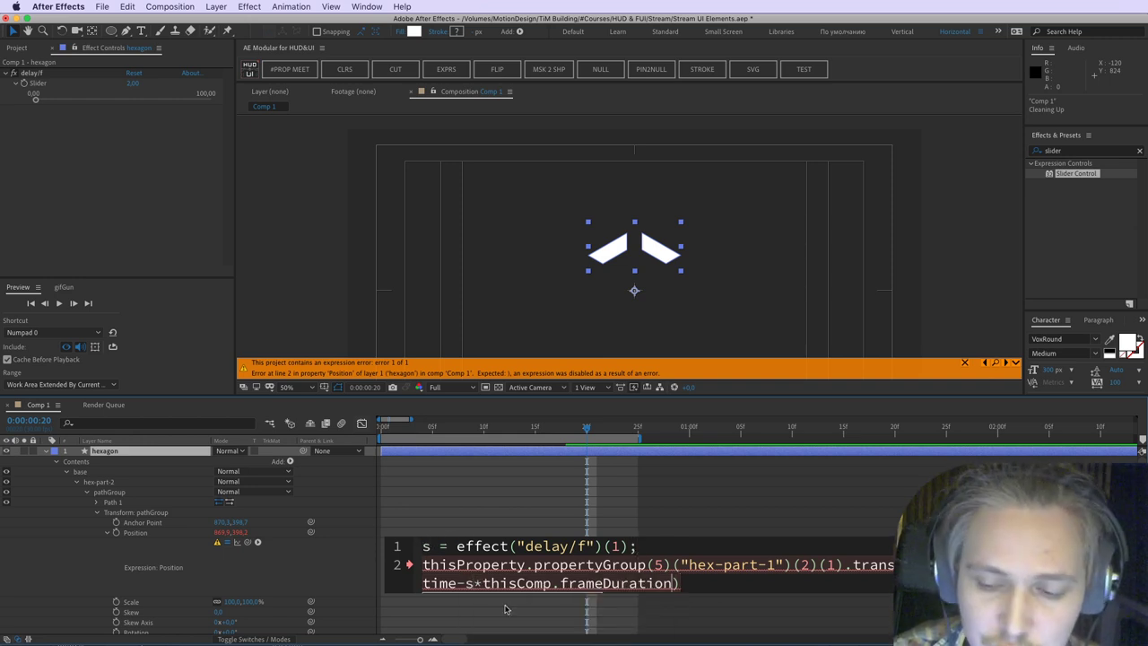
Step: Add the line "i = 1;" at the start of the Position expression, multiply its frame offset by i, and apply it
text(*)
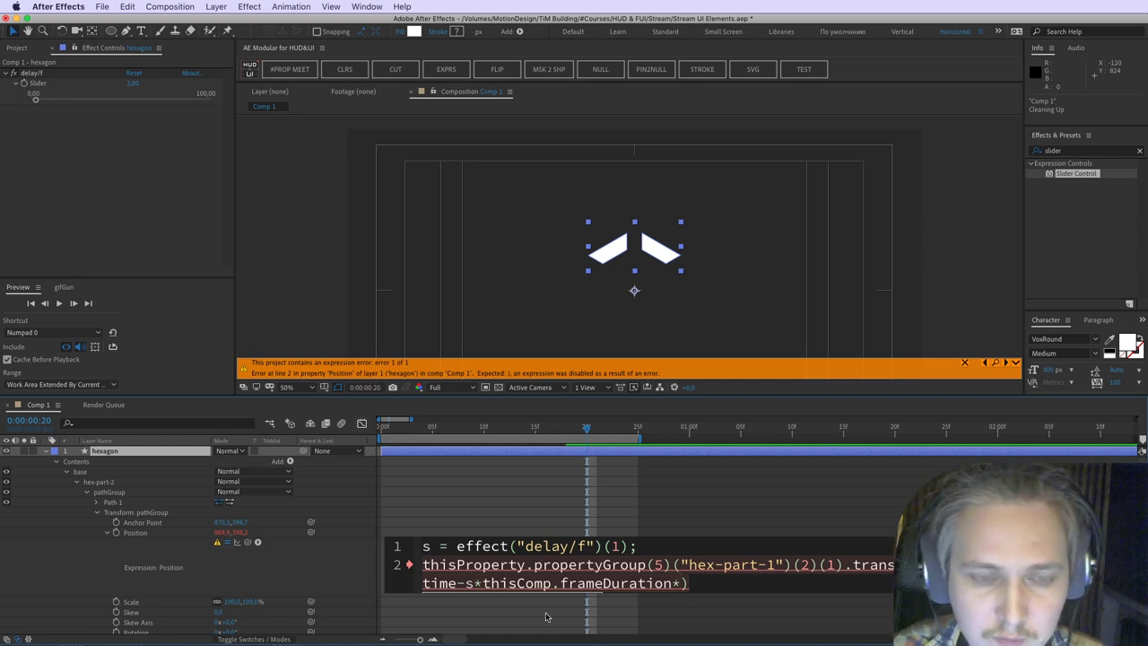
key(BackSpace)
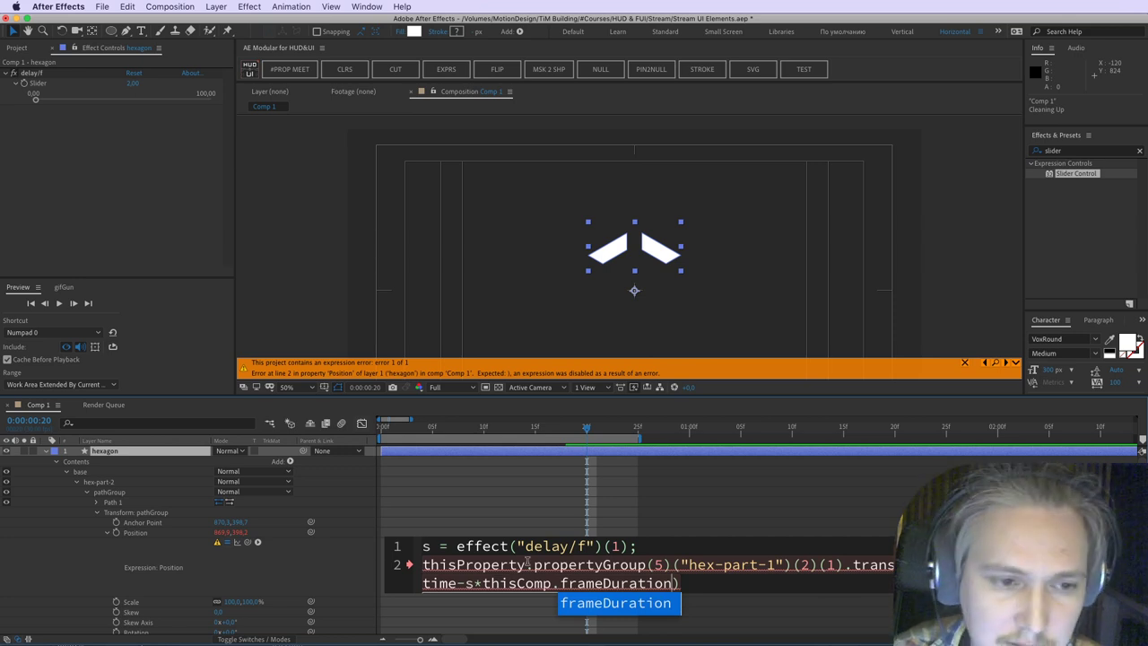
key(Escape)
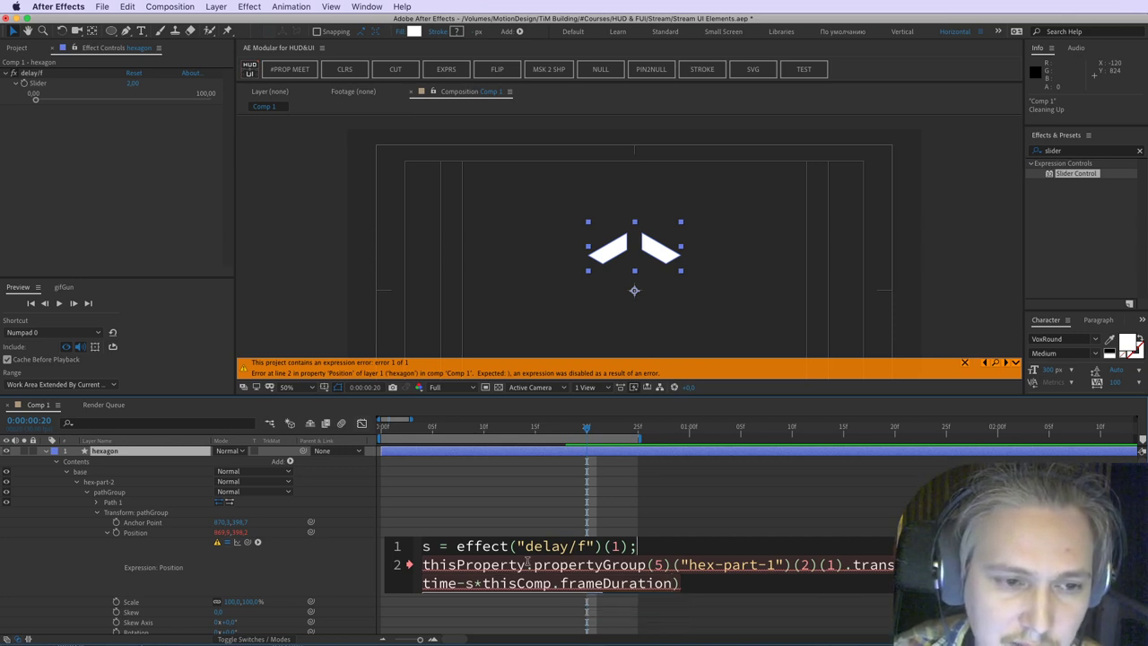
key(Return)
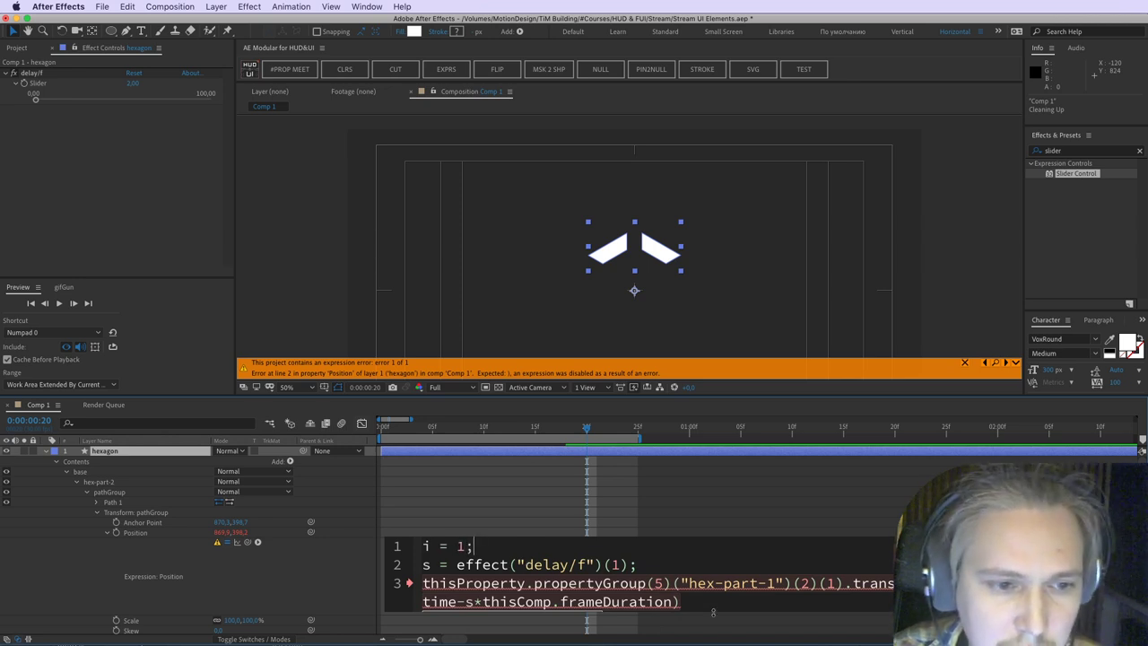
text(*i)
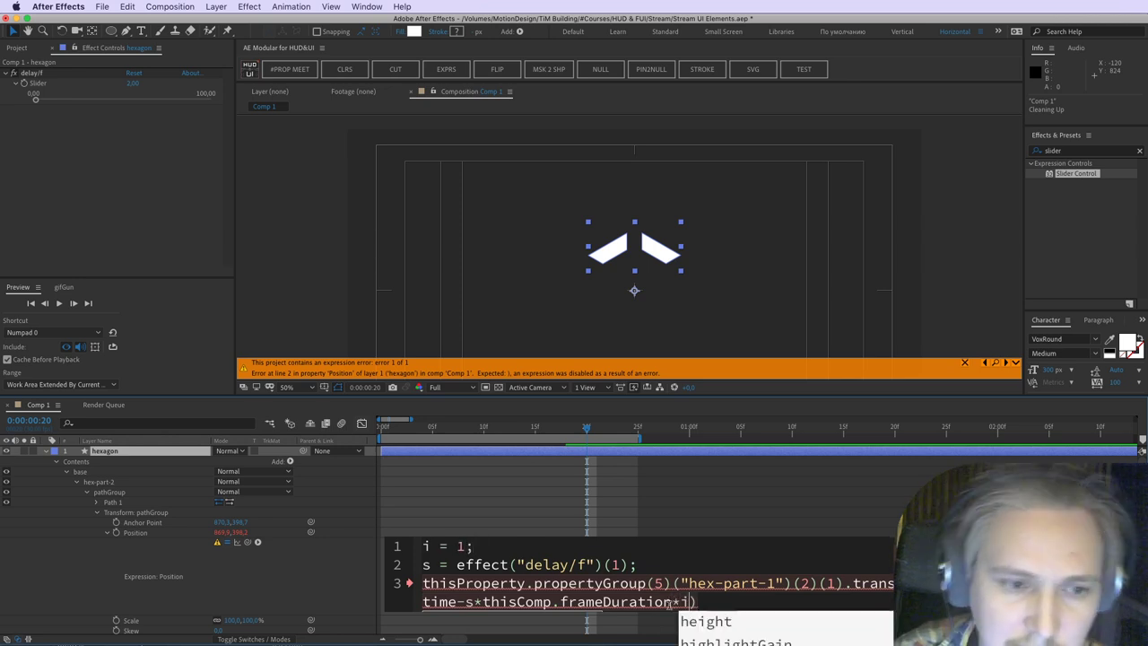
click(631, 627)
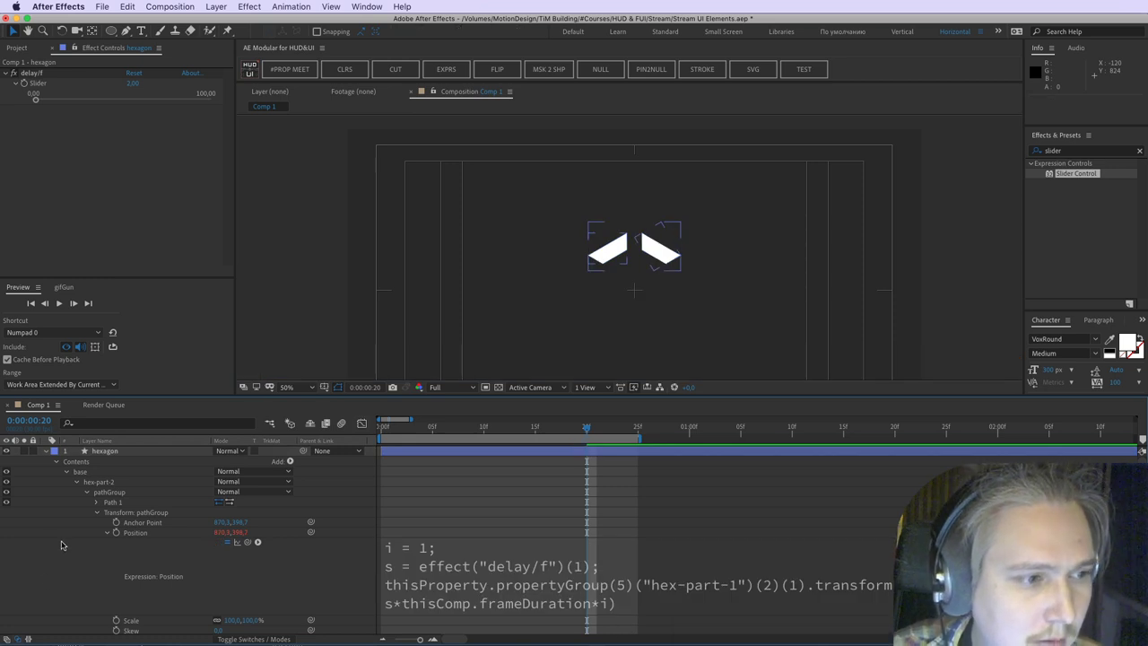
Step: Link hex-part-2's Fill 1 Opacity to hex-part-1's Fill 1 Opacity with a relative expression generated by the MeetThisProp script
scroll(61, 544, down, 5)
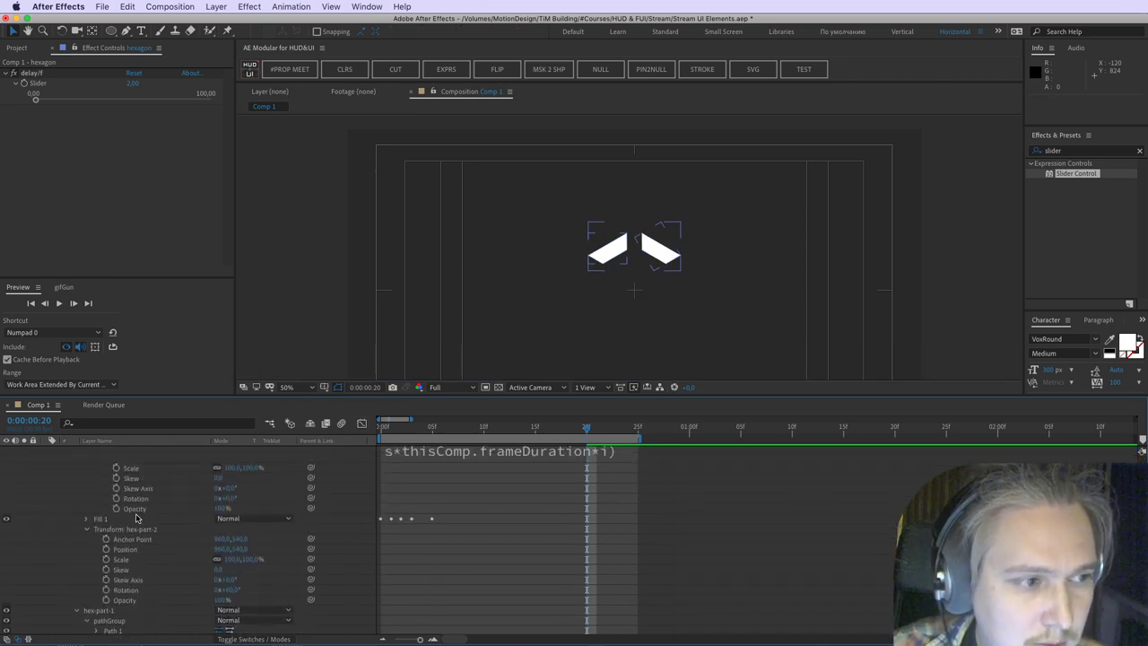
click(87, 519)
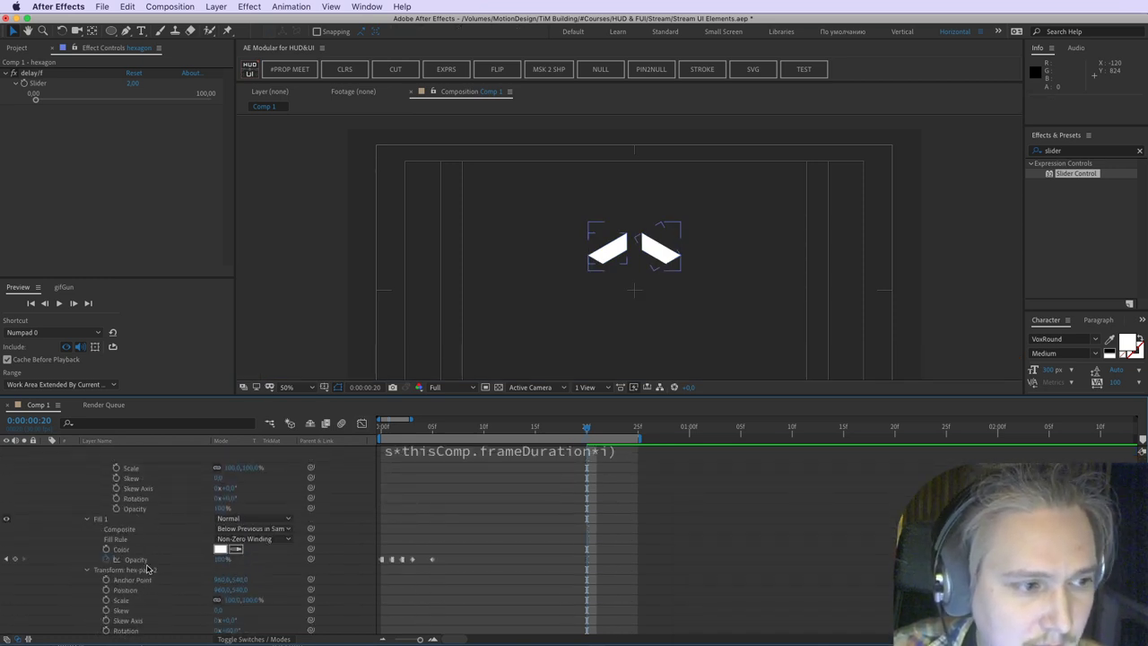
click(146, 562)
scroll(152, 567, down, 6)
click(88, 589)
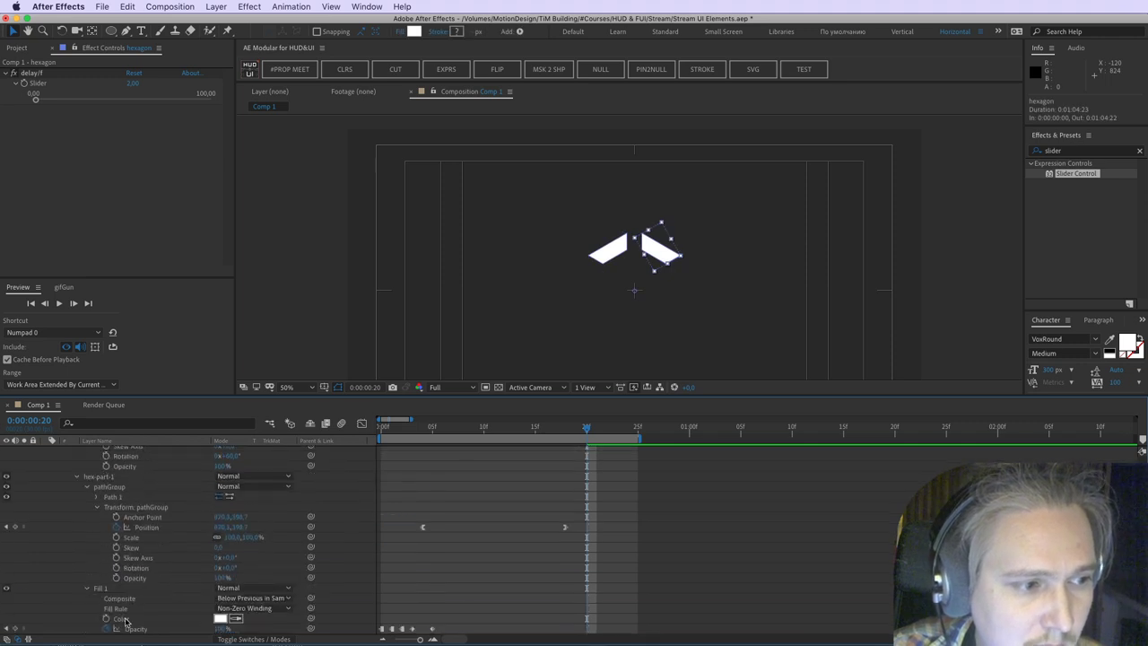
click(134, 628)
click(289, 69)
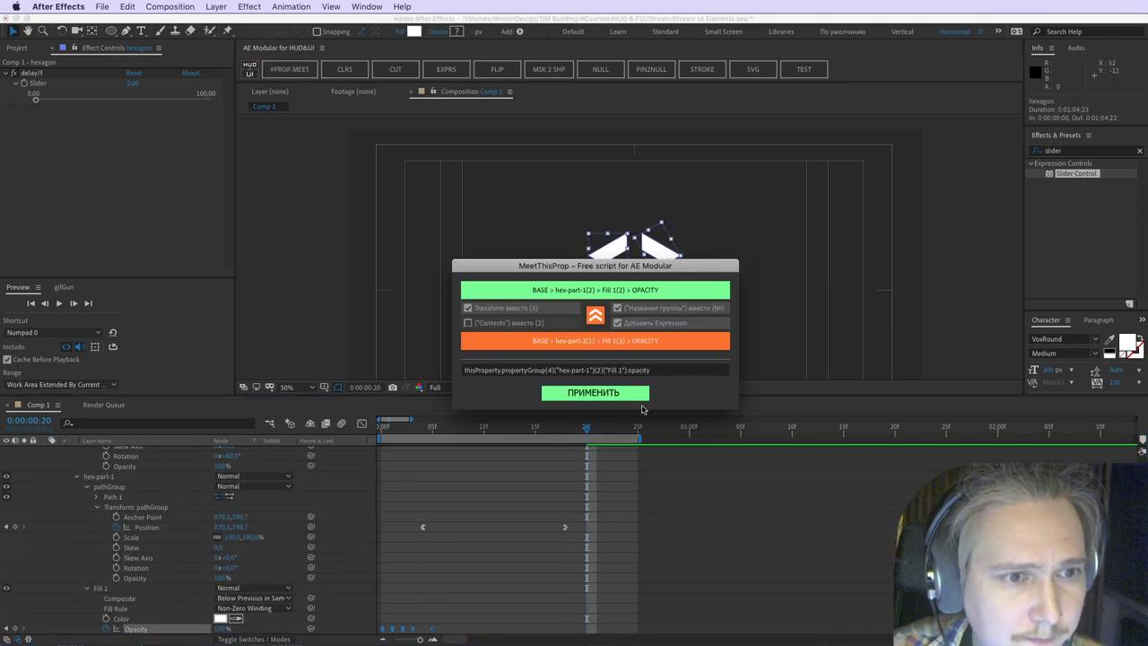
click(621, 395)
Step: Reveal the expression on hex-part-2's Fill 1 Opacity and return to its pathGroup Position expression
scroll(132, 563, down, 3)
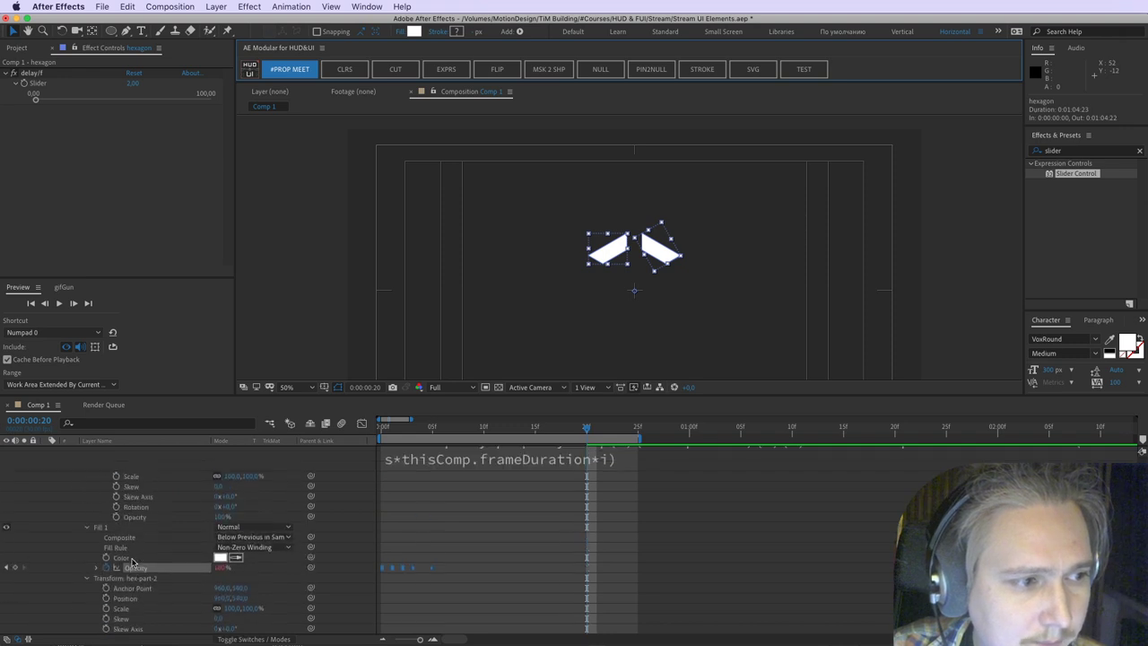
click(97, 568)
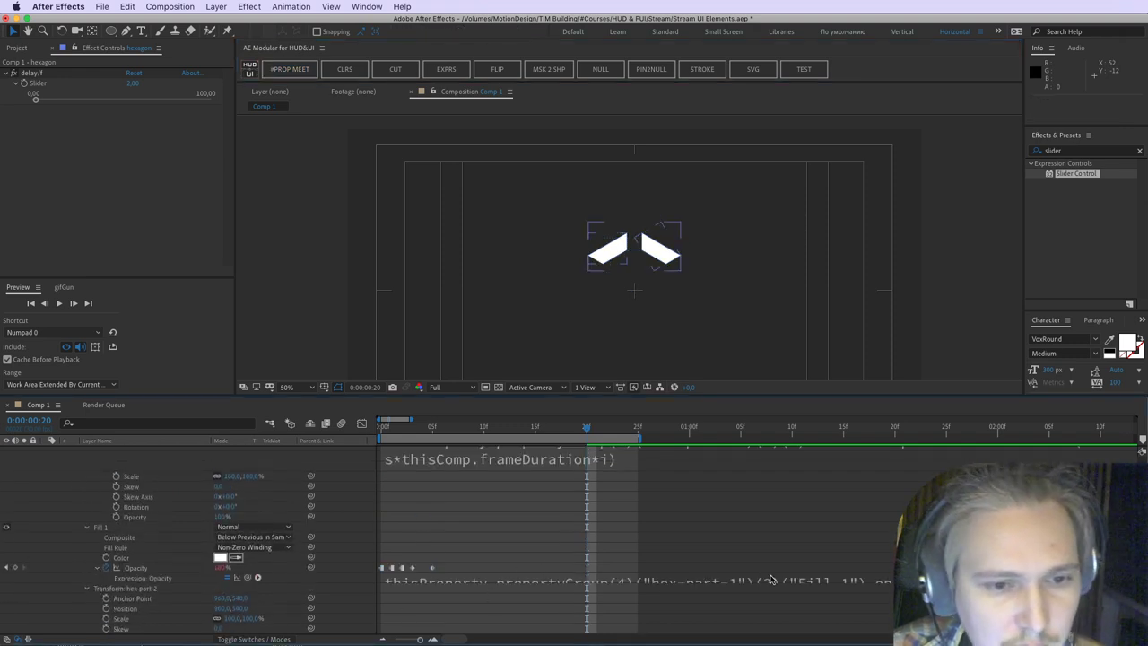
scroll(137, 539, up, 5)
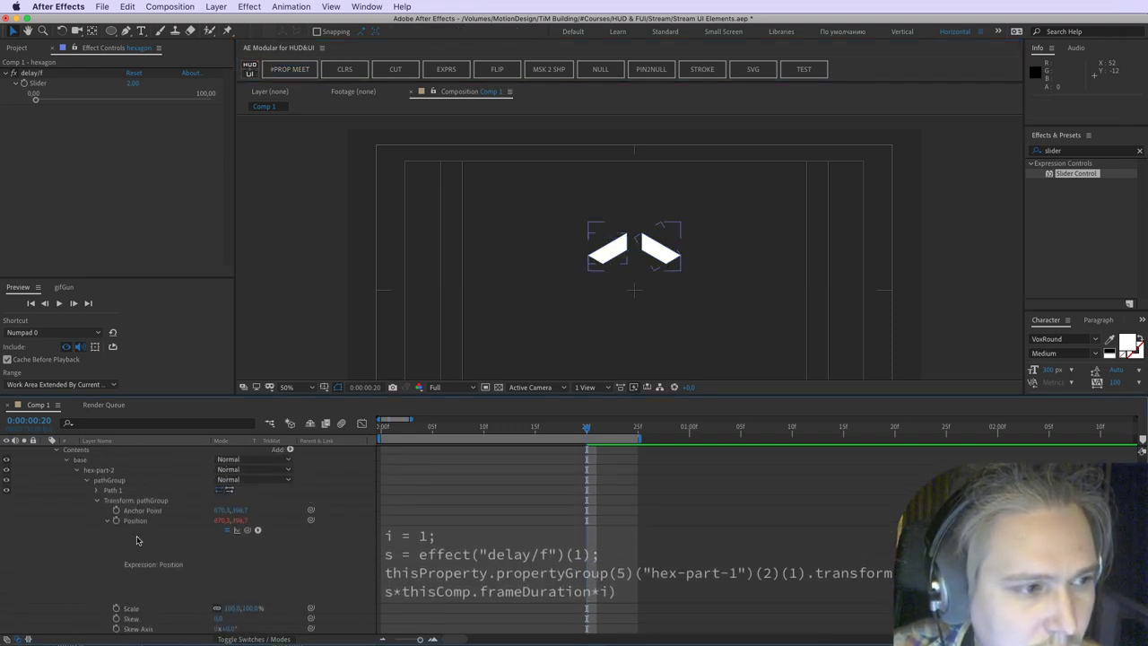
Step: In hex-part-2's Fill 1 Opacity expression, replace the ("Fill 1") reference with the index (2)
scroll(137, 539, up, 1)
click(86, 491)
click(100, 502)
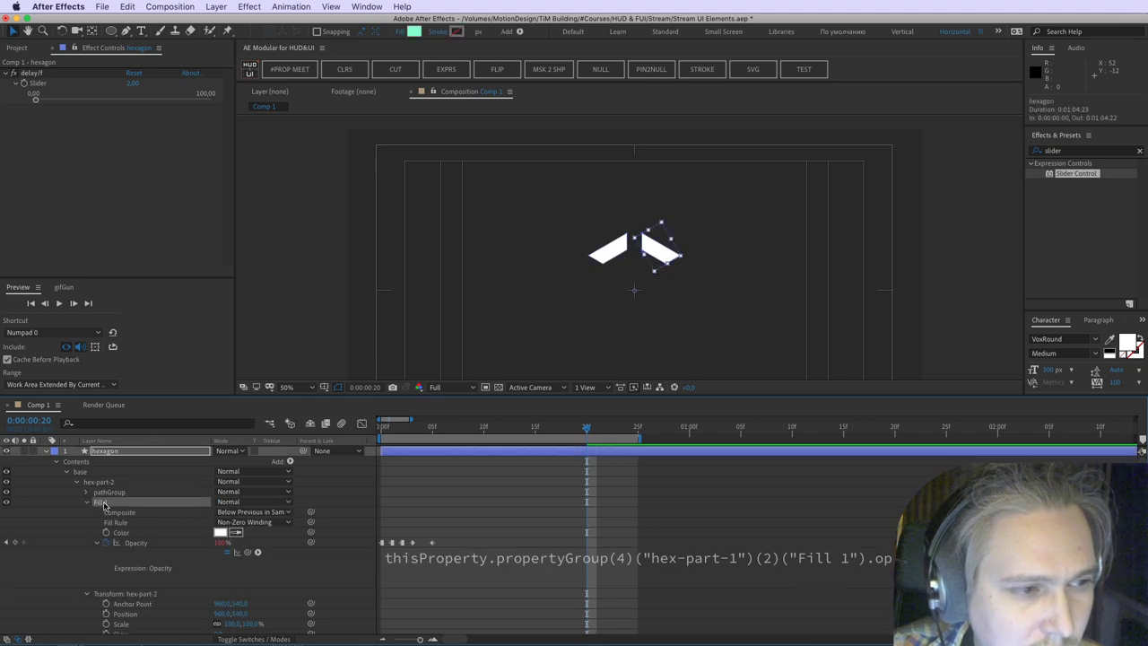
click(823, 557)
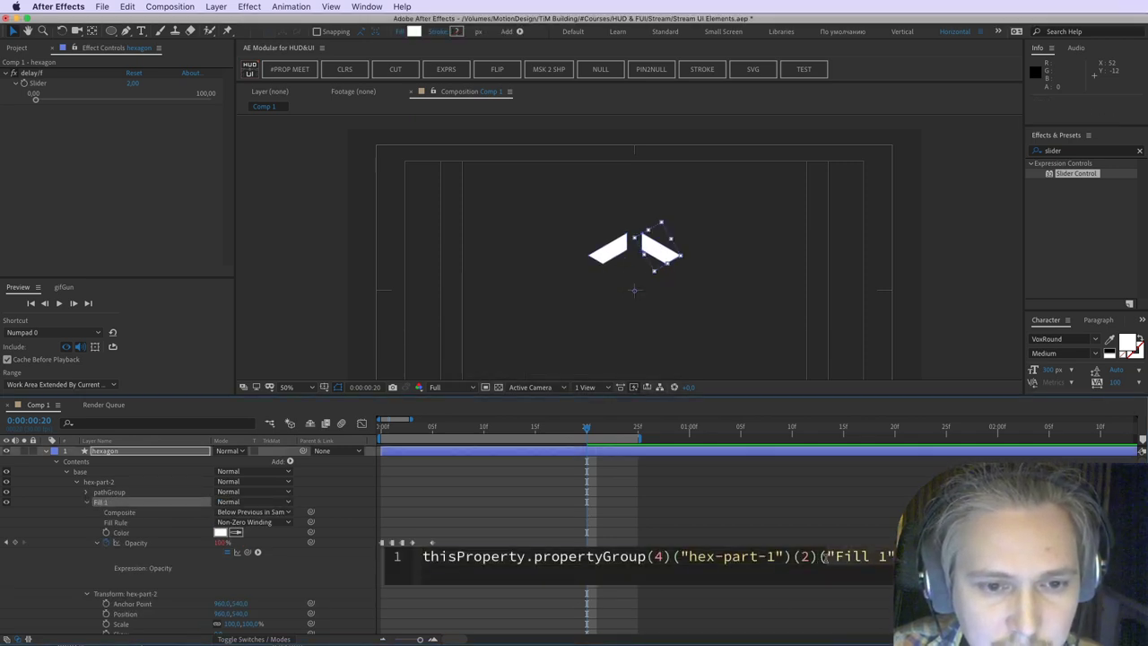
text(2)
click(858, 509)
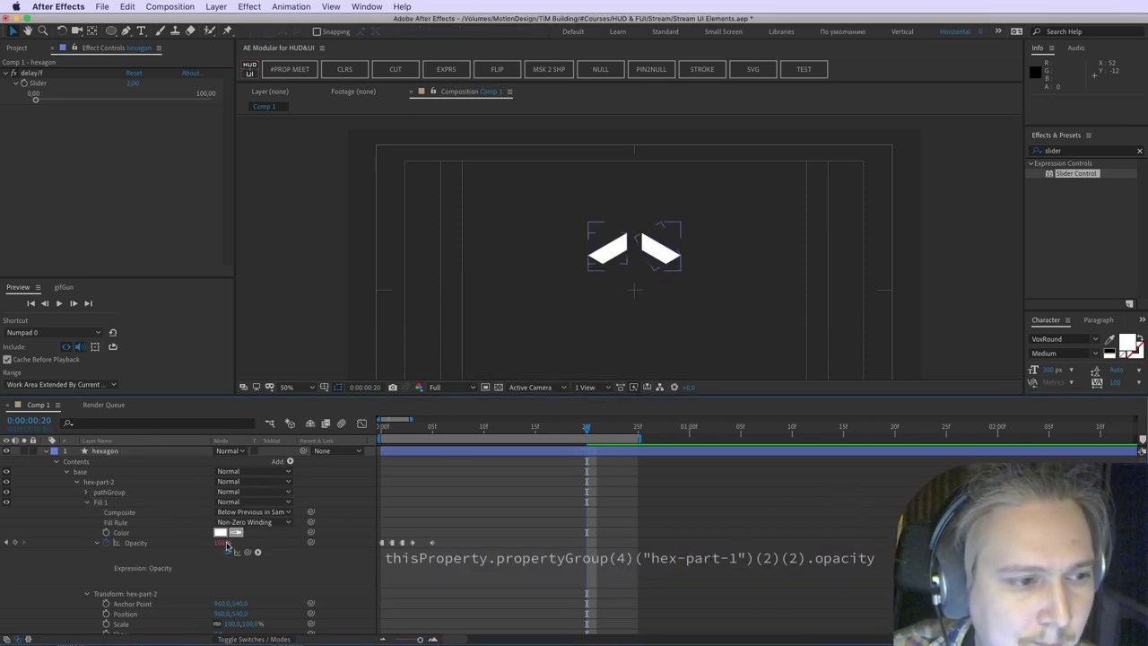
click(181, 545)
scroll(467, 534, down, 4)
scroll(648, 523, up, 4)
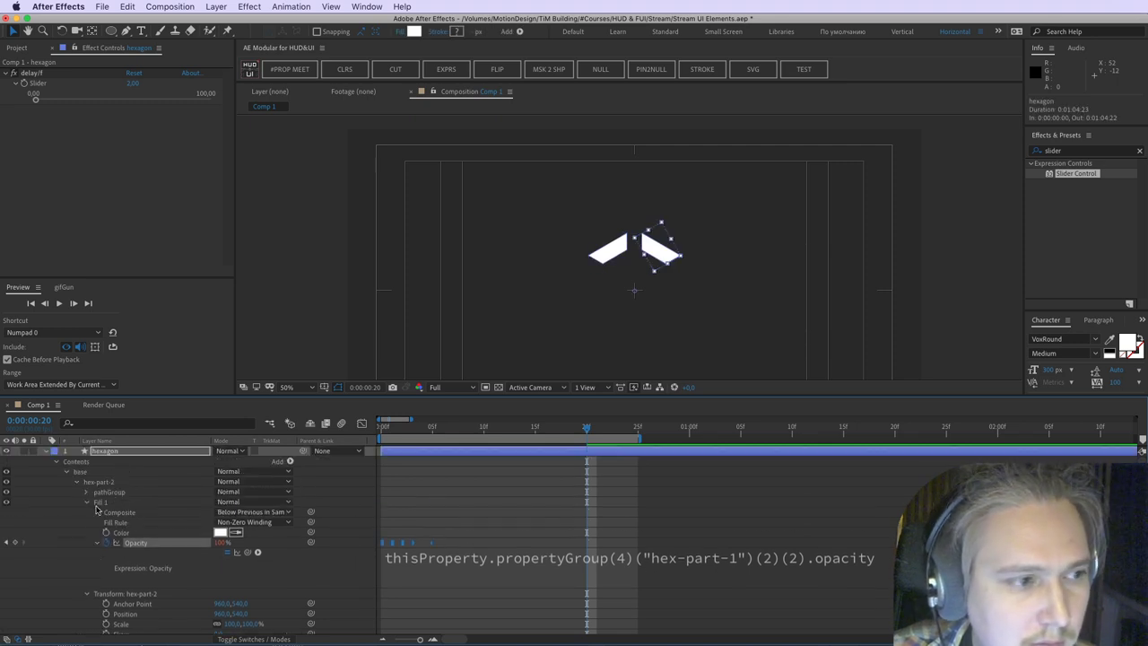
Step: Copy hex-part-2's pathGroup Position delay expression and paste it below the existing line of its Fill 1 Opacity expression
click(87, 494)
click(702, 560)
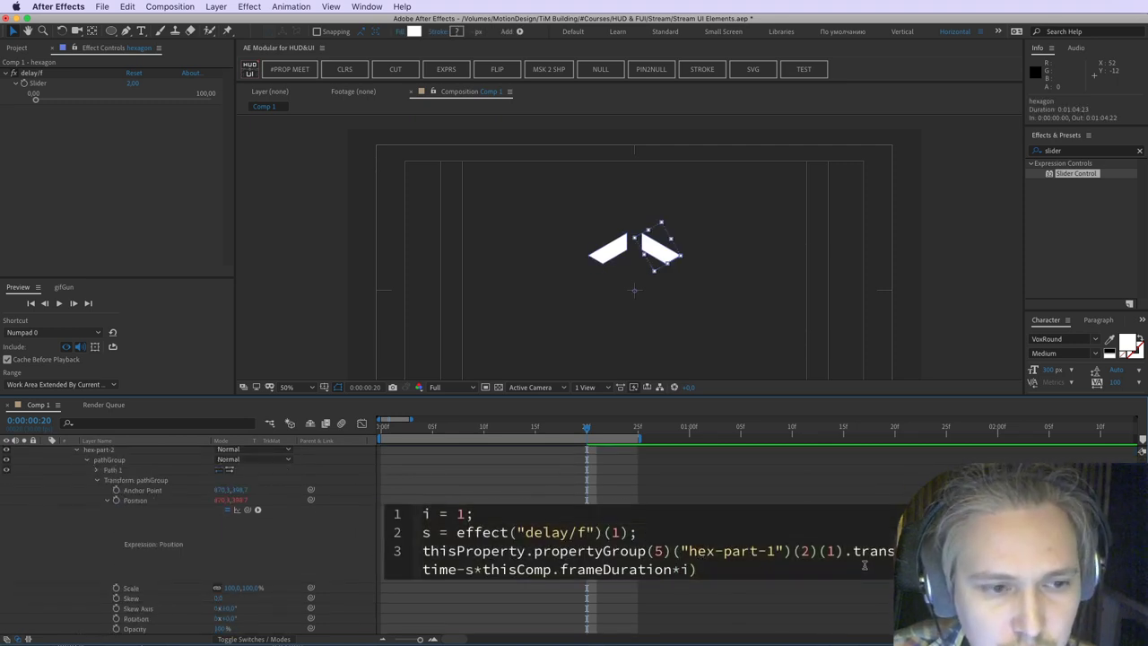
key(super+a)
click(500, 599)
scroll(501, 599, down, 6)
click(505, 600)
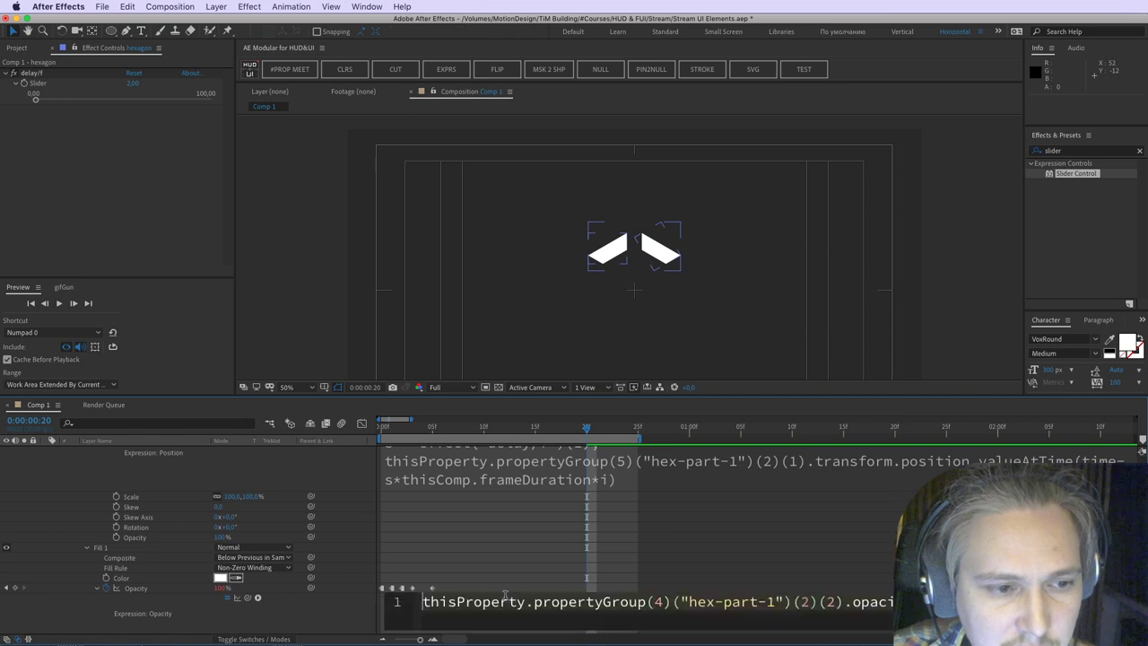
key(Right)
key(super+a)
key(super+v)
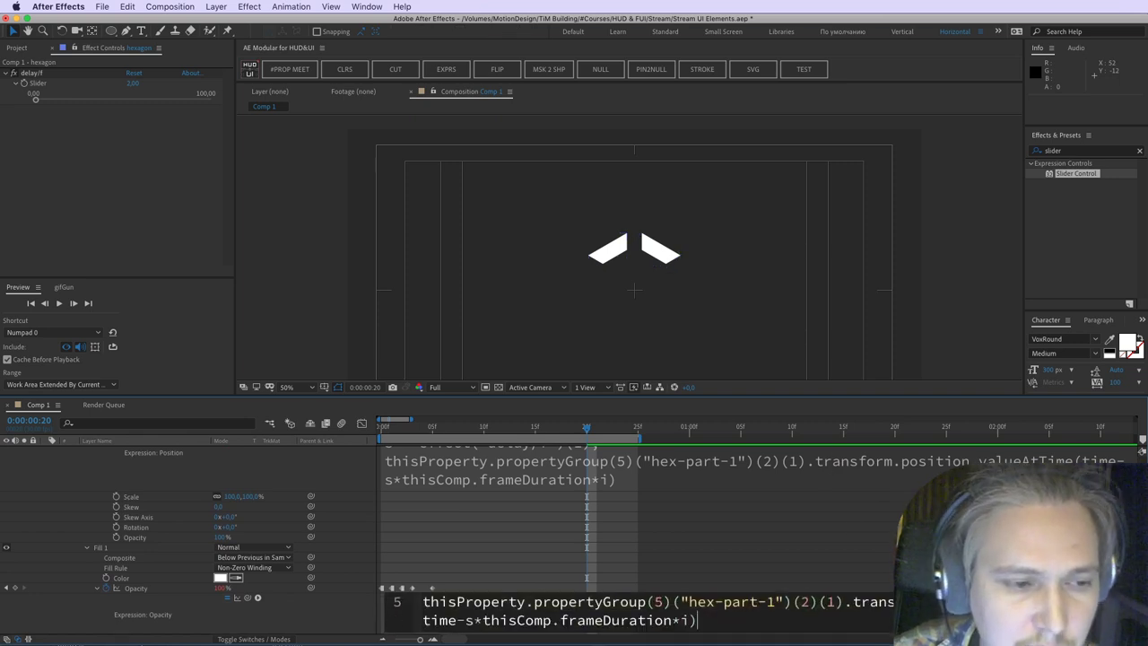
click(744, 547)
key(super+z)
scroll(712, 551, down, 2)
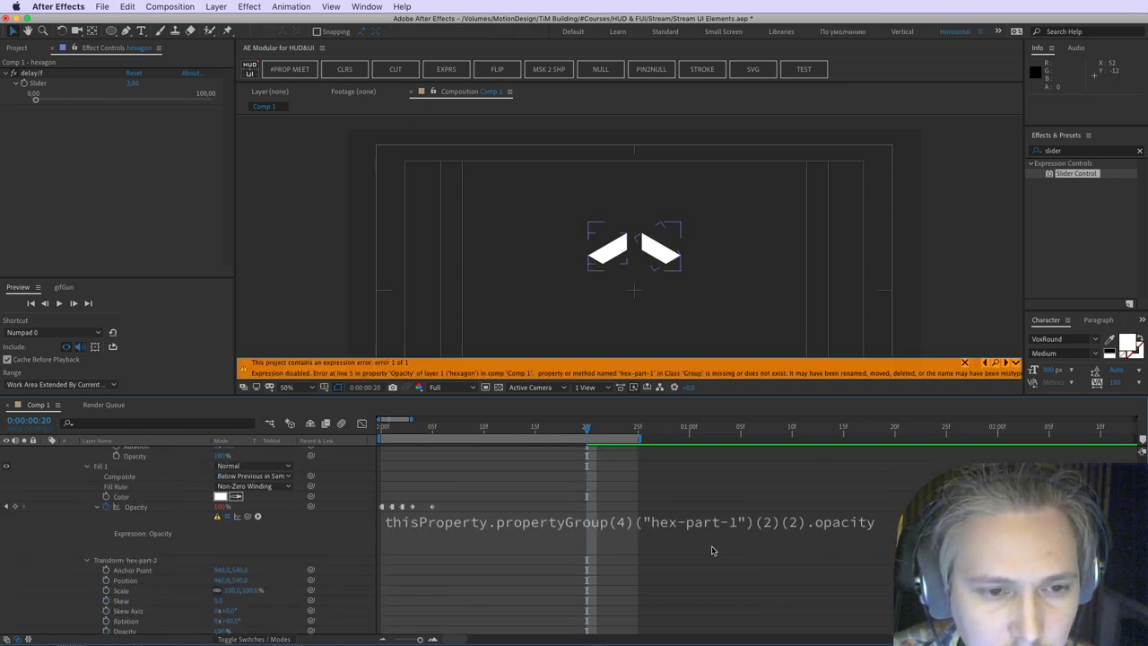
Step: Move the (4)("hex-part-1")(2)(2).opacity reference into the valueAtTime line, replacing the position reference, and scrub the timeline to check
click(709, 551)
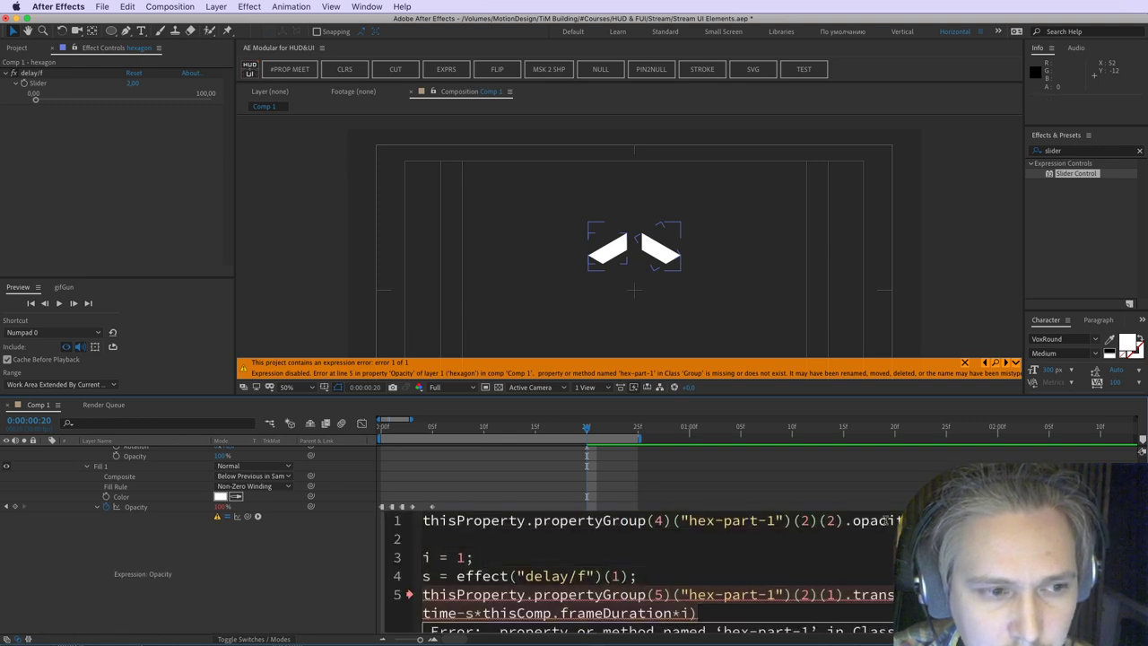
key(super+x)
key(Delete)
key(Delete)
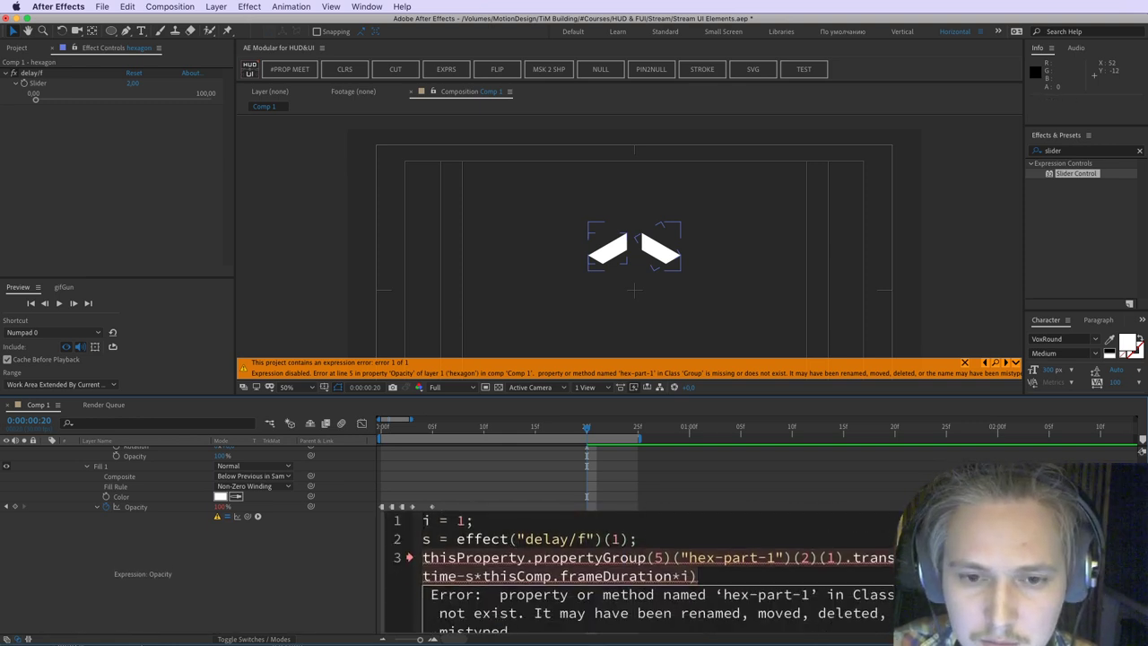
drag(875, 557, 423, 557)
key(super+v)
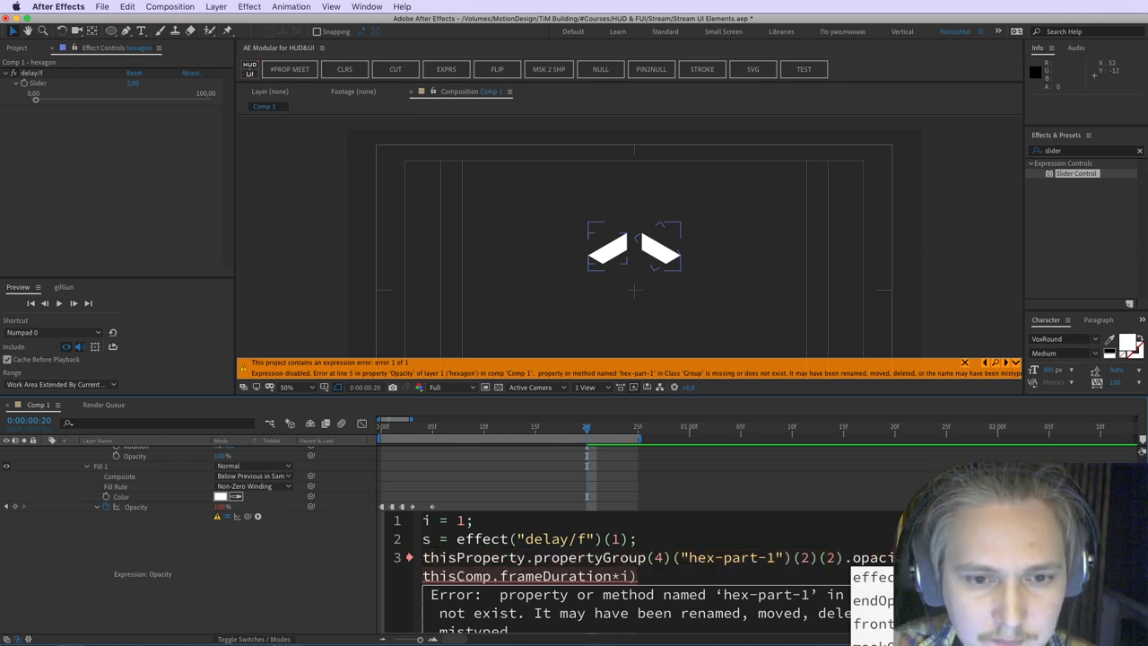
click(639, 452)
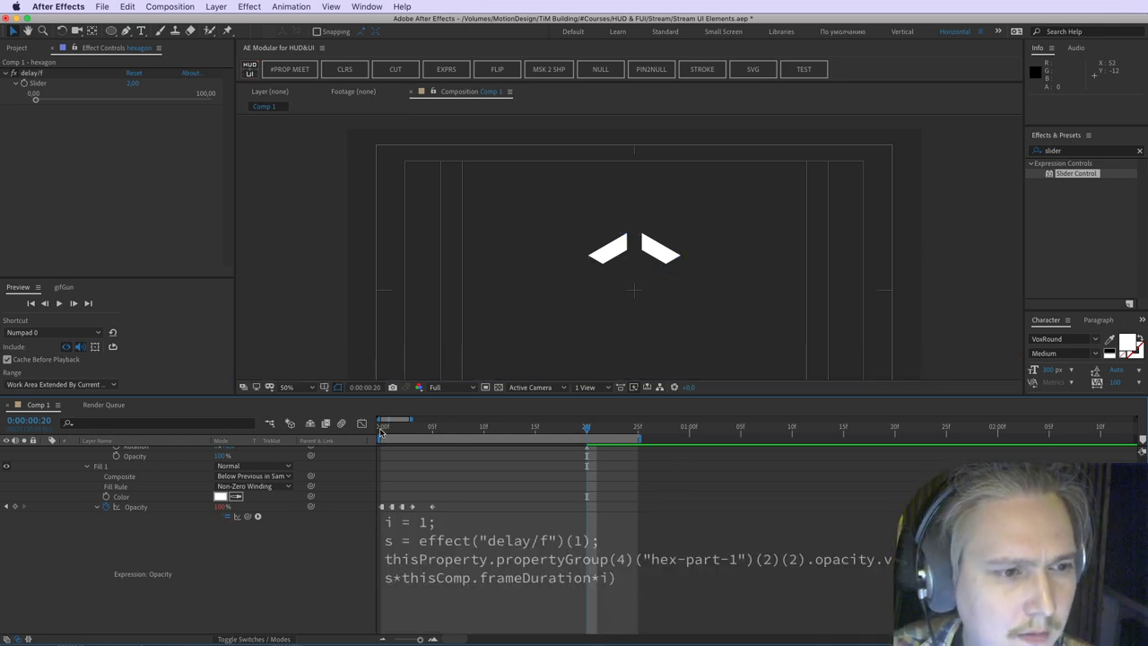
drag(381, 431, 476, 450)
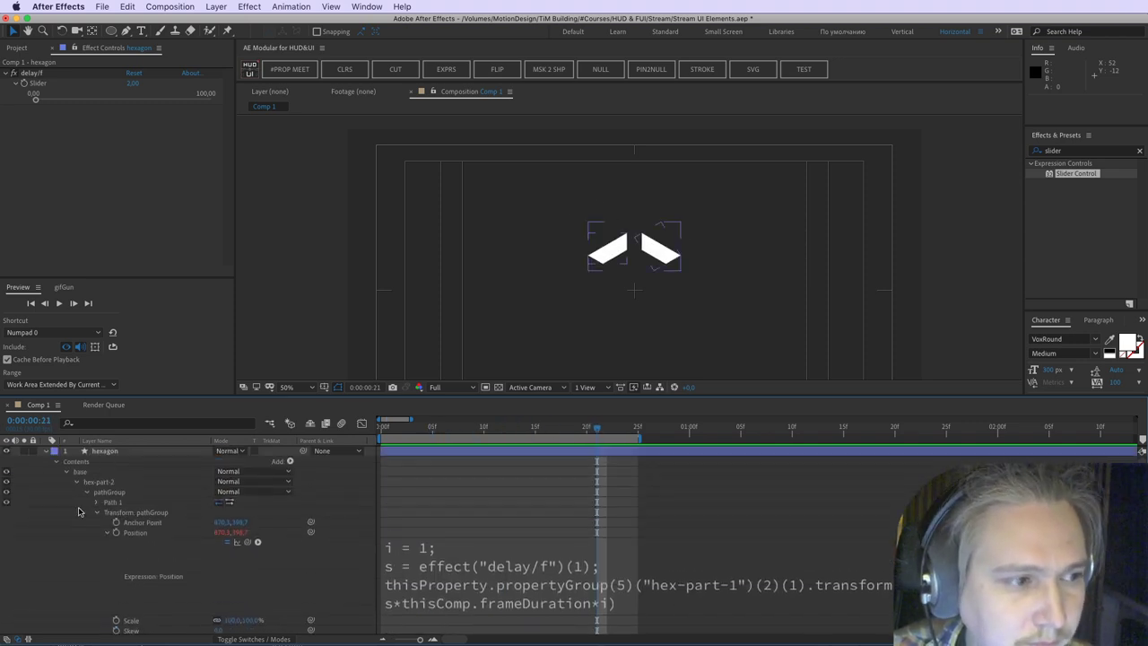
Step: Duplicate the hex-part-2 group and set the copy's transform Rotation to 120°
click(76, 484)
click(76, 492)
click(122, 483)
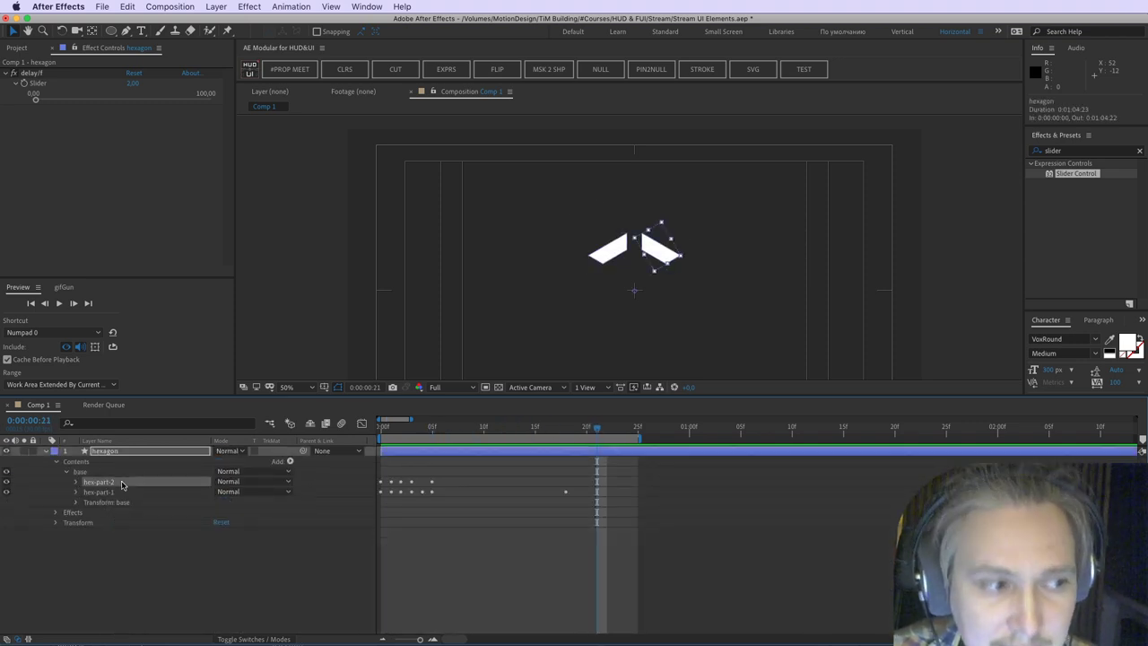
key(super+d)
click(76, 483)
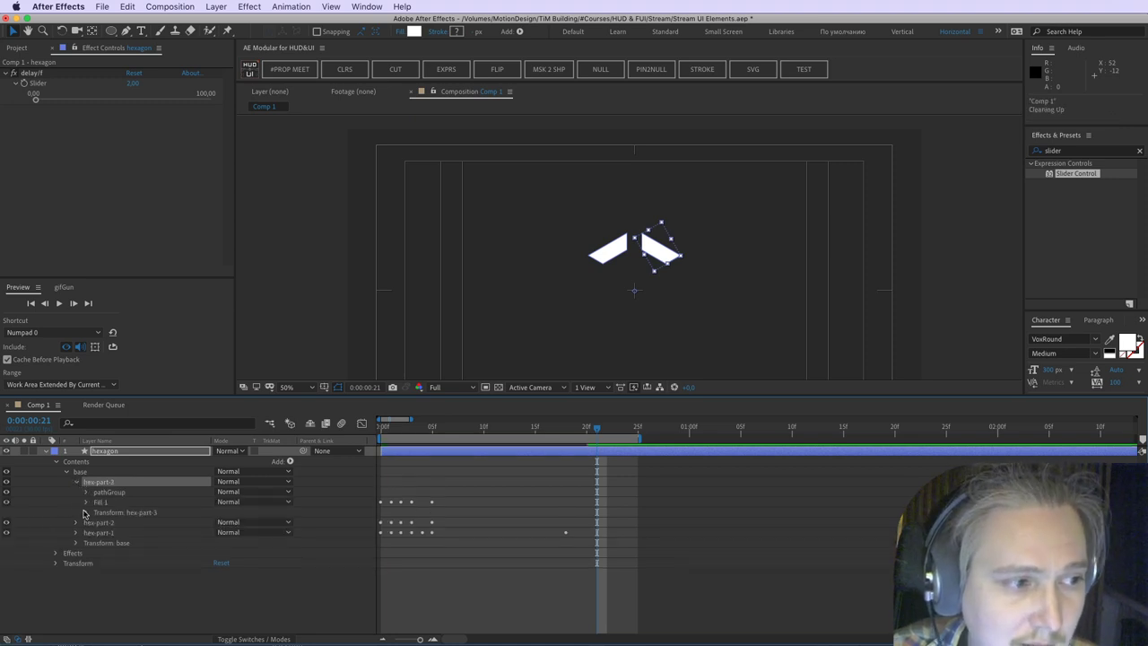
click(86, 513)
click(231, 573)
text(606)
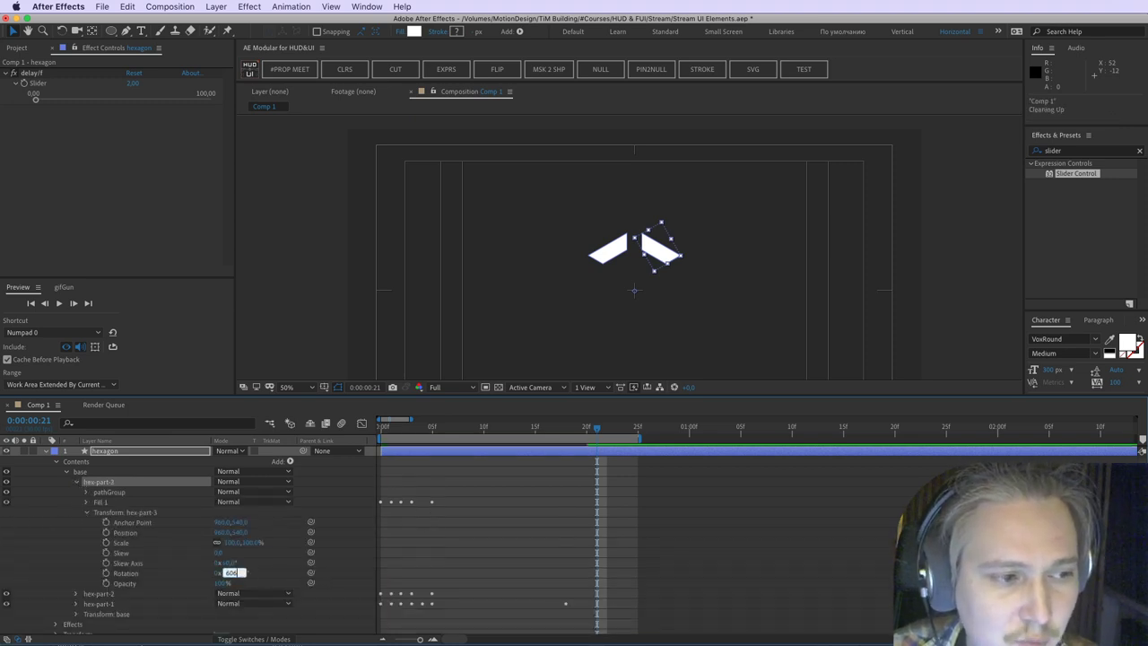
text(6)
click(265, 571)
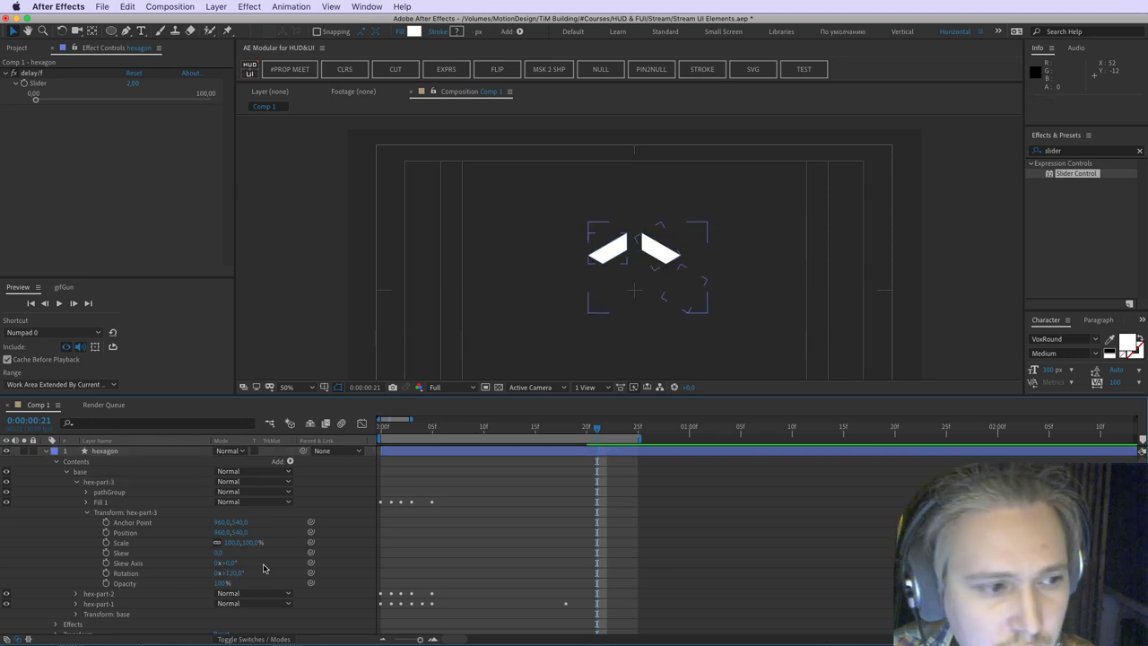
Step: Delete all Opacity keyframes from hex-part-3's Fill 1
click(87, 503)
drag(506, 540, 340, 550)
key(Delete)
Step: Delete all Opacity keyframes from hex-part-2's Fill 1
scroll(33, 573, down, 5)
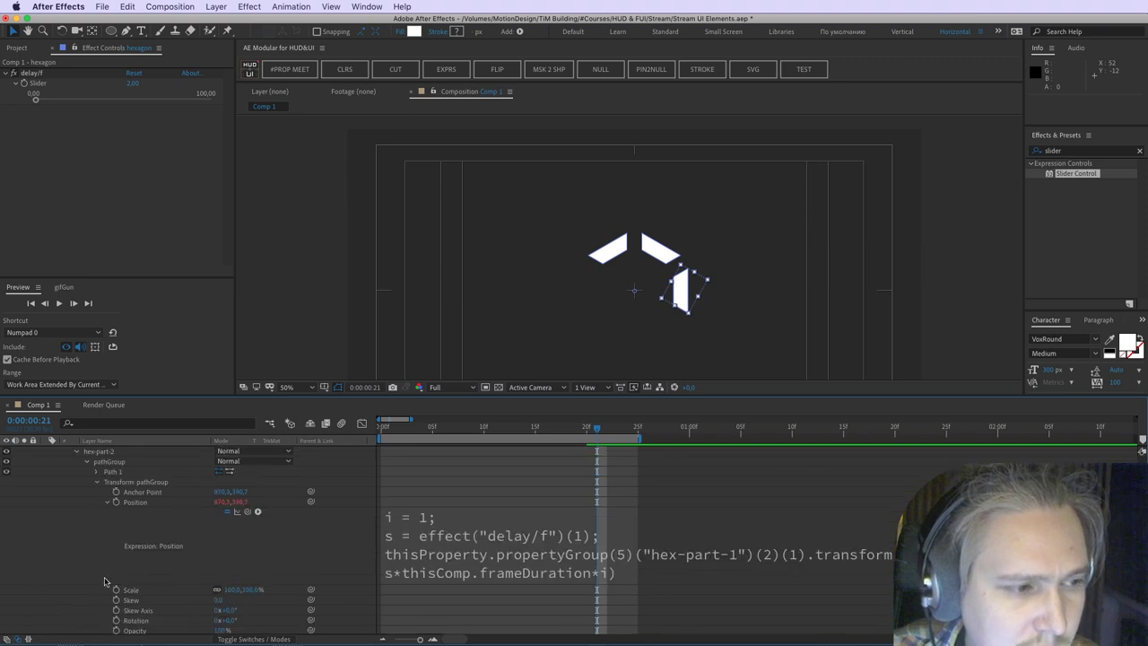
click(87, 462)
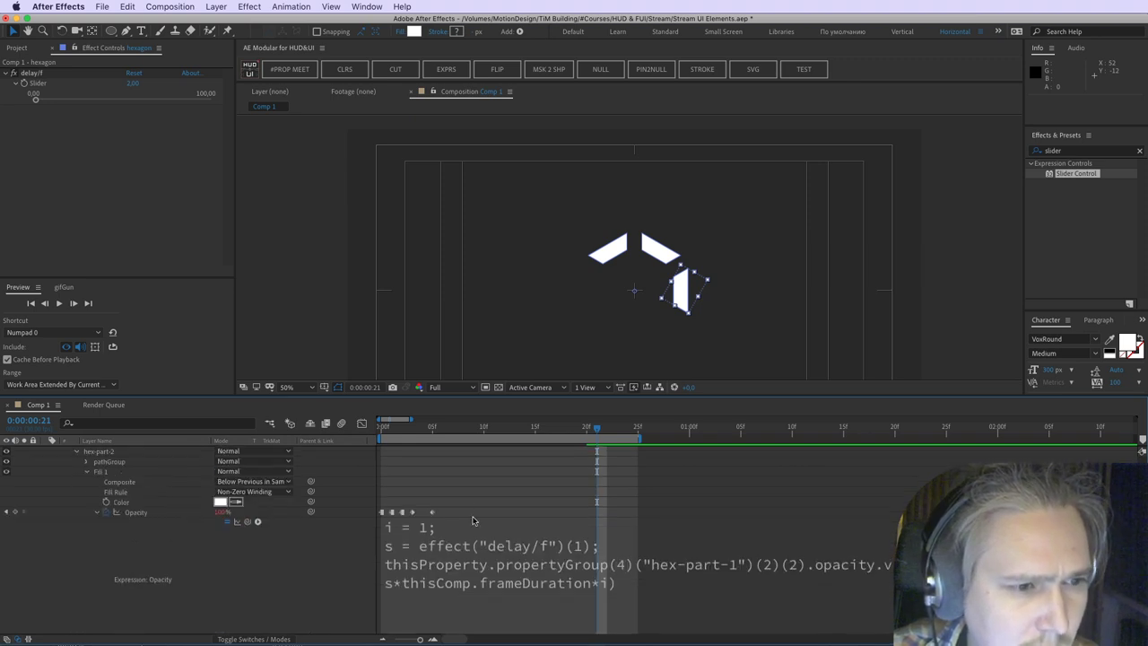
drag(474, 538, 323, 503)
key(Delete)
click(77, 452)
scroll(85, 475, up, 5)
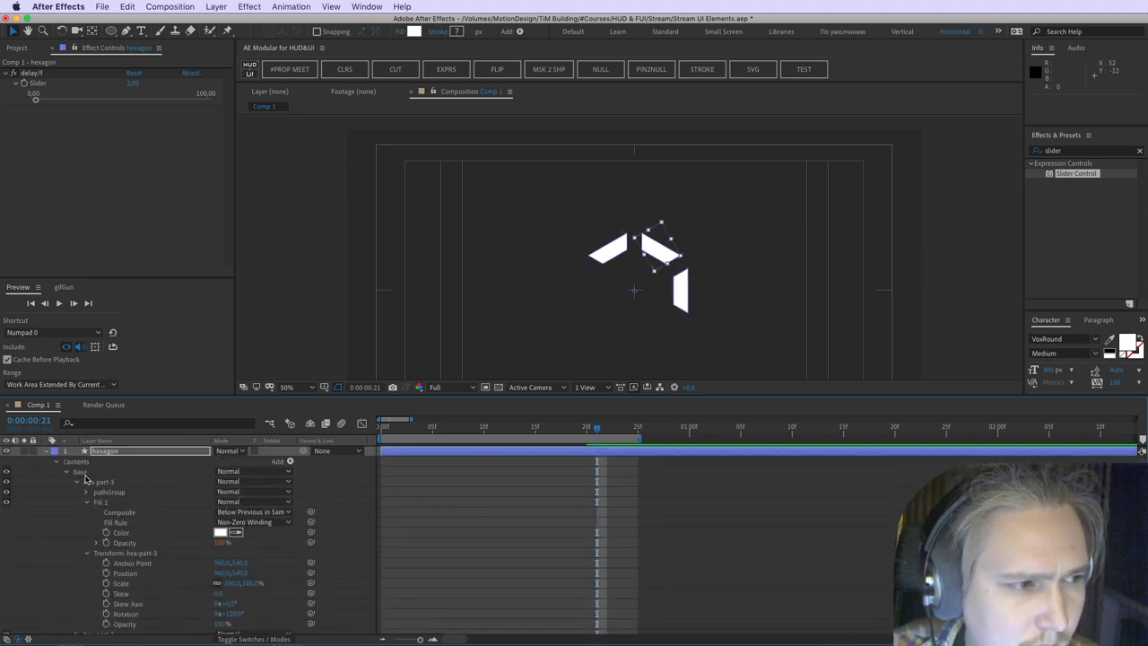
Step: Set i = 2 in hex-part-3's pathGroup Position expression
click(85, 493)
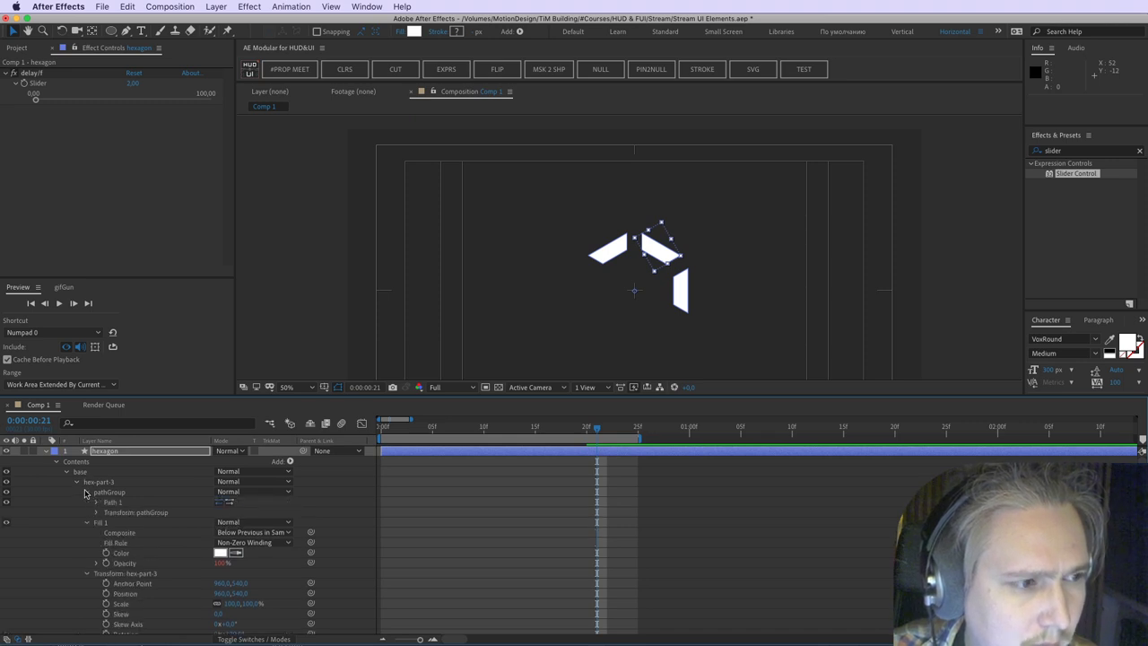
click(93, 514)
drag(556, 431, 587, 446)
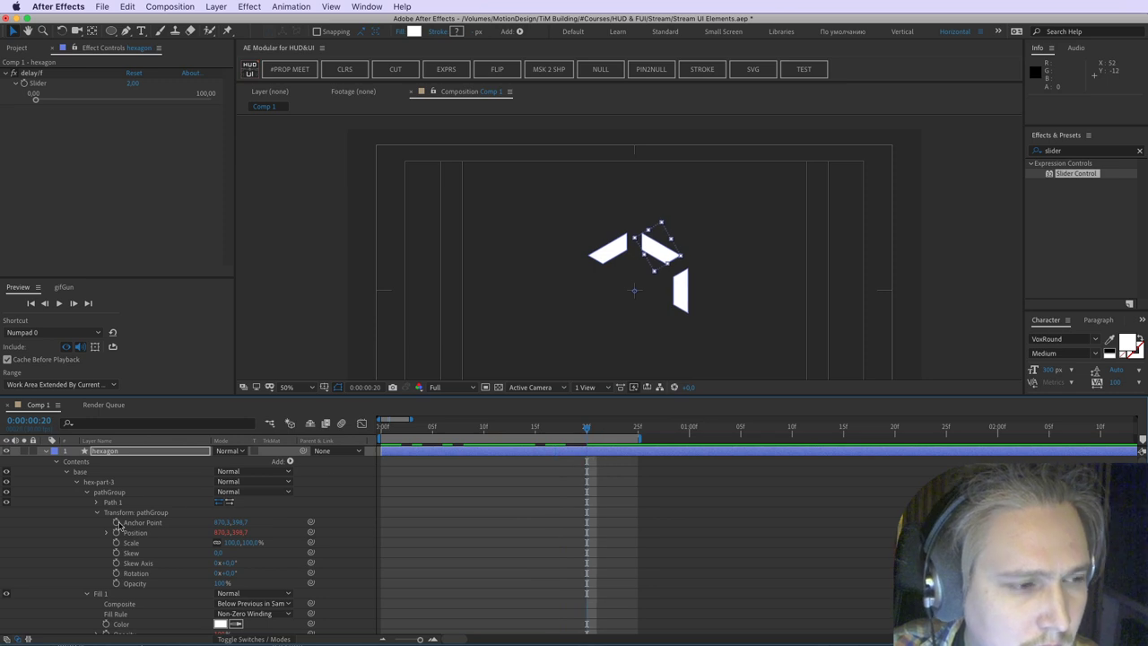
click(105, 533)
click(453, 546)
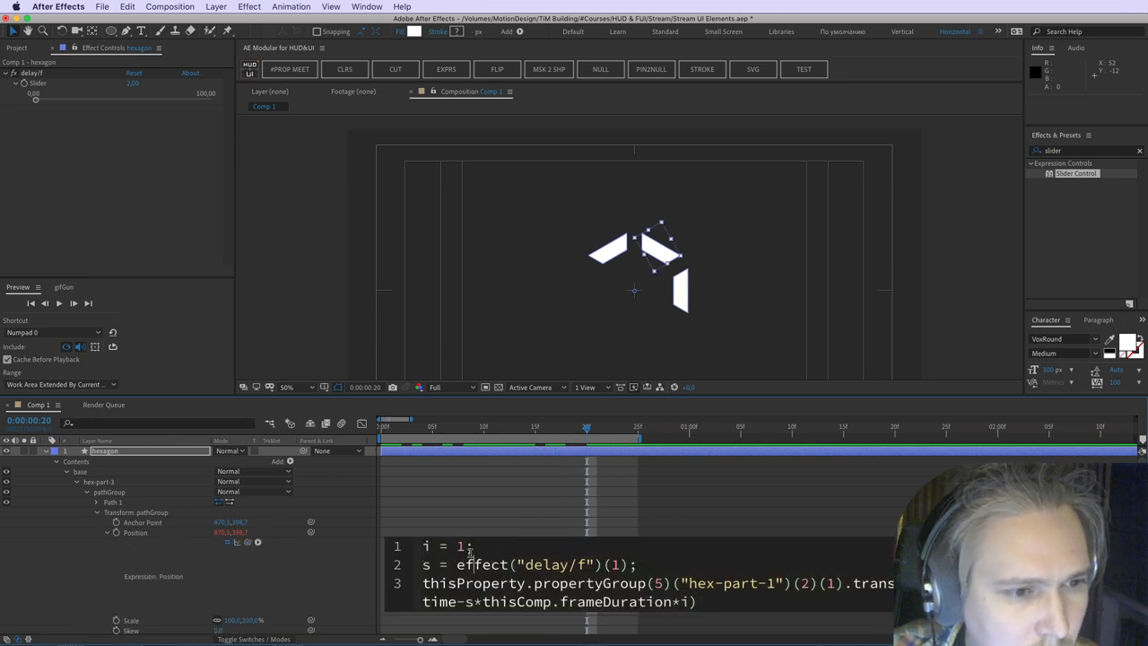
click(117, 580)
Step: Set i = 2 in hex-part-3's Fill 1 Opacity expression
scroll(107, 574, down, 8)
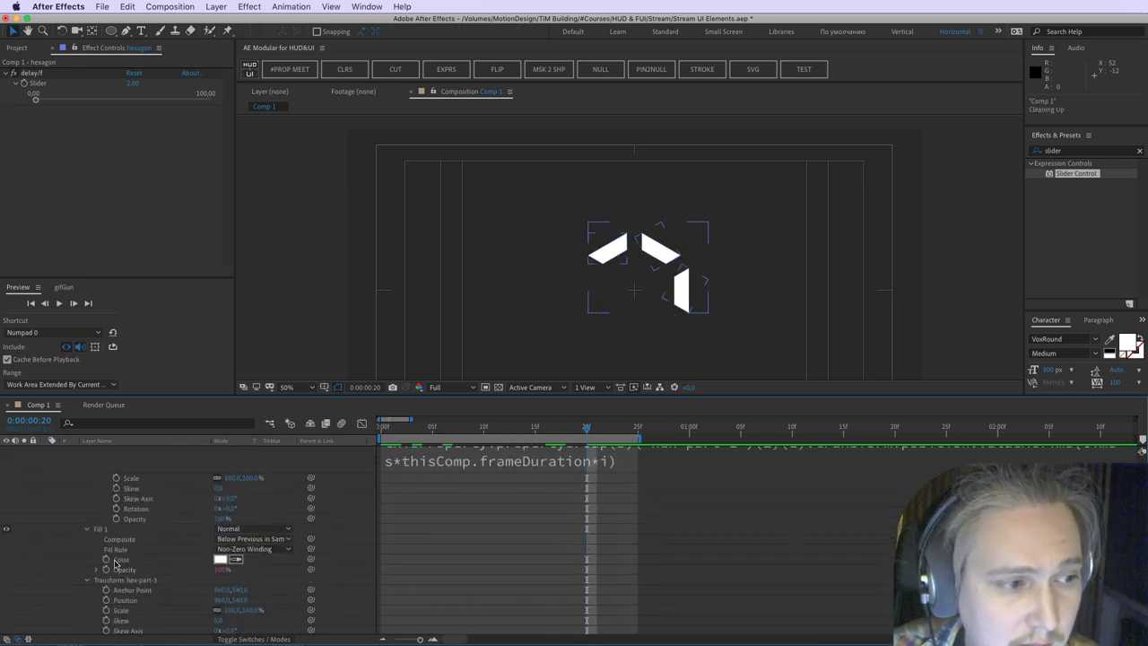
click(96, 560)
click(450, 572)
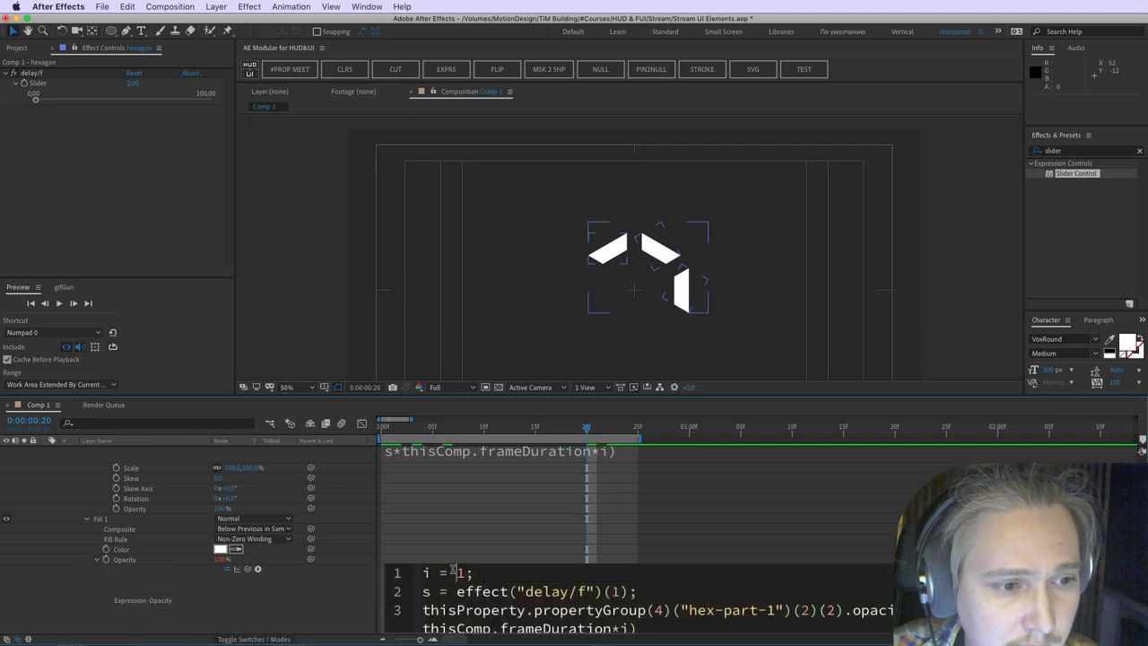
key(Delete)
text(2)
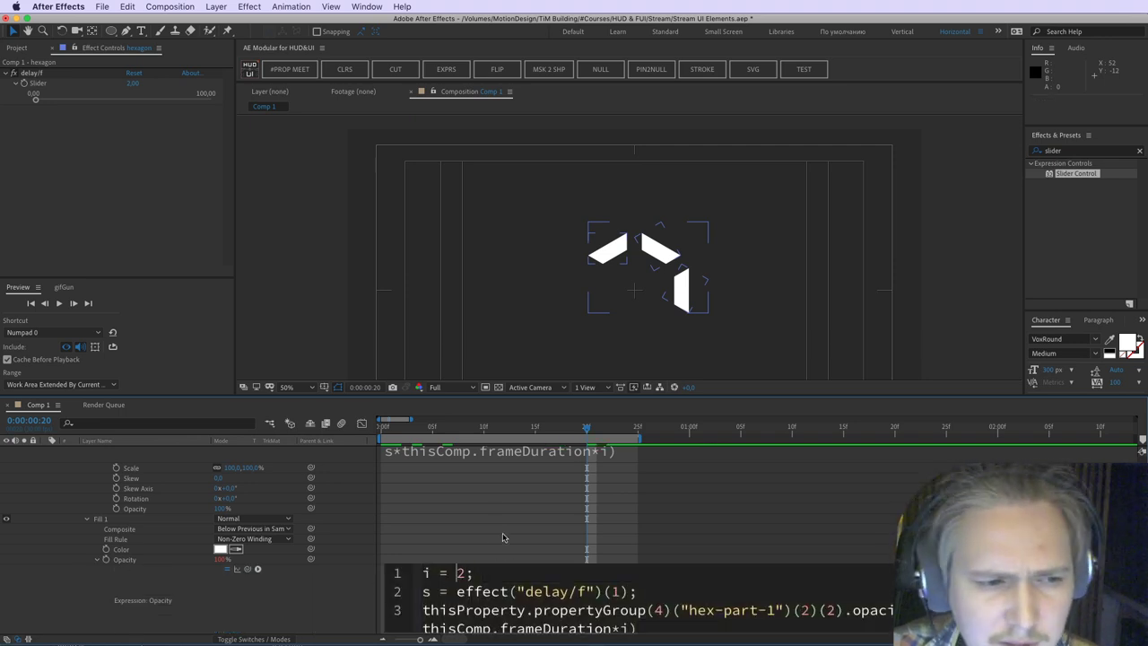
click(124, 560)
Step: Duplicate the hex-part-3 group and reveal the copy's group transform and pathGroup Position expression
scroll(99, 520, up, 6)
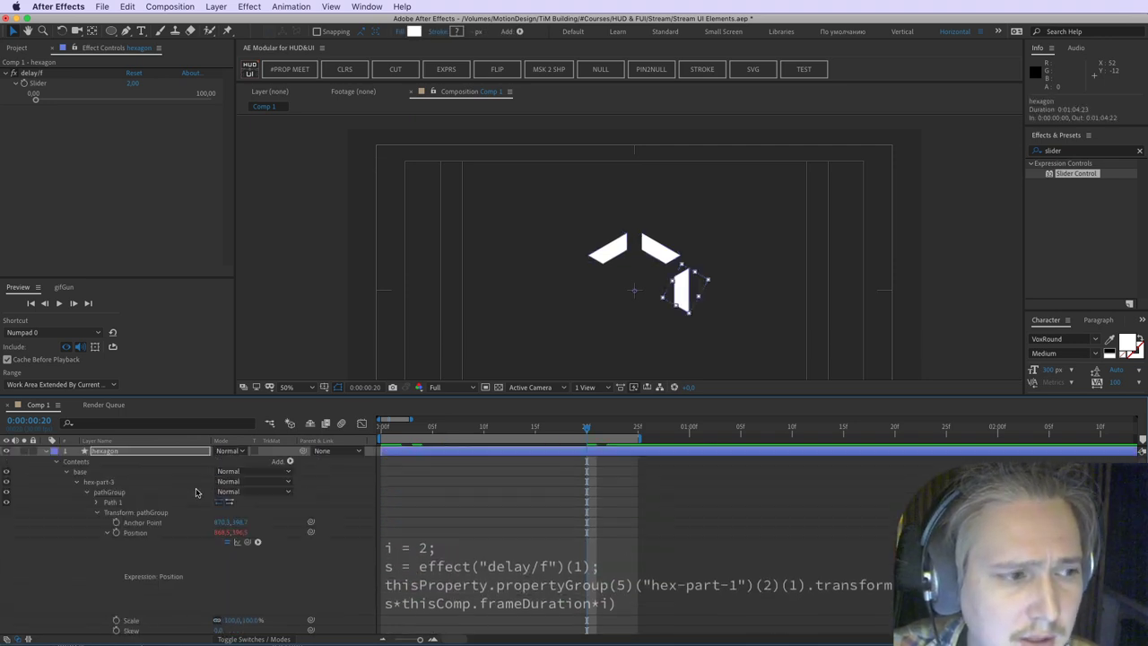
key(super+d)
click(77, 482)
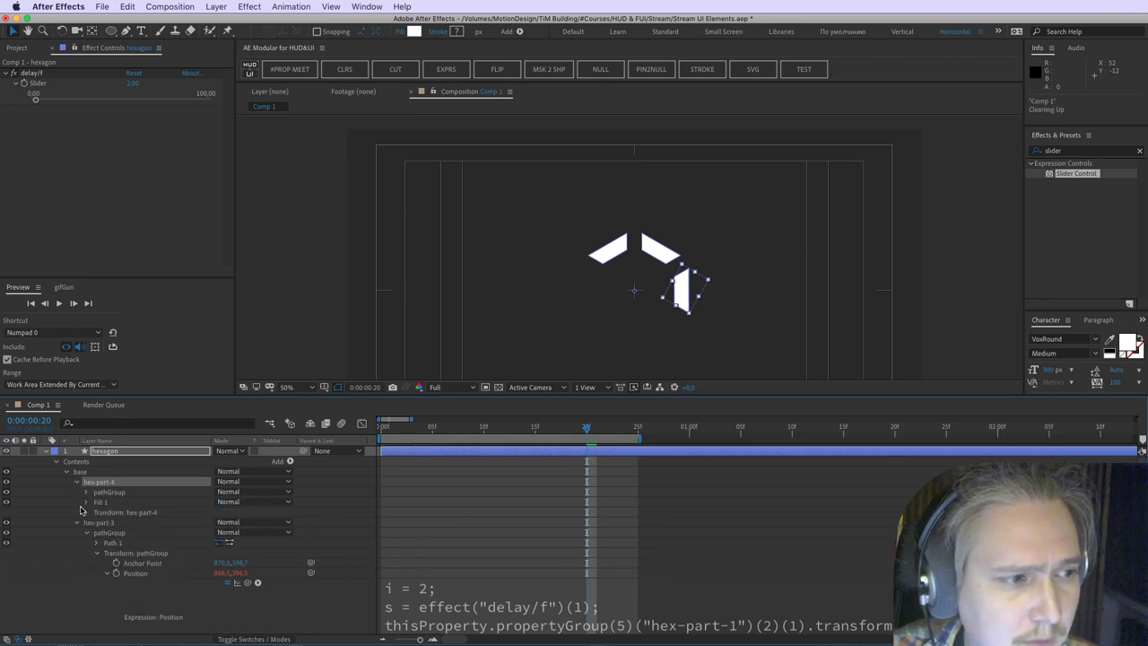
click(87, 512)
click(86, 492)
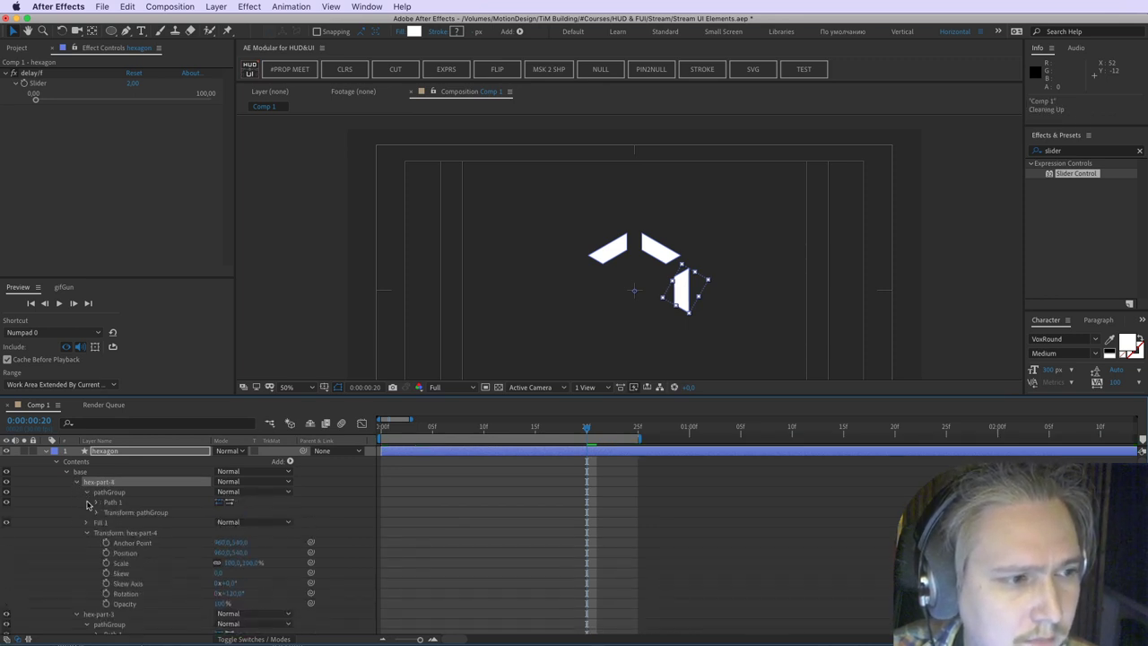
click(96, 513)
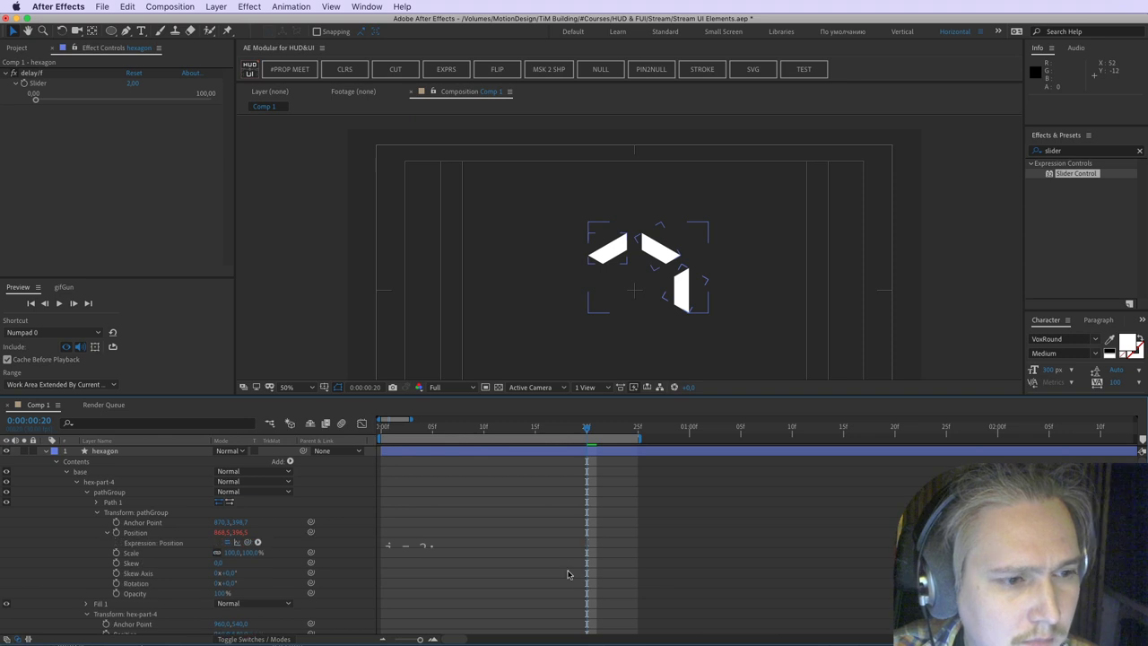
click(77, 485)
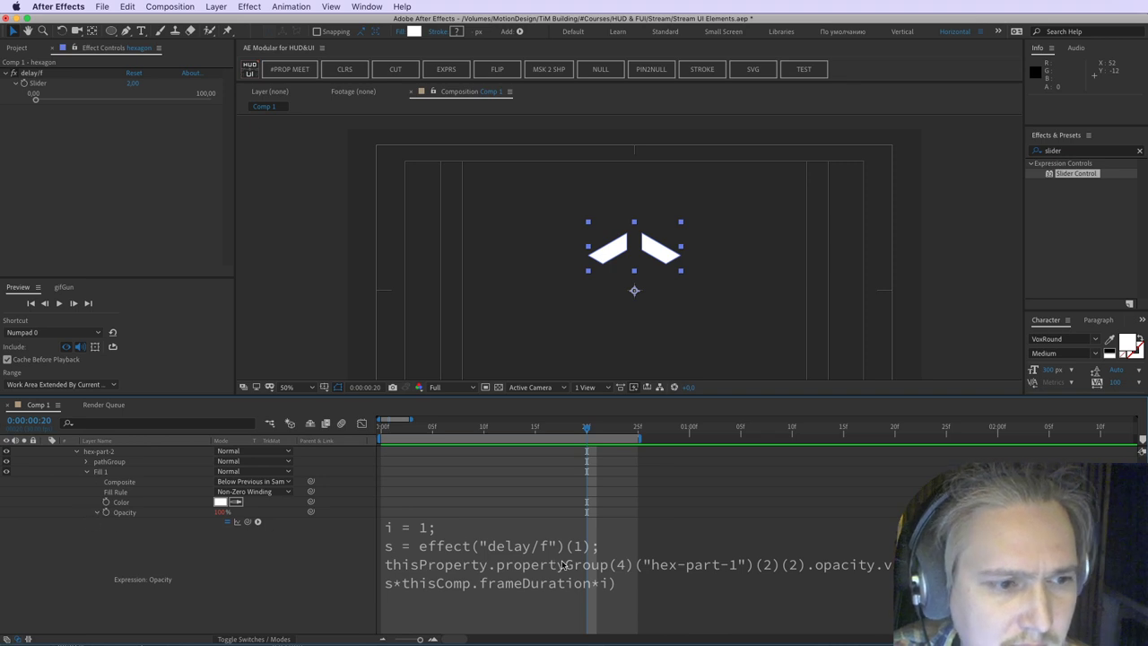
click(561, 564)
click(433, 545)
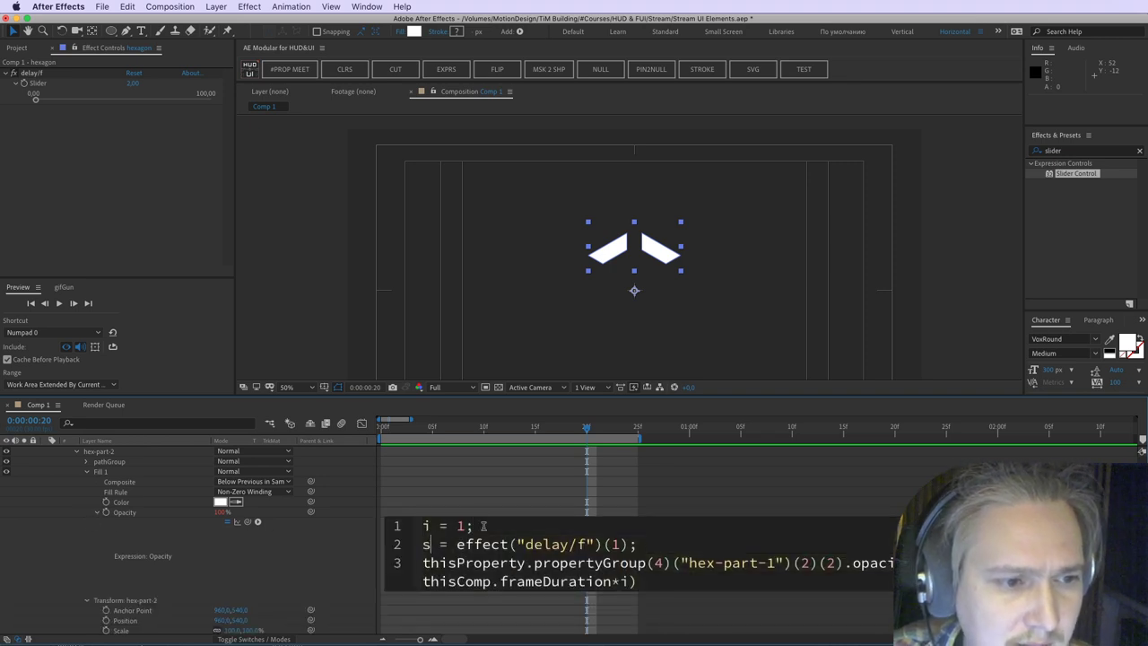
key(super+Left)
key(Return)
key(Return)
key(Up)
key(Up)
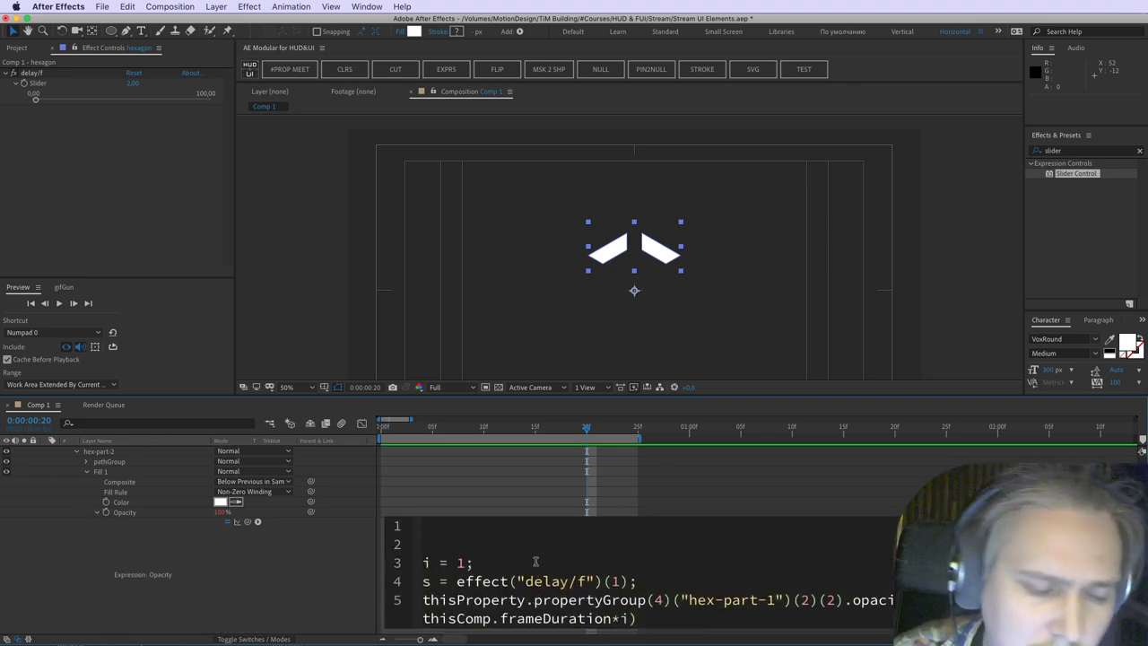
key(Down)
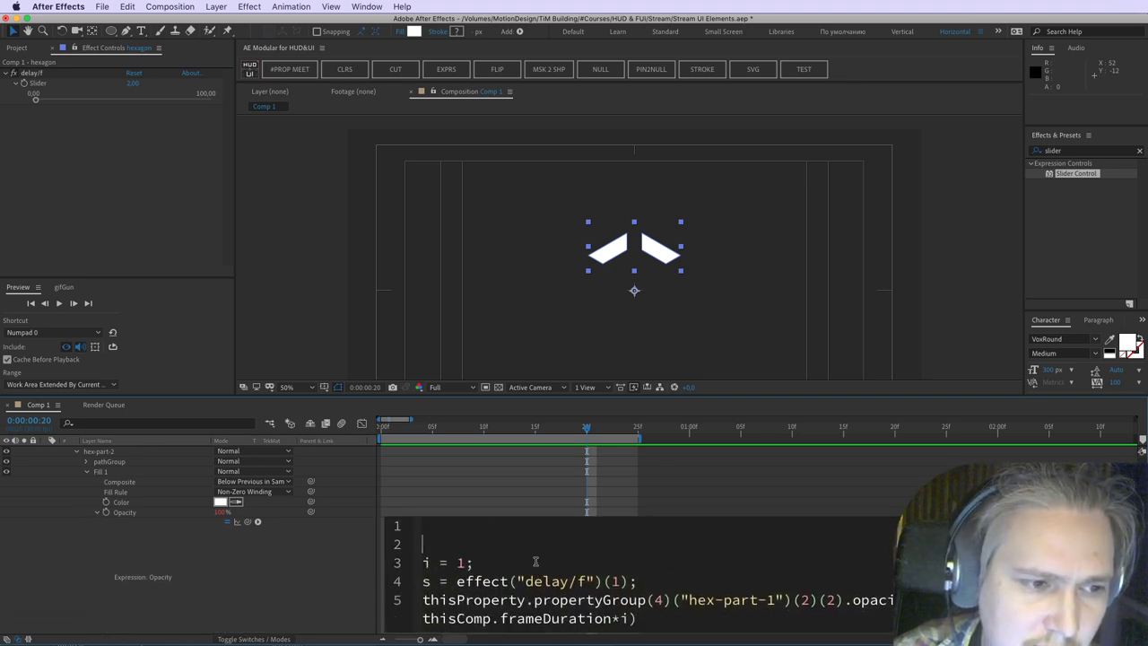
key(BackSpace)
key(Delete)
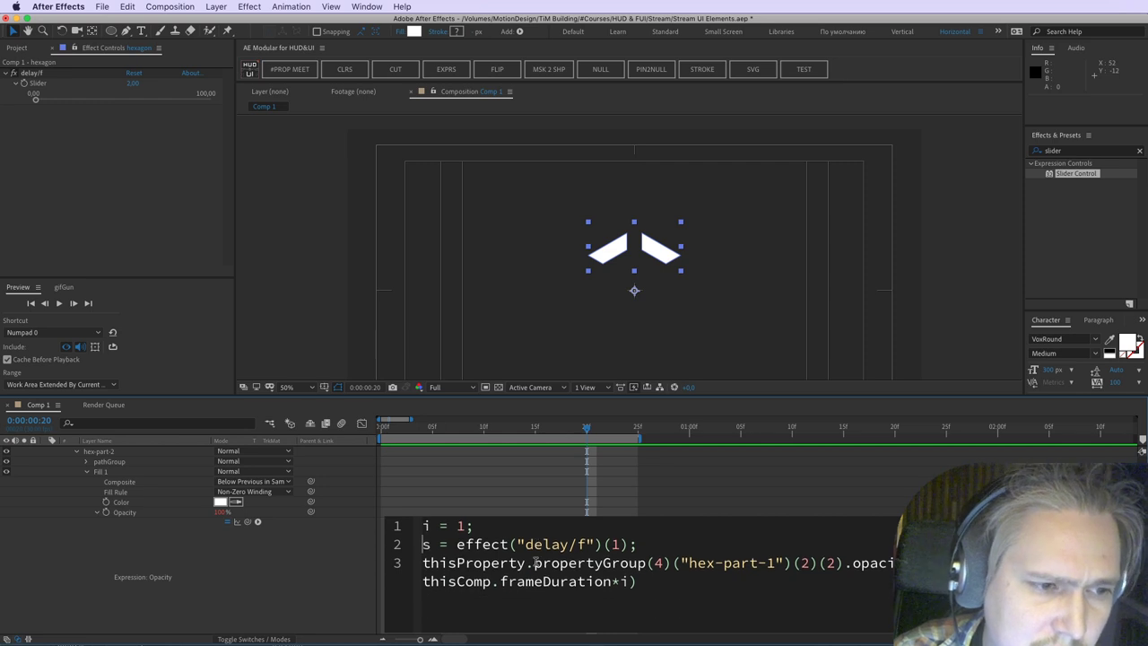
Step: Try setting i = thisProperty.propertyGroup(3).index in hex-part-2's Fill 1 Opacity expression
click(165, 529)
scroll(165, 529, up, 3)
key(super+s)
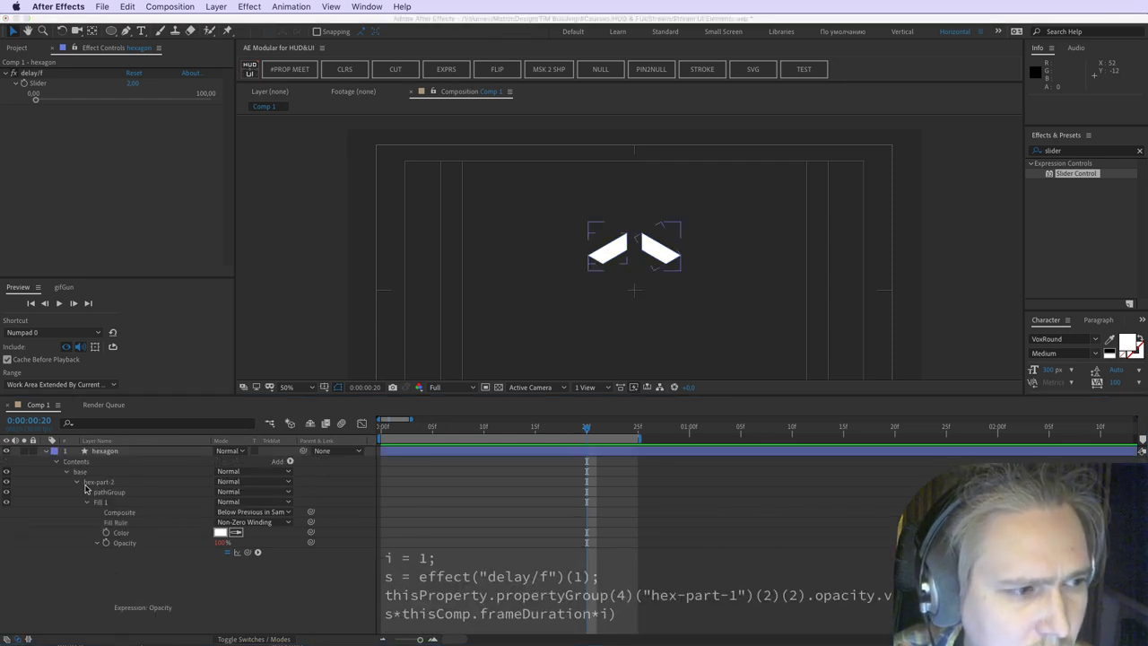
click(487, 568)
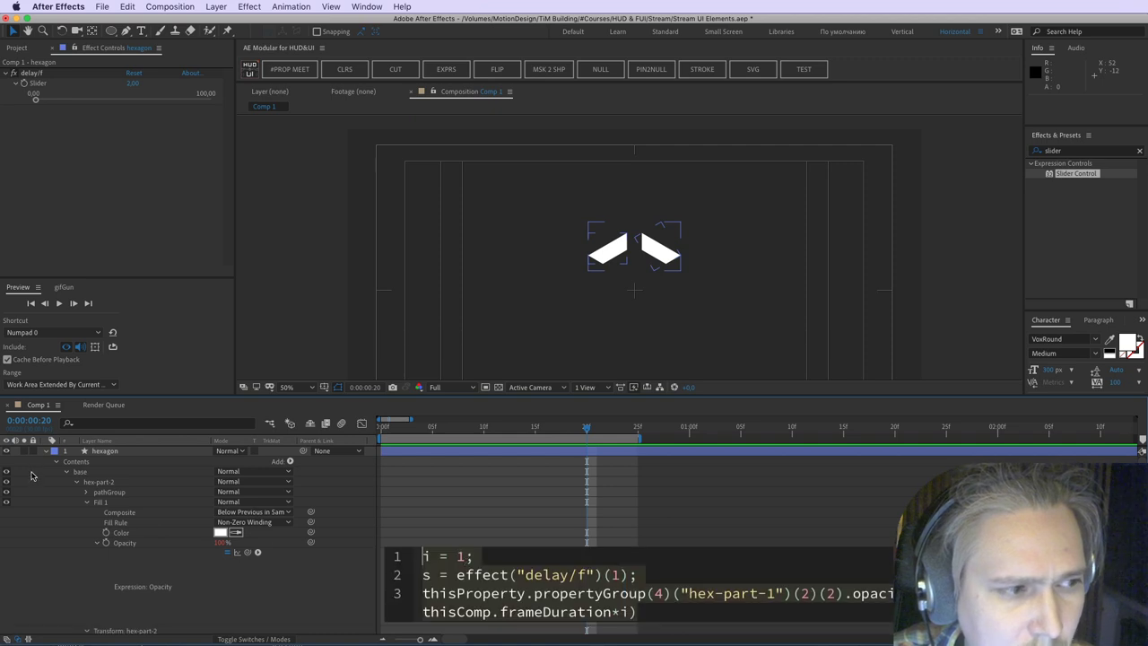
double_click(463, 556)
text(ti)
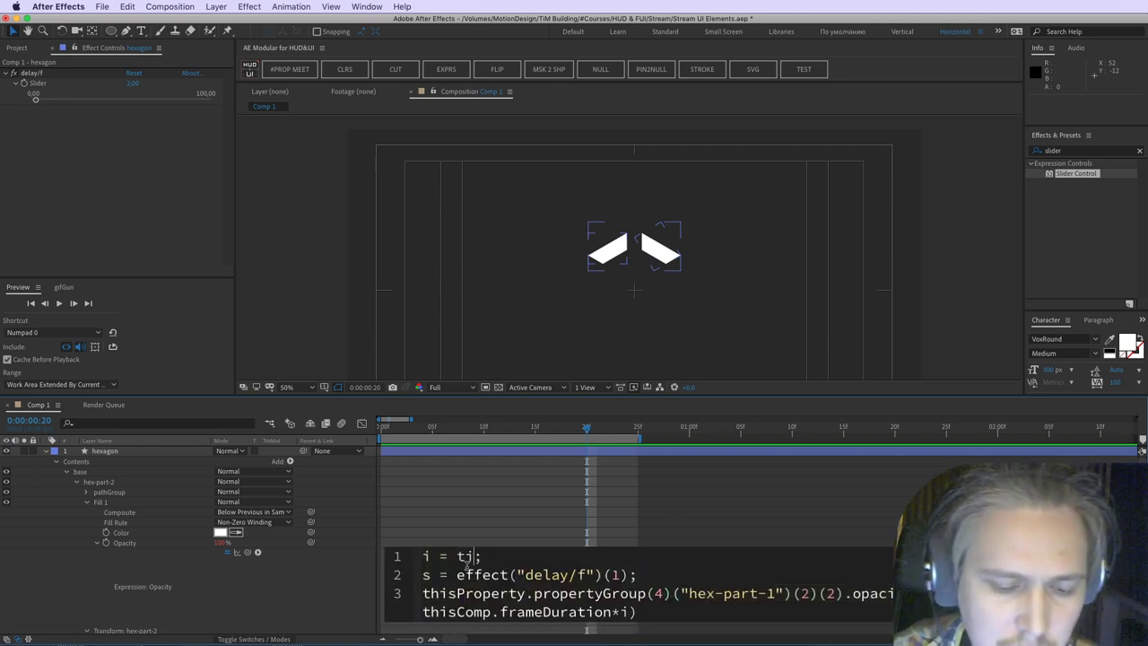
key(BackSpace)
text(hisProperty.p)
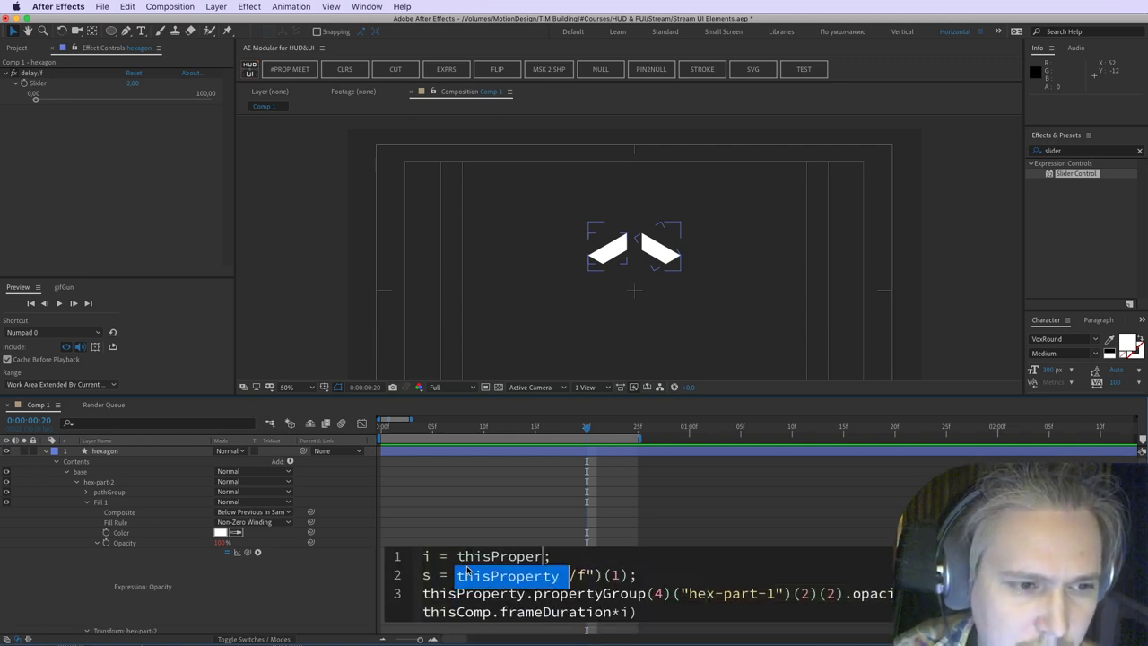
text(ropertyGroup()
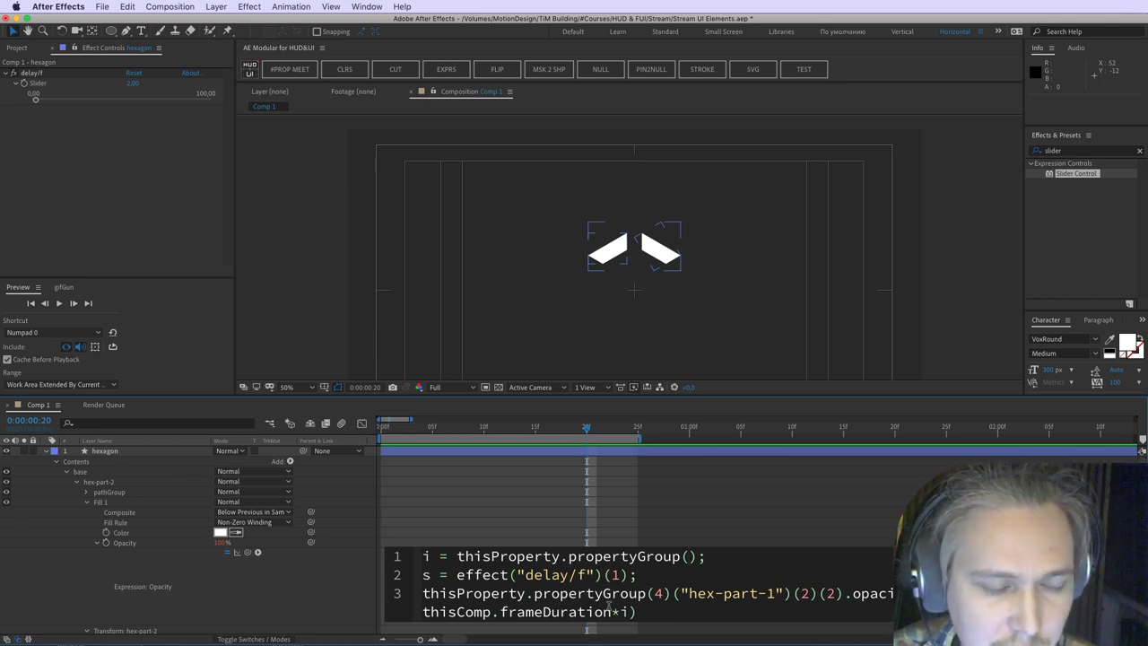
text(3))
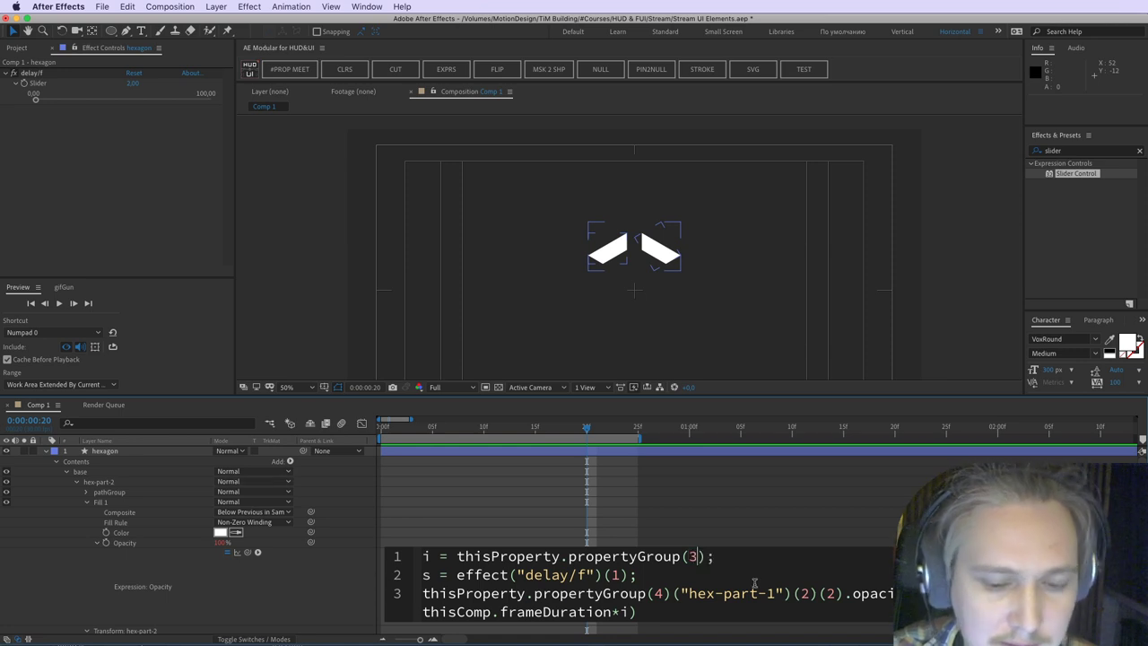
text(.index)
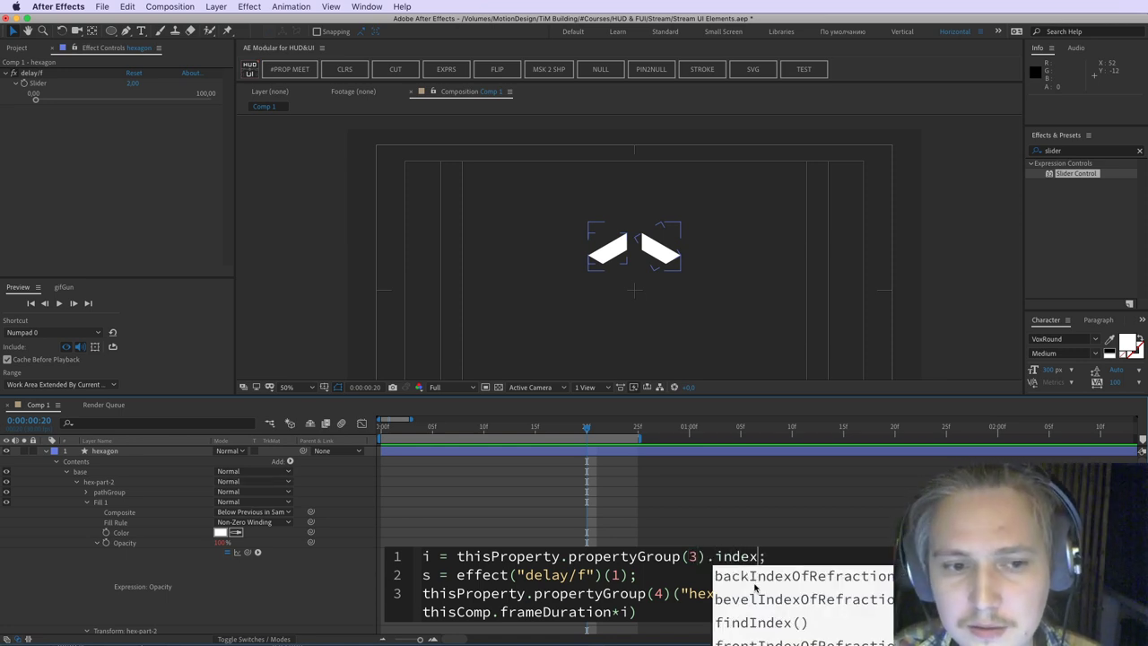
click(778, 536)
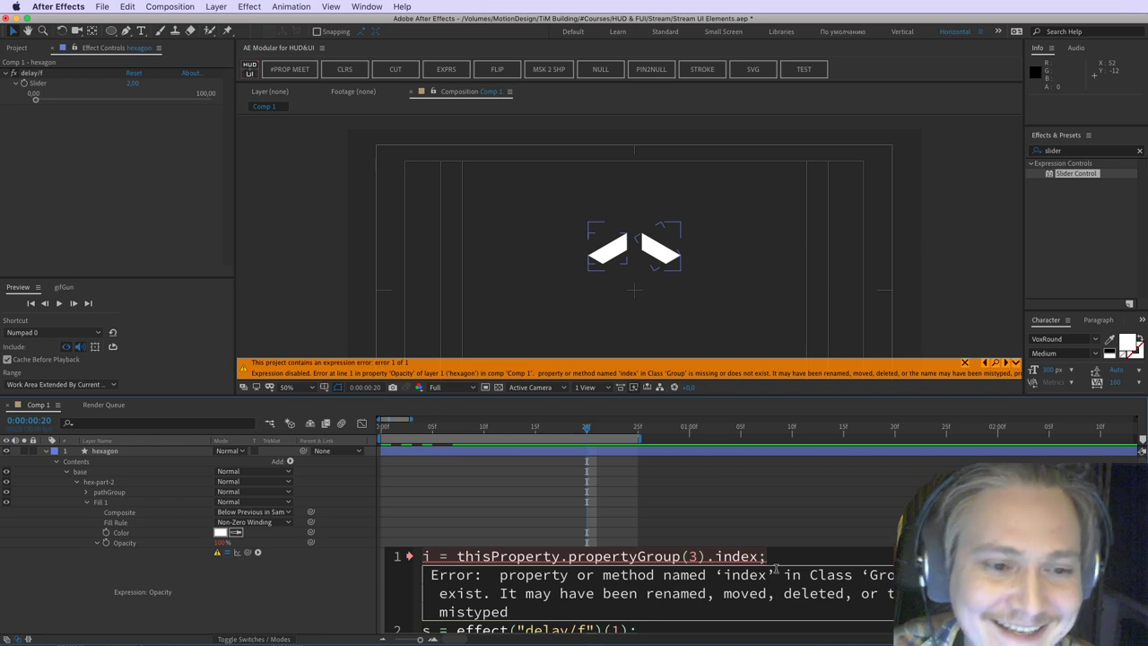
Step: Replace index with propertyIndex in the first line of hex-part-2's Fill 1 Opacity expression
click(771, 526)
click(726, 576)
click(784, 557)
click(802, 496)
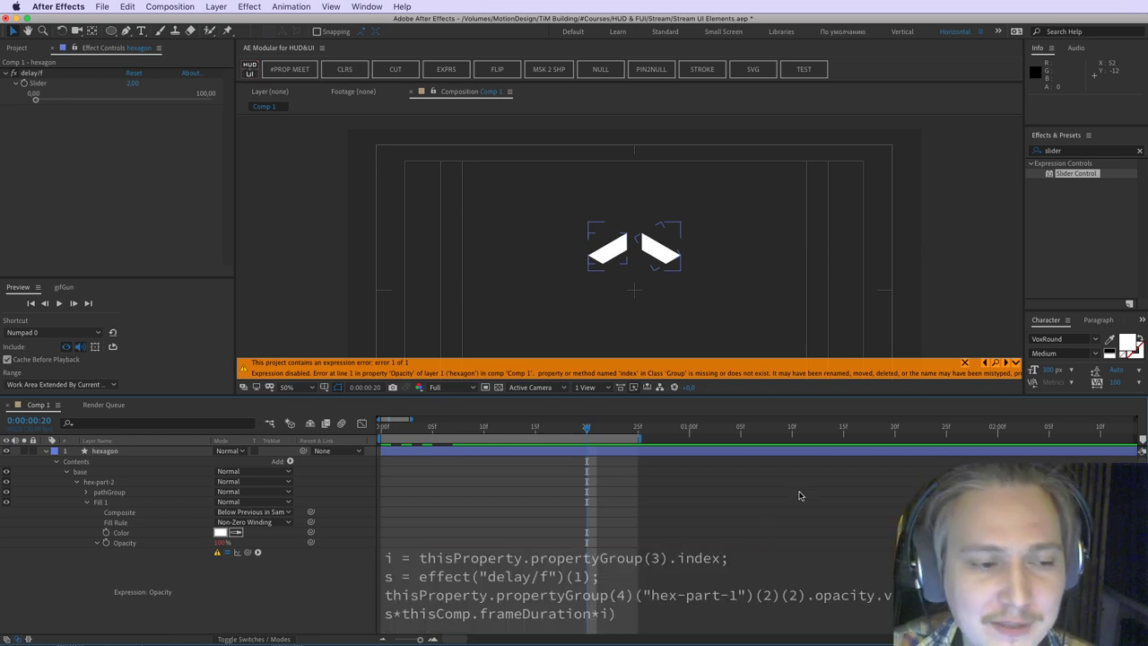
click(745, 584)
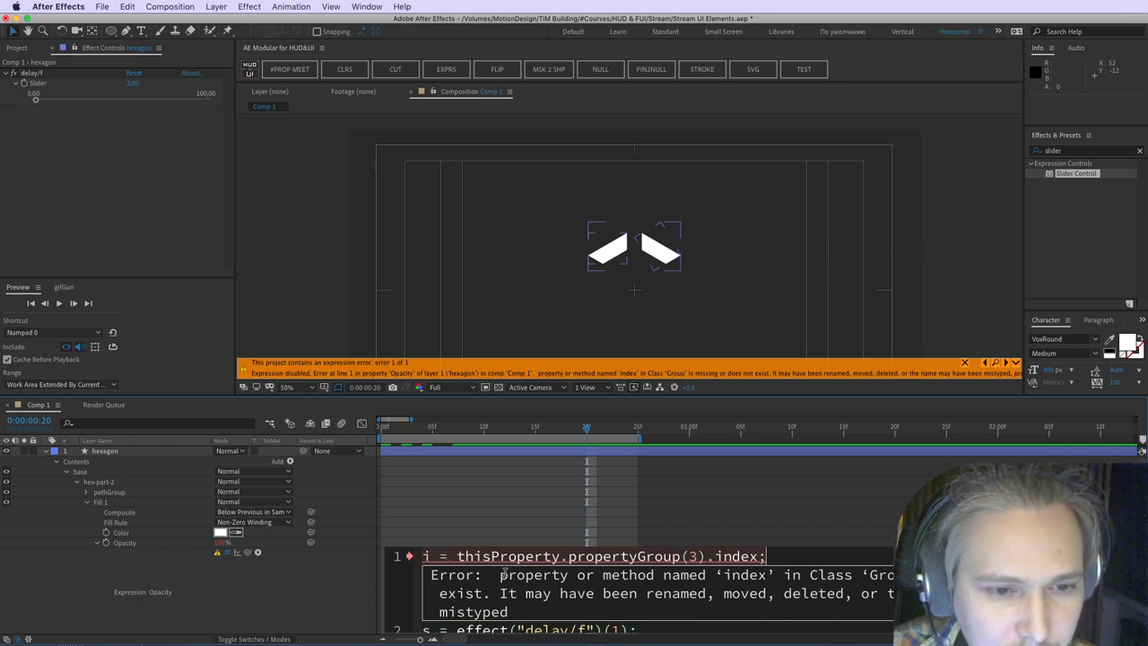
double_click(728, 556)
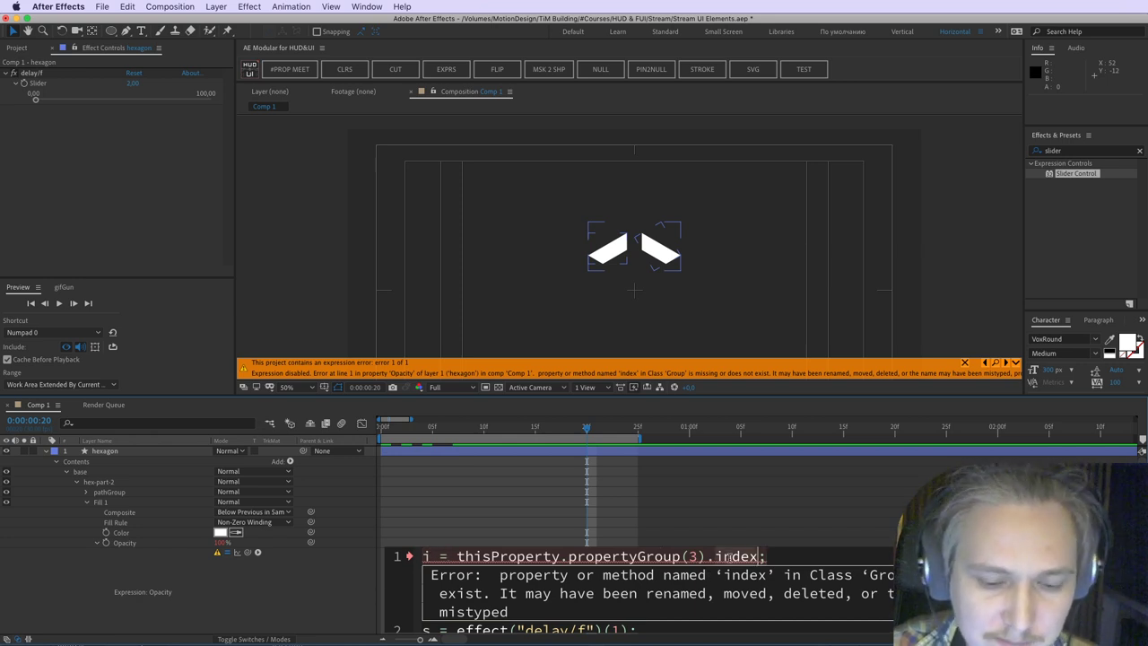
text(propertyIndex)
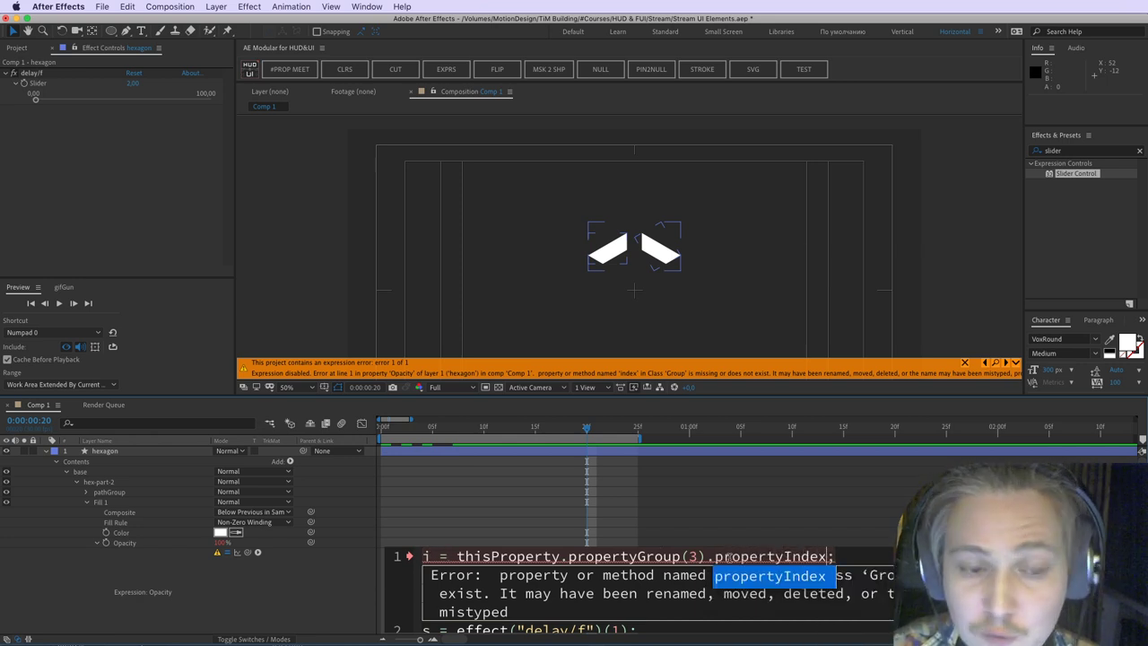
click(748, 469)
click(738, 556)
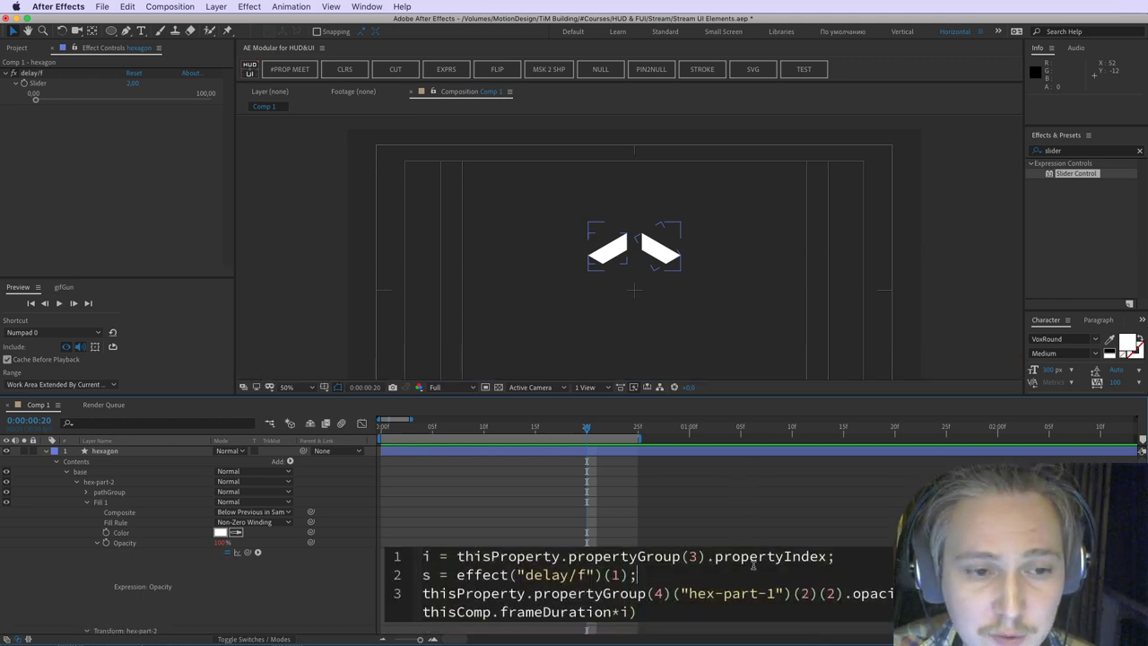
click(753, 506)
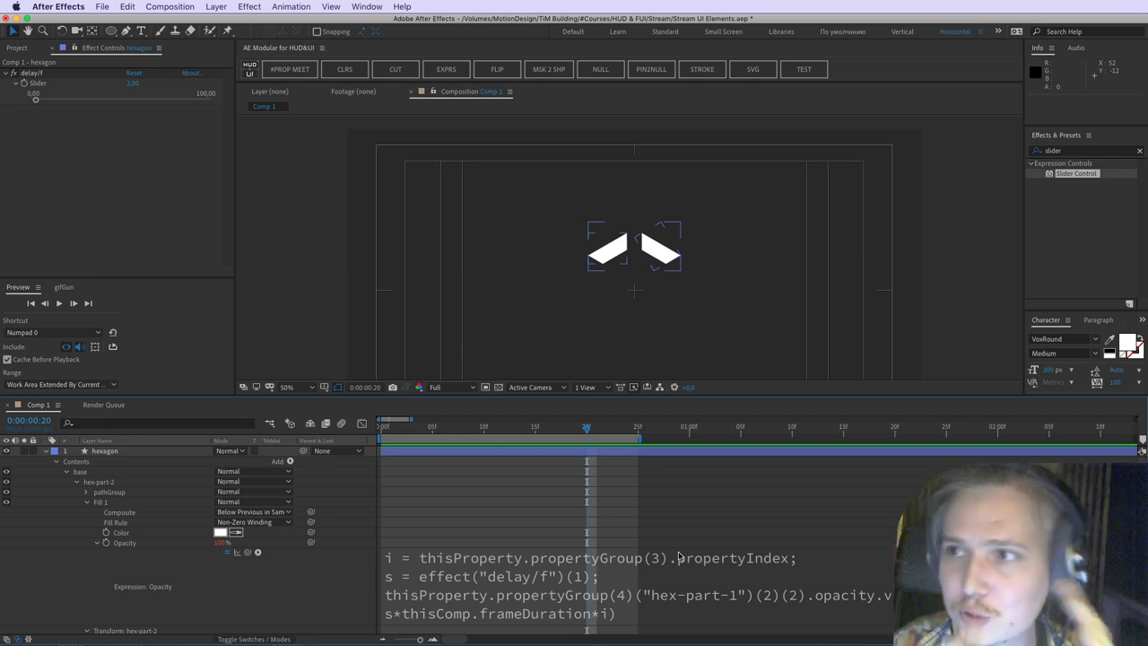
Step: Switch to Finder, preview propertyGroup.gif and study its guide to relative propertyGroup levels, returning to After Effects
key(super+Tab)
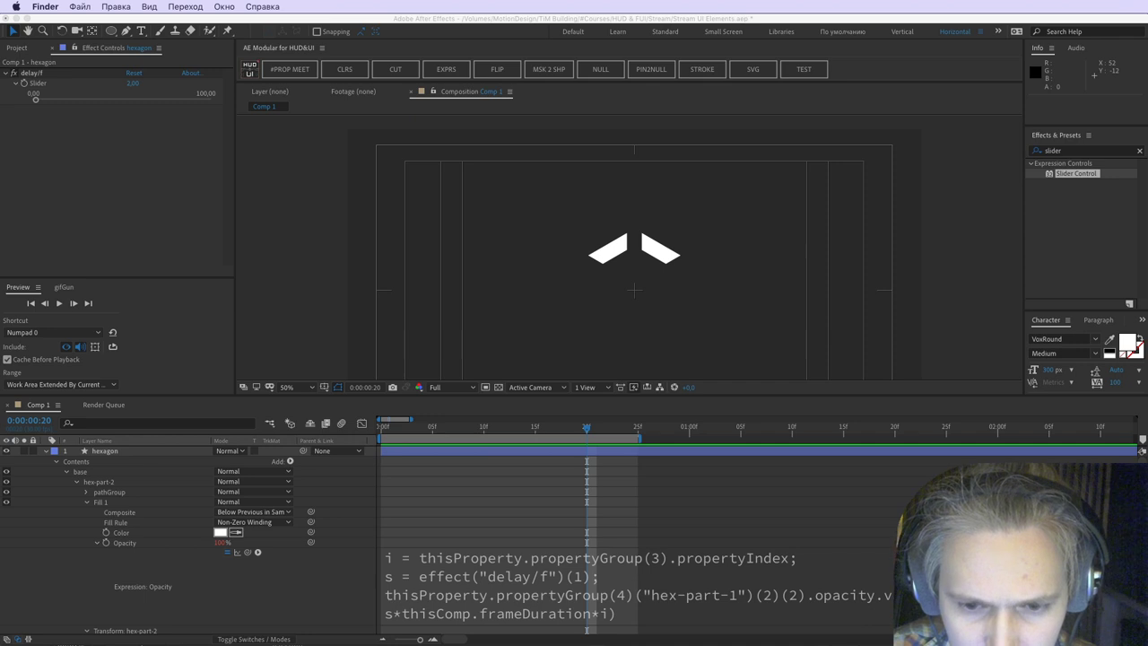
key(space)
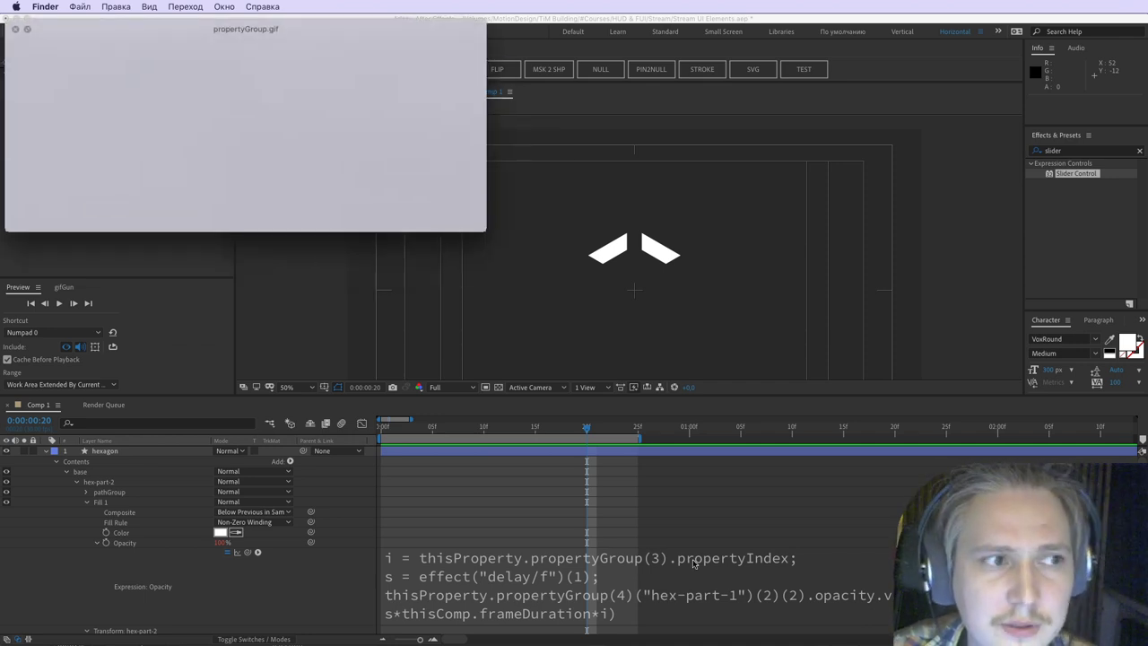
drag(265, 34, 654, 250)
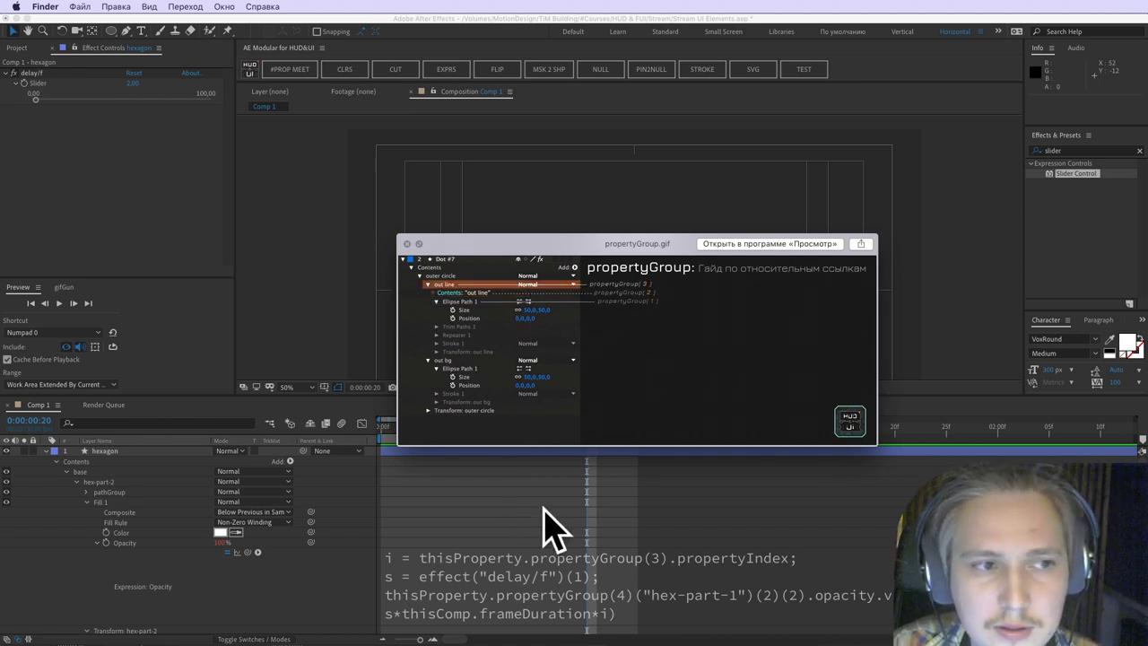
key(space)
click(705, 501)
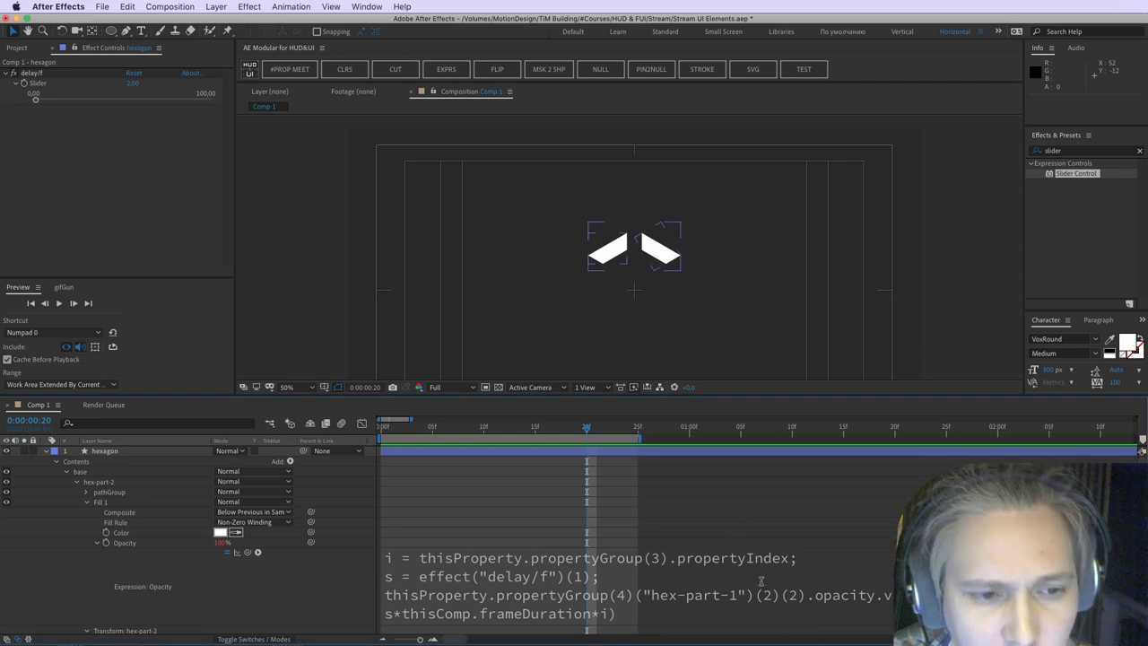
scroll(499, 509, down, 2)
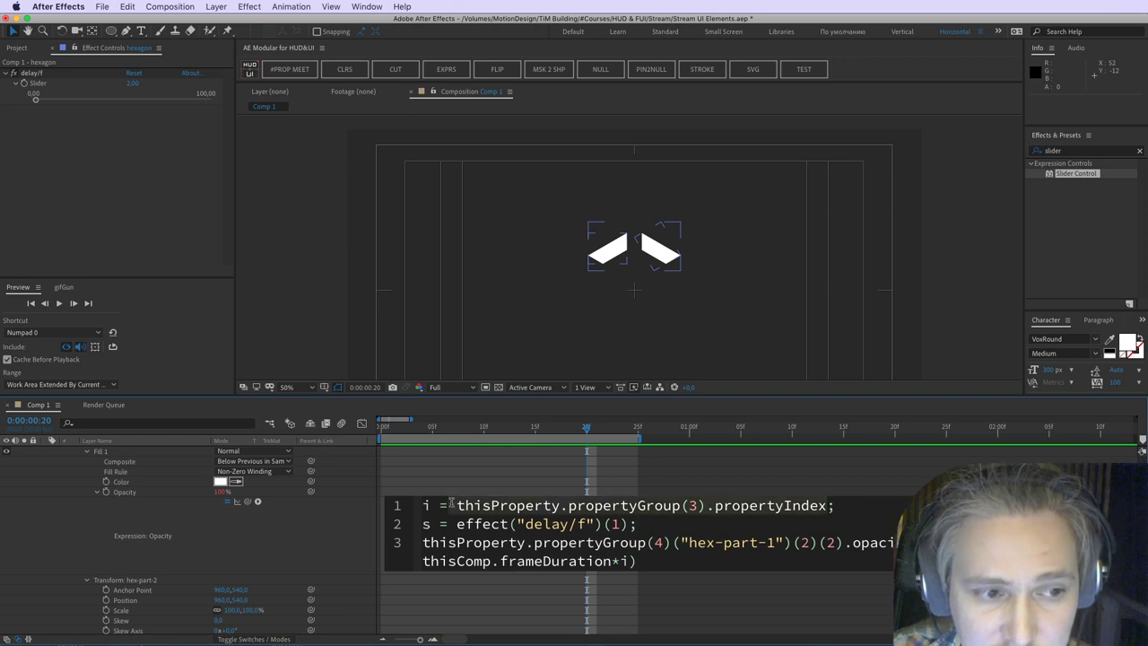
scroll(149, 520, up, 2)
Step: Try duplicating the hex-part-2 group and remove the copy
click(88, 483)
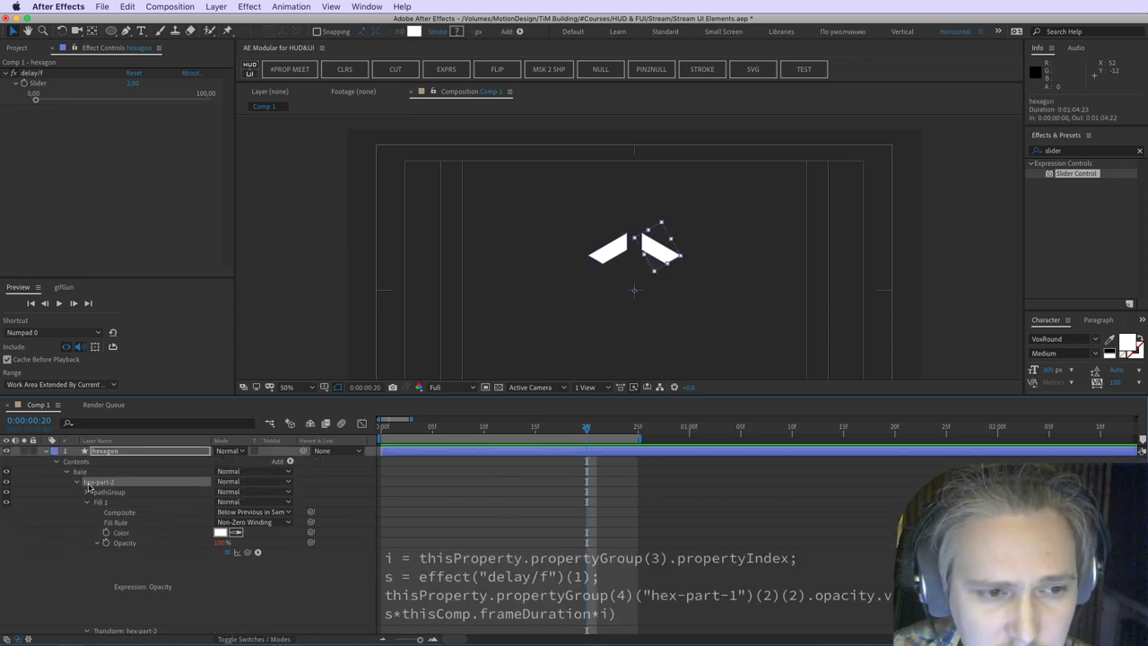
key(super+d)
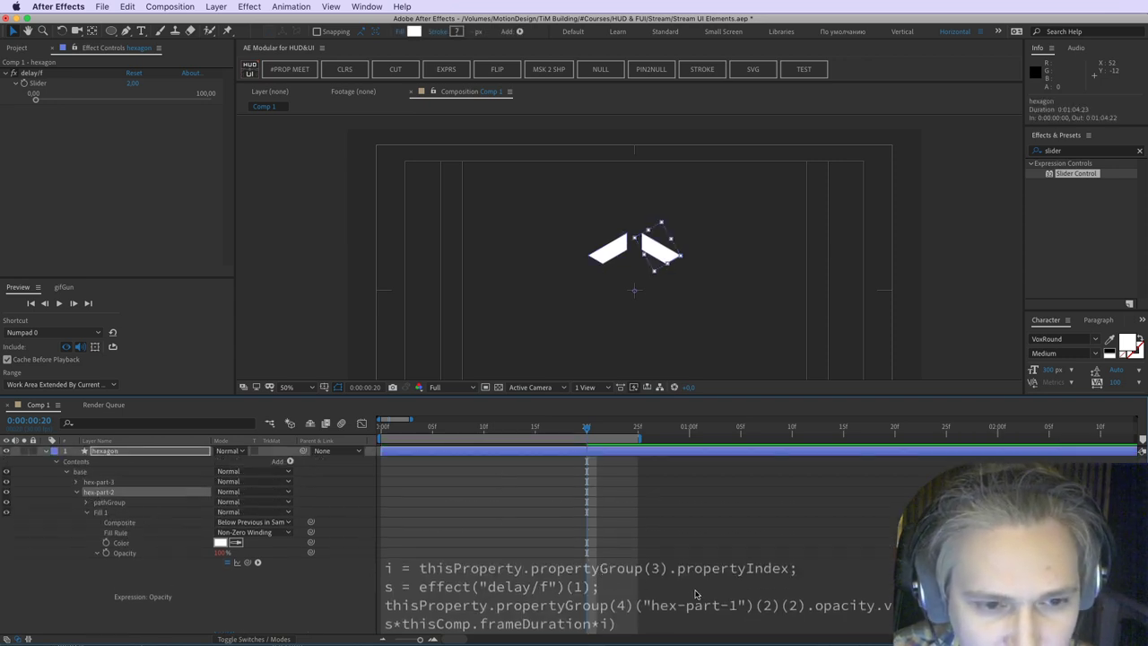
key(super+z)
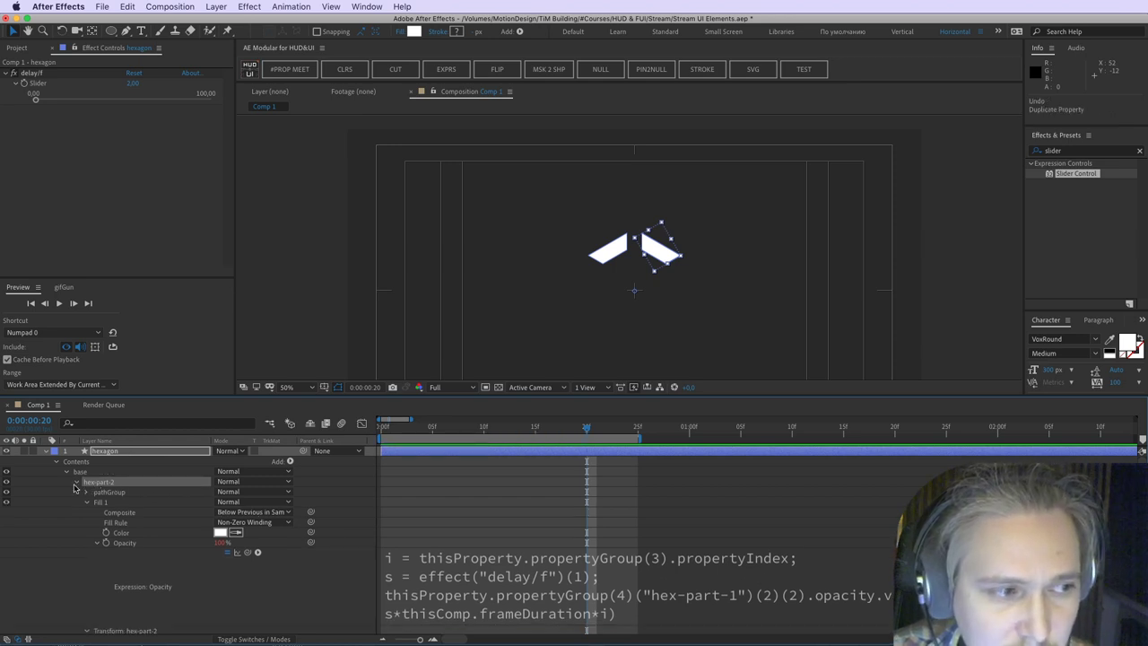
key(super+d)
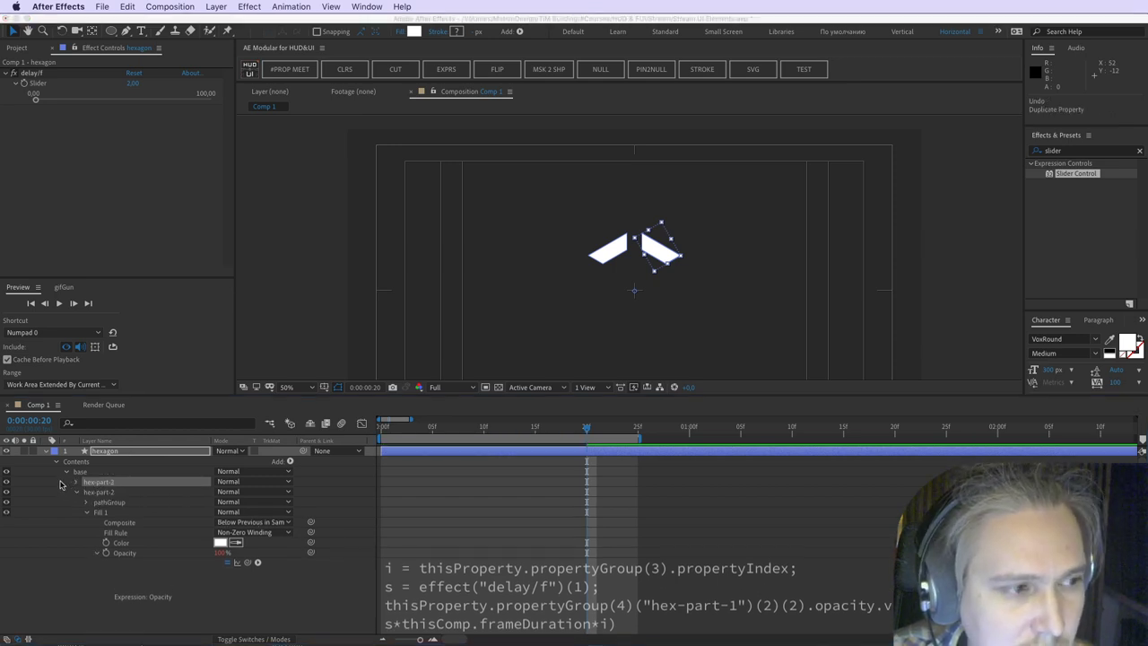
key(Escape)
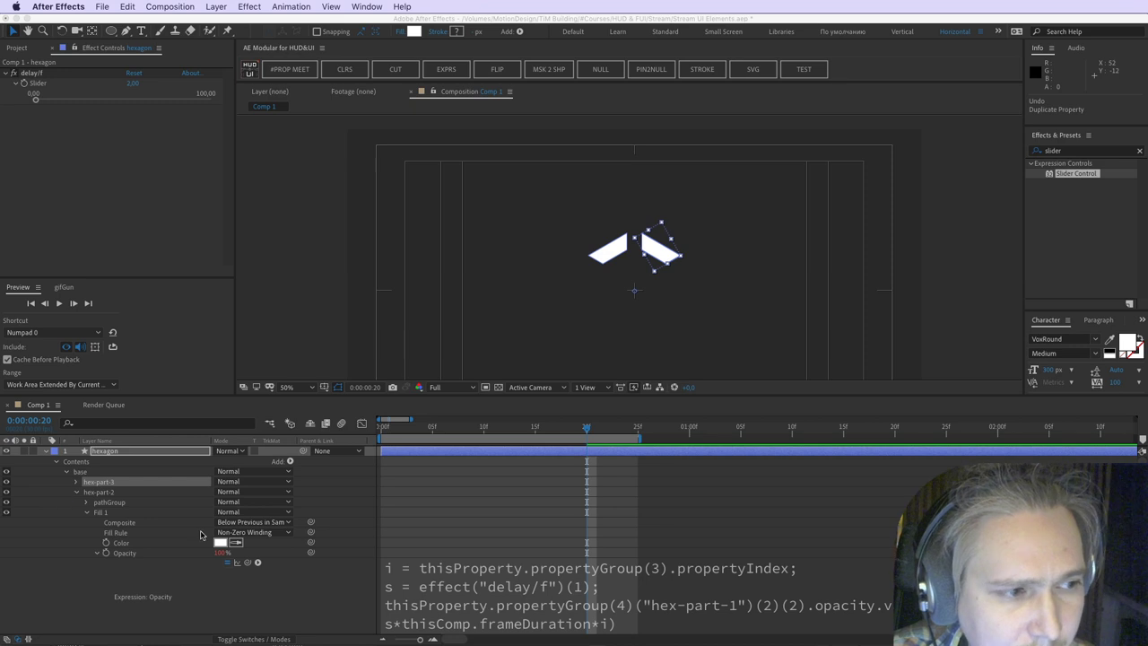
key(Delete)
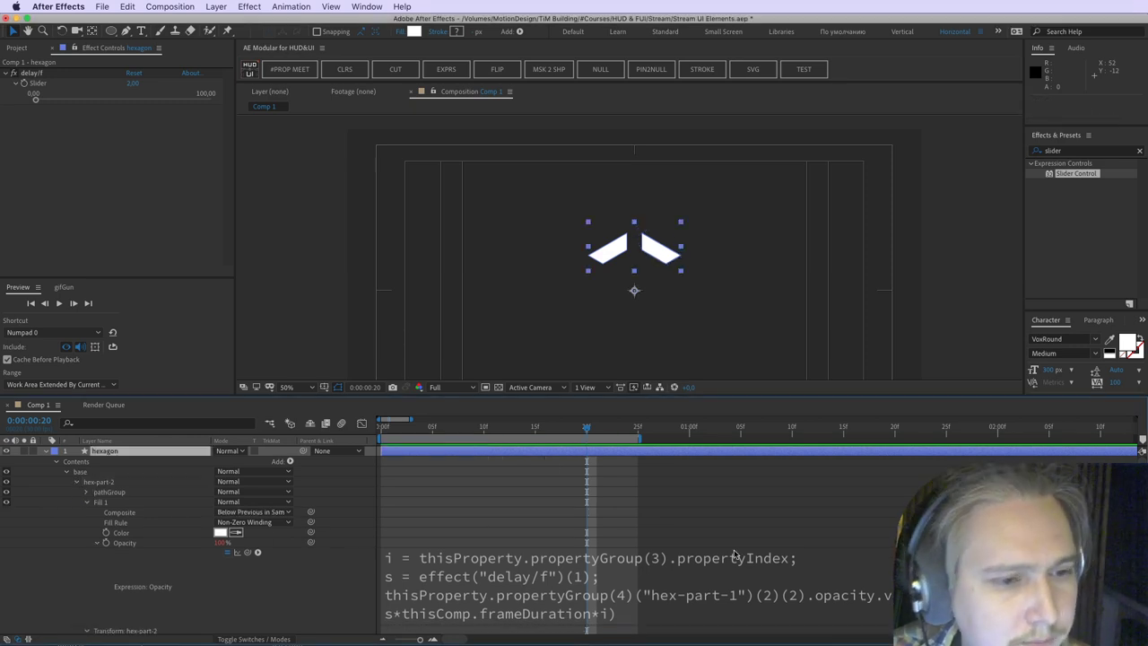
Step: Copy thisProperty.propertyGroup(3).propertyIndex from hex-part-2's Fill 1 Opacity expression
click(829, 558)
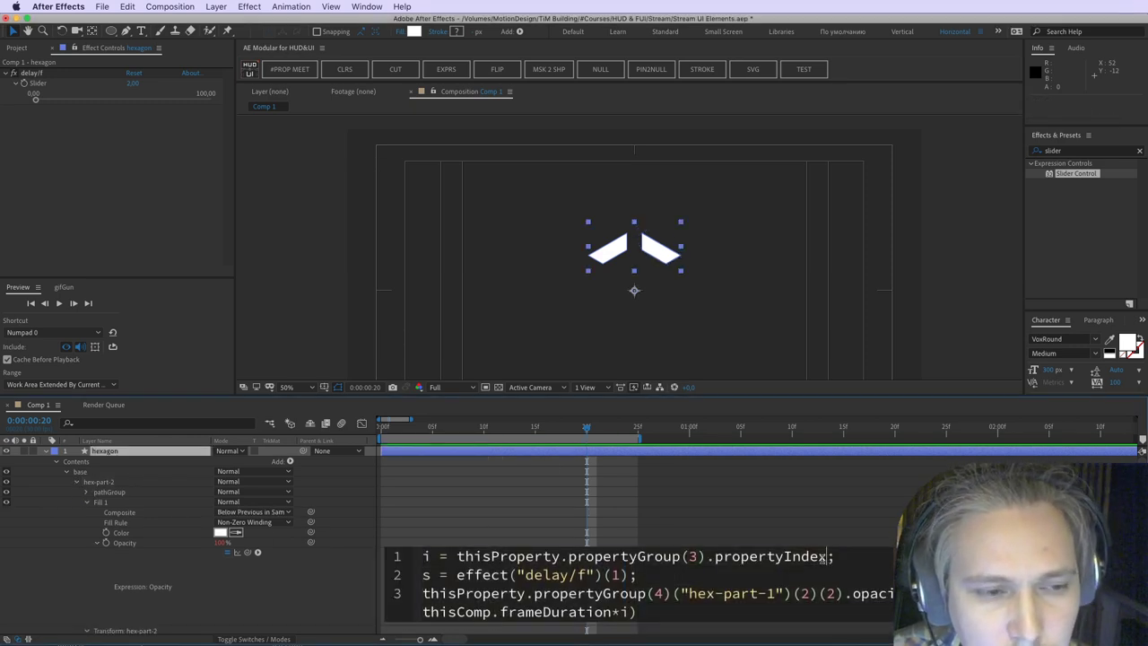
drag(824, 558, 454, 556)
key(super+c)
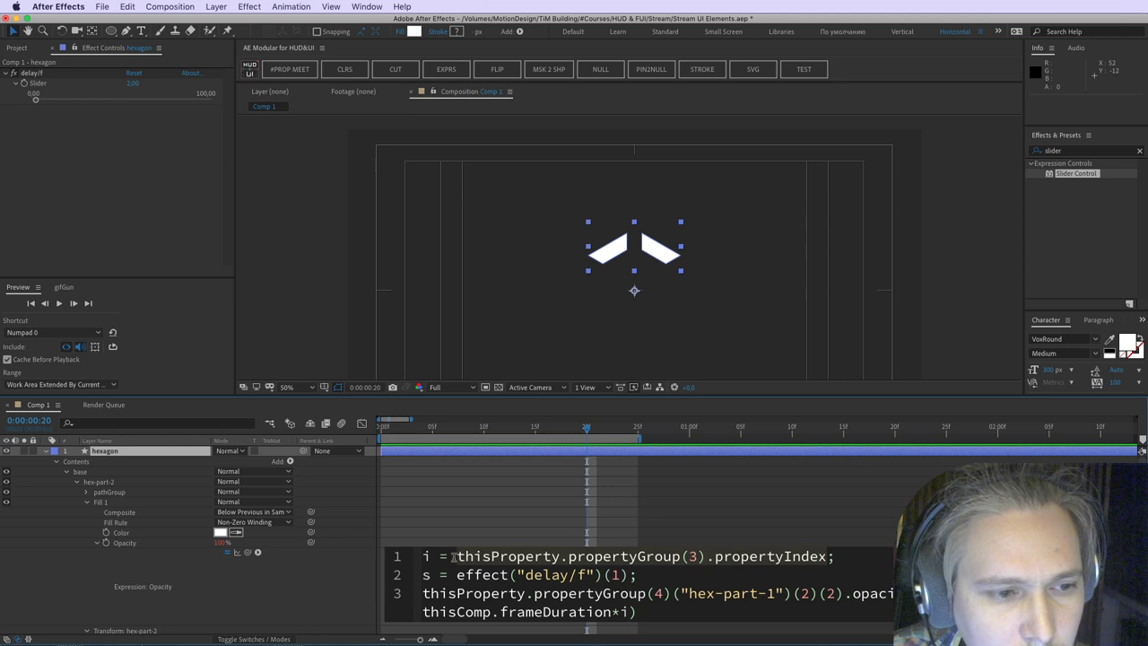
click(529, 519)
Step: Set i to the copied thisProperty.propertyGroup(3).propertyIndex in hex-part-2's pathGroup Position expression
scroll(185, 585, down, 5)
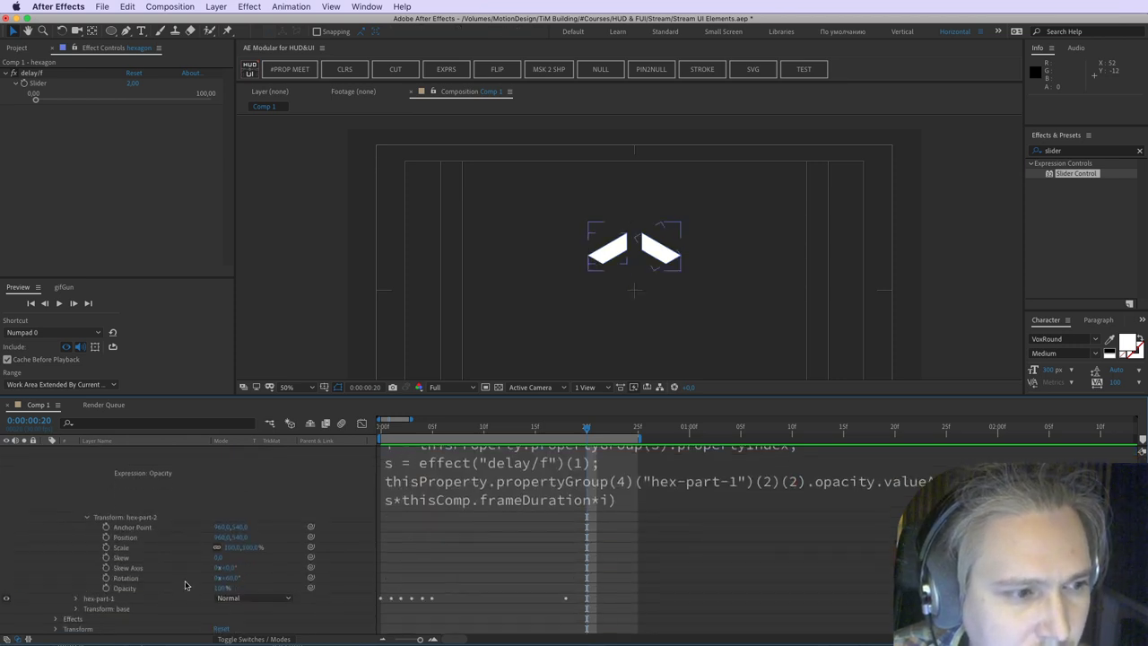
click(74, 599)
scroll(78, 608, down, 6)
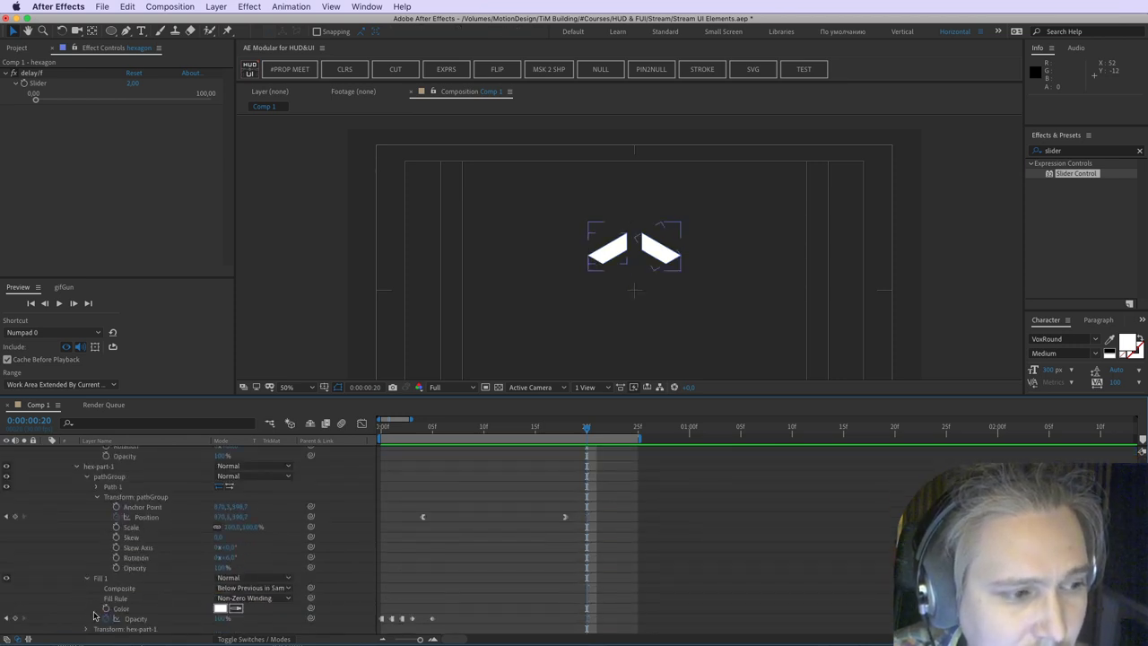
click(134, 620)
scroll(98, 536, up, 7)
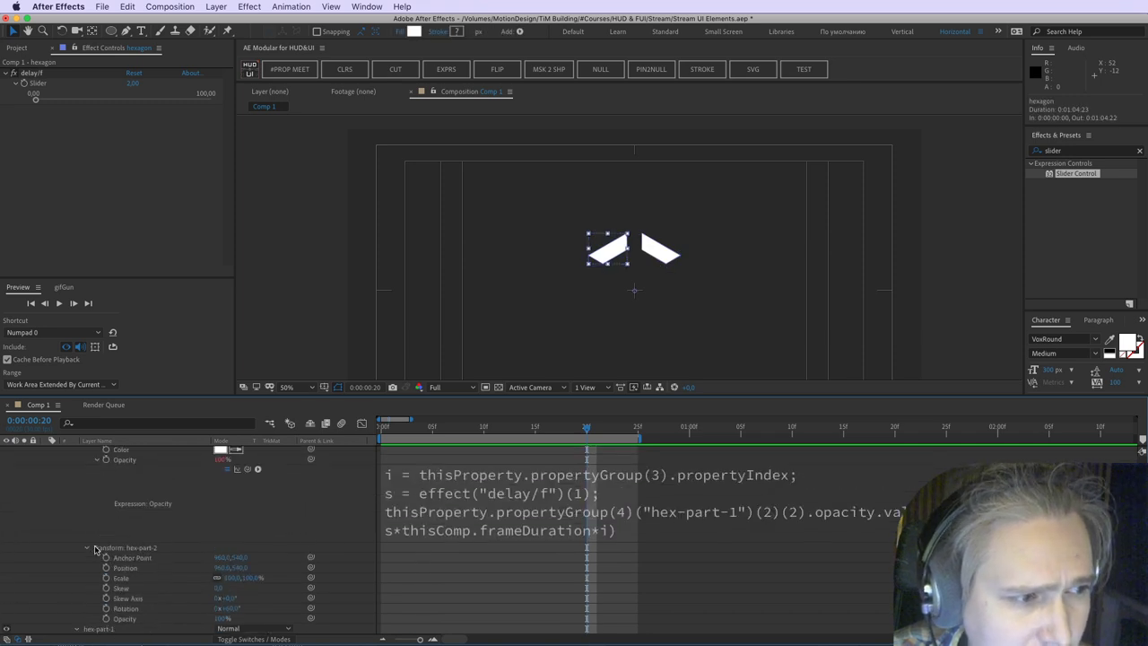
scroll(92, 538, up, 3)
click(85, 485)
scroll(84, 485, down, 1)
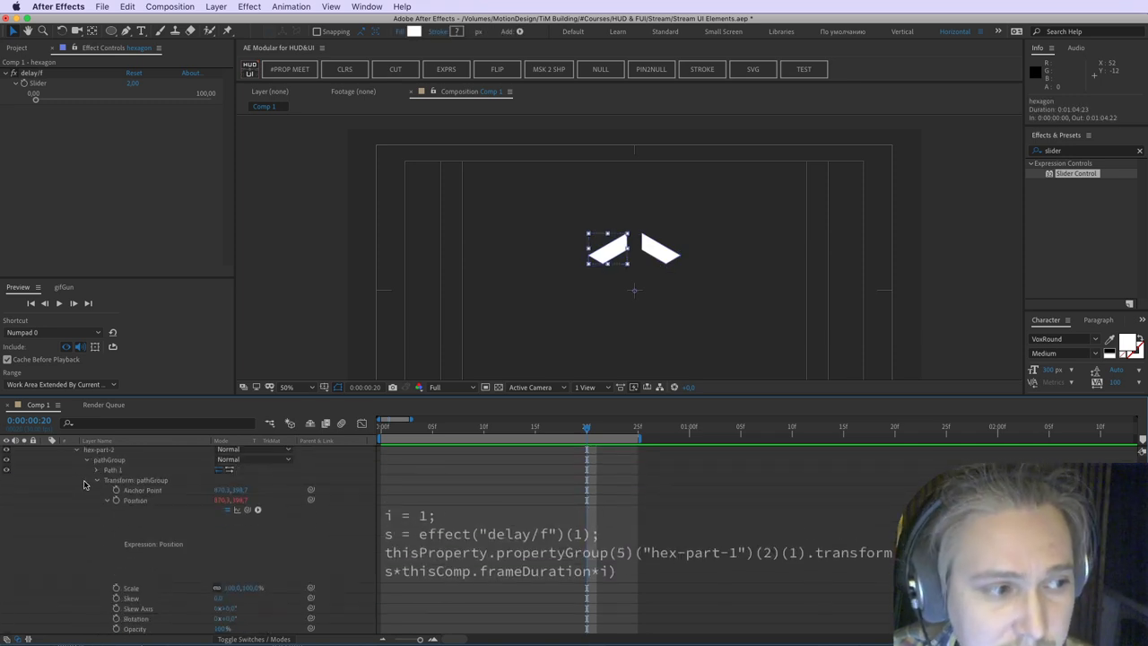
scroll(221, 526, up, 1)
click(480, 556)
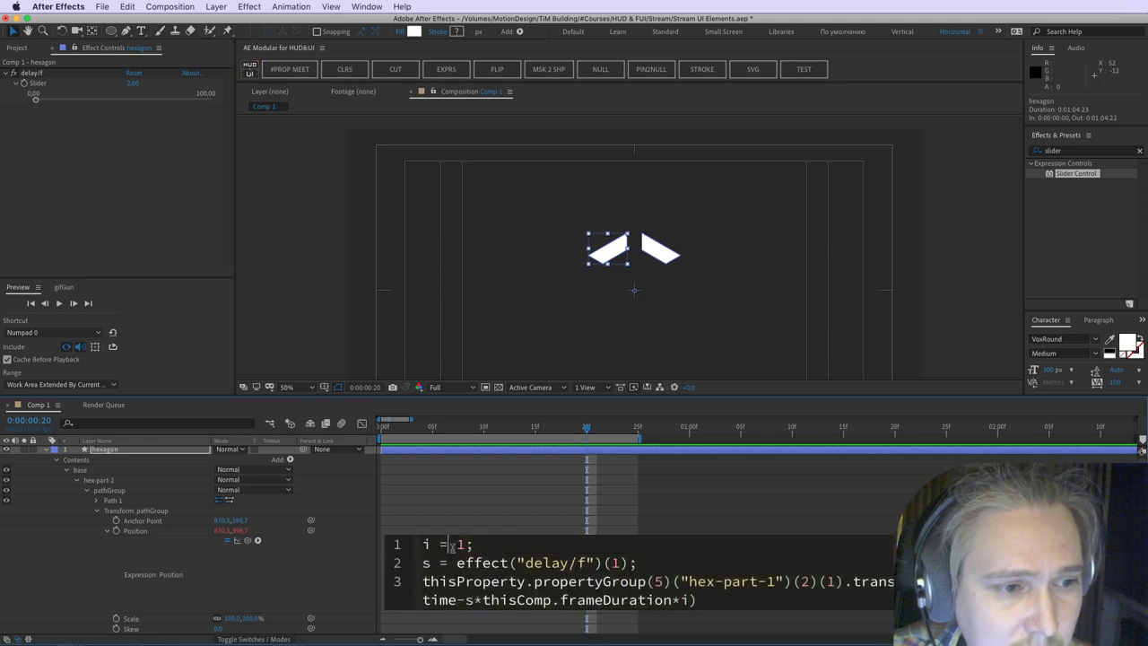
key(super+v)
click(625, 504)
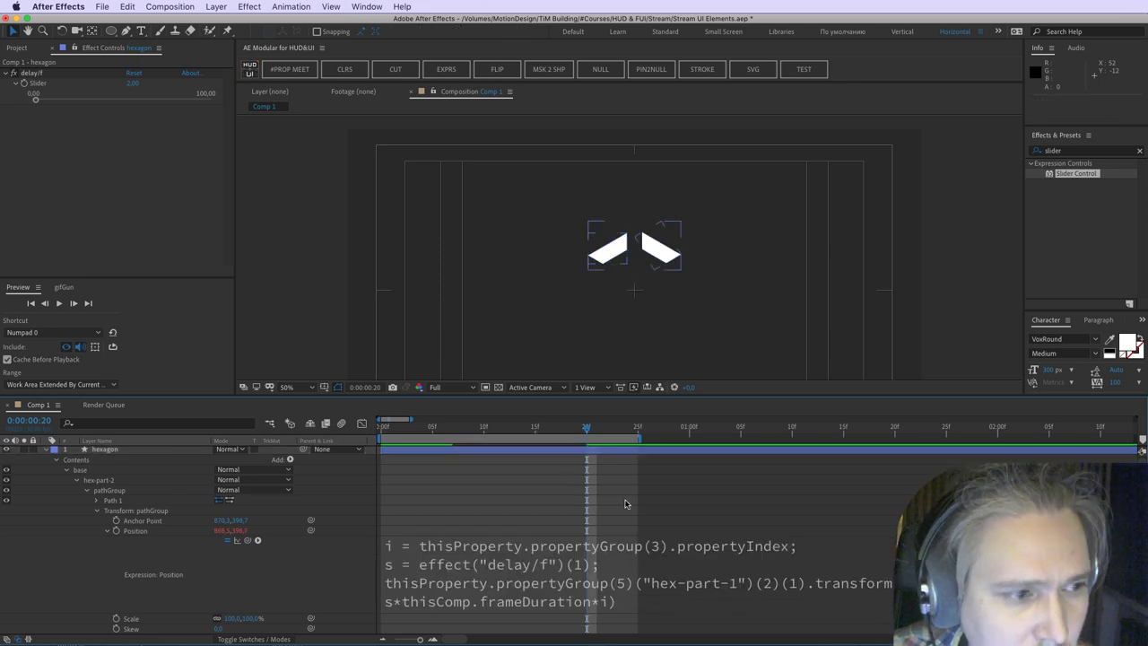
Step: Add [i,0] as a test result line at the end of hex-part-2's pathGroup Position expression
click(795, 568)
click(722, 597)
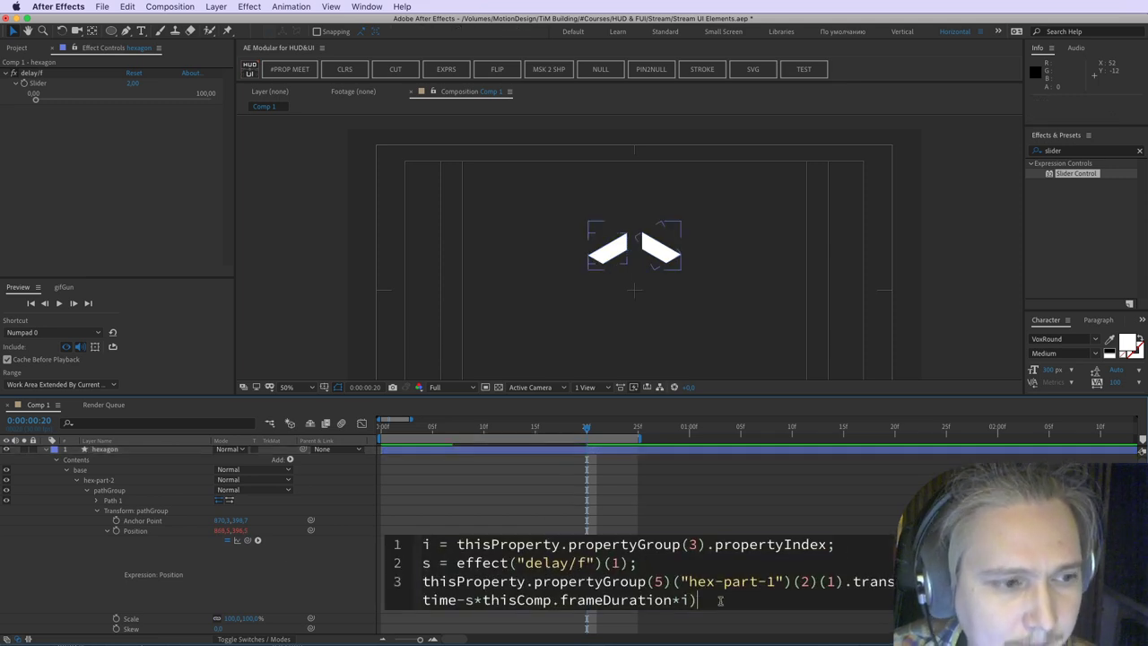
key(Return)
key(Return)
text([)
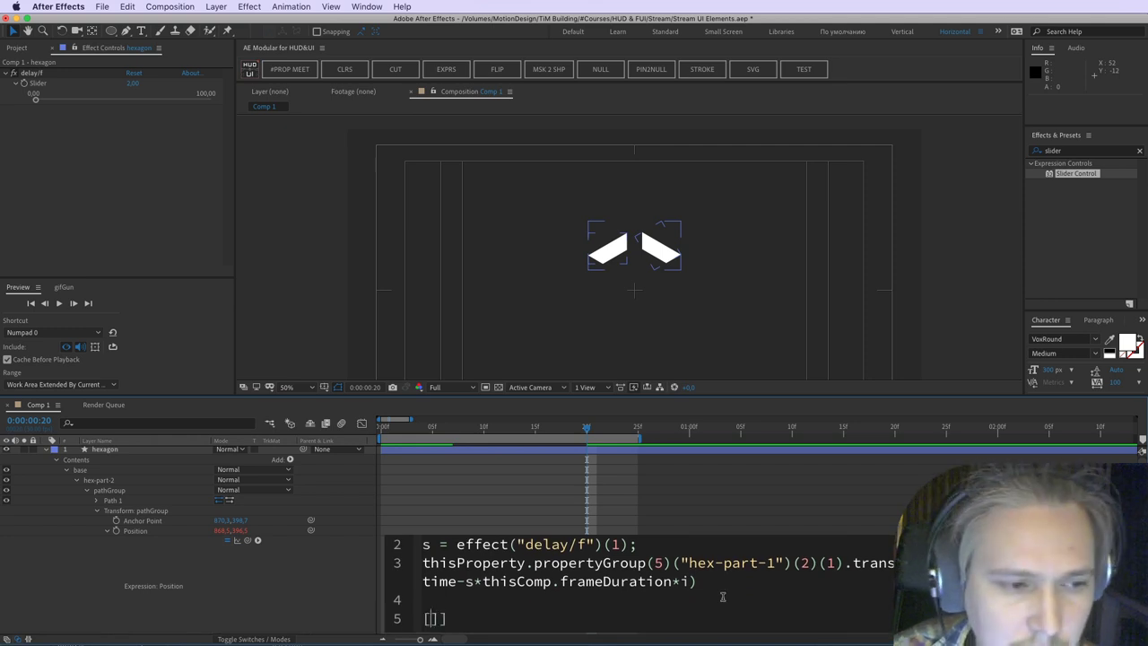
scroll(547, 574, up, 1)
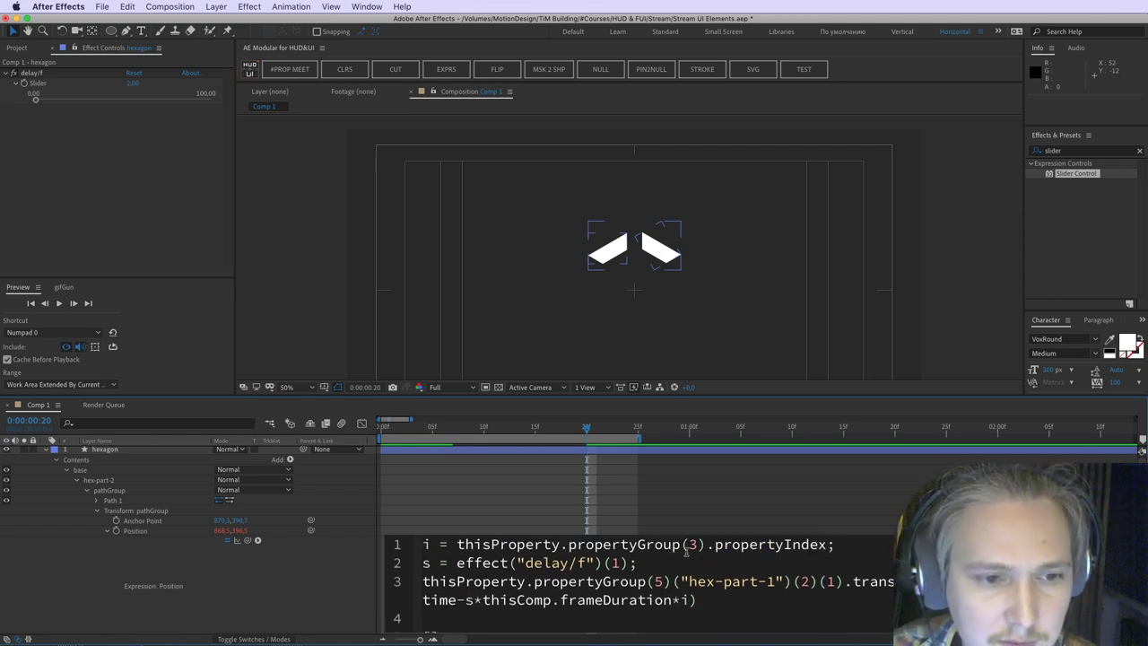
scroll(559, 579, down, 1)
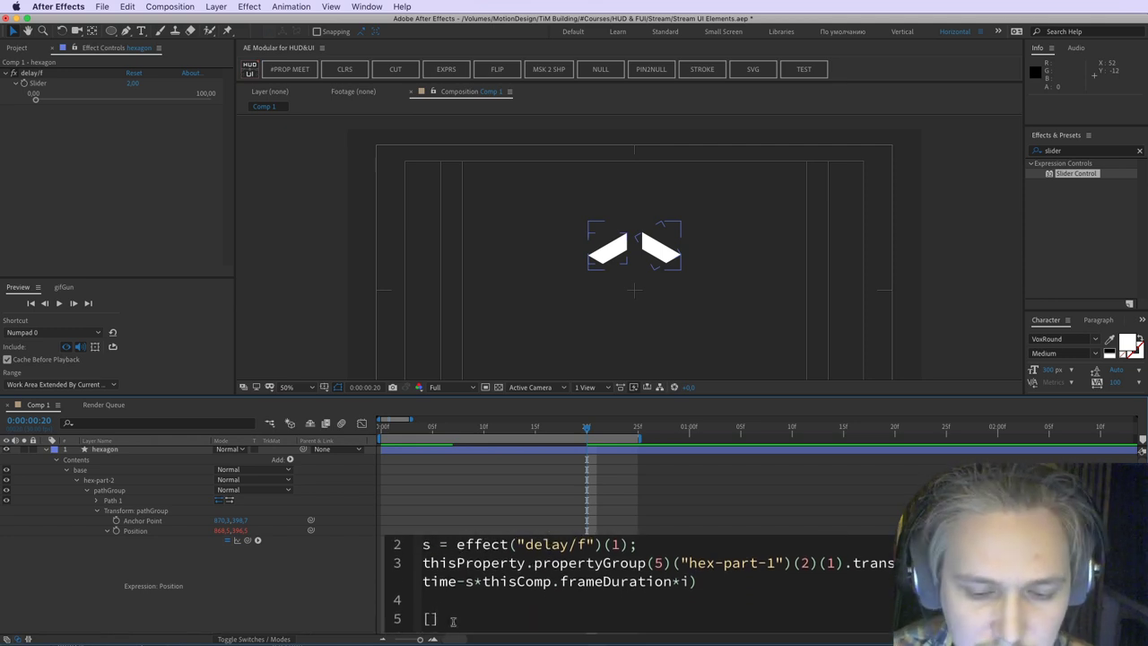
text(i,0)
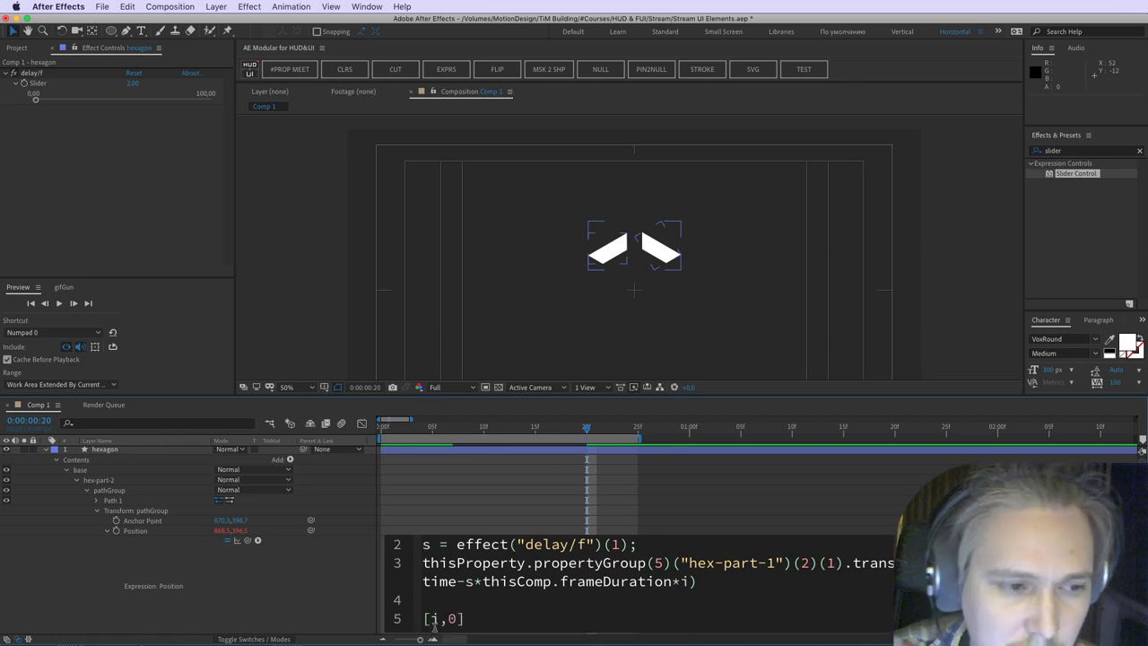
click(206, 576)
click(466, 616)
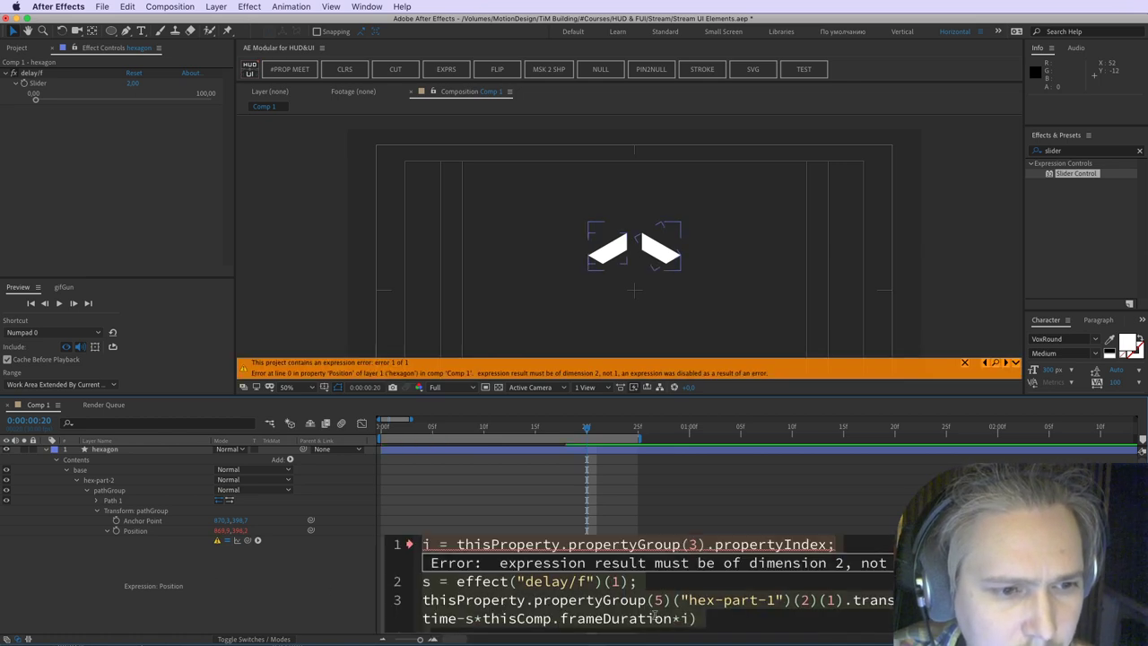
Step: End the hex-part-1 reference line of the Position expression with a semicolon and terminate the test line as [i,0];
scroll(628, 592, down, 2)
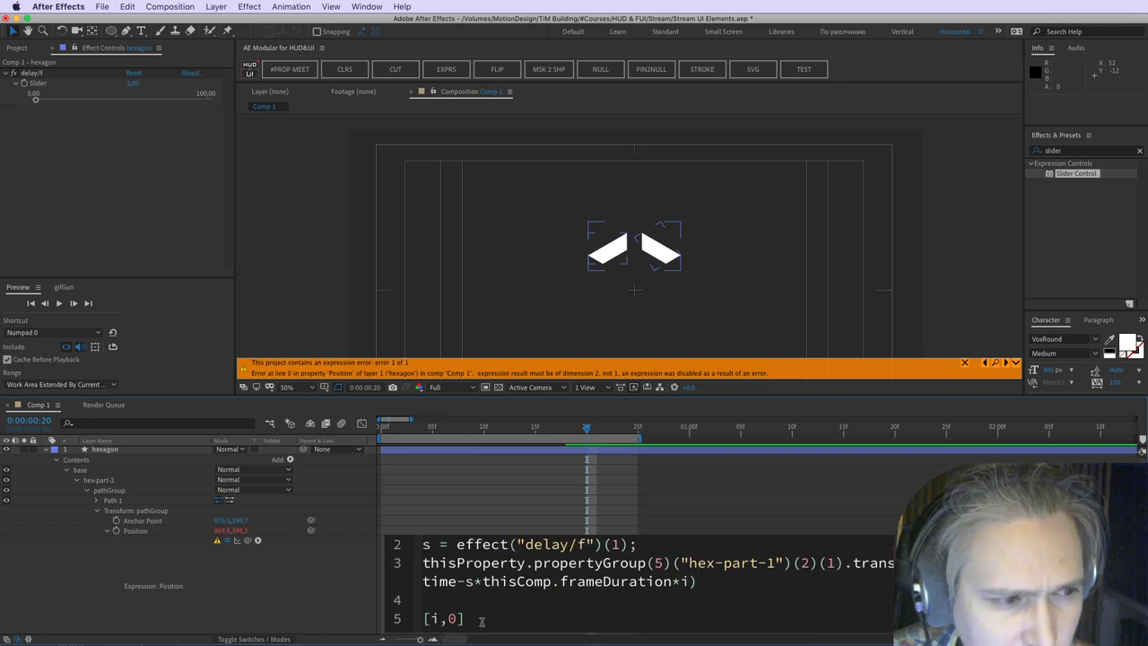
scroll(482, 625, up, 2)
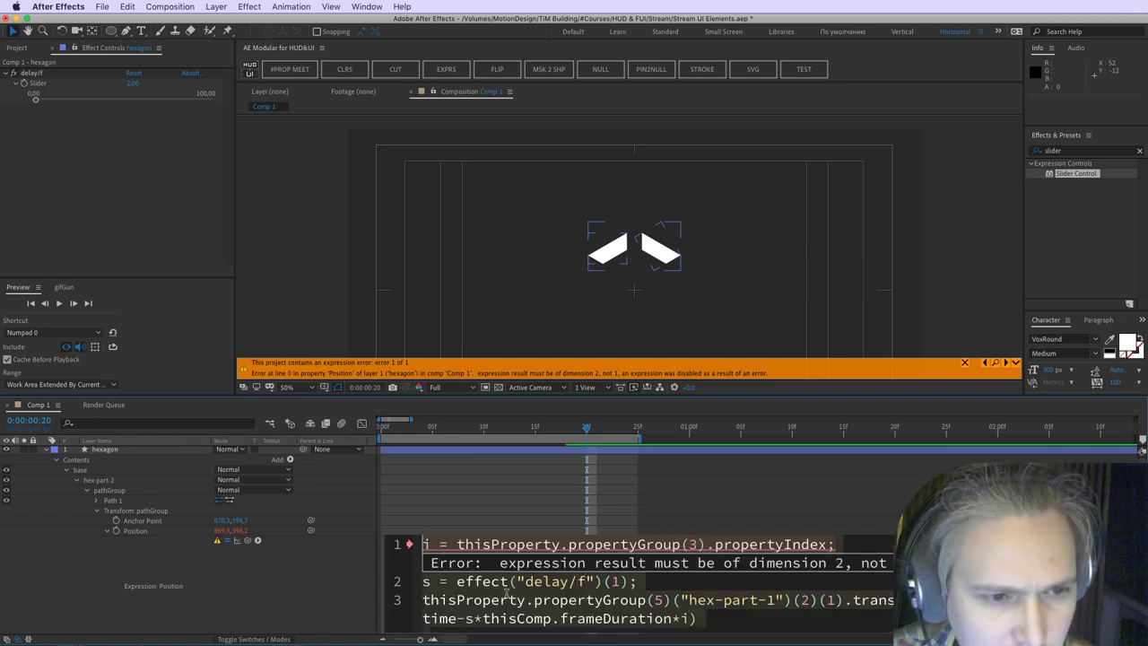
click(706, 619)
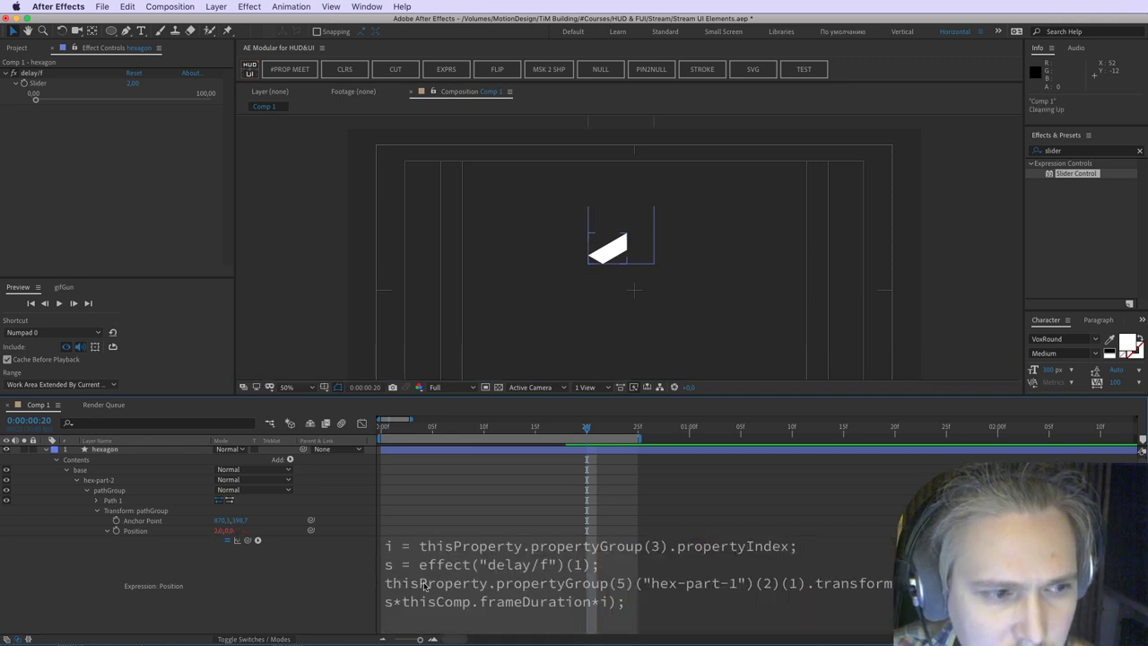
key(Return)
key(Return)
text([i,0];)
Step: Duplicate hex-part-2 to test the index output and undo the duplication
click(115, 481)
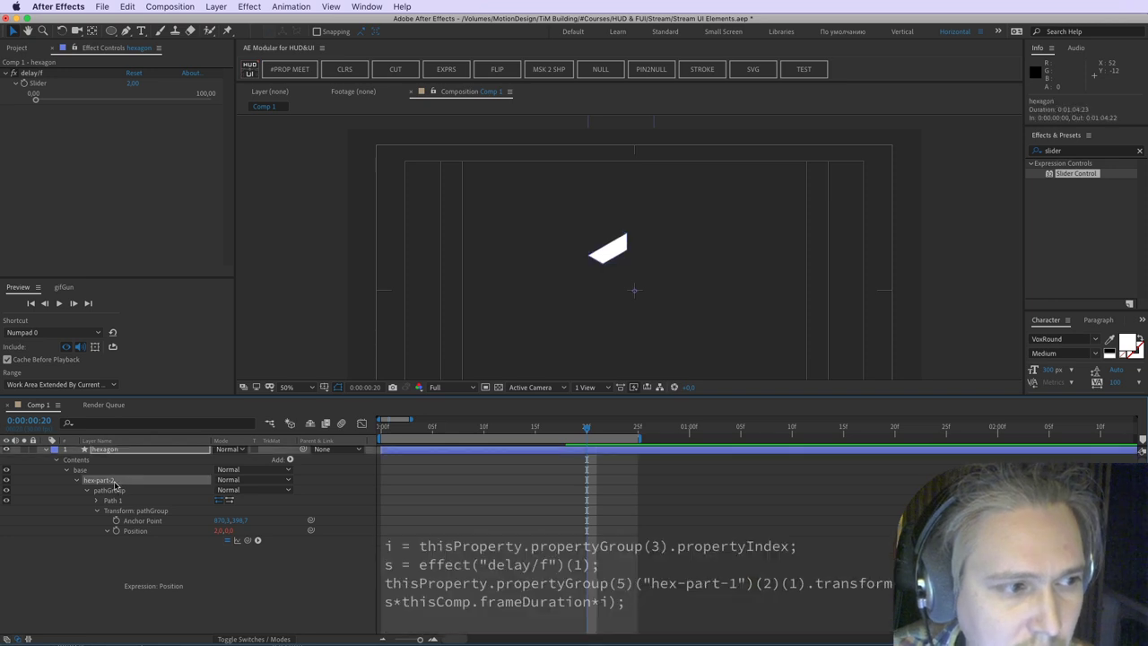
key(super+d)
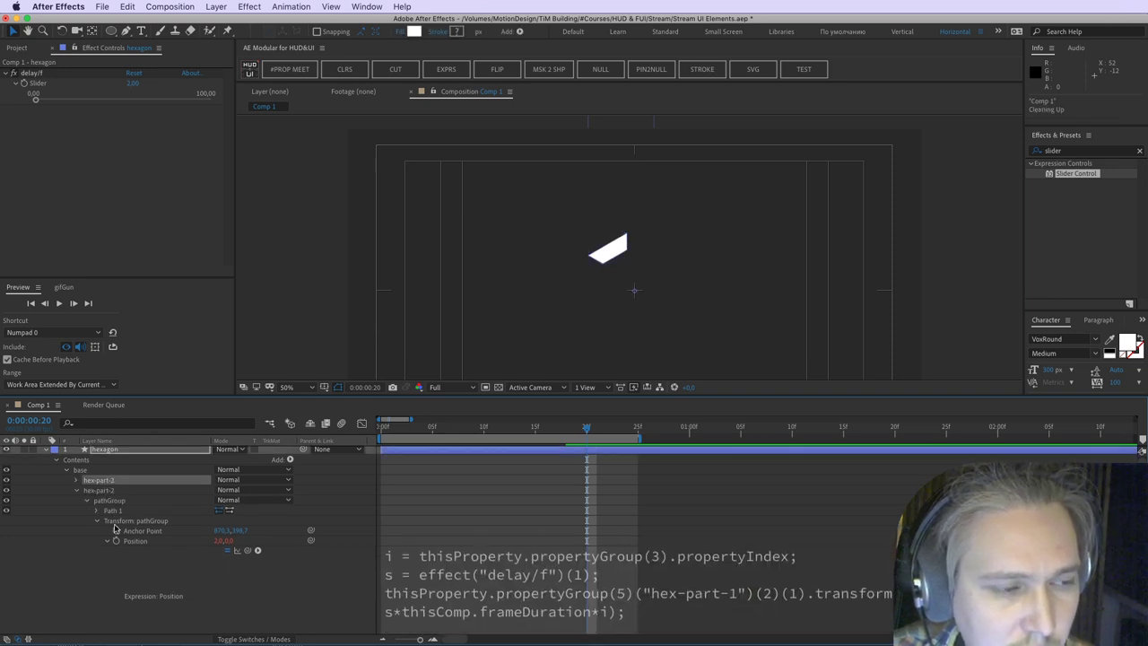
key(ctrl+z)
Step: Change i to thisProperty.propertyGroup(4).propertyIndex in hex-part-2's pathGroup Position expression
click(682, 544)
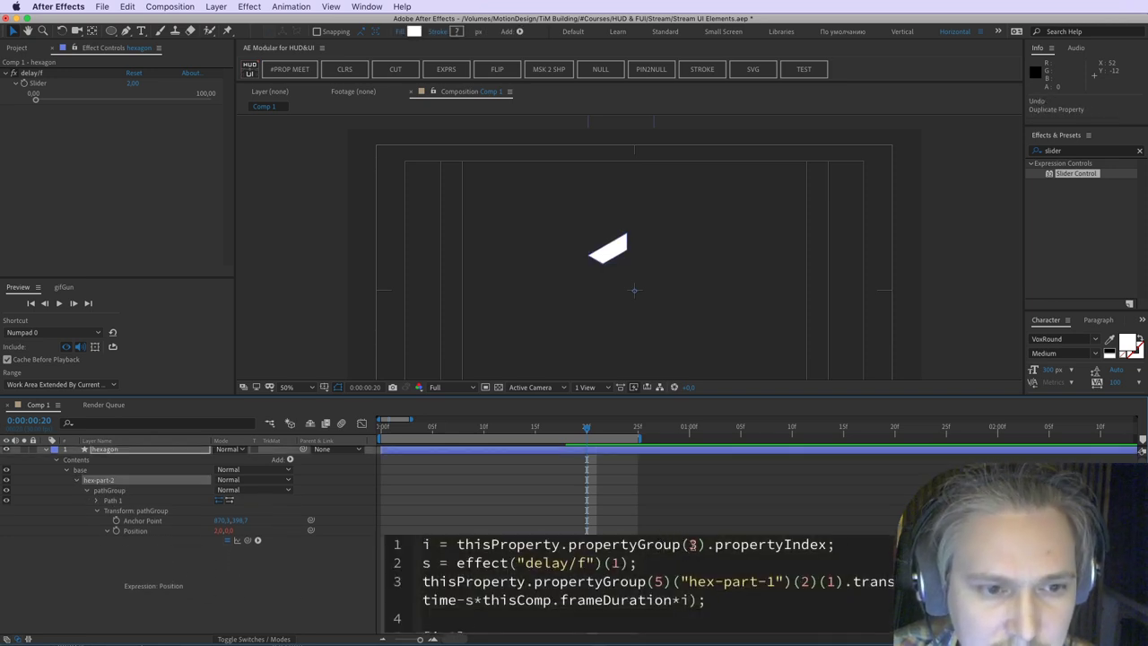
double_click(693, 545)
text(4)
click(751, 517)
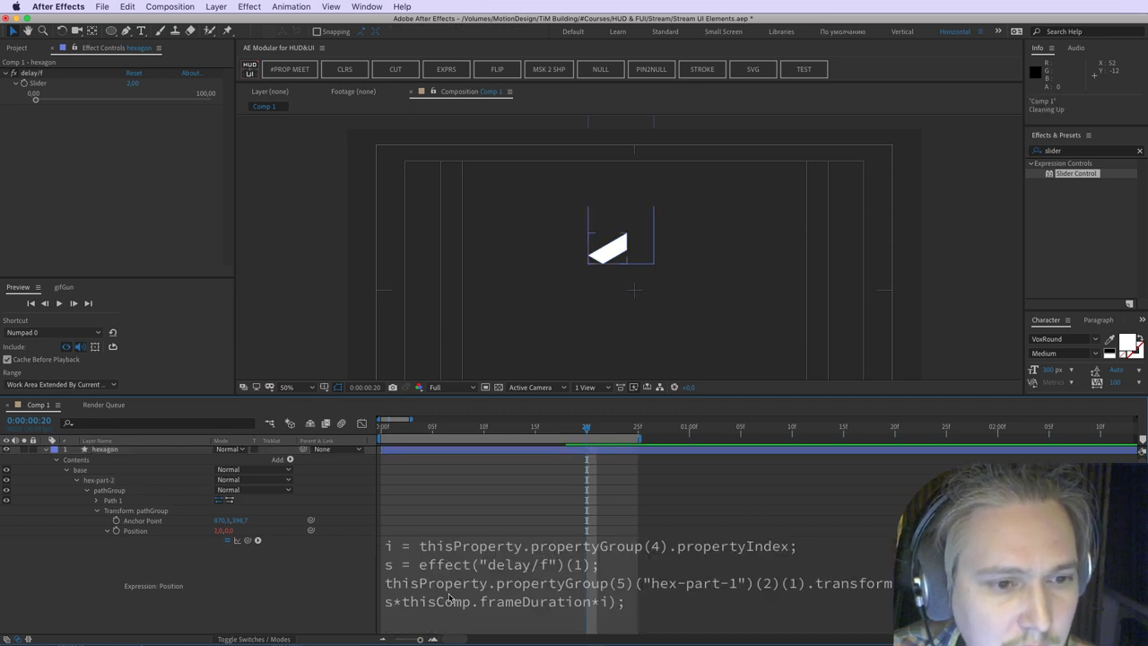
Step: Test the new index with a duplicate of hex-part-2, undo it, and delete the [i,0]; line from the Position expression
click(99, 481)
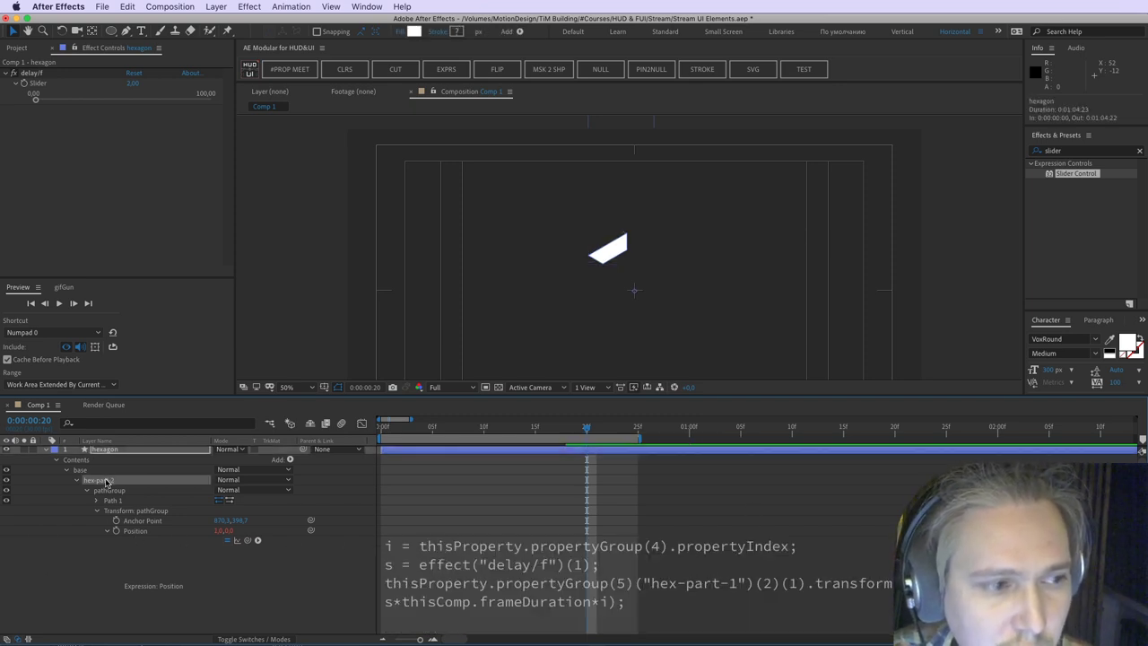
key(ctrl+d)
scroll(628, 583, down, 2)
click(545, 581)
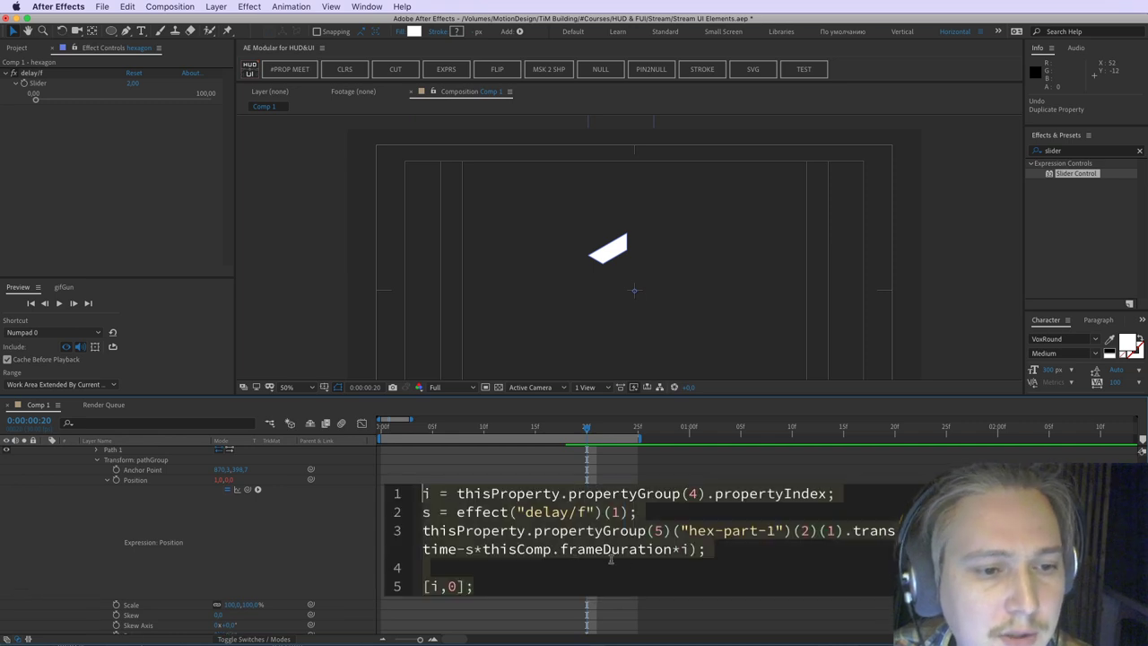
drag(474, 587, 709, 549)
key(BackSpace)
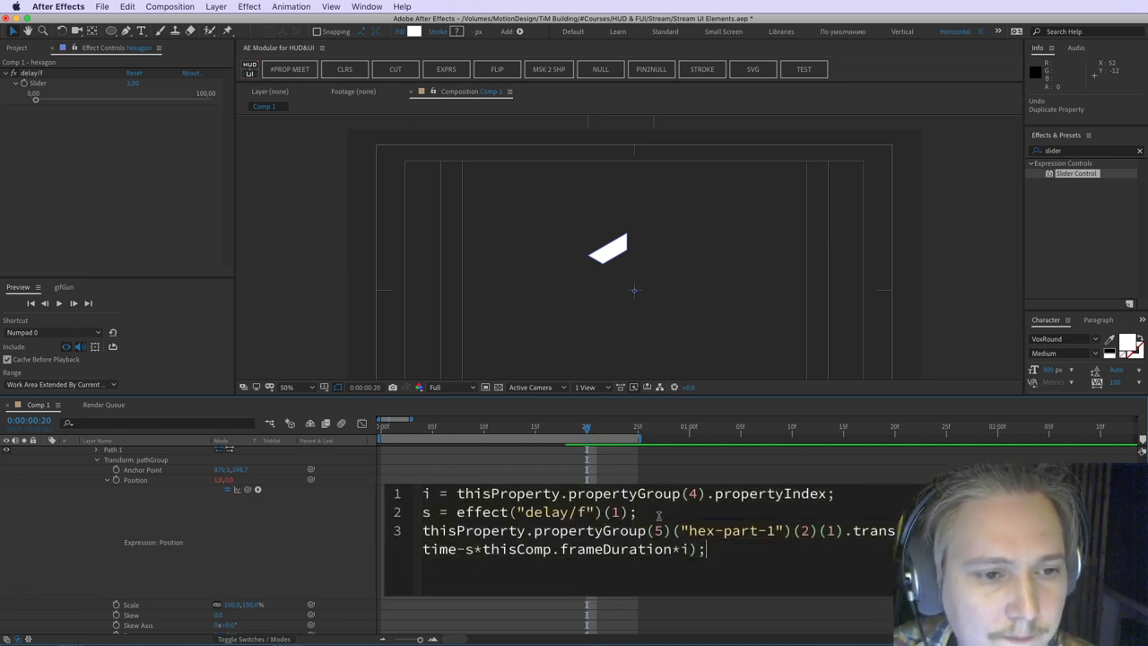
drag(838, 493, 449, 489)
click(326, 523)
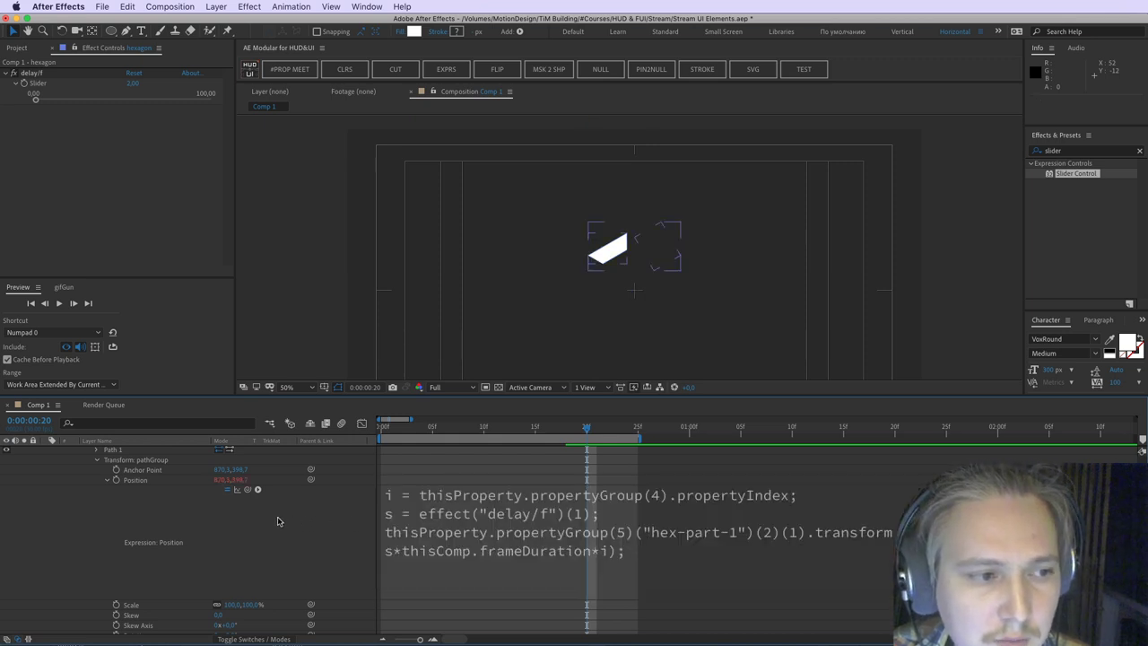
Step: Collapse the hex-part subgroups, try duplicating hex-part-2 and undo the duplicate
scroll(94, 547, up, 2)
click(126, 511)
click(98, 513)
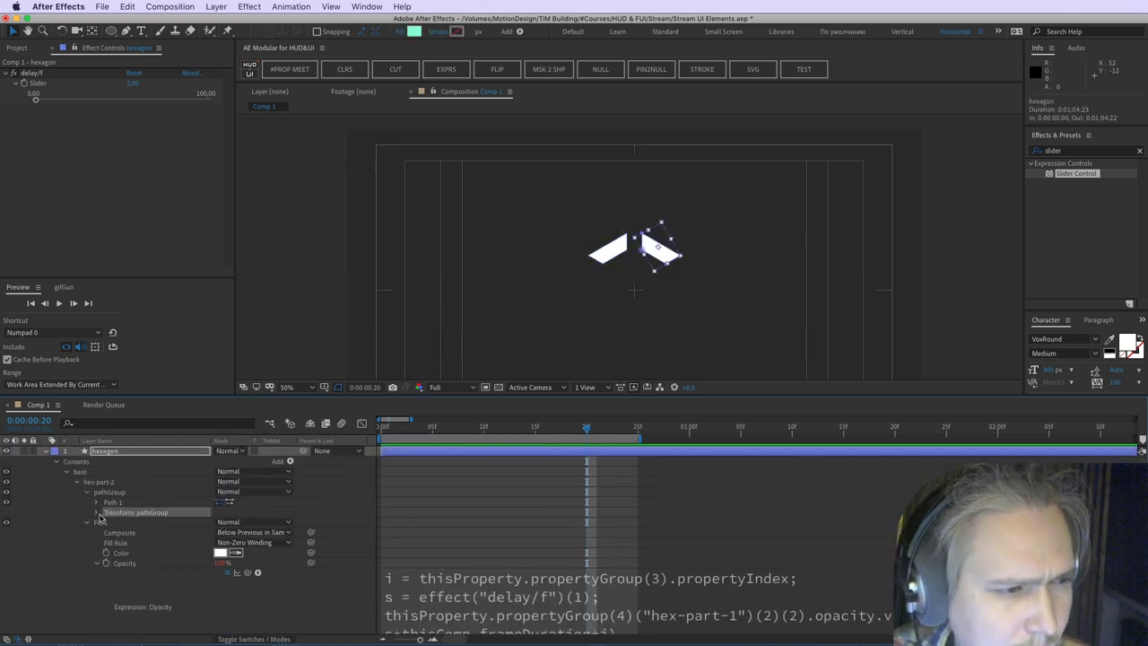
click(112, 494)
click(77, 487)
click(77, 482)
click(106, 482)
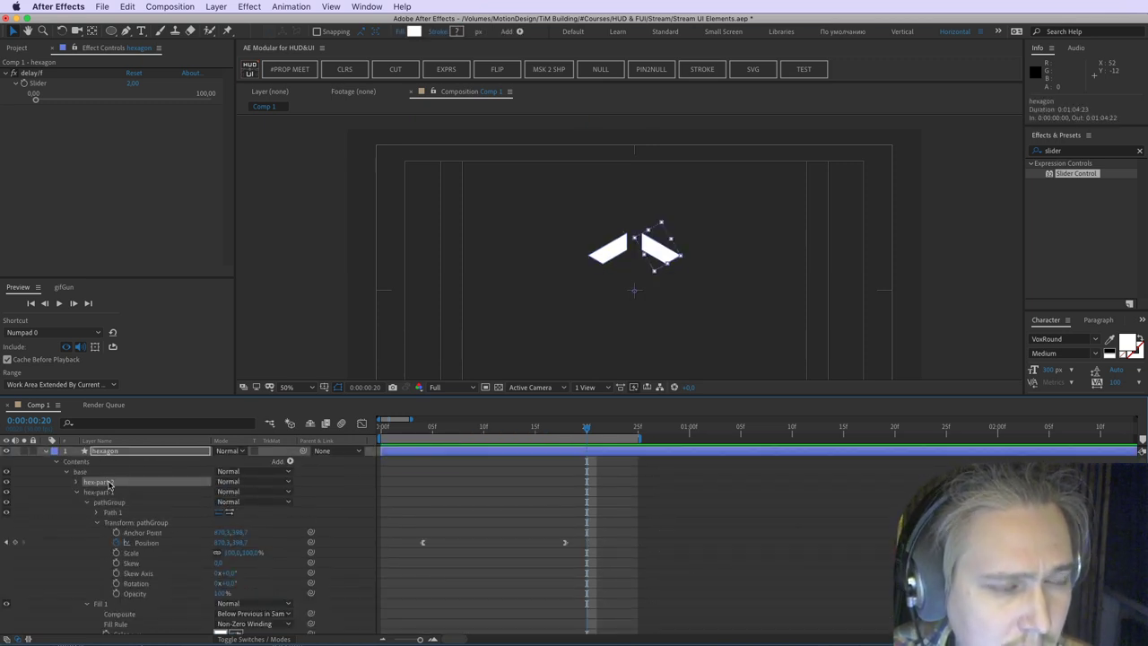
click(76, 491)
key(ctrl+d)
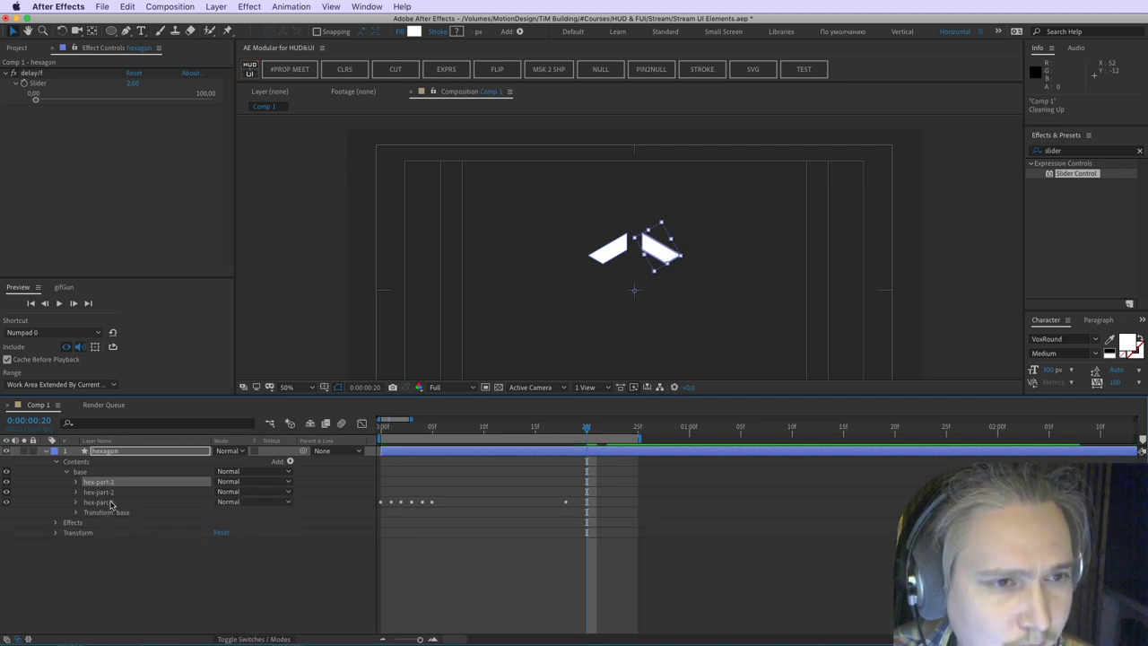
key(ctrl+z)
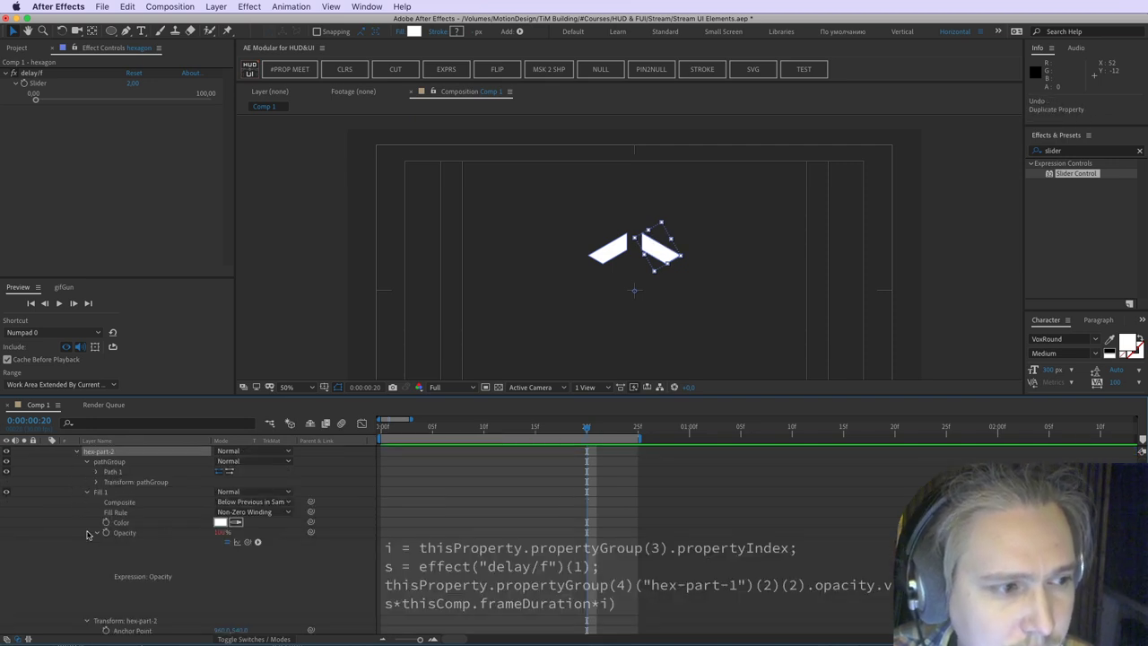
Step: Try changing hex-part-2's group Rotation and undo the change
click(87, 463)
click(87, 473)
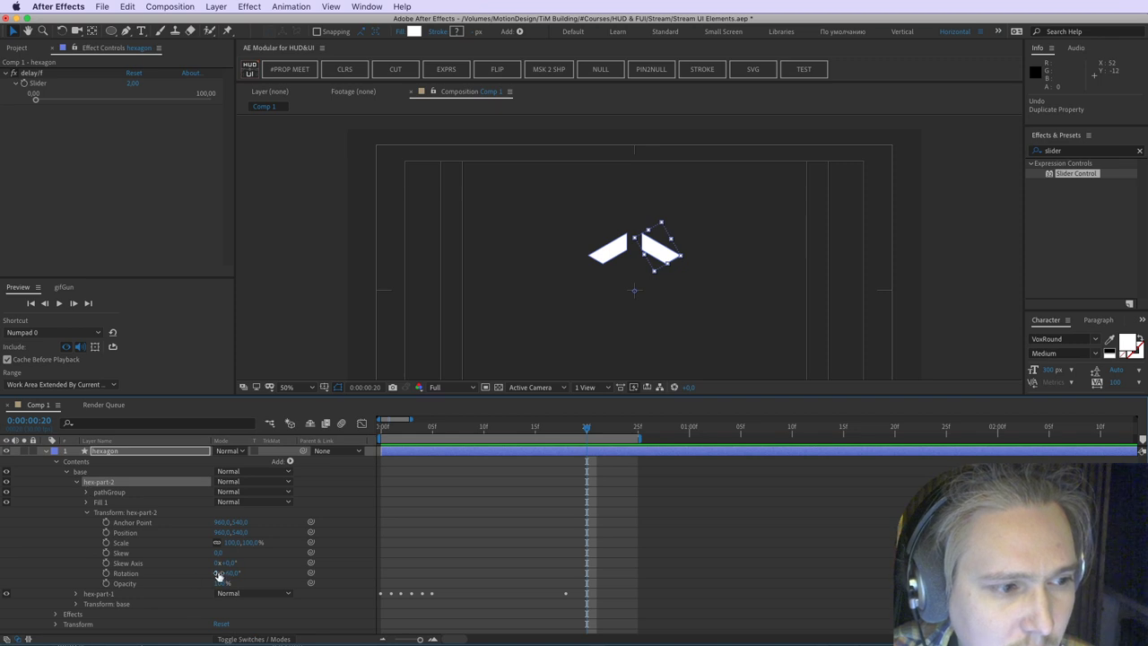
drag(231, 575, 269, 572)
key(super+z)
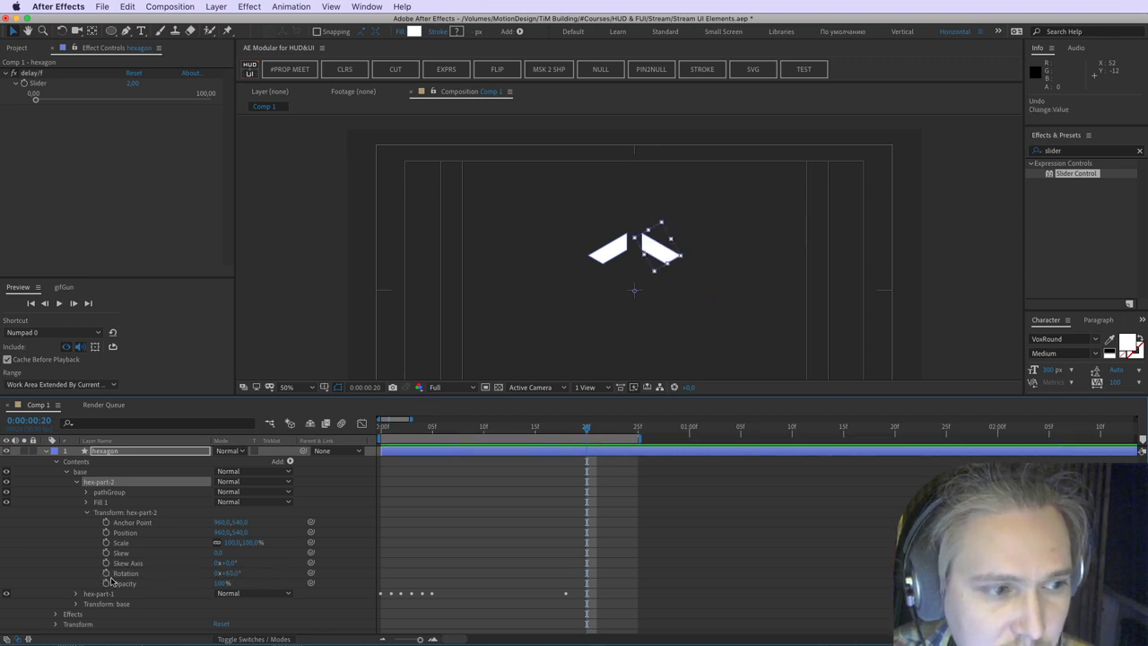
Step: Duplicate hex-part-2 and set the copy's group Rotation to 120°
click(95, 485)
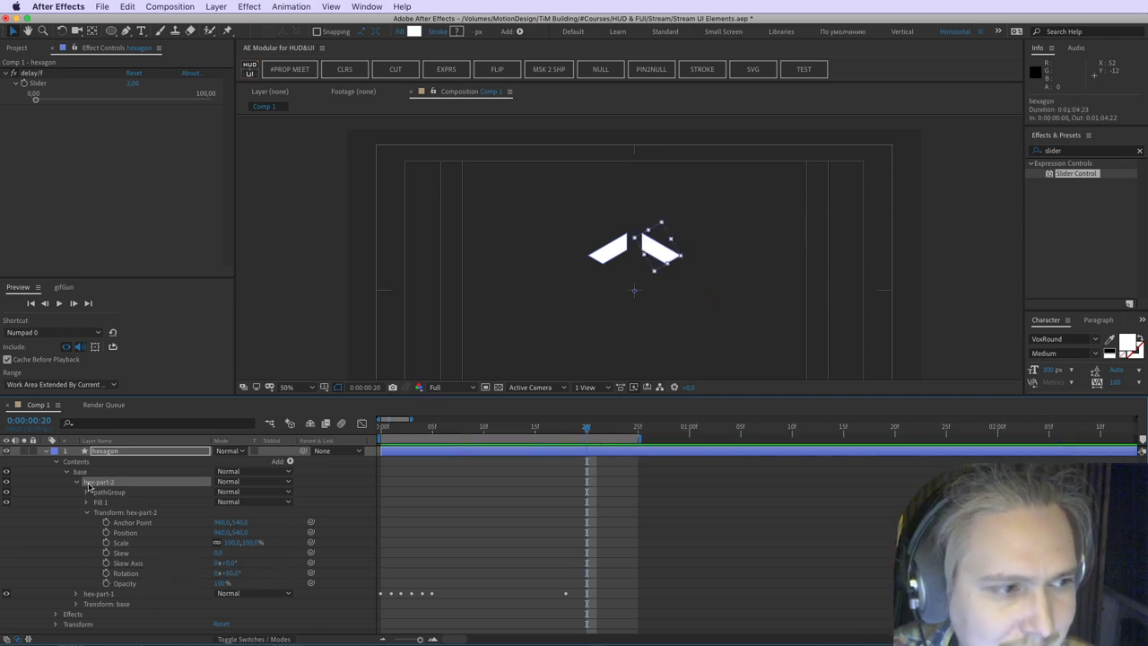
key(ctrl+d)
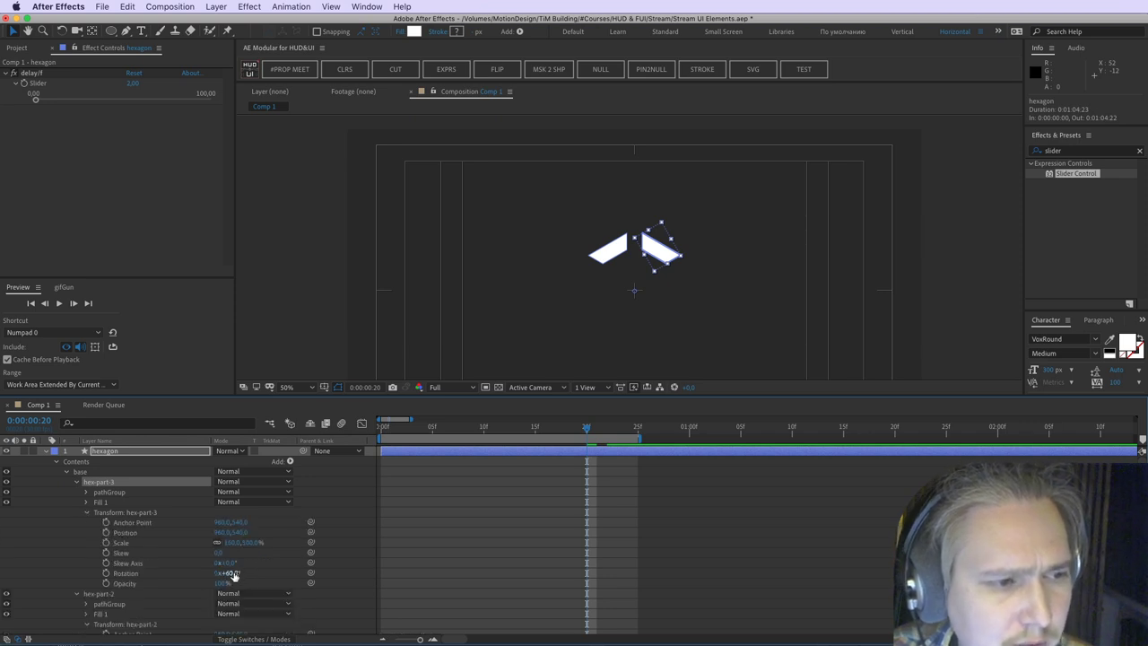
drag(232, 576, 305, 577)
click(232, 573)
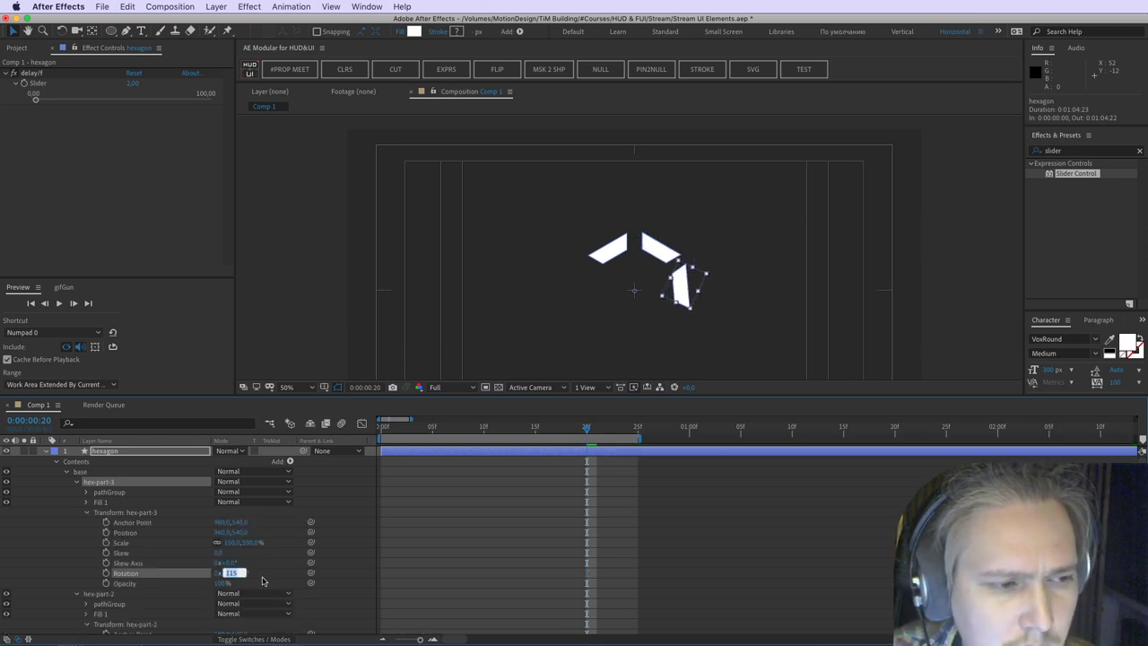
click(257, 573)
Step: At frame 10, reorder the groups inside base as hex-part-1, hex-part-2, hex-part-3, and preview the animation
drag(392, 429, 484, 437)
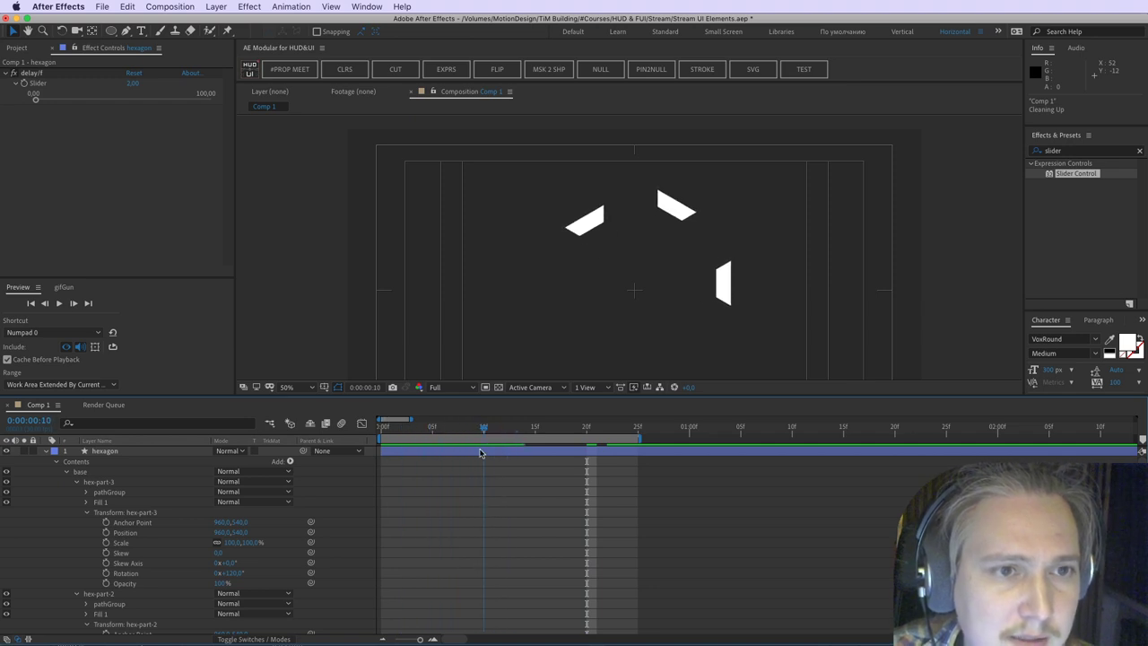
click(105, 482)
click(75, 482)
click(77, 492)
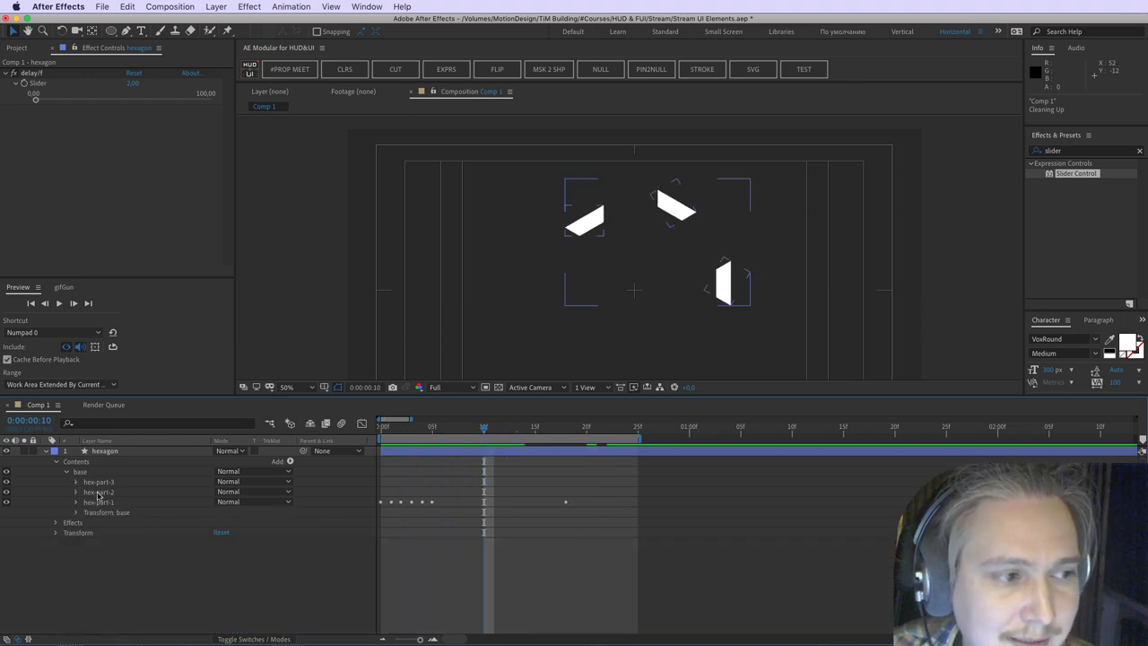
click(99, 493)
drag(105, 505, 123, 480)
click(109, 504)
click(102, 483)
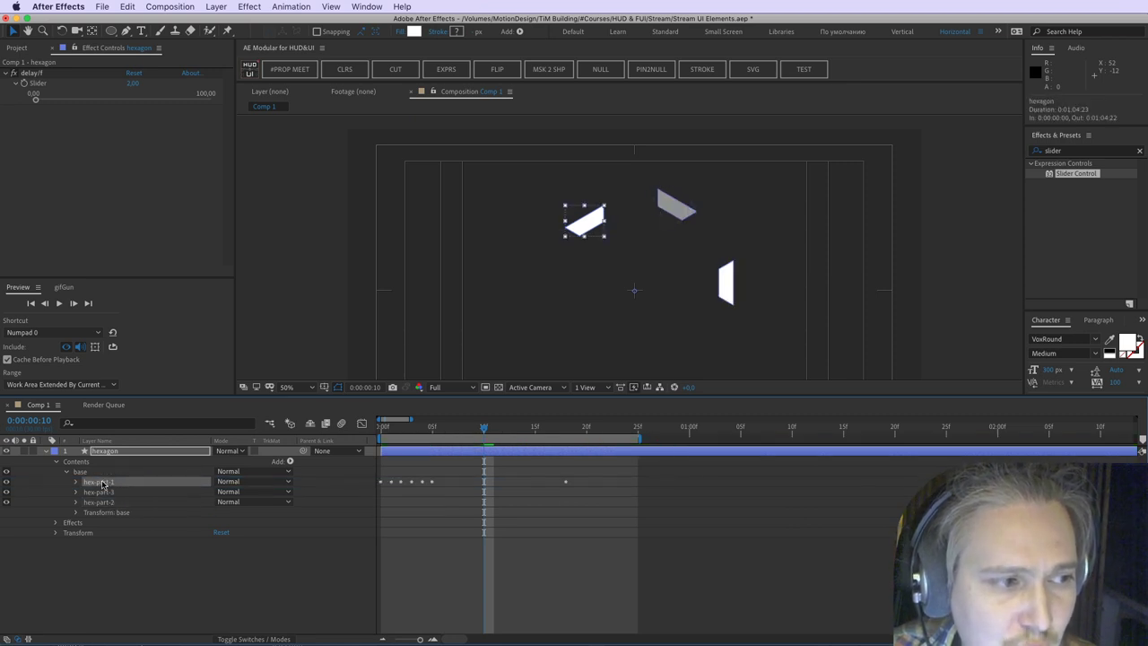
mouse_move(103, 505)
mouse_down()
mouse_move(113, 487)
mouse_move(118, 507)
mouse_move(115, 493)
mouse_up()
click(109, 503)
key(space)
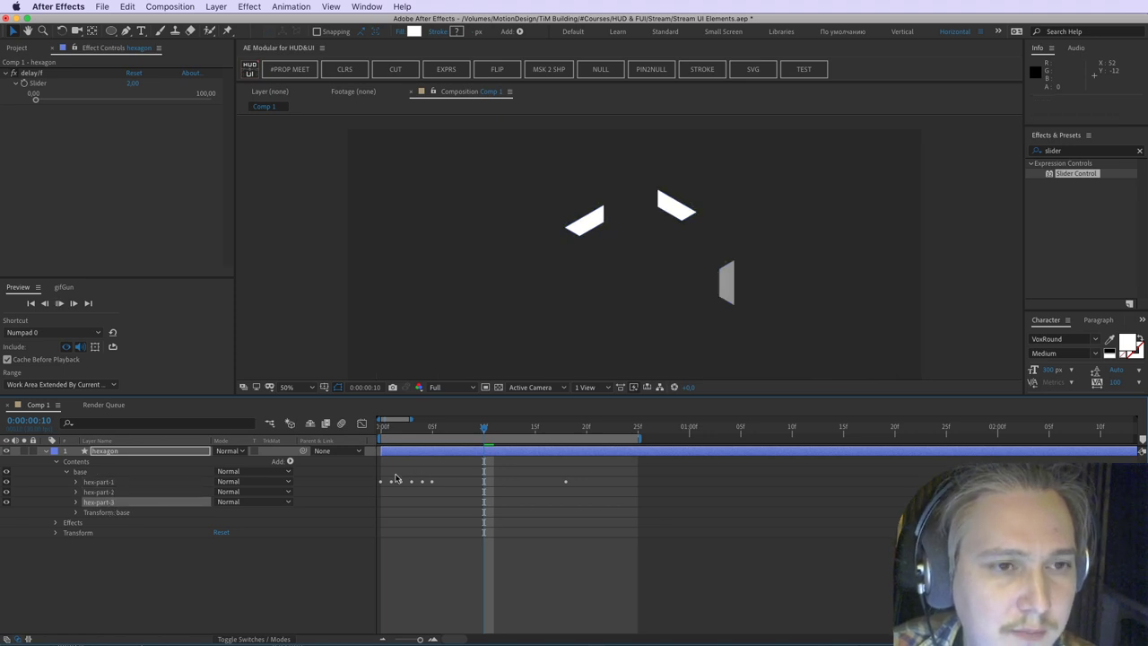
key(space)
Step: Duplicate hex-part-3, place the copy below it, and set the copy's group Rotation to 180°
key(super+d)
drag(109, 503, 115, 518)
click(76, 513)
click(87, 543)
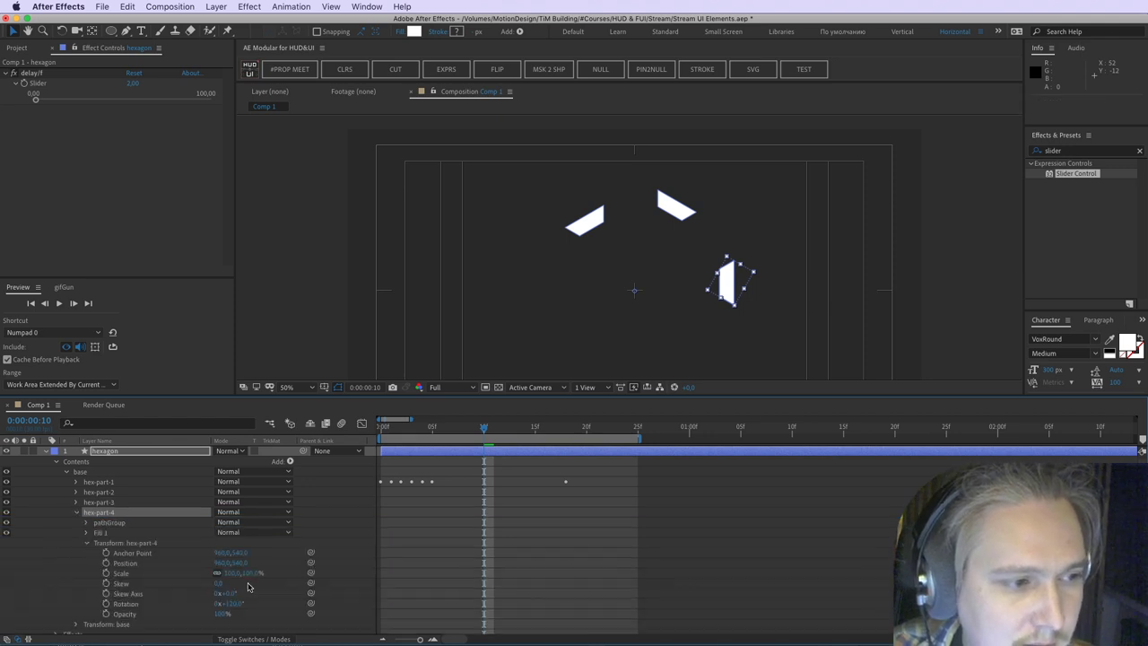
click(233, 605)
text(180)
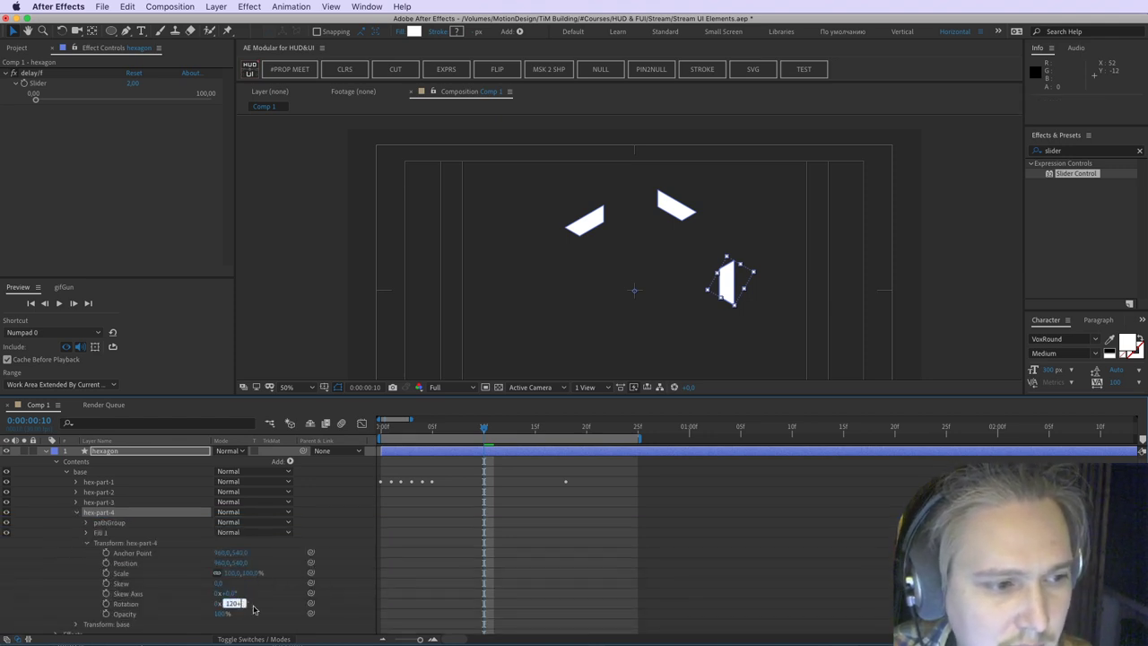
click(278, 592)
Step: Duplicate hex-part-4, place the copy below it, and set the copy's group Rotation to 240°
click(109, 514)
key(super+d)
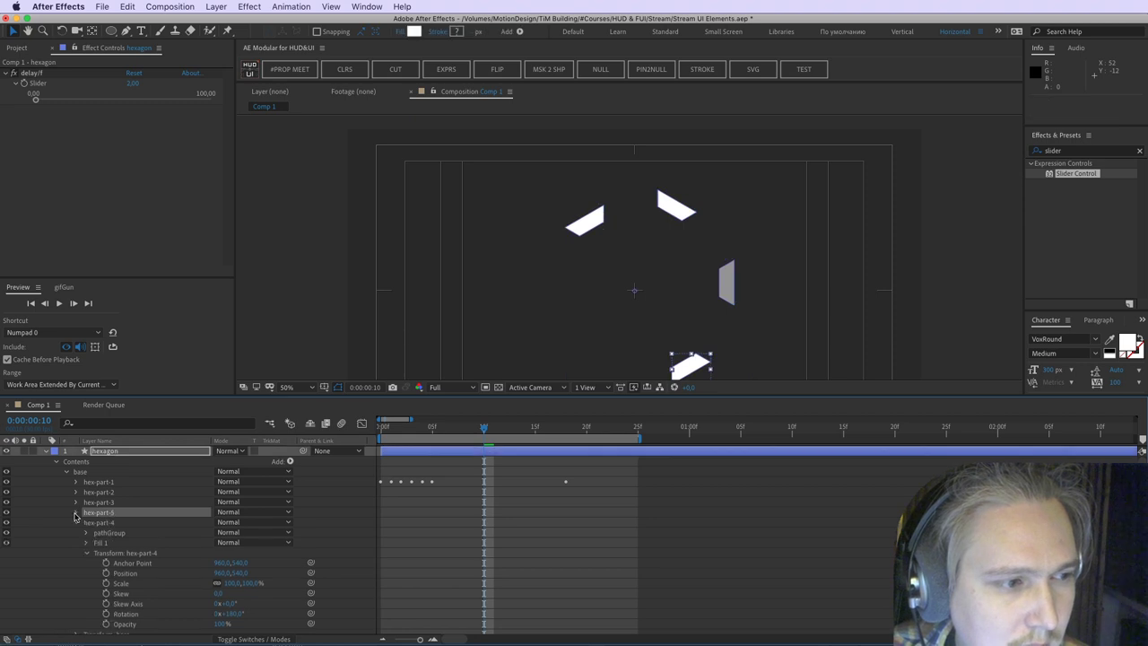
click(77, 522)
mouse_move(88, 515)
mouse_down()
mouse_move(93, 528)
mouse_move(79, 530)
mouse_up()
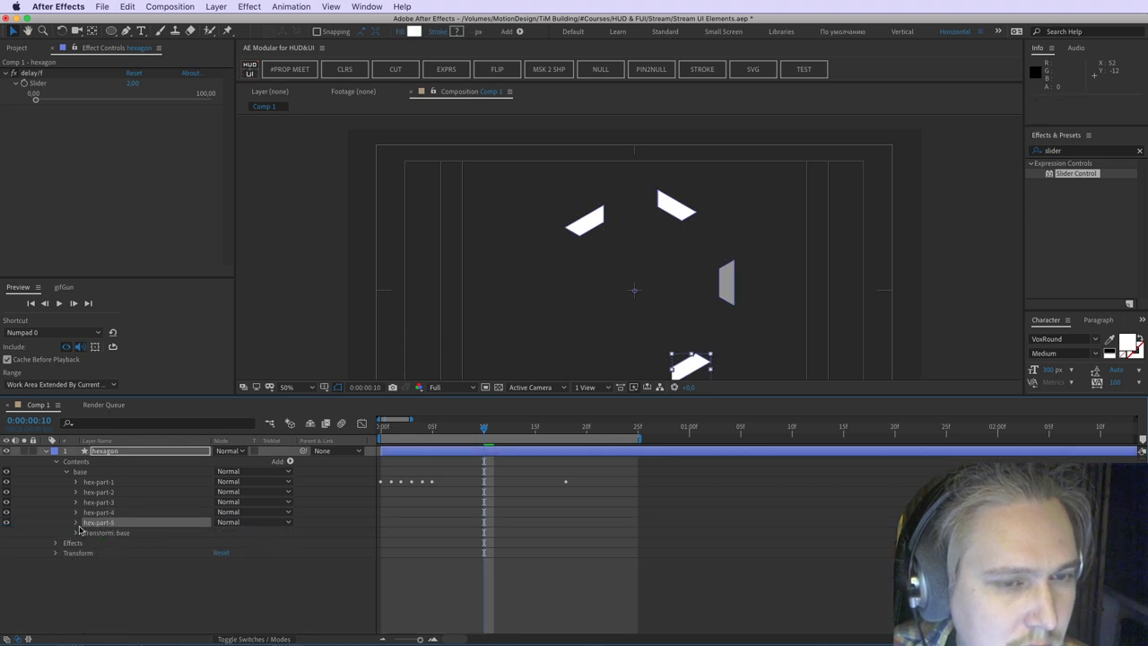
click(75, 522)
click(87, 552)
click(231, 614)
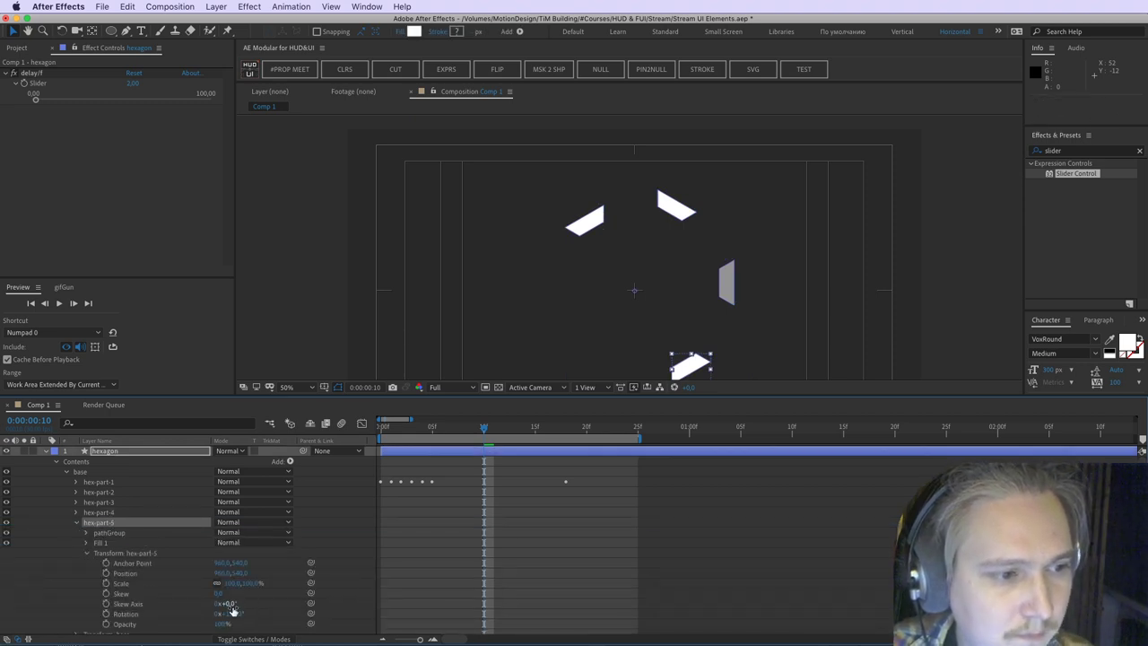
text(180+)
key(Return)
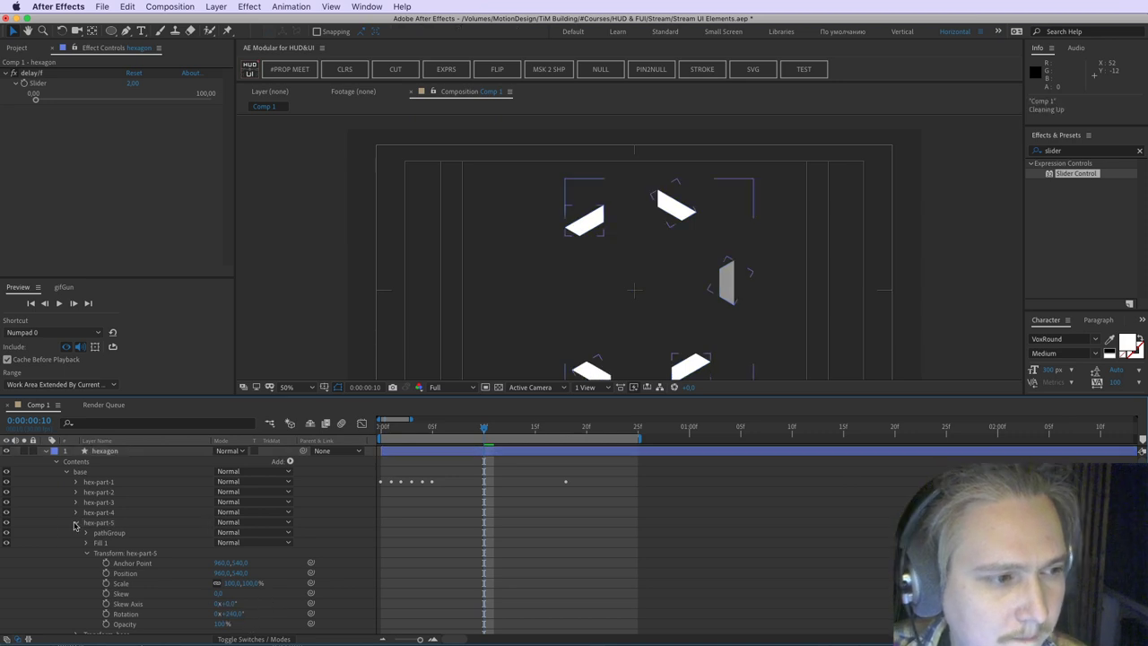
Step: Duplicate hex-part-5, place the copy below it, and set the copy's group Rotation to 300°
click(76, 522)
key(super+d)
drag(100, 526, 99, 543)
click(76, 533)
click(87, 563)
click(232, 618)
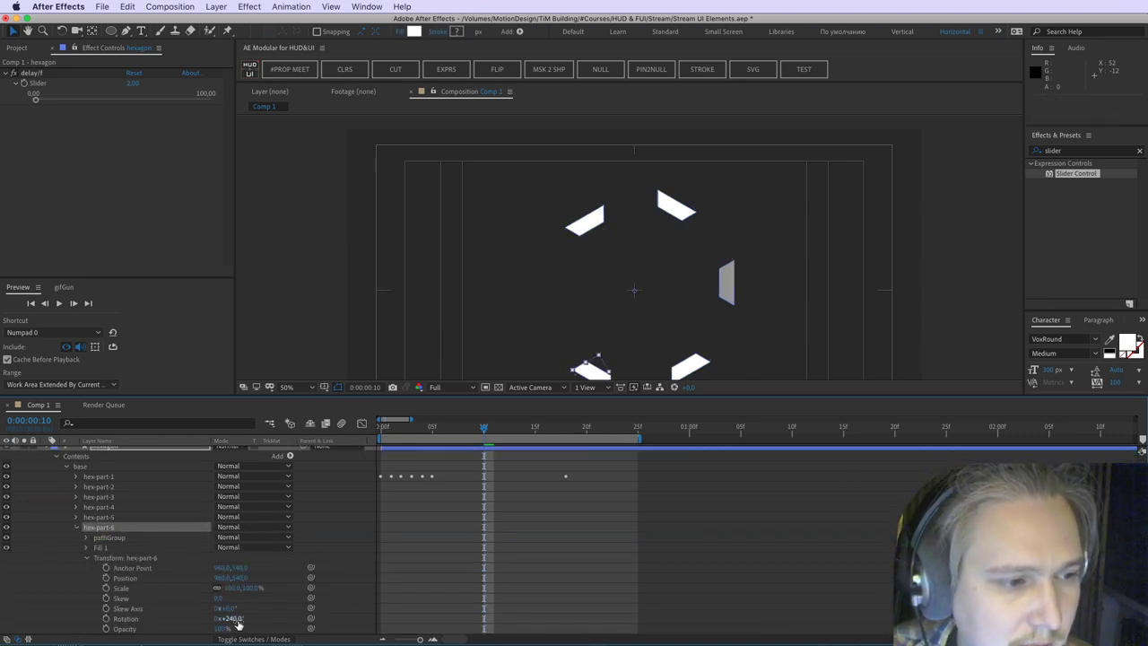
text(240+)
click(553, 538)
Step: Extend the work area to run from 0:00:00:00 to 0:00:01:09 and preview the complete hexagon animation
key(space)
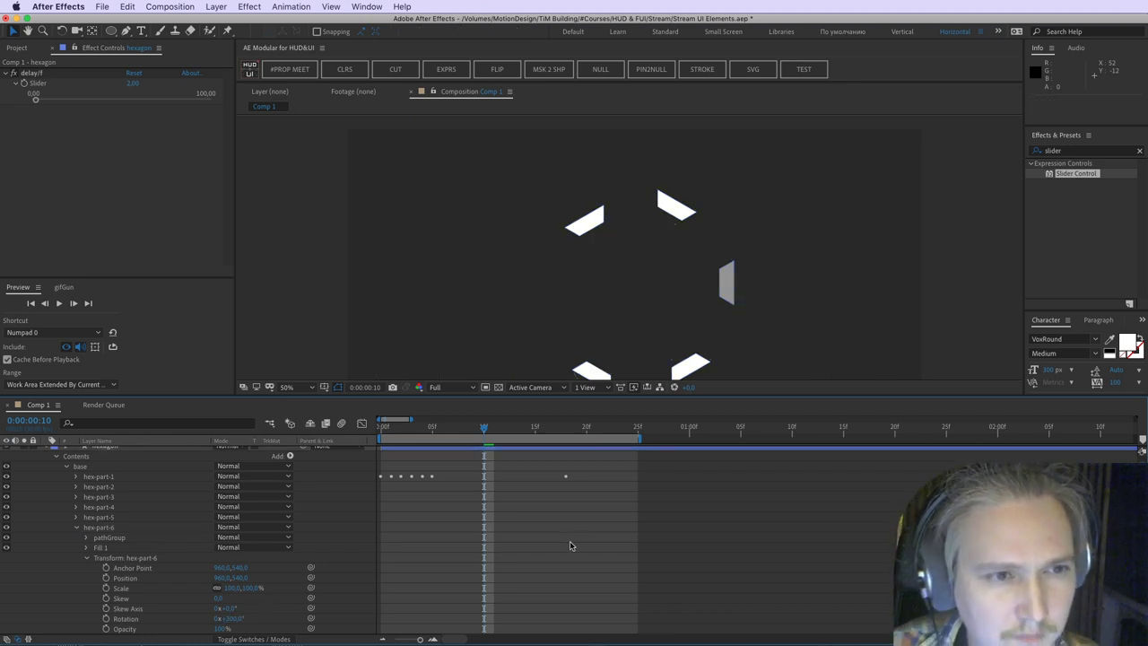
key(space)
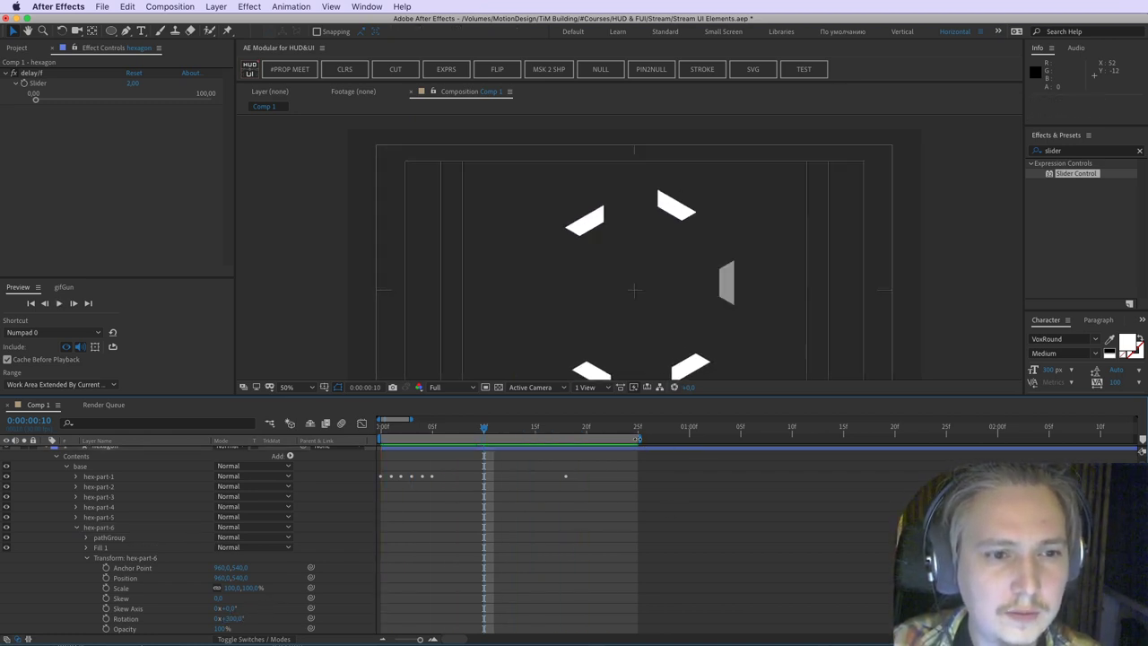
drag(636, 440, 790, 446)
drag(532, 438, 380, 438)
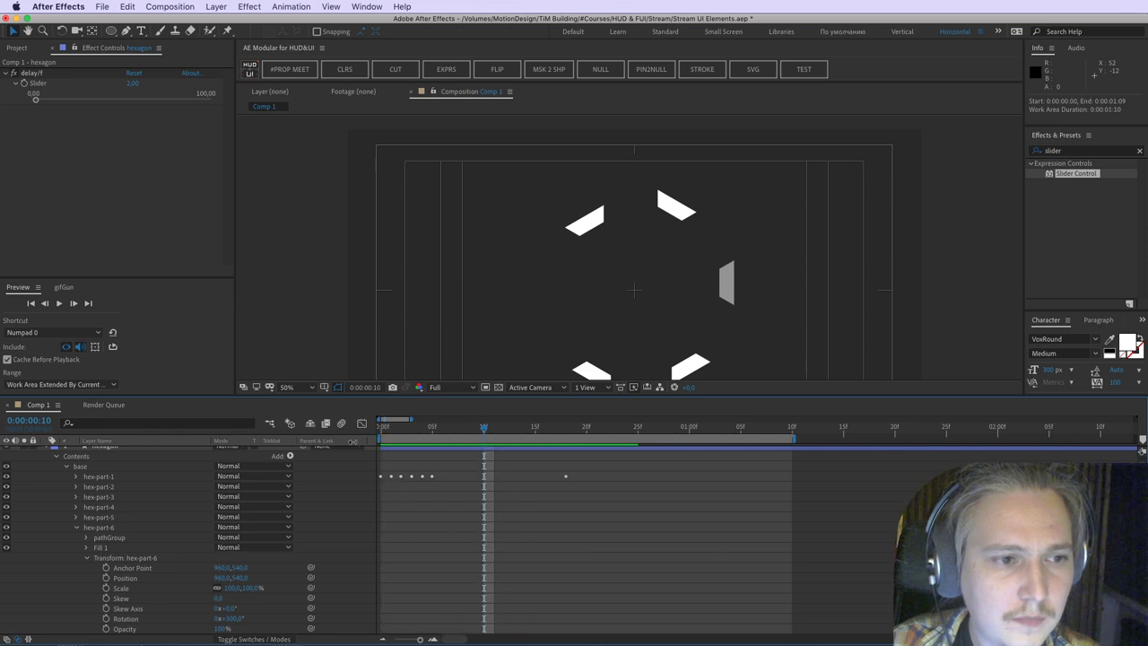
scroll(631, 523, up, 1)
key(space)
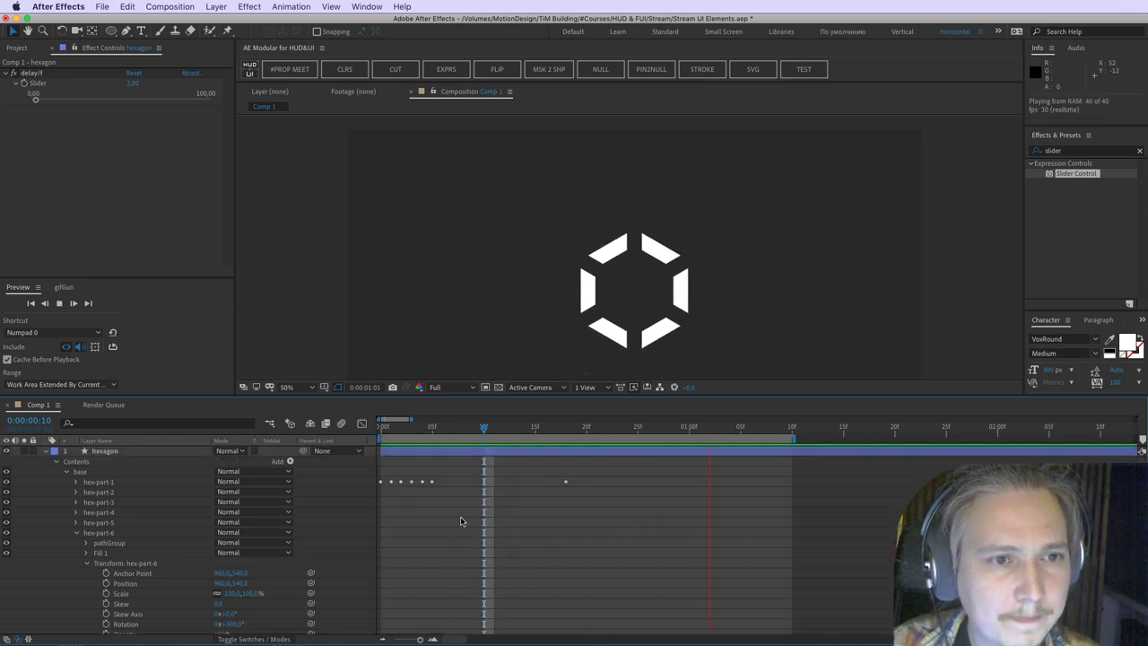
Step: Reveal the hexagon layer's keyframes and adjust the starting Position of hex-part-1's pathGroup at frame 4
click(129, 454)
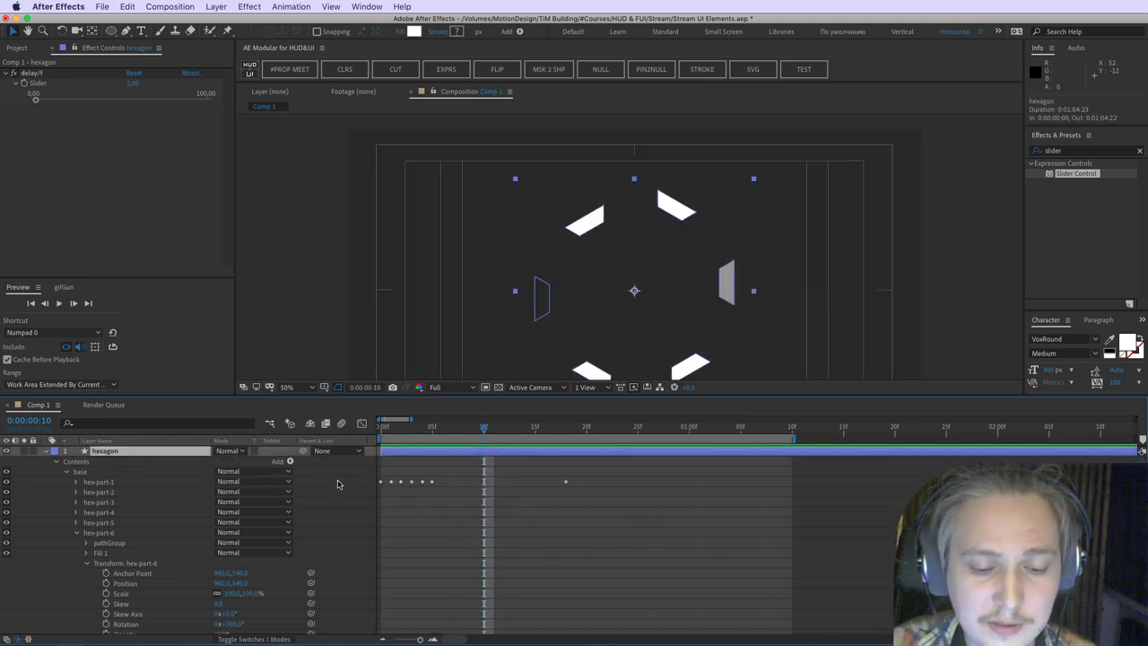
key(u)
drag(596, 467, 350, 509)
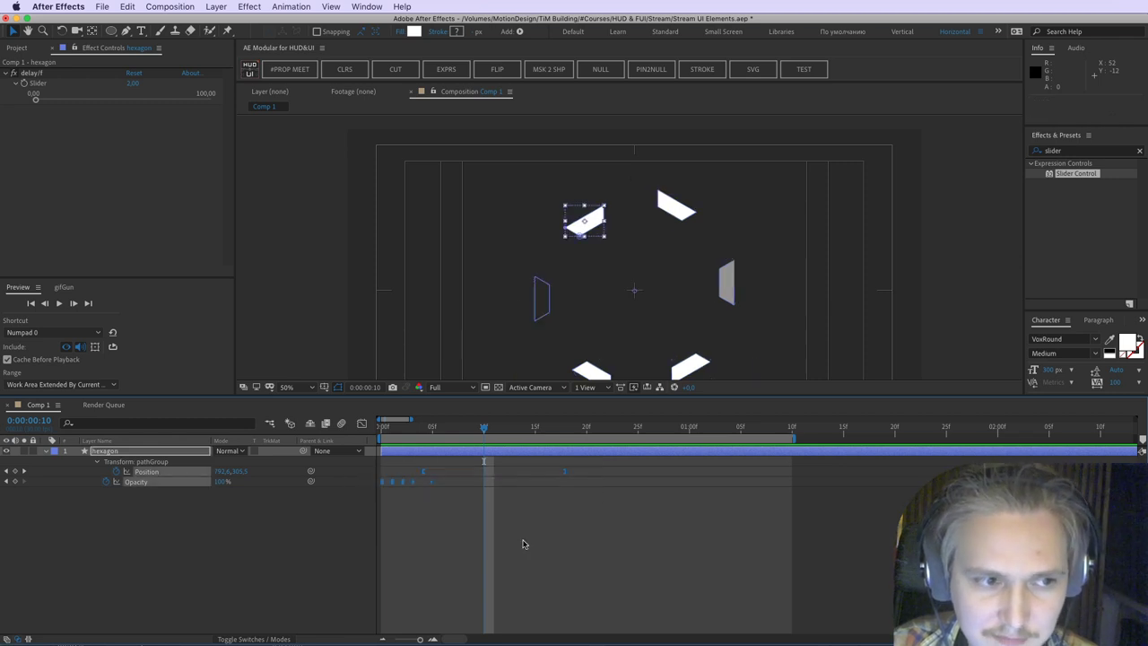
click(524, 540)
drag(391, 430, 677, 463)
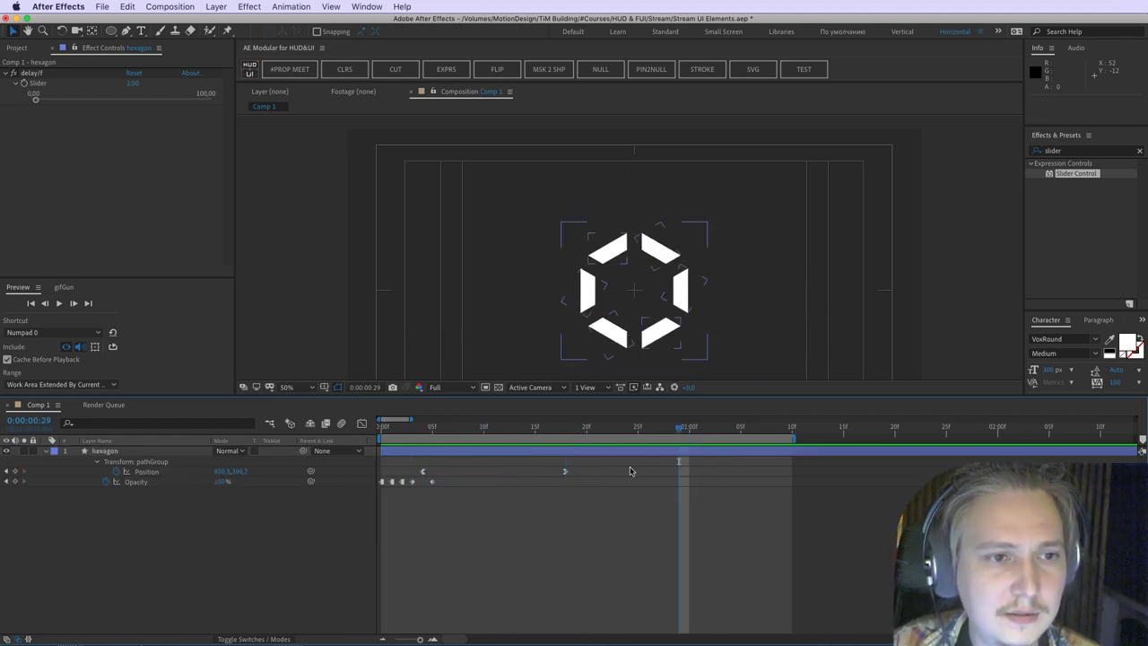
click(400, 429)
mouse_move(400, 429)
mouse_down()
mouse_move(576, 429)
mouse_move(417, 438)
mouse_up()
click(565, 471)
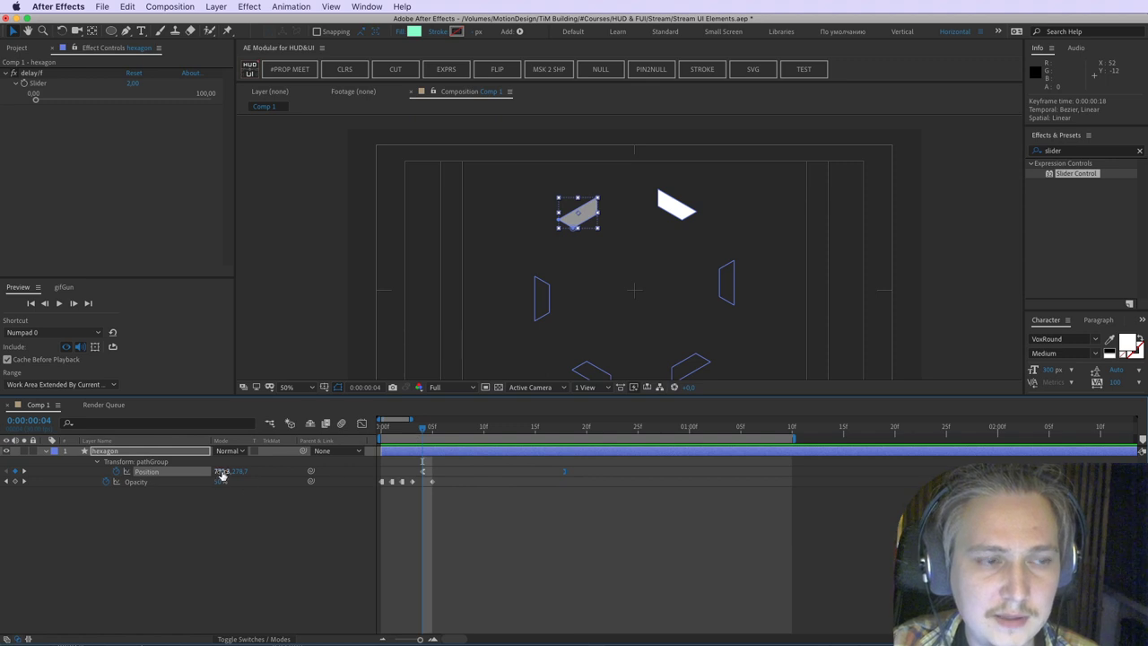
mouse_move(220, 471)
mouse_down()
mouse_move(309, 474)
mouse_move(225, 474)
mouse_move(243, 470)
mouse_up()
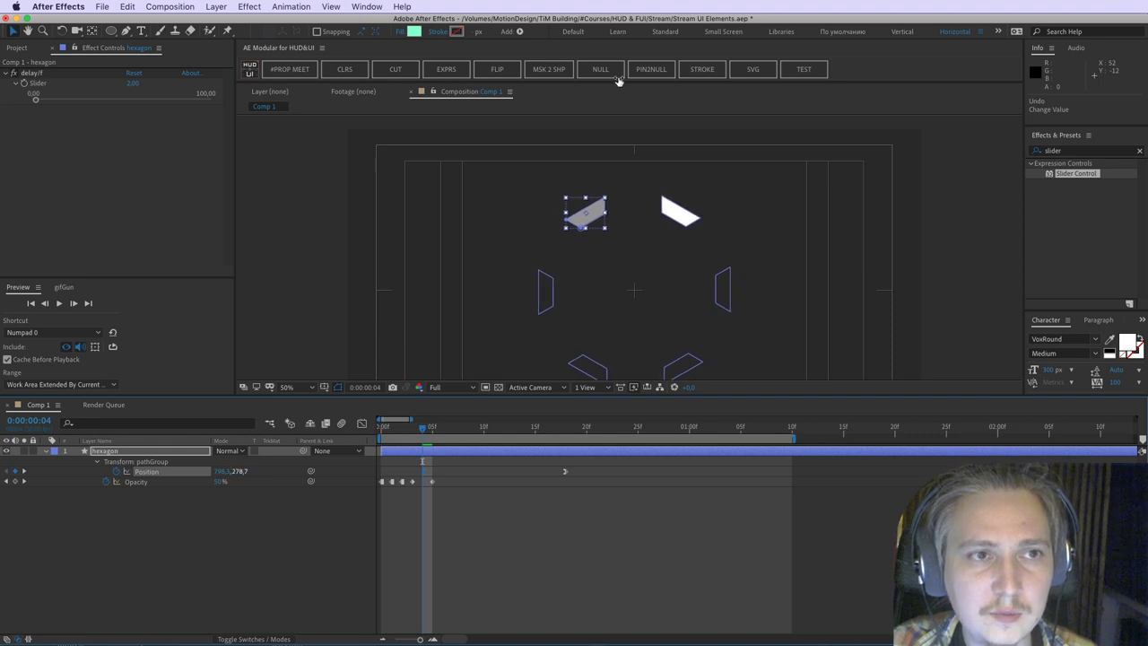
Step: Show the rulers, place a horizontal guide at 222, and fine-tune pathGroup's horizontal starting Position at frame 4 to even out the hexagon
click(331, 7)
click(363, 118)
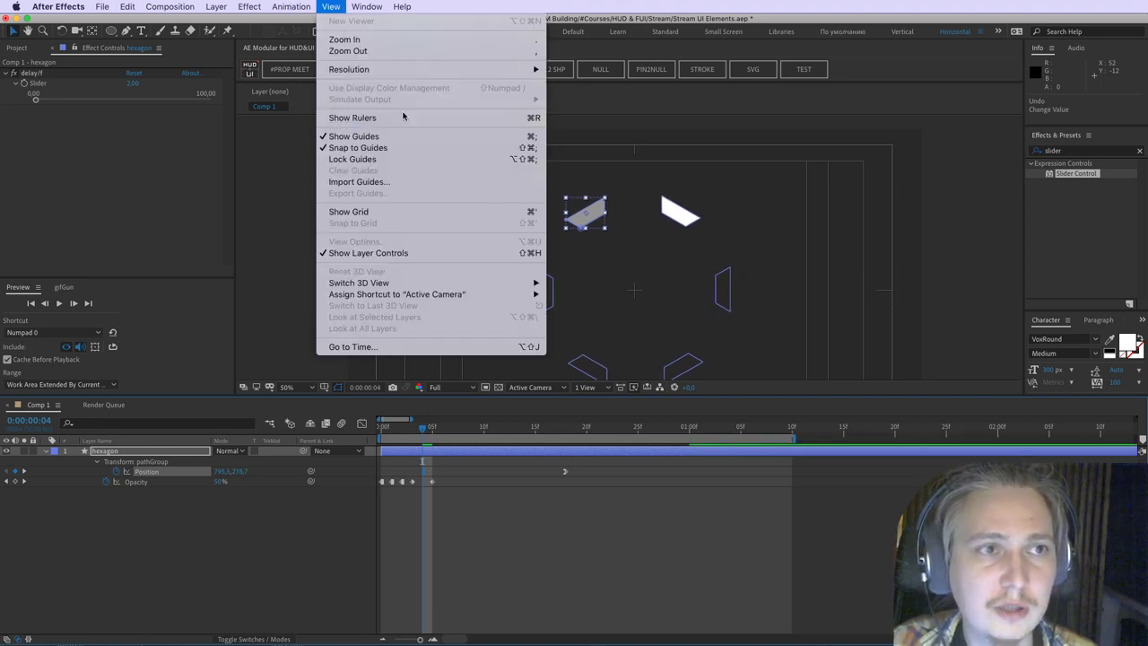
drag(685, 119, 691, 199)
drag(224, 472, 218, 471)
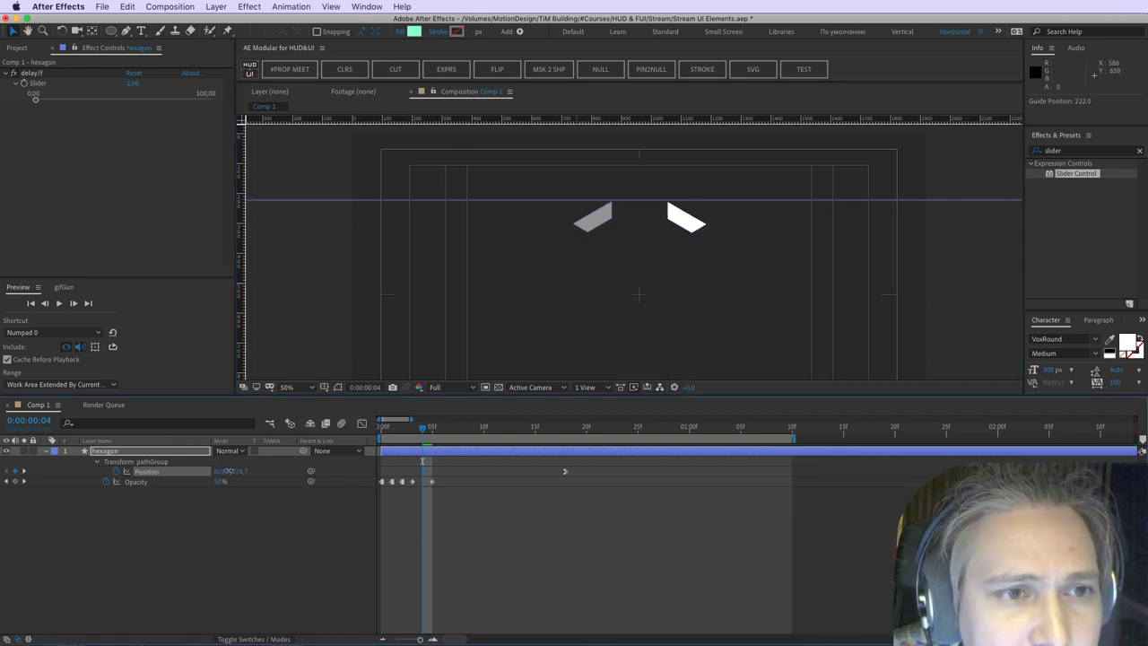
Step: Try ungrouping hex-part-1's pathGroup and undo the ungrouping
key(shift+super+g)
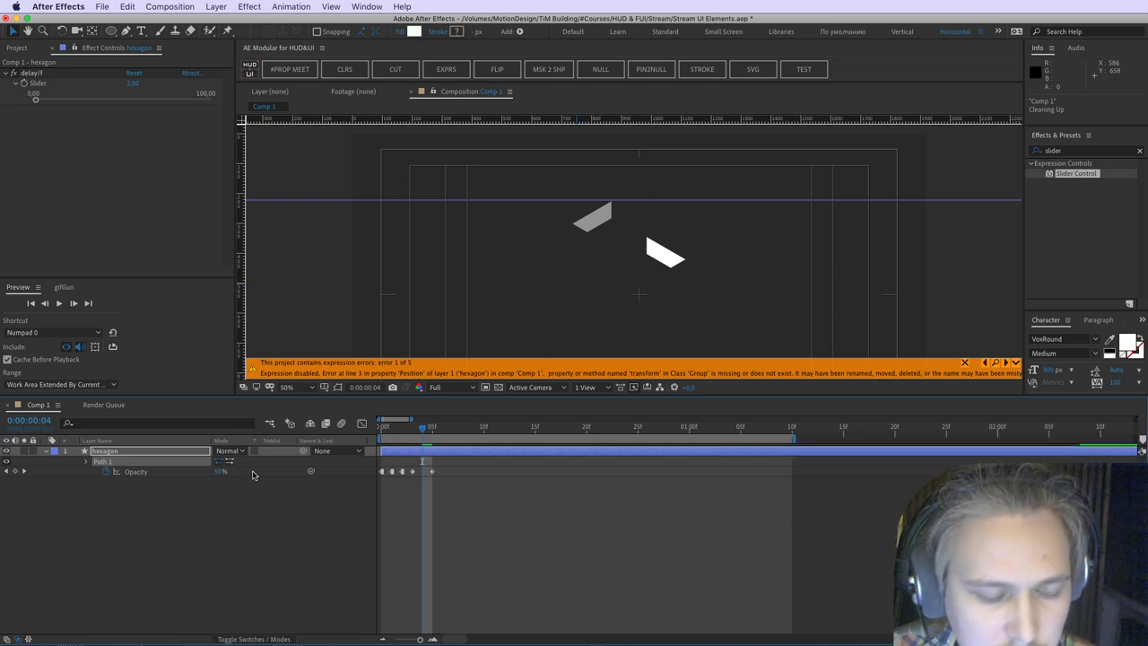
key(super+z)
click(609, 453)
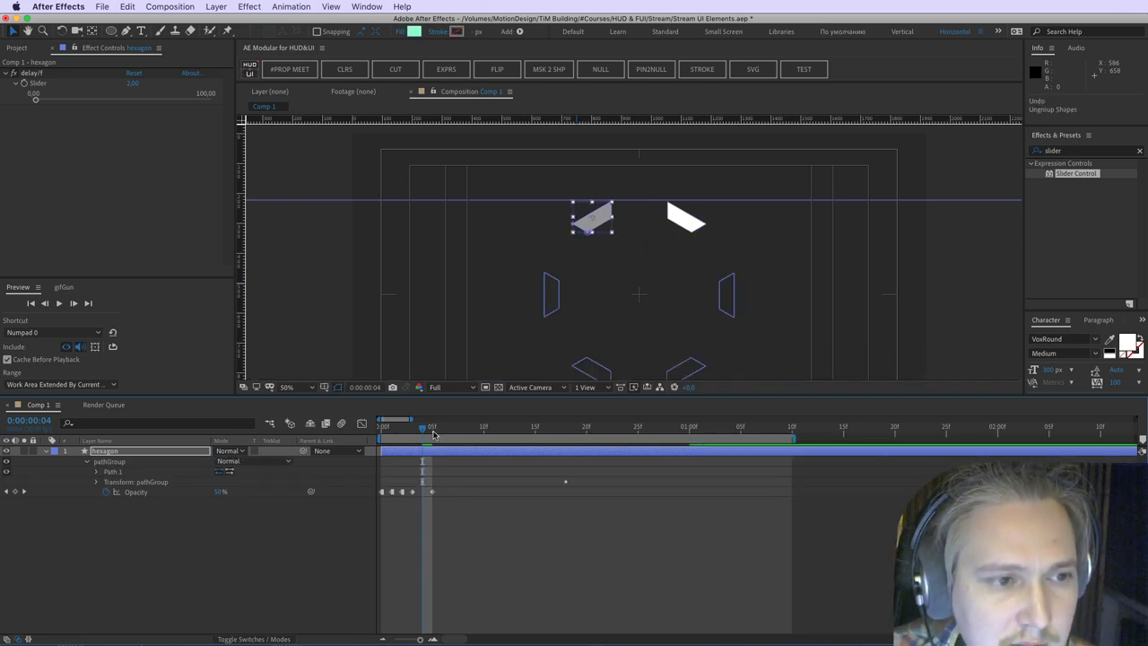
Step: Reveal the keyframes again, spread pathGroup's Position keyframes to frames 3 and 21, and preview the slower movement
drag(433, 432, 698, 458)
click(584, 452)
key(u)
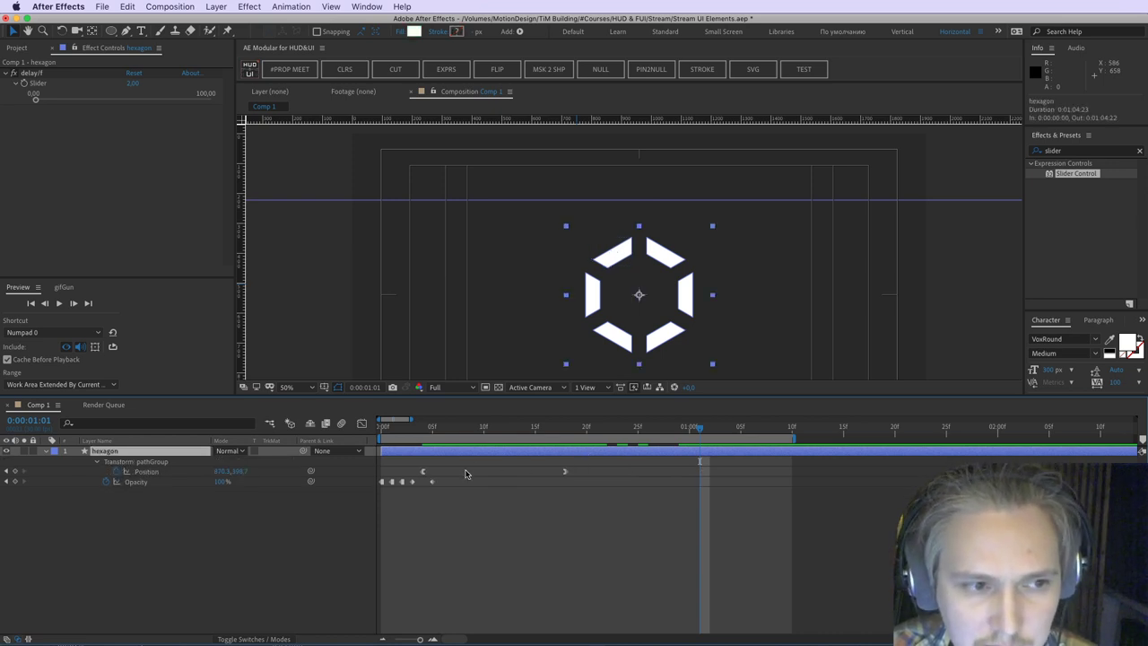
click(412, 473)
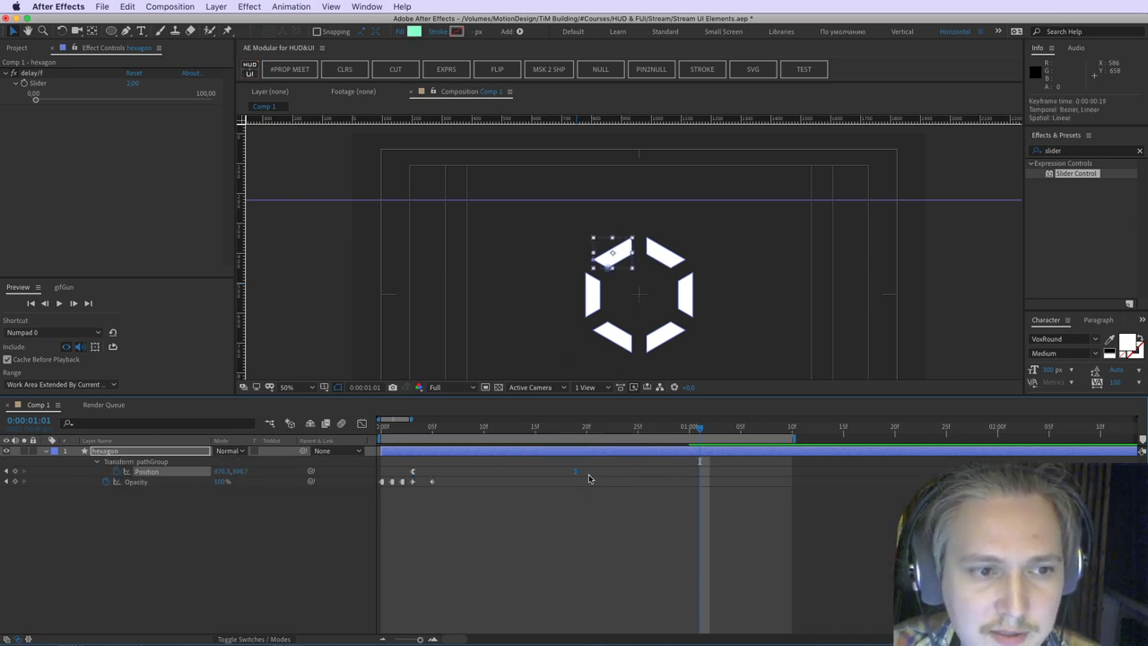
key(space)
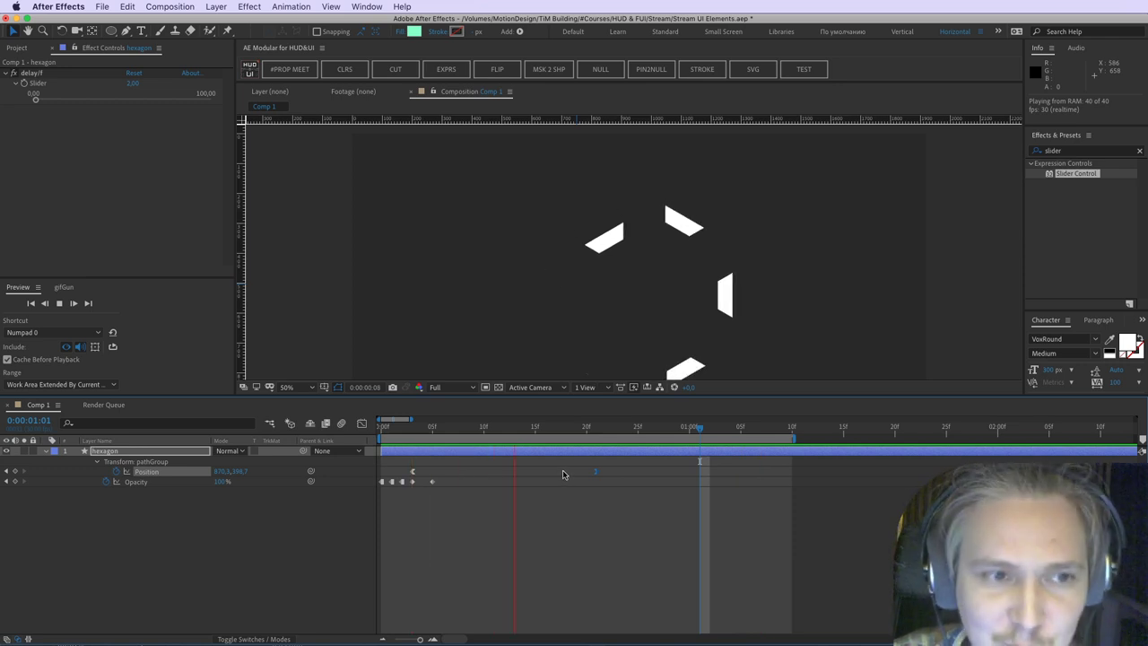
click(621, 533)
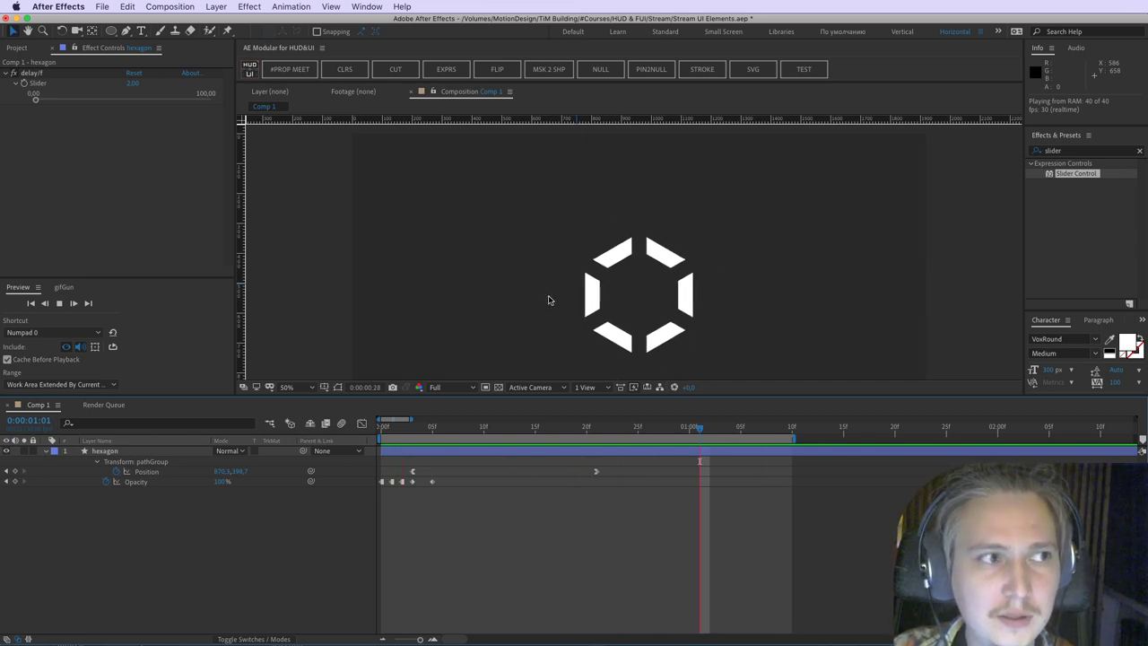
key(space)
drag(682, 347, 671, 298)
key(space)
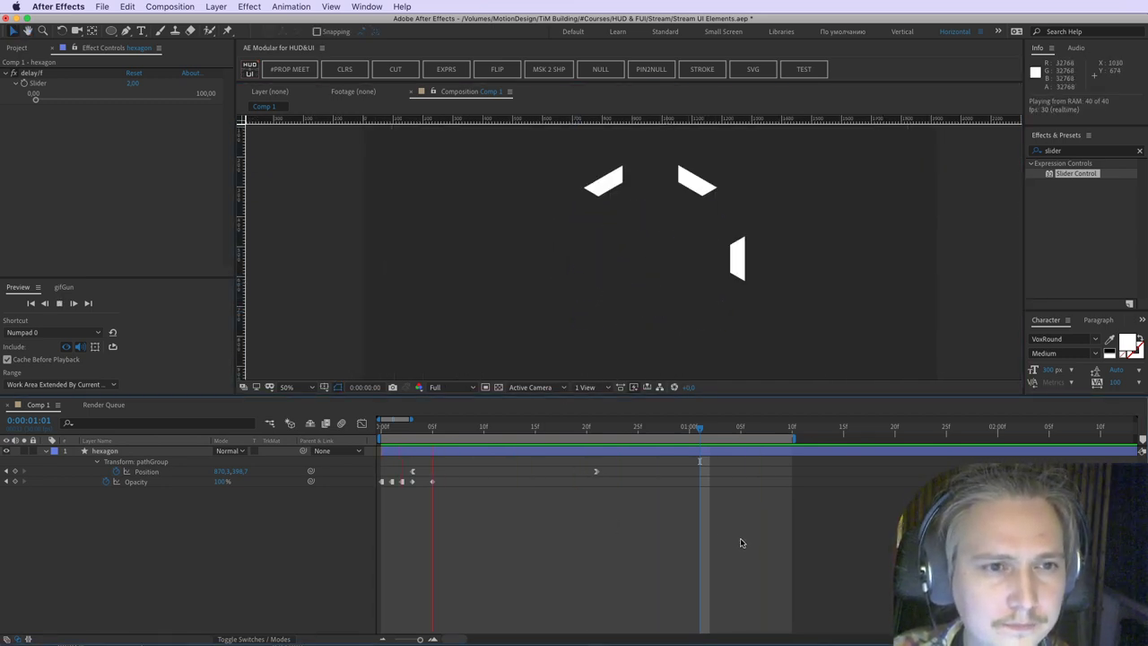
key(space)
Step: Shift both pathGroup Position keyframes one frame earlier, to frames 2 and 20, and preview the animation
drag(669, 463, 400, 475)
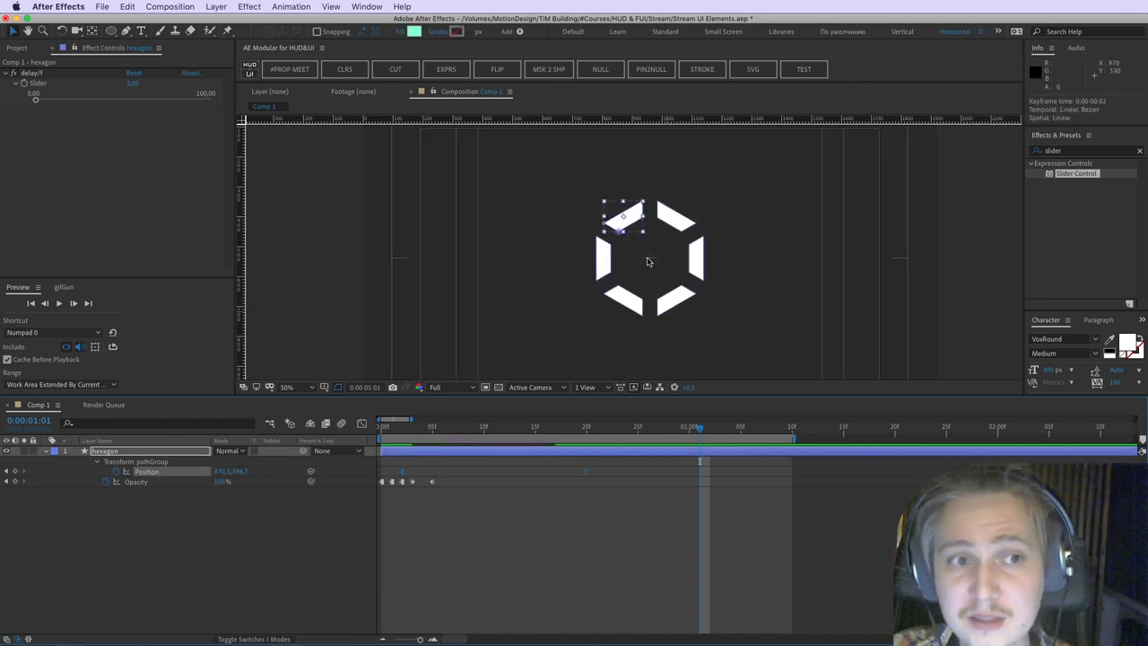
click(517, 512)
key(space)
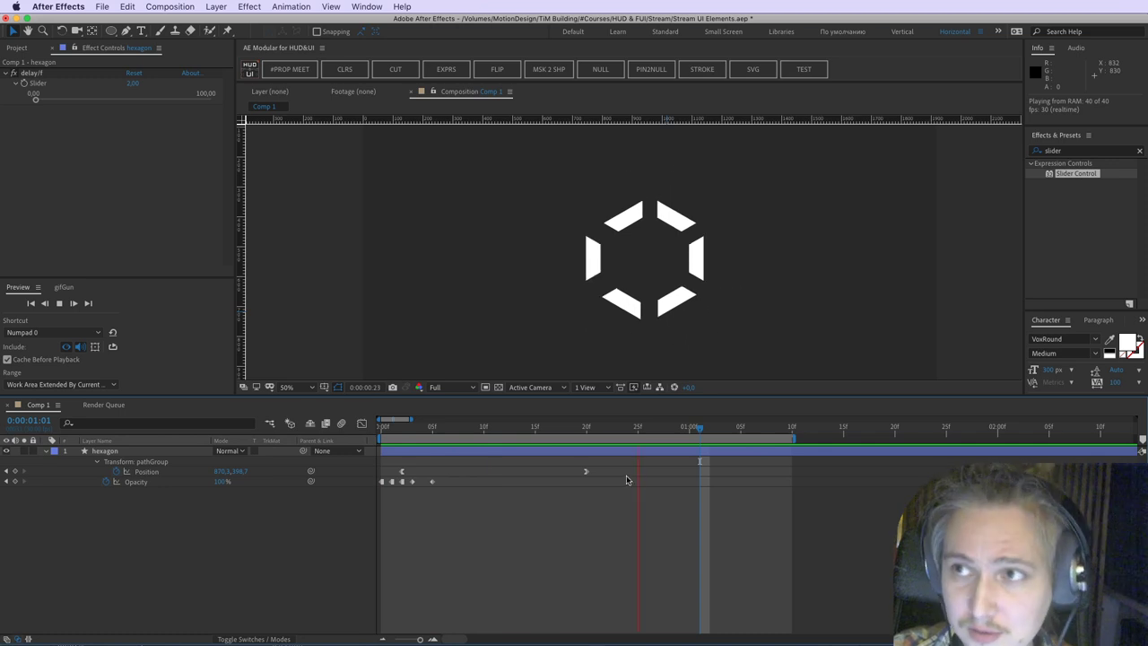
key(space)
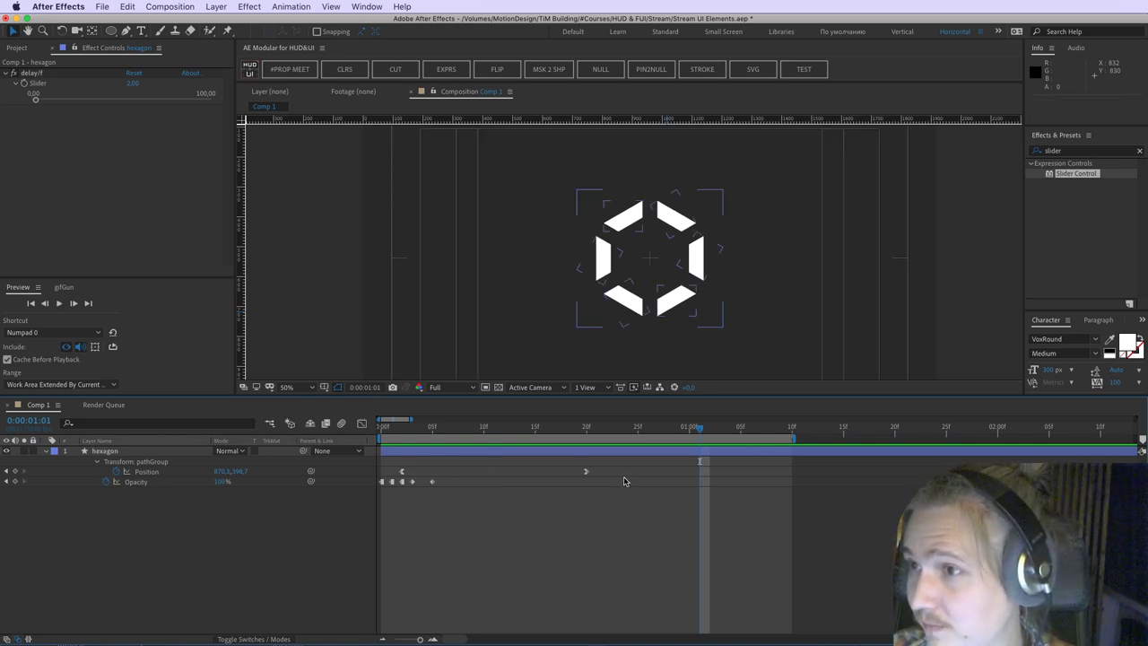
key(space)
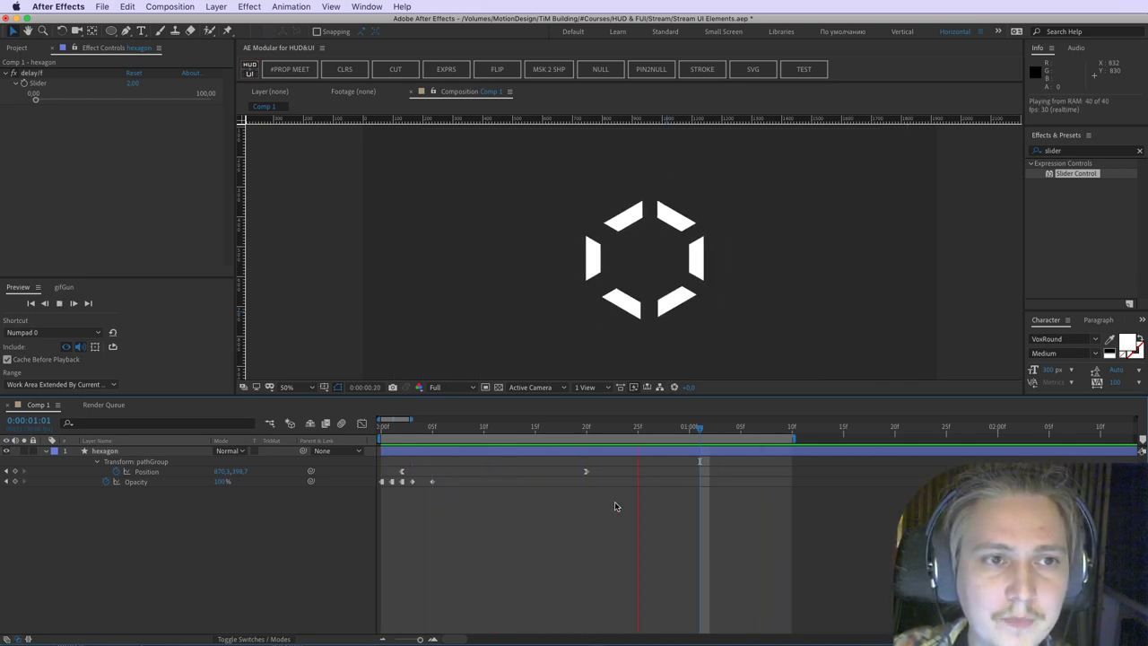
key(space)
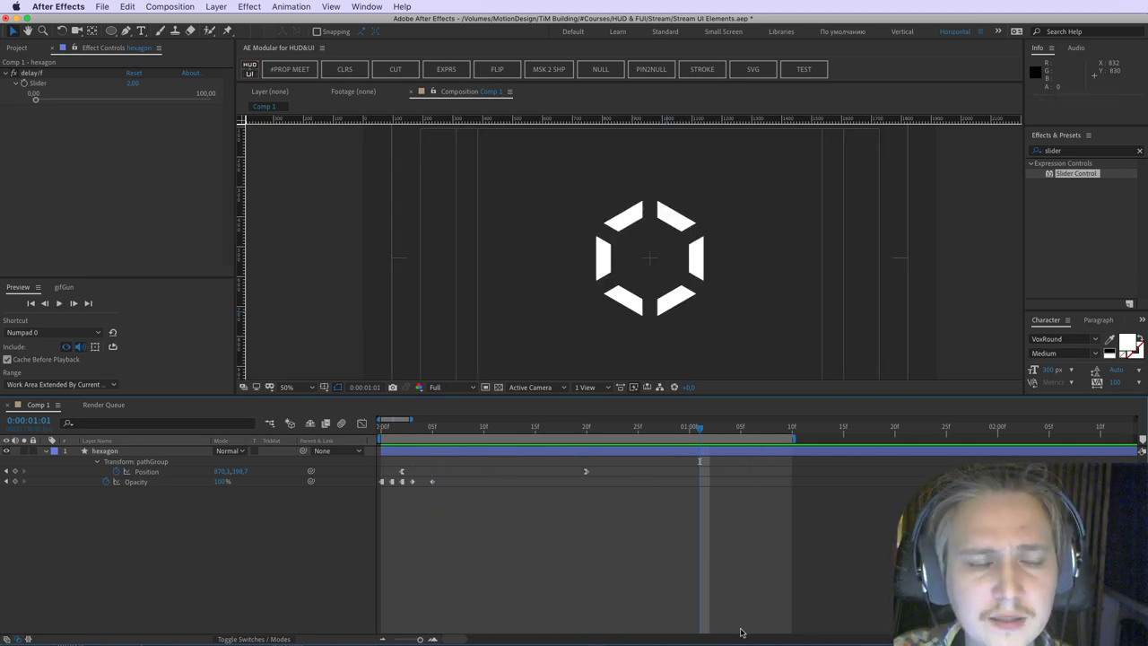
Step: Switch to the VK live stream page in Opera and read the chat message about Create Shapes from Vector Layer
key(super+Tab)
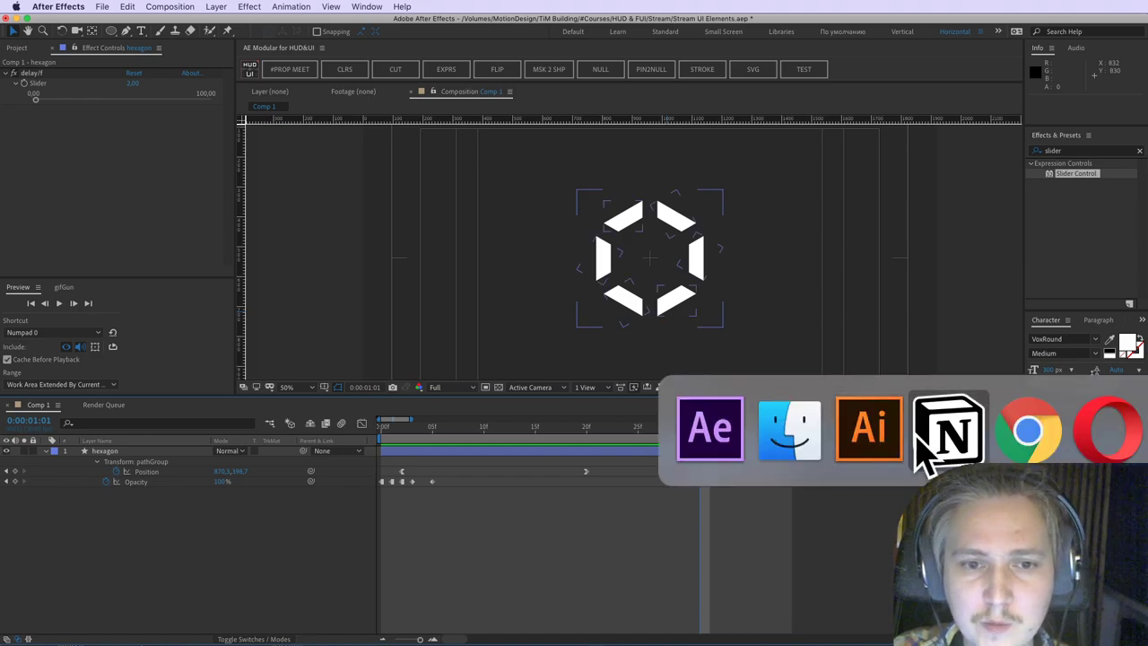
click(1074, 445)
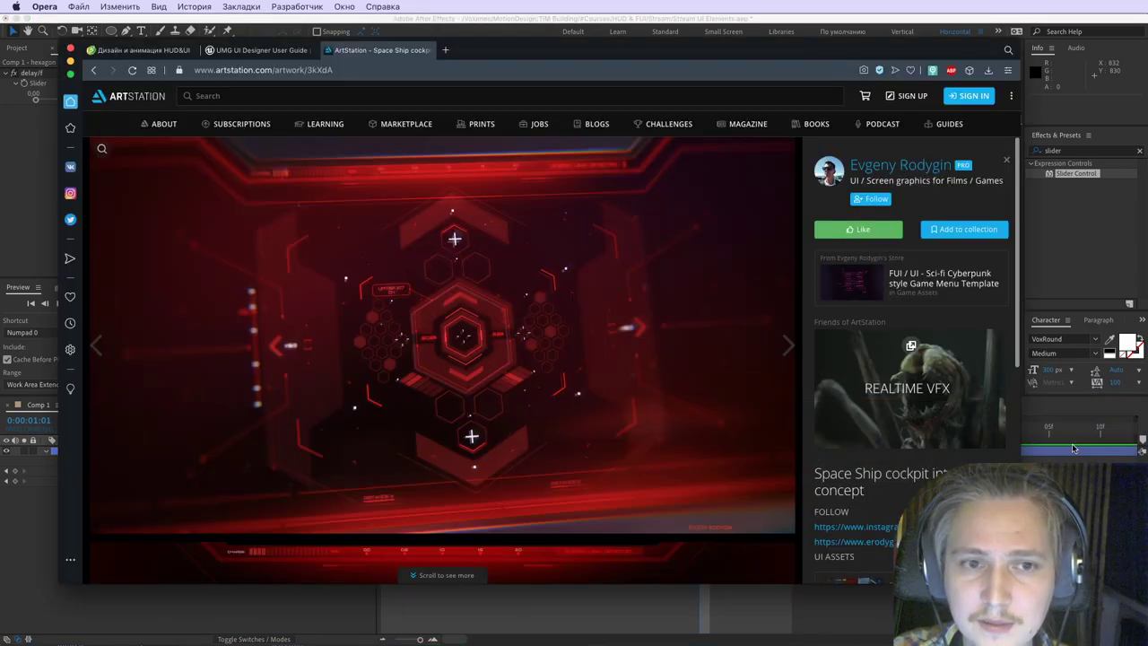
key(ctrl+Right)
key(ctrl+Right)
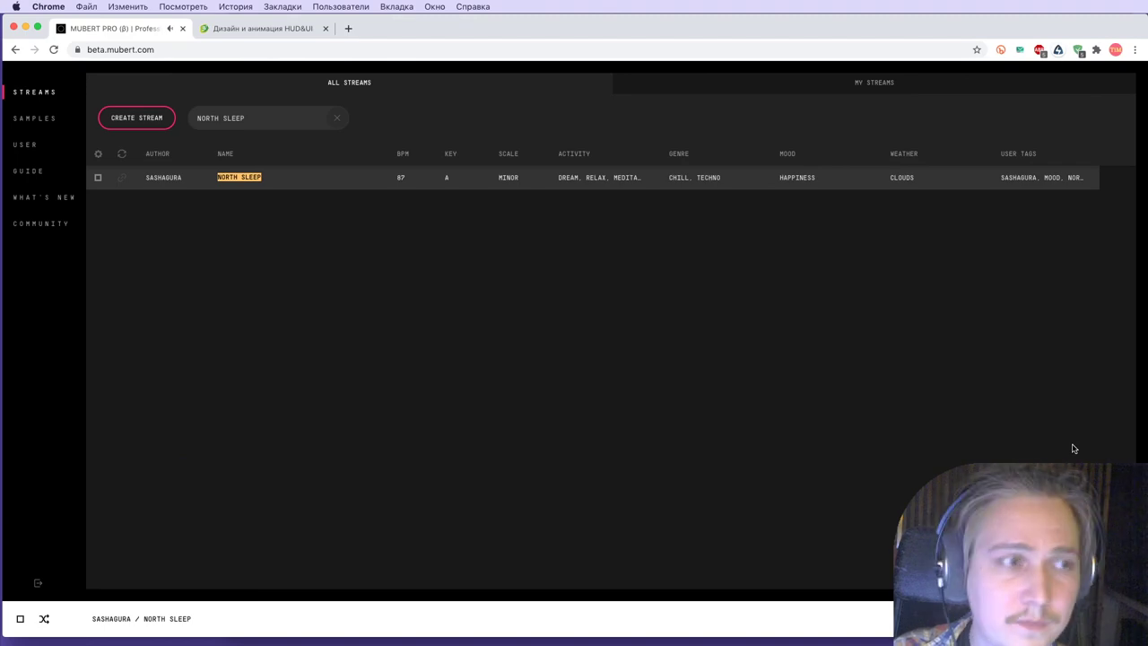
key(super+Tab)
click(730, 446)
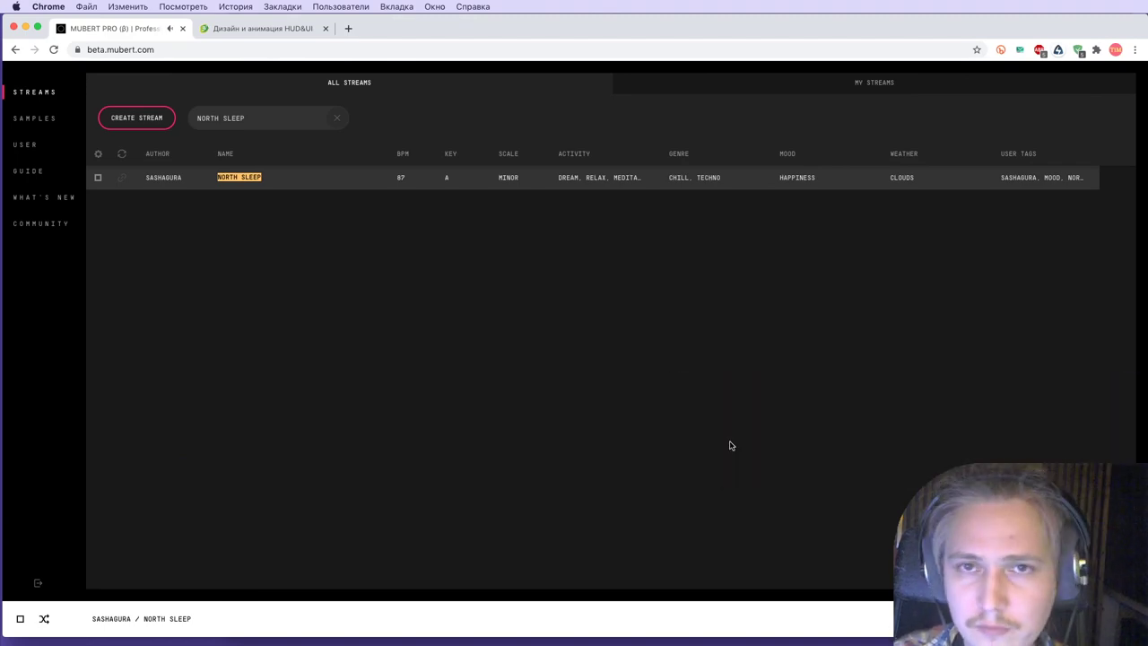
key(ctrl+Left)
key(ctrl+Left)
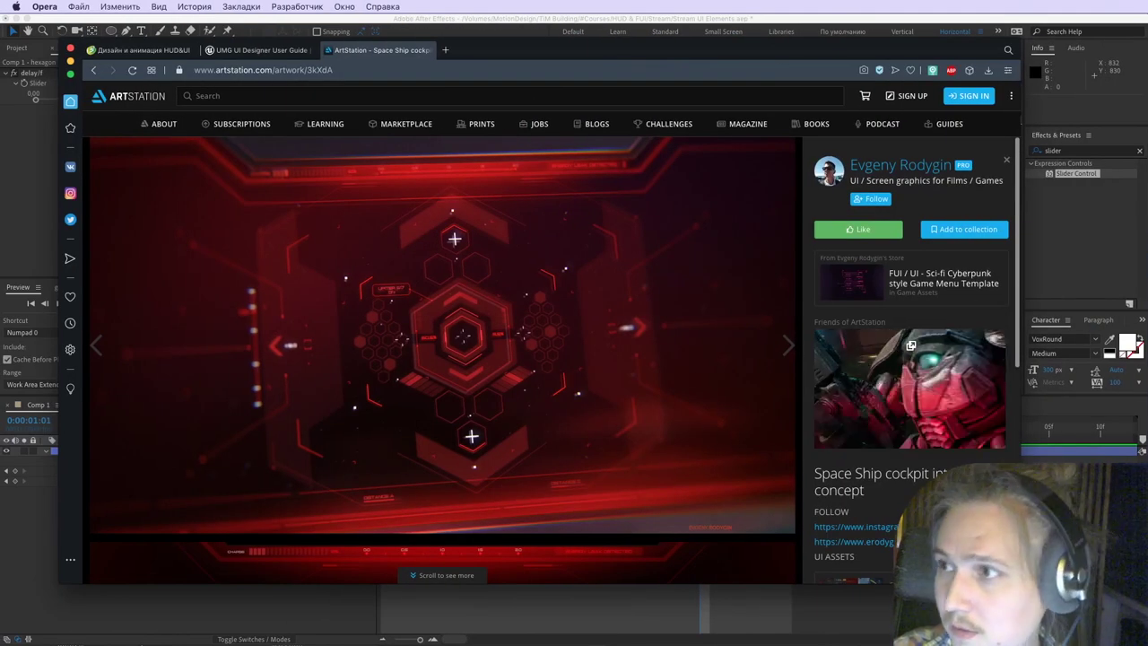
key(ctrl+Right)
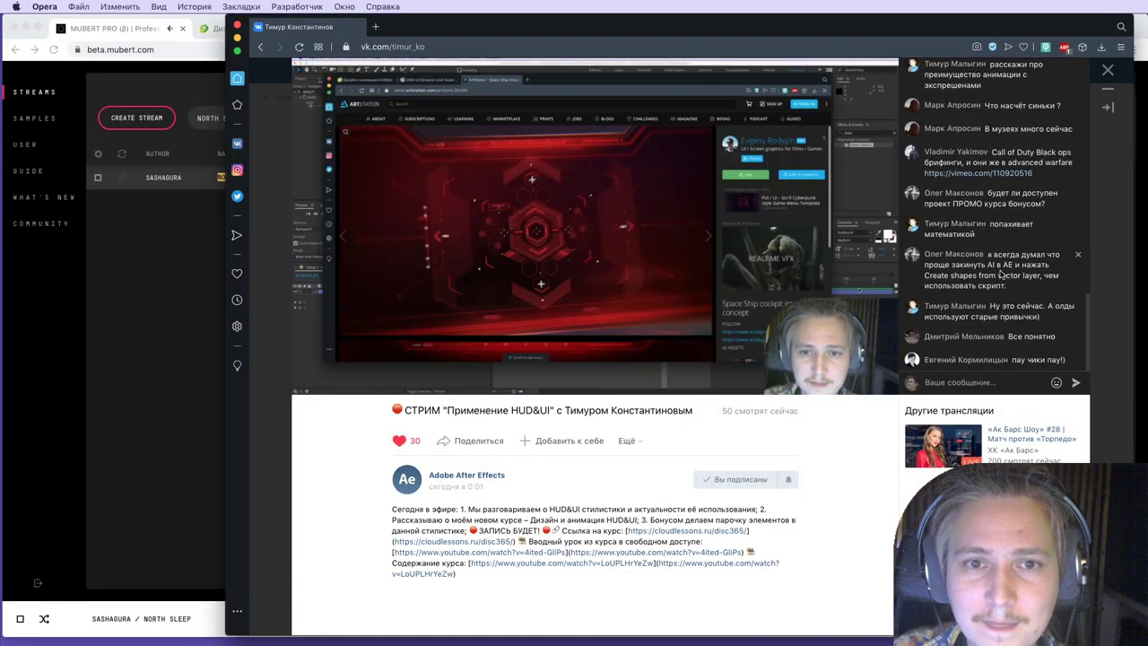
drag(989, 254, 991, 266)
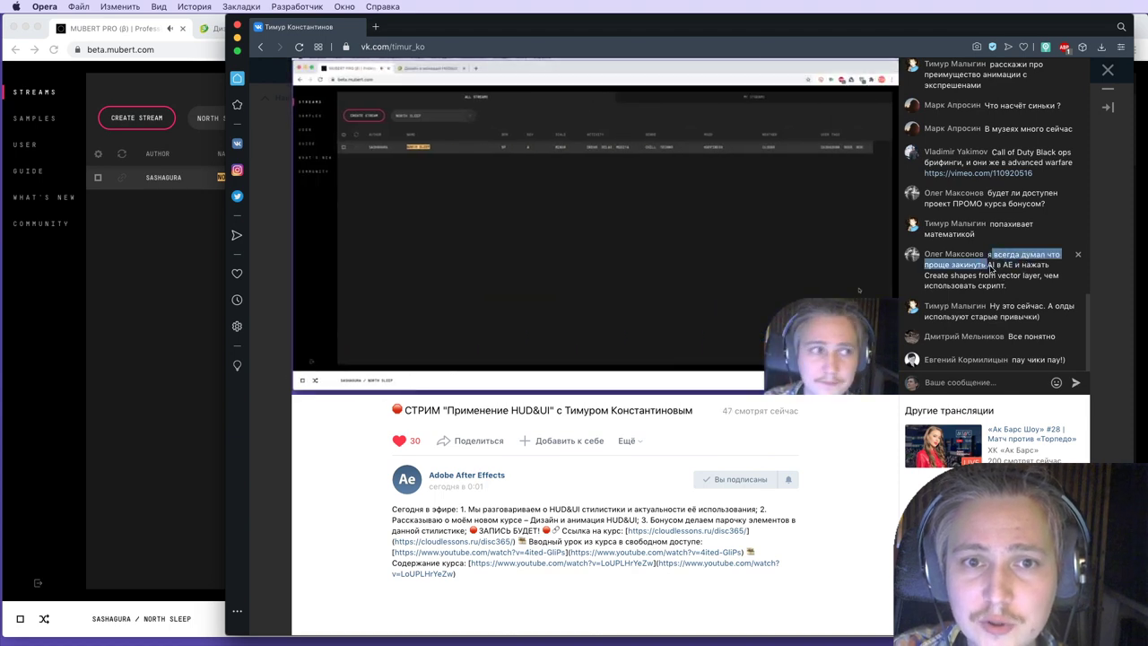
Step: Switch to Illustrator and select the whole hexagon artwork
double_click(1009, 264)
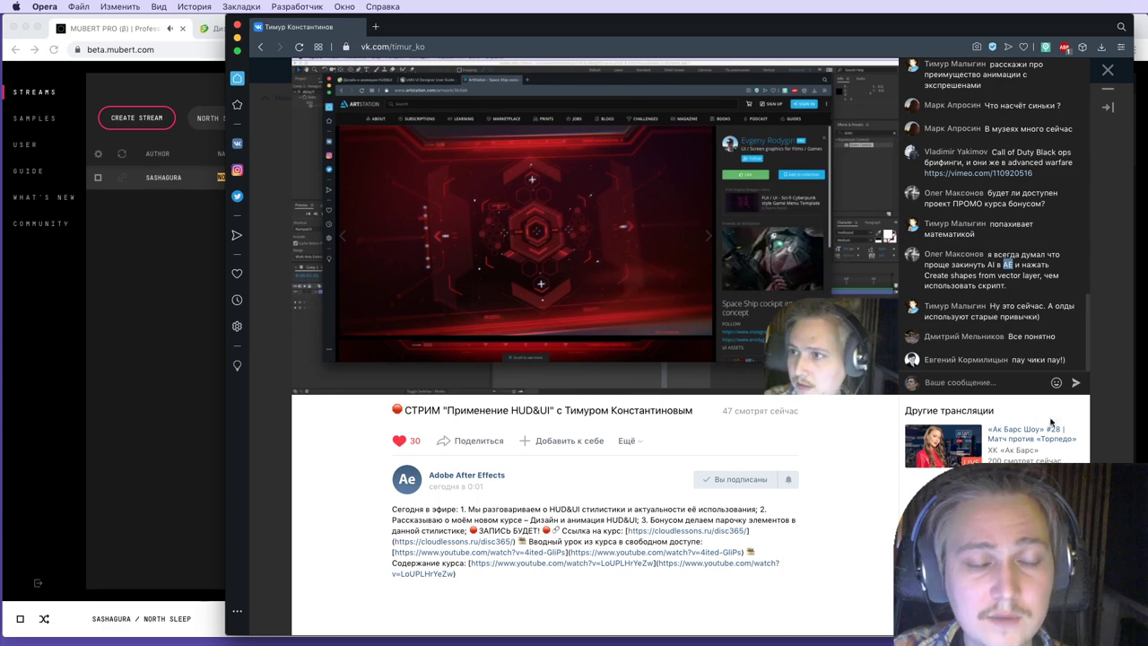
key(super+Tab)
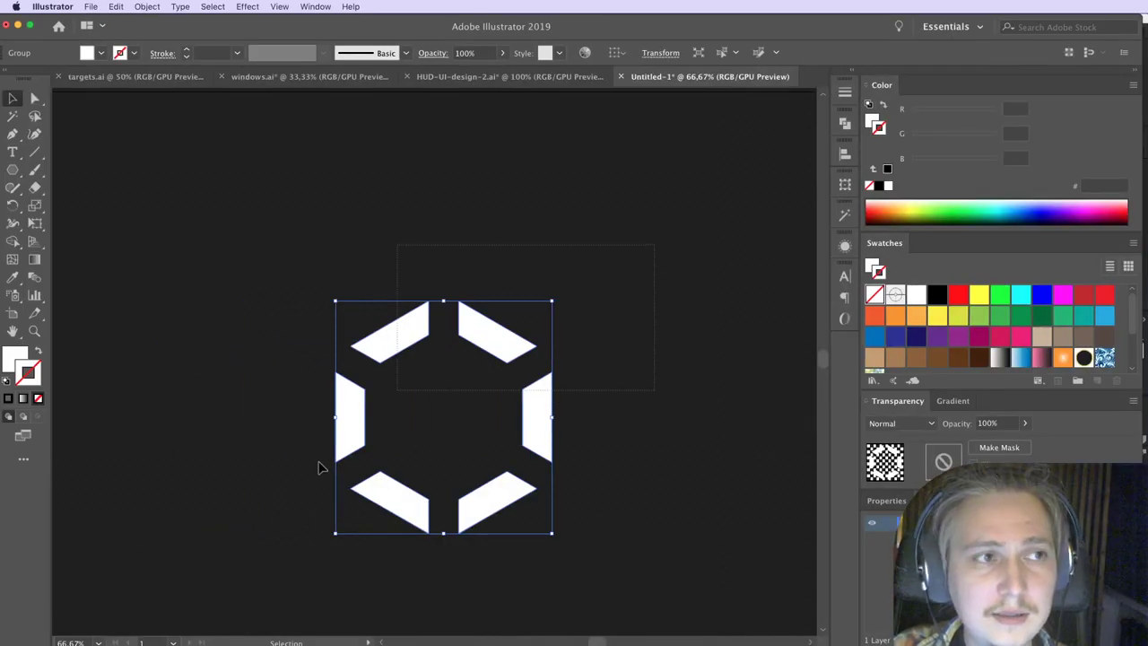
click(256, 530)
scroll(205, 300, down, 4)
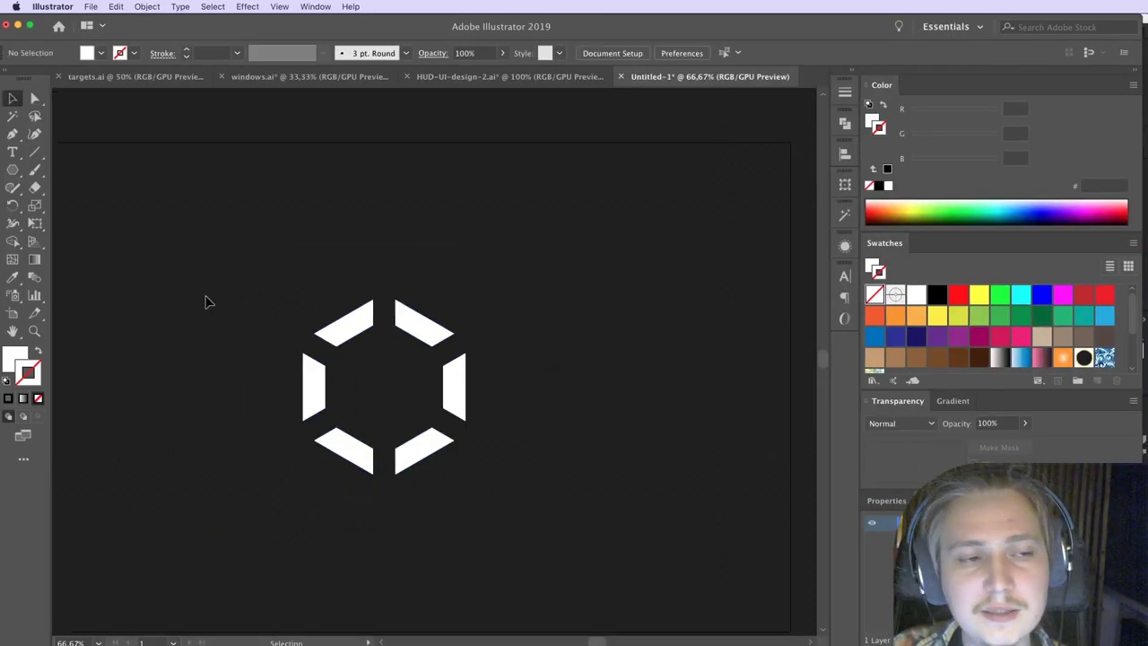
drag(219, 300, 292, 328)
scroll(293, 328, up, 2)
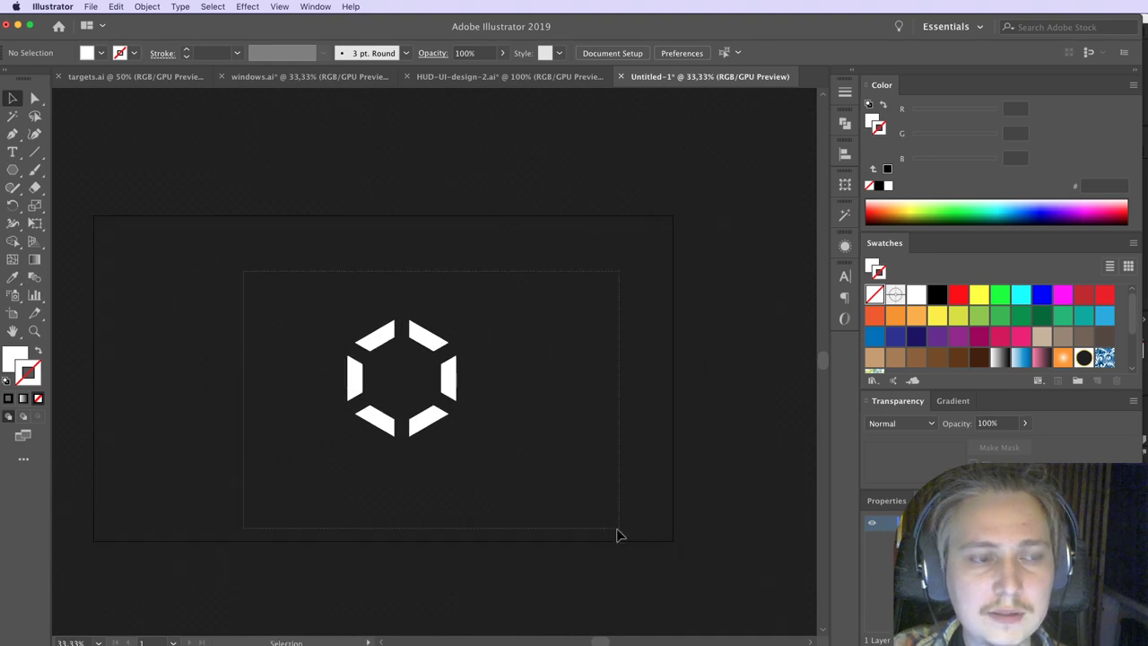
key(super+a)
Step: Switch to After Effects and bring the selected Illustrator hexagon into Comp 1 as a shape layer with the SVG script
click(91, 7)
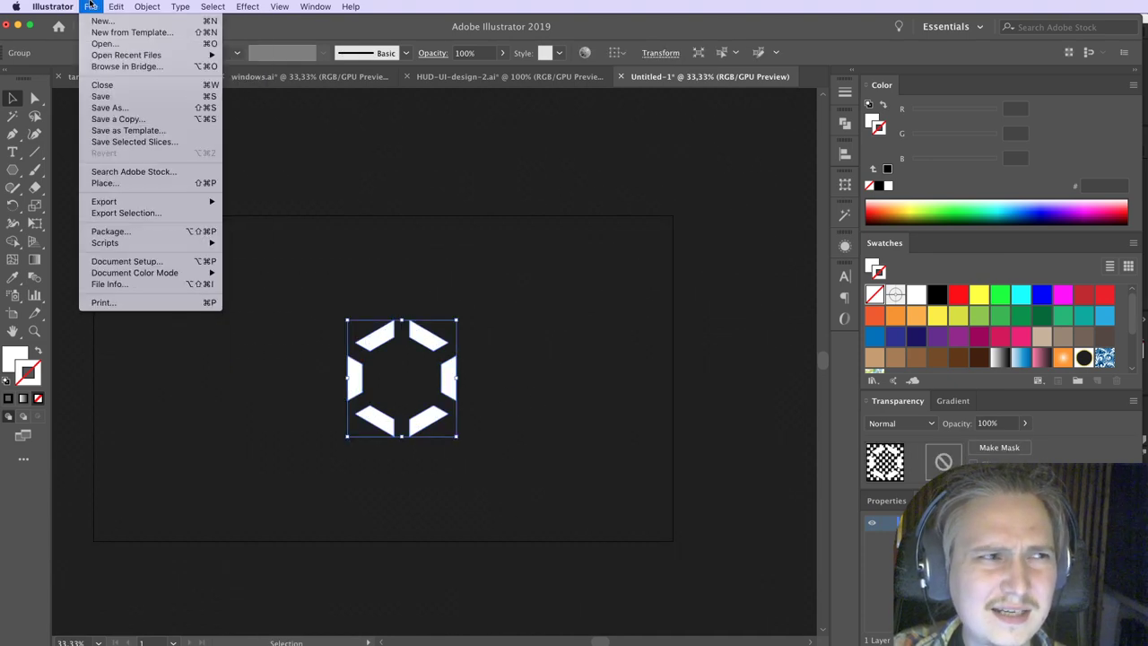
click(117, 120)
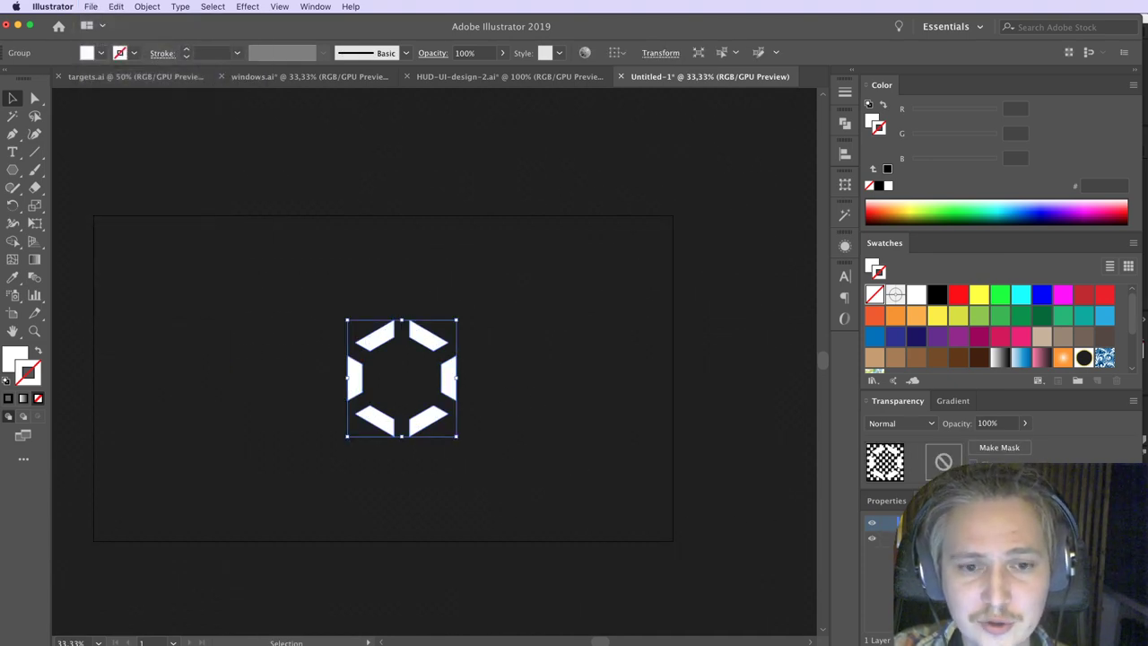
key(a)
key(super+Tab)
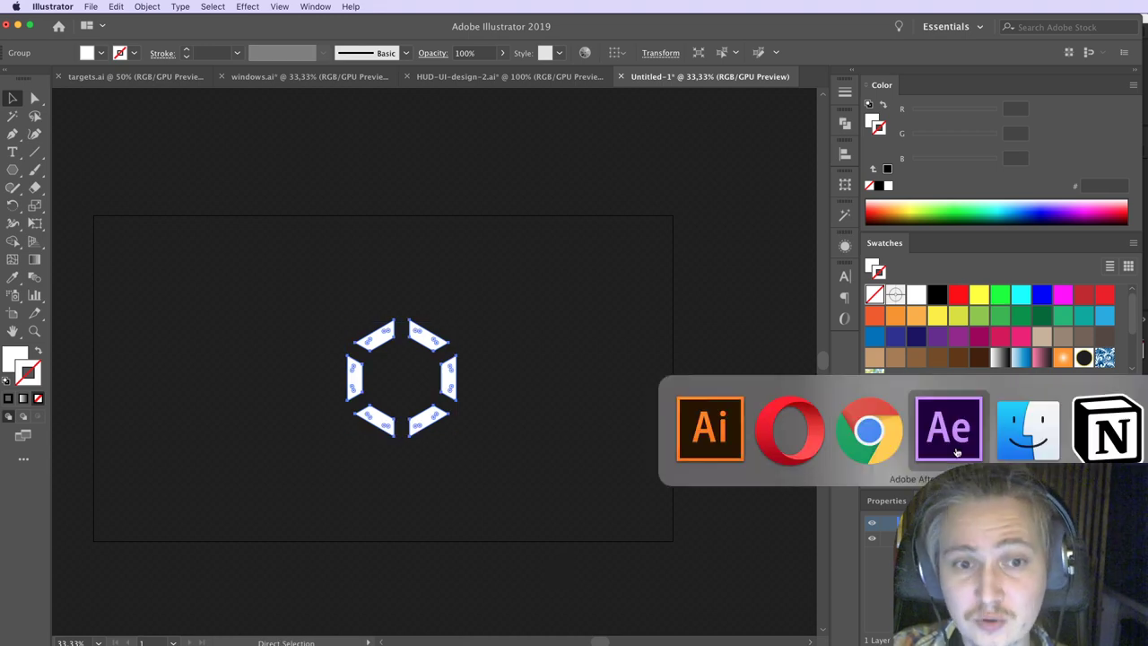
key(super+Tab)
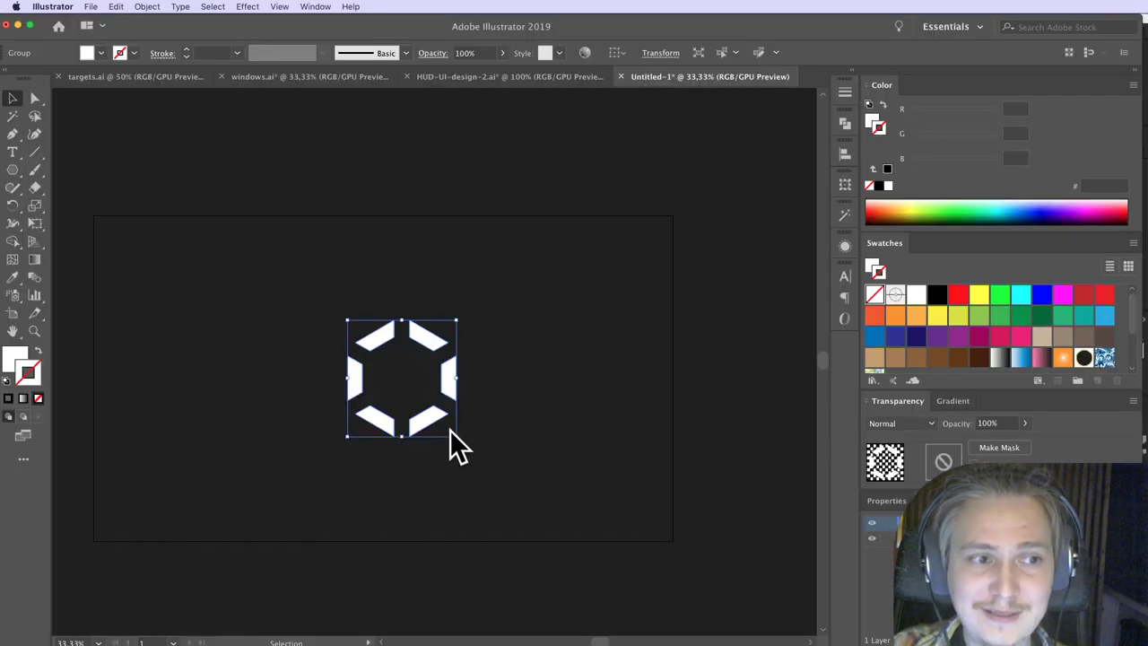
key(super+Tab)
click(74, 548)
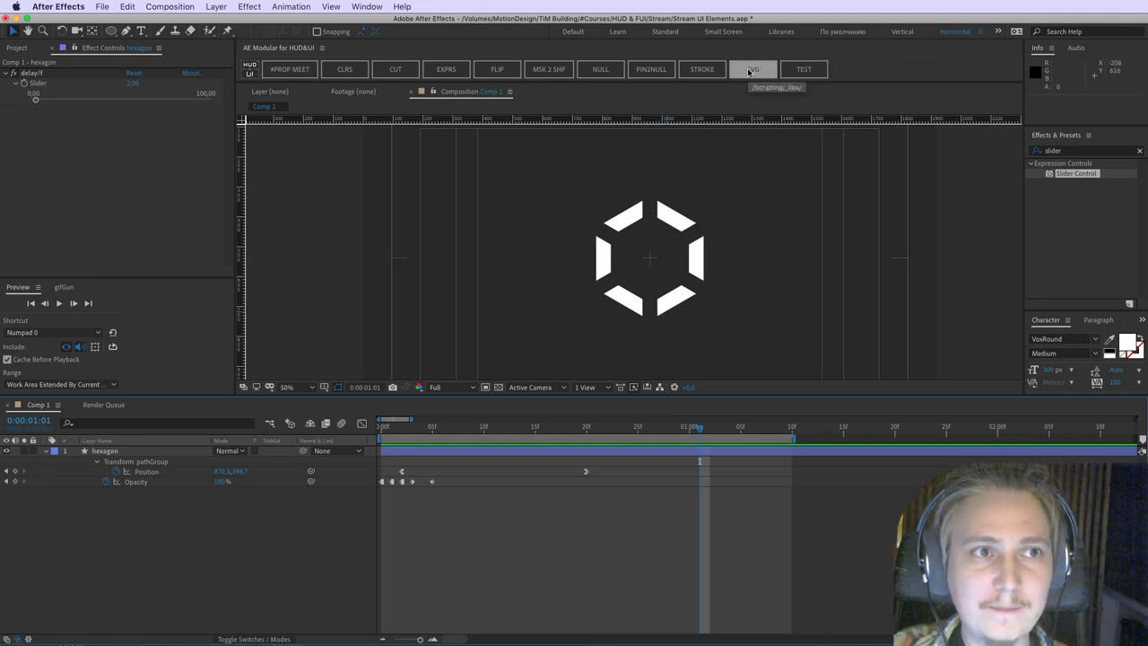
key(super+Tab)
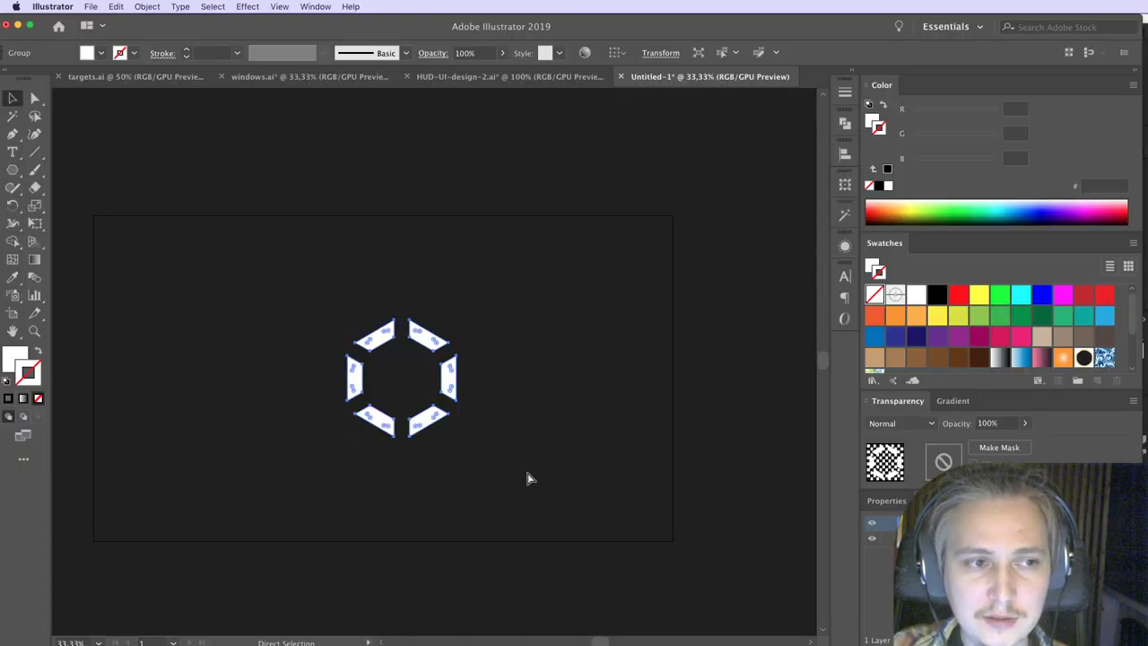
key(super+Tab)
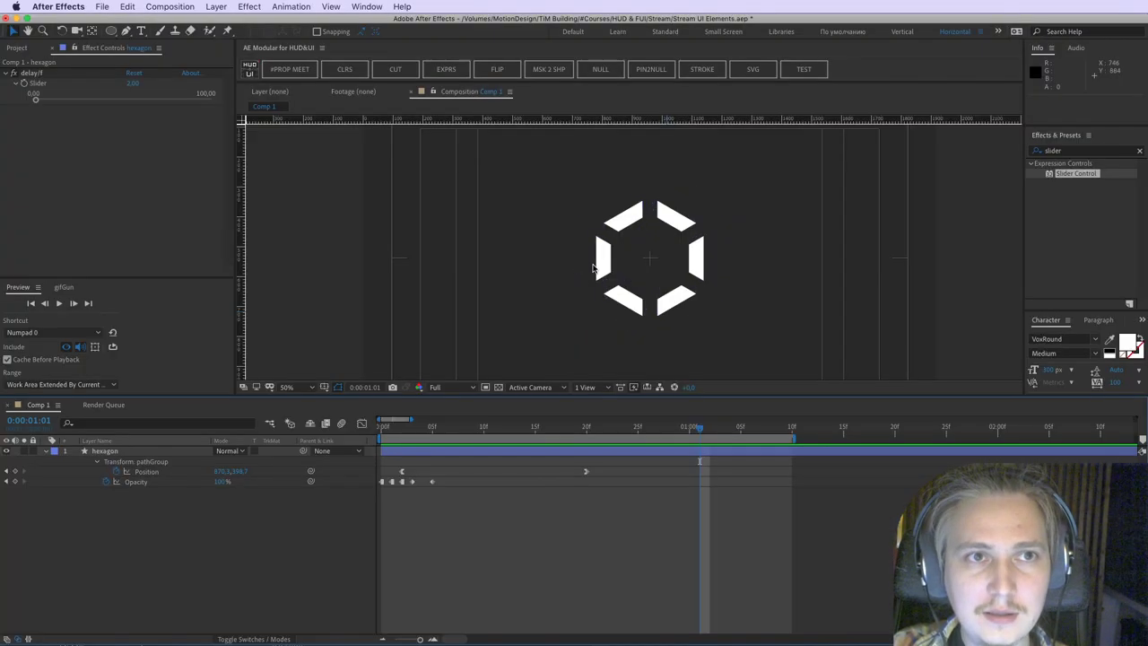
click(759, 73)
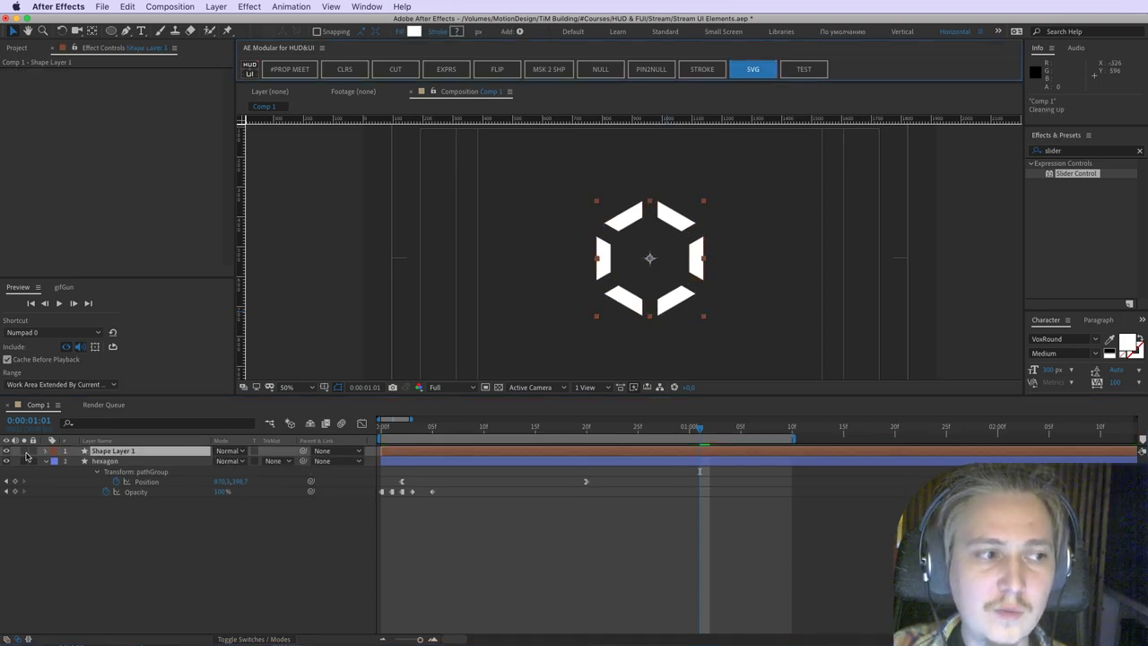
Step: Expand Shape Layer 1's contents and examine the nested groups inside Group 2
click(46, 451)
click(56, 461)
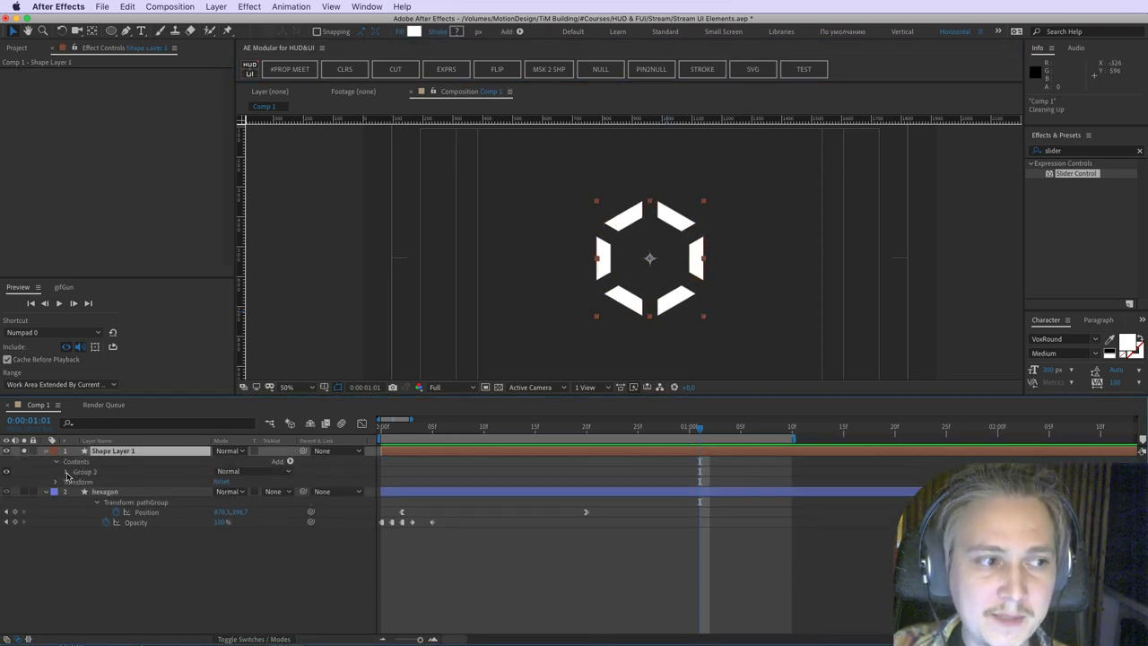
click(66, 472)
click(96, 473)
click(96, 483)
click(97, 493)
click(95, 513)
click(97, 533)
Step: Switch back to Illustrator, name the hexagon's group hexagon, and number four of its part groups 1 to 4
key(super+Tab)
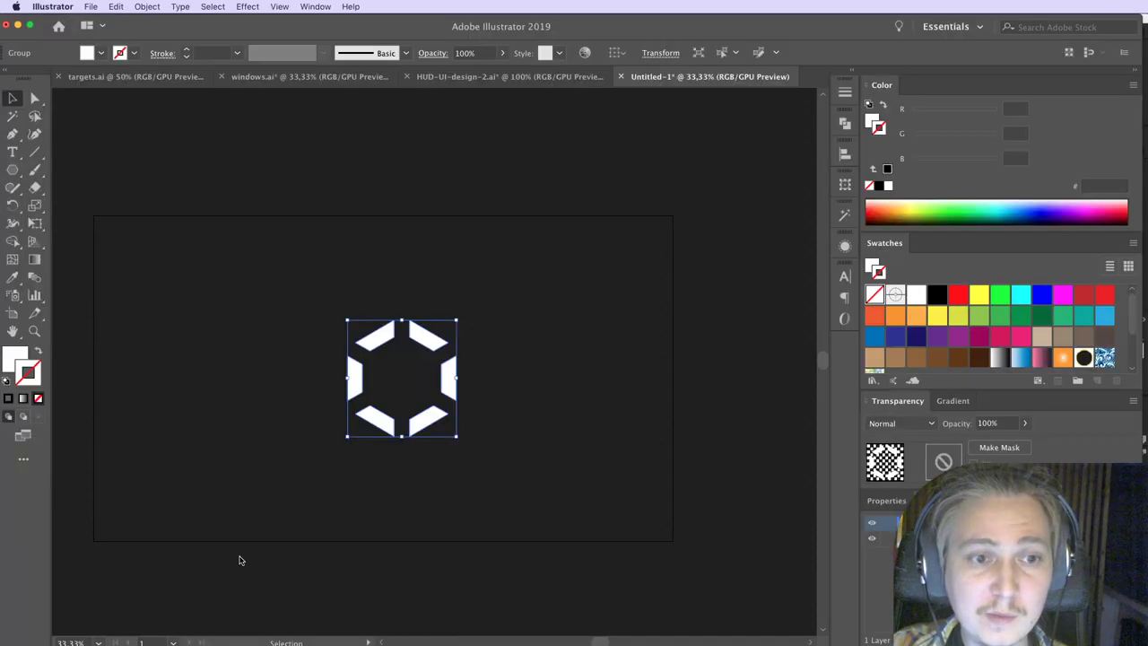
click(548, 482)
click(449, 380)
click(938, 538)
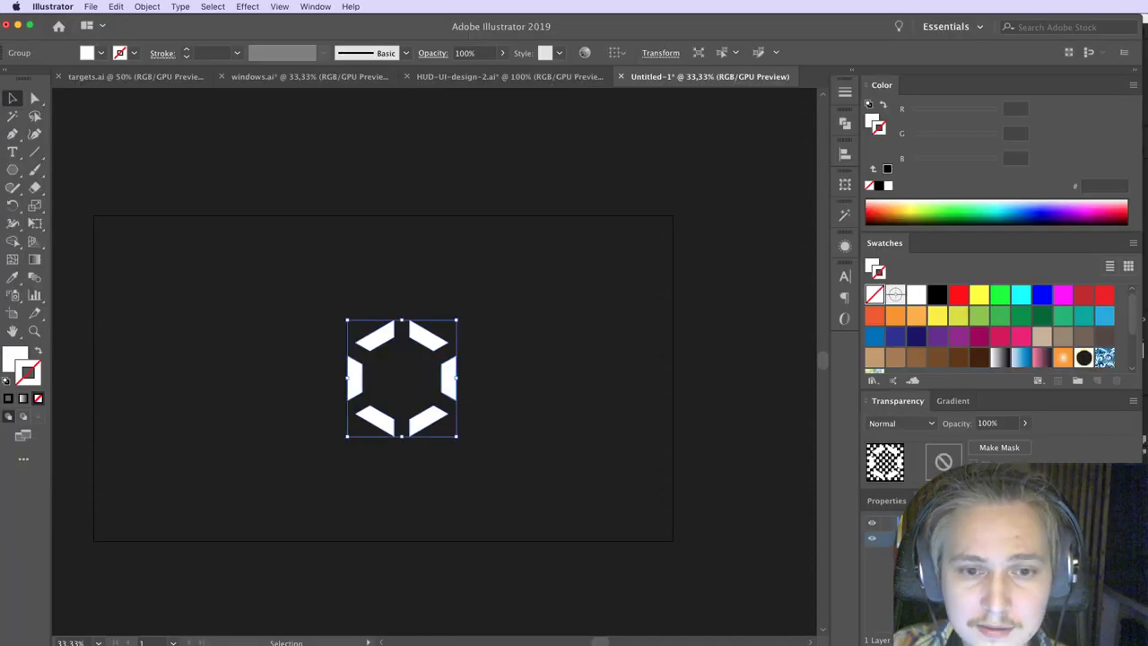
click(913, 538)
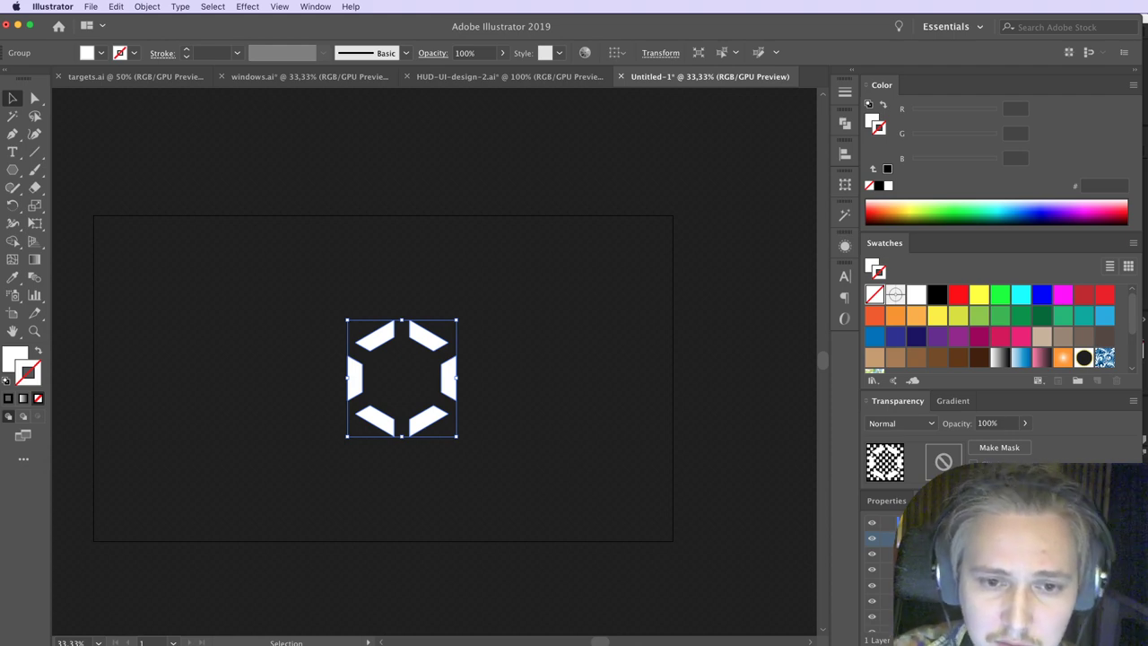
click(942, 553)
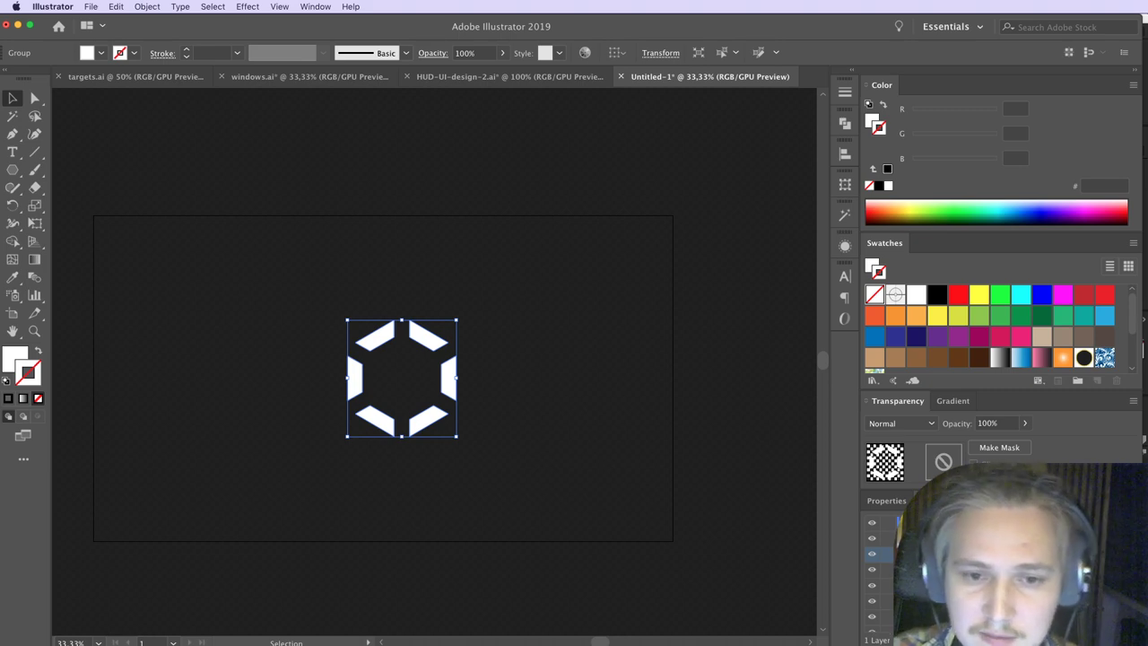
click(942, 569)
click(942, 585)
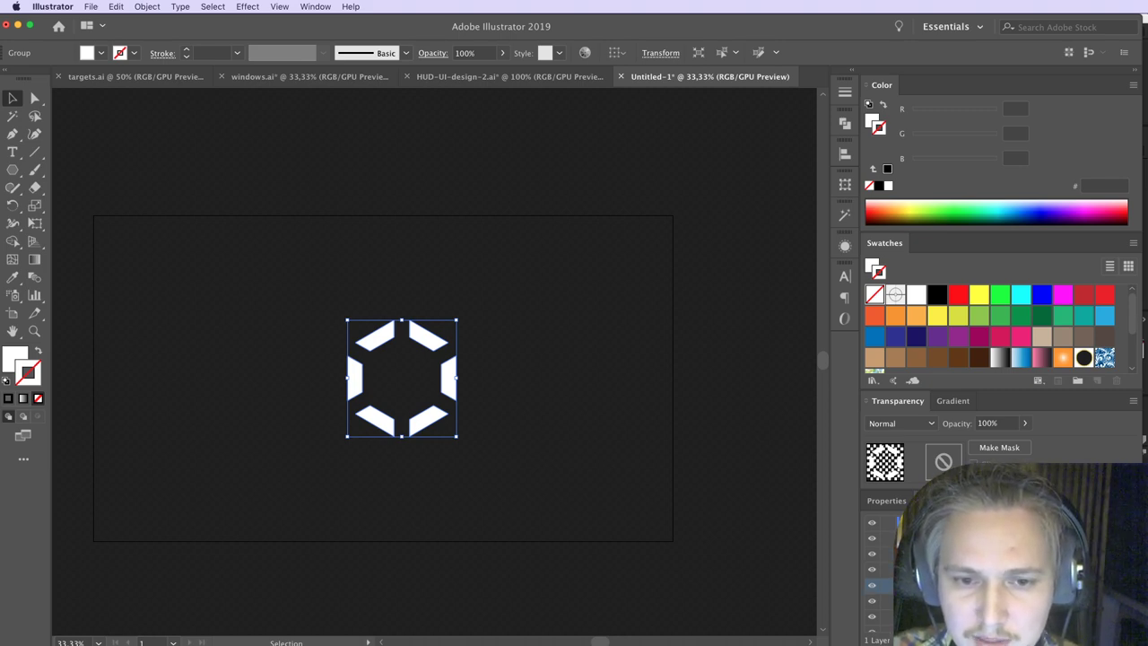
click(942, 616)
click(942, 601)
click(942, 617)
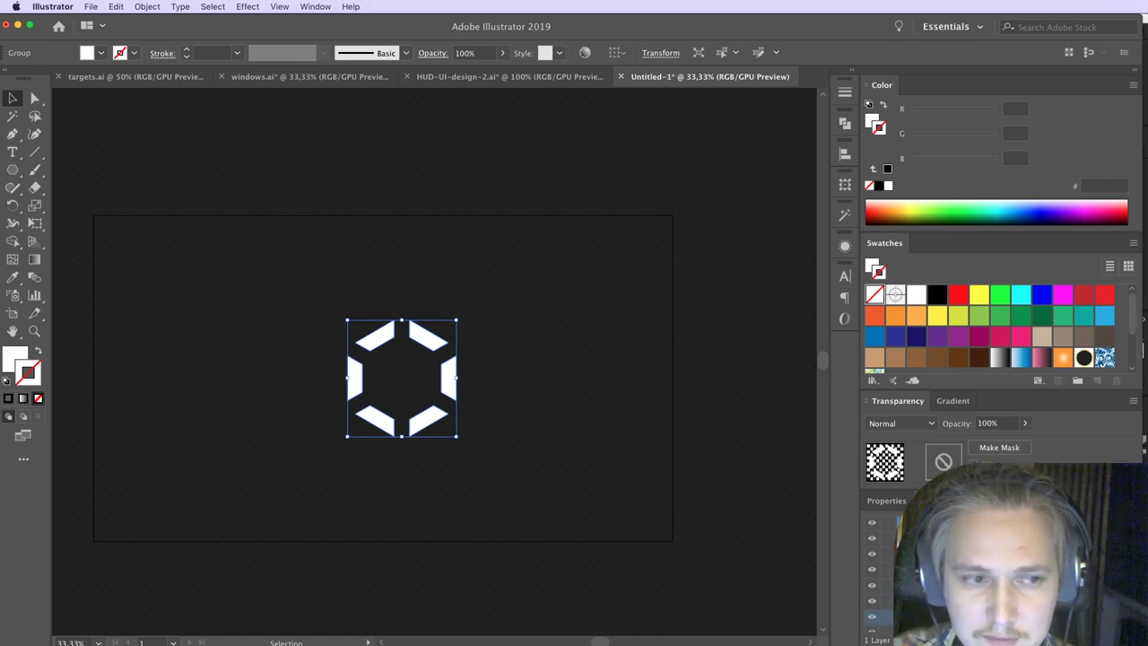
Step: Select all the named hexagon artwork and bring it into After Effects as another shape layer with the SVG script
click(545, 480)
key(super+a)
key(super+Tab)
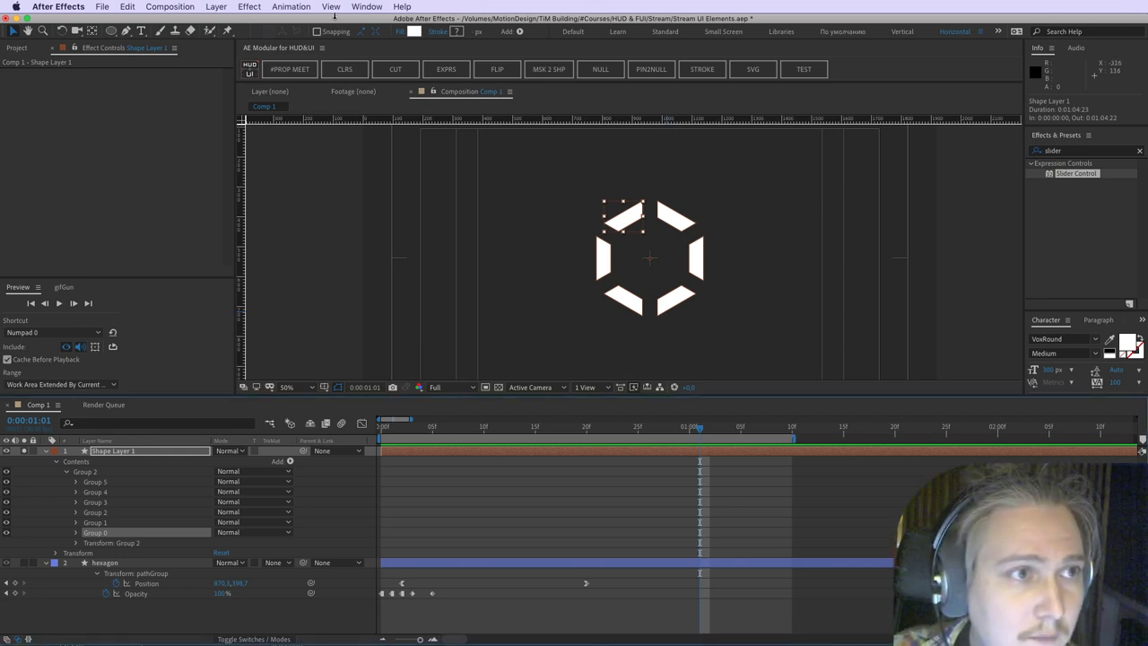
click(751, 69)
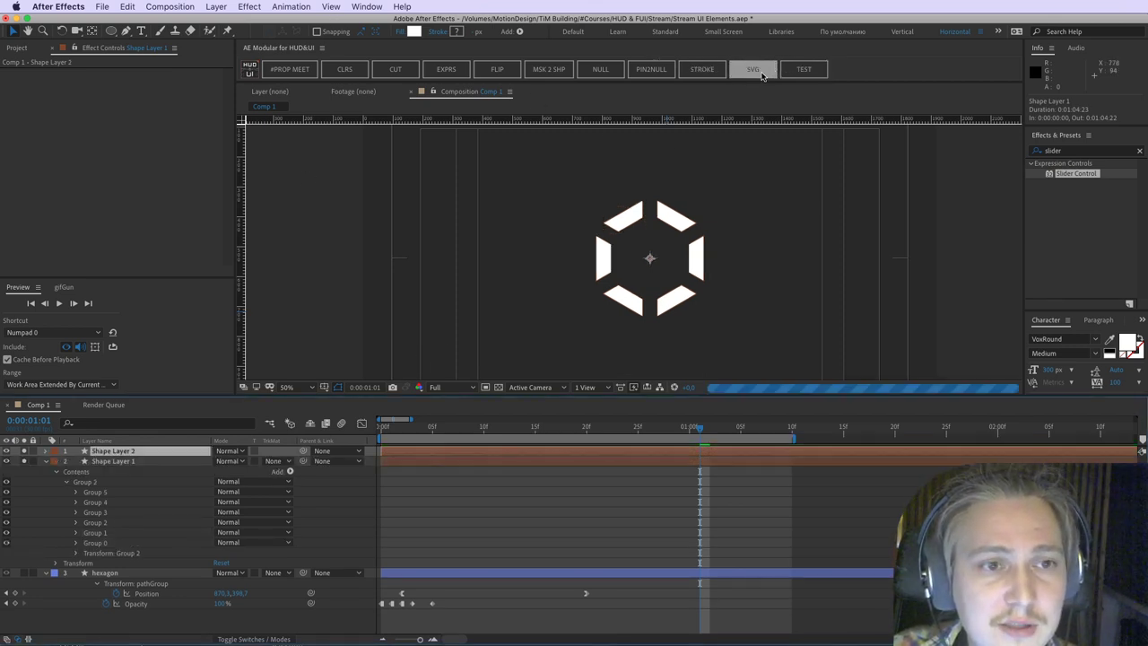
Step: Expand Shape Layer 2 down to the x31 1 part and examine the group names inside hexagon 1
click(47, 451)
click(55, 461)
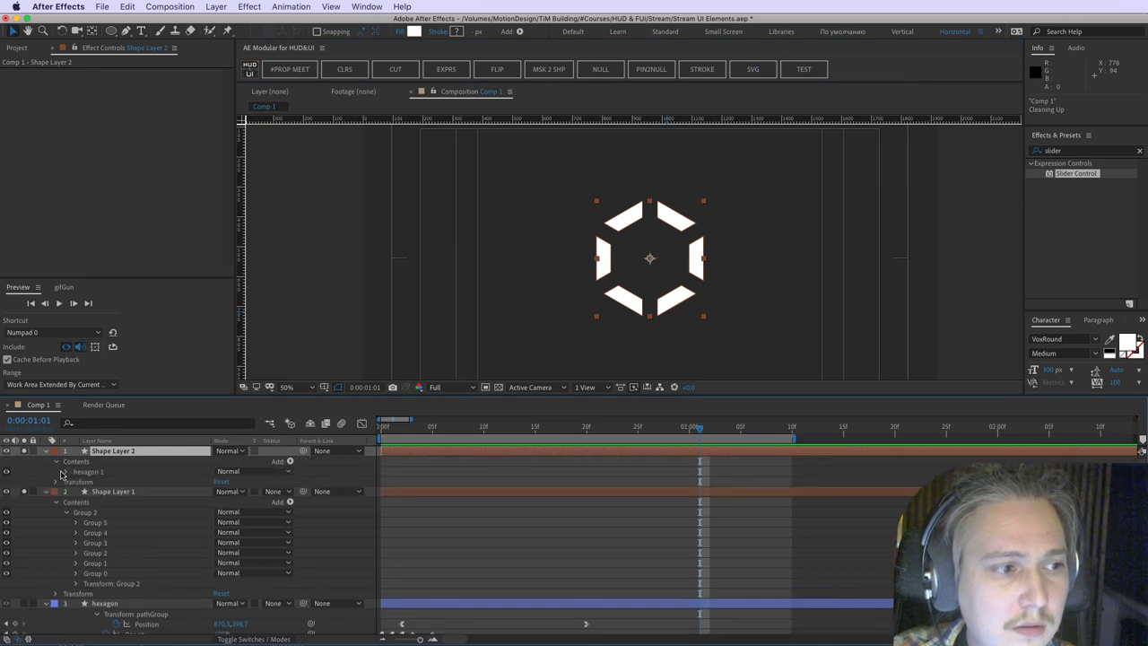
click(66, 471)
click(89, 483)
click(76, 483)
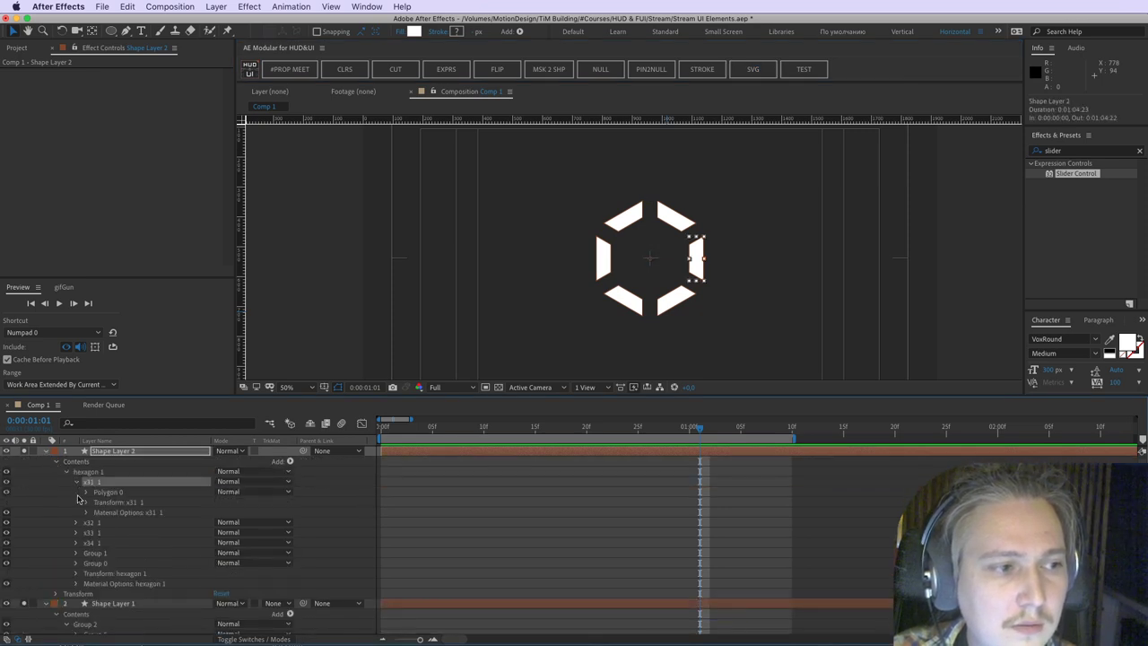
click(99, 472)
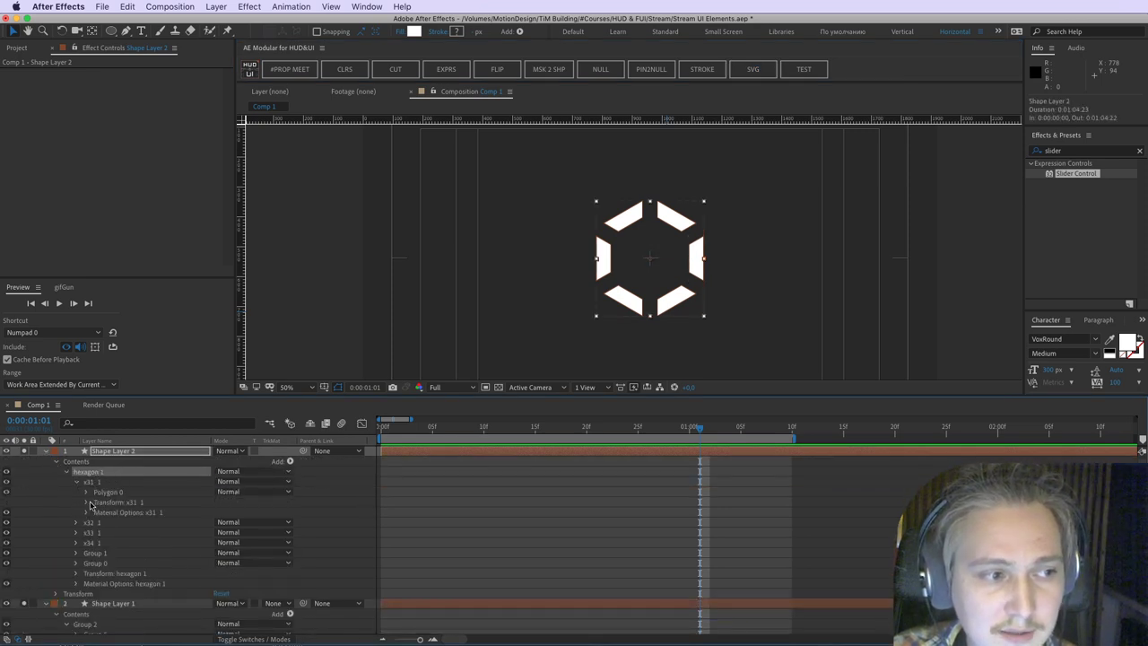
Step: Expand x31 1's transform and polygon properties, try editing the path, and undo the path edit
click(86, 502)
click(86, 493)
click(125, 503)
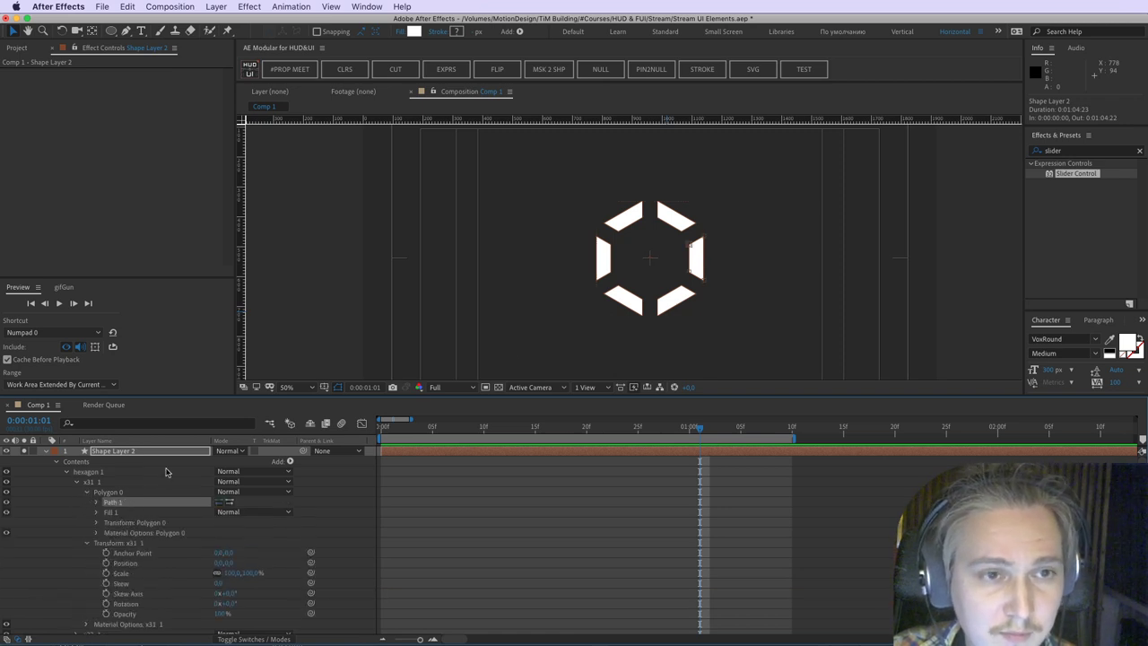
drag(731, 226, 714, 286)
key(super+z)
Step: Switch to Illustrator and draw a white upright rectangle on the artboard to the right of the hexagon
key(super+Tab)
key(super+shift+a)
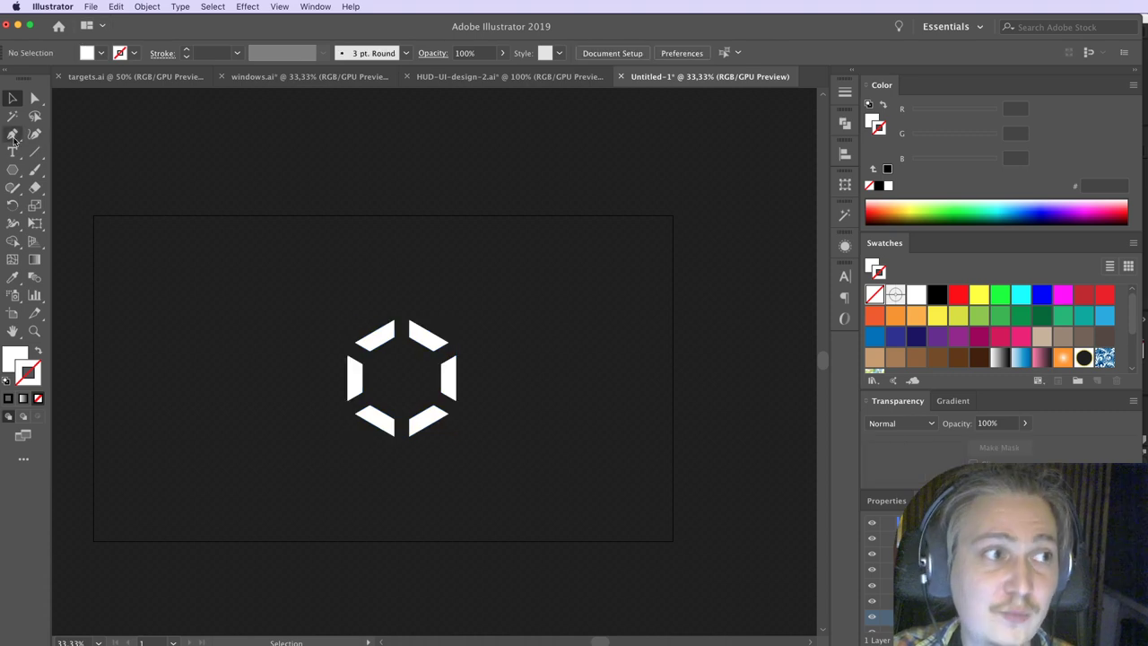
drag(12, 170, 70, 172)
drag(559, 312, 639, 419)
click(12, 98)
click(648, 319)
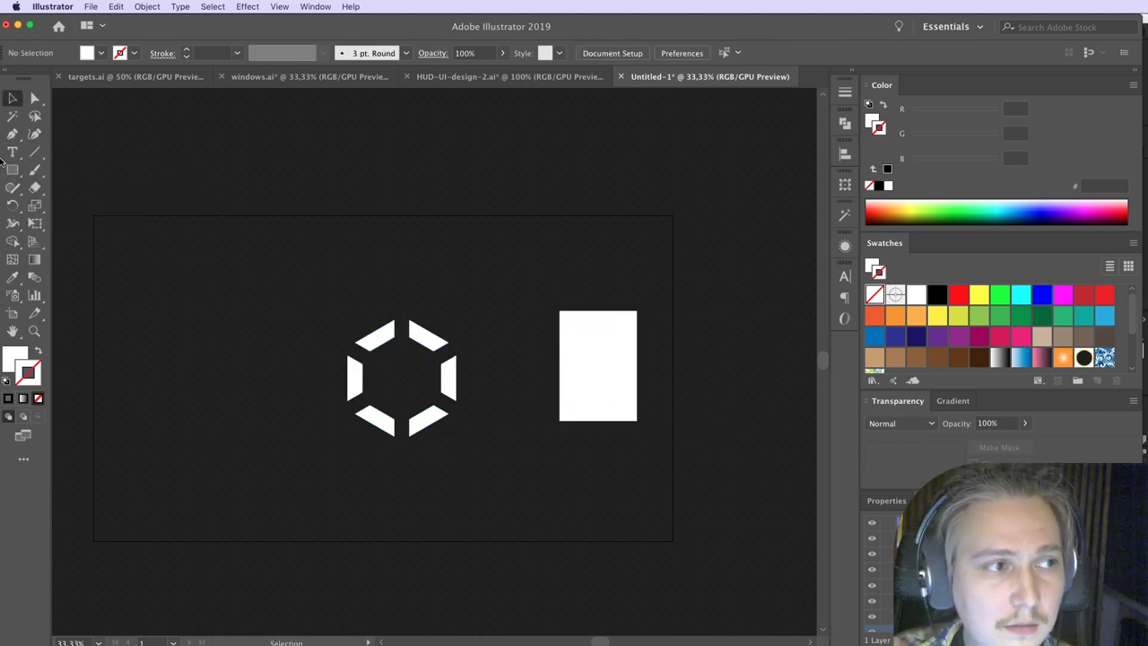
Step: Draw a circle about 117 px in diameter in the middle of the white rectangle and fill it black
drag(10, 176, 63, 208)
drag(594, 365, 612, 383)
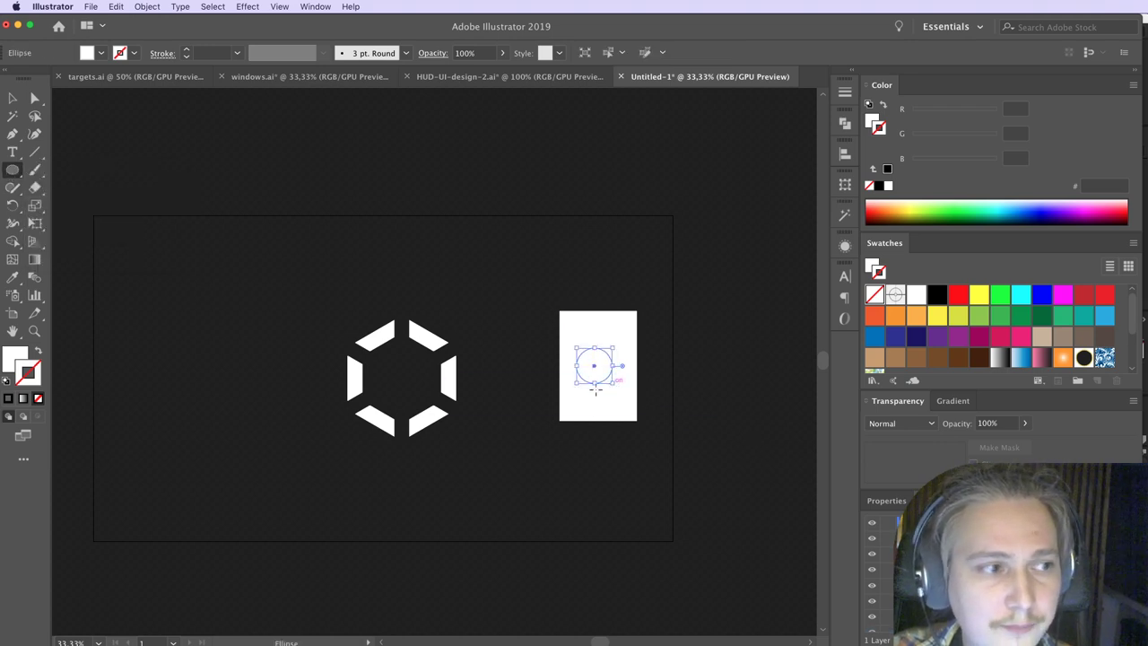
click(14, 357)
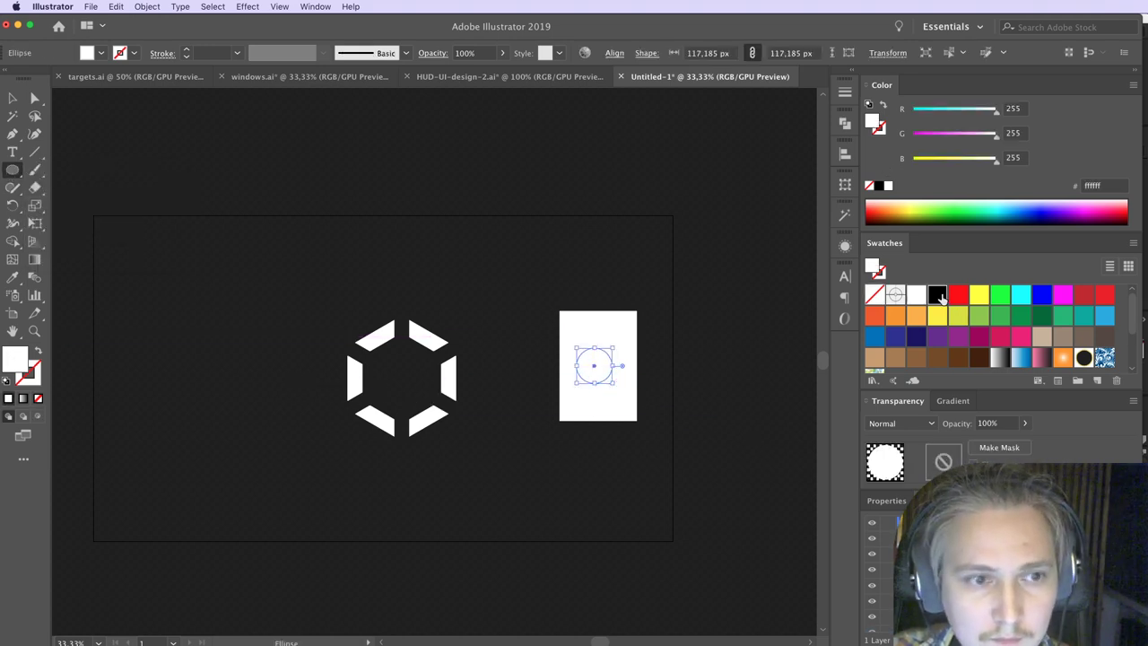
click(940, 297)
Step: Select the rectangle and circle together and bring them into After Effects as a shape layer with the SVG script
key(v)
drag(680, 411, 553, 313)
key(super+Tab)
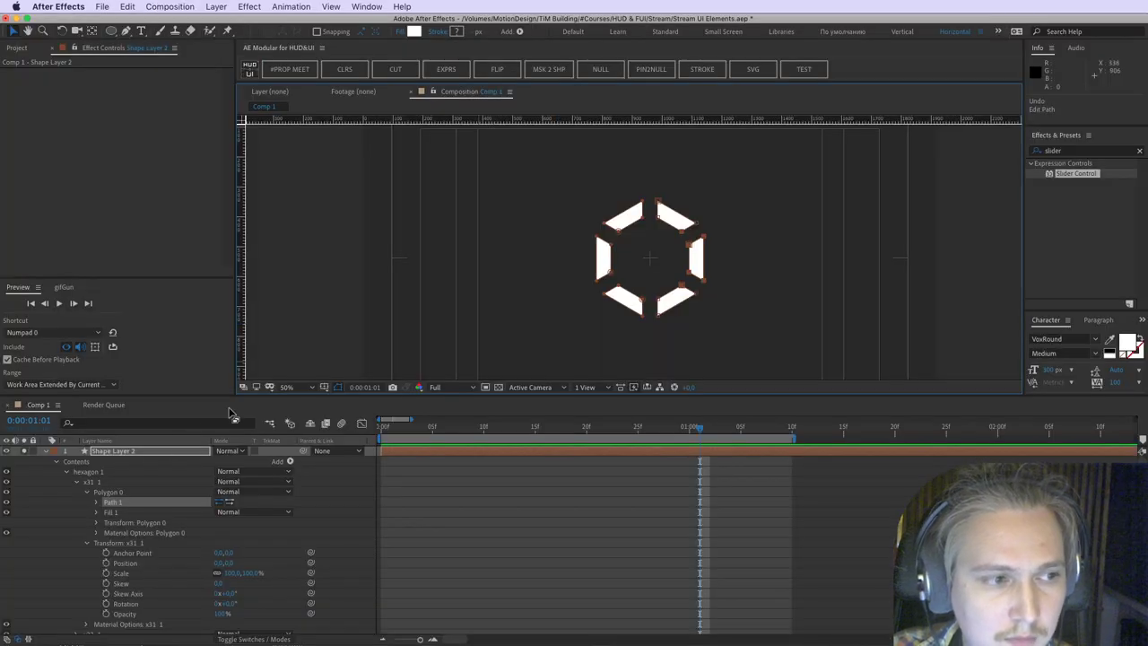
click(753, 70)
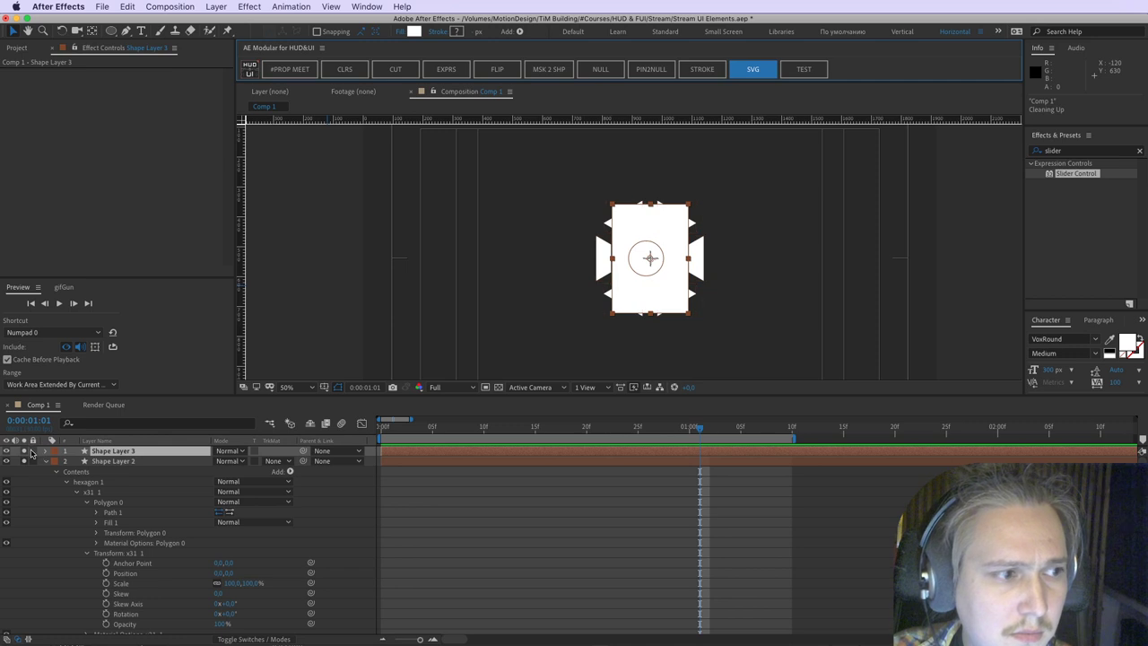
Step: Turn off solo for Shape Layers 1 and 2, and examine Shape Layer 3's Circle 3 and Rectangle 2 groups
click(45, 462)
click(24, 462)
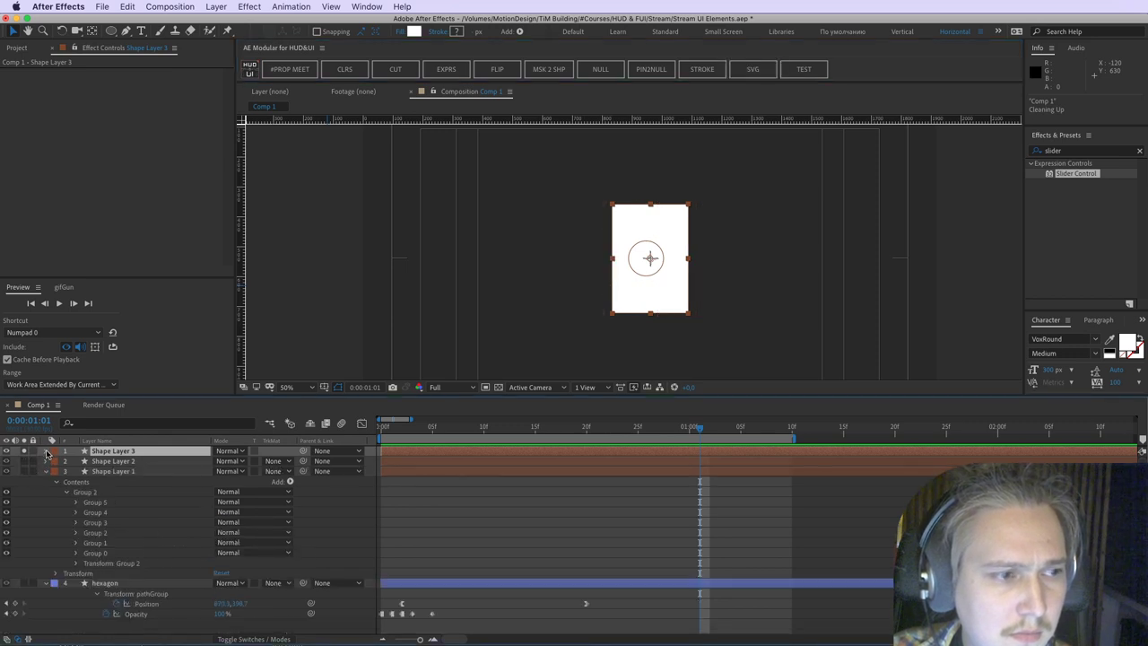
click(47, 450)
click(82, 472)
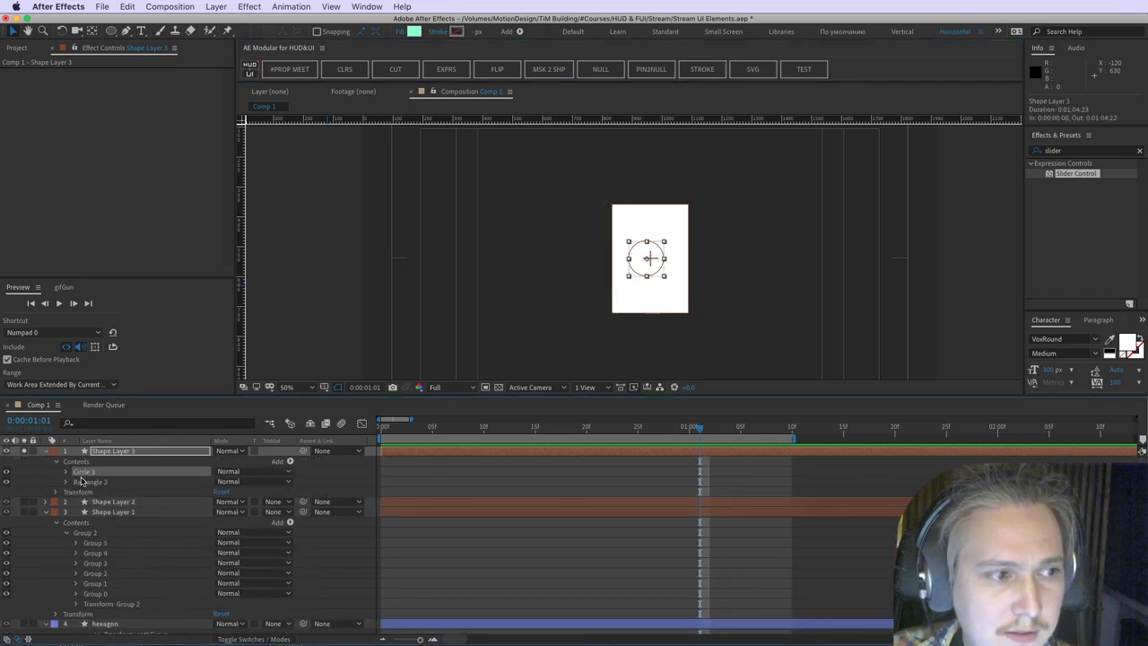
drag(82, 476, 85, 489)
key(super+z)
Step: Switch back to Illustrator, try moving the black circle toward the white rectangle's lower-right corner, and undo the move
key(super+Tab)
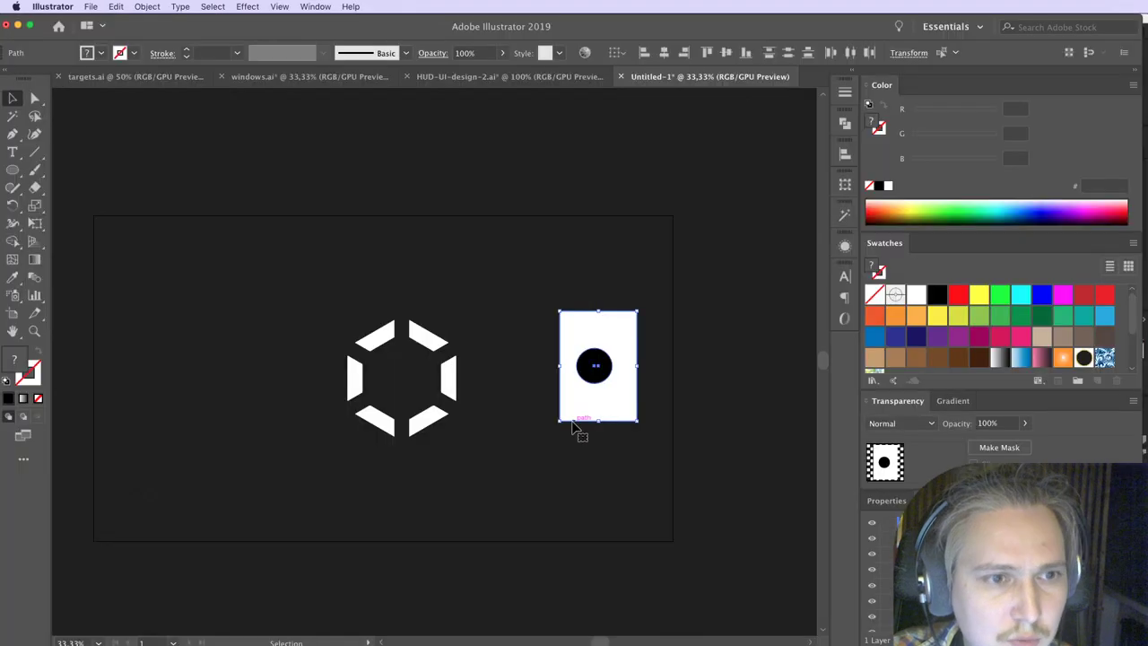
click(536, 519)
drag(595, 372, 656, 408)
key(super+z)
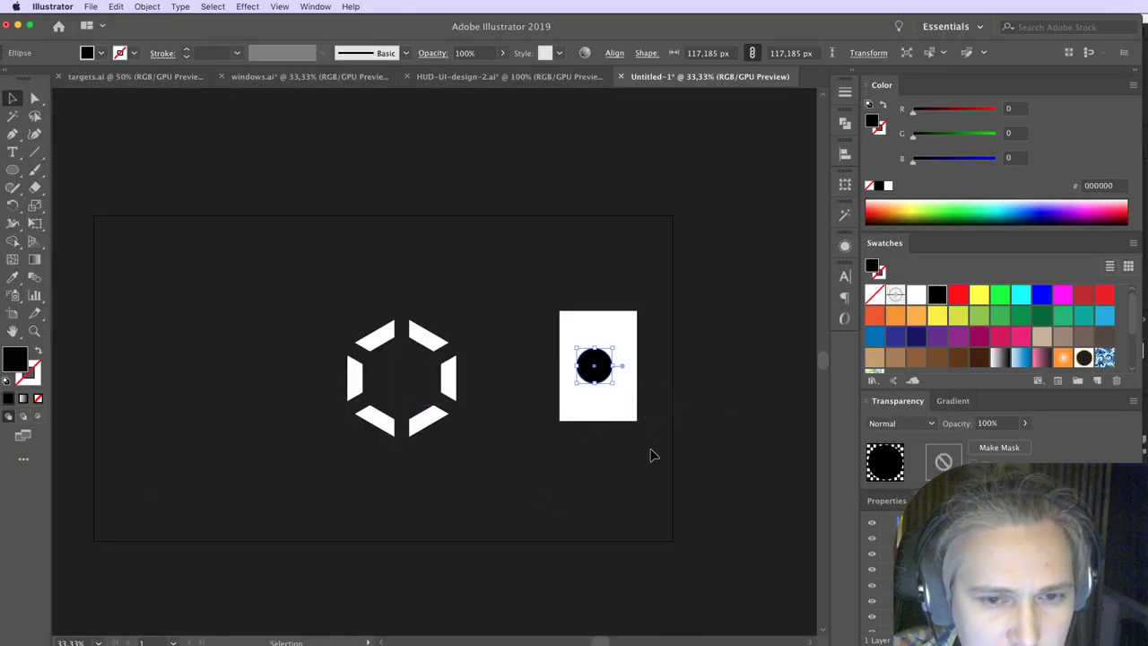
Step: Switch back to After Effects and copy Rectangle 2's Fill 1 into the Circle 3 group of Shape Layer 3
key(super+Tab)
key(super+Tab)
key(super+Tab)
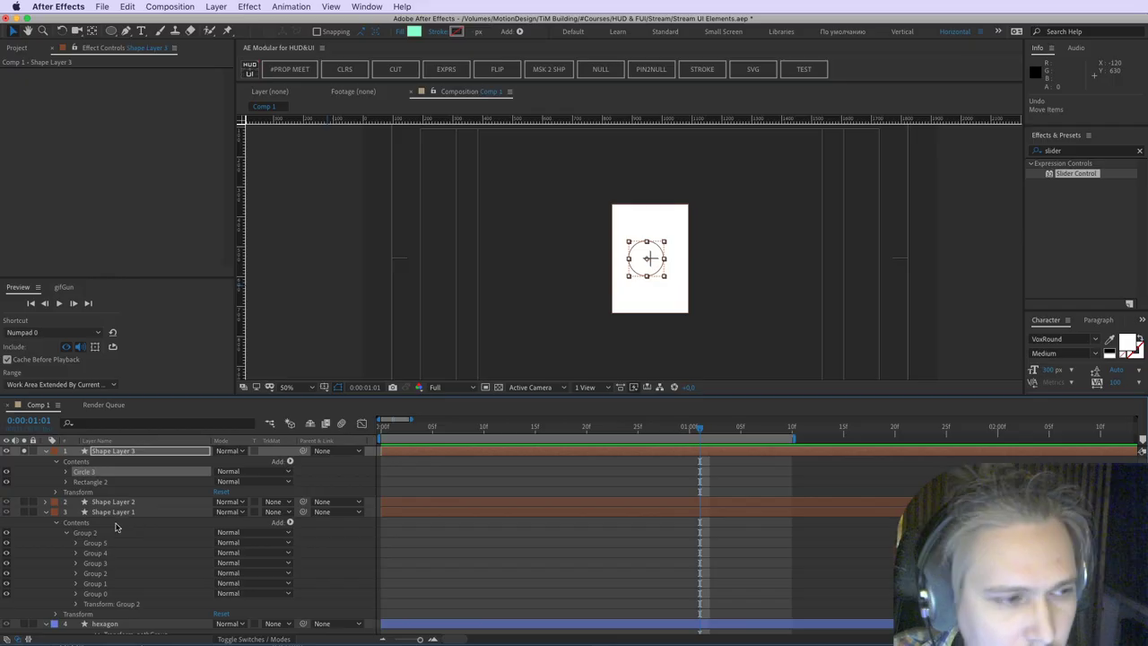
click(64, 472)
click(65, 511)
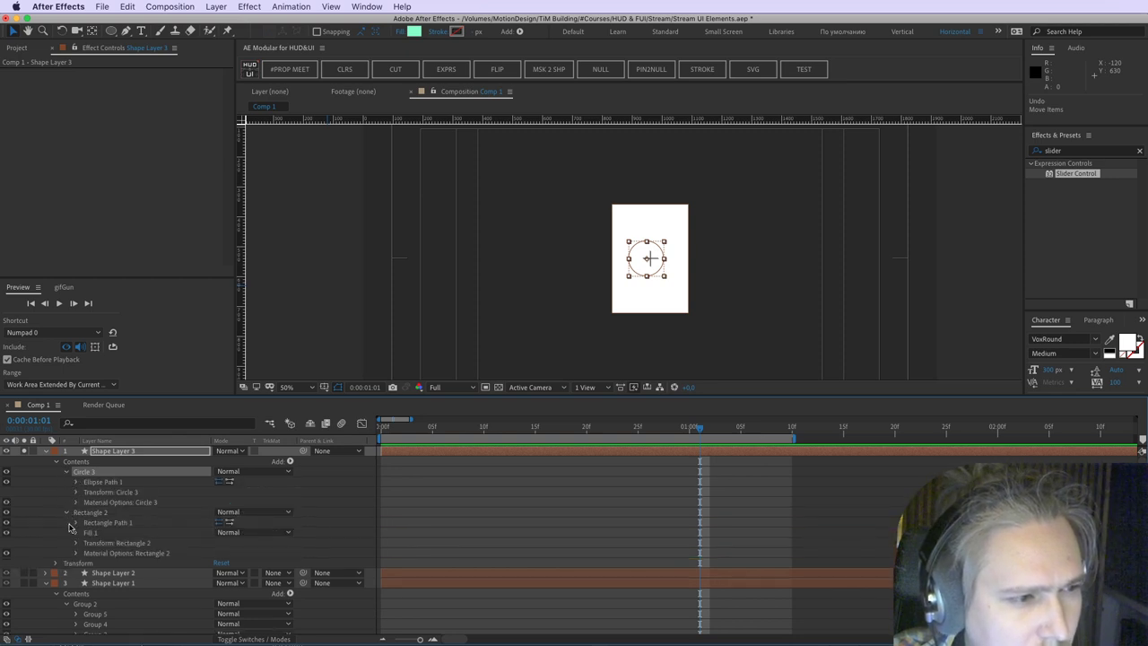
click(99, 534)
click(103, 483)
key(super+v)
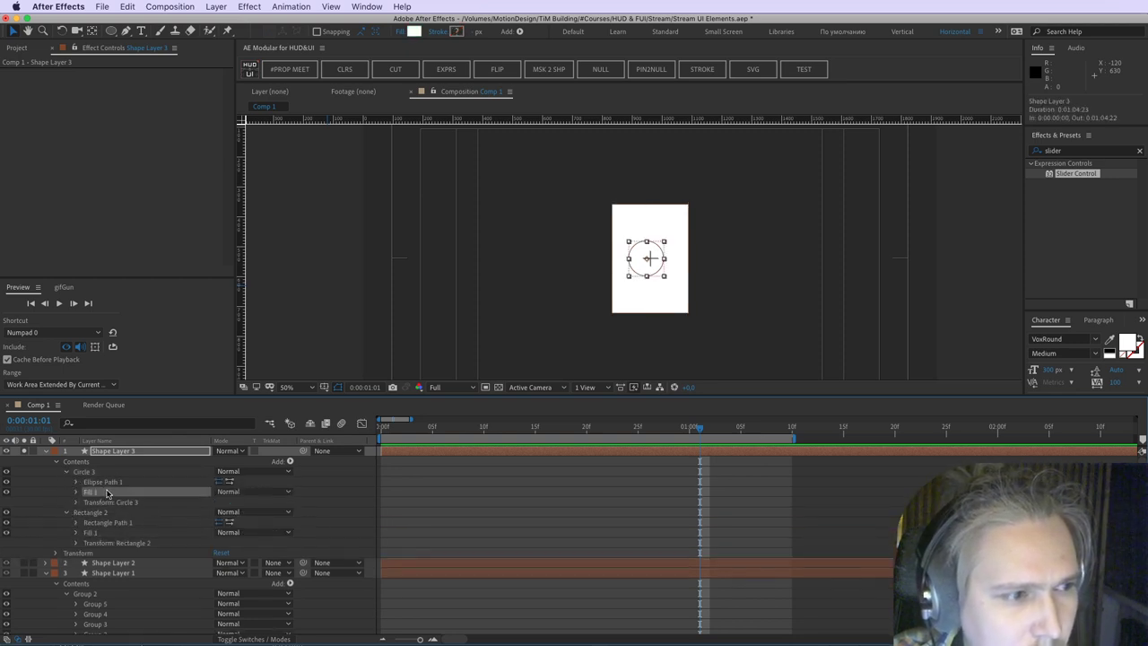
drag(81, 535, 99, 472)
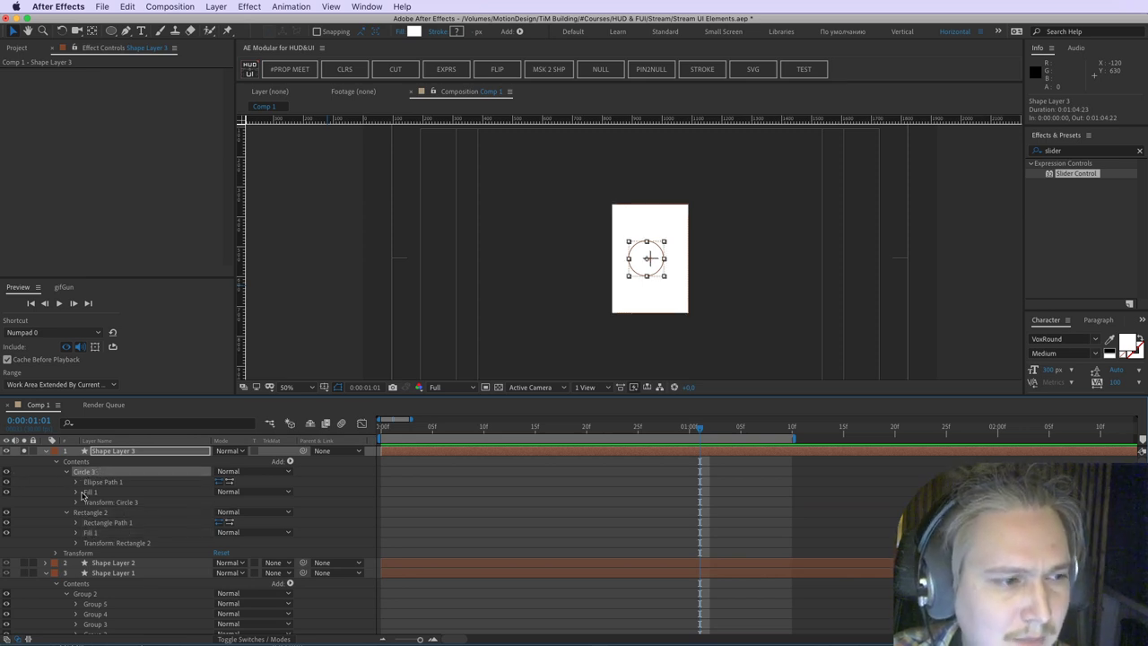
Step: Set the color of Circle 3's Fill 1 to black
click(77, 492)
click(220, 523)
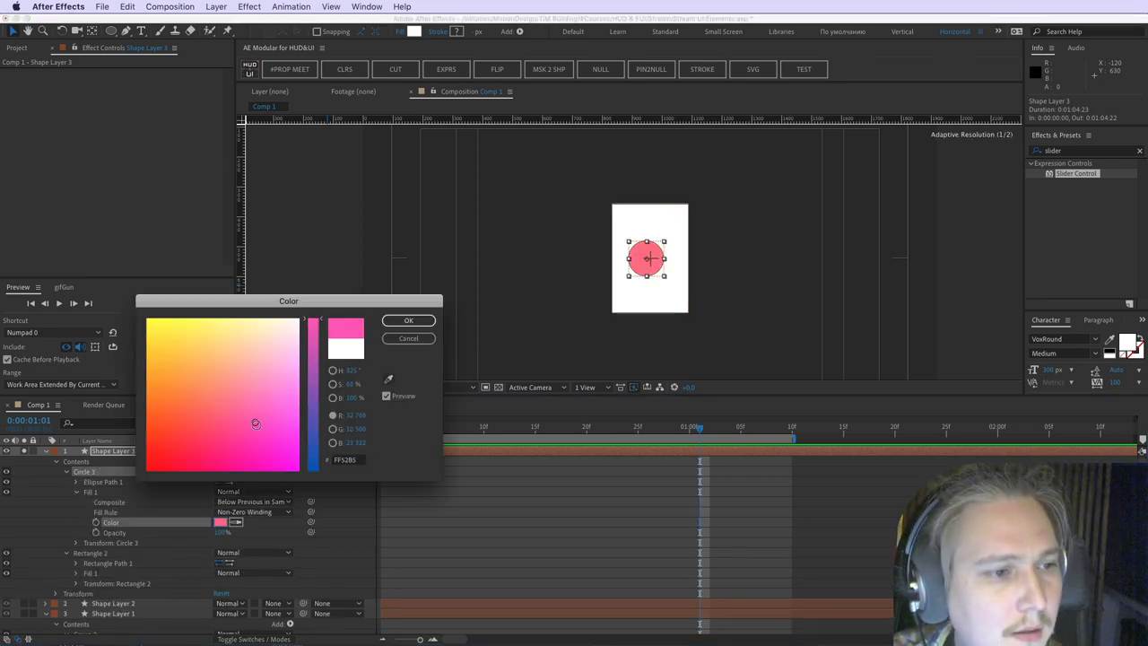
drag(254, 418, 317, 471)
click(407, 322)
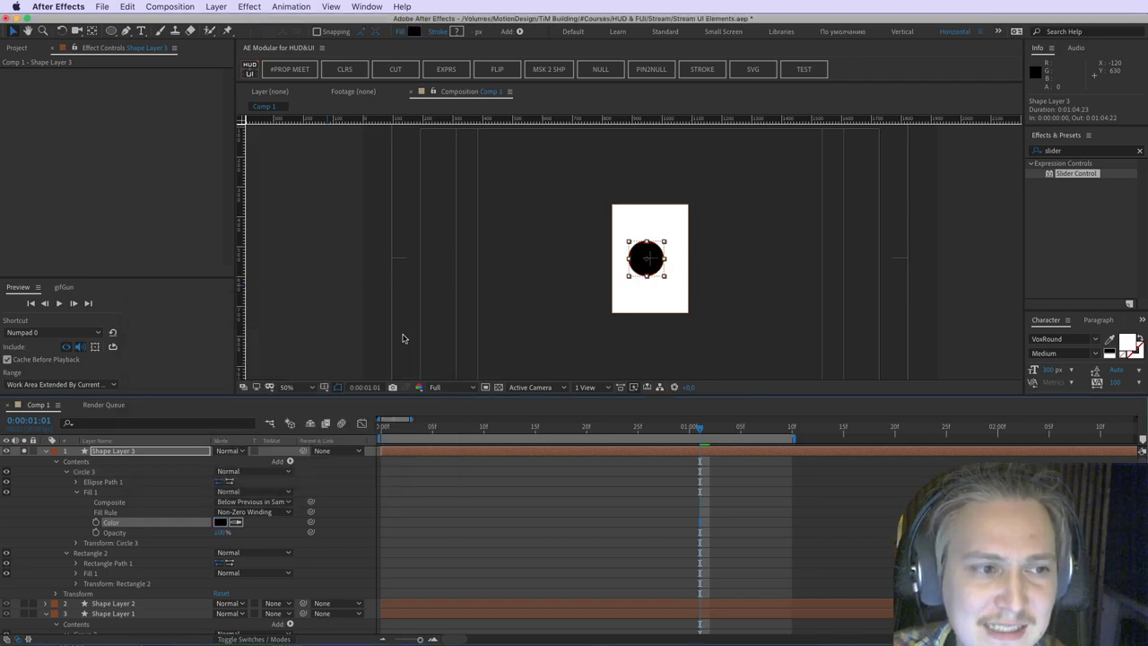
click(561, 498)
Step: Select the round target with three orange triangles in Illustrator's HUD-UI-design-2.ai and bring it into After Effects with the SVG script
key(super+Tab)
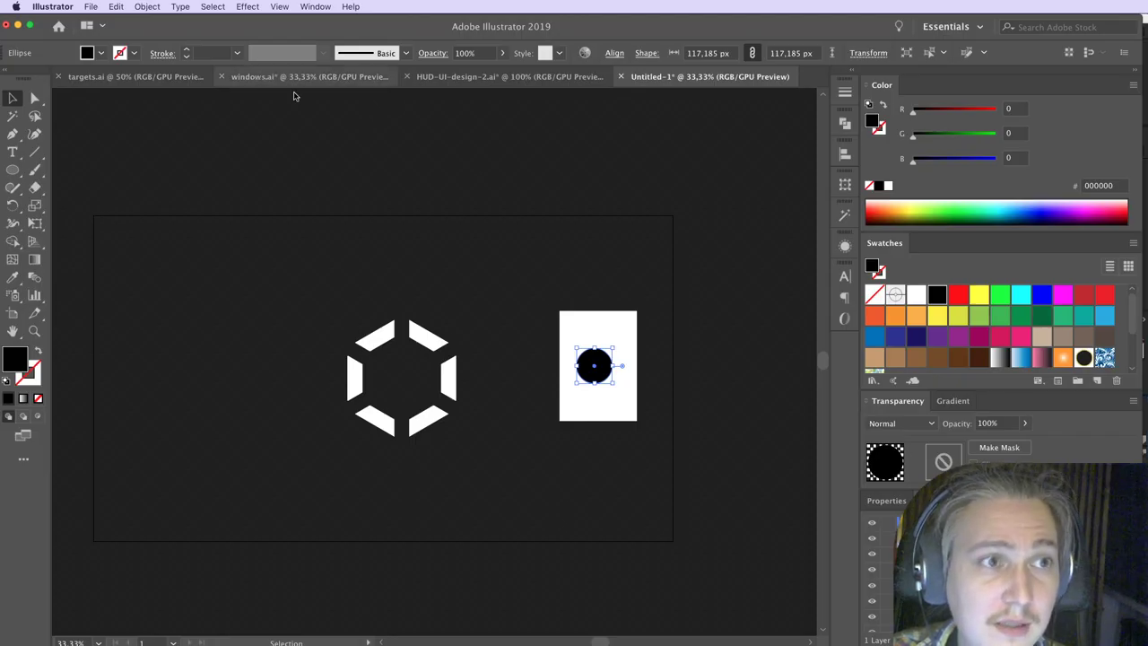
click(515, 76)
click(579, 483)
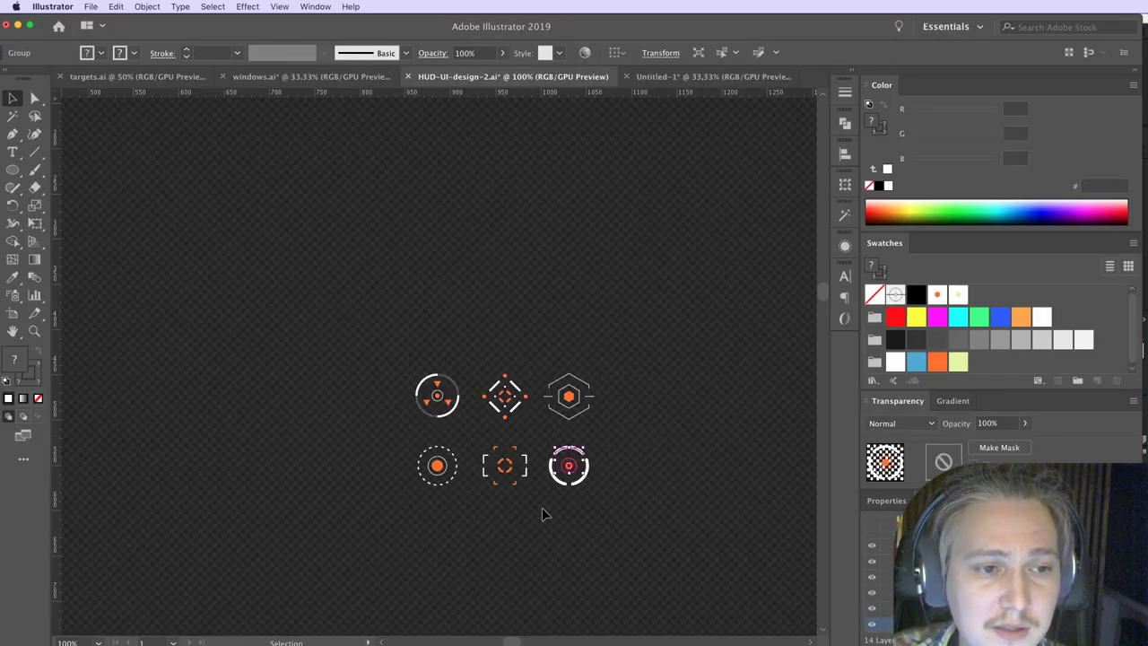
key(super+Tab)
key(super+Tab)
drag(412, 371, 475, 428)
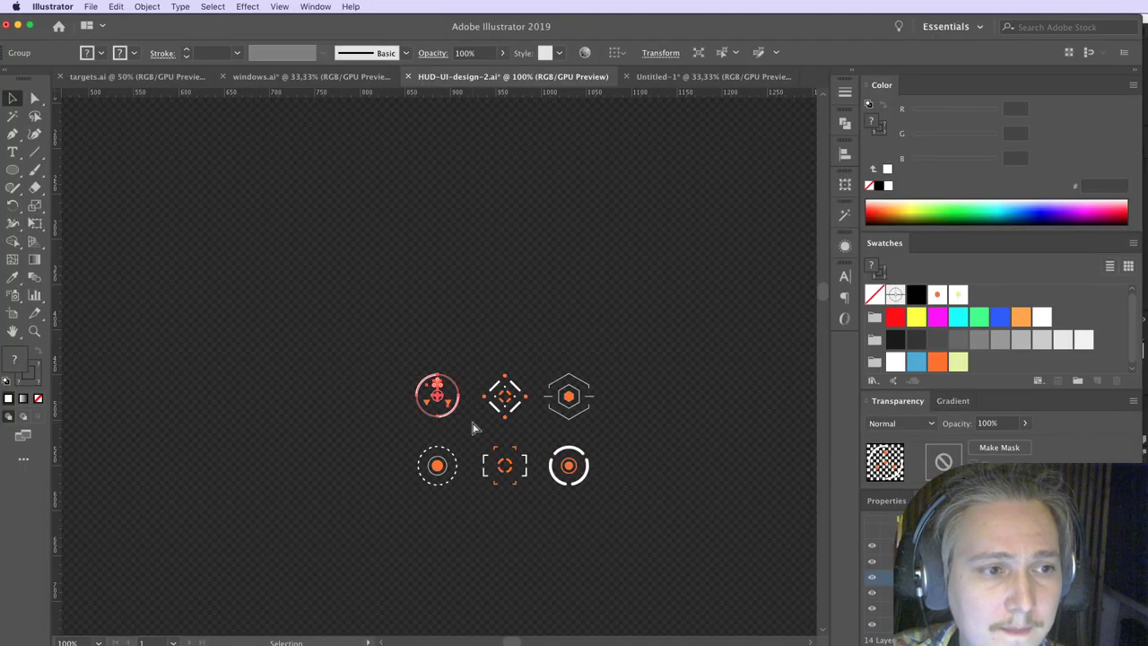
key(super+Tab)
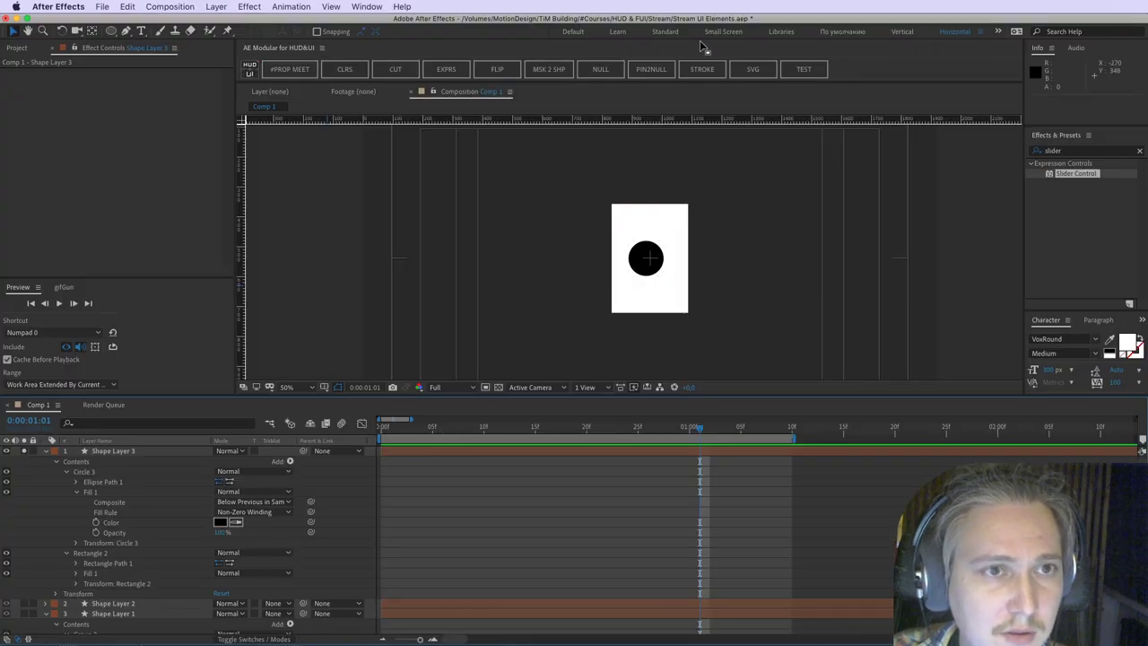
click(753, 69)
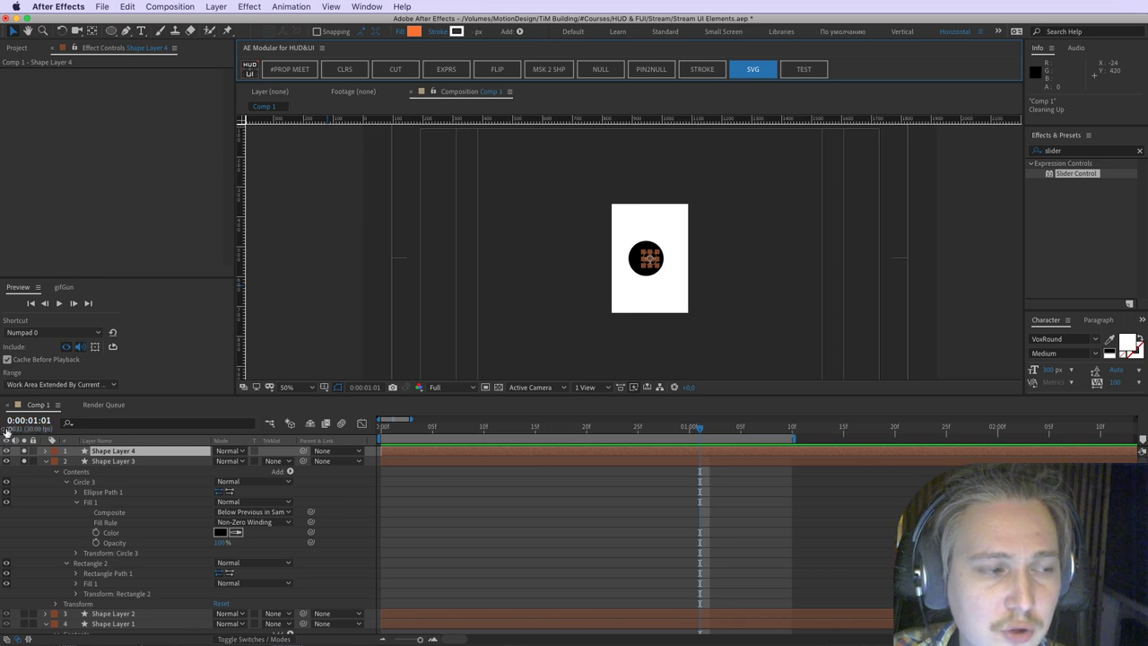
Step: Turn off solo for Shape Layer 3 and view the imported round target alone at 400%
click(24, 460)
key(period)
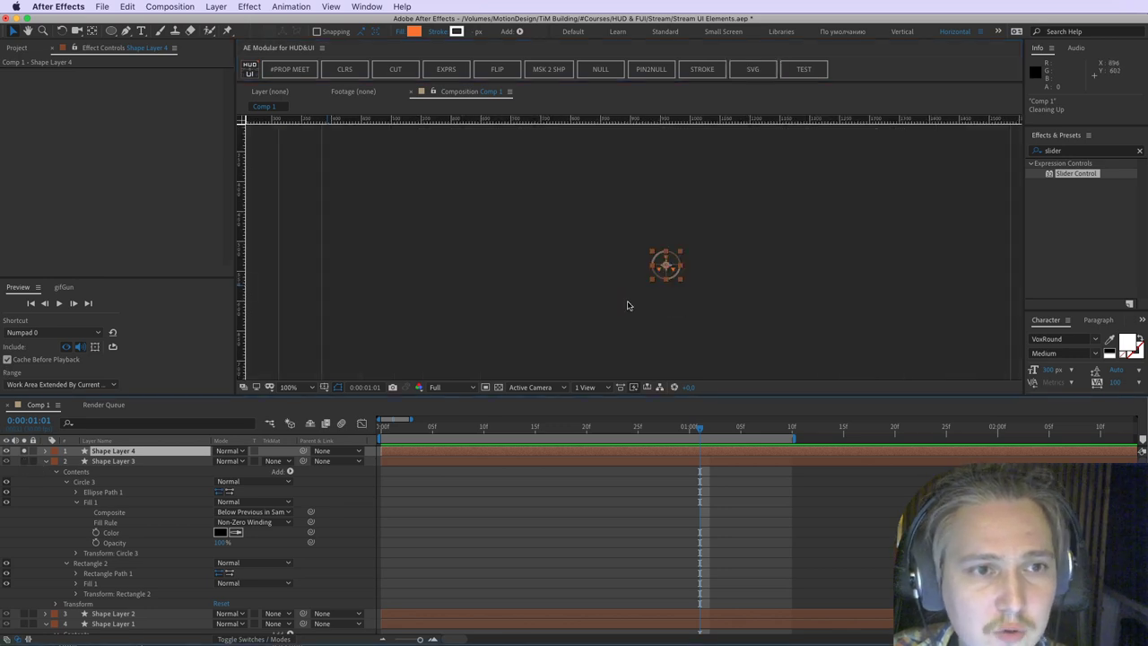
key(super+shift+h)
key(period)
key(period)
key(space)
drag(769, 318, 655, 245)
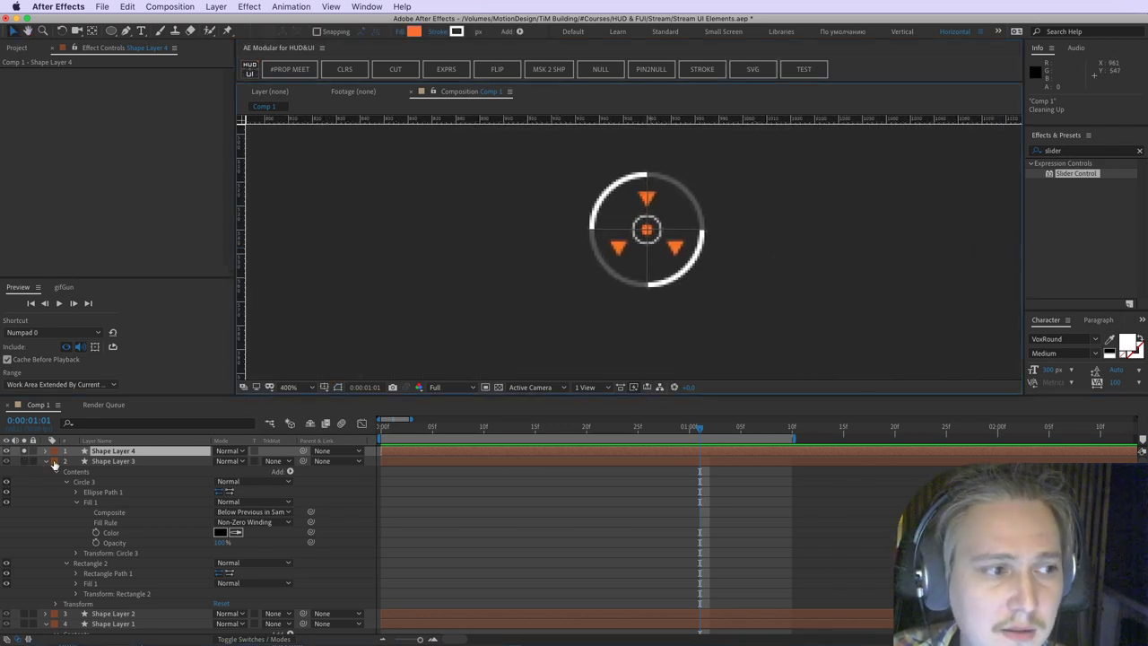
Step: Expand Shape Layer 4's contents and examine the circles and subgroups inside Group 2
click(56, 451)
click(56, 461)
click(66, 472)
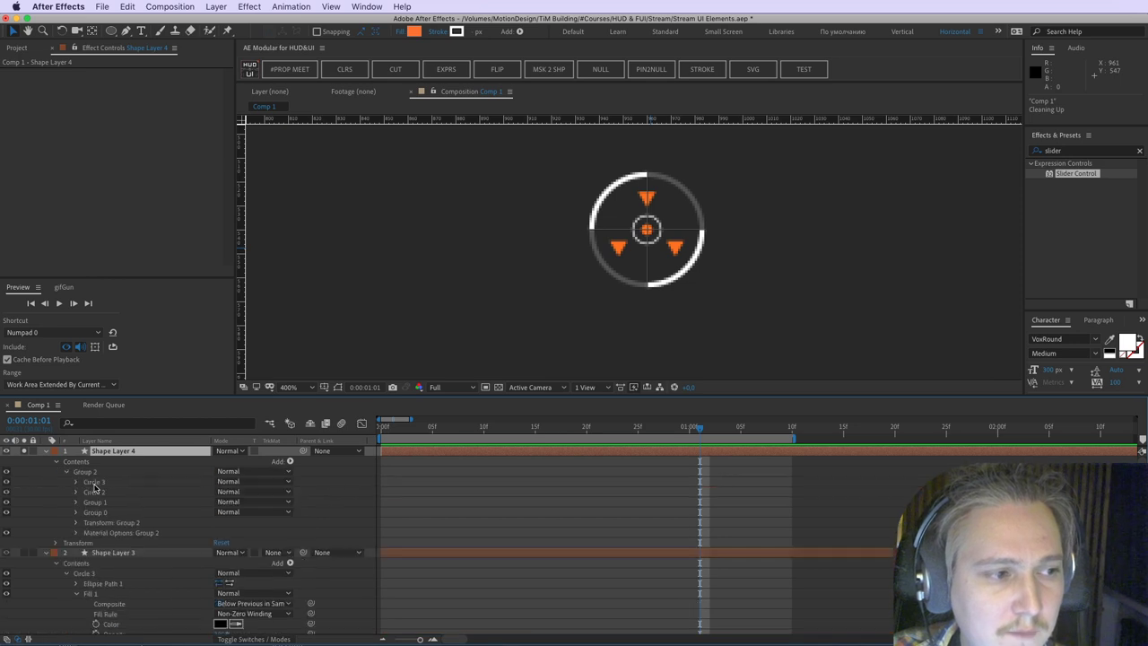
click(96, 484)
click(112, 513)
click(475, 523)
Step: Undo the last solo change, collapse the layers, and delete Shape Layers 4 and 3 from Comp 1
key(super+z)
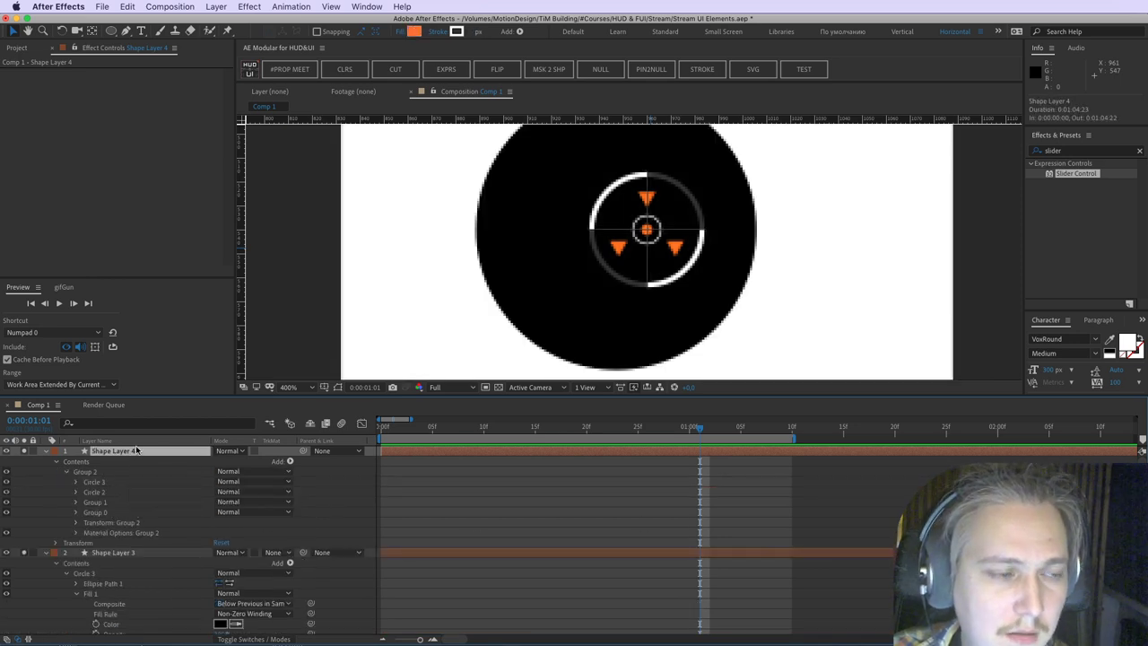
key(Delete)
click(133, 452)
key(super+a)
click(46, 451)
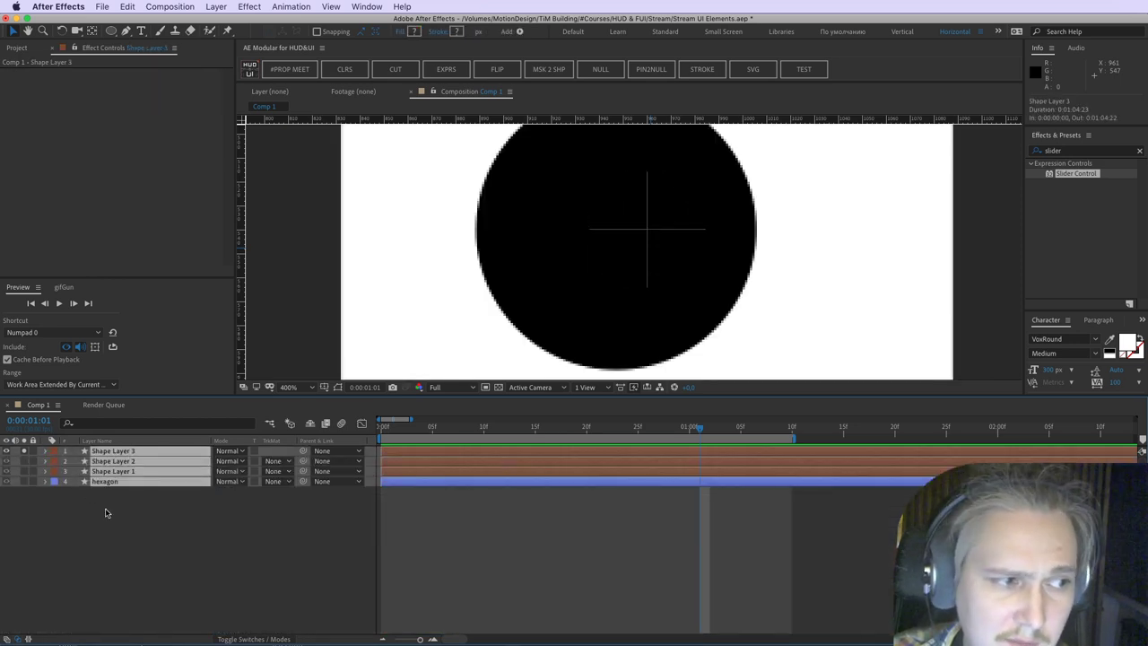
click(107, 513)
click(128, 453)
key(Delete)
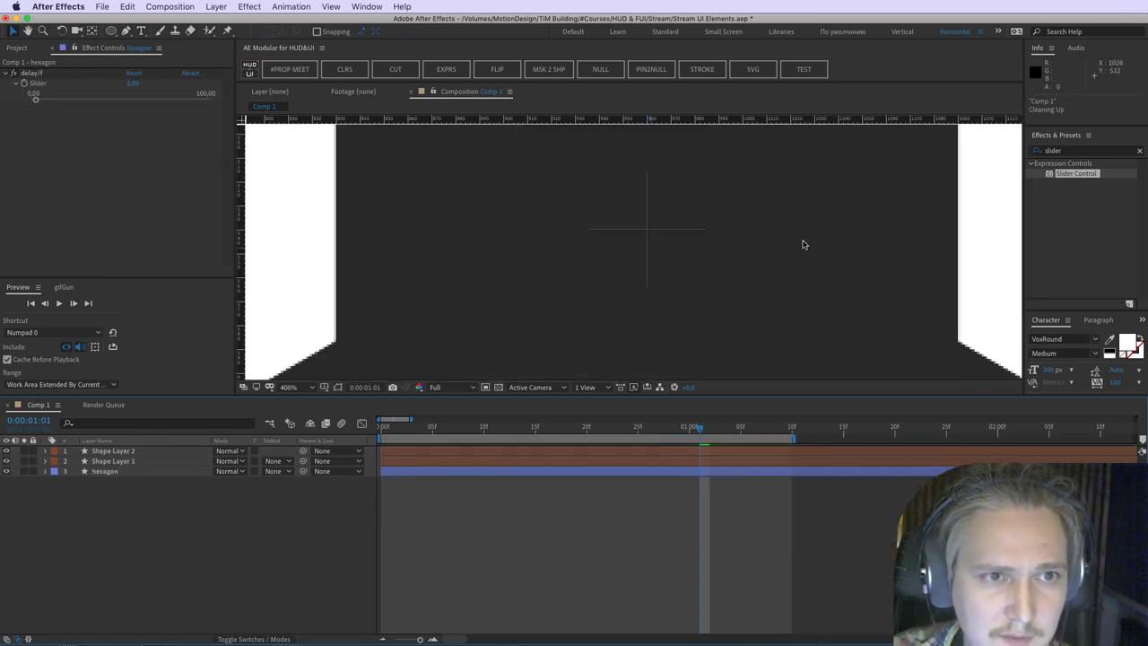
scroll(782, 314, down, 4)
click(112, 450)
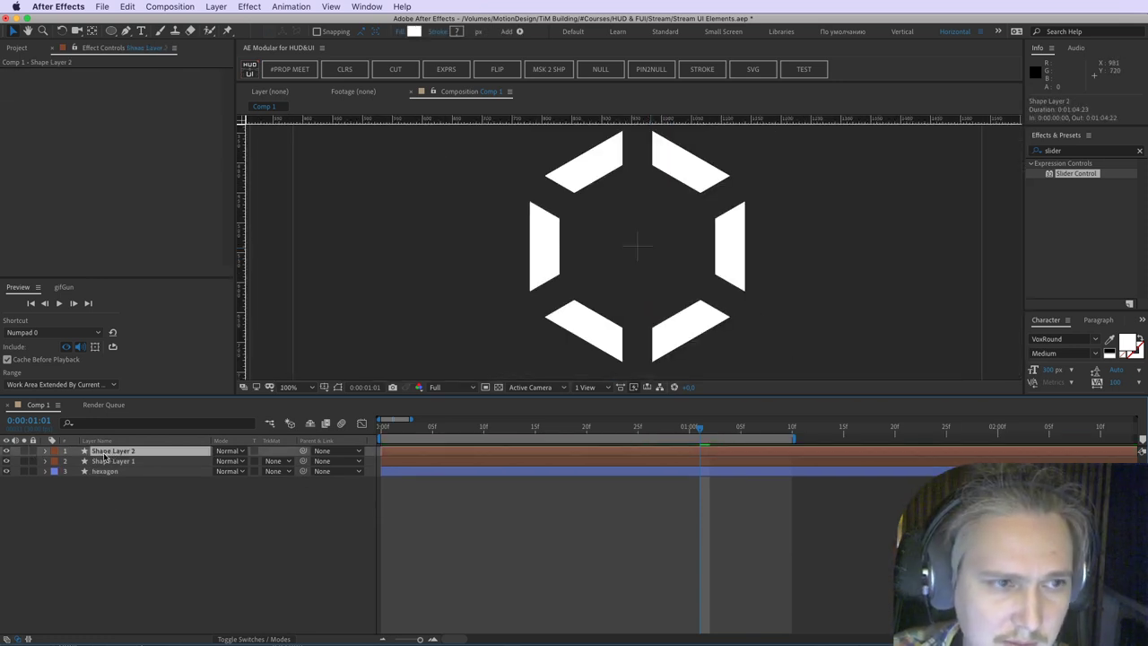
click(564, 413)
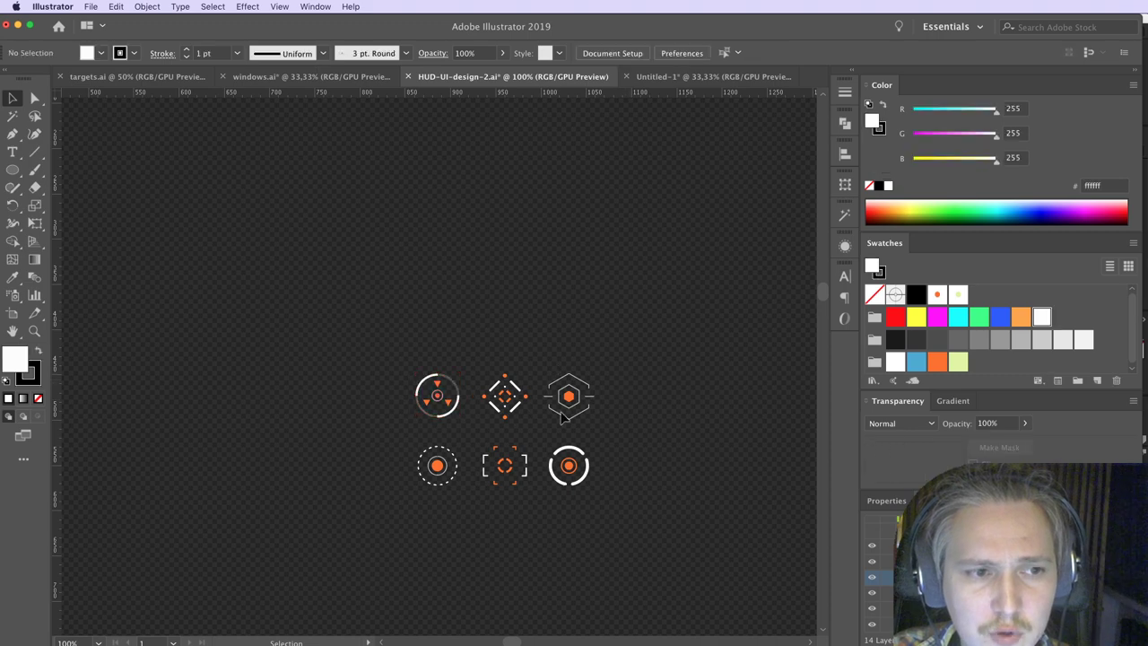
click(569, 409)
drag(625, 426, 589, 380)
click(674, 480)
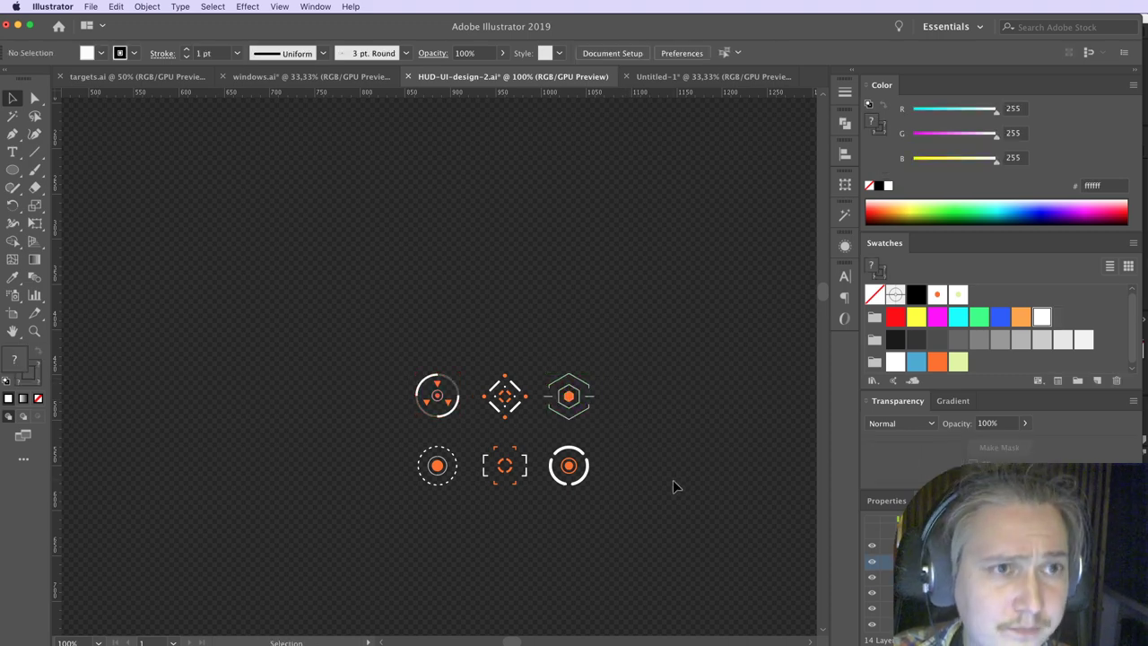
Step: Return to After Effects, start a file import, and browse to the ai folder inside the UM project's assets
key(super+Tab)
click(17, 47)
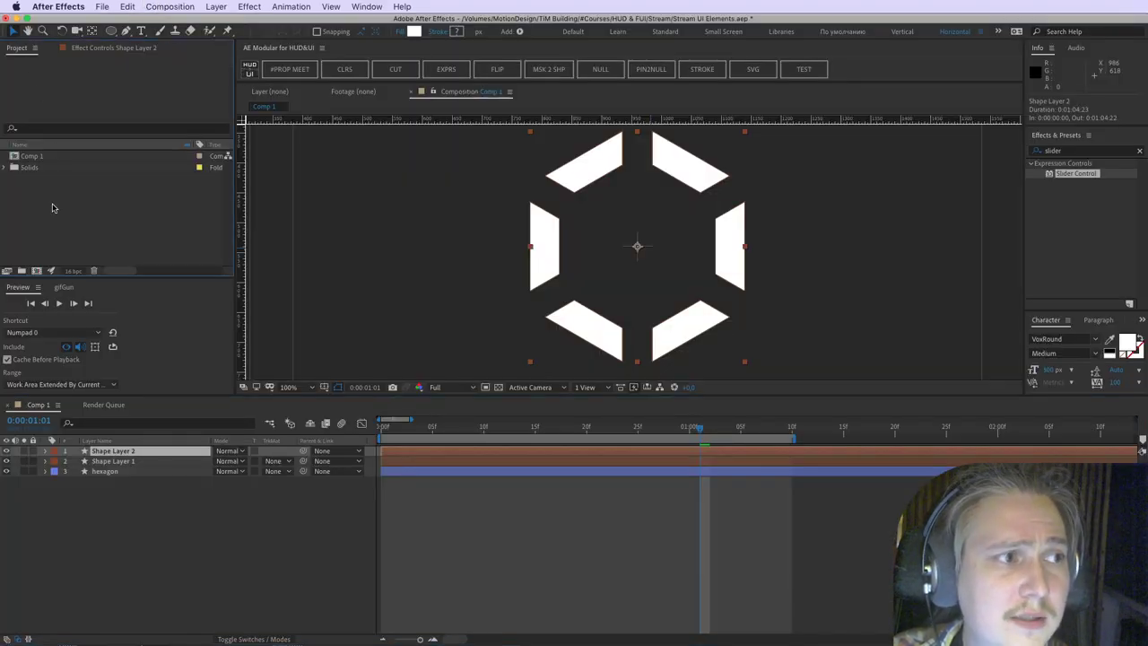
right_click(69, 211)
mouse_move(179, 263)
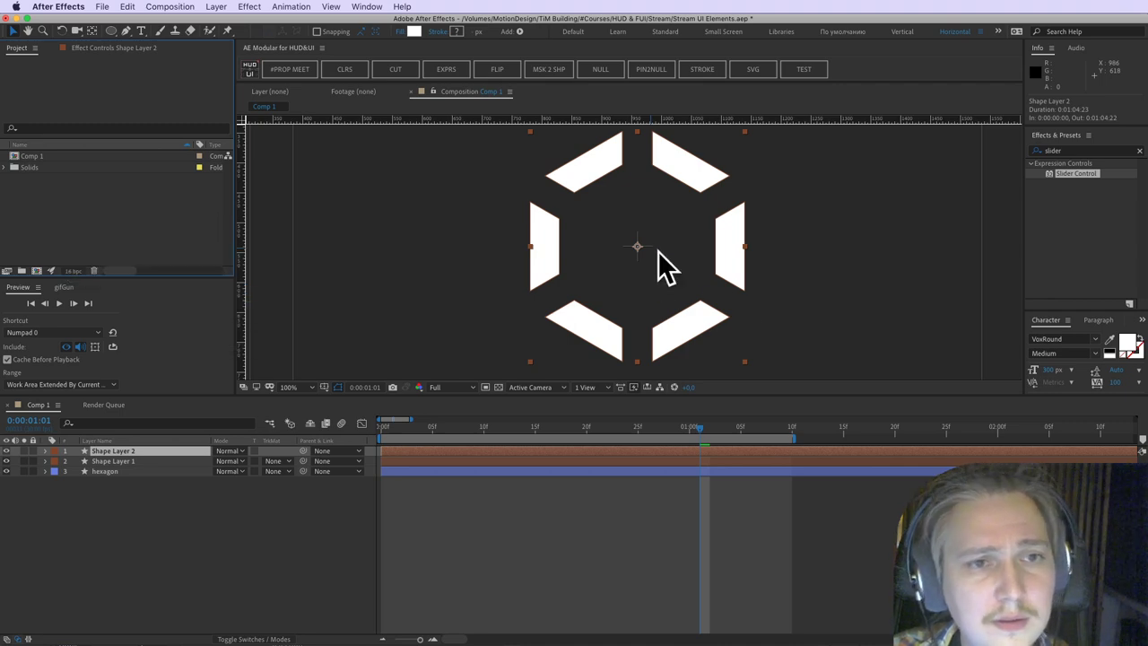
drag(802, 142, 430, 144)
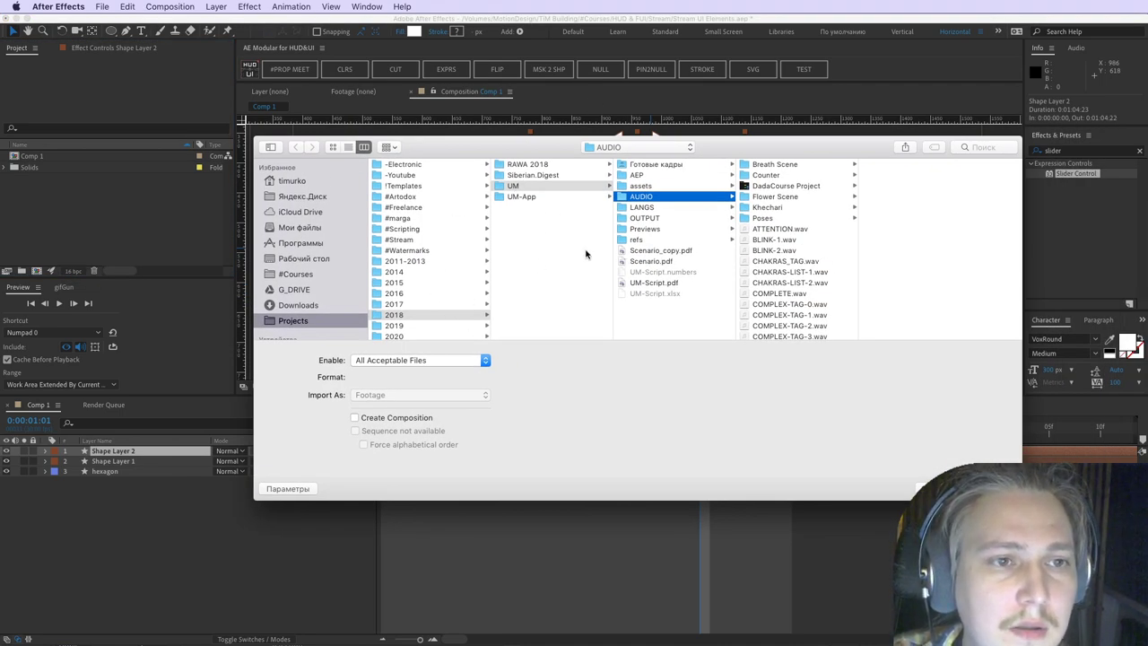
click(640, 186)
click(820, 176)
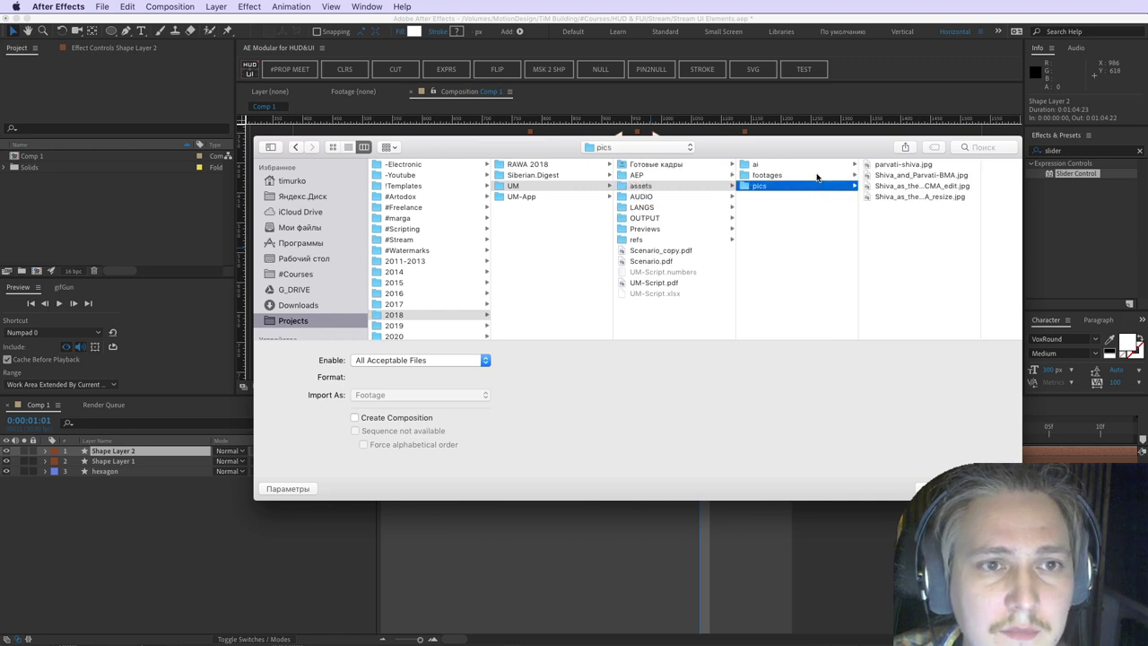
click(904, 167)
click(723, 166)
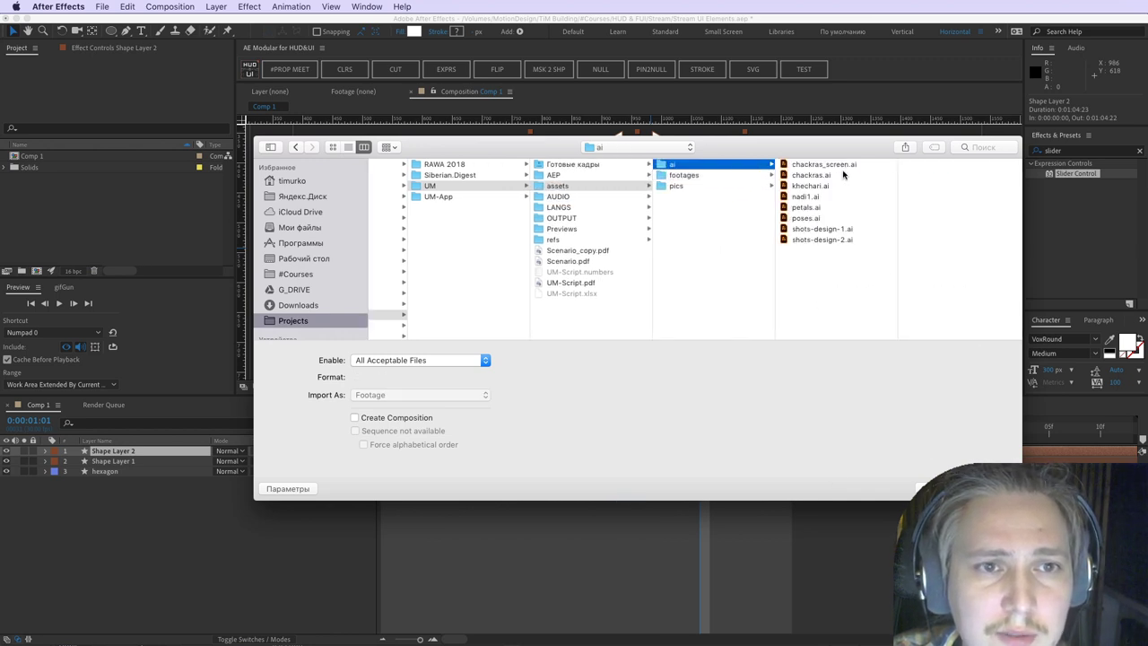
Step: Preview the Illustrator files in the ai folder and choose khechari.ai for import
click(812, 166)
key(Down)
key(Down)
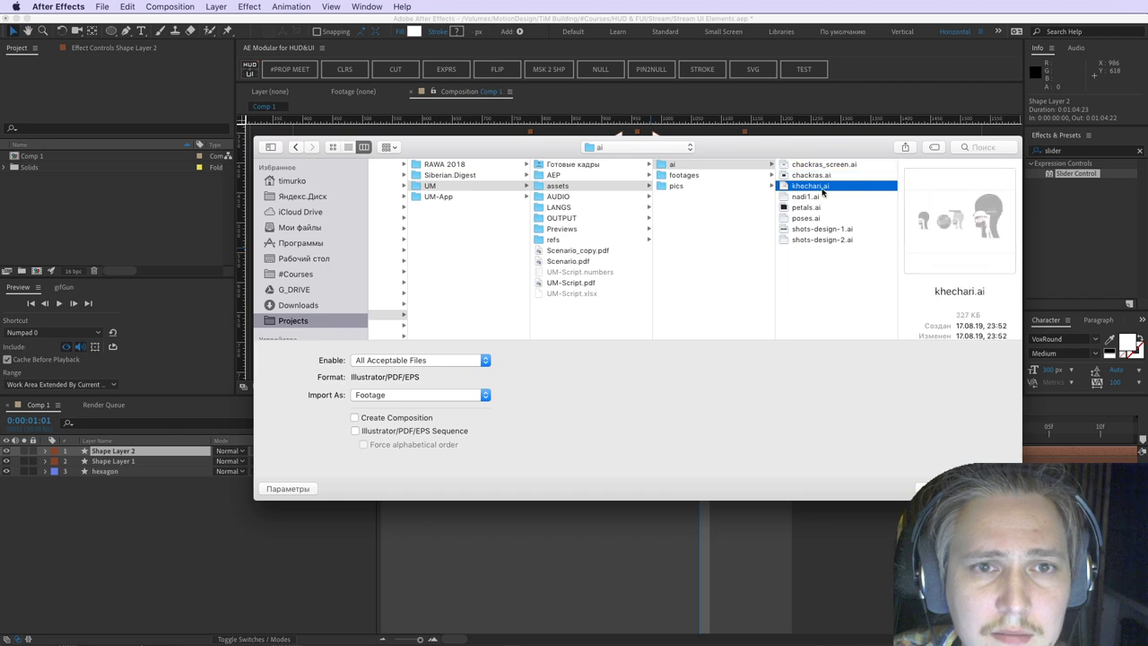
click(819, 196)
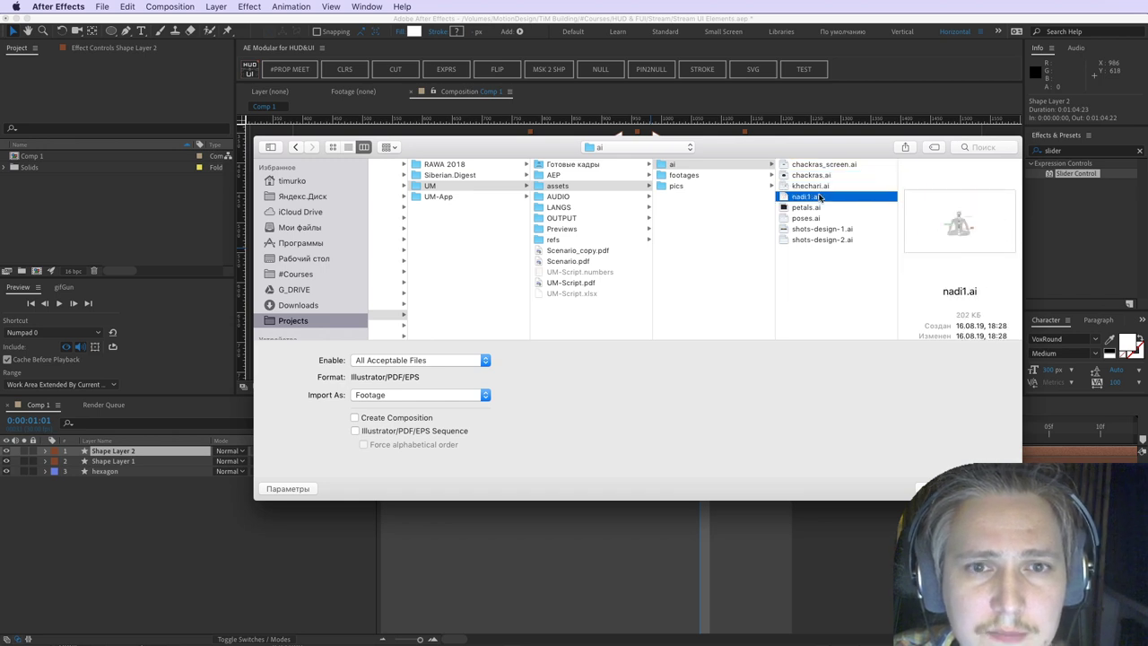
key(Up)
key(Return)
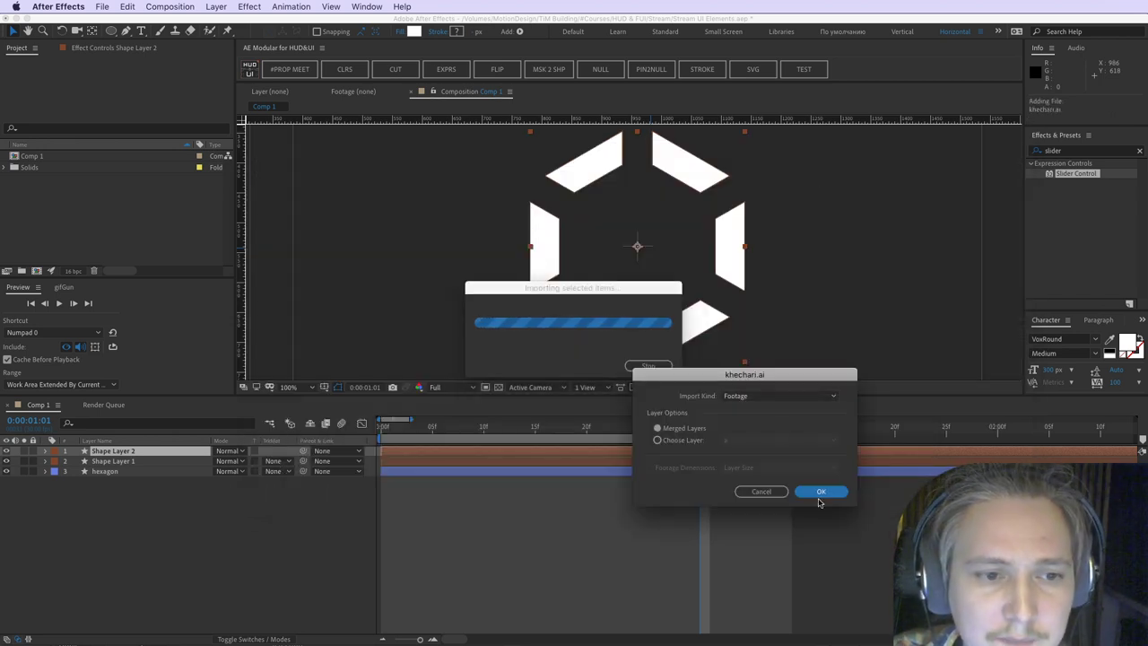
Step: Import khechari.ai with Import Kind set to Composition and Footage Dimensions set to Layer Size
click(779, 396)
click(776, 422)
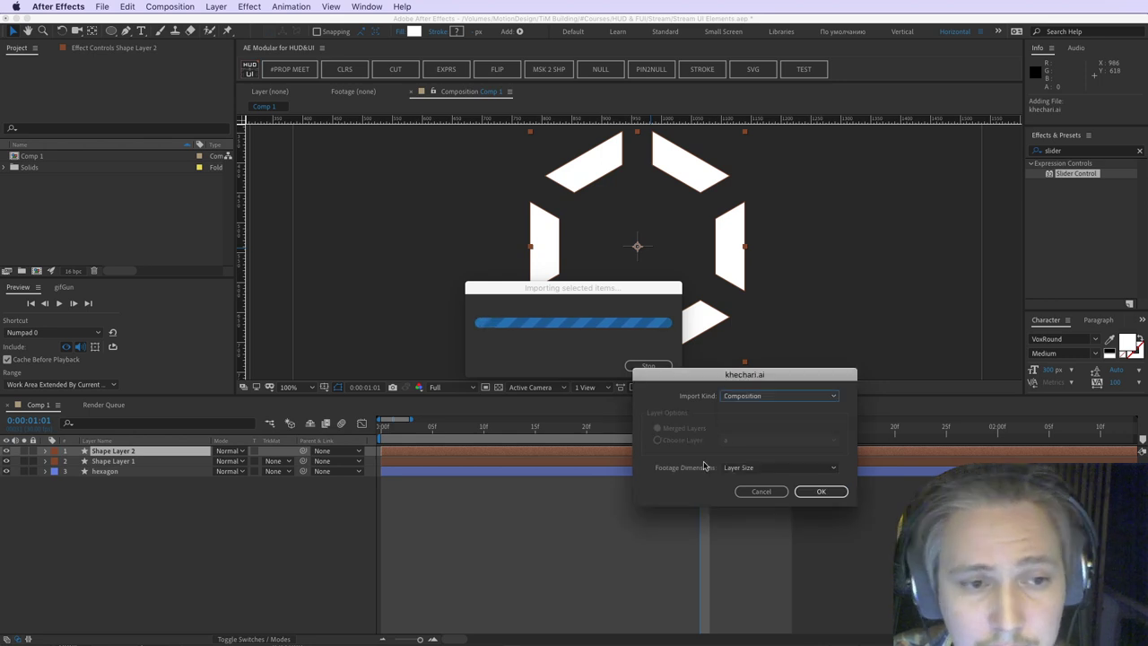
click(779, 467)
click(778, 396)
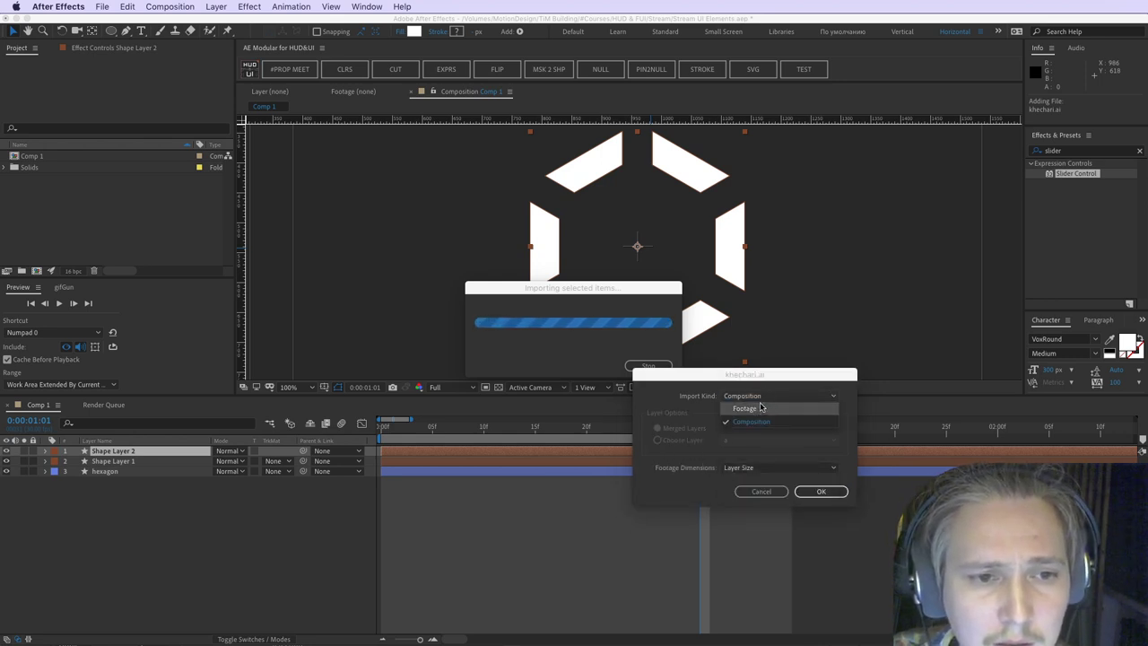
click(759, 423)
click(820, 492)
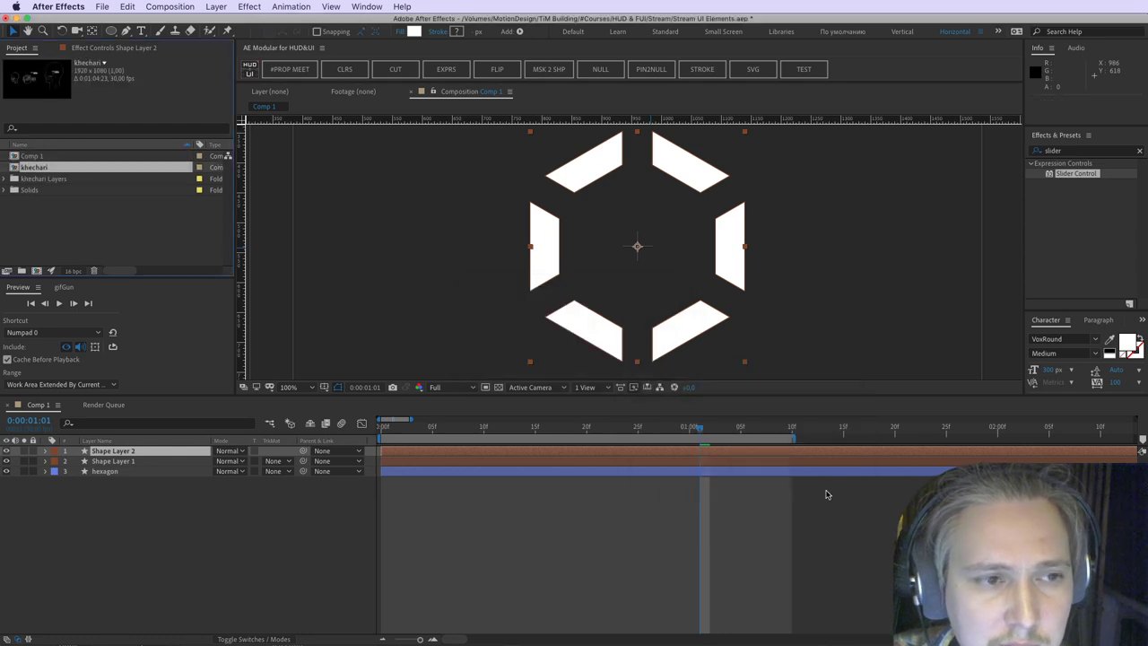
Step: Open the khechari composition, solo layer a, and move its head drawing to the composition's center
double_click(38, 168)
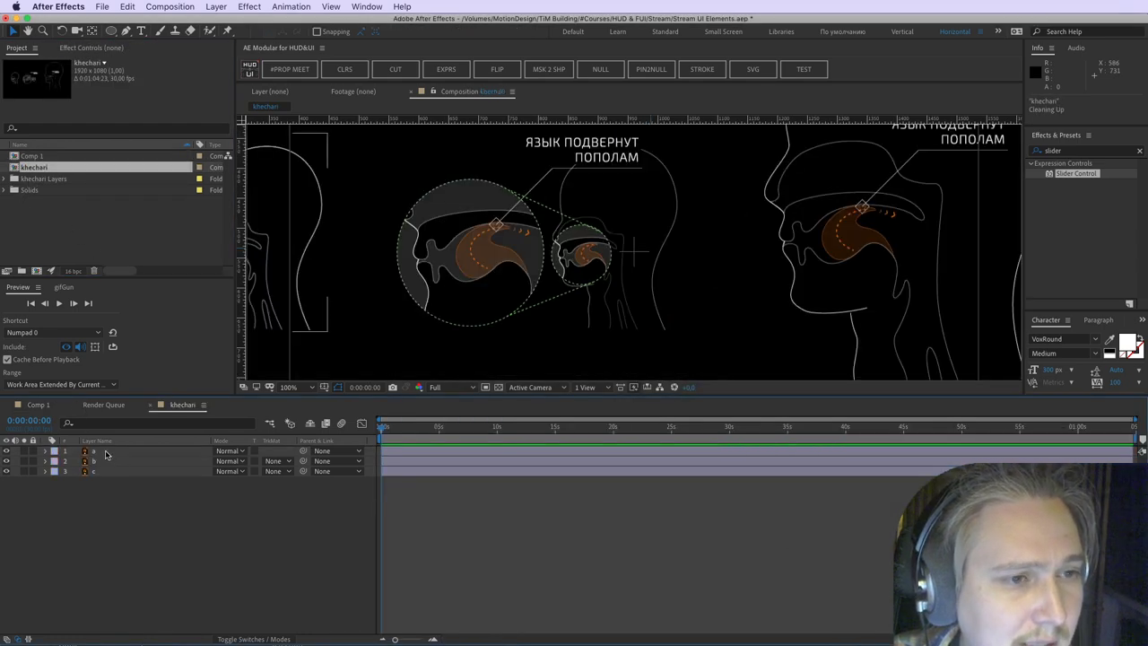
click(24, 452)
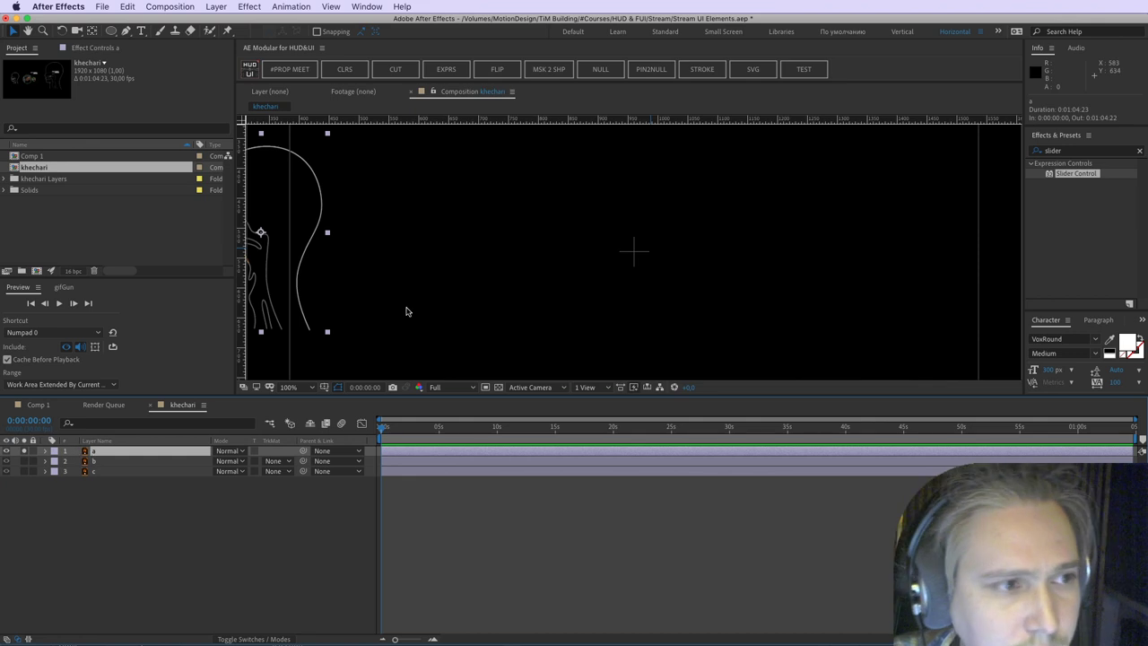
drag(329, 306, 563, 302)
drag(491, 244, 879, 267)
drag(860, 280, 741, 252)
Step: Convert the Illustrator layer a into a shape layer with Create Shapes from Vector Layer
right_click(102, 453)
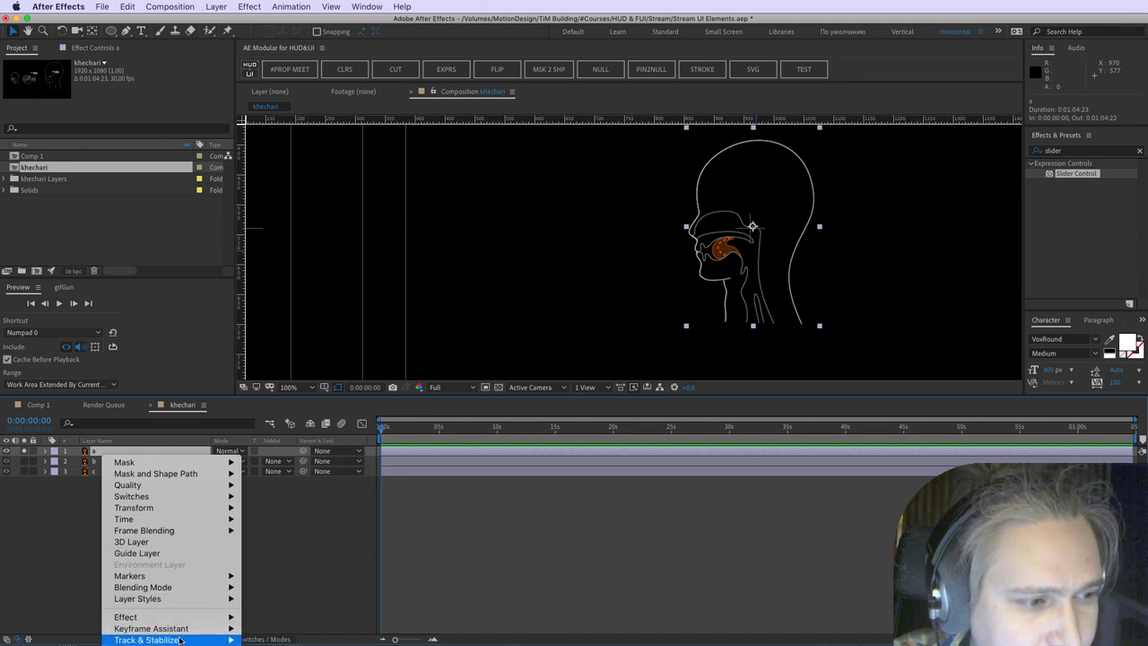
click(57, 559)
click(217, 6)
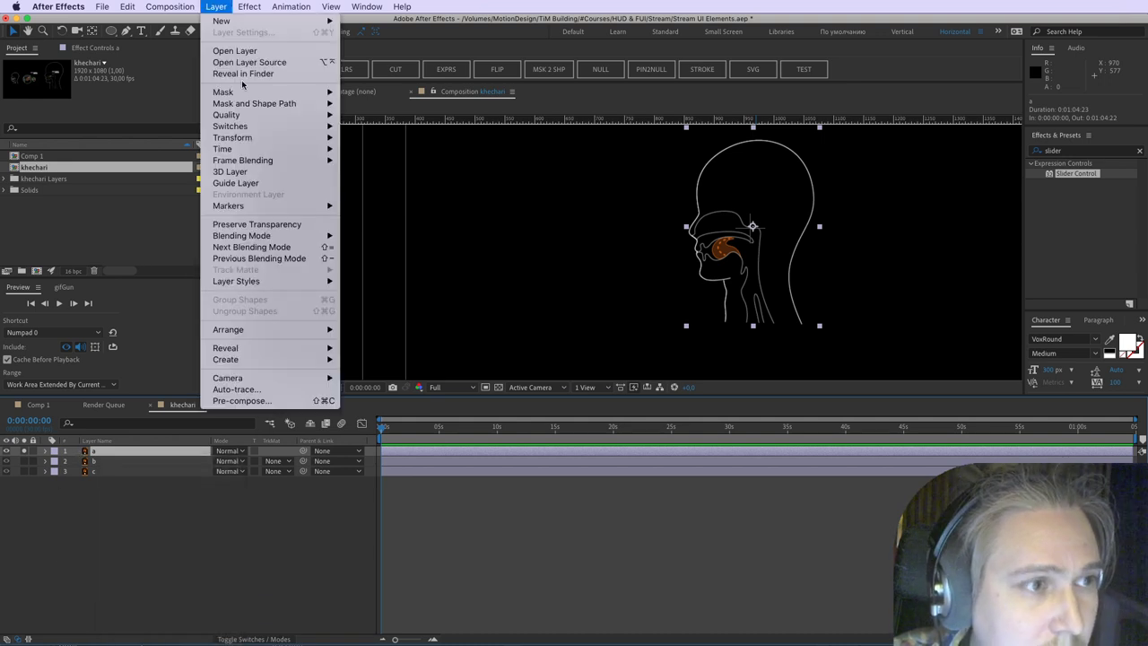
mouse_move(261, 351)
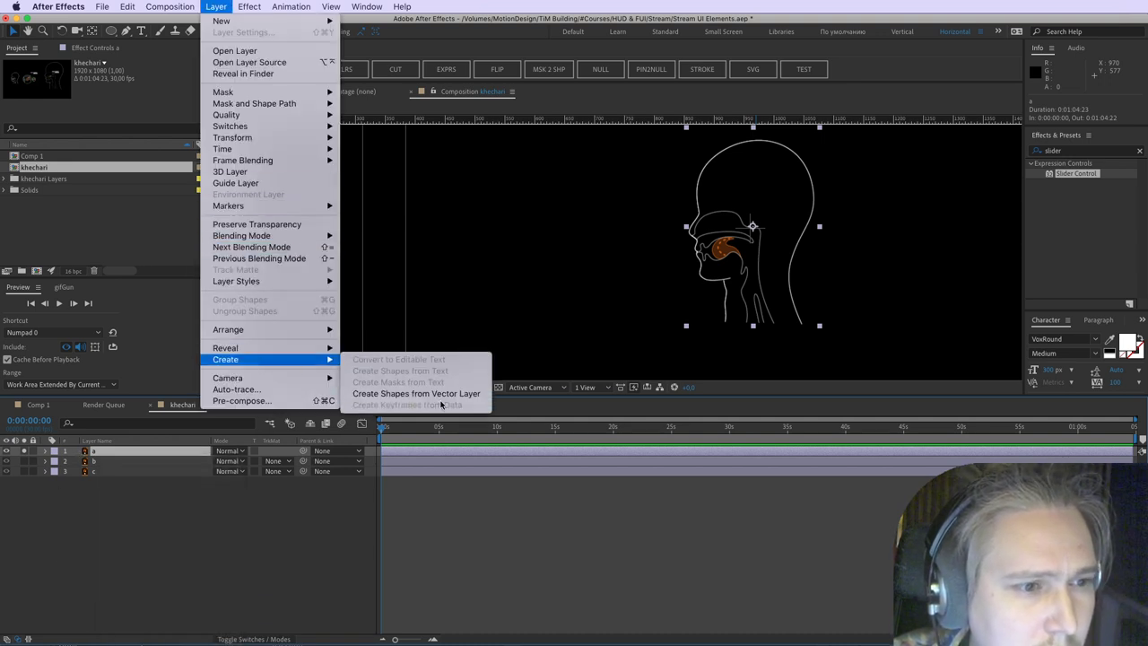
click(444, 394)
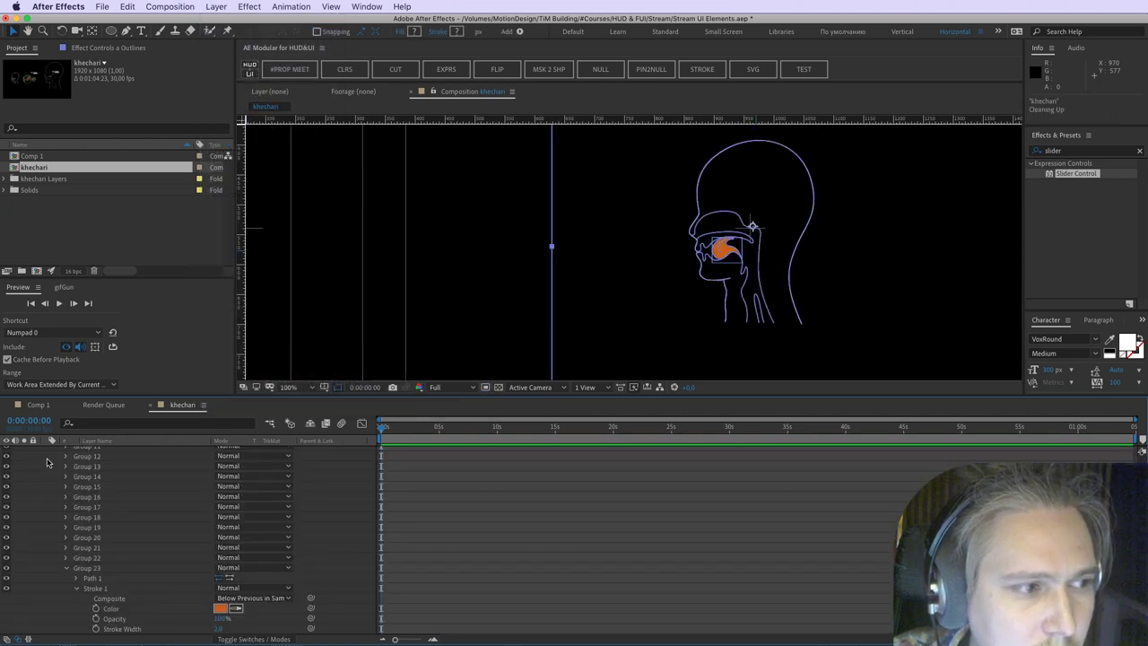
Step: Look through the contents of the a Outlines shape layer, collapsing Group 10 and checking which path each group holds
scroll(53, 477, down, 6)
scroll(57, 485, up, 5)
scroll(57, 485, up, 2)
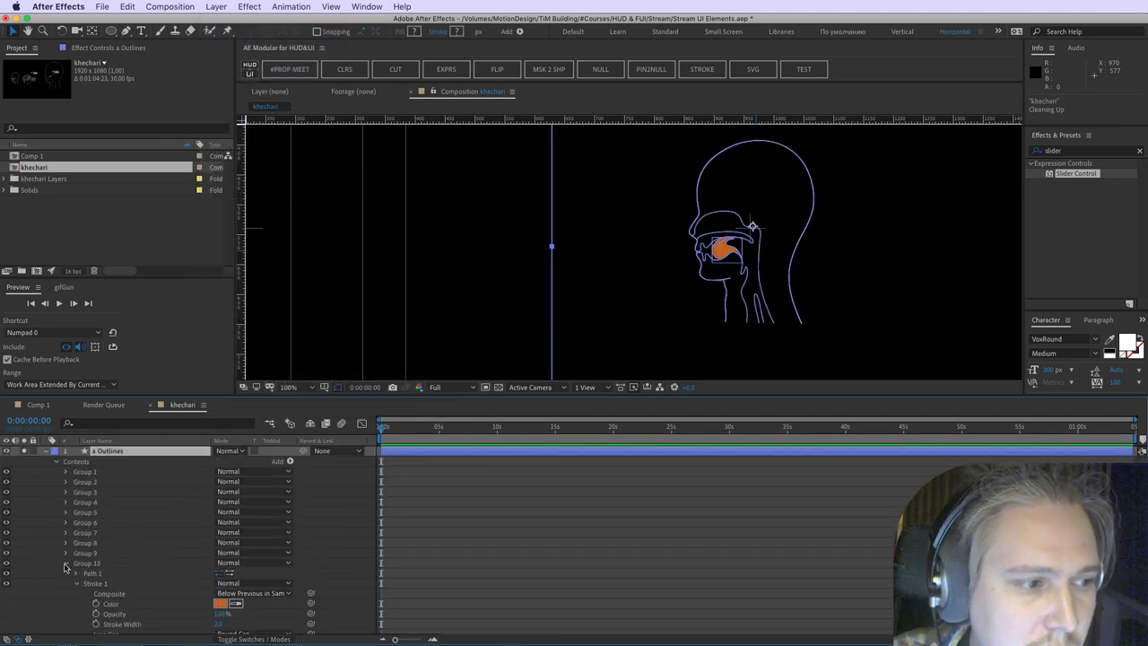
click(67, 563)
click(93, 564)
click(97, 484)
scroll(98, 538, down, 4)
Step: Collapse Group 23 and check which parts of the drawing Groups 20, 23 and 26 correspond to
click(66, 583)
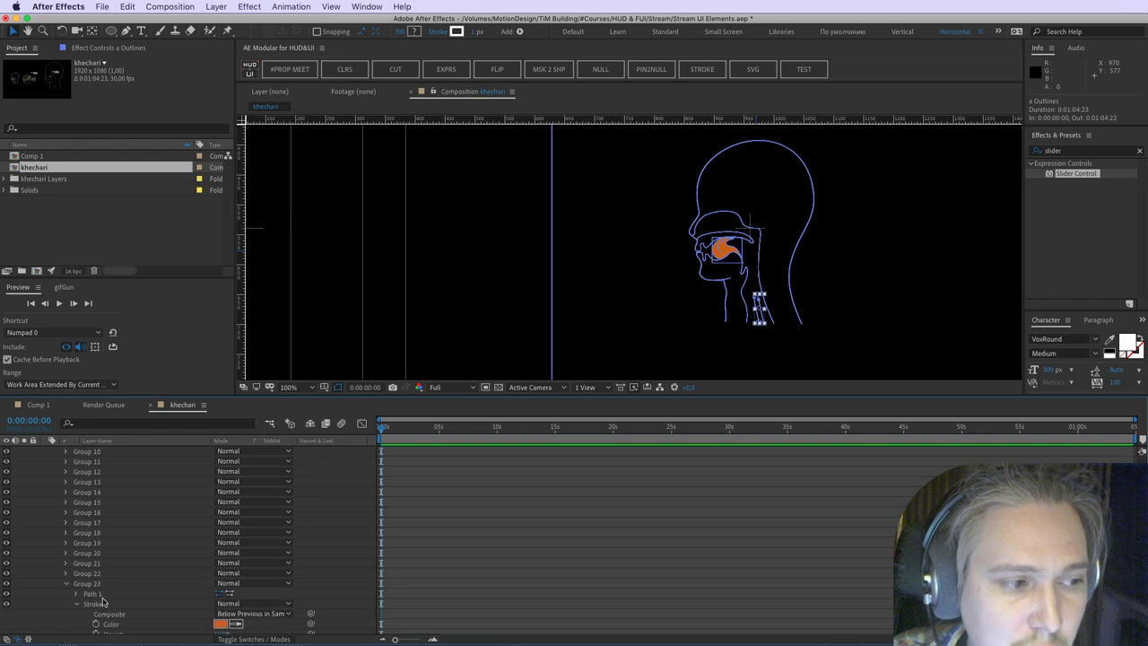
click(86, 584)
click(65, 584)
click(98, 614)
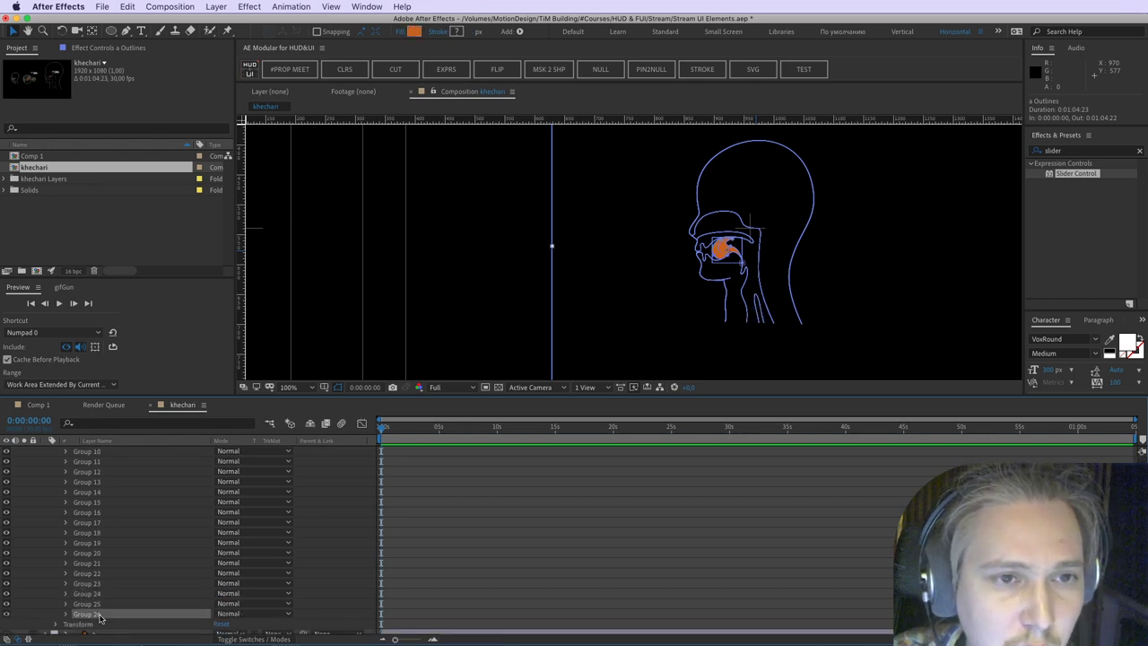
click(101, 585)
click(90, 553)
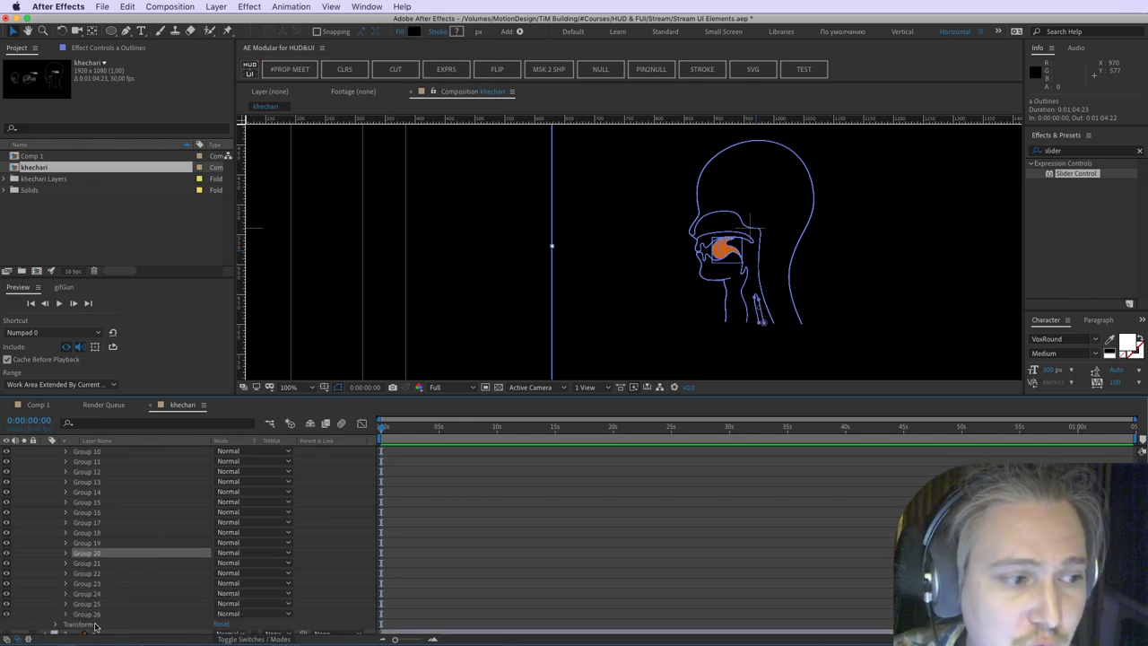
click(99, 614)
scroll(810, 251, down, 2)
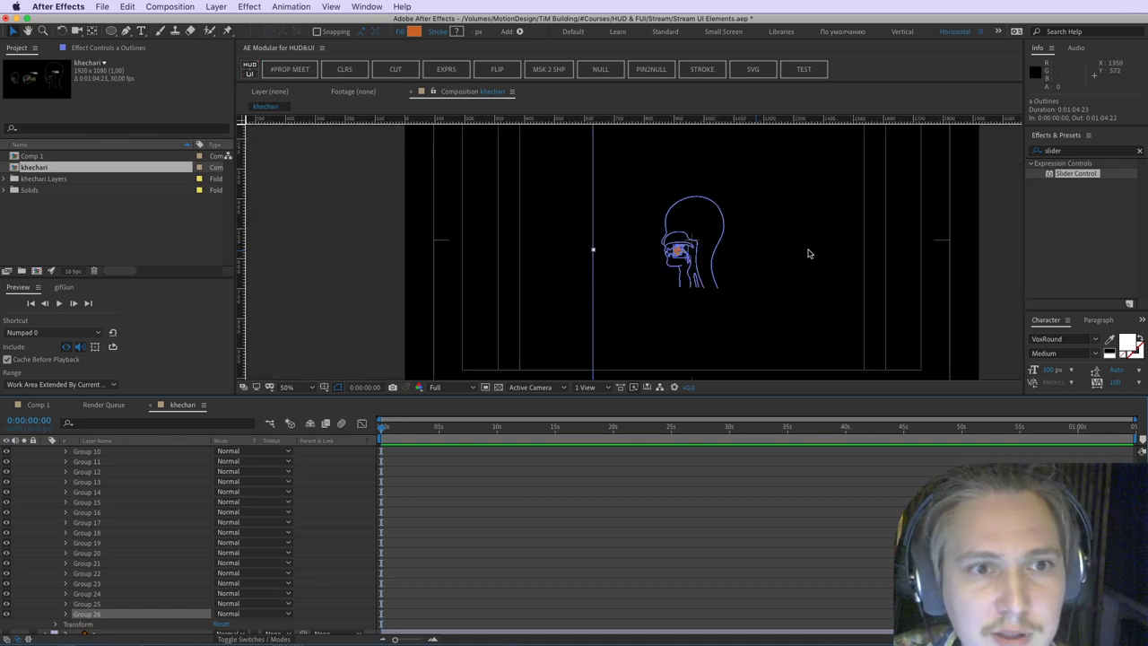
Step: Try moving the large rectangular Group 26 shape in the composition and undo the move
scroll(688, 325, down, 2)
drag(692, 313, 657, 261)
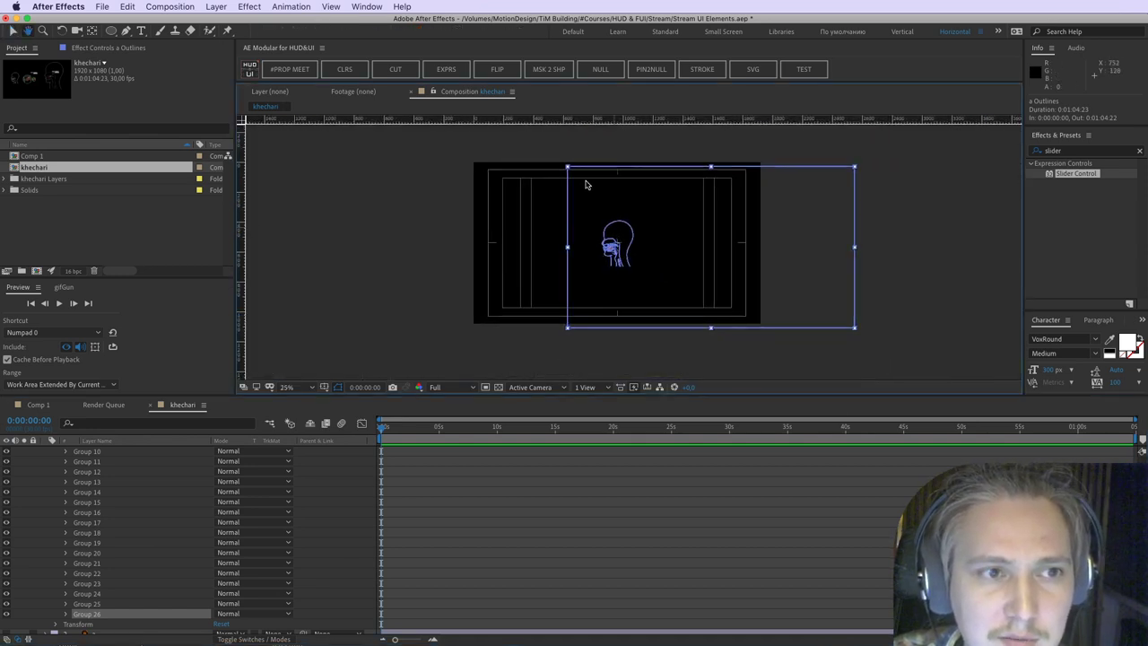
drag(567, 198, 559, 261)
key(cmd+z)
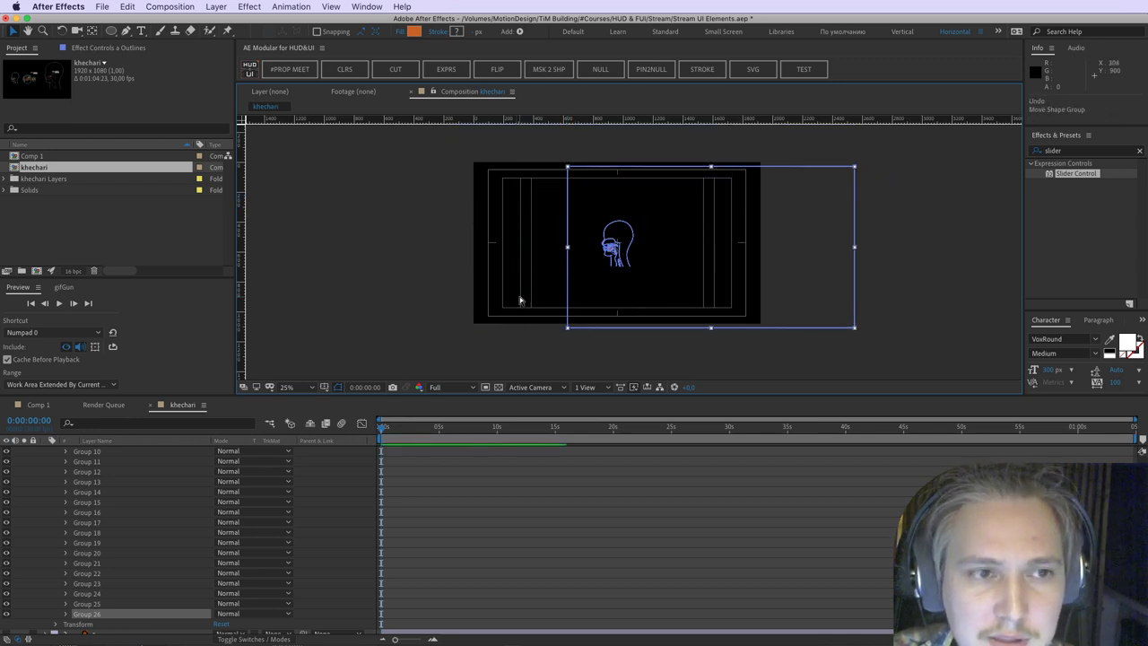
Step: Delete the a Outlines shape layer and clear all remaining layers from the khechari composition
scroll(83, 614, up, 5)
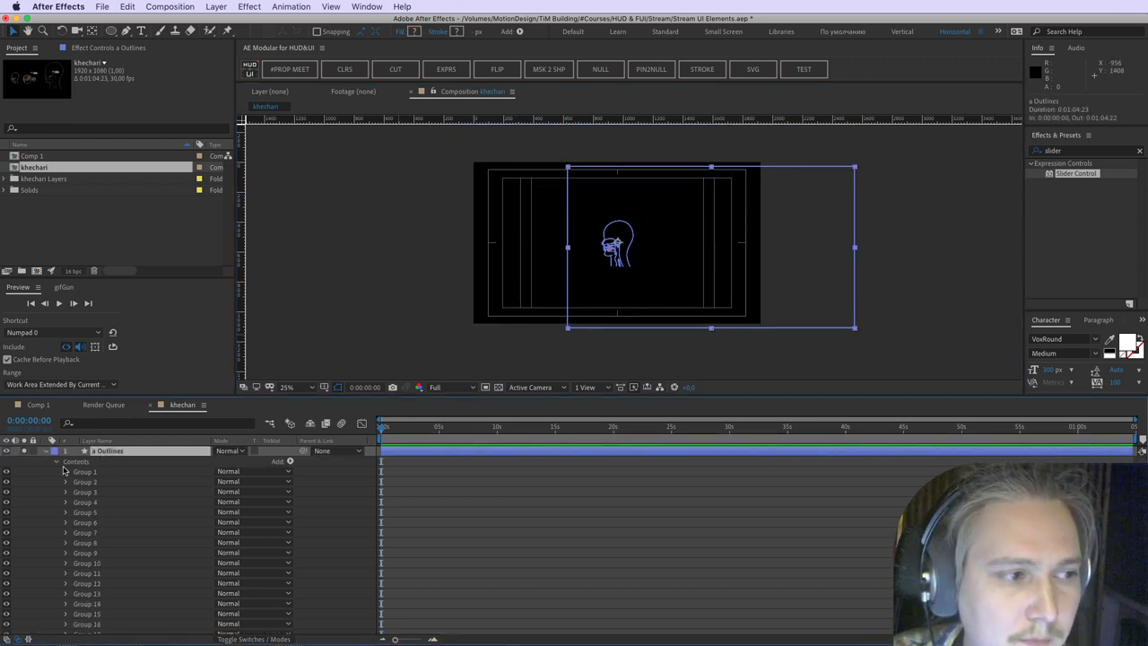
key(Delete)
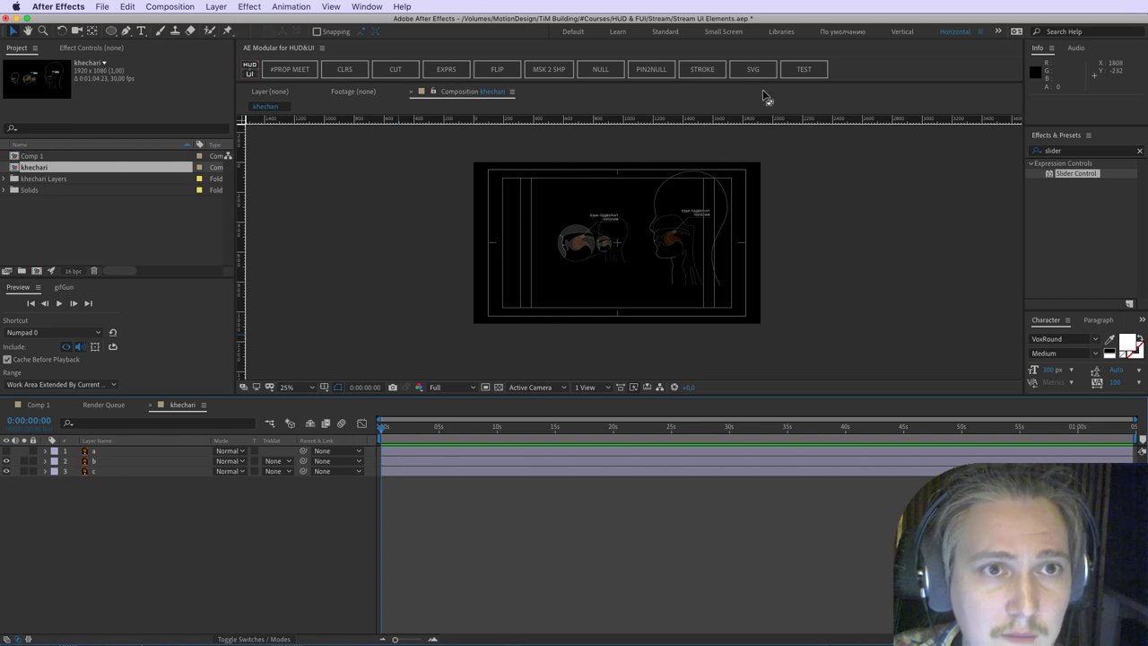
drag(732, 63, 764, 82)
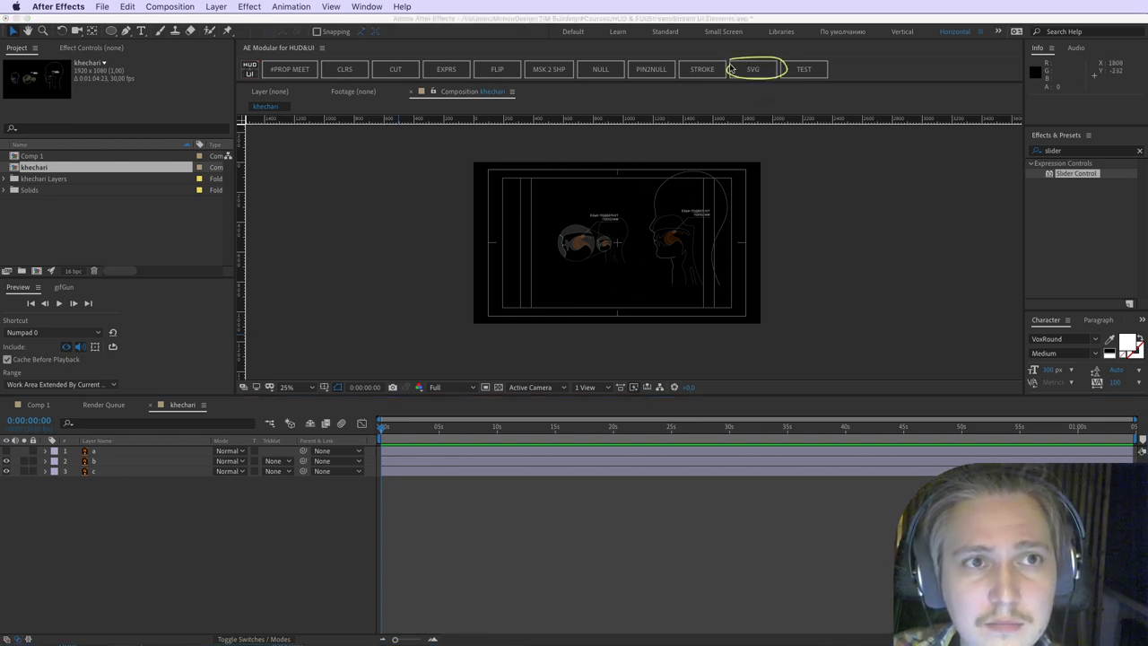
click(734, 99)
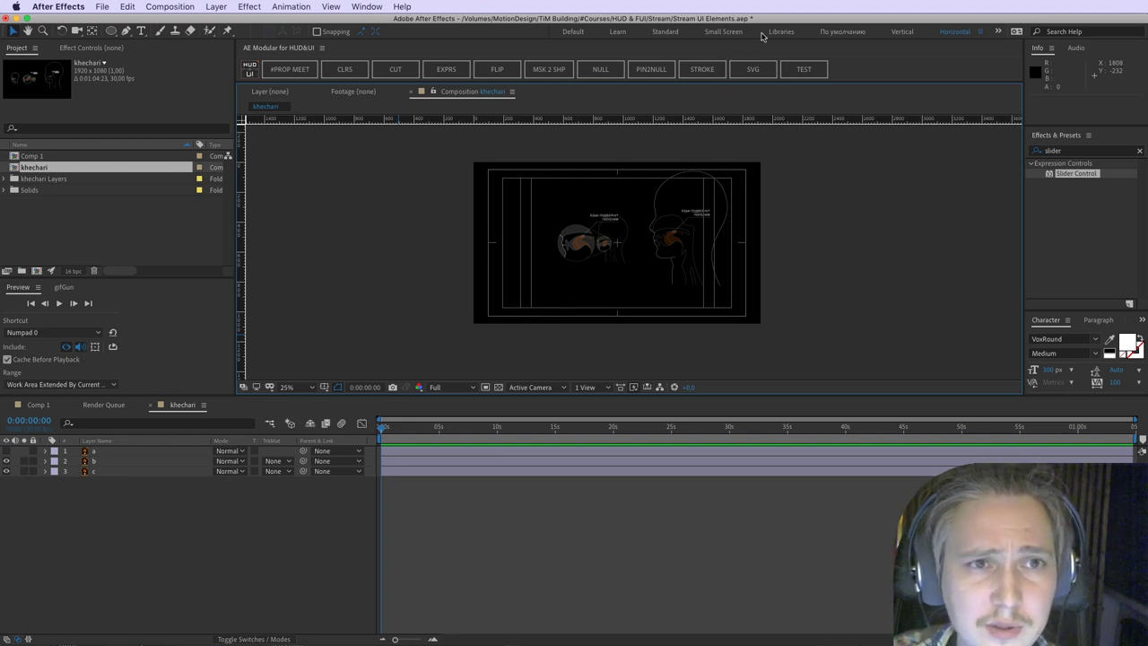
click(755, 74)
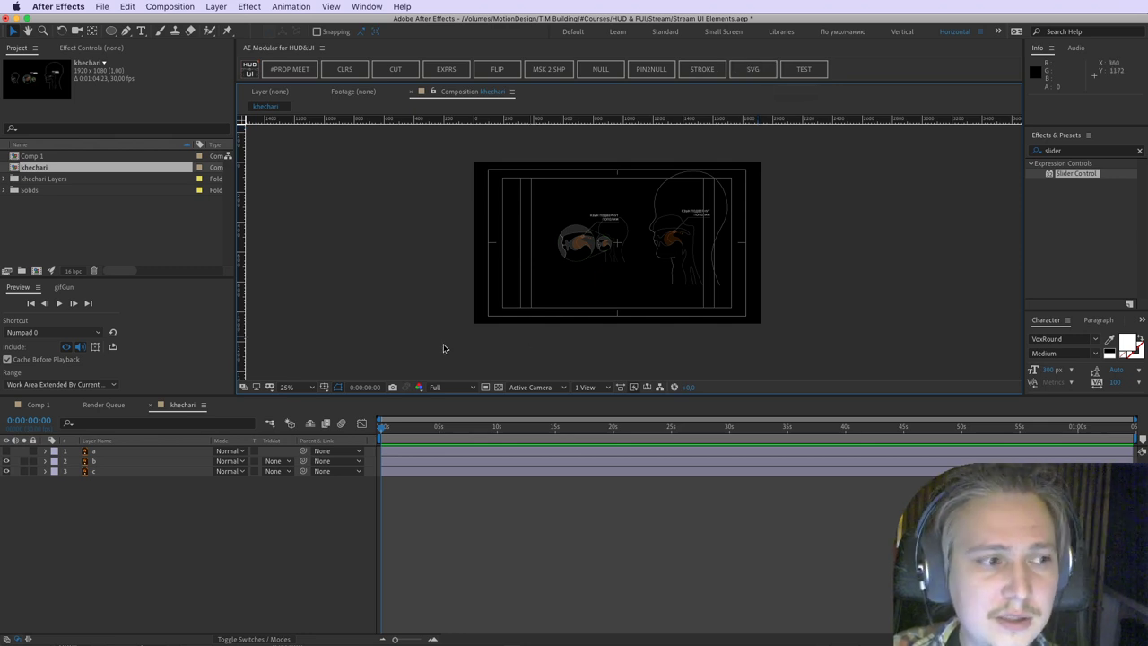
click(110, 462)
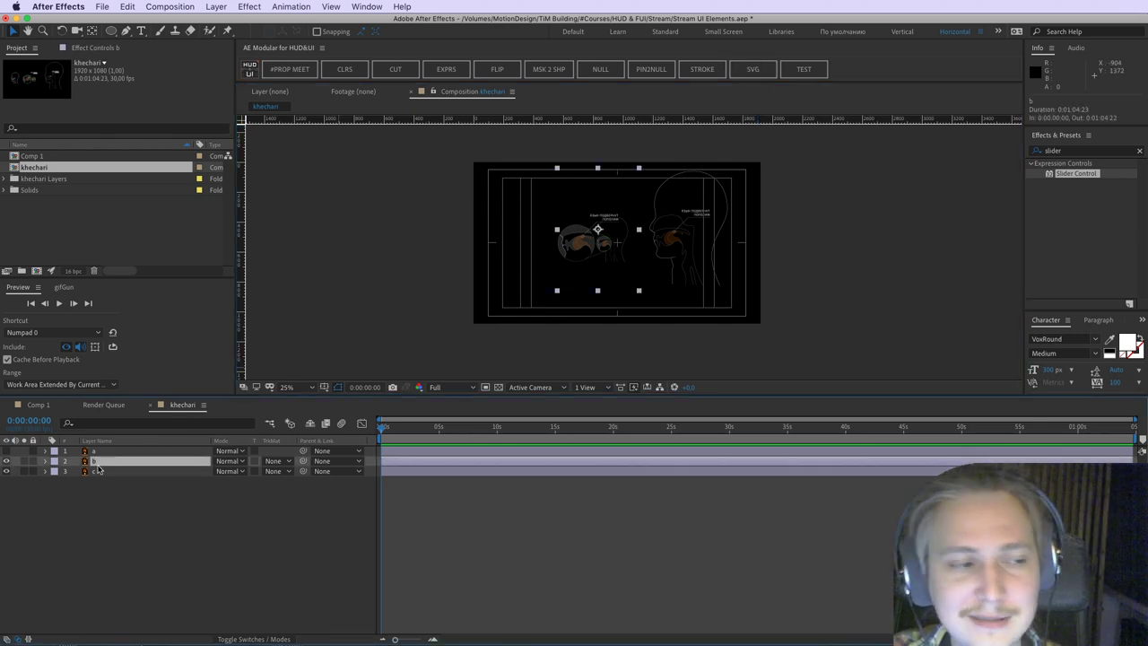
key(super+a)
click(110, 494)
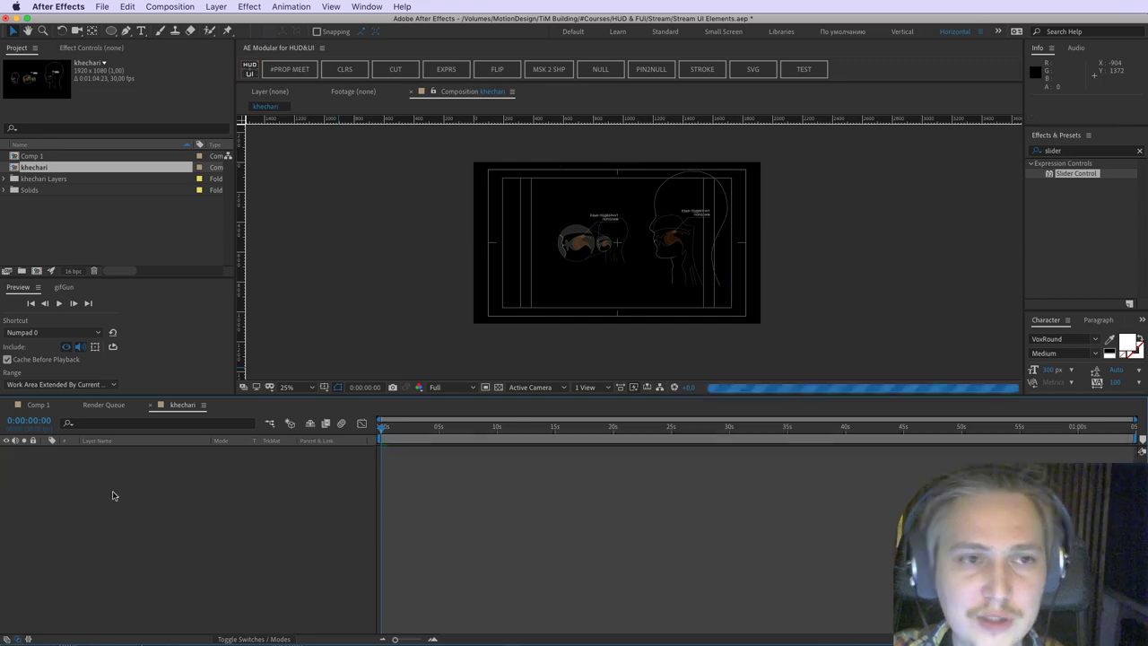
Step: Switch to Illustrator, draw a large rectangle above the target icons, and fill it with the white-to-black linear gradient
key(super+Tab)
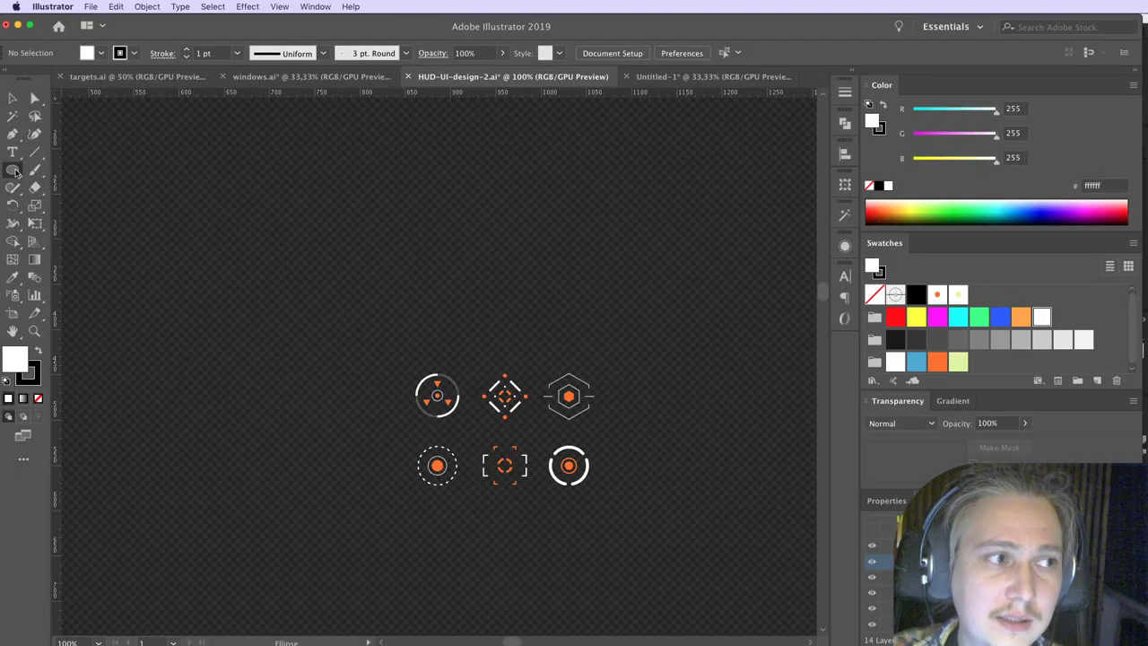
drag(13, 170, 54, 170)
drag(248, 161, 454, 325)
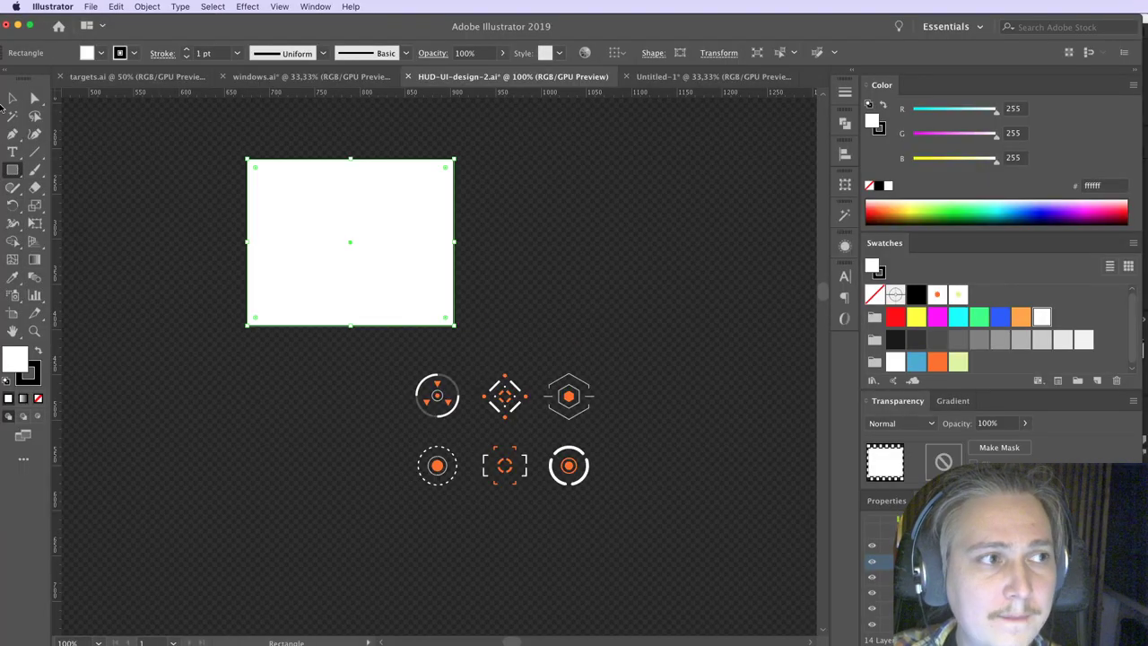
click(23, 400)
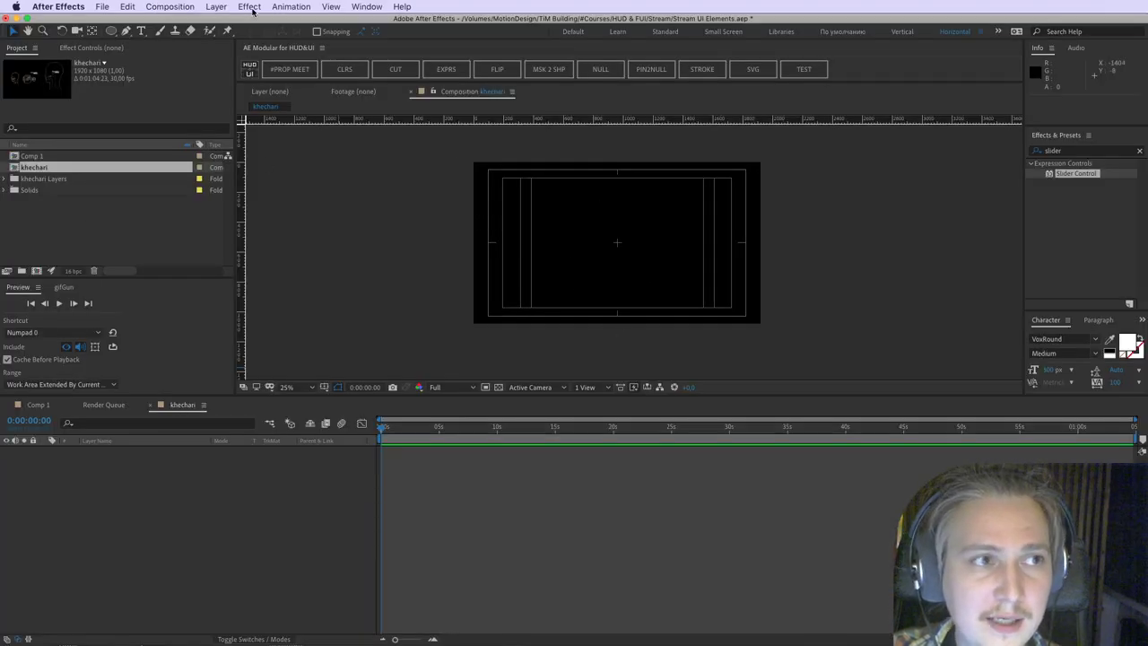
click(250, 7)
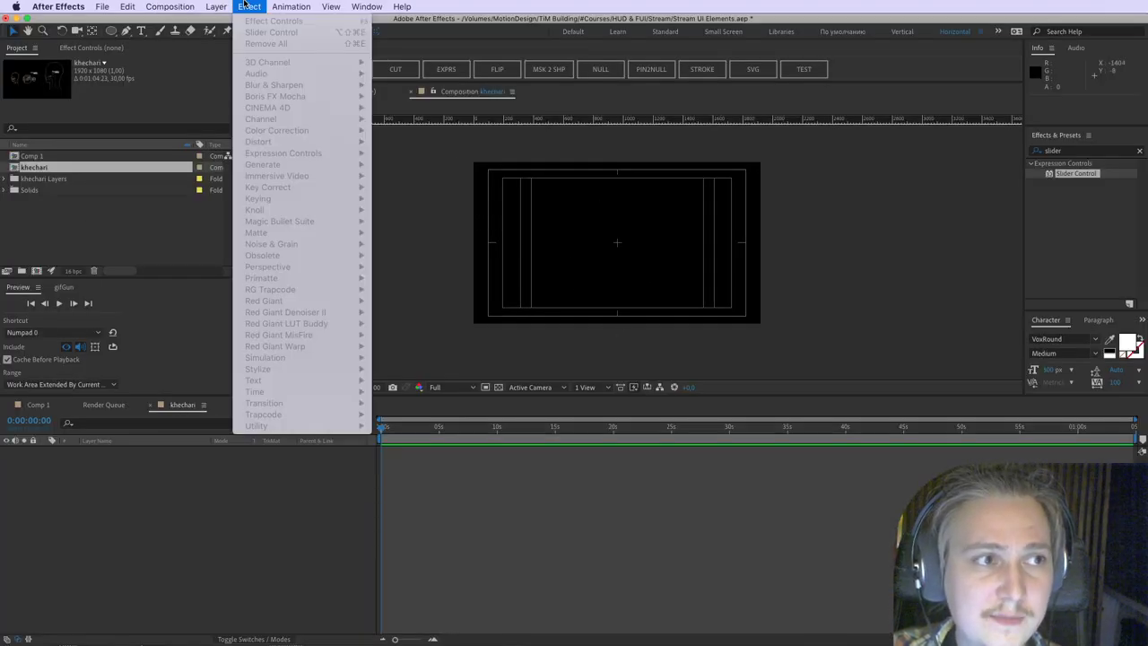
mouse_move(216, 6)
mouse_move(230, 364)
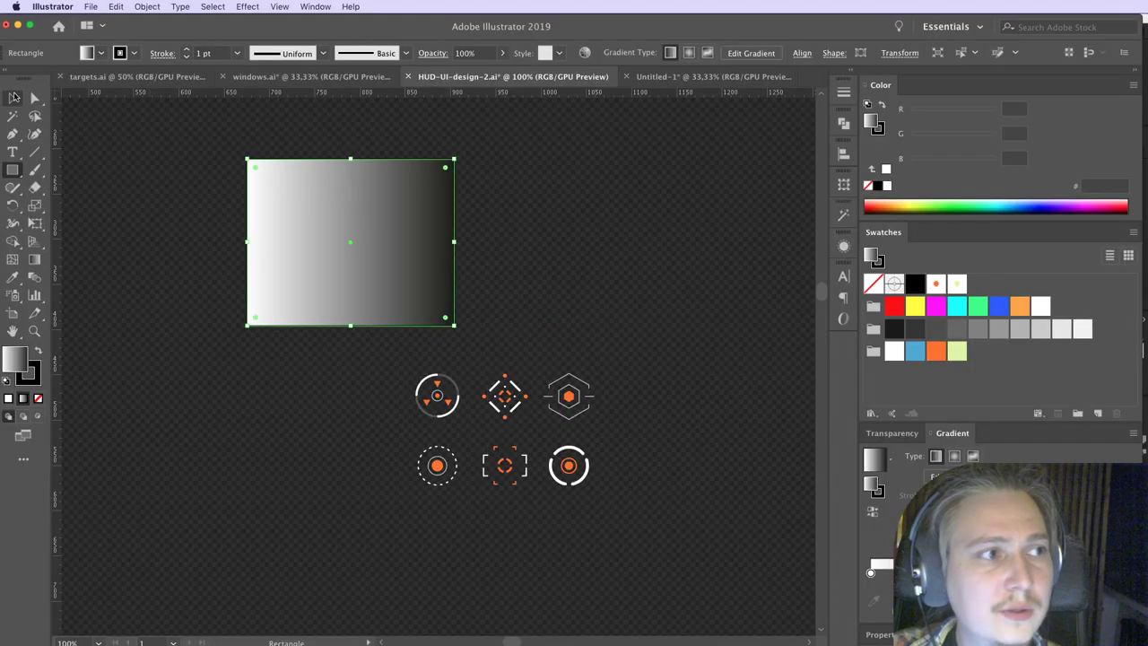
Step: Transfer the gradient rectangle into After Effects' khechari composition with the SVG script and expand the new shape layer
click(13, 97)
click(502, 230)
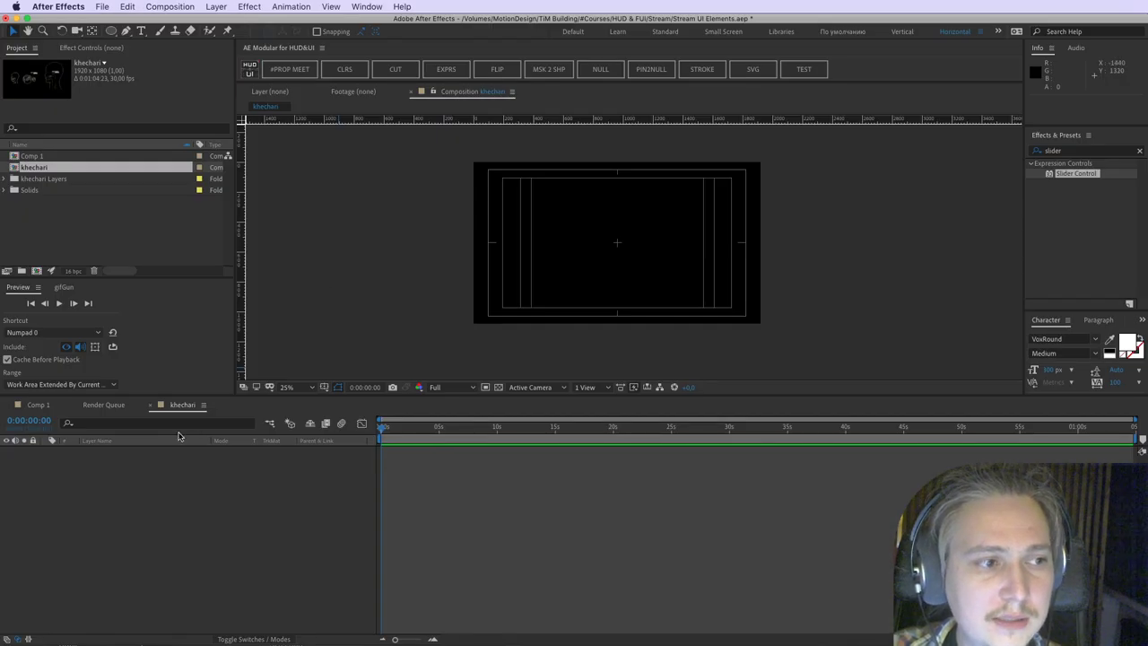
click(753, 69)
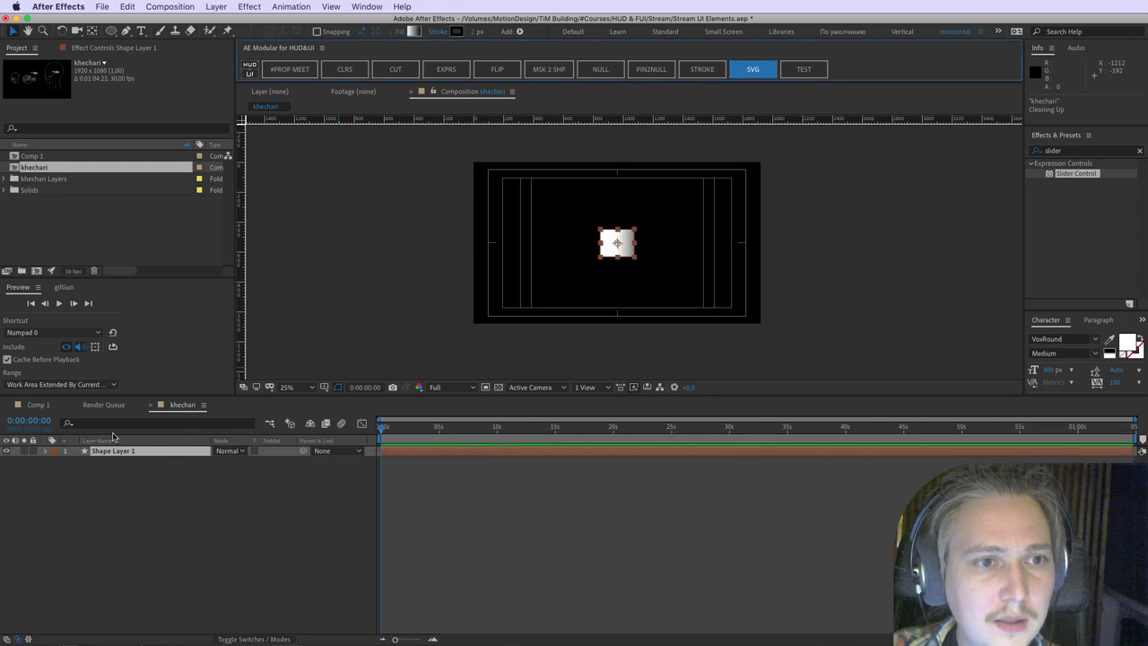
scroll(648, 256, up, 2)
scroll(648, 255, up, 2)
click(45, 450)
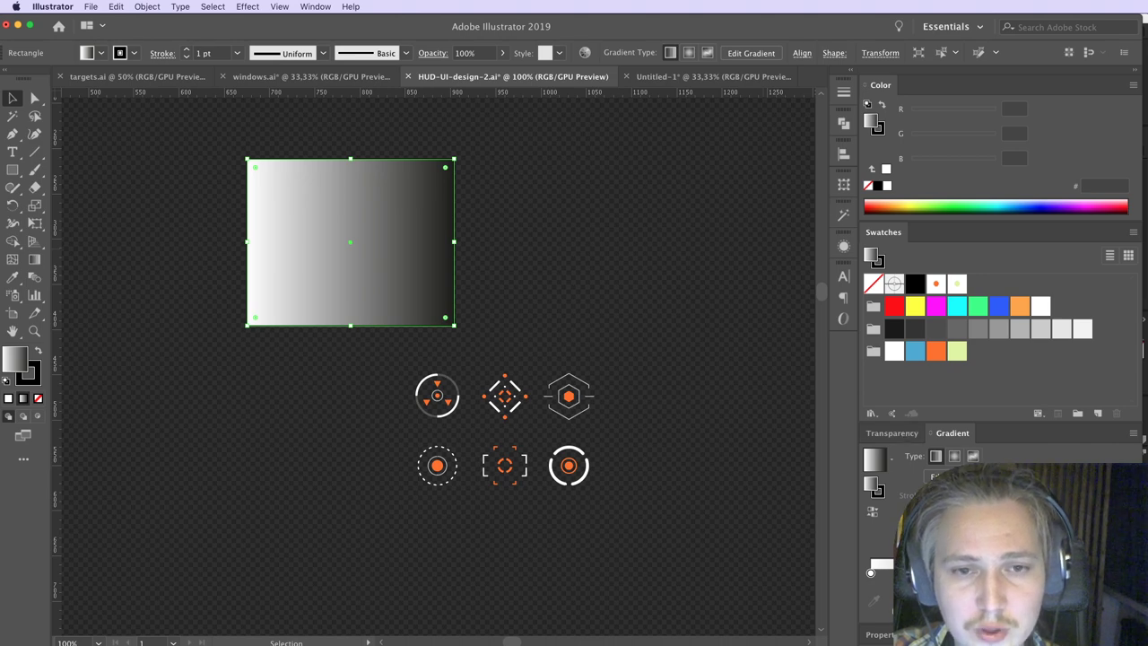
Step: Return to Illustrator and try to apply the magenta swatch to the rectangle's gradient, starting from its black end stop
click(1108, 572)
click(933, 308)
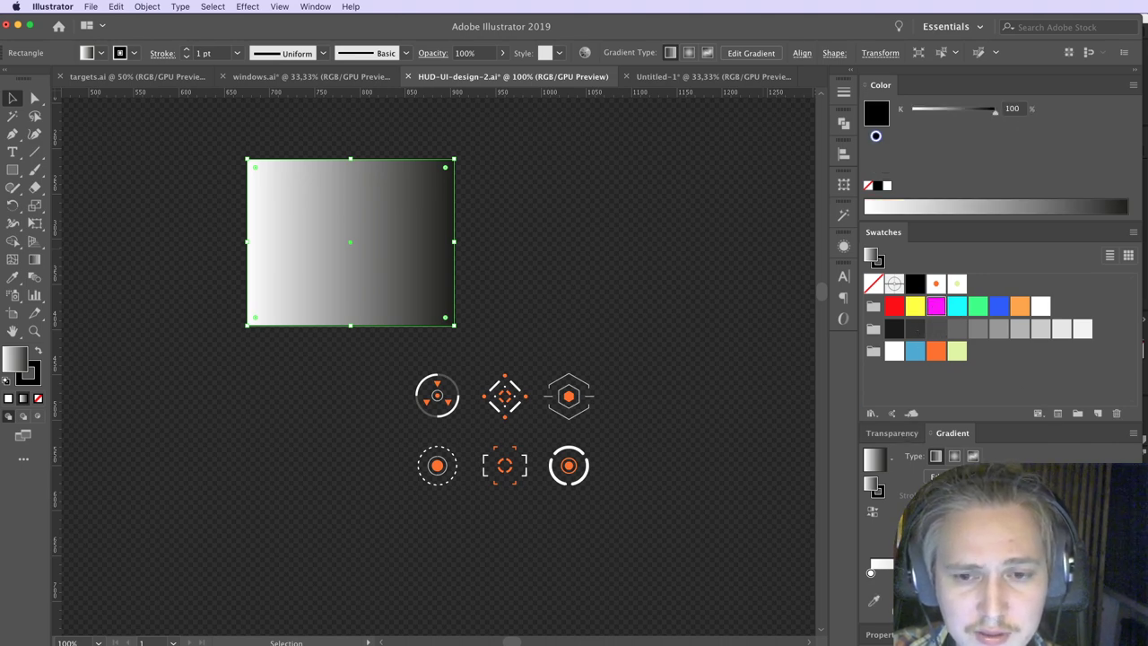
drag(933, 307, 1076, 571)
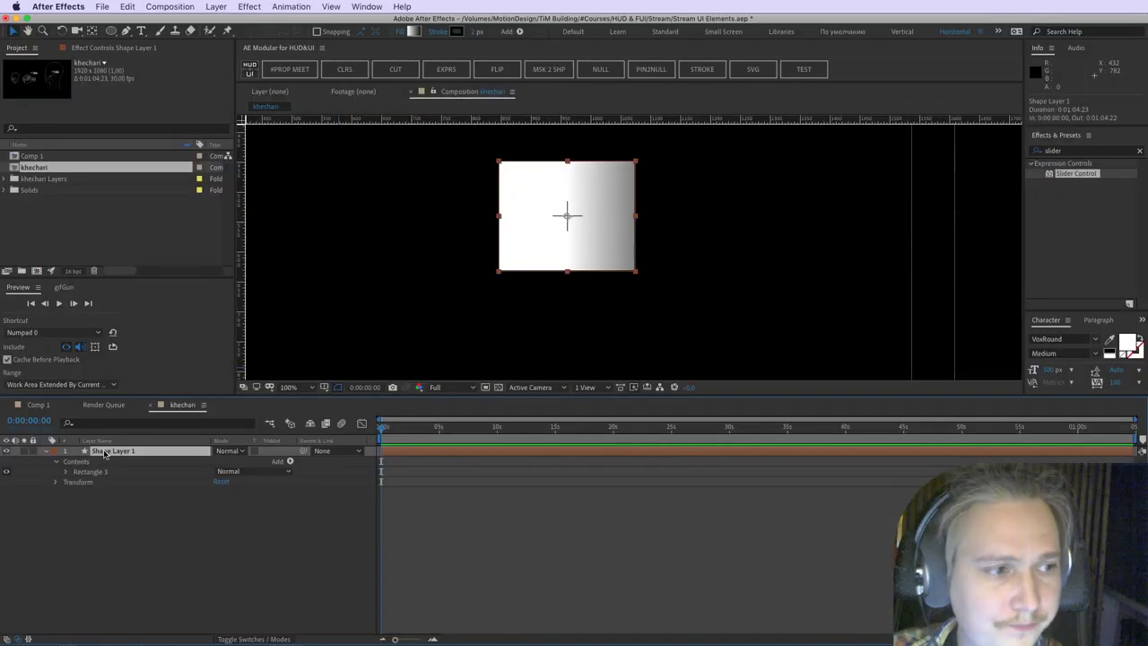
Step: Return to After Effects and delete the transferred rectangle's shape layer from the khechari composition
key(Delete)
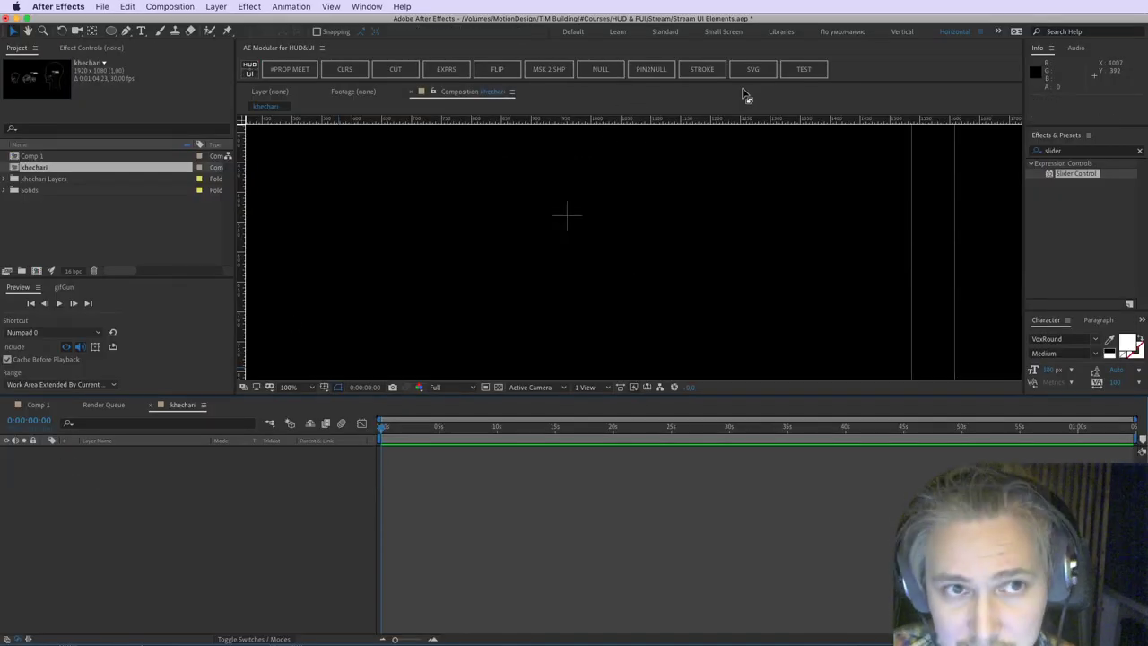
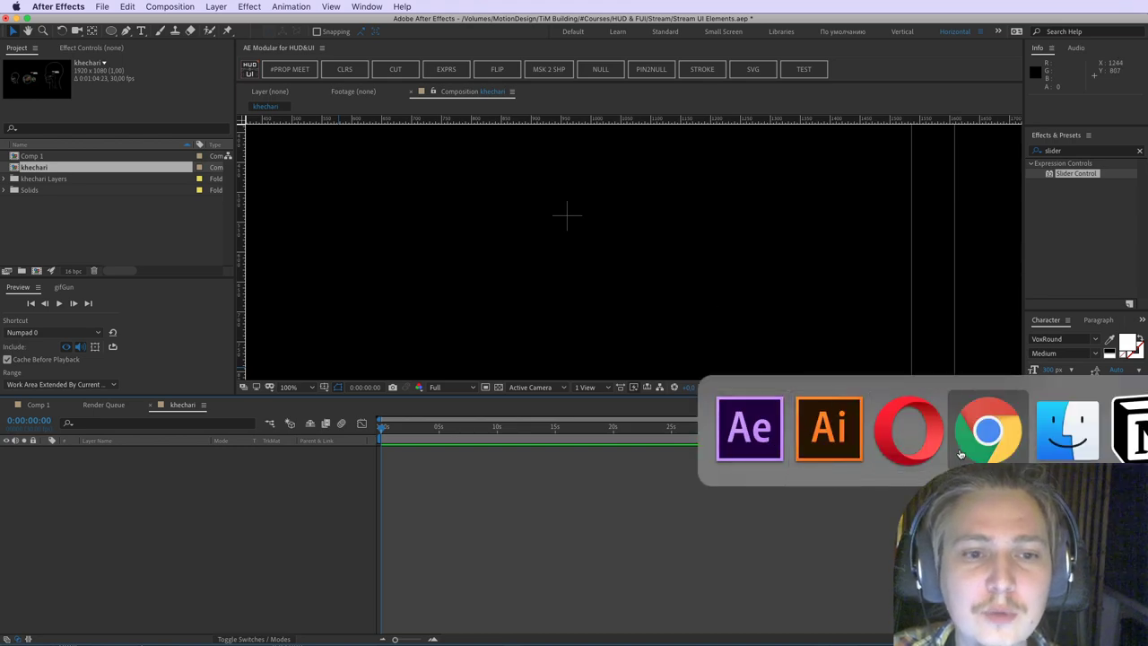
Step: Switch to the Opera window with the VK stream and read the latest chat messages about Create Shapes from Vector Layer
click(912, 451)
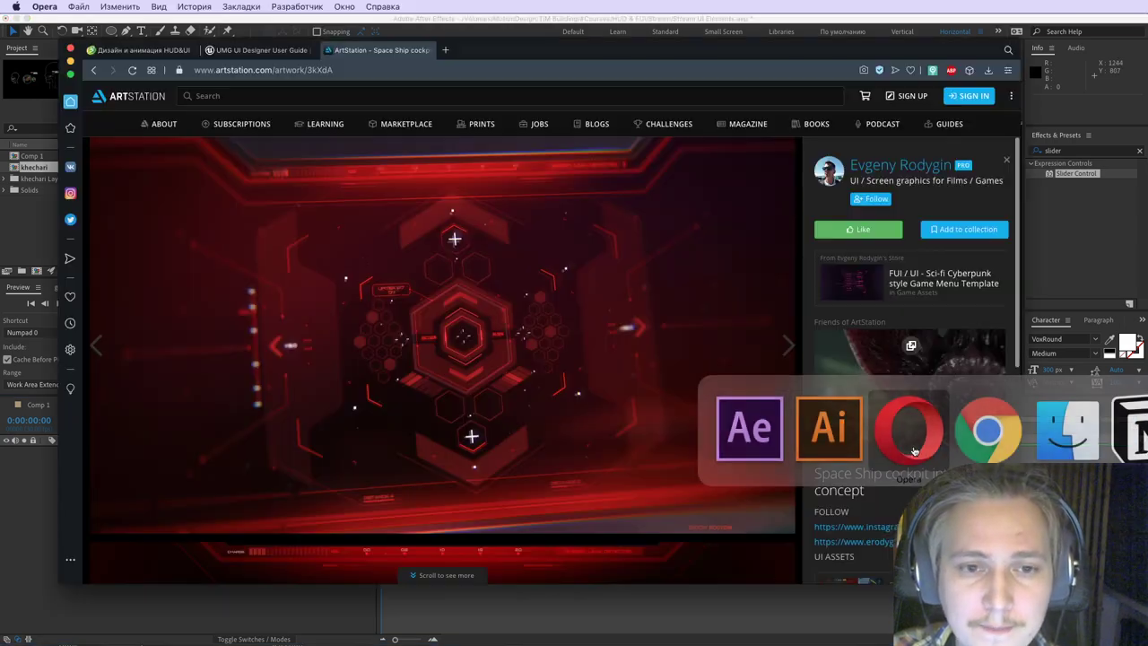
click(982, 448)
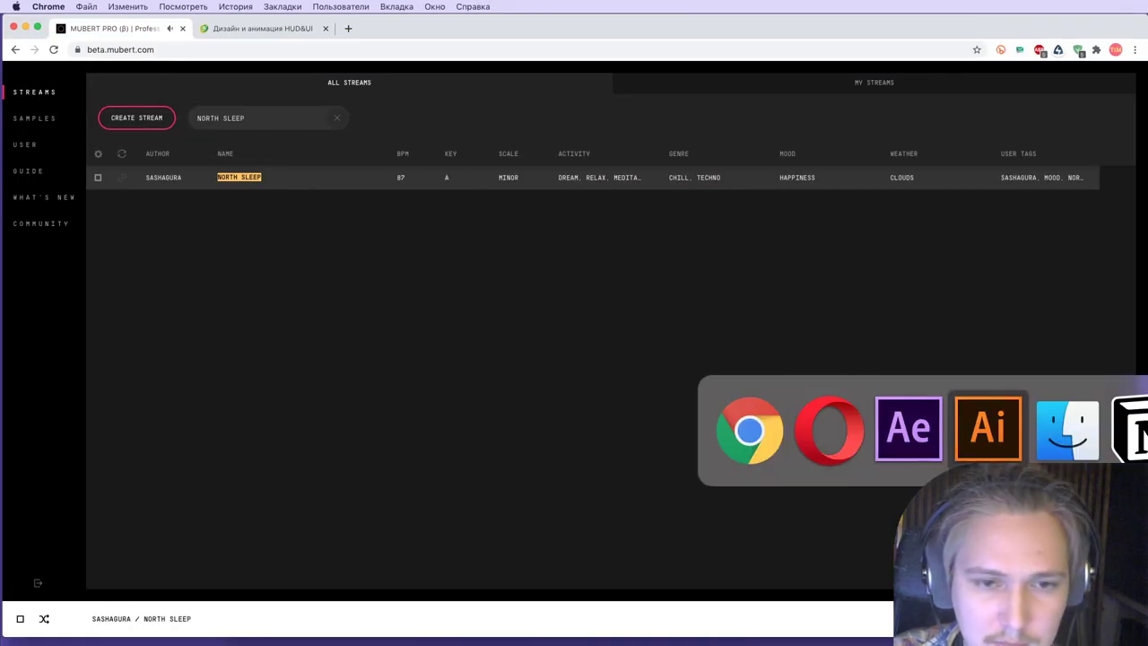
click(828, 431)
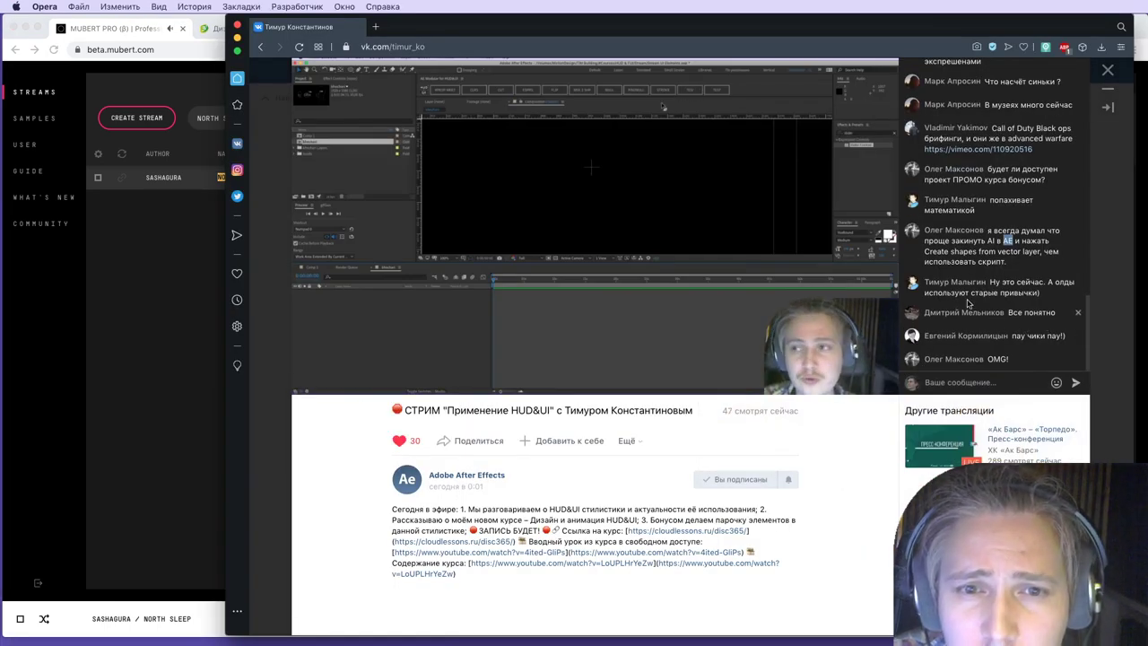
drag(989, 283, 1036, 297)
click(1029, 299)
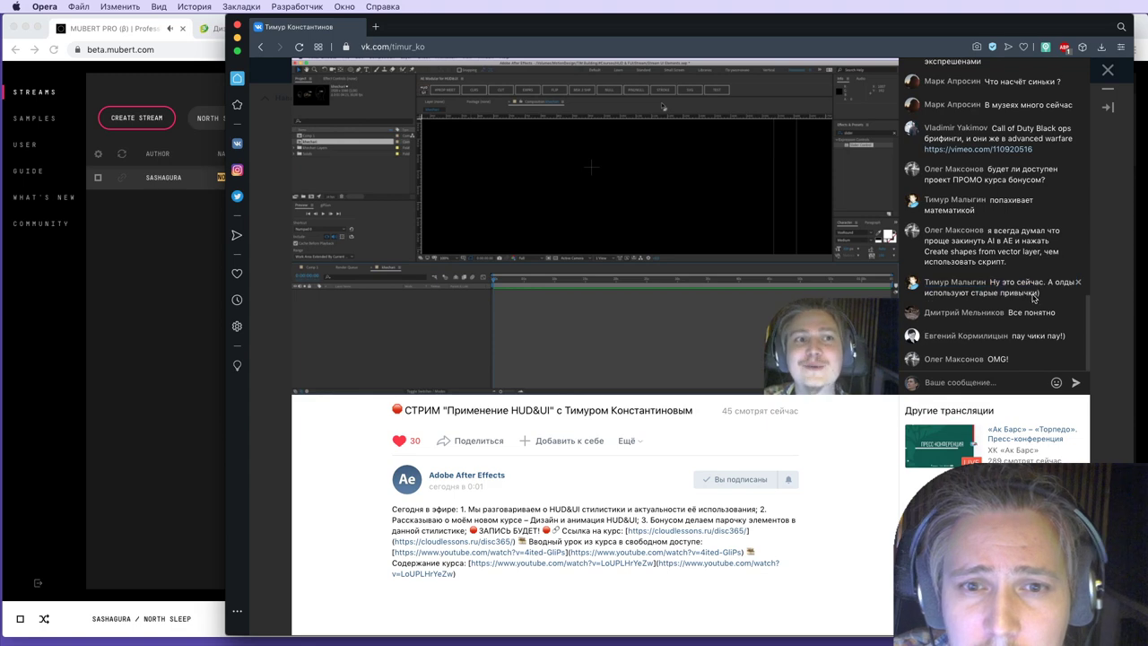
scroll(1030, 298, up, 1)
scroll(1023, 304, down, 1)
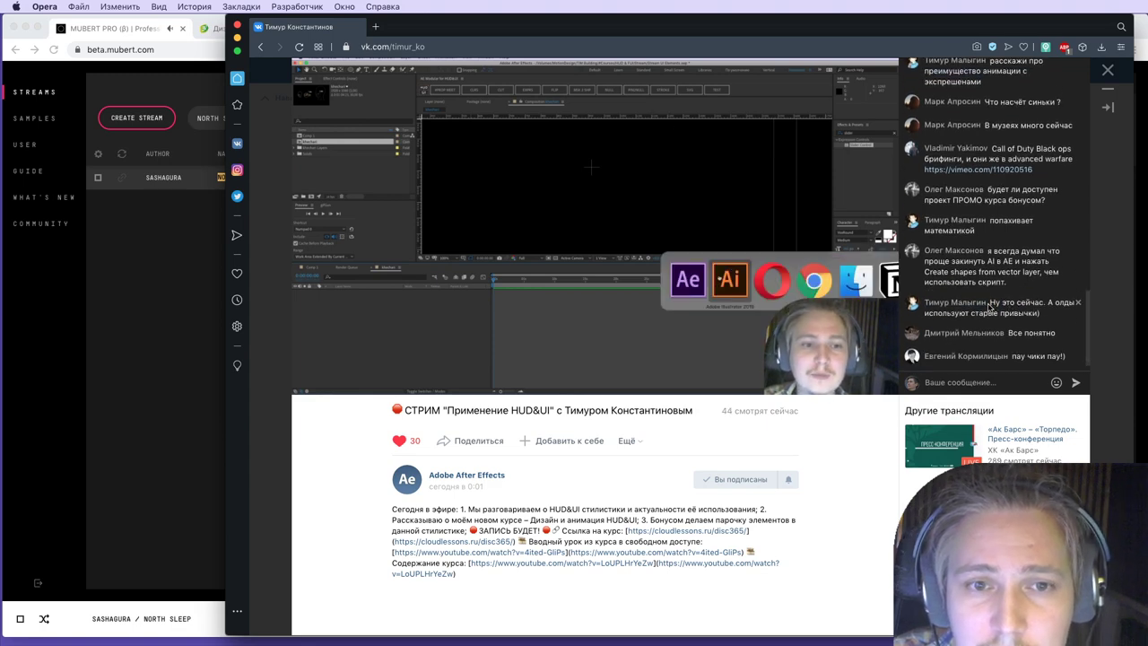
Step: Read the latest replies in the VK stream chat about converting vector layers to shapes
scroll(990, 310, up, 2)
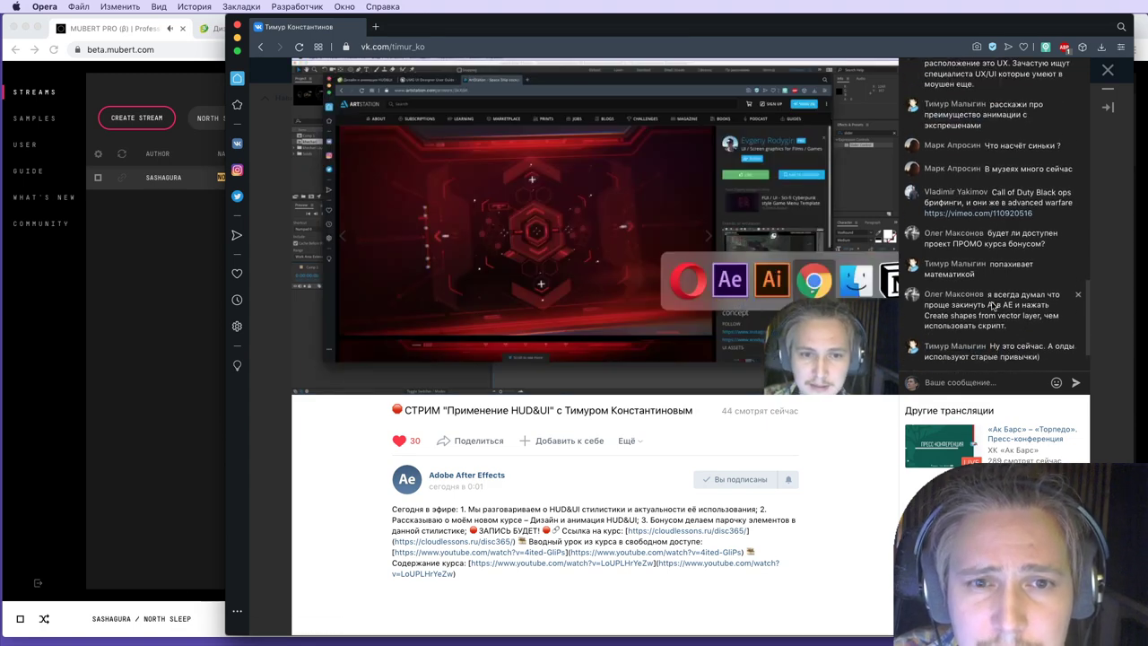
scroll(993, 305, down, 2)
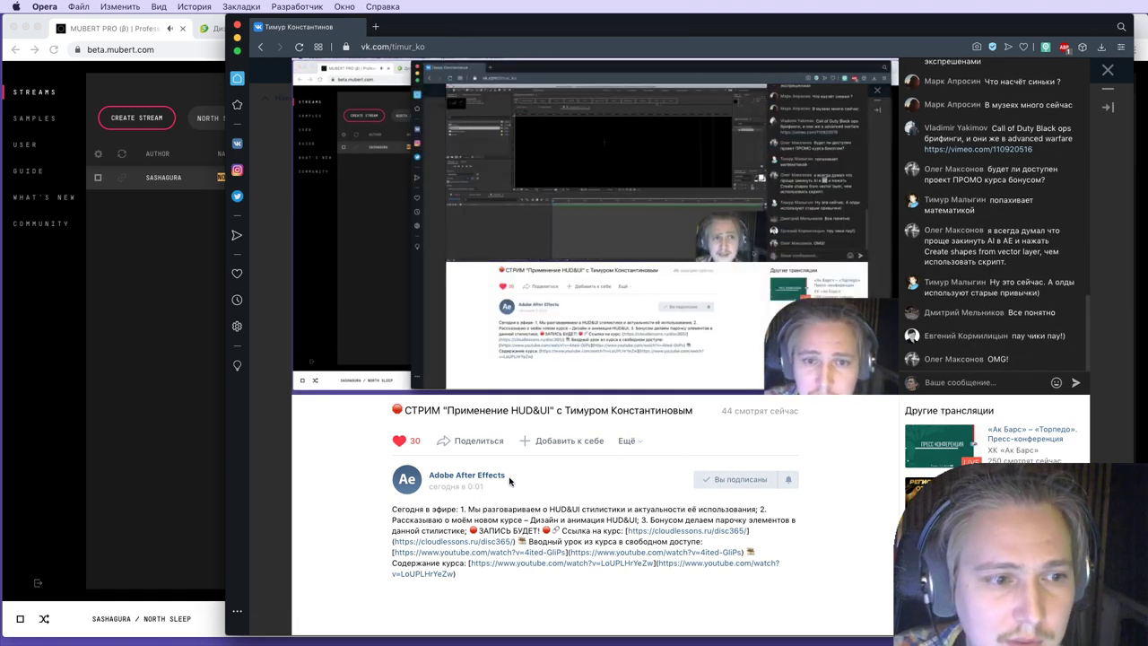
mouse_move(373, 388)
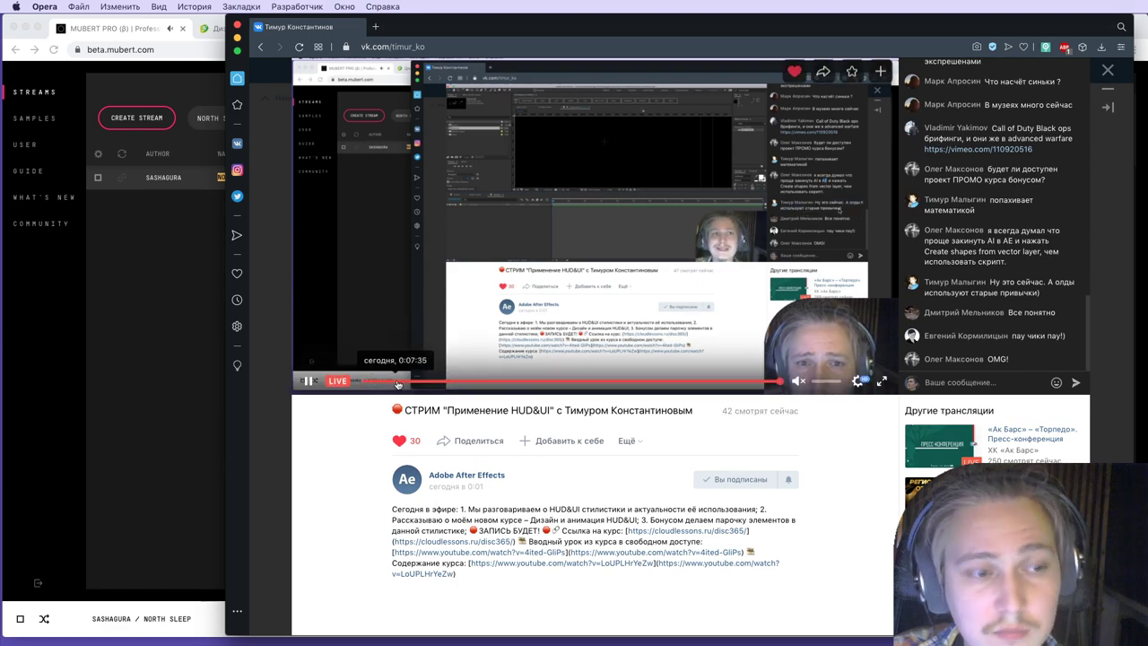
Step: Return to After Effects and delete the khechari composition from the project
key(ctrl+Left)
key(ctrl+Left)
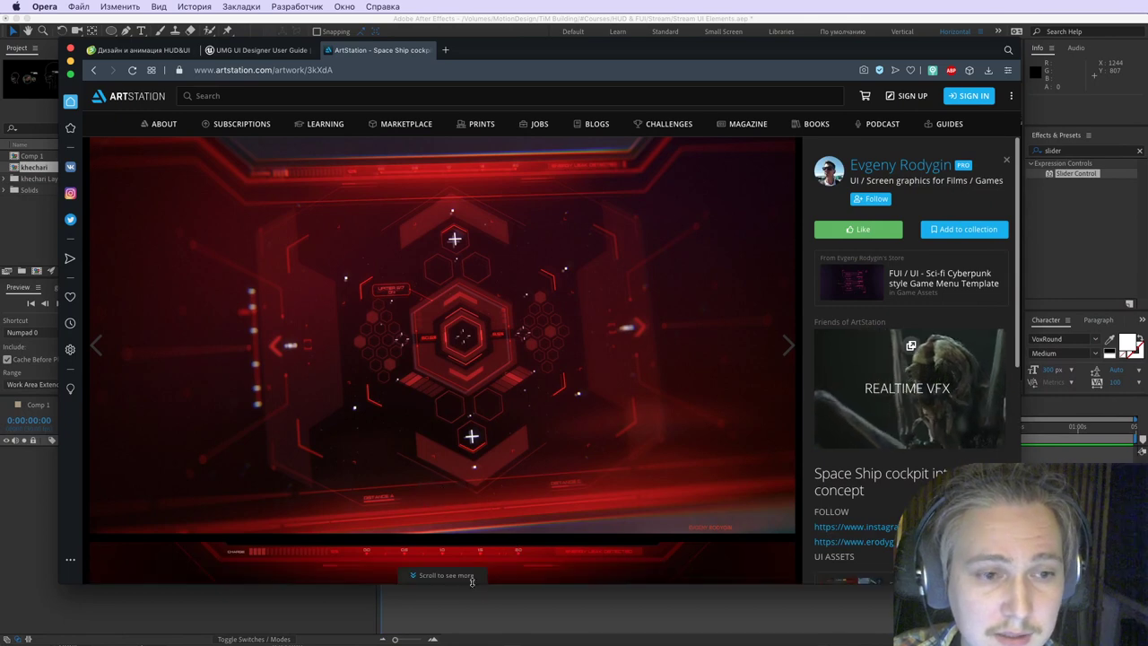
click(499, 619)
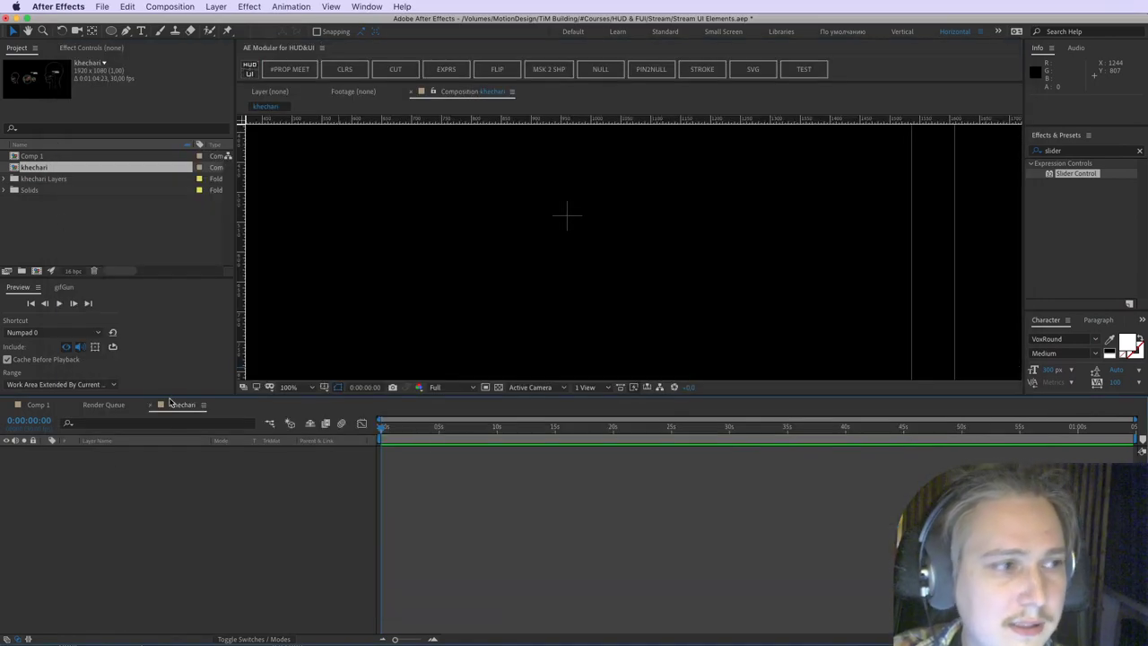
key(Delete)
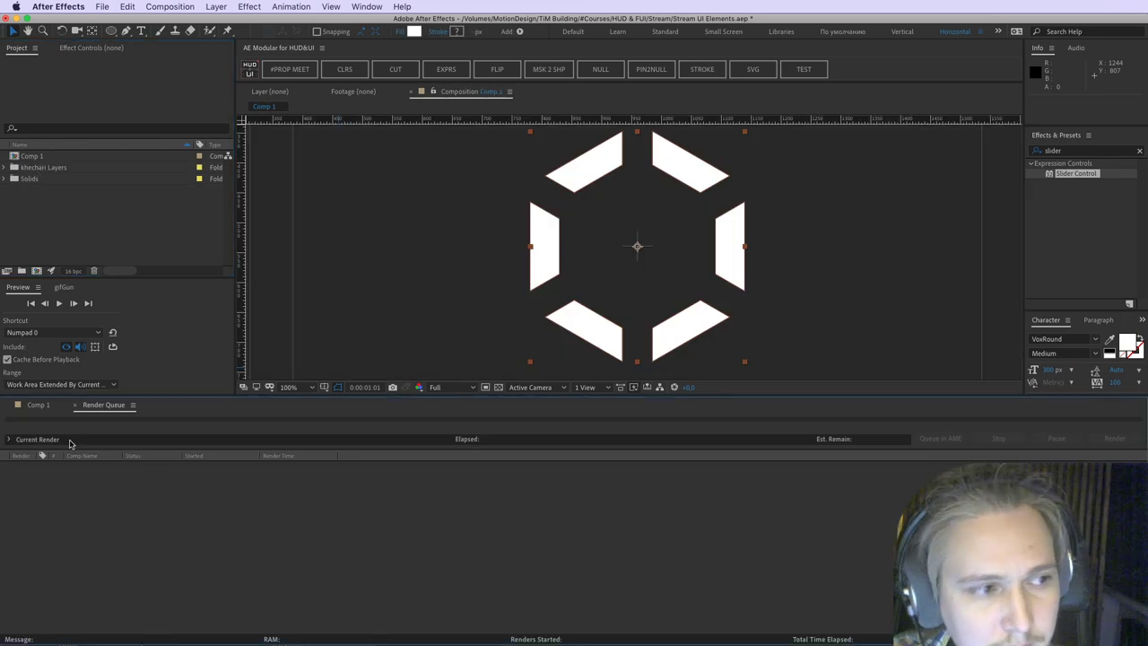
Step: In Comp 1, compare the layers' visibility, delete Shape Layer 1 and Shape Layer 2, and leave the hexagon layer visible
click(42, 406)
click(574, 564)
click(109, 452)
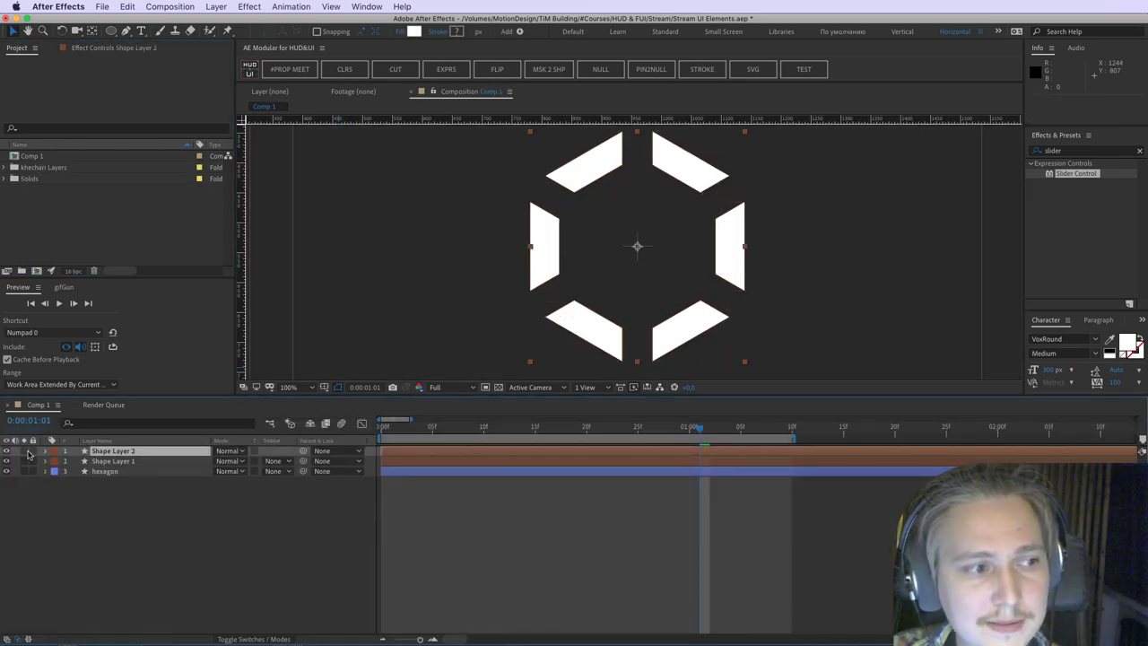
drag(6, 461, 7, 472)
click(20, 497)
click(100, 461)
shift+click(106, 452)
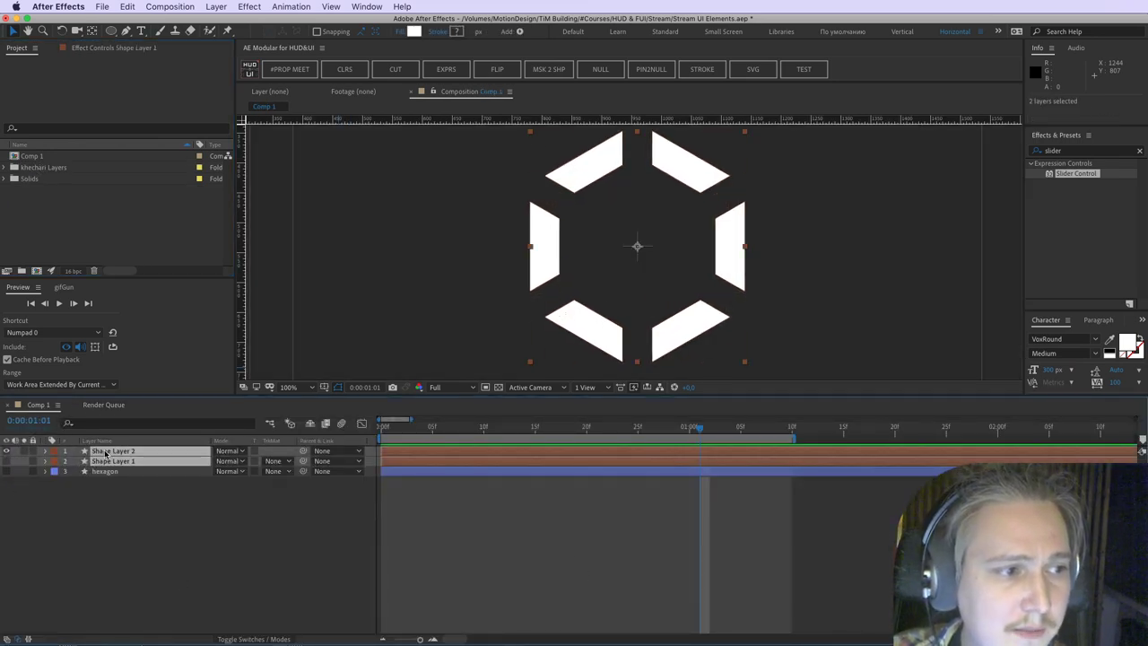
key(Delete)
click(6, 451)
Step: Rename Comp 1 as hexagon-point in its composition settings
right_click(50, 405)
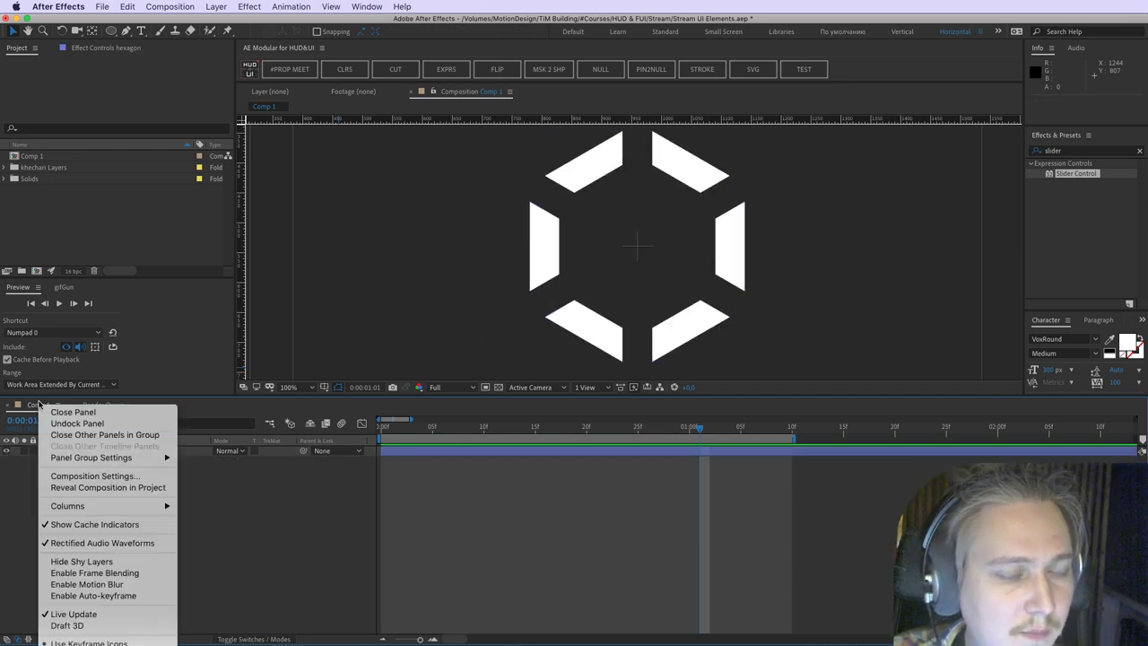
click(93, 476)
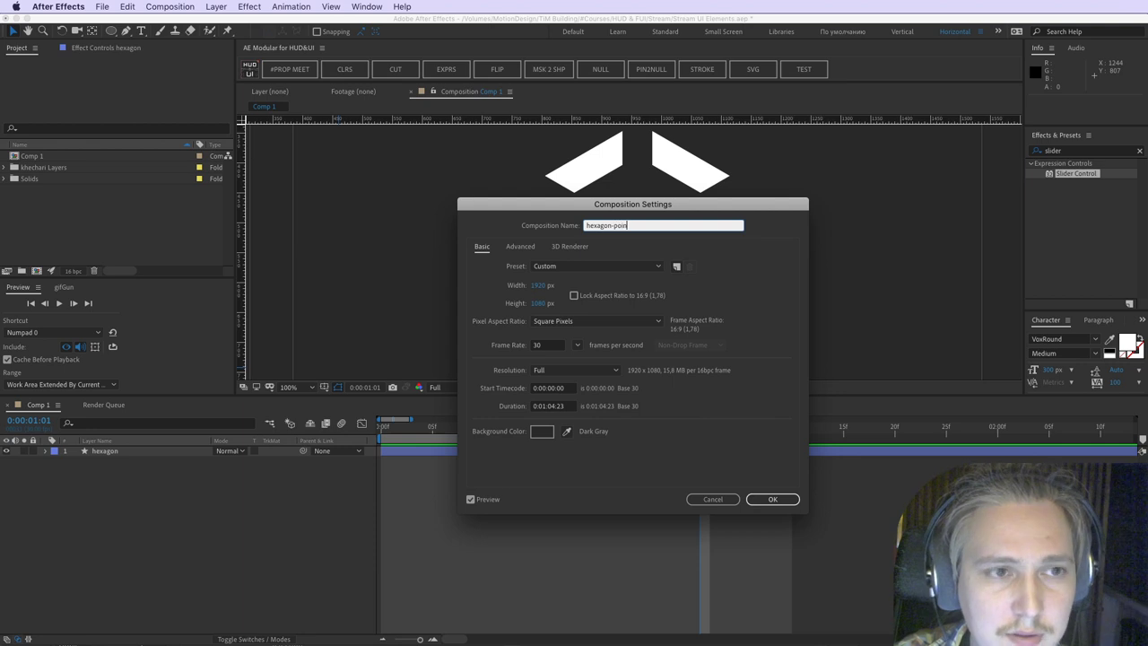
text(hexagon-point)
key(Return)
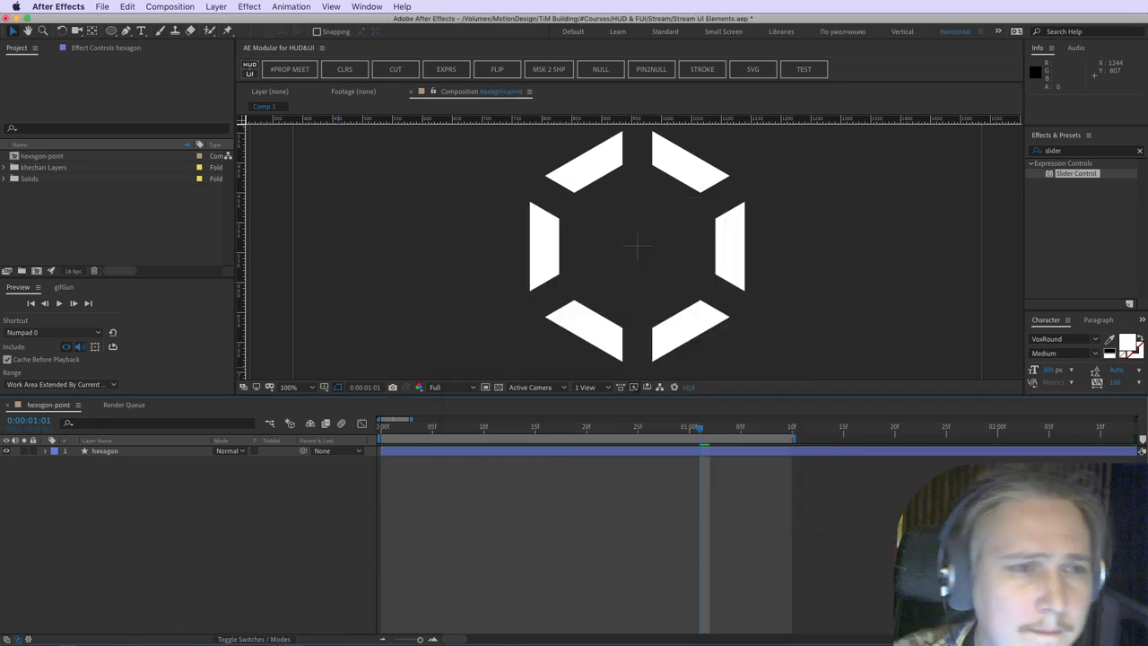
Step: Delete the khechari Layers and Solids folders from the project
click(53, 158)
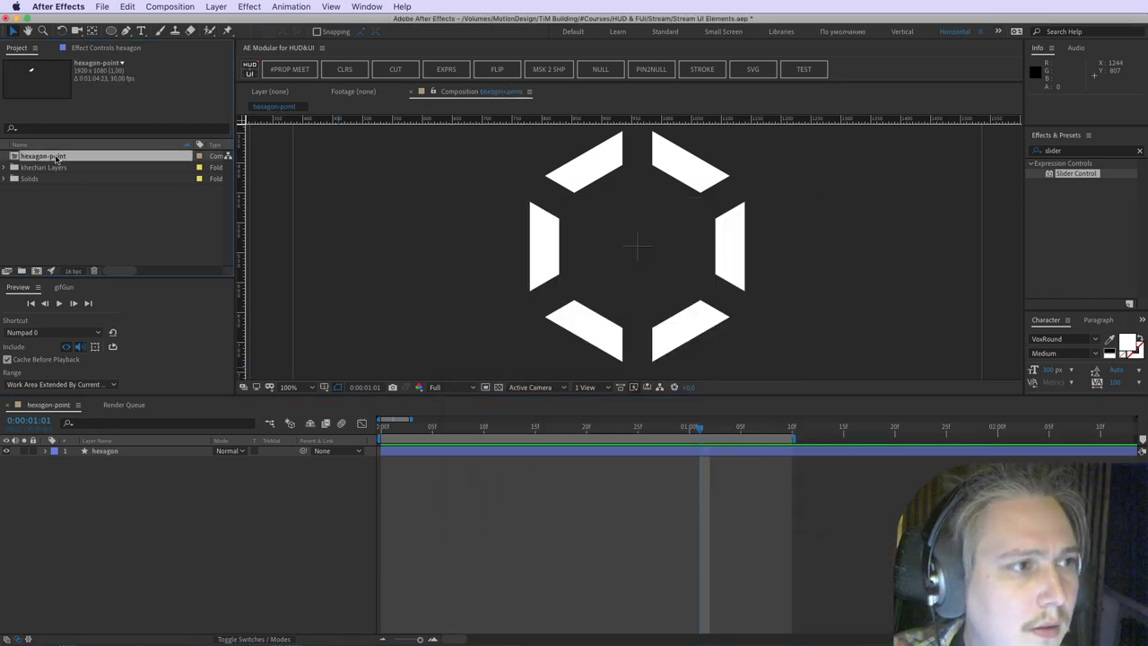
click(52, 167)
key(Delete)
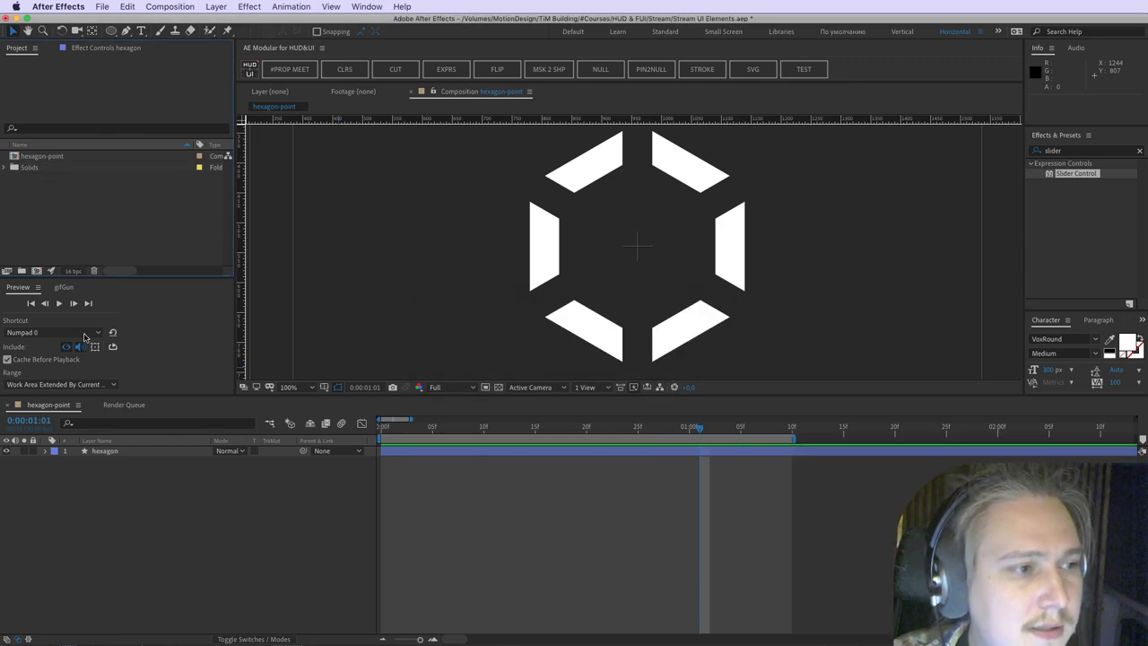
click(24, 172)
key(Delete)
key(Return)
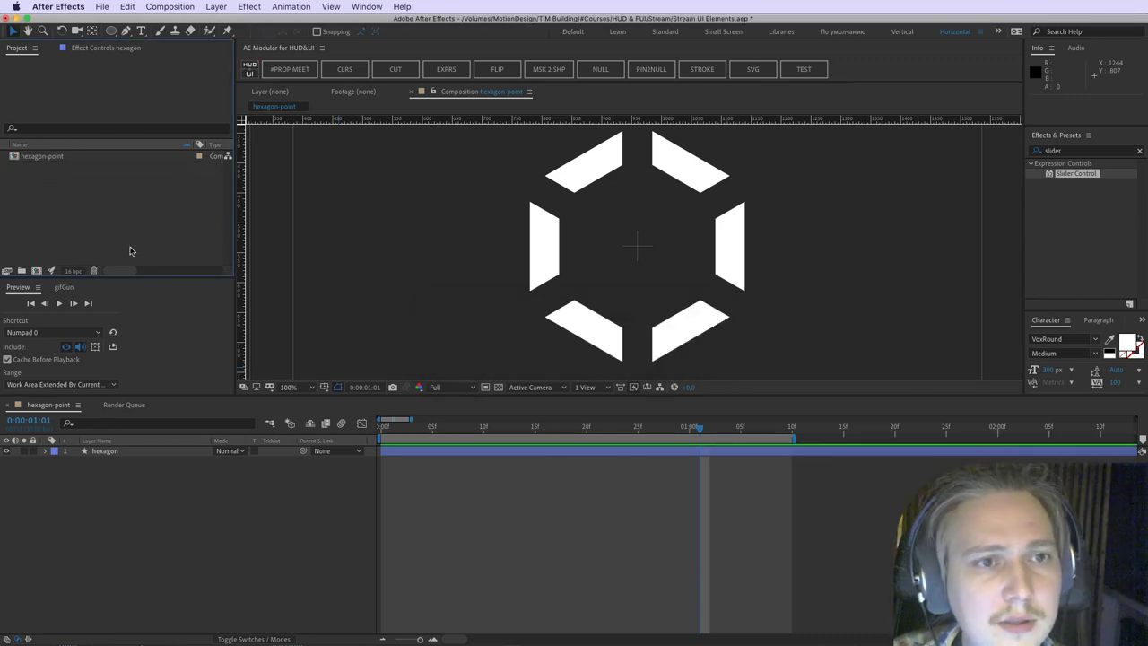
Step: Switch to Opera and examine the images of the red Space Ship cockpit concept on ArtStation
key(super+Tab)
key(super+Tab)
key(super+Tab)
key(super+shift+Tab)
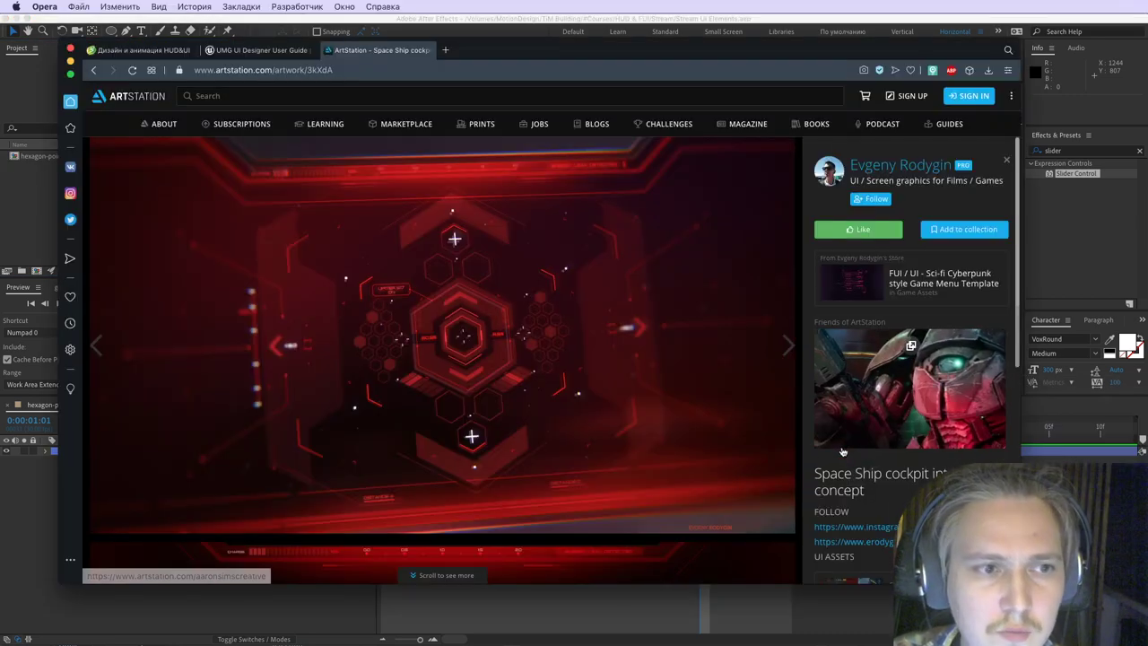
scroll(402, 333, down, 2)
scroll(402, 333, down, 3)
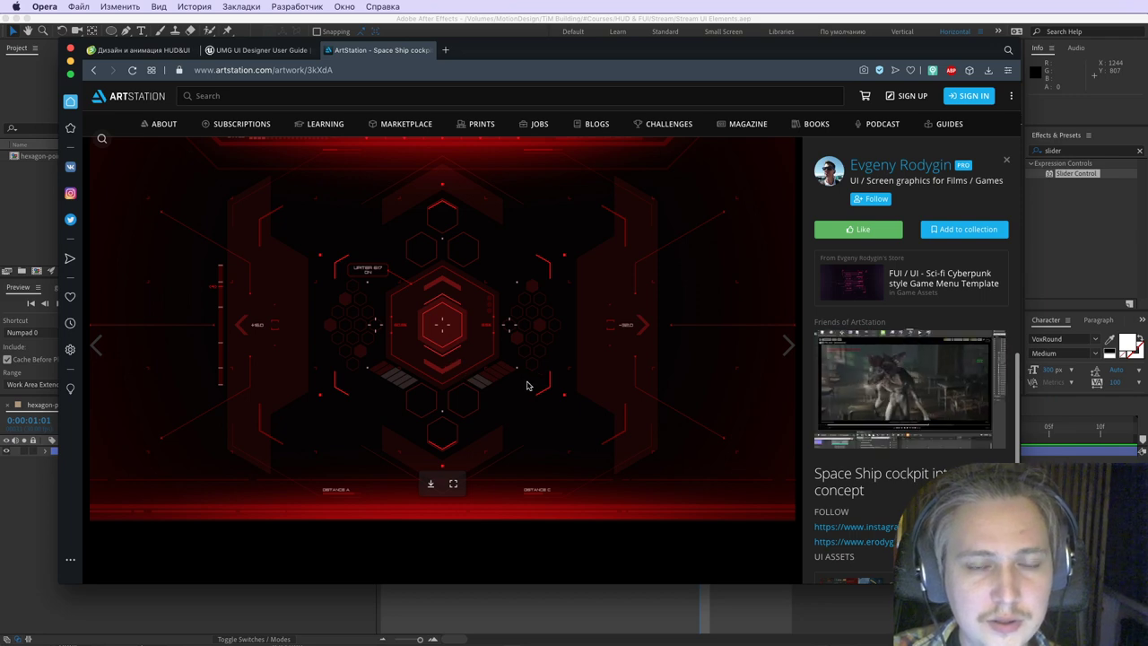
scroll(248, 329, up, 5)
Step: Return to the ArtStation search results, open the blue Sport Drink HUD artwork, and view its orange arrow gauge
click(94, 70)
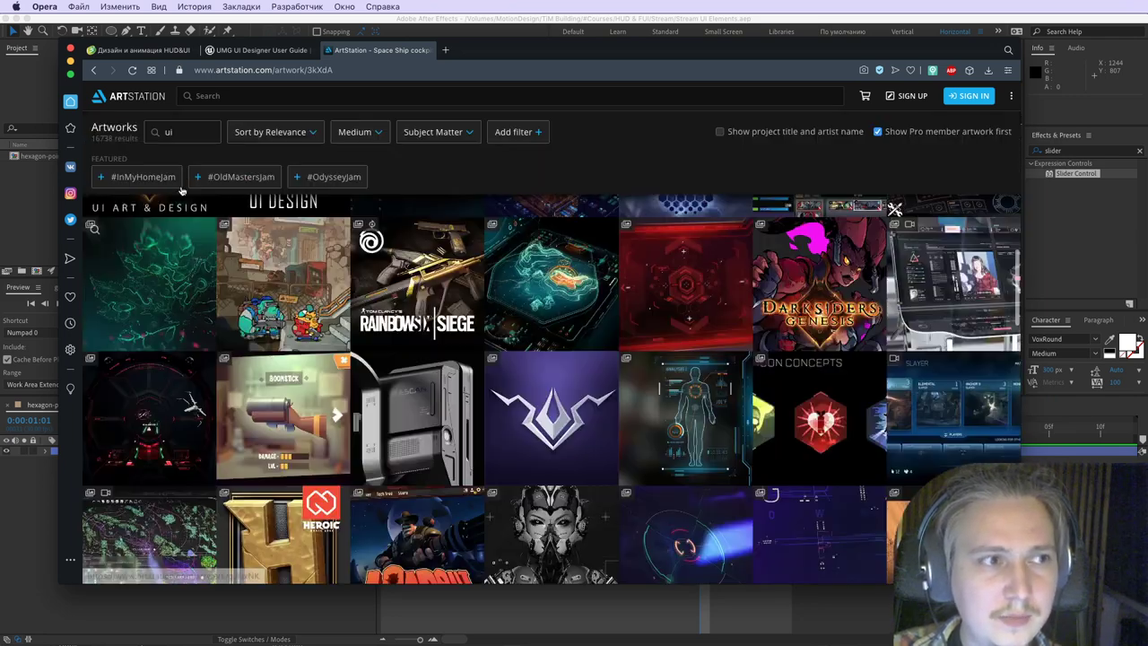
click(704, 405)
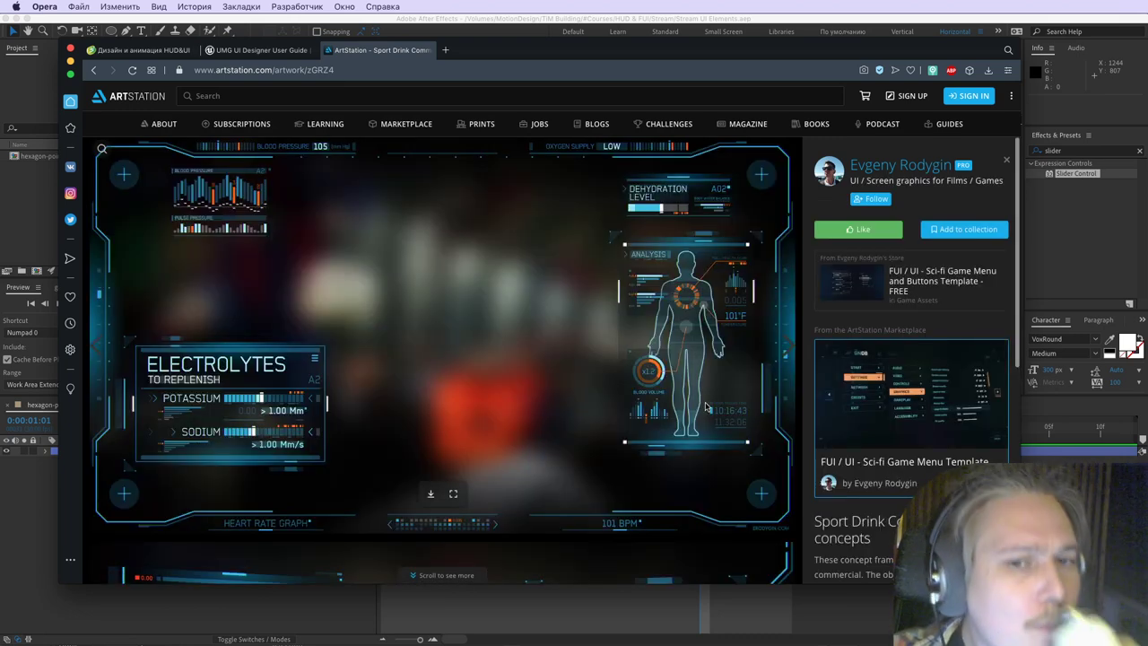
mouse_move(930, 413)
scroll(374, 437, down, 5)
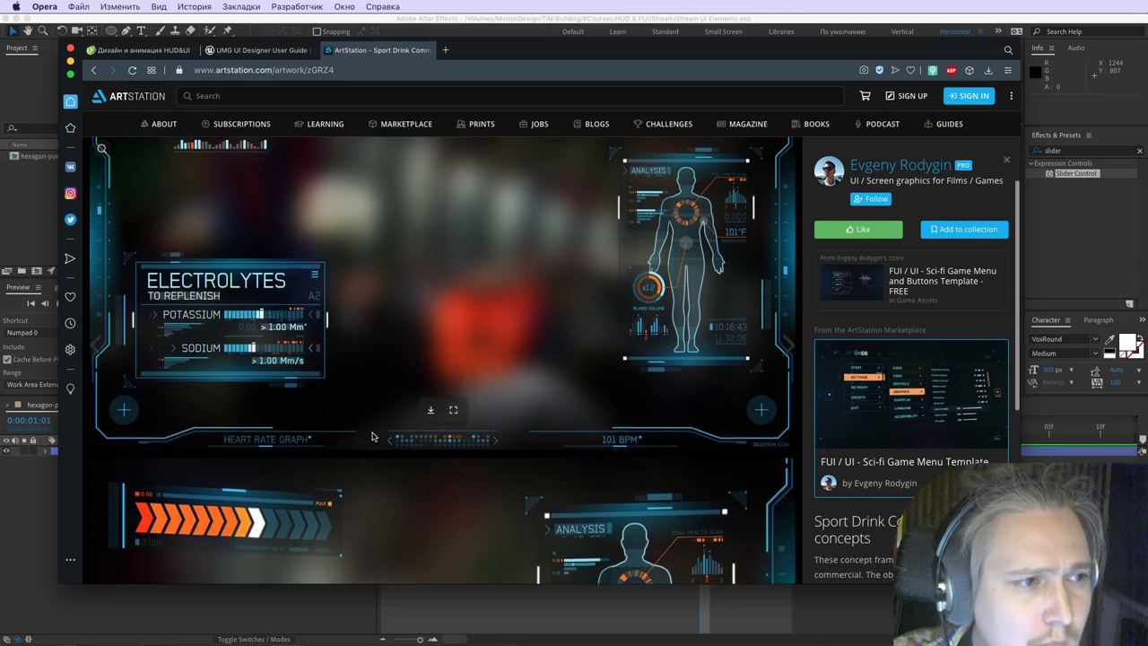
scroll(373, 437, down, 3)
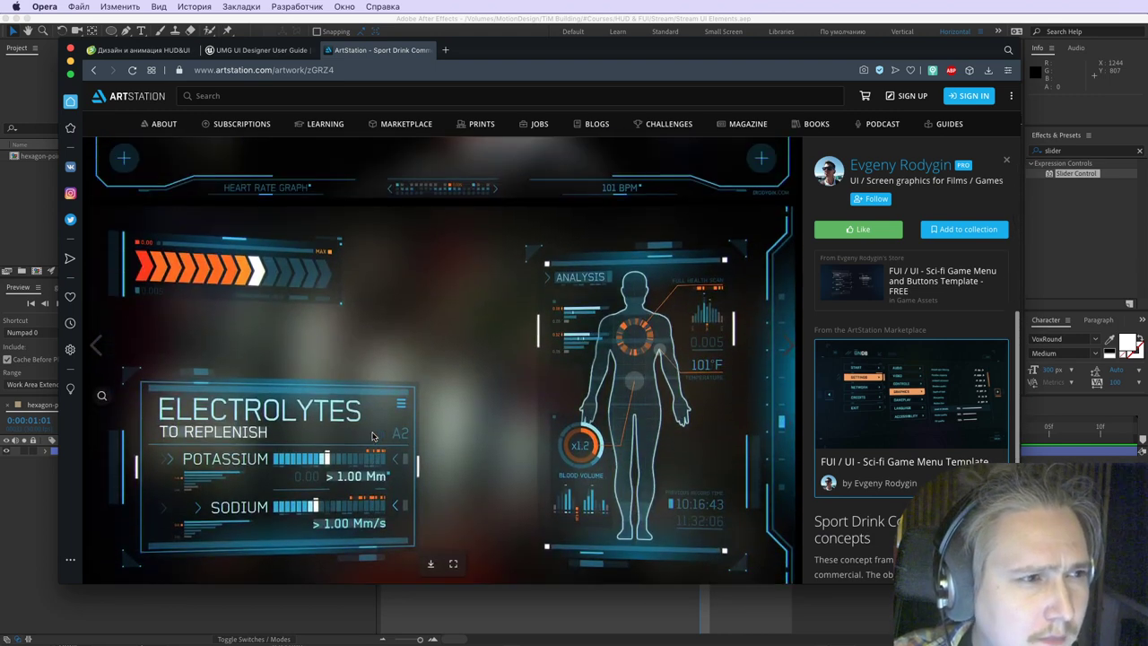
Step: Sketch temporary guide strokes around the orange arrow gauge to explain its construction, and clear them
drag(133, 279, 360, 300)
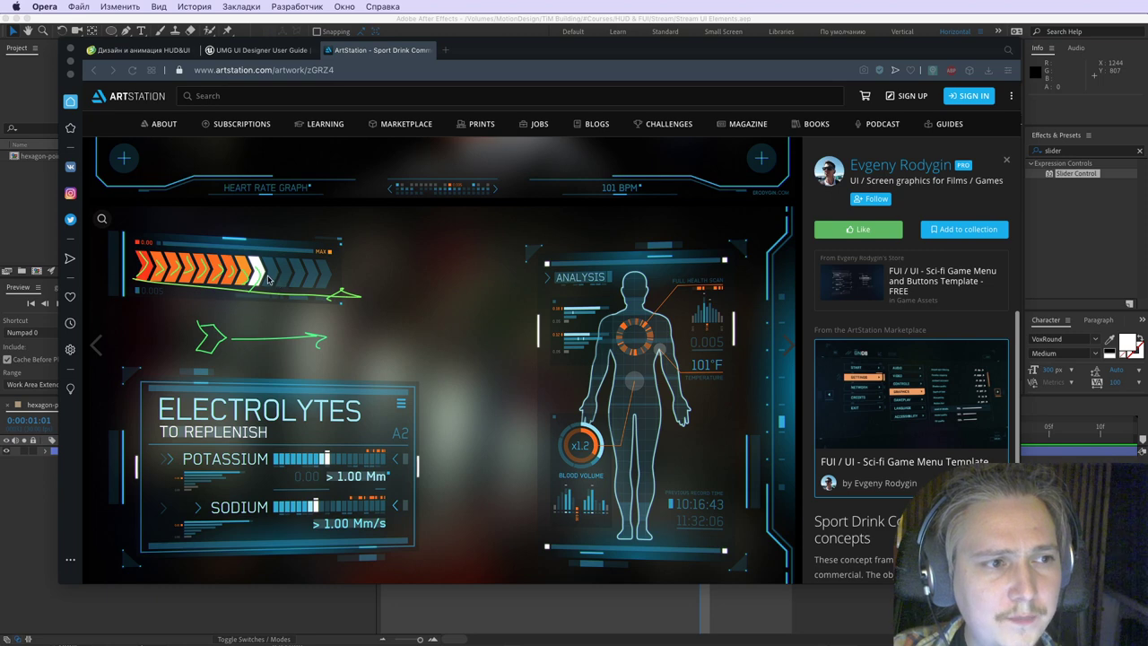
drag(201, 315, 429, 315)
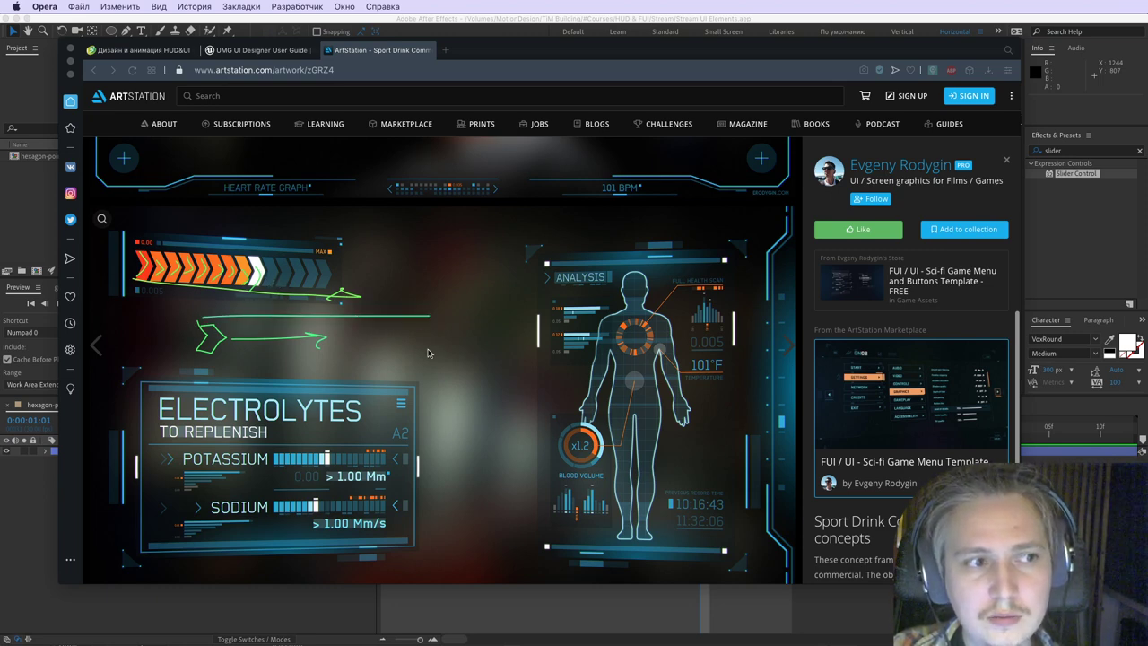
key(Escape)
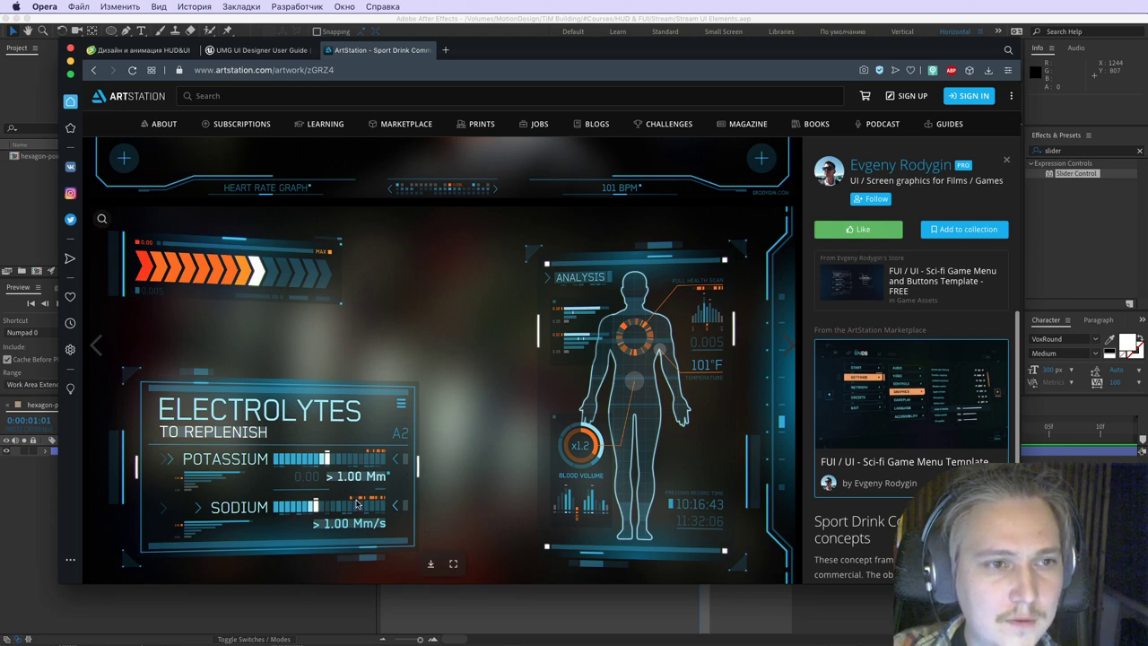
Step: Switch to Illustrator and delete the magenta gradient rectangle from HUD-UI-design-2.ai
right_click(249, 281)
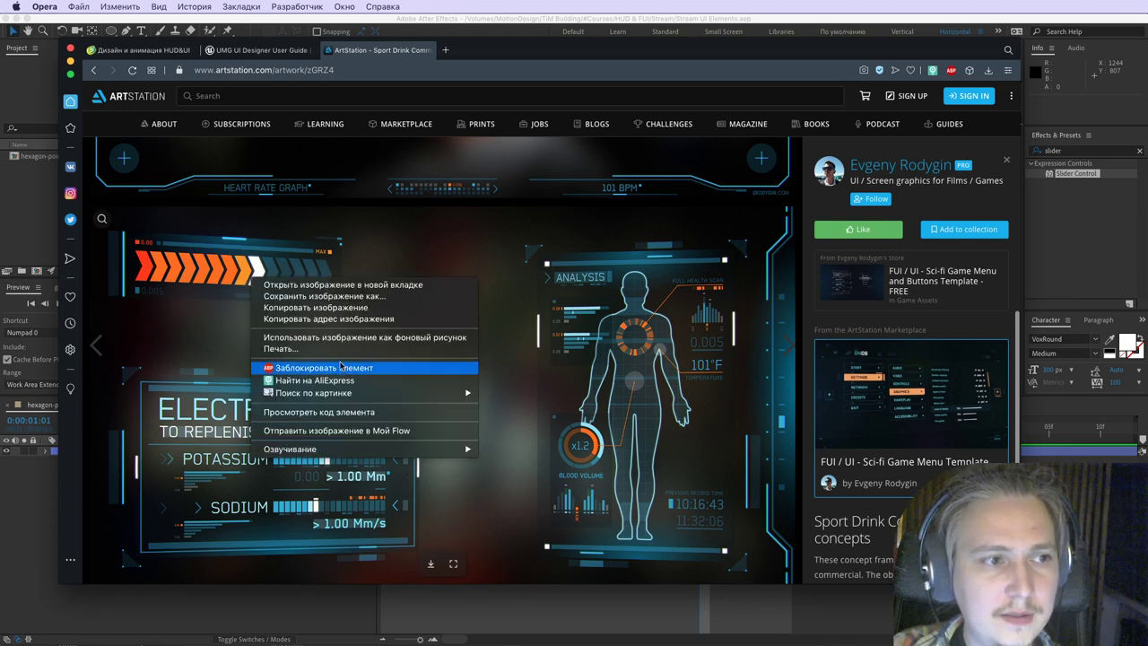
click(140, 283)
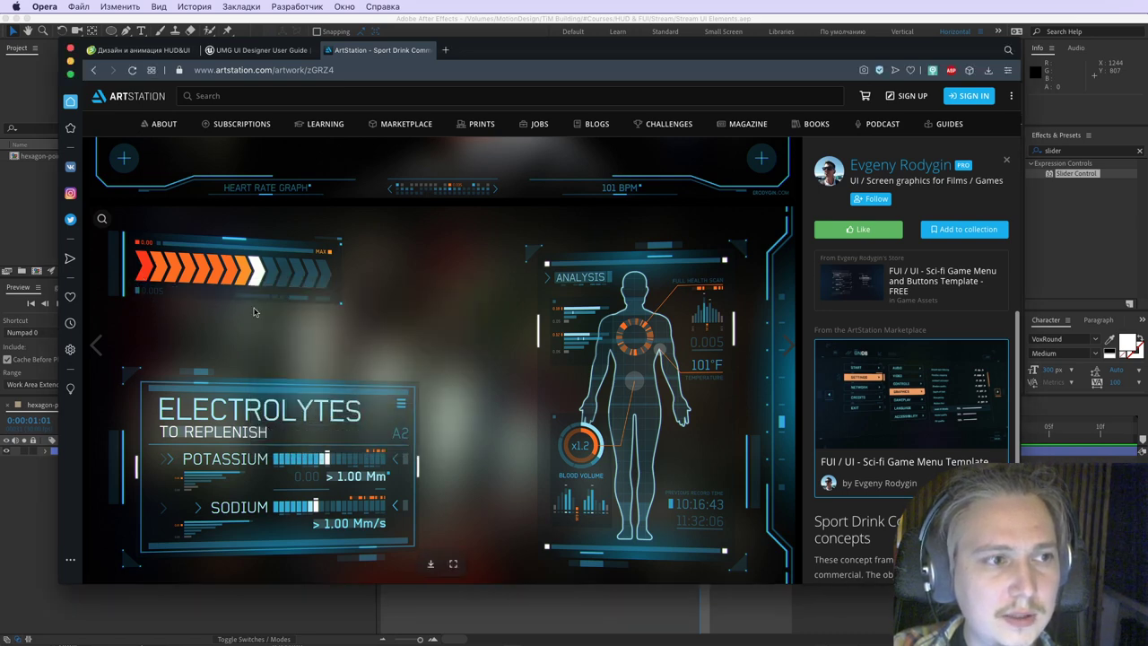
key(super+Tab)
key(super+Tab)
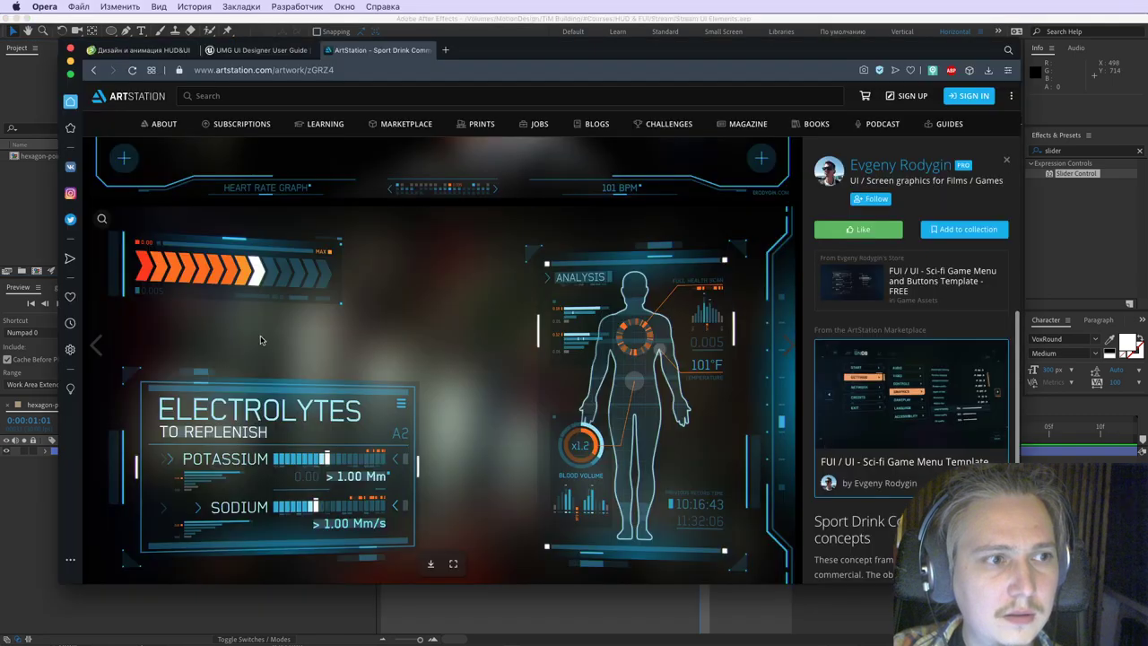
key(super+Tab)
click(1003, 434)
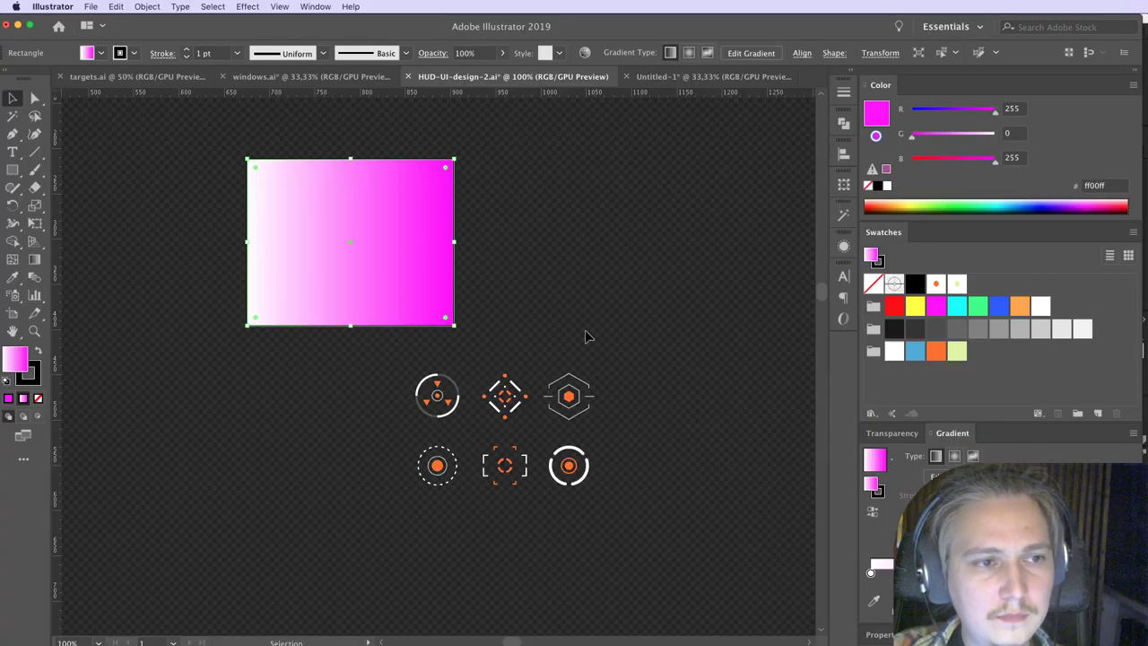
key(Delete)
Step: Return to Opera and copy the Sport Drink image containing the arrow gauge and Electrolytes panel
key(super+Tab)
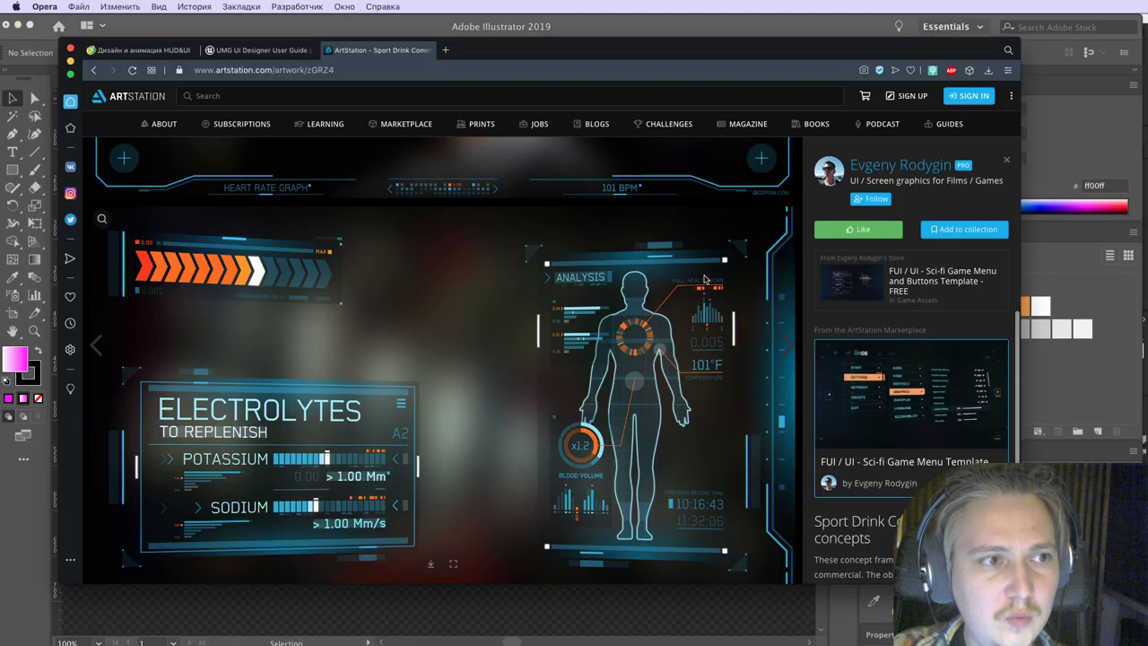
right_click(264, 249)
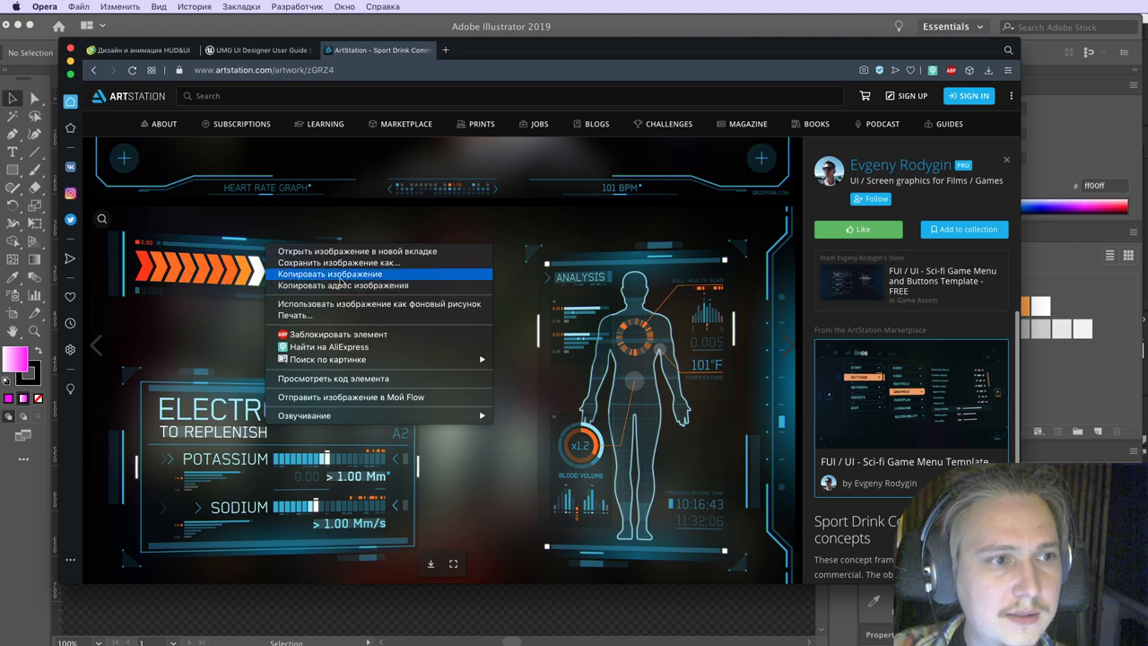
click(341, 275)
Step: In Illustrator's Untitled-1 document, delete the hexagon and the white rectangle with its circle, and paste the copied reference image
key(super+Tab)
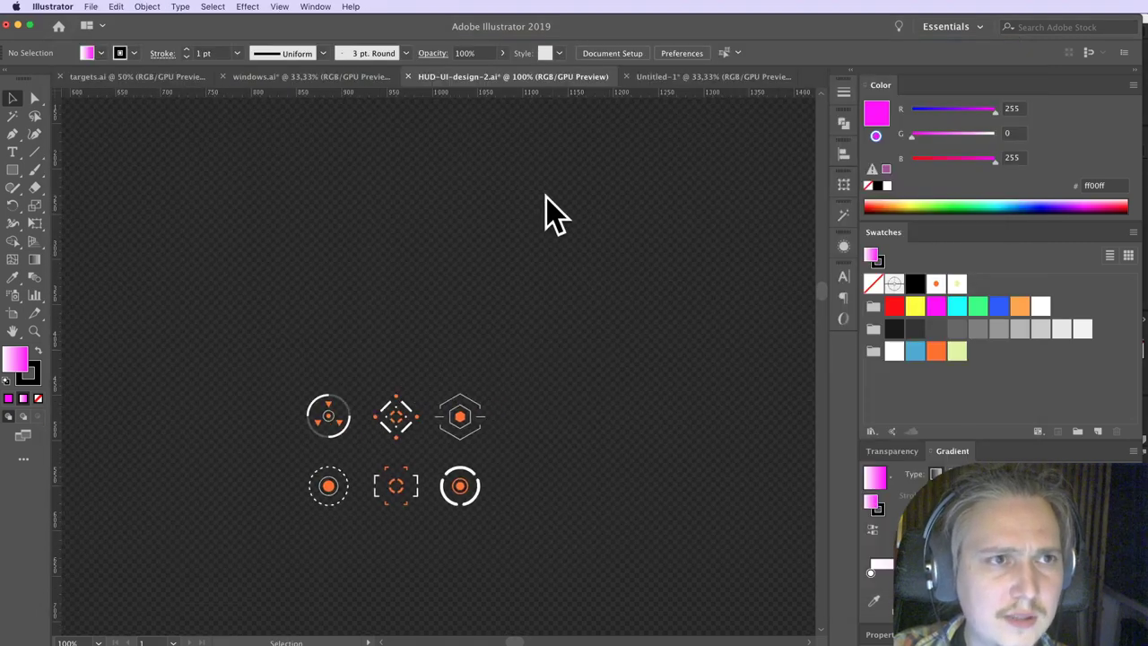
click(708, 77)
drag(709, 279, 251, 500)
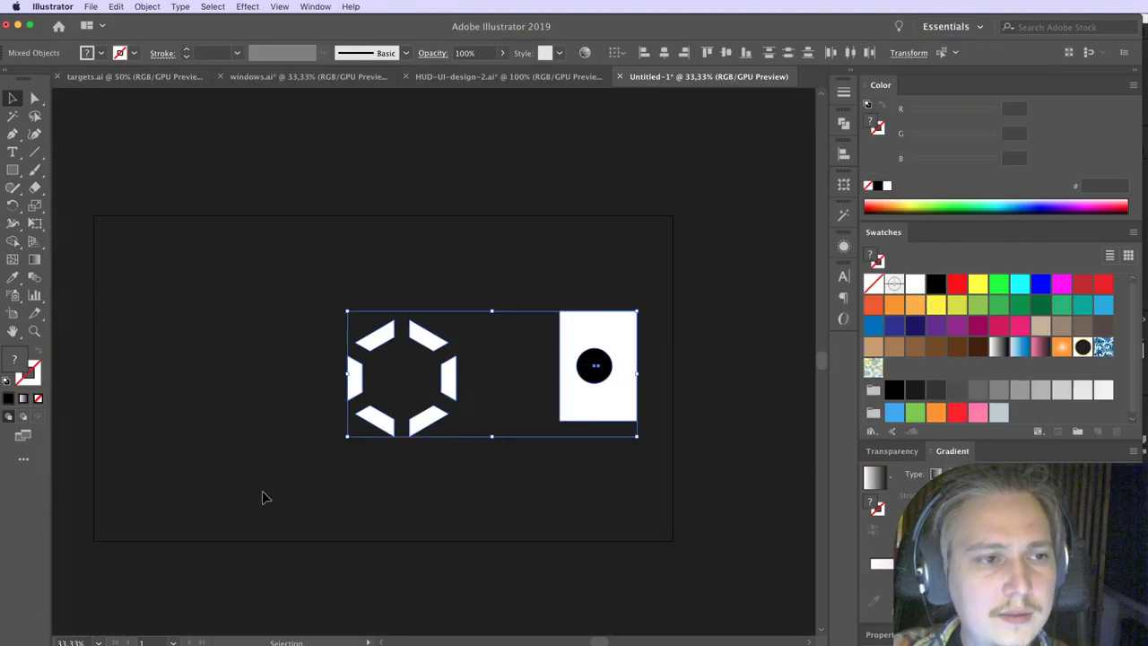
key(Delete)
key(super+v)
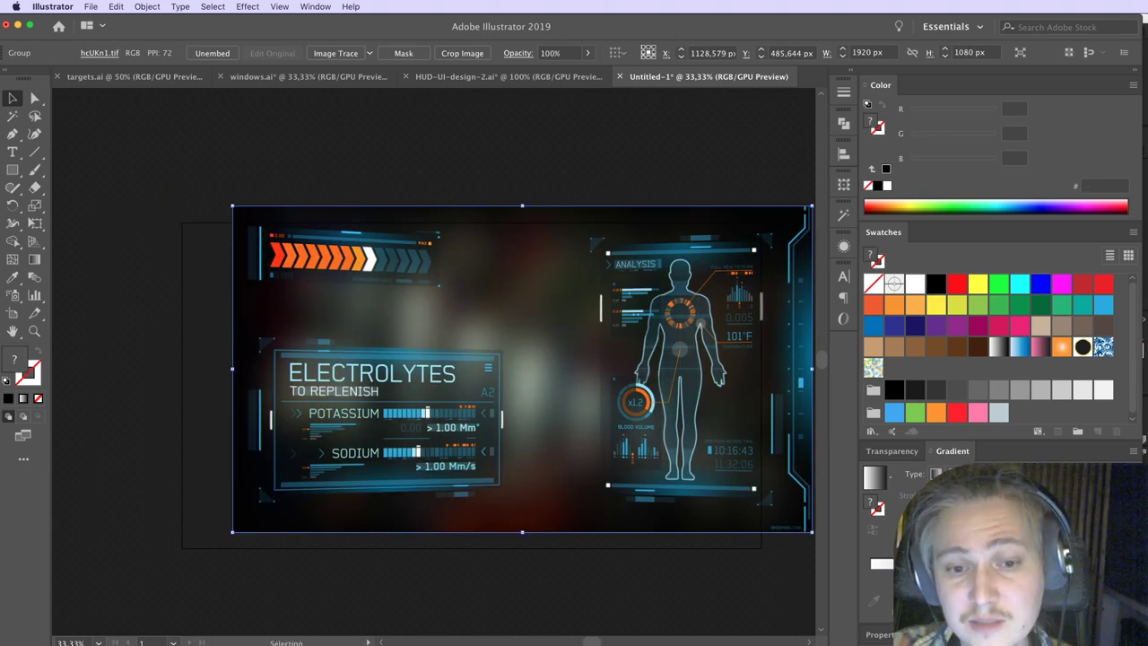
Step: Try to lock the pasted reference image in the layers, and undo the last two changes
click(934, 635)
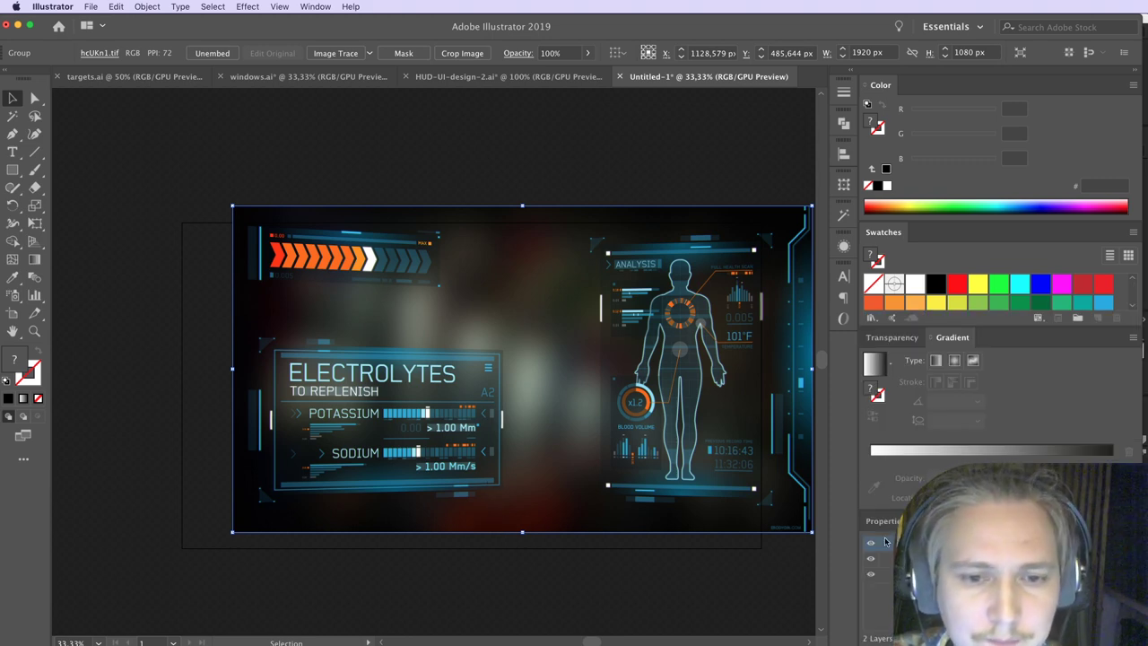
key(super+2)
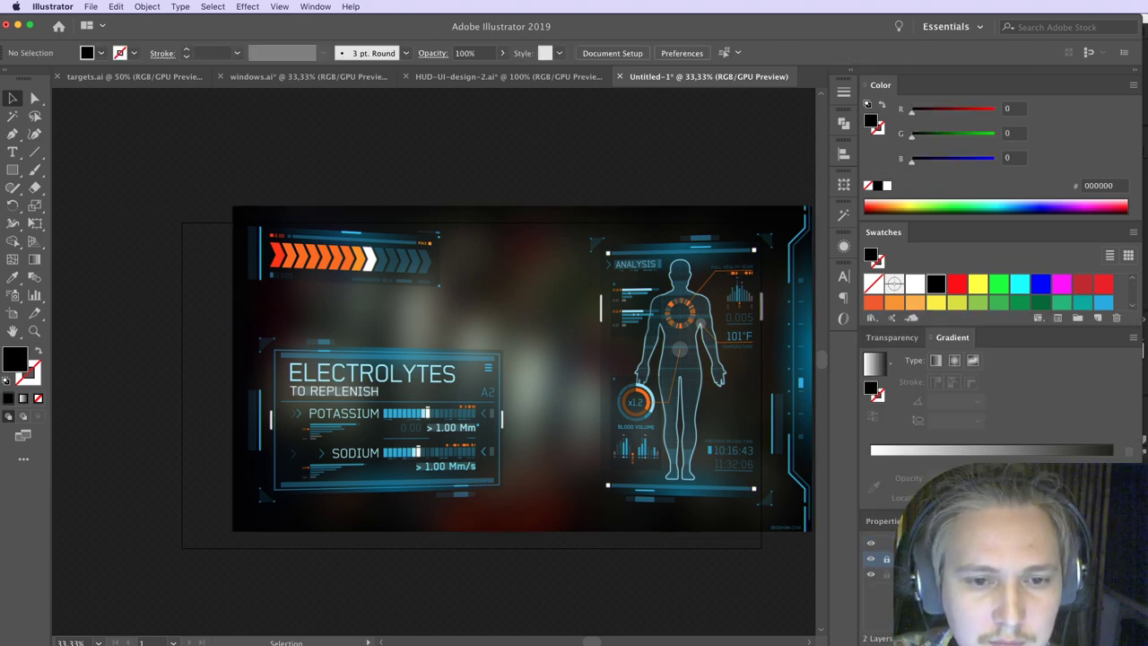
click(886, 559)
drag(677, 425, 545, 326)
key(space)
drag(372, 349, 393, 465)
drag(703, 549, 644, 515)
key(space)
key(super+z)
key(super+z)
Step: Clip the reference image to a drawn rectangle of about 668 × 244 px around the arrow gauge, and move the cropped piece above the artboard
click(12, 171)
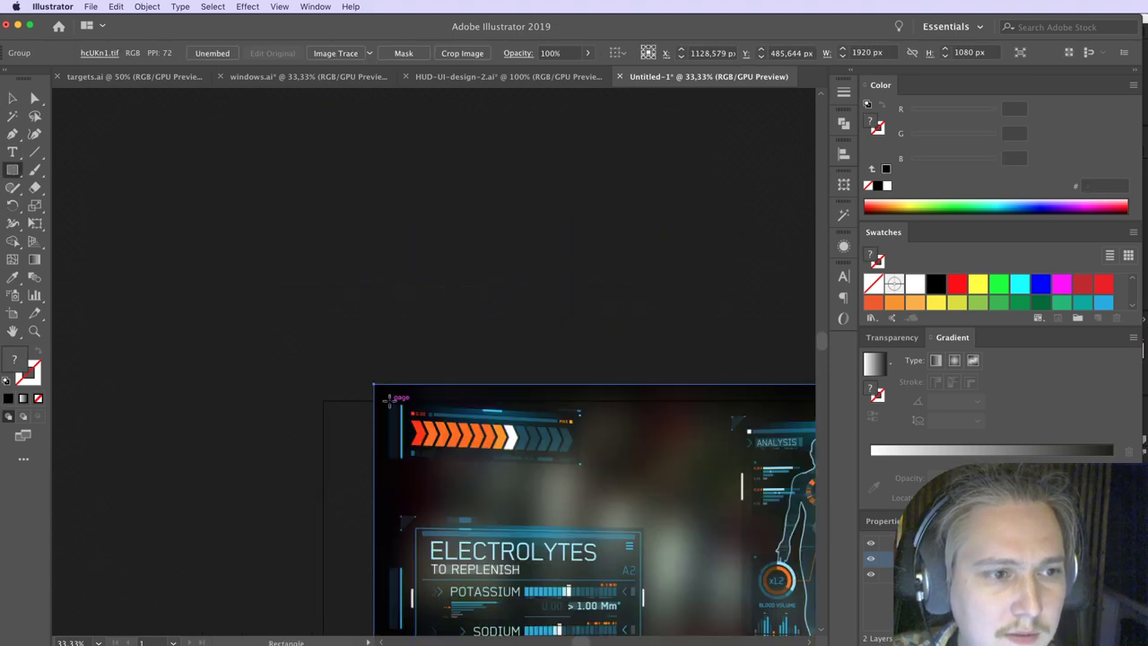
mouse_move(389, 398)
mouse_down()
mouse_move(600, 467)
mouse_move(587, 470)
mouse_up()
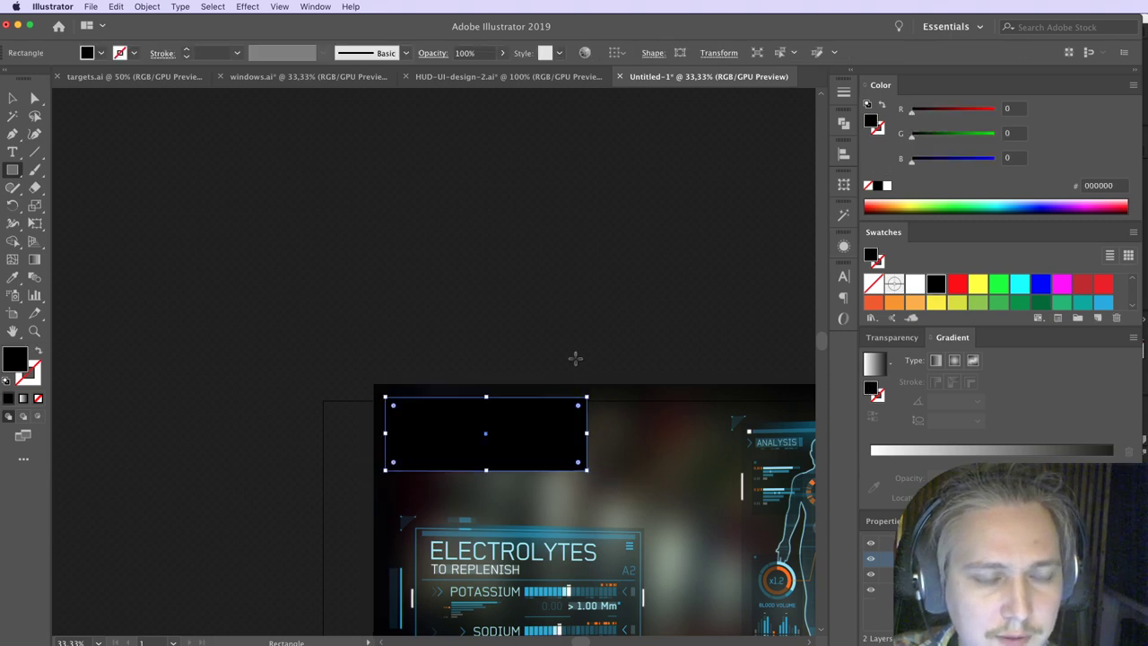
right_click(513, 432)
click(251, 462)
key(v)
drag(305, 362, 537, 472)
right_click(538, 473)
click(589, 538)
key(shift+super+a)
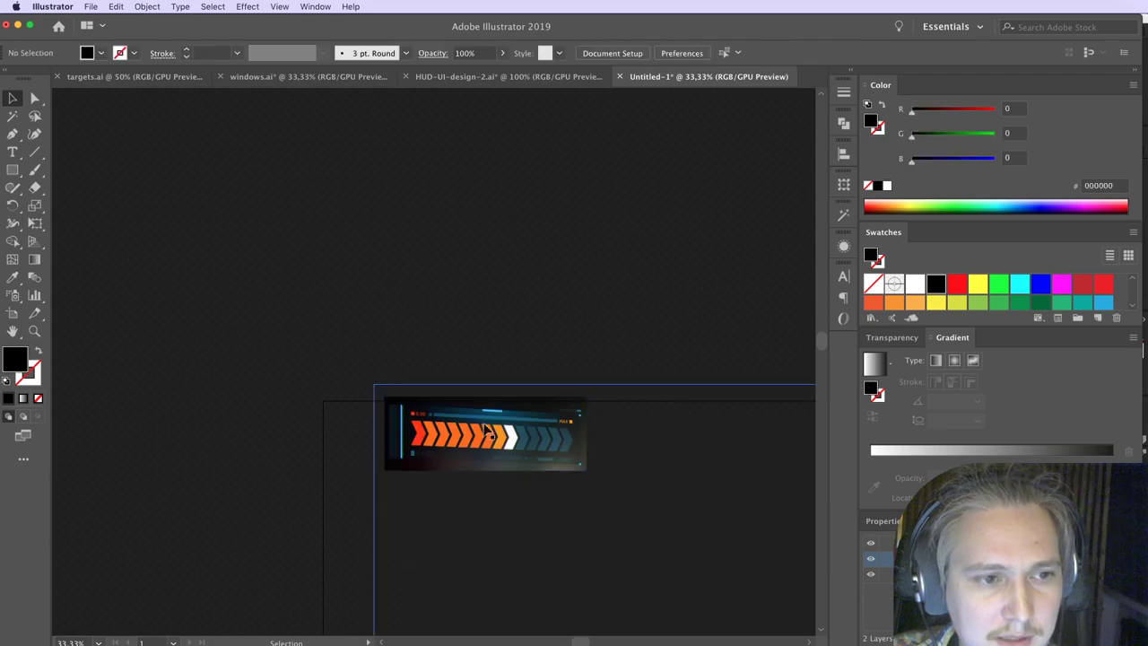
drag(485, 431, 406, 325)
click(224, 302)
Step: Switch to Opera to read the latest messages in the live stream chat, and return to Illustrator
key(super+Tab)
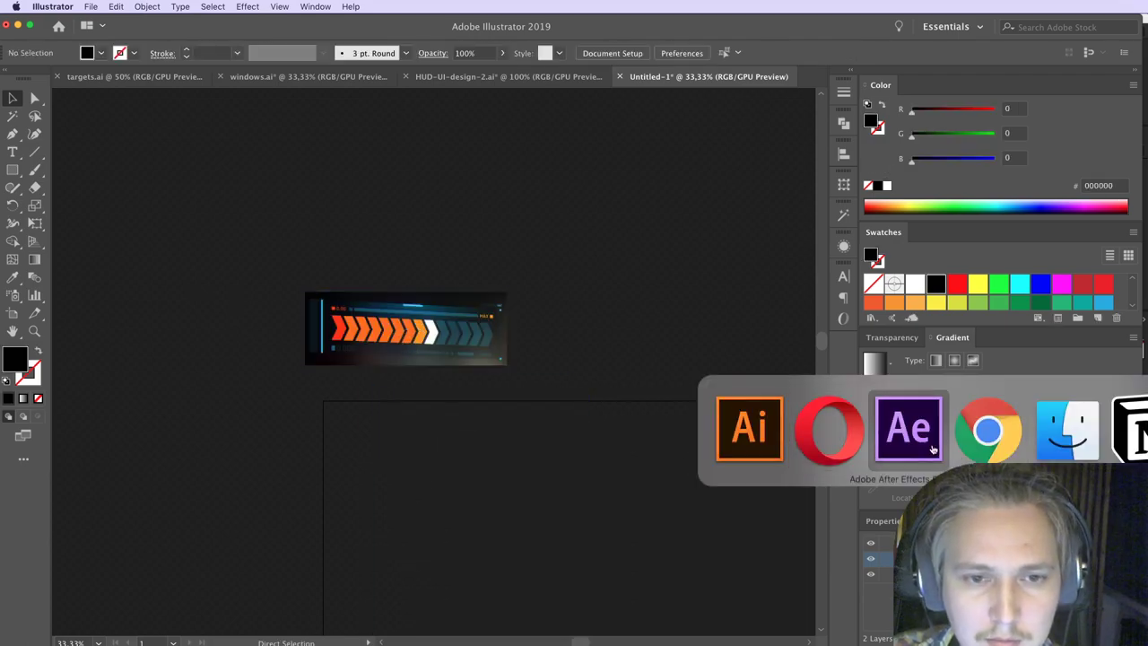
click(851, 445)
key(super+Tab)
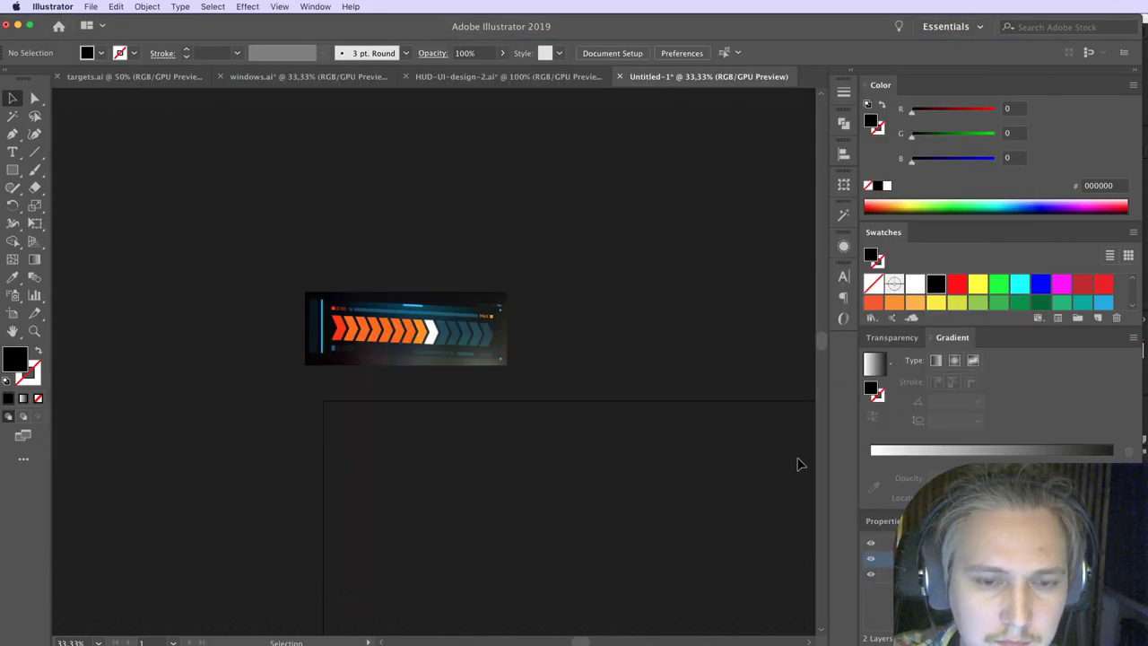
key(super+Tab)
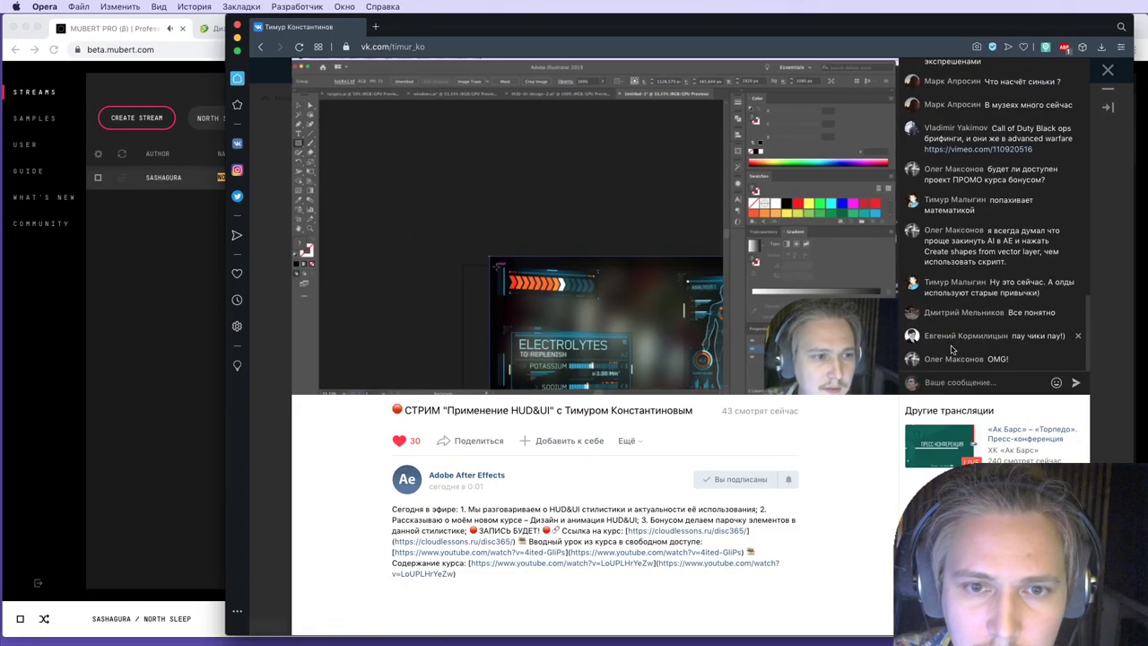
scroll(952, 350, down, 1)
key(ctrl+Left)
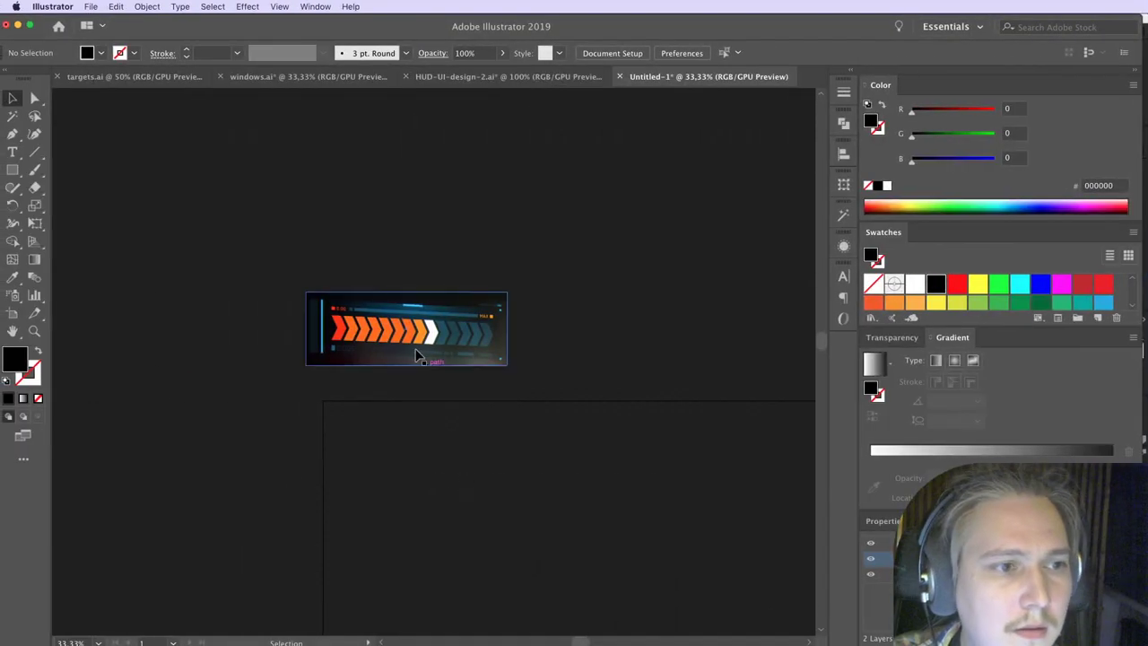
Step: Place the cropped gauge reference inside the artboard near its upper-left corner
drag(462, 351, 485, 456)
drag(523, 474, 421, 413)
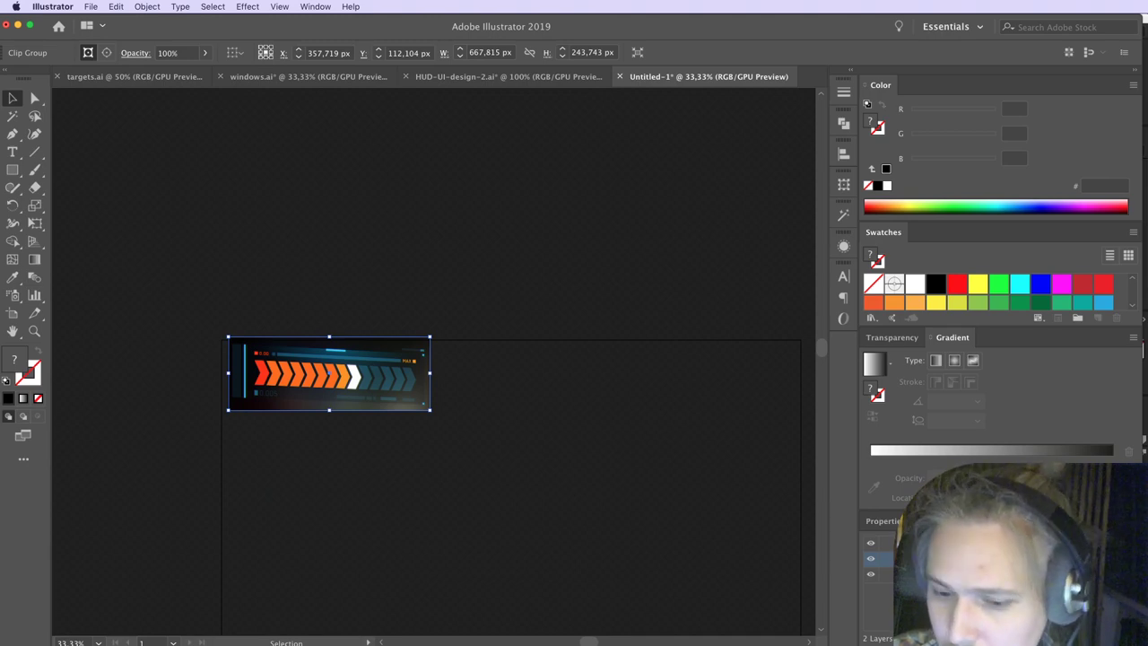
key(super+Tab)
click(512, 454)
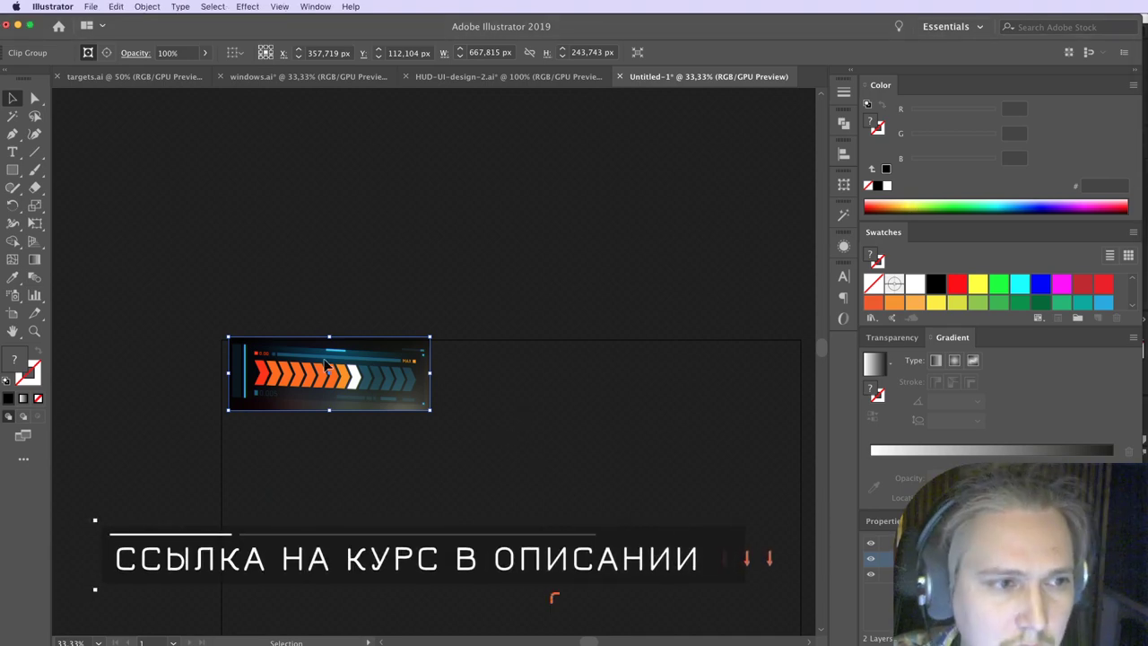
drag(403, 399, 456, 436)
drag(611, 480, 550, 393)
click(573, 445)
drag(572, 445, 607, 384)
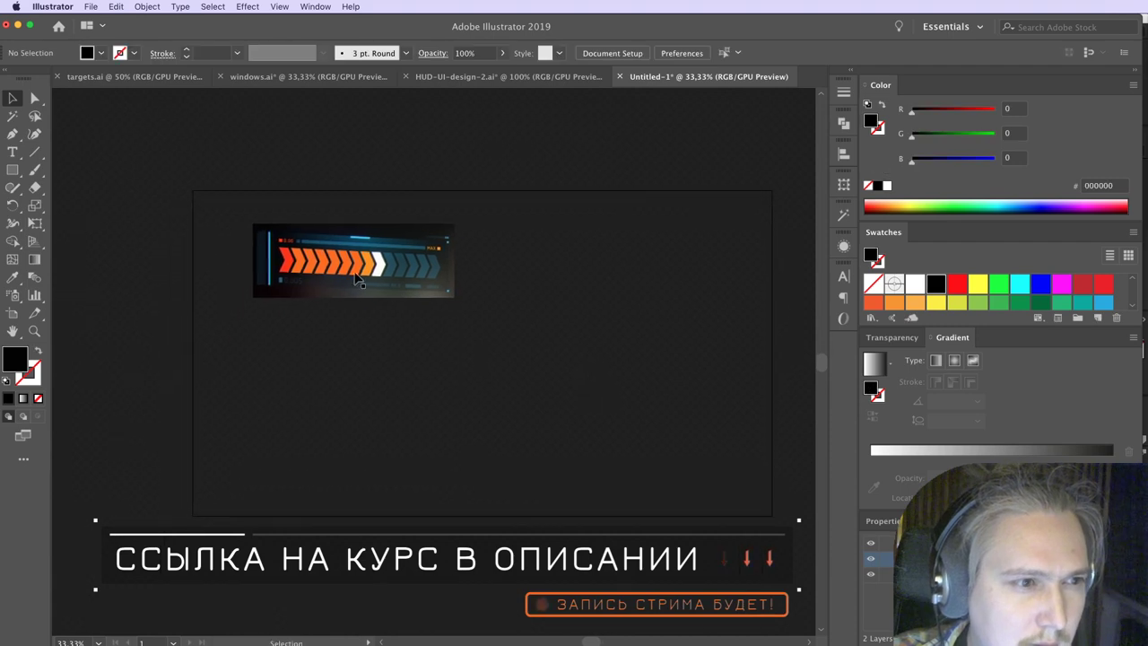
drag(381, 291, 377, 299)
click(239, 314)
Step: Draw a hexagon, overlap it with a horizontally offset copy, and cut them with Minus Front to leave a right-pointing chevron
click(13, 169)
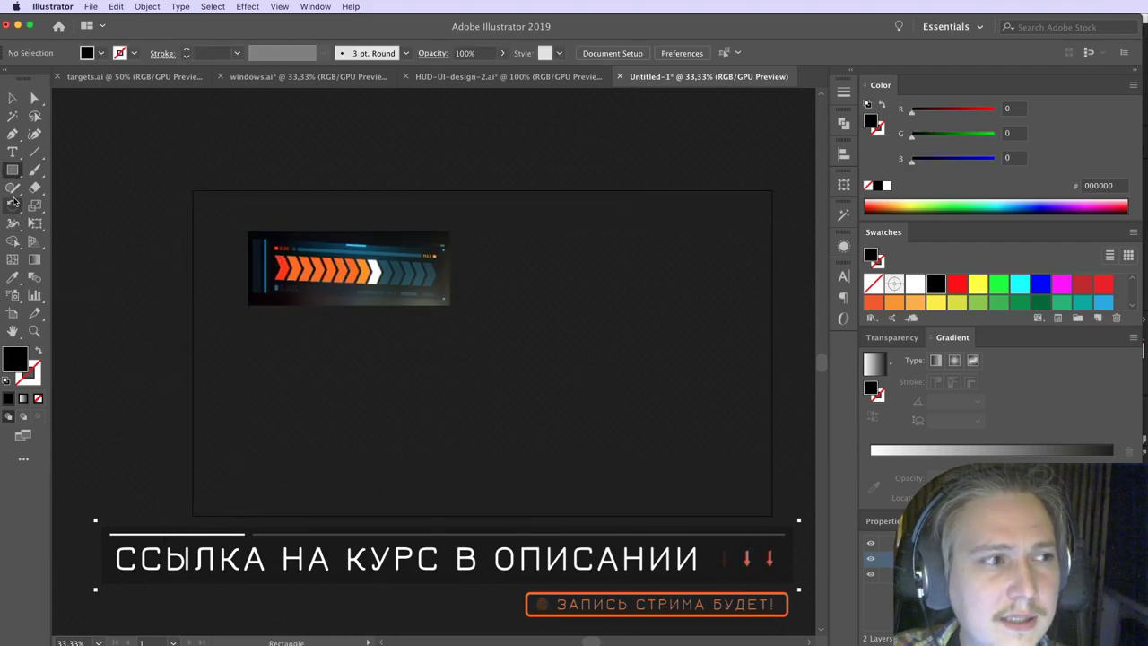
drag(13, 170, 70, 224)
mouse_move(602, 410)
mouse_down()
mouse_move(655, 466)
mouse_move(628, 435)
mouse_move(596, 431)
mouse_up()
click(11, 100)
click(843, 124)
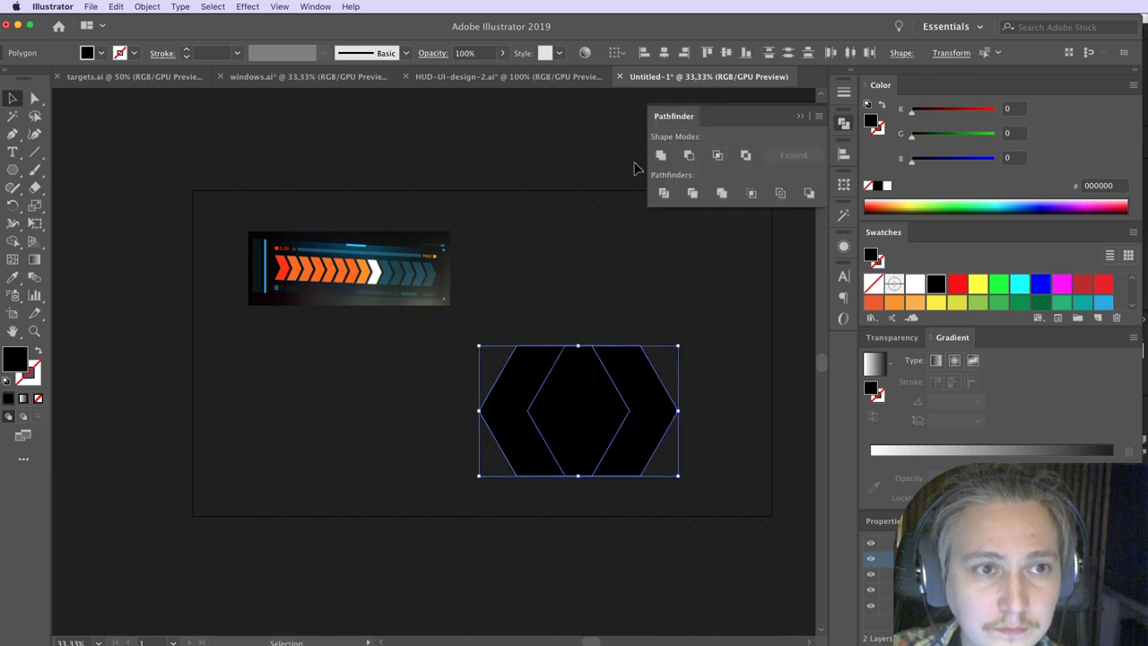
click(689, 156)
click(689, 520)
click(610, 397)
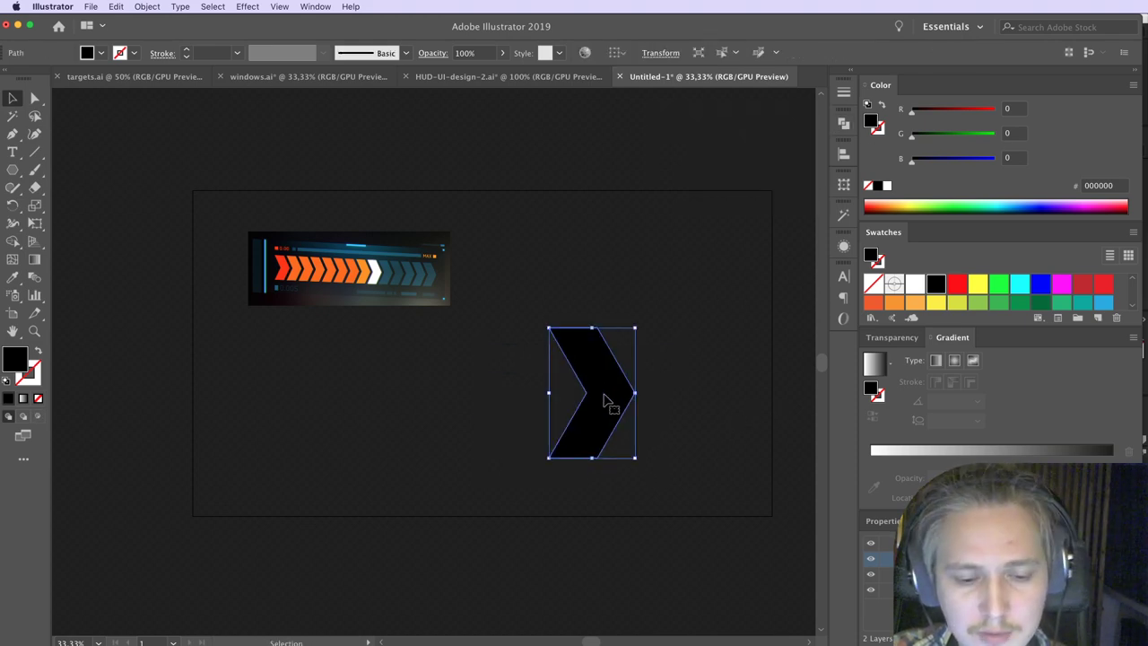
Step: Fill the chevron with the red-orange ff3500 sampled from the reference gauge, and shift it slightly right
key(i)
click(283, 262)
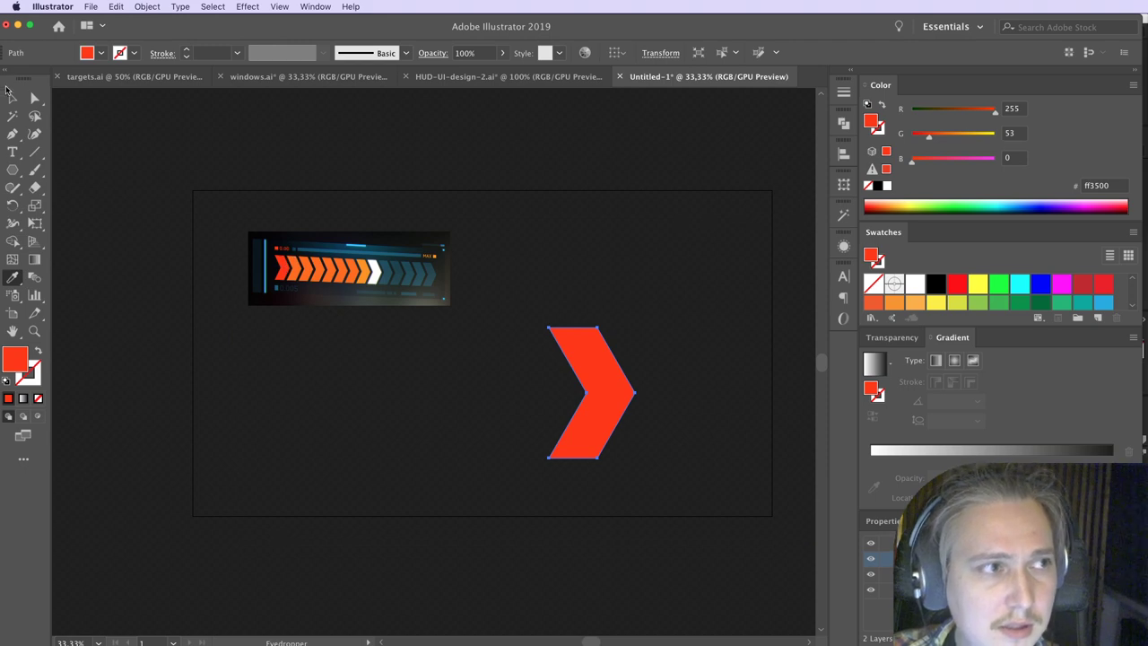
key(v)
click(401, 473)
drag(610, 418, 625, 422)
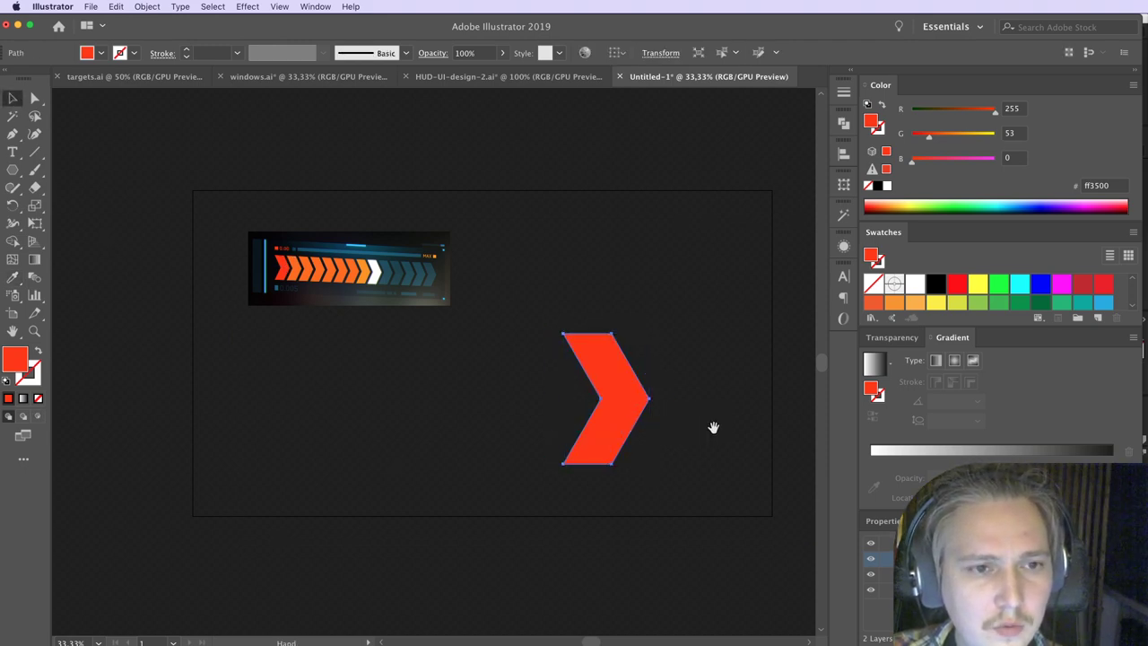
Step: Move the gauge reference up and left so it overlaps the artboard's upper edge
scroll(323, 329, right, 3)
click(339, 318)
drag(338, 317, 316, 259)
click(456, 417)
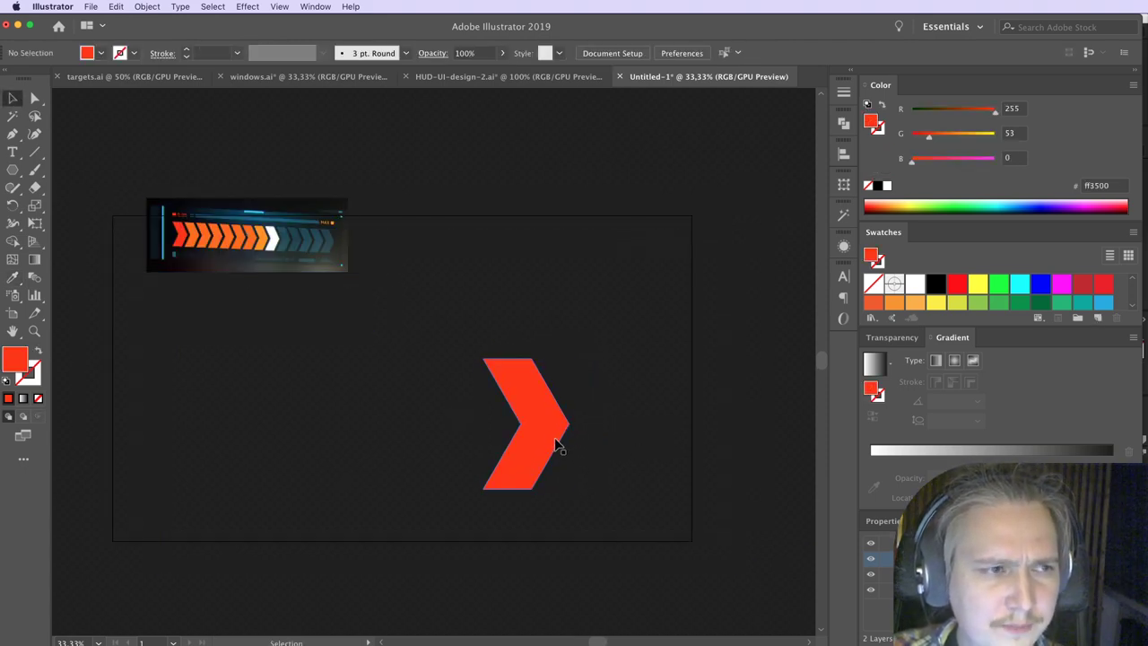
Step: Move the chevron left and duplicate it to the right repeatedly with Transform Again to form an evenly spaced row of six
drag(555, 440, 392, 436)
drag(387, 435, 453, 435)
key(ctrl+d)
key(ctrl+d)
key(ctrl+d)
key(ctrl+d)
key(super+minus)
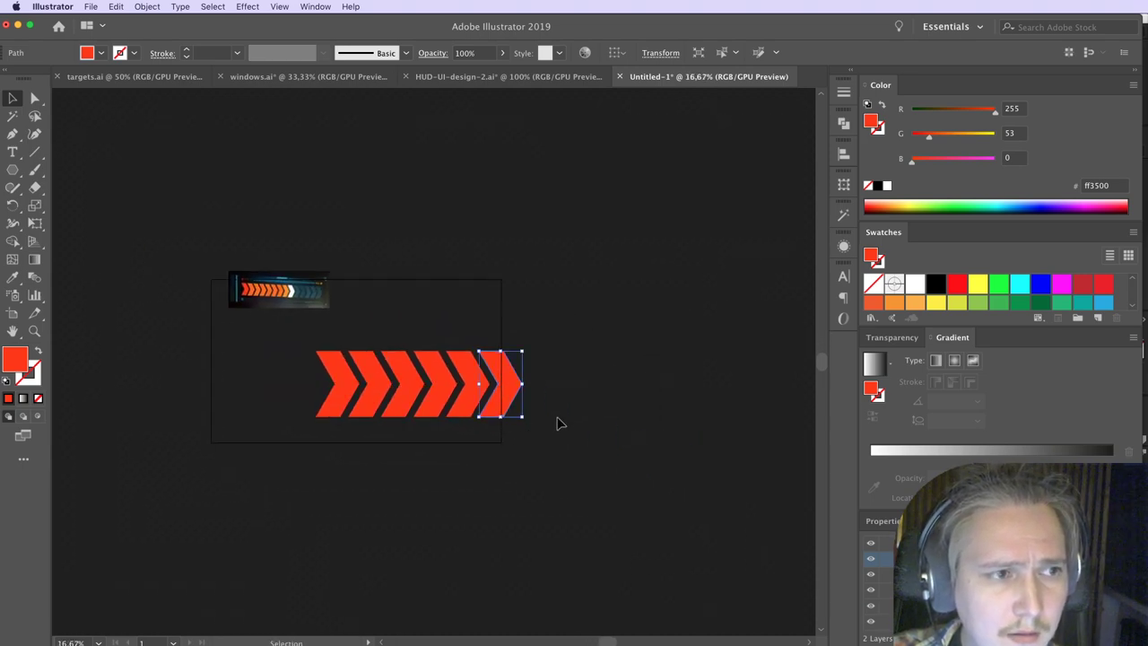
Step: Fill the row's last chevron with orange ff9a00, and add a white copy of it at the end of the row
drag(944, 136, 963, 136)
click(523, 410)
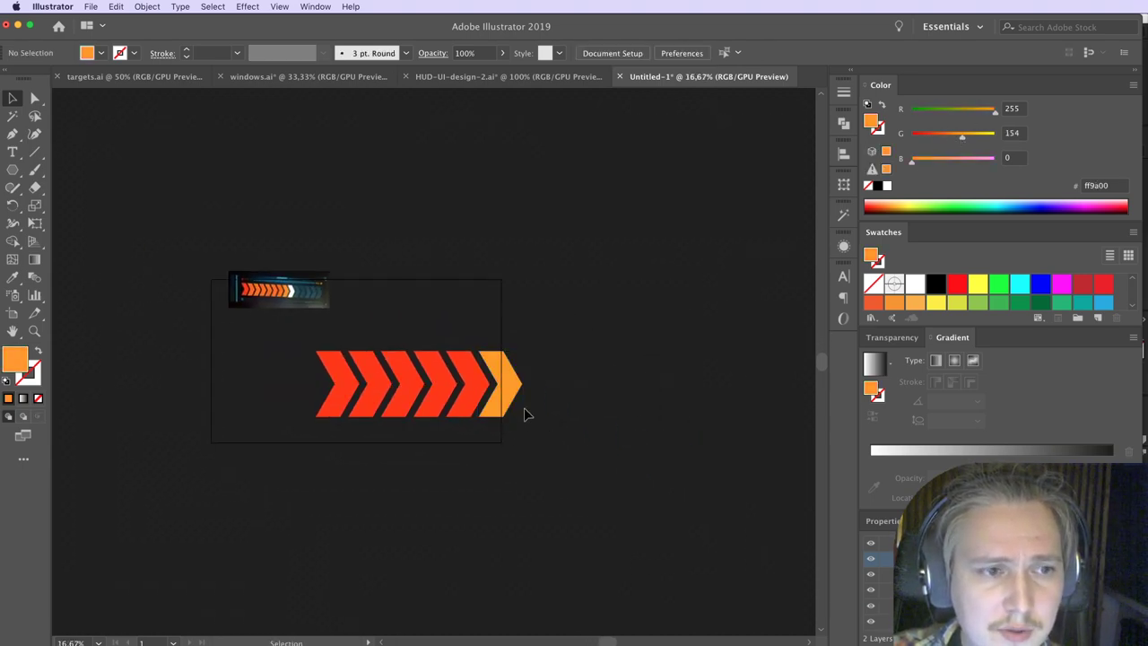
drag(513, 380, 539, 391)
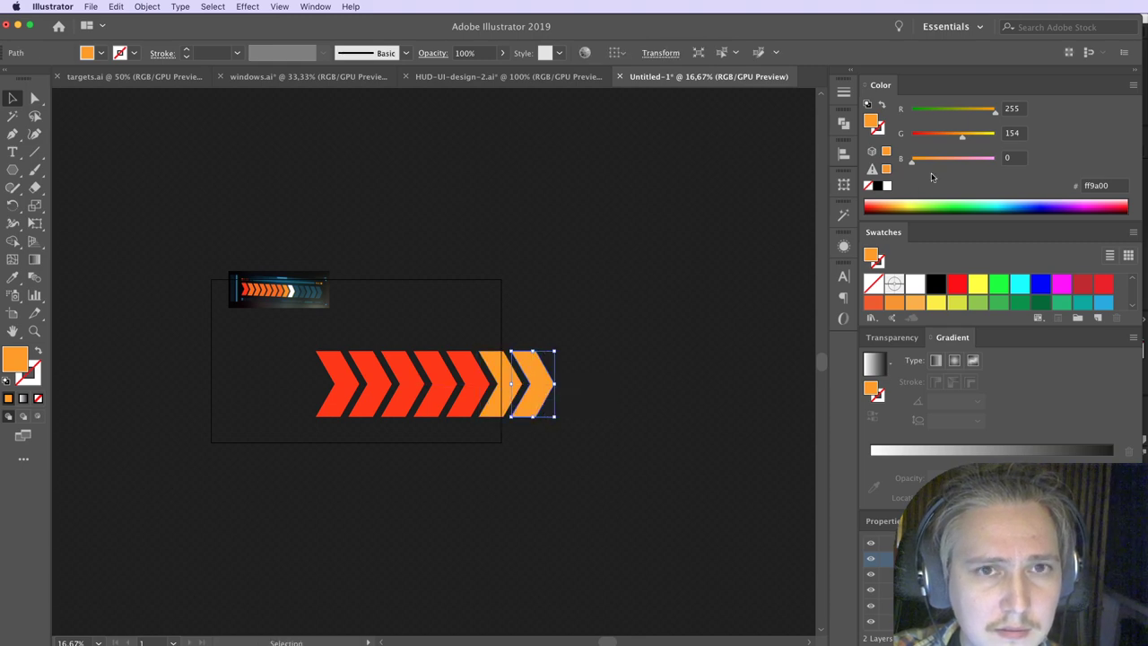
drag(975, 136, 1005, 139)
drag(985, 162, 1017, 160)
click(643, 476)
Step: Move the white chevron farther right and fill it with the dark teal 29444c sampled from the reference gauge
scroll(539, 408, right, 1)
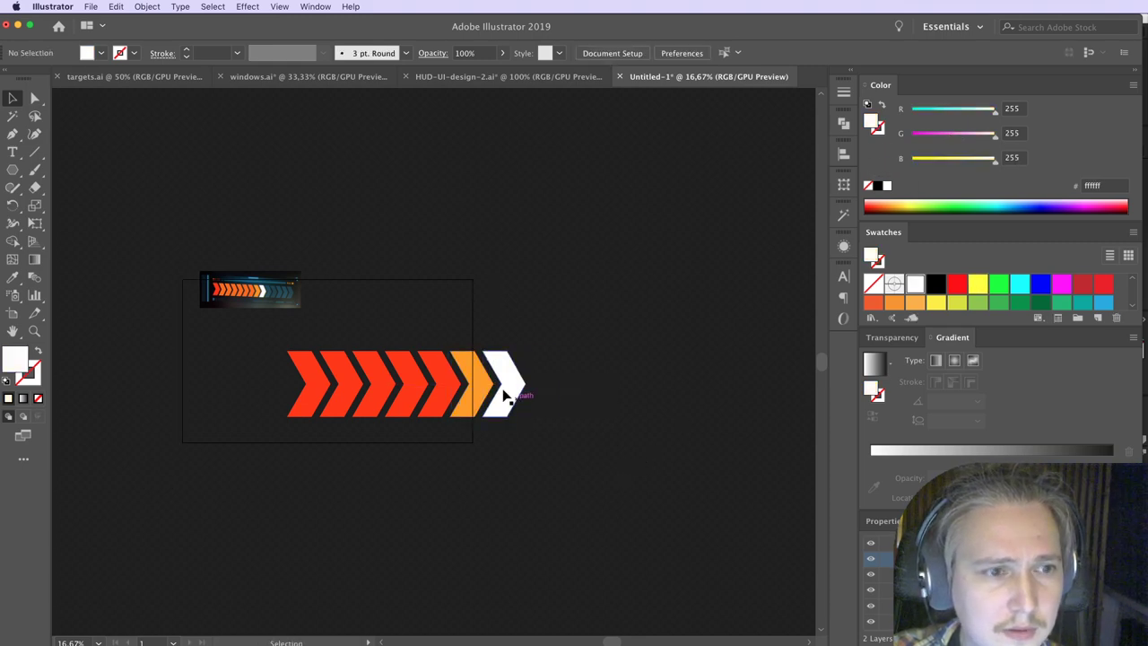
click(505, 395)
drag(516, 401, 547, 401)
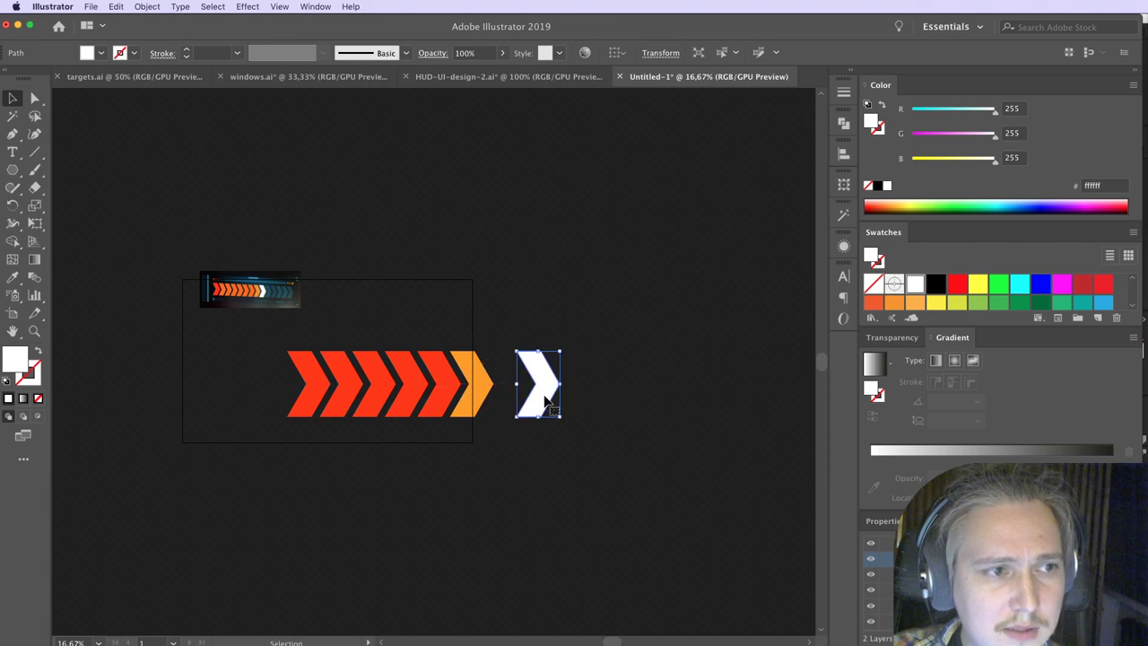
key(i)
click(295, 287)
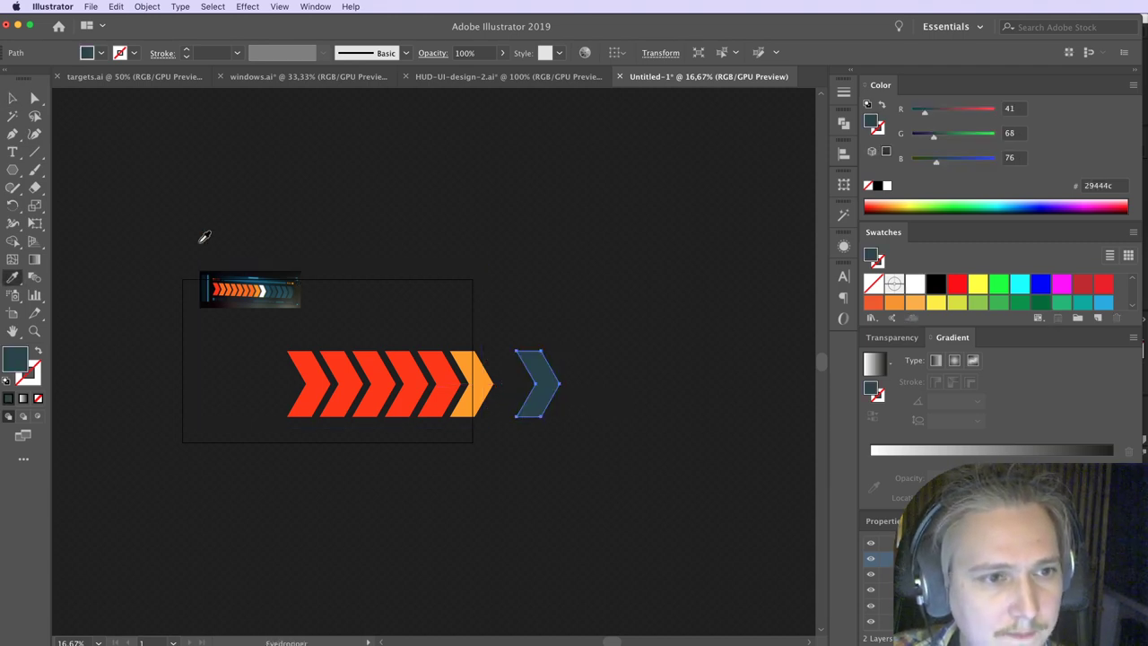
Step: Move the teal chevron left into the gap beside the orange one, matching the row's spacing
click(12, 99)
click(735, 384)
drag(550, 397, 518, 398)
drag(574, 438, 573, 437)
Step: Try to extend the row with repeated copies of the teal chevron, and undo the copies
drag(519, 398, 561, 396)
key(super+d)
key(super+d)
key(super+d)
key(super+z)
key(super+z)
key(super+z)
key(super+z)
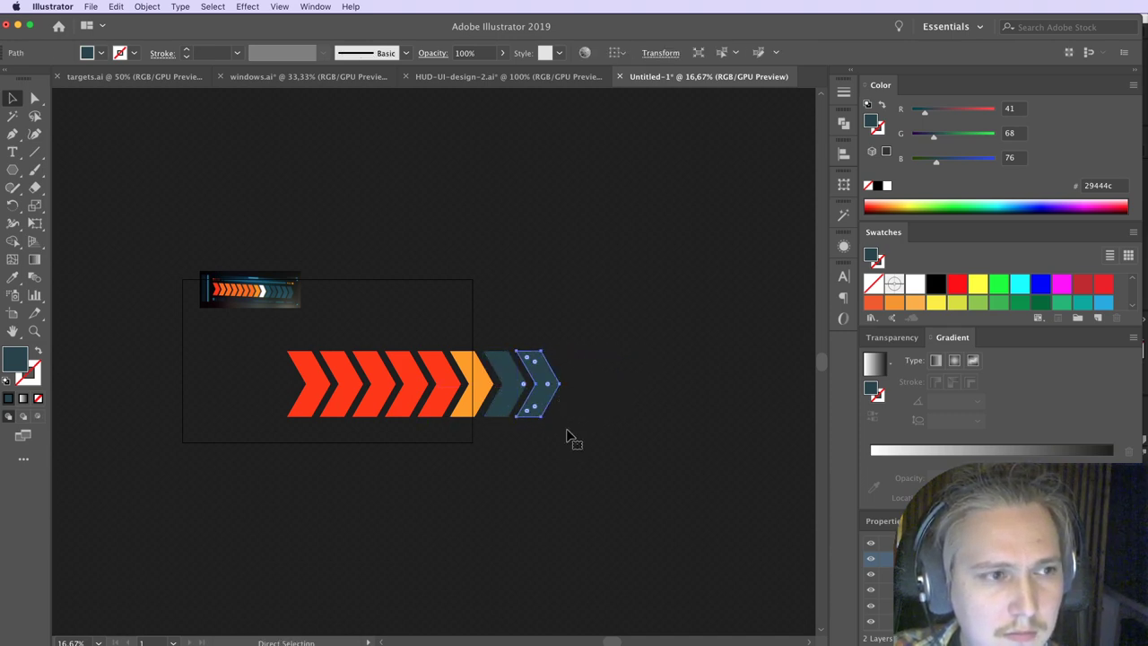
Step: Repeat the evenly spaced teal chevron copy three times so the row has five teal chevrons
key(super+d)
key(super+d)
key(super+d)
Step: Remove the gauge reference image and move the whole chevron row below the artboard
drag(687, 349, 214, 495)
click(425, 349)
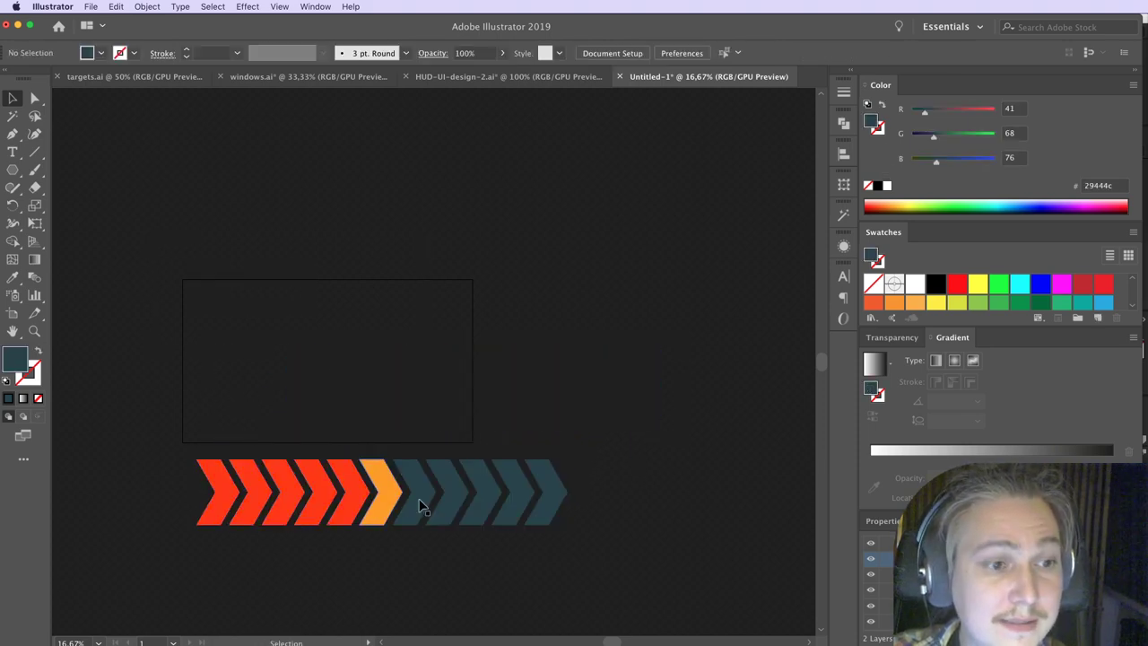
Step: Scale the entire chevron row down proportionally so it is slightly narrower than the artboard
drag(622, 450, 329, 471)
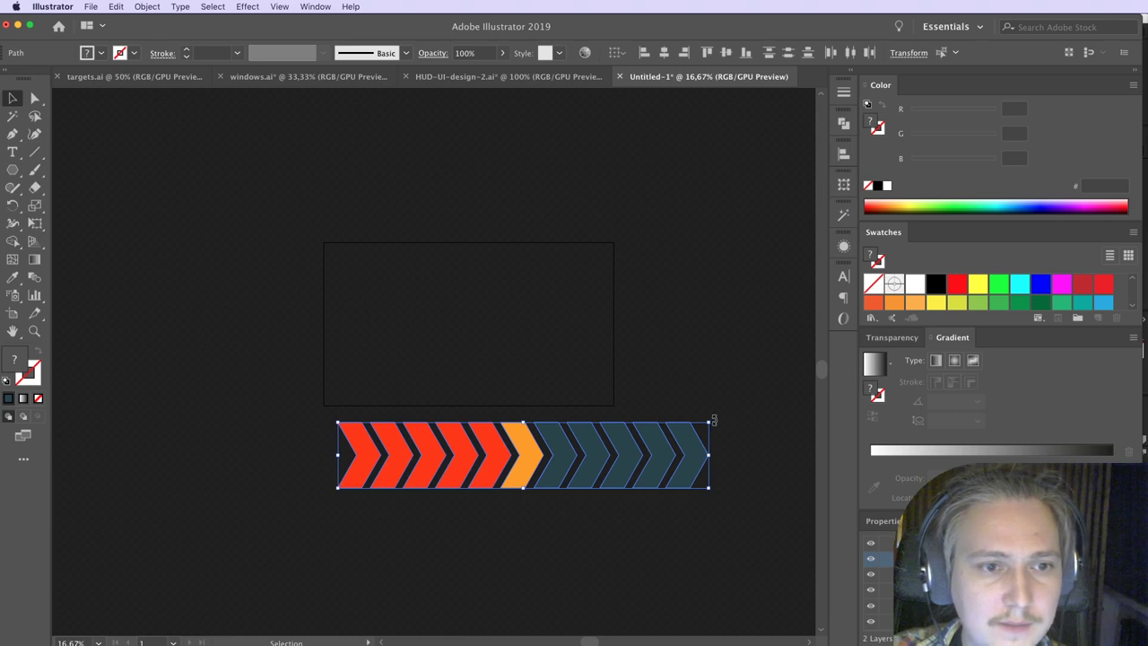
drag(713, 419, 588, 466)
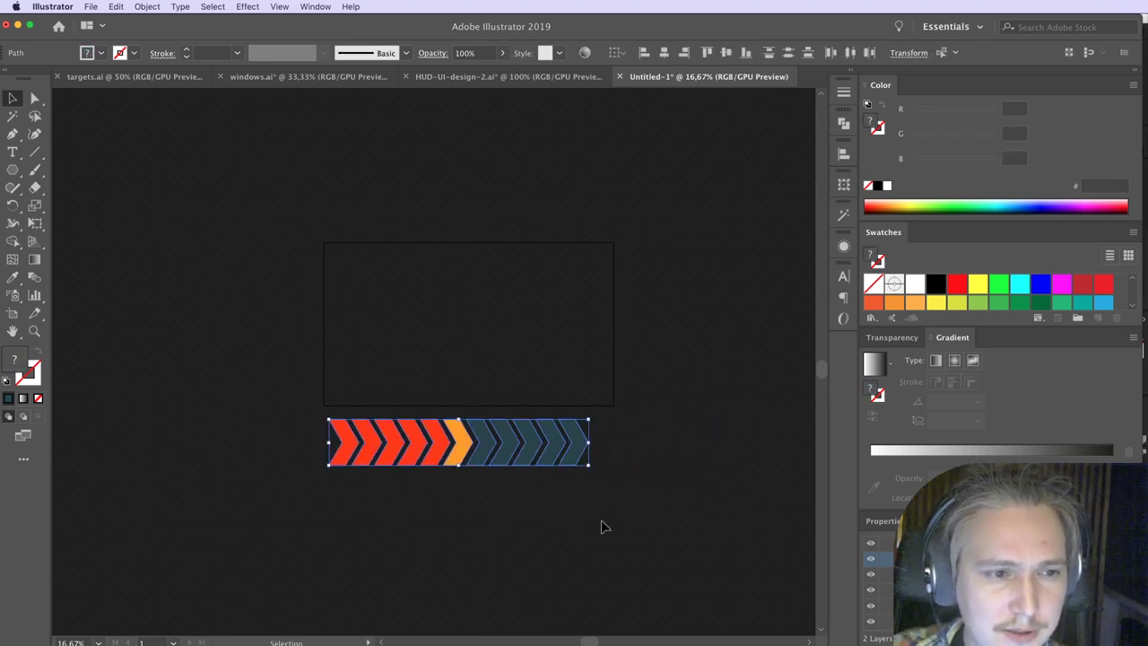
click(602, 528)
Step: Fill the first teal chevron, right after the orange one, with white
scroll(513, 493, up, 2)
click(512, 405)
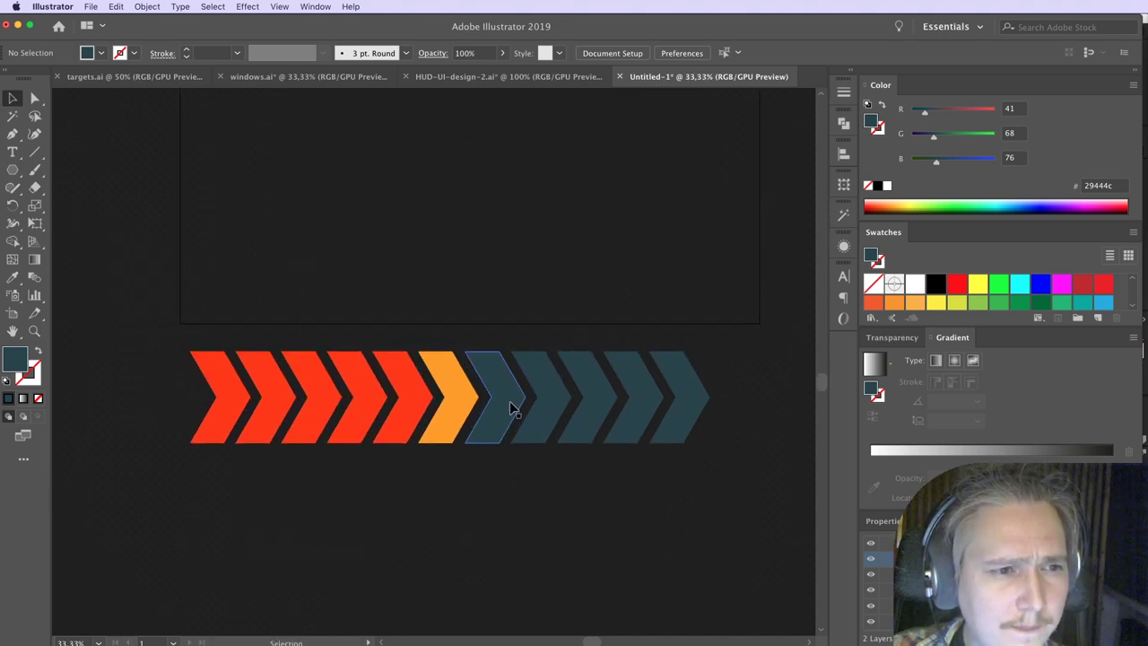
click(993, 158)
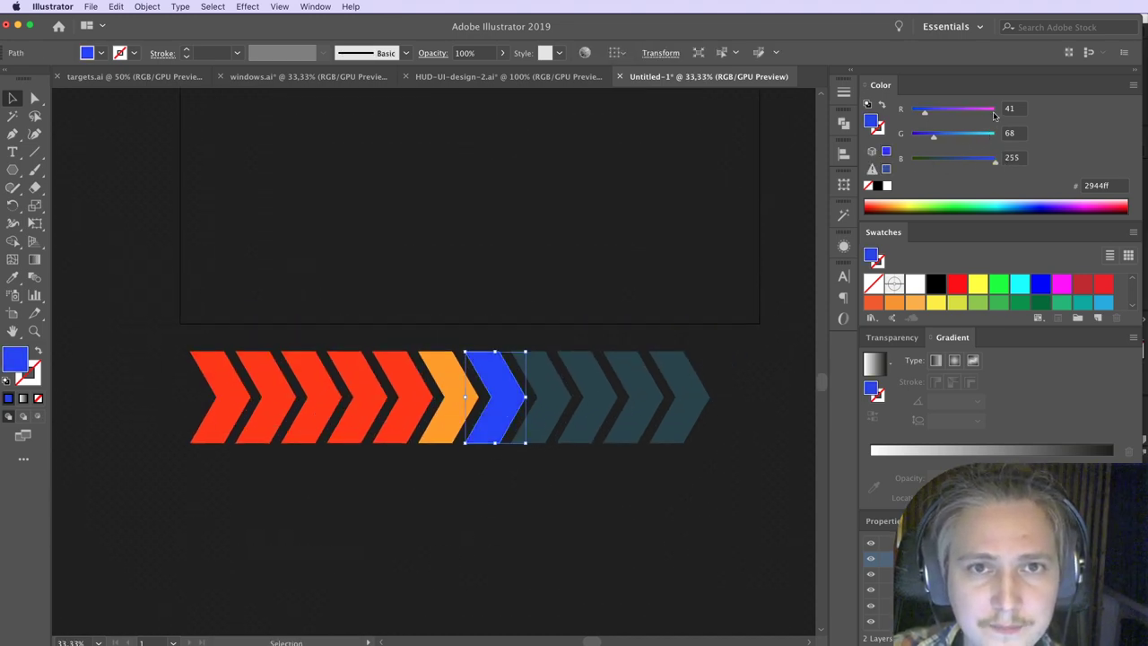
click(915, 284)
click(595, 583)
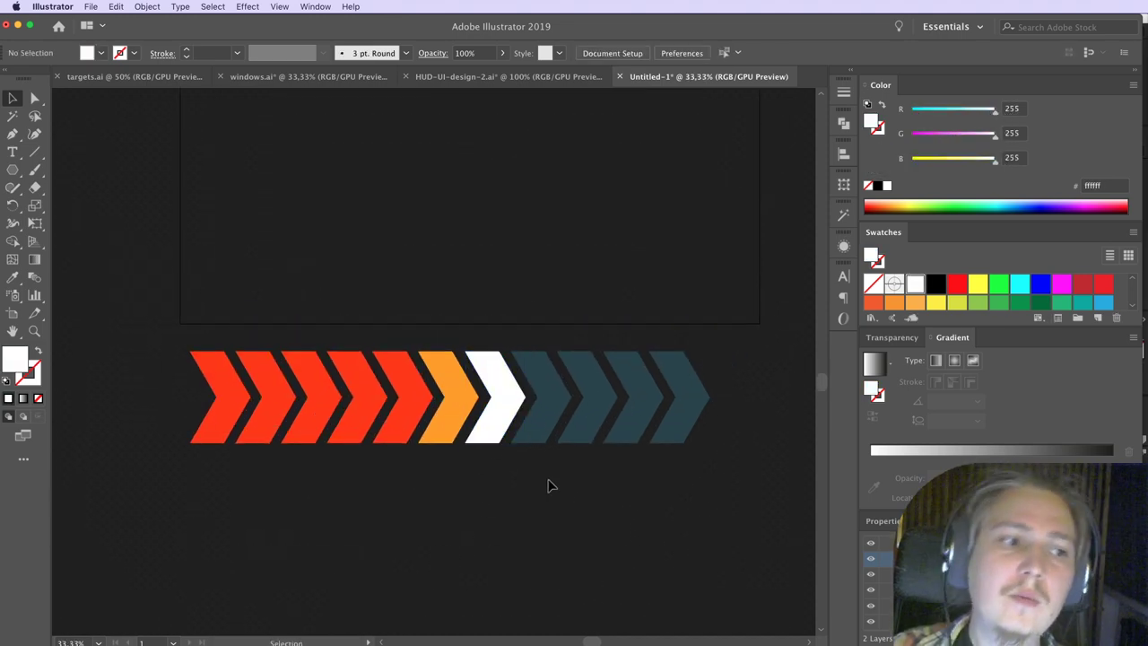
Step: Duplicate the whole chevron row upward onto the artboard, and shift the copy slightly up and to the right
scroll(698, 383, right, 2)
drag(698, 377, 121, 464)
scroll(120, 463, left, 1)
scroll(120, 463, up, 3)
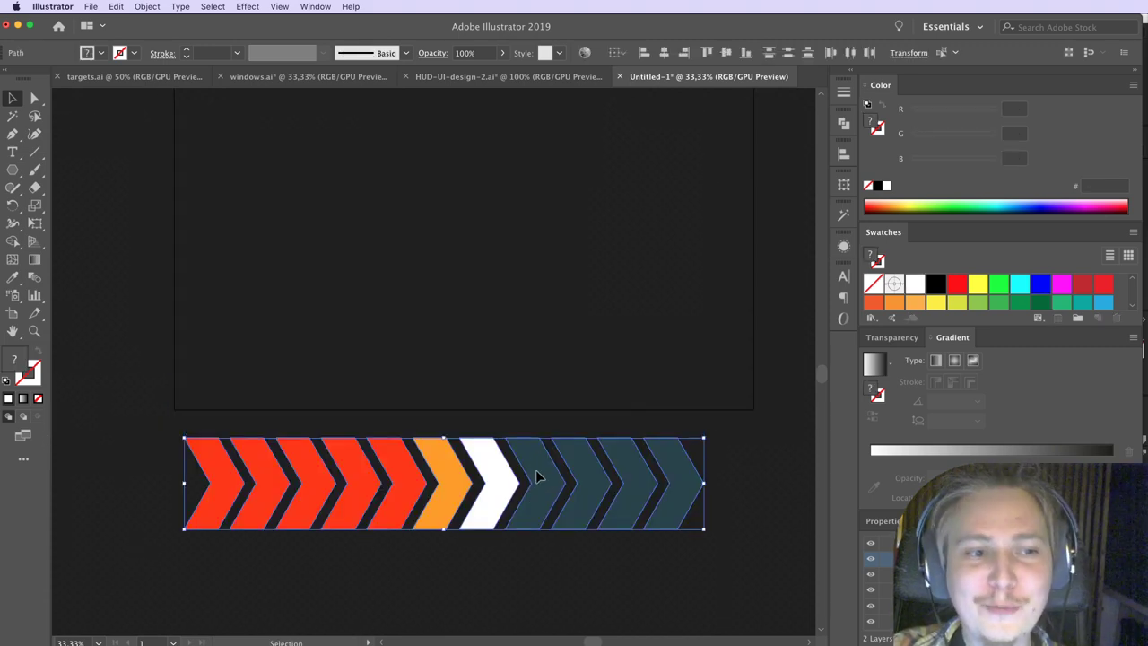
drag(537, 476, 536, 319)
click(807, 350)
drag(751, 279, 117, 453)
scroll(117, 456, right, 3)
scroll(117, 457, up, 2)
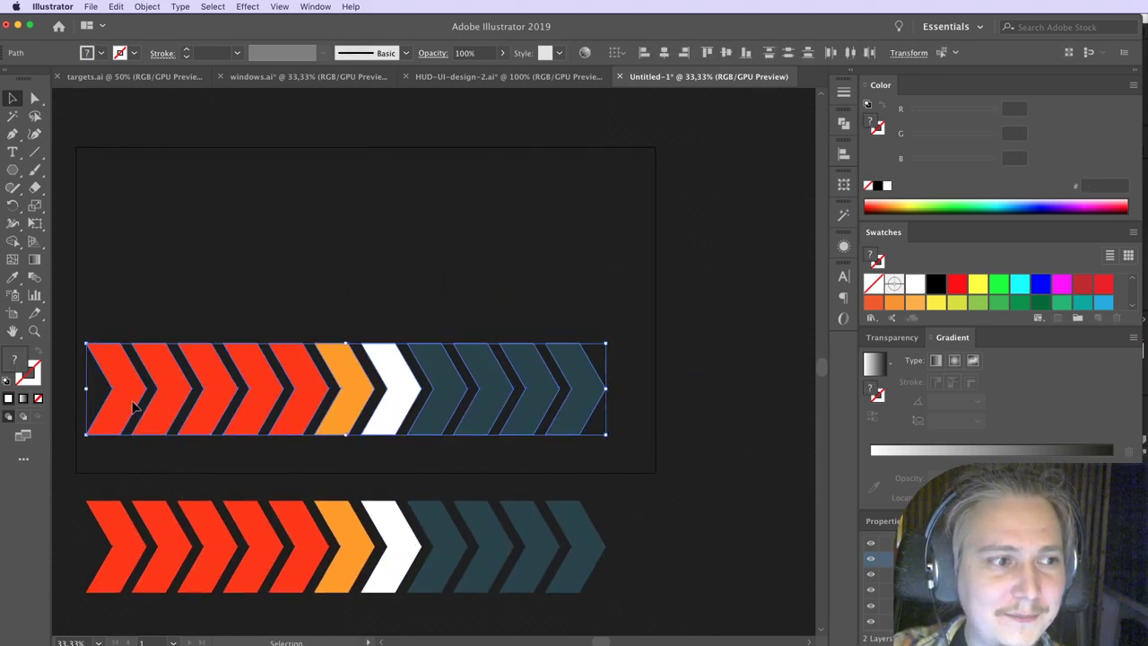
drag(133, 408, 178, 395)
click(224, 275)
Step: Recolor the five red chevrons of the artboard's row to pink e4246e
drag(346, 411, 358, 412)
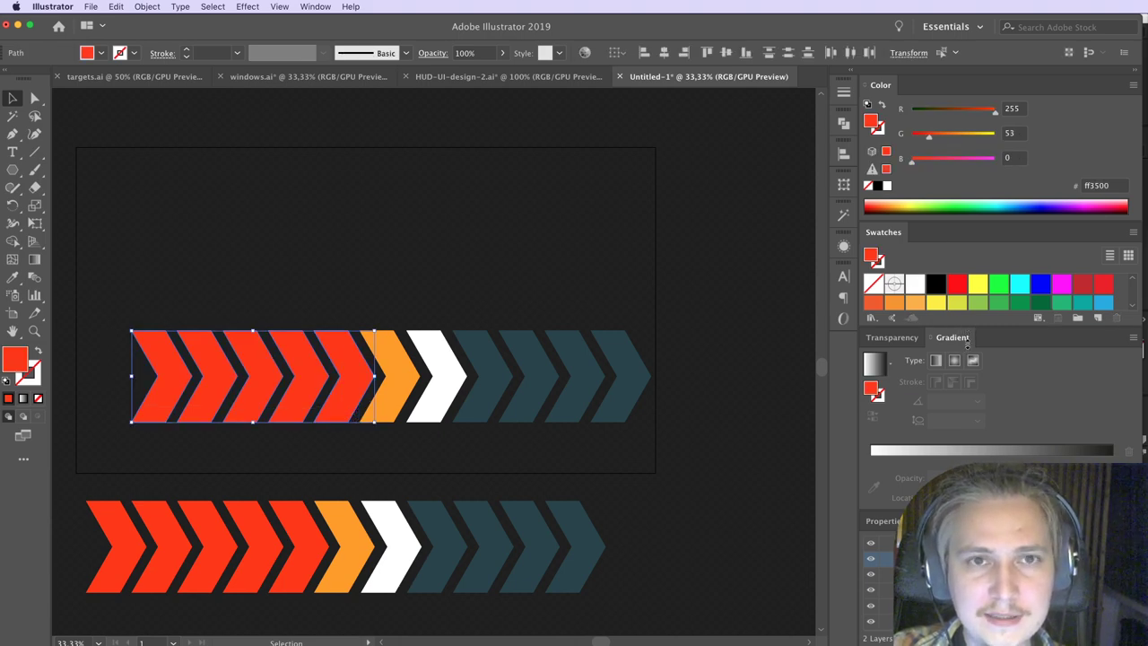
drag(912, 160, 958, 161)
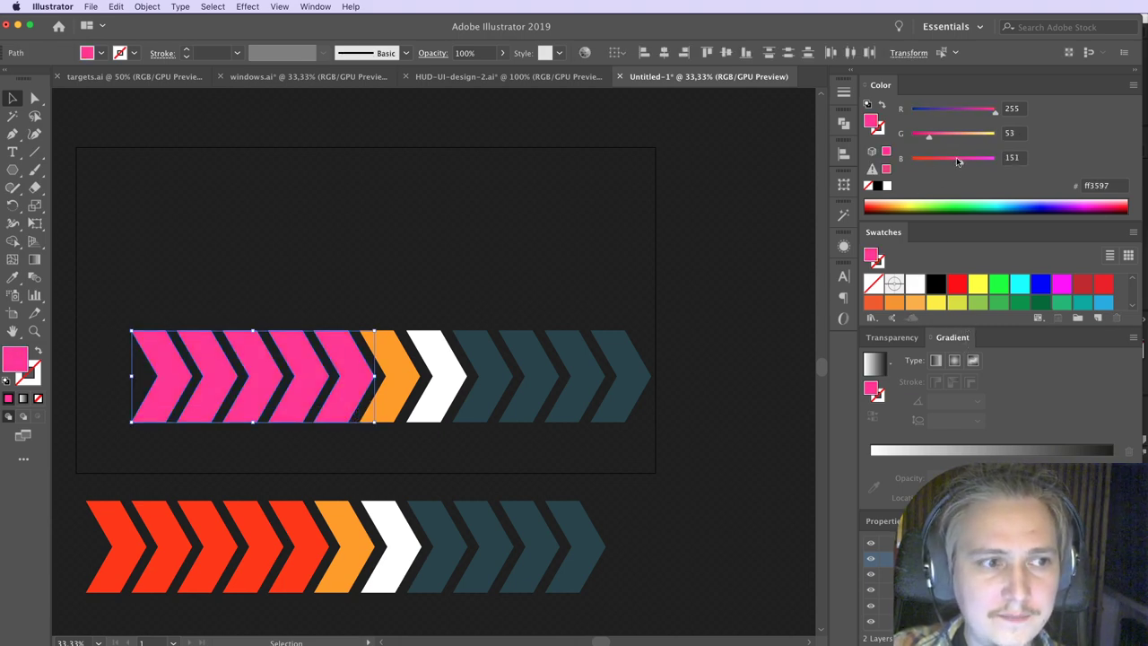
click(956, 109)
drag(954, 114, 986, 114)
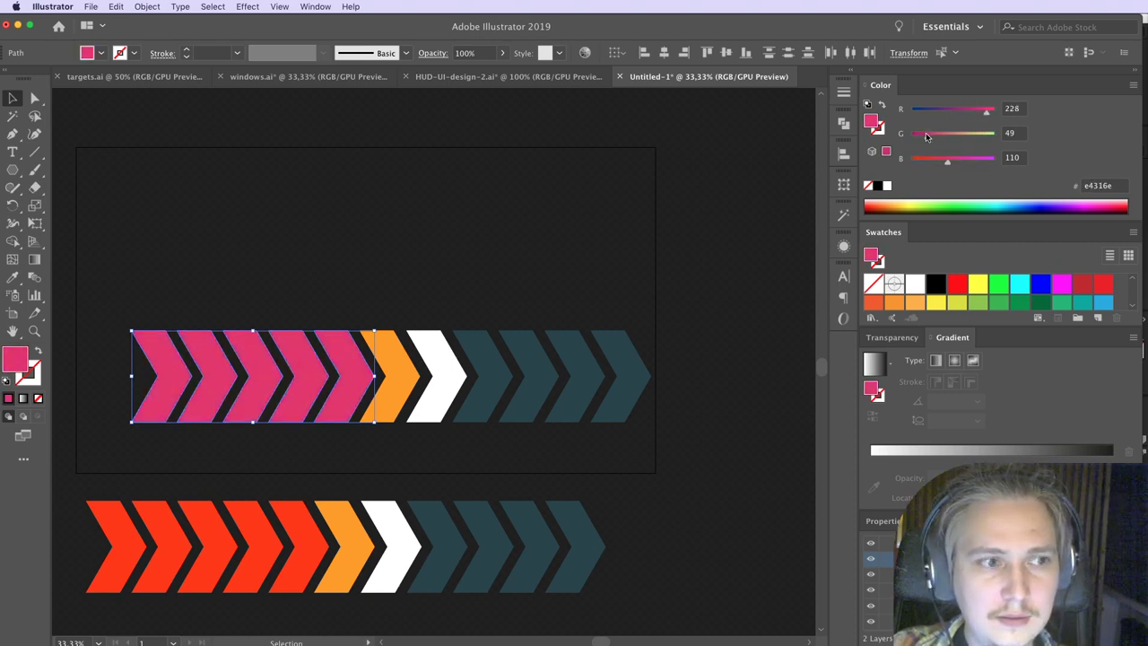
drag(928, 138, 924, 137)
click(658, 271)
drag(599, 191, 709, 341)
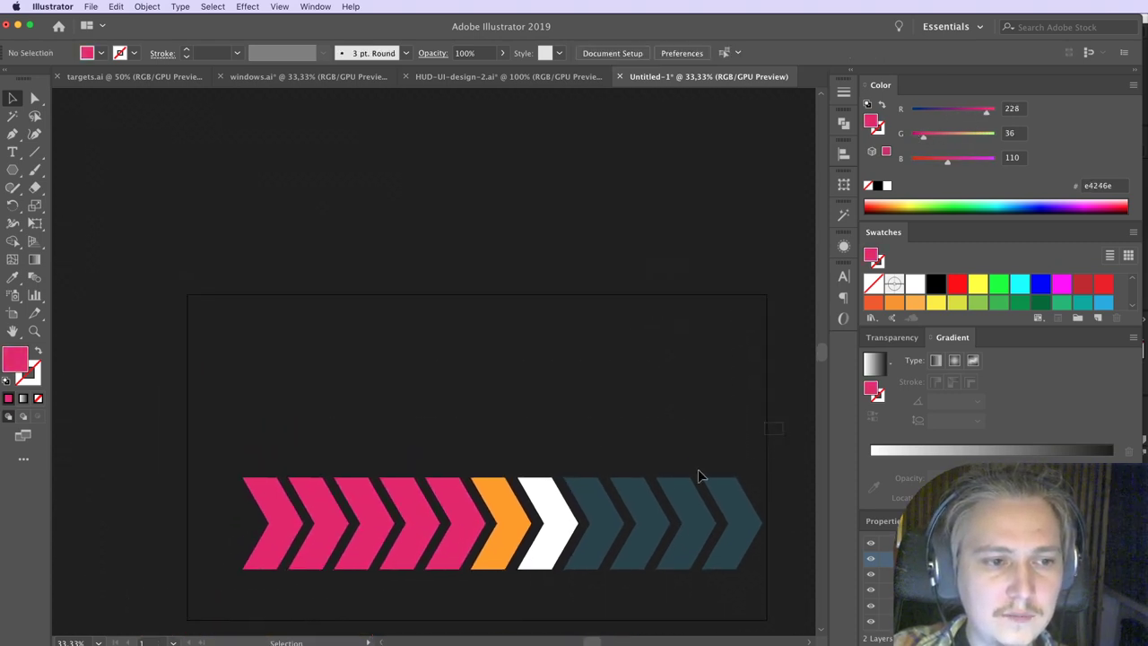
Step: Move the whole chevron row up the artboard so it sits a little below the artboard's upper edge
drag(783, 422, 206, 611)
drag(458, 540, 450, 357)
click(432, 506)
drag(498, 415, 436, 533)
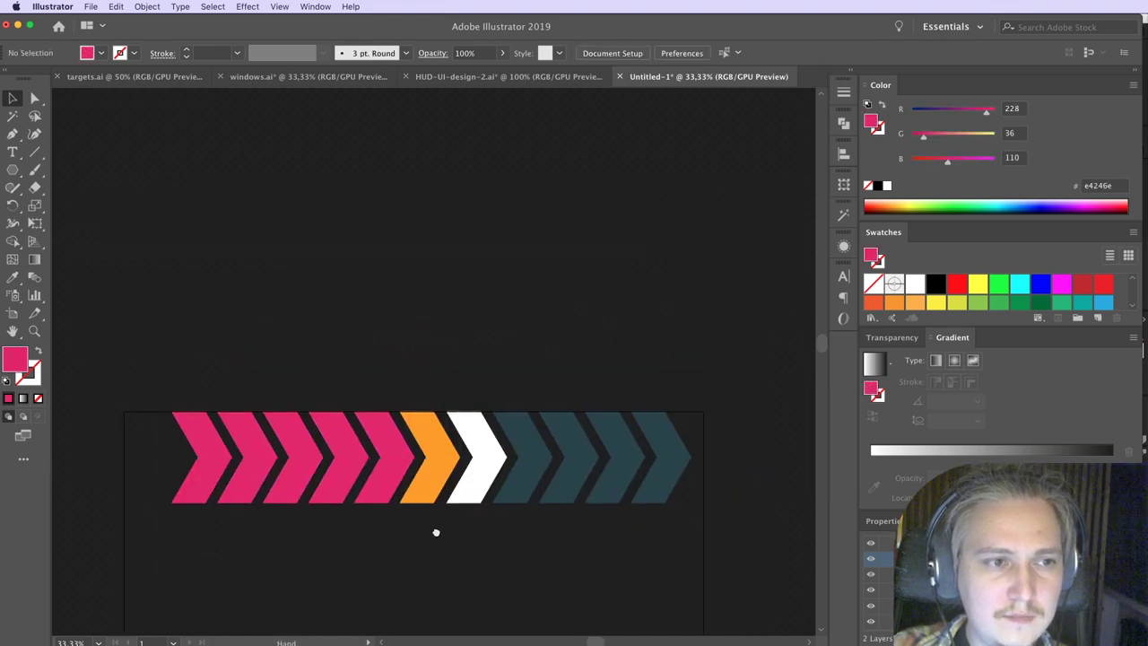
drag(769, 383, 170, 529)
drag(288, 471, 288, 494)
click(689, 453)
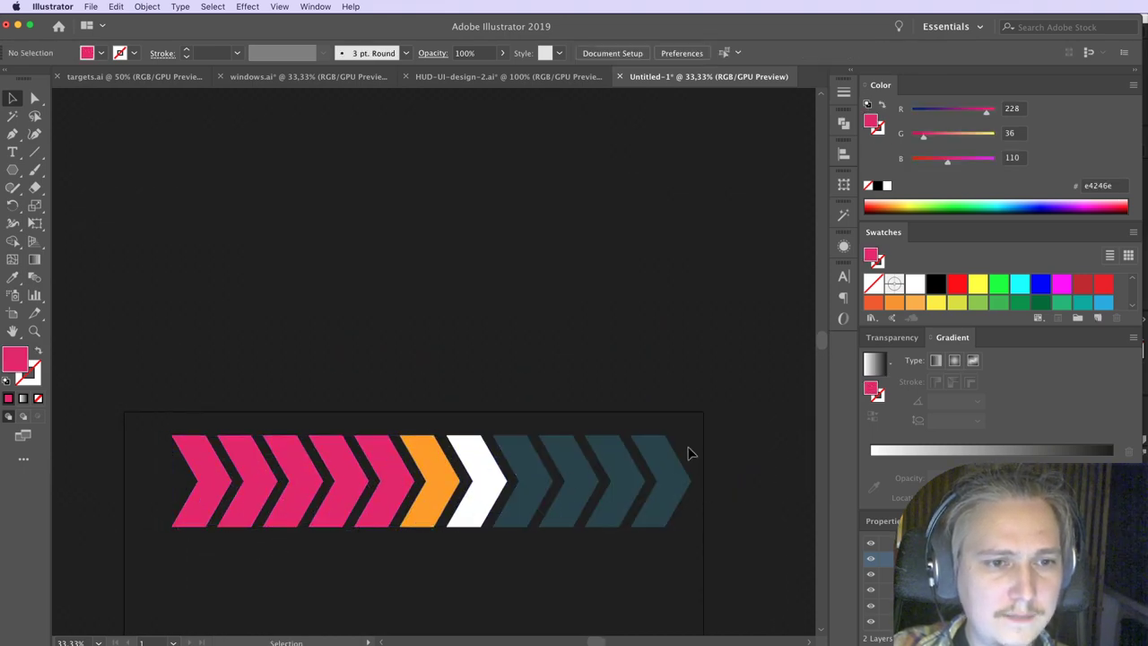
Step: Recolor the orange chevron to blue-violet 543eb5 and hide the artboards
click(445, 505)
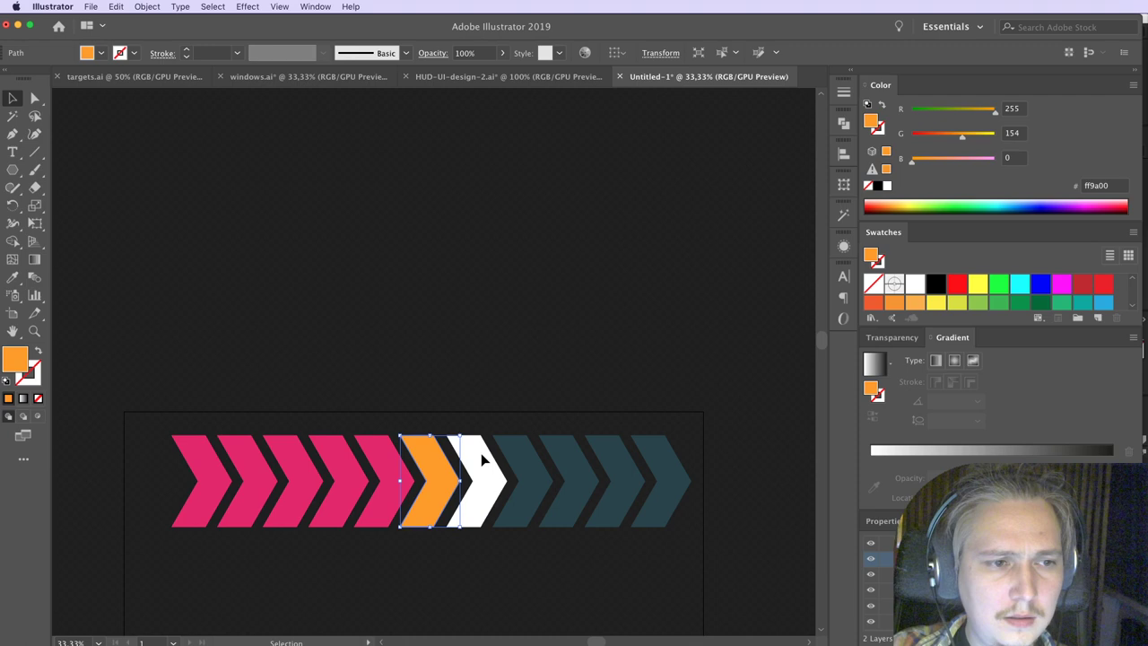
click(971, 162)
drag(972, 162, 983, 111)
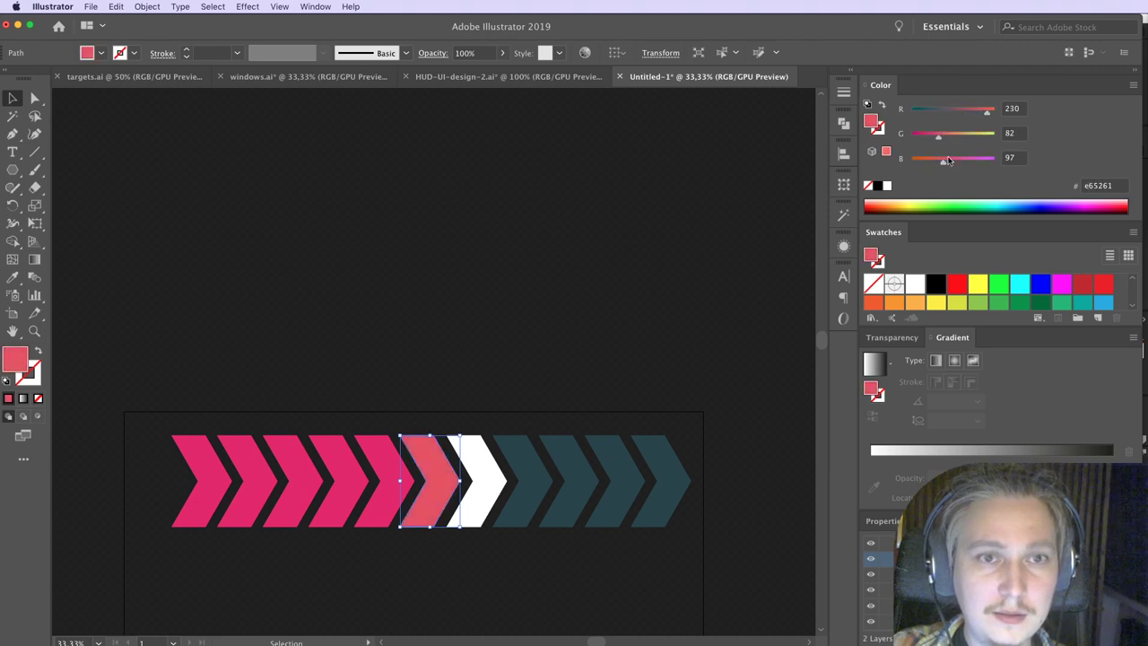
click(929, 110)
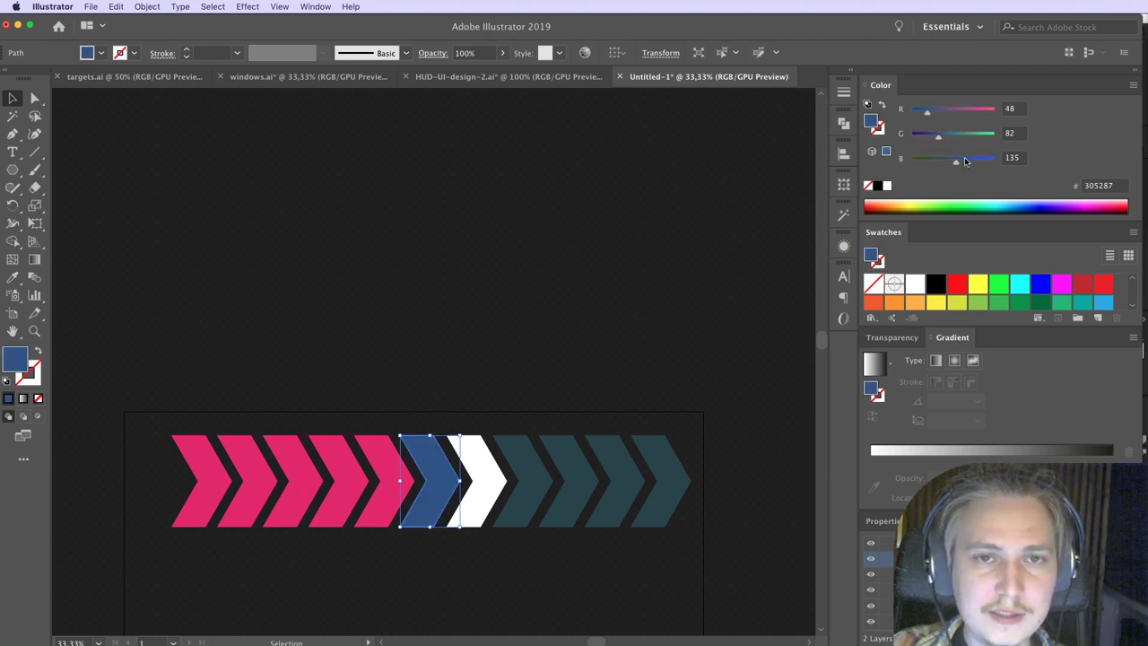
click(948, 113)
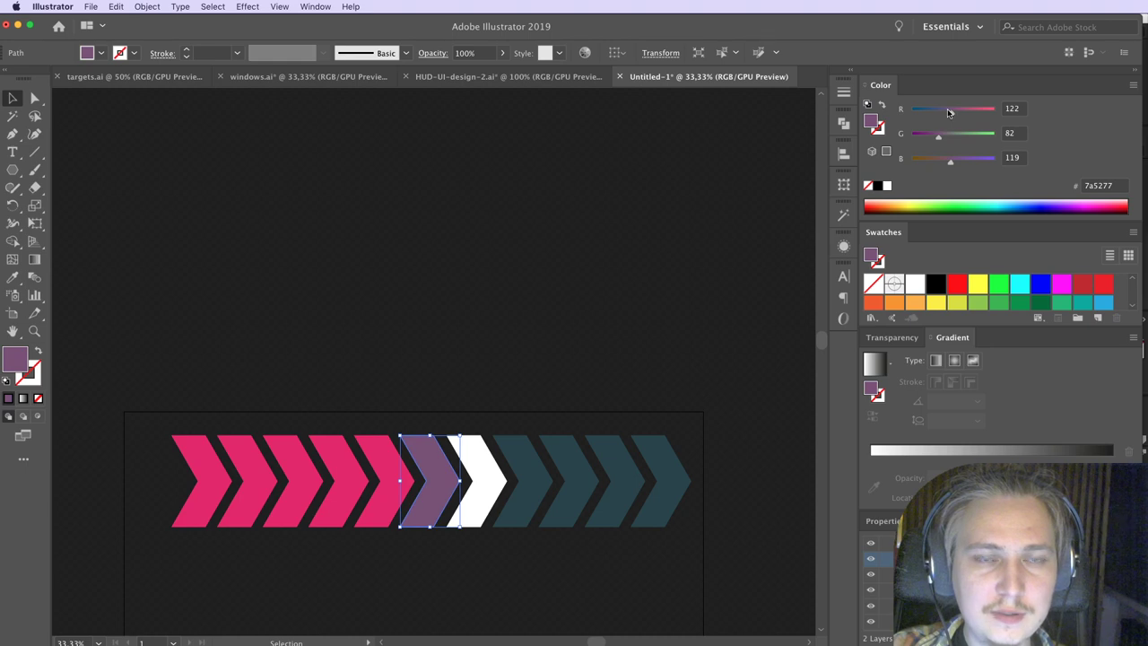
drag(948, 112, 940, 112)
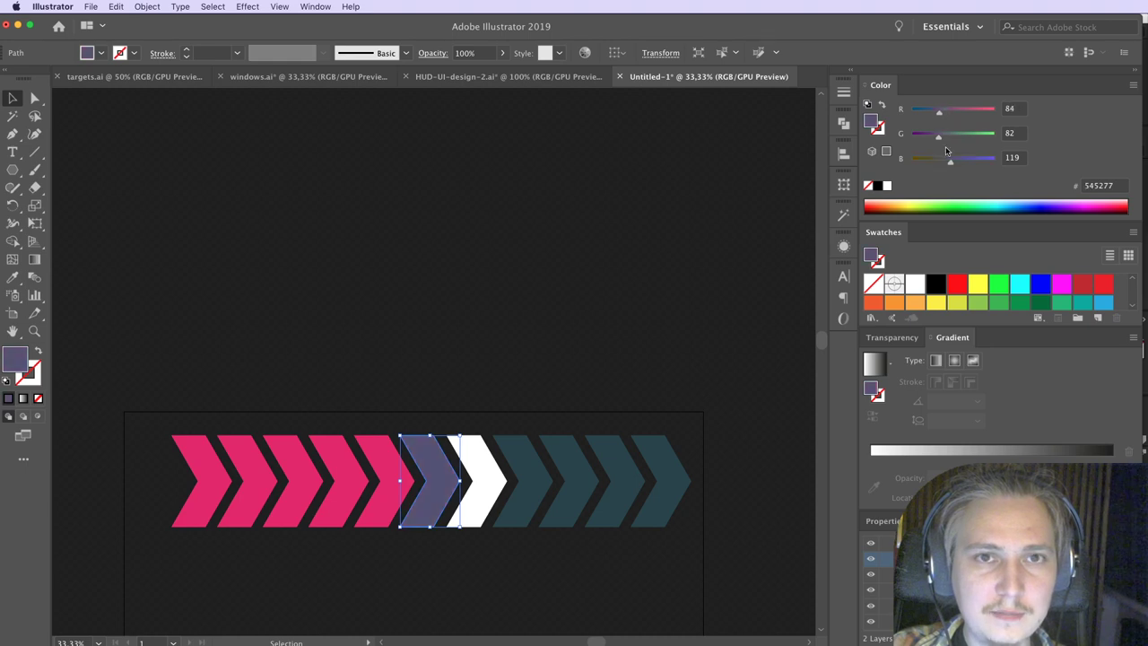
click(456, 374)
key(shift+super+h)
click(444, 488)
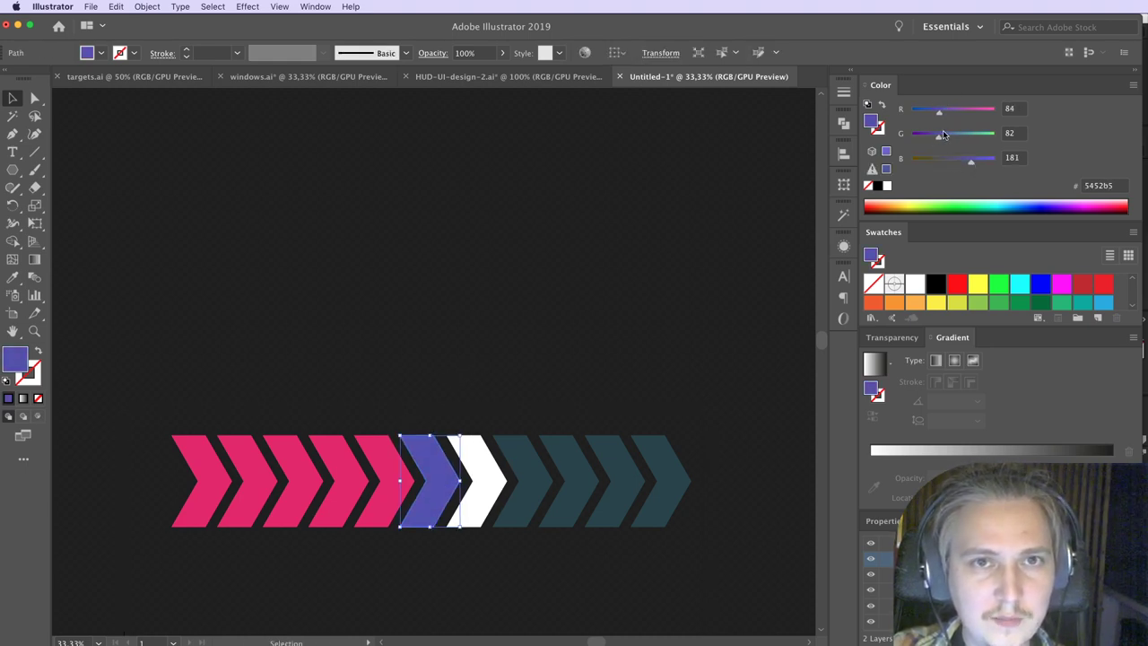
Step: Sample the blue-violet fill onto the last pink chevron, then raise its red value to make it purple 973eb5
key(a)
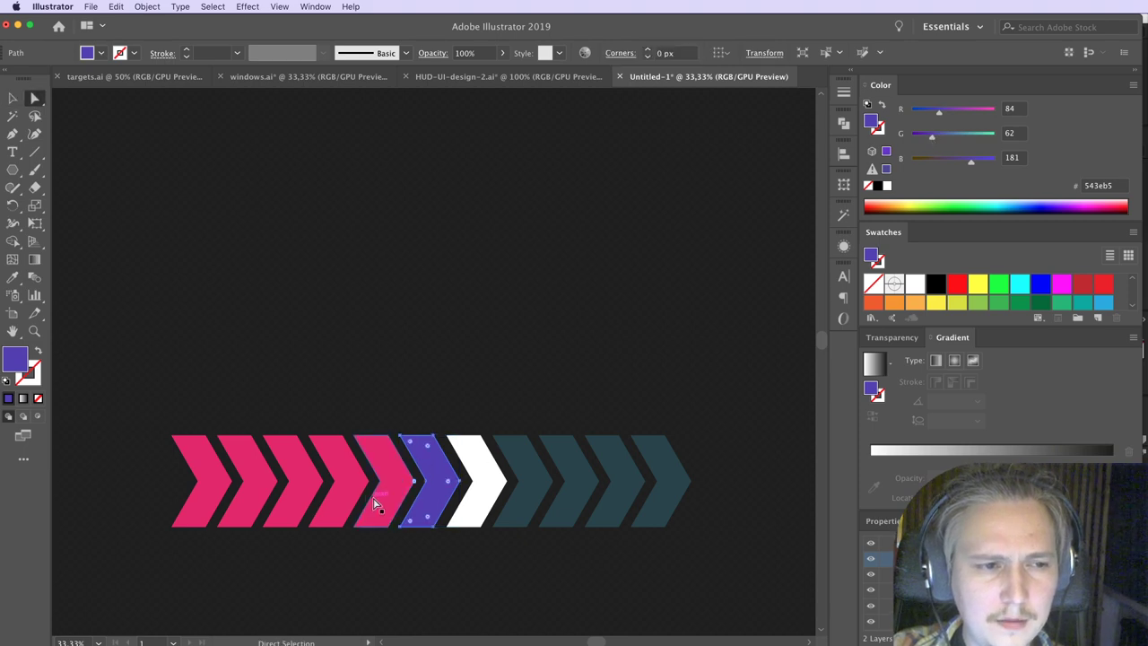
click(380, 505)
key(i)
click(440, 482)
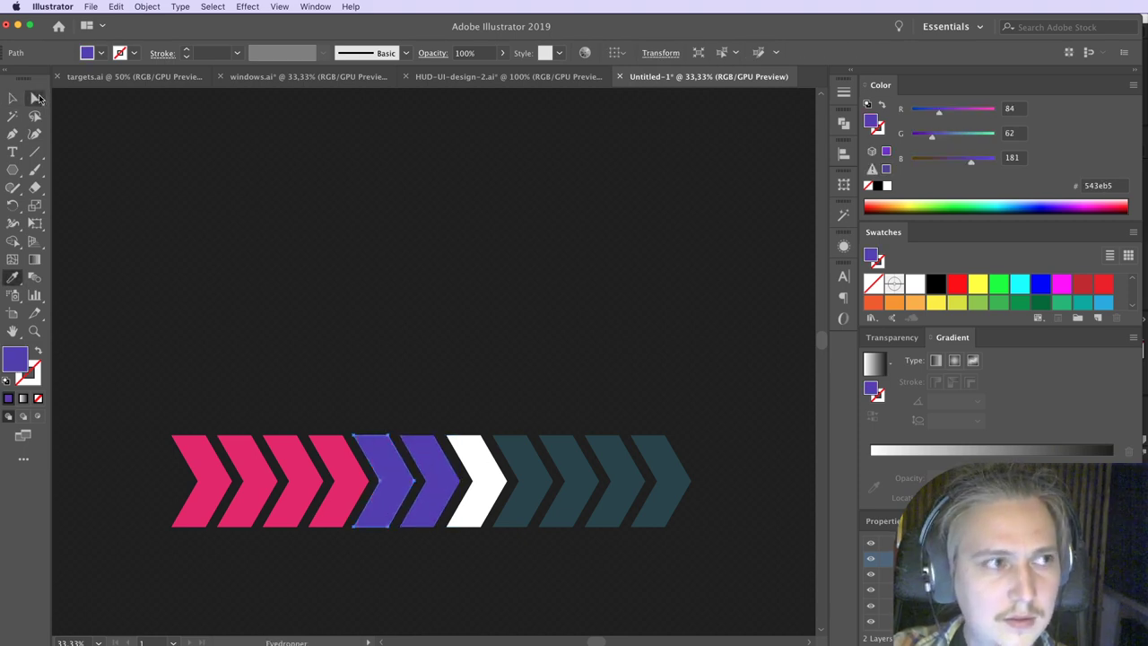
click(34, 98)
drag(947, 111, 962, 111)
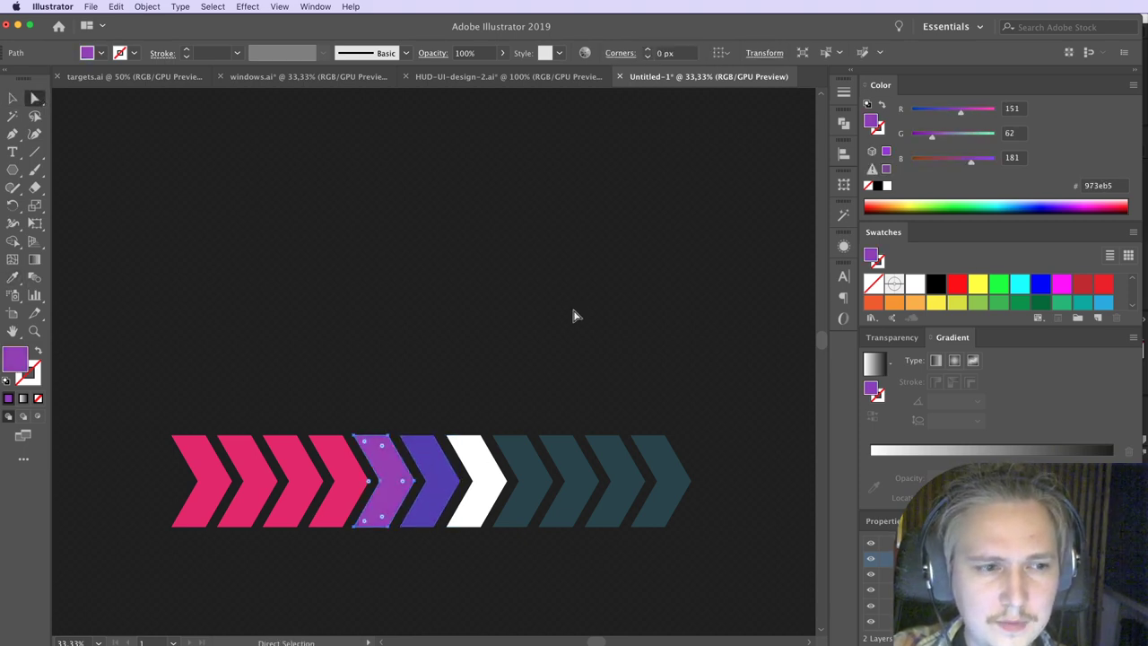
Step: Recolor the four teal chevrons at the end of the row to dark navy 292f39
key(super+shift+a)
click(491, 497)
click(664, 602)
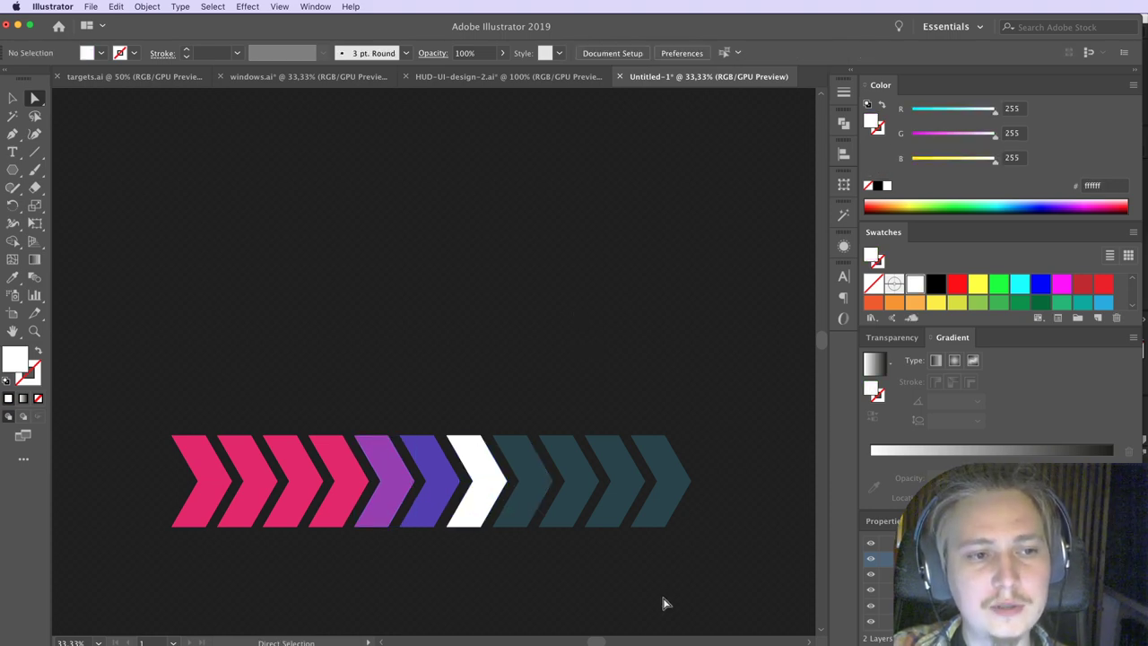
drag(756, 429, 492, 544)
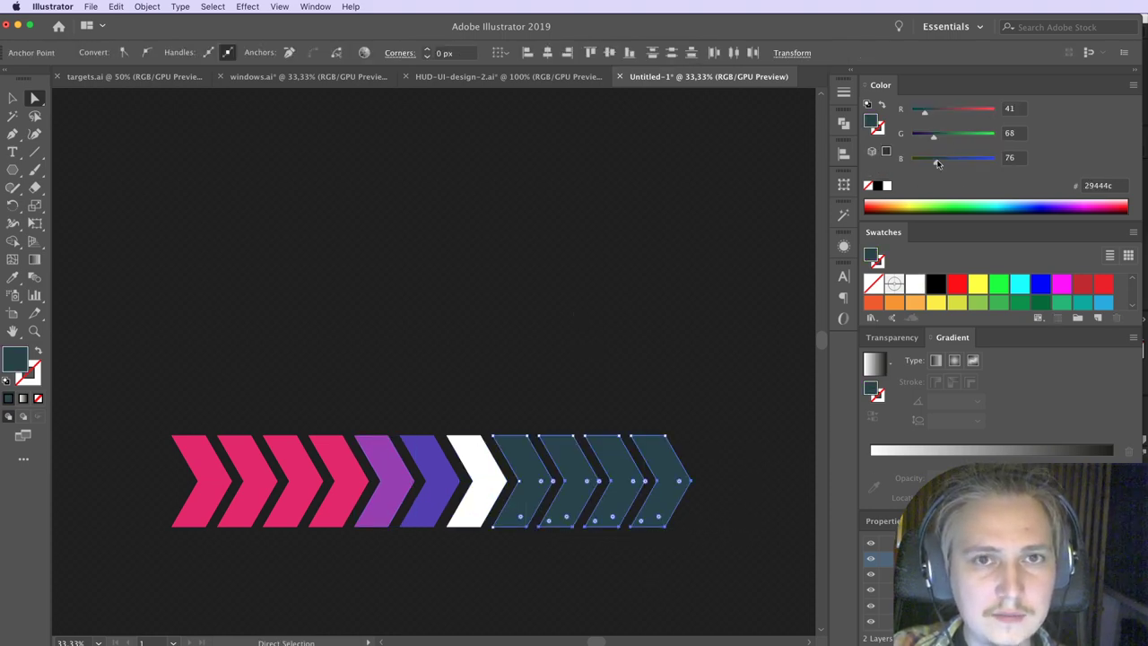
drag(934, 137, 938, 164)
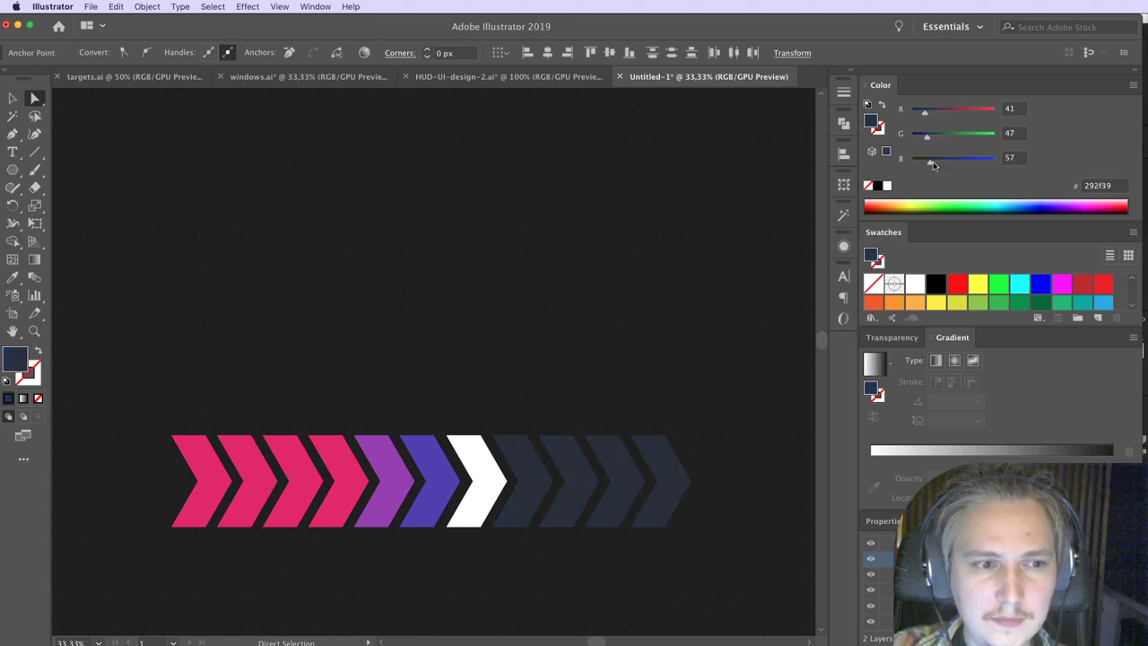
click(730, 461)
key(v)
drag(695, 419, 184, 561)
drag(132, 454, 715, 613)
key(super+Tab)
key(super+Tab)
key(super+Tab)
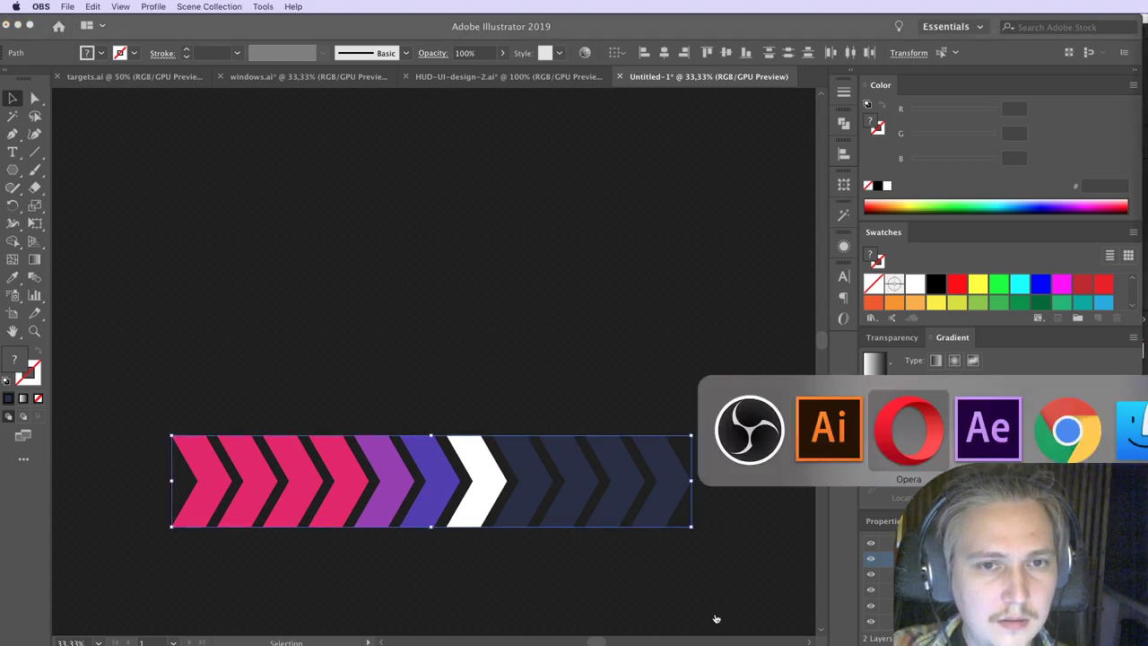
key(super+Tab)
key(super+Tab)
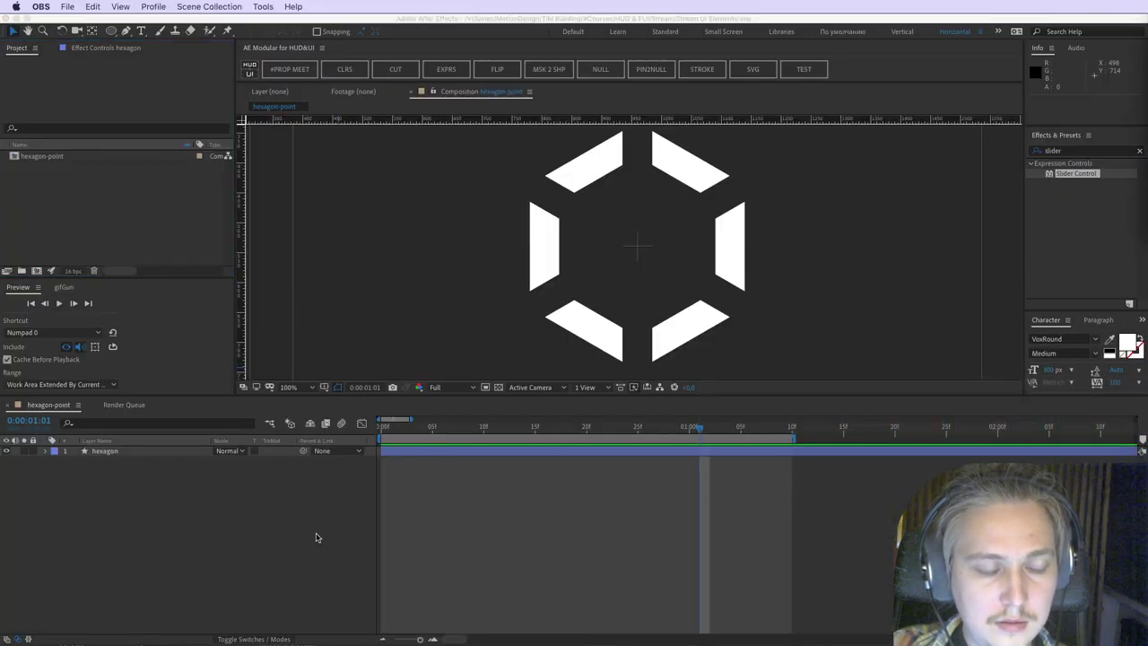
key(super+Tab)
key(super+Tab)
Step: Copy the first pink chevron of the row in its original place and switch to After Effects
drag(127, 503, 202, 566)
drag(200, 509, 182, 354)
key(super+z)
key(super+Tab)
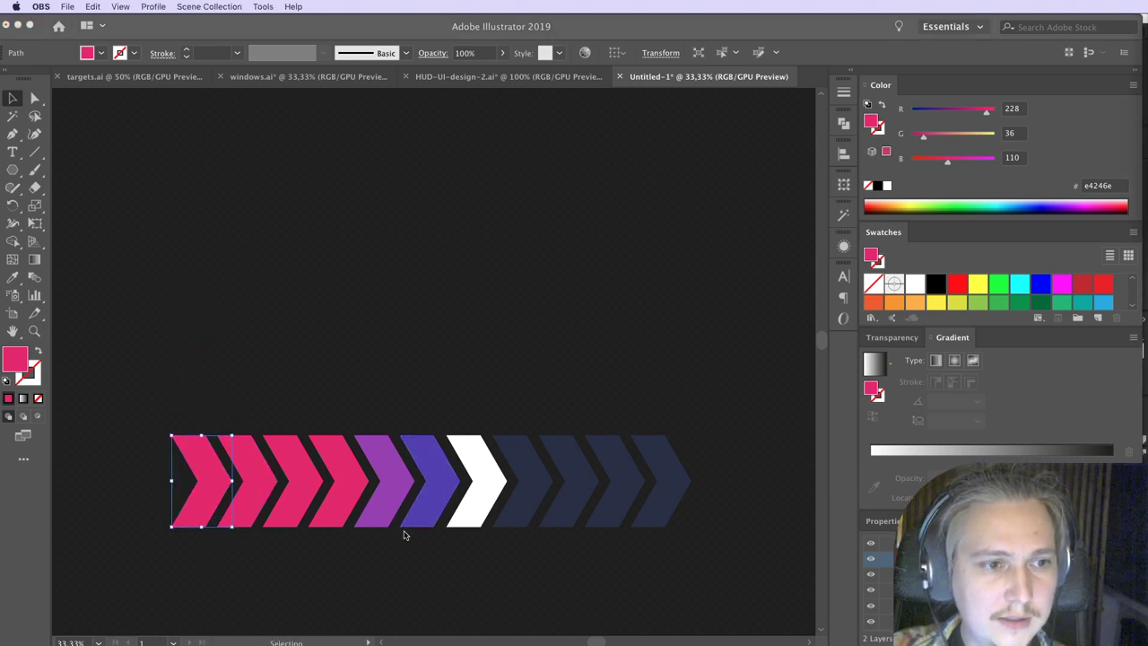
key(super+Tab)
key(super+Tab)
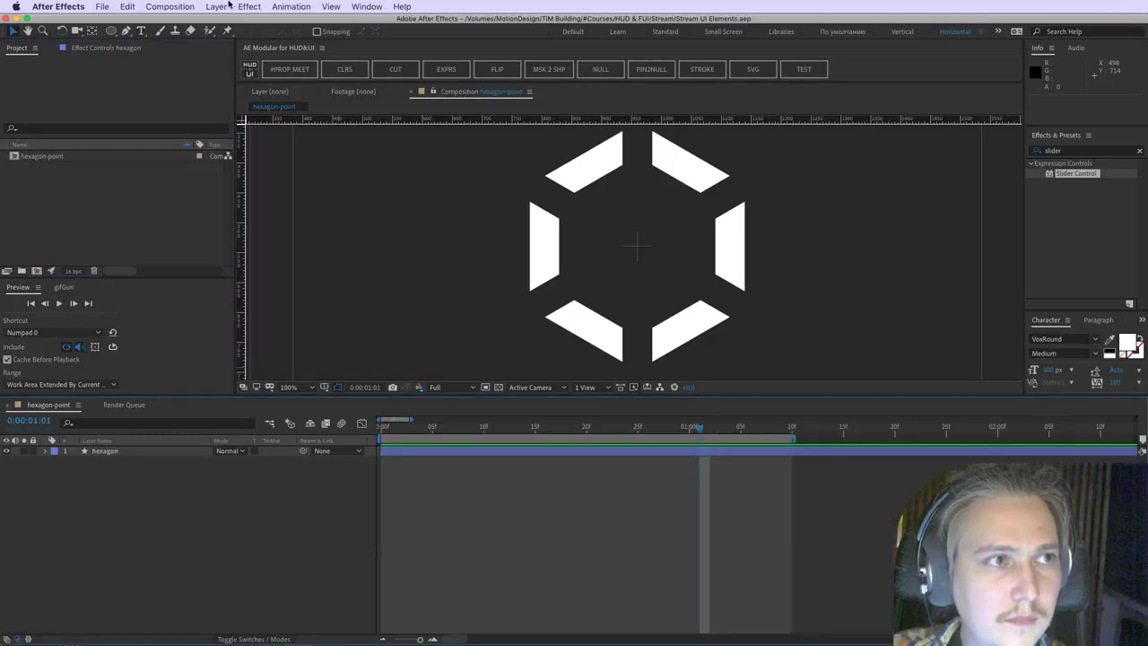
Step: Add an empty shape layer to the hexagon-point composition and paste the copied chevron path into it as a mask
click(226, 6)
mouse_move(229, 21)
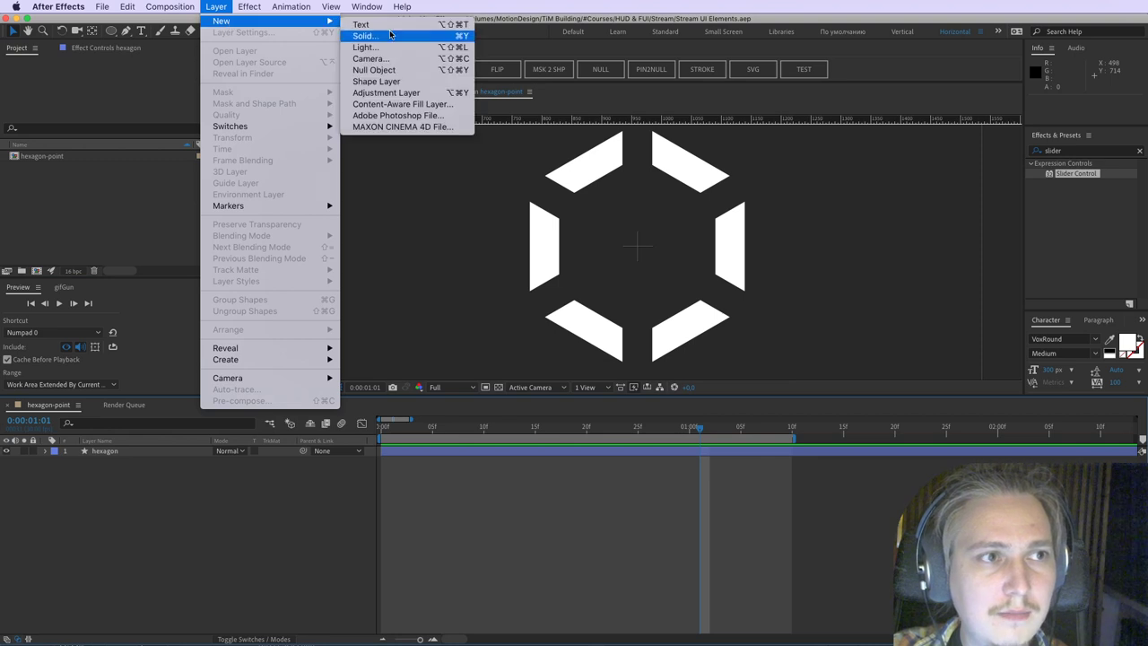
click(385, 82)
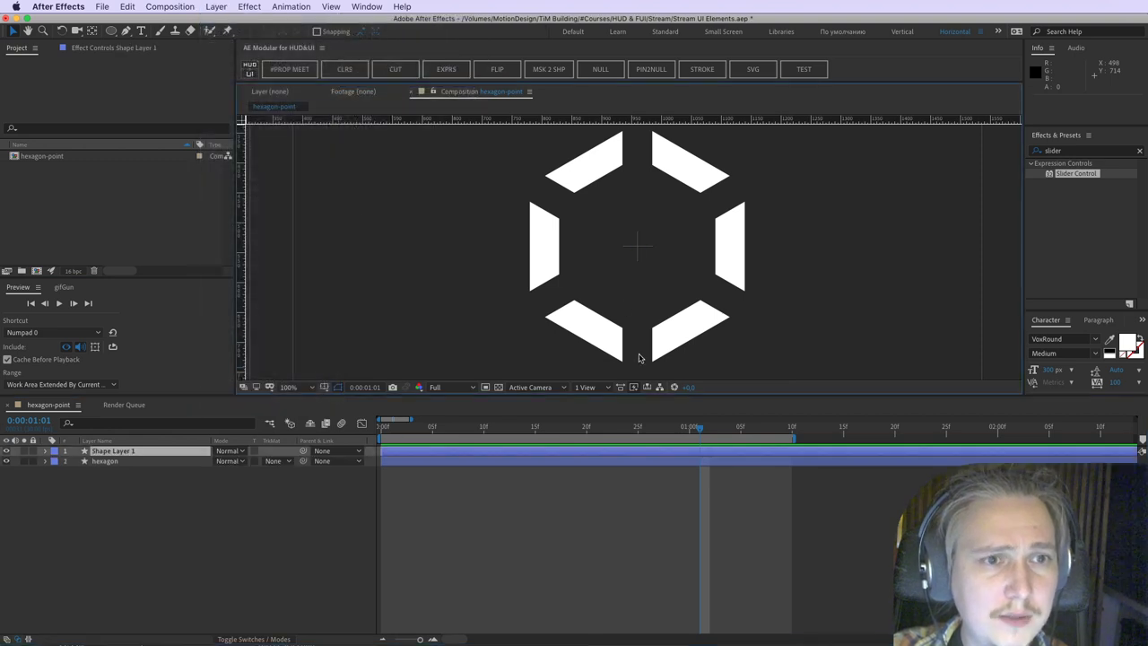
click(46, 451)
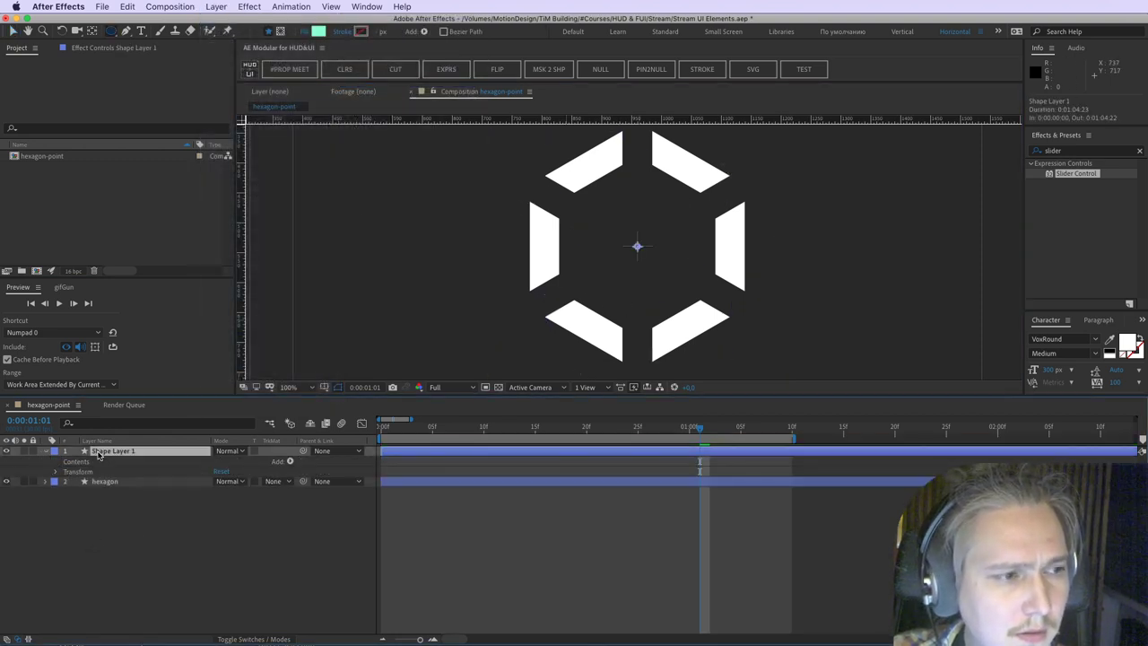
key(super+v)
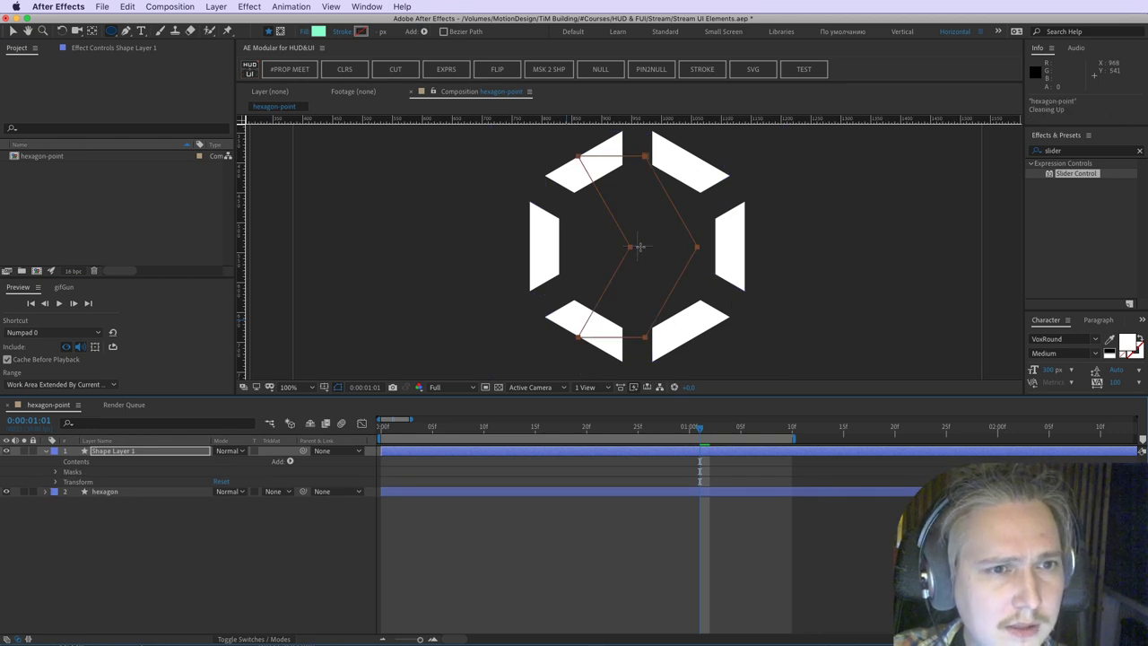
Step: Show the guides and place a vertical guide at 960 and a horizontal guide at 540 through the composition's center
click(15, 30)
click(331, 6)
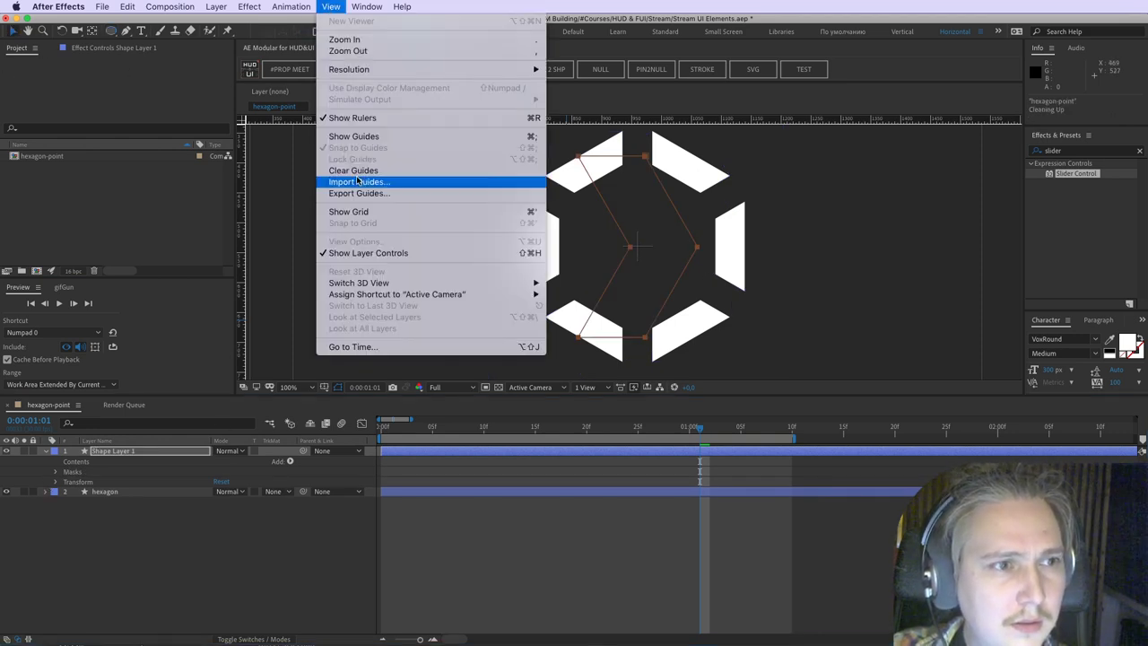
click(359, 136)
drag(243, 215, 637, 250)
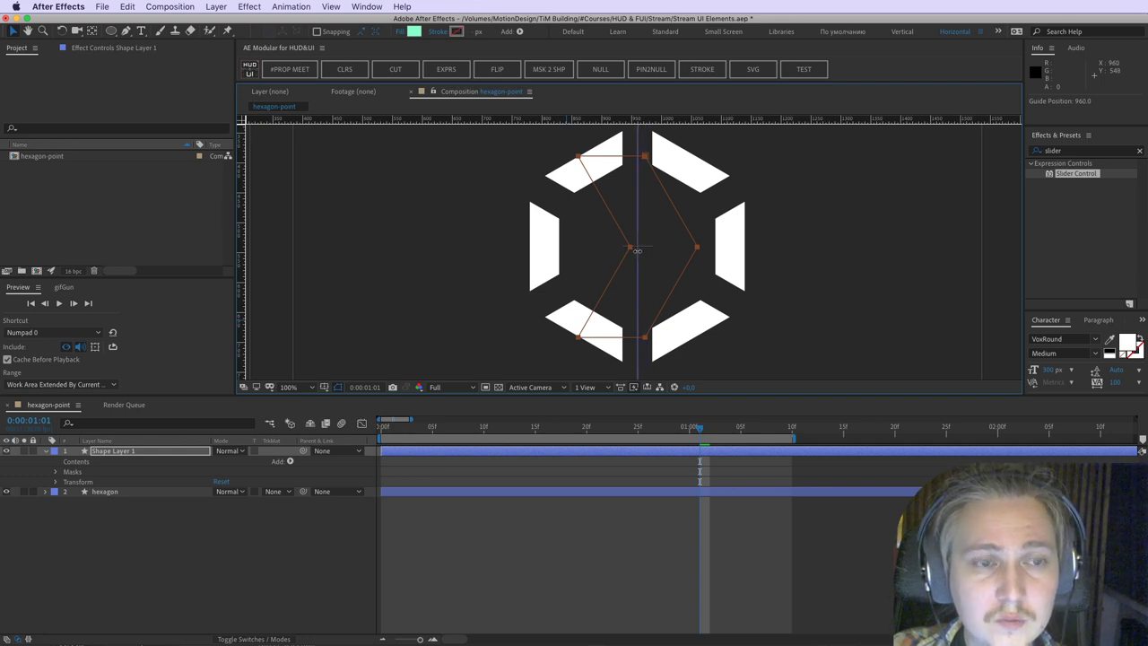
drag(693, 117, 697, 245)
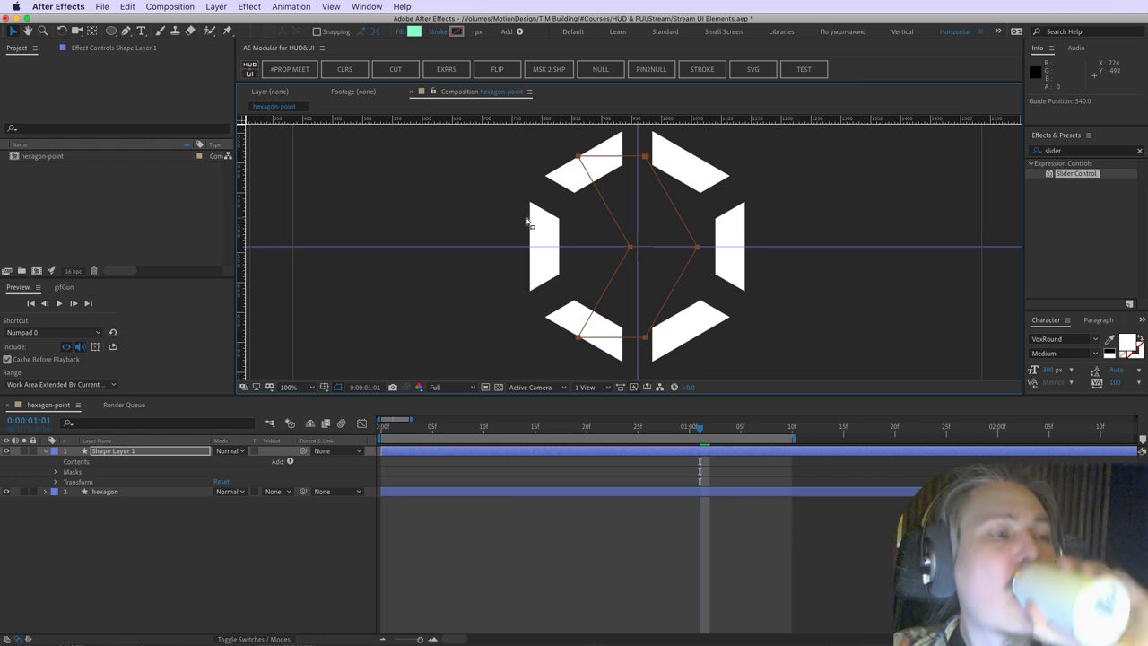
Step: Move the pasted chevron mask so its pointed tip sits on the intersection of the two guides
click(325, 520)
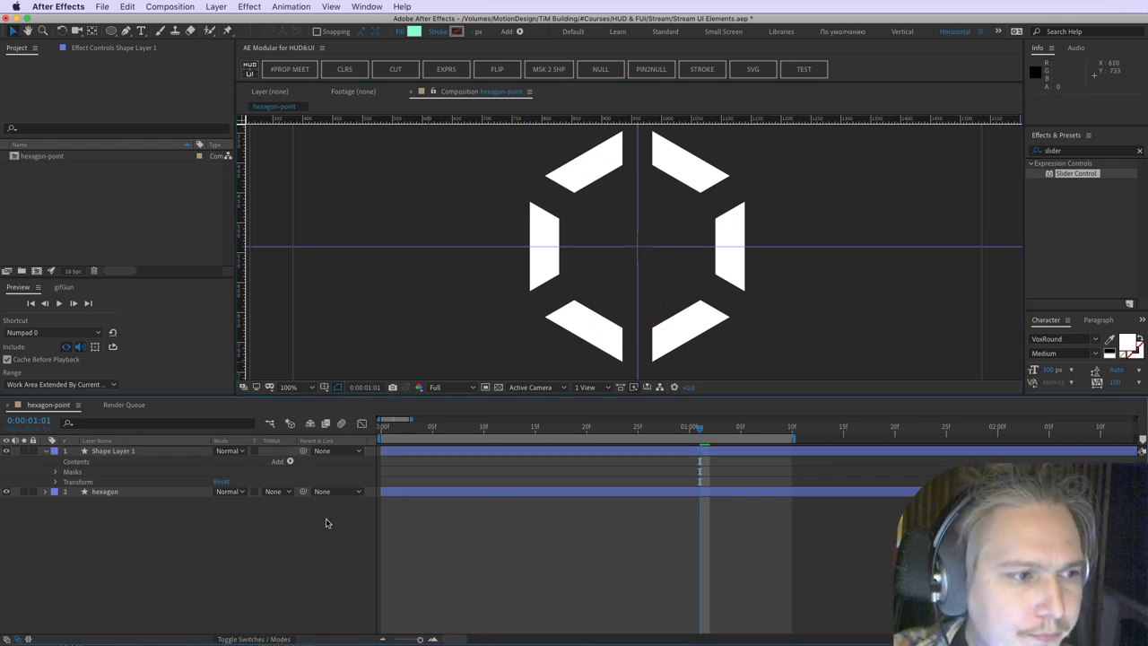
click(112, 454)
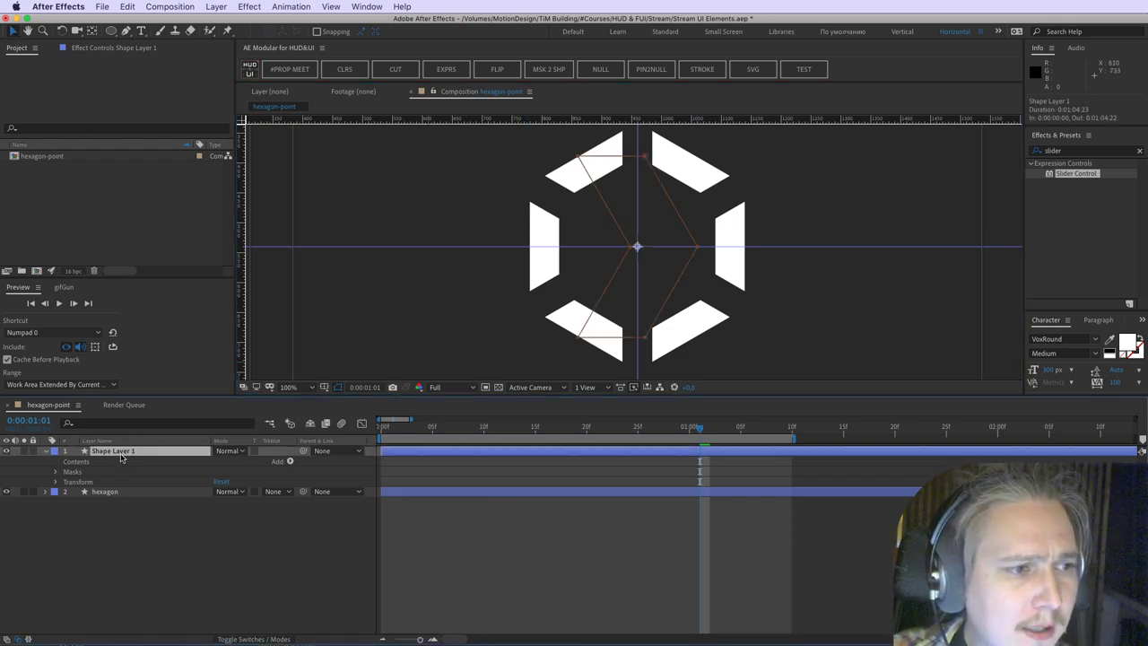
click(55, 474)
click(93, 482)
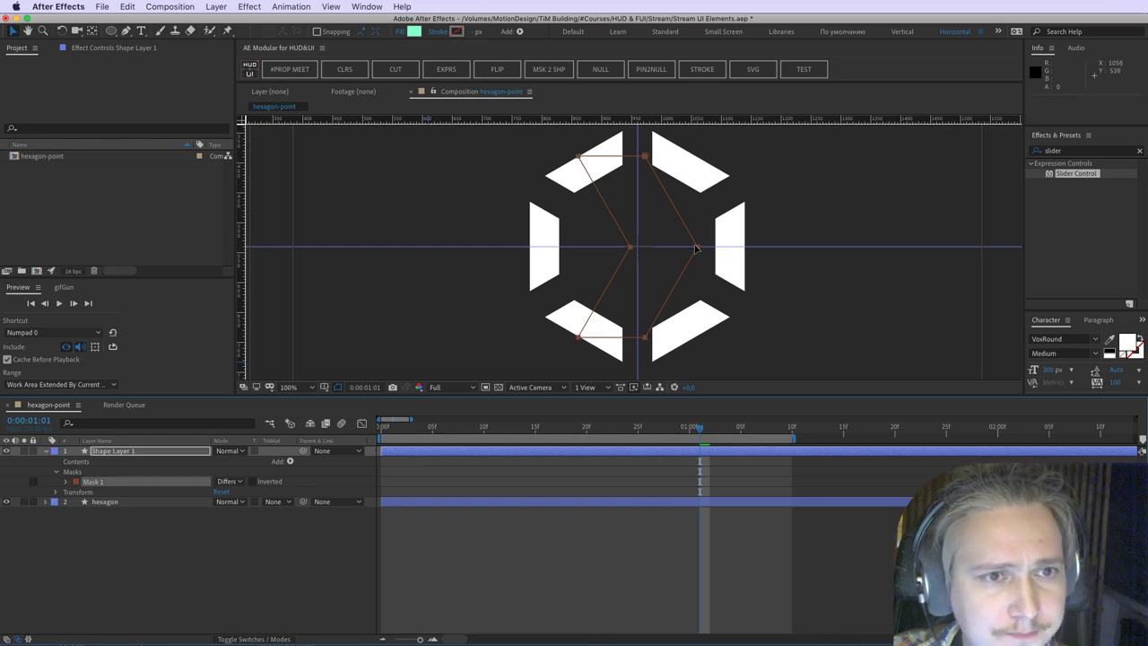
drag(696, 248, 637, 248)
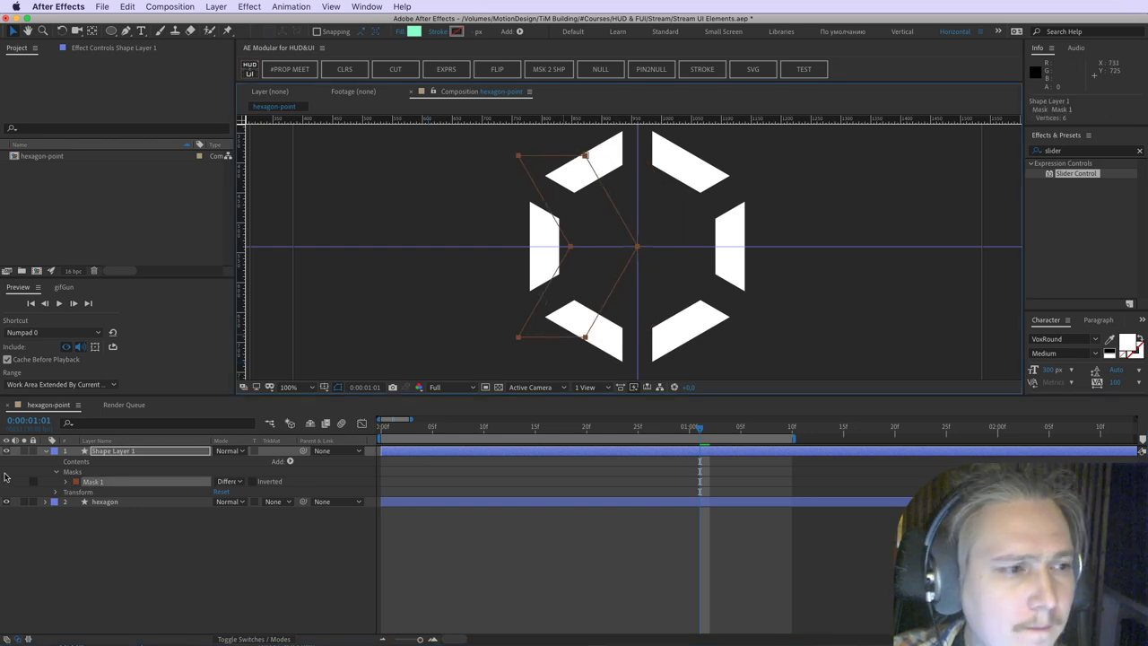
Step: Rename the new shape layer as arrow-progress
click(115, 452)
key(Return)
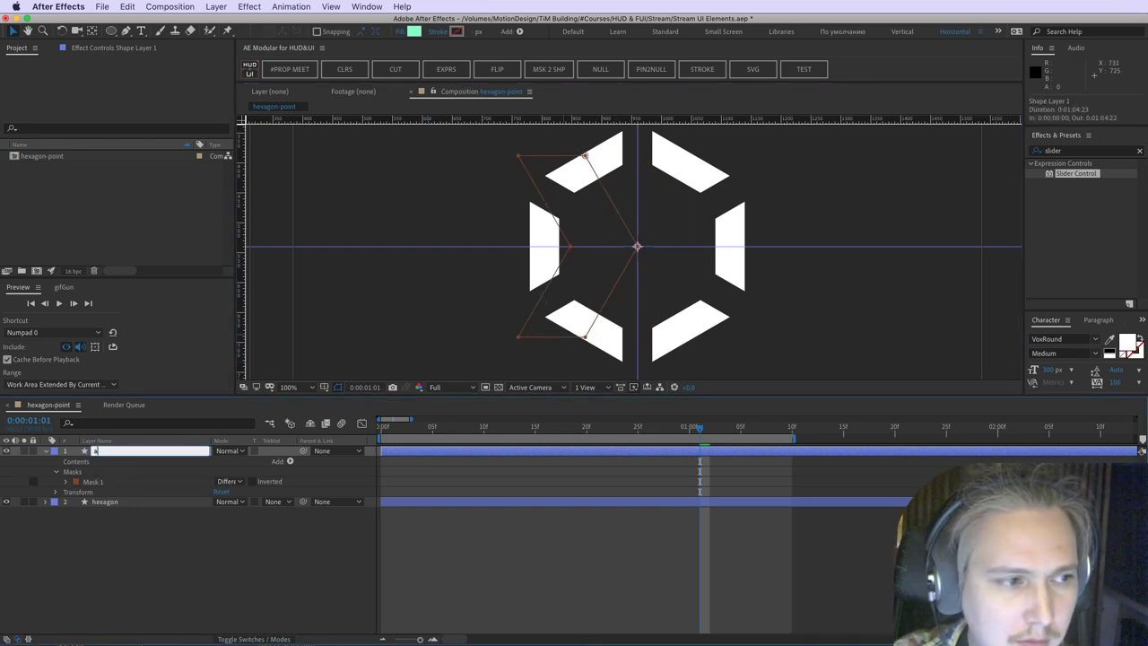
text(arrow-progre)
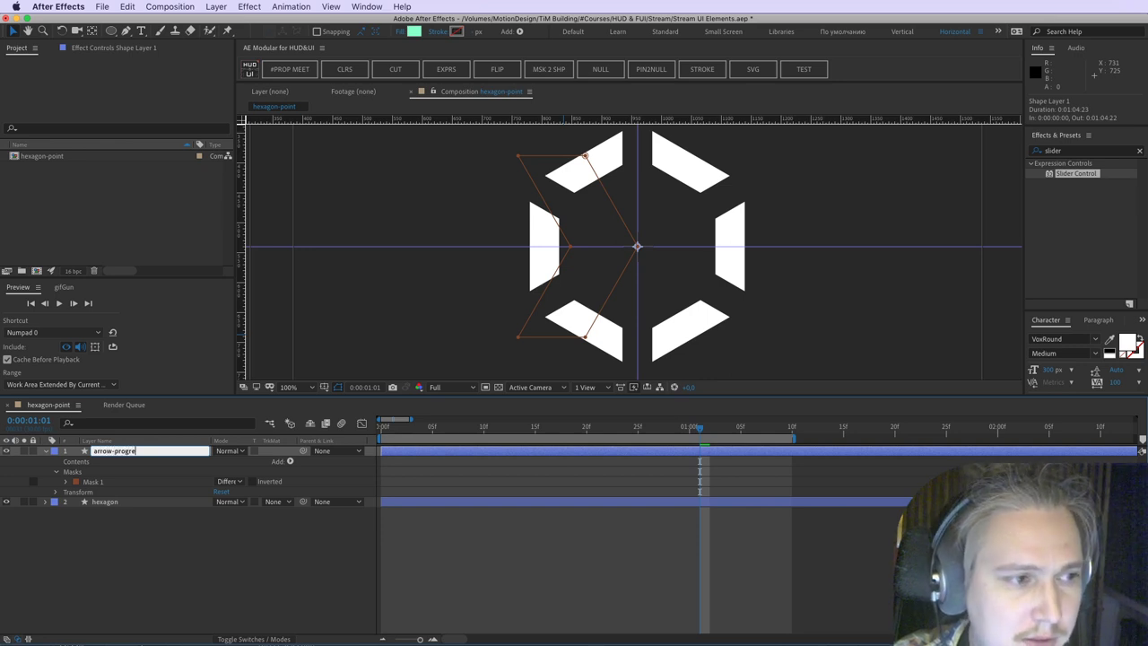
text(ss)
key(Return)
Step: Hide the hexagon layer and select the arrow-progress layer
click(117, 502)
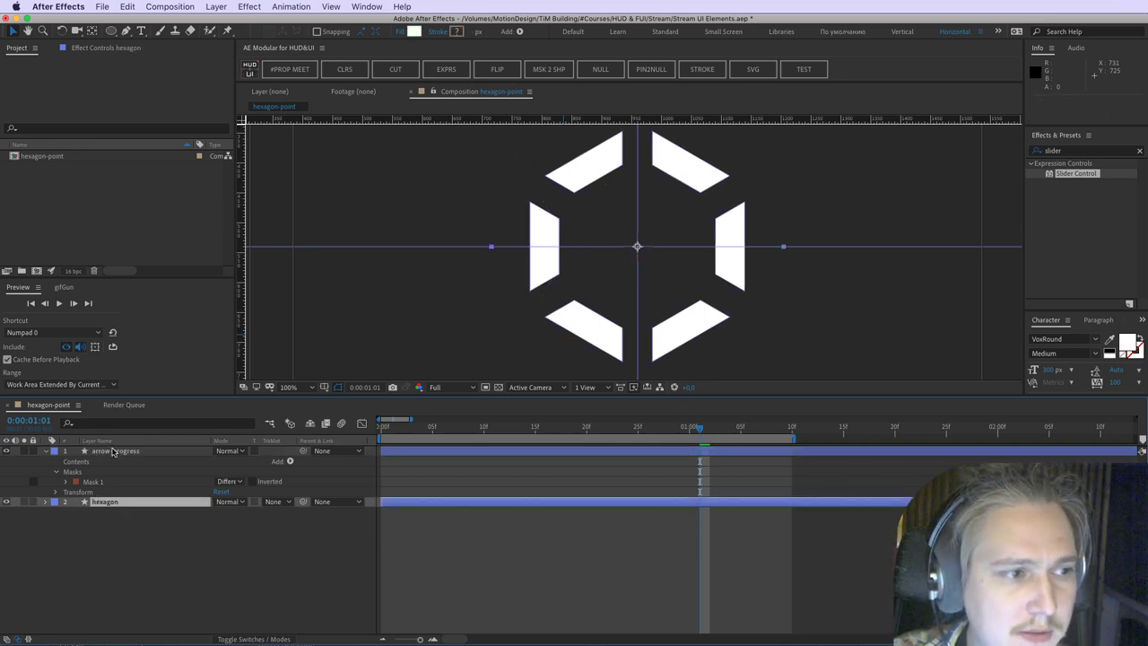
click(114, 452)
click(6, 502)
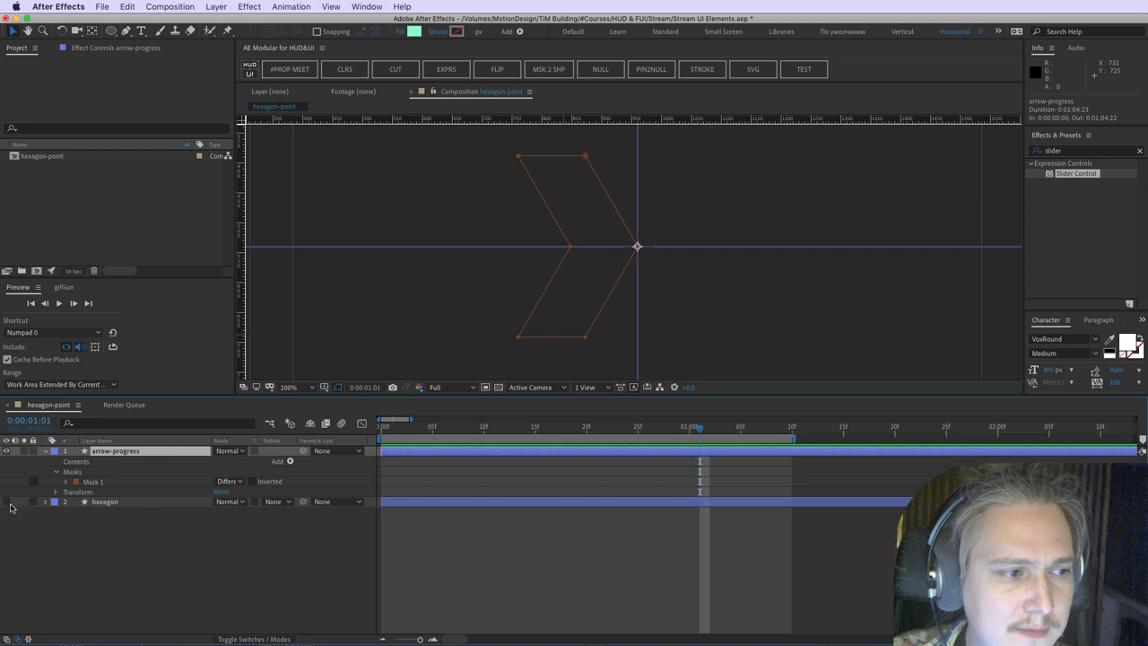
click(6, 502)
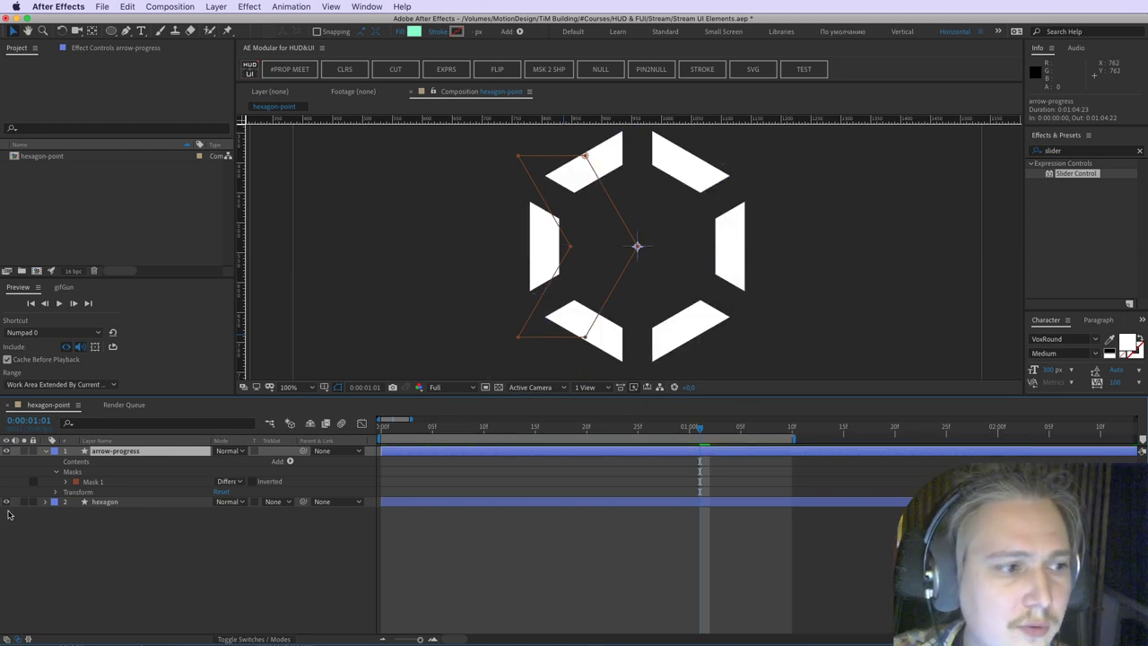
click(6, 502)
click(35, 563)
click(126, 452)
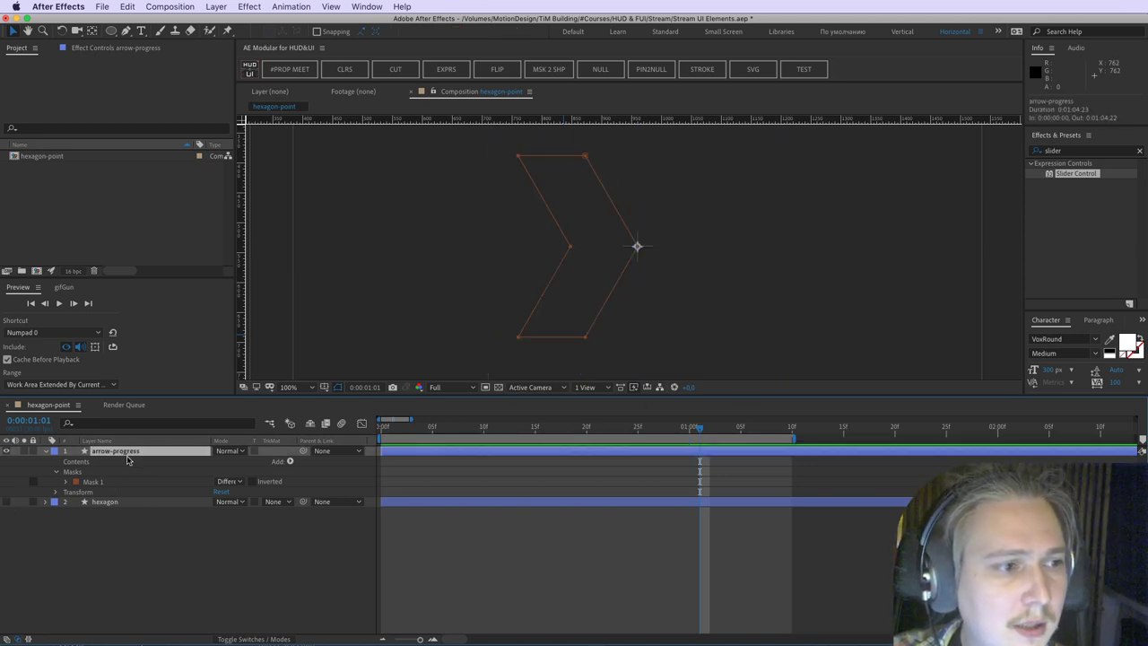
Step: Copy the mask path of Mask 1 and add an empty group to the arrow-progress layer's contents
click(66, 482)
click(75, 486)
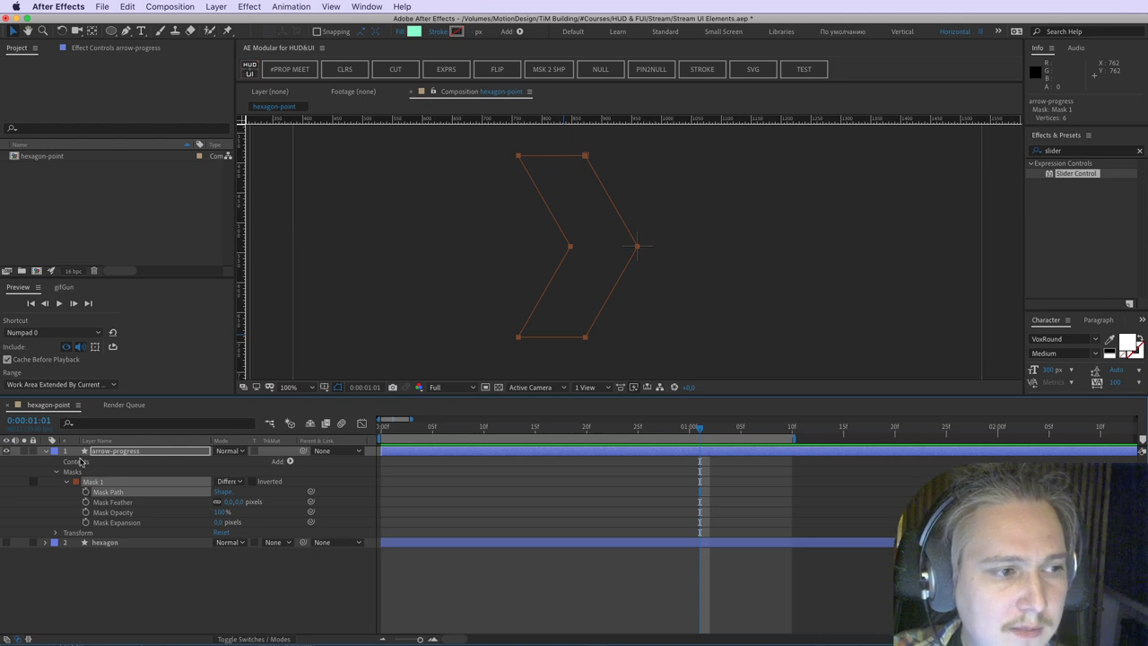
click(80, 461)
click(291, 463)
click(313, 471)
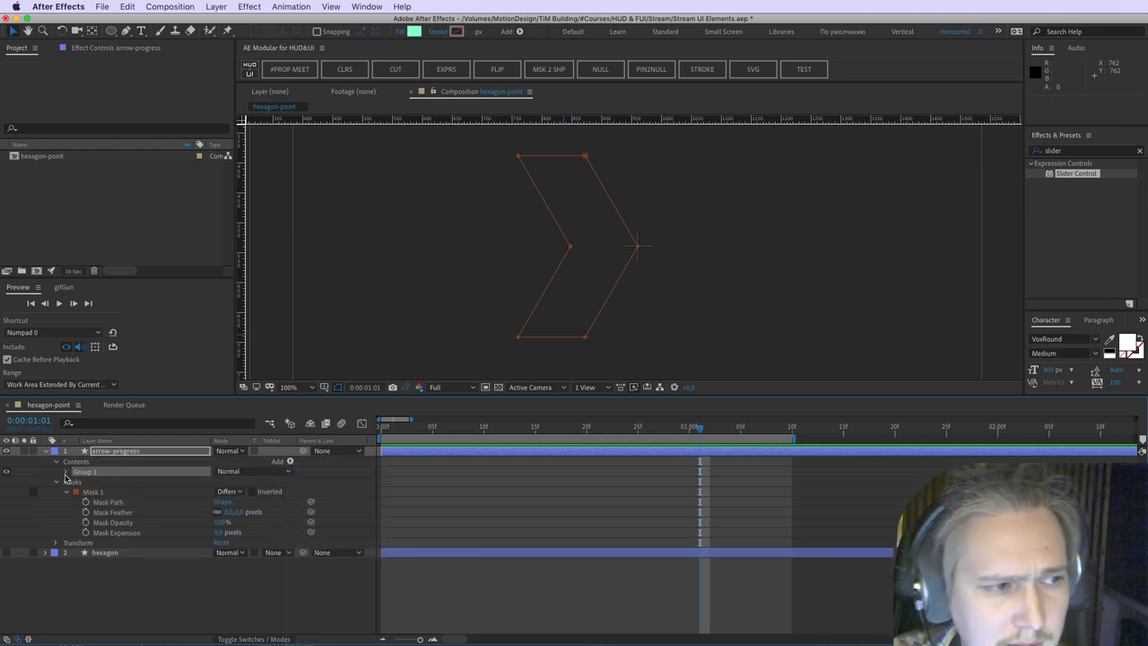
Step: Add a path inside the empty group and paste the copied chevron mask shape into its Path property
click(66, 472)
click(289, 462)
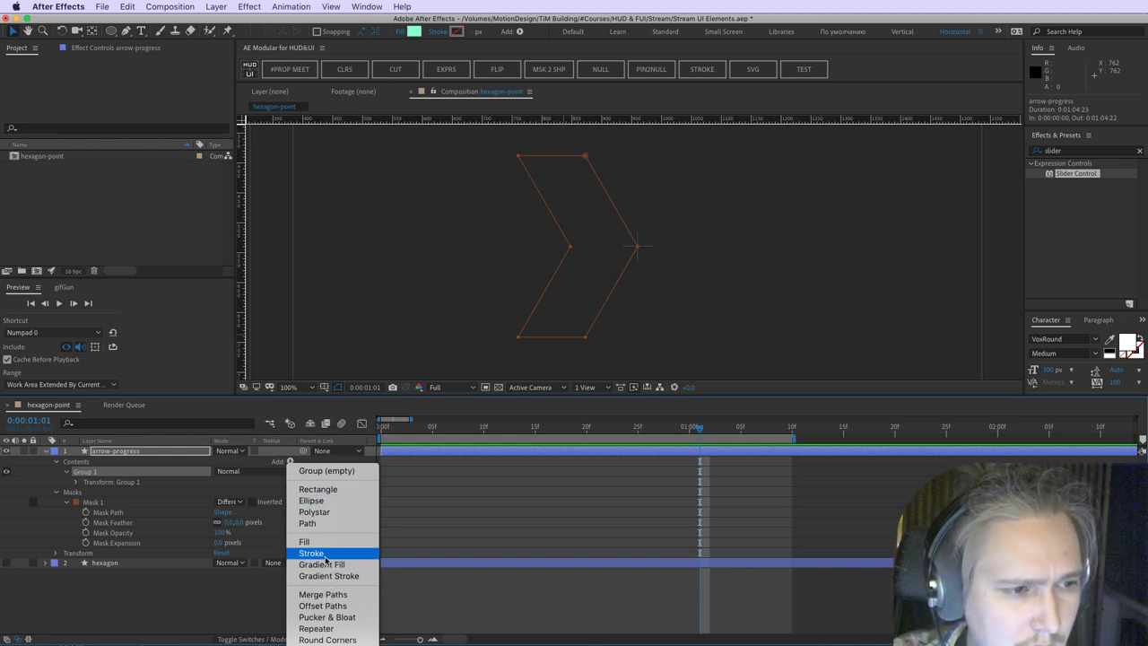
click(309, 523)
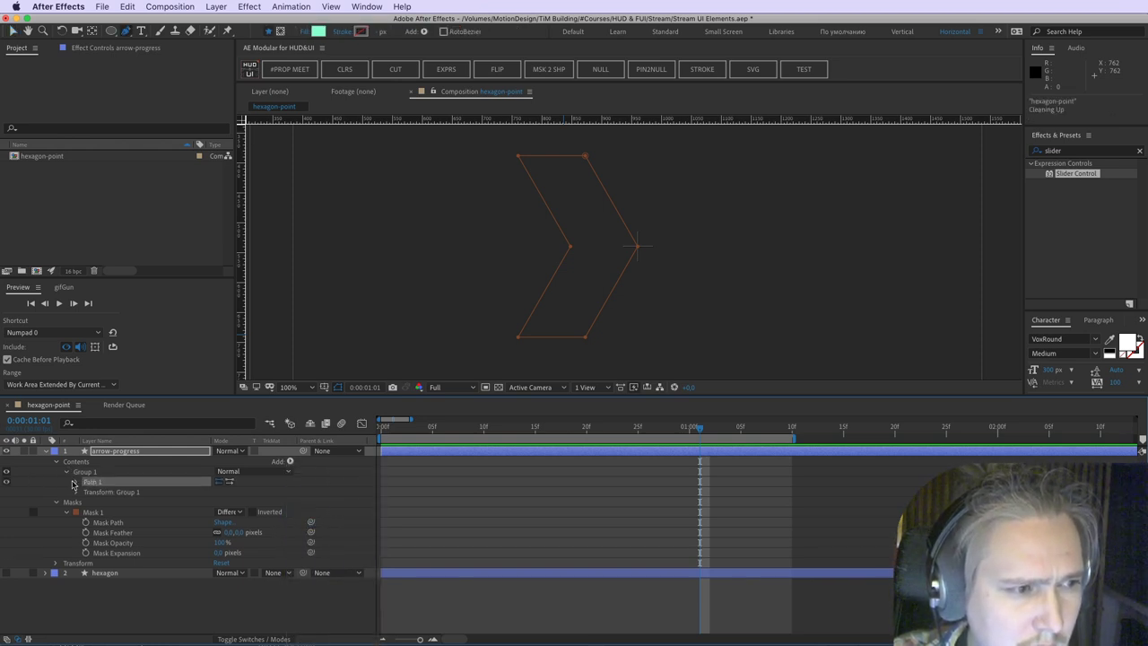
click(74, 483)
click(109, 492)
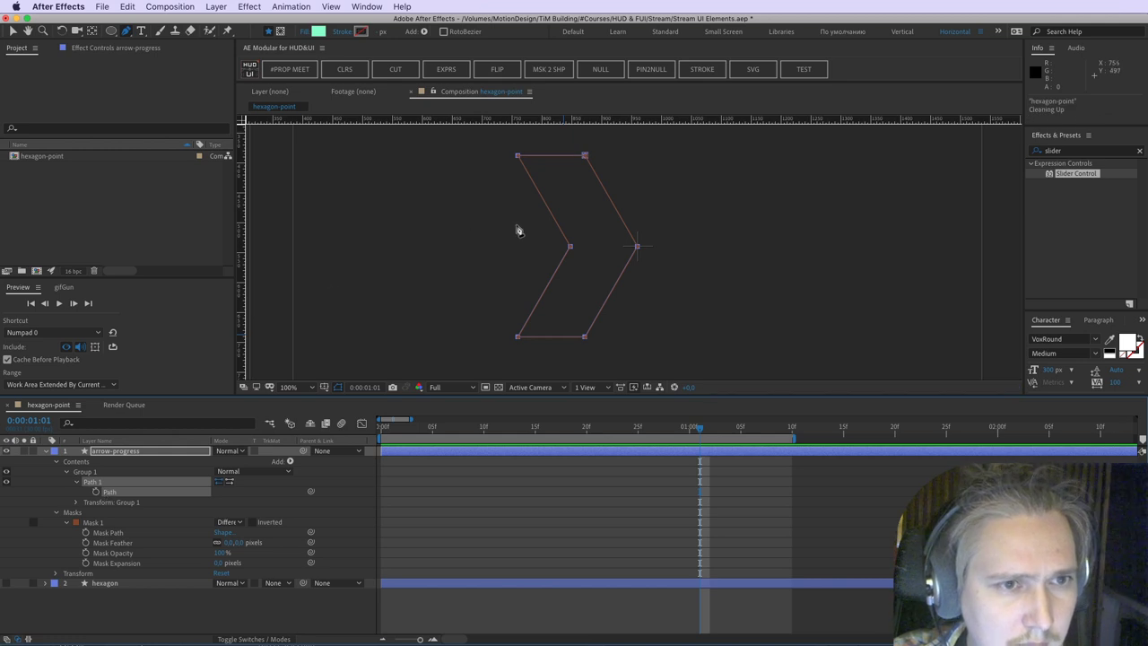
Step: Delete the original chevron mask and select the new path's upper-right vertex with the Selection tool
click(94, 522)
key(Delete)
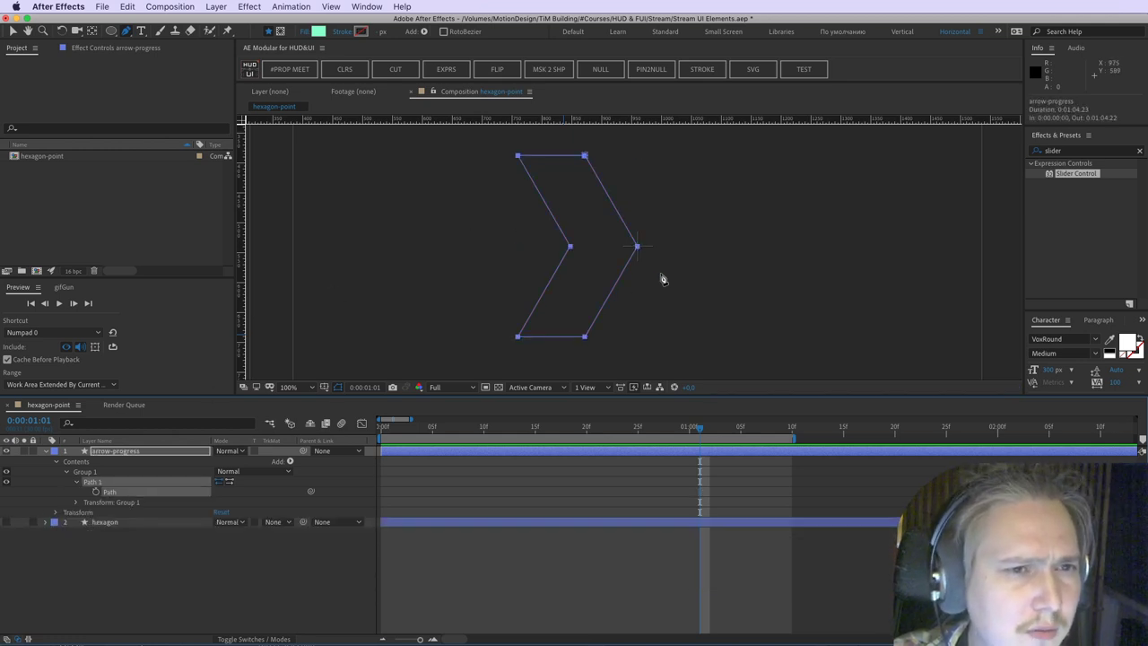
click(694, 142)
key(super+z)
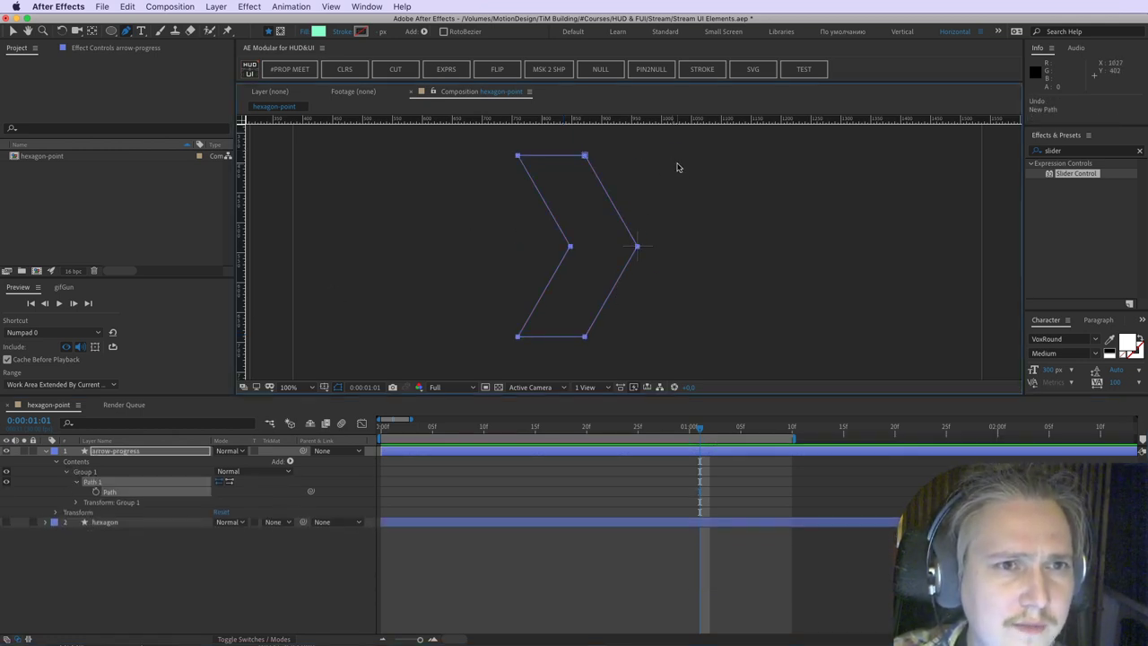
click(13, 29)
drag(603, 150, 573, 165)
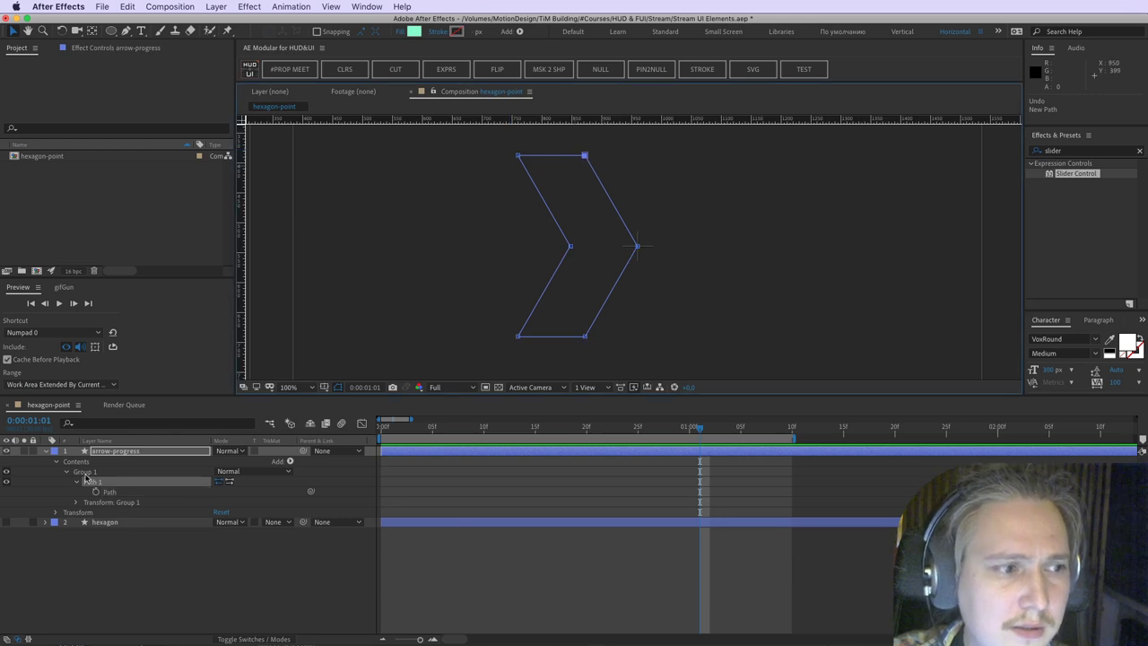
Step: Collapse the chevron path's properties and open the name of its parent group for editing
click(91, 482)
click(76, 481)
click(86, 472)
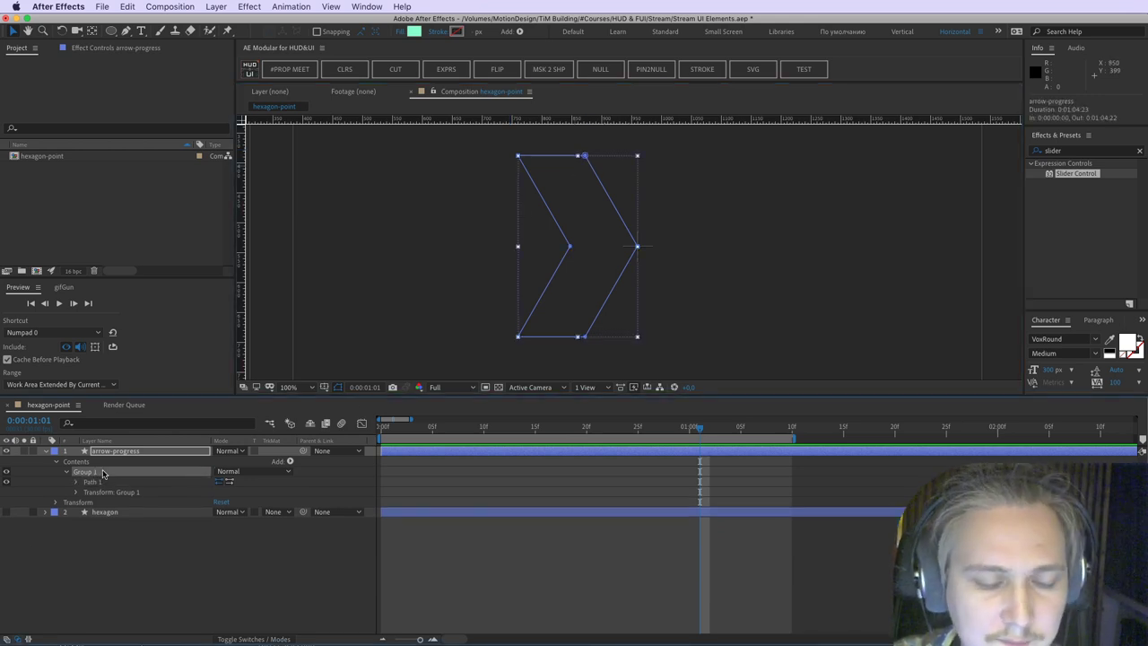
key(Return)
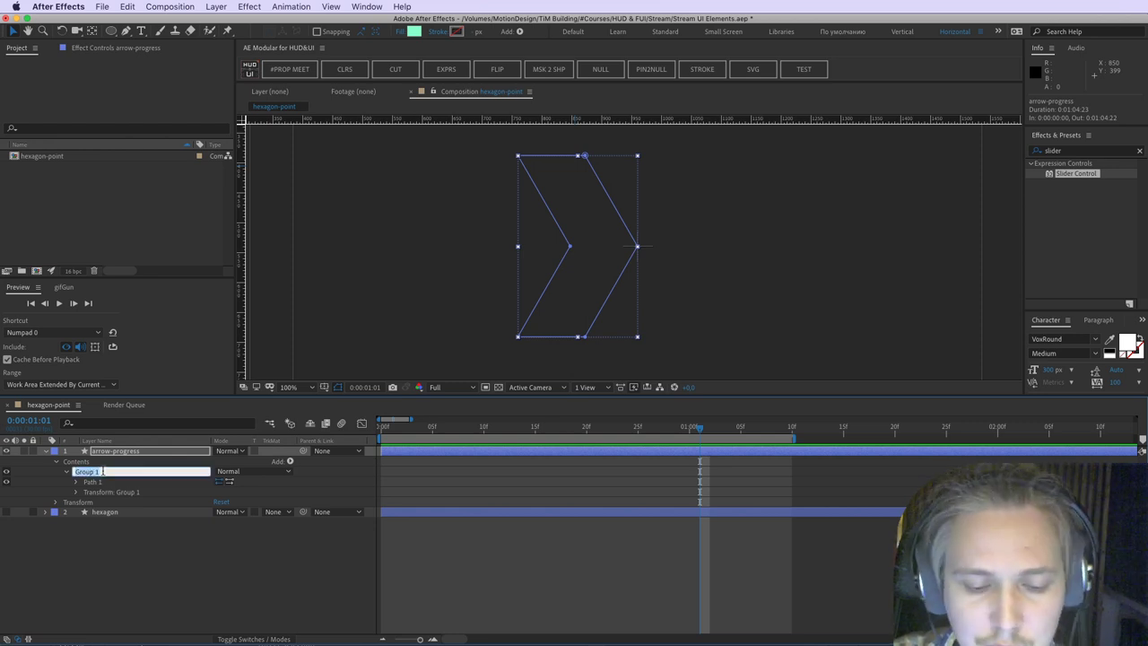
Step: Rename the shape group inside the arrow-progress layer as arrow-element1
key(BackSpace)
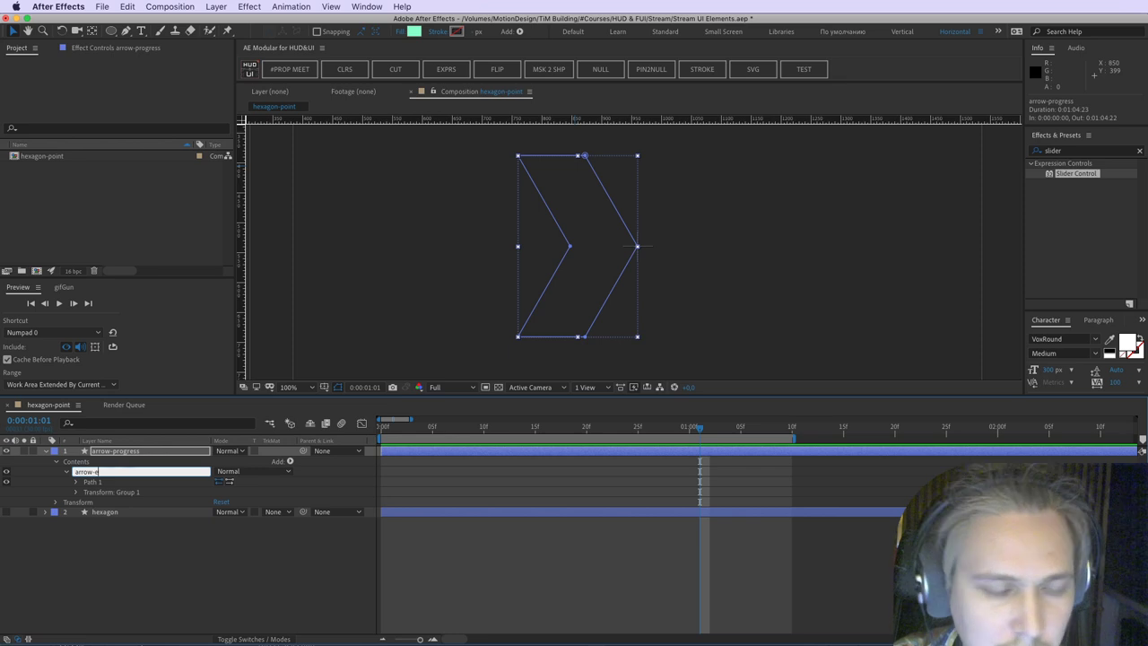
key(Return)
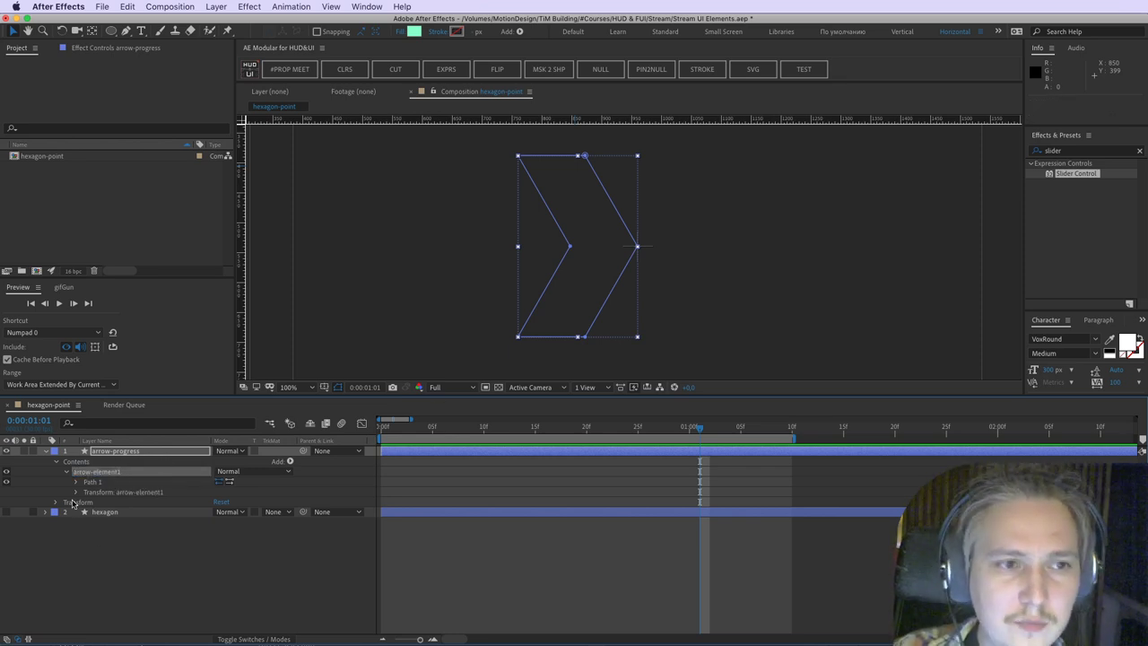
Step: Switch to Illustrator and examine the purple, blue and white arrows in the progress bar design, then return to After Effects
key(super+Tab)
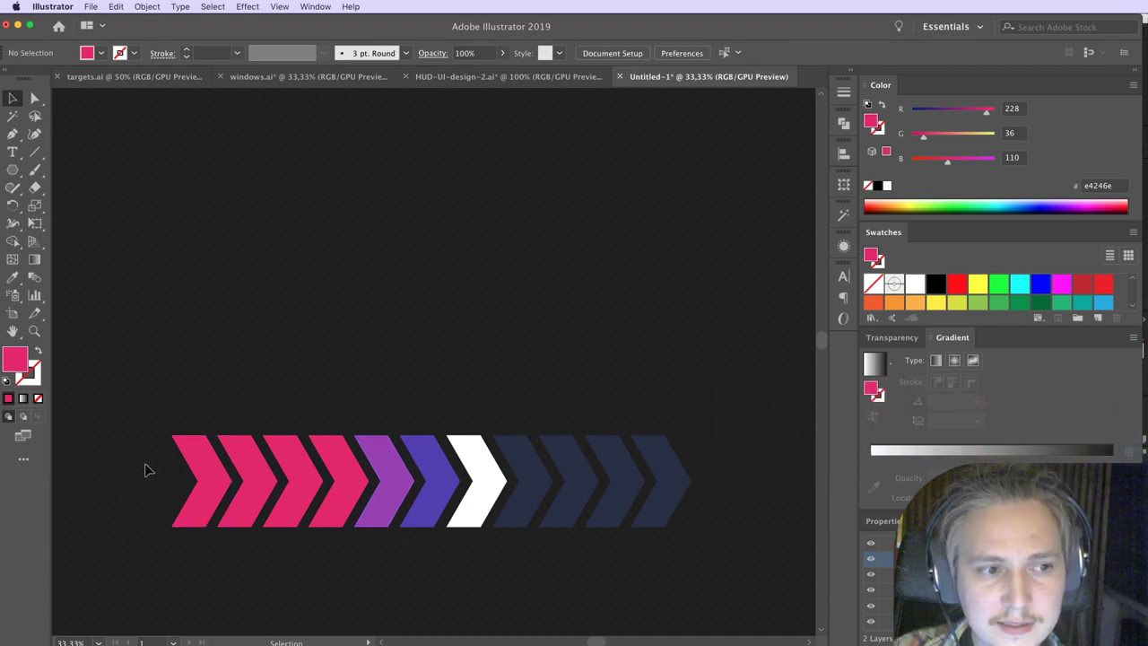
drag(148, 470, 341, 556)
click(340, 556)
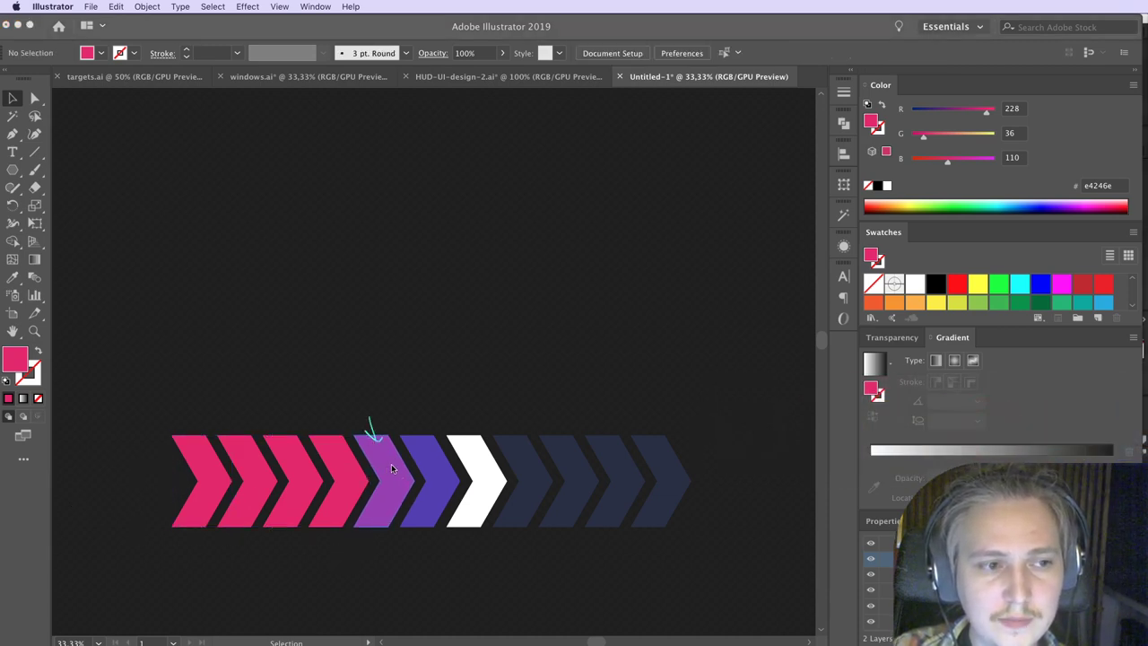
mouse_move(412, 416)
mouse_down()
mouse_move(418, 434)
mouse_move(466, 415)
mouse_move(477, 429)
mouse_up()
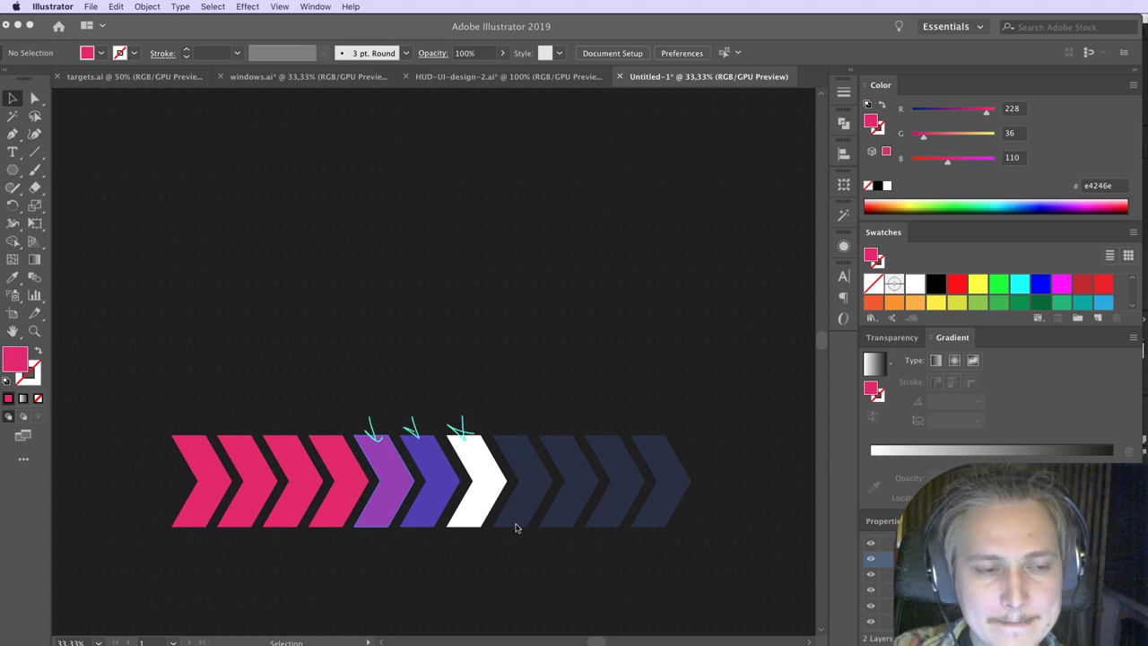
key(super+Tab)
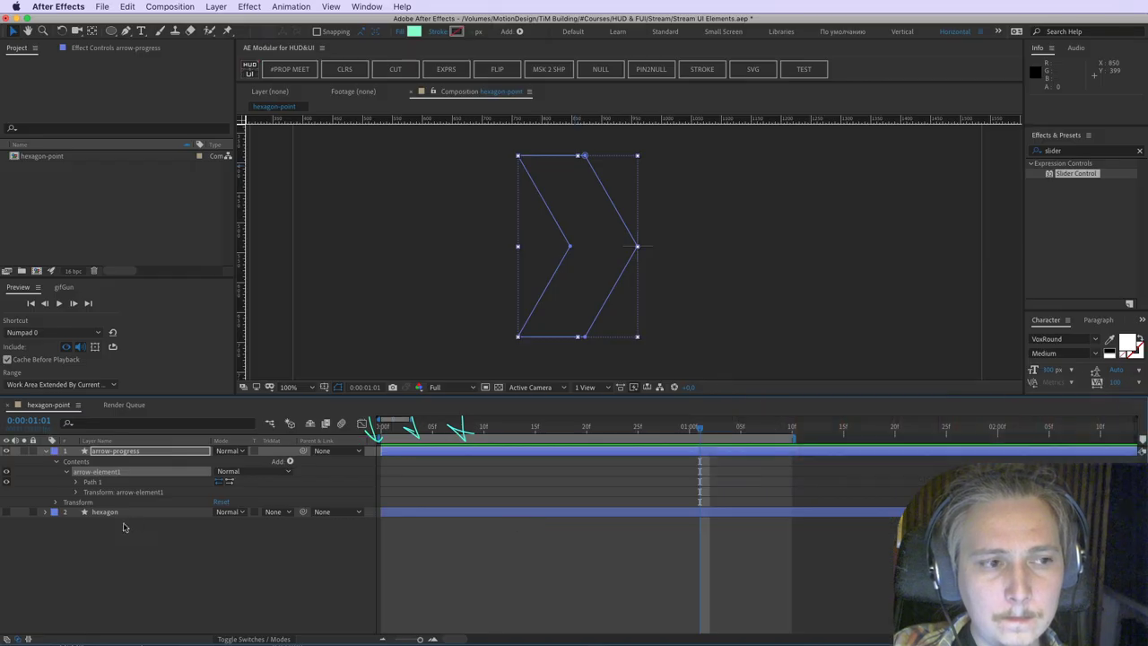
key(Escape)
Step: Add a Fill to the arrow-element1 group
click(118, 480)
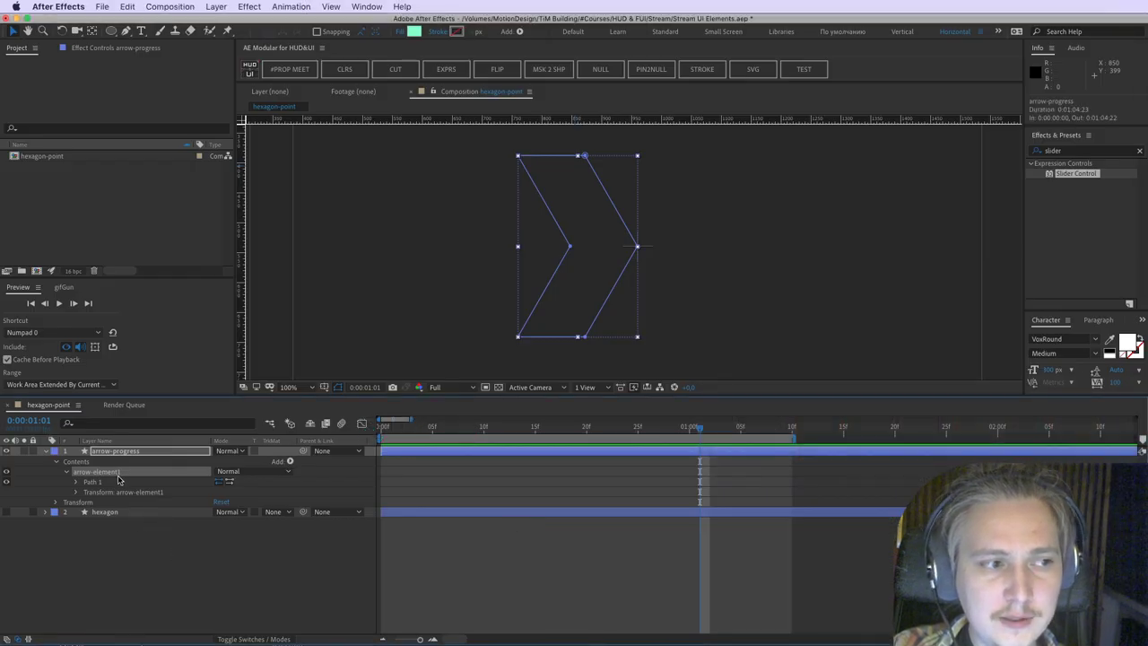
click(123, 475)
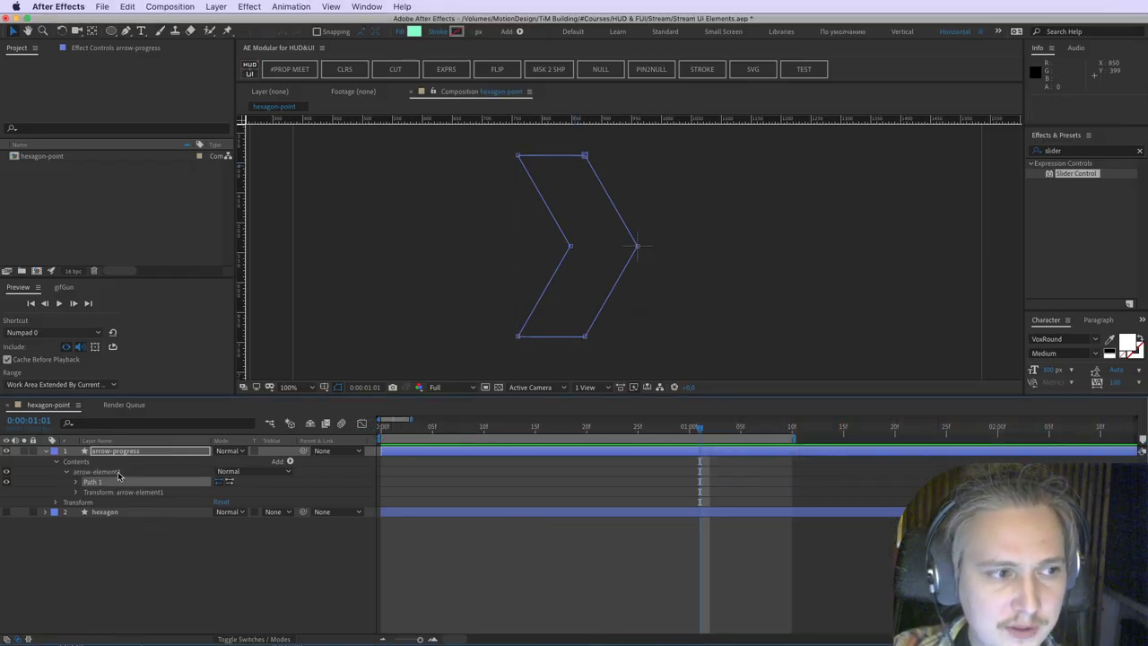
click(288, 461)
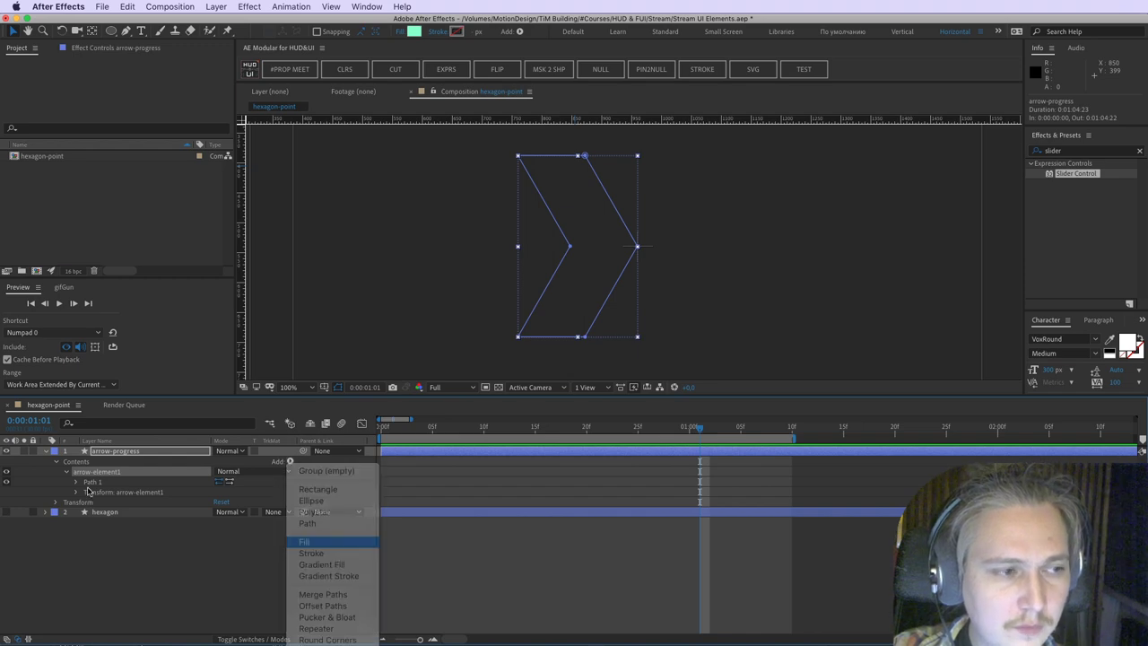
click(325, 541)
Step: Copy the hex colour of a dark navy arrow in Illustrator and apply it to the arrow-element1 fill in After Effects
key(super+Tab)
key(super+Tab)
key(a)
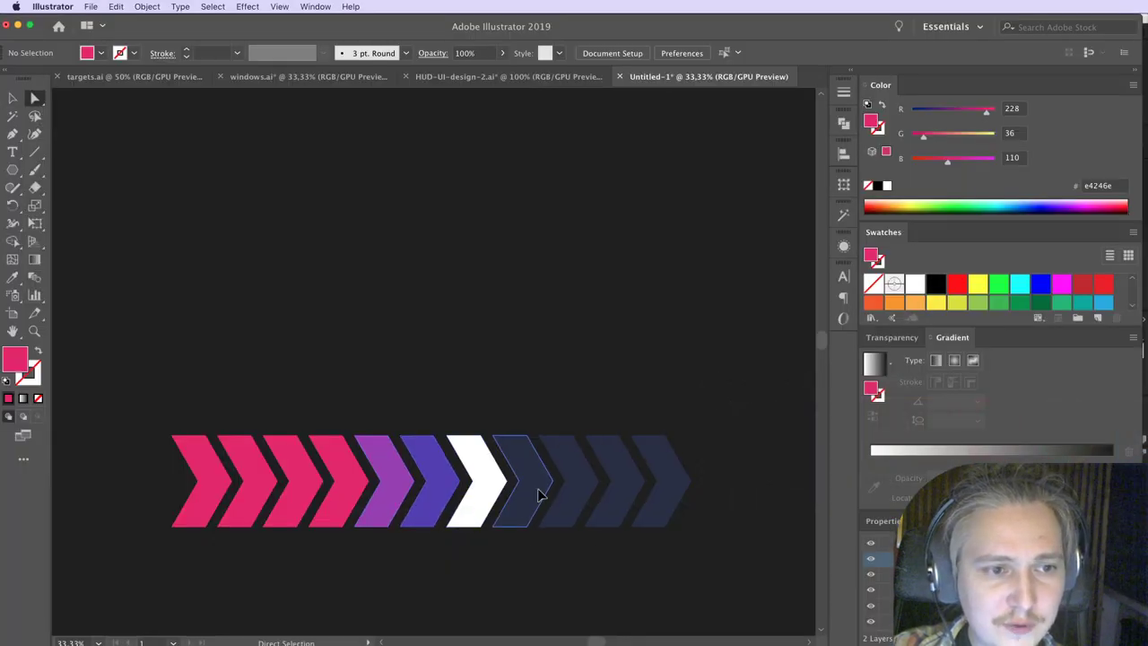
click(538, 493)
click(1094, 185)
key(super+c)
key(super+Tab)
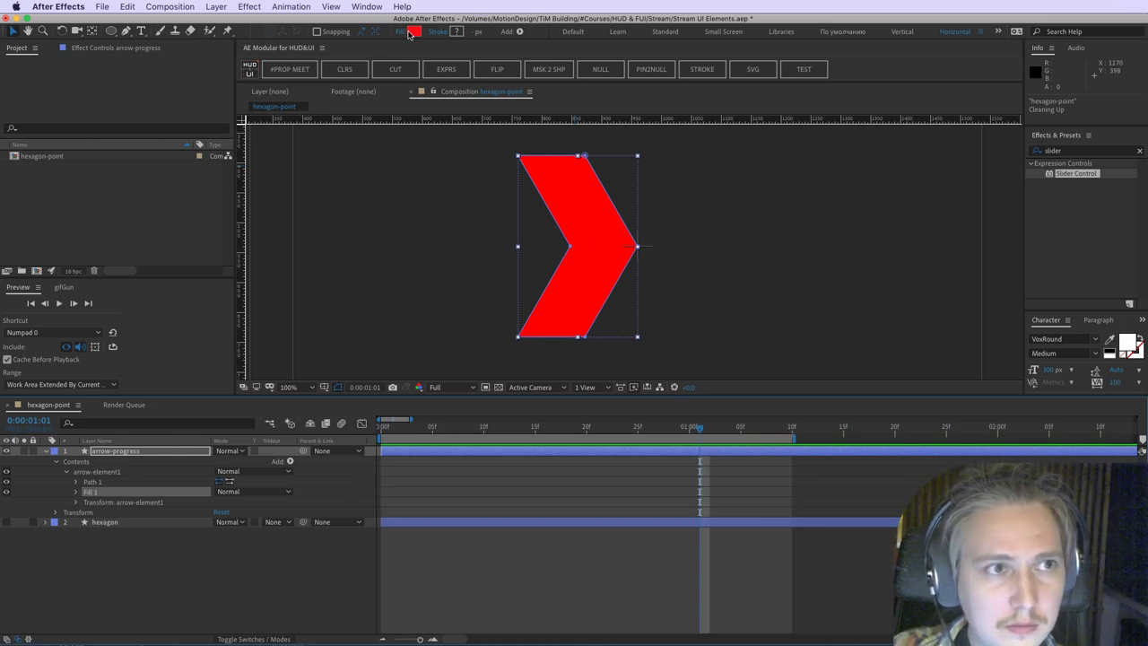
click(410, 34)
key(super+v)
key(Return)
click(473, 500)
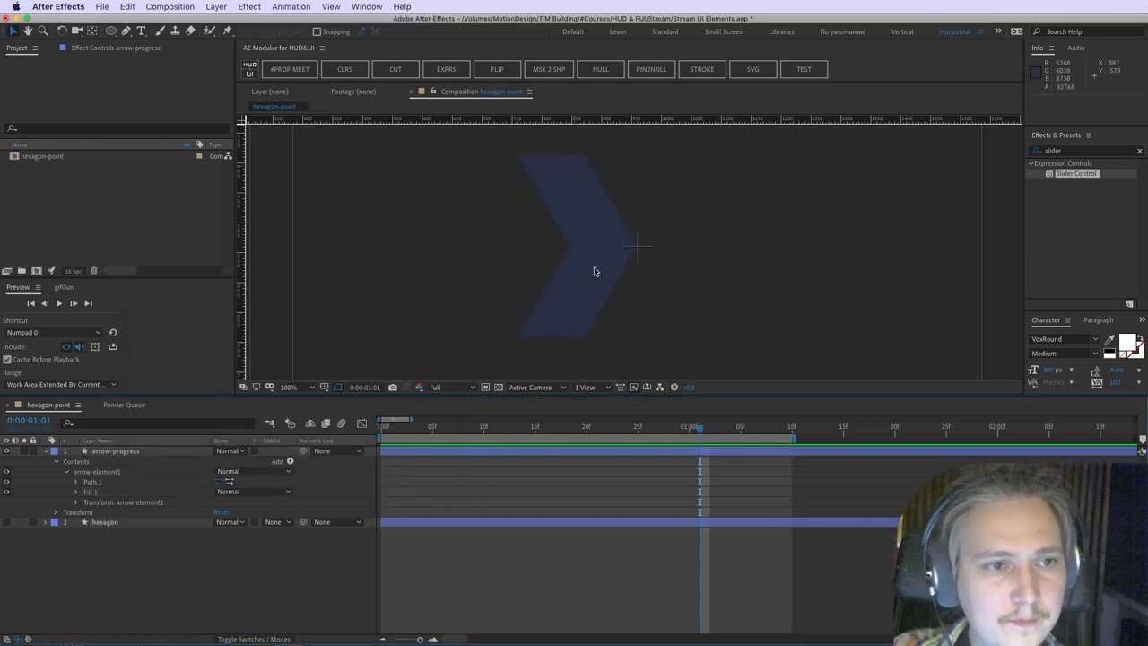
Step: Group arrow-element1 into a parent shape group and name that group arrows-bg
key(comma)
key(comma)
key(comma)
click(96, 483)
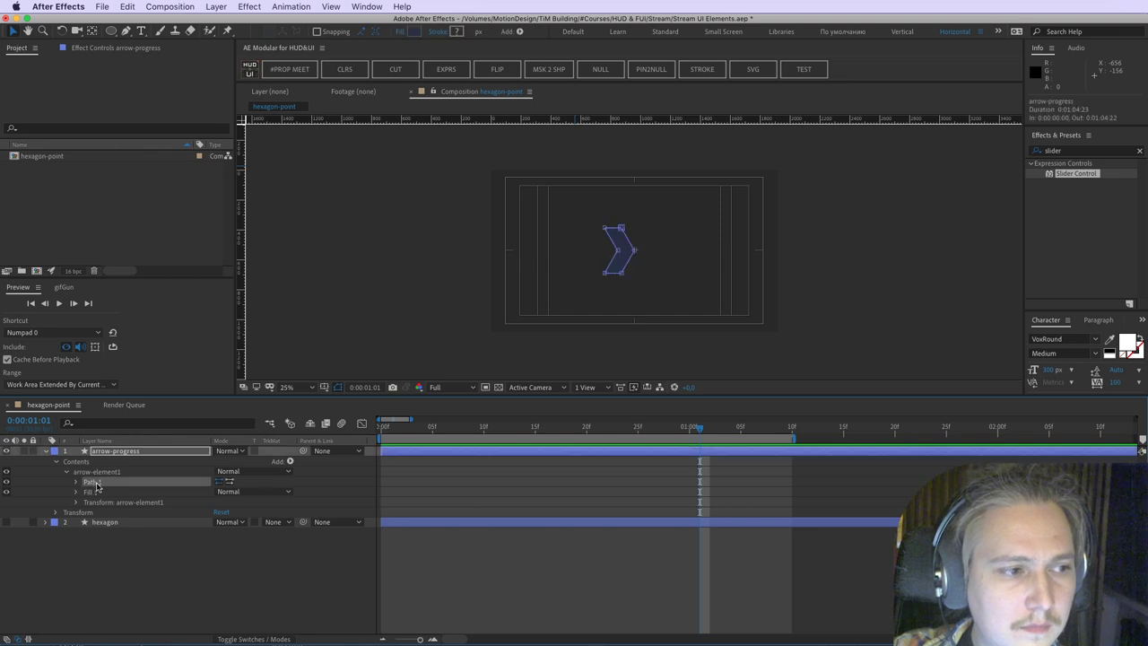
click(94, 472)
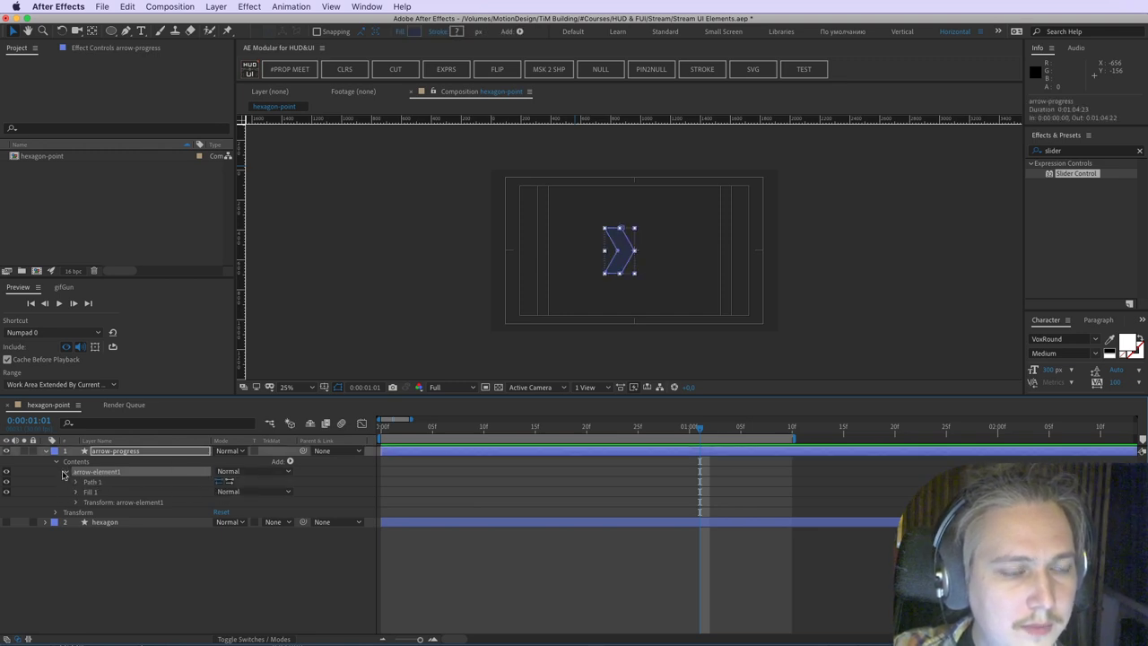
key(super+g)
click(65, 474)
key(Return)
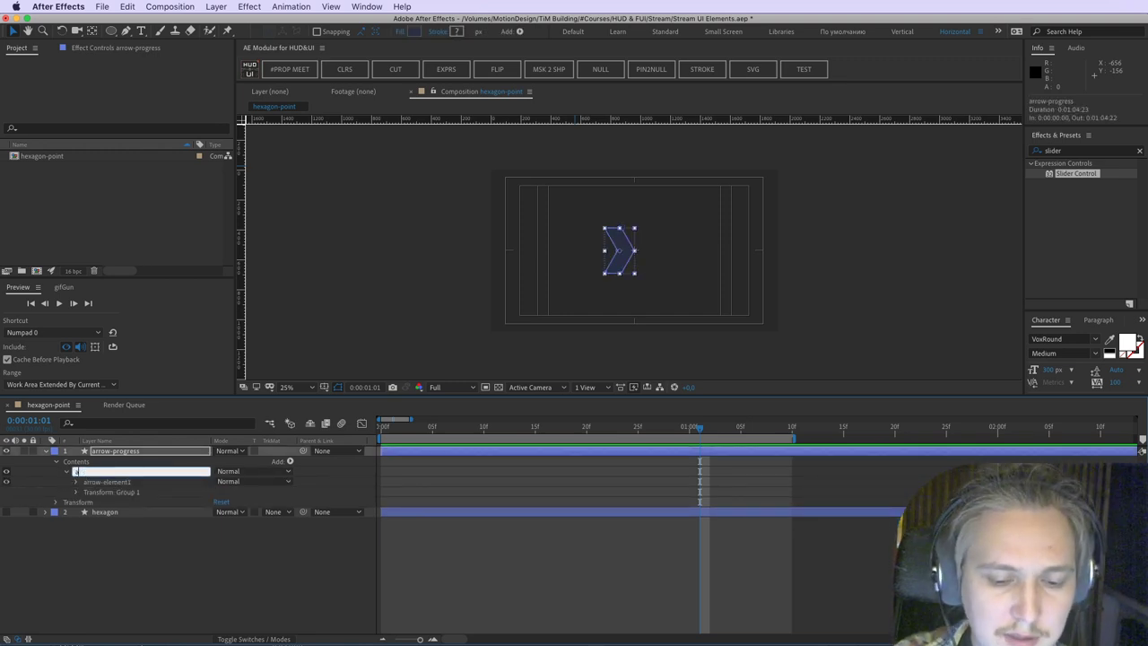
text(arrows)
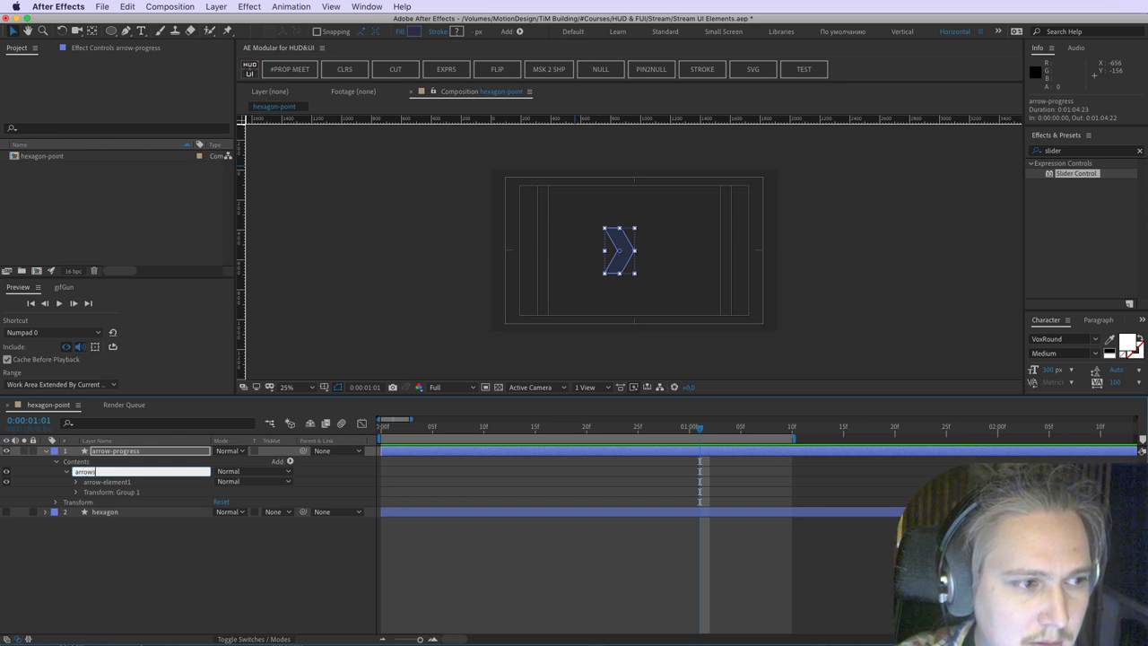
text(-bg)
key(Return)
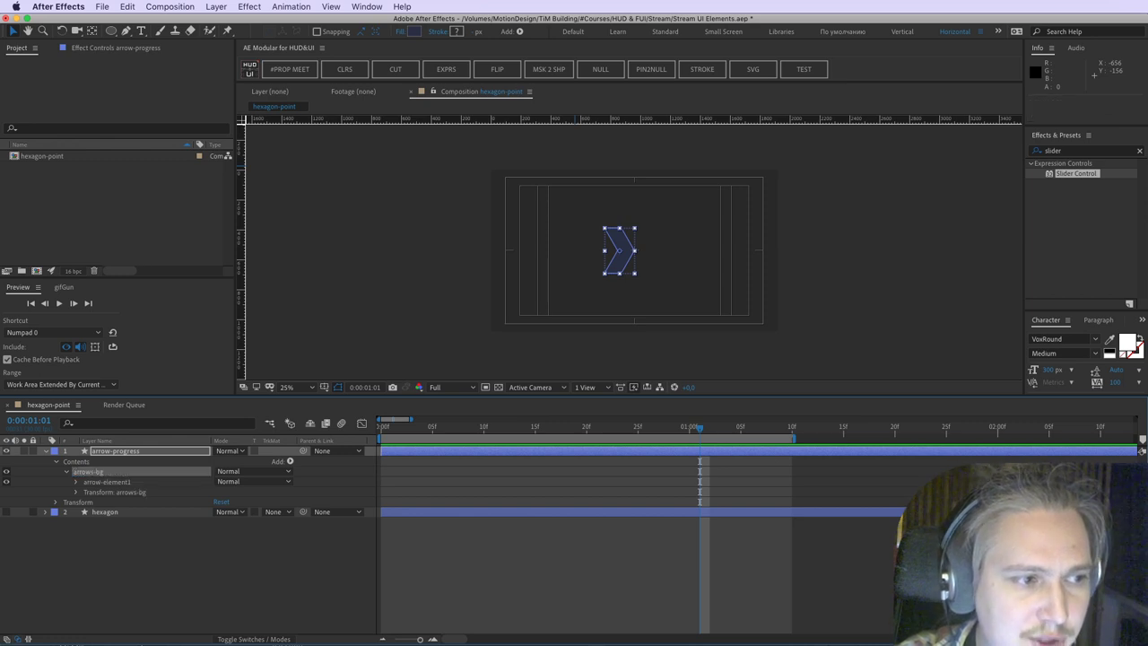
Step: Set both the anchor point and the position of the arrows-bg group to 0, 0
click(77, 493)
click(214, 505)
click(222, 513)
key(KP_0)
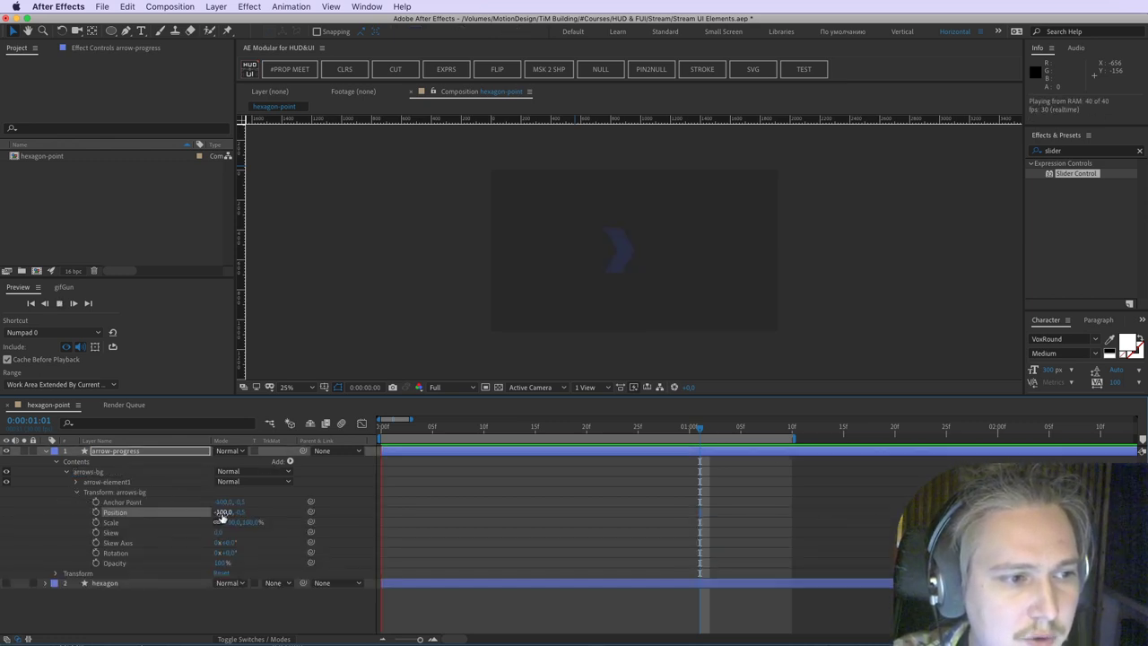
click(223, 503)
text(0)
click(223, 513)
text(0)
click(247, 496)
click(230, 503)
text(0)
click(232, 512)
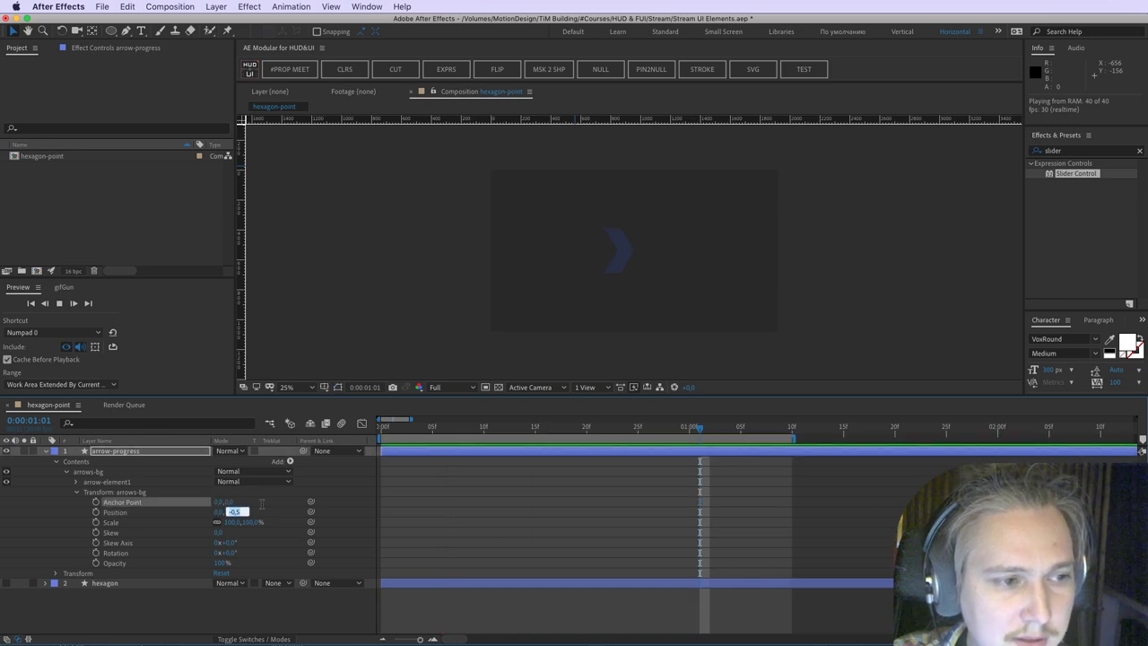
text(0)
key(Return)
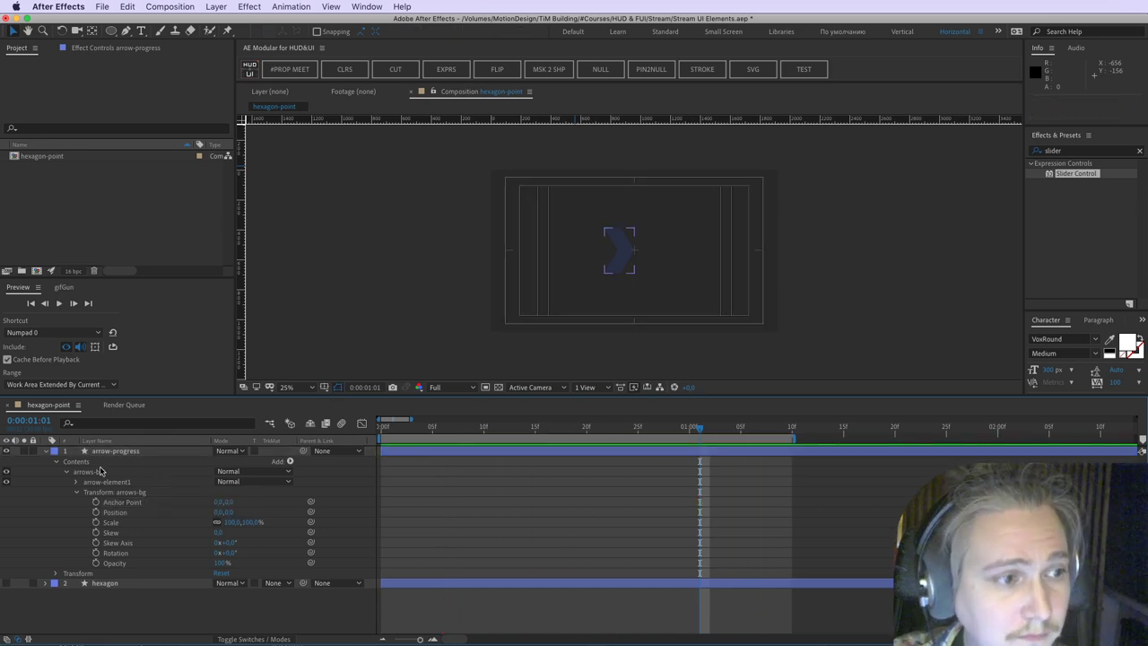
Step: Add a Repeater to the arrows-bg group and set its horizontal position offset to 164
click(101, 472)
click(289, 462)
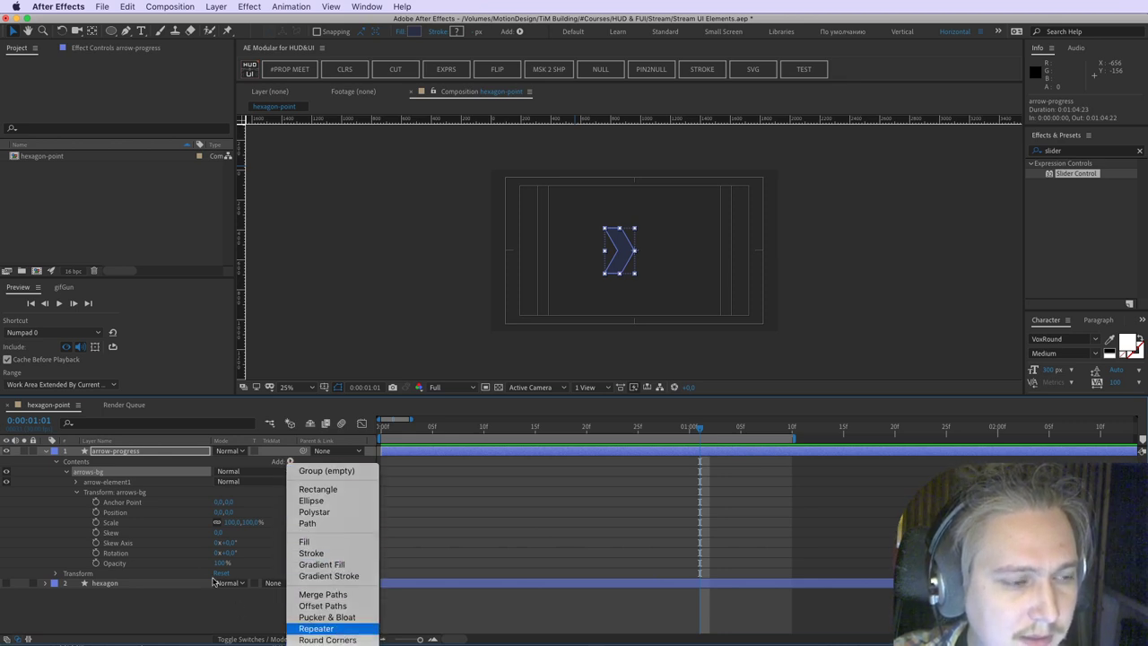
click(339, 632)
click(76, 493)
click(88, 533)
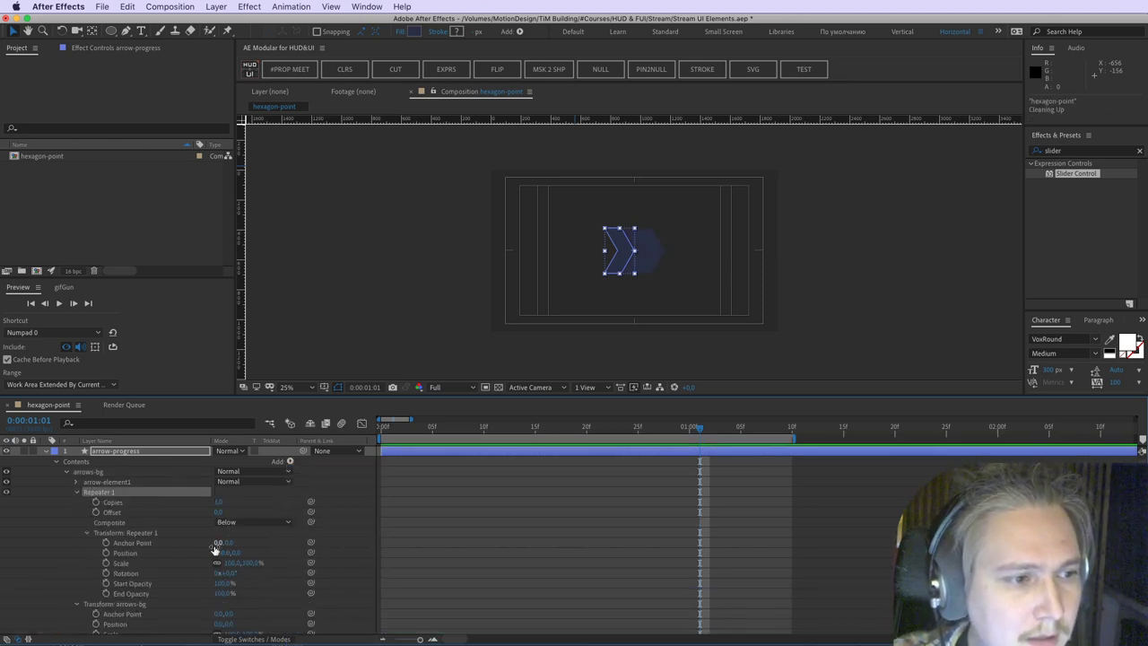
drag(221, 552, 231, 553)
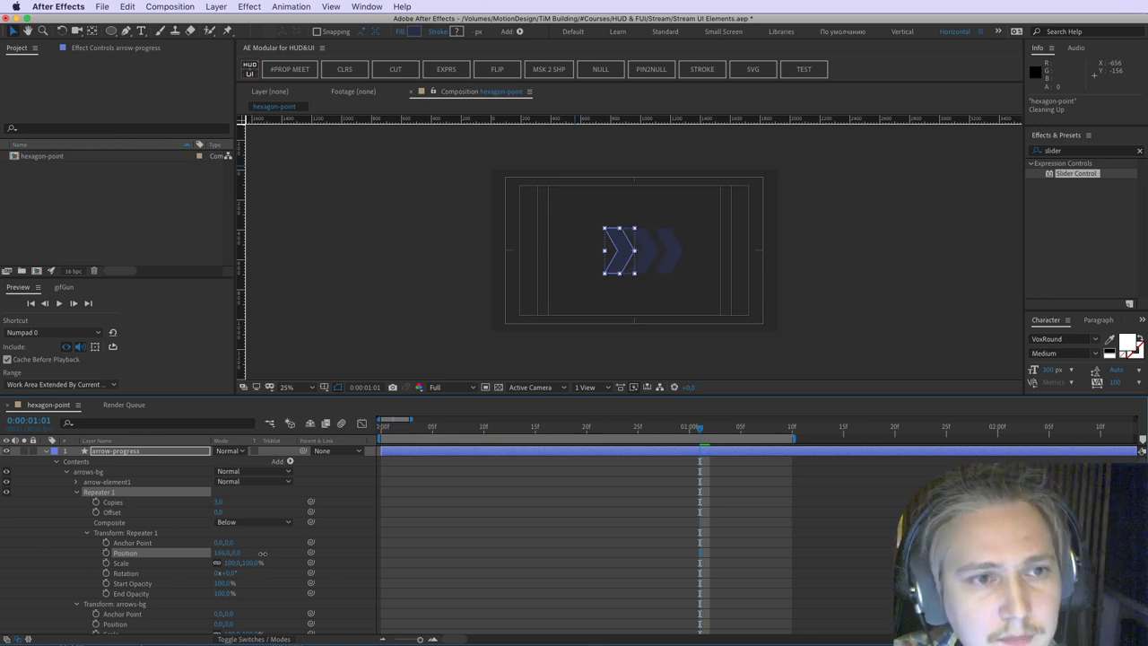
key(super+shift+h)
Step: Scale the arrow-progress layer down to roughly half size and move it about 354 px left of the composition centre
click(141, 453)
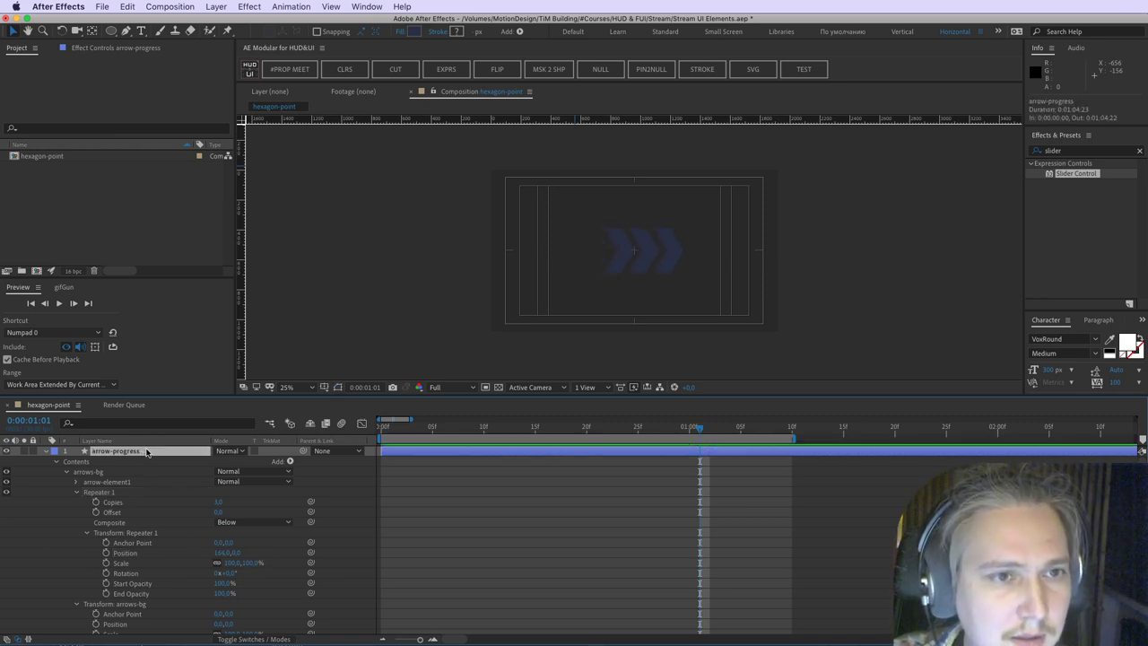
key(period)
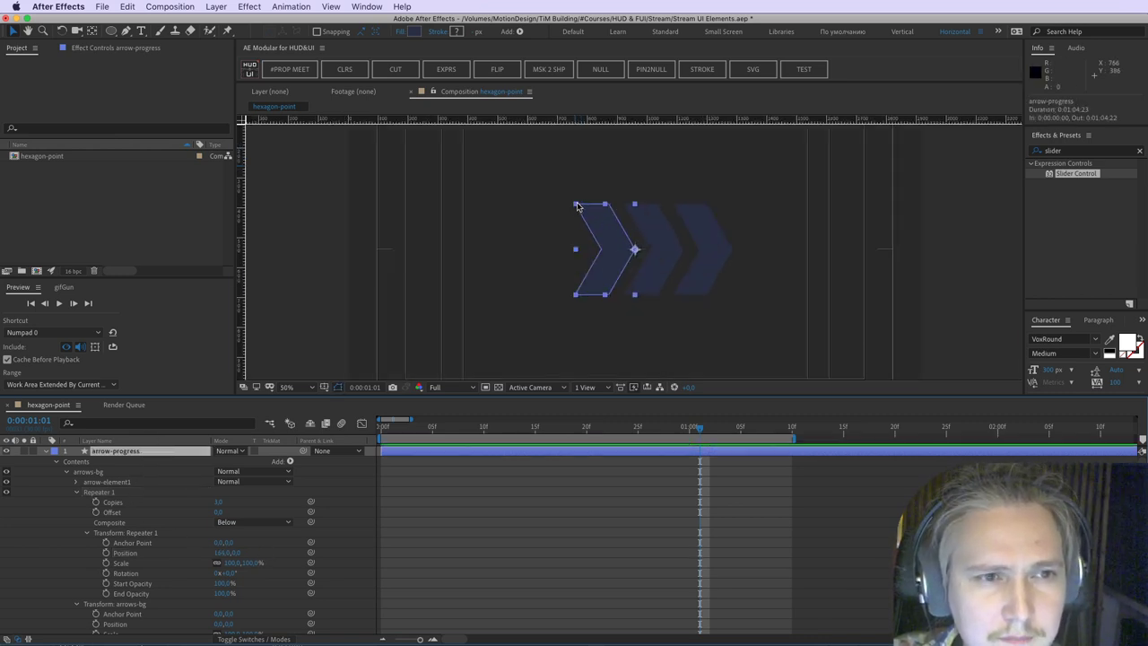
drag(576, 204, 609, 229)
drag(624, 250, 477, 258)
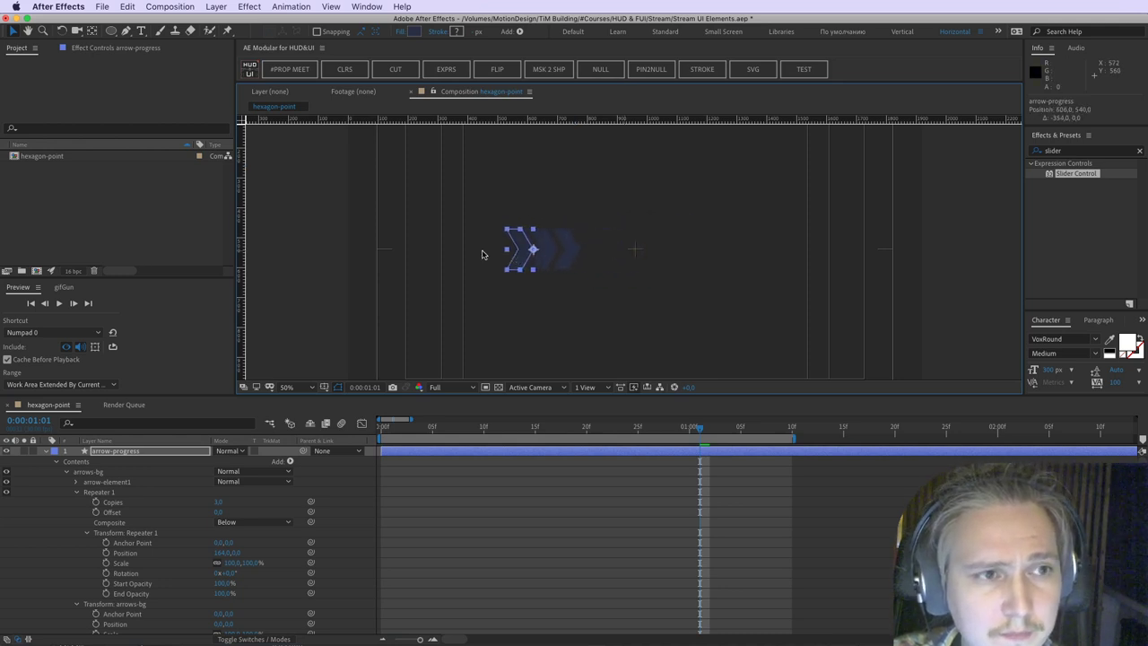
Step: Set the repeater's horizontal position offset to 150 and its number of copies to 14
click(222, 554)
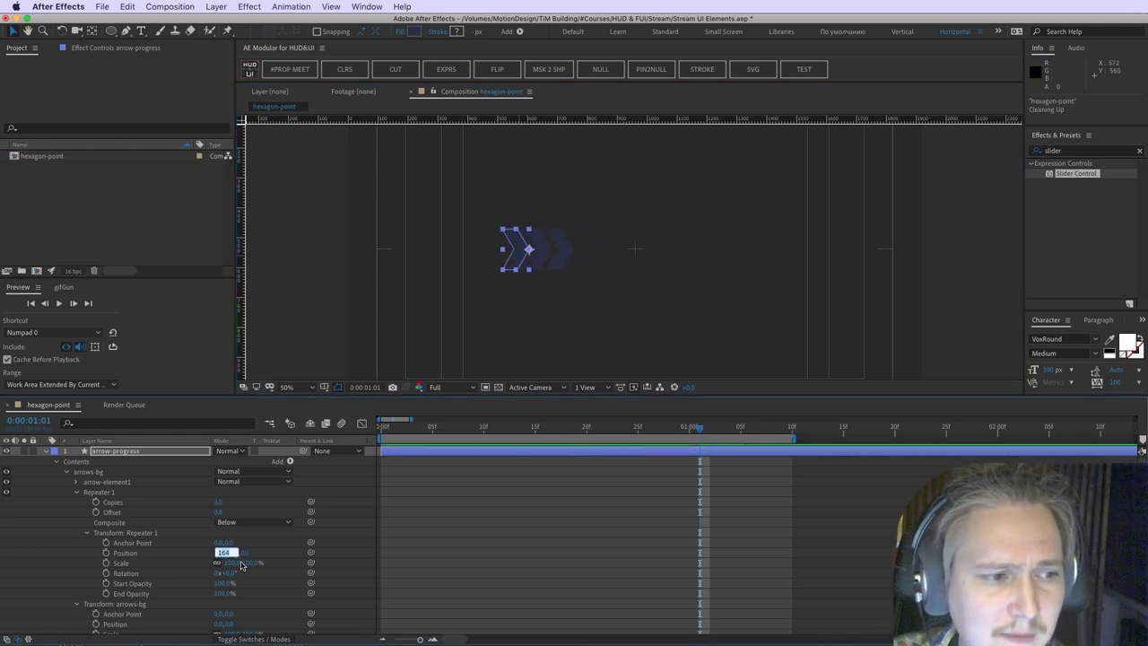
text(150)
click(282, 567)
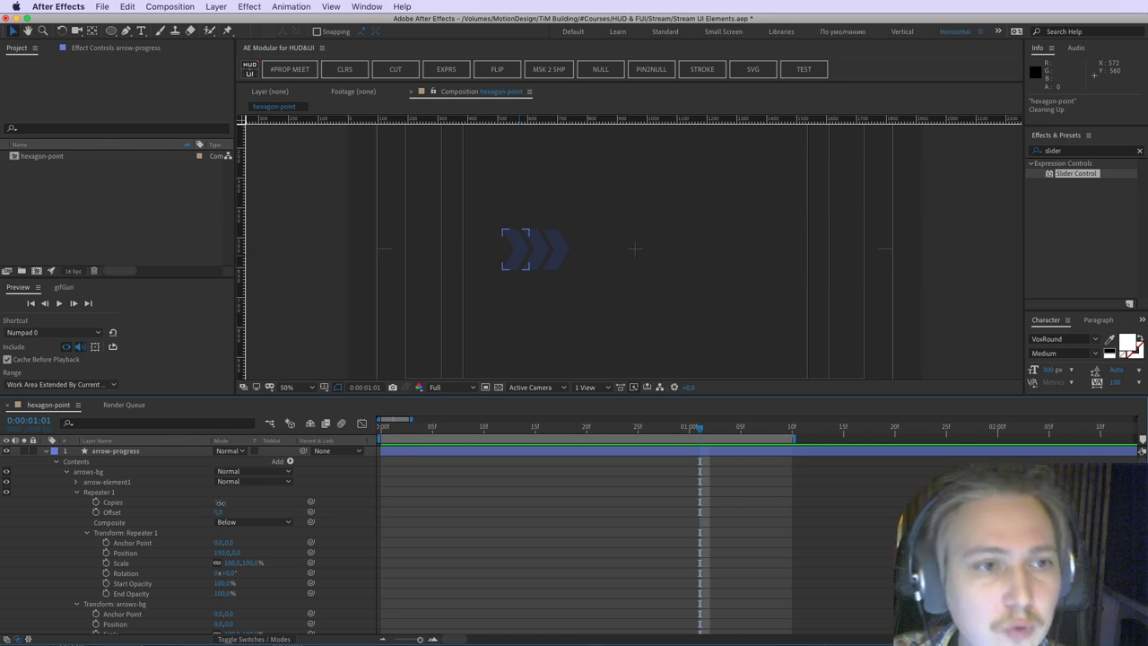
drag(227, 502, 225, 503)
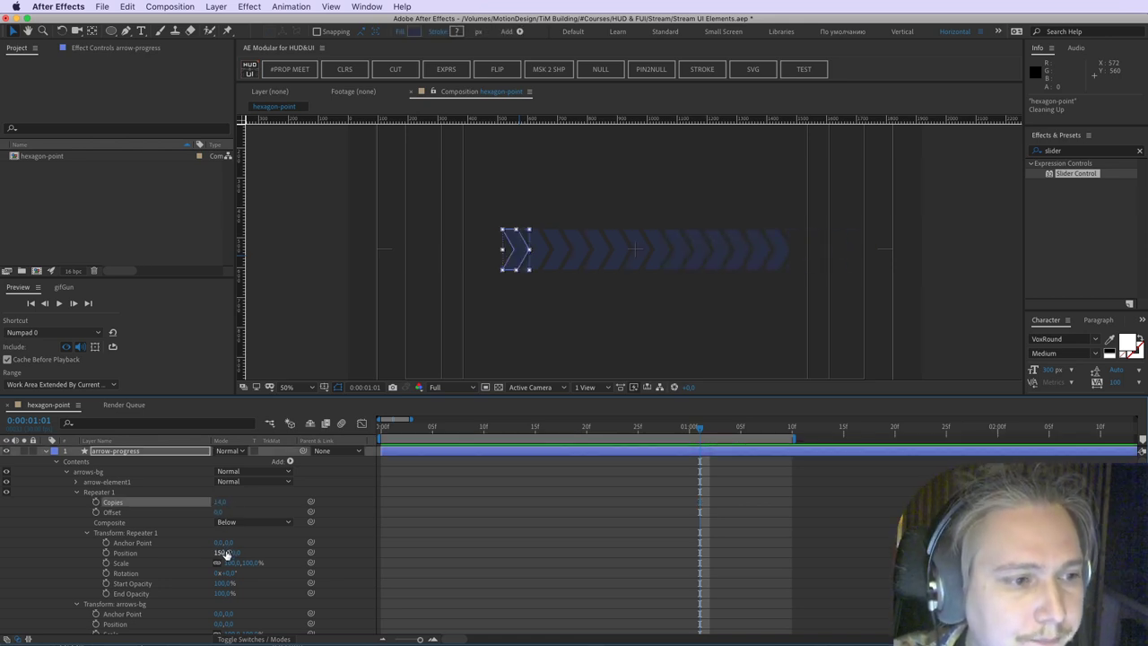
Step: Try a horizontal position offset of 160 on the repeater and return it to 150
drag(223, 553, 231, 554)
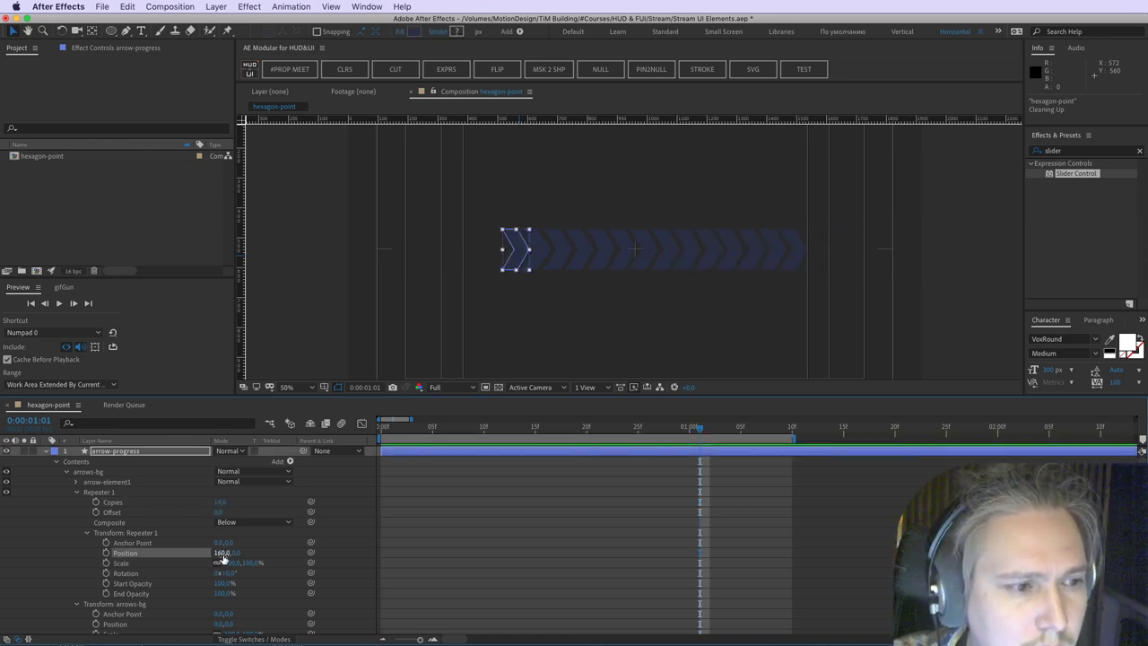
click(223, 555)
text(150)
click(258, 550)
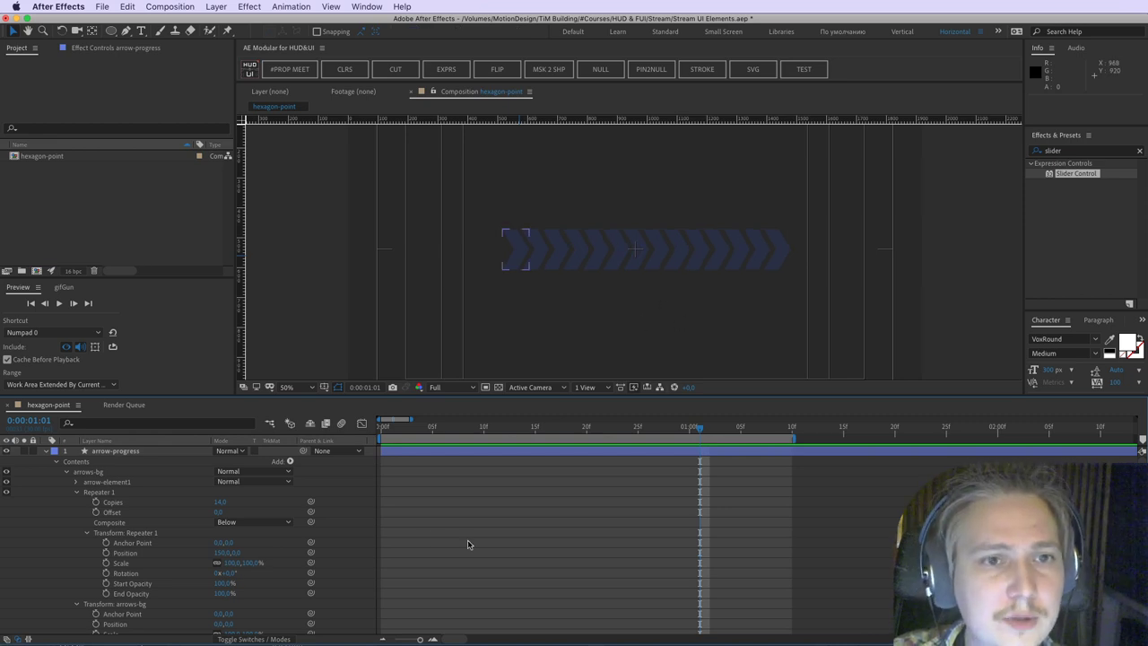
Step: Collapse the arrows-bg group and duplicate it within the arrow-progress layer
key(super+Tab)
click(79, 479)
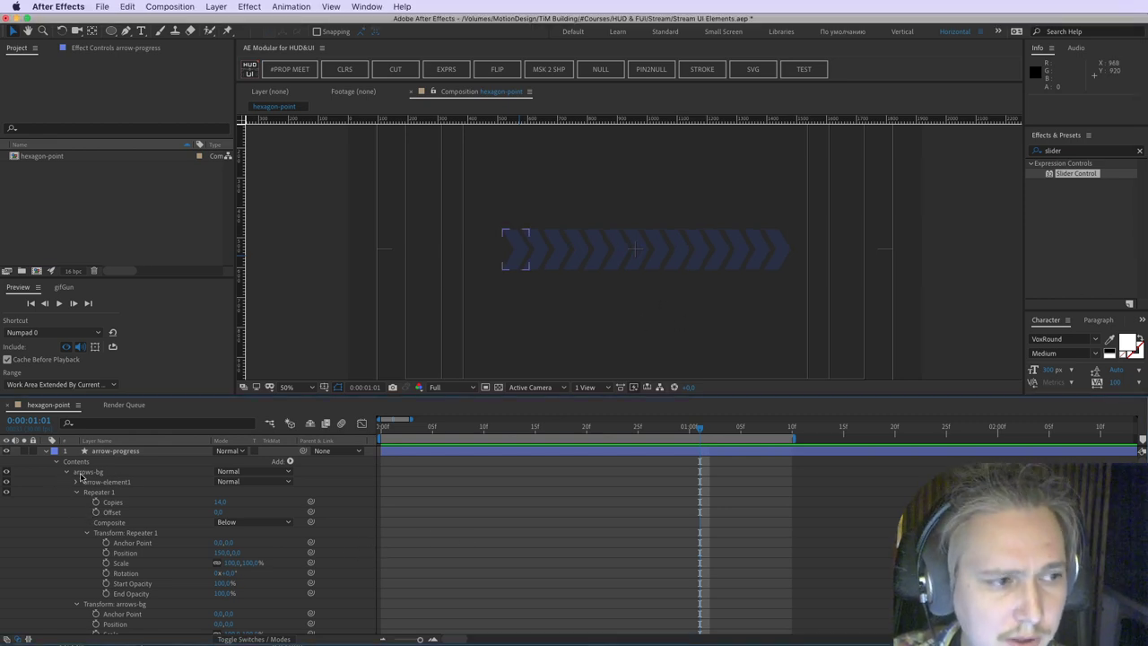
click(110, 481)
click(126, 473)
click(66, 472)
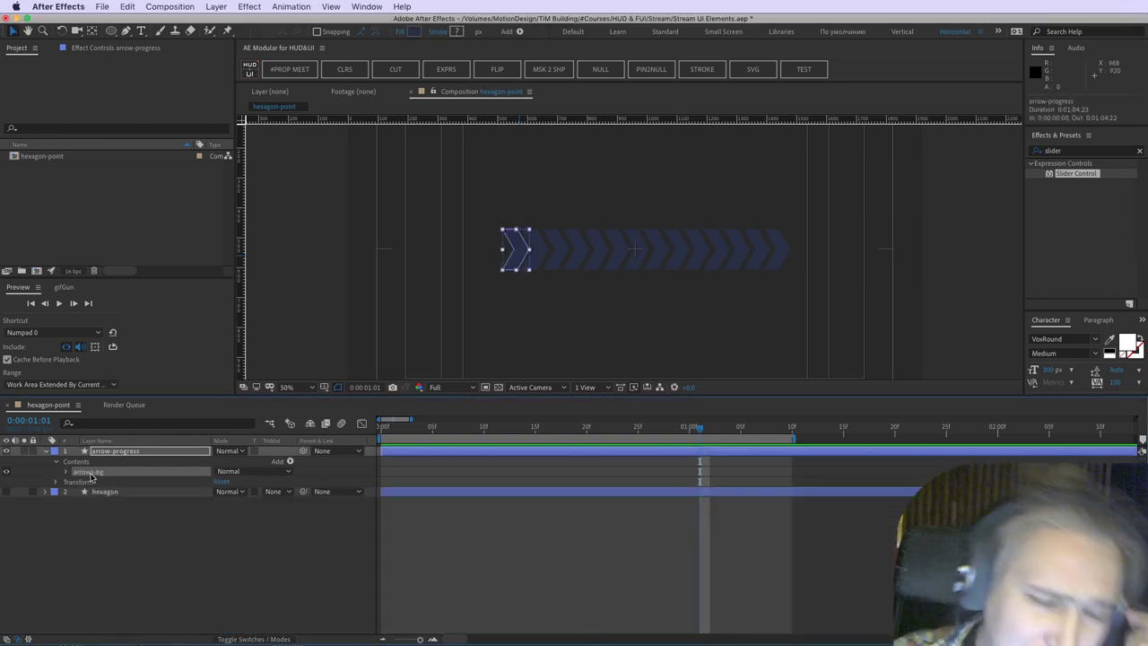
key(ctrl+d)
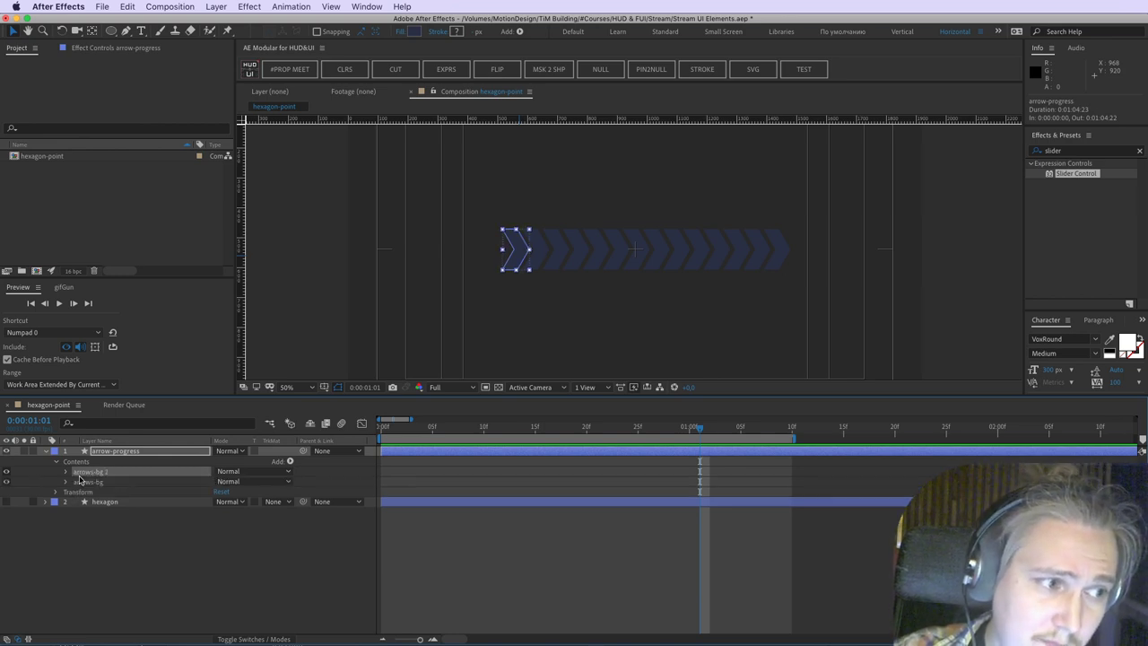
Step: Rename the duplicated arrows-bg 2 group as arrows-fg
click(66, 471)
key(Return)
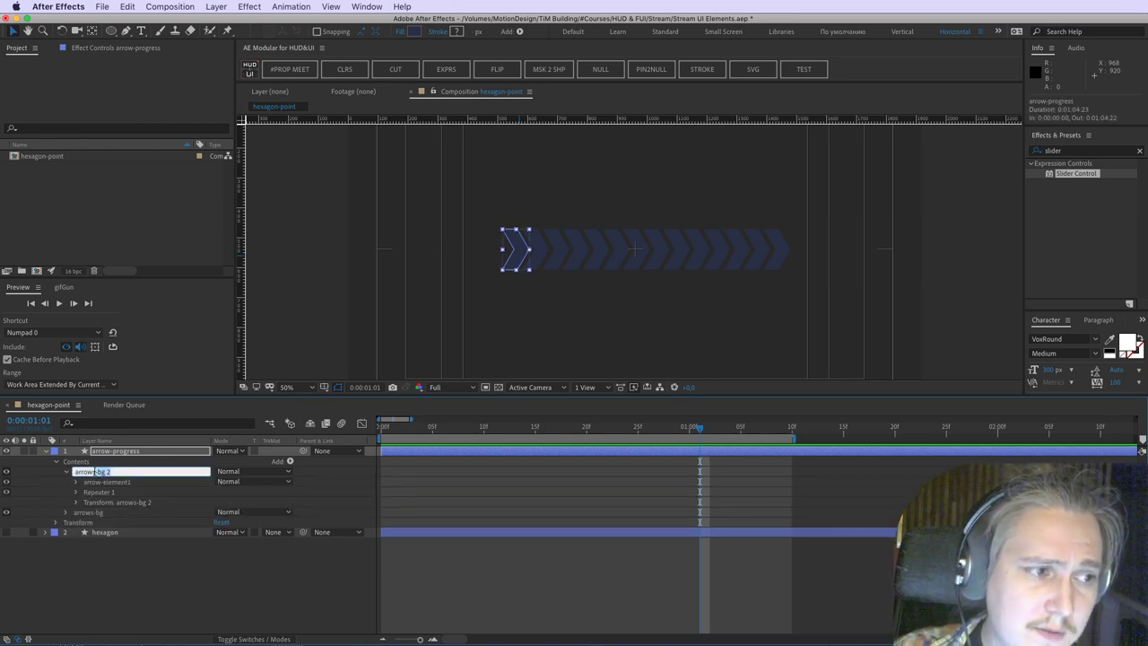
text(fg)
click(113, 533)
Step: Switch to Illustrator and try recolouring the blue chevron purple and the purple chevron pink with the Eyedropper, then undo both changes
key(super+Tab)
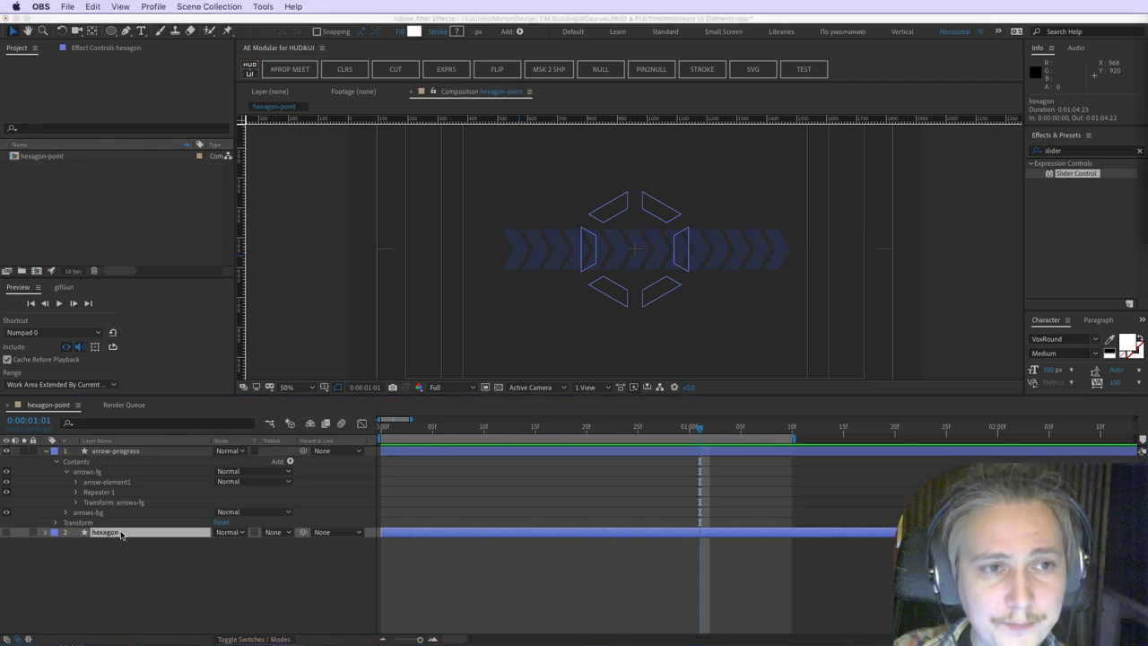
click(164, 518)
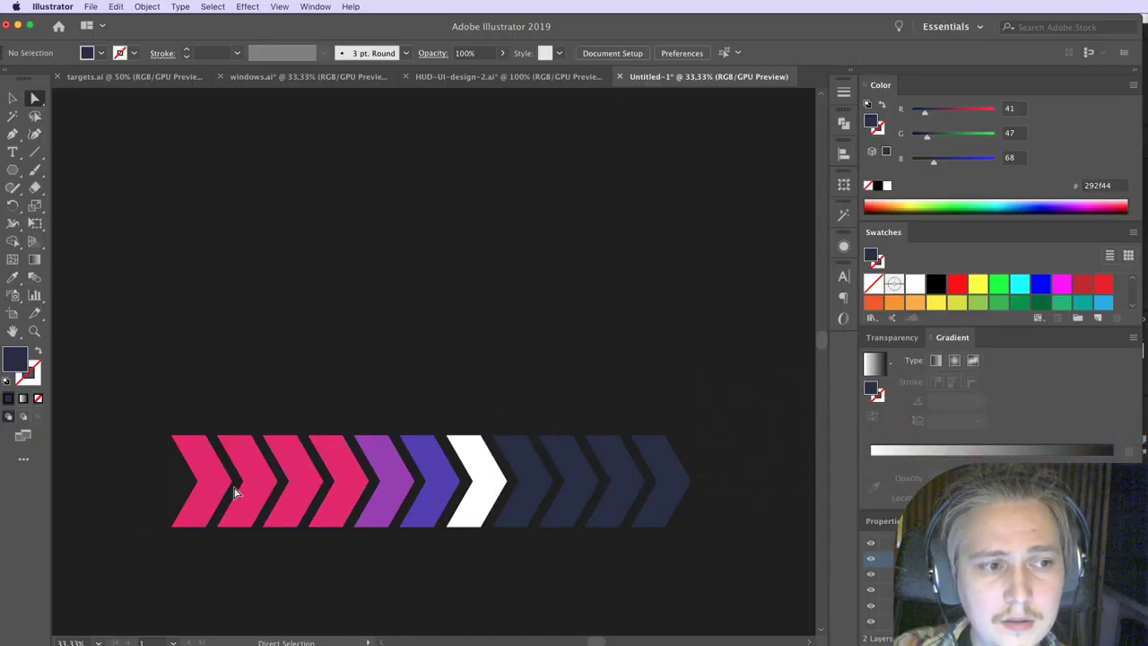
click(436, 494)
key(i)
click(392, 489)
super+click(444, 541)
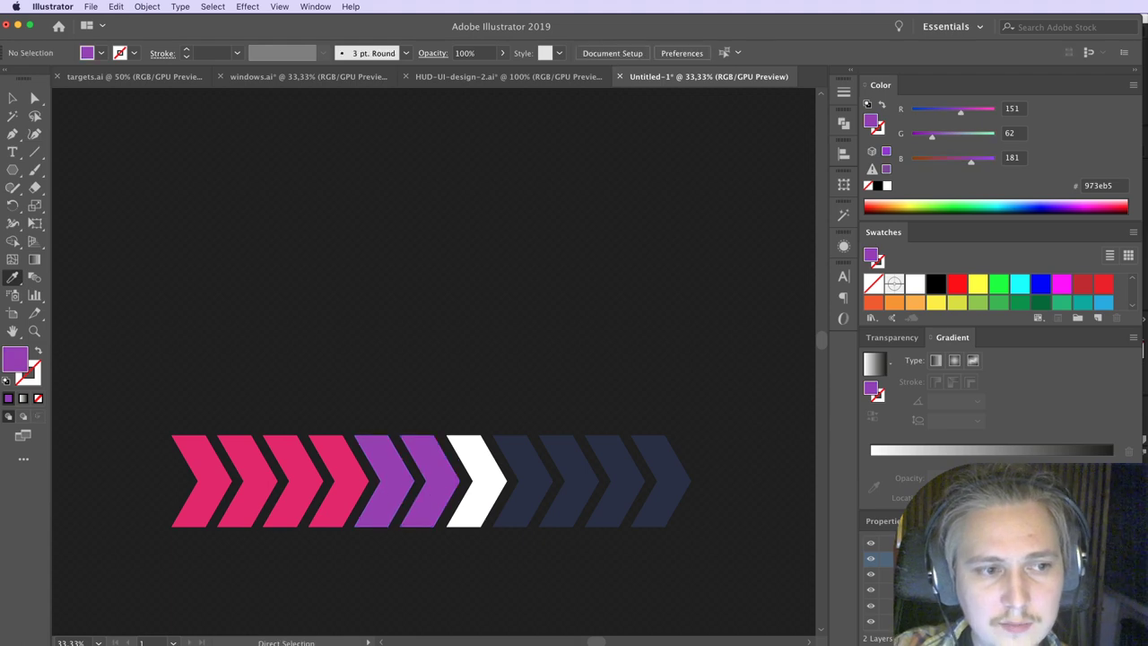
super+click(385, 487)
click(346, 481)
super+click(496, 359)
key(super+z)
key(super+z)
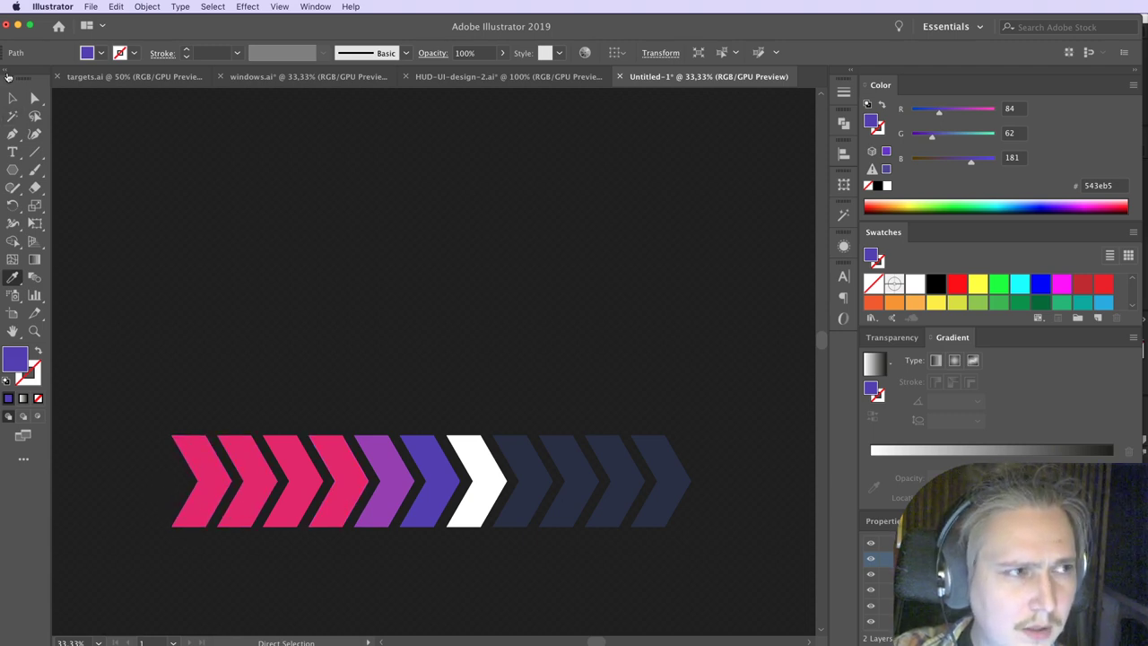
click(35, 100)
click(259, 288)
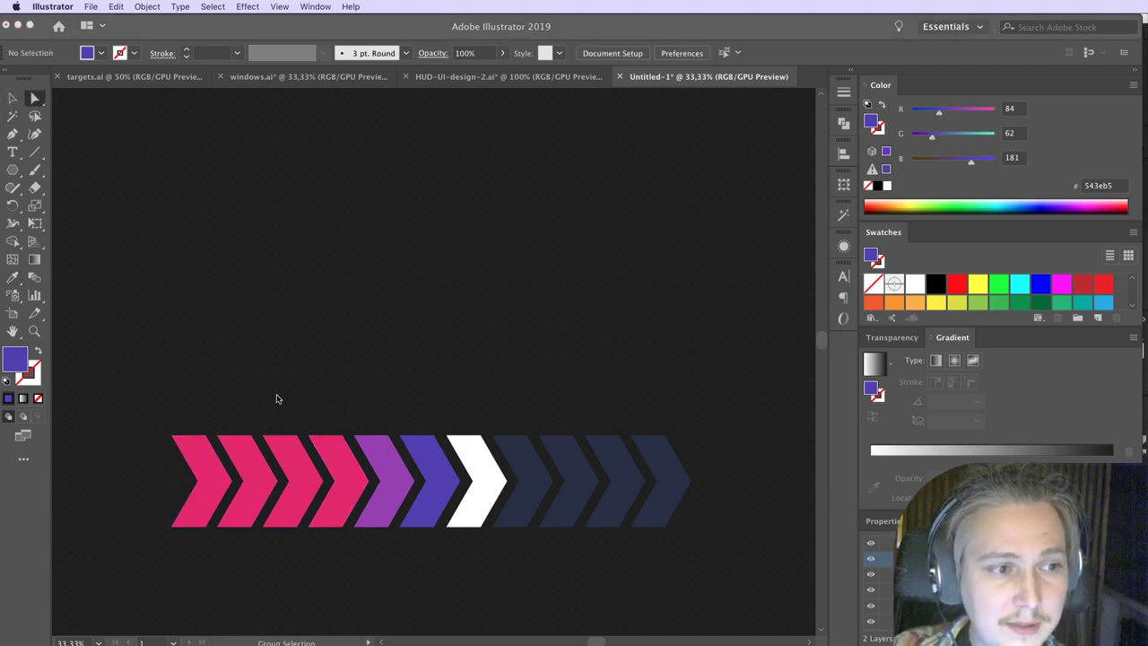
mouse_move(184, 415)
mouse_down()
mouse_move(325, 422)
mouse_move(313, 538)
mouse_move(167, 411)
mouse_up()
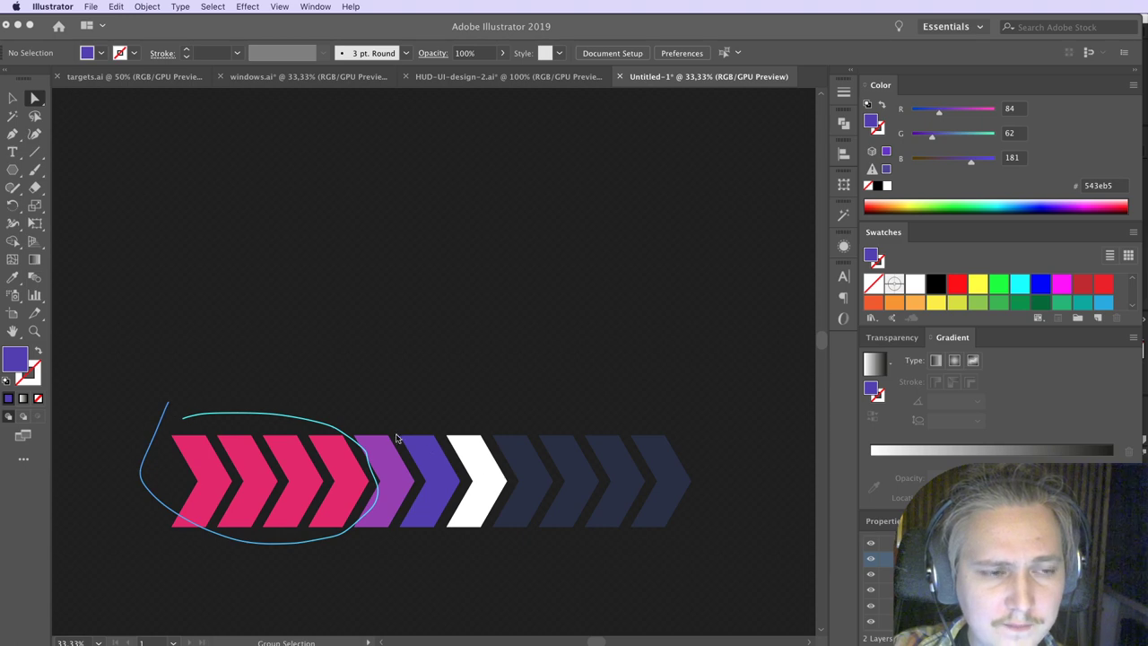
mouse_move(397, 438)
mouse_down()
mouse_move(372, 536)
mouse_move(412, 430)
mouse_move(398, 529)
mouse_move(446, 448)
mouse_move(431, 424)
mouse_move(482, 425)
mouse_move(499, 514)
mouse_move(448, 522)
mouse_move(429, 412)
mouse_up()
key(Escape)
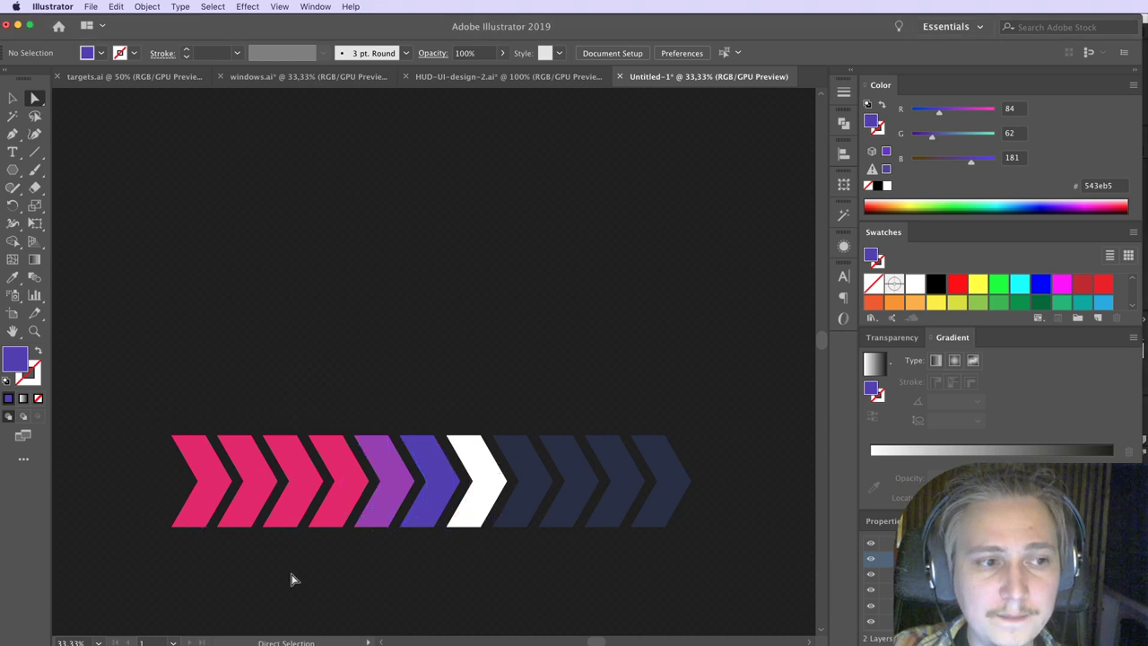
Step: Switch to After Effects and duplicate the arrows-fg group three times
key(super+Tab)
click(105, 473)
key(super+d)
key(super+d)
key(super+d)
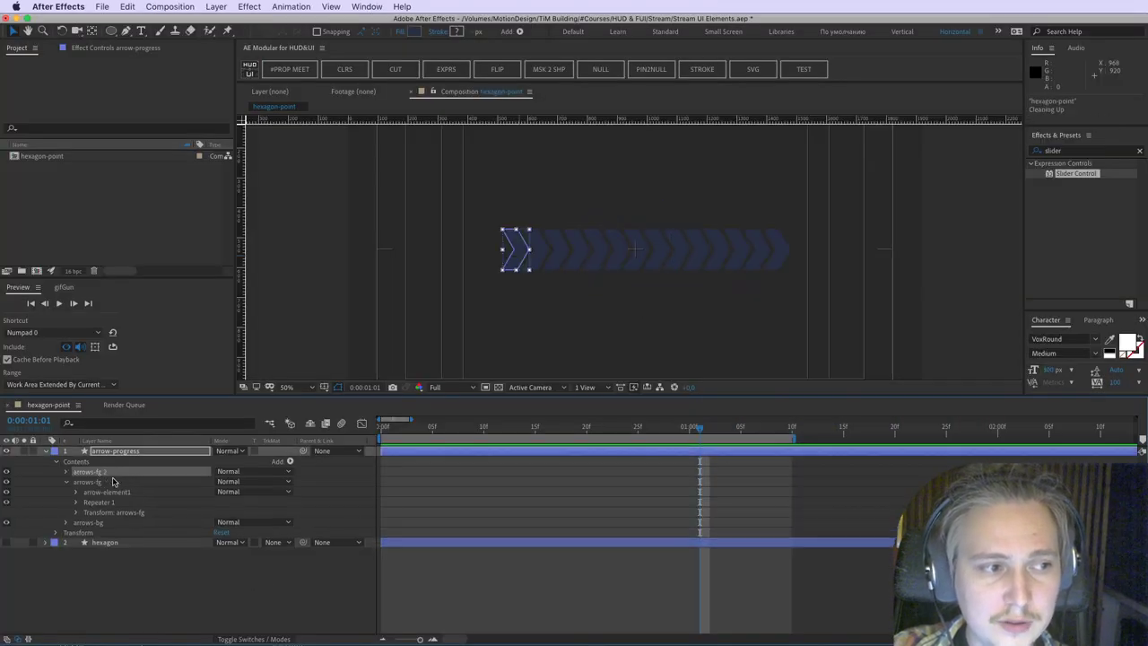
key(super+Tab)
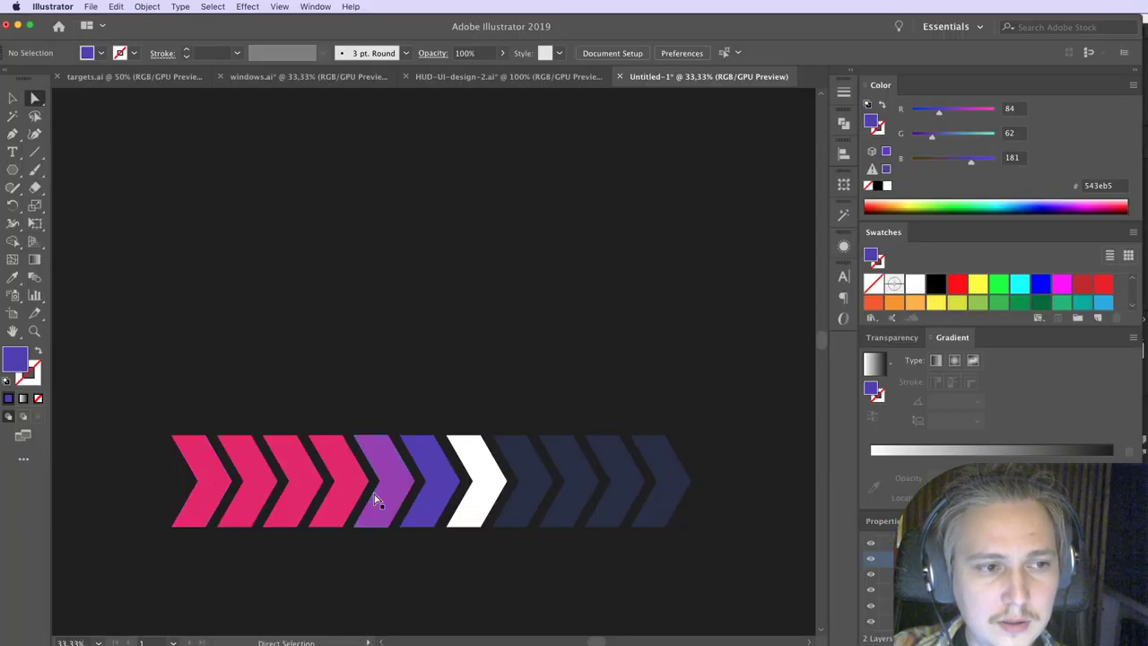
key(super+Tab)
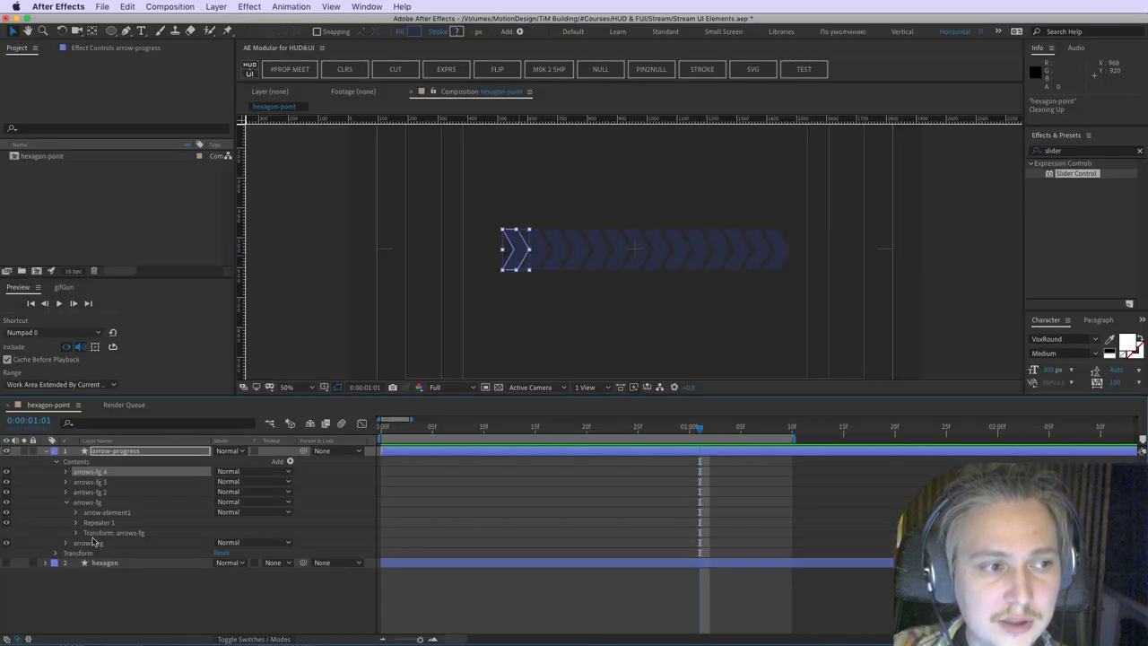
Step: Delete the three duplicates of the arrows-fg group
click(111, 494)
click(108, 504)
click(112, 493)
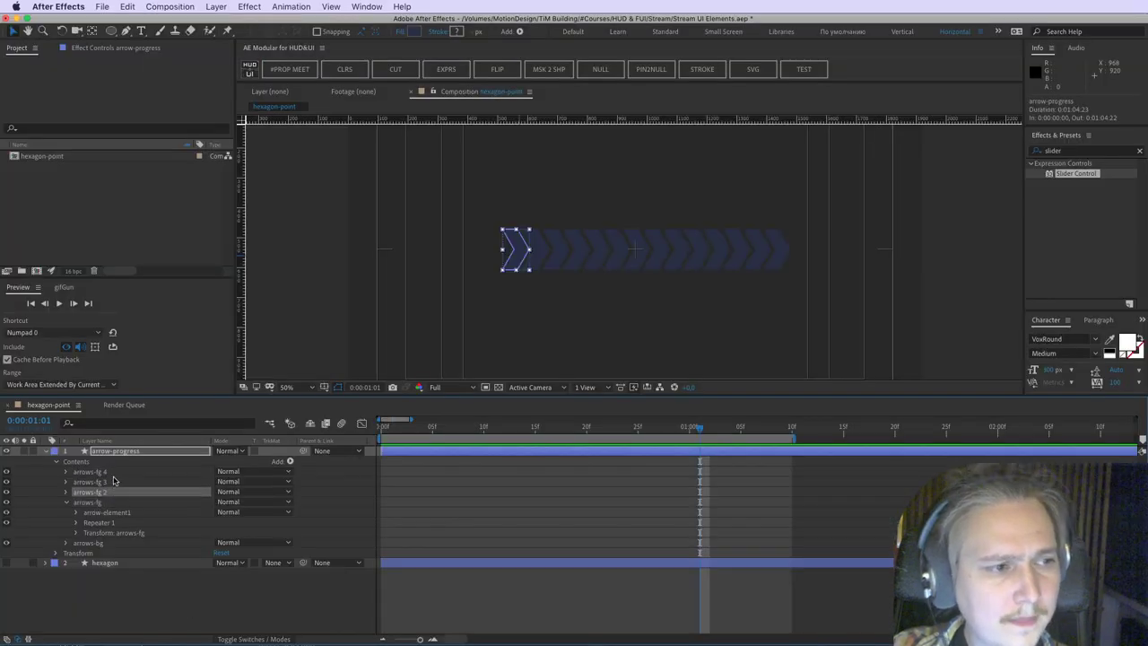
shift+click(114, 473)
key(Delete)
Step: Rename the arrows-fg group as arrows-fg-01
click(118, 472)
key(Return)
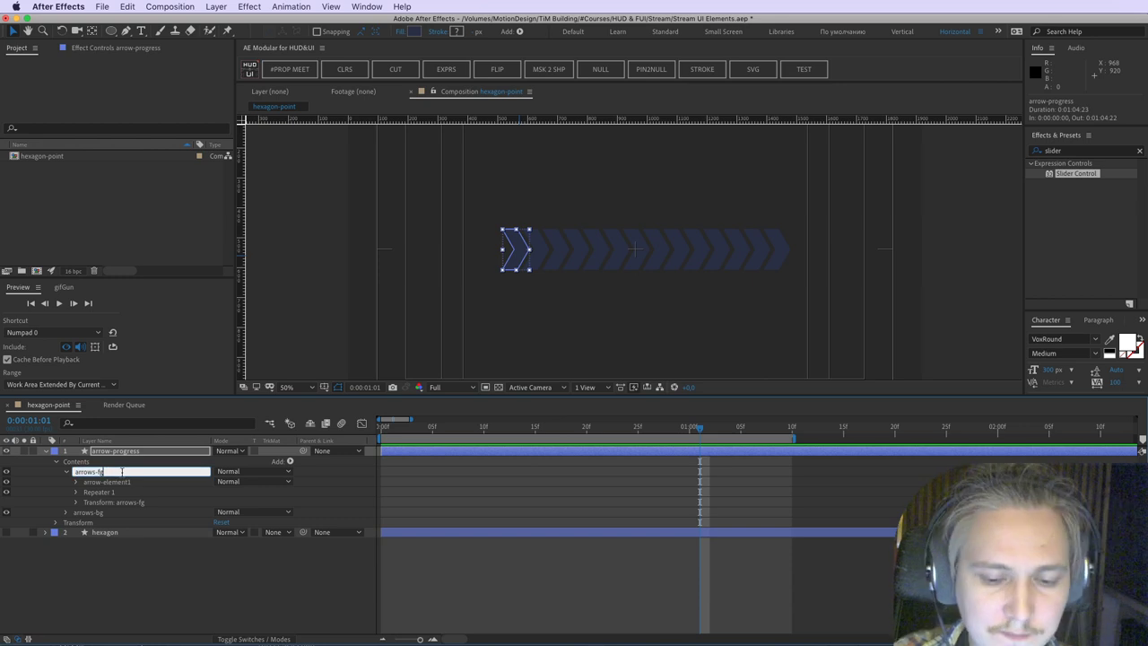
text(-01)
key(Return)
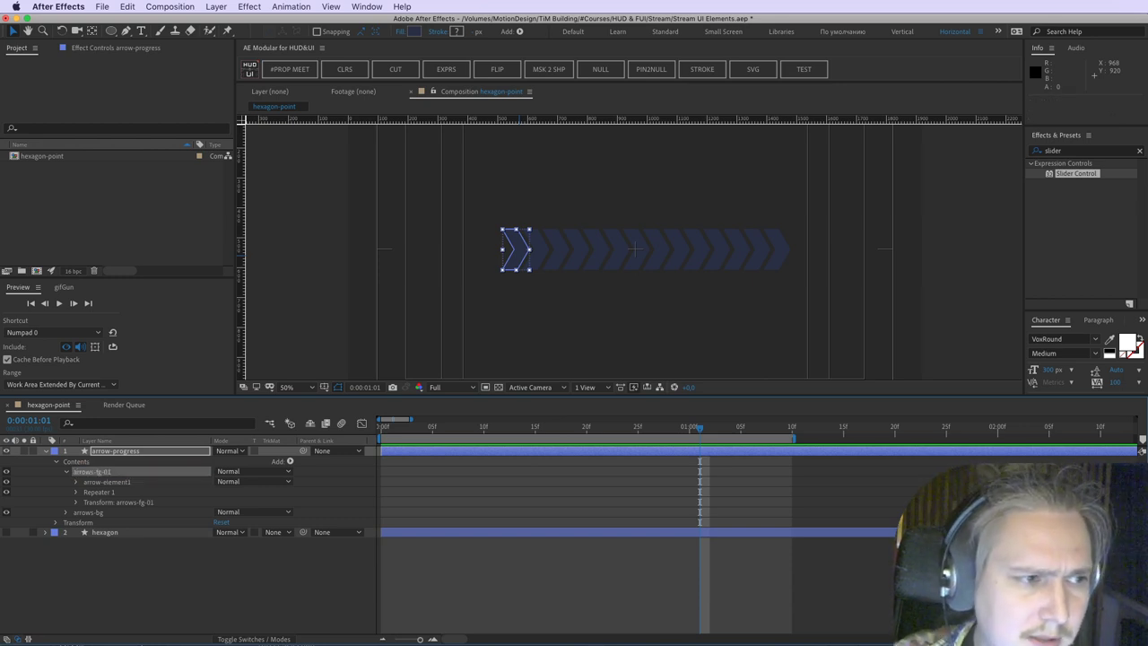
Step: Apply a Slider Control effect to the arrow-progress layer
click(99, 47)
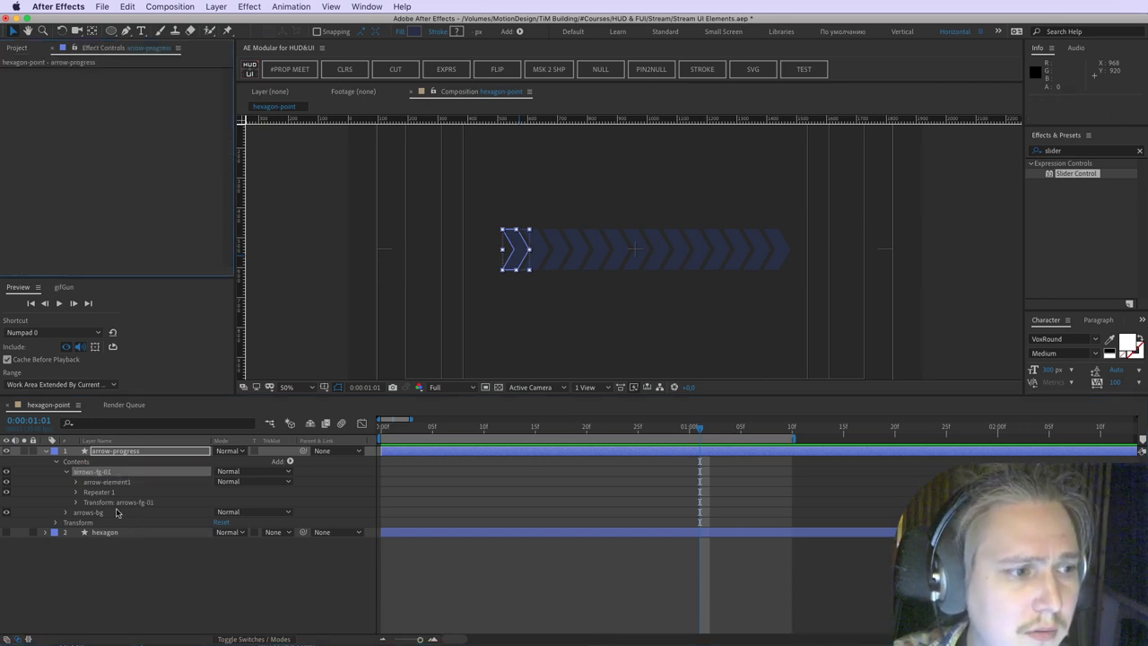
click(135, 451)
drag(1076, 173, 73, 110)
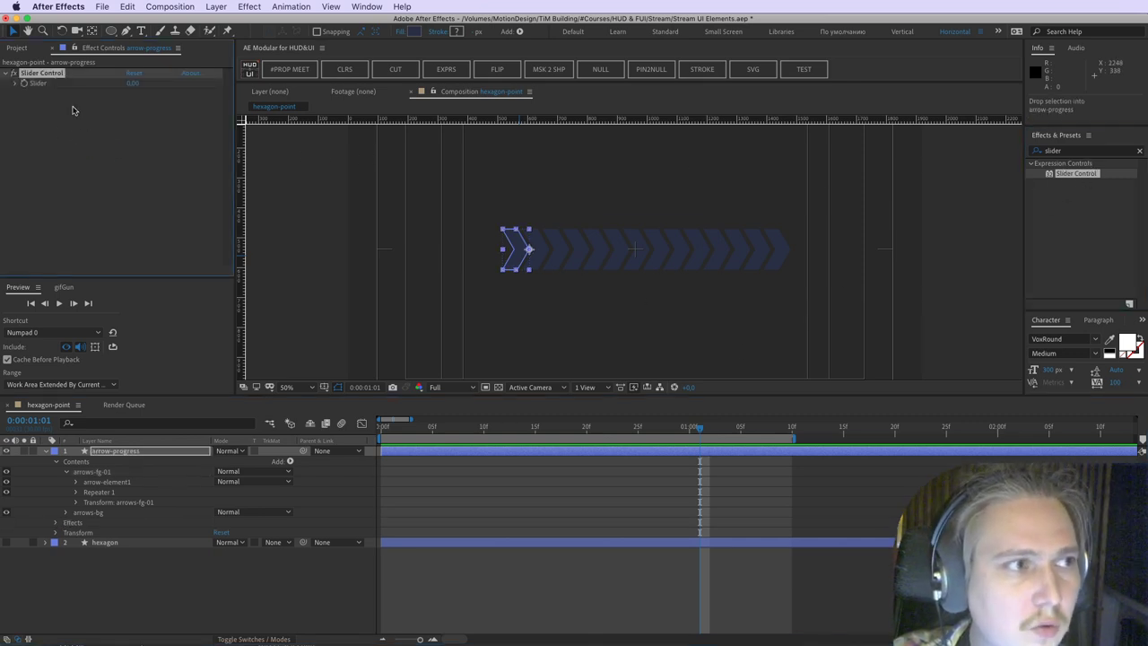
Step: Rename the Slider Control effect as progress
click(45, 73)
key(Return)
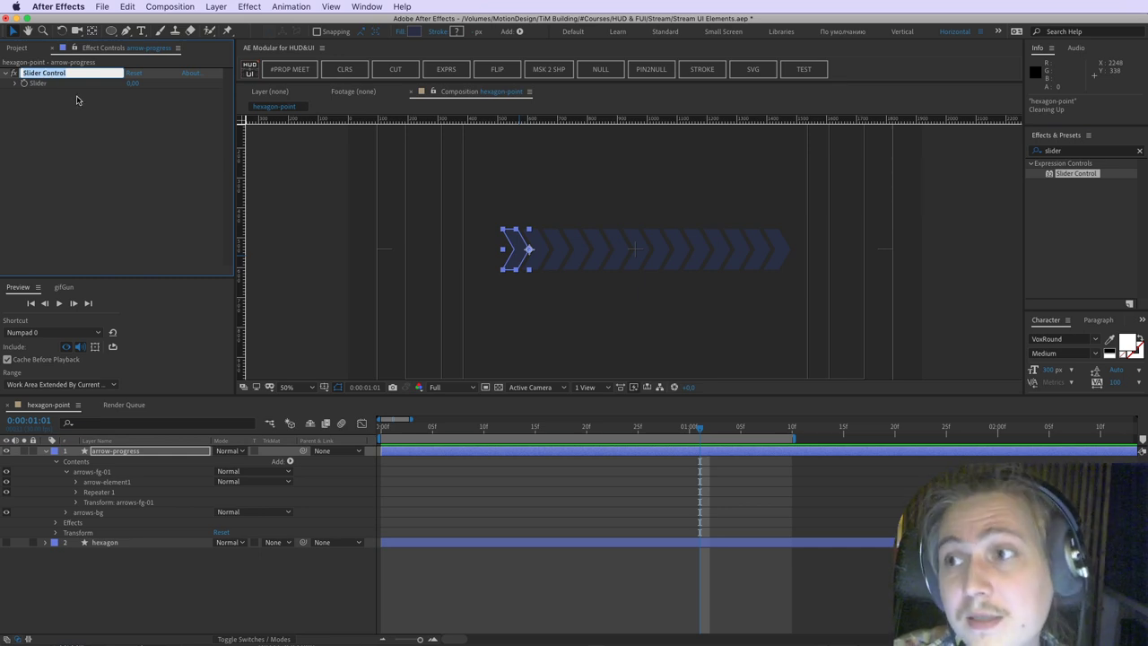
text(progre)
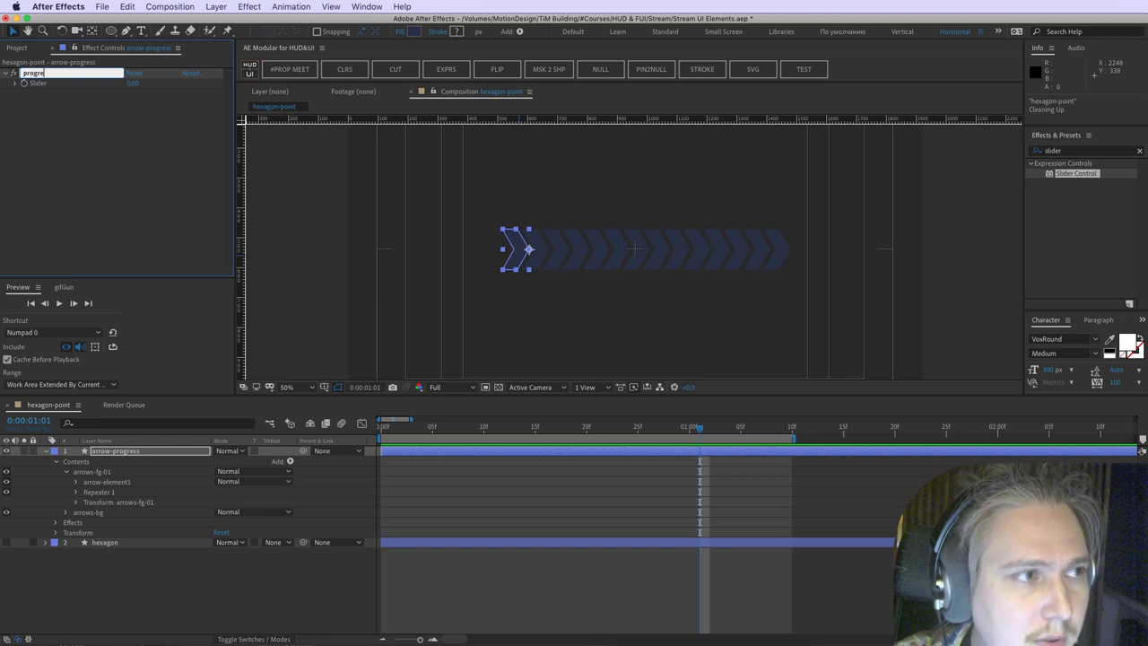
text(es)
key(Return)
key(Return)
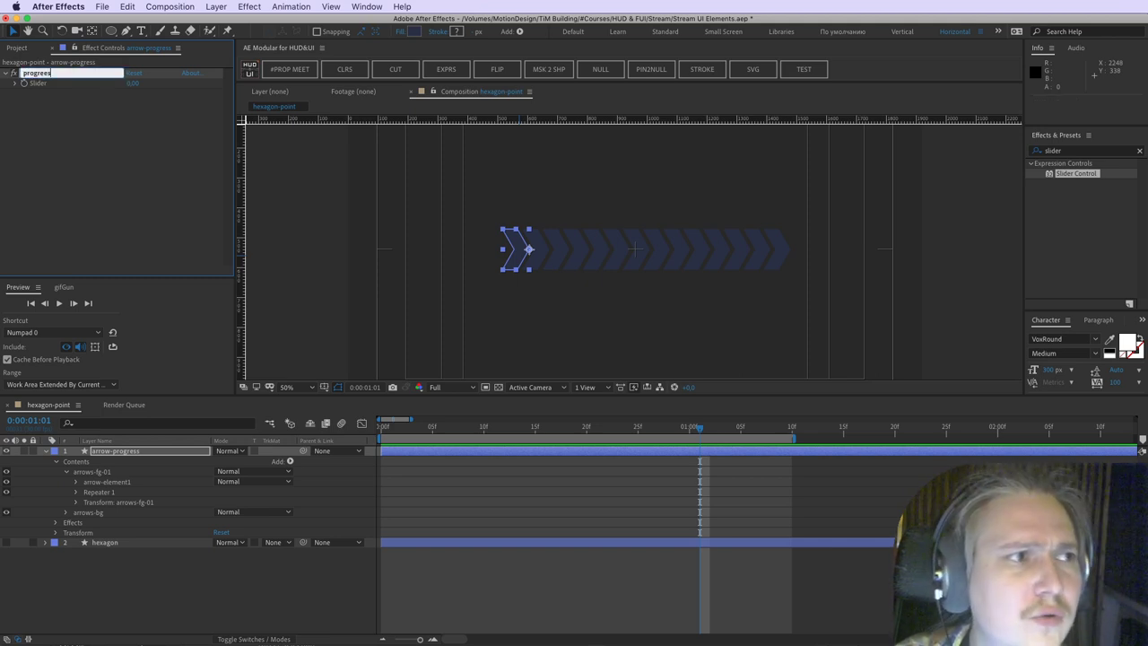
key(Return)
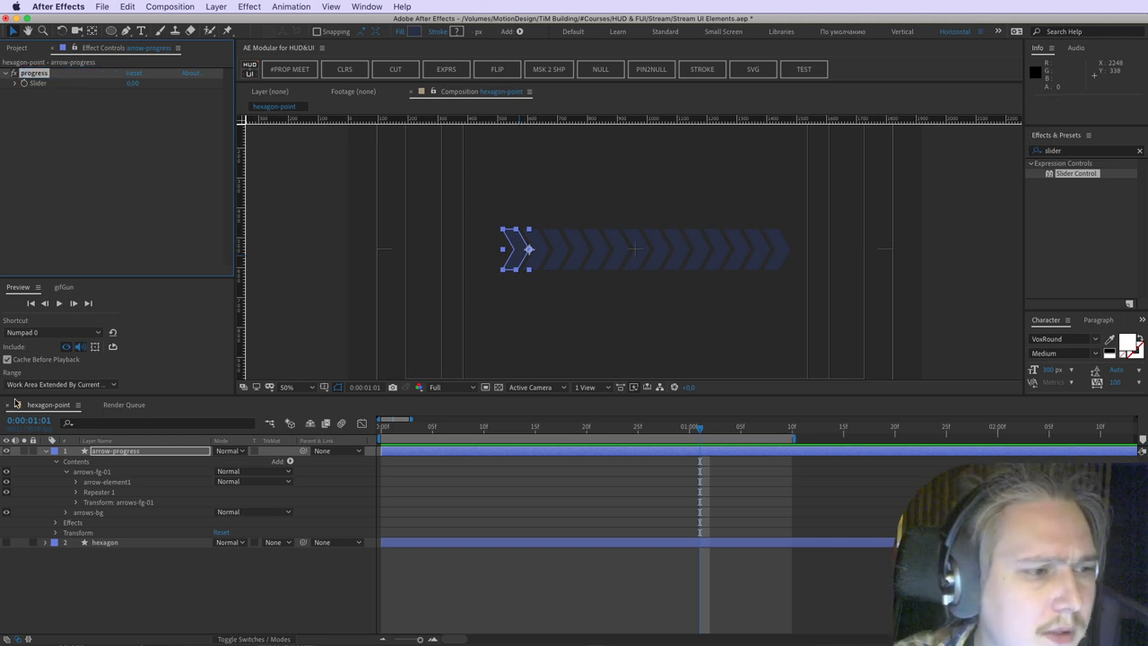
Step: Expand Repeater 1 in the arrows-fg-01 group and the progress effect's slider, and save the project
click(75, 492)
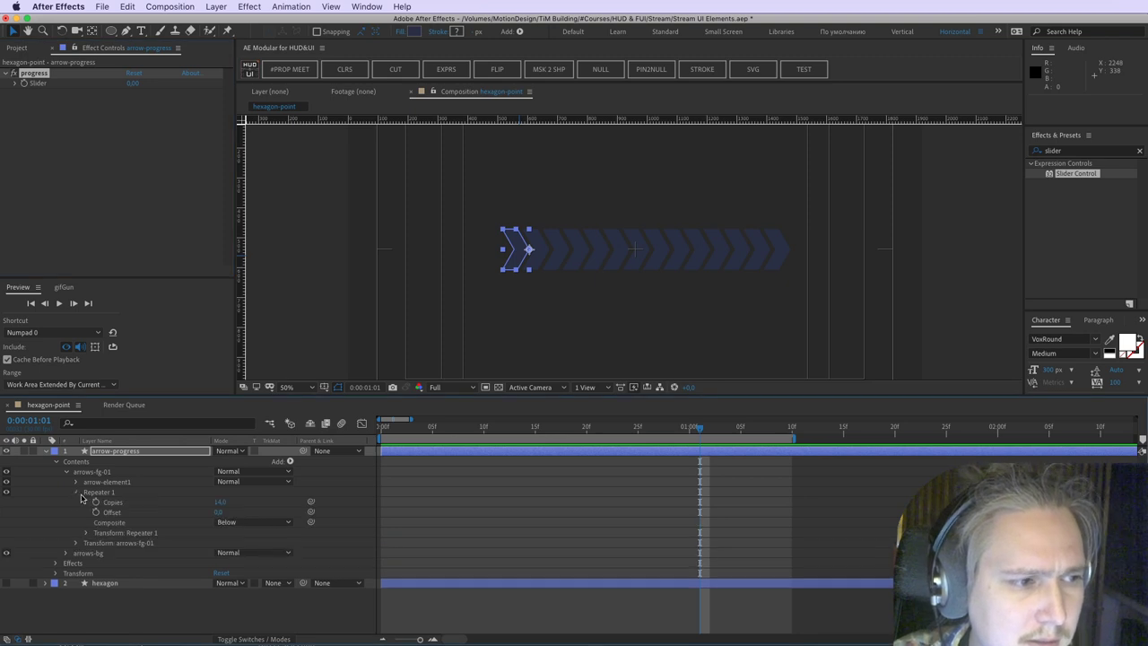
click(78, 493)
click(101, 492)
click(76, 492)
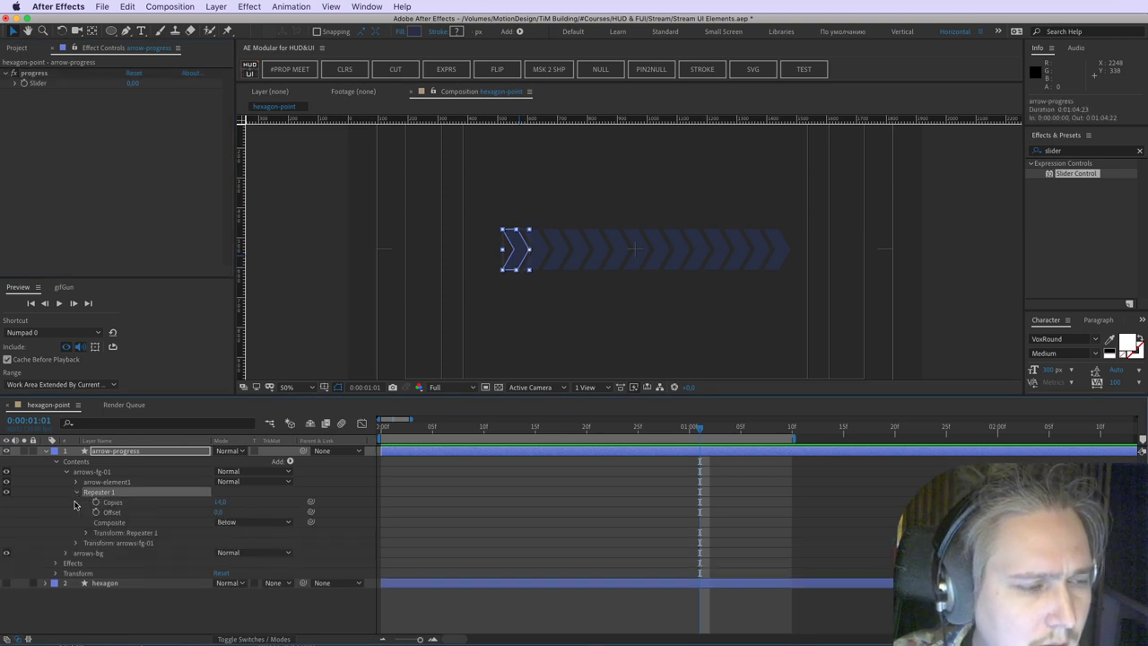
click(14, 83)
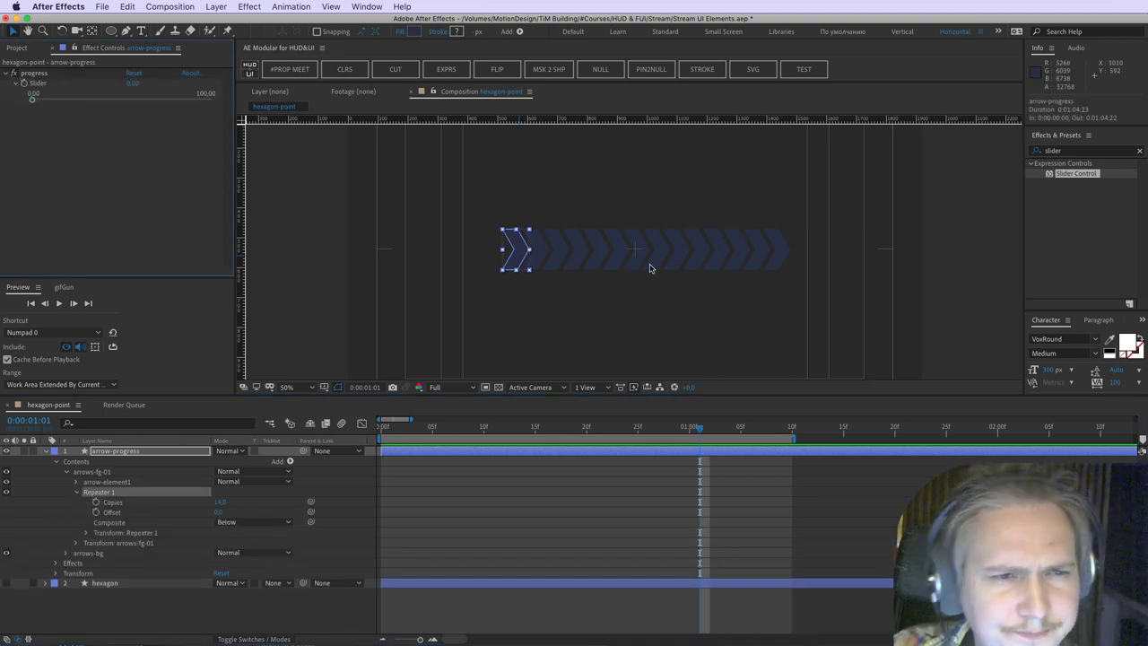
key(super+s)
Step: Compare the foreground chevrons of the arrow-progress strip with the coloured chevrons in the Illustrator design
mouse_move(601, 228)
mouse_down()
mouse_move(596, 280)
mouse_move(500, 272)
mouse_move(518, 216)
mouse_move(615, 239)
mouse_up()
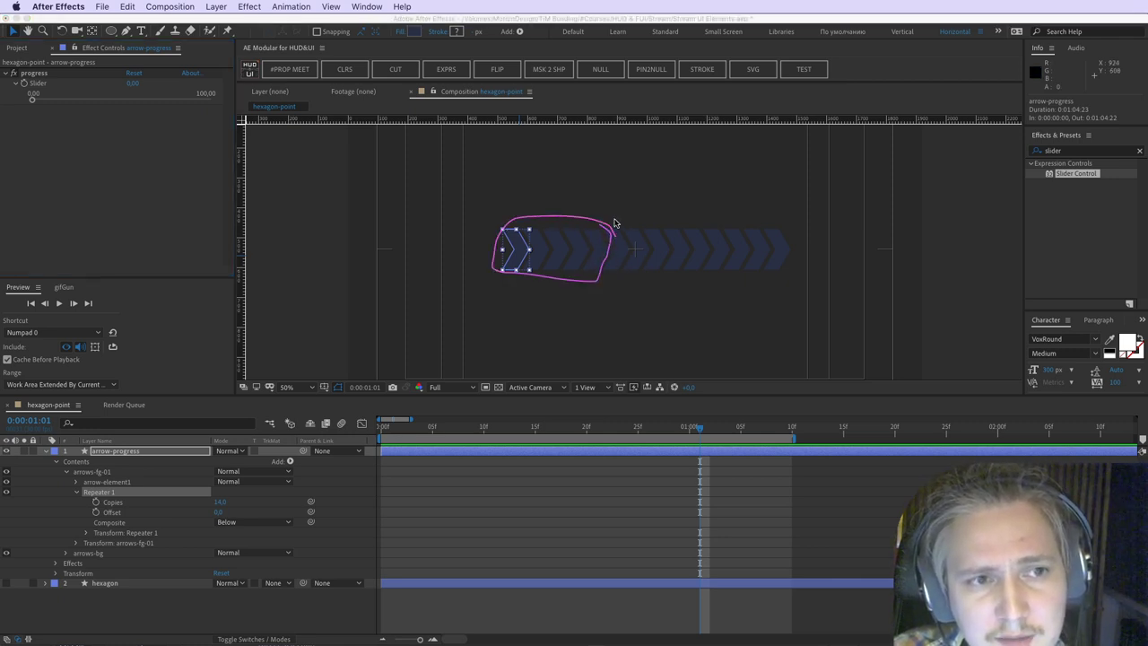
mouse_move(612, 228)
mouse_down()
mouse_move(639, 226)
mouse_move(616, 273)
mouse_move(613, 238)
mouse_move(649, 303)
mouse_up()
key(Escape)
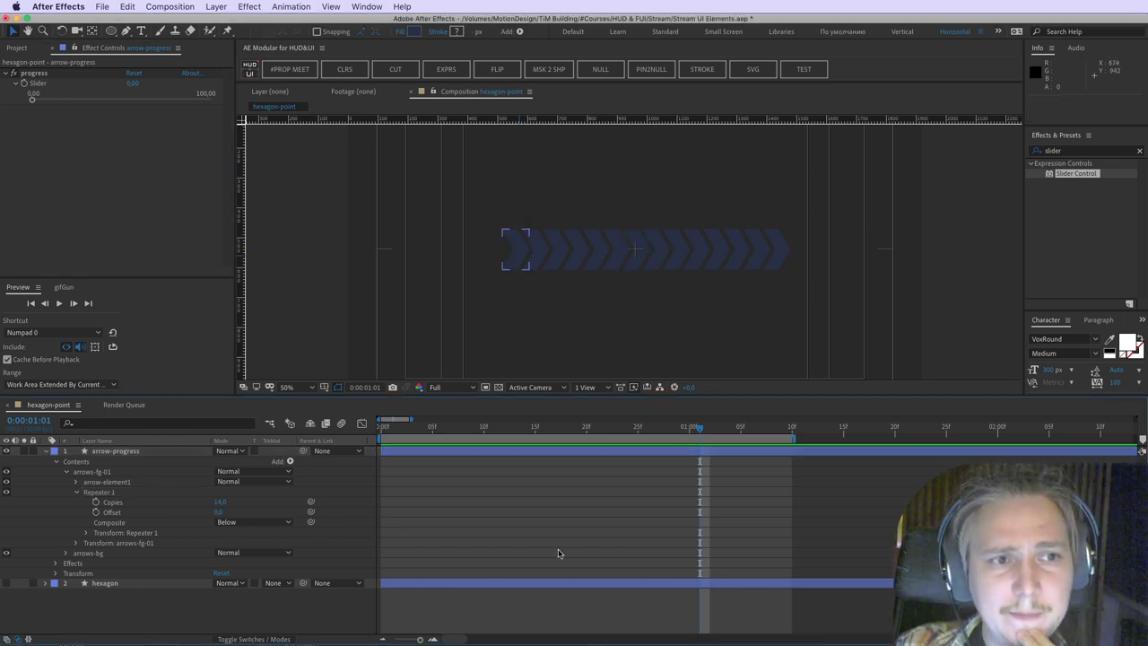
click(76, 493)
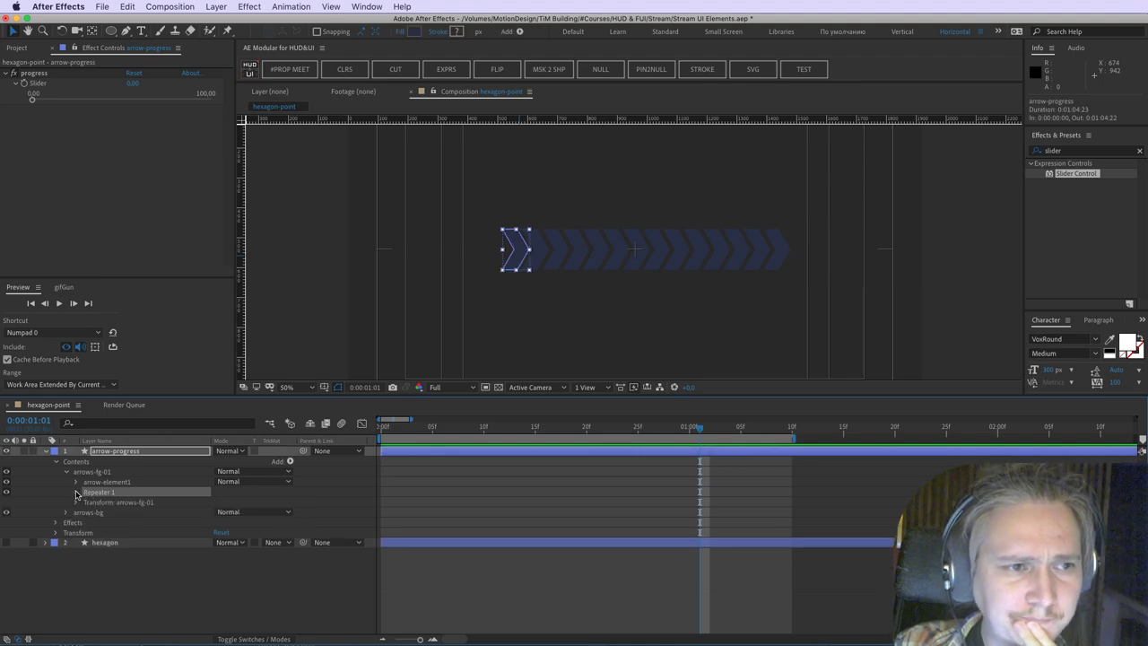
key(super+Tab)
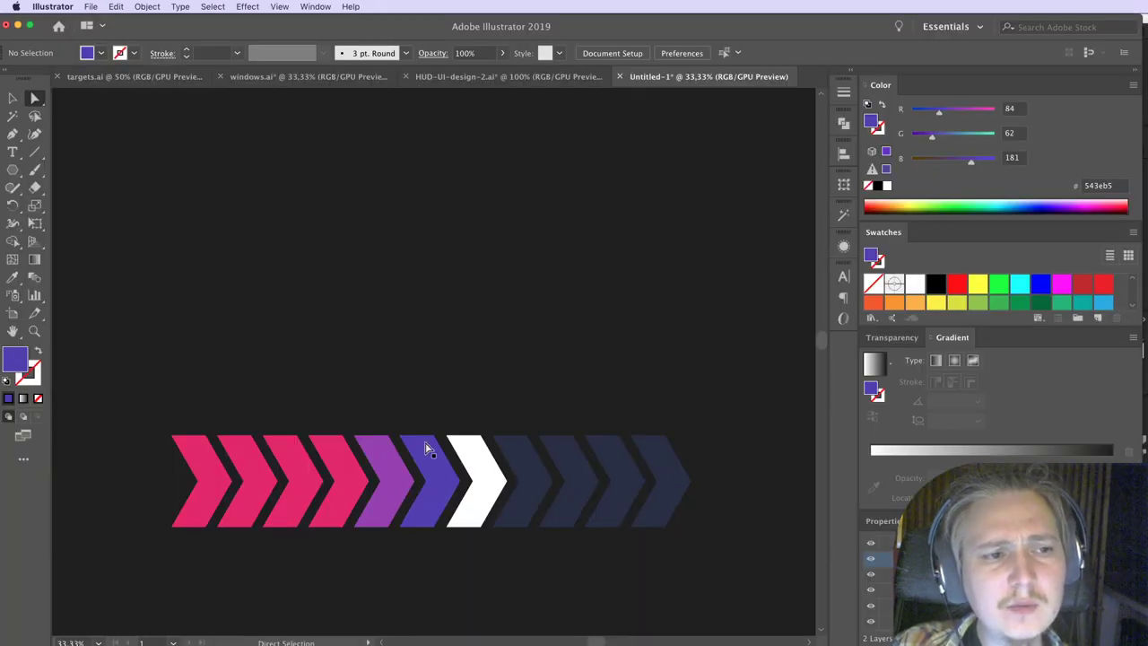
key(super+Tab)
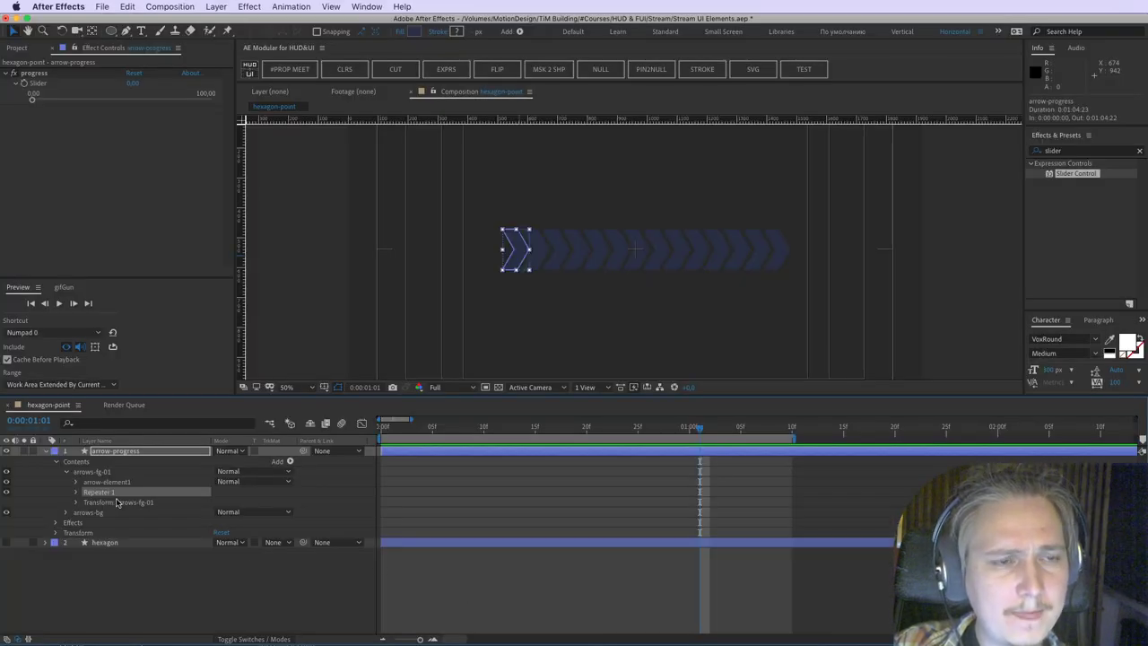
click(83, 474)
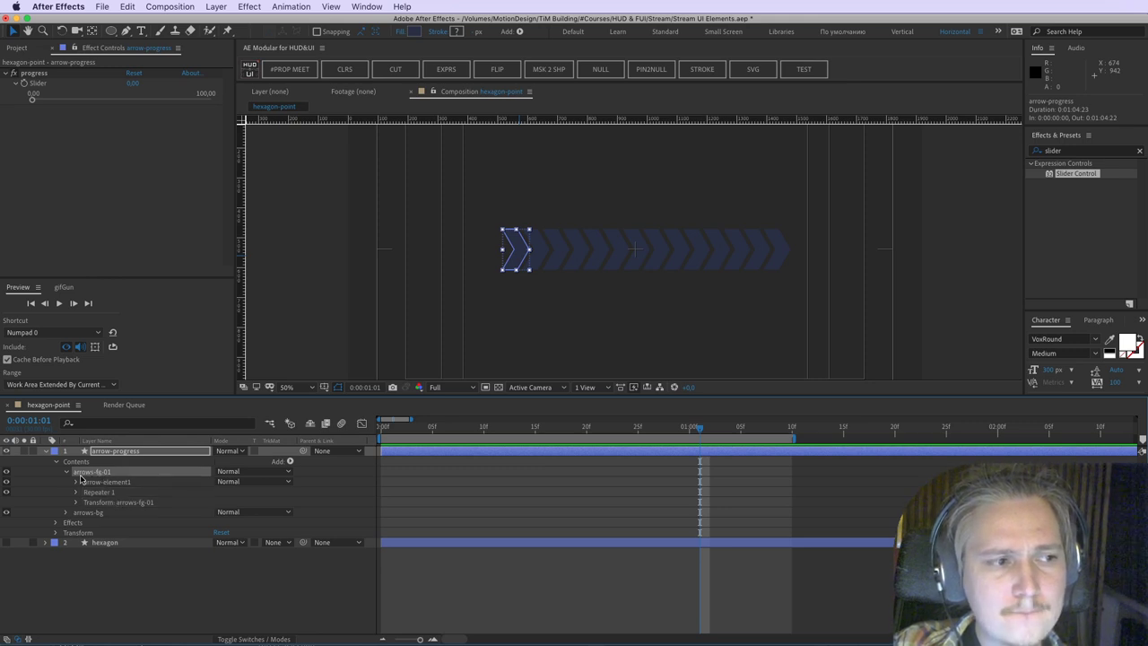
click(66, 472)
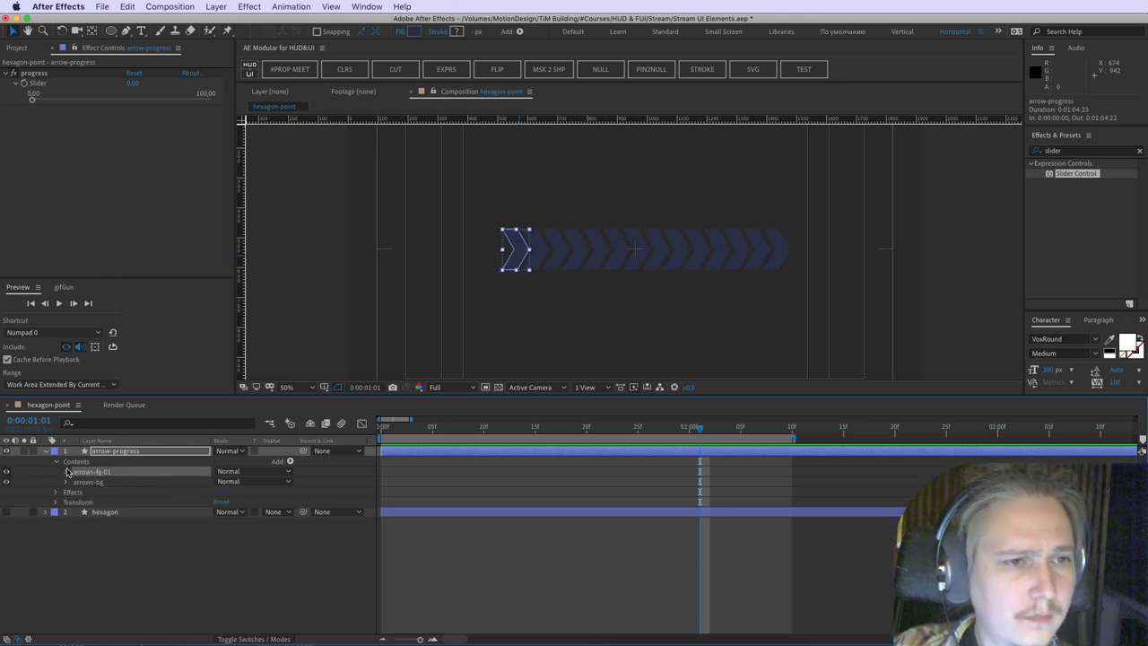
key(super+Tab)
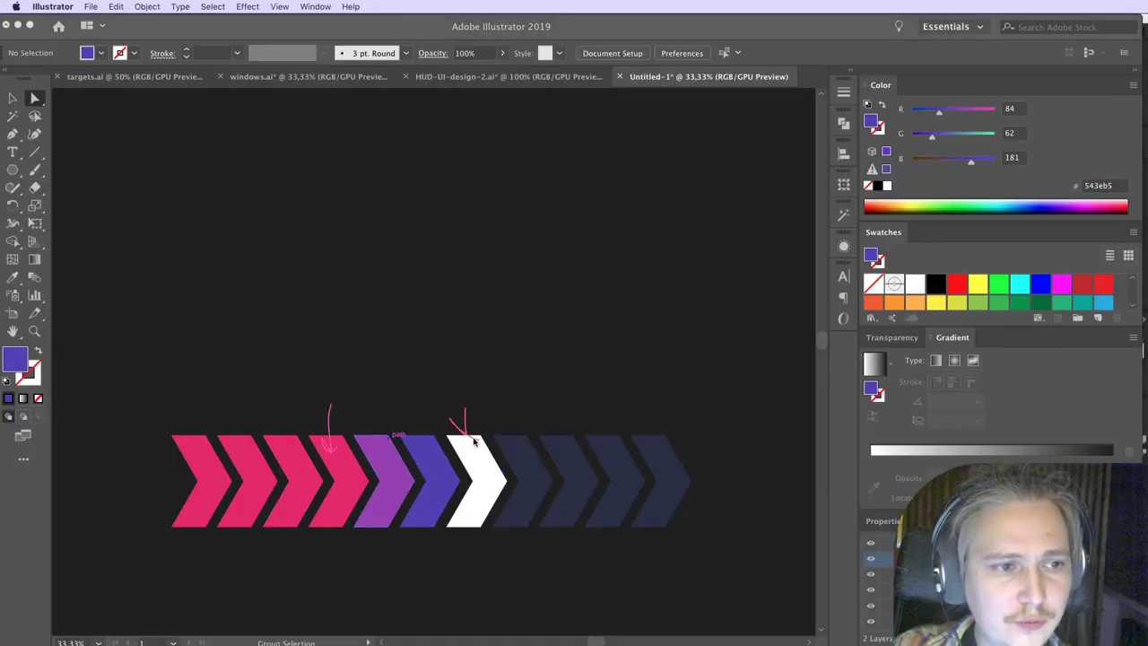
key(super+Tab)
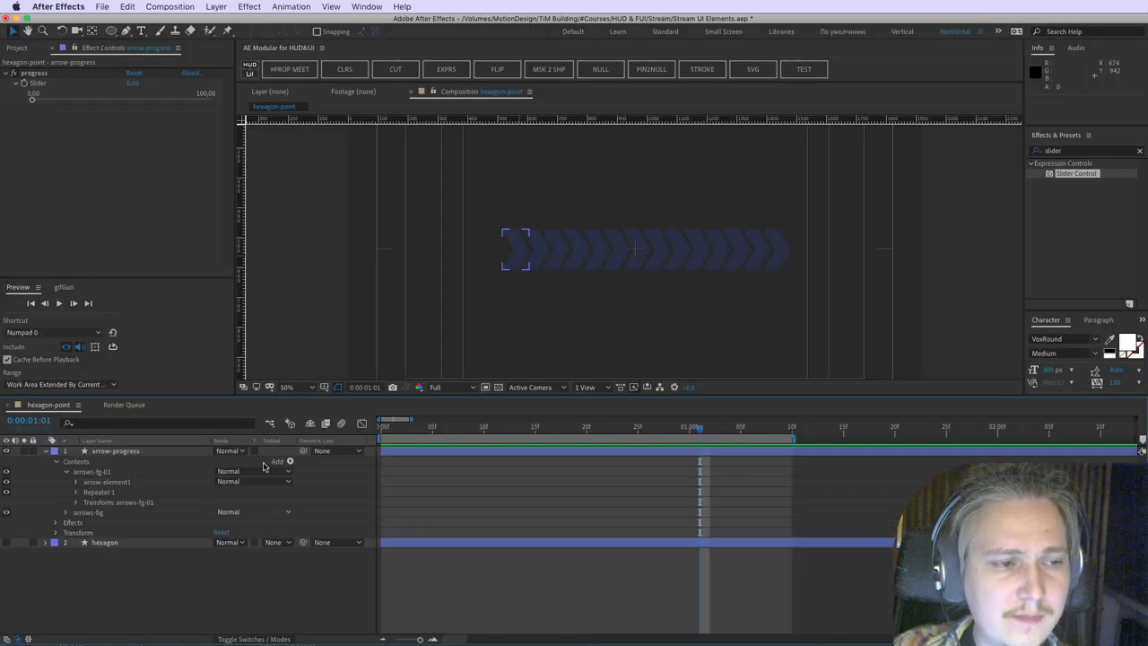
Step: Move the fill out of the arrow-element1 group to directly below Repeater 1 in arrows-fg-01
click(116, 479)
click(105, 473)
key(super+shift+a)
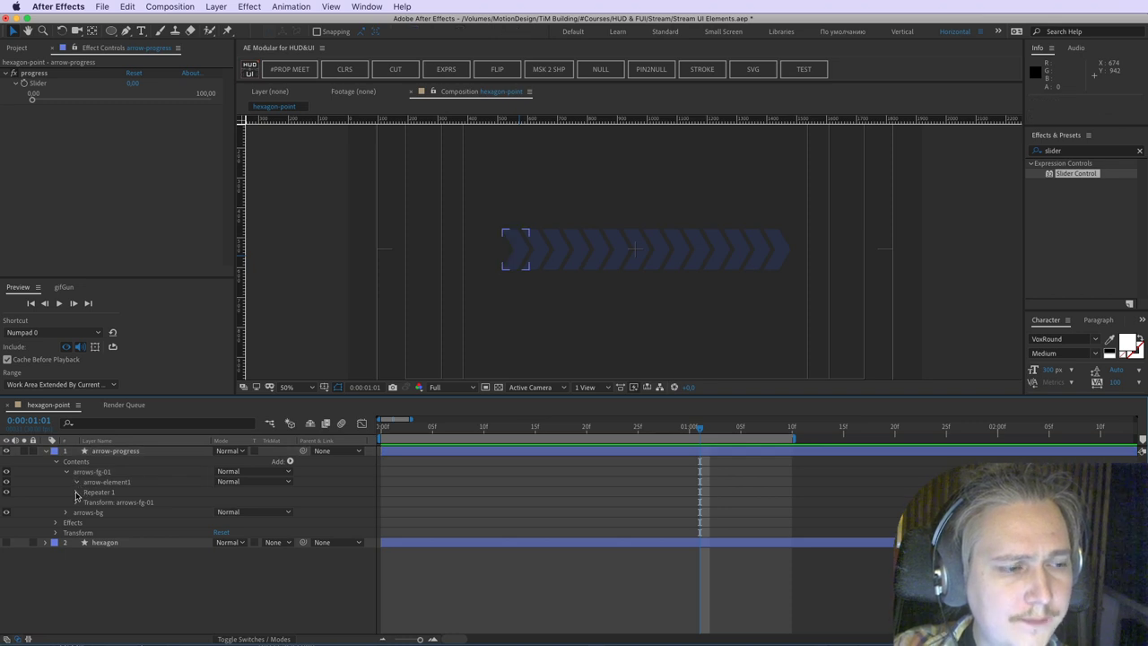
drag(103, 504, 103, 528)
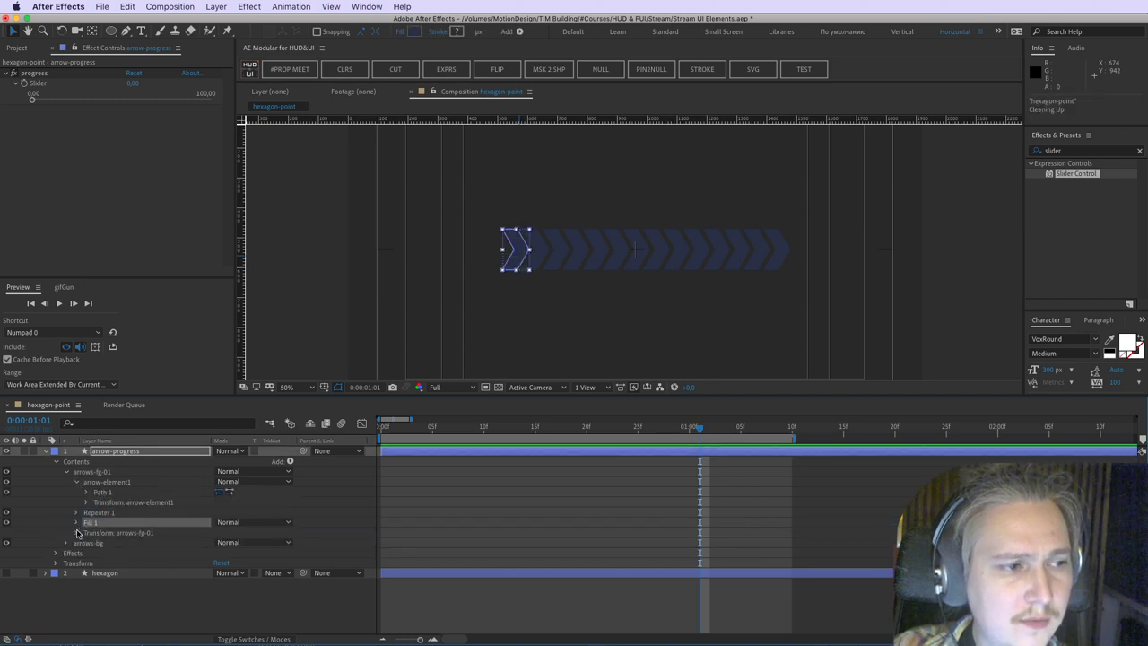
Step: Switch to Illustrator, copy the hex code of the pink chevron's fill, and return to After Effects
key(super+Tab)
click(341, 508)
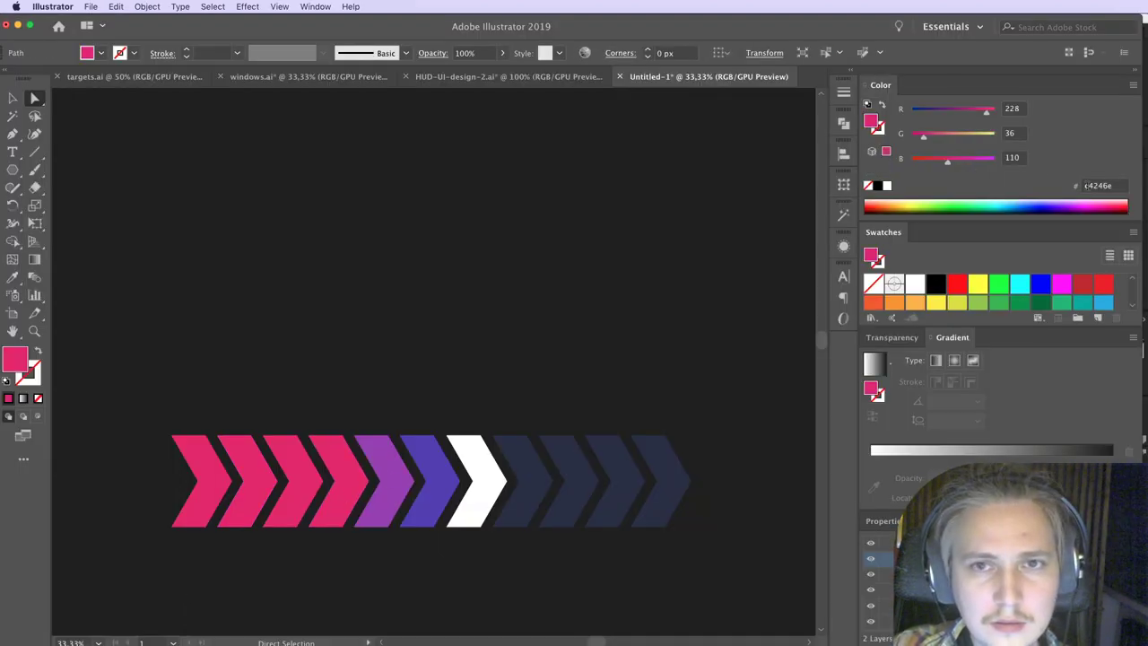
click(1099, 186)
key(super+Tab)
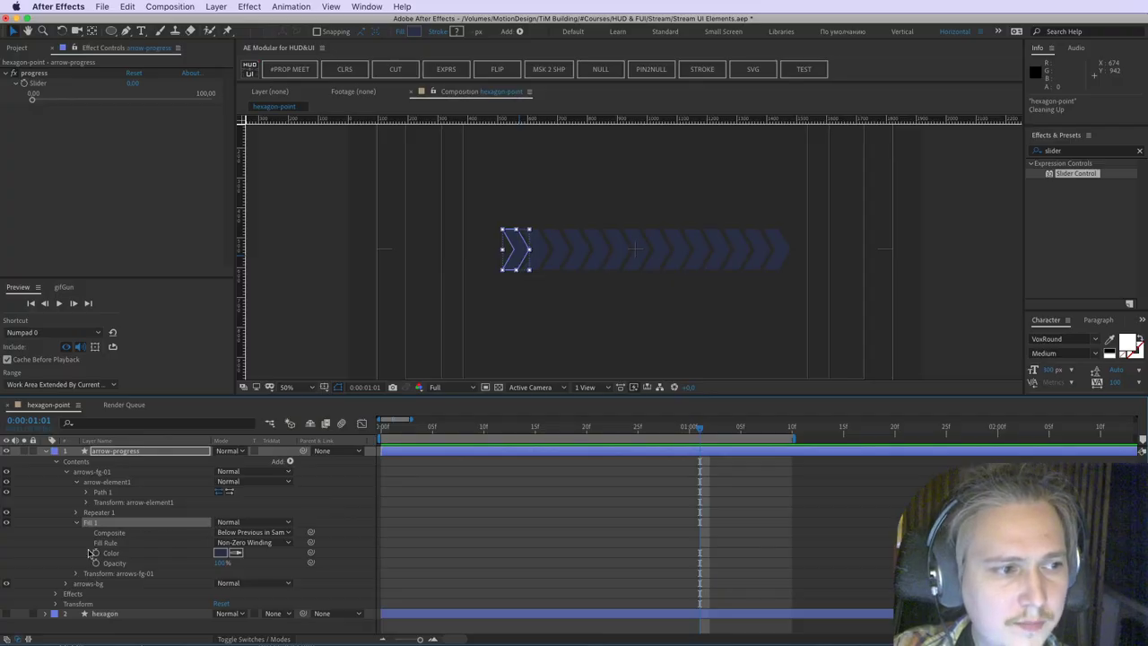
Step: Copy the white chevron's hex code in Illustrator and set the arrows-fg-01 fill to FFFFFF in After Effects
key(super+Tab)
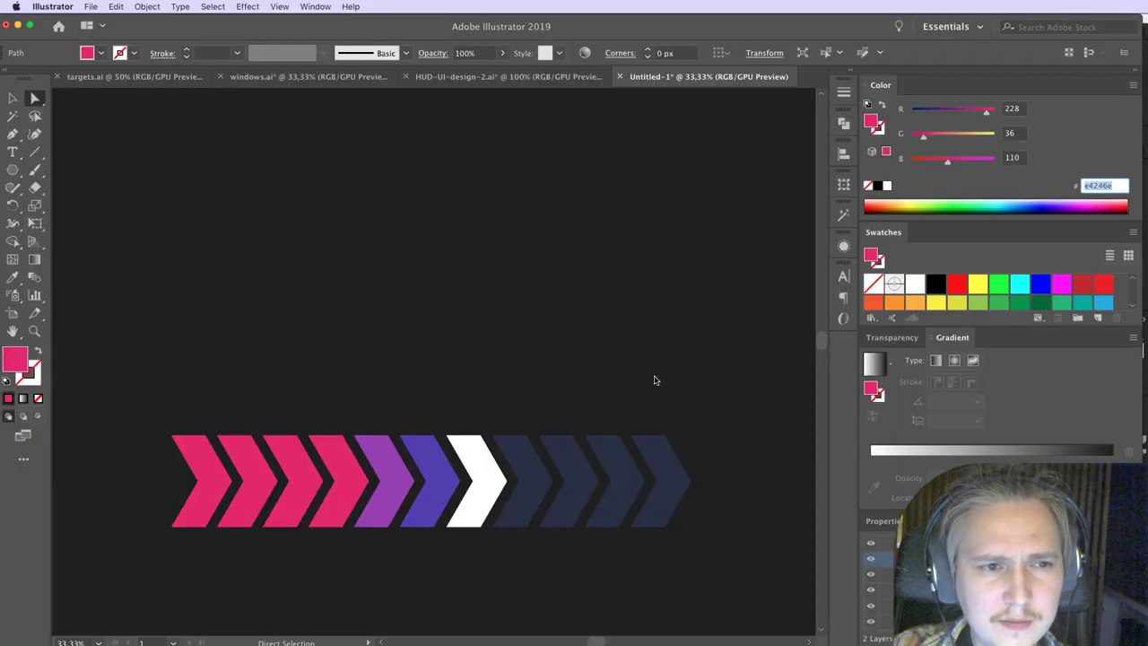
click(483, 483)
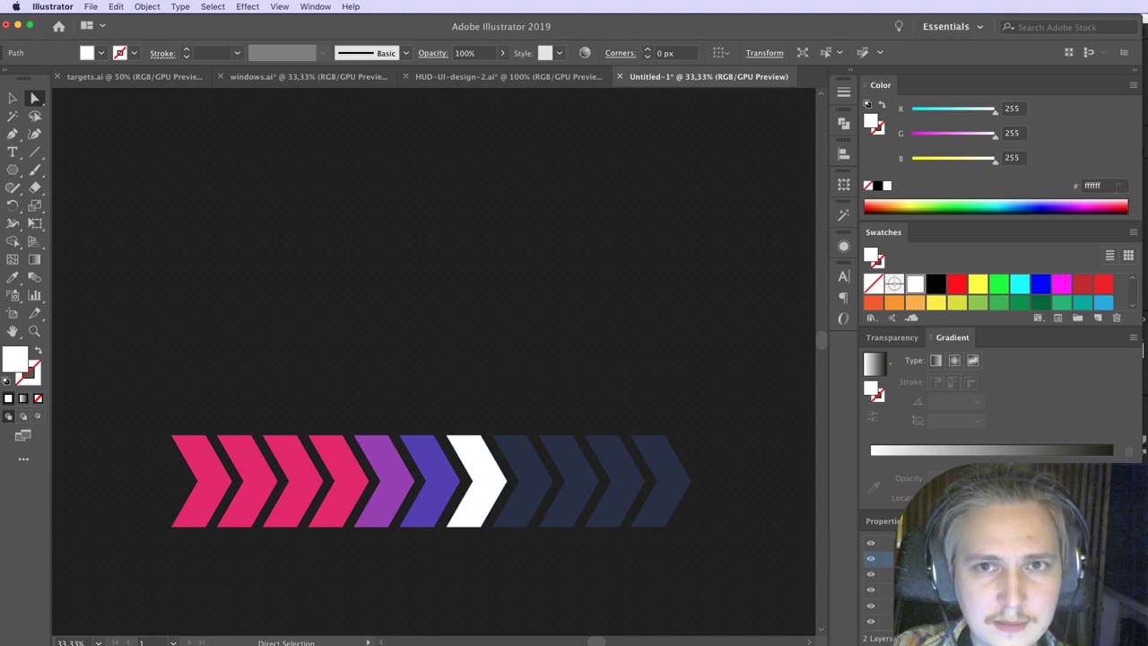
click(1112, 186)
key(super+Tab)
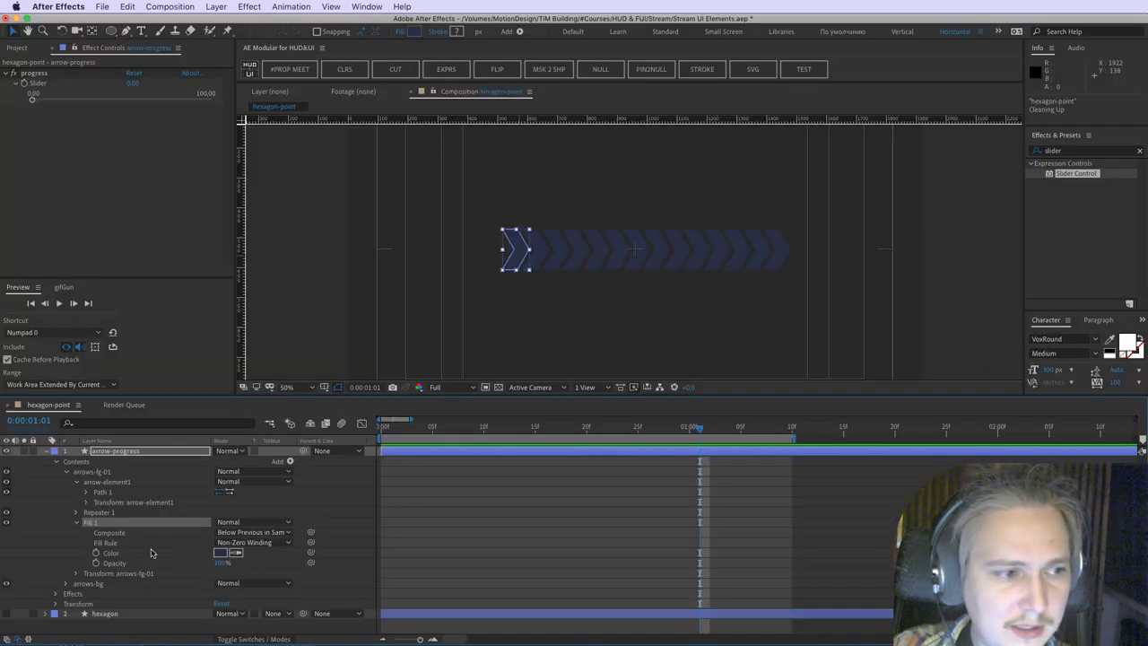
click(95, 553)
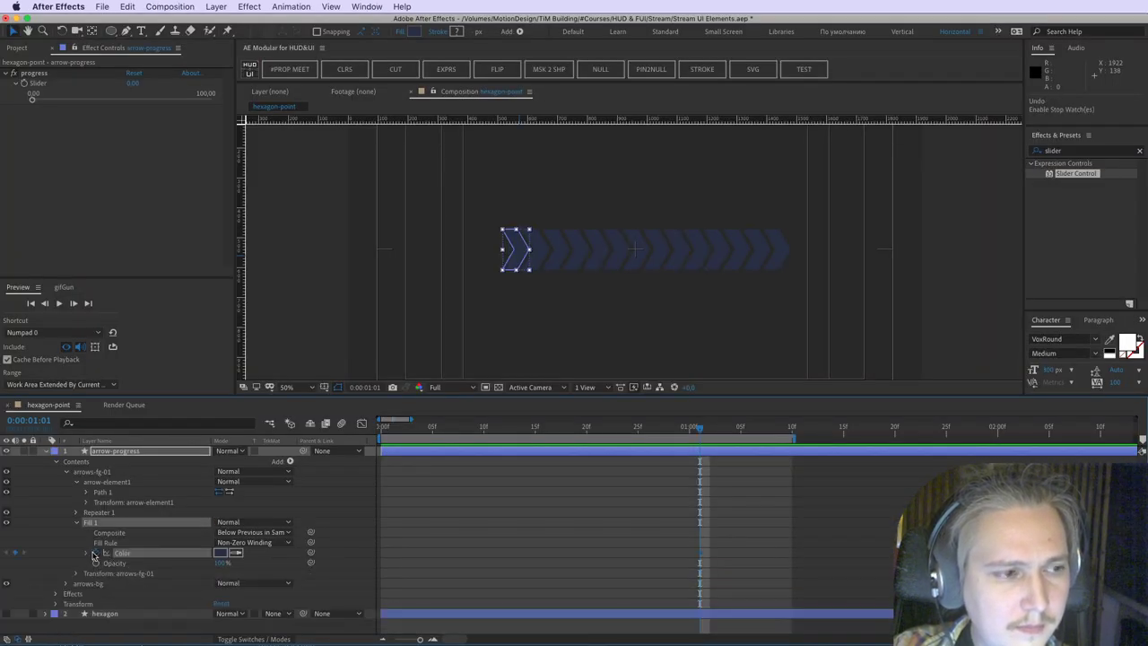
click(221, 552)
text(FFFFFF)
key(Return)
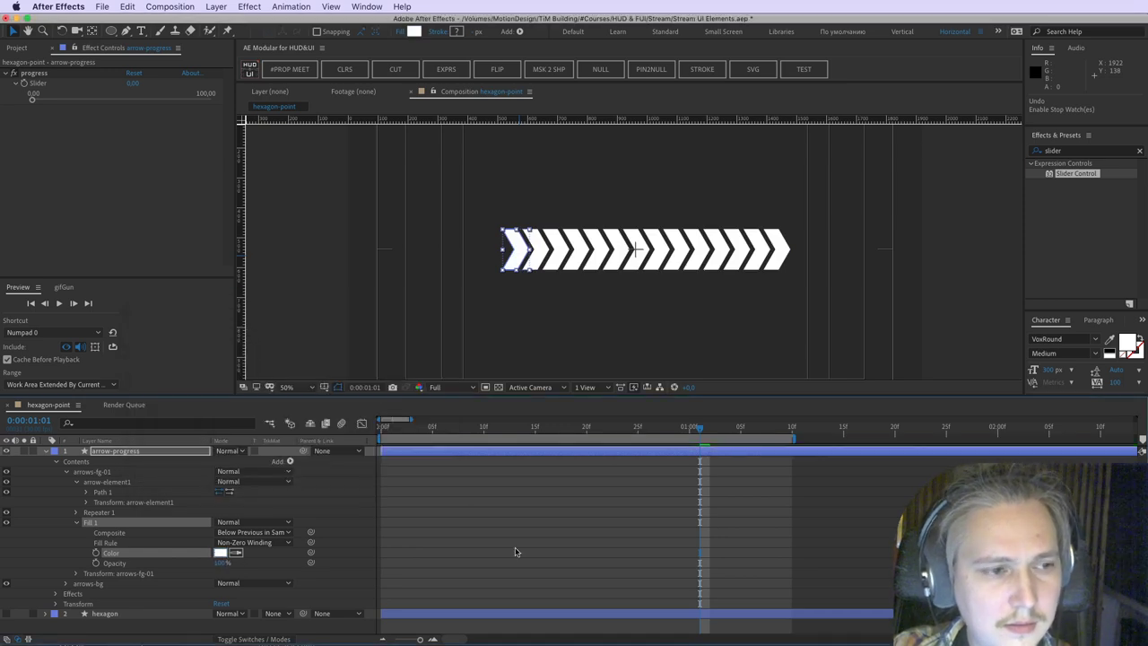
Step: Collapse the fill settings and turn off Repeater 1 in the arrows-fg-01 group
click(516, 550)
click(99, 513)
click(76, 522)
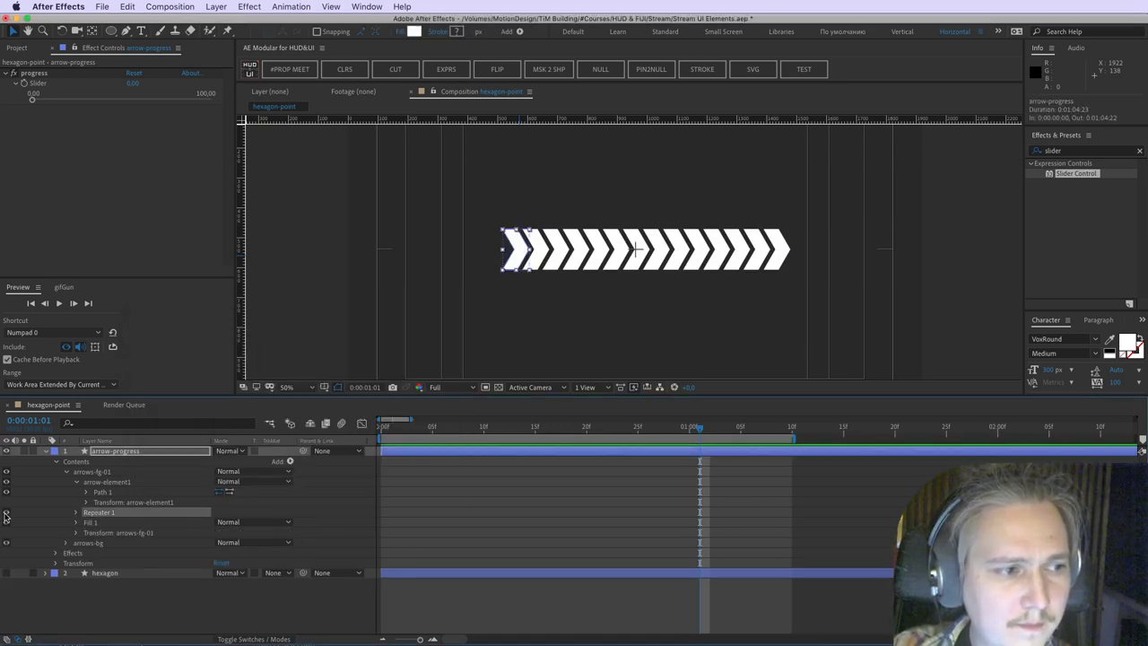
click(6, 512)
Step: Duplicate the arrows-fg-01 group inside the arrow-progress layer
click(126, 461)
click(105, 472)
key(super+d)
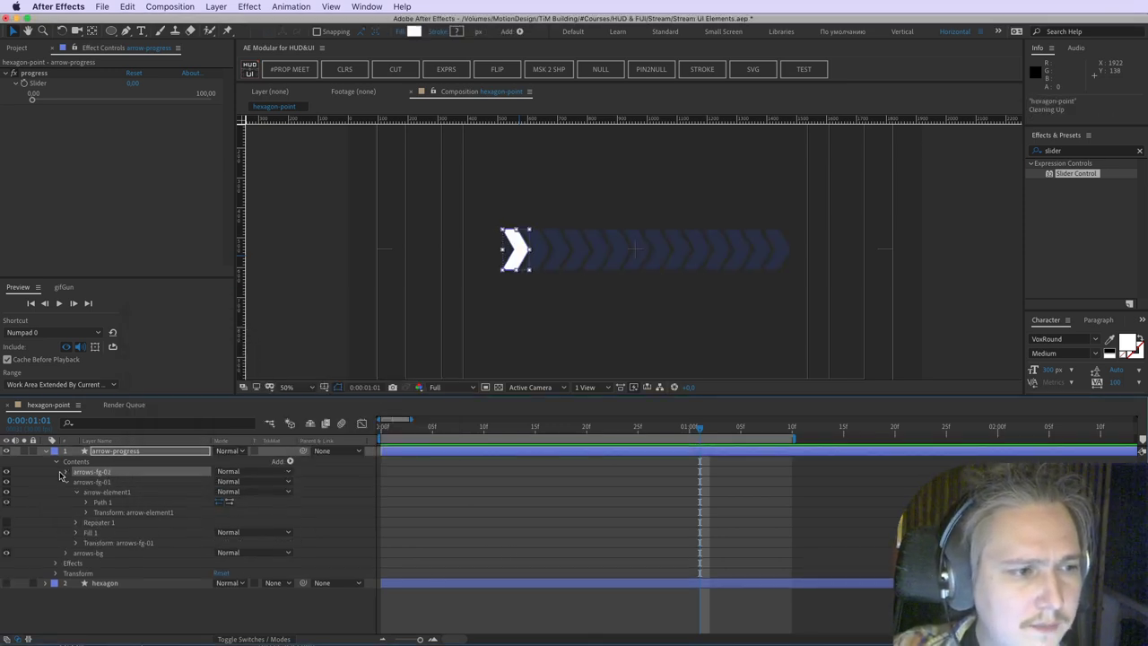
Step: Copy the pink chevron's hex code in Illustrator and set the arrows-fg-02 fill to E4246E in After Effects
key(super+Tab)
click(302, 491)
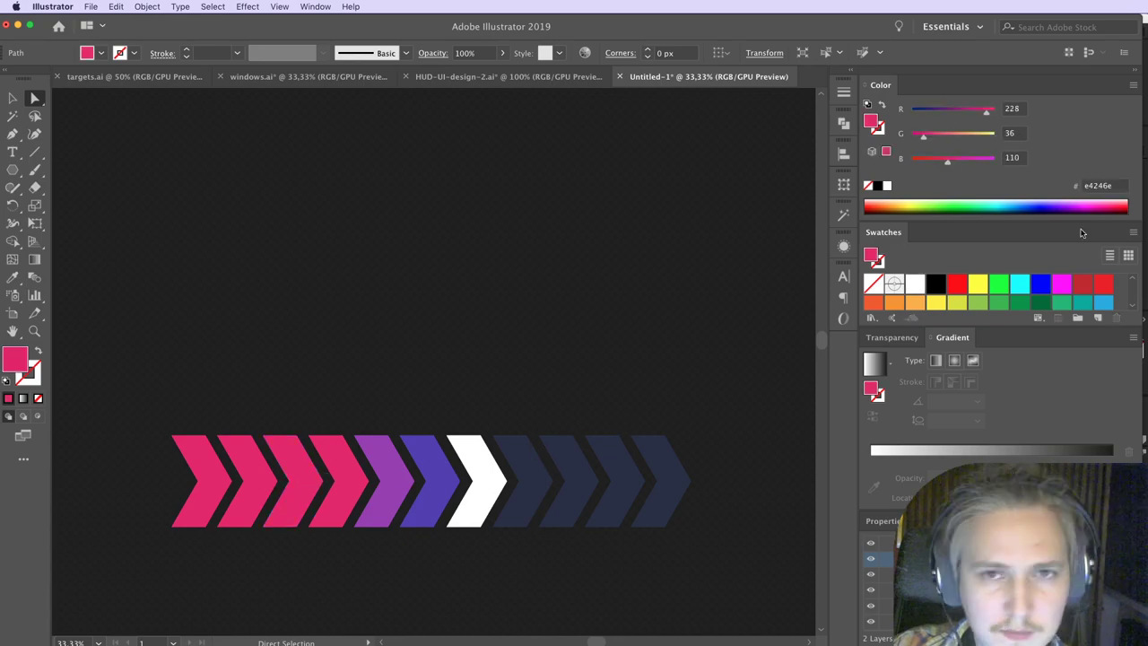
click(1098, 186)
key(super+Tab)
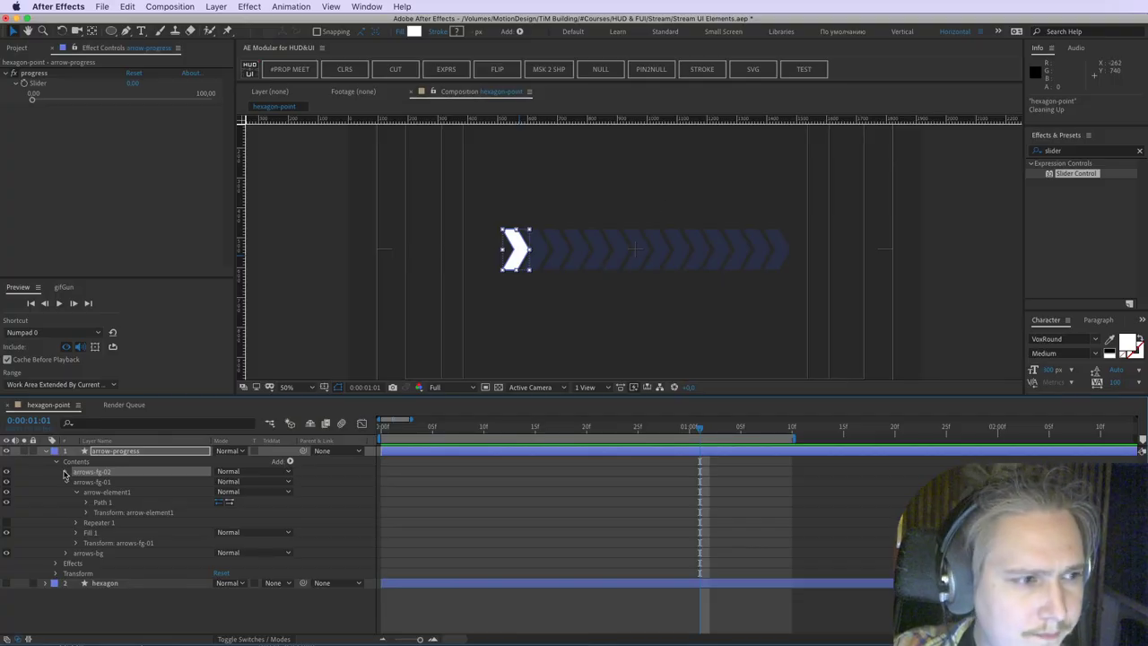
click(65, 472)
click(76, 502)
click(220, 533)
text(E4246E)
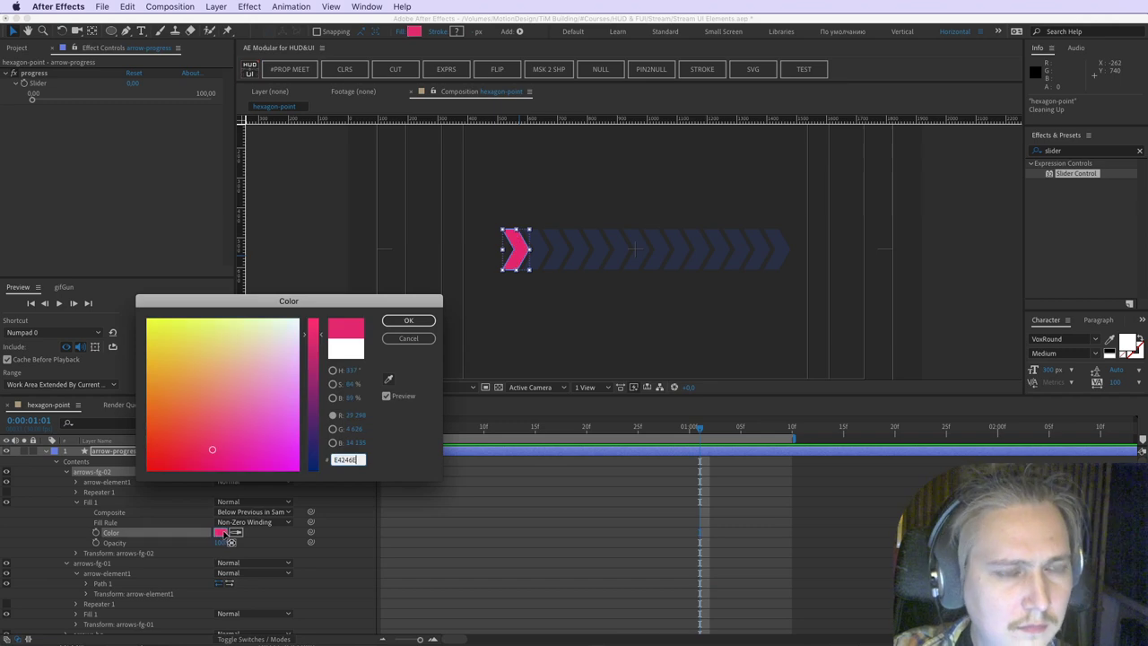
key(Return)
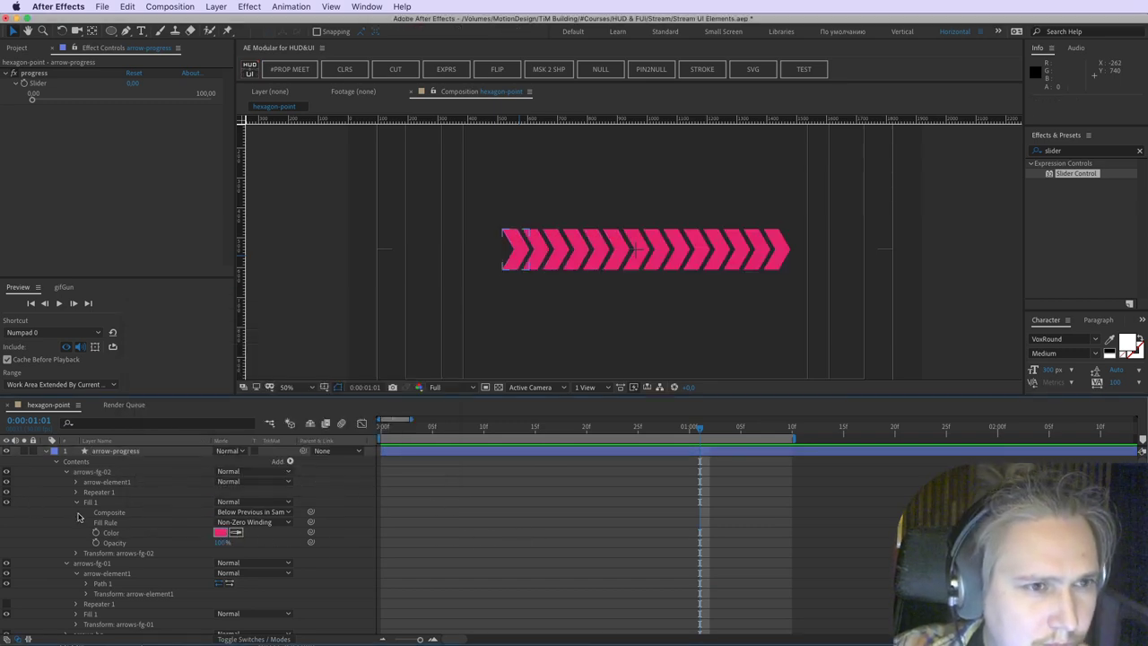
Step: Collapse and hide arrows-fg-01, and reduce Repeater 1 in arrows-fg-02 to 6 copies
click(66, 563)
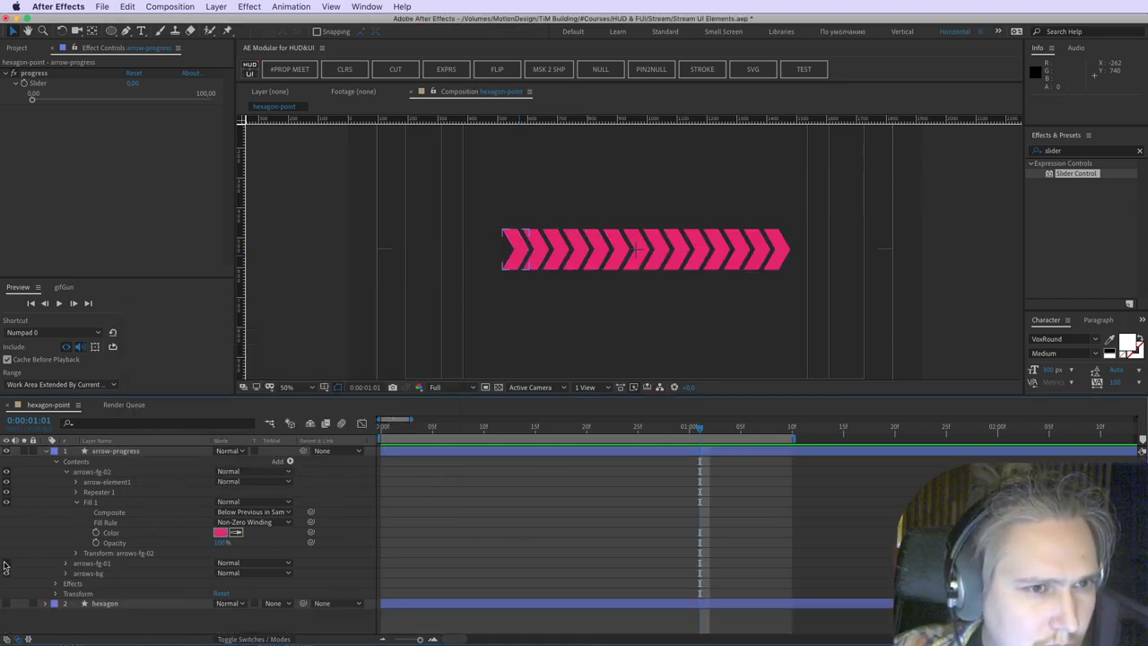
click(76, 492)
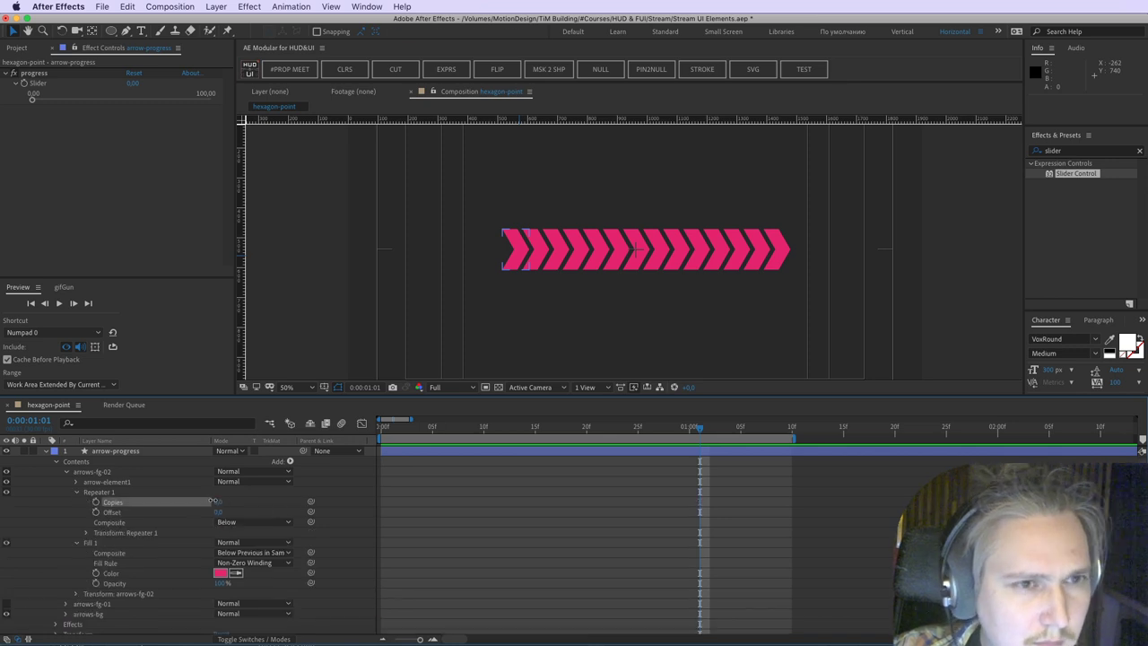
drag(218, 501, 214, 501)
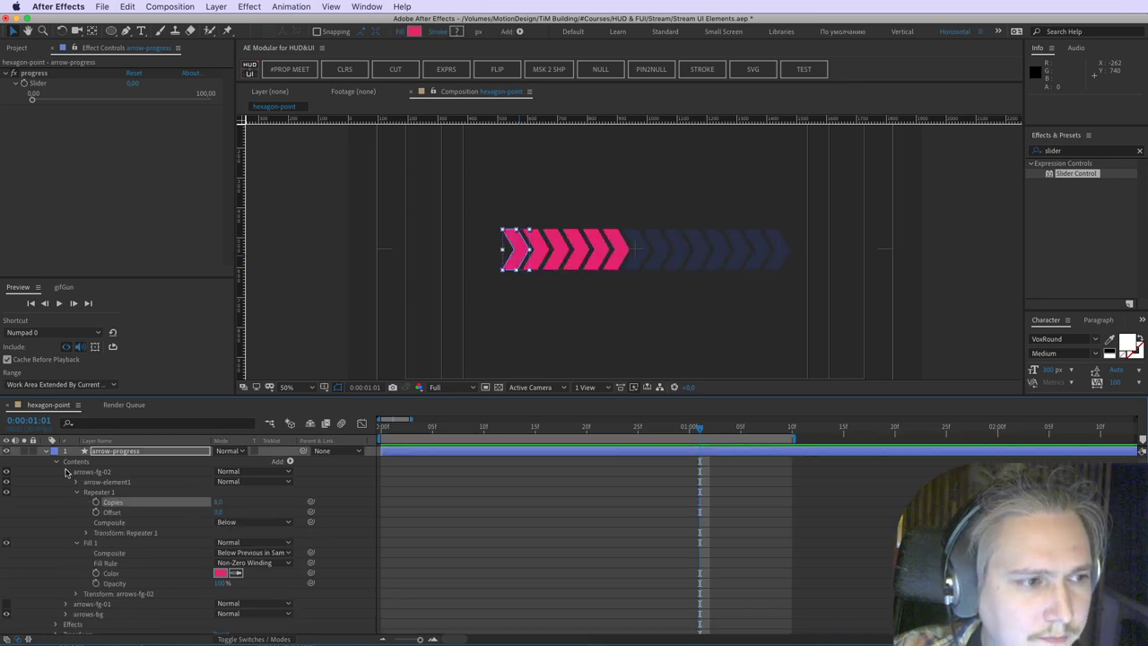
Step: Collapse and hide the arrows-fg-02 group, and make arrows-fg-01 visible again
click(66, 472)
click(6, 471)
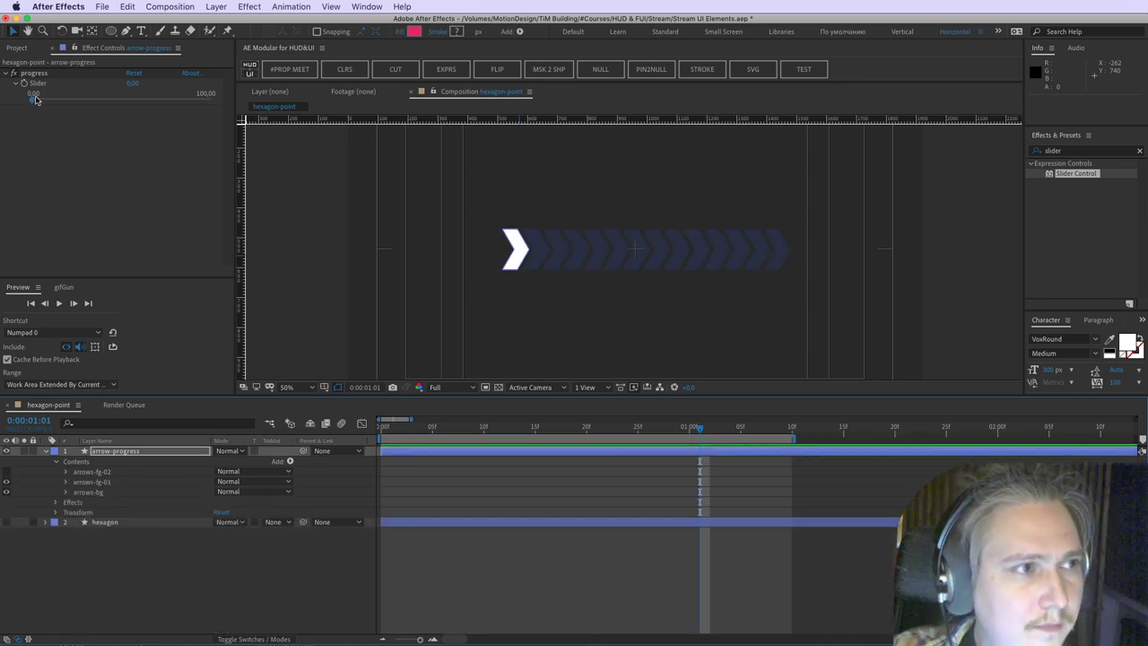
key(super+s)
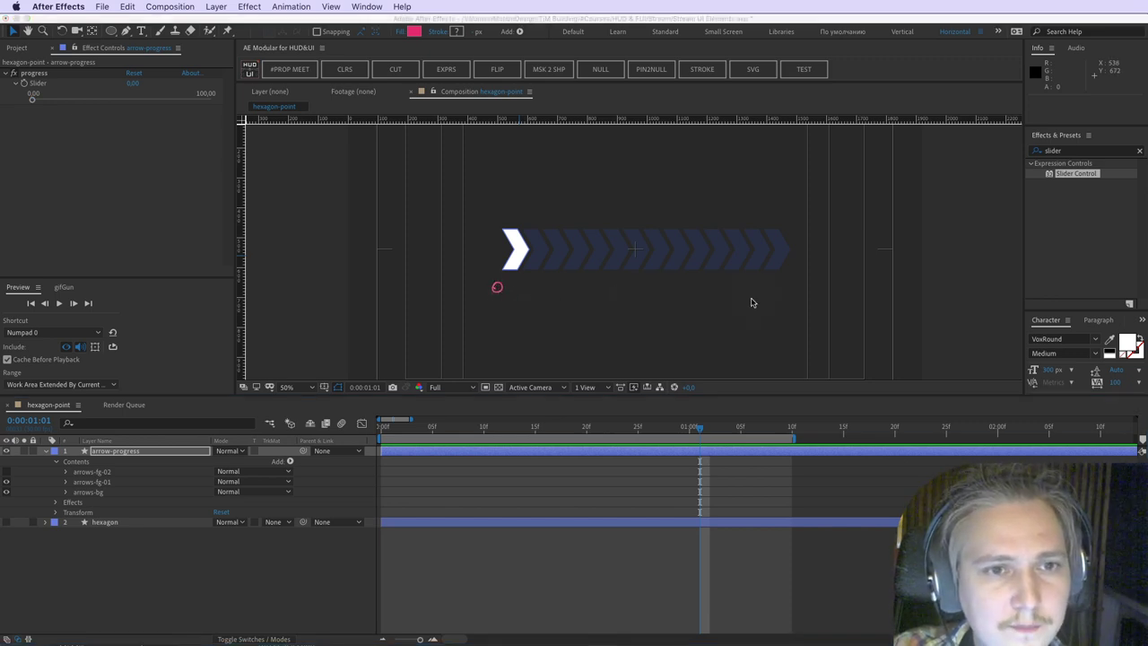
drag(782, 283, 794, 282)
key(Escape)
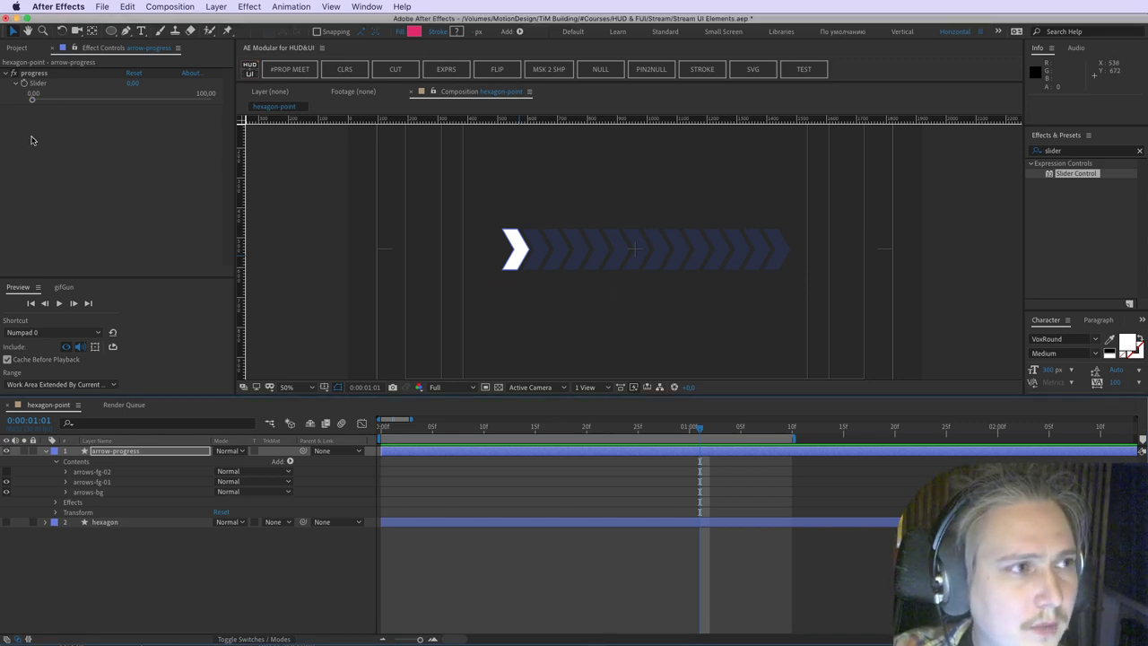
click(35, 75)
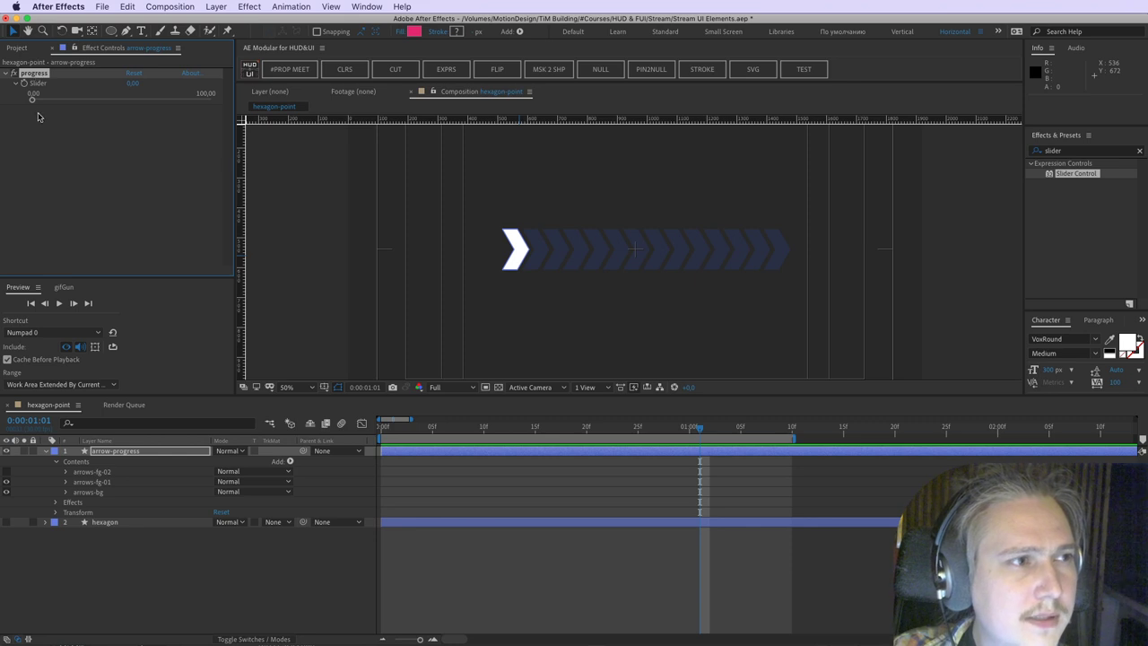
Step: Collapse arrow-element1 in arrows-fg-01 and expand Repeater 1 with its transform settings
click(90, 492)
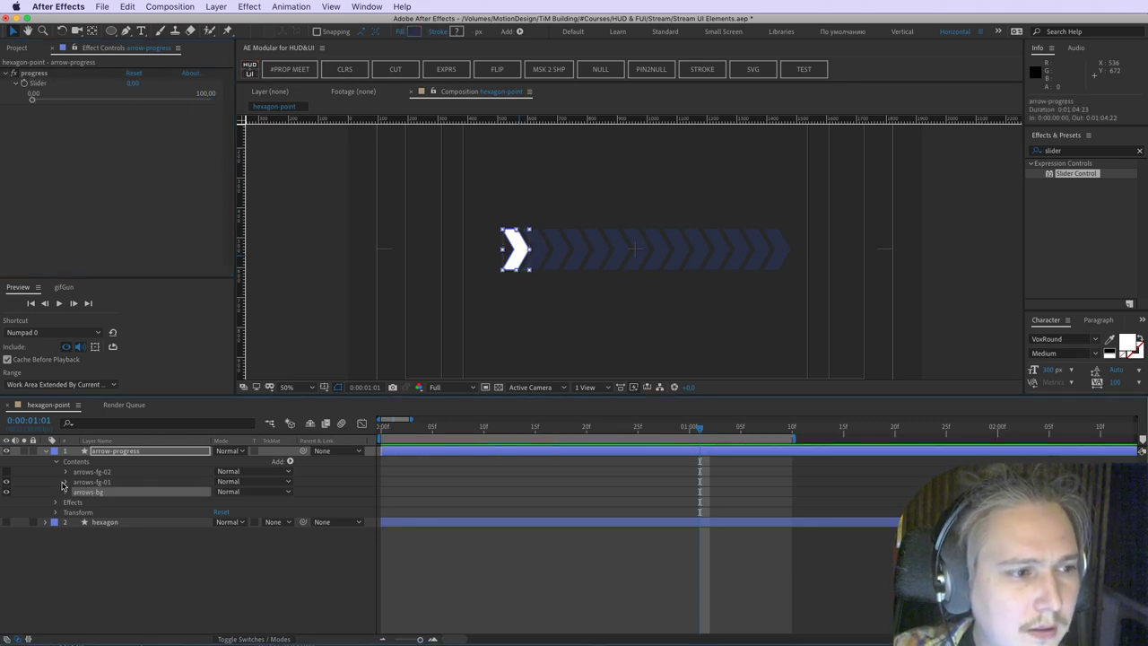
click(66, 481)
click(66, 482)
click(65, 482)
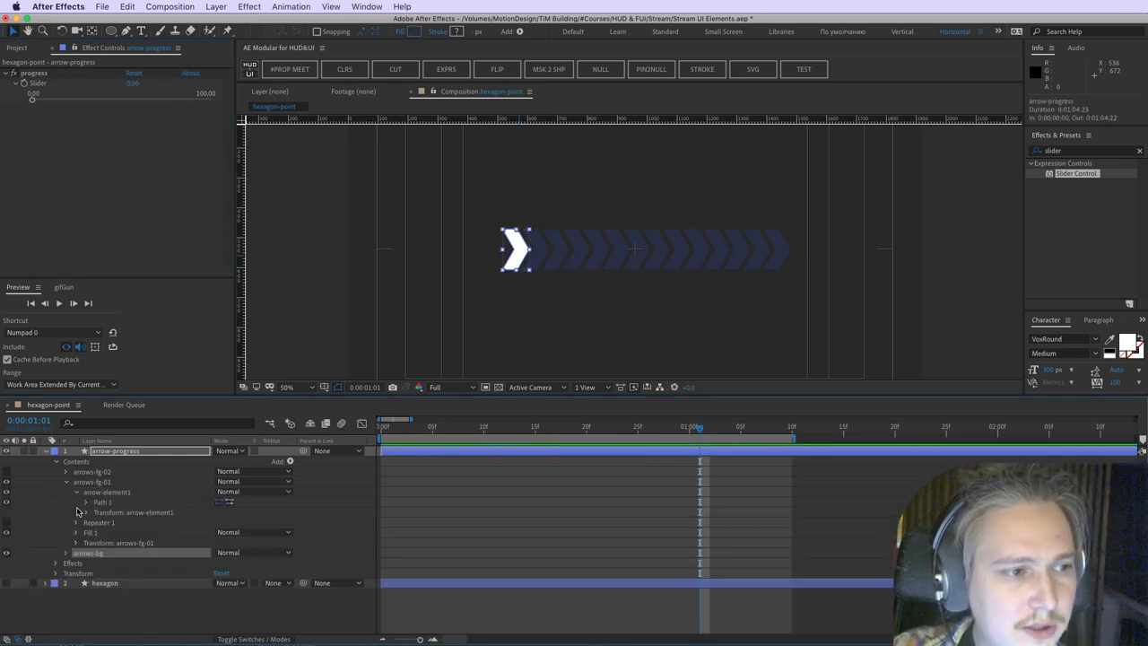
click(76, 492)
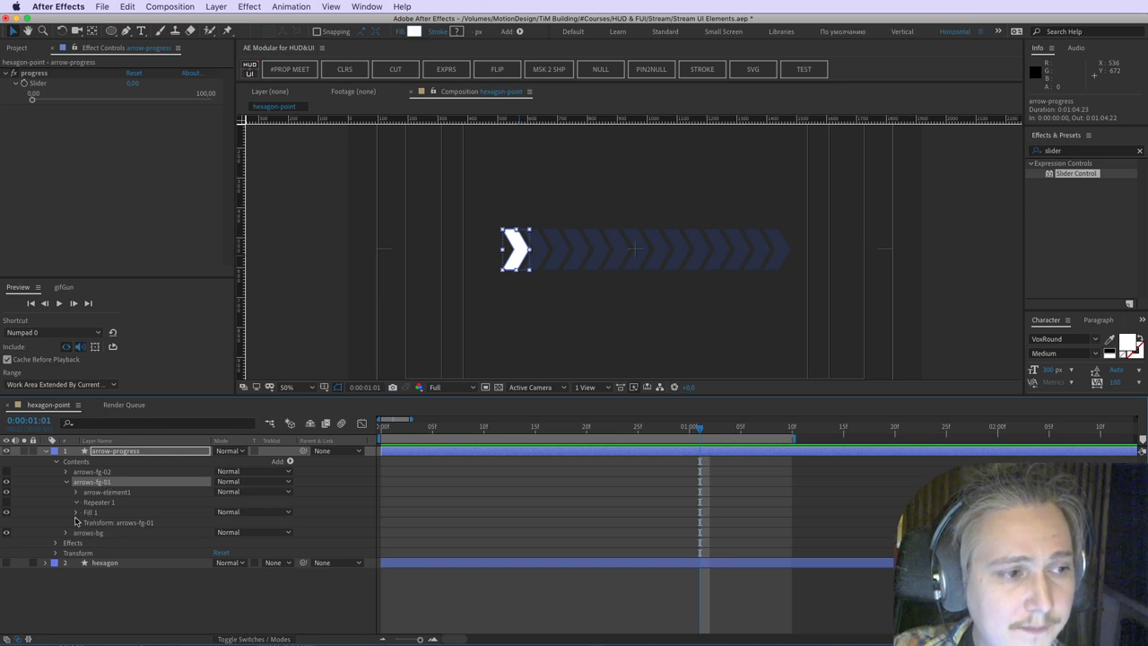
click(76, 502)
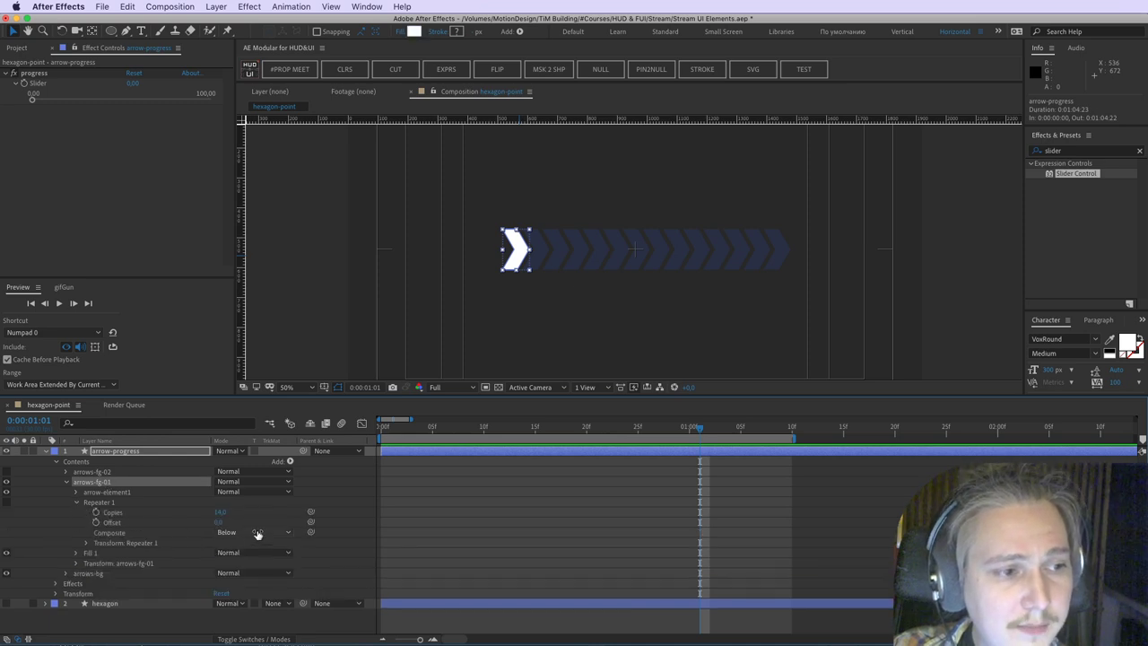
click(88, 543)
Step: Turn on Repeater 1 in arrows-fg-01 with Copies set to 1, and try out its Offset value
click(231, 523)
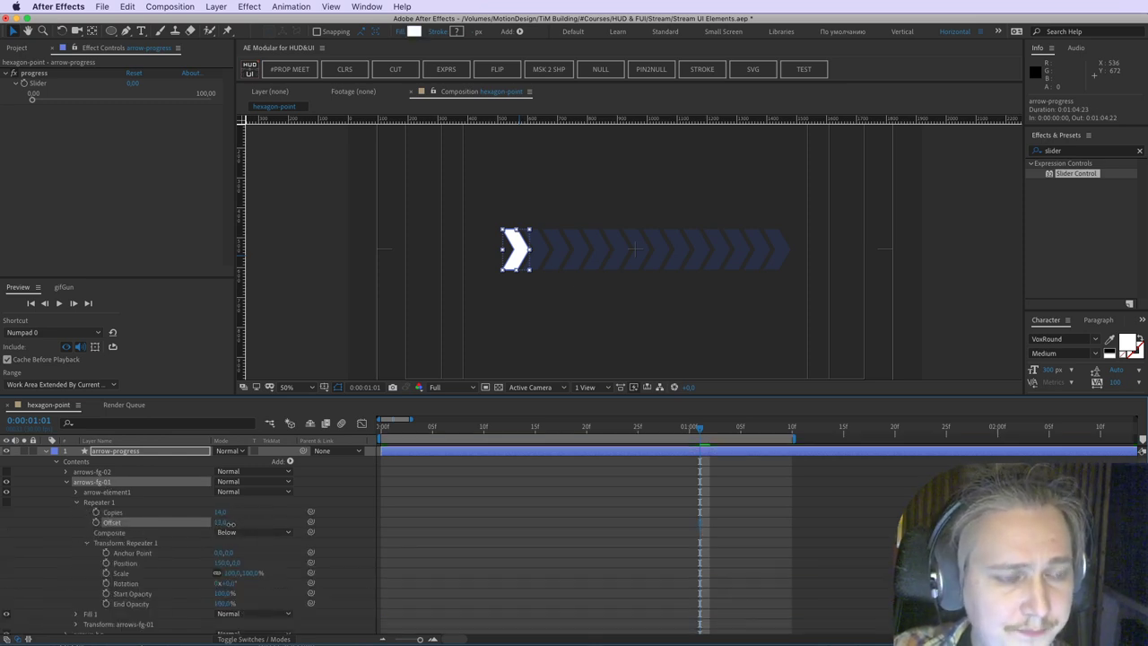
key(ctrl+z)
click(7, 502)
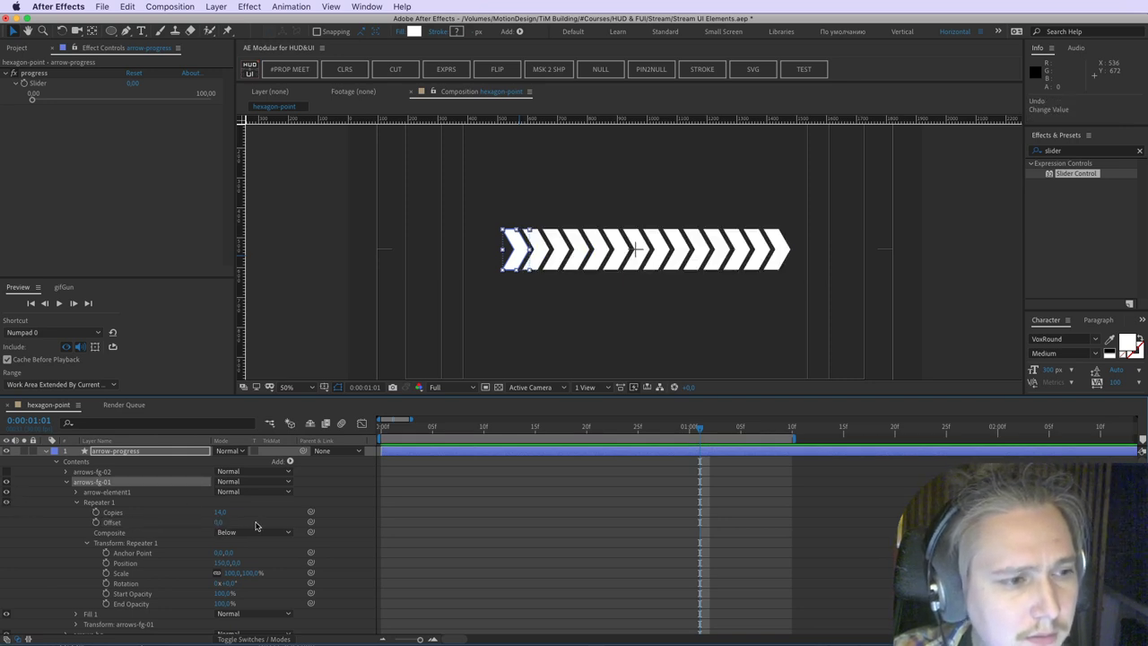
click(224, 512)
text(1)
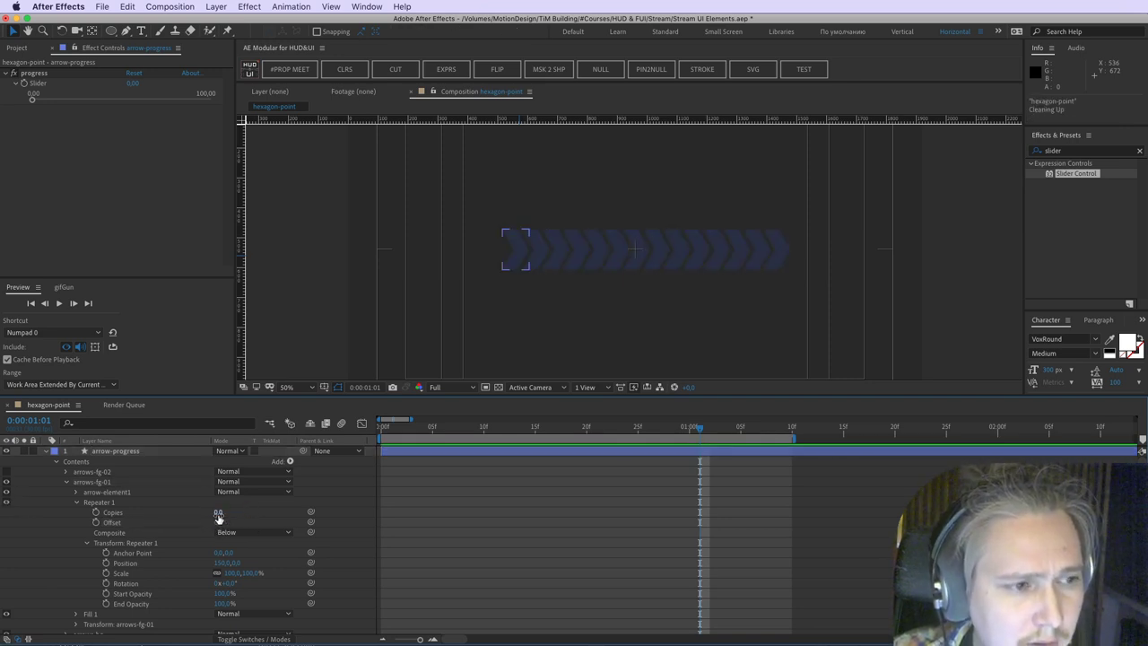
key(Return)
drag(219, 522, 222, 522)
key(super+z)
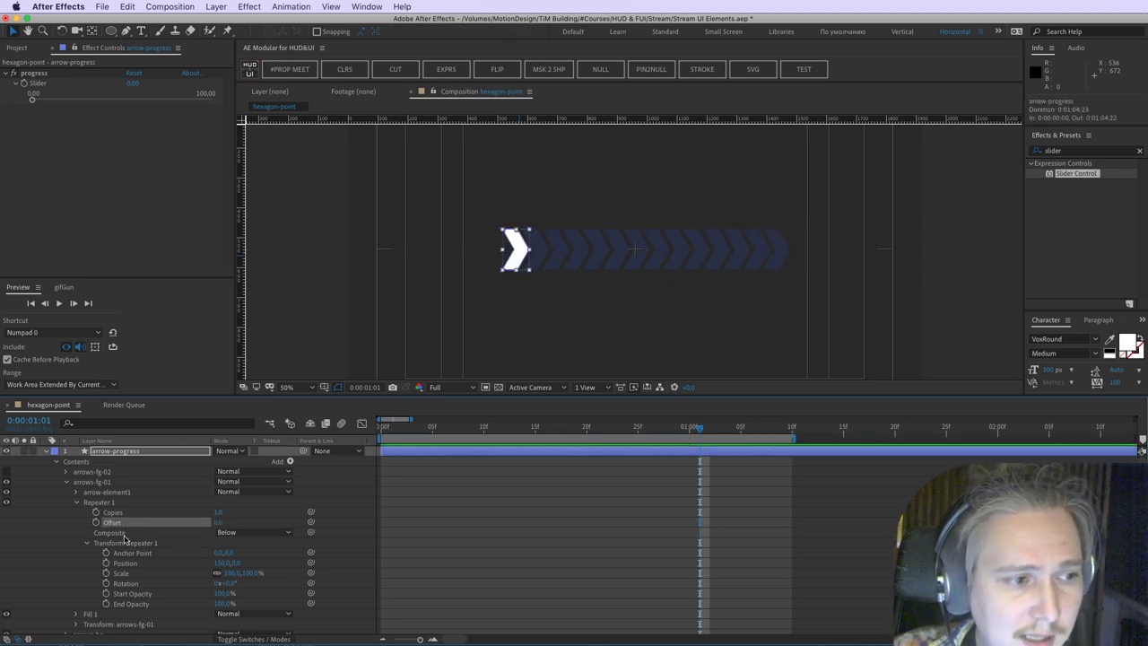
Step: Expand the arrows-bg group and compare its Repeater 1 Copies and Offset with those of arrows-fg-01
scroll(126, 541, down, 3)
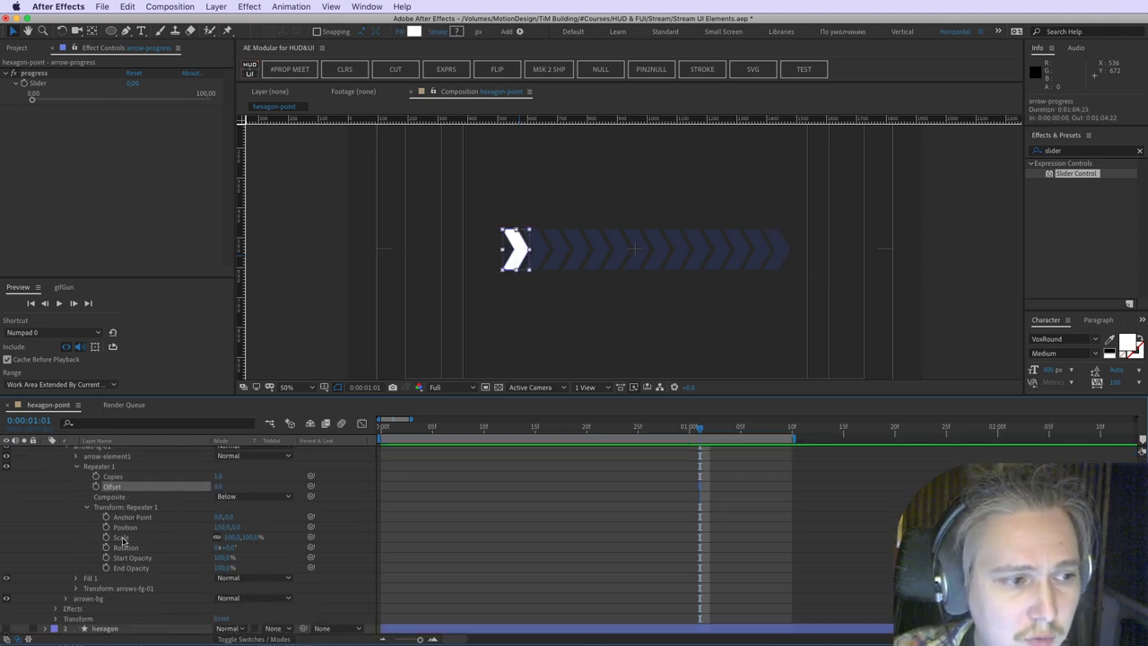
click(66, 600)
scroll(76, 609, down, 5)
click(170, 491)
click(145, 483)
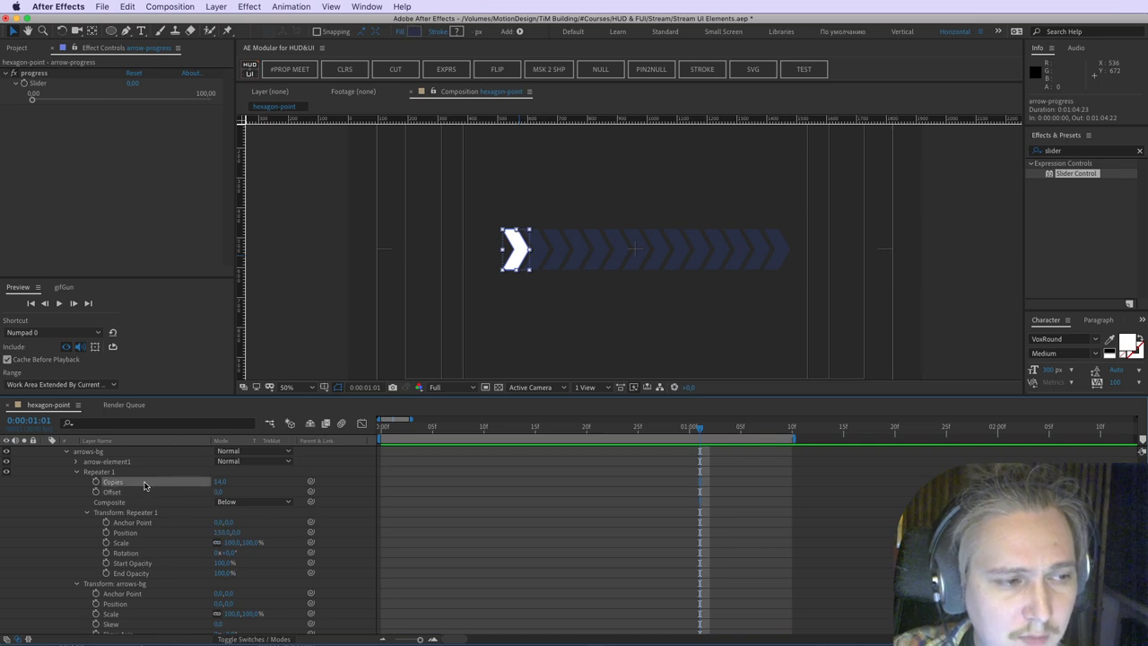
scroll(146, 489, up, 4)
scroll(107, 473, up, 2)
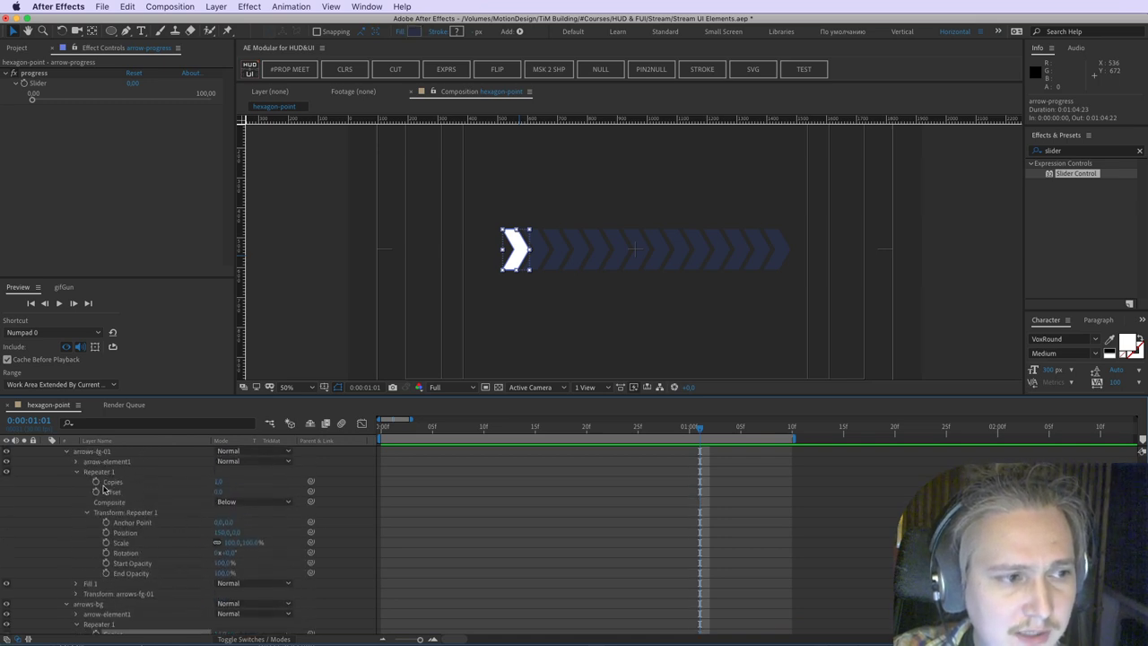
key(super+s)
drag(90, 493, 82, 633)
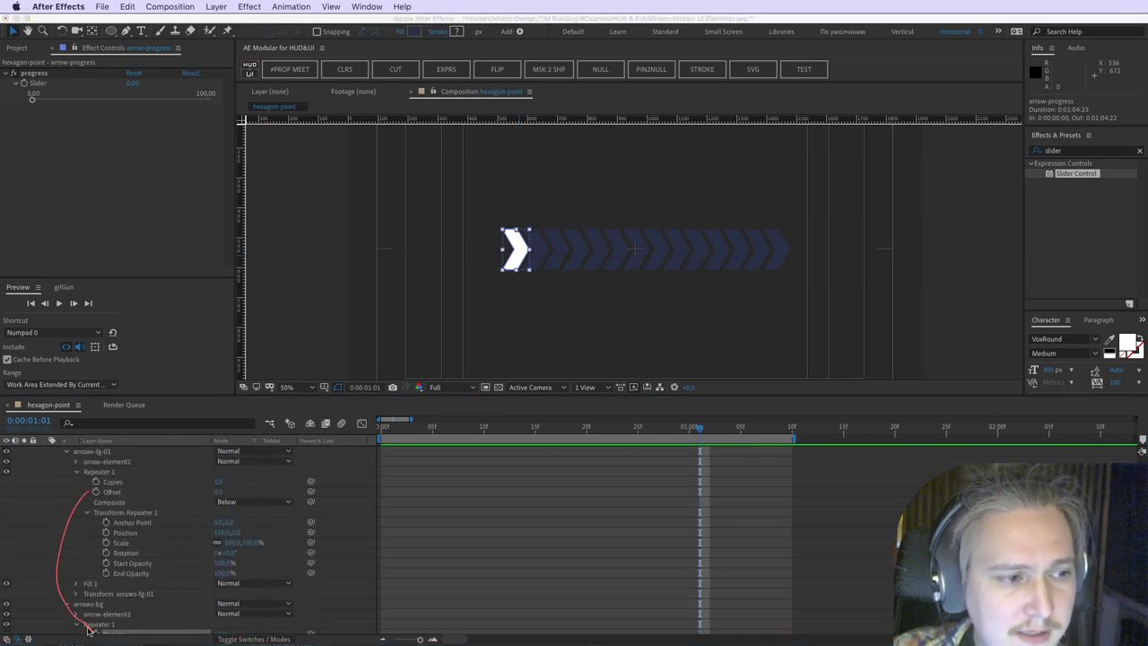
Step: Add a second Slider Control effect to the arrow-progress layer and rename it copies
mouse_move(1069, 176)
mouse_down()
mouse_move(37, 148)
mouse_move(48, 155)
mouse_up()
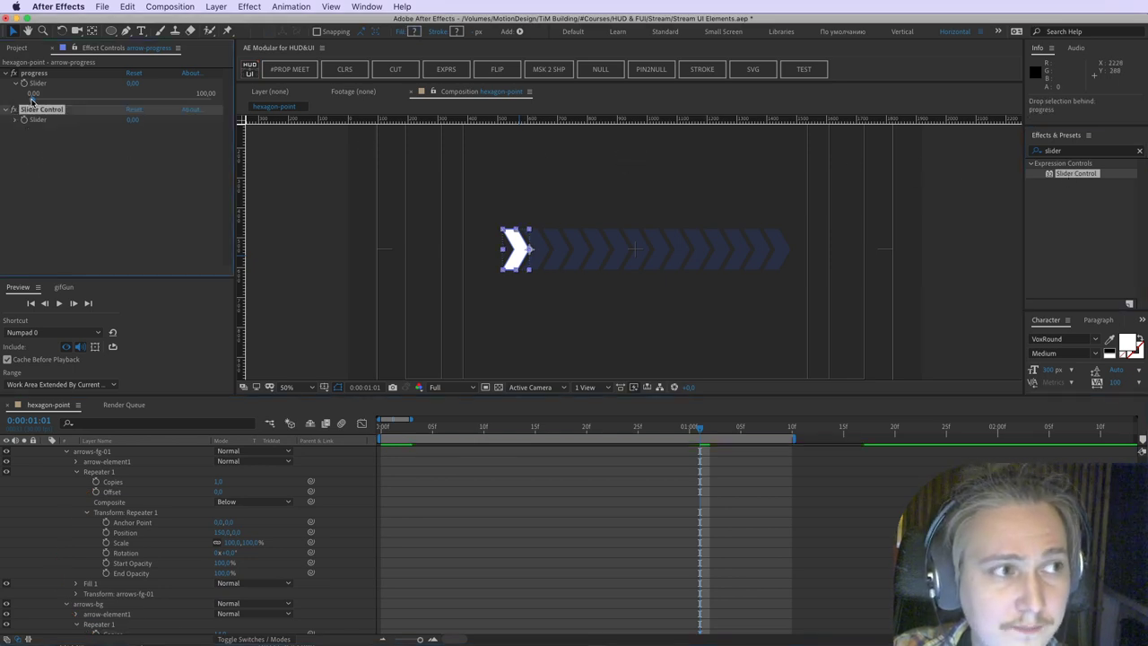
key(Return)
text(c)
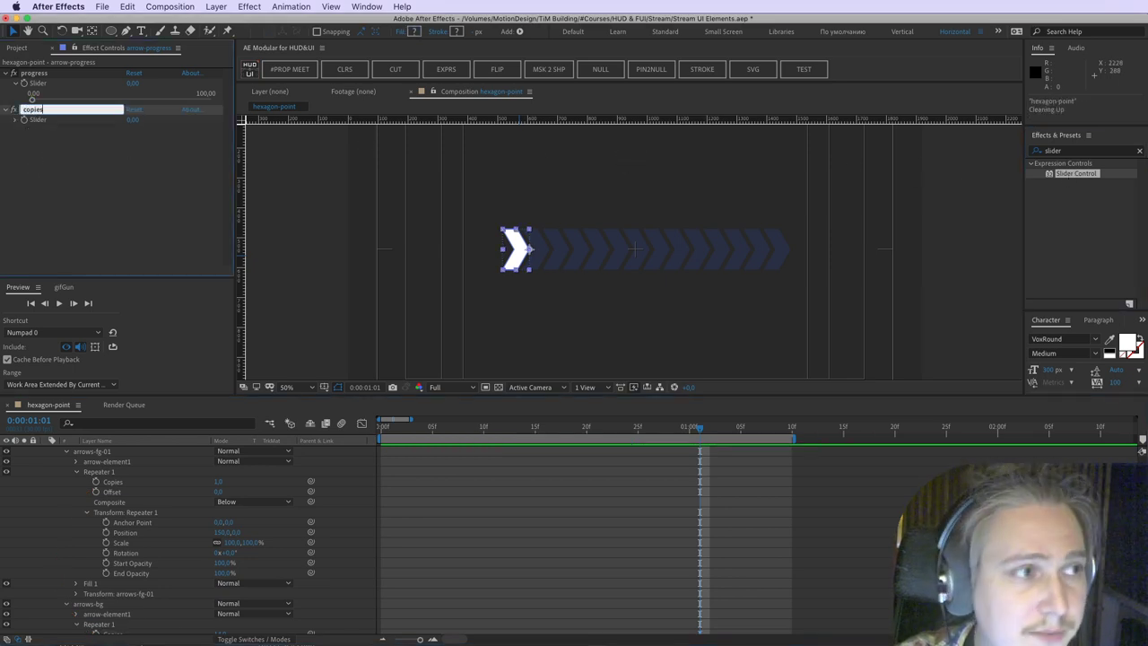
text(opies)
key(Return)
scroll(162, 583, down, 3)
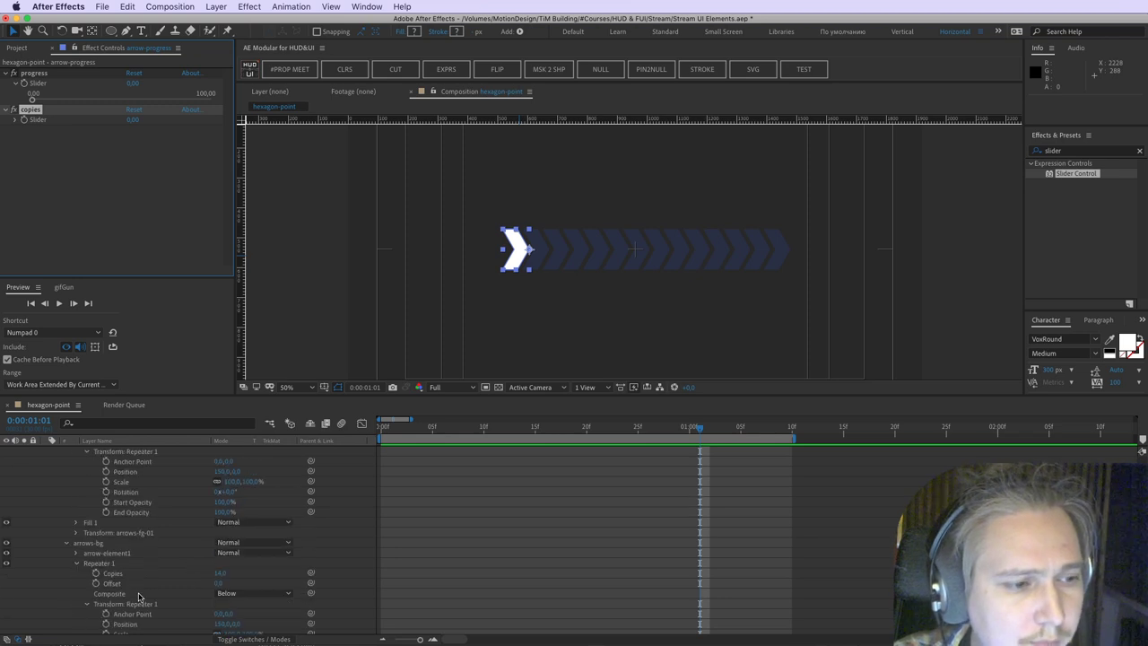
Step: Link Copies of Repeater 1 in arrows-bg to the copies slider with the expression effect("copies")(1), and collapse the repeater
alt+click(95, 573)
drag(258, 583, 81, 120)
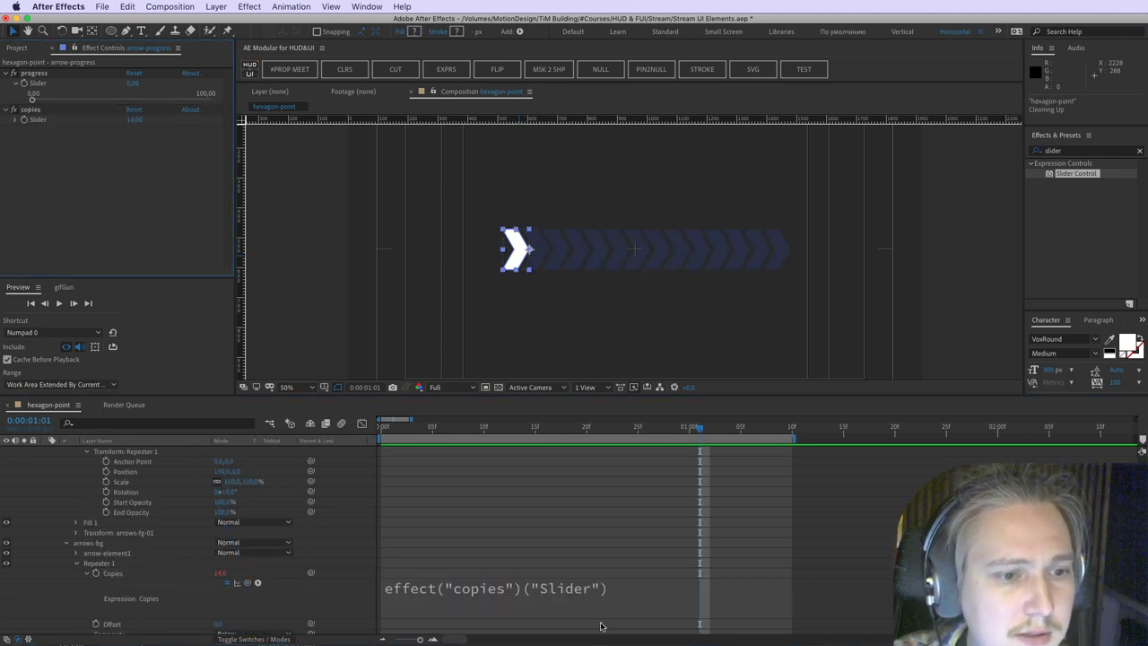
drag(638, 586, 568, 587)
text(1)
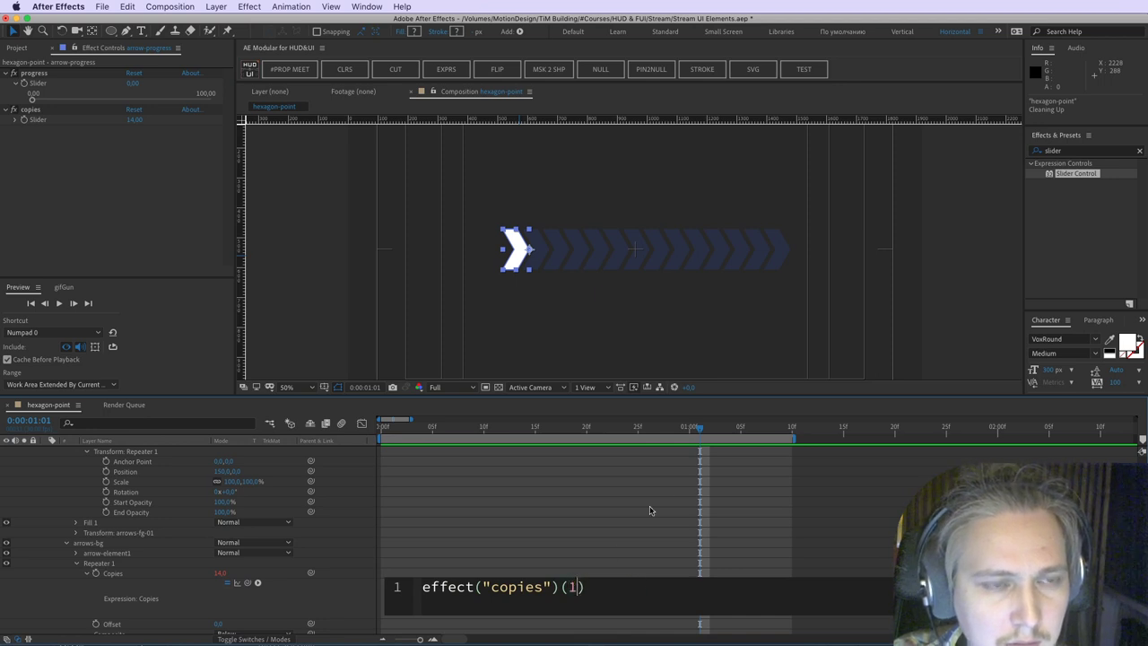
click(642, 516)
click(76, 565)
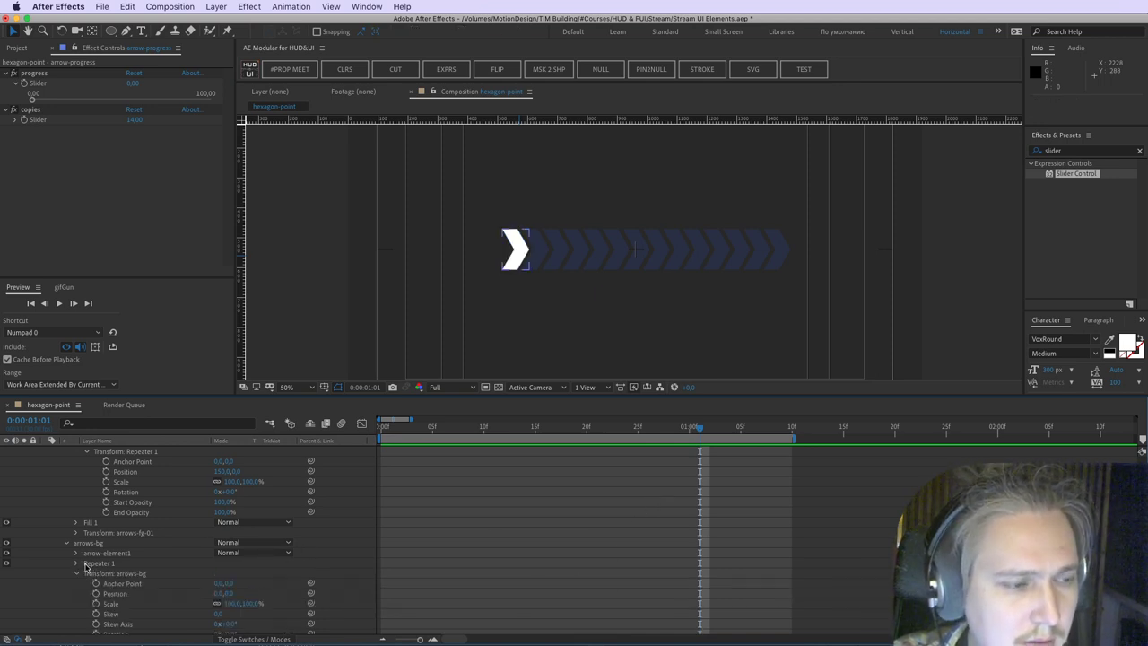
Step: Try out an Offset of 12 on Repeater 1 in arrows-fg-01, undoing the expression first added to it
click(100, 543)
scroll(98, 556, up, 3)
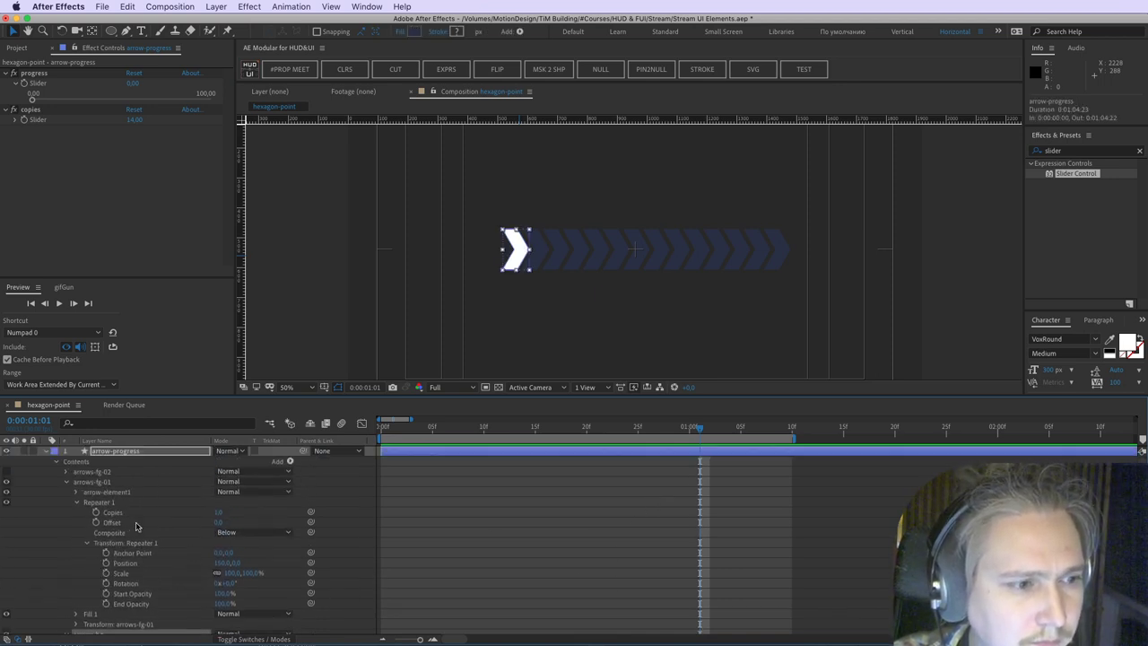
click(100, 512)
alt+click(96, 522)
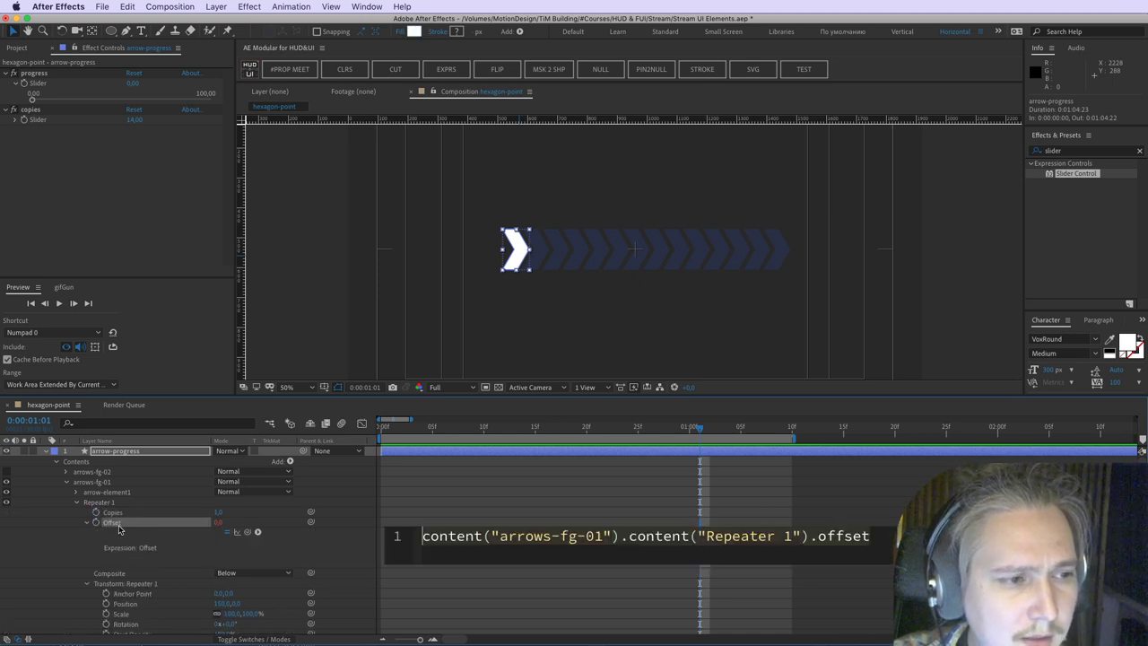
key(super+z)
drag(220, 523, 231, 523)
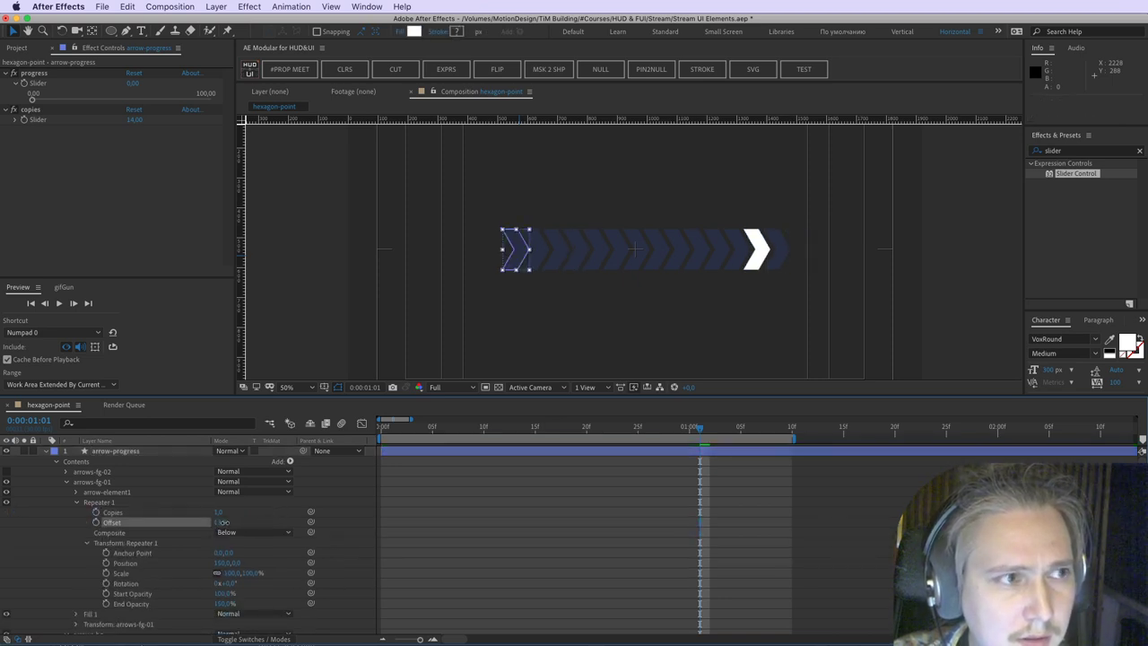
Step: Give Offset of Repeater 1 in arrows-fg-01 the expression linear(effect("progress")(1), 0, 100, 0, effect("copies")(1))
alt+click(96, 522)
drag(246, 534, 54, 83)
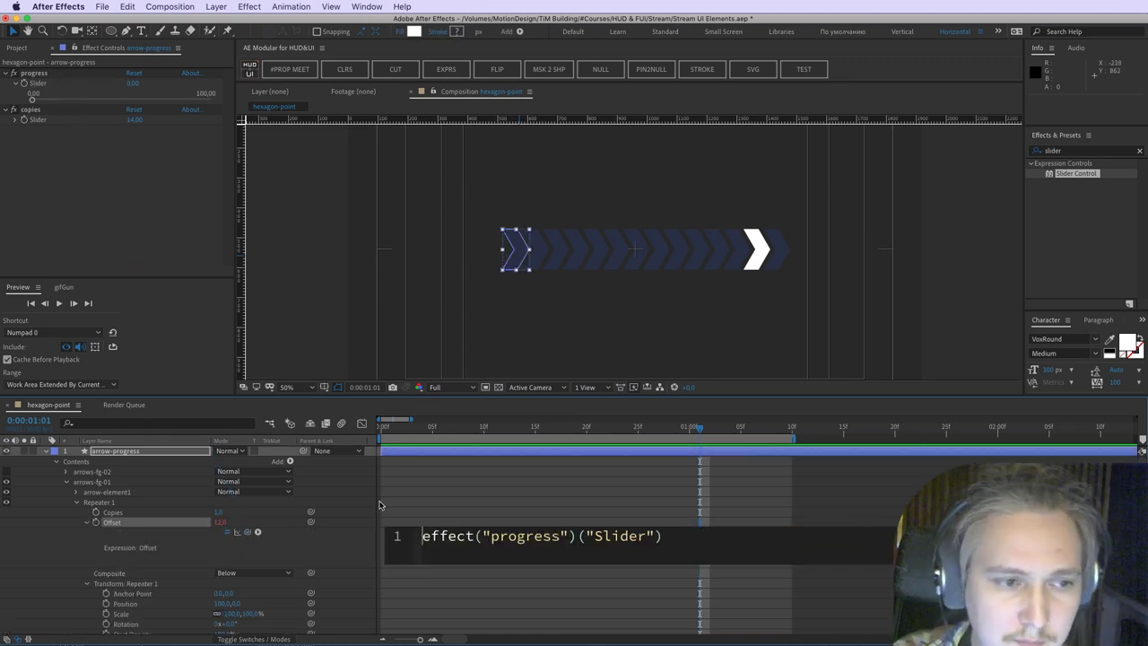
text(linear()
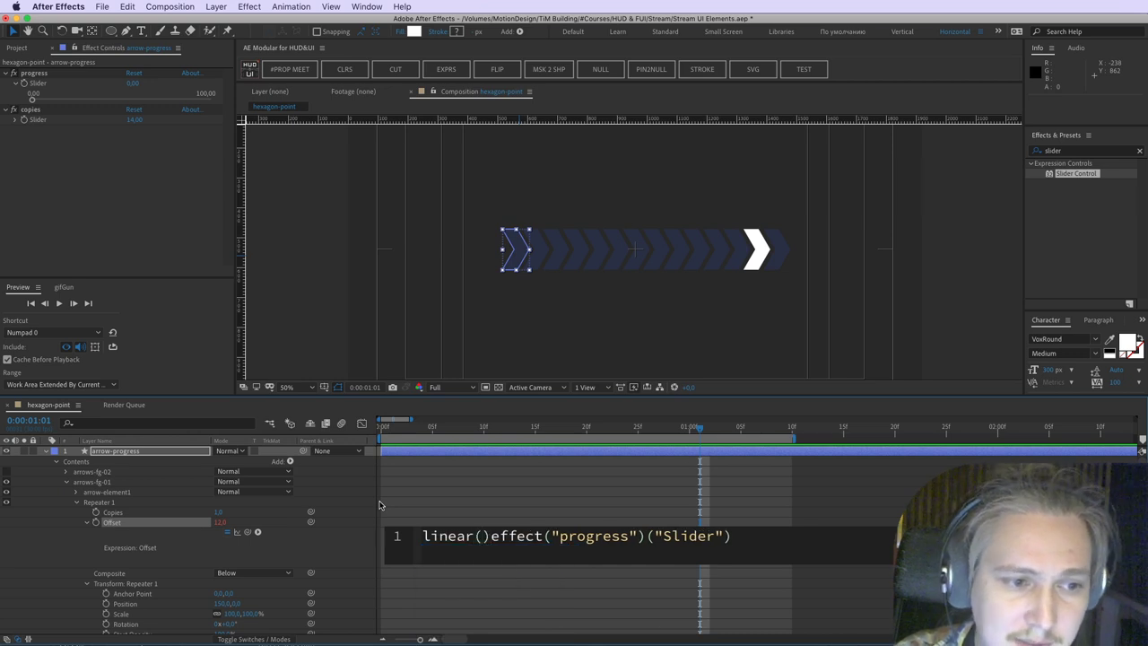
key(Delete)
text(, 0, 100, )
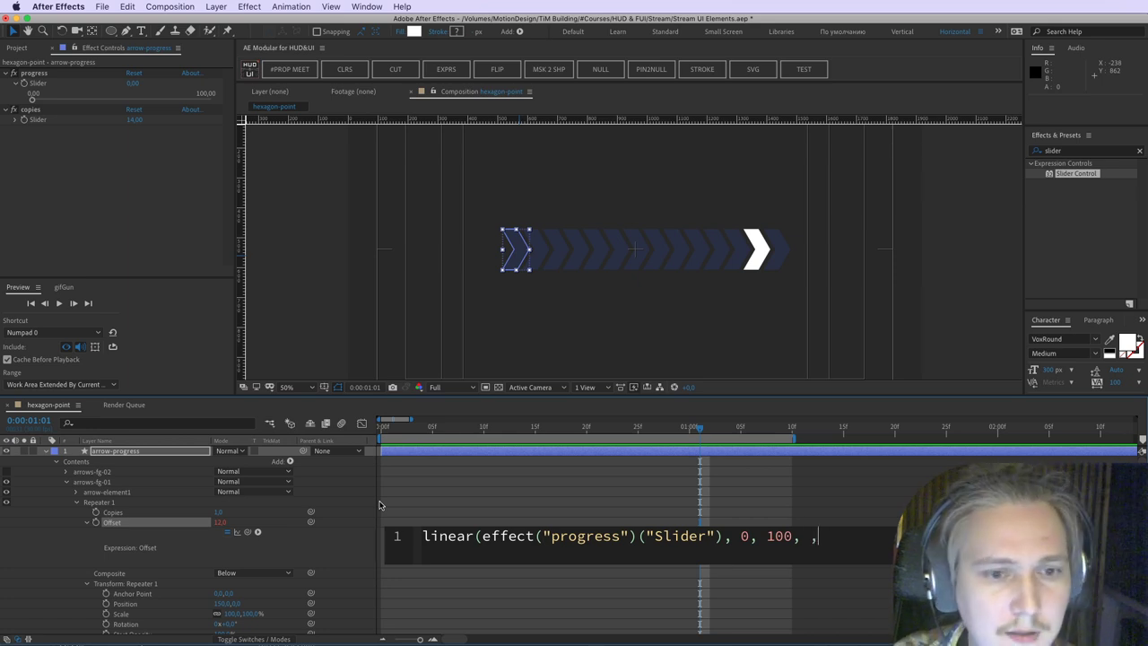
text(0,)
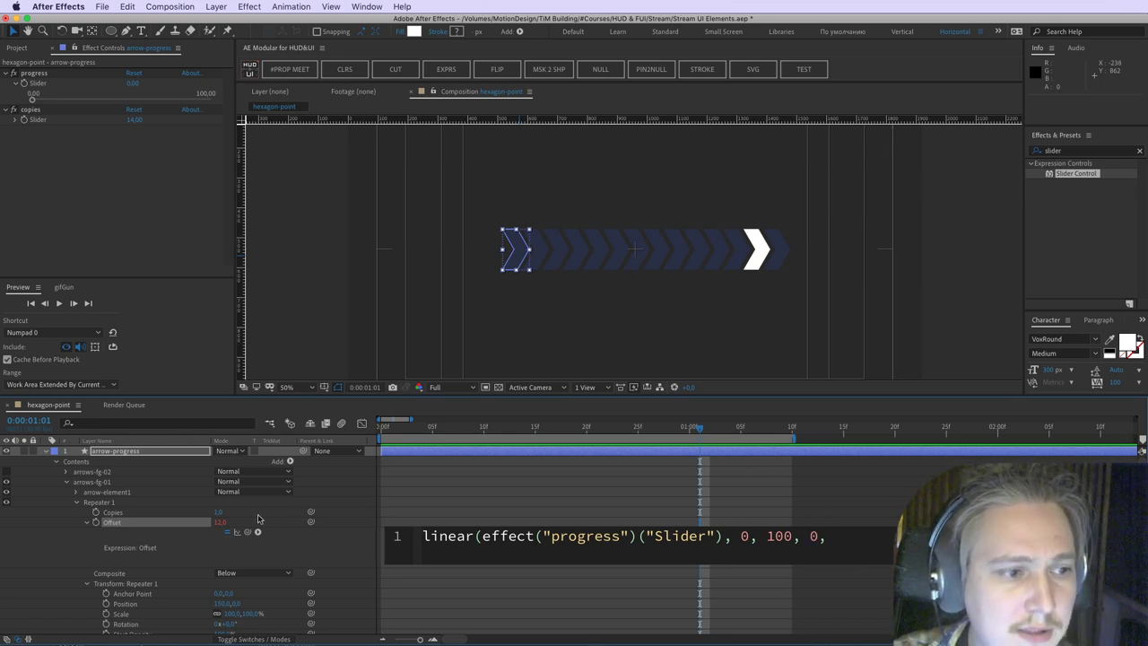
drag(247, 532, 39, 119)
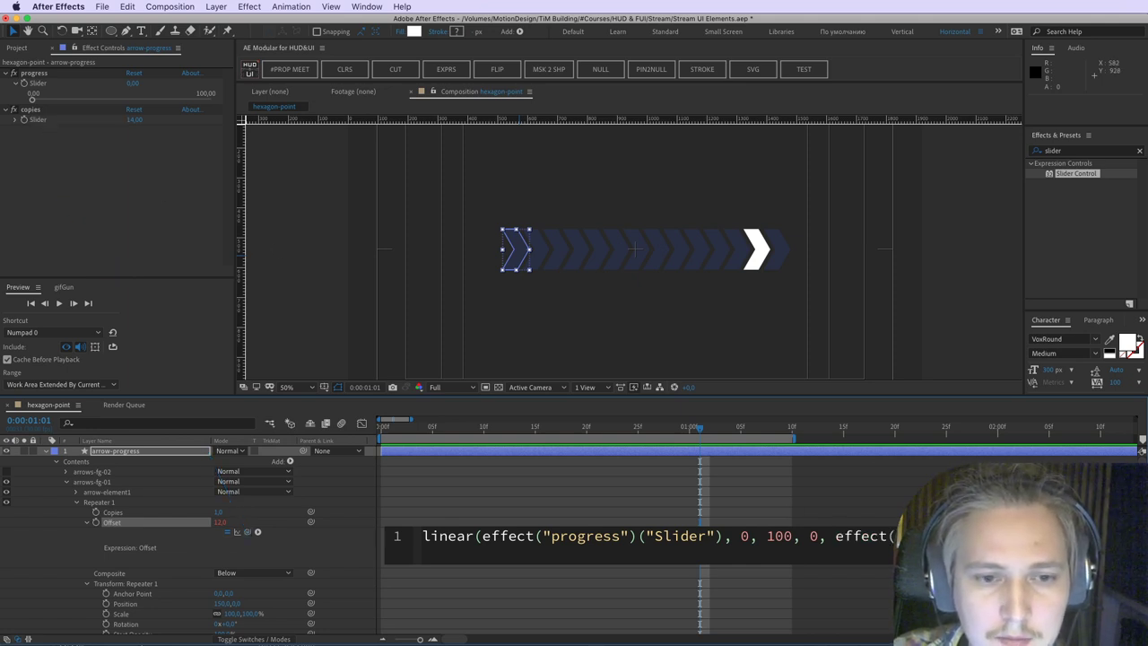
drag(711, 535, 642, 535)
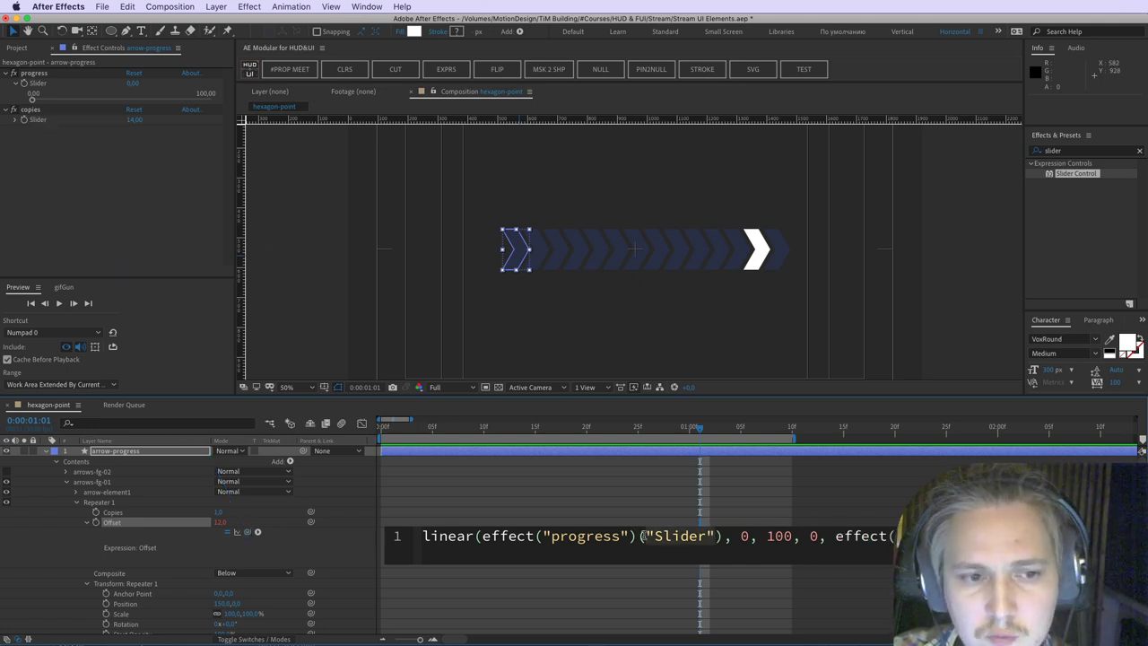
text(1)
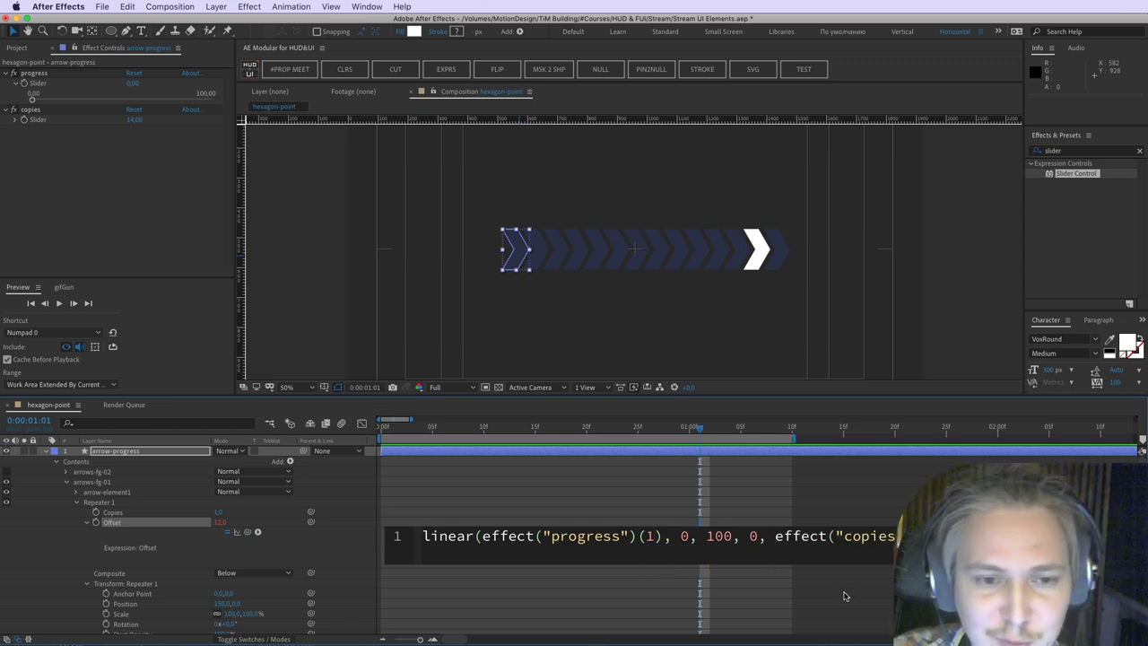
click(678, 461)
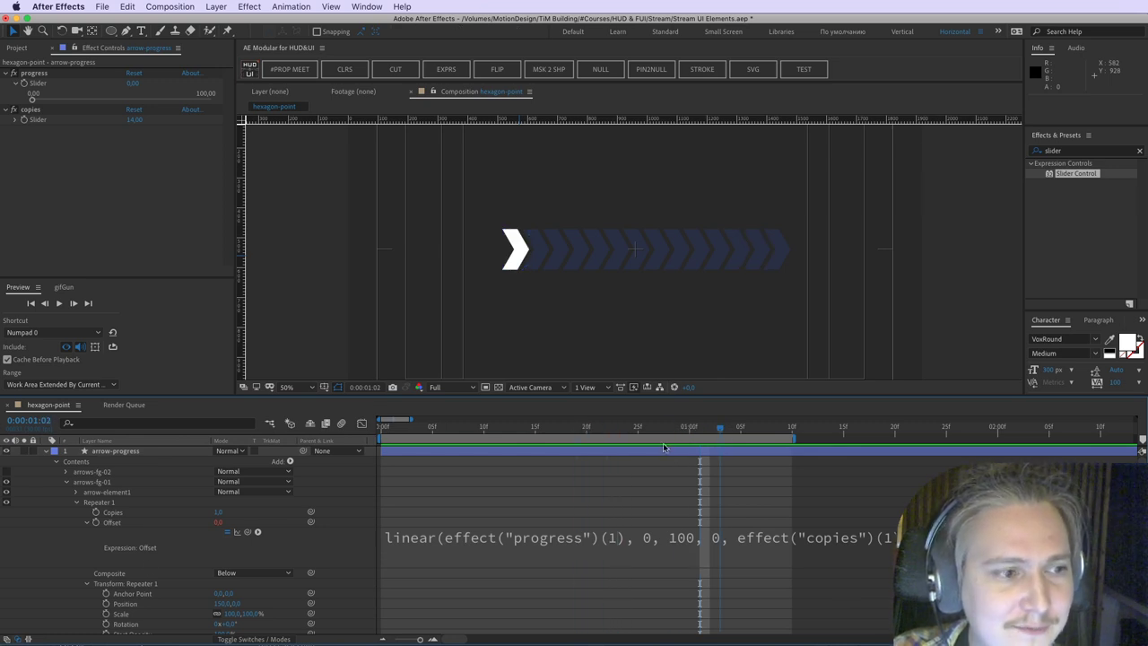
Step: Go to 0:00:00:26 and raise the progress slider to 100 to test the white arrow's travel
key(Page_Down)
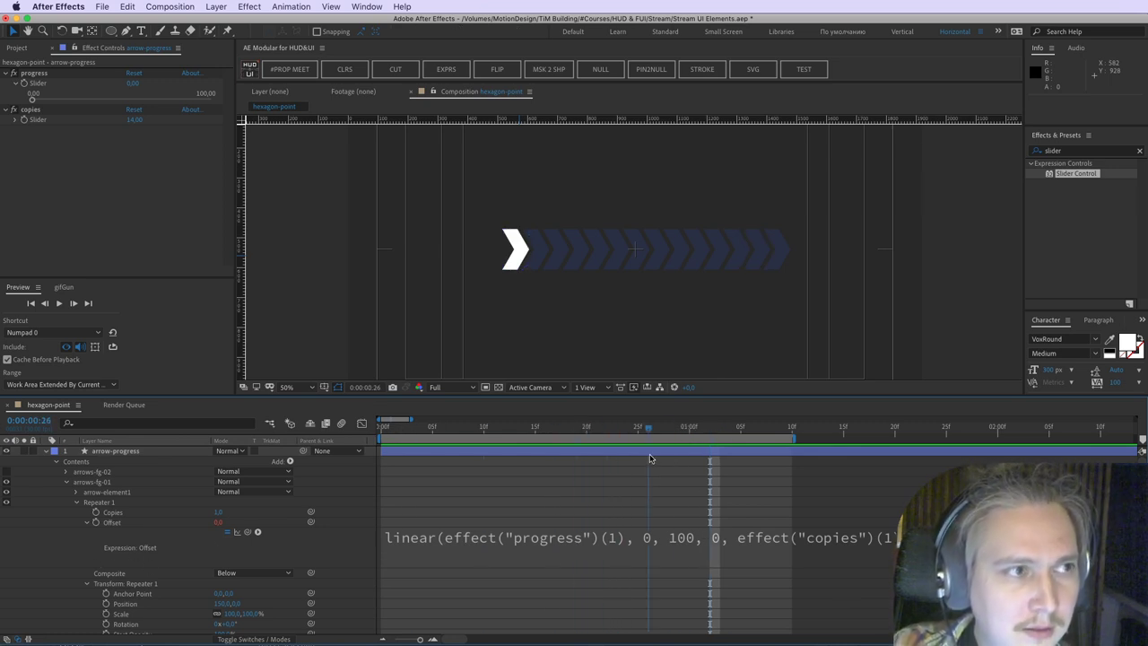
click(646, 460)
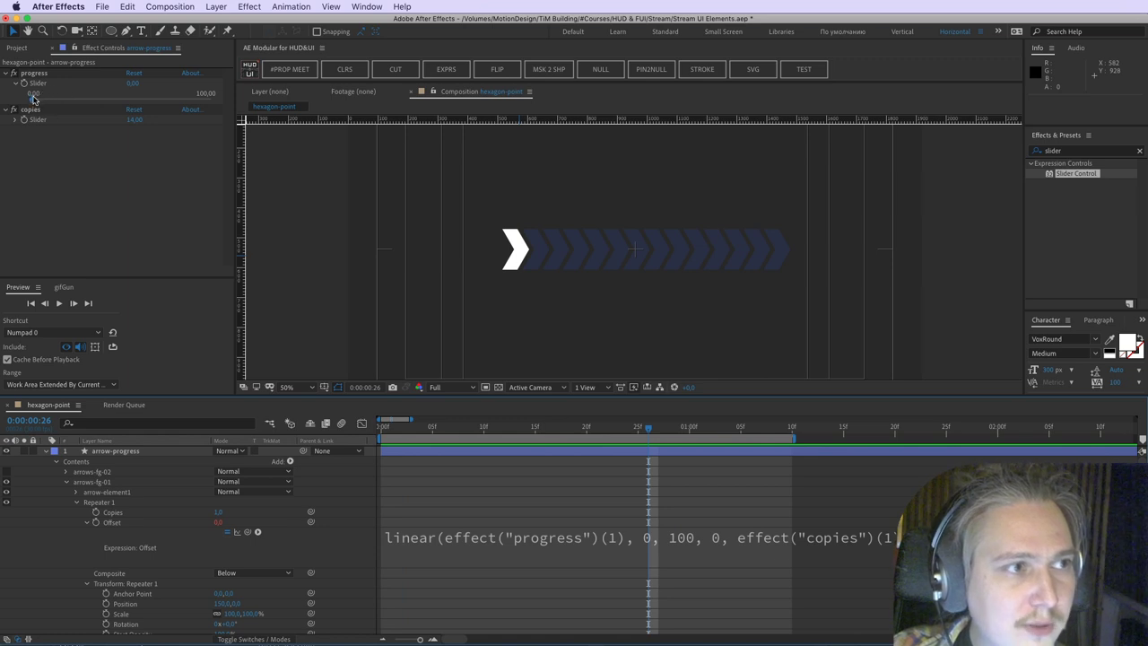
drag(33, 98, 218, 106)
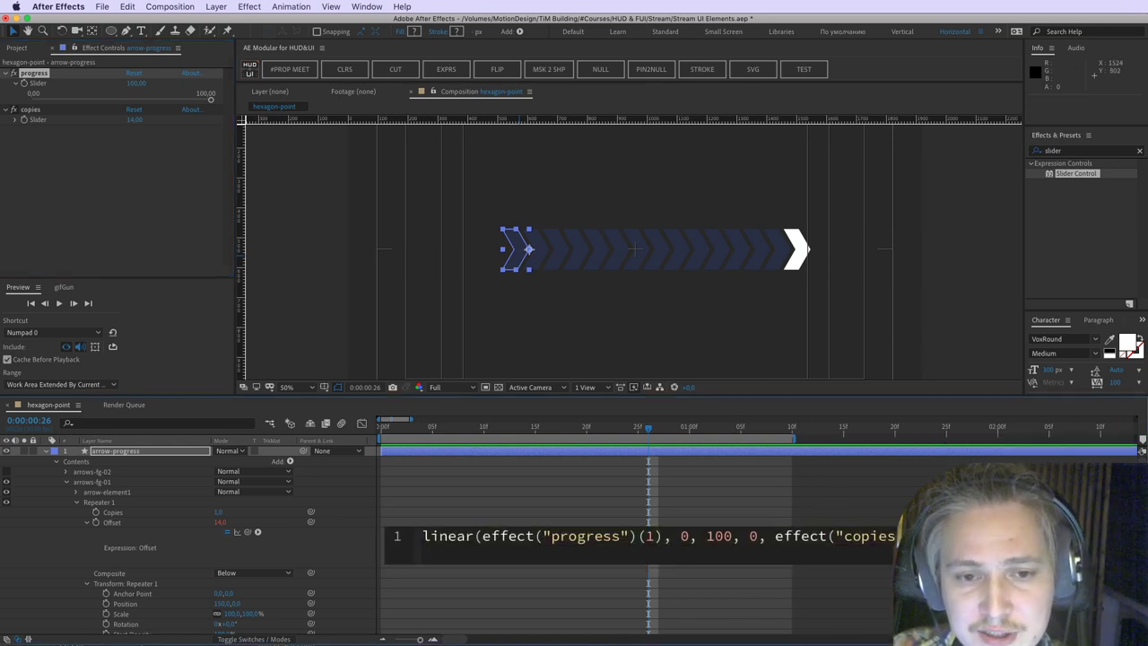
Step: Wrap the Offset expression in Math.round(), reduce its end value by one, and retest the progress slider up to 100
click(786, 629)
click(916, 537)
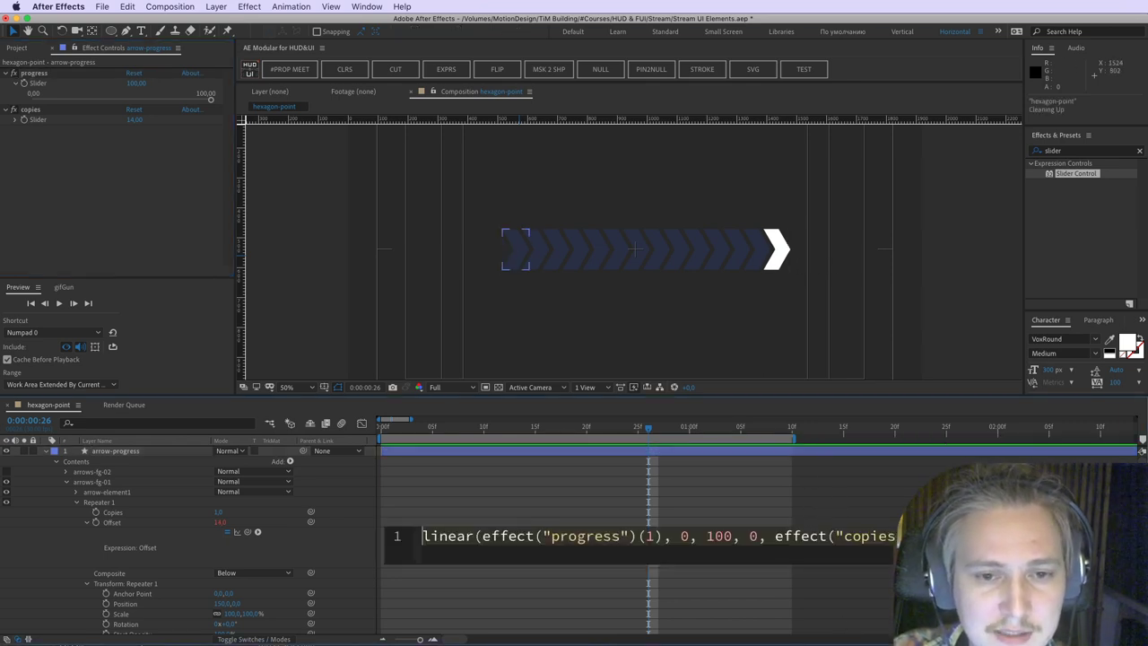
click(934, 537)
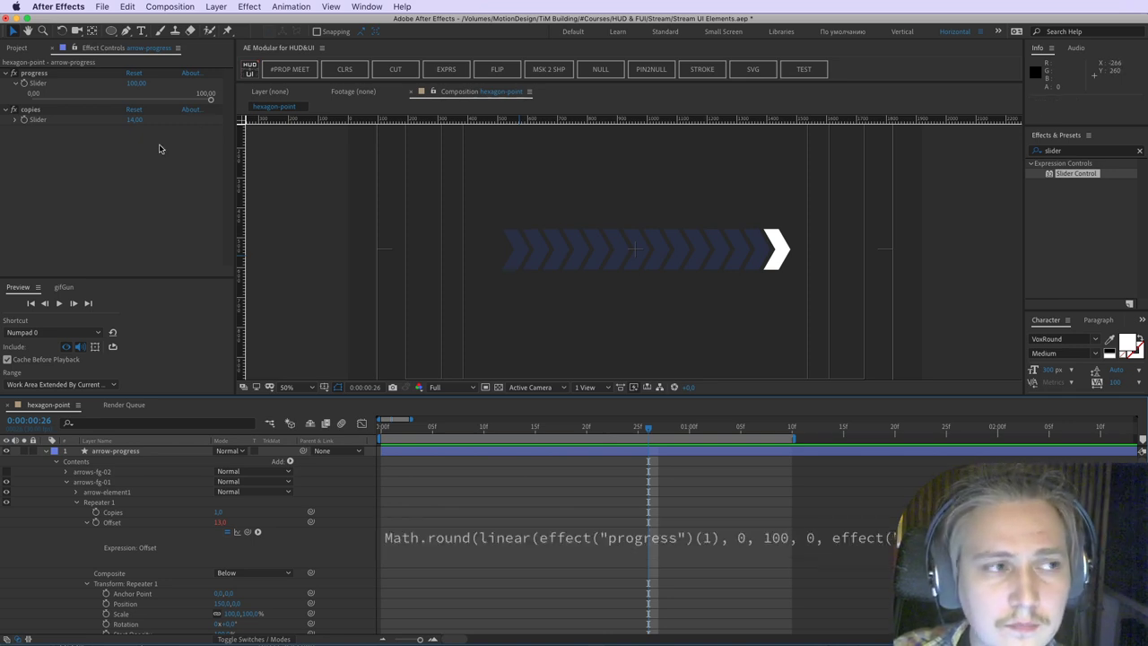
drag(212, 102, 317, 106)
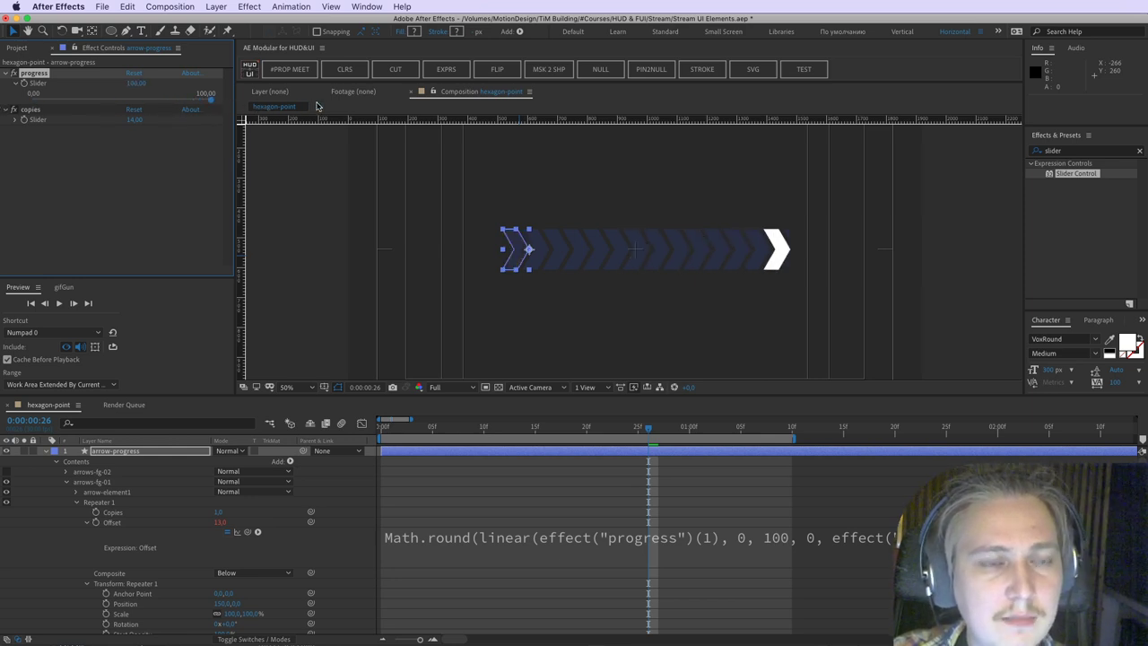
Step: Keyframe the progress slider at 100 on 0:00:00:26 and at 0 on frame 10
click(24, 83)
key(u)
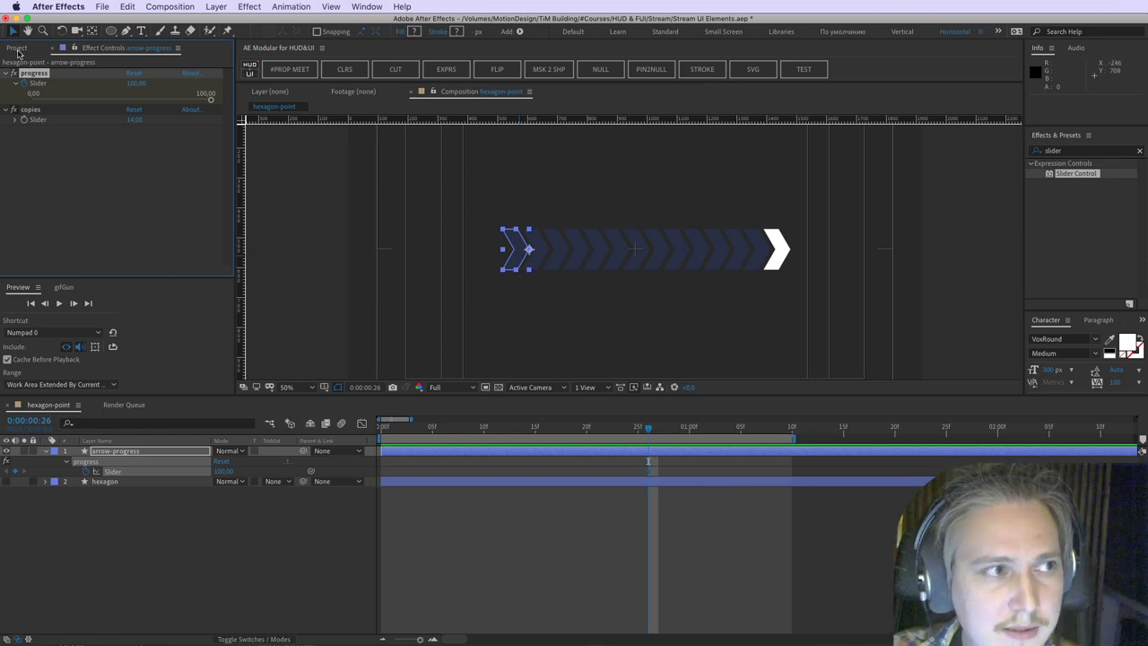
drag(480, 430, 648, 445)
click(136, 83)
text(0)
key(Return)
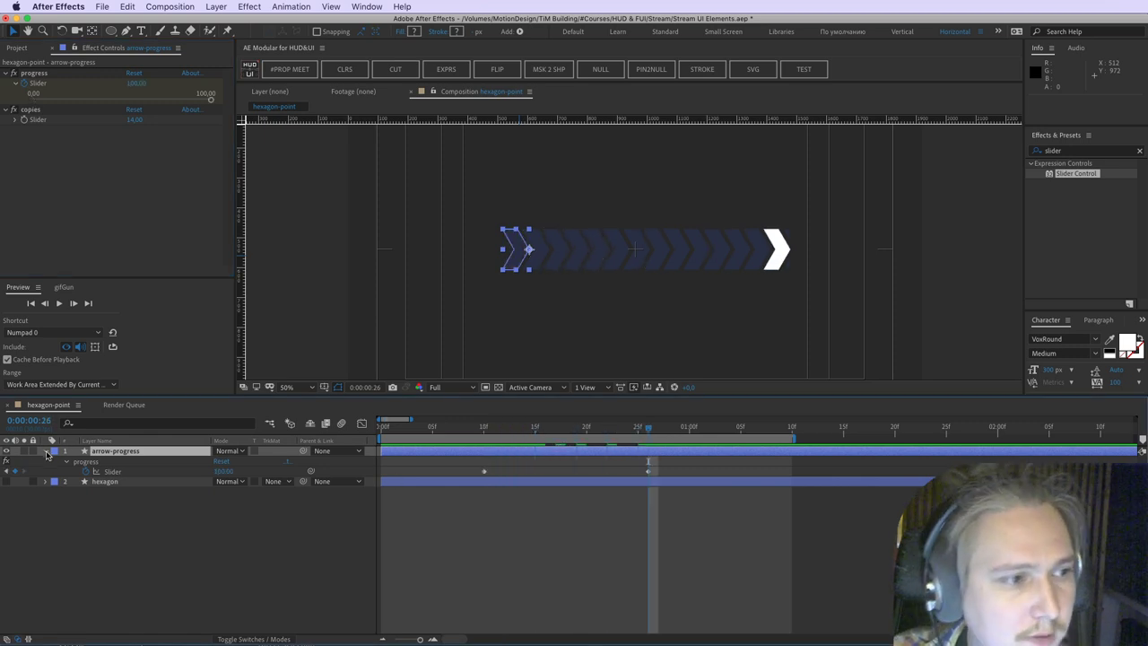
Step: Reveal the arrow-progress contents, make the arrows-fg-02 group visible and expand its Repeater 1
click(48, 454)
click(48, 453)
click(56, 462)
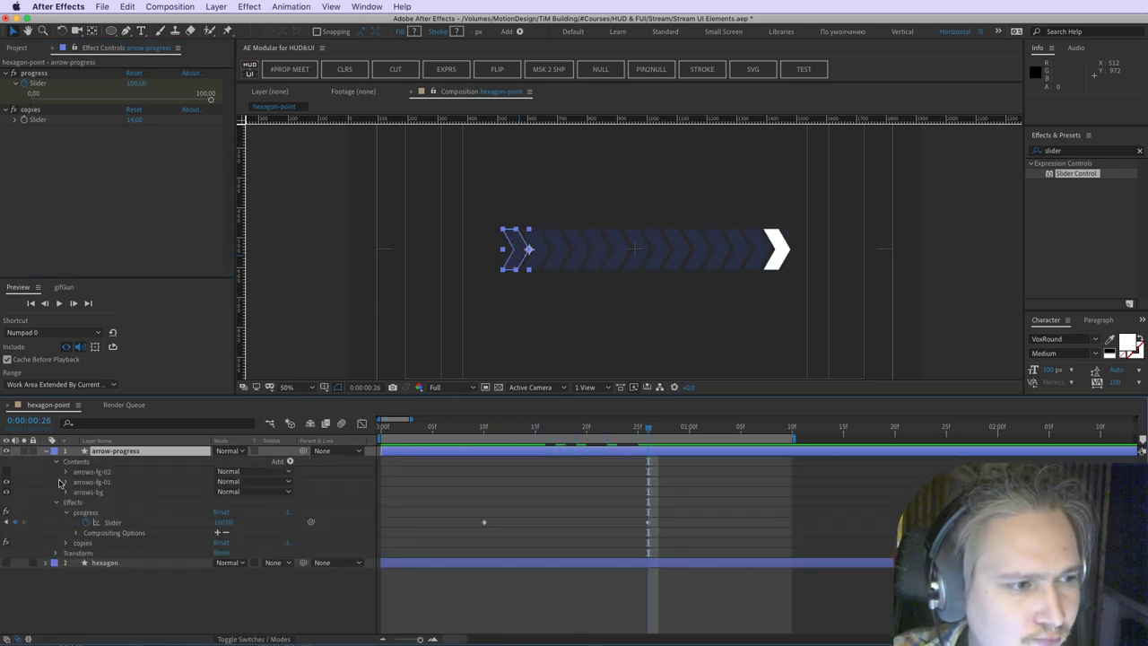
click(8, 472)
click(67, 472)
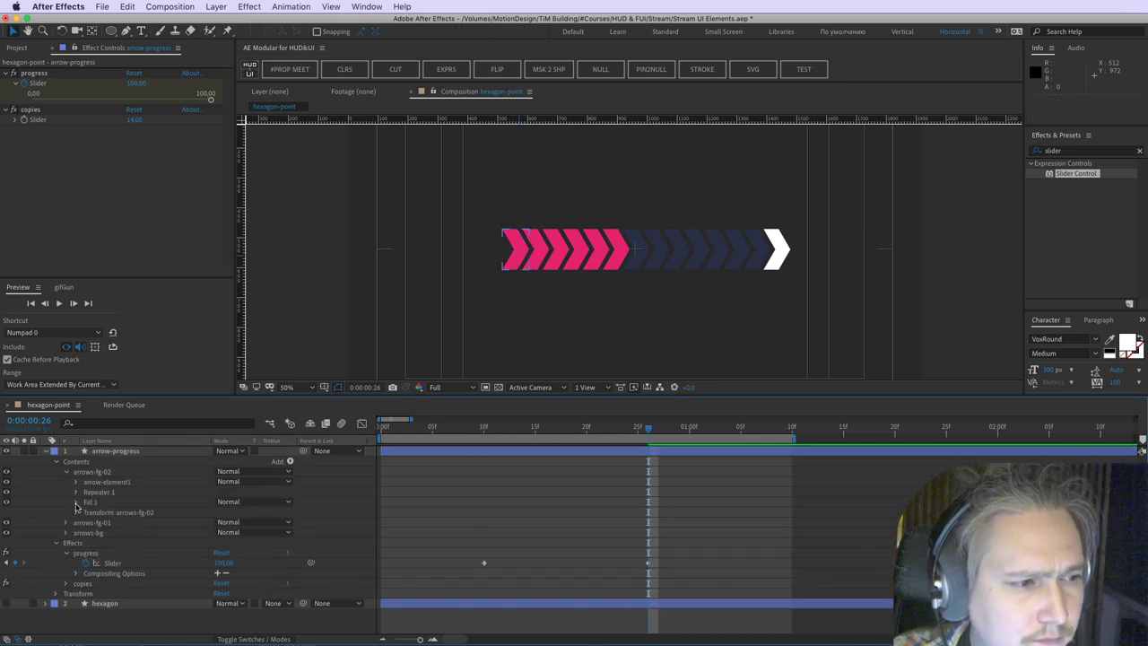
click(76, 492)
click(106, 502)
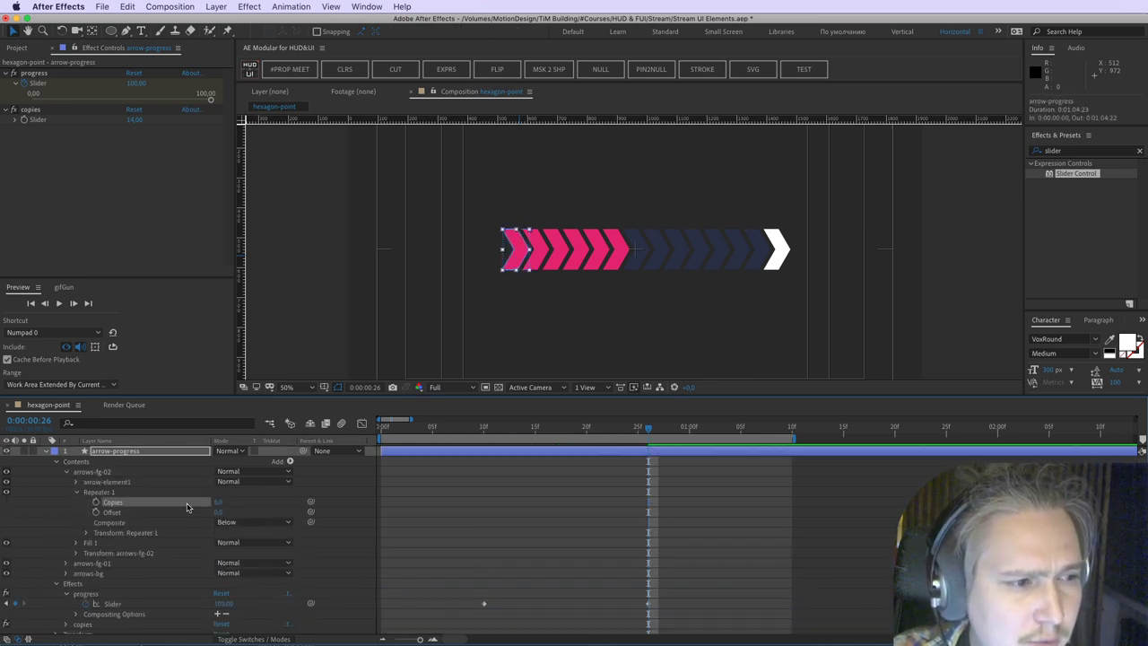
Step: Enable an expression on Copies of Repeater 1 in arrows-fg-02, and reveal the Offset expression of arrows-fg-01
alt+click(96, 502)
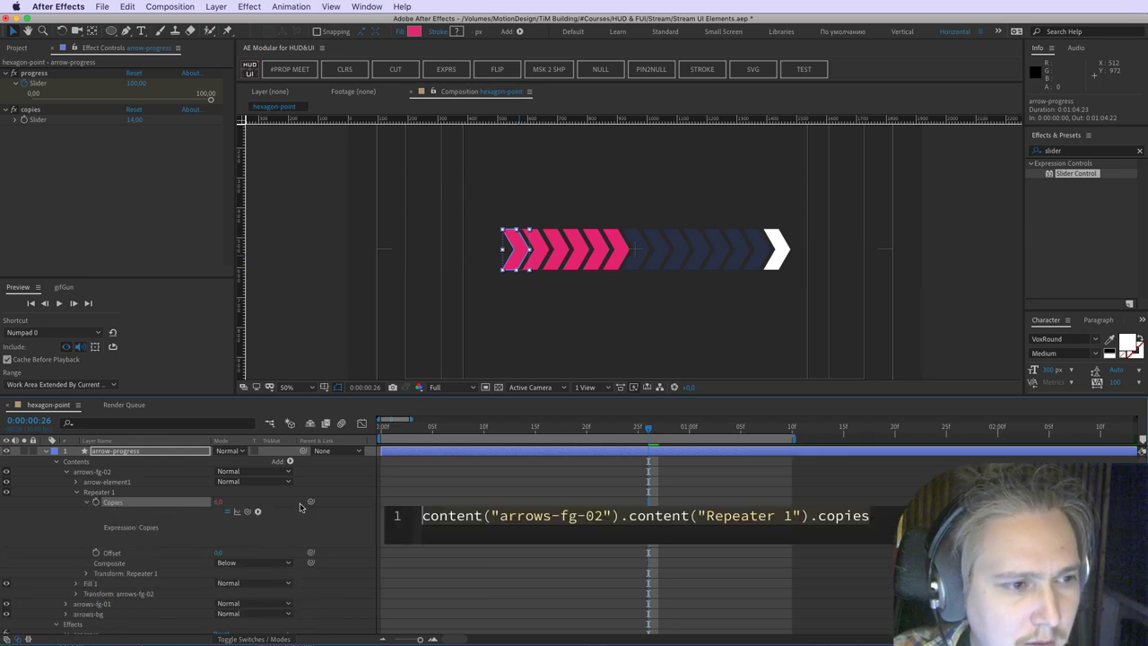
click(66, 604)
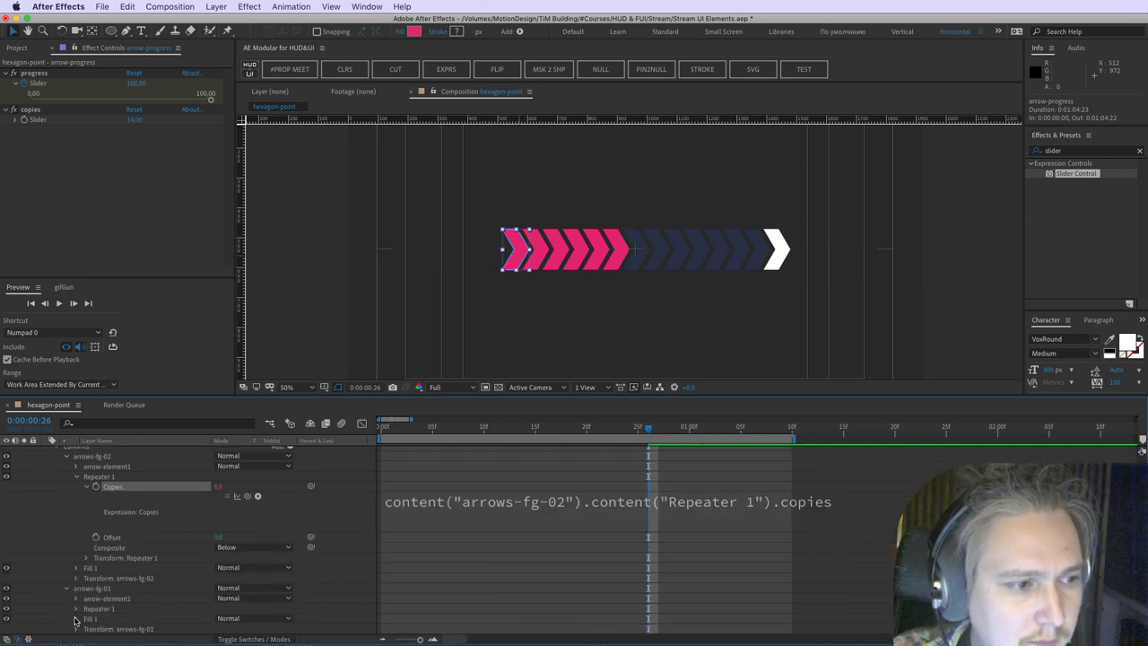
click(75, 608)
click(128, 610)
click(135, 465)
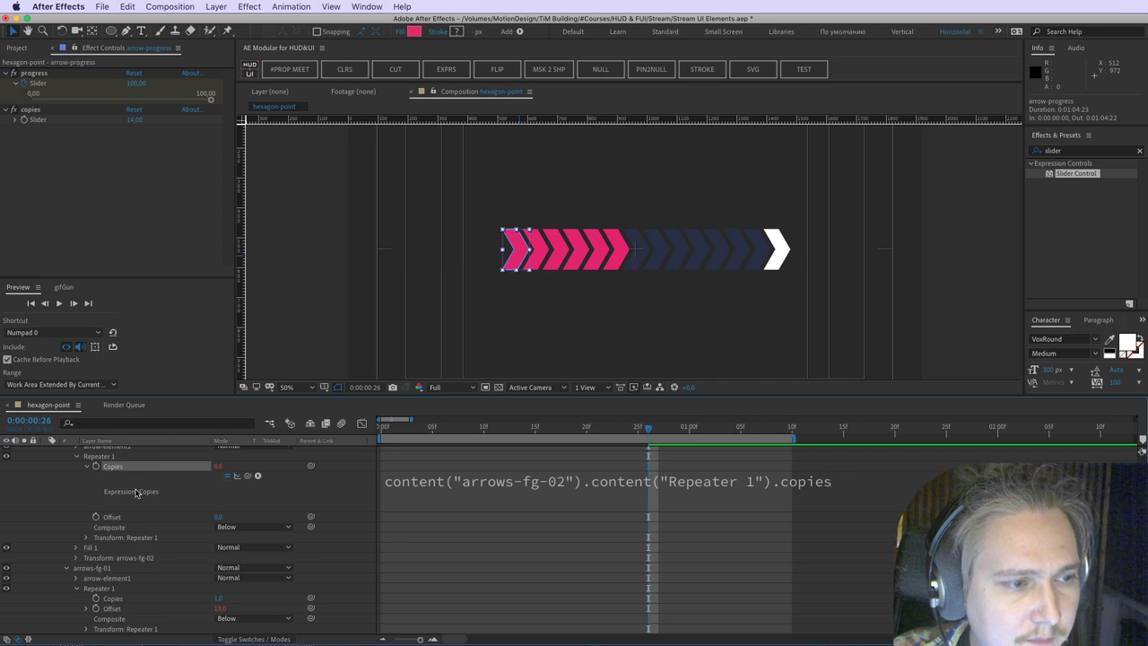
click(86, 609)
right_click(120, 582)
click(110, 589)
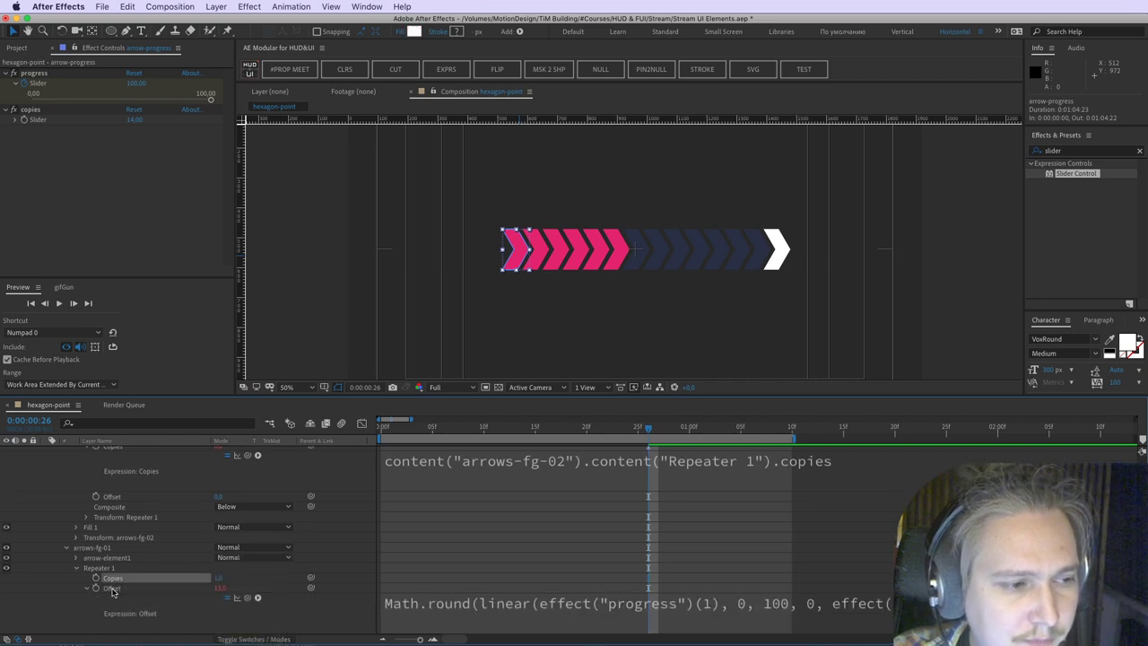
Step: Copy the Math.round Offset expression of arrows-fg-01 and paste it over the Copies expression of arrows-fg-02
right_click(112, 589)
click(499, 618)
click(500, 617)
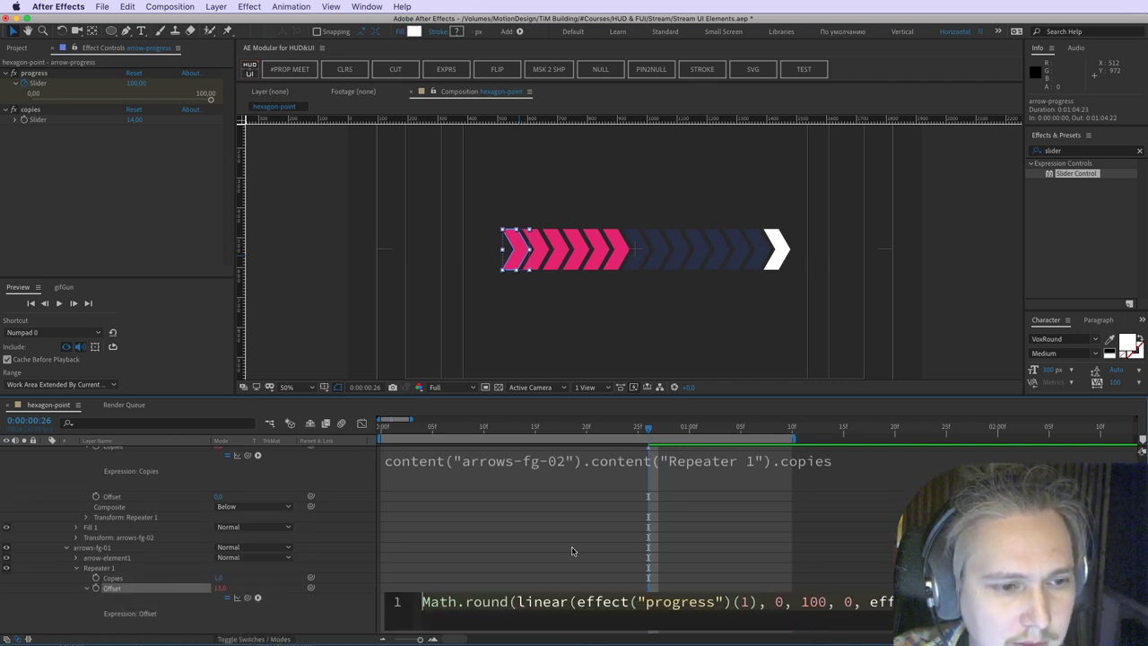
key(super+c)
click(572, 544)
click(498, 464)
key(super+v)
click(465, 551)
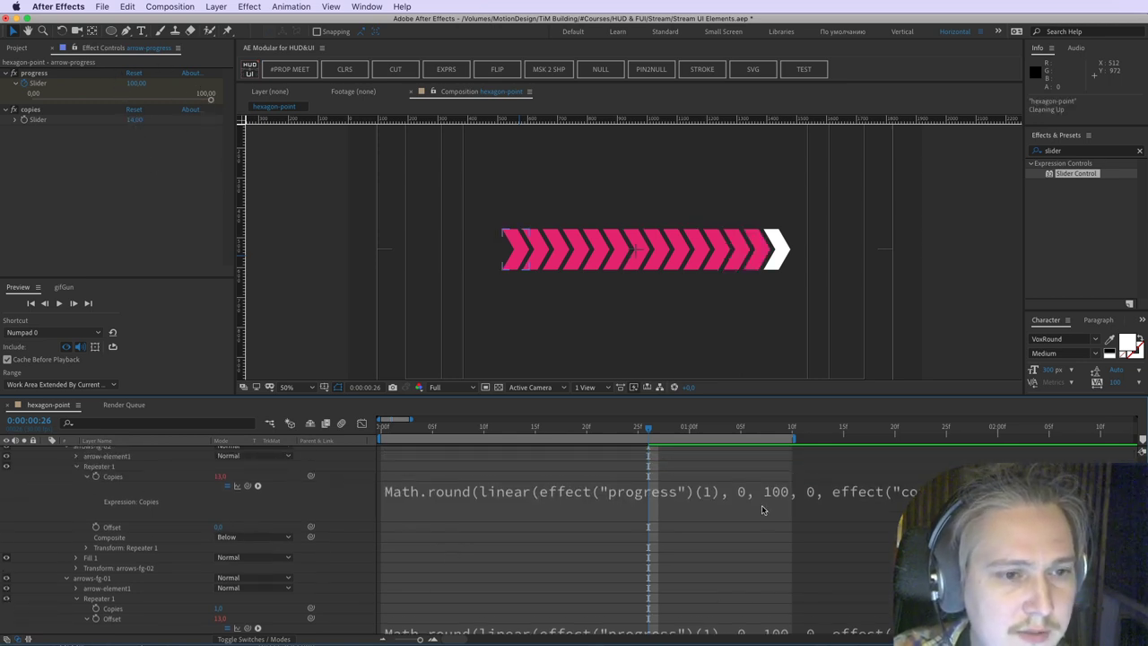
Step: Check the progress bar at 0:00:00:20 and collapse the arrows-fg-02 and arrows-fg-01 groups
drag(619, 427, 586, 427)
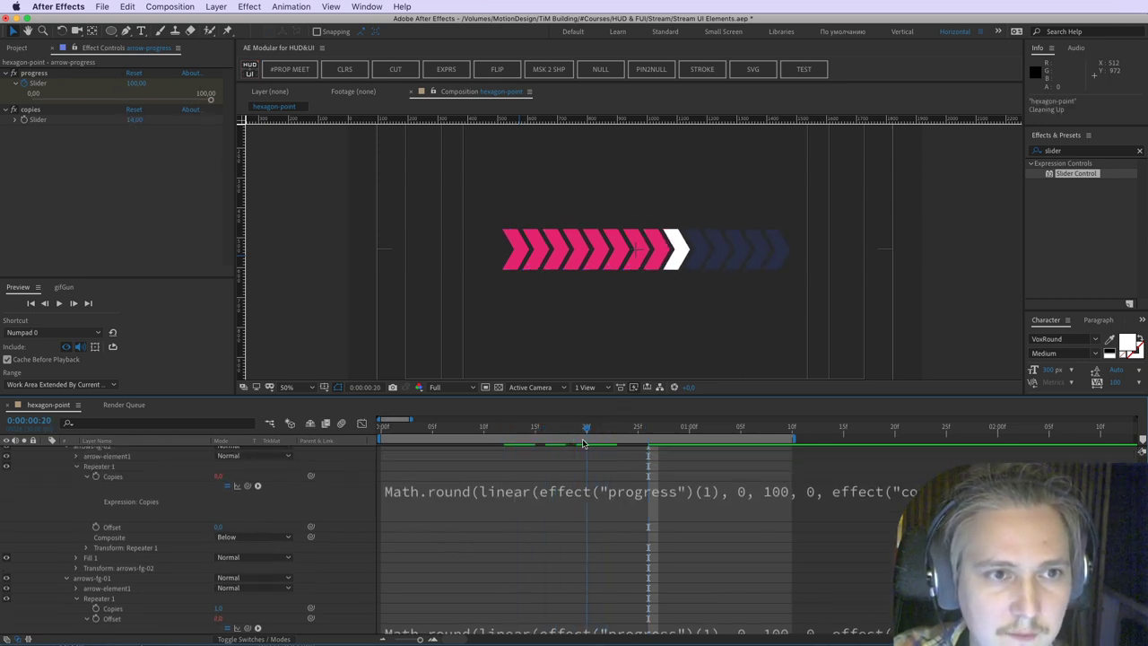
scroll(38, 491, up, 1)
click(65, 472)
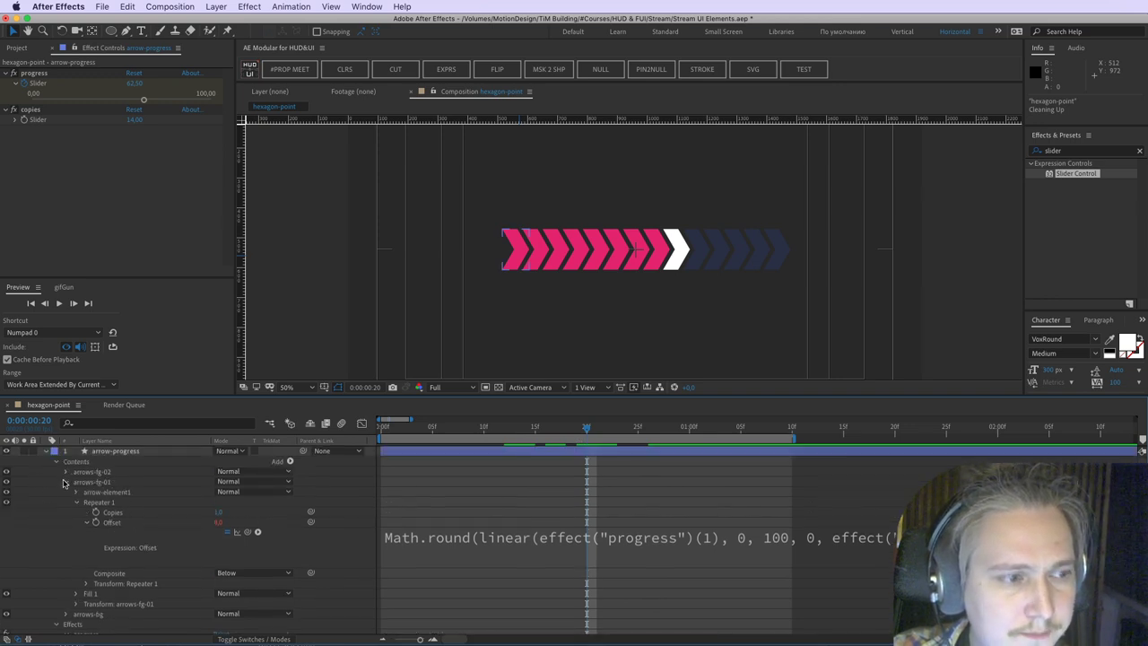
click(66, 483)
click(104, 472)
shift+click(101, 484)
drag(101, 485, 103, 488)
key(super+z)
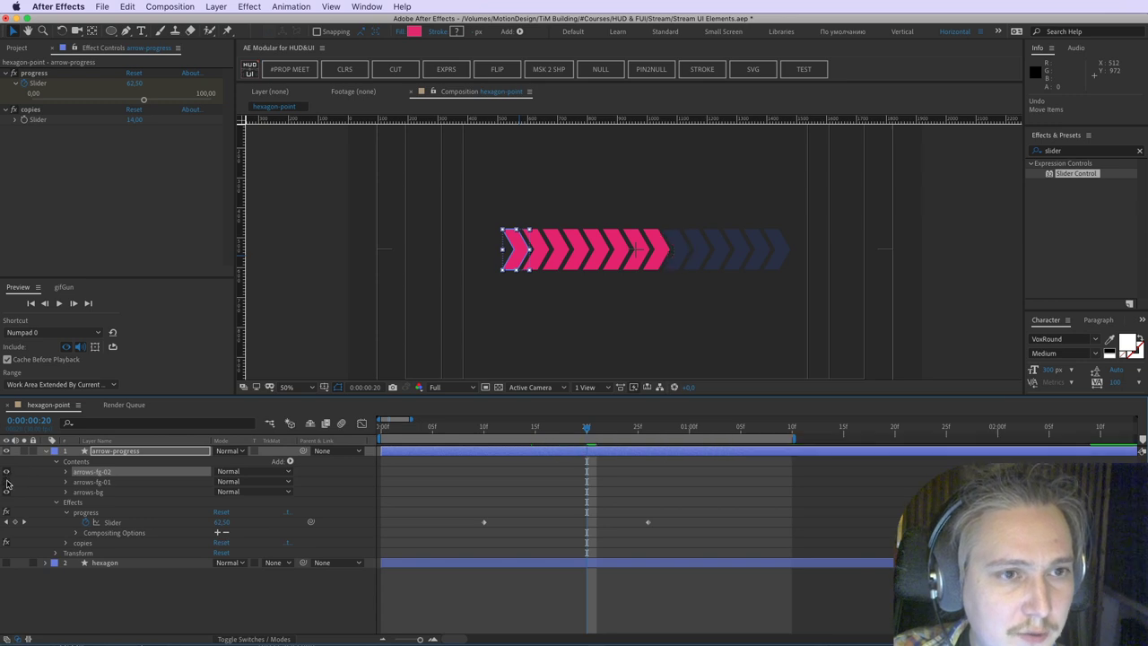
Step: Edit the Copies expression of Repeater 1 in arrows-fg-02 and set the progress slider to about 12.37 at 0:00:00:20
click(66, 471)
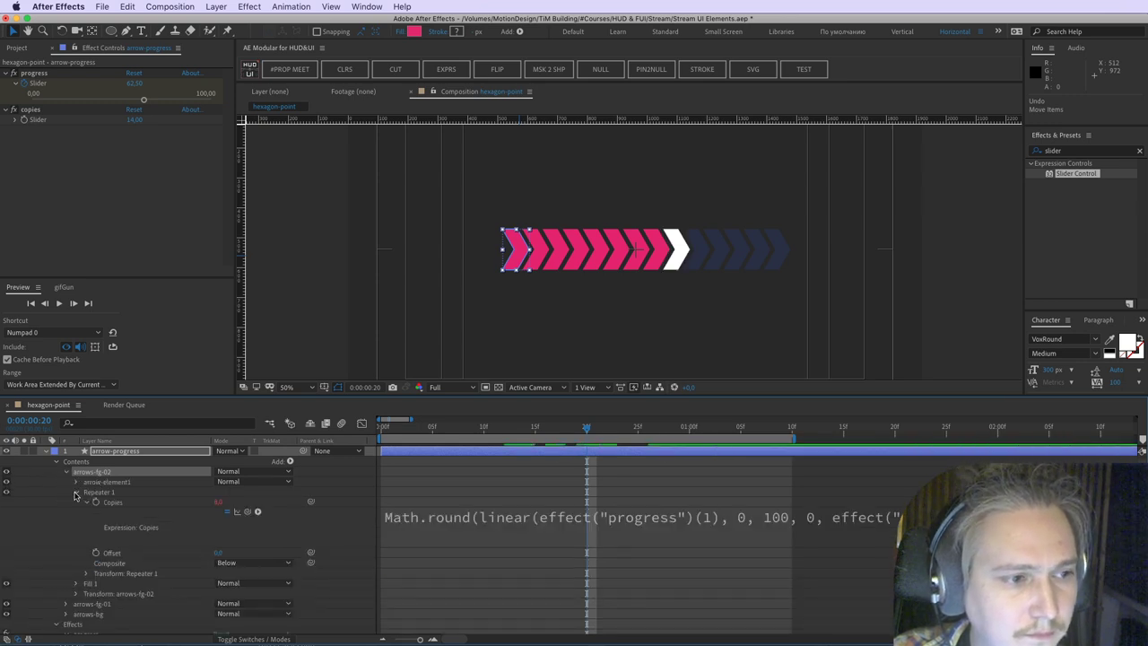
click(574, 517)
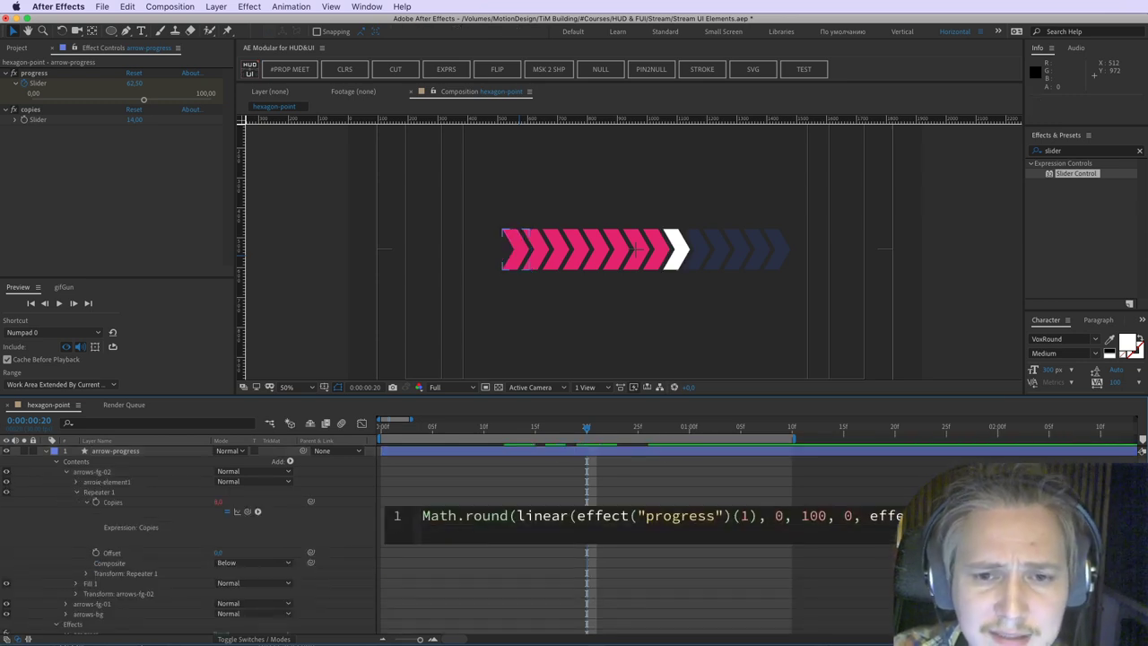
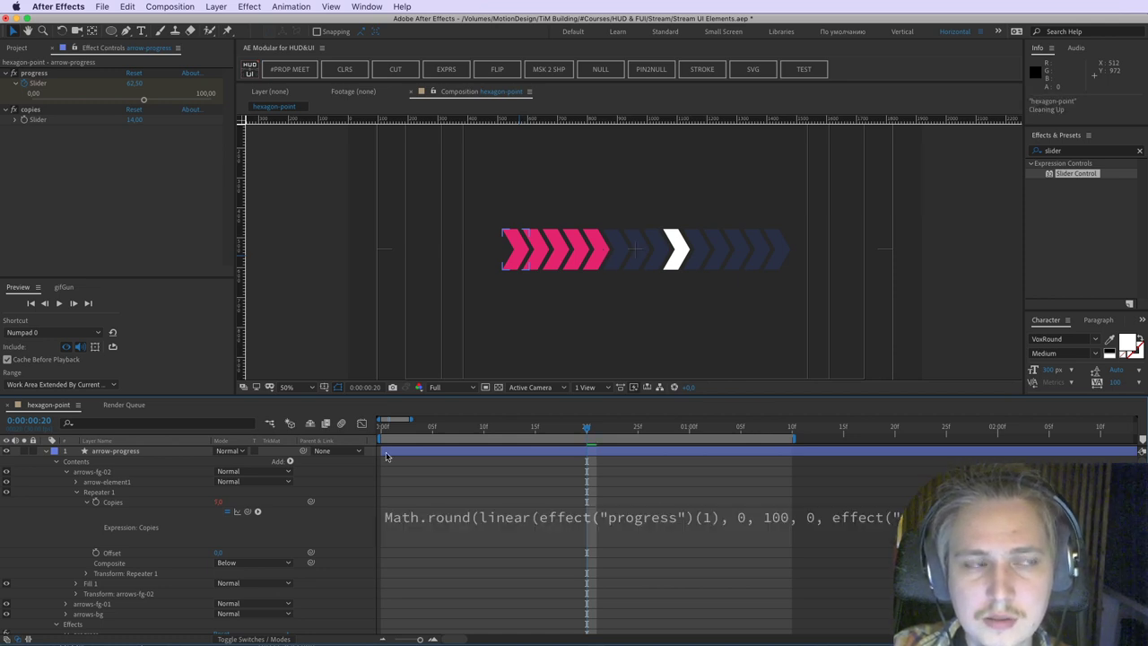
drag(143, 99, 54, 100)
key(ctrl+a)
mouse_move(456, 239)
mouse_down()
mouse_move(440, 267)
mouse_move(430, 247)
mouse_up()
key(Escape)
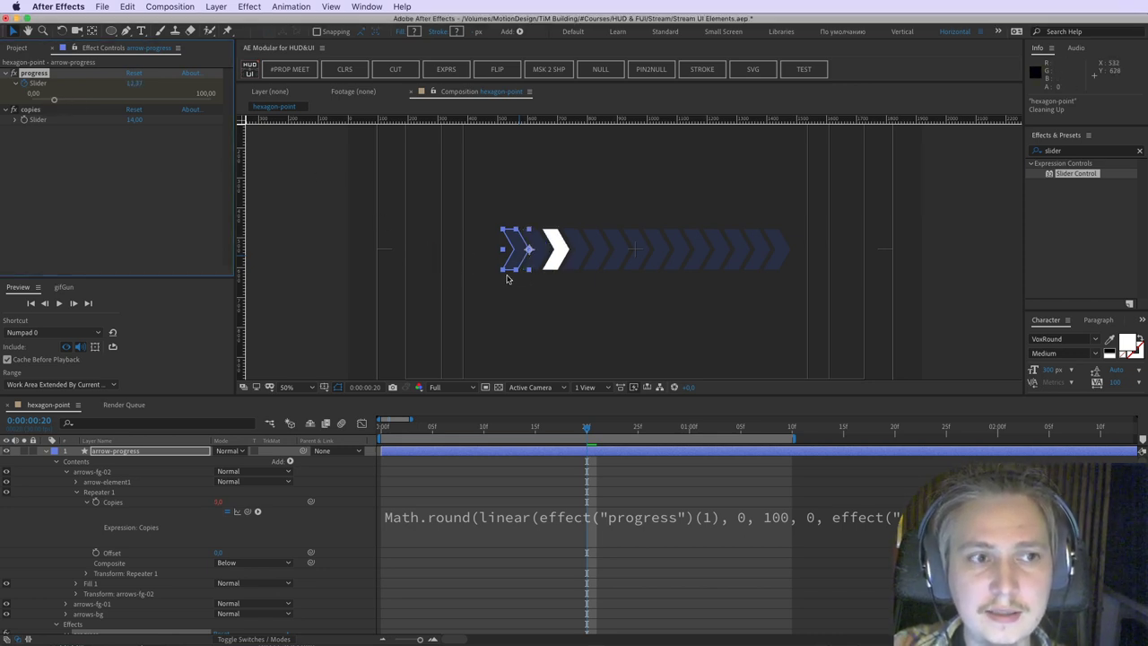
click(505, 282)
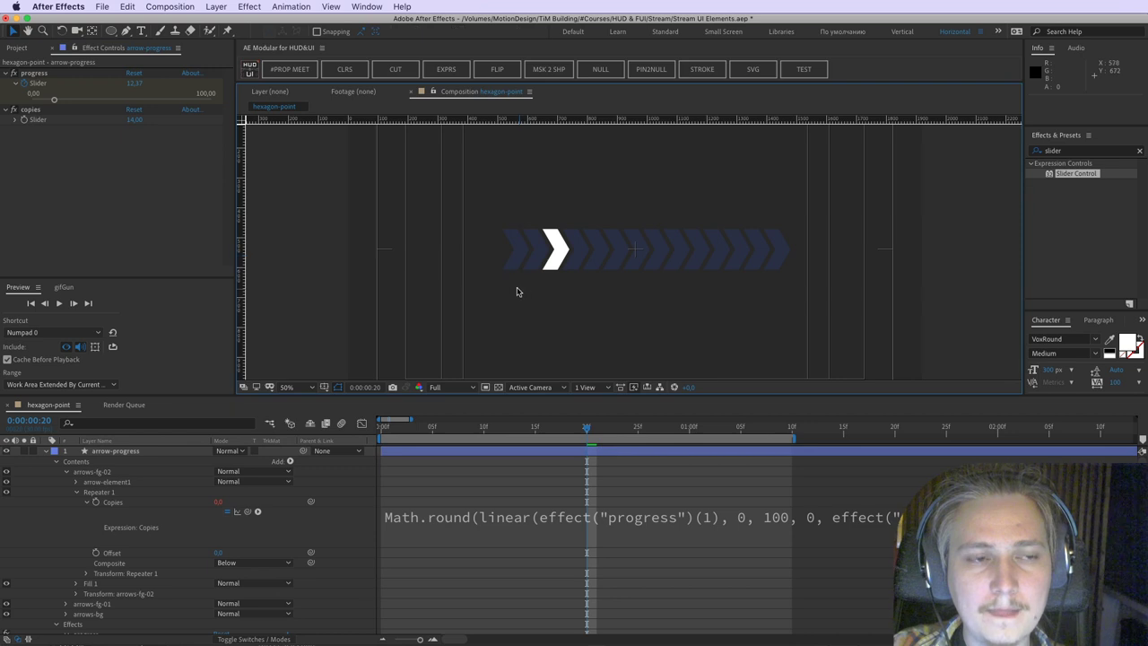
mouse_move(521, 292)
mouse_down()
mouse_move(618, 315)
mouse_move(777, 279)
mouse_up()
mouse_move(509, 236)
mouse_down()
mouse_move(513, 267)
mouse_move(542, 251)
mouse_move(527, 268)
mouse_up()
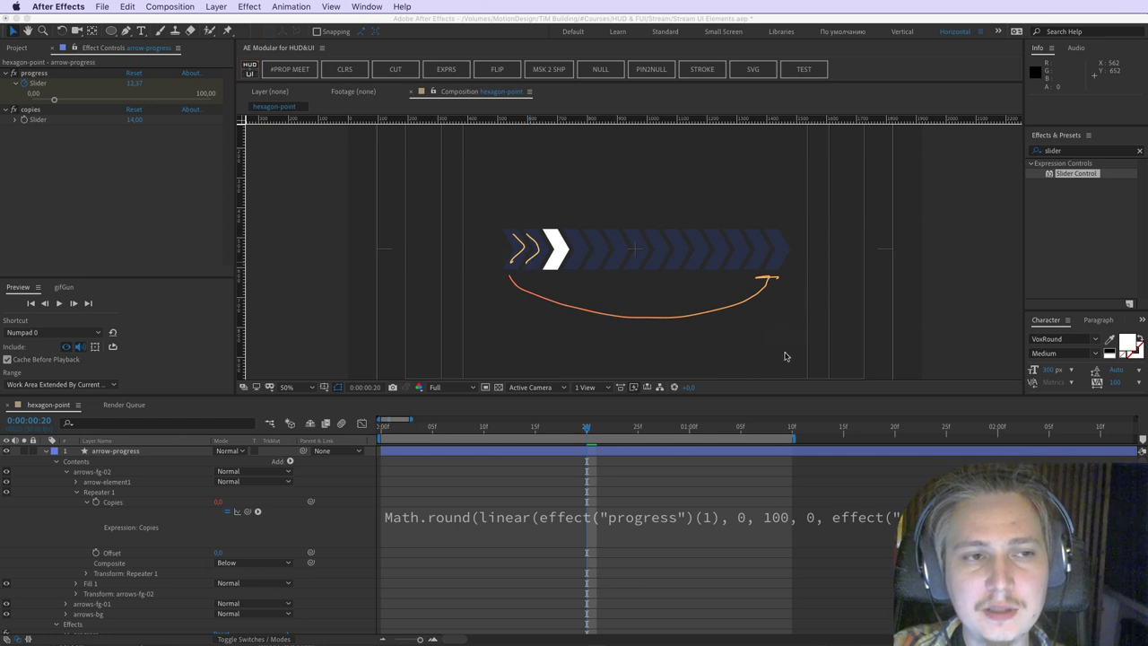
key(Escape)
Step: Adjust the closing part of the arrows-fg-02 Copies expression and check the progress bar at 0:00:00:23
click(784, 520)
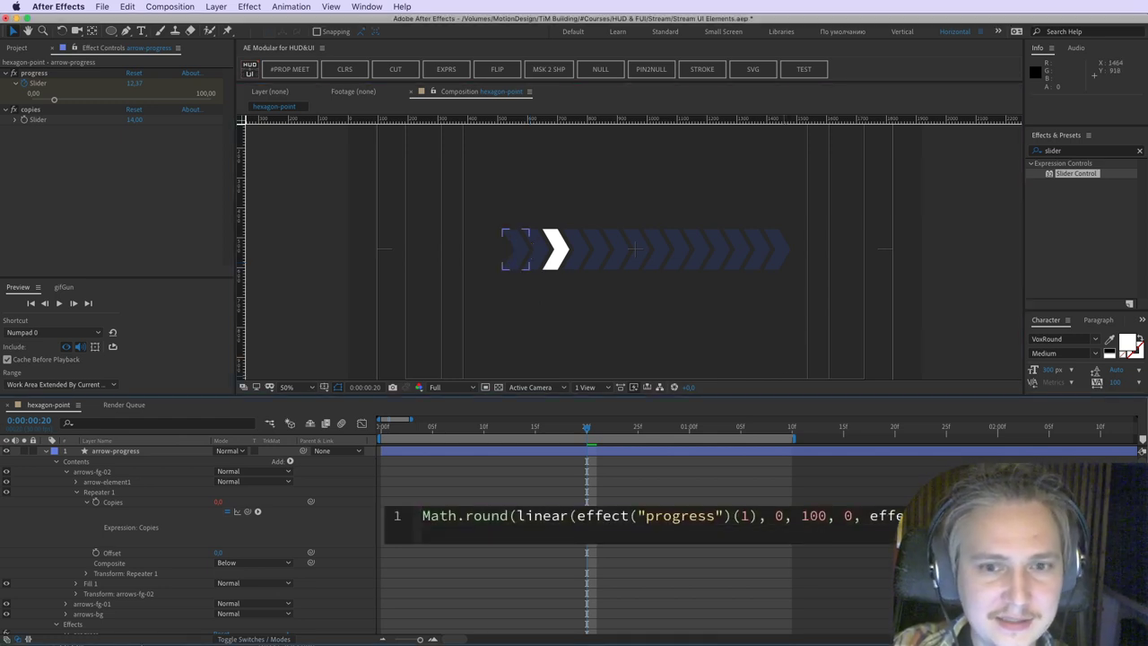
click(808, 570)
click(808, 521)
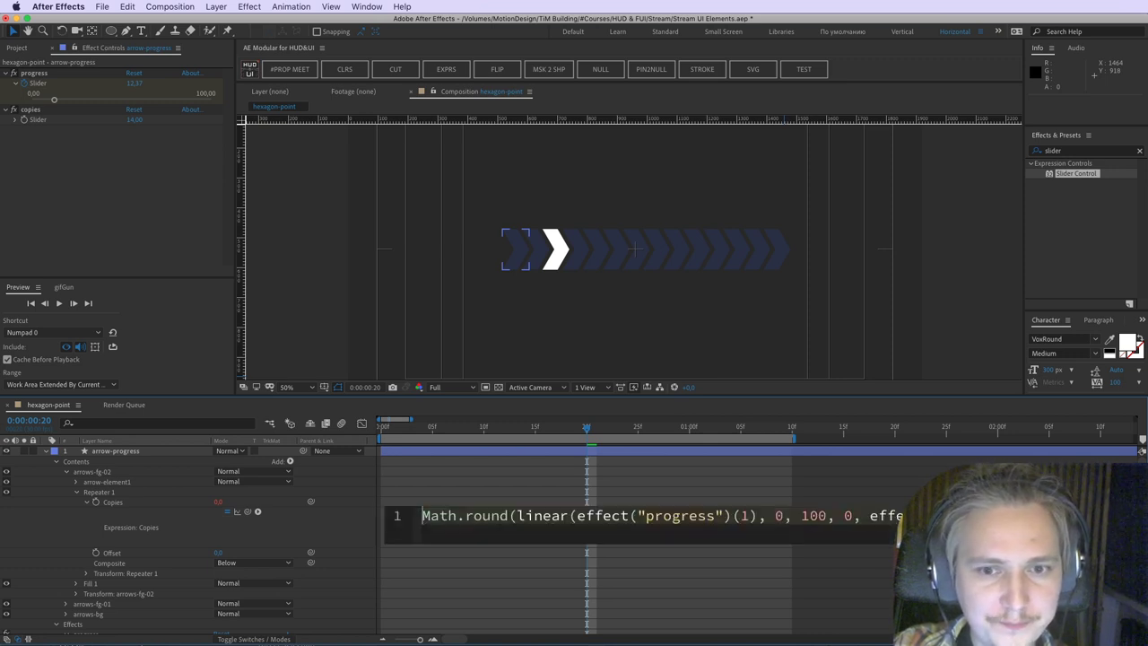
click(808, 520)
click(808, 570)
click(841, 527)
click(841, 527)
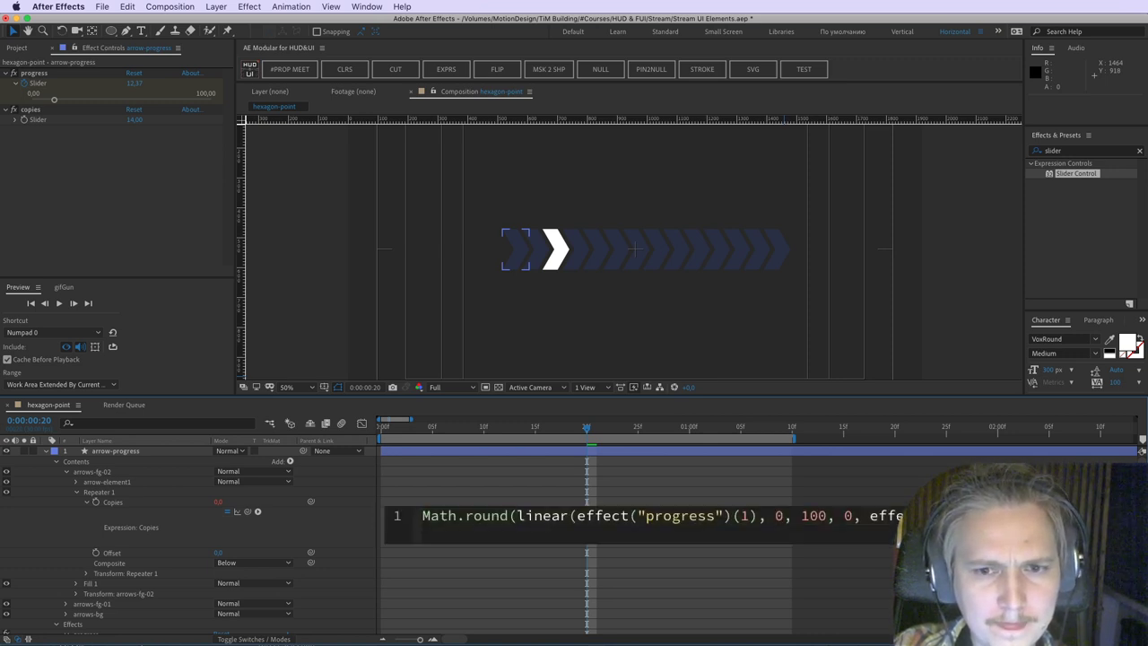
click(841, 571)
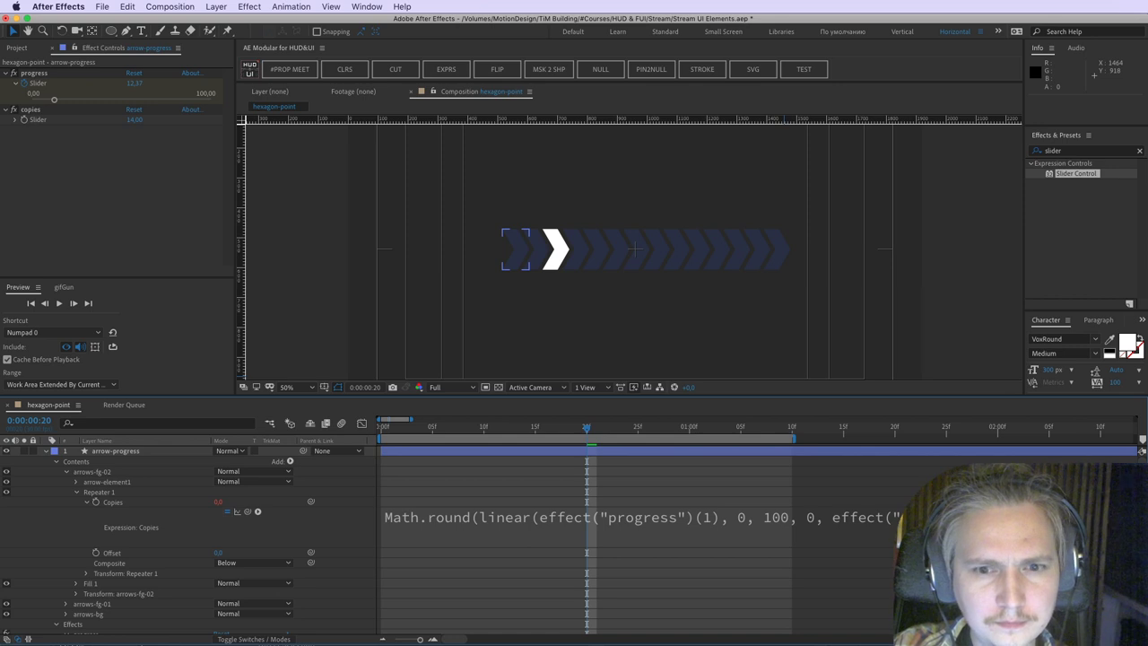
click(841, 522)
click(841, 522)
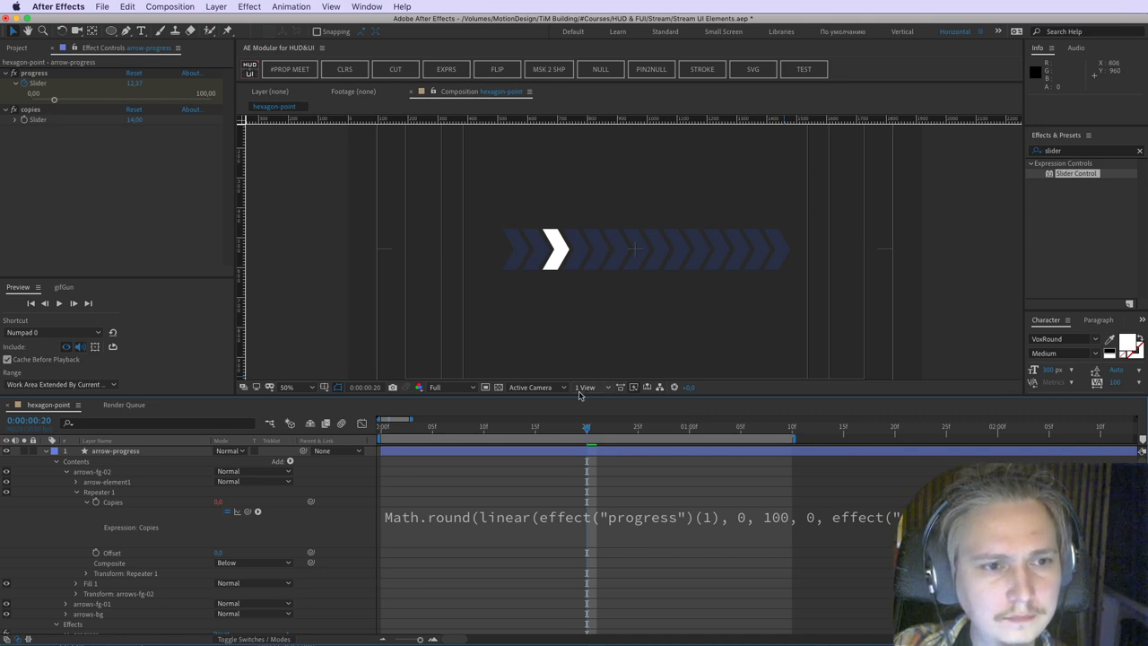
click(596, 434)
mouse_move(596, 435)
mouse_down()
mouse_move(665, 439)
mouse_move(613, 439)
mouse_up()
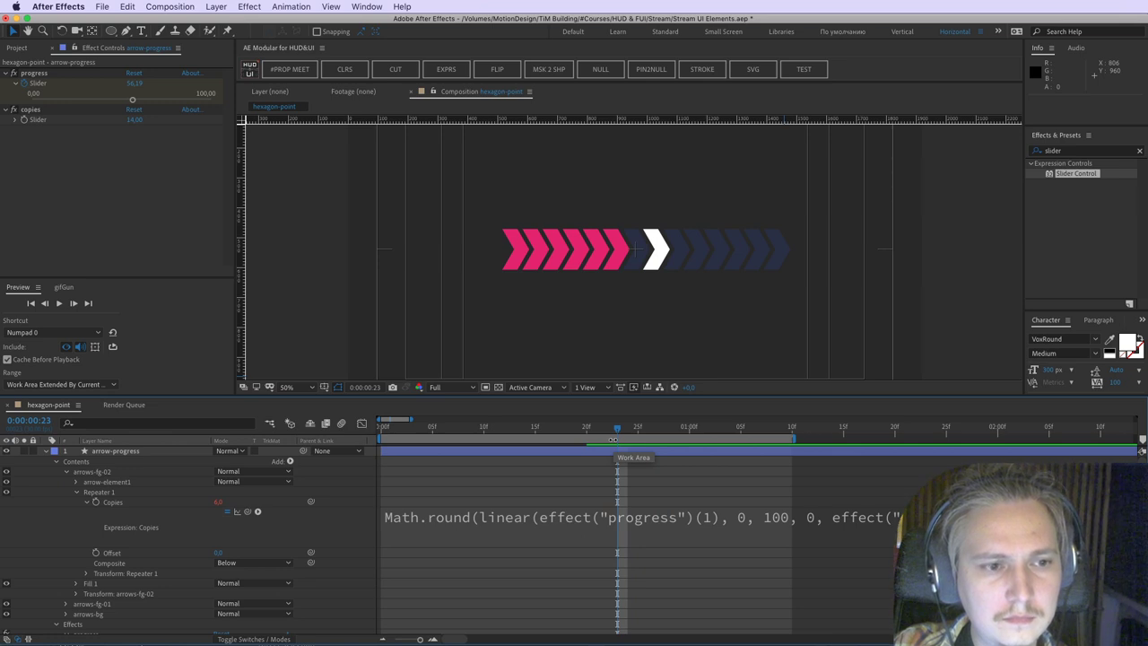
Step: Replace linear with easeIn in the Copies expression of arrows-fg-02
click(530, 518)
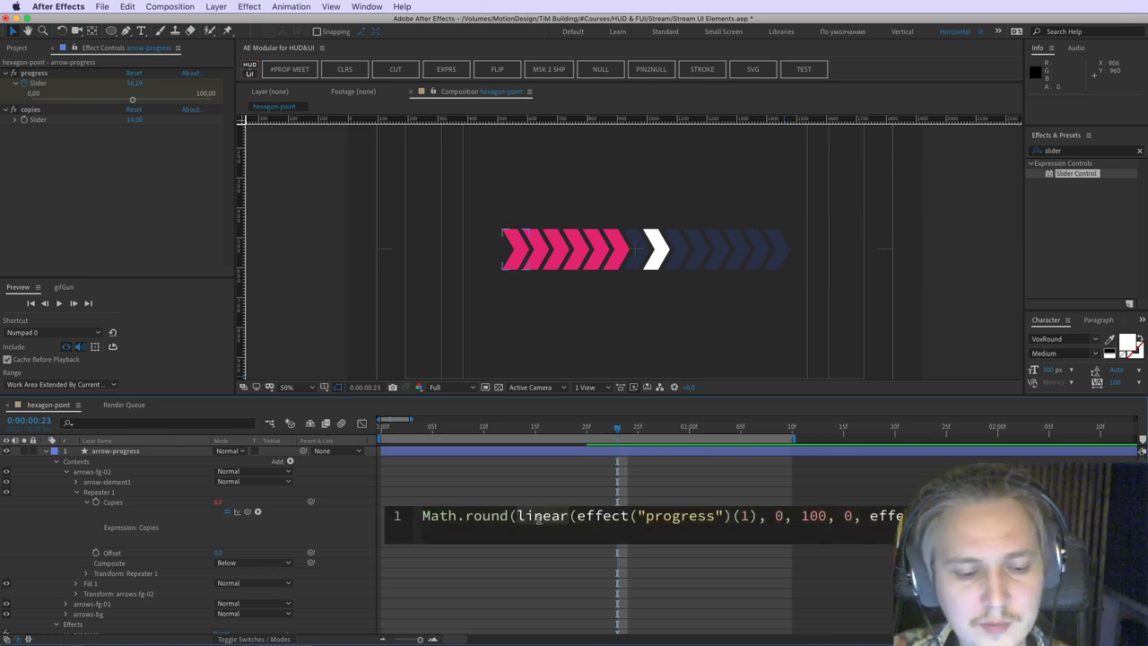
text(easwe)
key(BackSpace)
key(BackSpace)
text(e)
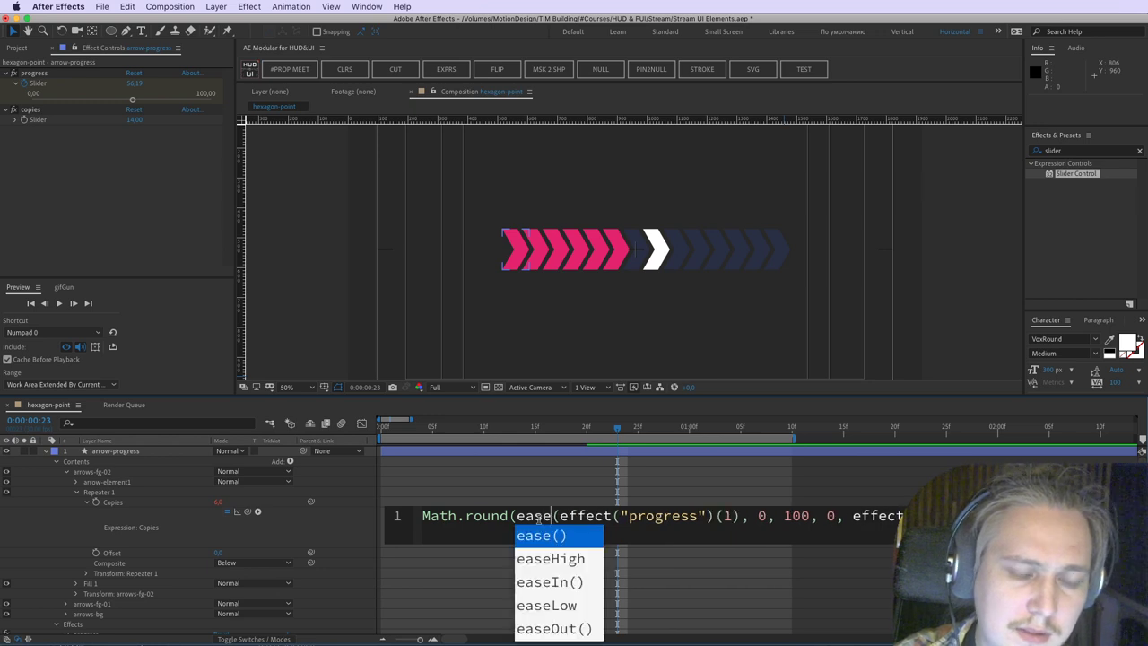
text(I)
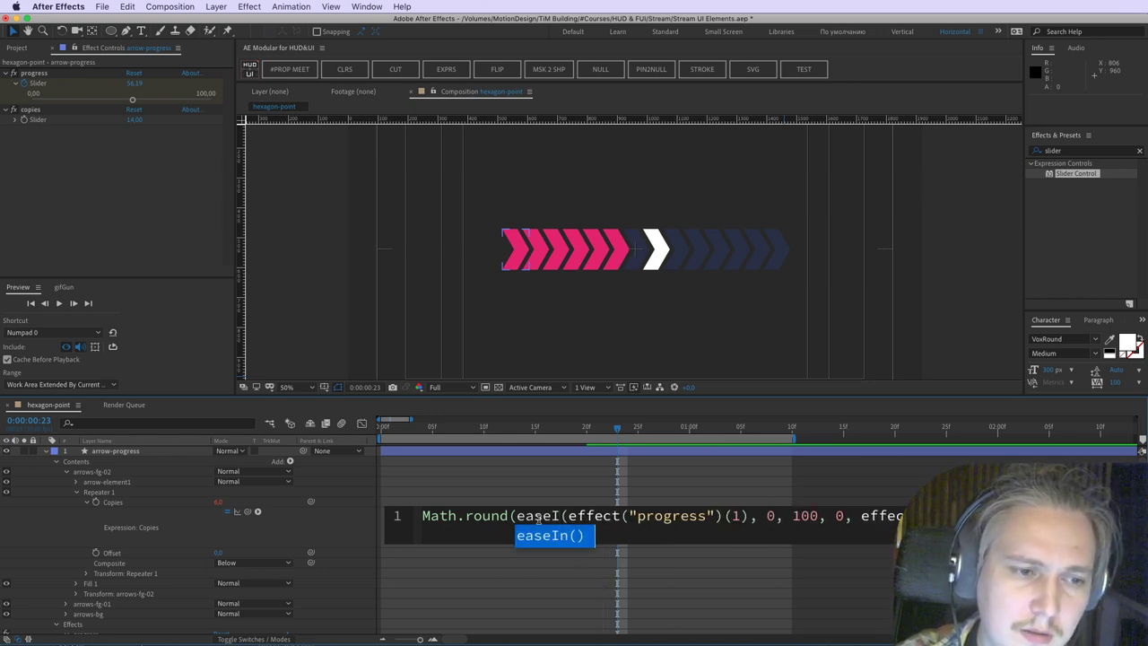
text(n)
click(817, 600)
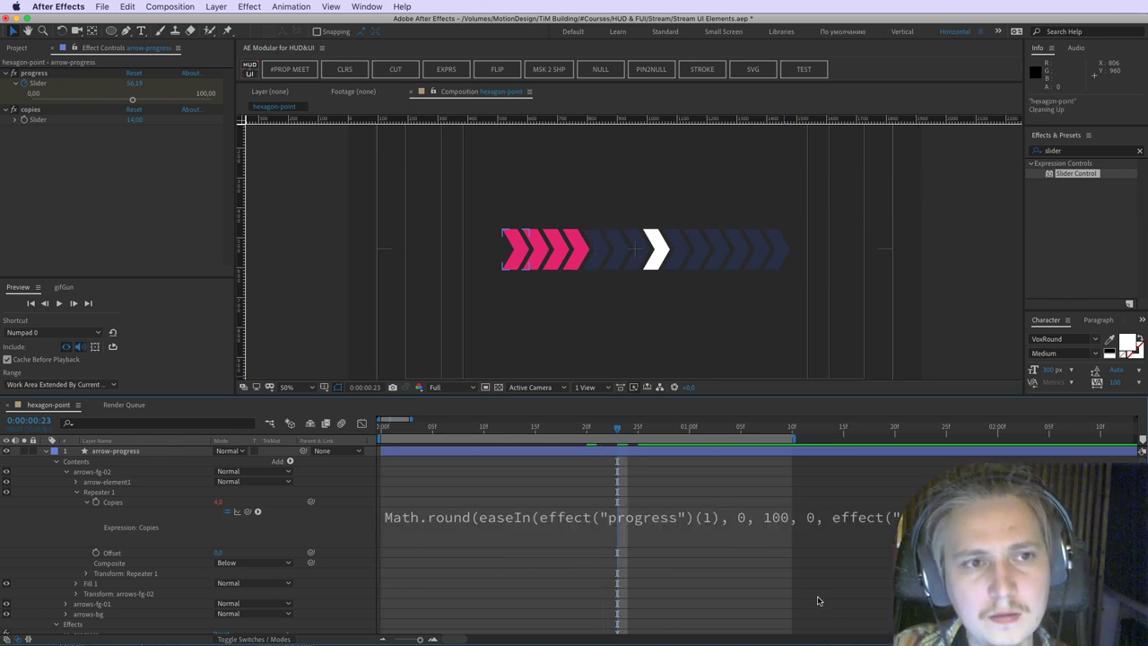
Step: Edit the end of the arrows-fg-02 Copies expression, following the easeIn arguments
click(933, 518)
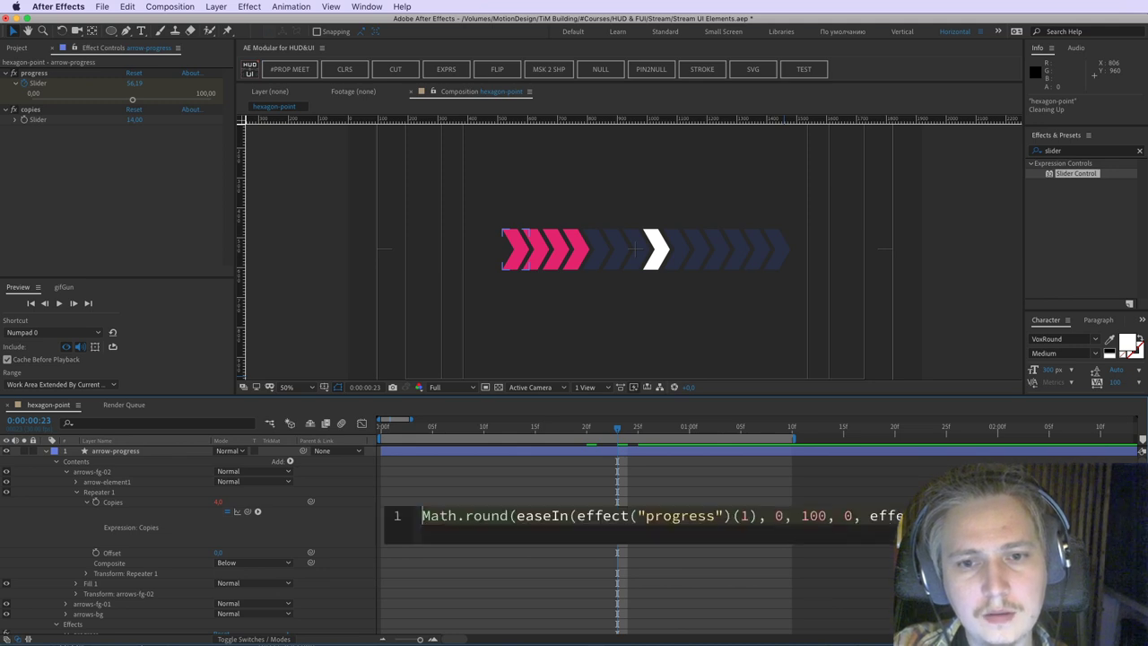
click(933, 519)
click(917, 579)
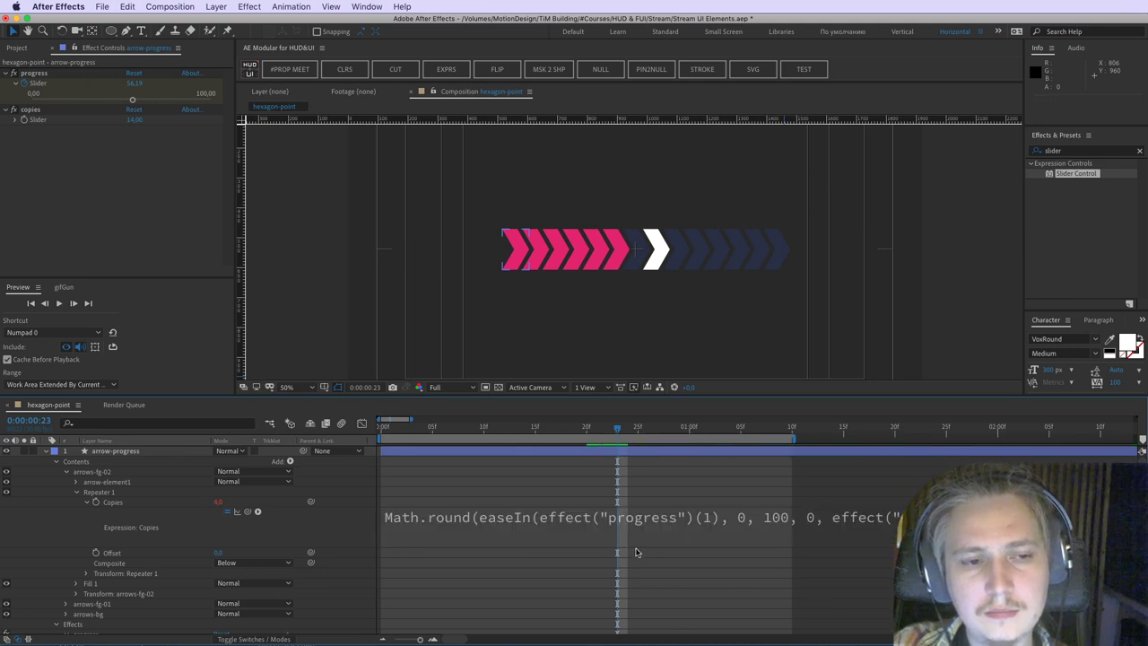
Step: Look up the interpolation functions, change easeIn to ease in the arrows-fg-02 Copies expression and preview the animation
click(561, 518)
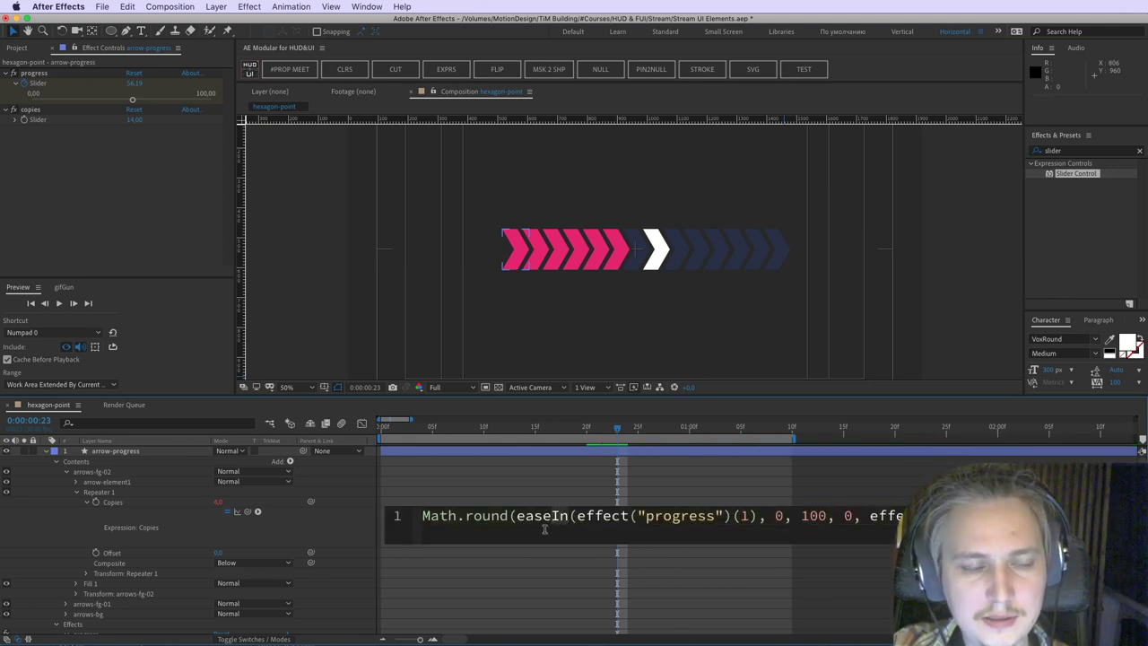
click(259, 513)
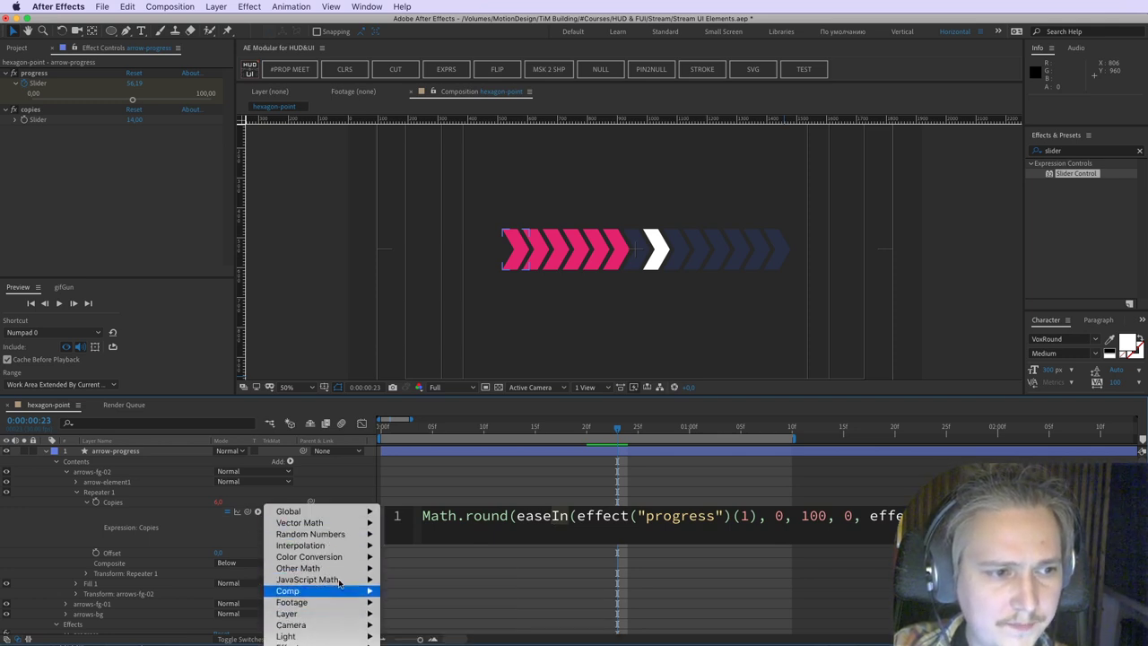
mouse_move(339, 557)
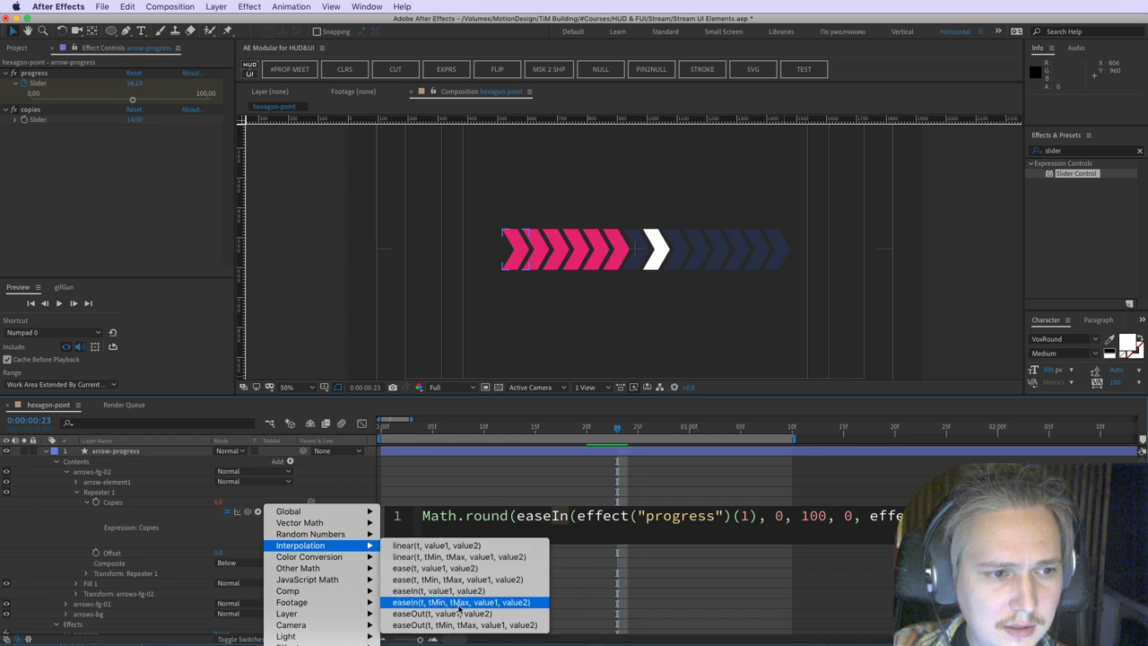
key(Escape)
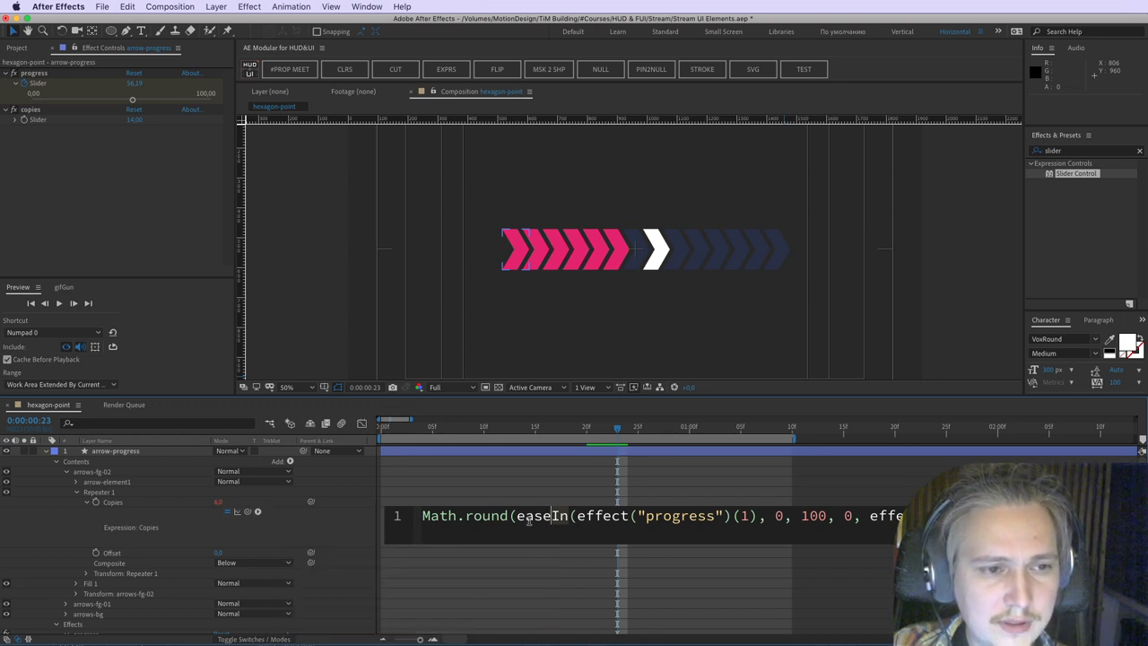
key(BackSpace)
key(BackSpace)
click(697, 586)
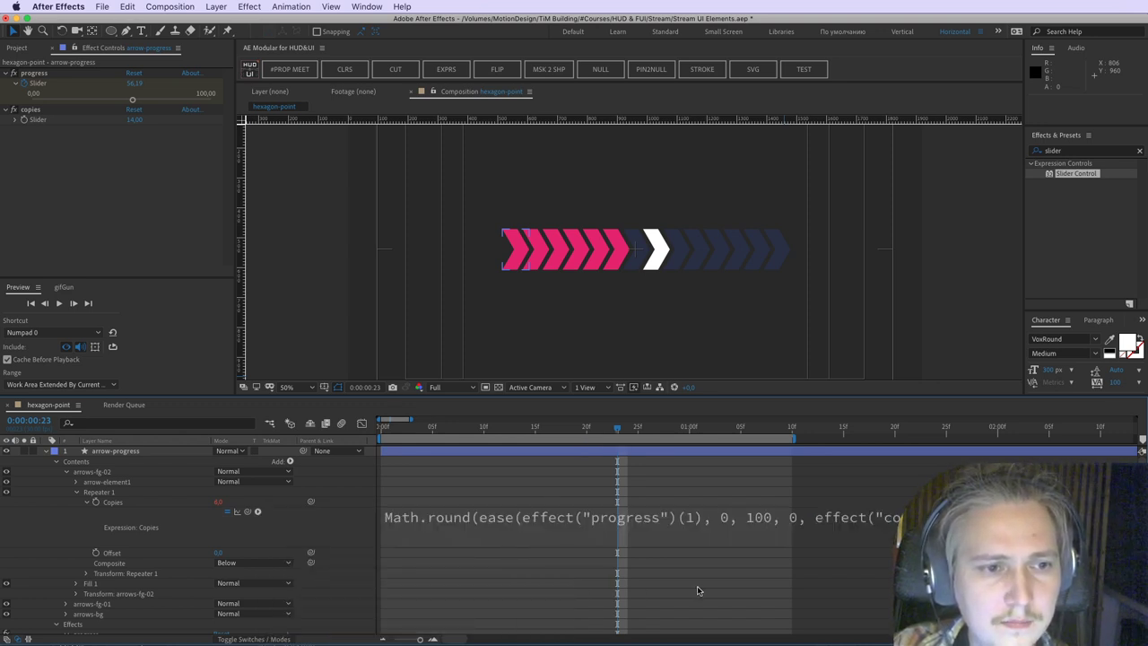
key(KP_0)
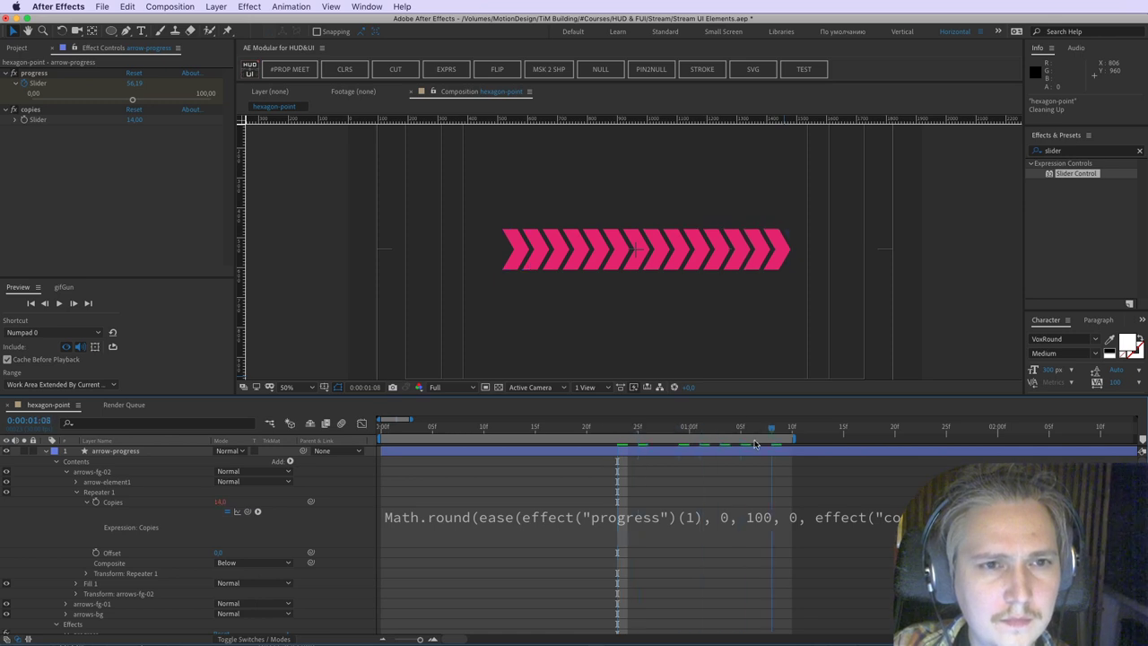
Step: Go to 0:00:00:25 and move the arrows-fg-02 group below arrows-fg-01 in the arrow-progress contents
mouse_move(619, 443)
mouse_down()
mouse_move(596, 442)
mouse_move(660, 441)
mouse_move(638, 442)
mouse_up()
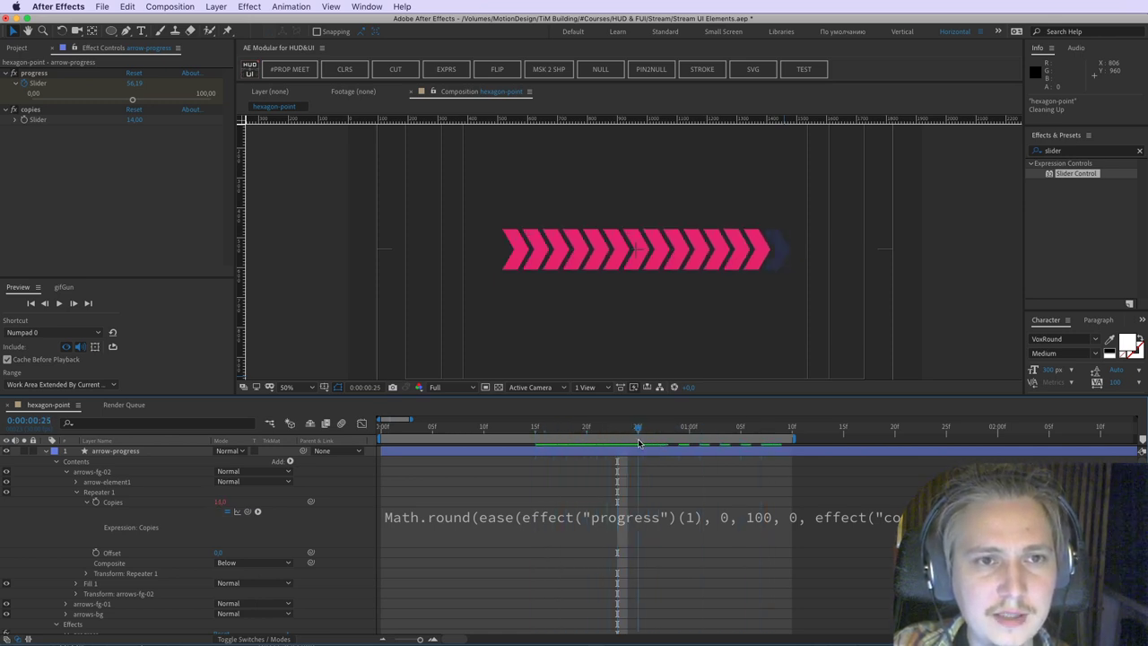
click(65, 471)
drag(92, 471, 89, 485)
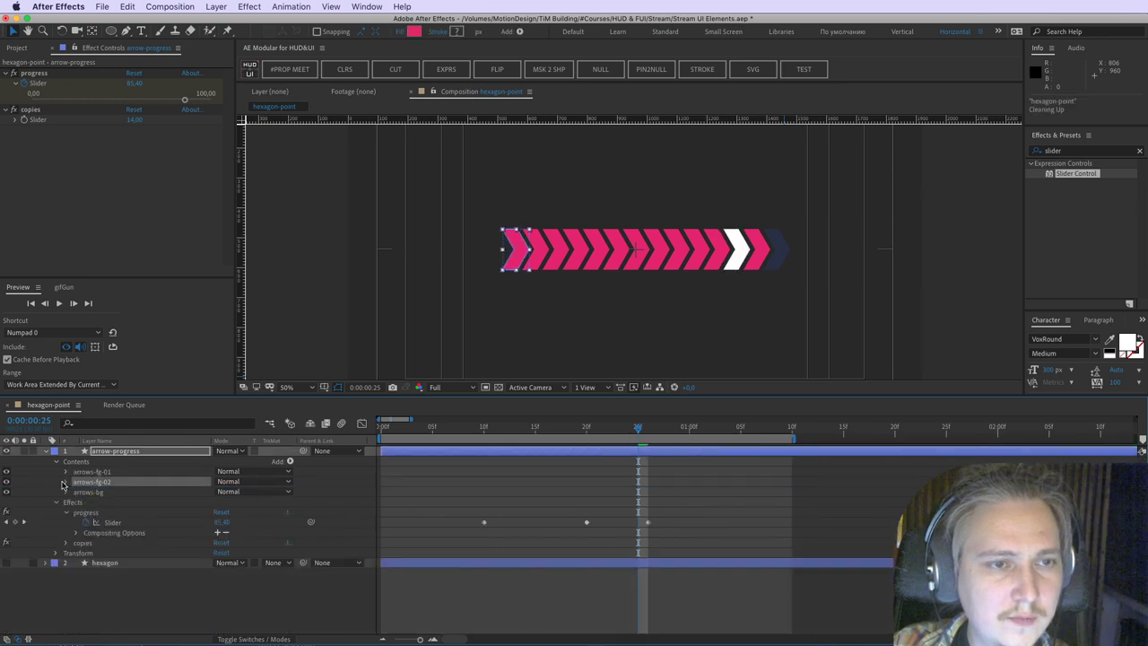
Step: Change ease back to easeIn in the arrows-fg-02 Copies expression and check the progress bar over time
click(65, 482)
click(727, 533)
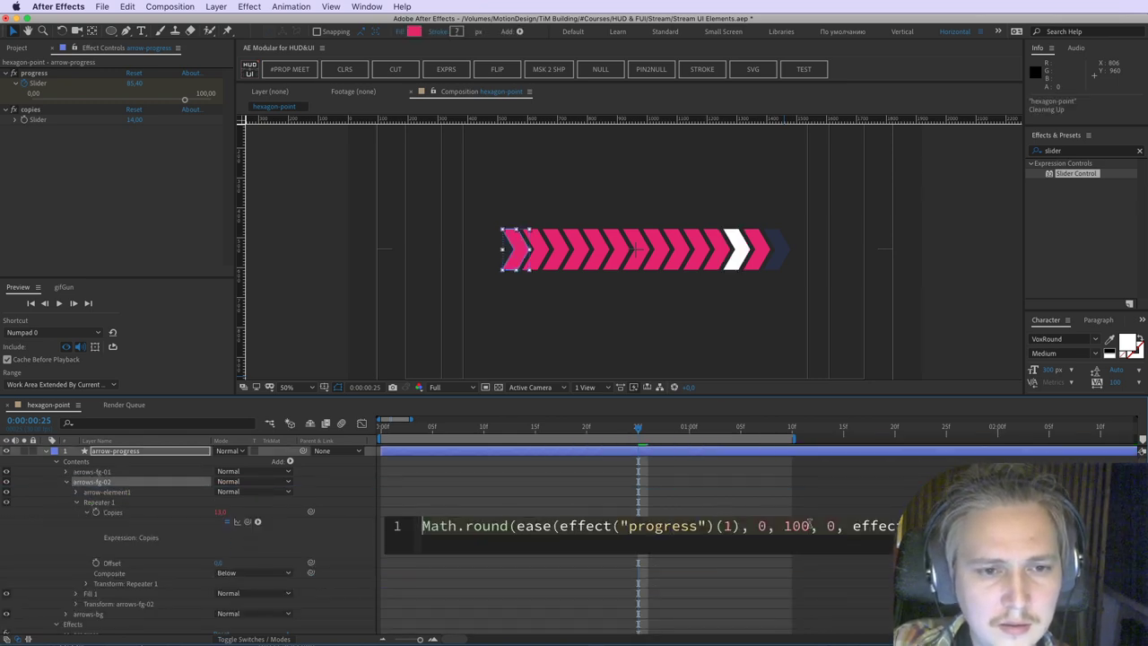
double_click(521, 527)
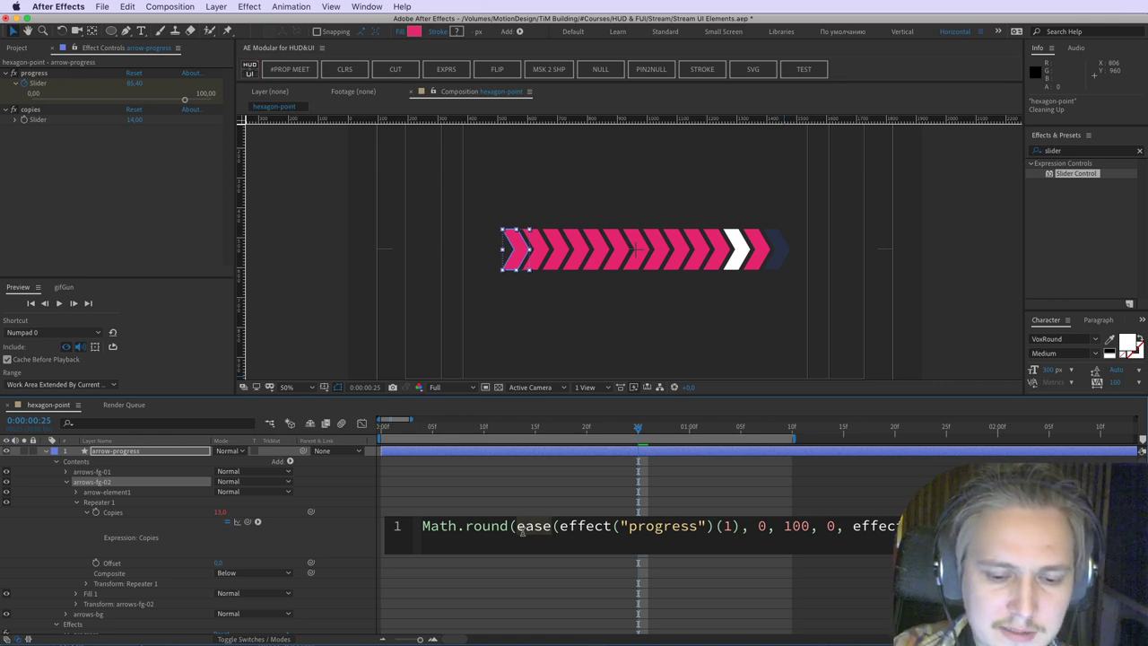
key(Right)
text(In)
click(551, 624)
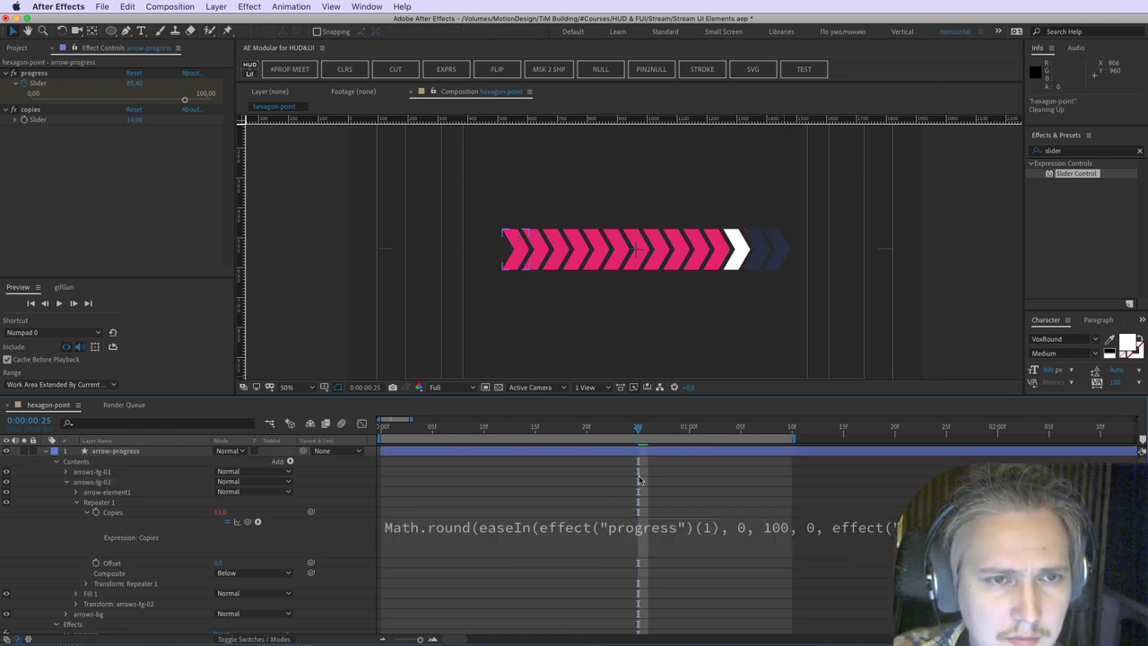
drag(629, 429, 748, 463)
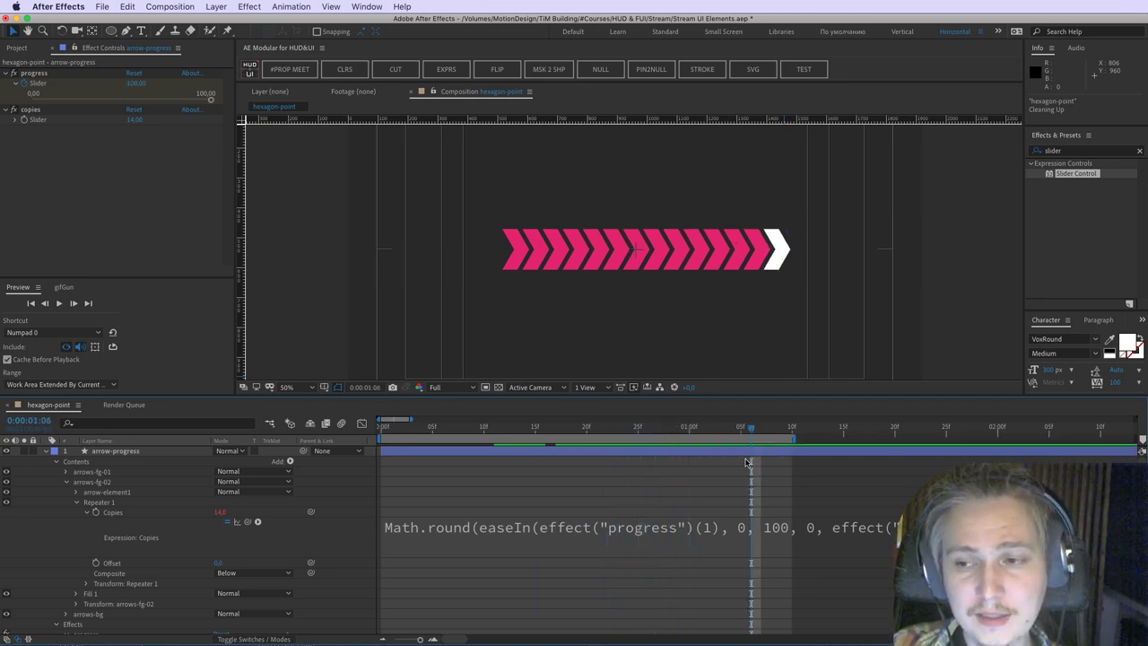
key(space)
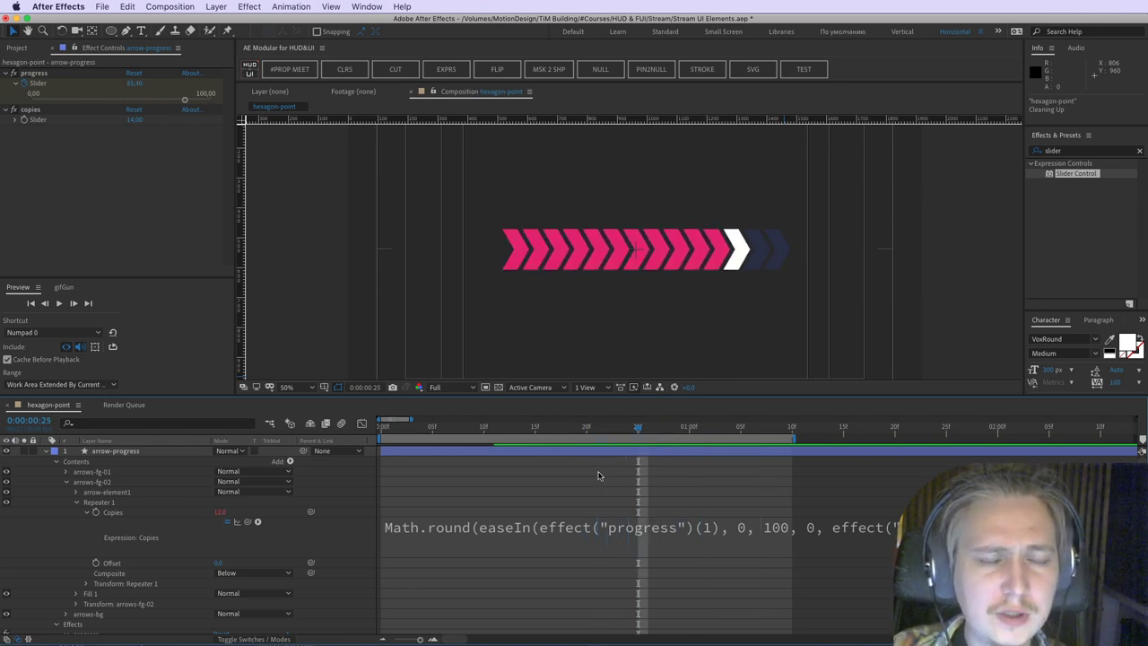
Step: Delete the easeIn function name from the Copies expression of arrows-fg-02 and apply the expression
click(510, 543)
double_click(536, 527)
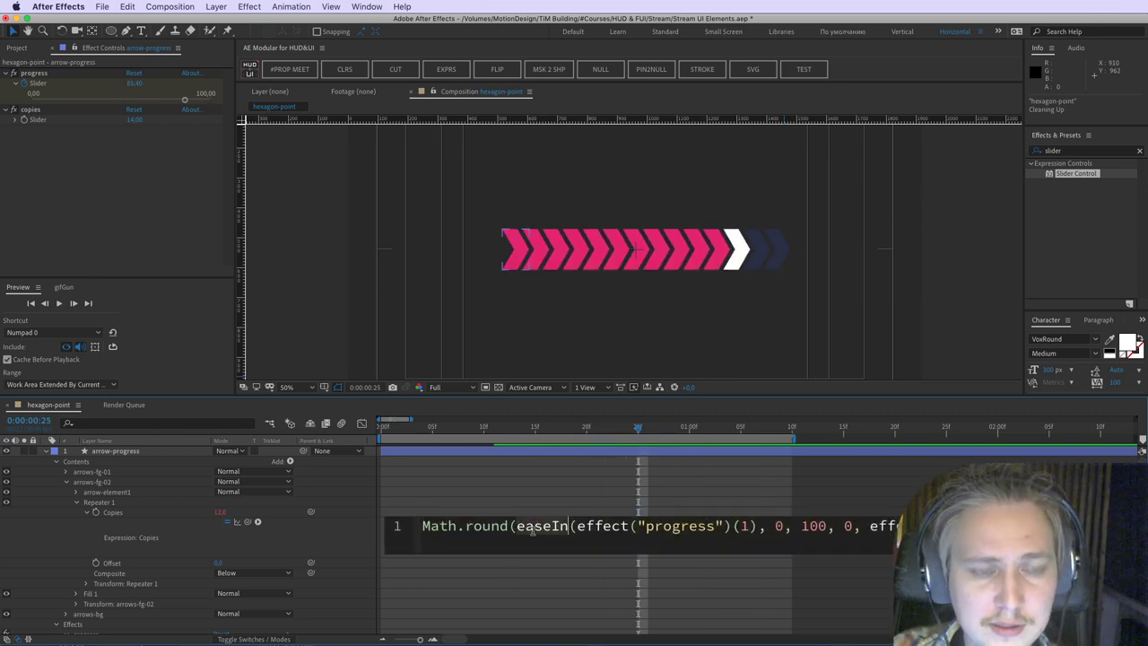
click(531, 577)
click(530, 518)
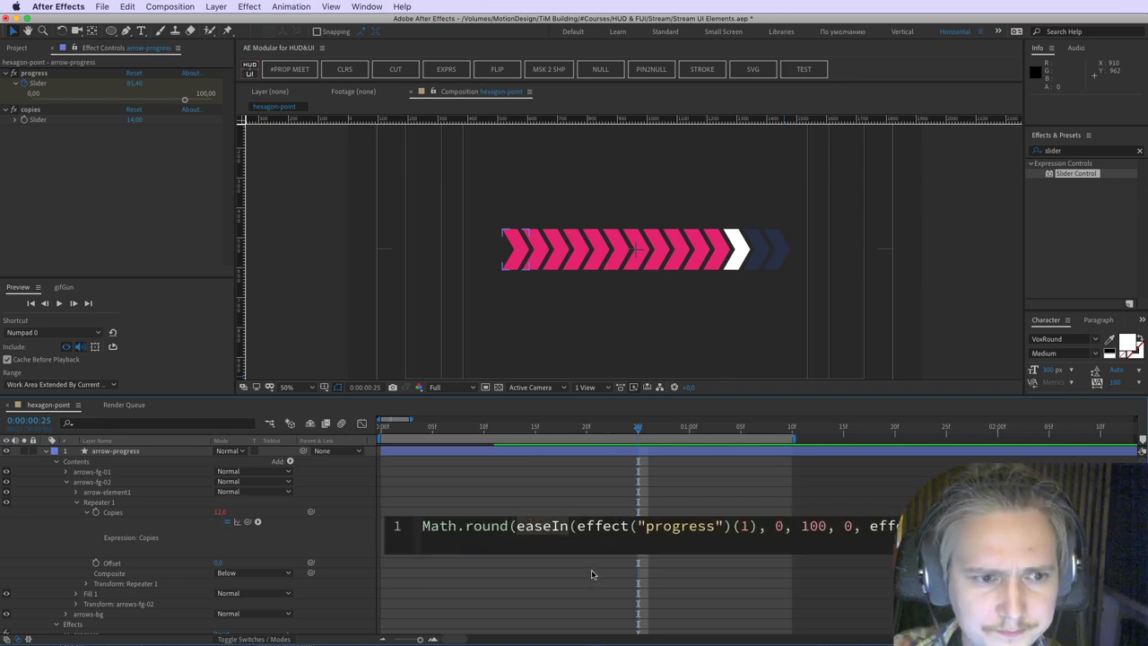
key(BackSpace)
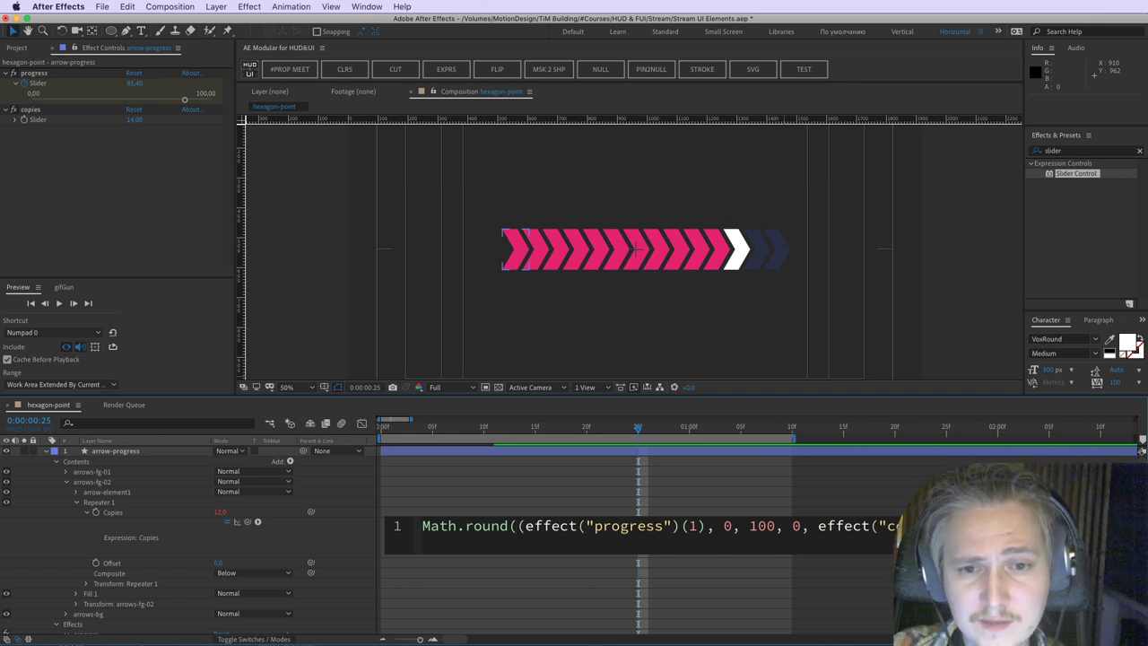
key(KP_Enter)
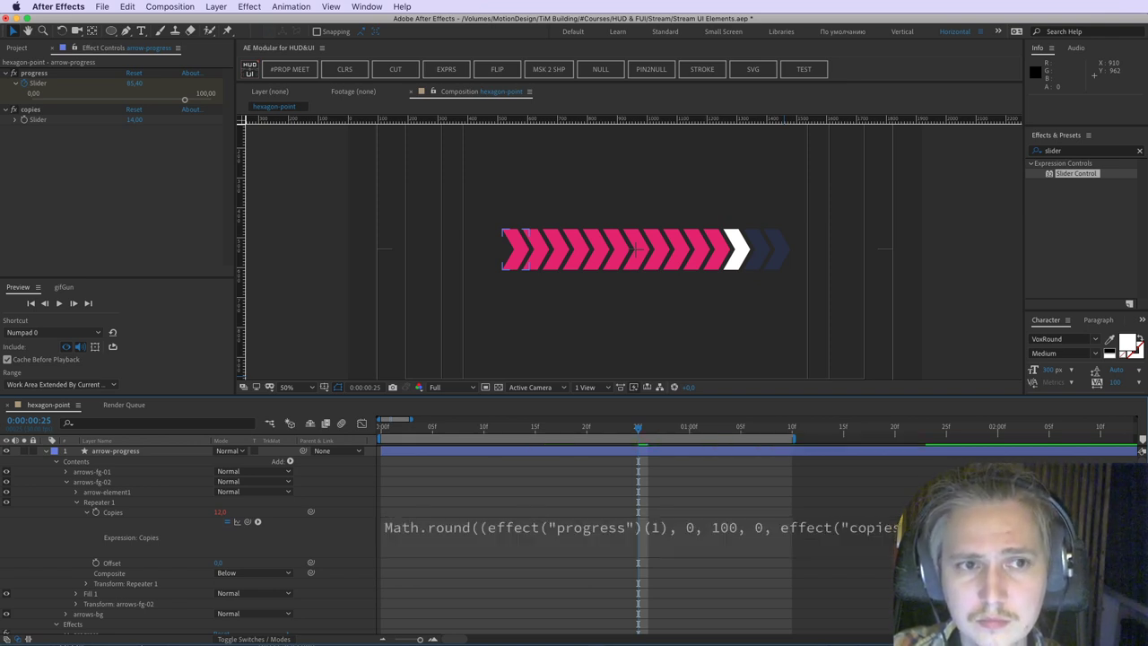
Step: Edit the Copies expression of arrows-fg-02 to produce 10 copies at 0:00:00:25 and check the progress bar over time
click(522, 526)
click(522, 527)
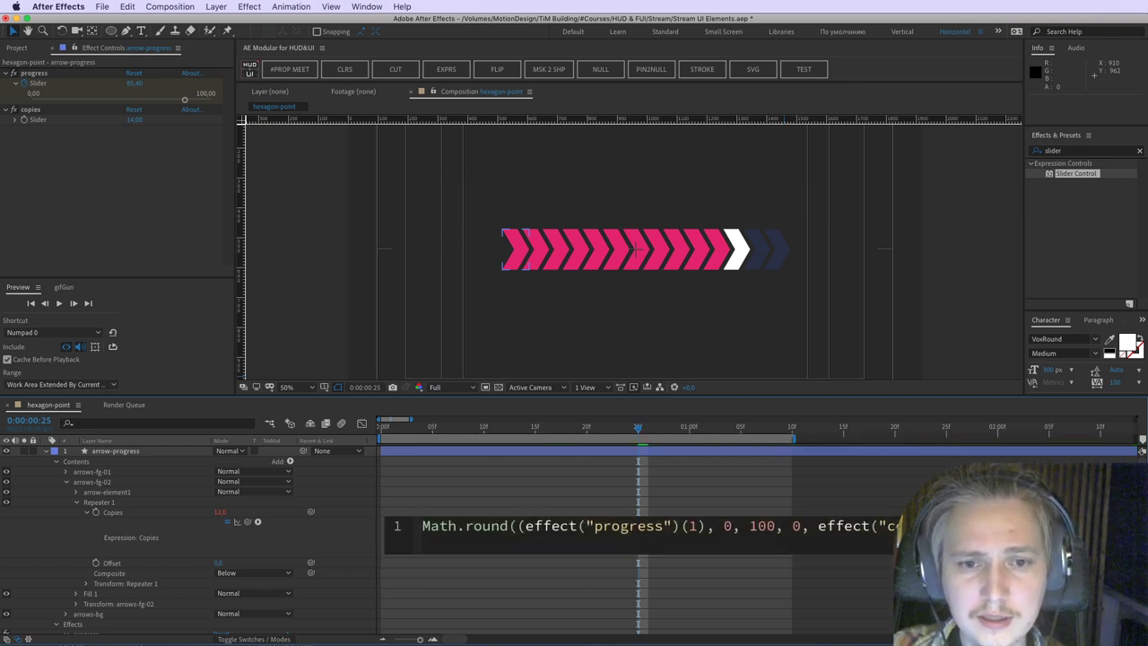
key(KP_Enter)
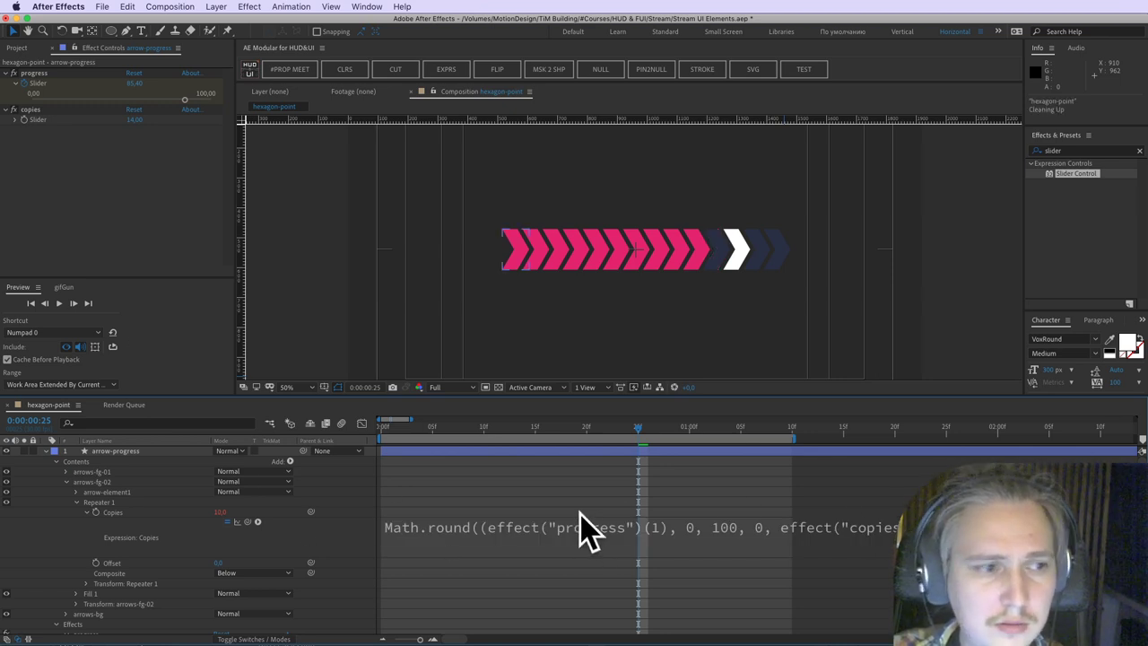
key(space)
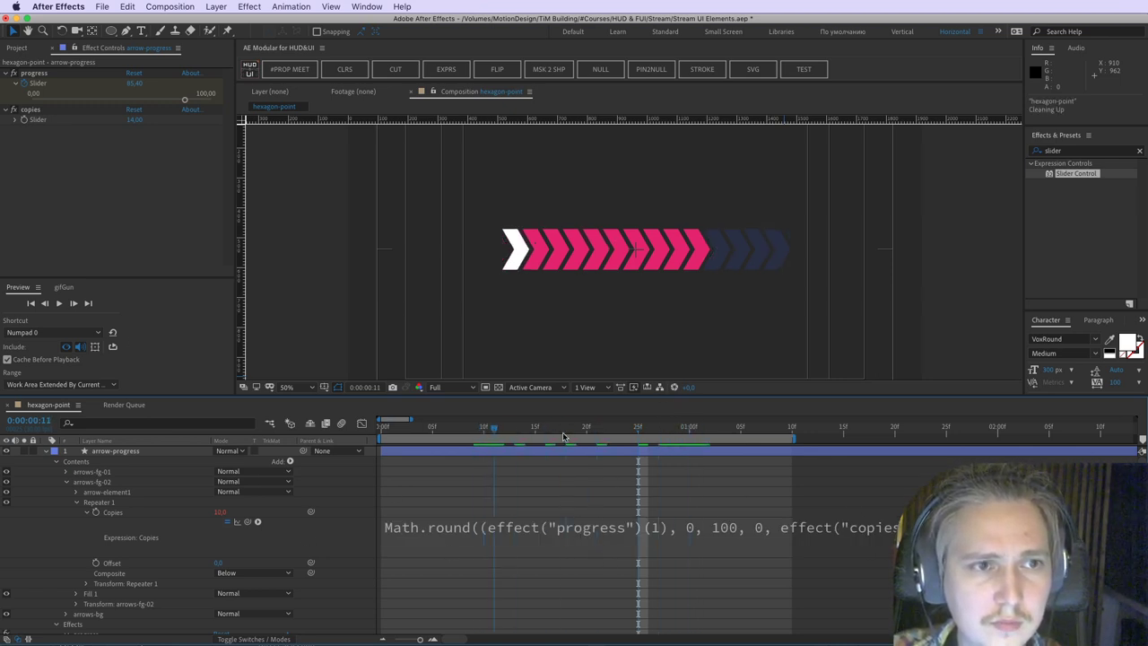
drag(564, 437, 813, 456)
Step: Insert the linear function inside Math.round in the arrows-fg-02 Copies expression and scrub through the animation
click(520, 528)
click(519, 528)
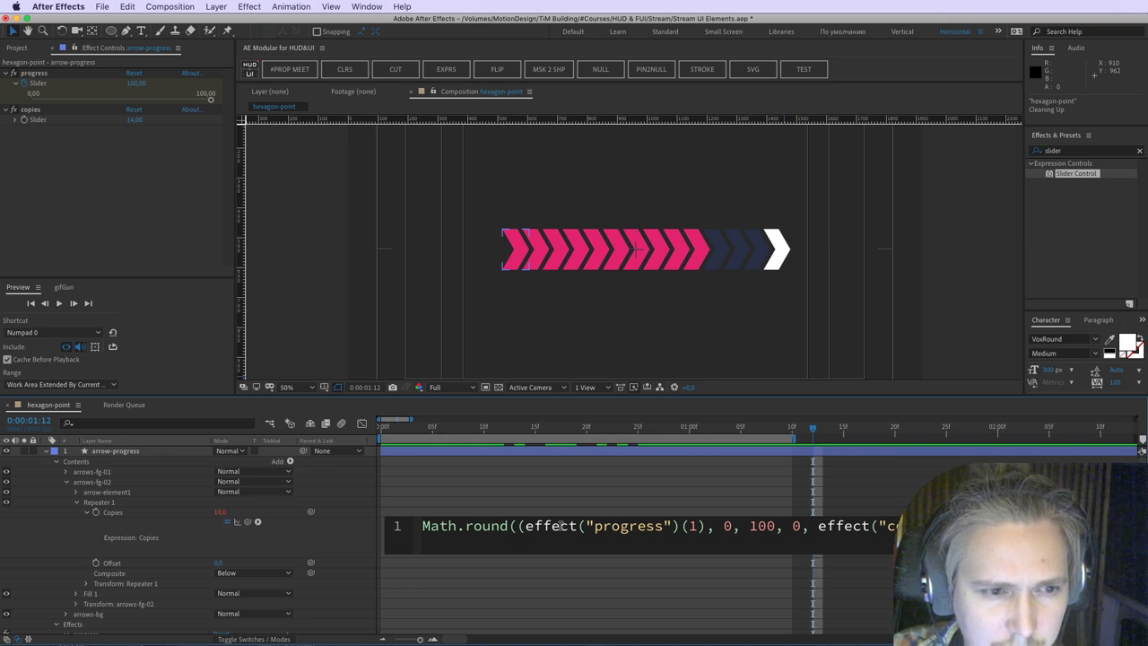
text(linear)
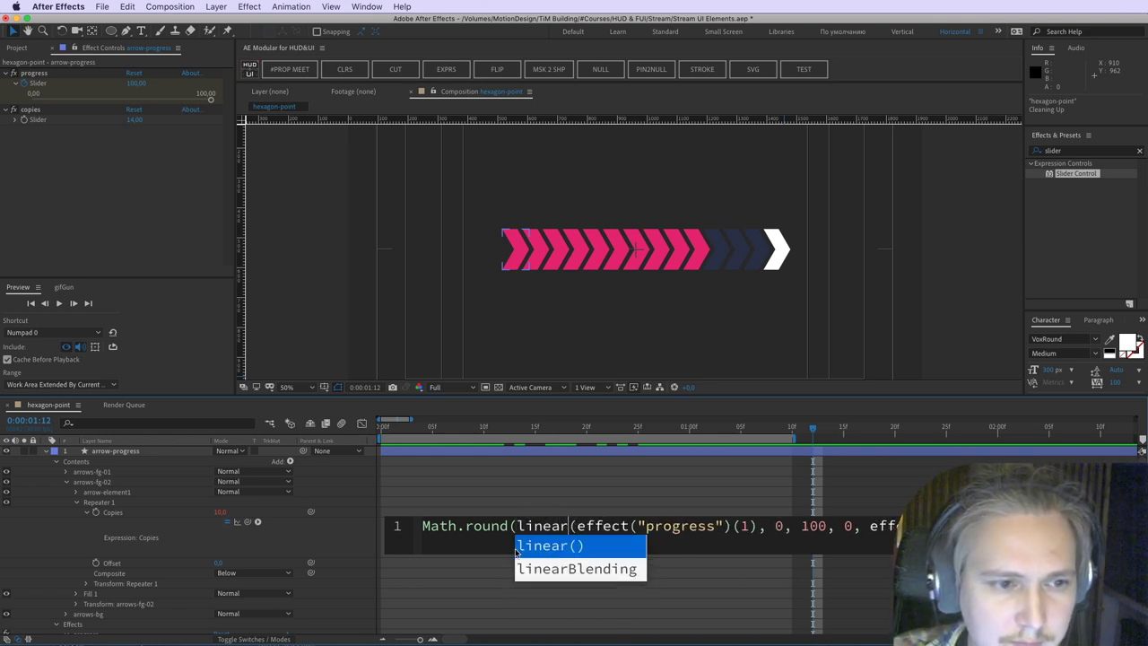
click(455, 571)
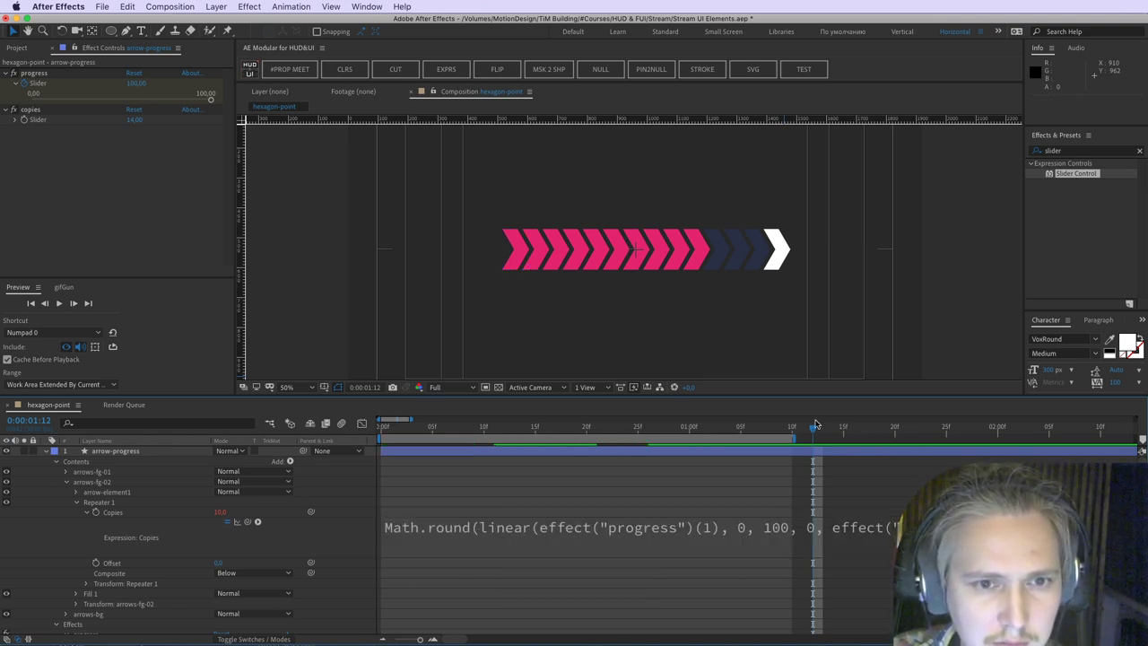
drag(744, 430, 700, 442)
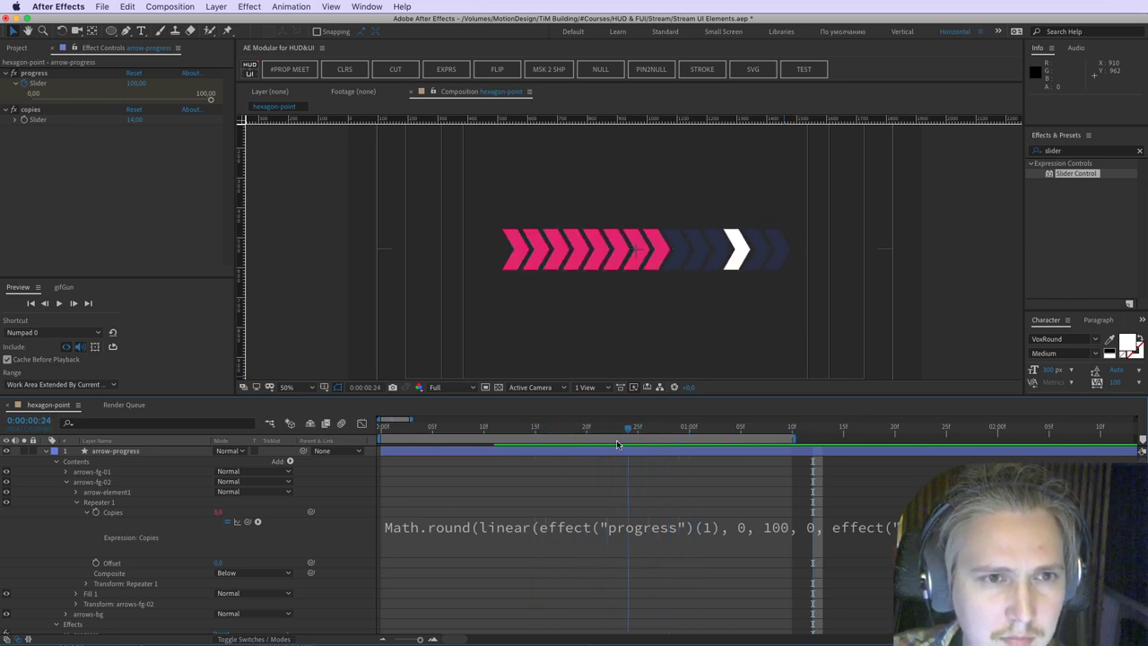
key(Page_Up)
click(104, 484)
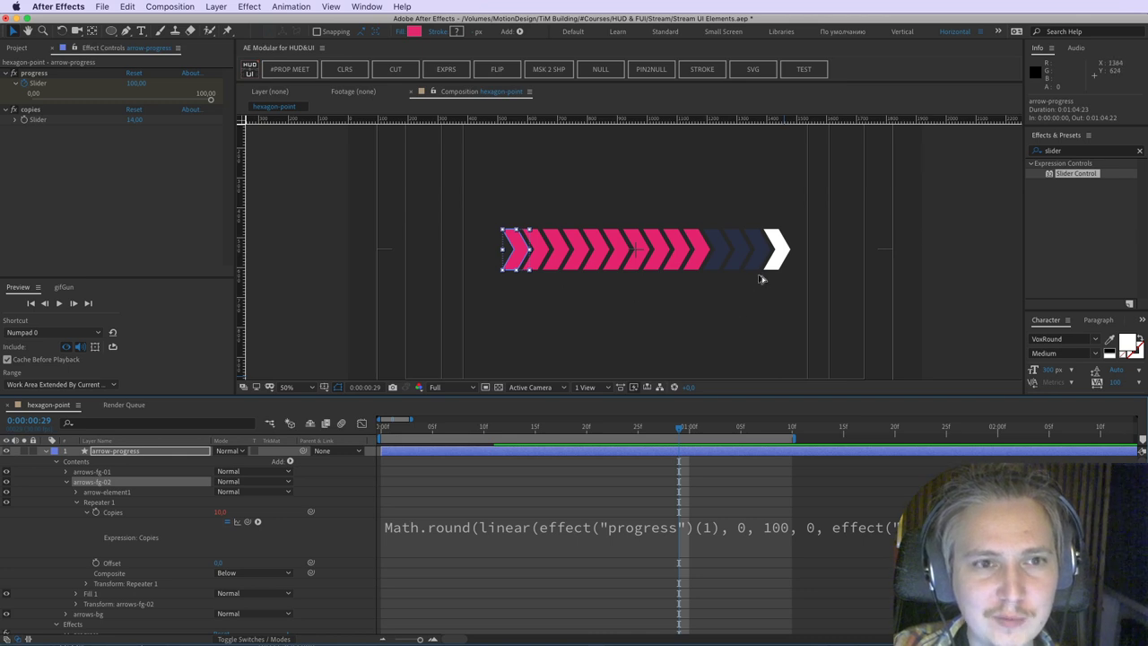
mouse_move(510, 273)
mouse_down()
mouse_move(602, 304)
mouse_move(753, 277)
mouse_up()
key(Escape)
click(660, 520)
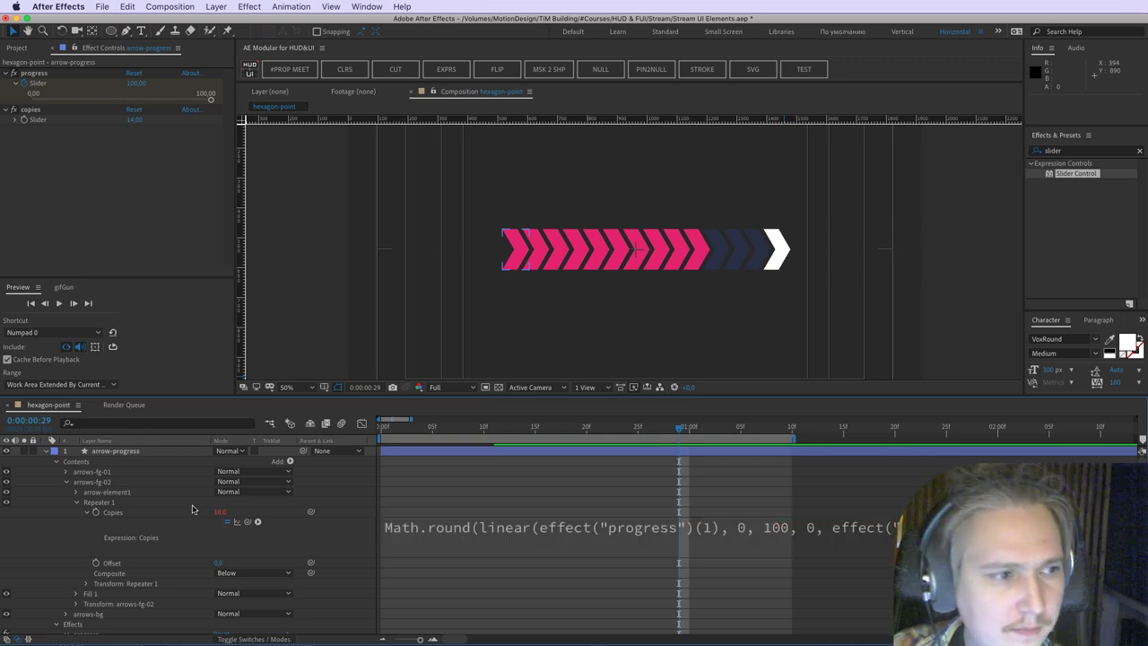
Step: Collapse the arrows-fg-02 group, duplicate it and place the copy directly below it in the arrow-progress contents
click(75, 503)
click(75, 503)
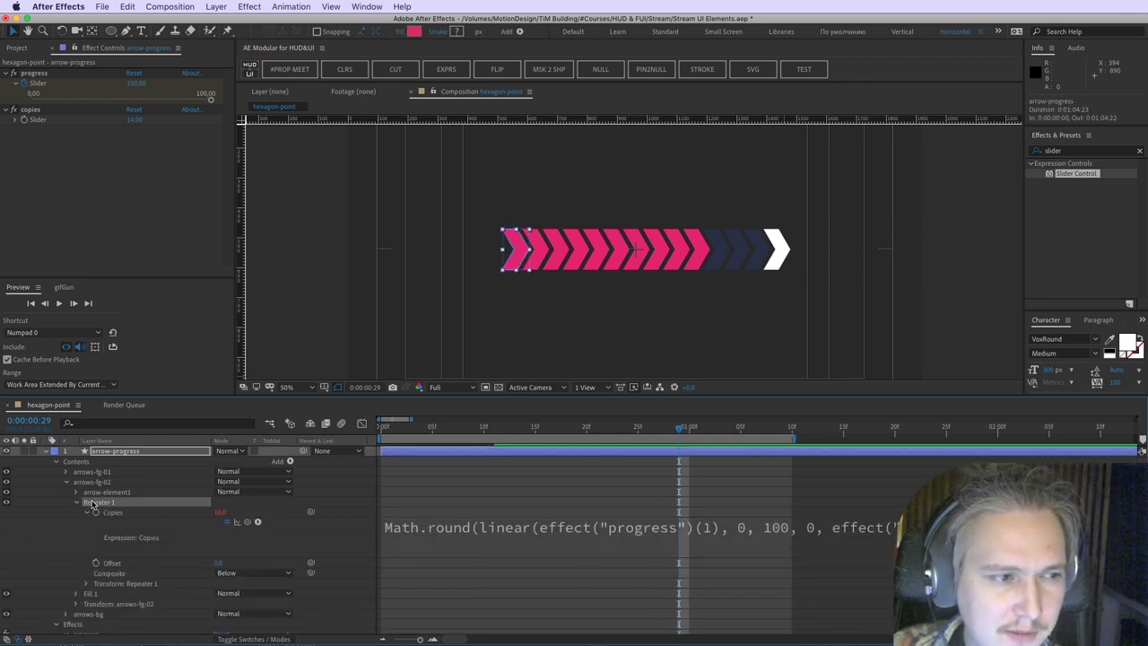
click(75, 503)
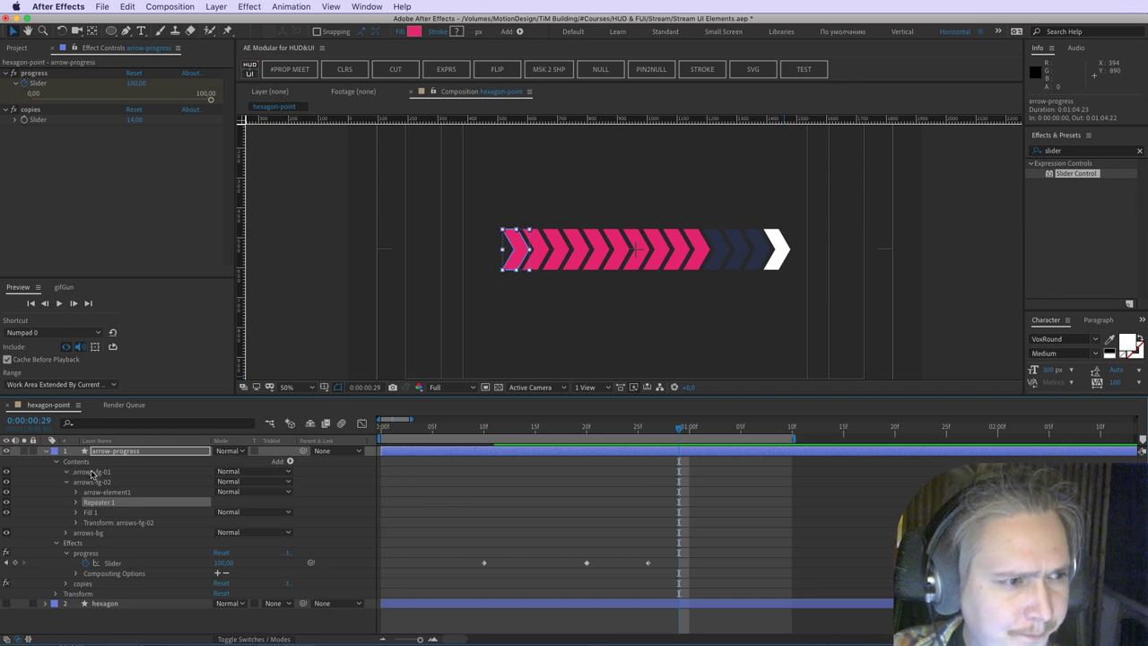
double_click(99, 474)
click(65, 473)
click(65, 482)
click(107, 483)
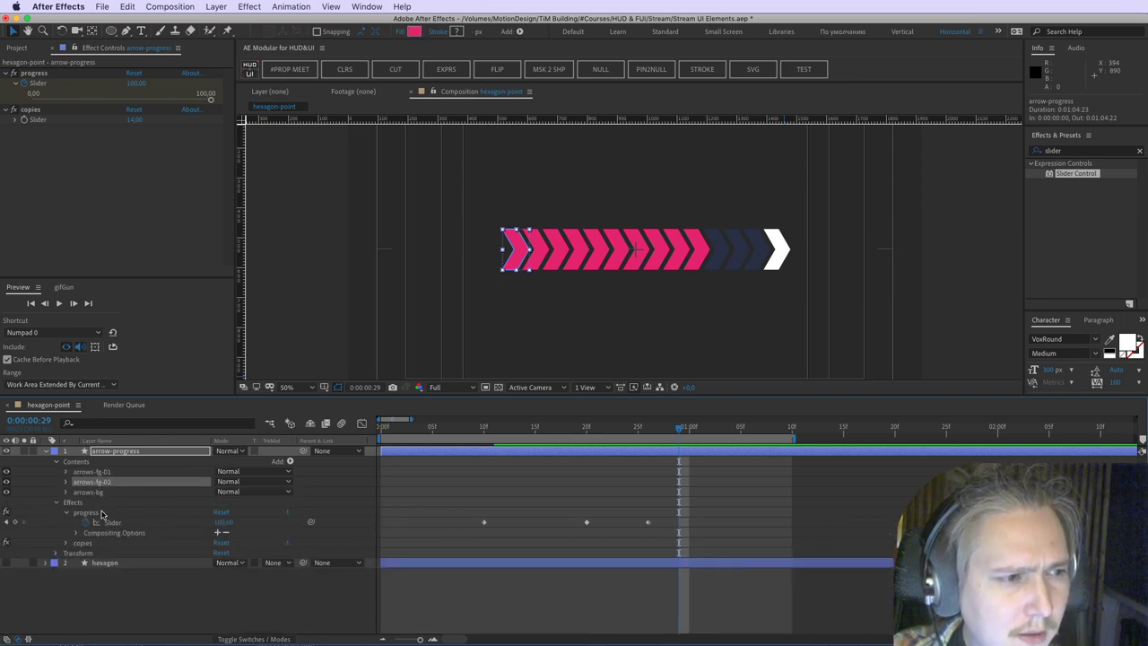
key(super+d)
drag(103, 484, 91, 499)
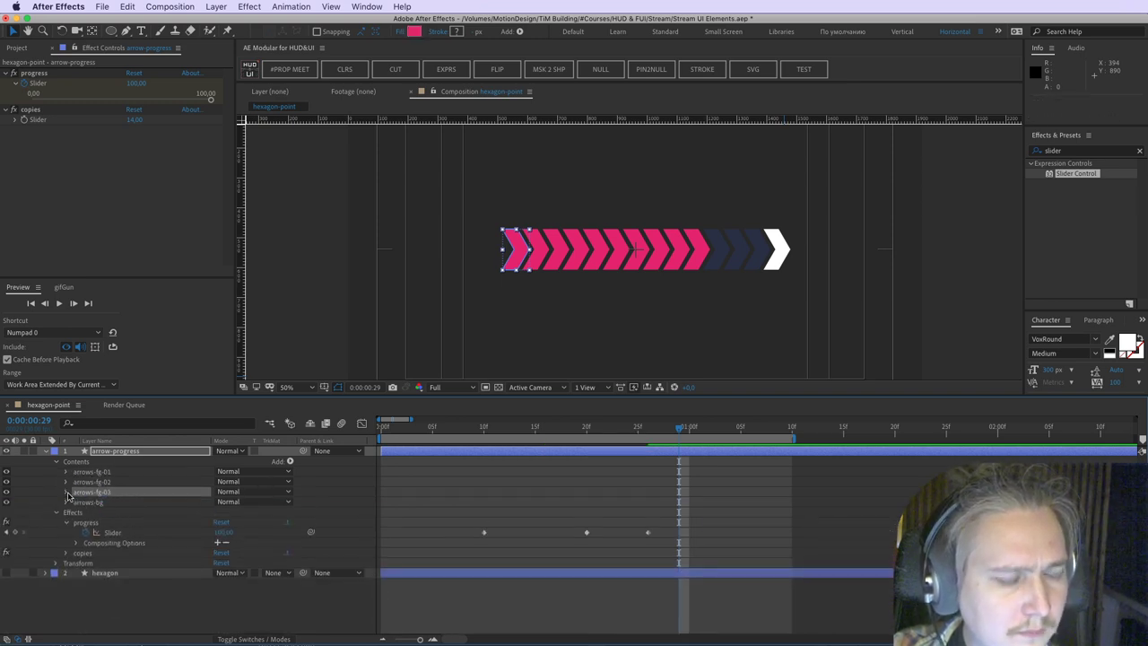
Step: Expand arrows-fg-03, switch to Illustrator to copy the purple arrow's hex color, and return to After Effects
click(66, 493)
key(super+Tab)
key(super+Tab)
click(397, 487)
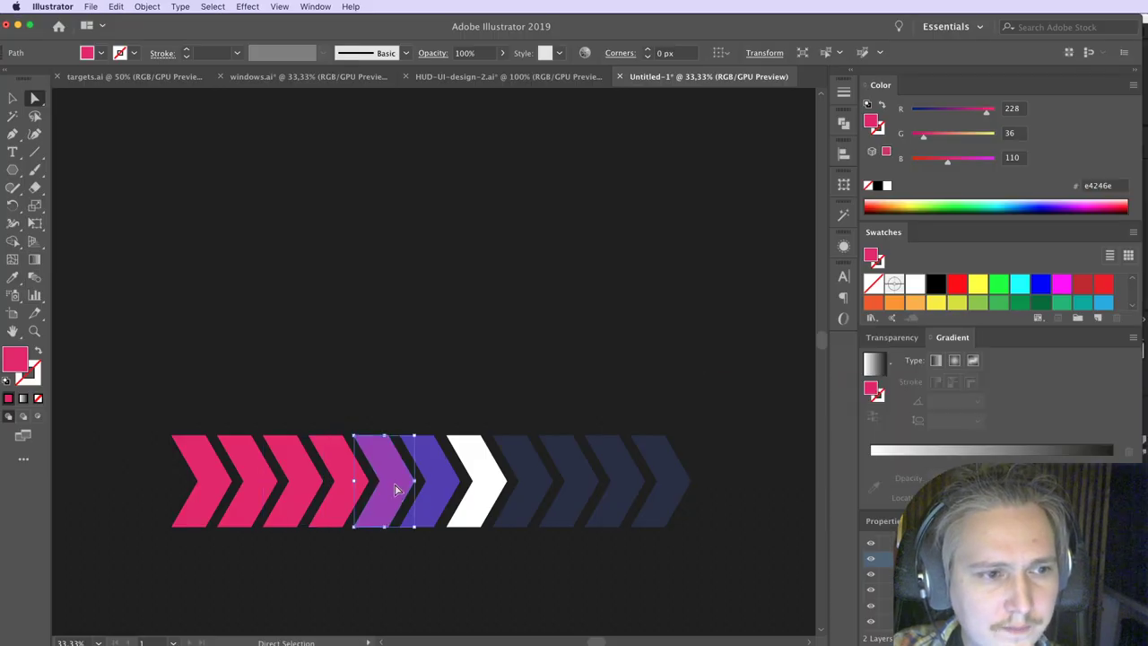
double_click(1103, 187)
key(super+Tab)
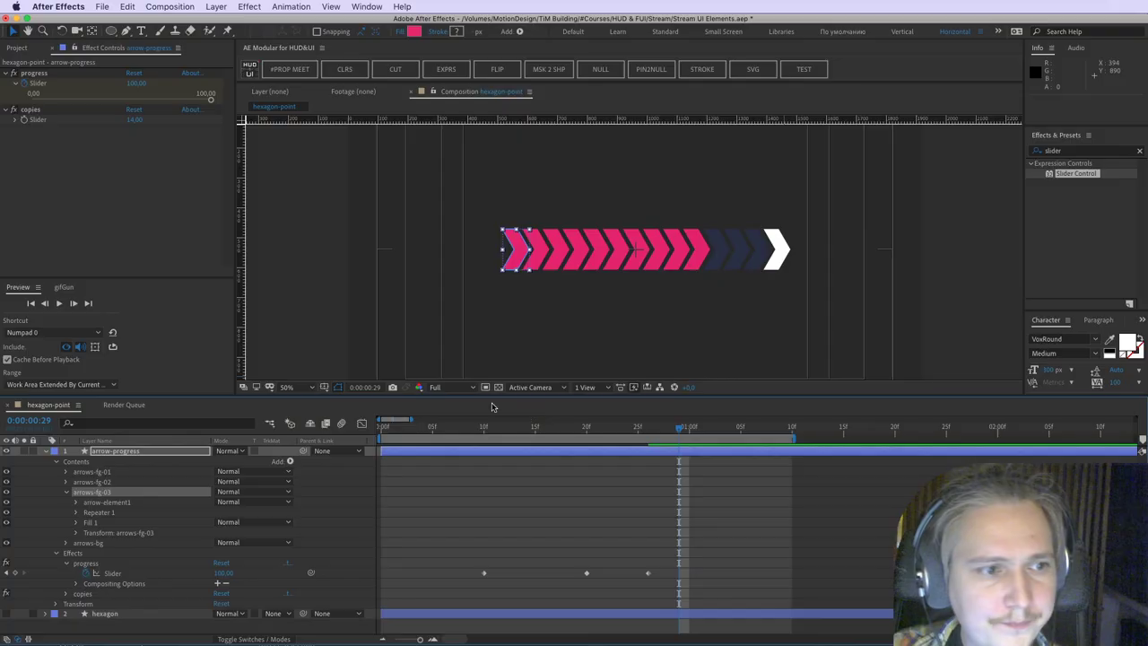
Step: Reveal the Copies expression of arrows-fg-03 and set the group's fill color to 973EB5
click(75, 512)
click(86, 522)
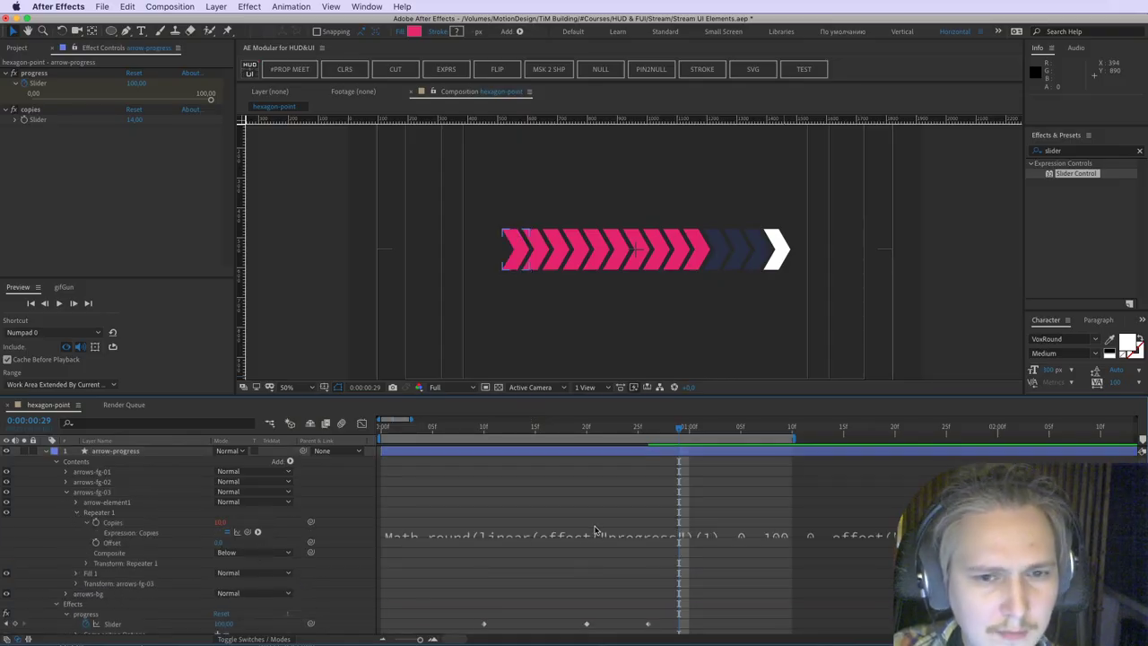
click(595, 530)
click(591, 534)
click(616, 480)
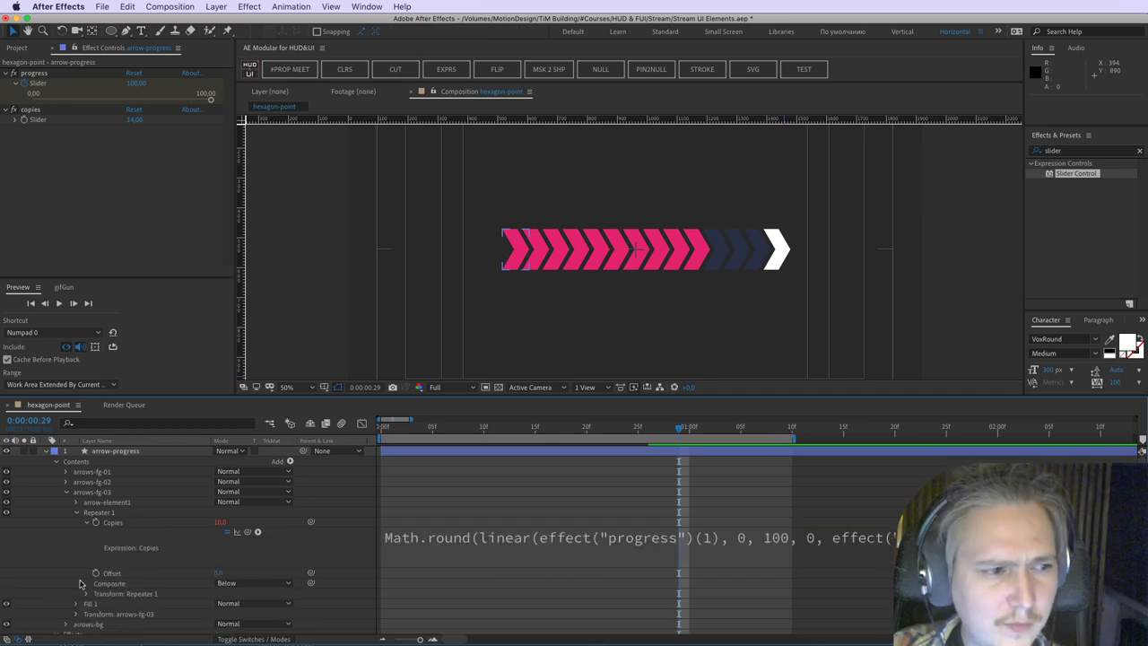
click(77, 605)
scroll(198, 628, down, 1)
click(215, 619)
click(251, 436)
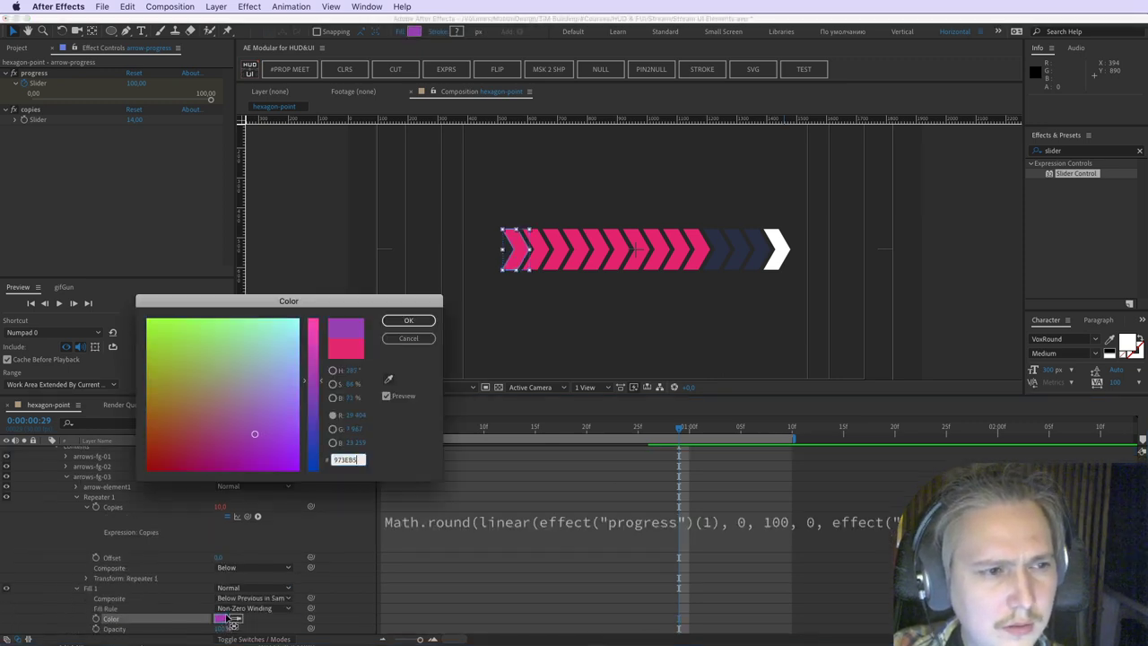
key(Return)
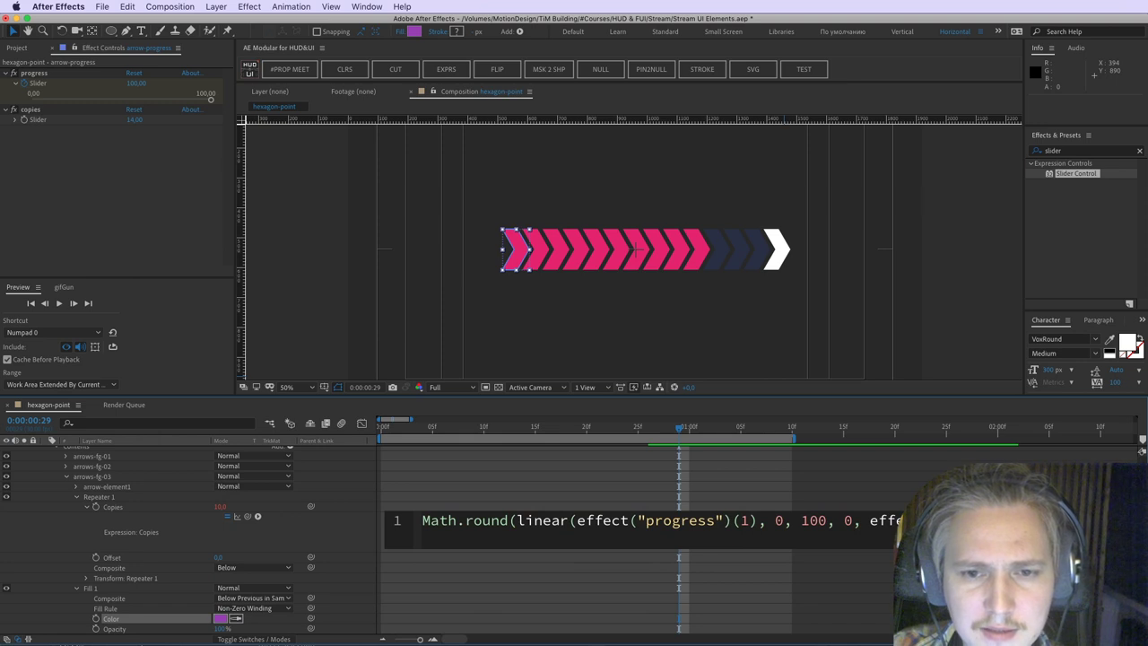
Step: Edit the Copies expression of arrows-fg-03 to produce 12 copies, adding two purple arrows after the pink ones
click(978, 571)
click(983, 523)
click(978, 571)
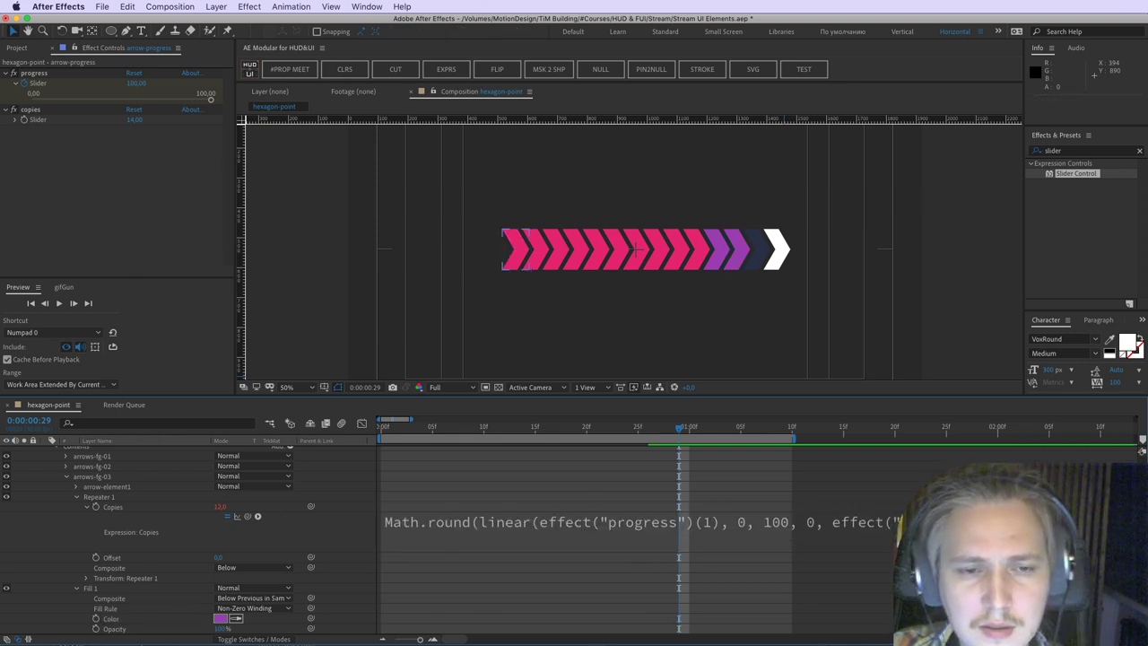
Step: Switch to Illustrator, copy the hex color of the blue arrow beside the white one, and return to After Effects
key(super+Tab)
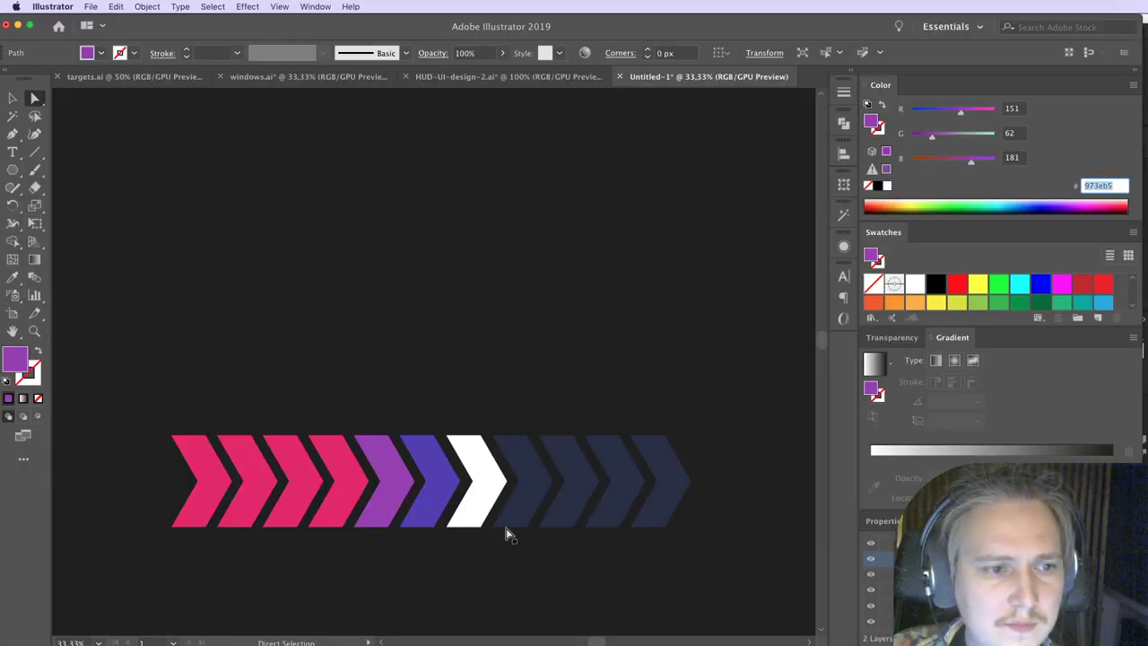
click(437, 509)
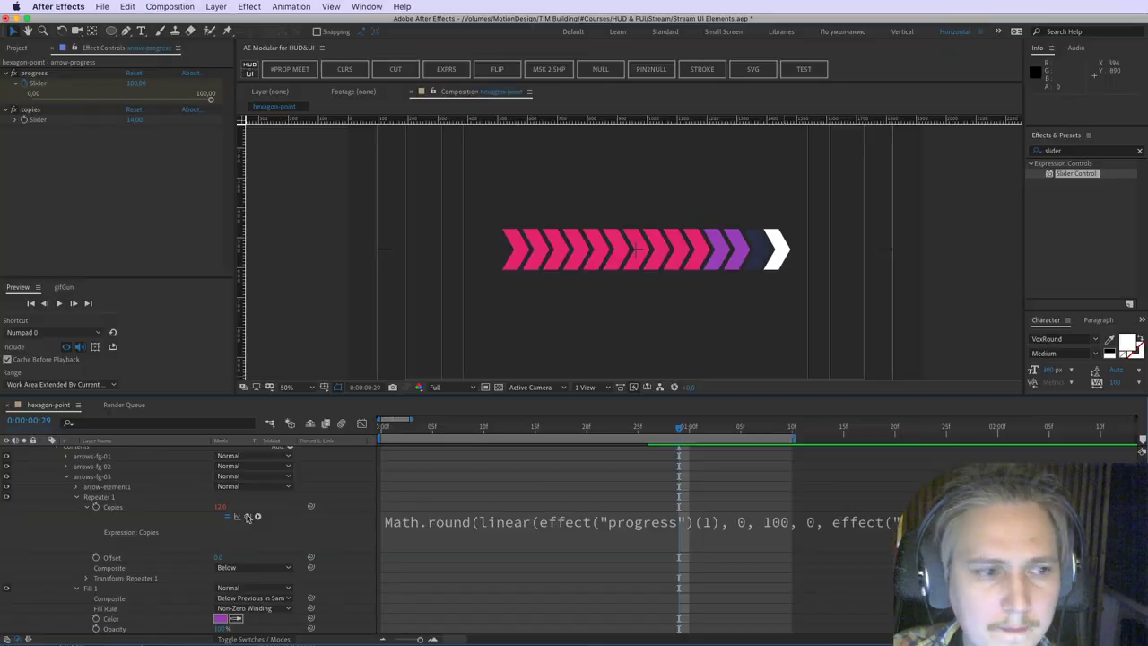
key(super+Tab)
Step: Duplicate the arrows-fg-03 group in the arrow-progress contents and expand the copy
scroll(126, 477, up, 1)
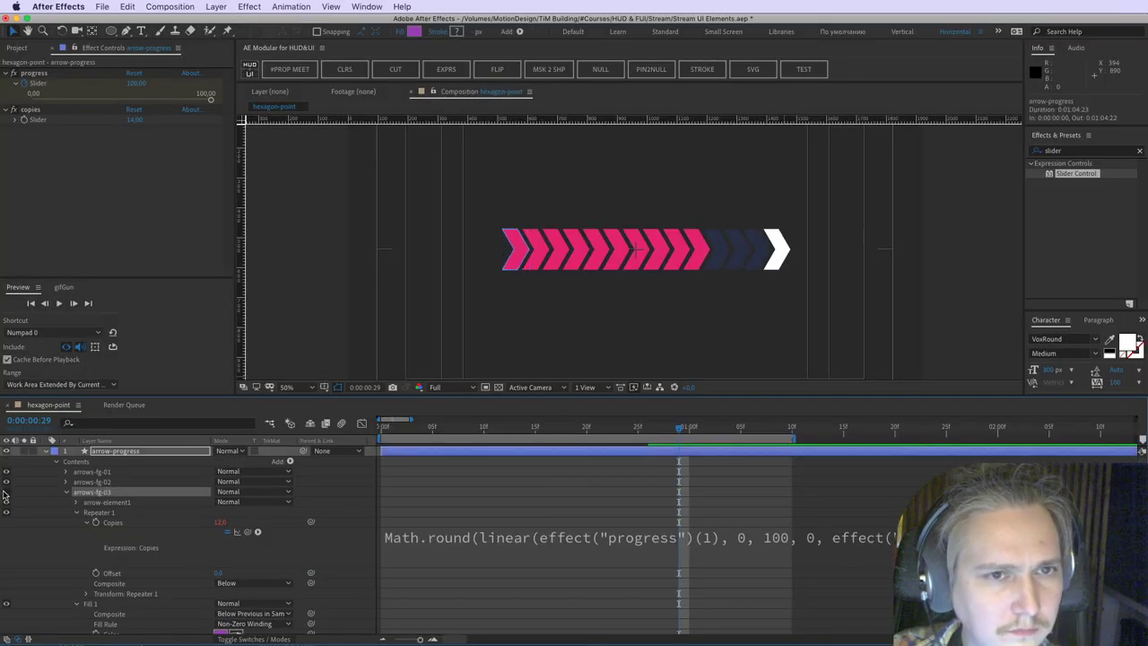
key(super+d)
click(65, 493)
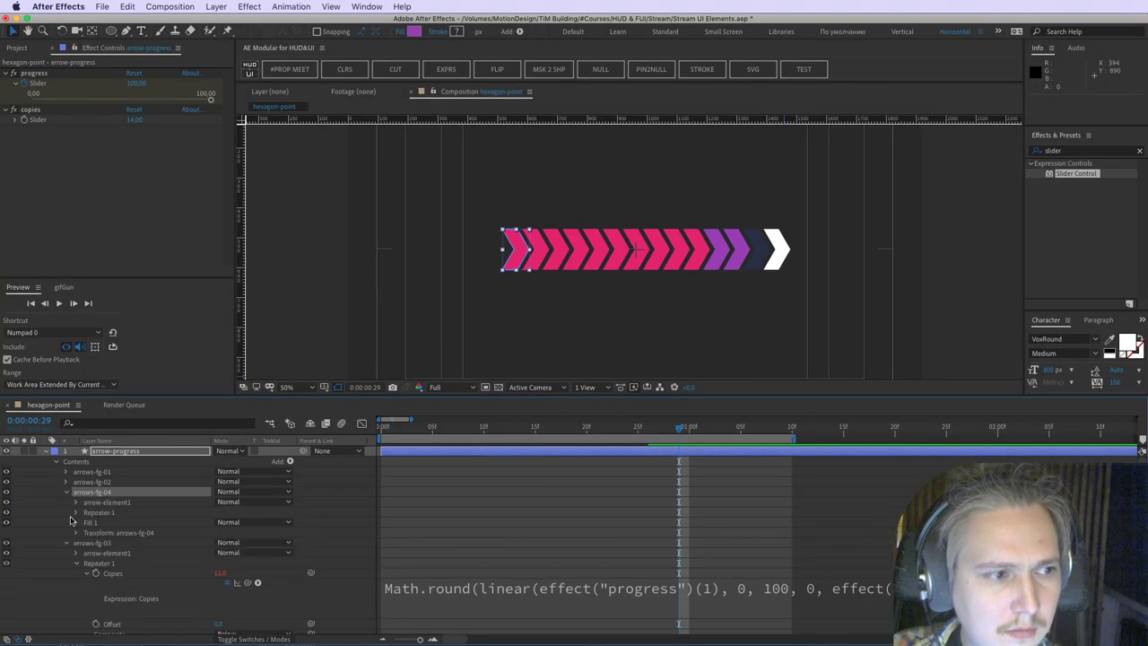
Step: Edit the Copies expression of arrows-fg-04's repeater to produce 13 copies, reaching the white leading arrow
click(77, 533)
click(76, 532)
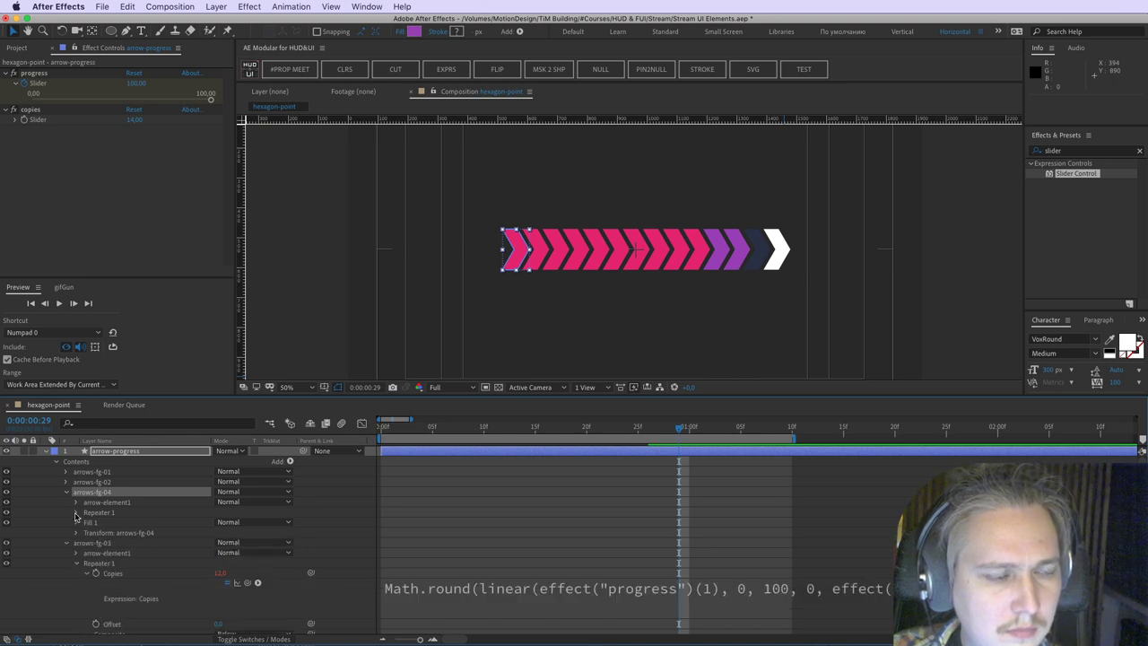
click(76, 512)
click(86, 523)
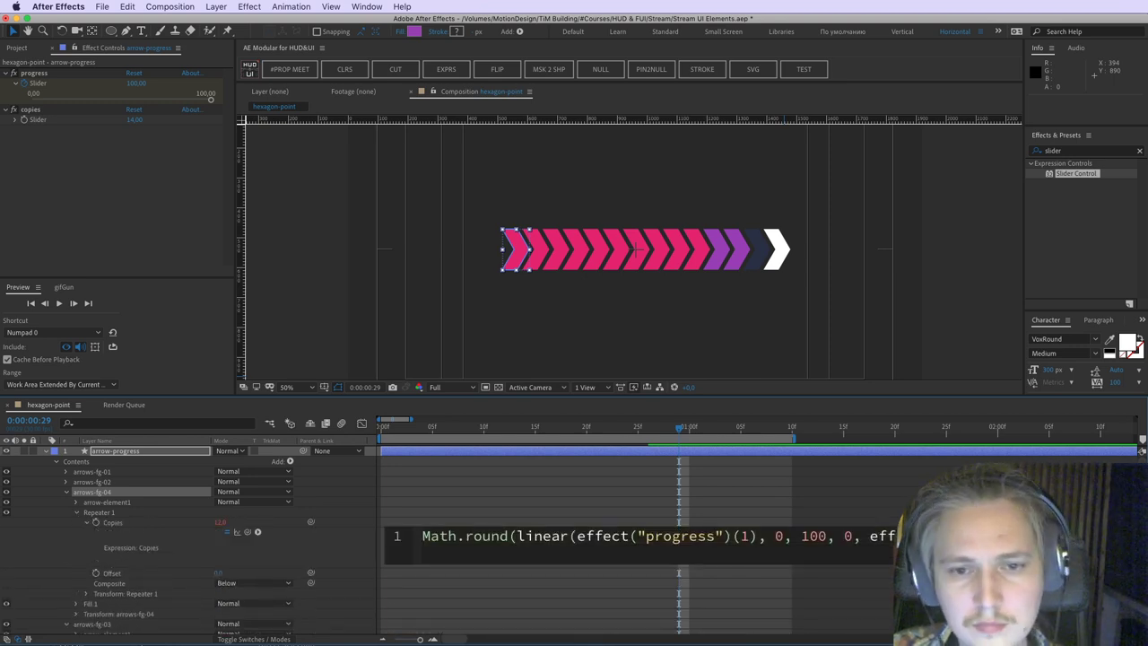
click(951, 587)
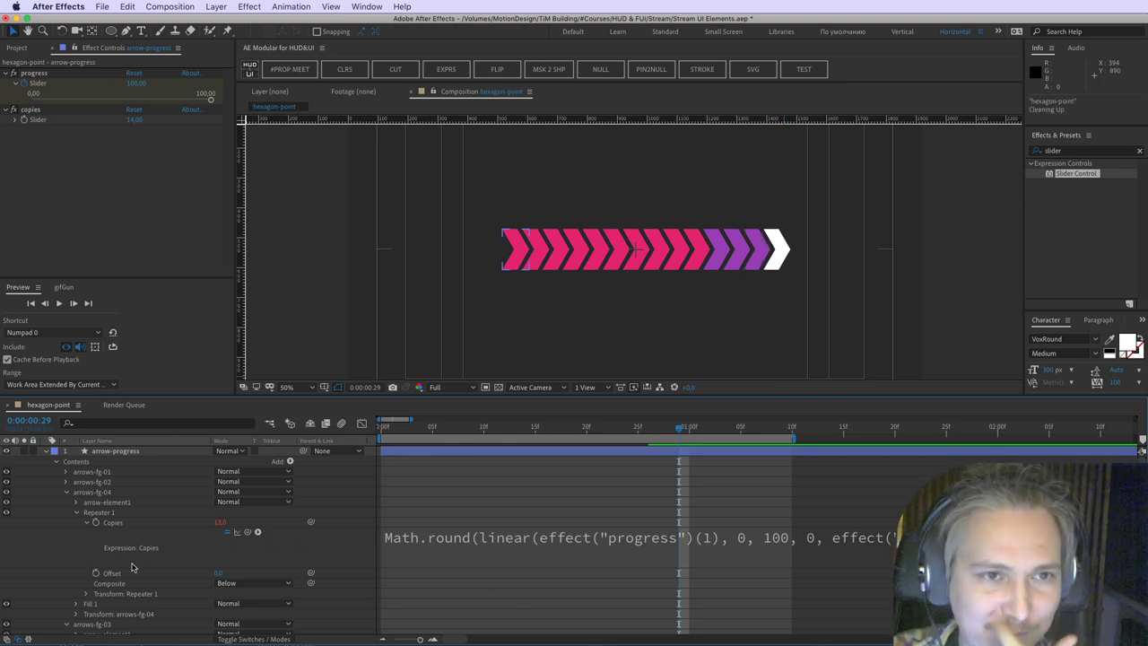
Step: Set the fill color of arrows-fg-04 to 543EB5
click(76, 604)
click(221, 620)
text(543EB5)
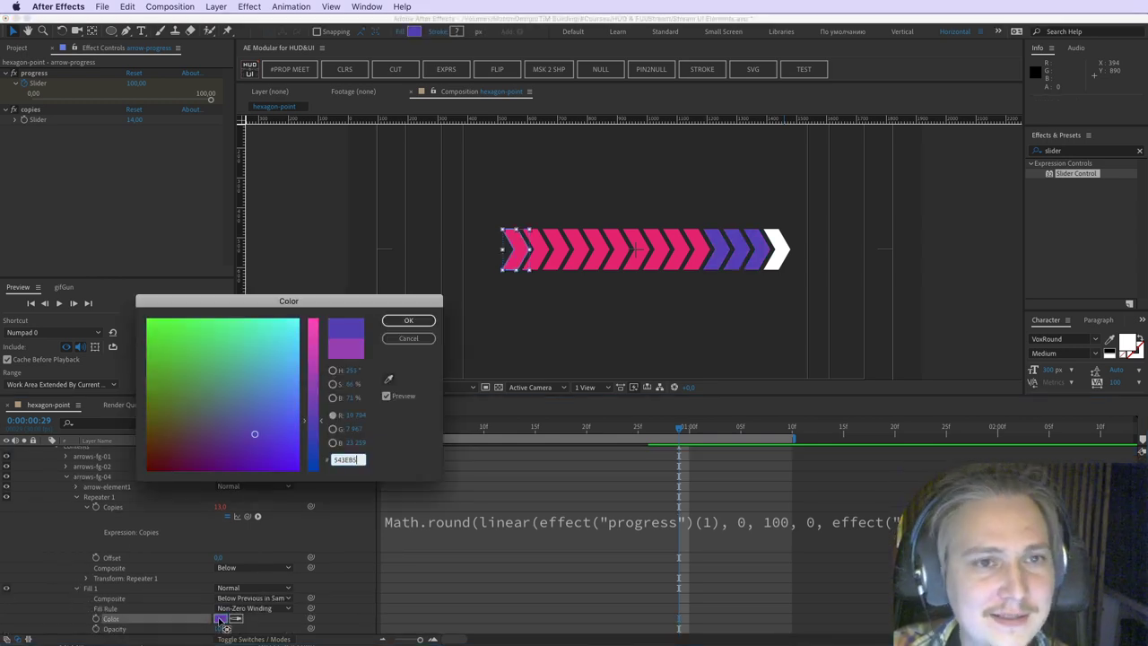
key(Return)
click(500, 606)
Step: Collapse the two newest groups, move arrows-fg-04 below arrows-fg-03 and scrub the animation back to 0:00:00:10
scroll(95, 526, up, 2)
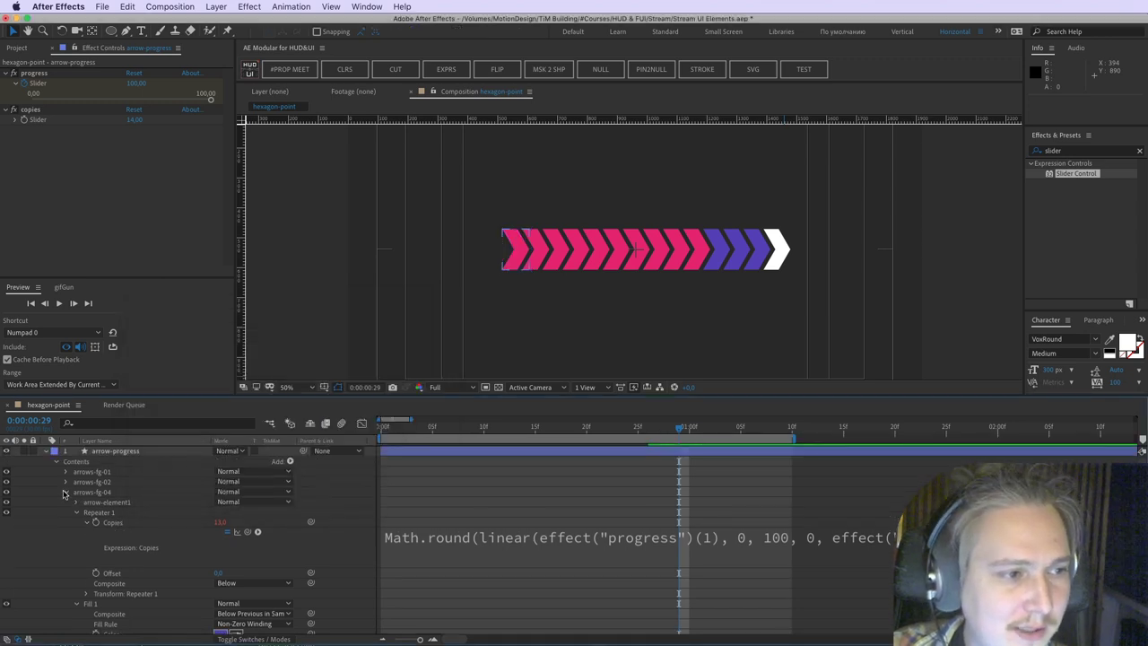
click(65, 493)
click(89, 495)
click(67, 503)
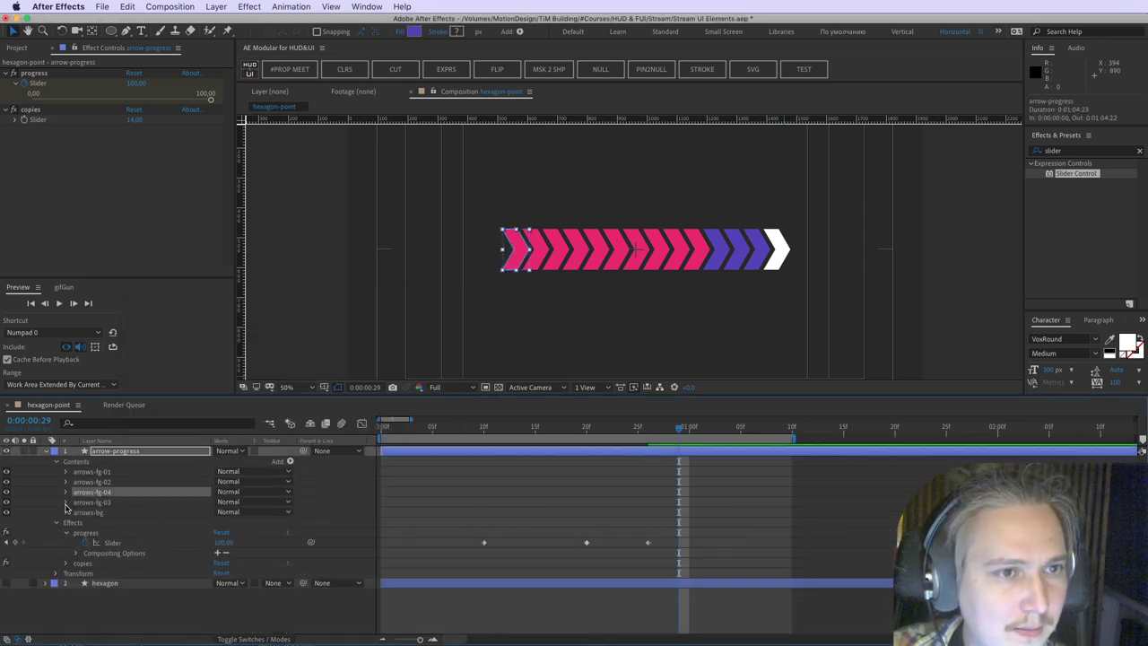
click(7, 492)
click(7, 502)
click(7, 502)
drag(85, 493, 86, 508)
click(6, 502)
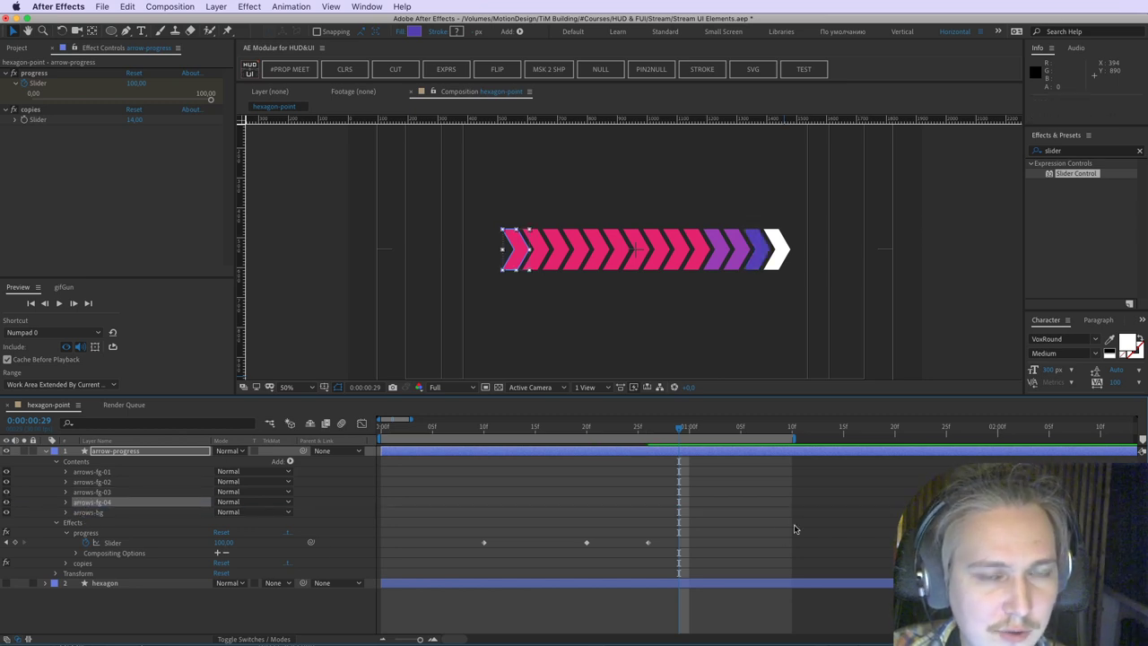
click(794, 529)
drag(616, 430, 485, 436)
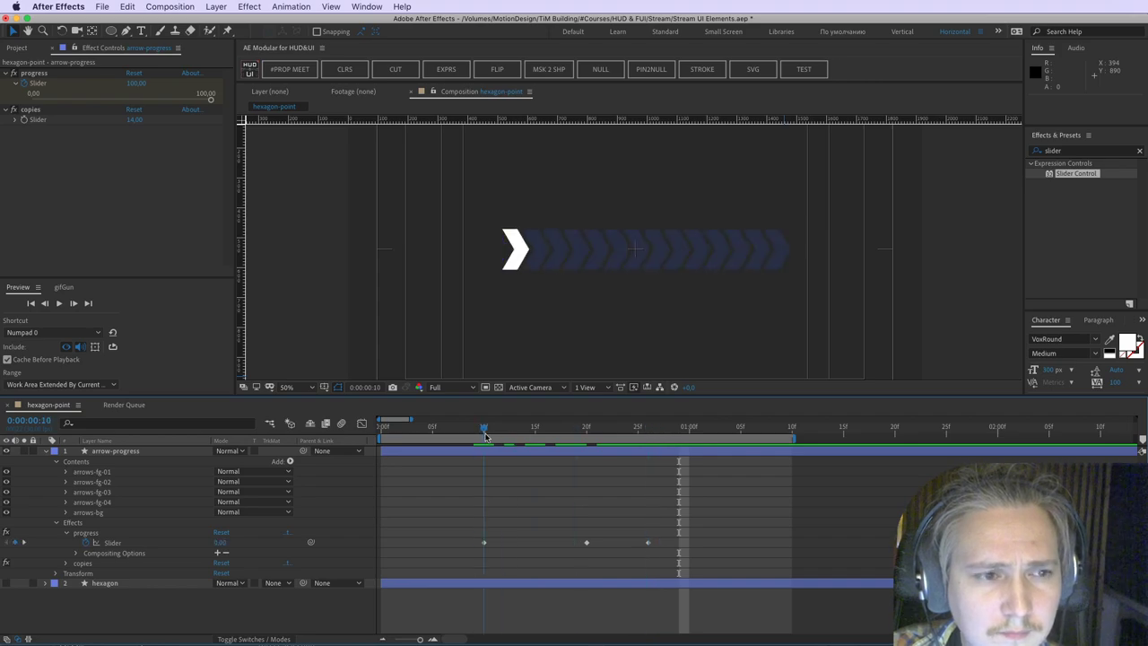
Step: Switch to Opera to view the ArtStation HUD reference and read the live stream's chat messages
key(super+Tab)
click(978, 438)
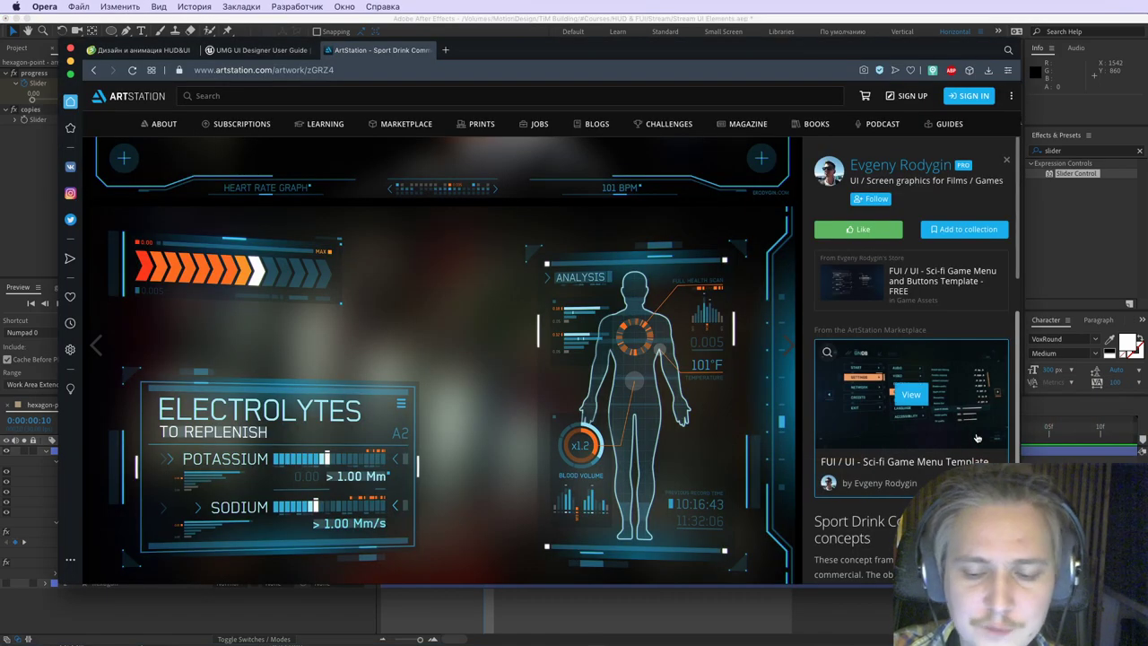
key(ctrl+Right)
key(ctrl+Right)
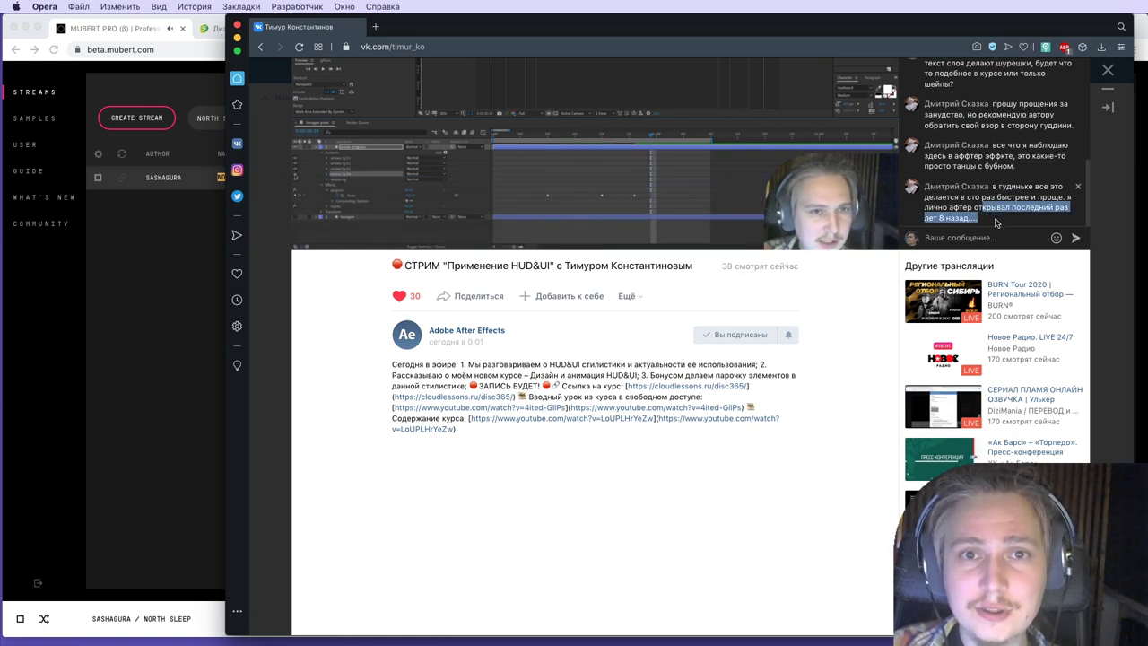
scroll(998, 214, up, 1)
scroll(998, 214, down, 1)
scroll(998, 213, up, 2)
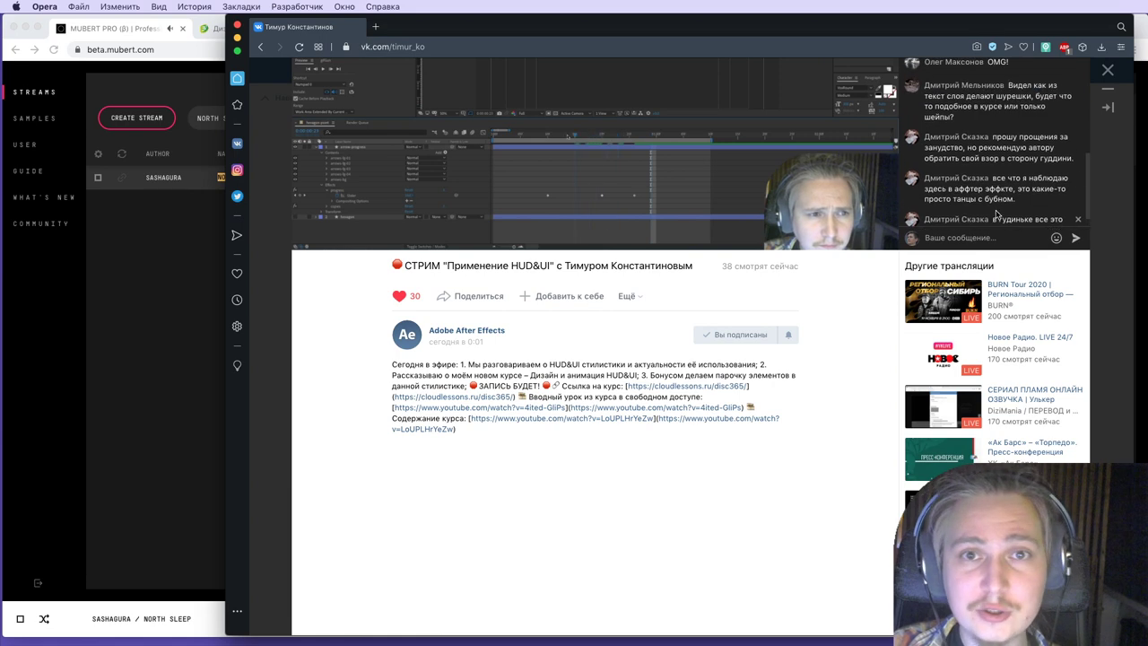
Step: Read through the live stream's chat messages, from the text-layer question to the newest comments
scroll(999, 213, down, 1)
scroll(998, 213, up, 3)
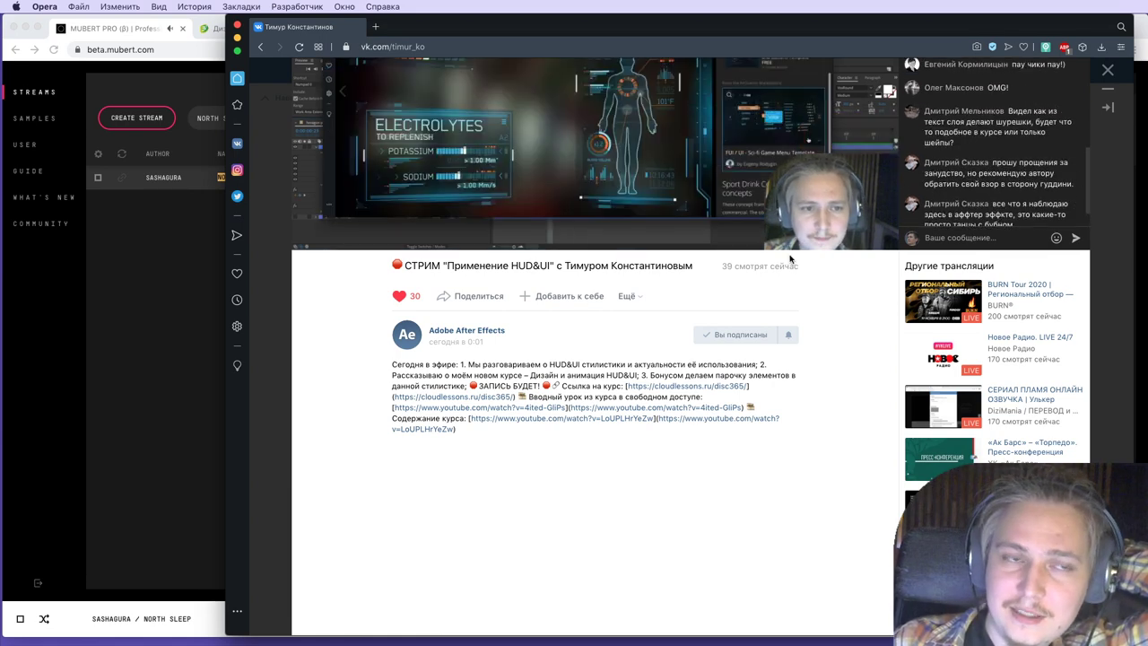
scroll(772, 257, up, 5)
scroll(772, 258, up, 1)
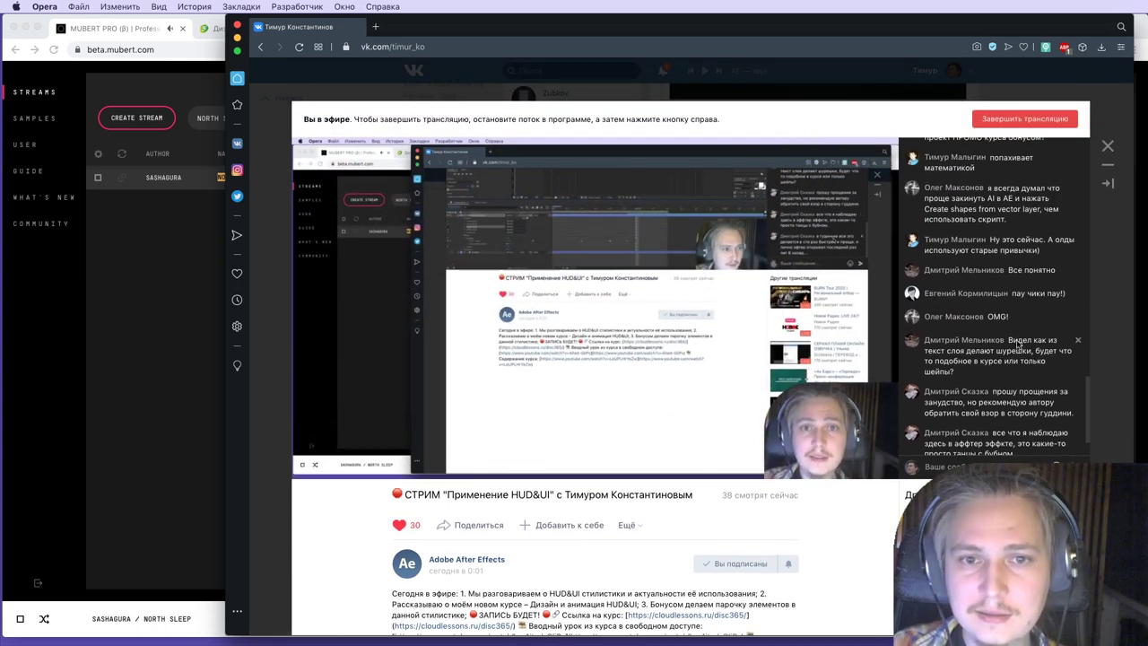
drag(1009, 341, 1003, 378)
click(1003, 379)
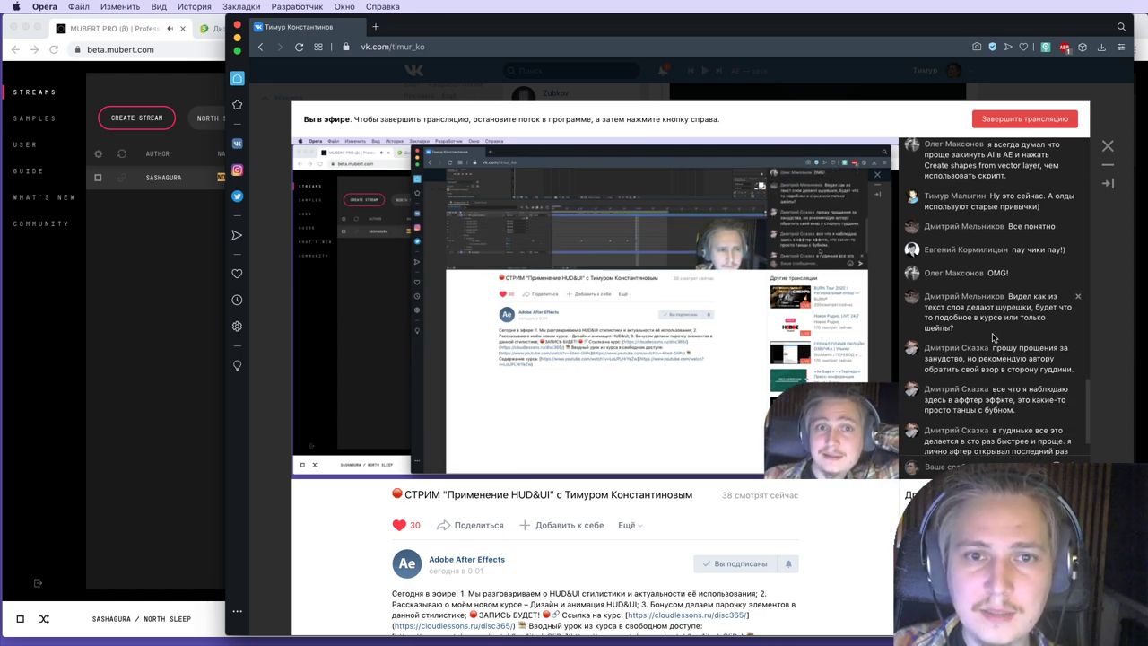
scroll(1000, 359, up, 1)
scroll(1000, 357, up, 2)
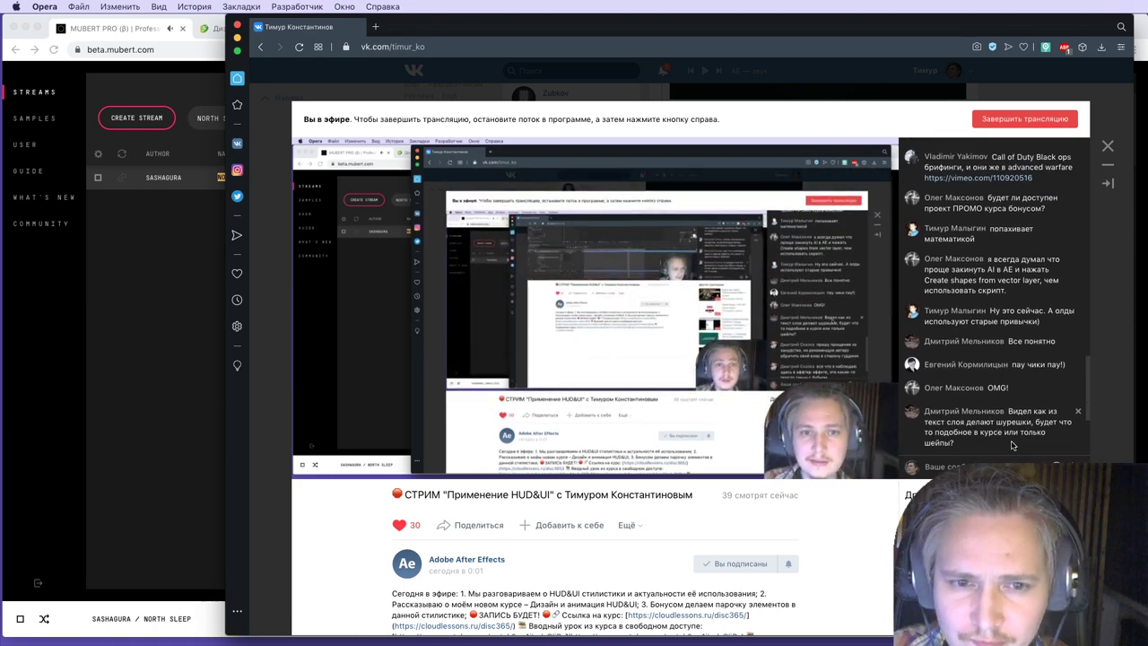
scroll(1010, 445, down, 1)
scroll(1013, 445, down, 2)
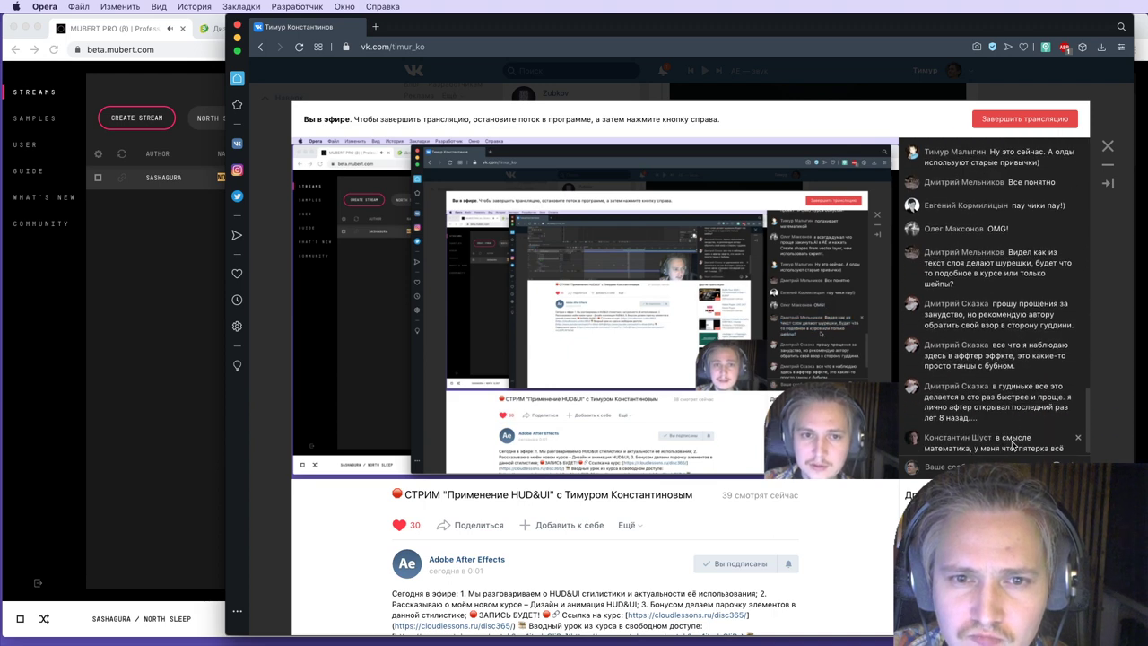
scroll(996, 451, down, 1)
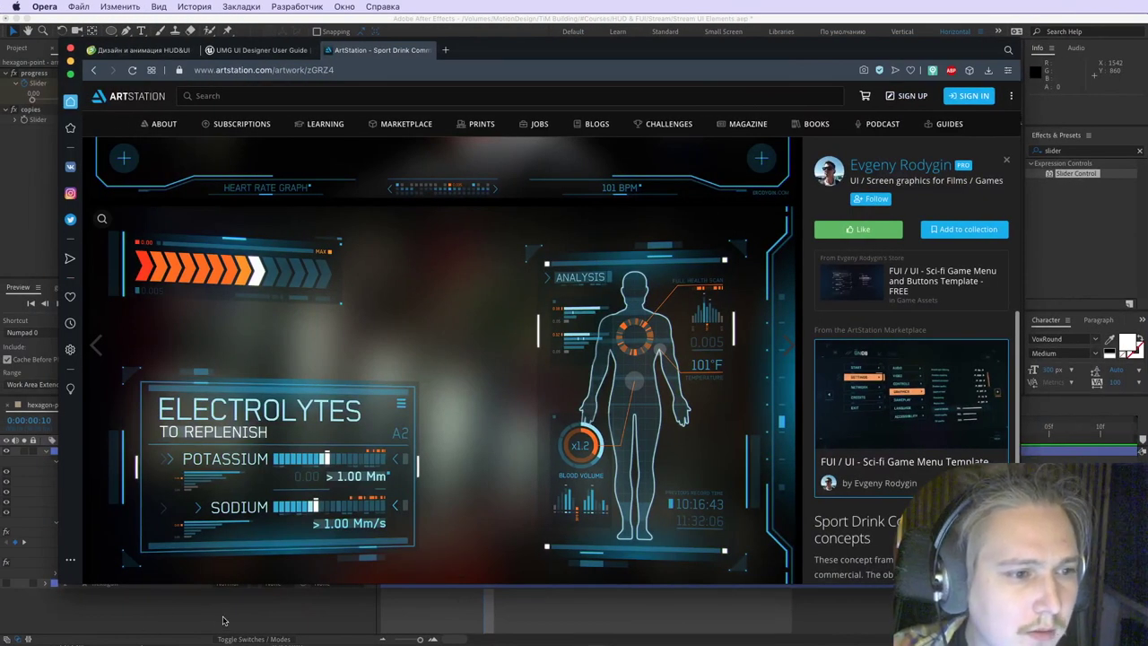
Step: Switch to After Effects, delete the middle progress Slider keyframe and move the first one to 0:00:00:09
click(223, 621)
drag(525, 427, 649, 440)
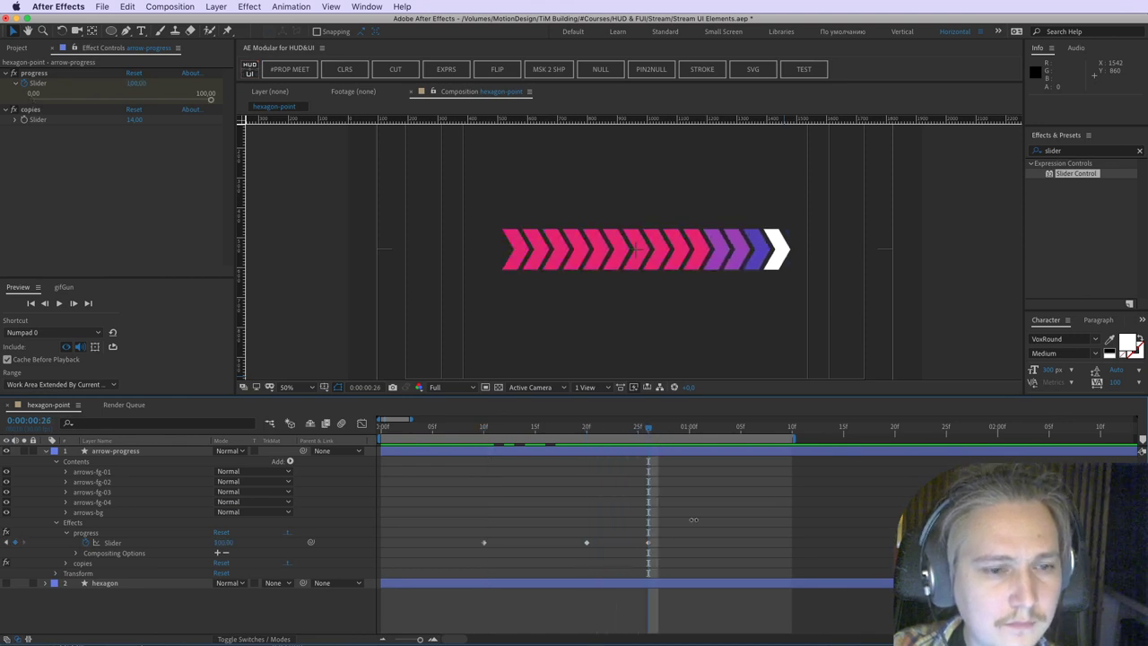
click(587, 543)
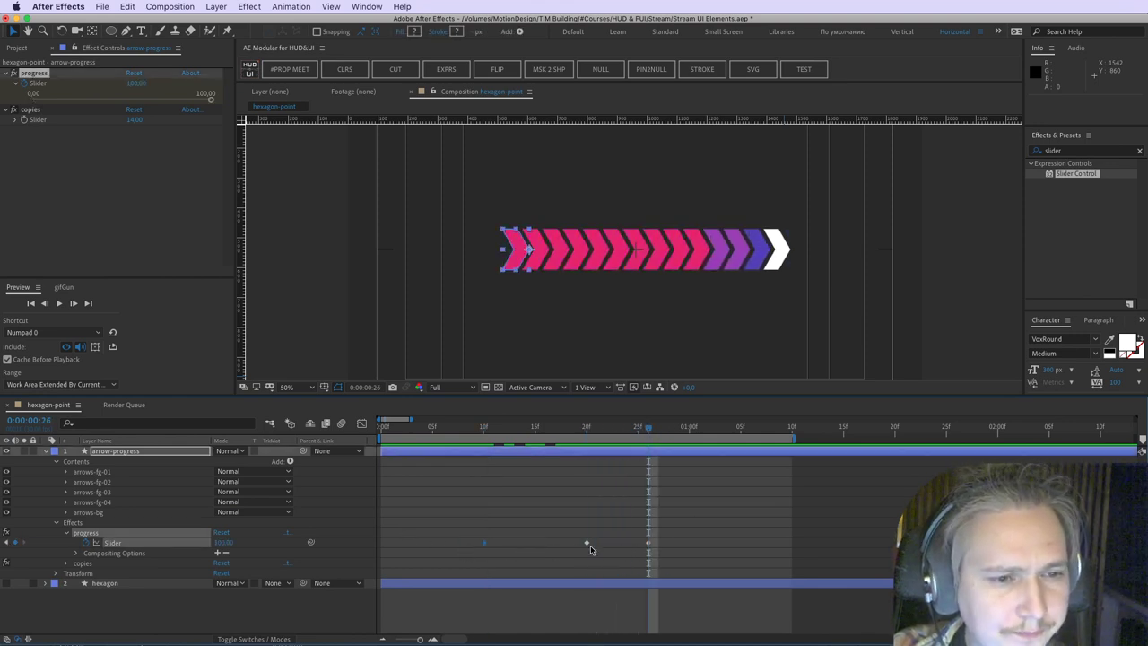
key(Delete)
drag(485, 543, 473, 548)
Step: Ease the progress Slider's two keyframes into a speed curve with a central peak and long easing on both ends, and preview it
click(363, 423)
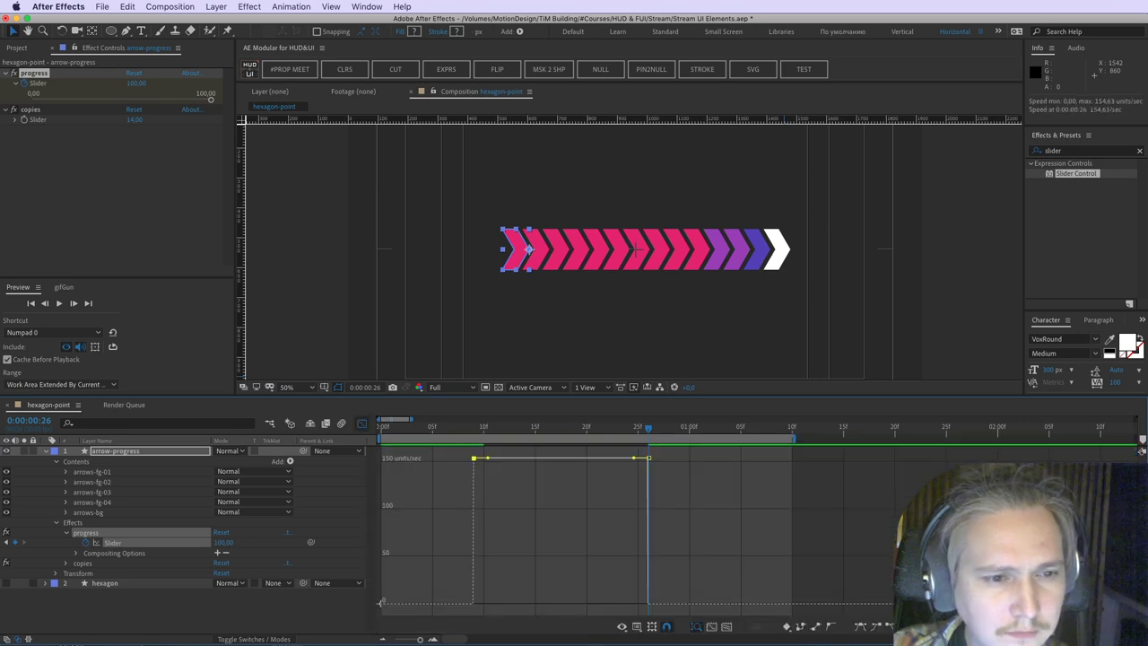
click(881, 629)
drag(502, 604, 542, 603)
click(870, 629)
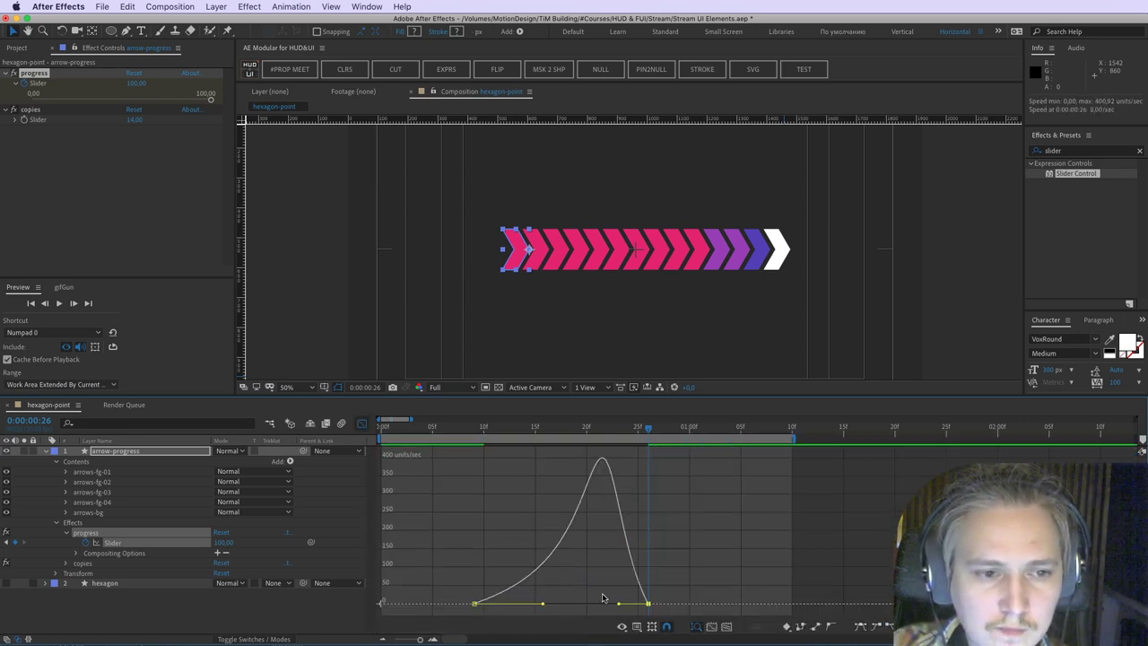
drag(618, 604, 586, 603)
key(space)
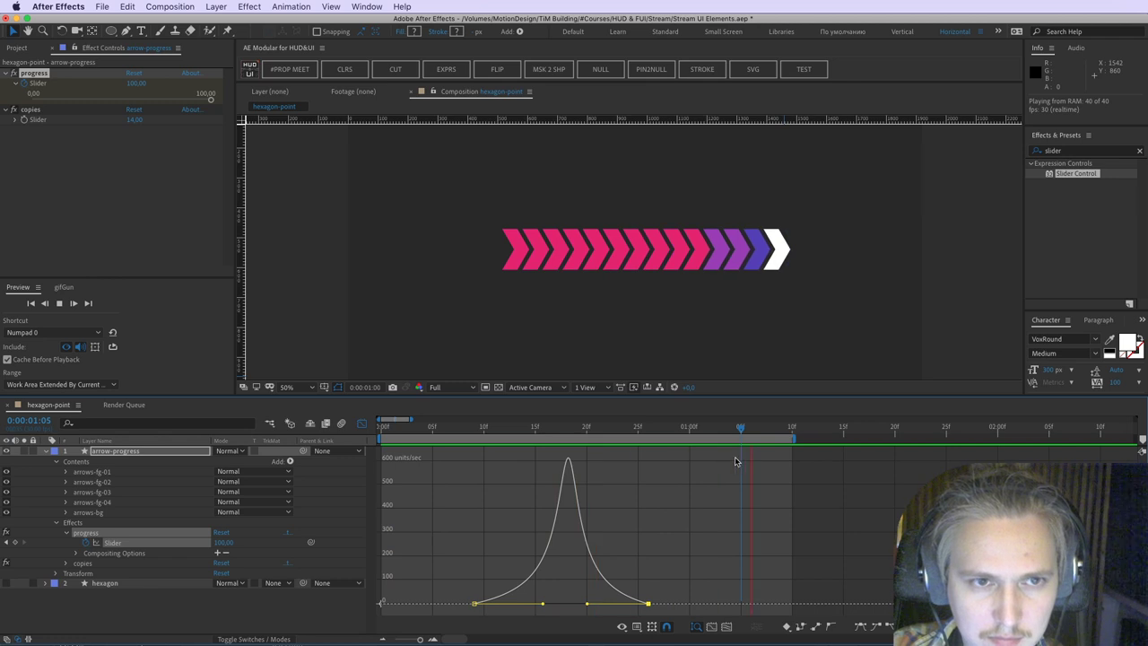
key(space)
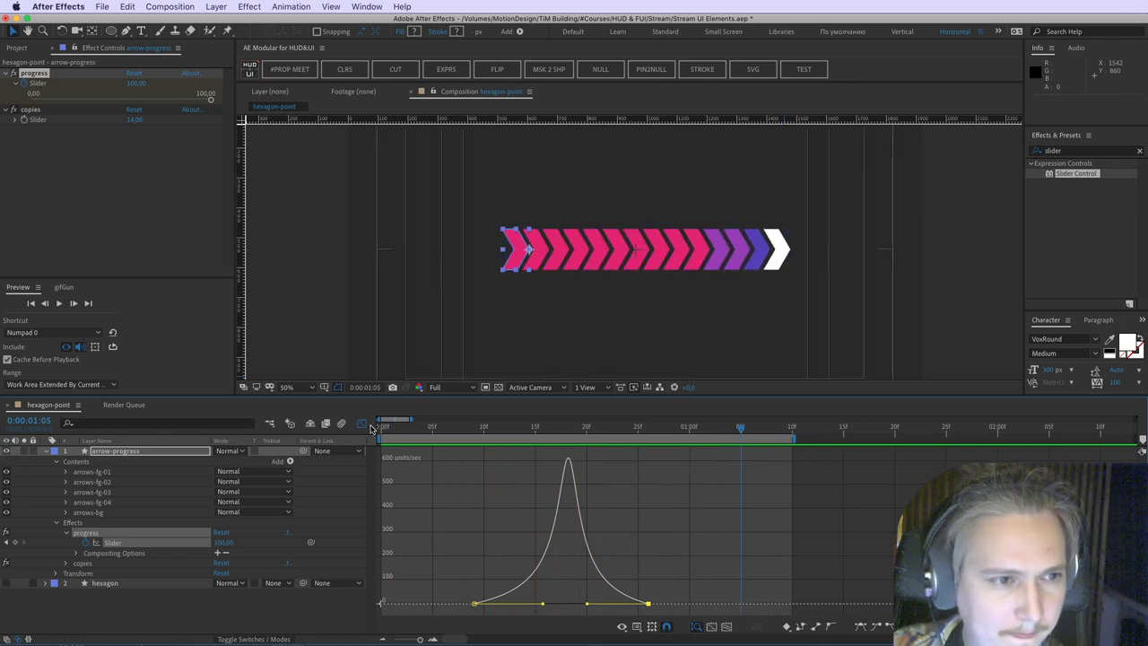
Step: Set the progress Slider to 0 at 0:00:00:09 and preview the animation
drag(504, 429, 475, 429)
click(242, 551)
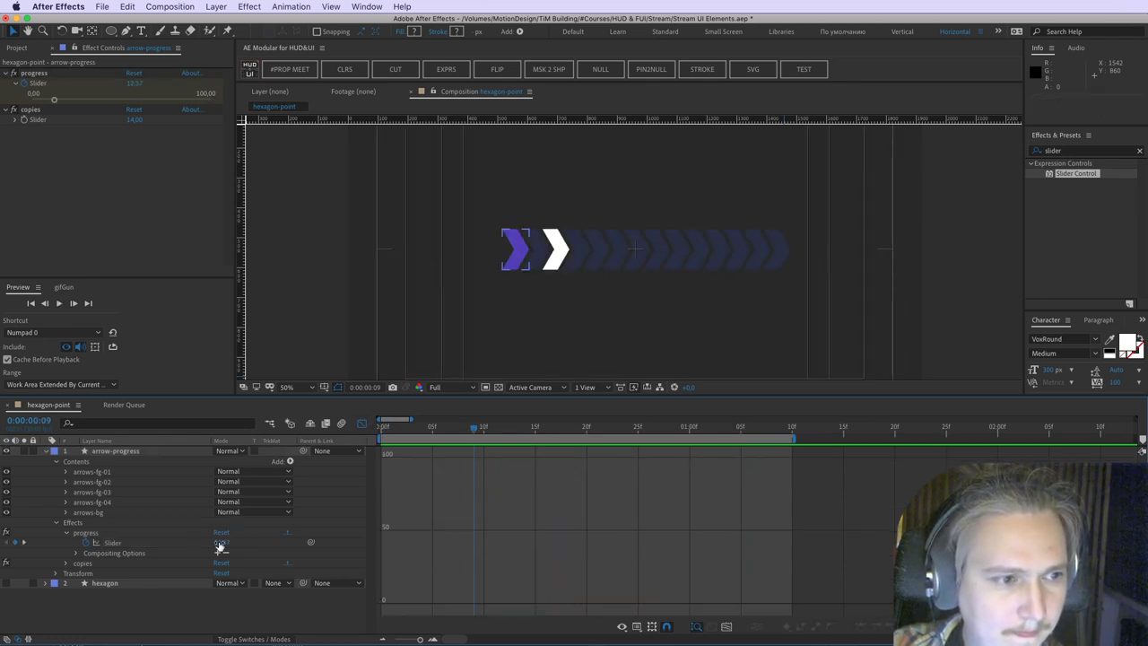
key(space)
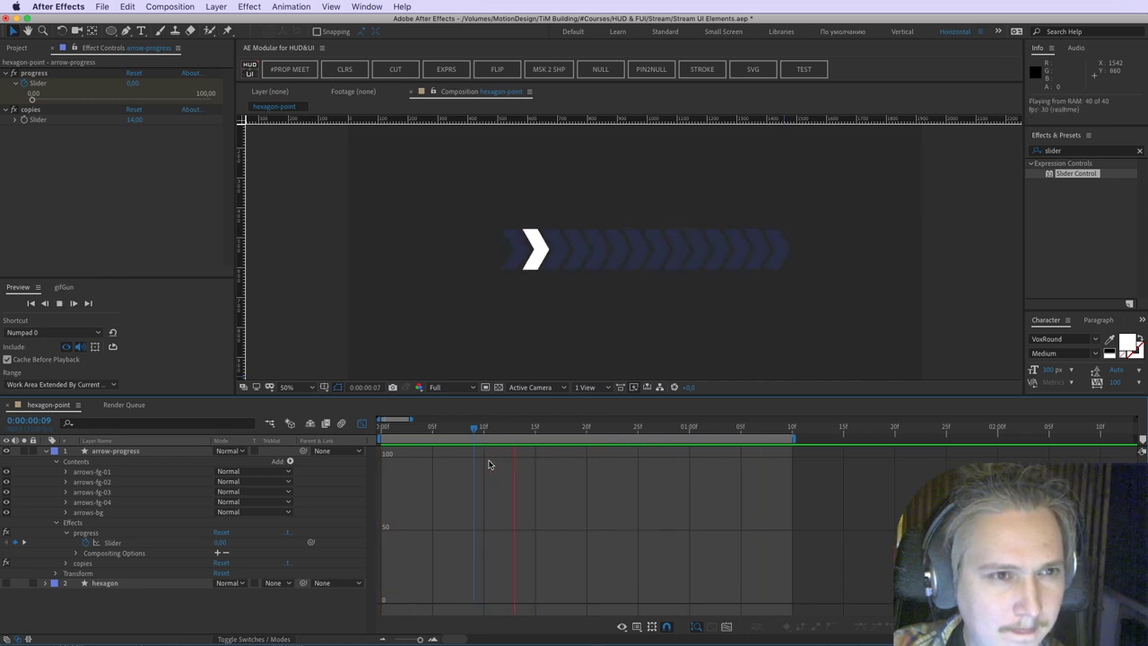
Step: Move the last progress keyframe to about 0:00:01:07 and extend the work area to about 0:00:01:22
click(363, 423)
drag(647, 544, 760, 544)
drag(797, 440, 916, 439)
Step: Hide groups arrows-fg-01 to arrows-fg-04 and expand the Repeater 1 transform settings of arrows-bg
click(8, 466)
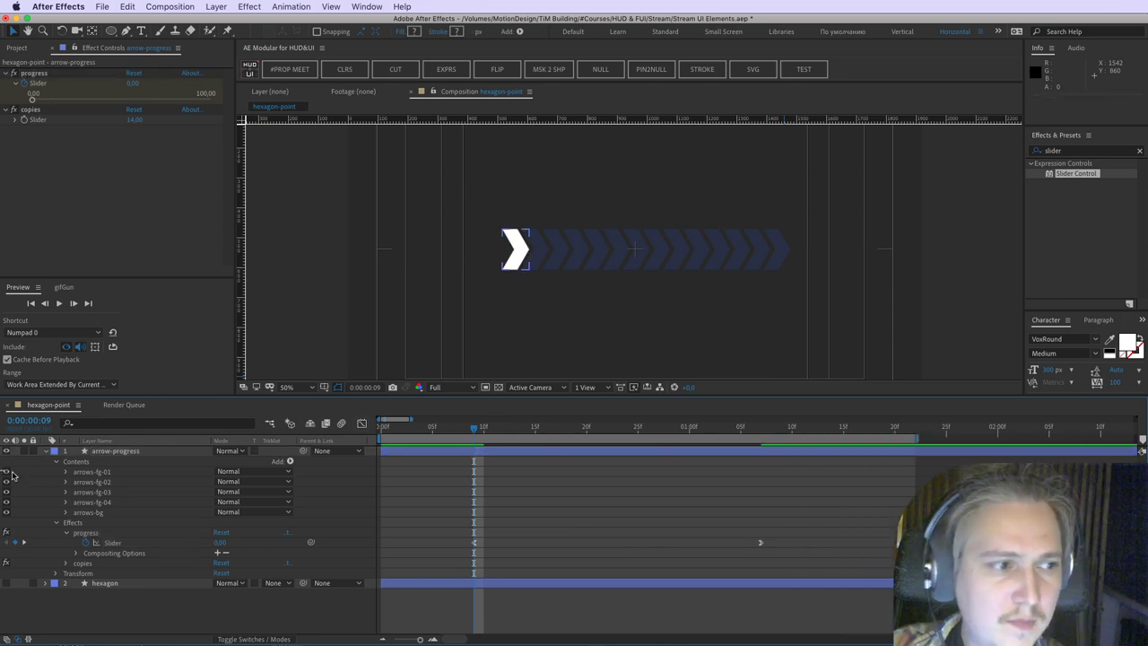
click(8, 503)
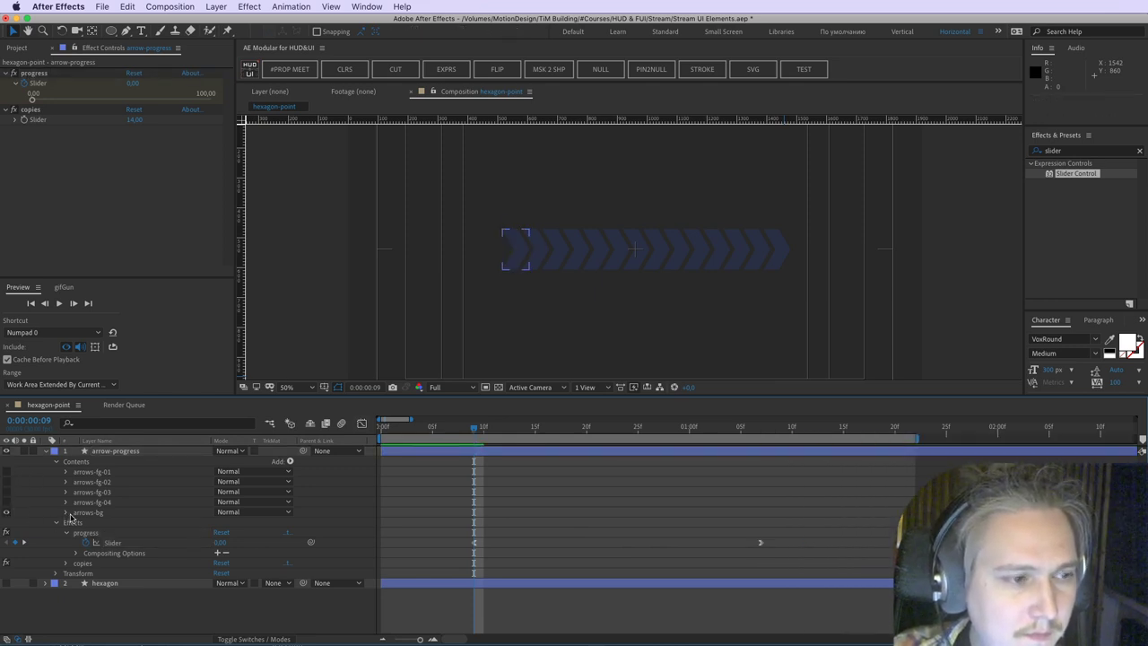
click(65, 513)
click(75, 533)
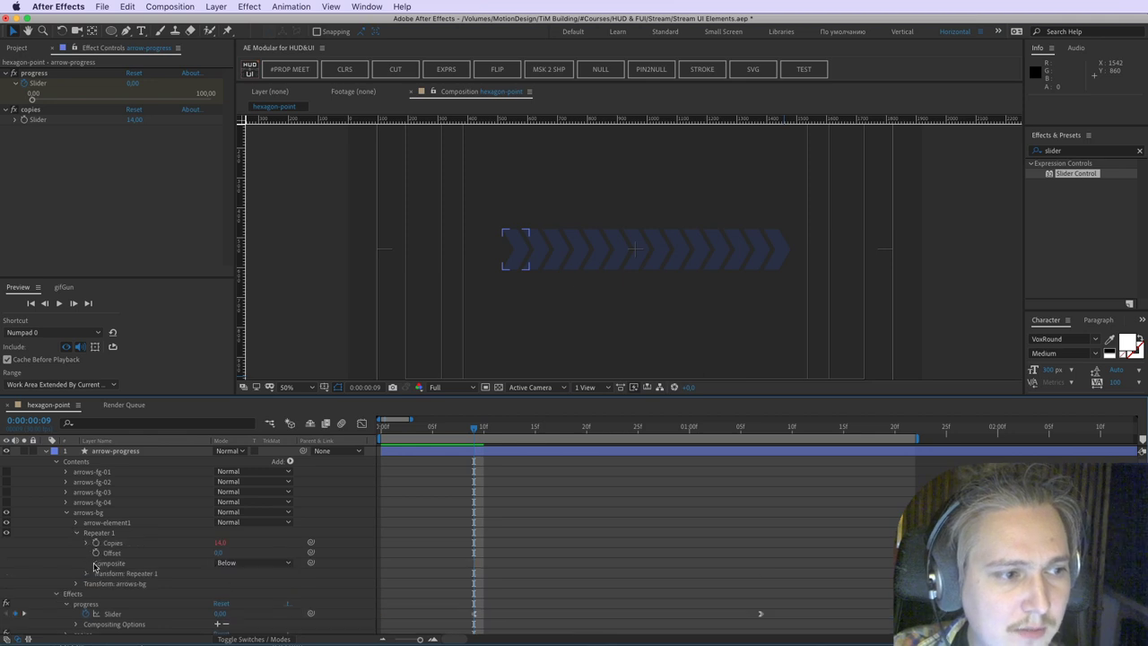
click(118, 563)
click(117, 573)
click(86, 573)
scroll(102, 592, down, 1)
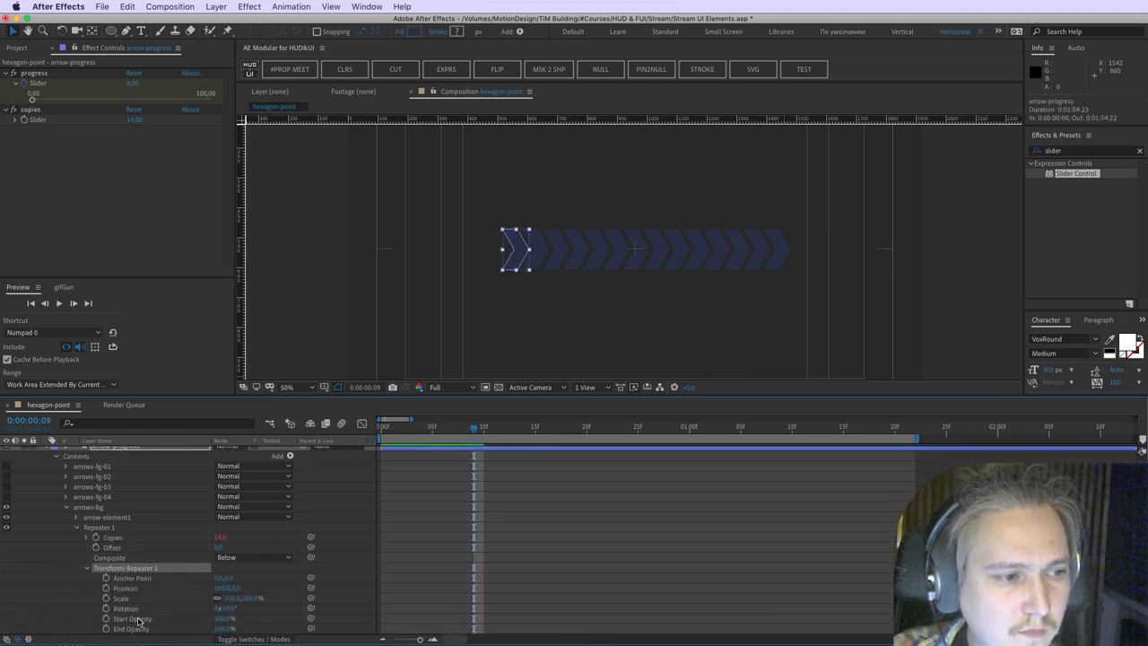
Step: Try fading the arrows-bg repeater copies by lowering End Opacity, then Start Opacity, undoing each change
click(135, 628)
drag(218, 630, 162, 628)
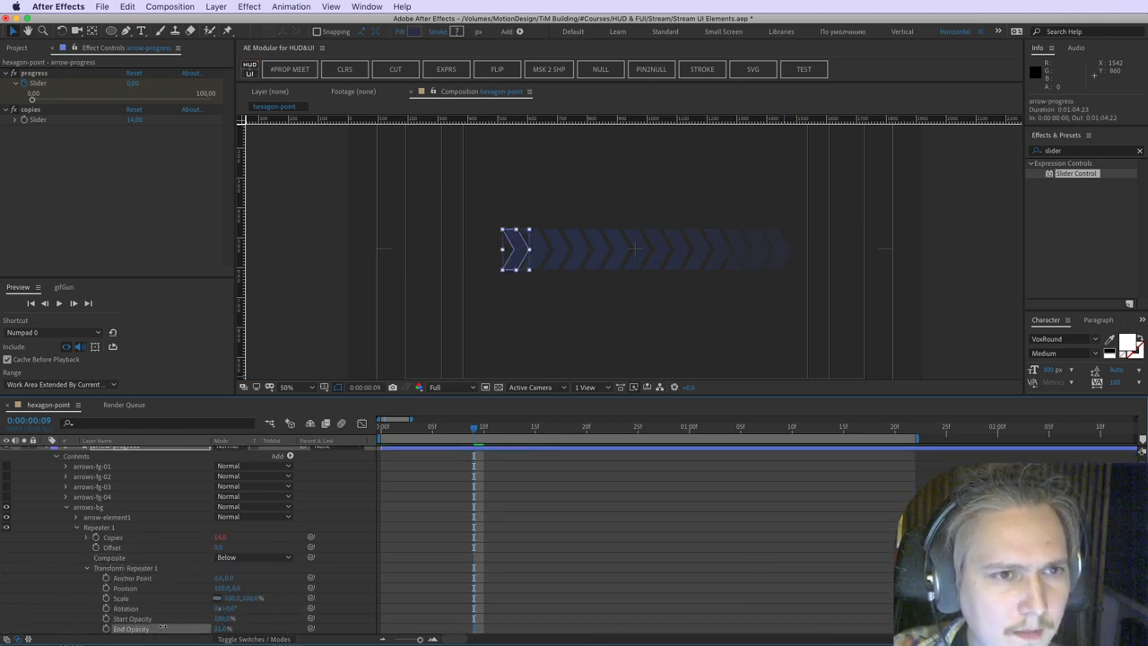
key(super+z)
scroll(215, 632, down, 3)
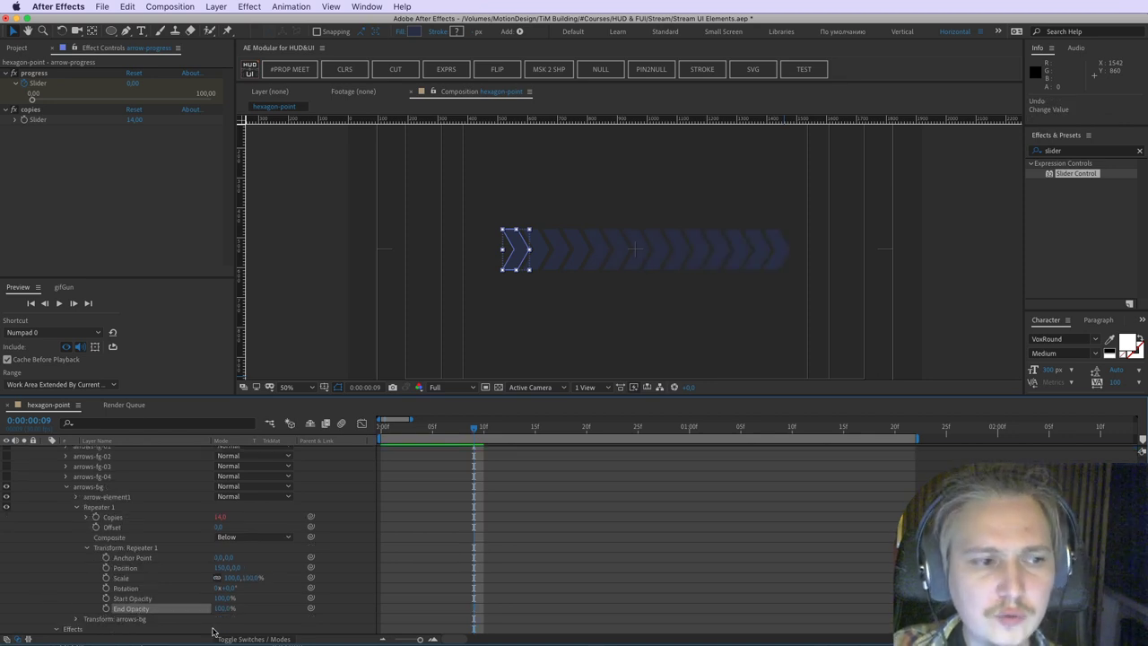
drag(222, 588, 131, 588)
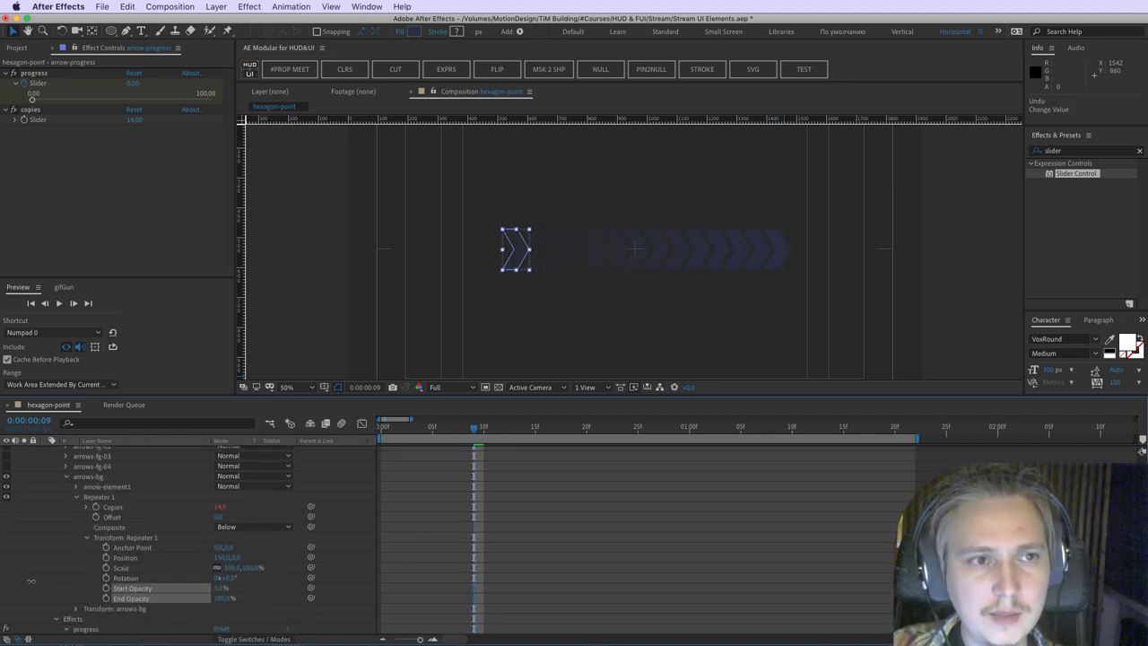
key(super+z)
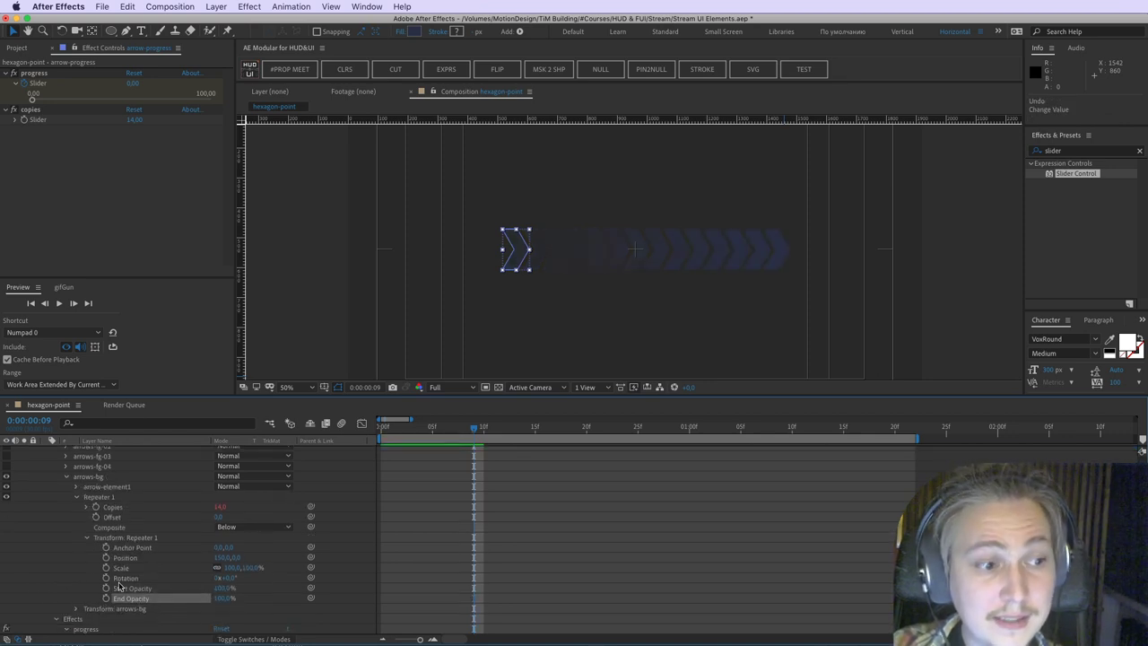
Step: Collapse Repeater 1, select the arrows-bg group and clear the effects and presets search
click(75, 499)
click(90, 513)
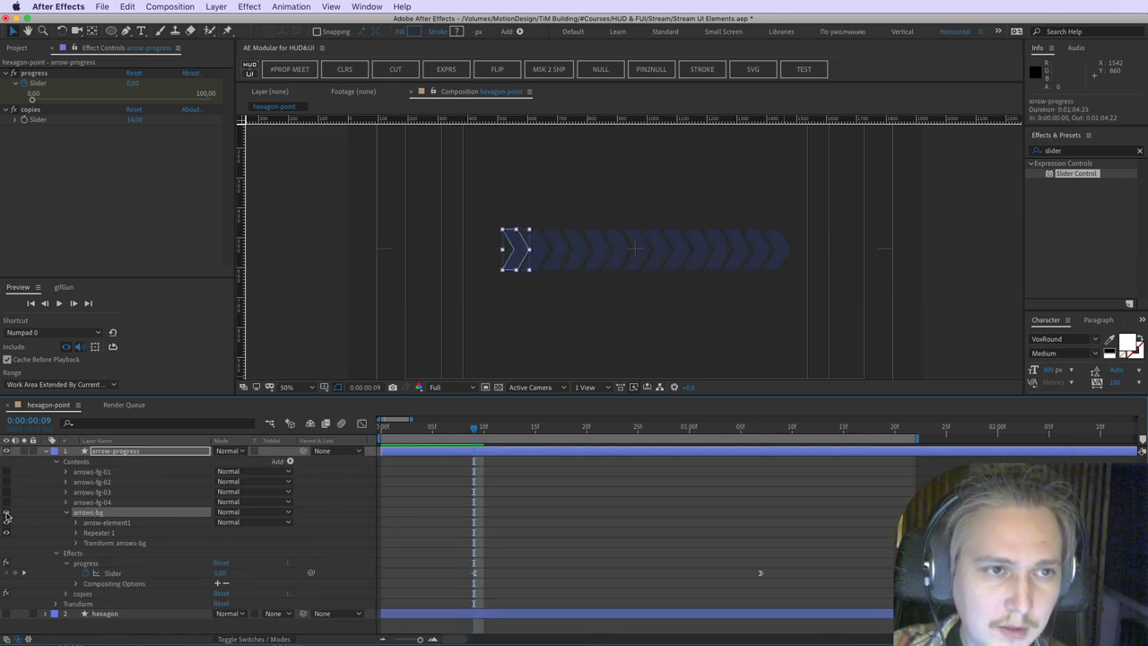
click(1074, 152)
key(BackSpace)
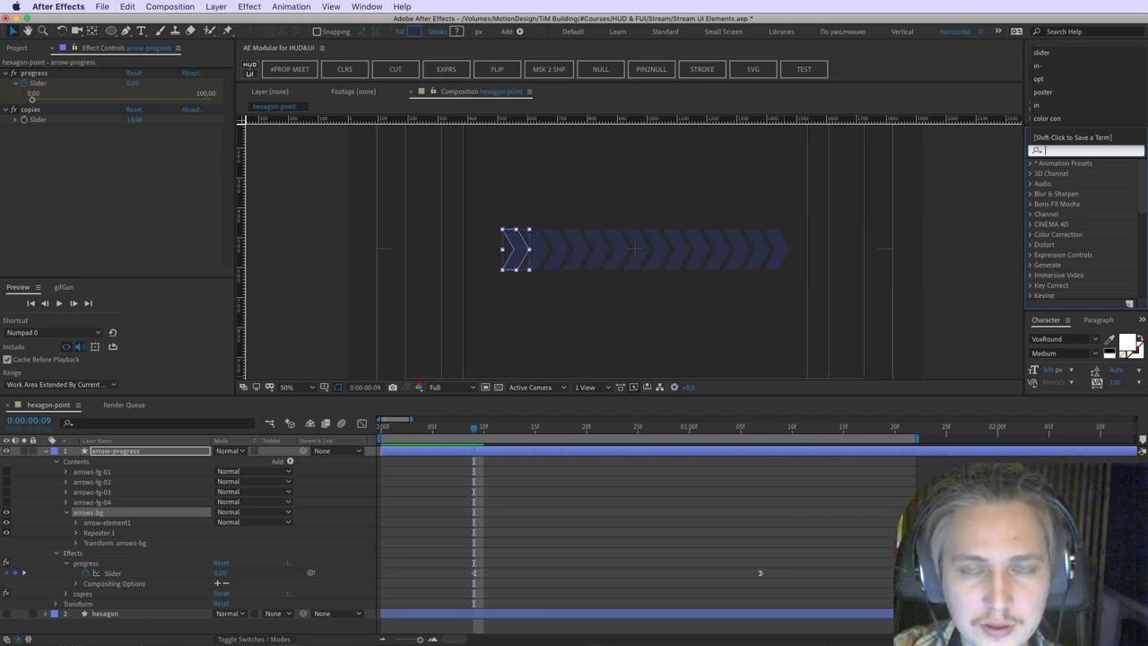
key(Escape)
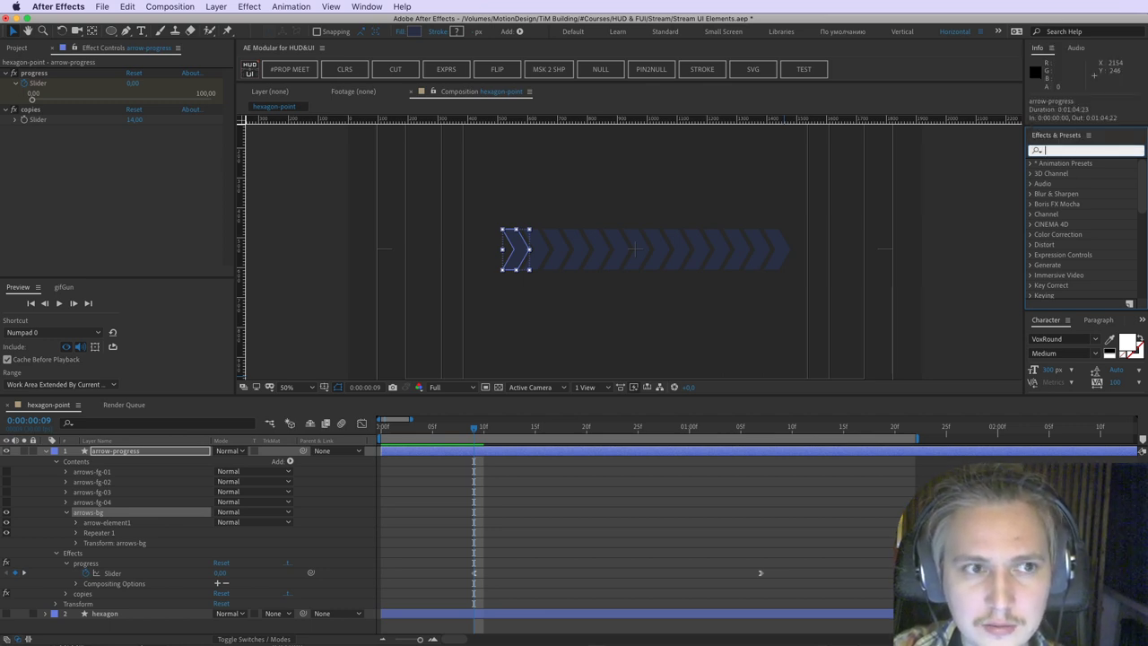
click(49, 503)
click(7, 513)
click(6, 513)
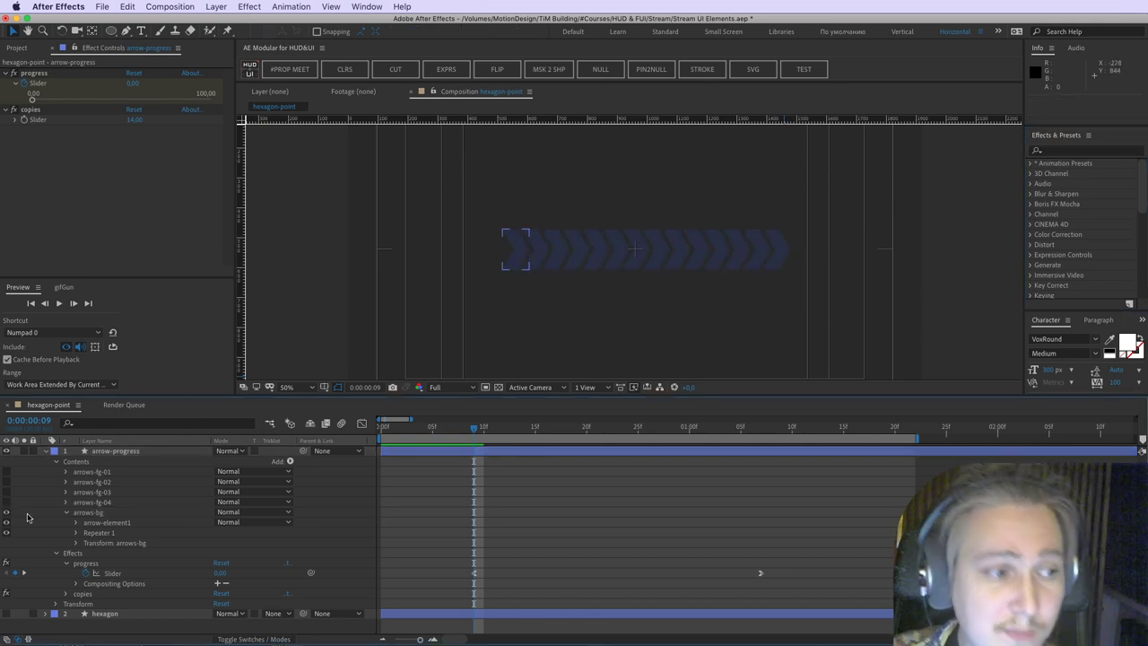
click(67, 516)
click(66, 517)
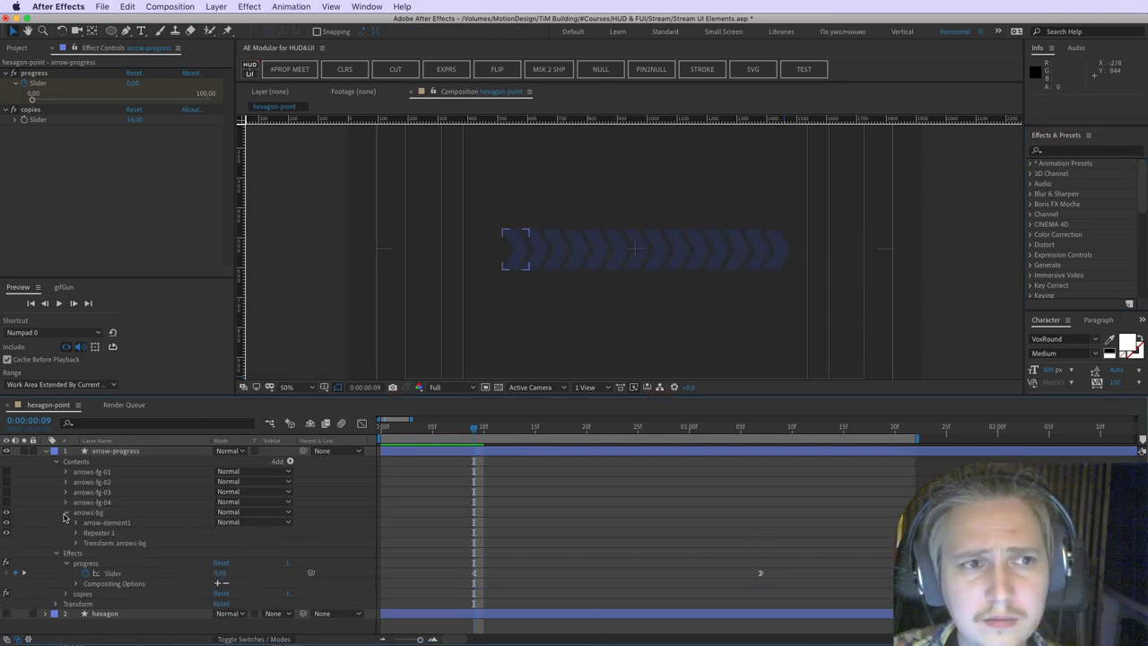
Step: Select the arrows-bg group and search the effects and presets for "in-"
click(112, 516)
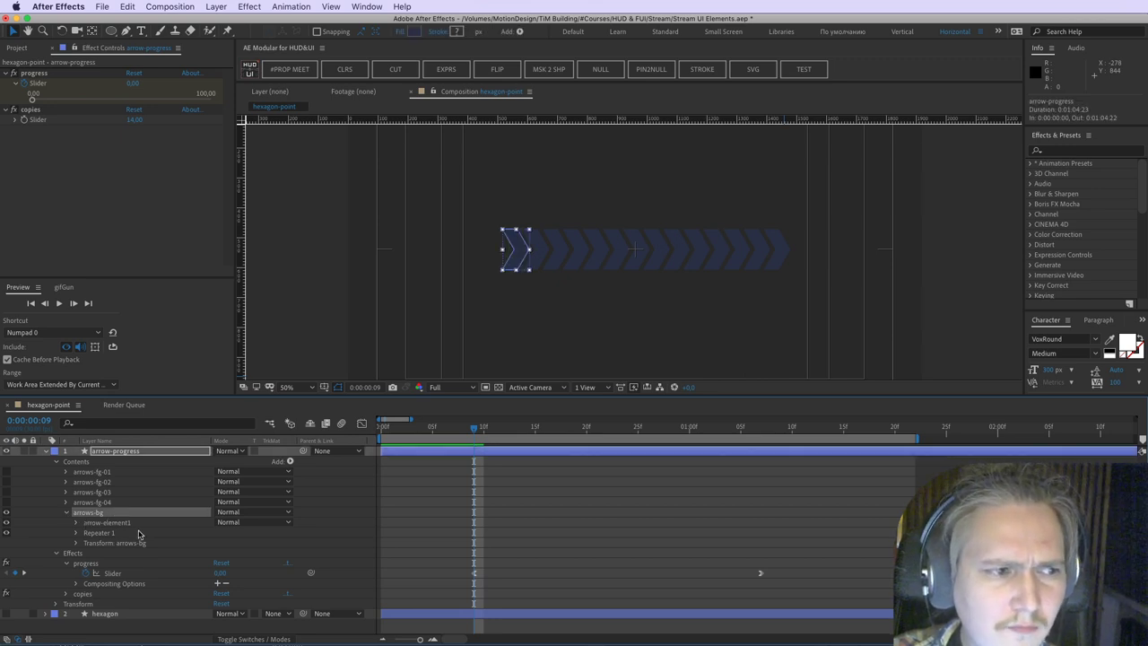
click(1066, 151)
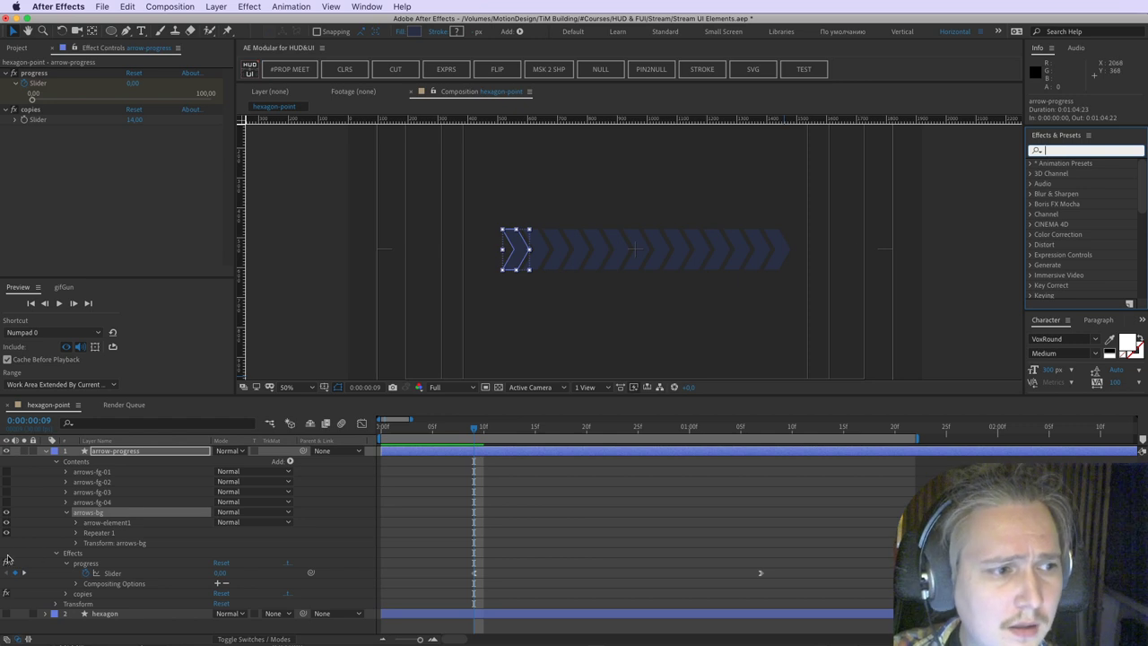
text(in-)
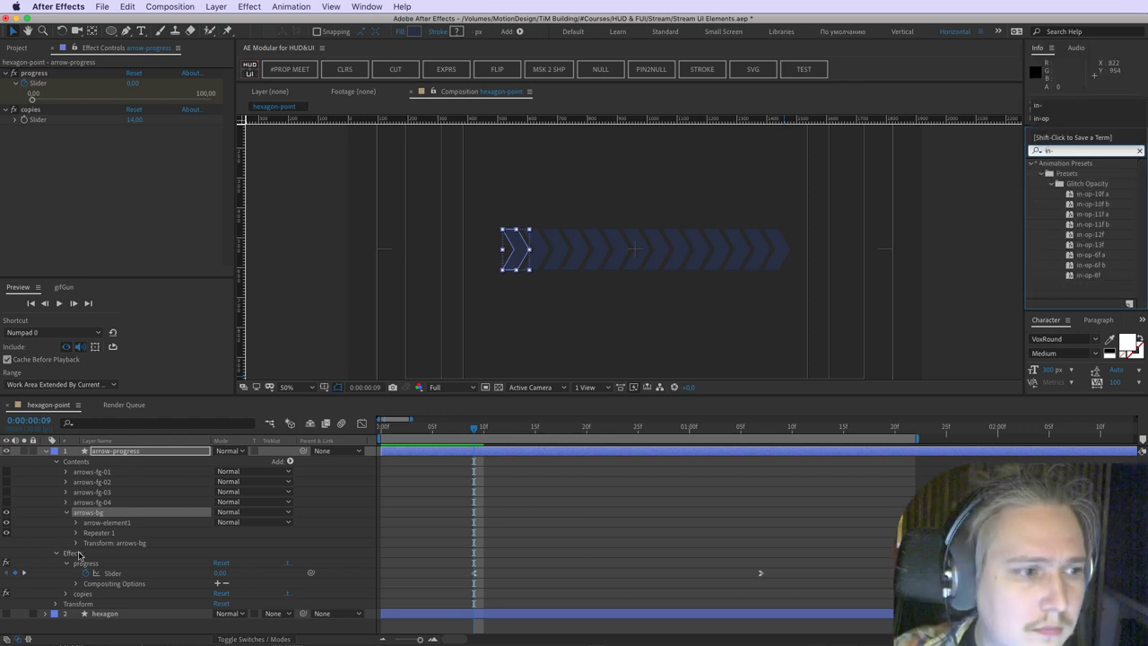
Step: Expand Repeater 1 of arrows-bg and try lower End Opacity and Start Opacity values on its transform, undoing each one
click(74, 534)
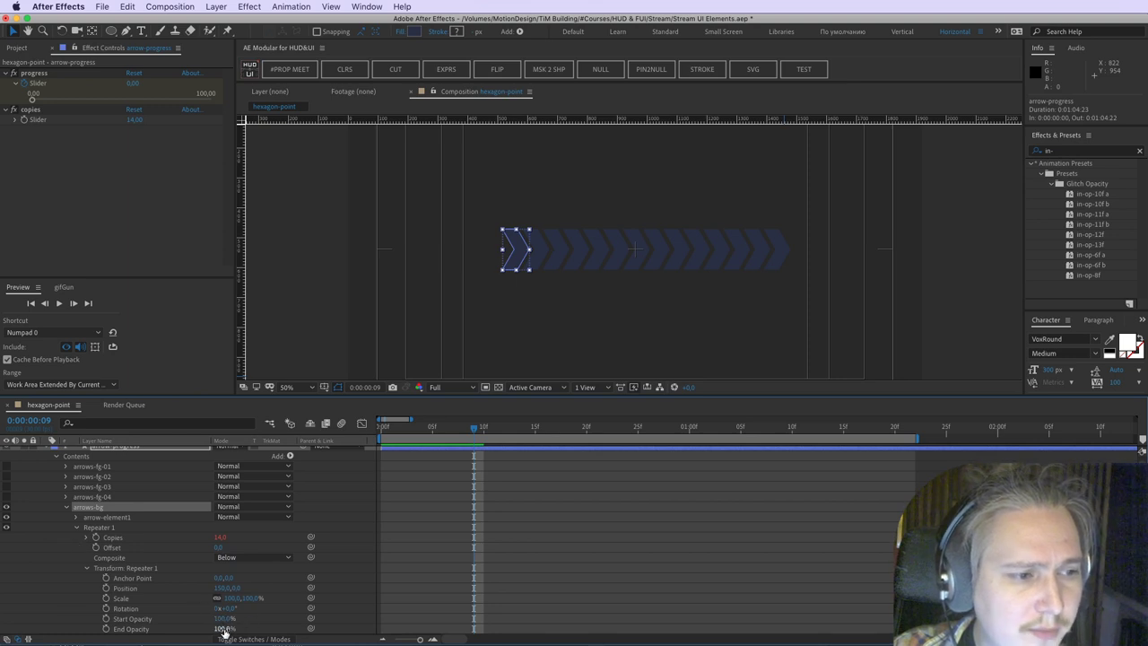
click(165, 628)
drag(139, 626, 137, 627)
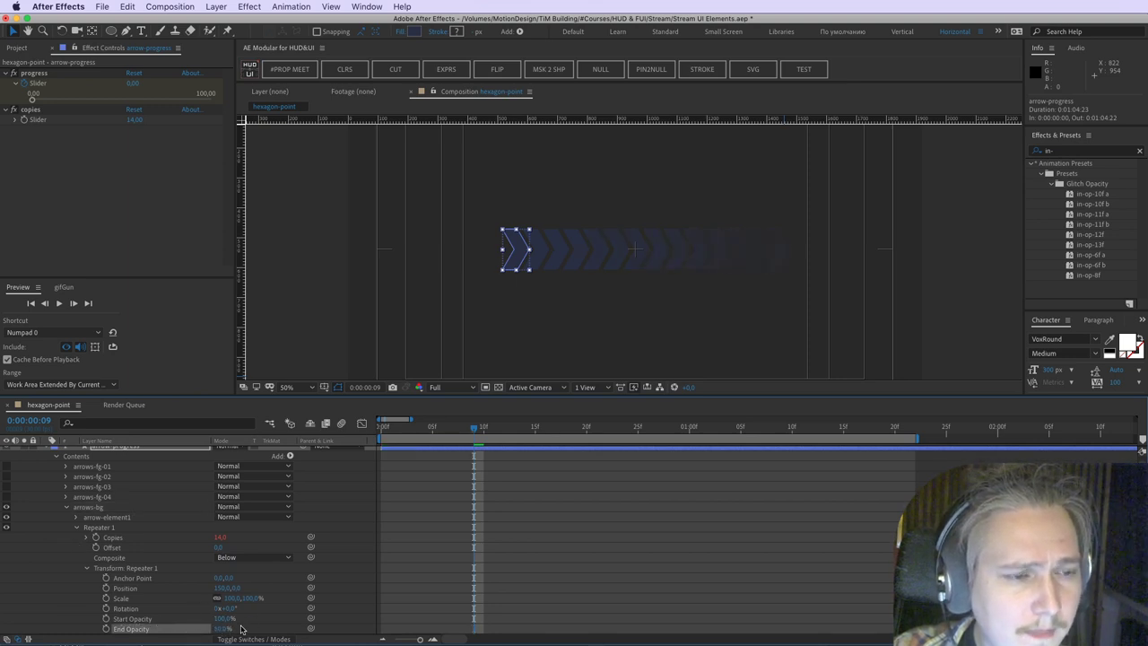
key(super+z)
drag(222, 620, 167, 619)
key(super+z)
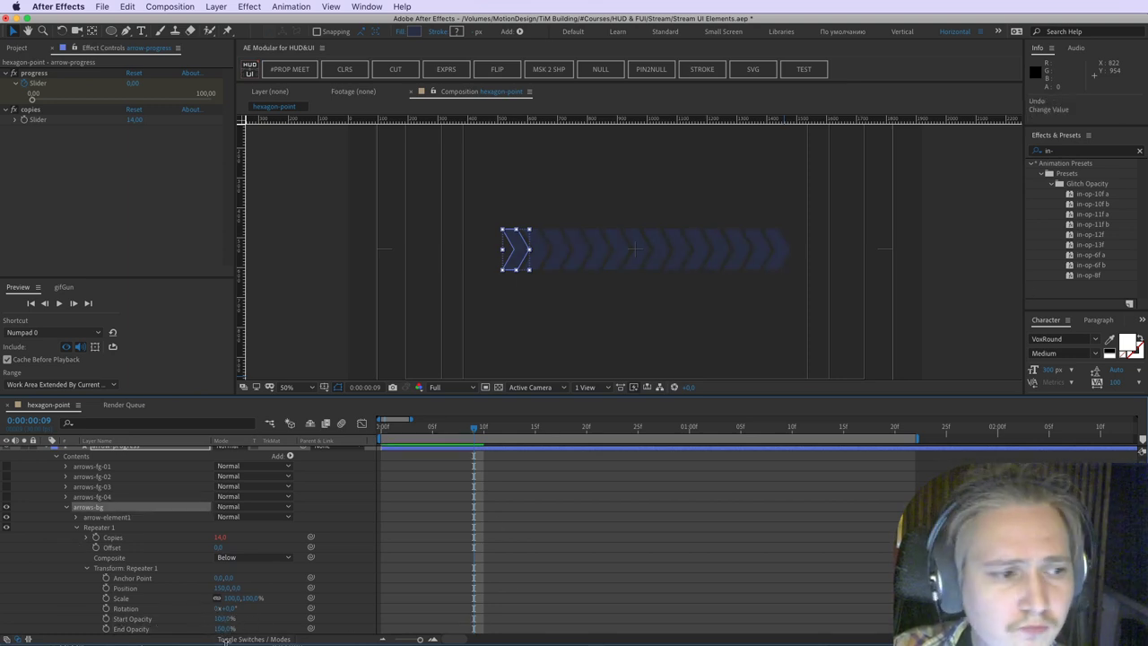
scroll(153, 579, down, 2)
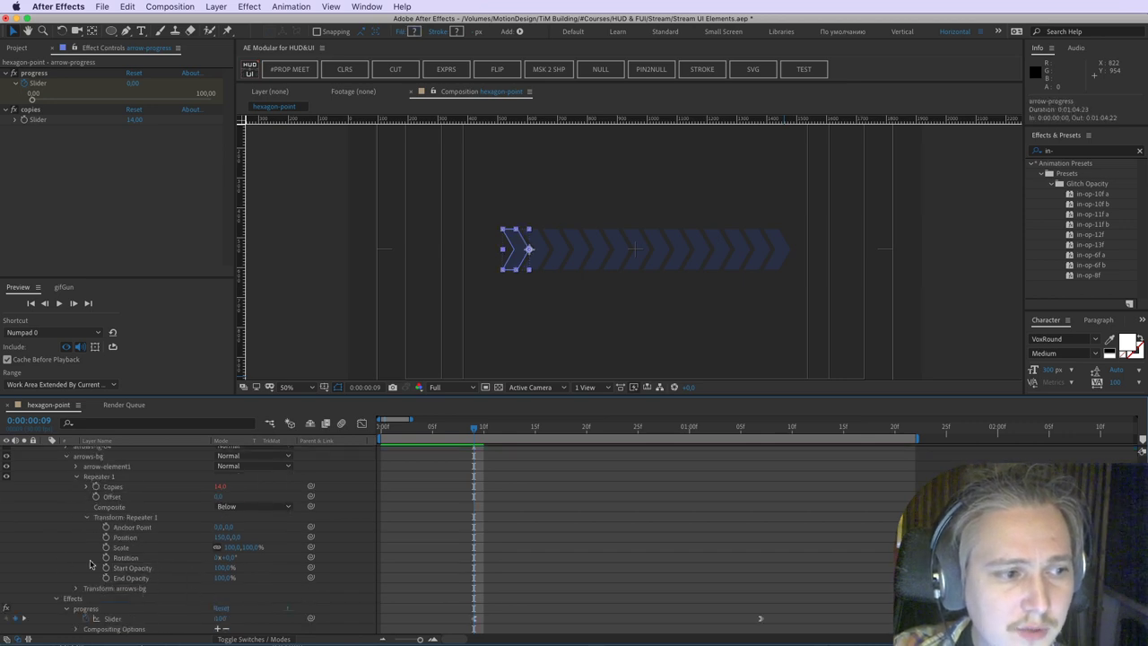
click(143, 568)
drag(226, 568, 192, 589)
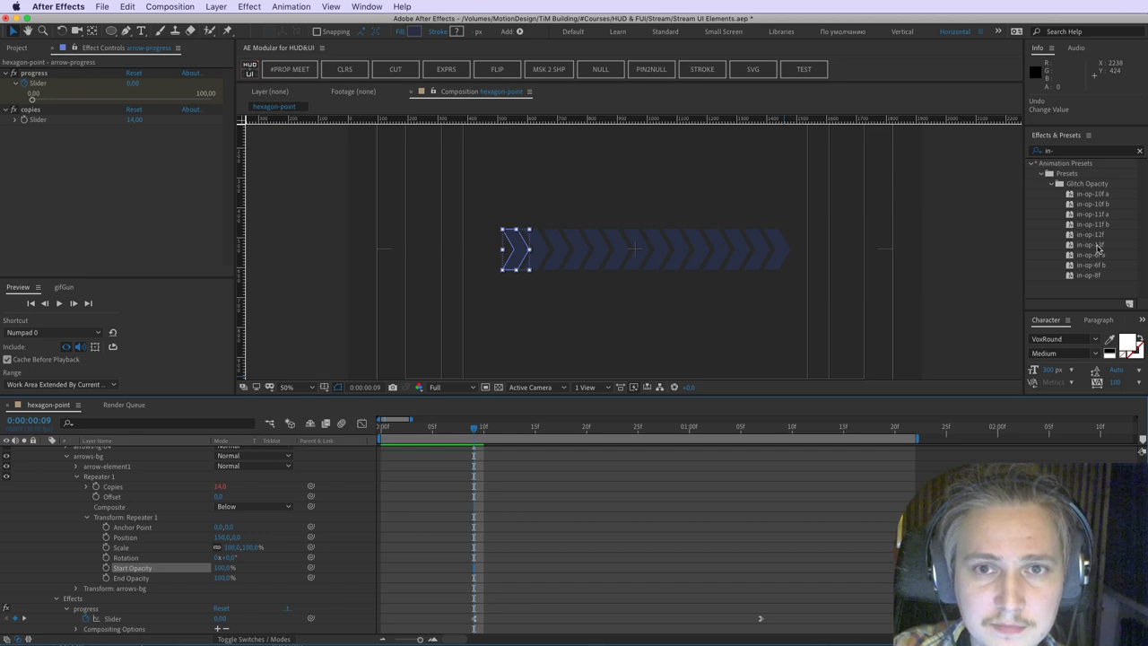
Step: Apply the in-op-6f a preset to the arrows-bg repeater's Start Opacity and in-op-6f b to End Opacity, shift the Start Opacity keyframes to frame 11, and scrub to frame 17
drag(1093, 254, 395, 562)
click(172, 579)
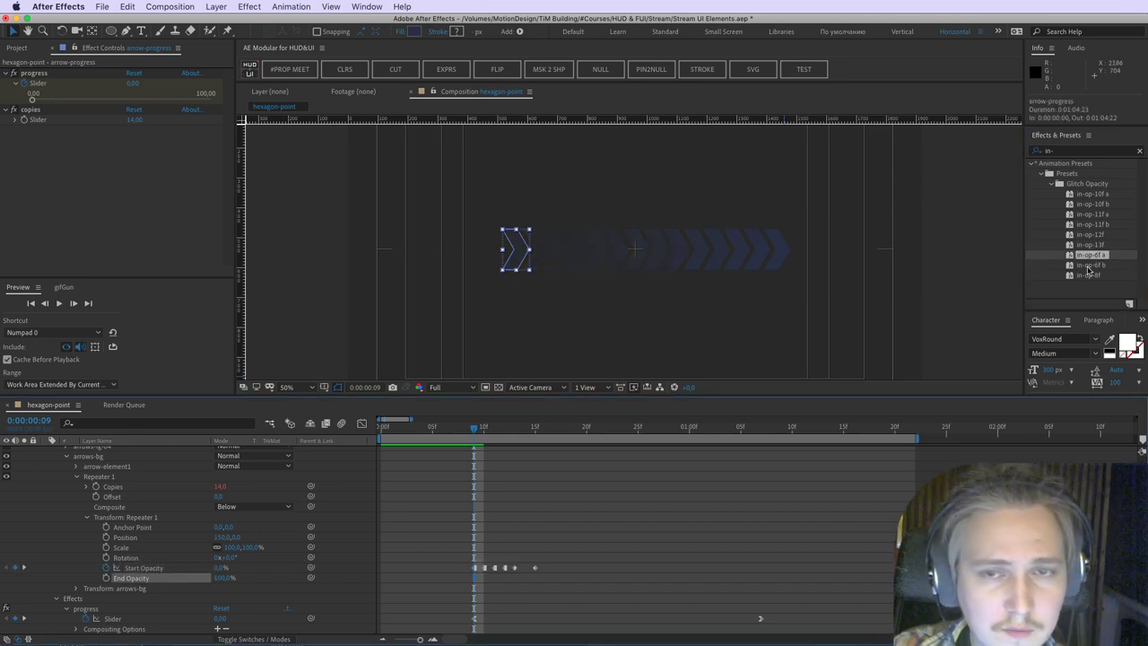
drag(1090, 265, 494, 570)
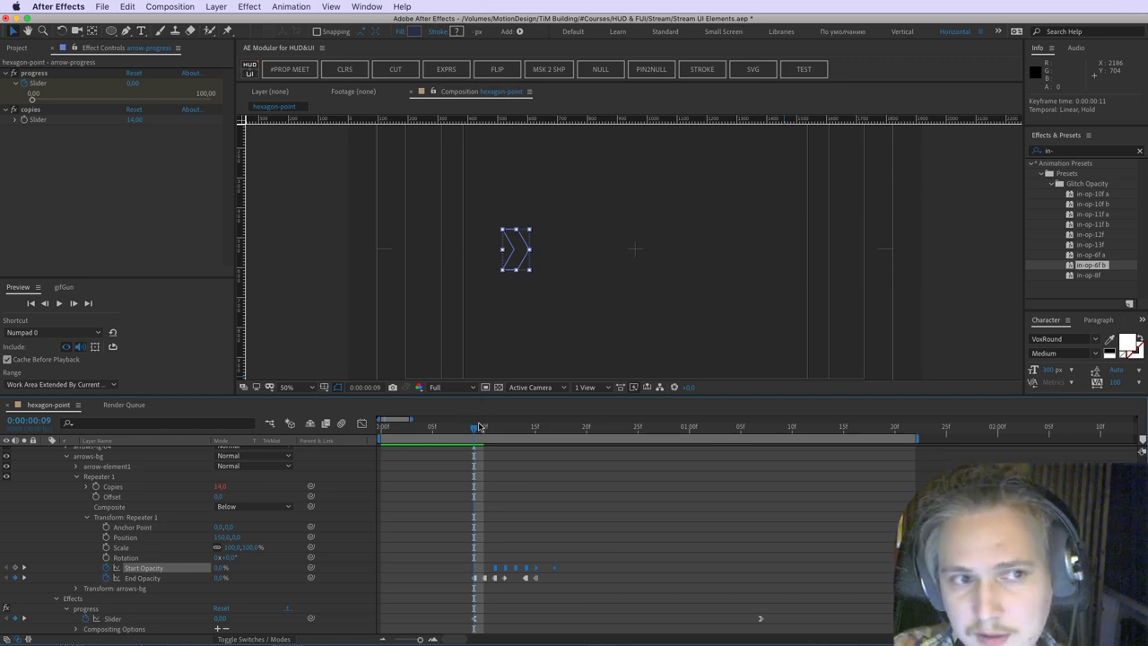
drag(481, 430, 555, 437)
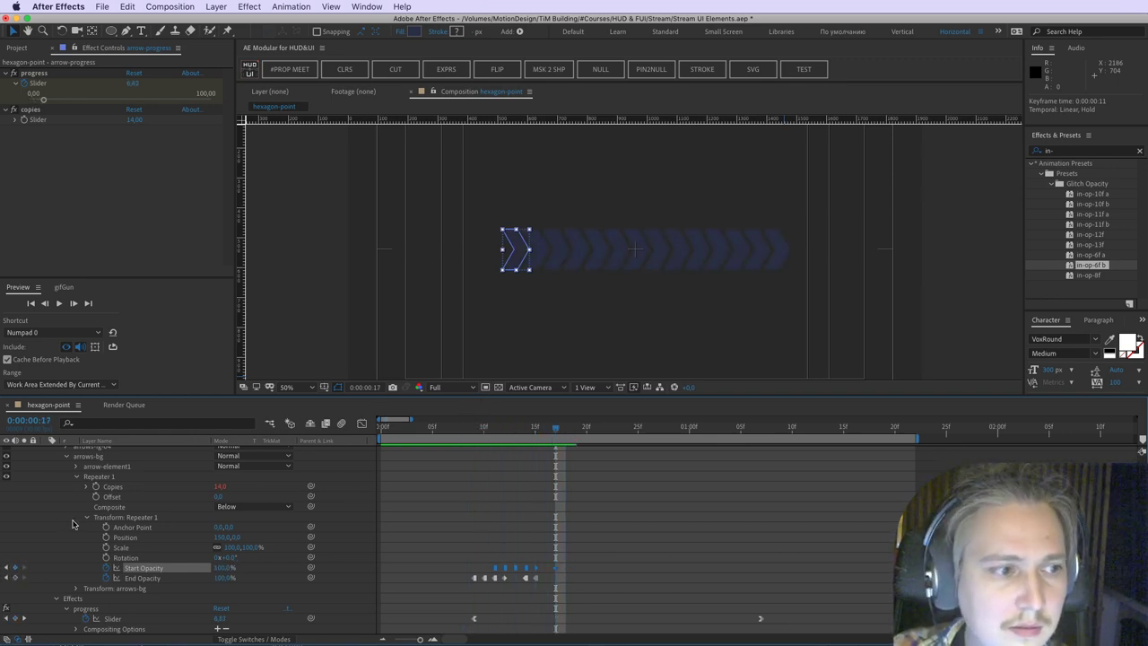
Step: Open the Copies expression of the arrows-bg repeater and begin wrapping effect("copies")(1) in a linear function
click(86, 487)
click(129, 488)
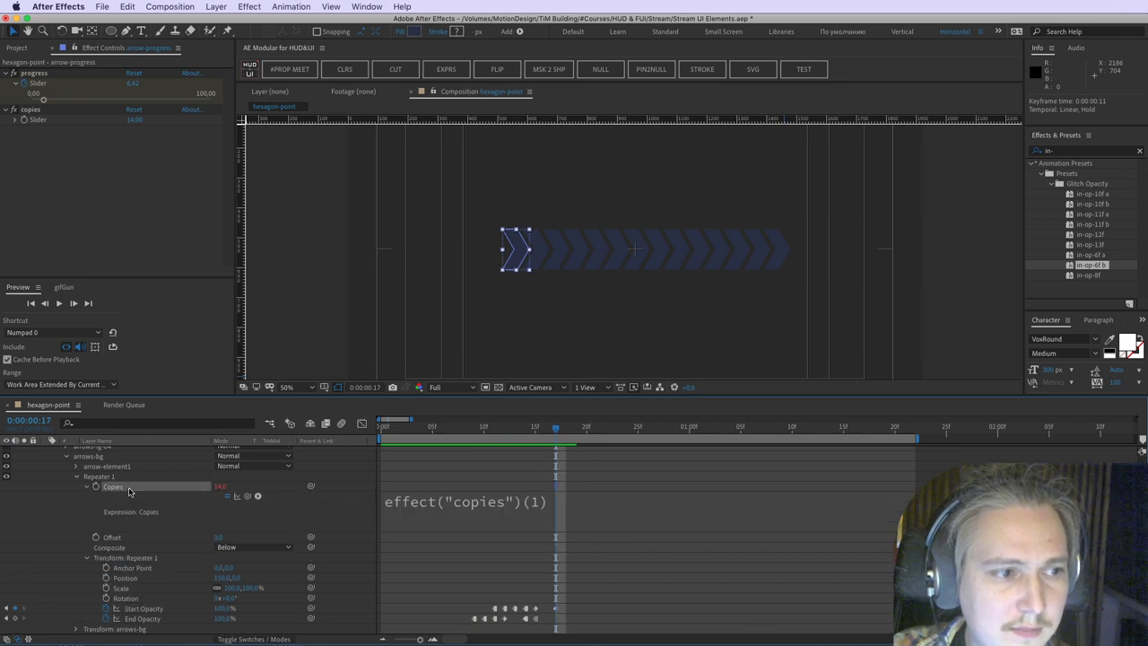
click(502, 520)
click(581, 576)
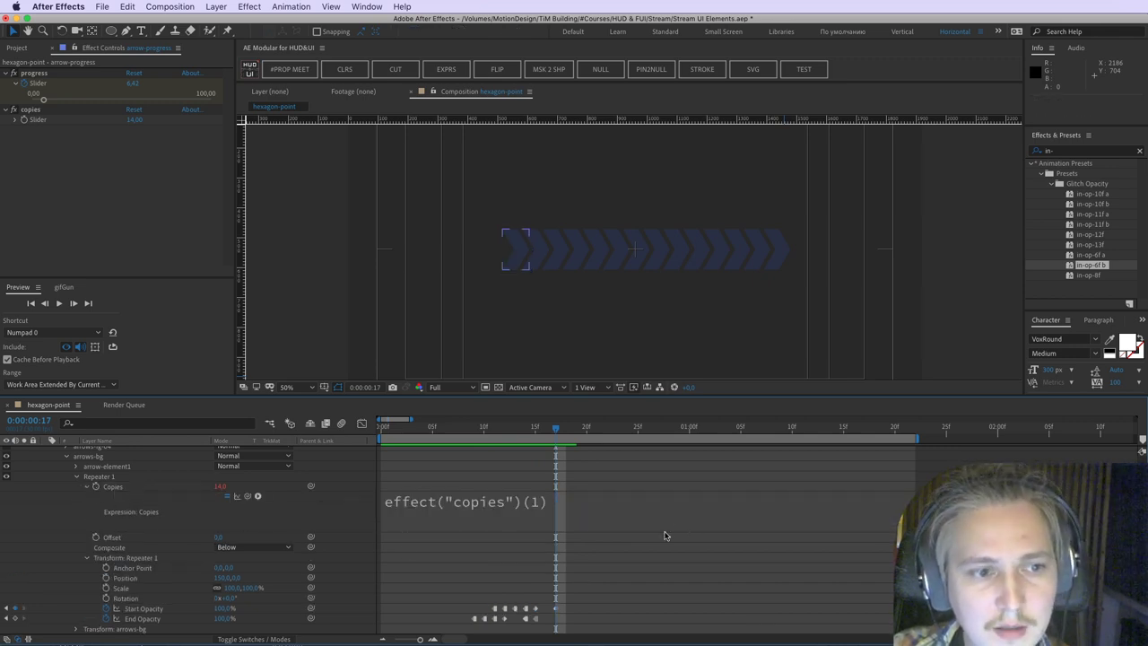
click(764, 498)
text(linear()
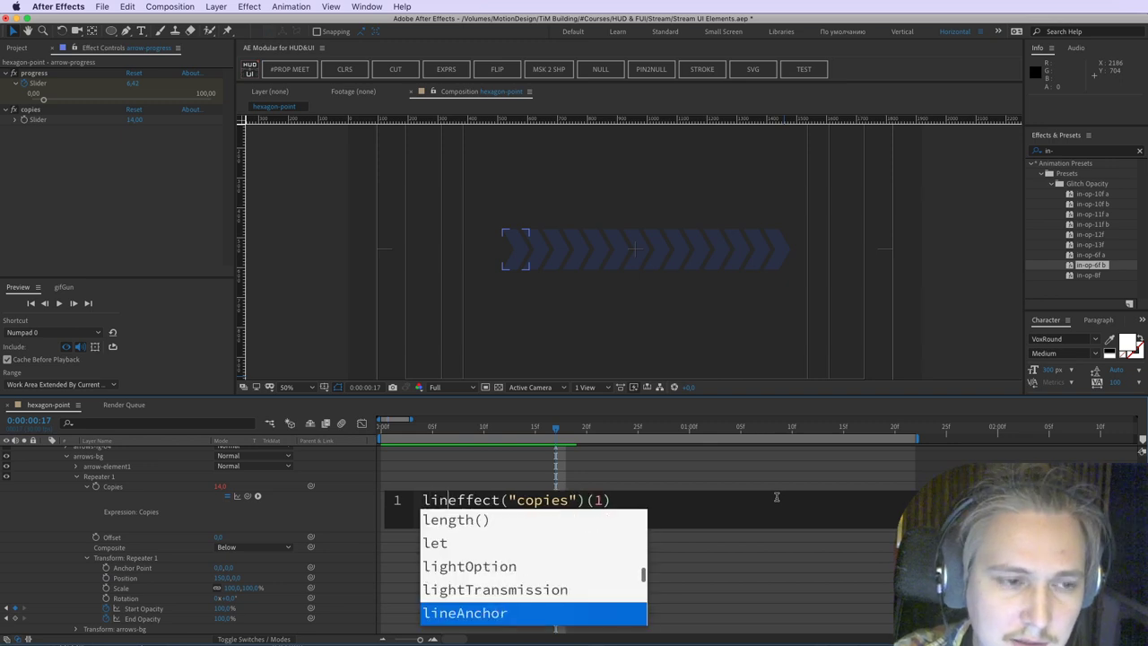
key(Delete)
key(End)
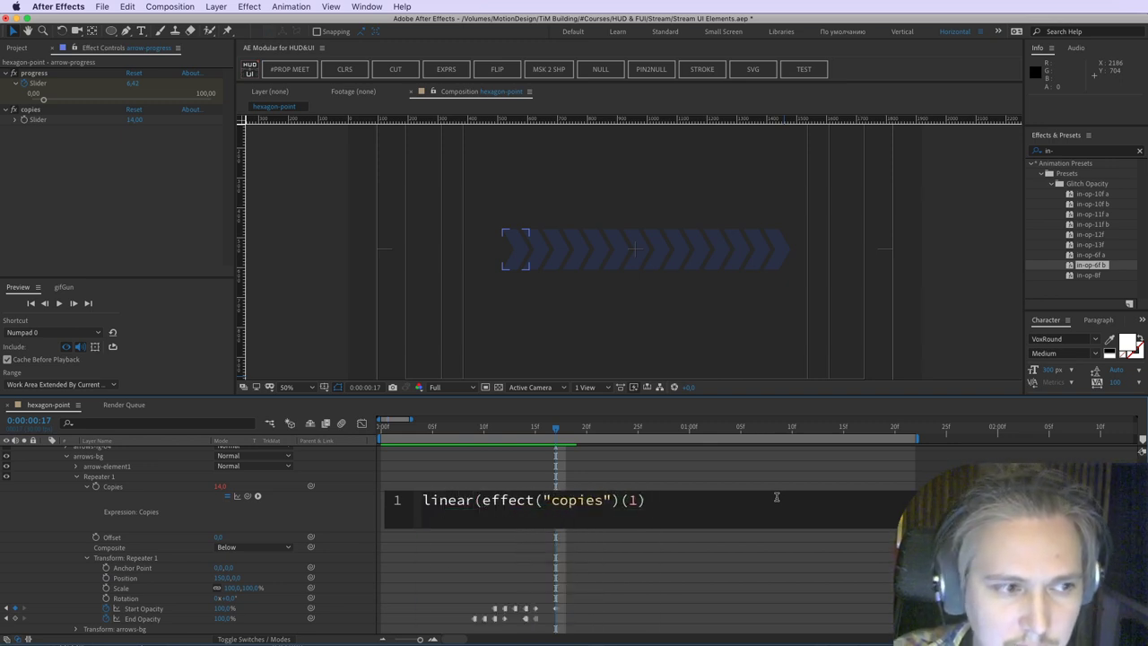
click(482, 500)
click(253, 521)
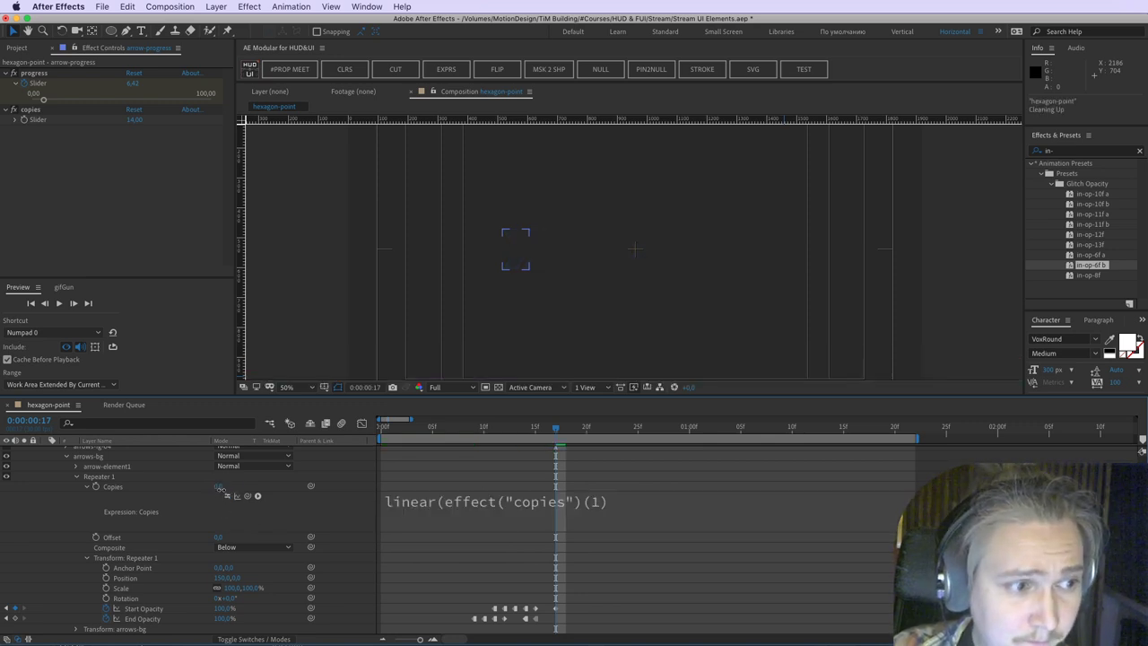
Step: Complete the arrows-bg Copies expression as linear(value, 0, 10, 0, effect("copies")(1))
click(483, 501)
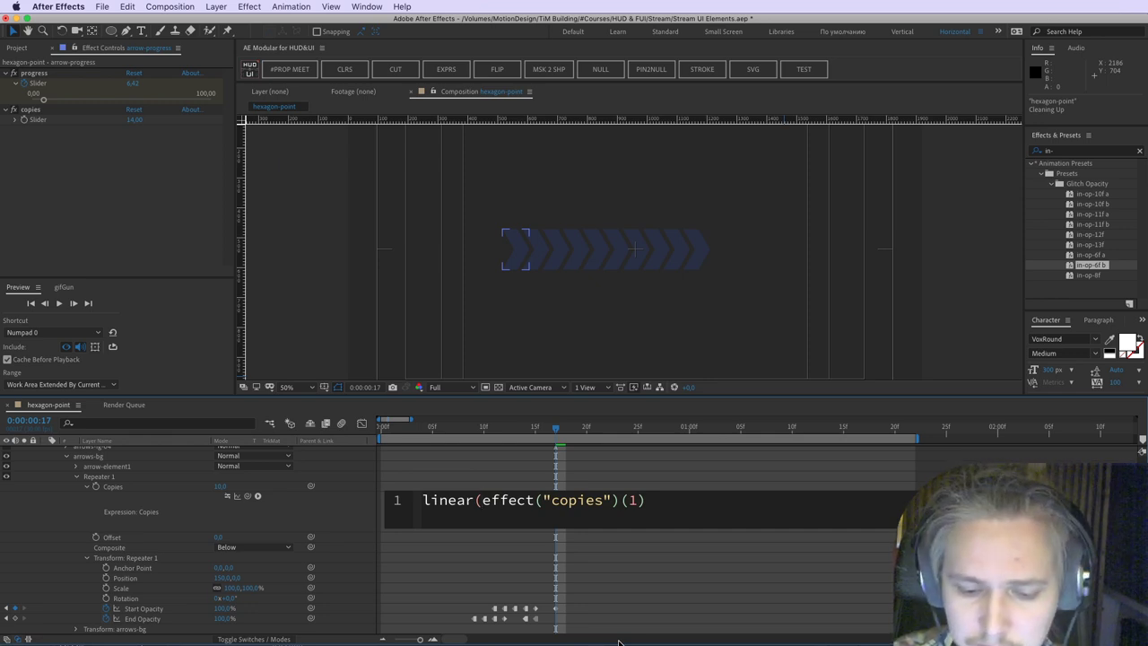
text(value)
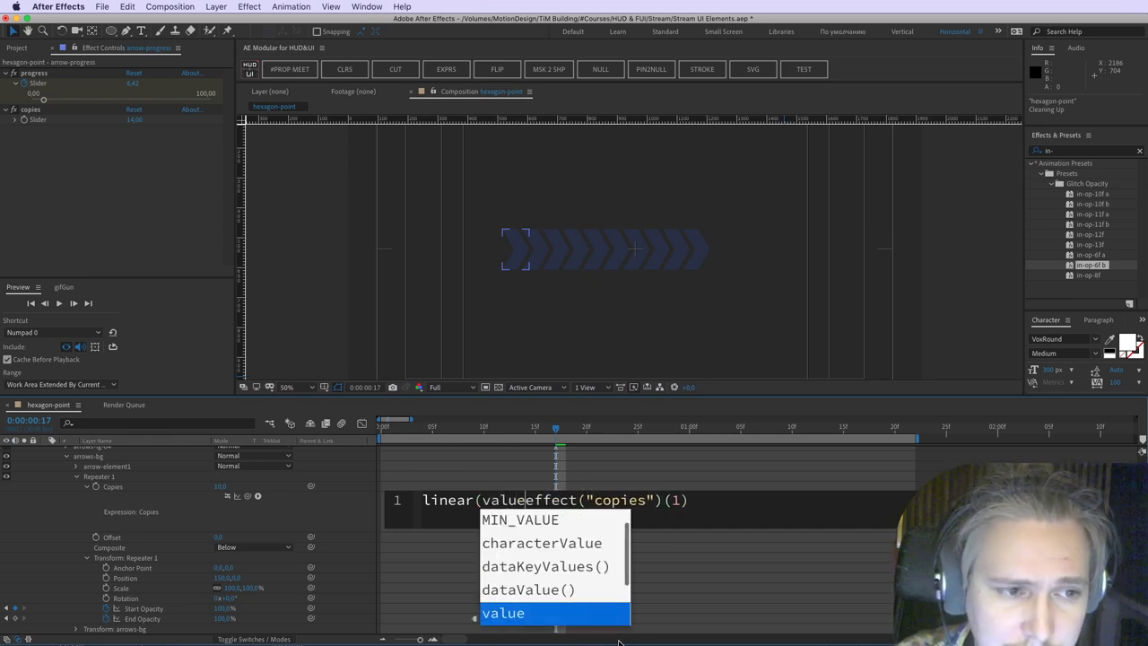
text(.)
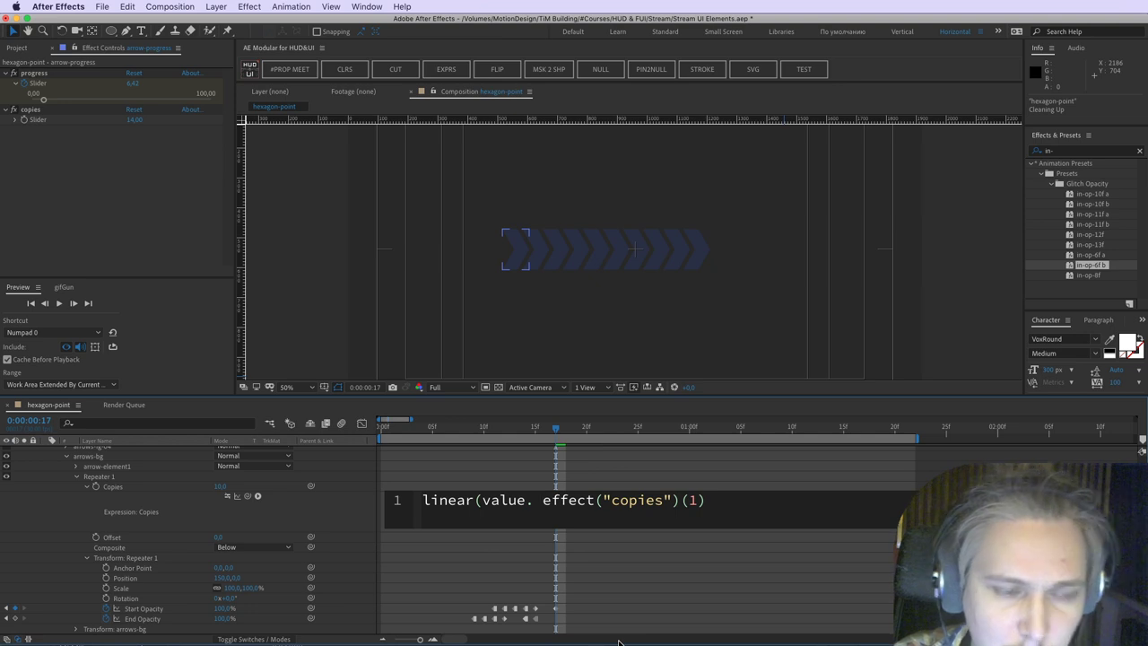
key(BackSpace)
key(BackSpace)
text(, 0, 100)
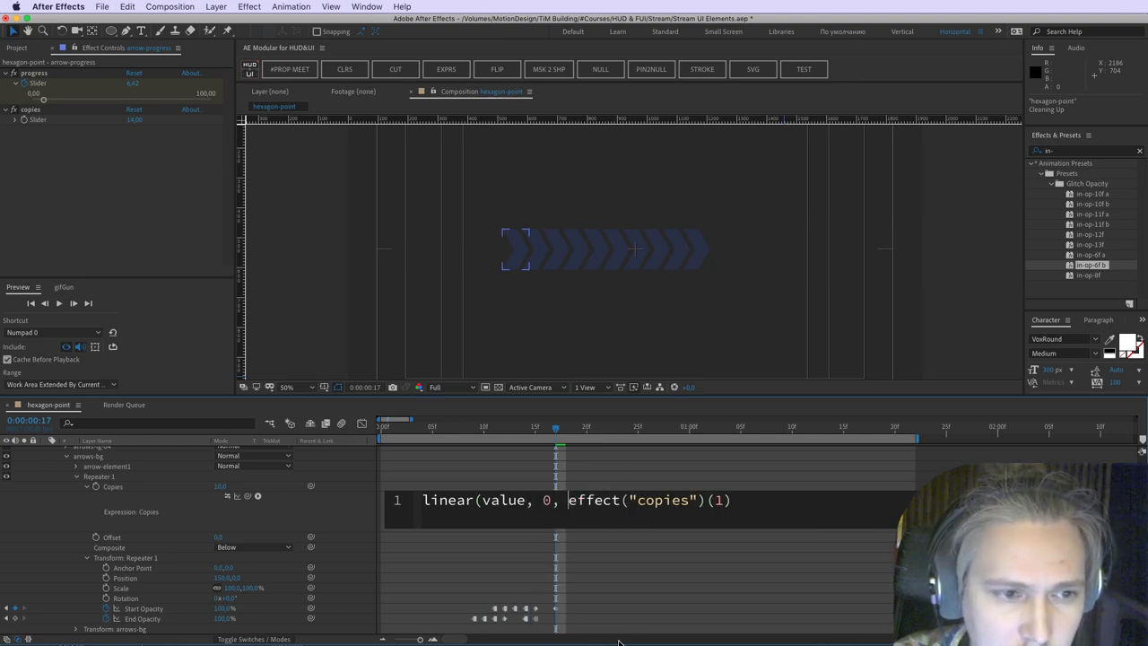
key(BackSpace)
text(, 1)
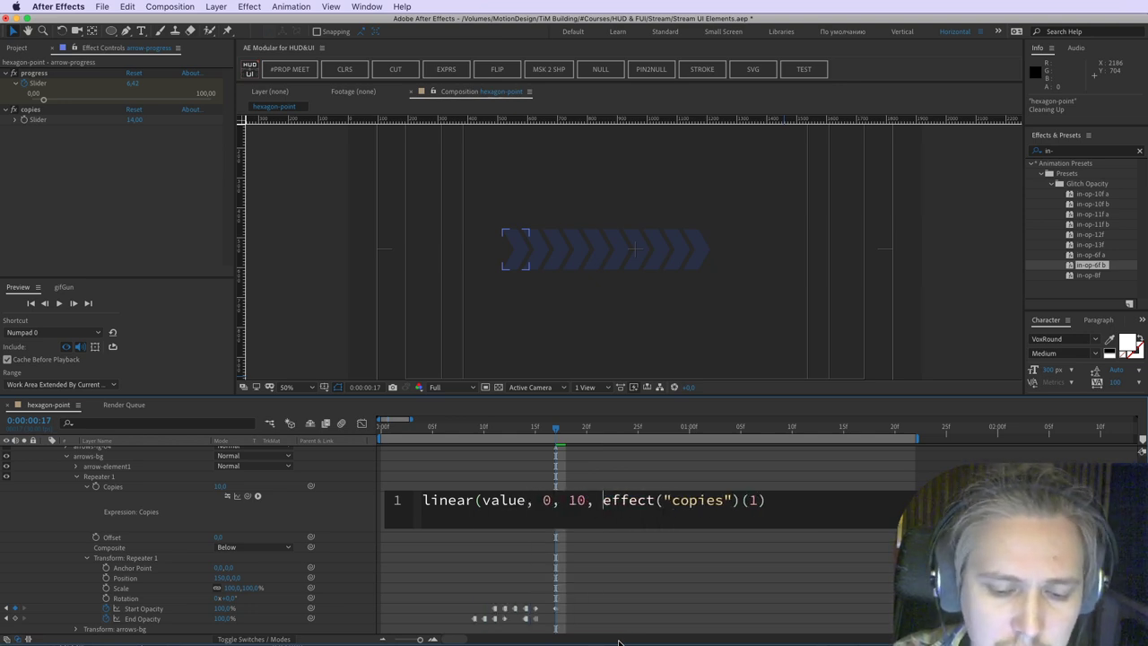
text(0,)
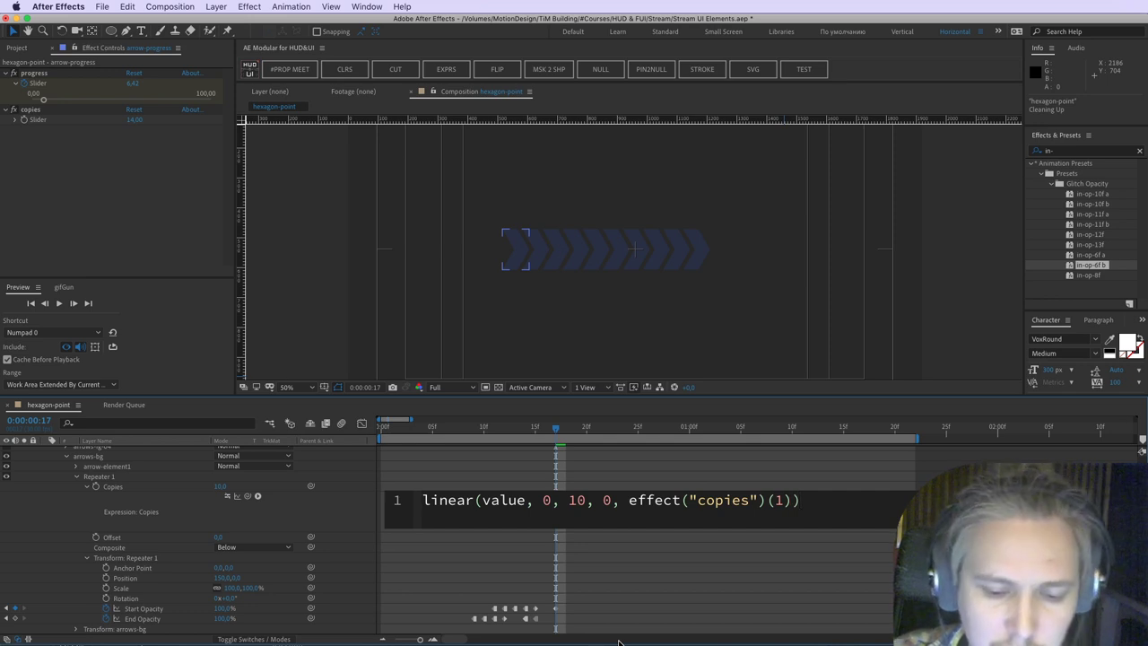
click(339, 546)
Step: Keyframe the arrows-bg Copies from 0 at frame 9 to the full 14 copies, and move the end keyframe to frame 28
click(218, 486)
text(0)
key(Return)
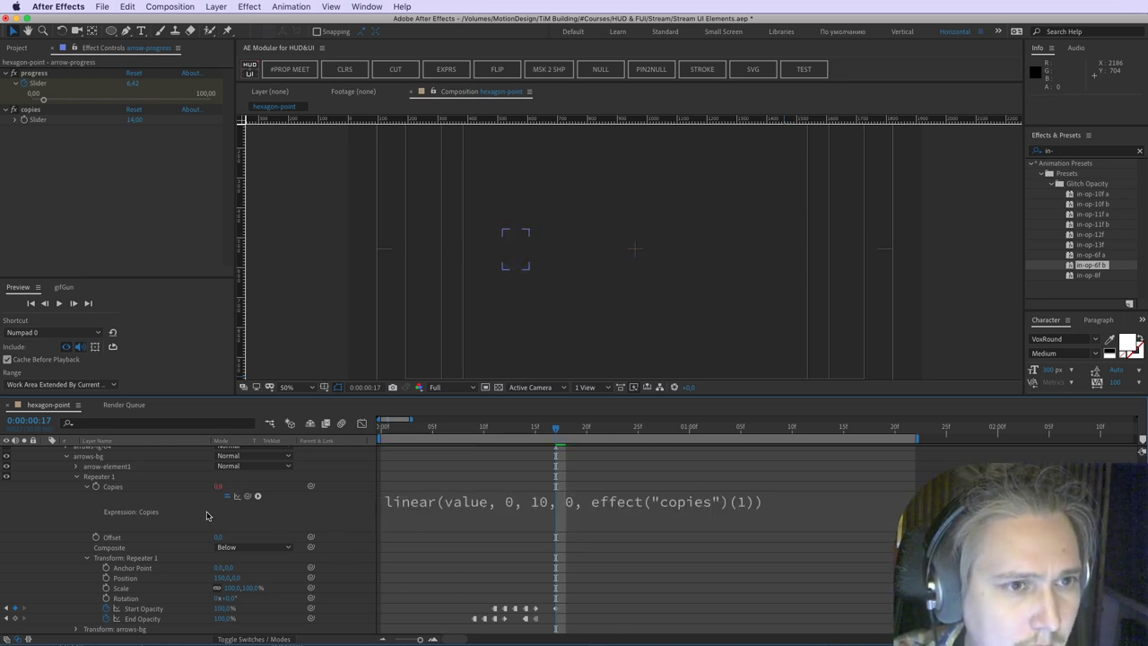
click(122, 492)
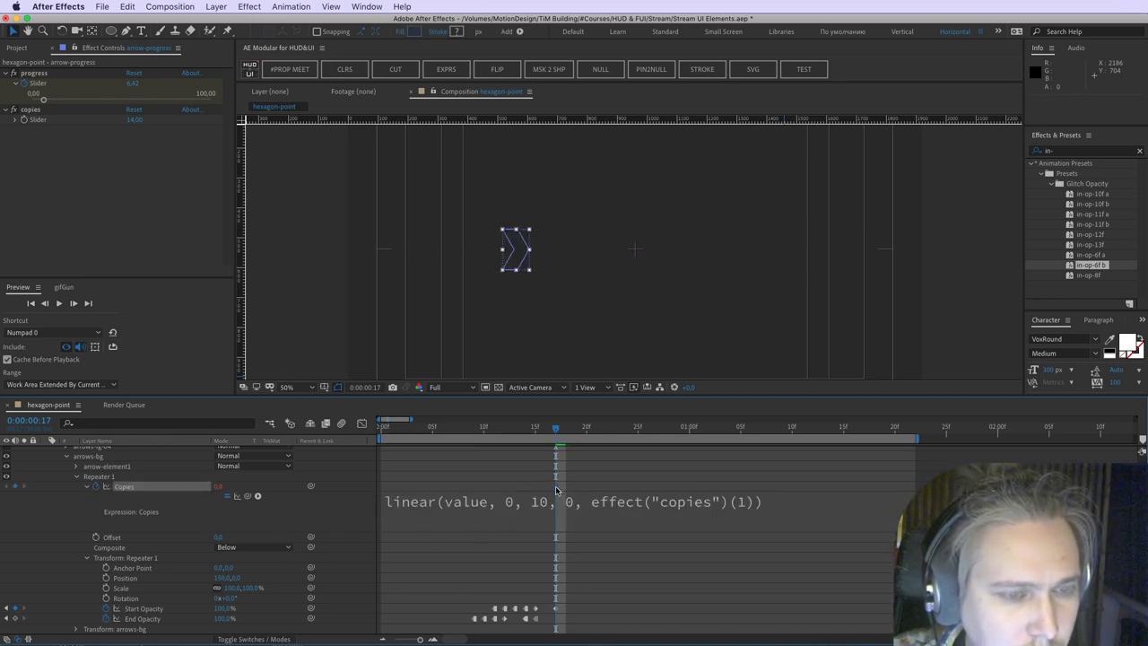
click(218, 486)
text(14)
key(Return)
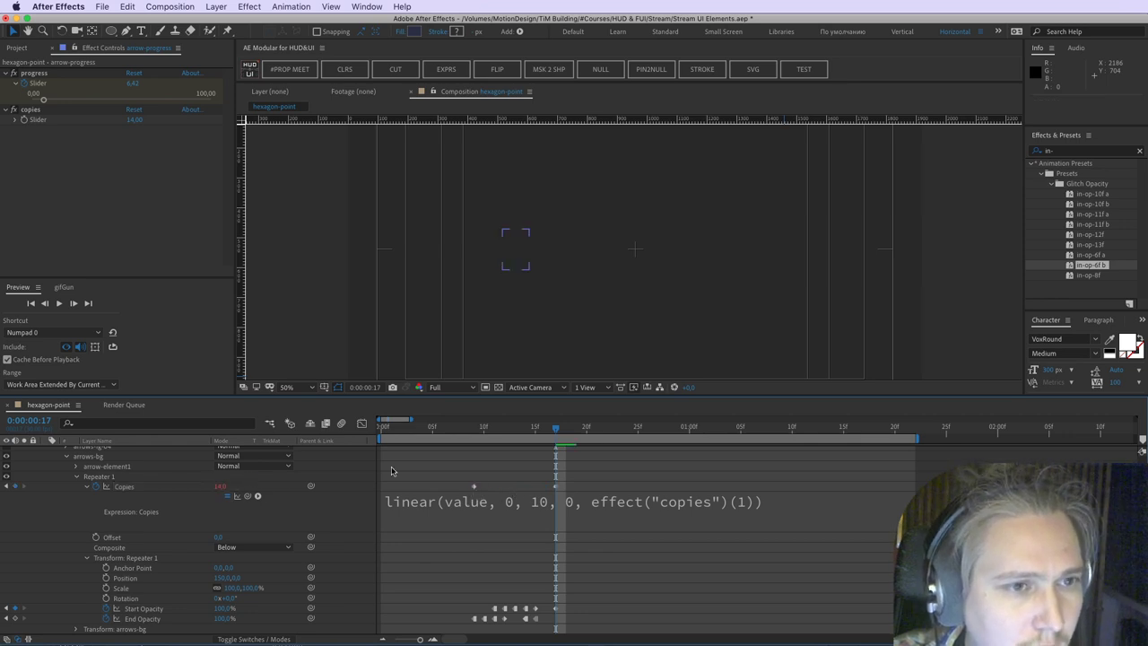
drag(471, 434, 538, 446)
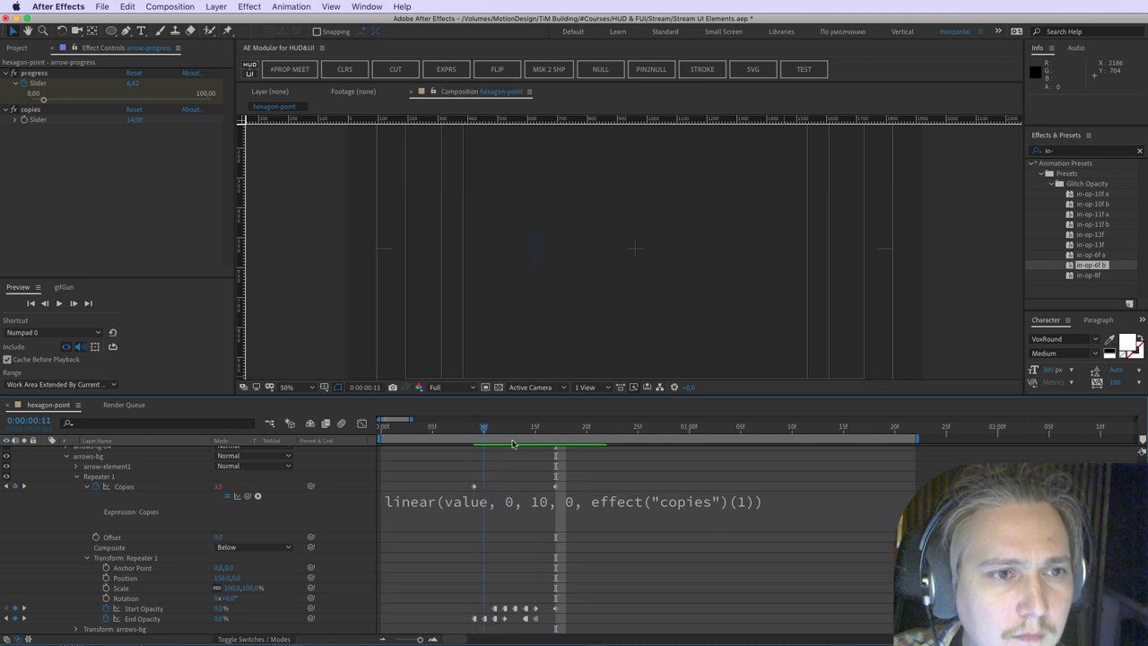
drag(593, 449, 668, 487)
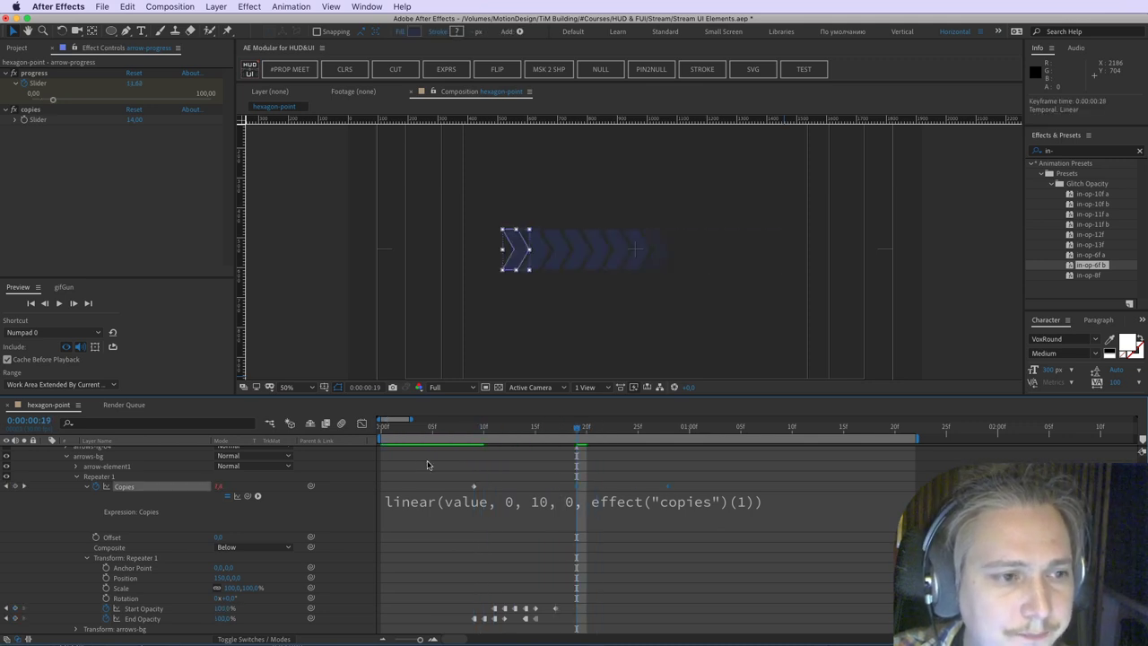
Step: Lengthen the incoming ease of the last Copies keyframe in the speed graph for a fast start and slow finish, and preview the animation
click(361, 424)
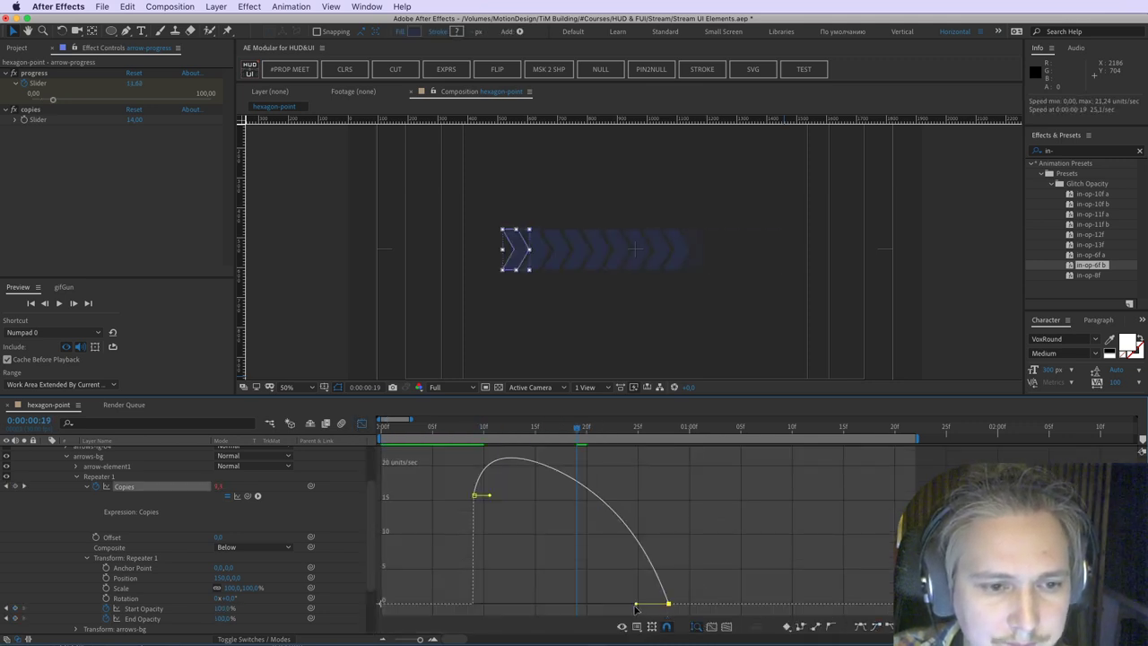
drag(636, 607, 548, 610)
key(space)
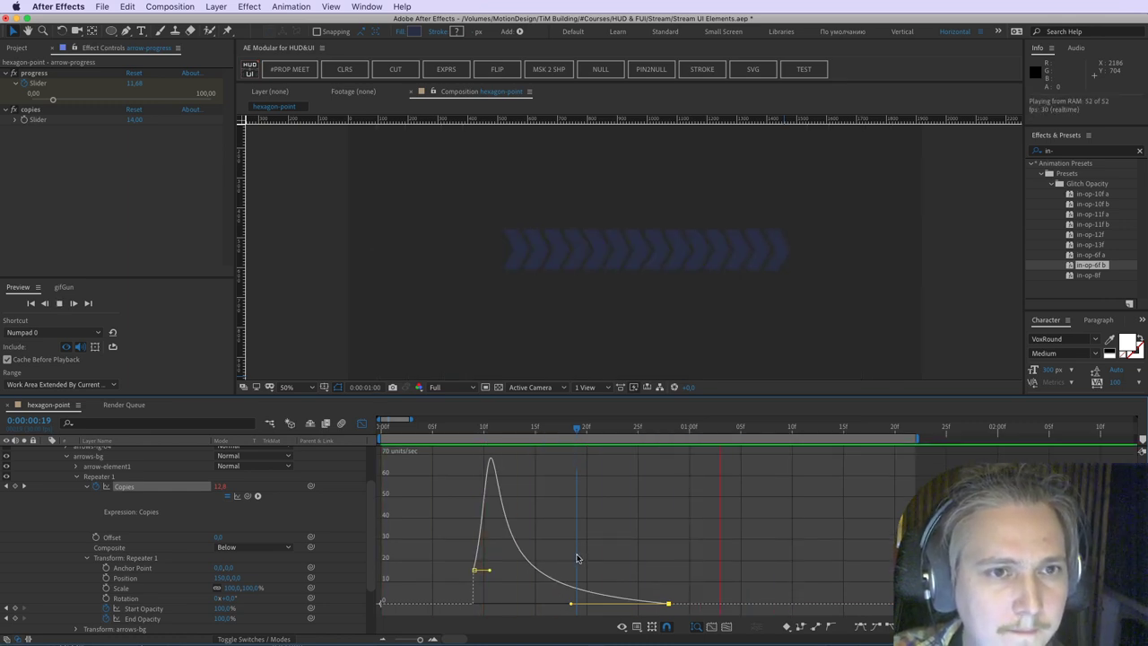
key(space)
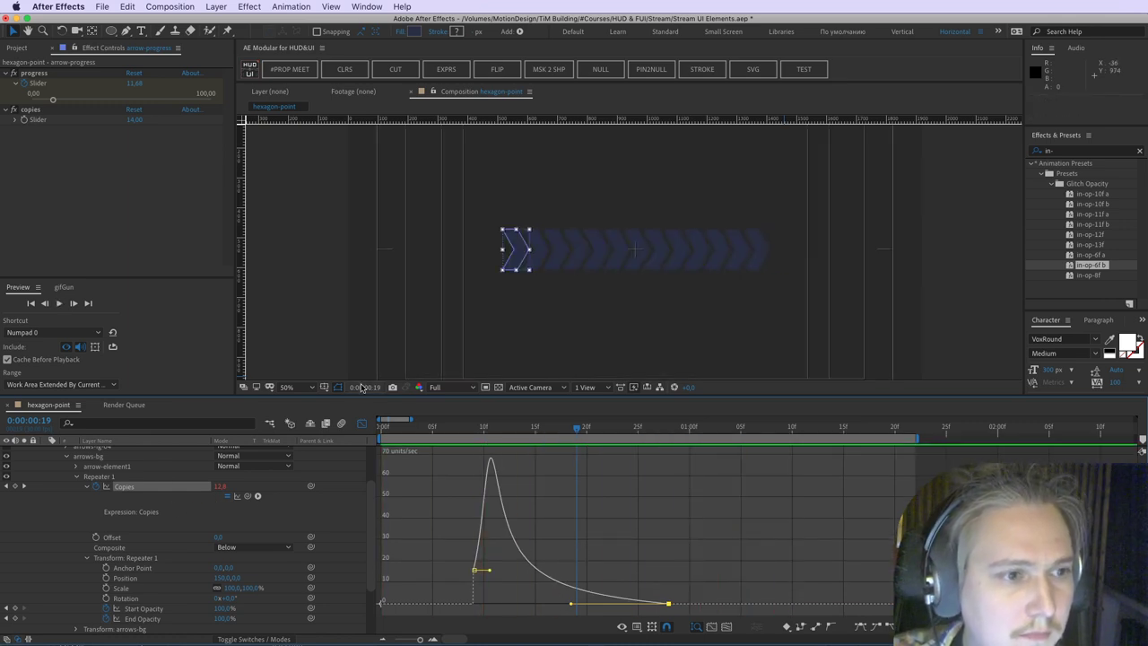
key(space)
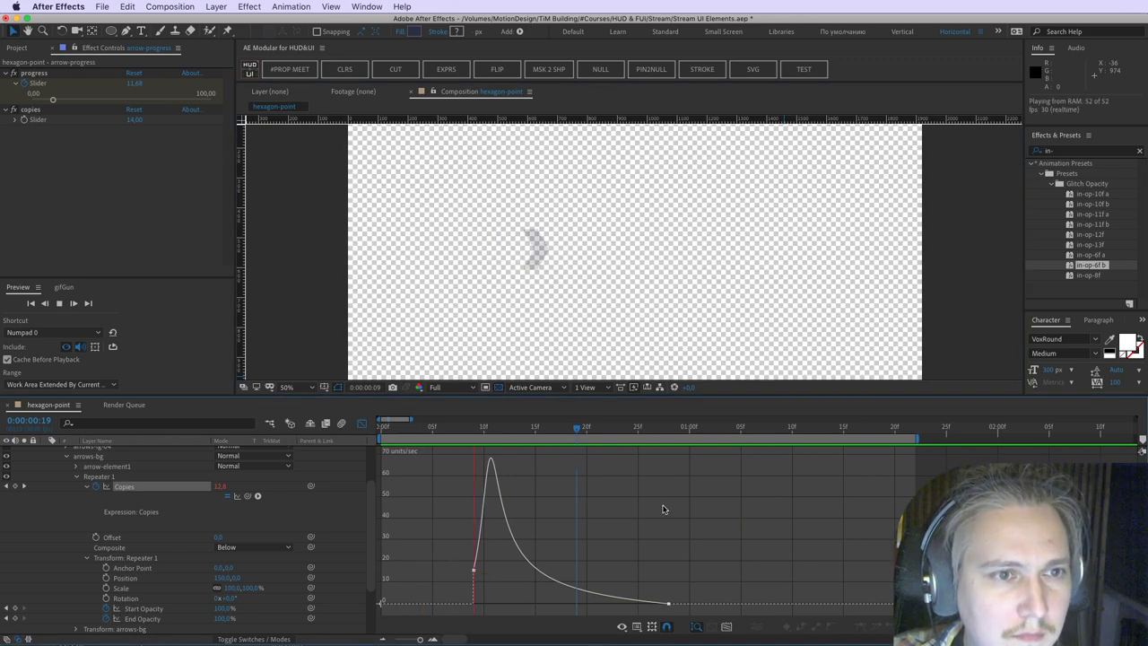
key(space)
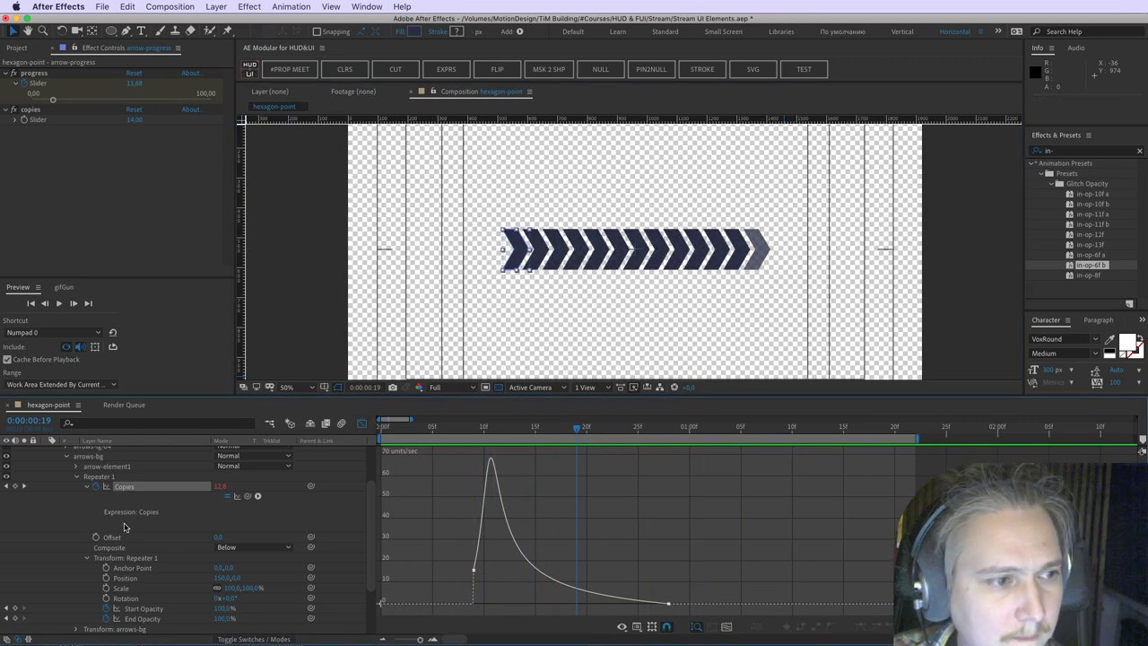
Step: Show the arrows-fg-03 and arrows-fg-04 groups and copy the Start Opacity keyframes of the arrows-bg repeater
scroll(124, 526, up, 3)
click(6, 489)
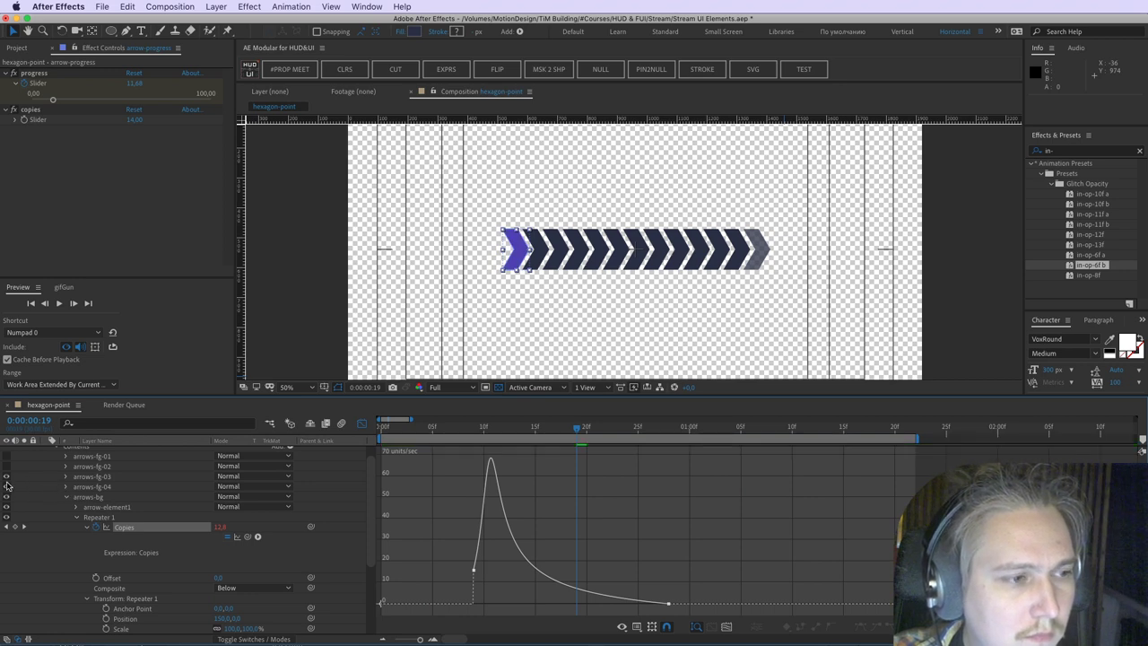
click(362, 424)
scroll(183, 581, down, 5)
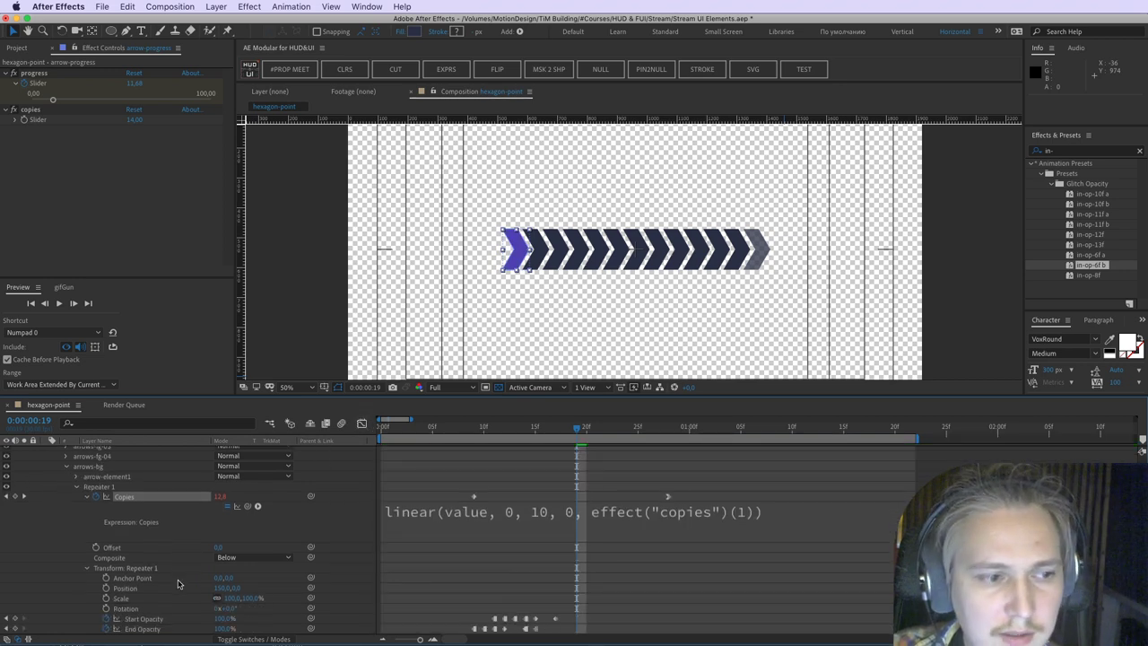
click(156, 579)
key(super+c)
Step: Hide the arrows-fg-03 group so that only arrows-fg-04 shows over the background arrows
scroll(94, 523, up, 6)
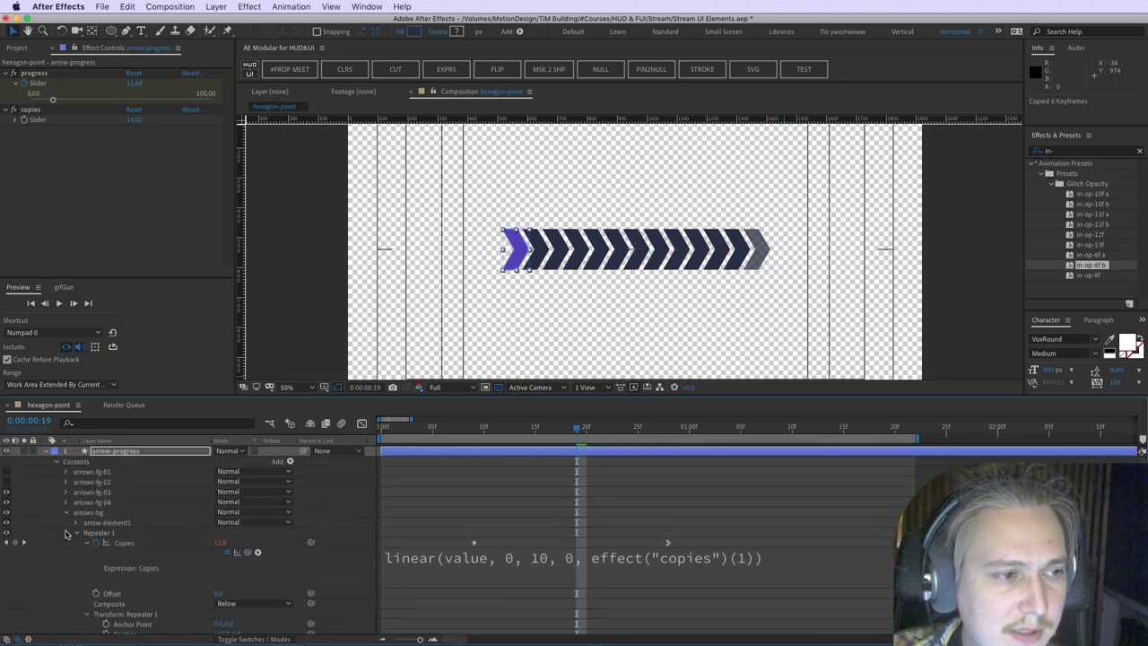
click(5, 501)
click(5, 503)
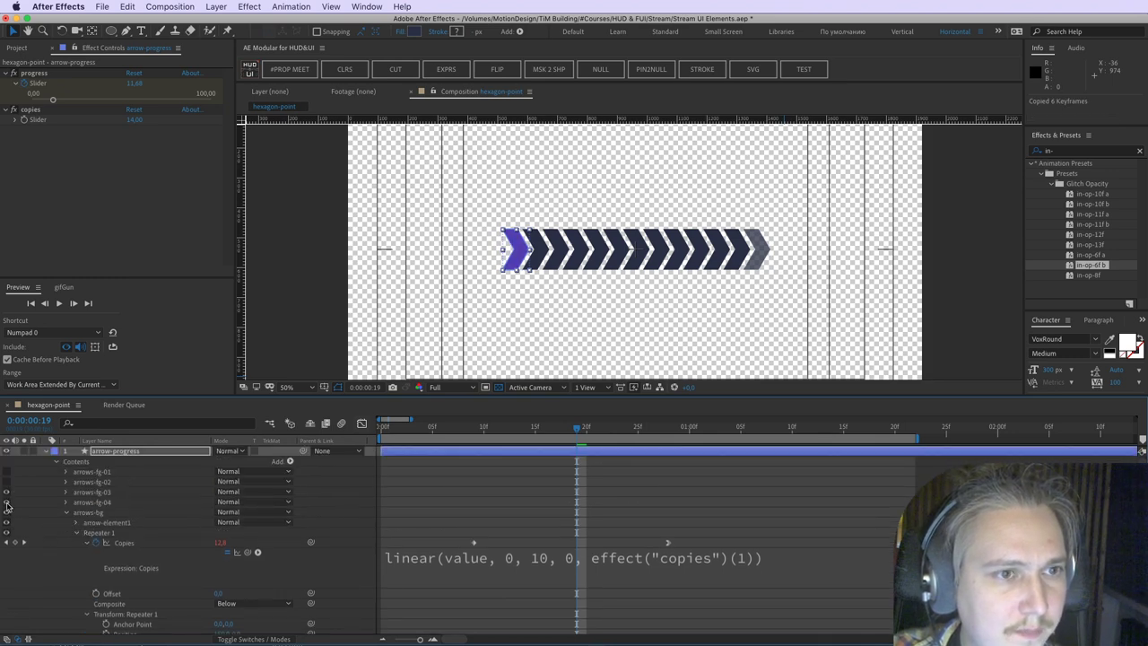
click(69, 504)
click(14, 500)
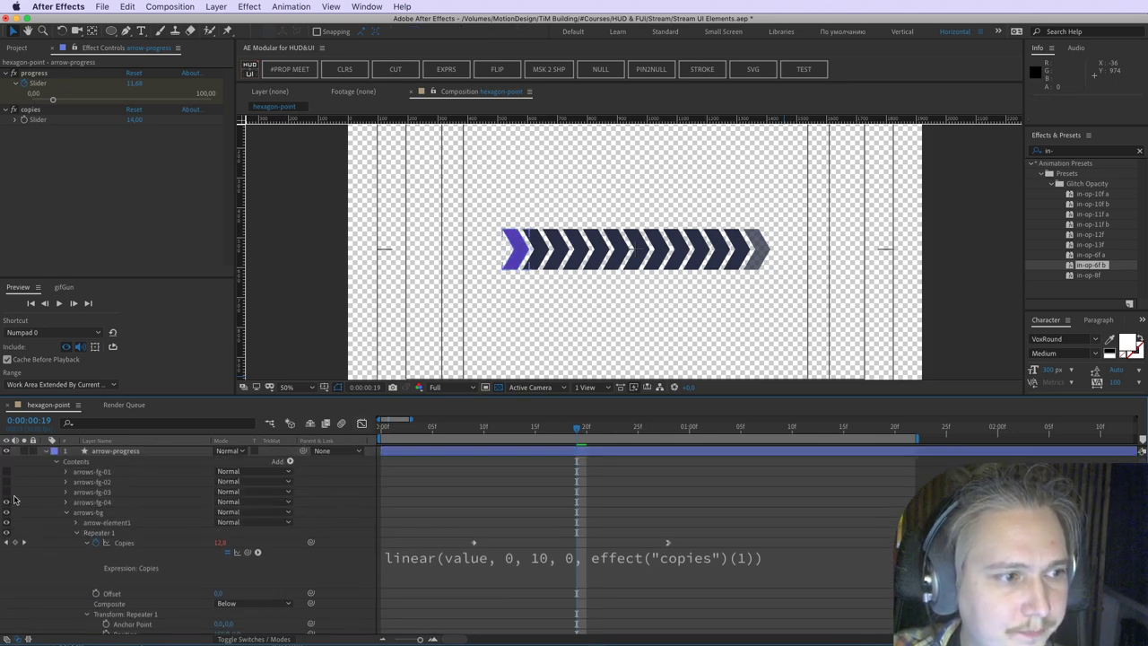
Step: Paste the copied keyframes onto the Opacity of the arrows-fg-04 group transform at frame 19 and check the fade-in through frame 0:00:01:02
click(64, 502)
click(76, 487)
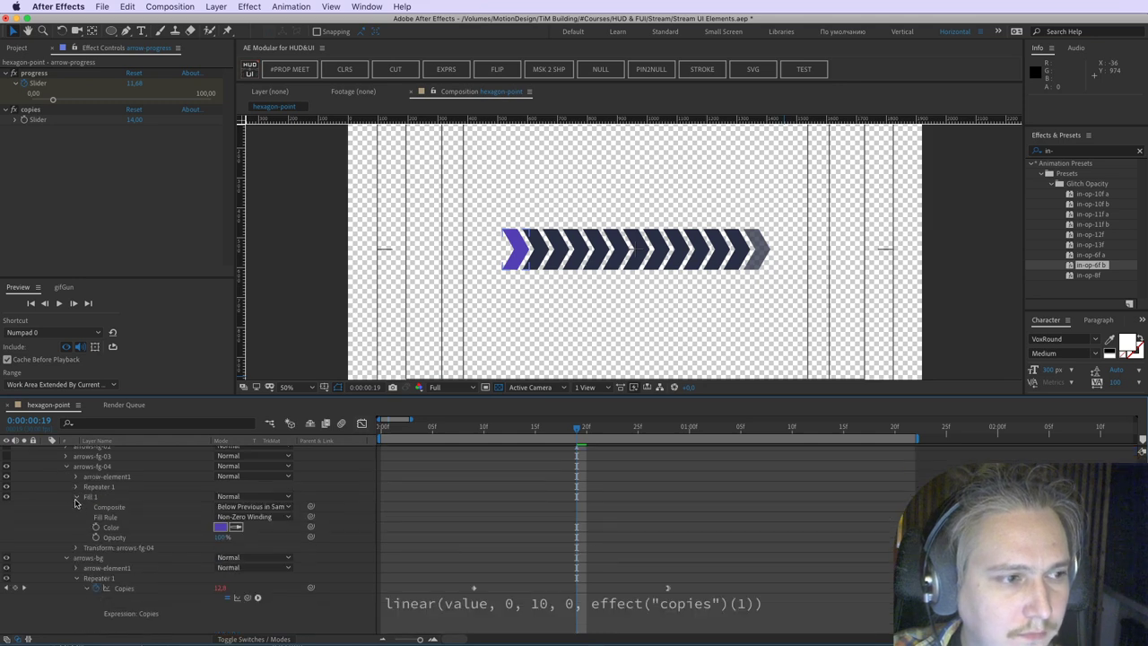
click(76, 497)
click(76, 508)
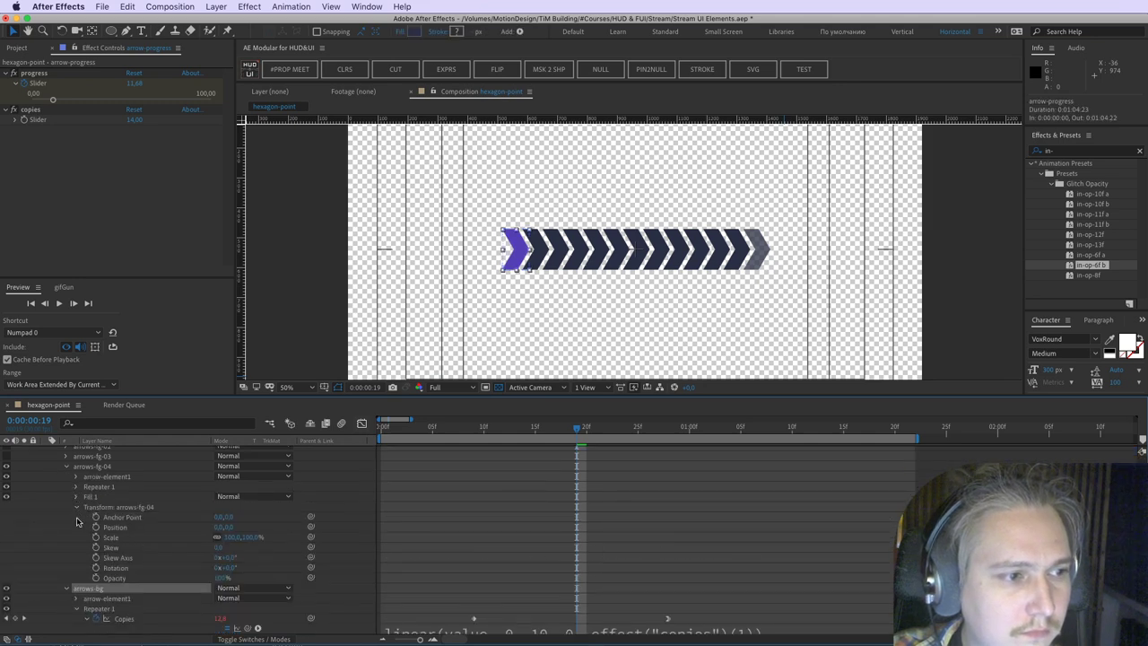
click(115, 579)
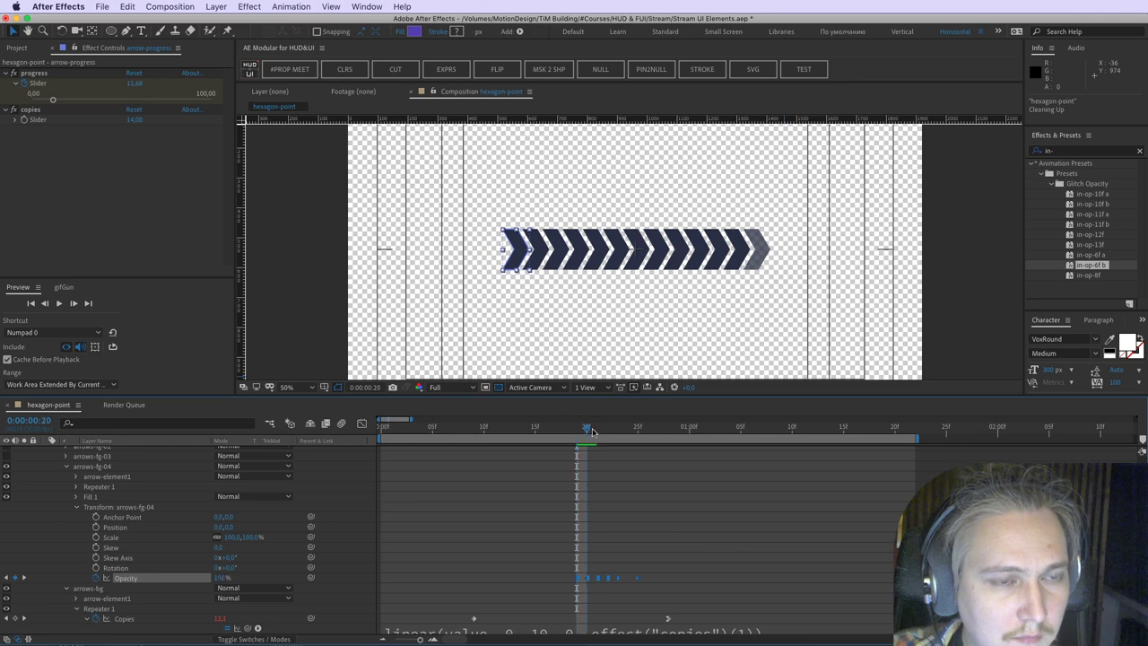
drag(592, 433, 689, 442)
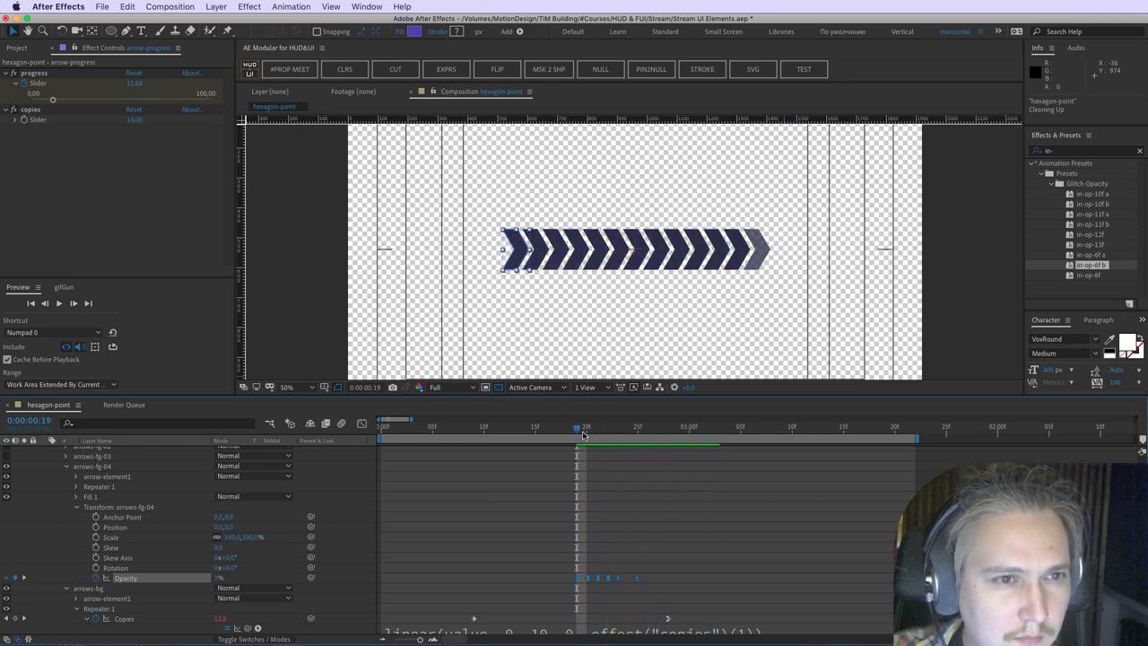
key(space)
Step: Compare the arrows-fg-03 and arrows-fg-04 groups and their repeaters by toggling arrows-fg-03, leaving that group hidden
scroll(103, 487, up, 1)
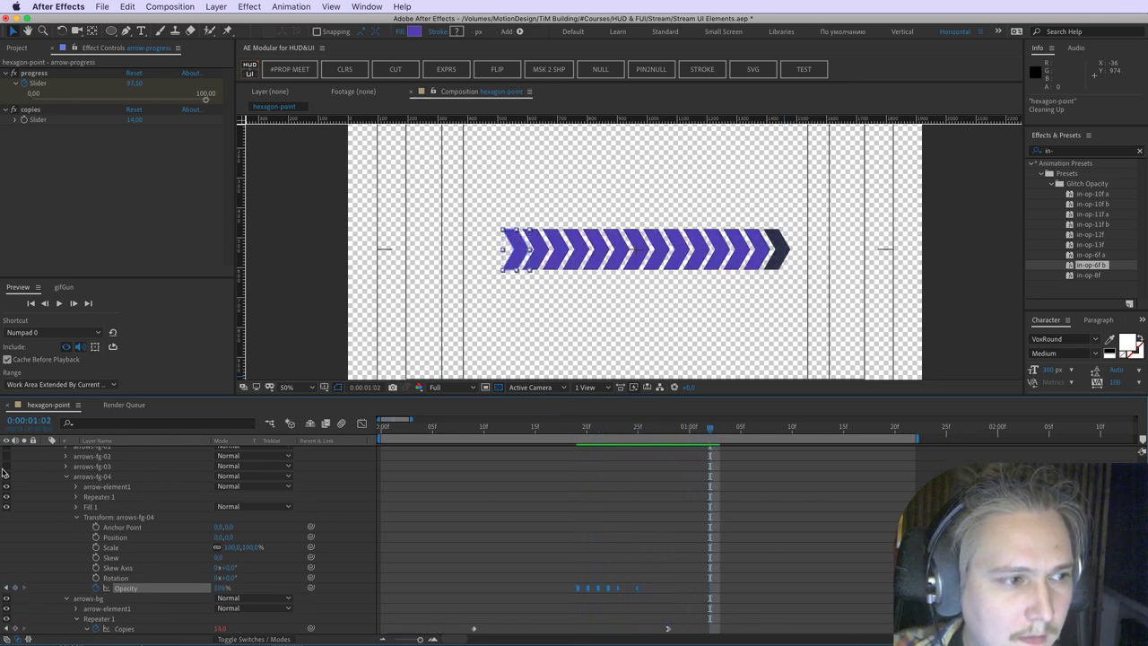
click(6, 467)
click(65, 468)
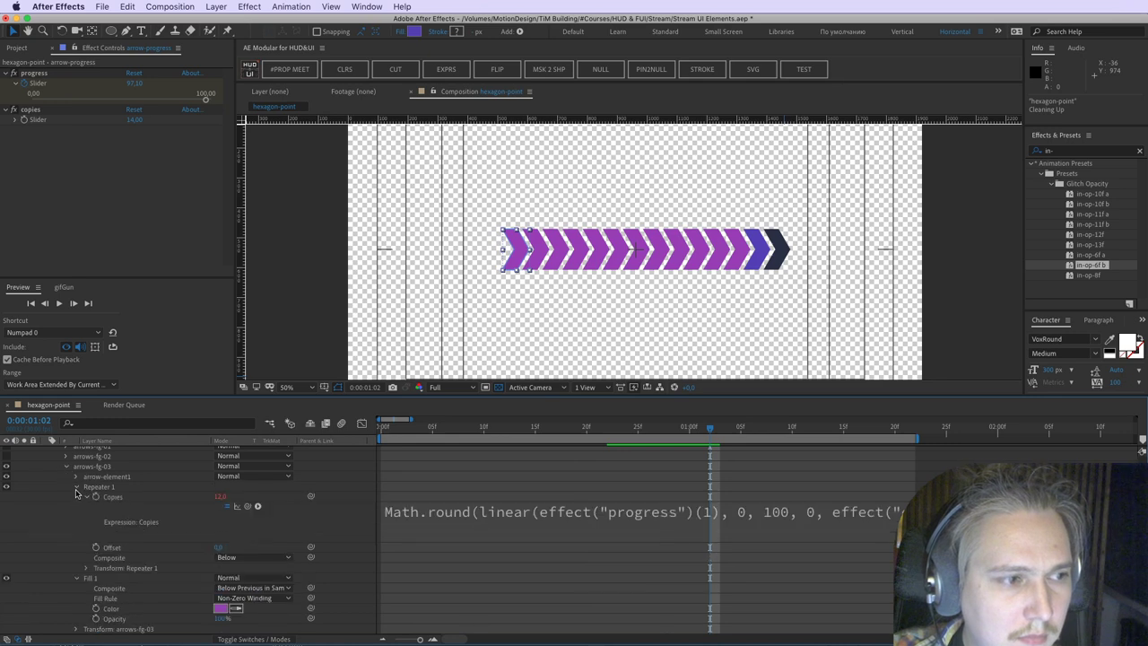
click(77, 487)
click(71, 466)
click(66, 466)
scroll(66, 470, up, 1)
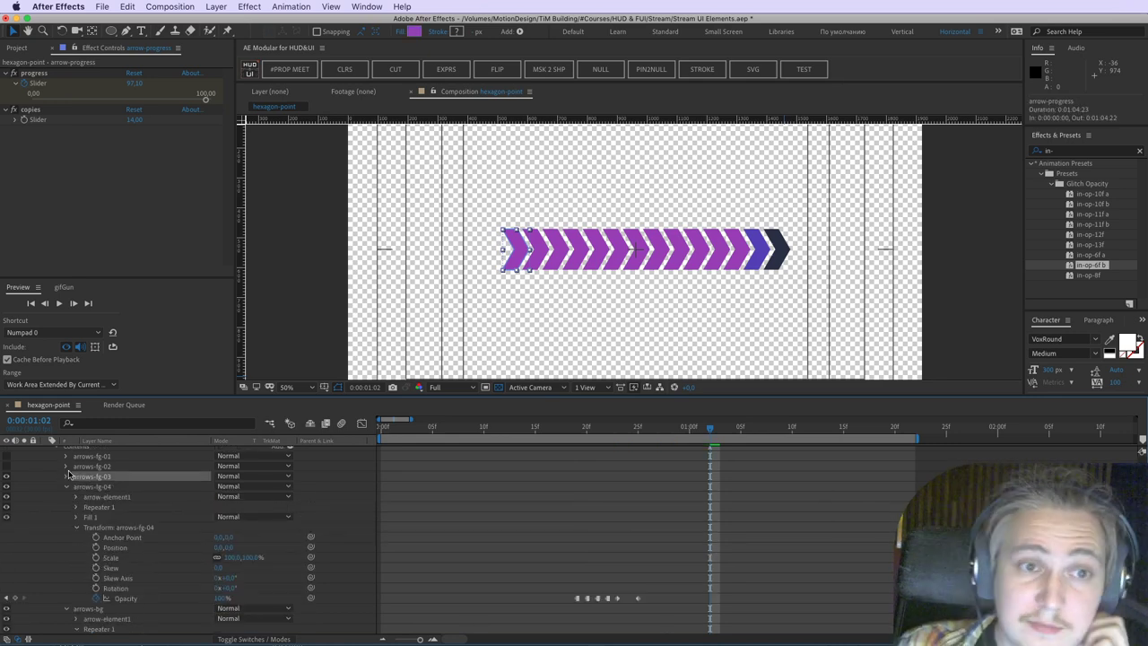
click(8, 477)
click(7, 477)
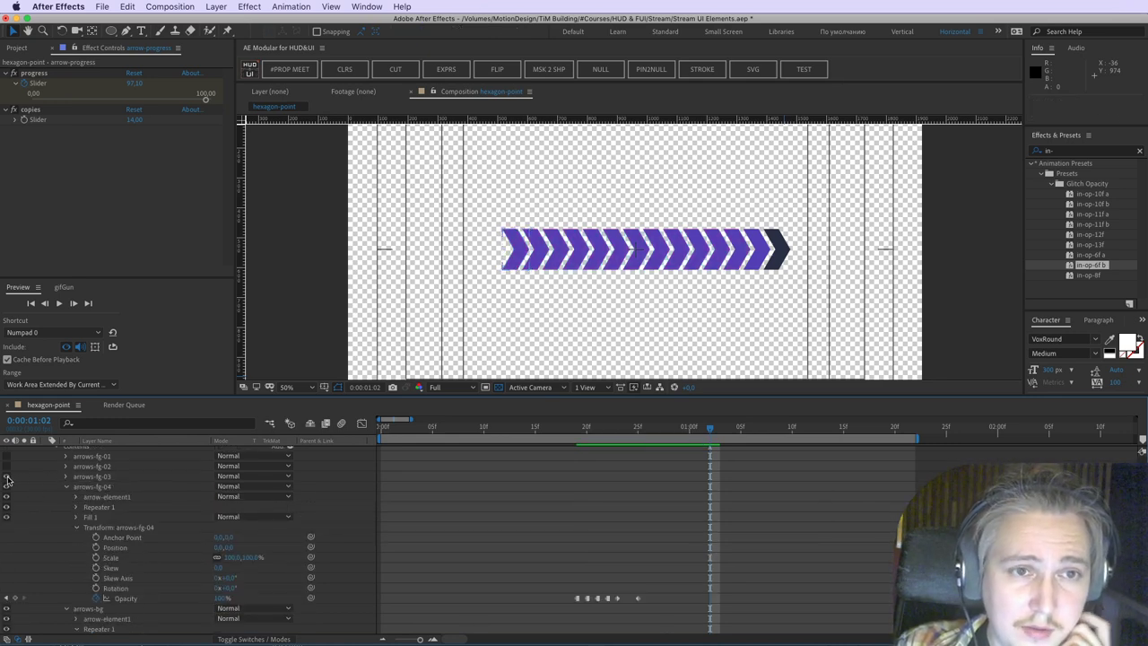
click(8, 477)
click(76, 508)
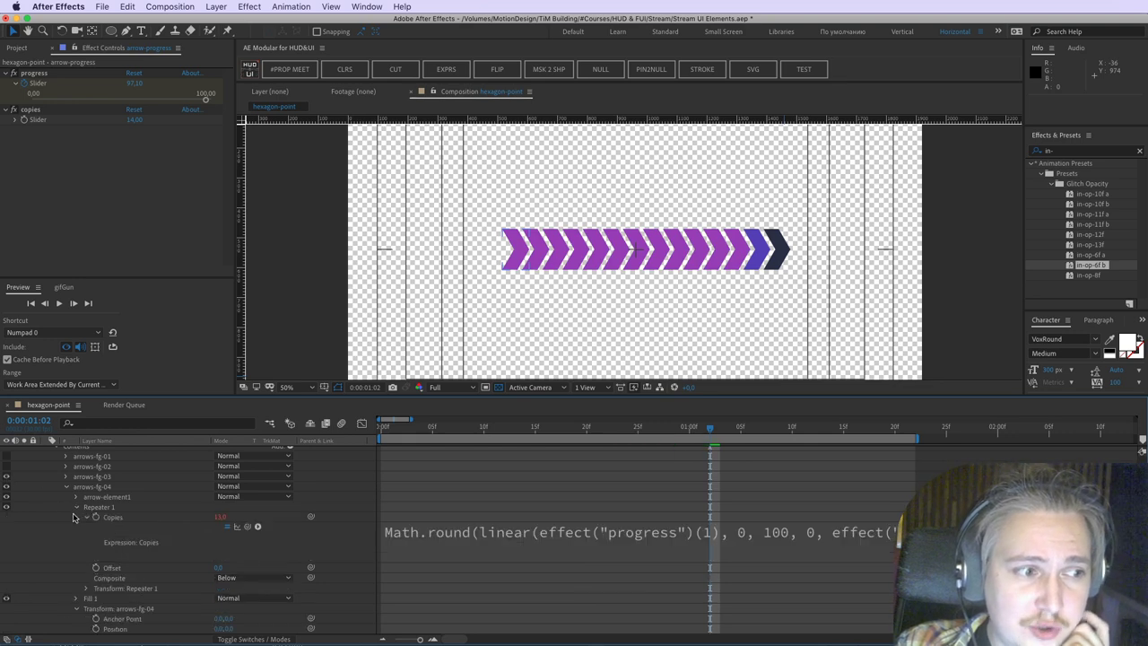
click(6, 477)
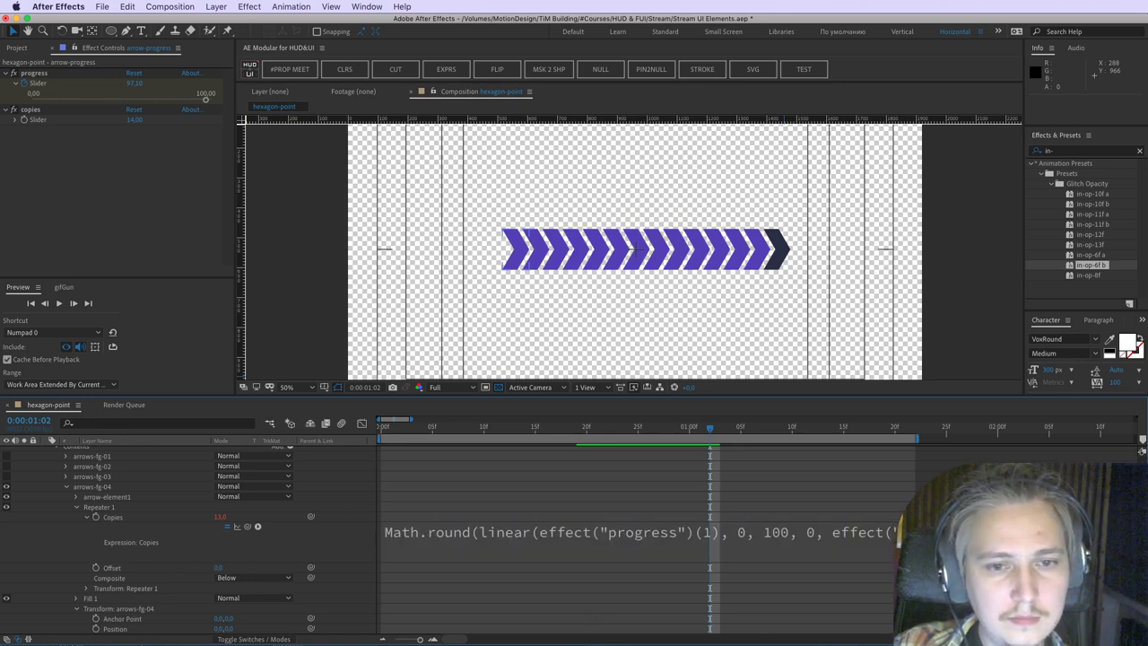
Step: Show the arrows-fg-01 group and cut the Math.round expression from the Copies property of the arrows-fg-04 repeater
click(132, 572)
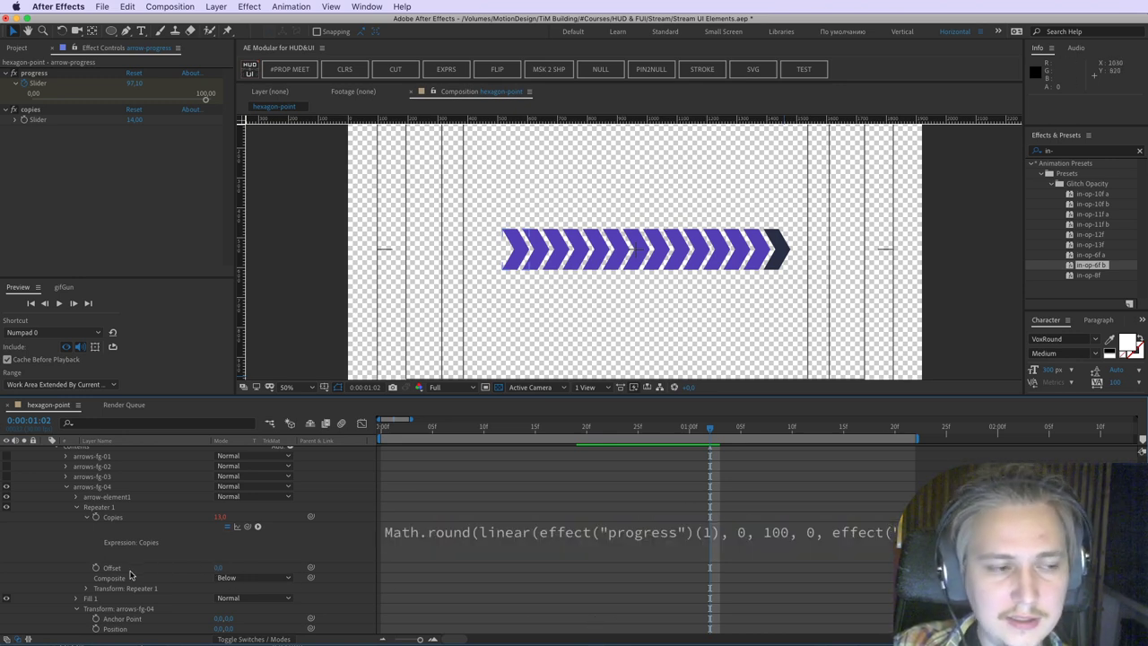
scroll(131, 574, down, 10)
scroll(63, 544, up, 15)
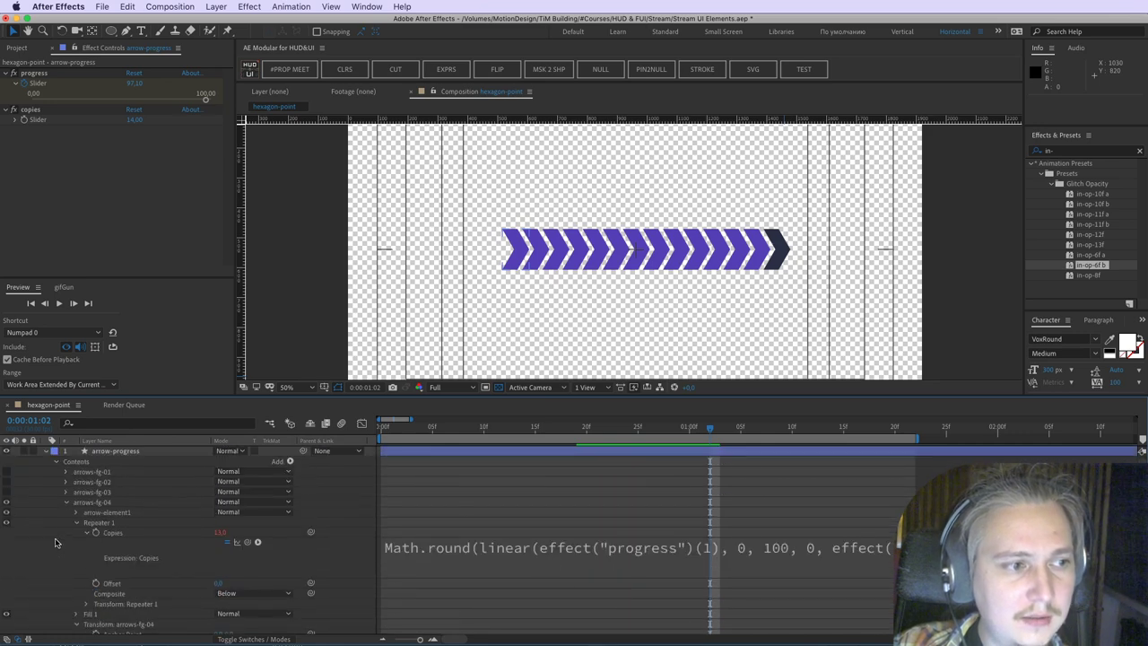
click(6, 472)
scroll(56, 551, down, 5)
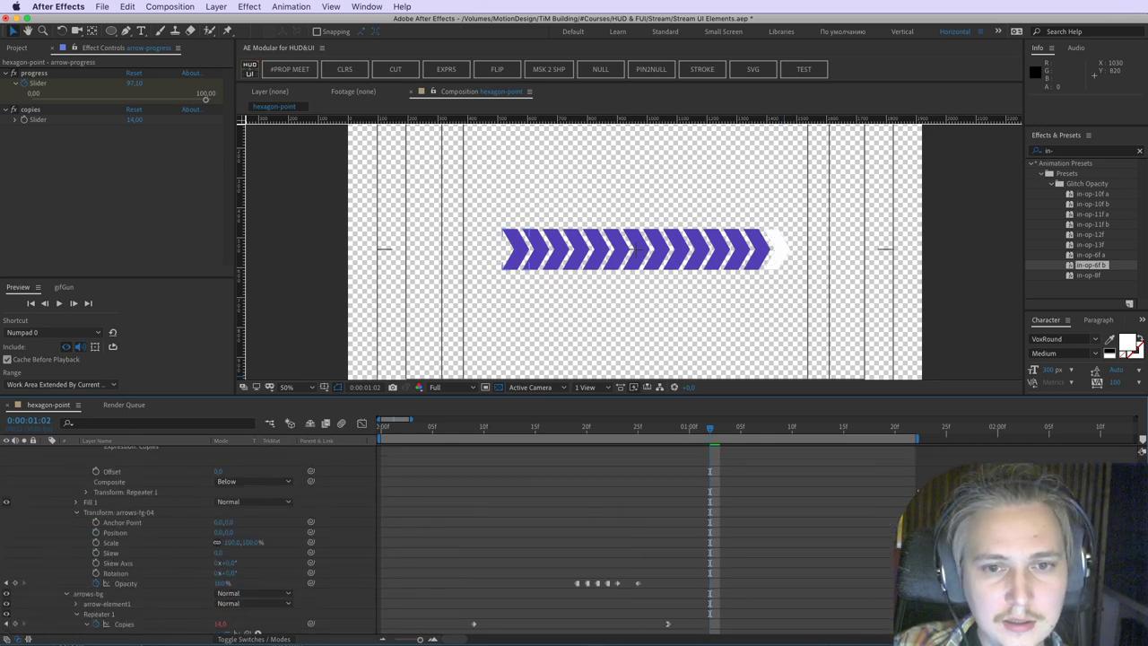
scroll(56, 551, up, 3)
click(431, 486)
key(super+a)
key(BackSpace)
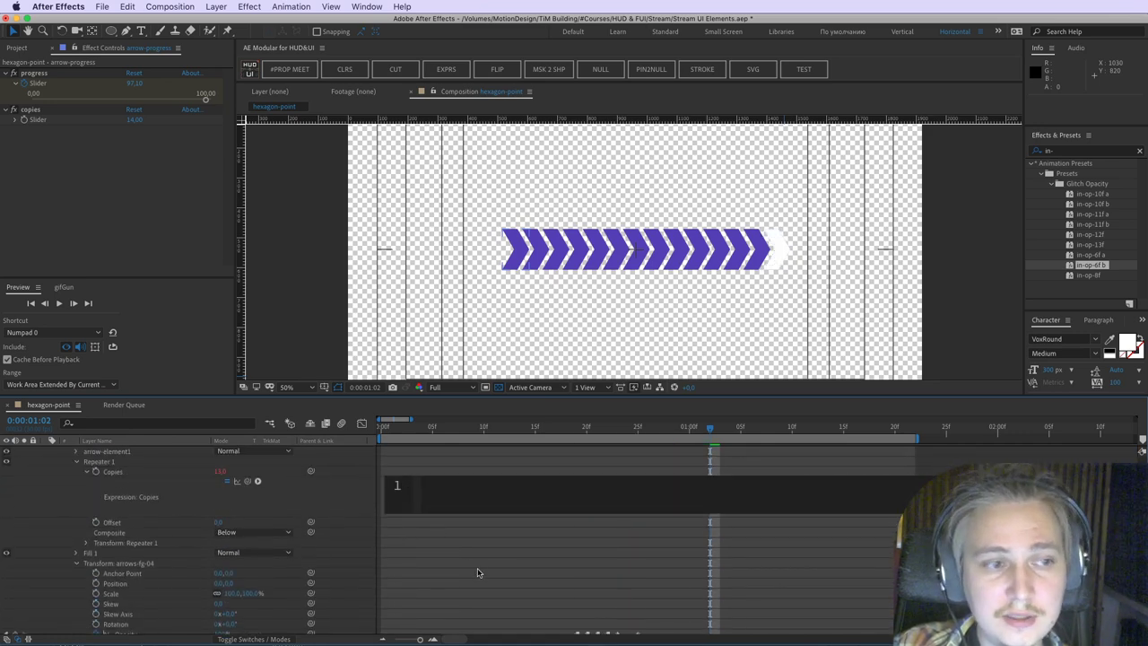
click(479, 571)
Step: Set the Copies value of the arrows-fg-04 repeater to 1
scroll(71, 495, up, 2)
scroll(70, 495, up, 1)
click(76, 492)
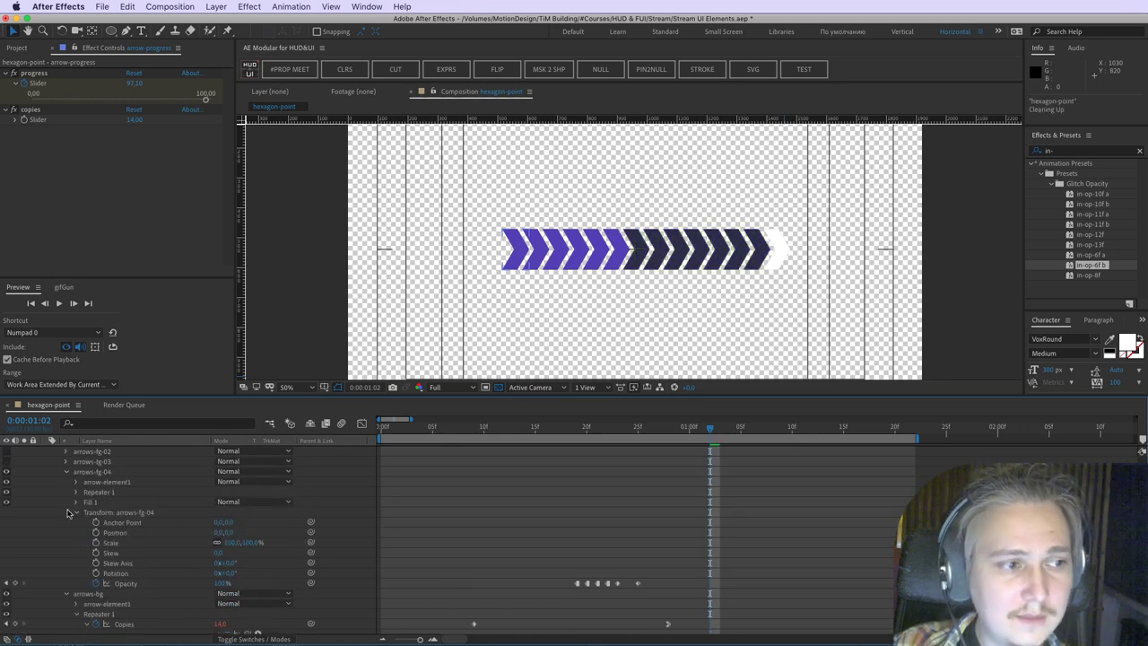
click(77, 493)
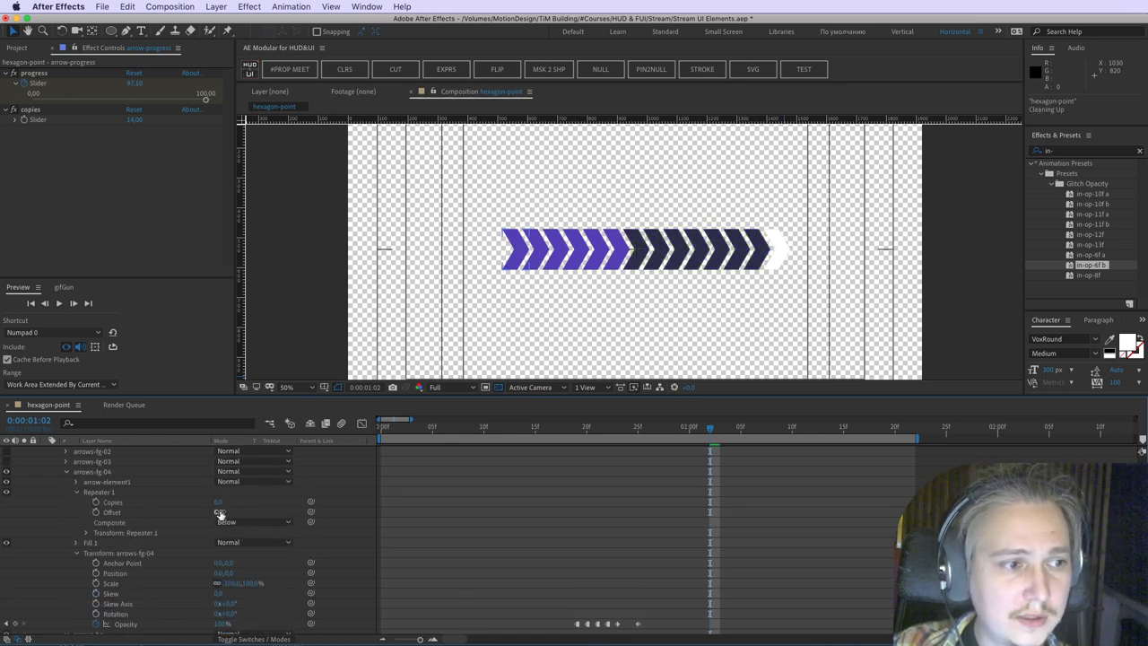
click(219, 503)
text(1)
key(Return)
Step: Paste the cut expression onto the arrows-fg-04 repeater's Offset, adjust it so its arrow directly trails the white one, and scrub through to 0:00:01:10
alt+click(96, 513)
key(super+v)
click(540, 590)
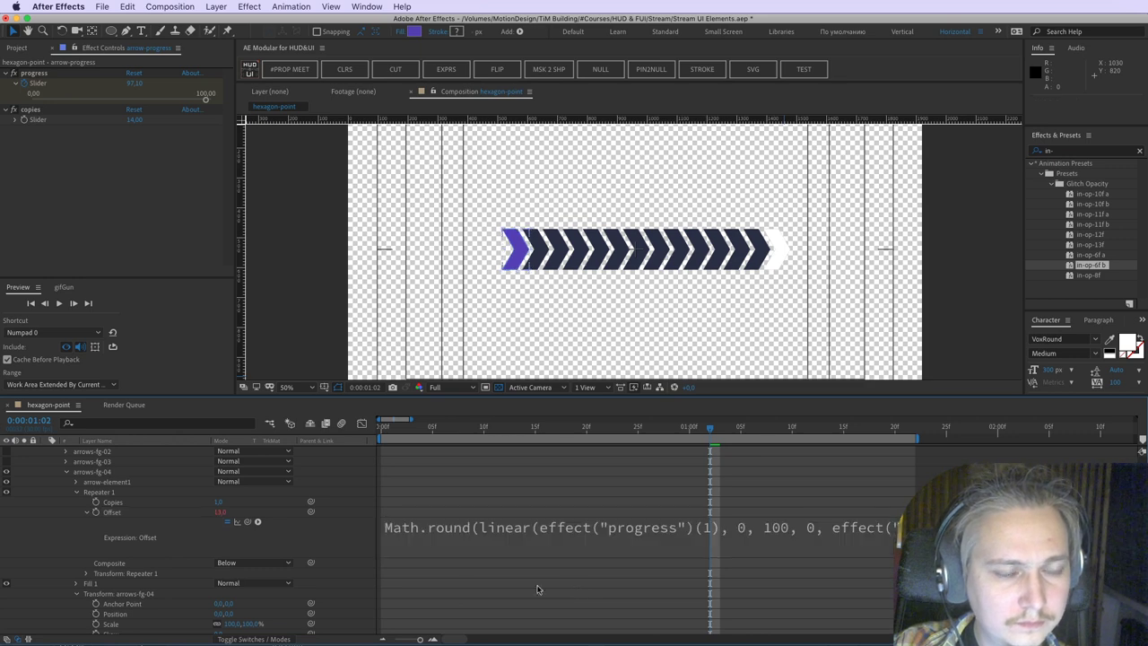
click(537, 589)
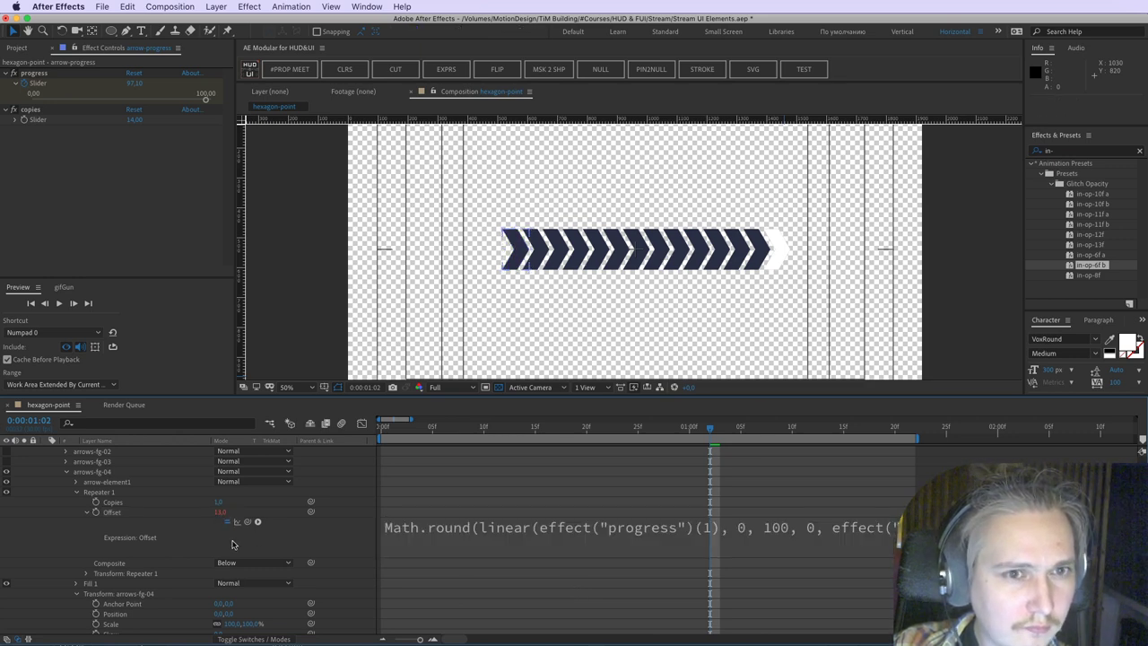
drag(635, 428, 741, 430)
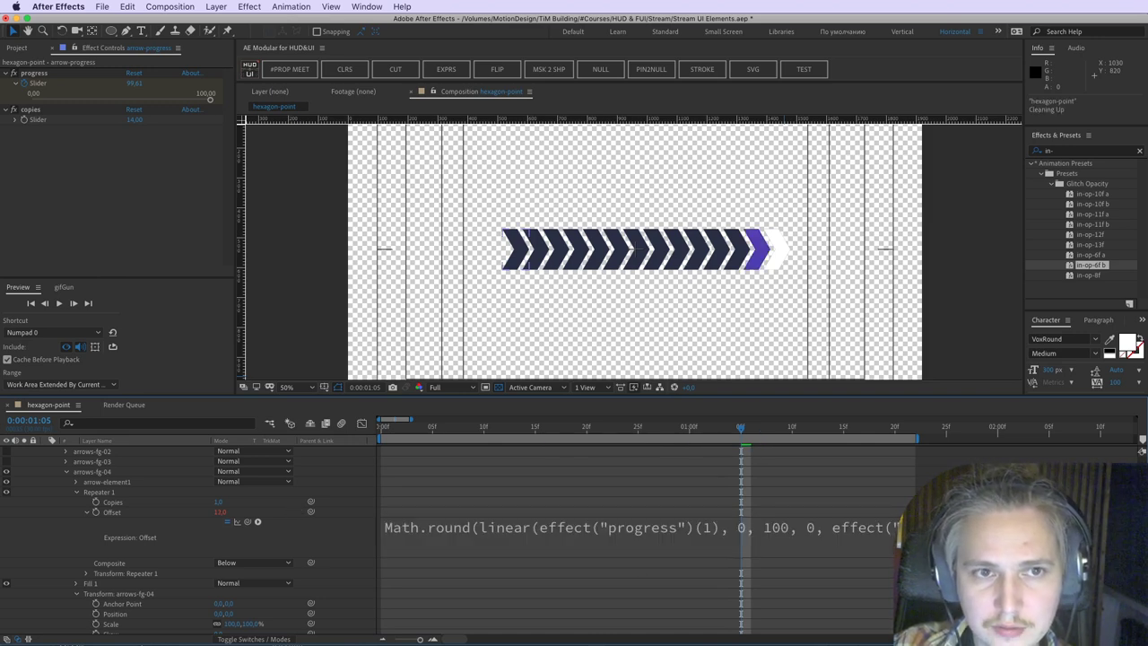
drag(519, 443, 794, 459)
Step: Show the arrows-fg-02 and arrows-fg-03 groups and open the Copies expression of the arrows-fg-03 repeater
scroll(63, 510, up, 3)
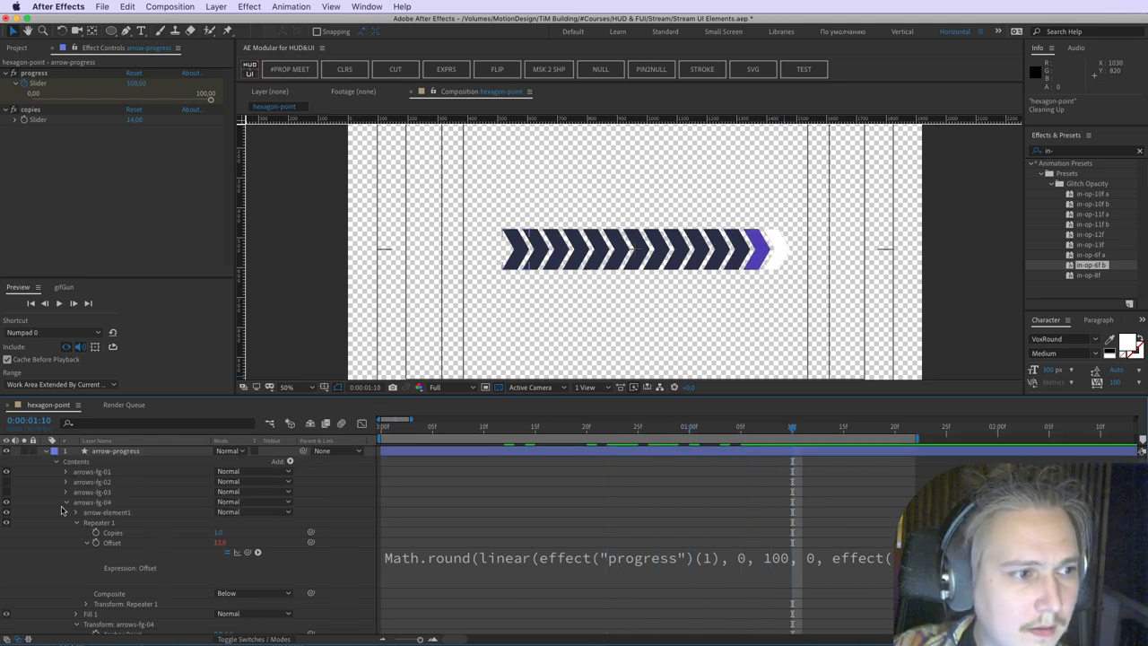
click(6, 494)
click(65, 493)
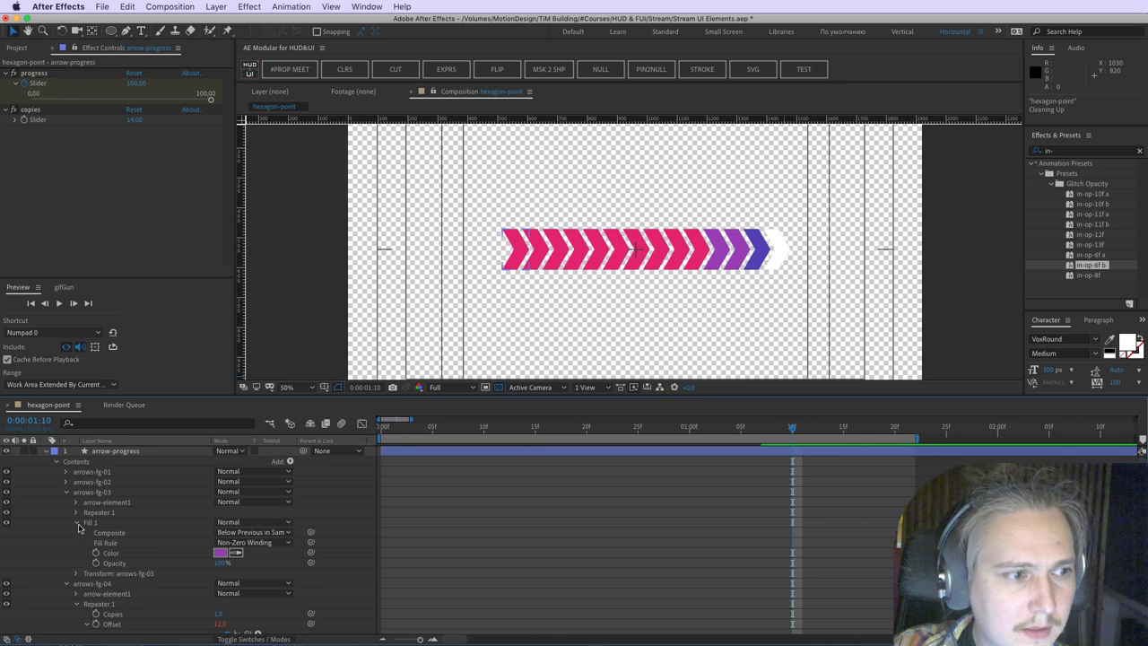
scroll(80, 529, down, 4)
click(112, 545)
scroll(106, 510, up, 4)
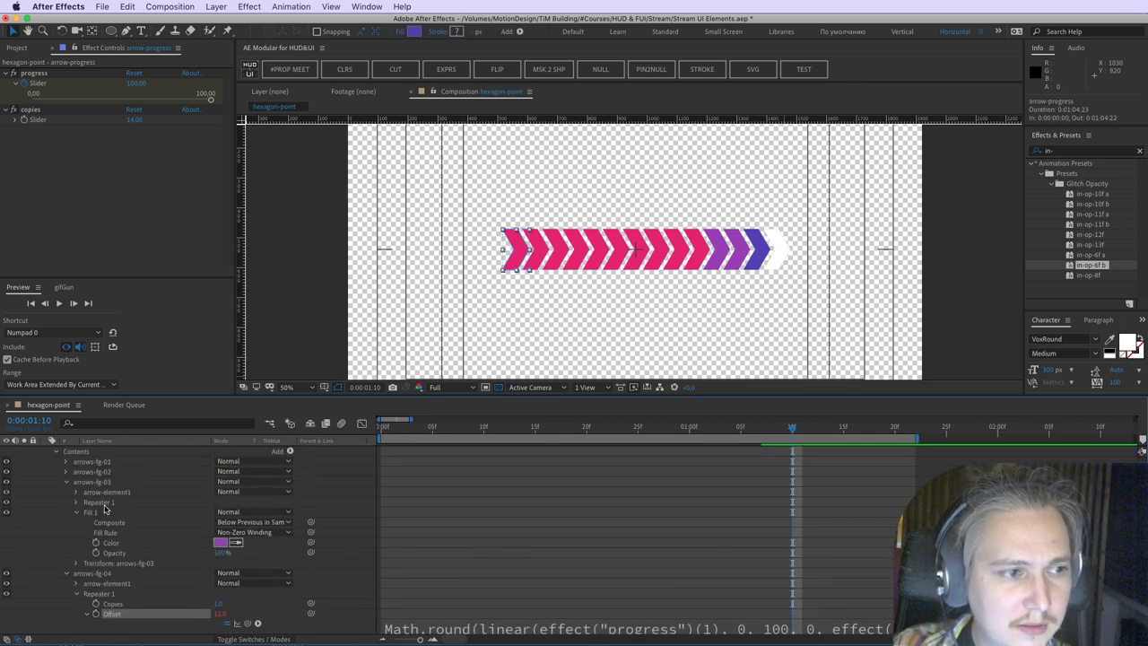
click(77, 503)
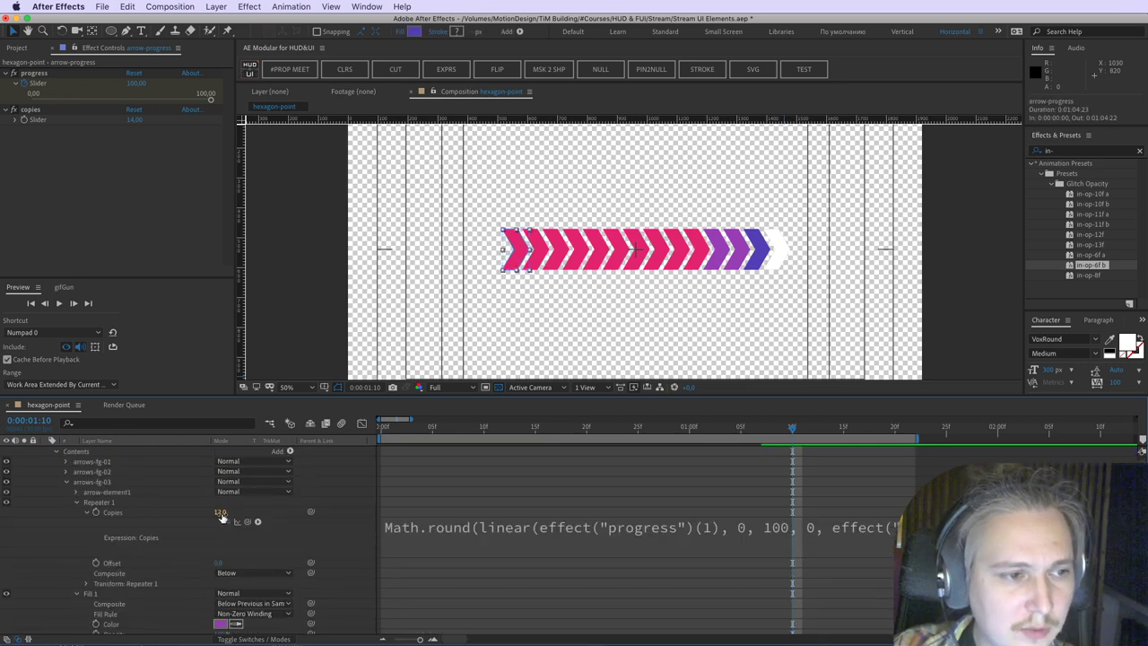
click(174, 516)
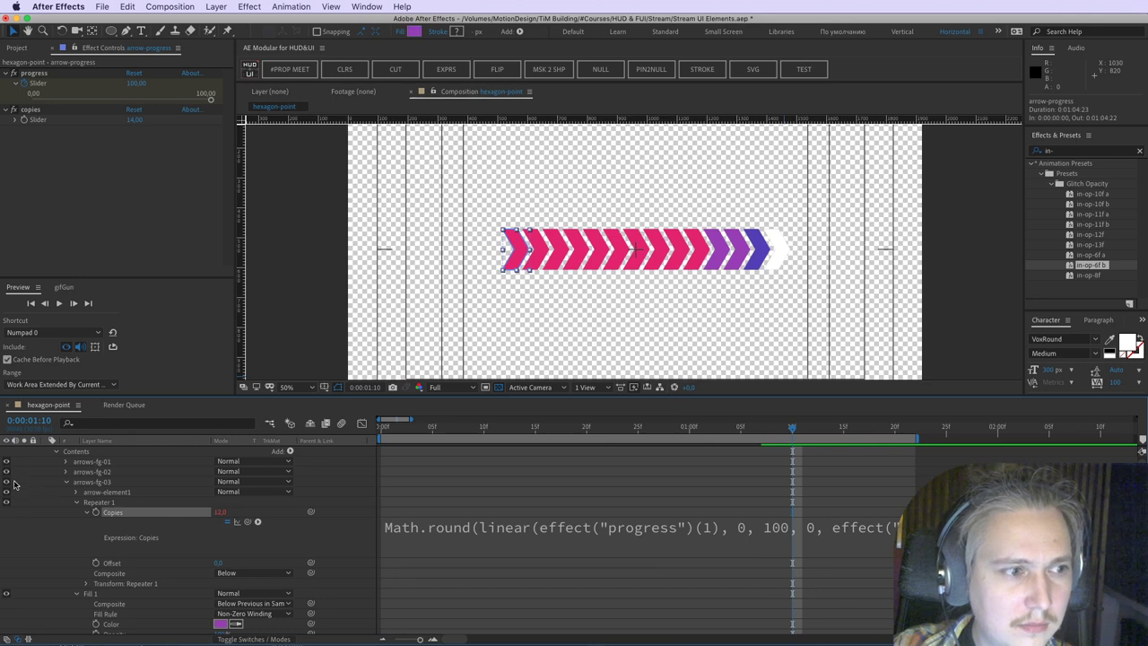
click(6, 482)
click(6, 482)
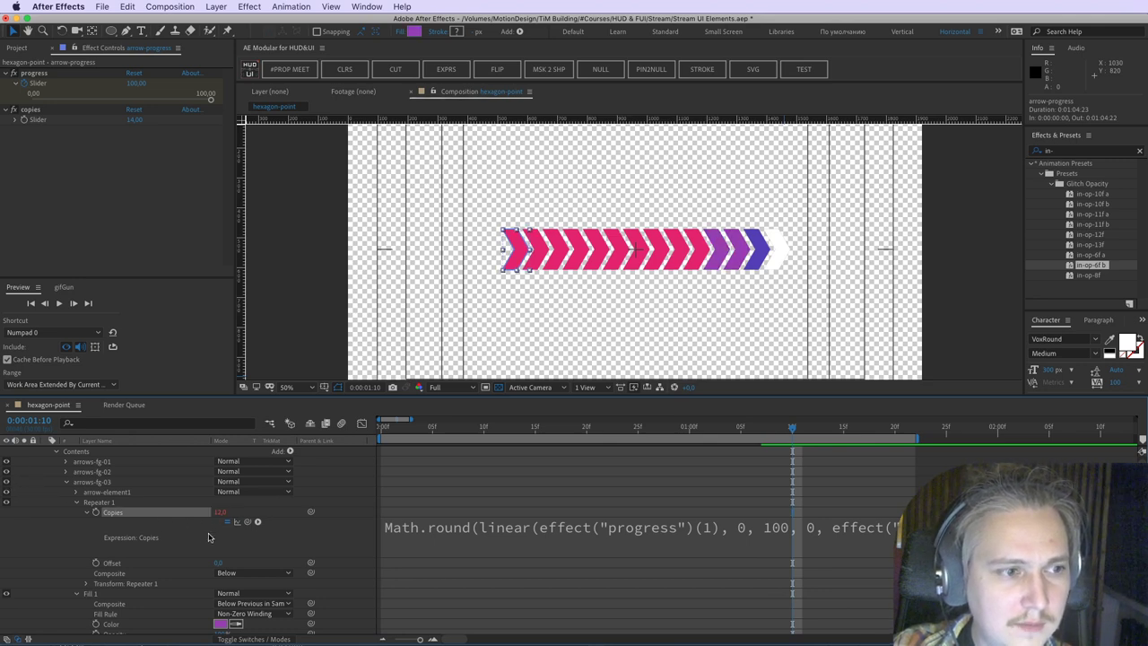
Step: Move the Math.round expression of the arrows-fg-03 repeater from Copies to Offset
click(536, 531)
key(super+x)
click(595, 497)
alt+click(96, 523)
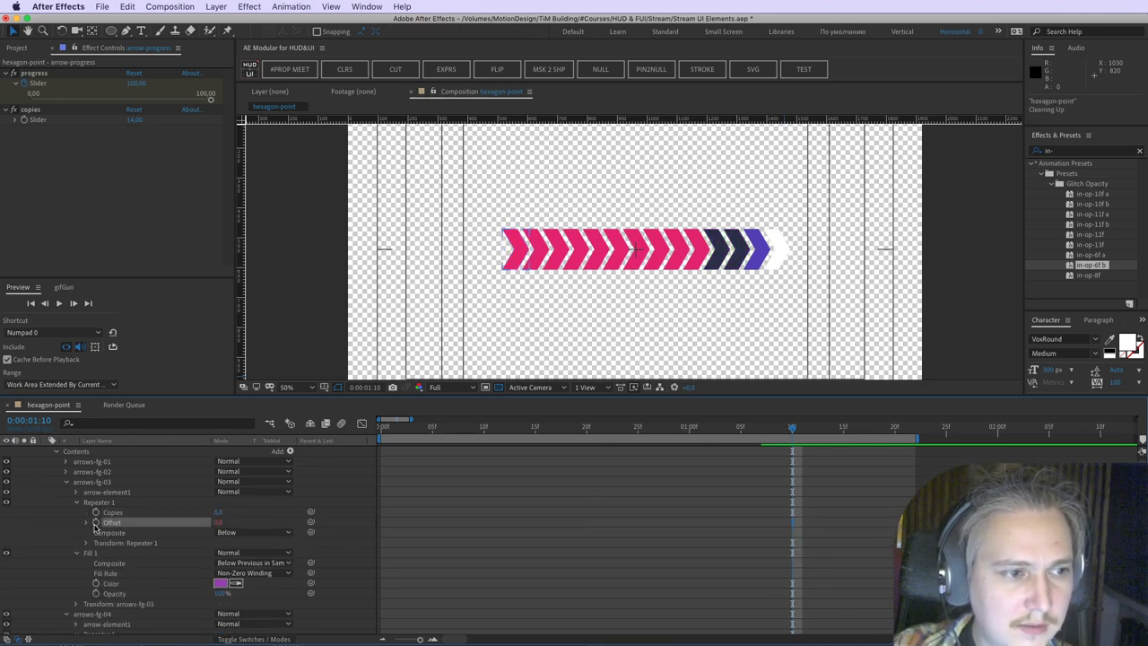
key(super+v)
click(346, 540)
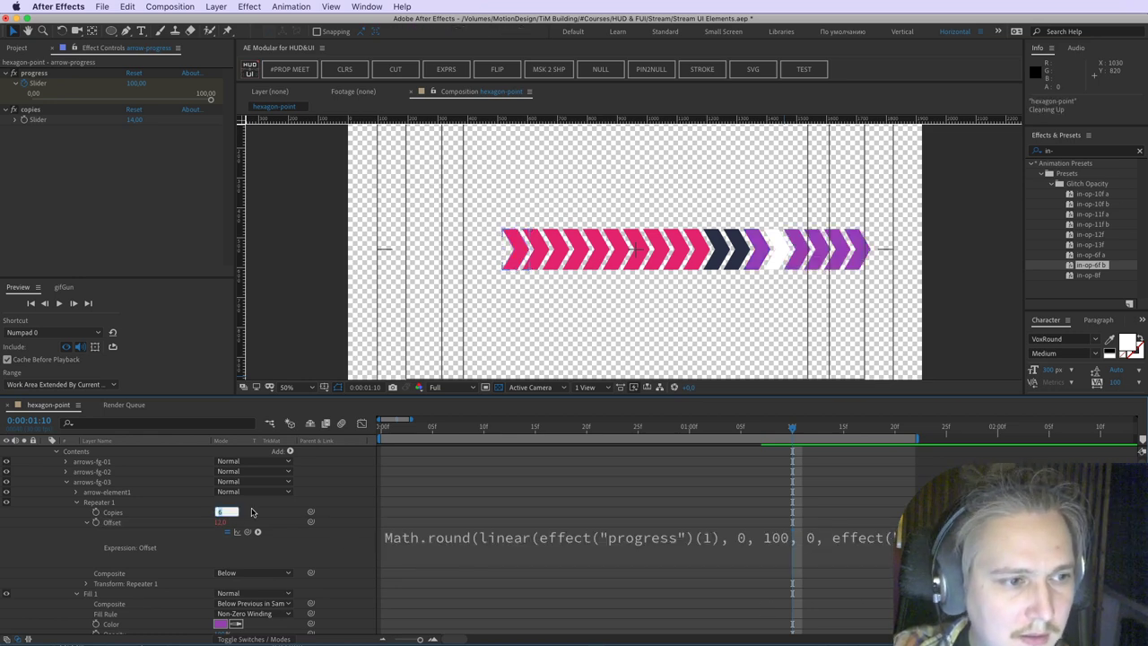
Step: Set the arrows-fg-03 repeater's Copies to 2 and adjust its Offset expression so both arrows directly trail the arrows-fg-04 arrow
text(2)
key(Return)
click(137, 526)
click(1005, 539)
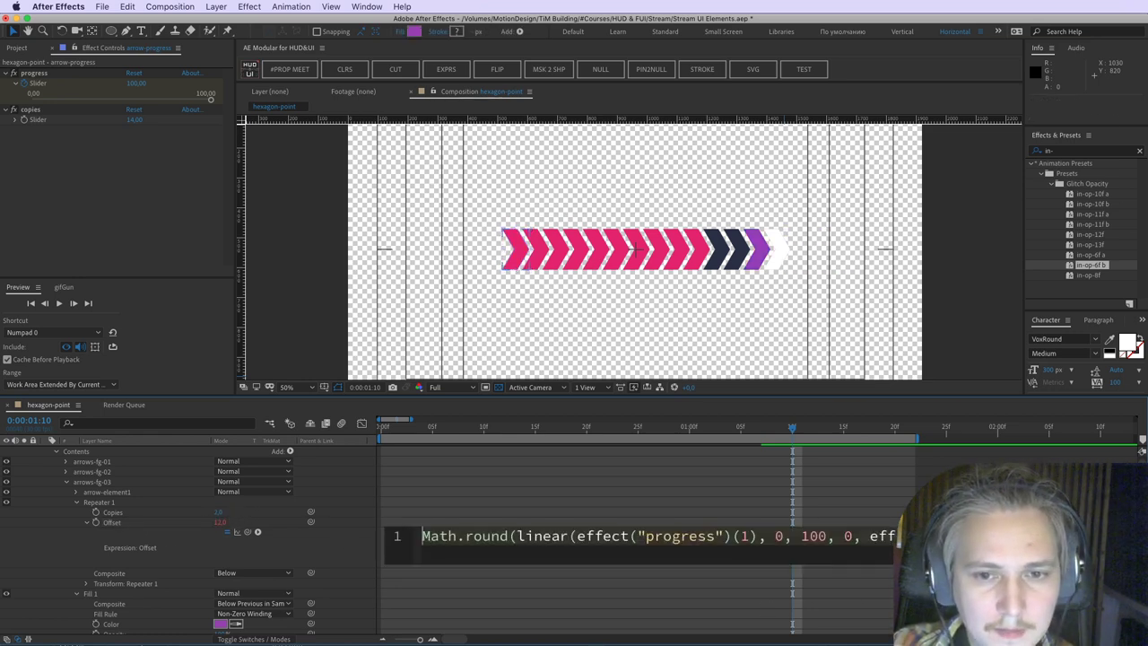
click(1005, 540)
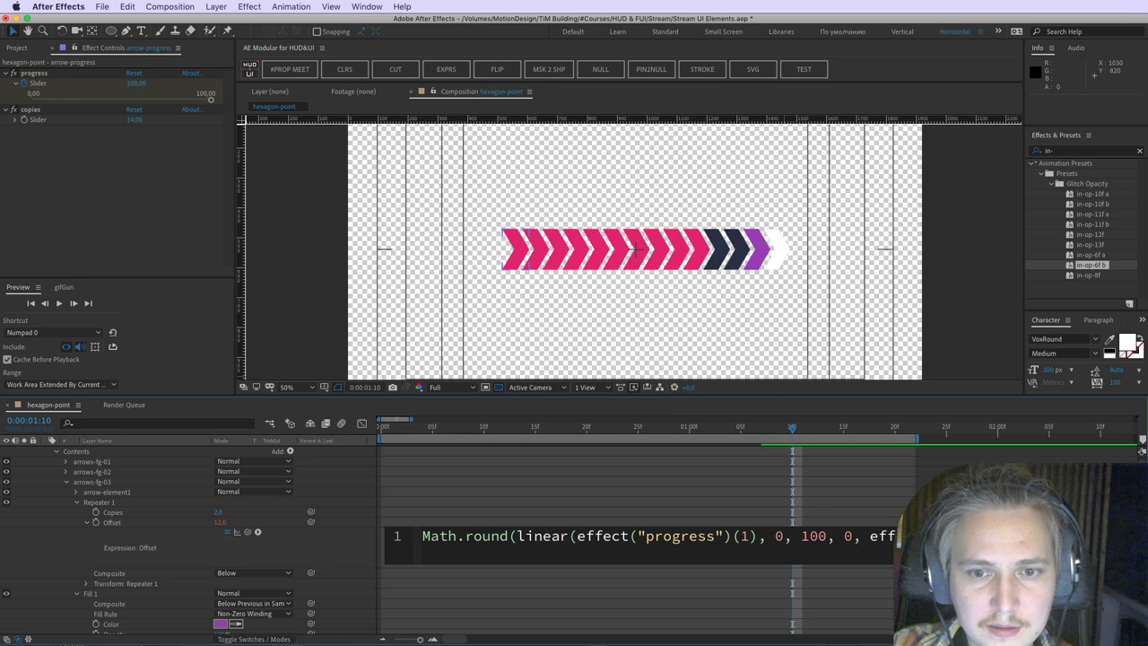
click(1005, 578)
click(1005, 540)
click(1005, 579)
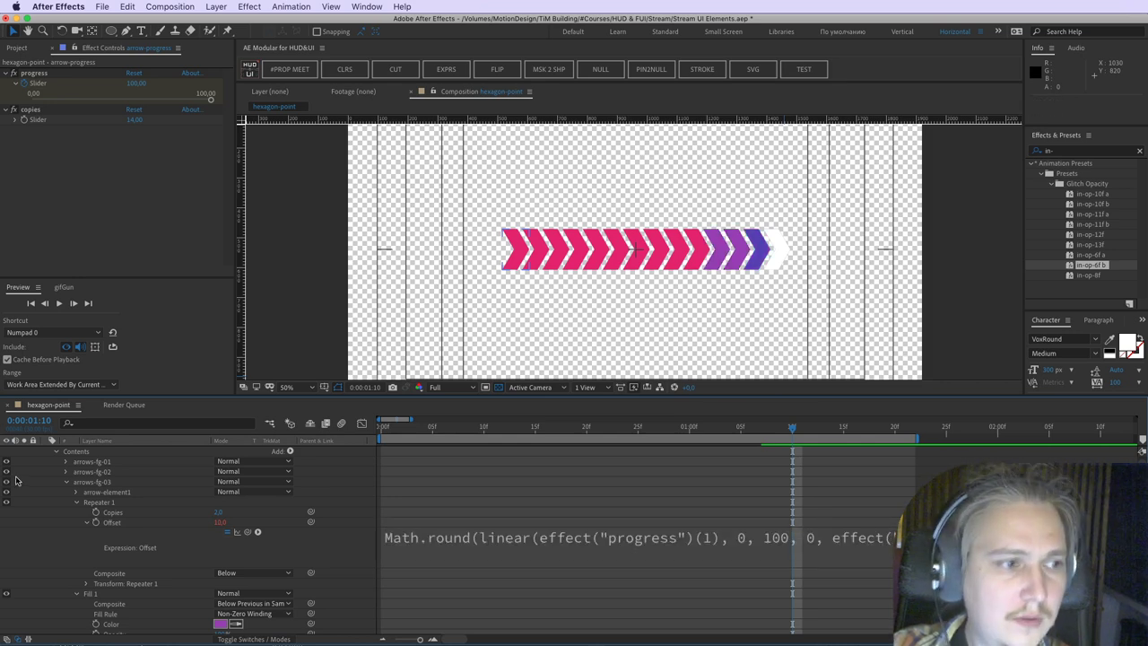
Step: Check the coloured arrow trail at frame 24 and collapse the arrows-fg-04 group
key(ctrl+d)
drag(649, 427, 630, 441)
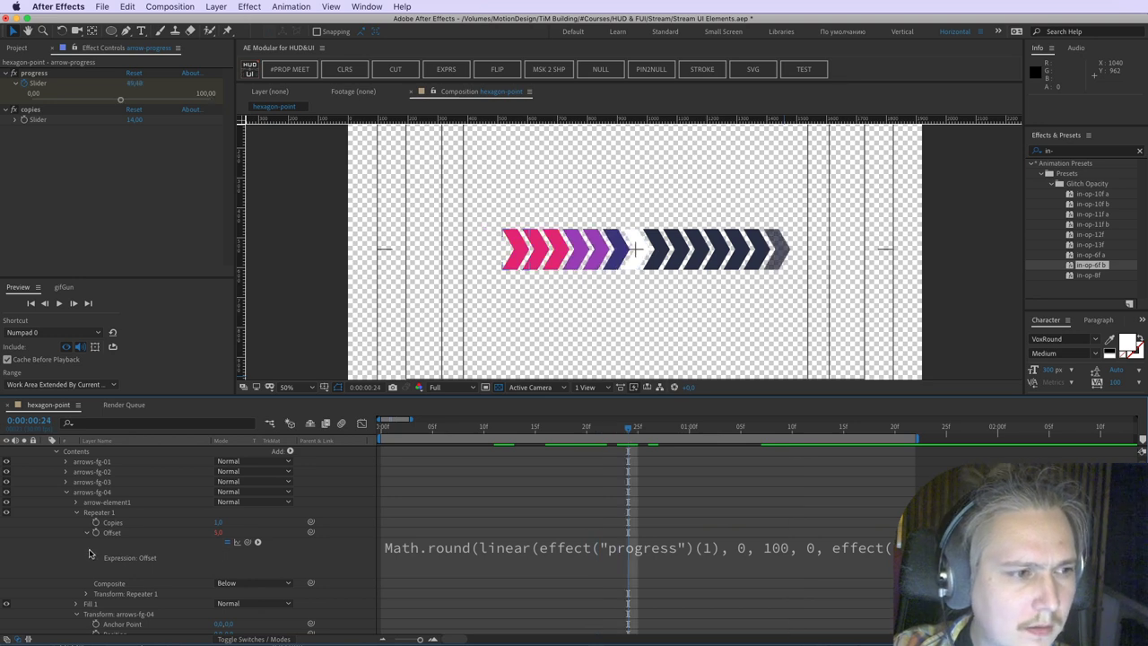
scroll(90, 553, down, 4)
scroll(75, 460, up, 2)
click(66, 473)
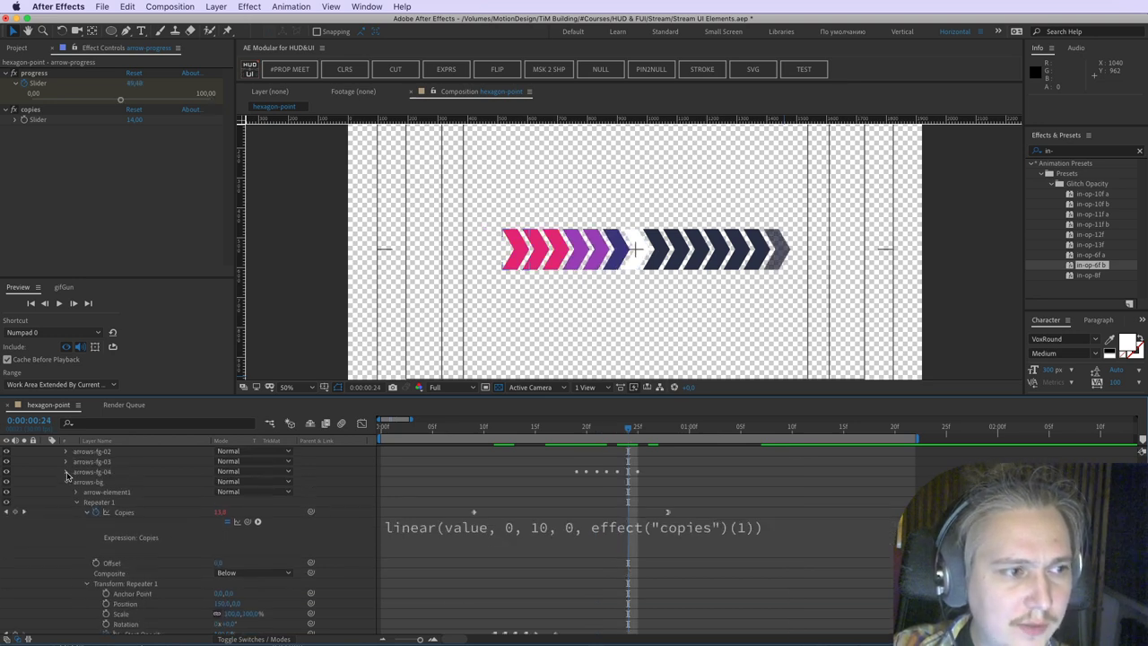
Step: Hide all four foreground arrow groups and scrub the background arrows' appearance up to frame 27
click(115, 484)
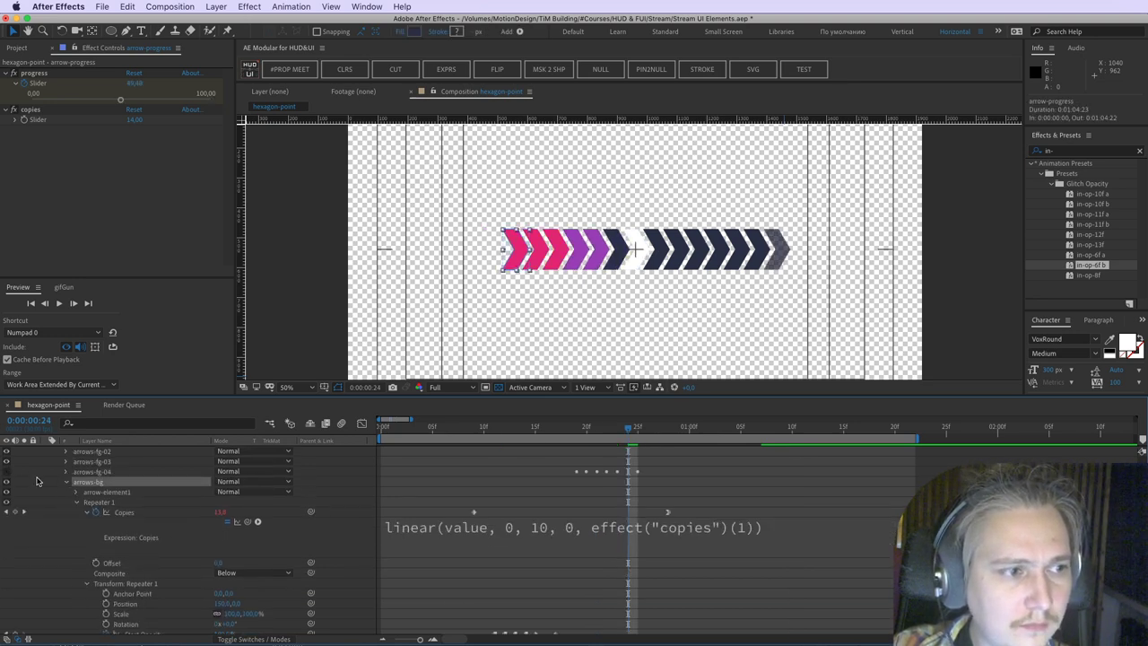
scroll(8, 475, up, 1)
scroll(10, 455, up, 1)
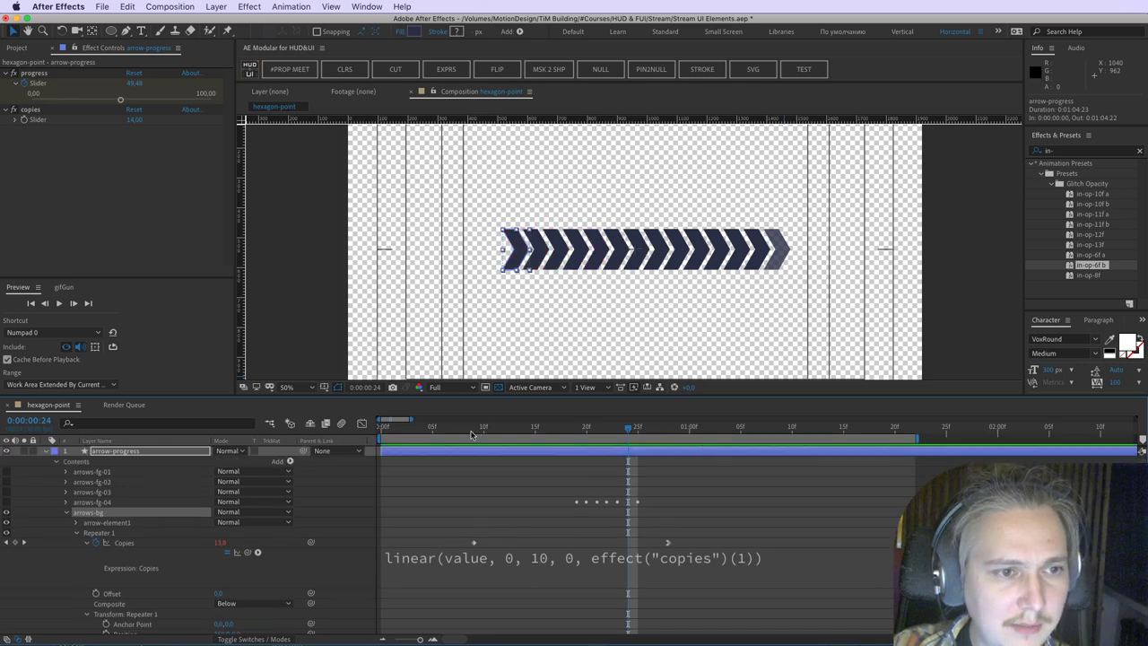
drag(471, 431, 667, 450)
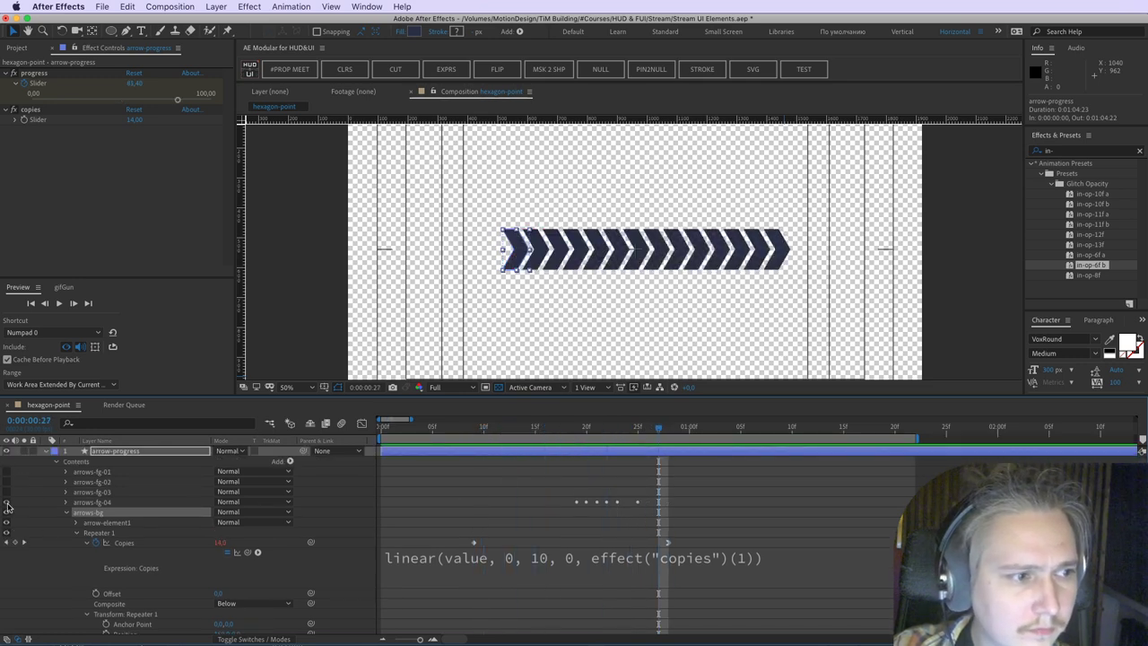
Step: Show the arrows-fg-04 group, select its transform Opacity keyframes, and scrub its fade-in up to 0:00:01:00
click(7, 504)
click(66, 503)
scroll(79, 539, down, 5)
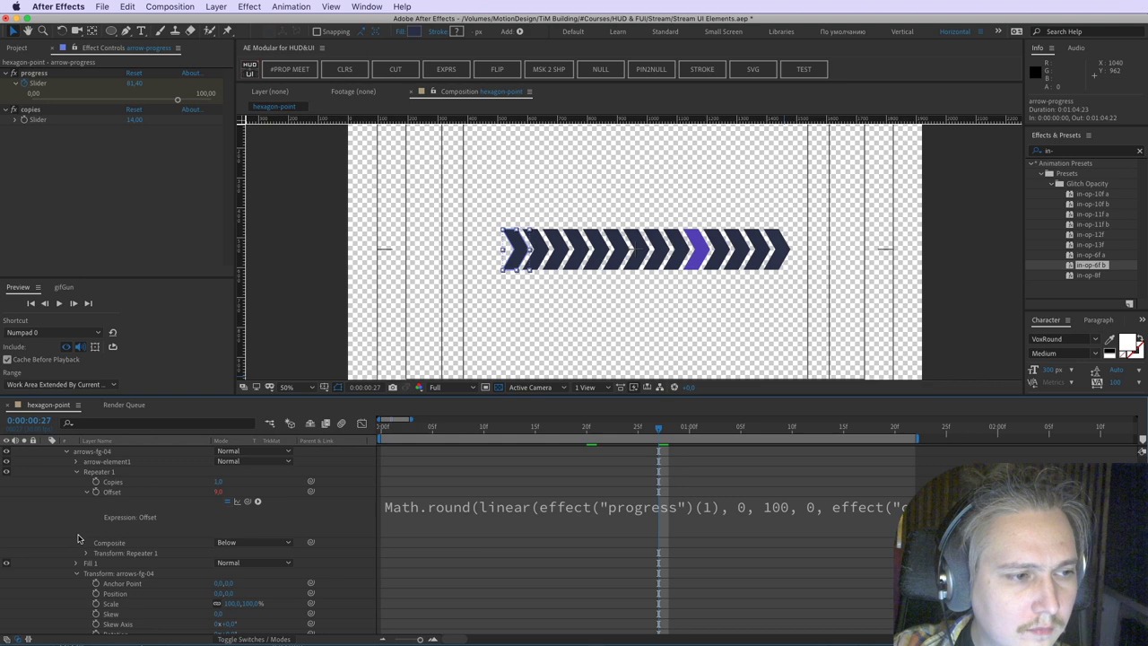
click(78, 473)
click(124, 563)
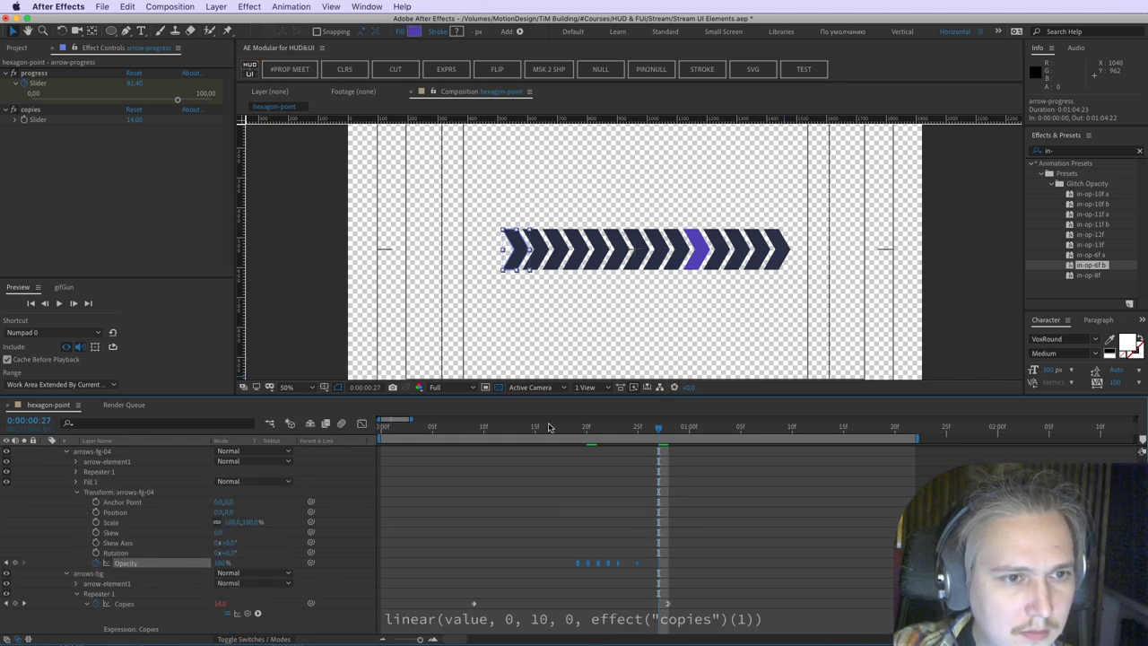
drag(550, 427, 689, 430)
Step: Copy the arrows-fg-04 transform Opacity keyframes and paste them onto the arrows-fg-03 Fill 1 Opacity at 0:00:01:00
scroll(611, 632, up, 2)
drag(683, 577, 512, 576)
key(super+c)
scroll(10, 460, up, 1)
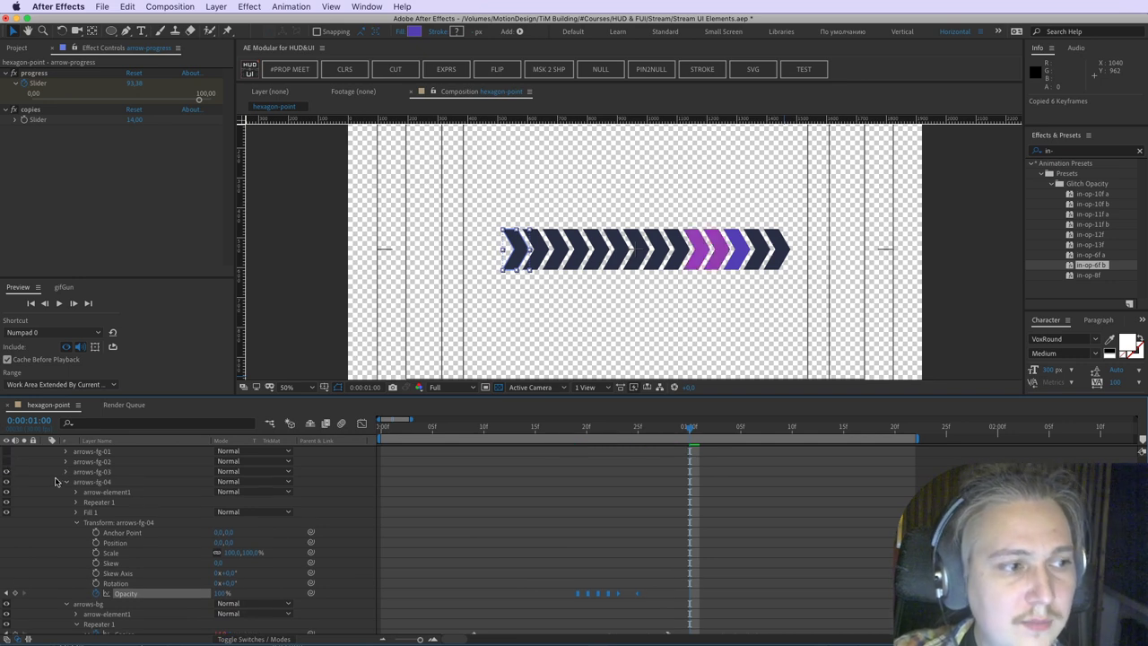
click(64, 472)
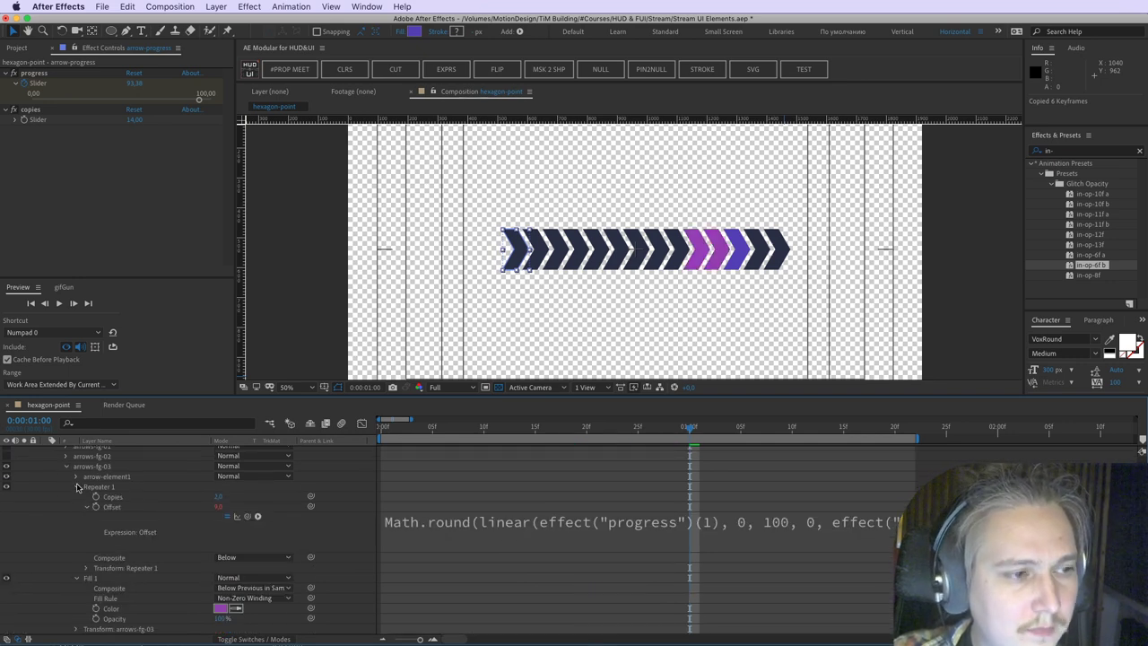
click(77, 487)
click(122, 538)
key(ctrl+v)
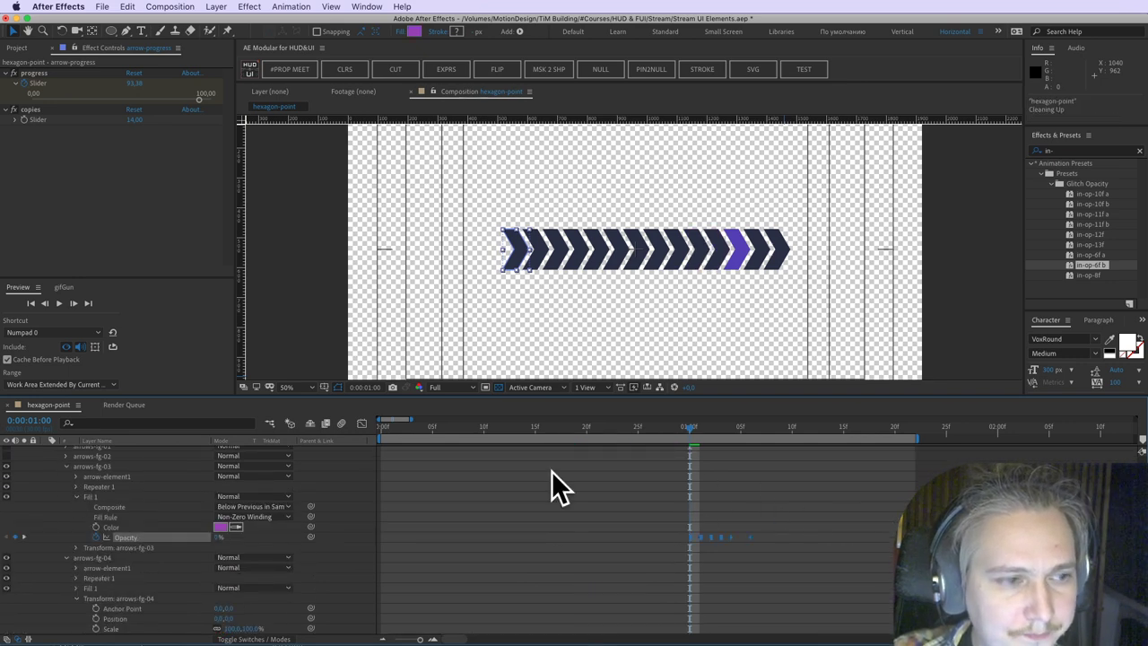
Step: Show the arrows-fg-02 and arrows-fg-01 groups and paste the copied opacity keyframes onto the arrows-fg-02 transform Opacity
click(7, 481)
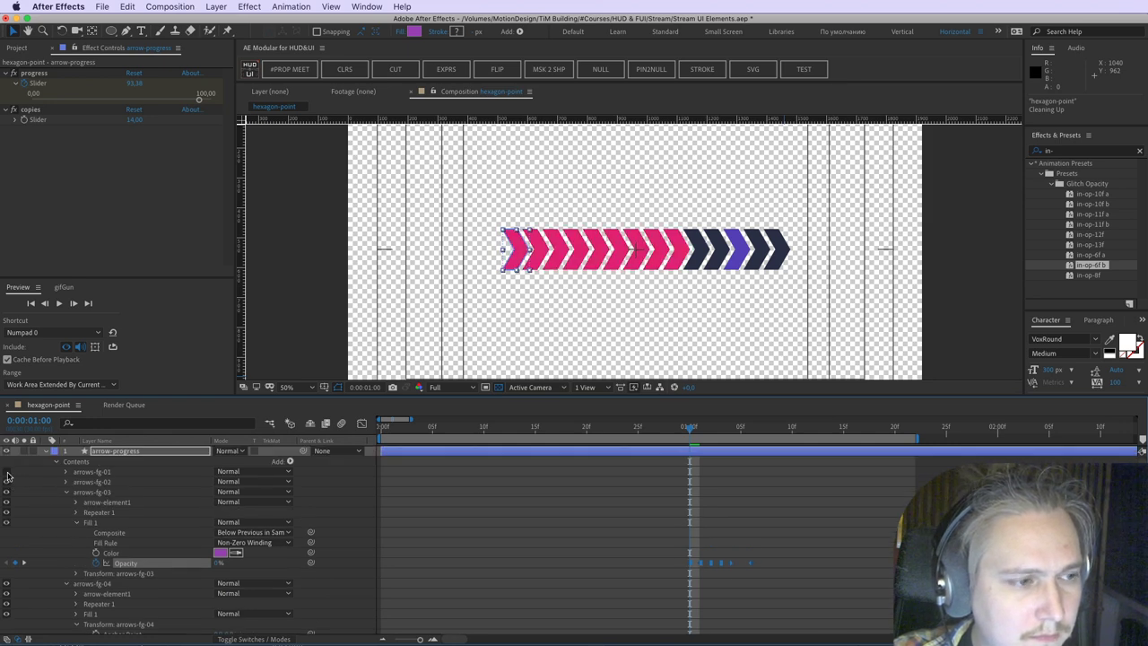
click(7, 472)
click(65, 482)
click(76, 522)
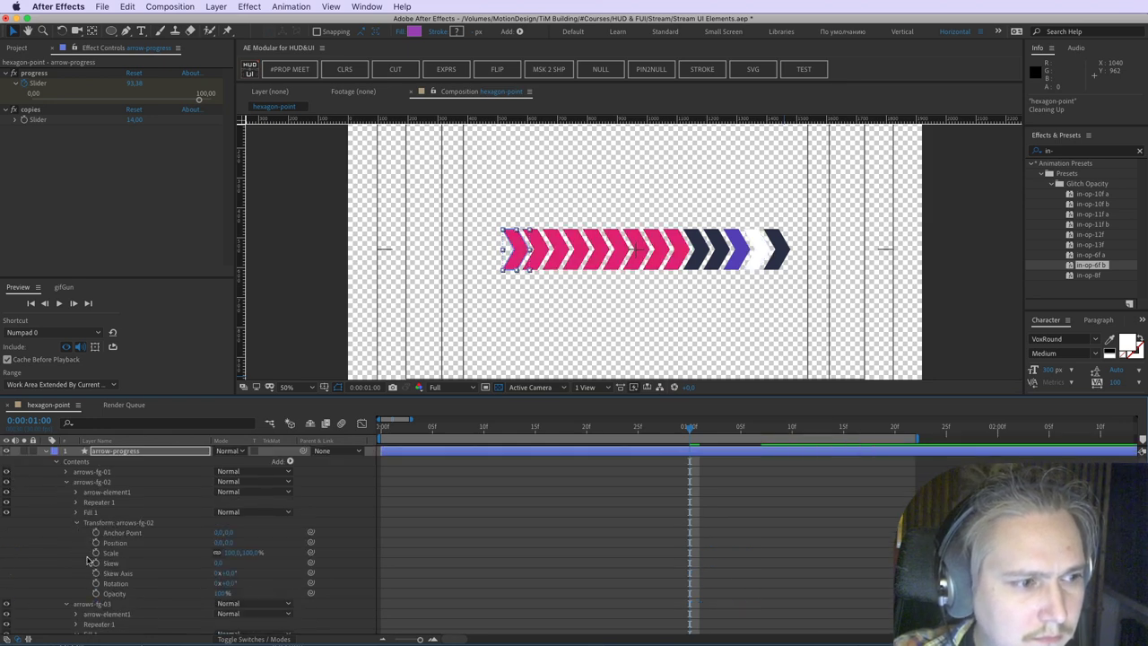
click(115, 592)
key(ctrl+v)
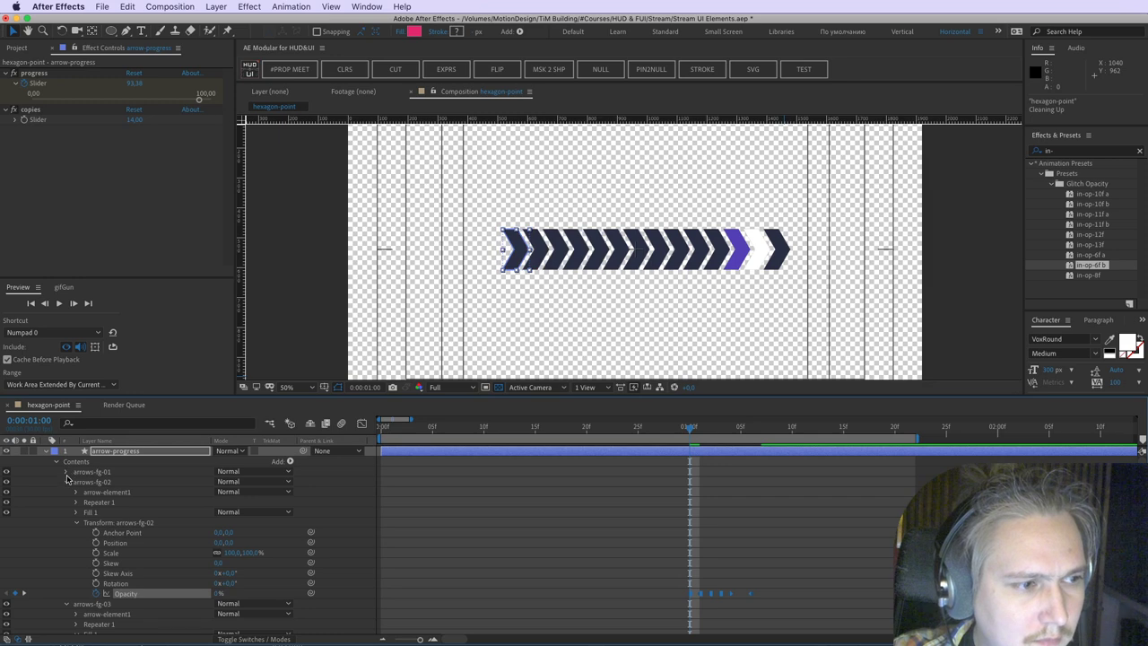
Step: Paste the copied opacity keyframes onto the arrows-fg-01 transform Opacity at 0:00:01:00
click(66, 472)
click(76, 493)
click(76, 512)
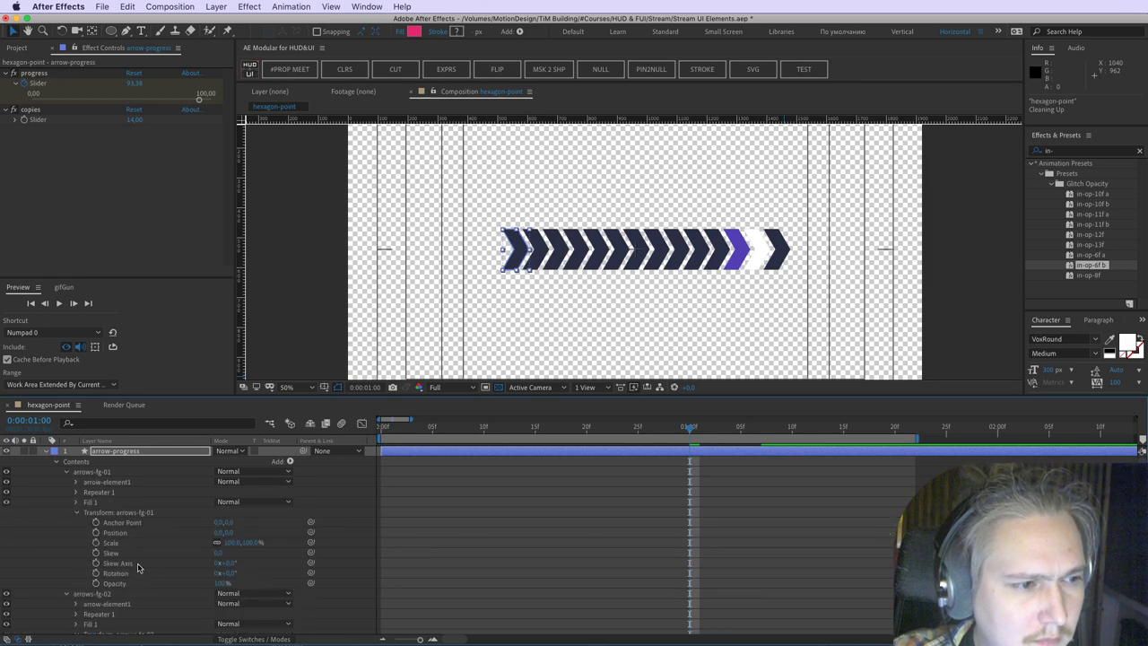
click(121, 583)
key(ctrl+v)
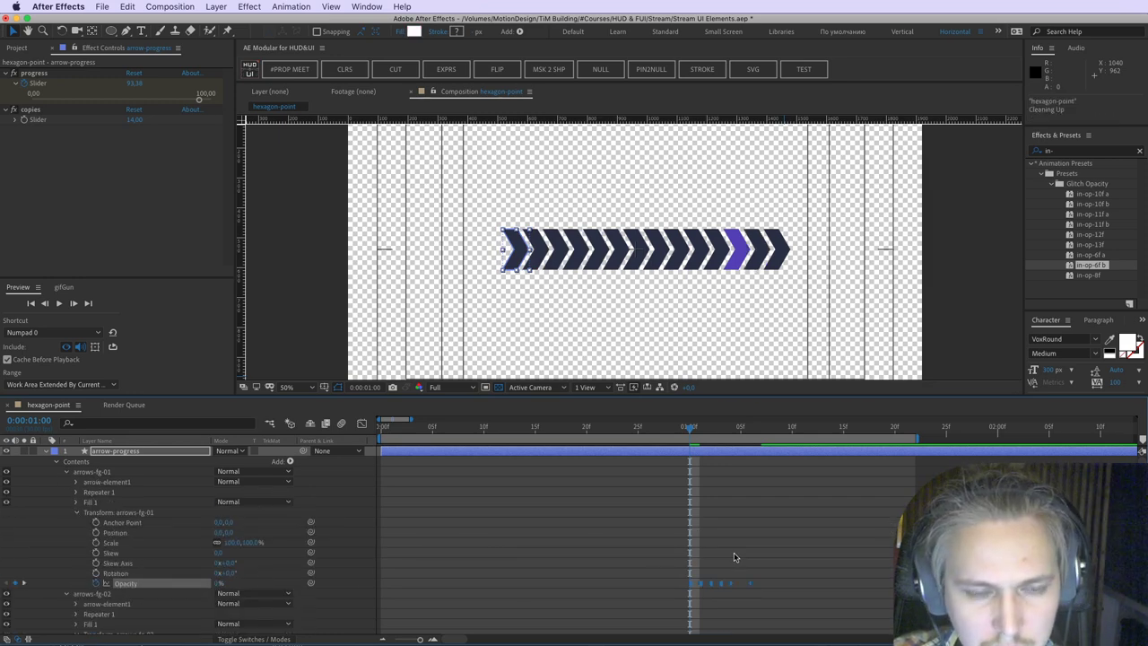
Step: Reveal the layer's keyframed properties and start the arrows-fg-02 opacity keyframes at 0:00:01:03 and the arrows-fg-01 ones at 0:00:01:07
key(u)
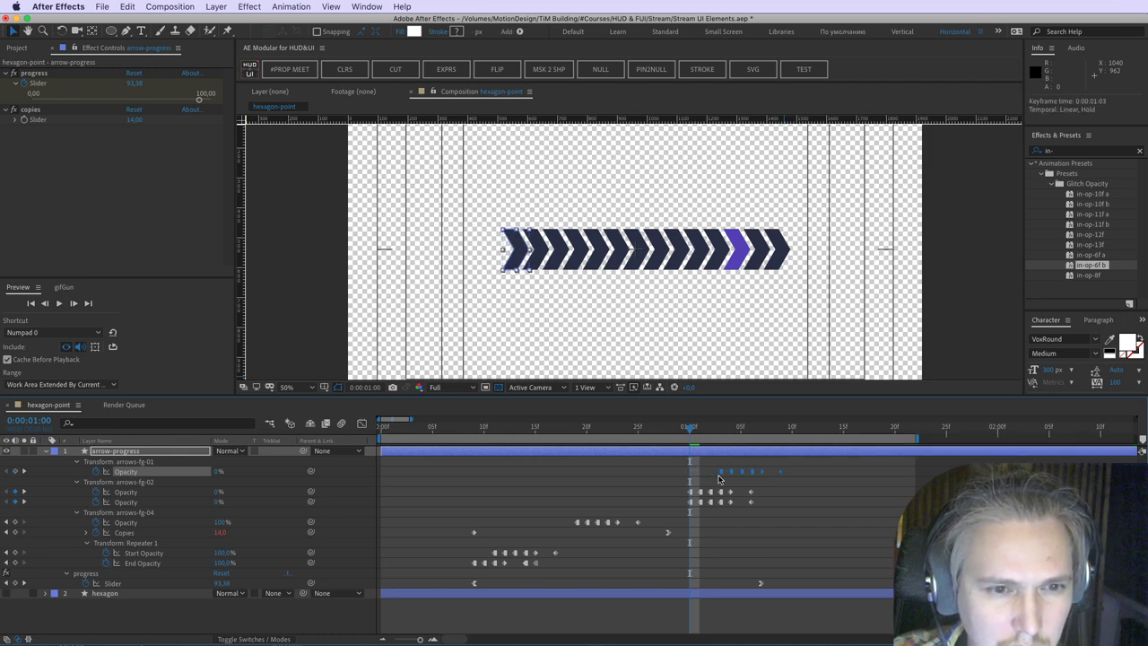
drag(719, 476, 731, 477)
drag(817, 470, 721, 491)
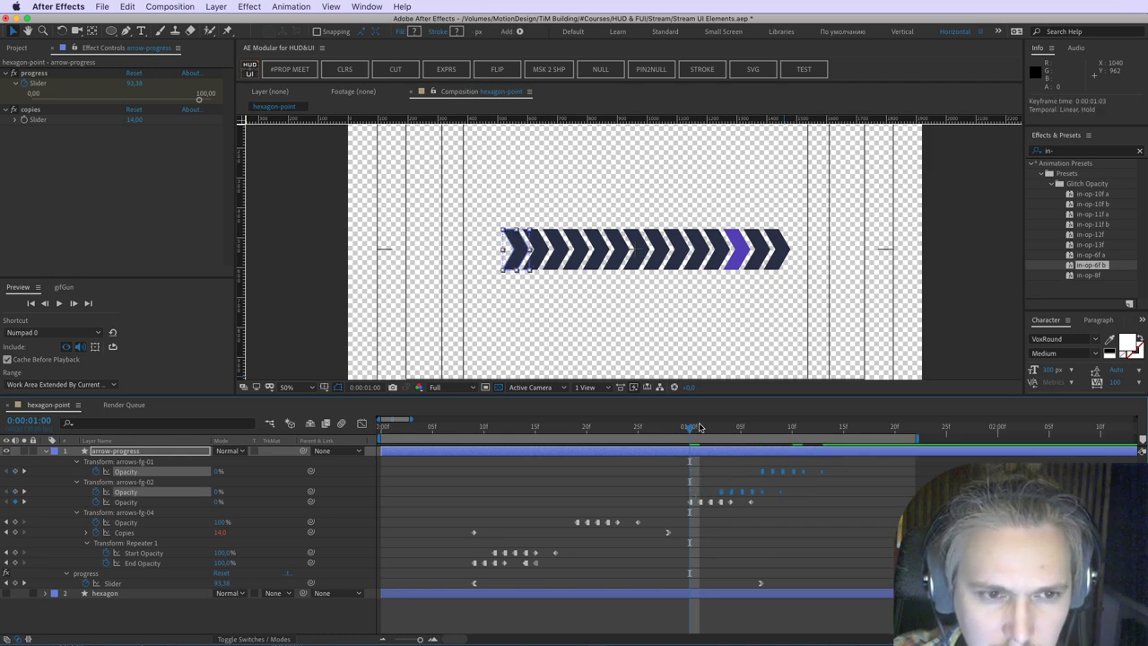
Step: Play back and scrub the staggered arrow fade-ins from frame 10 up to 0:00:01:09
drag(700, 427, 485, 432)
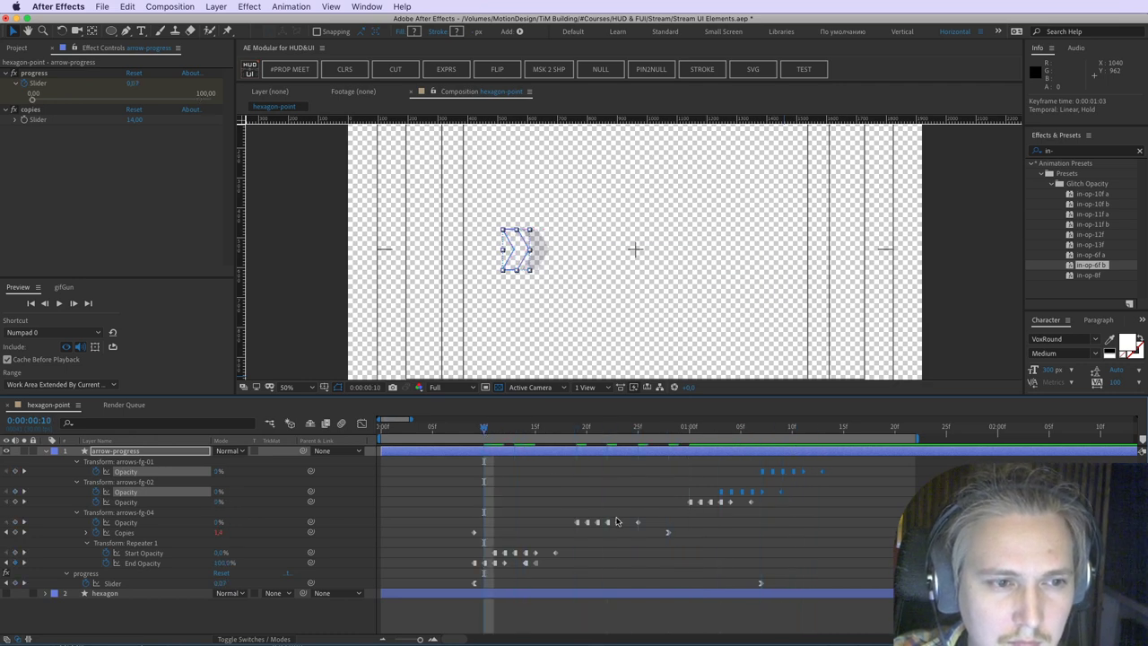
key(space)
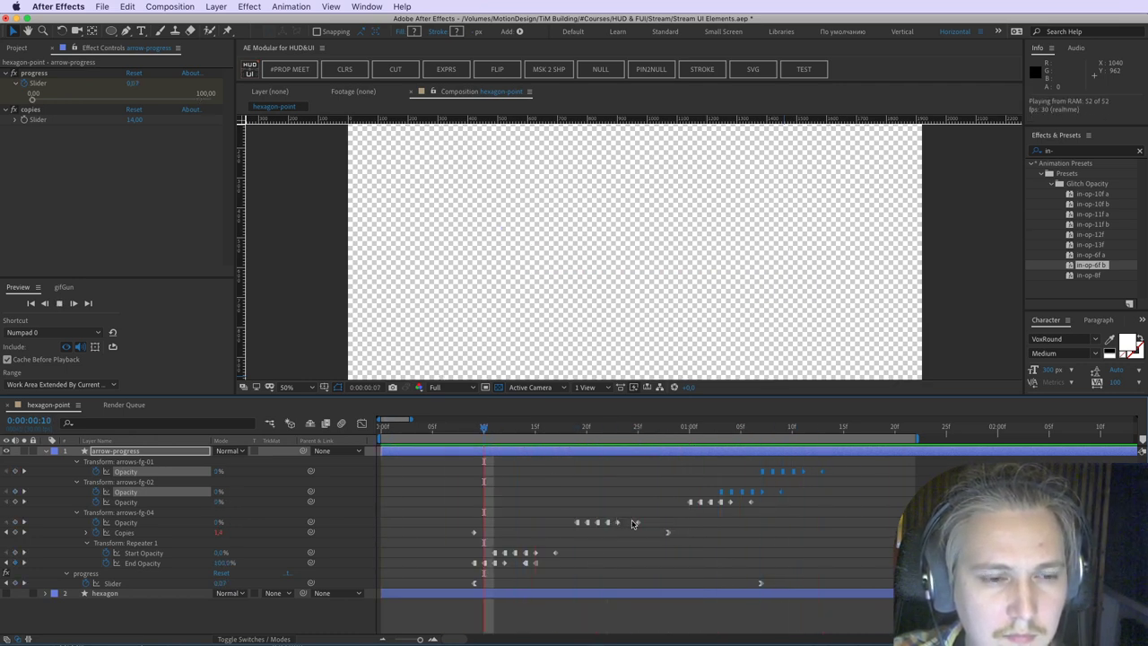
drag(839, 467, 702, 503)
drag(567, 428, 630, 434)
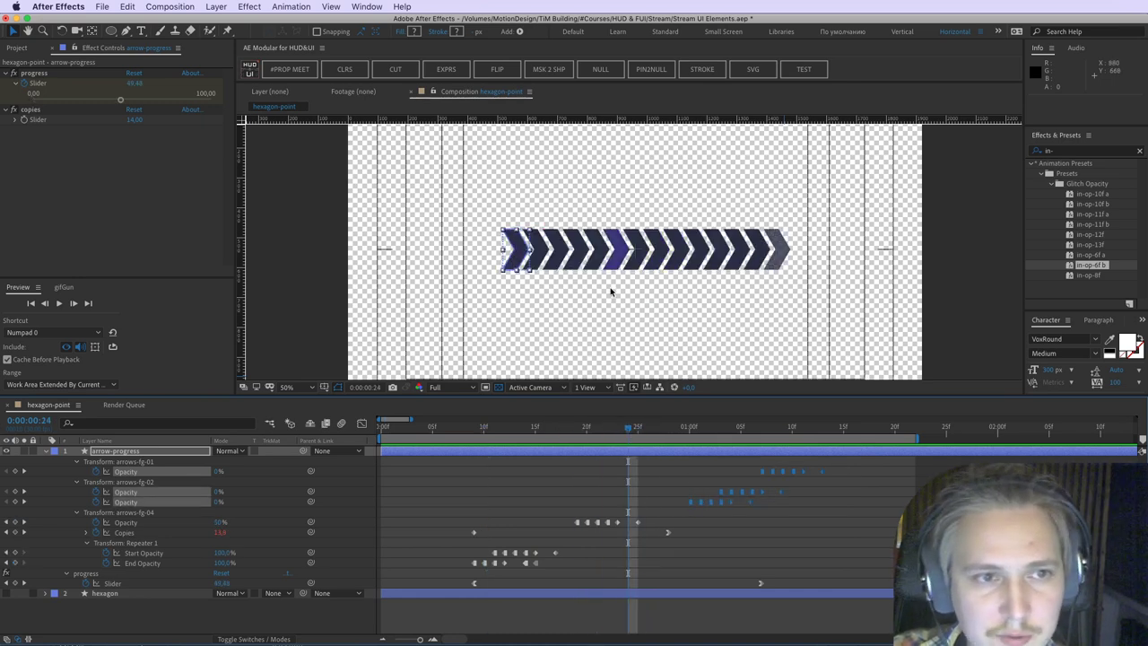
click(49, 452)
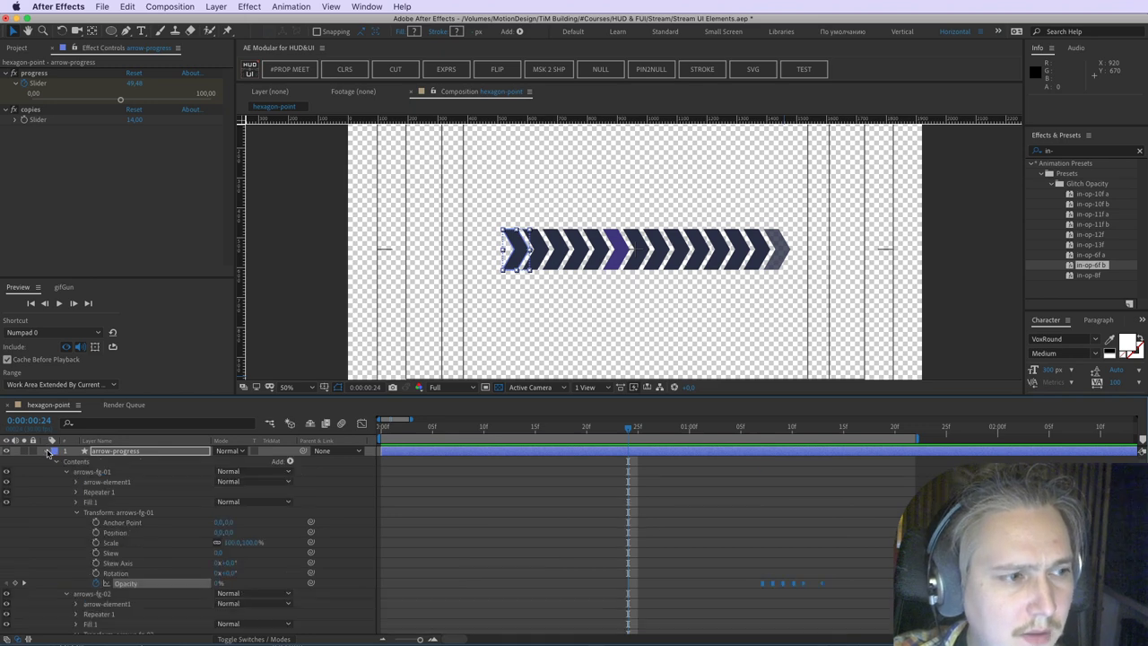
drag(633, 431, 783, 444)
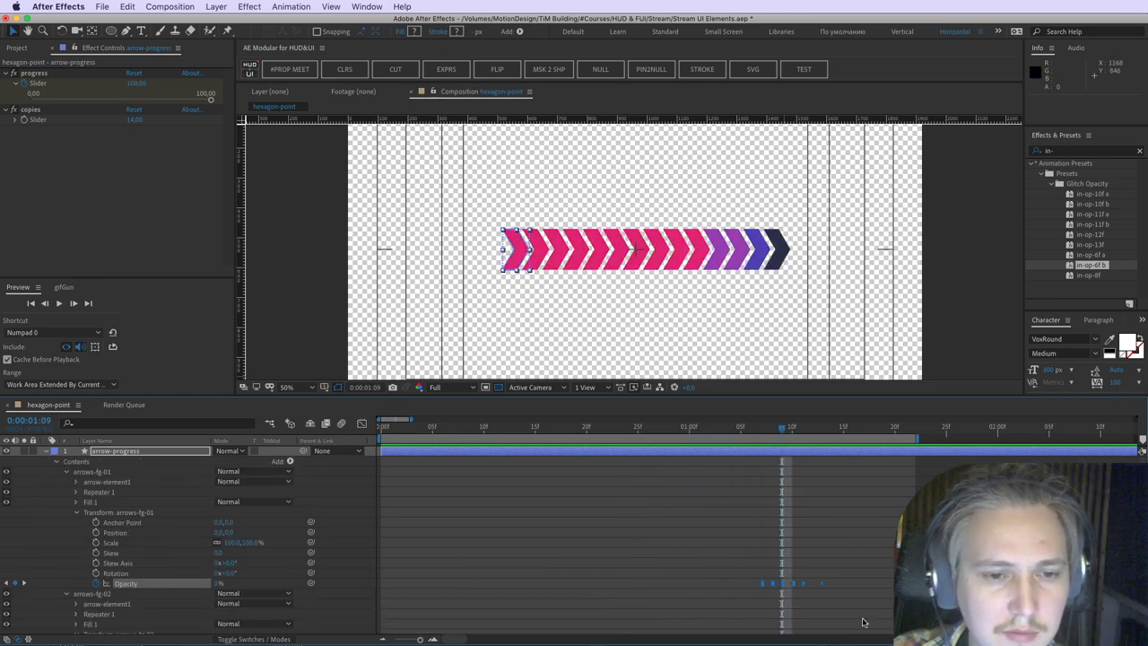
Step: Move the arrows-fg-01 opacity keyframes to start at frame 15 and scrub the white arrow's fade-in
scroll(863, 599, down, 5)
key(u)
drag(844, 477, 536, 469)
drag(464, 425, 642, 451)
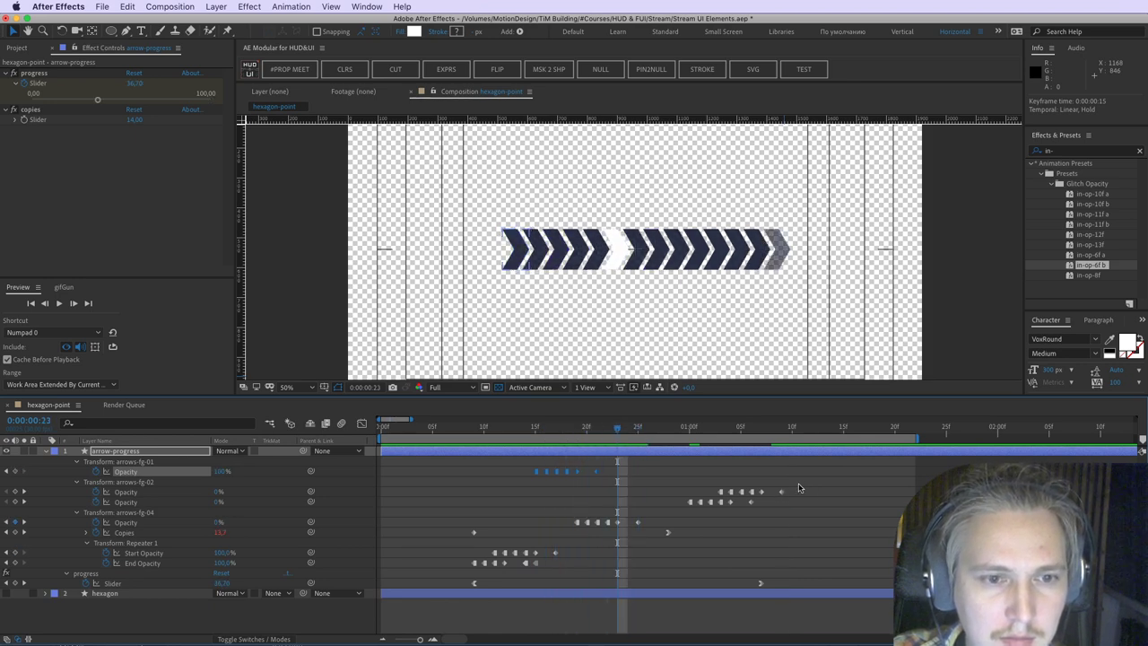
Step: Start the arrows-fg-02 opacity keyframes at frame 21 and the arrows-fg-03 ones at frame 28, and preview the timing
drag(808, 484, 712, 495)
drag(719, 492, 593, 490)
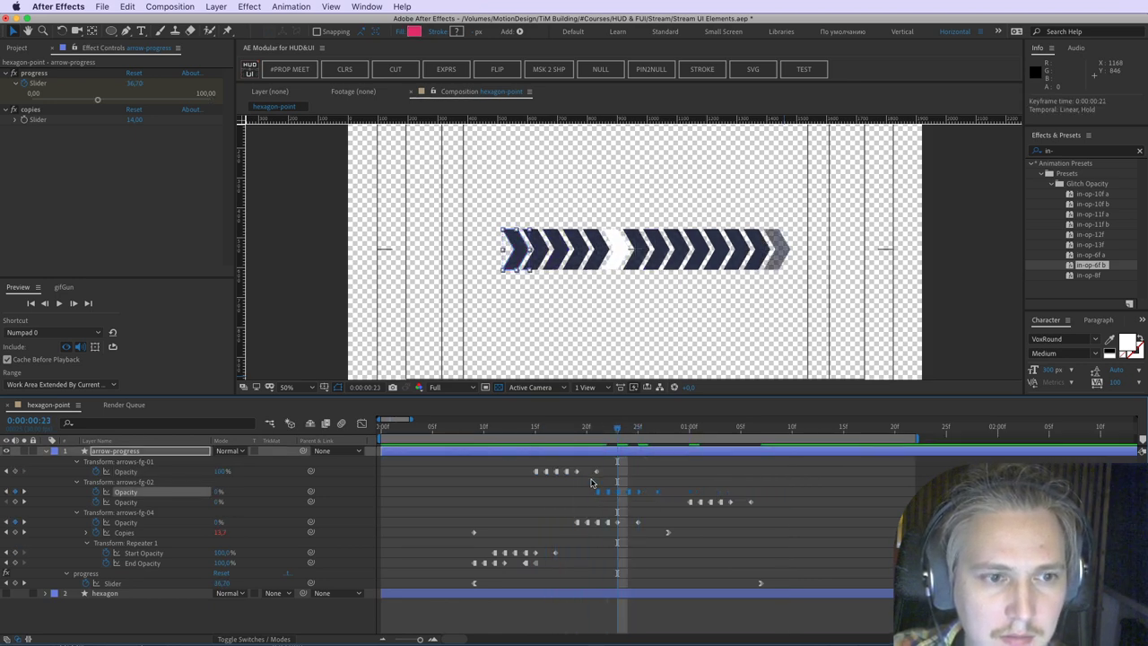
drag(574, 432, 667, 433)
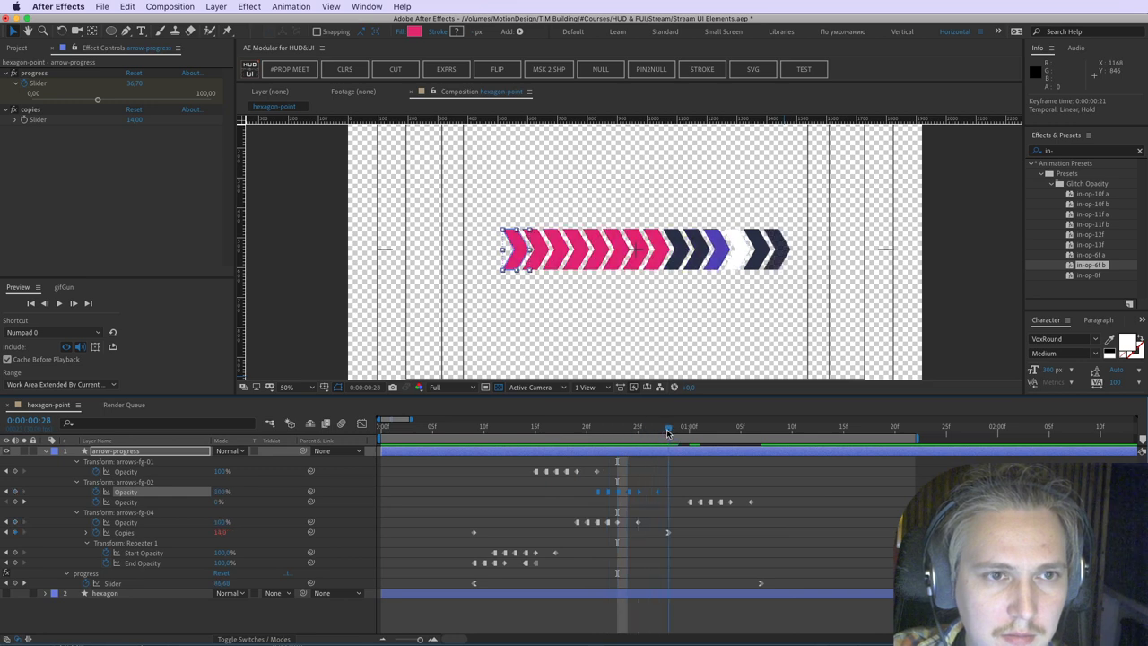
drag(779, 496, 670, 503)
key(space)
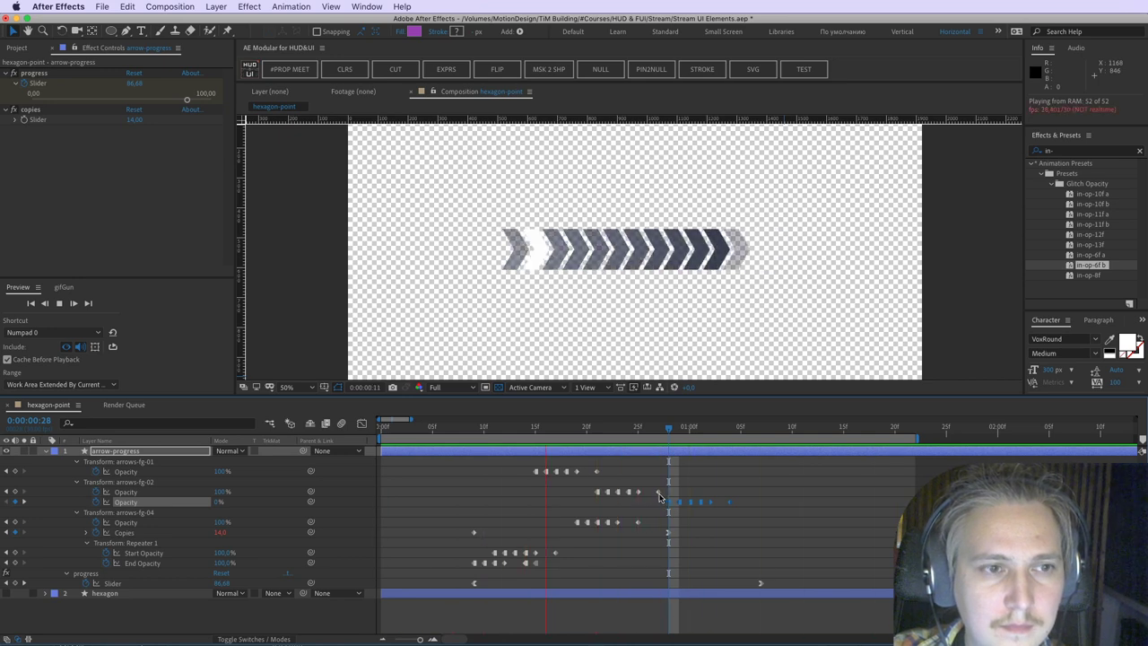
Step: Move the arrows-fg-01 opacity keyframes to start at frame 13 and preview the animation with the transparency grid off
drag(623, 464, 516, 477)
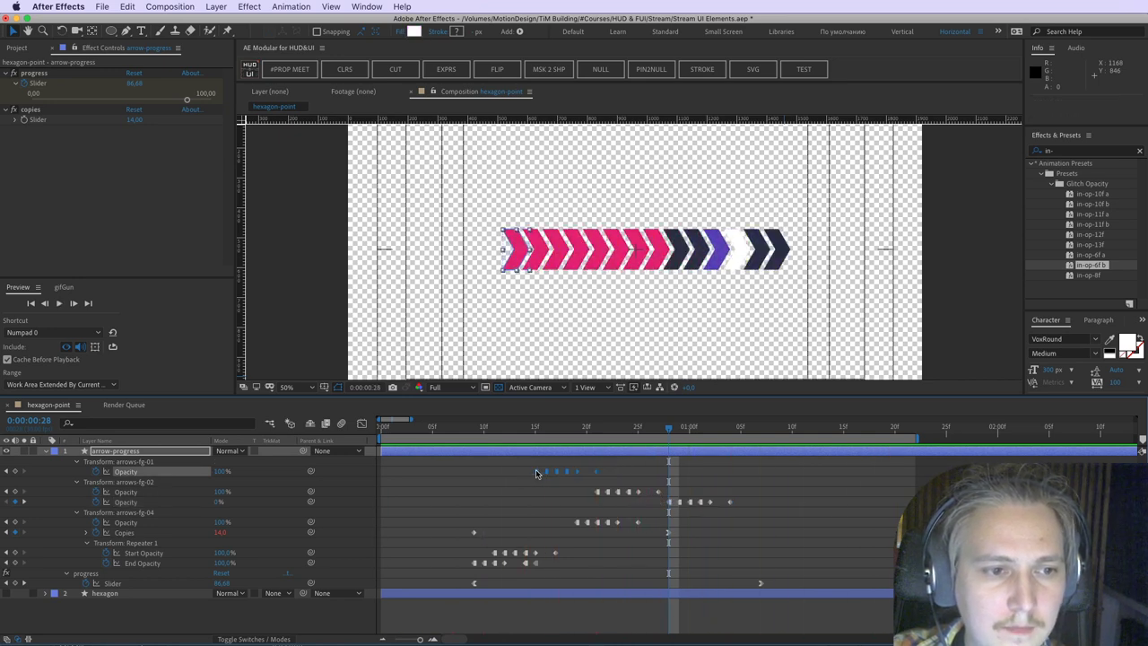
key(space)
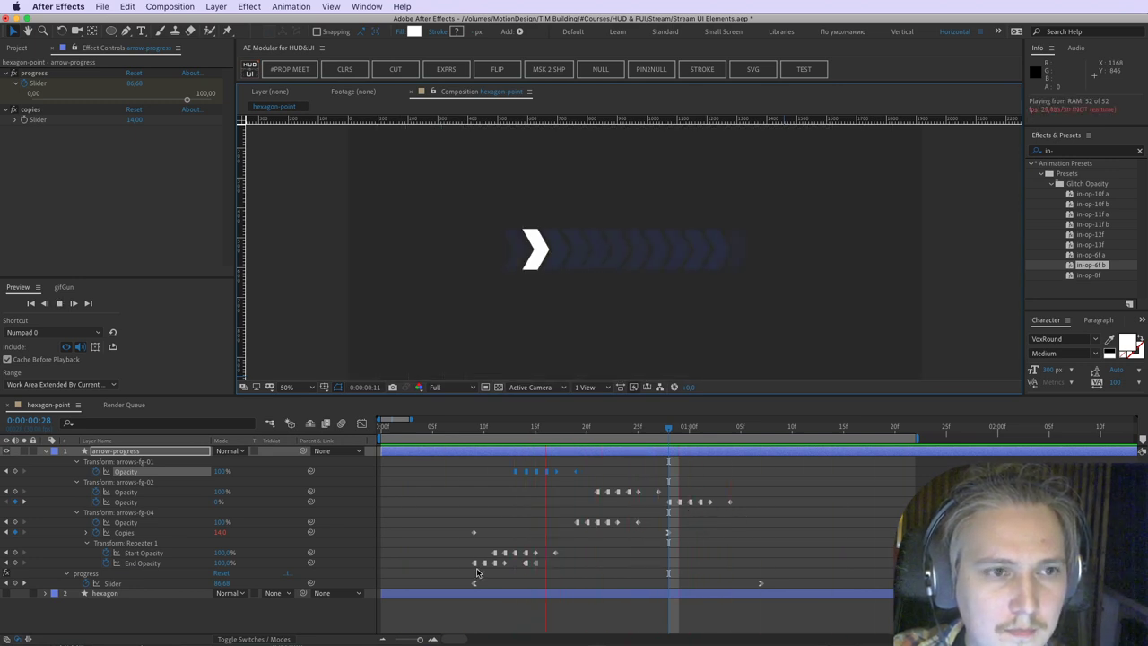
drag(769, 467, 454, 553)
click(626, 554)
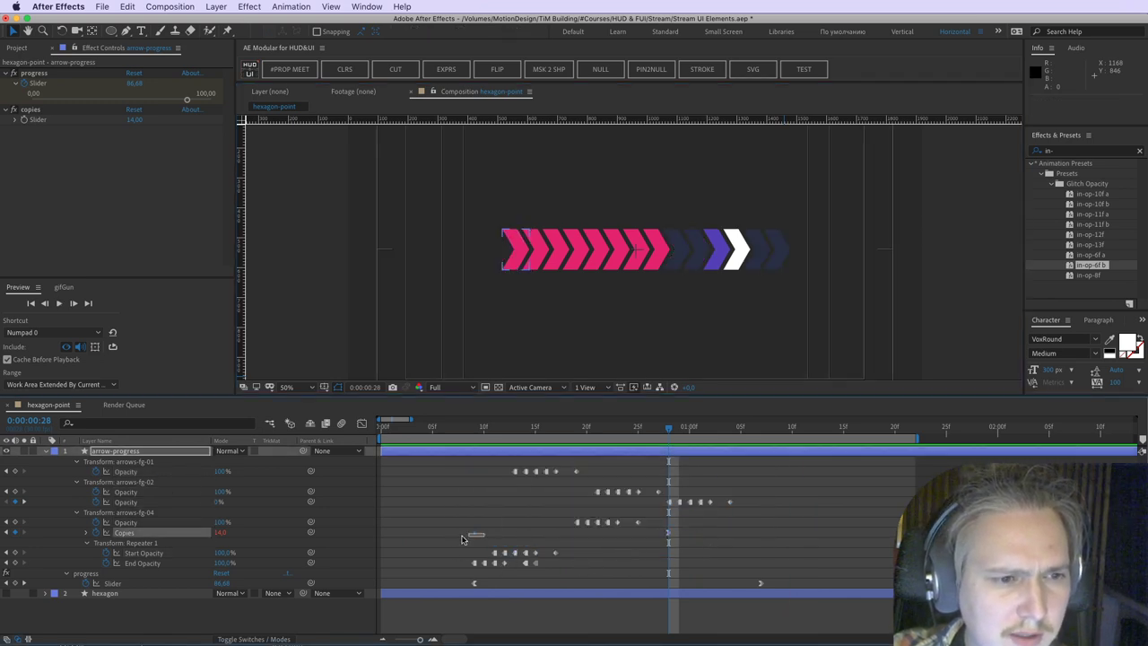
click(485, 432)
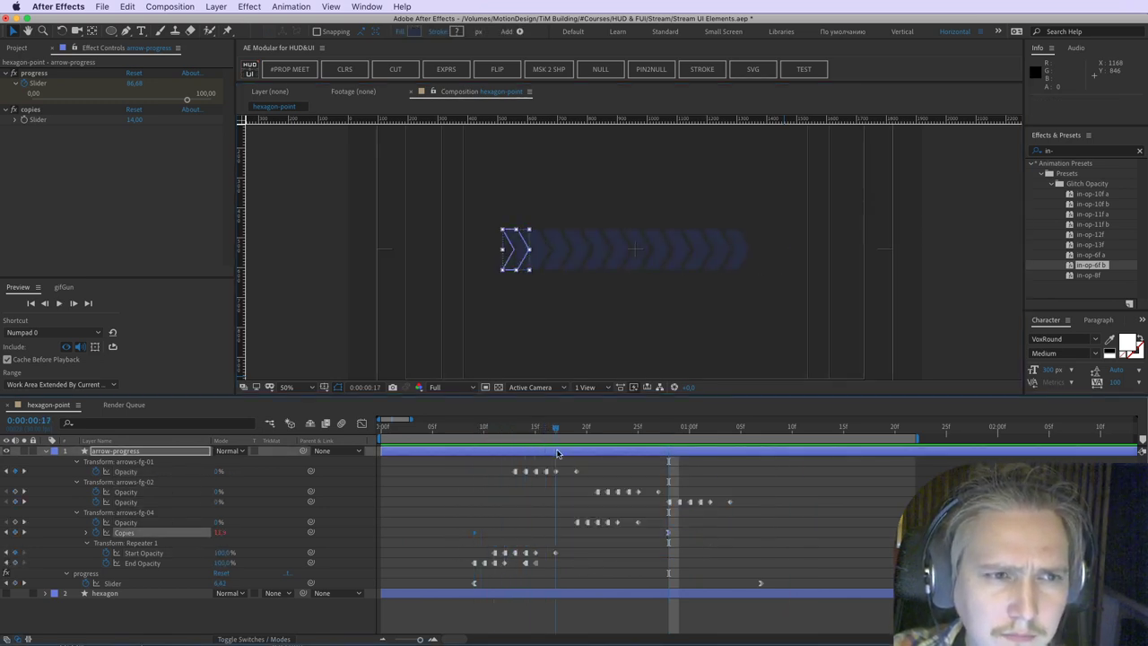
key(space)
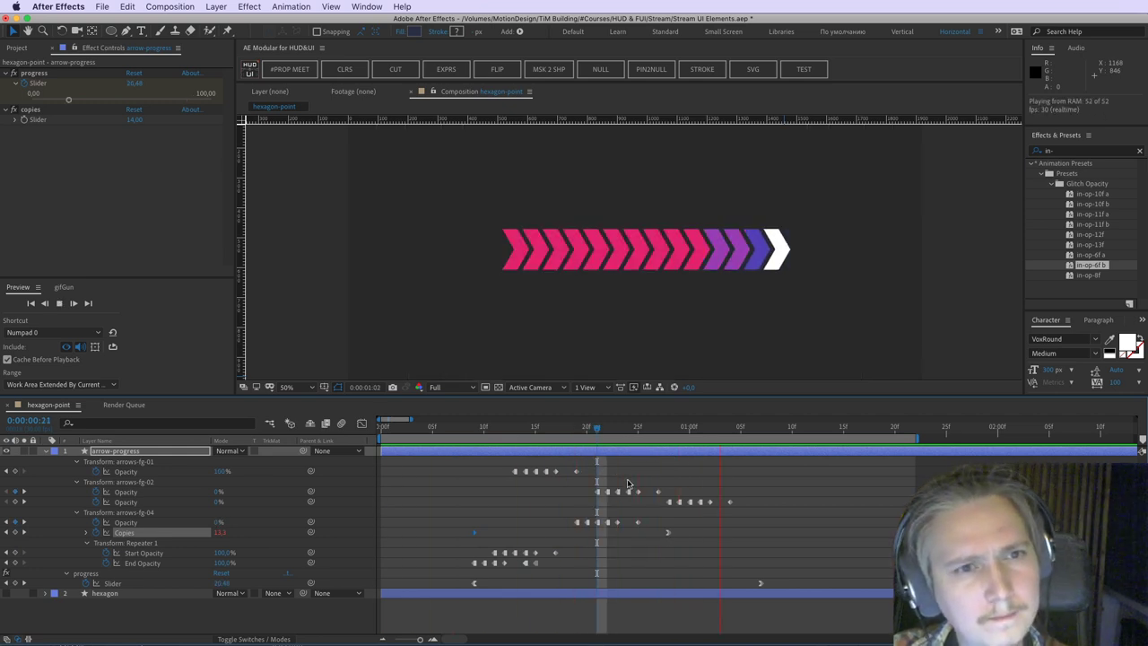
Step: Delay the arrows-fg-01, -02 and -03 opacity keyframes by 3 frames and the arrows-fg-04 Opacity and background Copies keyframes by 2, and preview
drag(770, 460, 467, 511)
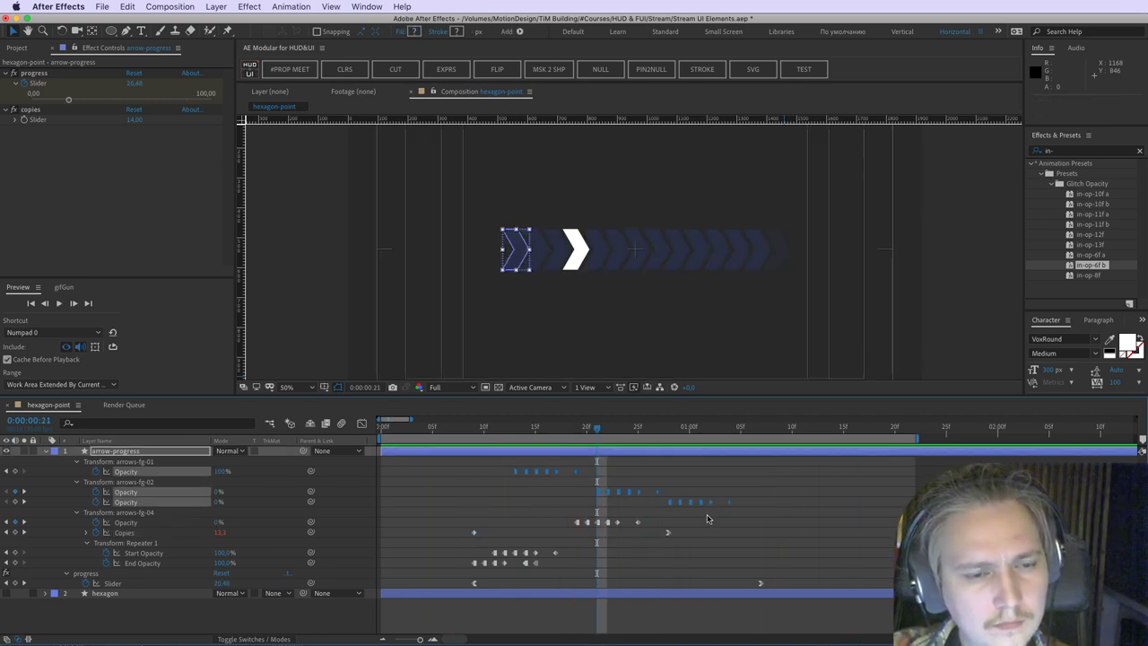
drag(673, 505, 501, 536)
key(space)
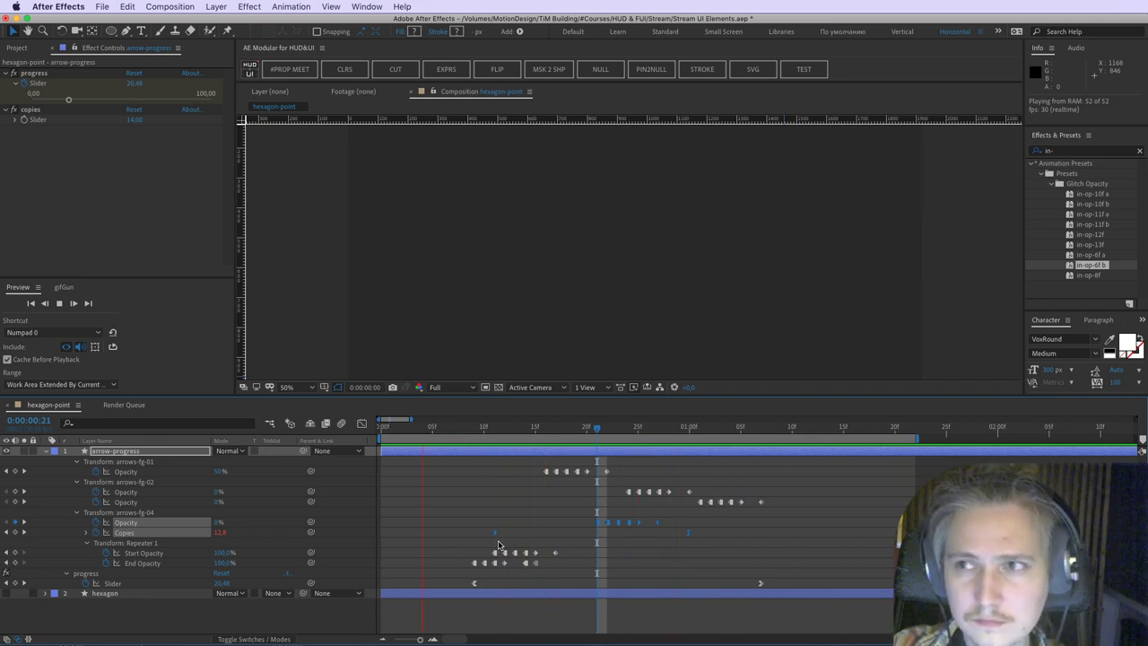
Step: Switch to the browser to study the arrow progress bar in the ArtStation reference, and return to After Effects
key(super+Tab)
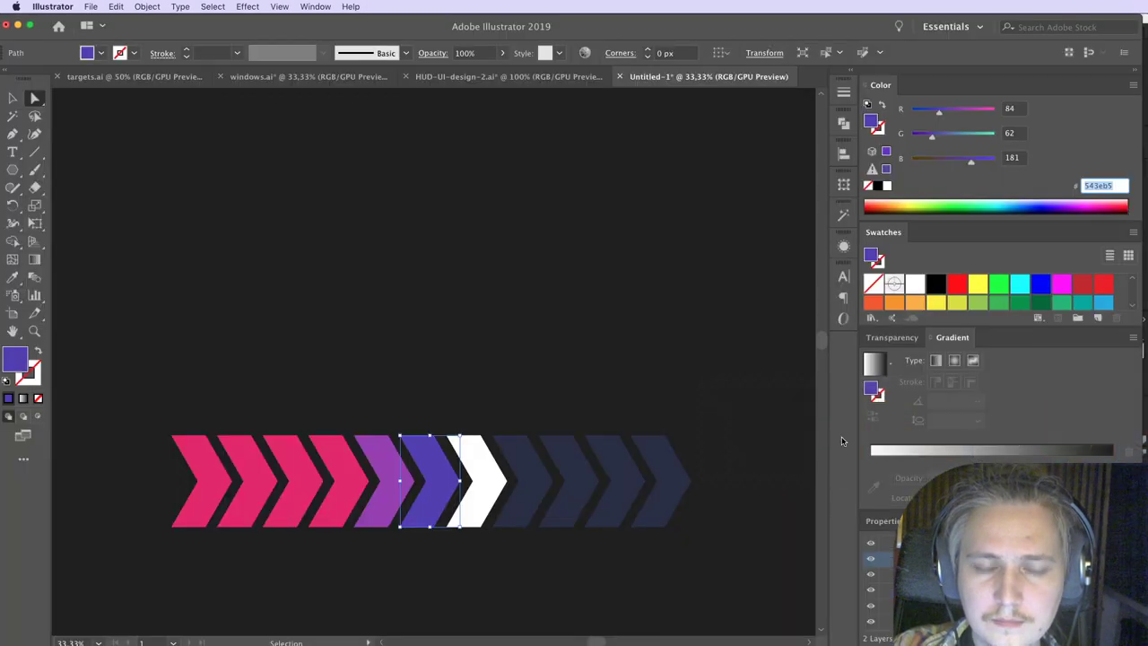
key(super+Tab)
key(super+Tab)
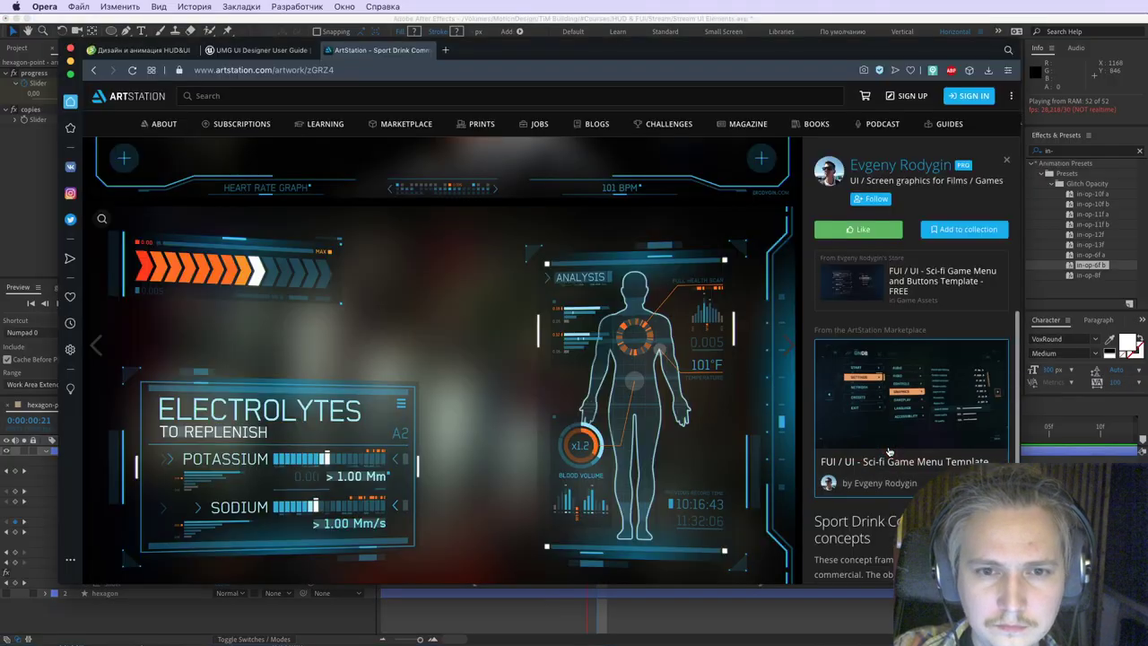
key(super+Tab)
key(super+Tab)
key(super+grave)
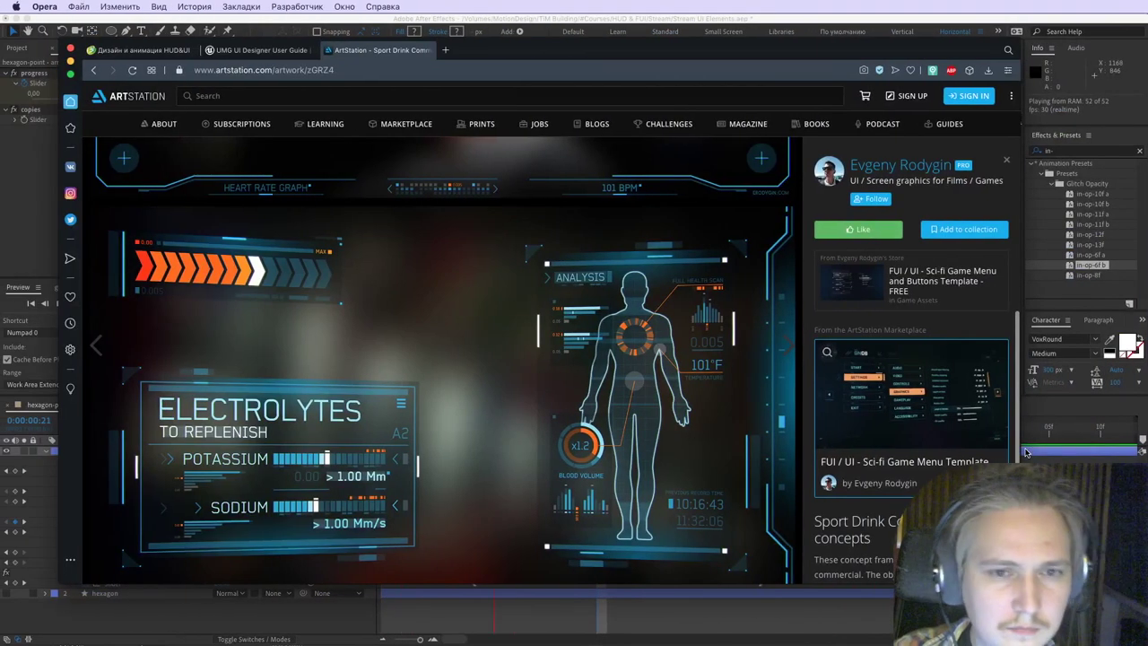
click(41, 215)
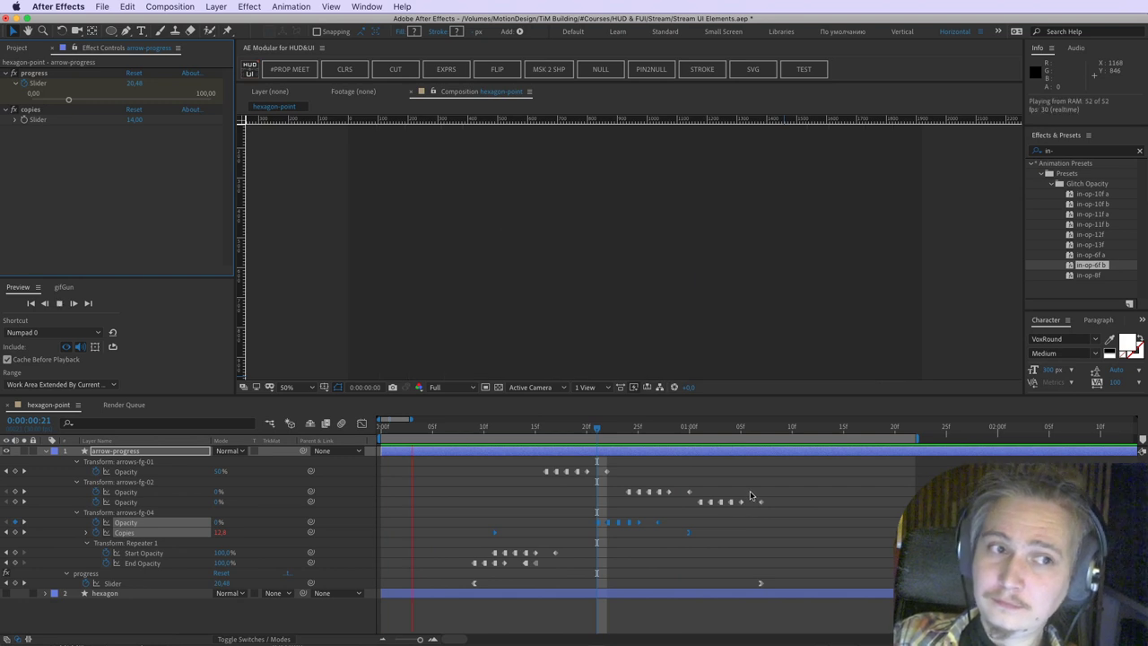
Step: Collapse the arrow-progress layer's properties and make the hexagon layer visible together with it
click(44, 451)
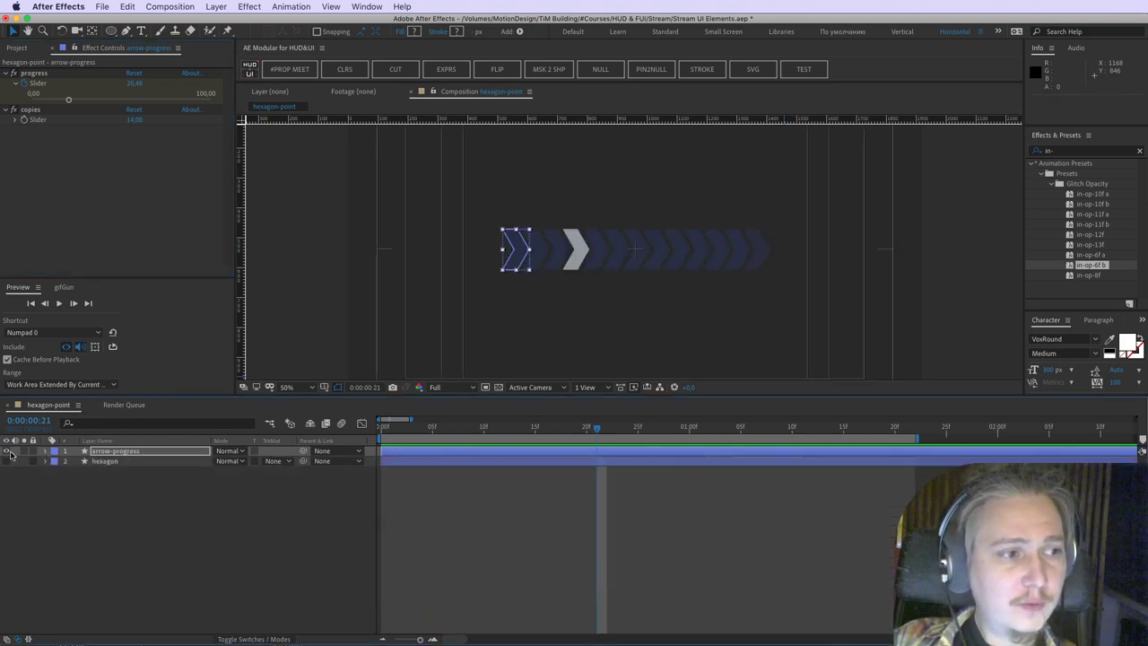
click(7, 451)
click(7, 461)
click(22, 485)
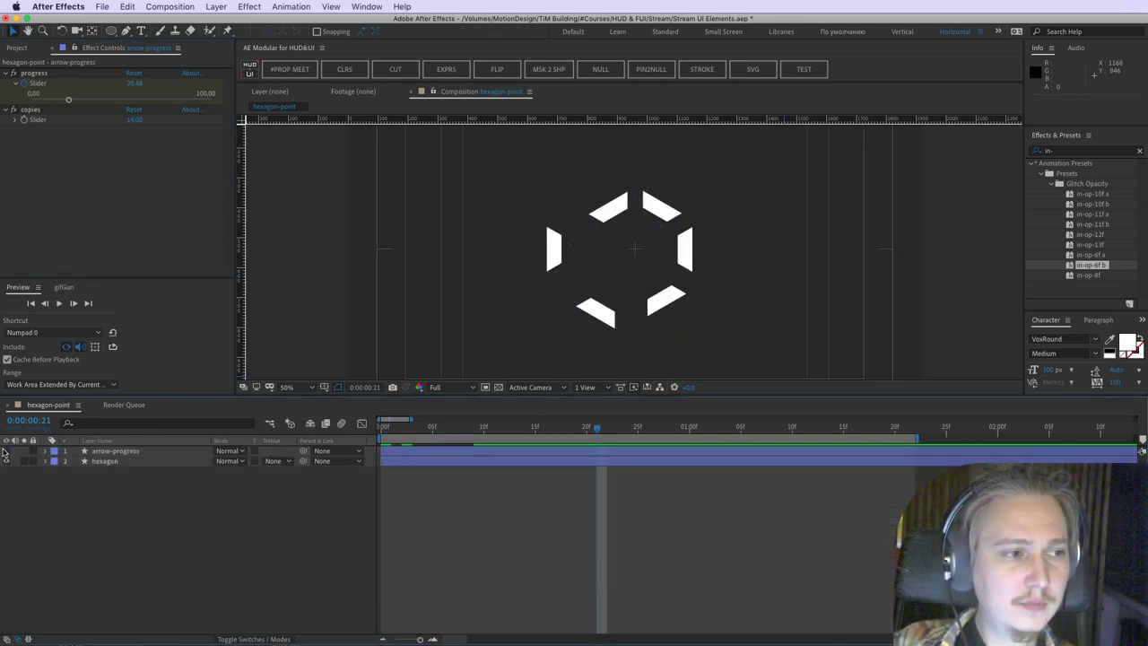
click(7, 451)
click(609, 452)
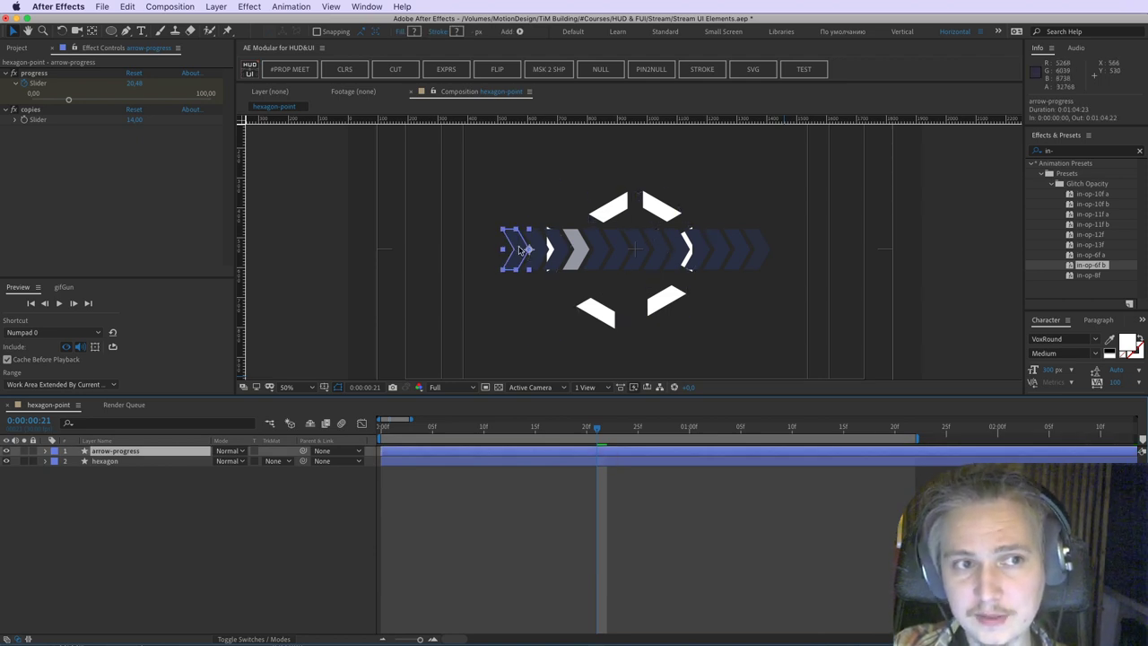
click(530, 268)
drag(531, 268, 531, 375)
key(super+z)
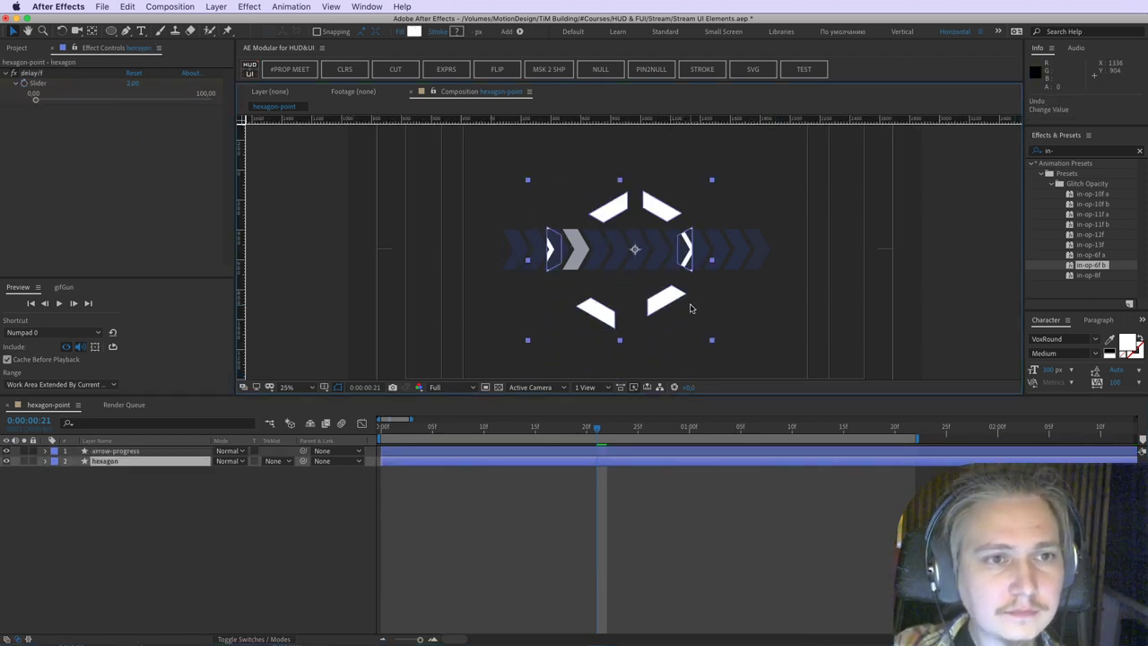
Step: Move the arrow progress bar down to the lower part of the composition and the hexagon 200 px up
scroll(692, 308, down, 2)
drag(580, 258, 579, 309)
drag(654, 259, 655, 229)
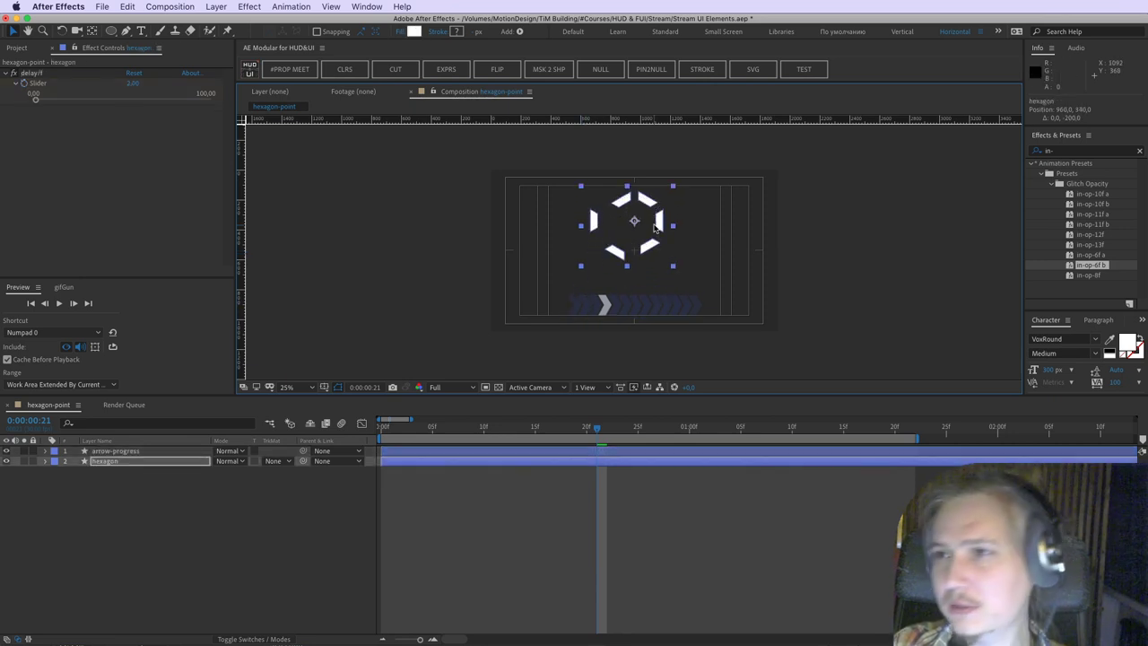
Step: Scale the arrow-progress layer down to about 29% so the arrow bar is smaller beneath the hexagon
click(582, 301)
key(period)
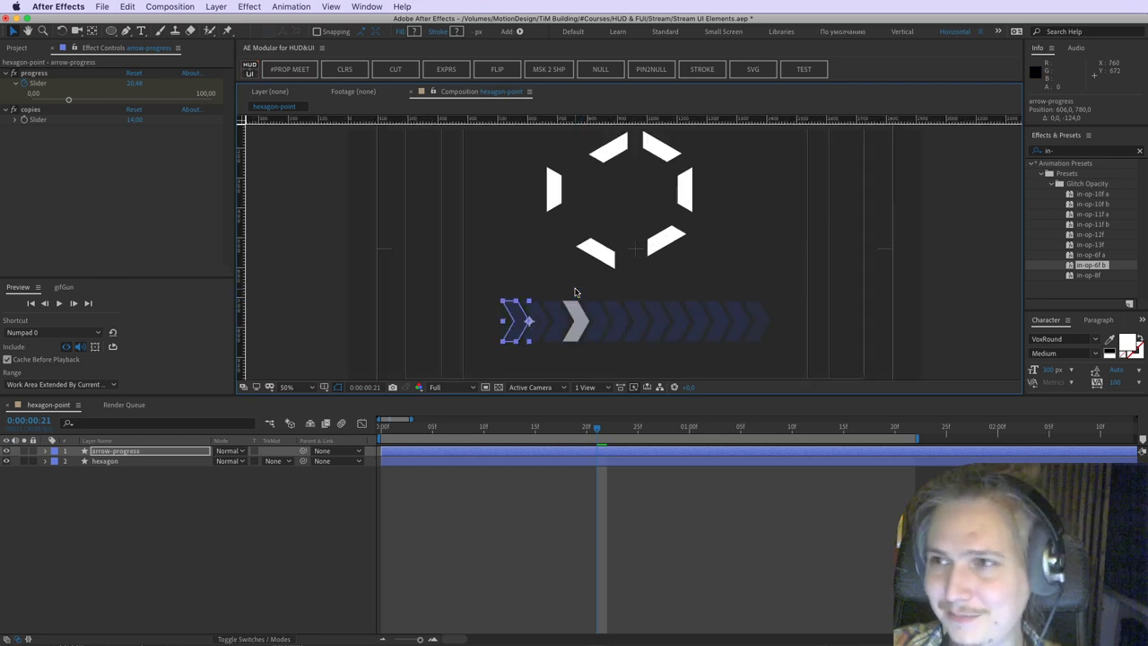
key(period)
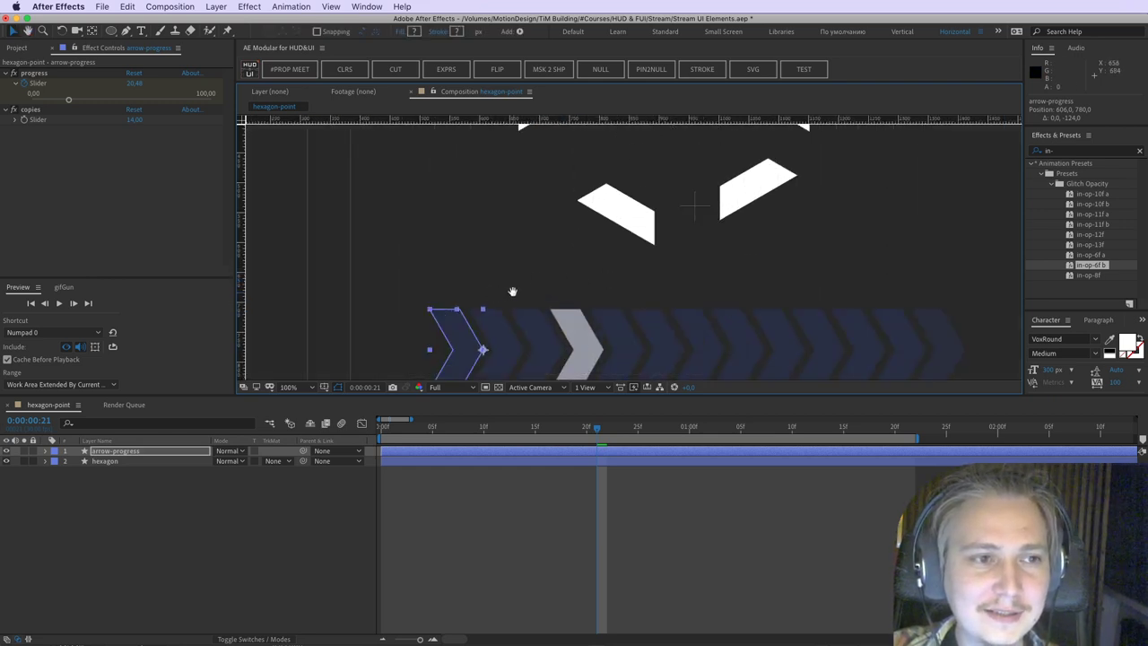
drag(512, 292, 512, 239)
key(comma)
key(comma)
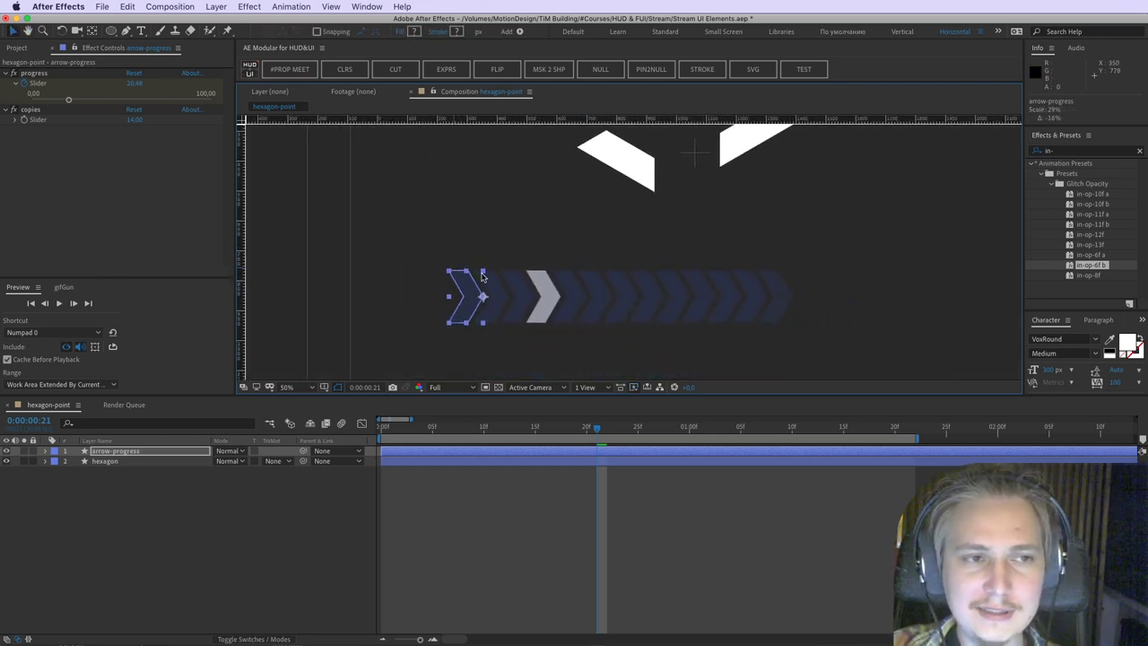
Step: Turn off the Title/Action Safe overlay and move the arrow bar horizontally under the hexagon, to about 738, 790
drag(526, 302, 571, 303)
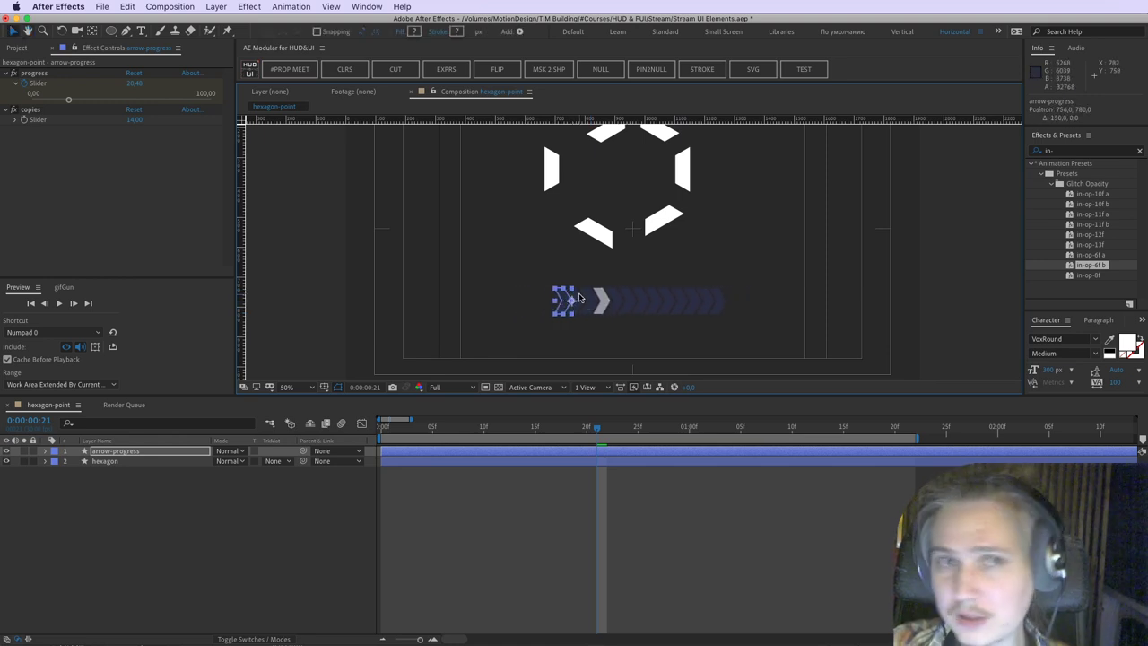
drag(563, 301, 612, 301)
click(324, 387)
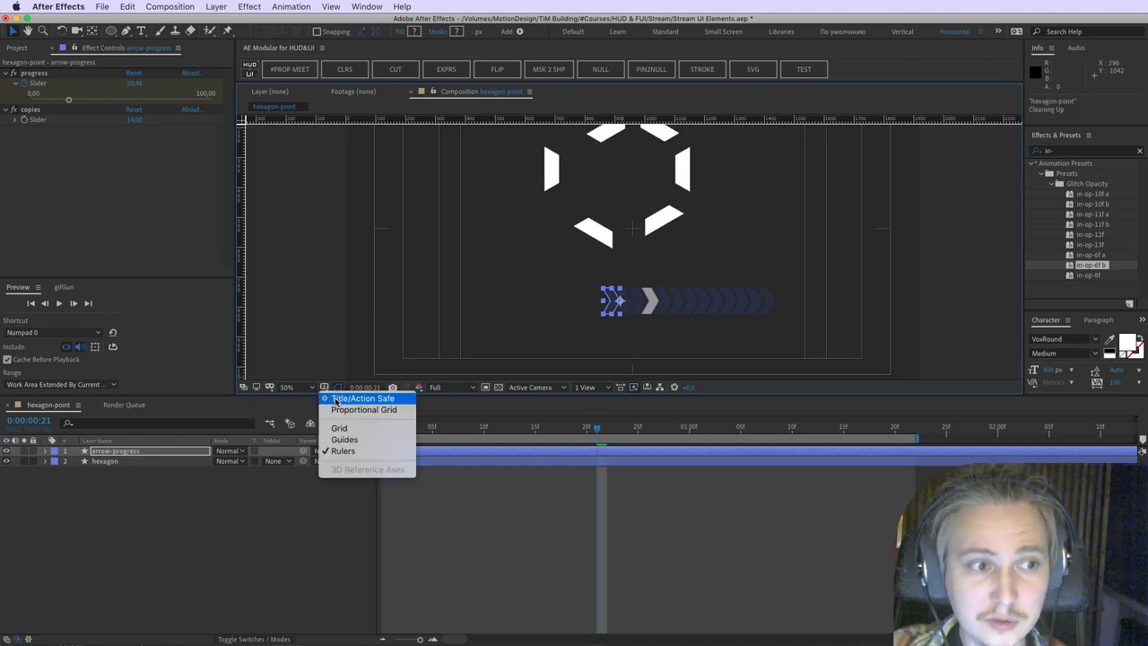
click(354, 397)
drag(619, 306, 562, 310)
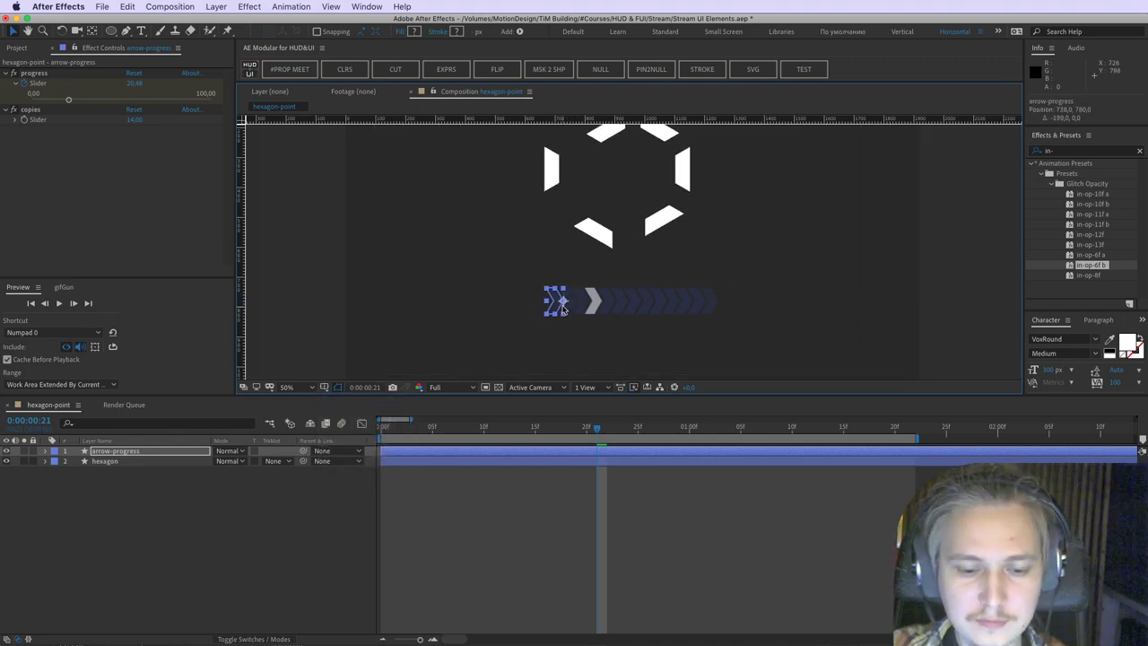
Step: Switch to the Opera browser with the VK live stream, and shrink and move its window to read the chat
key(super+Tab)
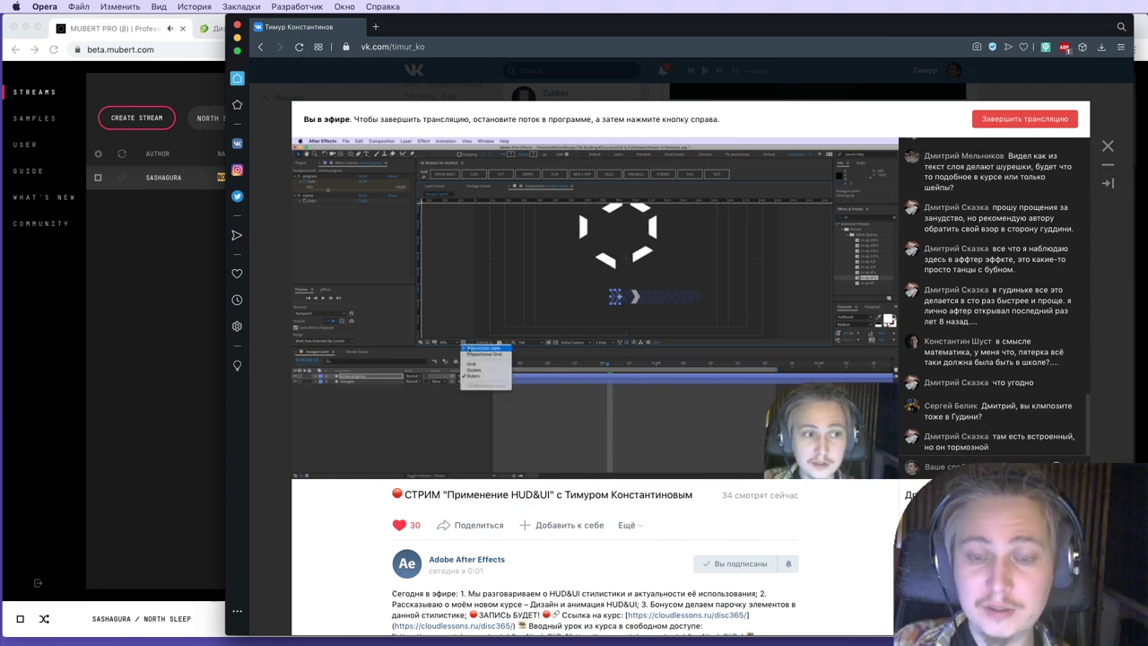
drag(1134, 635, 1119, 617)
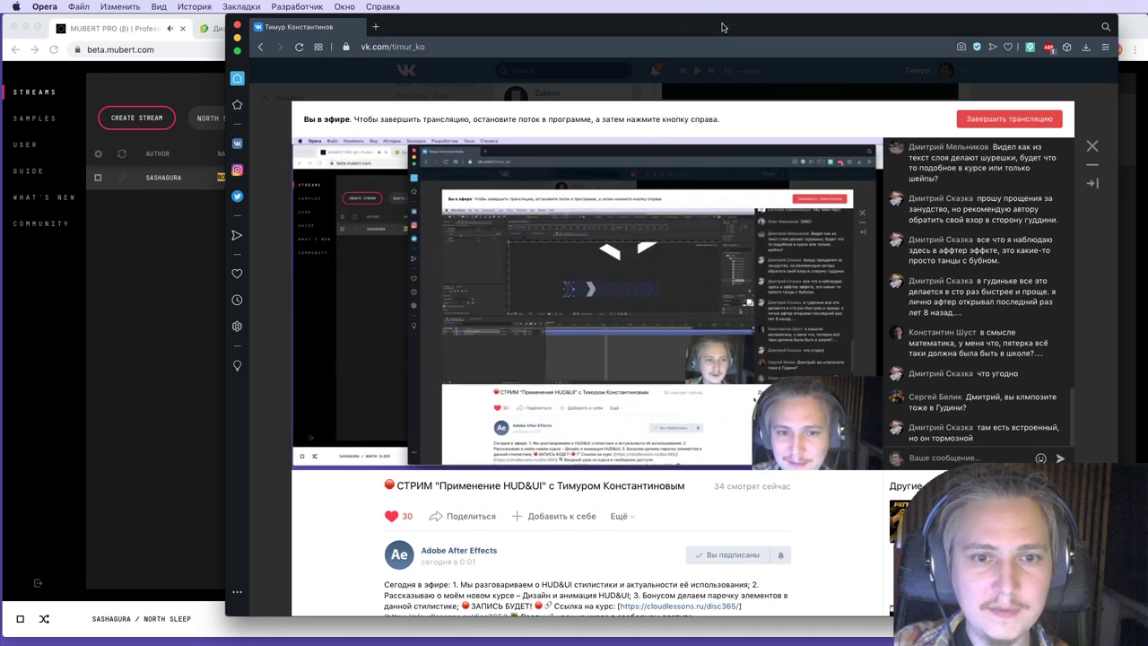
drag(722, 27, 647, 26)
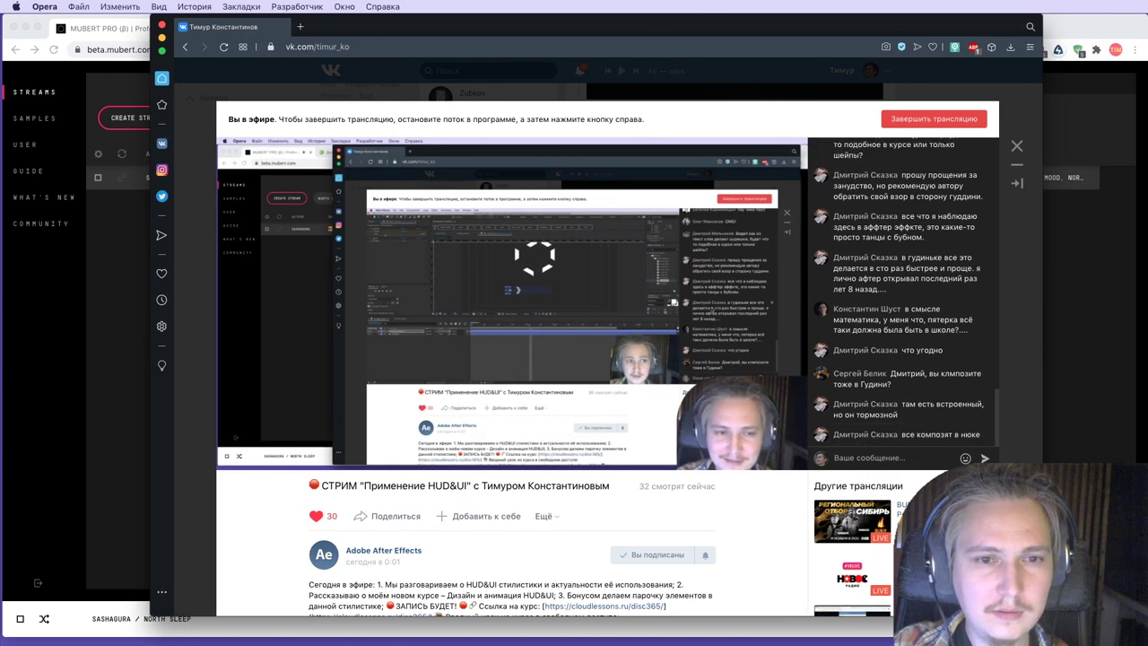